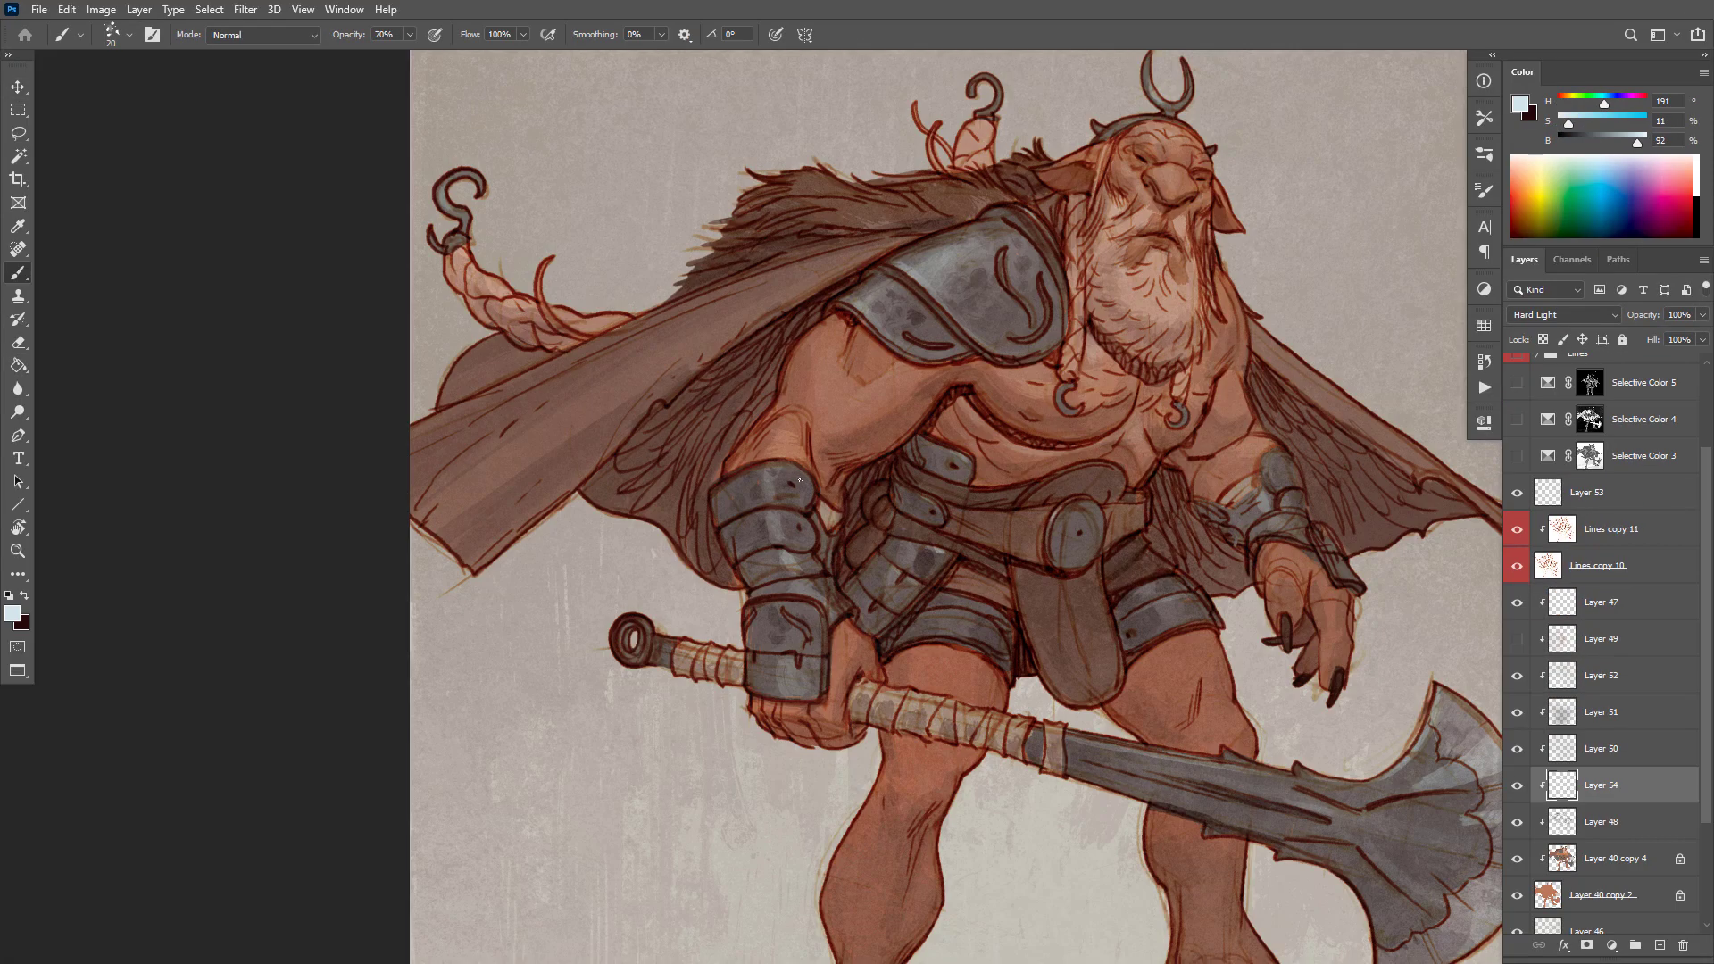
Step: Look over the axe warrior painting at different magnifications and set the brush opacity to 20%
scroll(861, 308, down, 5)
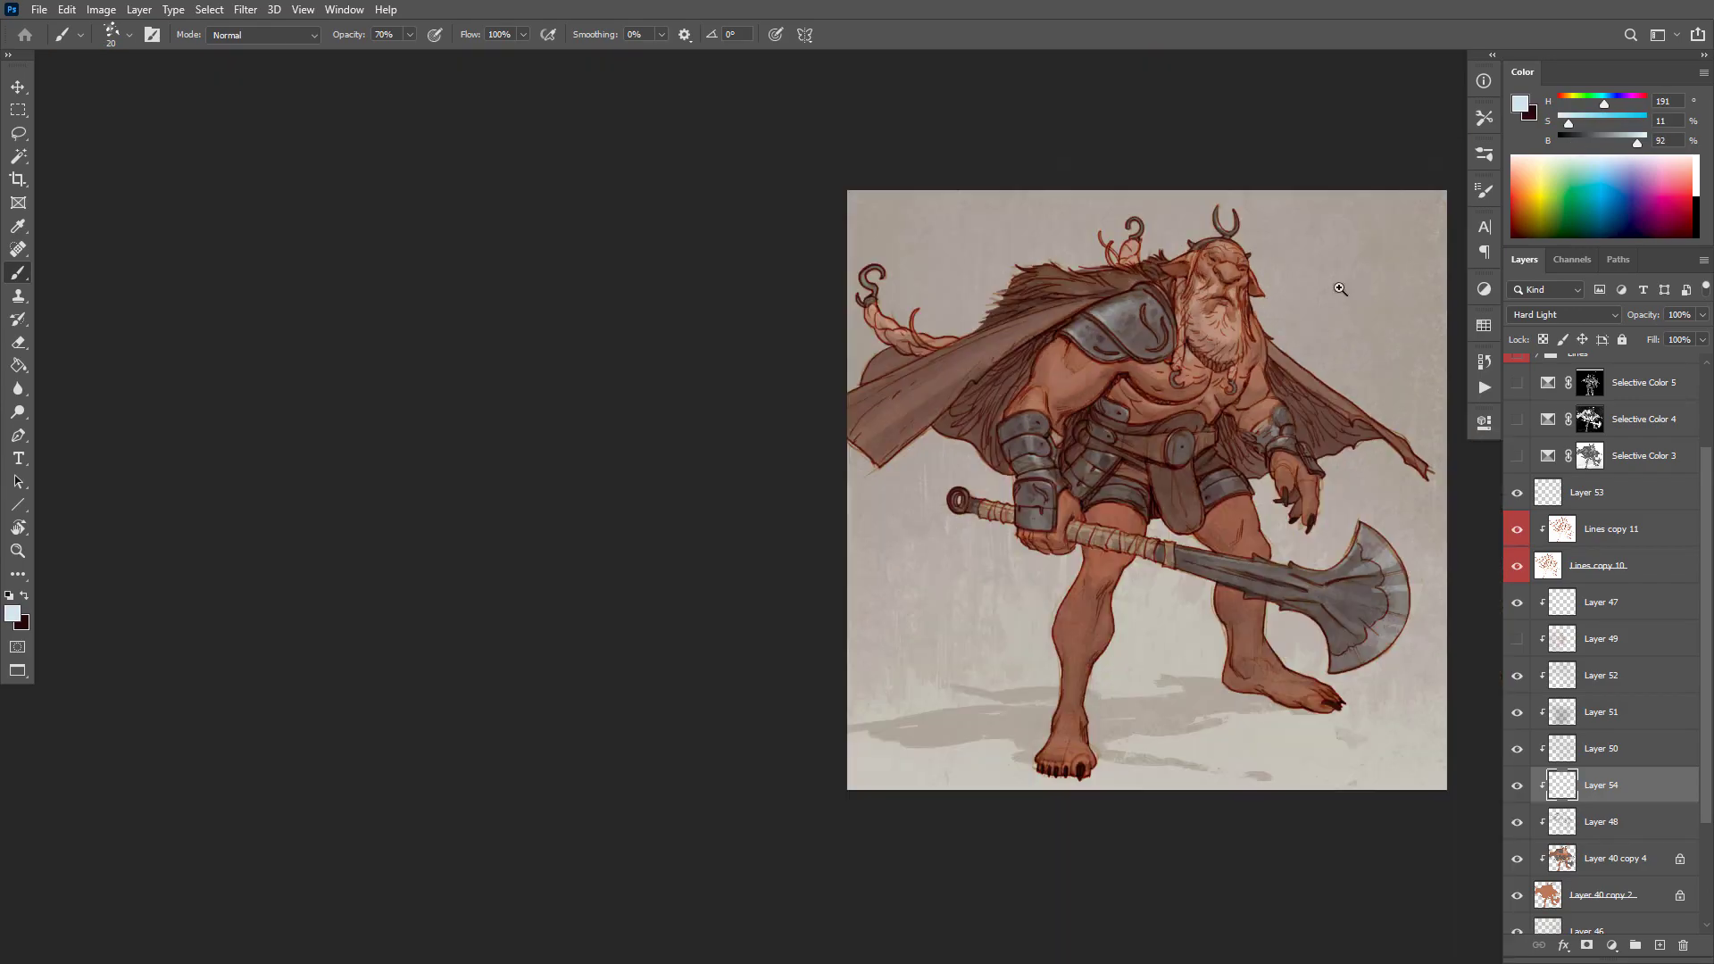
scroll(1095, 565, up, 5)
scroll(1095, 566, down, 5)
scroll(1358, 696, up, 5)
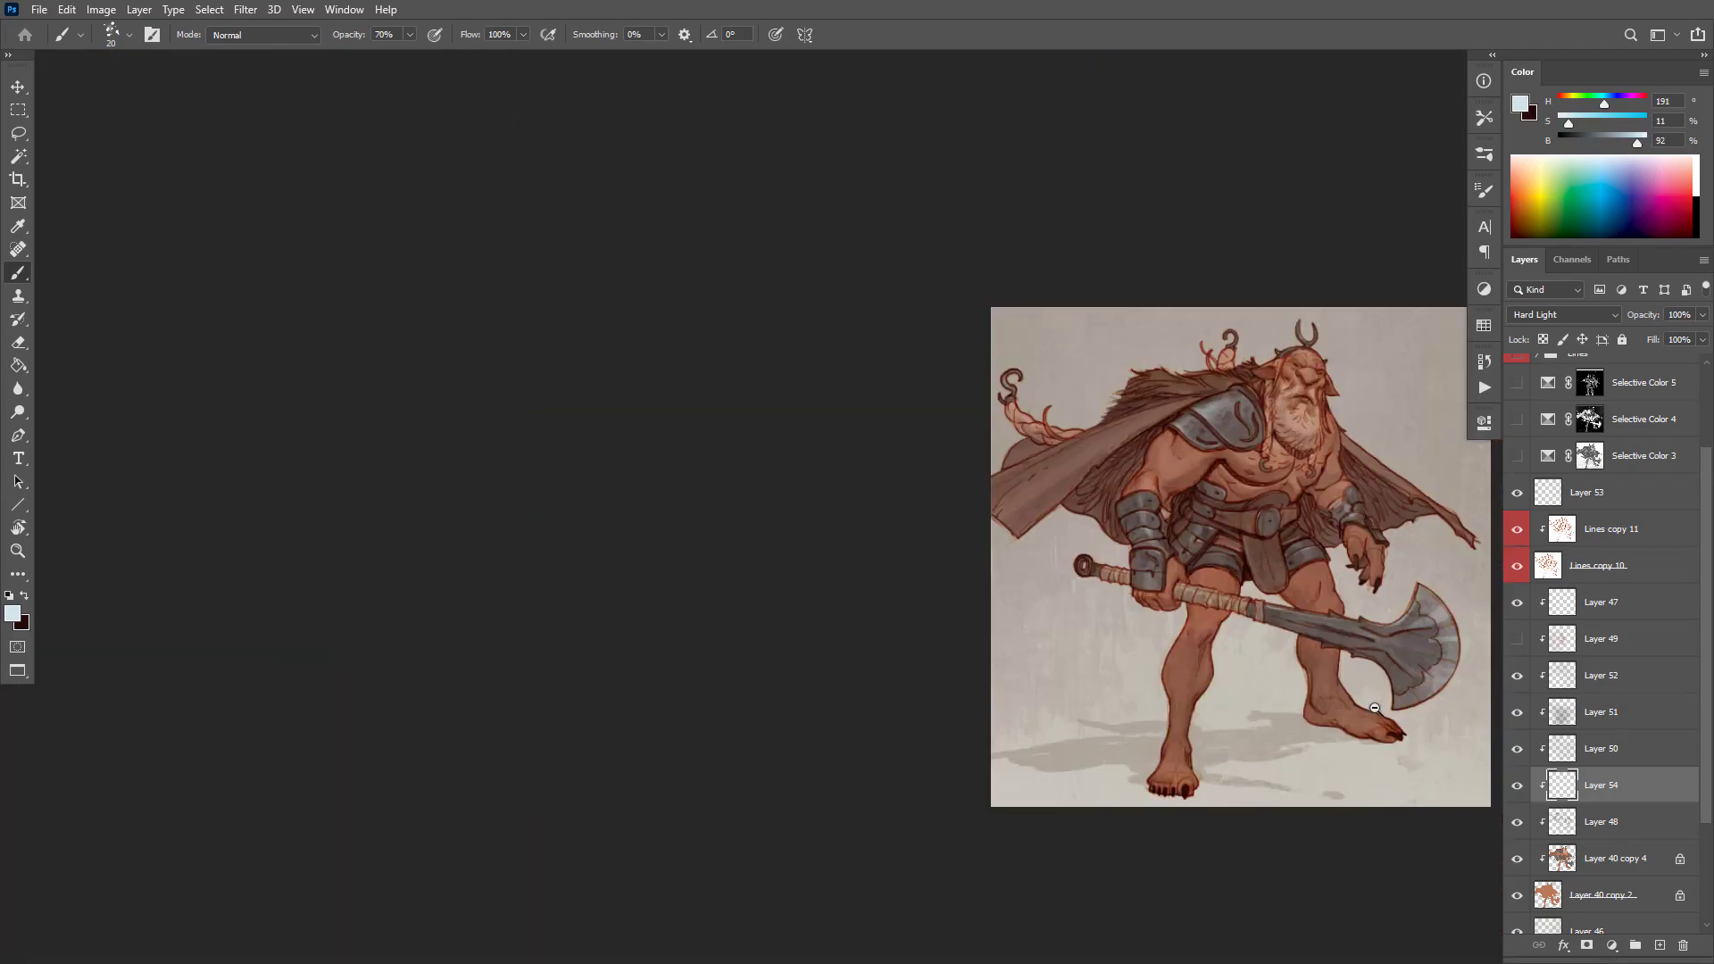
key(0)
key(2)
scroll(1257, 384, down, 5)
scroll(1315, 300, up, 5)
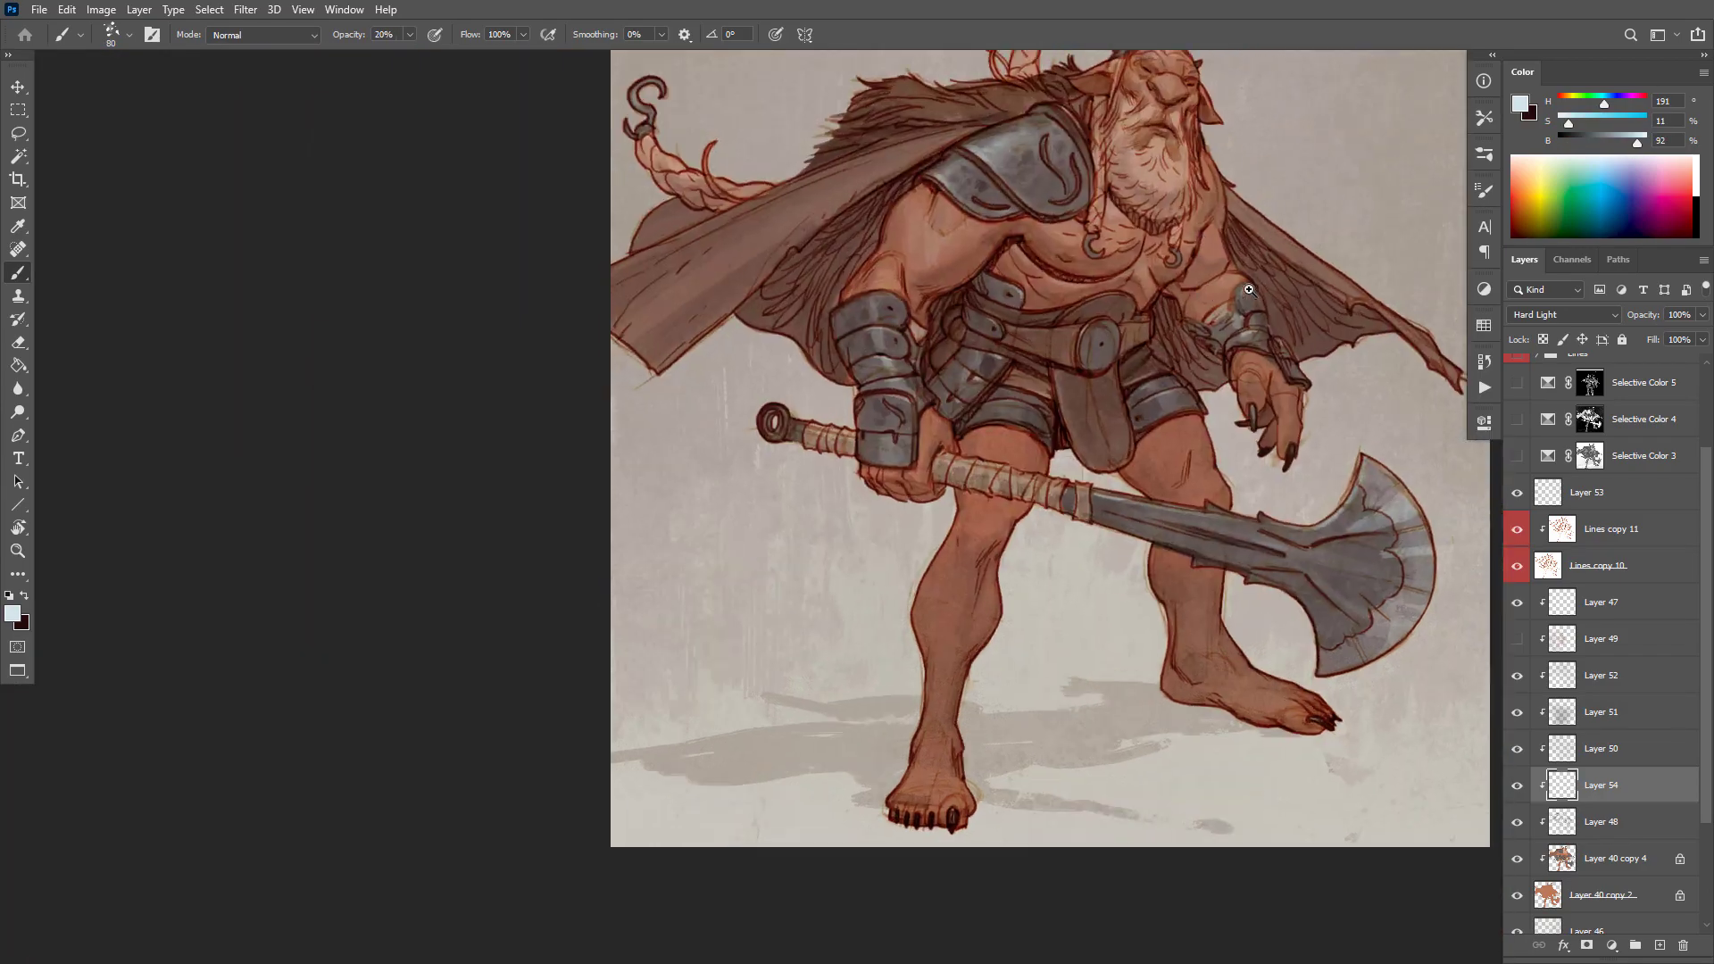
scroll(1315, 300, down, 5)
Step: Delete the hidden Layer 49 from the warrior painting
click(1562, 676)
click(1559, 641)
key(Delete)
click(1562, 679)
scroll(1336, 461, up, 3)
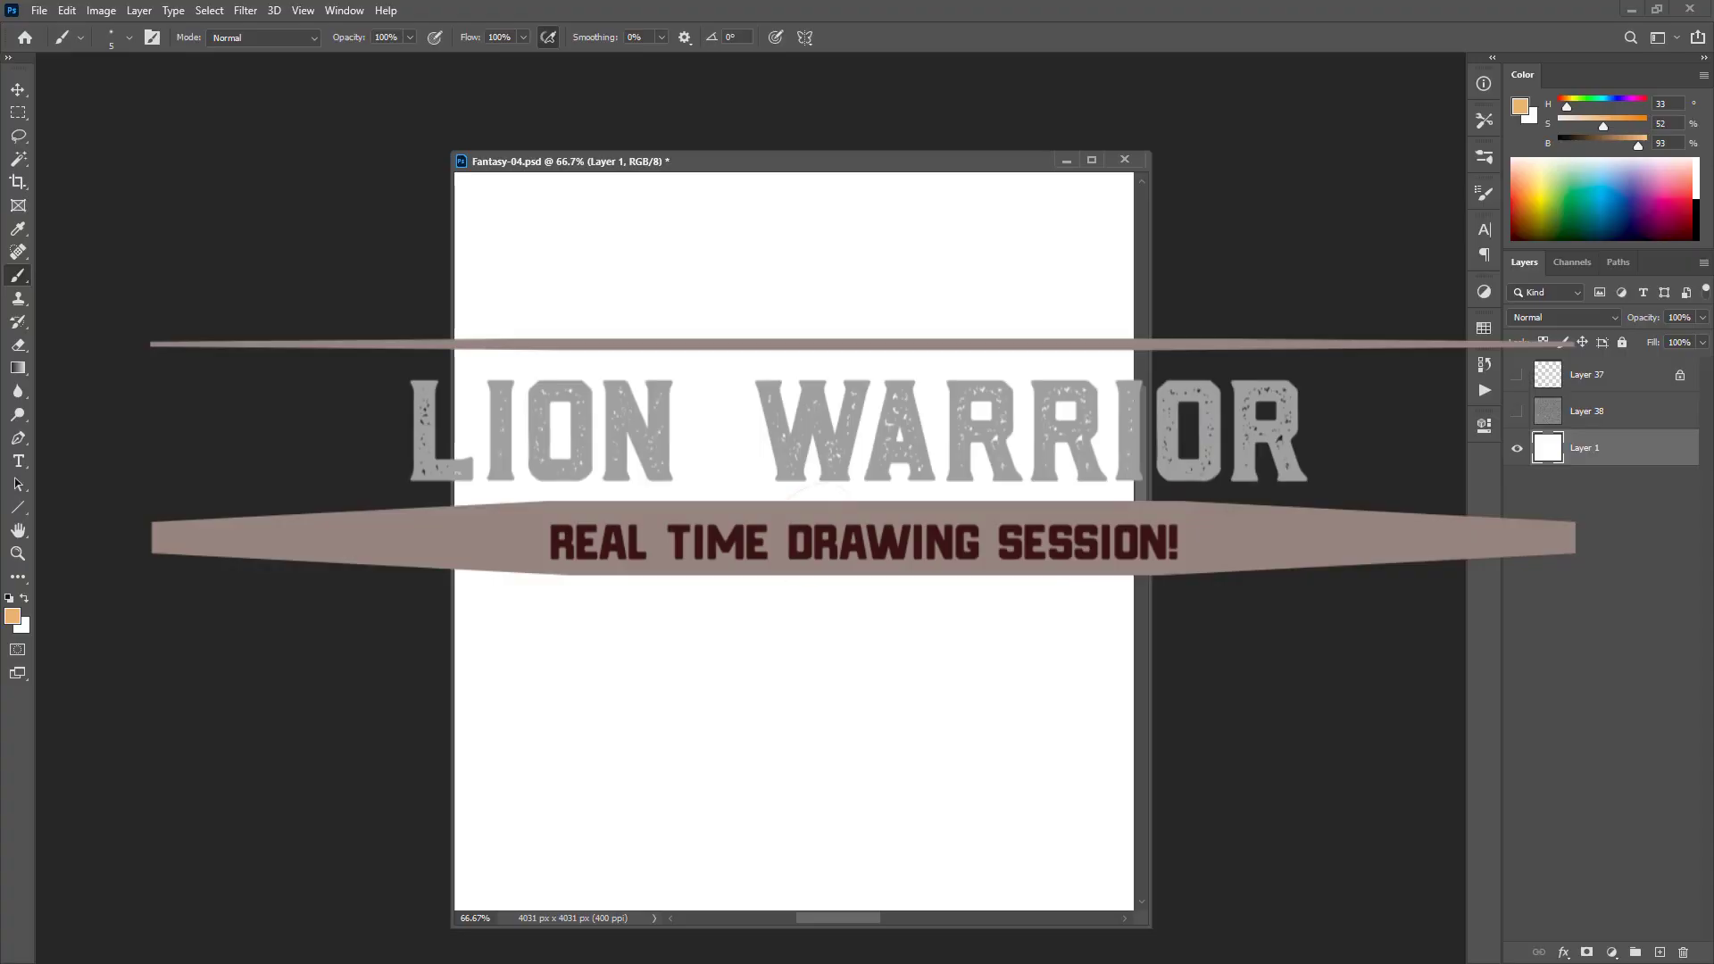
Step: Rough in the warrior's round head, chest and shoulder masses with thin orange strokes on the white layer
mouse_move(821, 461)
mouse_down()
mouse_move(837, 431)
mouse_move(762, 472)
mouse_move(842, 473)
mouse_move(854, 426)
mouse_move(869, 435)
mouse_move(800, 501)
mouse_move(770, 476)
mouse_move(839, 500)
mouse_move(772, 479)
mouse_move(797, 513)
mouse_up()
drag(794, 407, 789, 416)
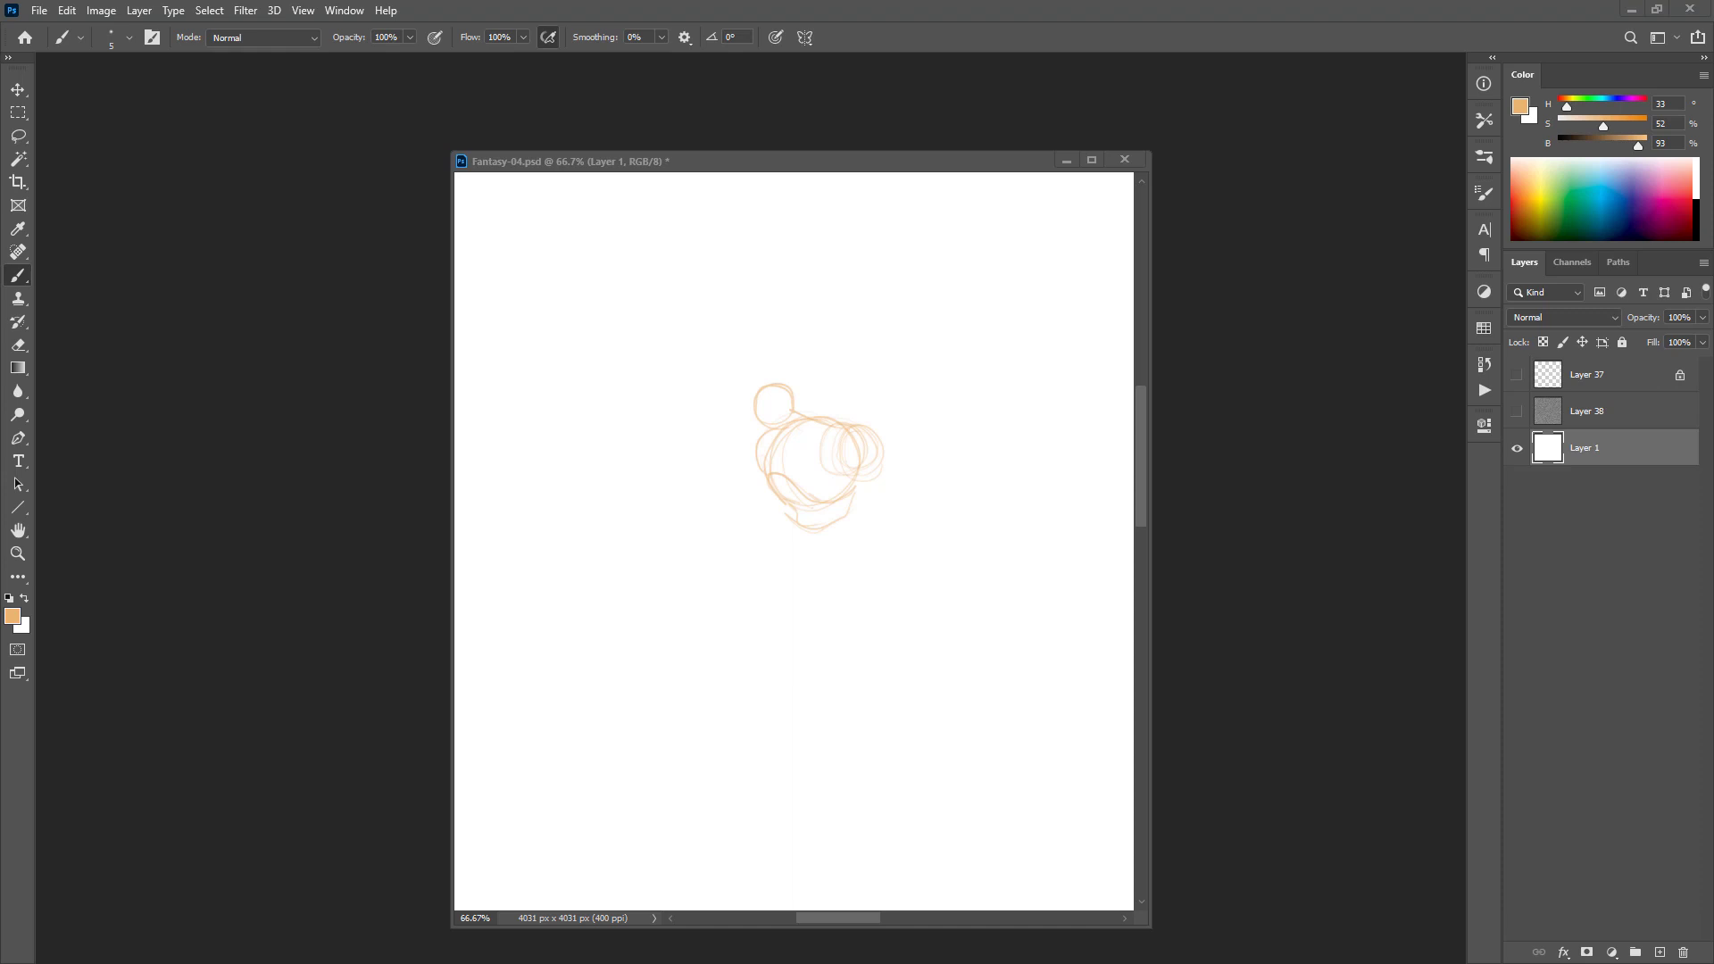
mouse_move(761, 437)
mouse_down()
mouse_move(769, 470)
mouse_move(776, 391)
mouse_up()
Step: Sketch the bent arm reaching down from the shoulder and a long, slightly diagonal weapon shaft through its hand
drag(880, 471, 929, 516)
drag(910, 502, 880, 598)
drag(616, 498, 946, 605)
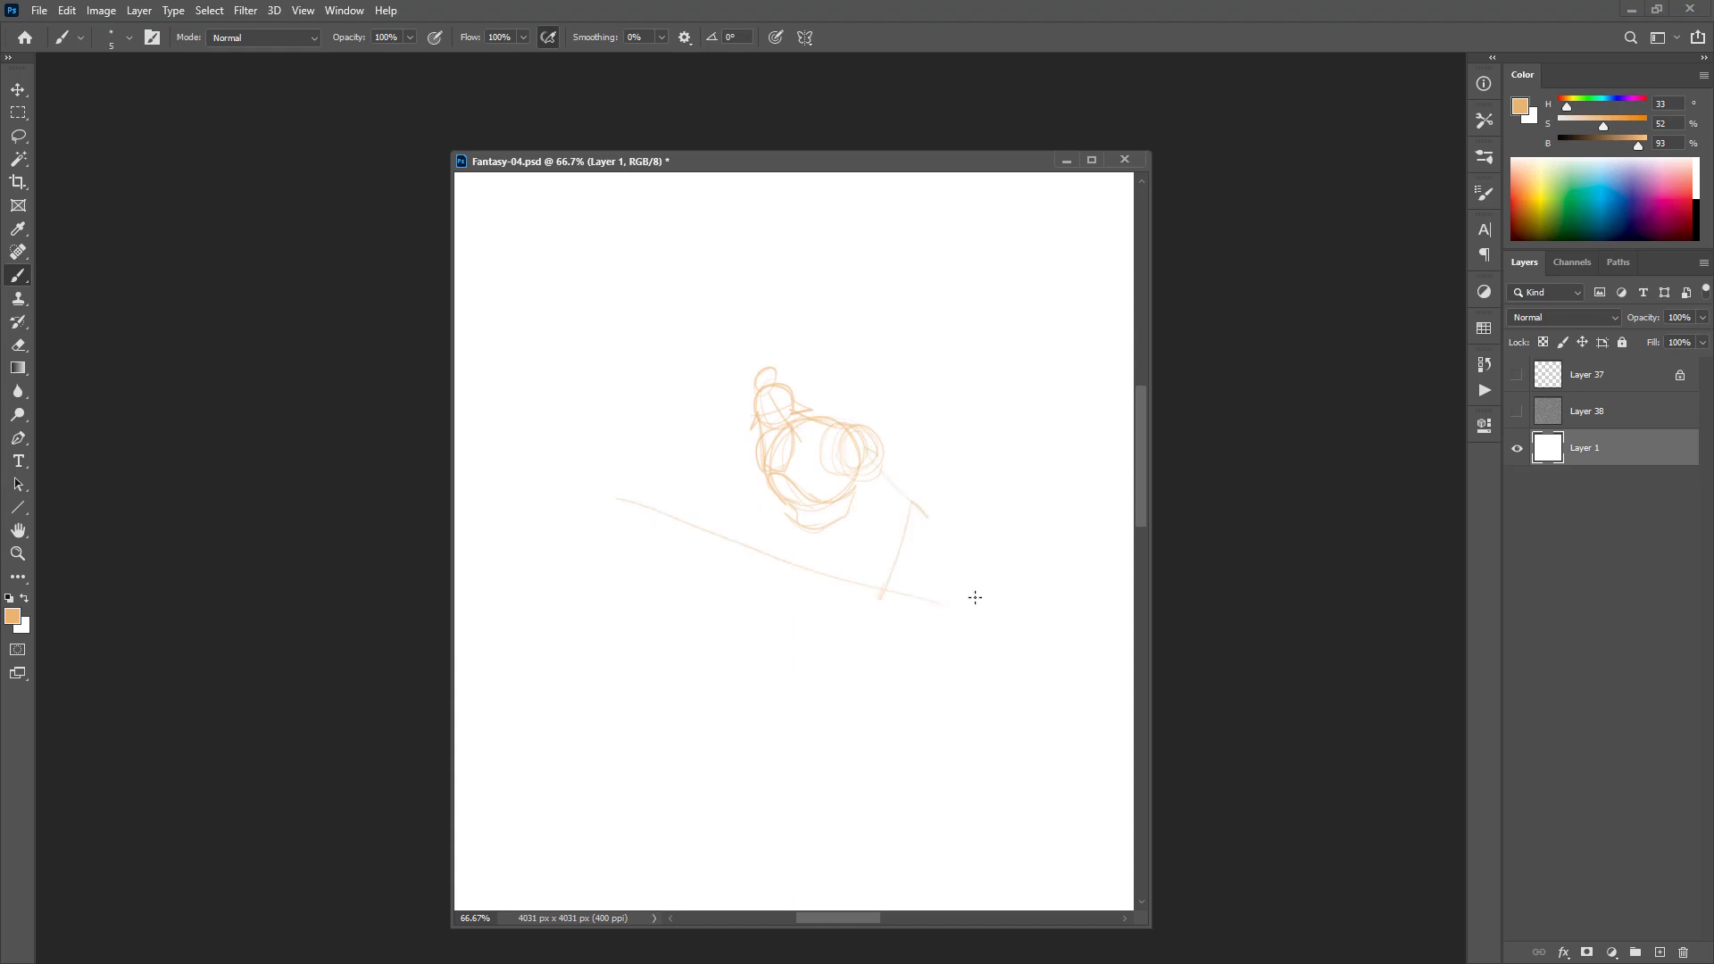
mouse_move(645, 570)
mouse_down()
mouse_move(684, 463)
mouse_move(621, 582)
mouse_up()
key(ctrl+z)
drag(961, 599, 814, 565)
drag(1001, 610, 763, 543)
mouse_move(893, 576)
mouse_down()
mouse_move(910, 516)
mouse_move(864, 438)
mouse_up()
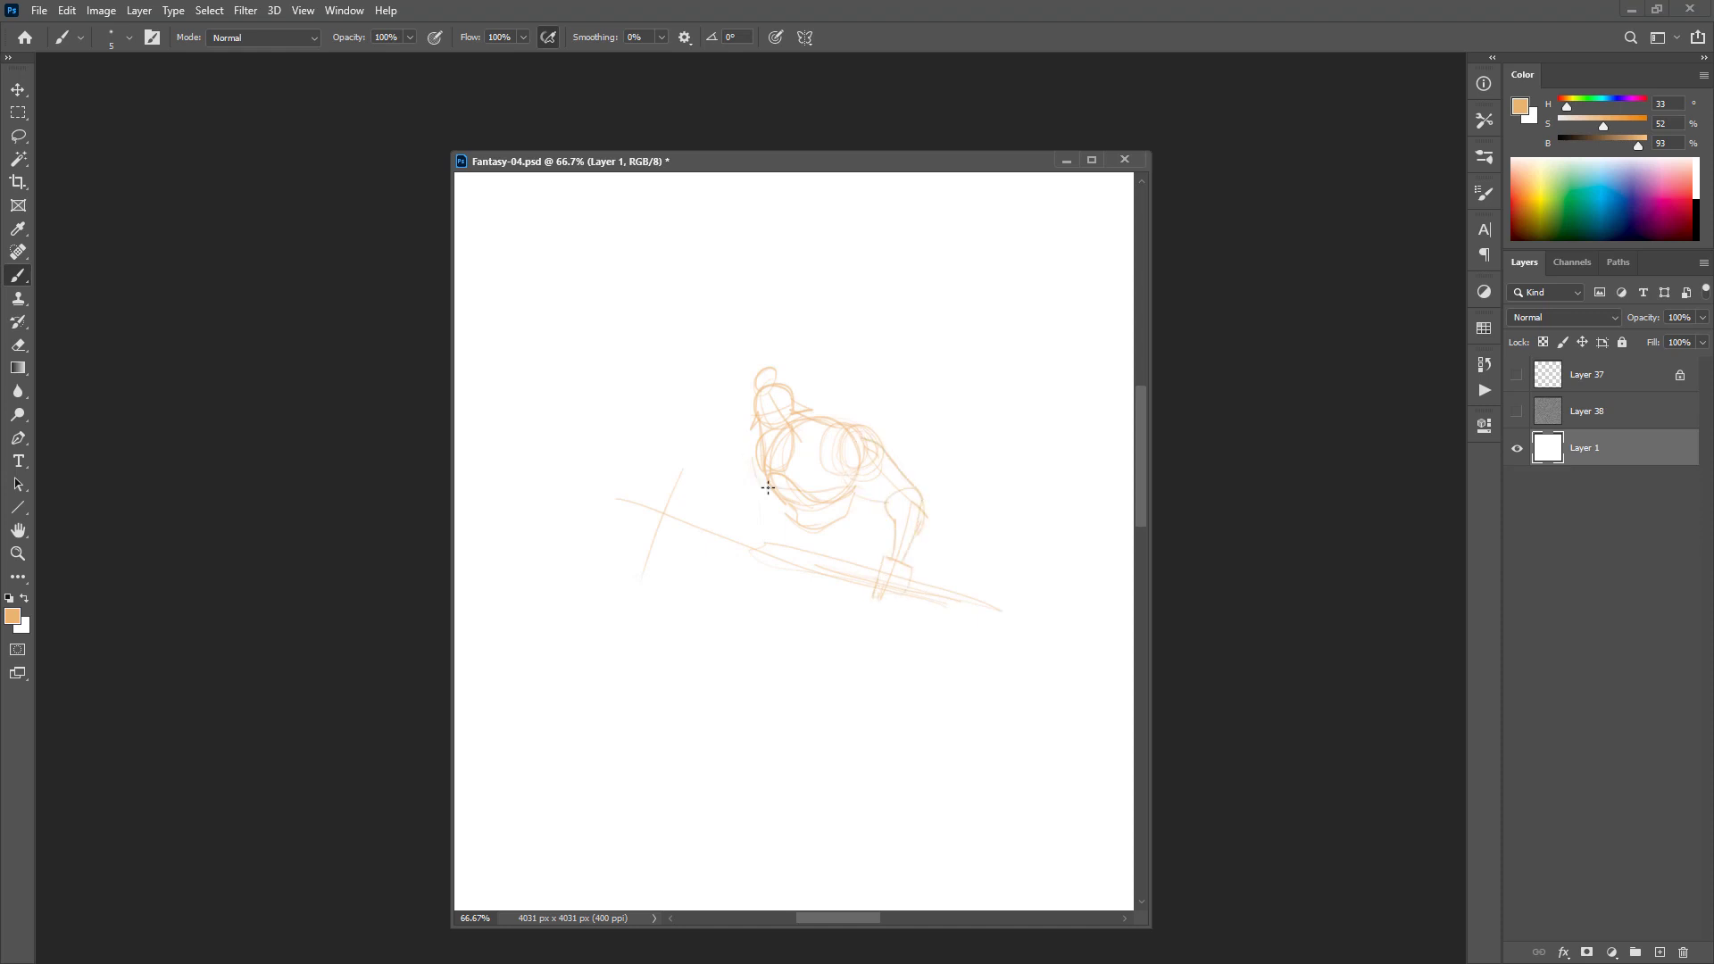
Step: Block in the far arm with its circular elbow, the belt, the hanging loincloth and the upper legs
mouse_move(753, 538)
mouse_down()
mouse_move(782, 493)
mouse_move(704, 585)
mouse_up()
drag(738, 503, 716, 573)
key(ctrl+z)
key(ctrl+z)
mouse_move(767, 488)
mouse_down()
mouse_move(752, 527)
mouse_move(756, 498)
mouse_move(727, 522)
mouse_move(763, 490)
mouse_move(861, 536)
mouse_move(849, 585)
mouse_move(892, 536)
mouse_move(793, 510)
mouse_move(734, 605)
mouse_move(835, 605)
mouse_move(859, 527)
mouse_move(869, 567)
mouse_move(779, 526)
mouse_up()
drag(750, 592, 623, 613)
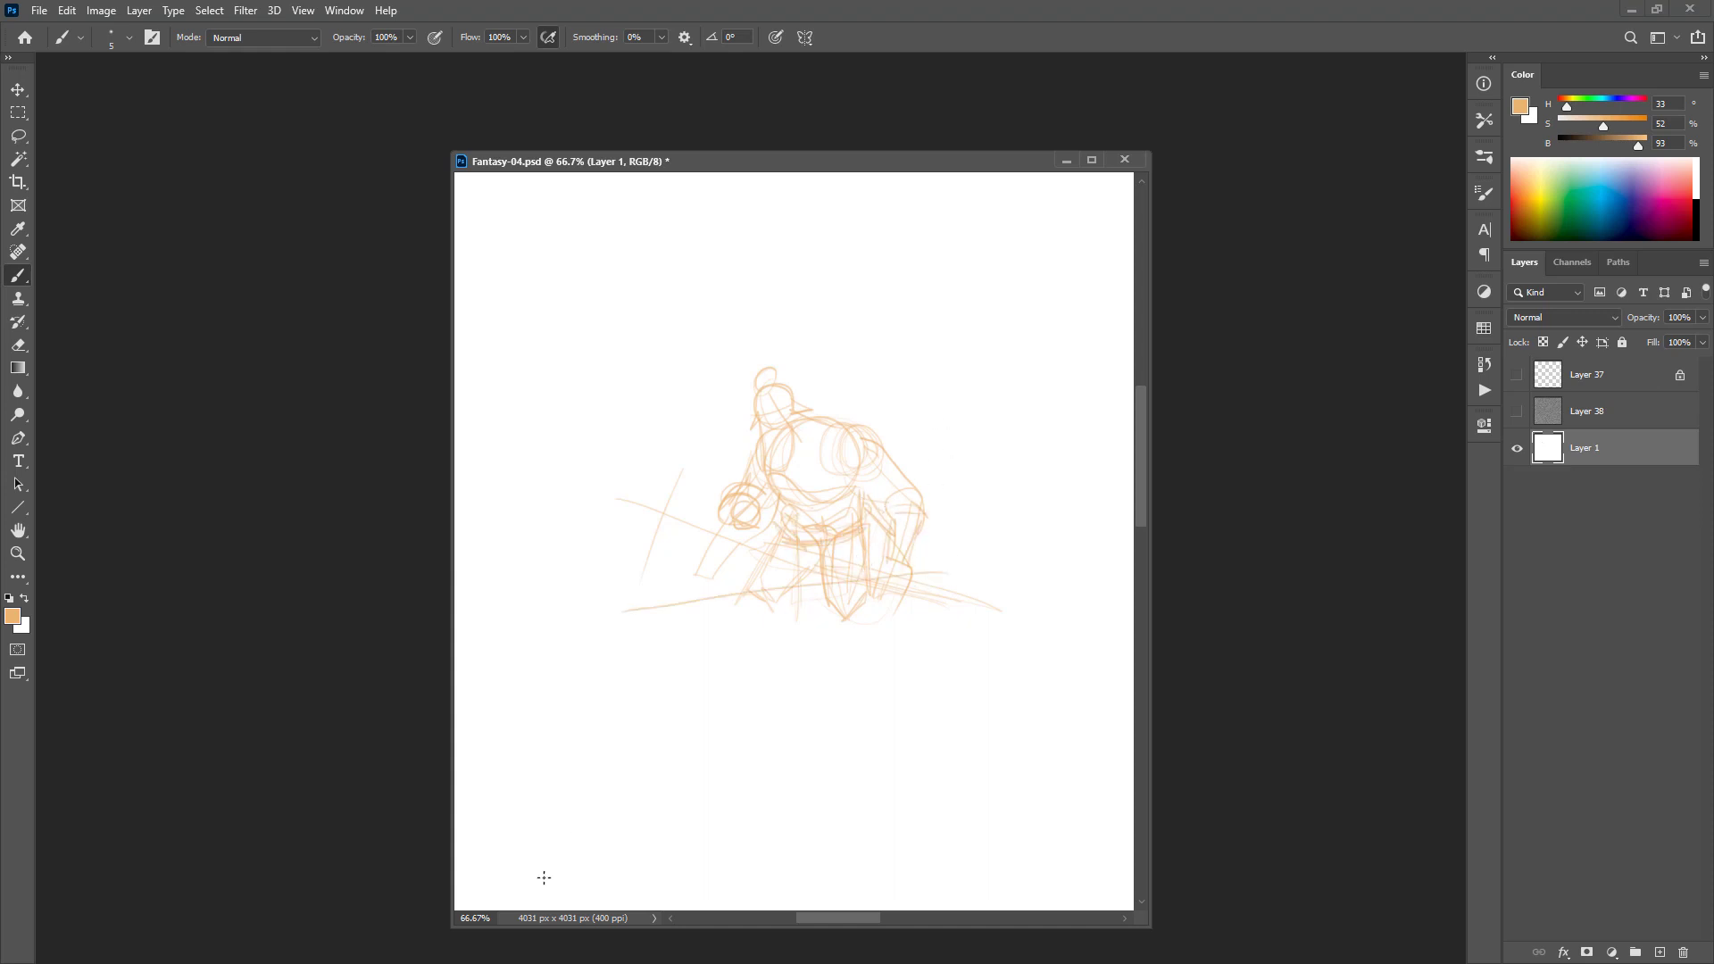
Step: Try a wide curved axe blade and redrawn shaft beside the far arm, and undo those strokes
key(ctrl+z)
mouse_move(661, 544)
mouse_down()
mouse_move(744, 554)
mouse_move(670, 474)
mouse_up()
drag(640, 585, 668, 471)
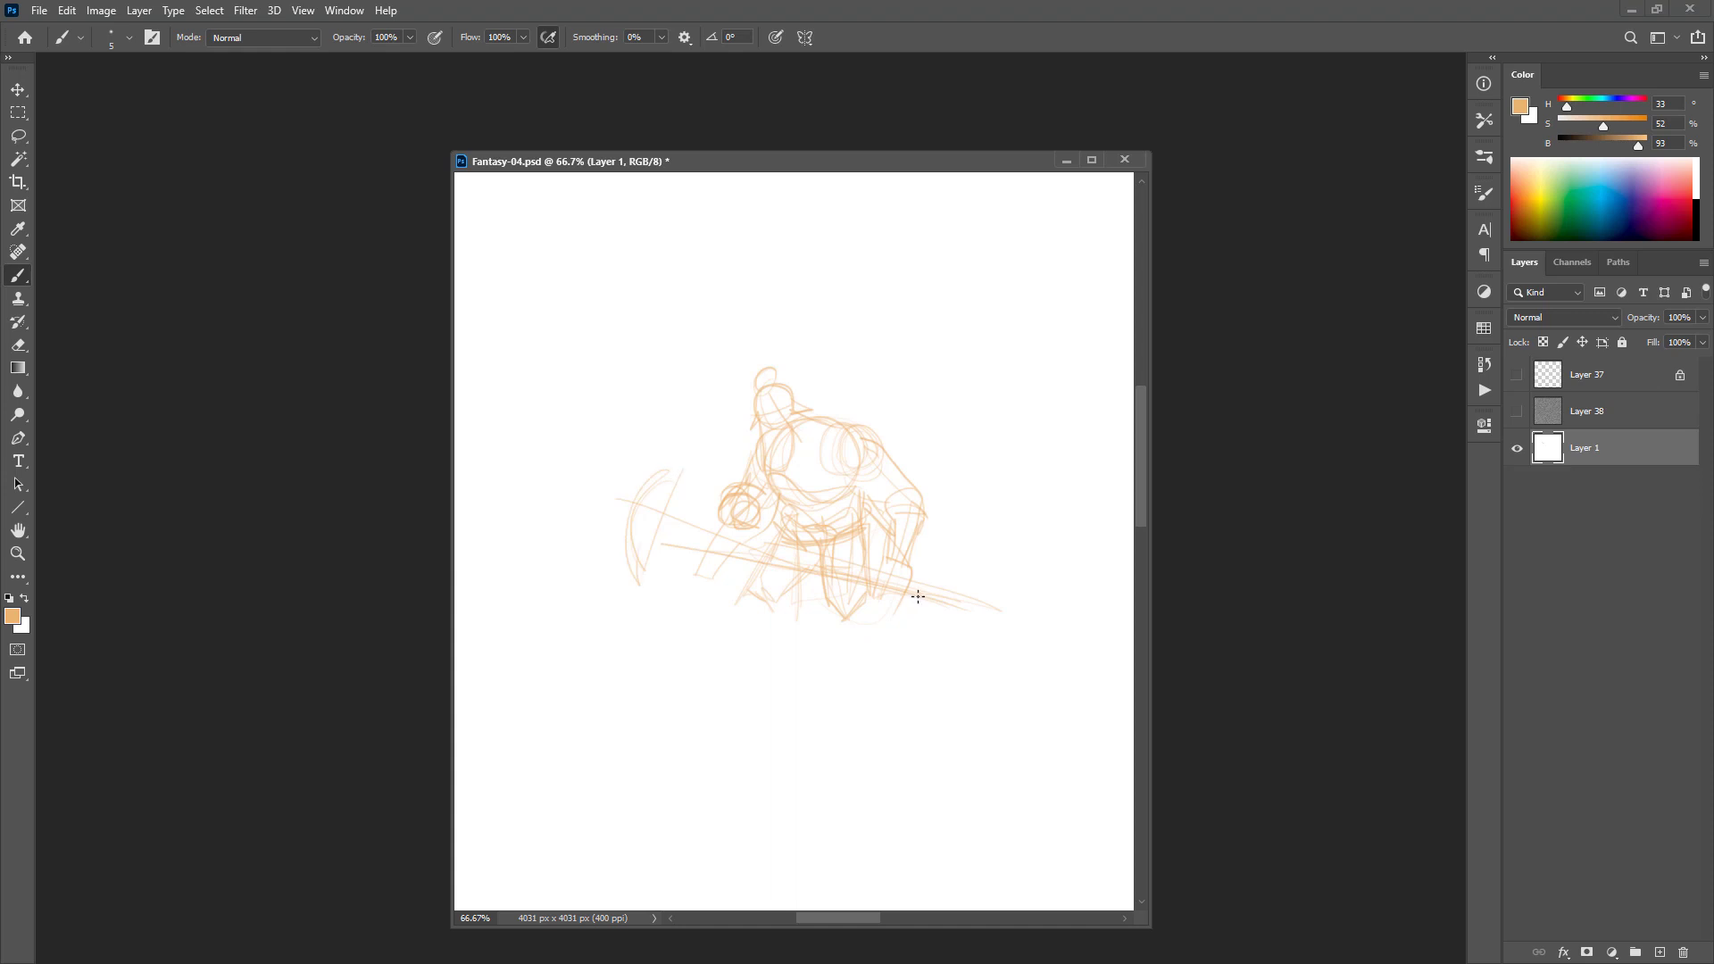
mouse_move(949, 597)
mouse_down()
mouse_move(725, 531)
mouse_move(703, 483)
mouse_move(695, 582)
mouse_up()
drag(700, 475, 673, 593)
drag(662, 518, 684, 593)
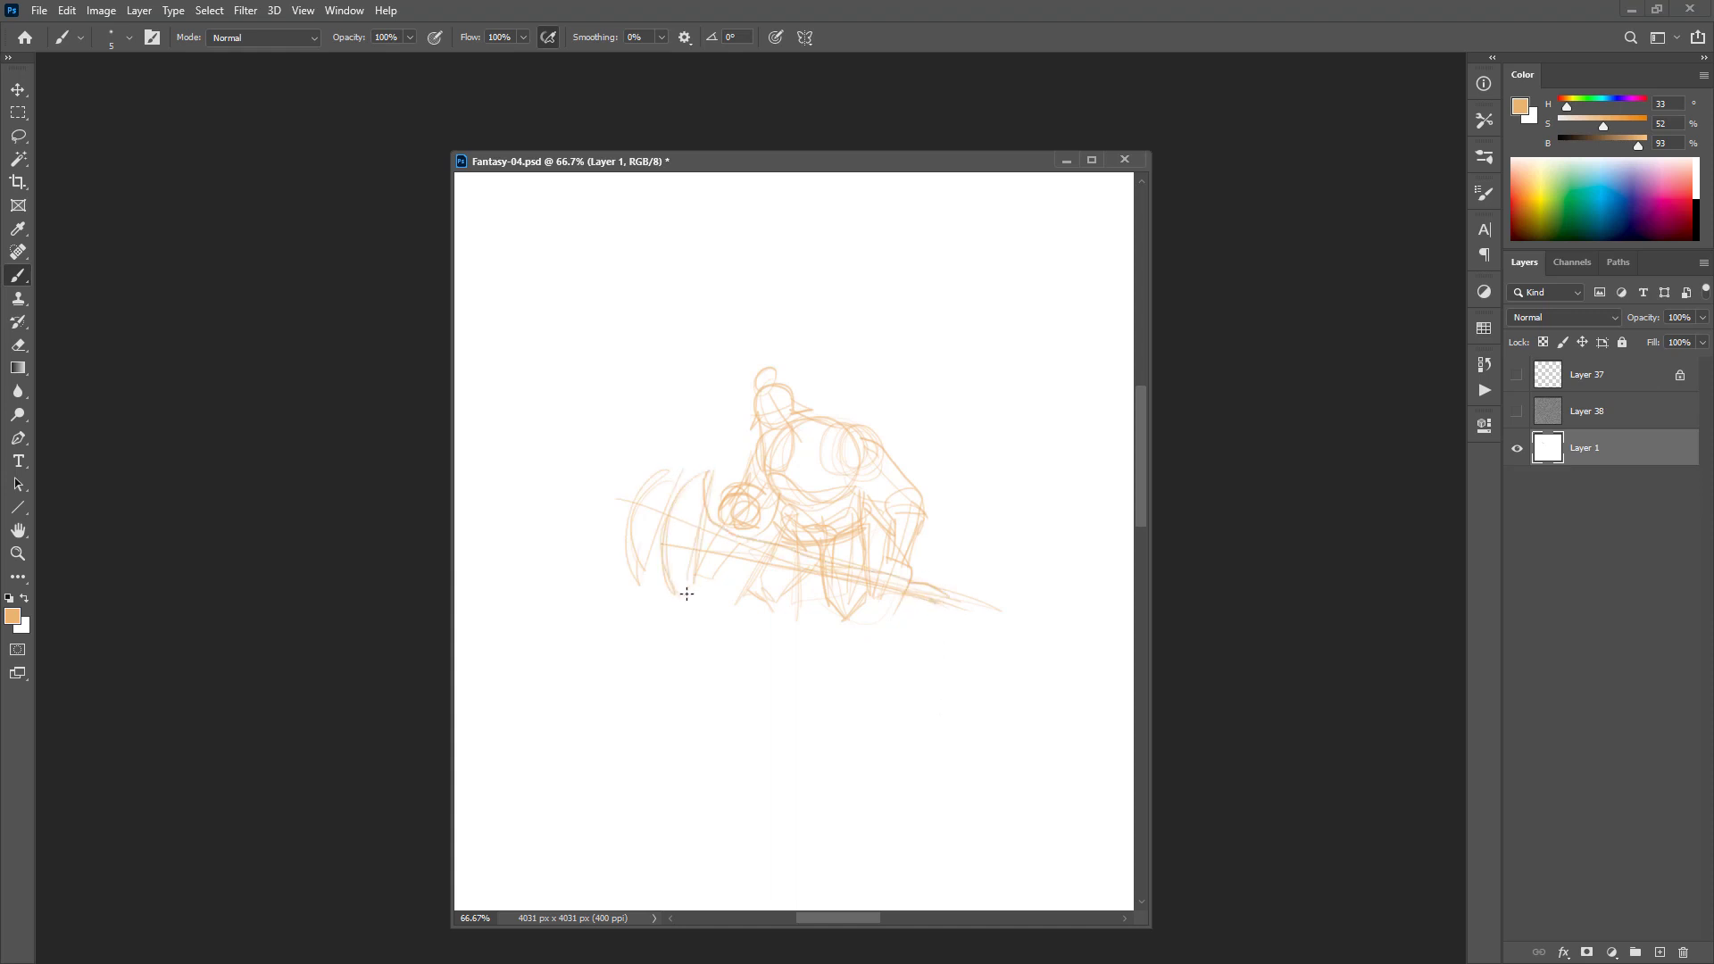
mouse_move(701, 472)
mouse_down()
mouse_move(642, 566)
mouse_move(681, 593)
mouse_up()
drag(634, 527, 712, 466)
mouse_move(680, 596)
mouse_down()
mouse_move(743, 528)
mouse_move(706, 512)
mouse_move(958, 606)
mouse_move(710, 545)
mouse_move(710, 459)
mouse_move(690, 553)
mouse_move(711, 468)
mouse_up()
key(ctrl+z)
key(ctrl+z)
key(ctrl+z)
key(ctrl+z)
key(ctrl+z)
key(ctrl+z)
key(ctrl+z)
key(ctrl+z)
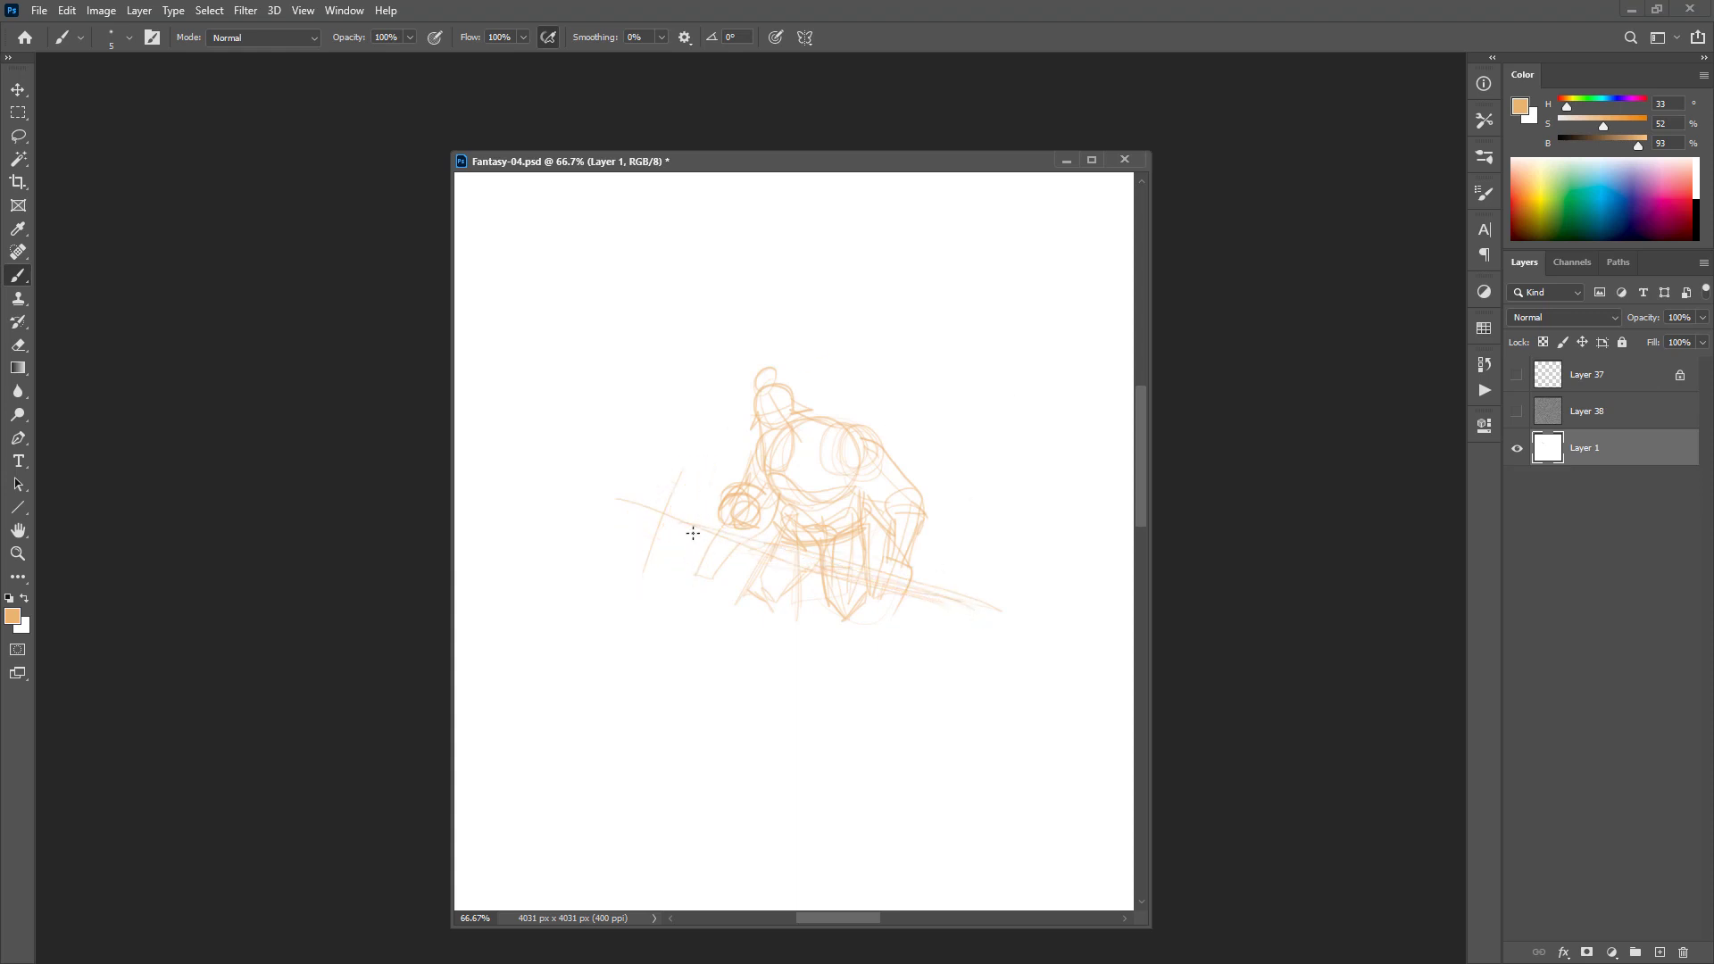
mouse_move(676, 573)
mouse_down()
mouse_move(696, 476)
mouse_move(632, 501)
mouse_move(721, 506)
mouse_up()
key(r)
mouse_move(668, 646)
mouse_down()
mouse_move(788, 621)
mouse_move(746, 620)
mouse_move(794, 576)
mouse_up()
key(r)
drag(980, 471, 1060, 582)
key(ctrl+z)
key(ctrl+z)
key(ctrl+z)
key(ctrl+z)
key(ctrl+z)
Step: Draw an oval for the far forearm, a new shaft line sloping down away from the gripping hand, and refine that arm
drag(731, 509, 722, 538)
drag(946, 564, 622, 649)
mouse_move(898, 556)
mouse_down()
mouse_move(873, 605)
mouse_move(908, 547)
mouse_up()
drag(892, 504, 869, 533)
drag(876, 506, 850, 456)
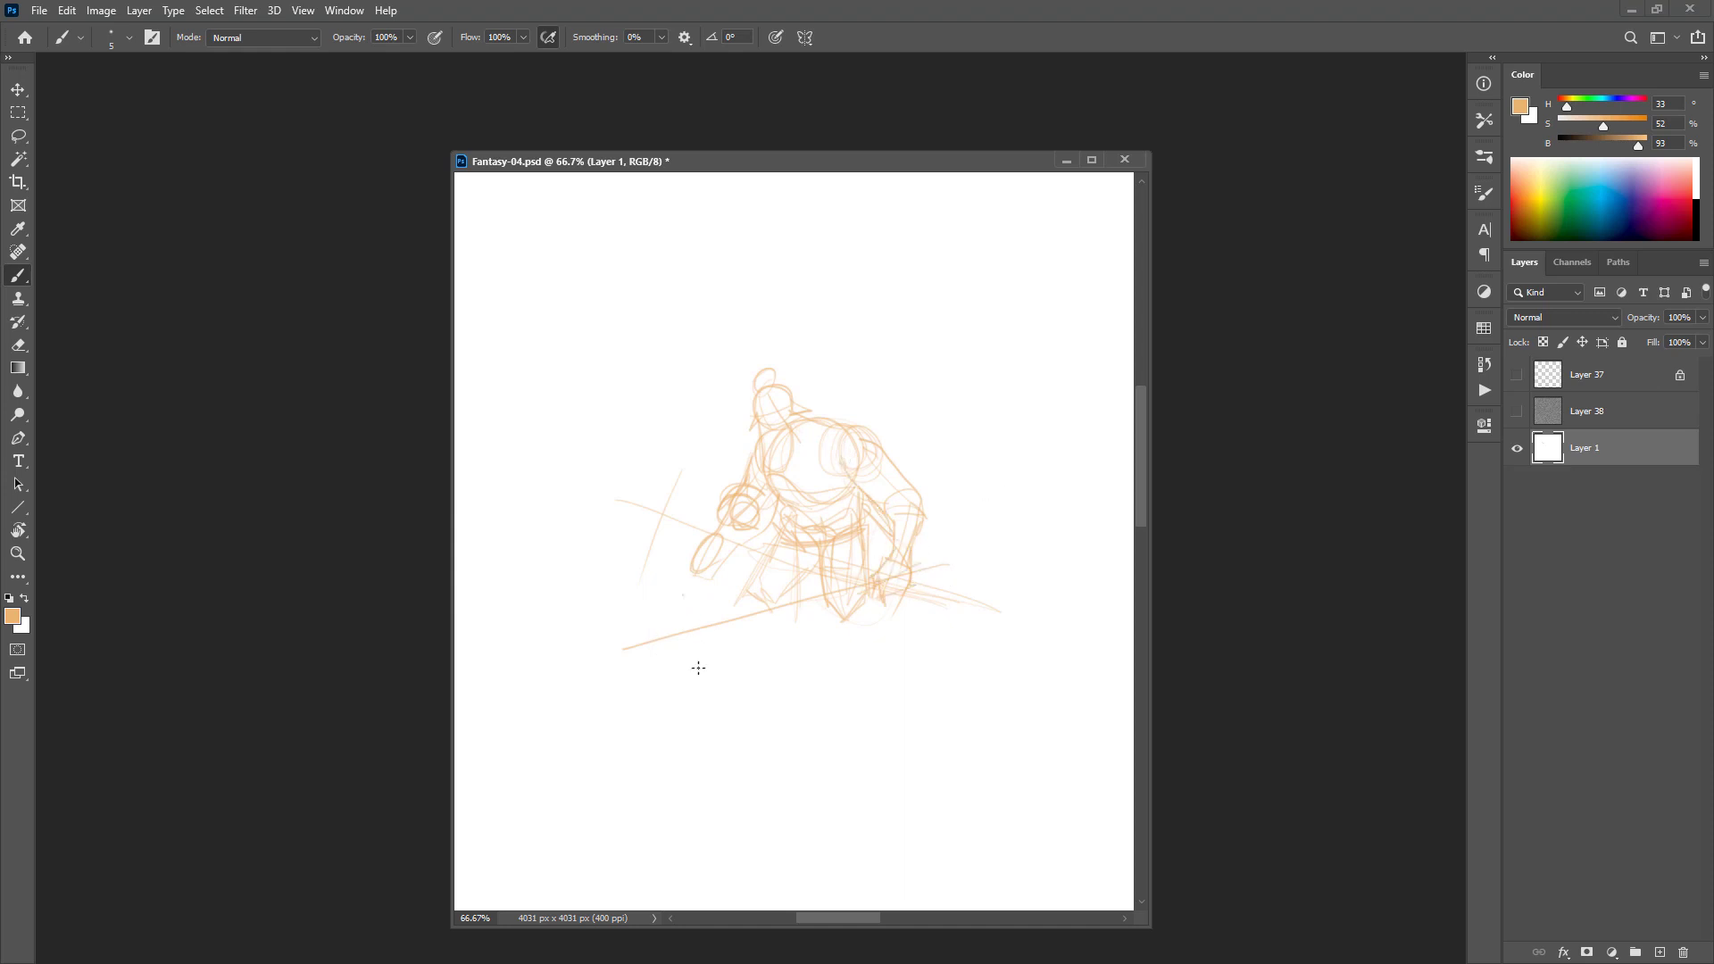
Step: Sketch a crescent-shaped axe head at the low end of the new shaft and thicken the shaft with parallel lines
mouse_move(698, 668)
mouse_down()
mouse_move(676, 597)
mouse_move(643, 621)
mouse_move(702, 684)
mouse_up()
mouse_move(697, 616)
mouse_down()
mouse_move(971, 565)
mouse_move(948, 581)
mouse_up()
mouse_move(757, 607)
mouse_down()
mouse_move(708, 617)
mouse_move(809, 620)
mouse_move(716, 643)
mouse_move(669, 600)
mouse_move(702, 684)
mouse_up()
drag(670, 599, 699, 688)
drag(671, 594, 644, 649)
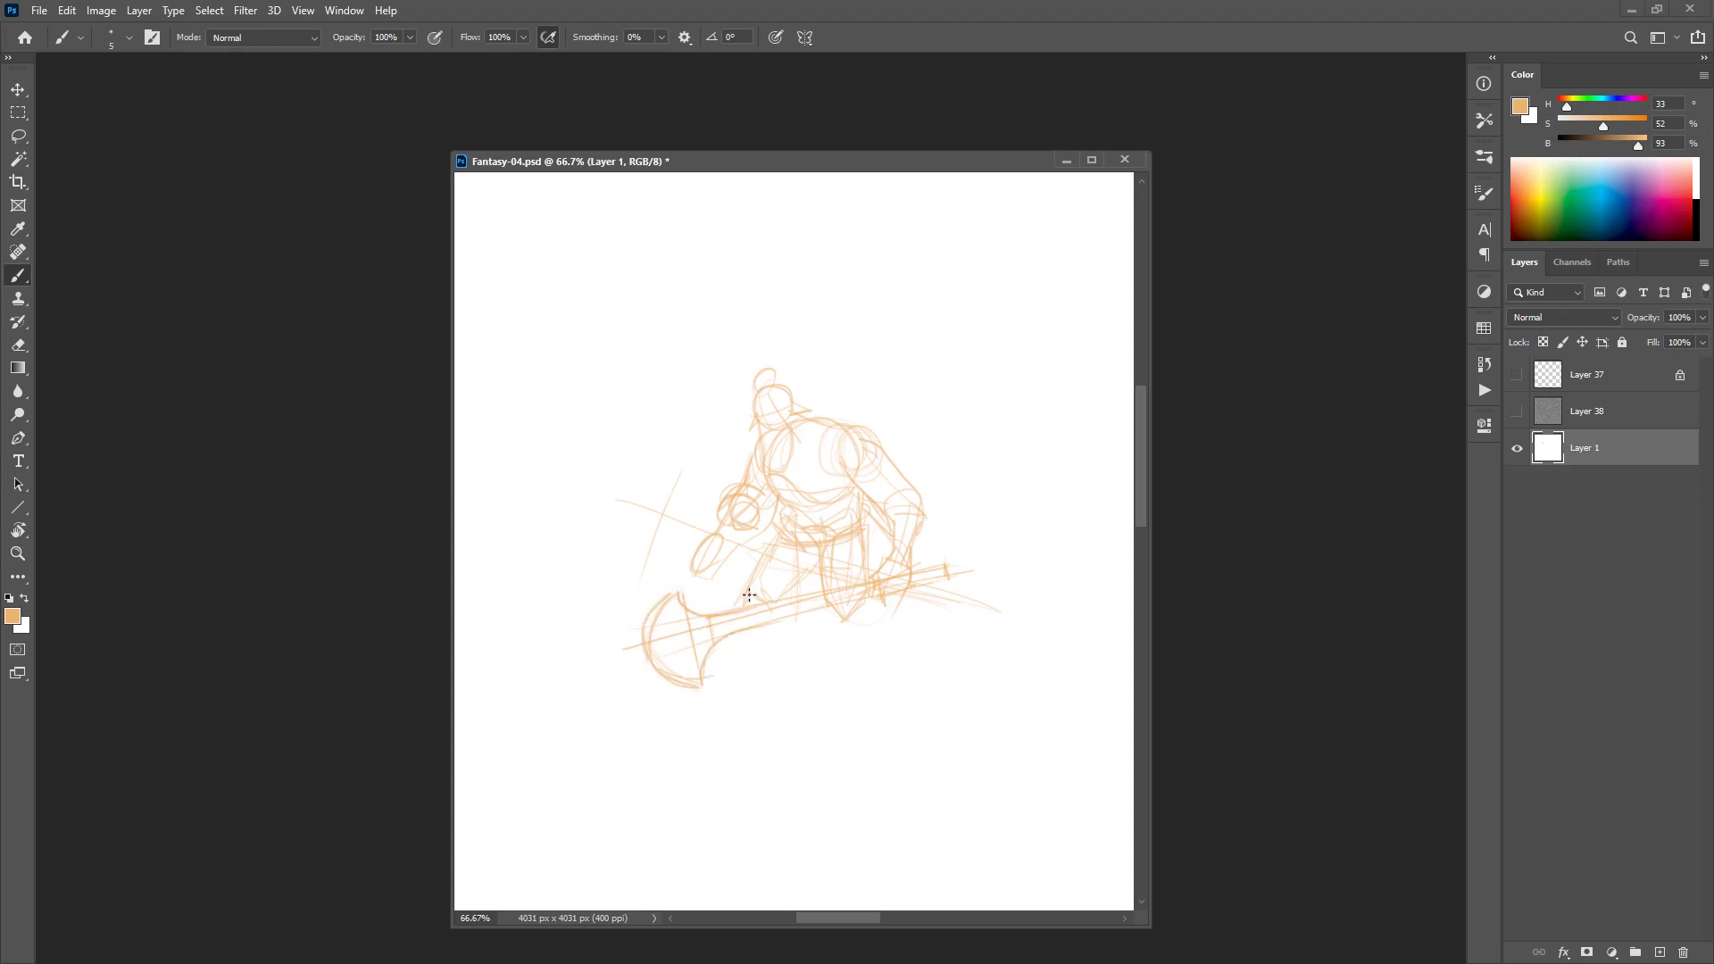
Step: Reinforce the thighs and belt curve, and sketch the fur collar and shoulder shapes around the neck
drag(748, 593, 759, 624)
drag(832, 611, 870, 598)
drag(859, 507, 821, 525)
drag(843, 412, 814, 420)
mouse_move(801, 427)
mouse_down()
mouse_move(807, 464)
mouse_move(794, 446)
mouse_move(754, 461)
mouse_move(757, 427)
mouse_move(893, 434)
mouse_move(821, 469)
mouse_up()
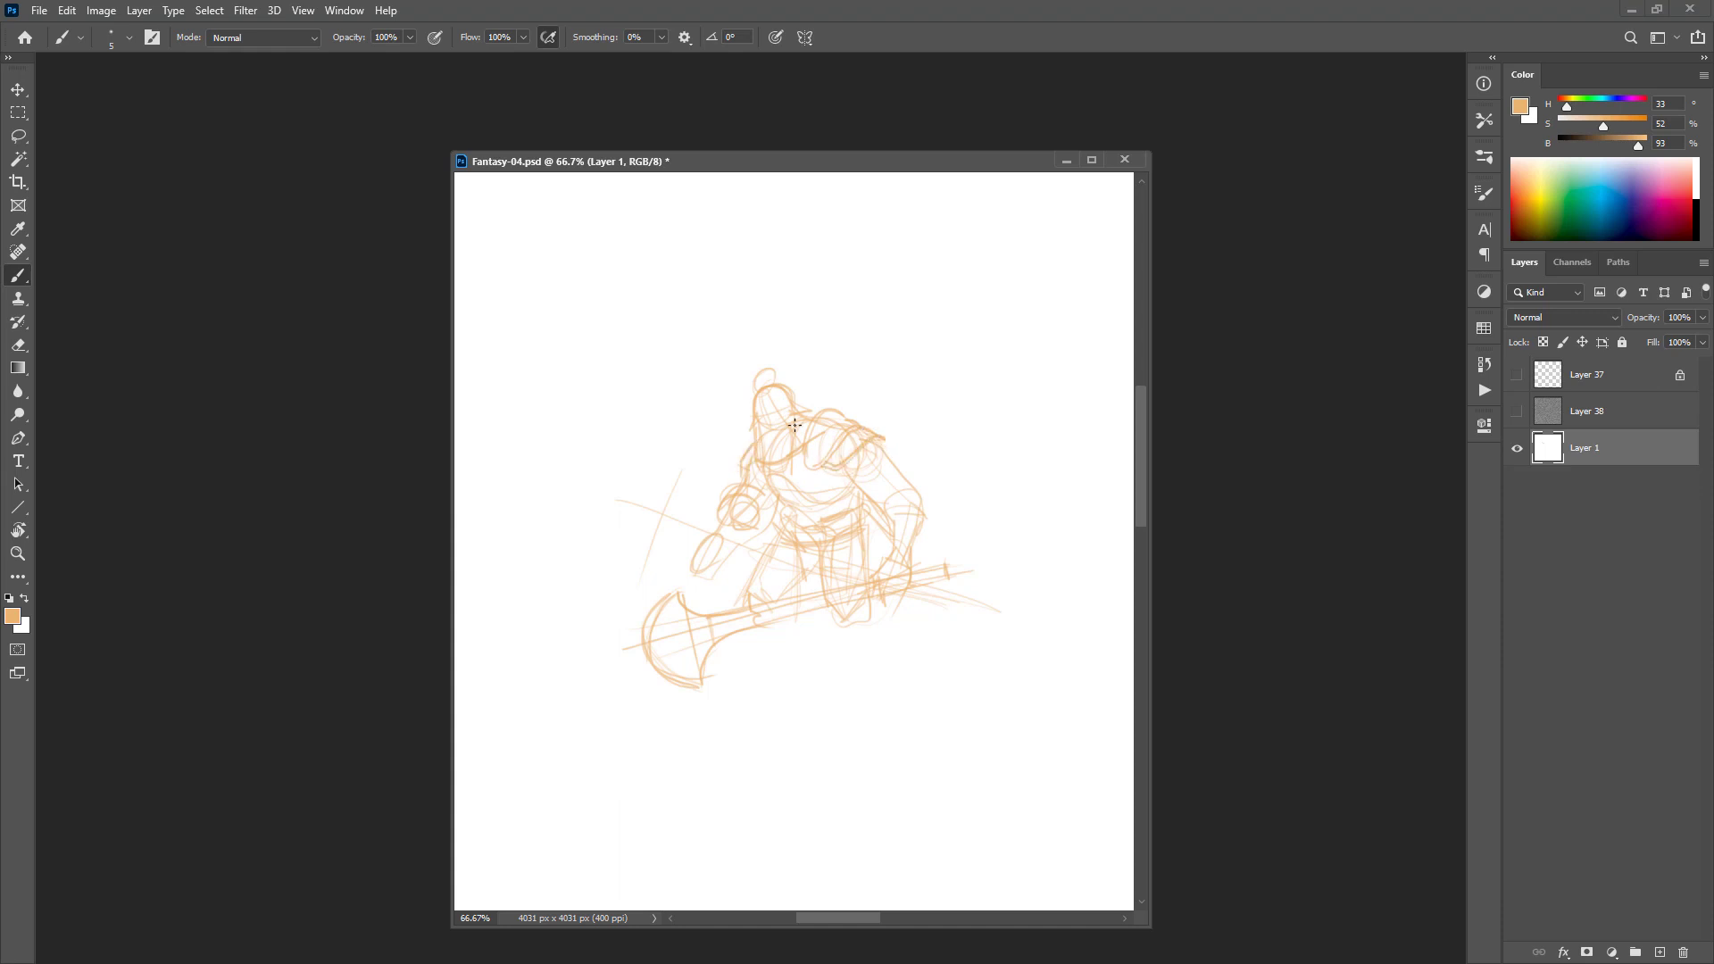
Step: Sketch the flowing cape spreading to both sides of the warrior, with wind-blown fur edges and a trailing braid
mouse_move(761, 379)
mouse_down()
mouse_move(828, 406)
mouse_move(1079, 444)
mouse_up()
mouse_move(700, 475)
mouse_down()
mouse_move(753, 465)
mouse_move(806, 413)
mouse_move(861, 401)
mouse_up()
drag(880, 444, 1029, 530)
drag(954, 497, 832, 403)
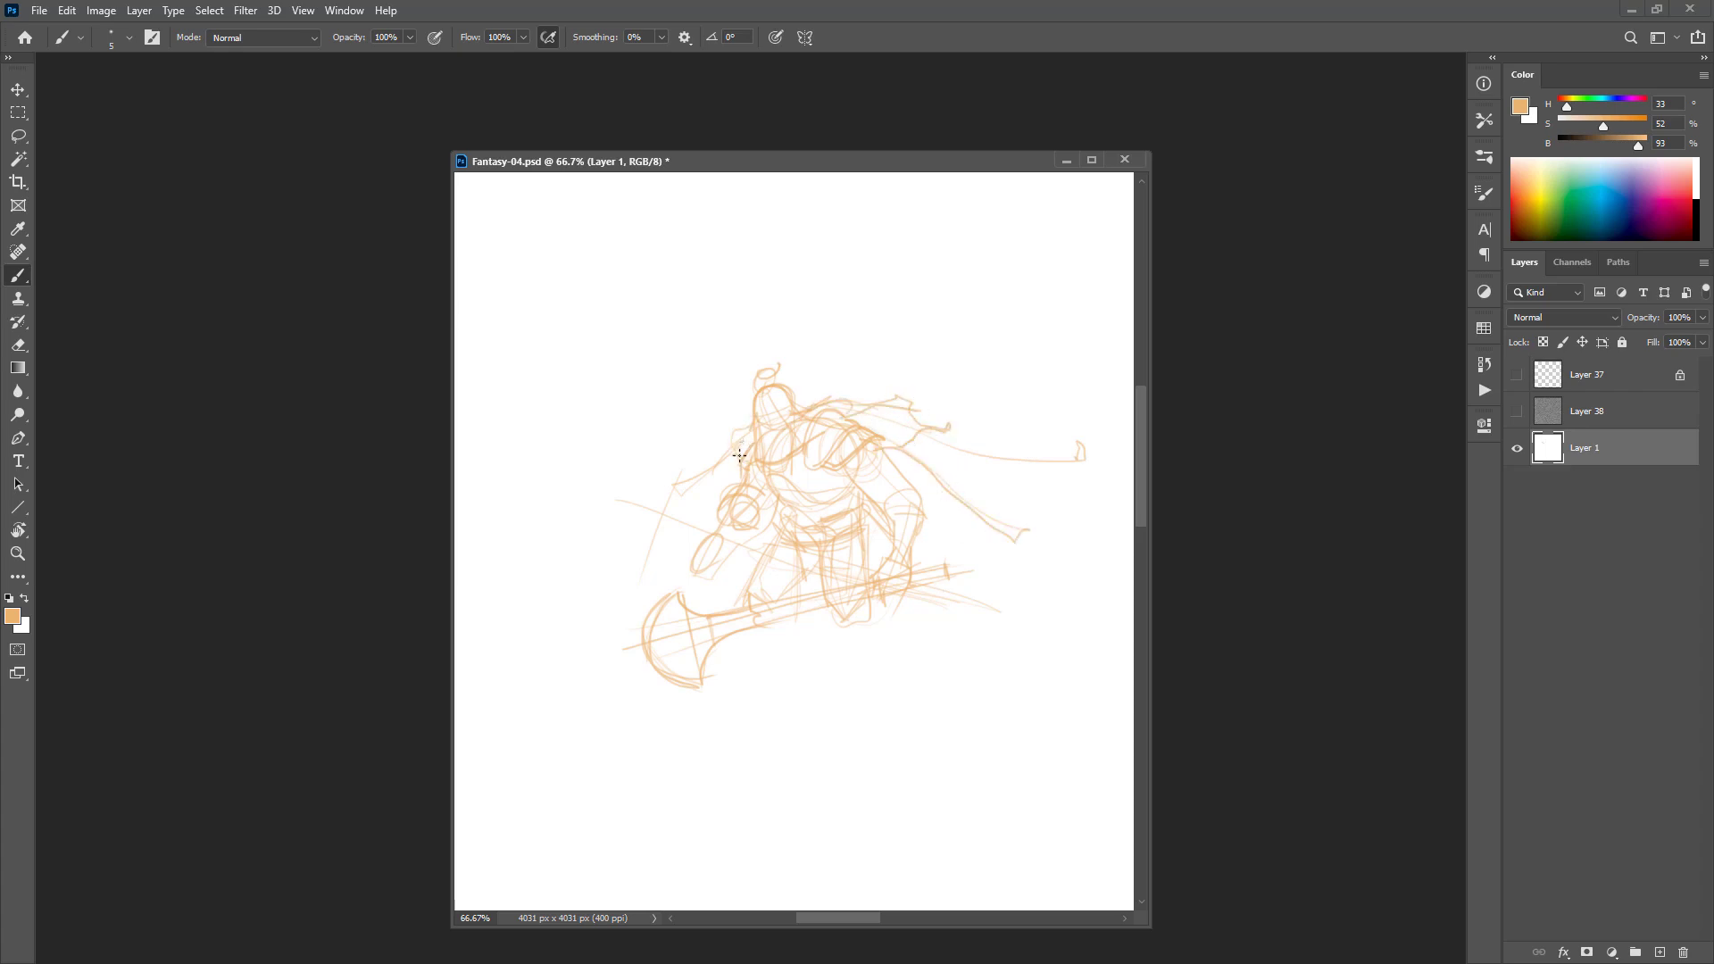
drag(739, 455, 605, 559)
drag(702, 479, 646, 515)
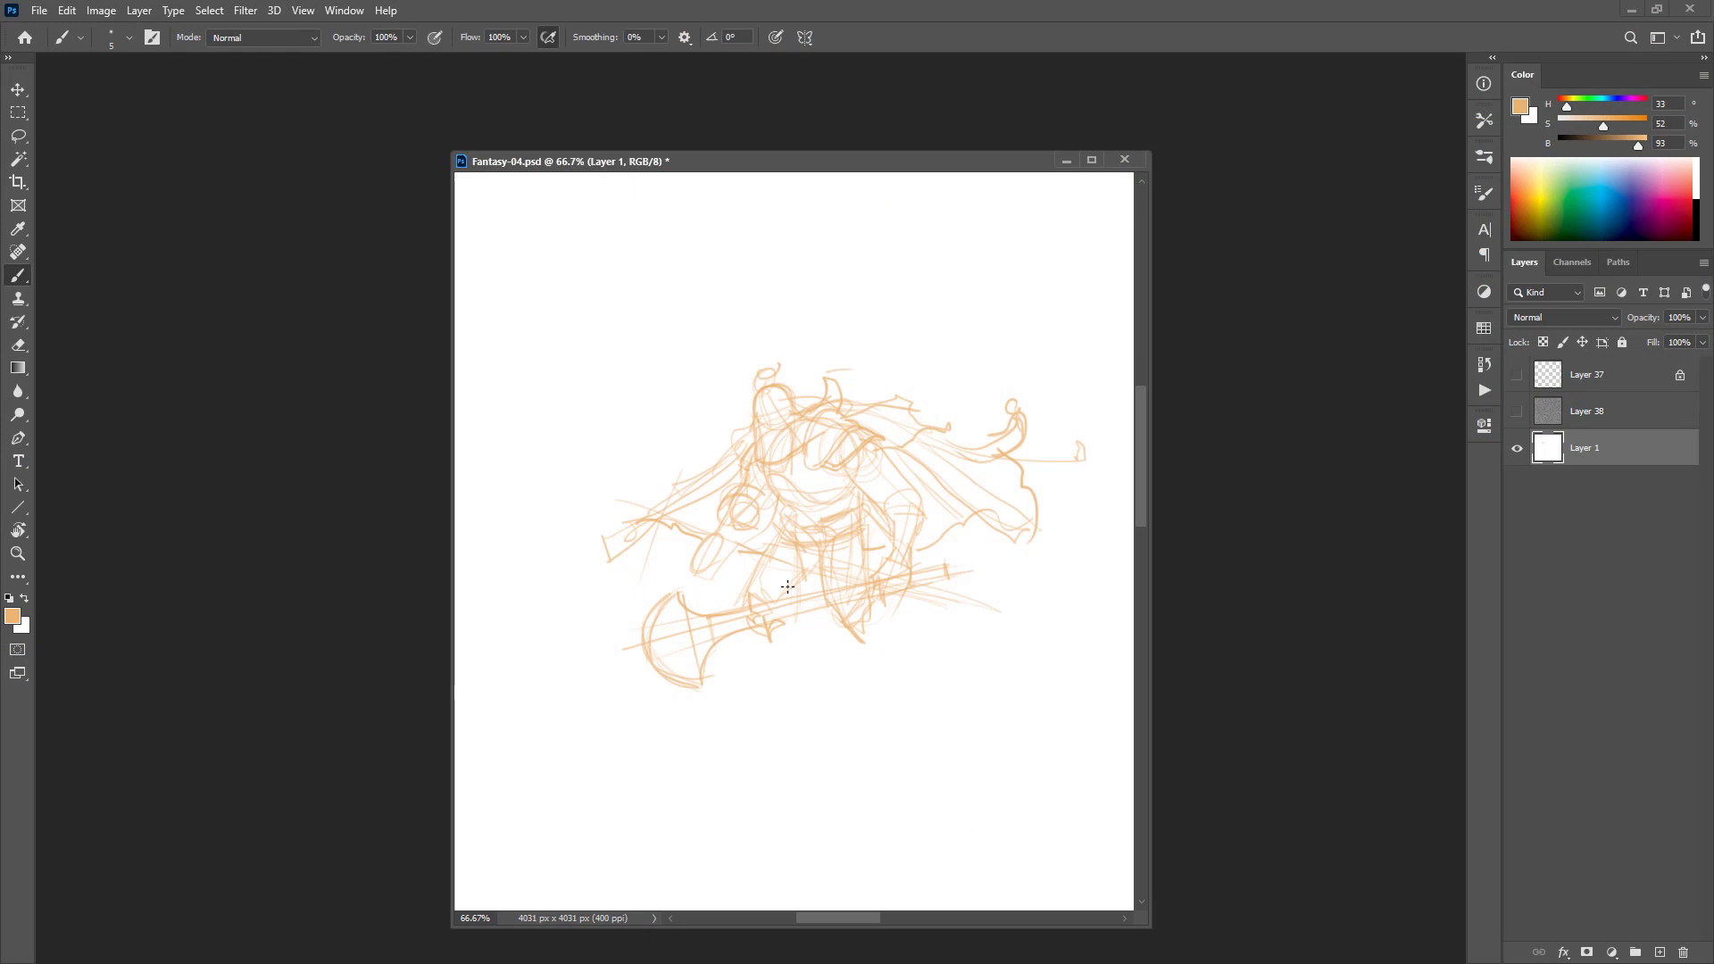
Step: Rough in the knees and start both lower legs beneath the axe shaft, undoing the misplaced strokes
mouse_move(868, 602)
mouse_down()
mouse_move(857, 622)
mouse_move(878, 659)
mouse_up()
drag(862, 639, 883, 677)
mouse_move(769, 644)
mouse_down()
mouse_move(755, 687)
mouse_move(799, 653)
mouse_move(737, 701)
mouse_move(755, 684)
mouse_up()
key(ctrl+z)
key(ctrl+z)
drag(873, 607, 873, 703)
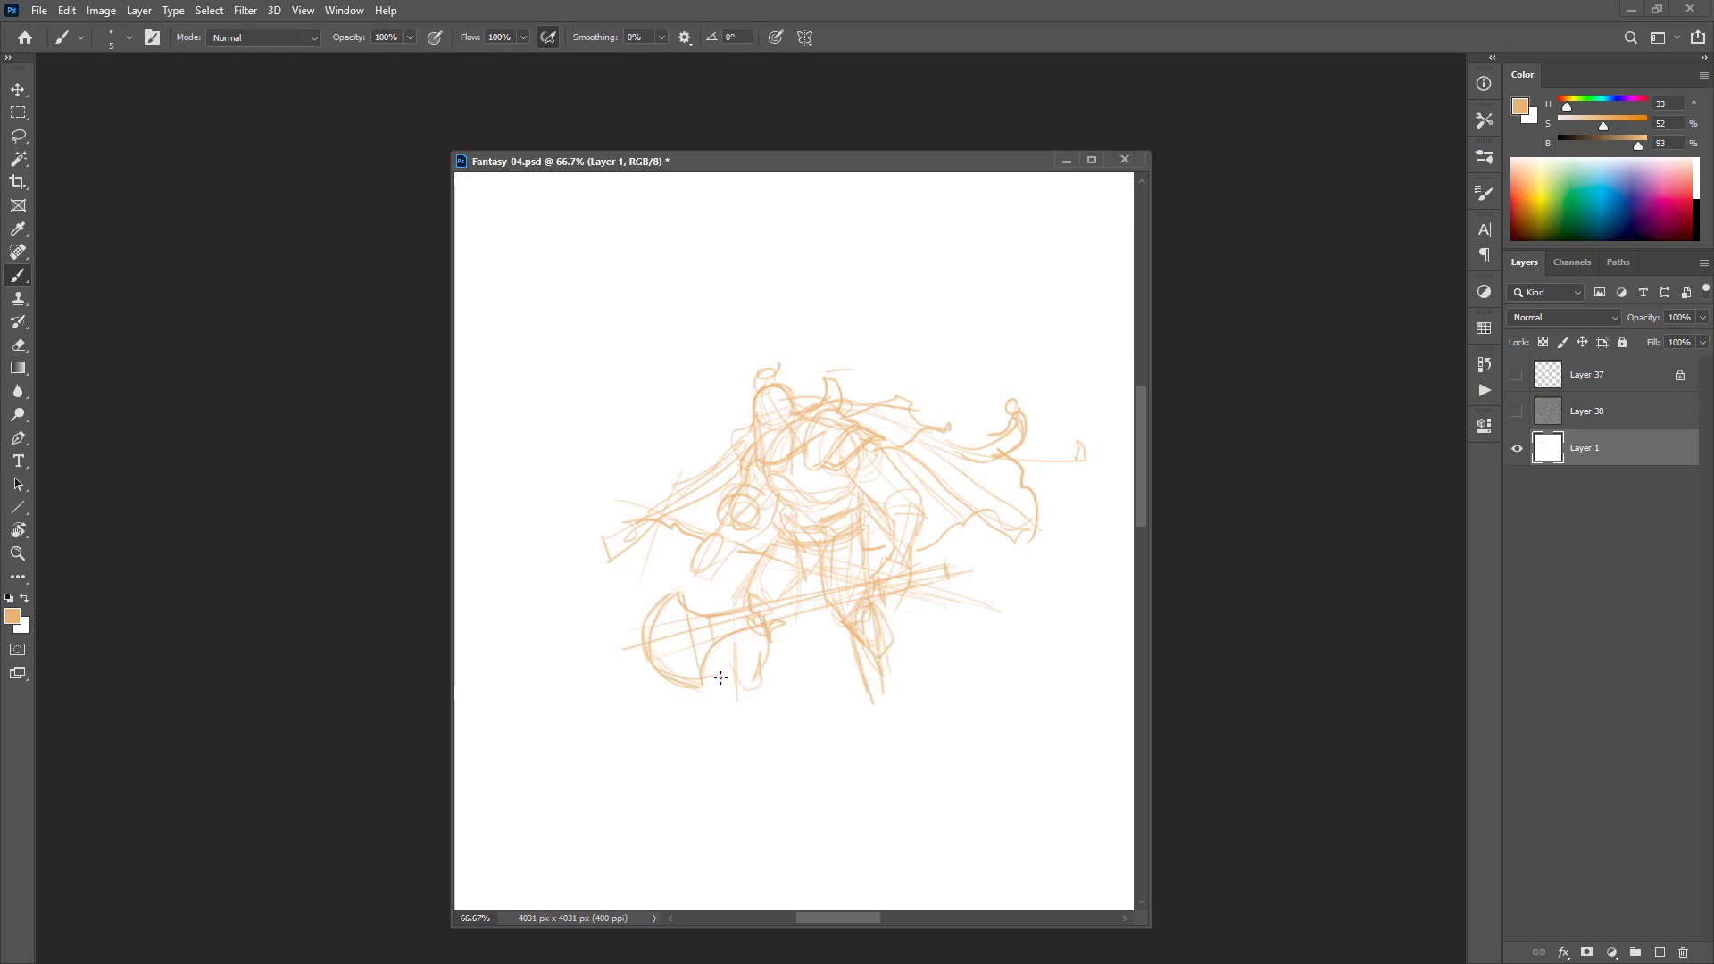
Step: Add ground perspective lines under the figure and extend the lower legs and feet down to them
drag(720, 676, 961, 668)
mouse_move(705, 684)
mouse_down()
mouse_move(964, 690)
mouse_move(890, 729)
mouse_up()
drag(872, 684, 871, 738)
drag(809, 664, 809, 695)
drag(838, 678, 773, 723)
drag(757, 688, 704, 714)
drag(810, 716, 870, 732)
drag(871, 716, 878, 747)
Step: Restore the sketch layer and flip the canvas horizontally so the axe head points the other way
key(ctrl+comma)
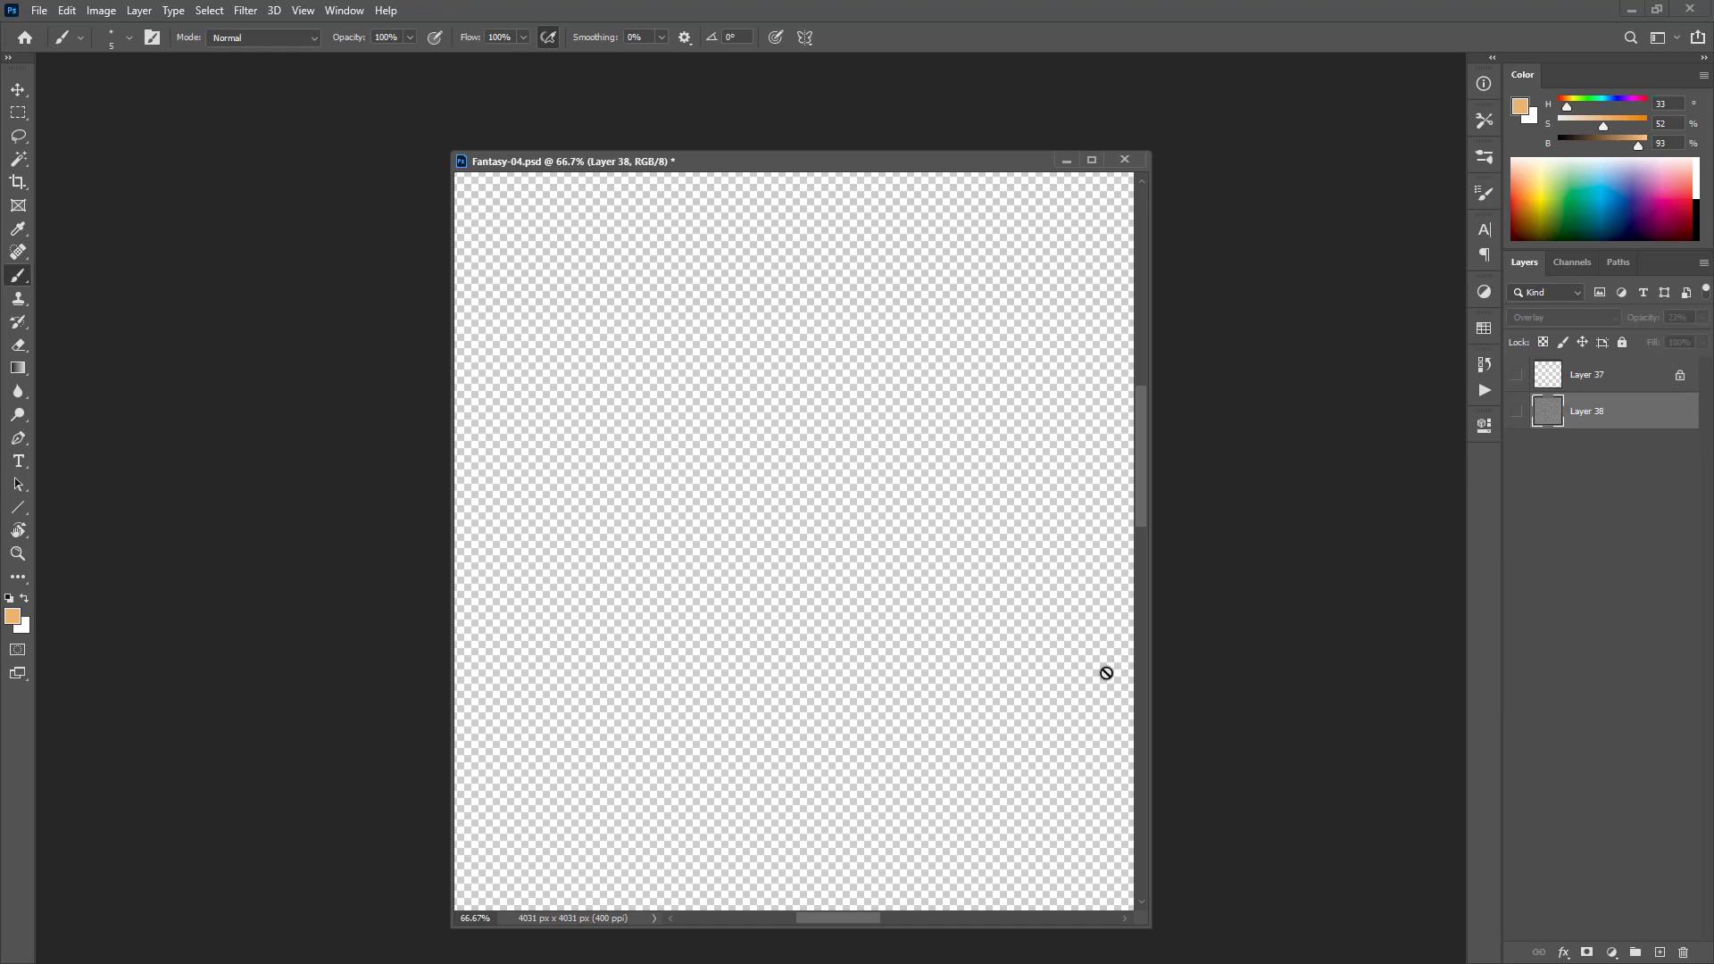
key(ctrl+comma)
key(ctrl+shift+h)
alt+click(994, 703)
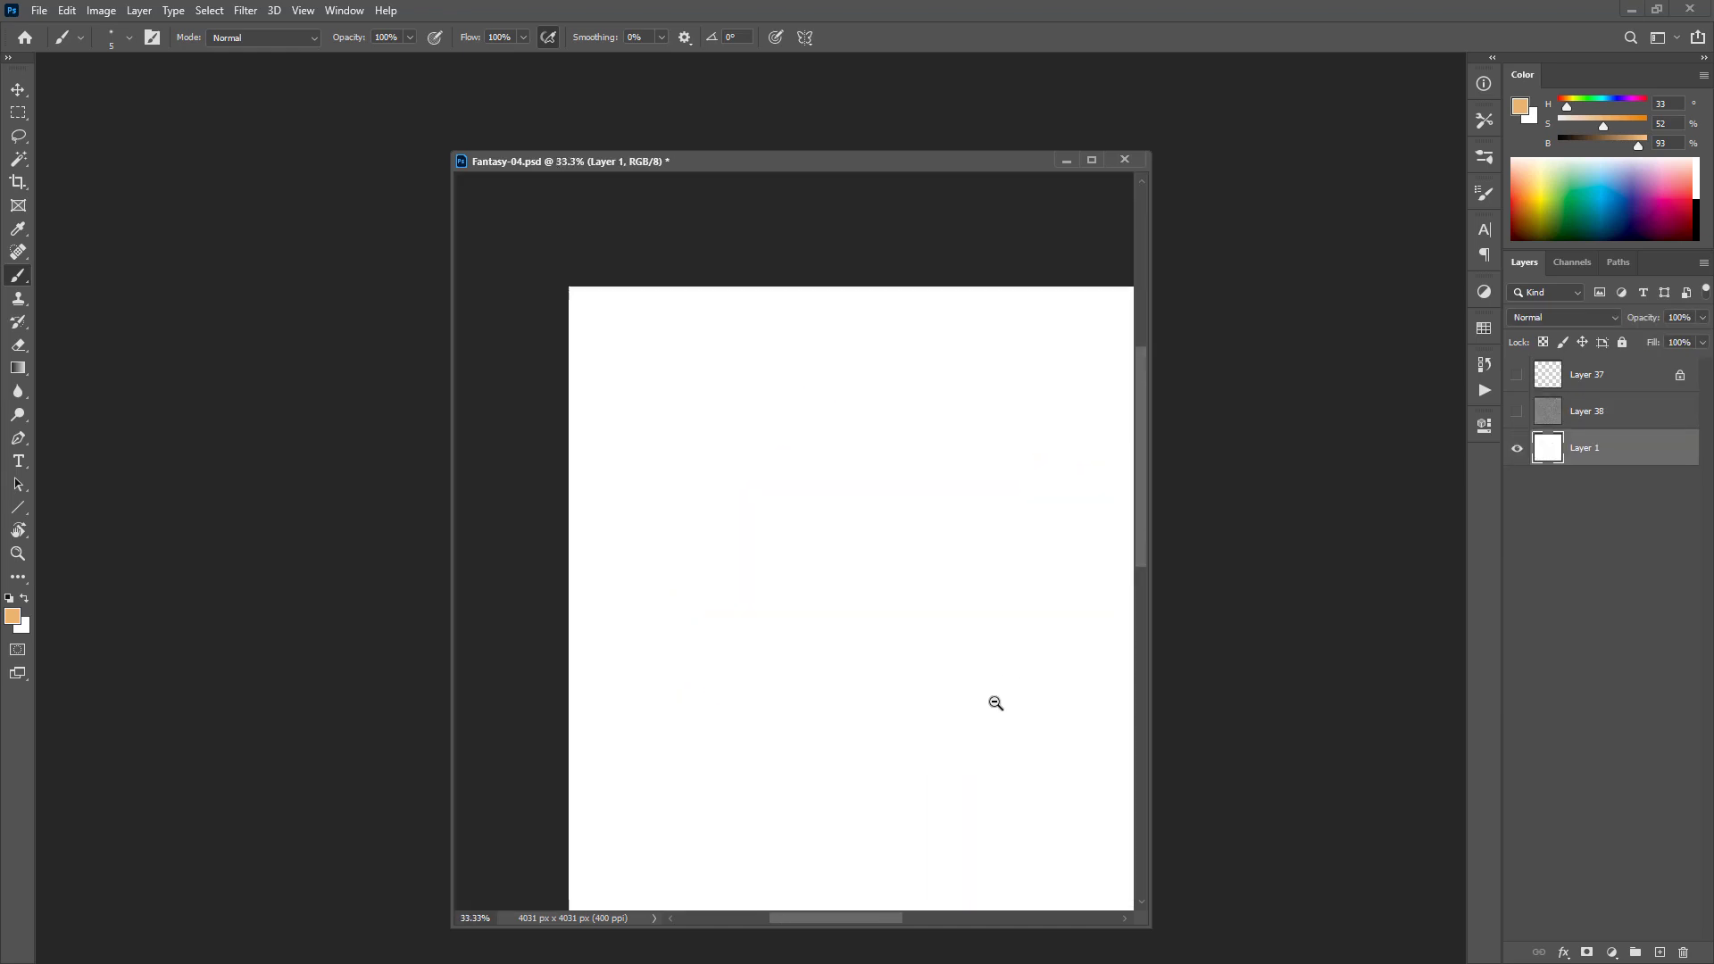
drag(995, 703, 491, 555)
ctrl+click(816, 512)
drag(879, 365, 1012, 472)
alt+click(973, 620)
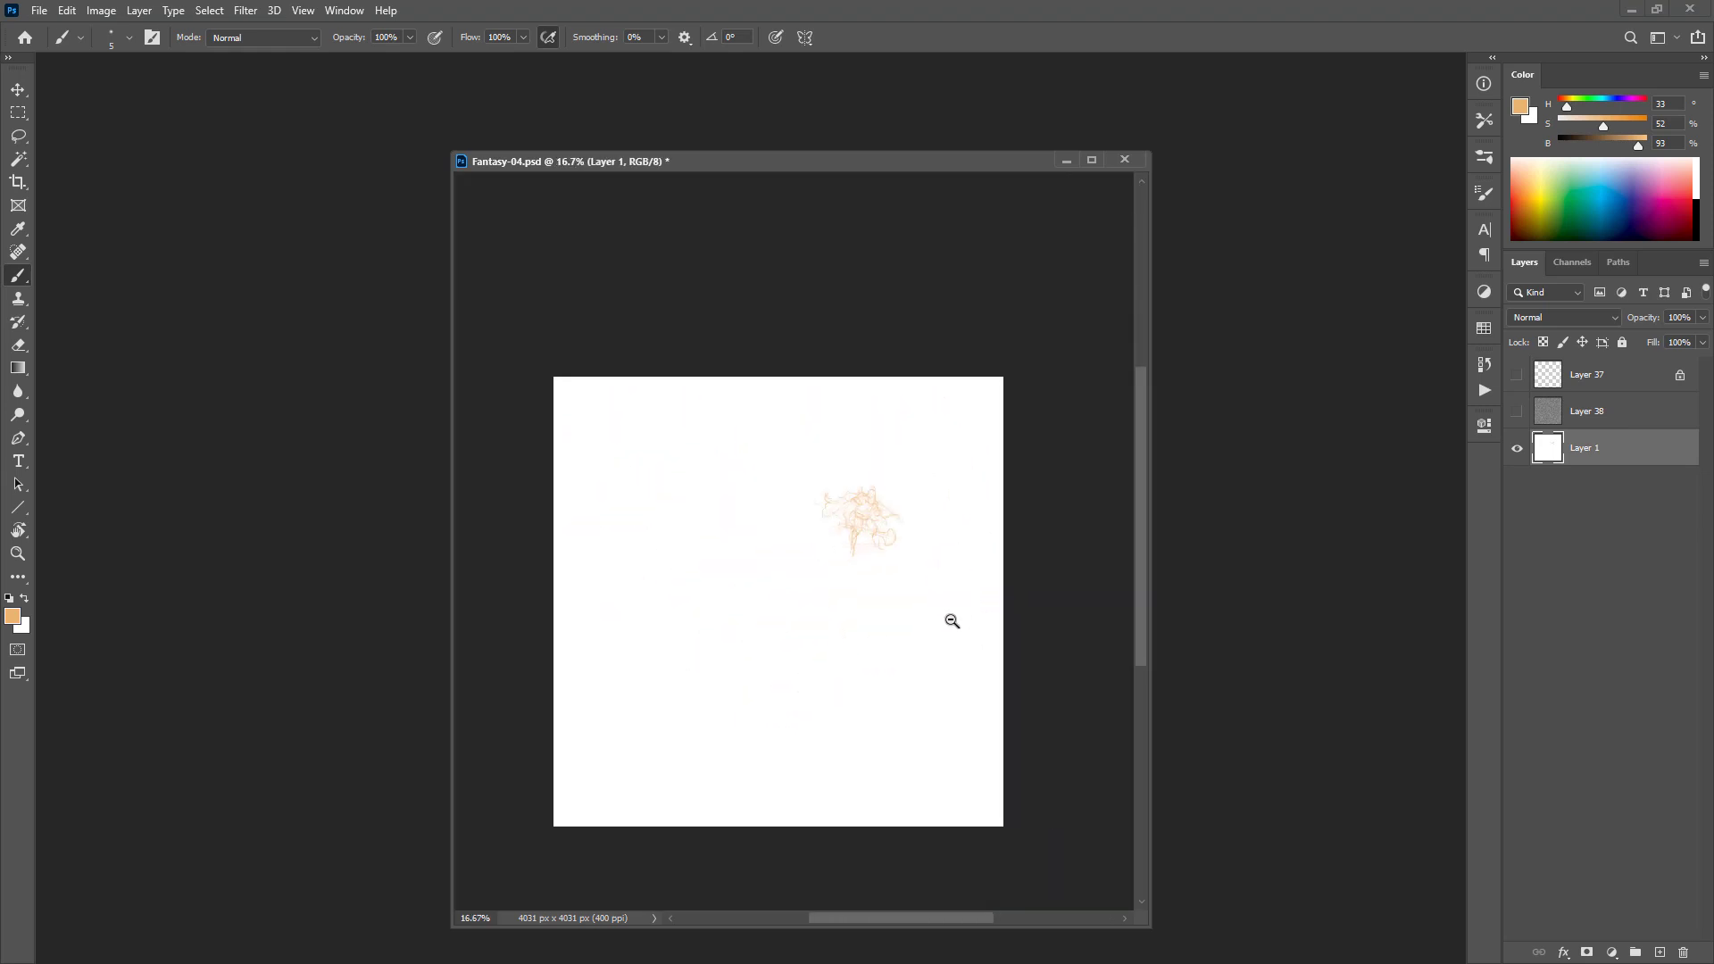
Step: Select a rectangle around the warrior sketch and cut it onto its own layer above Layer 1
ctrl+click(879, 490)
key(ctrl+t)
key(Escape)
key(m)
drag(761, 468, 947, 587)
key(ctrl+shift+j)
click(1552, 487)
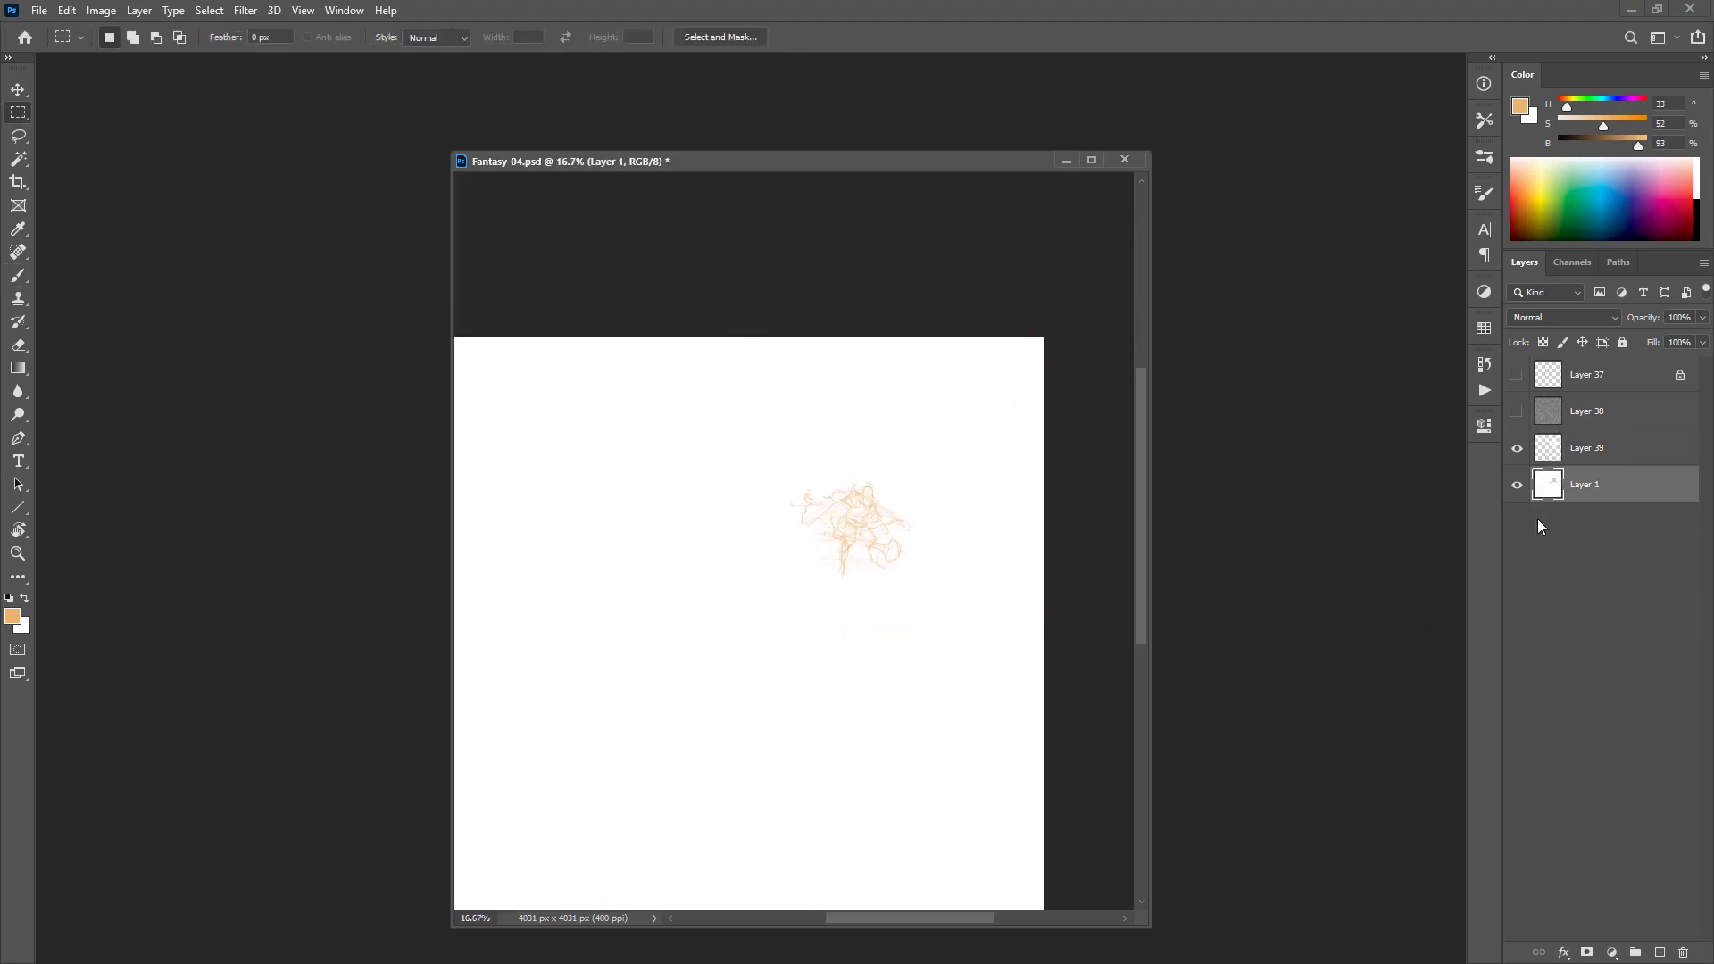
Step: Switch to full-screen view, then scale up the sketch on Layer 39 and move it toward the middle of the canvas
ctrl+click(888, 574)
key(alt+bracketright)
key(g)
key(f)
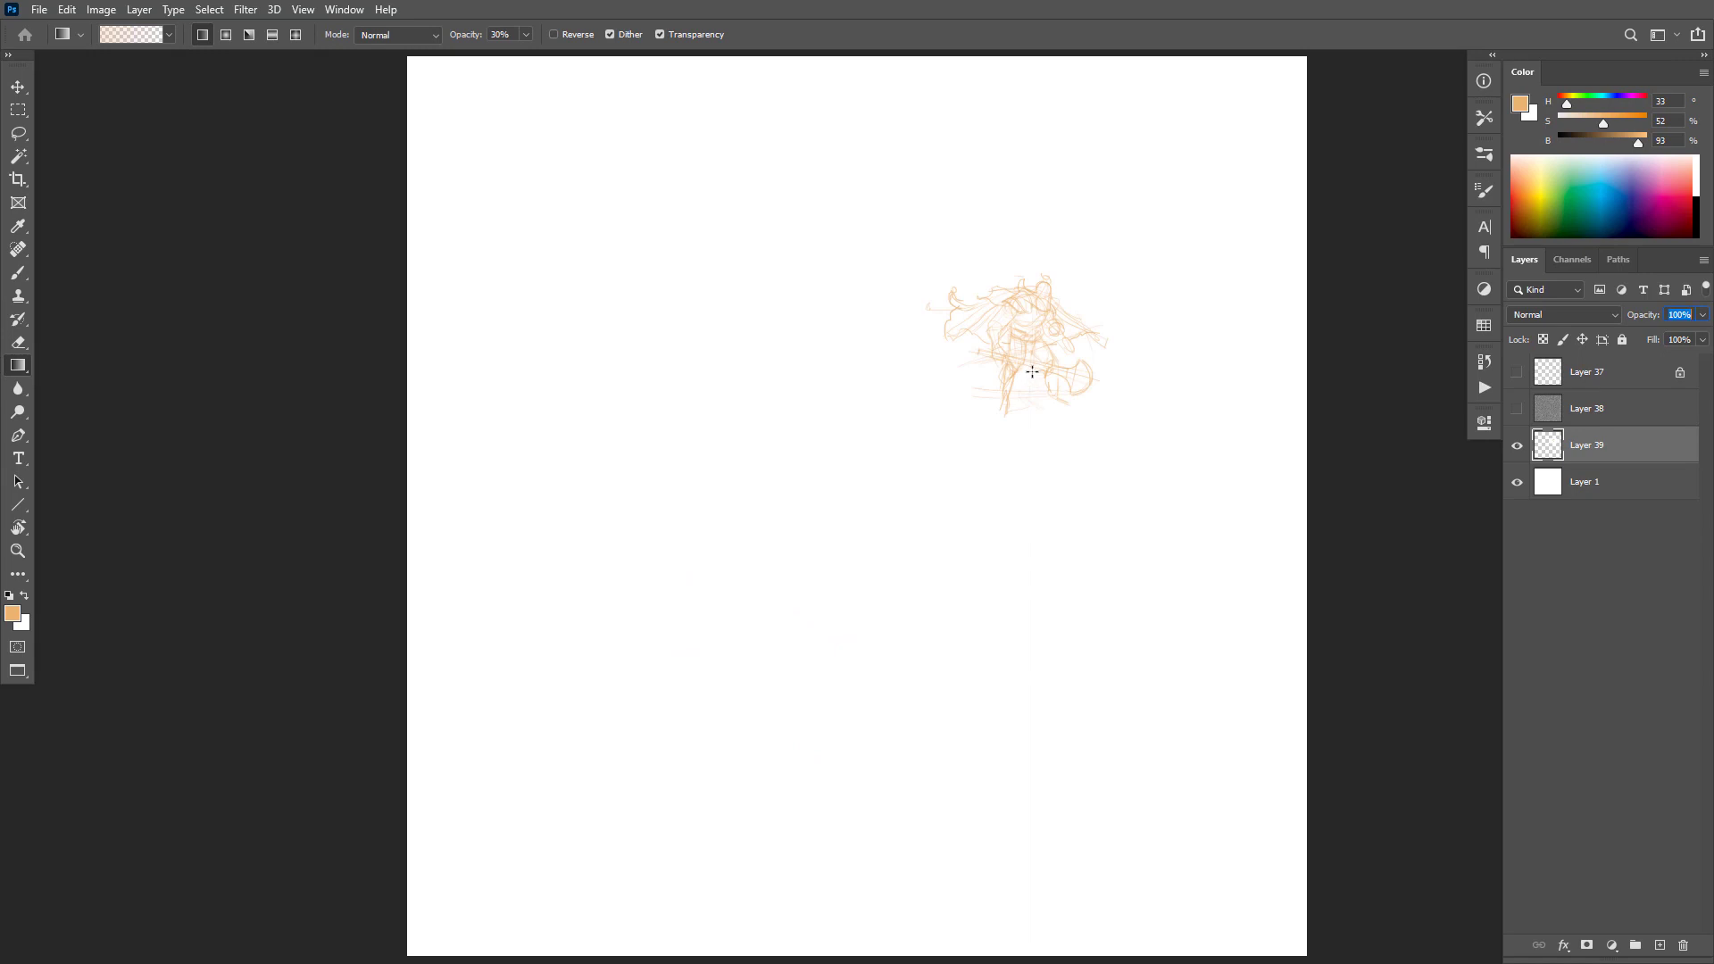
drag(1032, 371, 1012, 472)
ctrl+click(1032, 463)
key(ctrl+t)
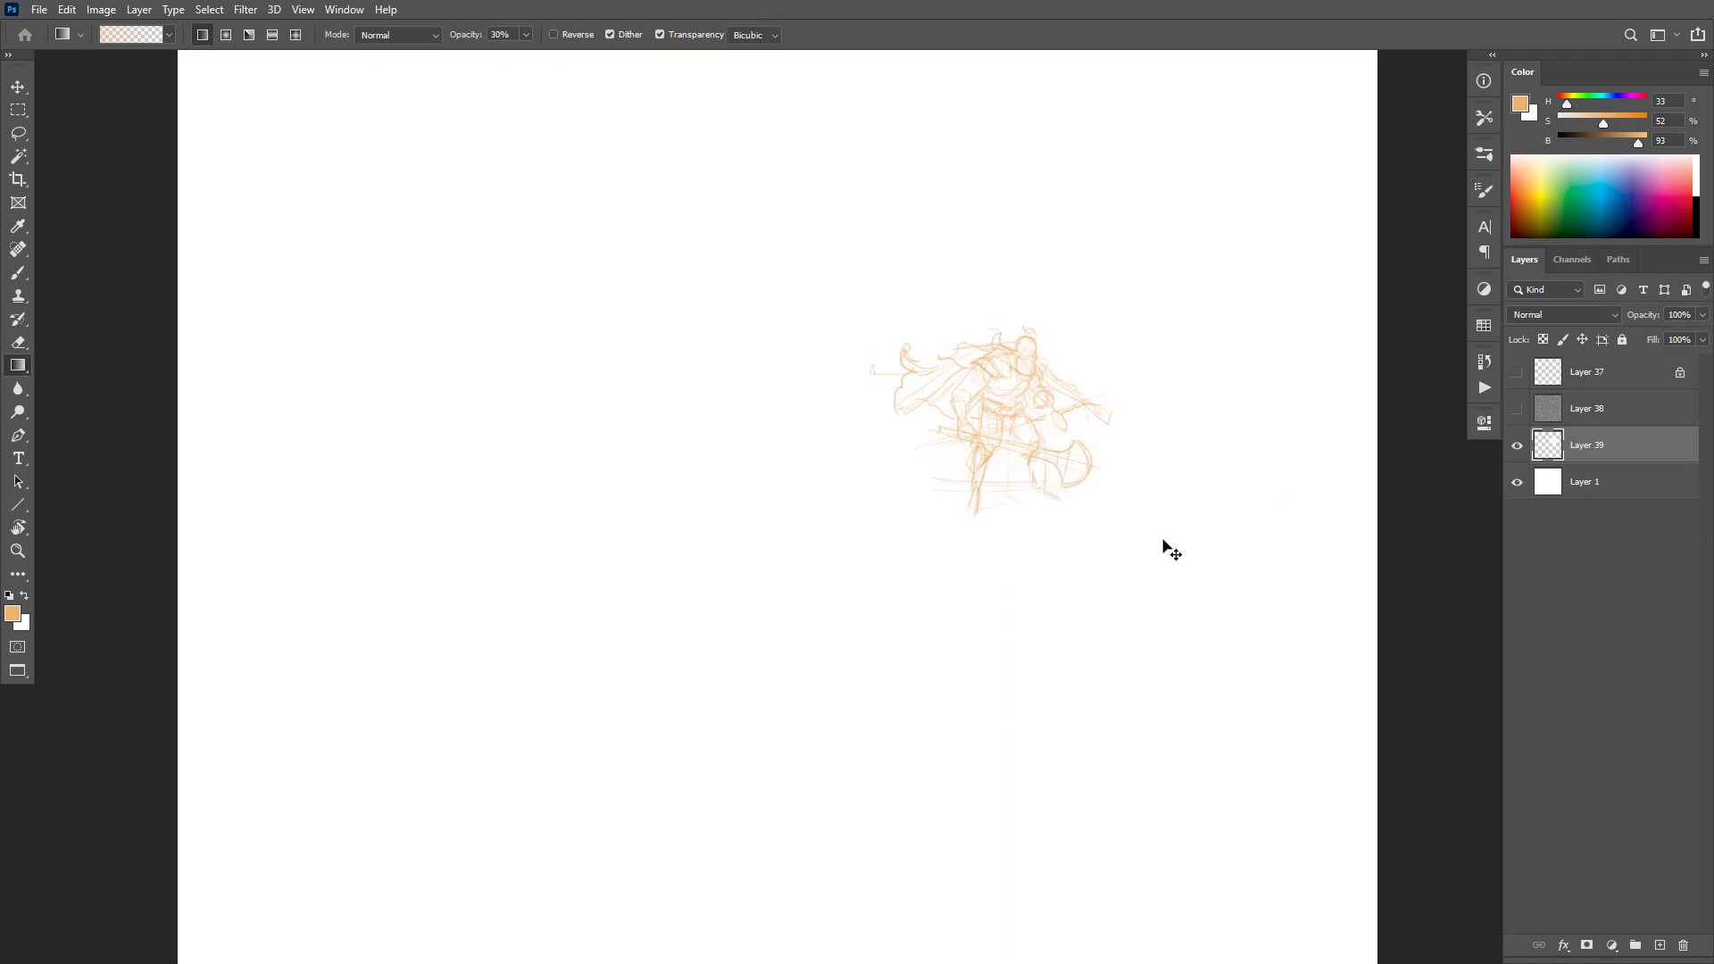
drag(1184, 539, 1291, 605)
drag(1122, 513, 934, 623)
alt+click(982, 498)
alt+click(981, 498)
drag(945, 543, 929, 589)
key(Return)
Step: Duplicate Layer 39 and hide the original sketch layer
ctrl+click(968, 597)
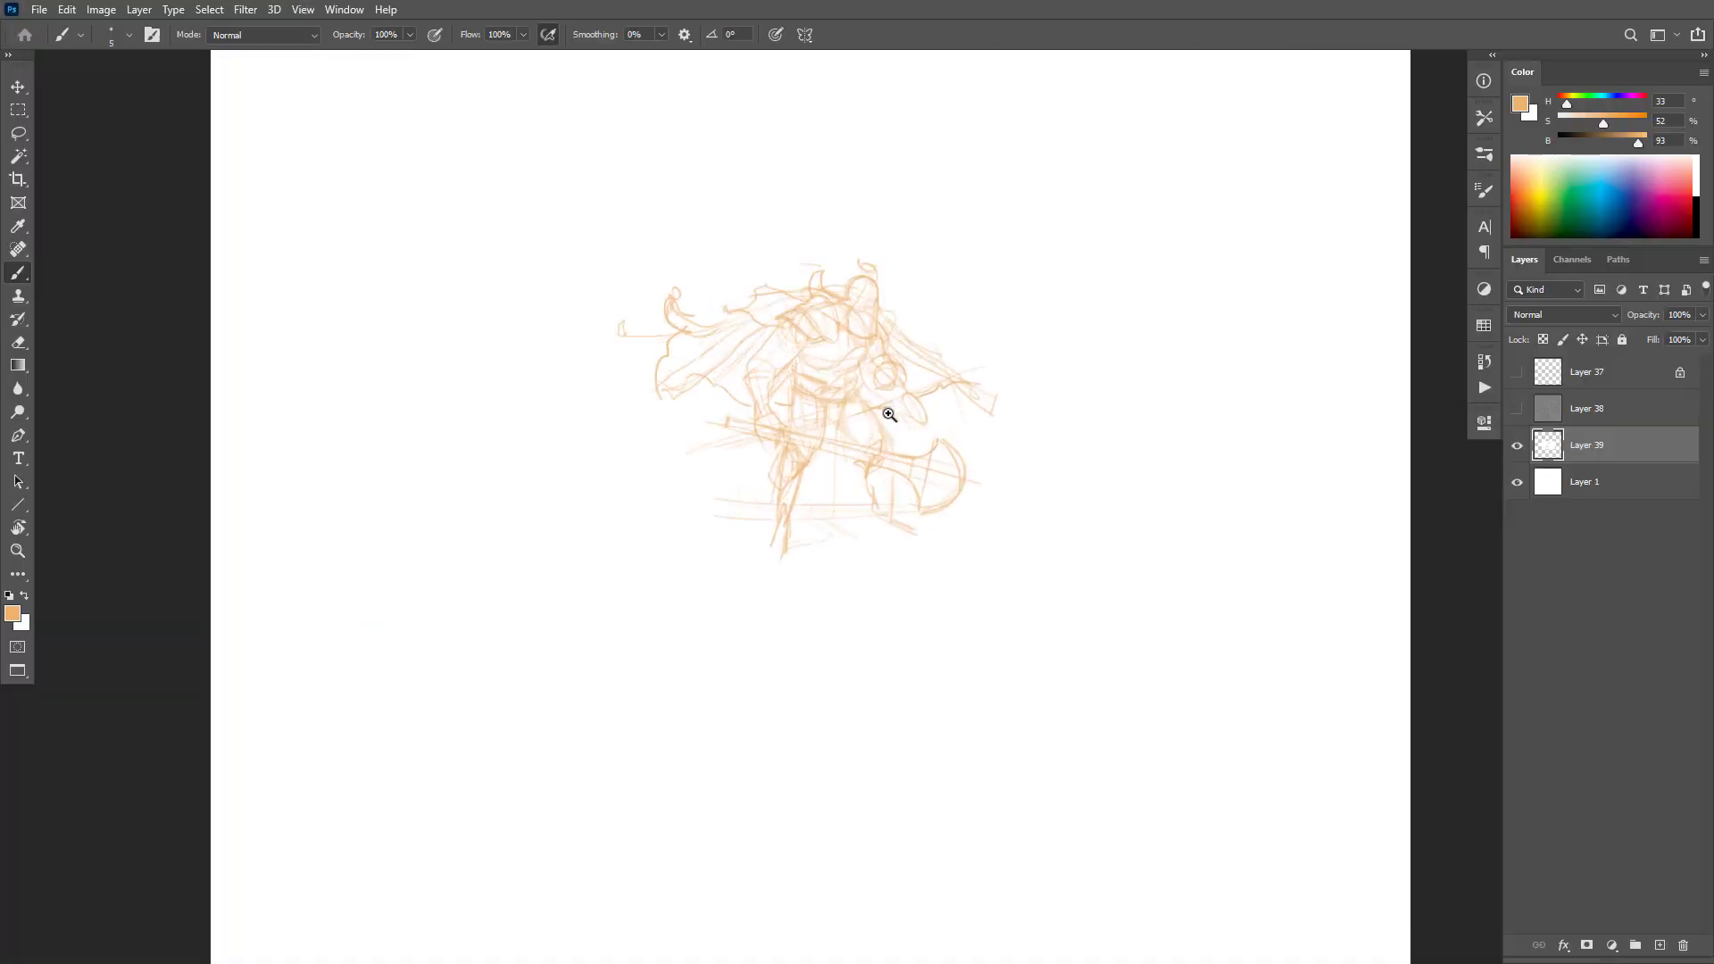
ctrl+click(887, 409)
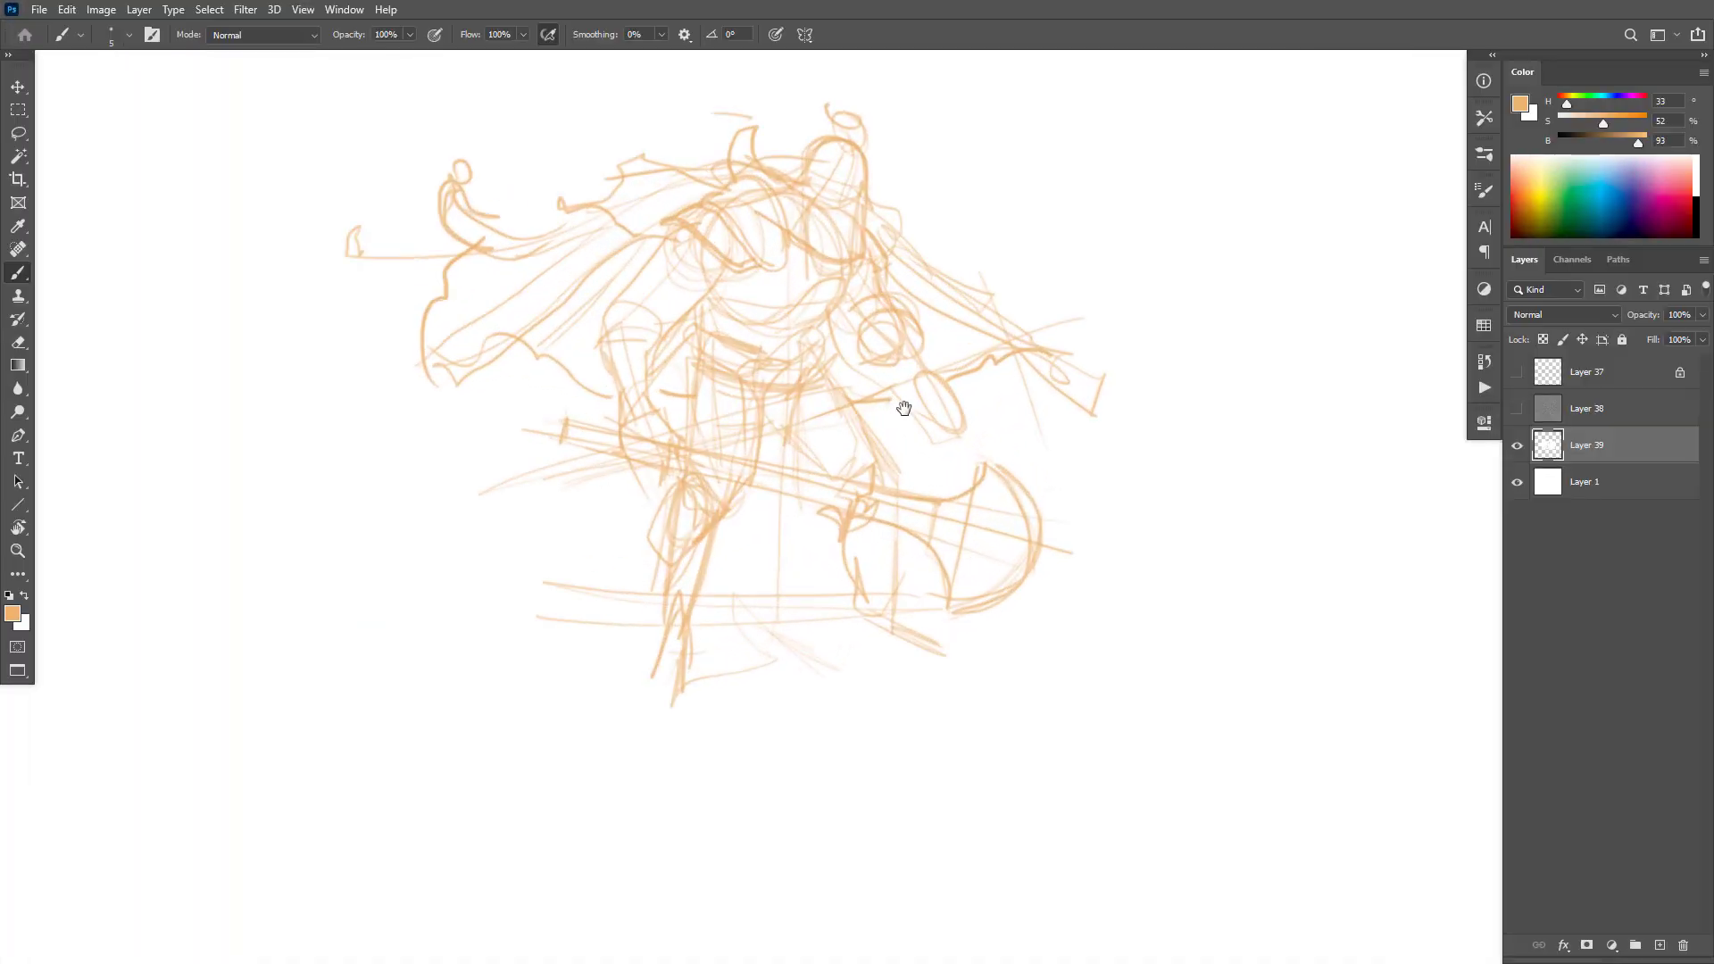
drag(903, 406, 922, 547)
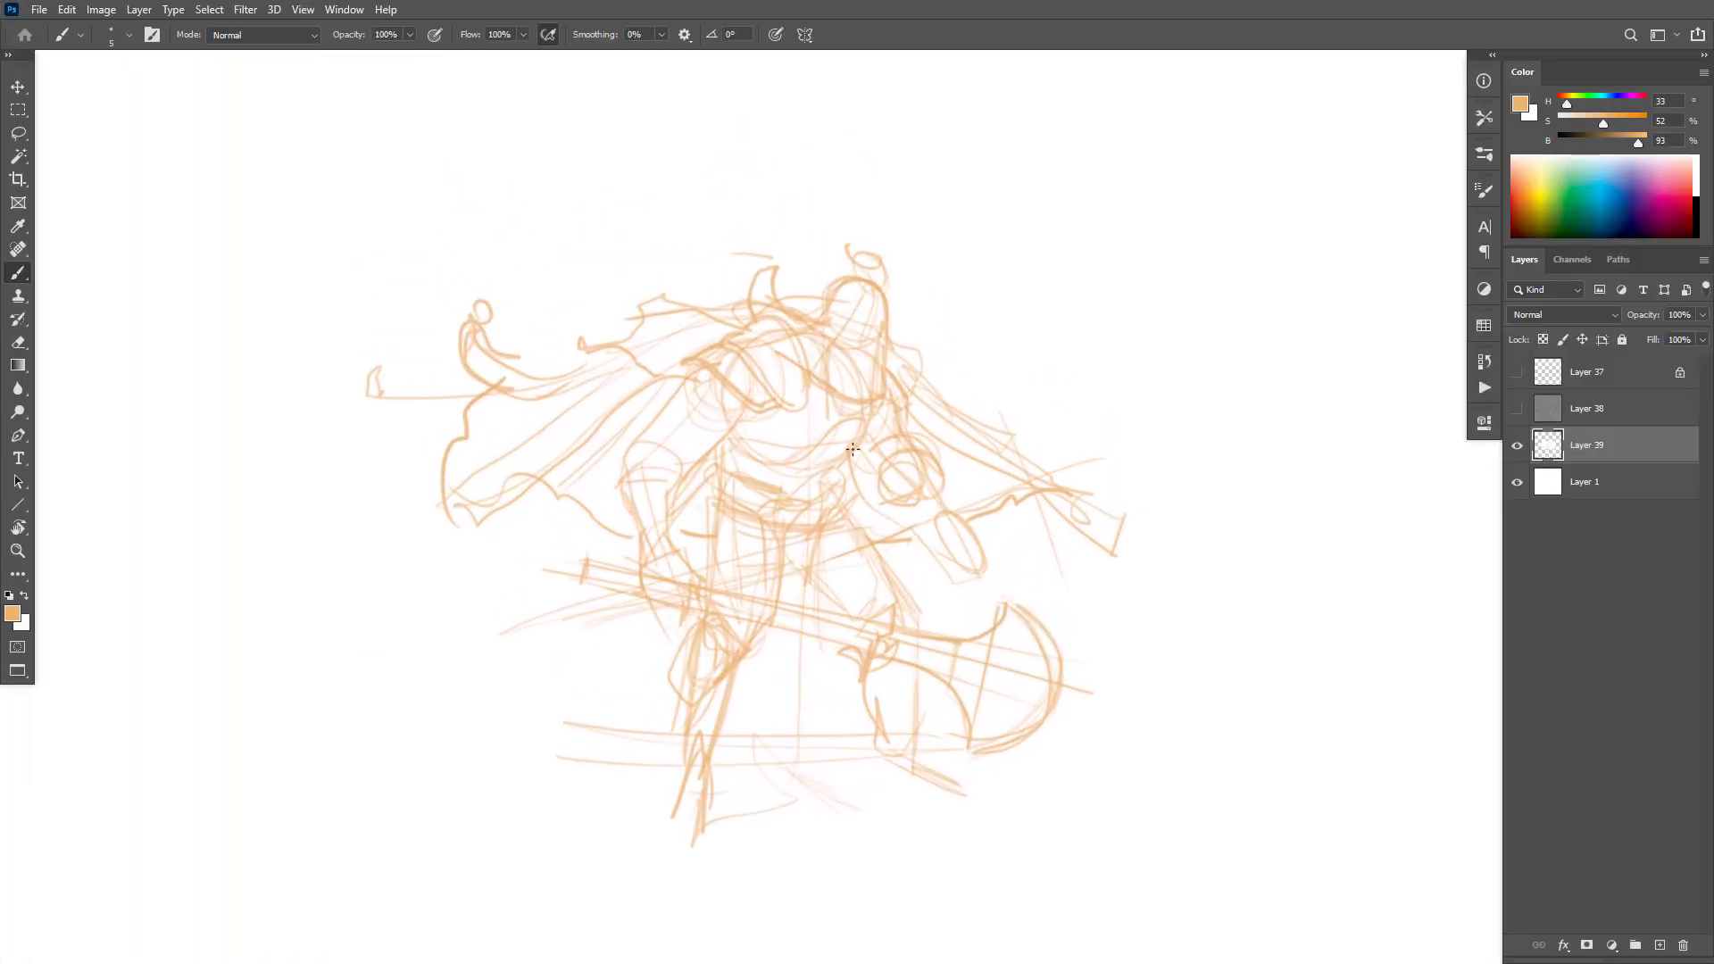
alt+click(960, 522)
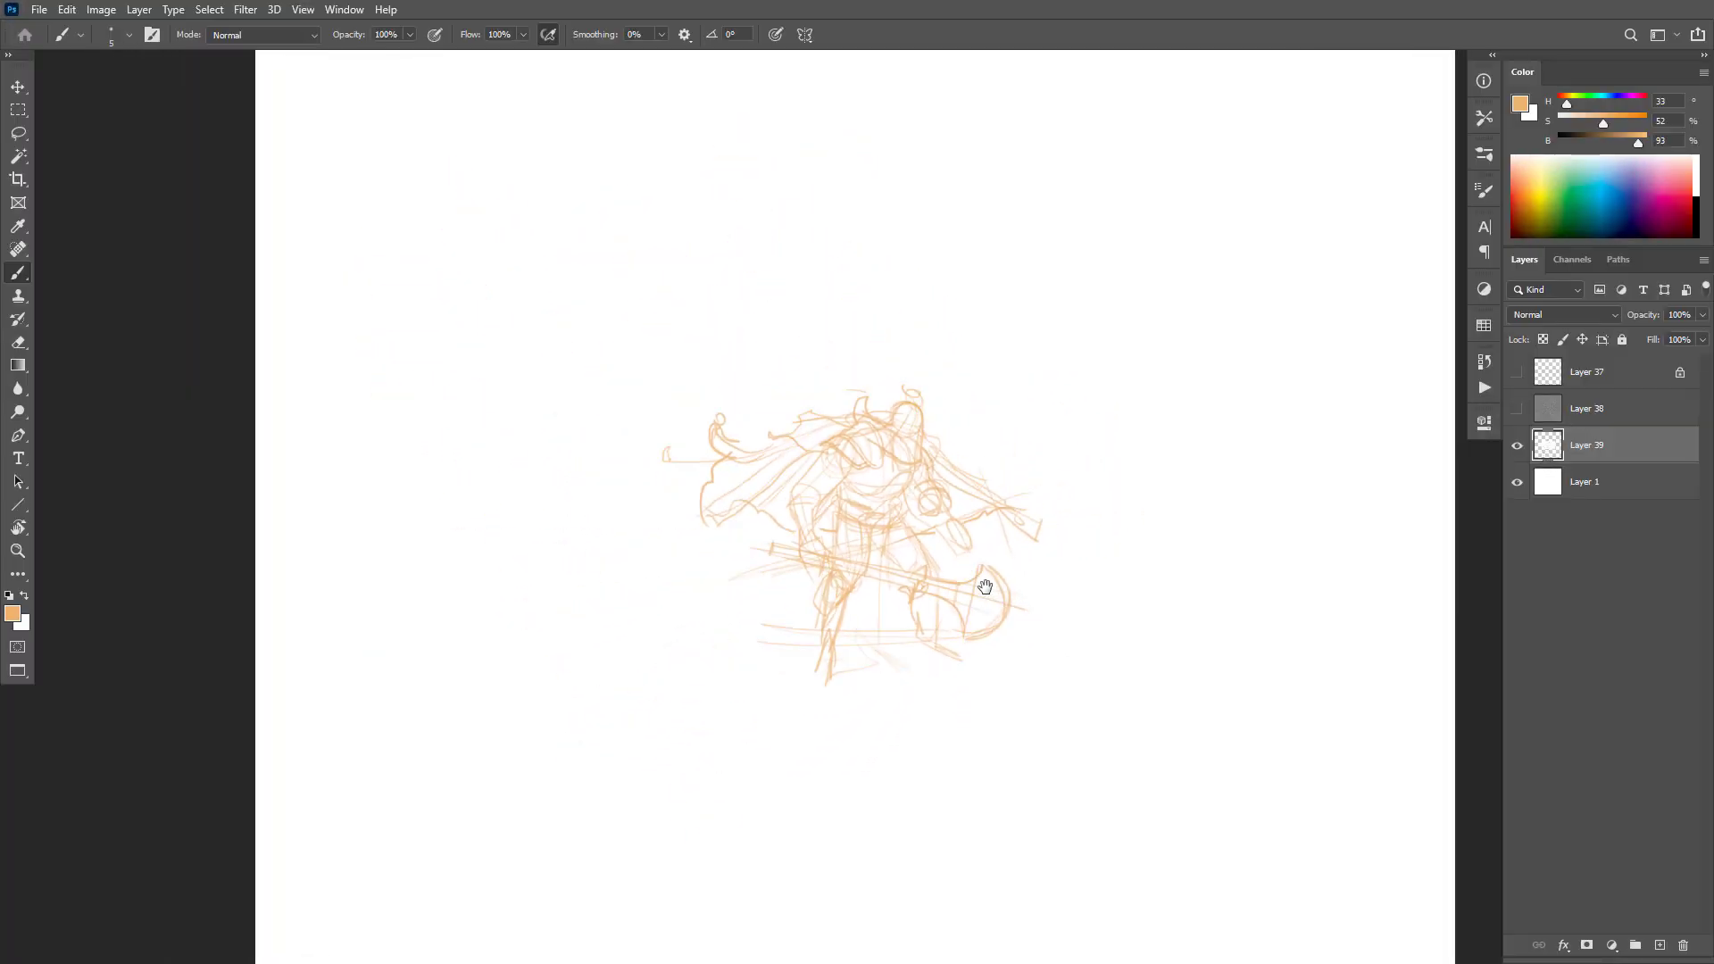
drag(984, 586, 972, 617)
alt+click(956, 540)
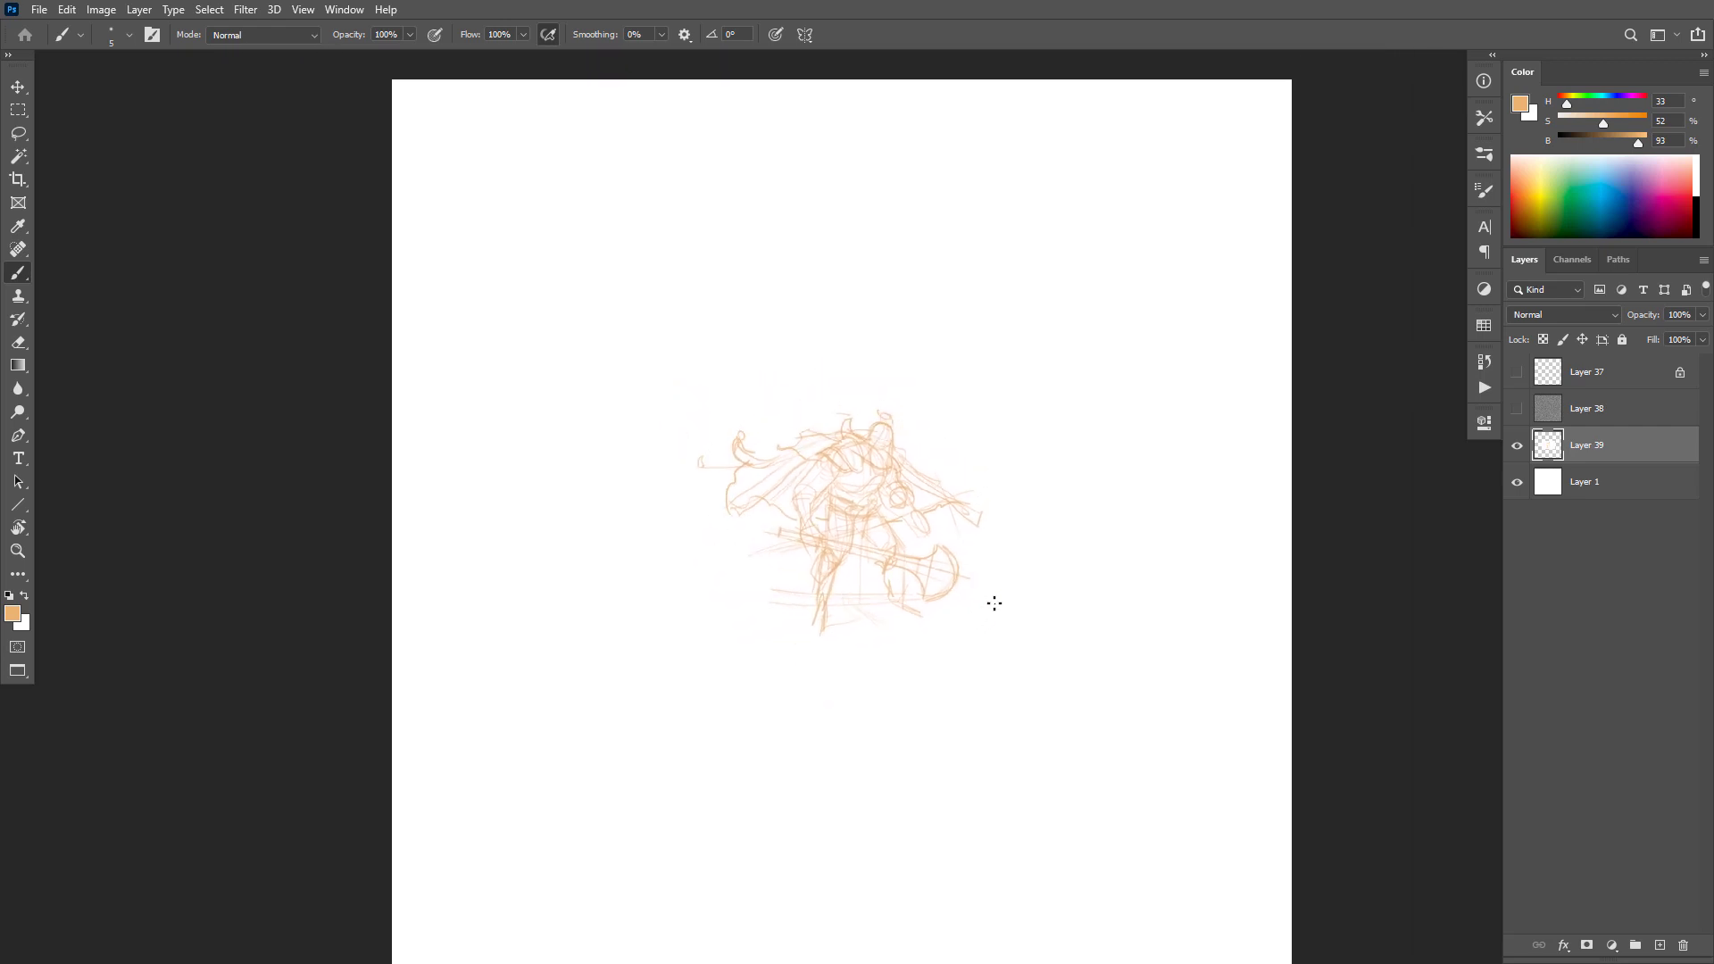
key(ctrl+j)
click(1517, 482)
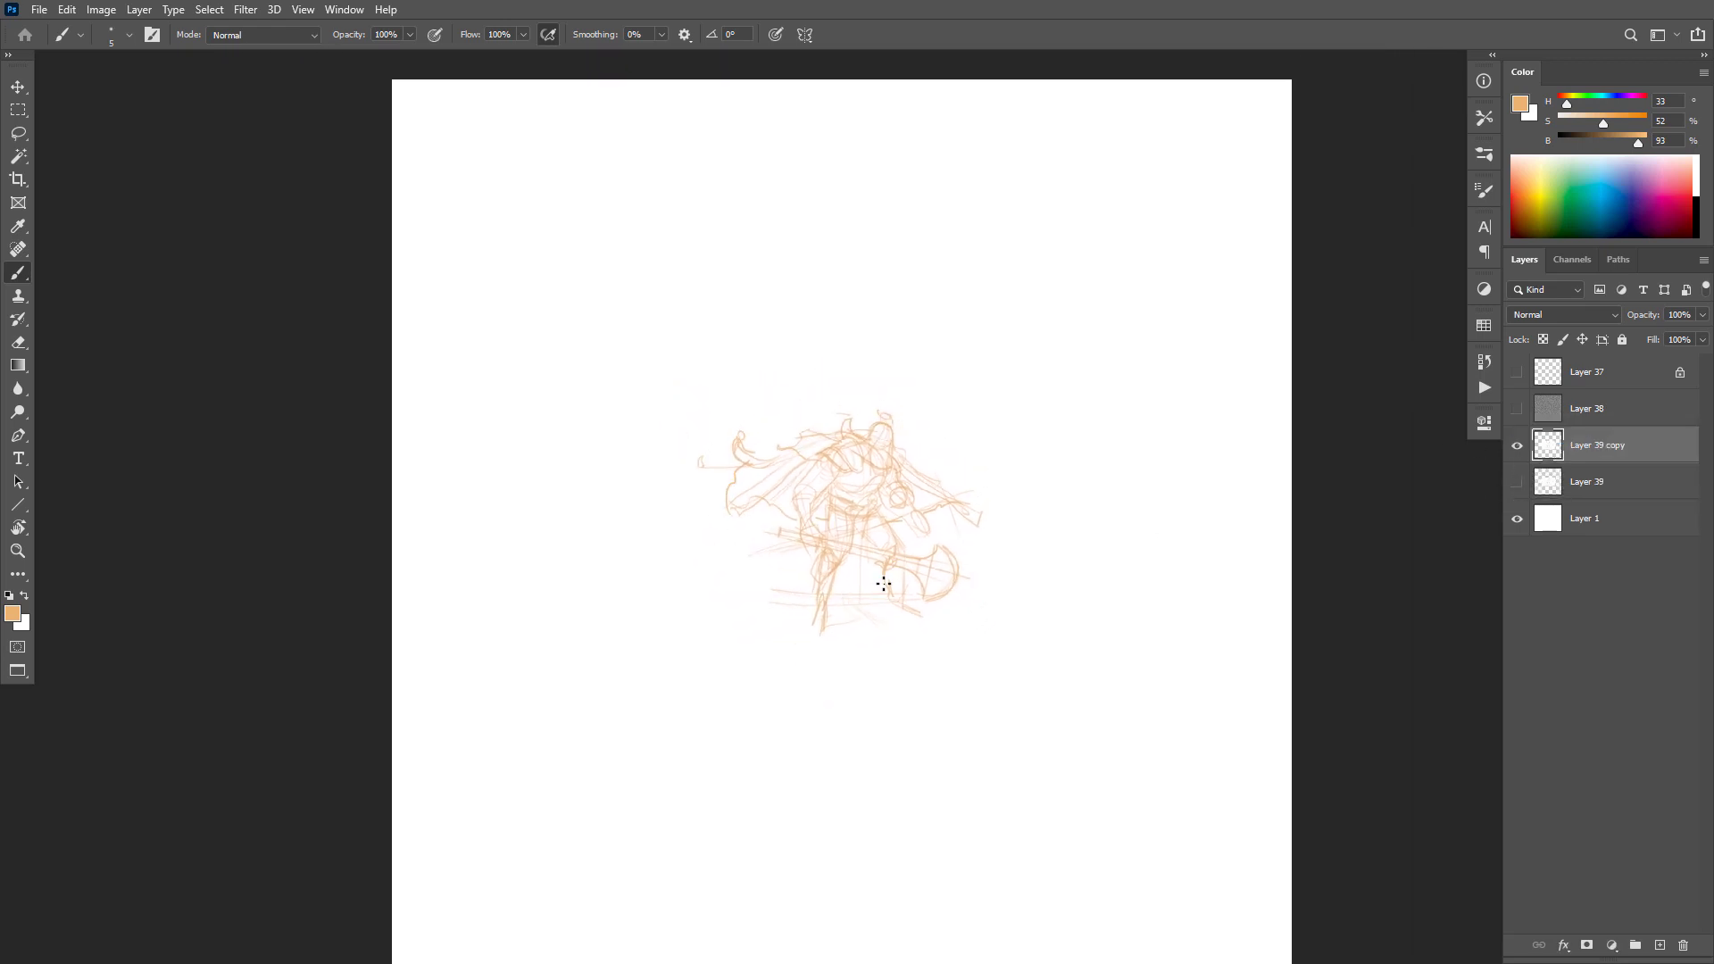
Step: Enlarge the duplicated sketch to more than 300% and reposition it so the warrior fills the canvas
key(ctrl+t)
mouse_move(1067, 378)
mouse_down()
mouse_move(1357, 243)
mouse_move(1562, 112)
mouse_up()
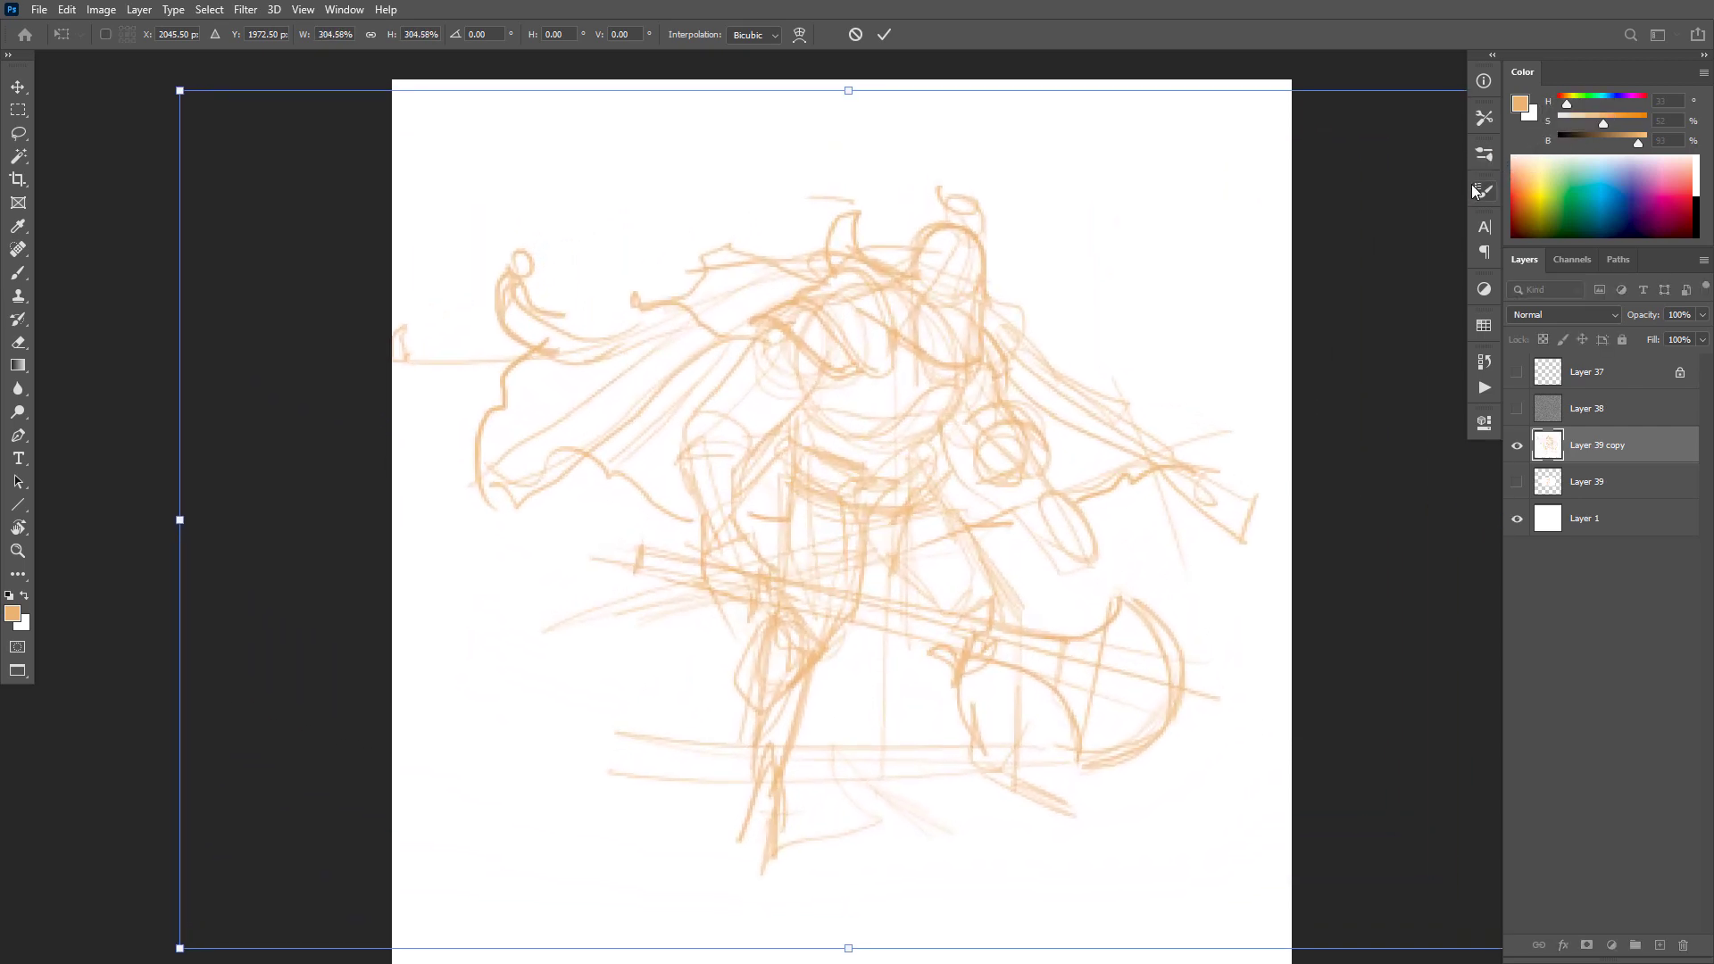
alt+click(1085, 559)
alt+click(1085, 560)
mouse_move(1133, 578)
mouse_down()
mouse_move(1074, 559)
mouse_move(1066, 615)
mouse_up()
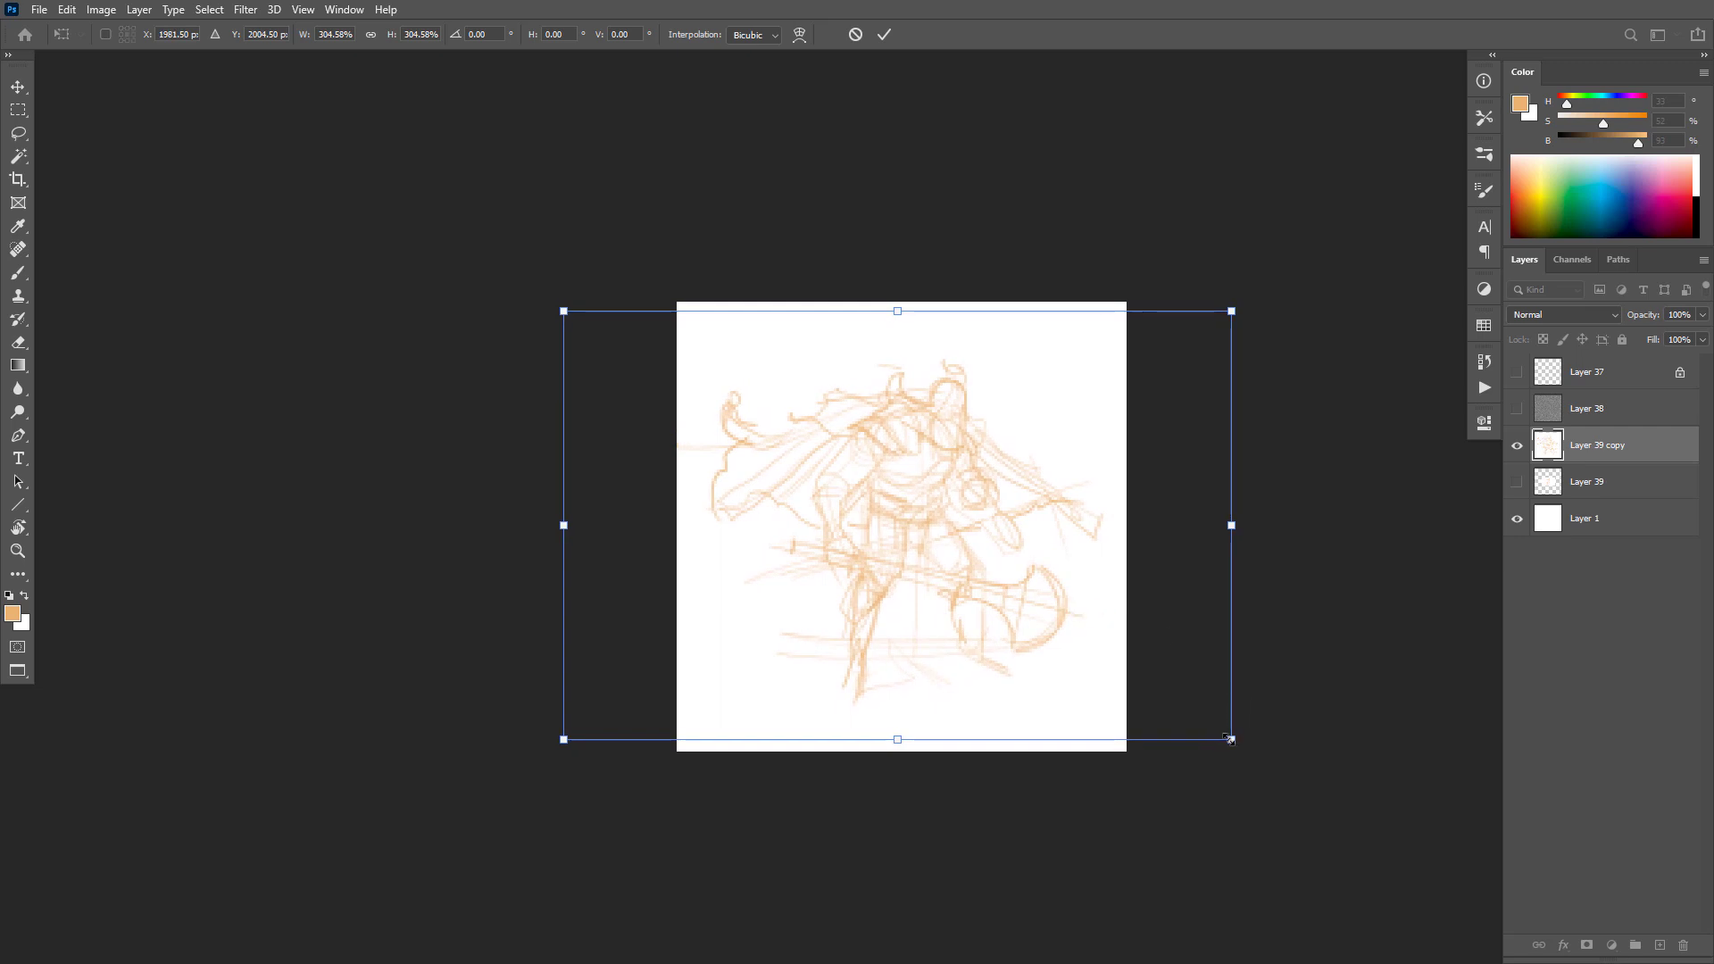
drag(1230, 739, 1280, 794)
drag(1100, 612, 1096, 618)
key(Return)
key(b)
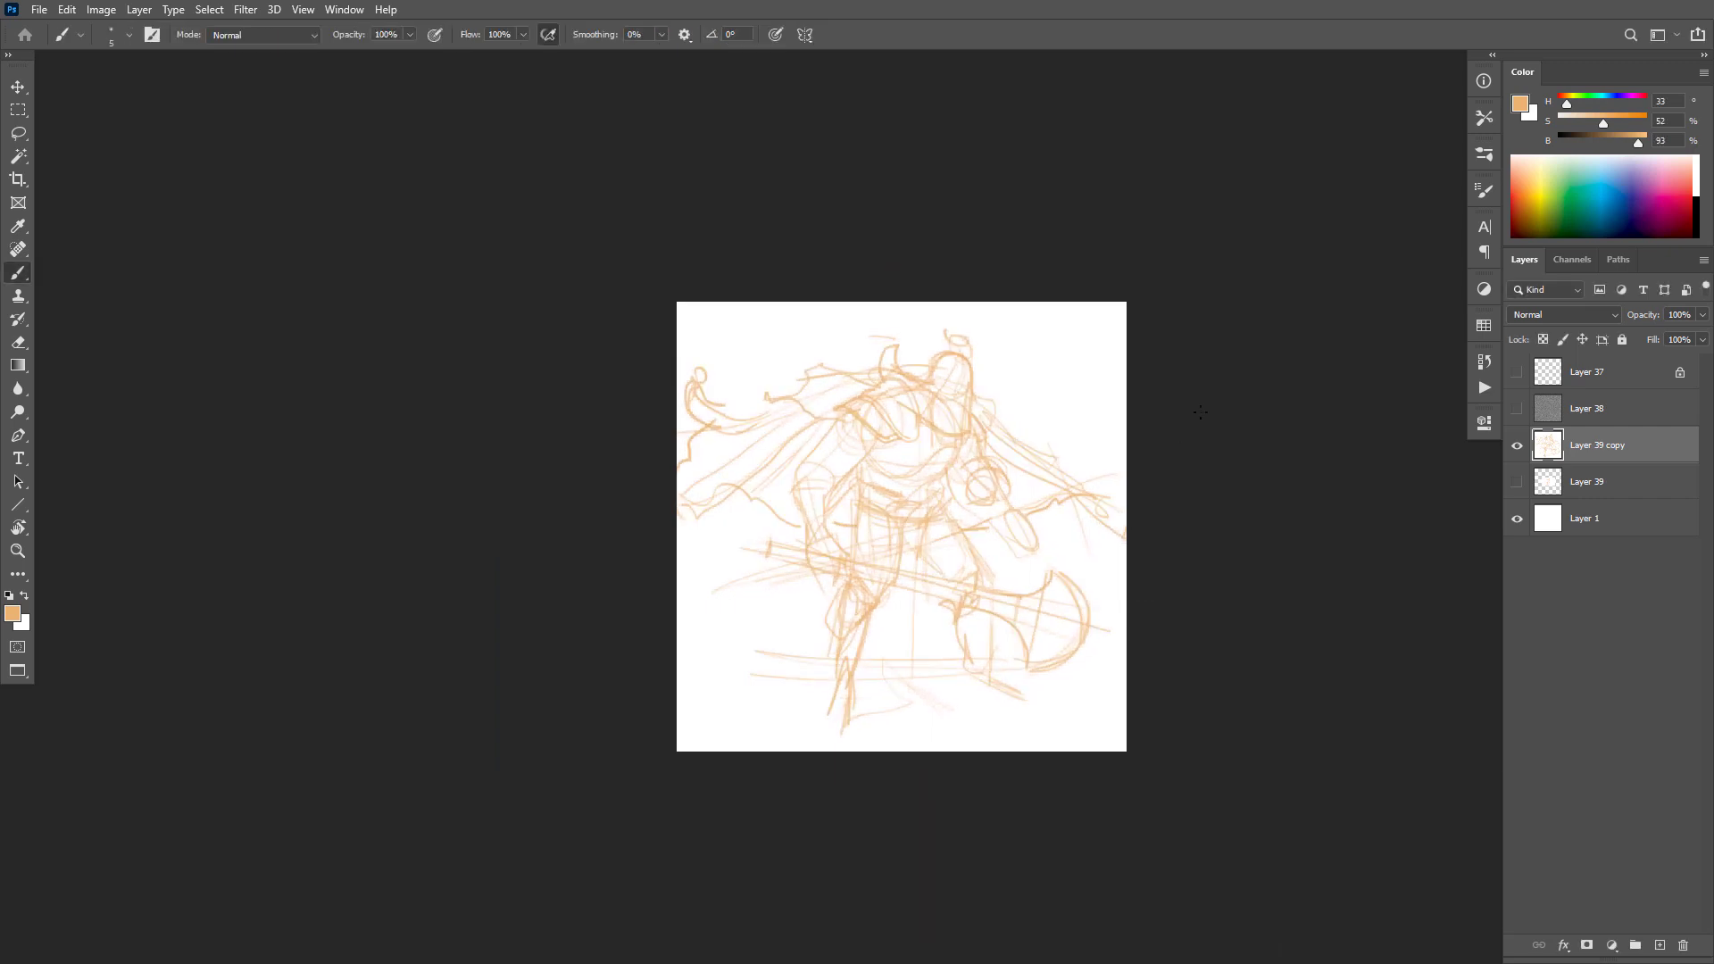
Step: Lower the enlarged sketch layer's opacity to 24% and add a new empty layer above it
ctrl+click(965, 478)
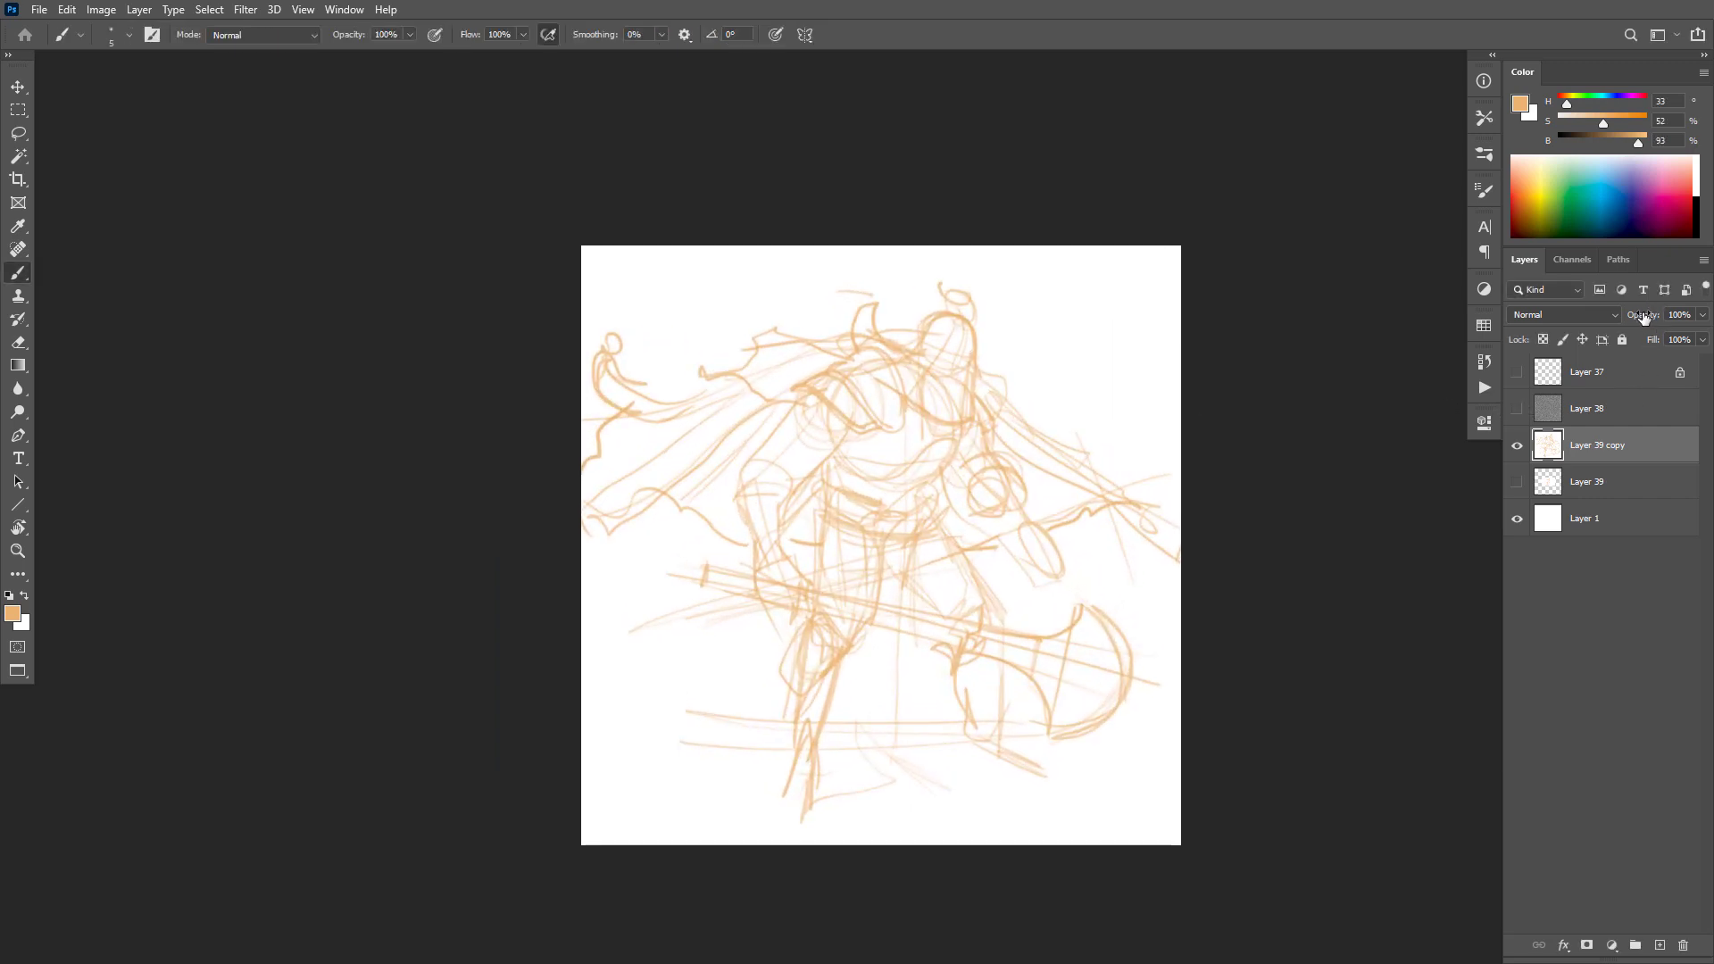
drag(1648, 318, 1611, 320)
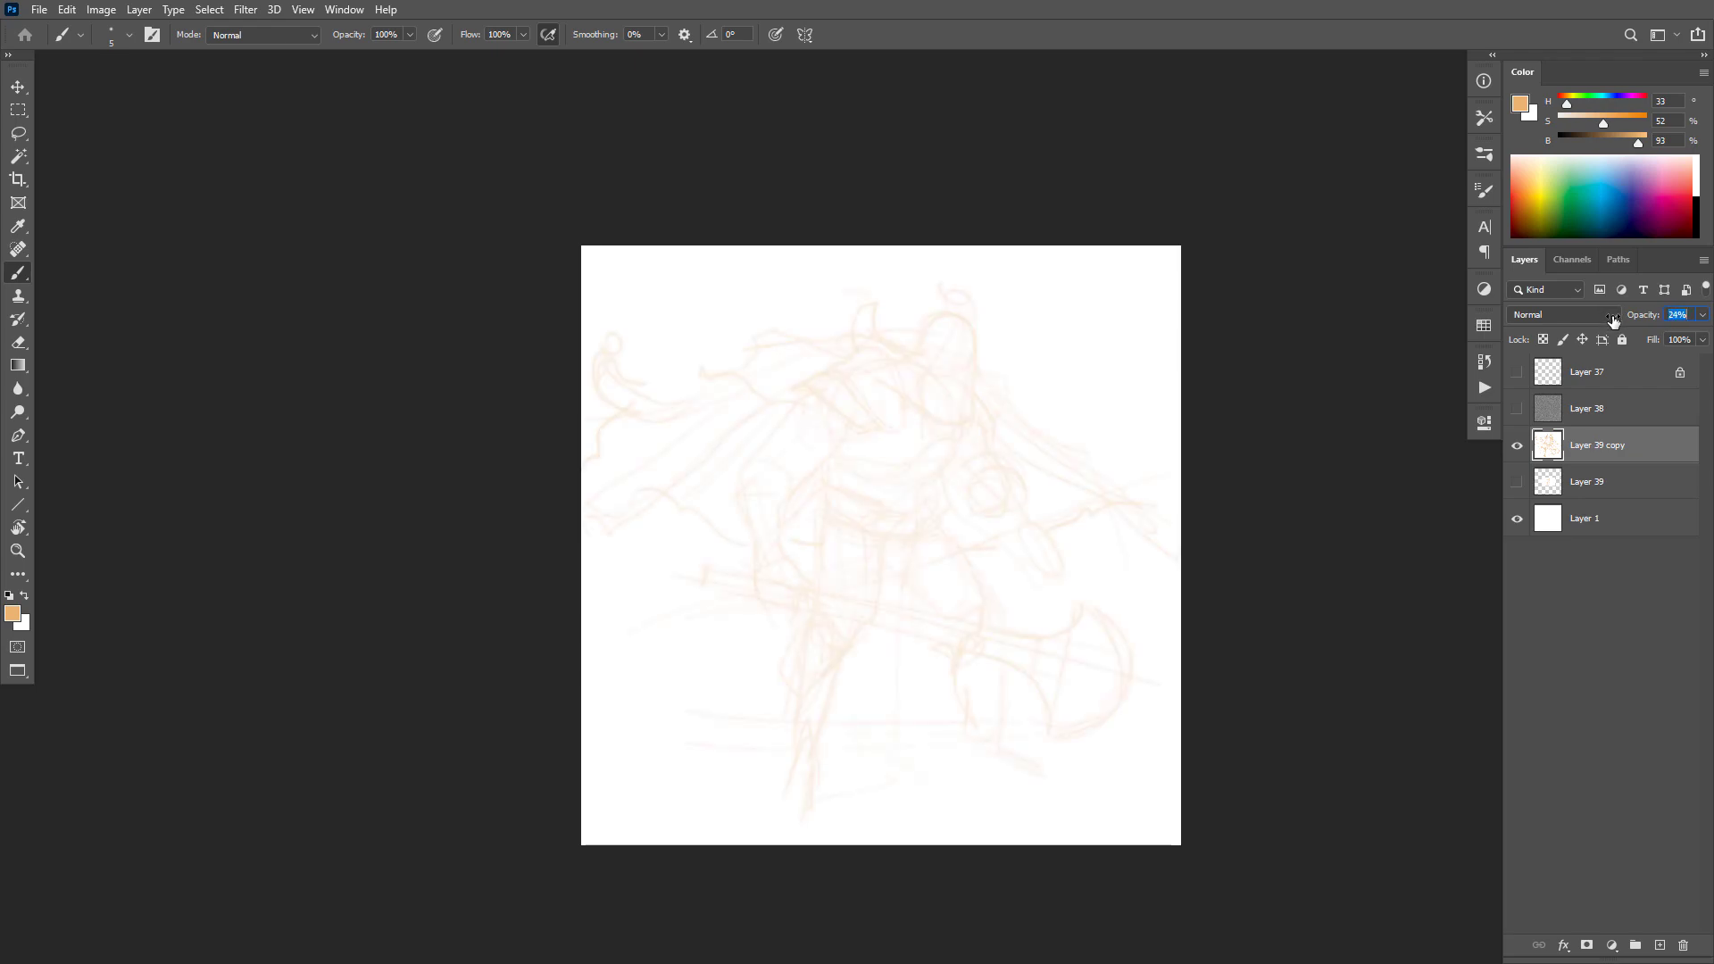
key(ctrl+shift+alt+n)
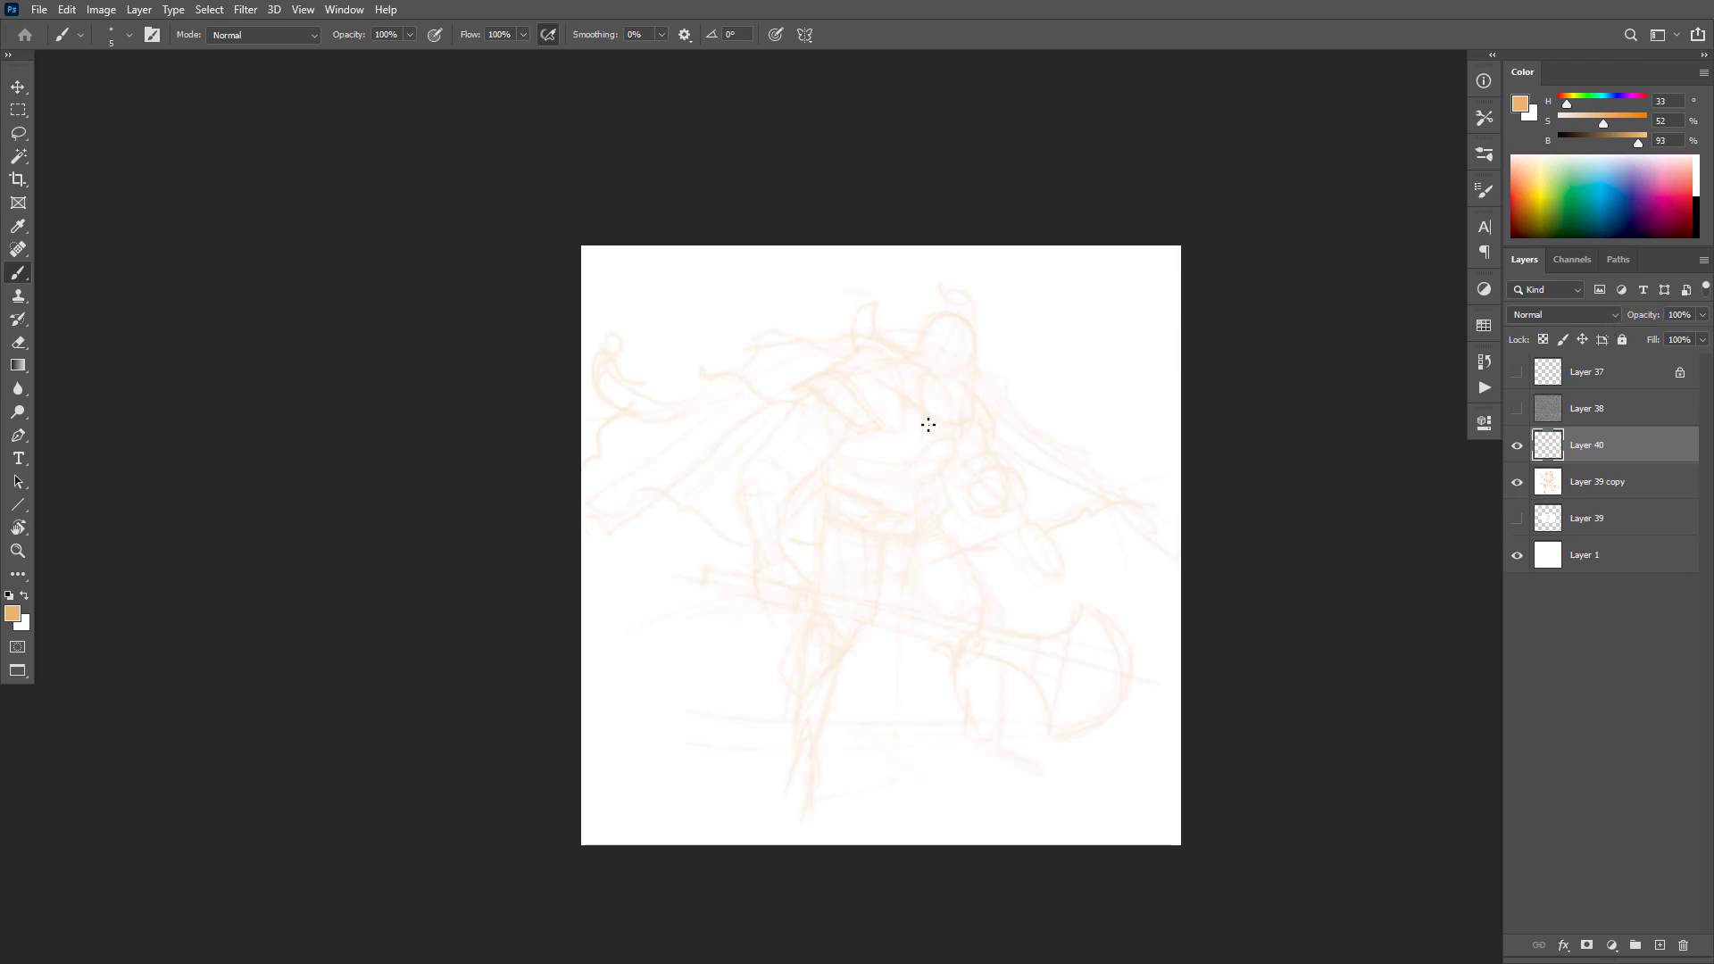
Step: Choose the 2B Pencil brush from the Line and Color Tutorial set and set the drawing colour to black
ctrl+click(997, 389)
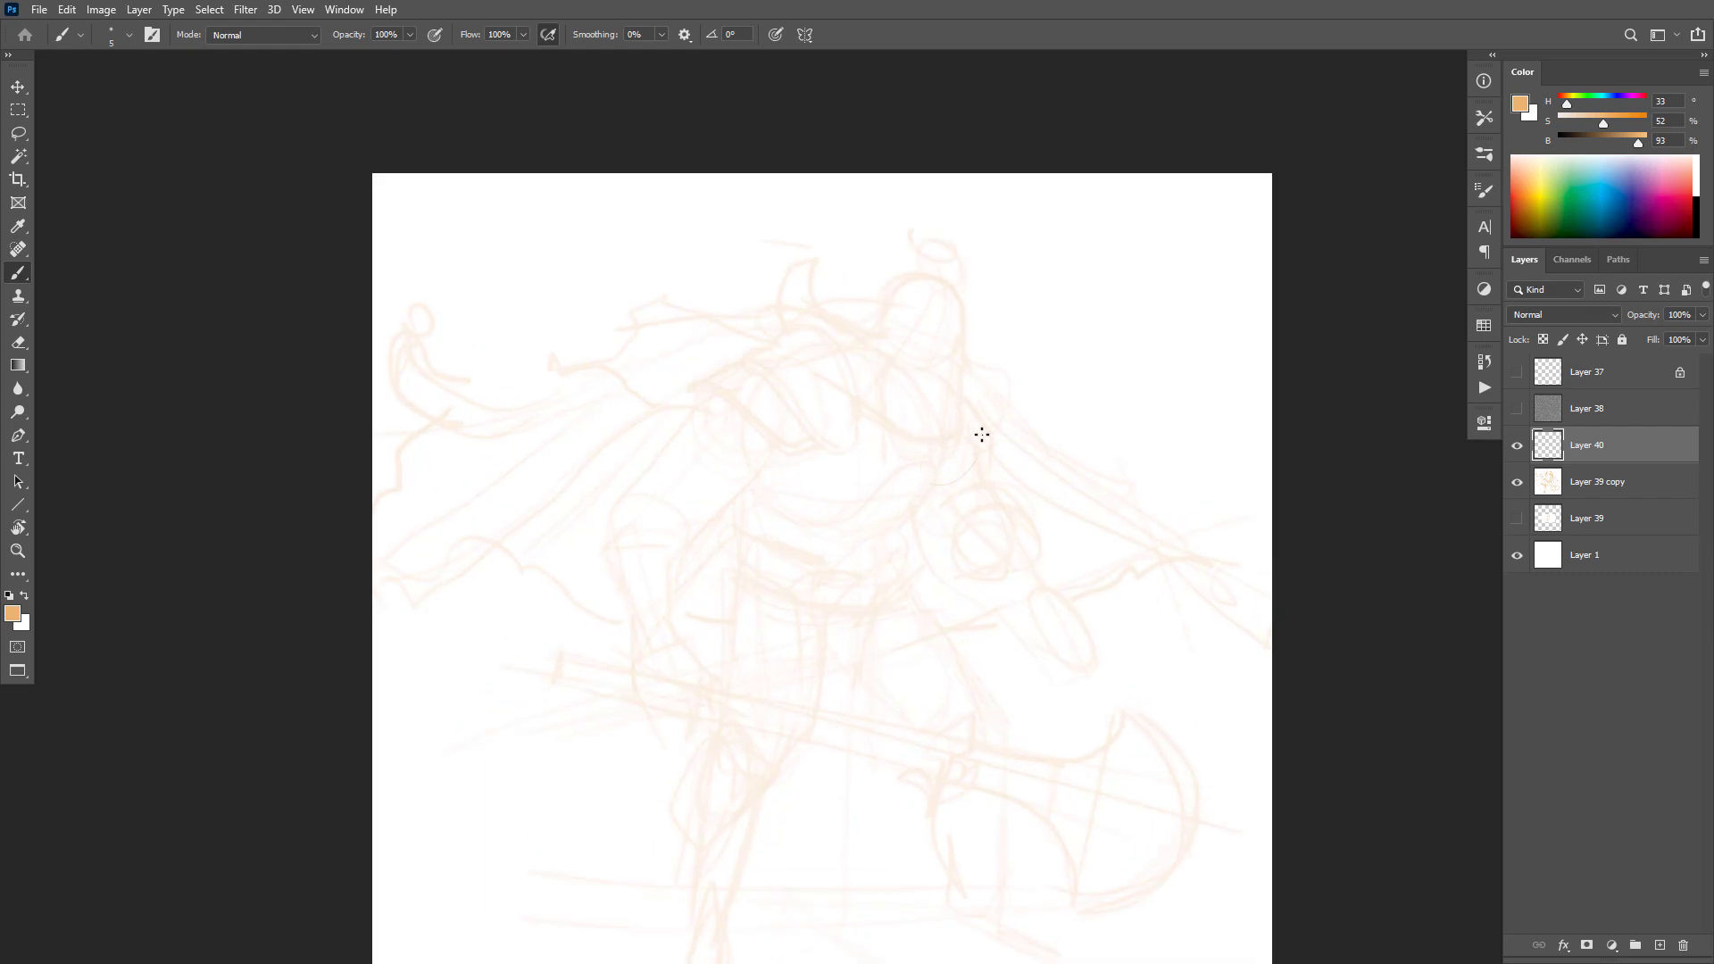
ctrl+click(1029, 421)
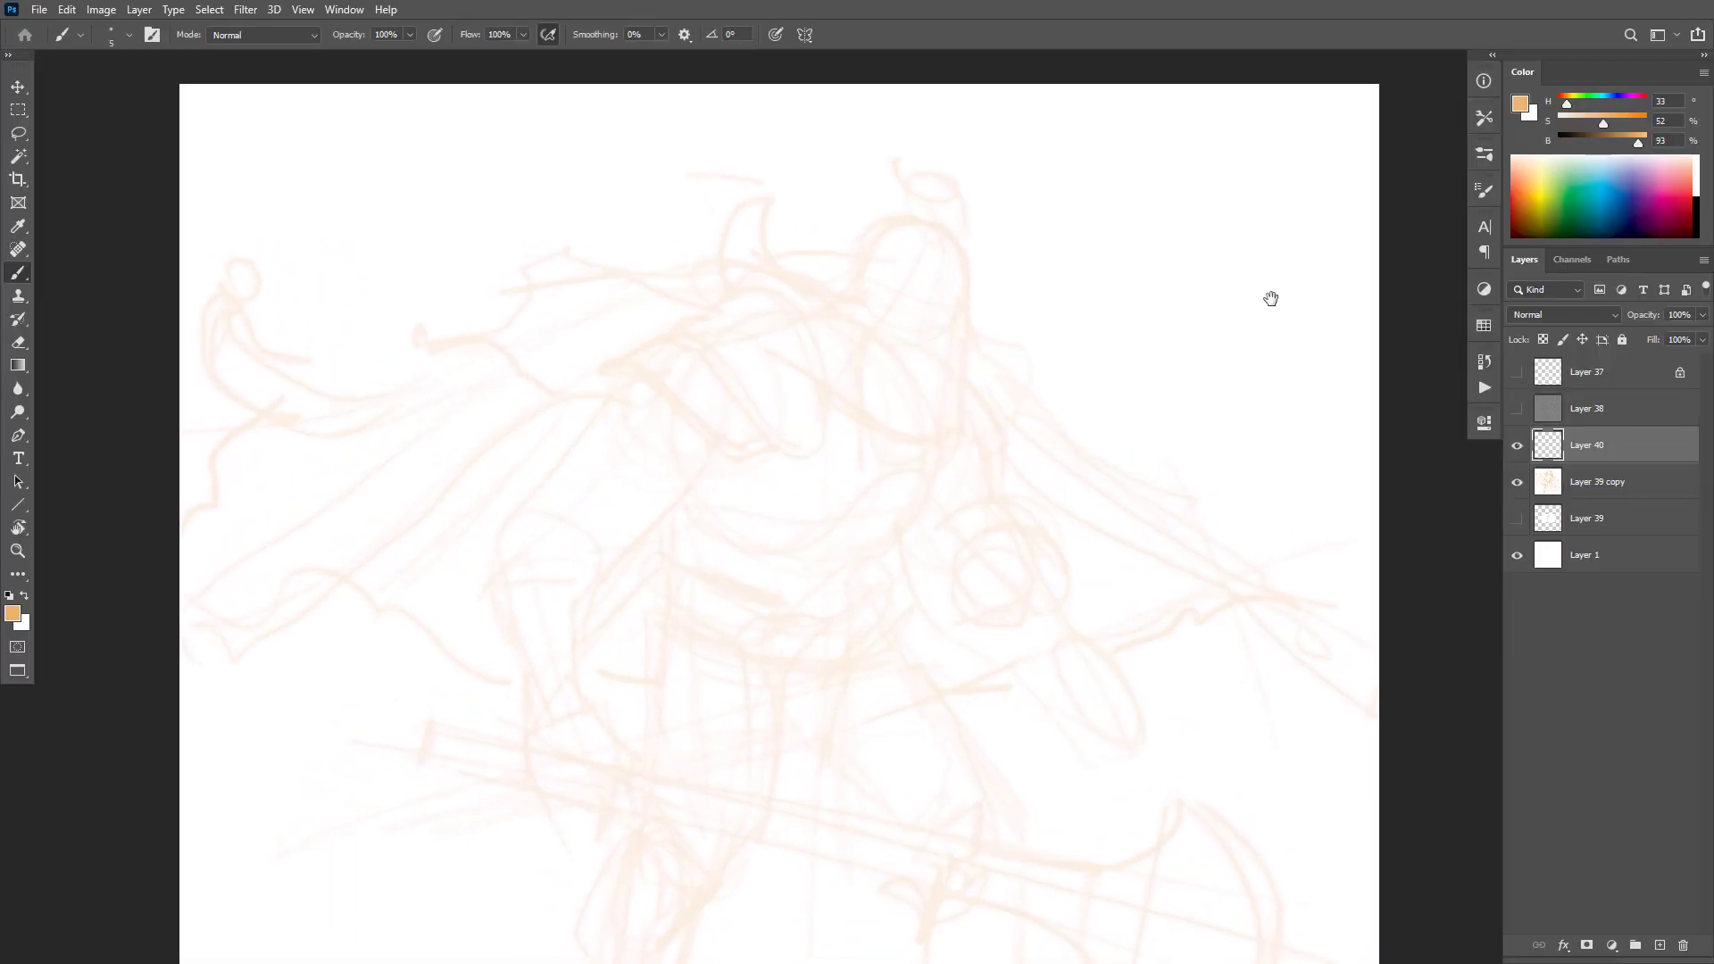
click(1482, 189)
click(1482, 189)
click(1482, 157)
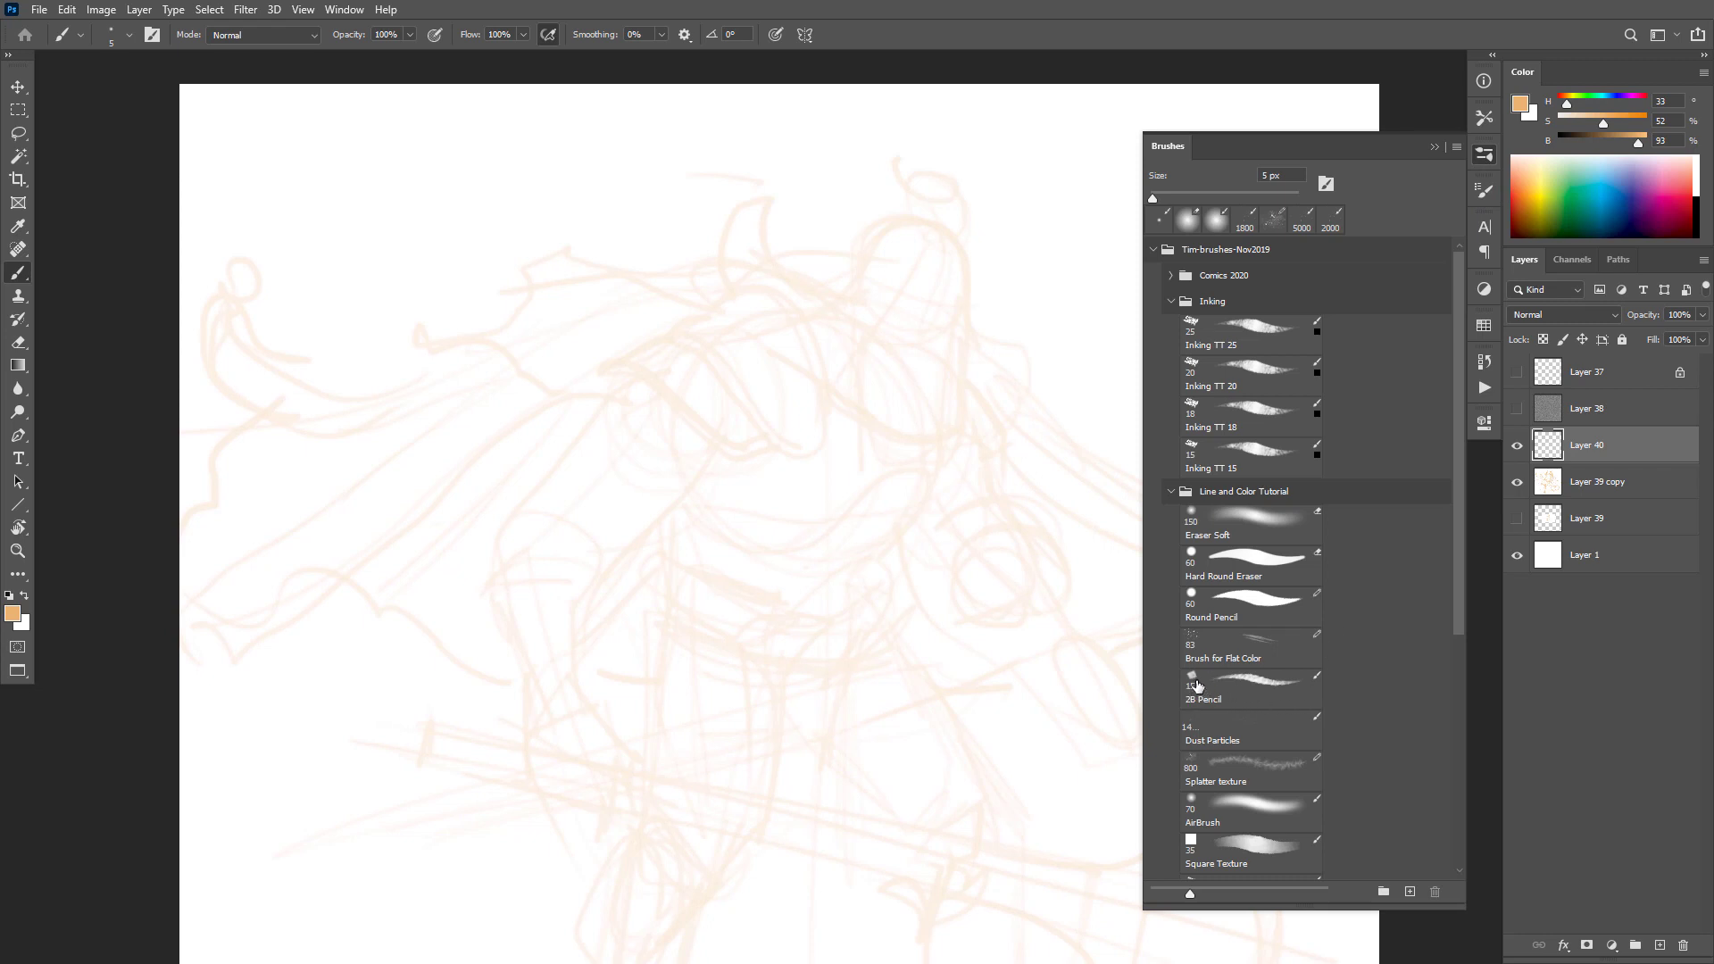
click(1230, 687)
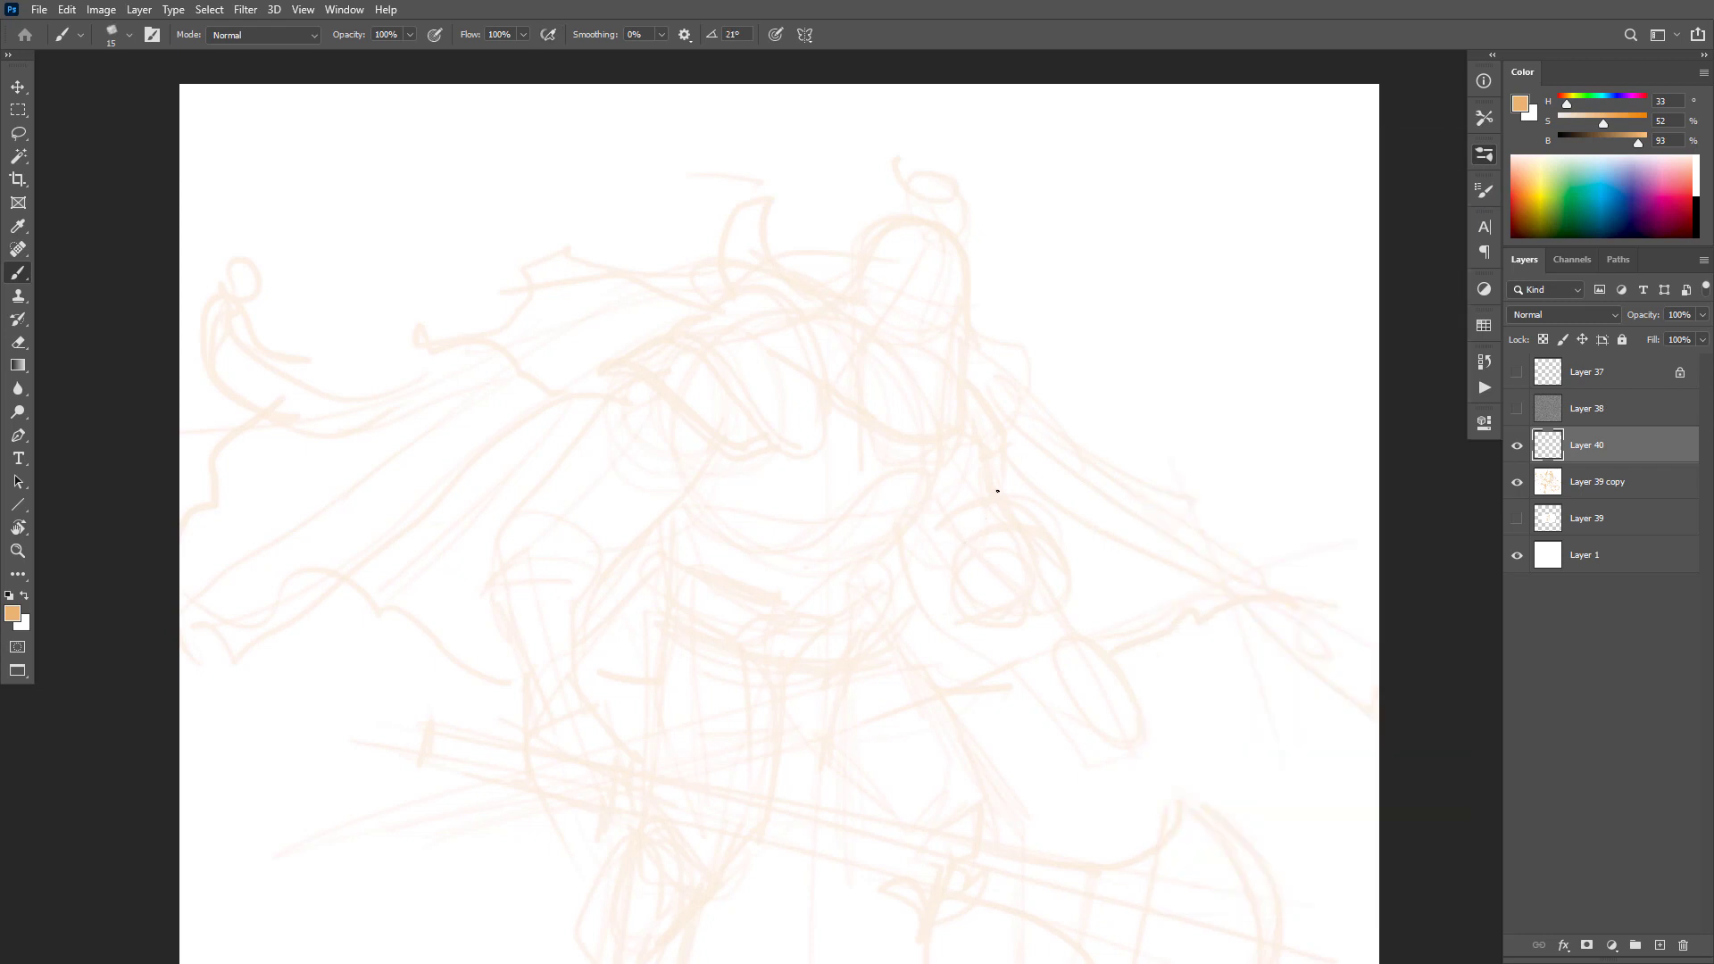
drag(997, 490, 947, 605)
drag(1000, 334, 949, 518)
key(ctrl+z)
key(d)
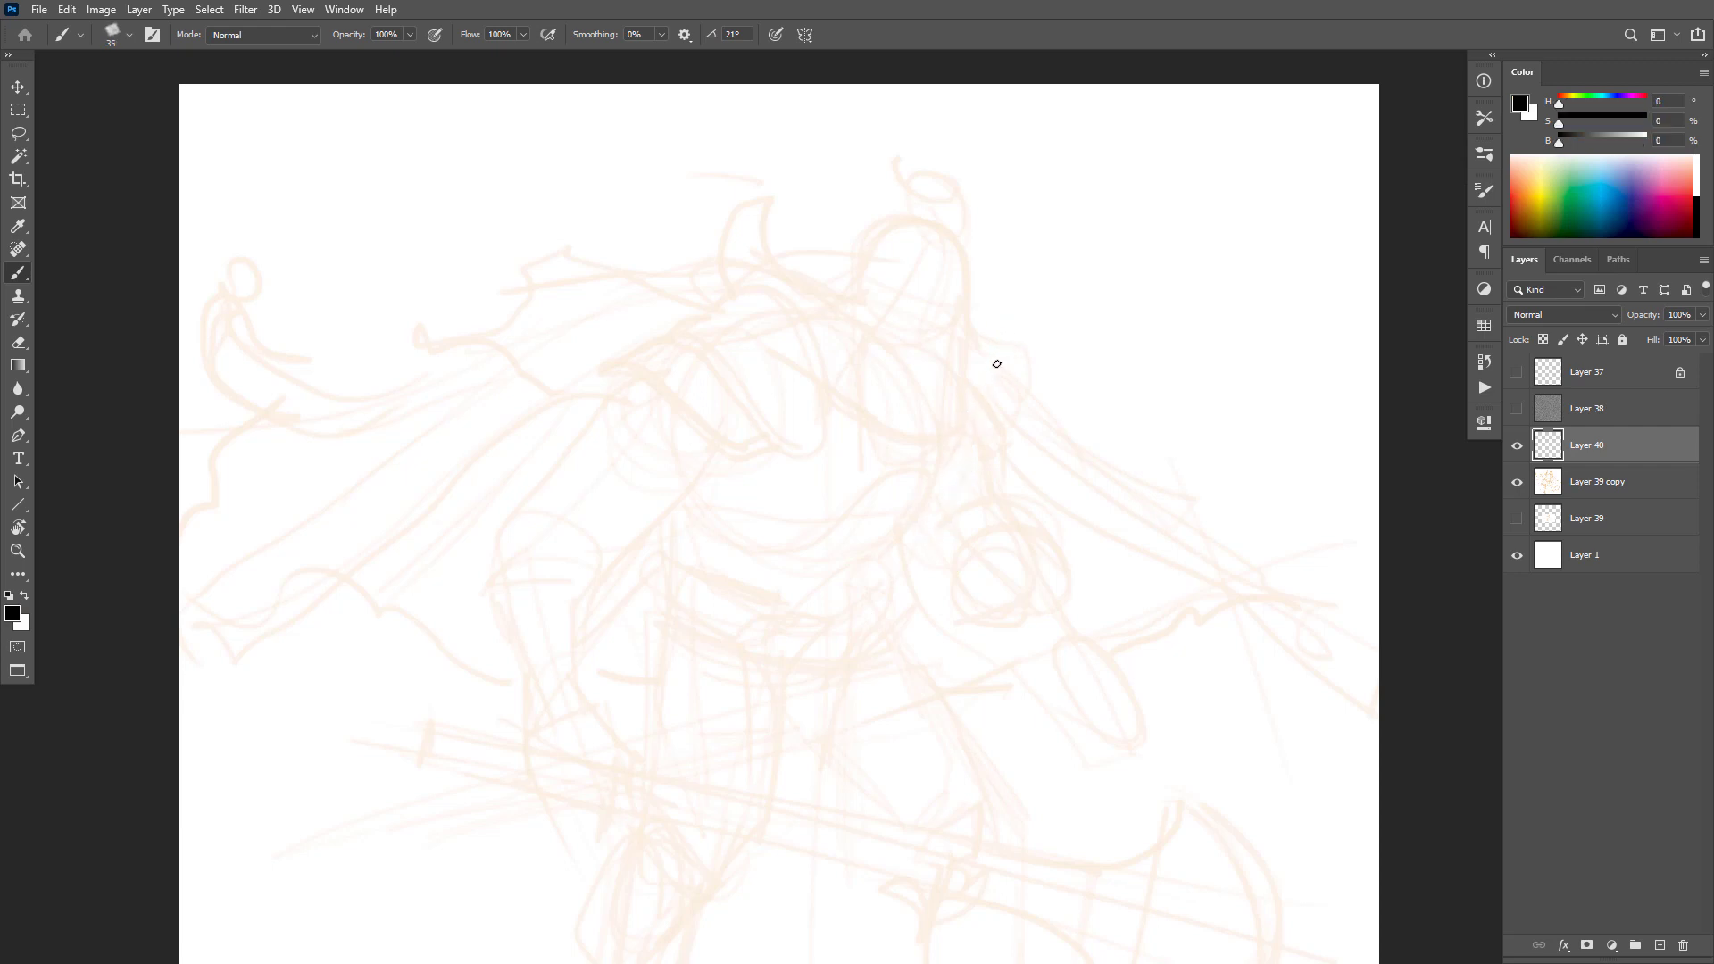
drag(1046, 296, 996, 429)
key(ctrl+z)
key(4)
mouse_move(1111, 355)
mouse_down()
mouse_move(1006, 396)
mouse_move(931, 467)
mouse_move(960, 503)
mouse_move(1022, 421)
mouse_up()
key(ctrl+z)
mouse_move(953, 242)
mouse_down()
mouse_move(961, 304)
mouse_move(869, 250)
mouse_move(963, 294)
mouse_up()
key(ctrl+z)
mouse_move(935, 221)
mouse_down()
mouse_move(890, 225)
mouse_move(861, 279)
mouse_up()
key(ctrl+z)
mouse_move(973, 306)
mouse_down()
mouse_move(944, 222)
mouse_move(866, 292)
mouse_up()
key(ctrl+z)
Step: Set the brush opacity to 20% and sketch the head as a circle with facial guide lines on Layer 40
key(2)
mouse_move(884, 221)
mouse_down()
mouse_move(858, 303)
mouse_move(930, 335)
mouse_move(973, 269)
mouse_move(910, 215)
mouse_move(852, 270)
mouse_move(878, 327)
mouse_move(962, 312)
mouse_move(973, 273)
mouse_move(951, 344)
mouse_up()
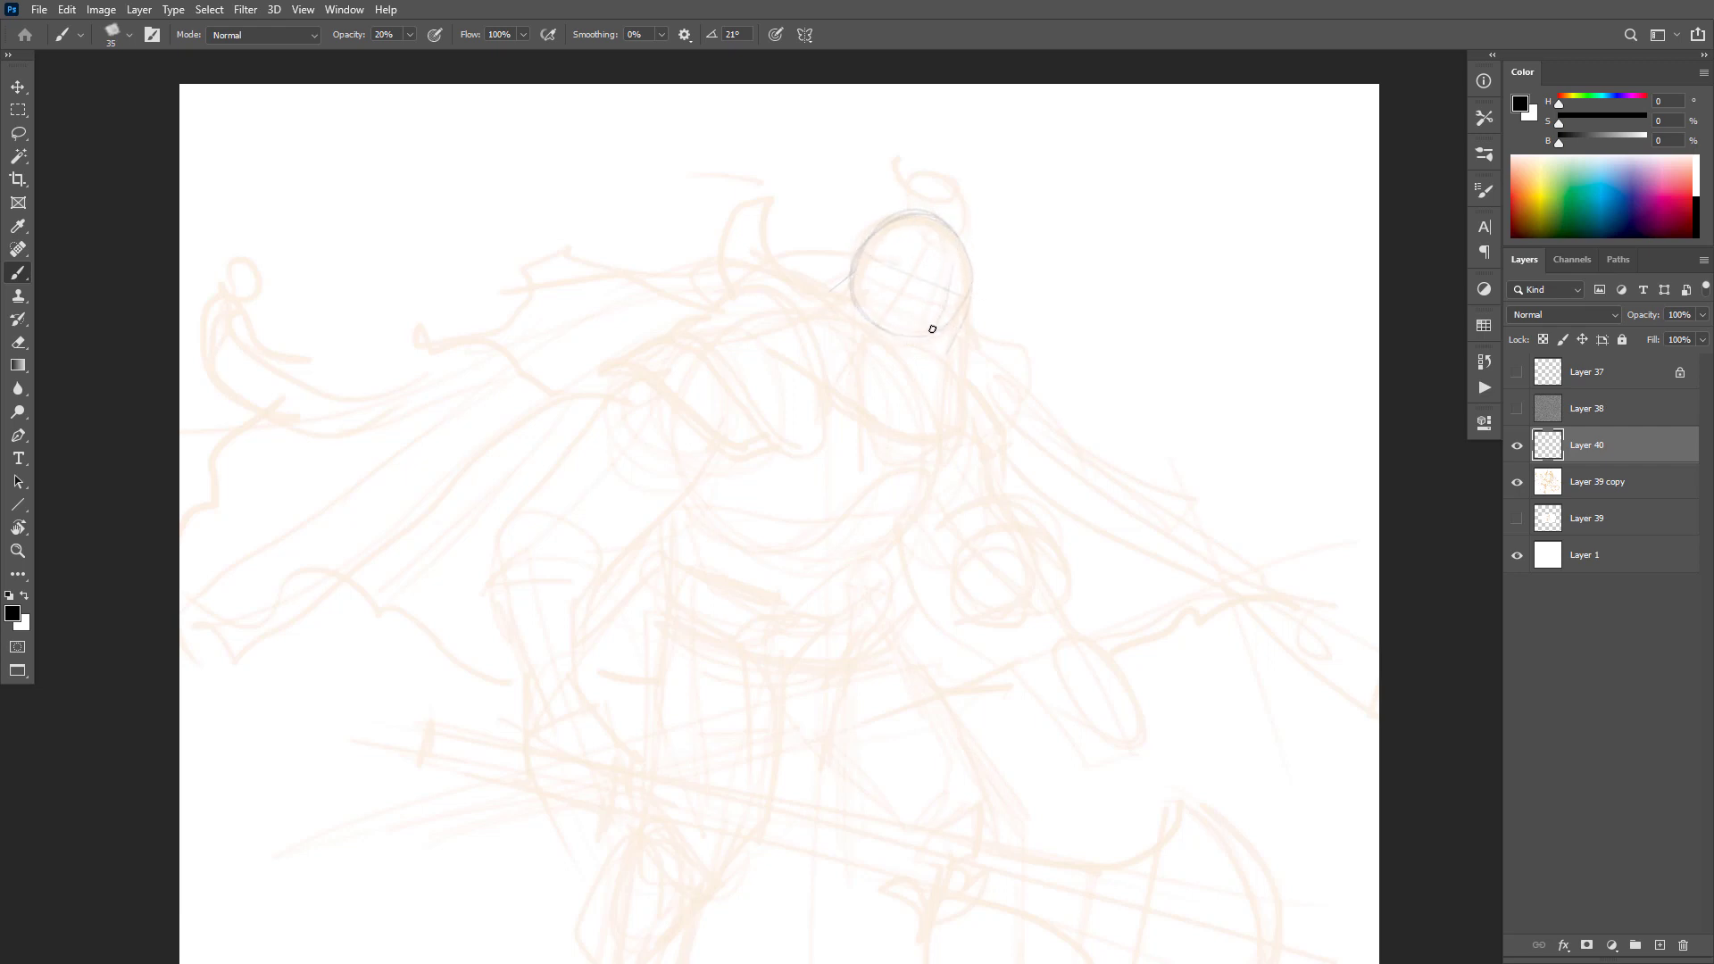
mouse_move(933, 338)
mouse_down()
mouse_move(973, 272)
mouse_move(960, 324)
mouse_move(977, 256)
mouse_move(955, 227)
mouse_move(888, 216)
mouse_up()
Step: Sketch the rounded ribcage, the lower torso curve and the large chest oval over the faded gesture
mouse_move(800, 558)
mouse_down()
mouse_move(780, 314)
mouse_move(677, 477)
mouse_move(881, 531)
mouse_move(727, 323)
mouse_move(656, 469)
mouse_move(679, 391)
mouse_move(661, 415)
mouse_move(673, 537)
mouse_up()
drag(827, 583, 908, 567)
drag(899, 497, 879, 543)
mouse_move(749, 514)
mouse_down()
mouse_move(747, 348)
mouse_move(713, 351)
mouse_up()
drag(799, 439, 757, 352)
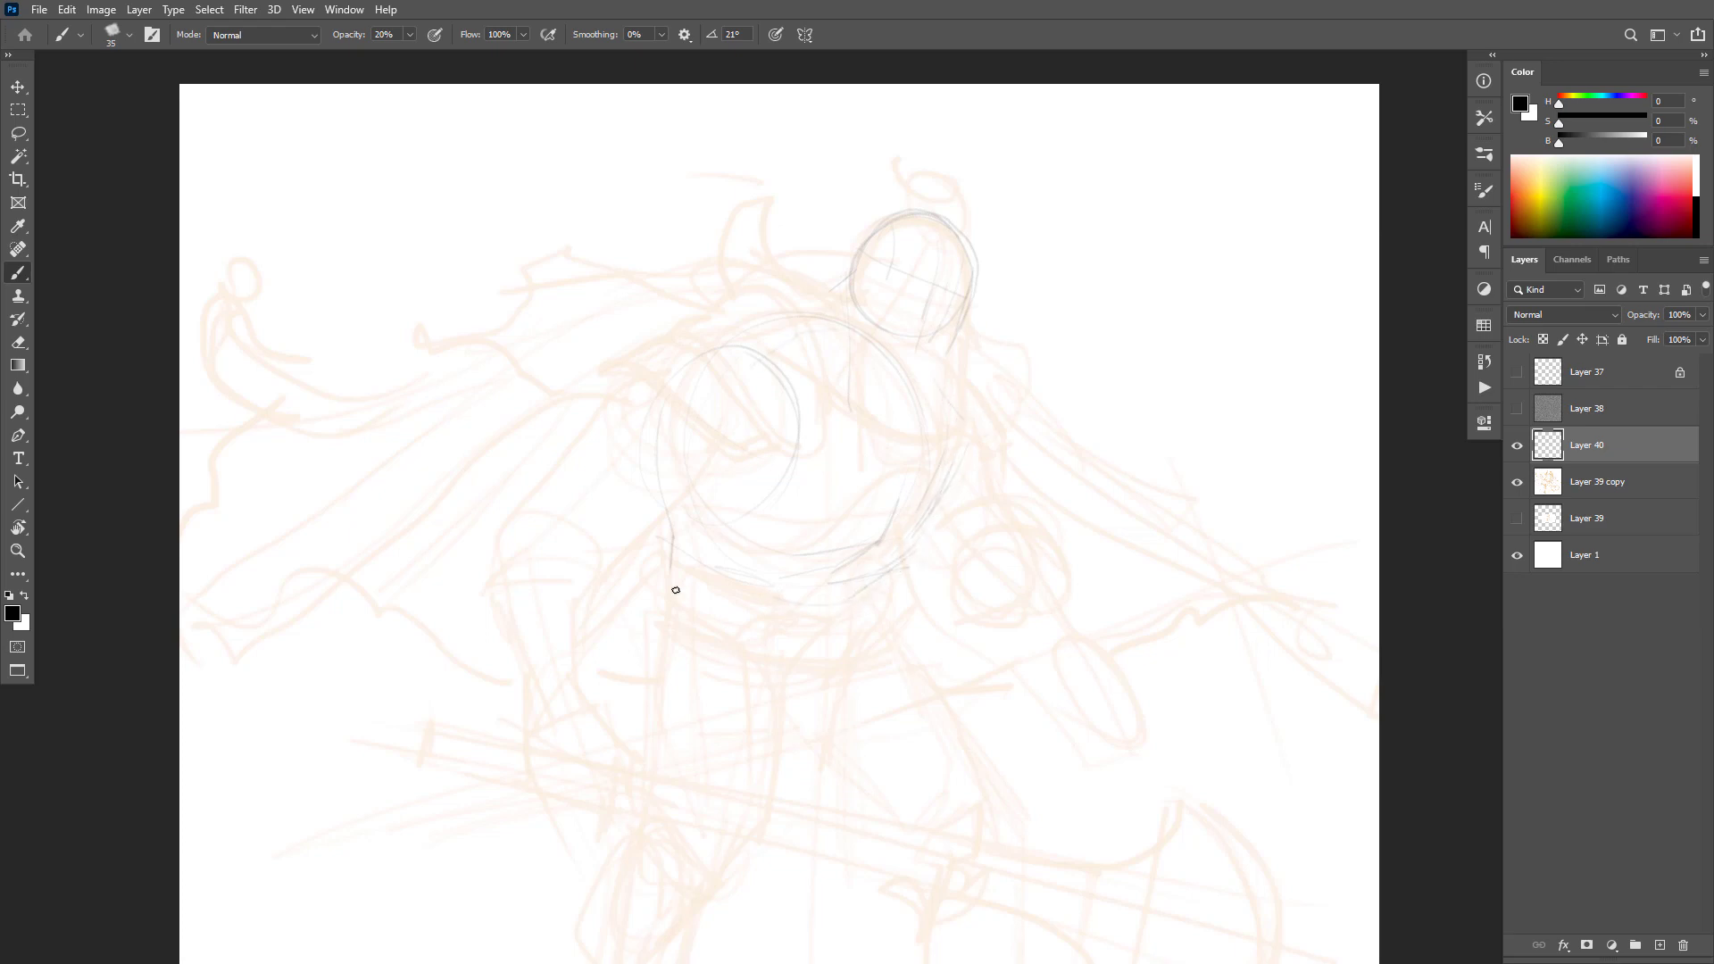
drag(676, 590, 699, 661)
mouse_move(665, 587)
mouse_down()
mouse_move(662, 639)
mouse_move(690, 696)
mouse_up()
drag(896, 602, 872, 671)
drag(1041, 614, 1090, 478)
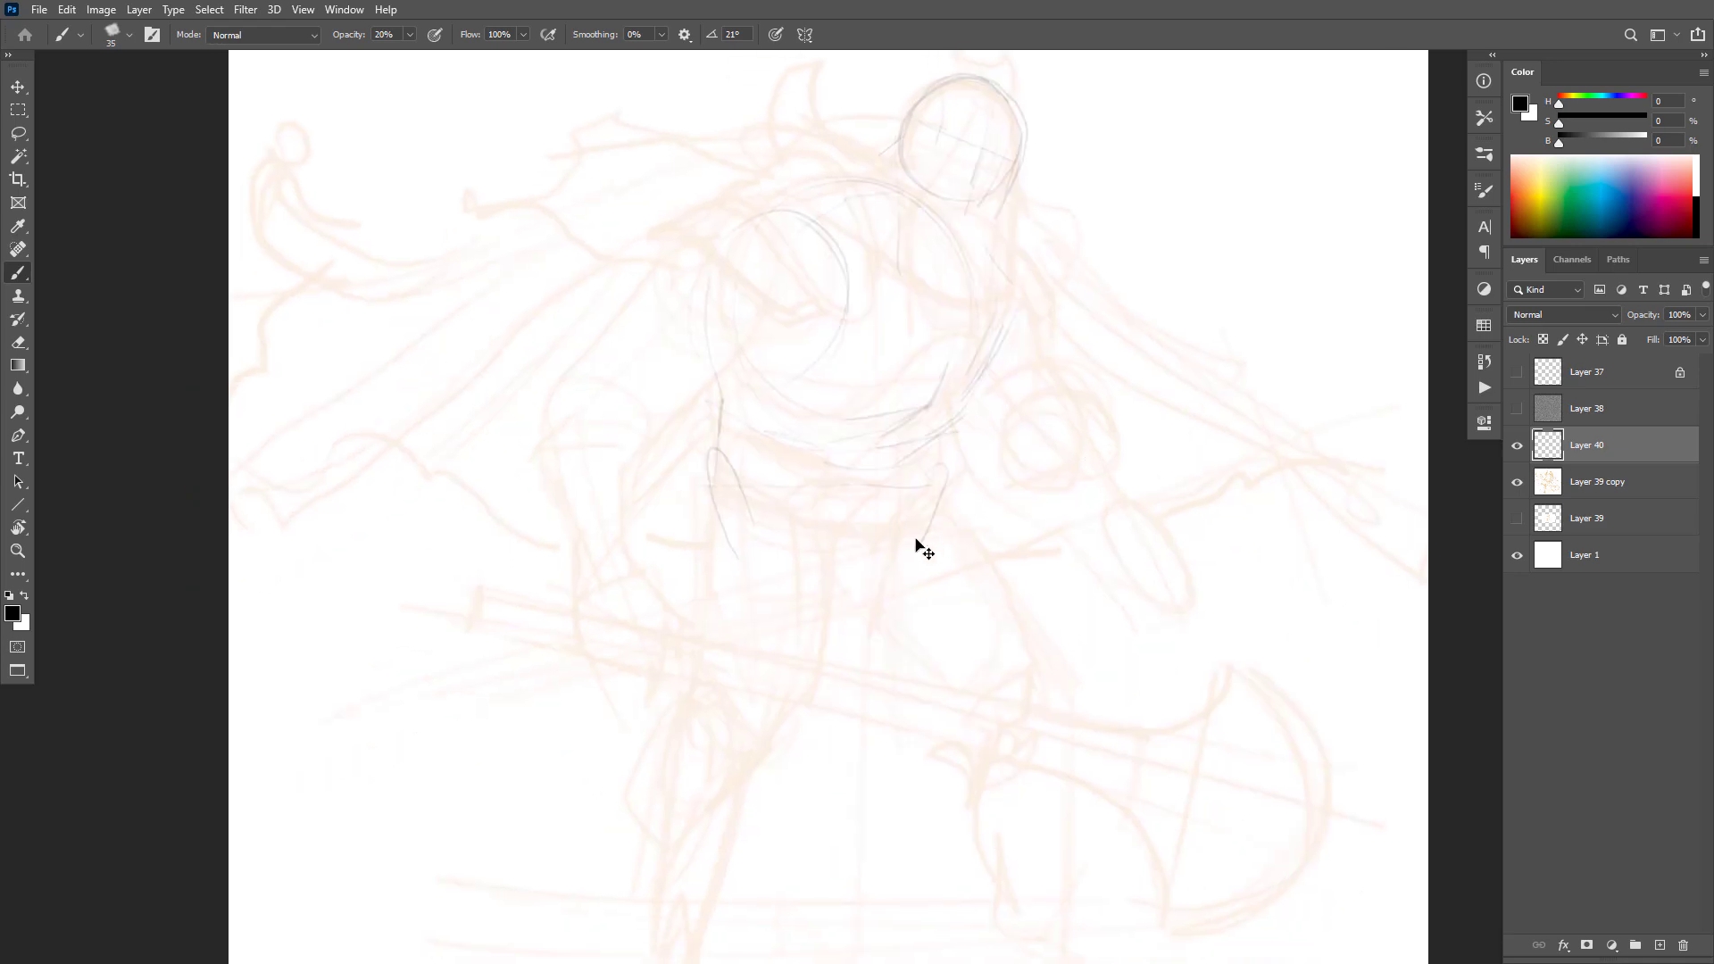
key(ctrl+z)
key(ctrl+z)
key(ctrl+z)
Step: Sketch the pelvis and block in the hip, thigh and knee of the leg on the canvas's left side
mouse_move(741, 461)
mouse_down()
mouse_move(704, 538)
mouse_move(792, 531)
mouse_up()
drag(827, 489, 833, 555)
mouse_move(748, 512)
mouse_down()
mouse_move(716, 555)
mouse_move(809, 699)
mouse_move(694, 578)
mouse_up()
mouse_move(706, 666)
mouse_down()
mouse_move(768, 746)
mouse_move(780, 731)
mouse_up()
mouse_move(818, 661)
mouse_down()
mouse_move(779, 587)
mouse_move(706, 668)
mouse_up()
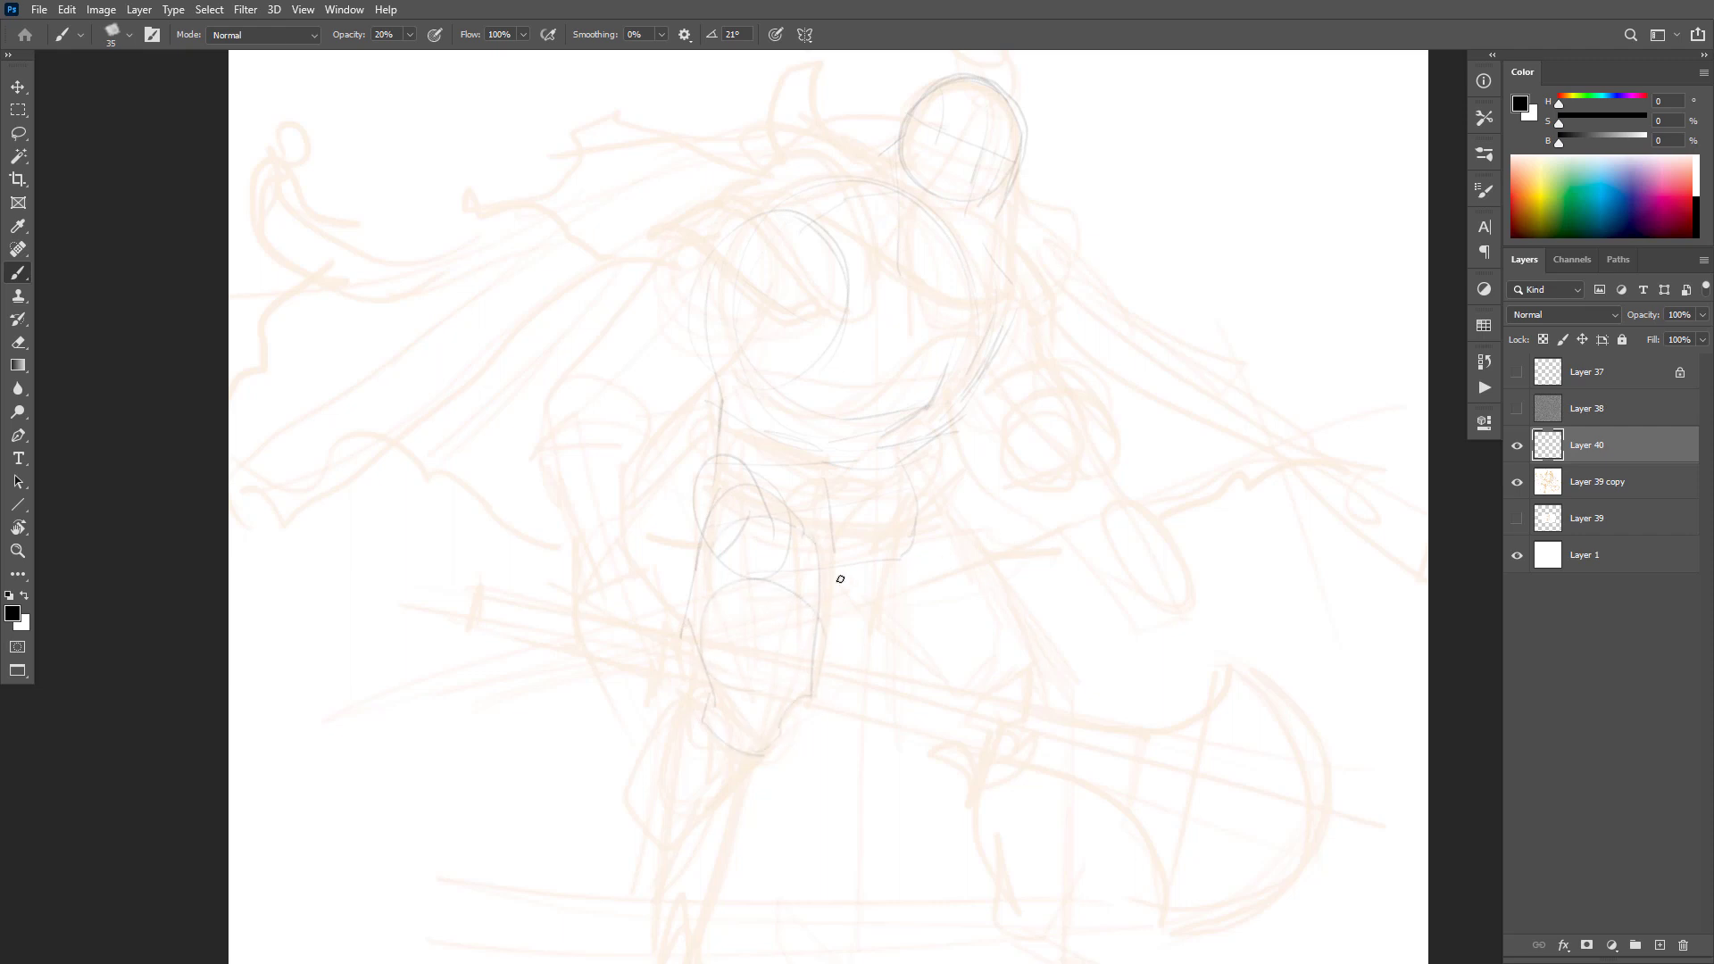
Step: Outline the thigh of the leg on the axe-blade side and mark both knees with circles
drag(958, 471, 950, 500)
mouse_move(1032, 599)
mouse_down()
mouse_move(1064, 668)
mouse_move(1040, 708)
mouse_move(995, 709)
mouse_up()
drag(717, 687, 720, 689)
drag(995, 699, 1059, 667)
mouse_move(969, 695)
mouse_down()
mouse_move(869, 607)
mouse_move(825, 595)
mouse_up()
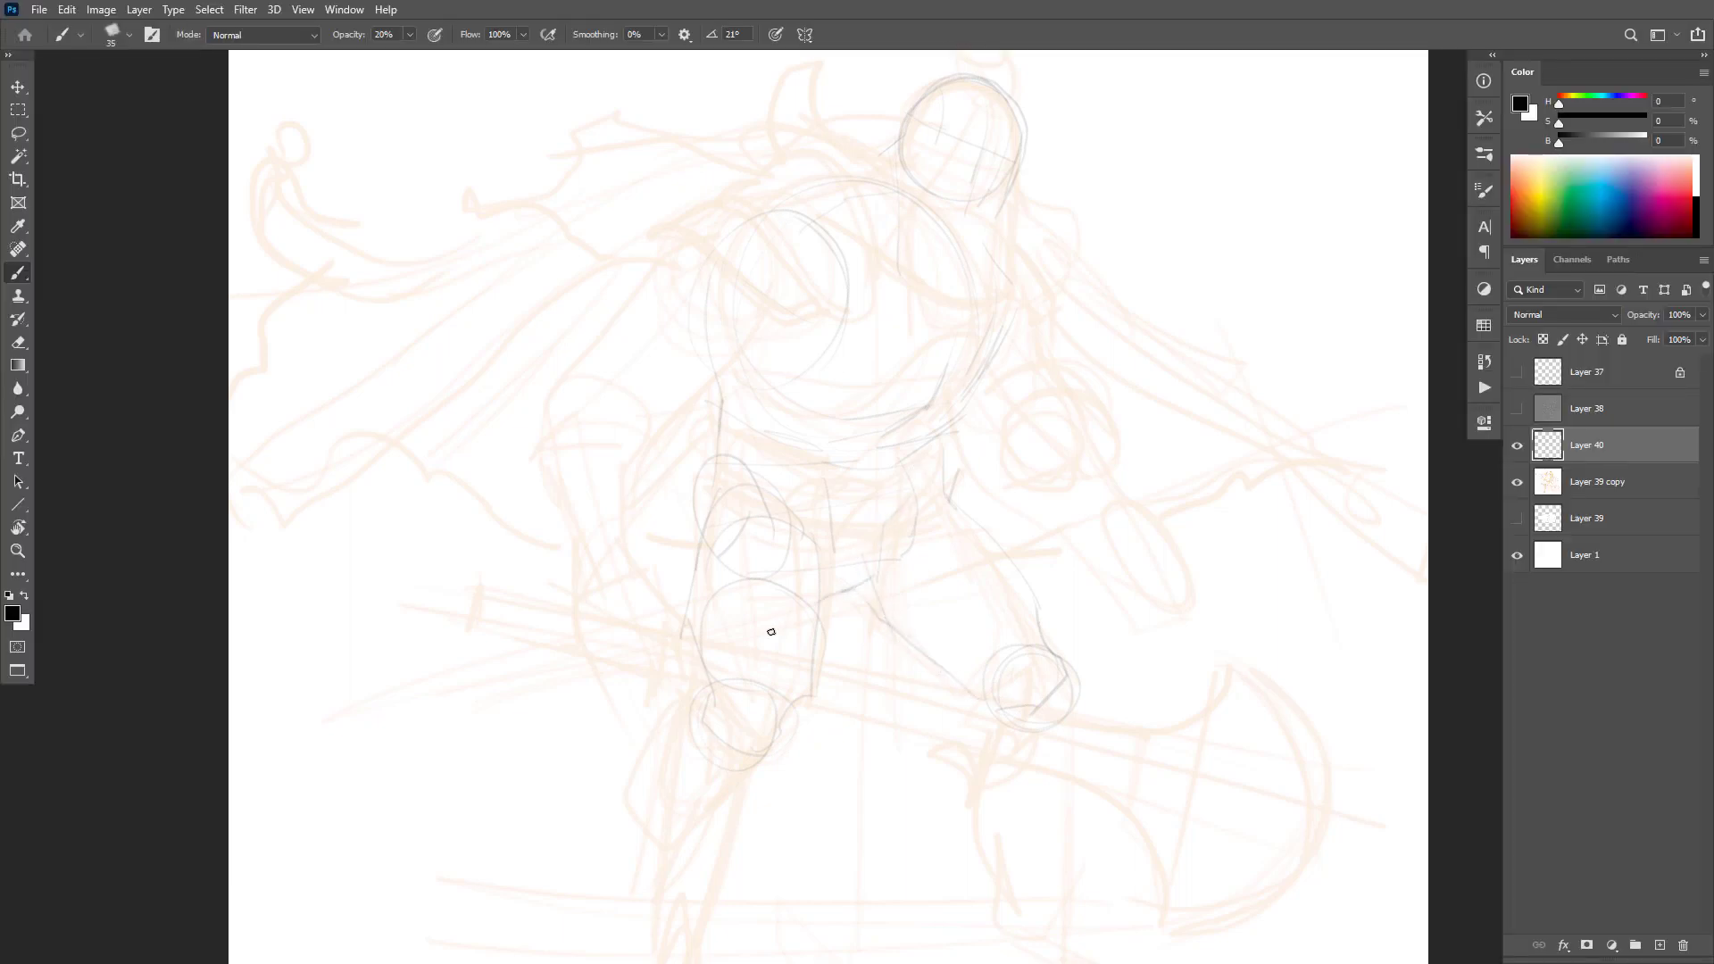
Step: Add circles for the shoulder and elbow of the arm that holds the axe handle
mouse_move(575, 413)
mouse_down()
mouse_move(618, 401)
mouse_move(572, 374)
mouse_move(624, 412)
mouse_up()
drag(715, 211, 693, 284)
scroll(1129, 322, down, 1)
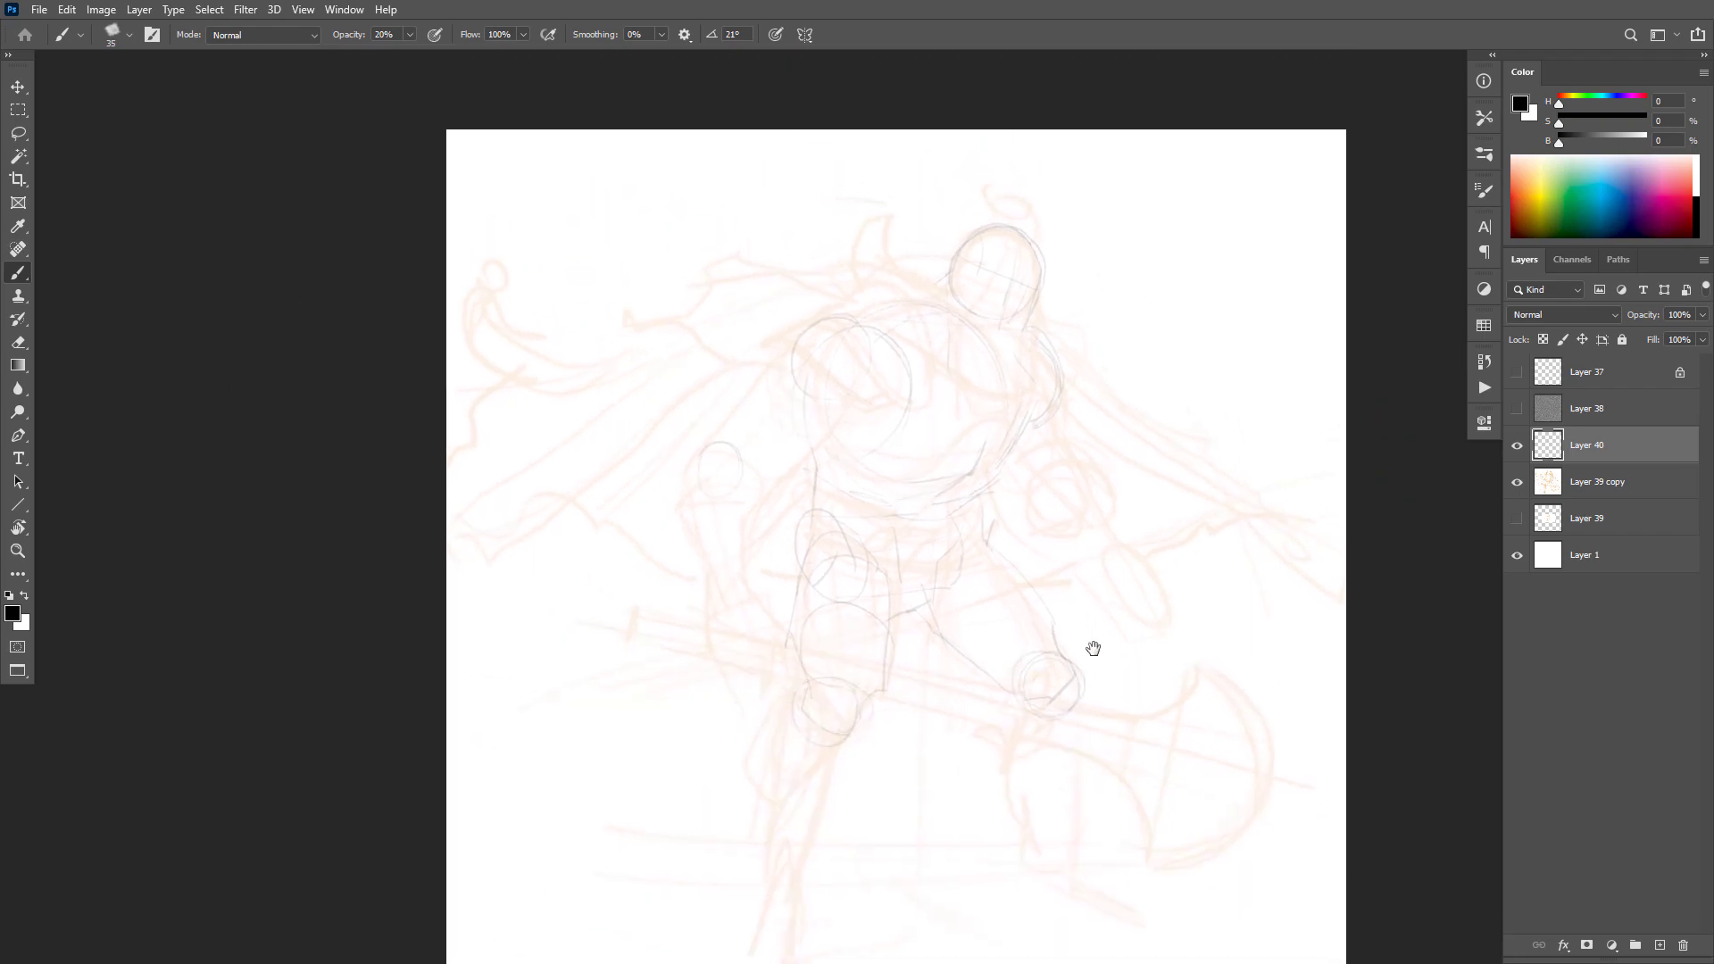
scroll(1018, 467, down, 1)
scroll(987, 494, up, 1)
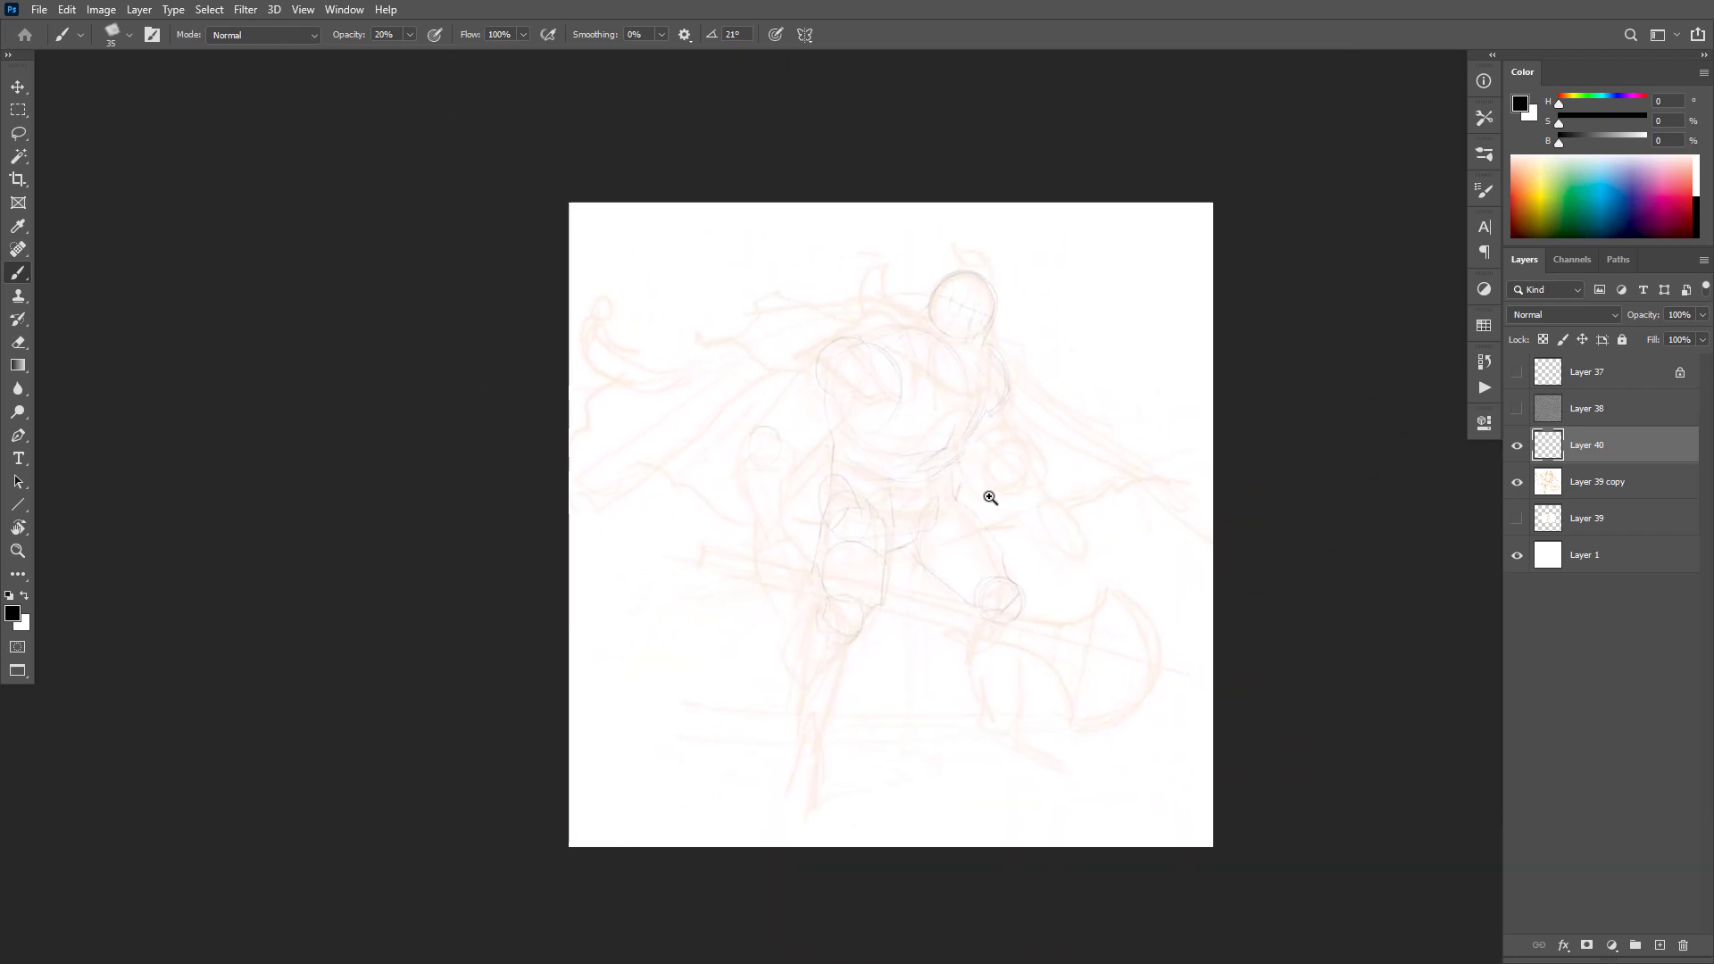
Step: On a new layer, draw a straight horizontal line across the canvas near the chin and lower that layer's opacity to 30%
key(ctrl+shift+alt+n)
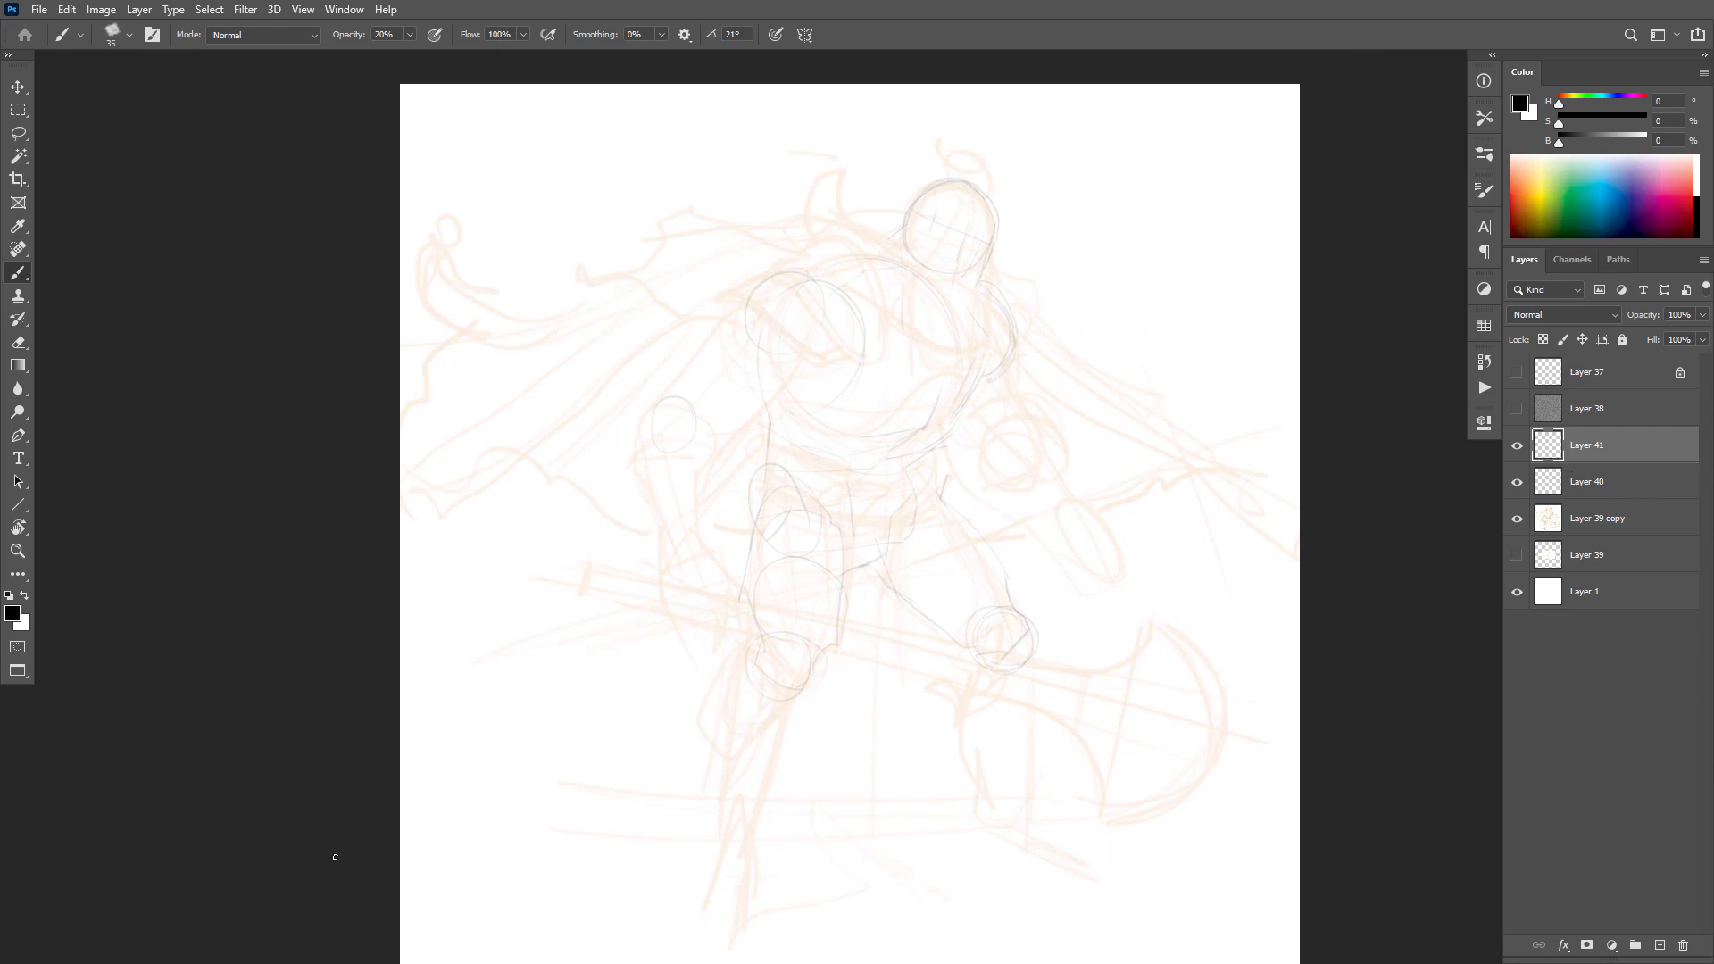
mouse_move(393, 284)
mouse_down()
mouse_move(961, 289)
mouse_move(1304, 284)
mouse_up()
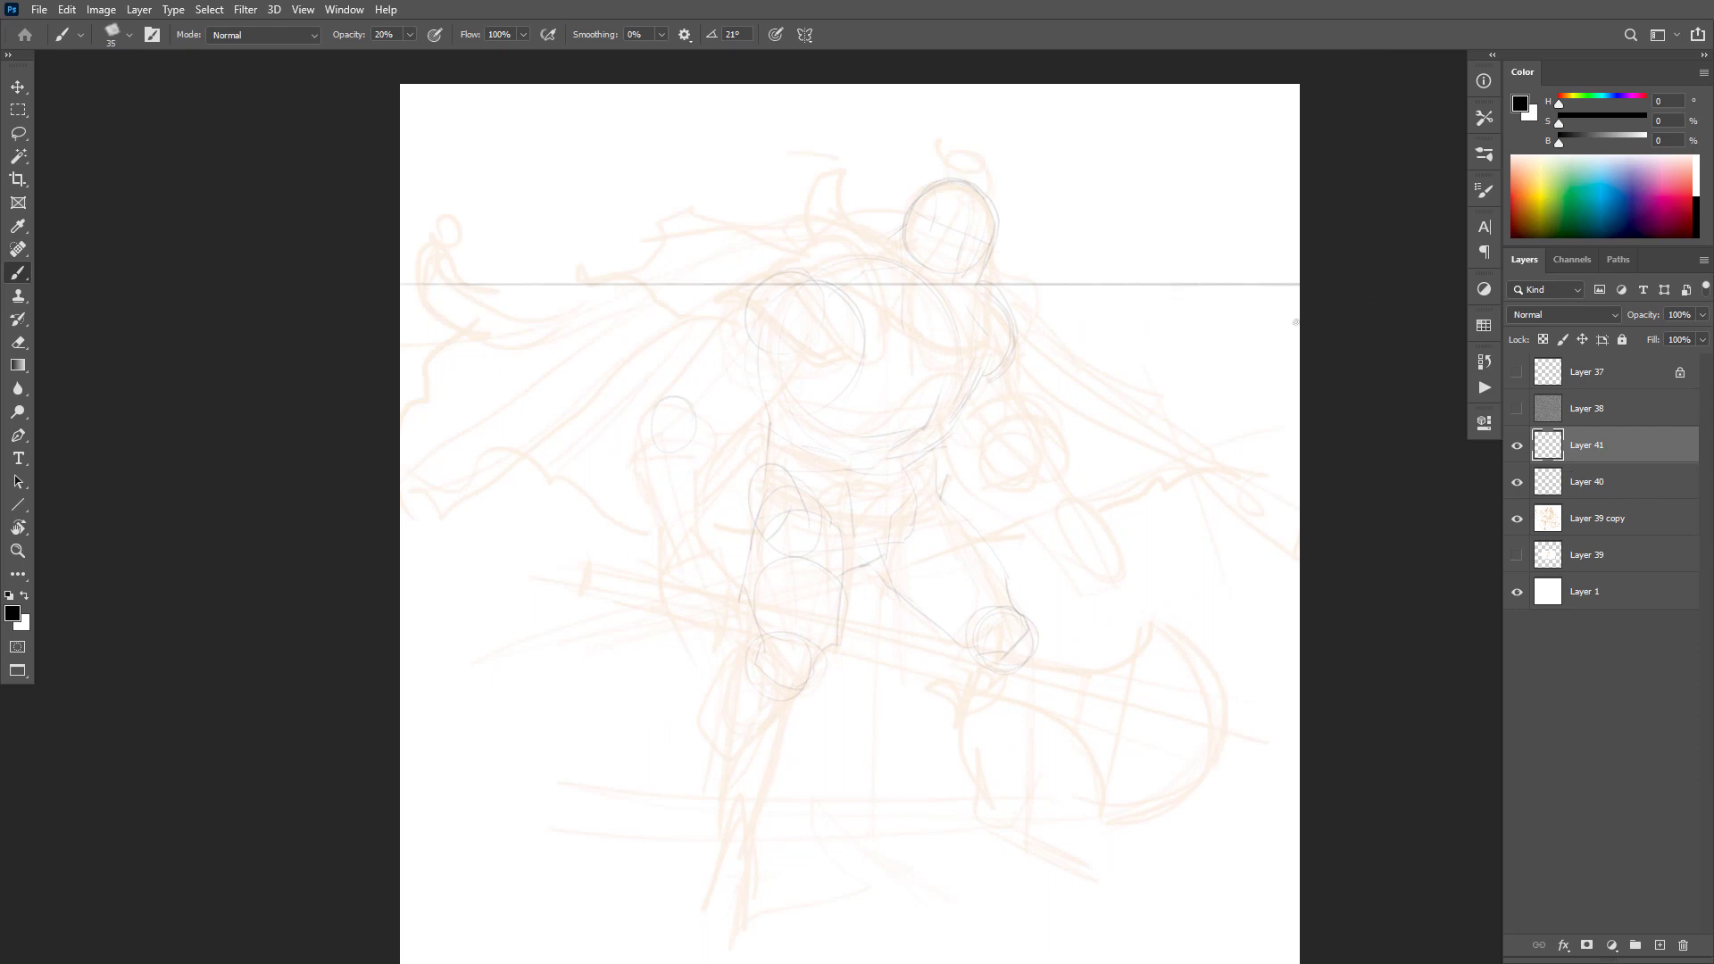
key(ctrl+z)
drag(446, 261, 1349, 272)
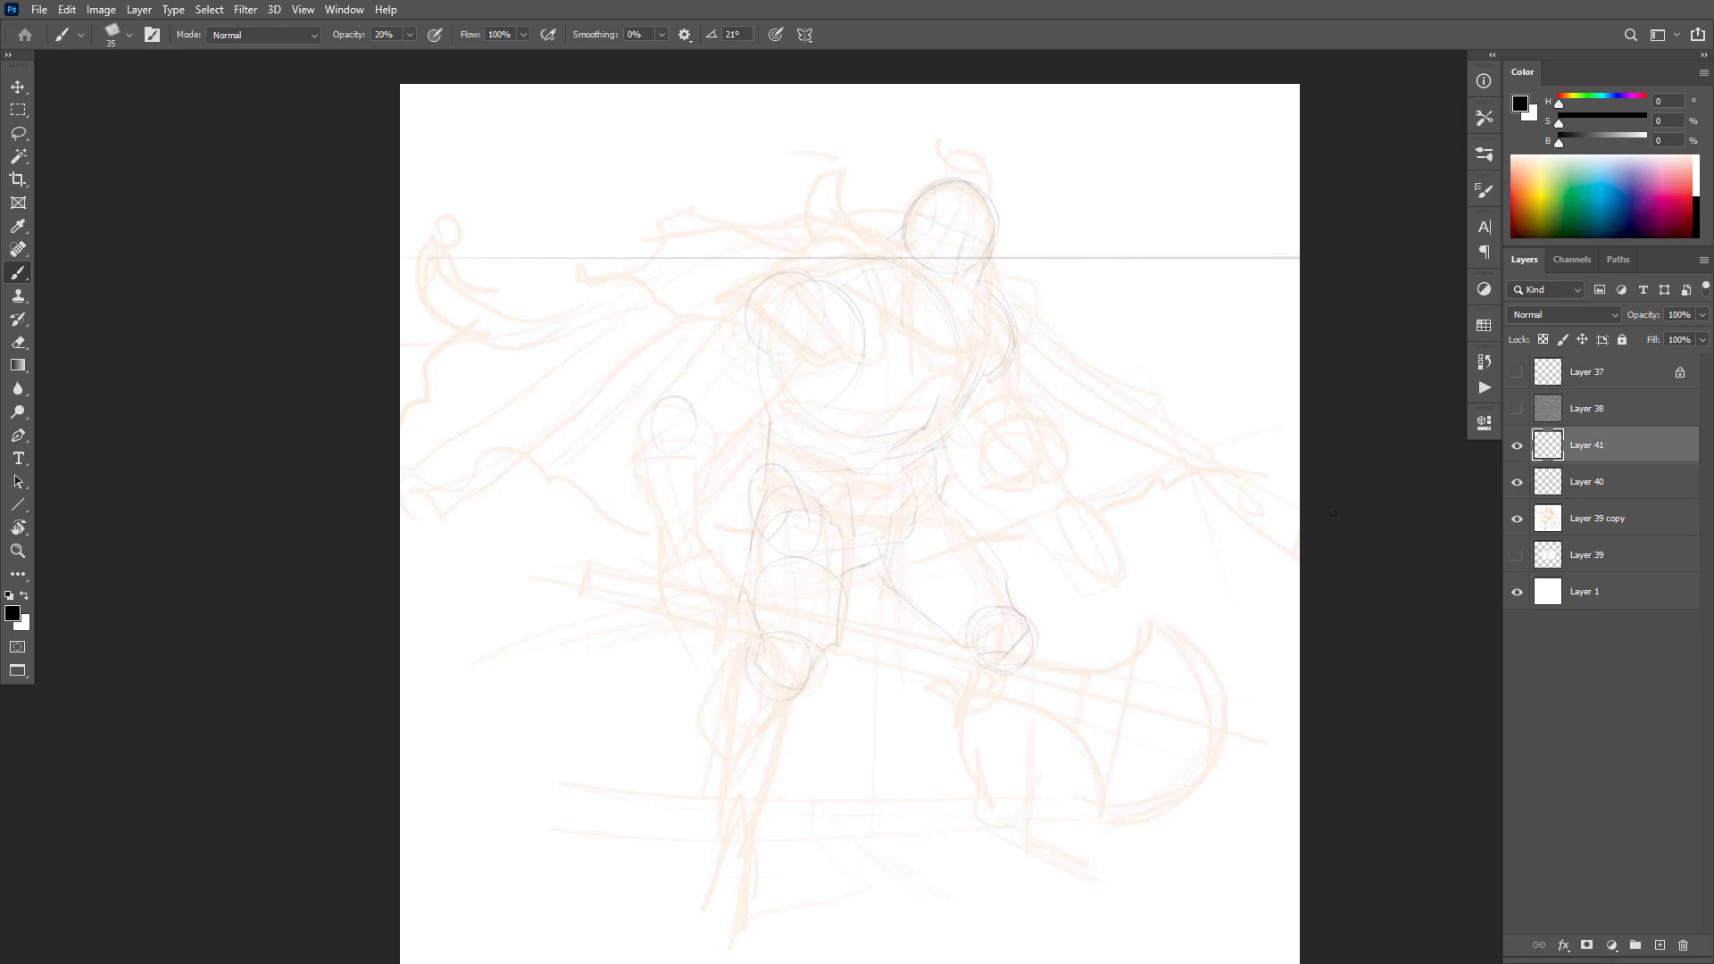
drag(1650, 319, 1618, 319)
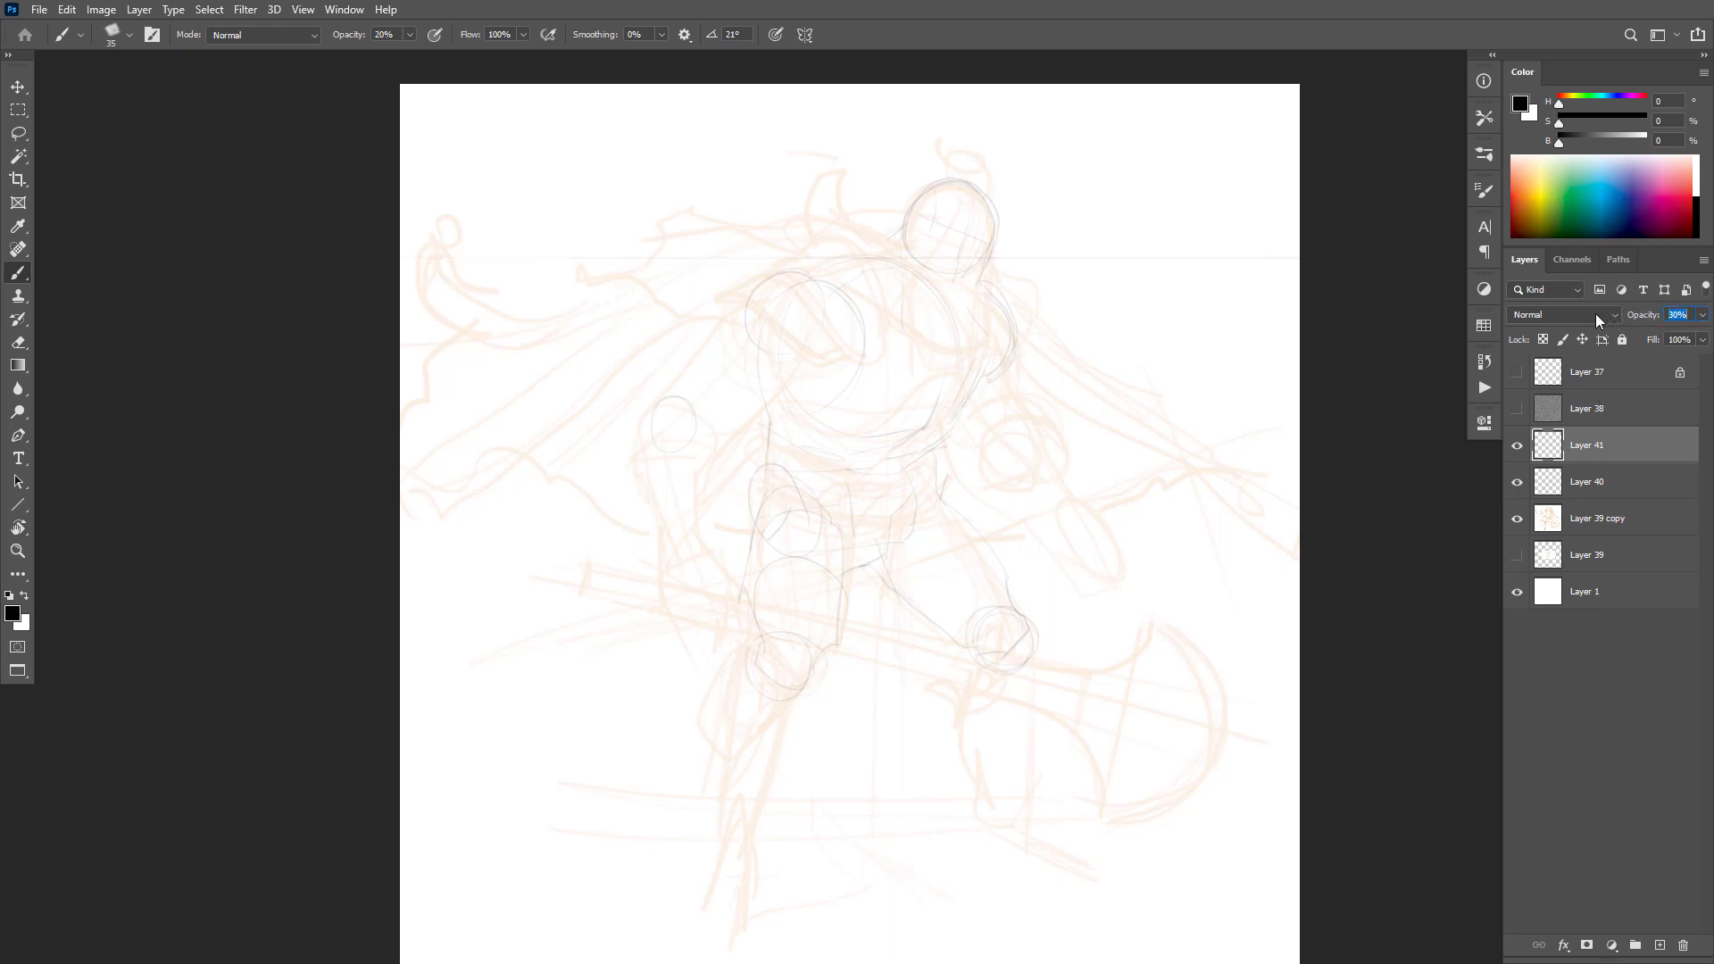
key(Return)
click(1546, 484)
scroll(980, 303, up, 1)
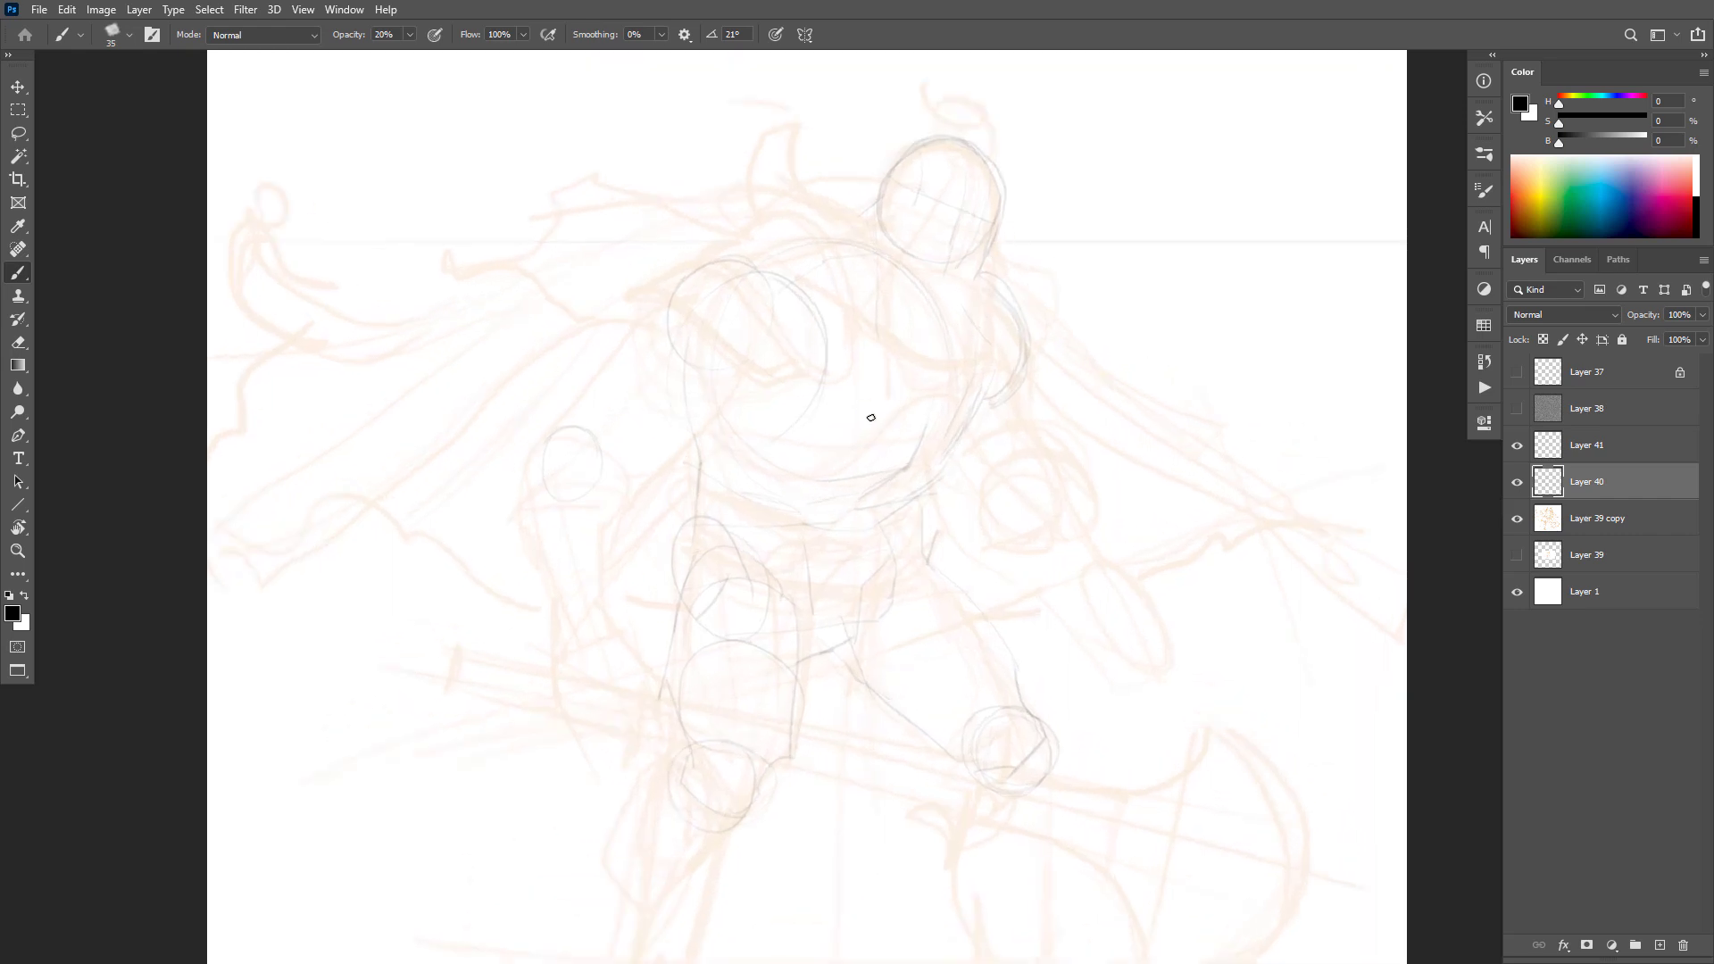
scroll(983, 509, down, 1)
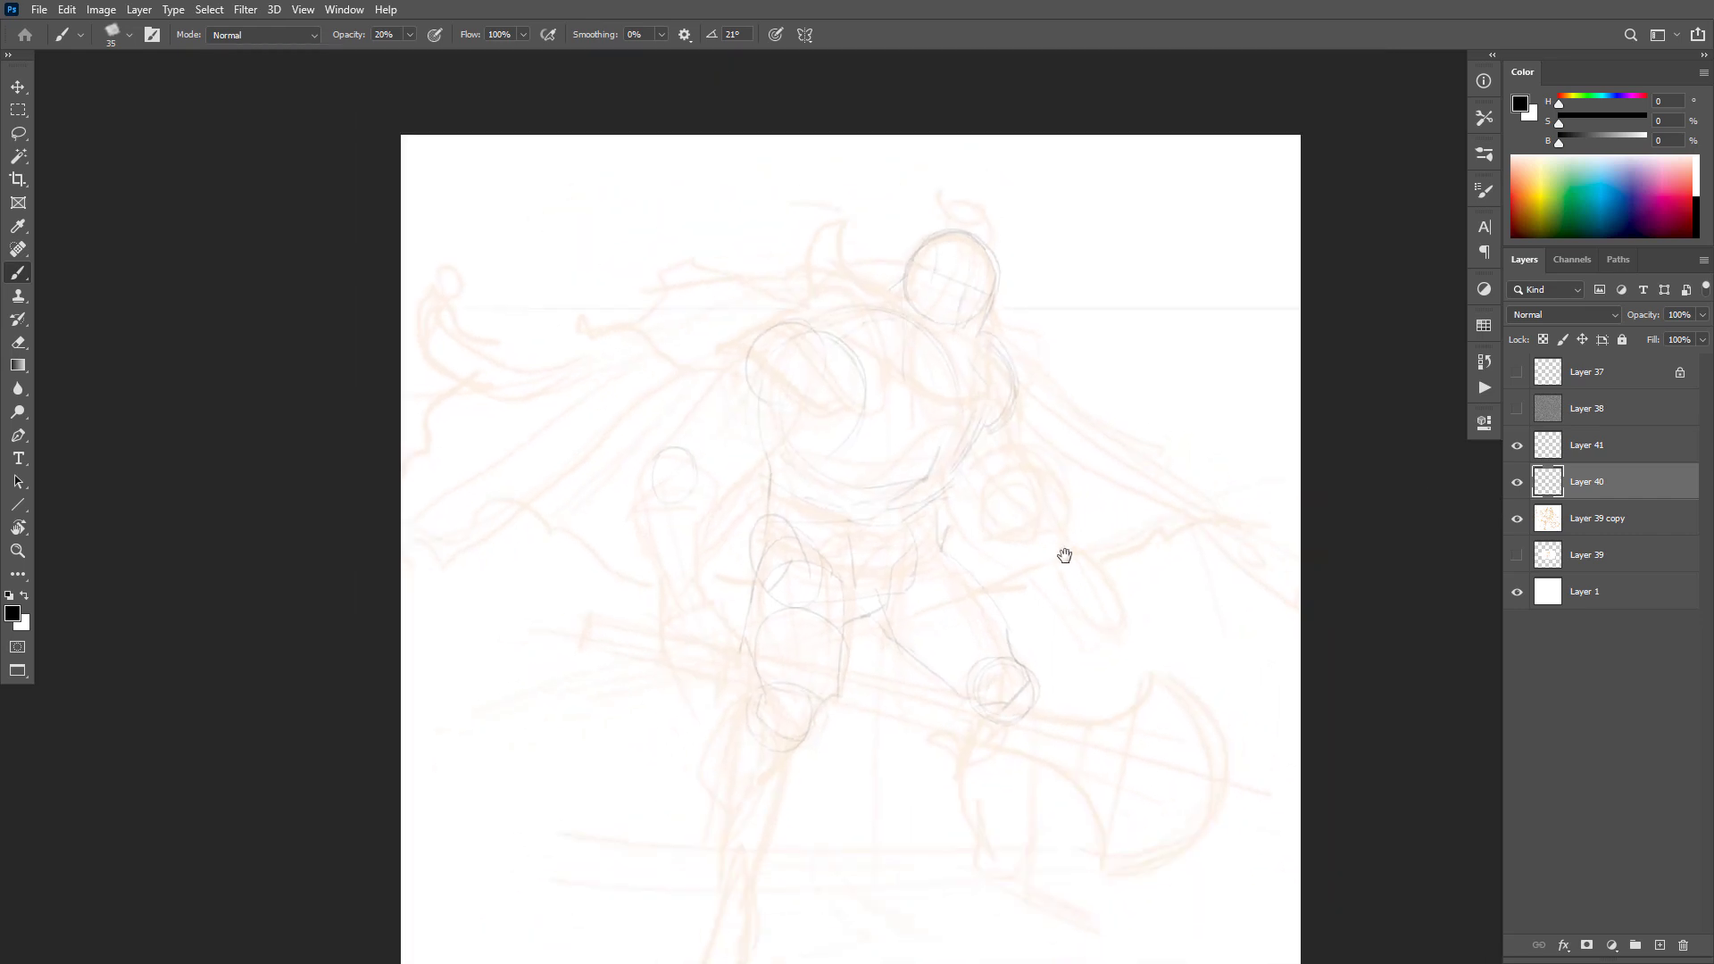
Step: Add a new layer above Layer 41 and draw a slightly slanted perspective line across the warrior's shoulders
click(1562, 446)
key(ctrl+shift+alt+n)
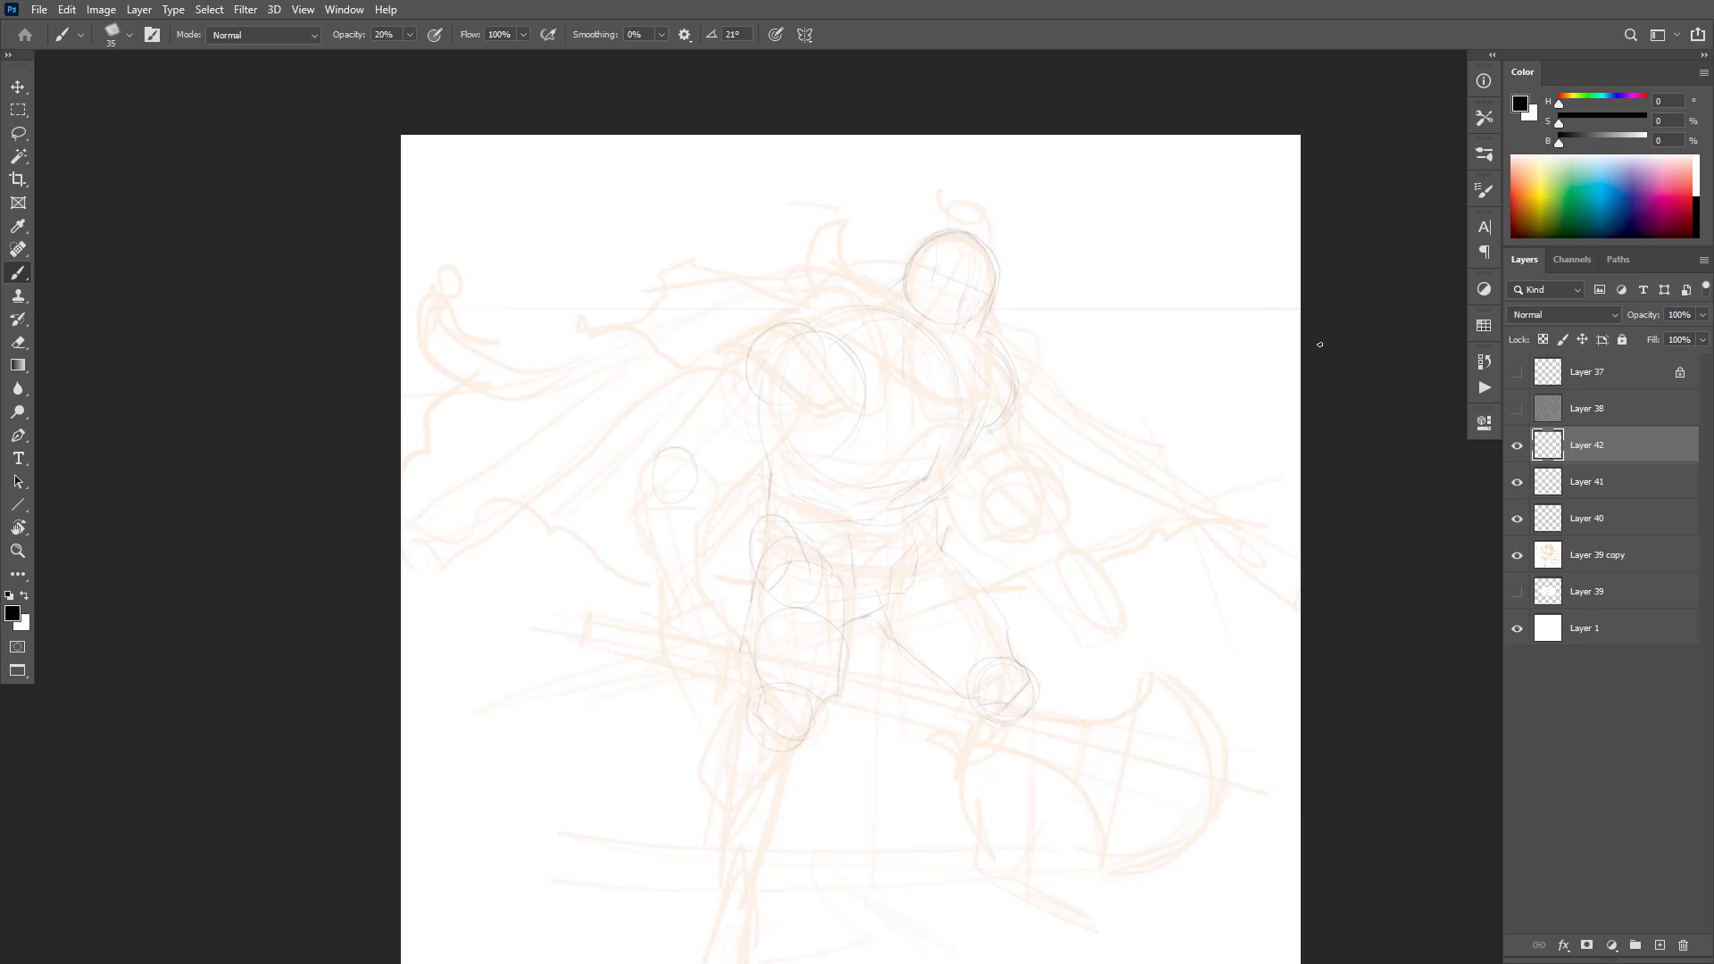
drag(1216, 331, 482, 373)
key(ctrl+z)
drag(1117, 448, 1188, 431)
drag(1258, 317, 357, 325)
key(ctrl+z)
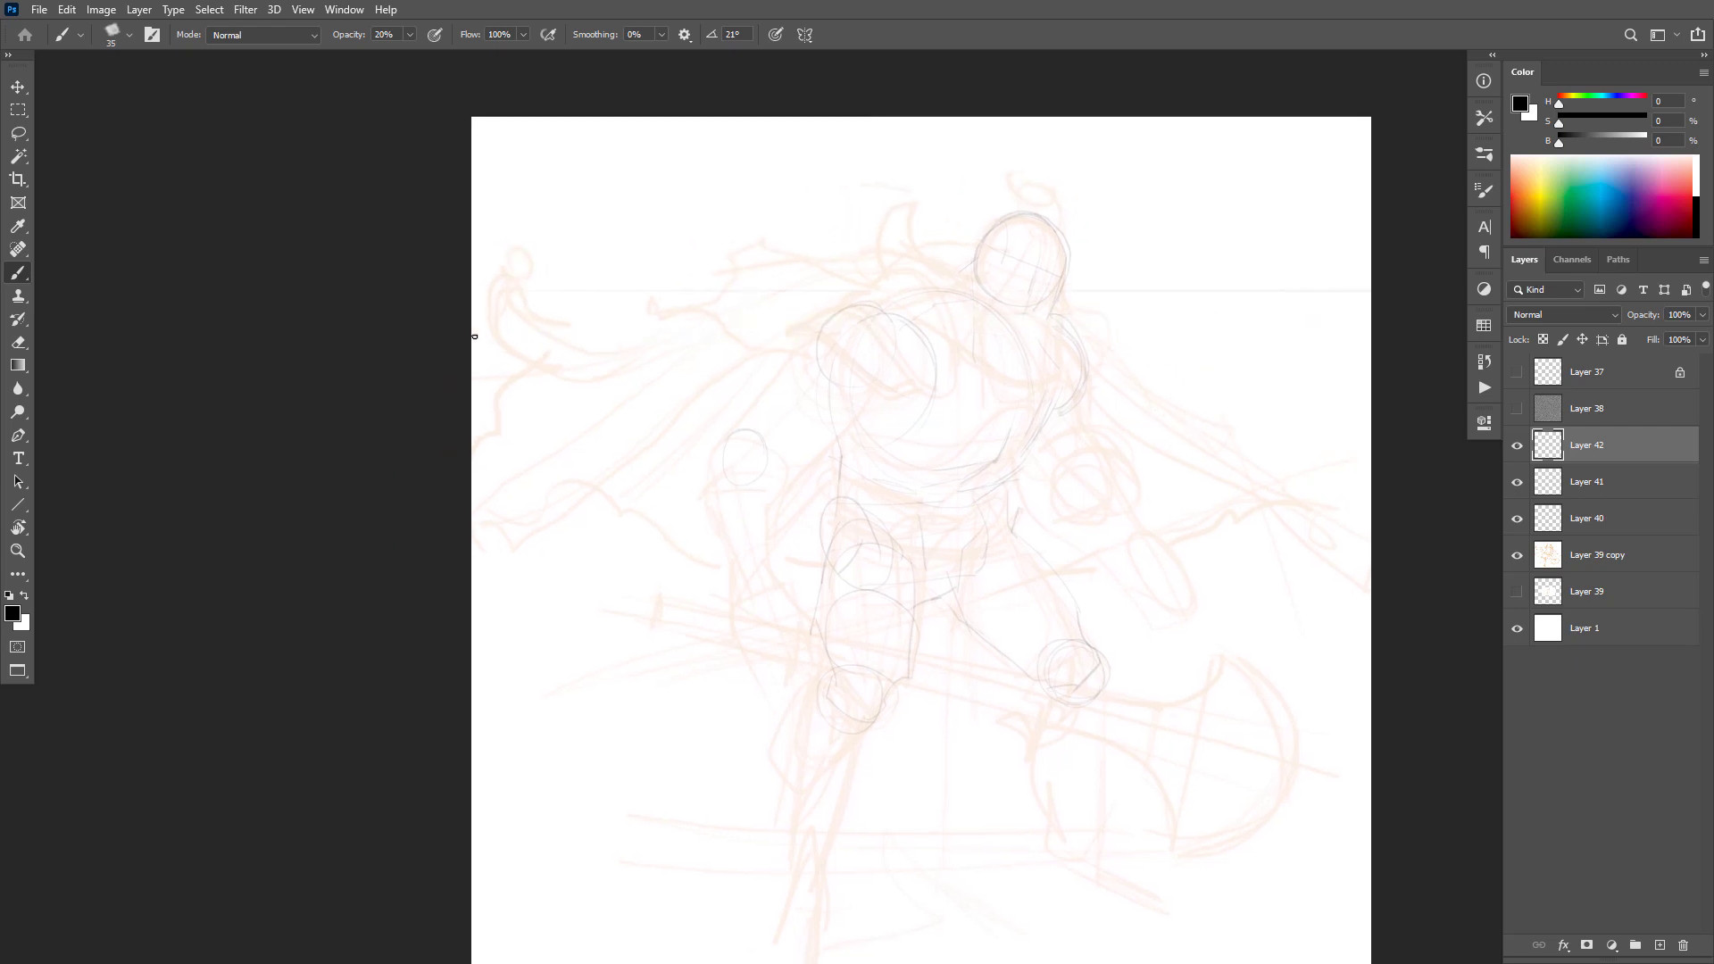
drag(527, 340, 1301, 319)
key(ctrl+z)
drag(581, 328, 1371, 310)
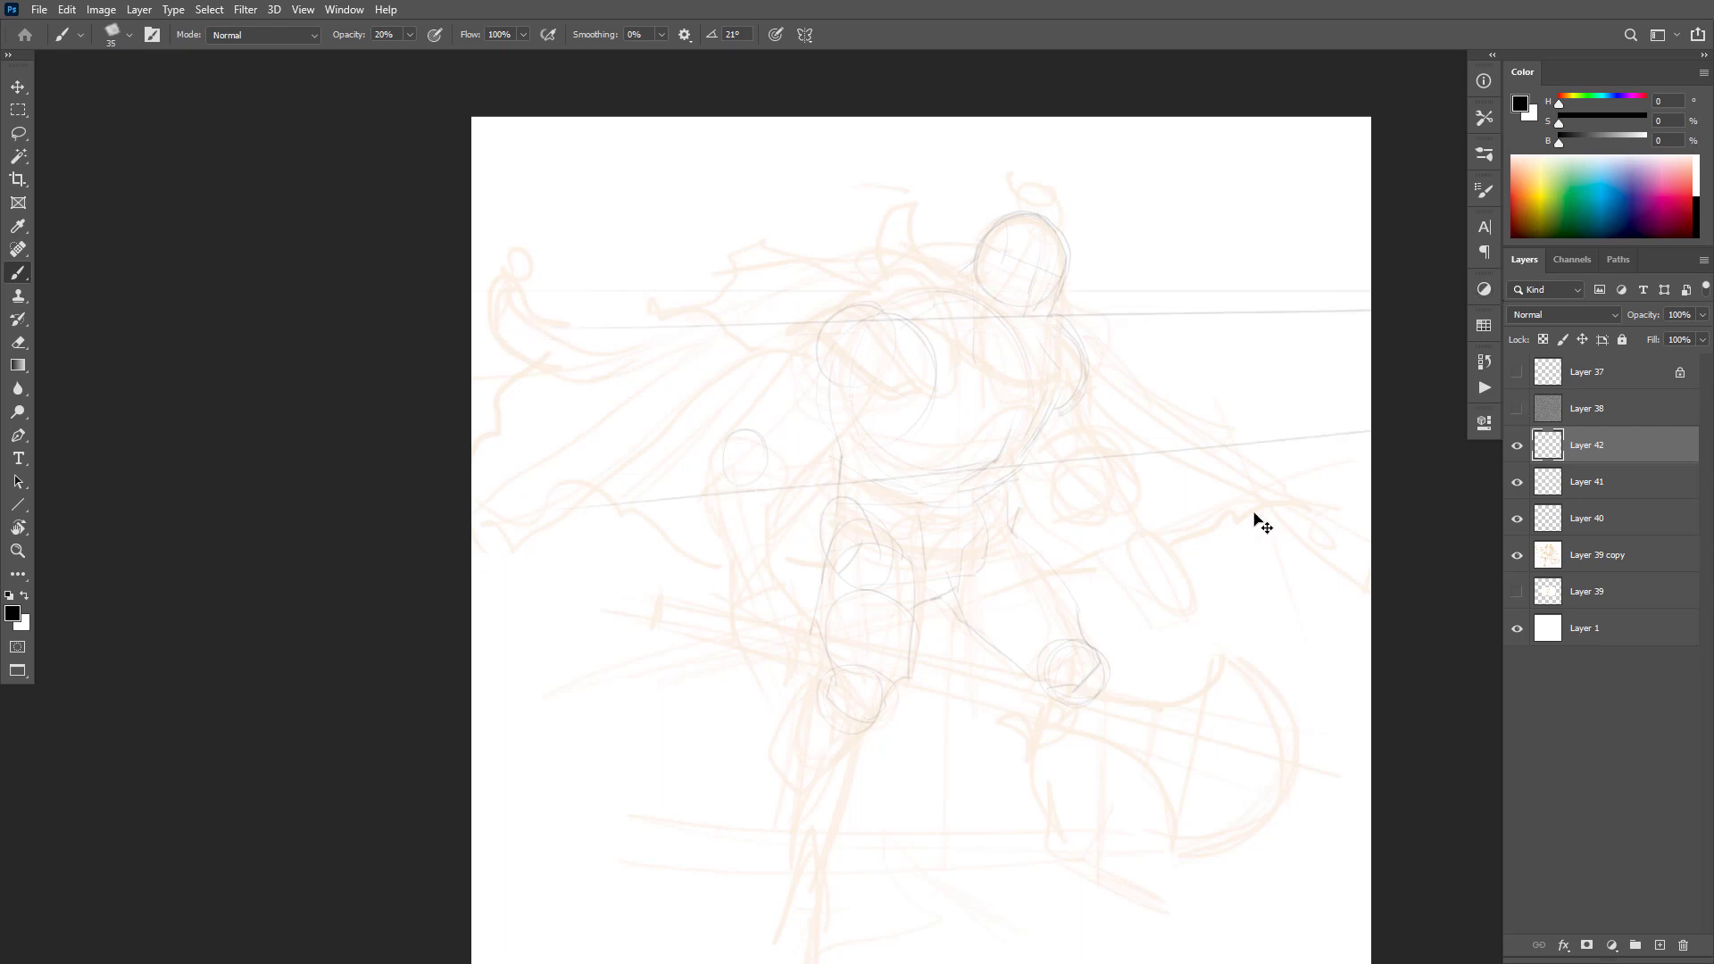
Step: Draw increasingly tilted perspective lines across the waist and through both knees
drag(1036, 465, 1299, 441)
drag(536, 762, 1327, 628)
key(ctrl+z)
drag(489, 779, 1354, 609)
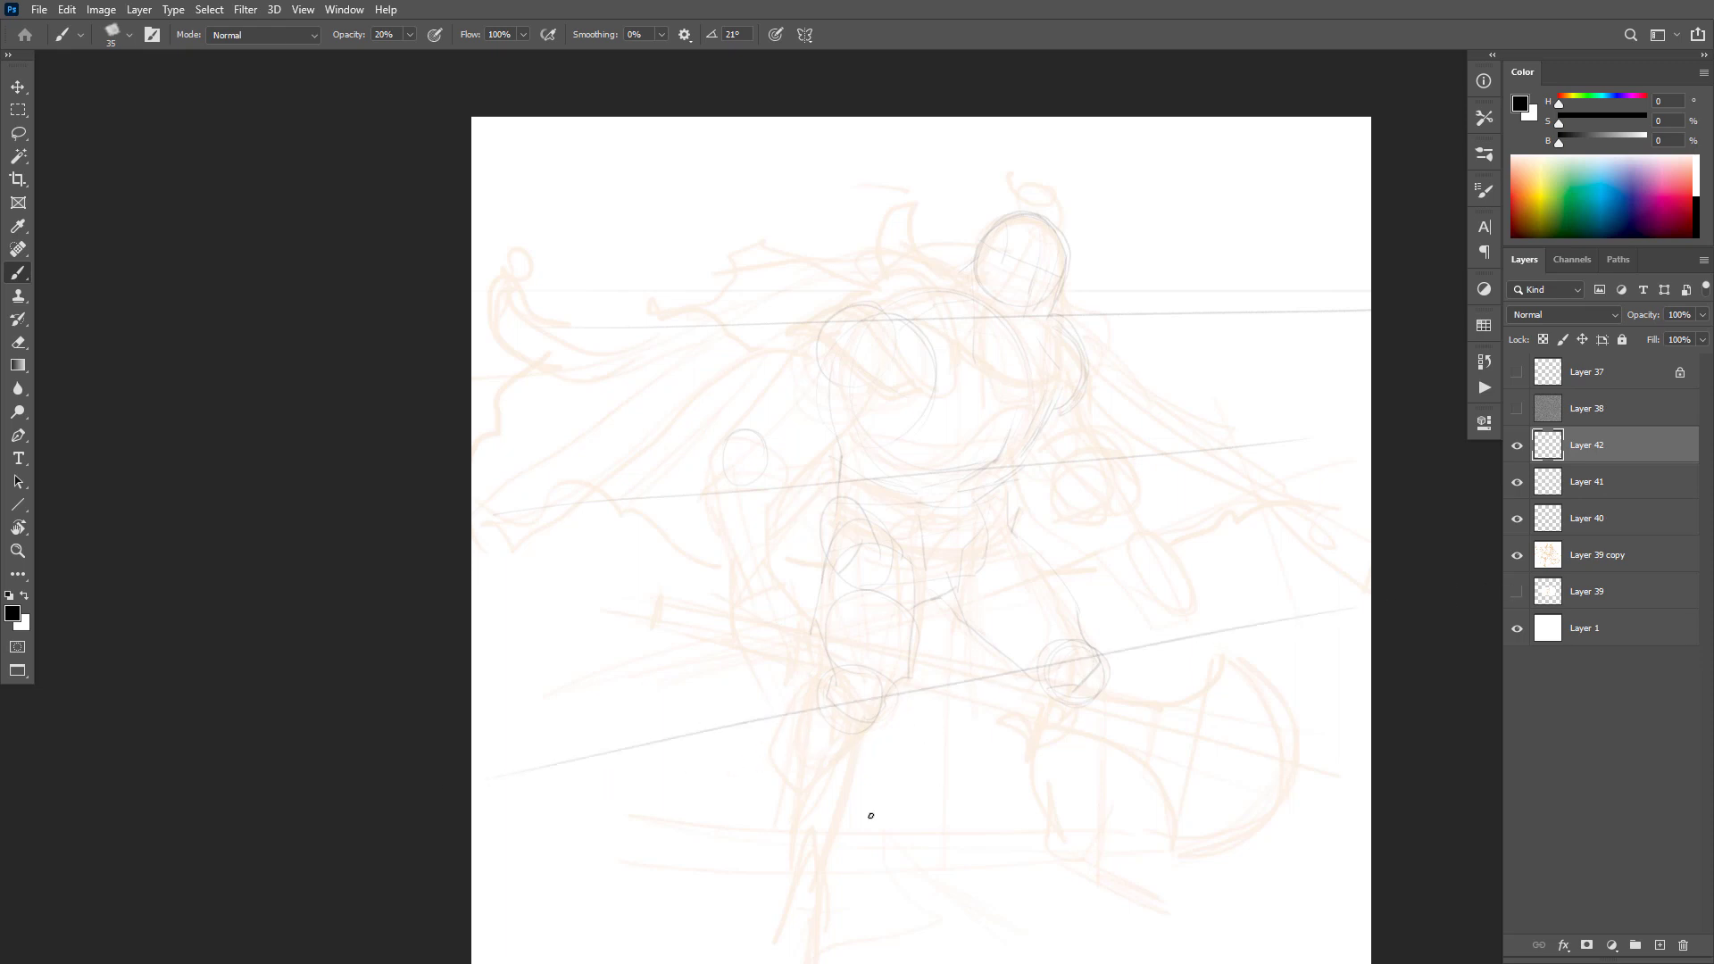
Step: Draw a steeper perspective line near the bottom of the figure, running through both feet
mouse_move(661, 960)
mouse_down()
mouse_move(1251, 780)
mouse_move(1321, 775)
mouse_up()
drag(1101, 800, 1063, 677)
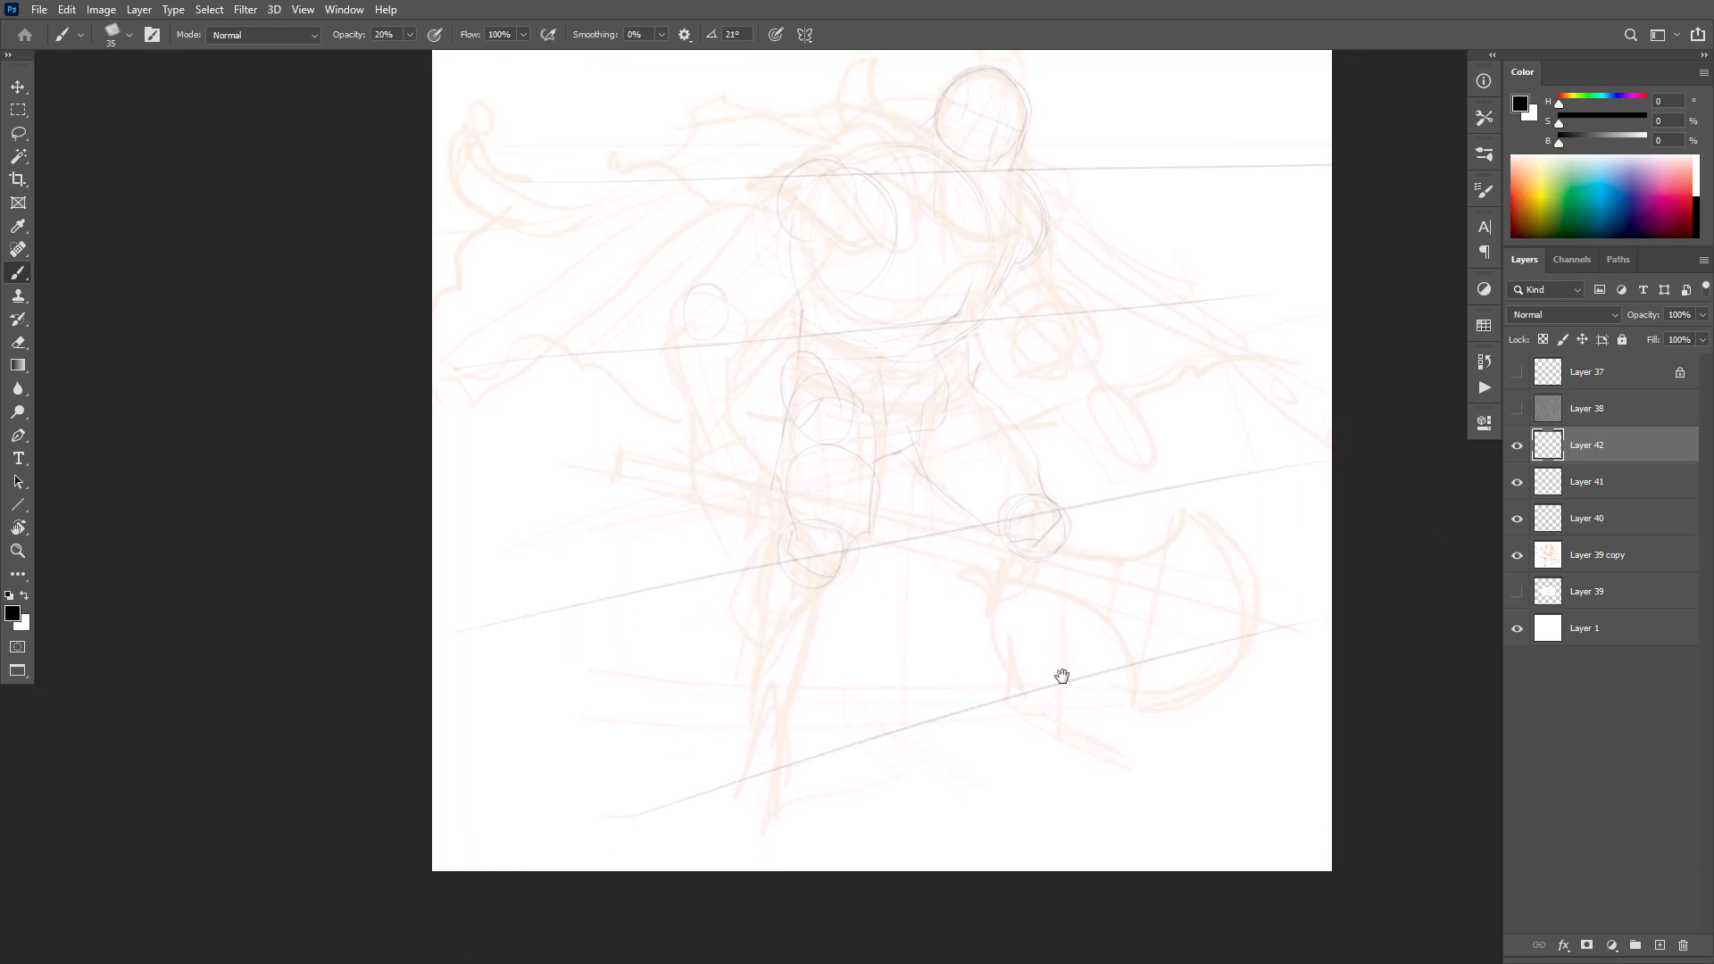
key(ctrl+z)
drag(634, 825, 1187, 680)
drag(1122, 598, 1106, 746)
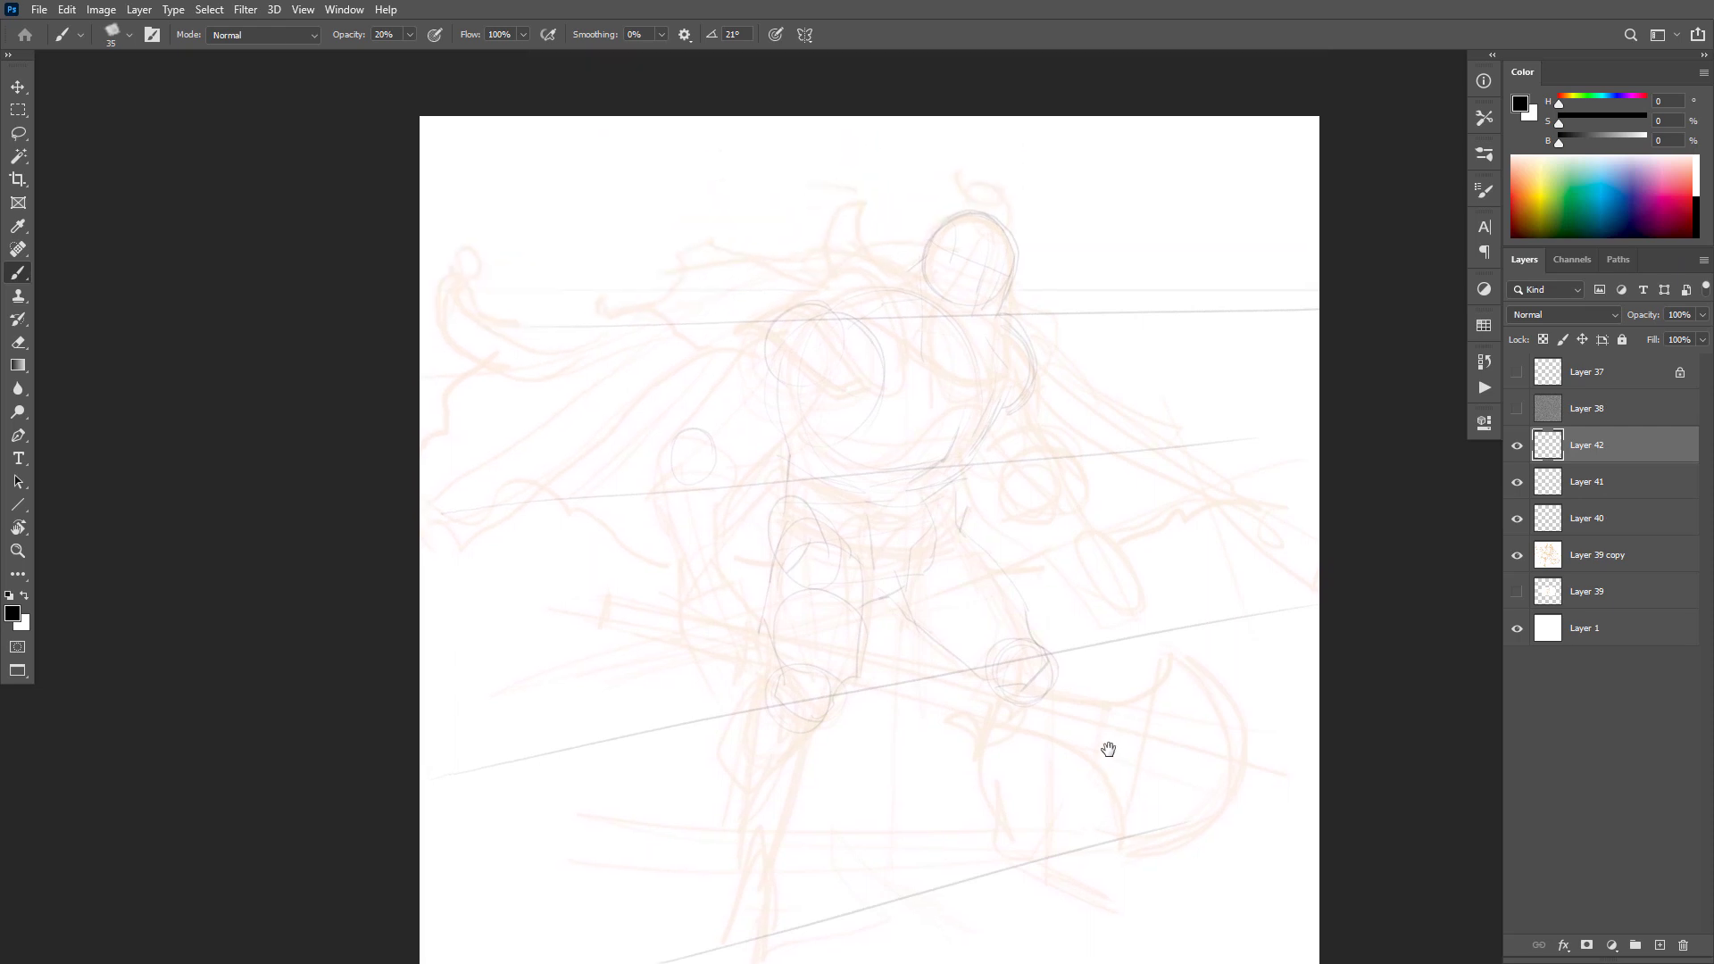
Step: Add a nearly horizontal perspective line above the warrior's head, sloping slightly opposite to the lines below
drag(1136, 295, 1274, 370)
mouse_move(1436, 300)
mouse_down()
mouse_move(757, 265)
mouse_move(1598, 265)
mouse_up()
key(ctrl+z)
key(ctrl+z)
drag(727, 226, 1451, 236)
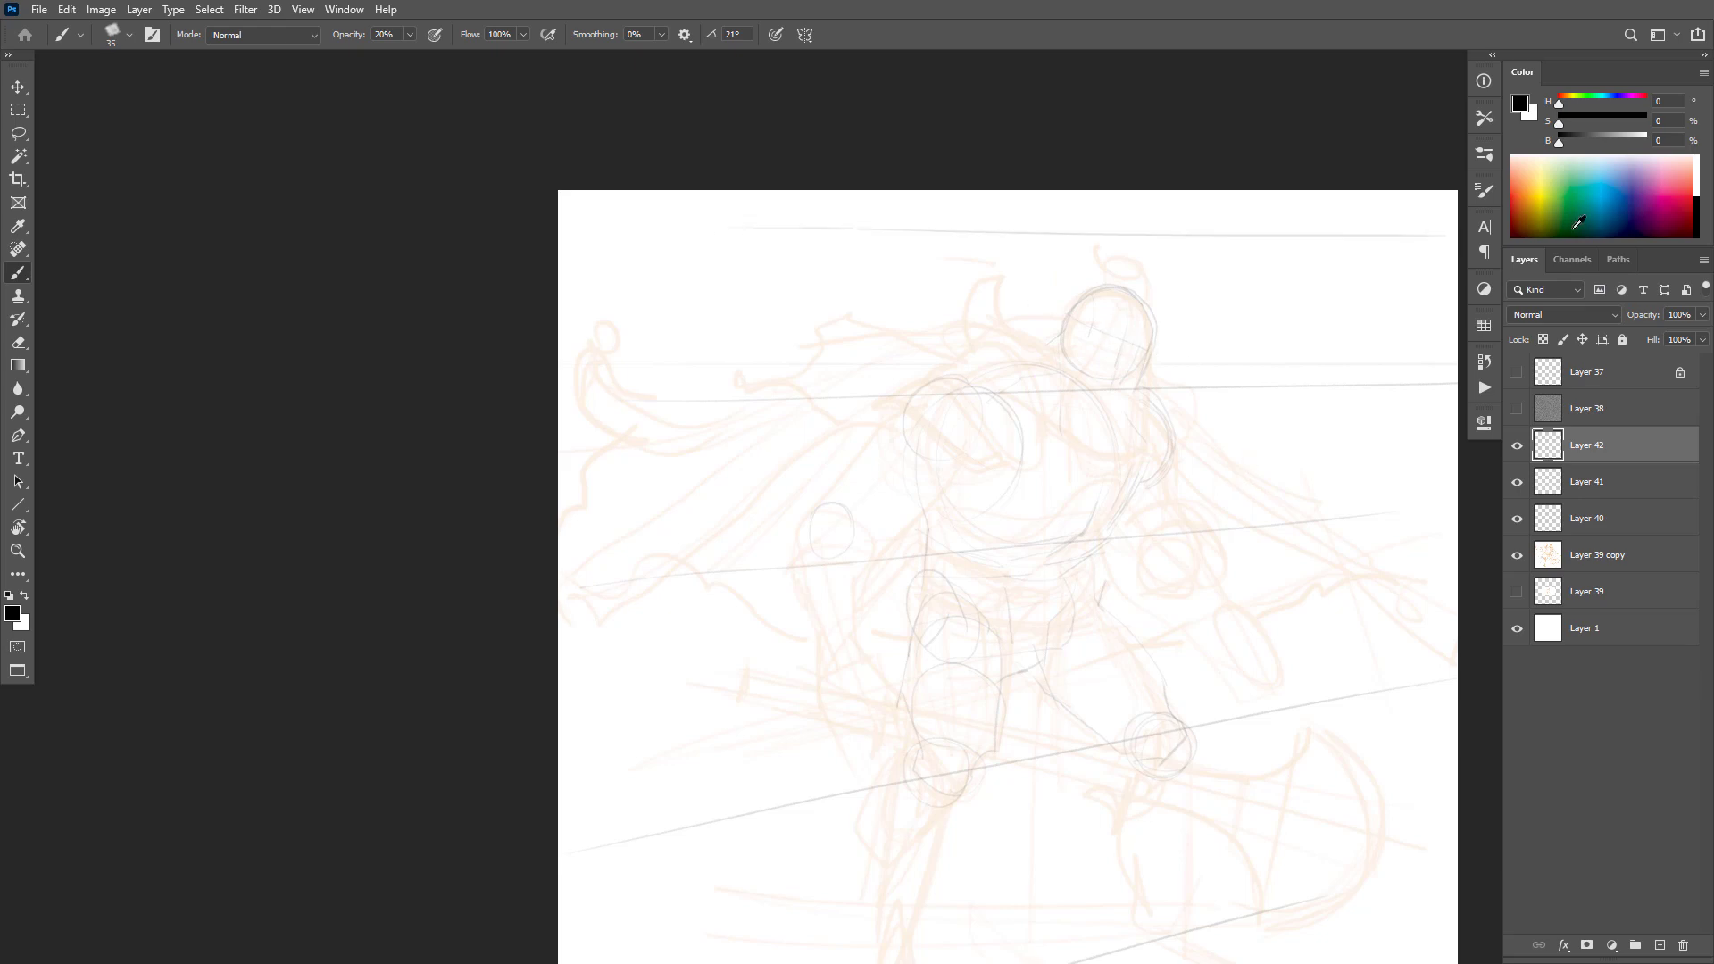
key(f)
key(f)
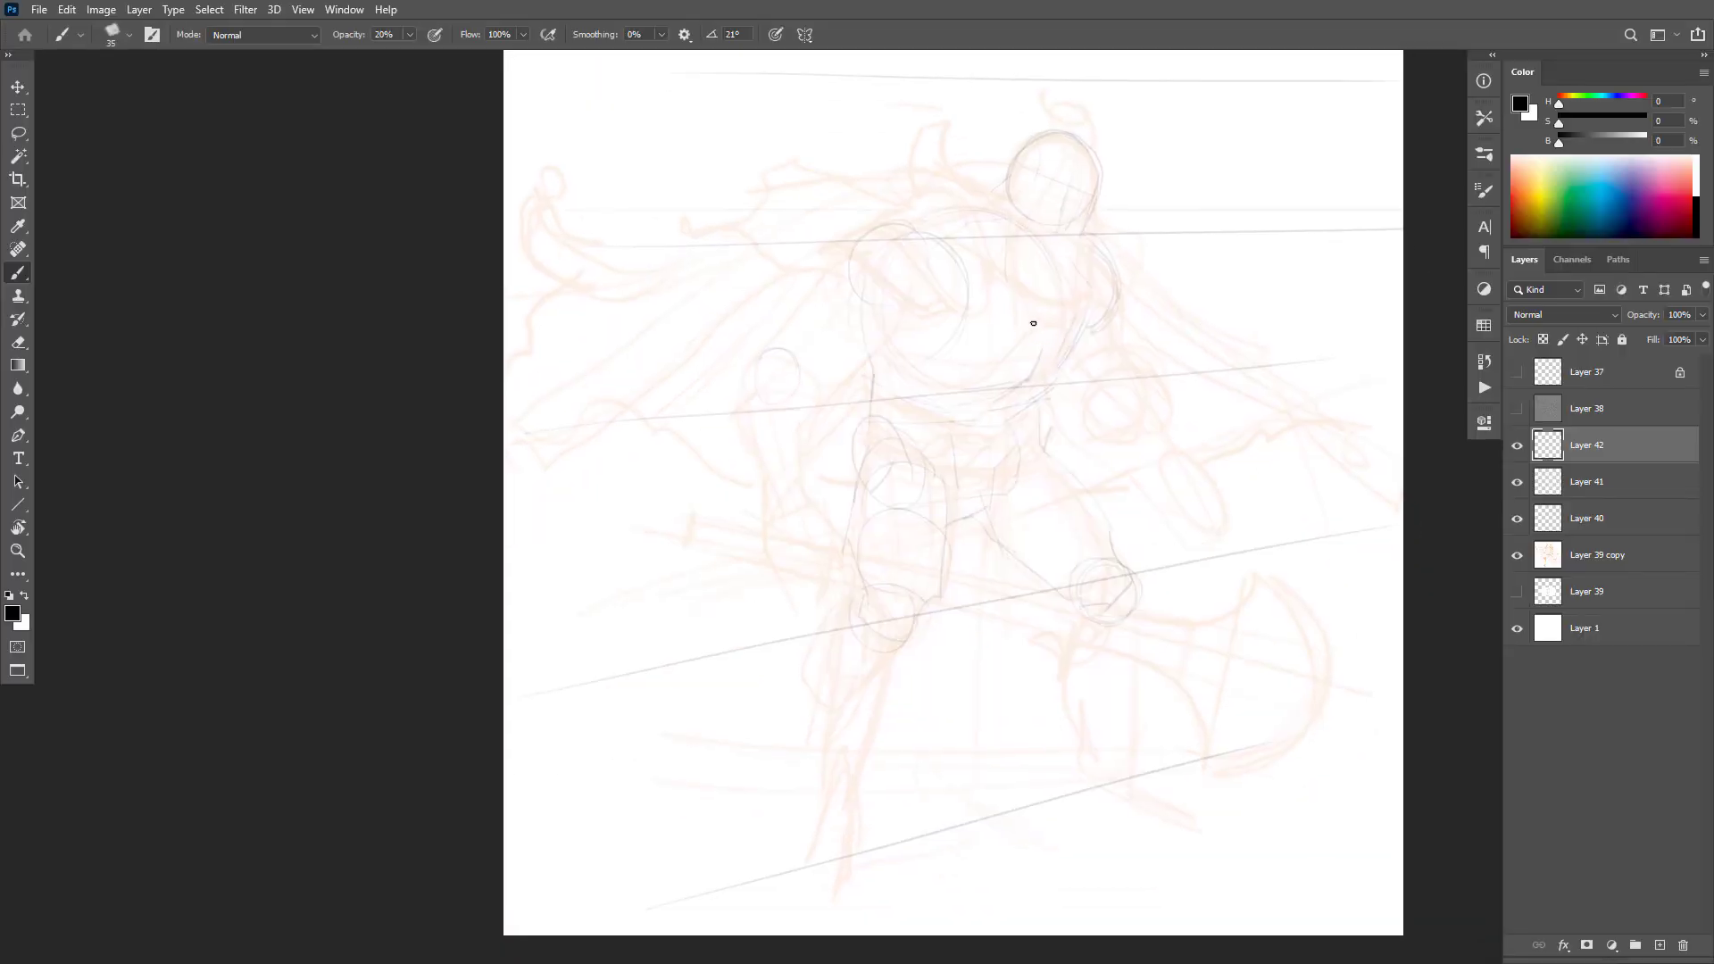
Step: On a new layer, draw a vertical line from the pit of the neck to the ground and mark both feet with circles
key(ctrl+shift+alt+n)
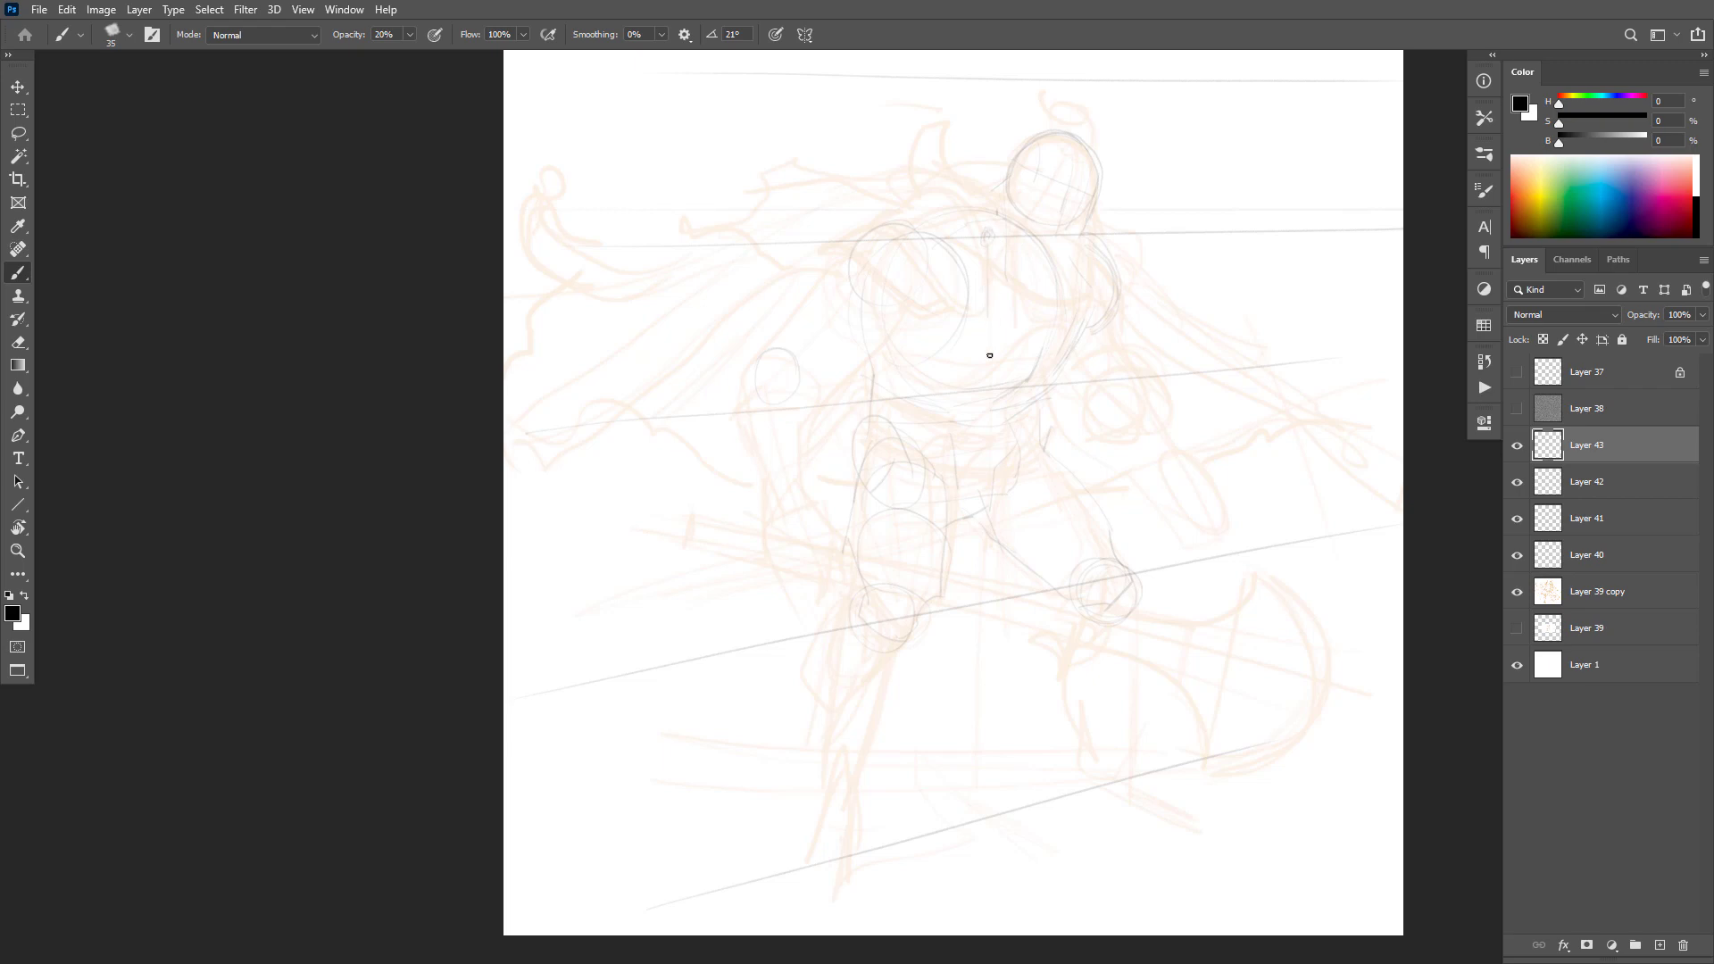
drag(970, 660, 961, 799)
drag(837, 862, 849, 858)
key(ctrl+z)
key(ctrl+z)
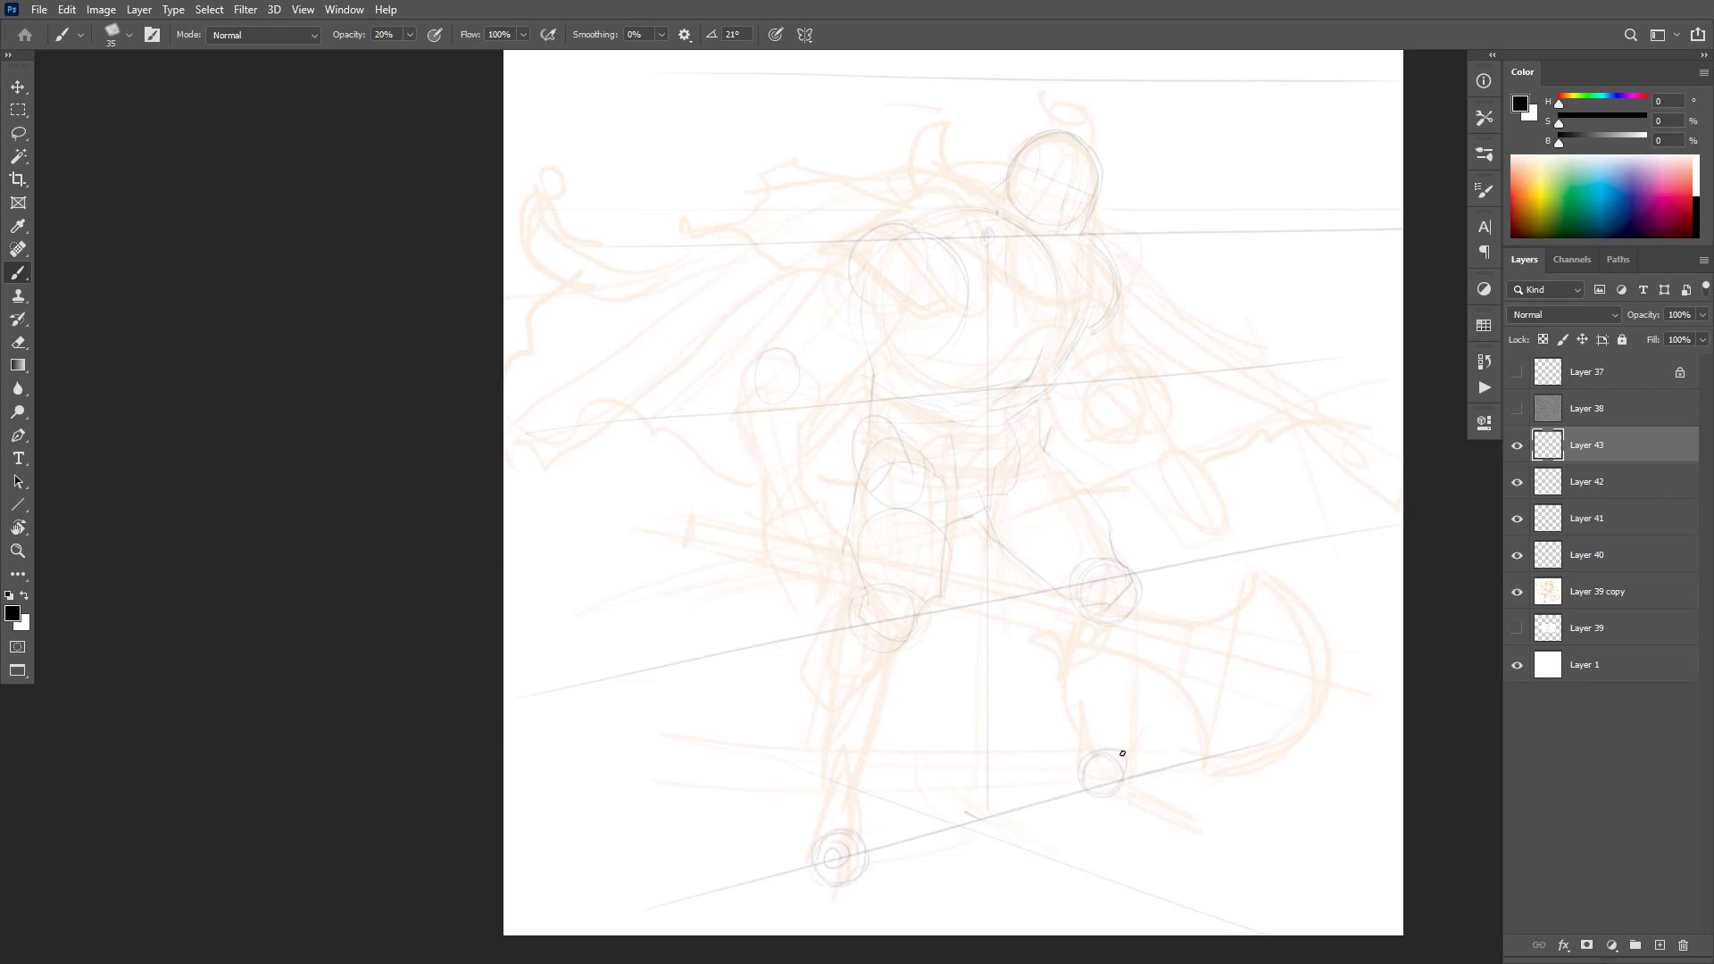
Step: Rotate the canvas and draw a perspective line crossing the knee line in the opposite direction
key(r)
mouse_move(1330, 513)
mouse_down()
mouse_move(1336, 459)
mouse_move(1286, 302)
mouse_up()
key(space)
mouse_move(1383, 604)
mouse_down()
mouse_move(1380, 451)
mouse_move(1304, 571)
mouse_move(1179, 688)
mouse_move(1213, 567)
mouse_up()
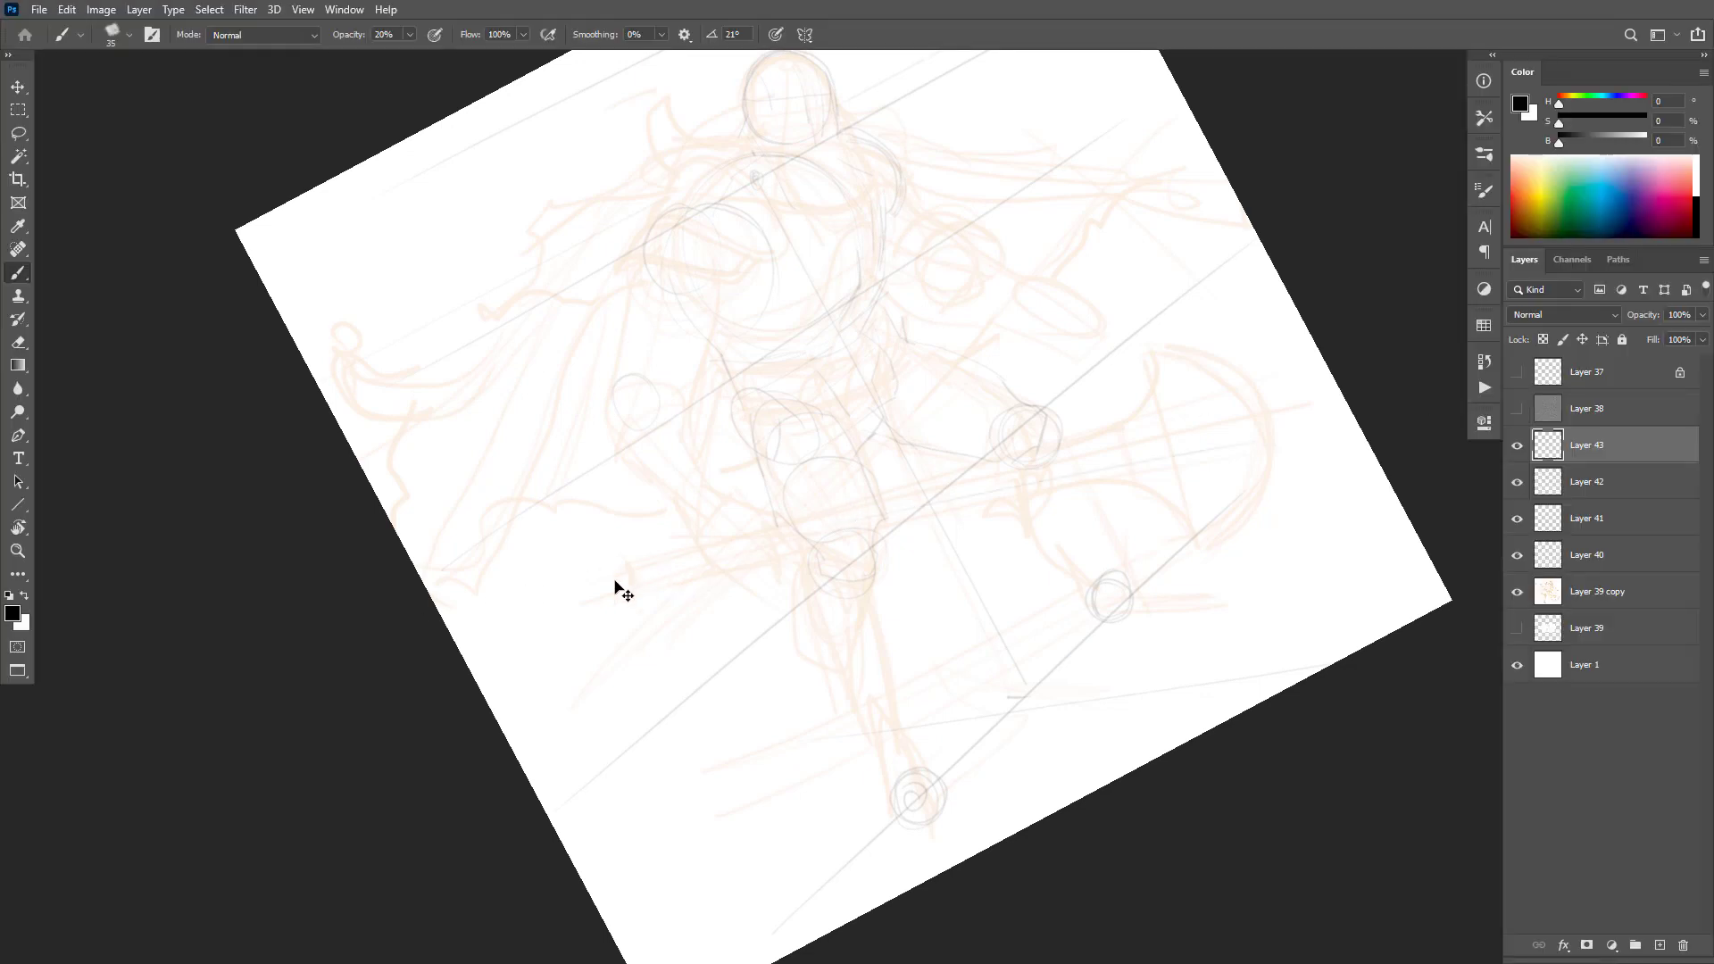
drag(632, 587, 1225, 442)
key(ctrl+z)
drag(514, 617, 1267, 427)
Step: Draw a crossing perspective line over the ground line between the feet and reset the canvas rotation
mouse_move(571, 787)
mouse_down()
mouse_move(1366, 631)
mouse_move(1228, 678)
mouse_move(1329, 664)
mouse_up()
key(ctrl+z)
alt+click(1126, 584)
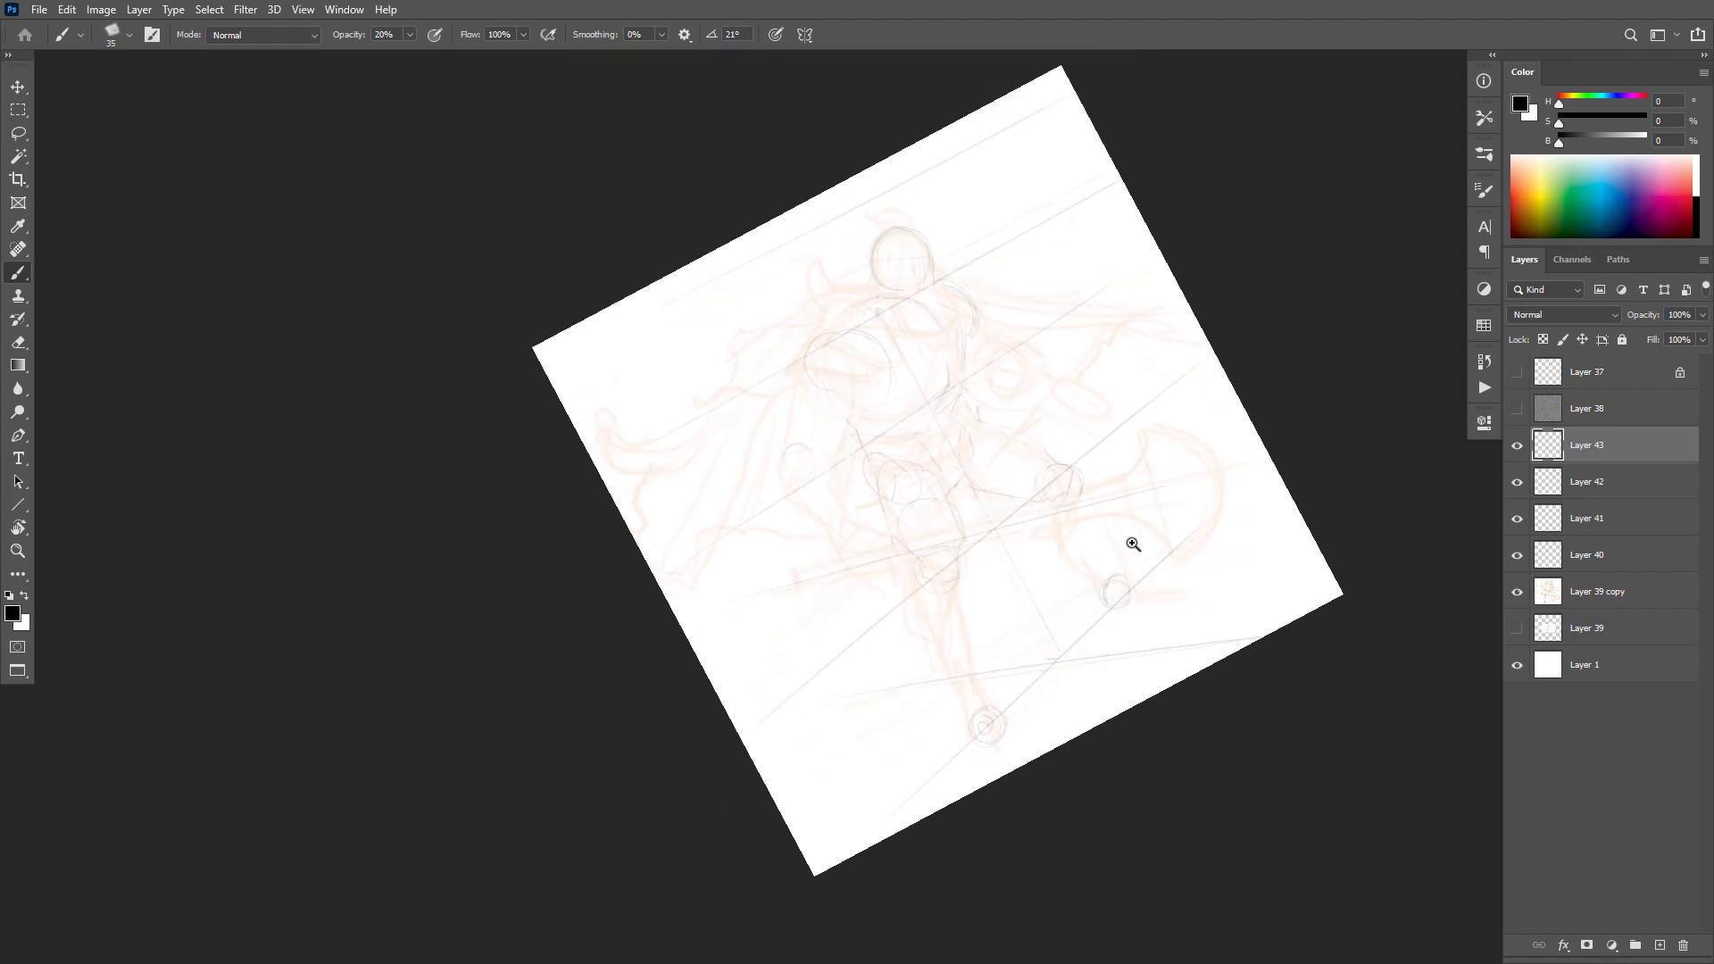
ctrl+click(1132, 543)
key(ctrl+z)
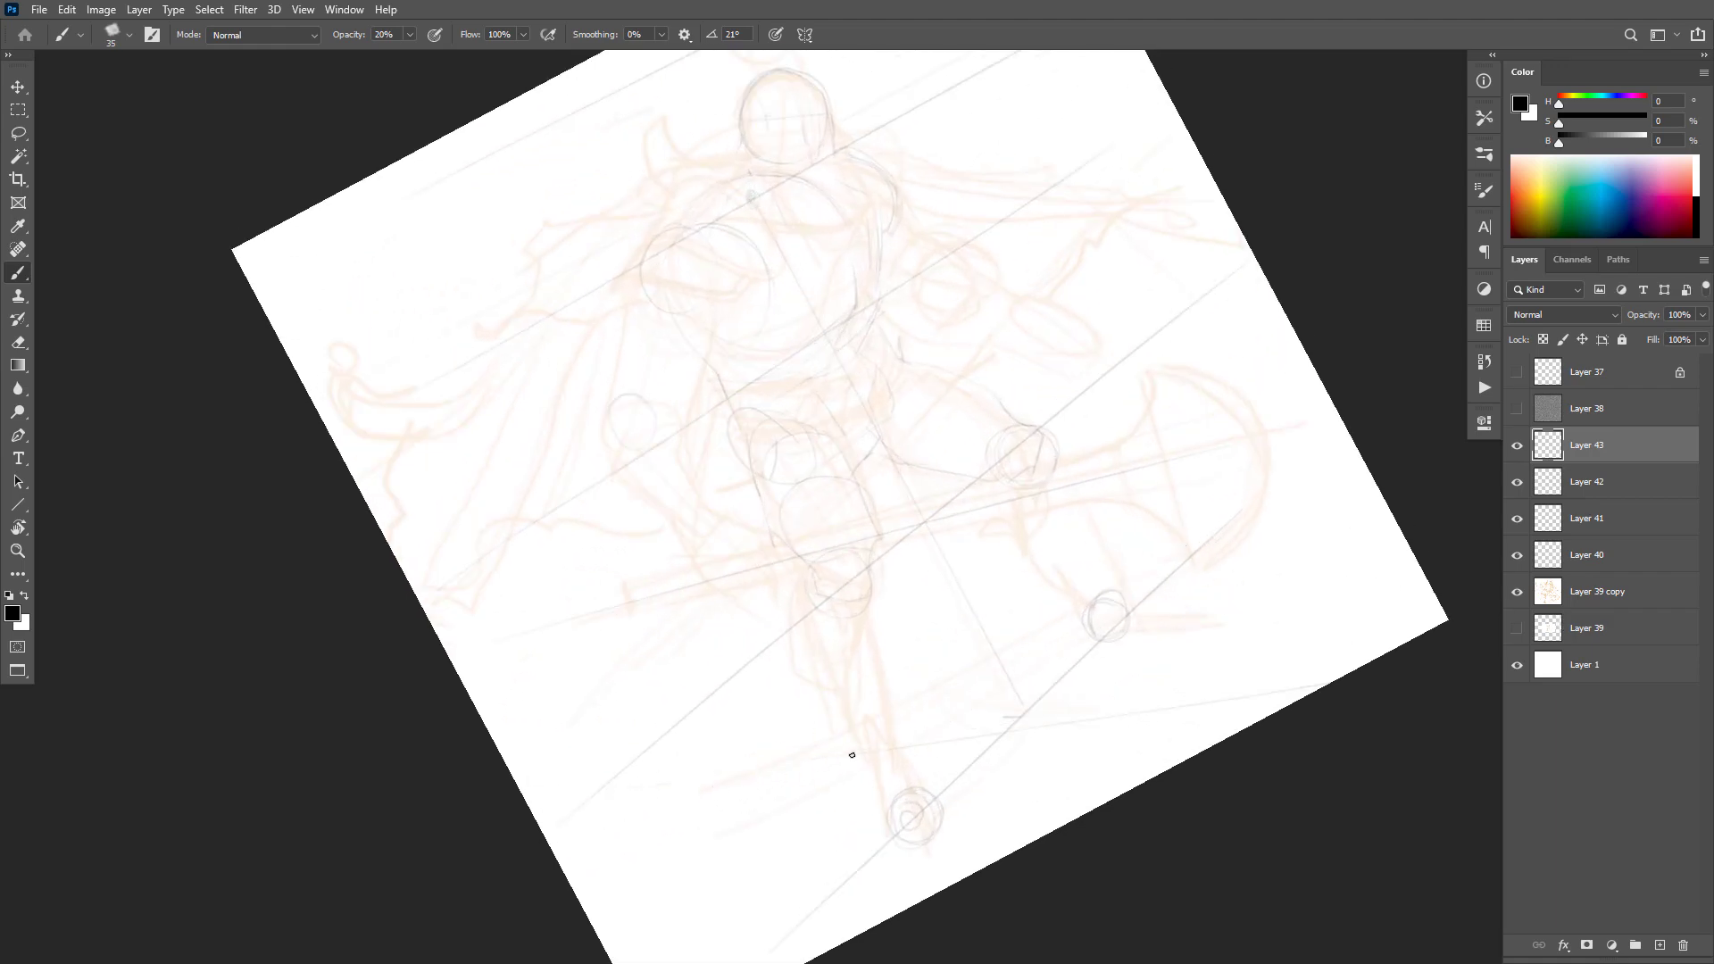
drag(656, 786, 1281, 683)
key(Escape)
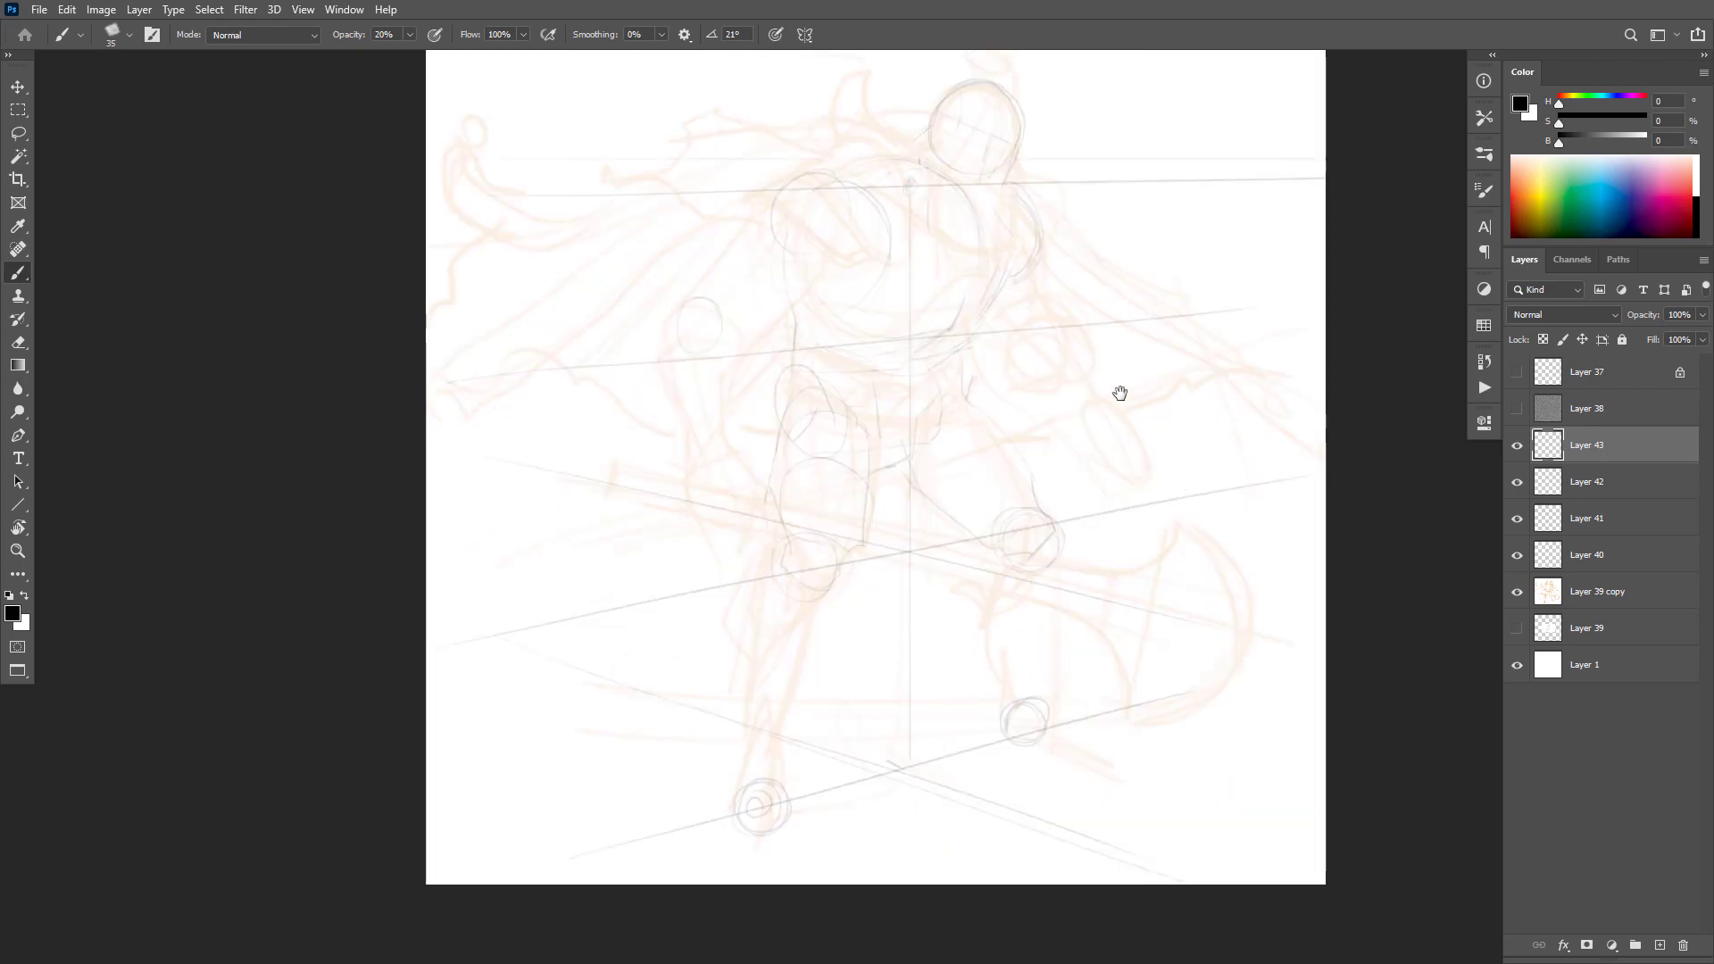
Step: Erase the foot circles and the mark at the pit of the neck from Layer 43, and hide that layer
drag(1121, 422, 1101, 587)
click(1517, 449)
click(1517, 449)
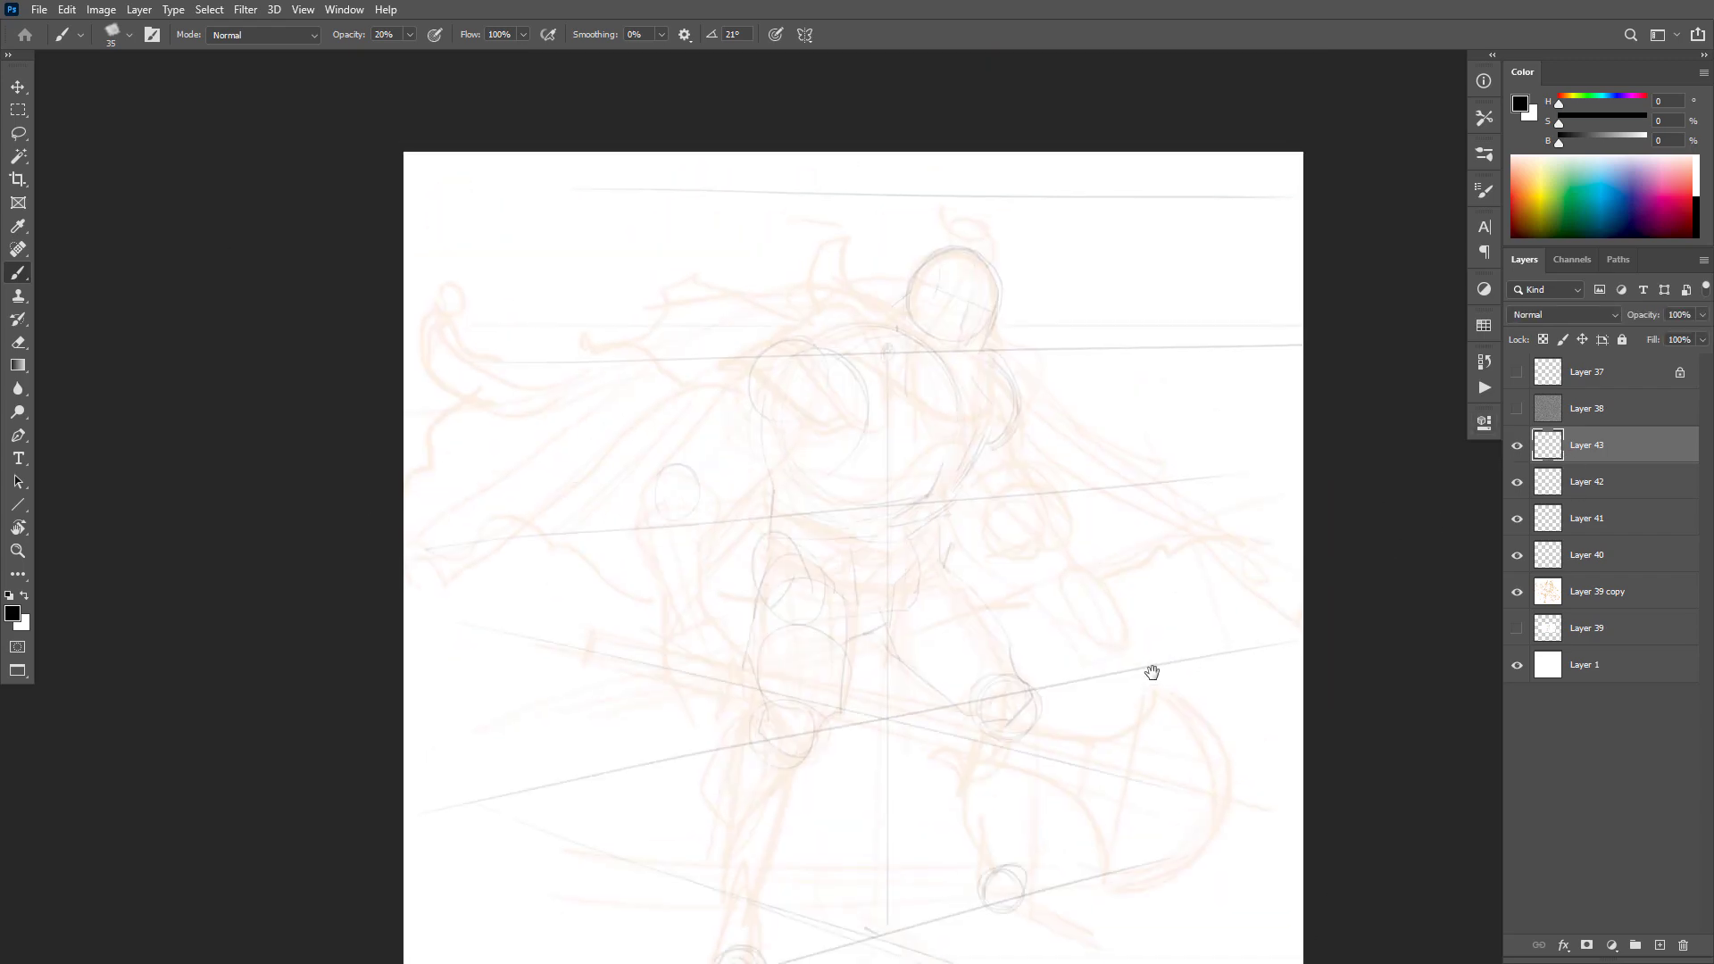
drag(1151, 670, 1175, 574)
key(e)
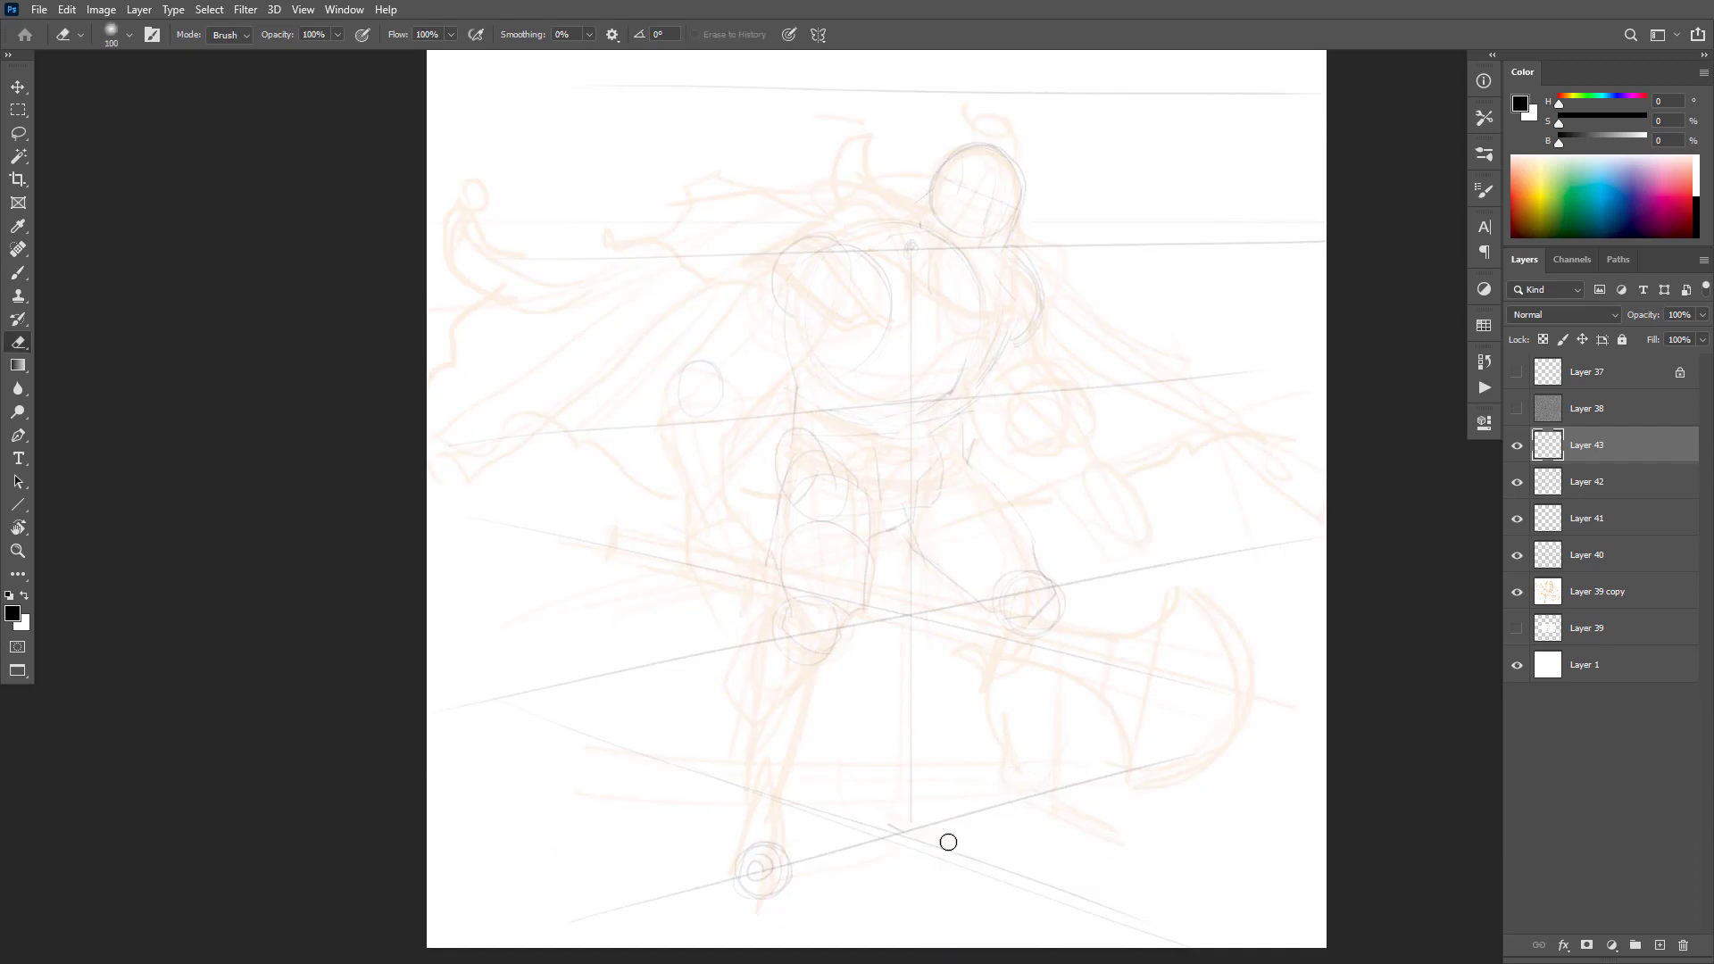
mouse_move(735, 872)
mouse_down()
mouse_move(750, 896)
mouse_move(790, 866)
mouse_up()
drag(911, 249, 902, 268)
click(1516, 445)
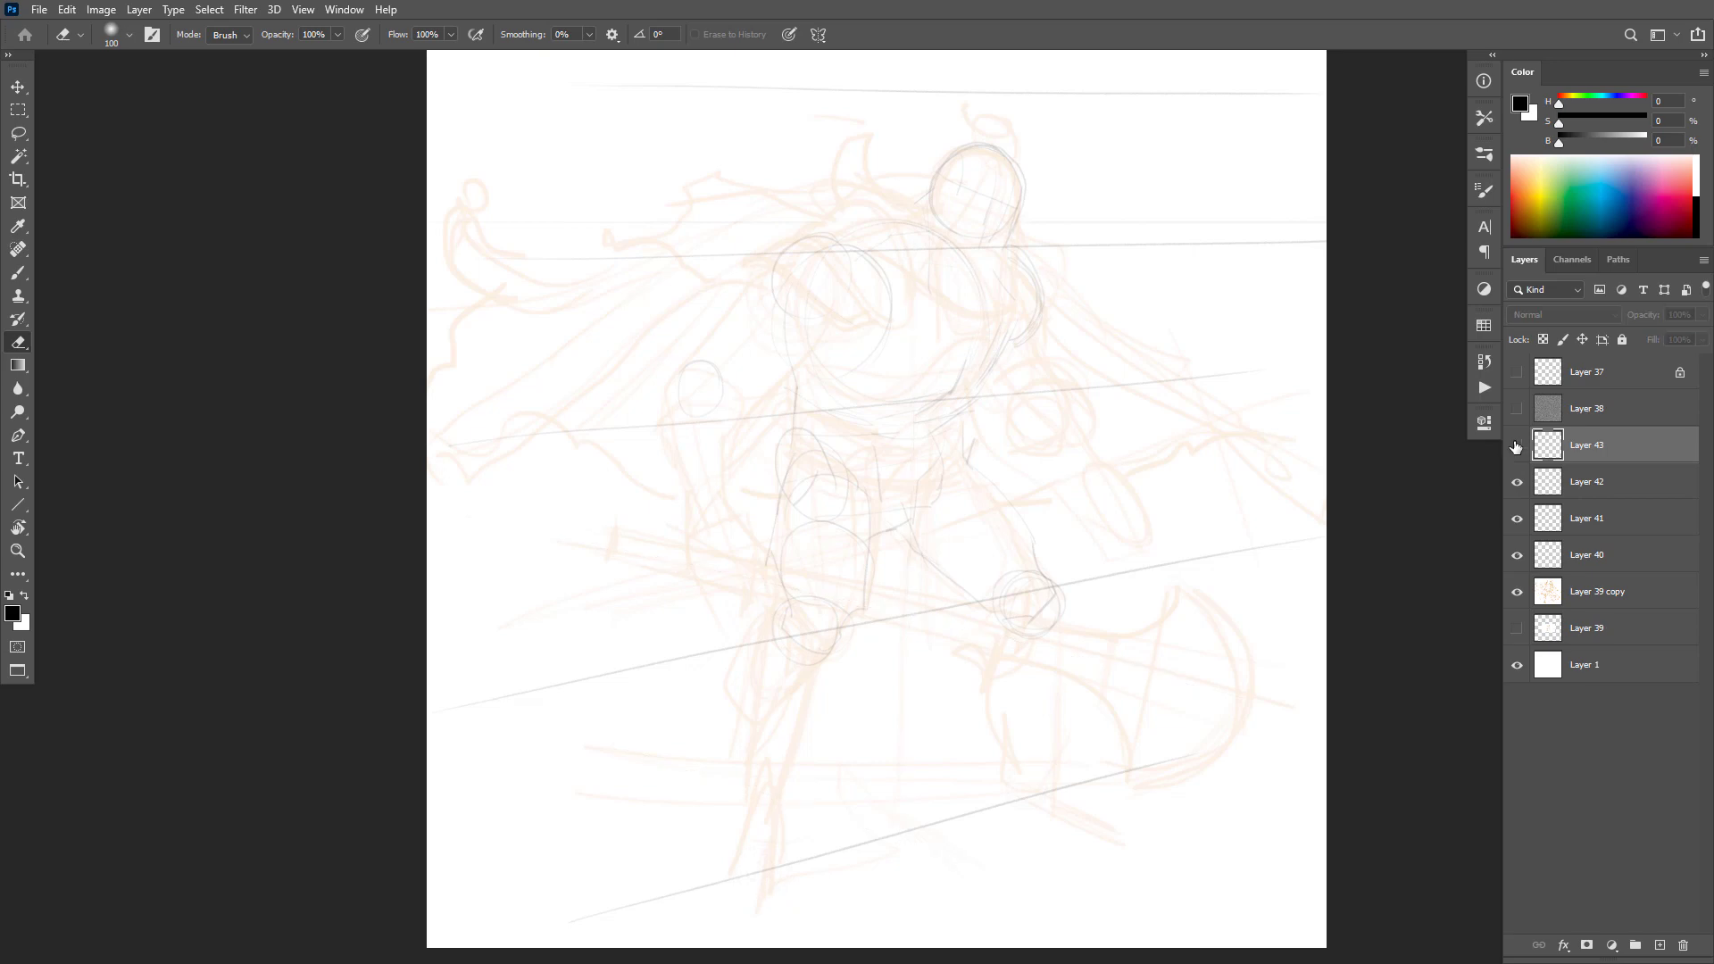
Step: Merge the guide layers Layer 43 and Layer 42 down into Layer 41, toggling their visibility to check the lines
key(Delete)
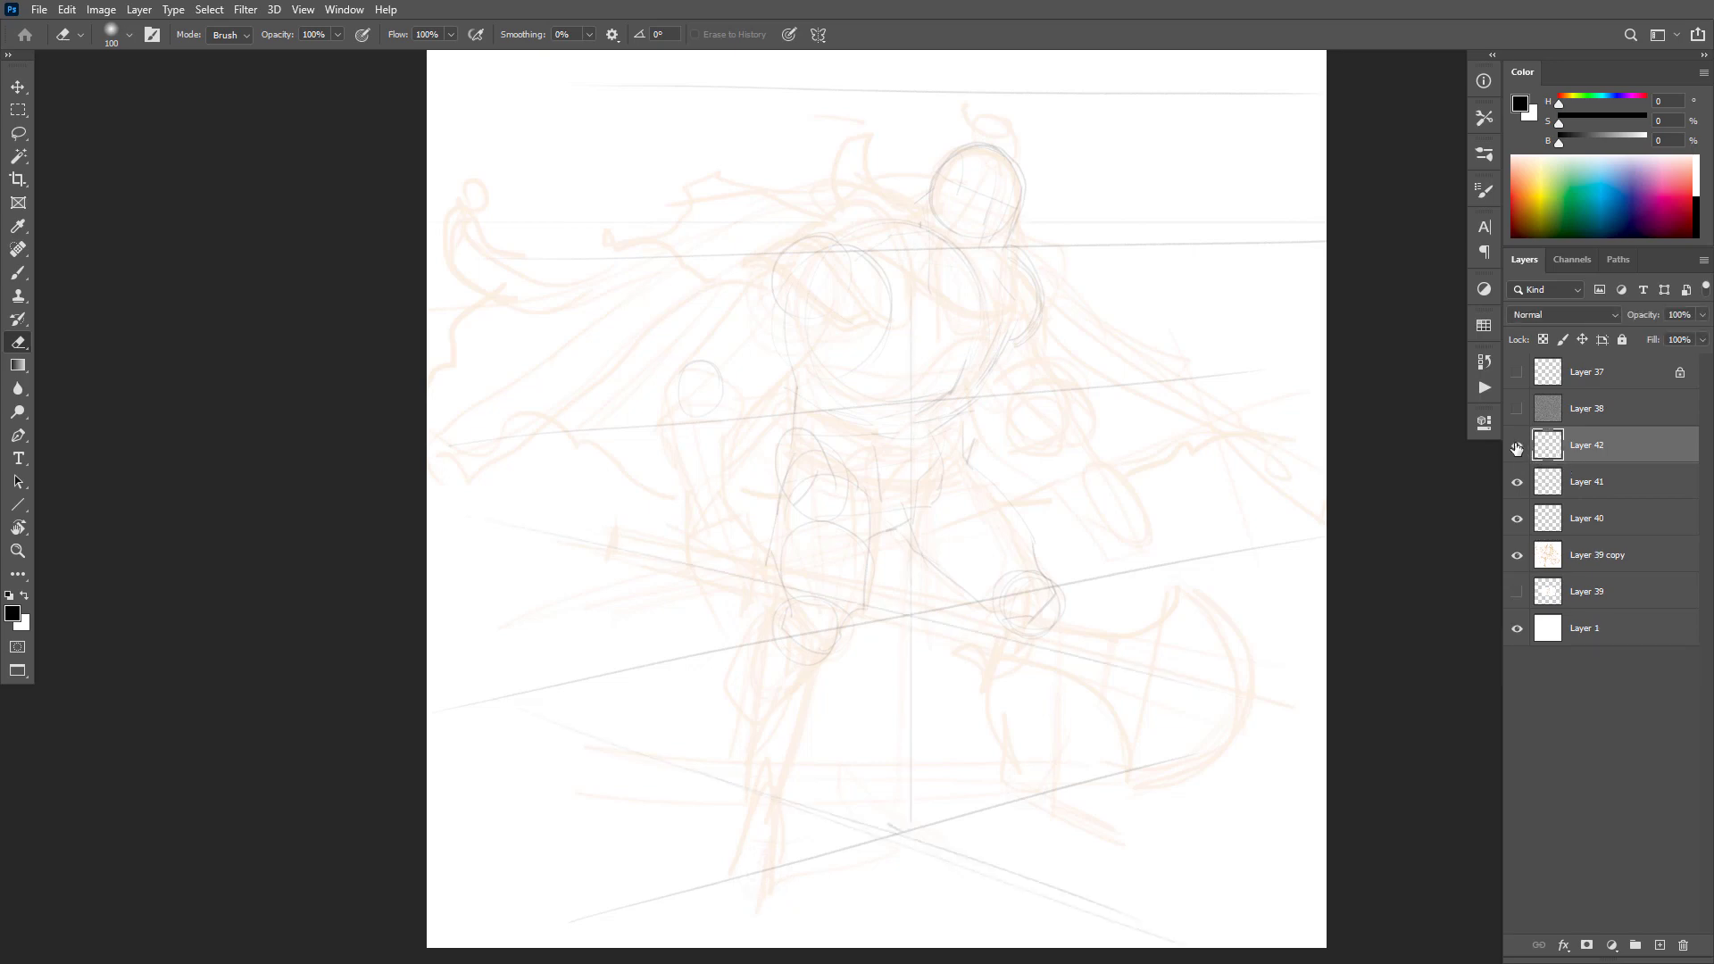
click(1517, 445)
click(1517, 444)
click(1516, 445)
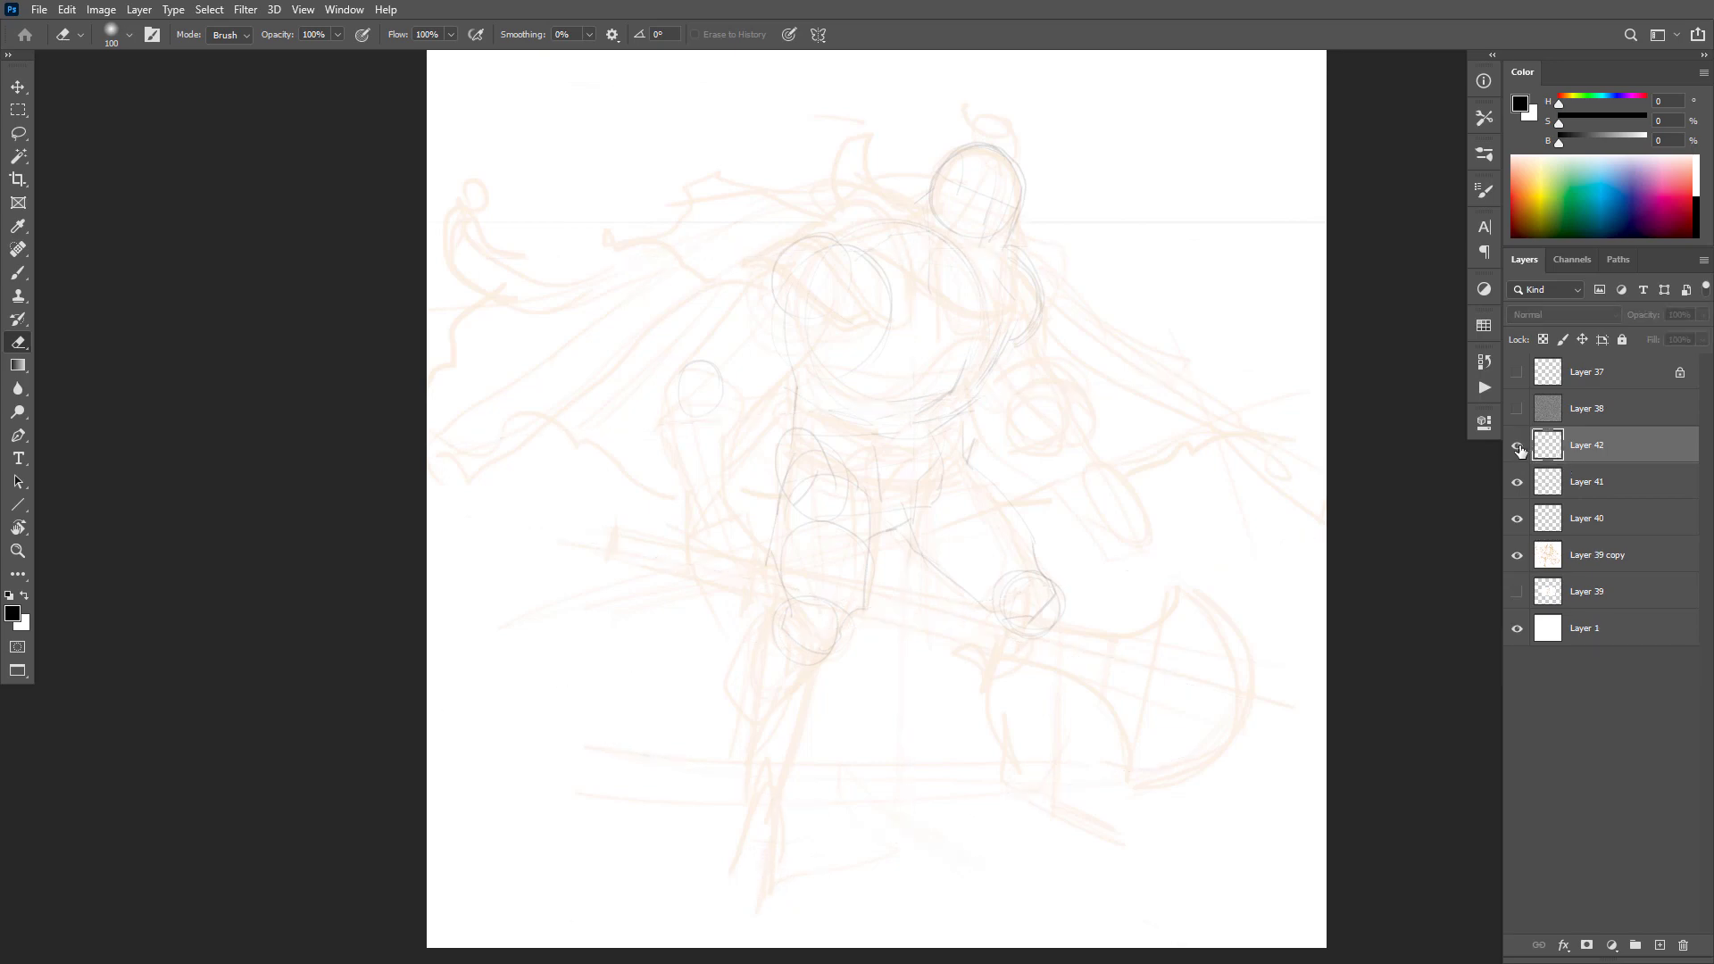
click(1517, 445)
key(Delete)
click(1516, 444)
click(1516, 446)
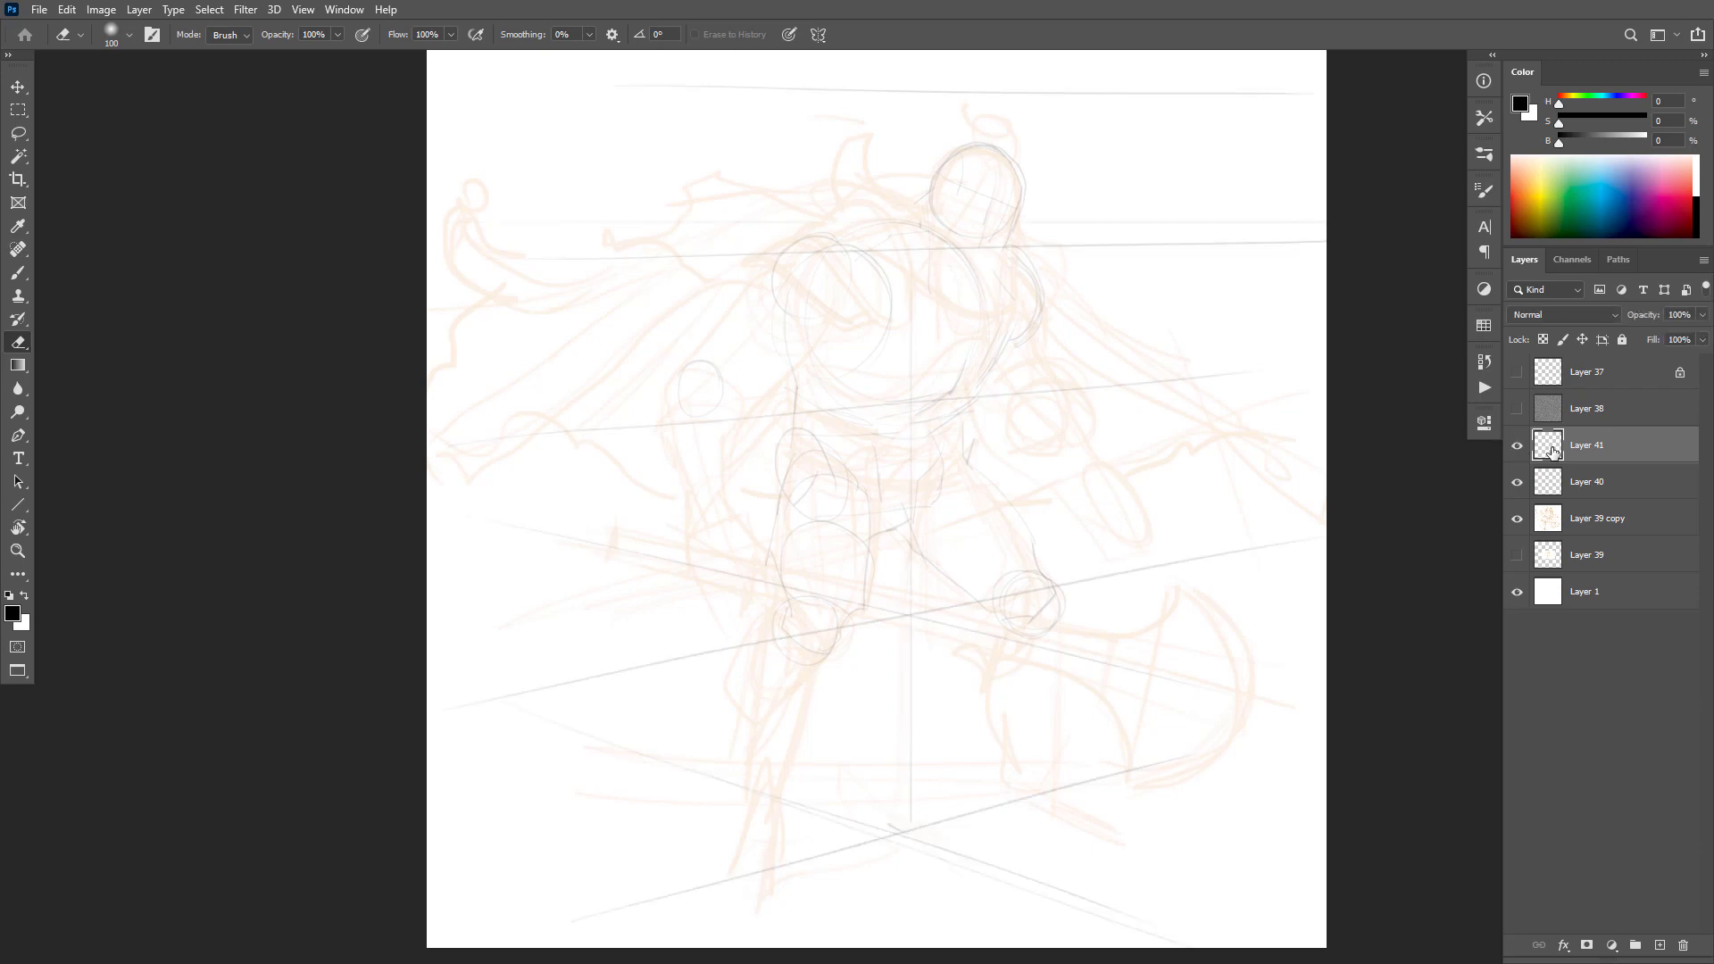
Step: On Layer 40, draw circles for both ankles and light shin lines connecting them to the knees
click(1548, 491)
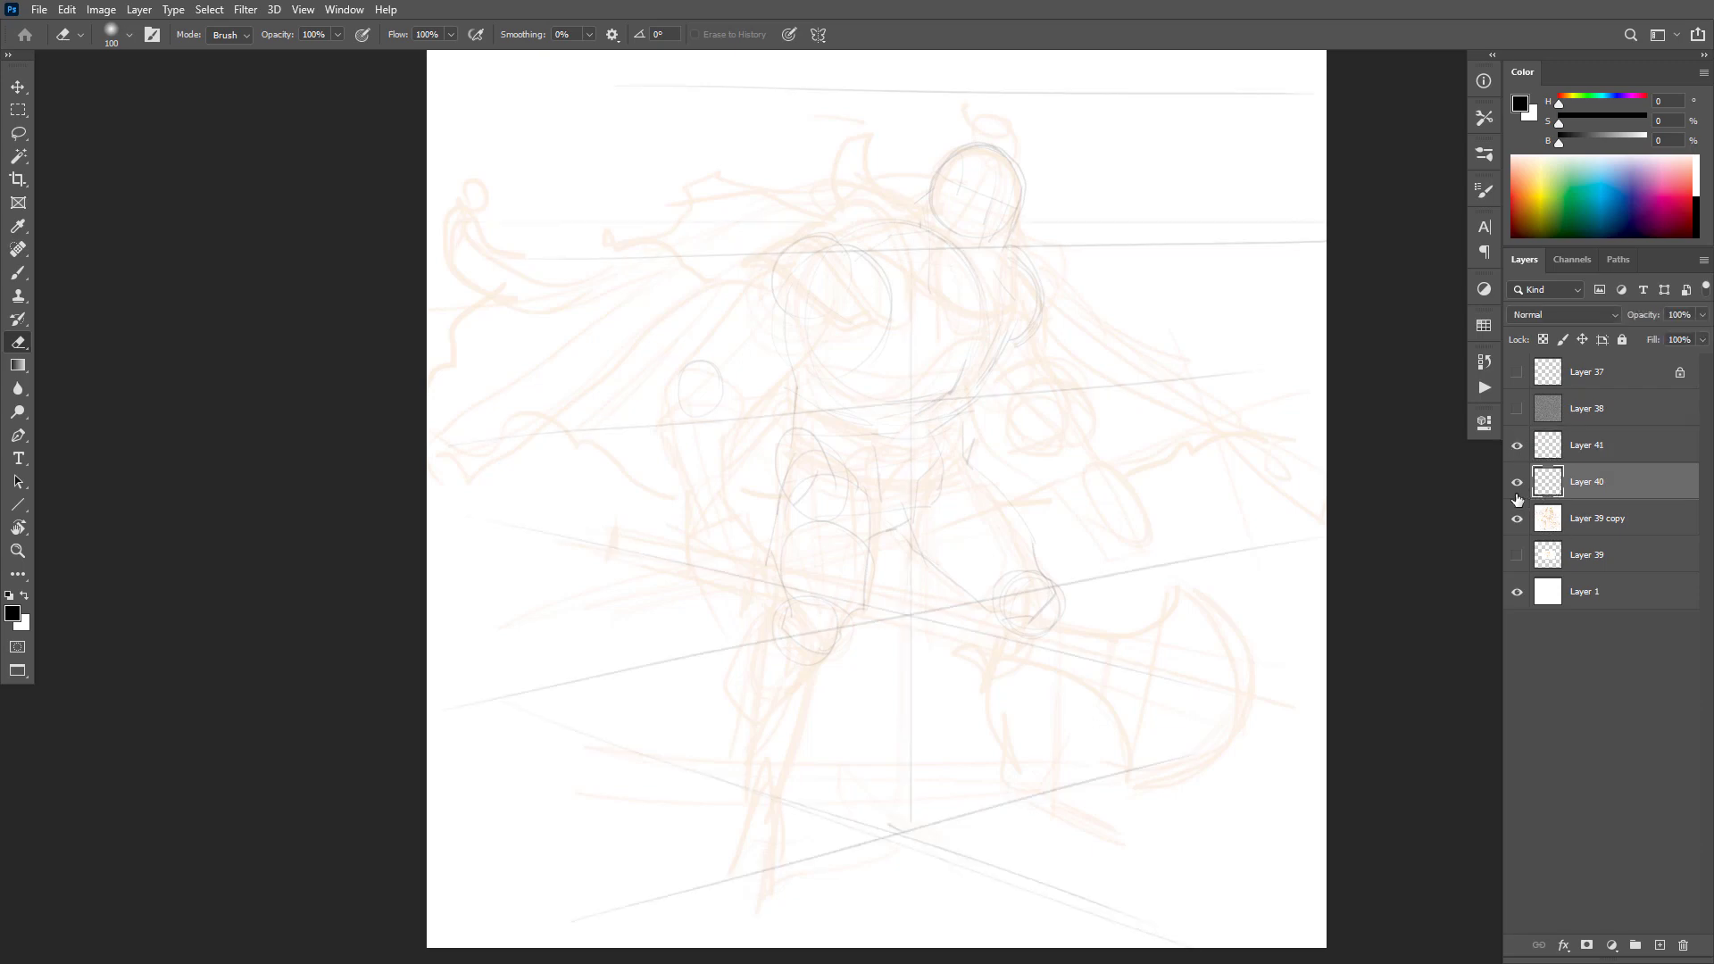
key(b)
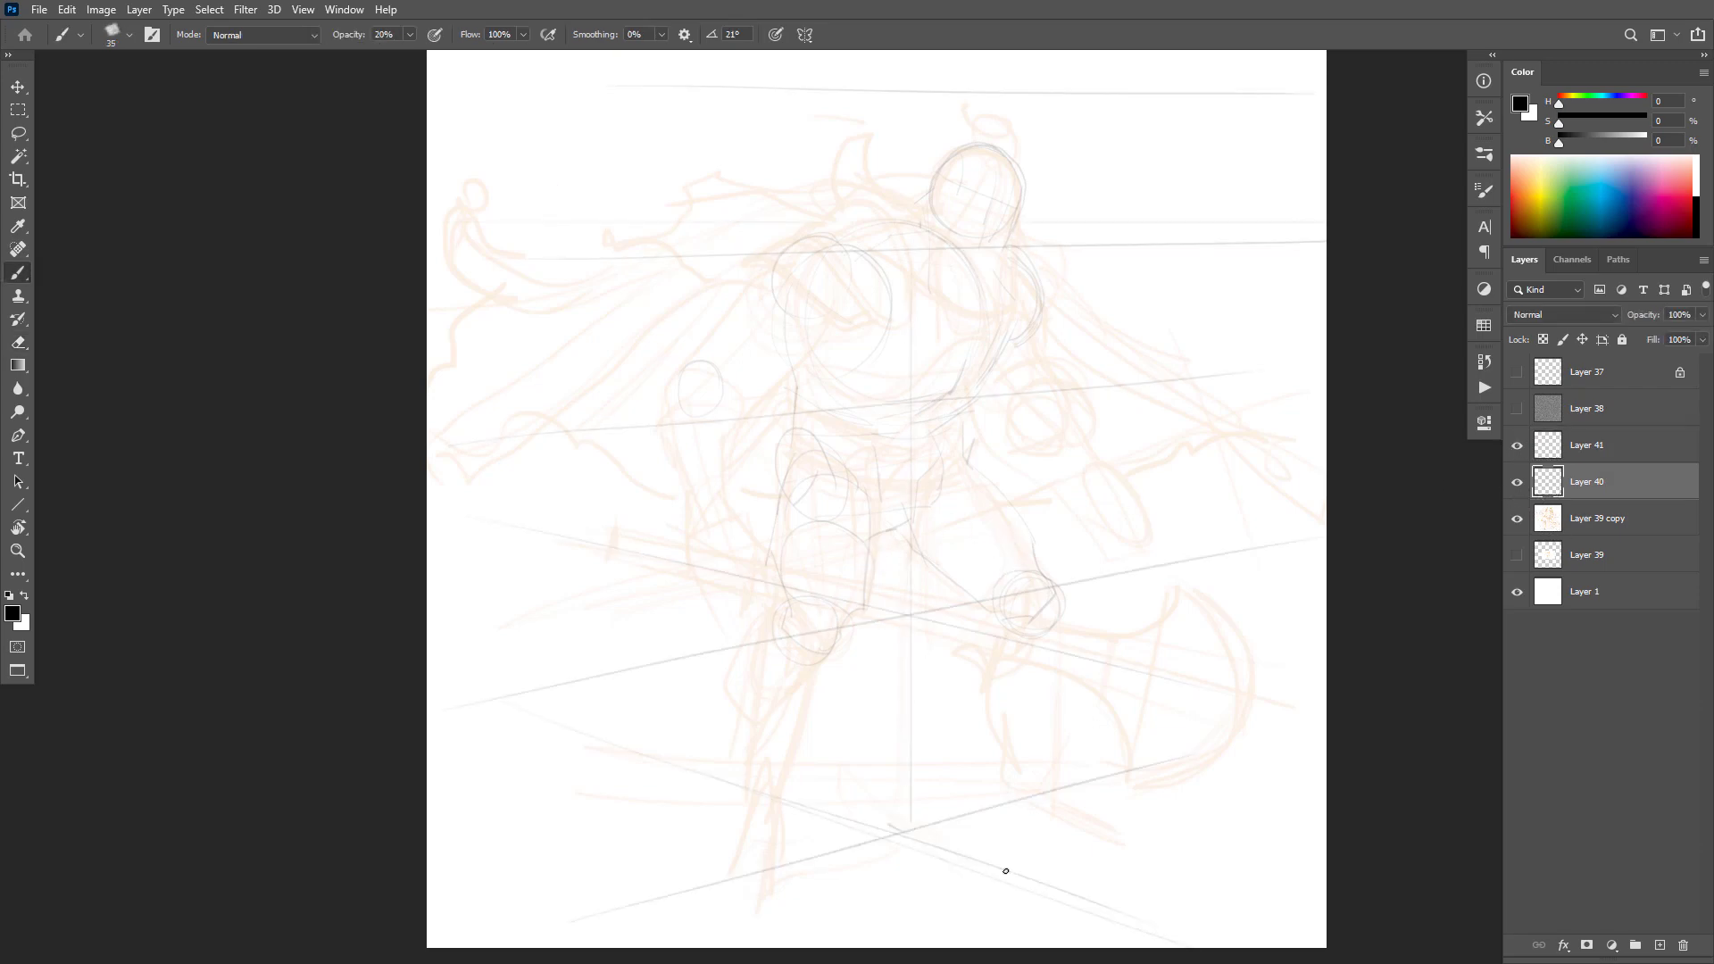
drag(1009, 791, 1035, 771)
drag(757, 889, 762, 890)
drag(759, 769, 755, 757)
key(Tab)
key(Tab)
drag(961, 810, 924, 720)
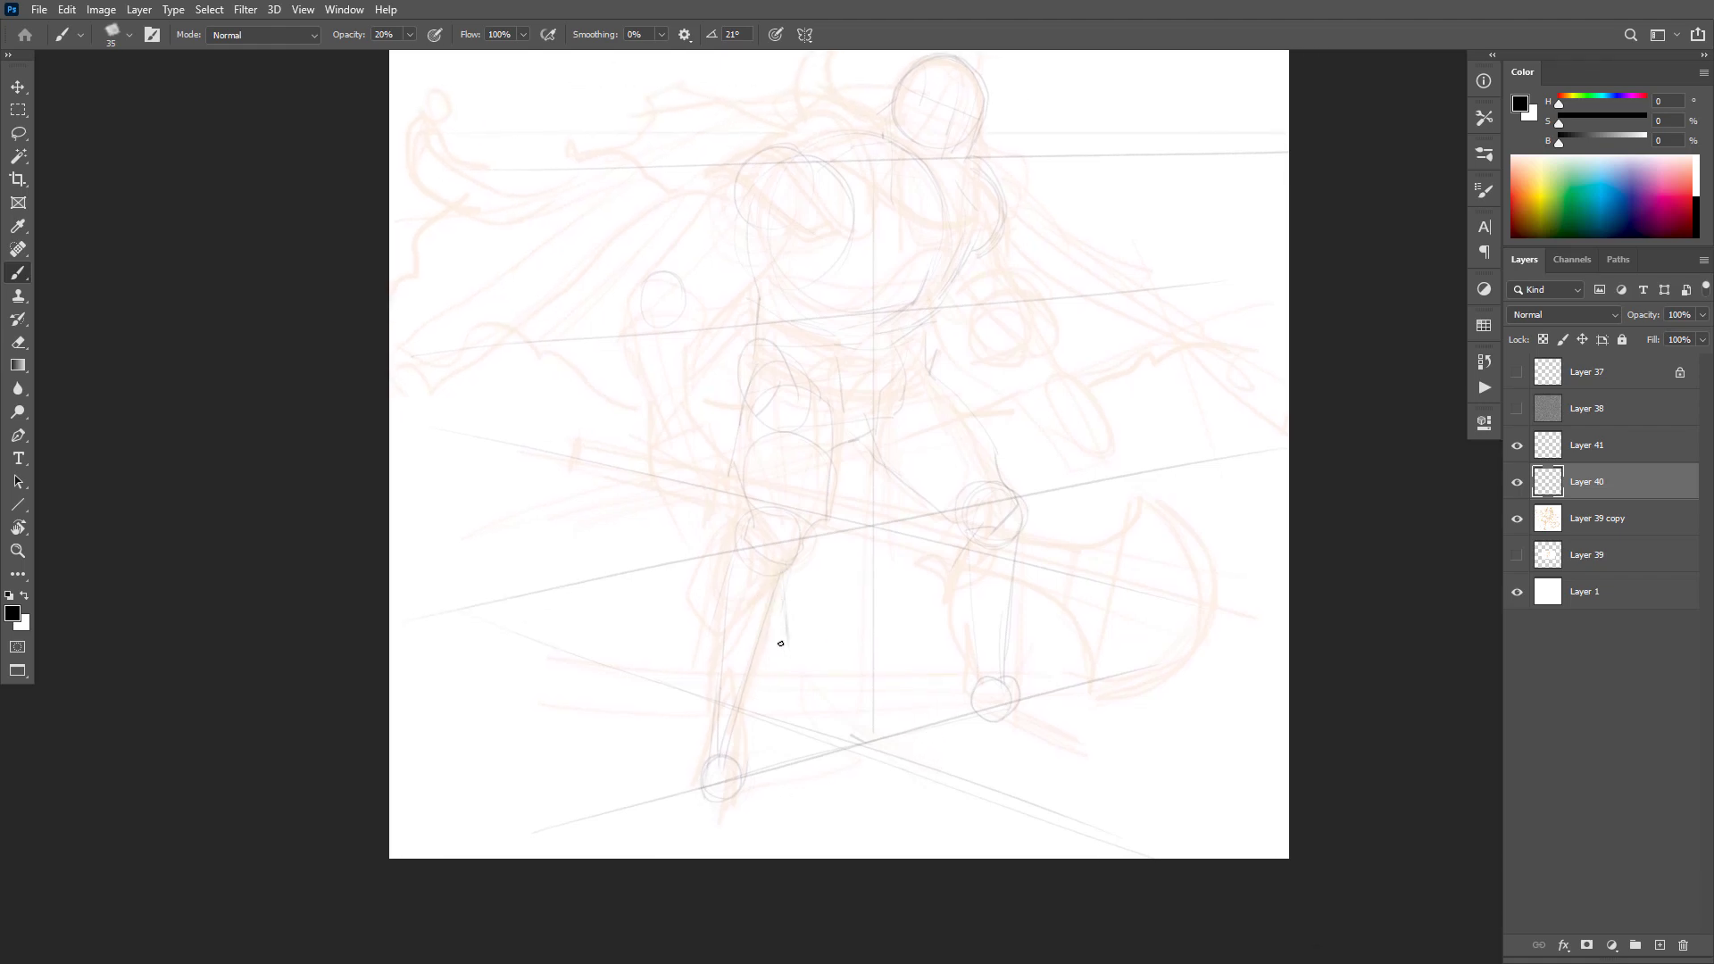
Step: Sketch the calf contours on both lower legs from the knees to the ankles
drag(785, 638, 752, 670)
key(ctrl+z)
drag(952, 516, 968, 689)
Step: Draw a perspective line through the axe-side ankle and add flat ellipses for the front of both feet
drag(1104, 708, 846, 705)
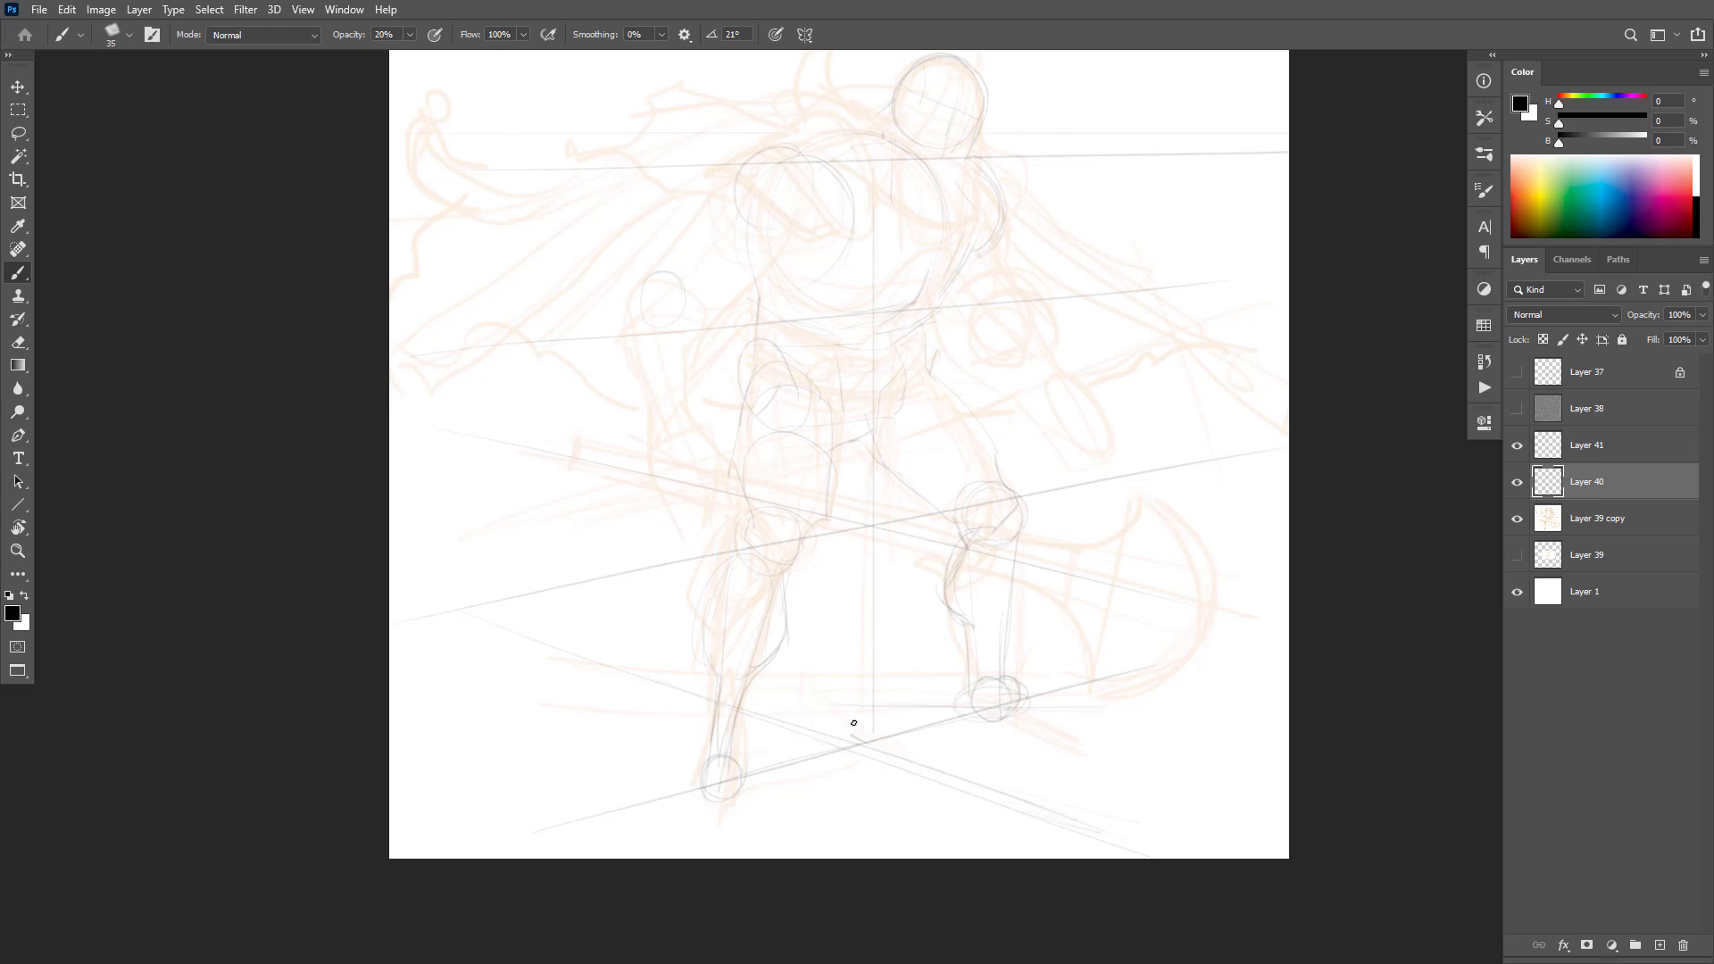
mouse_move(1034, 710)
mouse_down()
mouse_move(790, 698)
mouse_move(1048, 709)
mouse_move(862, 714)
mouse_move(761, 783)
mouse_move(748, 712)
mouse_up()
drag(709, 844, 715, 825)
drag(743, 842, 759, 827)
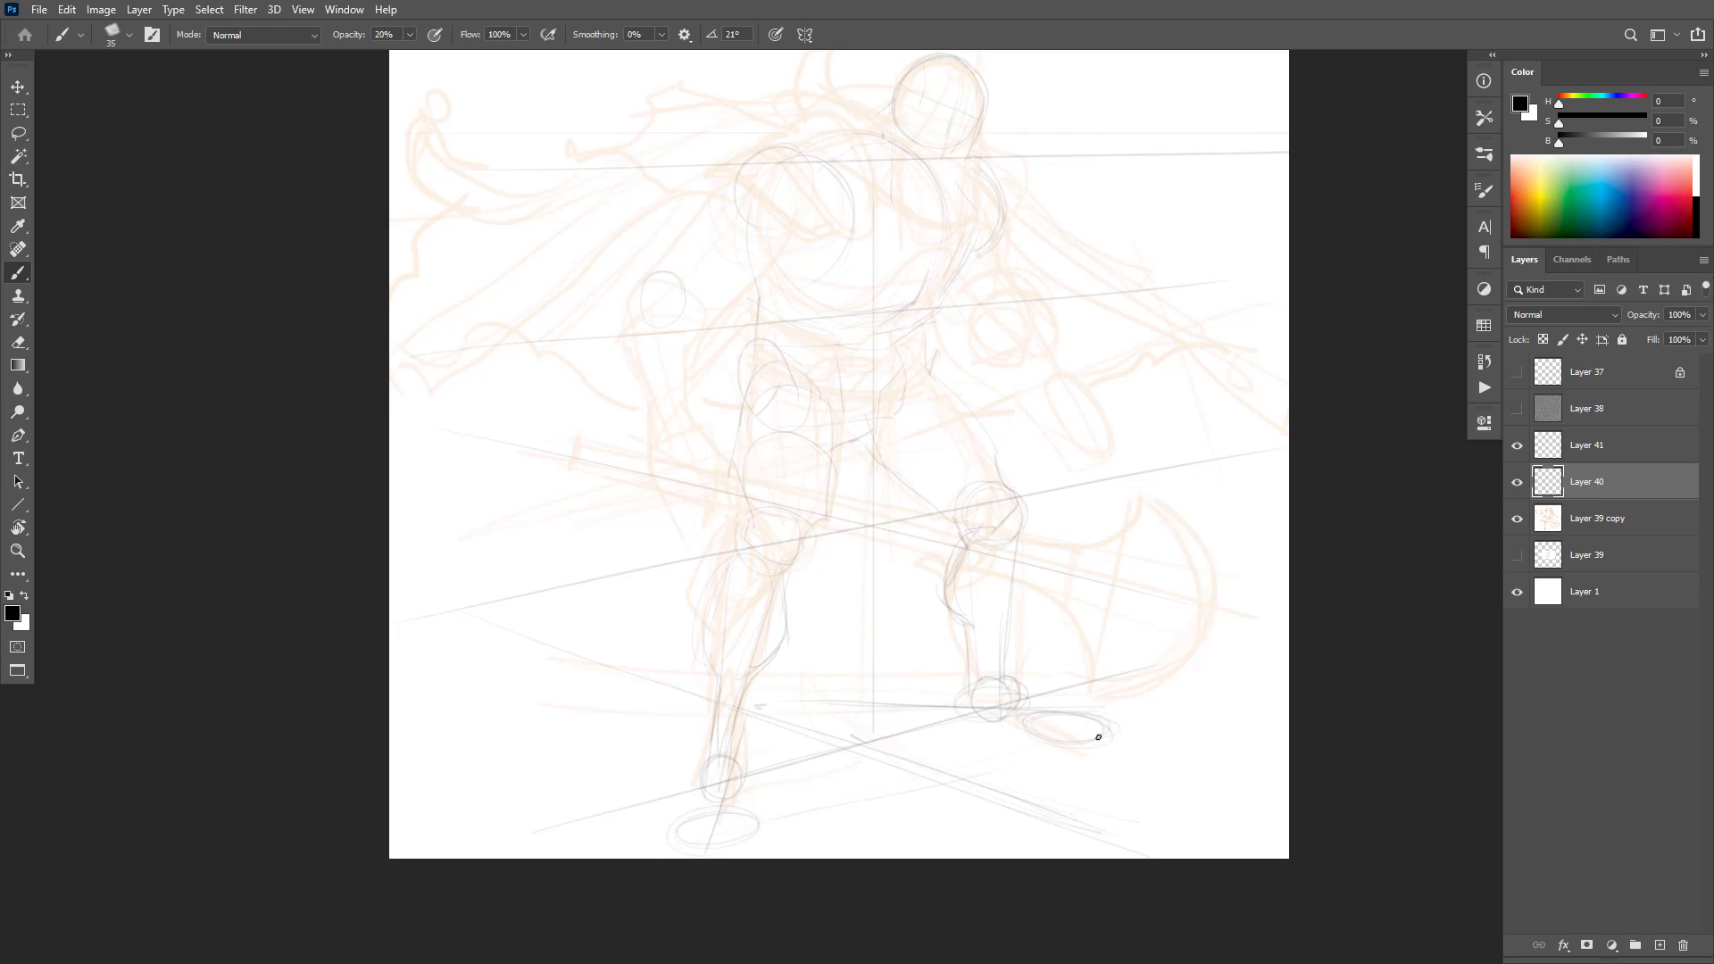
Step: Connect both ankles to the forefoot ellipses and outline the ankle of the front-facing foot
drag(713, 741, 703, 795)
drag(760, 675, 740, 748)
mouse_move(734, 738)
mouse_down()
mouse_move(742, 775)
mouse_move(680, 825)
mouse_move(749, 817)
mouse_up()
drag(729, 753, 671, 835)
drag(1052, 736, 1000, 720)
Step: Outline the axe-side lower leg with its shin, calf, heel and side-facing foot
drag(1028, 538, 1015, 655)
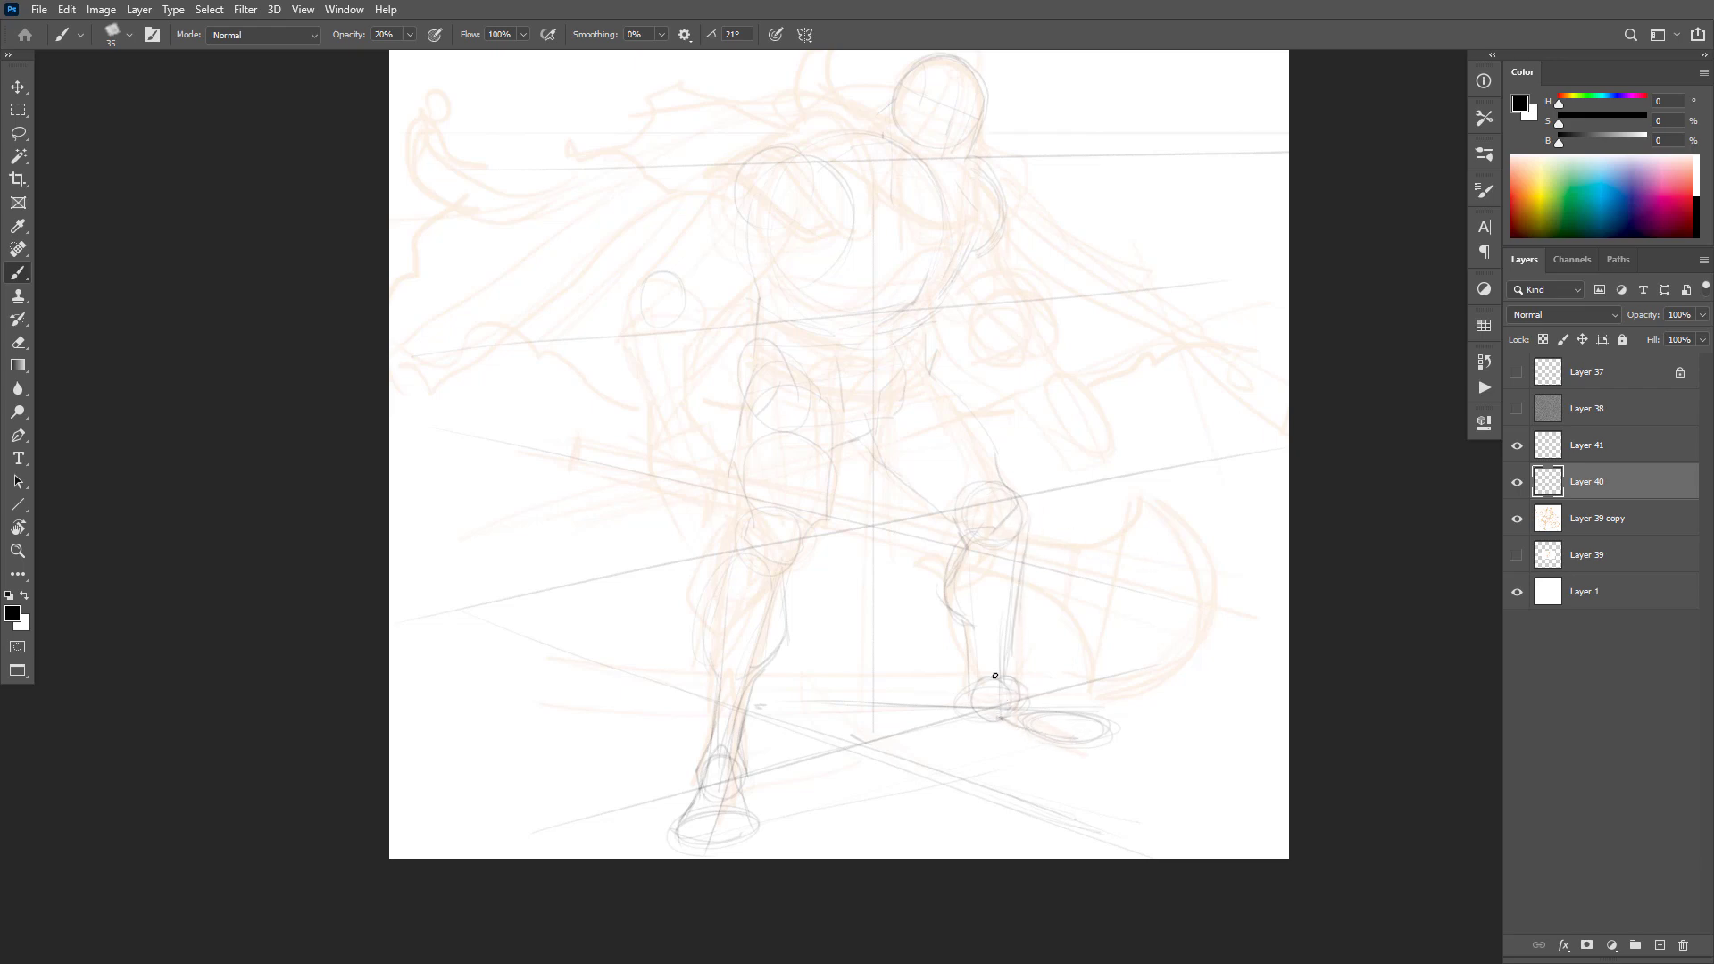
mouse_move(961, 532)
mouse_down()
mouse_move(936, 598)
mouse_move(960, 675)
mouse_move(964, 651)
mouse_move(956, 722)
mouse_move(1117, 727)
mouse_up()
drag(948, 614, 964, 699)
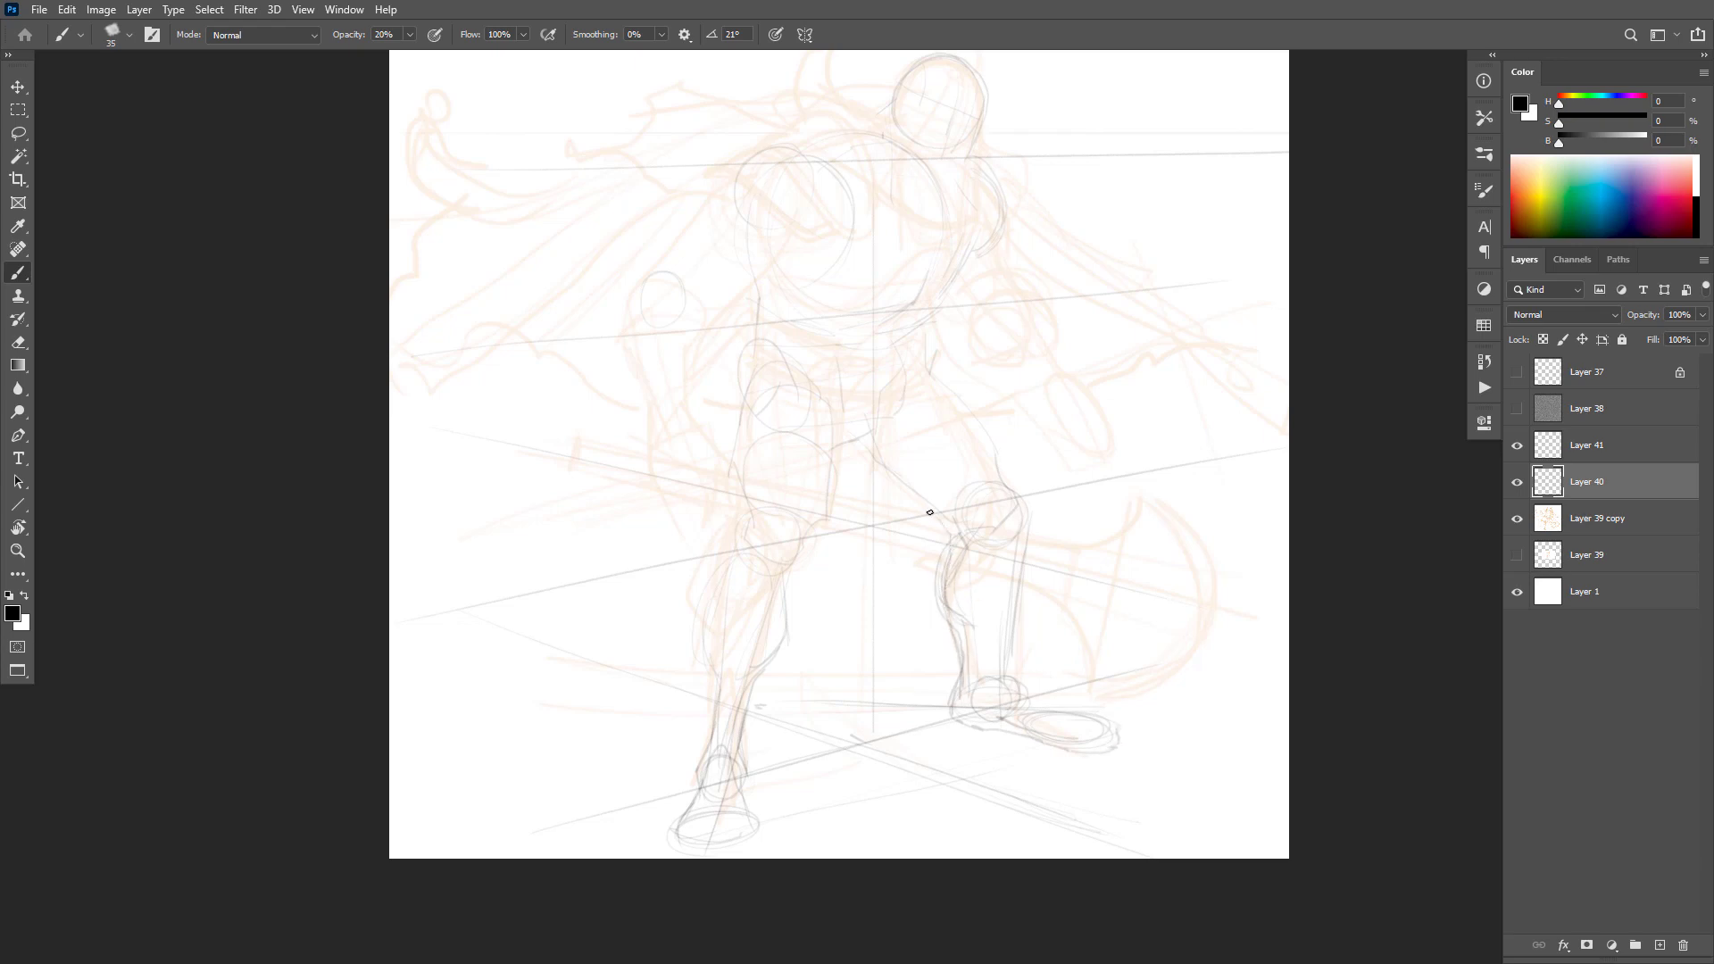
Step: Strengthen the axe-side inner thigh line and the calf contours of the front-facing leg
drag(930, 512, 864, 449)
drag(792, 604, 746, 742)
drag(710, 687, 713, 661)
drag(829, 655, 912, 630)
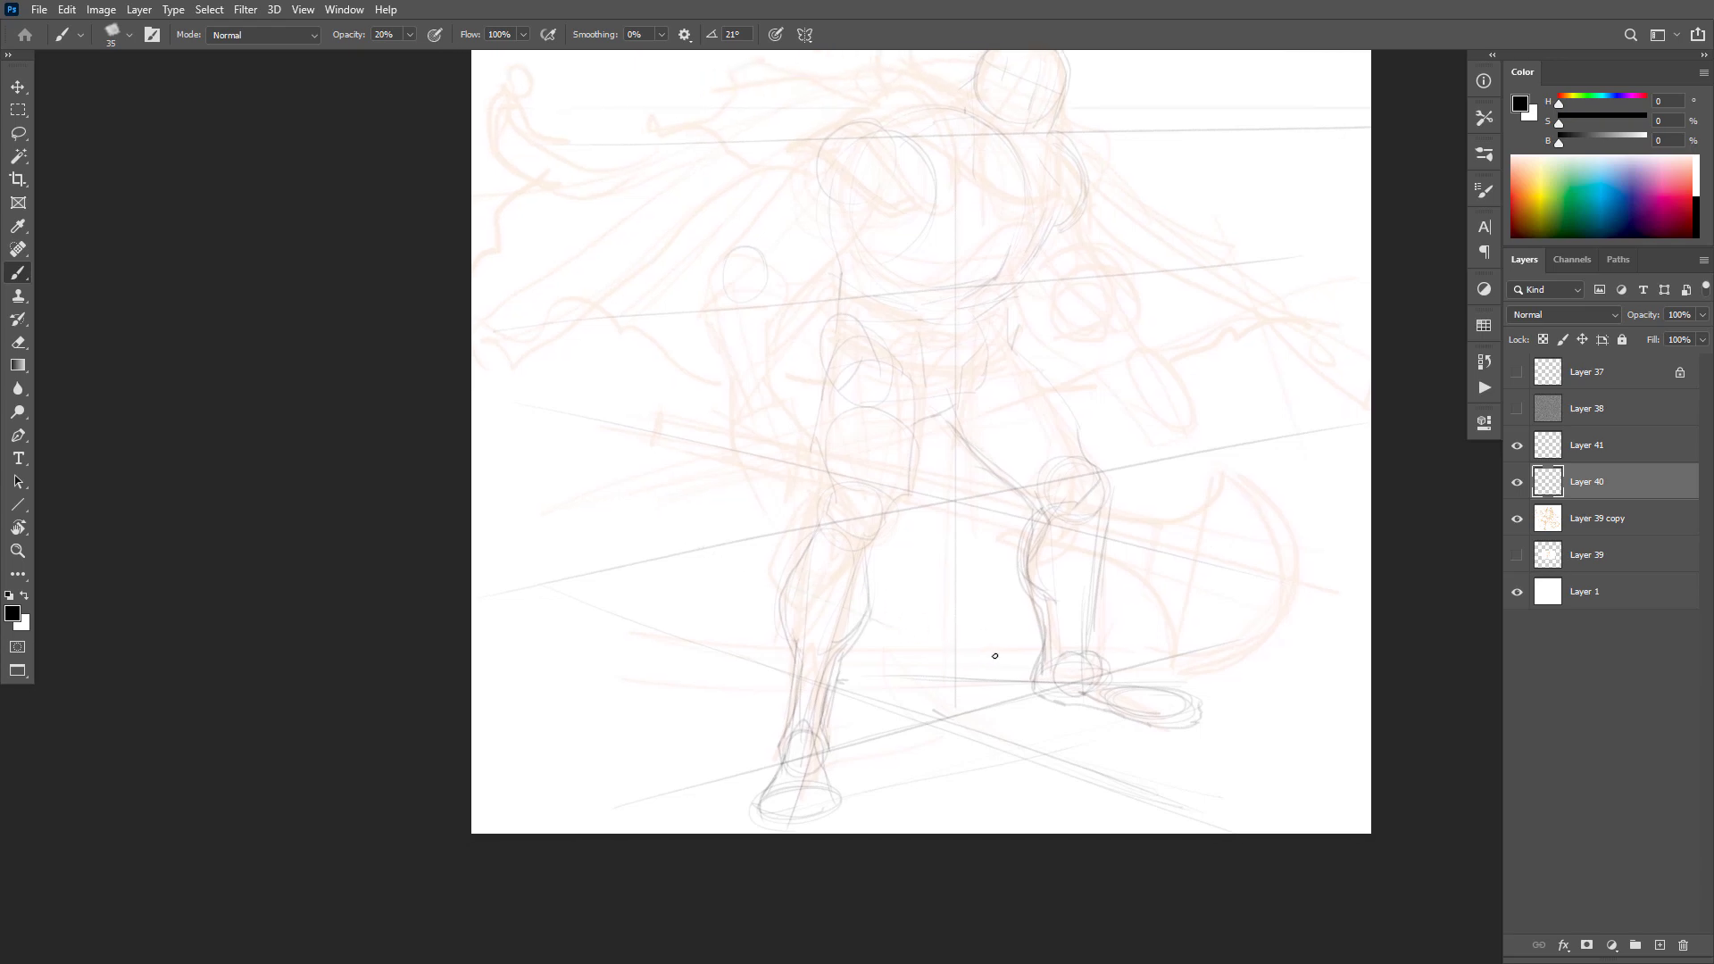
Step: Draw perspective lines across the front-facing leg's calf and ankle, and shape its ankle bones and calf contours
drag(730, 753, 850, 742)
mouse_move(823, 717)
mouse_down()
mouse_move(821, 758)
mouse_move(825, 726)
mouse_move(798, 703)
mouse_move(770, 766)
mouse_up()
mouse_move(872, 541)
mouse_down()
mouse_move(868, 617)
mouse_move(832, 665)
mouse_move(864, 567)
mouse_move(835, 654)
mouse_up()
drag(819, 535, 791, 574)
key(Tab)
key(Tab)
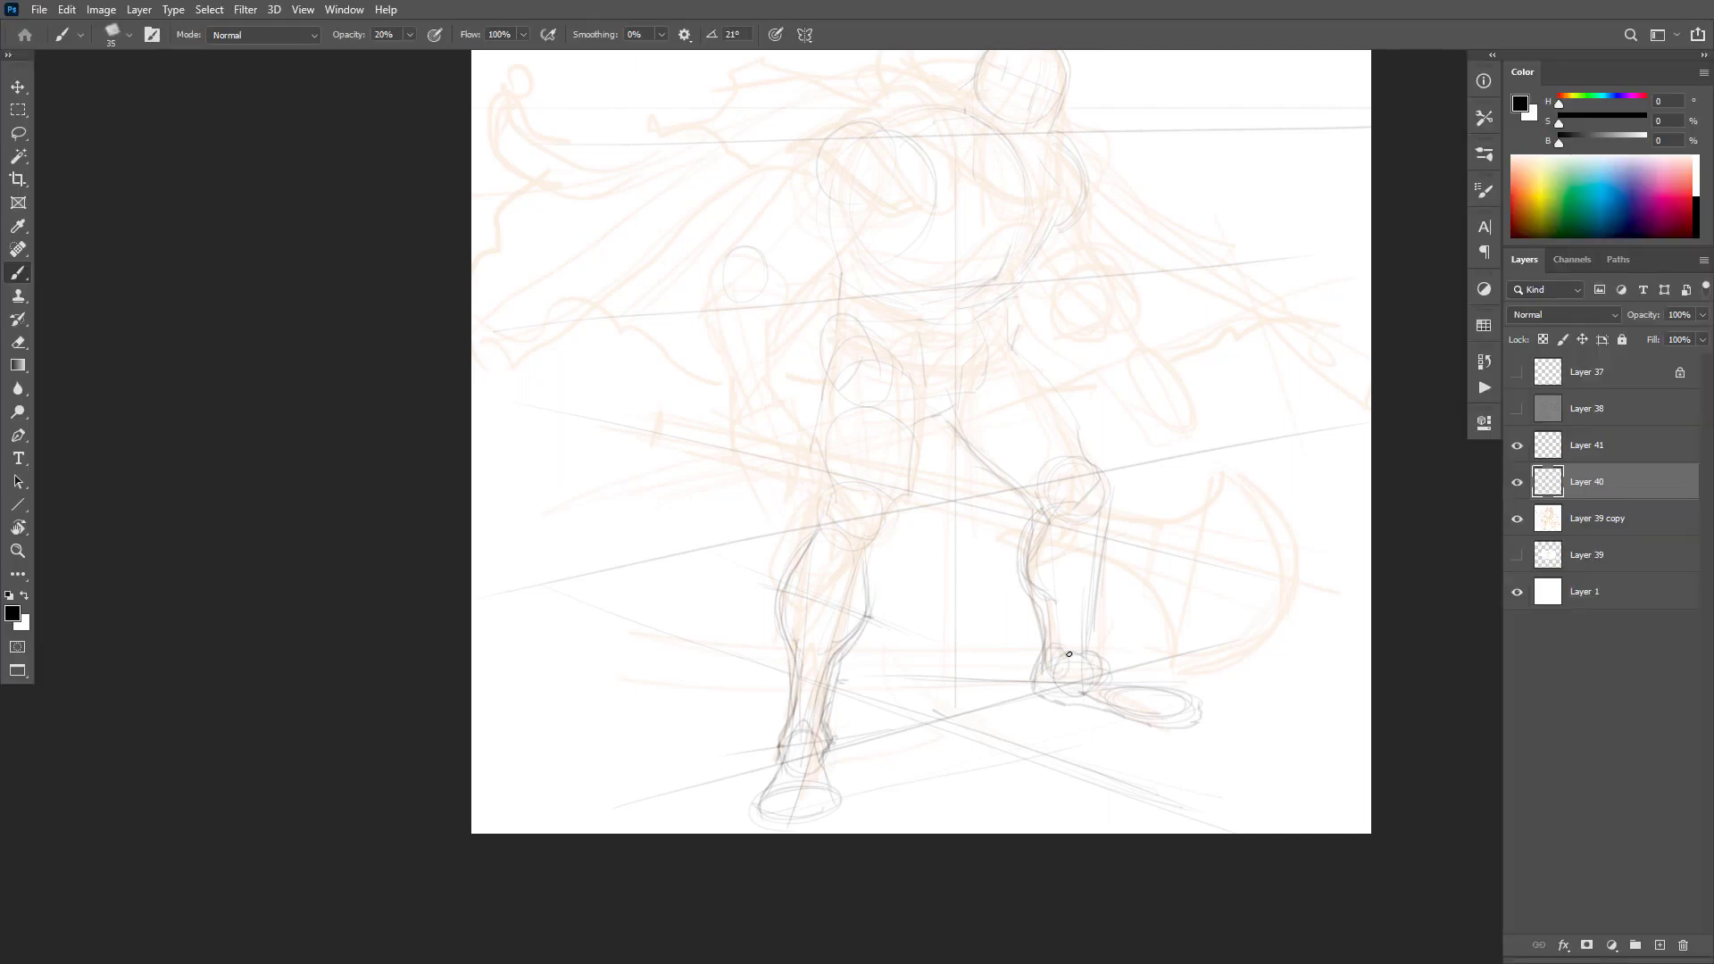
Step: Add the ankle bone and instep of the side-facing foot and draw the outer thigh line down to its knee
mouse_move(1056, 658)
mouse_down()
mouse_move(1106, 524)
mouse_move(1095, 645)
mouse_move(1114, 673)
mouse_move(1199, 682)
mouse_move(1124, 666)
mouse_move(1103, 640)
mouse_move(1205, 731)
mouse_move(1203, 707)
mouse_move(1159, 717)
mouse_move(1202, 726)
mouse_move(1167, 708)
mouse_up()
drag(1102, 635, 1101, 625)
mouse_move(1110, 485)
mouse_down()
mouse_move(1056, 383)
mouse_move(1011, 346)
mouse_up()
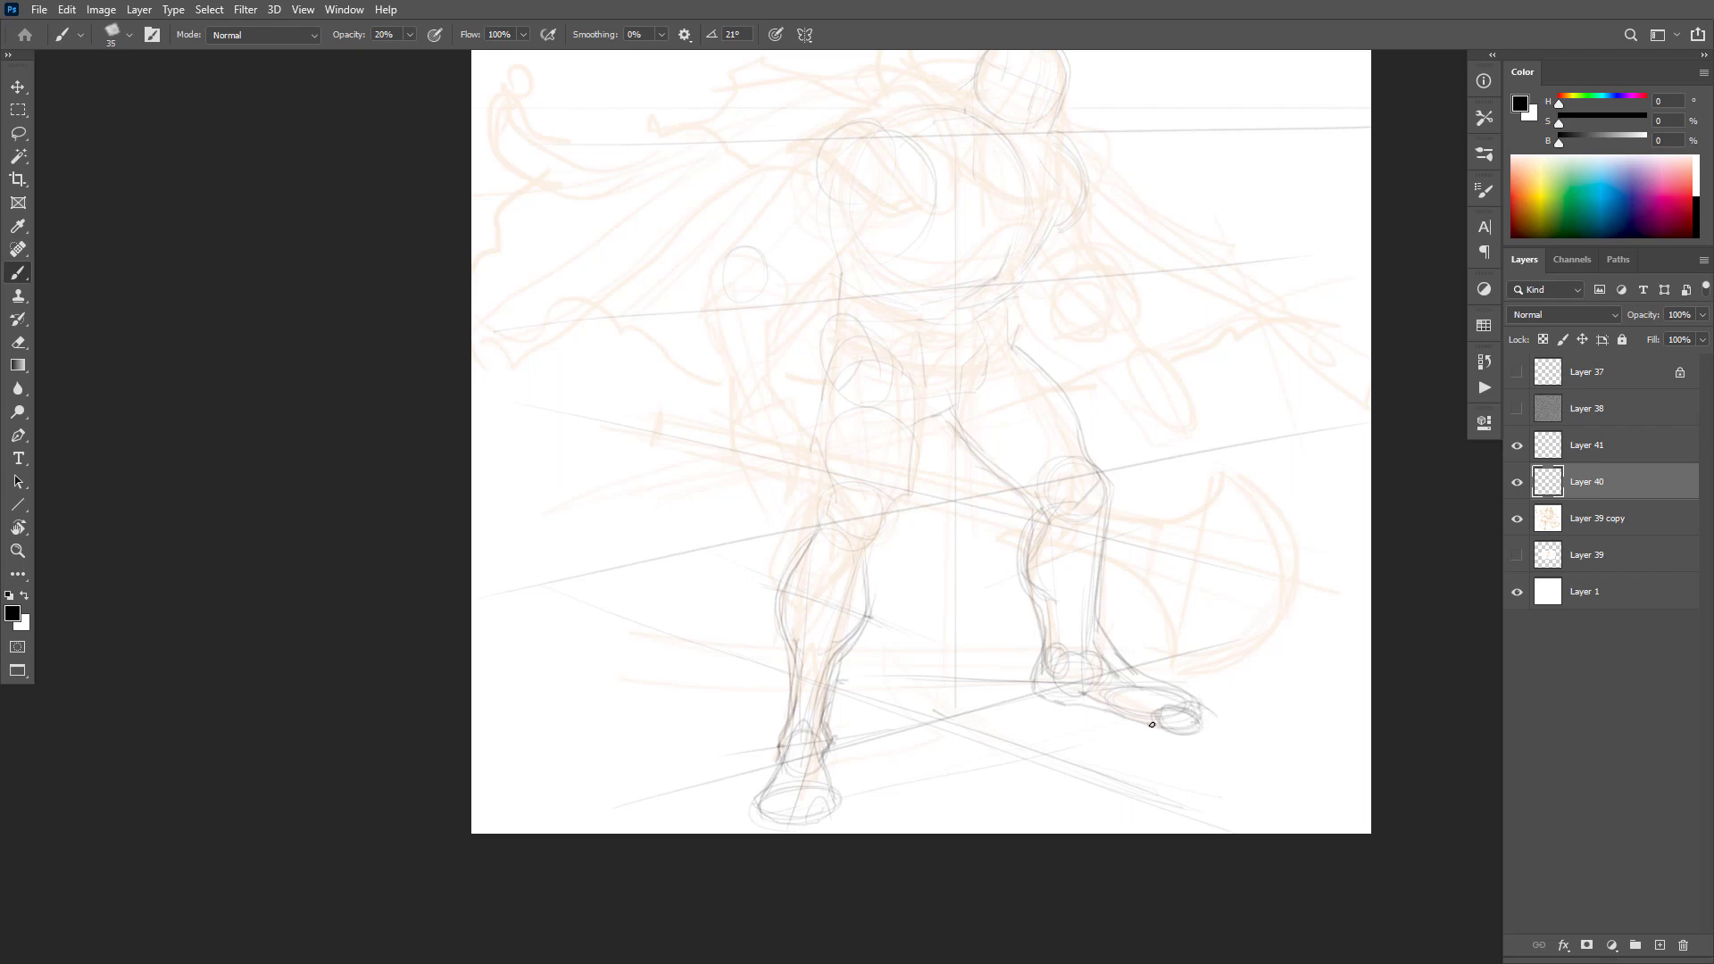
Step: Draw the big toe volumes on both feet and darken the heel and sole of the side-facing foot
drag(1152, 725, 1113, 712)
drag(815, 801, 828, 813)
drag(832, 761, 832, 767)
mouse_move(1037, 666)
mouse_down()
mouse_move(1060, 704)
mouse_move(1088, 701)
mouse_up()
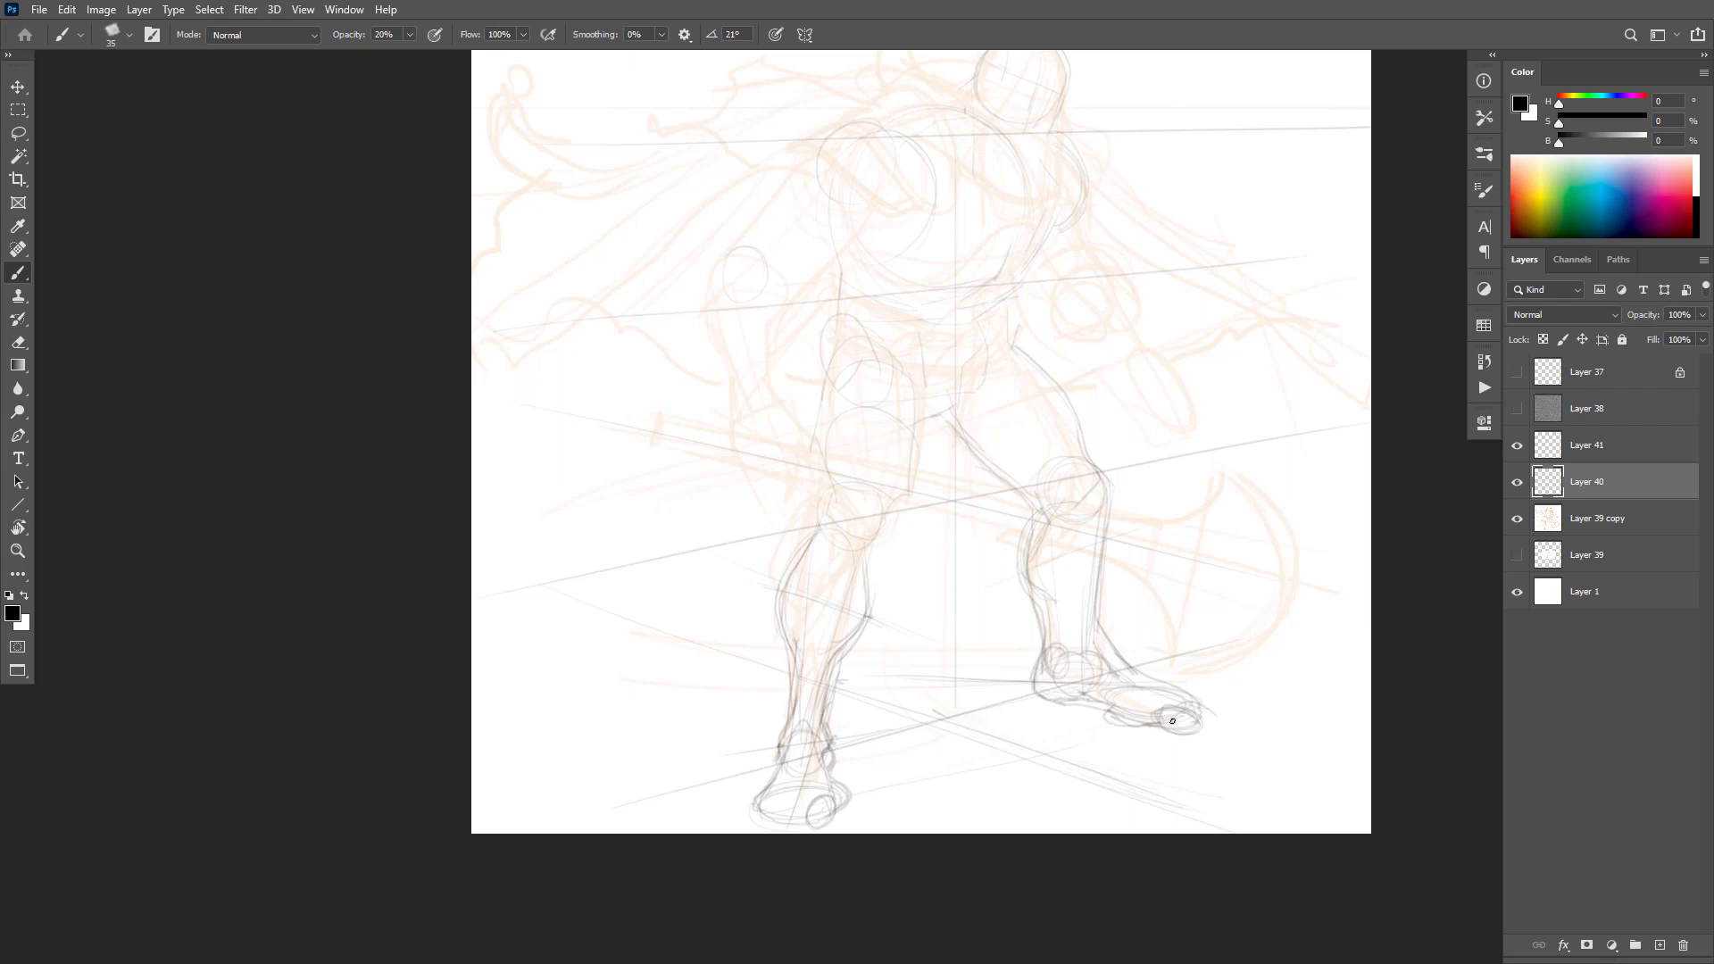
mouse_move(1111, 711)
mouse_down()
mouse_move(1186, 700)
mouse_move(1182, 725)
mouse_up()
Step: Refine the outer edge of the front-facing foot's toe block and add another perspective line across its ankle
mouse_move(917, 746)
mouse_down()
mouse_move(903, 642)
mouse_move(925, 560)
mouse_move(732, 565)
mouse_up()
scroll(906, 572, up, 2)
mouse_move(734, 569)
mouse_down()
mouse_move(733, 605)
mouse_move(828, 600)
mouse_move(832, 577)
mouse_move(738, 567)
mouse_up()
drag(734, 568, 732, 598)
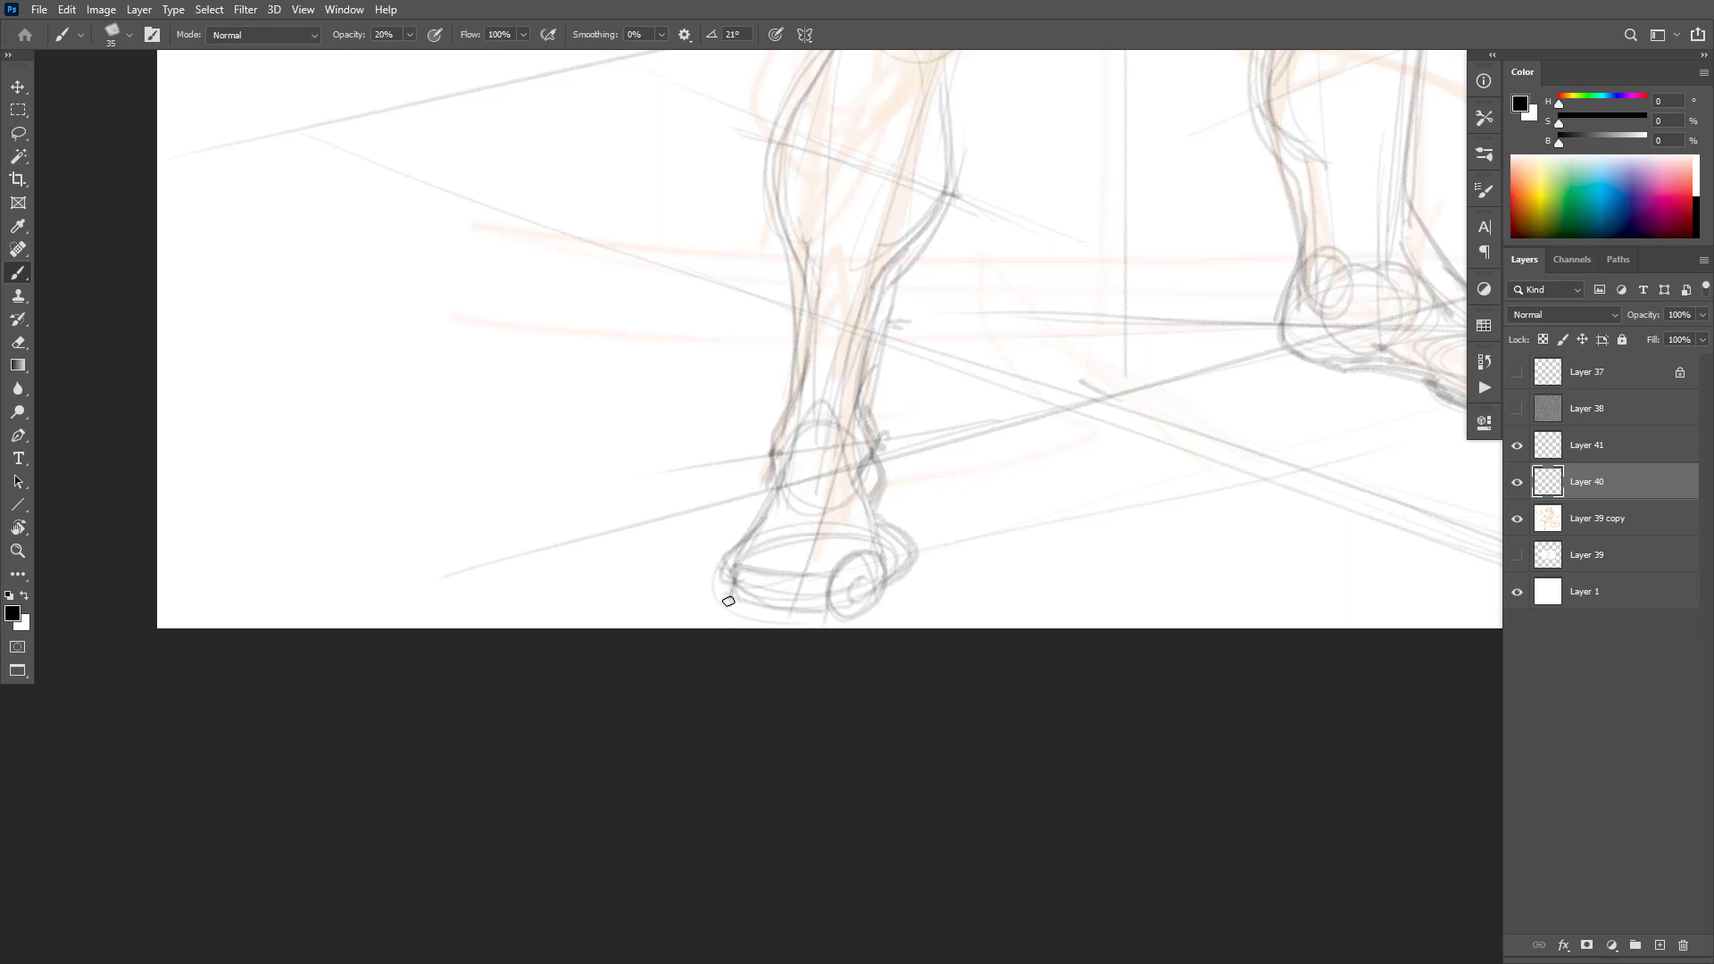
drag(911, 409, 880, 539)
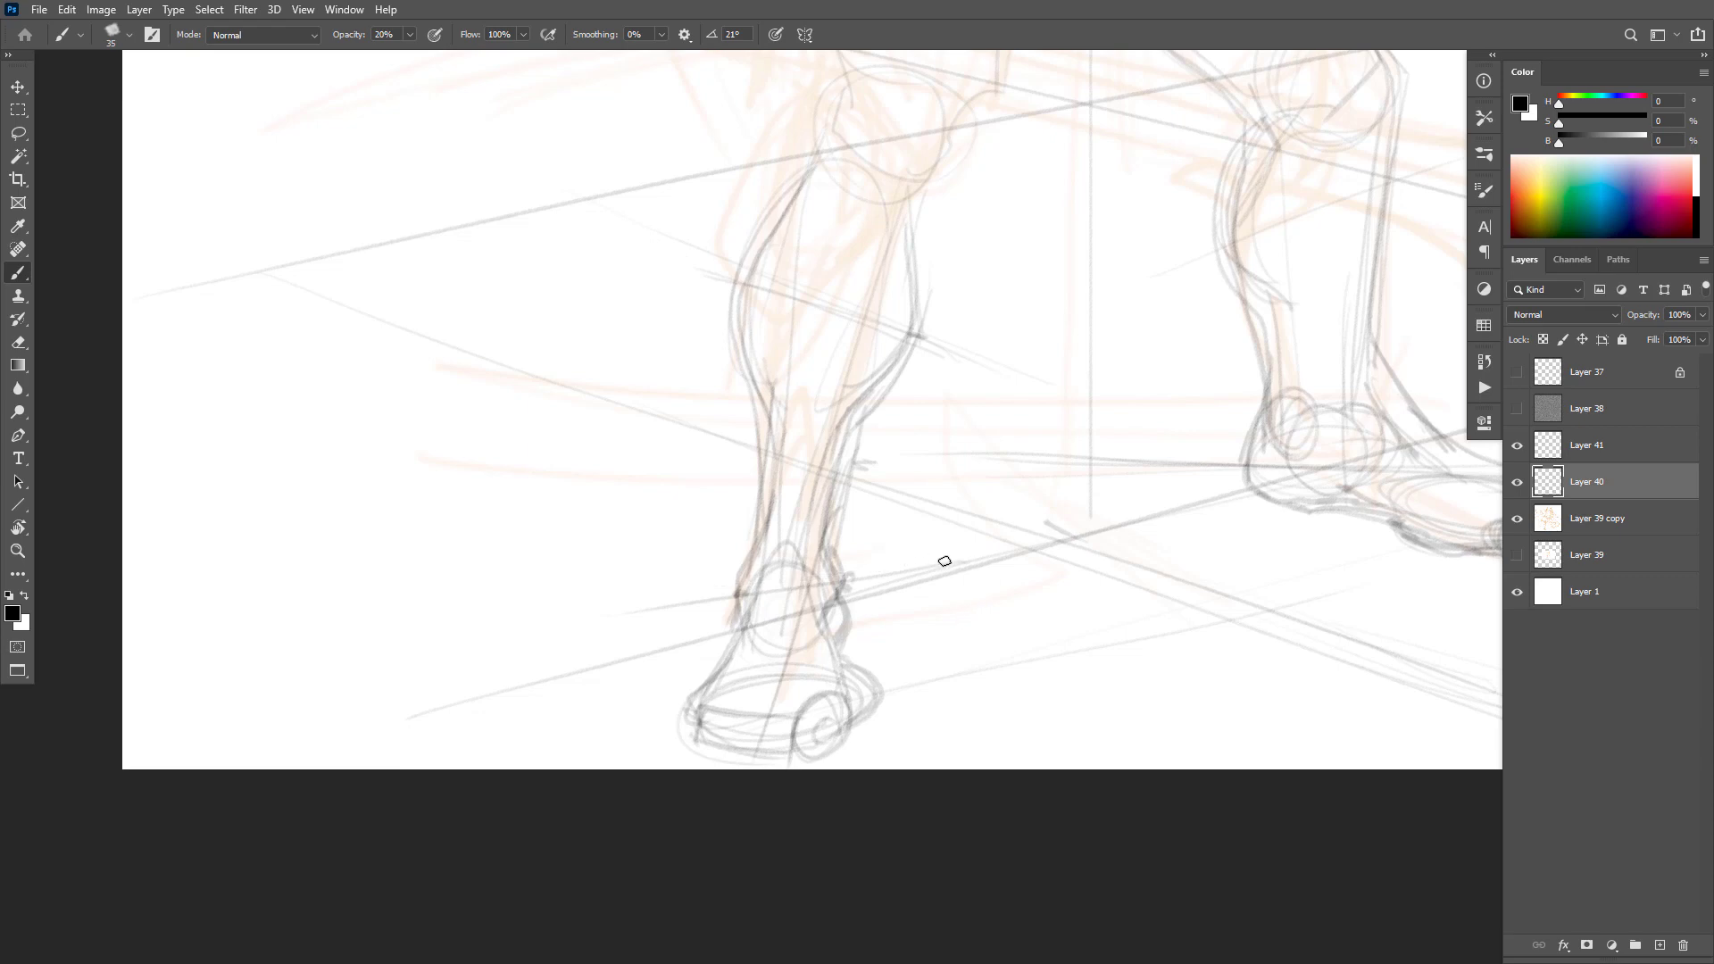
drag(982, 556, 665, 587)
Step: Divide the toe block of the front-facing foot into individual toes and refine the big toe
mouse_move(747, 714)
mouse_down()
mouse_move(739, 805)
mouse_move(728, 719)
mouse_move(720, 731)
mouse_move(709, 785)
mouse_move(773, 716)
mouse_move(771, 780)
mouse_move(787, 752)
mouse_move(680, 733)
mouse_up()
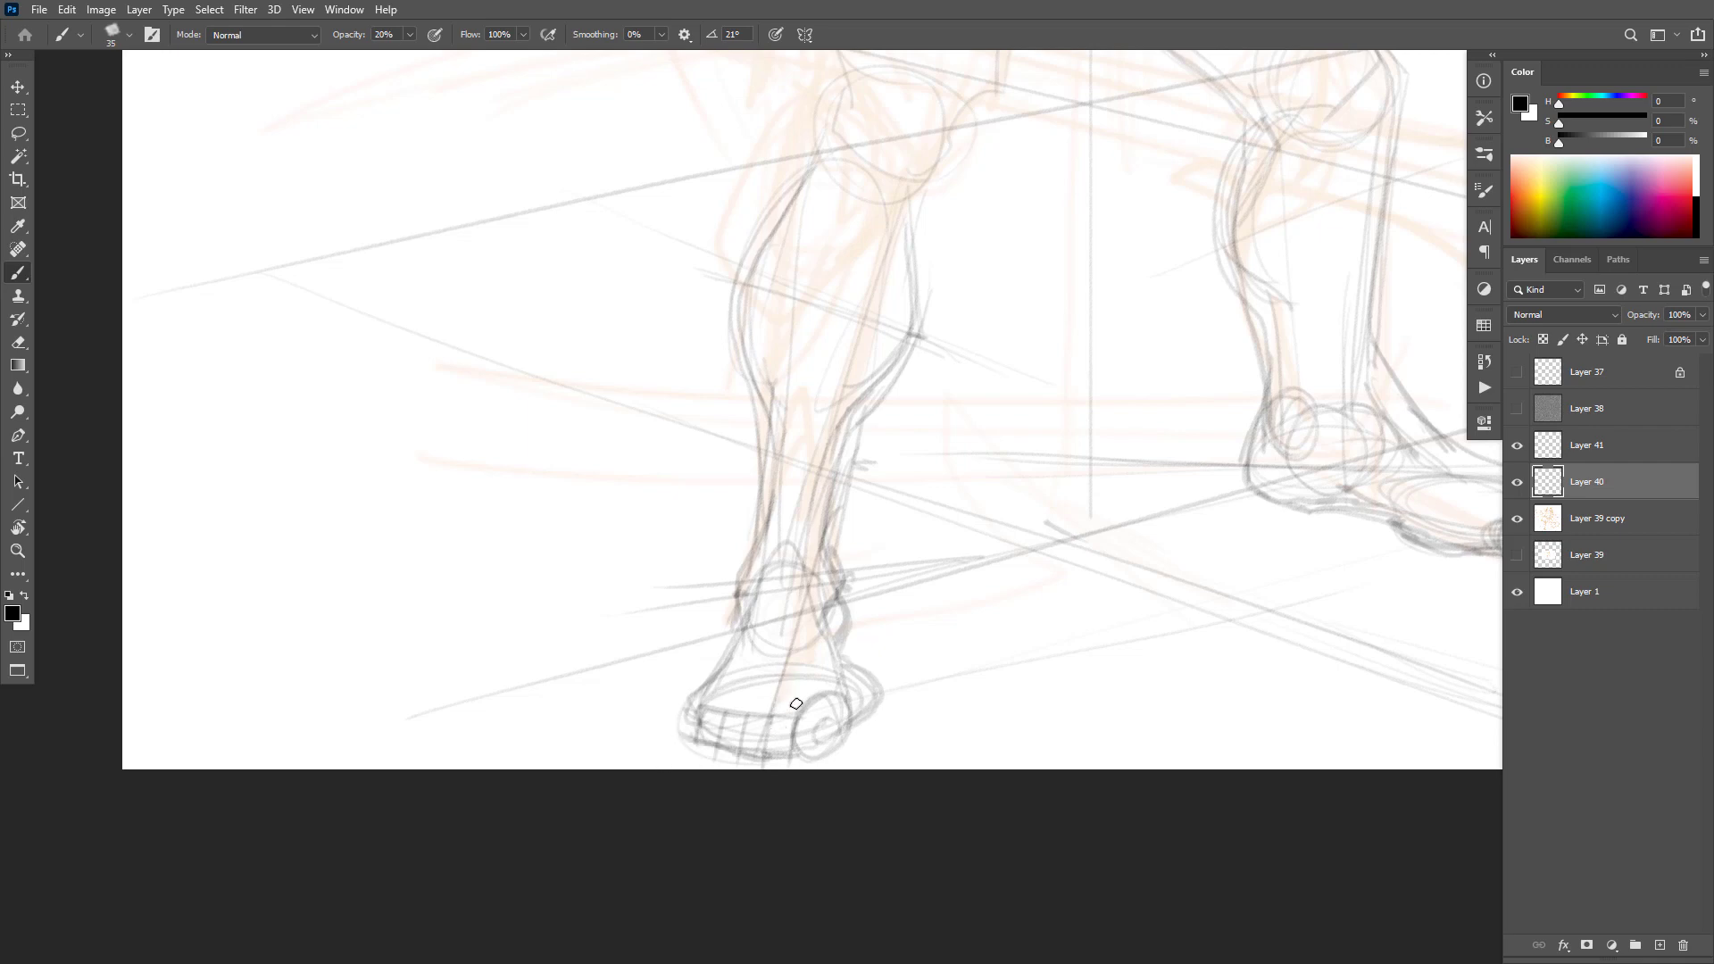
mouse_move(796, 704)
mouse_down()
mouse_move(743, 728)
mouse_move(760, 732)
mouse_move(730, 705)
mouse_up()
mouse_move(829, 726)
mouse_down()
mouse_move(842, 755)
mouse_move(849, 727)
mouse_move(823, 712)
mouse_move(835, 744)
mouse_up()
key(ctrl+z)
Step: Select Layer 39 copy through Layer 41 and move the whole sketch slightly up on the canvas
alt+click(860, 727)
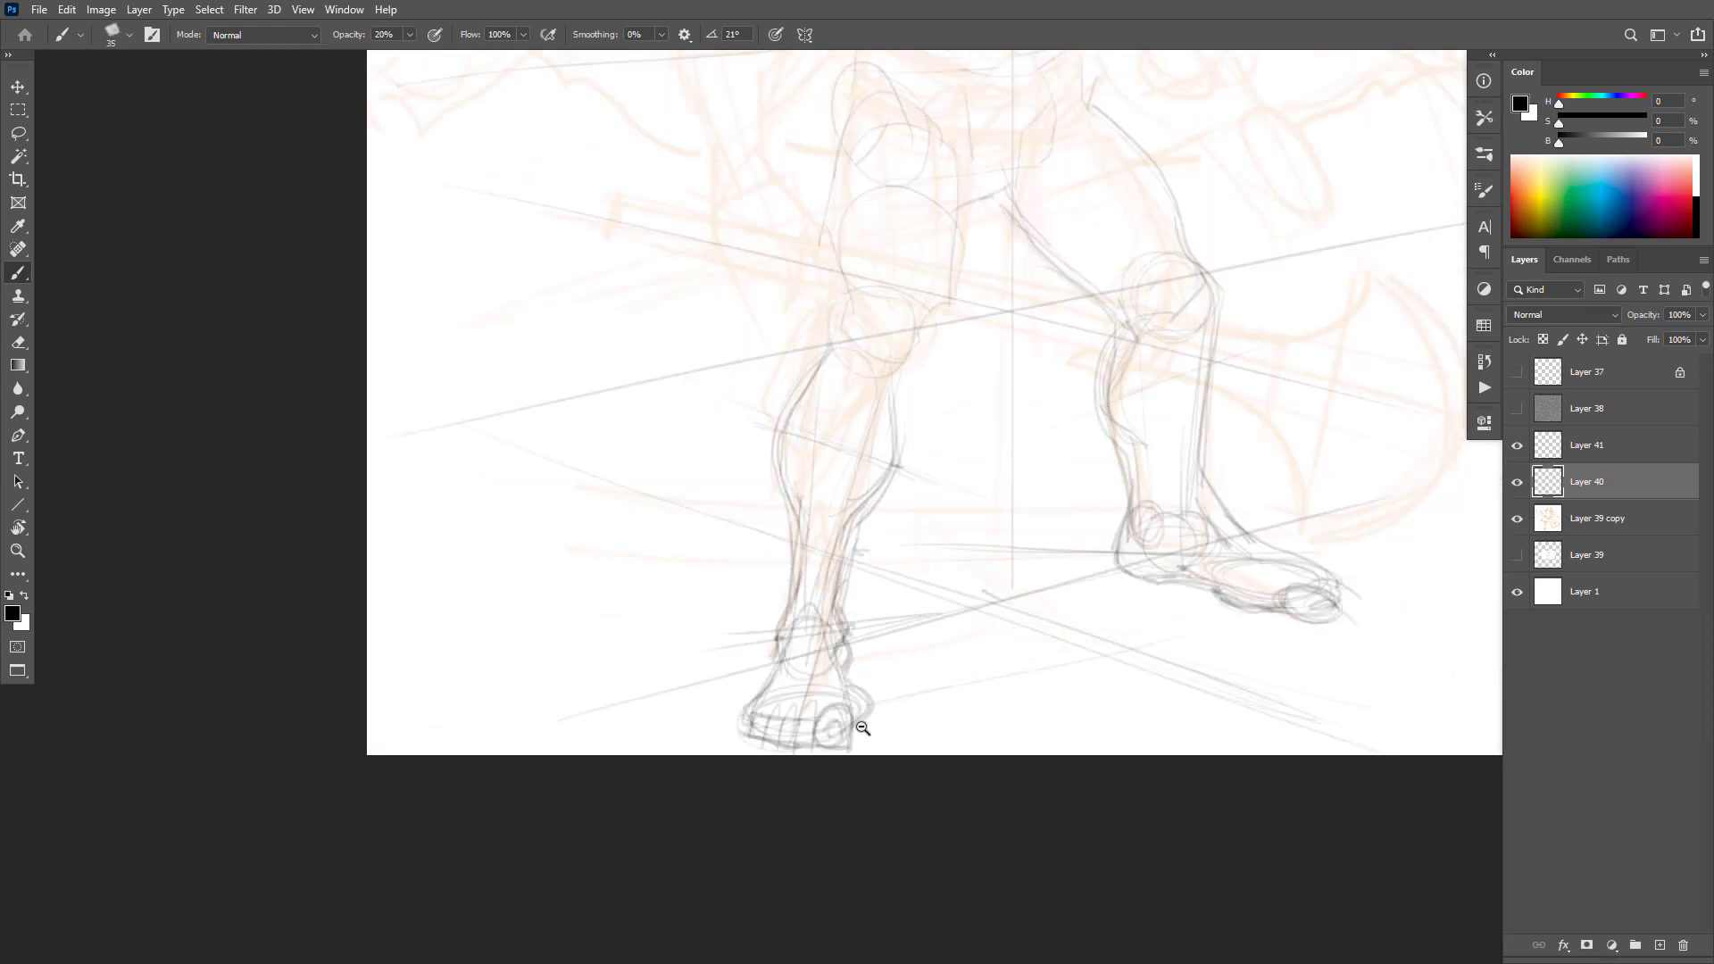
alt+click(862, 728)
key(v)
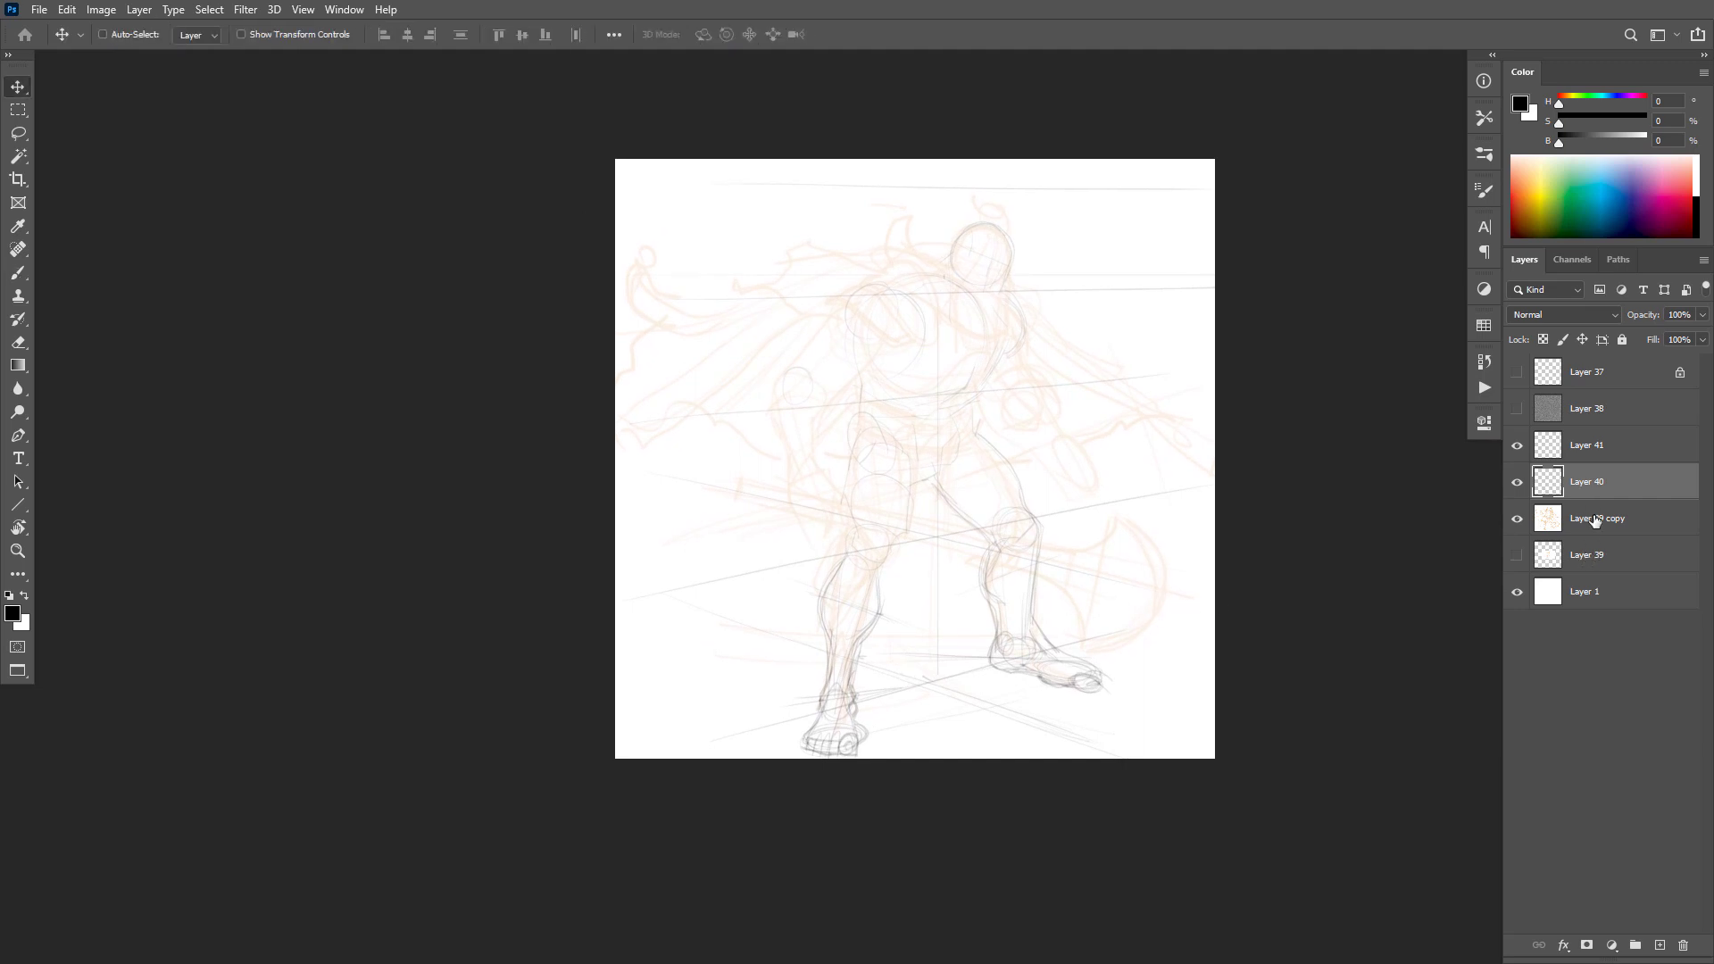
click(1596, 521)
shift+click(1600, 446)
drag(1069, 587, 1069, 581)
Step: On Layer 40, draw the rounded toe tips and the big toe's nail on the front-facing foot
key(b)
drag(949, 675, 1026, 643)
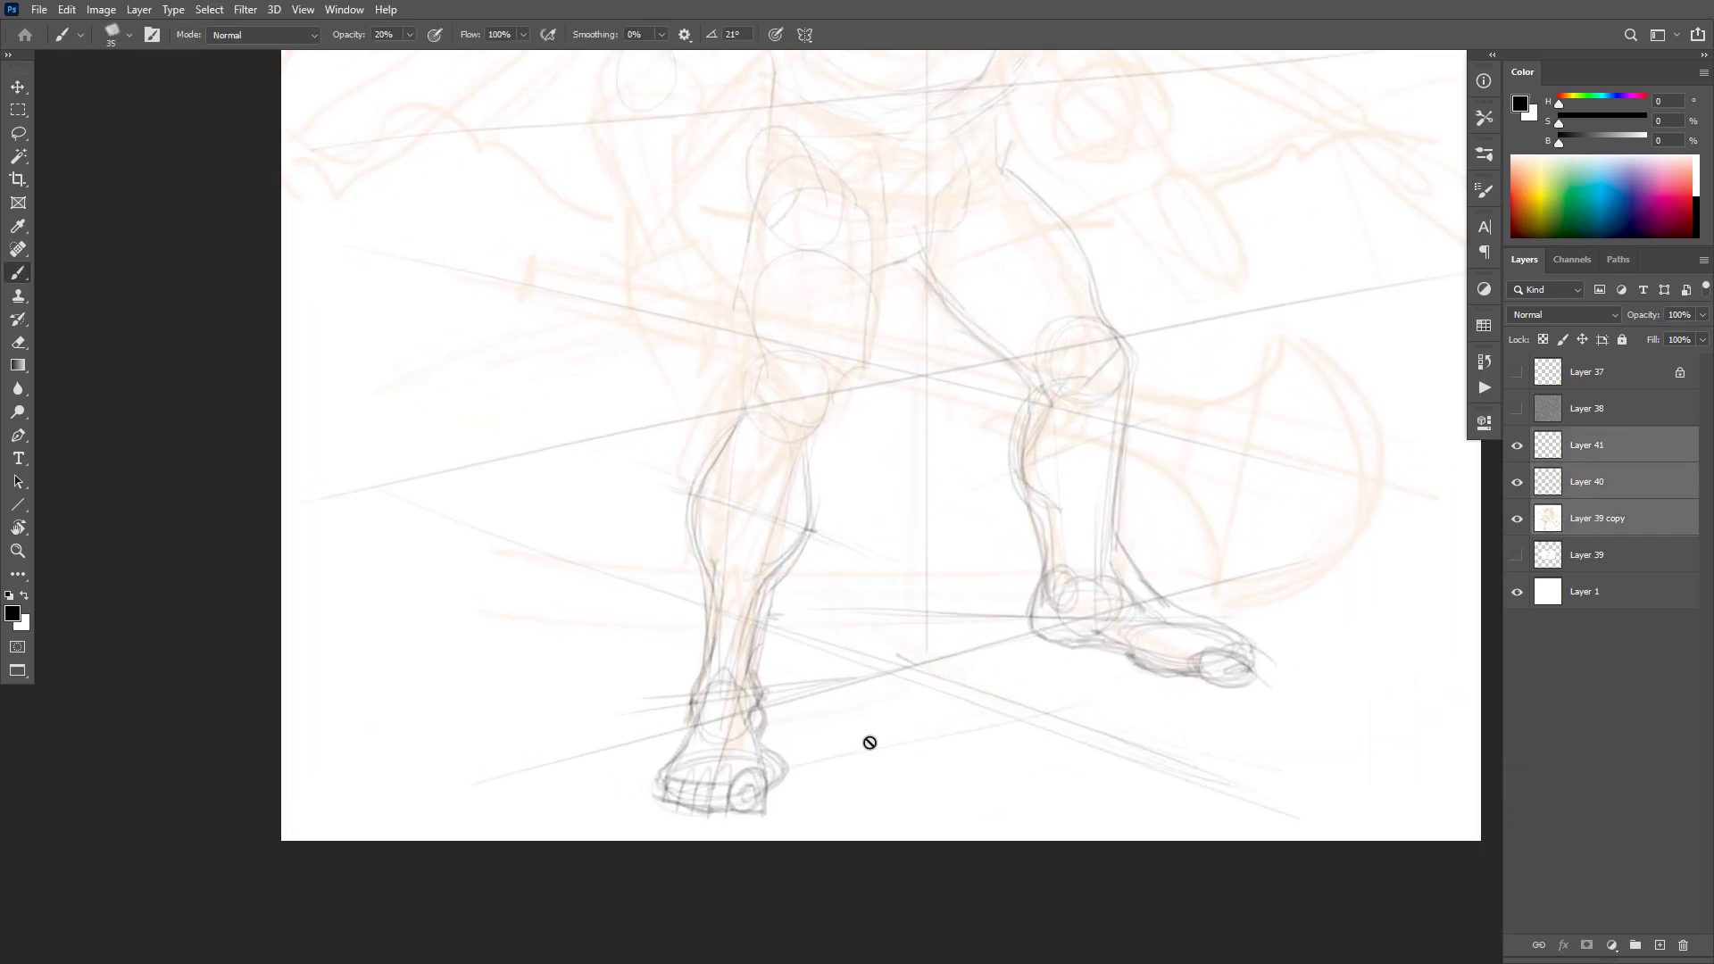
drag(765, 804, 798, 792)
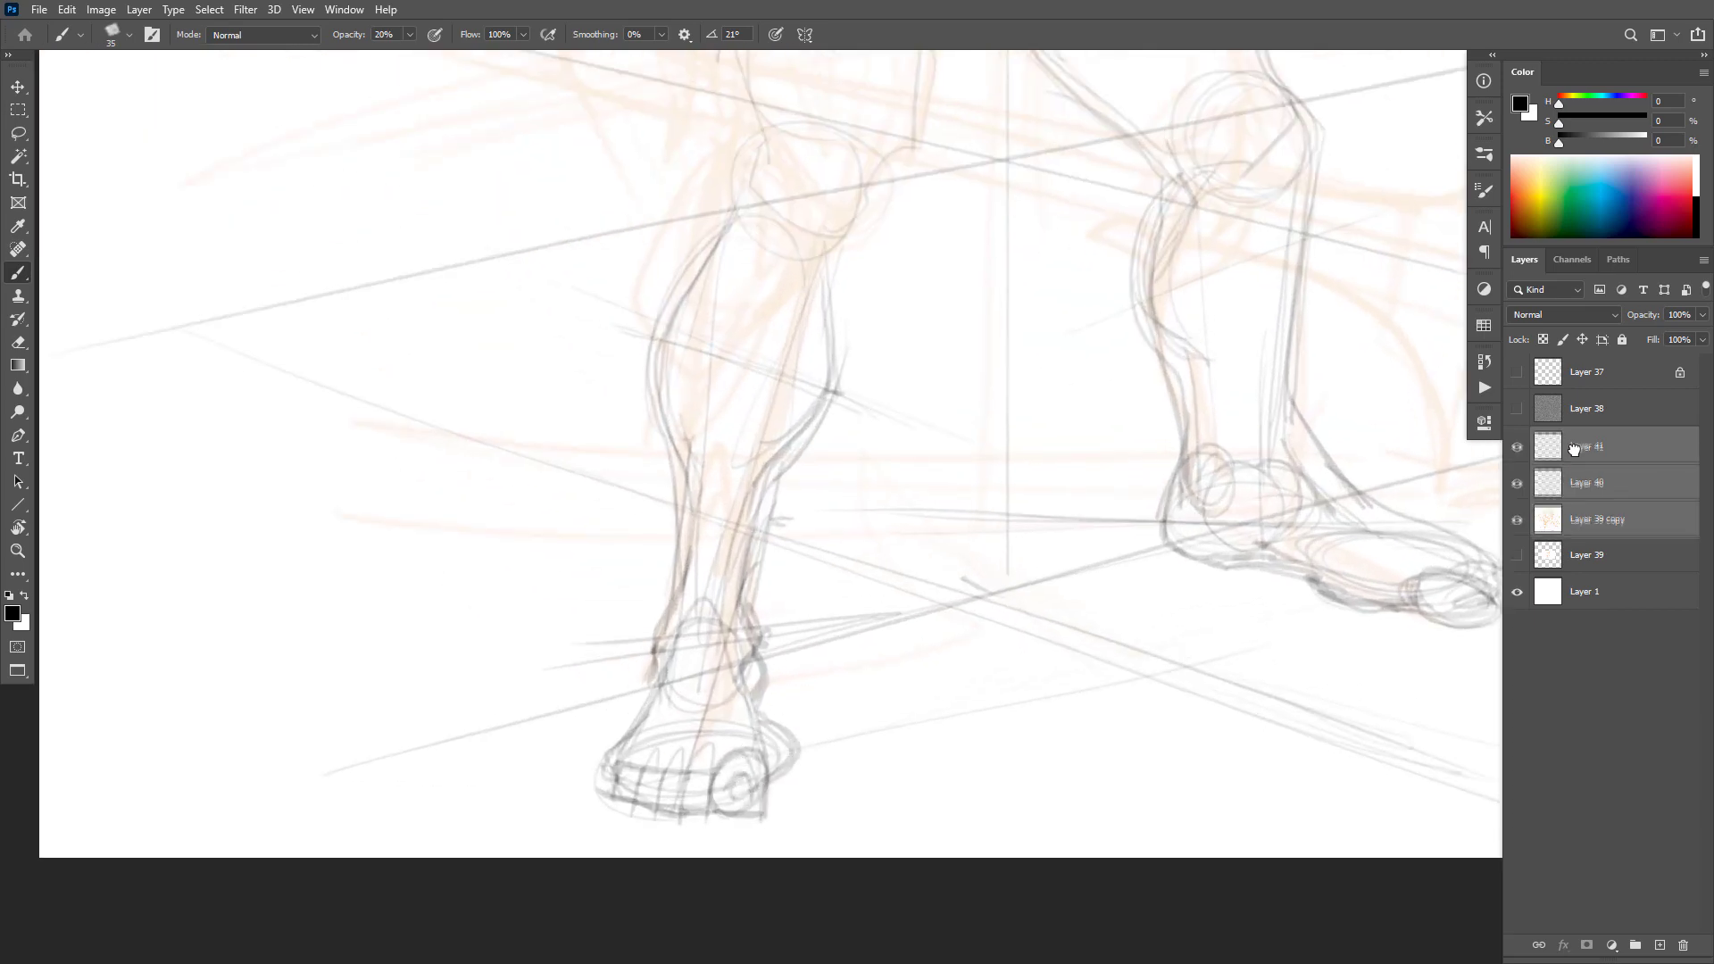
key(e)
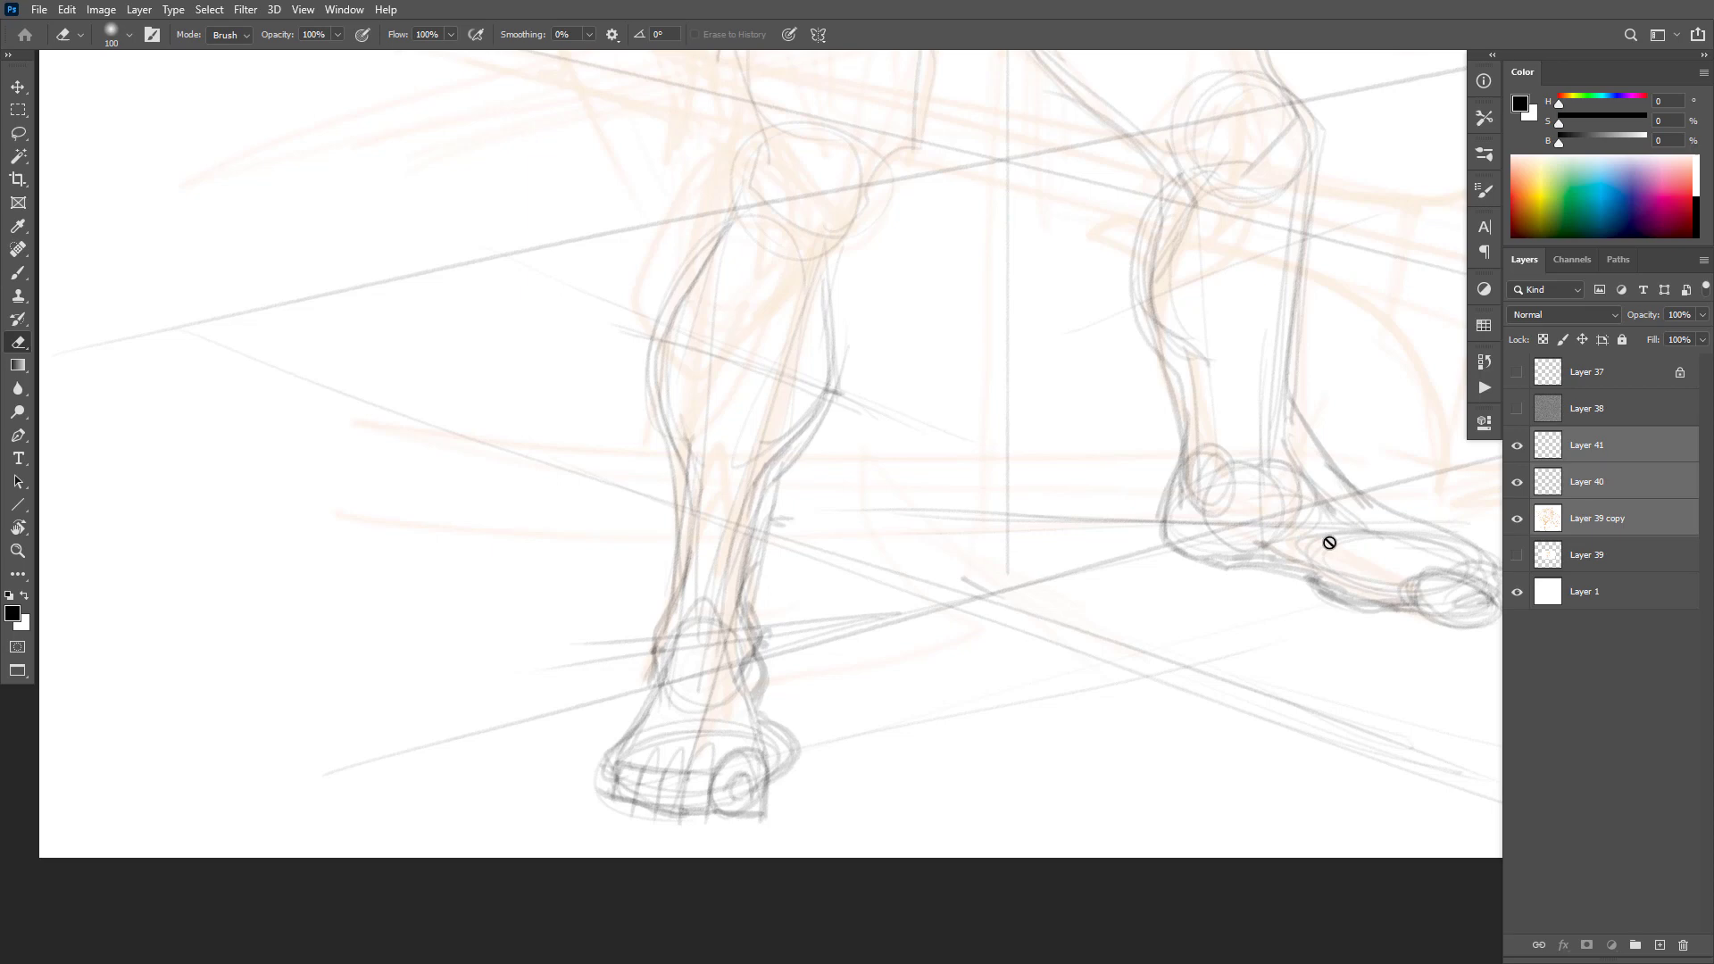
click(1567, 490)
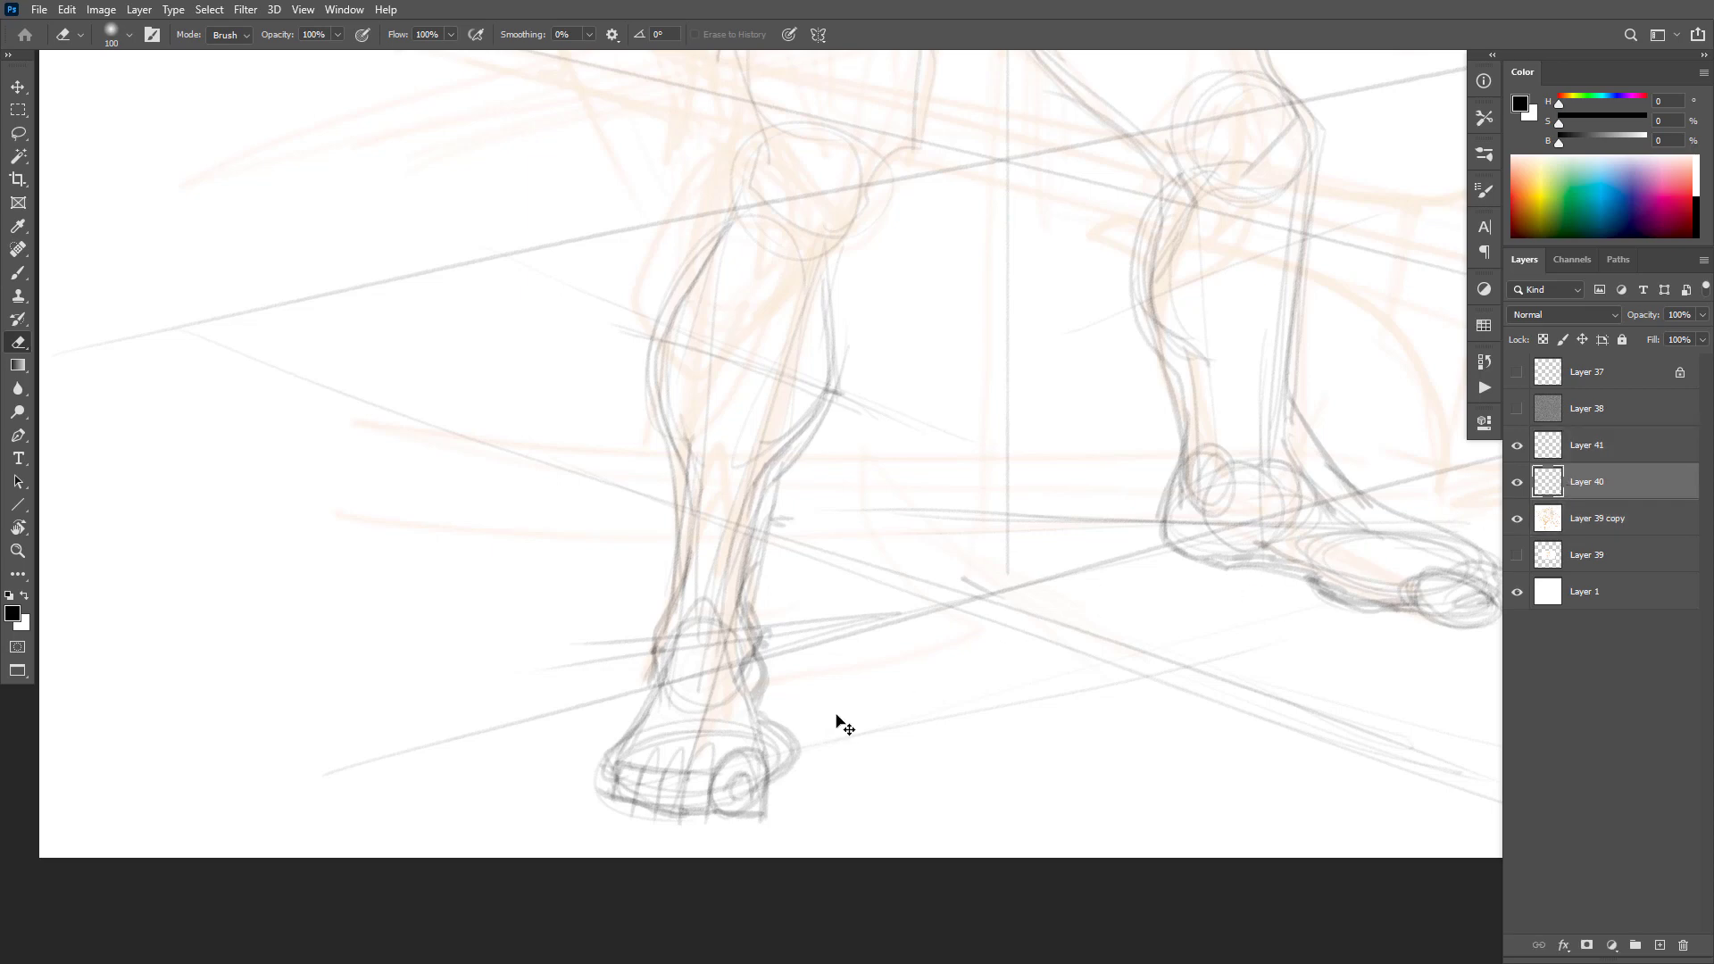
key(b)
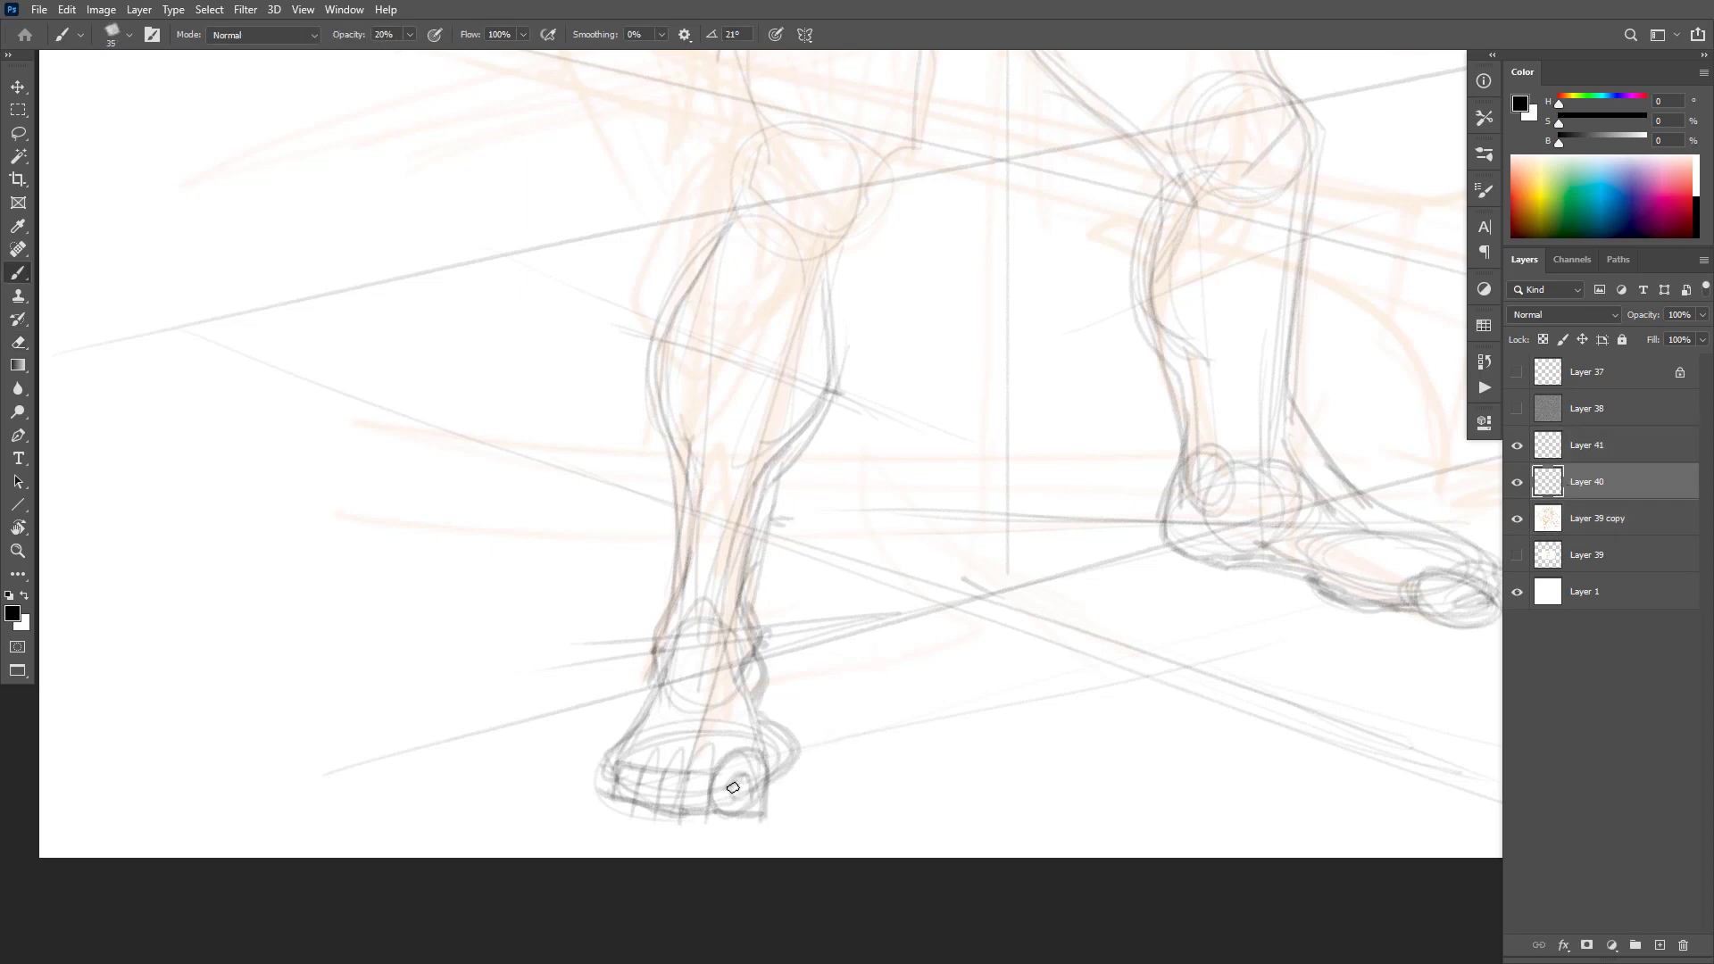
mouse_move(731, 801)
mouse_down()
mouse_move(693, 821)
mouse_move(703, 787)
mouse_move(647, 788)
mouse_move(643, 810)
mouse_move(634, 774)
mouse_up()
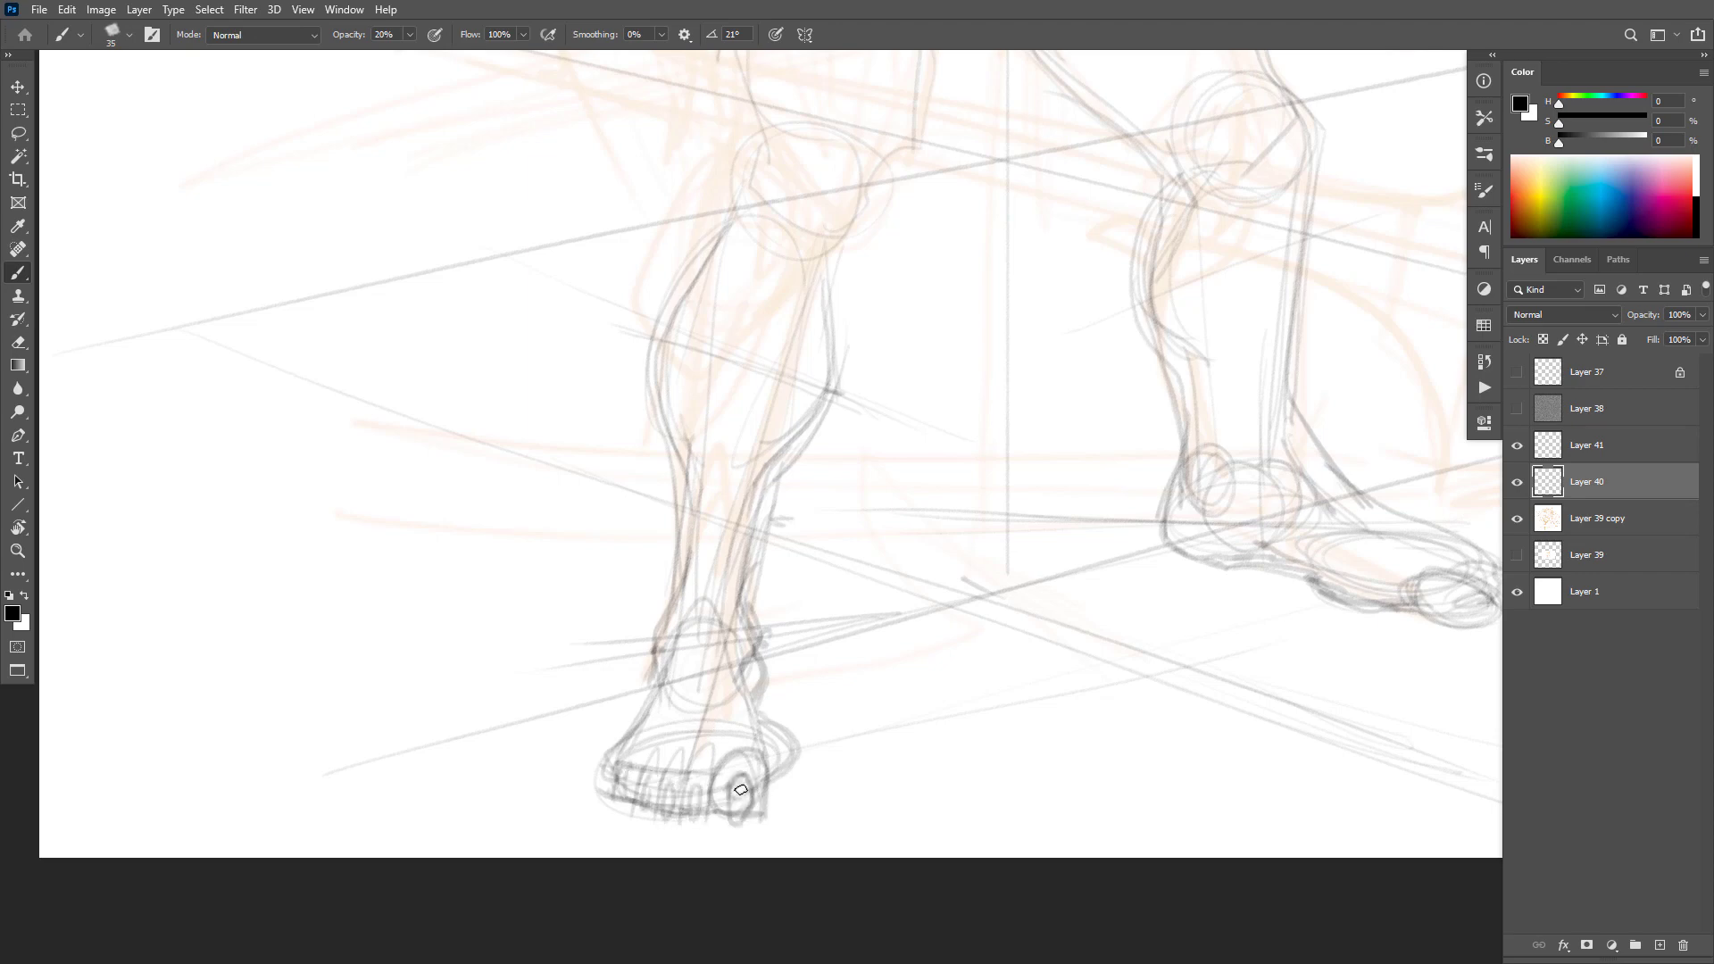
mouse_move(741, 790)
mouse_down()
mouse_move(739, 823)
mouse_move(747, 793)
mouse_up()
Step: Draw the toes of the side-facing foot and darken its upper contour
drag(1268, 623, 940, 587)
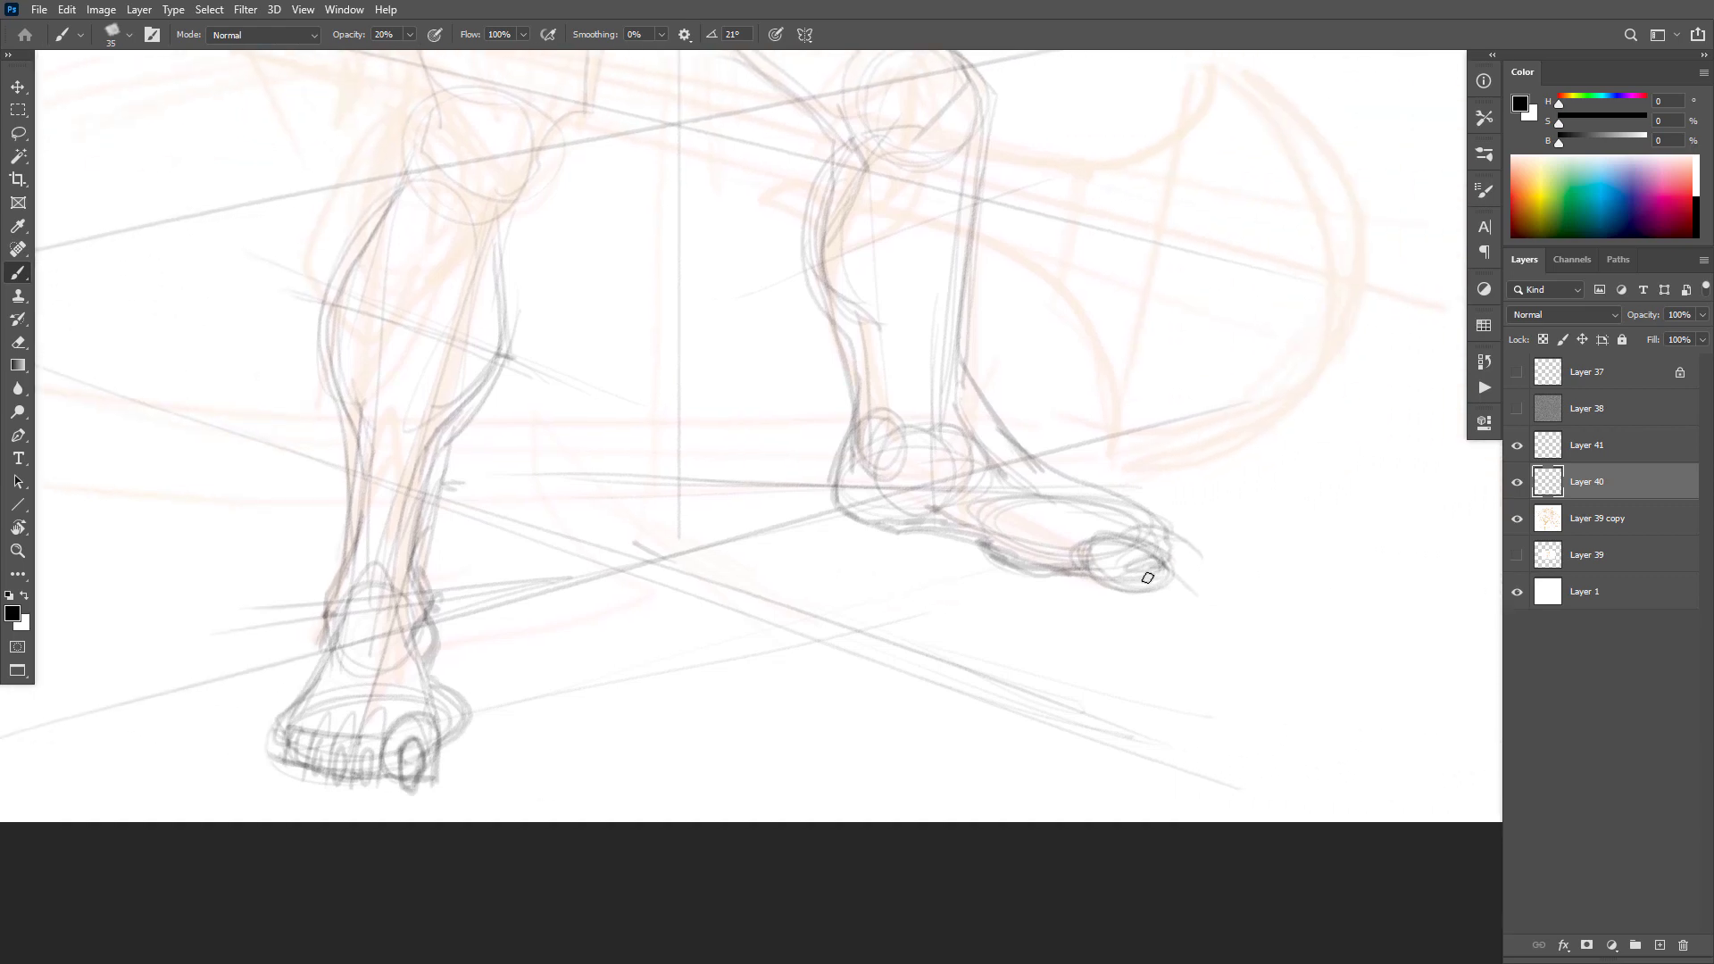
mouse_move(1148, 578)
mouse_down()
mouse_move(1194, 583)
mouse_move(1169, 566)
mouse_move(1186, 584)
mouse_move(1052, 579)
mouse_move(1179, 541)
mouse_move(1163, 540)
mouse_move(1189, 562)
mouse_move(1155, 553)
mouse_move(1193, 552)
mouse_move(1151, 513)
mouse_move(1163, 558)
mouse_move(693, 676)
mouse_up()
key(ctrl+z)
key(Tab)
key(Tab)
mouse_move(1163, 517)
mouse_down()
mouse_move(1169, 551)
mouse_move(1174, 527)
mouse_move(1118, 494)
mouse_move(1180, 555)
mouse_up()
mouse_move(1103, 498)
mouse_down()
mouse_move(1158, 547)
mouse_move(1131, 507)
mouse_move(1165, 522)
mouse_move(1136, 500)
mouse_move(1022, 452)
mouse_move(951, 537)
mouse_up()
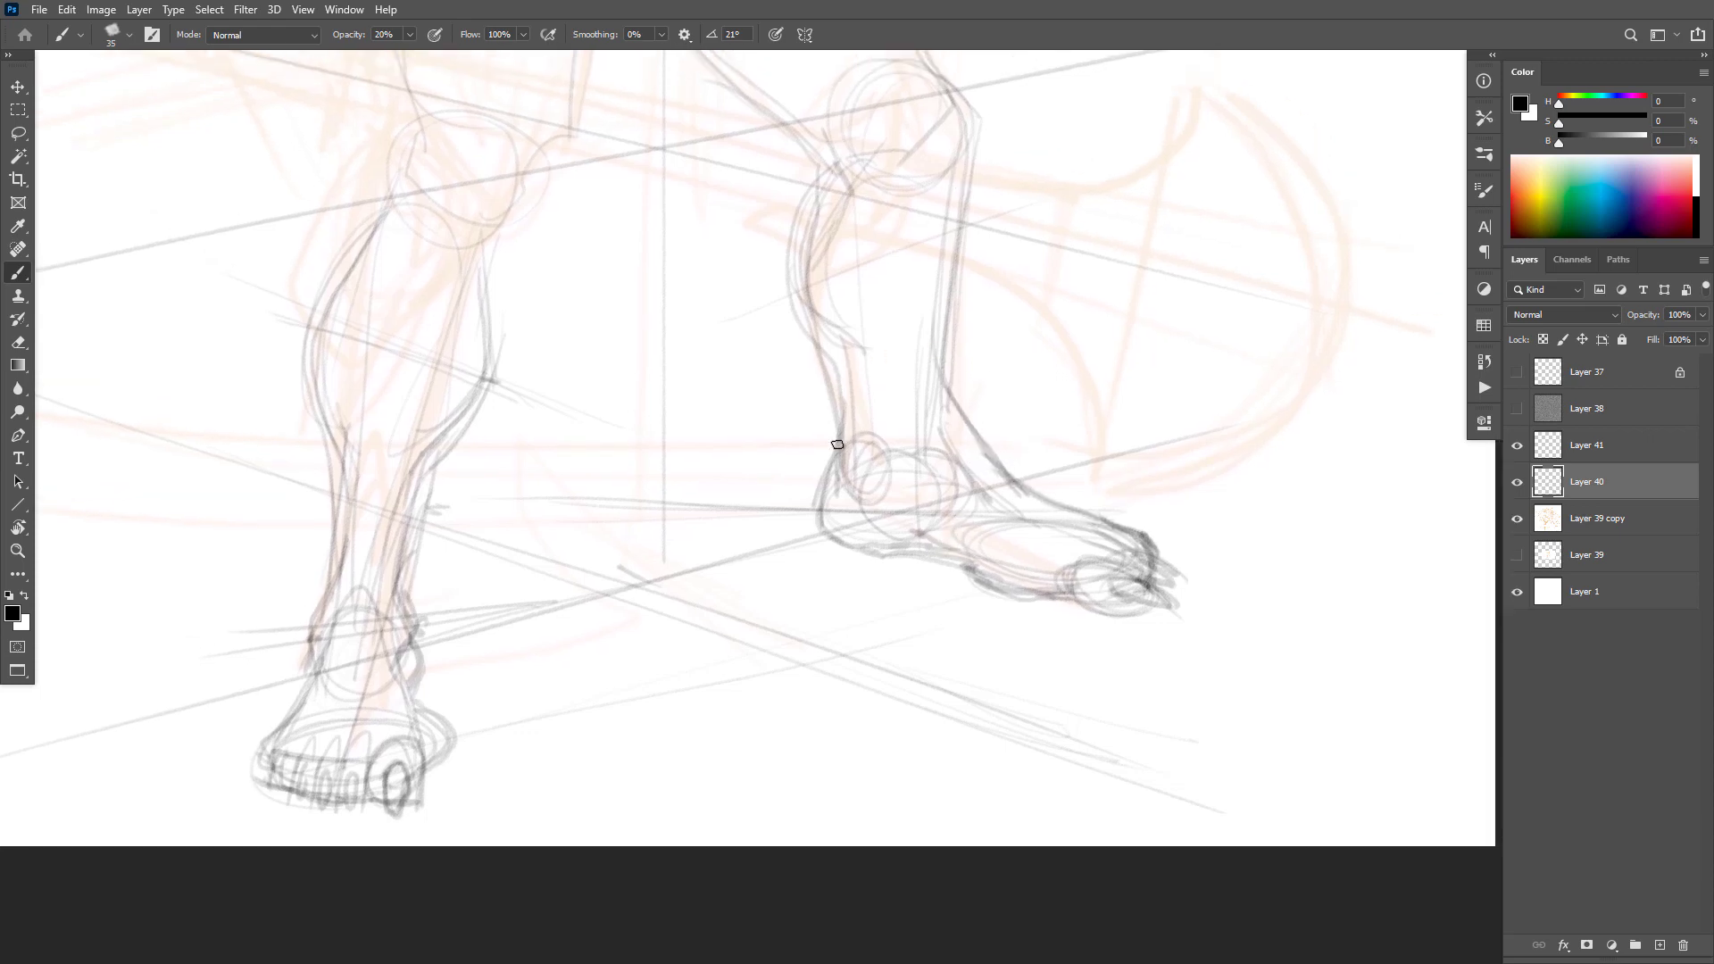
Step: Darken the axe-side leg's contour from the ankle up the calf and along the inner thigh
drag(833, 451, 835, 312)
mouse_move(848, 394)
mouse_down()
mouse_move(848, 340)
mouse_move(842, 459)
mouse_move(848, 367)
mouse_move(799, 279)
mouse_move(820, 176)
mouse_up()
drag(920, 364, 922, 777)
key(f)
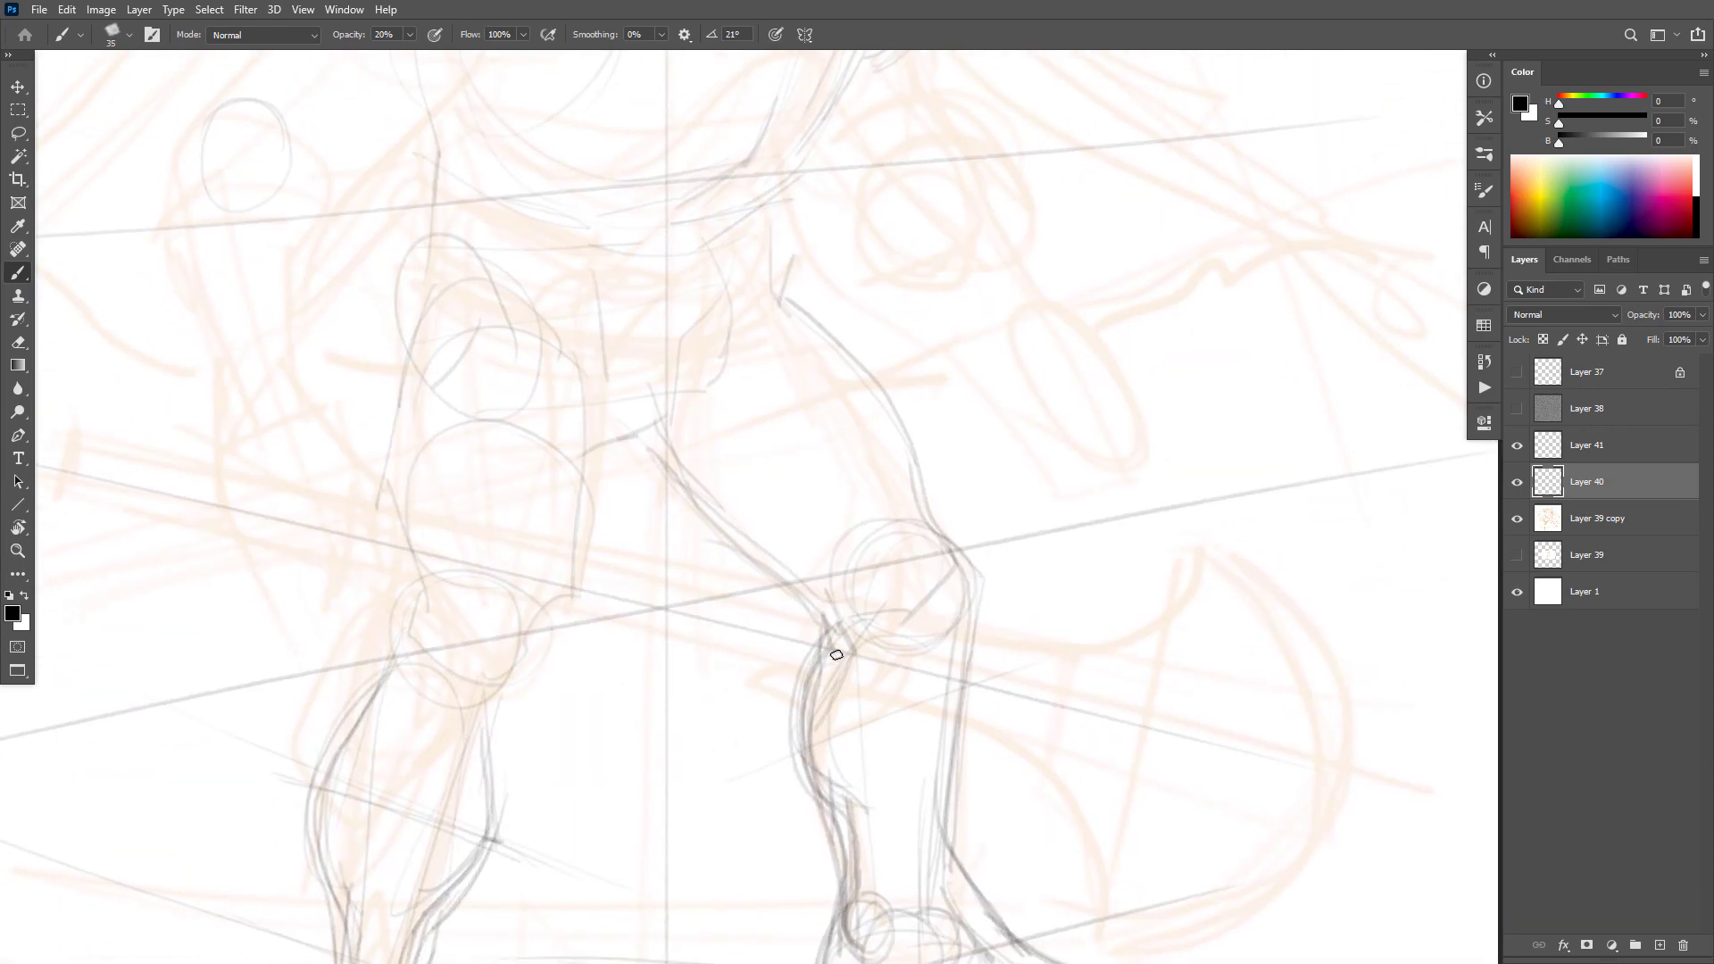
drag(838, 639, 653, 444)
Step: Darken the inner knee and lower thigh contour of the front-facing leg
mouse_move(780, 409)
mouse_down()
mouse_move(712, 822)
mouse_move(743, 509)
mouse_move(773, 616)
mouse_up()
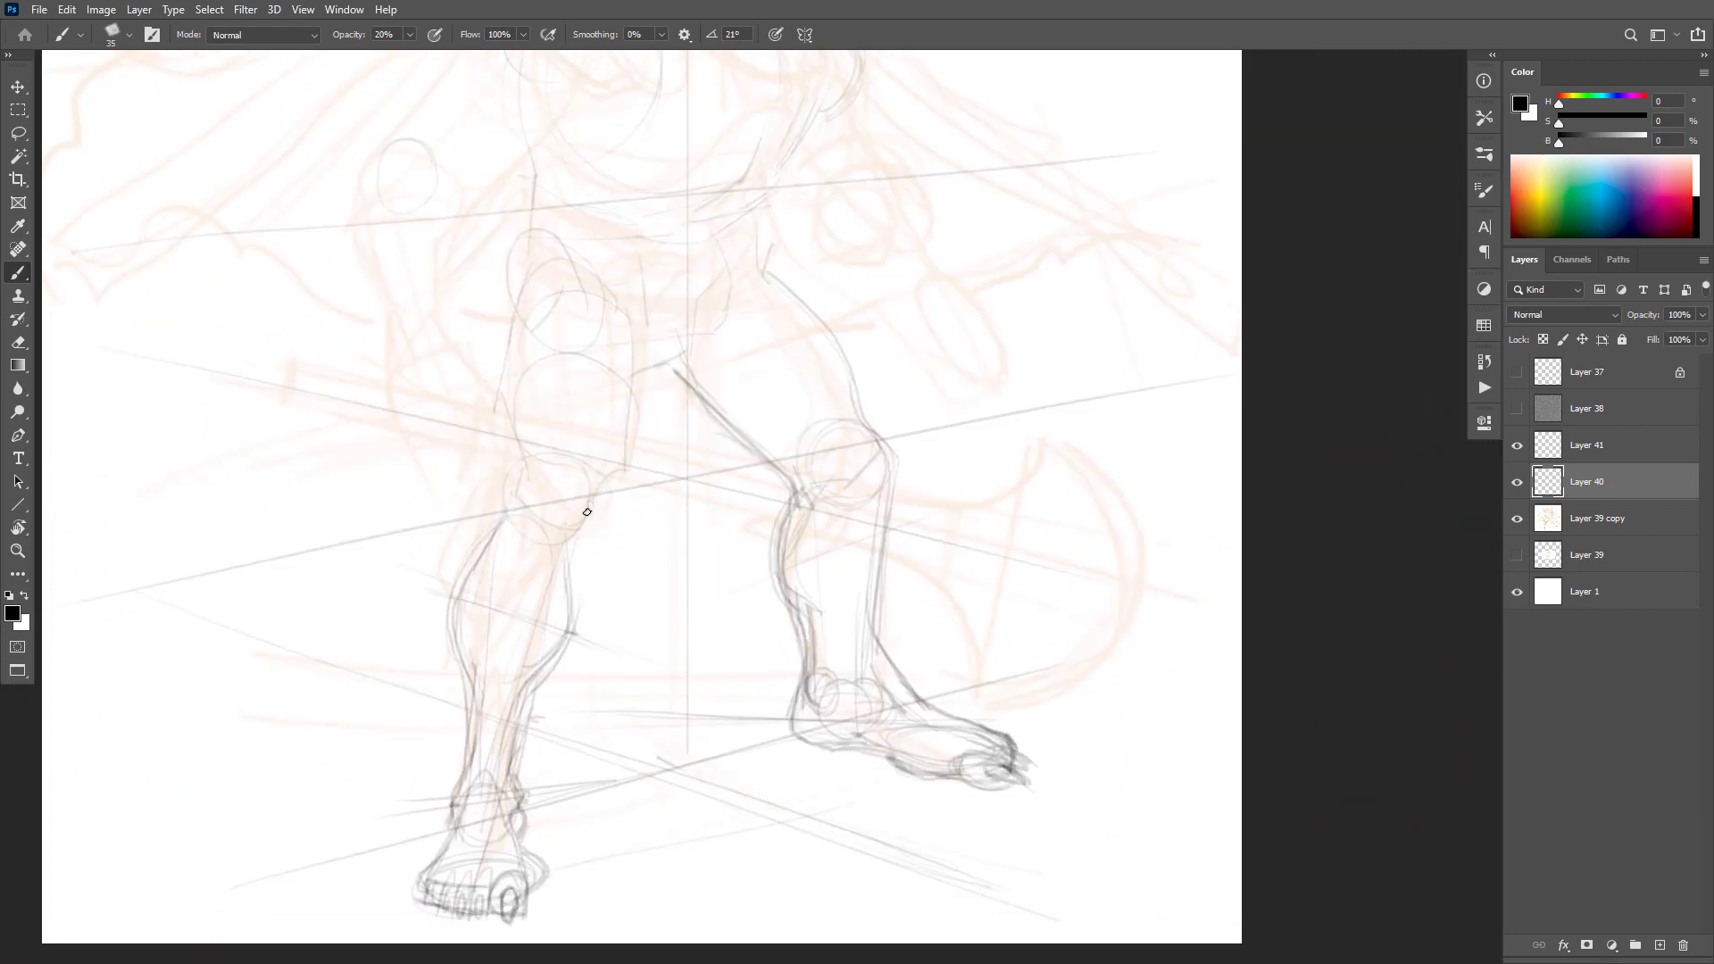
drag(586, 511, 564, 553)
ctrl+alt+click(884, 473)
ctrl+alt+click(883, 474)
drag(976, 578, 1019, 677)
ctrl+click(963, 557)
drag(920, 631, 978, 623)
ctrl+click(879, 573)
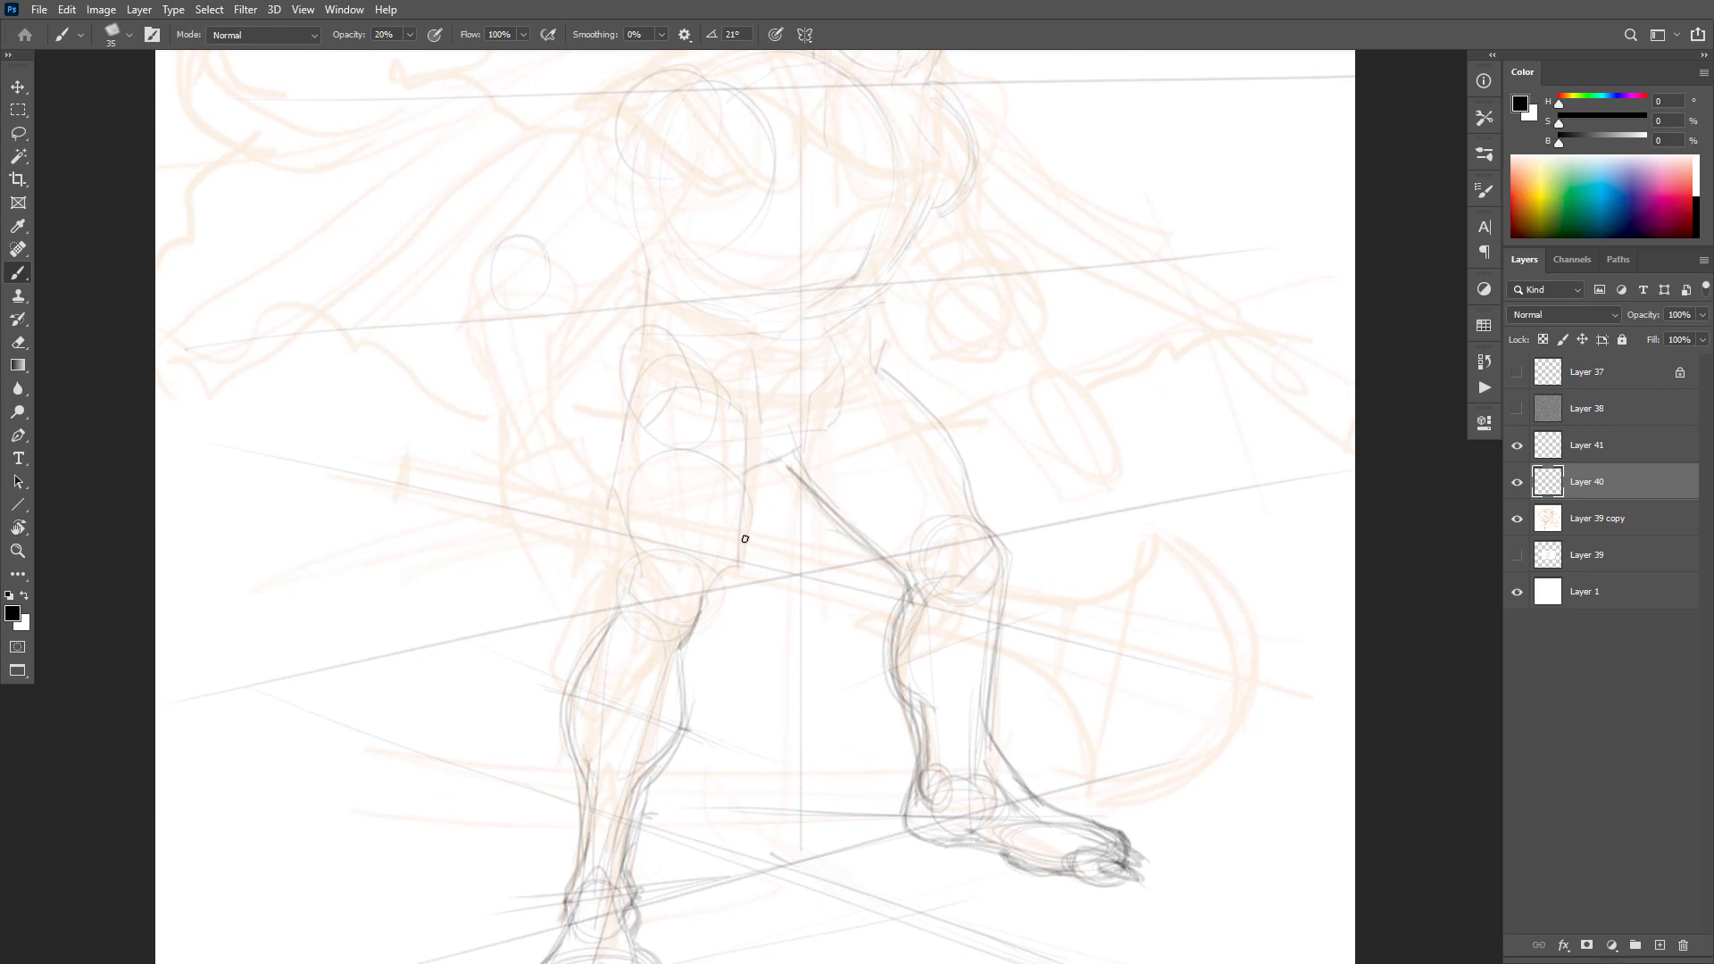
drag(743, 544, 720, 587)
ctrl+click(696, 789)
drag(717, 823, 881, 436)
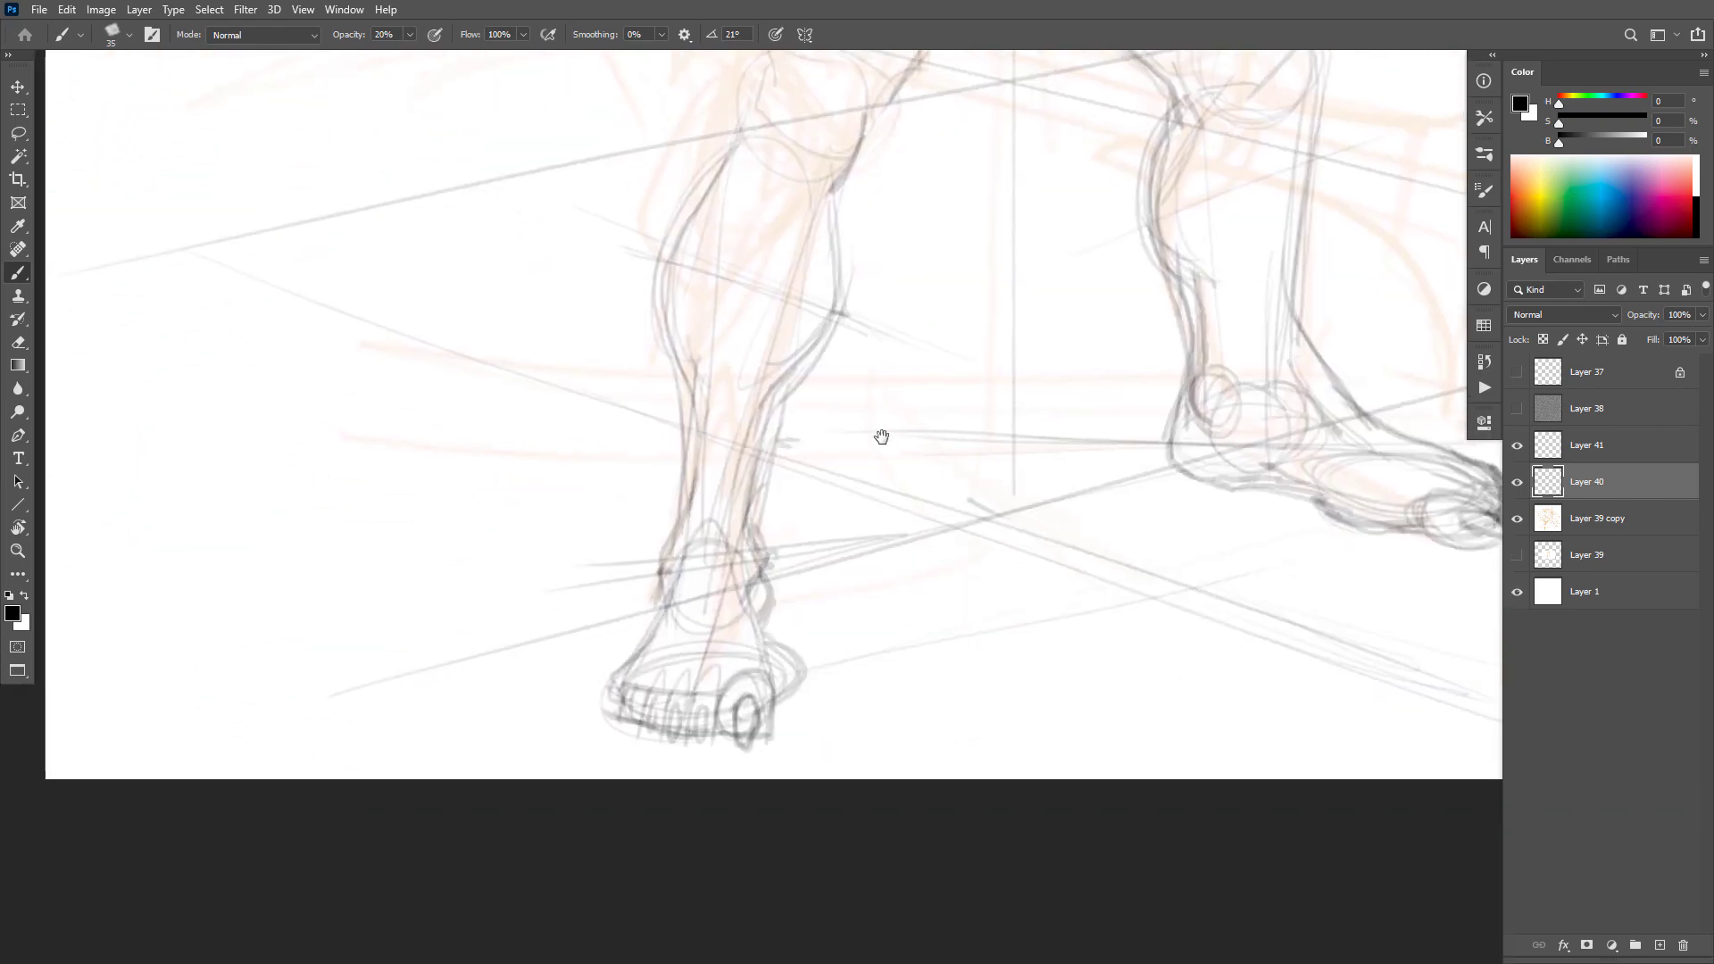
ctrl+click(796, 541)
ctrl+alt+click(909, 571)
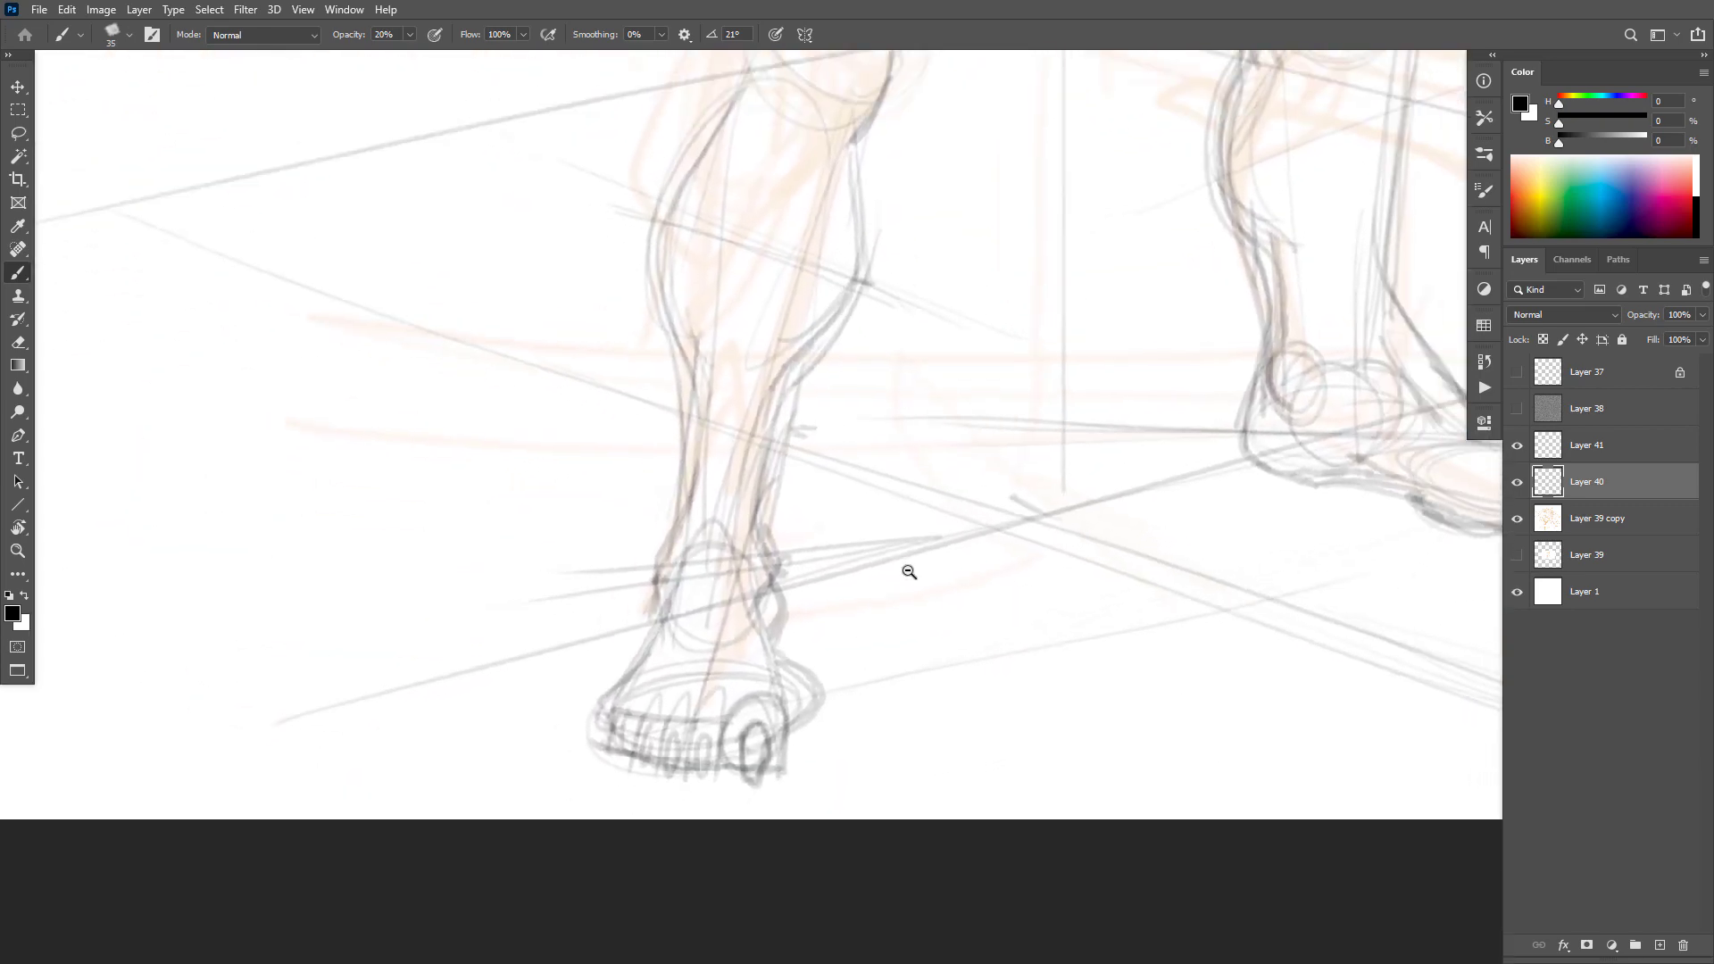
ctrl+alt+click(909, 572)
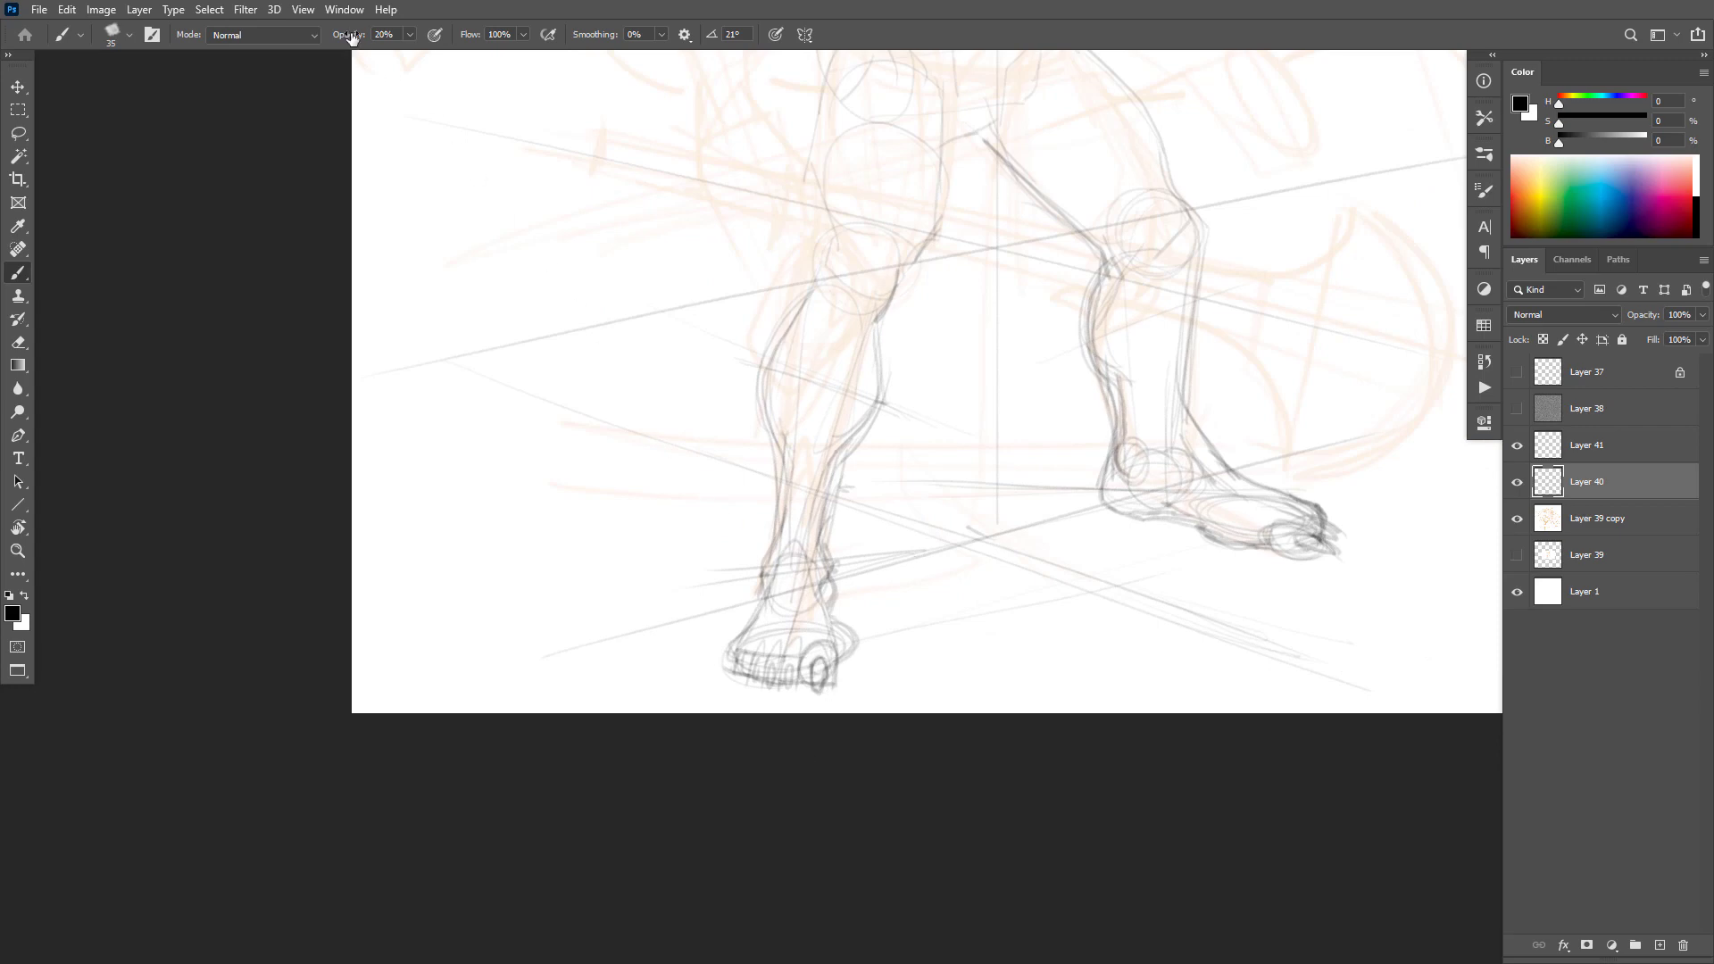
Step: Open a new window for Fantasy-04.psd and switch it to full screen mode
click(344, 9)
mouse_move(402, 28)
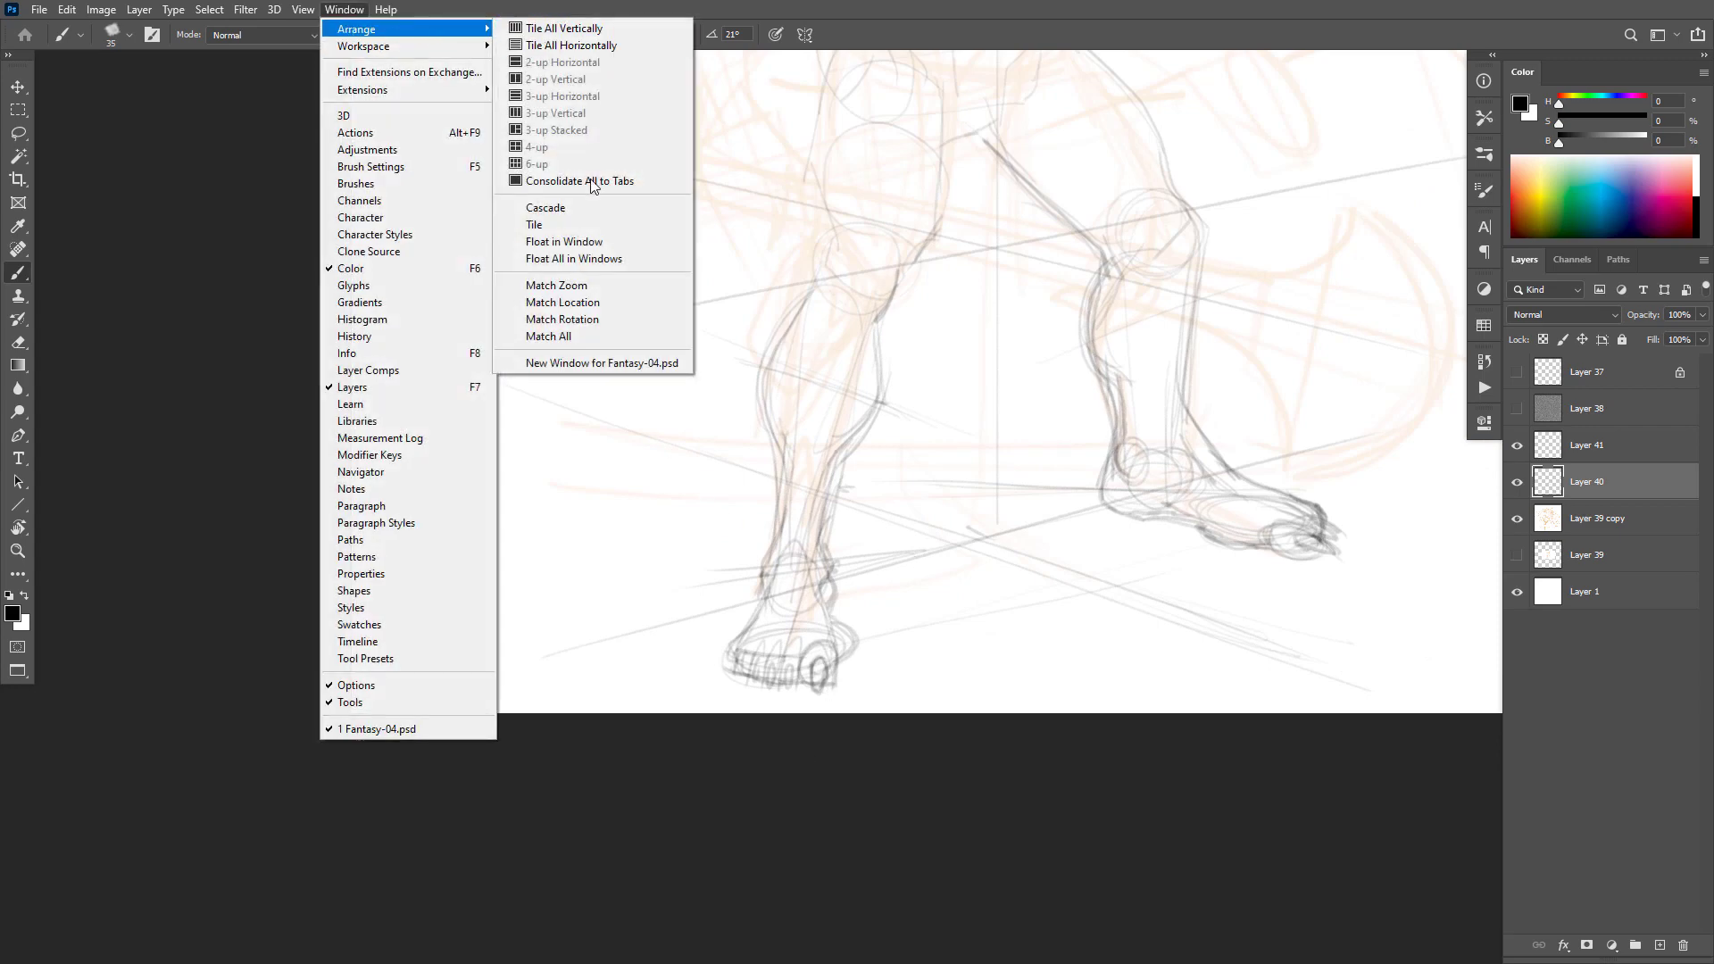
click(614, 362)
key(f)
key(f)
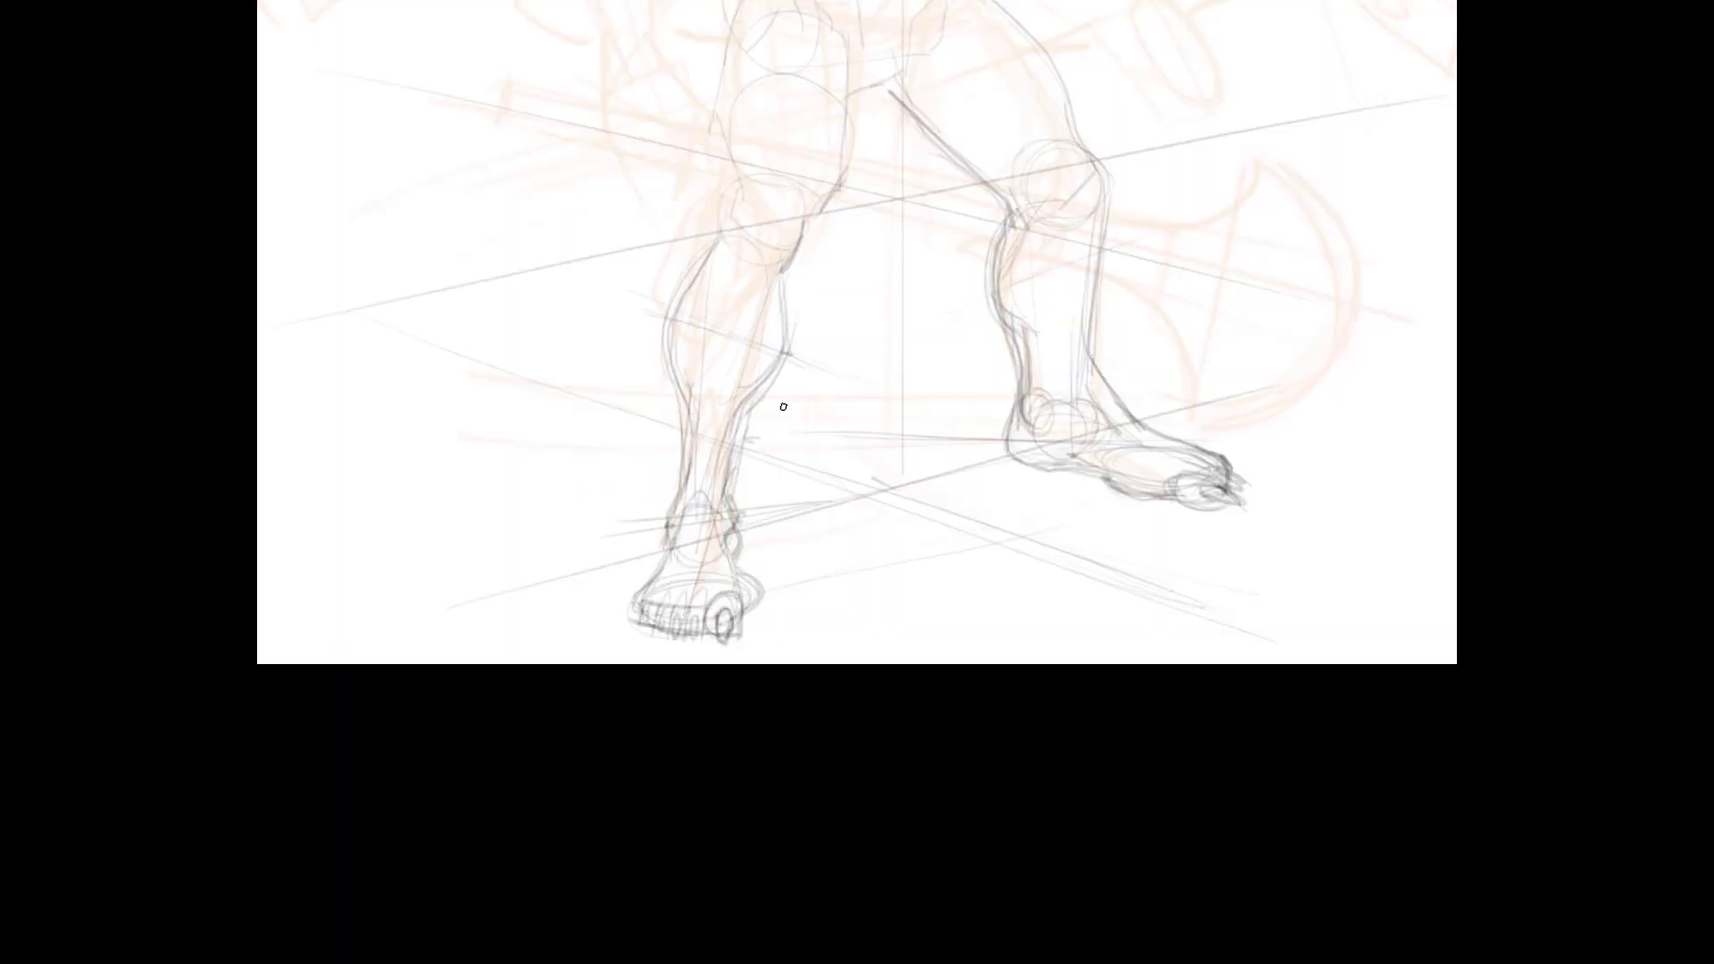
Step: Leave full screen mode, move the second Fantasy-04.psd window off the main screen, and return the working window to full screen
key(f)
drag(647, 167, 609, 137)
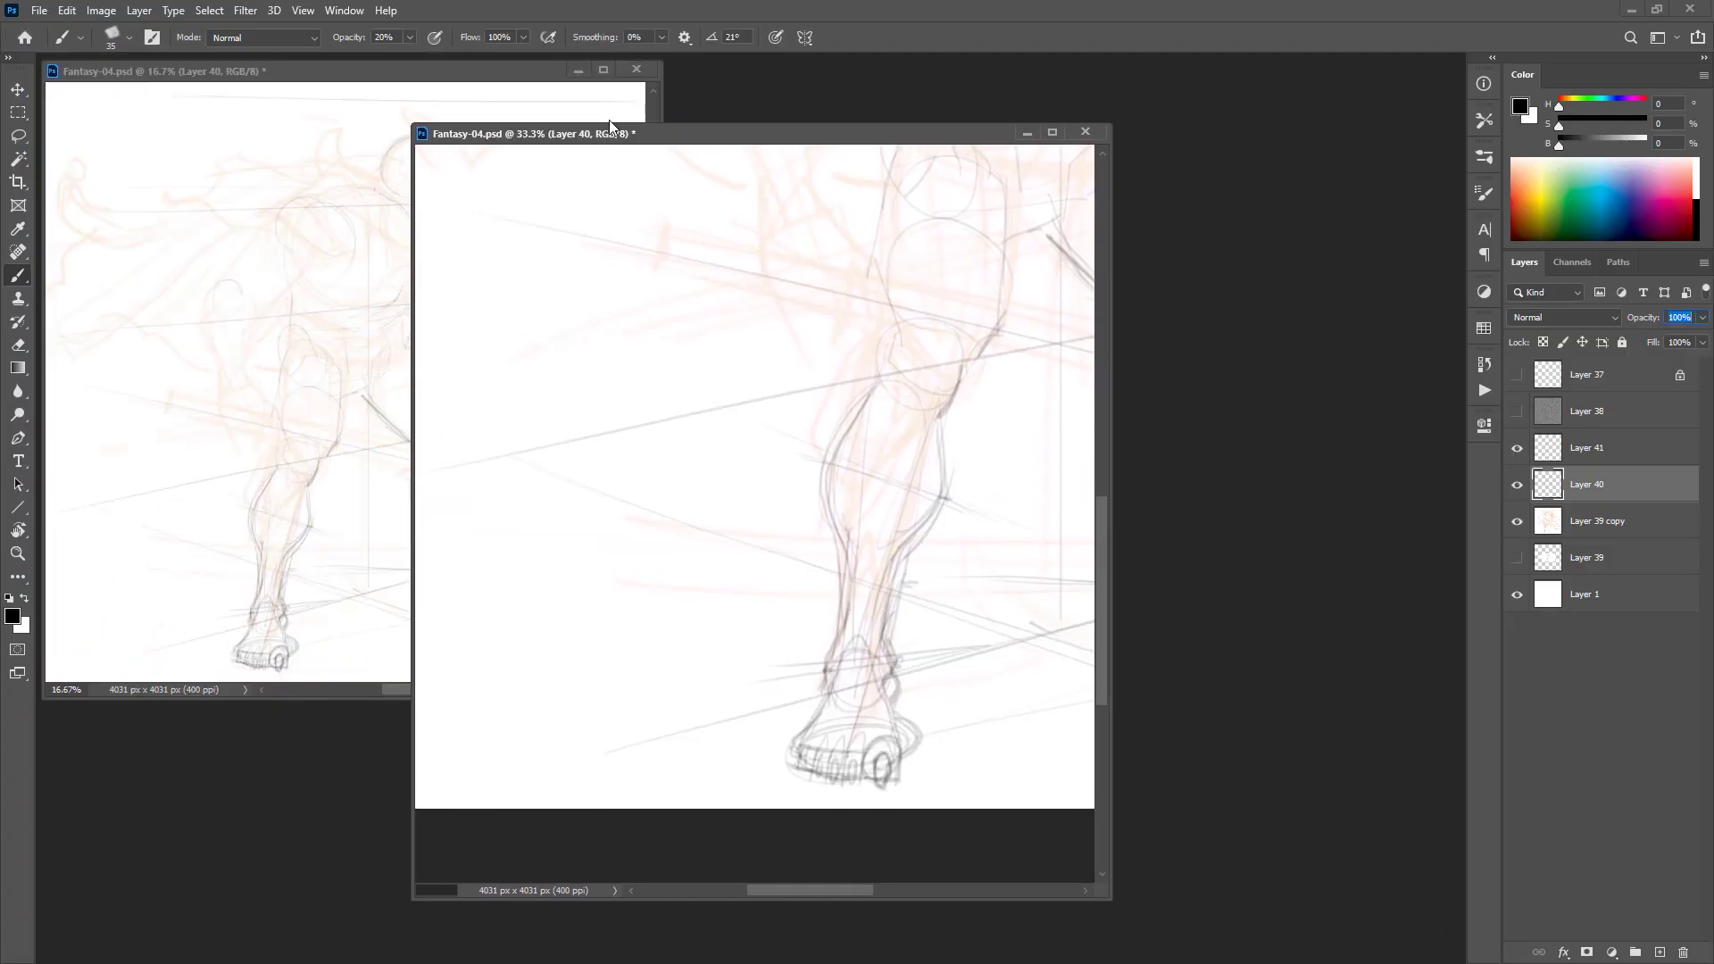
drag(452, 79, 692, 144)
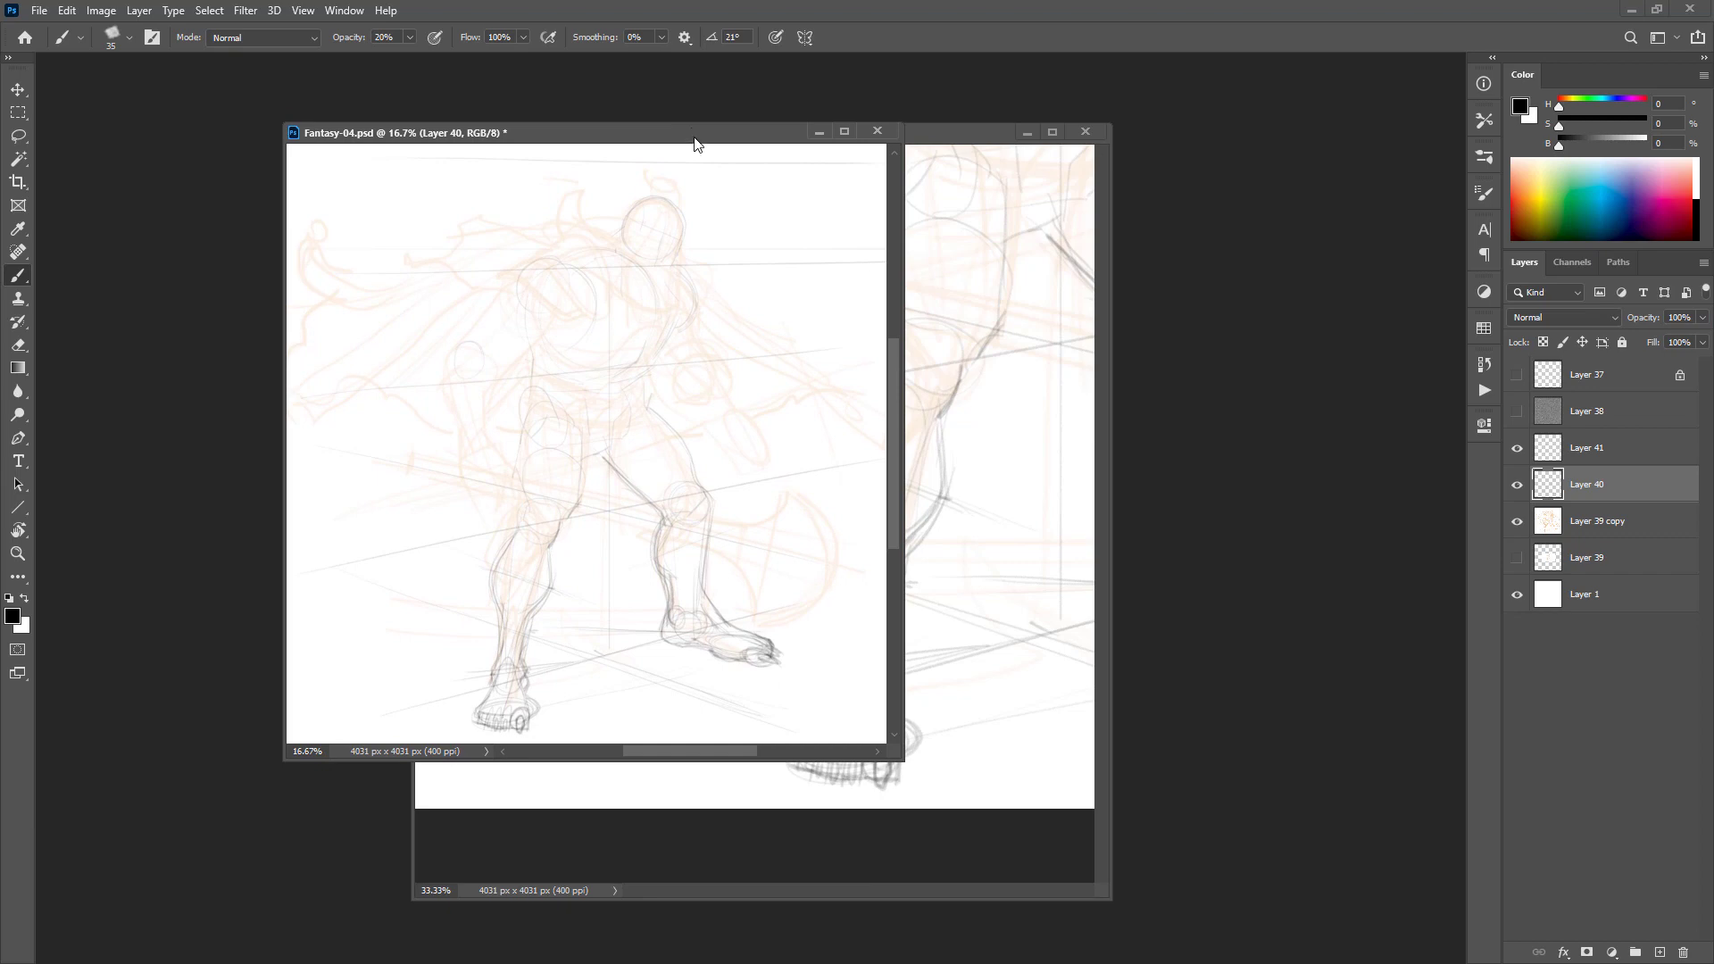
drag(696, 142, 696, 0)
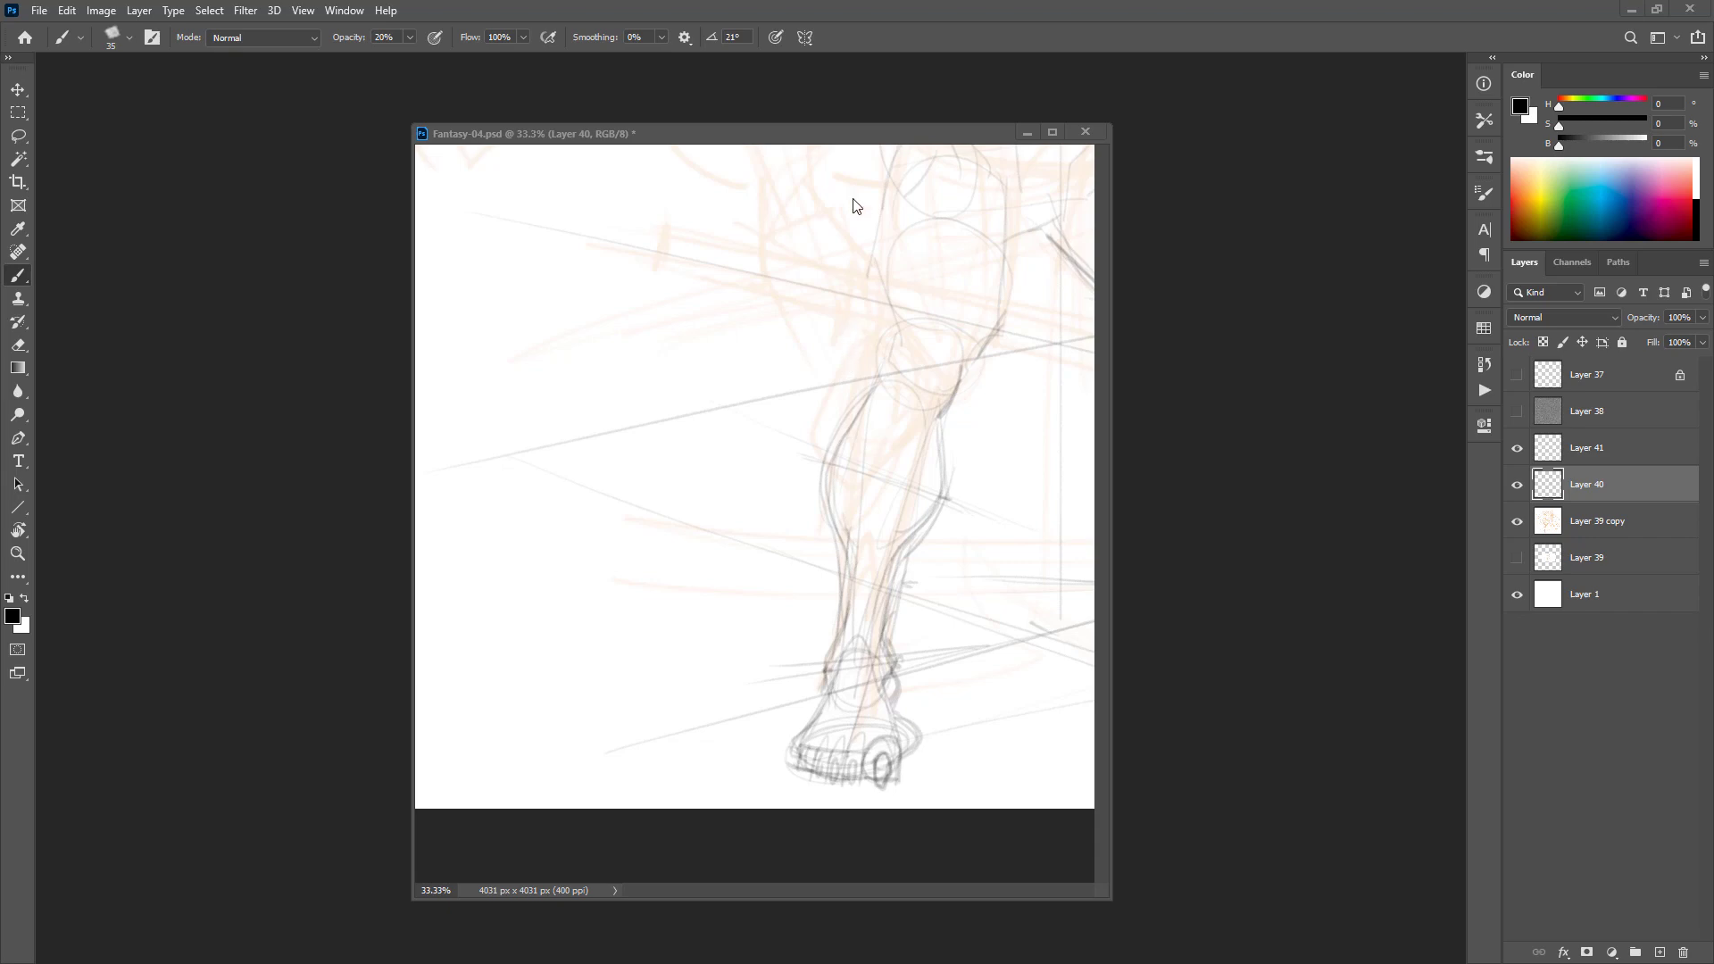
click(895, 140)
key(f)
Step: Darken the front-facing leg's knee contours and the outer contour of its thigh up towards the hip
ctrl+click(875, 565)
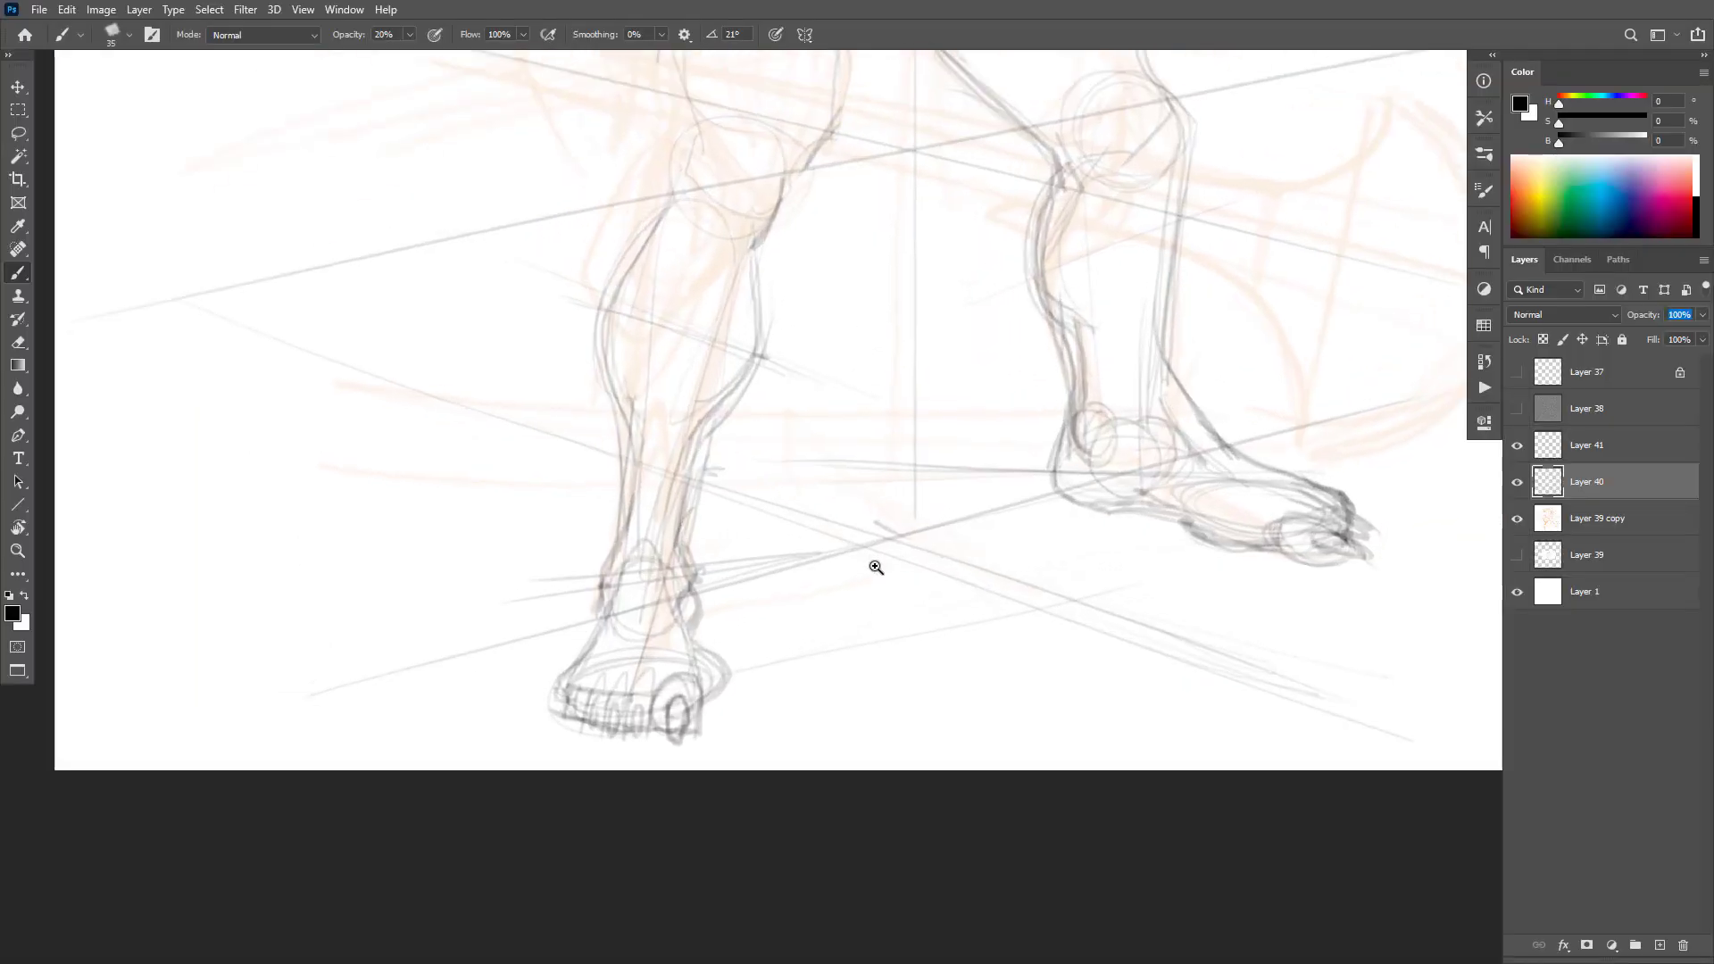
drag(871, 518, 867, 719)
key(ctrl+f)
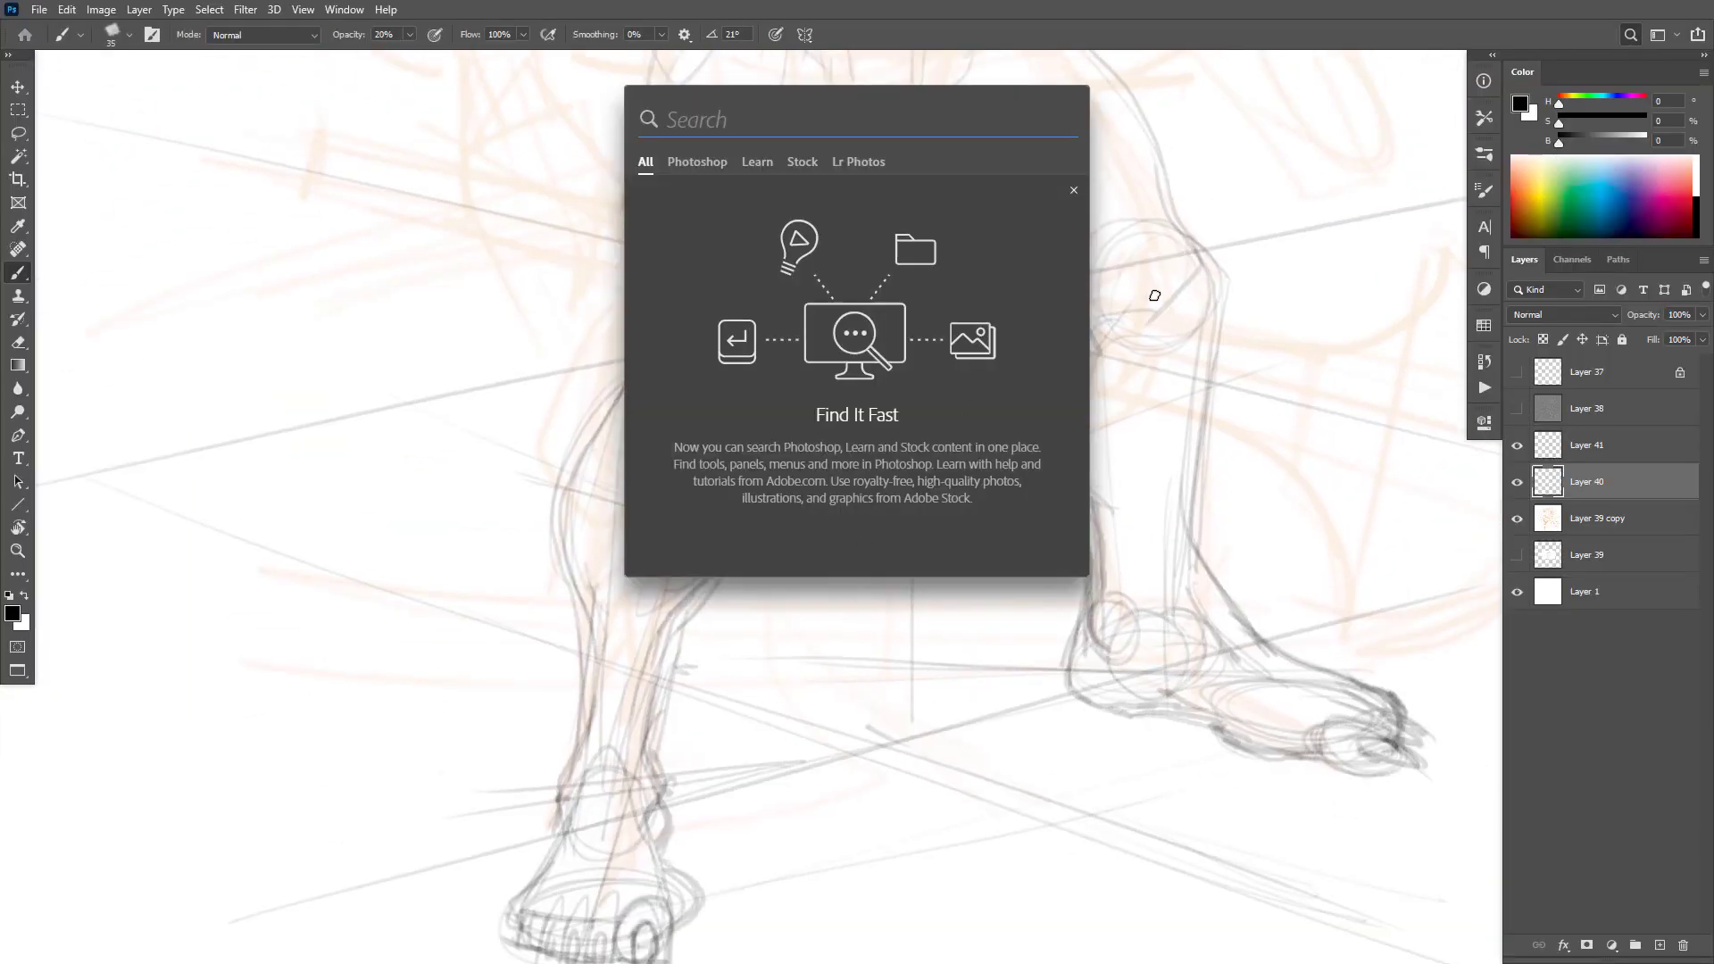
key(Escape)
drag(910, 524, 919, 536)
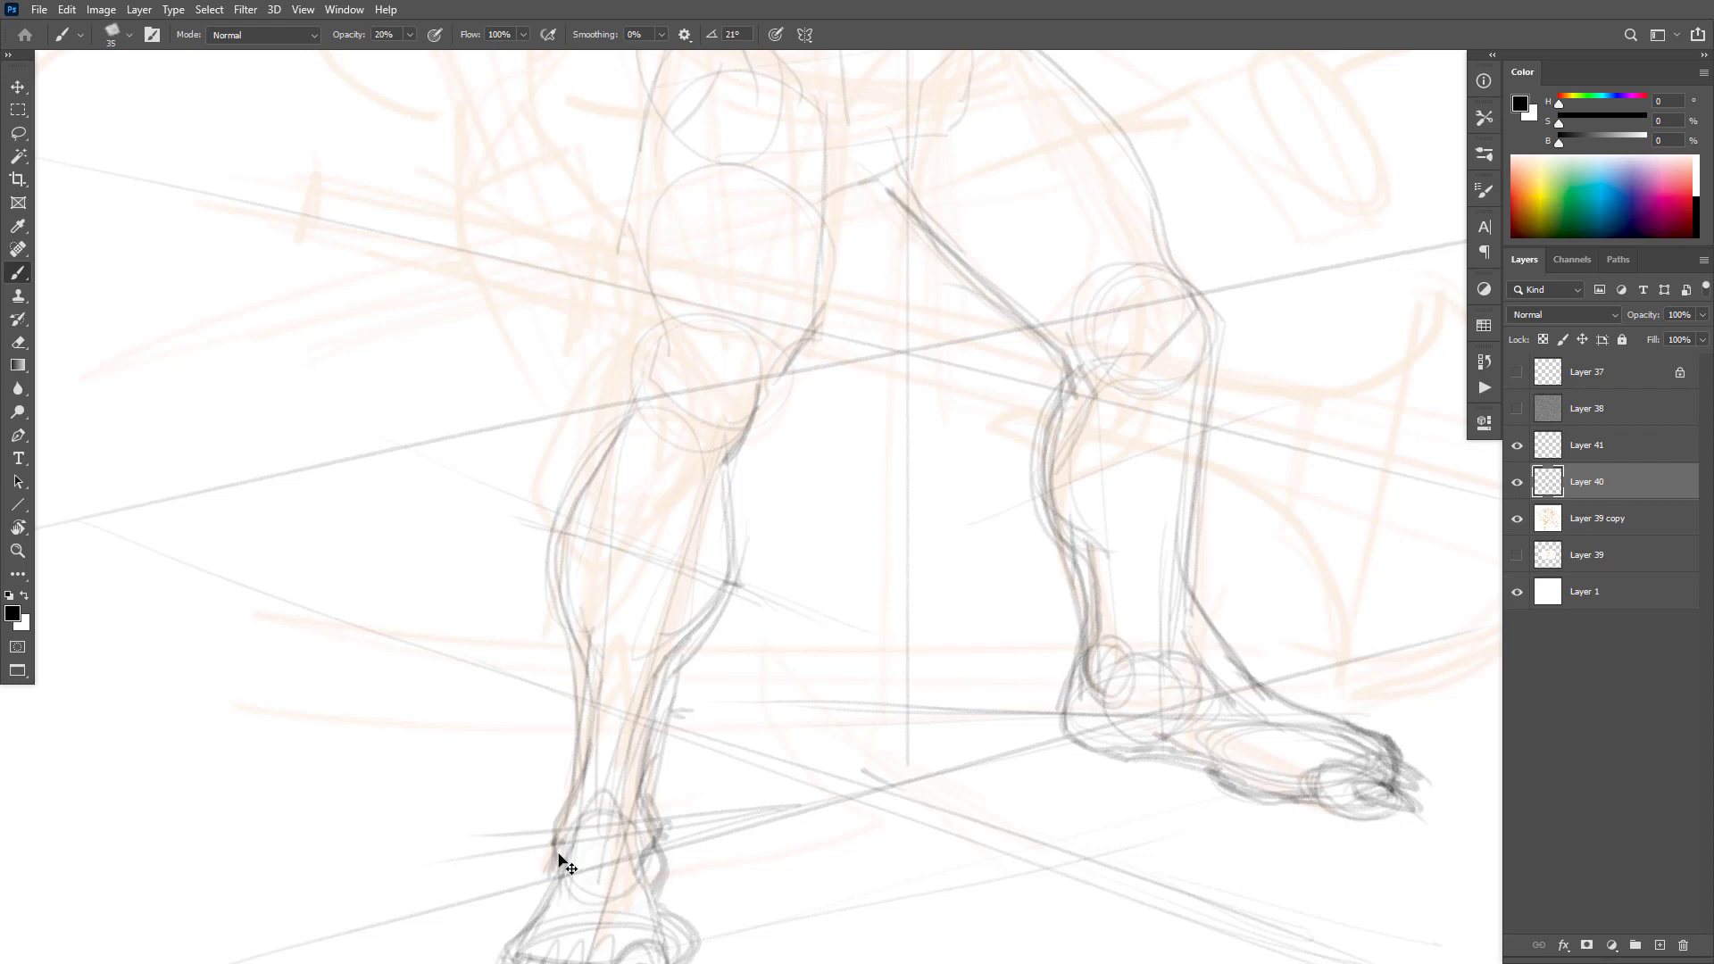
drag(937, 425, 952, 618)
drag(770, 565, 744, 636)
drag(643, 607, 657, 526)
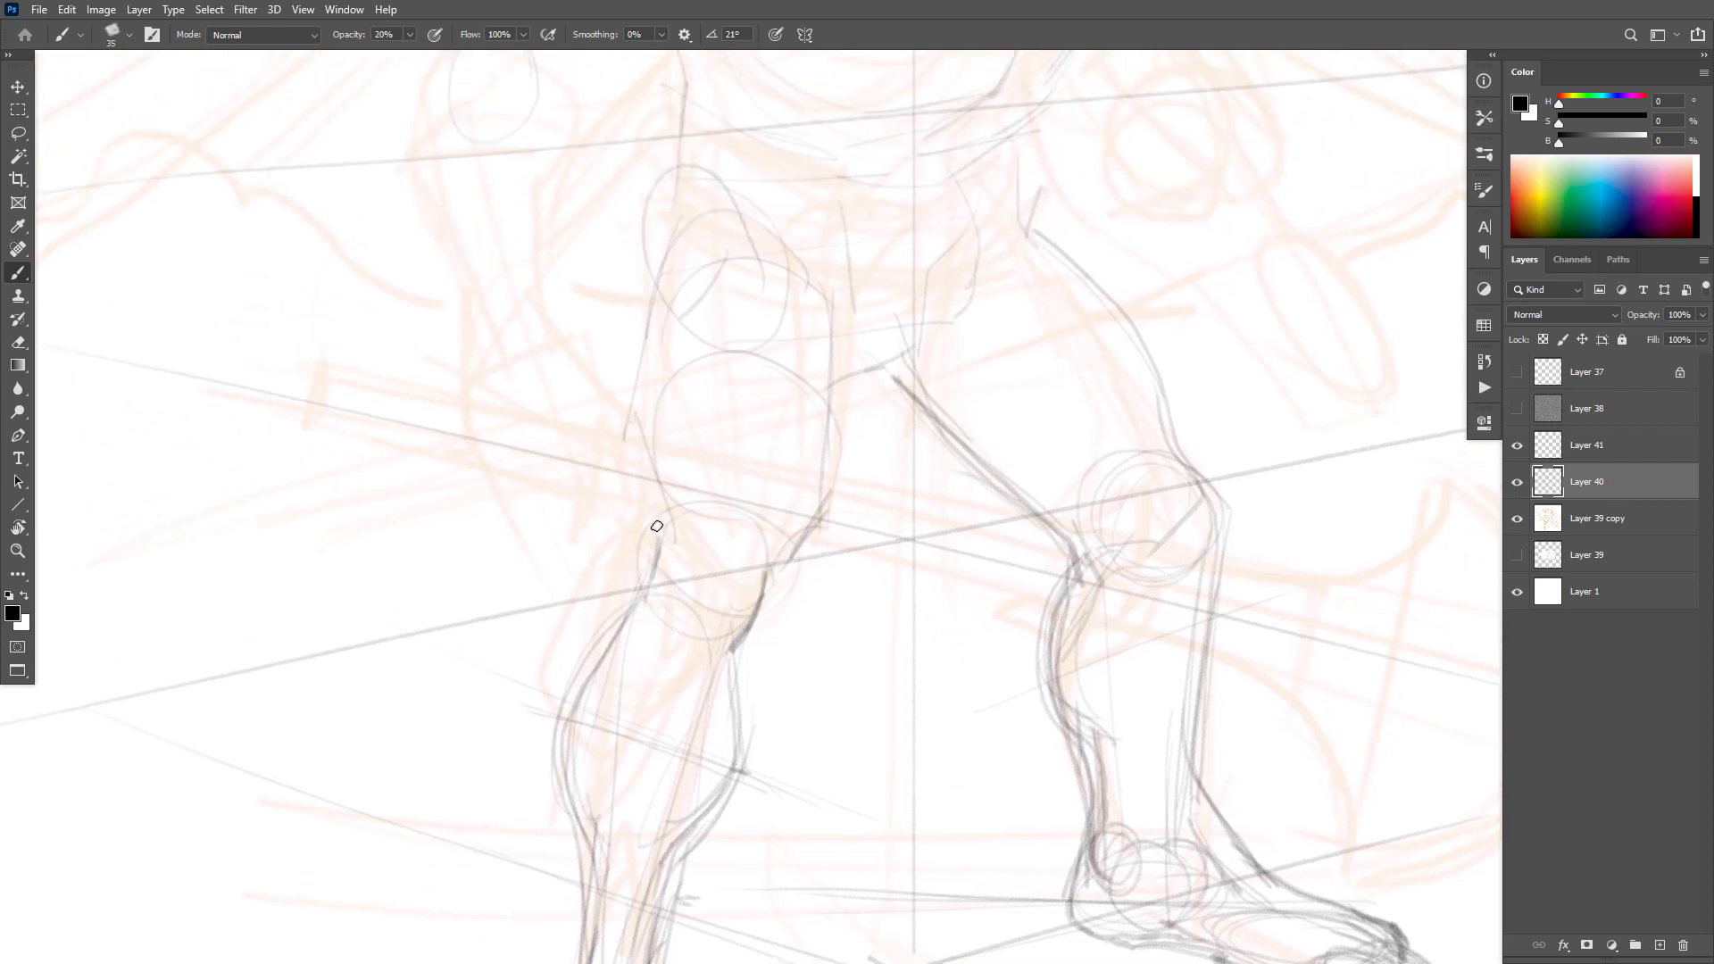
drag(632, 429, 656, 297)
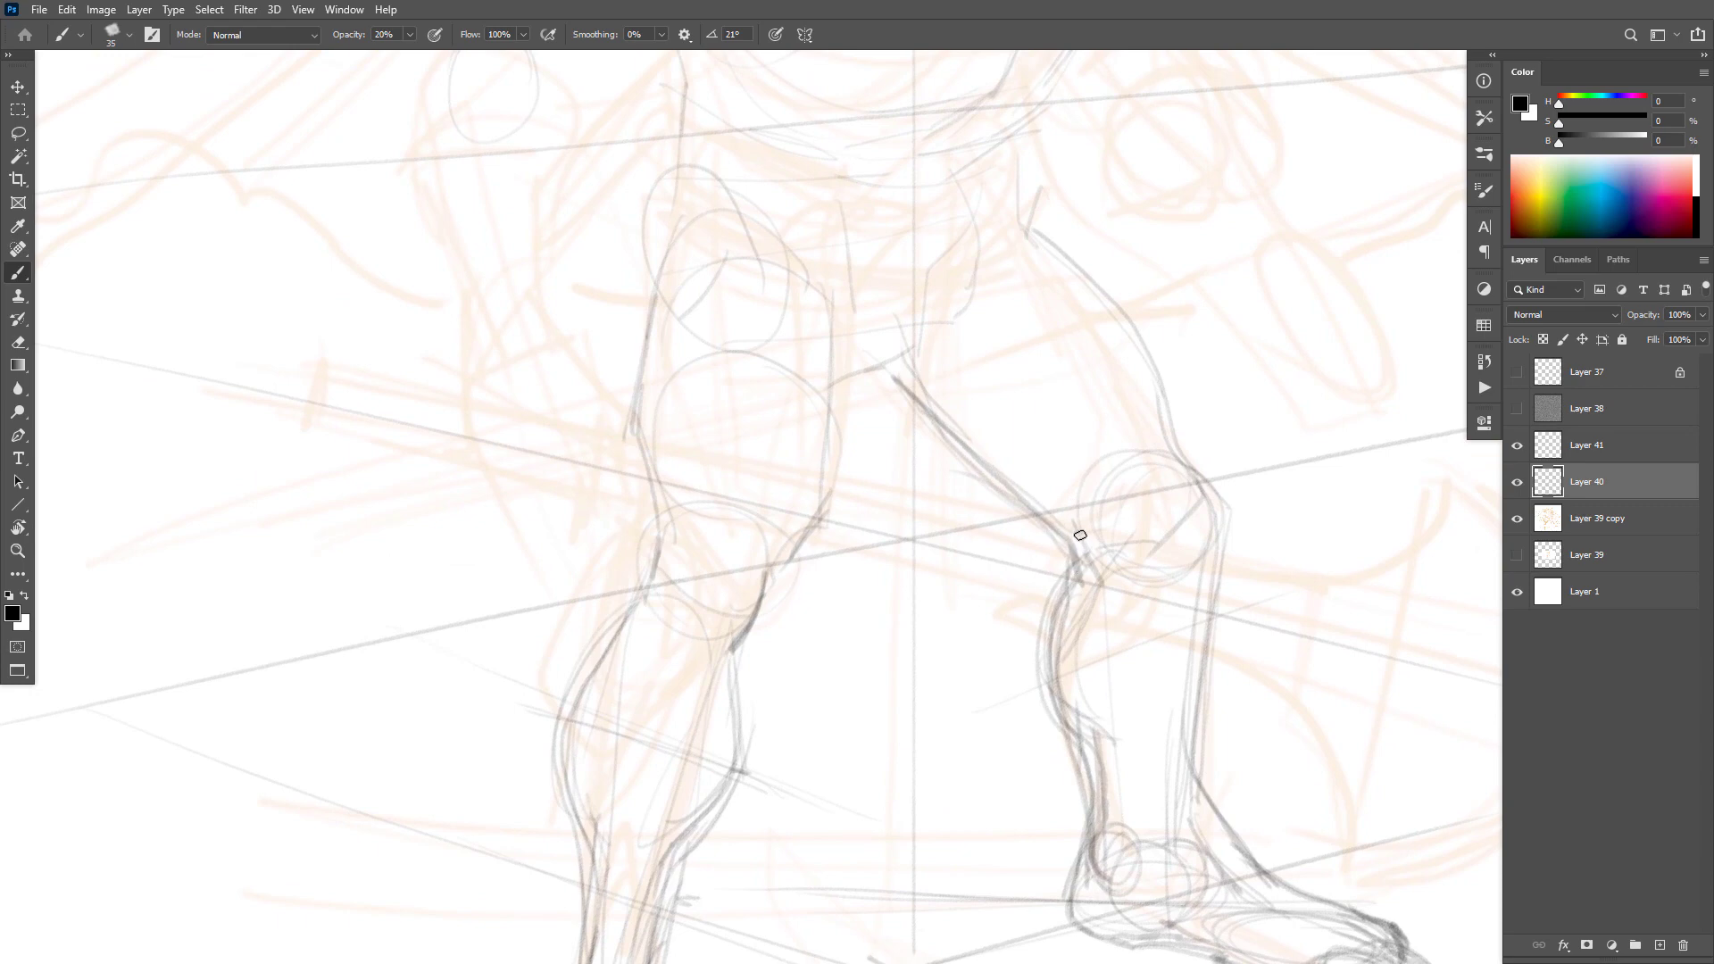
Step: Darken the bent leg's inner thigh line and strengthen the lower waist curve between the hips
drag(1073, 551, 896, 364)
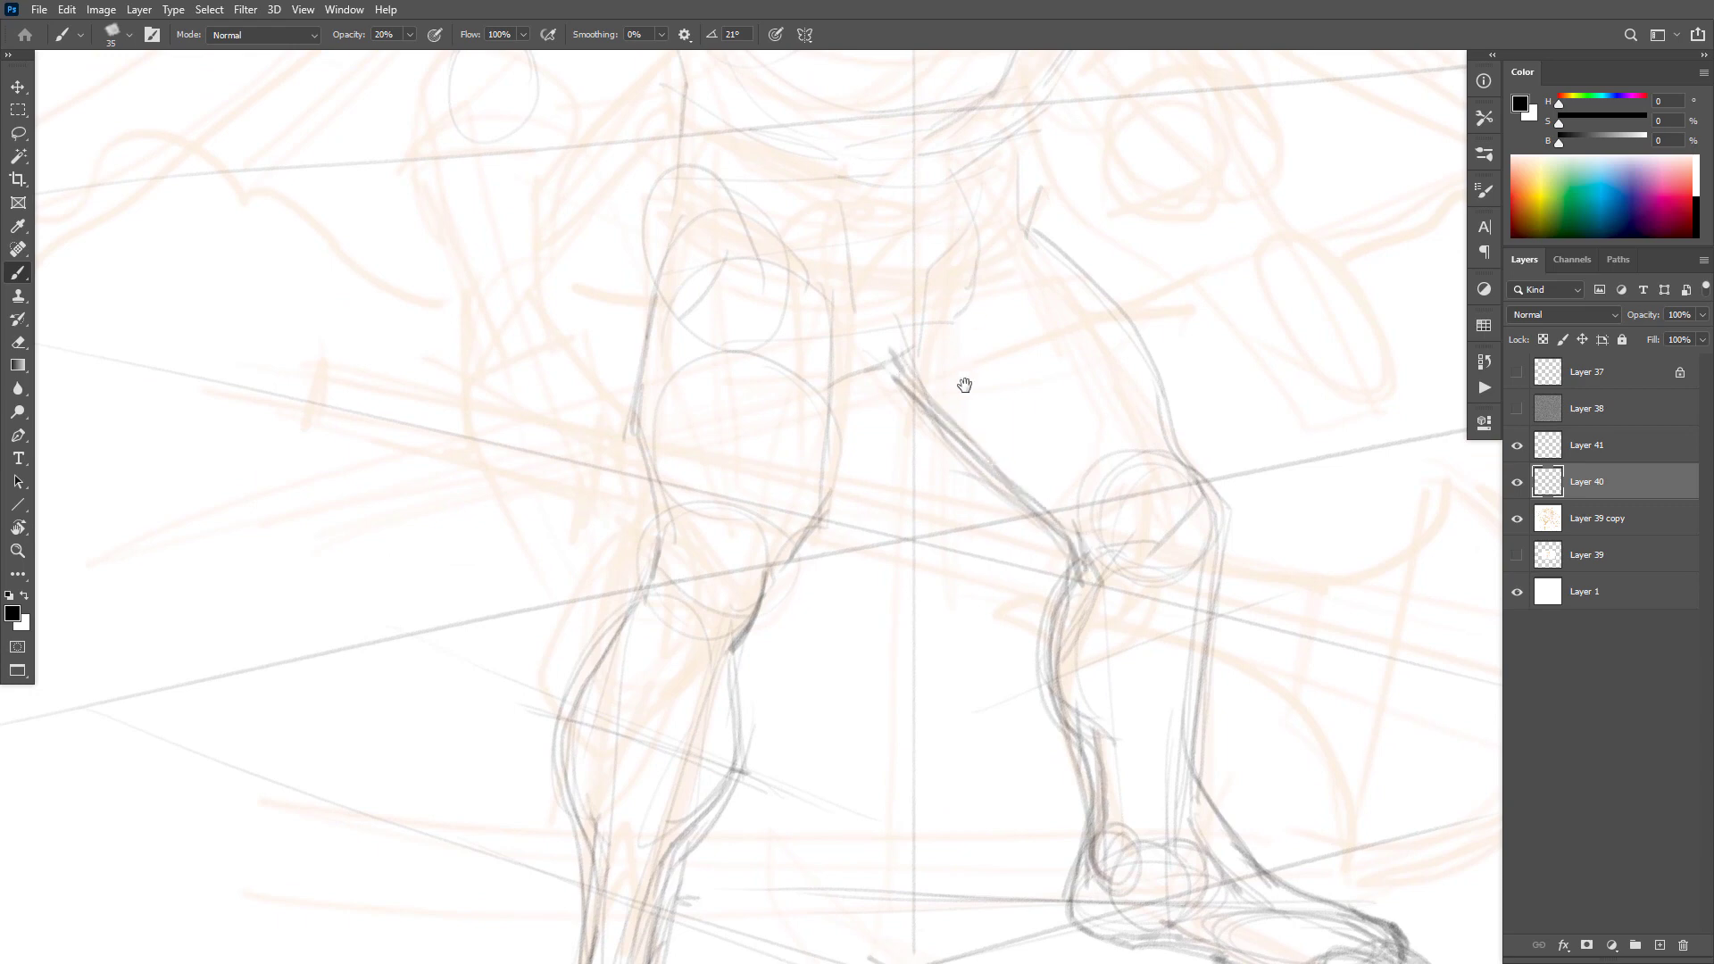
drag(962, 411, 966, 533)
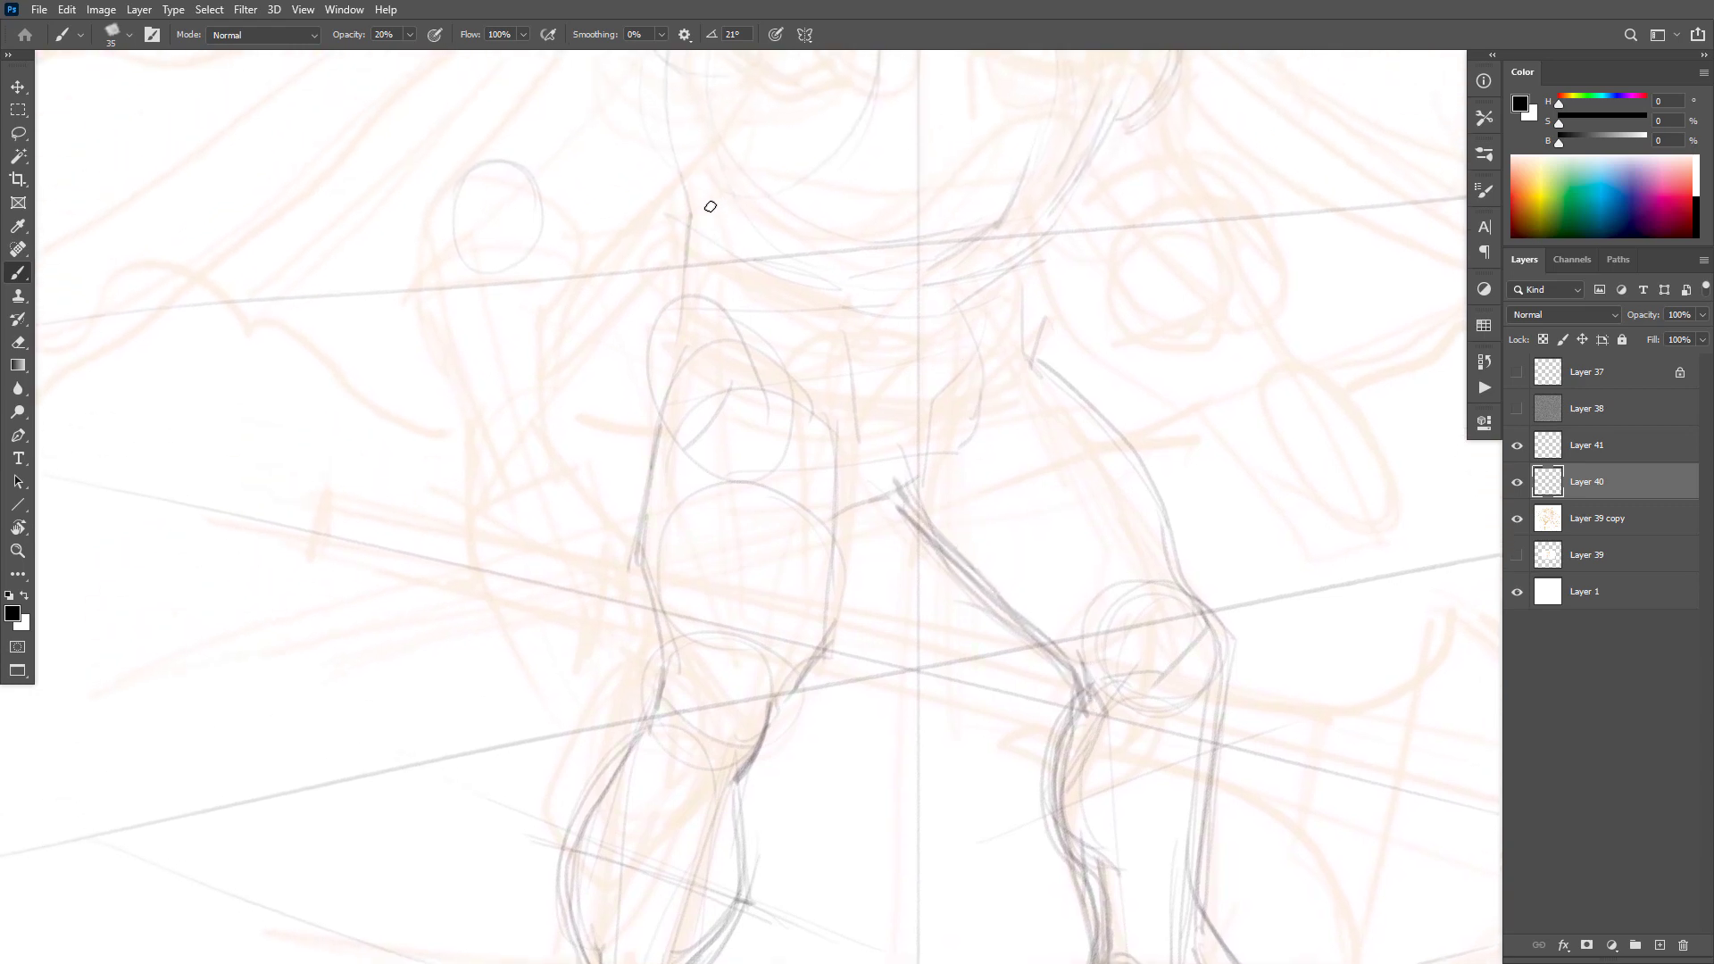
mouse_move(835, 300)
mouse_down()
mouse_move(1021, 267)
mouse_move(1039, 192)
mouse_move(894, 252)
mouse_up()
key(ctrl+z)
key(ctrl+z)
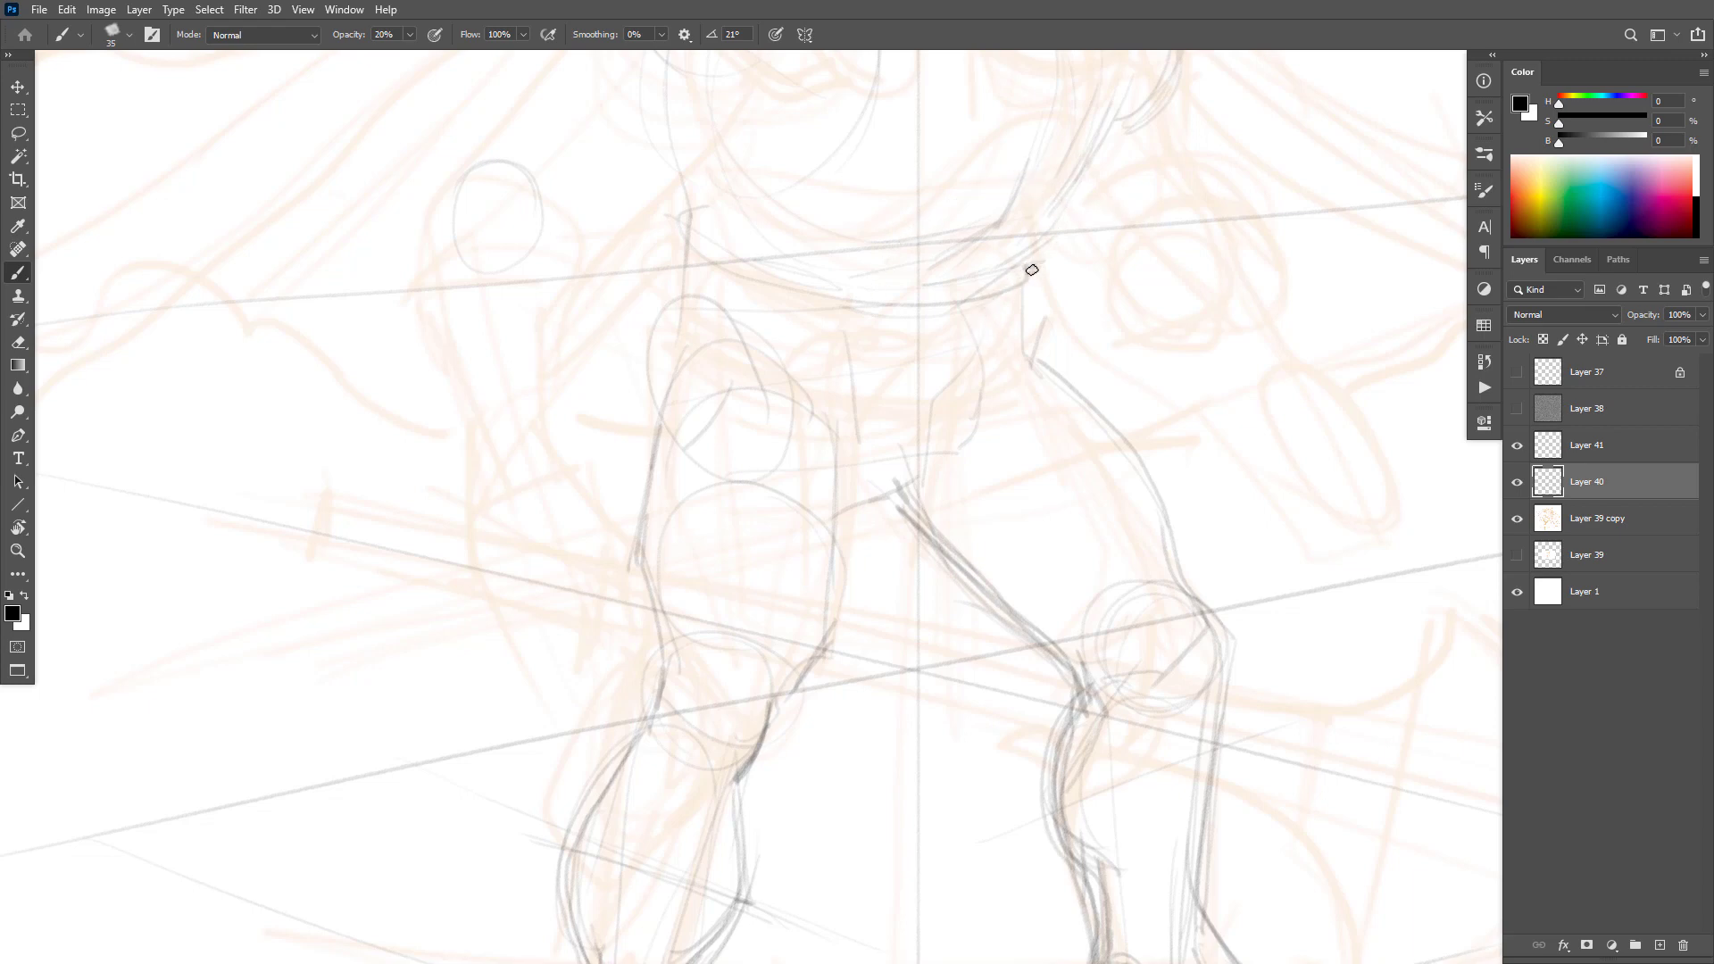
drag(982, 382, 968, 411)
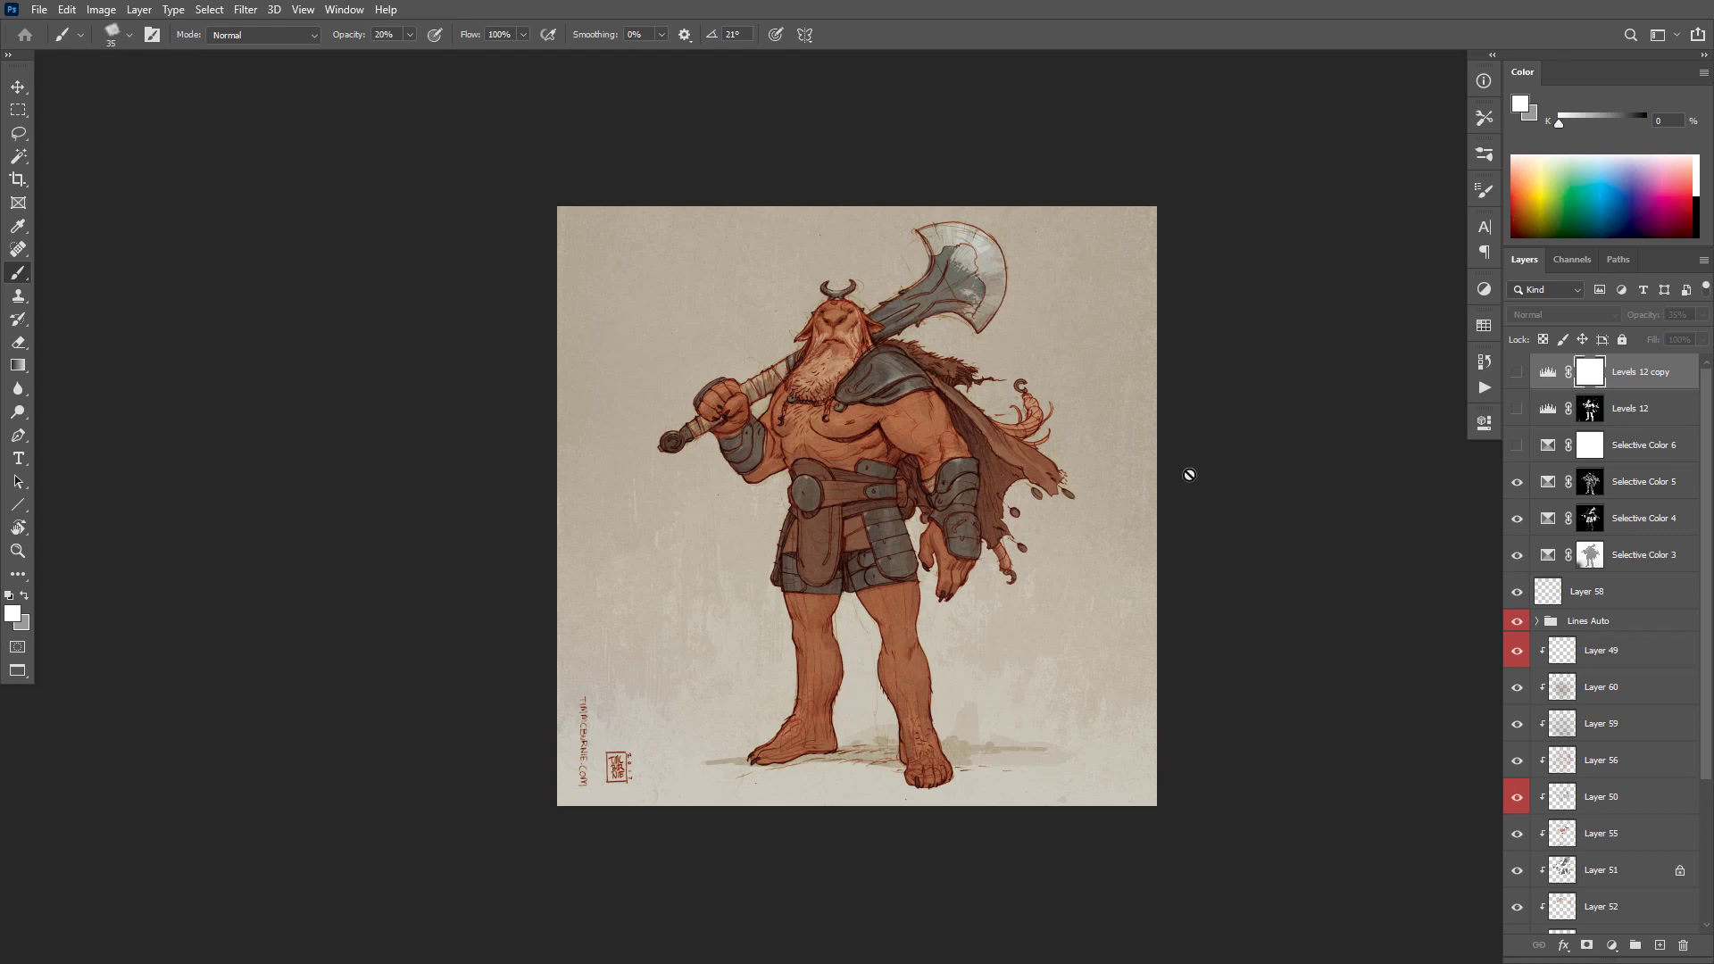
Step: Move the 100char-04.psd reference window off the main screen and return to the Fantasy-04.psd sketch
ctrl+click(879, 427)
drag(893, 454, 882, 406)
alt+click(882, 405)
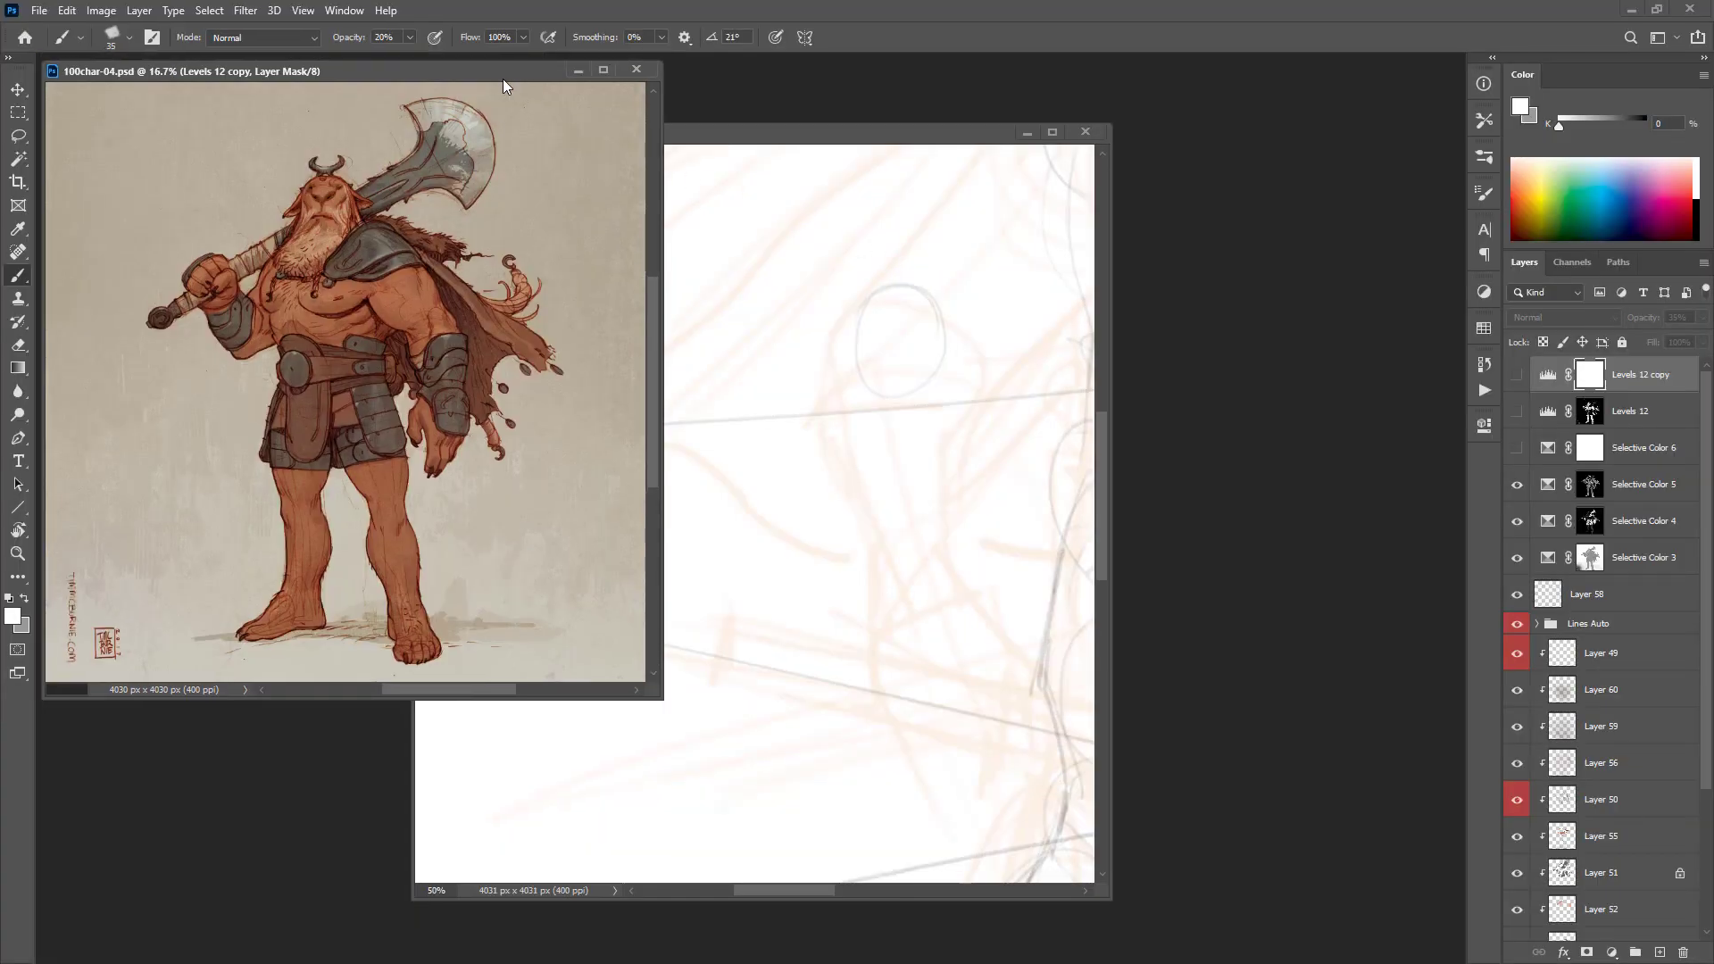
drag(503, 78, 375, 0)
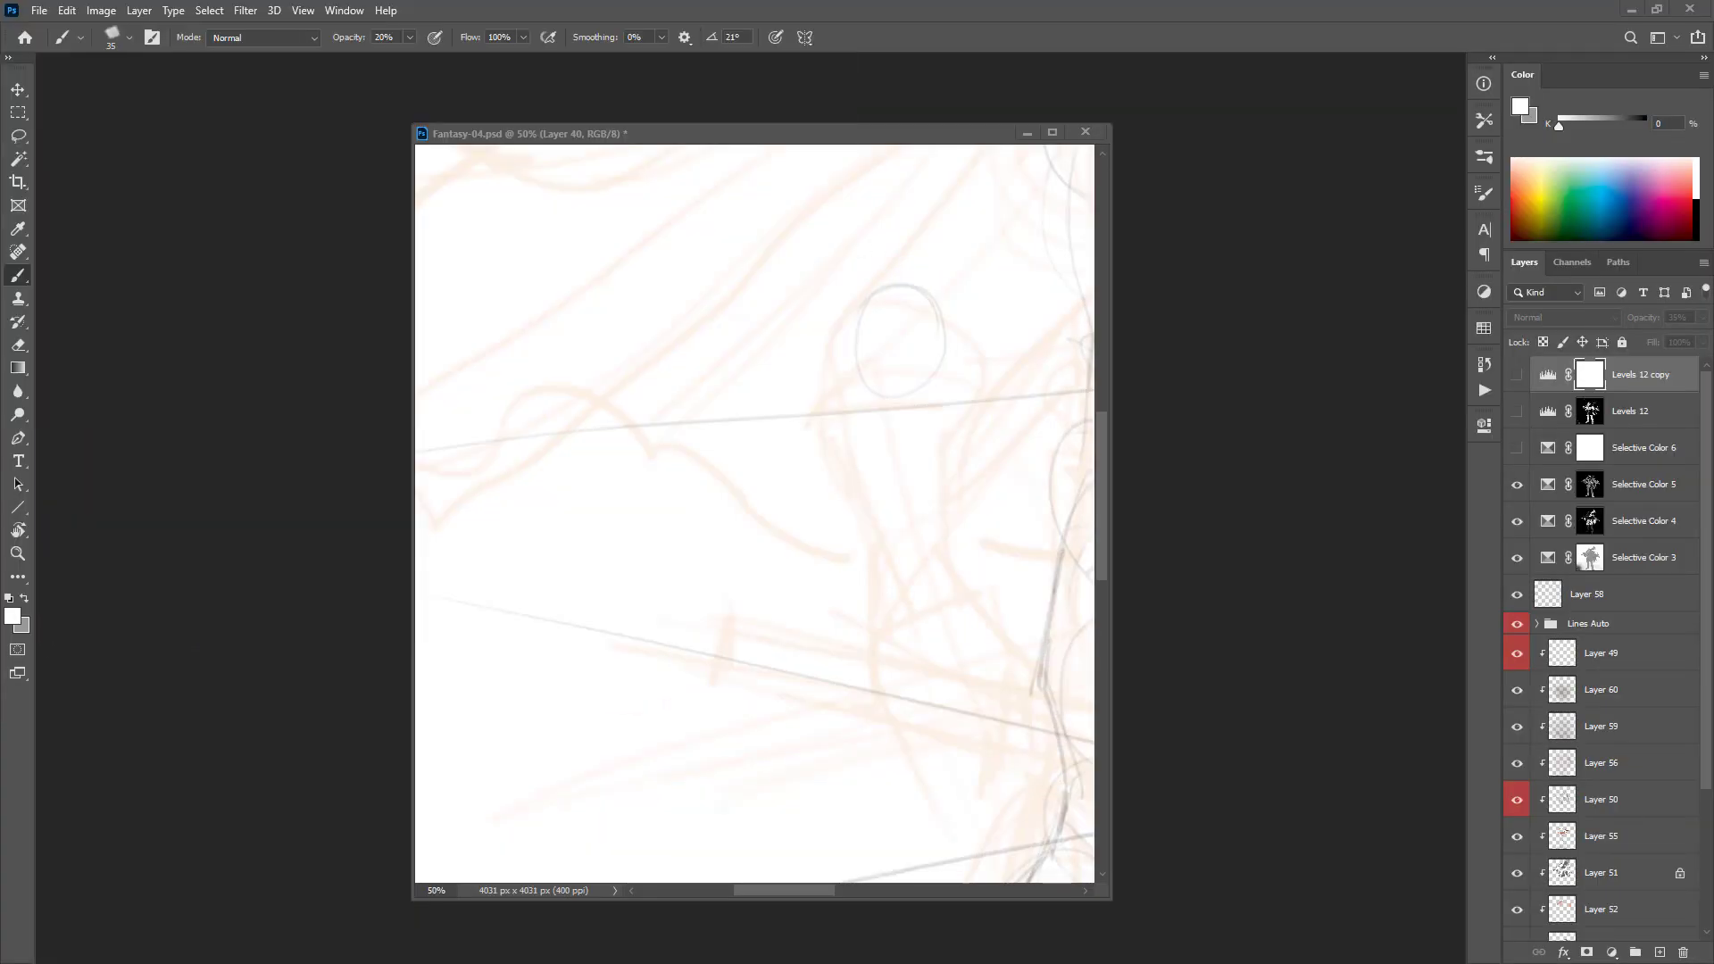
click(902, 143)
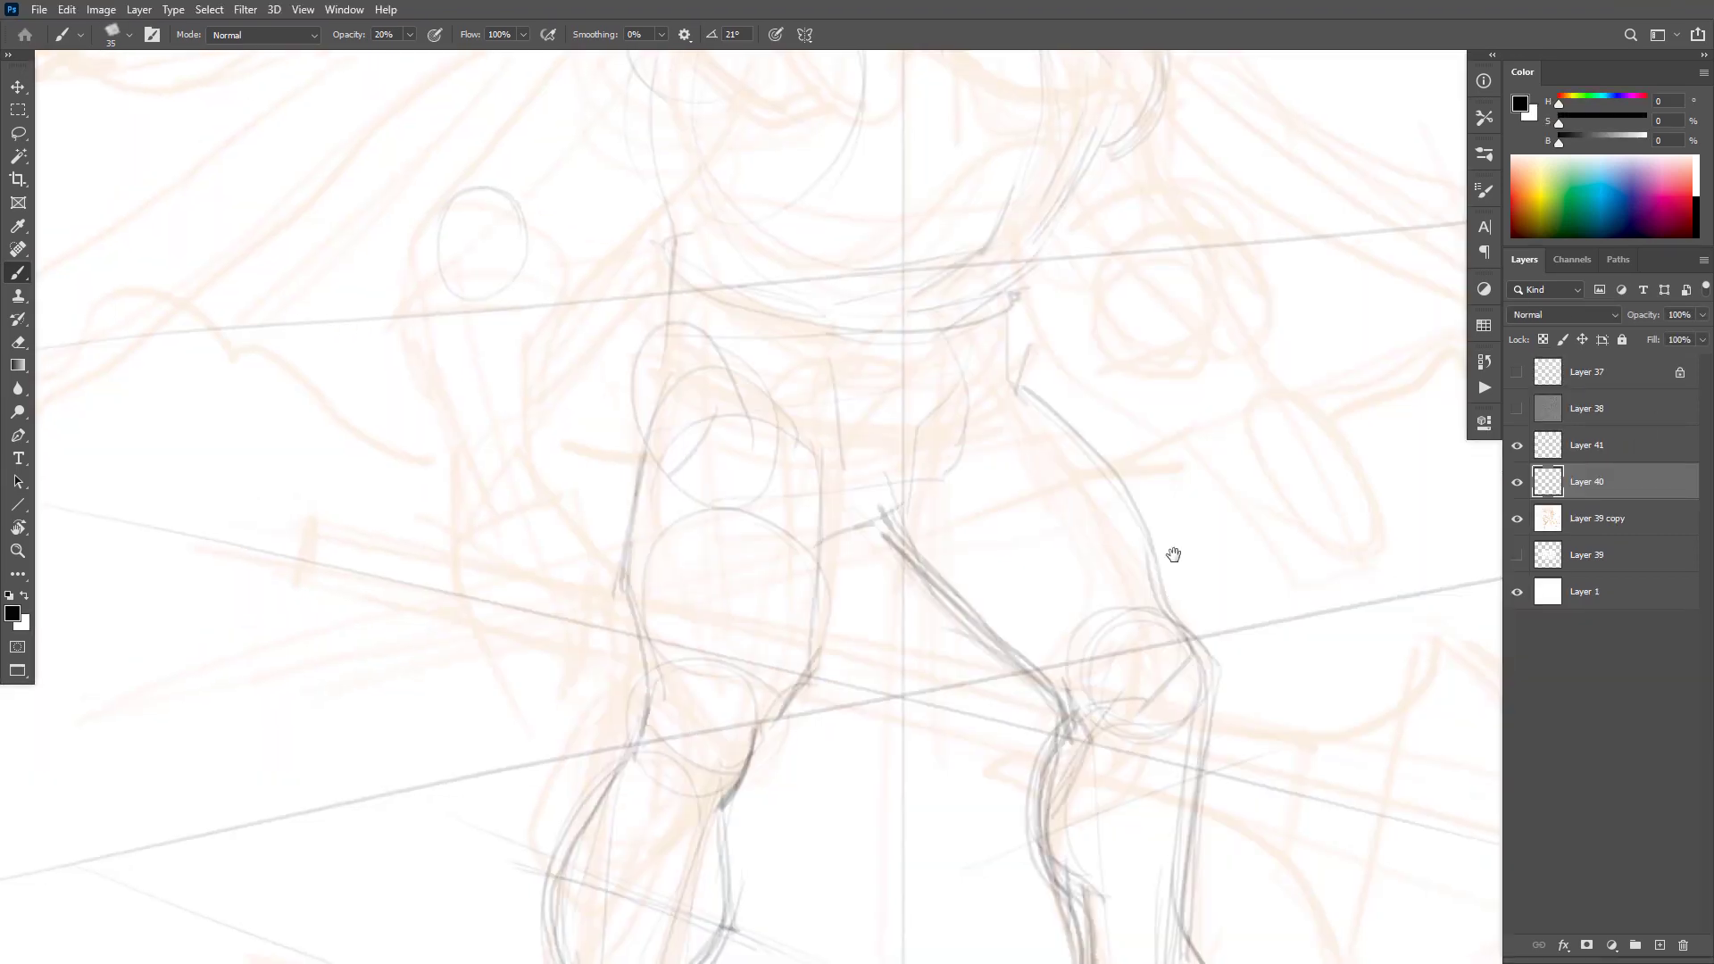
Step: Try bold centre, eye-level and temple guide strokes over the head with the canvas rotated
scroll(1173, 555, down, 6)
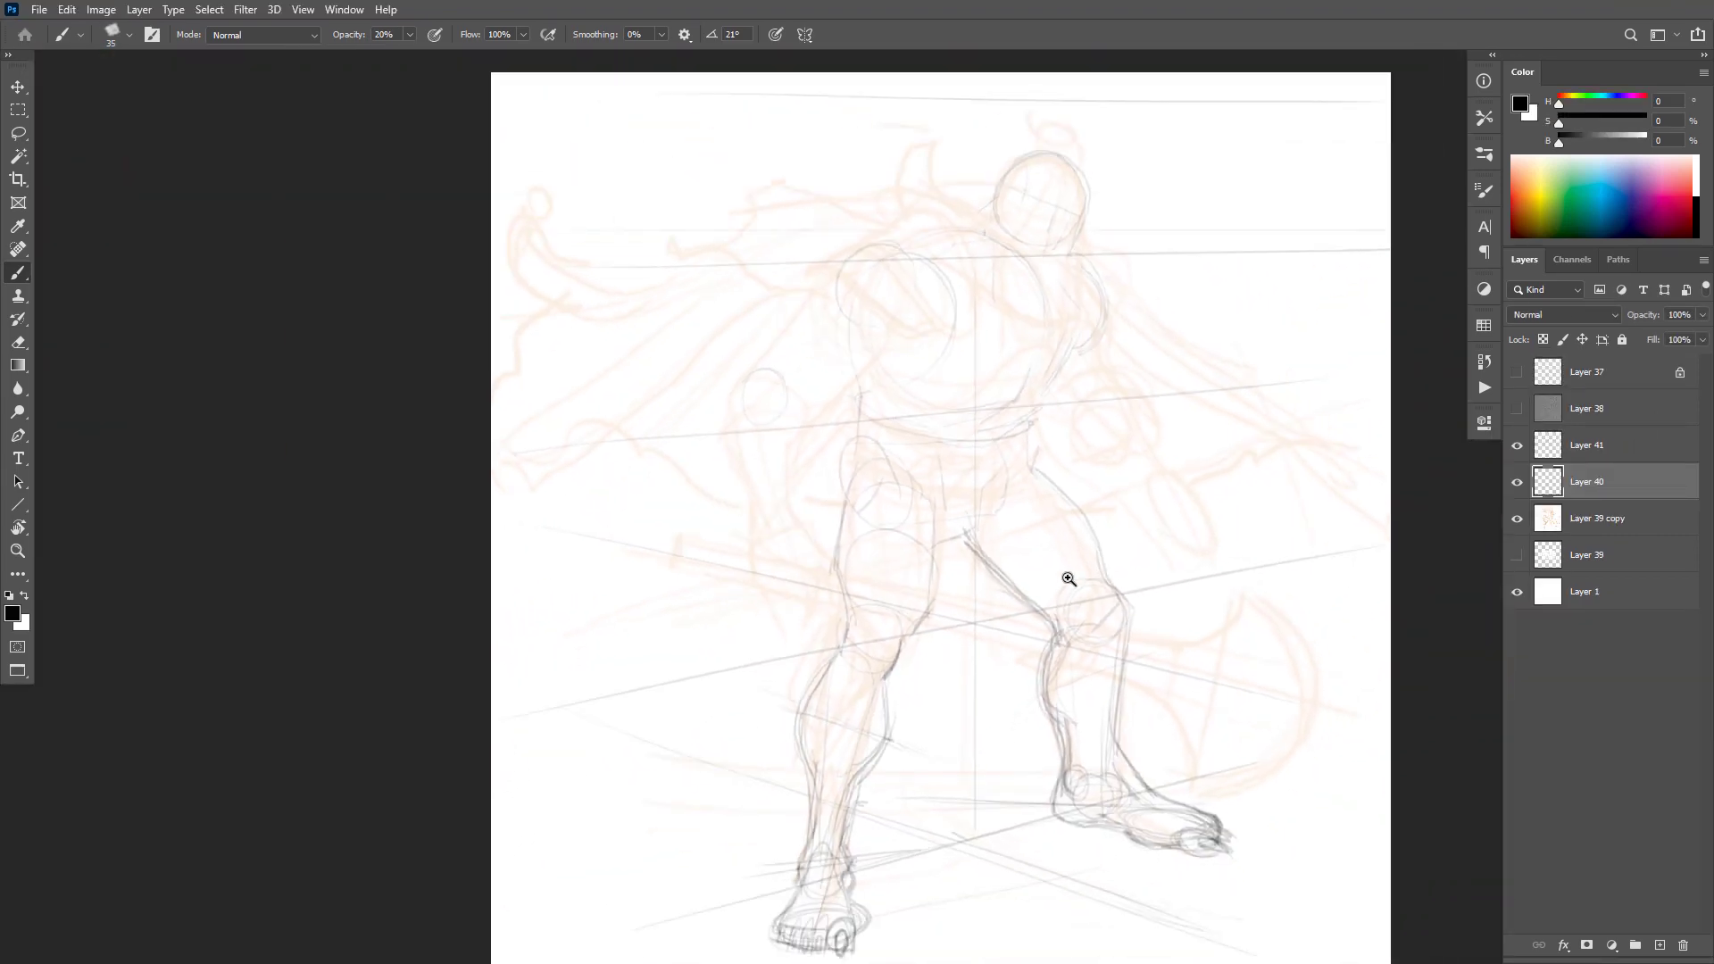
drag(948, 516, 942, 538)
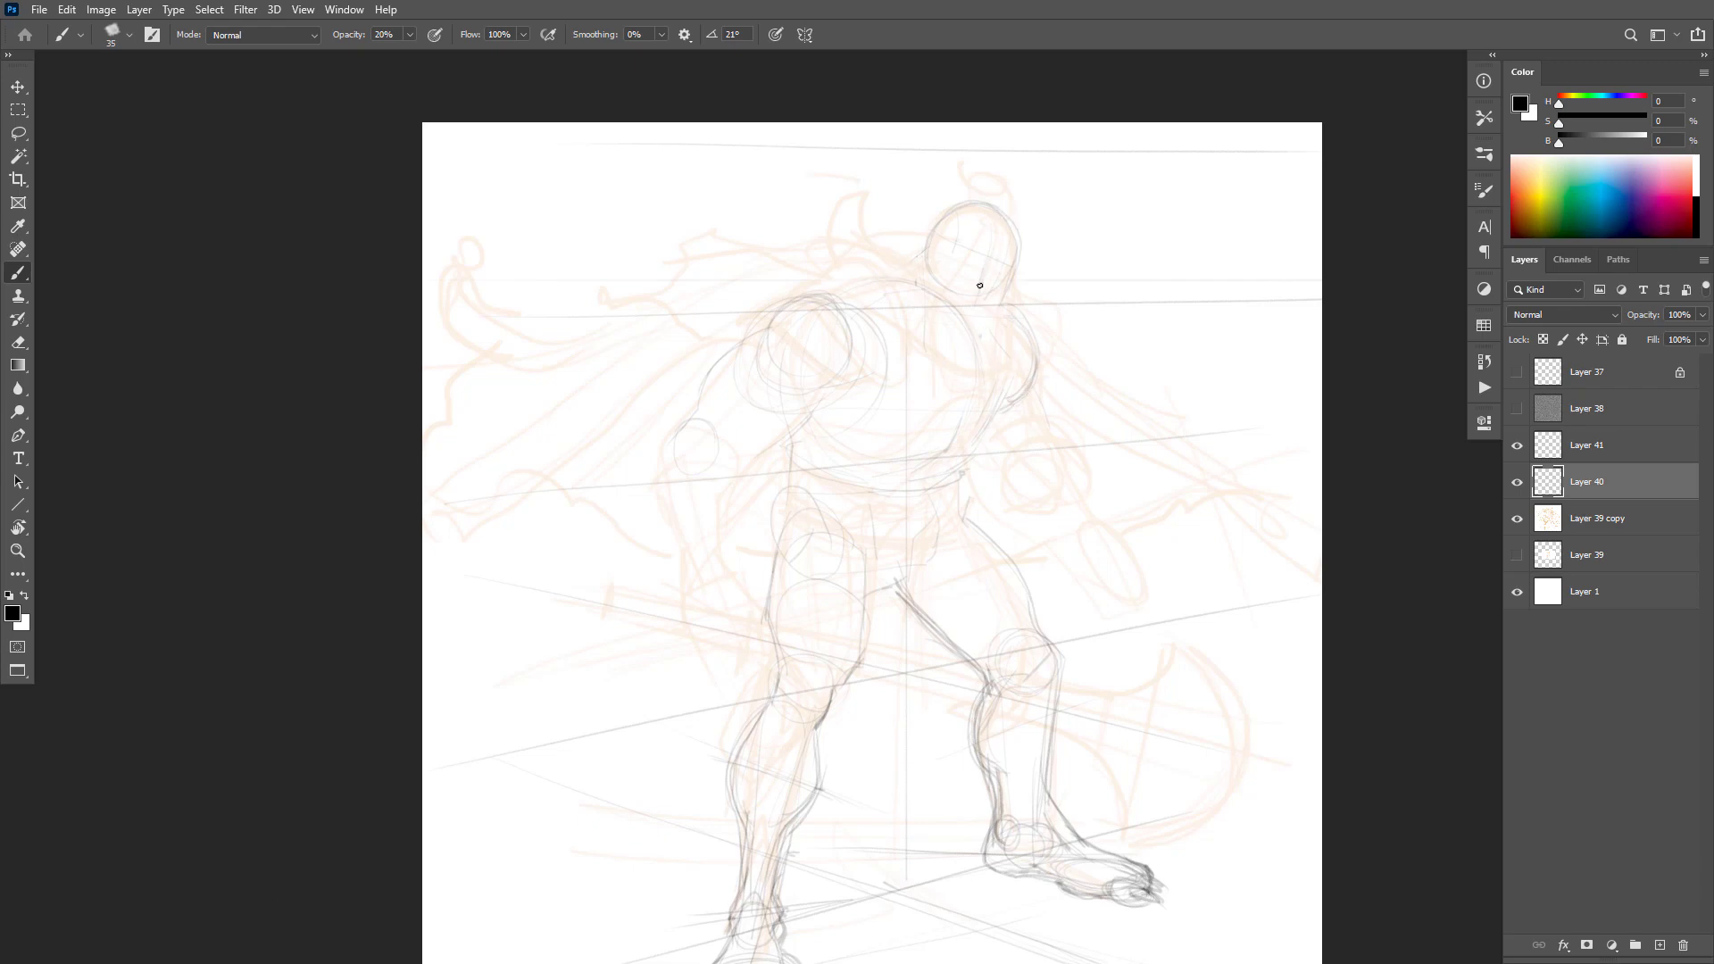
key(r)
mouse_move(1147, 228)
mouse_down()
mouse_move(1006, 115)
mouse_move(839, 225)
mouse_move(978, 187)
mouse_up()
key(b)
key(ctrl+z)
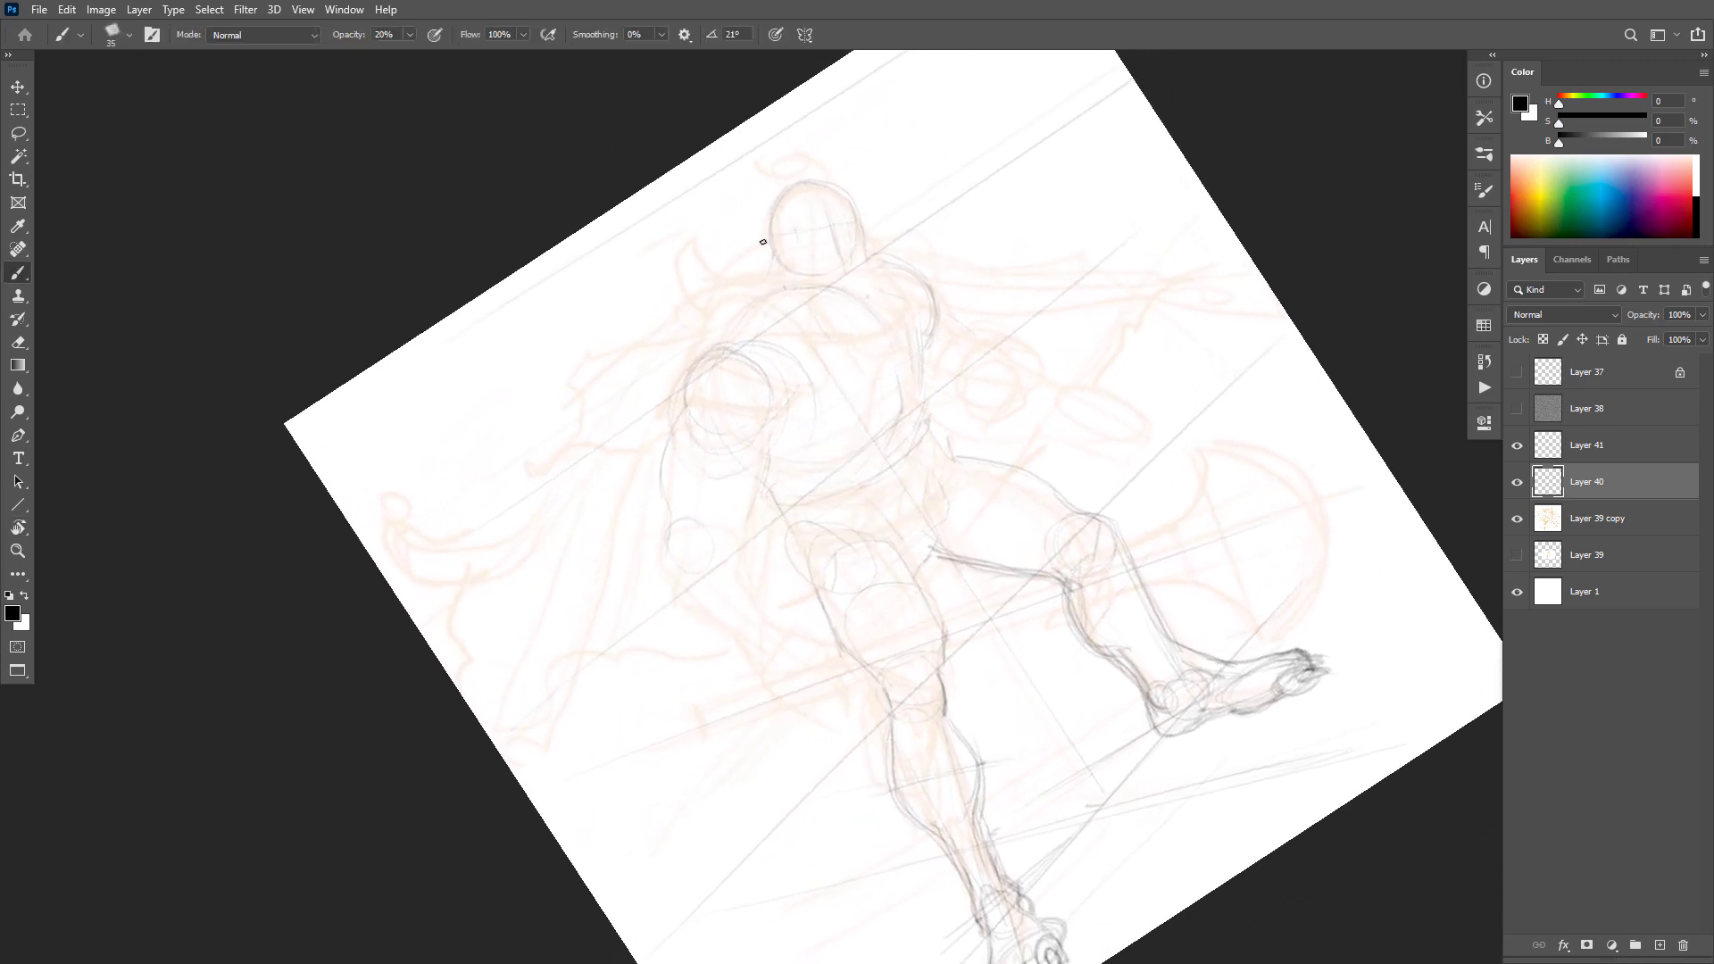
mouse_move(750, 244)
mouse_down()
mouse_move(893, 216)
mouse_move(837, 234)
mouse_move(863, 338)
mouse_up()
ctrl+click(896, 301)
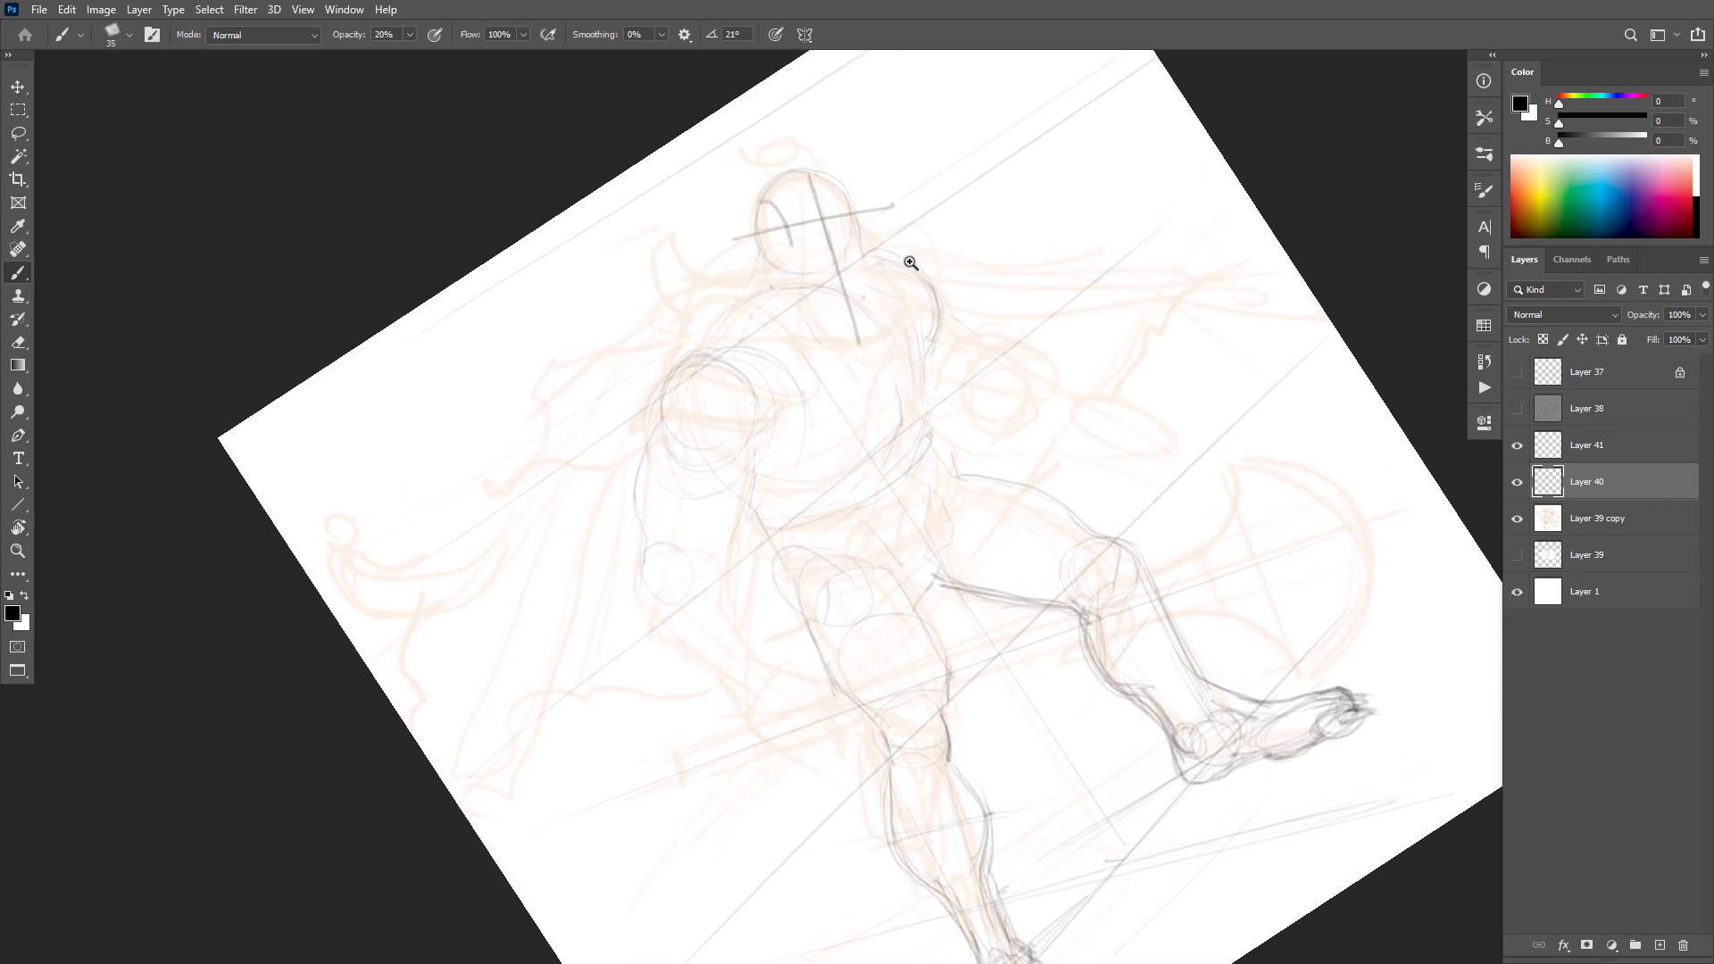
drag(858, 216, 866, 338)
ctrl+click(845, 318)
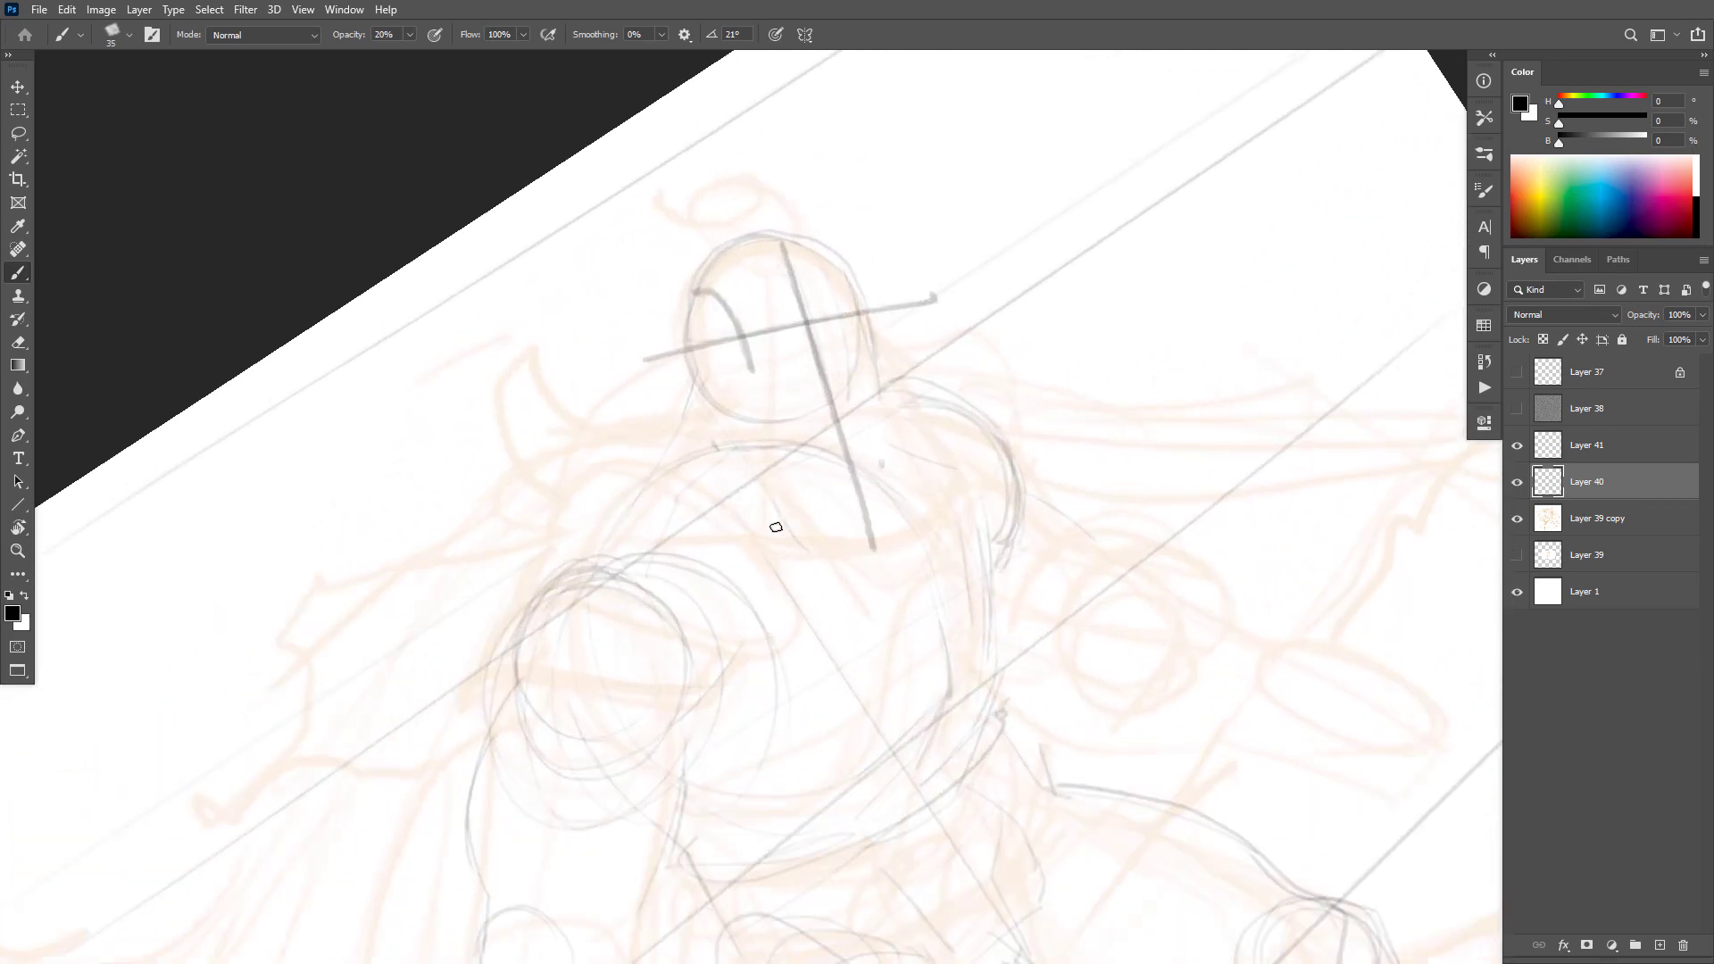
mouse_move(696, 289)
mouse_down()
mouse_move(725, 311)
mouse_move(746, 375)
mouse_move(711, 382)
mouse_move(692, 286)
mouse_move(857, 307)
mouse_move(849, 479)
mouse_move(872, 540)
mouse_up()
drag(792, 259, 822, 357)
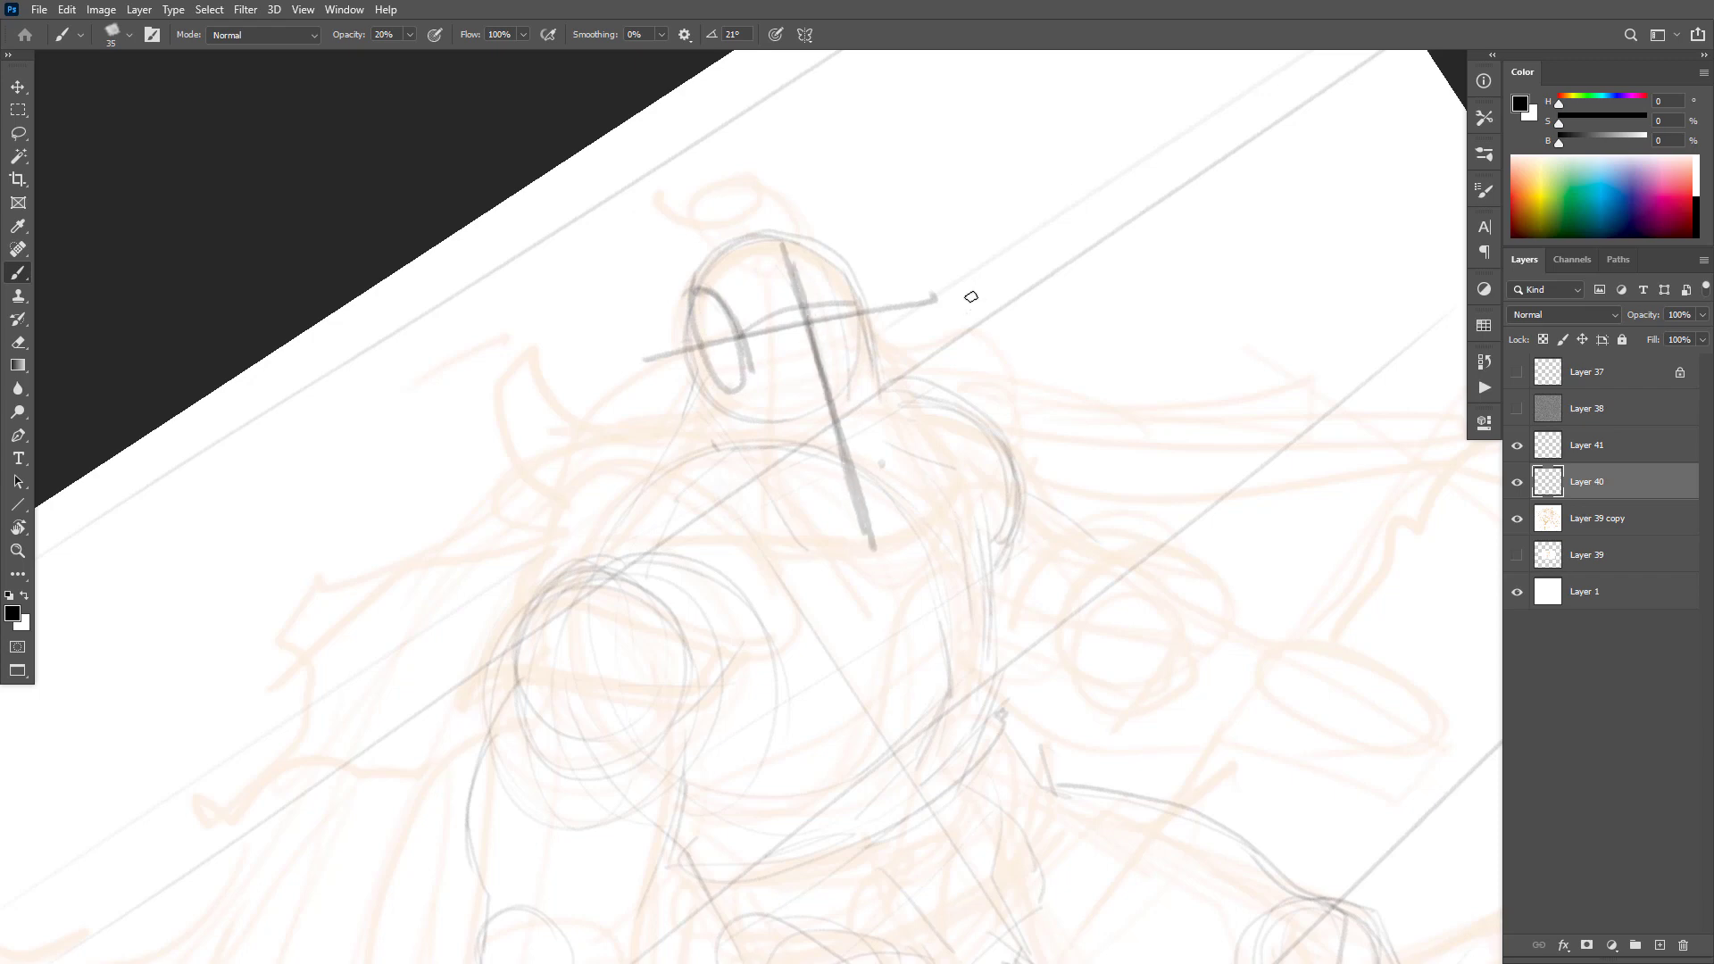
mouse_move(564, 365)
mouse_down()
mouse_move(1125, 276)
mouse_move(1098, 280)
mouse_up()
Step: Undo the bold guide strokes over the head
key(ctrl+z)
key(ctrl+z)
key(ctrl+z)
key(ctrl+z)
key(ctrl+z)
key(ctrl+z)
key(ctrl+z)
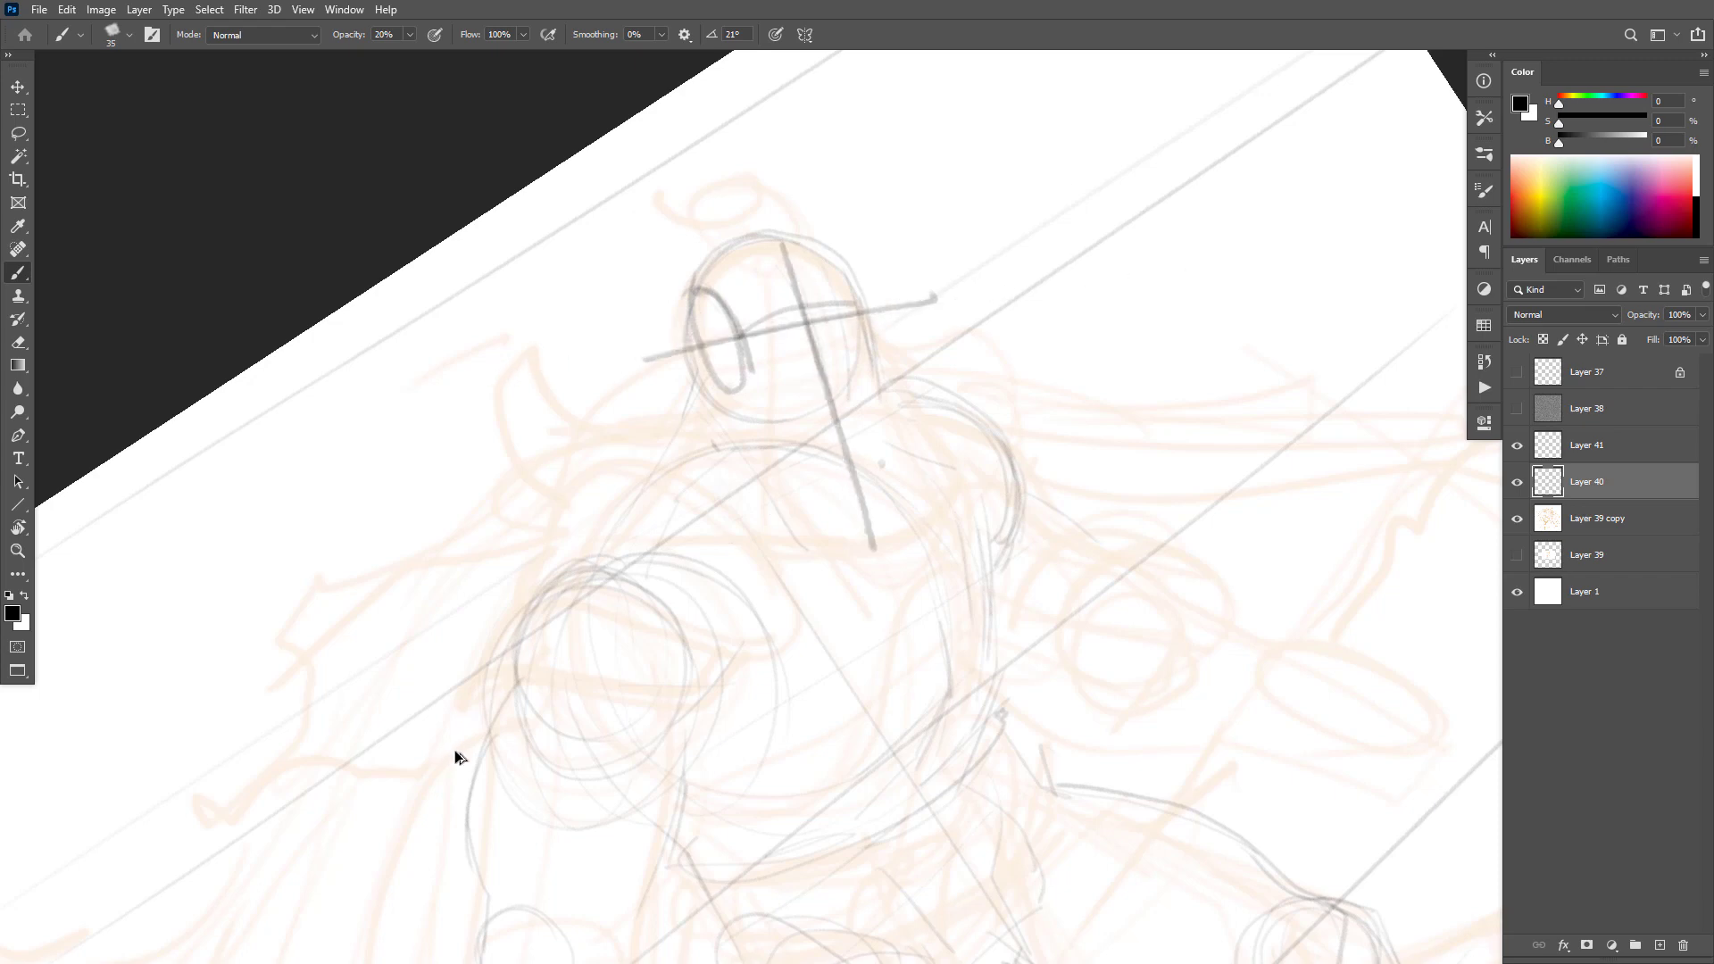
key(ctrl+z)
key(ctrl+z)
key(ctrl+z)
key(ctrl+z)
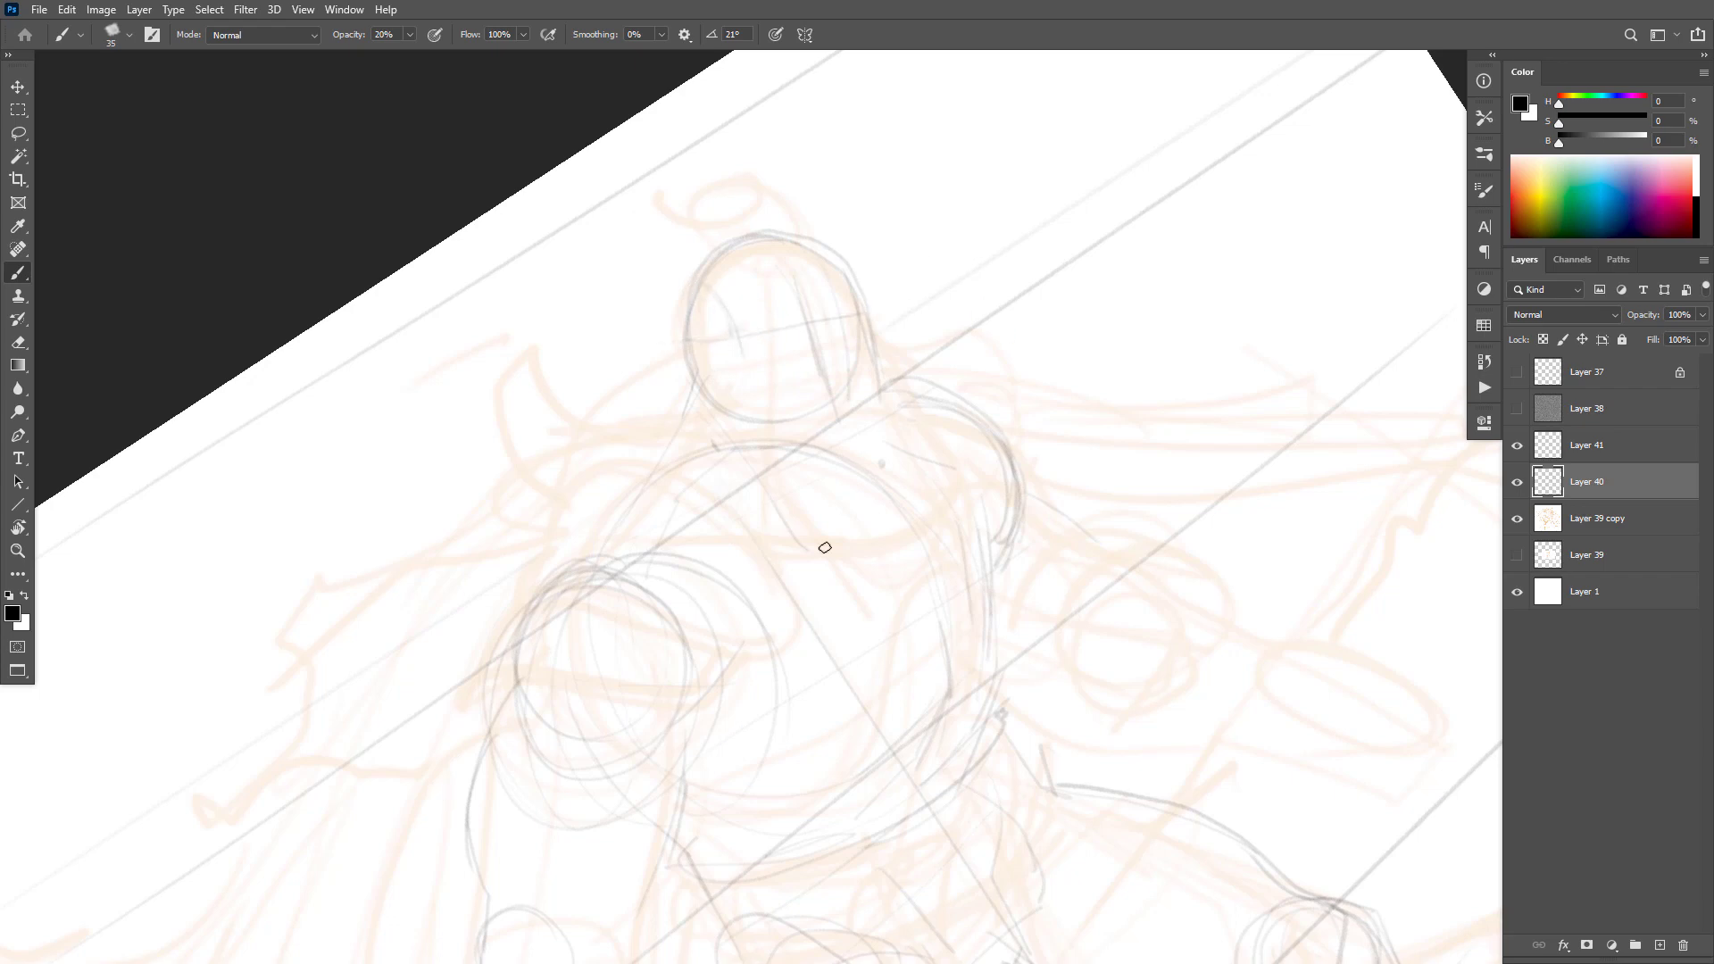
Step: Try a long centre line and a crossing eye line through the head again
drag(758, 149, 824, 390)
drag(604, 367, 983, 294)
key(ctrl+z)
key(ctrl+z)
Step: Reset the canvas rotation, darken the skull outline, and draw the sloping neck line from the head towards the shoulder
drag(961, 376, 843, 357)
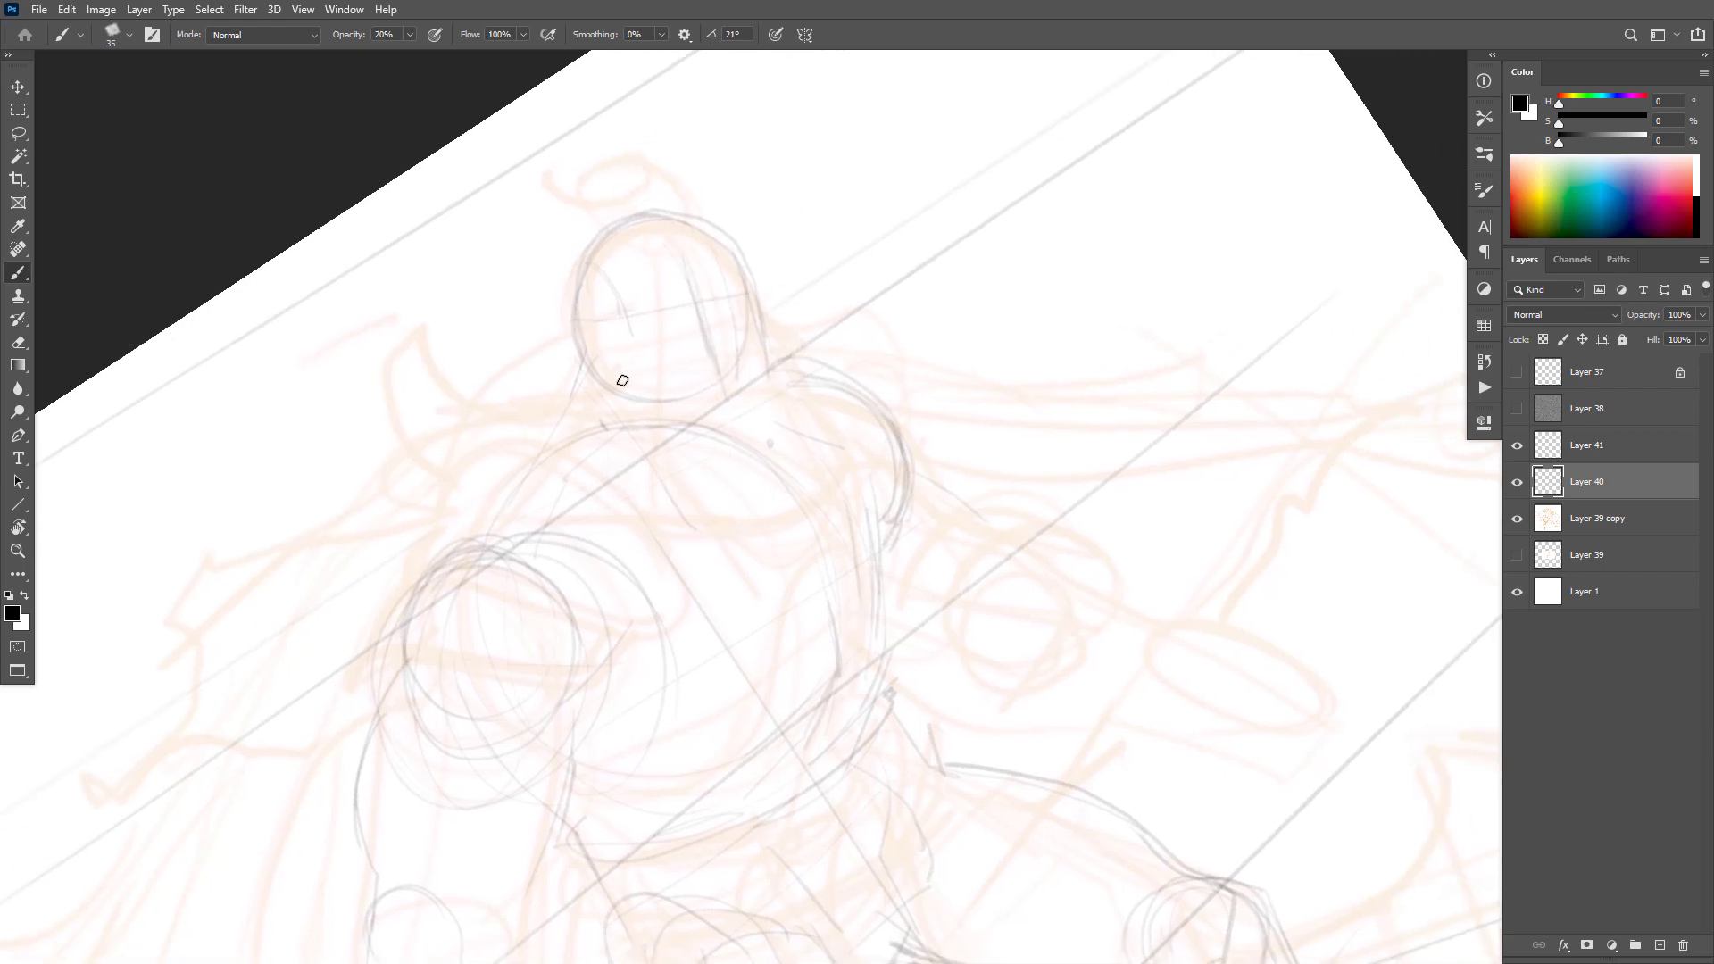
drag(591, 269, 622, 418)
key(Escape)
mouse_move(856, 163)
mouse_down()
mouse_move(826, 142)
mouse_move(738, 165)
mouse_move(711, 197)
mouse_up()
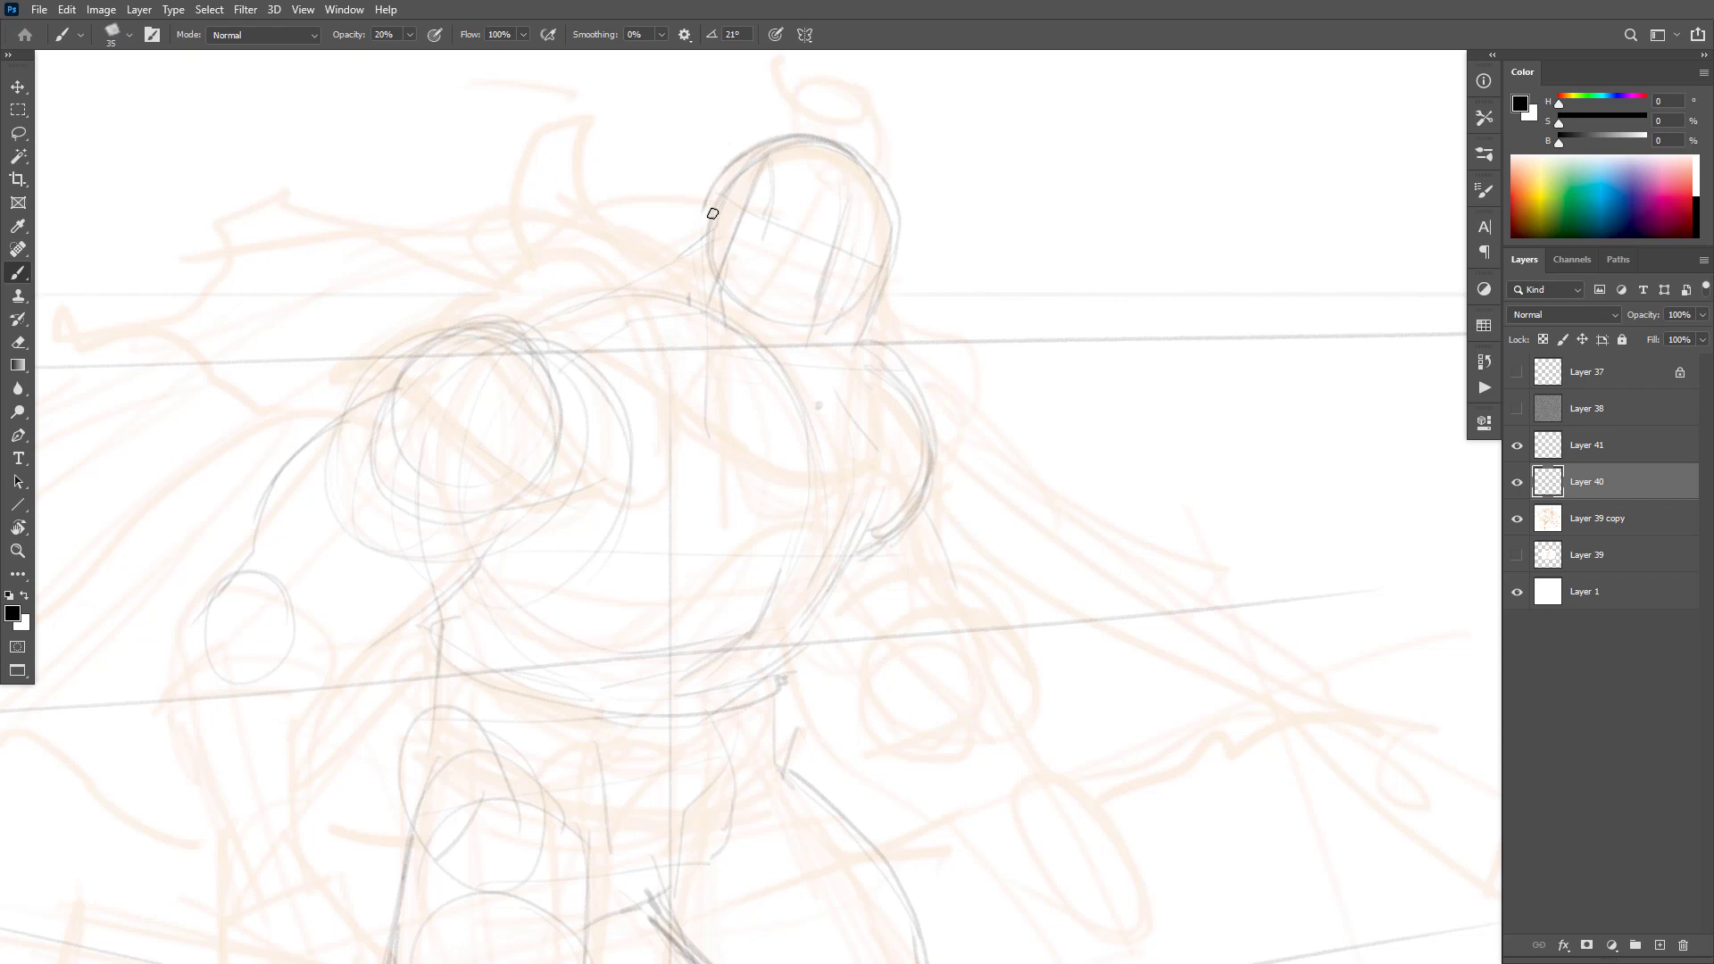
mouse_move(705, 204)
mouse_down()
mouse_move(710, 267)
mouse_move(635, 265)
mouse_move(564, 299)
mouse_up()
Step: Mark the temple plane and draw a curved brow line across the head
drag(789, 170, 785, 227)
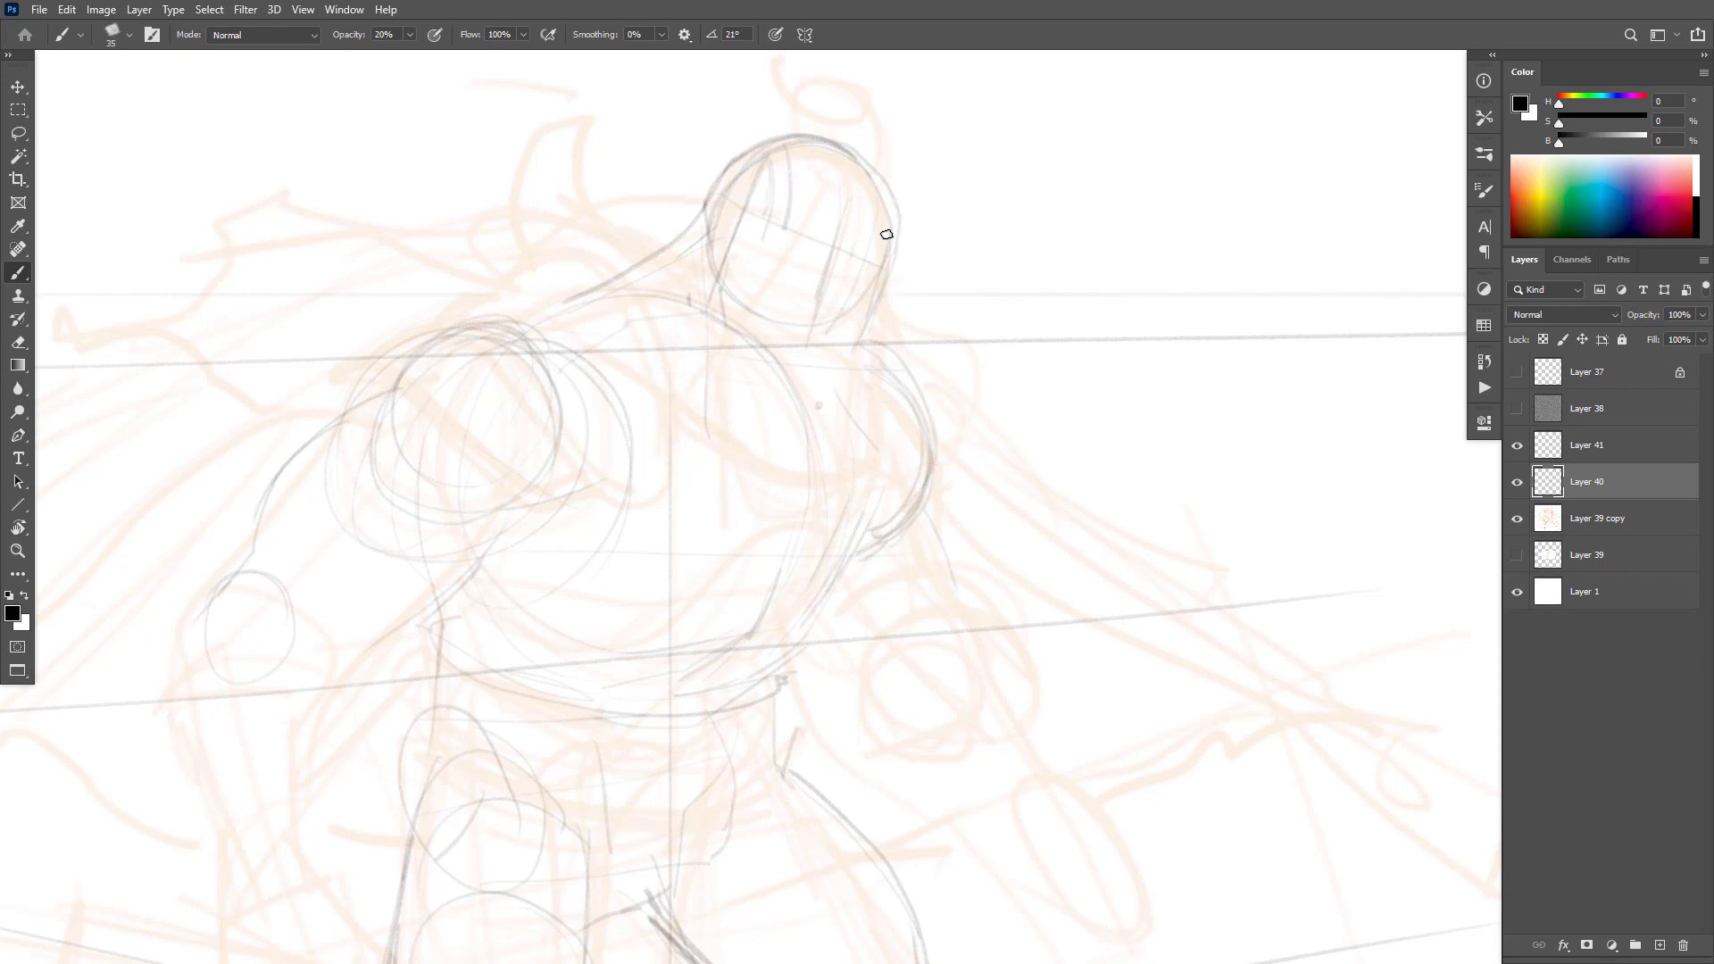
drag(888, 234, 890, 264)
mouse_move(834, 208)
mouse_down()
mouse_move(890, 238)
mouse_move(758, 198)
mouse_up()
mouse_move(888, 245)
mouse_down()
mouse_move(762, 181)
mouse_move(705, 199)
mouse_up()
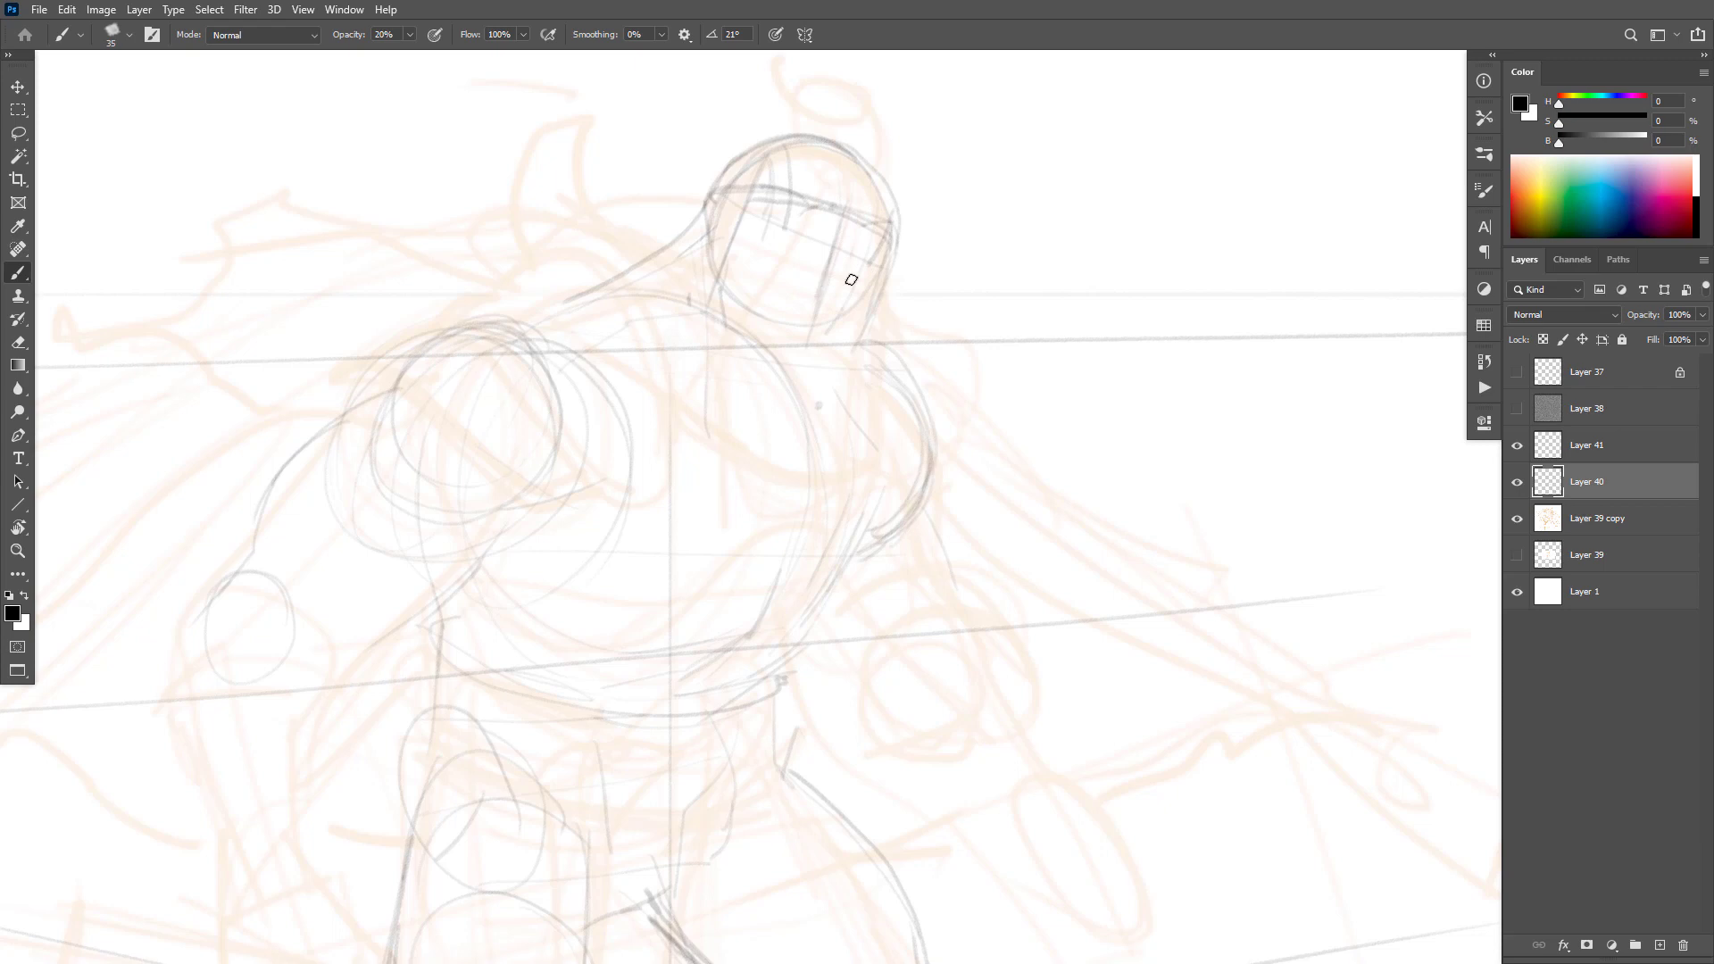
Step: Sketch the eye socket beside the nose on the far side of the face, plus the nose line and cheek
click(822, 279)
key(ctrl+z)
mouse_move(803, 247)
mouse_down()
mouse_move(873, 247)
mouse_move(852, 272)
mouse_move(876, 237)
mouse_up()
drag(861, 255, 862, 224)
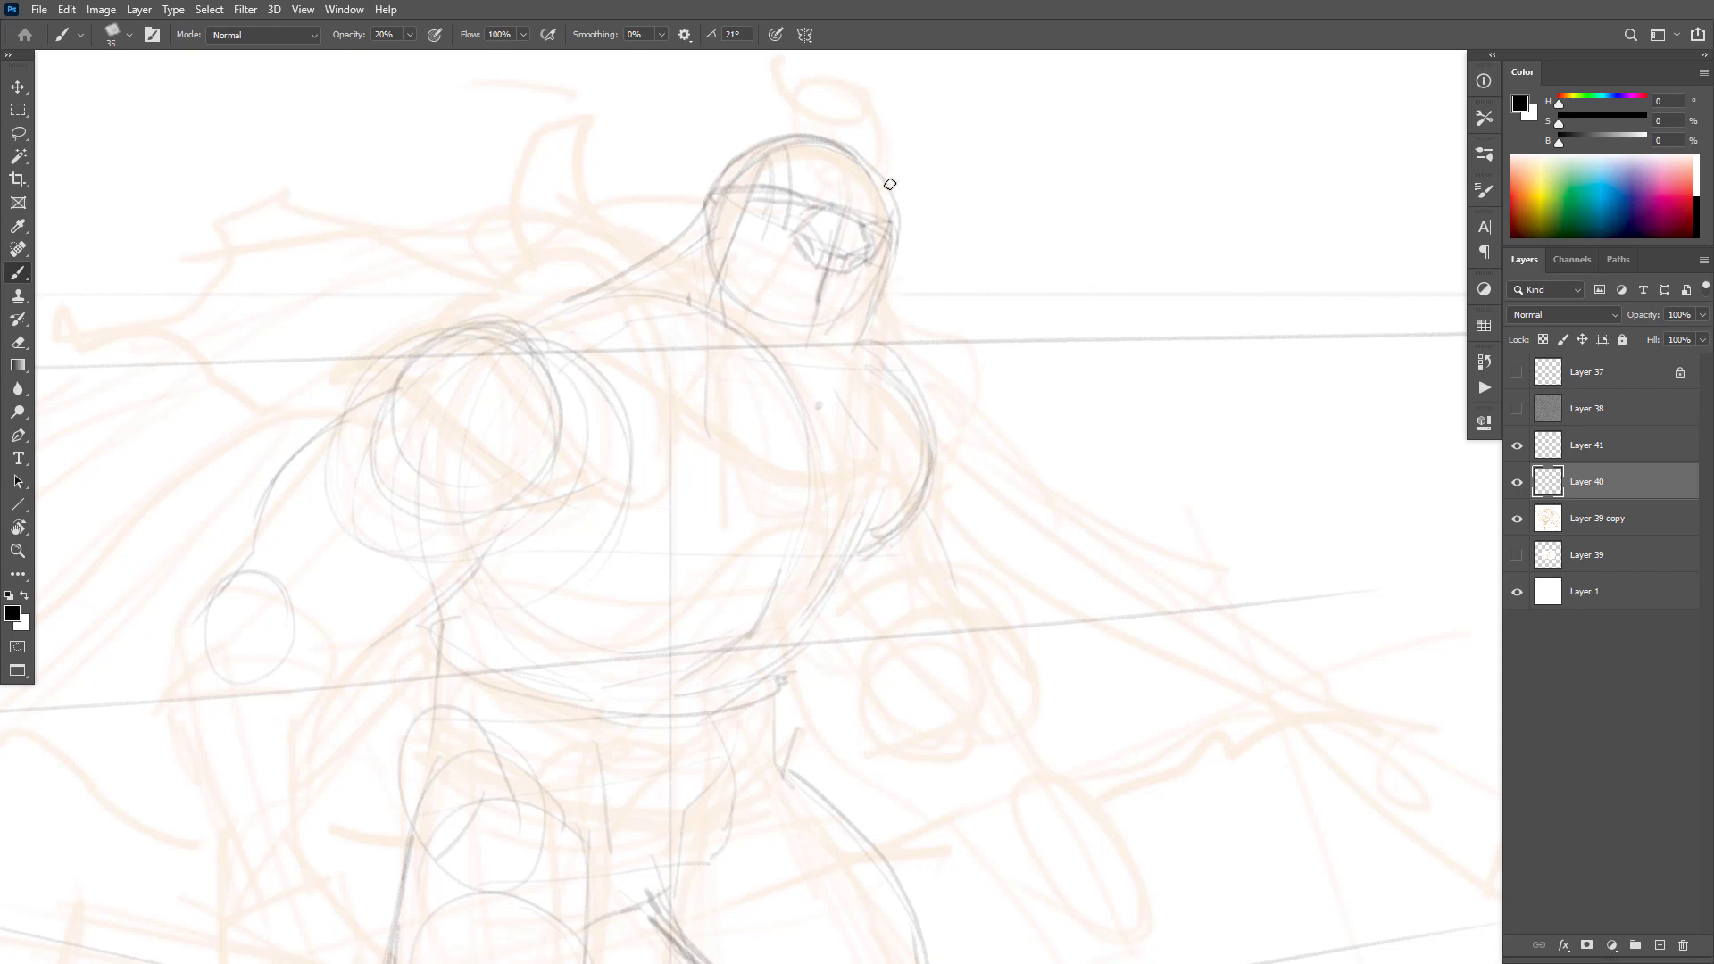
mouse_move(823, 268)
mouse_down()
mouse_move(811, 309)
mouse_move(791, 305)
mouse_move(837, 315)
mouse_up()
drag(898, 269, 871, 292)
Step: Rotate the canvas and sketch the far cheekbone, the mouth line and the near eye socket
key(r)
mouse_move(517, 524)
mouse_down()
mouse_move(559, 696)
mouse_move(822, 823)
mouse_move(1080, 756)
mouse_move(930, 804)
mouse_move(596, 600)
mouse_move(599, 622)
mouse_up()
key(b)
drag(619, 477, 641, 510)
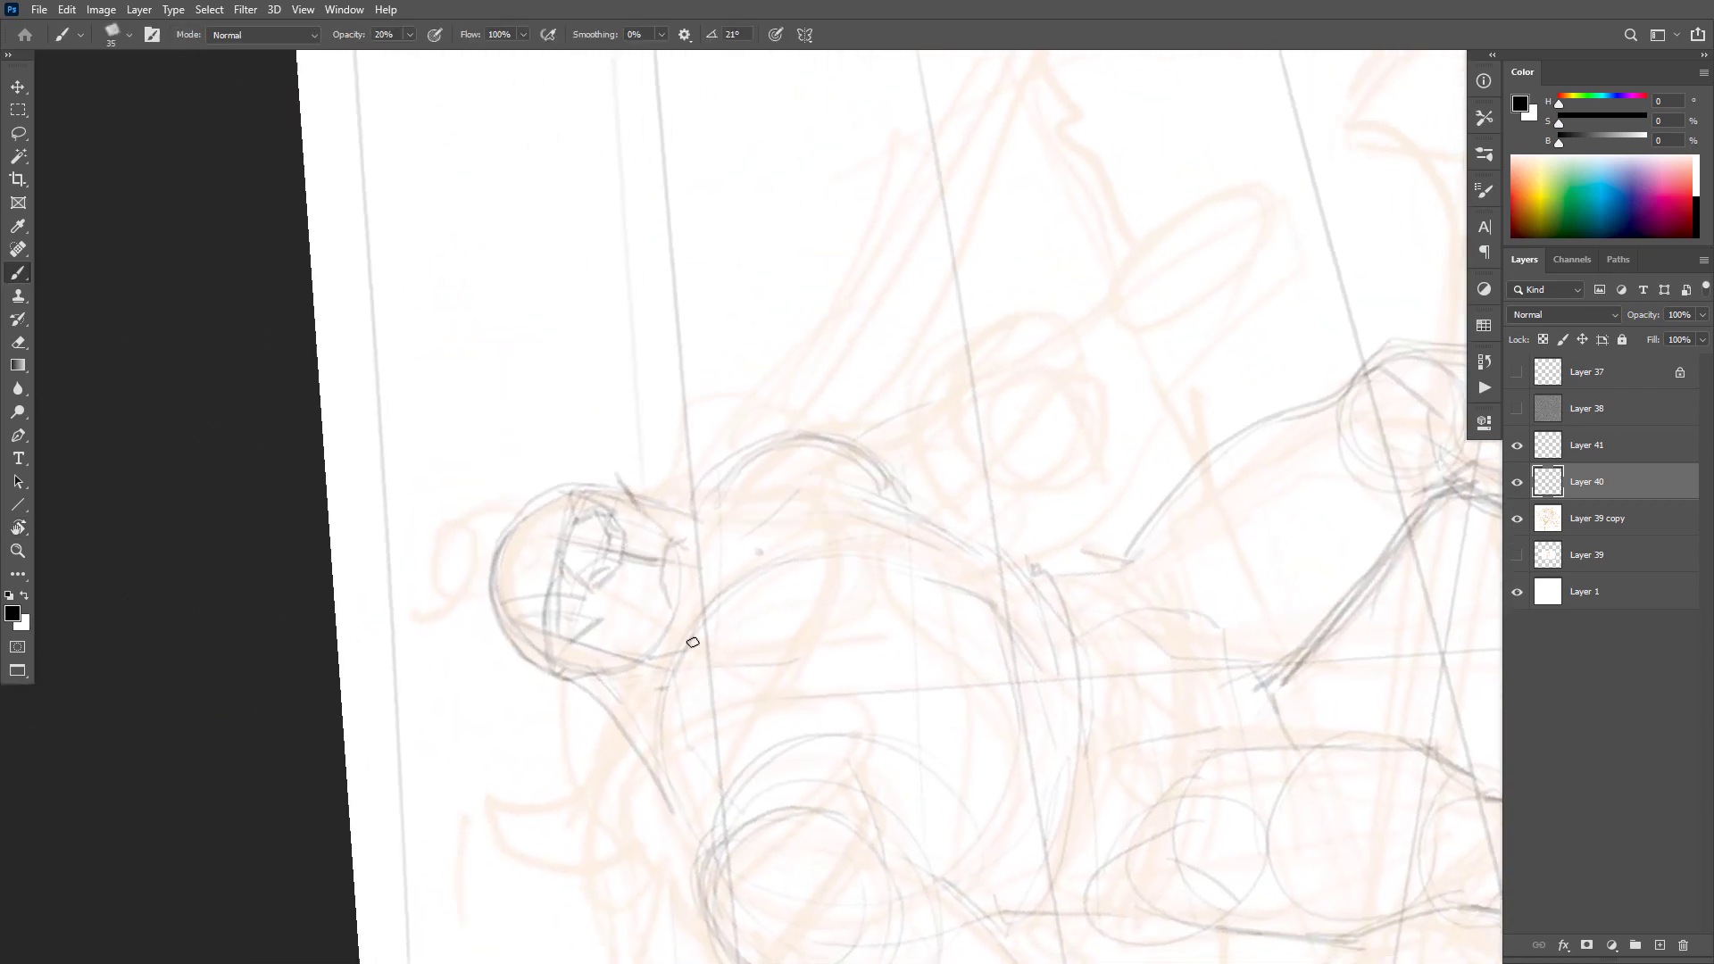
mouse_move(596, 617)
mouse_down()
mouse_move(582, 630)
mouse_move(601, 617)
mouse_up()
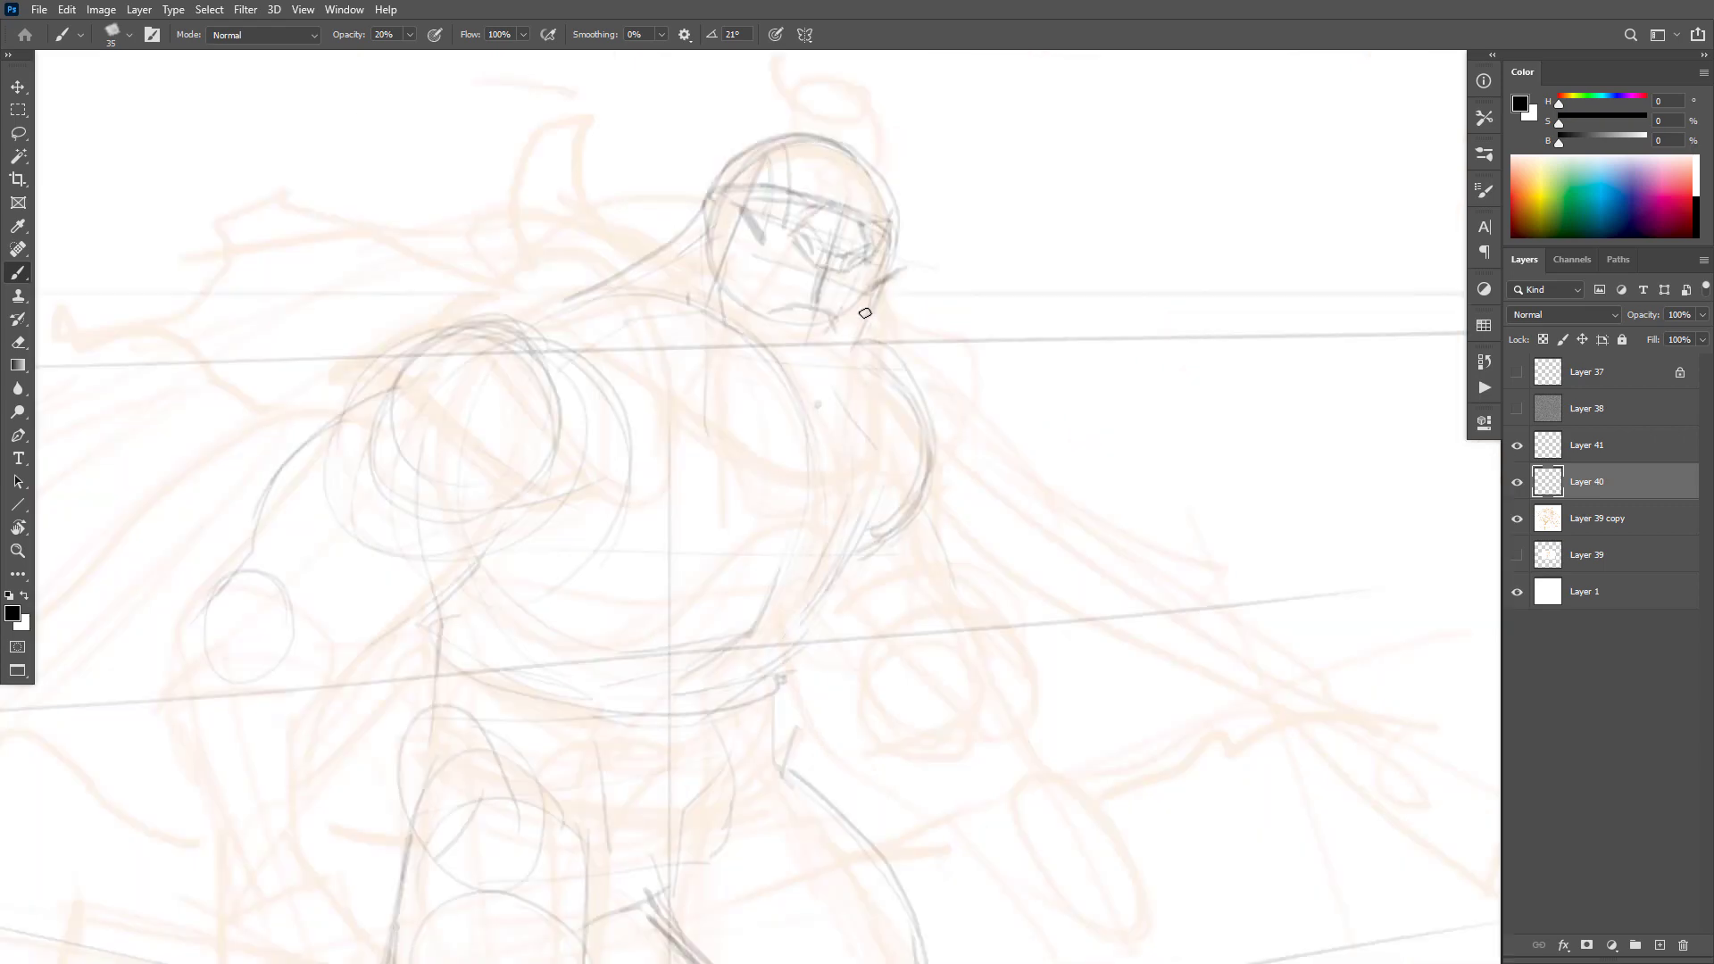
Step: Erase the heavy stroke at the near eye socket and redraw the socket more lightly
drag(892, 235, 913, 400)
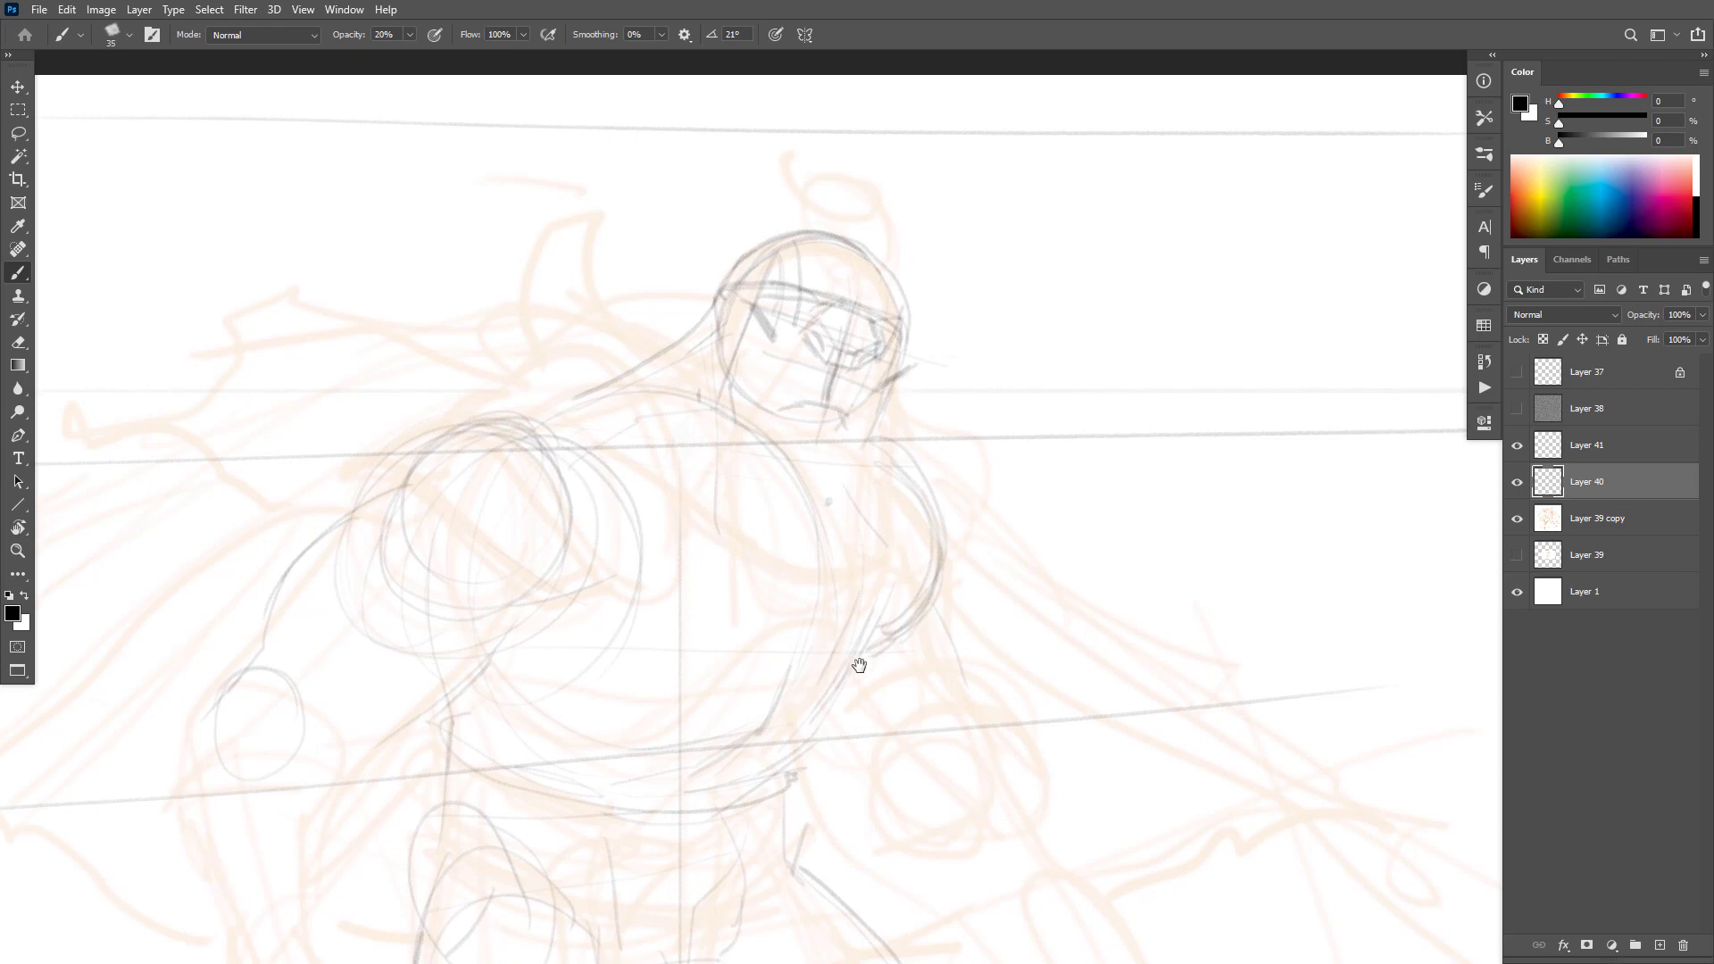
drag(955, 317, 1029, 366)
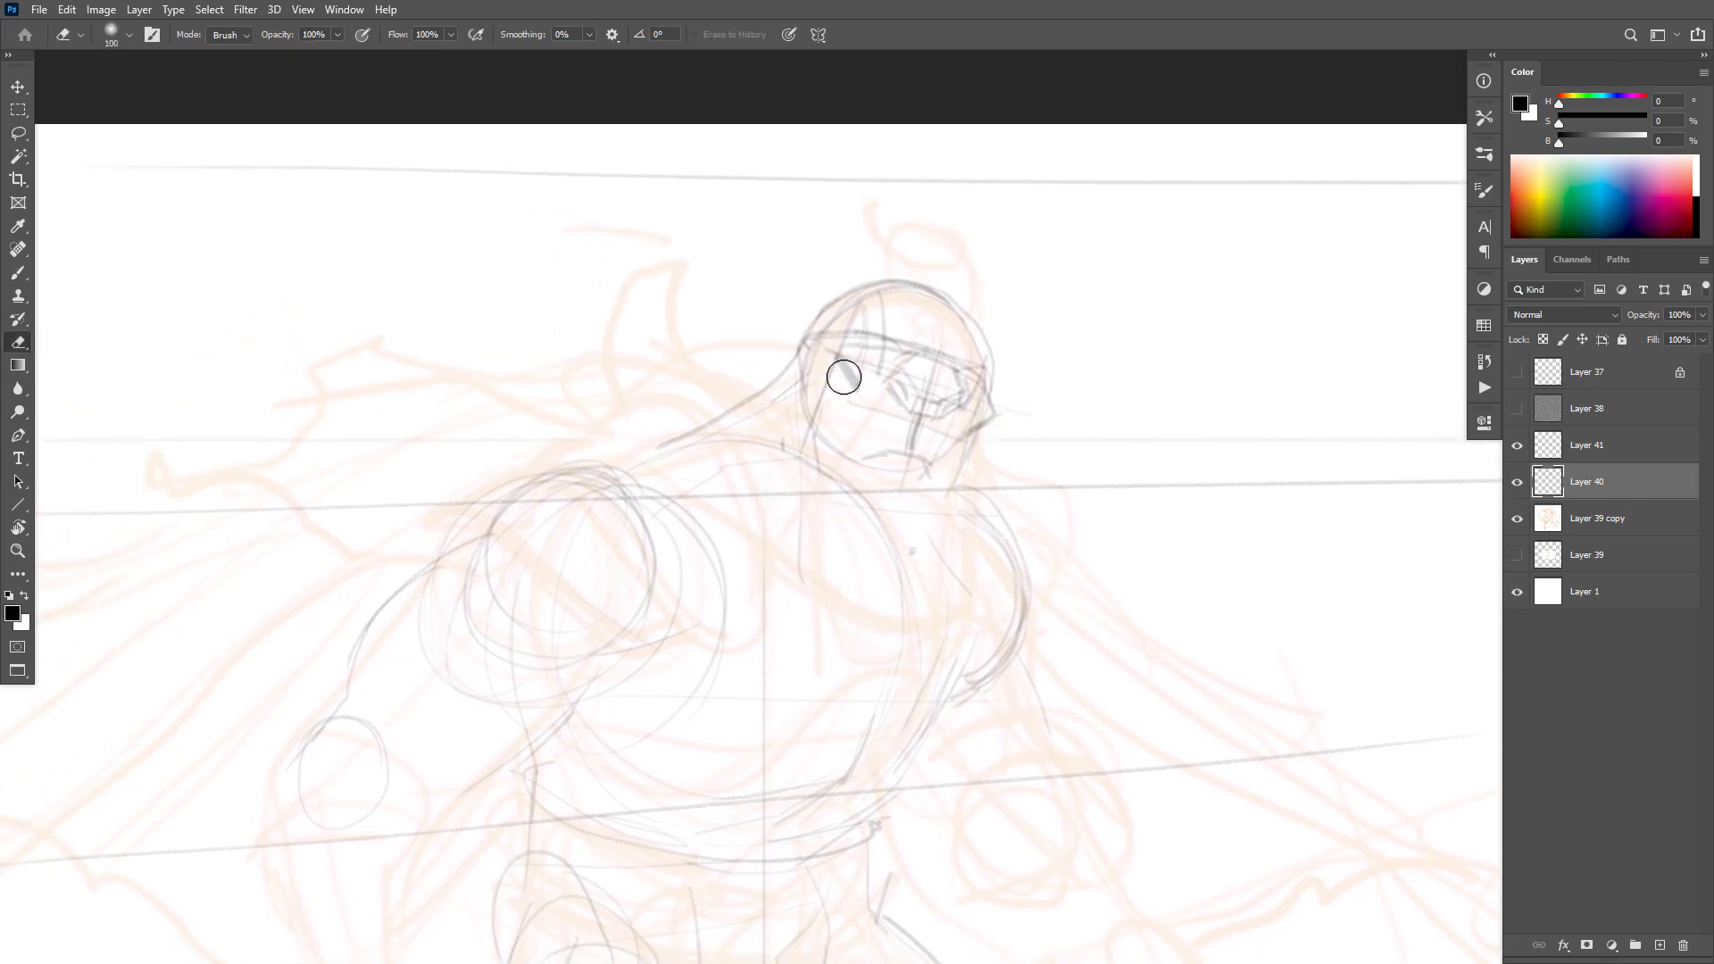
drag(837, 370, 850, 393)
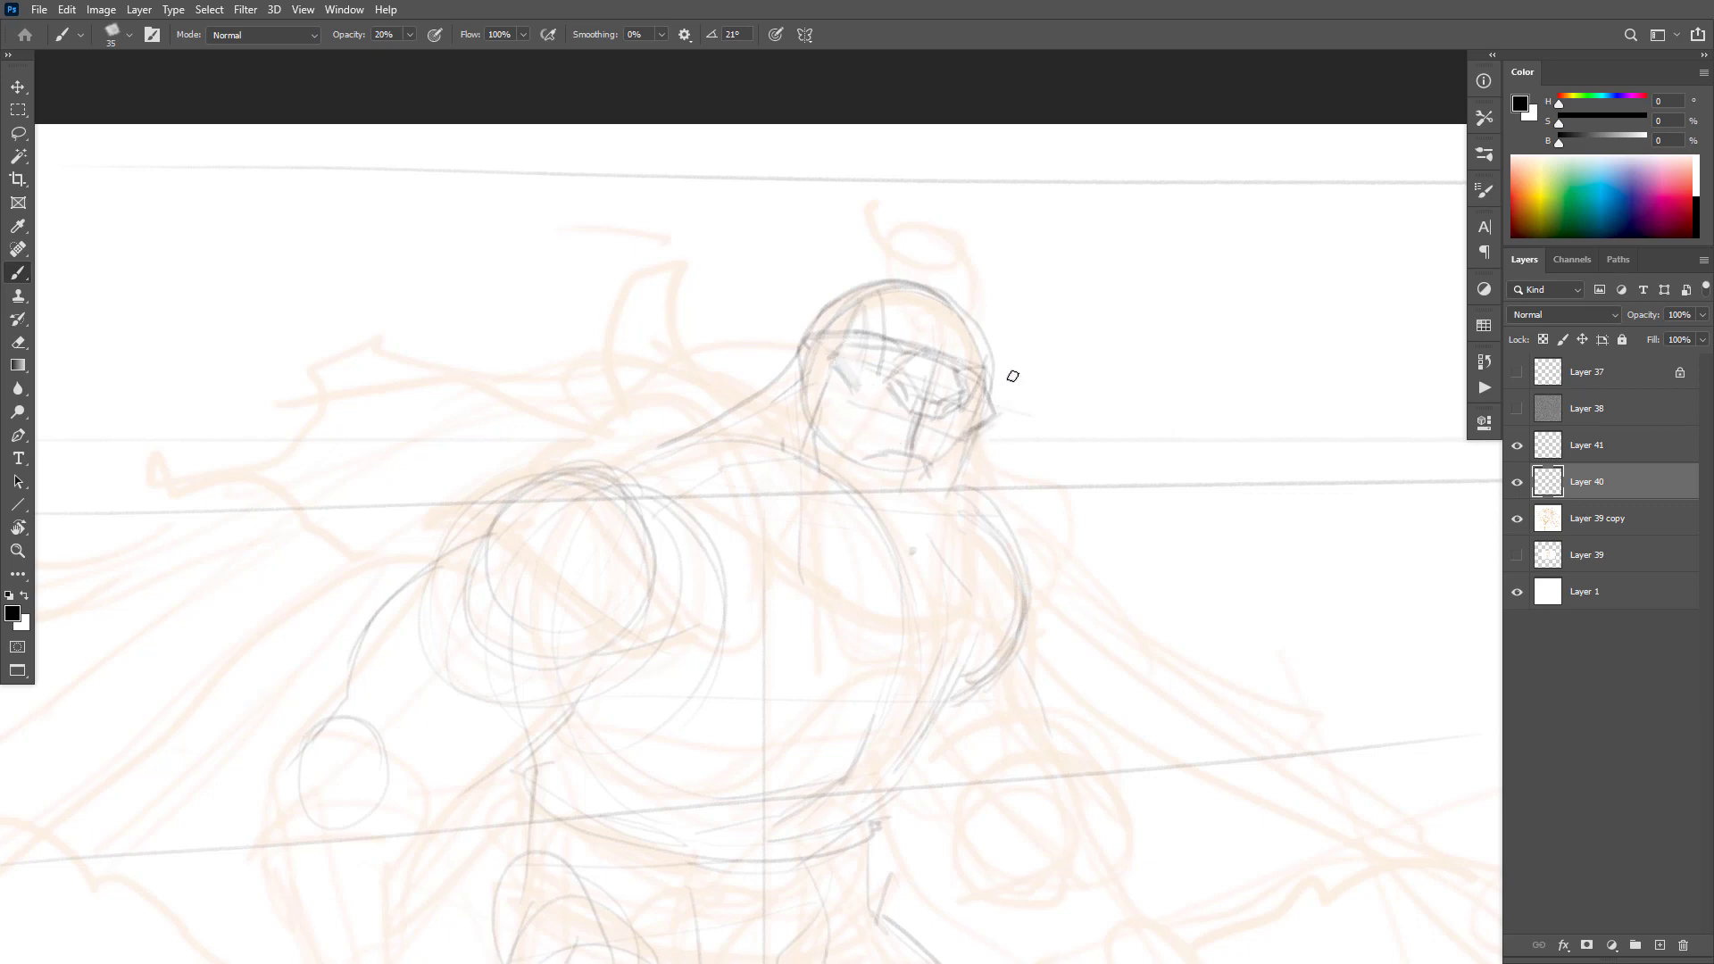
Step: Darken the far cheek and near side of the head, and sketch the mouth and chin
drag(991, 407, 968, 436)
drag(834, 308, 795, 413)
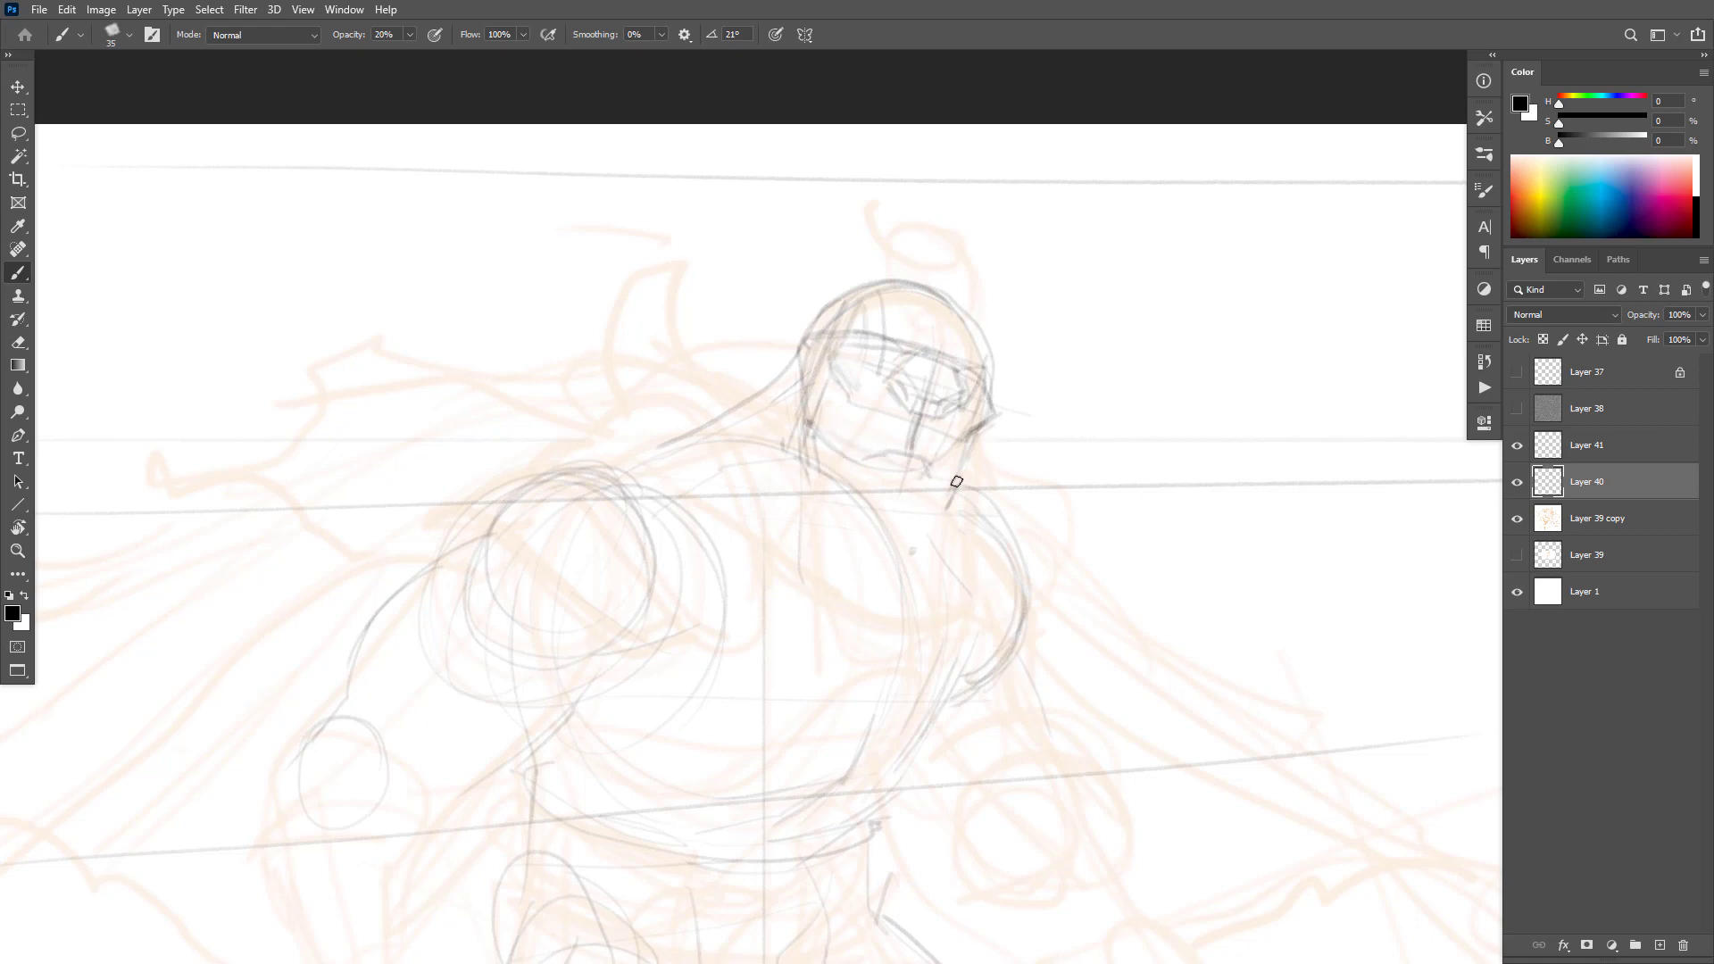
mouse_move(928, 472)
mouse_down()
mouse_move(895, 447)
mouse_move(869, 455)
mouse_up()
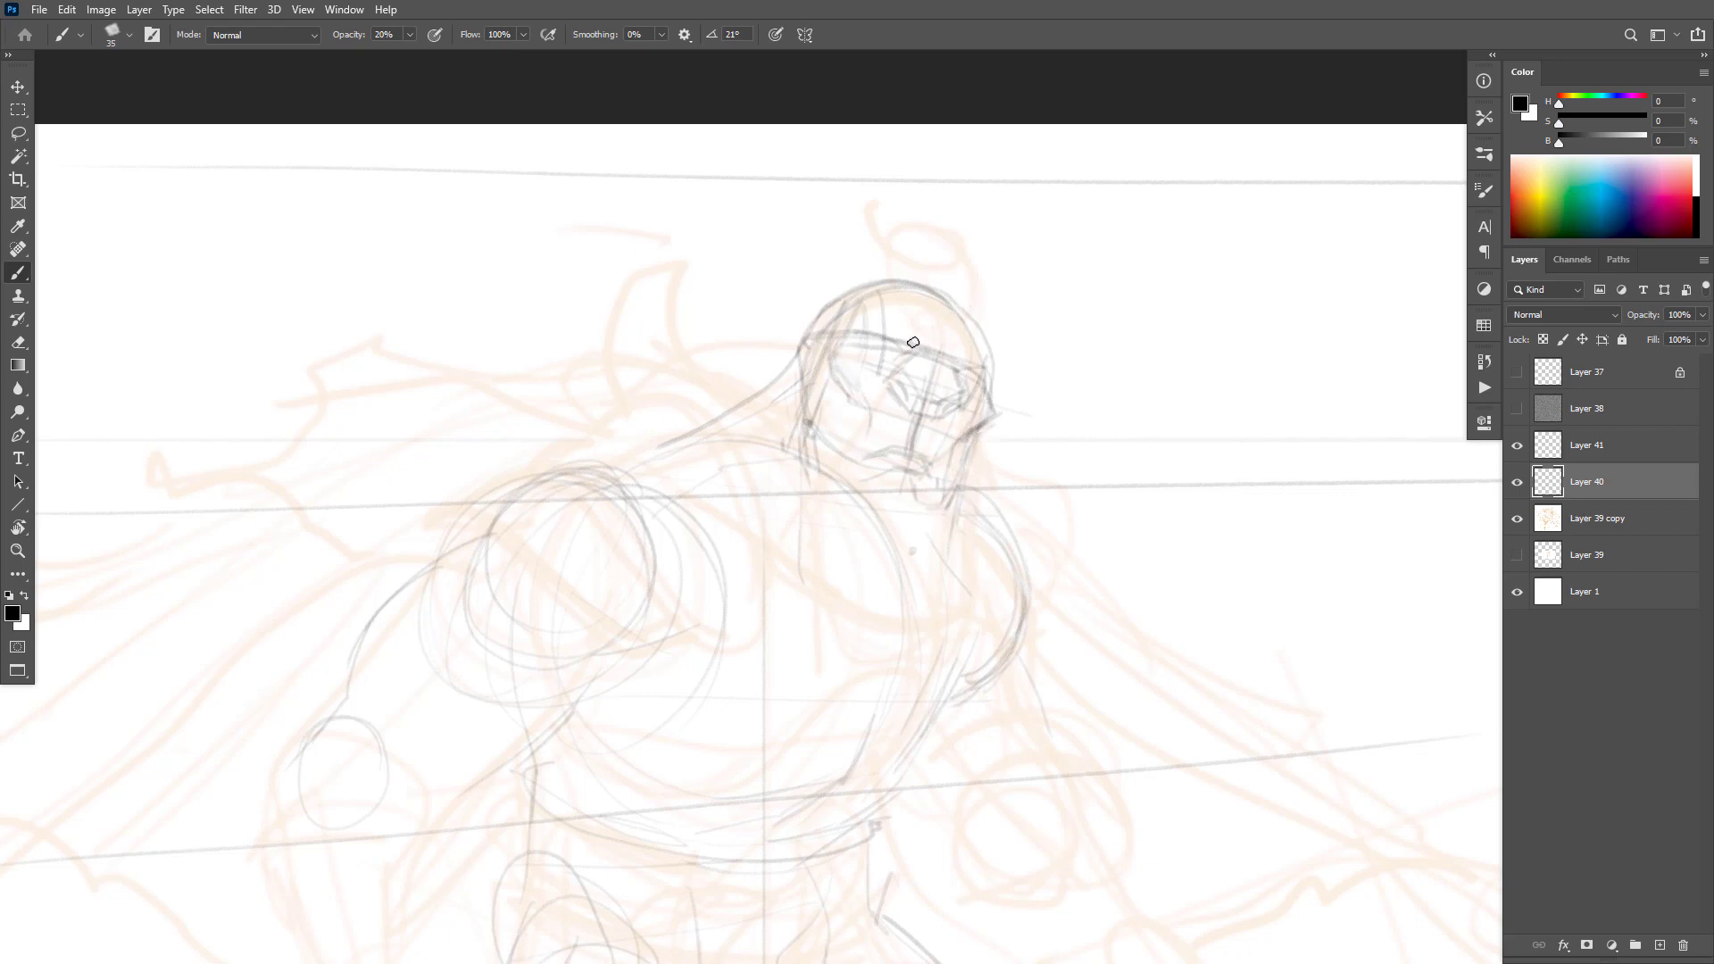
Step: Darken the far eye socket and brow, sketch the near eye, and add brow lines across the forehead
drag(964, 369, 987, 366)
drag(995, 404, 994, 415)
mouse_move(913, 372)
mouse_down()
mouse_move(868, 342)
mouse_move(887, 323)
mouse_up()
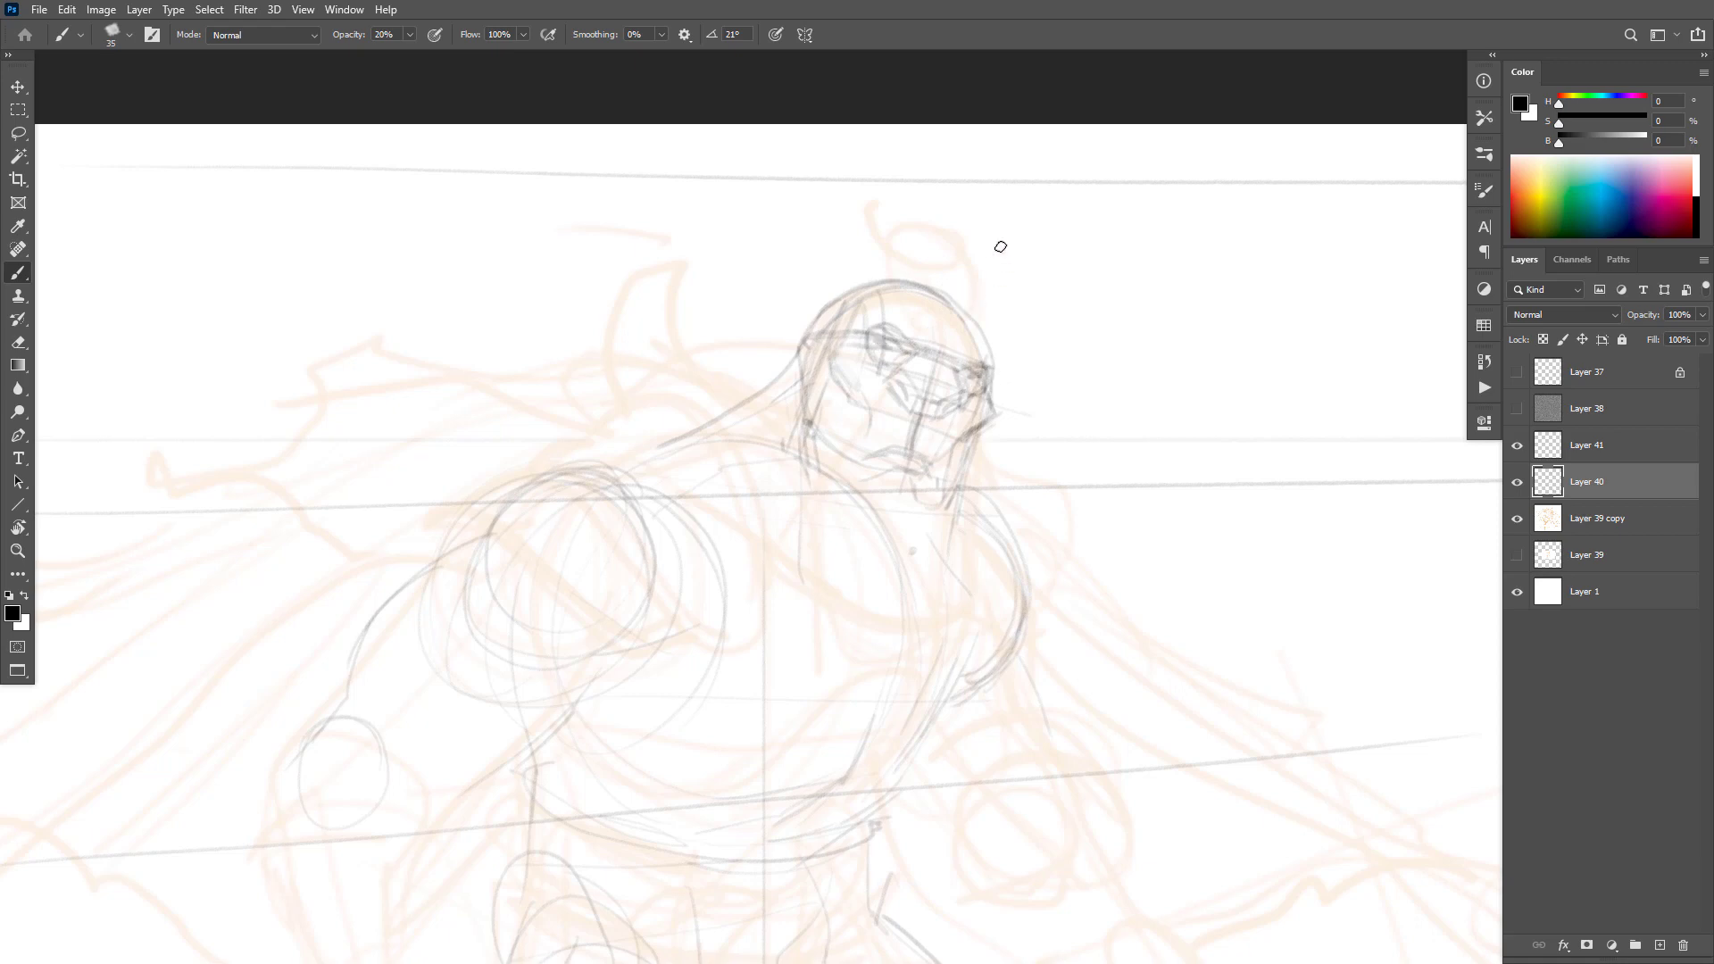
mouse_move(930, 346)
mouse_down()
mouse_move(977, 328)
mouse_move(949, 336)
mouse_move(921, 298)
mouse_move(952, 302)
mouse_move(898, 277)
mouse_move(803, 334)
mouse_up()
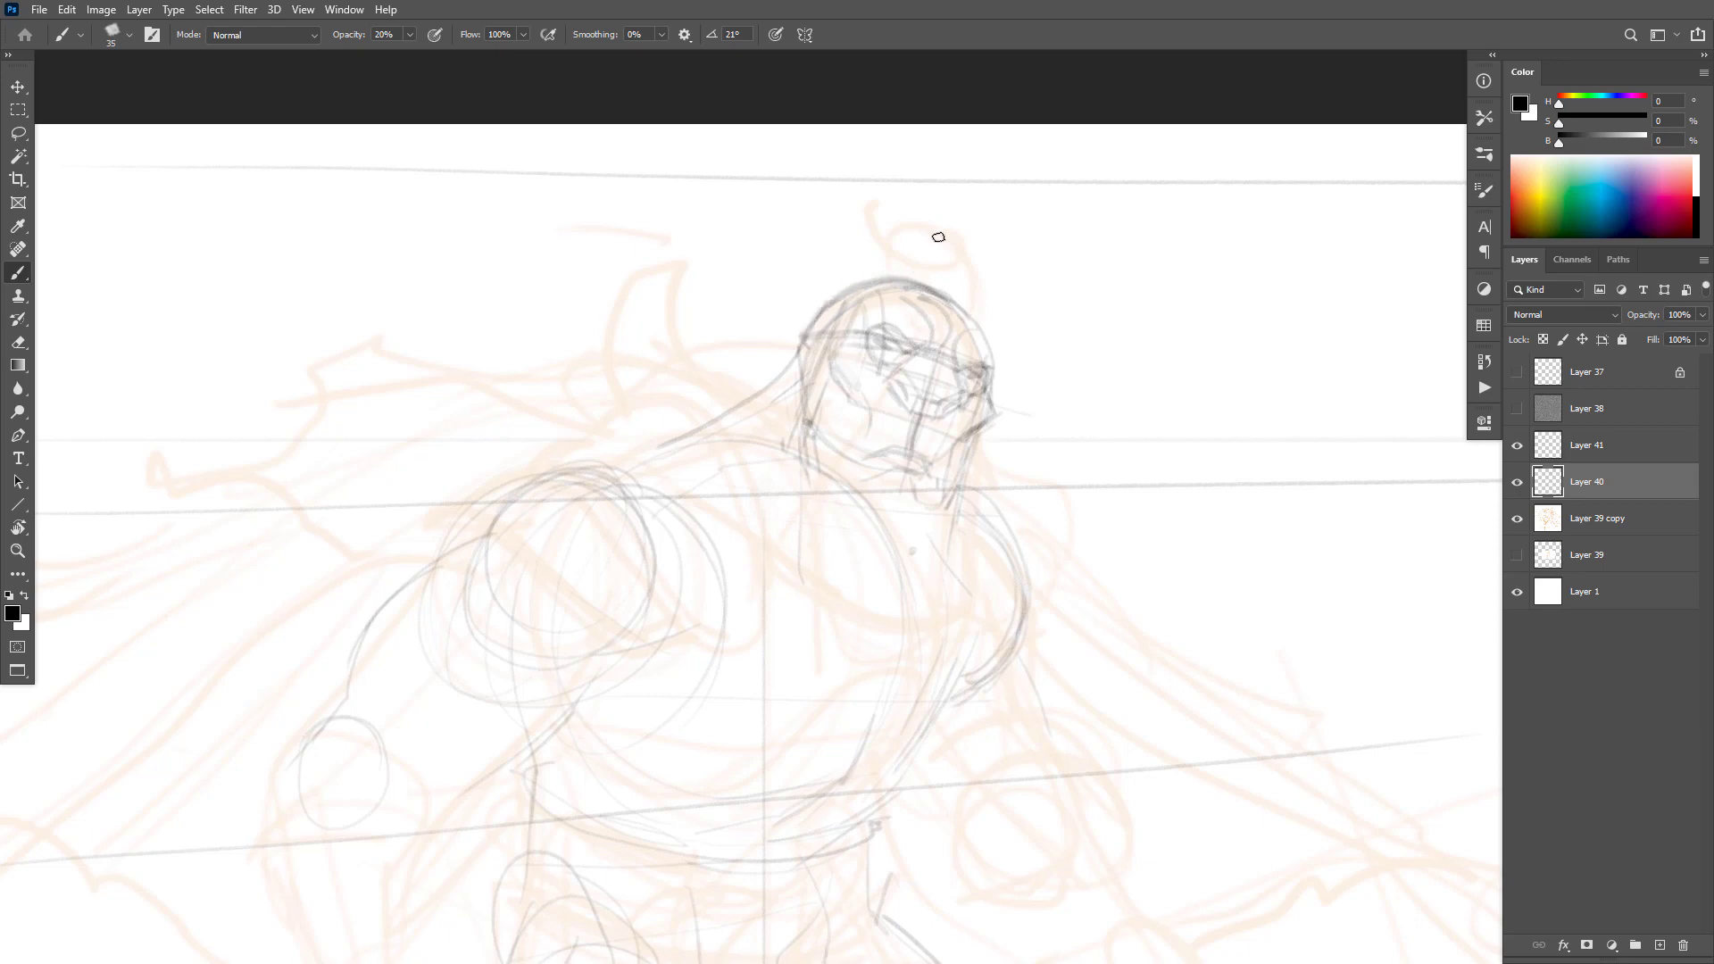
Step: Sketch a stem and a narrow oval ornament above the crown, using slanted guide lines, and reinforce the oval's outline
mouse_move(948, 306)
mouse_down()
mouse_move(944, 233)
mouse_move(977, 231)
mouse_move(943, 207)
mouse_move(903, 254)
mouse_move(945, 288)
mouse_move(982, 255)
mouse_move(959, 214)
mouse_move(899, 237)
mouse_move(929, 294)
mouse_move(981, 285)
mouse_up()
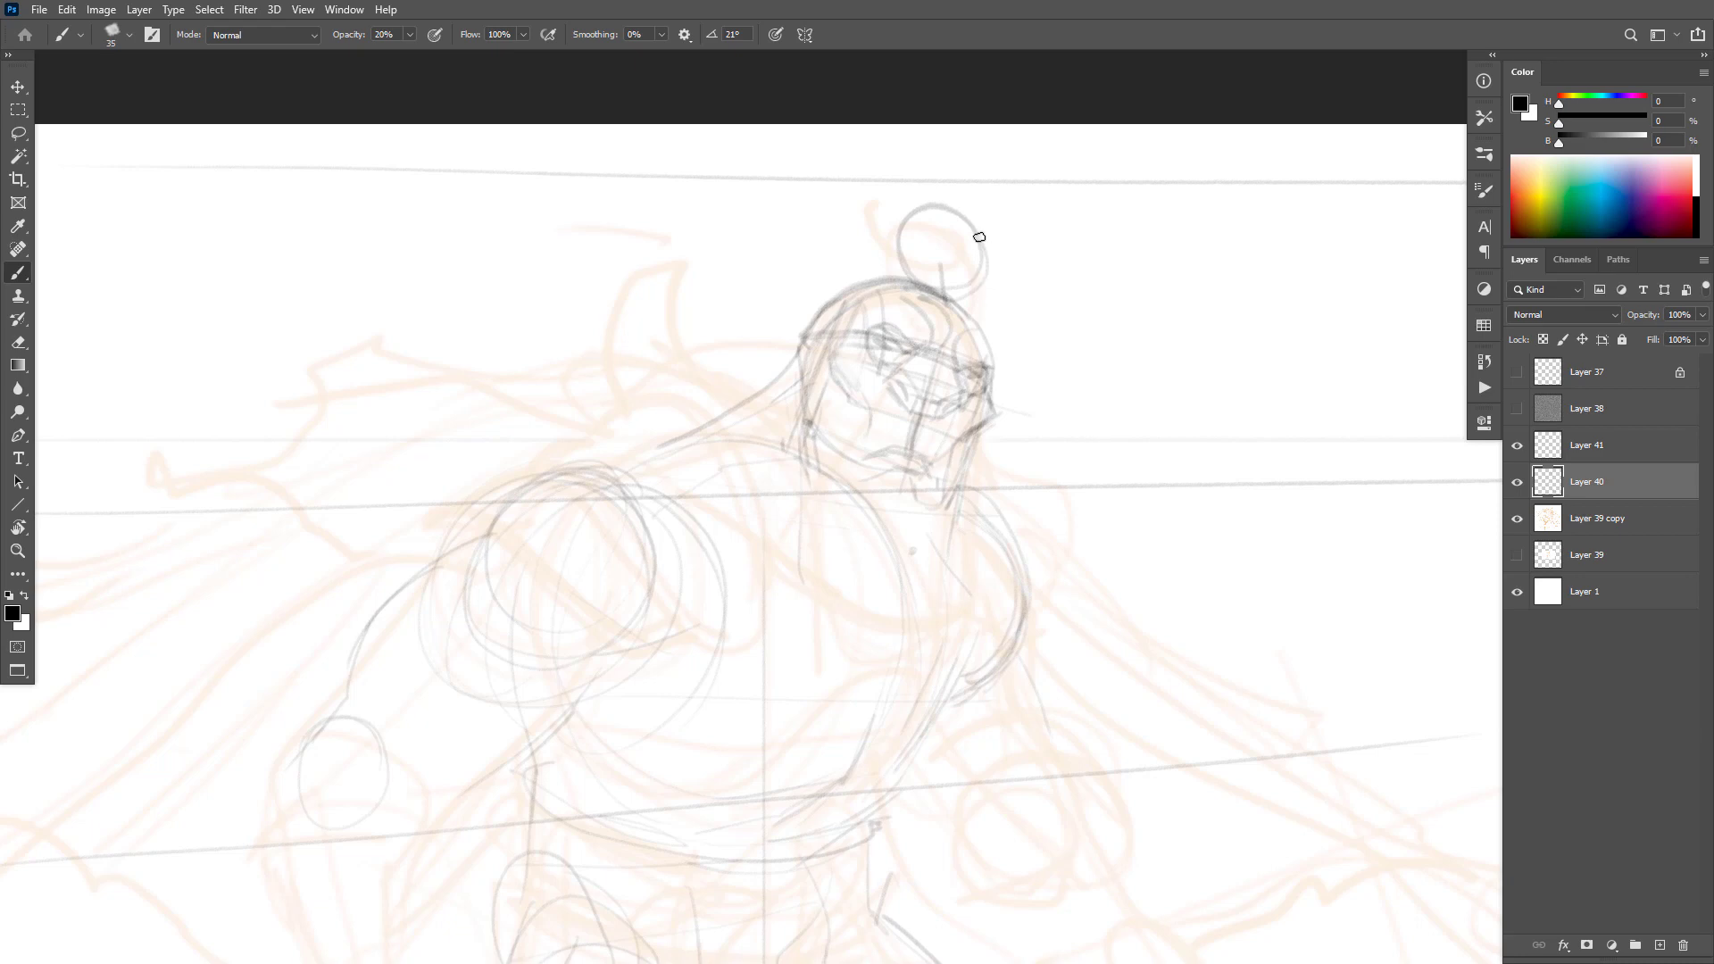
key(ctrl+z)
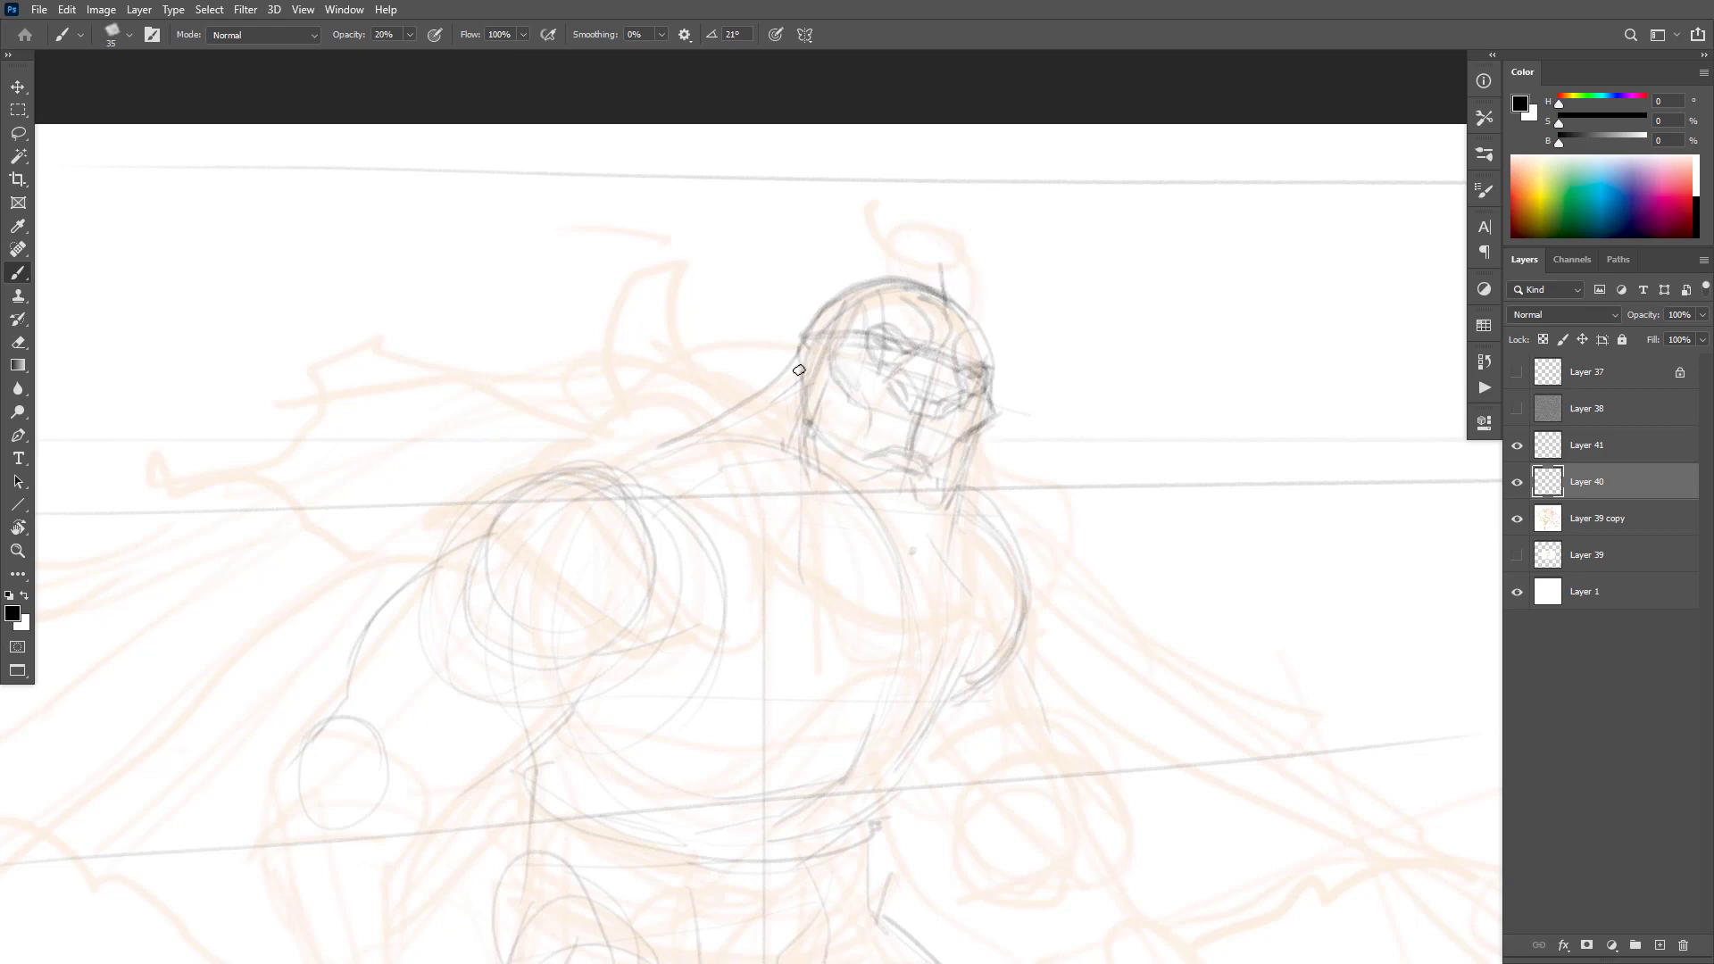
key(r)
mouse_move(658, 458)
mouse_down()
mouse_move(785, 688)
mouse_move(800, 415)
mouse_up()
key(b)
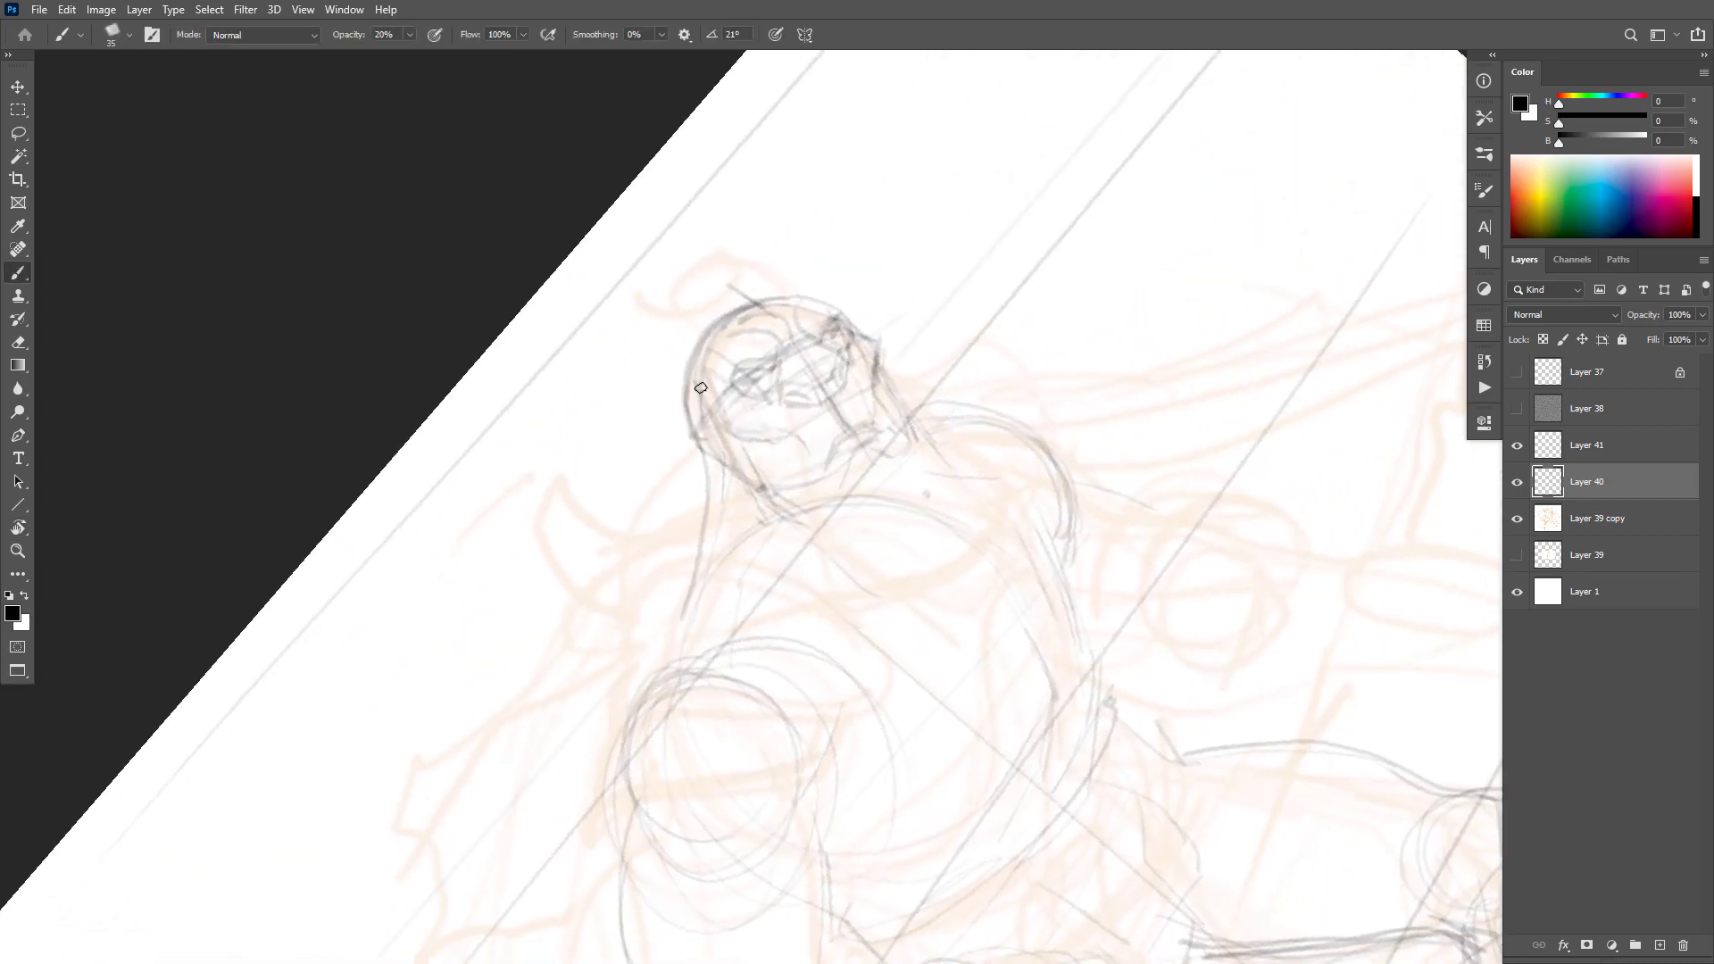
drag(604, 337, 839, 234)
drag(625, 263, 821, 181)
mouse_move(751, 303)
mouse_down()
mouse_move(675, 247)
mouse_move(684, 335)
mouse_up()
mouse_move(678, 233)
mouse_down()
mouse_move(694, 302)
mouse_move(748, 281)
mouse_move(718, 235)
mouse_move(667, 238)
mouse_move(661, 286)
mouse_move(708, 305)
mouse_move(743, 284)
mouse_up()
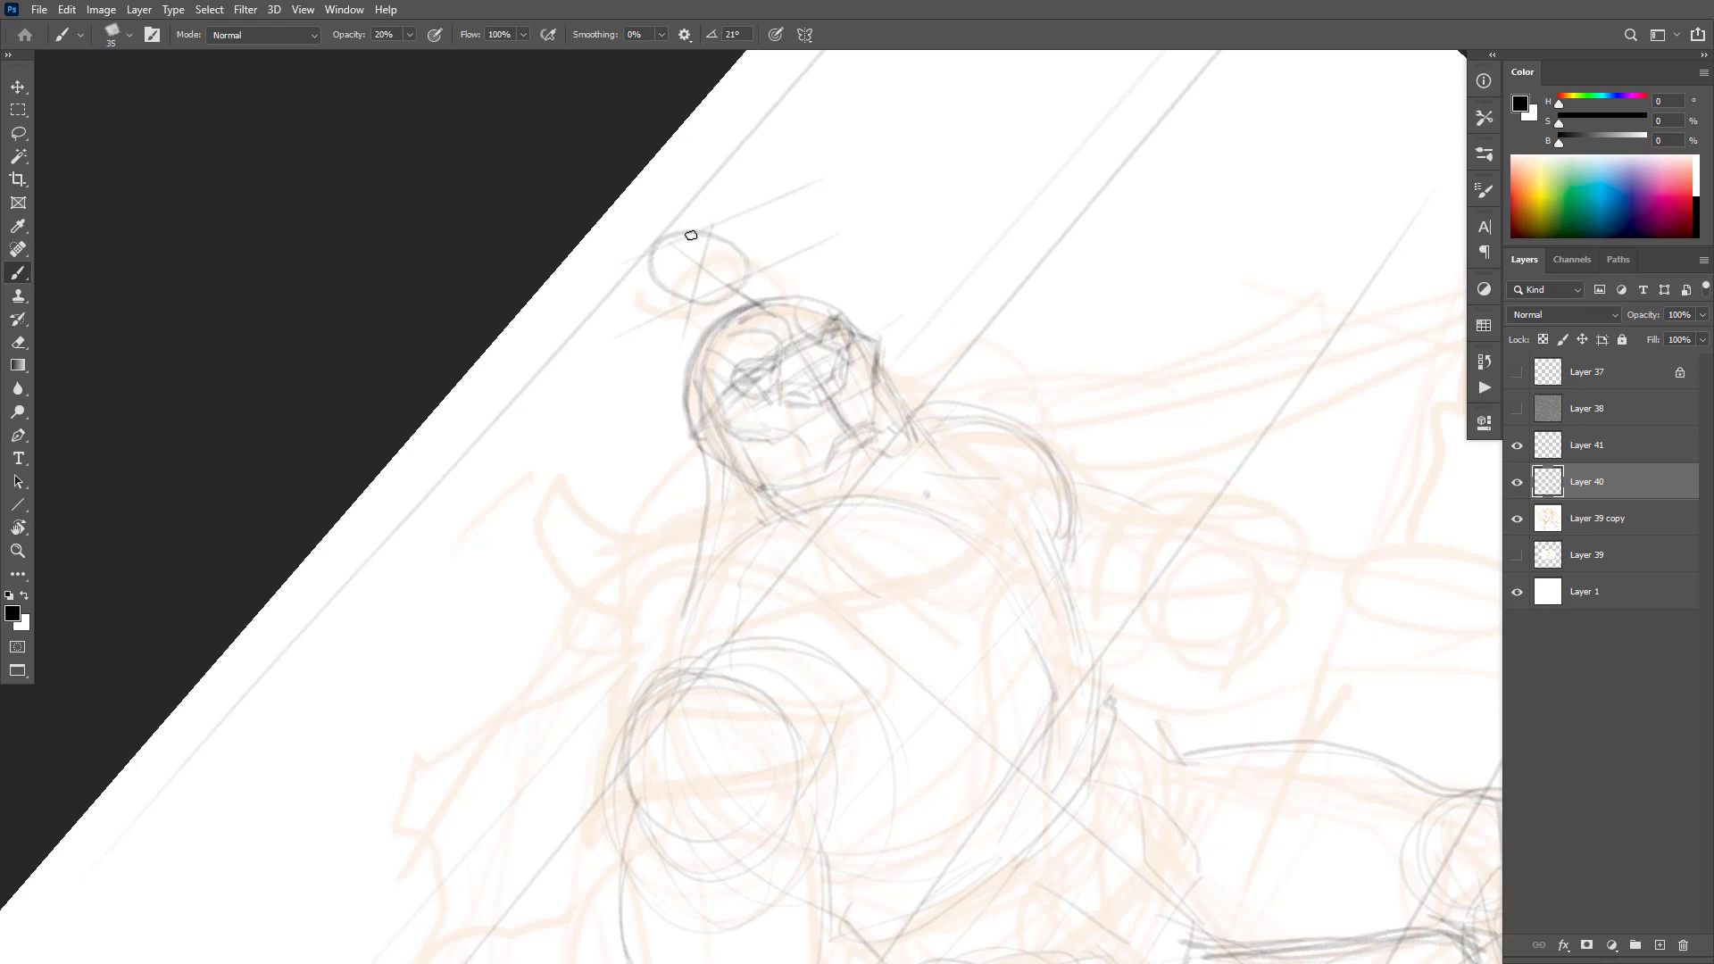
key(Escape)
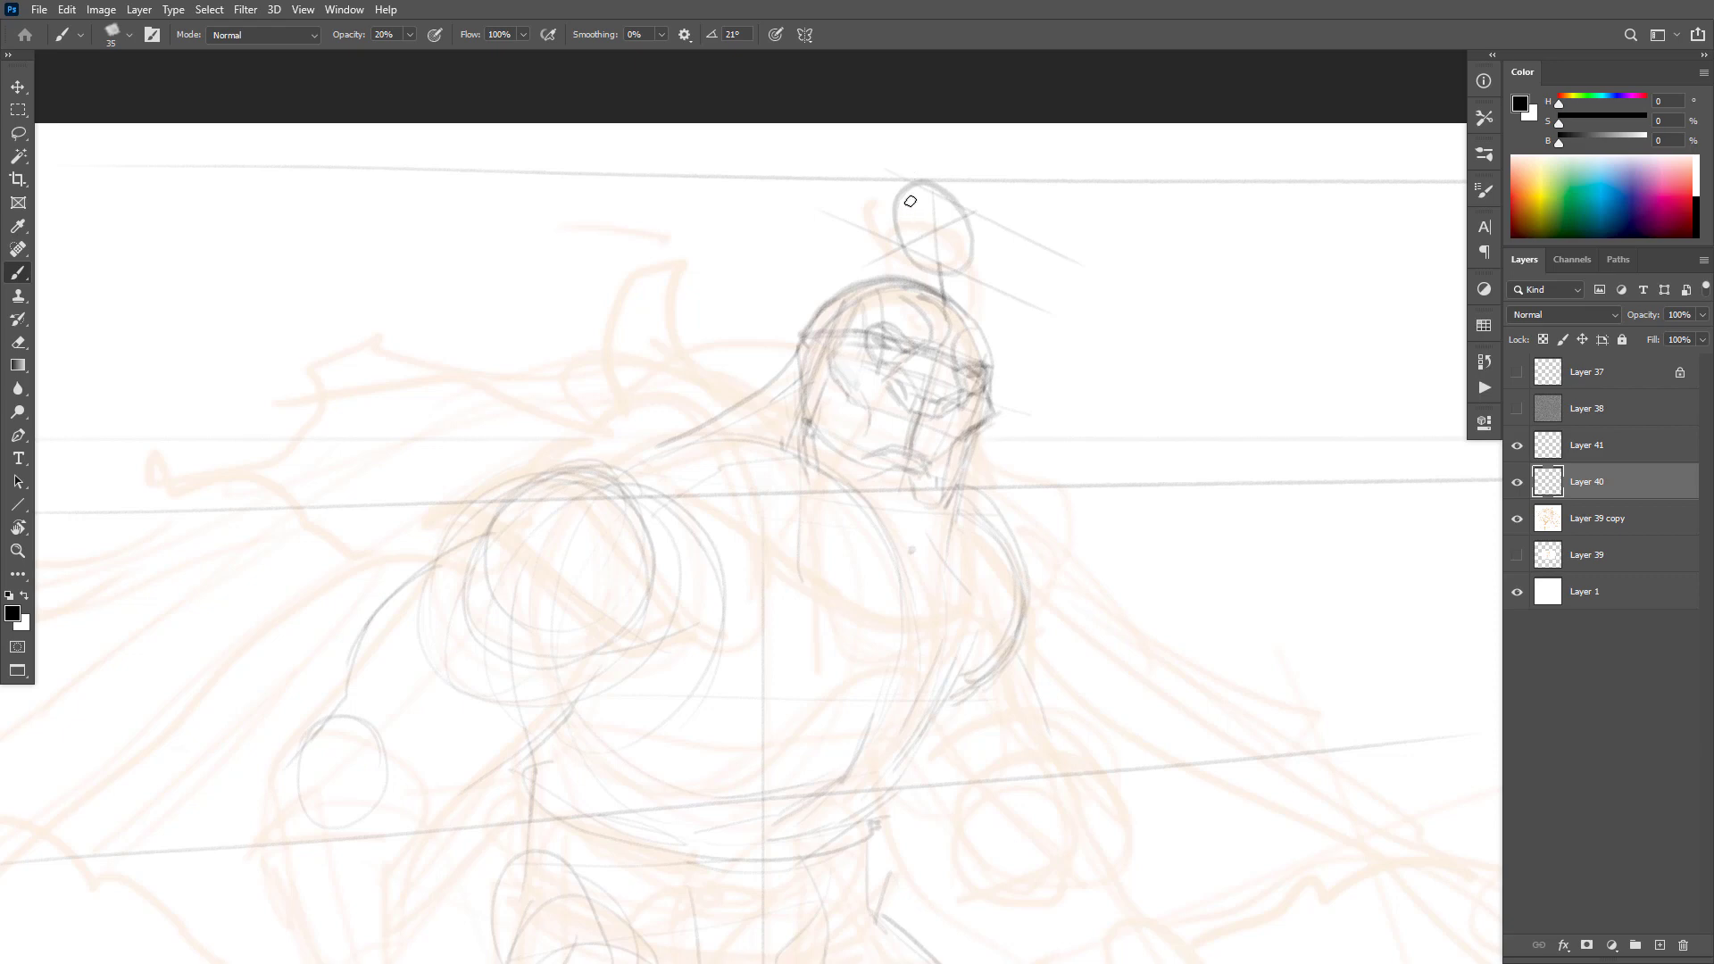
mouse_move(908, 178)
mouse_down()
mouse_move(904, 244)
mouse_move(955, 195)
mouse_move(904, 223)
mouse_move(929, 261)
mouse_move(960, 245)
mouse_move(955, 260)
mouse_move(912, 250)
mouse_move(905, 192)
mouse_move(896, 242)
mouse_move(929, 271)
mouse_move(969, 254)
mouse_move(953, 193)
mouse_up()
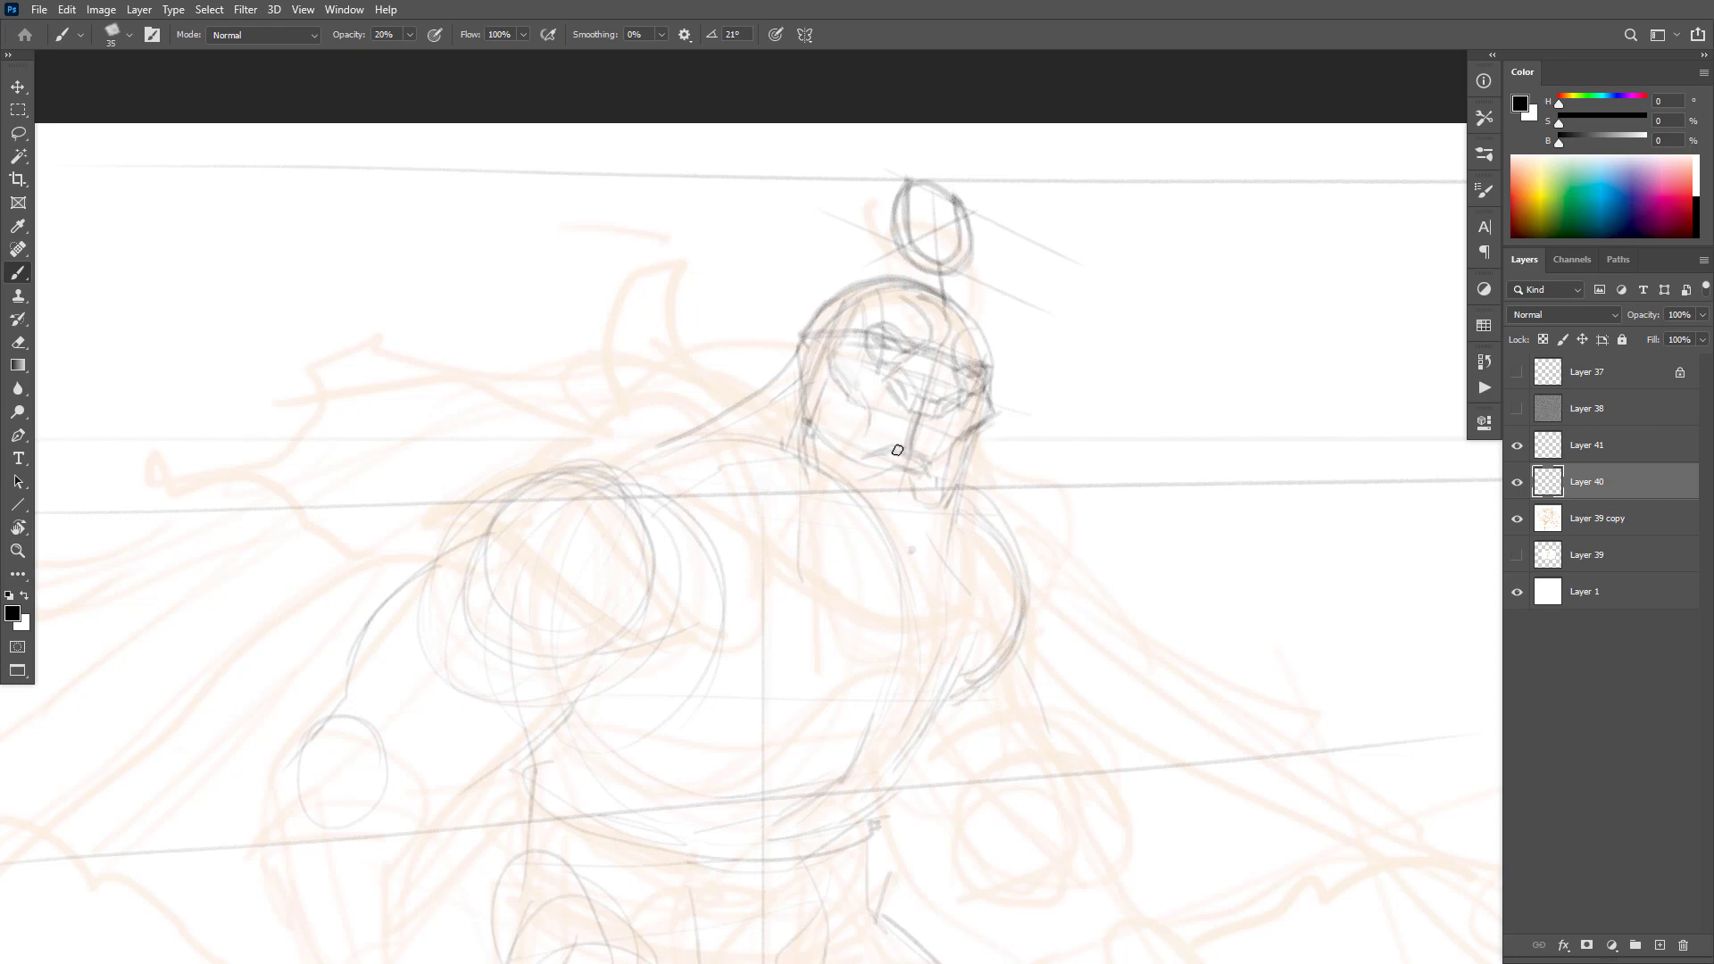
Step: Strengthen the nose and eye lines in the middle of the face and refine the near cheek
drag(882, 281, 810, 326)
mouse_move(900, 416)
mouse_down()
mouse_move(915, 624)
mouse_move(994, 612)
mouse_move(1046, 519)
mouse_up()
click(992, 549)
click(987, 281)
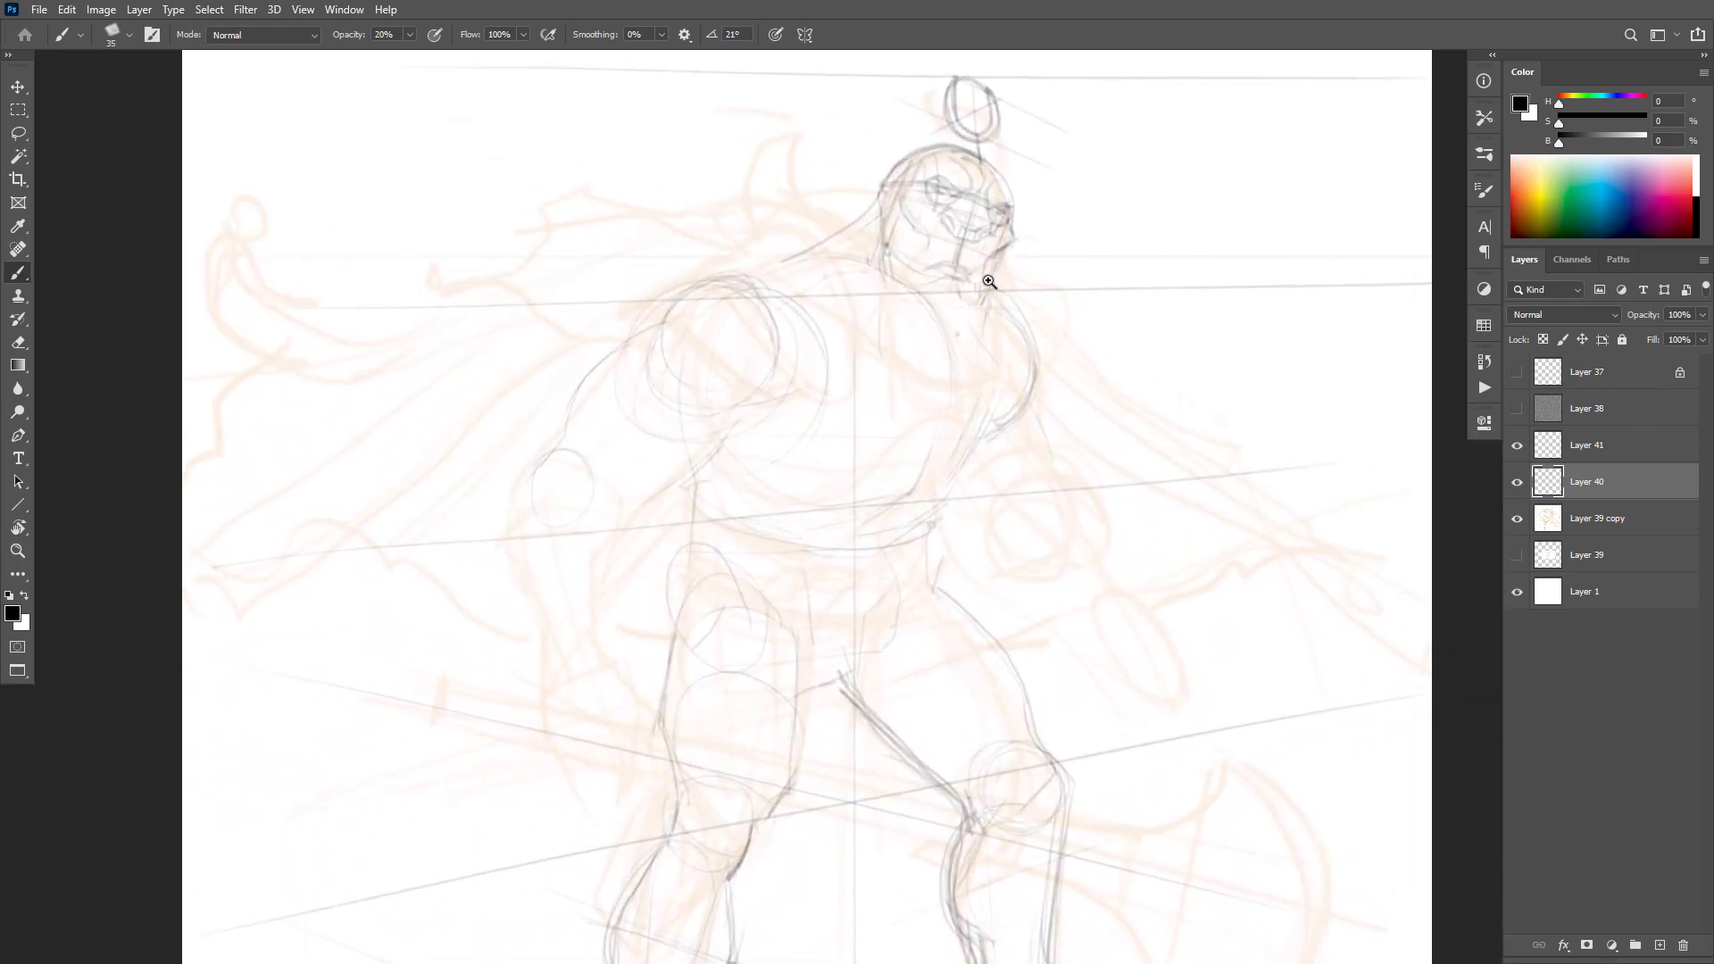
drag(985, 364, 1019, 494)
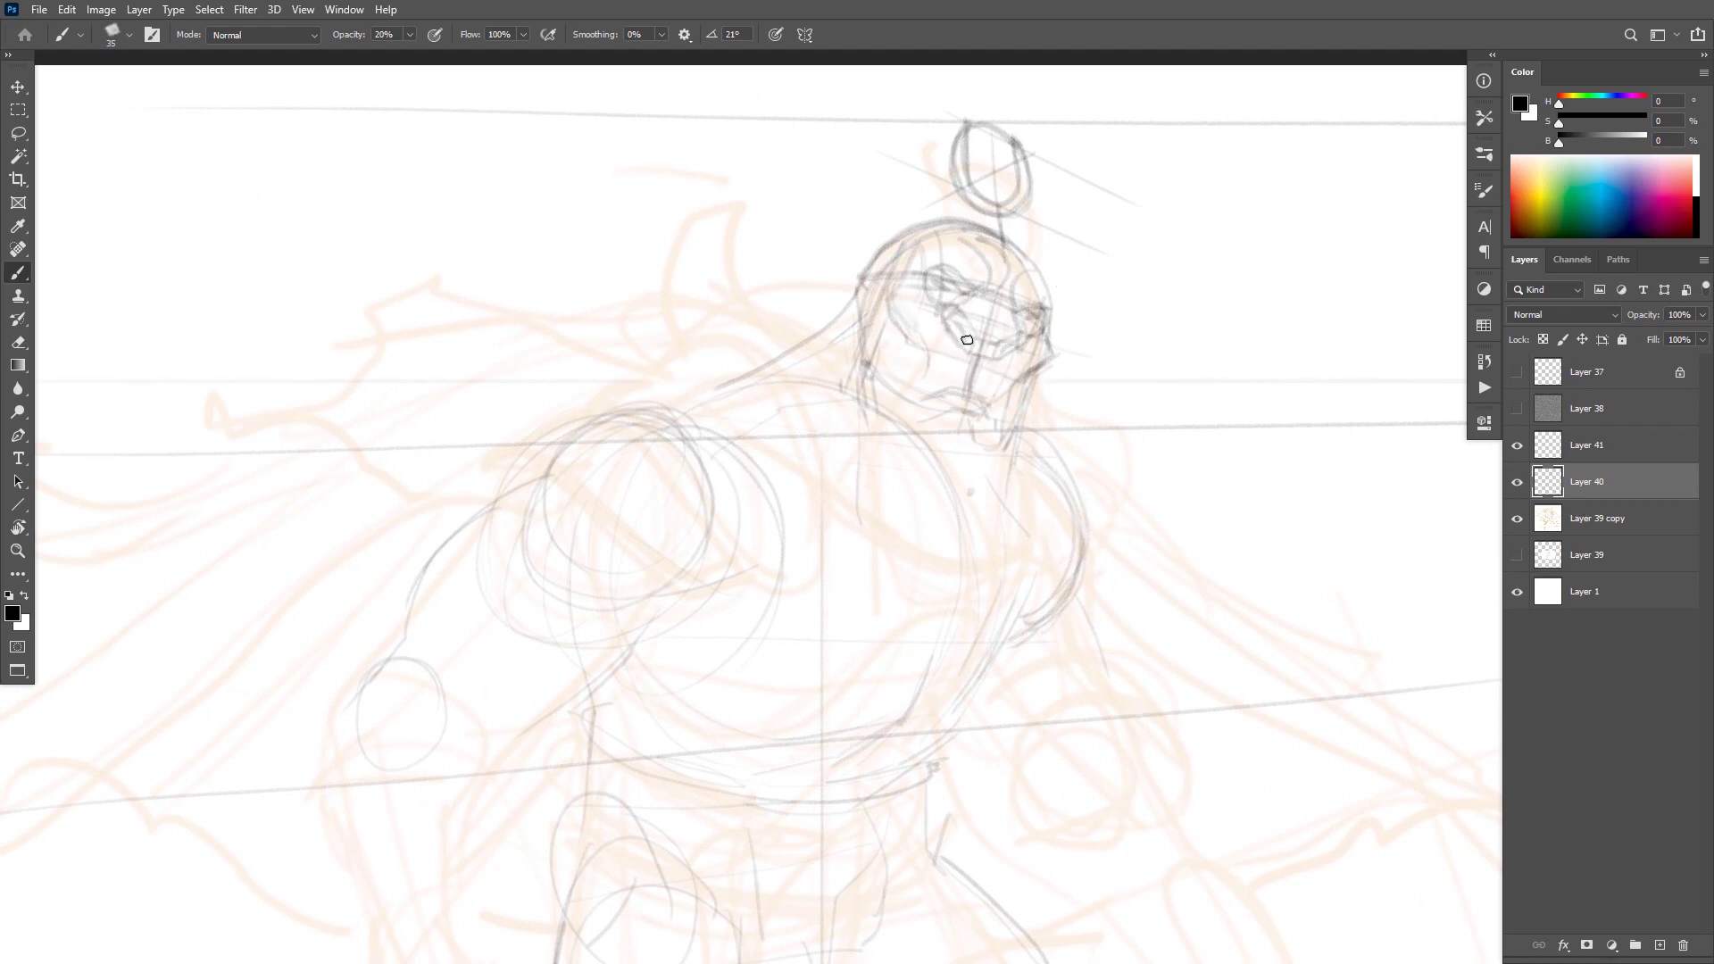
mouse_move(975, 350)
mouse_down()
mouse_move(1024, 348)
mouse_move(968, 349)
mouse_move(992, 359)
mouse_move(973, 392)
mouse_move(976, 360)
mouse_move(1076, 374)
mouse_move(1008, 396)
mouse_move(1005, 371)
mouse_move(995, 407)
mouse_up()
drag(930, 355, 892, 378)
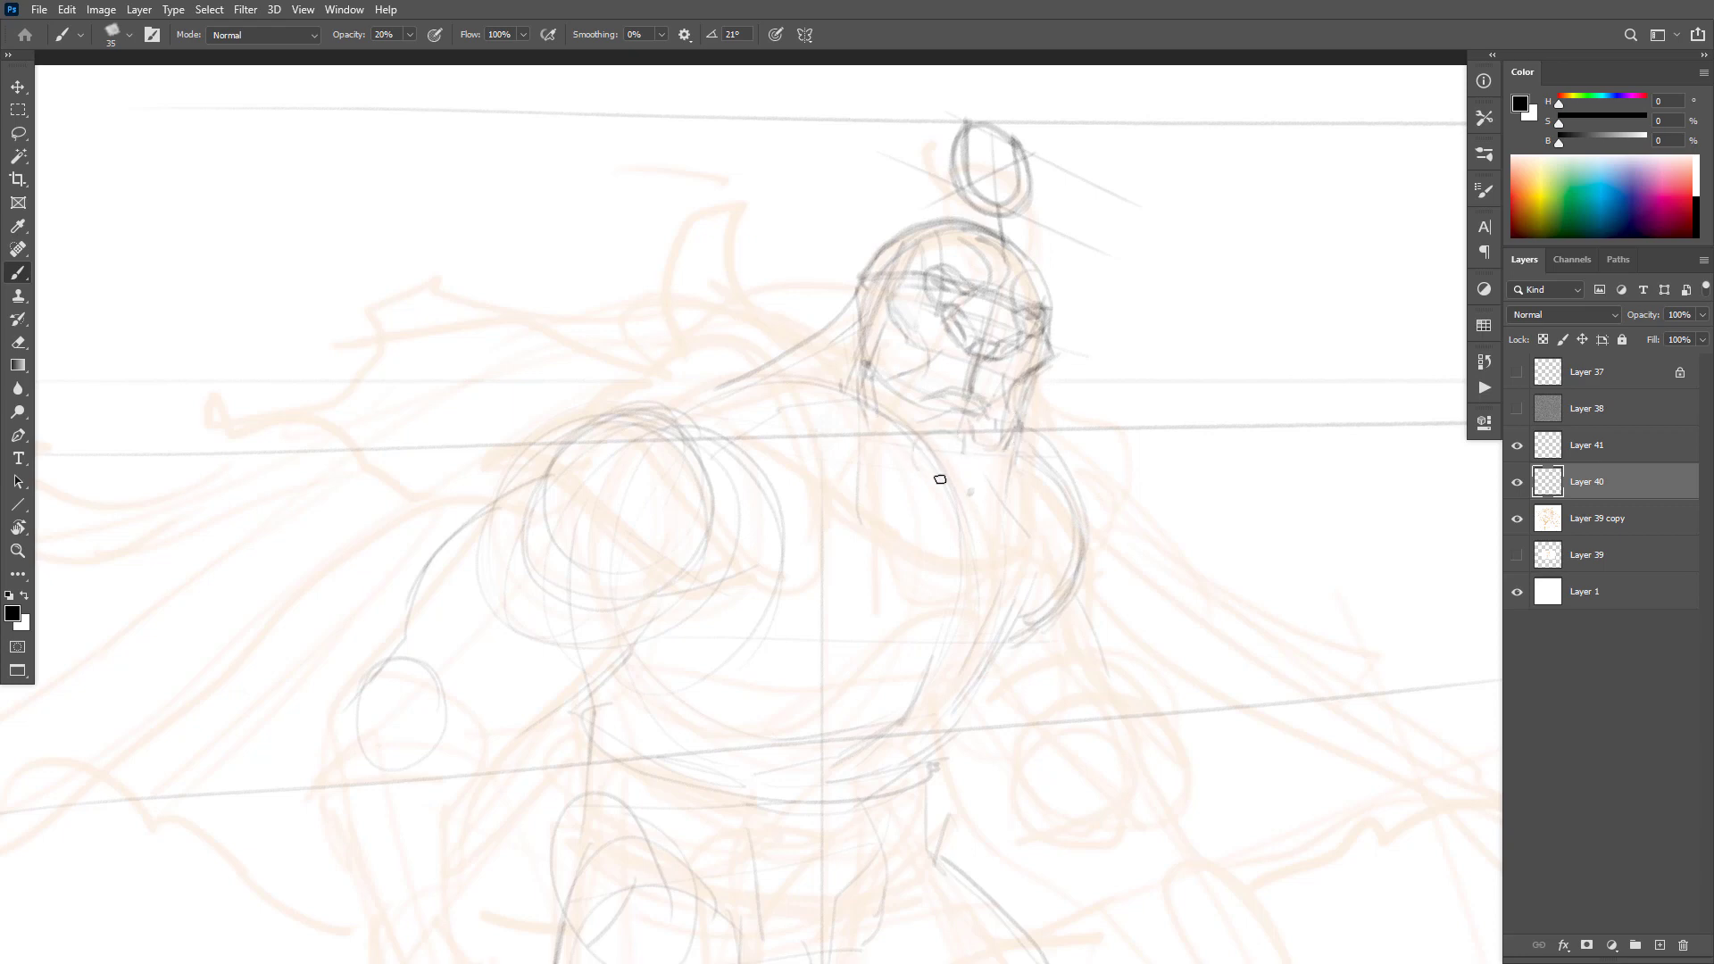
Step: Sketch a long beard from both sides of the jaw to a rounded end on the chest, with inner strand lines
drag(929, 465, 955, 476)
drag(1027, 427, 1020, 531)
drag(858, 380, 858, 385)
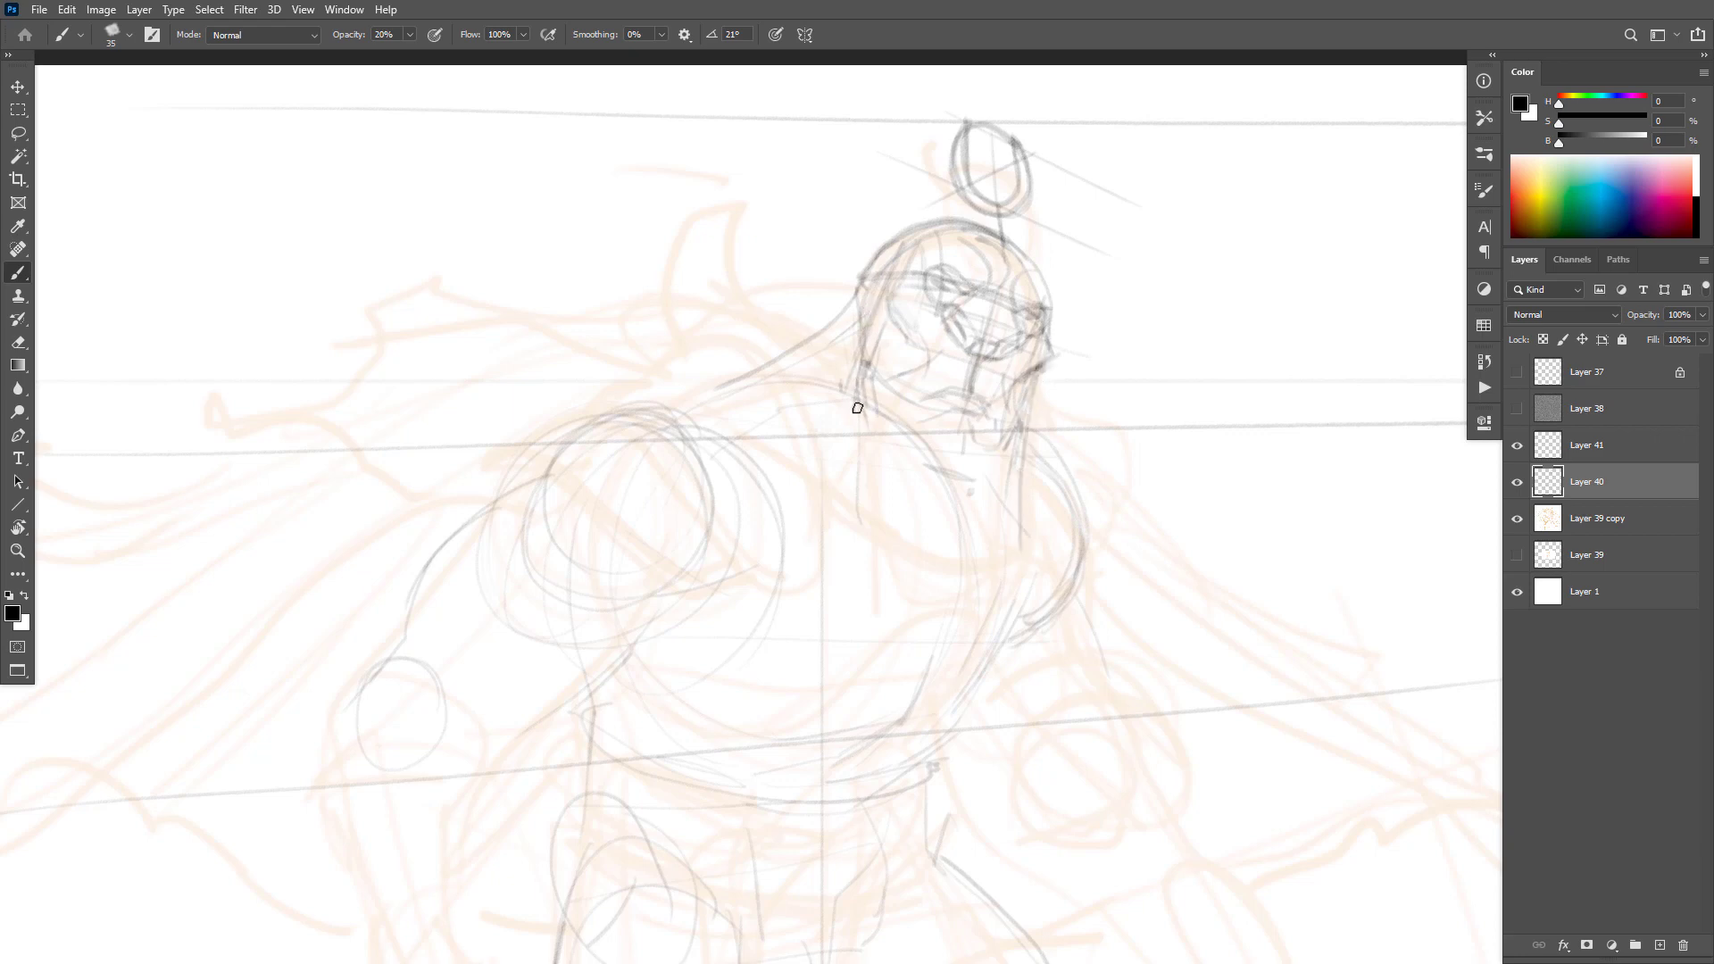
mouse_move(895, 306)
mouse_down()
mouse_move(855, 398)
mouse_move(861, 380)
mouse_move(859, 527)
mouse_up()
mouse_move(1027, 427)
mouse_down()
mouse_move(1010, 574)
mouse_move(1020, 555)
mouse_move(946, 579)
mouse_move(881, 529)
mouse_up()
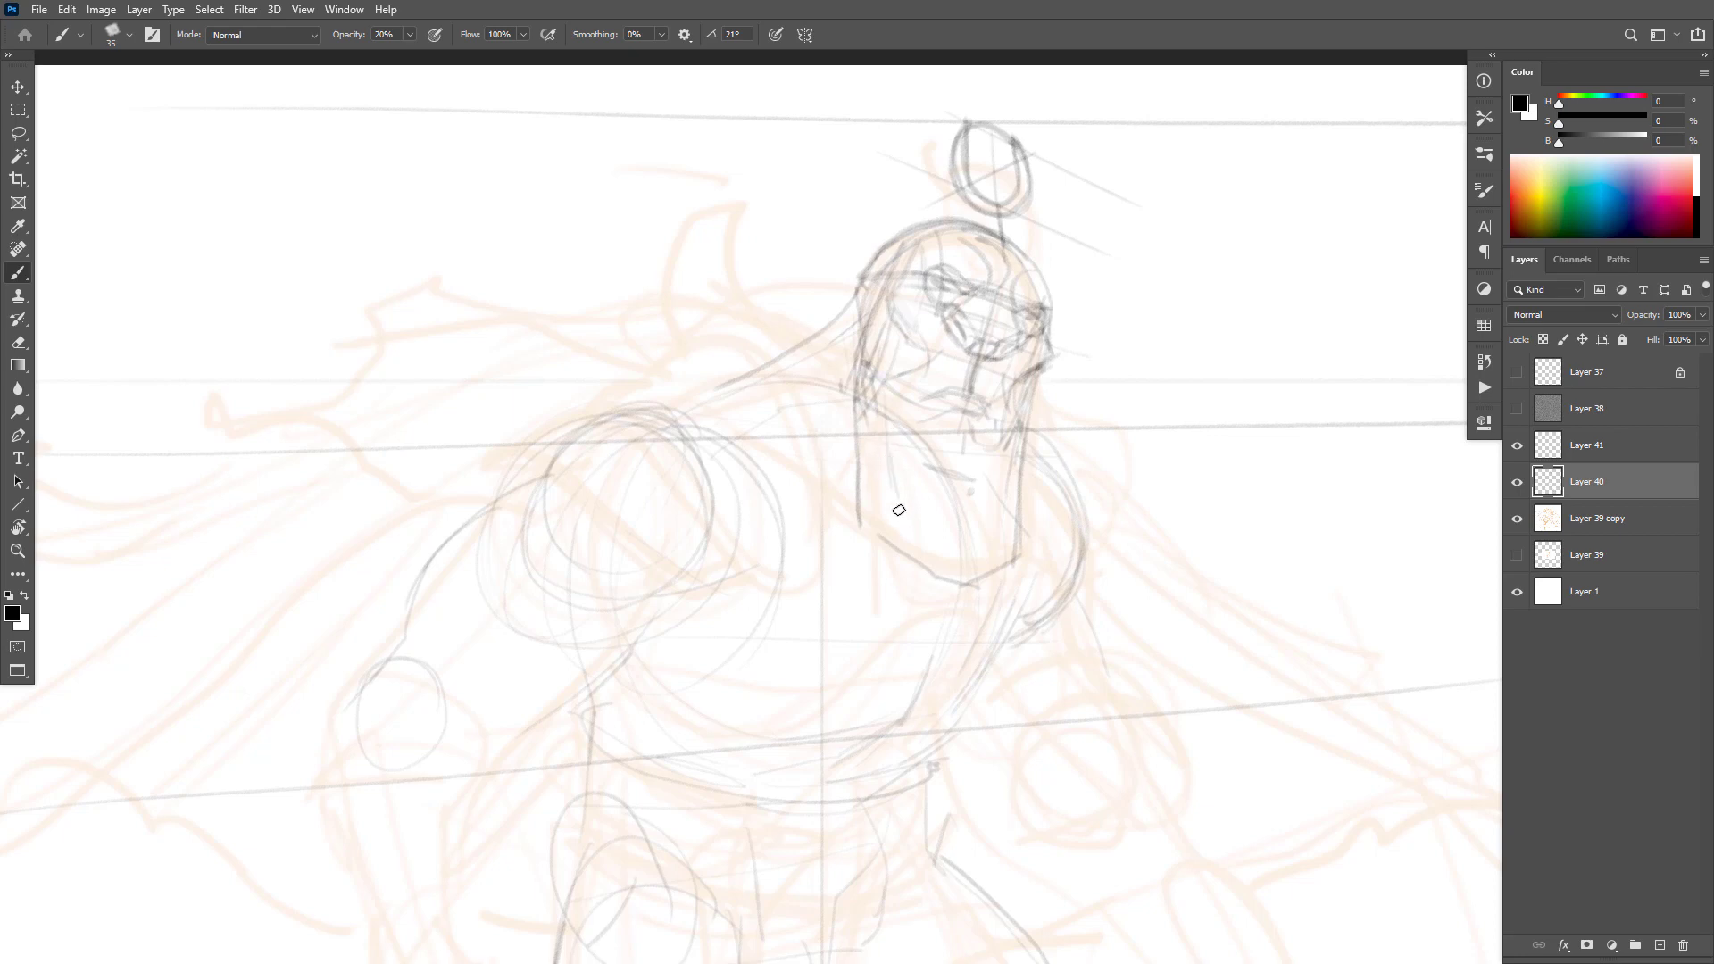
drag(894, 437, 899, 509)
drag(1030, 461, 1025, 543)
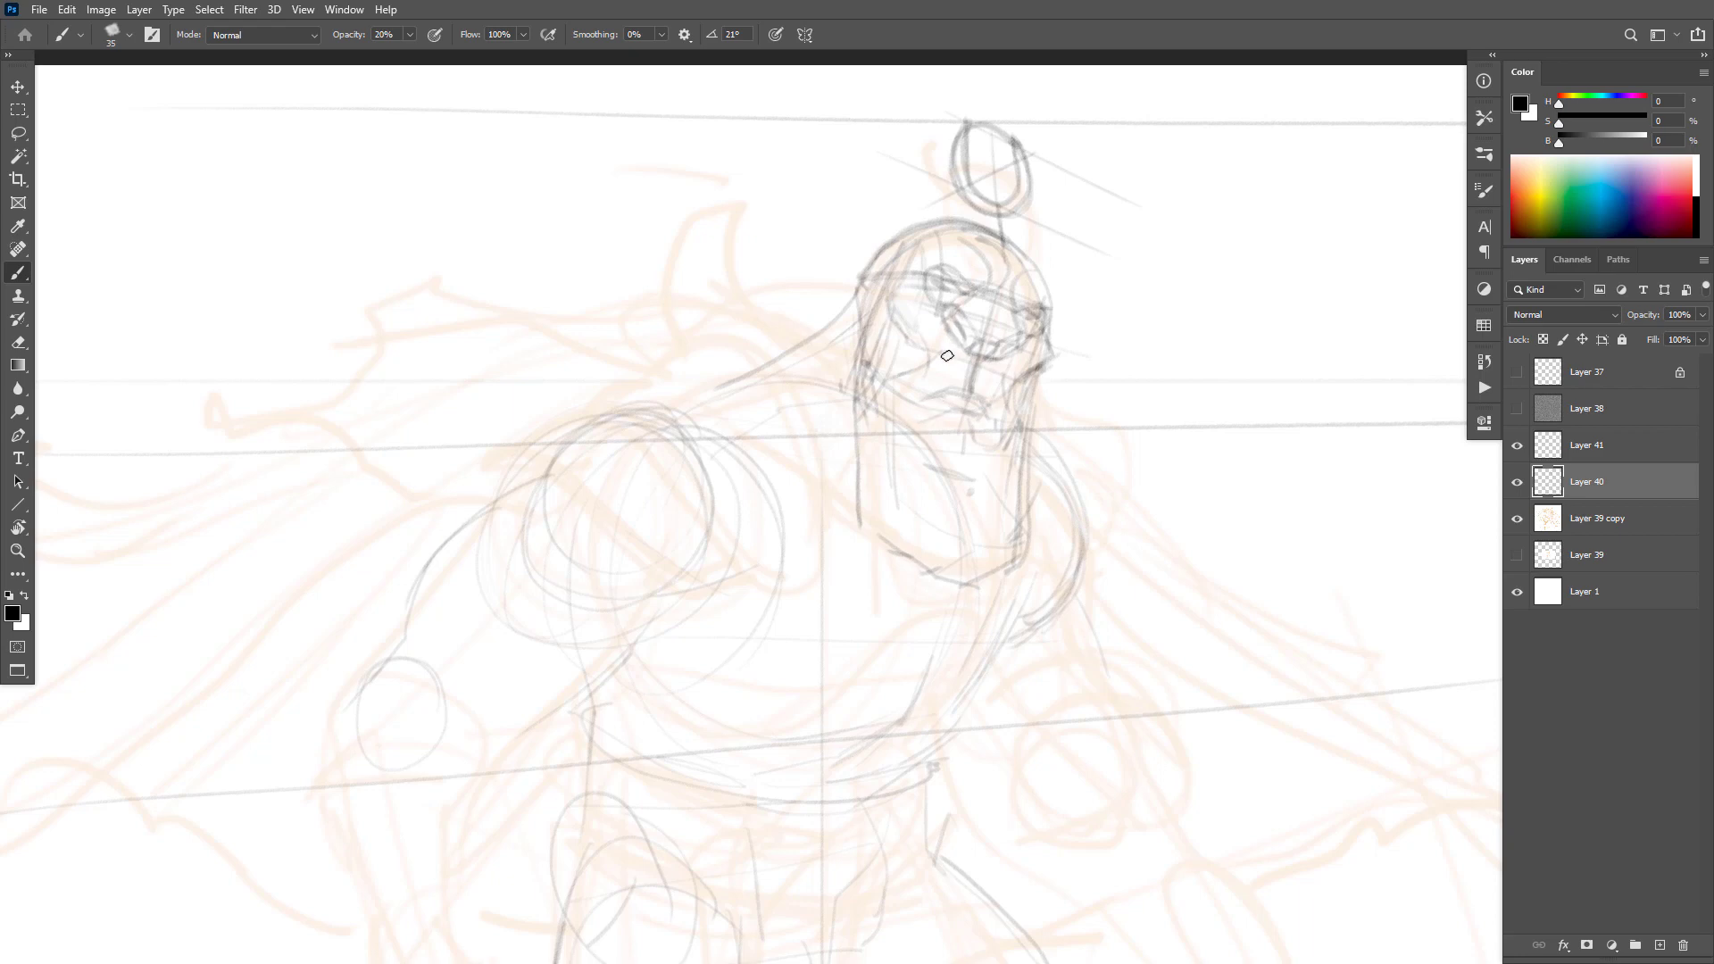
Step: Sketch a long, narrow braid hanging on each side of the beard, aligned by a guide line and ending in rings
mouse_move(846, 319)
mouse_down()
mouse_move(834, 574)
mouse_move(853, 616)
mouse_move(862, 546)
mouse_up()
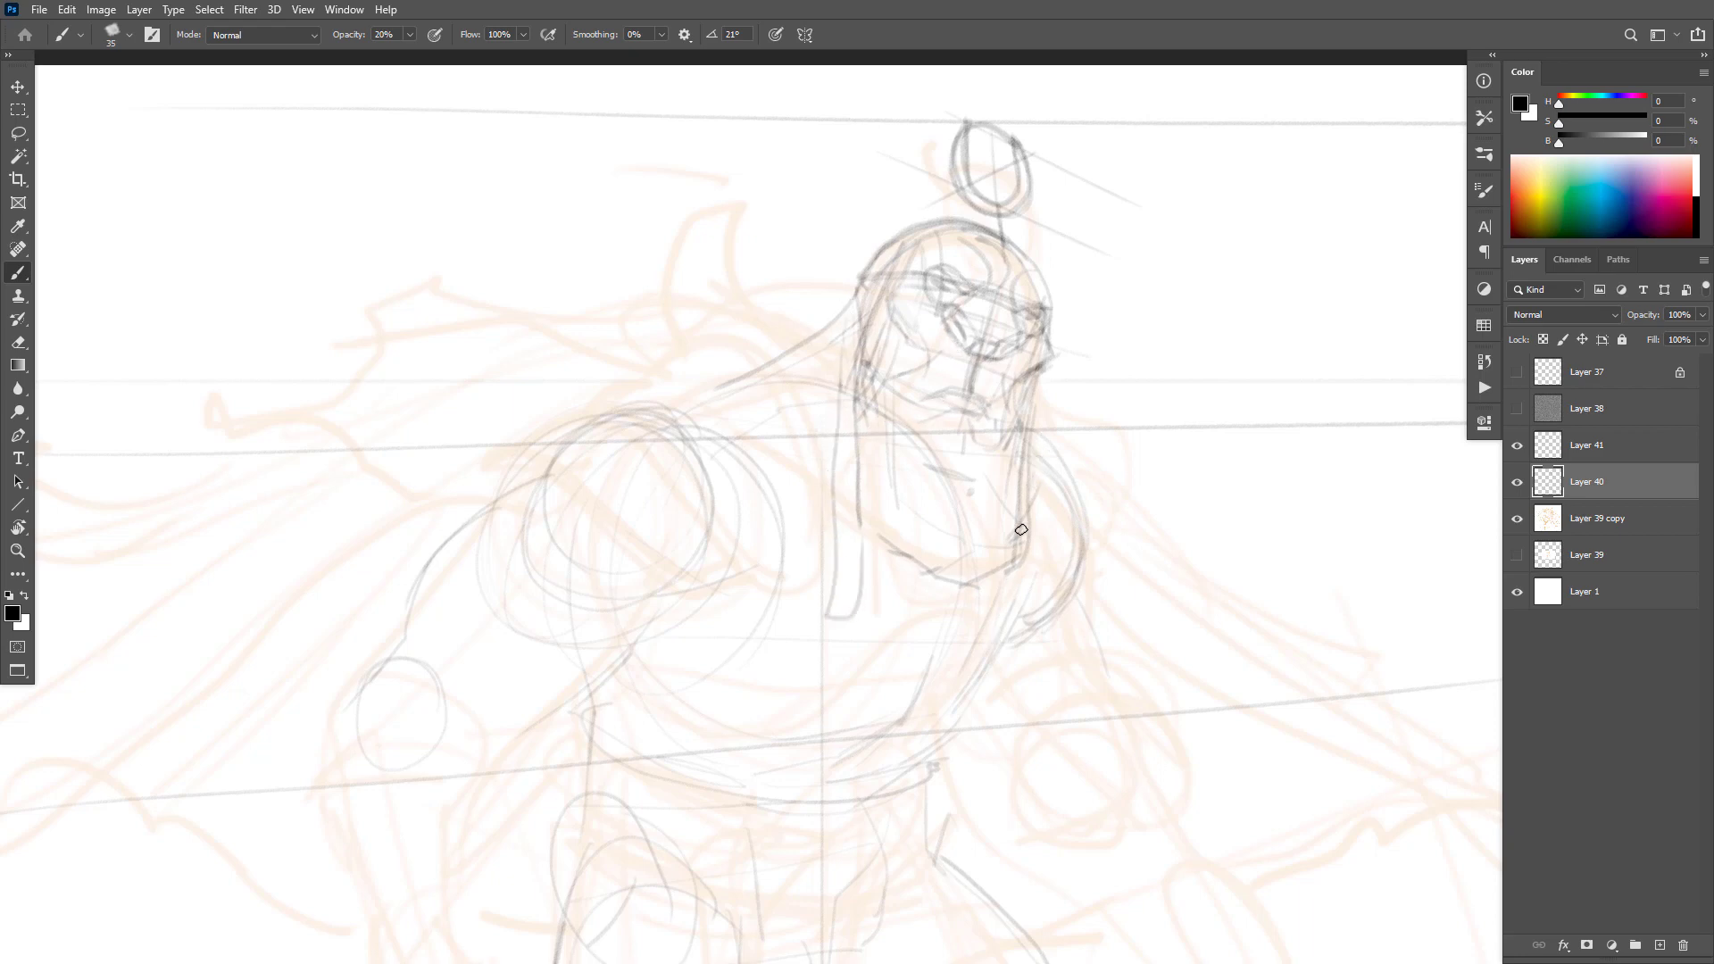
mouse_move(1022, 529)
mouse_down()
mouse_move(1006, 635)
mouse_move(987, 652)
mouse_move(990, 587)
mouse_up()
drag(873, 616, 1071, 635)
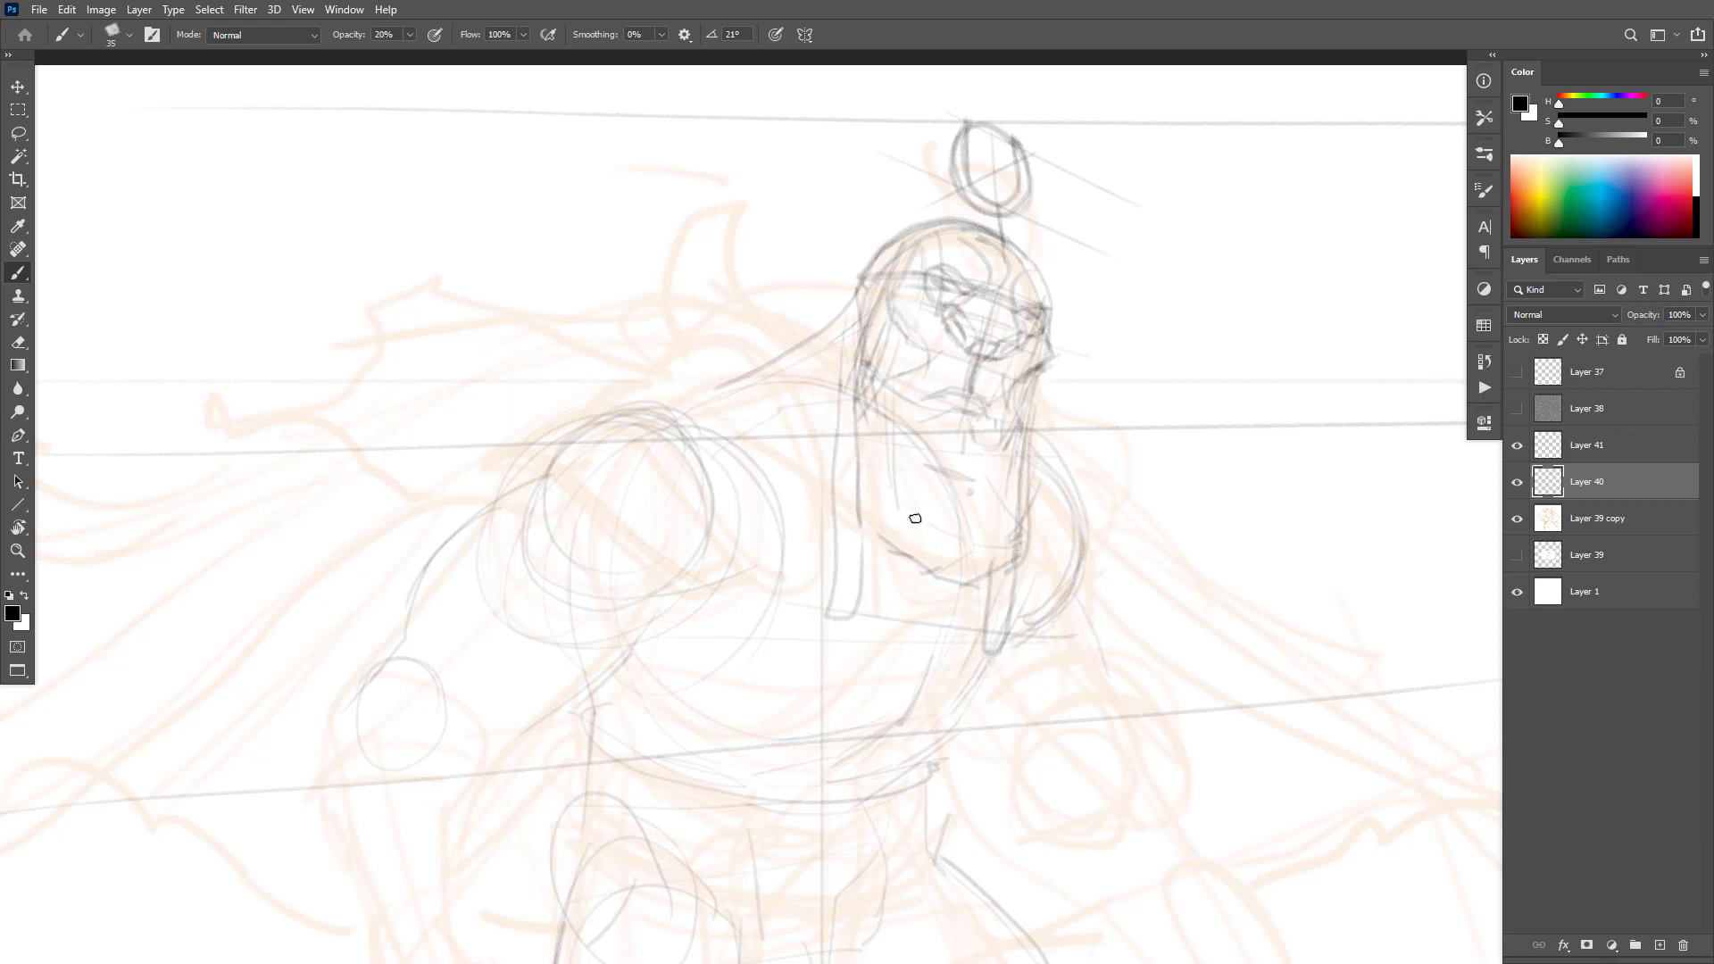
mouse_move(845, 617)
mouse_down()
mouse_move(834, 592)
mouse_move(842, 639)
mouse_move(815, 613)
mouse_move(828, 635)
mouse_move(825, 600)
mouse_move(838, 639)
mouse_move(812, 614)
mouse_up()
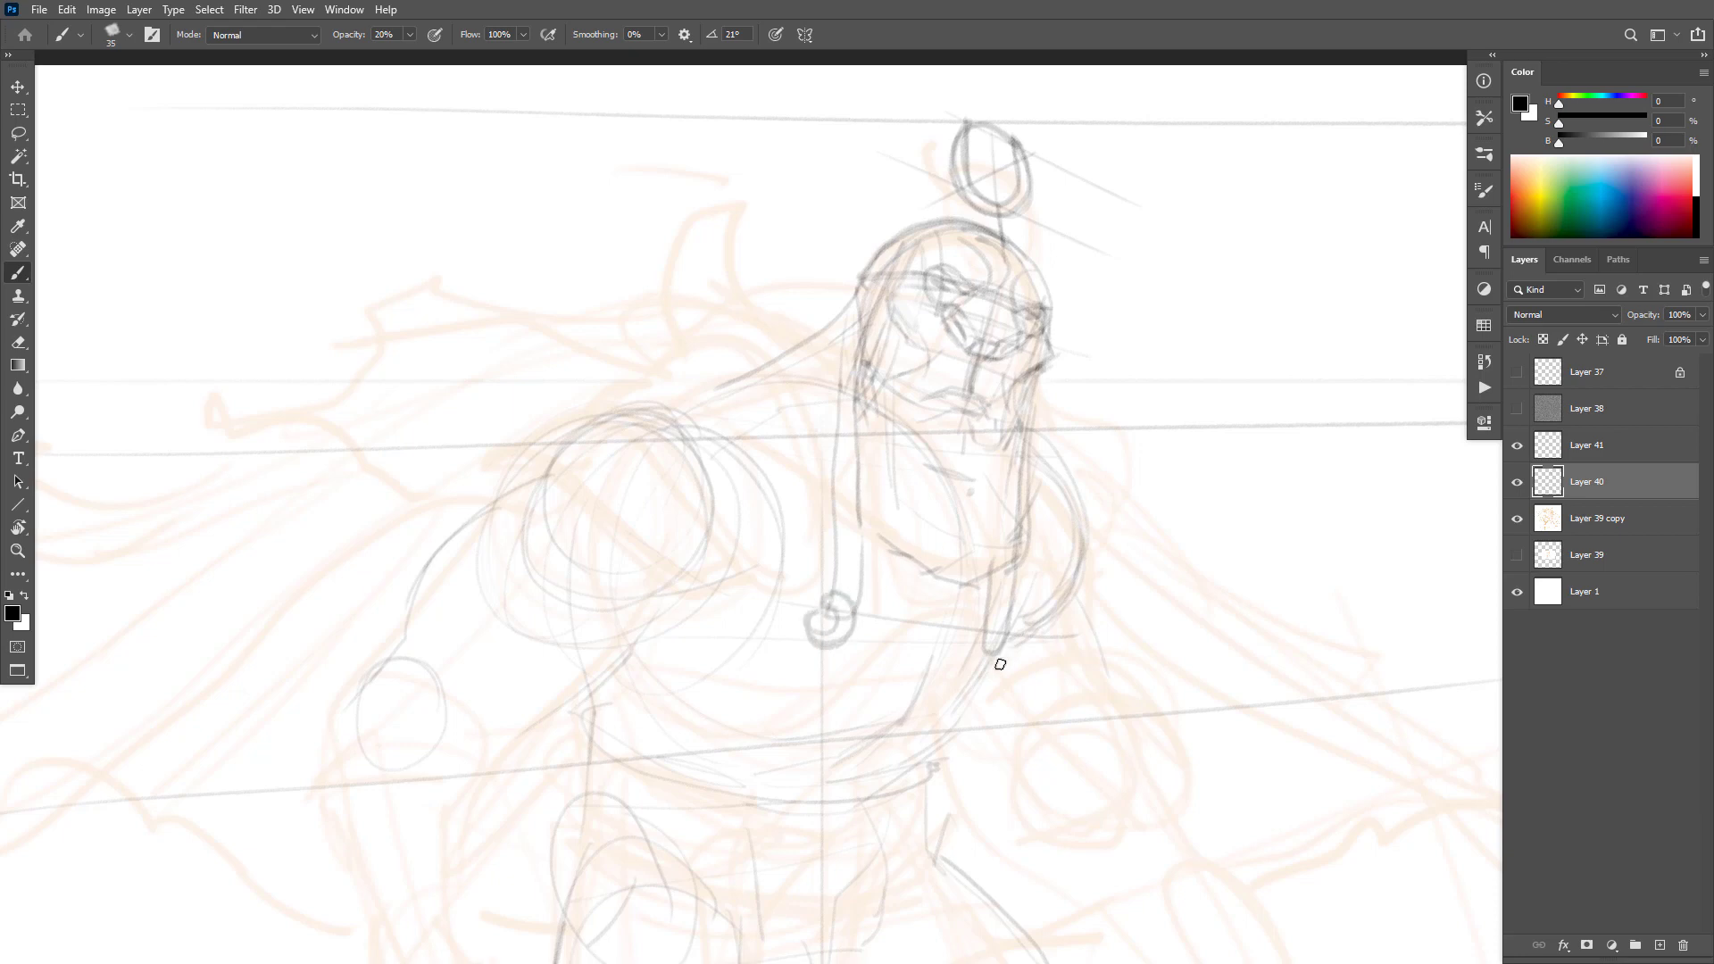
mouse_move(987, 631)
mouse_down()
mouse_move(977, 675)
mouse_move(1006, 666)
mouse_move(970, 657)
mouse_move(989, 630)
mouse_move(1004, 663)
mouse_move(1079, 704)
mouse_up()
Step: Sketch the pointed near ear sweeping back from the side of the head
ctrl+alt+click(1080, 705)
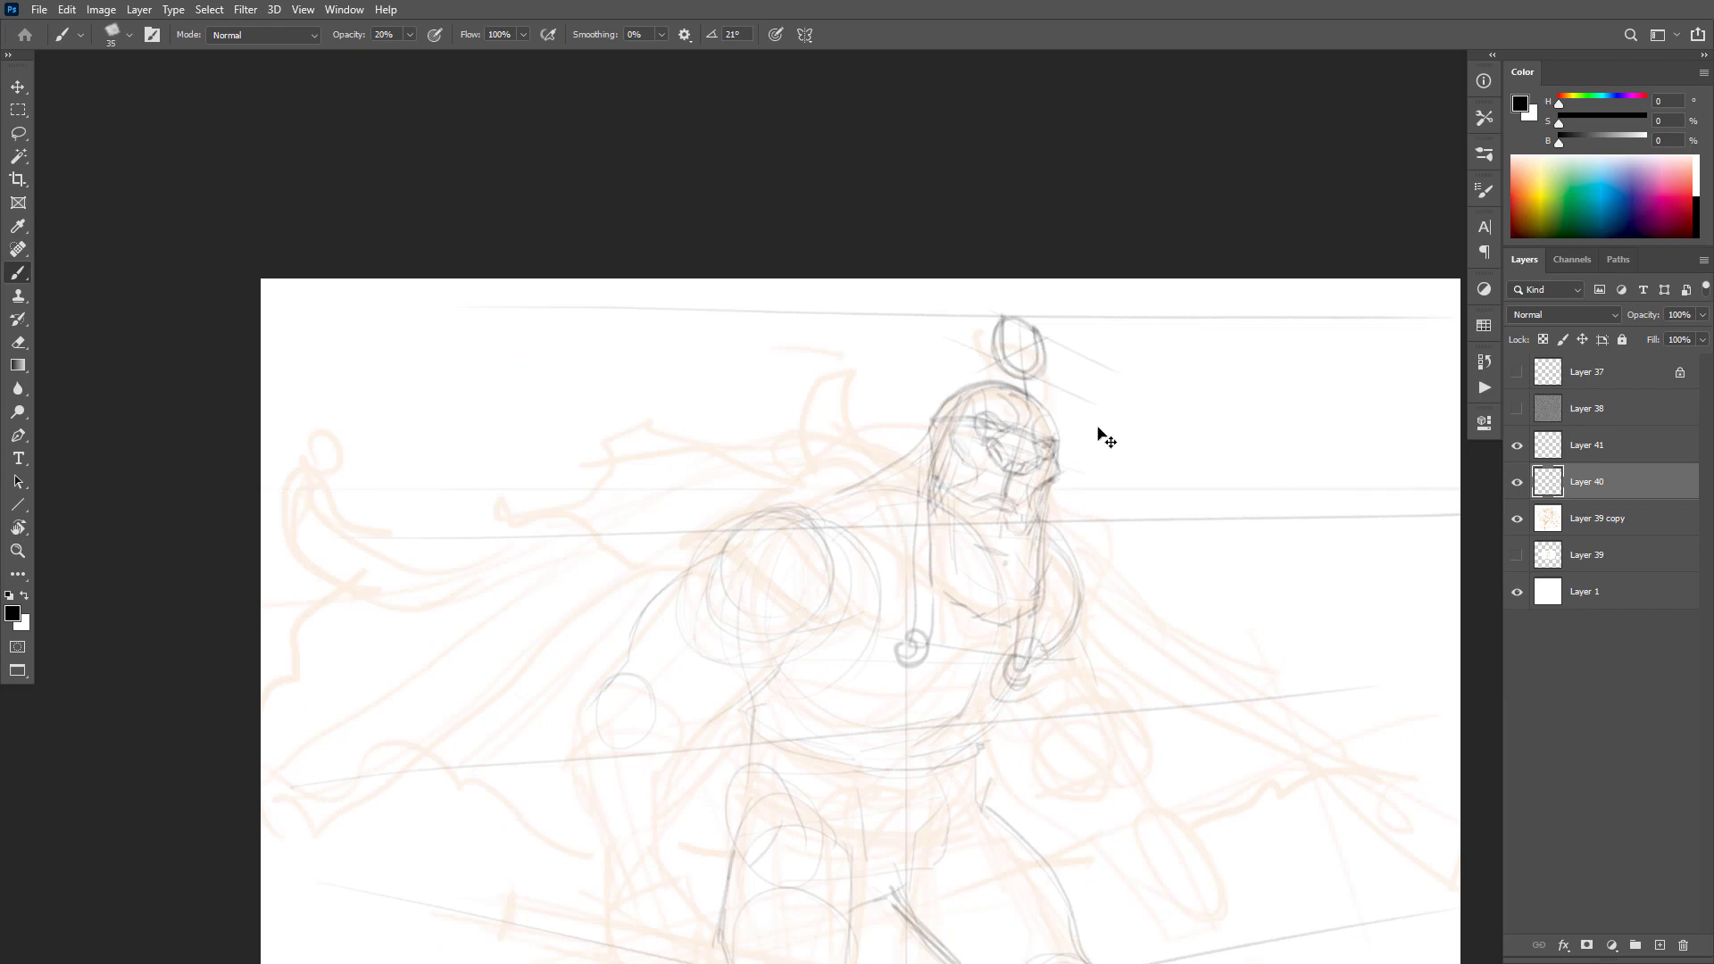
ctrl+click(968, 488)
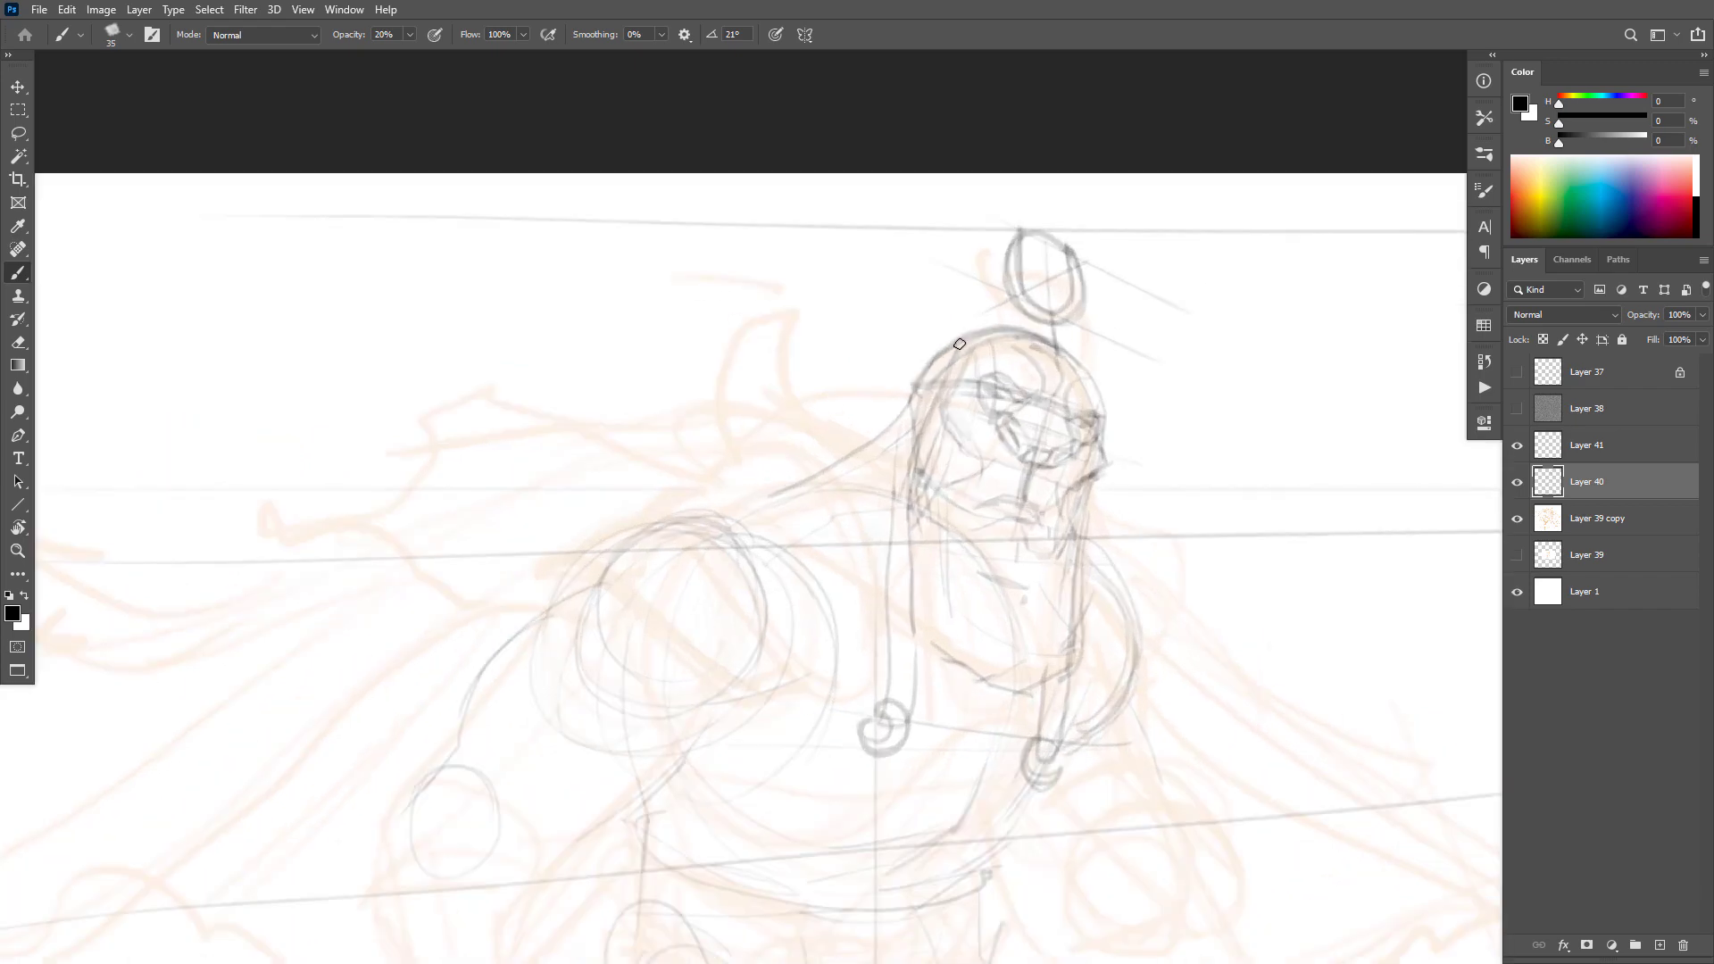
drag(916, 386, 858, 474)
mouse_move(936, 366)
mouse_down()
mouse_move(849, 402)
mouse_move(853, 437)
mouse_up()
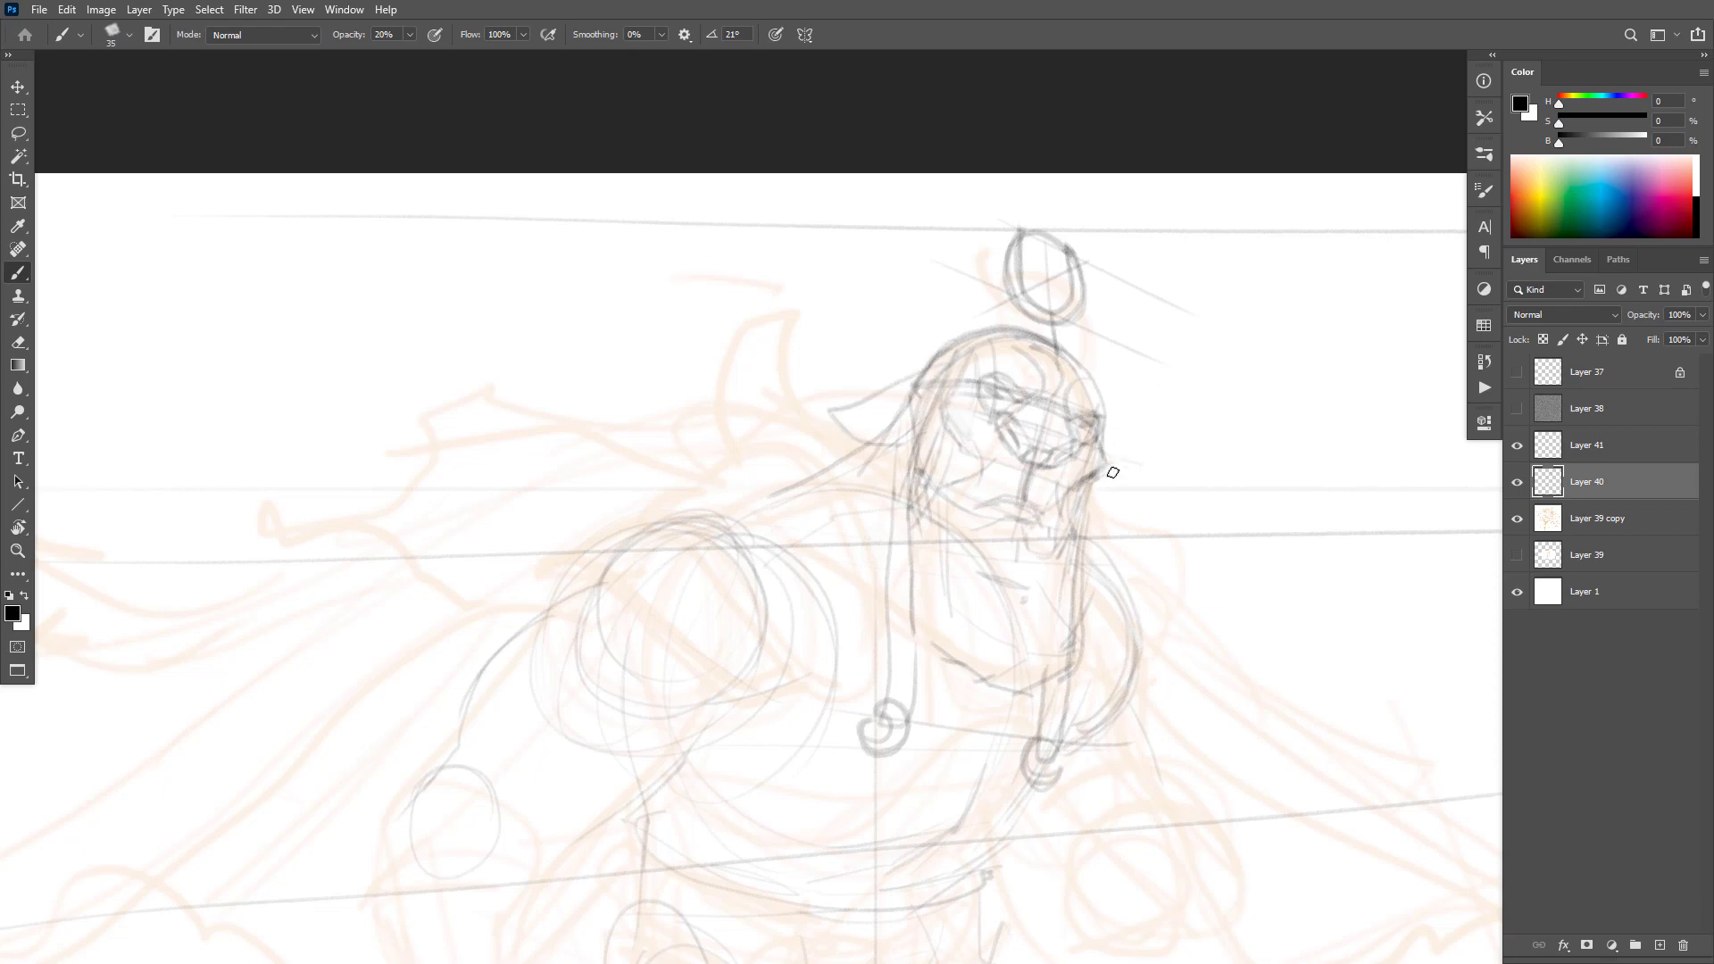
key(r)
drag(1136, 562, 943, 378)
key(b)
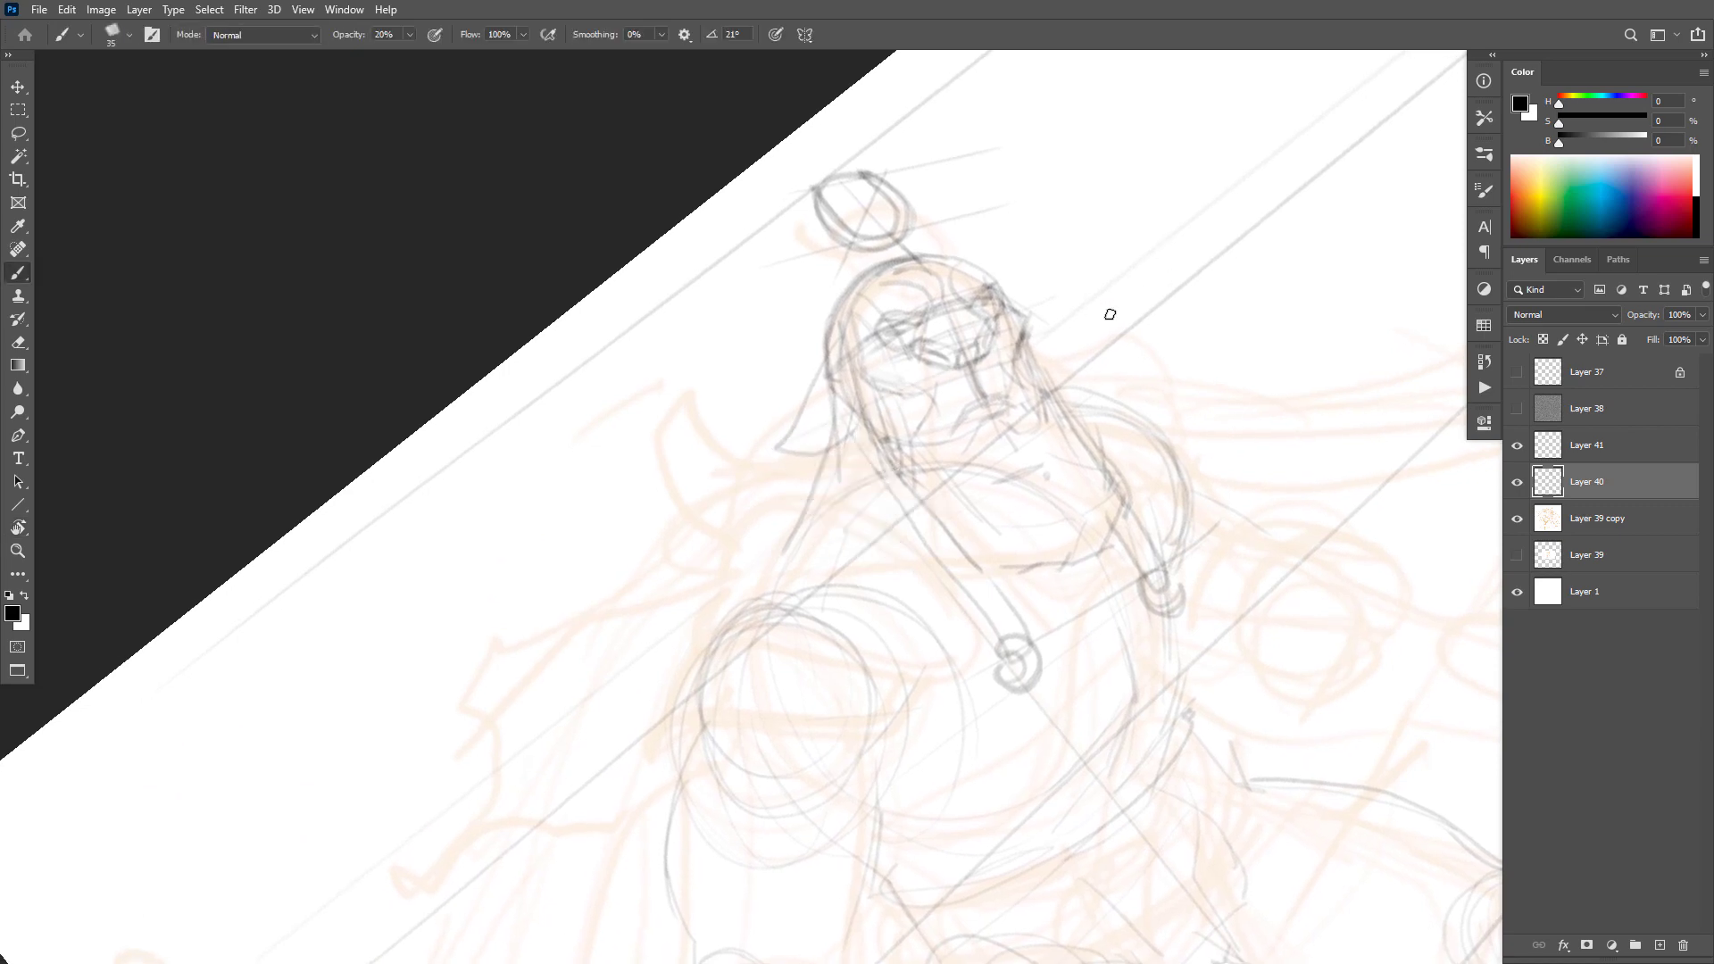
mouse_move(1017, 302)
mouse_down()
mouse_move(1071, 324)
mouse_move(1078, 350)
mouse_move(1072, 330)
mouse_move(1042, 364)
mouse_move(1071, 327)
mouse_up()
mouse_move(805, 429)
mouse_down()
mouse_move(790, 442)
mouse_move(836, 383)
mouse_up()
key(Escape)
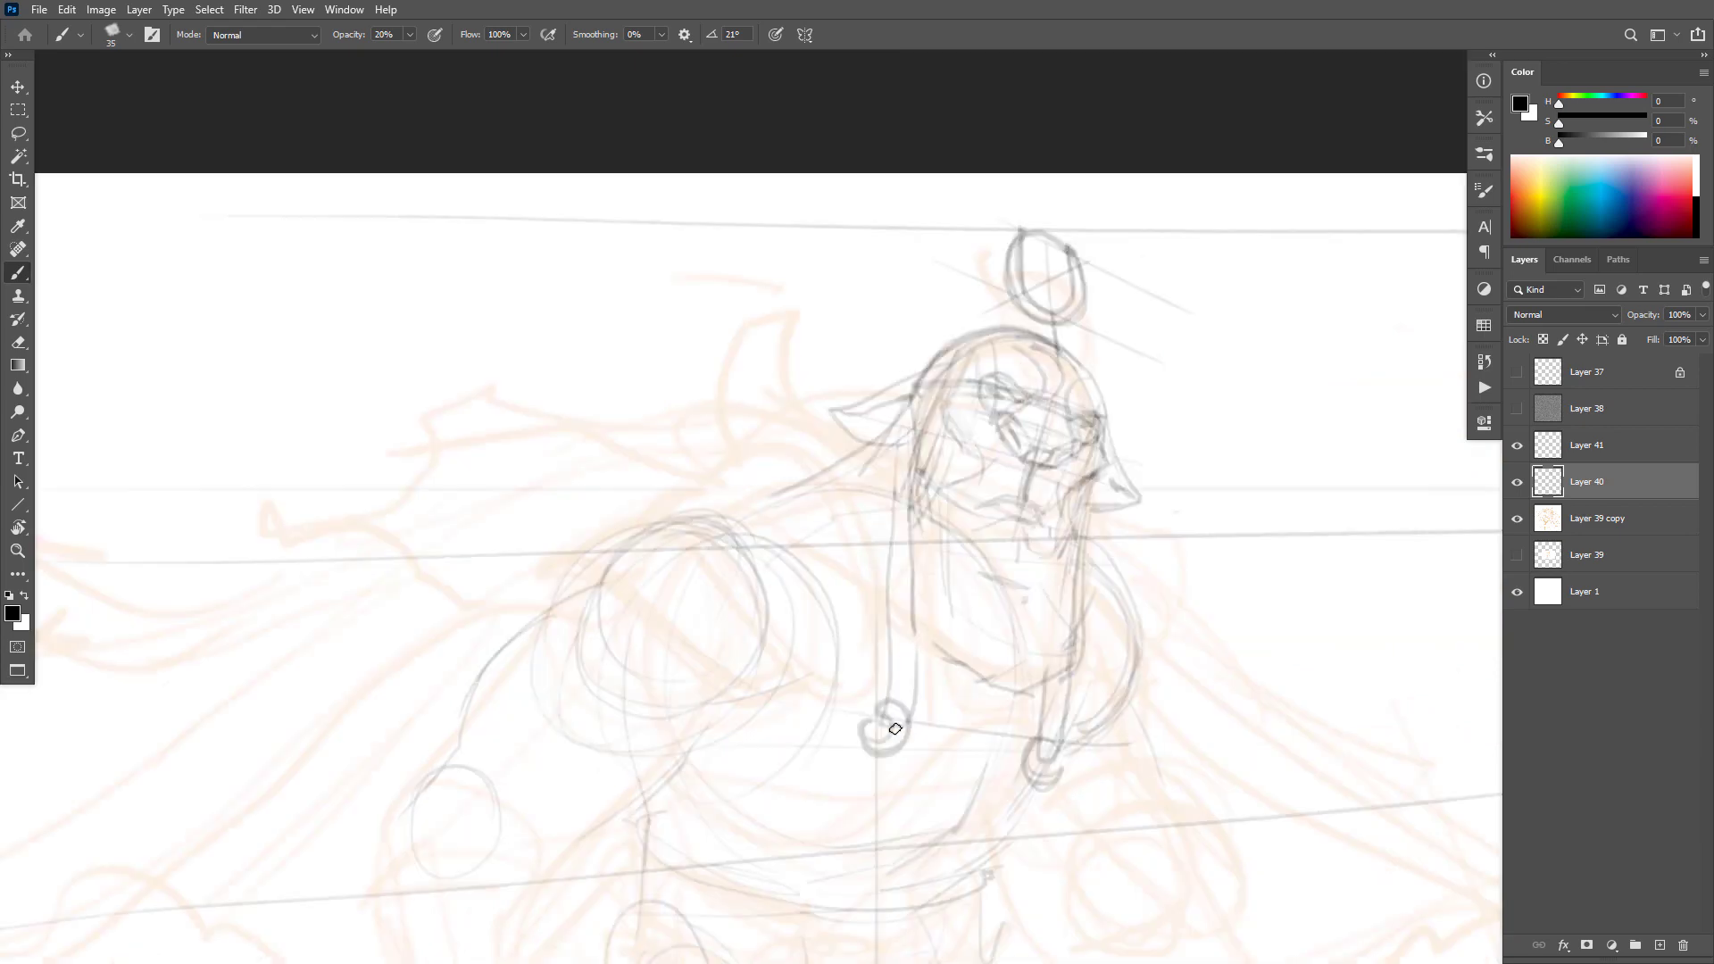
alt+click(1159, 567)
alt+click(1167, 581)
scroll(1167, 574, up, 6)
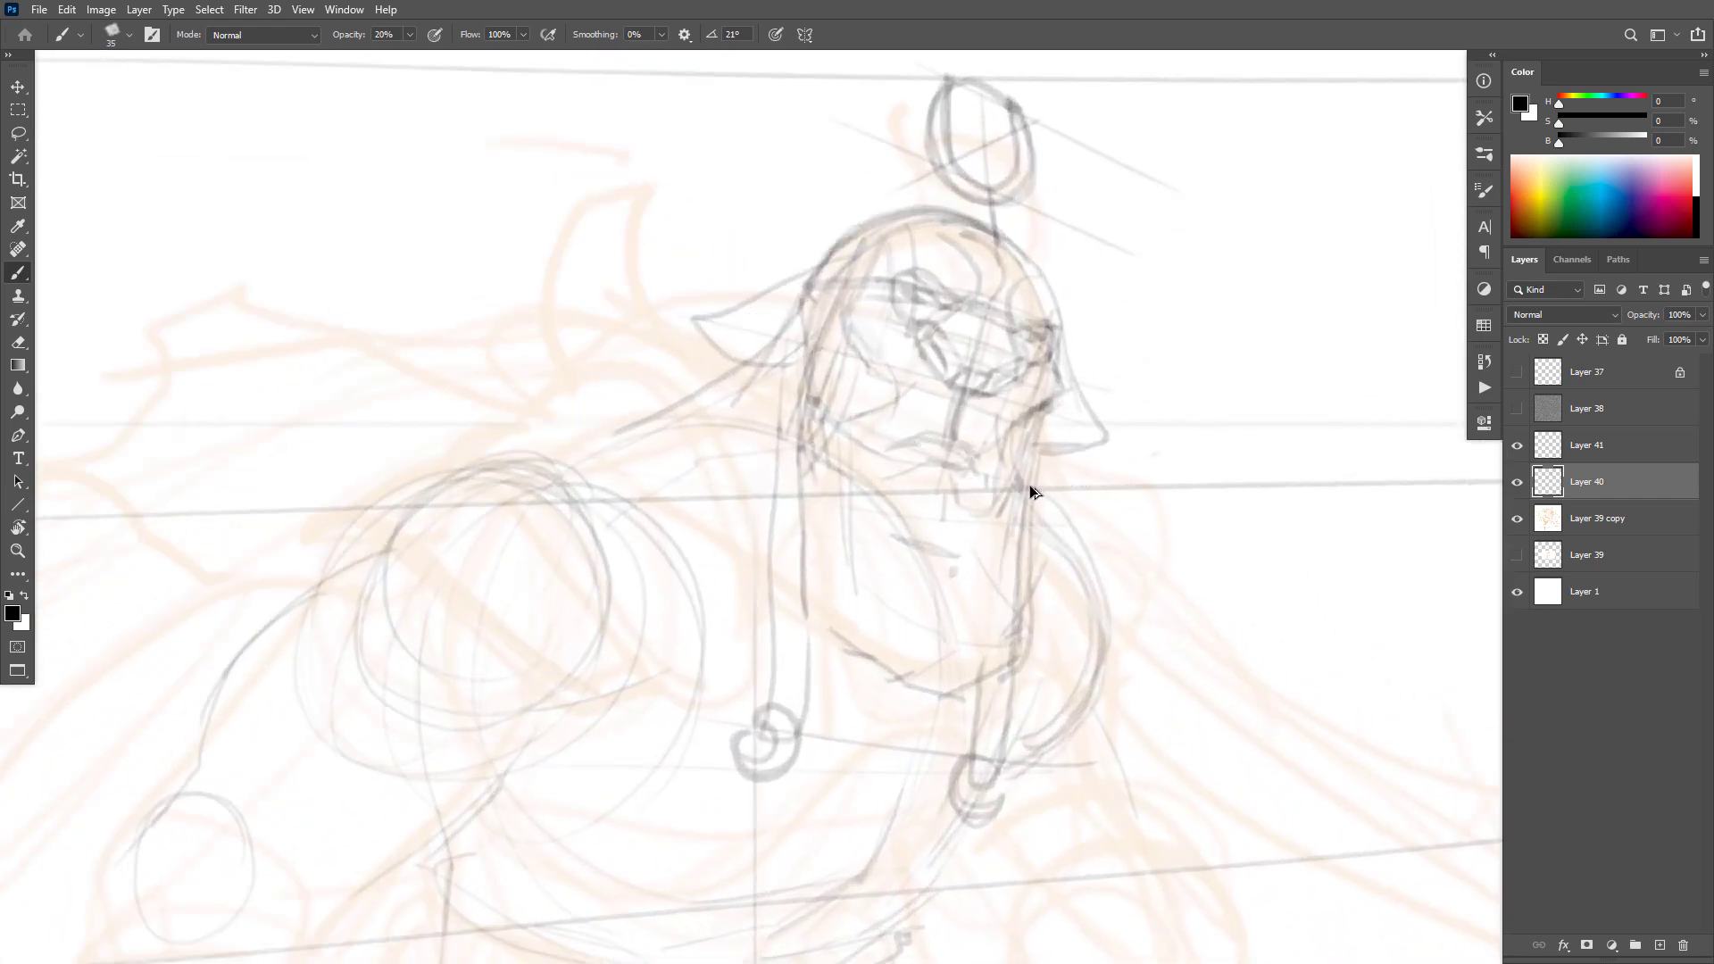
key(ctrl+z)
key(ctrl+z)
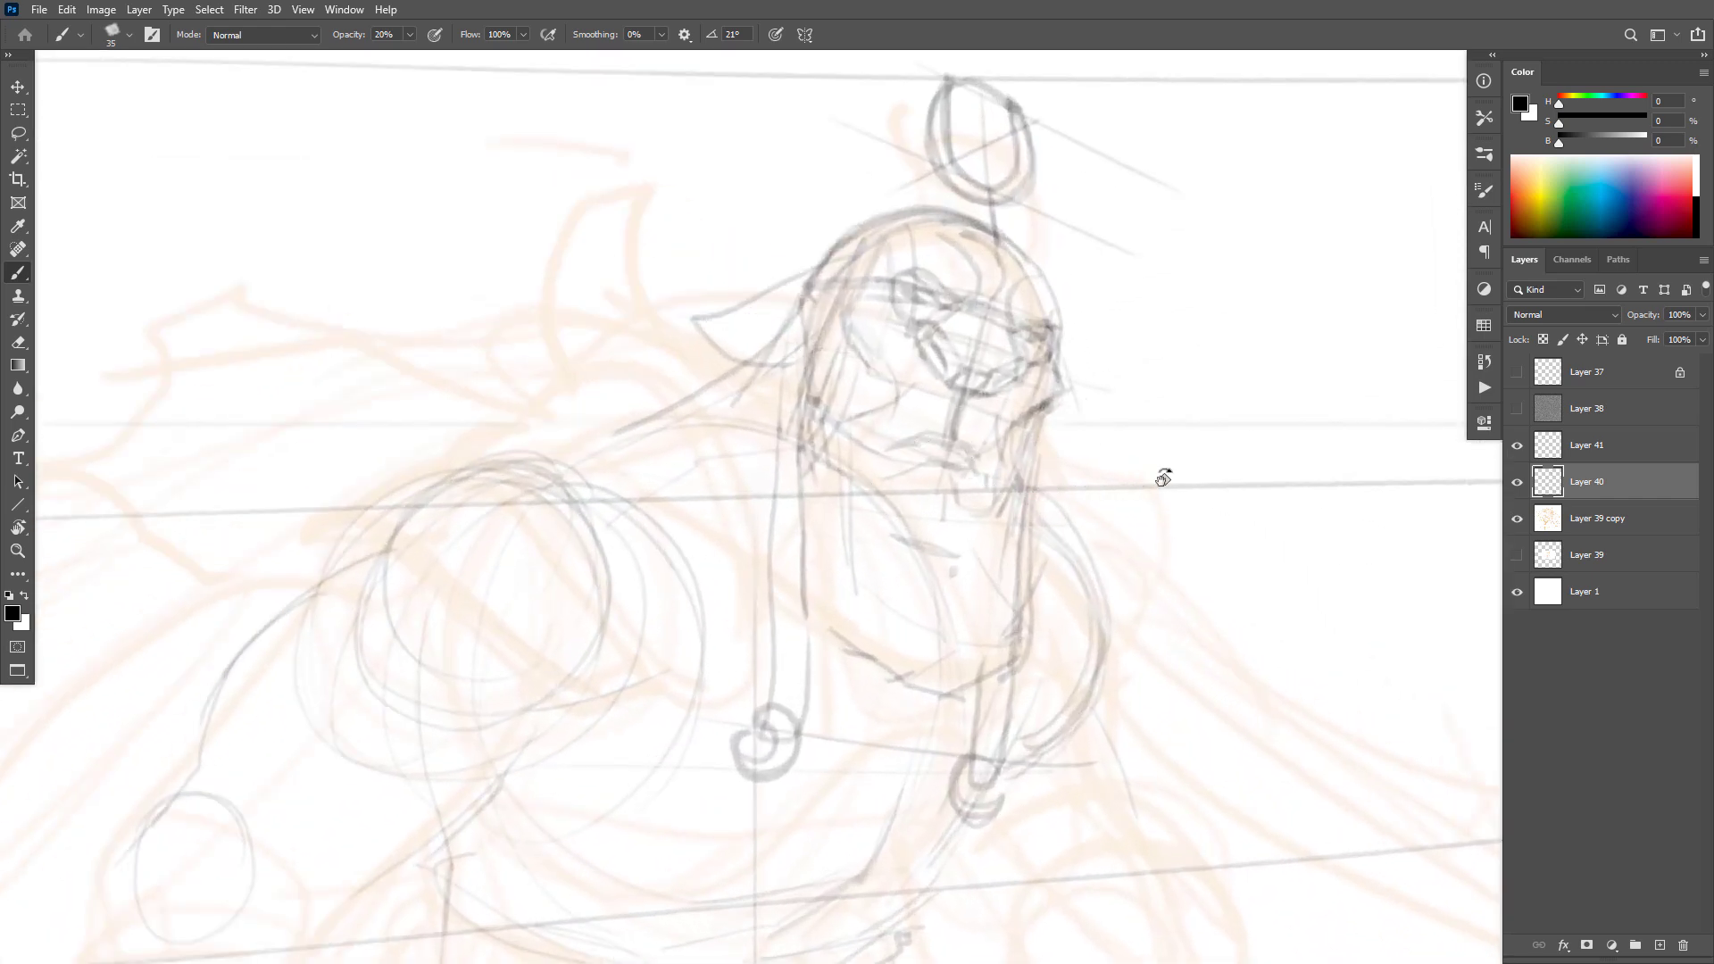
Step: Sketch a shorter pointed far ear, detail the inside of the near ear, and add small projections on both sides of the crown
drag(1163, 474, 661, 402)
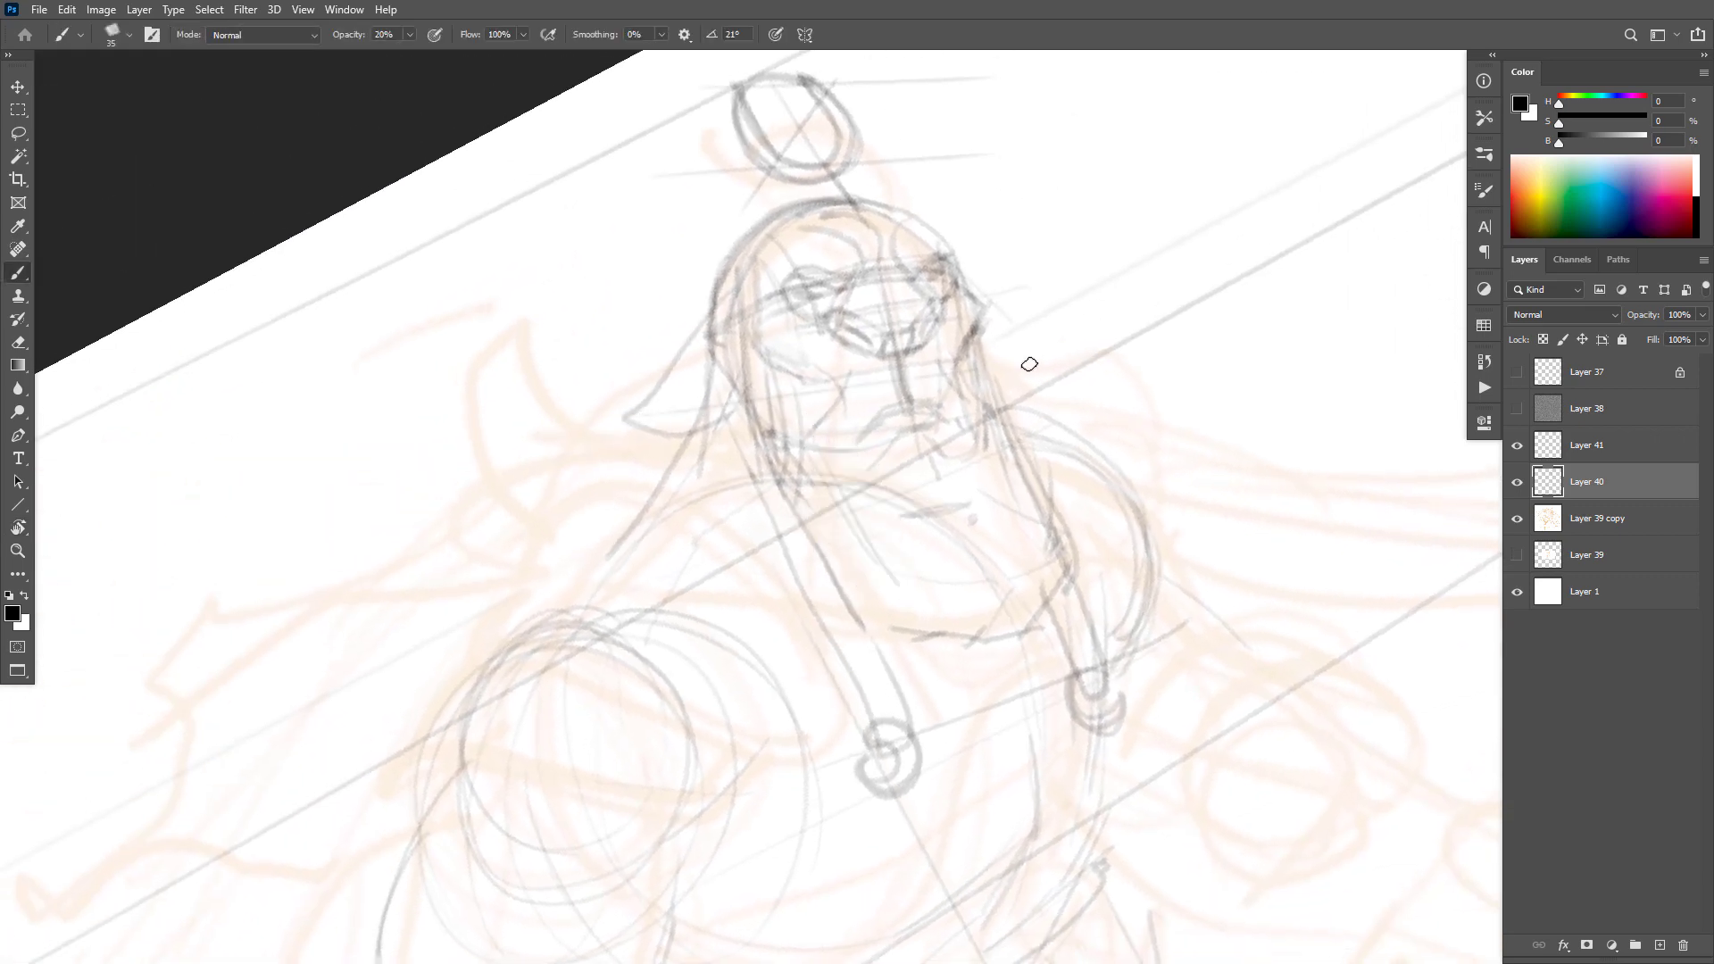
mouse_move(993, 331)
mouse_down()
mouse_move(1043, 366)
mouse_move(995, 376)
mouse_up()
mouse_move(979, 336)
mouse_down()
mouse_move(1037, 361)
mouse_move(1000, 391)
mouse_up()
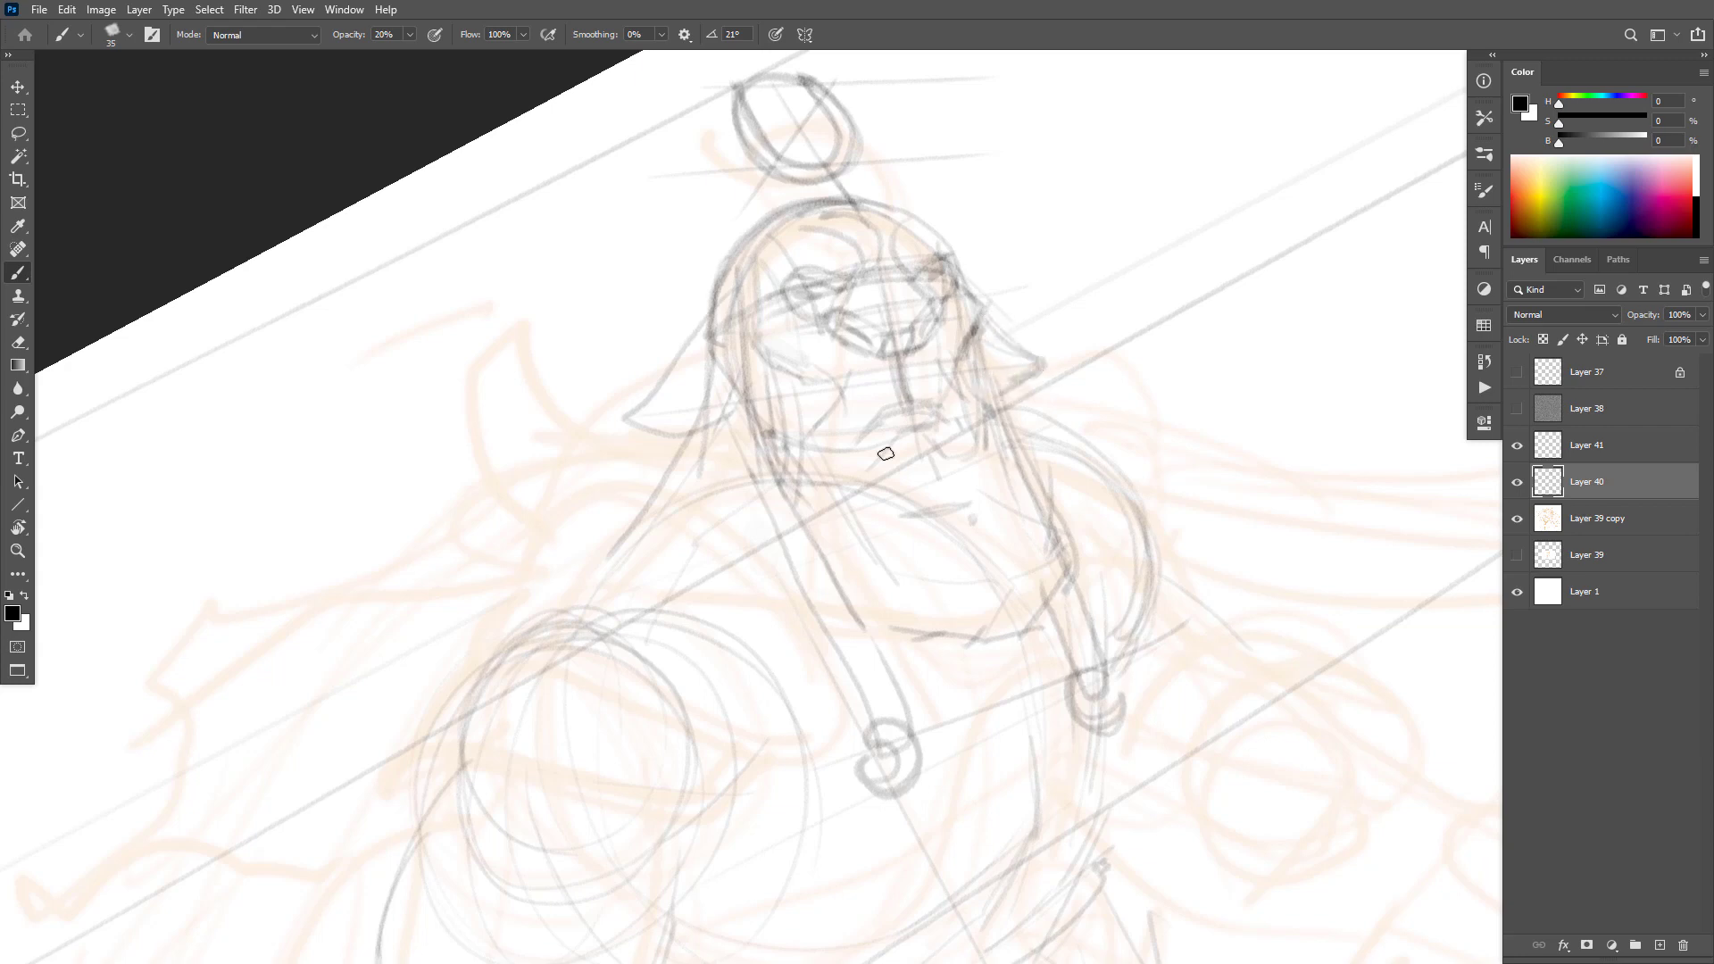
drag(637, 416, 699, 360)
mouse_move(861, 200)
mouse_down()
mouse_move(755, 226)
mouse_move(702, 286)
mouse_move(757, 277)
mouse_move(739, 245)
mouse_move(716, 291)
mouse_up()
drag(917, 223, 932, 211)
Step: Sketch the mane blowing back from the head over the near shoulder with jagged, wispy ends
alt+click(980, 581)
alt+click(980, 580)
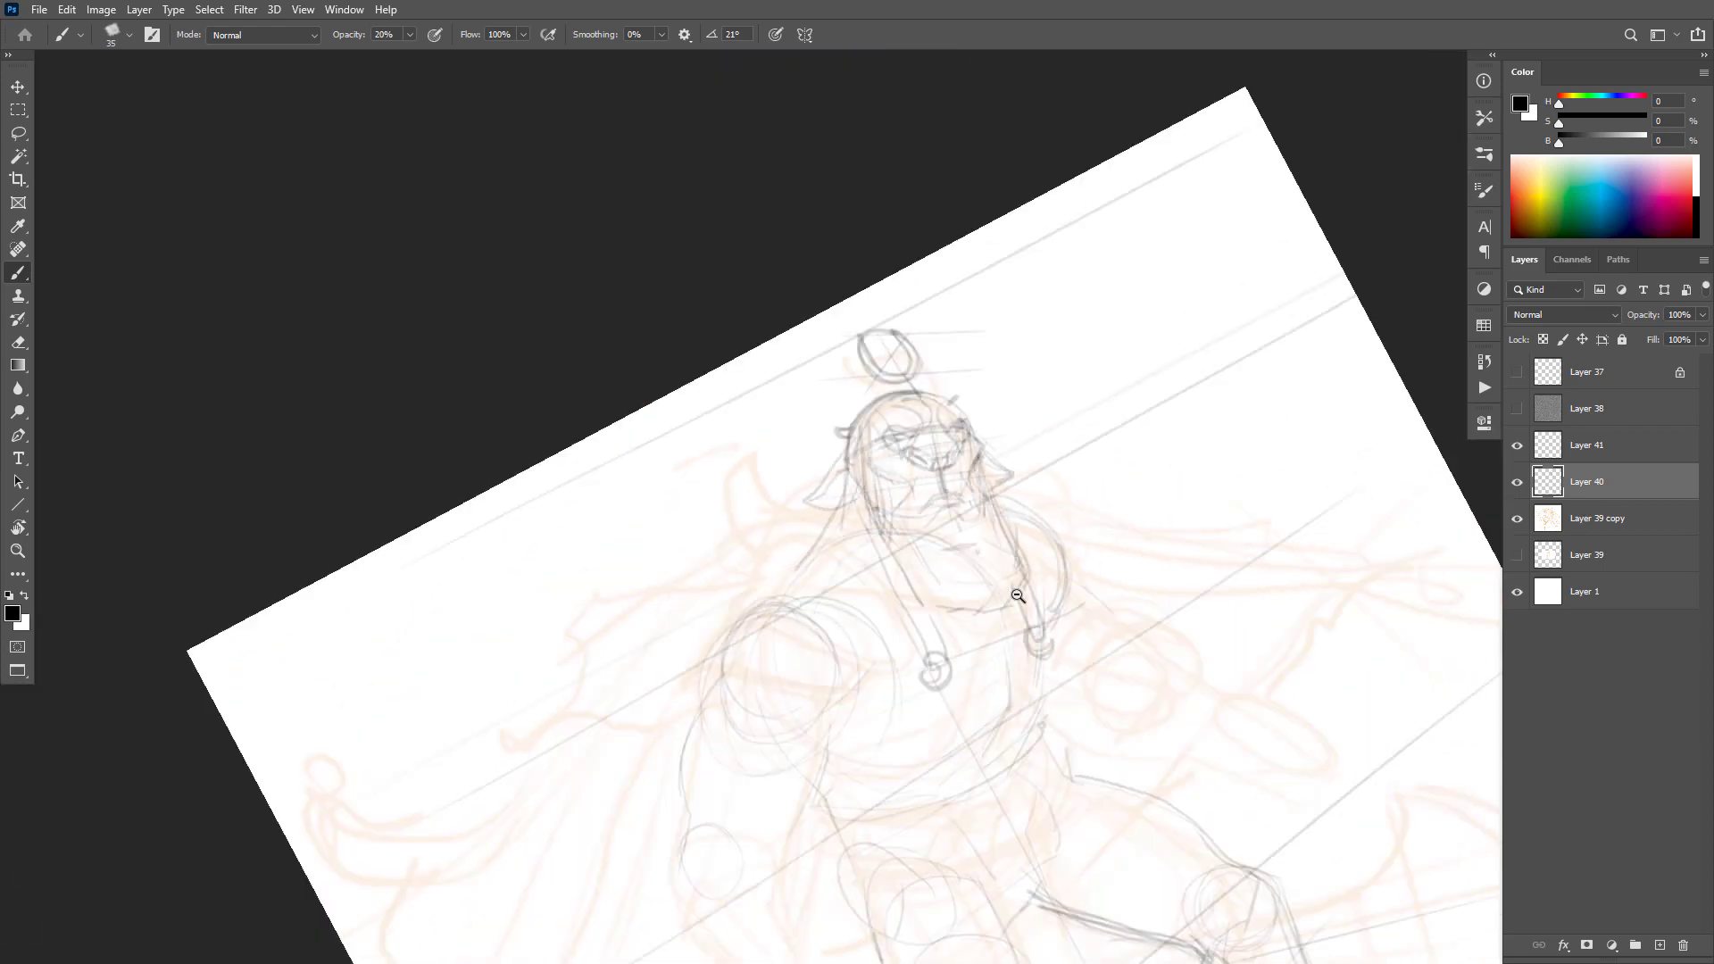
alt+click(1018, 596)
drag(1079, 591, 1054, 320)
key(Escape)
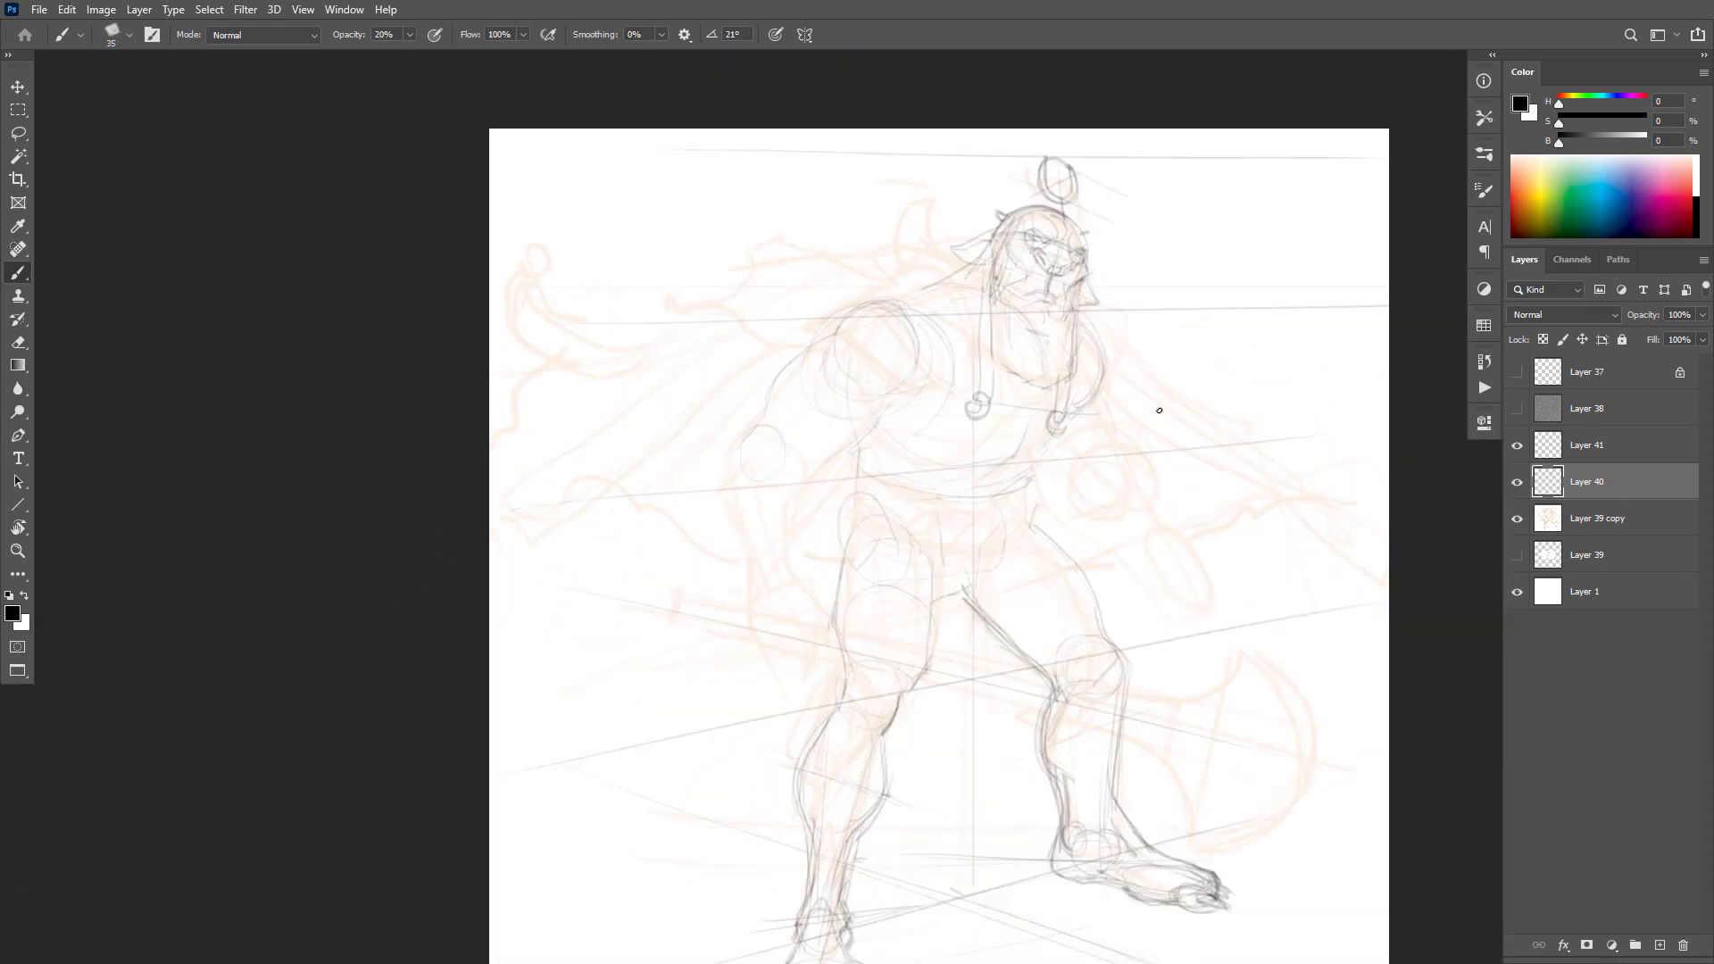
ctrl+click(1059, 398)
drag(1100, 425, 1110, 448)
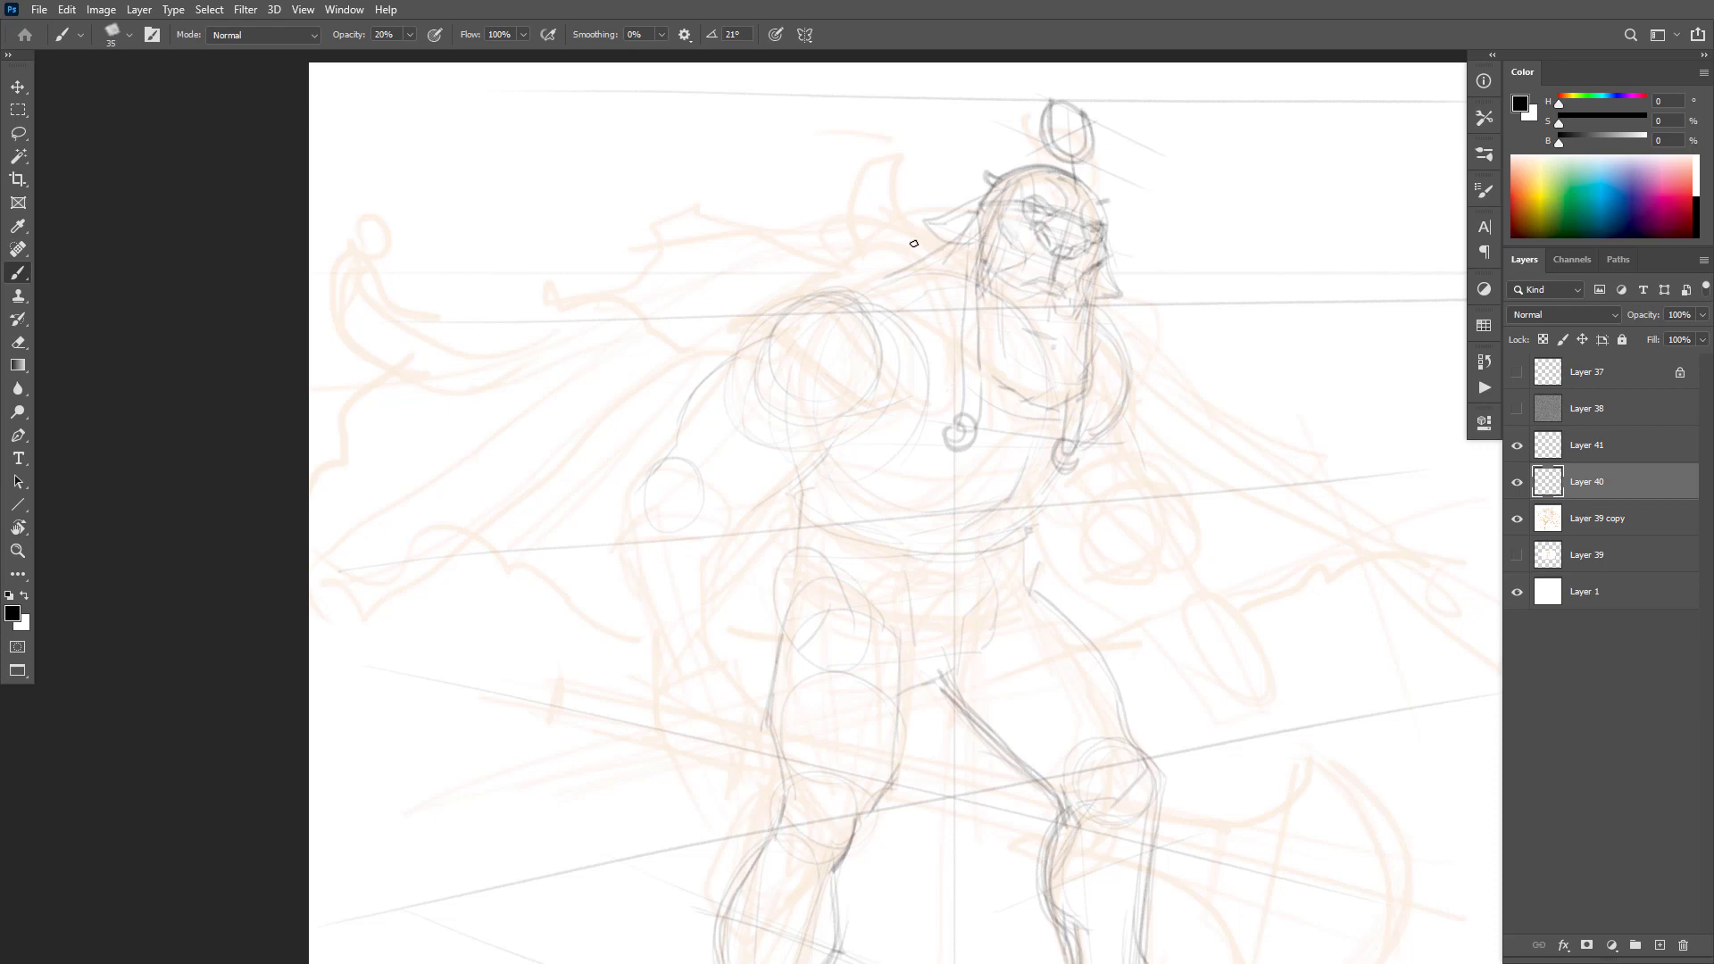
drag(930, 250, 808, 235)
key(ctrl+z)
mouse_move(913, 247)
mouse_down()
mouse_move(950, 215)
mouse_move(907, 248)
mouse_move(935, 251)
mouse_move(886, 225)
mouse_move(775, 230)
mouse_move(727, 211)
mouse_up()
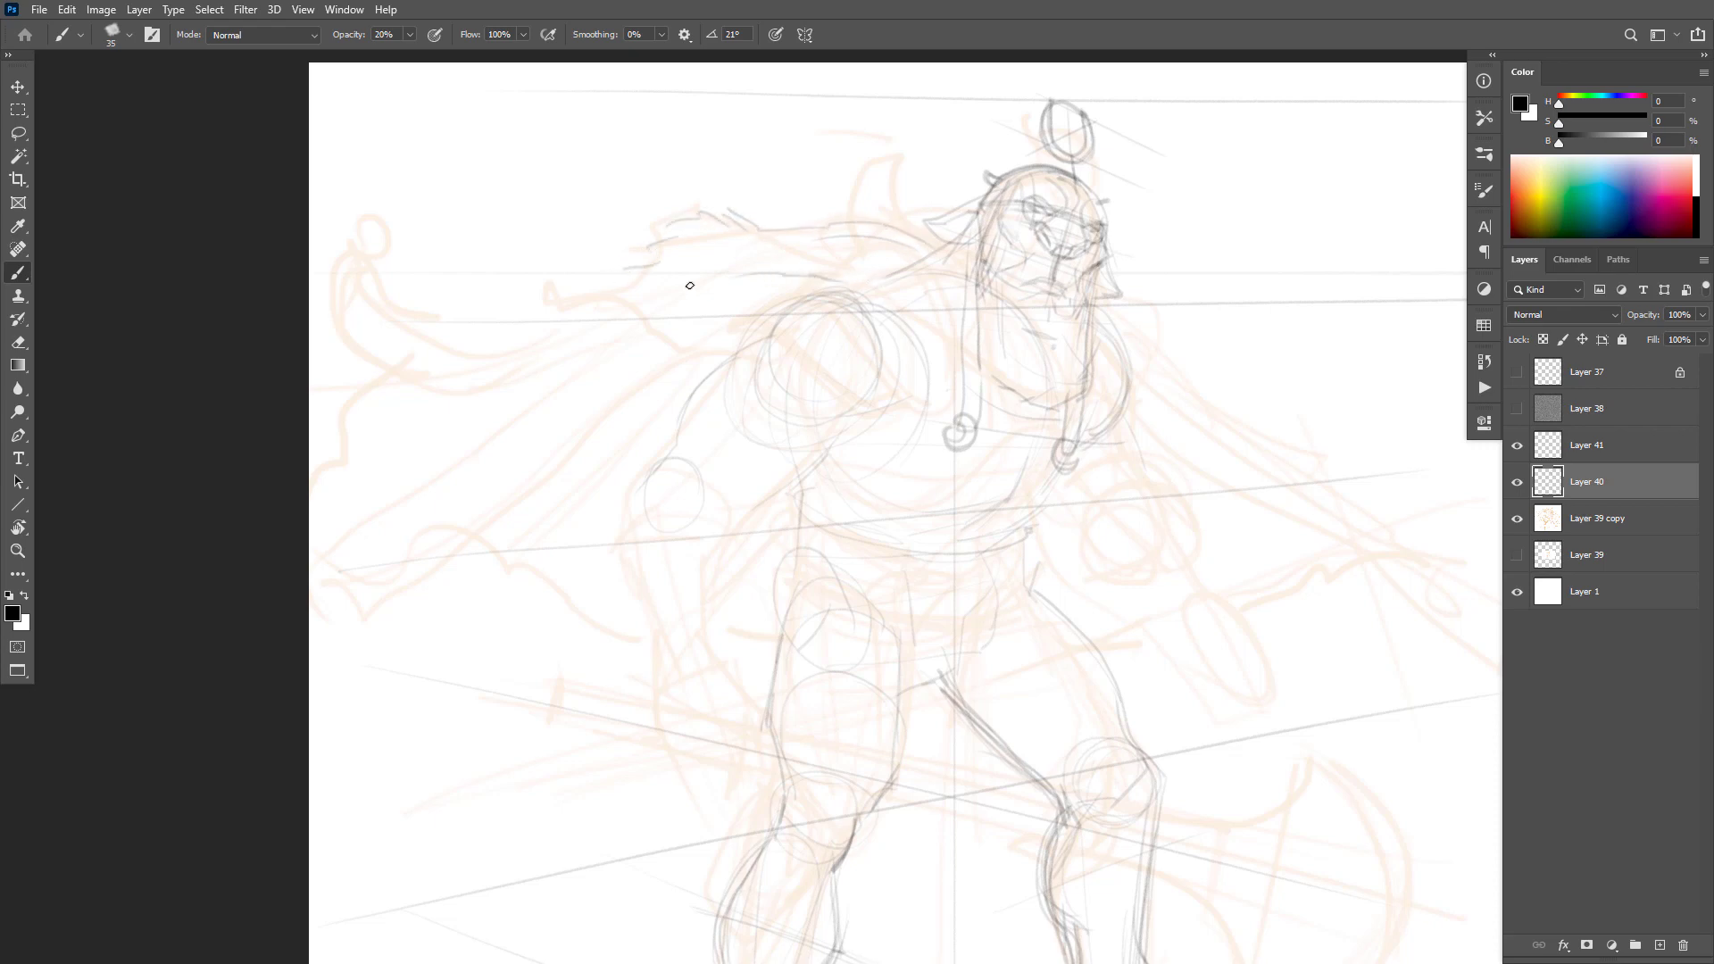
drag(725, 320, 663, 304)
Step: Sketch the cape's long folds, flared ends and wavy lower hem behind the near arm, undoing the last hem stroke
mouse_move(750, 337)
mouse_down()
mouse_move(681, 356)
mouse_move(337, 638)
mouse_up()
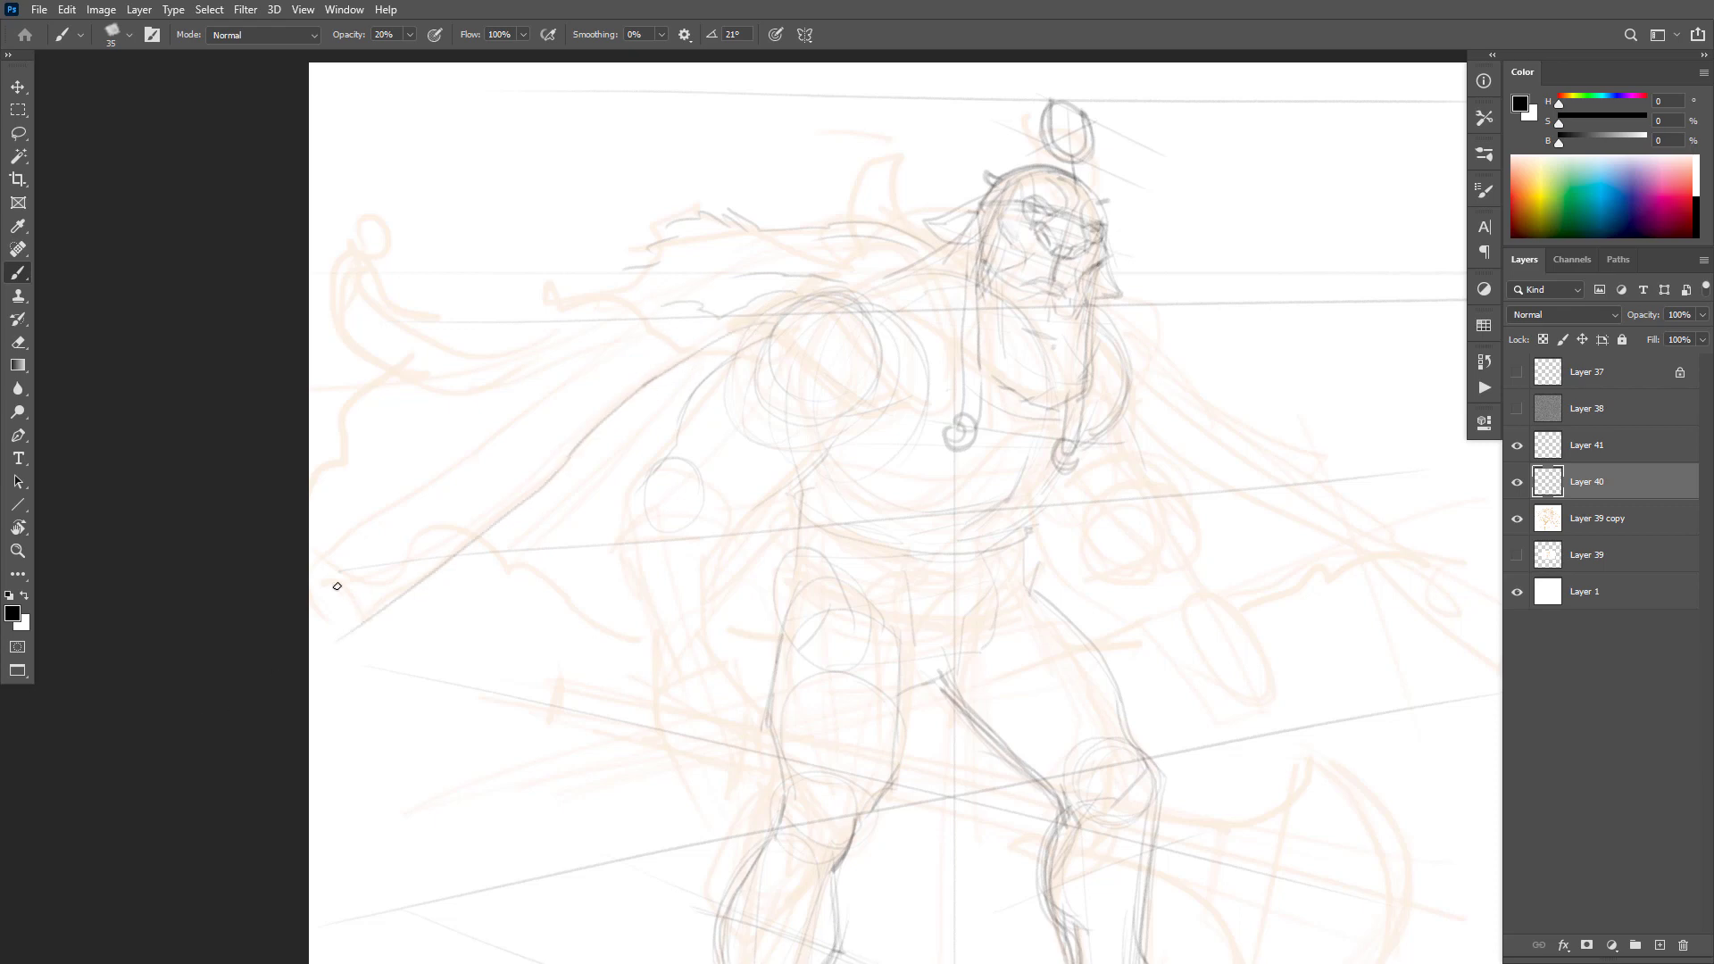
drag(312, 569, 363, 616)
drag(333, 459, 366, 387)
drag(597, 351, 311, 477)
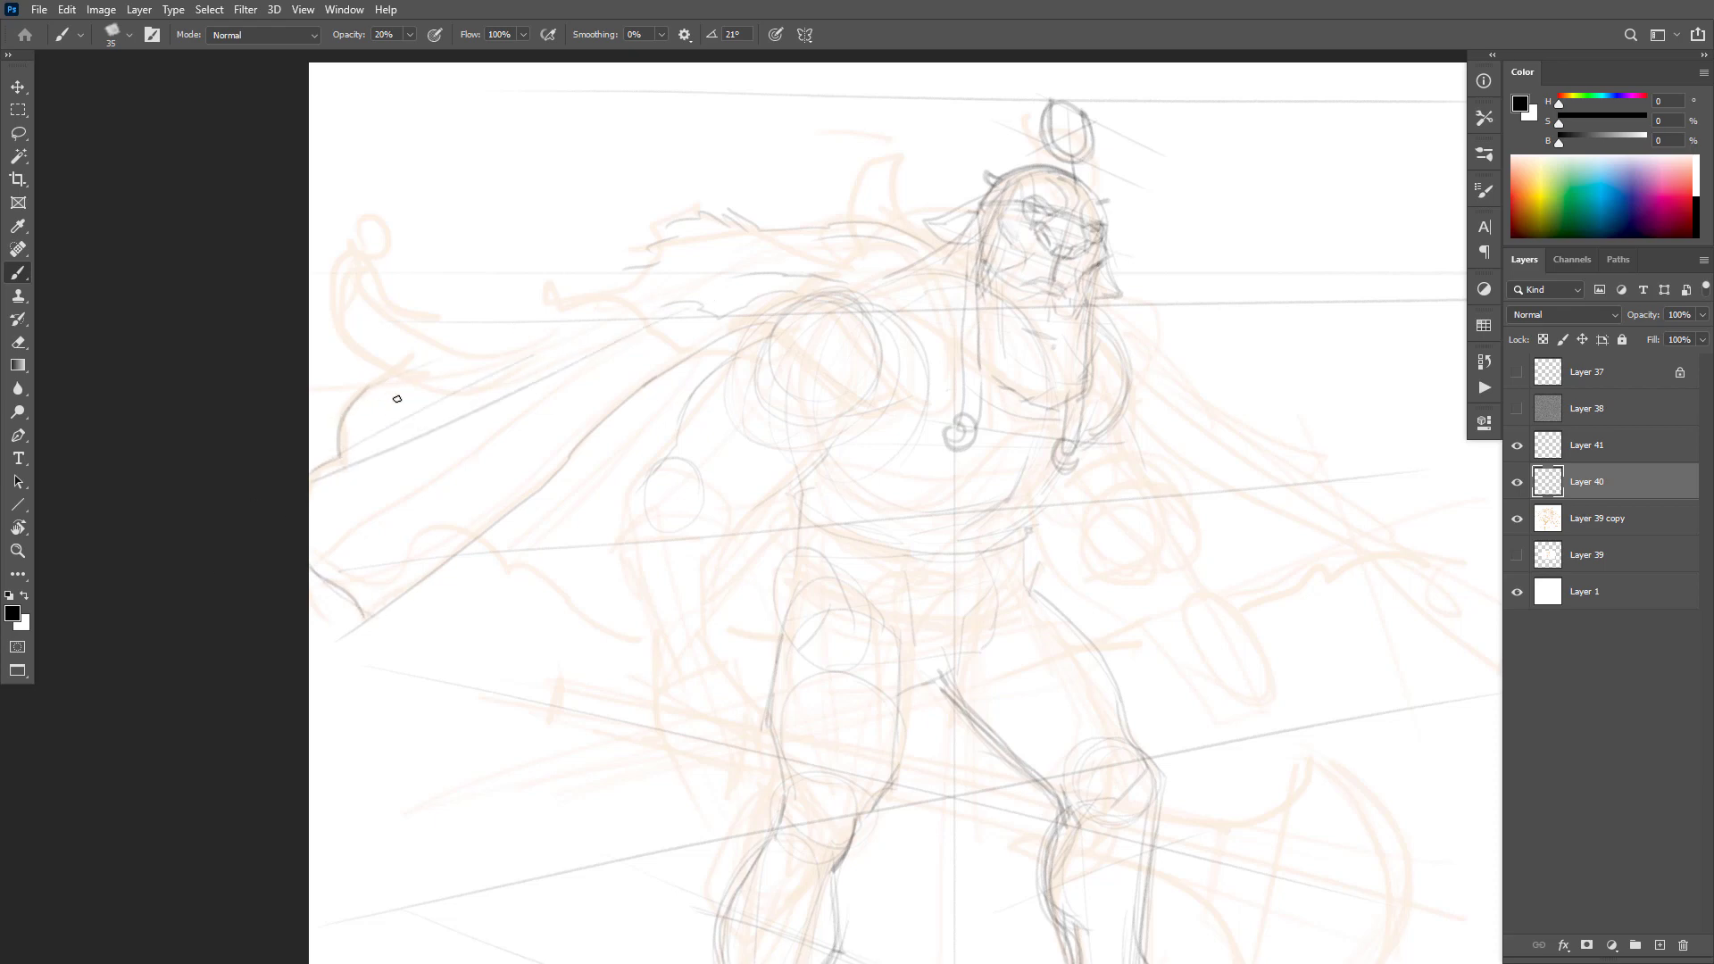
mouse_move(519, 552)
mouse_down()
mouse_move(637, 628)
mouse_move(780, 606)
mouse_up()
mouse_move(482, 538)
mouse_down()
mouse_move(440, 409)
mouse_move(339, 451)
mouse_up()
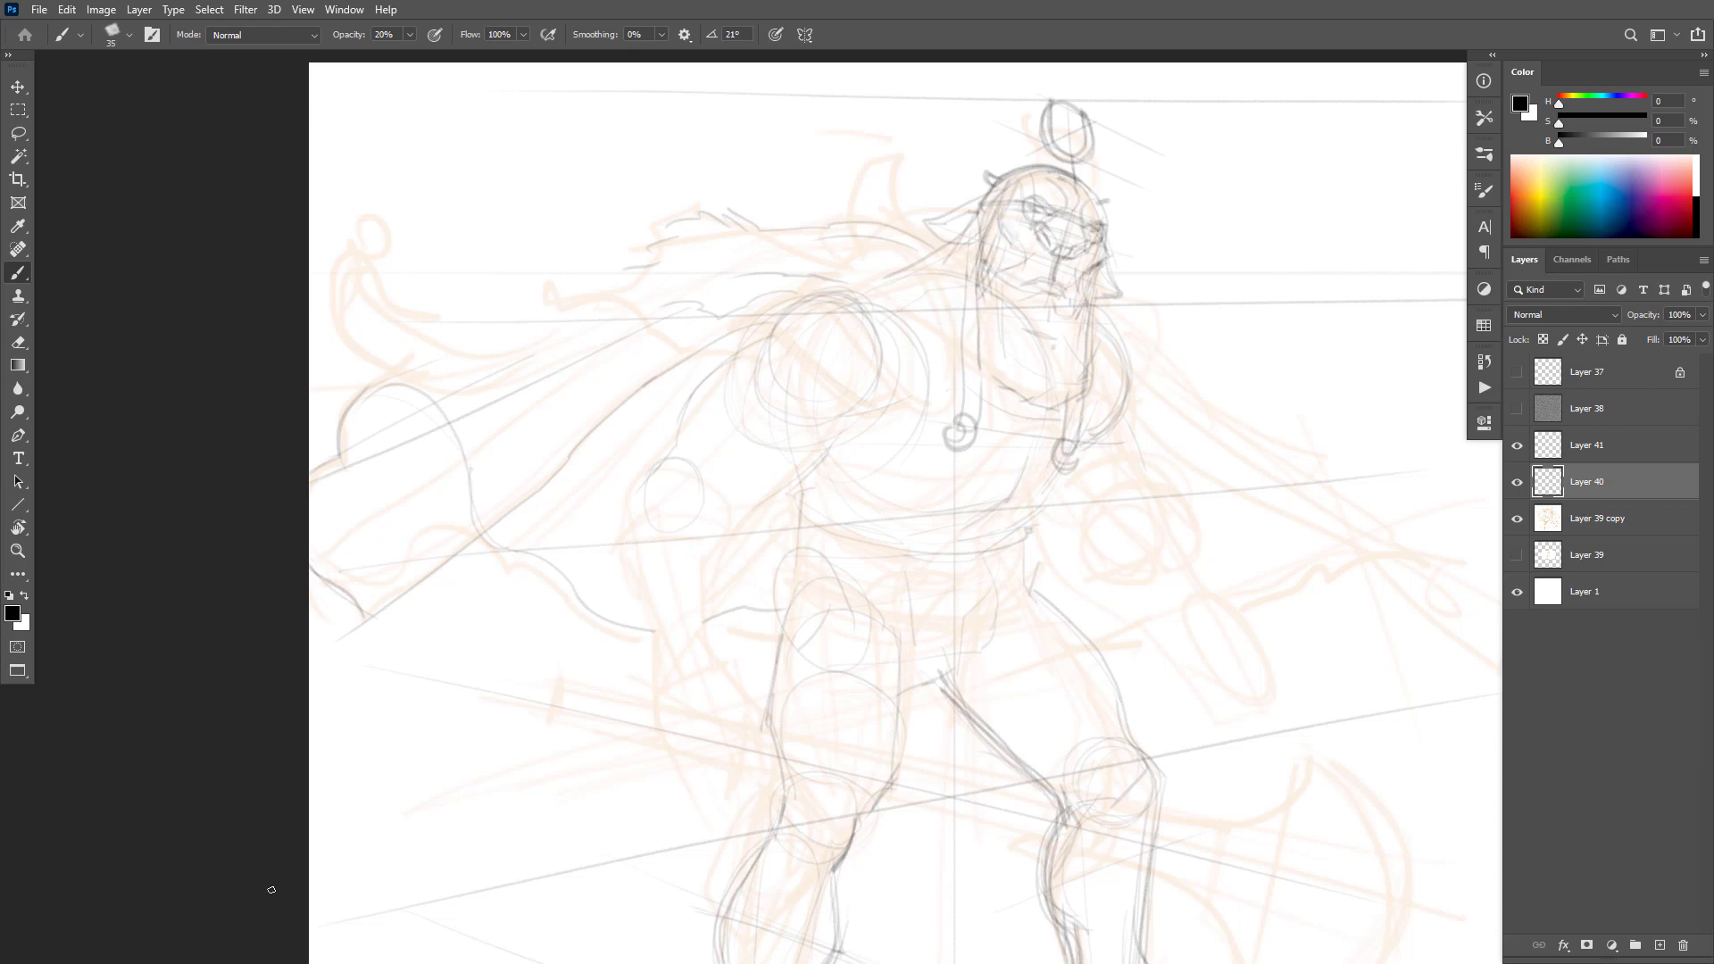
key(ctrl+z)
Step: Sketch the cape blowing out from the far shoulder, with long outer folds, a pointed corner and a ragged lower hem
drag(1108, 667, 1084, 662)
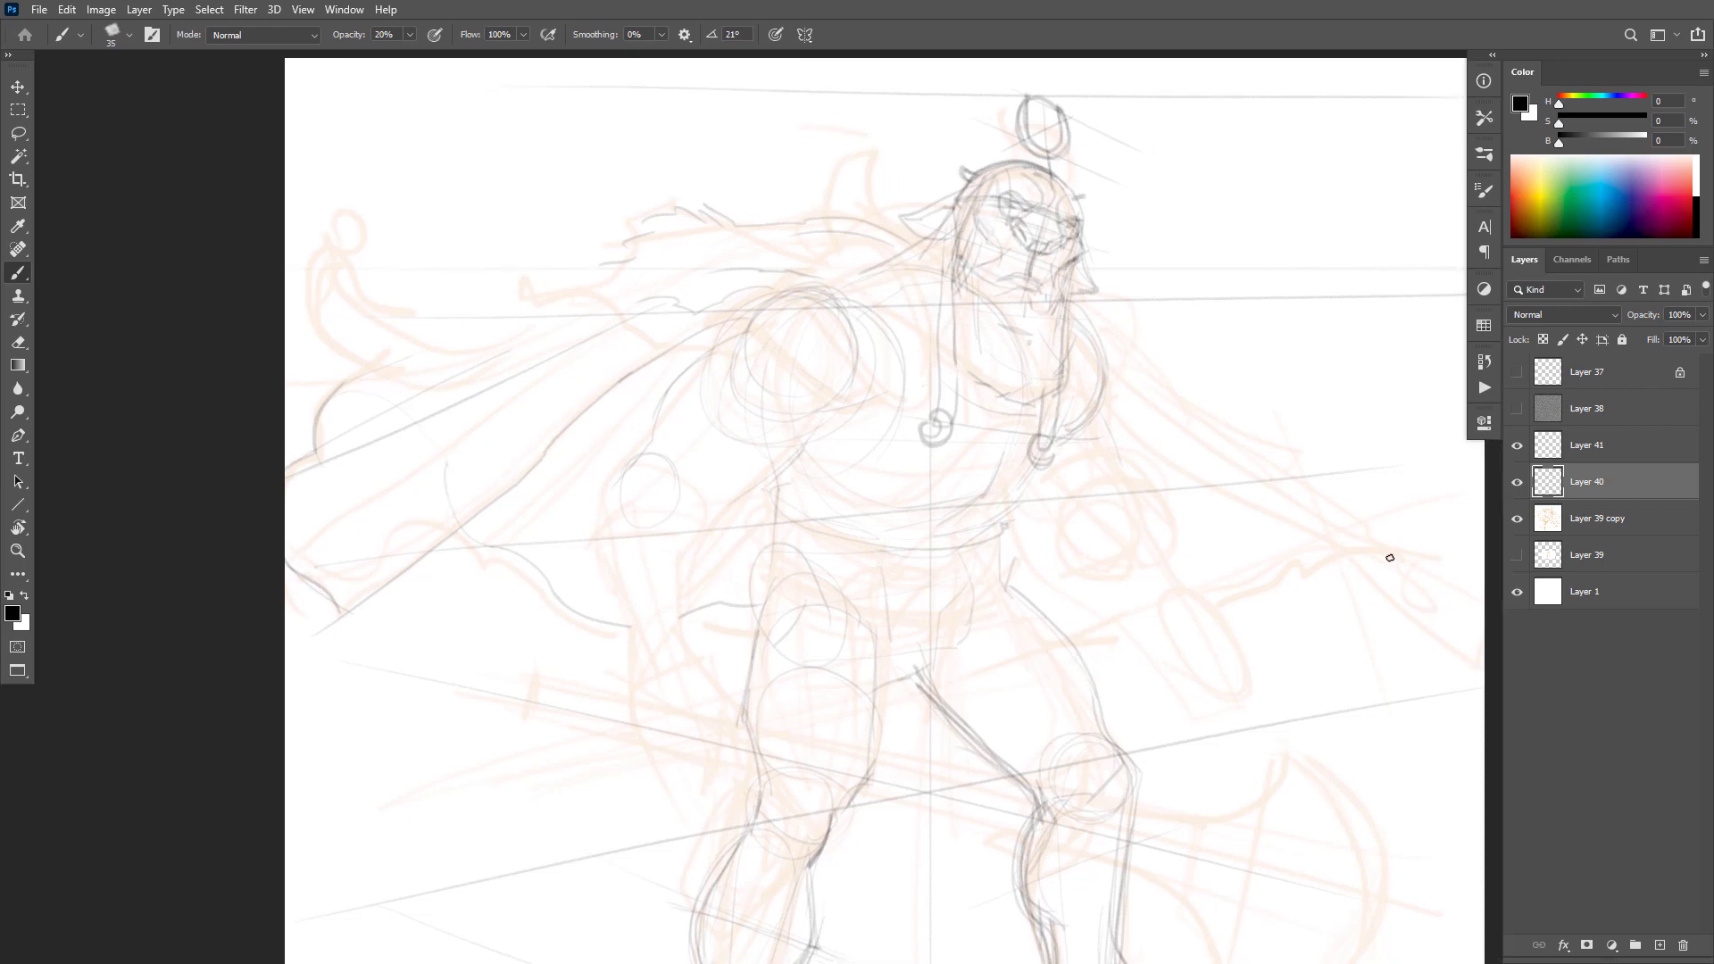
drag(1347, 650, 852, 698)
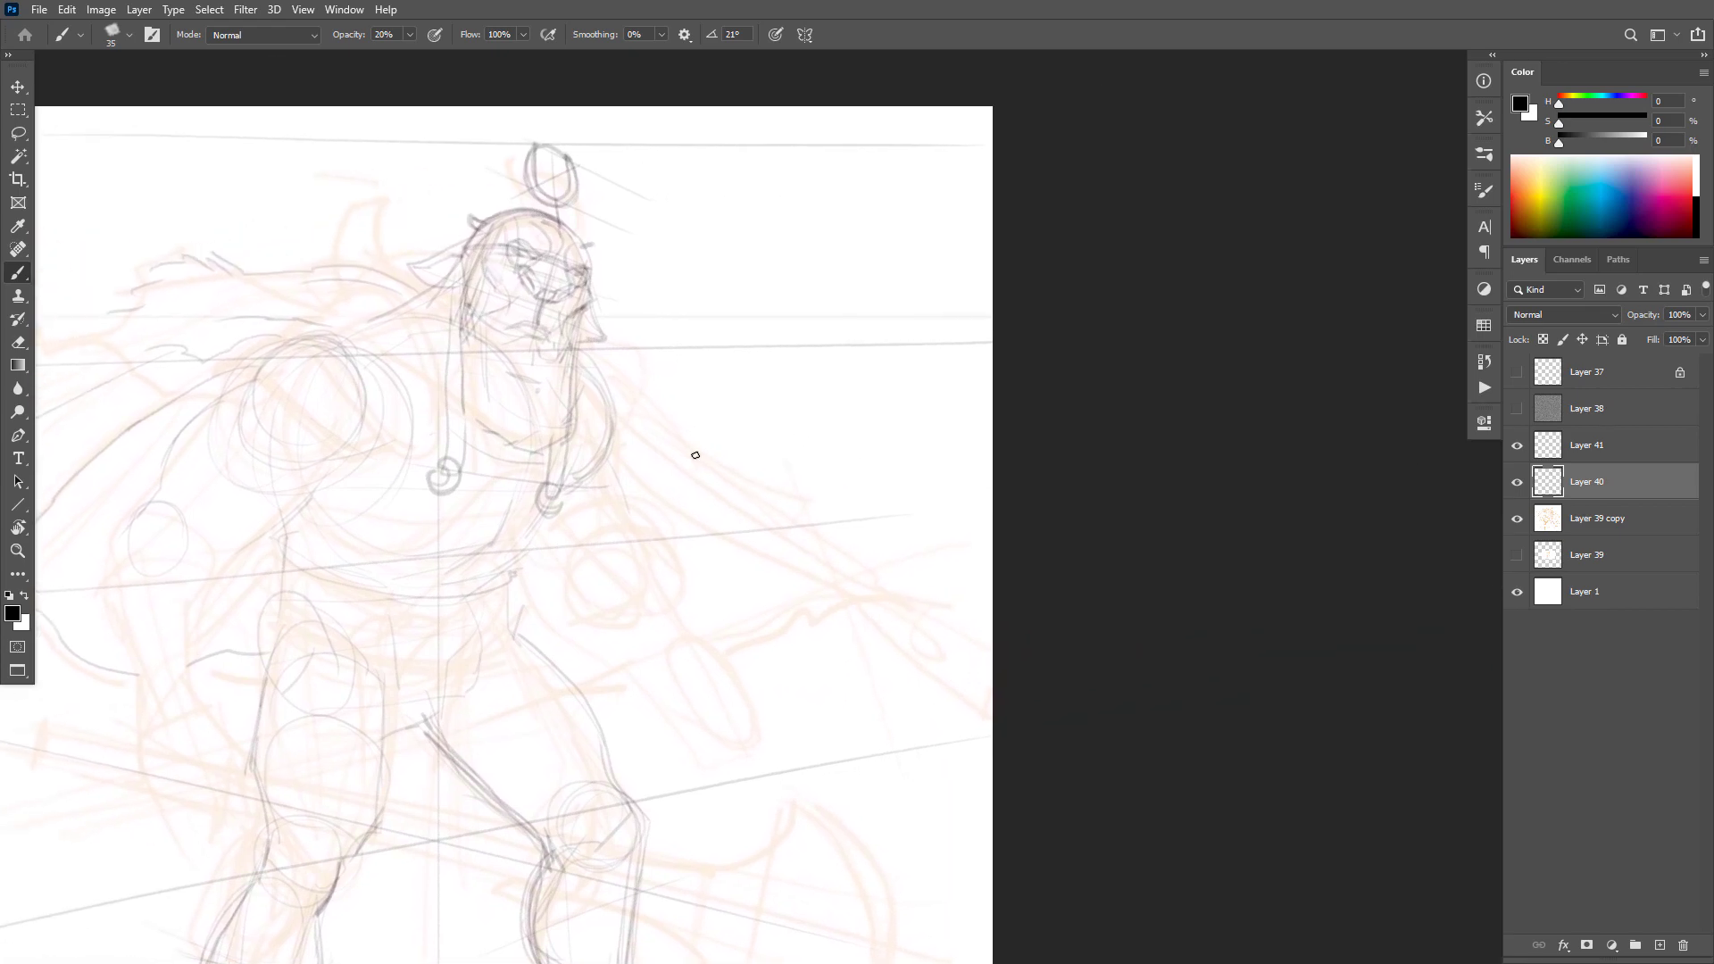
drag(607, 409, 932, 660)
mouse_move(616, 396)
mouse_down()
mouse_move(953, 655)
mouse_move(926, 653)
mouse_move(882, 586)
mouse_move(897, 619)
mouse_move(841, 600)
mouse_move(710, 658)
mouse_up()
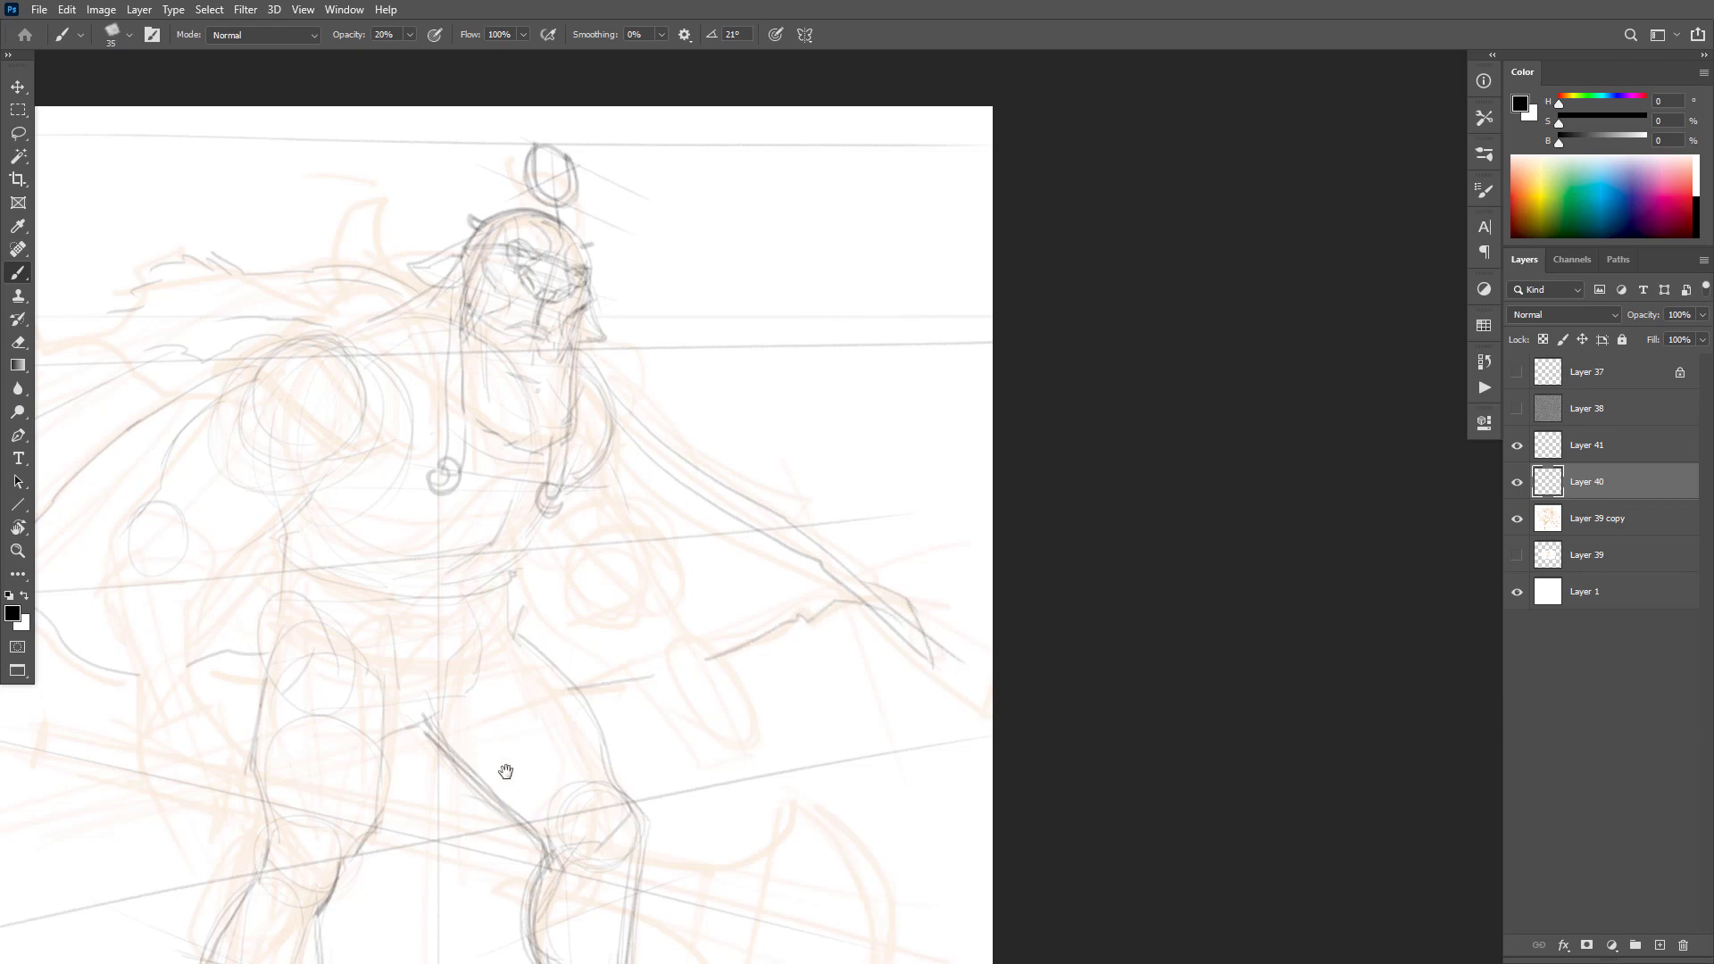
Step: Sketch long cape folds running from the outer edge up to the near shoulder, with wispy strands where they meet the mane
drag(406, 773, 750, 777)
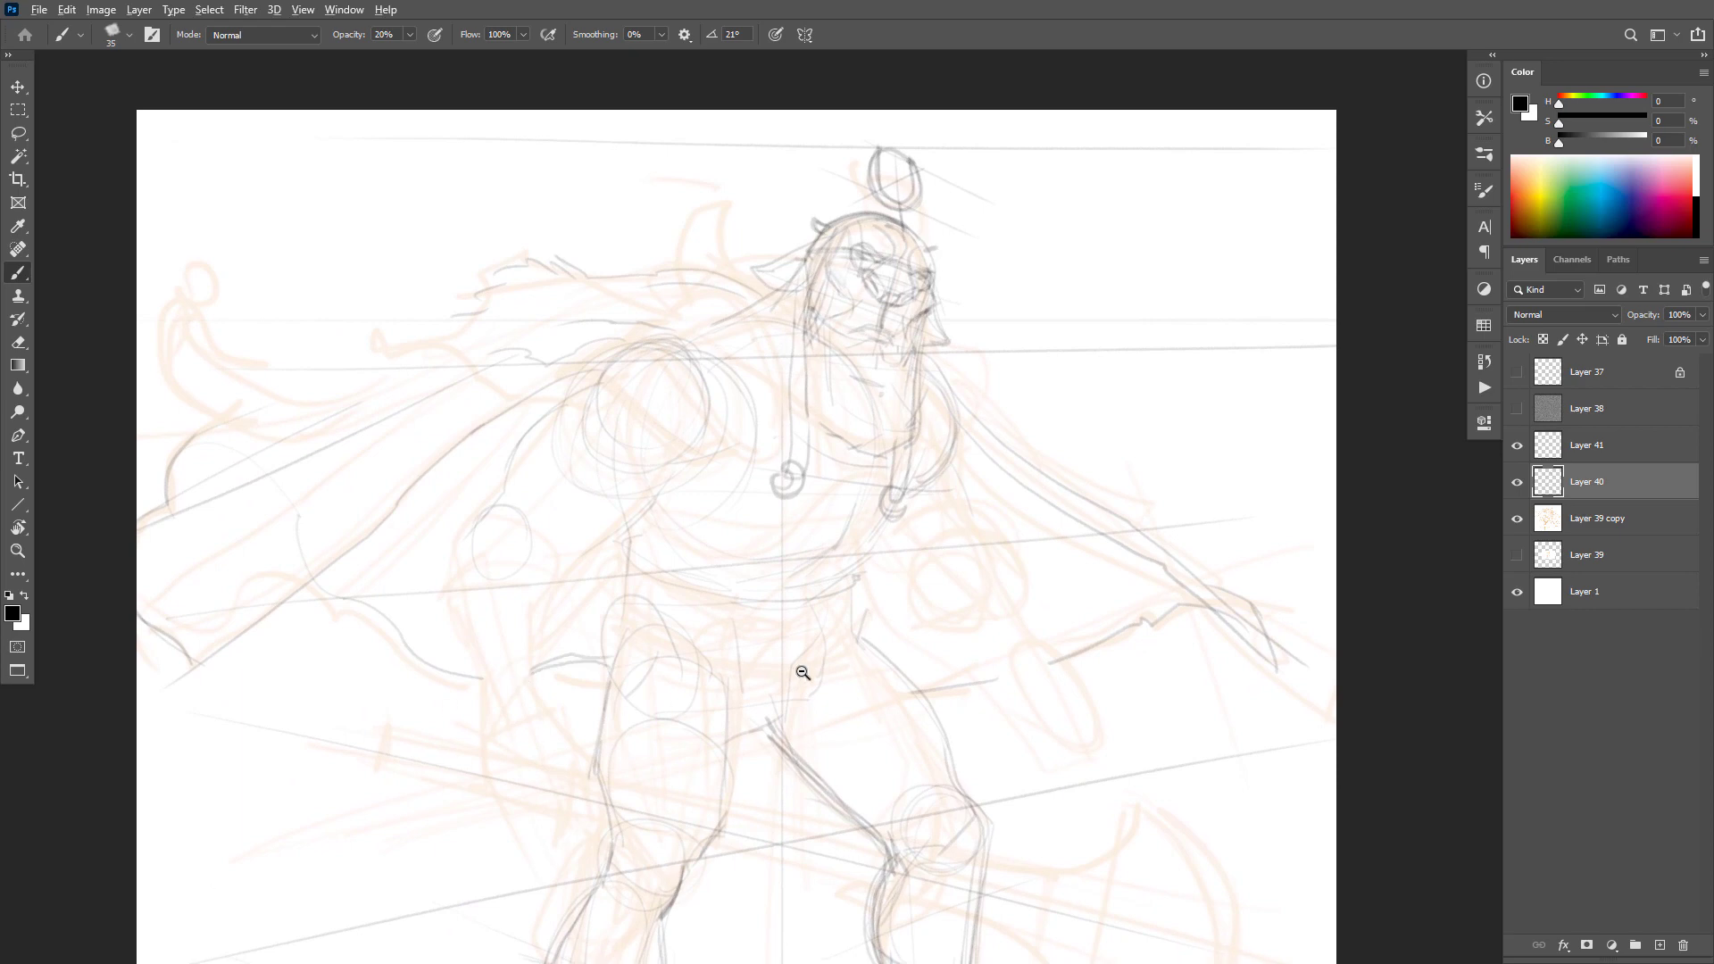
drag(801, 673, 896, 701)
drag(715, 542, 728, 473)
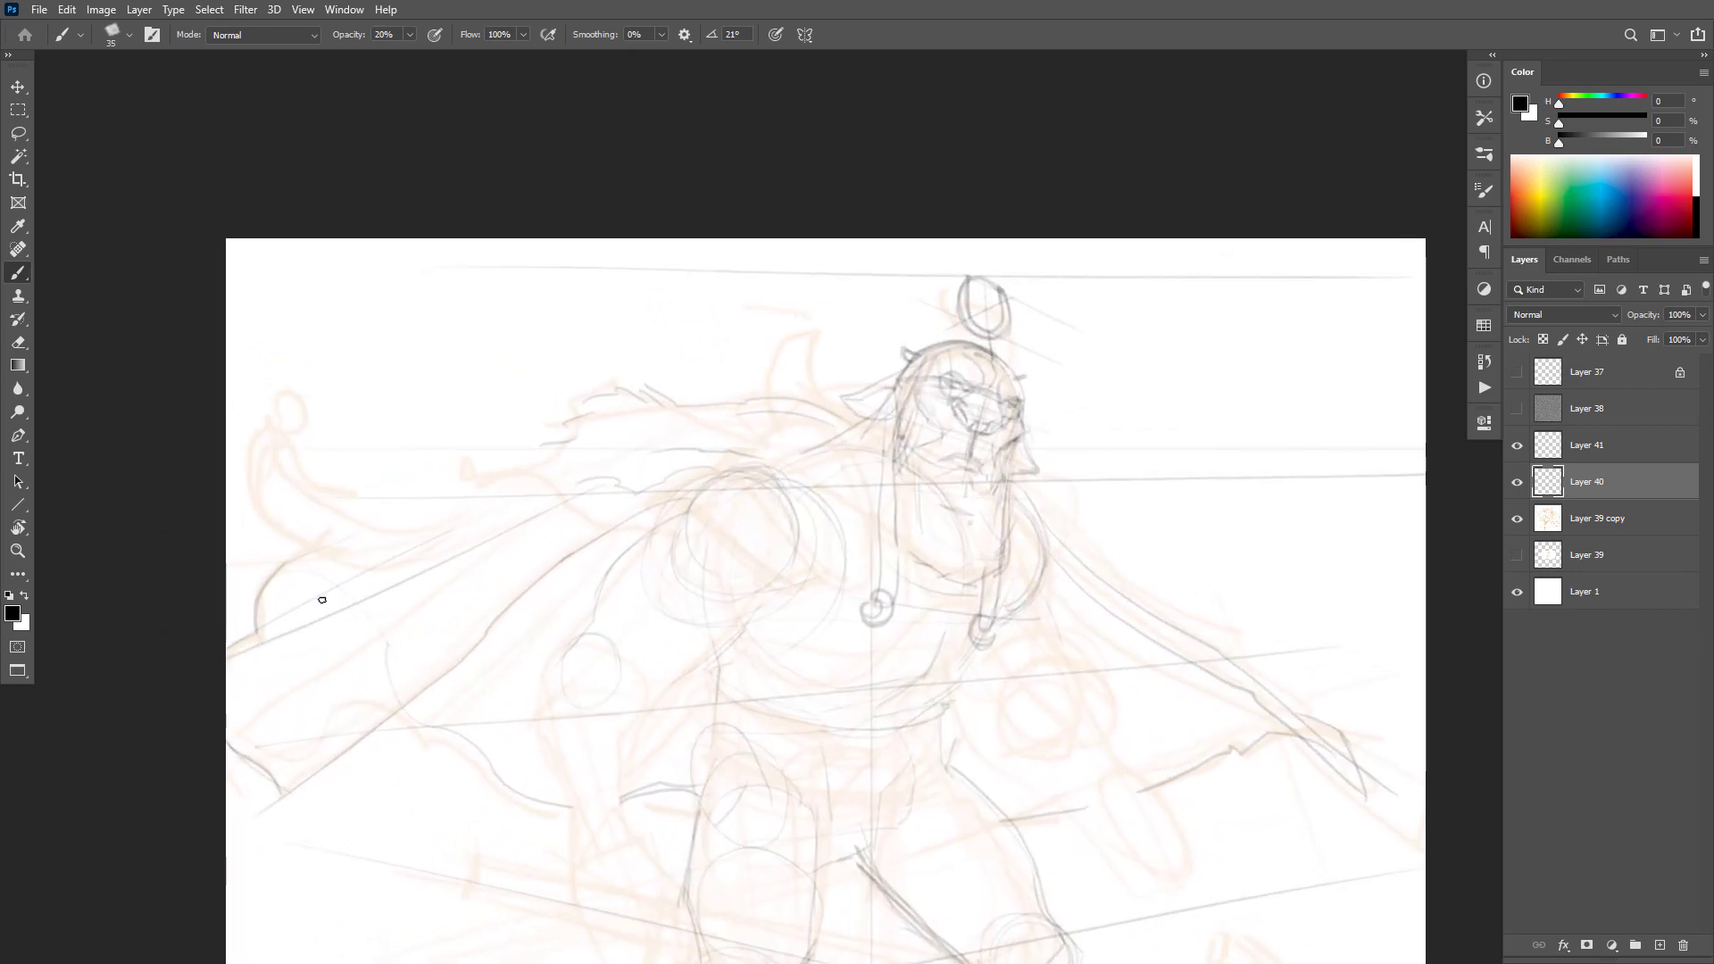
mouse_move(321, 600)
mouse_down()
mouse_move(587, 478)
mouse_move(795, 487)
mouse_up()
mouse_move(536, 503)
mouse_down()
mouse_move(670, 453)
mouse_move(546, 444)
mouse_move(541, 480)
mouse_up()
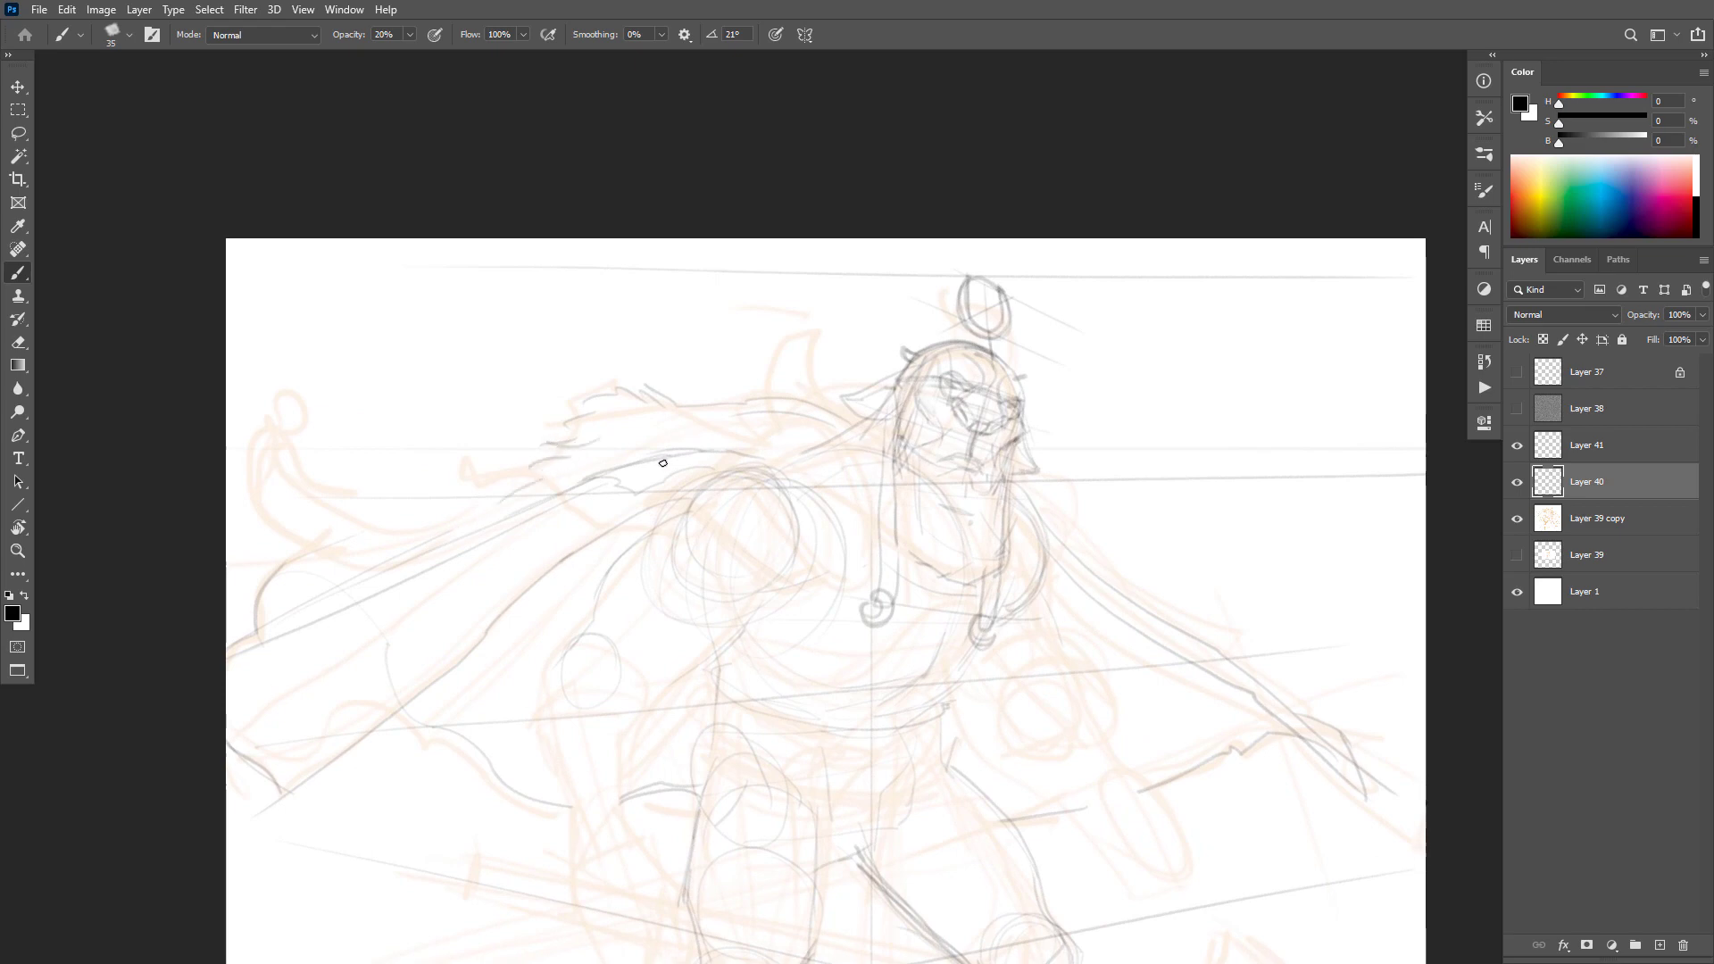
Step: Sketch a curved, tapering braid above the near side of the cape, with segment bands and a hooked tip
mouse_move(461, 533)
mouse_down()
mouse_move(382, 528)
mouse_move(285, 472)
mouse_up()
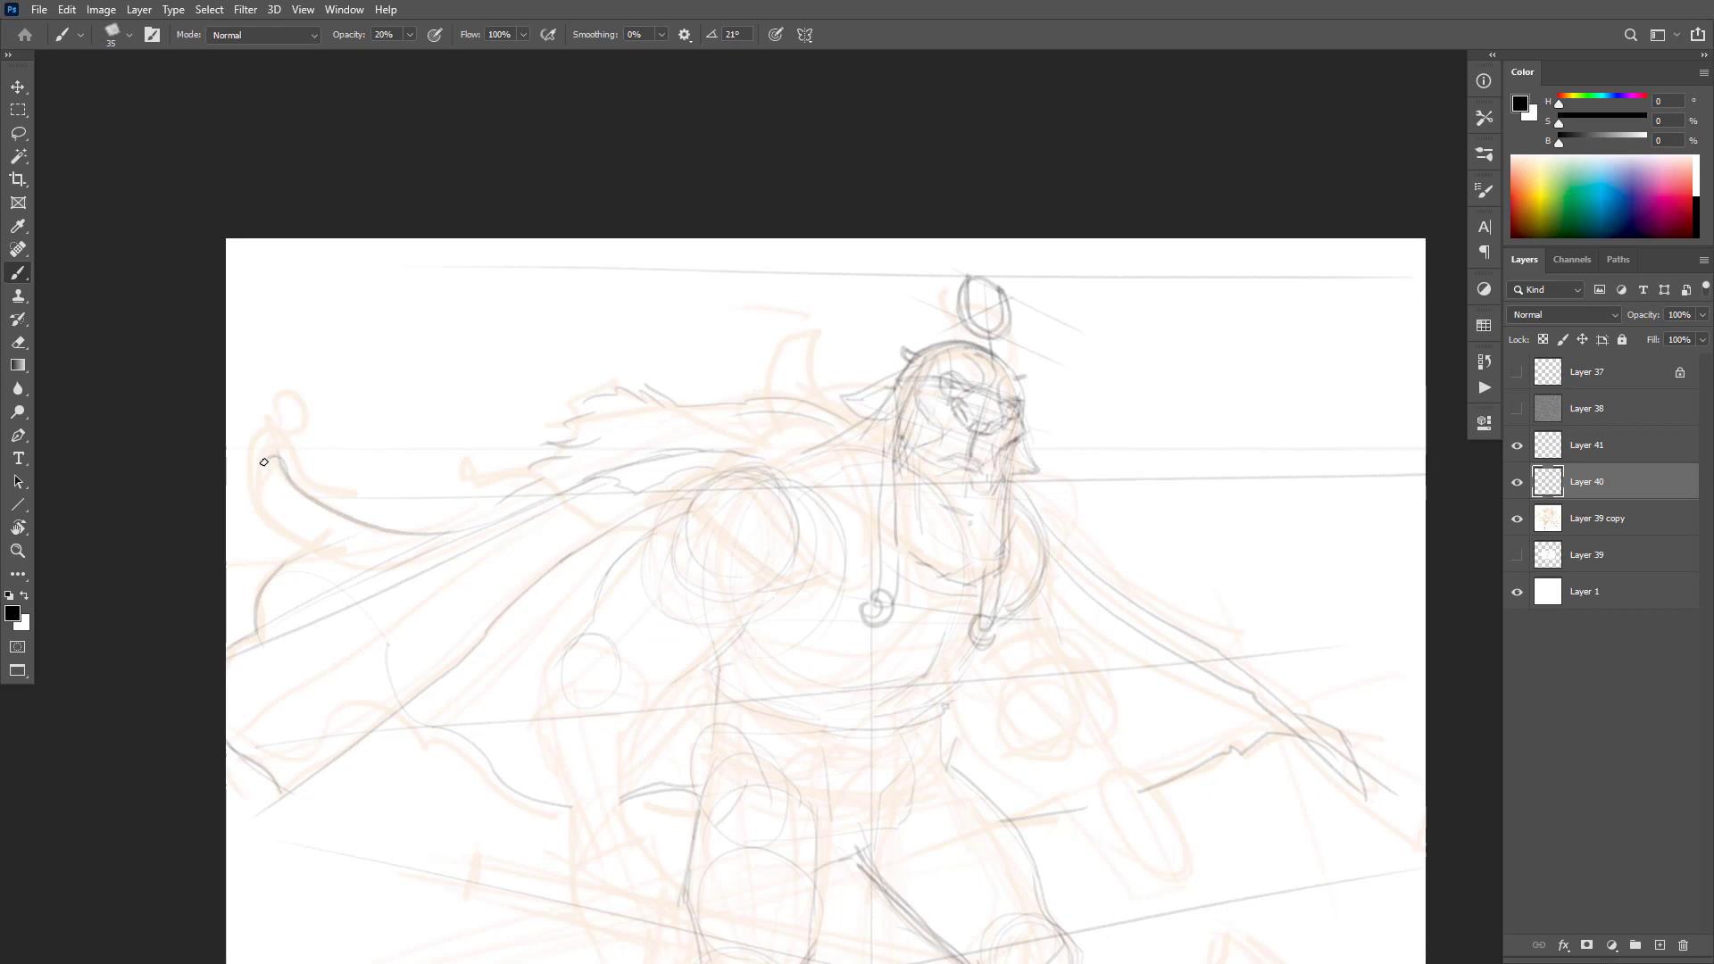
drag(328, 514, 331, 562)
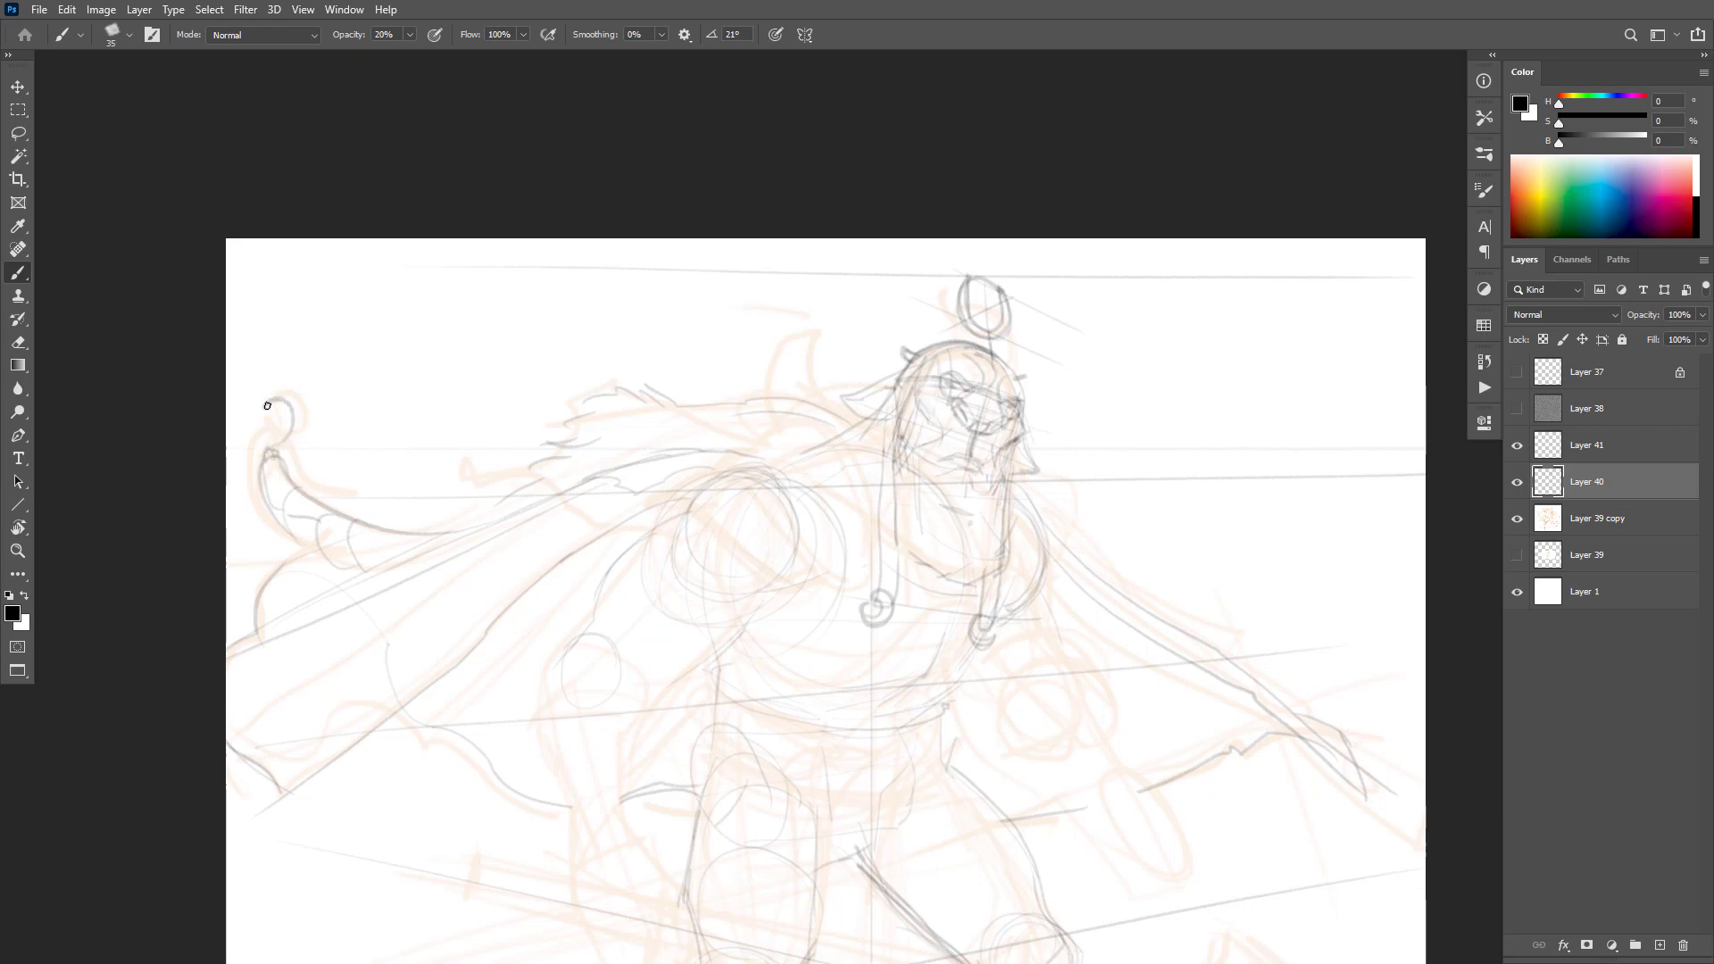
key(ctrl+z)
mouse_move(277, 437)
mouse_down()
mouse_move(267, 390)
mouse_move(294, 415)
mouse_up()
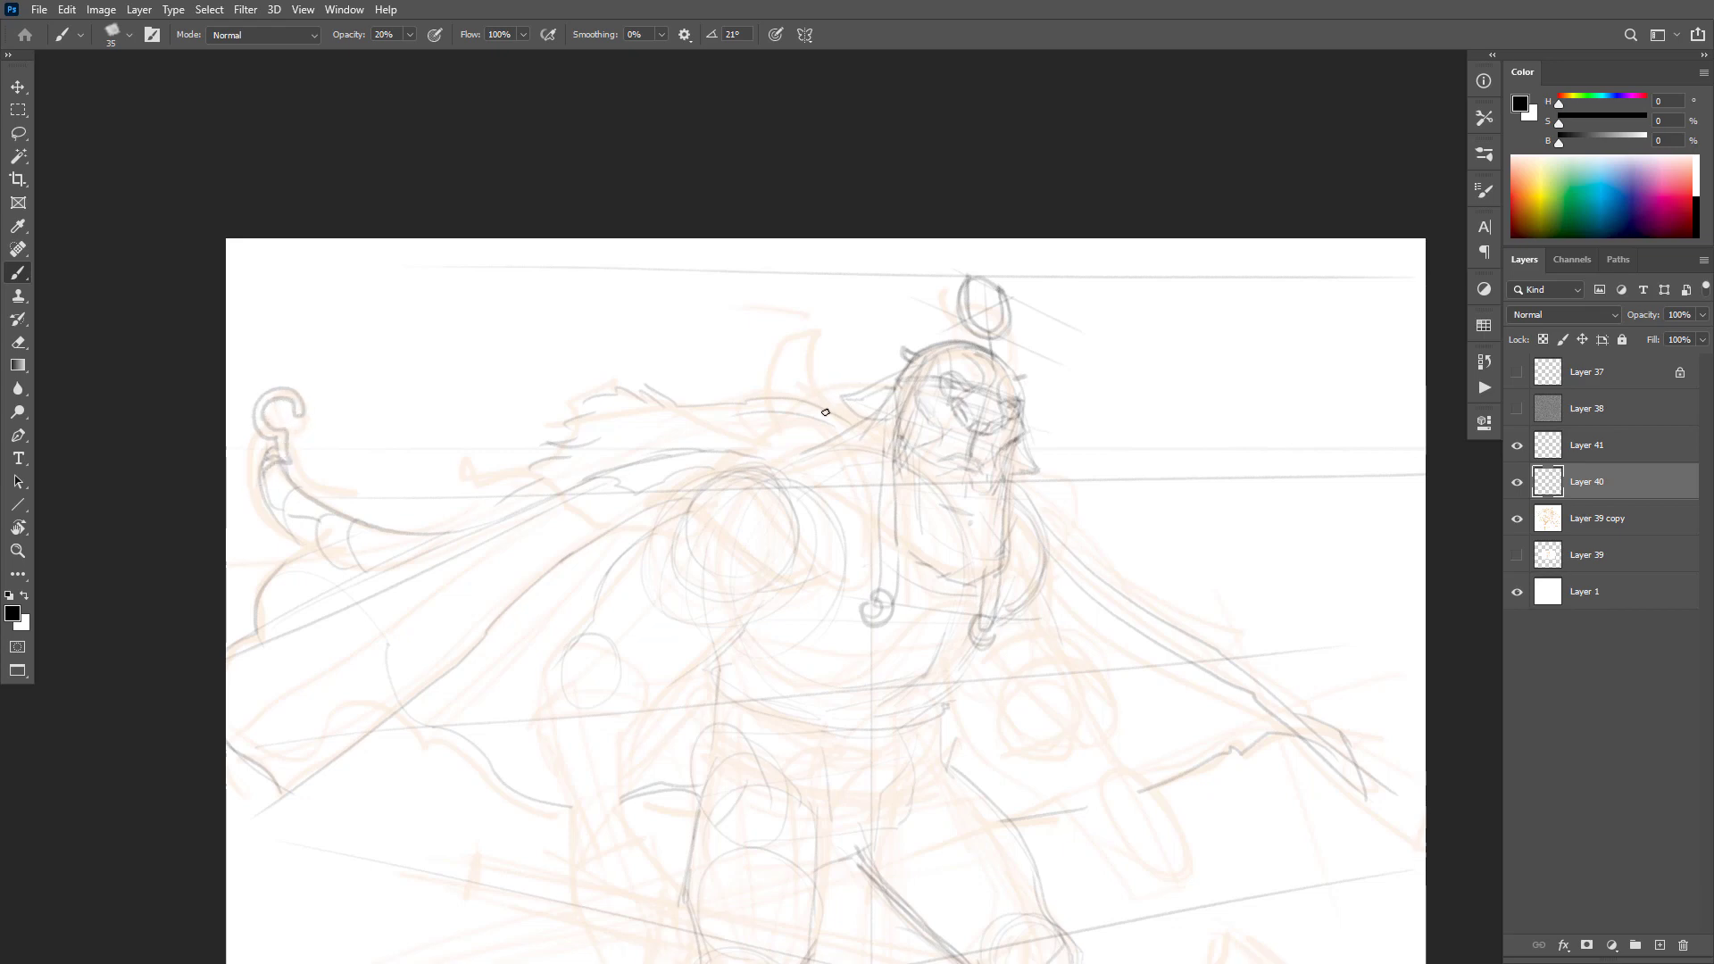
Step: Sketch a second curved braid with a hooked tip rising from the mane behind the head
mouse_move(826, 413)
mouse_down()
mouse_move(810, 297)
mouse_move(770, 401)
mouse_up()
drag(808, 335, 825, 413)
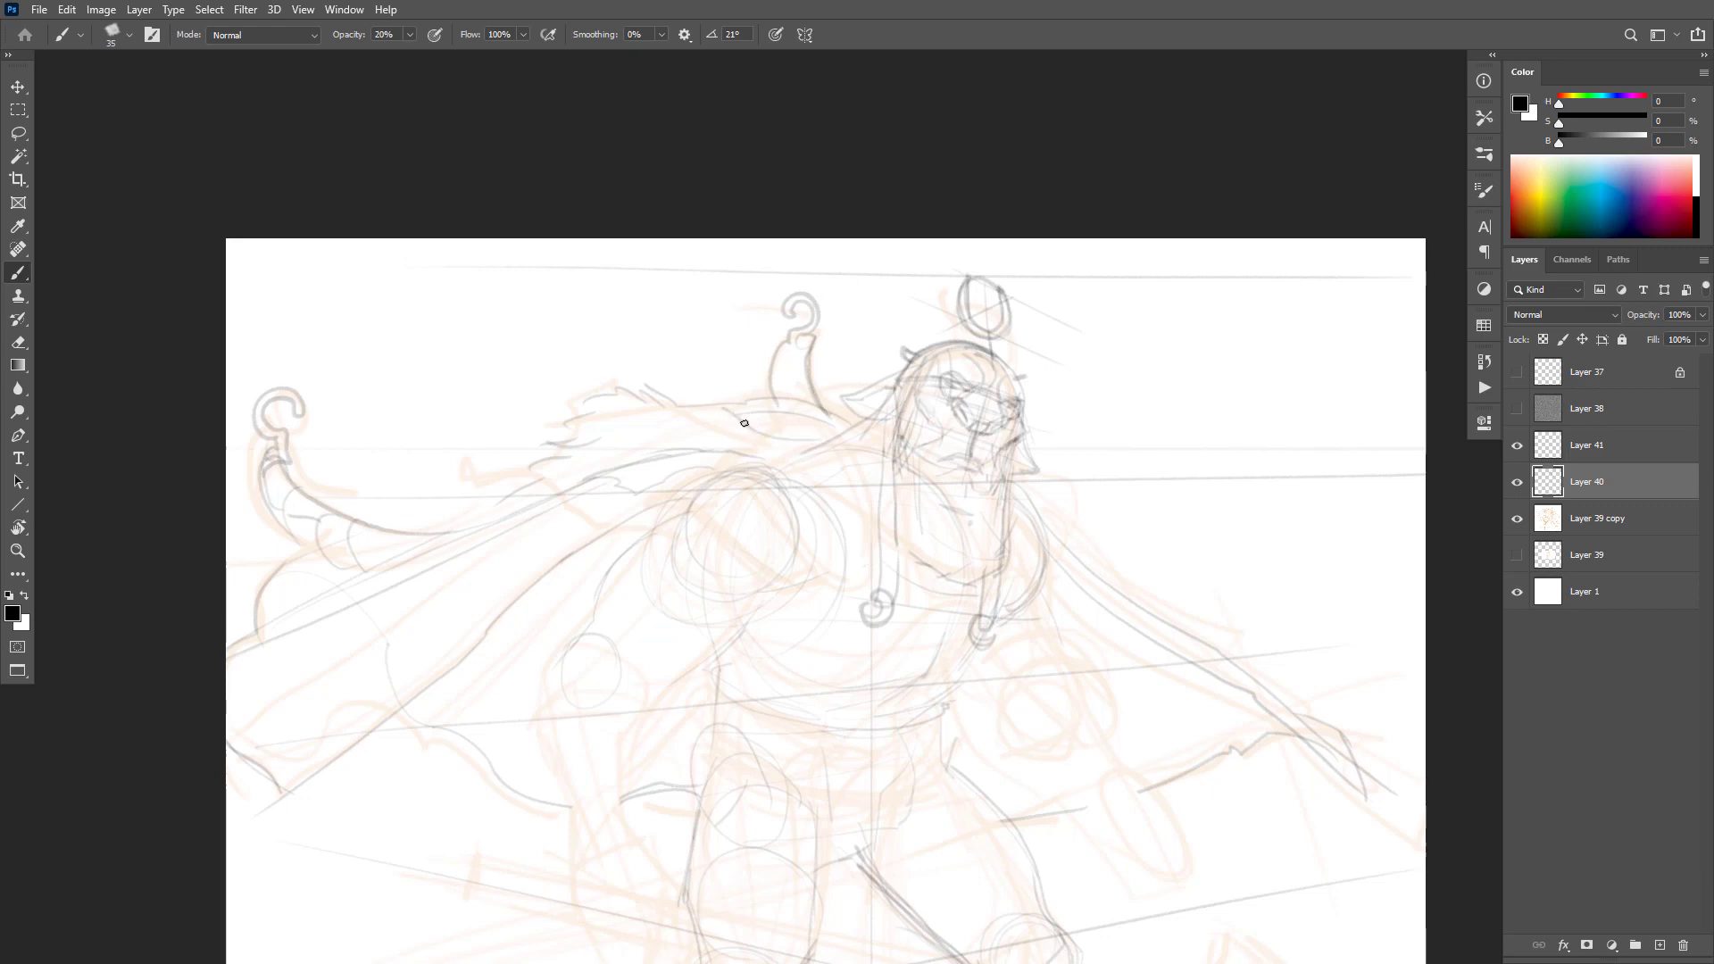
Step: Sketch curved folds sweeping across the waist and rising toward the far hip
drag(1034, 574, 1093, 464)
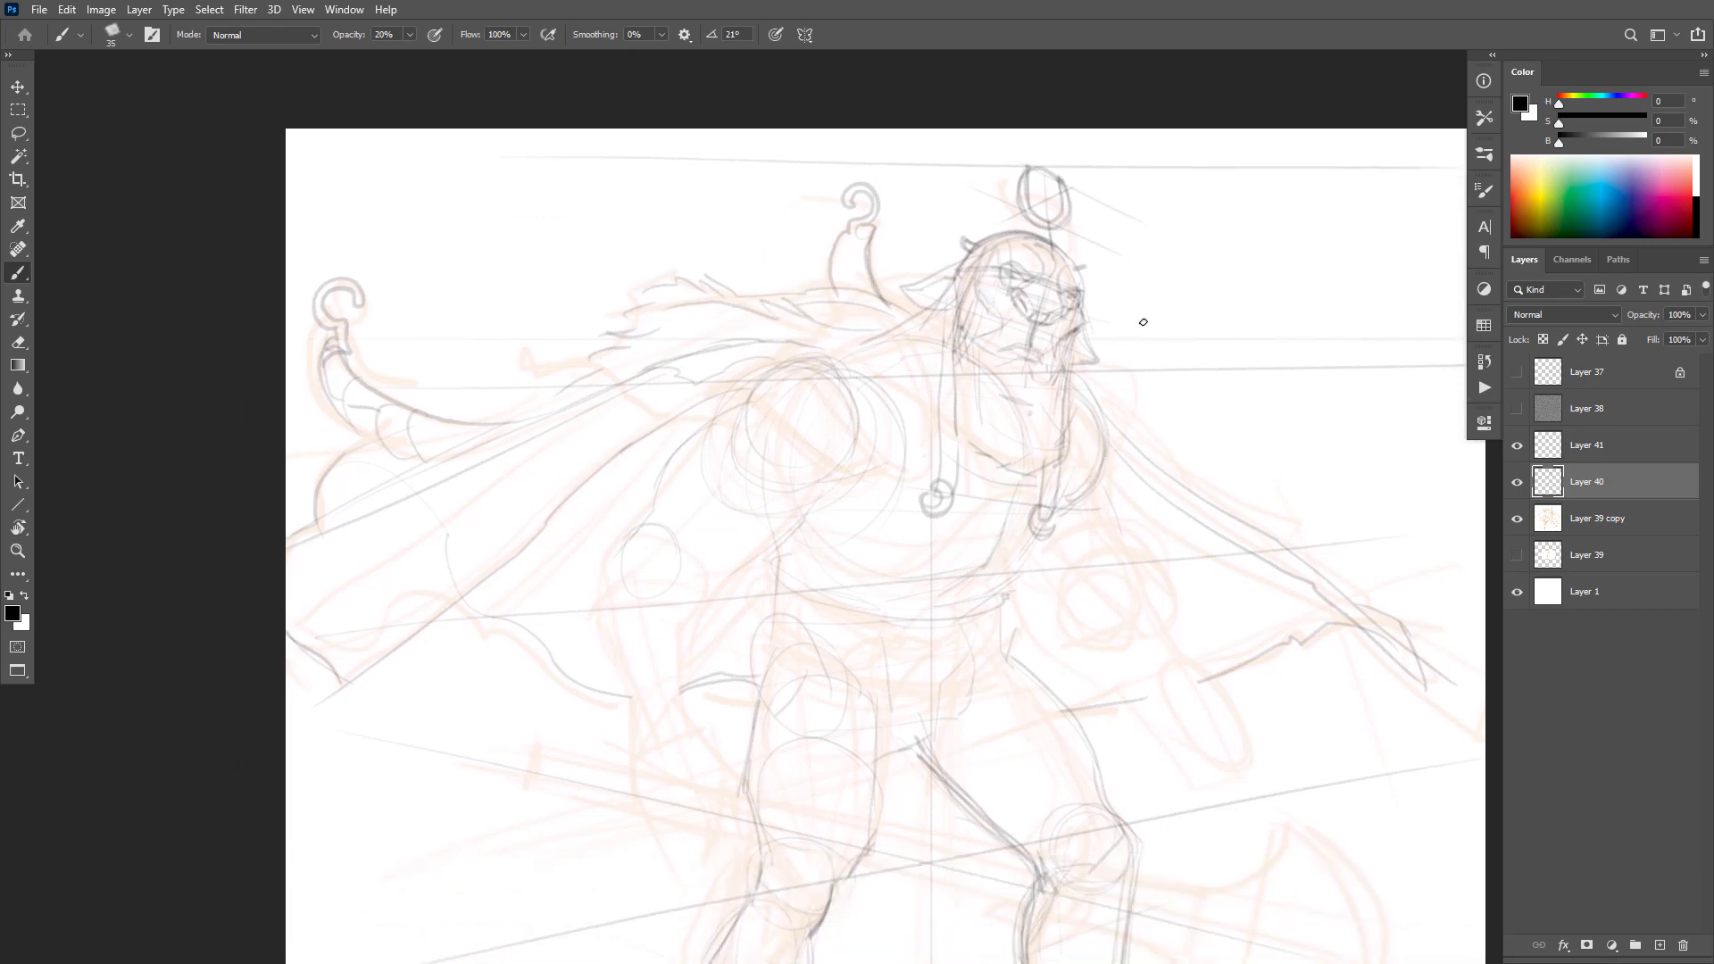
alt+click(1121, 464)
alt+click(1122, 473)
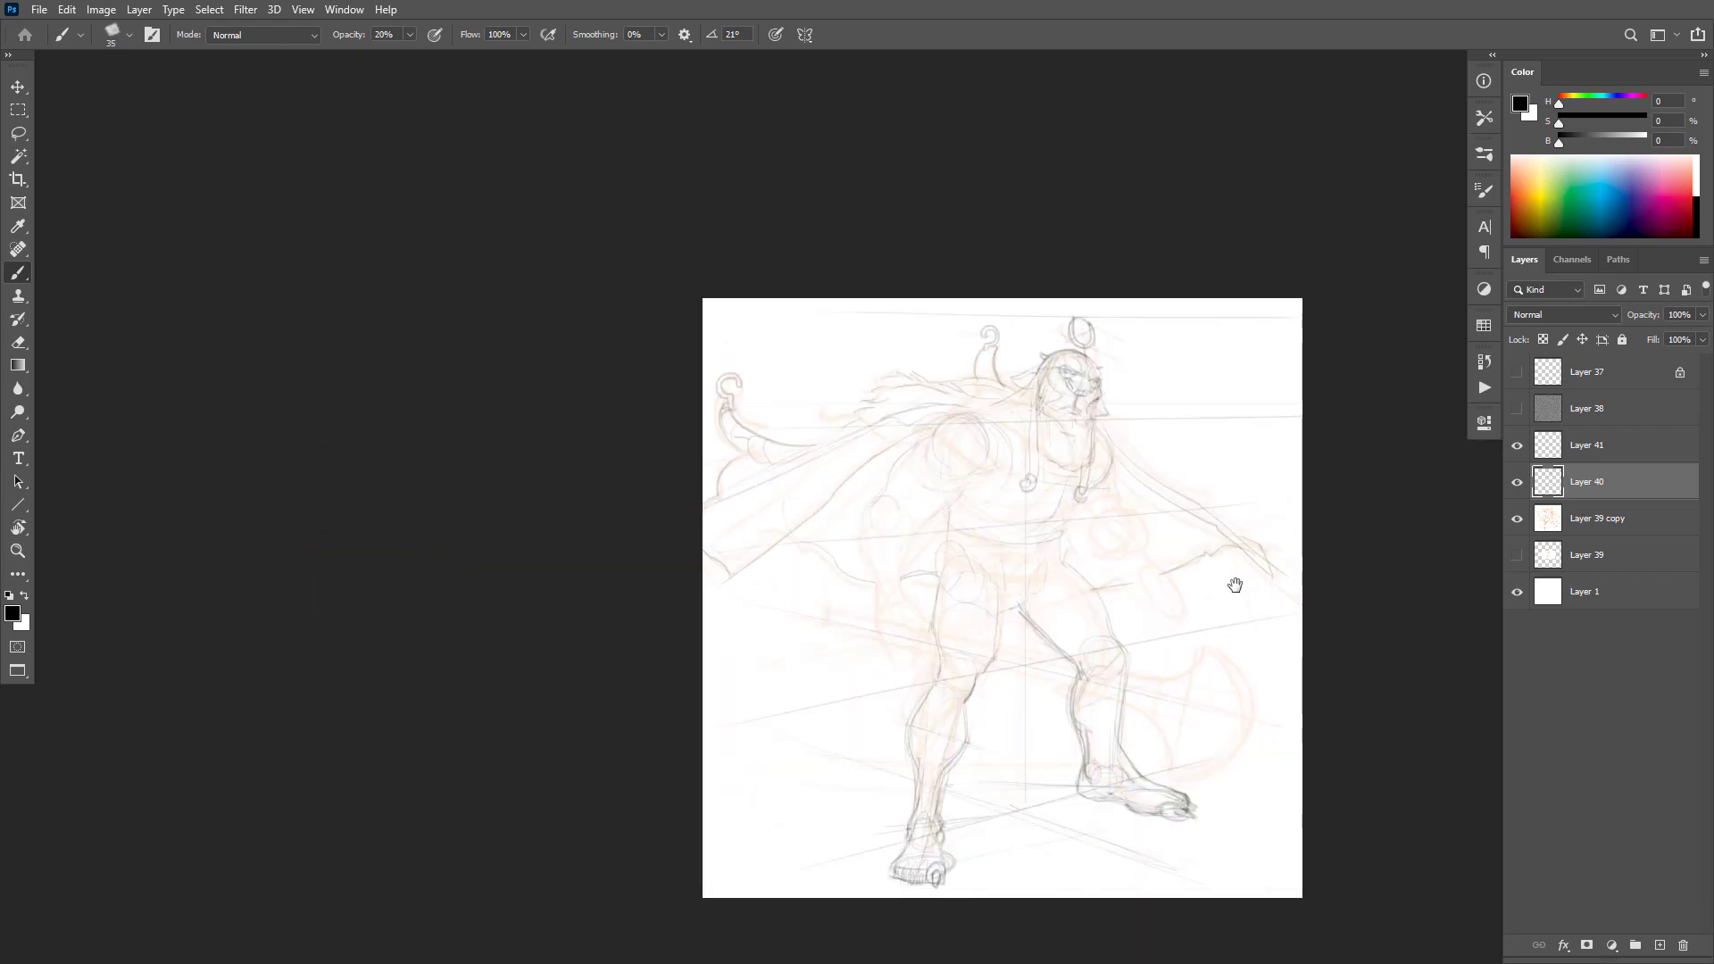
drag(1237, 584, 1217, 575)
ctrl+click(1118, 506)
ctrl+click(1118, 506)
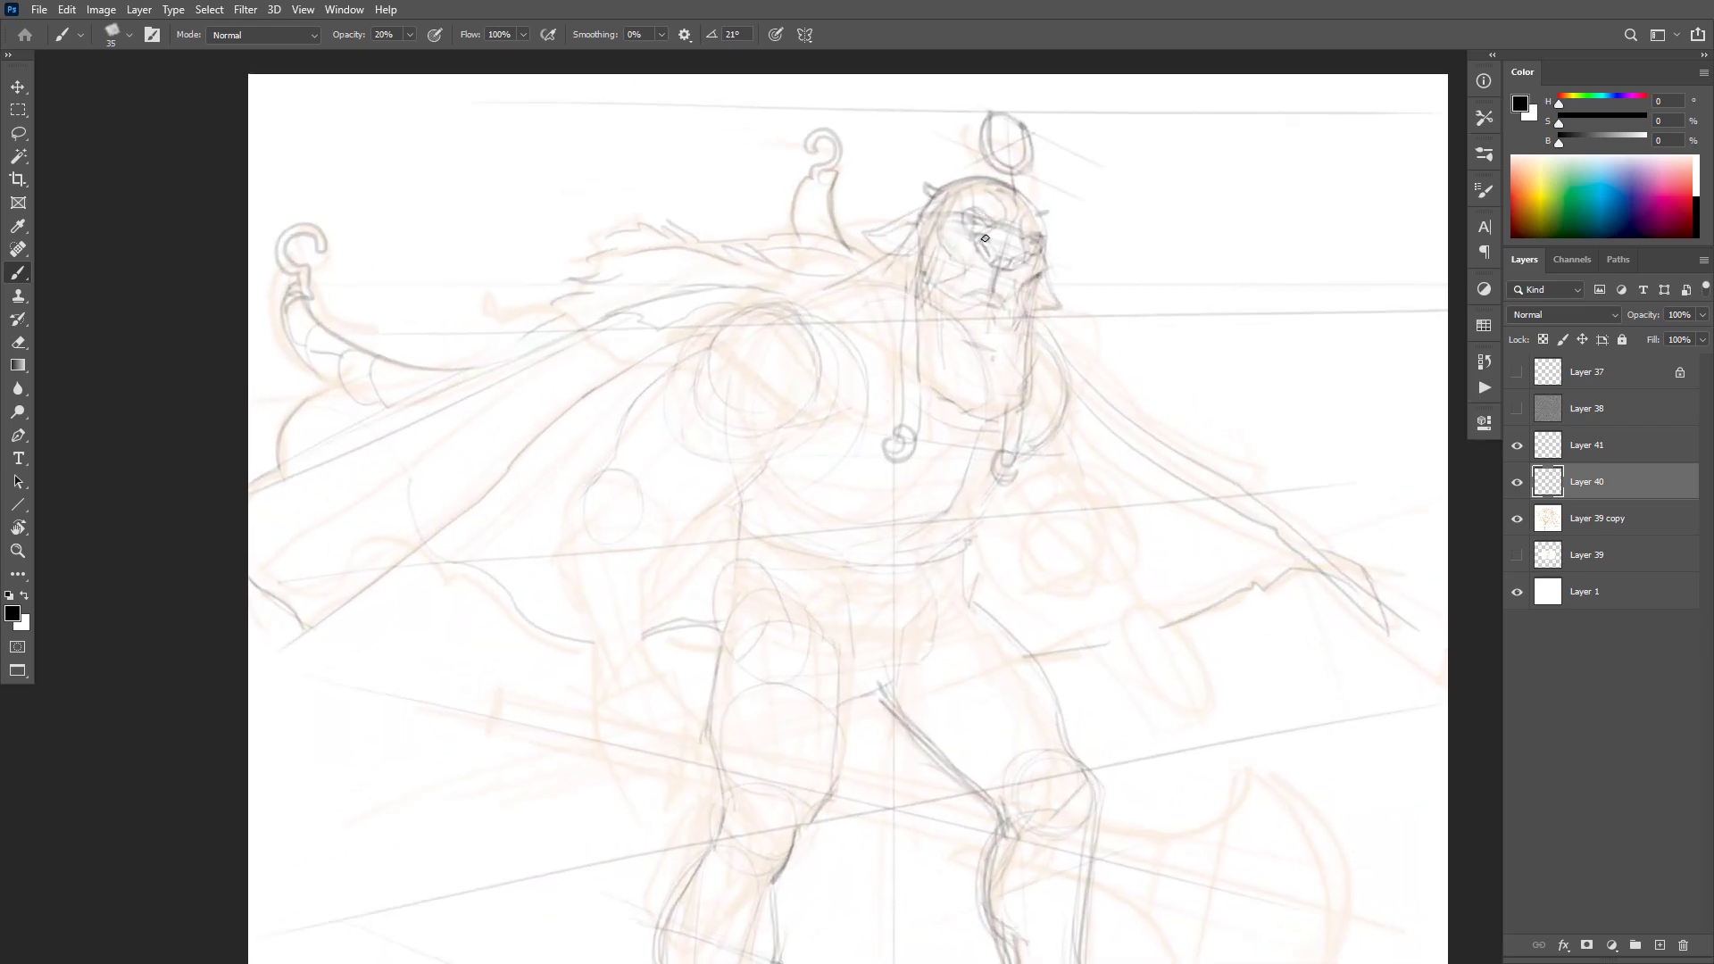
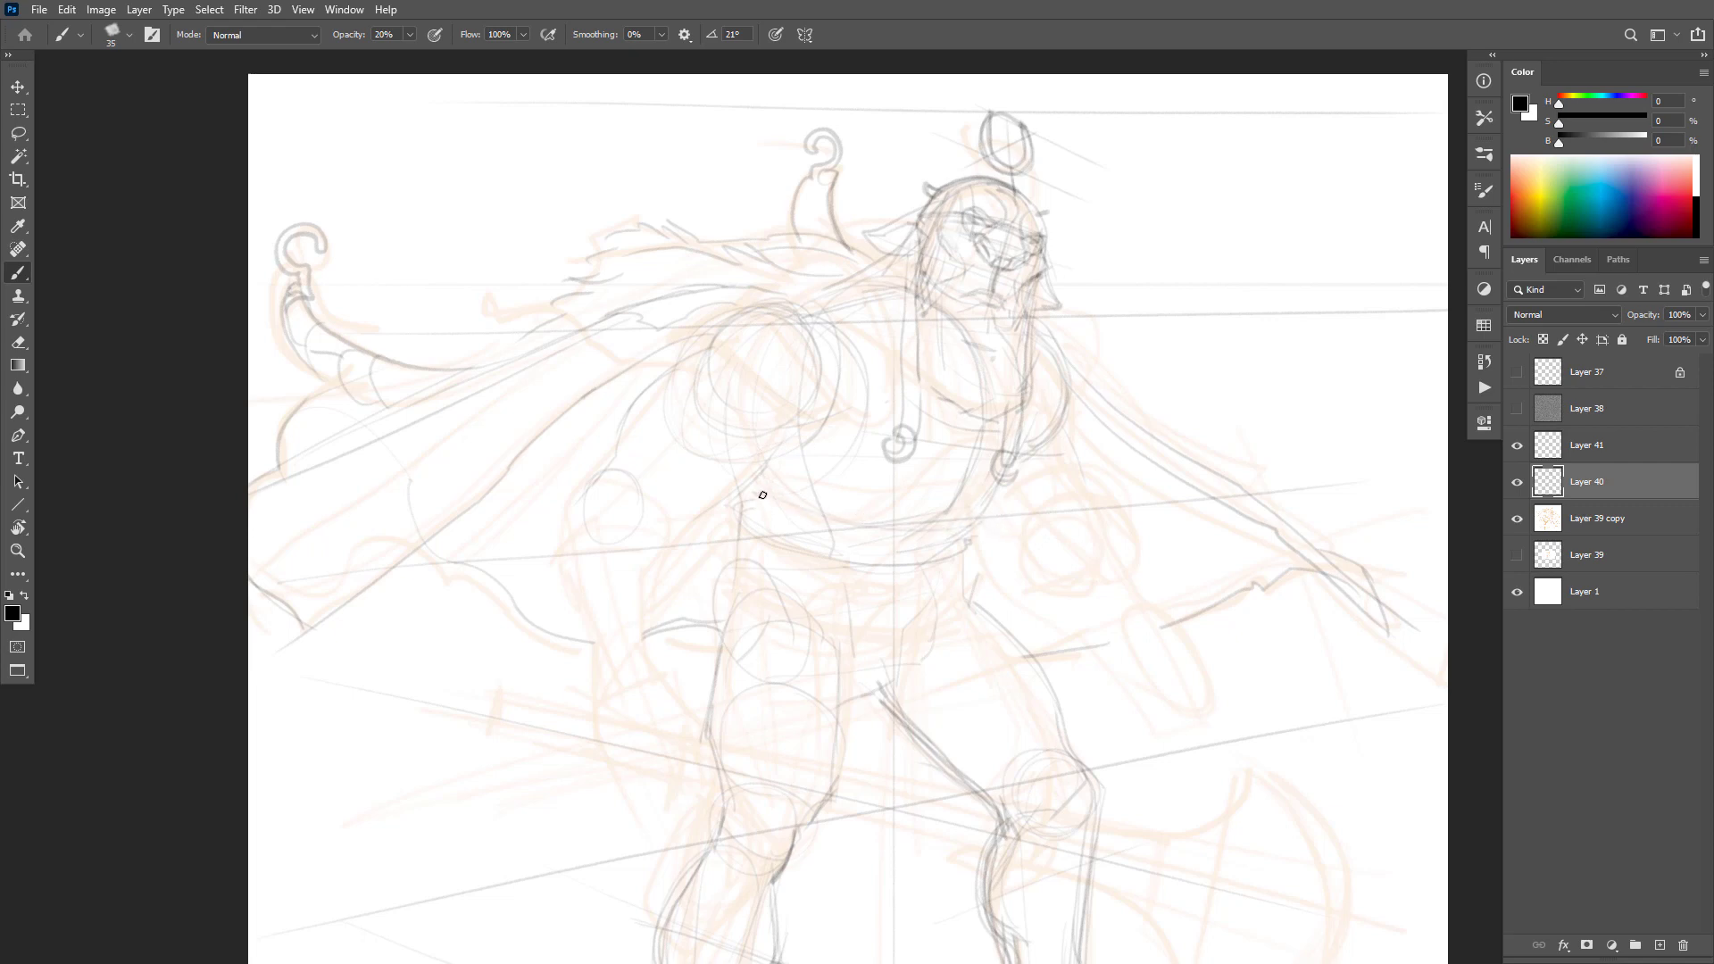
drag(962, 490, 816, 543)
drag(918, 500, 821, 548)
drag(964, 531, 873, 551)
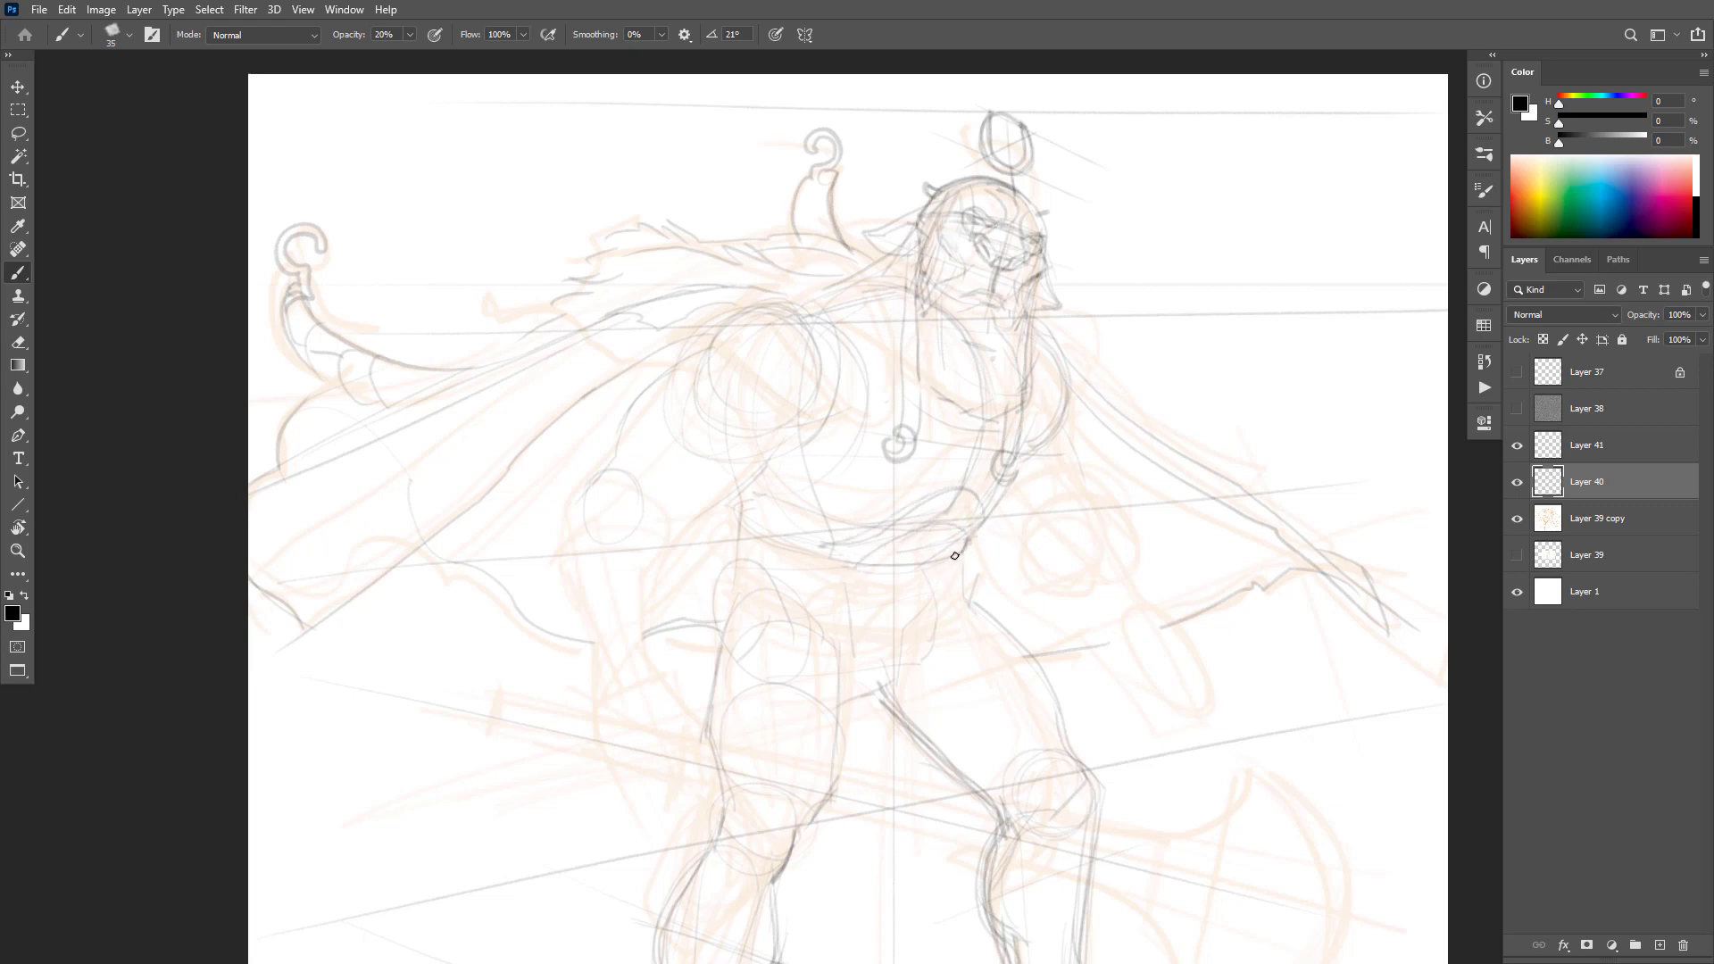
Step: Sketch a round belt buckle at the front of the hips with a centre line running down from it
mouse_move(967, 527)
mouse_down()
mouse_move(901, 530)
mouse_move(966, 508)
mouse_move(982, 432)
mouse_move(950, 517)
mouse_move(902, 570)
mouse_move(894, 696)
mouse_up()
drag(902, 601, 895, 725)
mouse_move(891, 625)
mouse_down()
mouse_move(880, 574)
mouse_move(928, 593)
mouse_move(878, 580)
mouse_move(883, 607)
mouse_up()
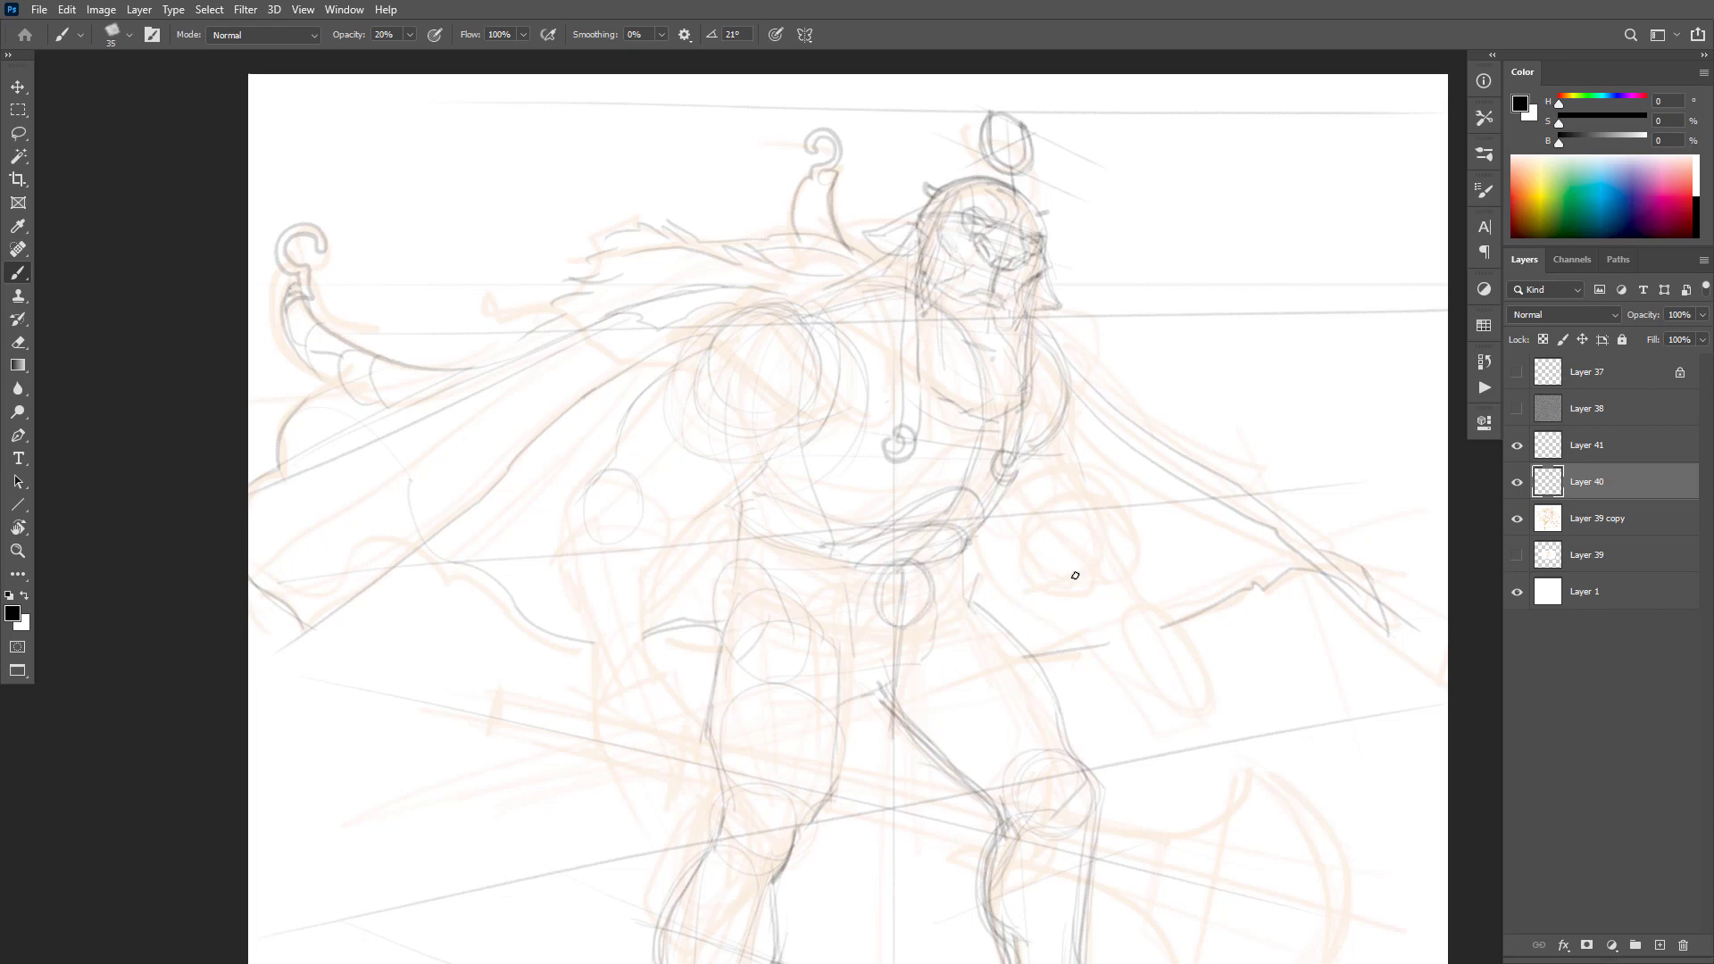
key(r)
mouse_move(1075, 576)
mouse_down()
mouse_move(1179, 452)
mouse_move(1059, 459)
mouse_up()
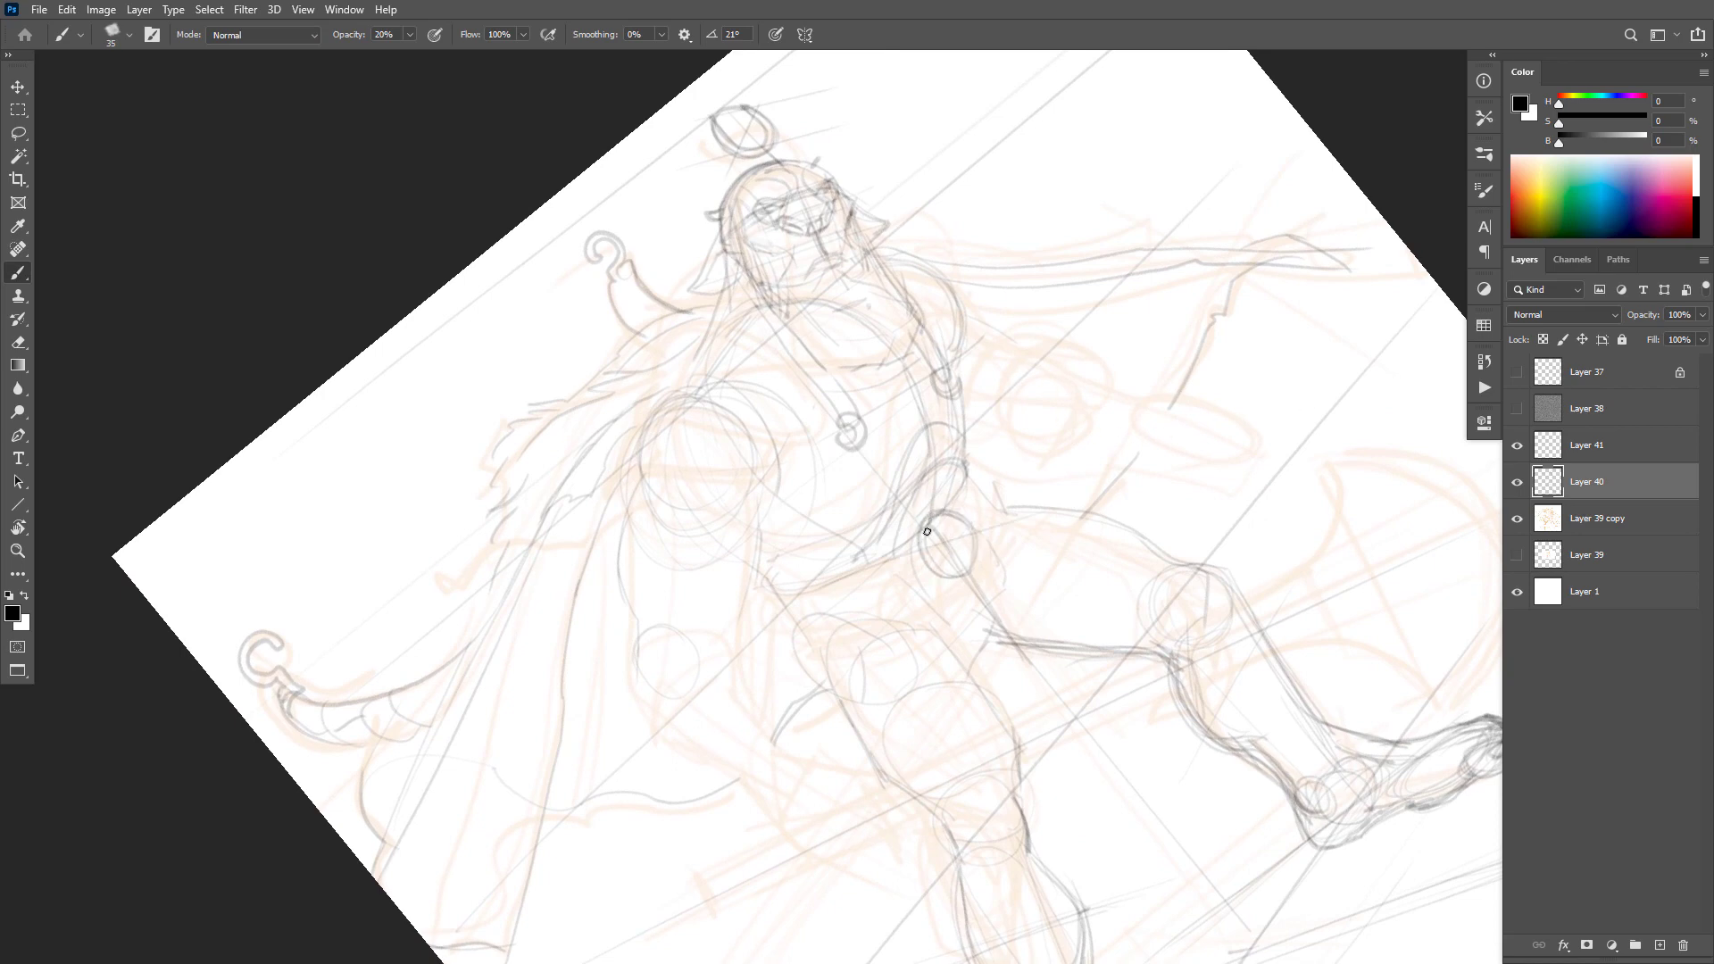
drag(927, 531, 943, 568)
key(Escape)
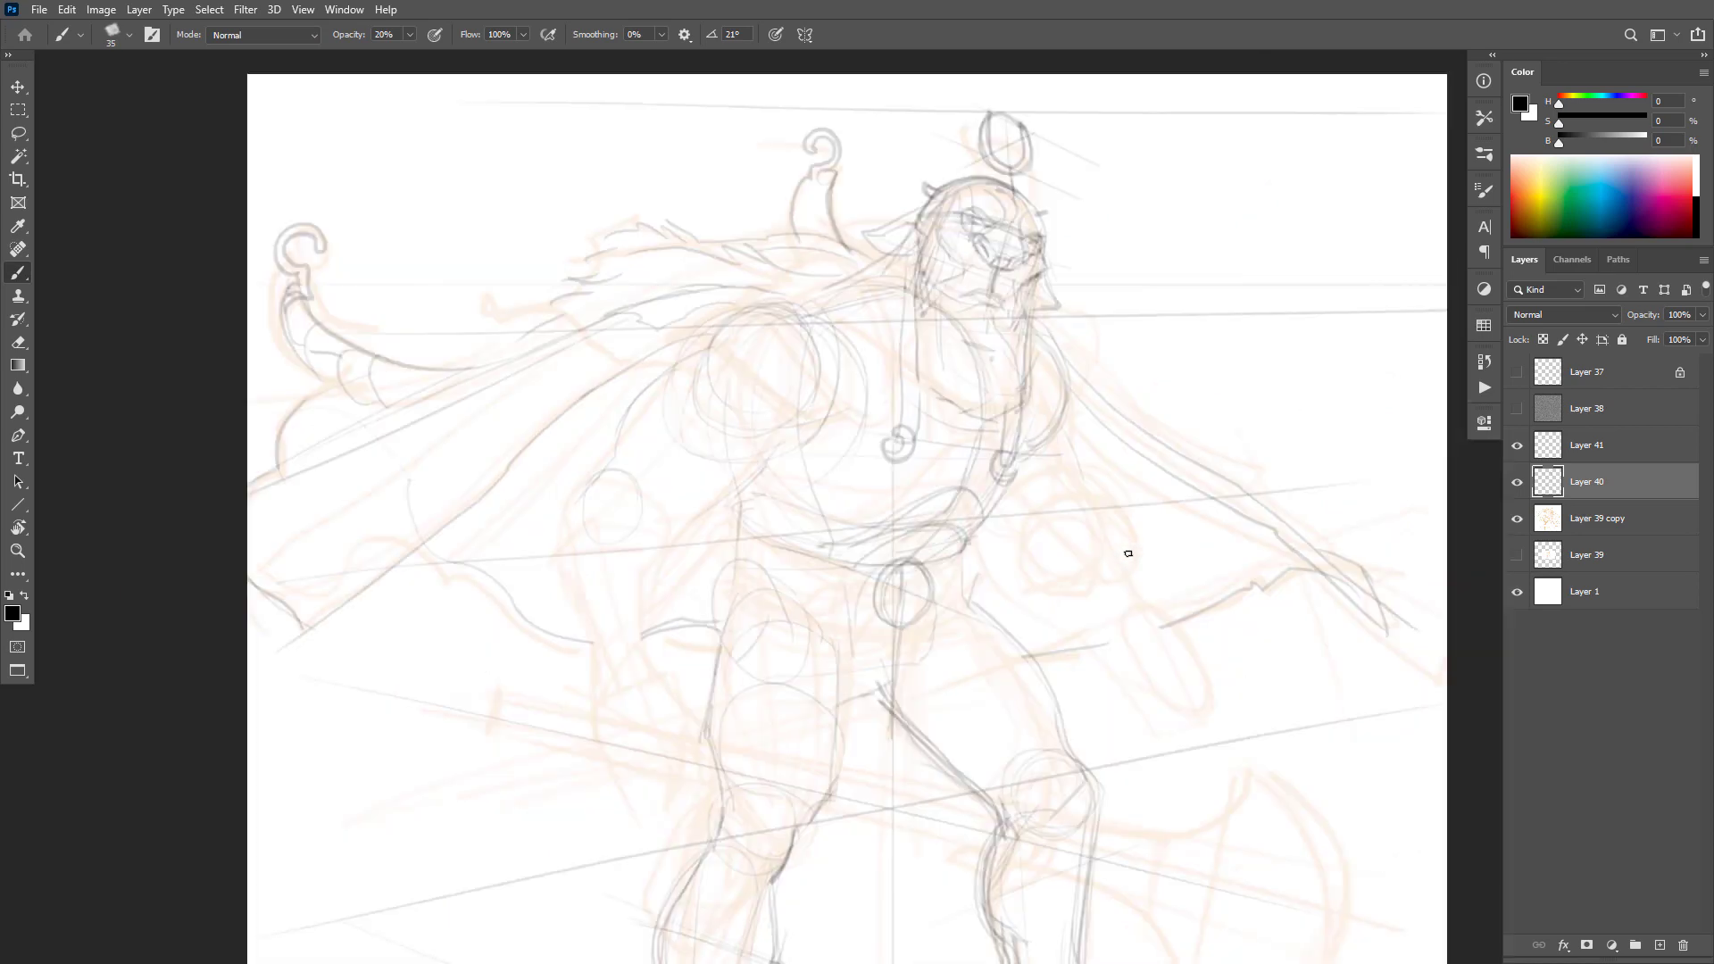
alt+click(1195, 634)
alt+click(1195, 640)
drag(1134, 691, 1161, 671)
click(1161, 671)
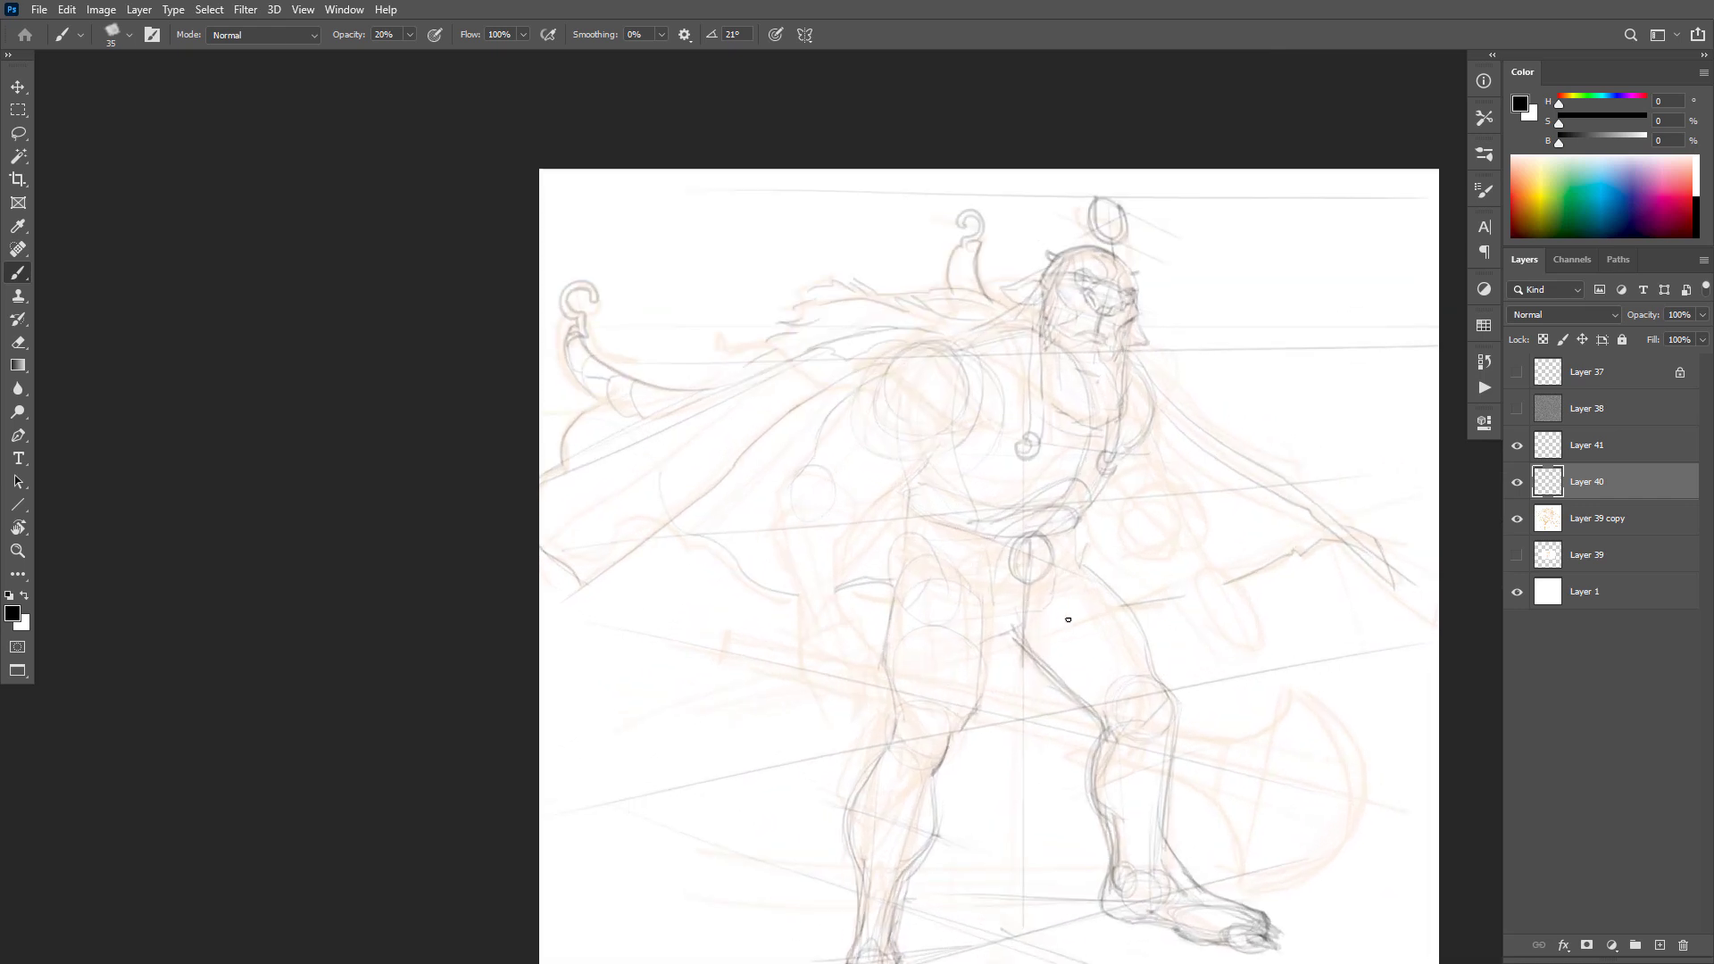
mouse_move(935, 559)
mouse_down()
mouse_move(1236, 619)
mouse_move(934, 559)
mouse_up()
key(ctrl+z)
key(ctrl+z)
click(1220, 571)
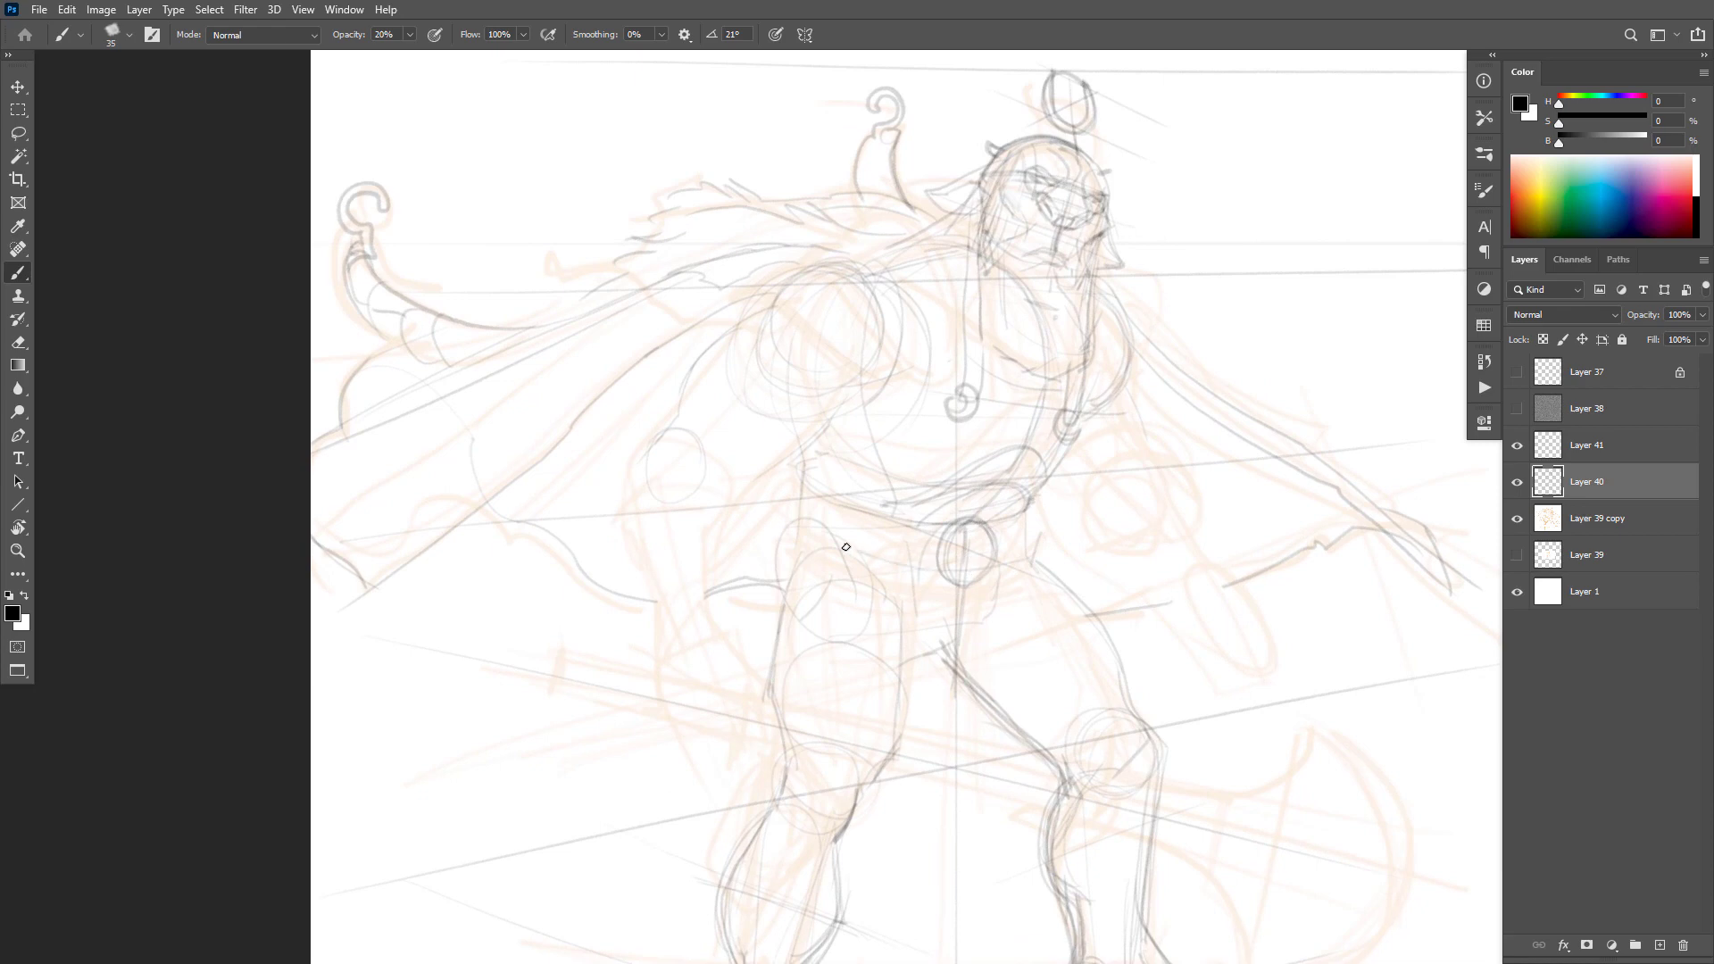
Step: Sketch the rough upper and lower belt edges around the hips and lighten the overlapping buckle lines with the eraser
mouse_move(797, 529)
mouse_down()
mouse_move(946, 561)
mouse_move(933, 518)
mouse_move(799, 483)
mouse_up()
drag(911, 570, 992, 579)
drag(925, 519, 980, 518)
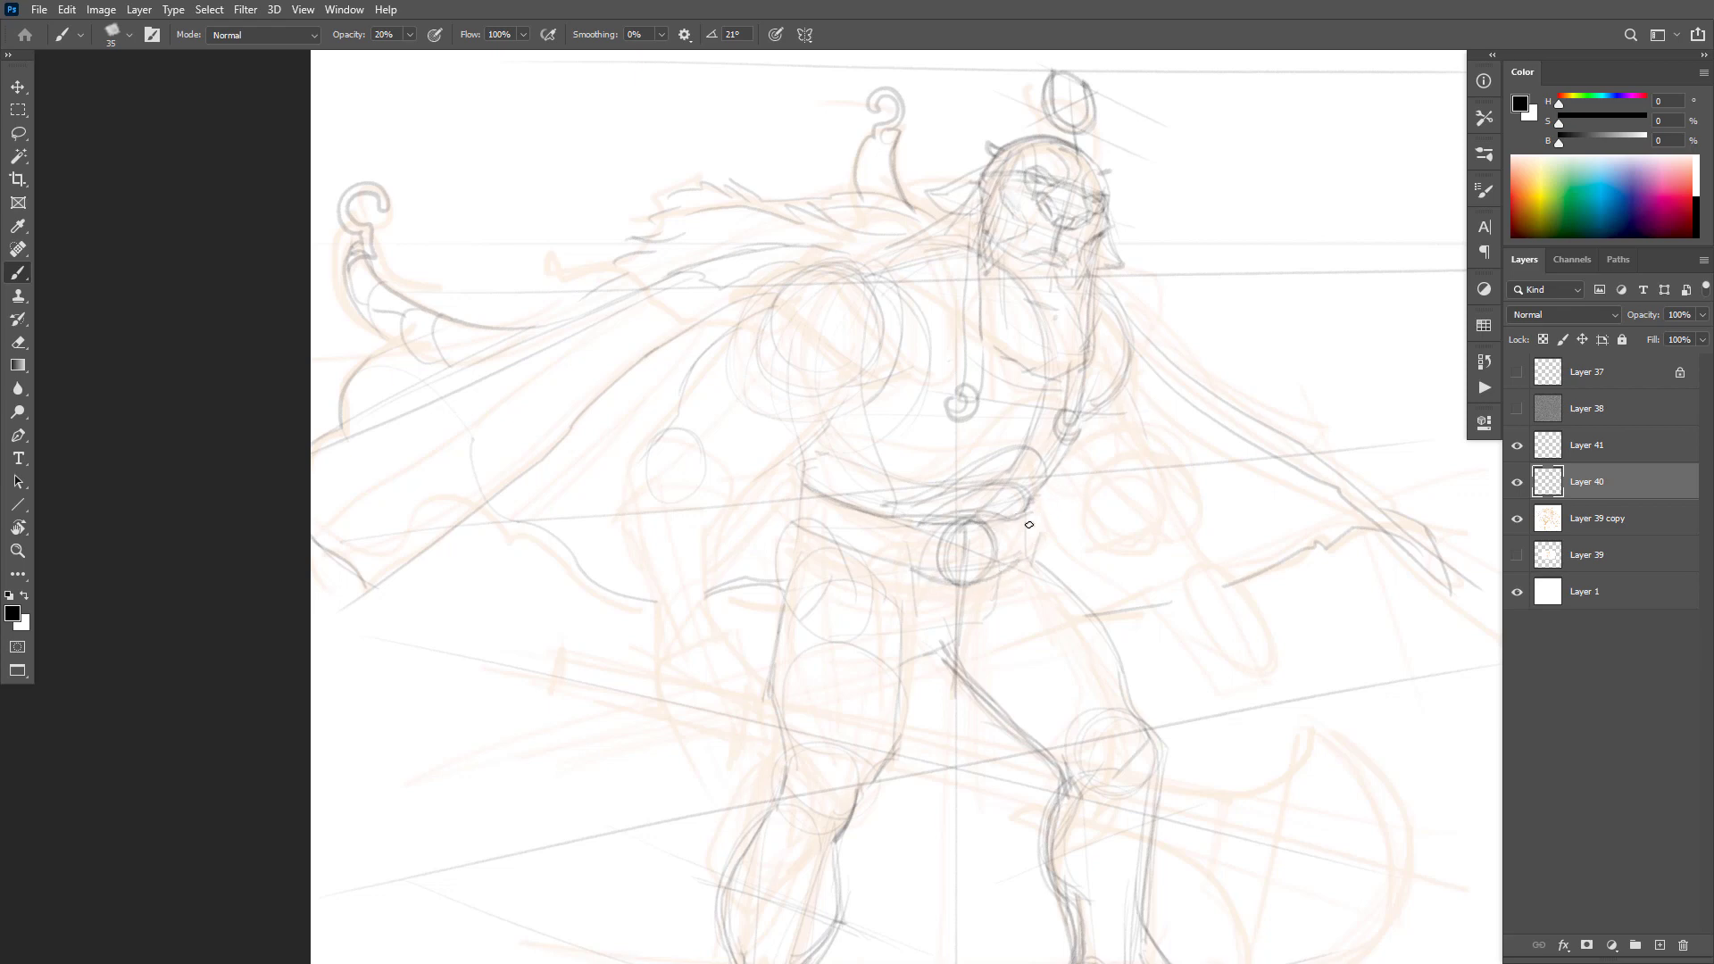
key(e)
mouse_move(943, 561)
mouse_down()
mouse_move(1001, 515)
mouse_move(888, 525)
mouse_move(806, 496)
mouse_up()
key(b)
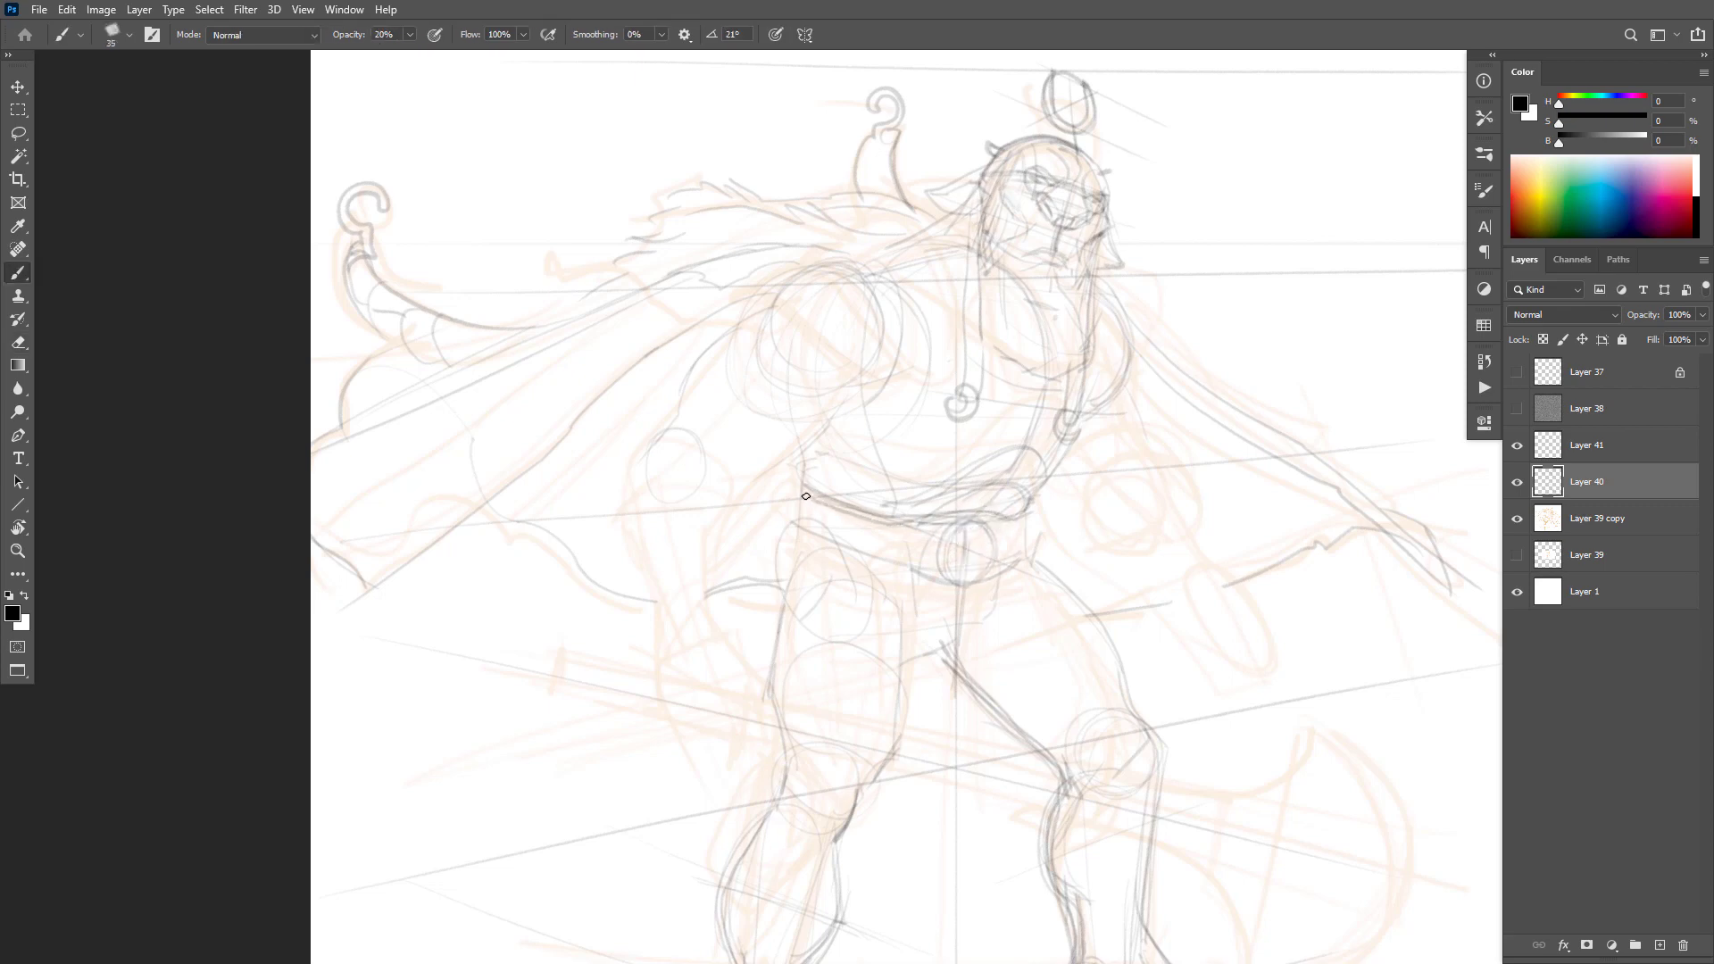
Step: Strengthen the belt's curved edges, add its elliptical upper rim and side ends, and redraw the round buckle
drag(989, 580, 811, 531)
mouse_move(1020, 517)
mouse_down()
mouse_move(990, 477)
mouse_move(916, 458)
mouse_move(801, 482)
mouse_up()
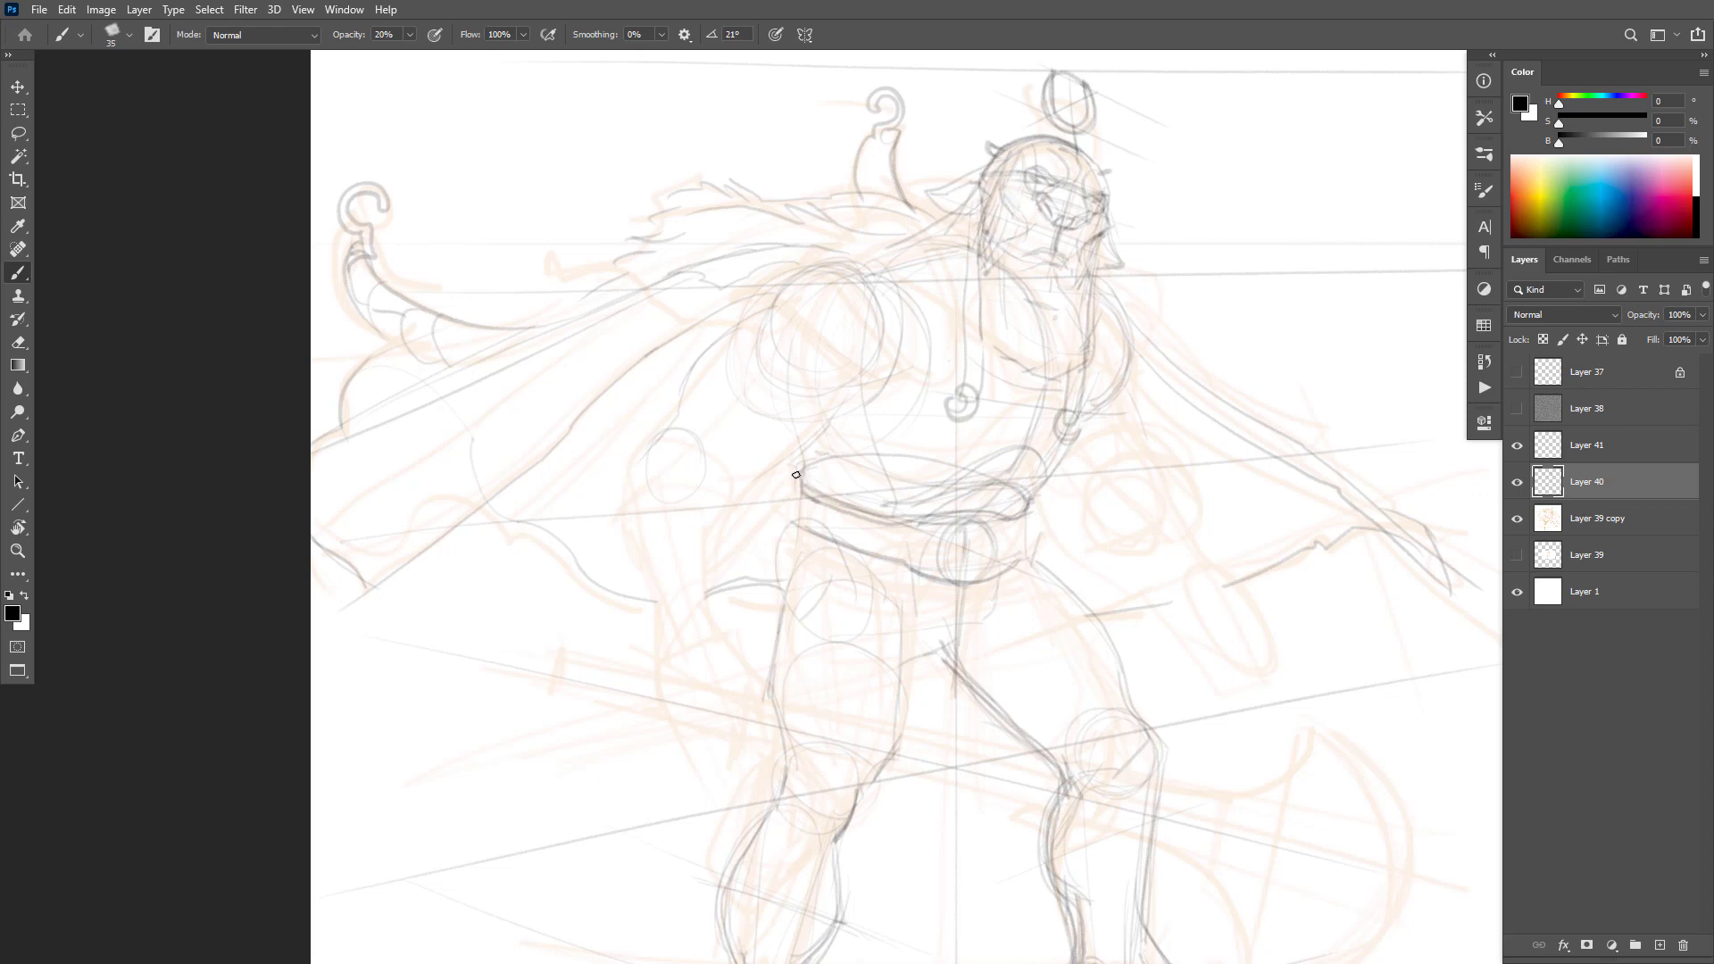
mouse_move(1024, 555)
mouse_down()
mouse_move(952, 562)
mouse_move(968, 582)
mouse_move(1002, 546)
mouse_move(980, 522)
mouse_move(957, 542)
mouse_move(963, 586)
mouse_move(989, 582)
mouse_move(1001, 537)
mouse_move(961, 534)
mouse_move(953, 574)
mouse_move(976, 588)
mouse_move(998, 564)
mouse_move(976, 518)
mouse_move(952, 526)
mouse_move(942, 582)
mouse_up()
key(ctrl+z)
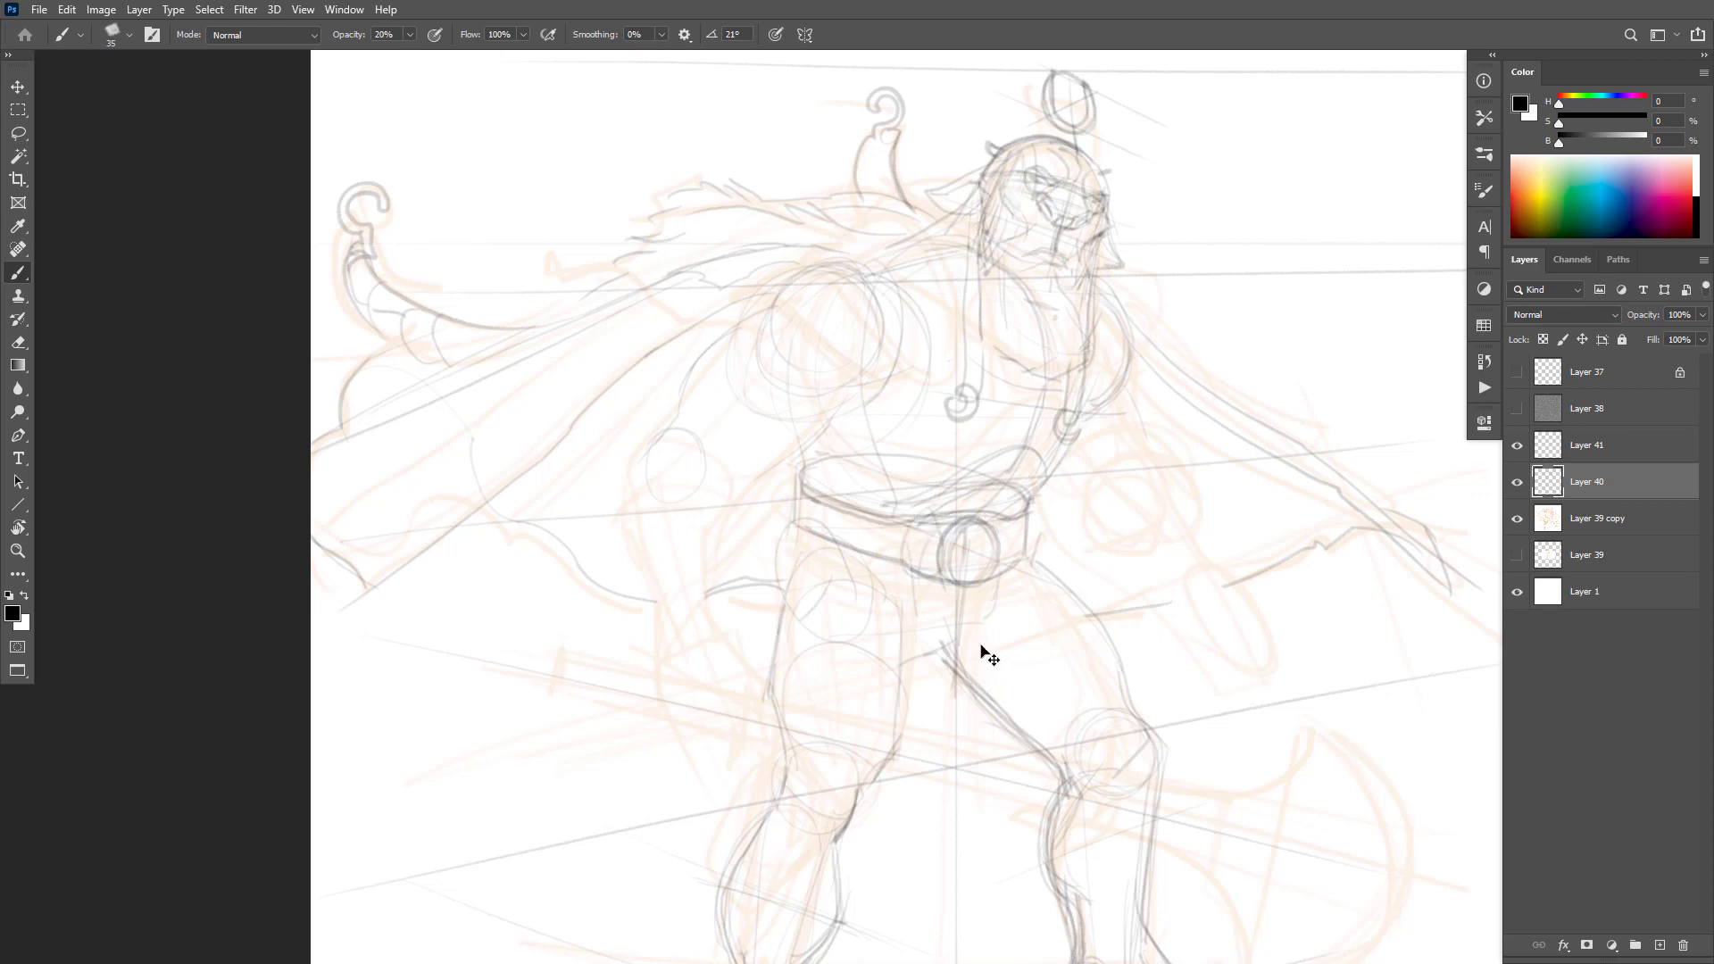
key(w)
click(1031, 525)
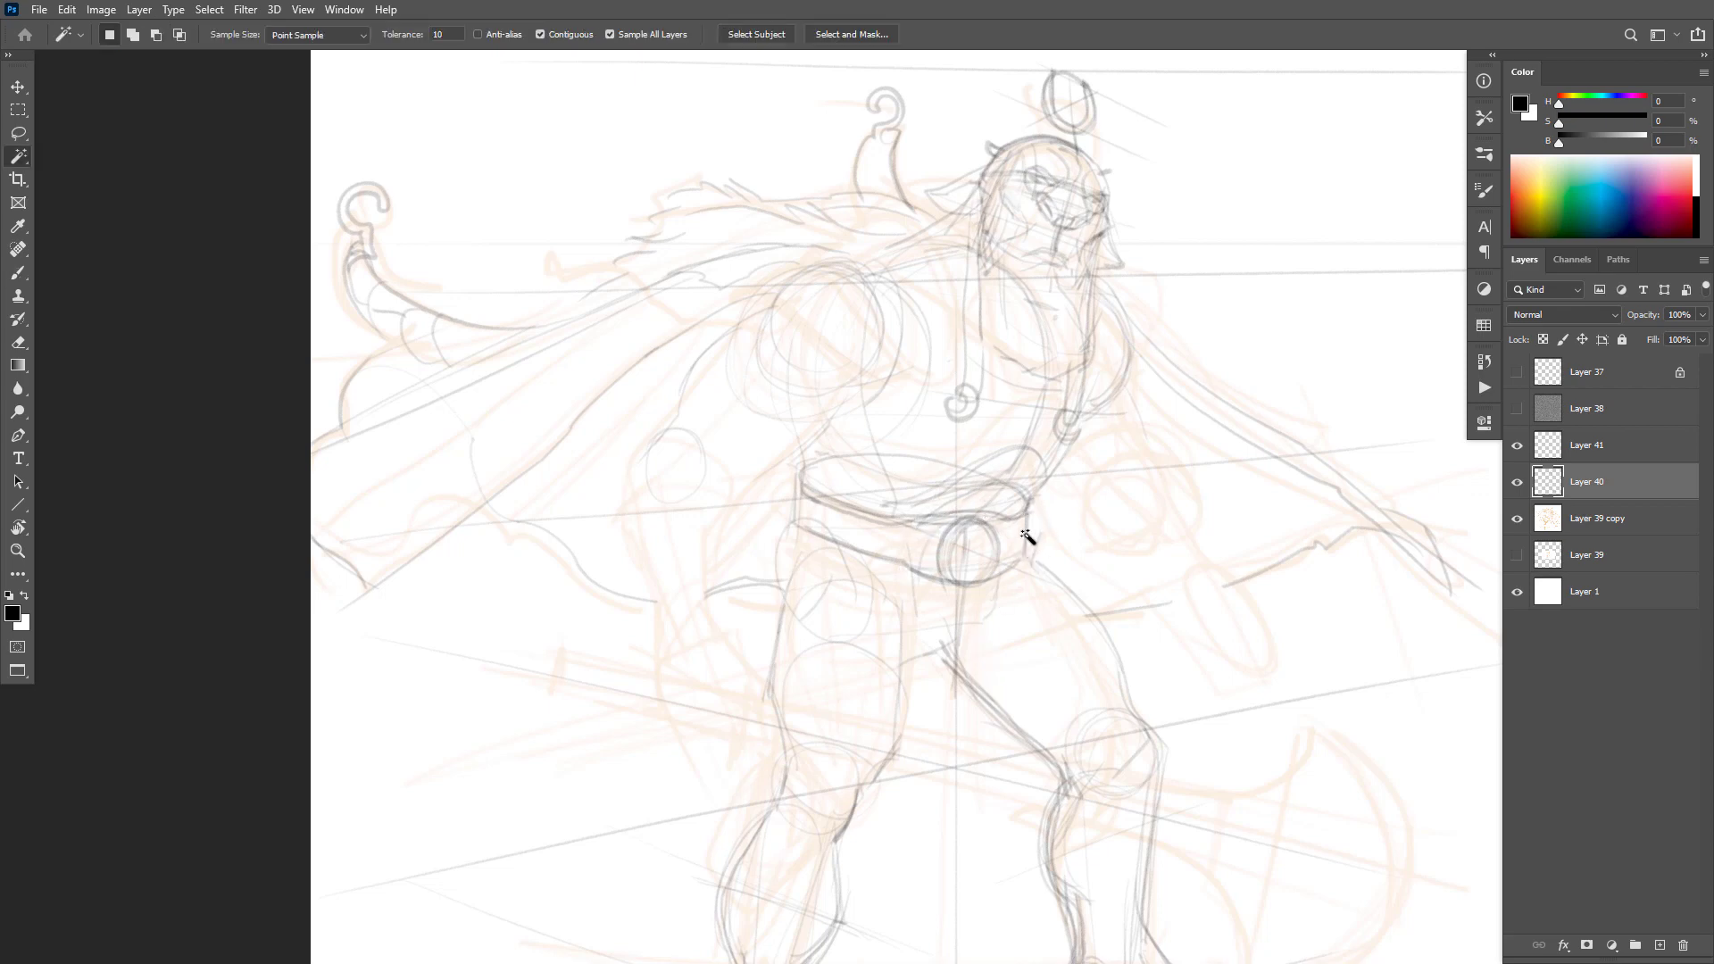
click(1515, 483)
click(1516, 483)
key(b)
Step: Add curved strokes to the waist fold that rises above the belt toward the far hip
drag(1090, 532, 1110, 486)
drag(977, 475, 937, 480)
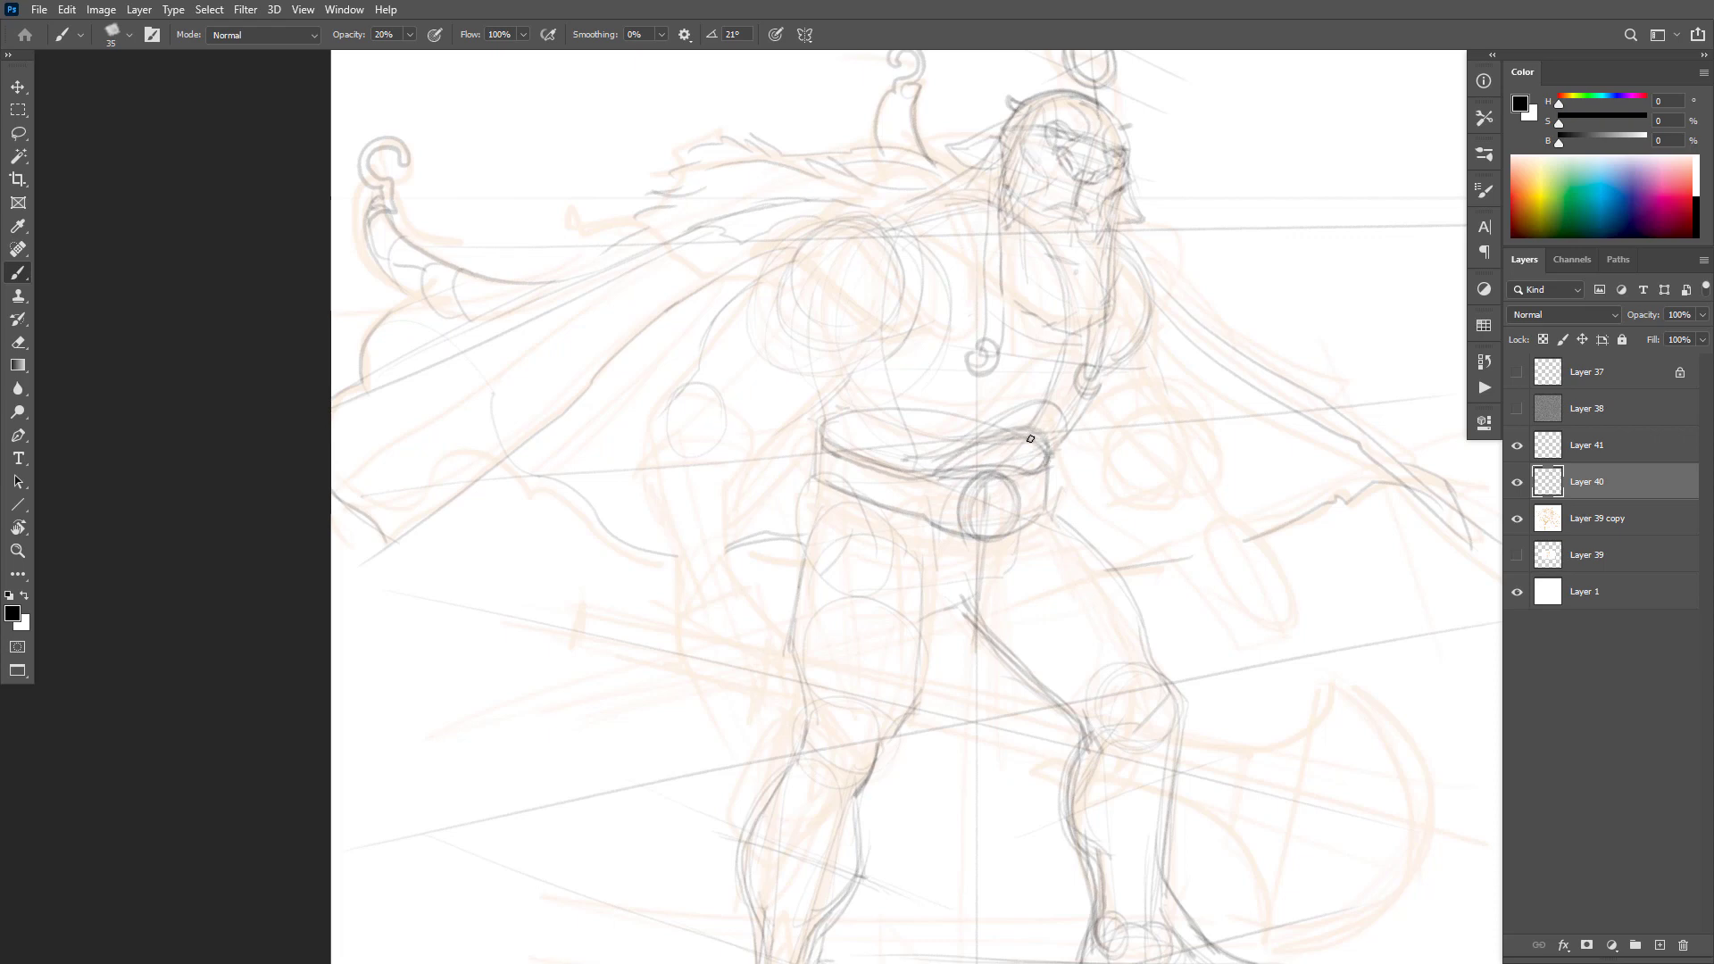
mouse_move(1065, 428)
mouse_down()
mouse_move(1025, 399)
mouse_move(895, 454)
mouse_up()
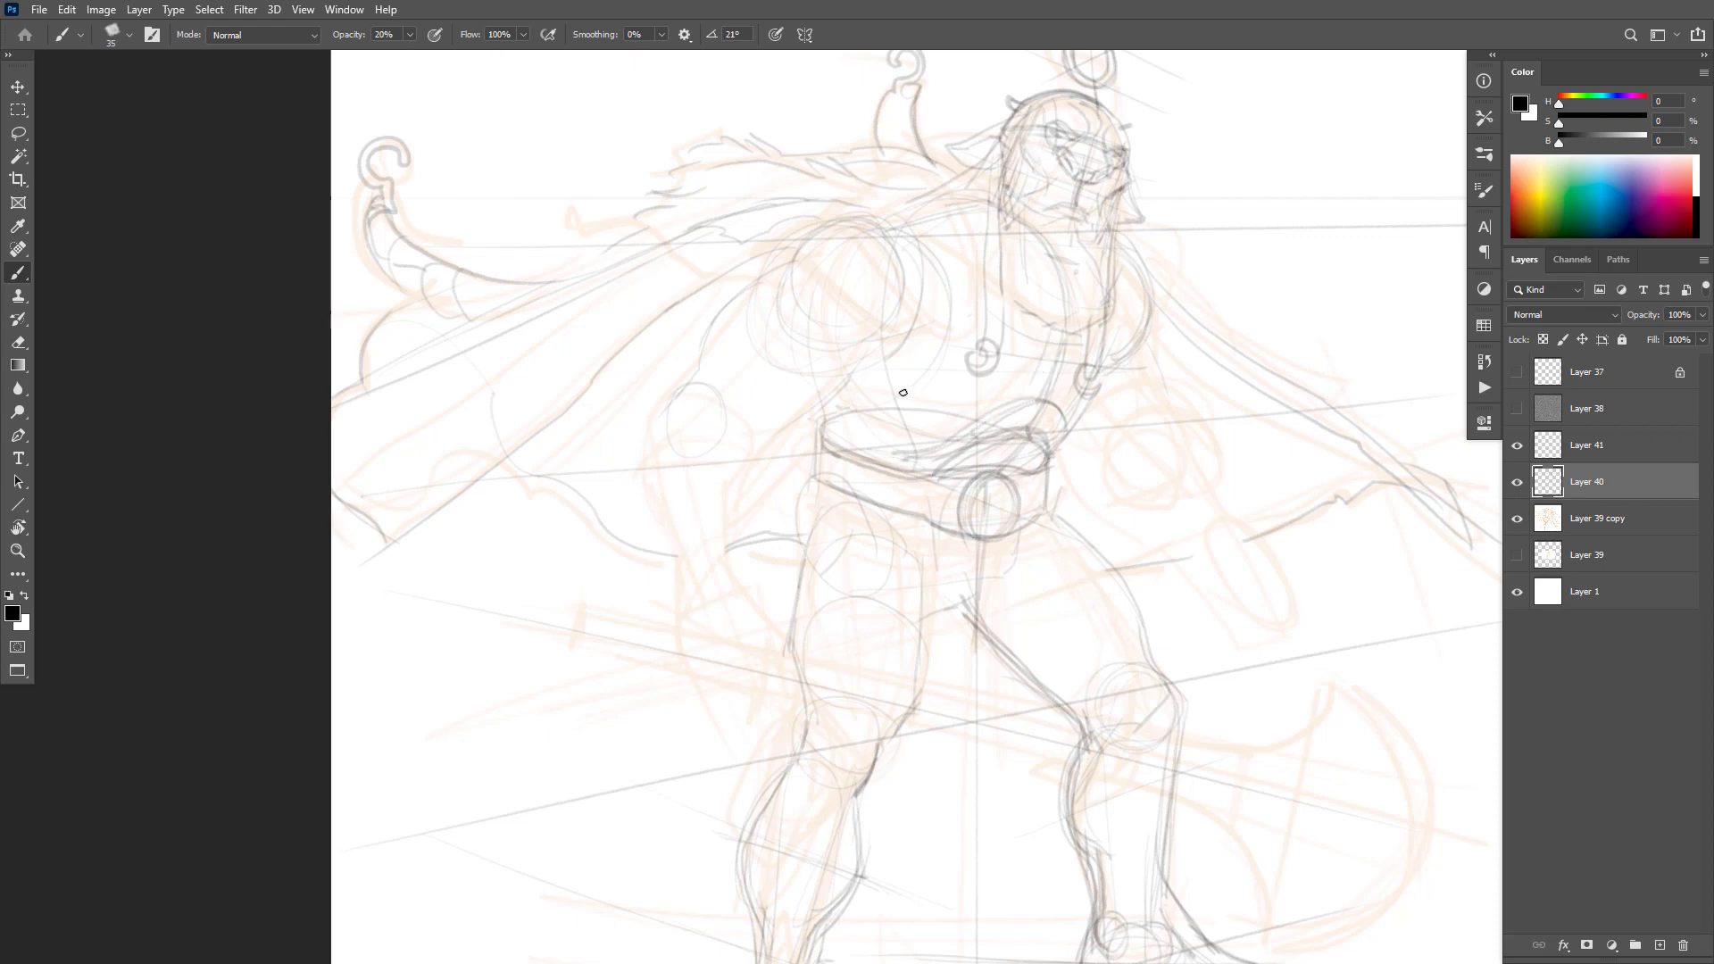
drag(830, 401, 860, 363)
mouse_move(941, 327)
mouse_down()
mouse_move(922, 248)
mouse_move(872, 221)
mouse_move(837, 240)
mouse_move(806, 347)
mouse_move(846, 411)
mouse_up()
mouse_move(935, 261)
mouse_down()
mouse_move(907, 385)
mouse_move(839, 407)
mouse_up()
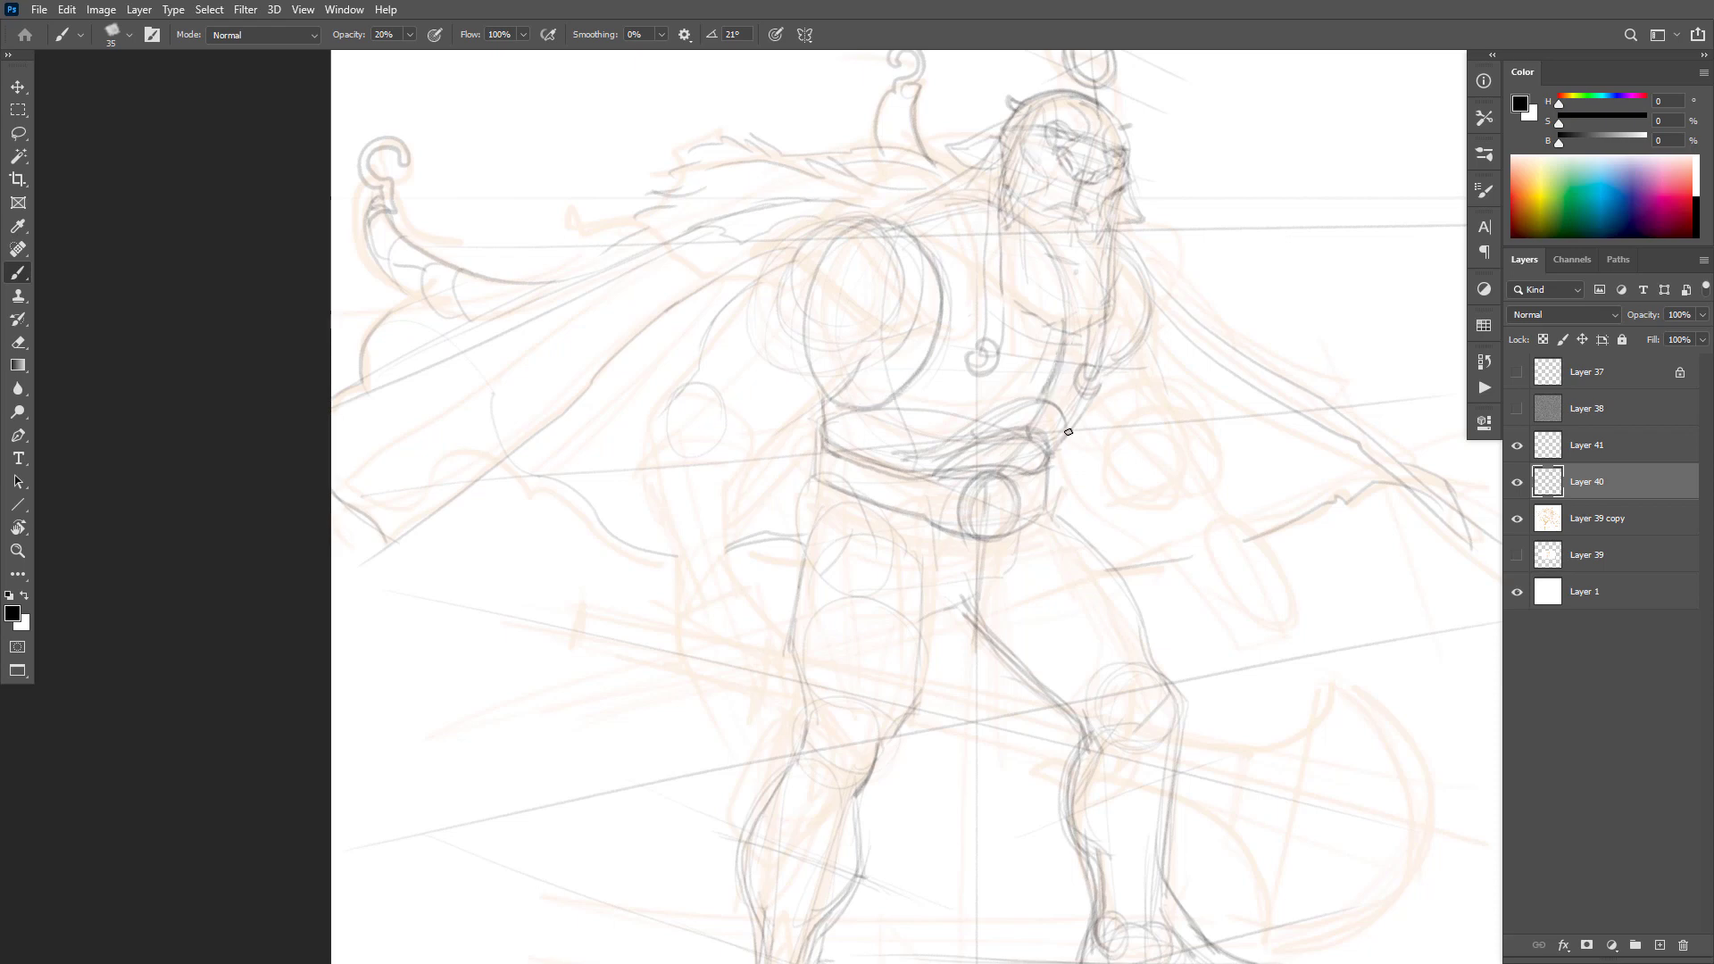
mouse_move(1066, 453)
mouse_down()
mouse_move(1119, 337)
mouse_move(1121, 297)
mouse_move(1090, 244)
mouse_move(1108, 249)
mouse_move(1036, 216)
mouse_move(848, 221)
mouse_up()
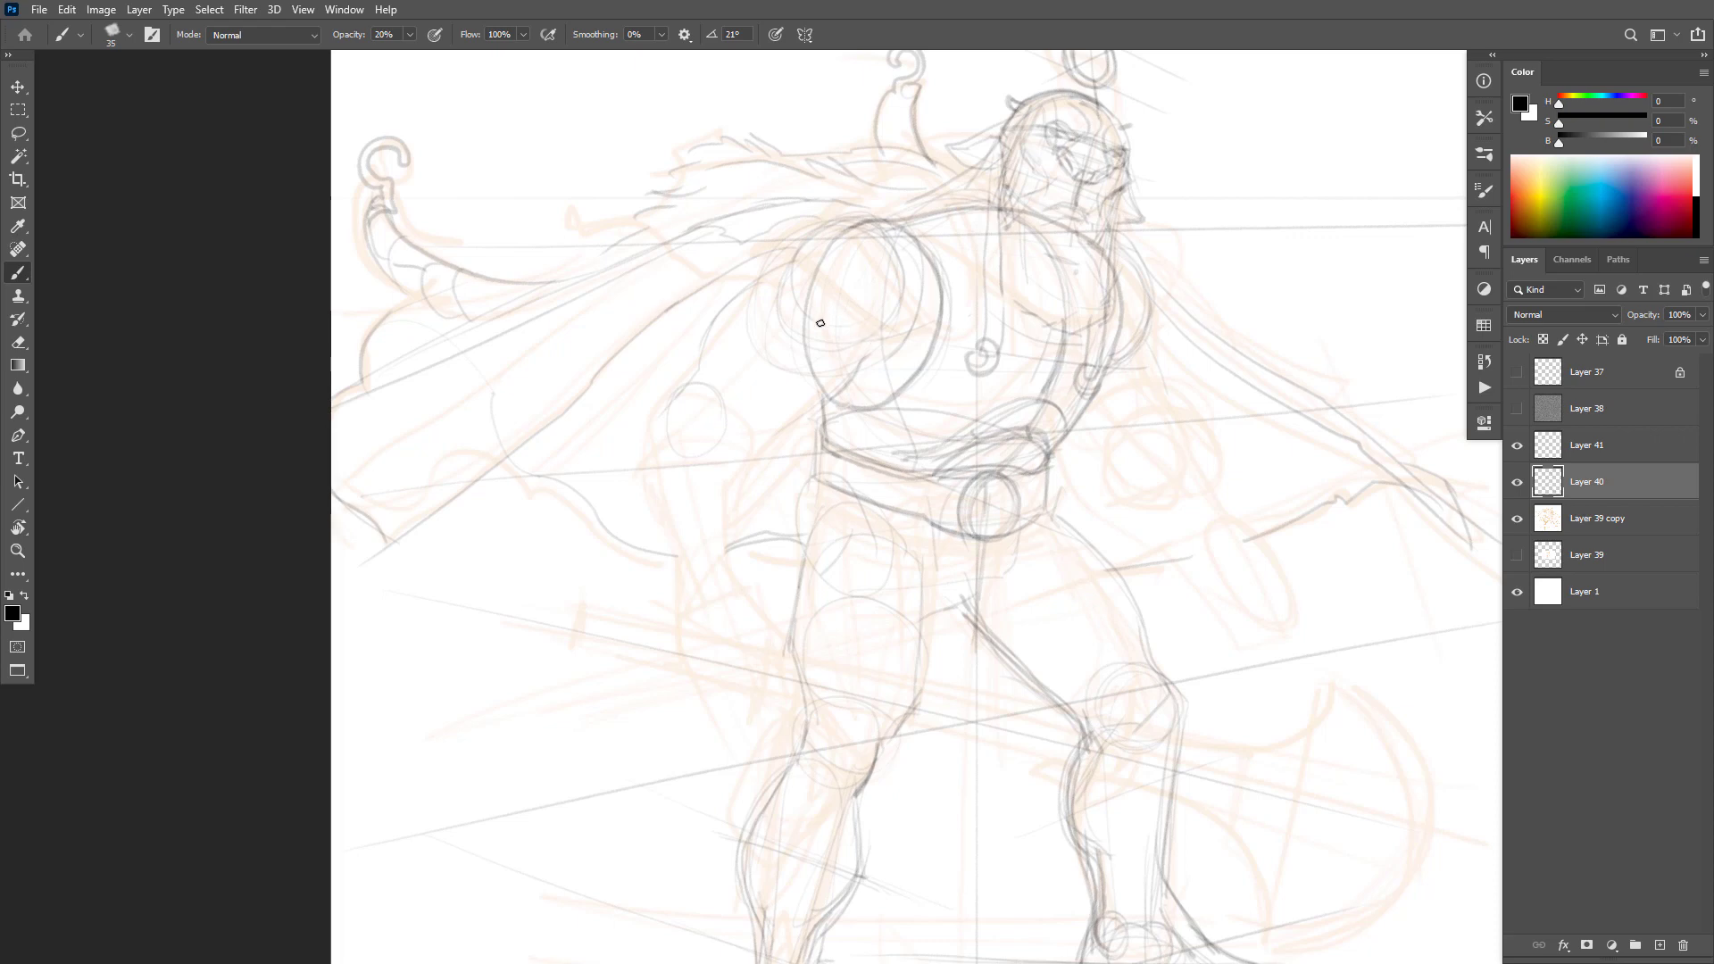
mouse_move(815, 321)
mouse_down()
mouse_move(841, 322)
mouse_move(906, 252)
mouse_move(800, 300)
mouse_move(868, 356)
mouse_move(763, 234)
mouse_up()
key(ctrl+z)
key(ctrl+z)
key(ctrl+z)
key(ctrl+z)
key(ctrl+z)
key(ctrl+z)
key(ctrl+z)
key(ctrl+z)
key(ctrl+z)
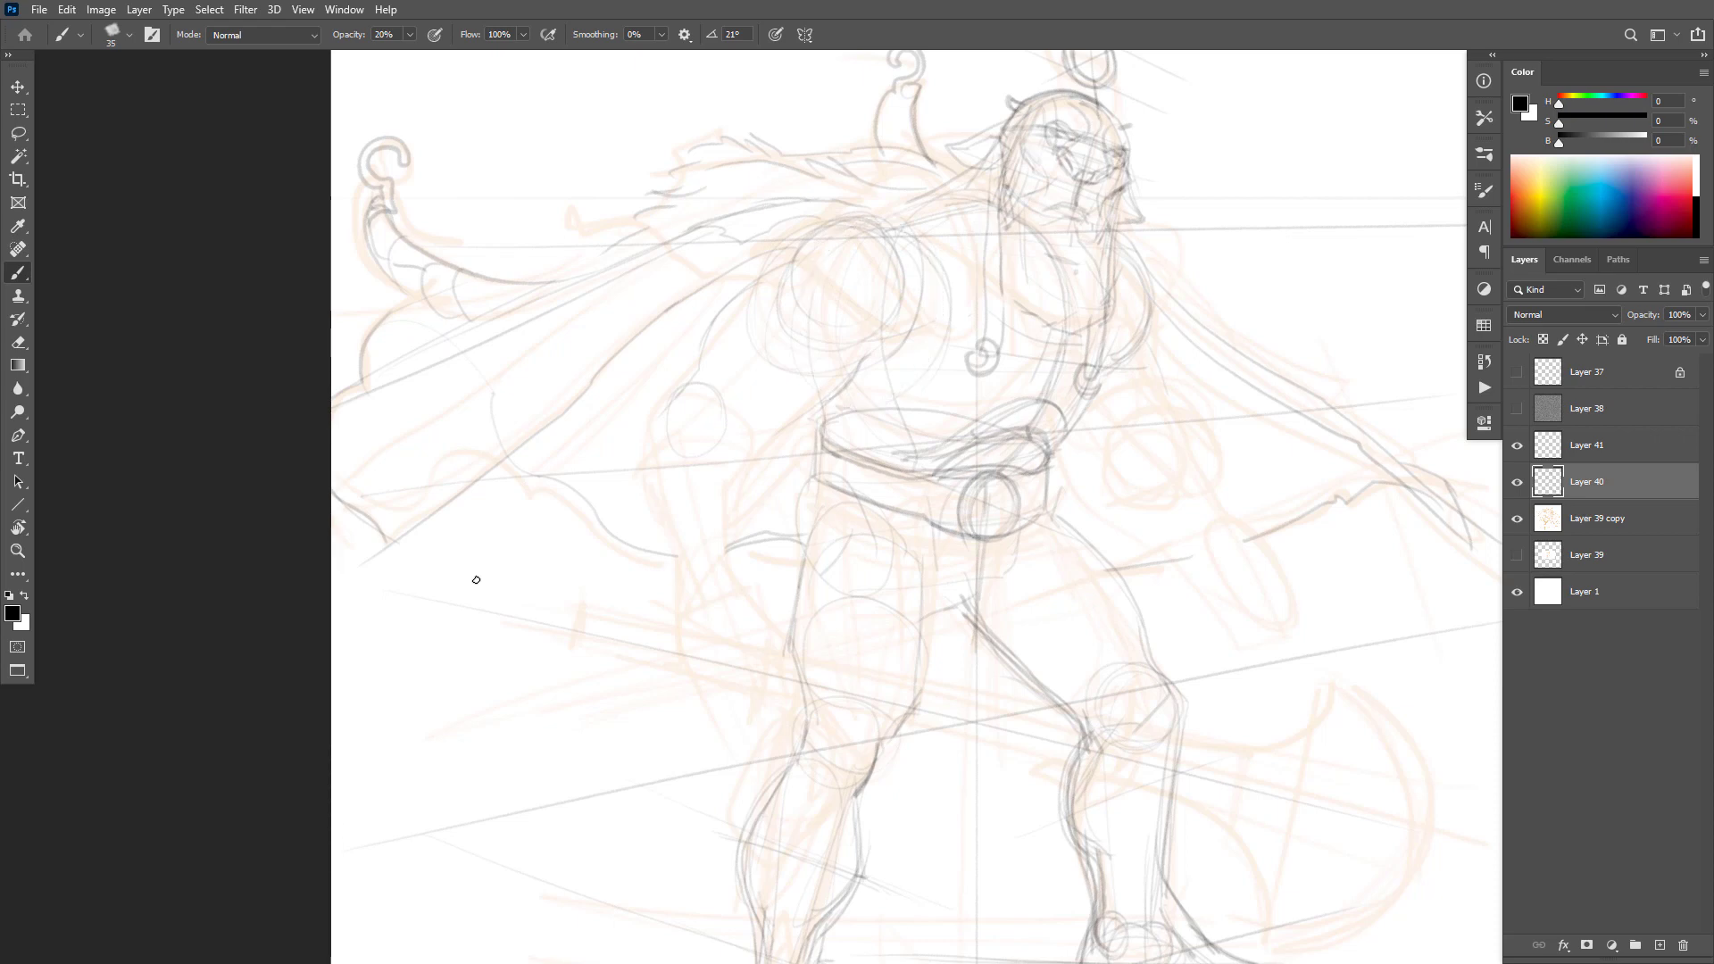
key(ctrl+z)
key(ctrl+z)
key(ctrl+shift+z)
Step: Sketch the loincloth's centre line and two side edges hanging down from the belt around the buckle
drag(983, 541, 976, 669)
drag(940, 471, 930, 615)
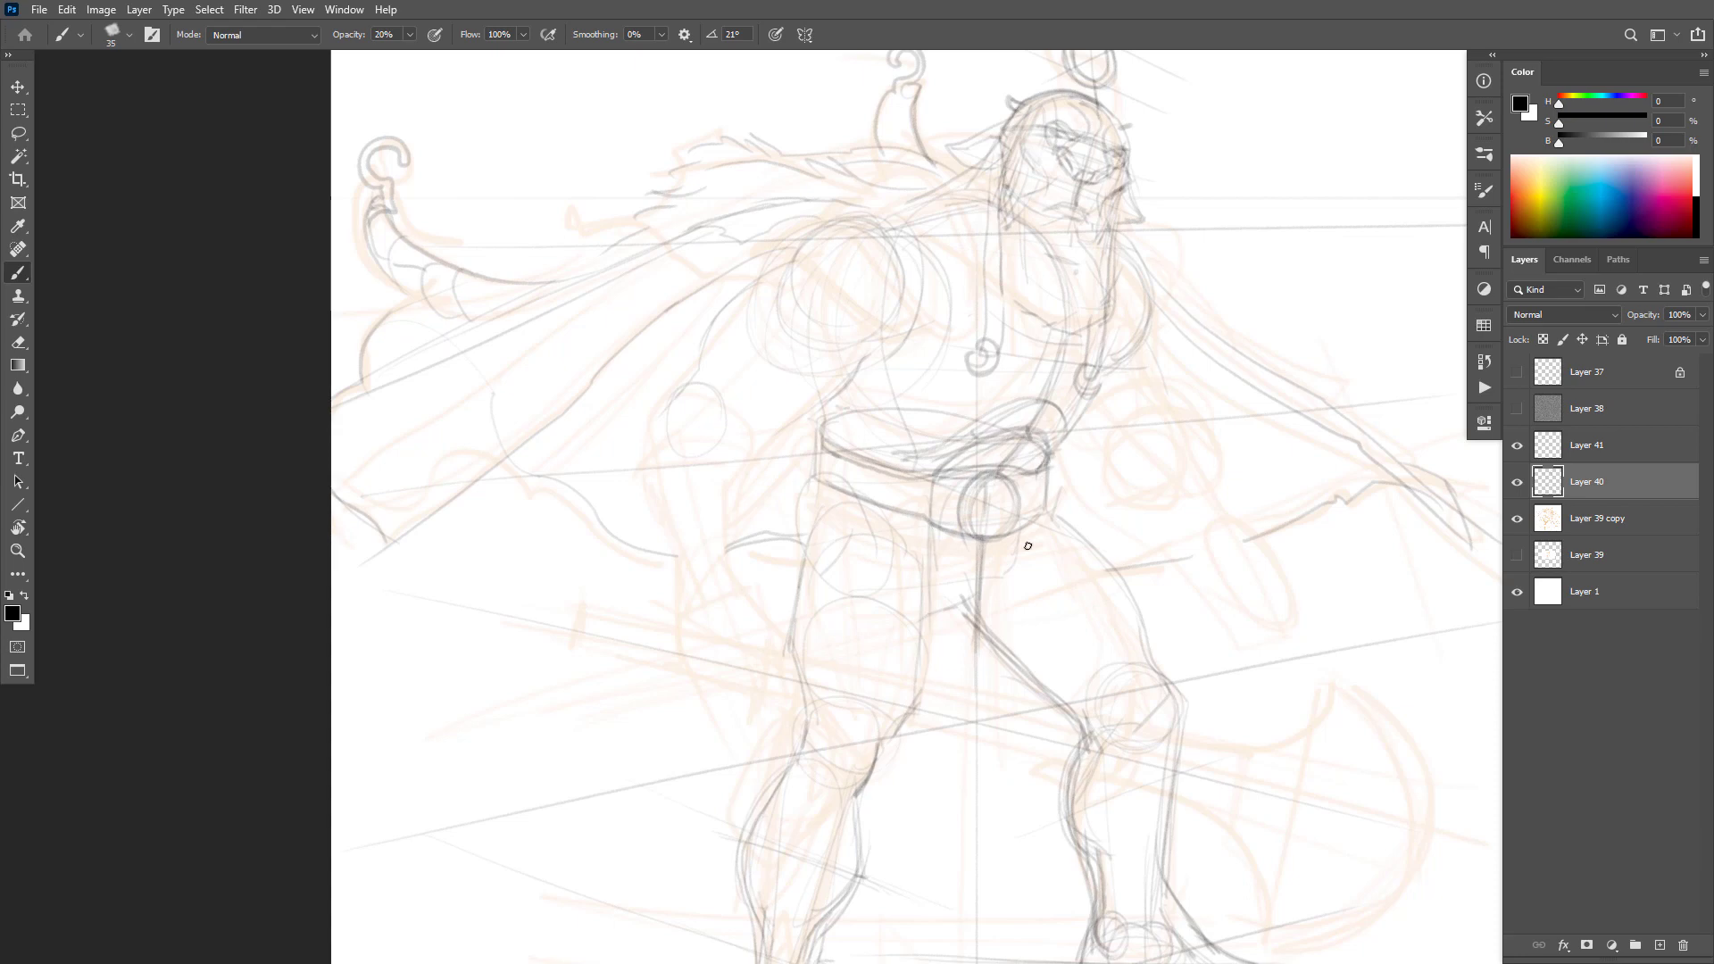
drag(1035, 479, 1022, 612)
Step: Erase the messy lines in the waist fold above the belt and redraw its upper and lower contours more cleanly
key(e)
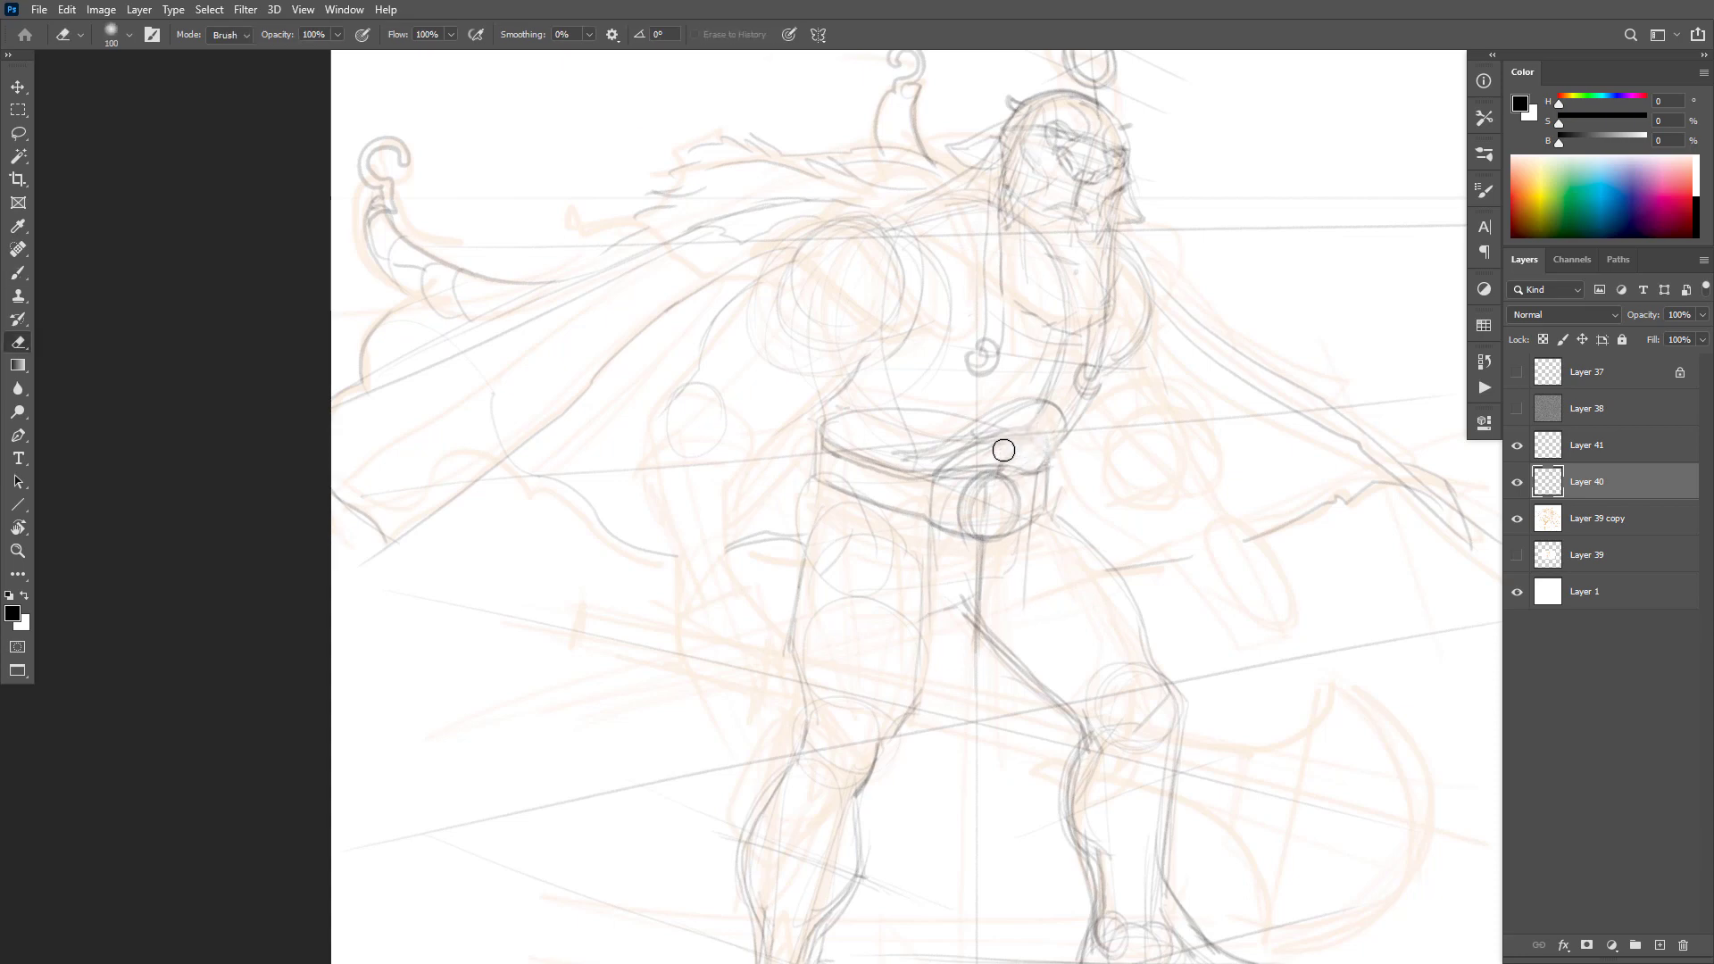
key(b)
mouse_move(1046, 462)
mouse_down()
mouse_move(1023, 428)
mouse_move(934, 472)
mouse_up()
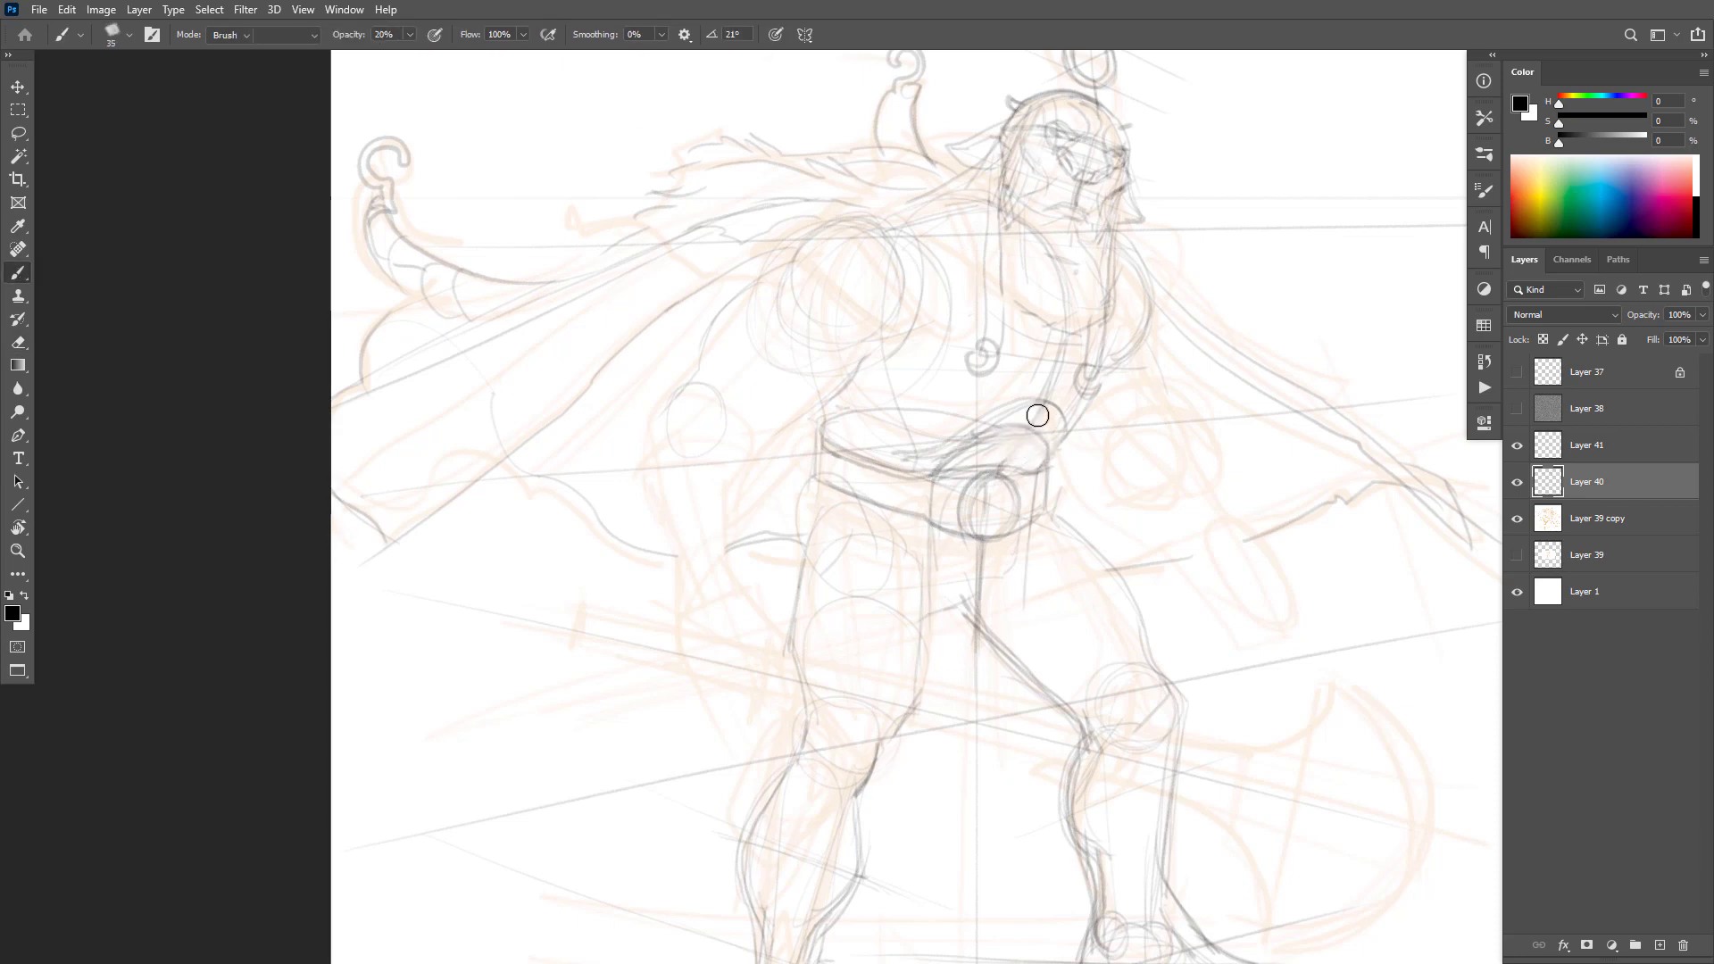
key(e)
drag(1038, 415, 956, 441)
key(b)
drag(1050, 405, 893, 459)
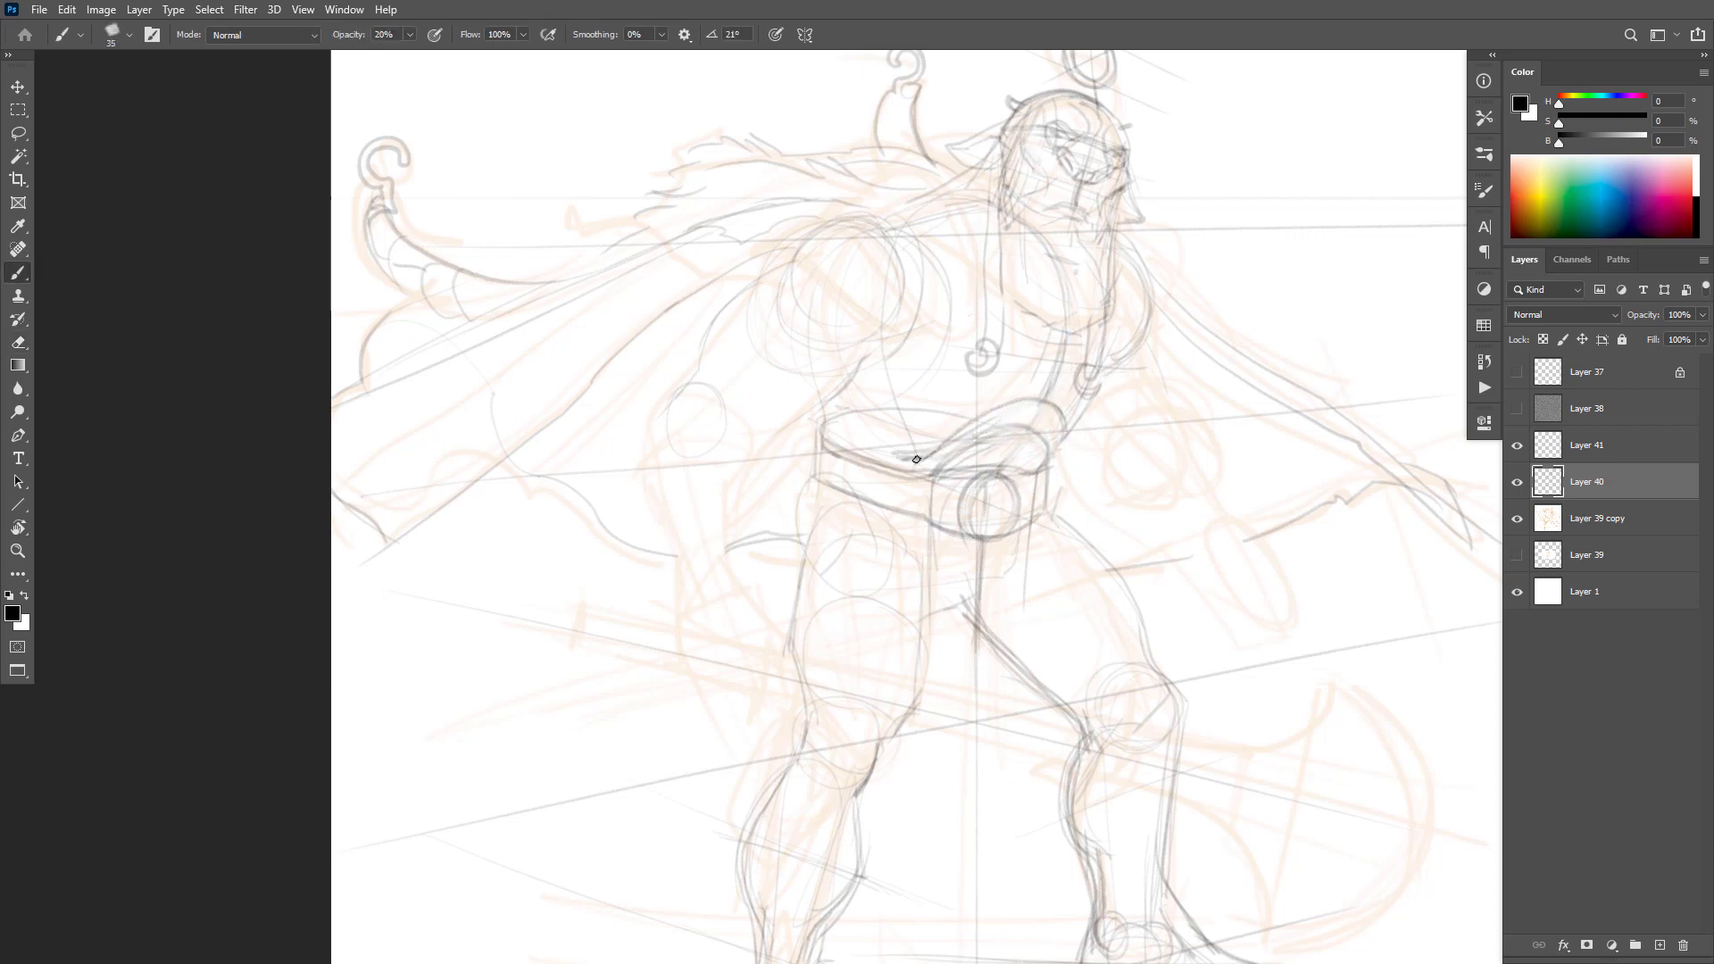
key(e)
key(b)
Step: Darken and extend both side edges of the loincloth down between the thighs
drag(936, 521, 933, 641)
drag(1014, 533, 1010, 653)
drag(1018, 534, 1018, 670)
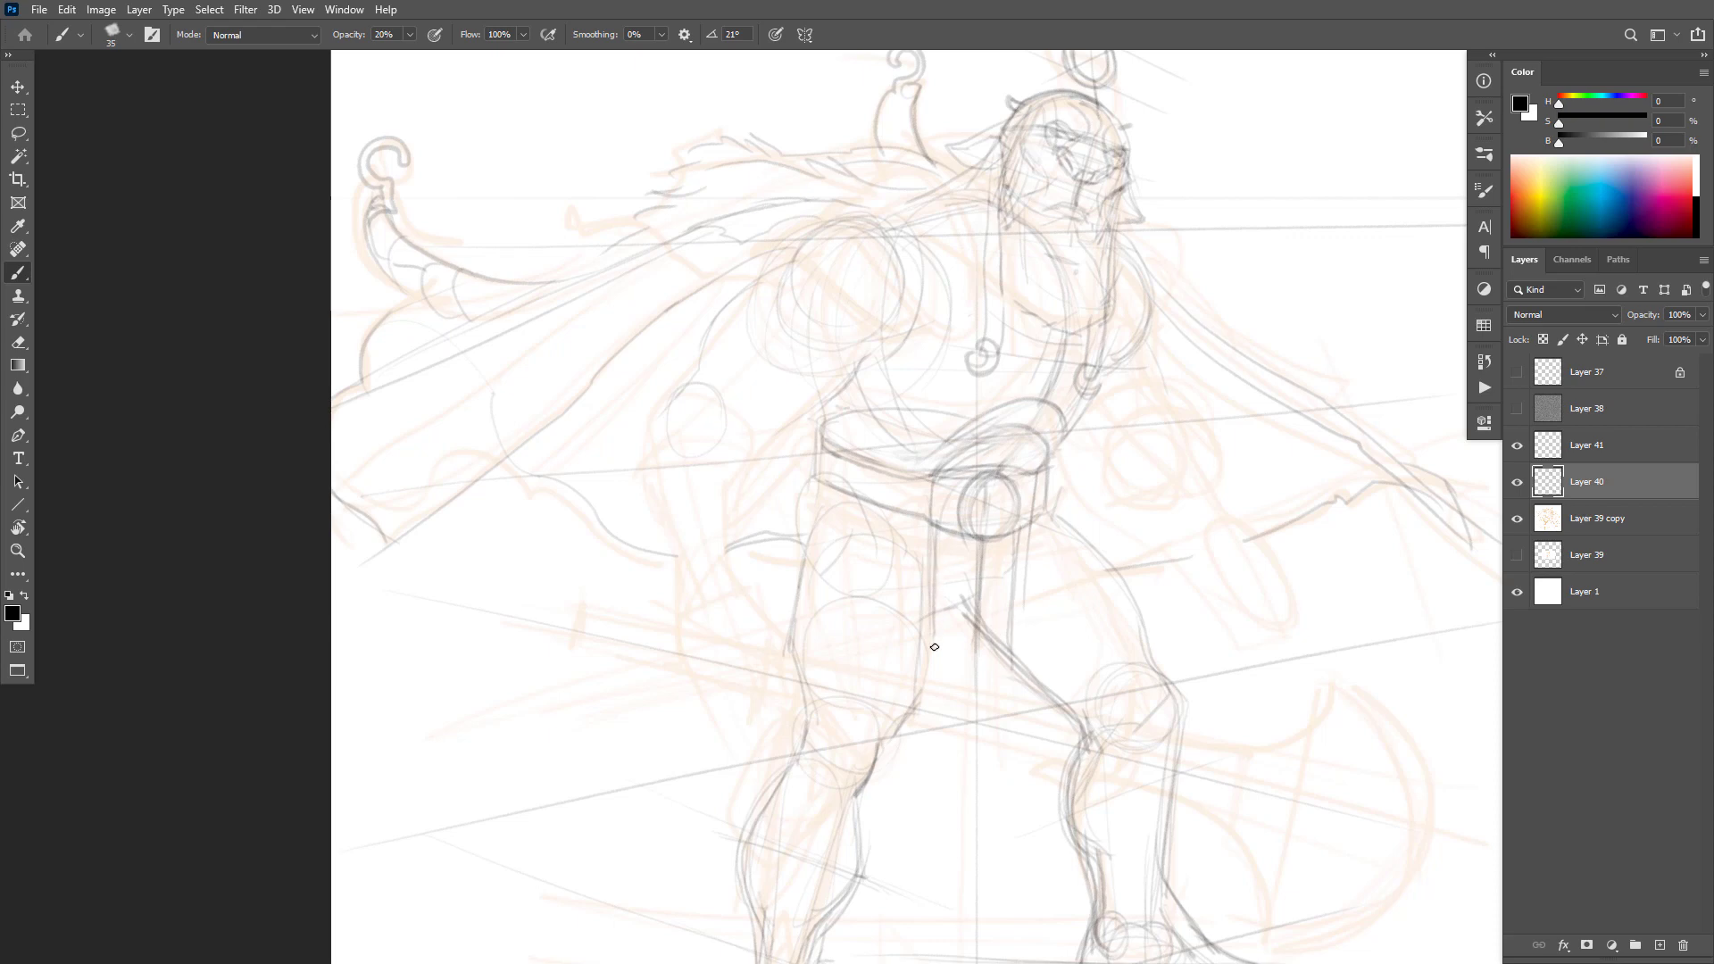
Step: Erase the straight side edges of the loincloth and redraw them as curved edges hanging from below the buckle
key(e)
drag(1020, 574, 977, 621)
drag(932, 555, 940, 620)
key(b)
drag(931, 525, 967, 649)
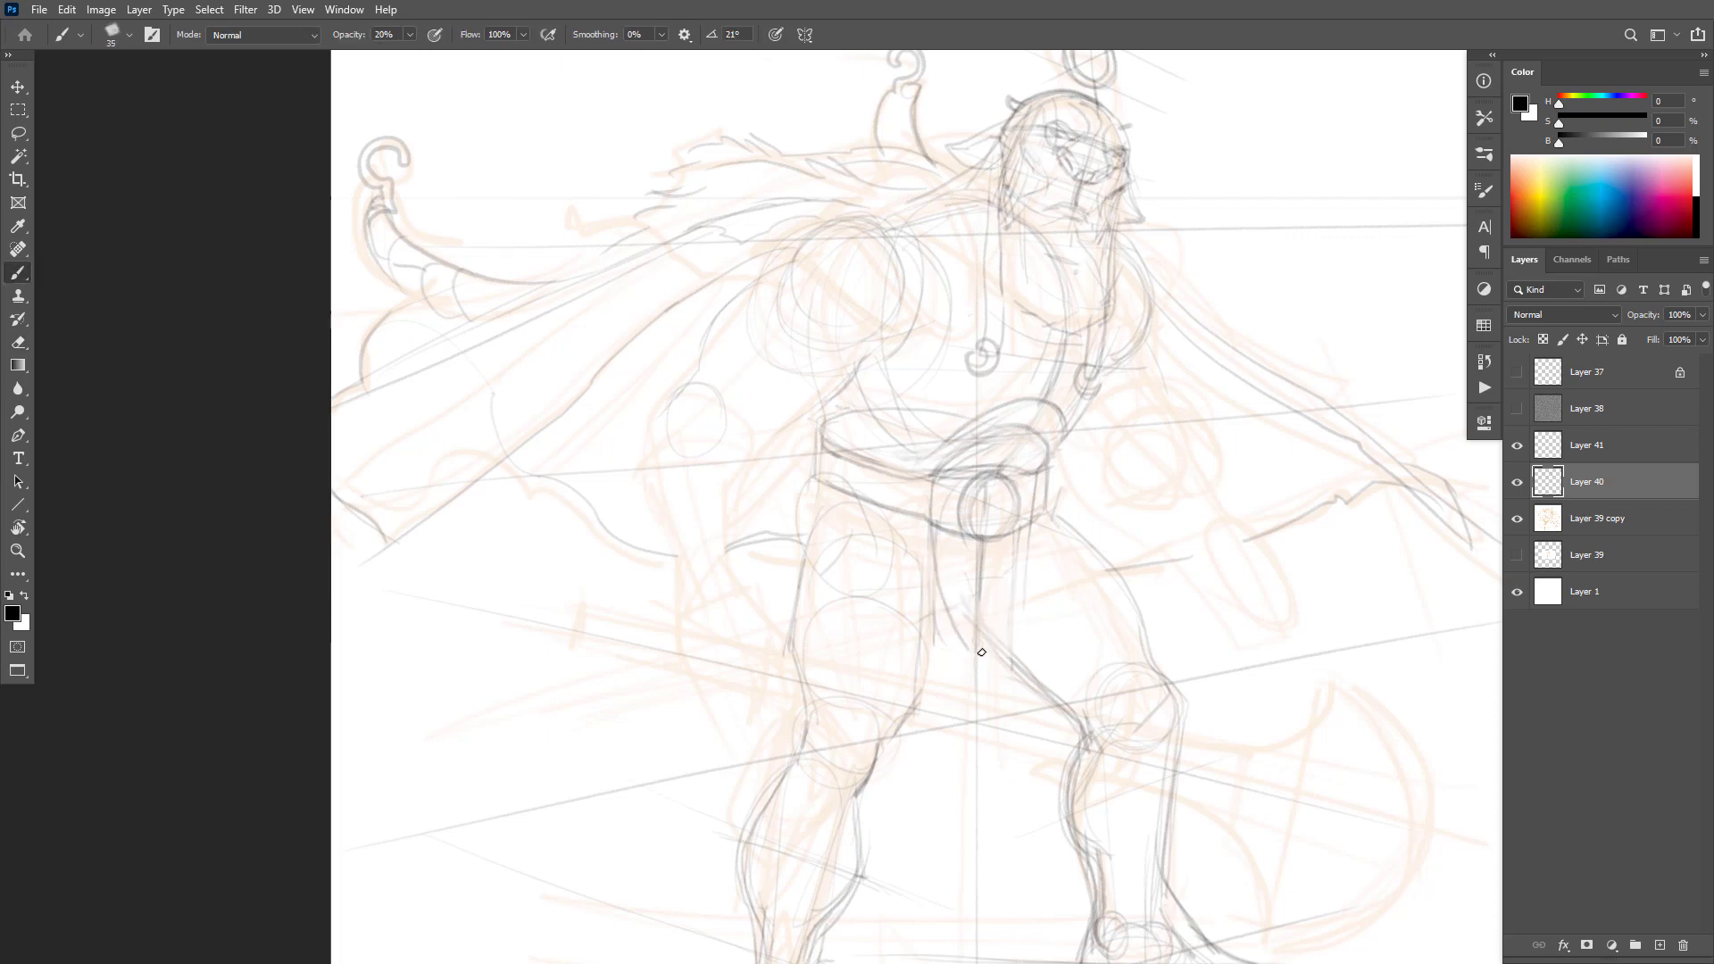
mouse_move(1017, 521)
mouse_down()
mouse_move(1029, 592)
mouse_move(980, 601)
mouse_move(1007, 632)
mouse_up()
key(e)
key(b)
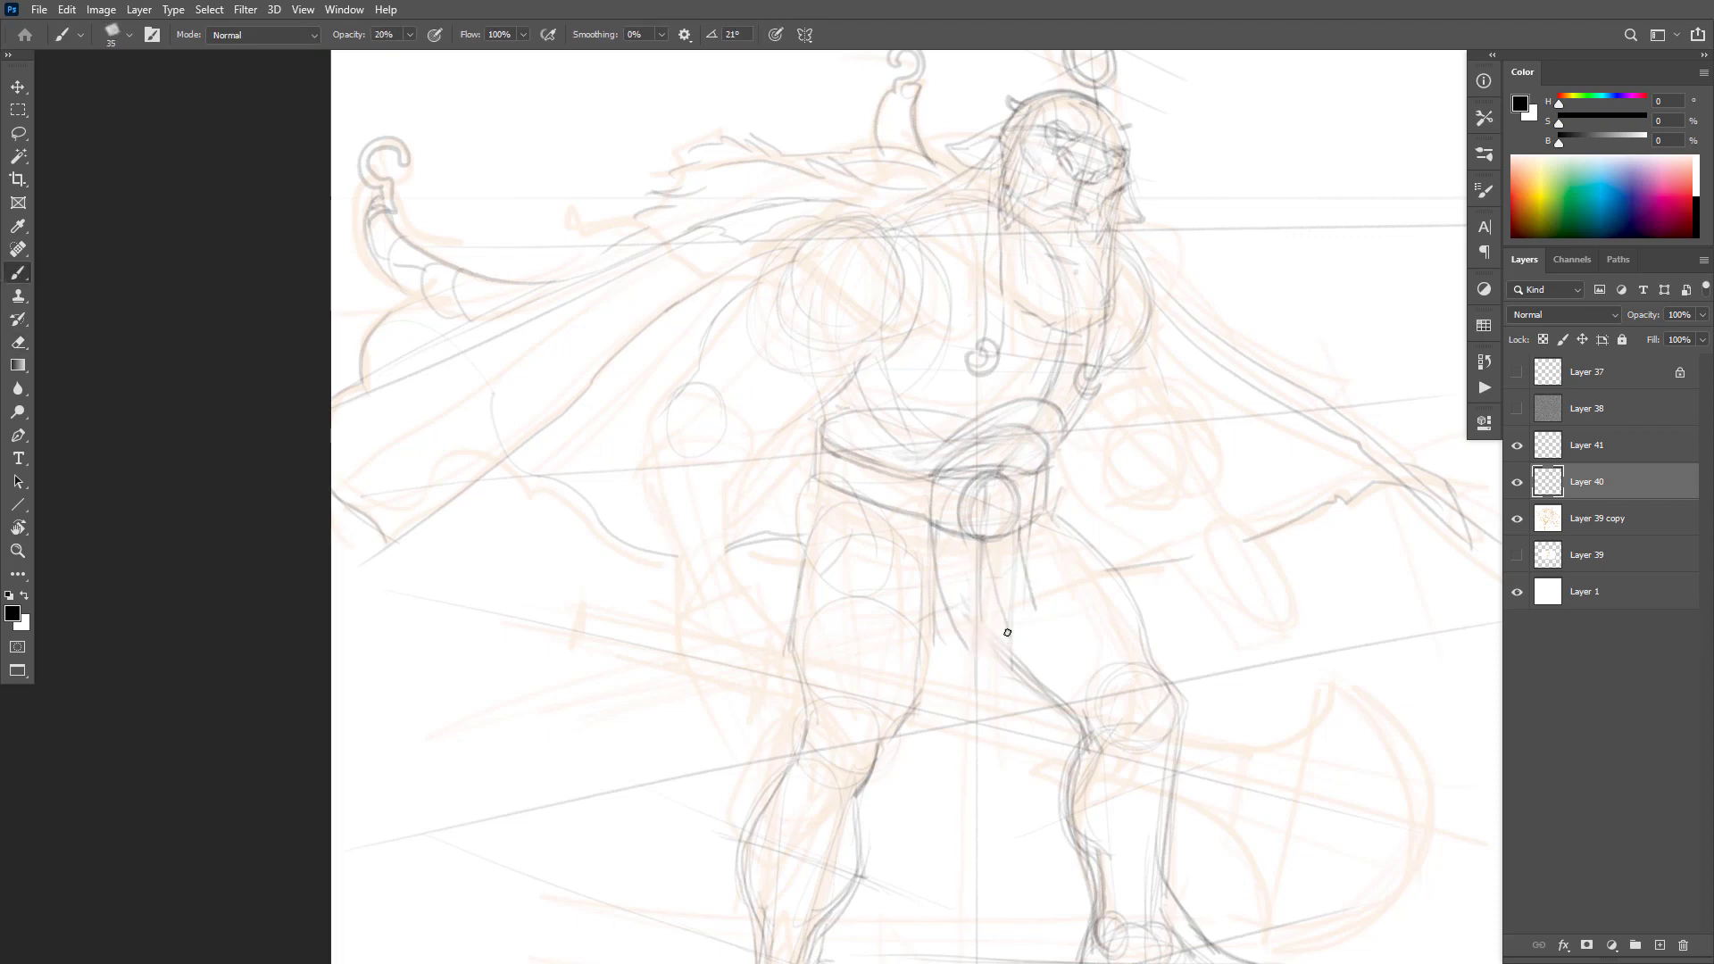
Step: Extend the loincloth's curved edges into a long flap with rounded lower ends between the thighs
drag(1048, 455, 1020, 525)
mouse_move(1028, 433)
mouse_down()
mouse_move(984, 549)
mouse_move(1010, 640)
mouse_up()
mouse_move(1018, 530)
mouse_down()
mouse_move(1040, 644)
mouse_move(989, 666)
mouse_up()
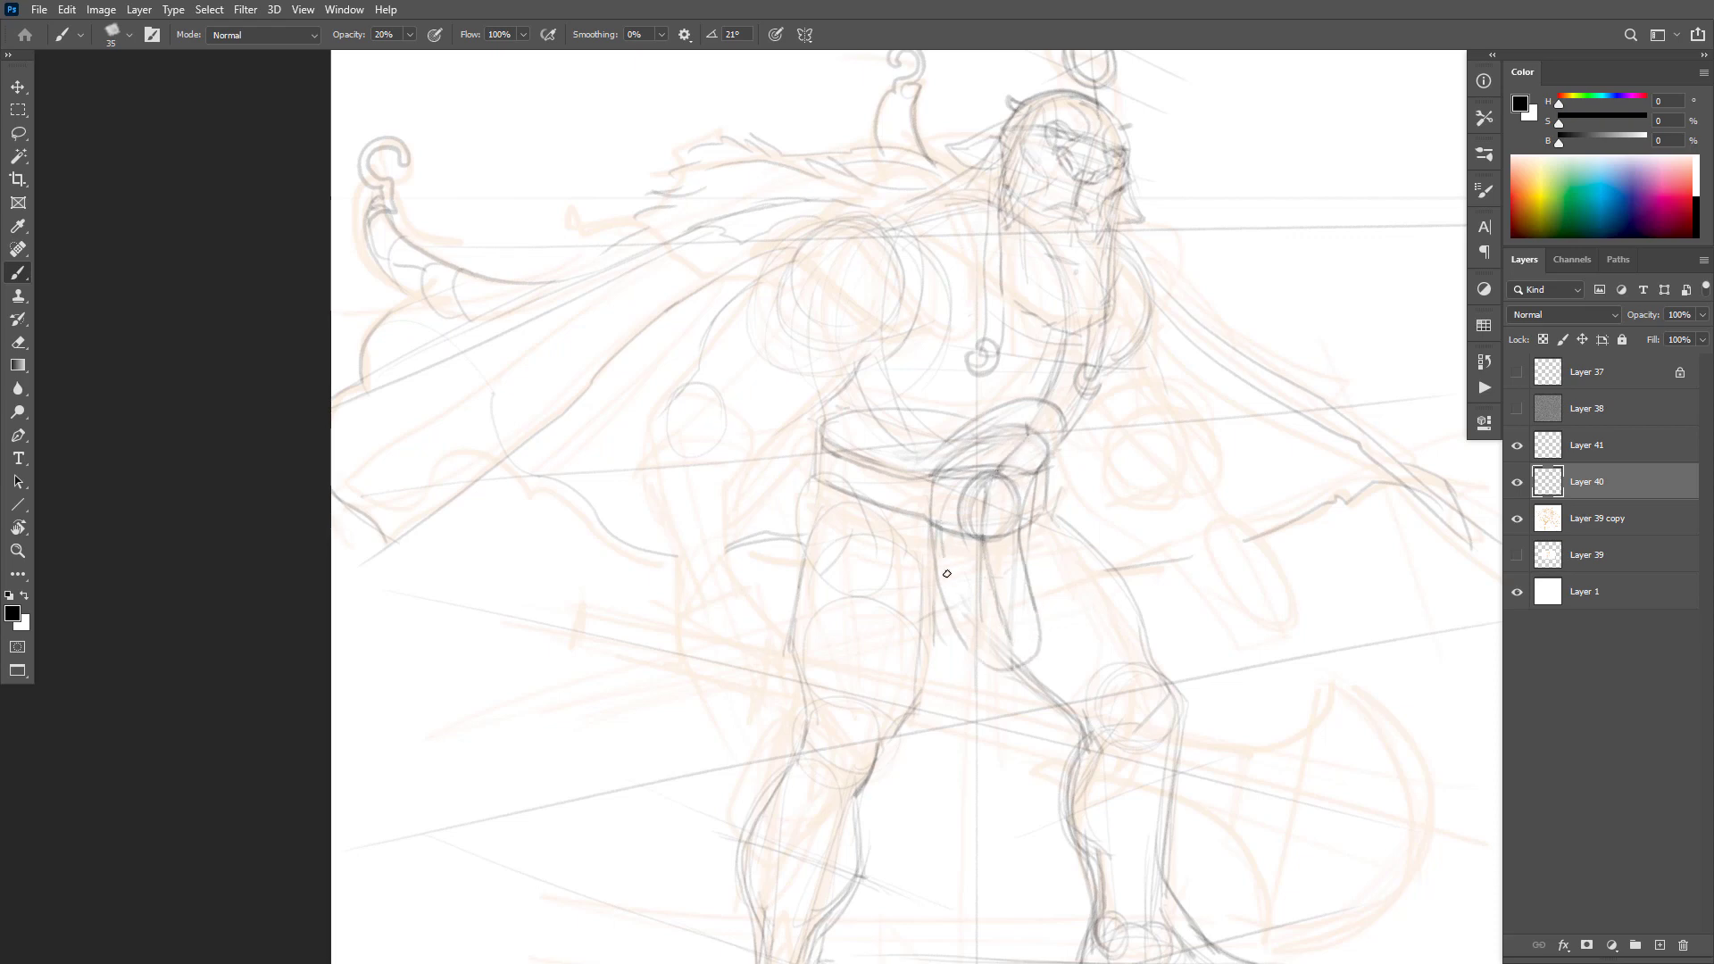
drag(946, 574, 1000, 668)
key(ctrl+z)
drag(935, 532, 995, 671)
mouse_move(1342, 296)
mouse_down()
mouse_move(1282, 372)
mouse_move(1236, 381)
mouse_up()
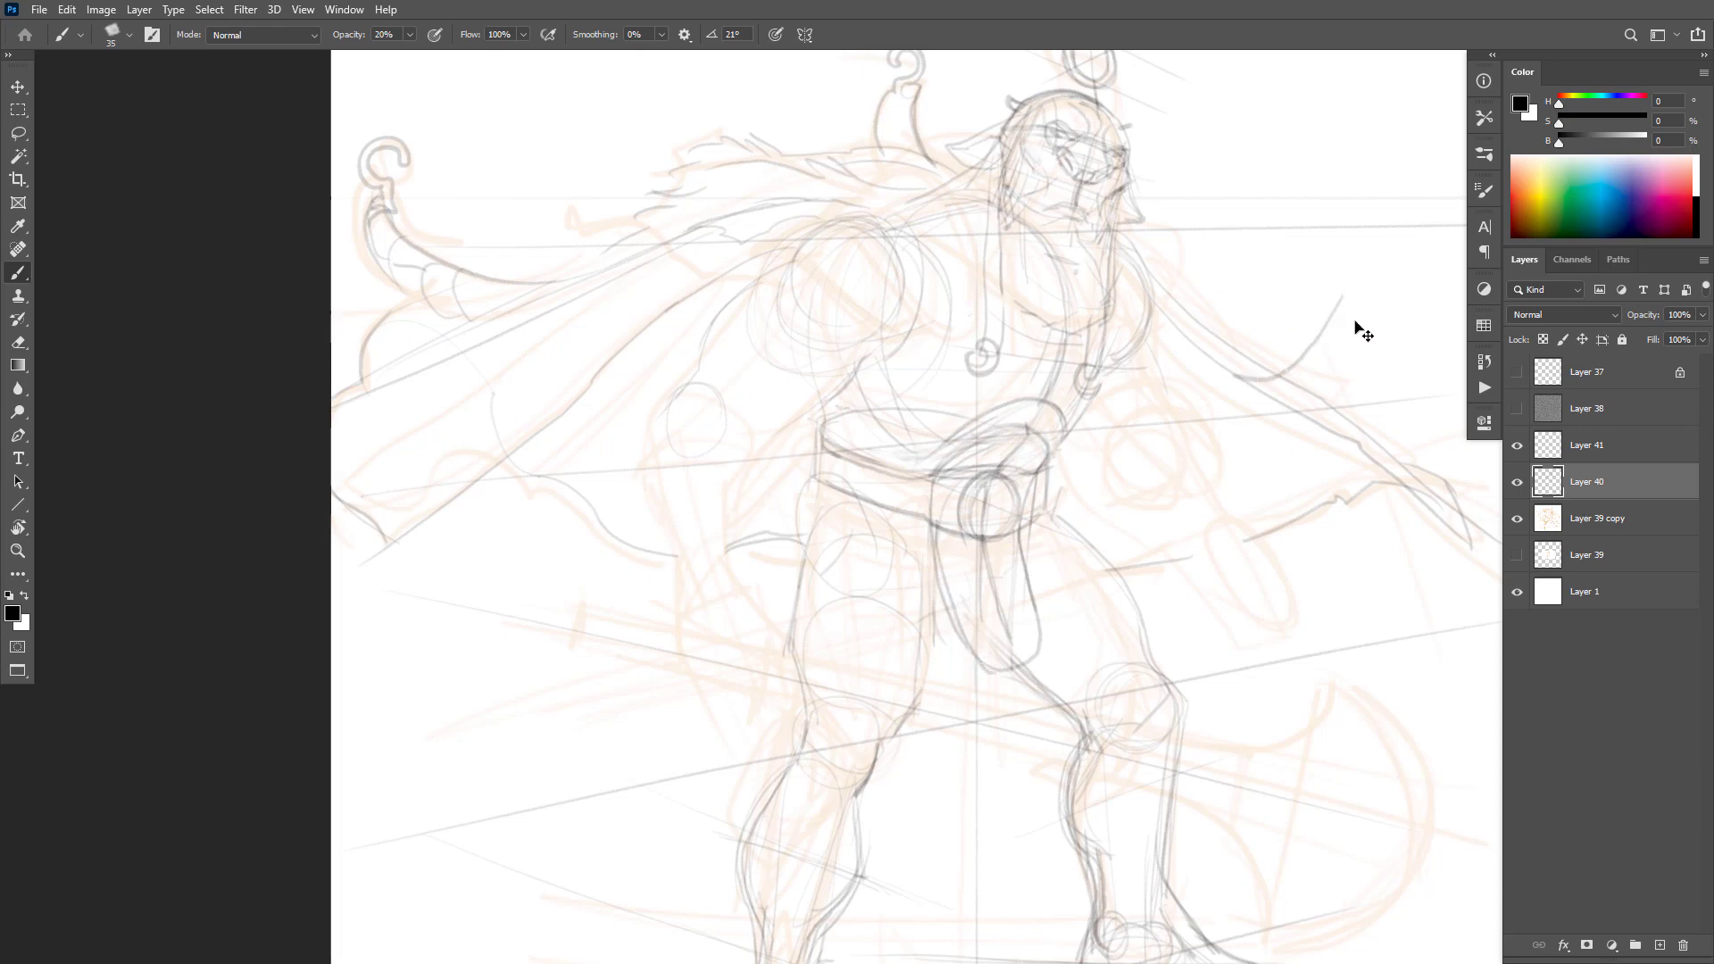
key(ctrl+z)
mouse_move(1372, 284)
mouse_down()
mouse_move(1342, 334)
mouse_move(1269, 355)
mouse_move(1364, 324)
mouse_move(1372, 280)
mouse_up()
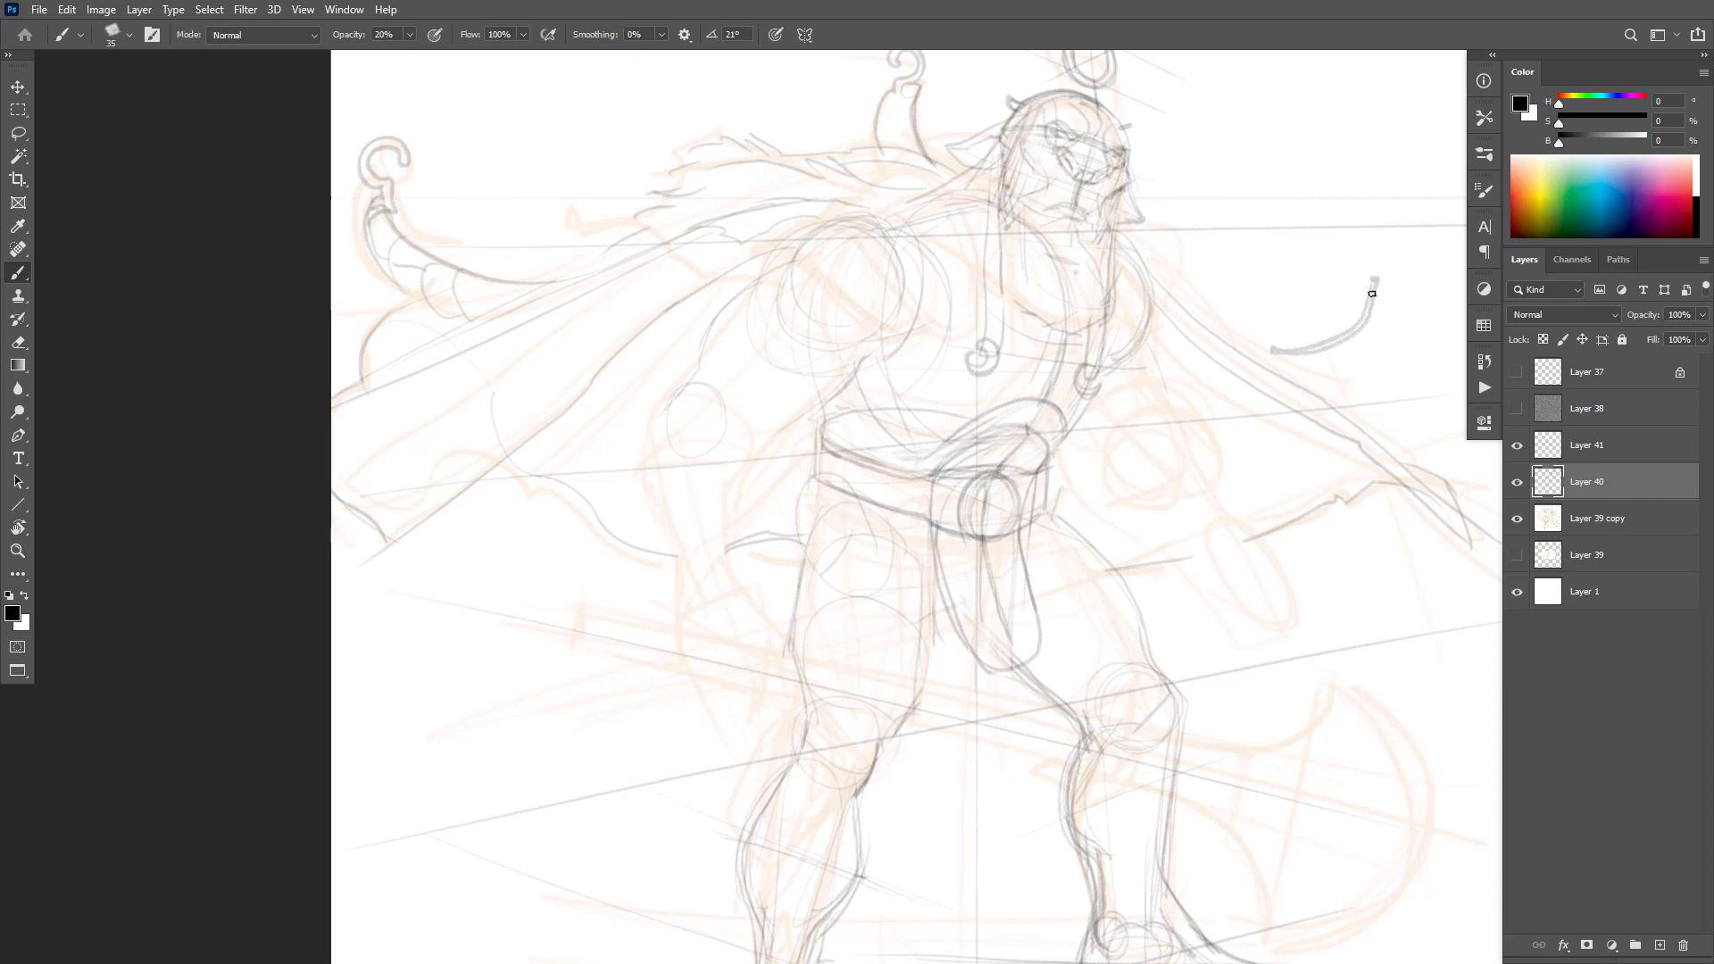
key(ctrl+z)
Step: Sketch curved hem lines wrapping around both thighs, with a second curve closing the form above the near knee
mouse_move(810, 600)
mouse_down()
mouse_move(895, 589)
mouse_move(933, 625)
mouse_up()
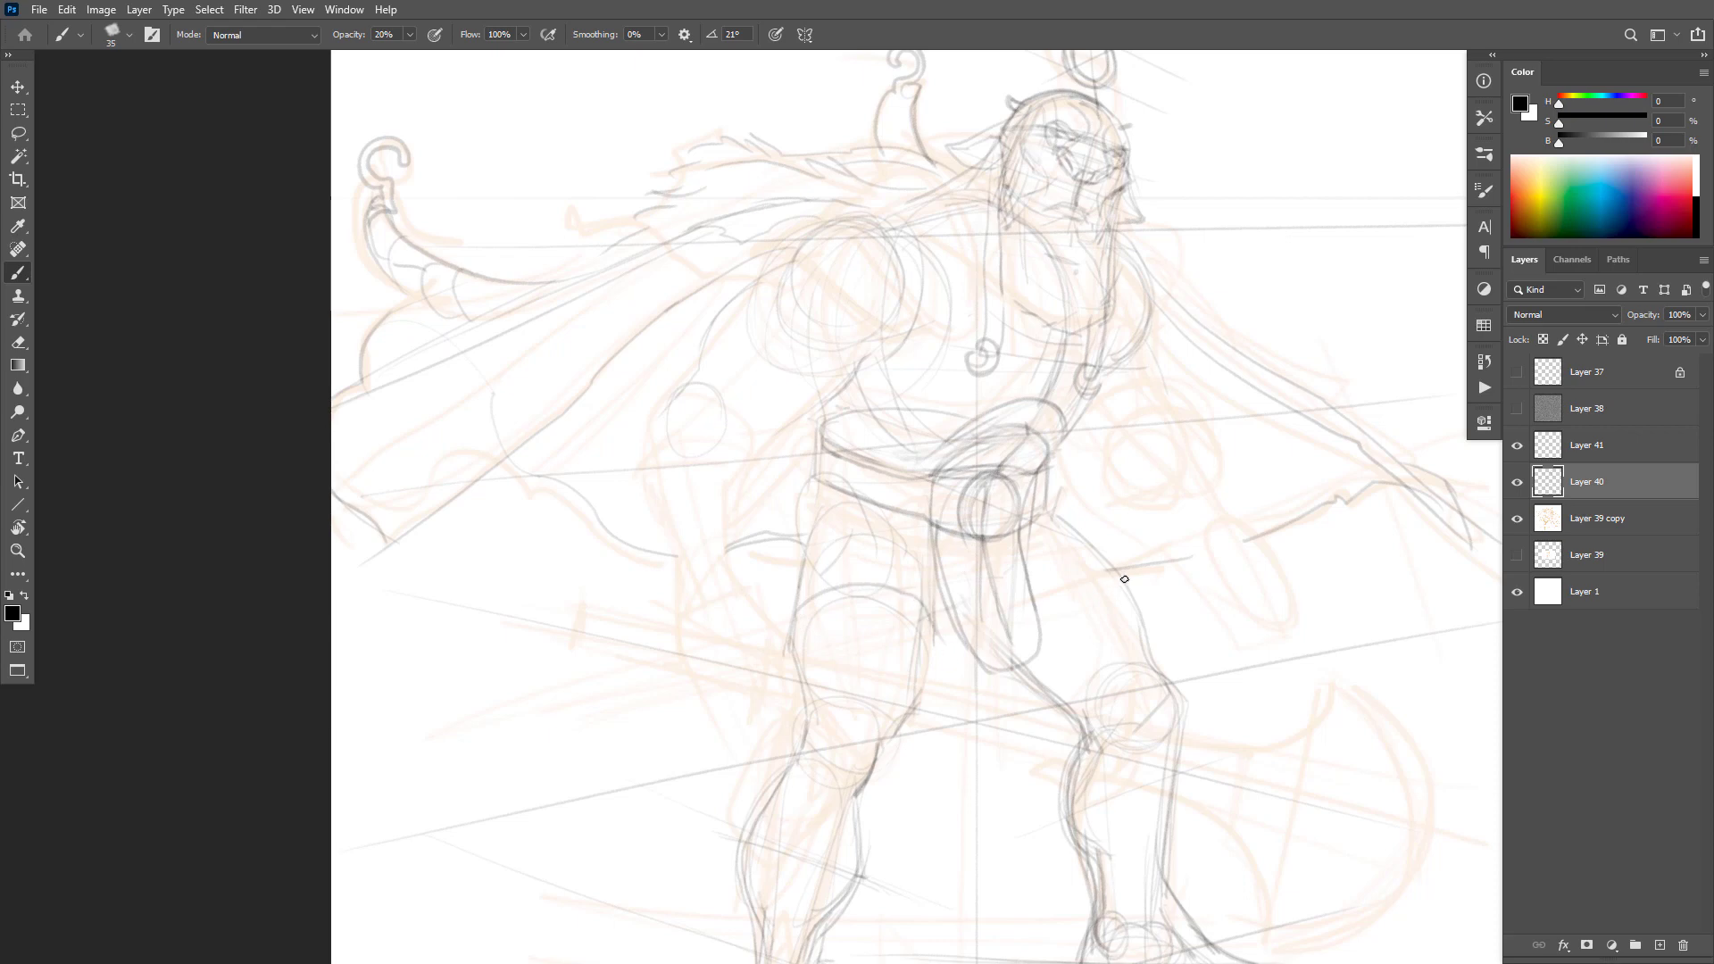
drag(1106, 565, 1046, 610)
key(ctrl+z)
mouse_move(1137, 604)
mouse_down()
mouse_move(1116, 593)
mouse_move(1037, 660)
mouse_up()
mouse_move(926, 677)
mouse_down()
mouse_move(924, 644)
mouse_move(839, 612)
mouse_move(799, 671)
mouse_move(811, 693)
mouse_up()
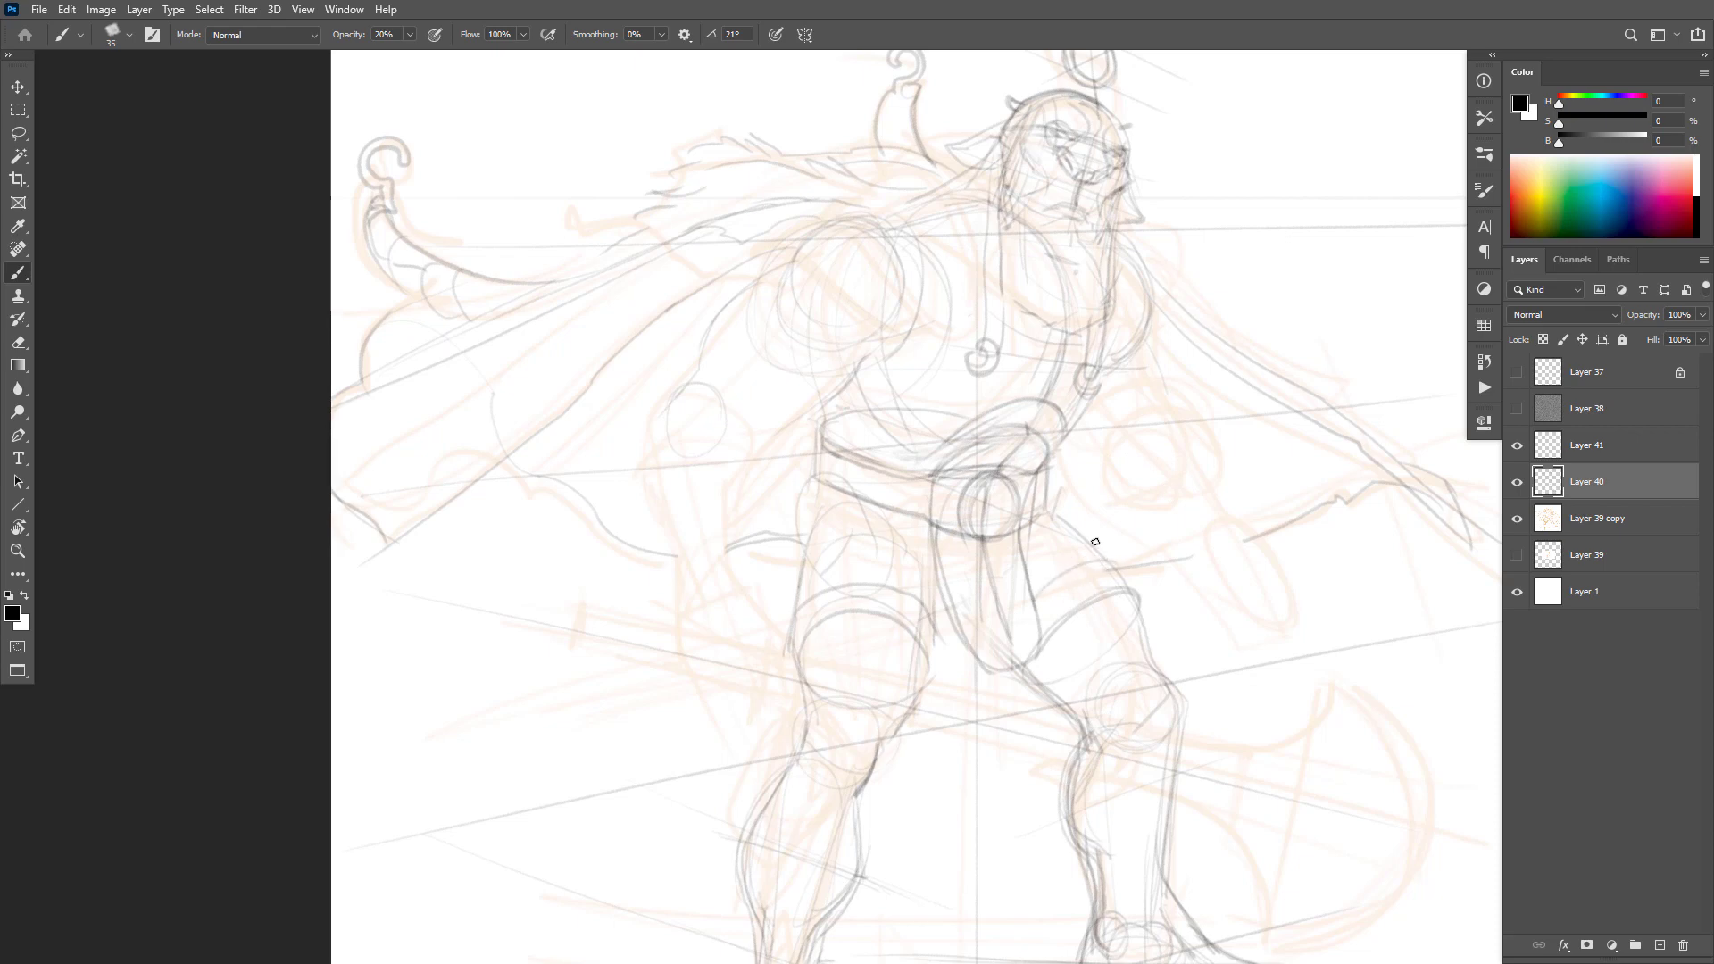
Step: Draw parallel bands around both thighs above the hems and add small rivets on the far thigh's band
mouse_move(935, 651)
mouse_down()
mouse_move(893, 578)
mouse_move(845, 579)
mouse_move(817, 618)
mouse_up()
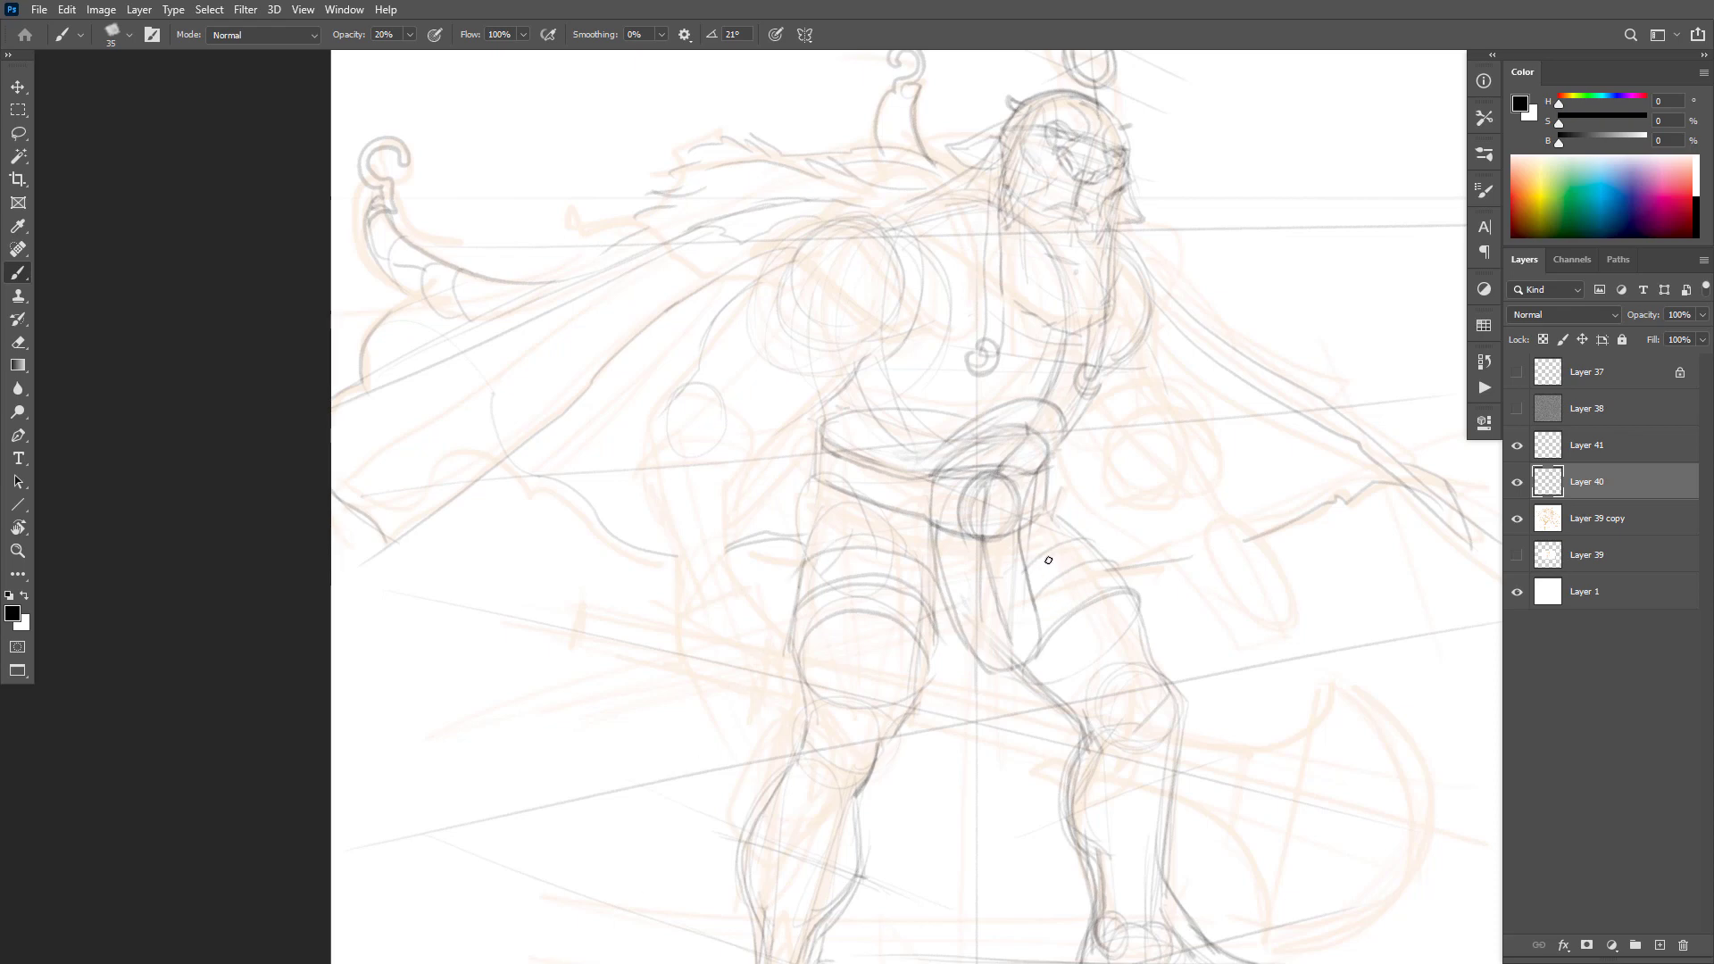
mouse_move(1042, 587)
mouse_down()
mouse_move(1039, 618)
mouse_move(1067, 615)
mouse_up()
mouse_move(928, 612)
mouse_down()
mouse_move(934, 641)
mouse_move(873, 611)
mouse_move(801, 629)
mouse_up()
drag(1054, 605, 1044, 599)
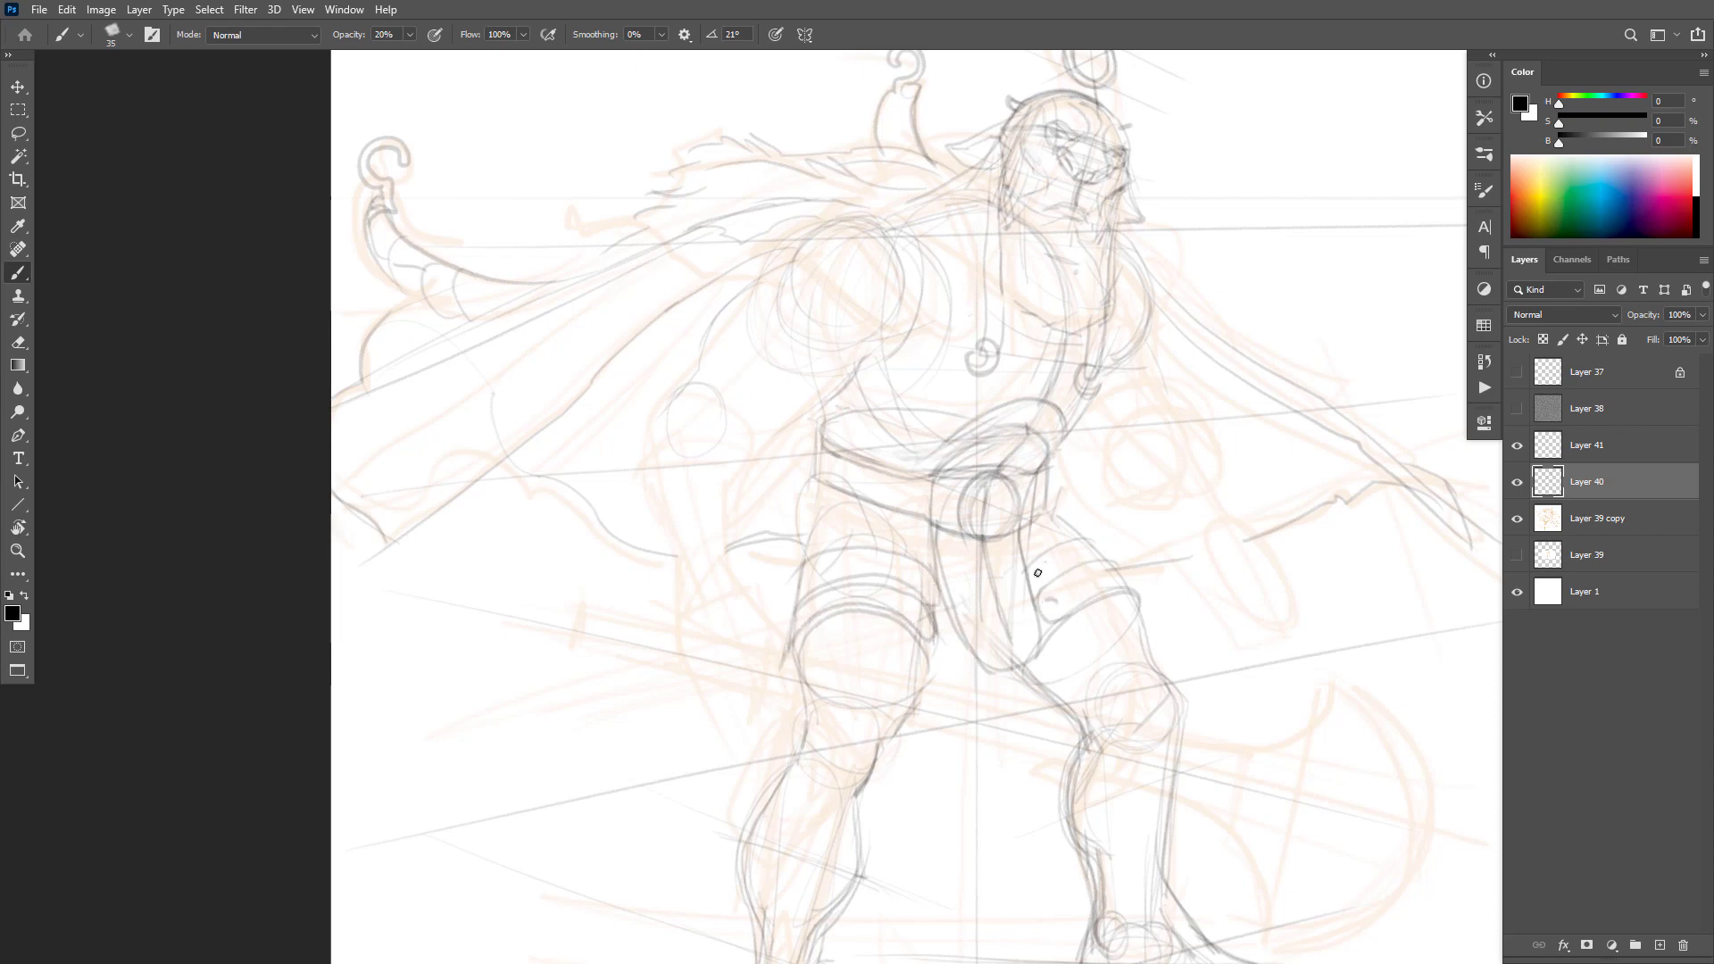
drag(881, 551, 802, 574)
drag(1053, 604, 1051, 598)
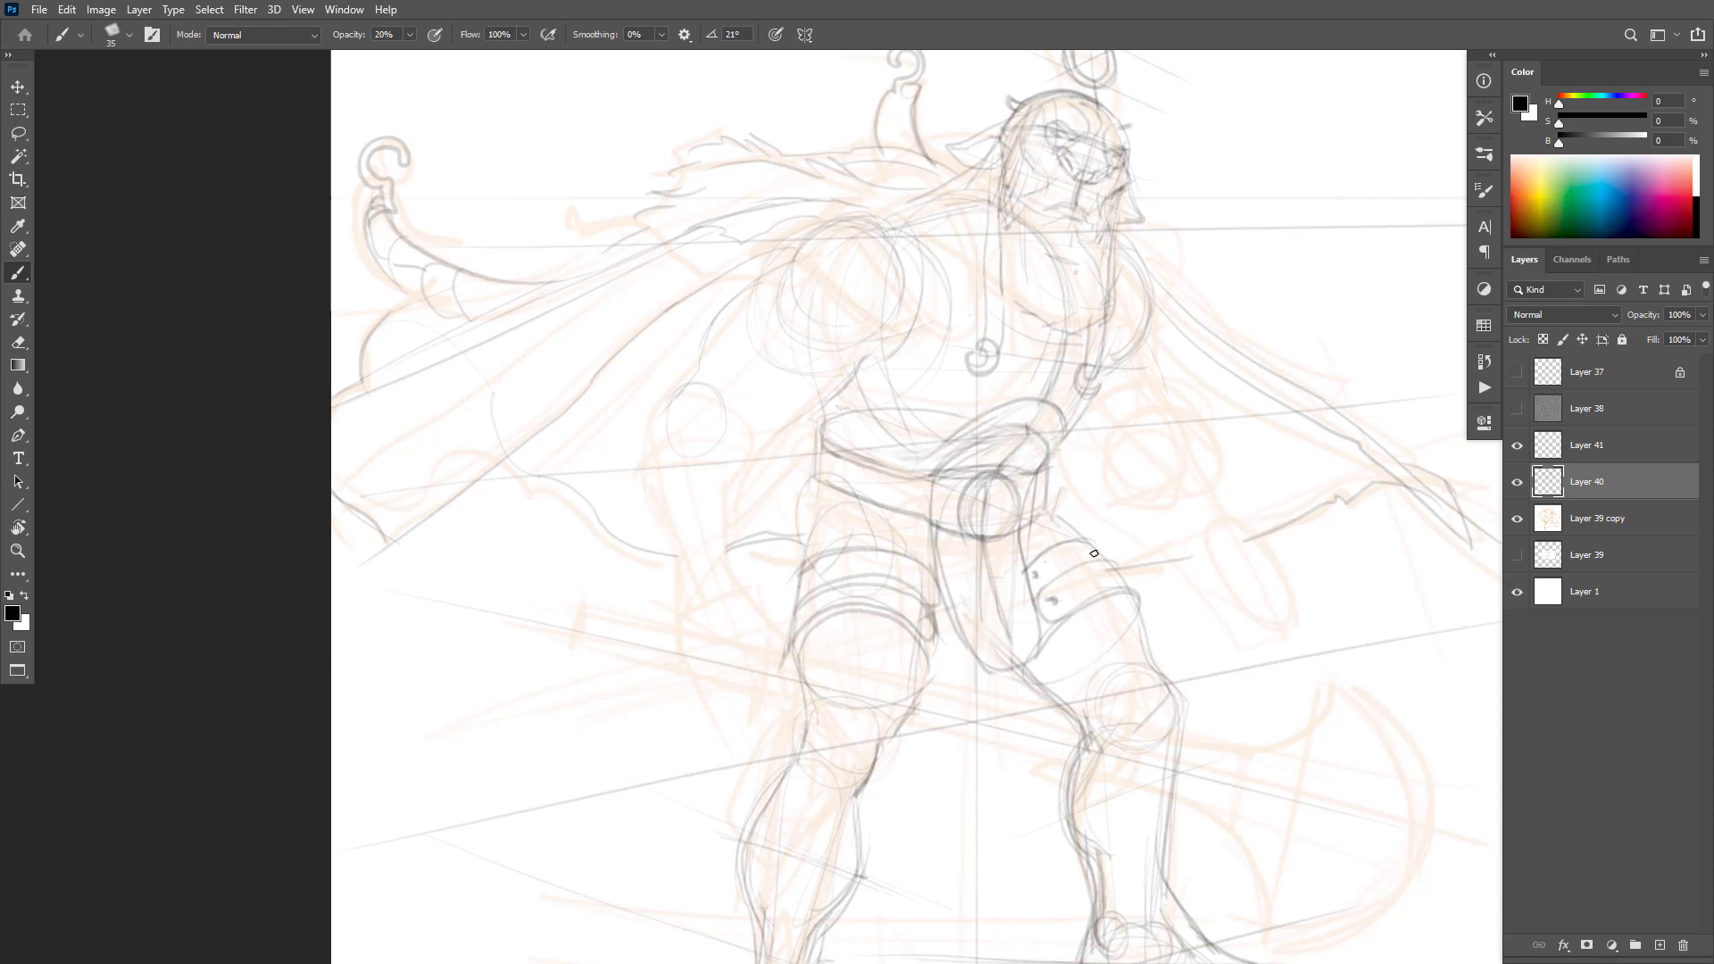
Step: Darken the thigh bands' upper edges and redraw the belt's lower and upper edges from the near hip to the far hip
mouse_move(1045, 558)
mouse_down()
mouse_move(955, 587)
mouse_move(807, 556)
mouse_up()
mouse_move(1054, 501)
mouse_down()
mouse_move(1050, 465)
mouse_move(1064, 517)
mouse_move(1020, 545)
mouse_move(915, 542)
mouse_move(808, 498)
mouse_up()
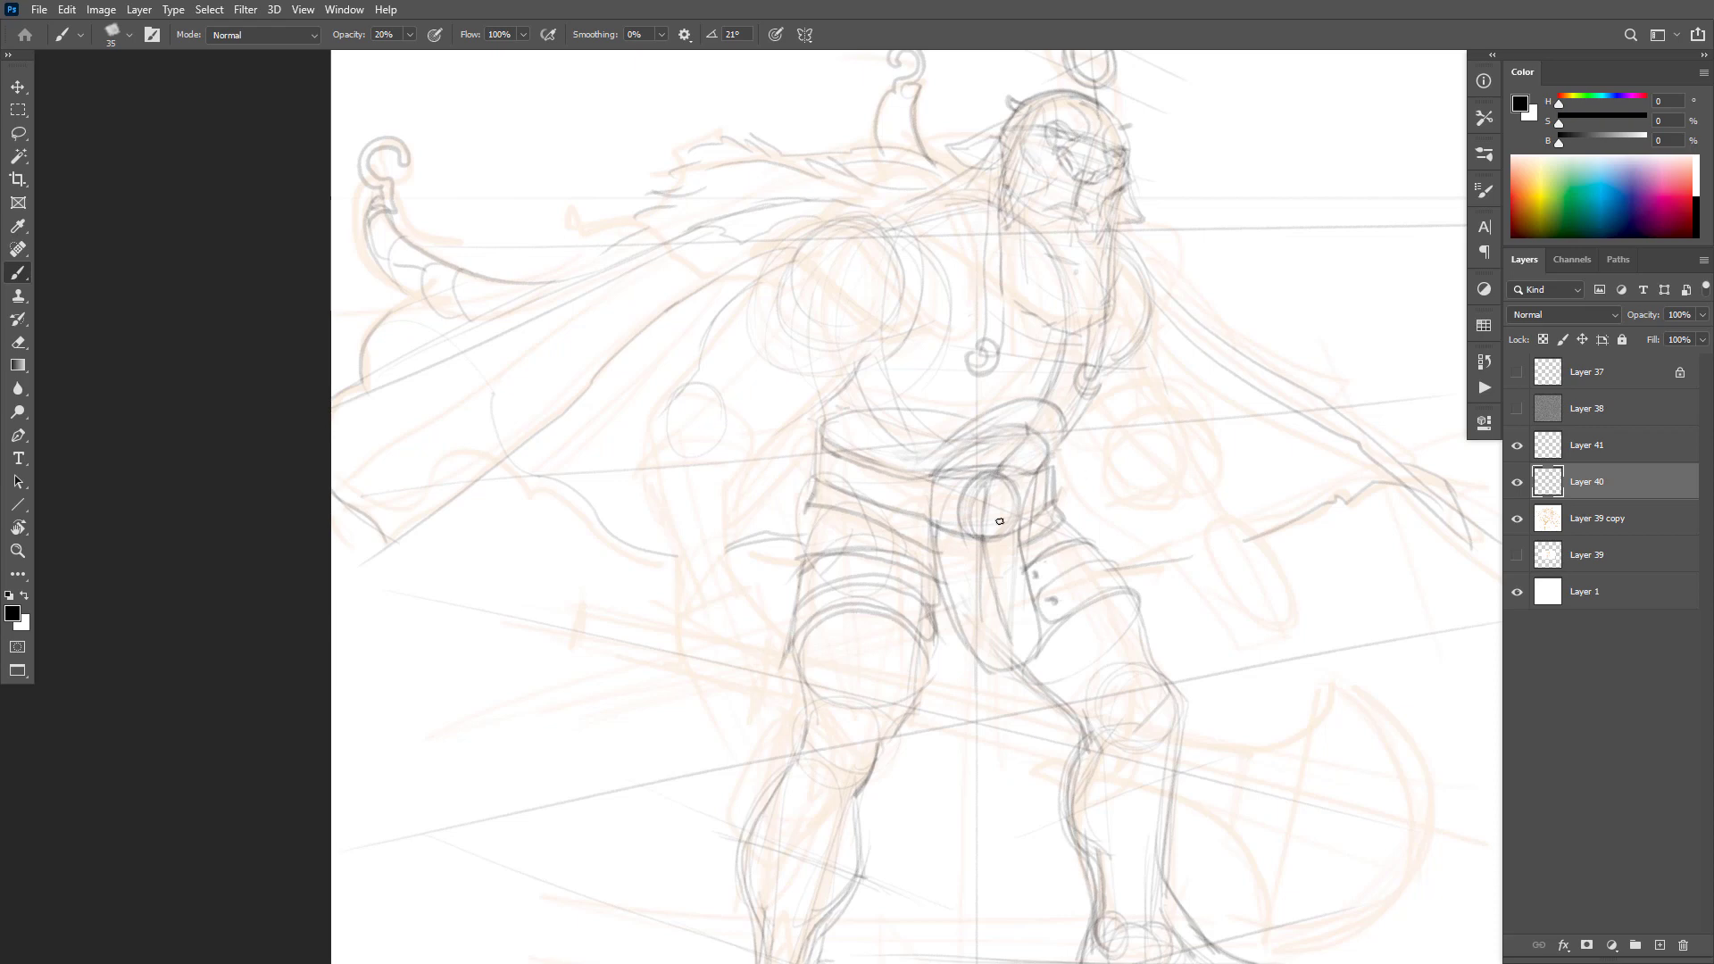
drag(934, 551, 810, 494)
mouse_move(1049, 440)
mouse_down()
mouse_move(929, 456)
mouse_move(814, 413)
mouse_up()
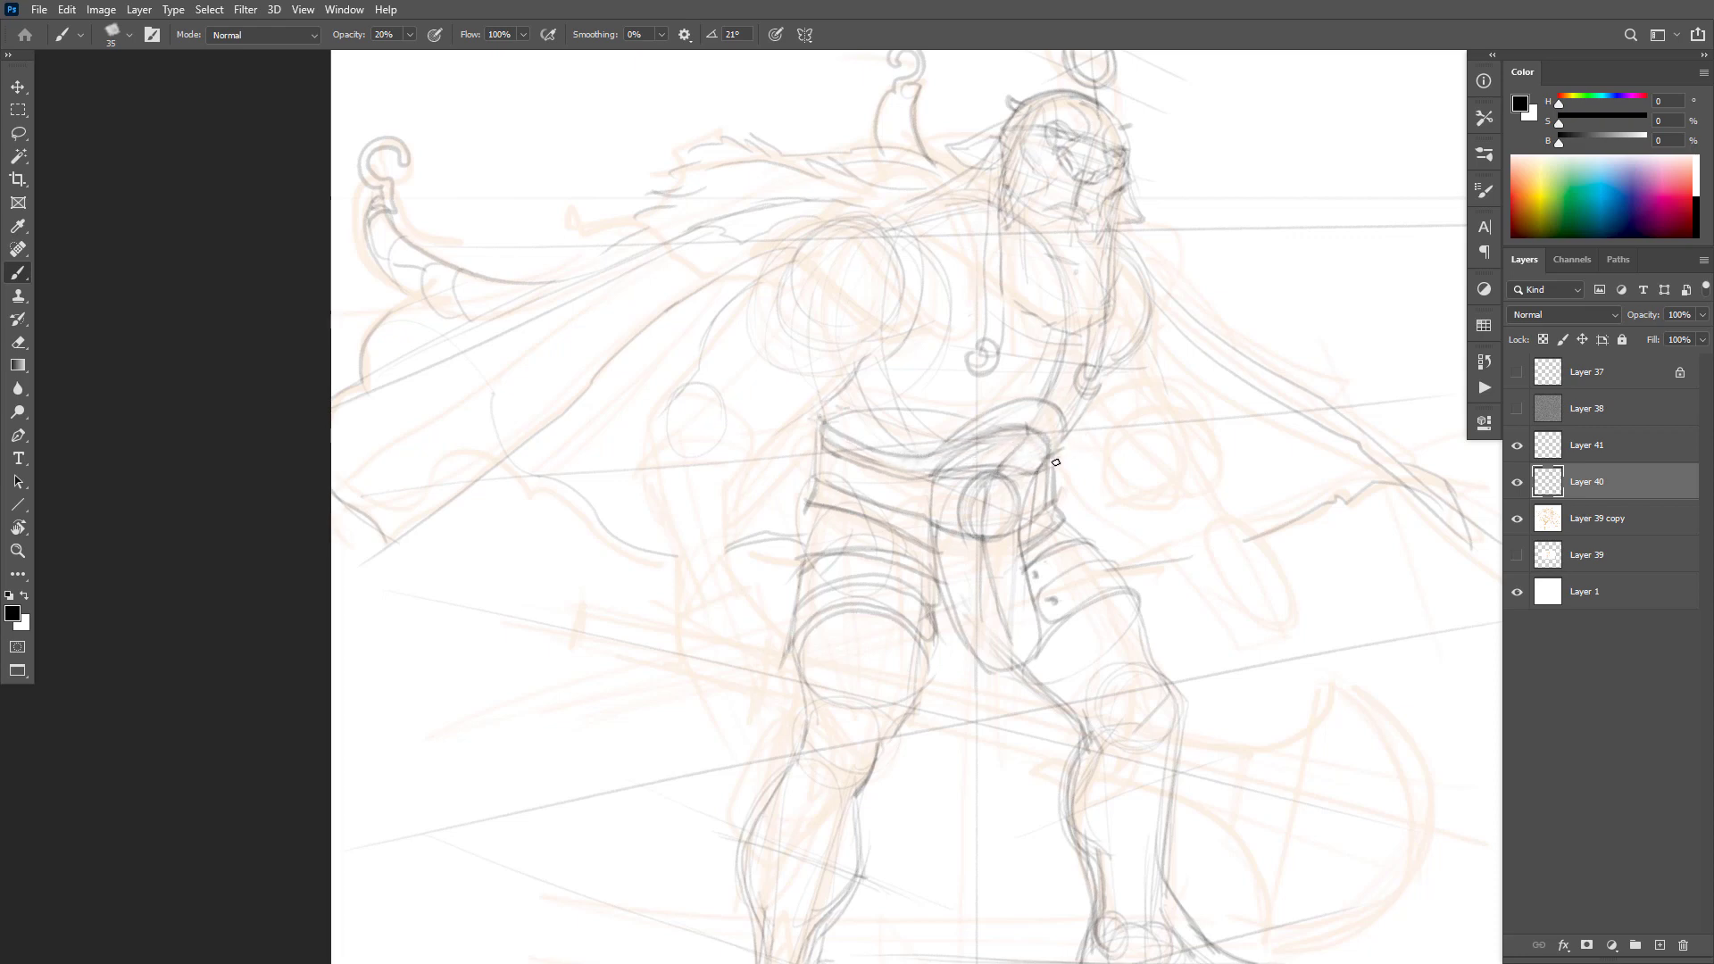
mouse_move(970, 443)
mouse_down()
mouse_move(912, 458)
mouse_move(817, 416)
mouse_up()
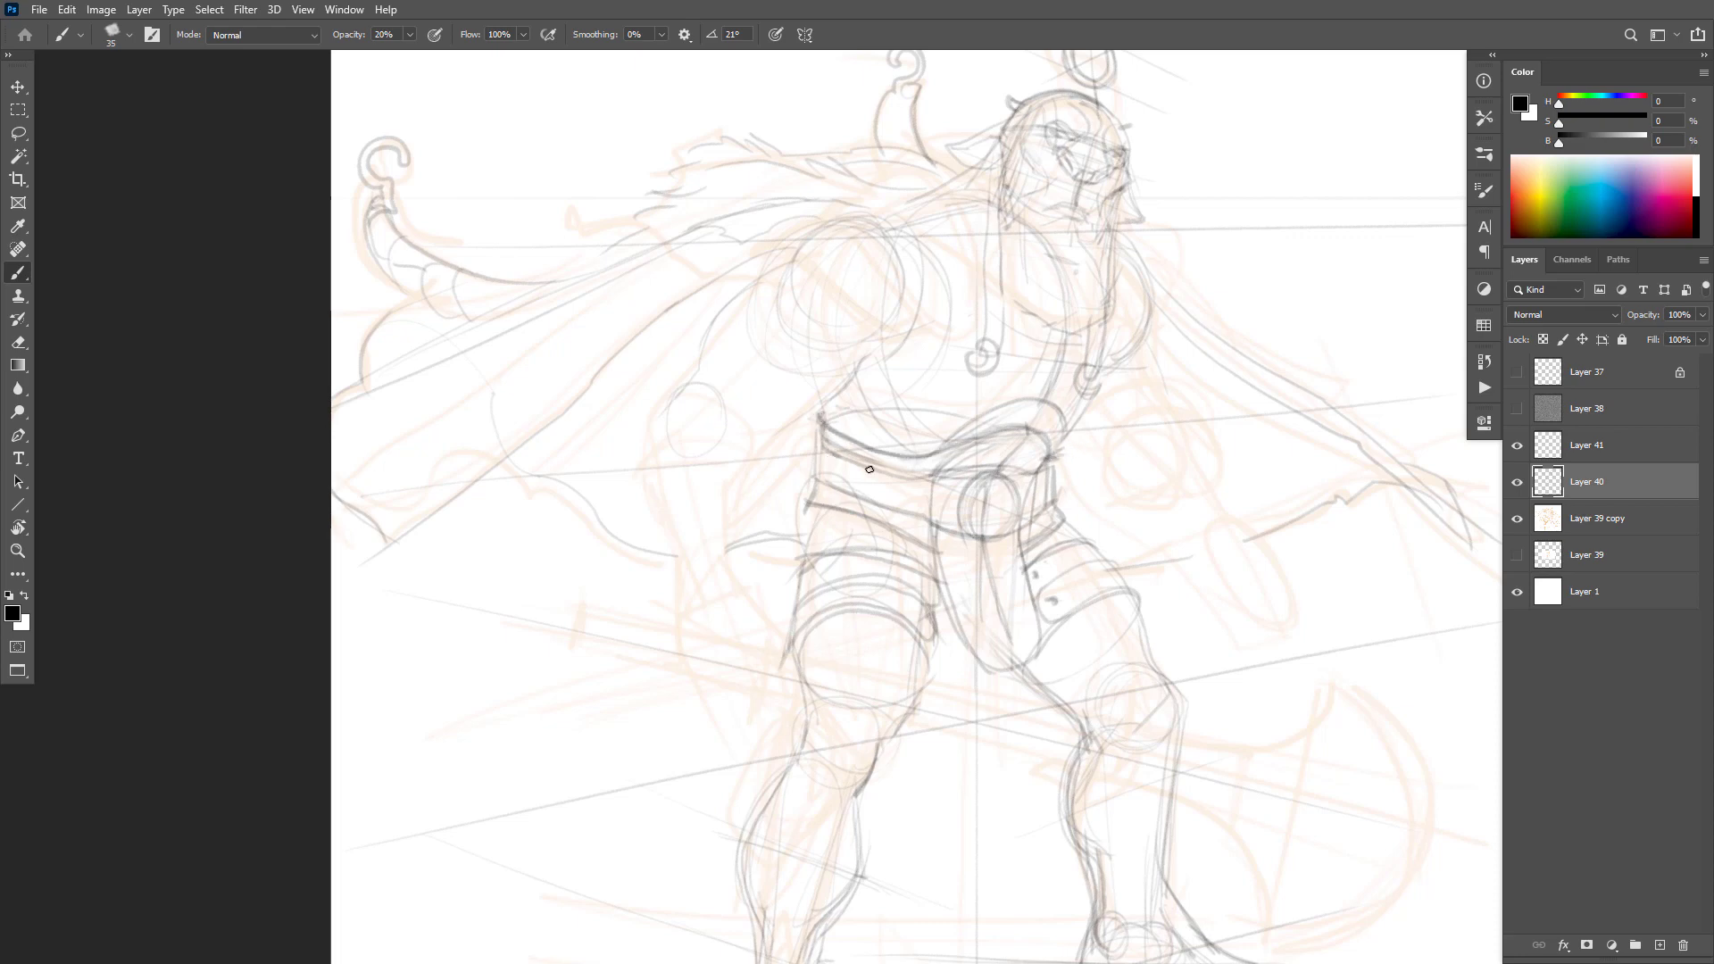
Step: Draw a round-ended strap on the belt's near side, a far-side strap edge and a rounded waist flap above the belt
drag(870, 469, 824, 444)
mouse_move(813, 432)
mouse_down()
mouse_move(868, 490)
mouse_move(815, 475)
mouse_move(809, 455)
mouse_move(878, 447)
mouse_move(844, 493)
mouse_up()
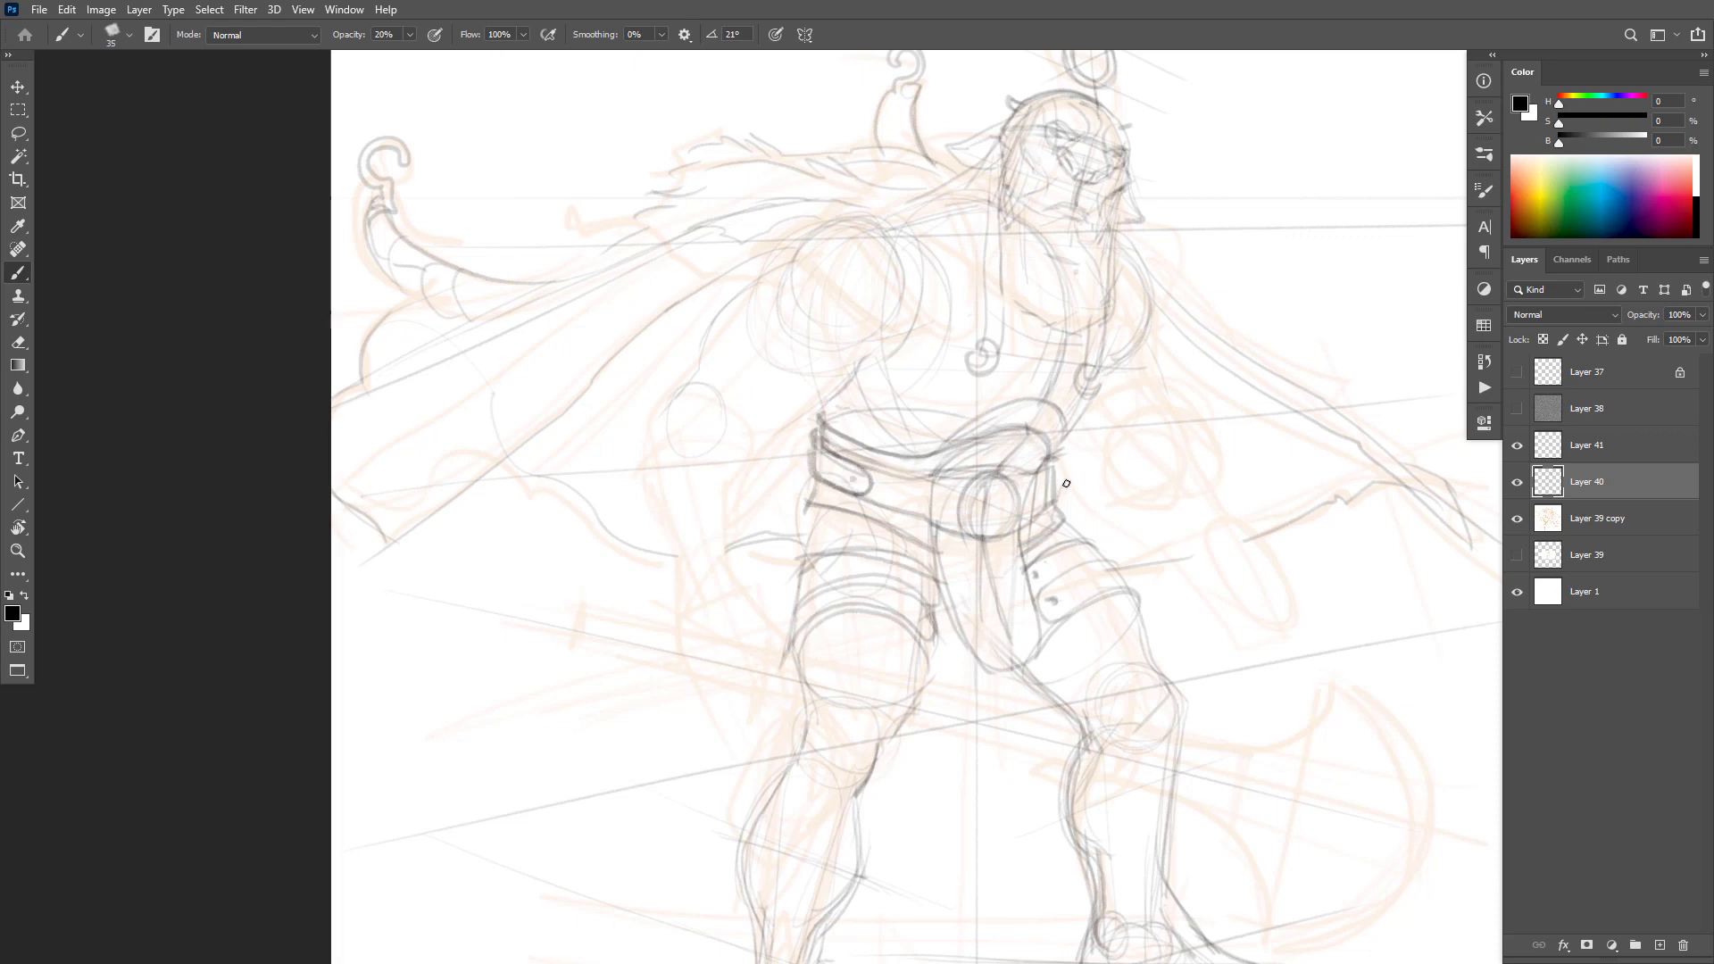
mouse_move(1059, 481)
mouse_down()
mouse_move(1059, 457)
mouse_move(1059, 500)
mouse_up()
mouse_move(829, 392)
mouse_down()
mouse_move(890, 417)
mouse_move(882, 452)
mouse_move(889, 418)
mouse_up()
drag(811, 376, 822, 424)
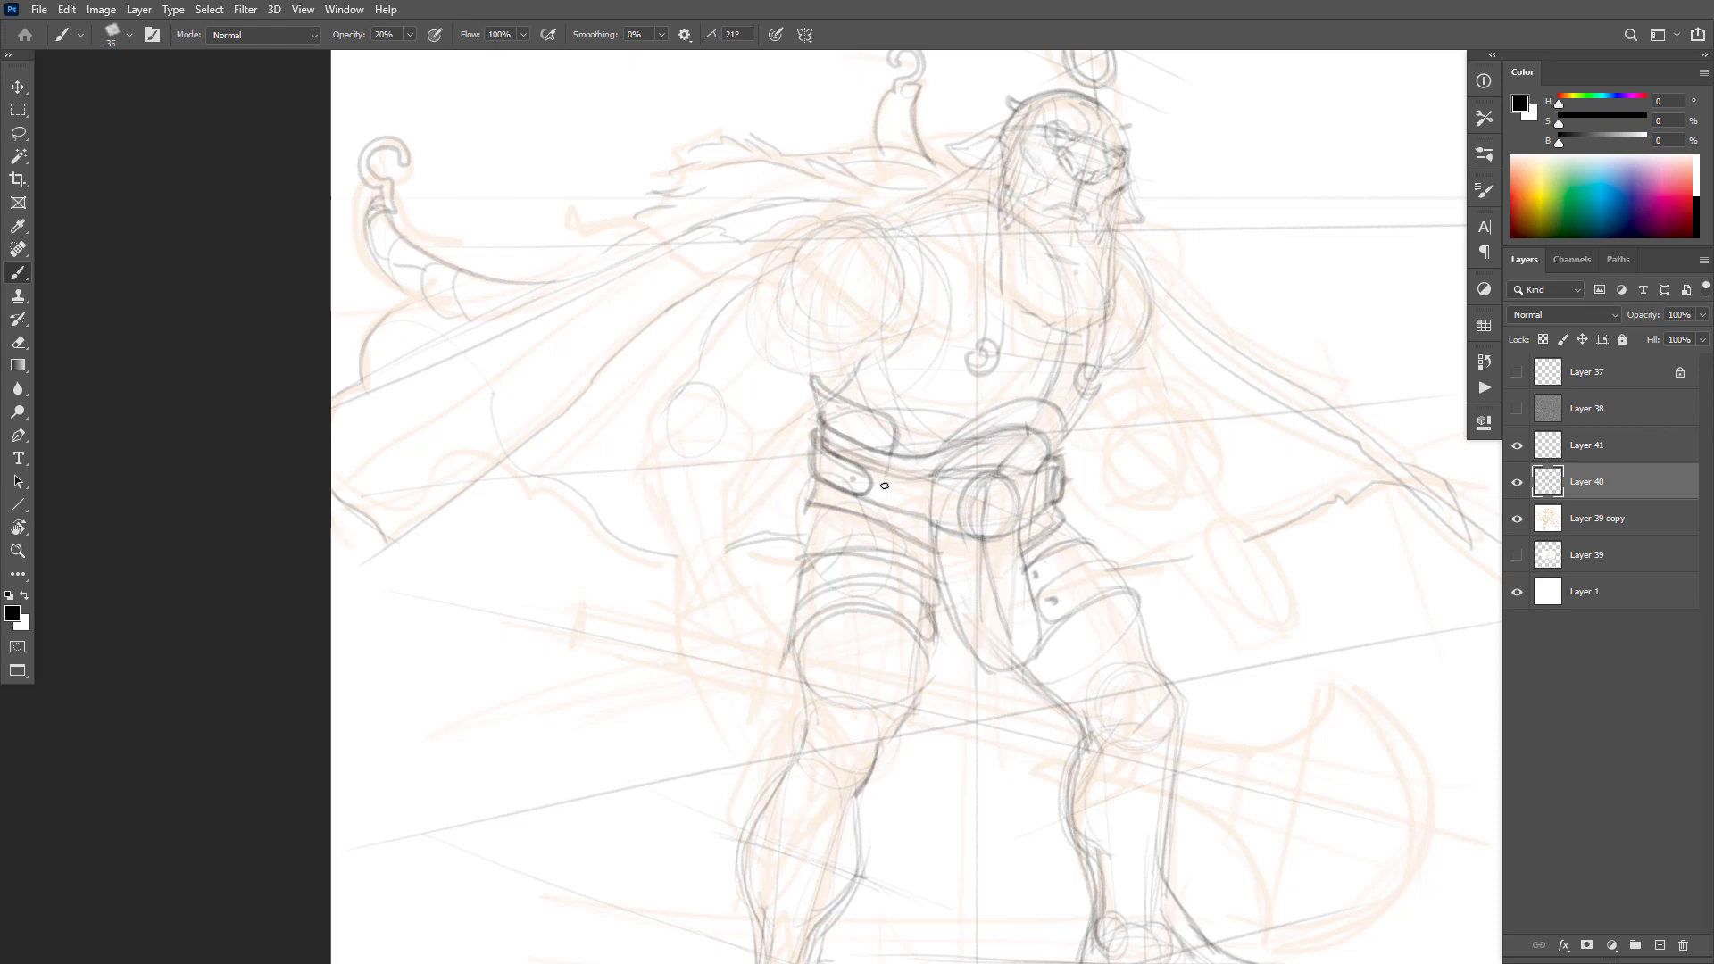
Step: Sketch a long round-ended sheath hanging diagonally from the belt outside the near hip
drag(892, 457, 839, 564)
mouse_move(806, 507)
mouse_down()
mouse_move(727, 635)
mouse_move(757, 635)
mouse_up()
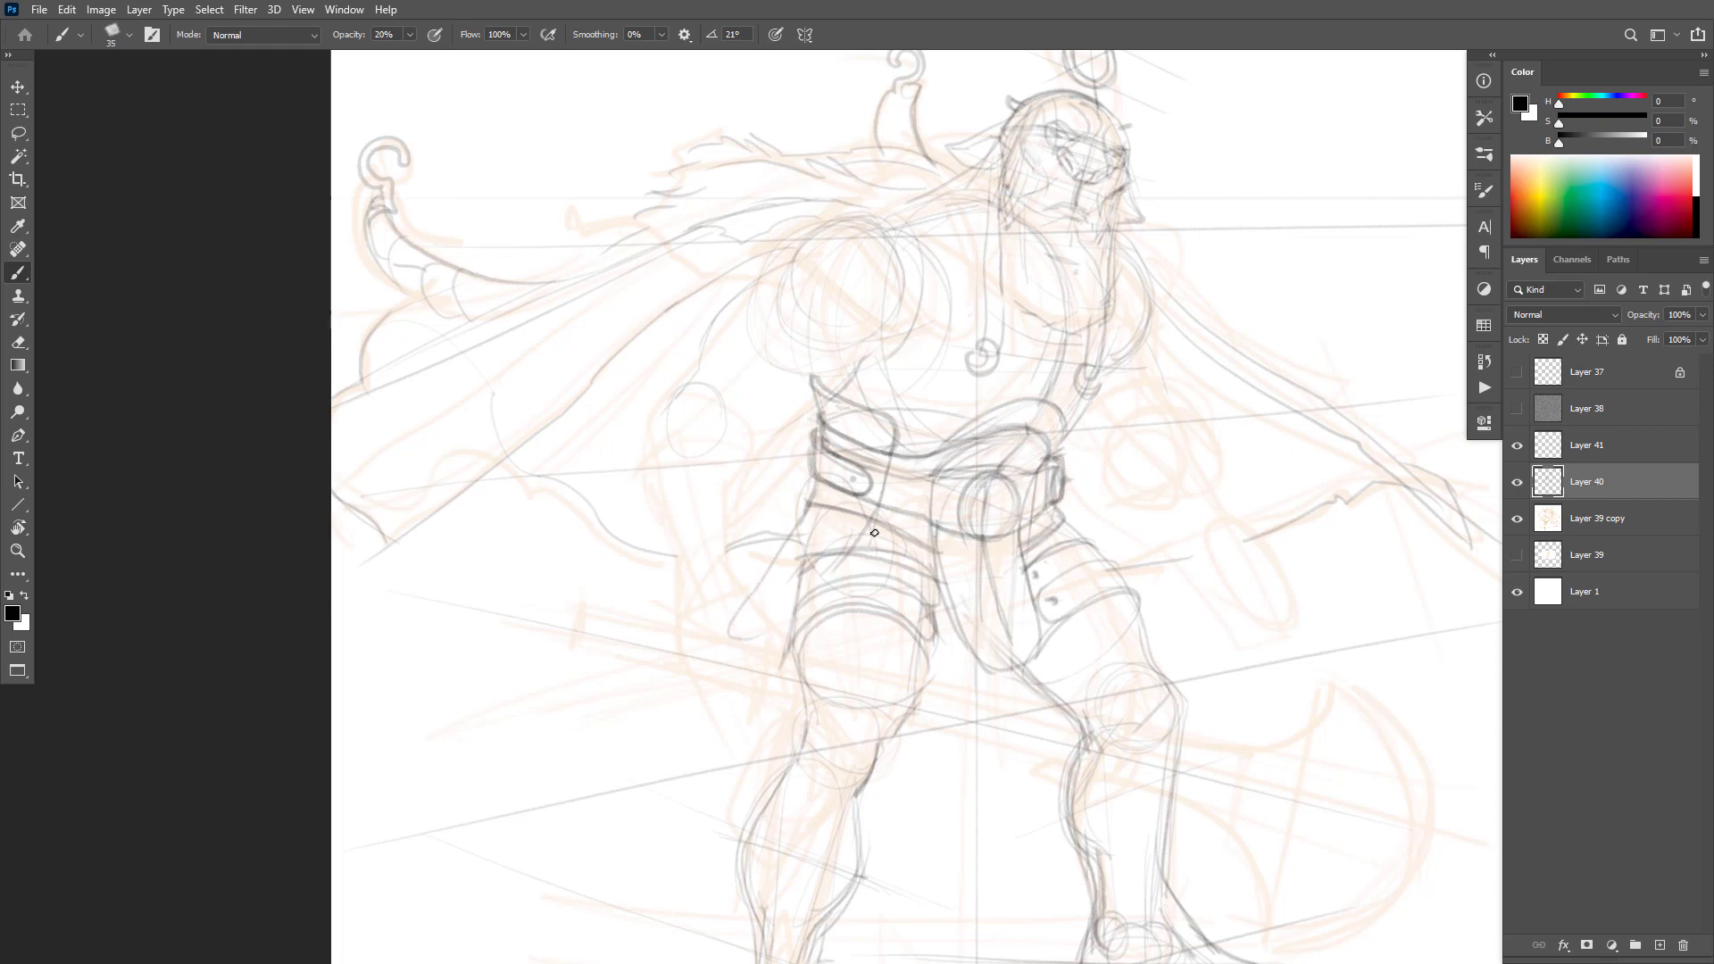
drag(864, 539, 779, 626)
drag(862, 522, 760, 630)
drag(825, 423, 881, 413)
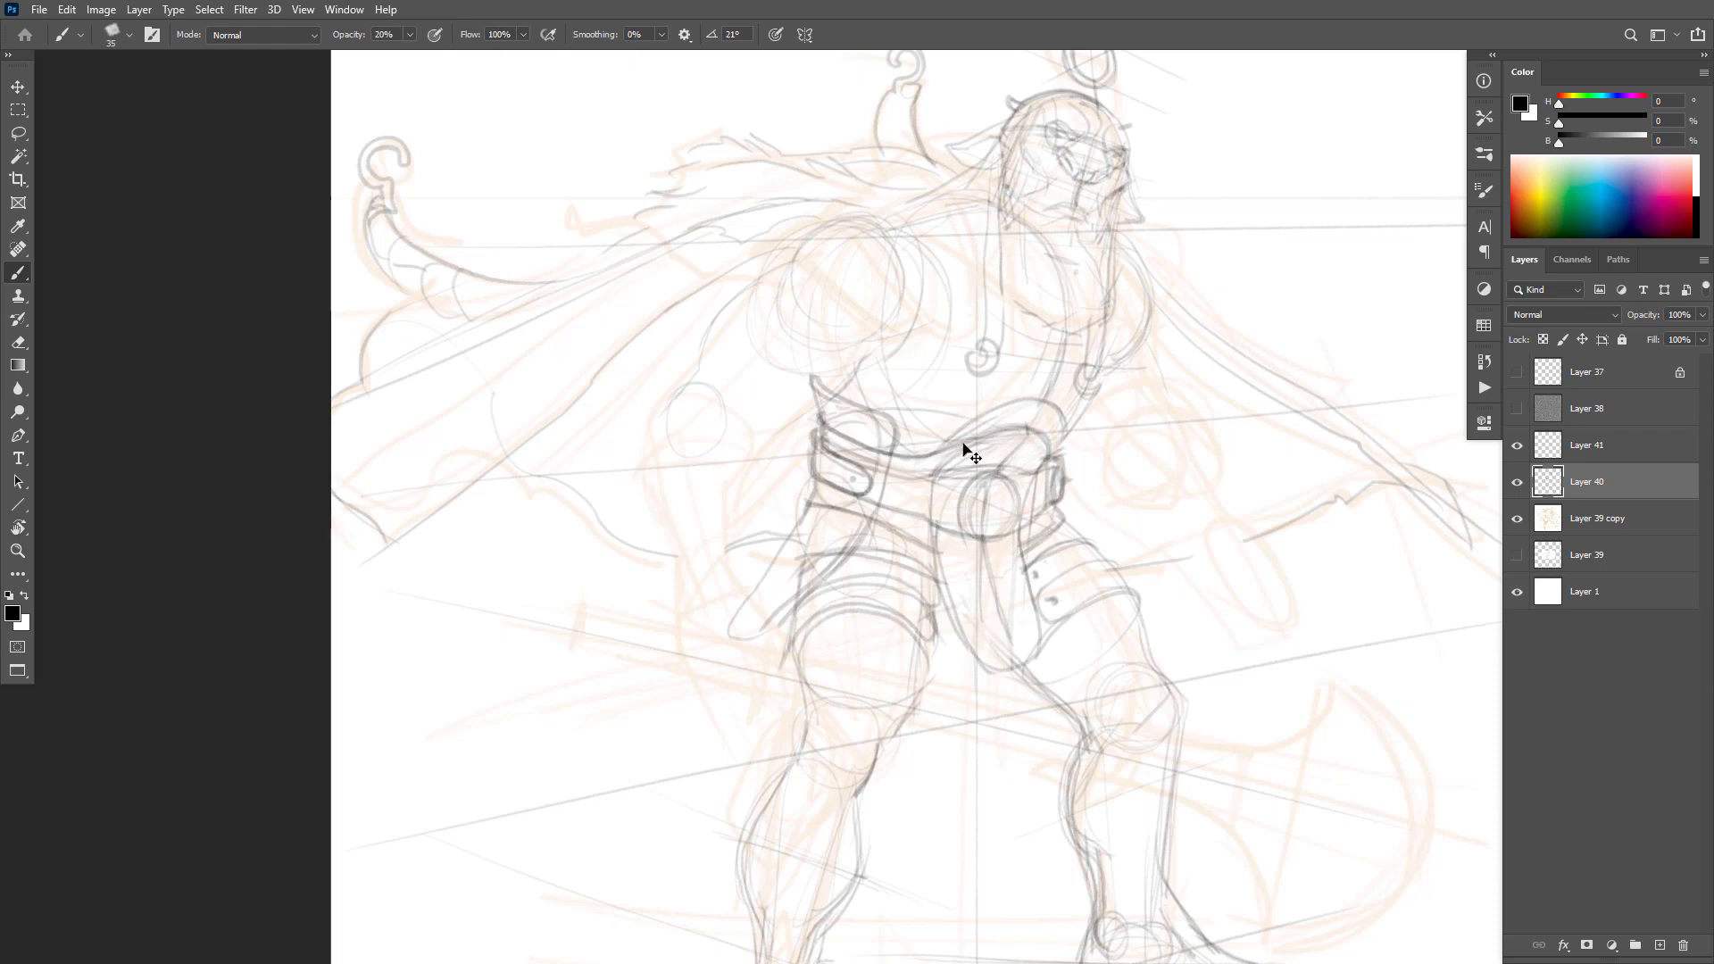
key(ctrl+z)
Step: Darken the hanging sheath's long sides and rounded tip, and add short accents along the far hip
mouse_move(867, 524)
mouse_down()
mouse_move(741, 638)
mouse_move(768, 571)
mouse_move(743, 600)
mouse_up()
mouse_move(809, 508)
mouse_down()
mouse_move(738, 592)
mouse_move(723, 628)
mouse_up()
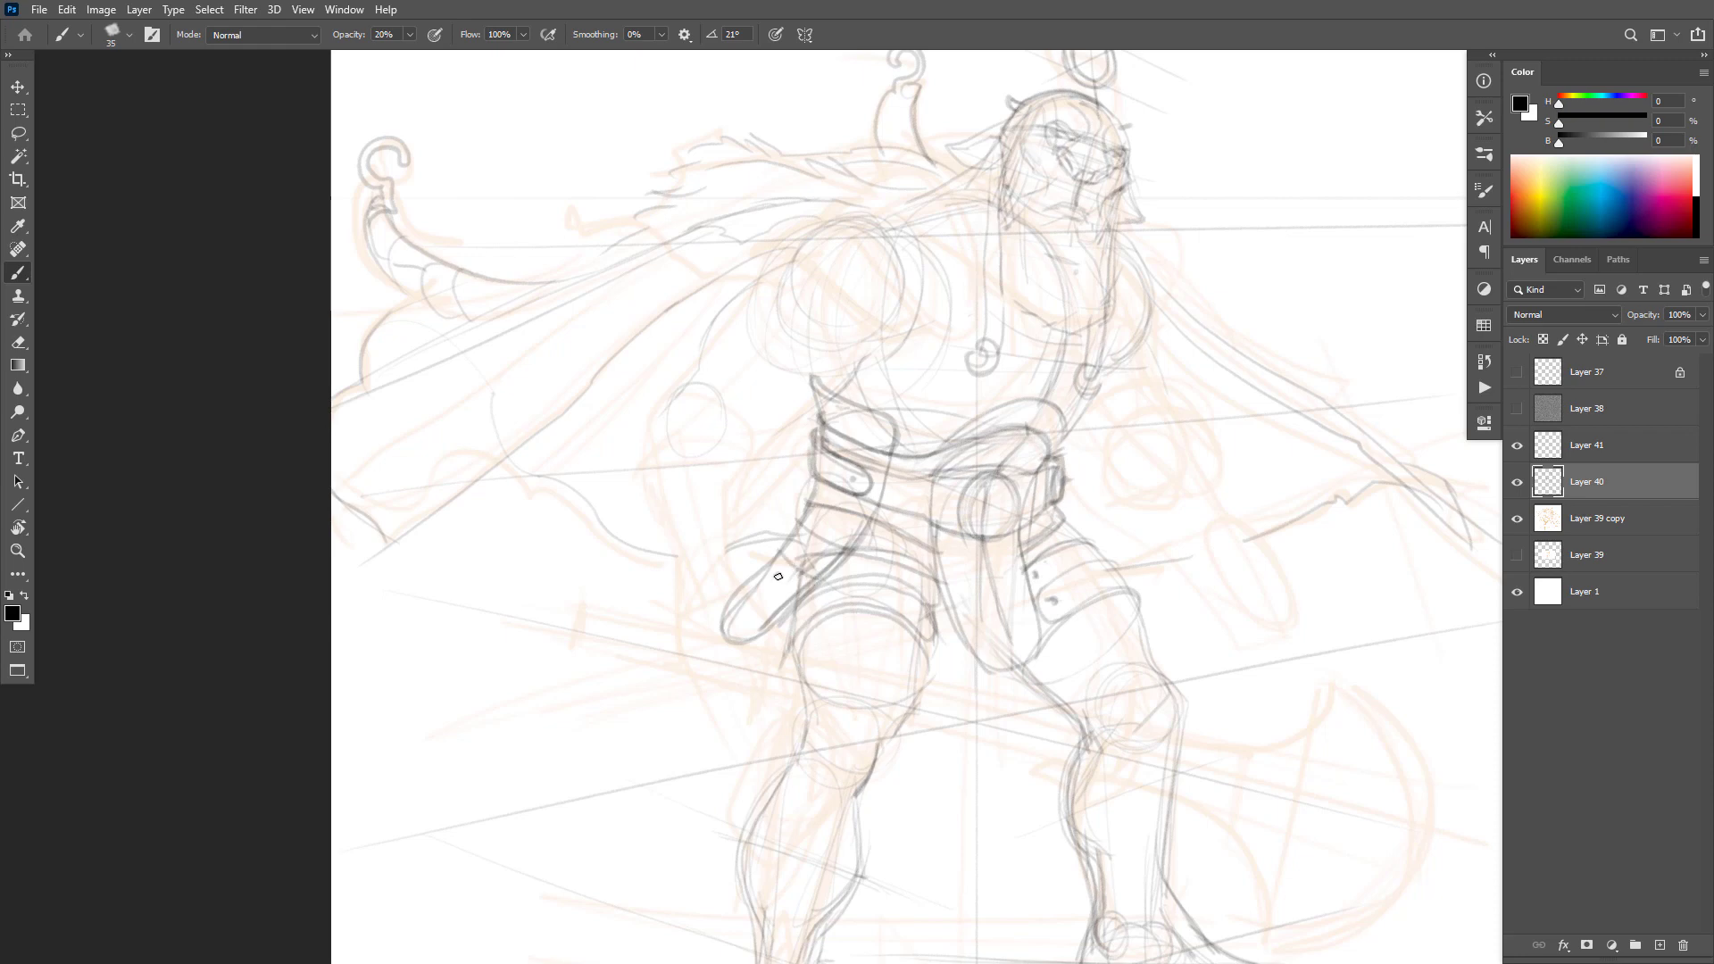
mouse_move(759, 574)
mouse_down()
mouse_move(792, 607)
mouse_move(766, 627)
mouse_move(725, 610)
mouse_move(736, 641)
mouse_up()
drag(1073, 438, 1082, 419)
drag(1040, 539, 1068, 515)
Step: Erase the sheath's inner edge, redraw it more firmly, and darken the outer contour of the far thigh
key(e)
drag(864, 535, 774, 603)
key(b)
mouse_move(877, 528)
mouse_down()
mouse_move(813, 599)
mouse_move(741, 639)
mouse_up()
drag(841, 567, 881, 522)
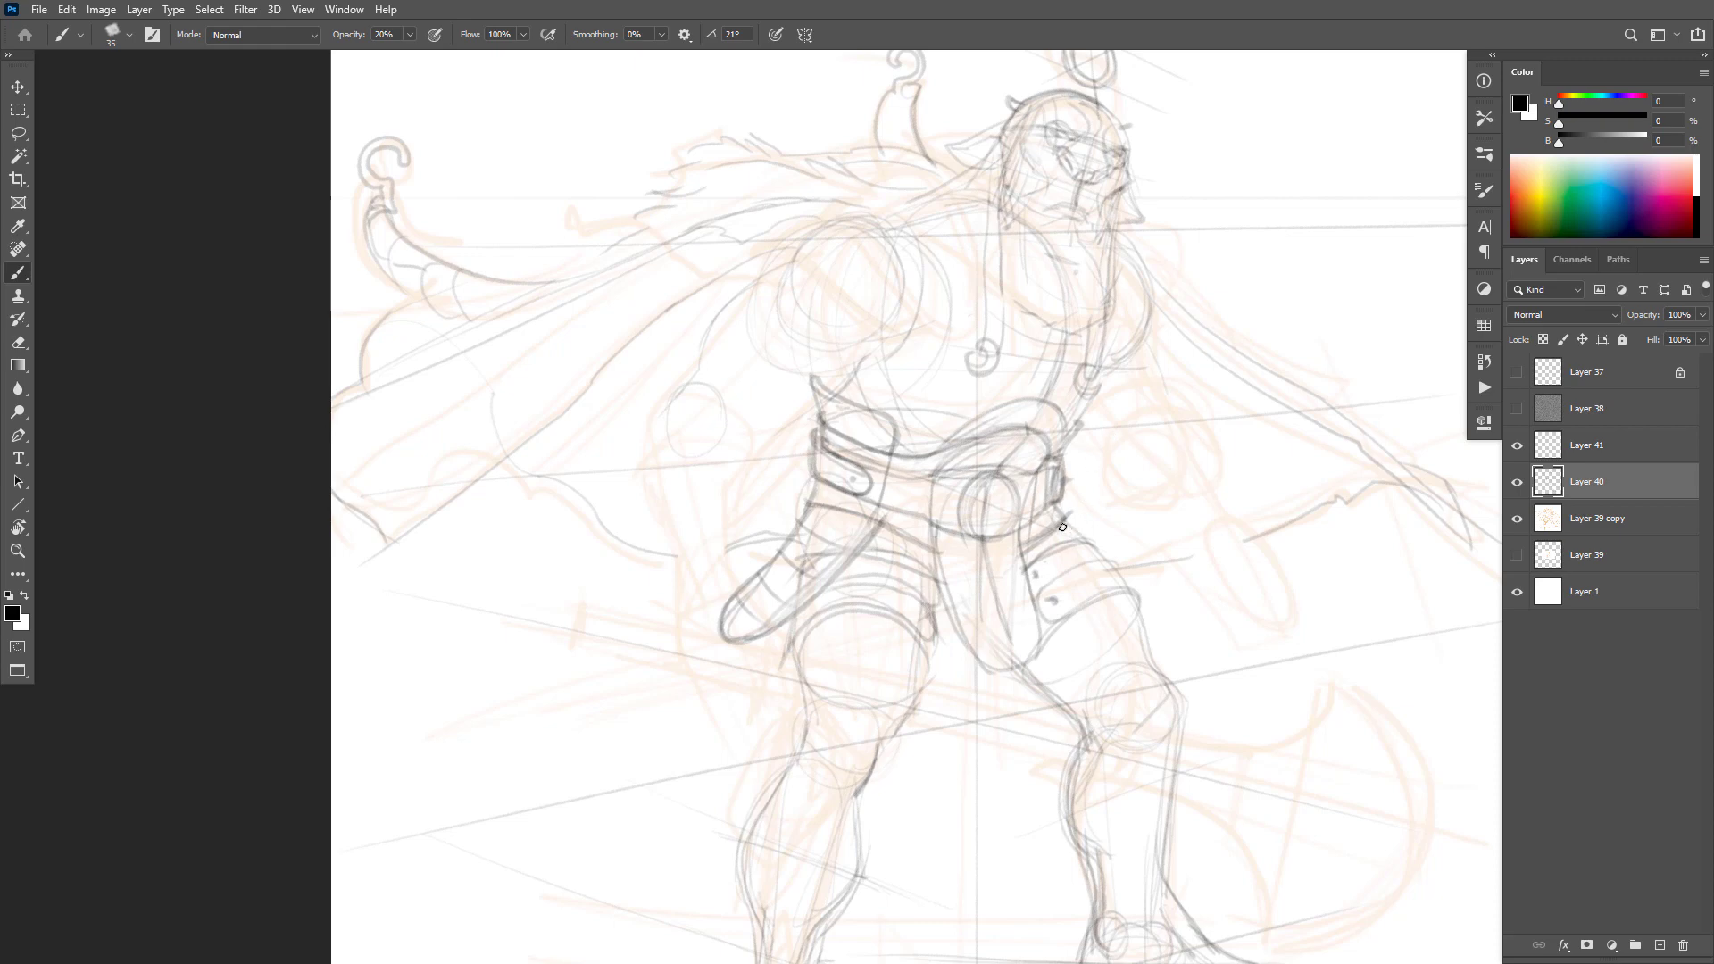
mouse_move(1061, 527)
mouse_down()
mouse_move(1133, 577)
mouse_move(1061, 503)
mouse_move(1138, 583)
mouse_up()
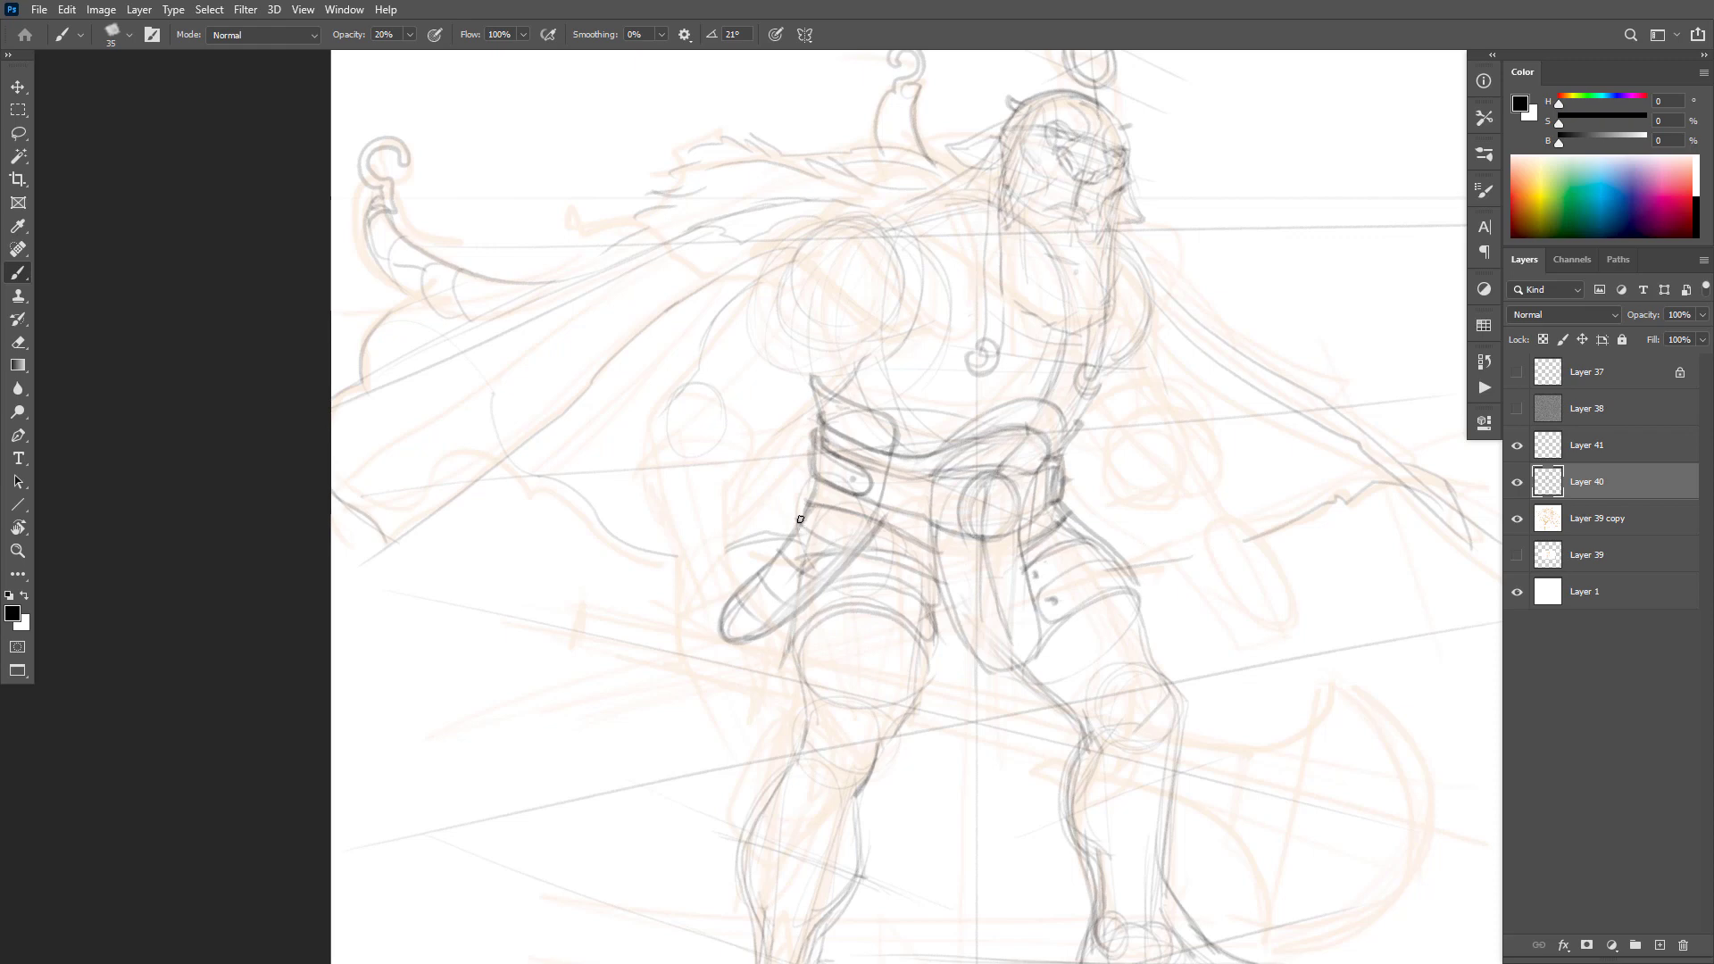
Step: Reinforce the sheath's outer edge and draw bands across it from the belt down to its tip
key(e)
key(b)
drag(803, 513, 731, 603)
drag(771, 533, 837, 590)
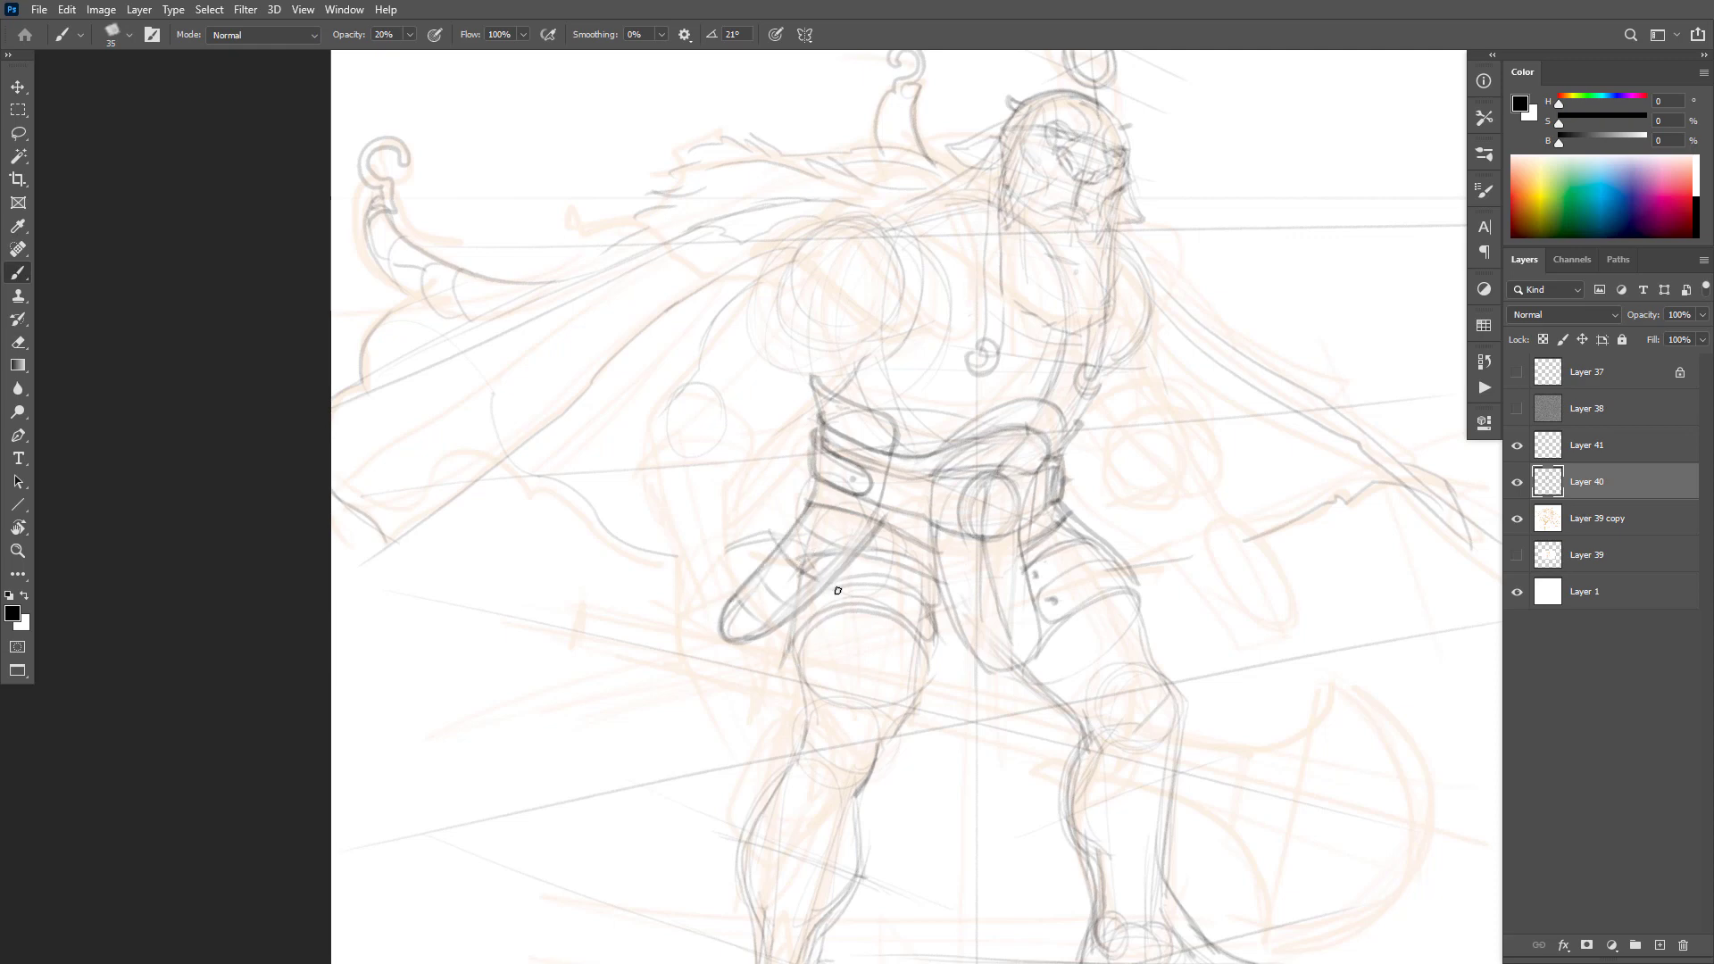
drag(797, 515, 864, 560)
drag(752, 564, 796, 615)
drag(742, 587, 801, 644)
Step: Add small detail marks along the middle of the sheath and a rivet on the waist flap
drag(844, 553, 812, 587)
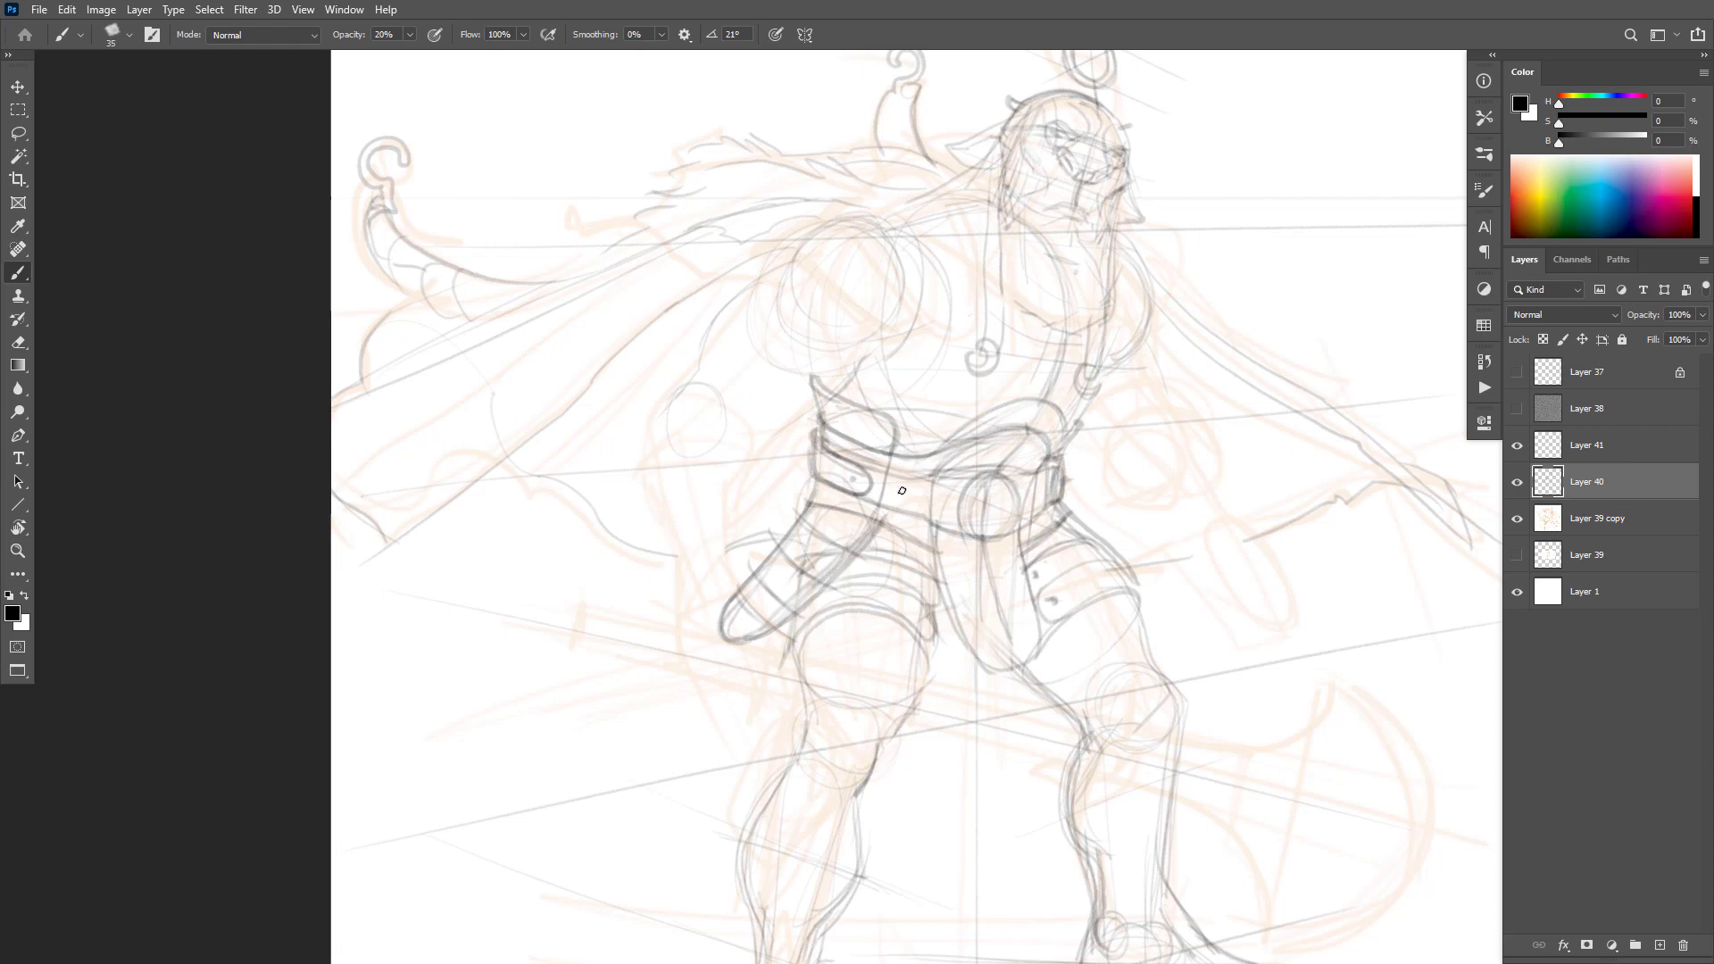
drag(805, 564, 743, 618)
drag(852, 509, 841, 517)
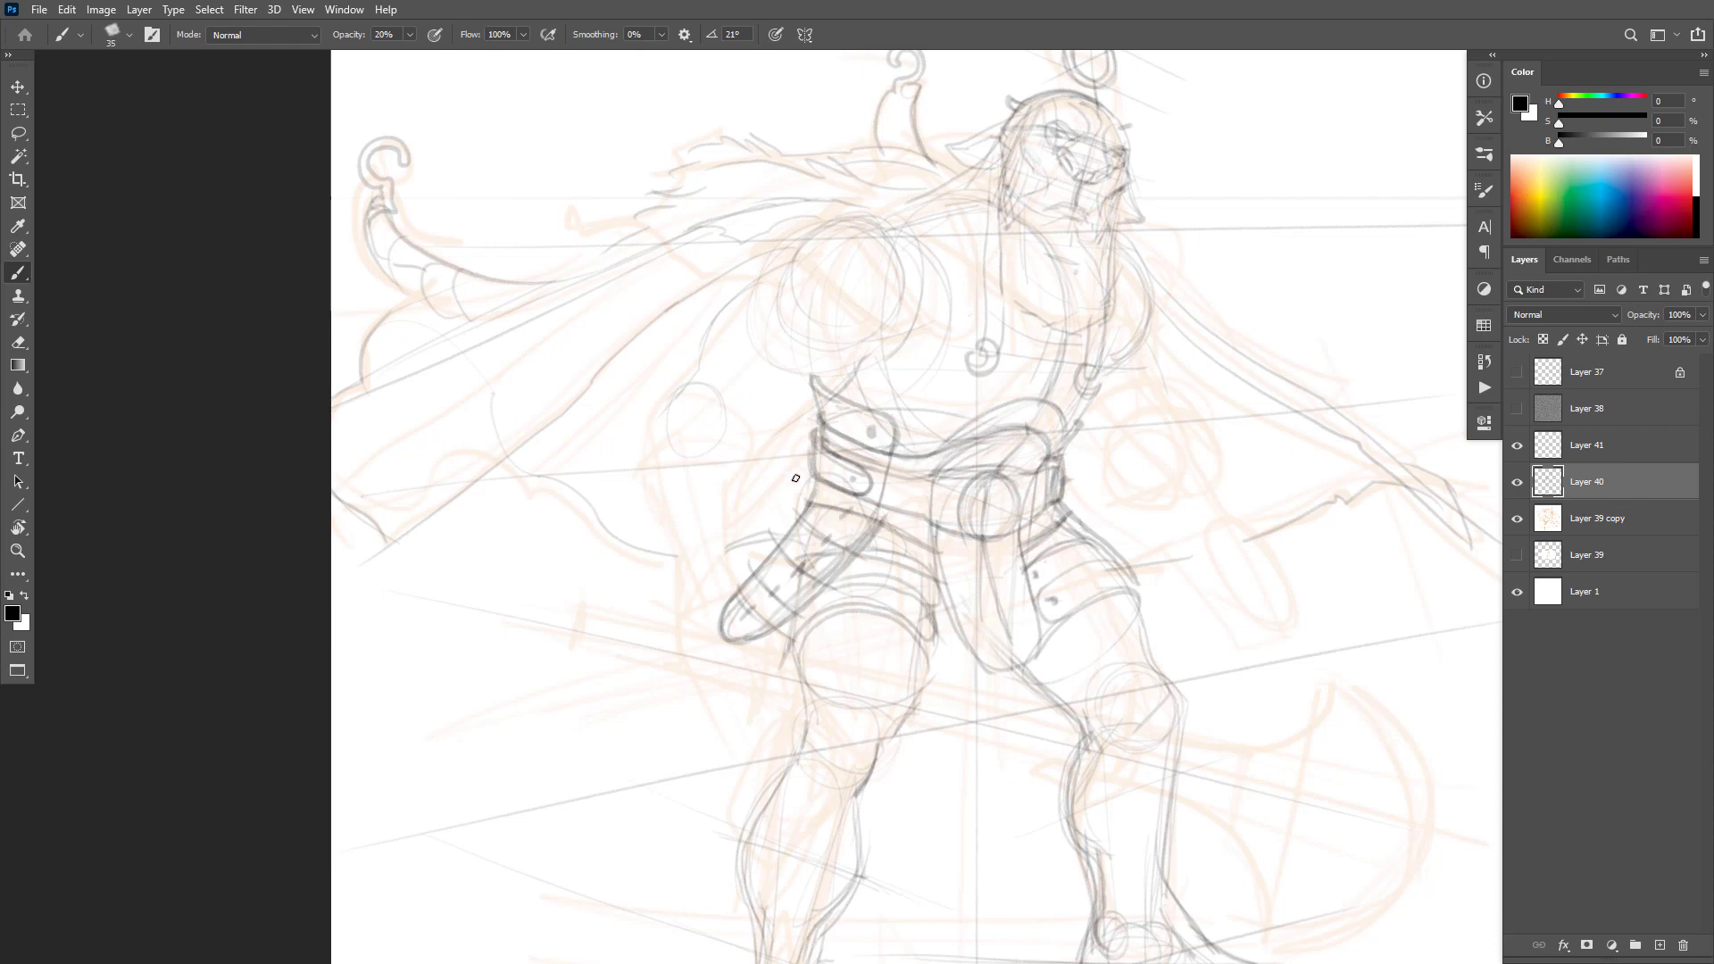
Step: Draw rounded loops on the near side of the belt above the hanging sheath
mouse_move(811, 468)
mouse_down()
mouse_move(778, 502)
mouse_move(791, 520)
mouse_move(818, 472)
mouse_move(774, 504)
mouse_move(768, 528)
mouse_move(788, 535)
mouse_move(769, 521)
mouse_move(824, 445)
mouse_move(839, 475)
mouse_move(804, 453)
mouse_move(792, 491)
mouse_move(801, 451)
mouse_move(787, 485)
mouse_move(809, 471)
mouse_move(767, 508)
mouse_move(808, 522)
mouse_move(783, 499)
mouse_move(775, 515)
mouse_move(814, 464)
mouse_move(773, 529)
mouse_up()
key(ctrl+z)
drag(993, 468, 899, 480)
alt+click(1156, 554)
alt+click(1157, 555)
alt+click(1174, 559)
drag(1242, 613, 1210, 614)
ctrl+click(1145, 630)
ctrl+click(1145, 628)
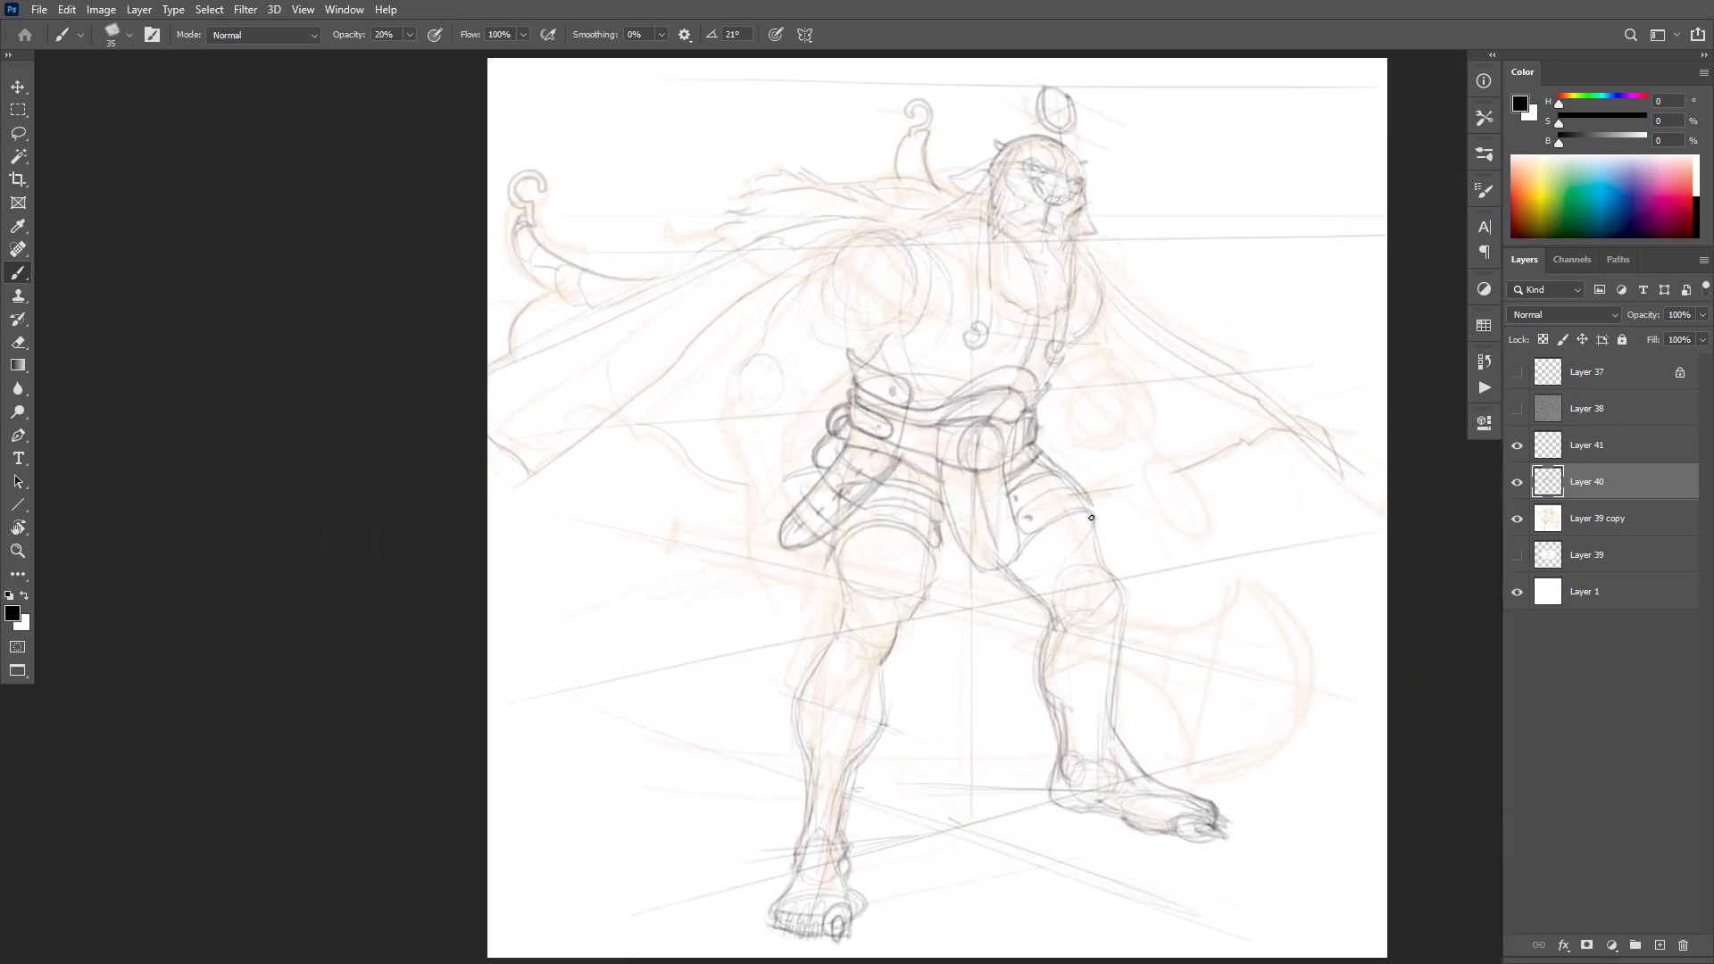
Step: Darken the curved hems around both thighs and the outer contour near the far knee
drag(1091, 518, 1027, 545)
mouse_move(932, 579)
mouse_down()
mouse_move(925, 540)
mouse_move(856, 527)
mouse_move(846, 630)
mouse_up()
drag(1120, 536, 1132, 558)
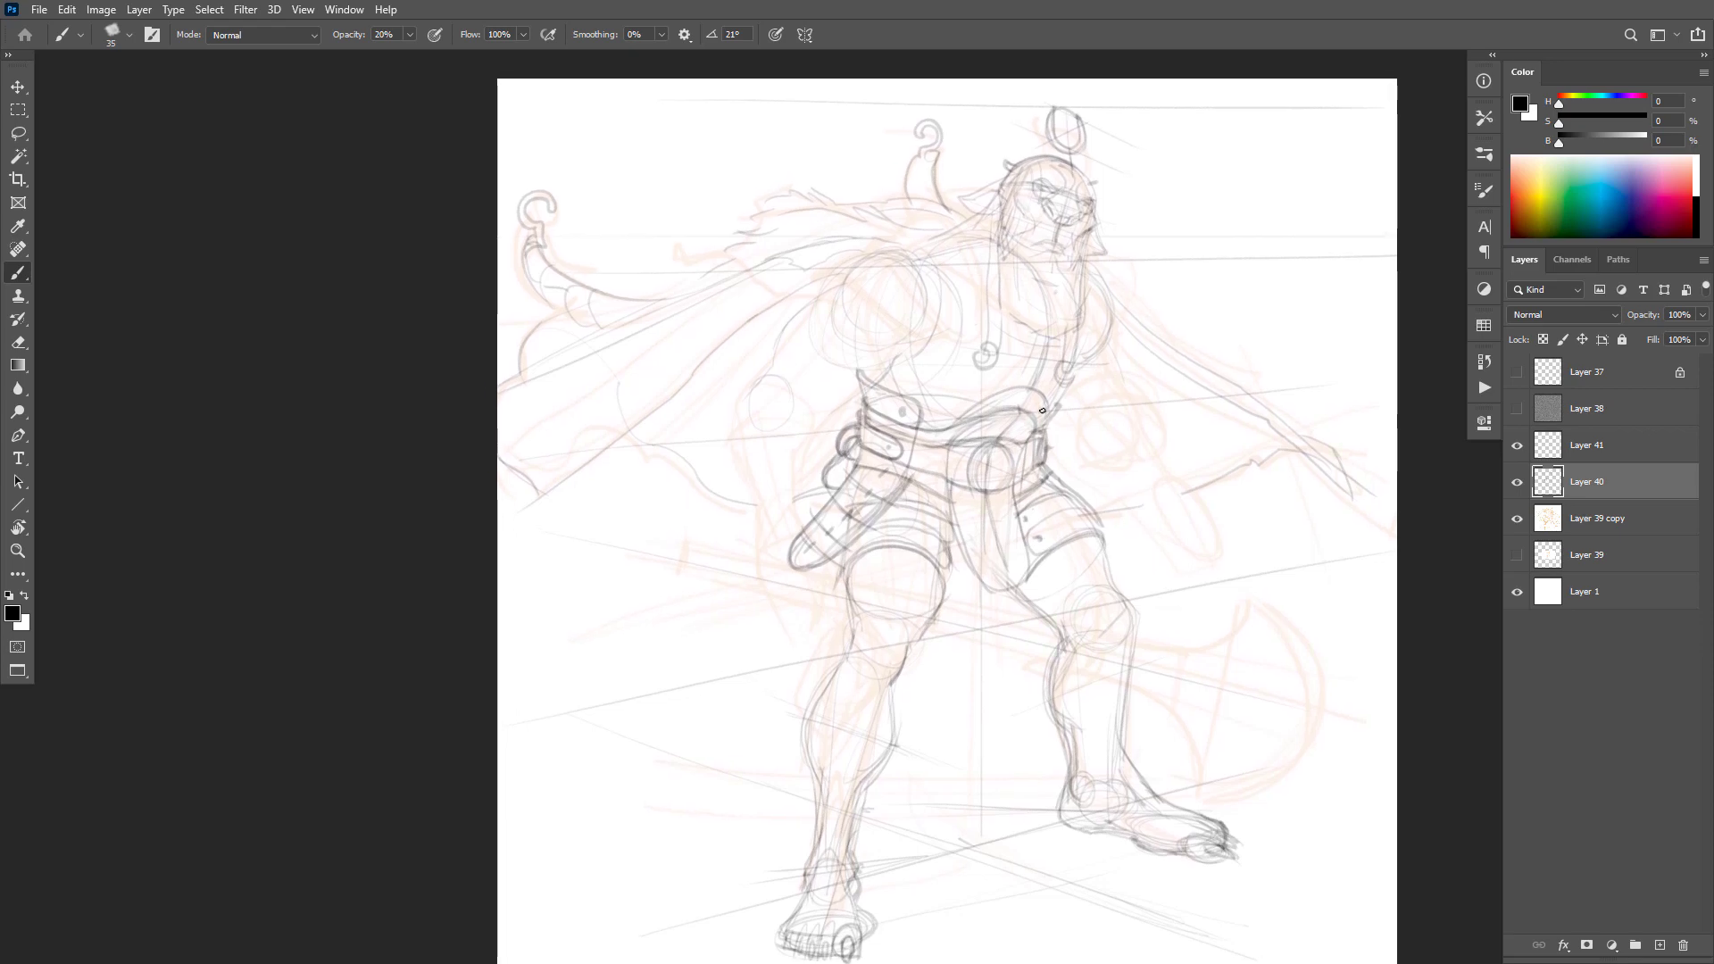
Step: Erase the top of the waist fold above the buckle and redraw its upper contour
key(e)
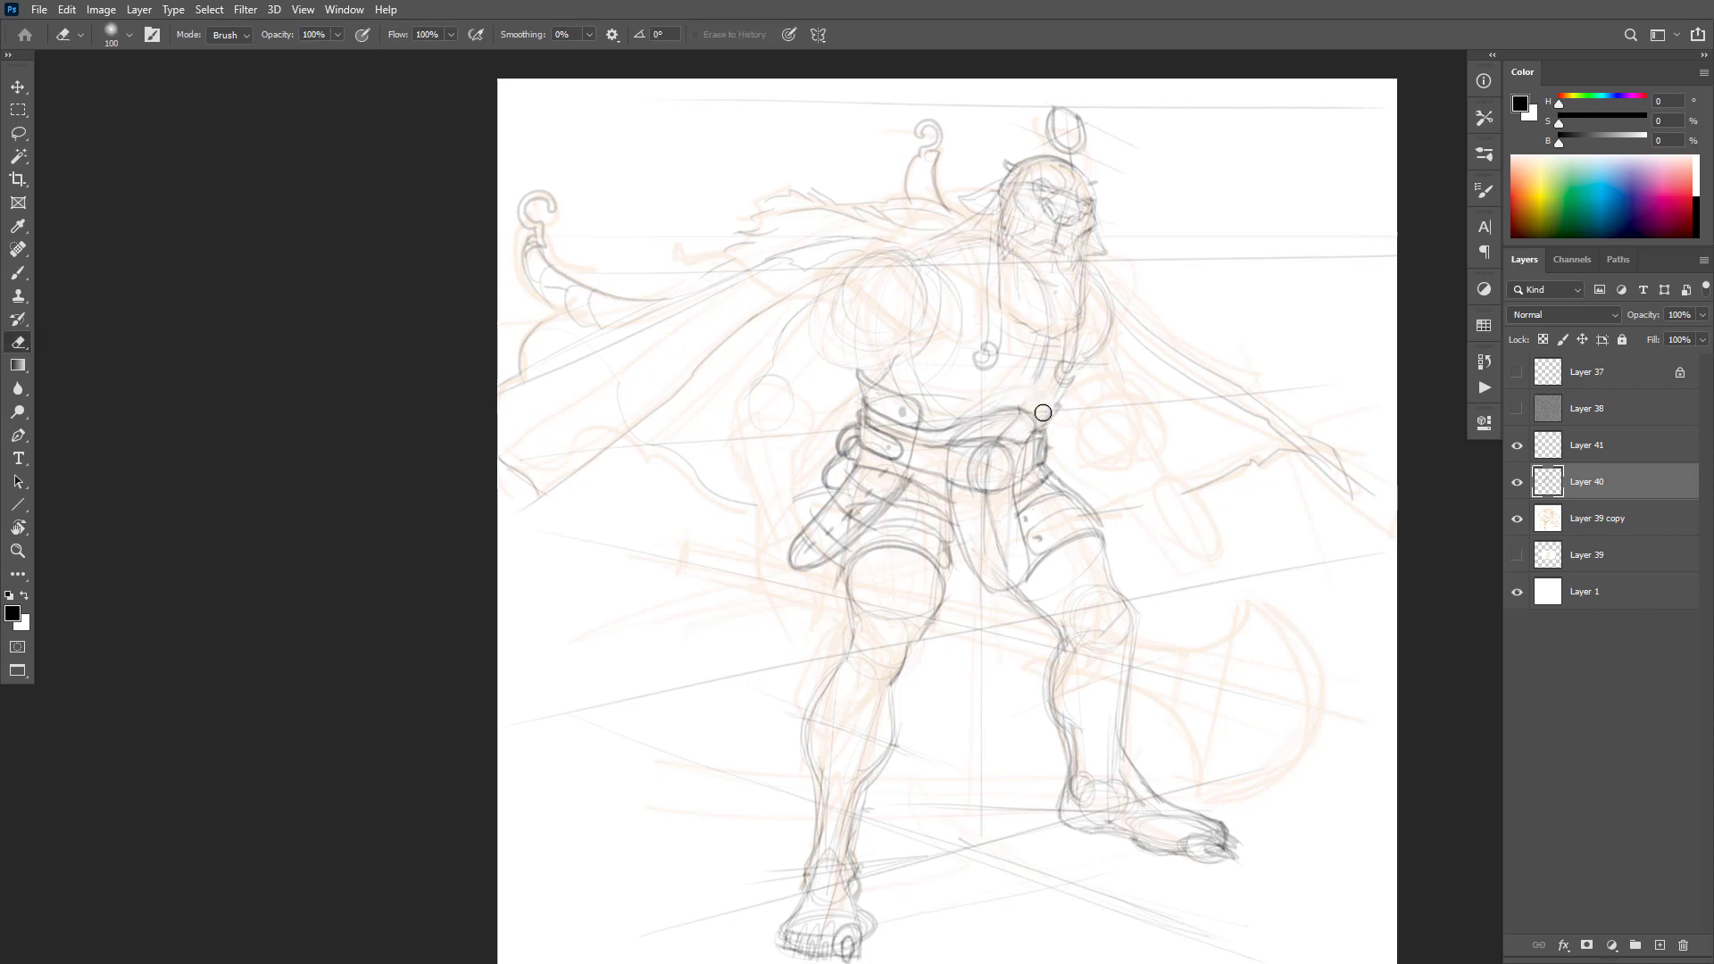
key(b)
mouse_move(1040, 407)
mouse_down()
mouse_move(1002, 398)
mouse_move(945, 423)
mouse_up()
Step: Draw the torso's side line below the near armpit and outline the rounded near shoulder
drag(884, 371, 907, 352)
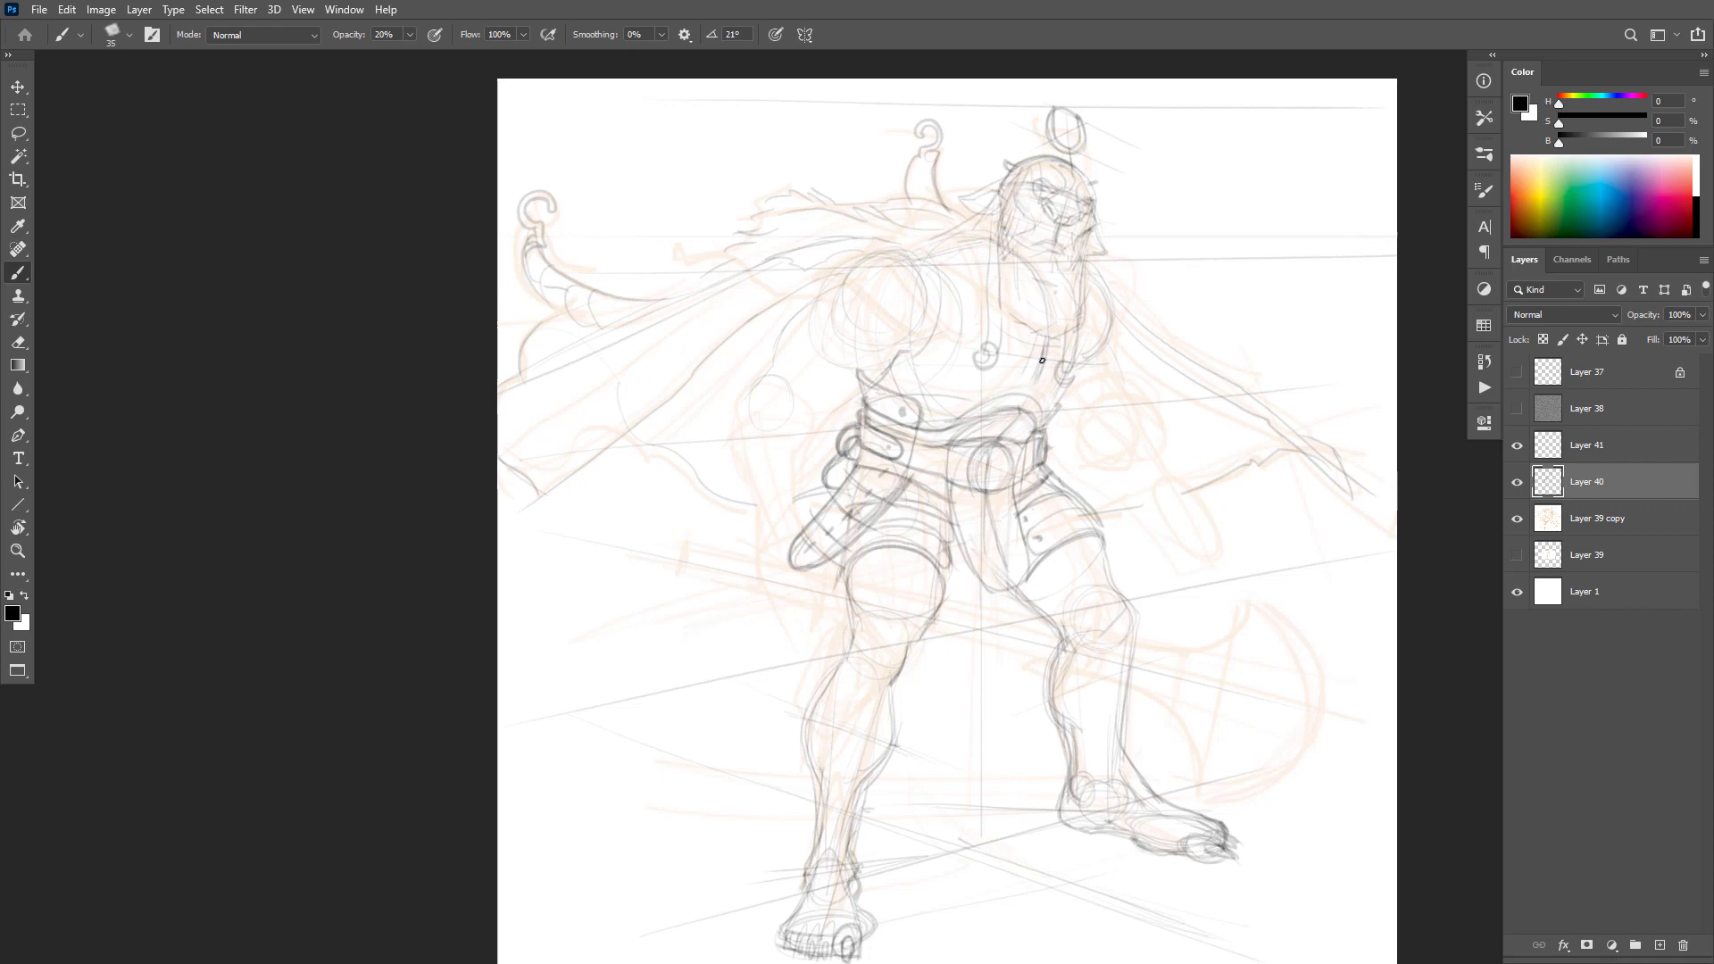
mouse_move(905, 254)
mouse_down()
mouse_move(849, 272)
mouse_move(817, 334)
mouse_move(834, 349)
mouse_move(886, 336)
mouse_move(939, 303)
mouse_move(914, 261)
mouse_move(976, 248)
mouse_move(894, 270)
mouse_up()
drag(850, 350, 983, 323)
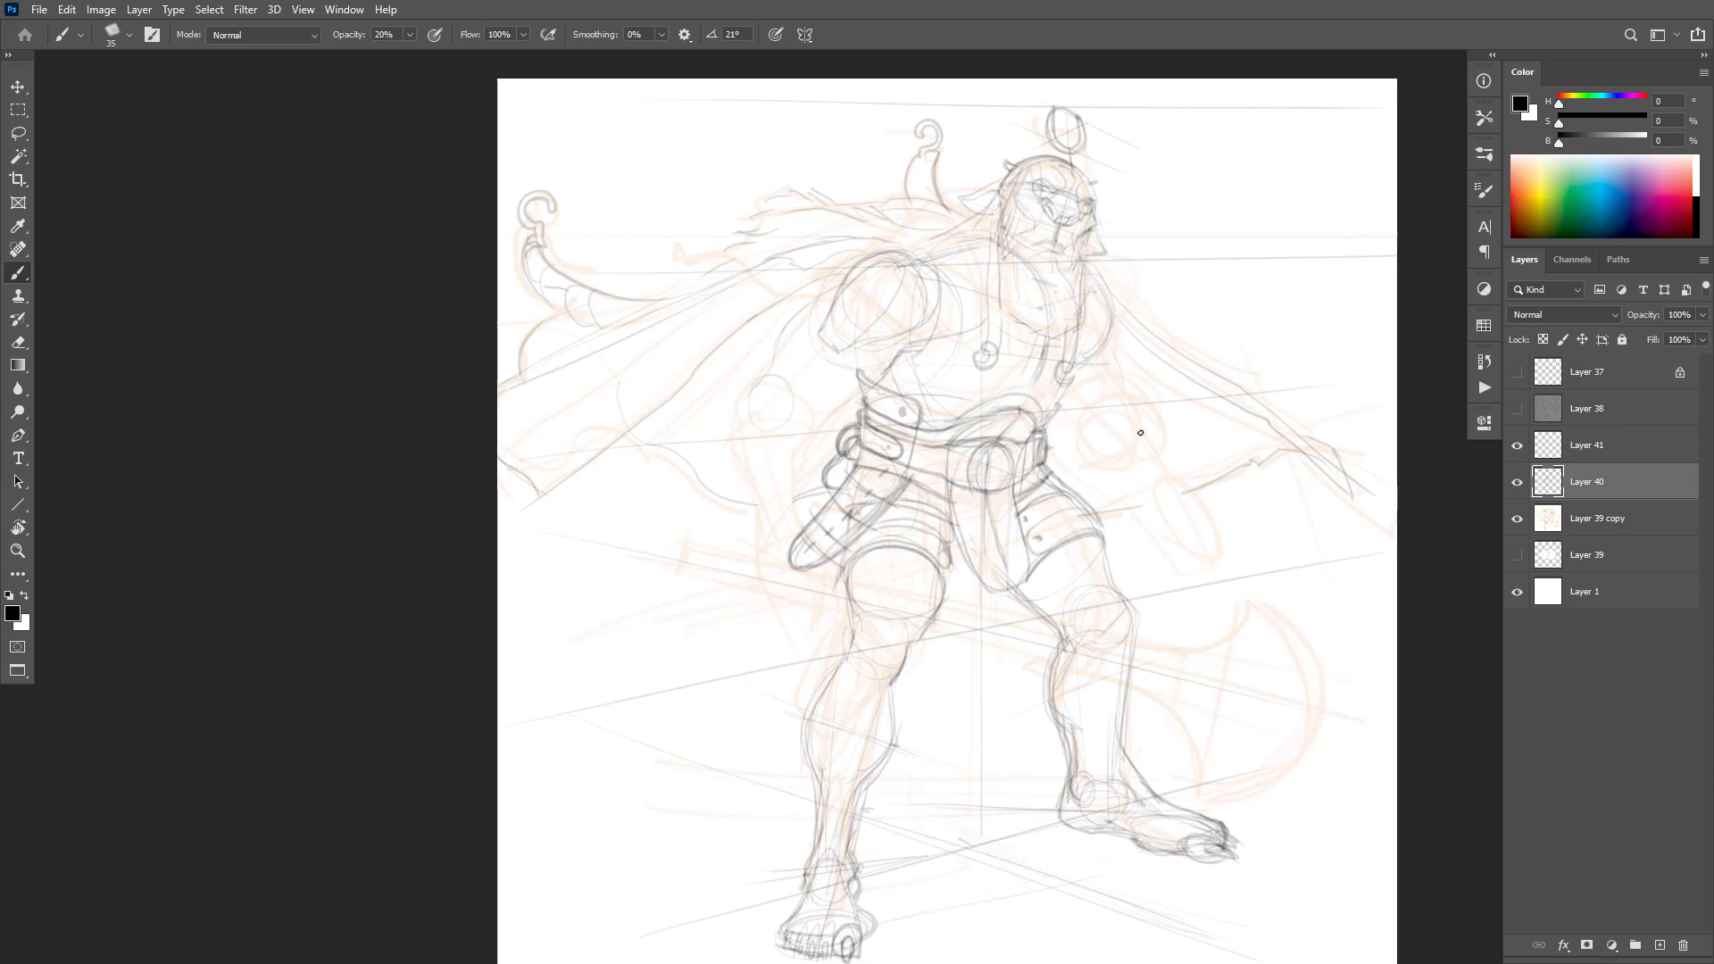
Step: Sketch the far upper arm, the rounded elbow and the forearm tapering down to the wrist
drag(1137, 419, 1110, 333)
drag(1078, 443, 1062, 396)
drag(1091, 442, 1136, 404)
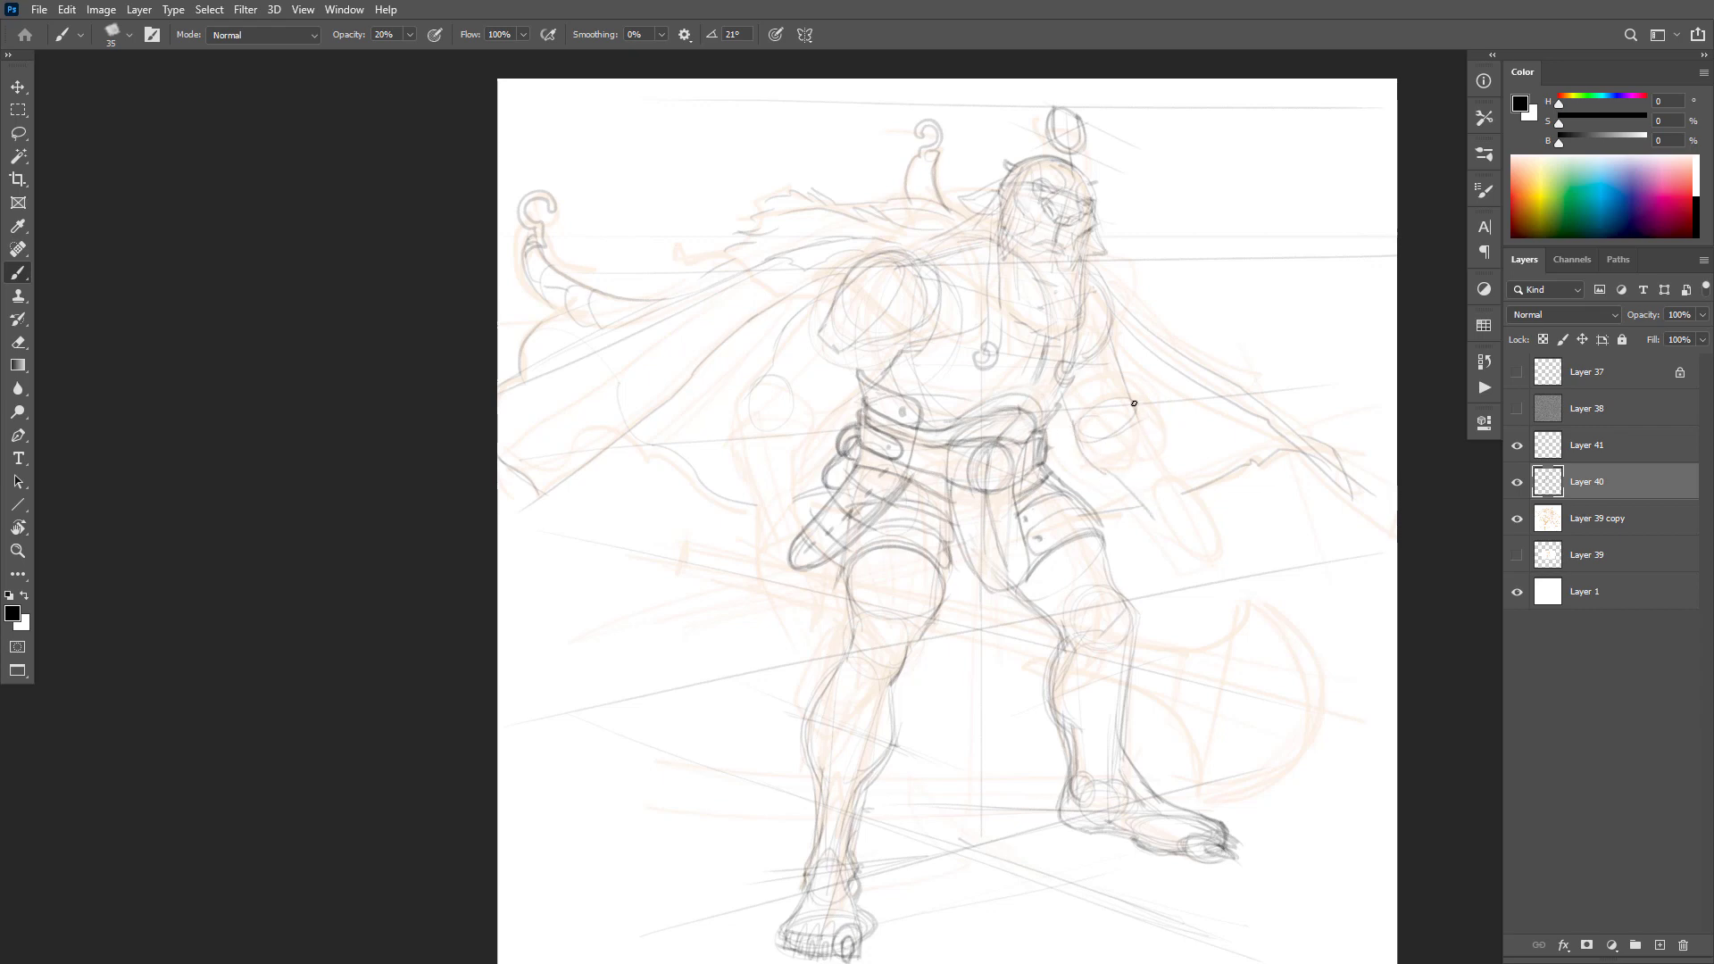
drag(1134, 394, 1171, 475)
mouse_move(1080, 418)
mouse_down()
mouse_move(1129, 470)
mouse_move(1144, 398)
mouse_move(1093, 441)
mouse_move(1159, 439)
mouse_move(1111, 398)
mouse_move(1116, 481)
mouse_move(1161, 434)
mouse_move(1132, 489)
mouse_move(1178, 382)
mouse_move(1165, 448)
mouse_move(1134, 393)
mouse_move(1188, 508)
mouse_move(1144, 503)
mouse_move(1164, 532)
mouse_move(1189, 502)
mouse_move(1157, 533)
mouse_up()
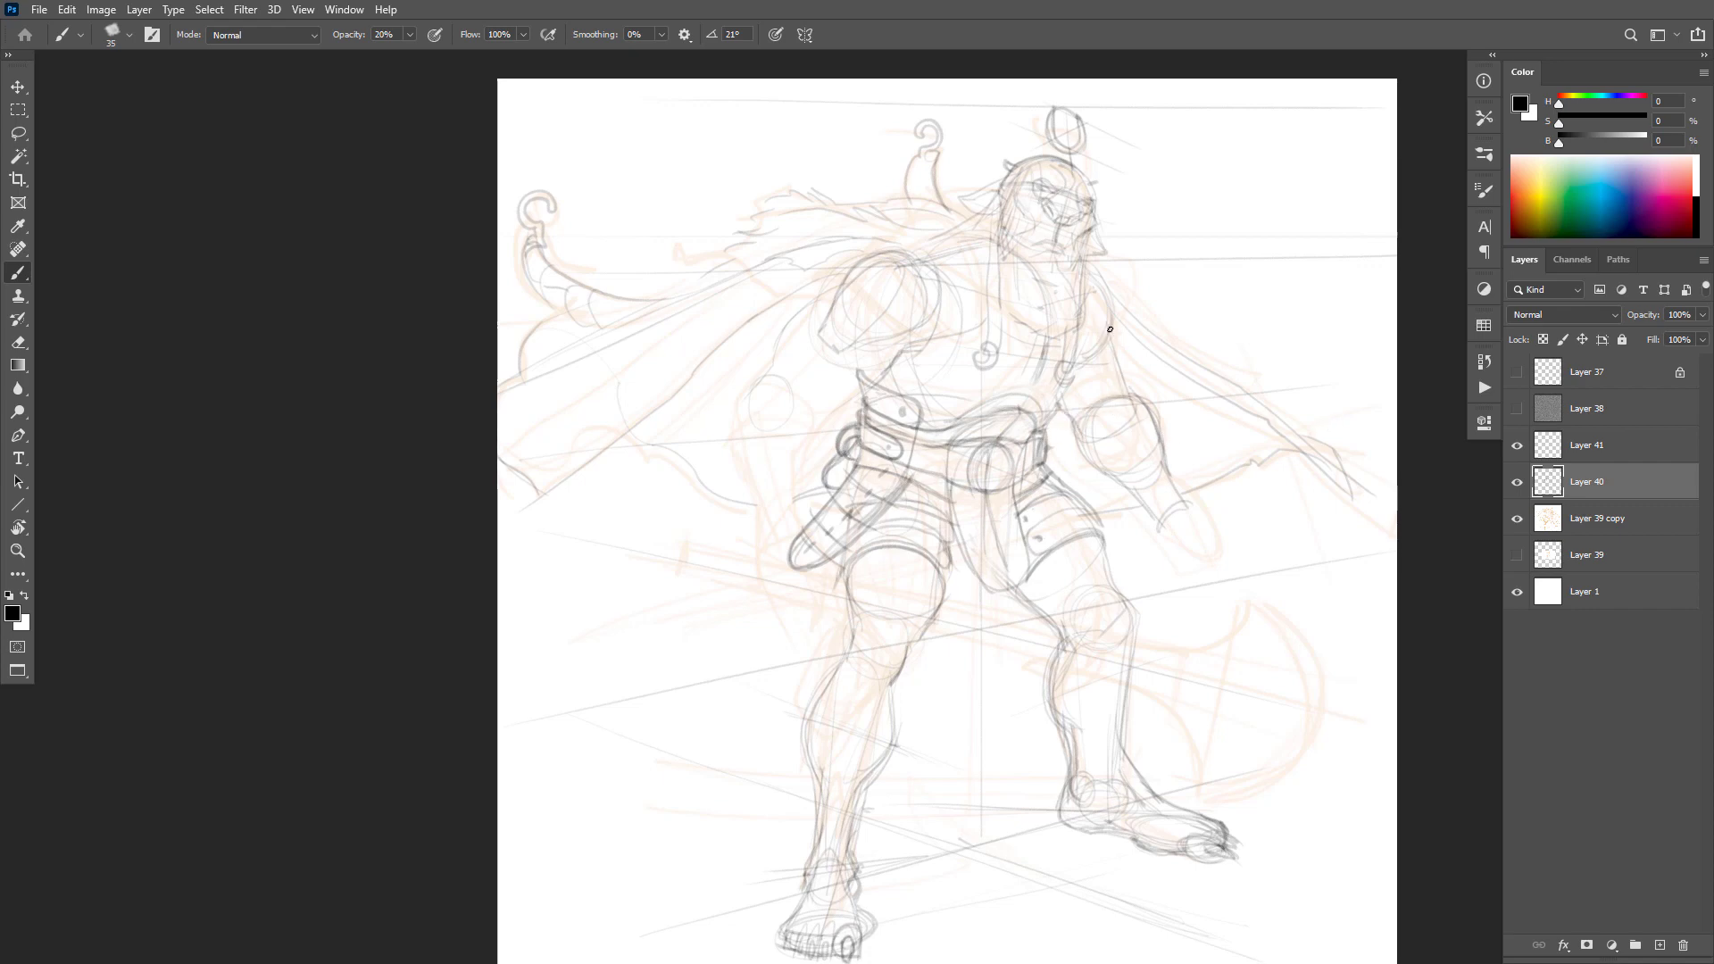
Step: Strengthen the far elbow and upper arm contours, and sketch the sloping lines from the neck to the near shoulder
drag(1124, 396, 1129, 419)
drag(1089, 269, 1106, 341)
drag(988, 212, 907, 258)
drag(991, 232, 924, 273)
Step: Lighten the near shoulder's outline with the eraser and redraw the outer contour from the shoulder down to the elbow
key(e)
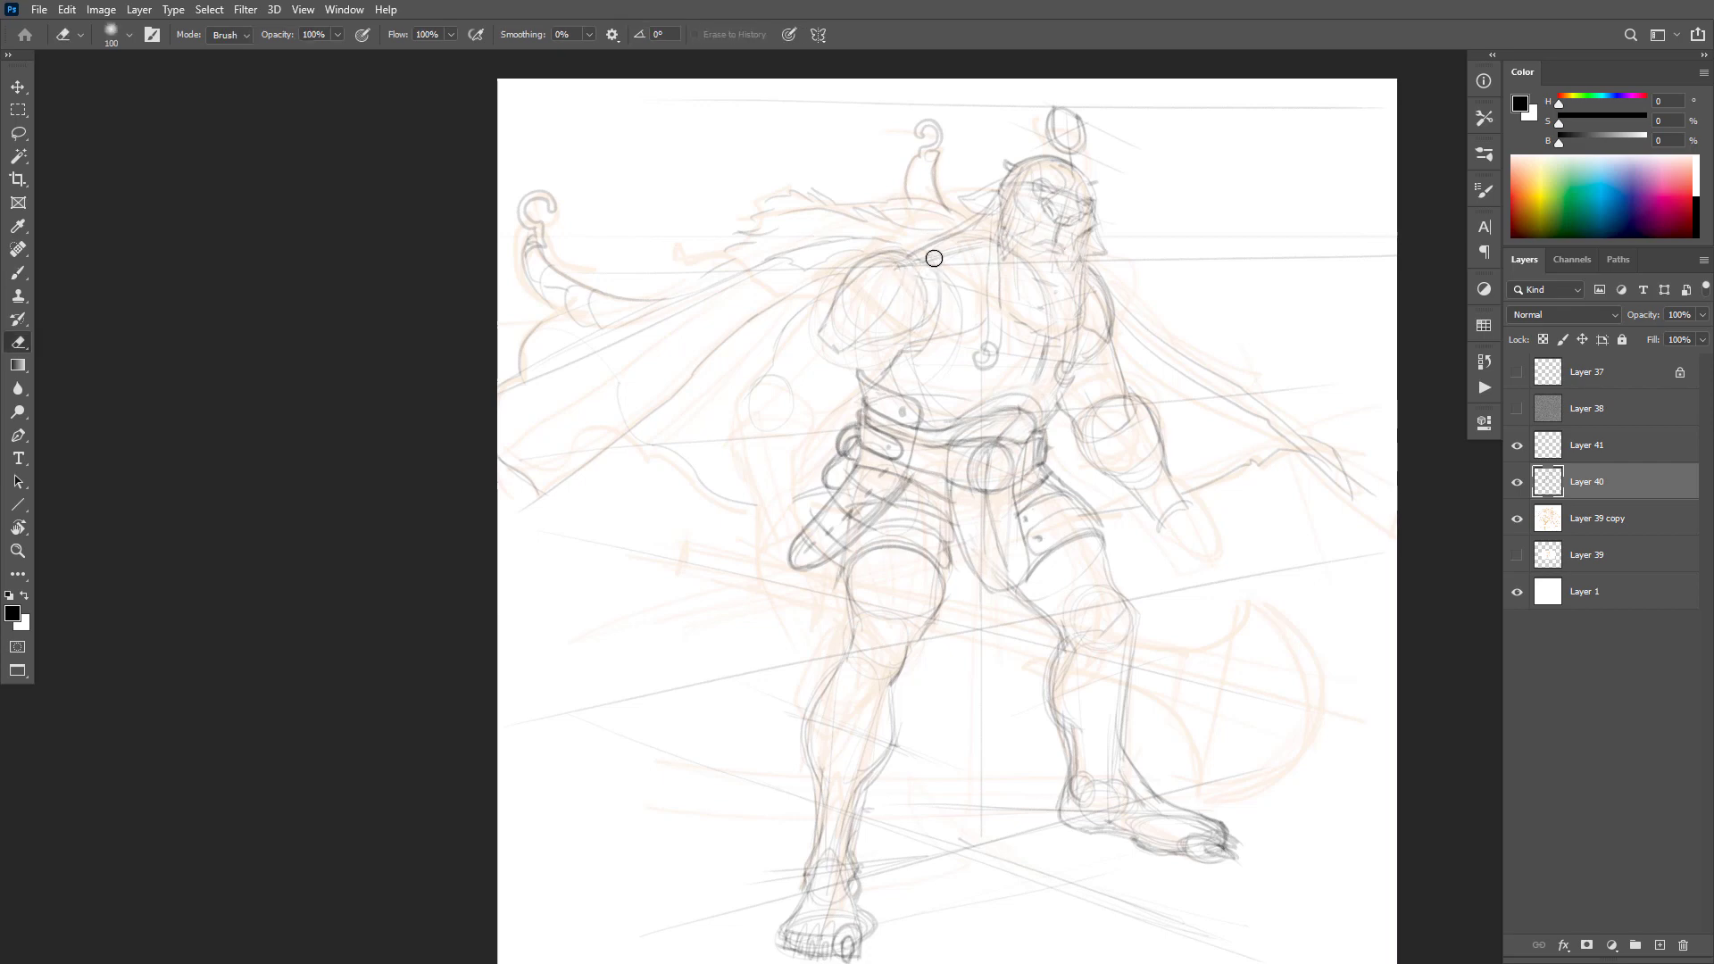
key(b)
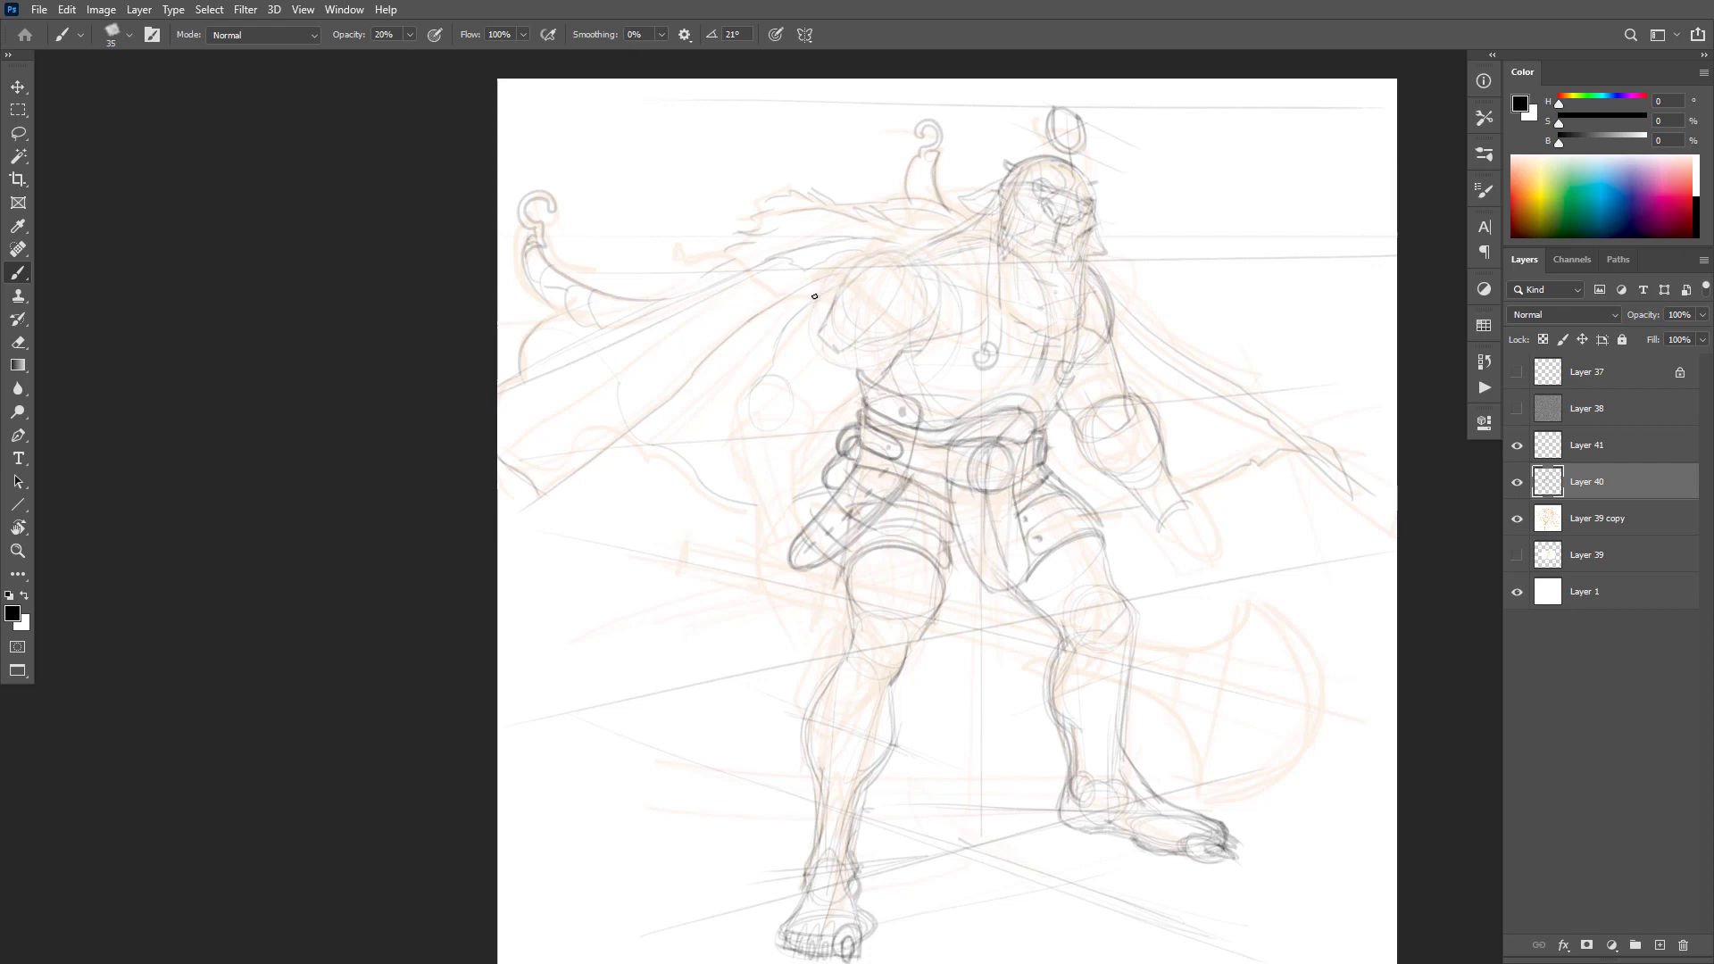
drag(831, 293, 748, 385)
drag(860, 274, 824, 327)
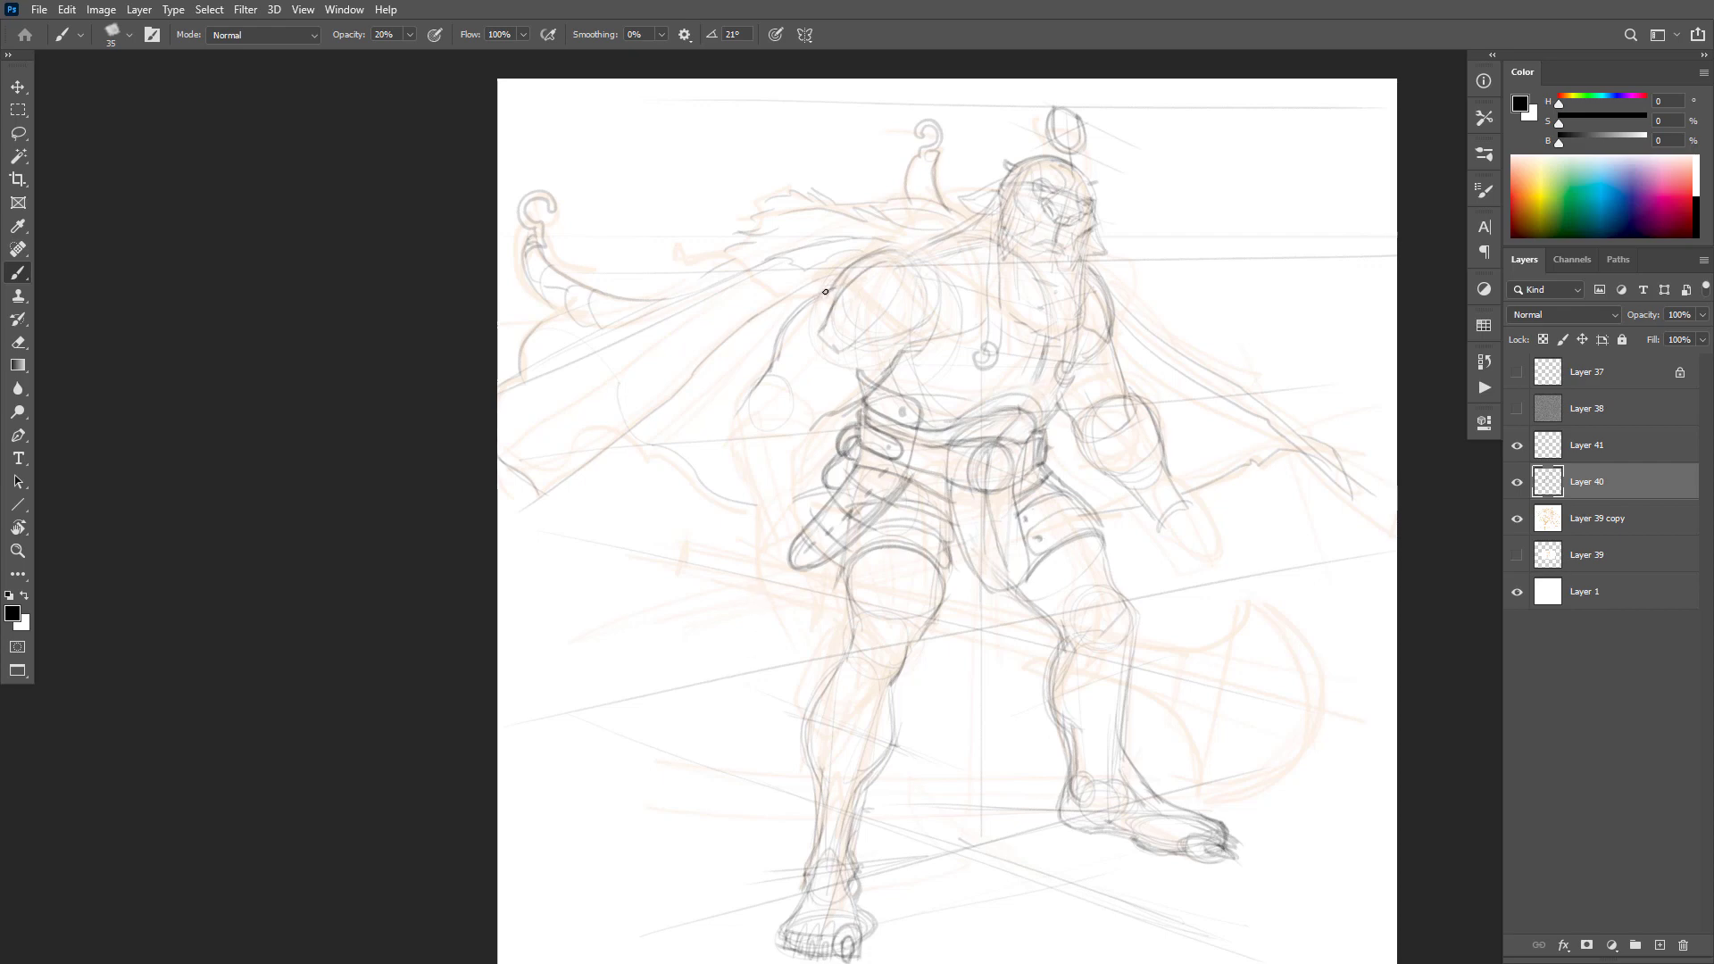
mouse_move(830, 293)
mouse_down()
mouse_move(891, 329)
mouse_move(959, 304)
mouse_move(893, 329)
mouse_move(823, 291)
mouse_move(888, 293)
mouse_move(830, 279)
mouse_move(881, 239)
mouse_up()
key(ctrl+z)
key(ctrl+z)
Step: On a new layer, sketch the near shoulder armor's lower rim, upper contour and curved edge over the chest
key(ctrl+shift+alt+n)
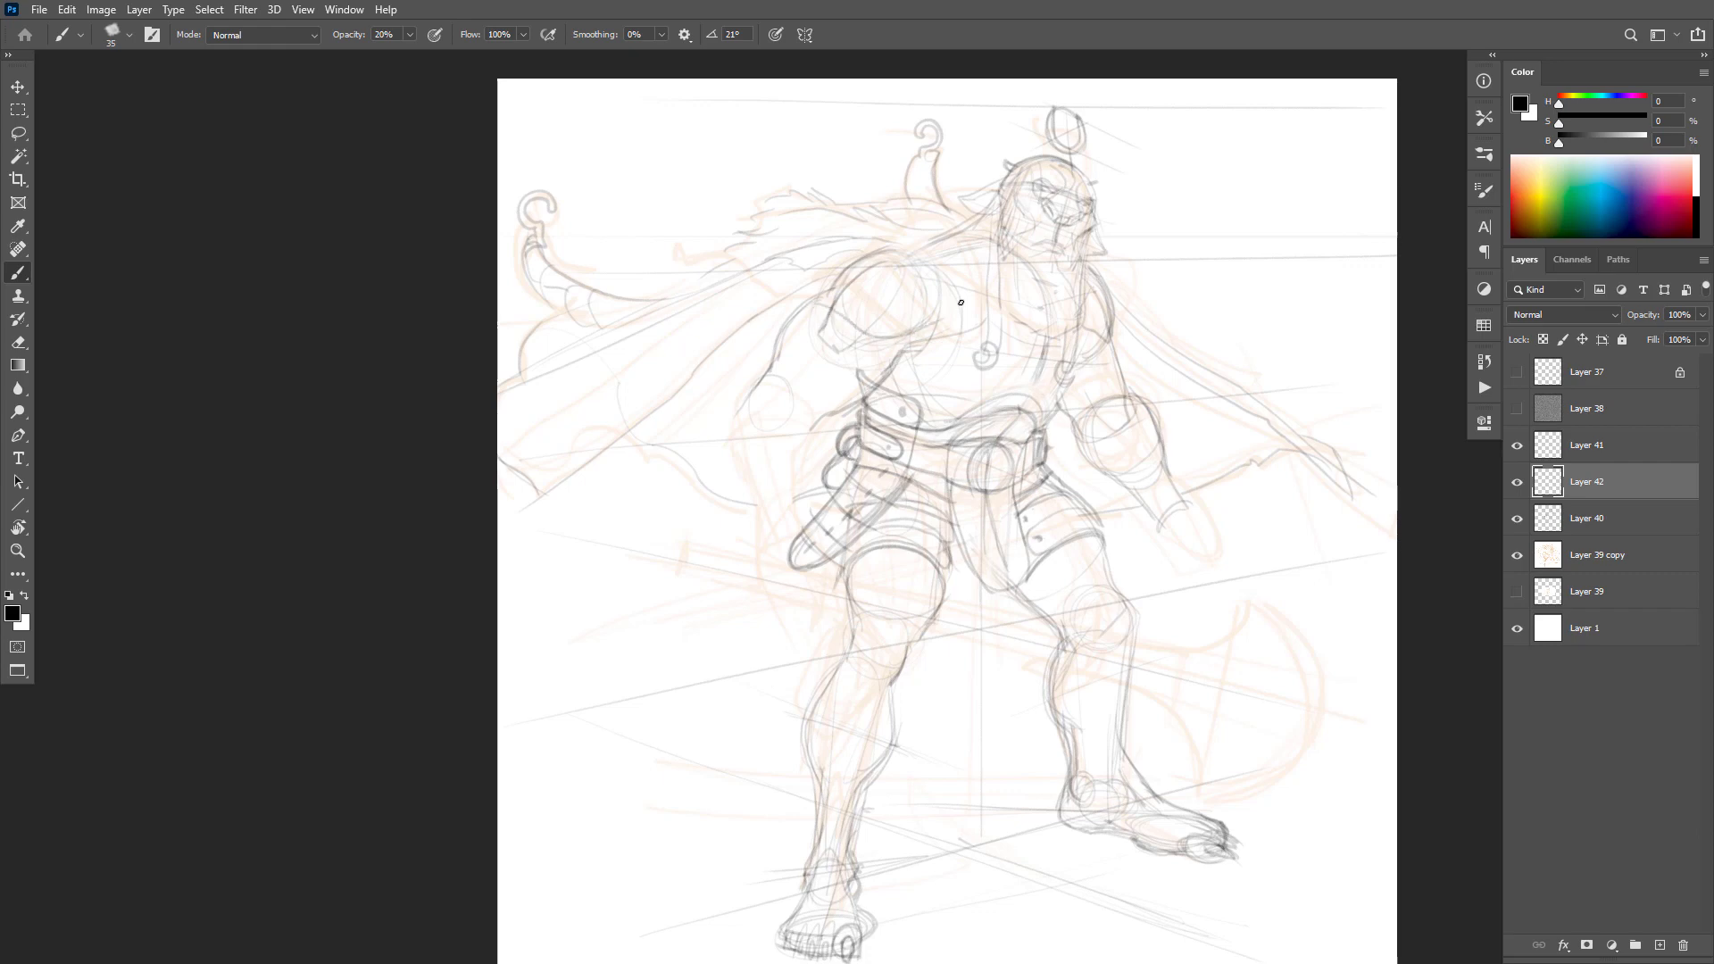
mouse_move(933, 320)
mouse_down()
mouse_move(855, 333)
mouse_move(803, 298)
mouse_up()
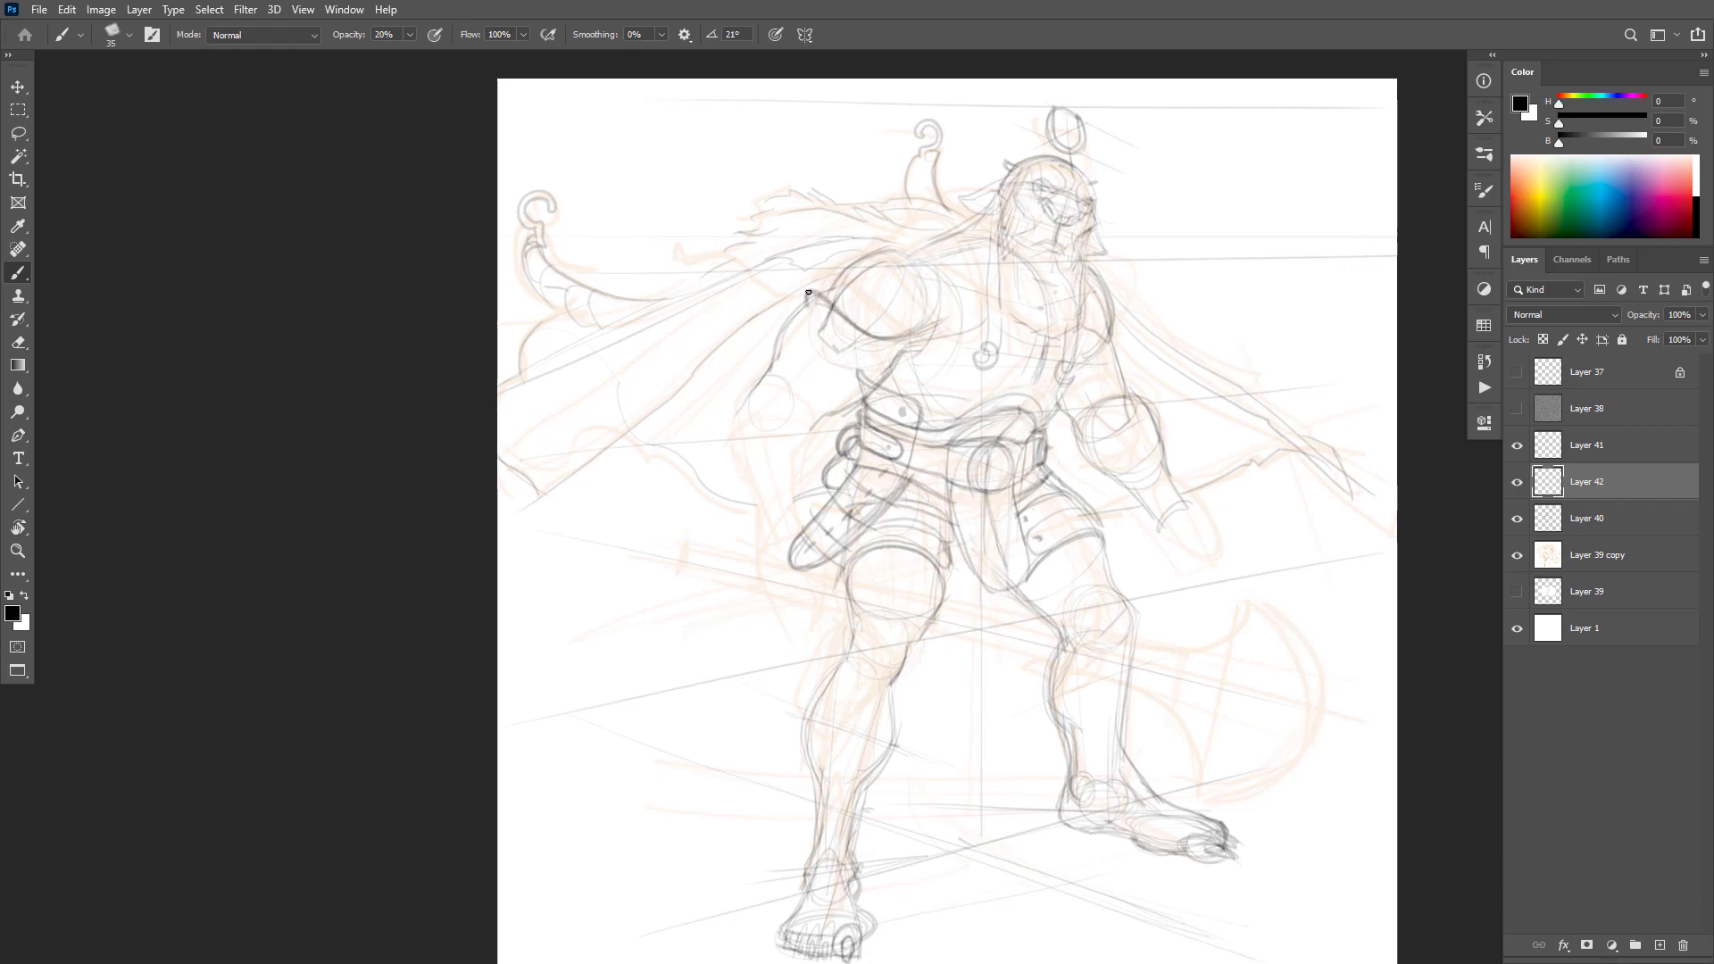
drag(837, 270, 913, 239)
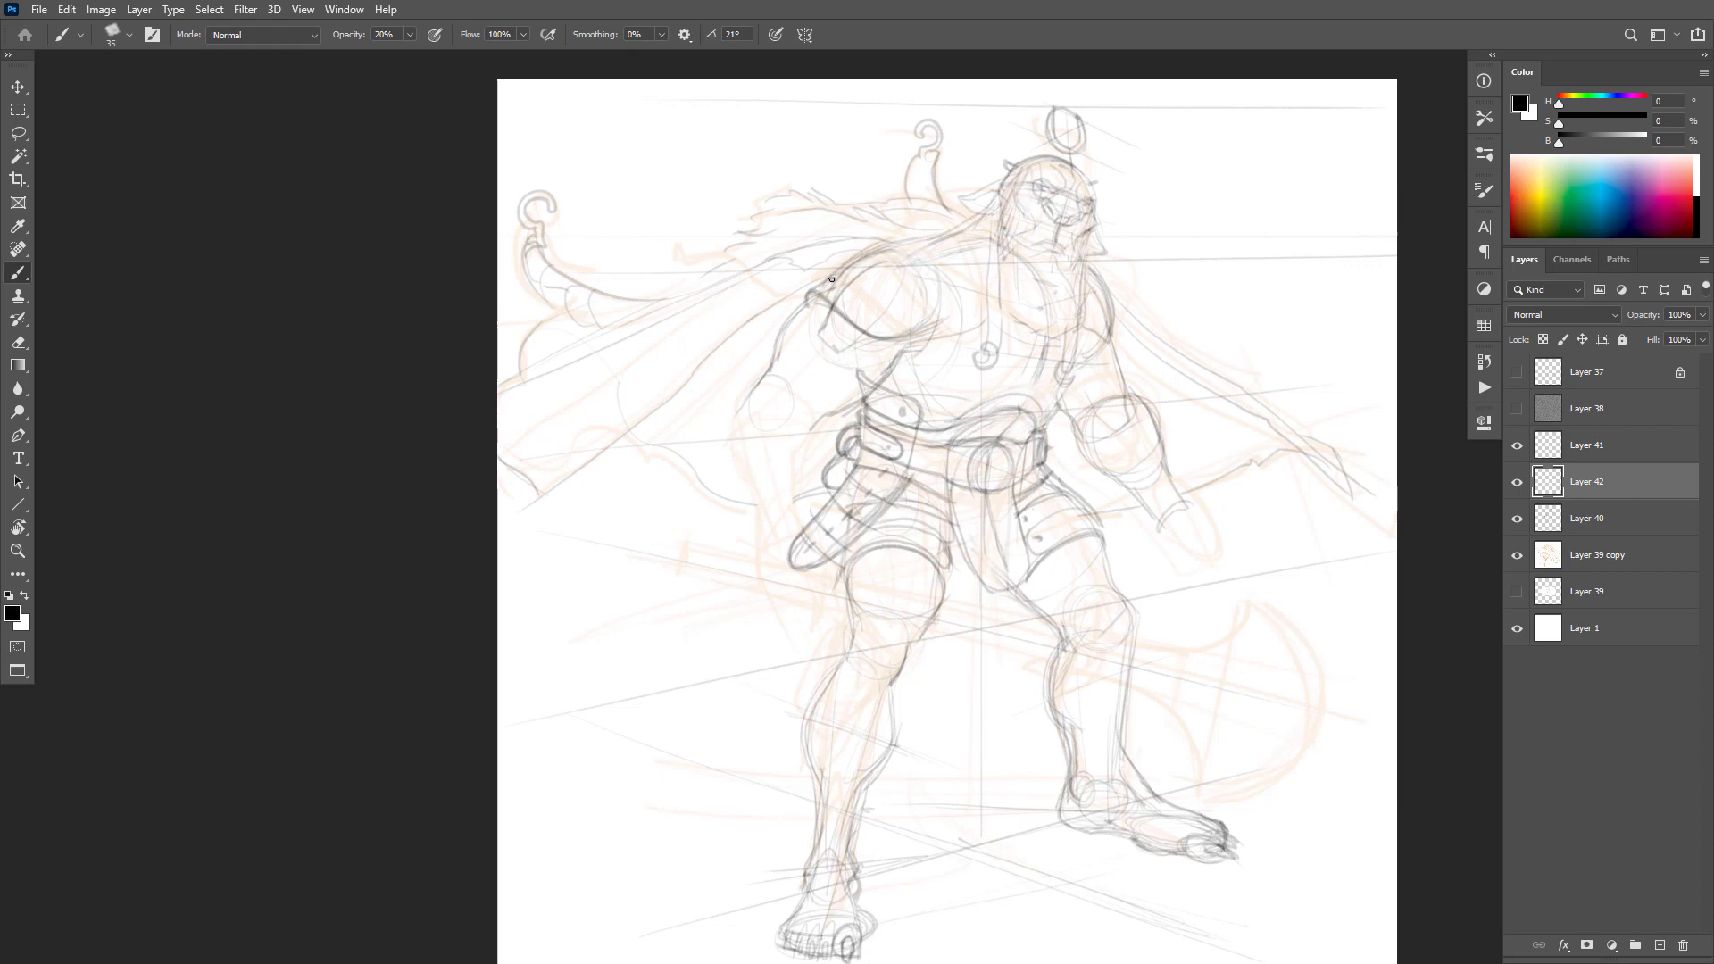
mouse_move(837, 267)
mouse_down()
mouse_move(928, 334)
mouse_move(971, 315)
mouse_move(972, 332)
mouse_move(983, 286)
mouse_move(925, 230)
mouse_up()
mouse_move(992, 307)
mouse_down()
mouse_move(966, 228)
mouse_move(941, 219)
mouse_up()
key(ctrl+z)
mouse_move(993, 317)
mouse_down()
mouse_move(936, 218)
mouse_move(920, 242)
mouse_move(835, 270)
mouse_move(942, 228)
mouse_up()
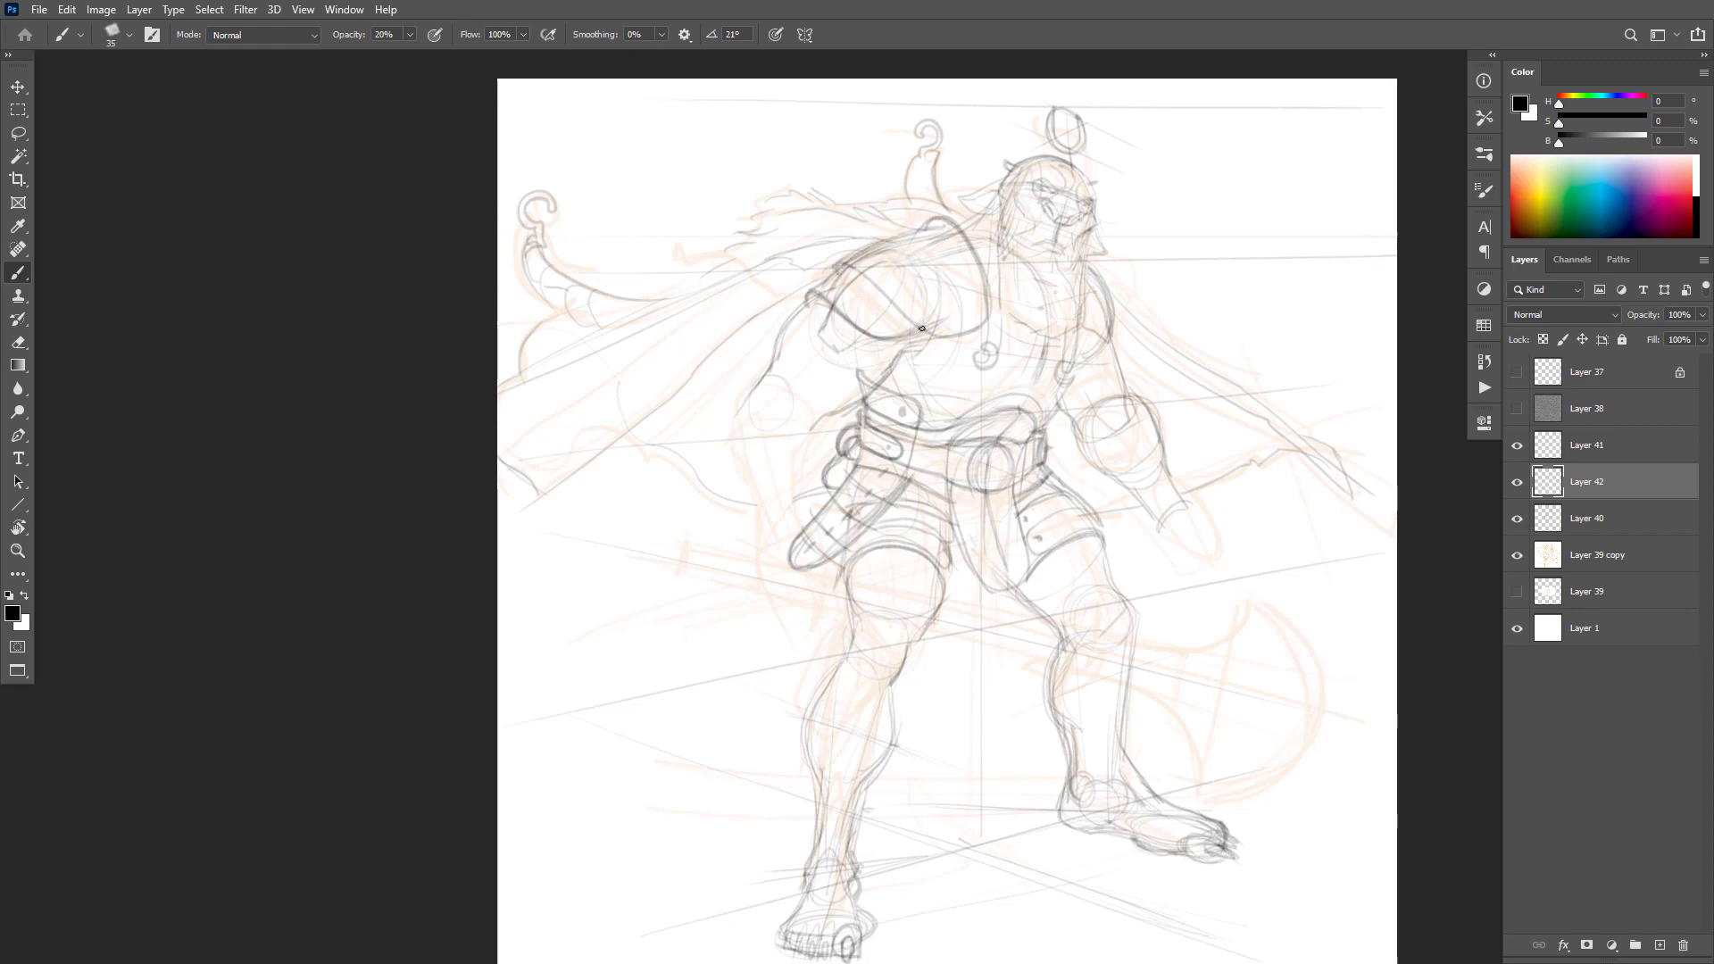
Step: Reinforce the shoulder armor's top and lower rim, and add a hook-shaped ornament inside its chest-side plate
key(e)
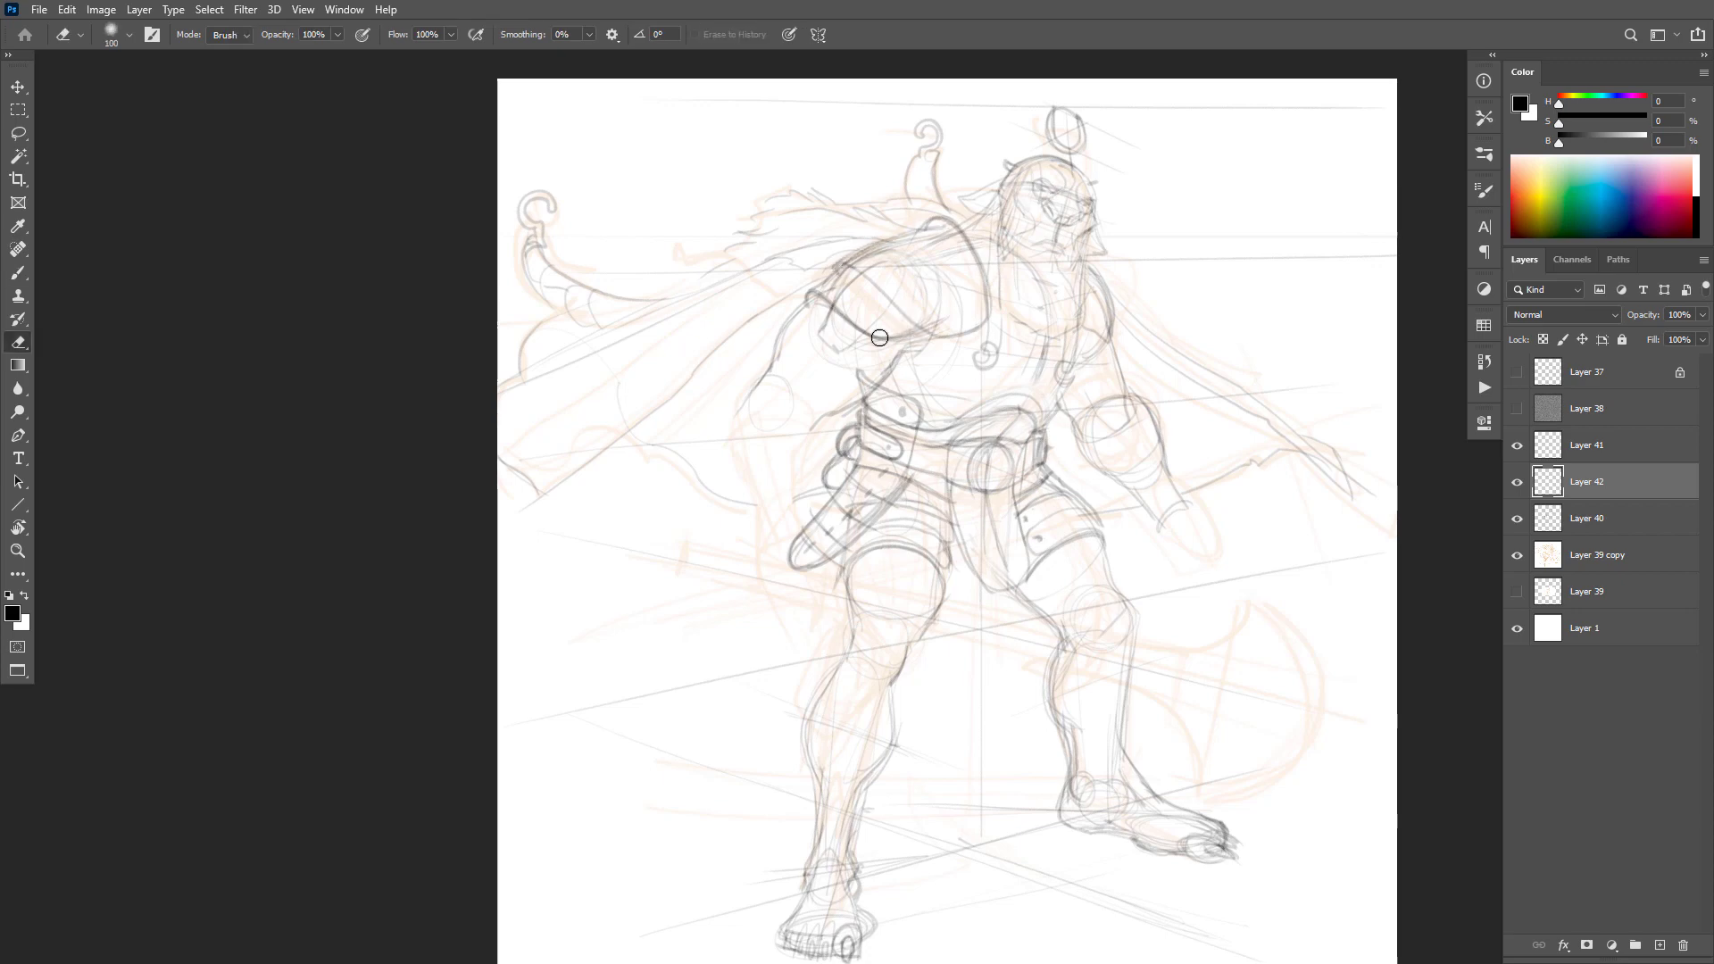
click(1515, 523)
click(1515, 523)
key(b)
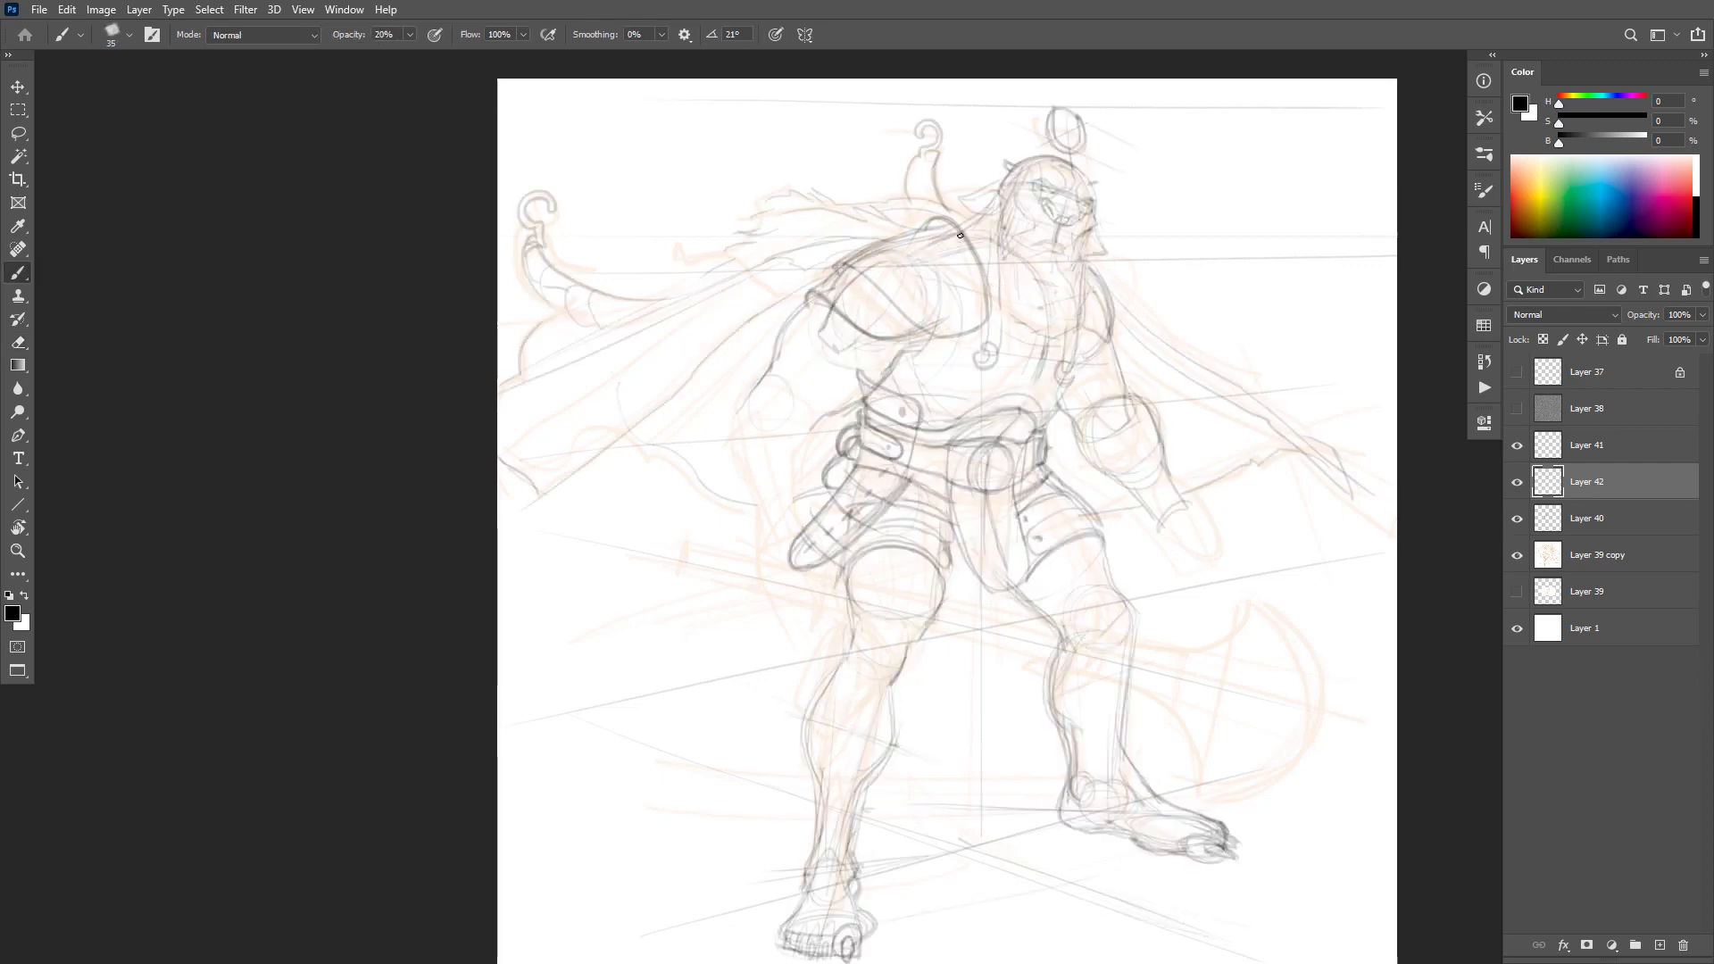
drag(935, 220, 837, 280)
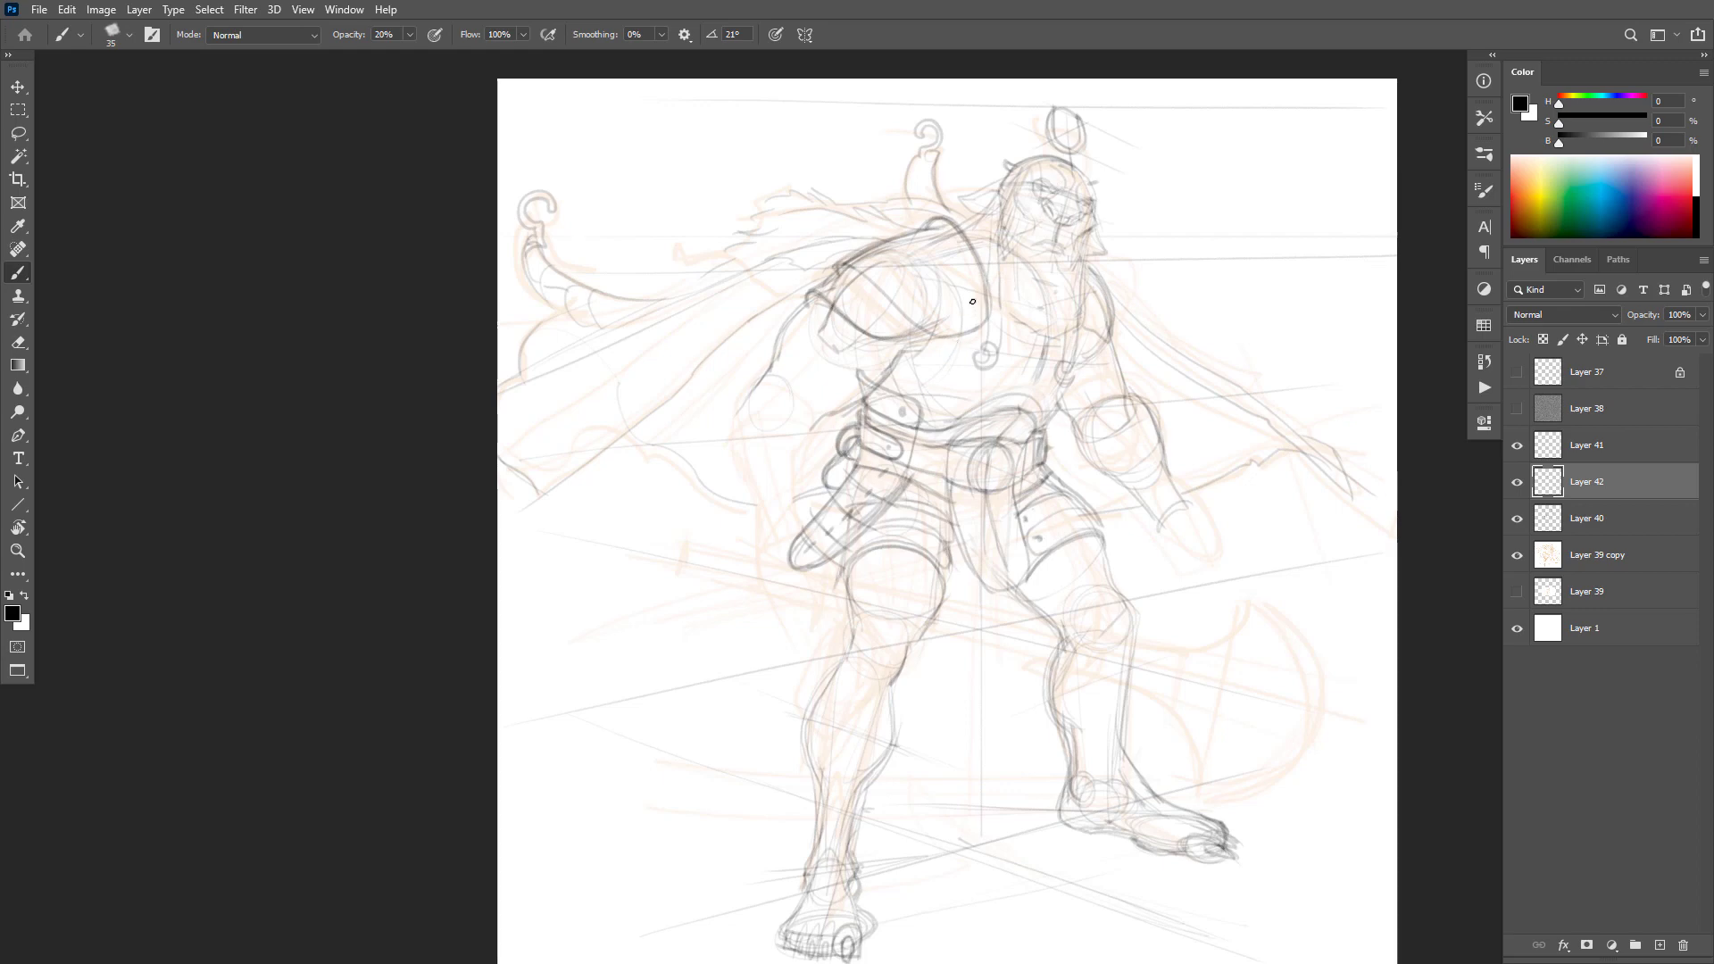
mouse_move(979, 327)
mouse_down()
mouse_move(911, 314)
mouse_move(864, 271)
mouse_move(826, 276)
mouse_up()
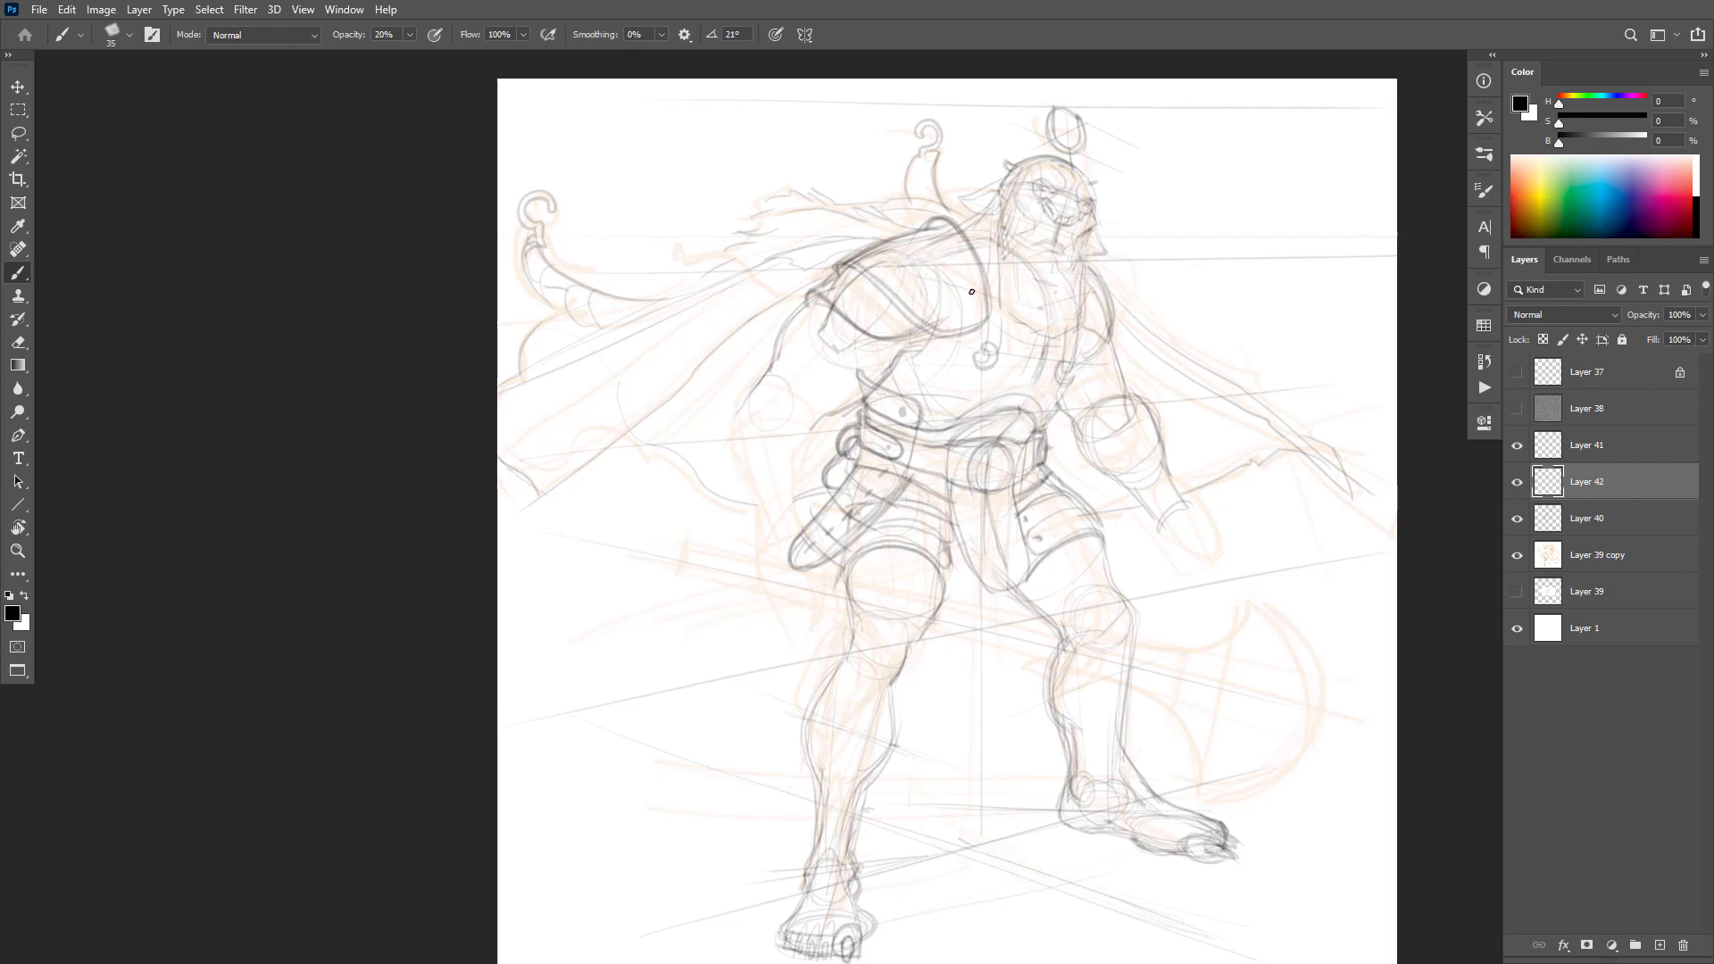
mouse_move(974, 289)
mouse_down()
mouse_move(944, 316)
mouse_move(975, 298)
mouse_move(971, 281)
mouse_move(961, 308)
mouse_move(942, 258)
mouse_move(966, 306)
mouse_up()
mouse_move(975, 331)
mouse_down()
mouse_move(997, 316)
mouse_move(931, 341)
mouse_up()
Step: Sketch the cape's long edges flaring out from both shoulders and its wavy lower hem behind the near arm
mouse_move(849, 257)
mouse_down()
mouse_move(745, 314)
mouse_move(541, 496)
mouse_up()
drag(835, 274, 740, 328)
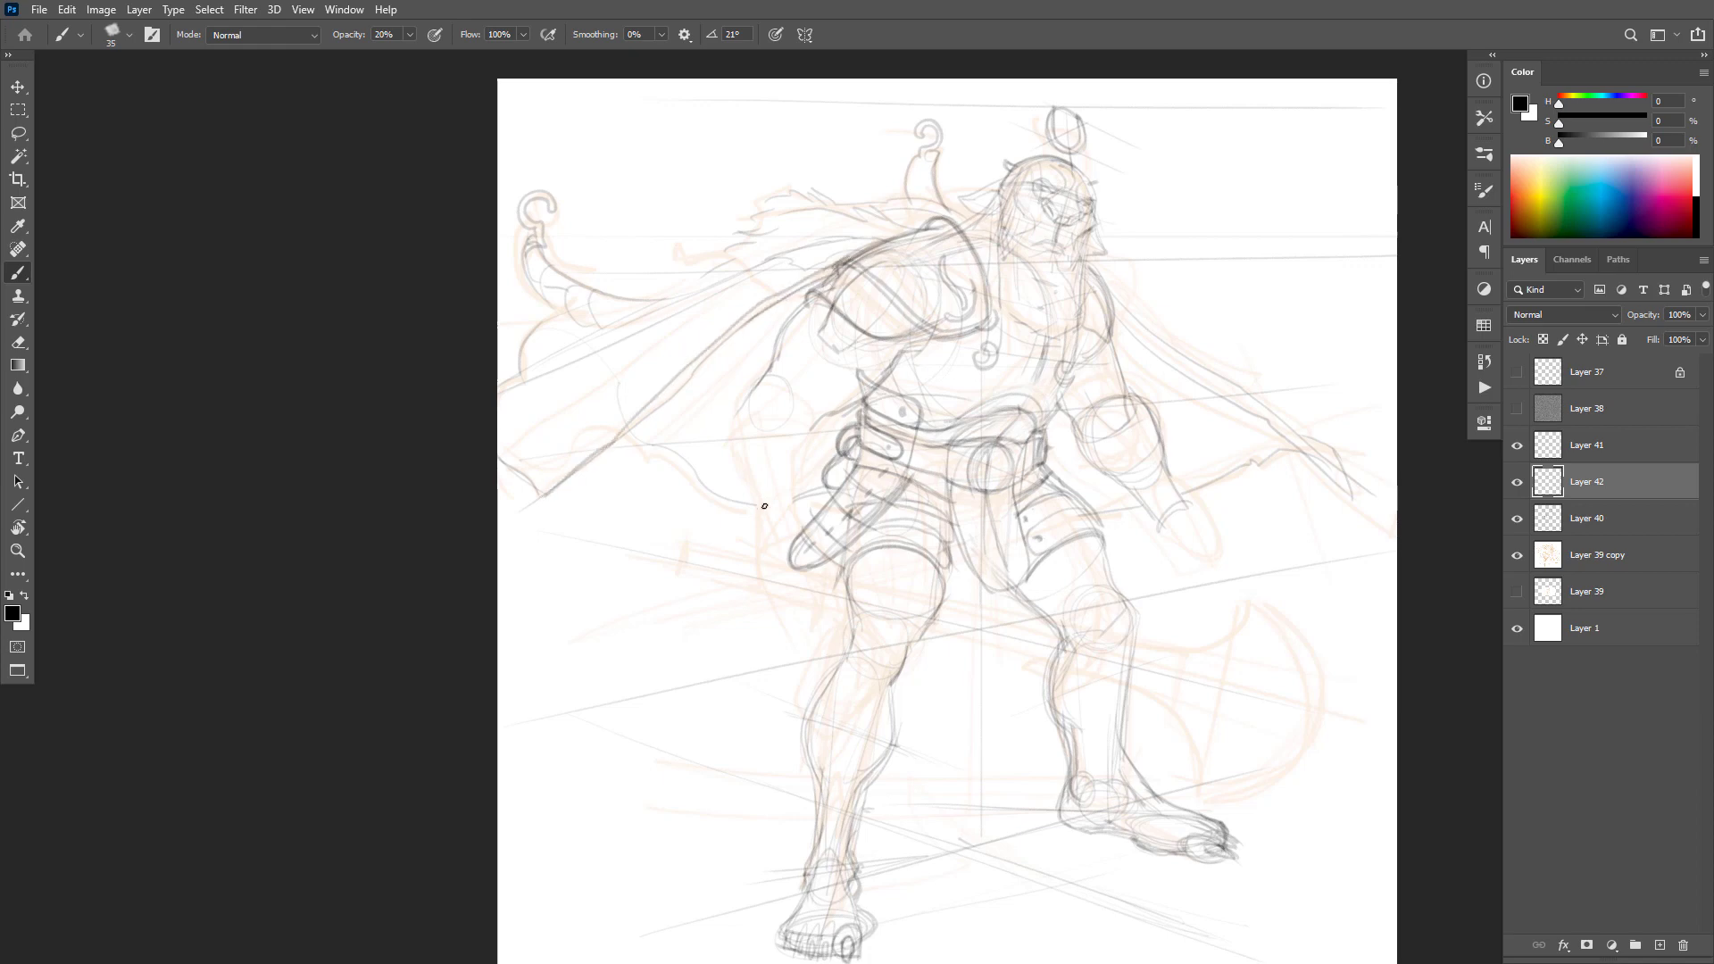
drag(762, 506, 630, 438)
mouse_move(1334, 487)
mouse_down()
mouse_move(1274, 422)
mouse_move(1158, 354)
mouse_move(1107, 281)
mouse_move(1371, 514)
mouse_up()
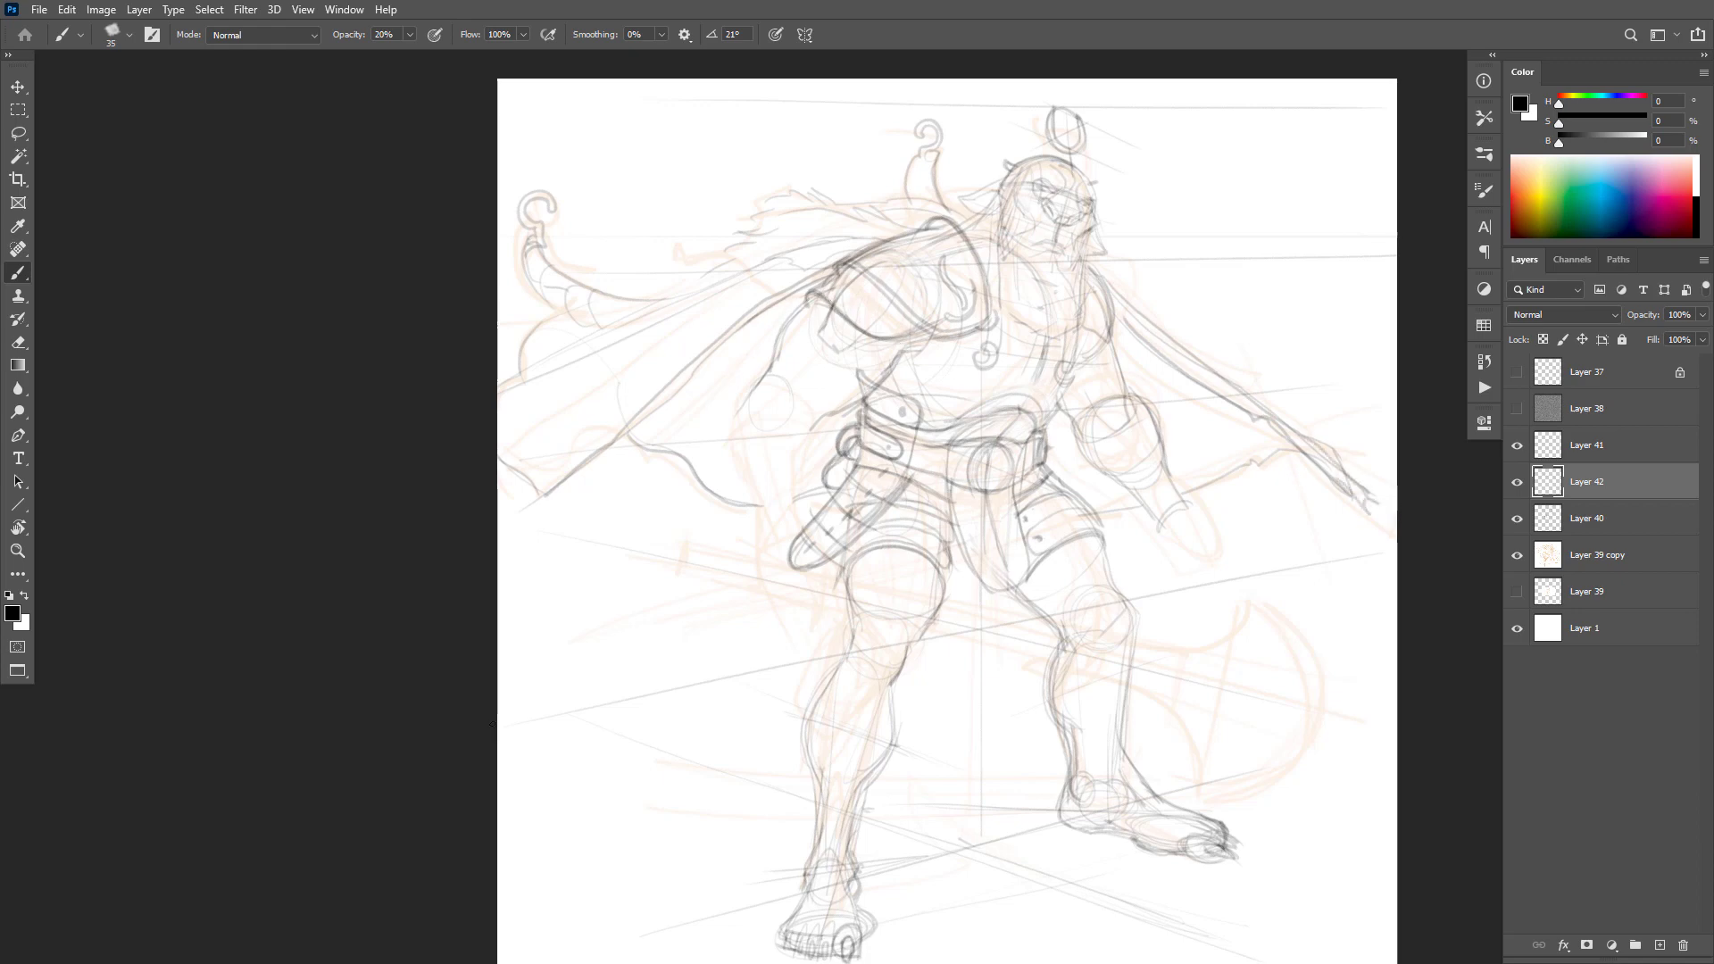
Step: Add a second rim line around the shoulder armor's chest side and sketch the jagged mane sweeping back behind the head
drag(984, 320, 978, 336)
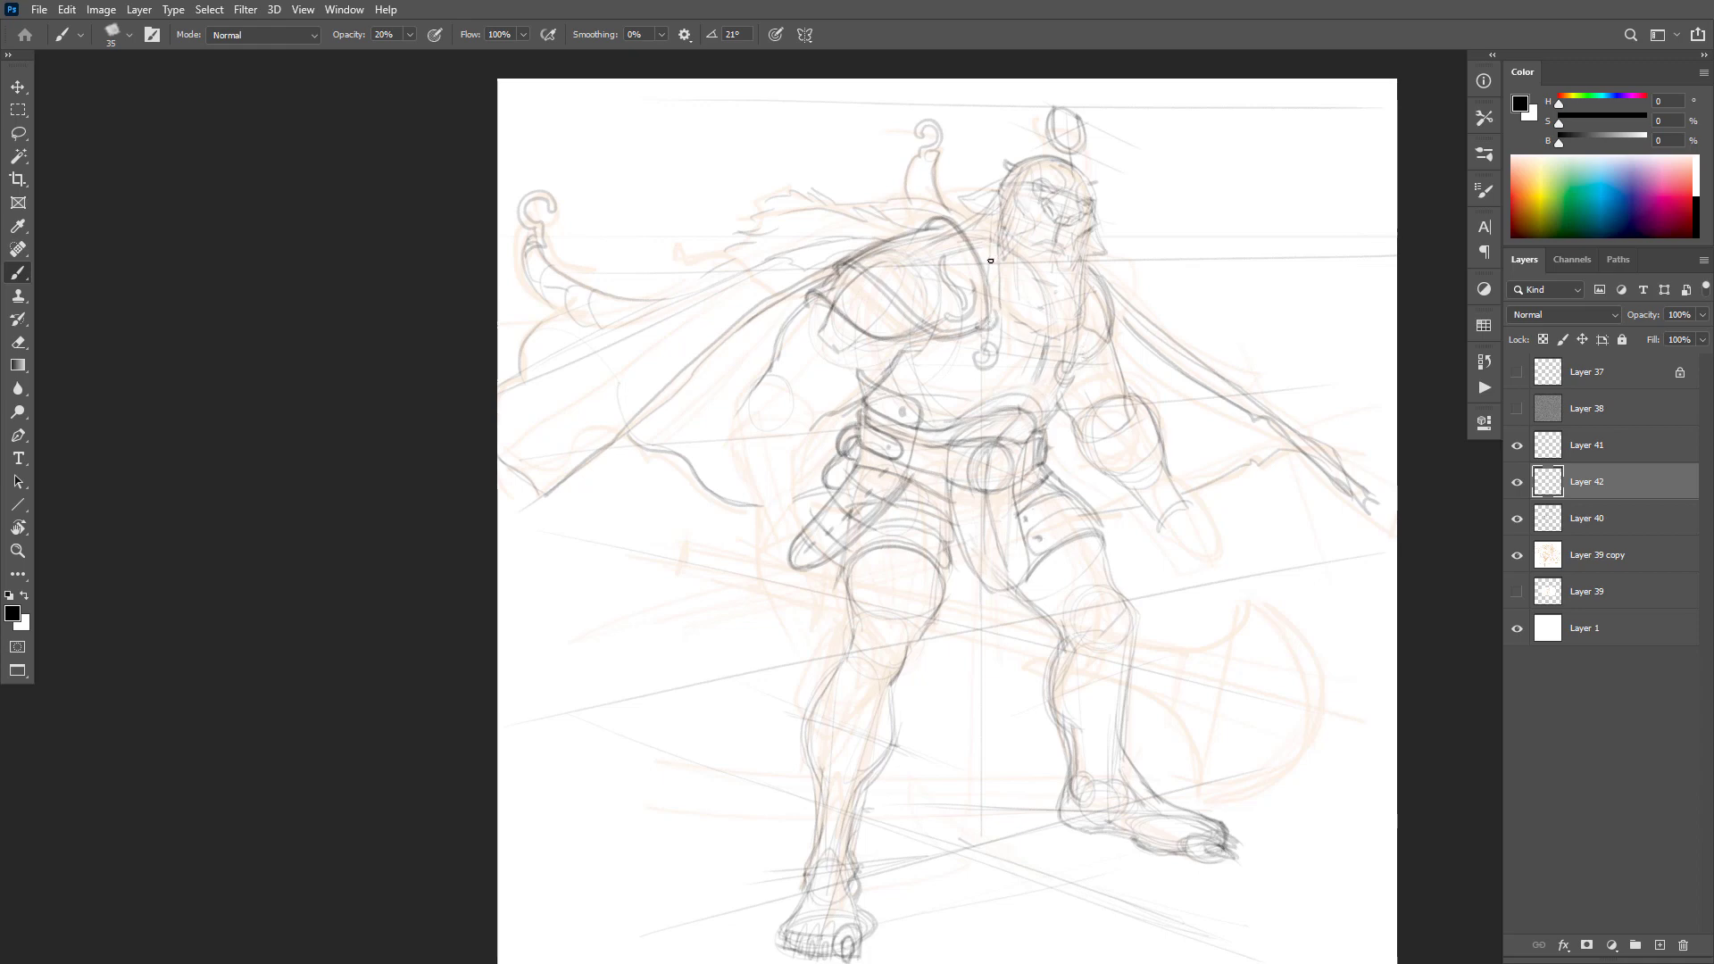
drag(992, 289, 965, 228)
drag(1002, 181, 968, 208)
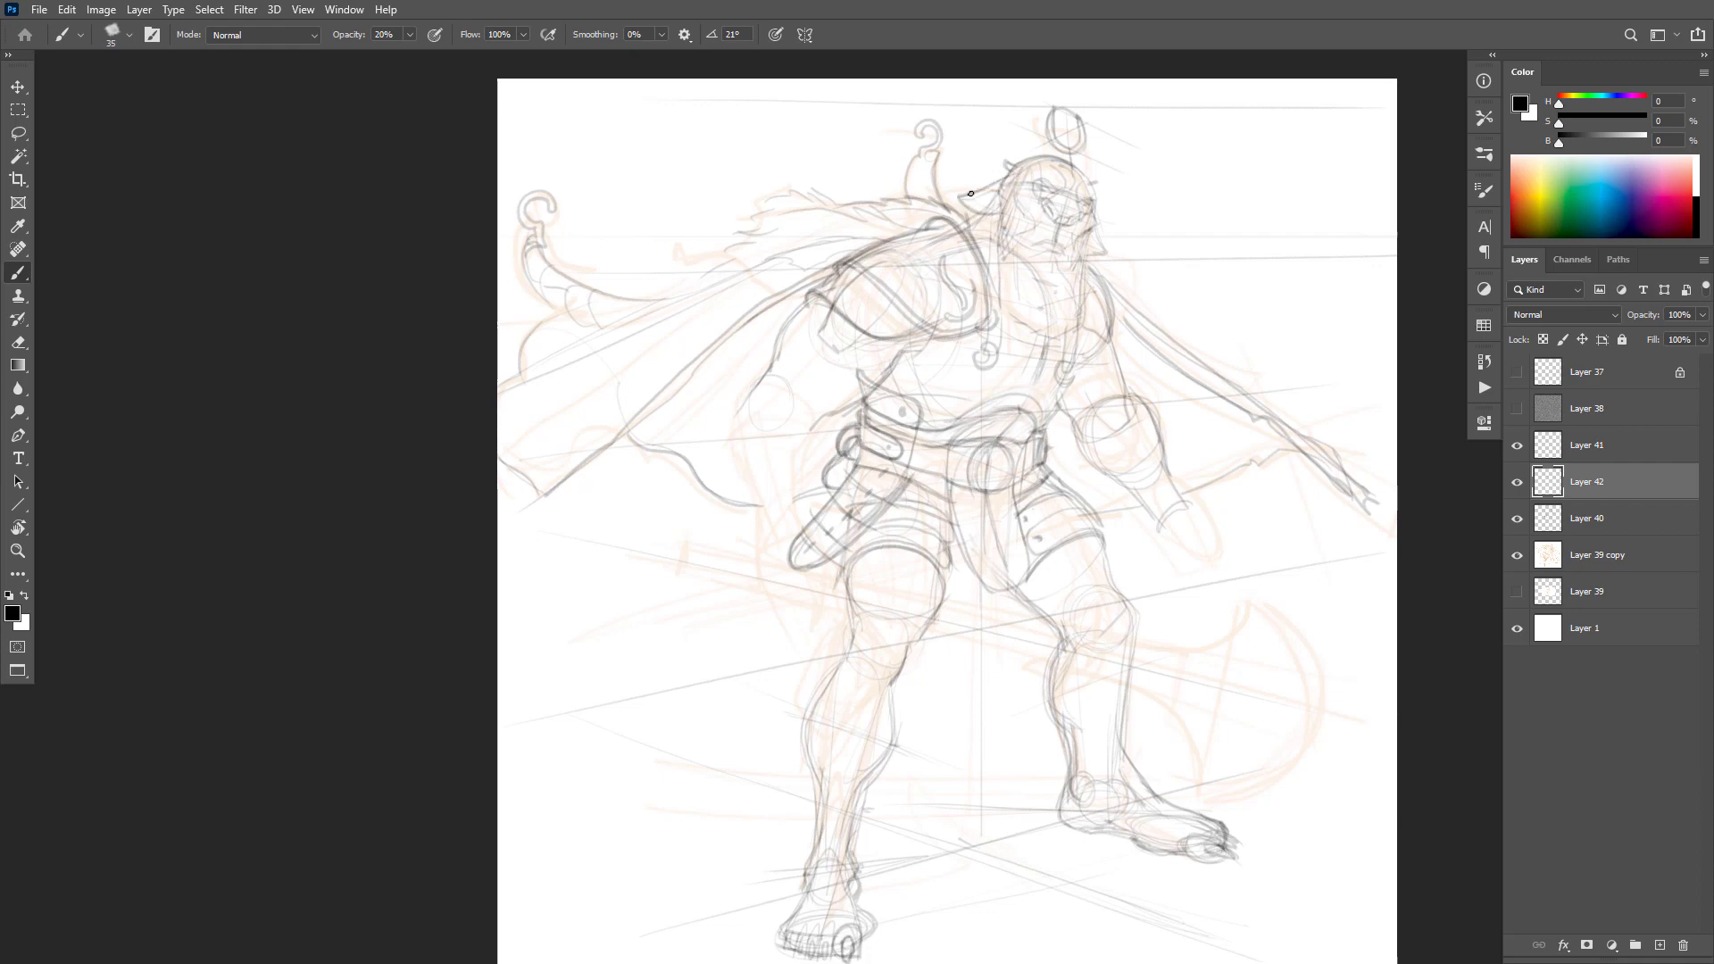
drag(953, 188, 891, 197)
mouse_move(919, 196)
mouse_down()
mouse_move(849, 209)
mouse_move(800, 183)
mouse_move(759, 196)
mouse_move(746, 245)
mouse_move(775, 226)
mouse_move(737, 268)
mouse_move(791, 231)
mouse_move(788, 192)
mouse_move(717, 251)
mouse_up()
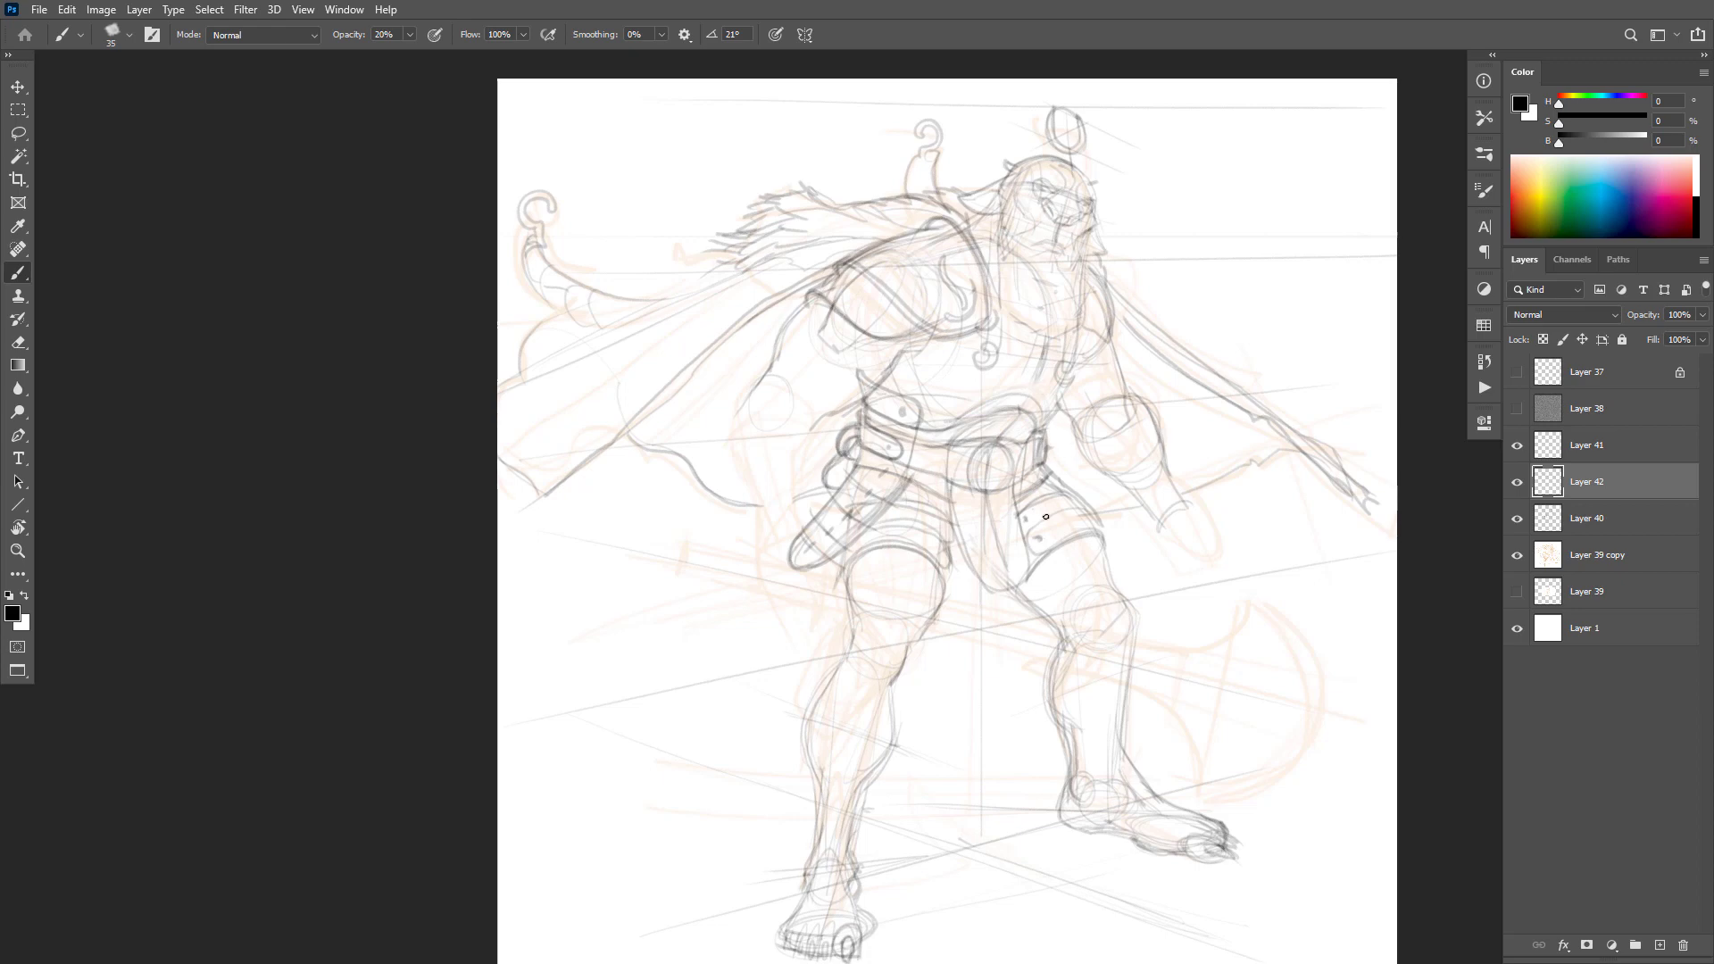
Step: Draw the cape's upper edge running from the near shoulder out to the canvas edge and strengthen it near the shoulder
scroll(1142, 443, down, 2)
scroll(1045, 411, up, 1)
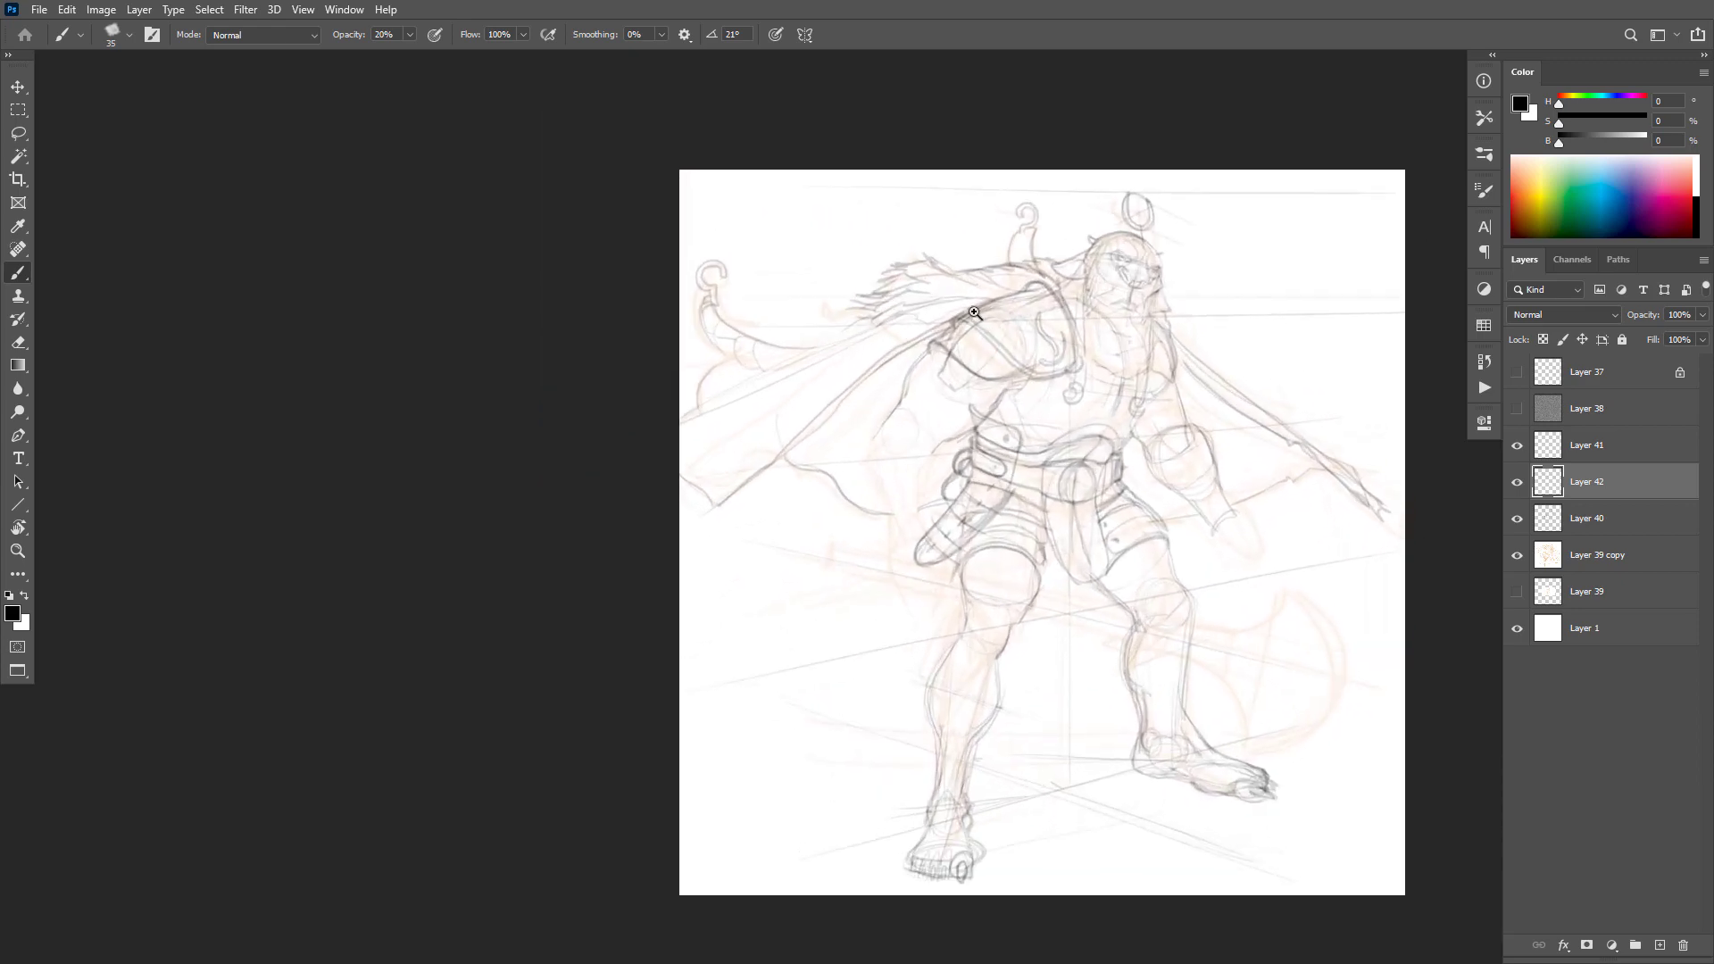
scroll(974, 312, up, 1)
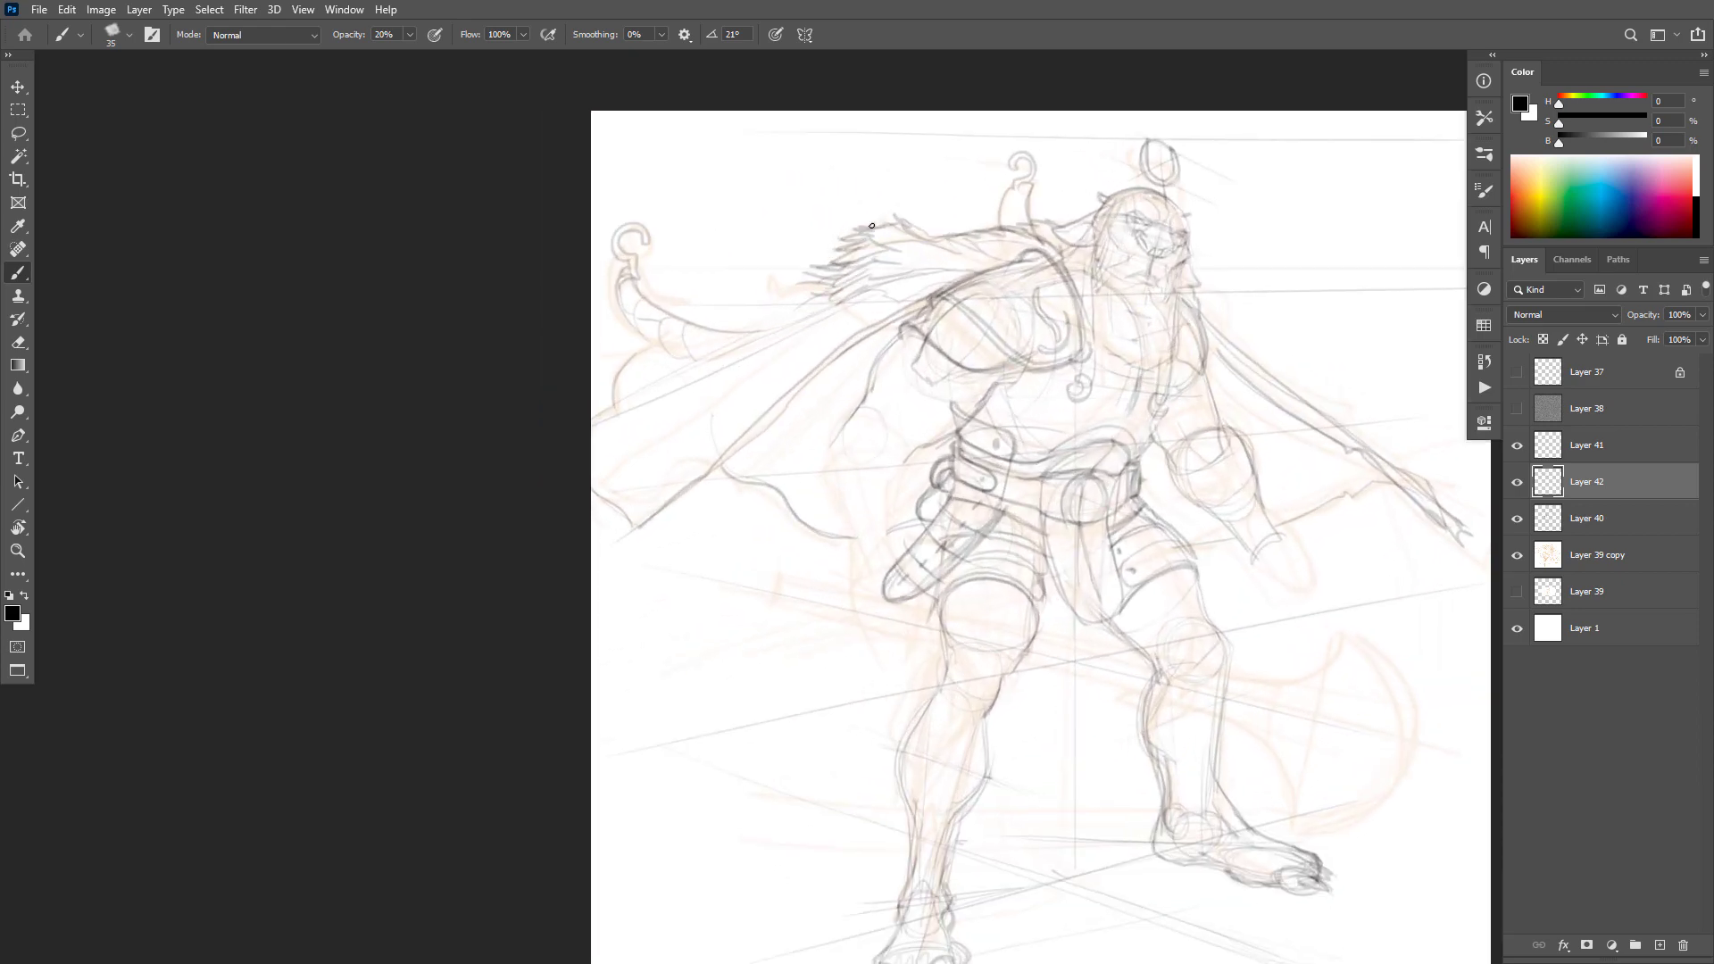
mouse_move(935, 335)
mouse_down()
mouse_move(1048, 350)
mouse_move(1010, 341)
mouse_up()
mouse_move(1039, 284)
mouse_down()
mouse_move(888, 322)
mouse_move(669, 421)
mouse_up()
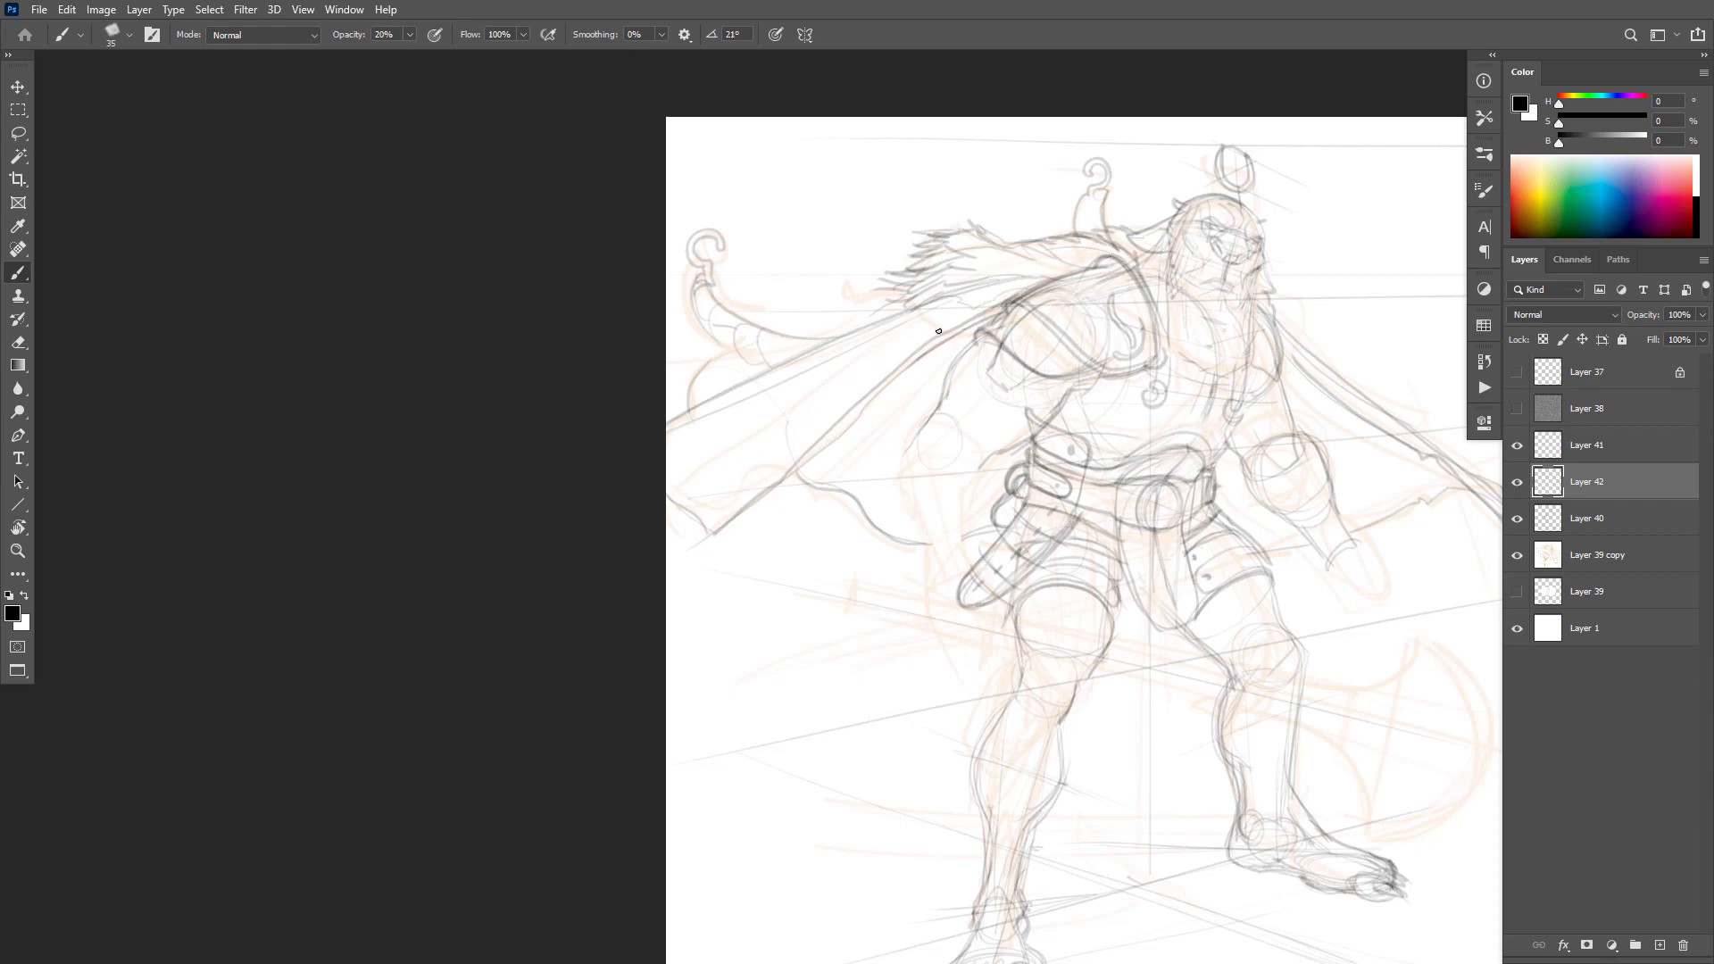
mouse_move(950, 329)
mouse_down()
mouse_move(1091, 276)
mouse_move(1162, 303)
mouse_move(1148, 270)
mouse_up()
Step: Add mane tufts between the neck and shoulder armor, and draw curved spikes on the two hooked shapes behind the figure
drag(1166, 301, 1150, 227)
drag(1150, 225, 1053, 233)
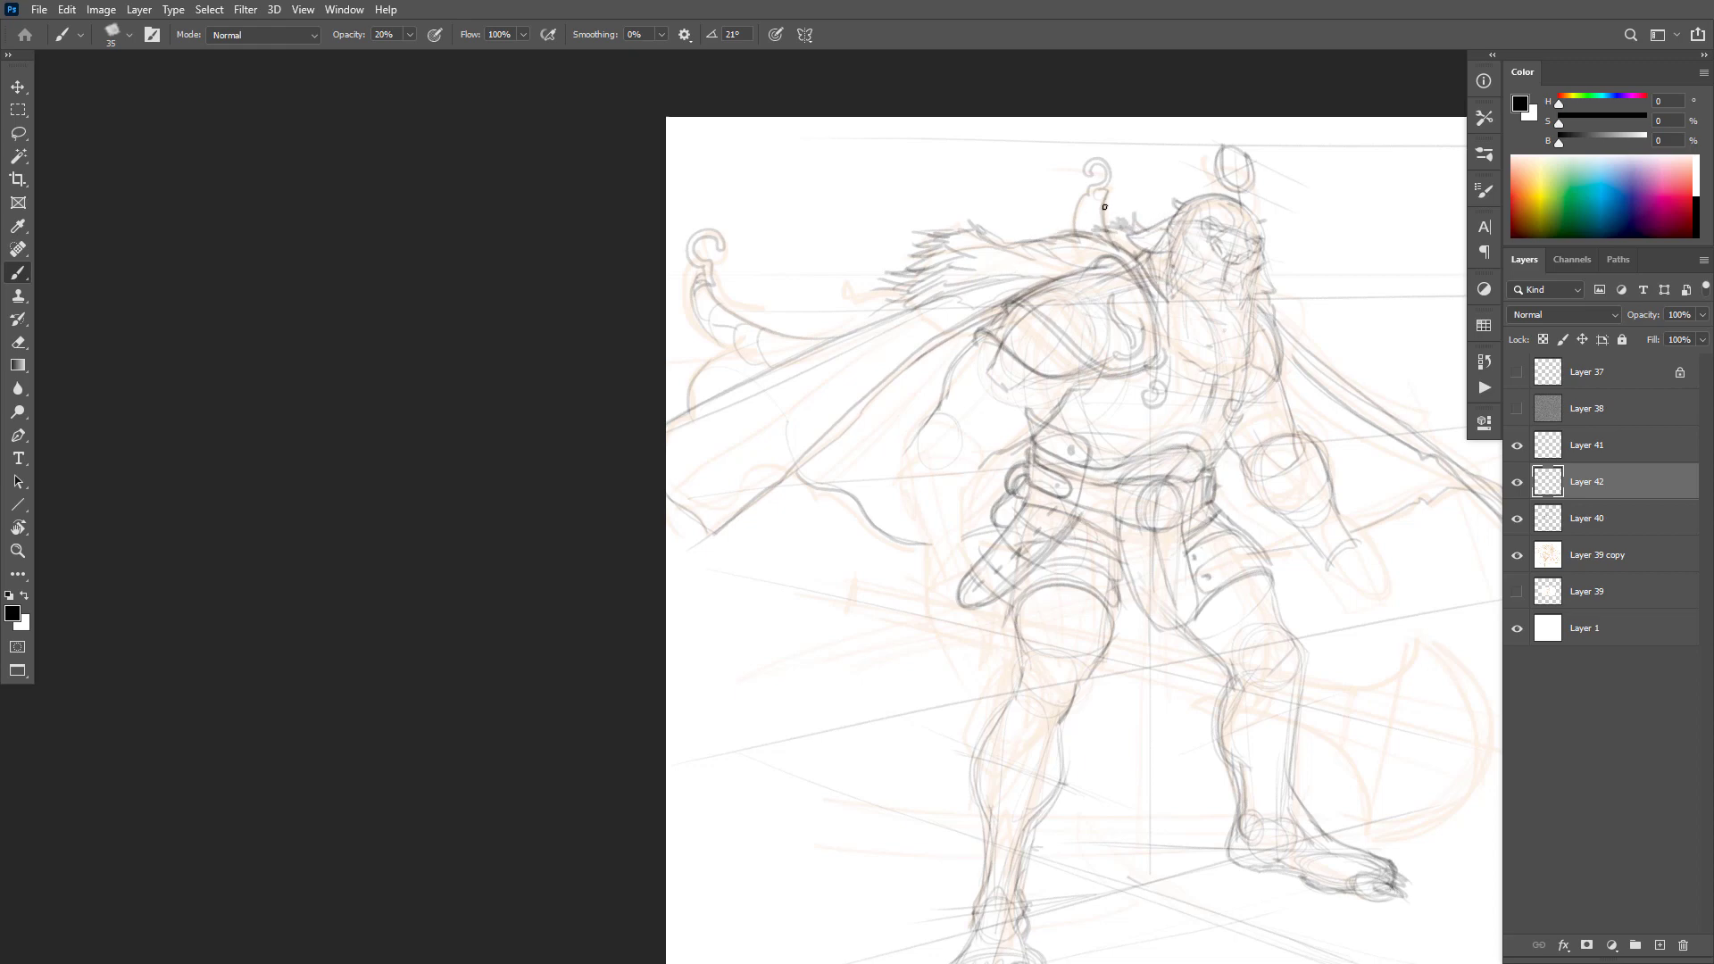
mouse_move(1104, 207)
mouse_down()
mouse_move(1074, 239)
mouse_move(1088, 204)
mouse_move(1104, 251)
mouse_move(1056, 221)
mouse_move(1060, 198)
mouse_move(1075, 236)
mouse_up()
mouse_move(795, 355)
mouse_down()
mouse_move(764, 328)
mouse_move(768, 299)
mouse_move(782, 346)
mouse_move(825, 351)
mouse_move(757, 338)
mouse_move(764, 369)
mouse_move(796, 344)
mouse_move(735, 348)
mouse_up()
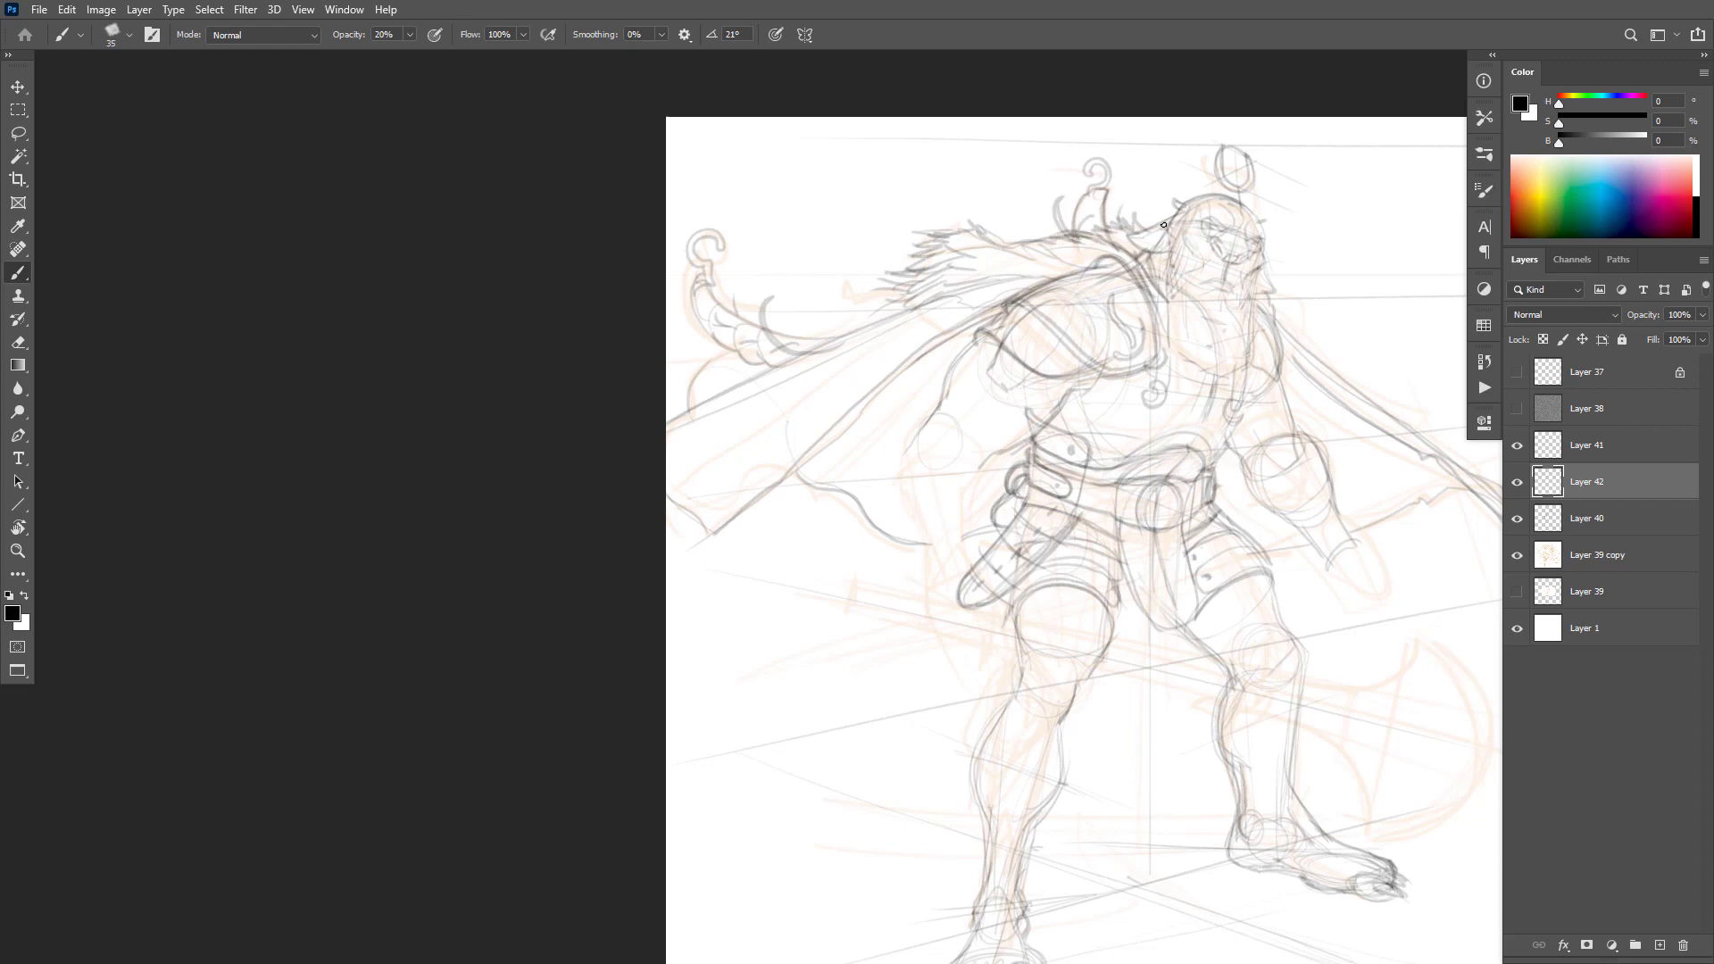
mouse_move(1167, 225)
mouse_down()
mouse_move(1127, 252)
mouse_move(1134, 238)
mouse_up()
Step: Outline the near arm's rounded elbow and bulging forearm down to the wrist, and start the side of the blocky fist
alt+click(1300, 546)
alt+click(1300, 546)
alt+click(1300, 546)
drag(1324, 624, 1169, 595)
ctrl+click(1162, 598)
ctrl+click(1163, 597)
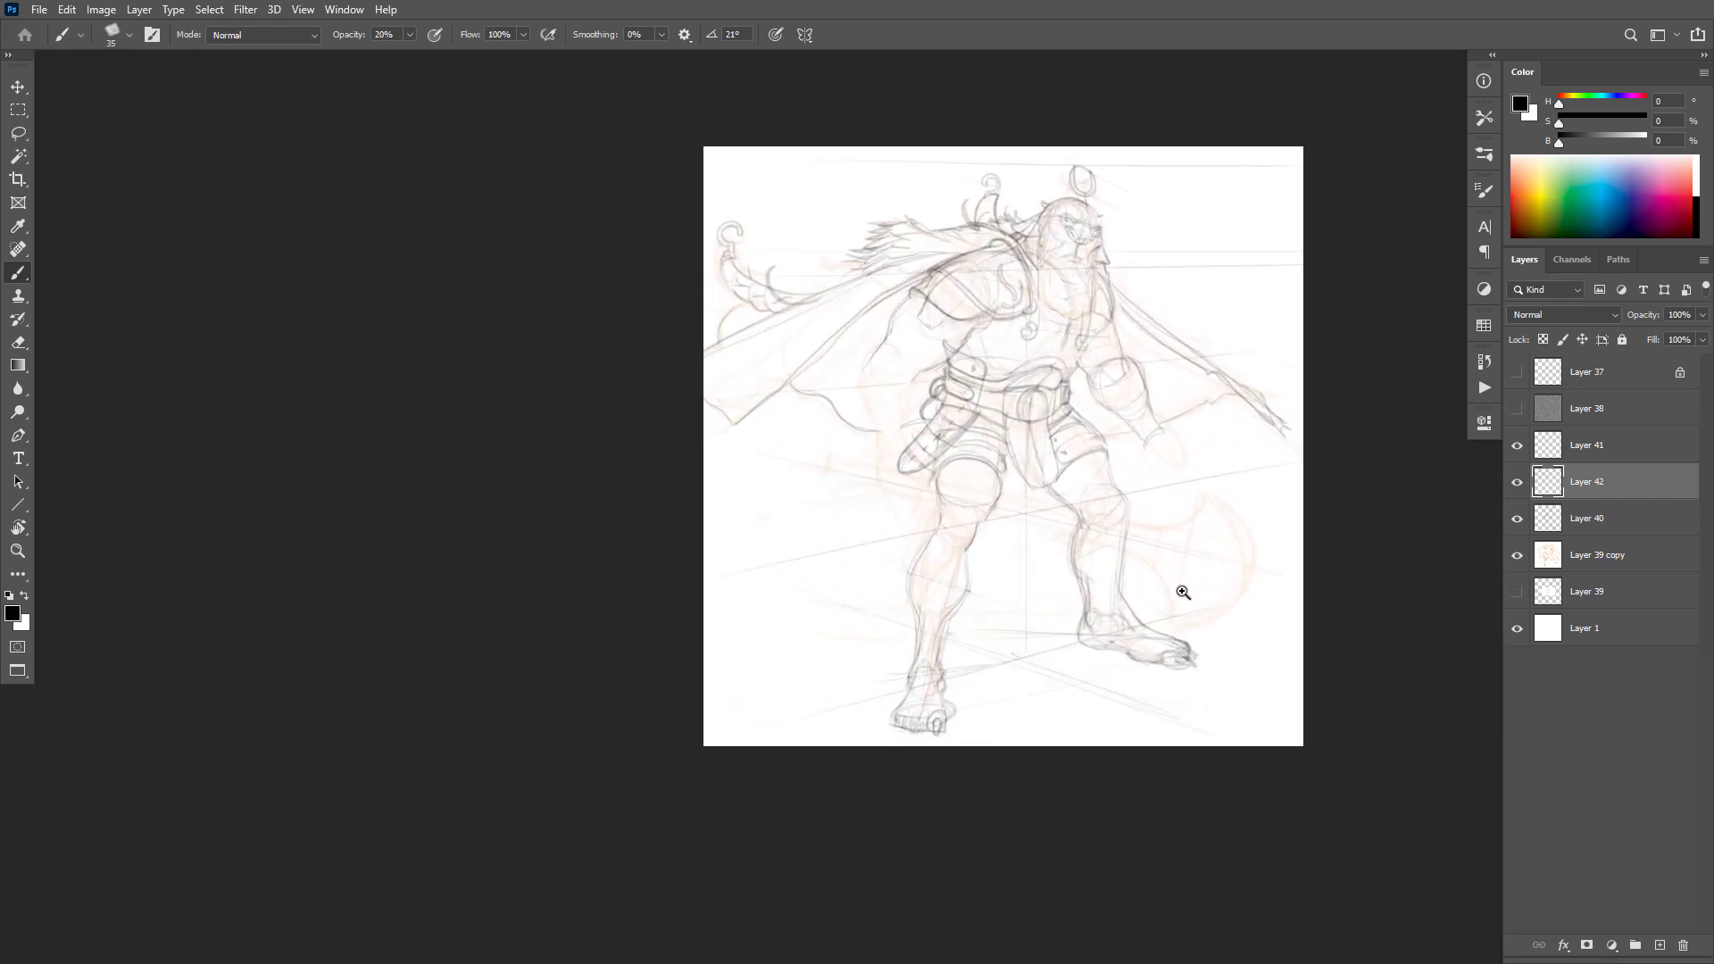
ctrl+click(1167, 446)
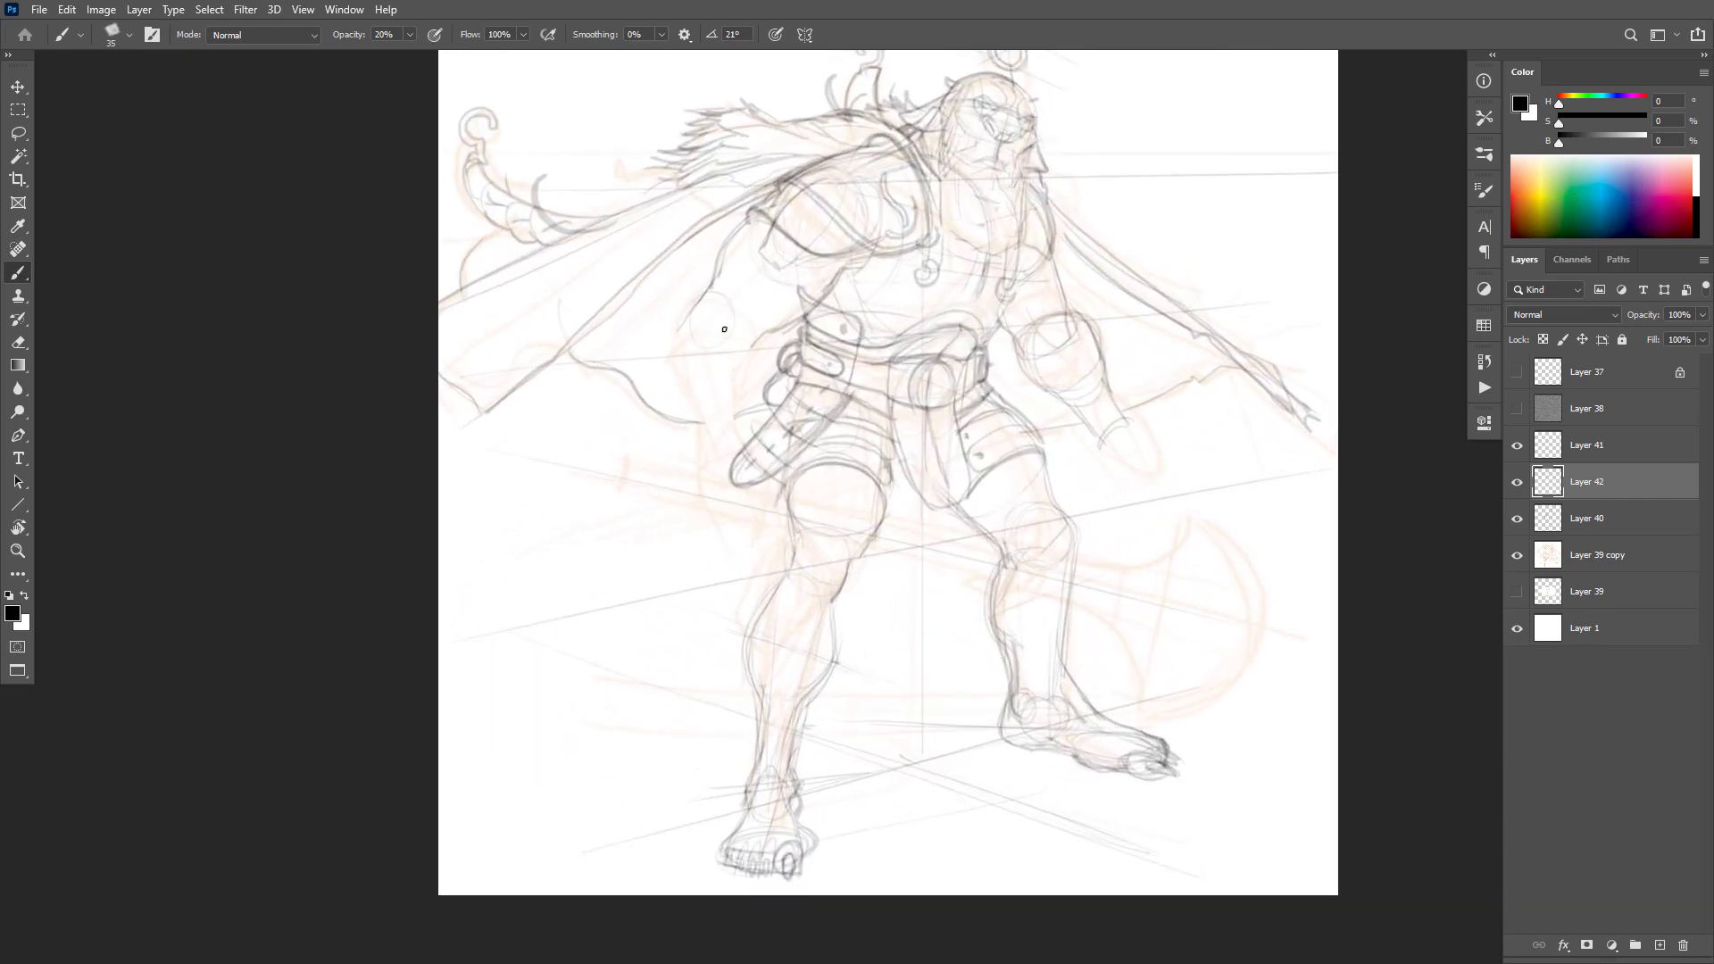
mouse_move(728, 299)
mouse_down()
mouse_move(669, 369)
mouse_move(701, 449)
mouse_up()
mouse_move(734, 292)
mouse_down()
mouse_move(671, 350)
mouse_move(781, 339)
mouse_move(751, 432)
mouse_up()
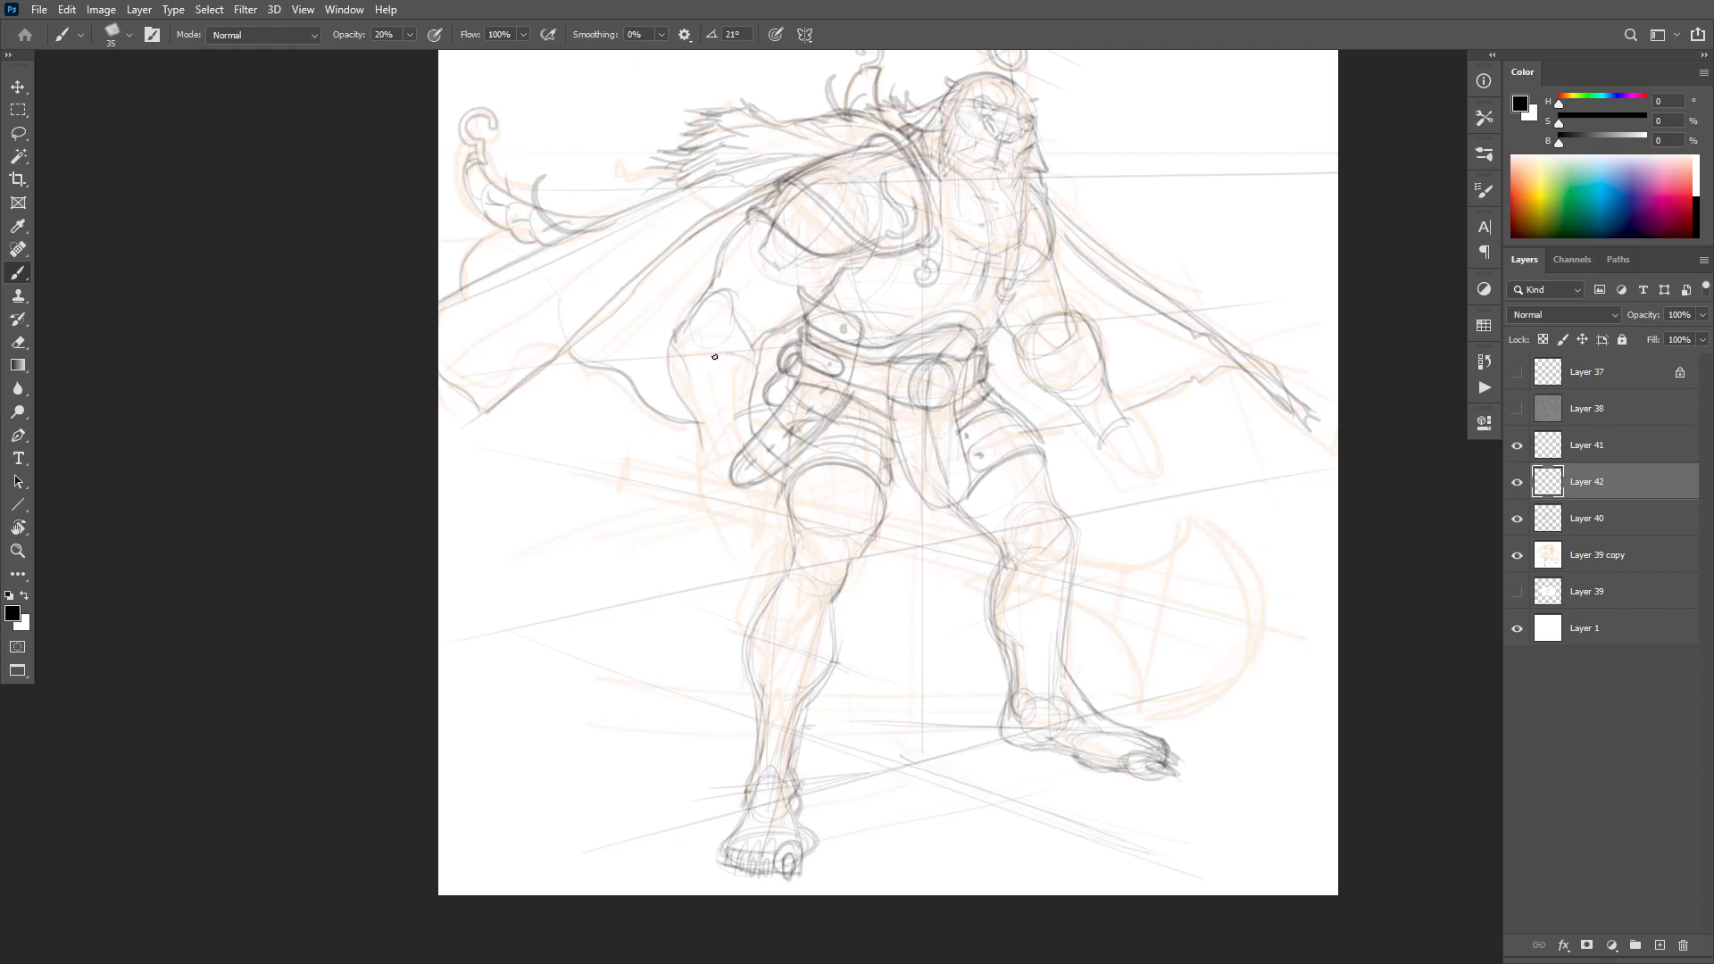
drag(715, 354, 683, 382)
mouse_move(704, 473)
mouse_down()
mouse_move(701, 419)
mouse_move(688, 511)
mouse_up()
Step: Block in the near fist's lower edge and inner side as a box beneath the forearm
click(1517, 483)
click(1516, 483)
drag(766, 525, 777, 473)
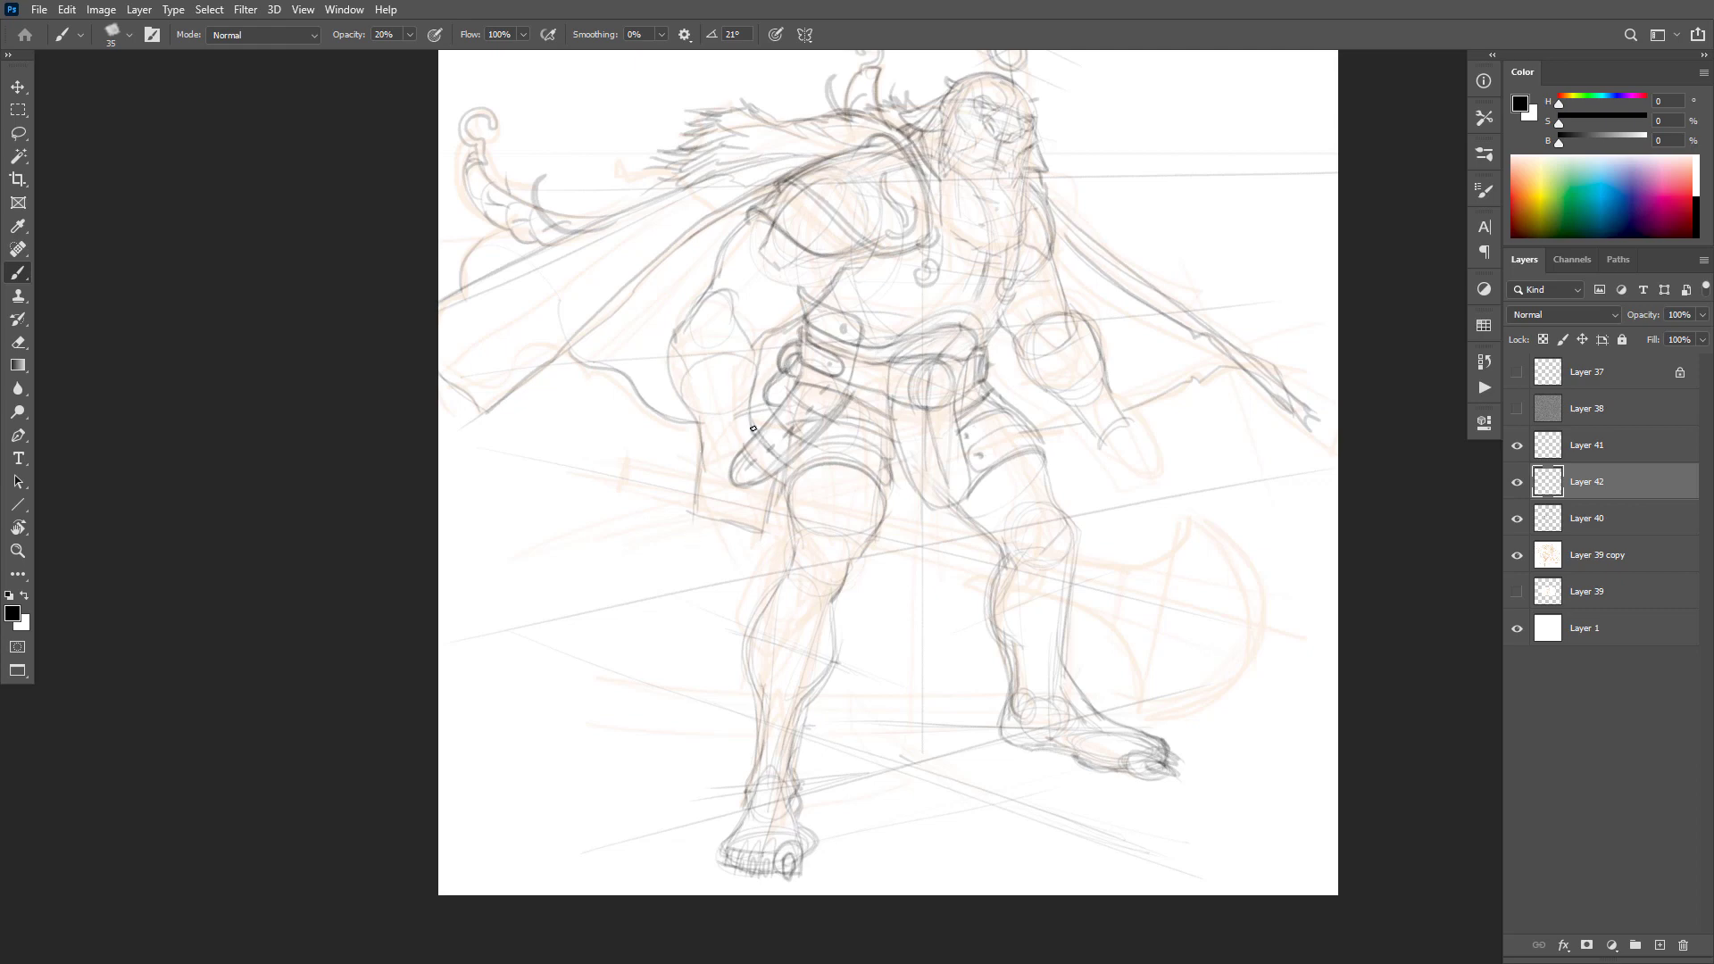
mouse_move(768, 525)
mouse_down()
mouse_move(761, 447)
mouse_move(765, 526)
mouse_move(695, 517)
mouse_up()
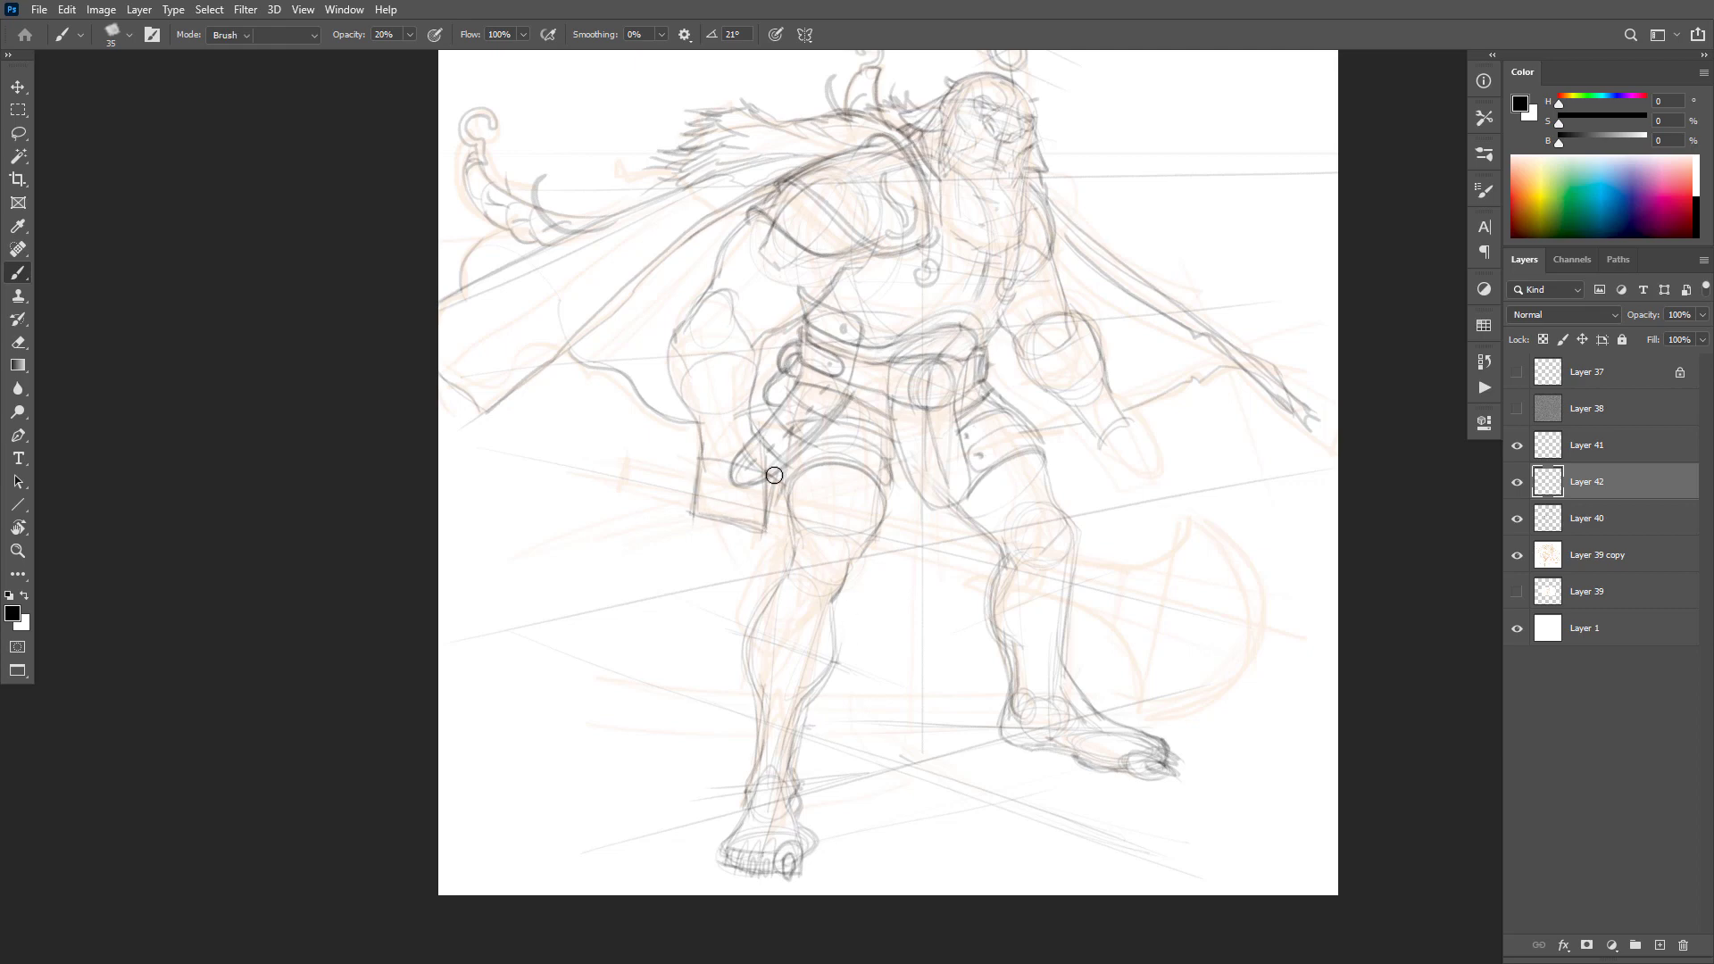
key(e)
key(b)
drag(791, 467, 776, 522)
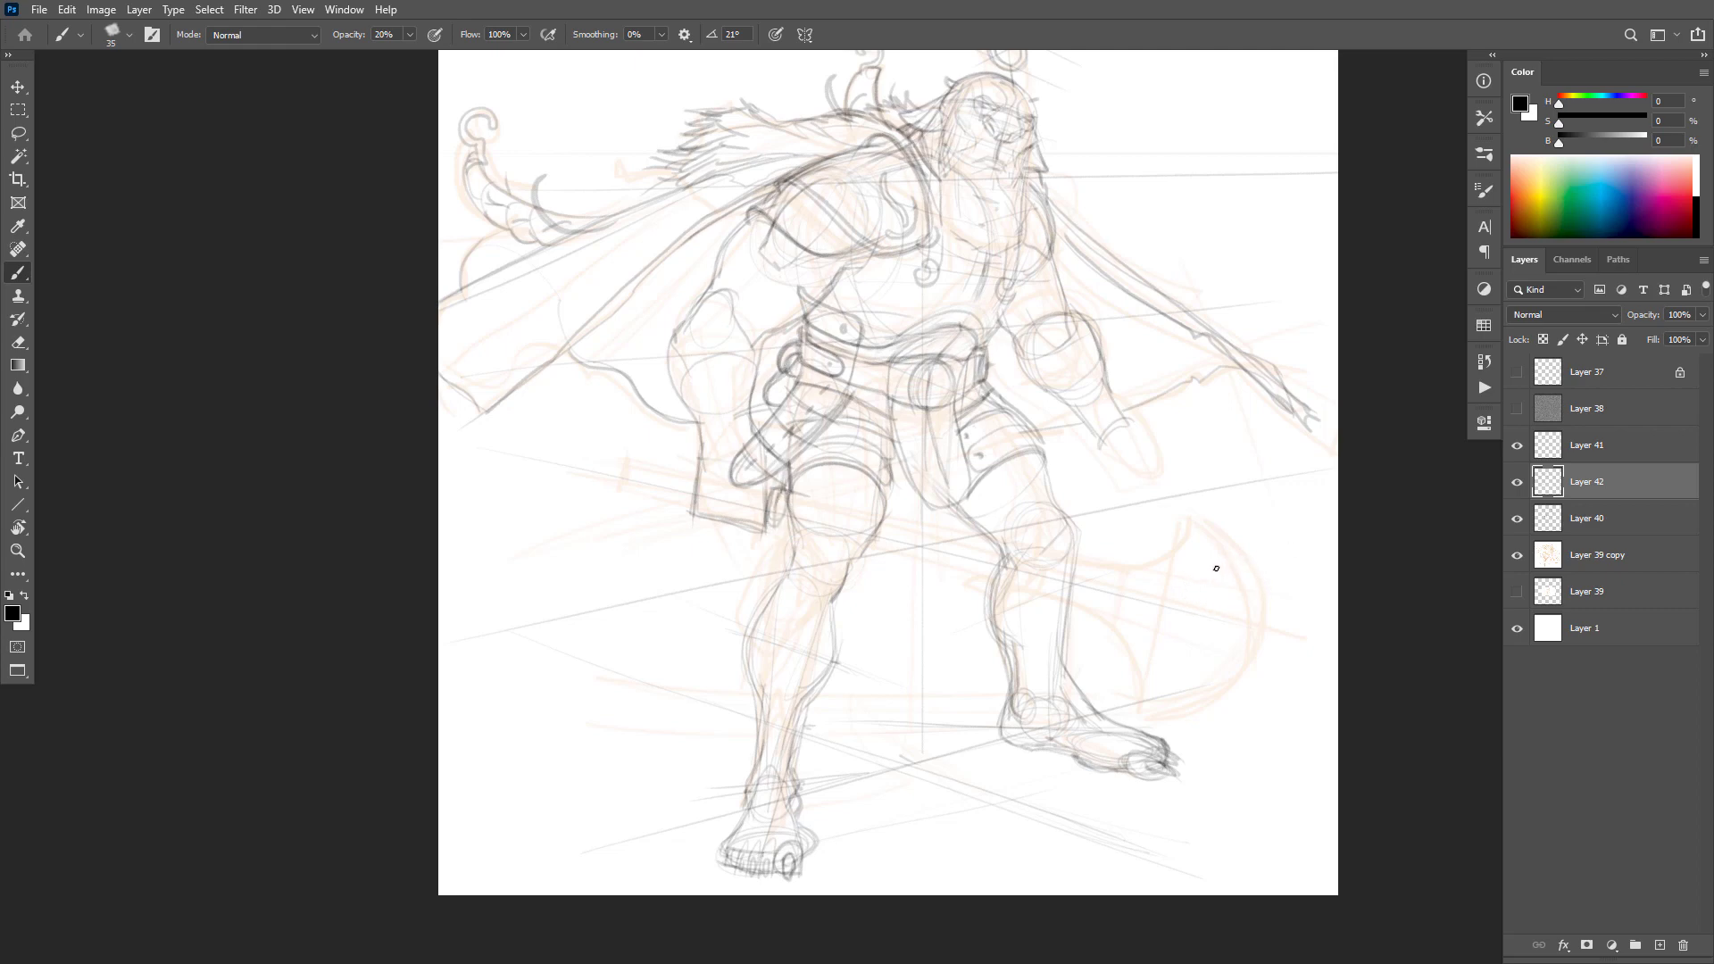
Step: On a new layer, sketch the axe shaft's two long straight edges from behind the near fist to the blade
key(ctrl+shift+alt+n)
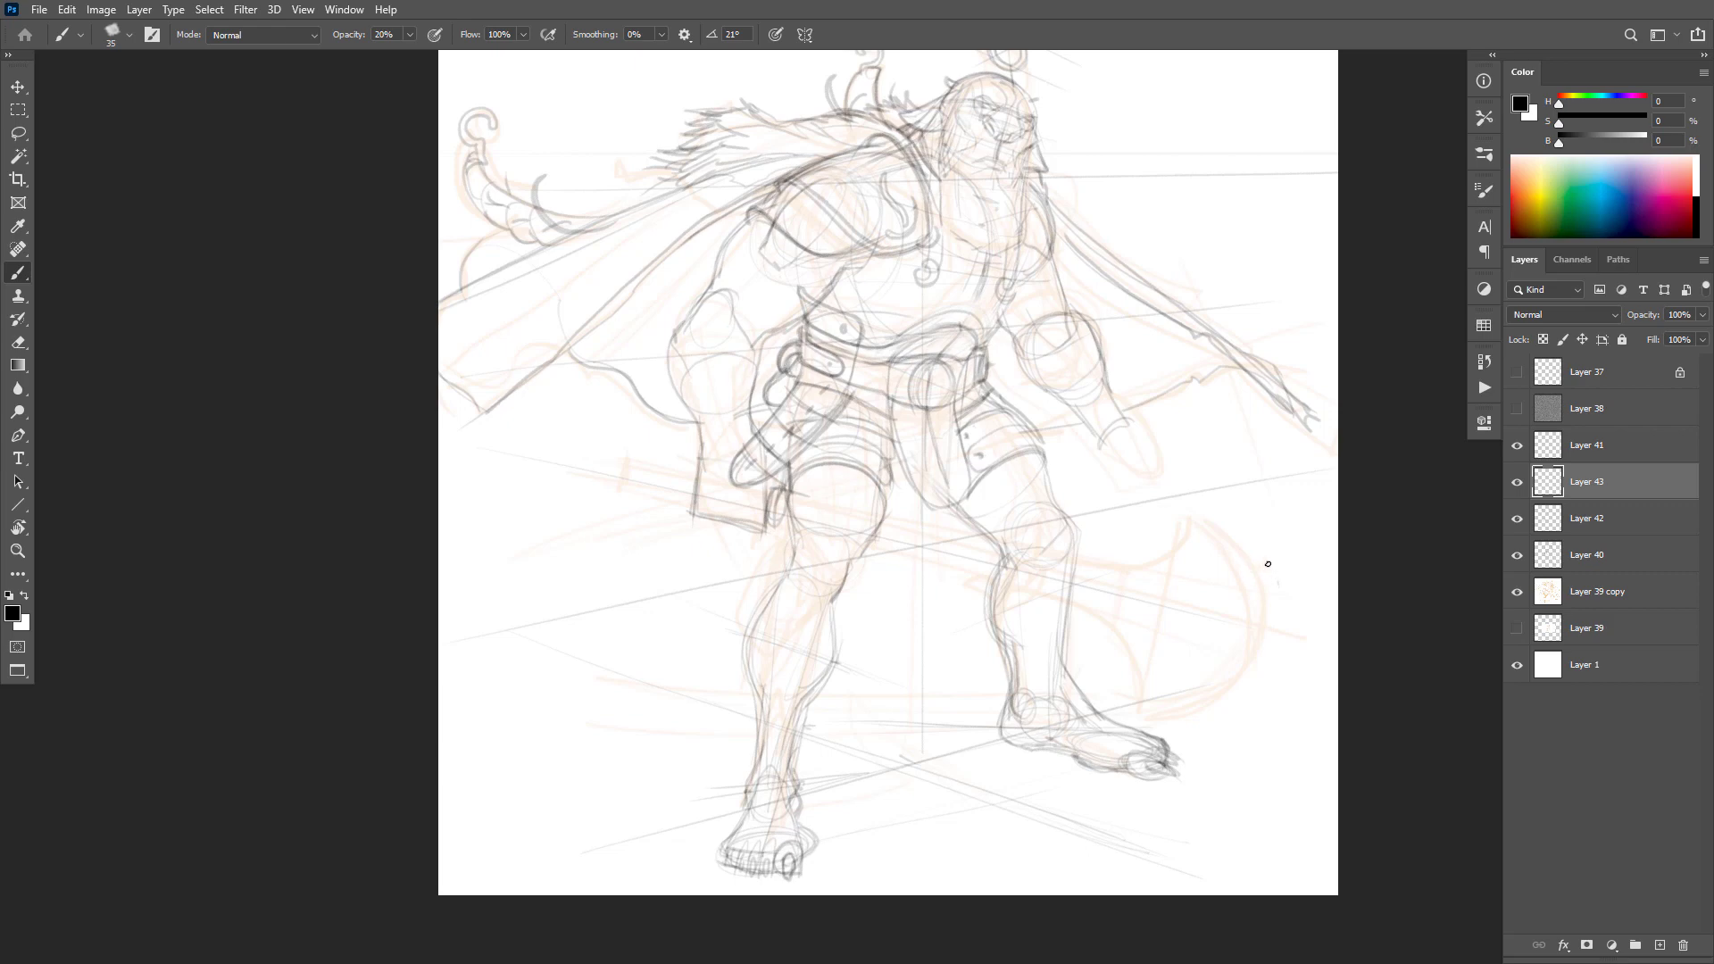
key(r)
mouse_move(1268, 564)
mouse_down()
mouse_move(1267, 440)
mouse_move(1214, 337)
mouse_move(1250, 393)
mouse_up()
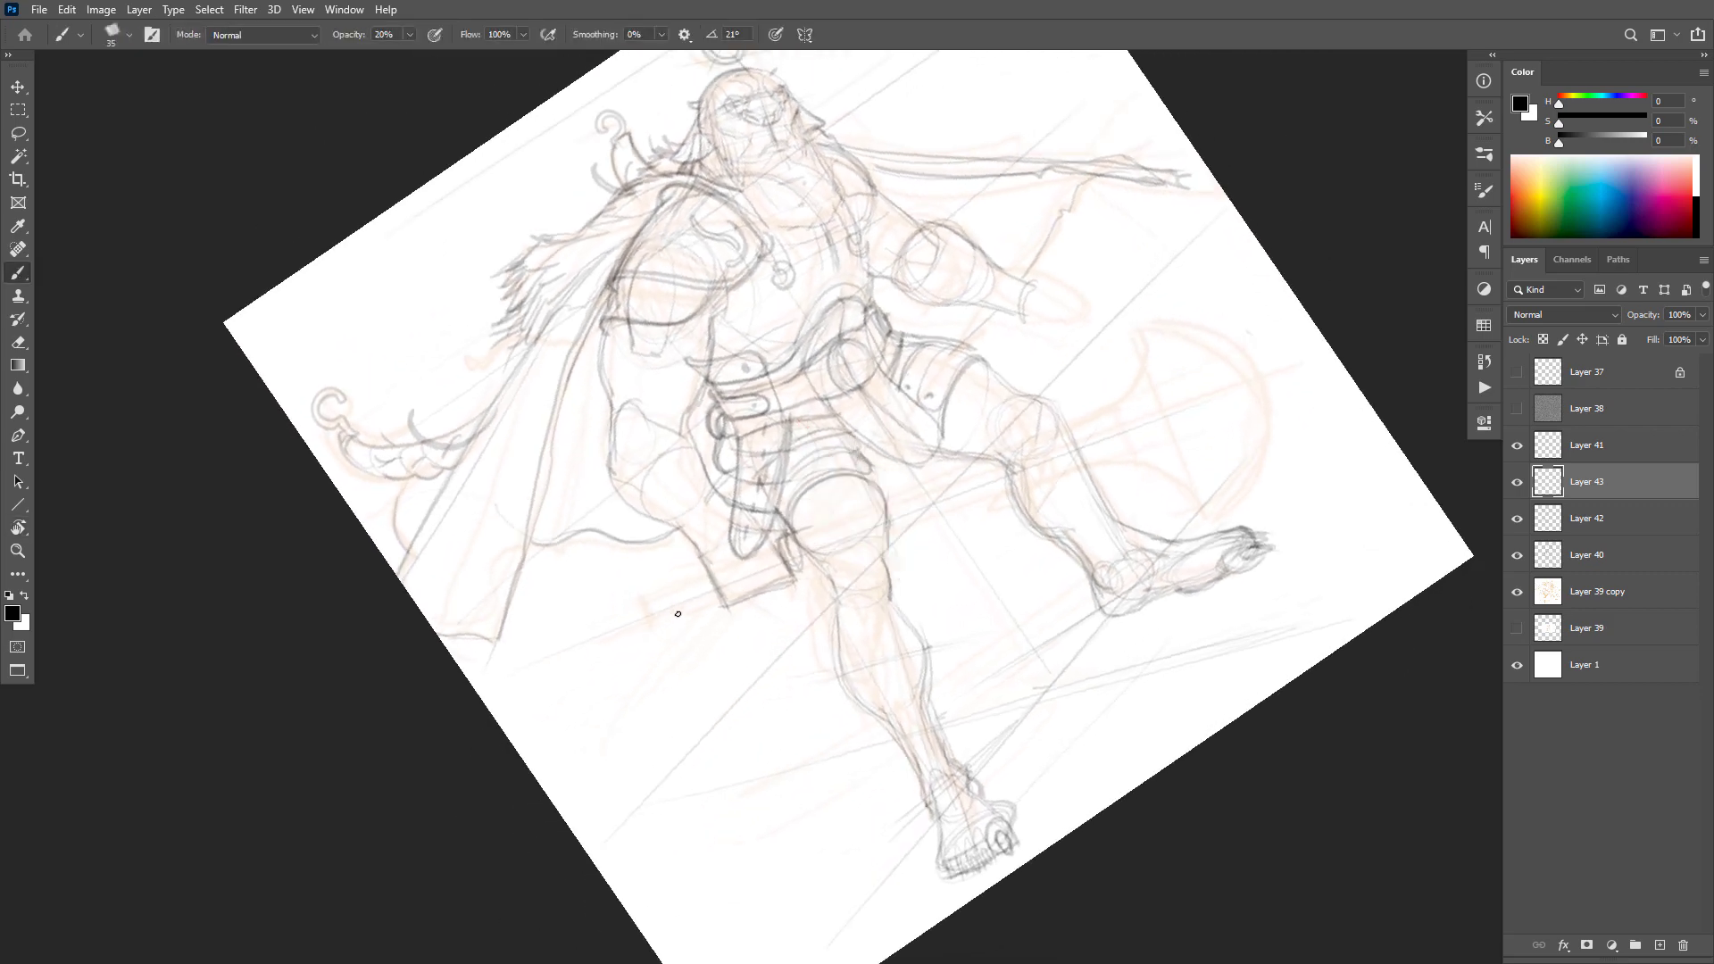
drag(629, 634, 1088, 463)
key(ctrl+z)
mouse_move(631, 606)
mouse_down()
mouse_move(1114, 424)
mouse_move(1148, 382)
mouse_up()
key(ctrl+z)
key(ctrl+z)
drag(618, 612, 1147, 387)
key(ctrl+z)
drag(641, 605, 1228, 365)
drag(645, 633, 1201, 430)
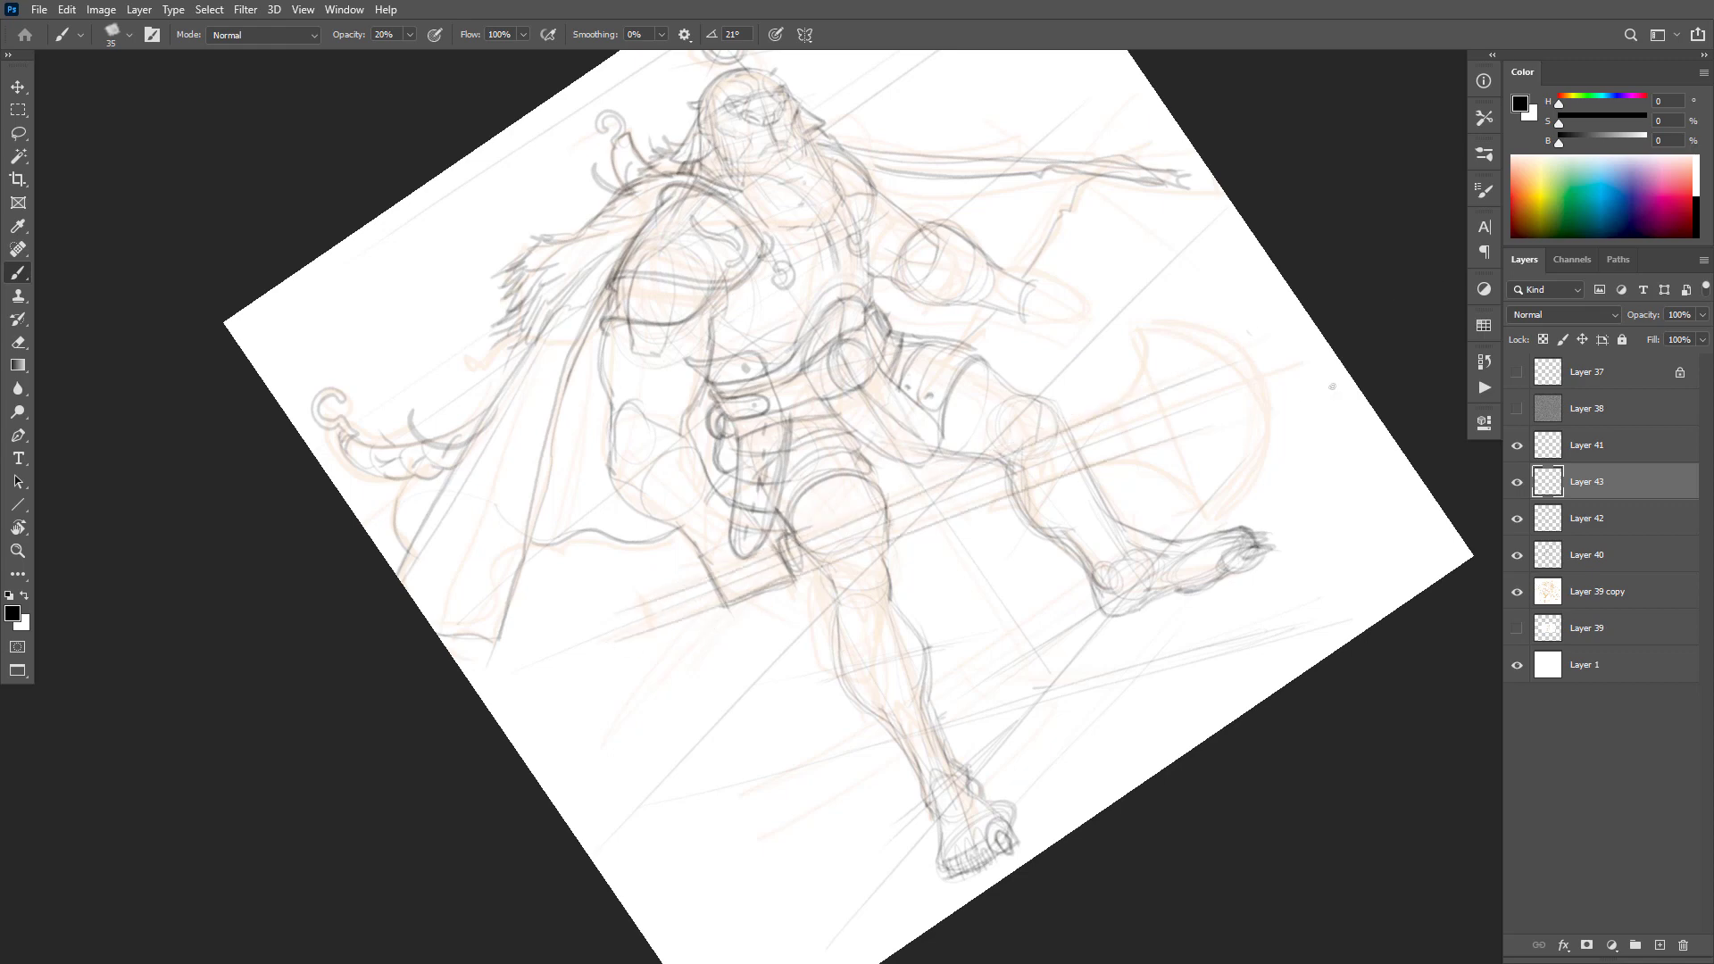
key(ctrl+z)
drag(626, 630, 1169, 440)
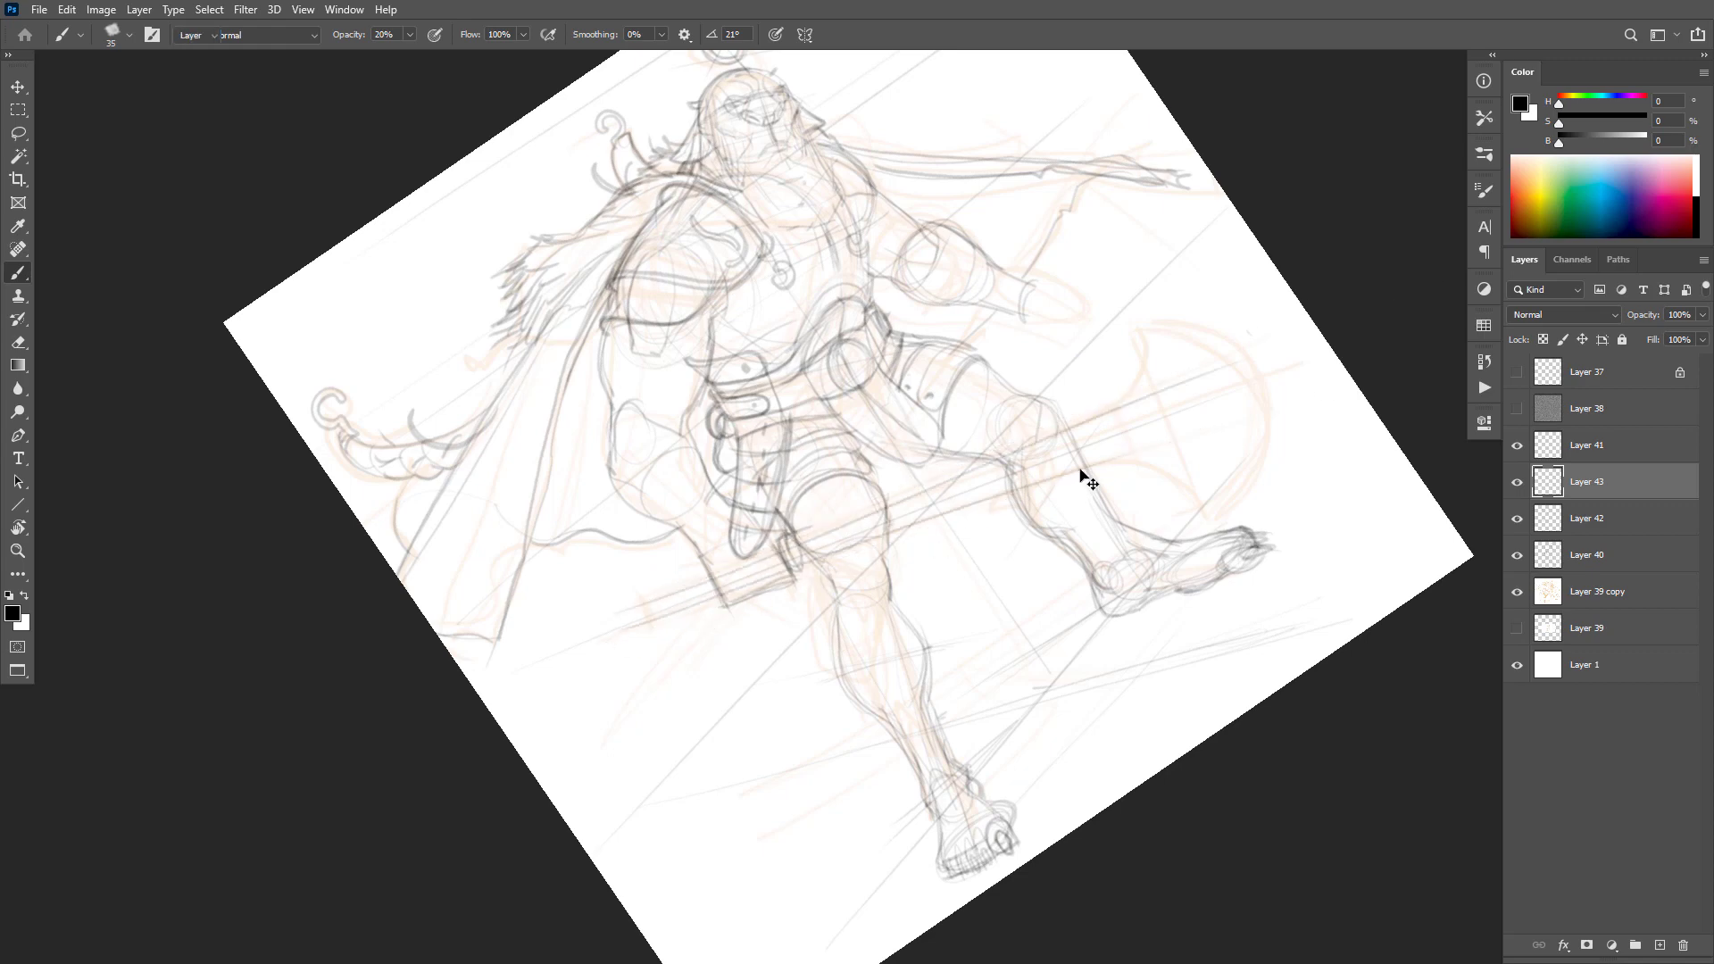
Step: Move the axe shaft lines slightly upward along the gesture sketch
key(v)
drag(1086, 481, 1087, 454)
key(e)
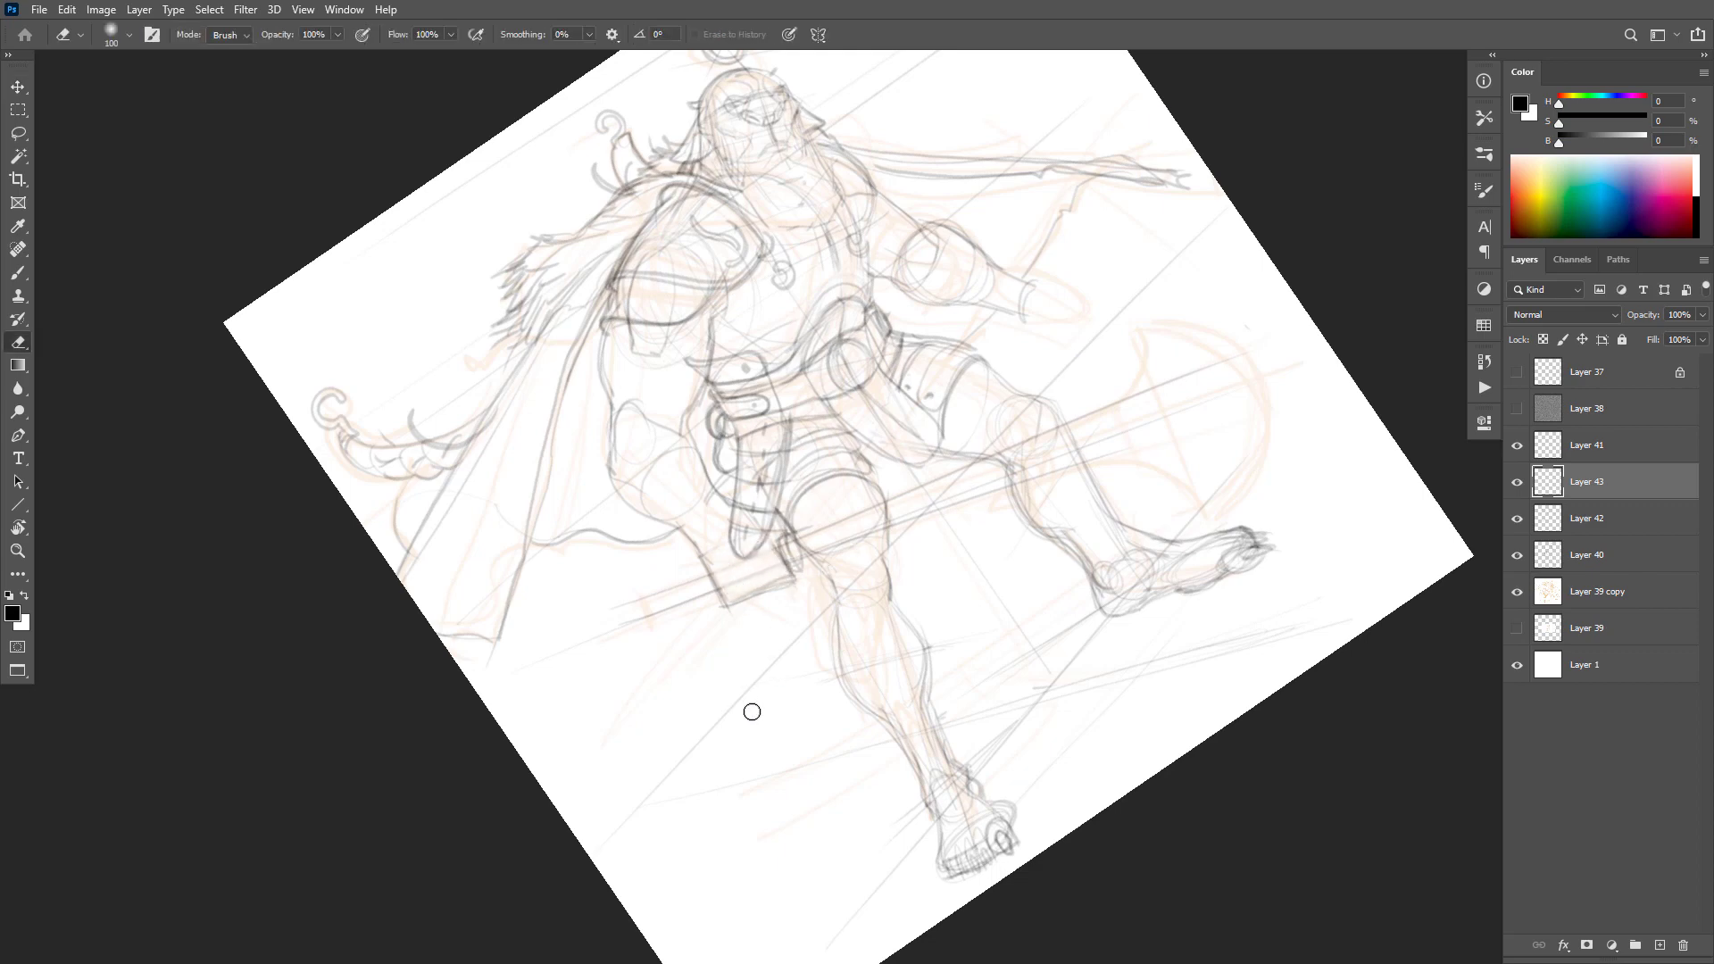
key(b)
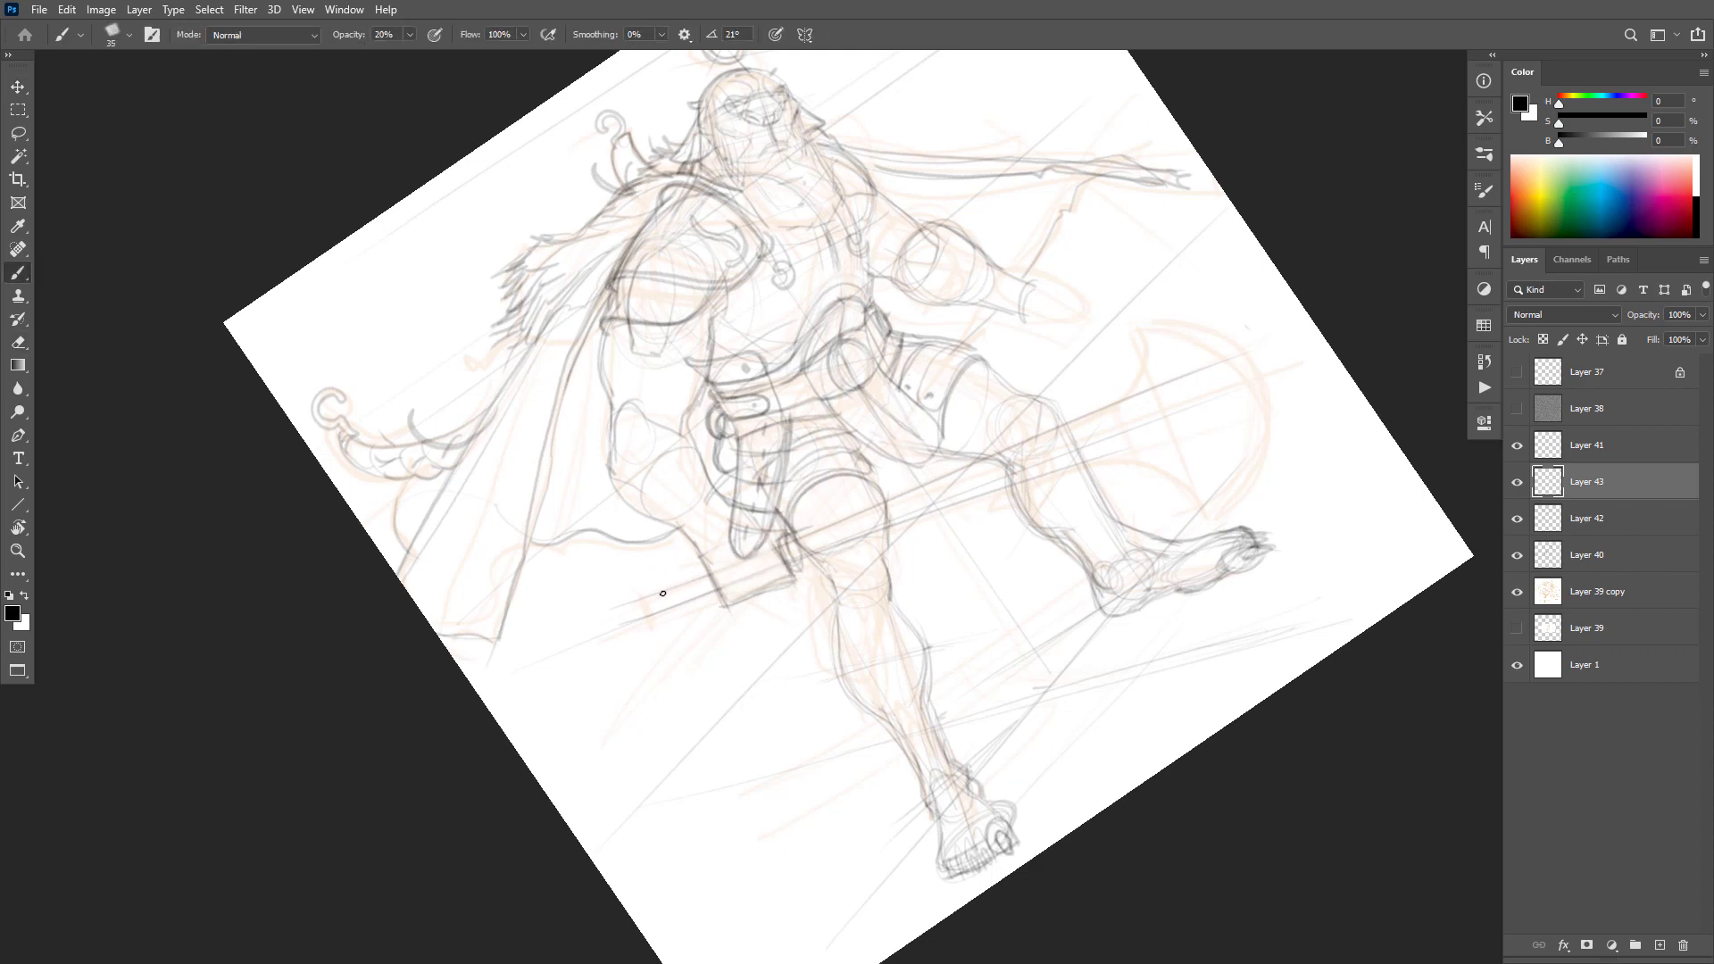
Step: Draw the axe's round pommel and banded grip behind the fist, and the thicker collar in front of it
mouse_move(645, 596)
mouse_down()
mouse_move(682, 637)
mouse_move(653, 643)
mouse_move(659, 574)
mouse_move(634, 637)
mouse_move(633, 596)
mouse_move(615, 623)
mouse_move(644, 608)
mouse_move(618, 598)
mouse_move(625, 627)
mouse_move(624, 602)
mouse_move(641, 616)
mouse_move(624, 592)
mouse_move(616, 620)
mouse_move(641, 624)
mouse_move(657, 586)
mouse_move(654, 604)
mouse_move(710, 572)
mouse_move(643, 596)
mouse_move(659, 617)
mouse_move(731, 586)
mouse_move(678, 605)
mouse_up()
drag(659, 590, 664, 609)
mouse_move(792, 570)
mouse_down()
mouse_move(837, 553)
mouse_move(852, 508)
mouse_move(823, 551)
mouse_move(891, 544)
mouse_up()
mouse_move(902, 490)
mouse_down()
mouse_move(855, 544)
mouse_move(965, 502)
mouse_up()
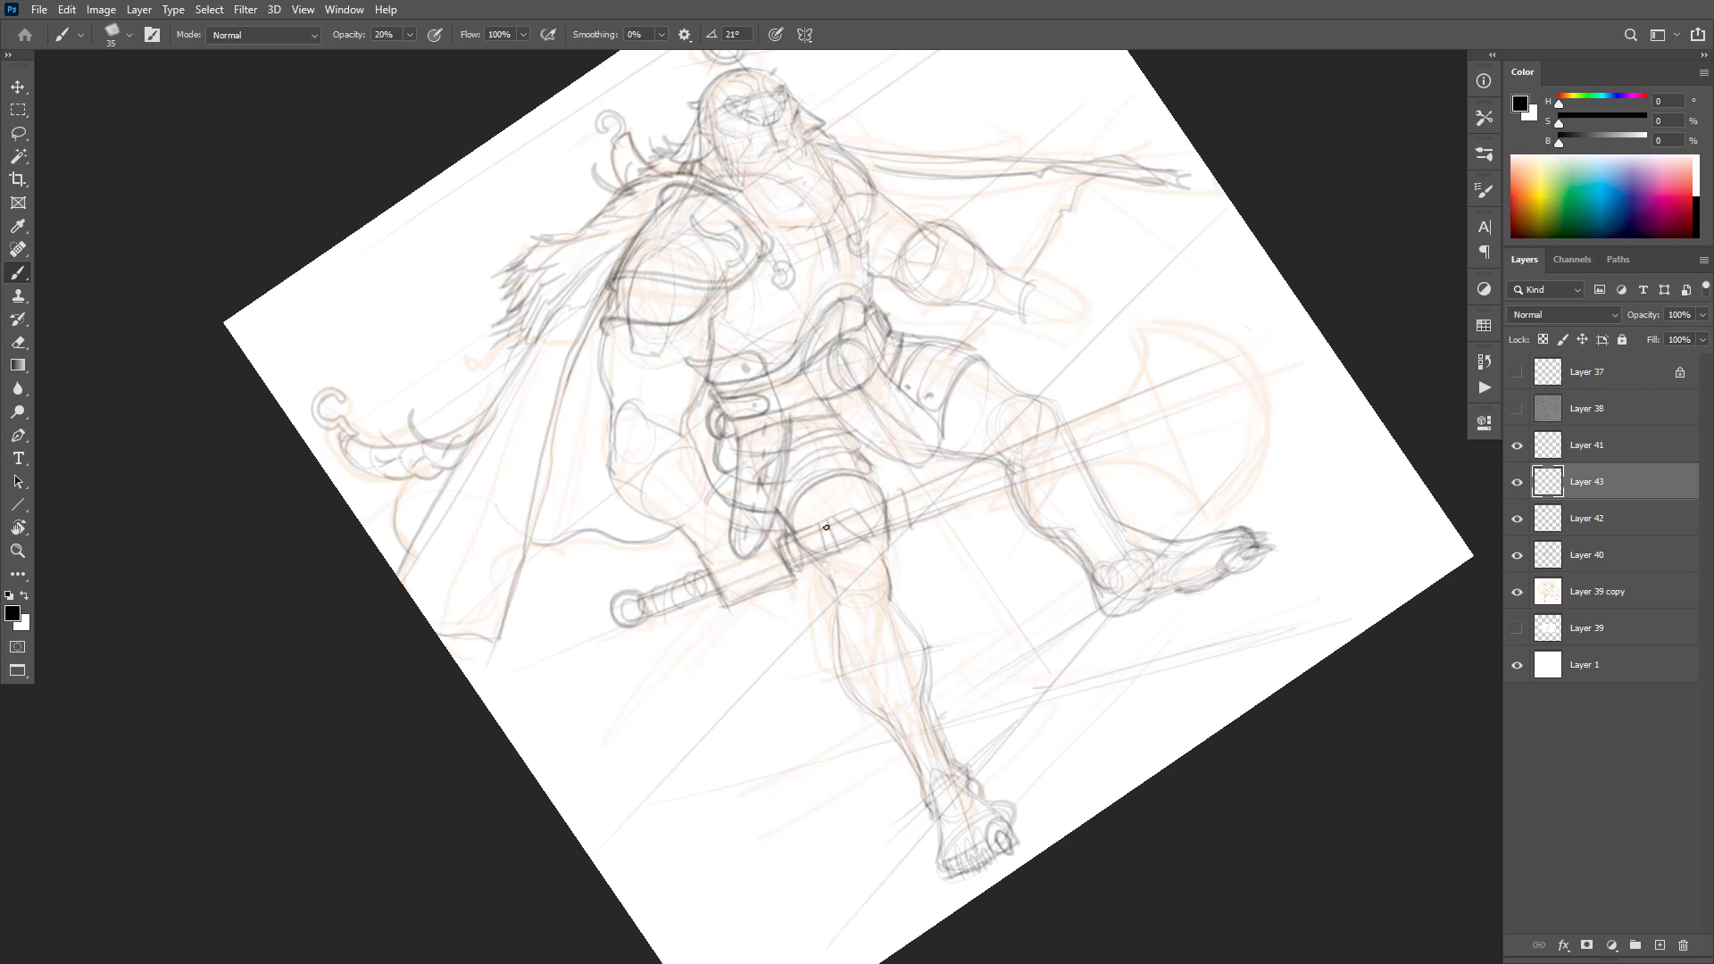
Step: Darken the axe shaft's upper and lower edges from the collar across the far leg to the blade
drag(826, 528, 1106, 401)
drag(900, 526, 1122, 446)
key(ctrl+z)
drag(915, 521, 1144, 452)
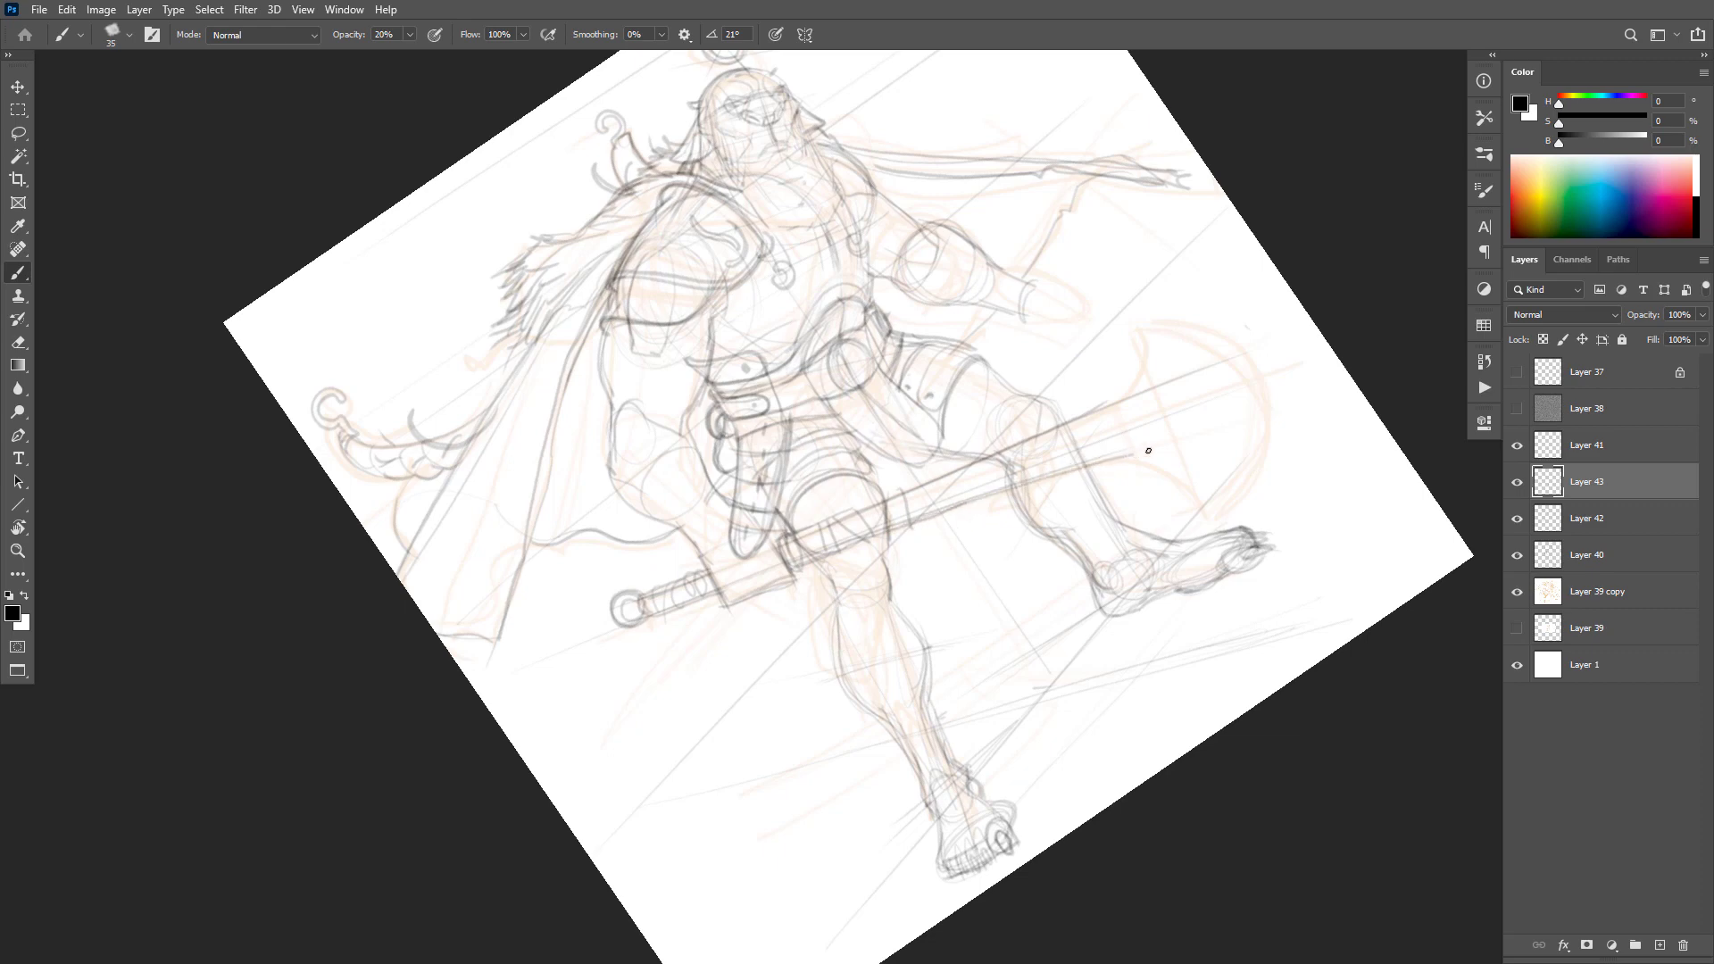
key(ctrl+z)
drag(1034, 459, 1215, 396)
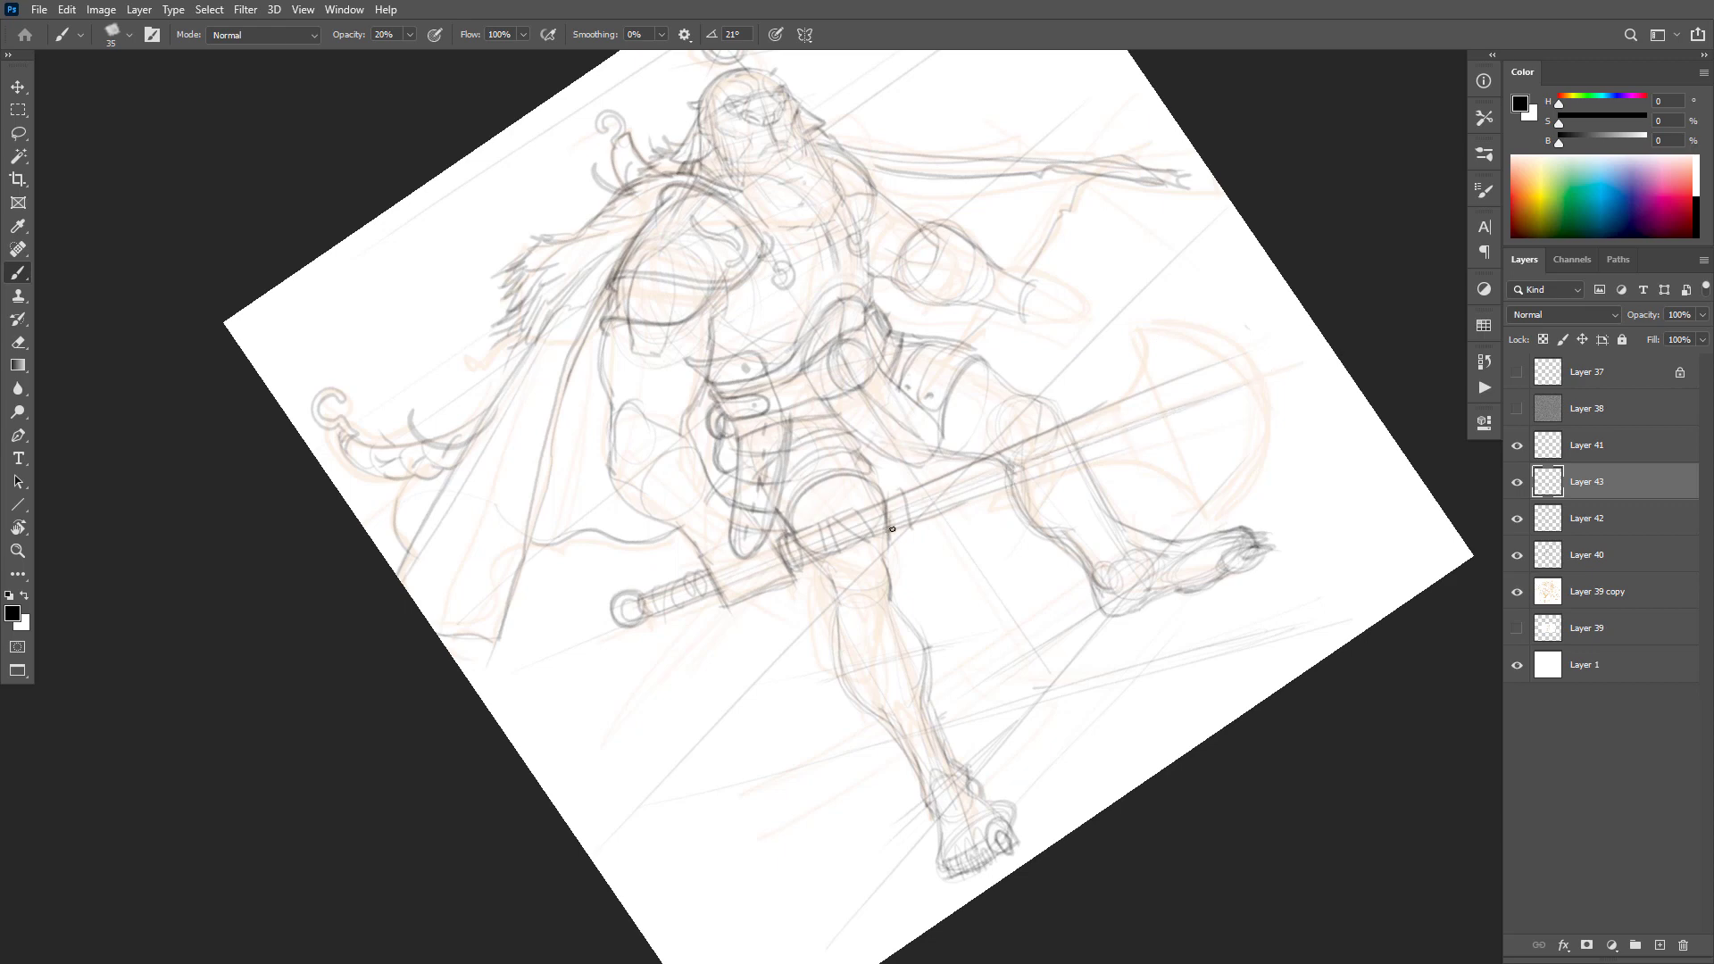
drag(892, 529, 1161, 445)
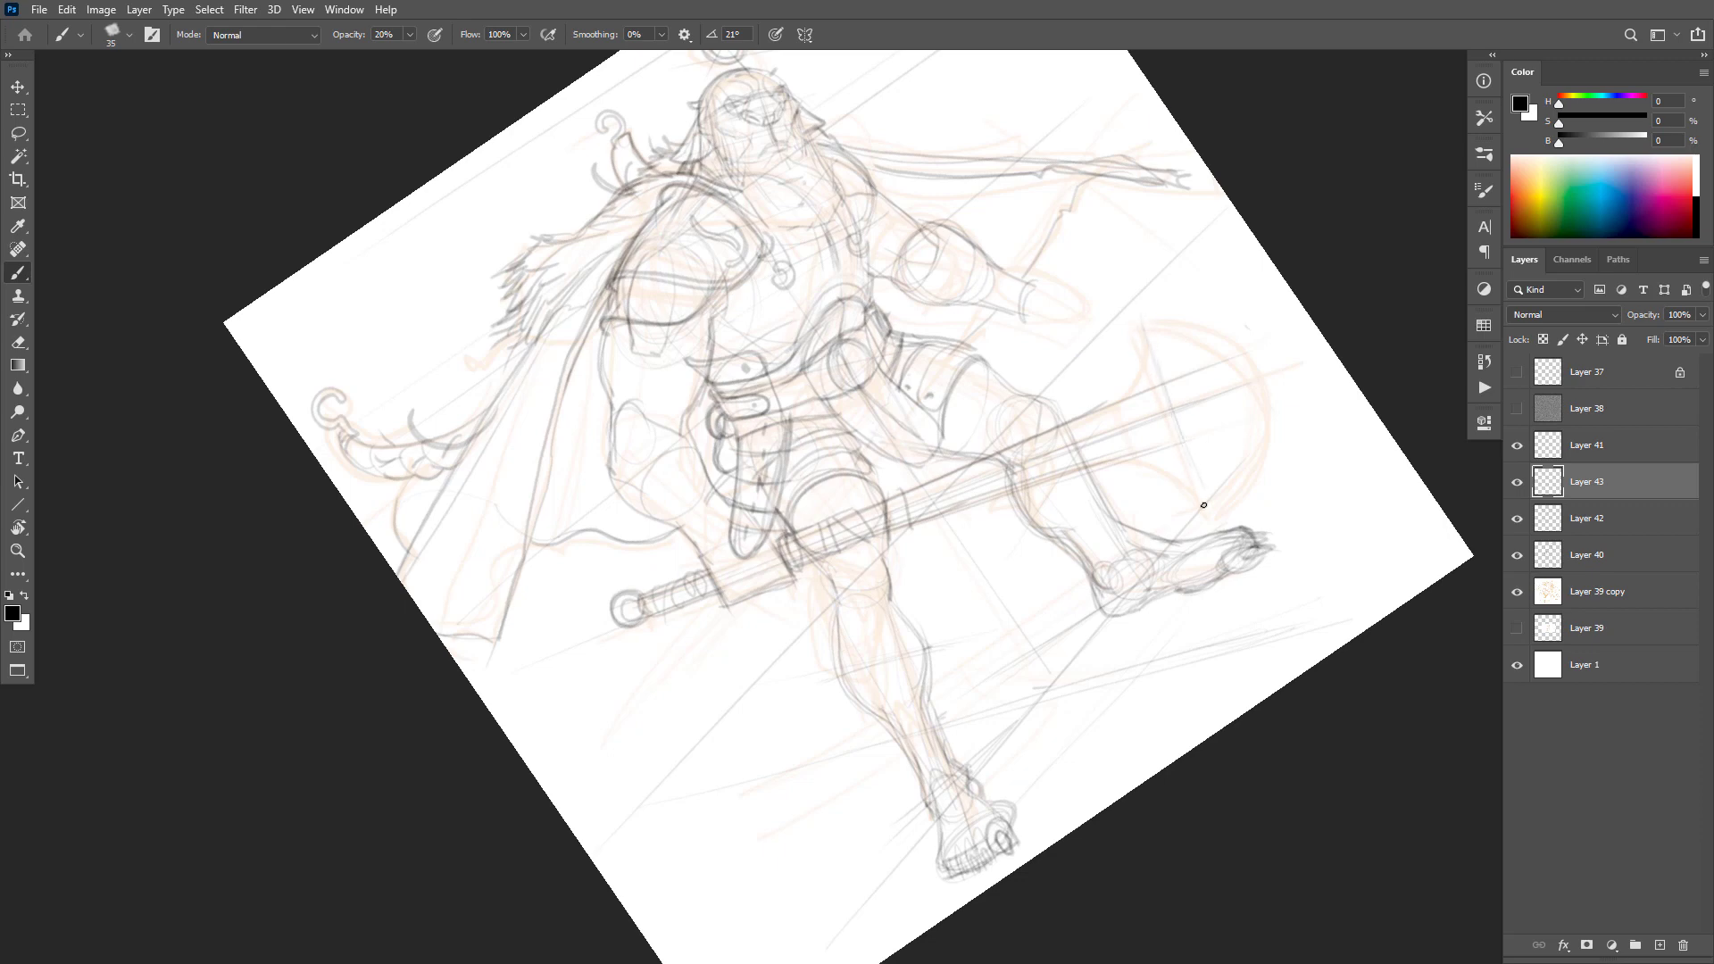
Step: Sketch the axe head's concave back edges, its pointed ends and the large curved cutting edge
drag(1186, 444, 1211, 519)
mouse_move(1150, 336)
mouse_down()
mouse_move(1111, 407)
mouse_move(1138, 461)
mouse_move(1196, 500)
mouse_up()
key(ctrl+z)
drag(1135, 457, 1200, 492)
drag(1199, 492, 1211, 513)
drag(1149, 341, 1143, 317)
mouse_move(1261, 374)
mouse_down()
mouse_move(1264, 425)
mouse_move(1212, 508)
mouse_up()
mouse_move(1263, 380)
mouse_down()
mouse_move(1224, 320)
mouse_move(1140, 297)
mouse_up()
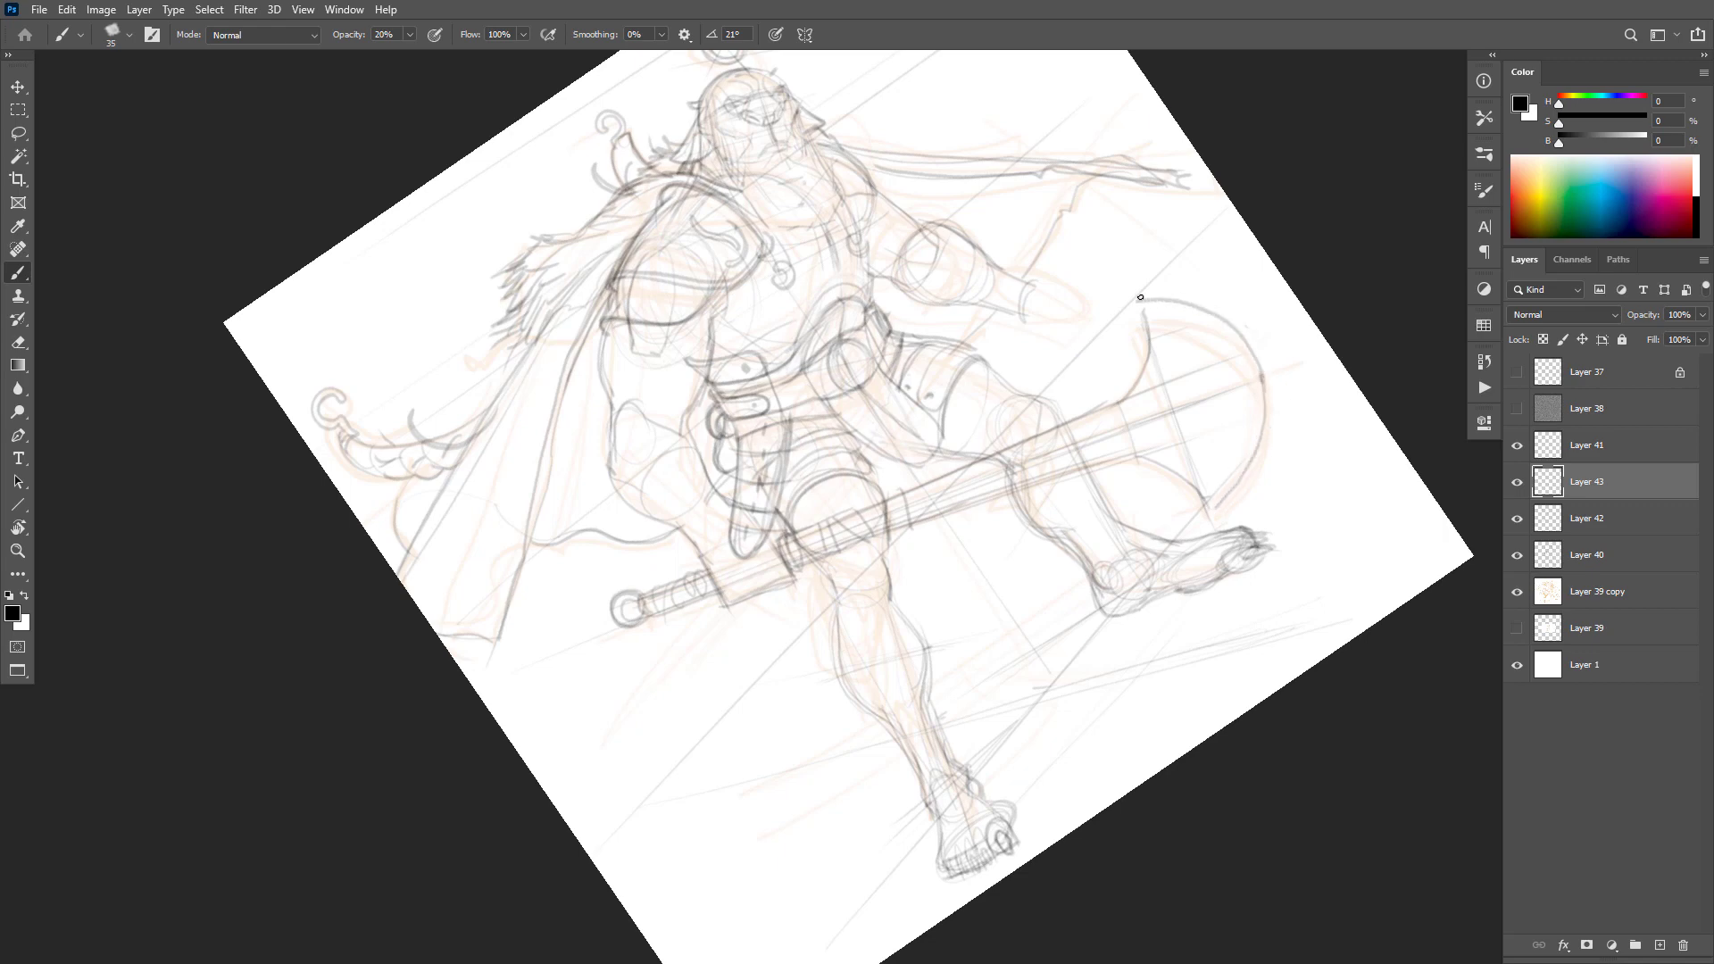
Step: Undo the last blade stroke, mirror a copy of the axe blade's lower half into place as its upper half, and merge it down
key(ctrl+z)
key(l)
mouse_move(1317, 362)
mouse_down()
mouse_move(1242, 356)
mouse_move(1233, 402)
mouse_move(1169, 429)
mouse_move(1140, 475)
mouse_move(1202, 521)
mouse_move(1311, 370)
mouse_up()
key(ctrl+j)
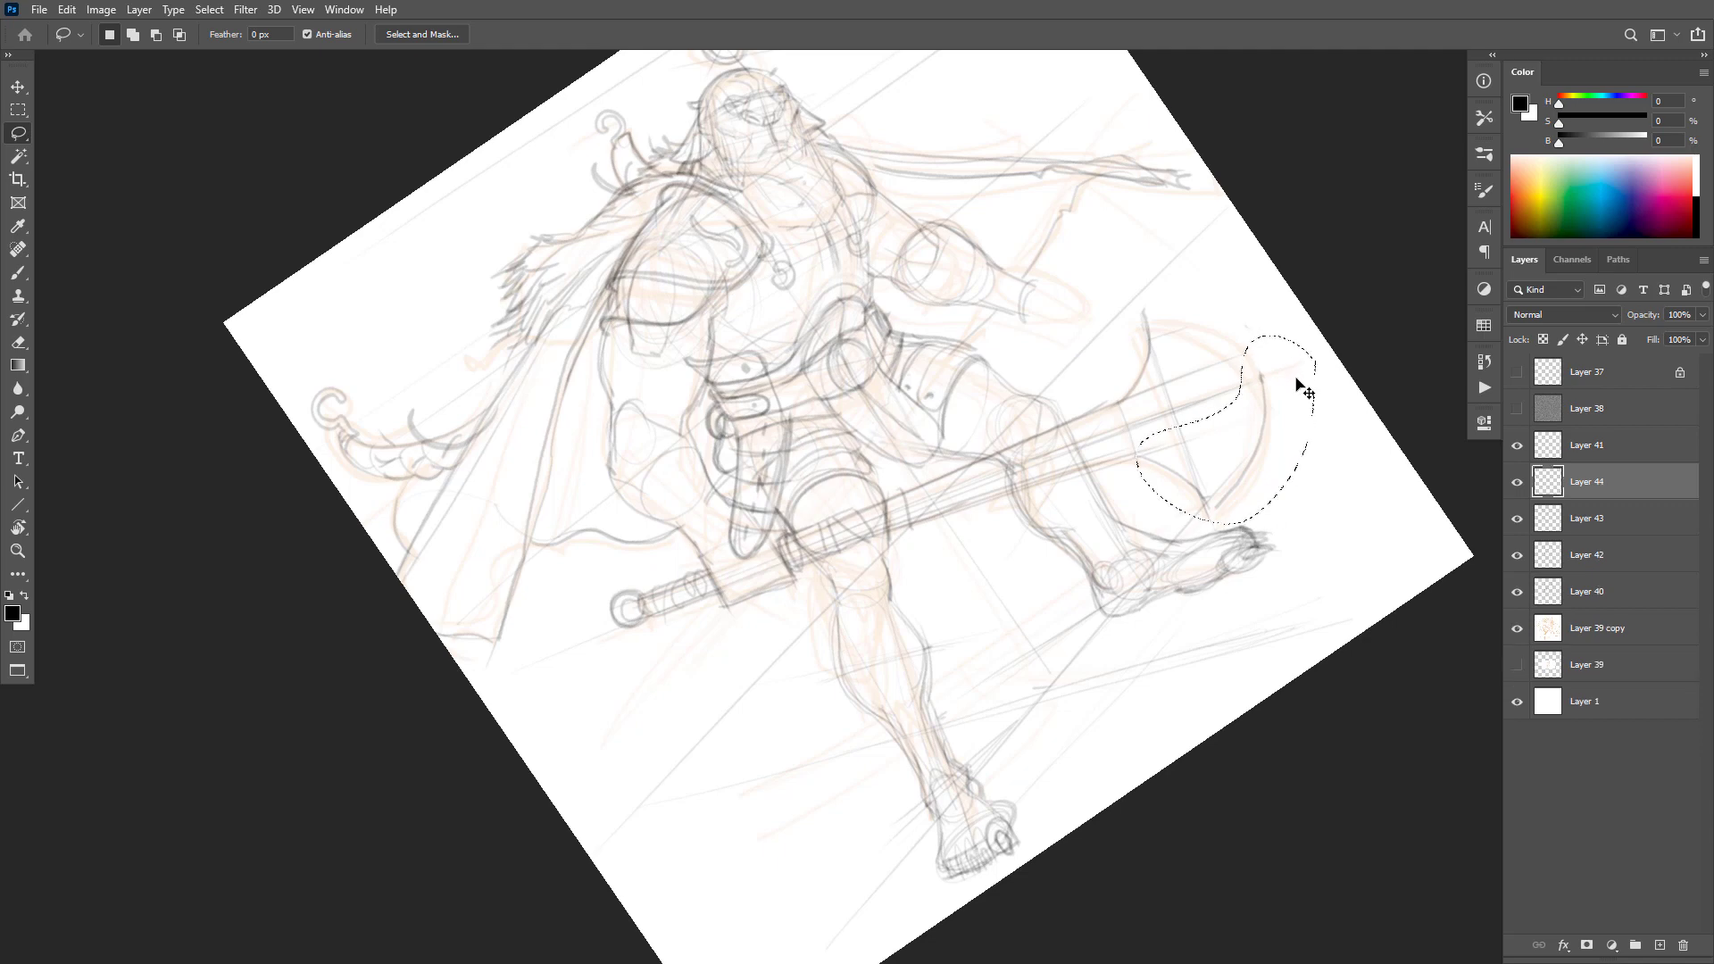
key(ctrl+t)
right_click(1230, 434)
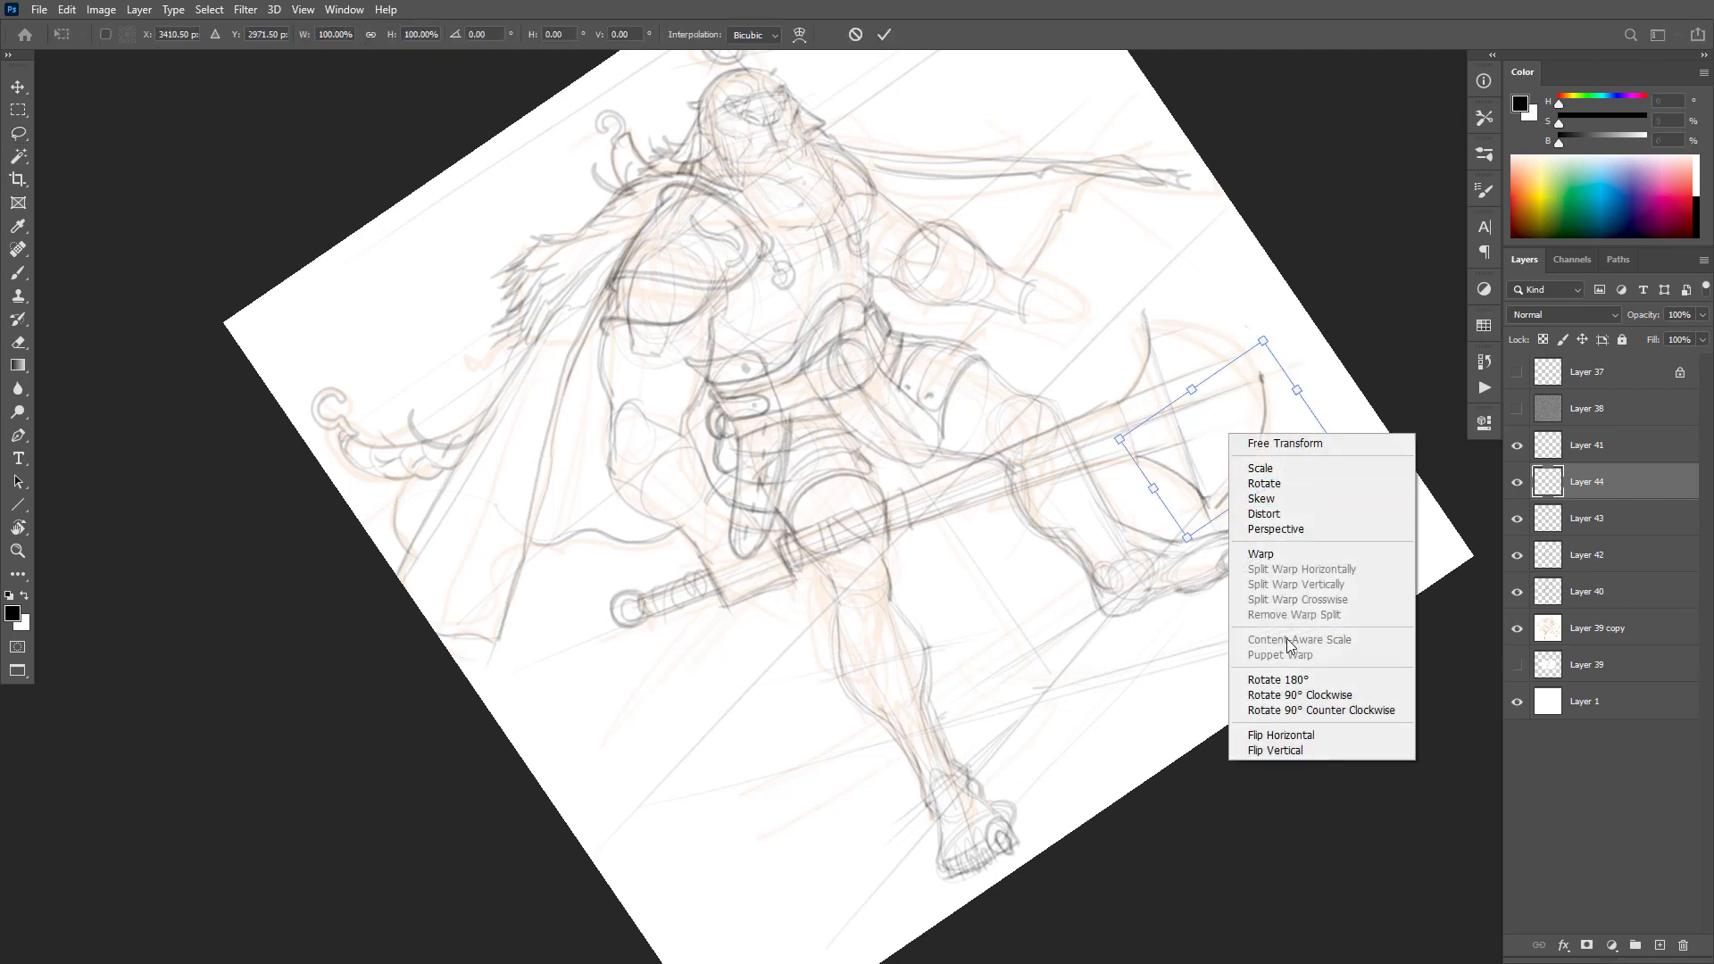
click(1309, 734)
drag(1309, 532, 1234, 327)
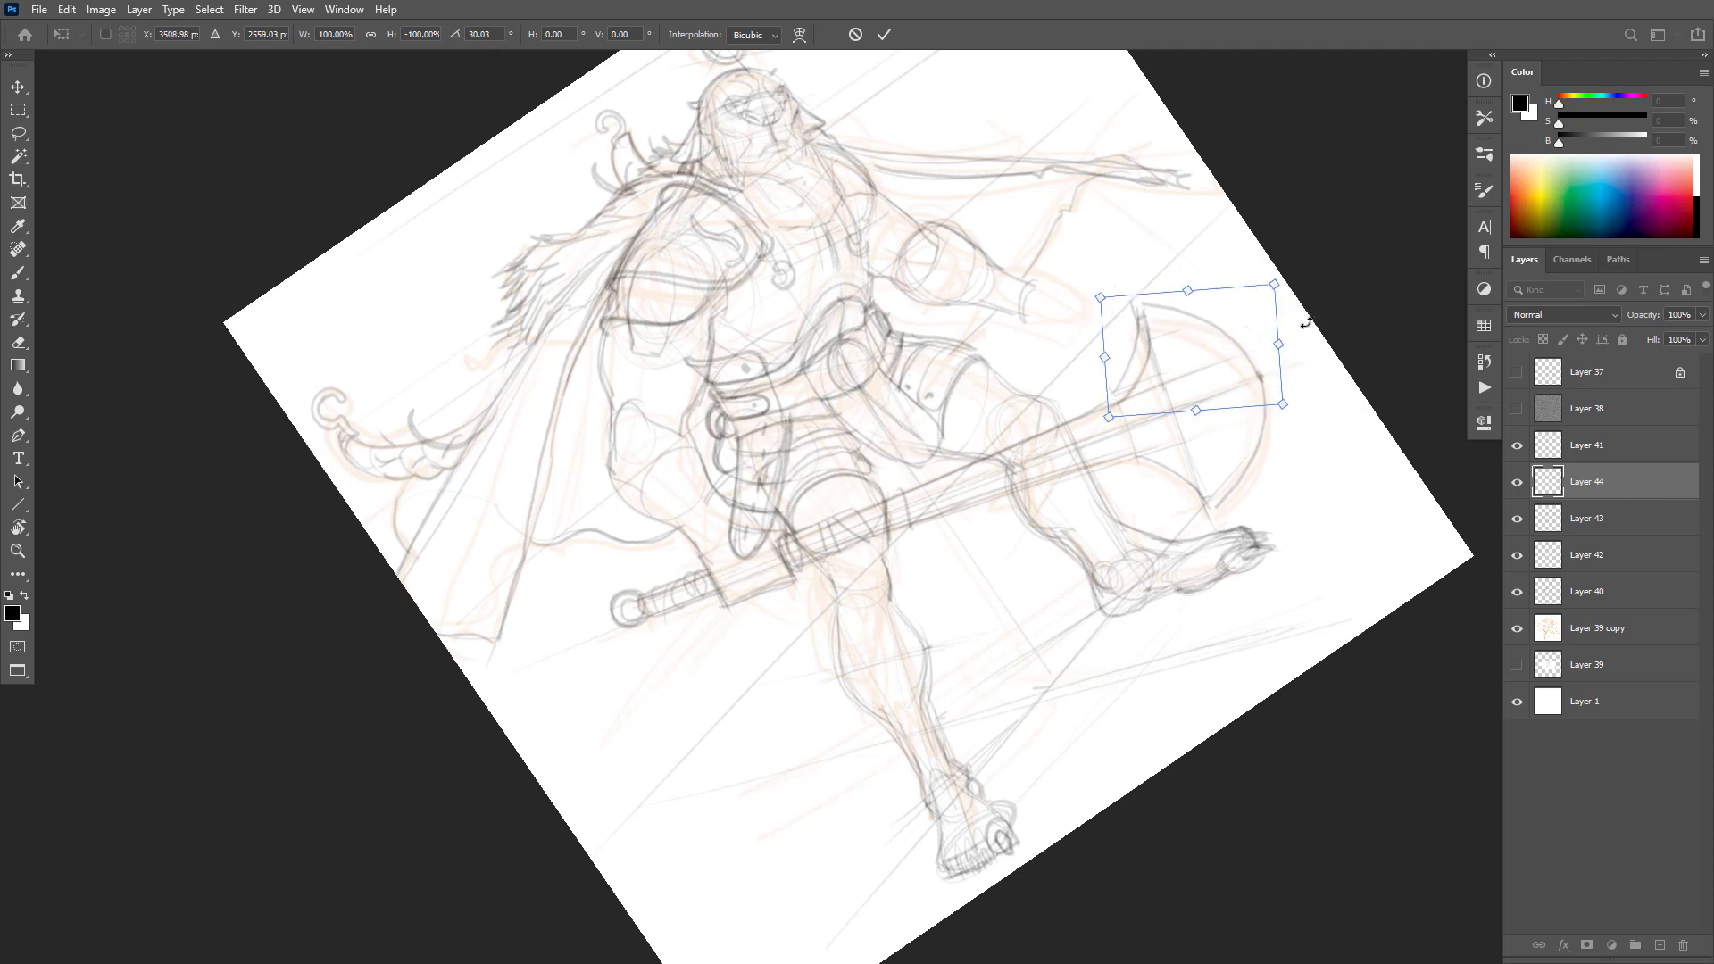
key(Return)
key(ctrl+e)
Step: Erase stray lines around the mirrored blade and redraw the axe head's concave back edges running out to both points
key(e)
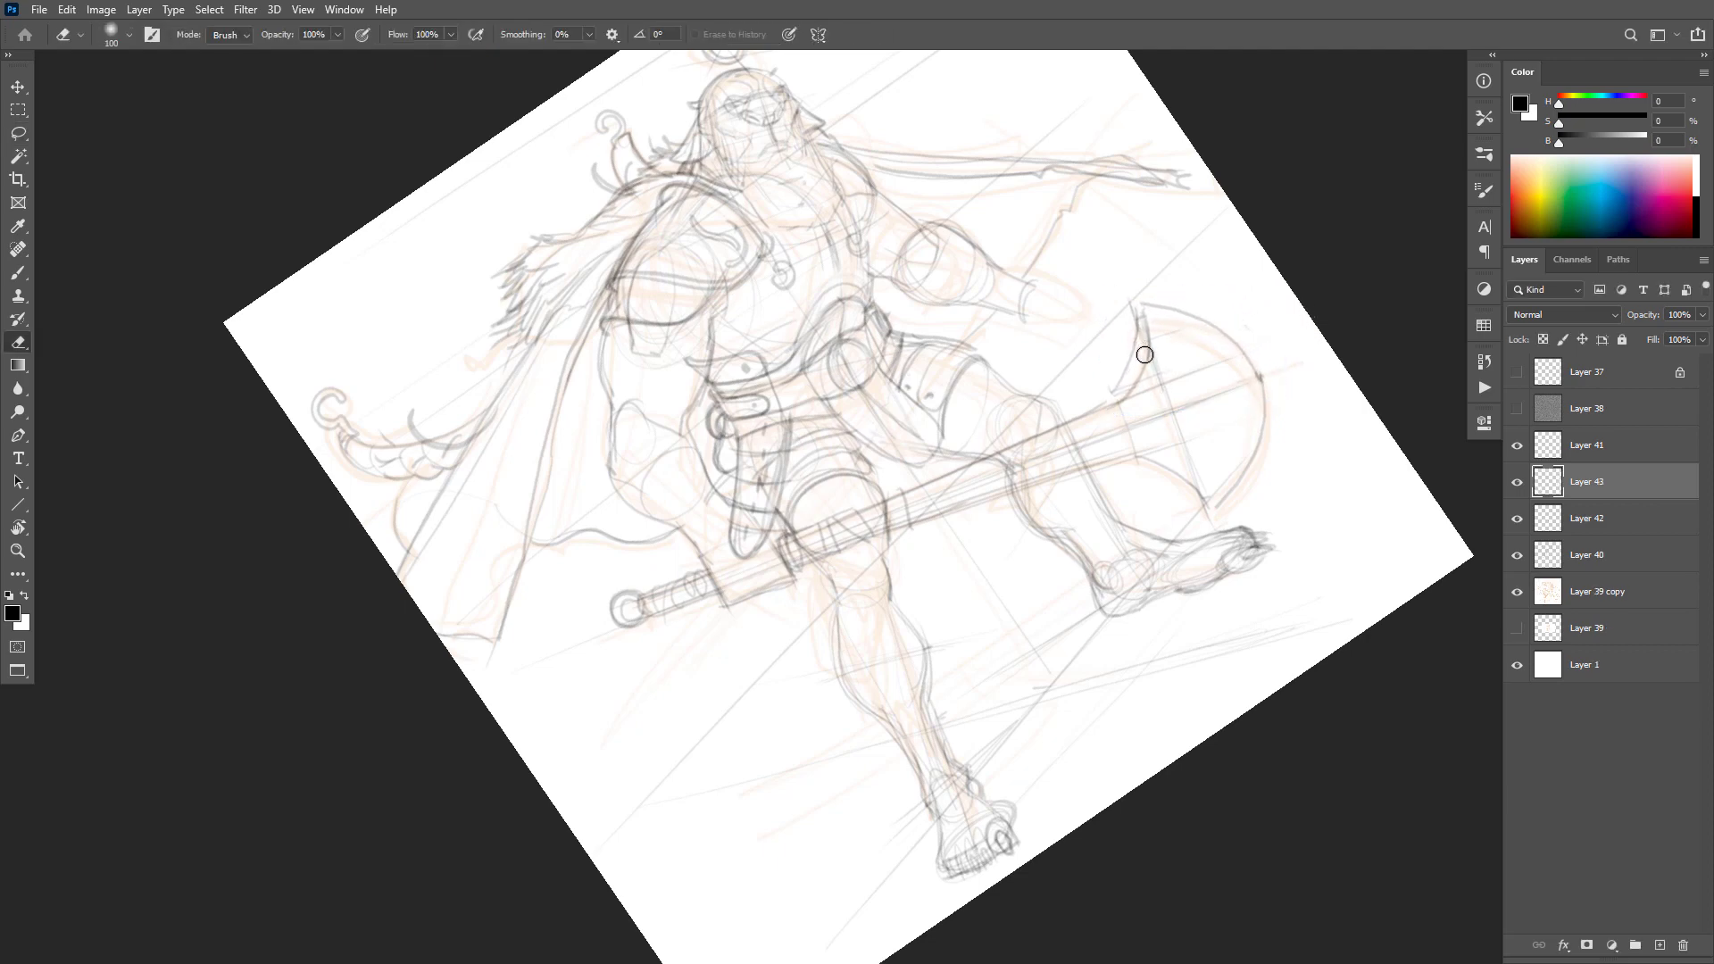
key(b)
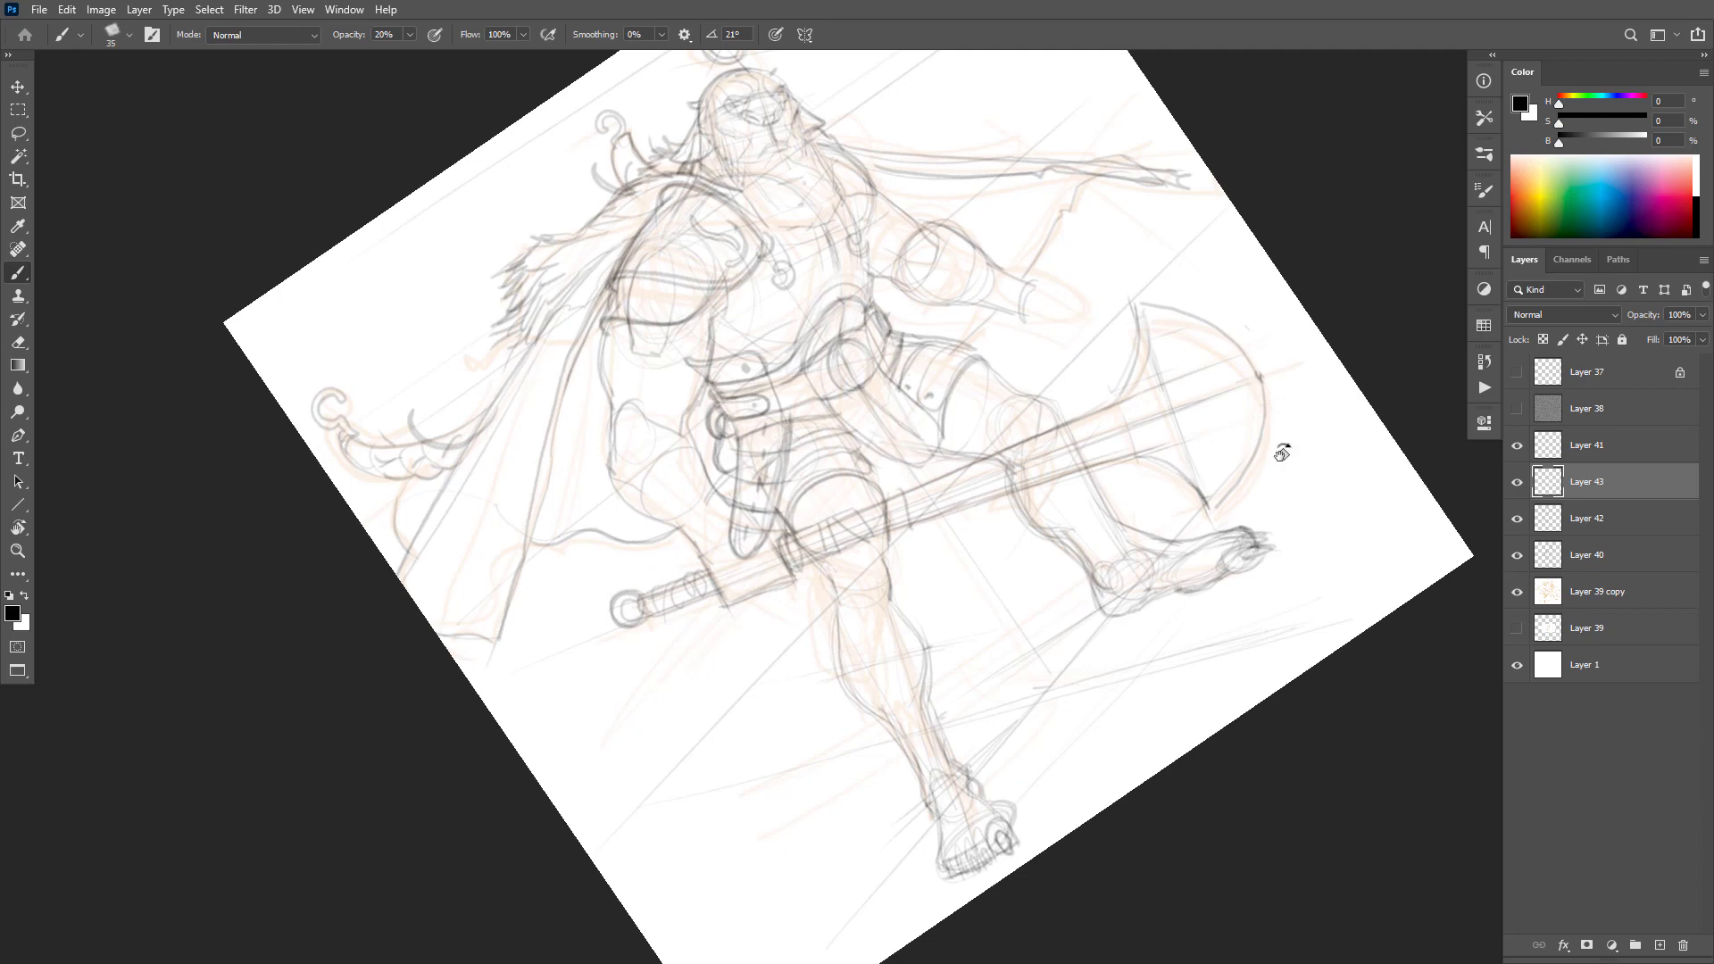
key(r)
mouse_move(1282, 452)
mouse_down()
mouse_move(1235, 161)
mouse_move(880, 126)
mouse_move(1057, 502)
mouse_up()
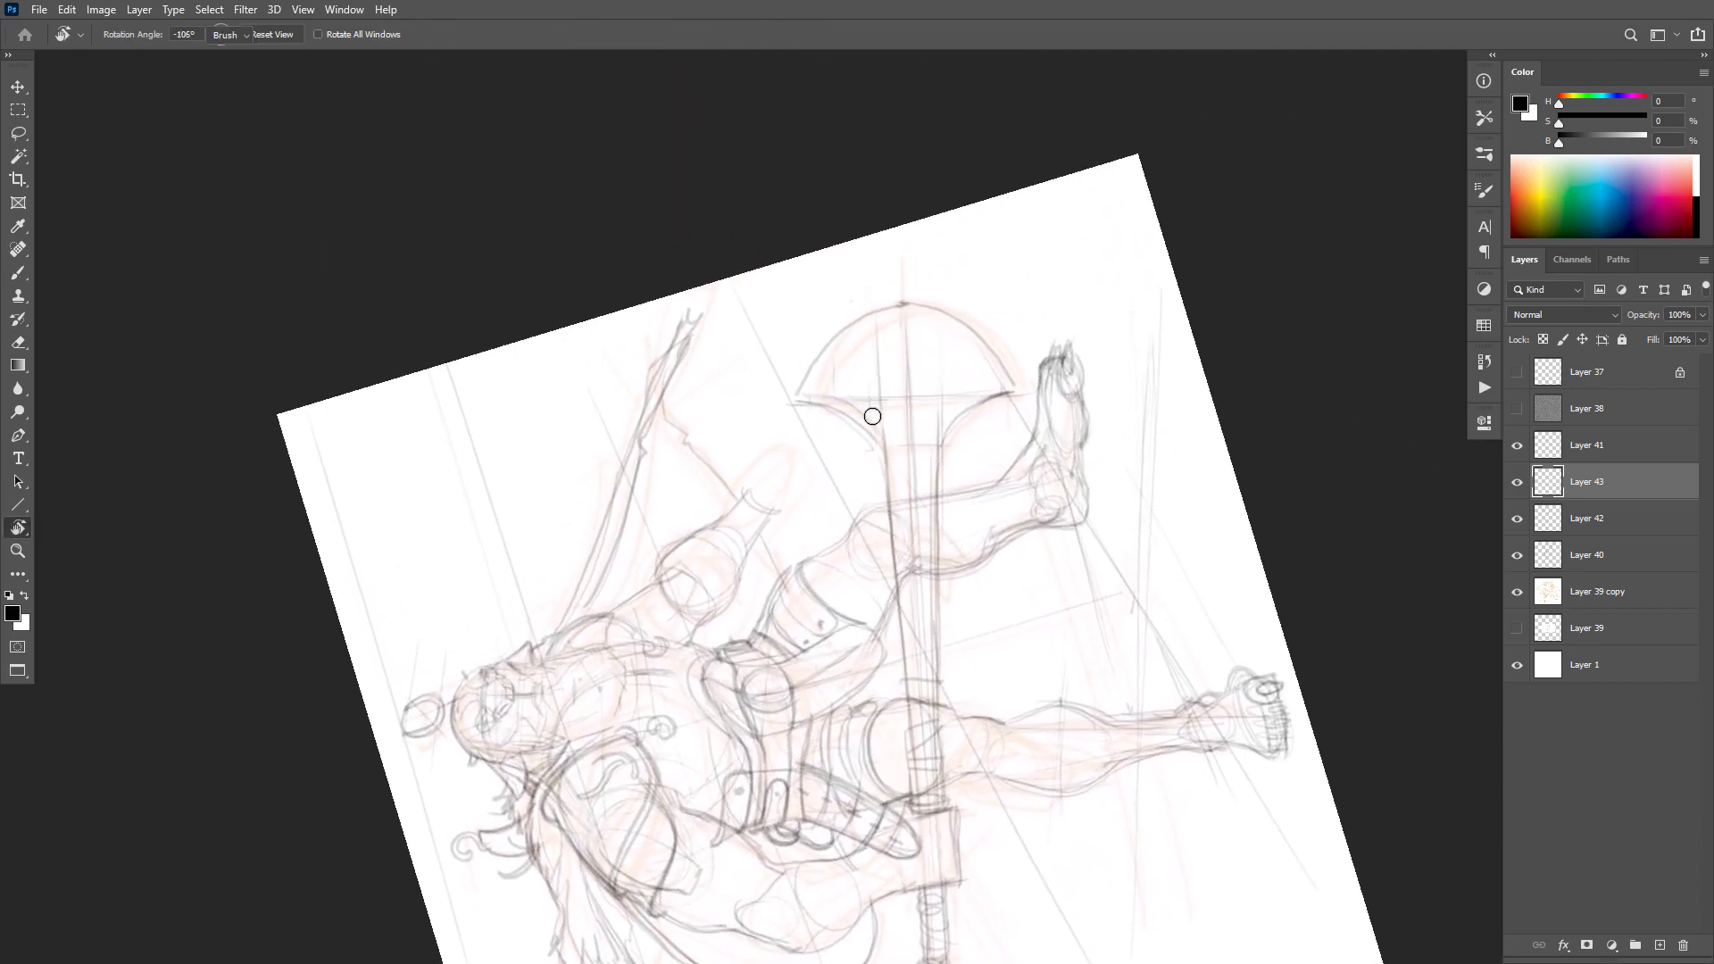
key(e)
drag(882, 453, 843, 418)
key(b)
mouse_move(988, 398)
mouse_down()
mouse_move(940, 464)
mouse_move(789, 401)
mouse_up()
key(ctrl+z)
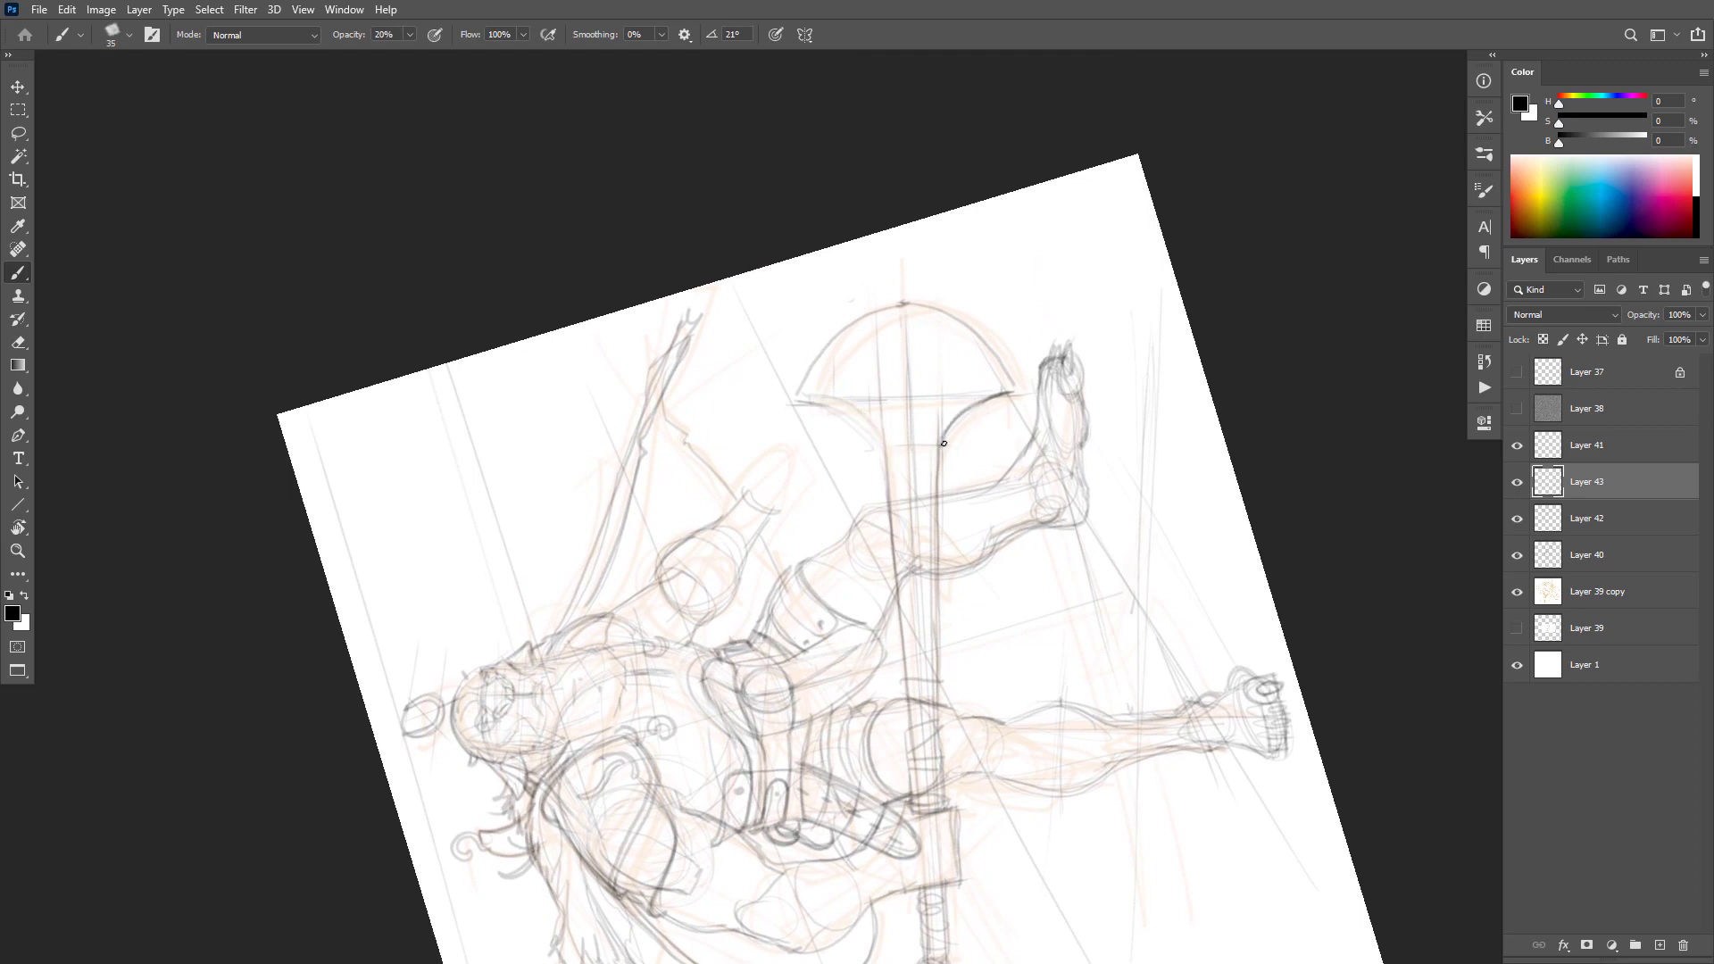
mouse_move(882, 444)
mouse_down()
mouse_move(814, 379)
mouse_move(794, 403)
mouse_move(866, 317)
mouse_move(937, 313)
mouse_move(1014, 393)
mouse_up()
Step: Draw the inner contour lines inside the axe head and the stepped socket plates extending down both sides of the shaft
drag(878, 316, 881, 399)
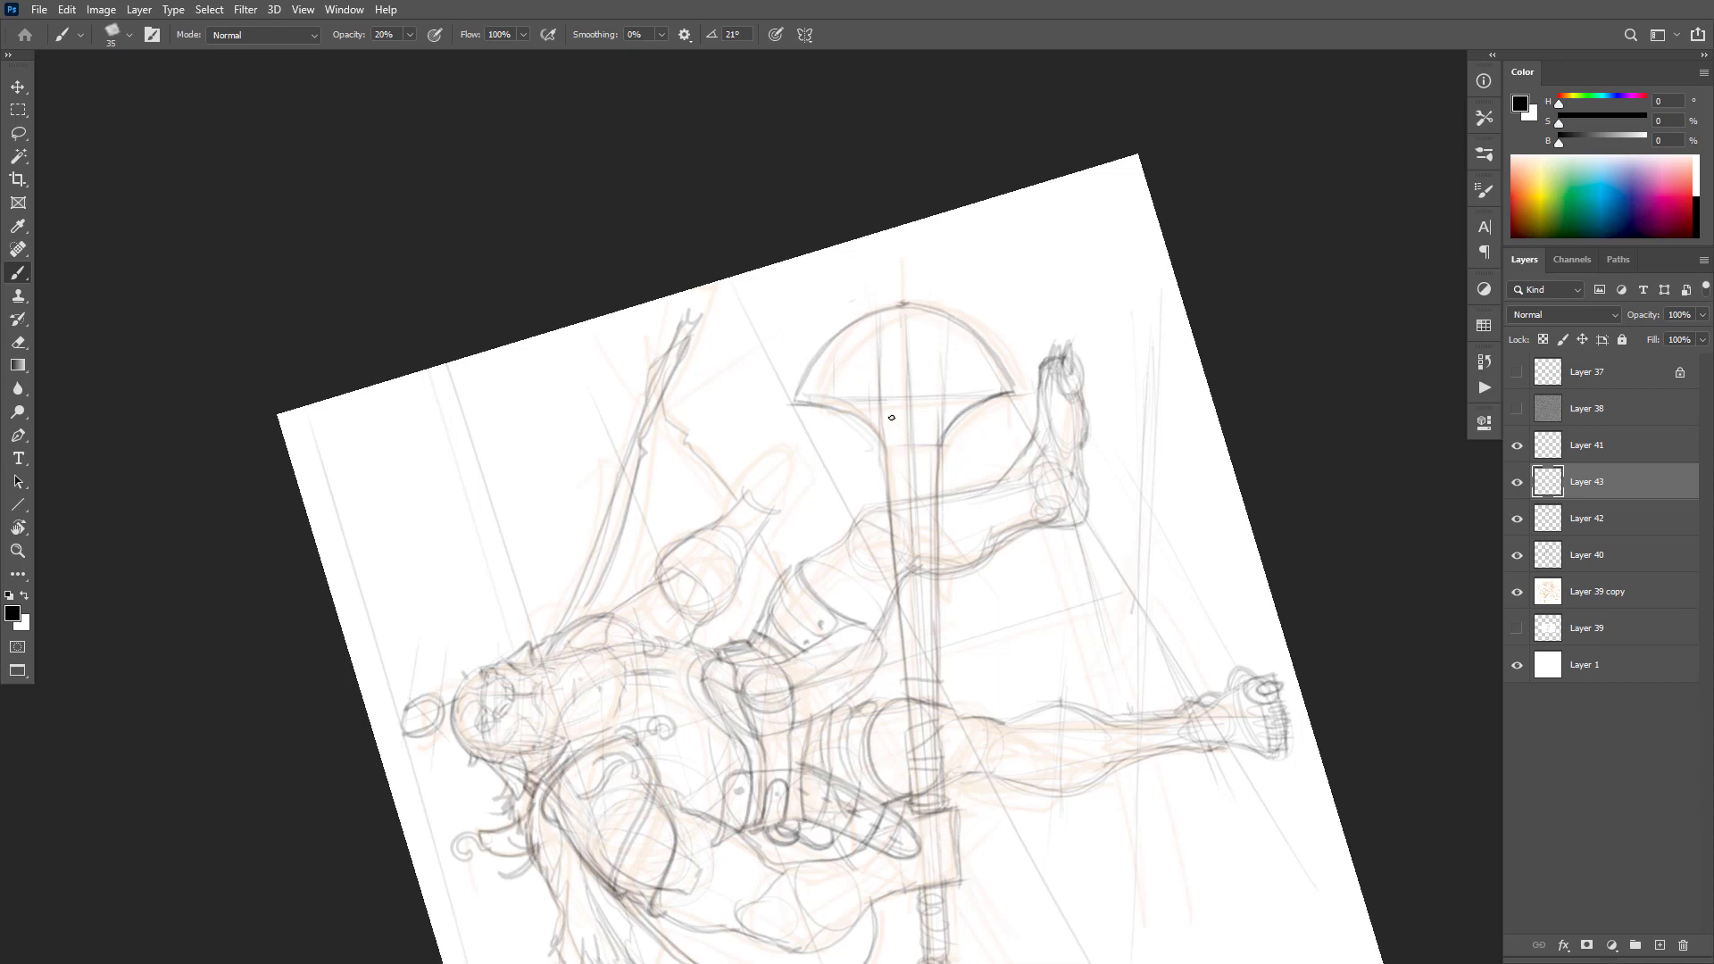
drag(866, 363, 884, 411)
mouse_move(940, 413)
mouse_down()
mouse_move(931, 483)
mouse_move(910, 450)
mouse_move(920, 552)
mouse_up()
drag(910, 490, 923, 614)
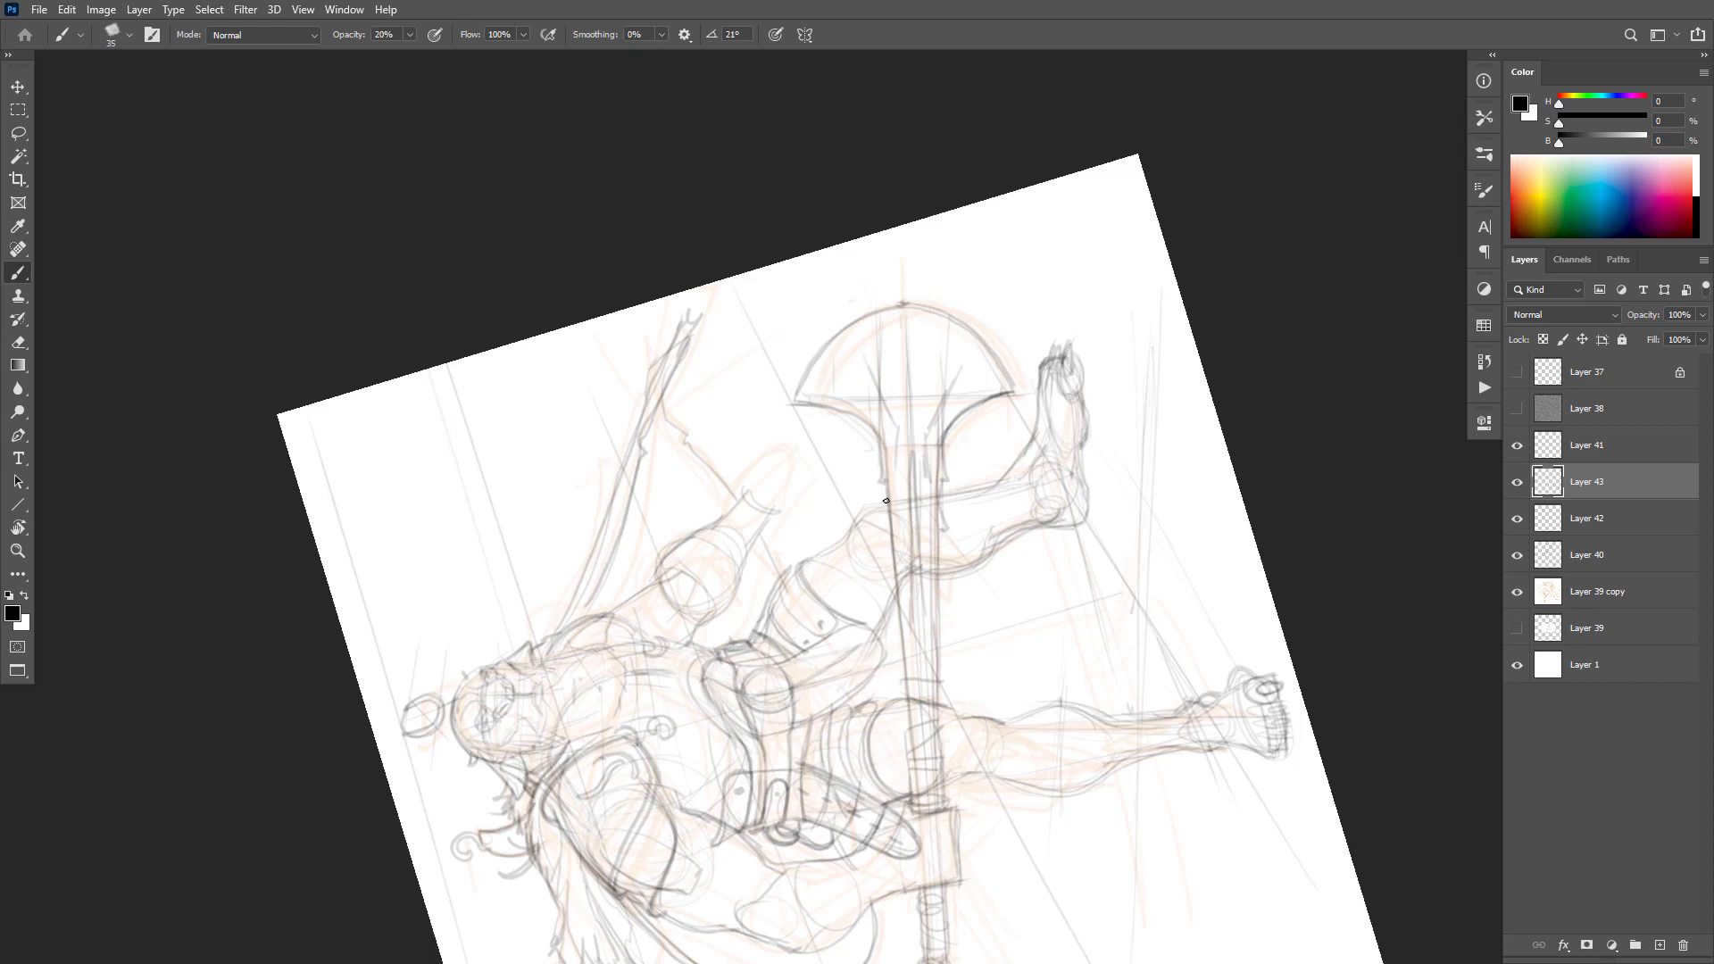
drag(886, 501, 883, 537)
mouse_move(895, 481)
mouse_down()
mouse_move(902, 436)
mouse_move(898, 469)
mouse_move(929, 475)
mouse_up()
mouse_move(934, 412)
mouse_down()
mouse_move(955, 363)
mouse_move(846, 397)
mouse_move(876, 352)
mouse_move(981, 402)
mouse_up()
drag(849, 410, 851, 393)
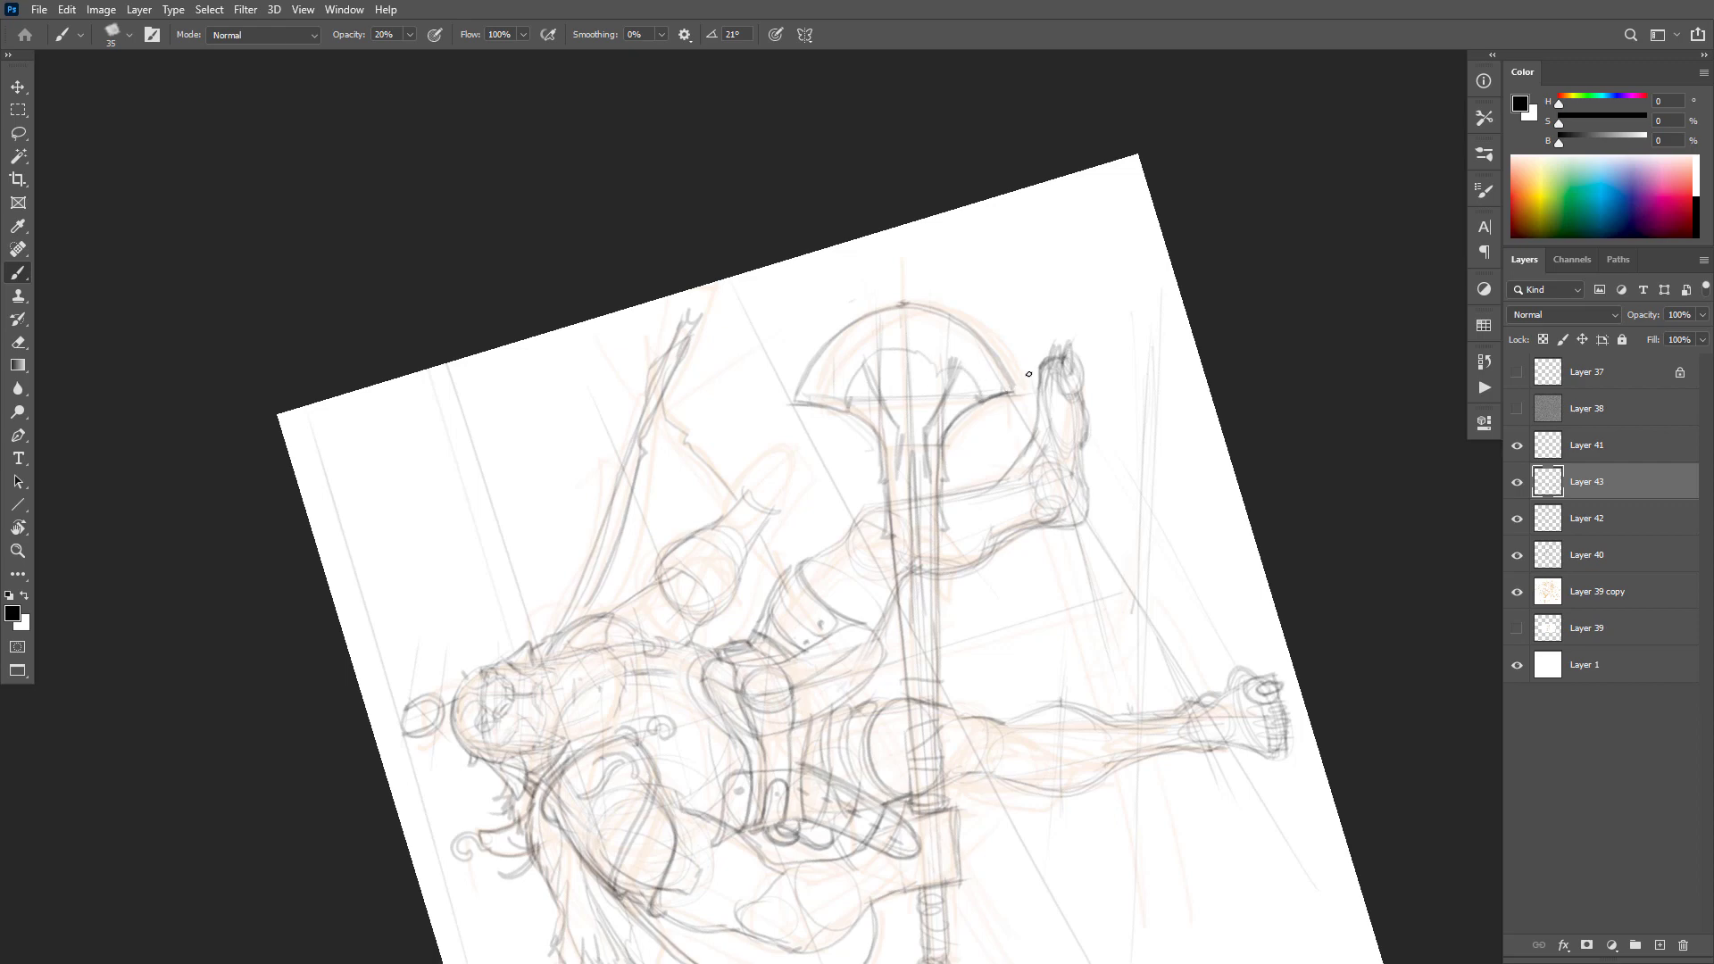
Step: Strengthen the axe shaft's upper edge from the blade back to the fist
key(Escape)
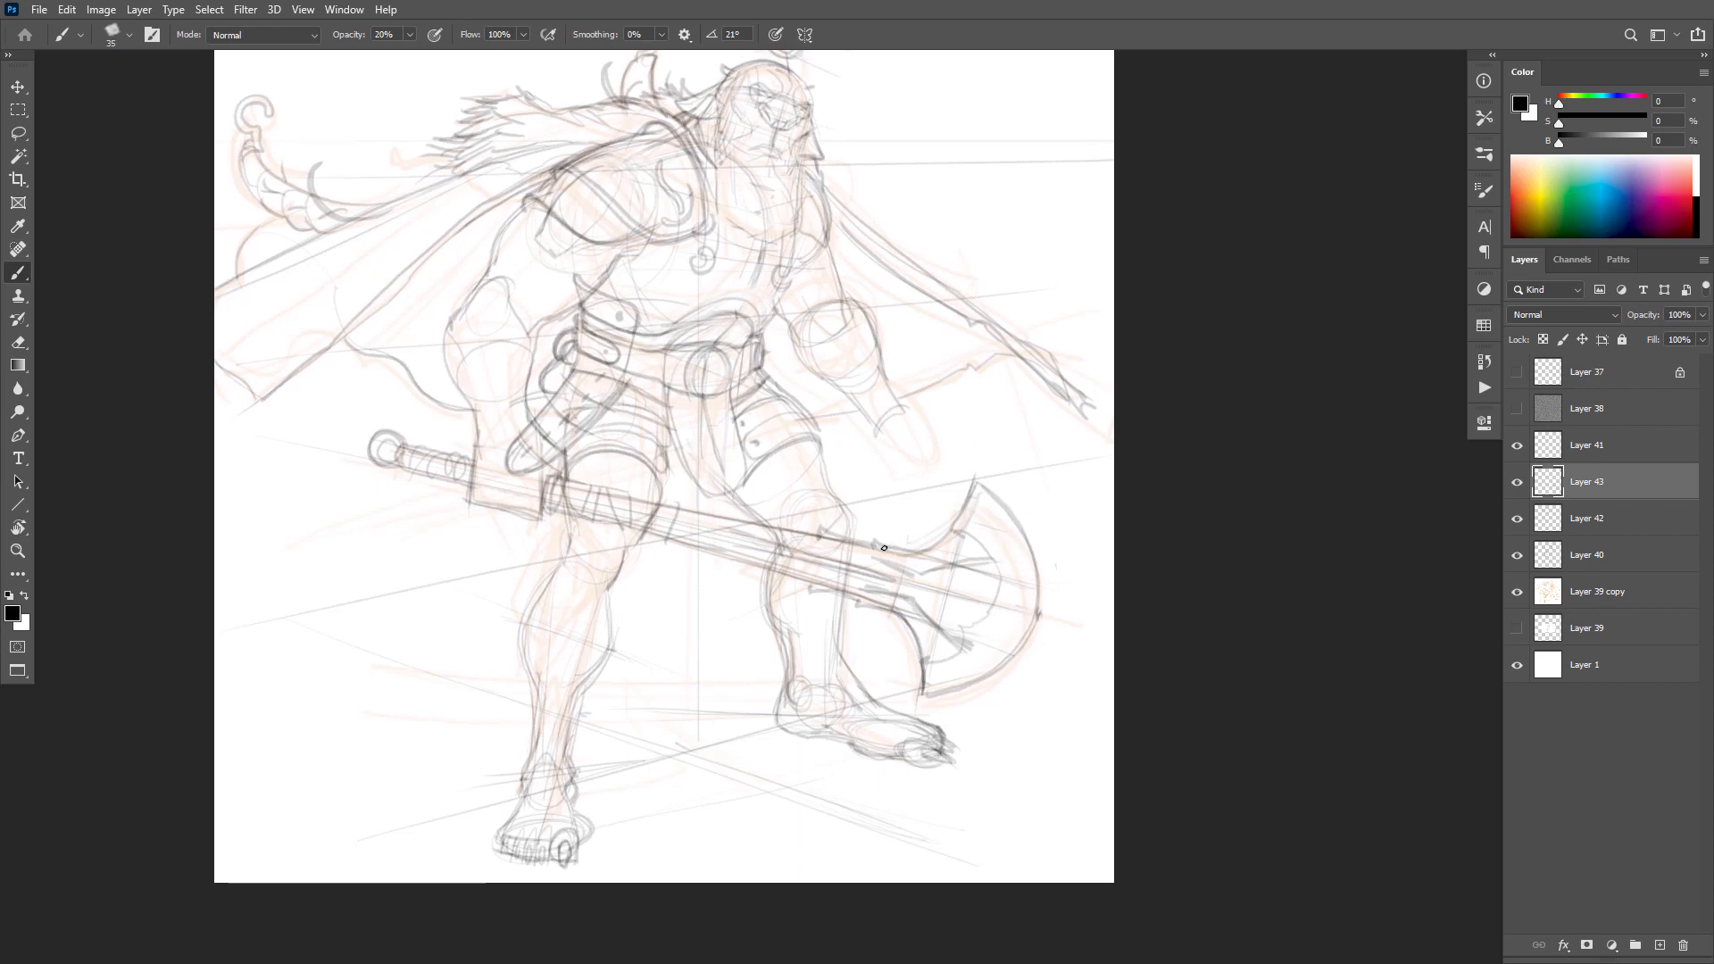
key(r)
drag(738, 612, 892, 589)
key(b)
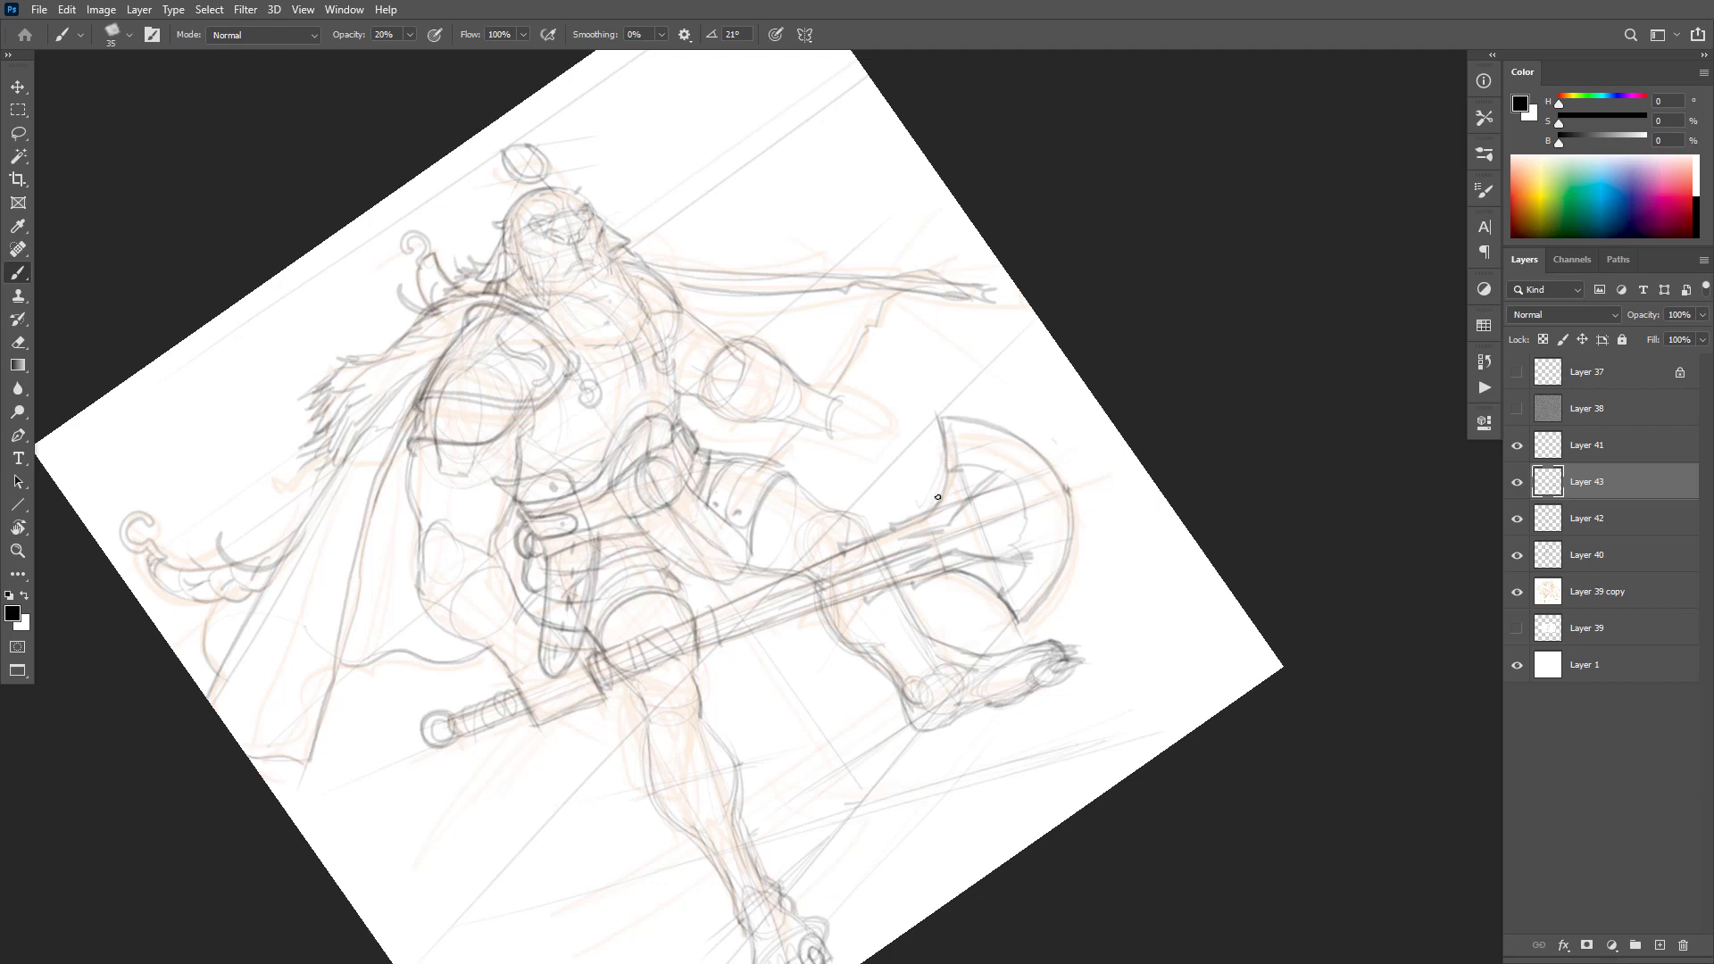
drag(892, 536, 582, 670)
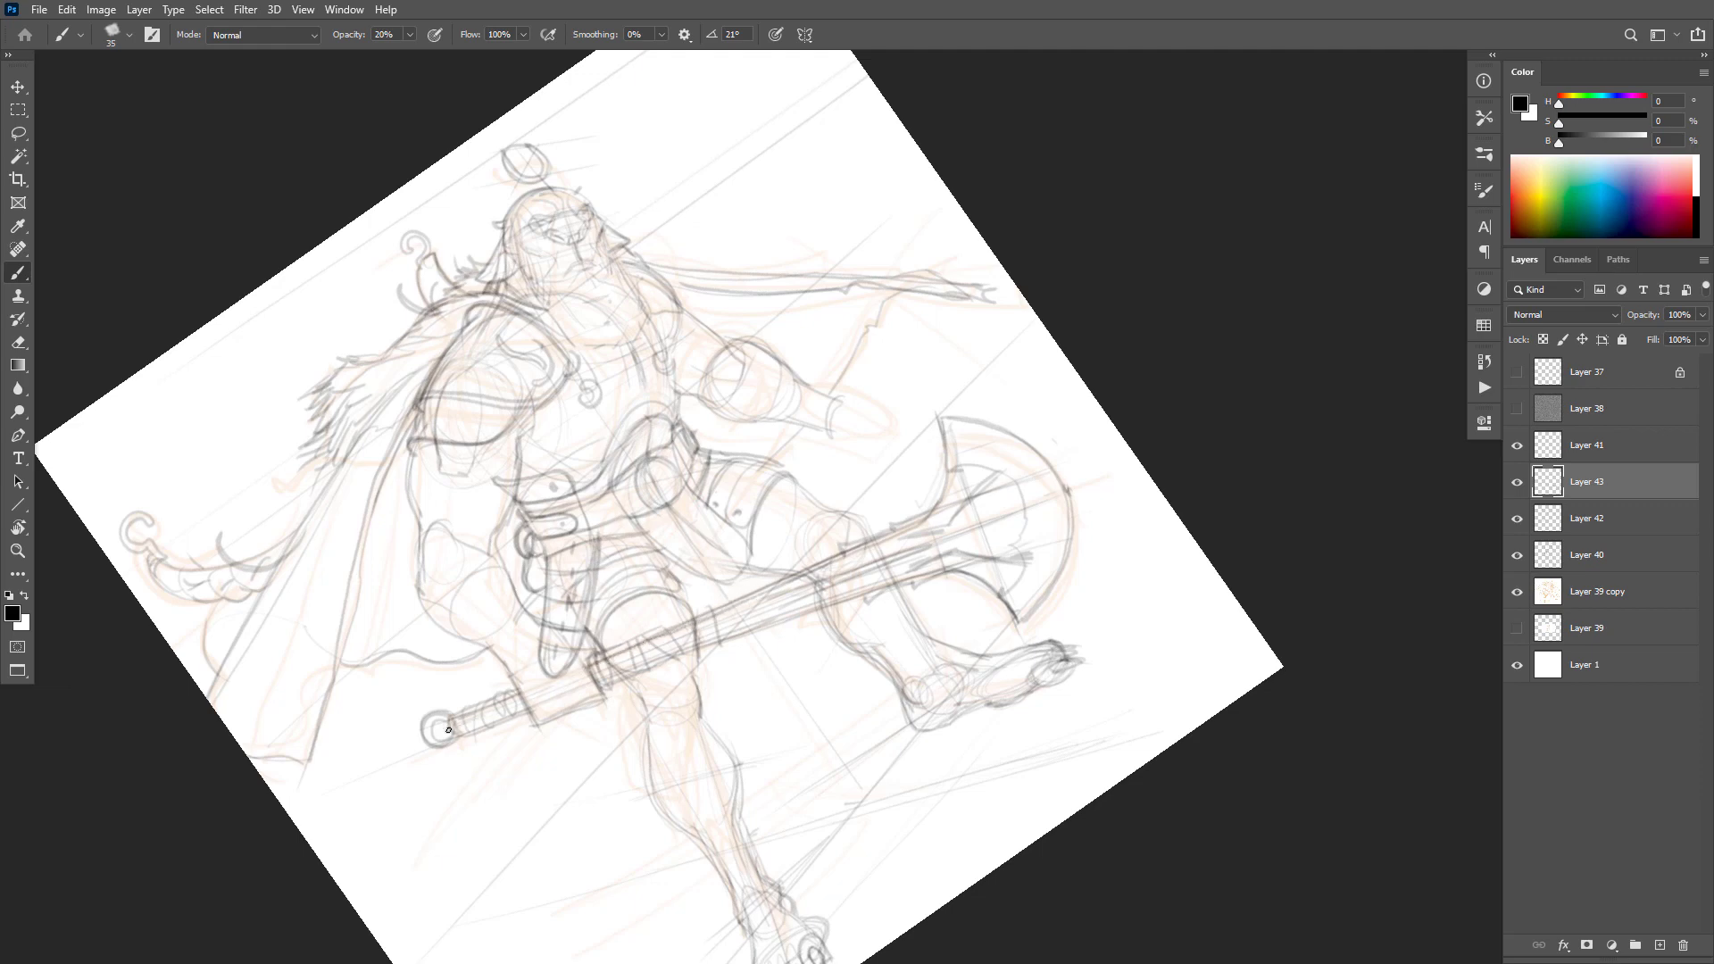
Step: Redraw the axe's round pommel with a thicker outline and a clearer join to the banded grip
mouse_move(461, 715)
mouse_down()
mouse_move(394, 773)
mouse_move(451, 730)
mouse_move(420, 722)
mouse_move(454, 742)
mouse_move(421, 719)
mouse_move(432, 750)
mouse_move(437, 724)
mouse_up()
key(e)
key(b)
drag(357, 814, 539, 629)
drag(362, 812, 548, 625)
key(ctrl+z)
drag(441, 732, 421, 733)
Step: Examine the axe's size and placement against the whole figure, with the axe layer hidden and shown again
alt+click(736, 713)
ctrl+click(876, 699)
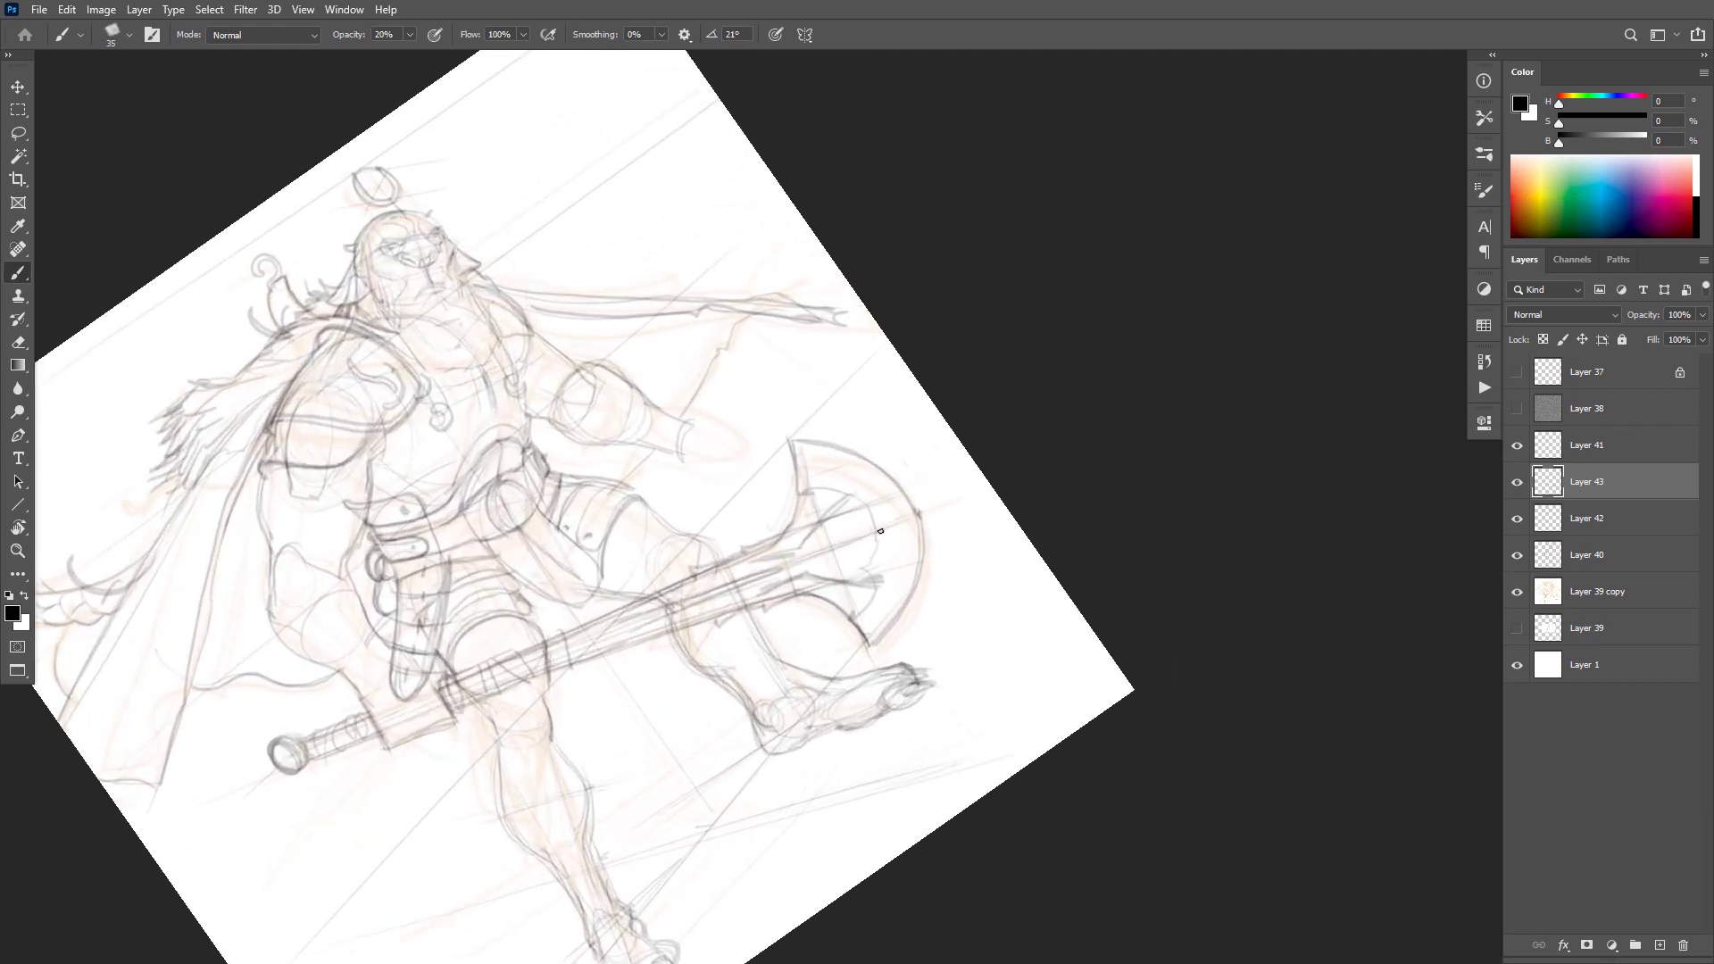
key(Escape)
alt+click(961, 590)
alt+click(961, 593)
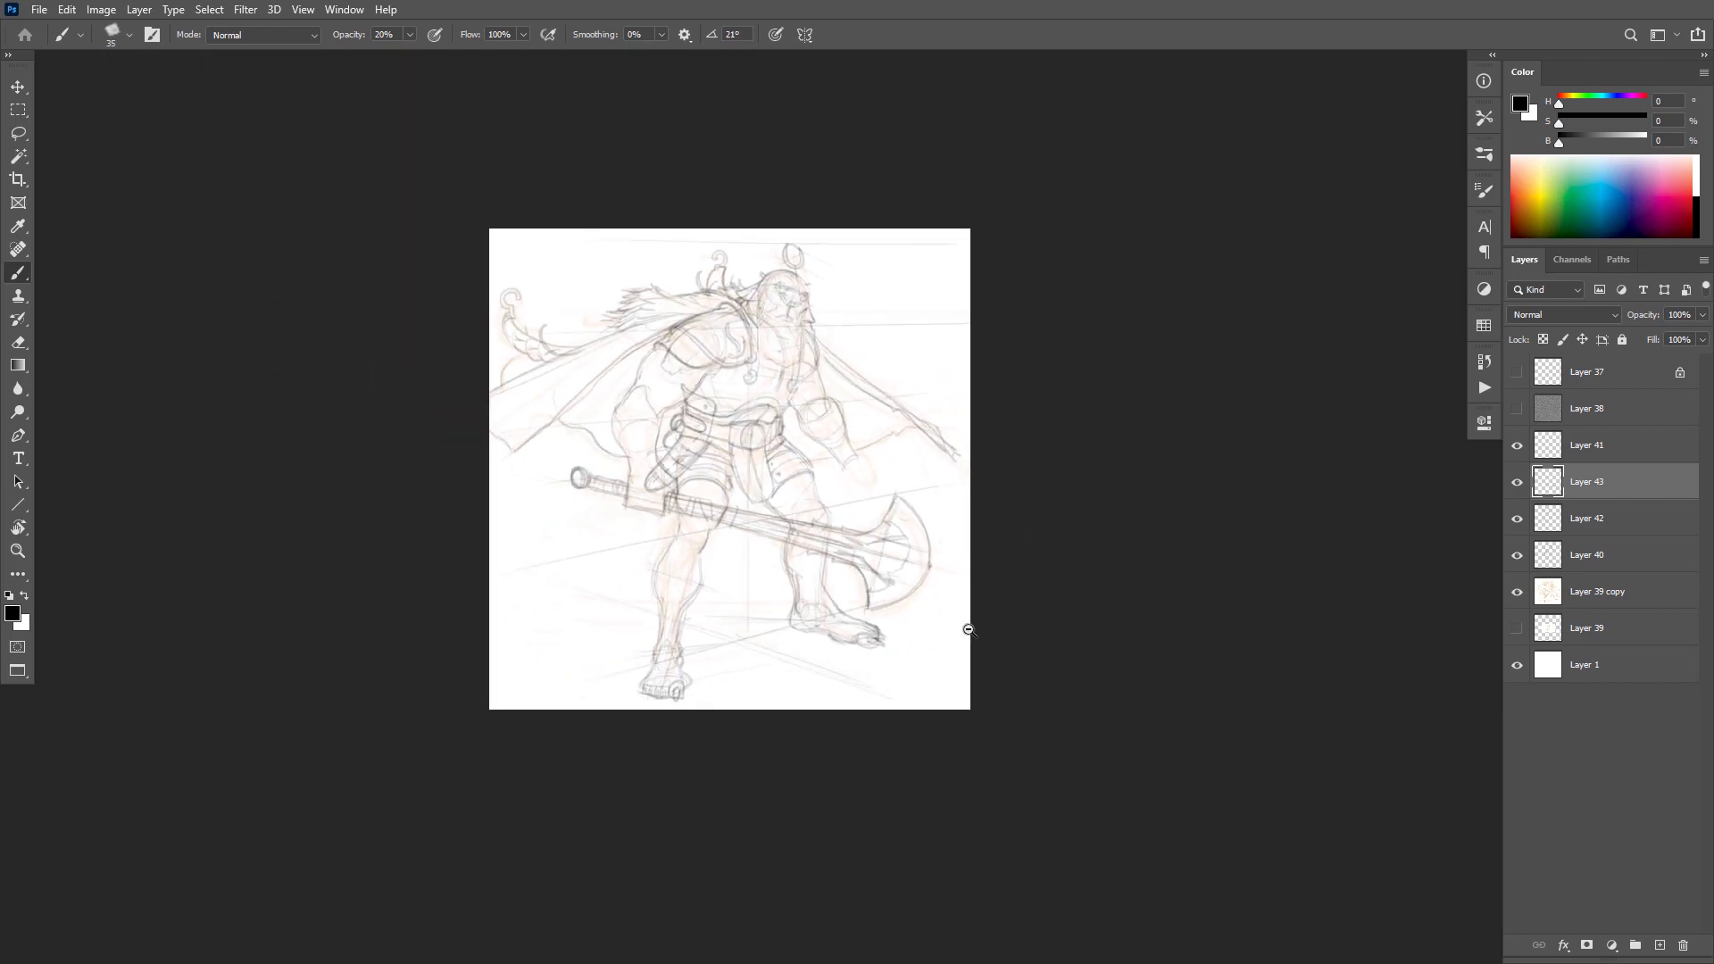
ctrl+click(968, 626)
ctrl+click(970, 624)
click(1516, 482)
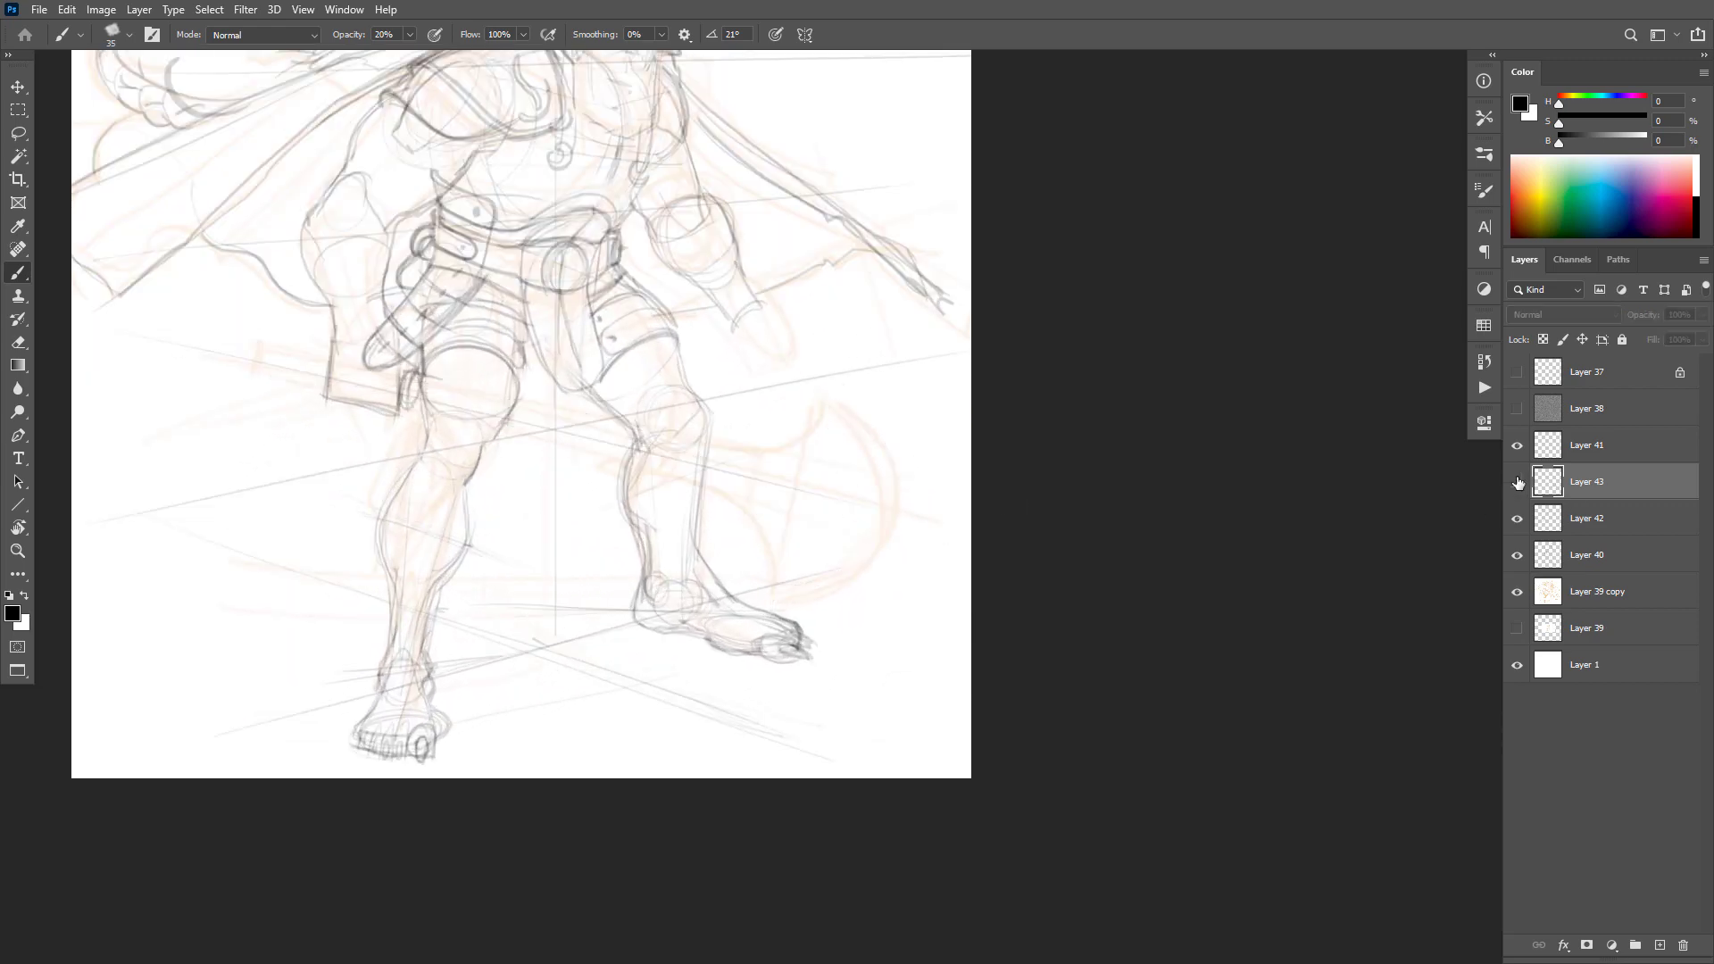
click(1517, 482)
Step: Lasso the axe head with the front part of the shaft and warp it outward to make the blade larger and rounder
key(l)
mouse_move(953, 440)
mouse_down()
mouse_move(645, 398)
mouse_move(872, 727)
mouse_move(973, 535)
mouse_up()
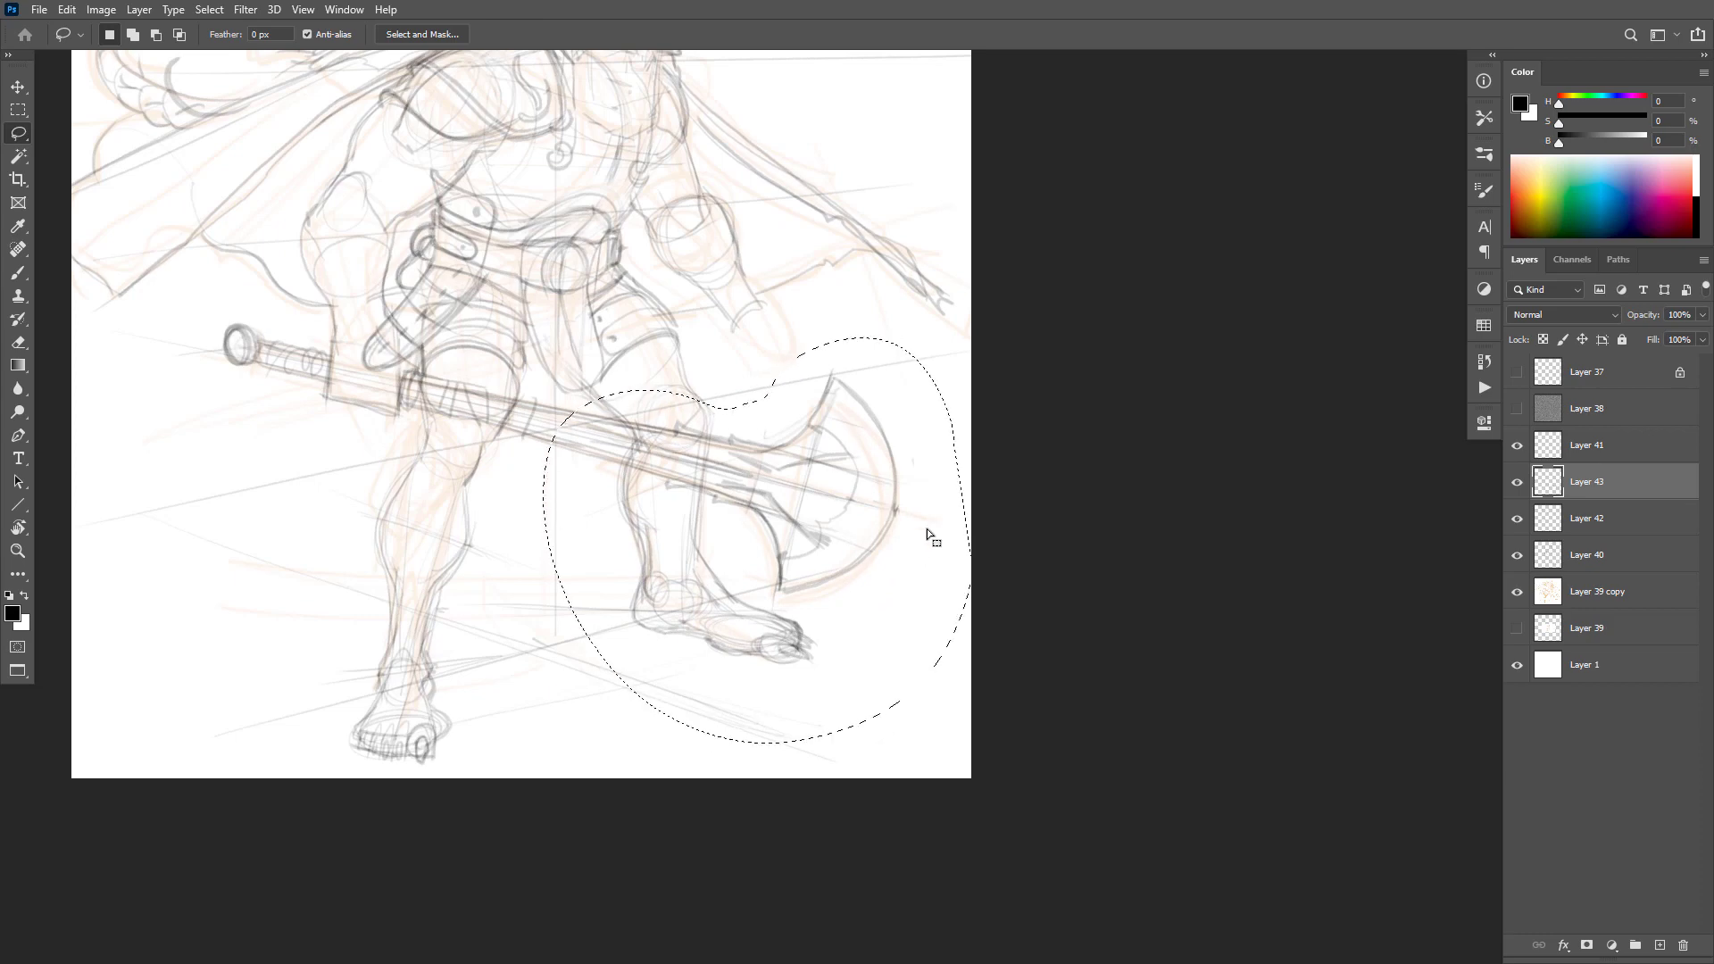
key(ctrl+t)
drag(820, 632, 822, 639)
drag(704, 723, 718, 744)
drag(948, 366, 964, 356)
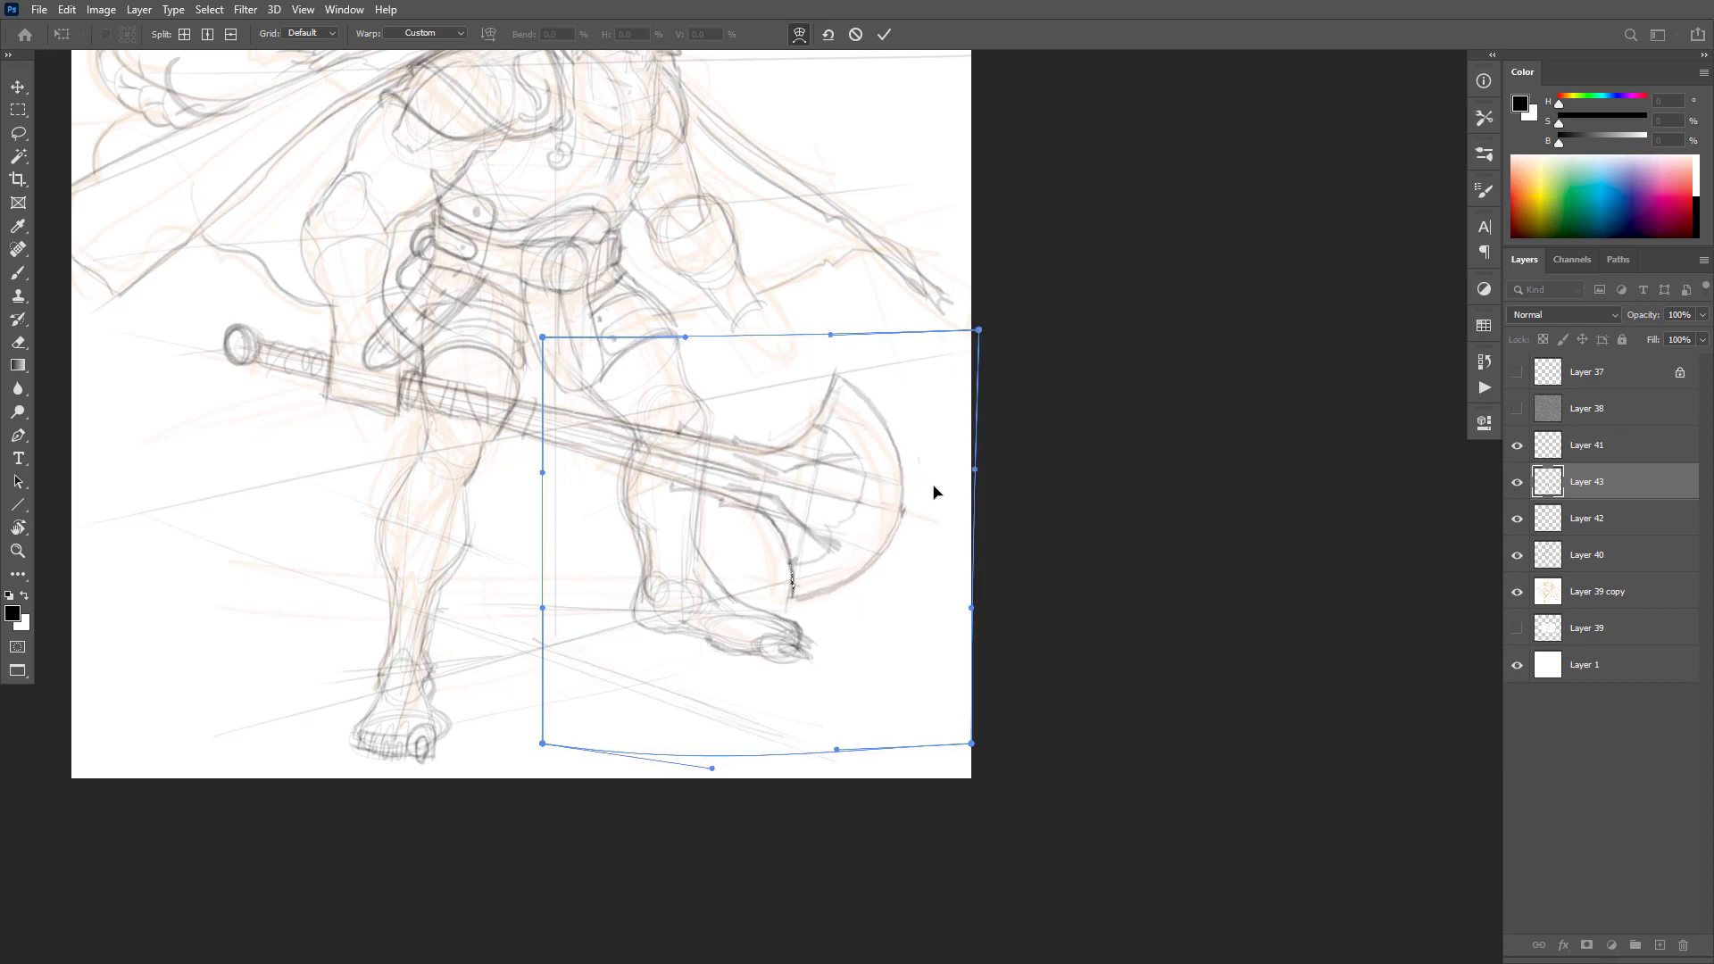
drag(965, 541, 985, 540)
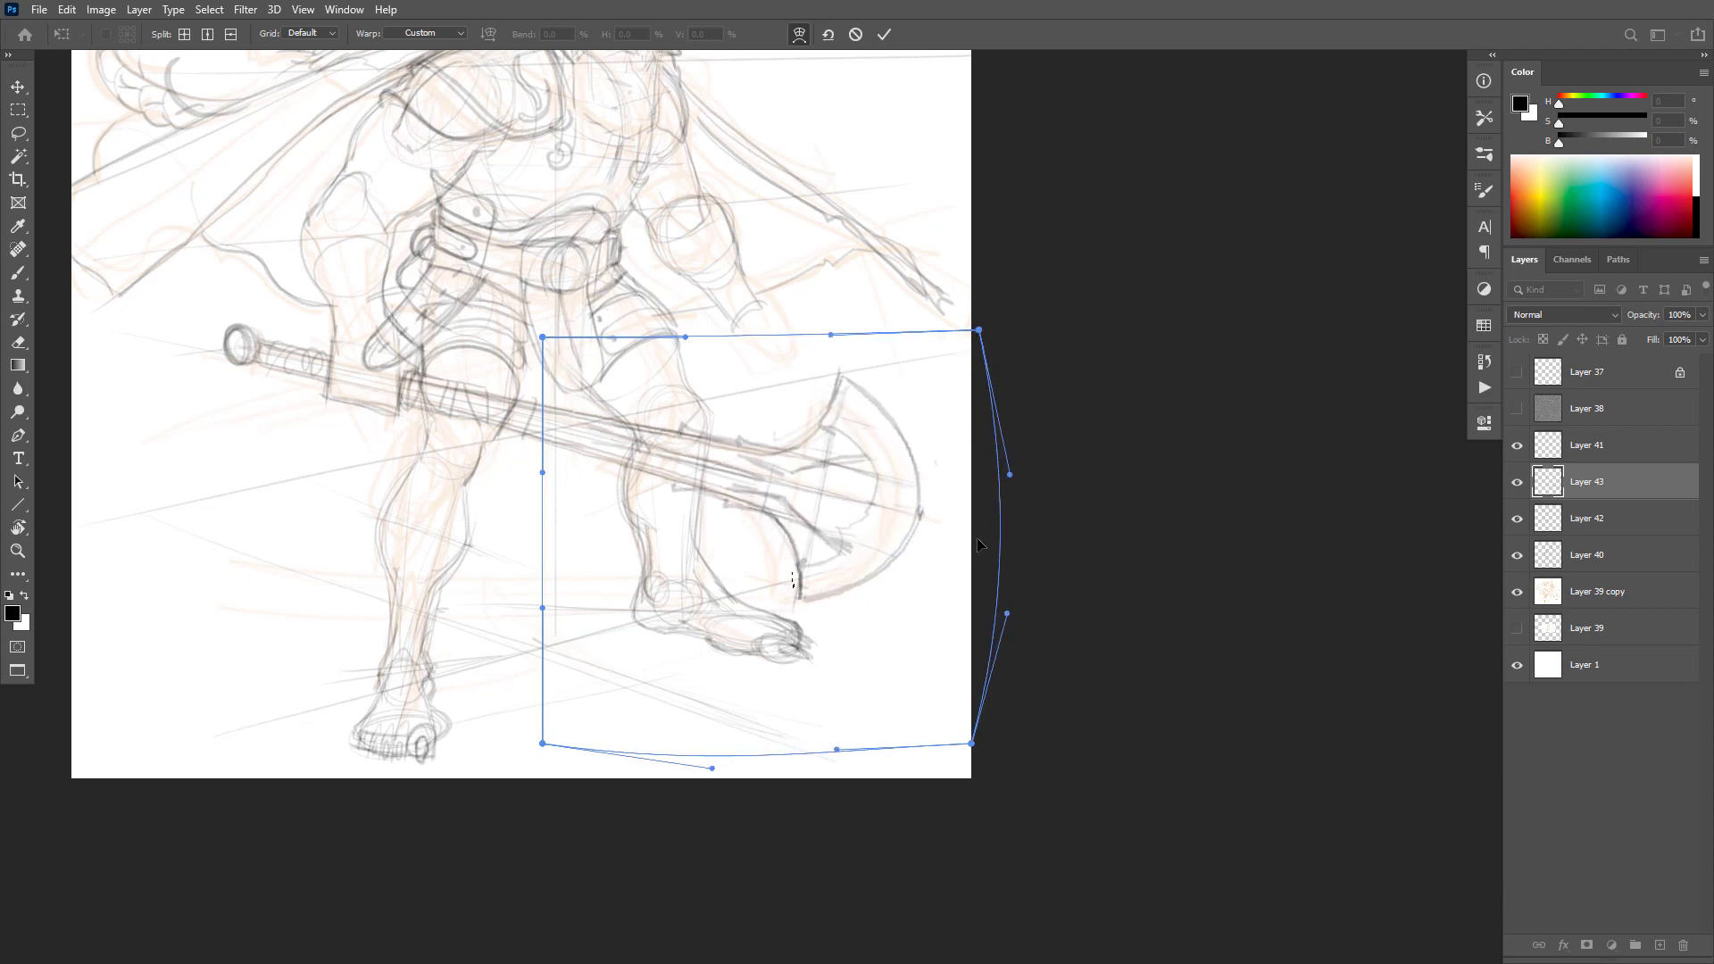
Step: Nudge the blade's upper tip in the warp, apply the transformation and clear the selection
alt+click(975, 543)
alt+click(977, 543)
click(1045, 544)
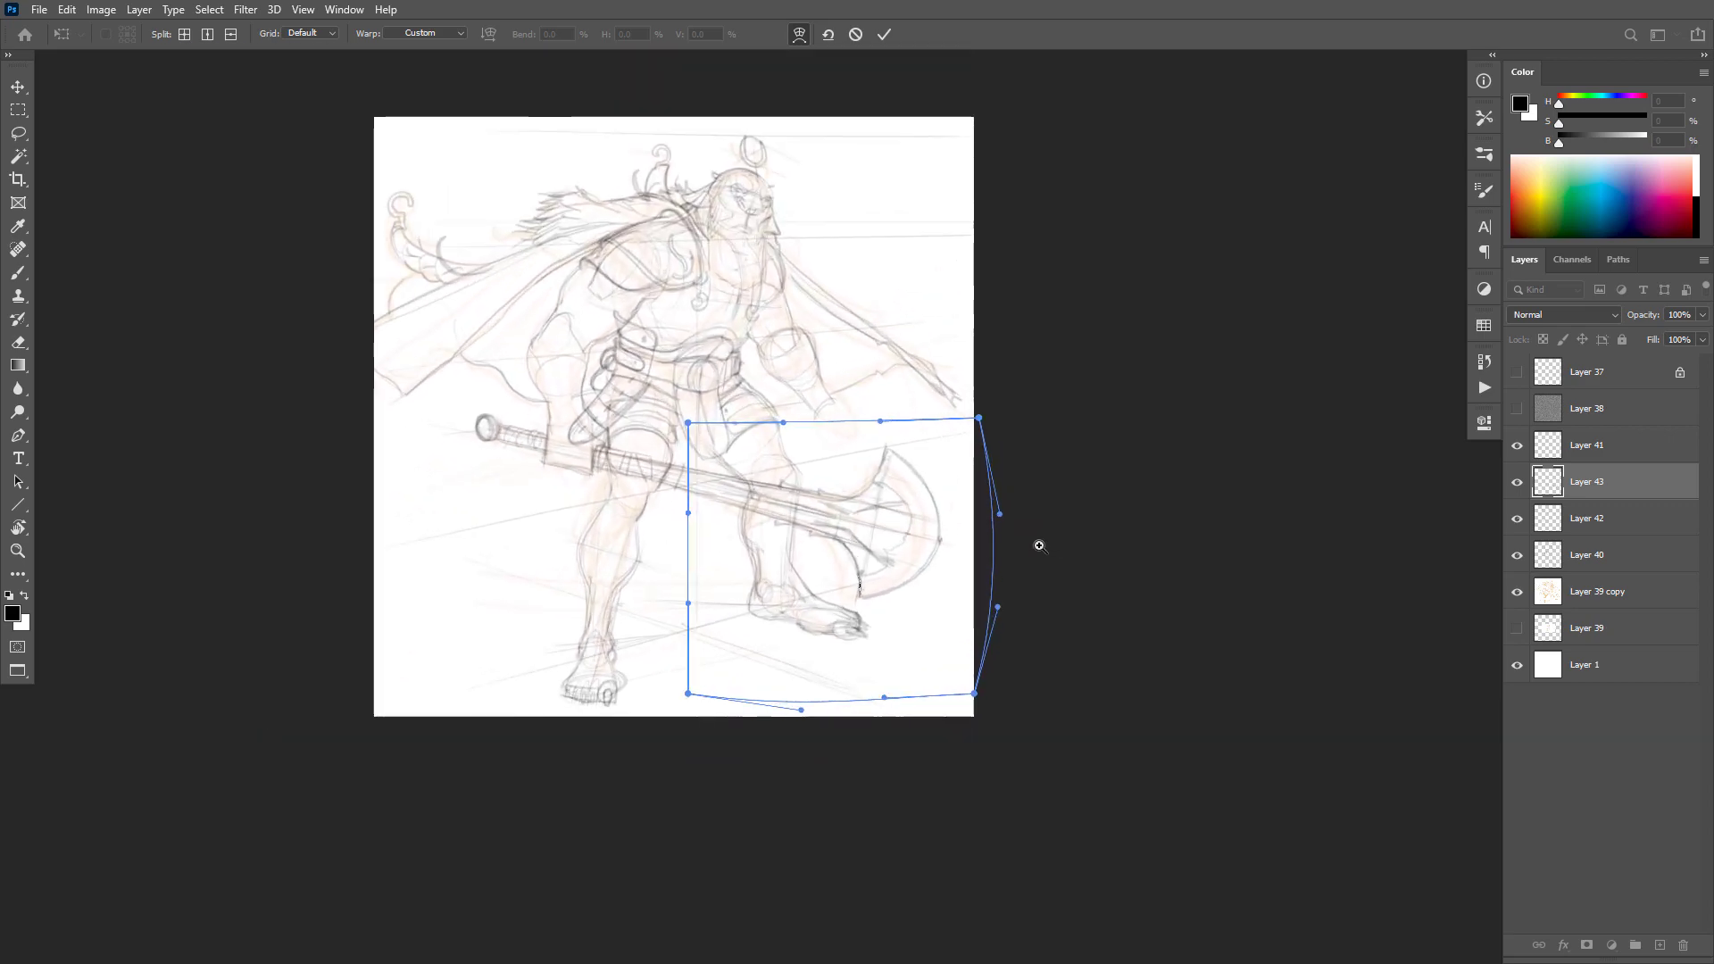
click(1027, 547)
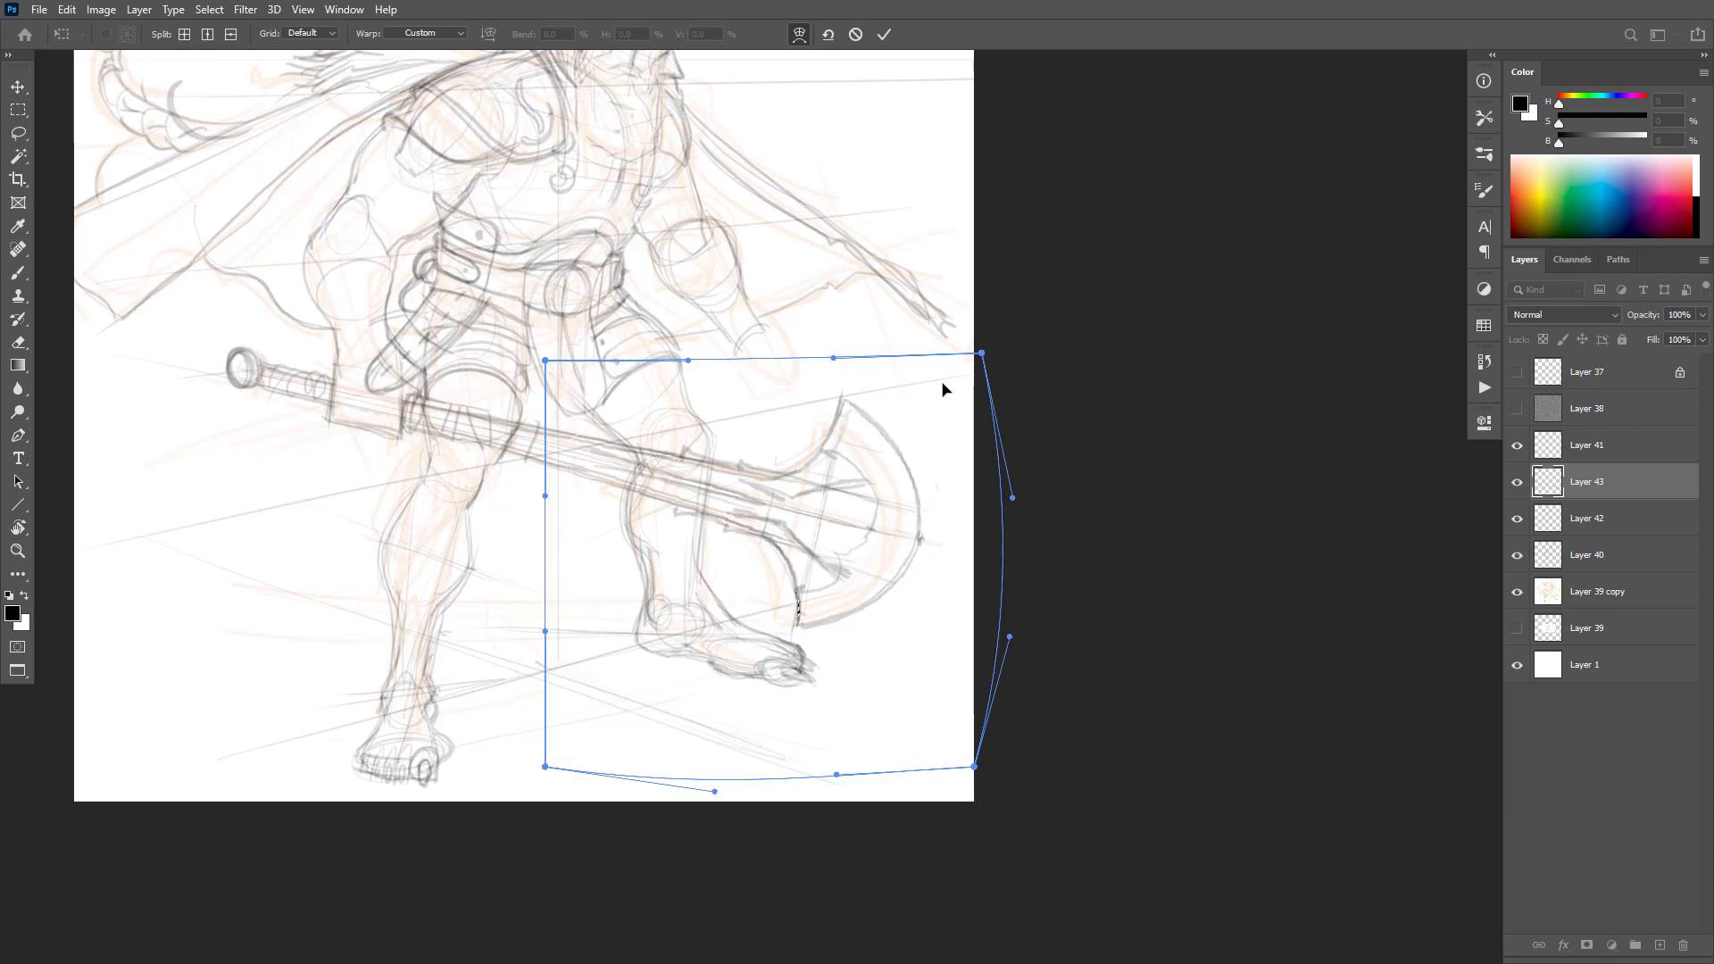
drag(940, 386, 944, 382)
alt+click(1053, 368)
alt+click(1065, 372)
alt+click(1063, 355)
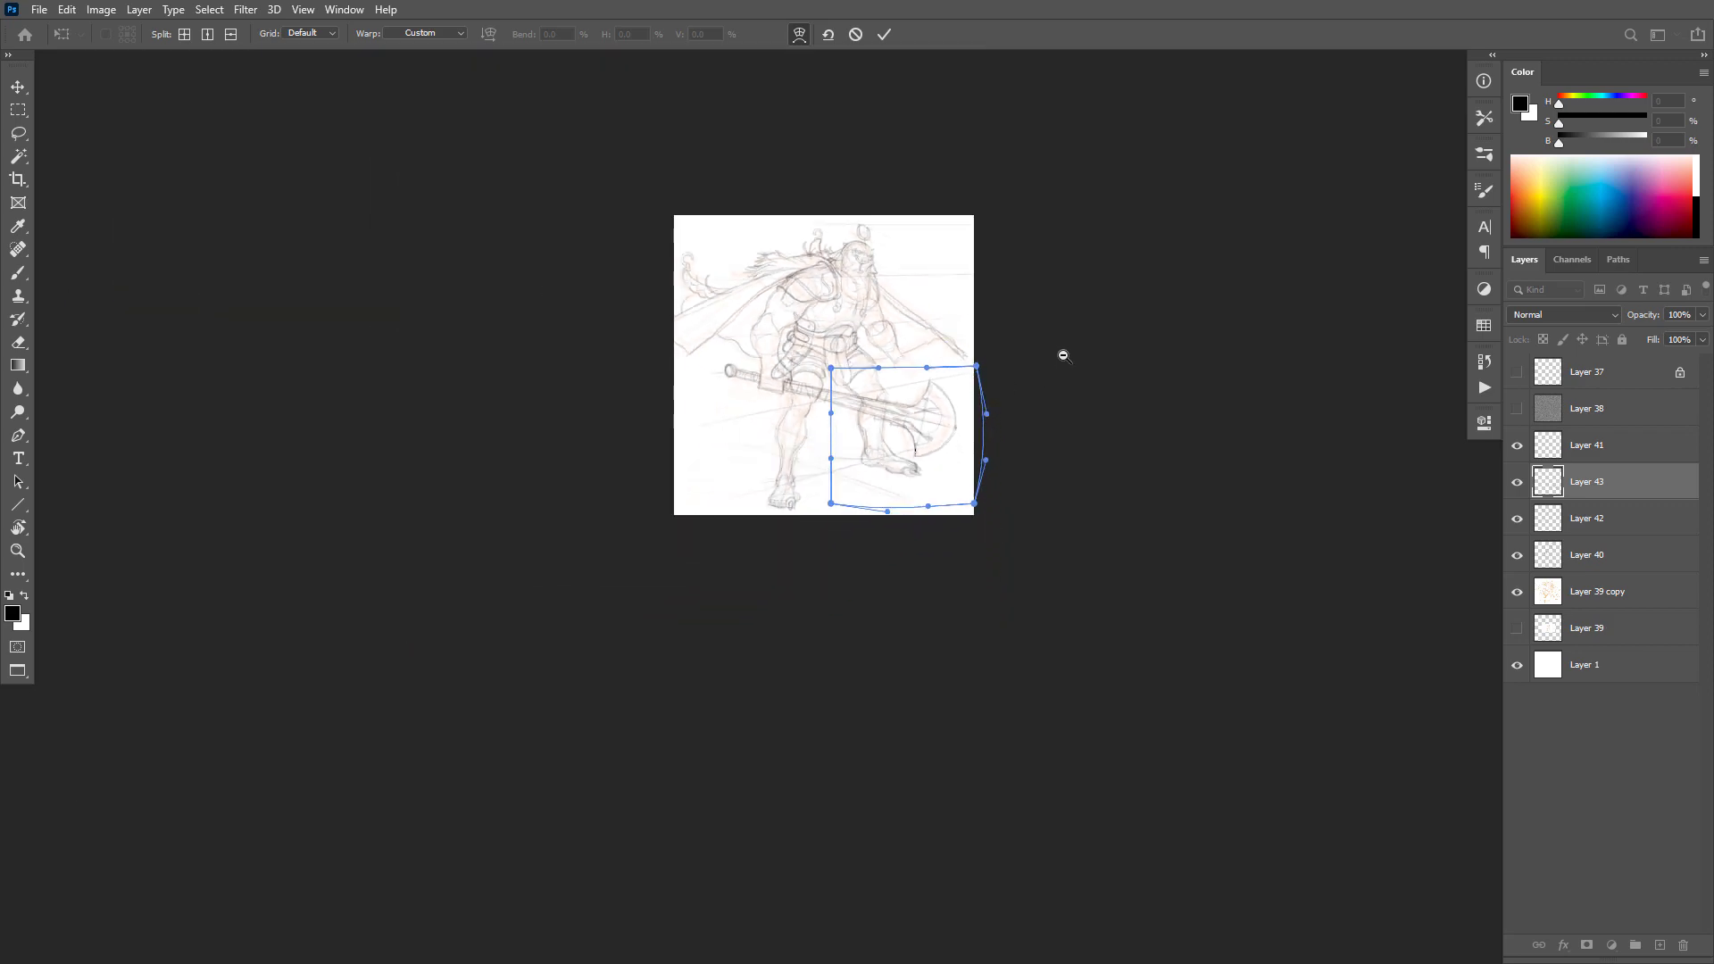
key(Return)
key(l)
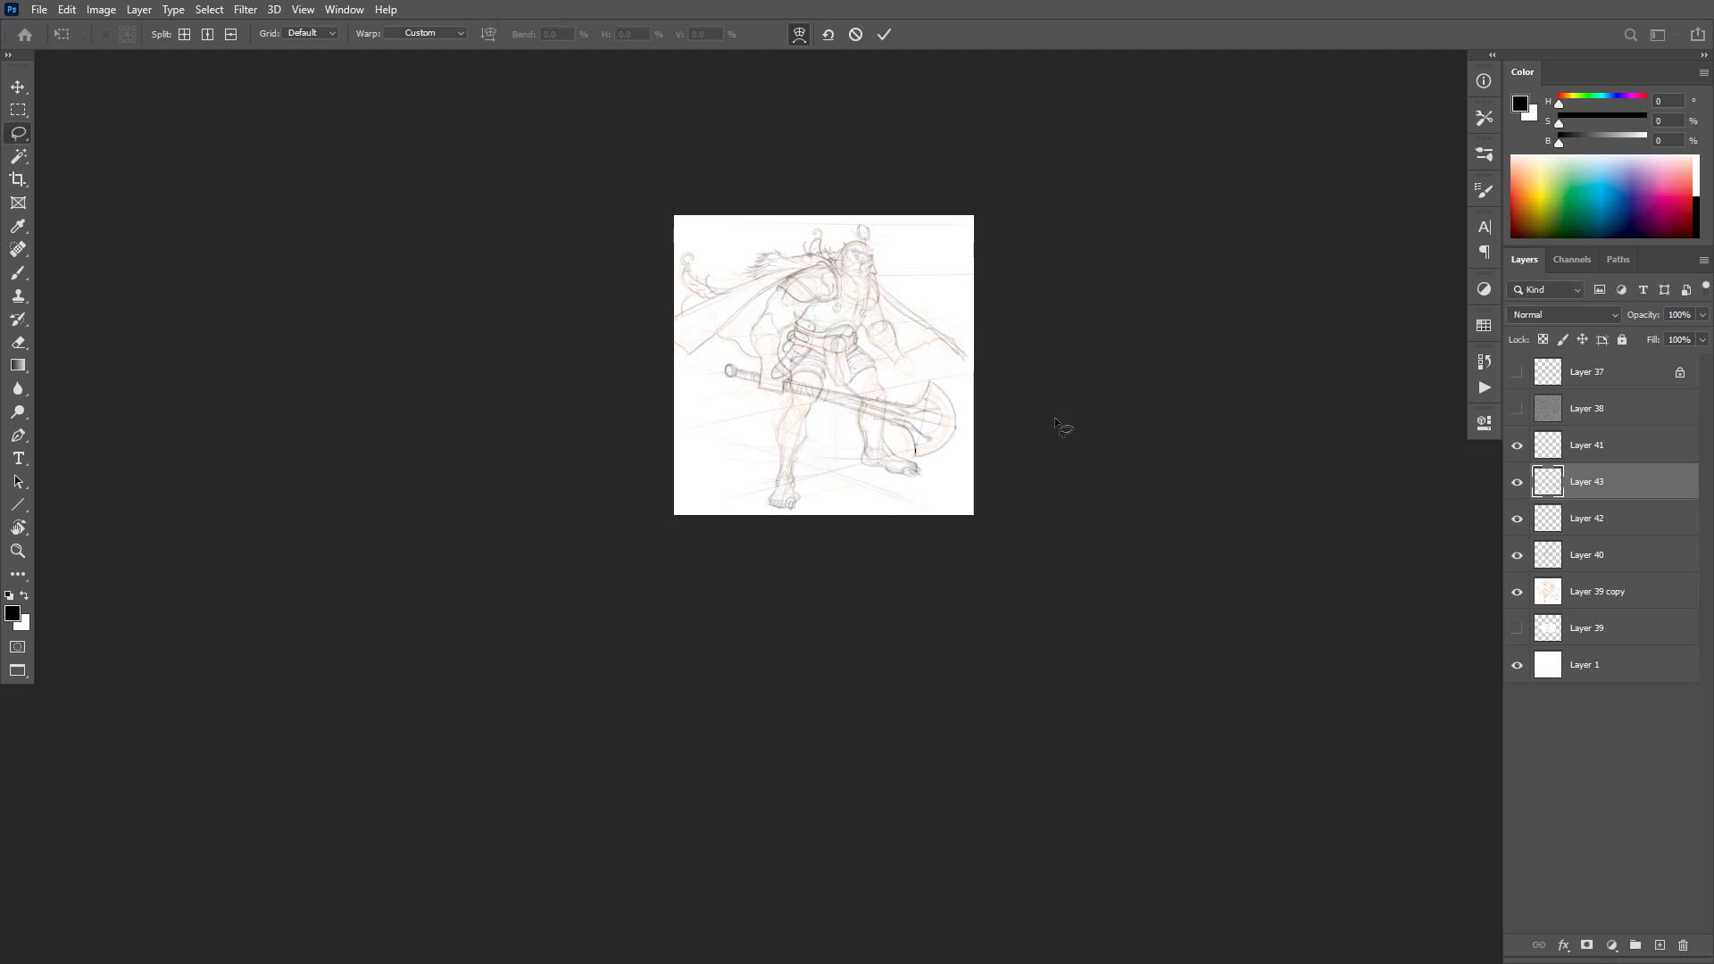
click(986, 454)
click(932, 399)
drag(871, 446, 927, 695)
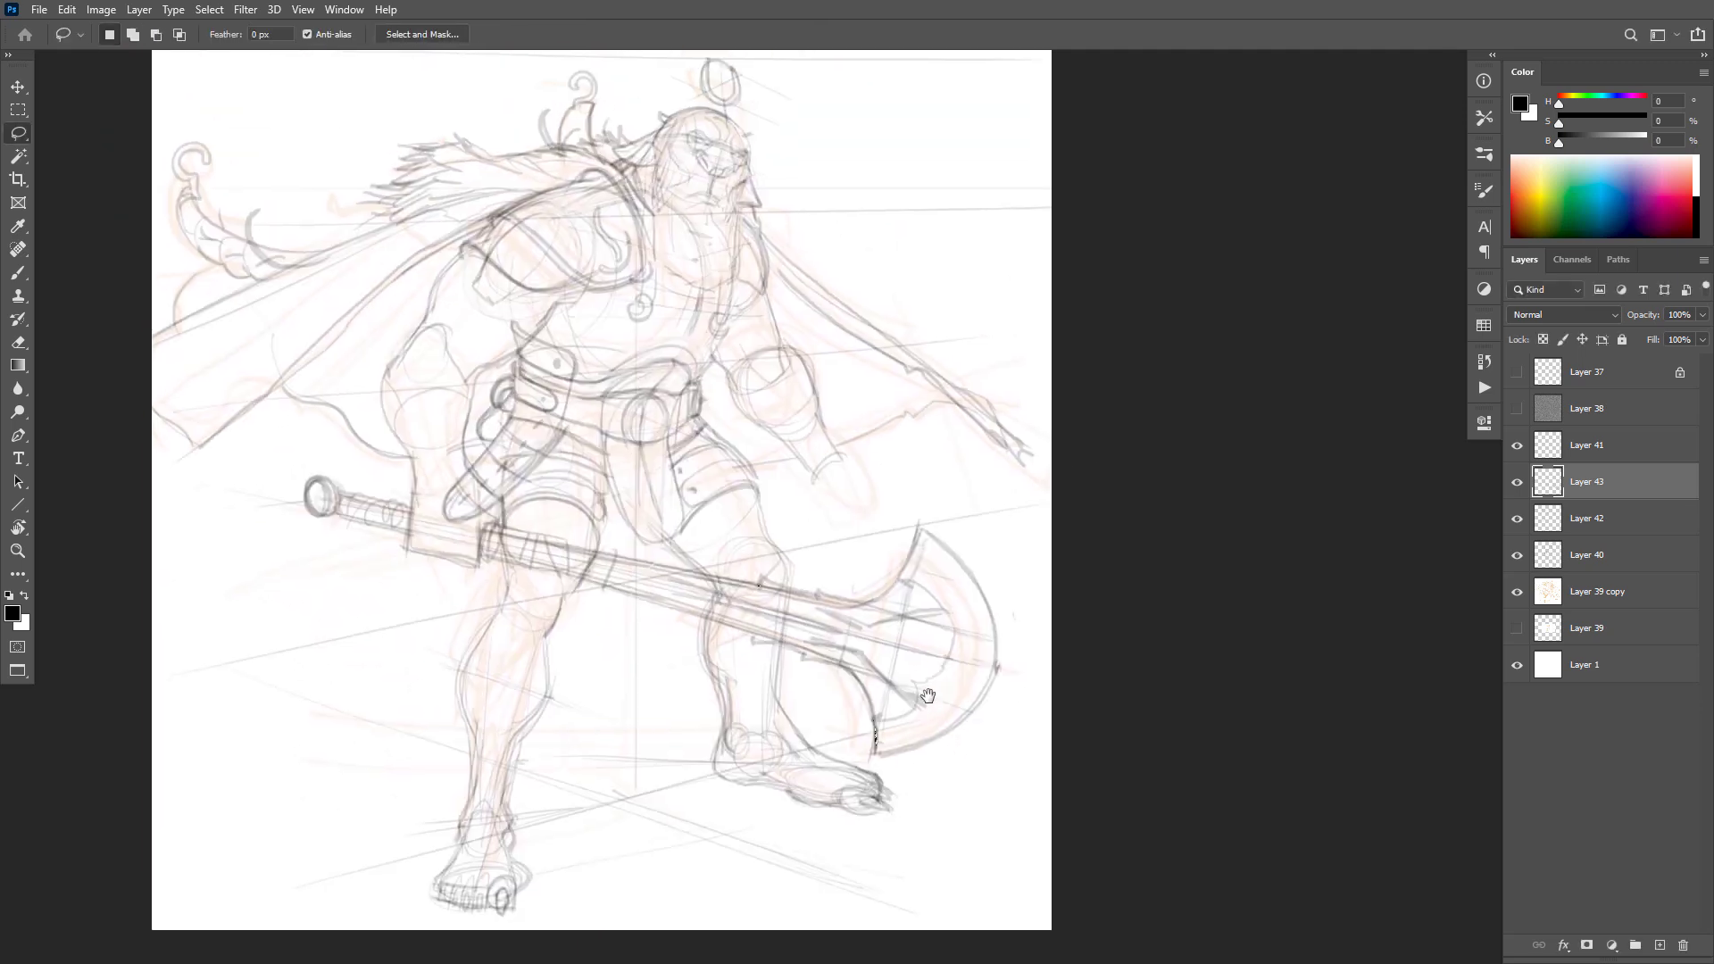
key(b)
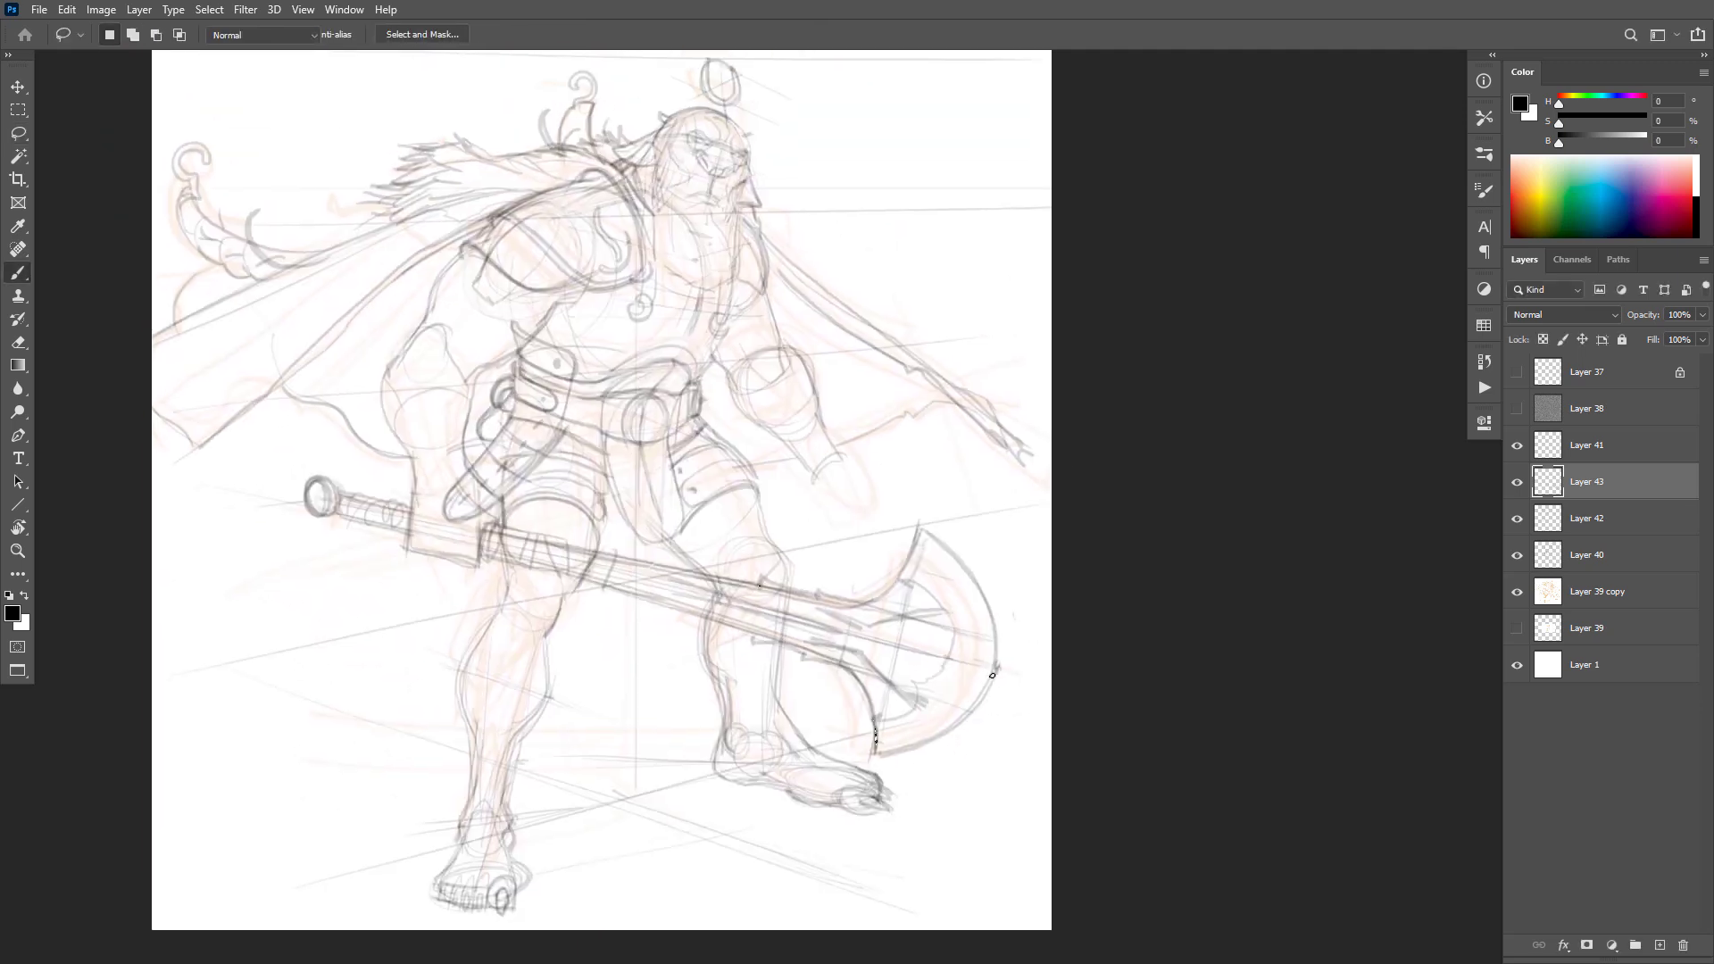
key(ctrl+d)
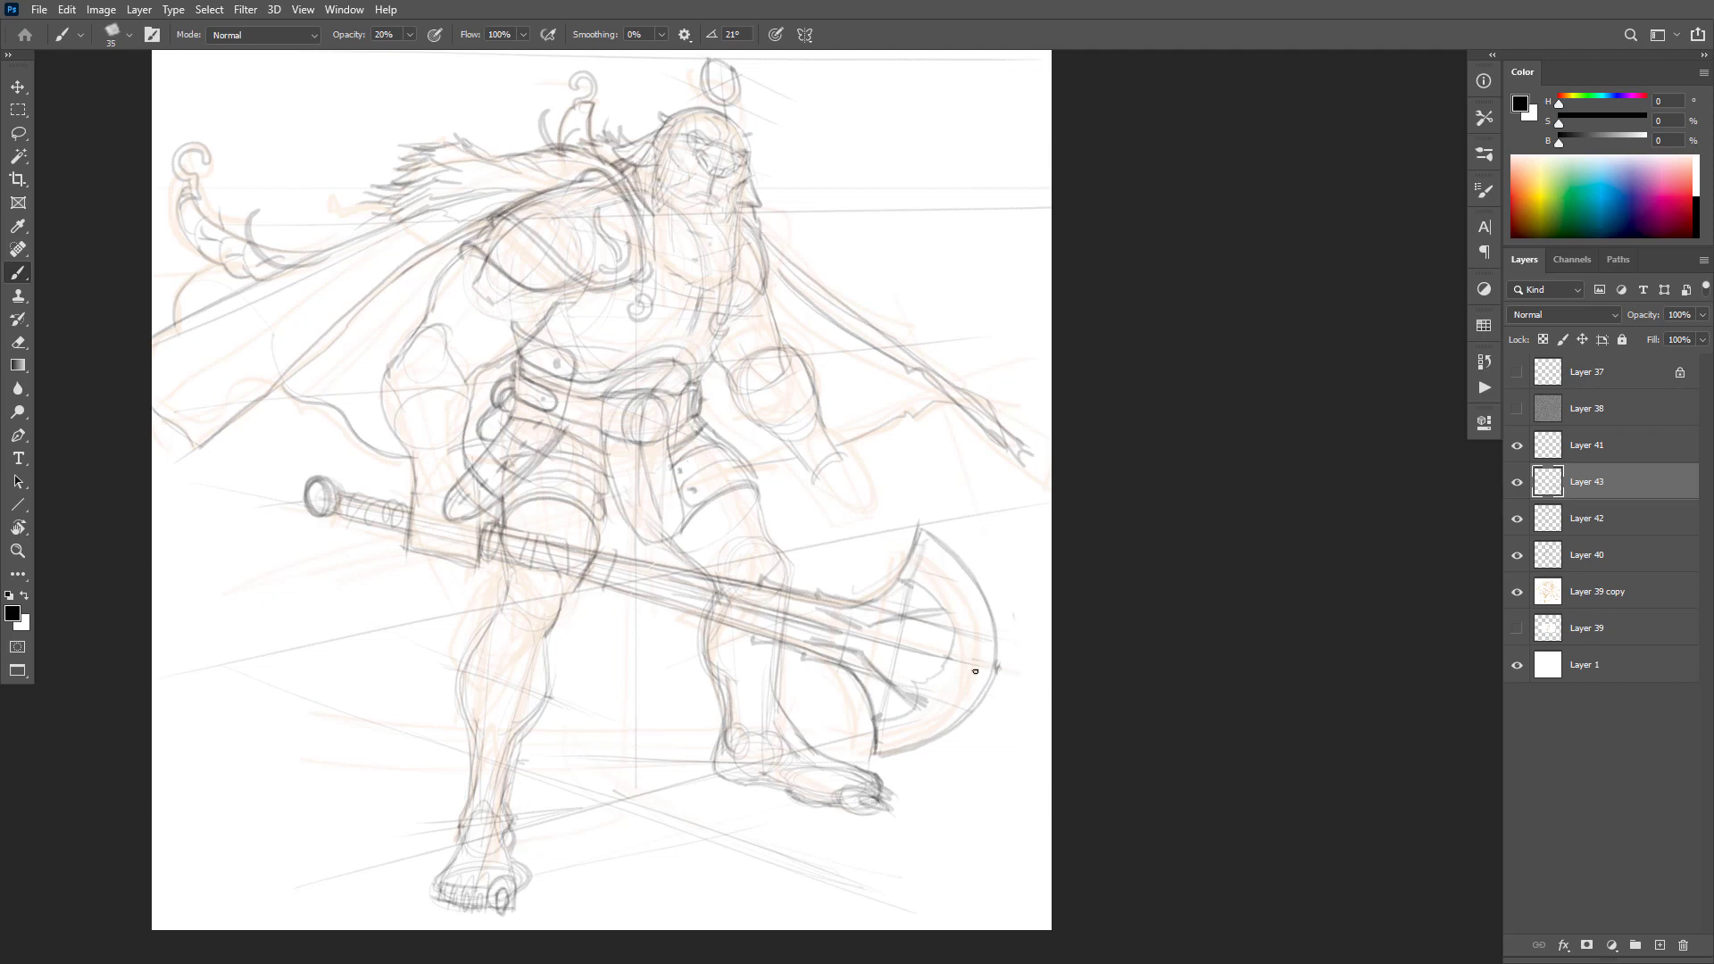
mouse_move(1013, 646)
mouse_down()
mouse_move(945, 700)
mouse_move(972, 613)
mouse_up()
key(ctrl+z)
Step: Erase the lower tip of the hip sheath beside the fist on Layer 40
drag(1064, 664, 1074, 748)
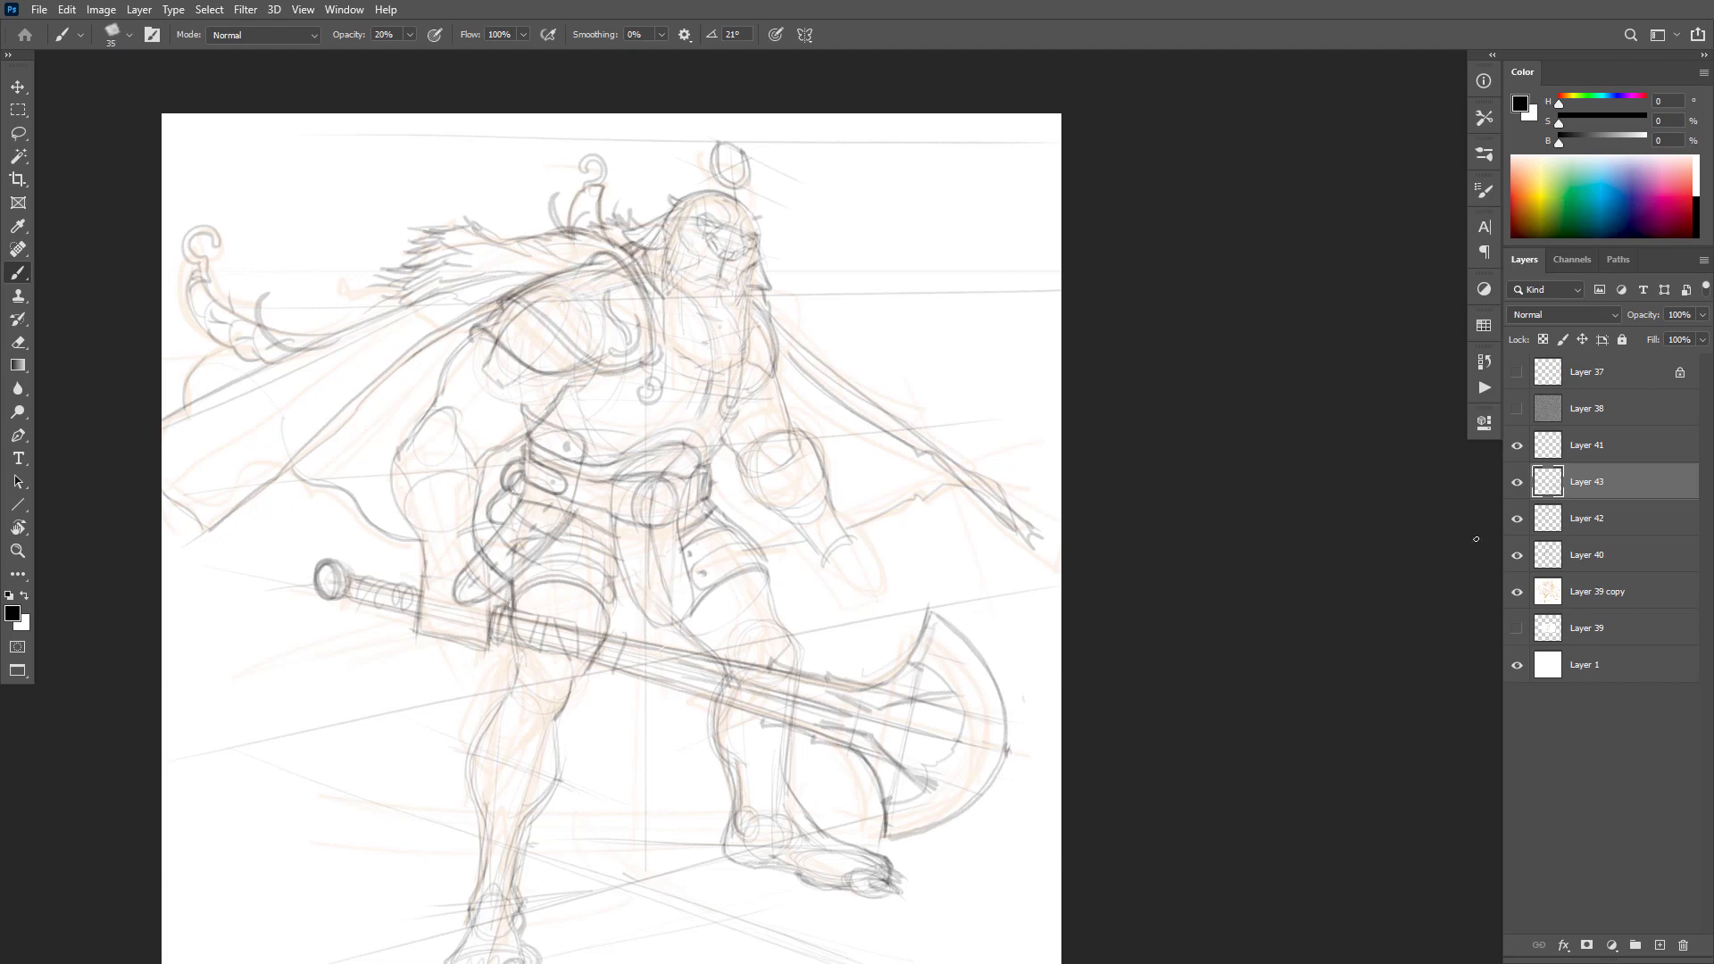
click(1550, 519)
click(1518, 518)
click(1517, 518)
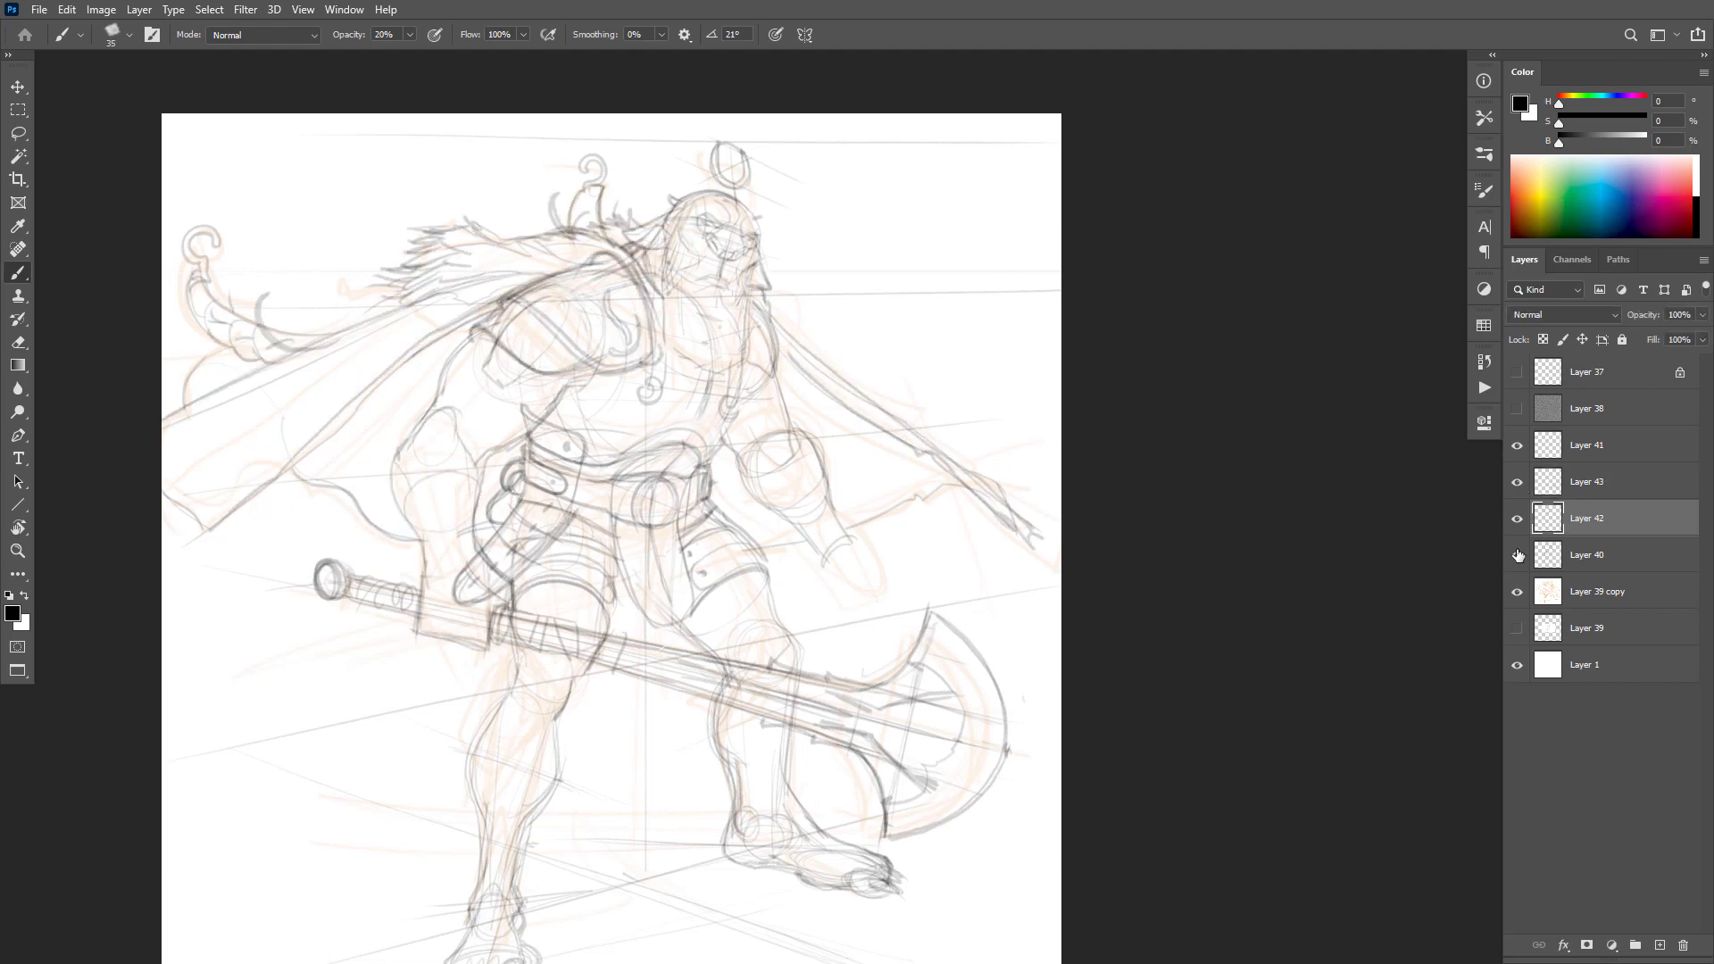
click(1517, 554)
click(1517, 555)
click(1550, 555)
key(e)
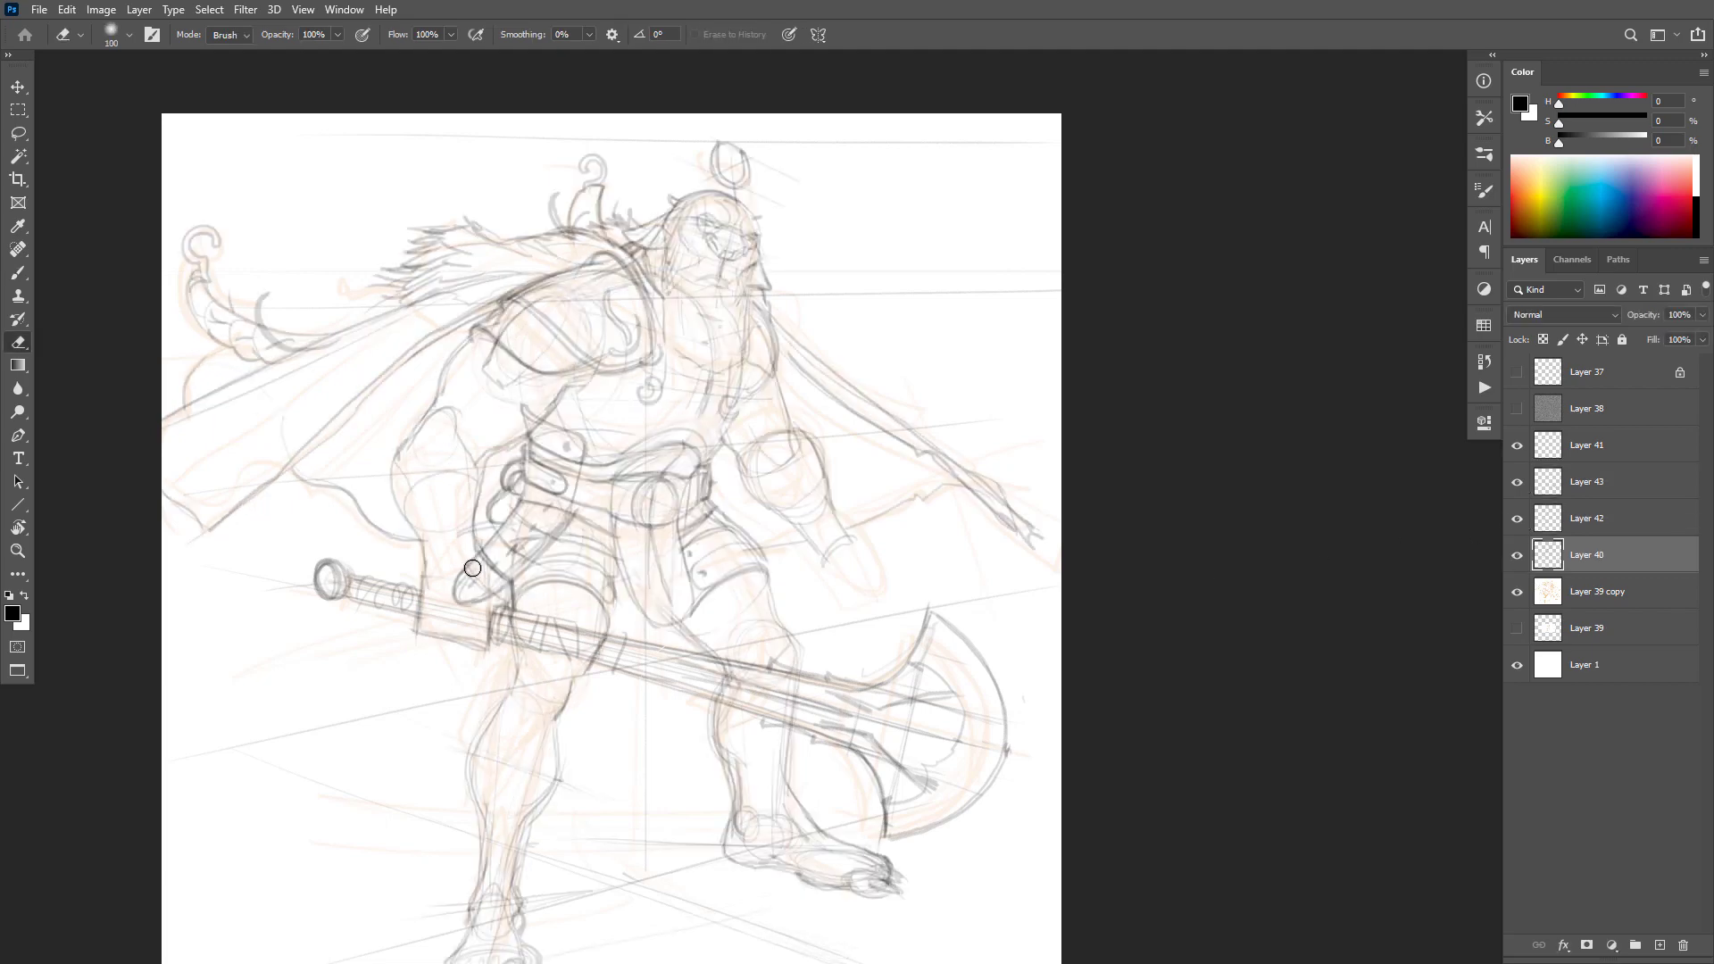
mouse_move(473, 568)
mouse_down()
mouse_move(464, 594)
mouse_move(478, 605)
mouse_move(487, 587)
mouse_up()
Step: On Layer 42, draw the bracer's rim below the elbow and darken both edges of the forearm down to the fist
click(1544, 525)
click(1517, 518)
click(1517, 517)
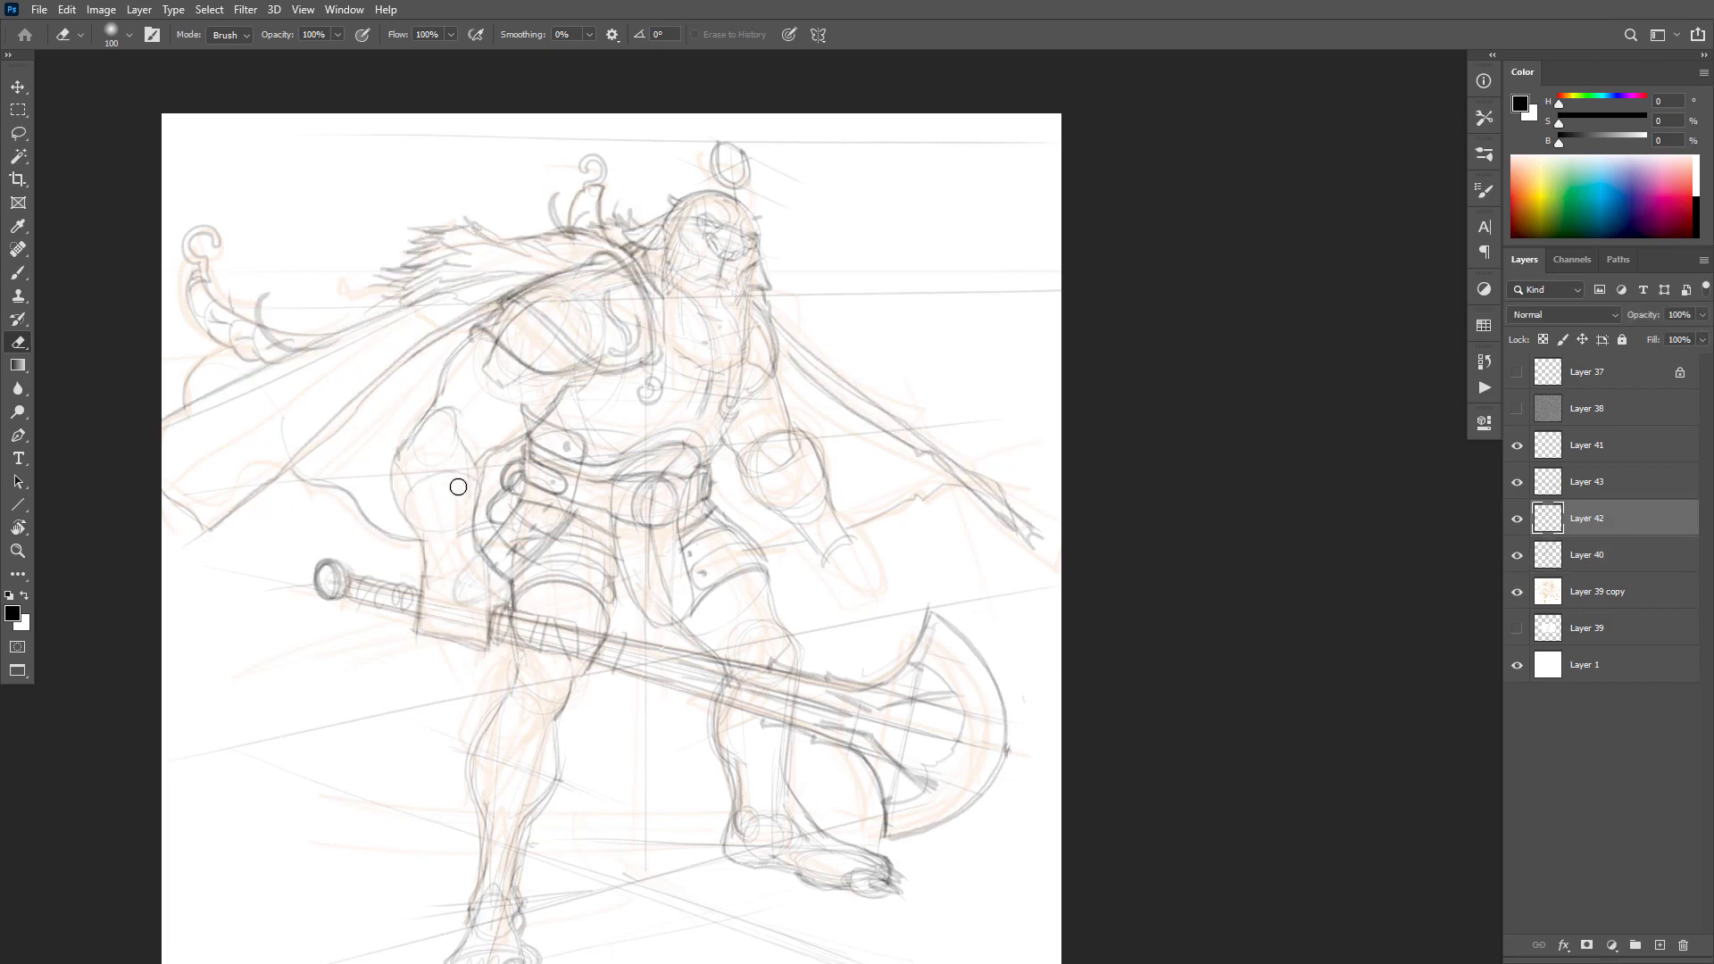
key(b)
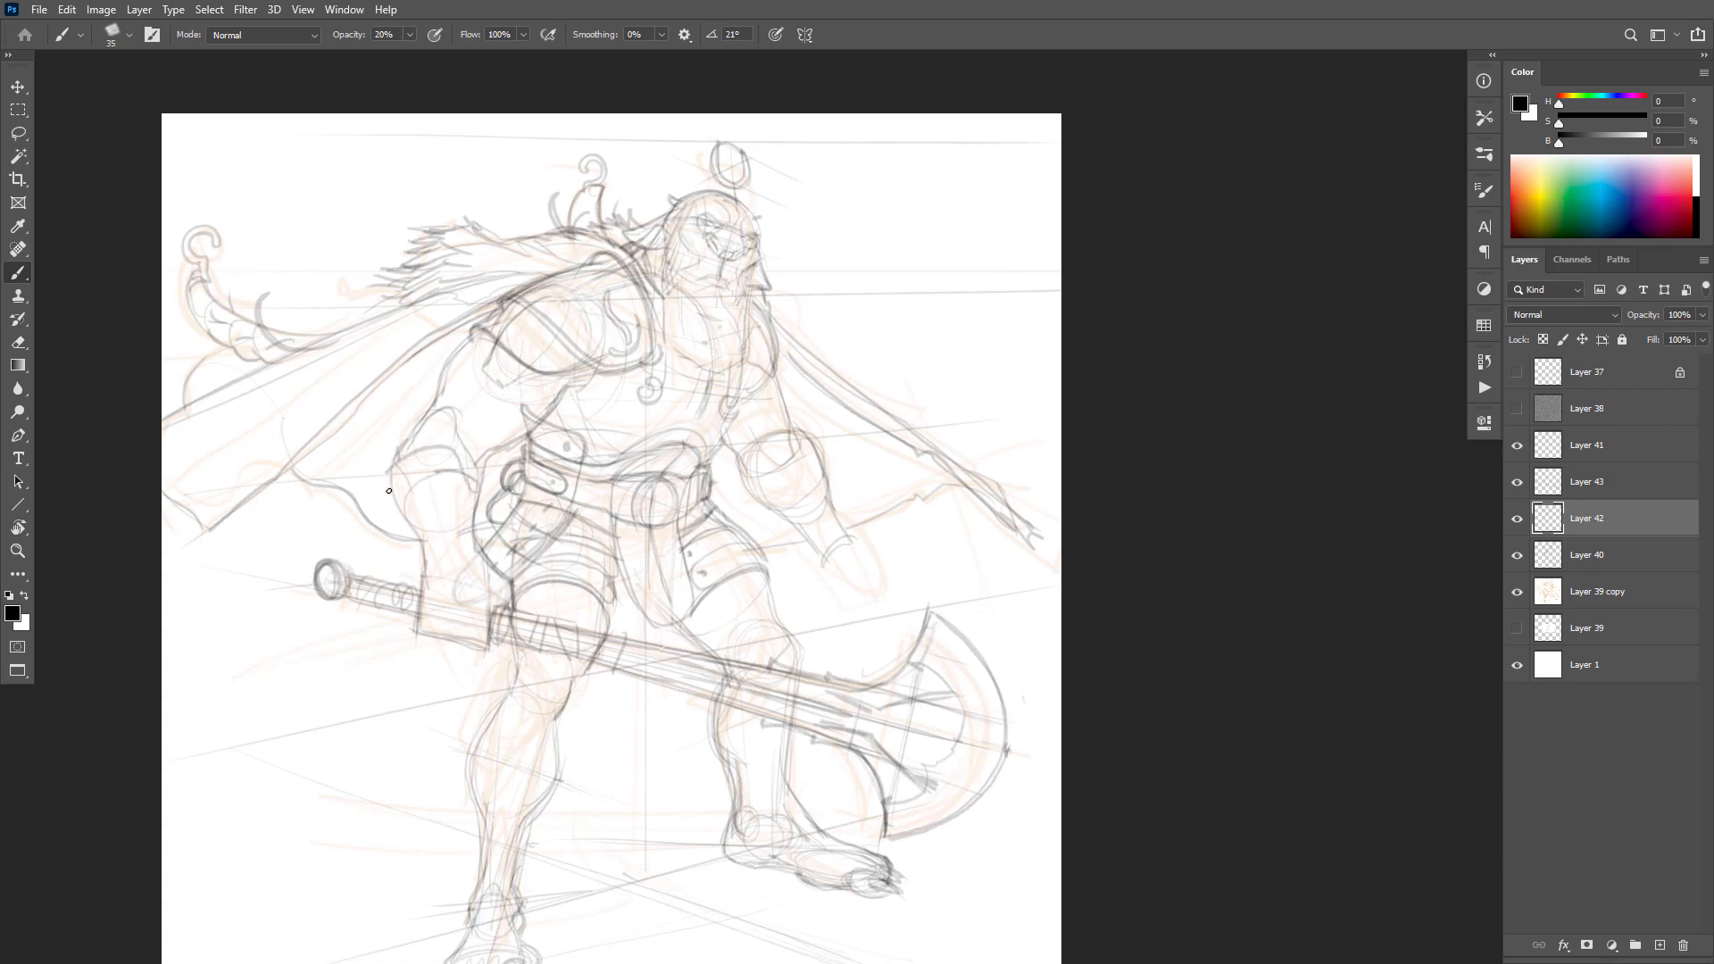
drag(390, 491, 423, 576)
mouse_move(483, 507)
mouse_down()
mouse_move(501, 561)
mouse_move(429, 594)
mouse_move(464, 558)
mouse_move(463, 465)
mouse_move(481, 491)
mouse_move(491, 468)
mouse_move(496, 564)
mouse_up()
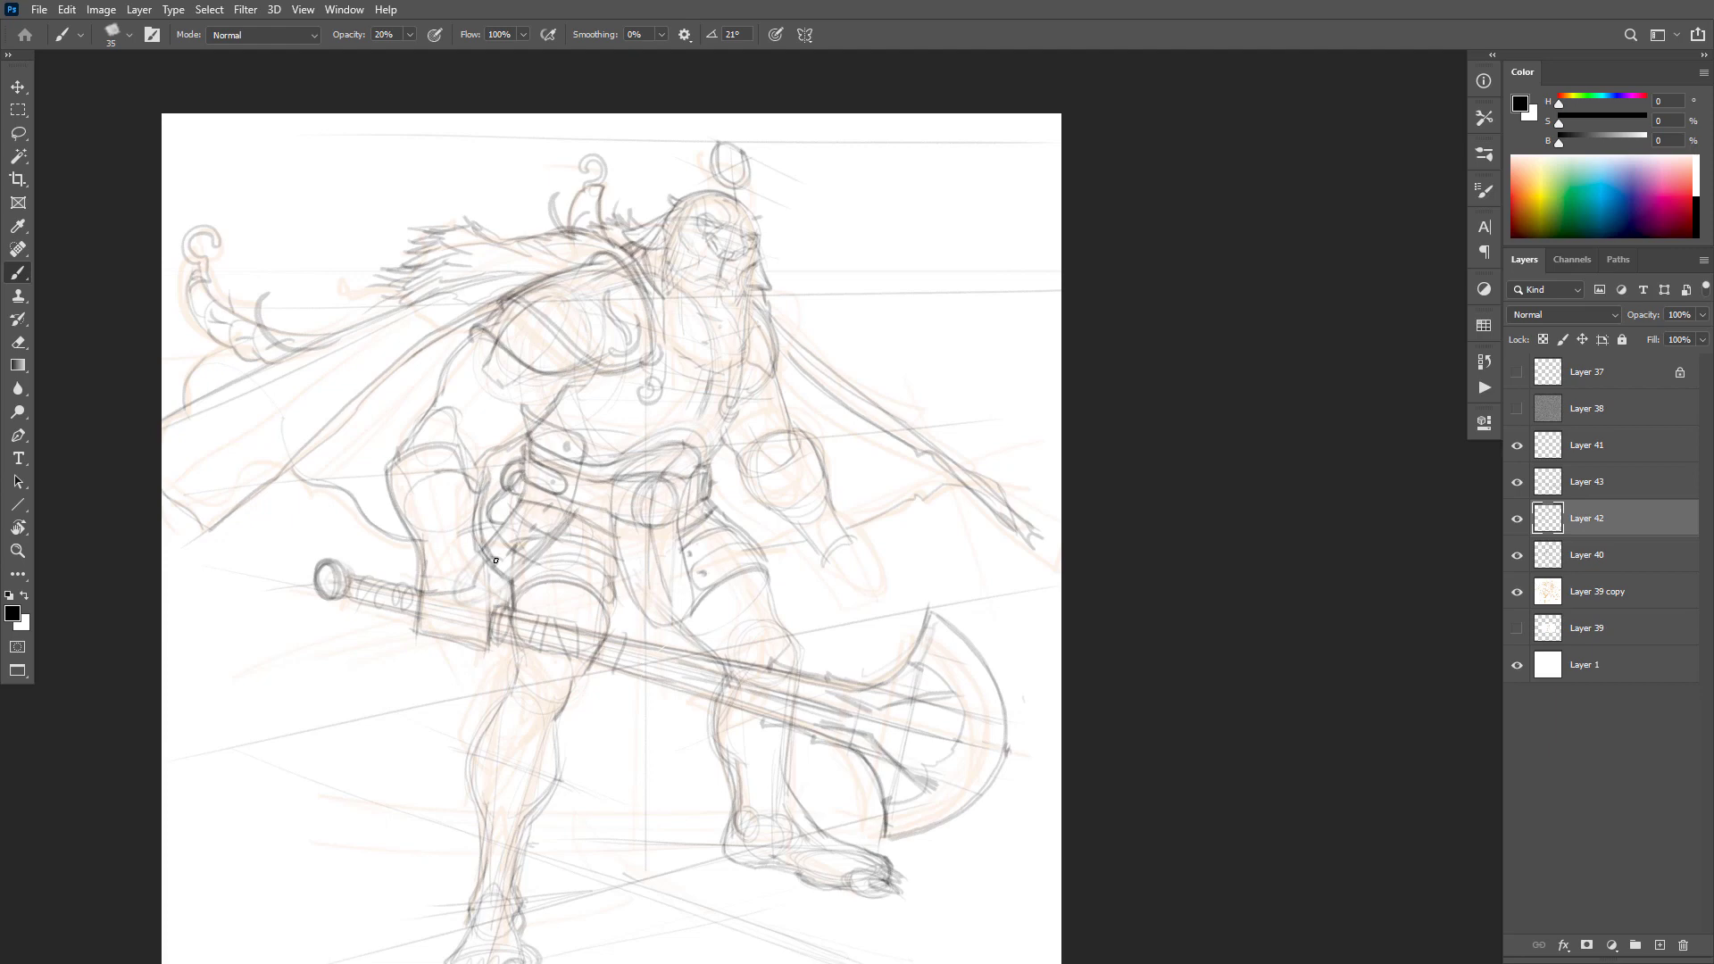
Step: Undo the last stroke and clean up the stray lines around the axe-holding forearm with the Eraser
key(ctrl+z)
key(r)
drag(467, 589, 473, 540)
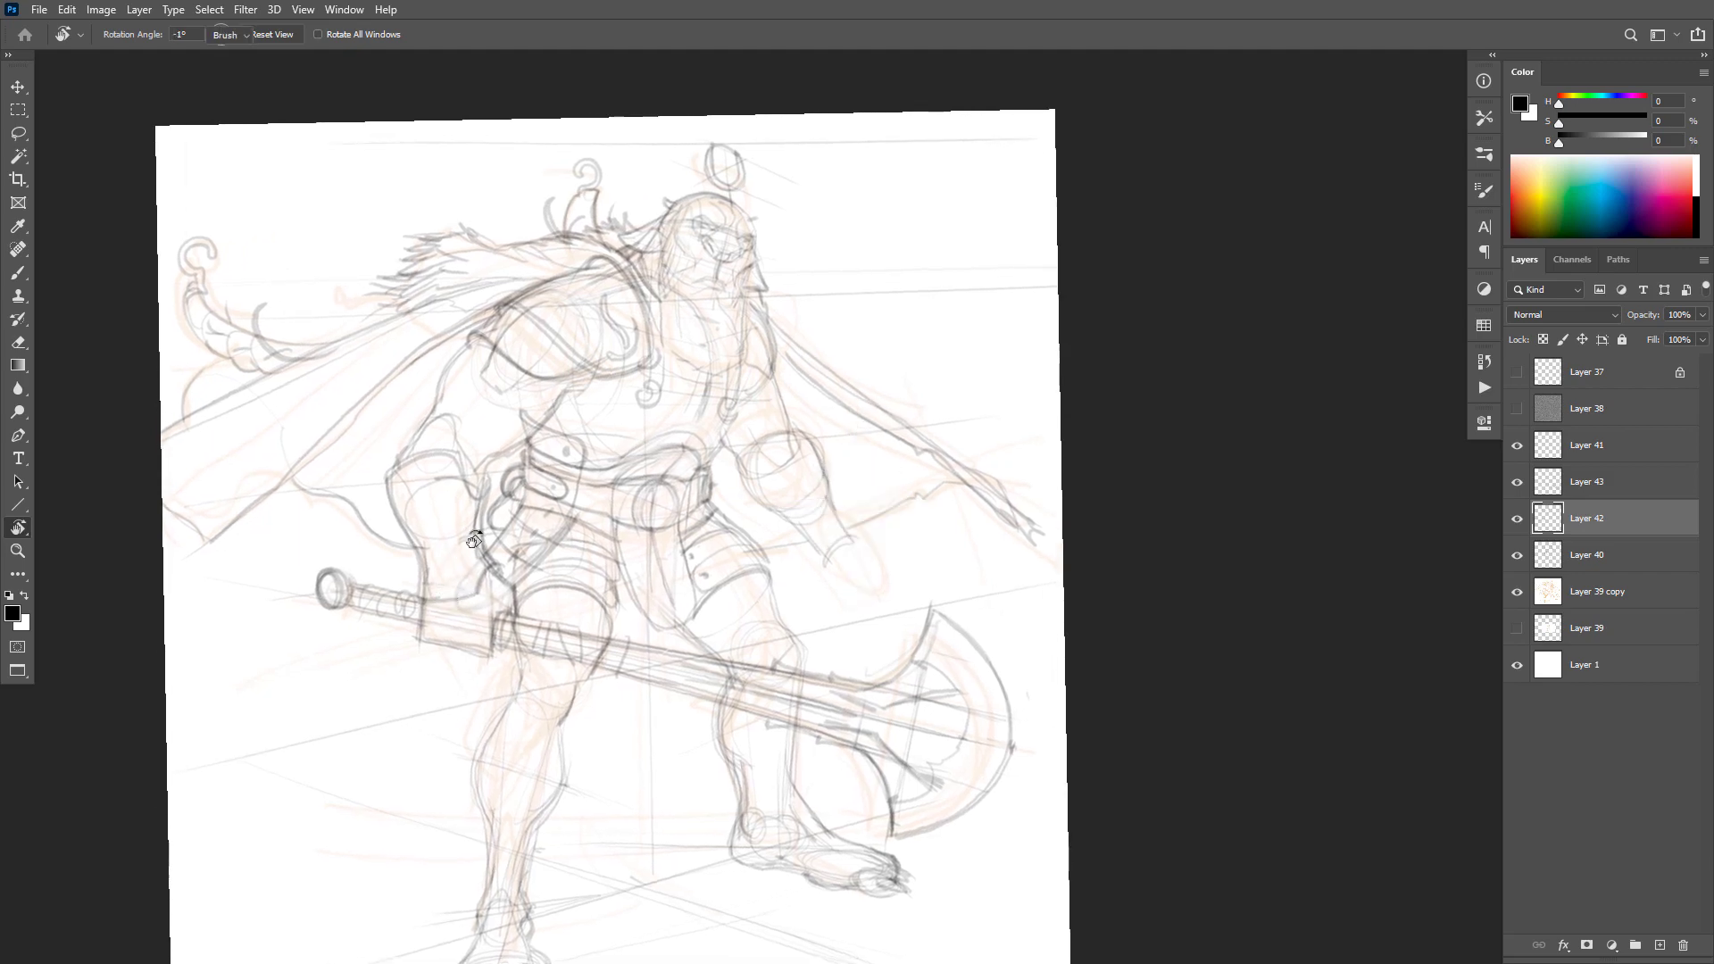
key(e)
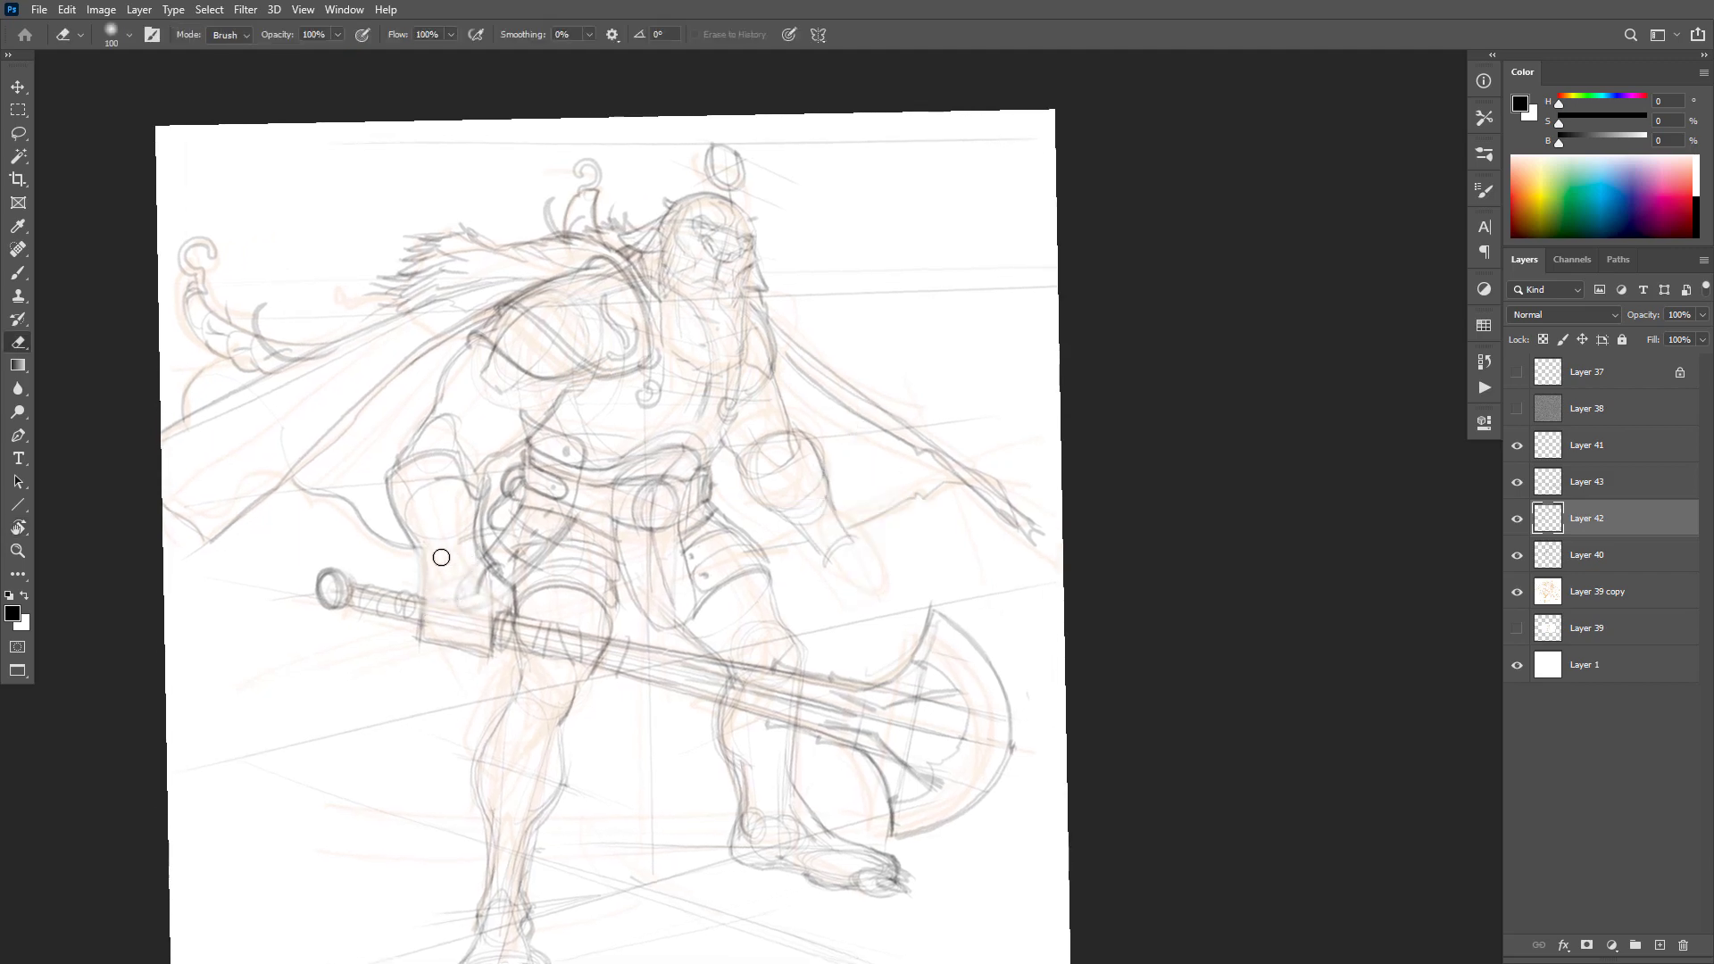
key(b)
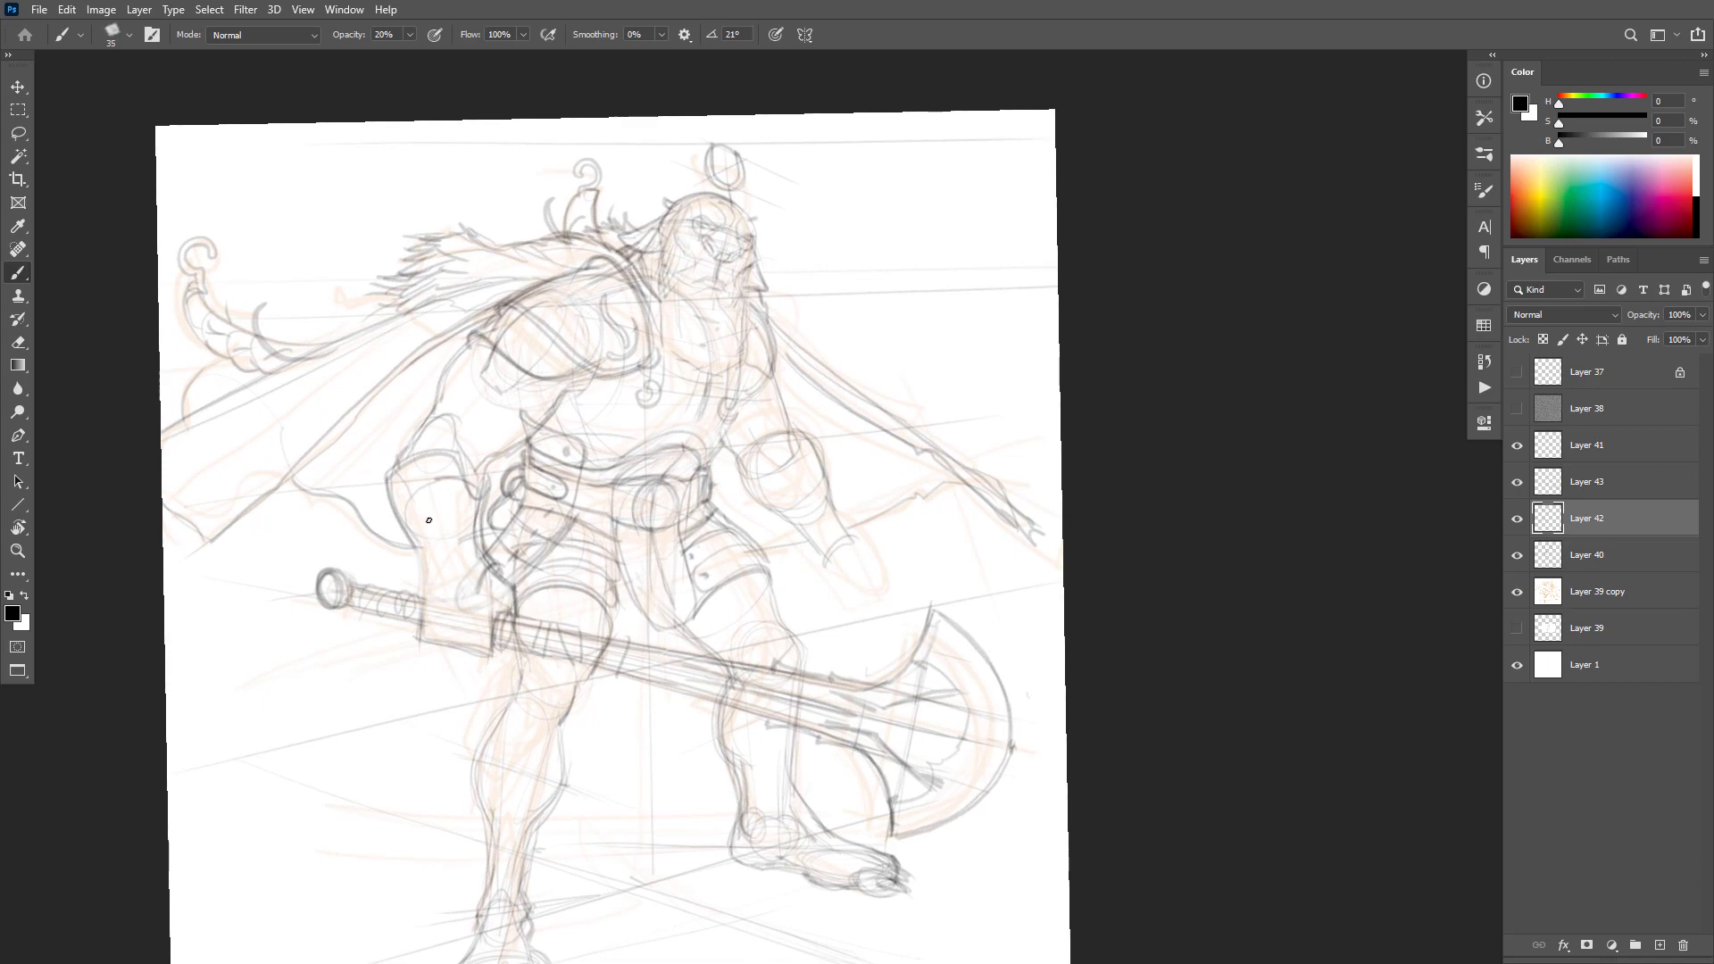
Step: Sketch the wrist and lower forearm of the axe-holding arm down to the grip, undoing unsatisfactory strokes
mouse_move(462, 539)
mouse_down()
mouse_move(414, 547)
mouse_move(416, 602)
mouse_up()
key(ctrl+z)
mouse_move(476, 587)
mouse_down()
mouse_move(474, 548)
mouse_move(474, 597)
mouse_up()
key(ctrl+z)
key(e)
key(b)
mouse_move(421, 558)
mouse_down()
mouse_move(476, 564)
mouse_move(476, 636)
mouse_move(474, 564)
mouse_move(422, 561)
mouse_up()
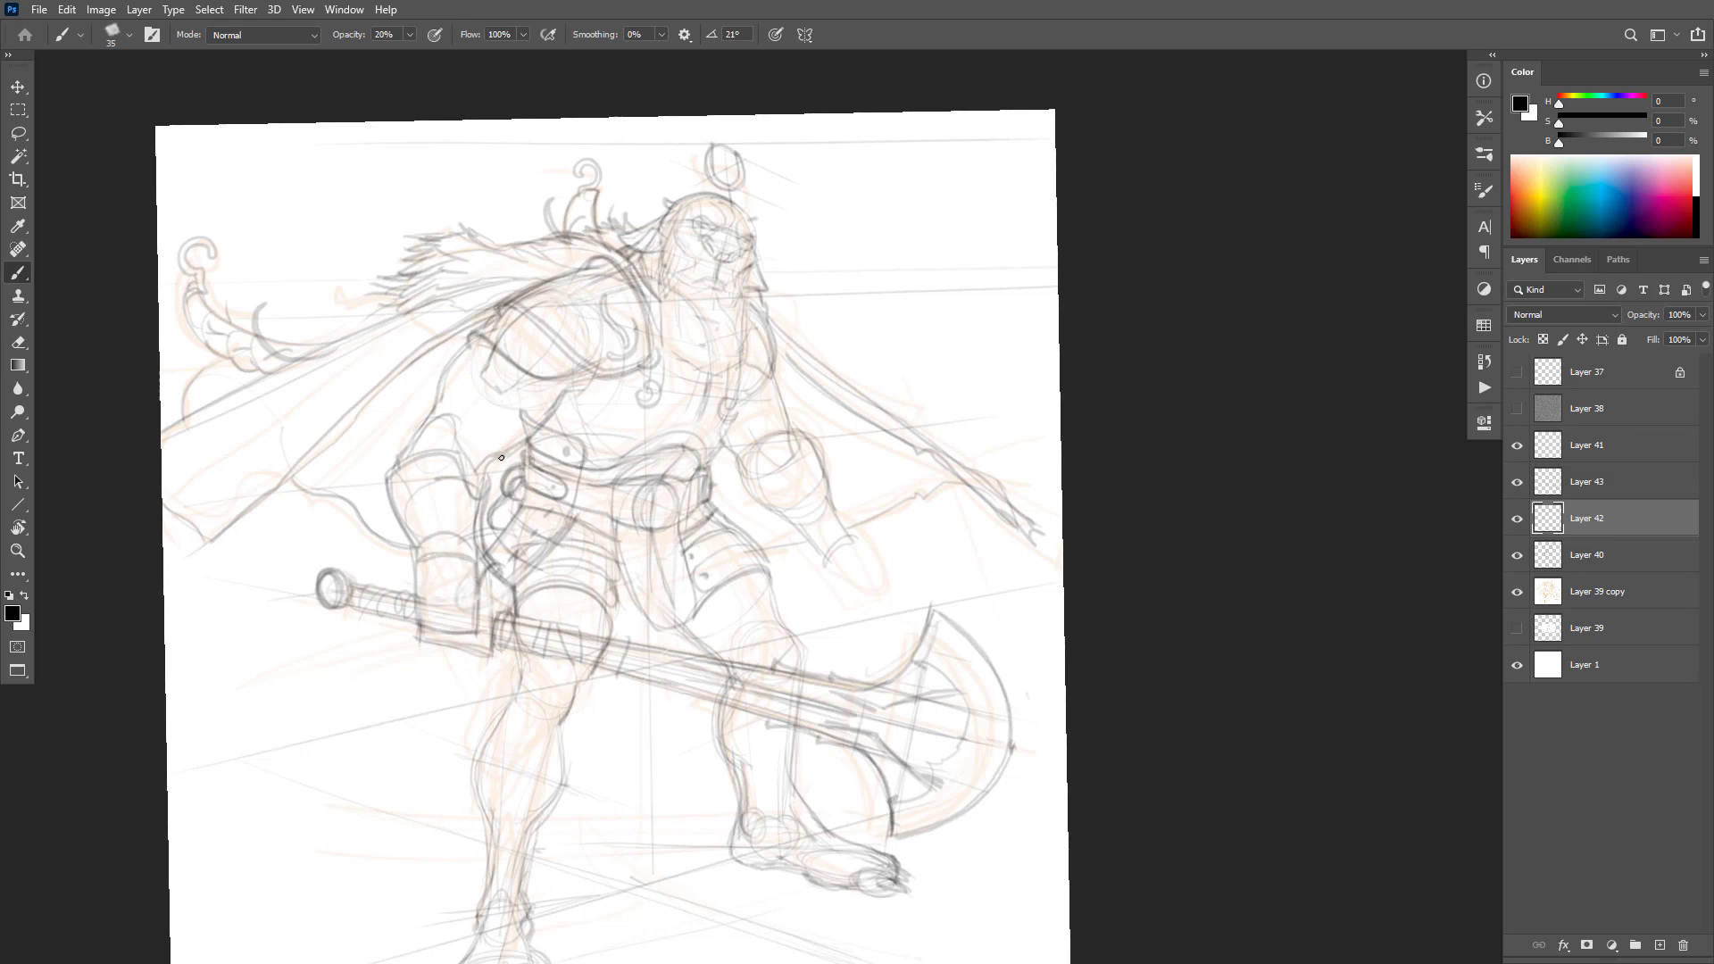
drag(462, 520, 410, 526)
Step: Sketch the curved armour bands on the axe-holding forearm and reinforce the arm's contour above the elbow
key(e)
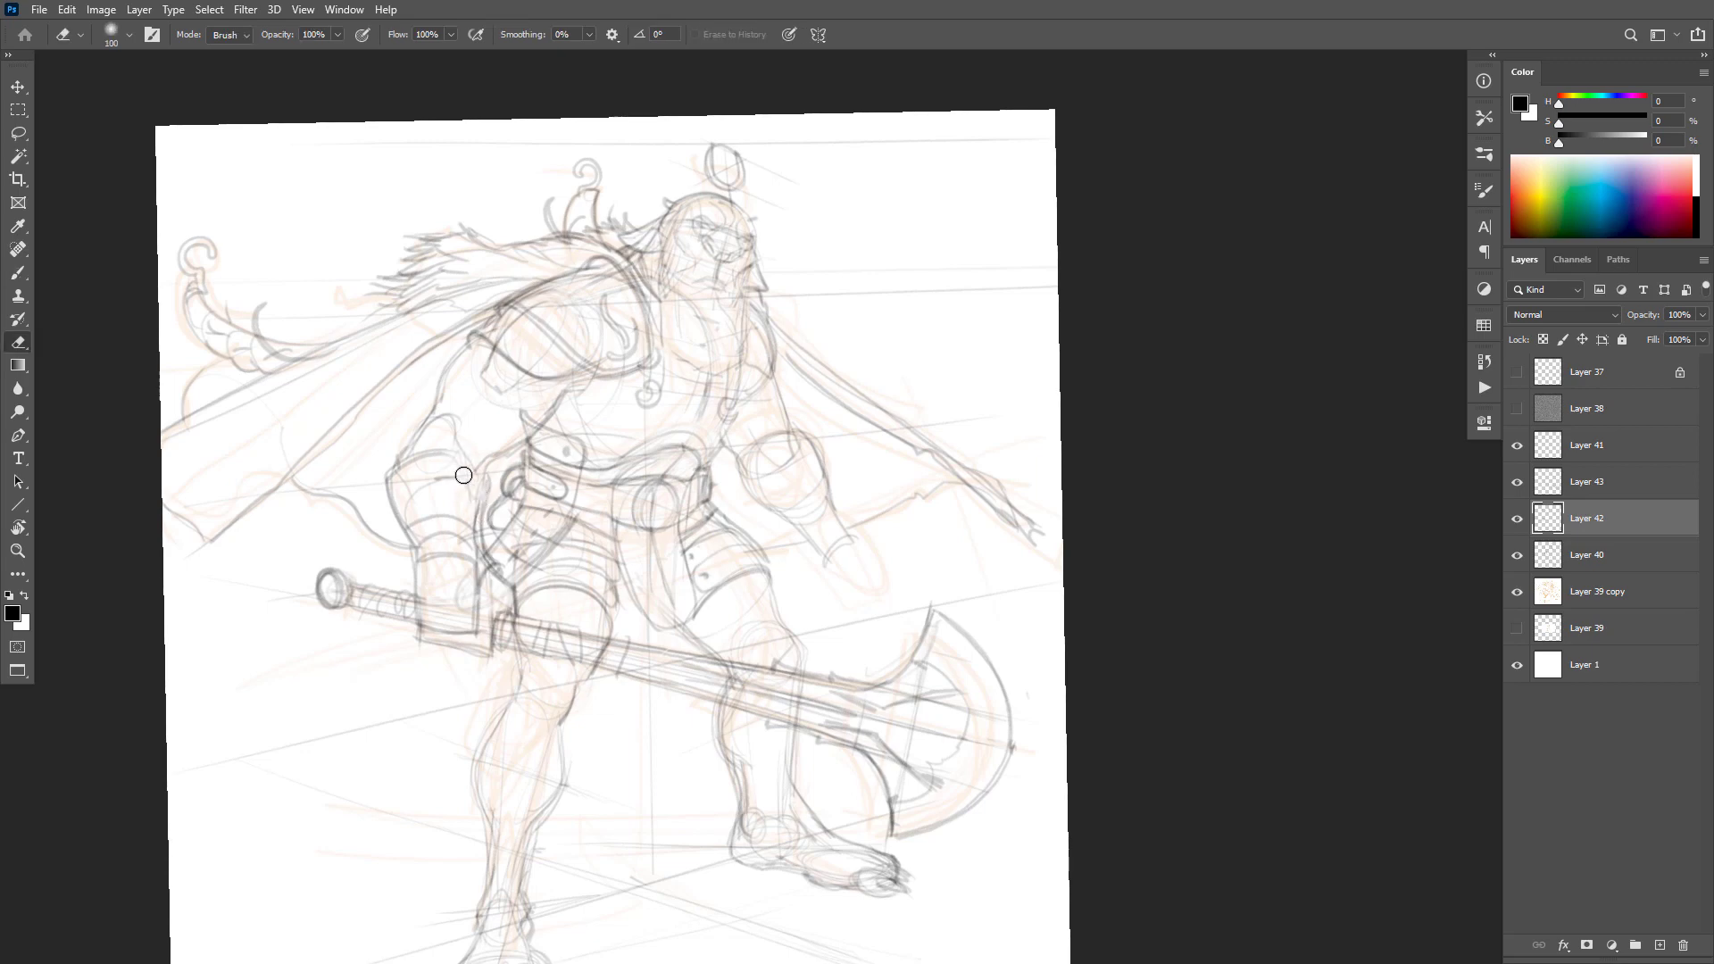
key(b)
drag(462, 499, 398, 502)
mouse_move(455, 451)
mouse_down()
mouse_move(461, 490)
mouse_move(388, 476)
mouse_move(469, 519)
mouse_move(489, 466)
mouse_up()
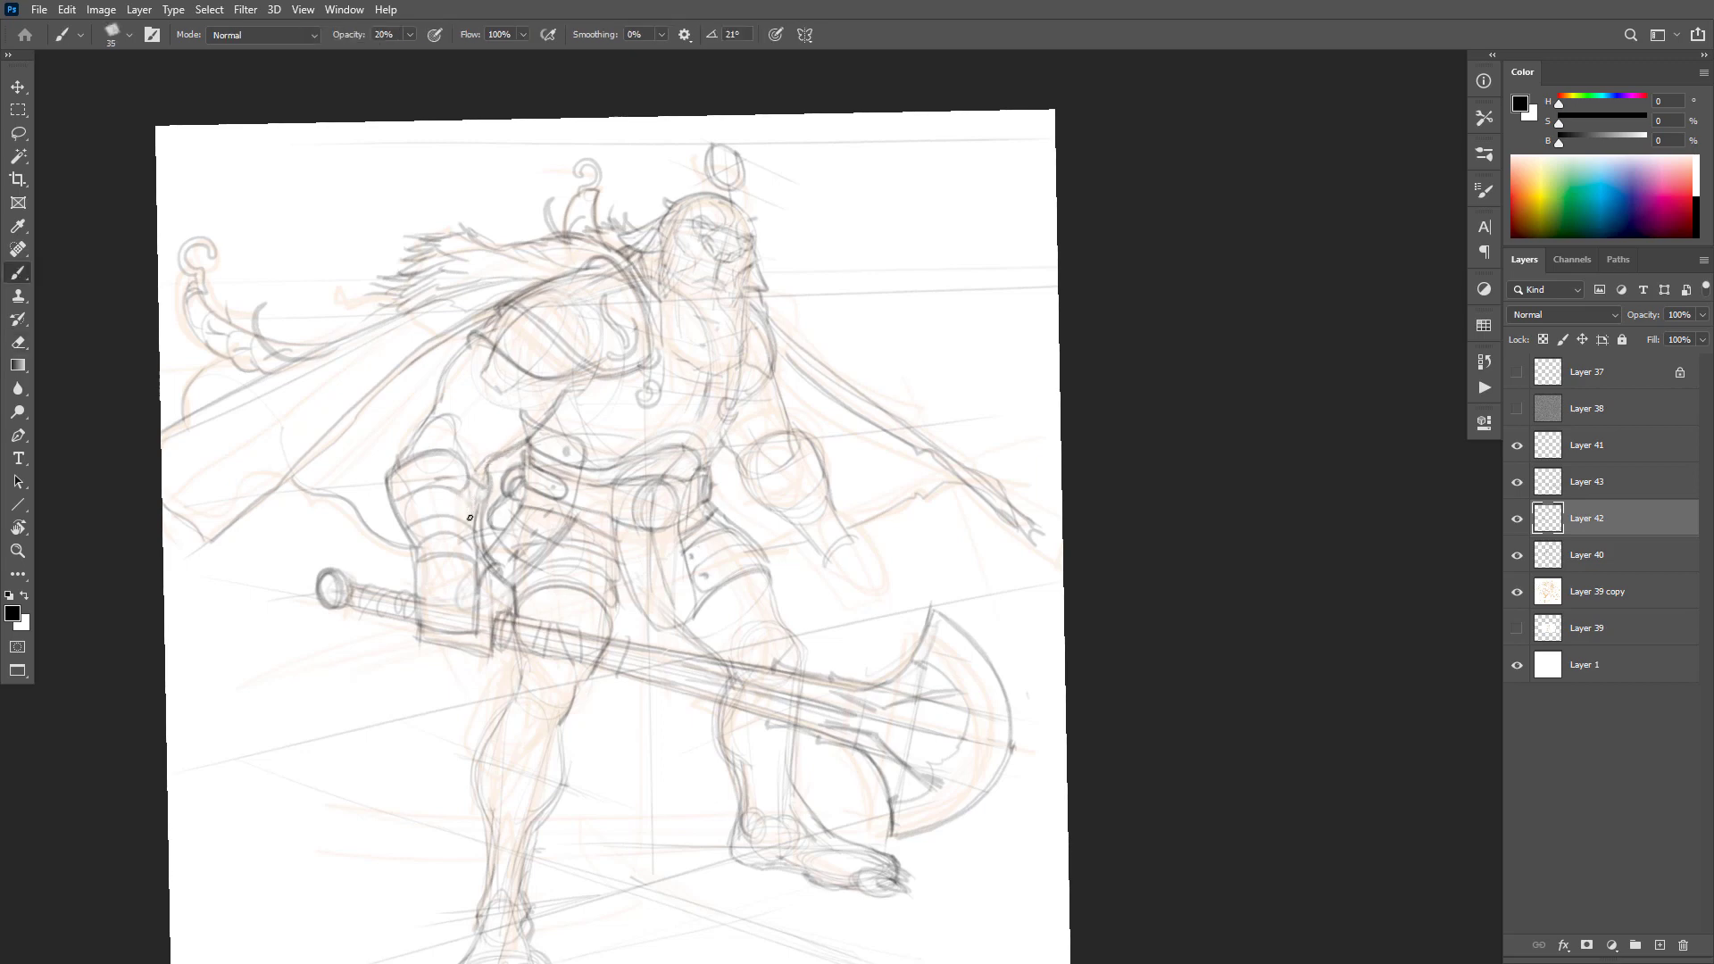
mouse_move(453, 490)
mouse_down()
mouse_move(393, 504)
mouse_move(397, 522)
mouse_move(471, 527)
mouse_up()
mouse_move(461, 351)
mouse_down()
mouse_move(400, 453)
mouse_move(478, 487)
mouse_move(455, 435)
mouse_up()
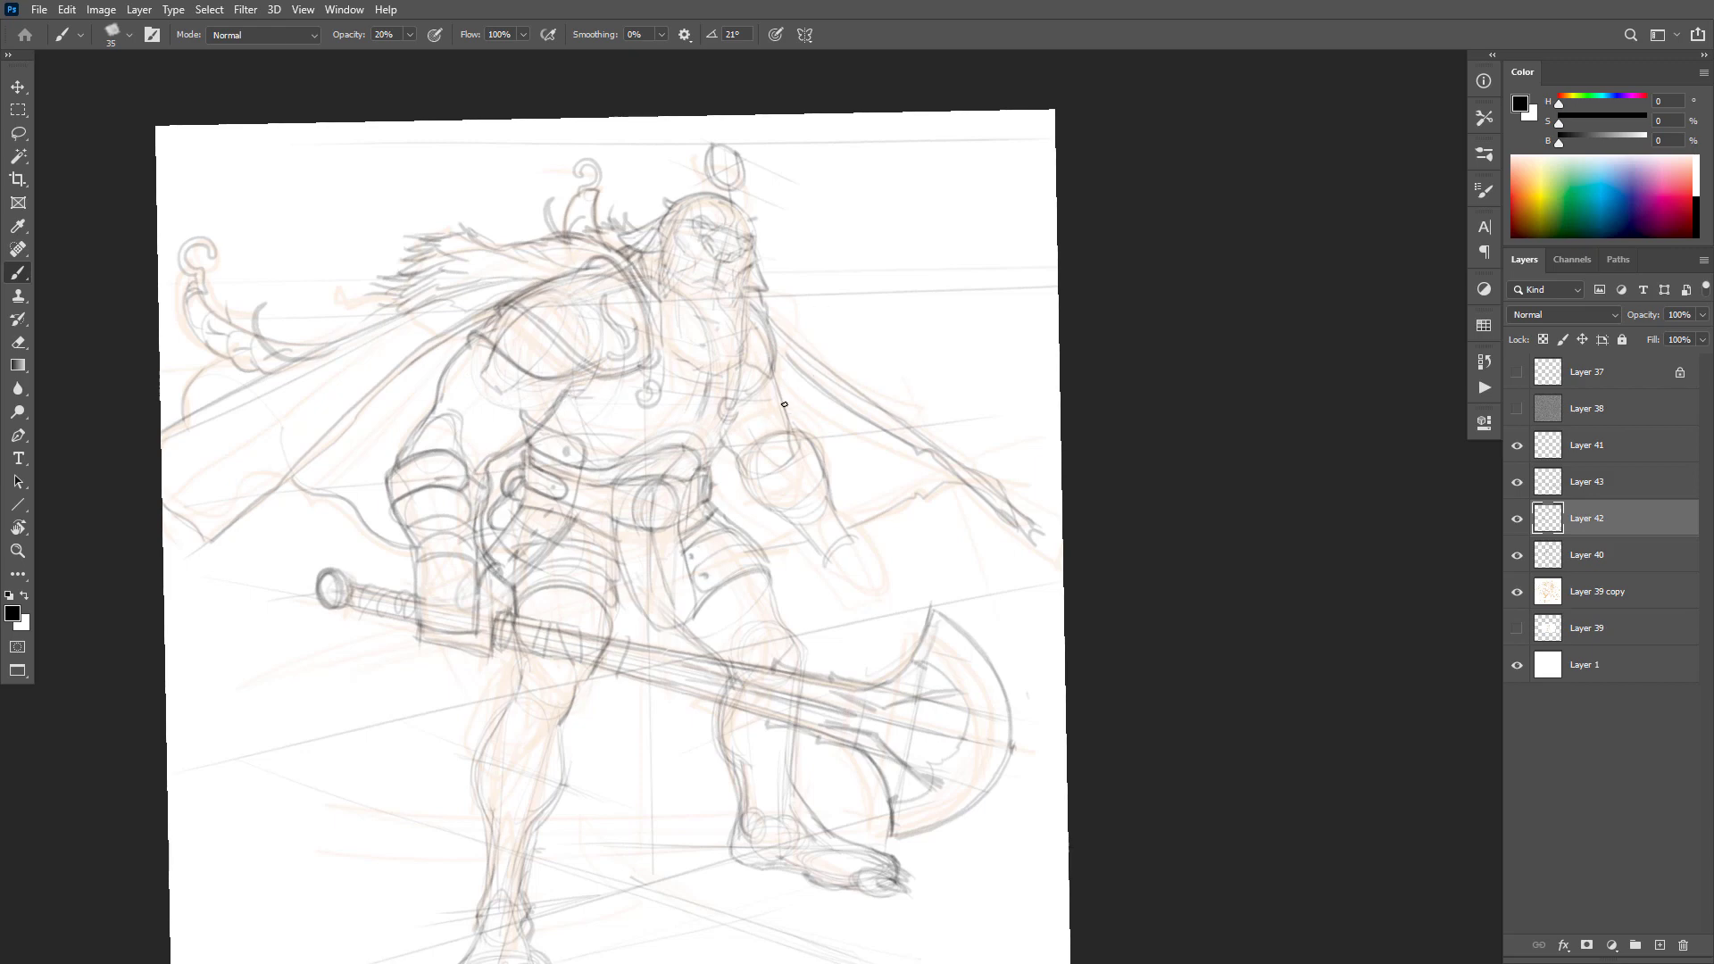
Step: Sketch the outer contour of the empty-handed upper arm down to the elbow
drag(777, 387, 785, 437)
scroll(938, 487, down, 3)
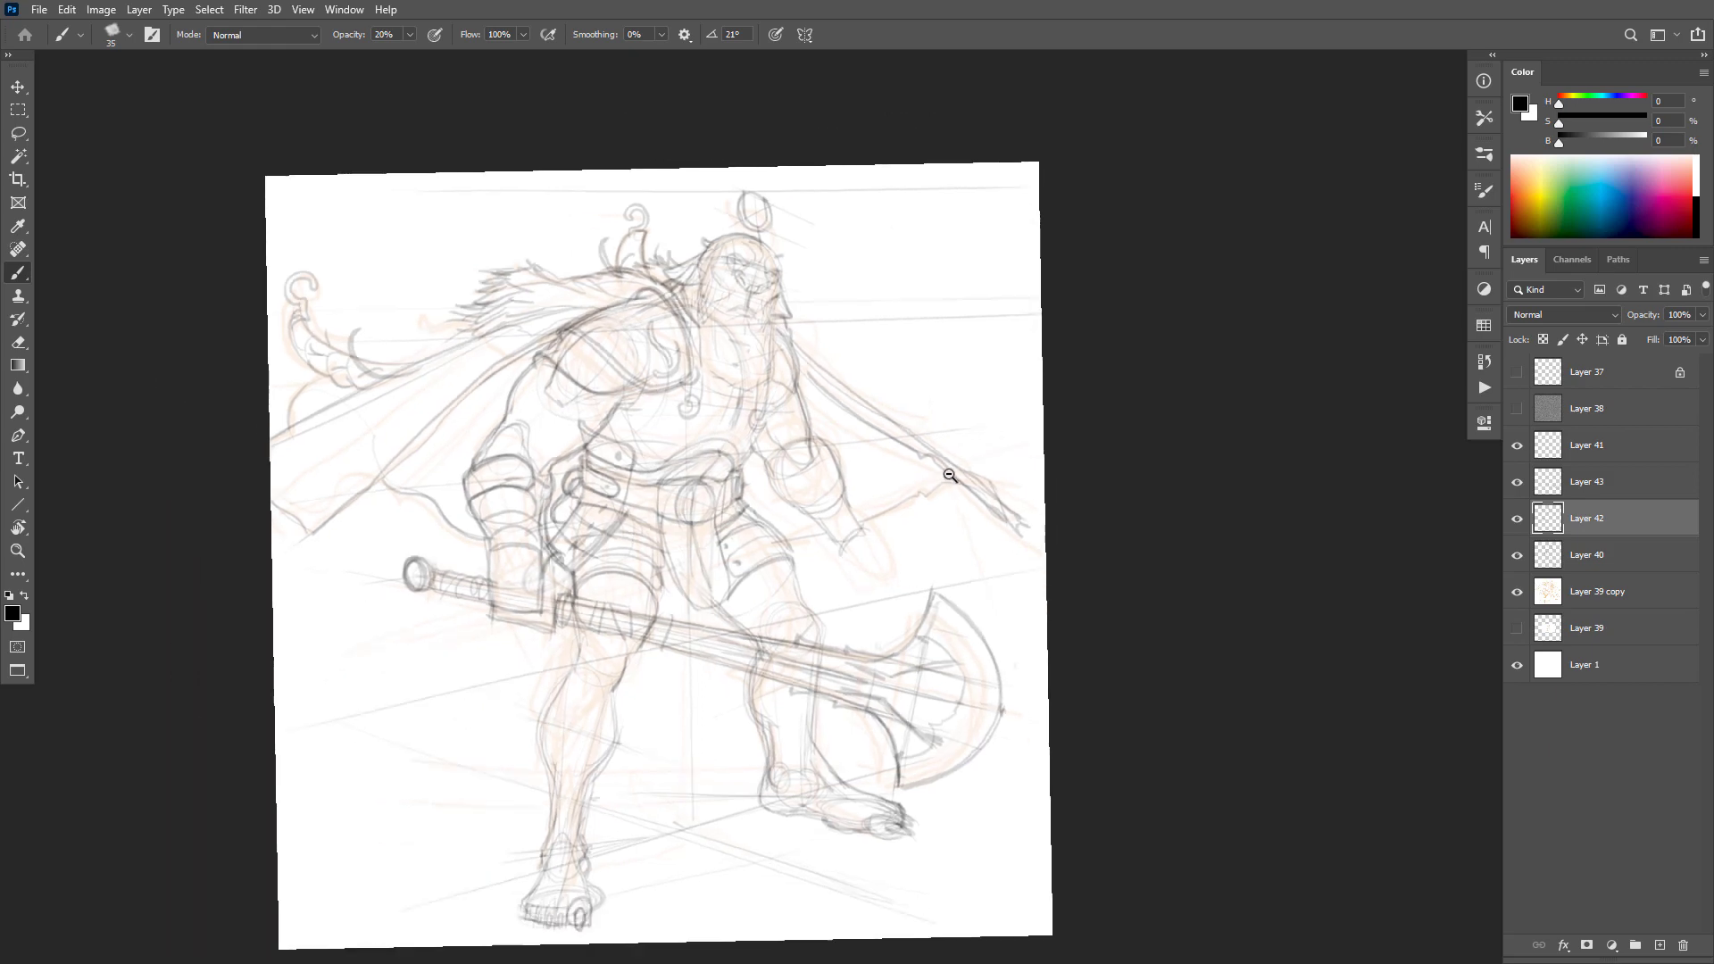
scroll(931, 496, up, 3)
key(e)
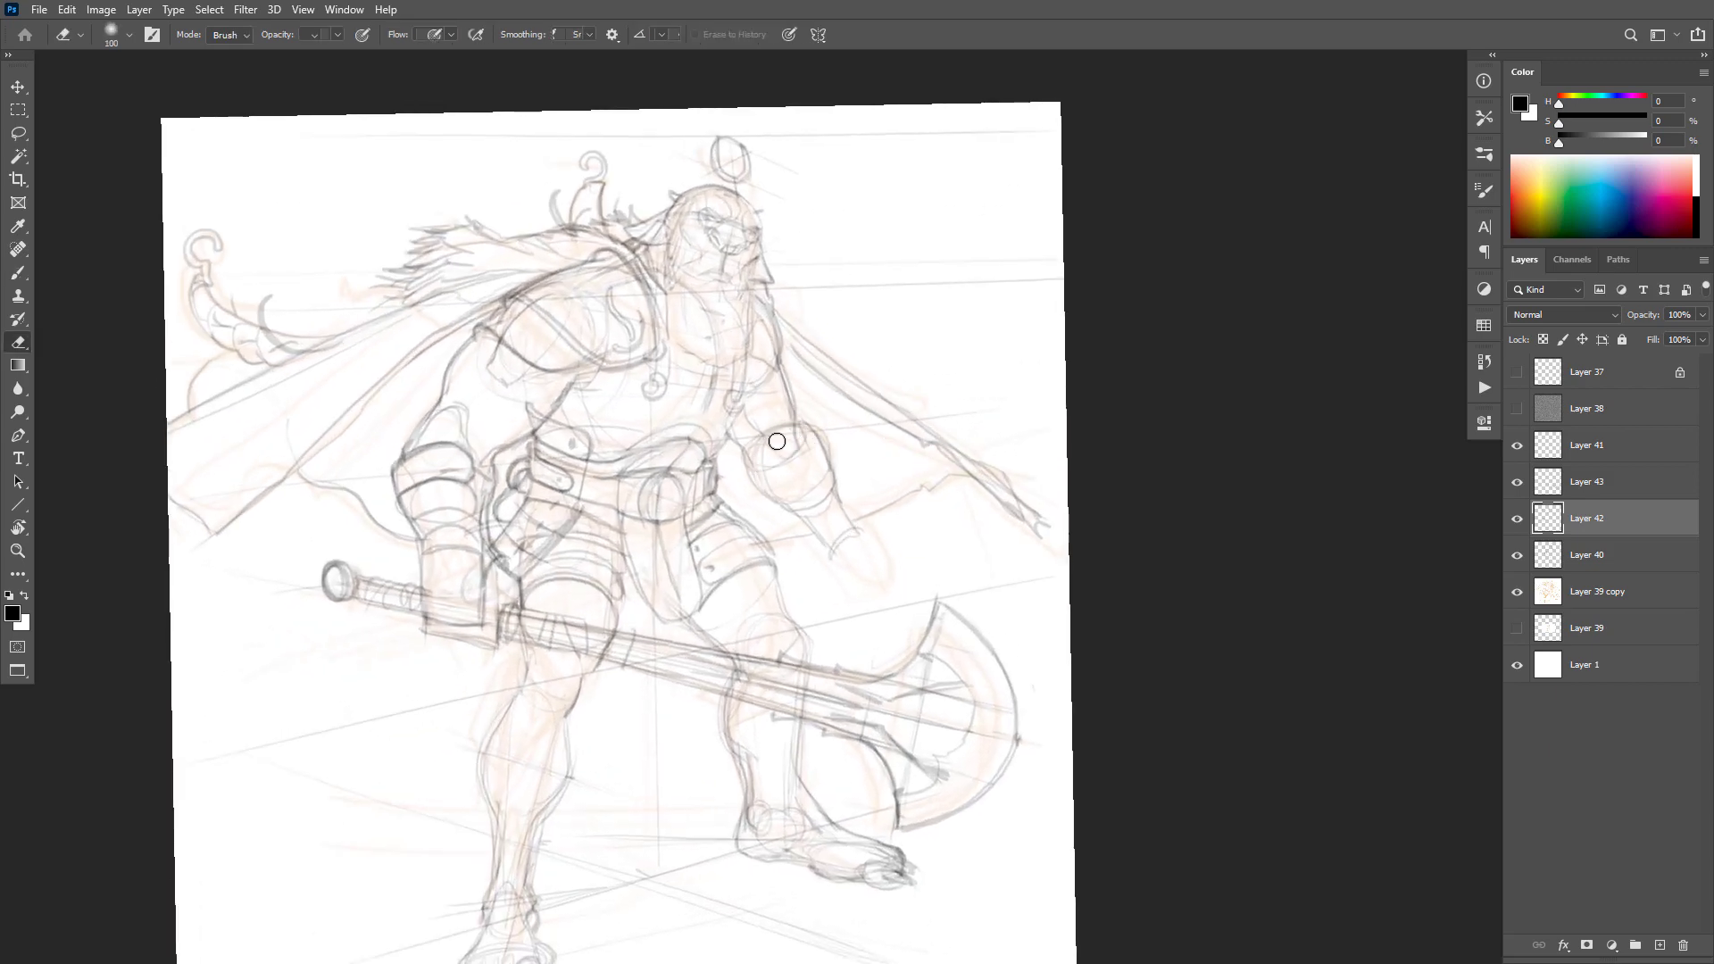
key(b)
Step: Check Layer 42 by toggling its visibility and merge it down into Layer 40
key(alt+bracketleft)
key(e)
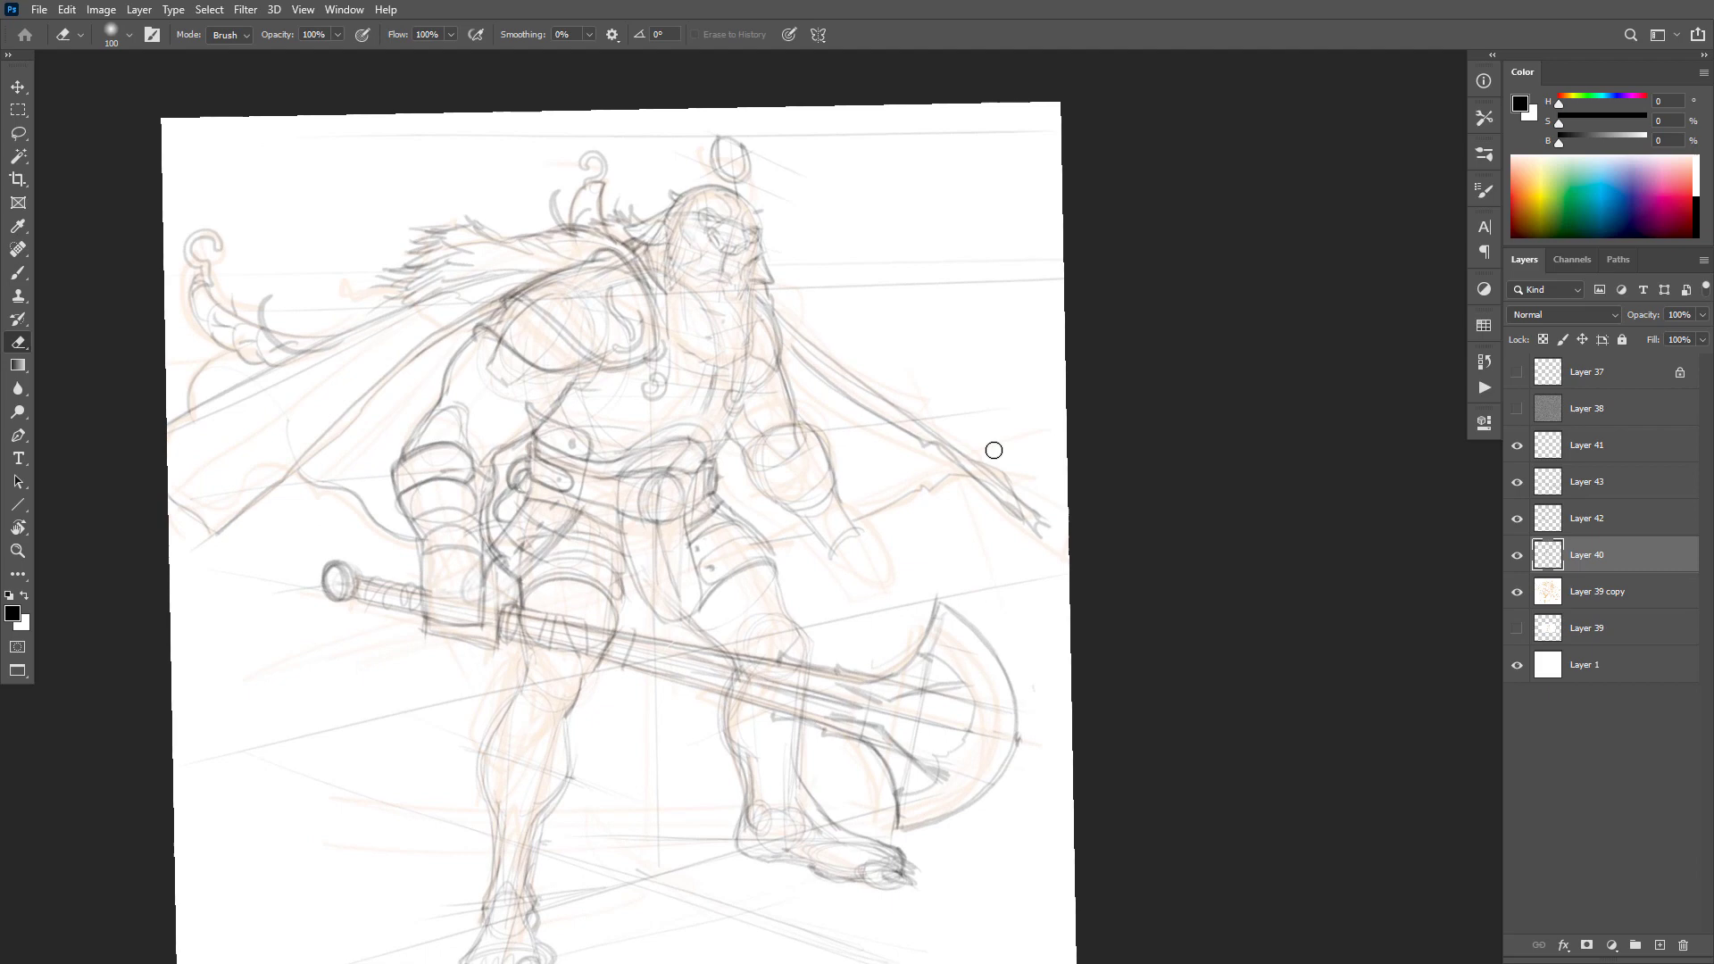
key(alt+bracketright)
click(1516, 519)
click(1515, 519)
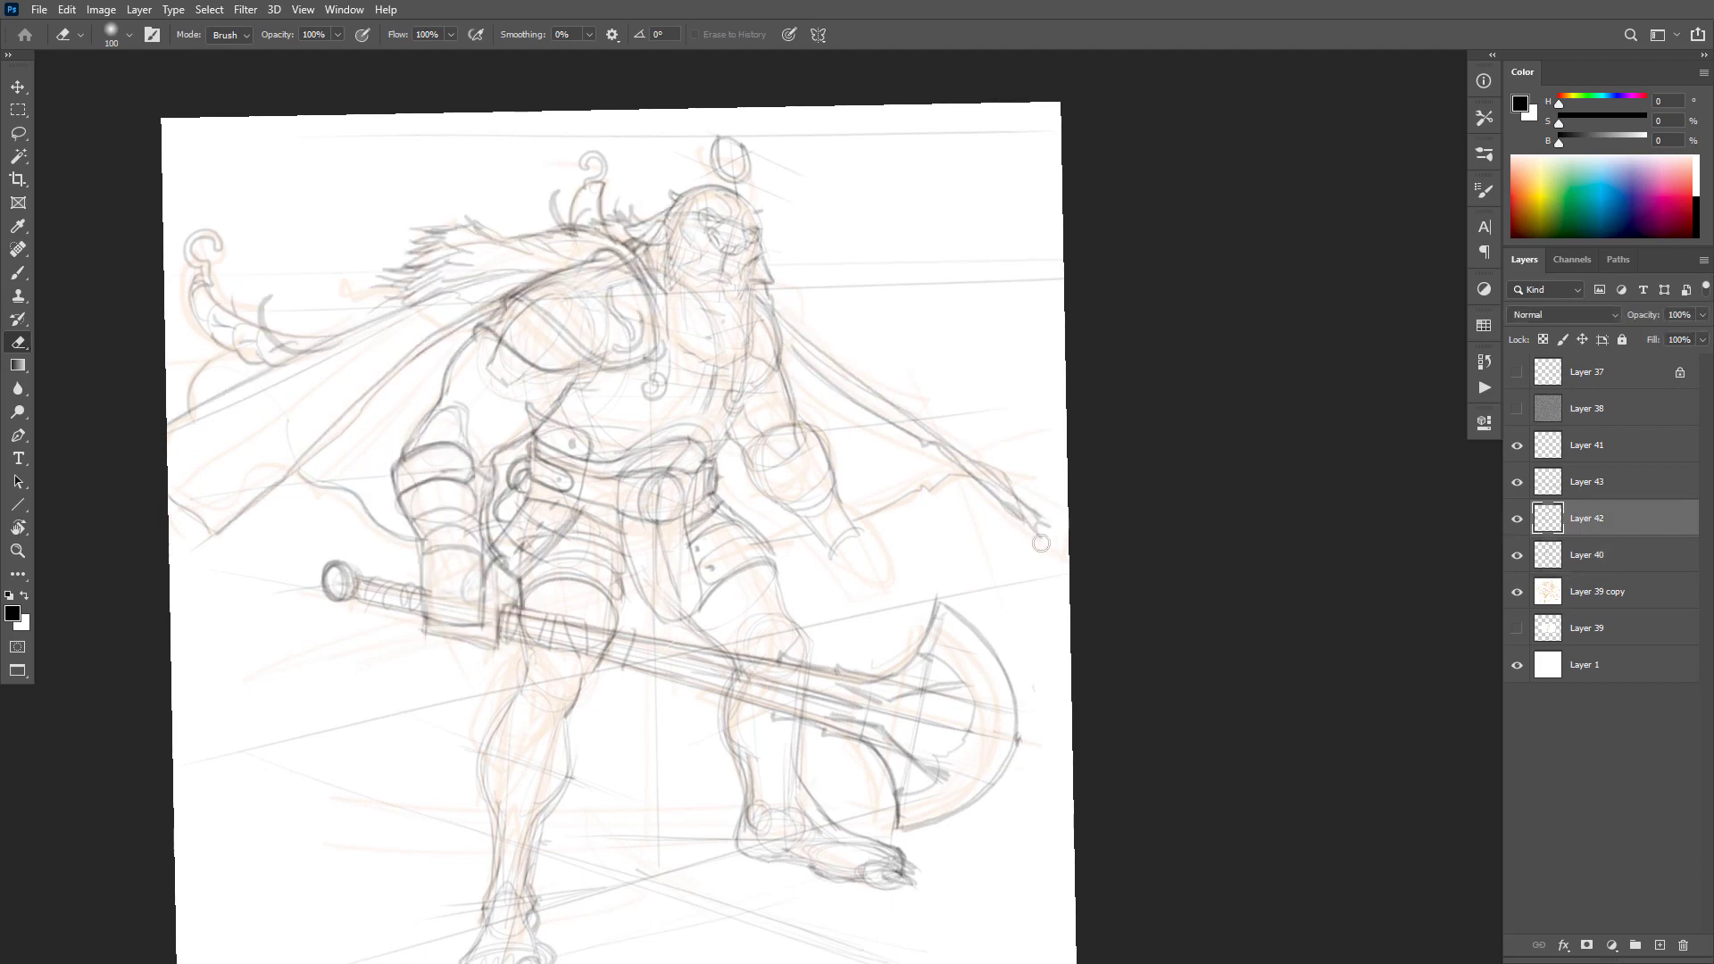
key(ctrl+e)
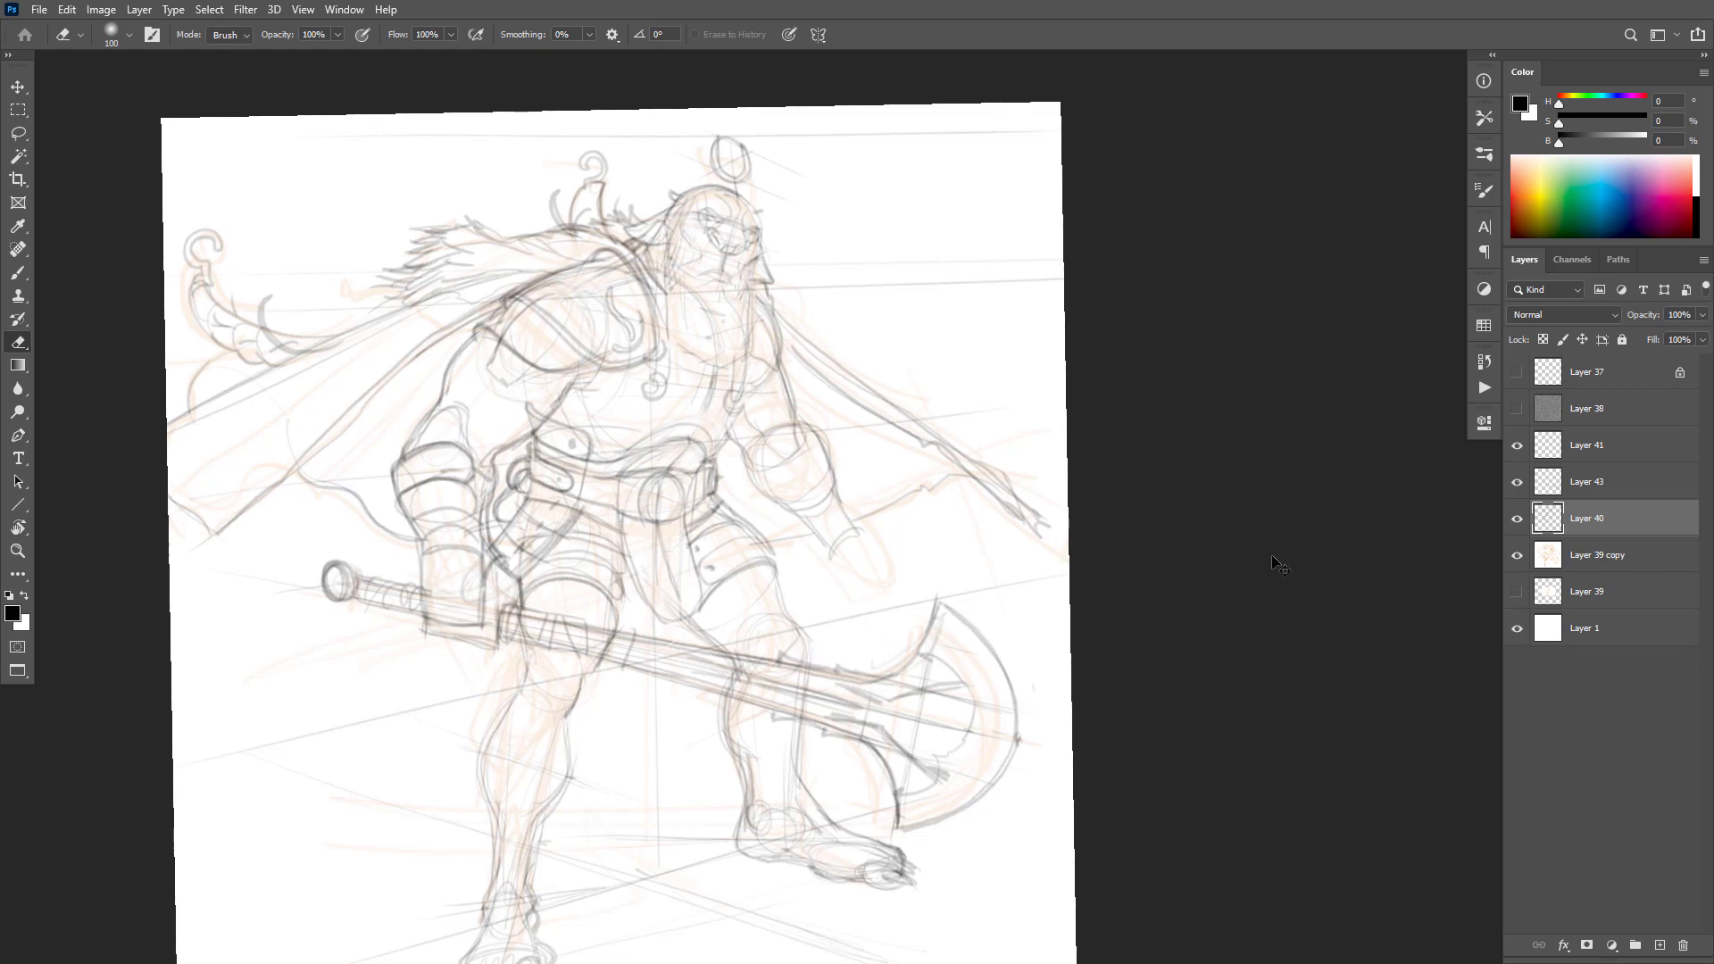
key(ctrl+z)
click(1552, 543)
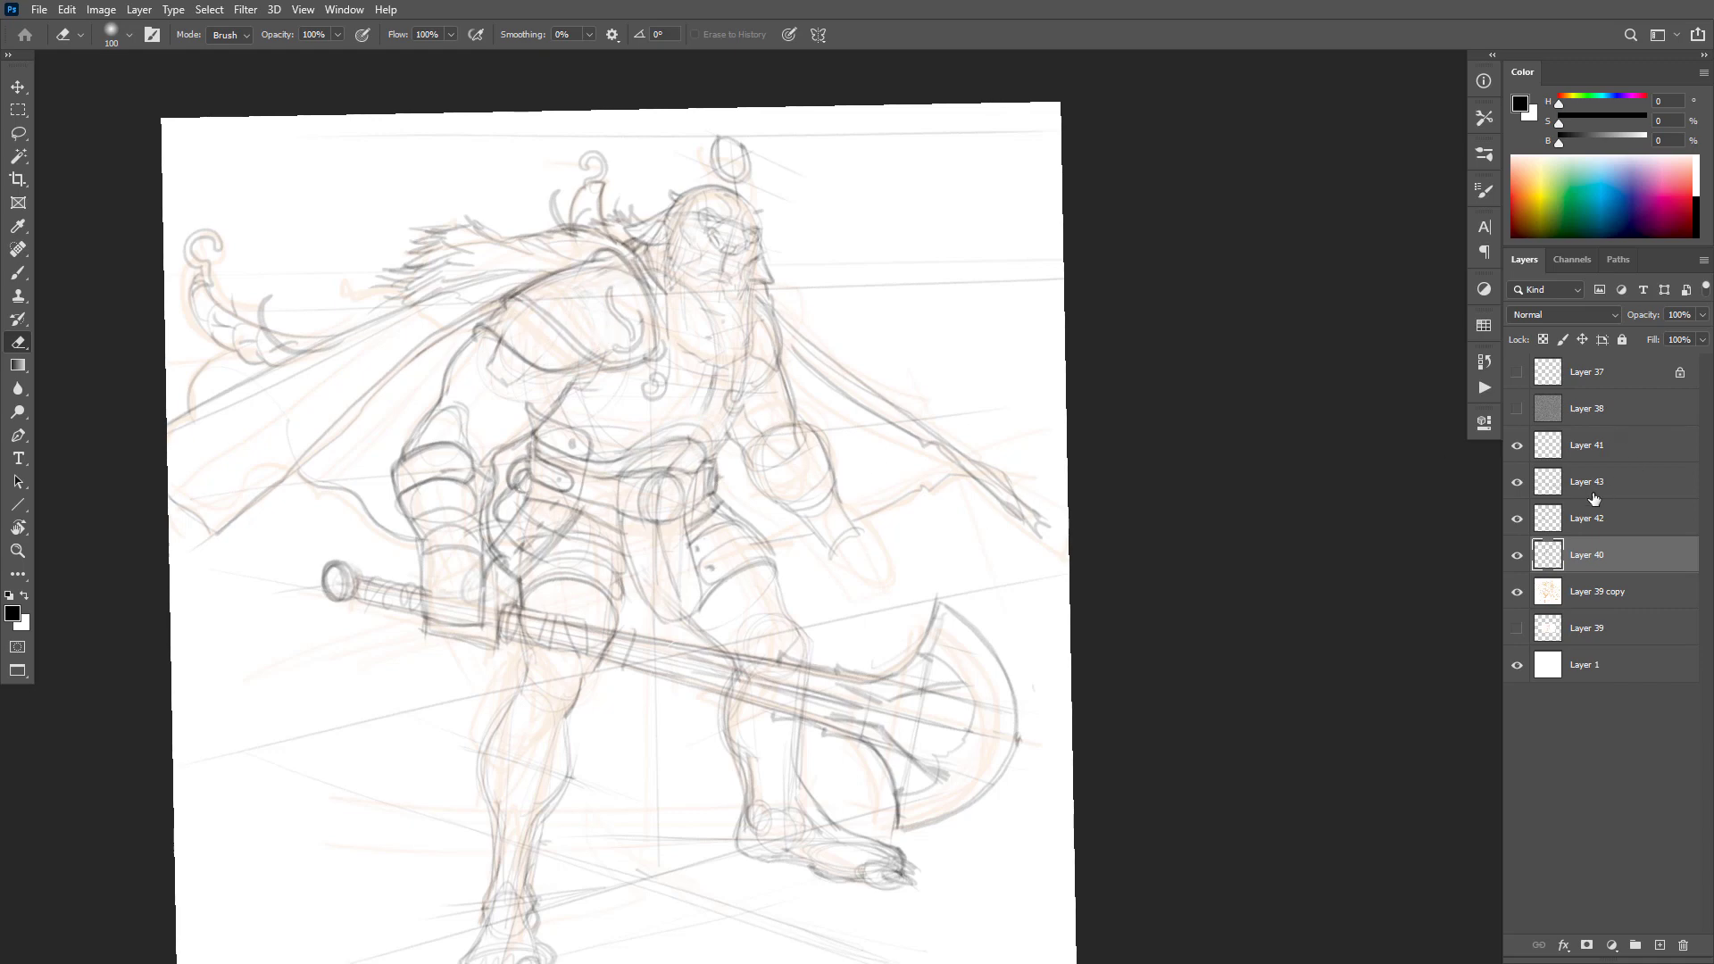
click(1577, 535)
key(ctrl+e)
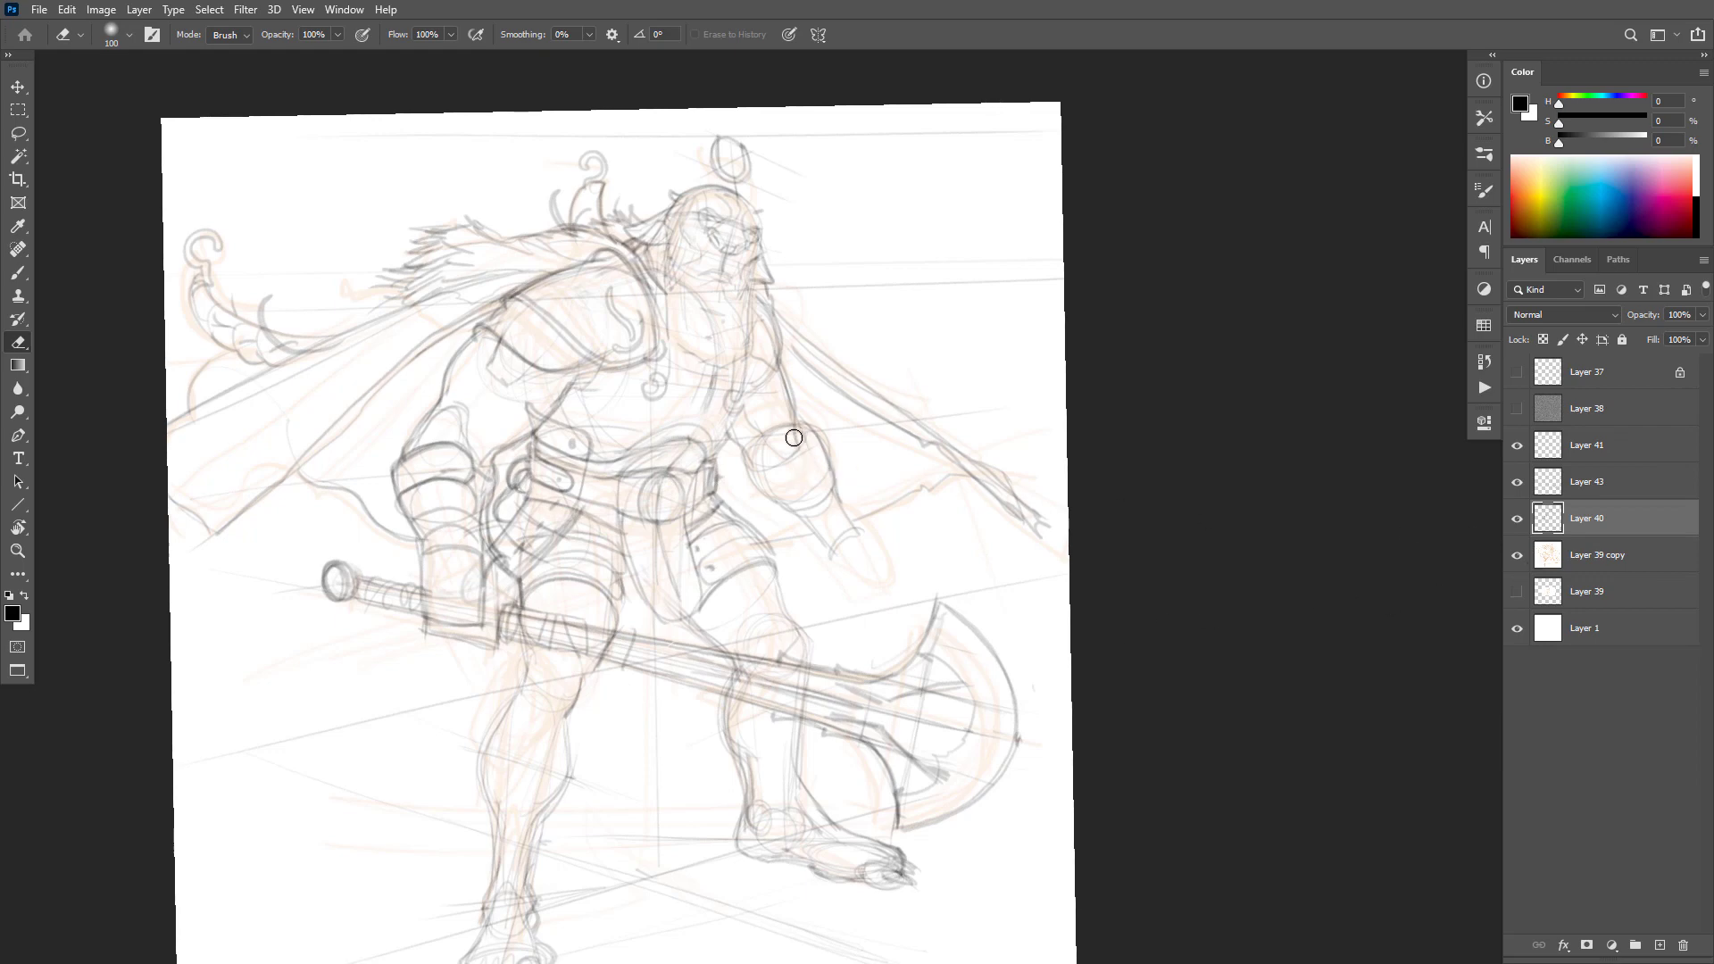
Step: Sketch the bracer on the empty-handed forearm and block in the shape of the hand below it
key(b)
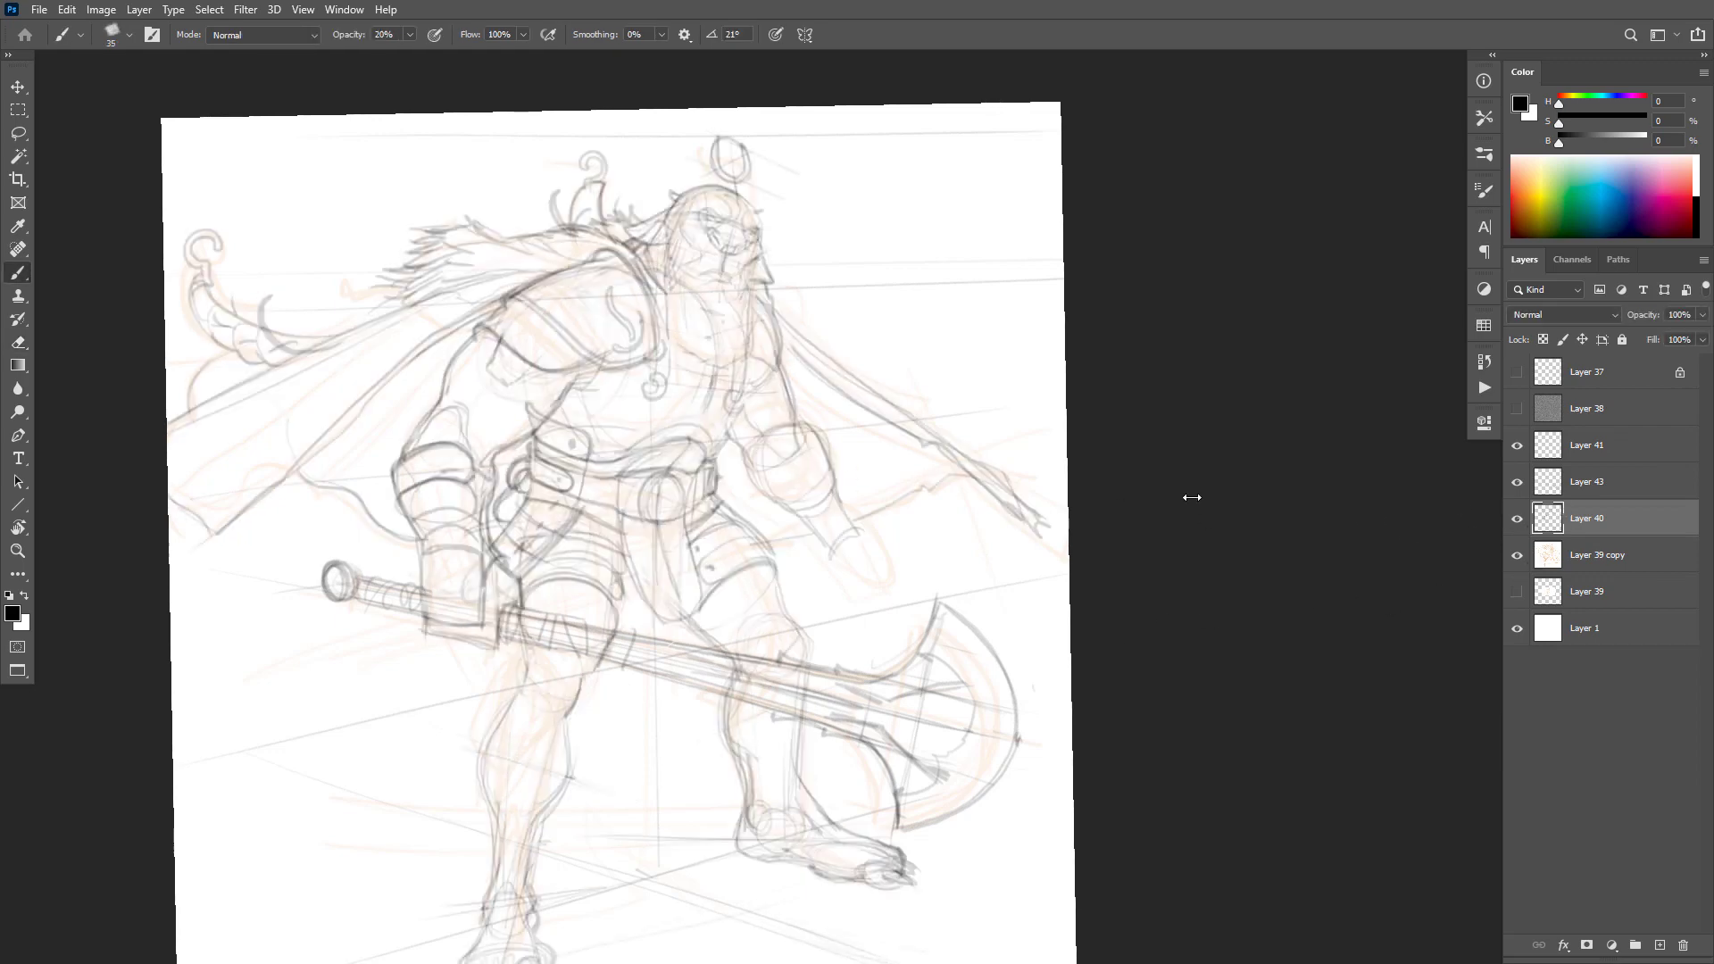
drag(852, 461, 864, 497)
key(ctrl+z)
mouse_move(791, 428)
mouse_down()
mouse_move(751, 475)
mouse_move(797, 517)
mouse_up()
mouse_move(818, 455)
mouse_down()
mouse_move(779, 496)
mouse_move(835, 495)
mouse_move(803, 507)
mouse_move(852, 537)
mouse_move(859, 523)
mouse_move(836, 517)
mouse_move(834, 573)
mouse_move(876, 547)
mouse_move(842, 530)
mouse_move(846, 549)
mouse_move(864, 524)
mouse_move(892, 568)
mouse_move(880, 579)
mouse_move(833, 528)
mouse_move(848, 564)
mouse_move(836, 520)
mouse_move(825, 565)
mouse_move(848, 531)
mouse_move(819, 548)
mouse_move(856, 543)
mouse_move(832, 569)
mouse_move(836, 587)
mouse_move(855, 566)
mouse_move(840, 588)
mouse_move(869, 564)
mouse_move(866, 539)
mouse_move(880, 605)
mouse_up()
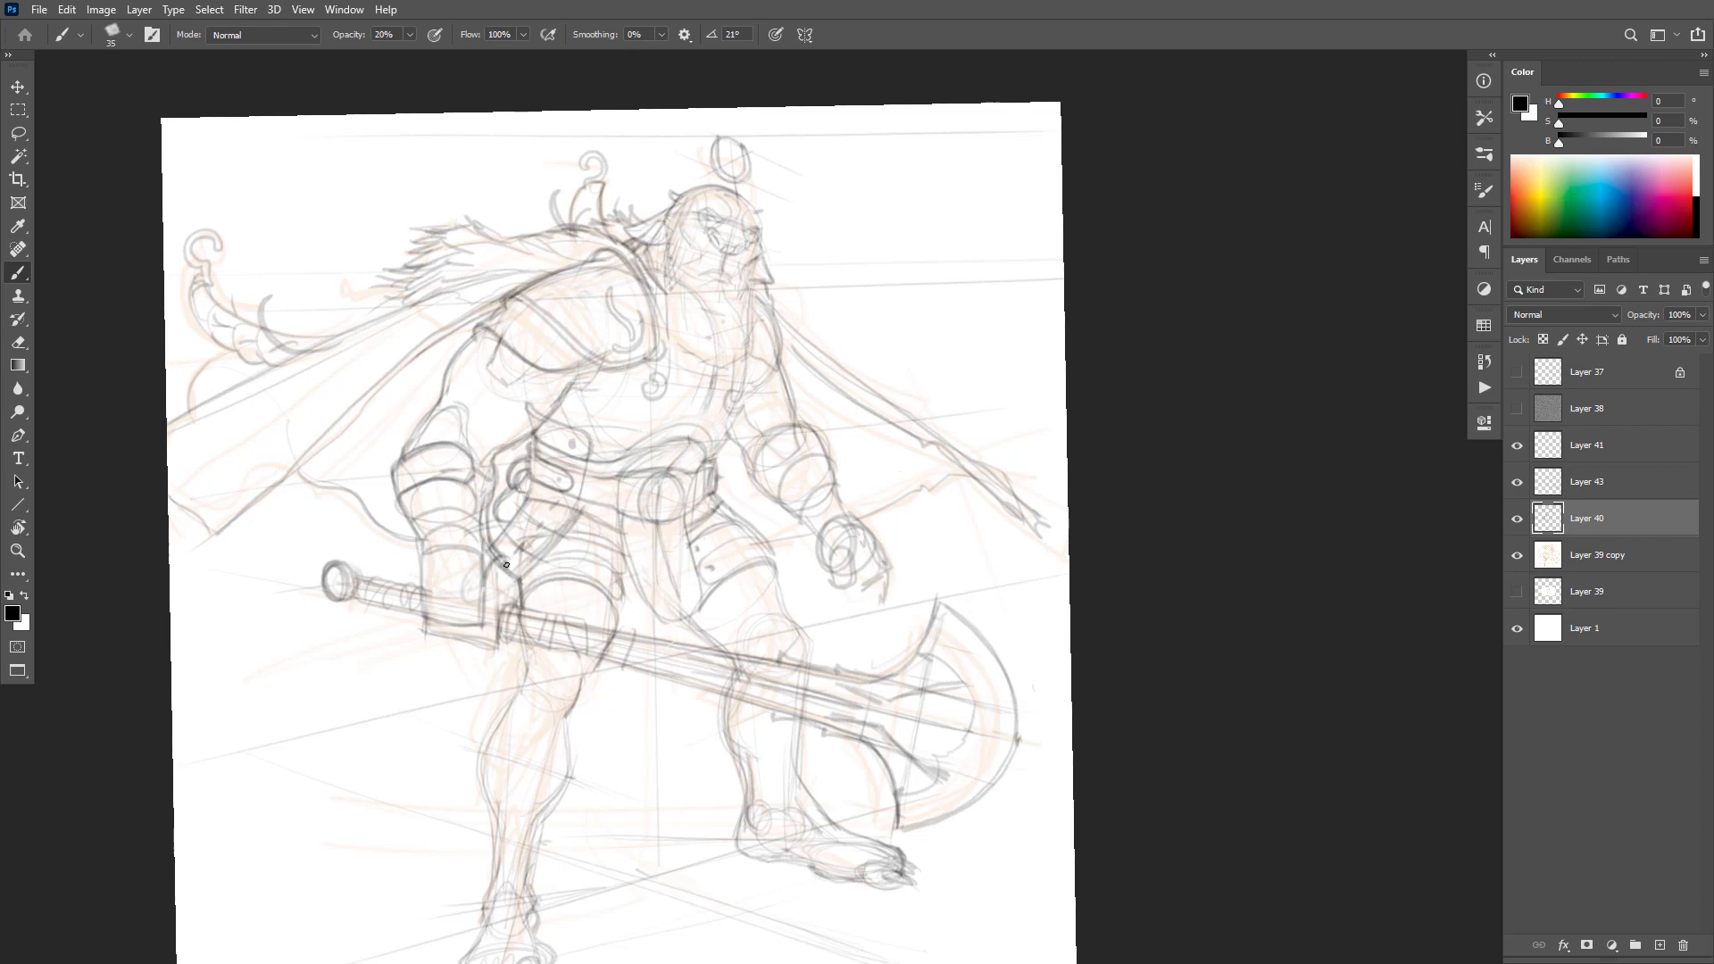
Step: Sketch the curled fingers, thumb and knuckles of the empty hand, and touch up the belt pouch contour
drag(506, 564, 527, 591)
mouse_move(831, 528)
mouse_down()
mouse_move(819, 557)
mouse_move(843, 594)
mouse_up()
mouse_move(866, 522)
mouse_down()
mouse_move(896, 557)
mouse_move(893, 597)
mouse_move(866, 614)
mouse_move(861, 592)
mouse_move(870, 625)
mouse_move(856, 622)
mouse_move(872, 627)
mouse_up()
mouse_move(897, 557)
mouse_down()
mouse_move(889, 624)
mouse_move(855, 634)
mouse_move(859, 648)
mouse_move(886, 622)
mouse_up()
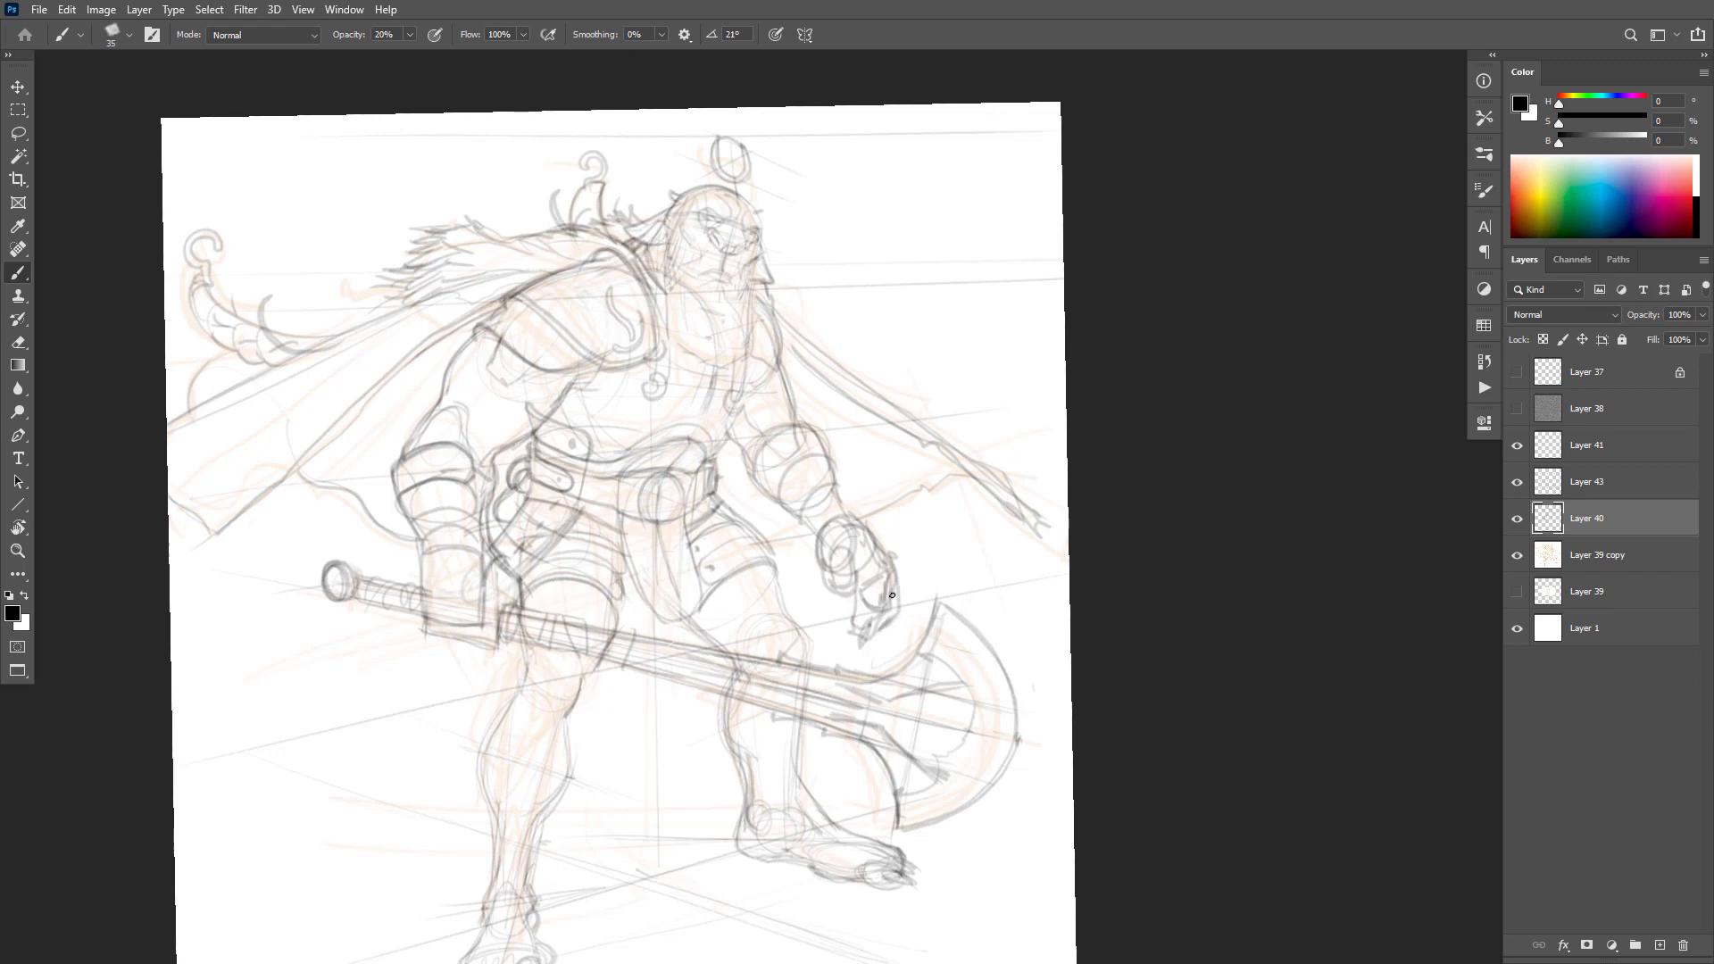
mouse_move(847, 552)
mouse_down()
mouse_move(831, 595)
mouse_move(846, 557)
mouse_move(837, 605)
mouse_move(862, 557)
mouse_move(805, 532)
mouse_up()
mouse_move(865, 521)
mouse_down()
mouse_move(839, 473)
mouse_move(898, 567)
mouse_up()
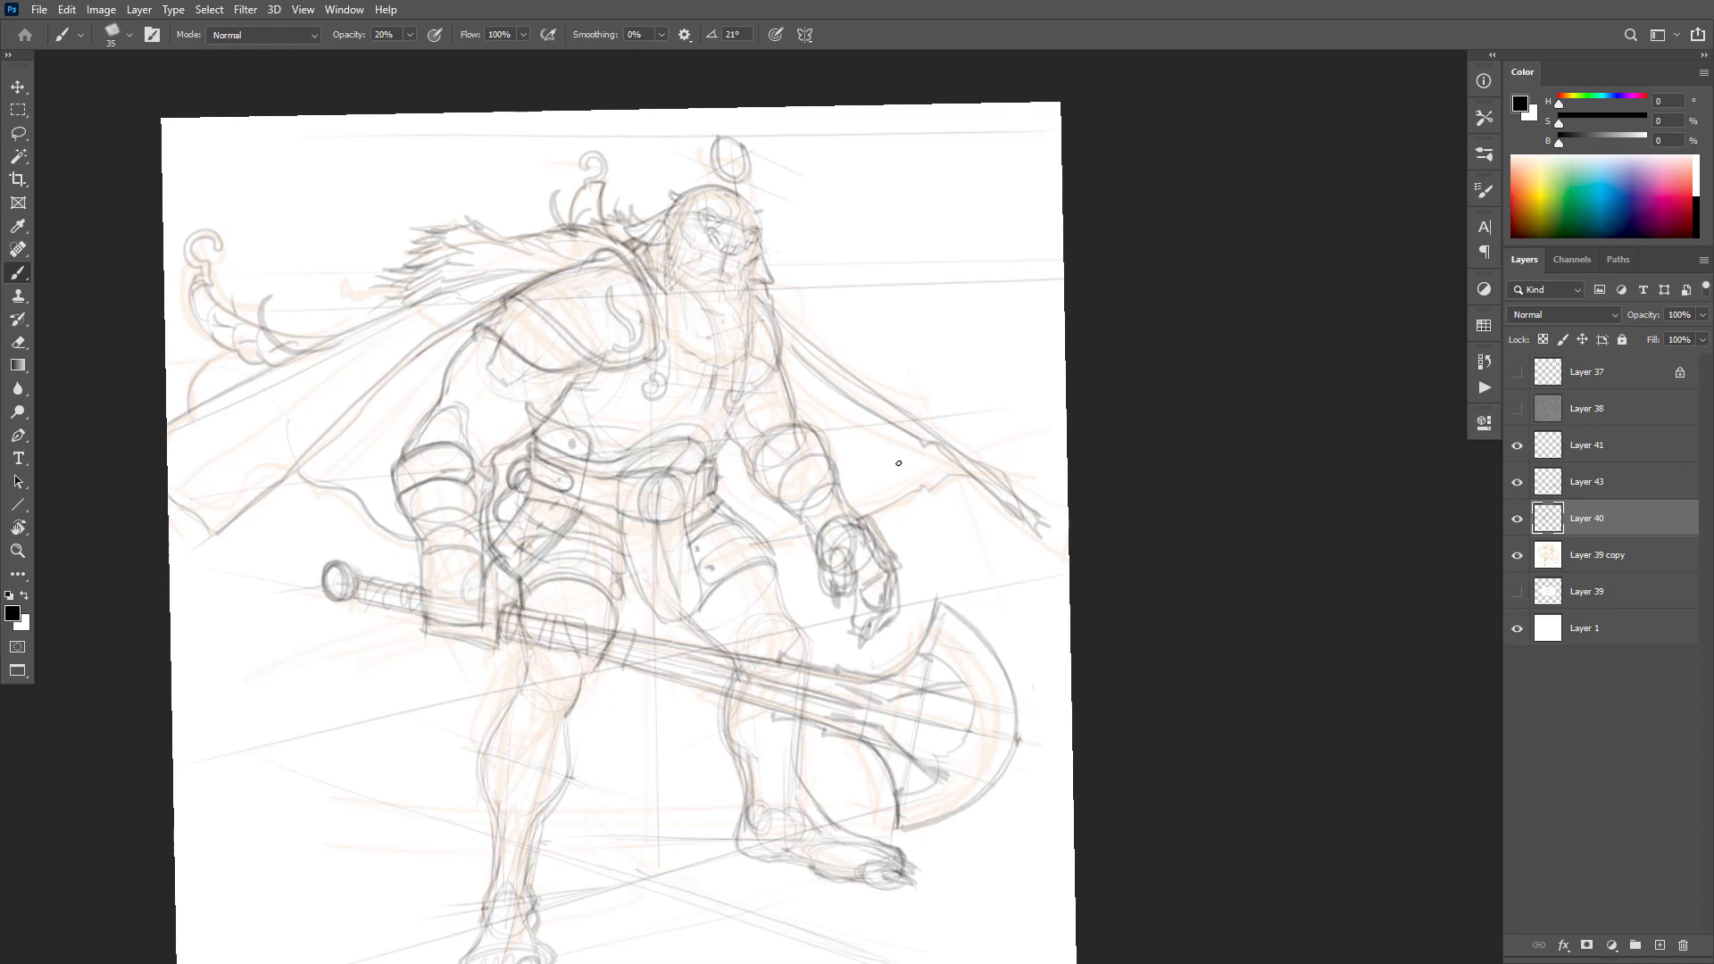
Step: Lasso the empty hand and shift it slightly up towards the wrist
scroll(903, 598, down, 3)
scroll(903, 598, up, 1)
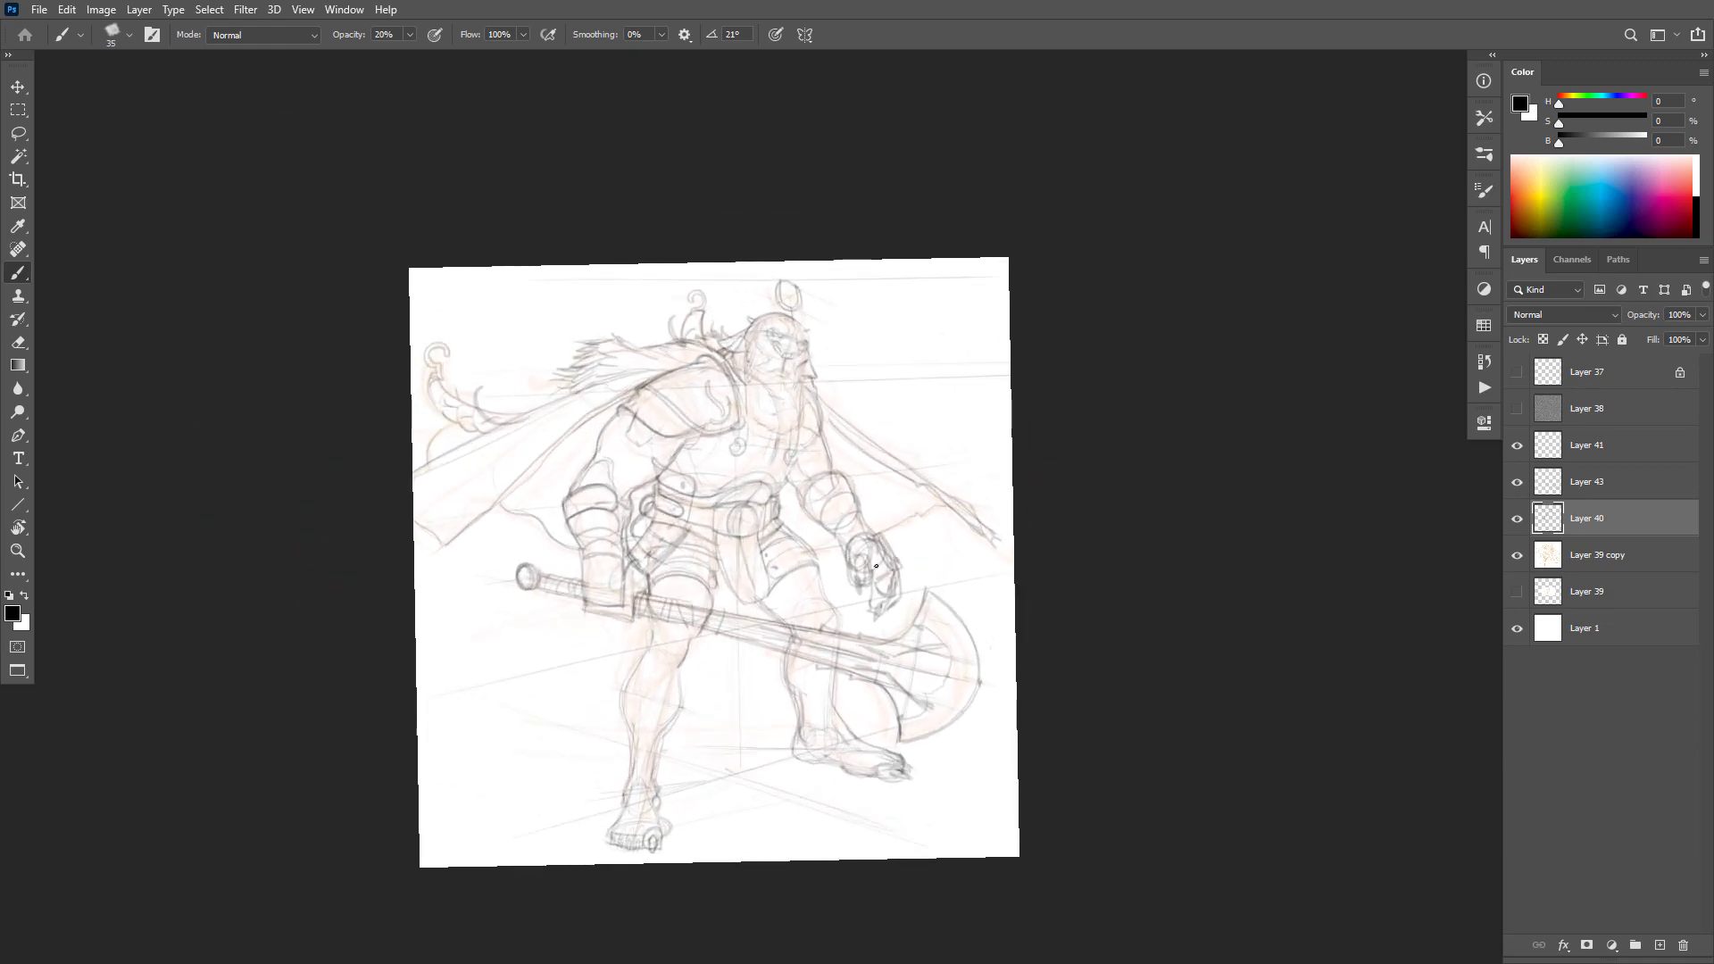
scroll(910, 562, up, 2)
key(l)
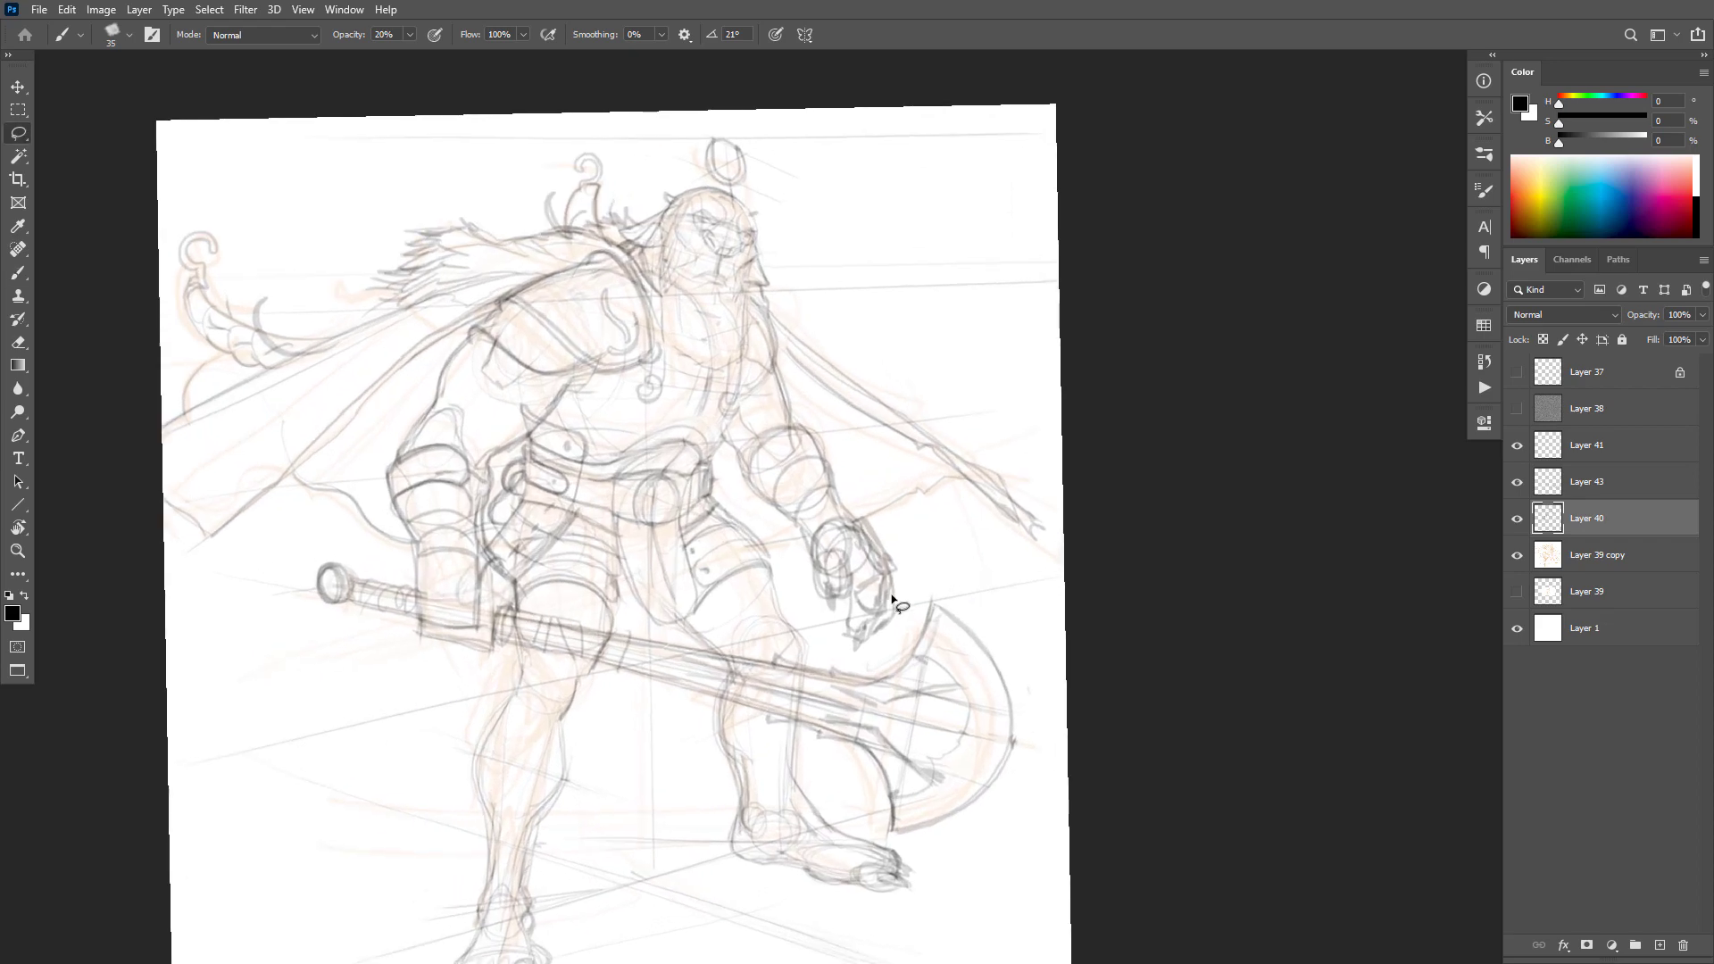
mouse_move(817, 641)
mouse_down()
mouse_move(870, 658)
mouse_move(907, 598)
mouse_move(898, 545)
mouse_move(839, 492)
mouse_move(792, 519)
mouse_move(811, 614)
mouse_move(848, 651)
mouse_up()
drag(888, 581, 879, 563)
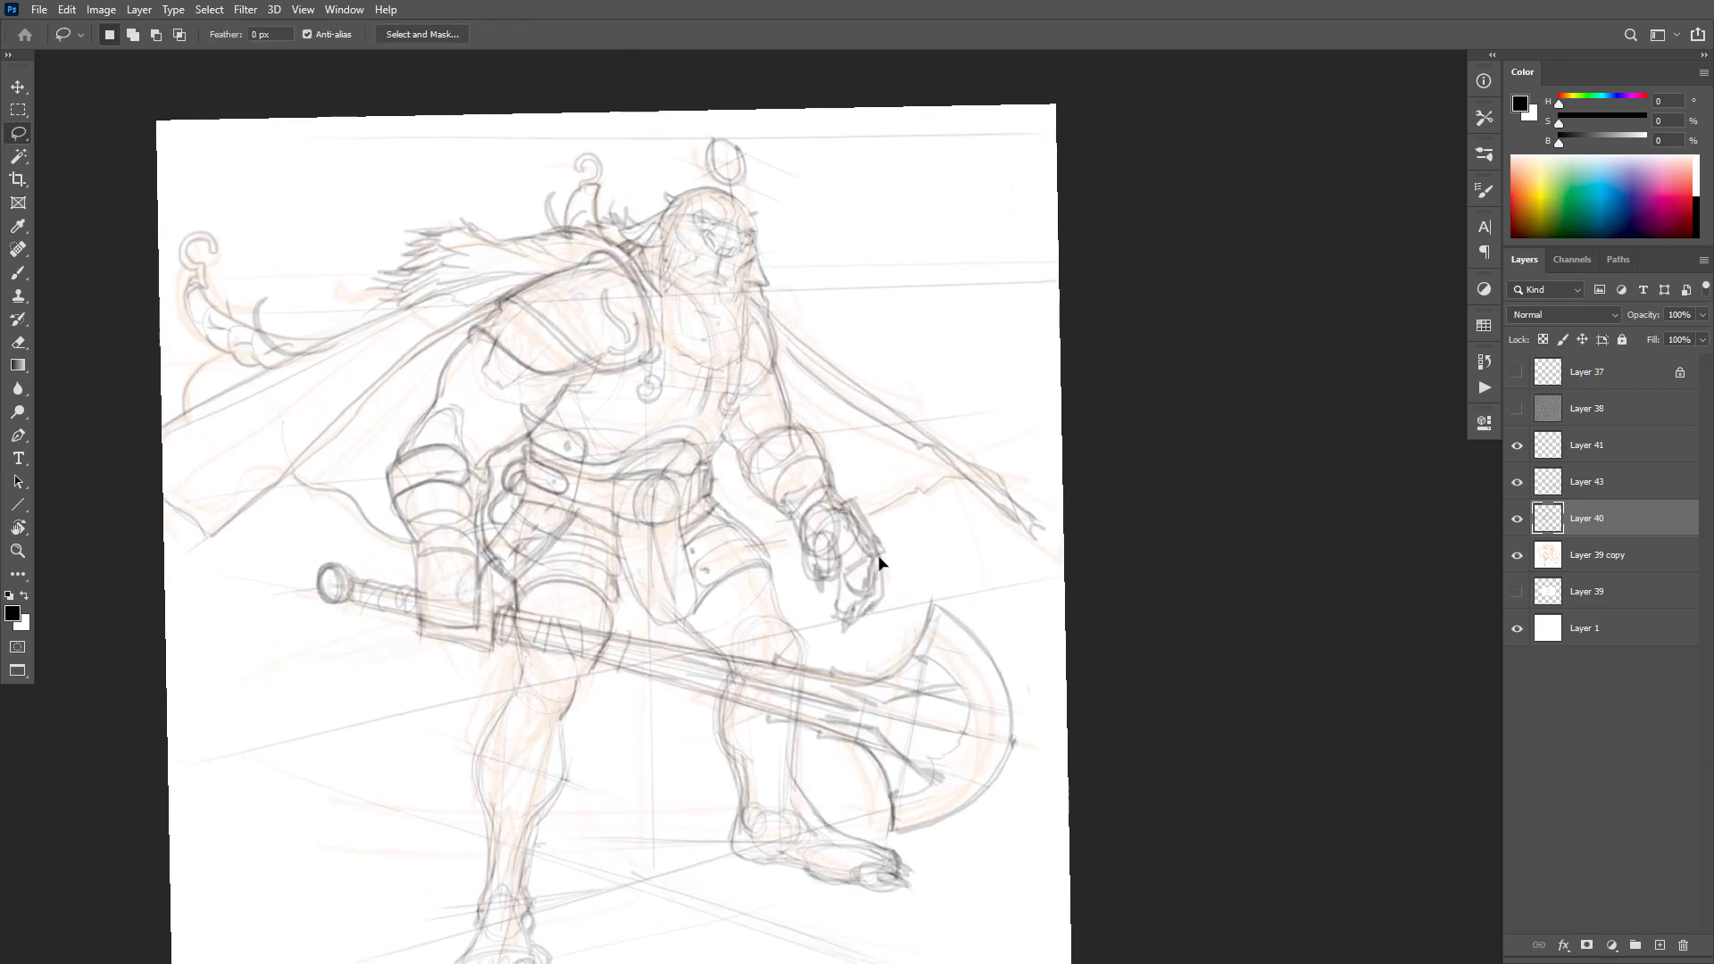
Step: Lasso the empty-handed forearm together with its hand, nudge the selection slightly and deselect it
ctrl+alt+click(951, 519)
ctrl+alt+click(952, 520)
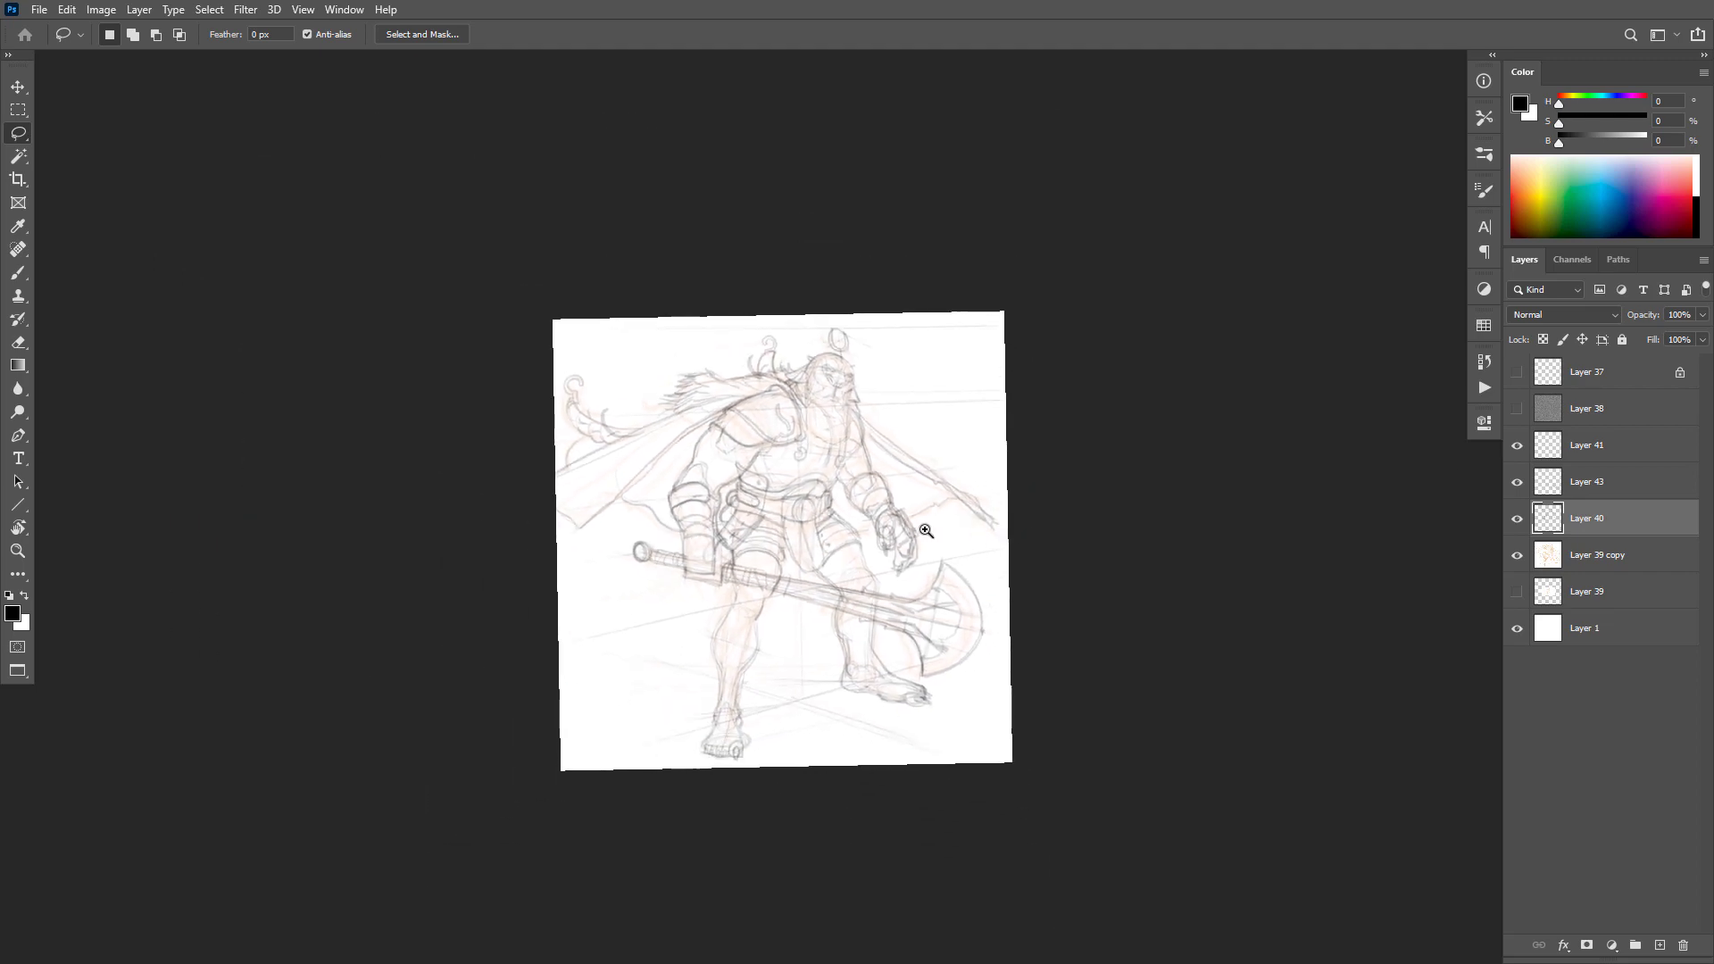
ctrl+click(926, 530)
ctrl+click(926, 530)
ctrl+click(926, 530)
mouse_move(823, 385)
mouse_down()
mouse_move(801, 364)
mouse_move(751, 511)
mouse_move(837, 654)
mouse_move(922, 559)
mouse_move(826, 388)
mouse_up()
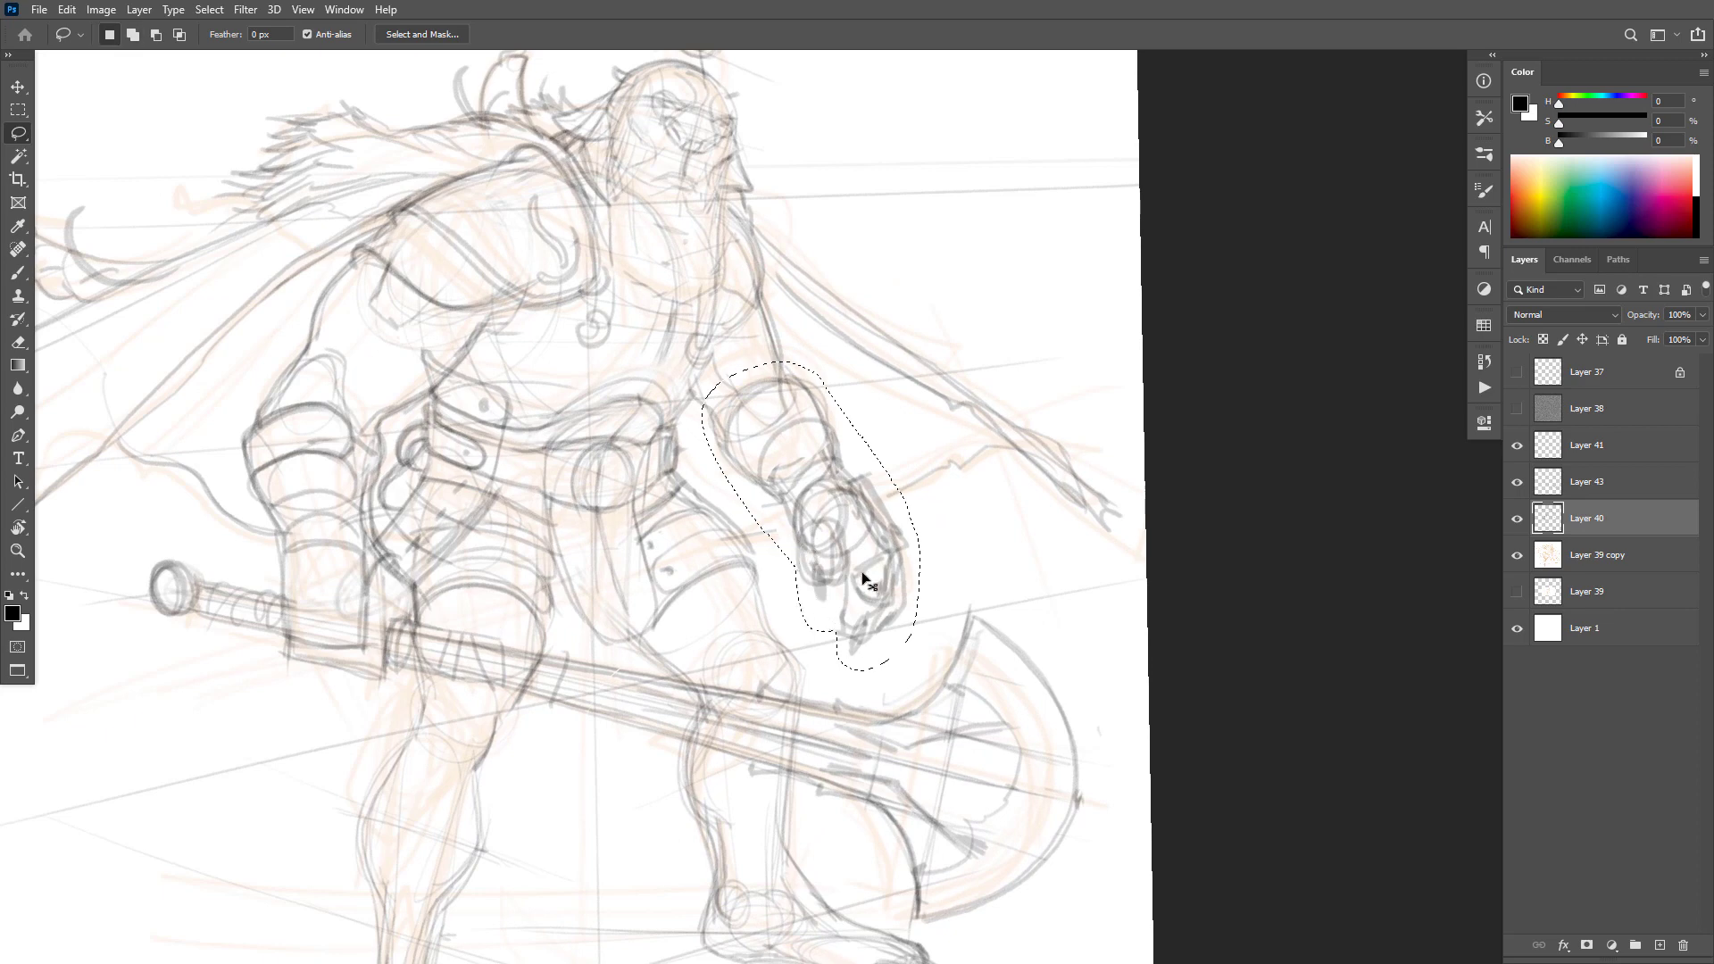
drag(862, 579, 853, 567)
key(ctrl+d)
ctrl+alt+click(922, 508)
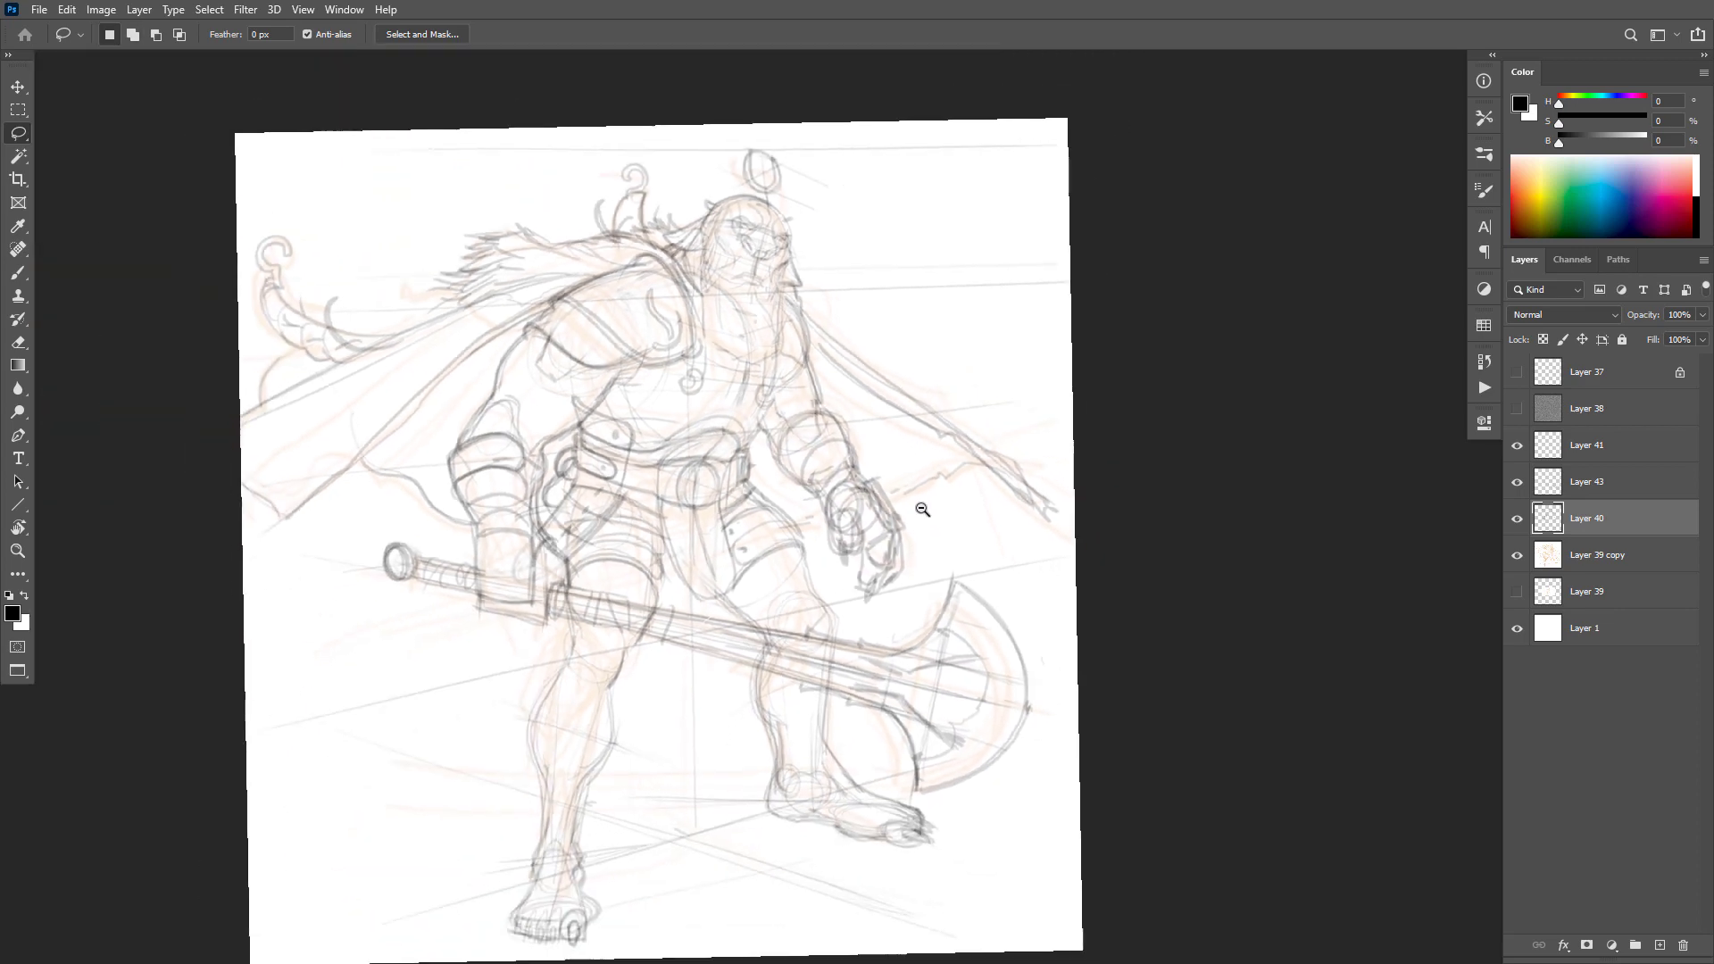
ctrl+alt+click(923, 509)
ctrl+click(909, 496)
key(b)
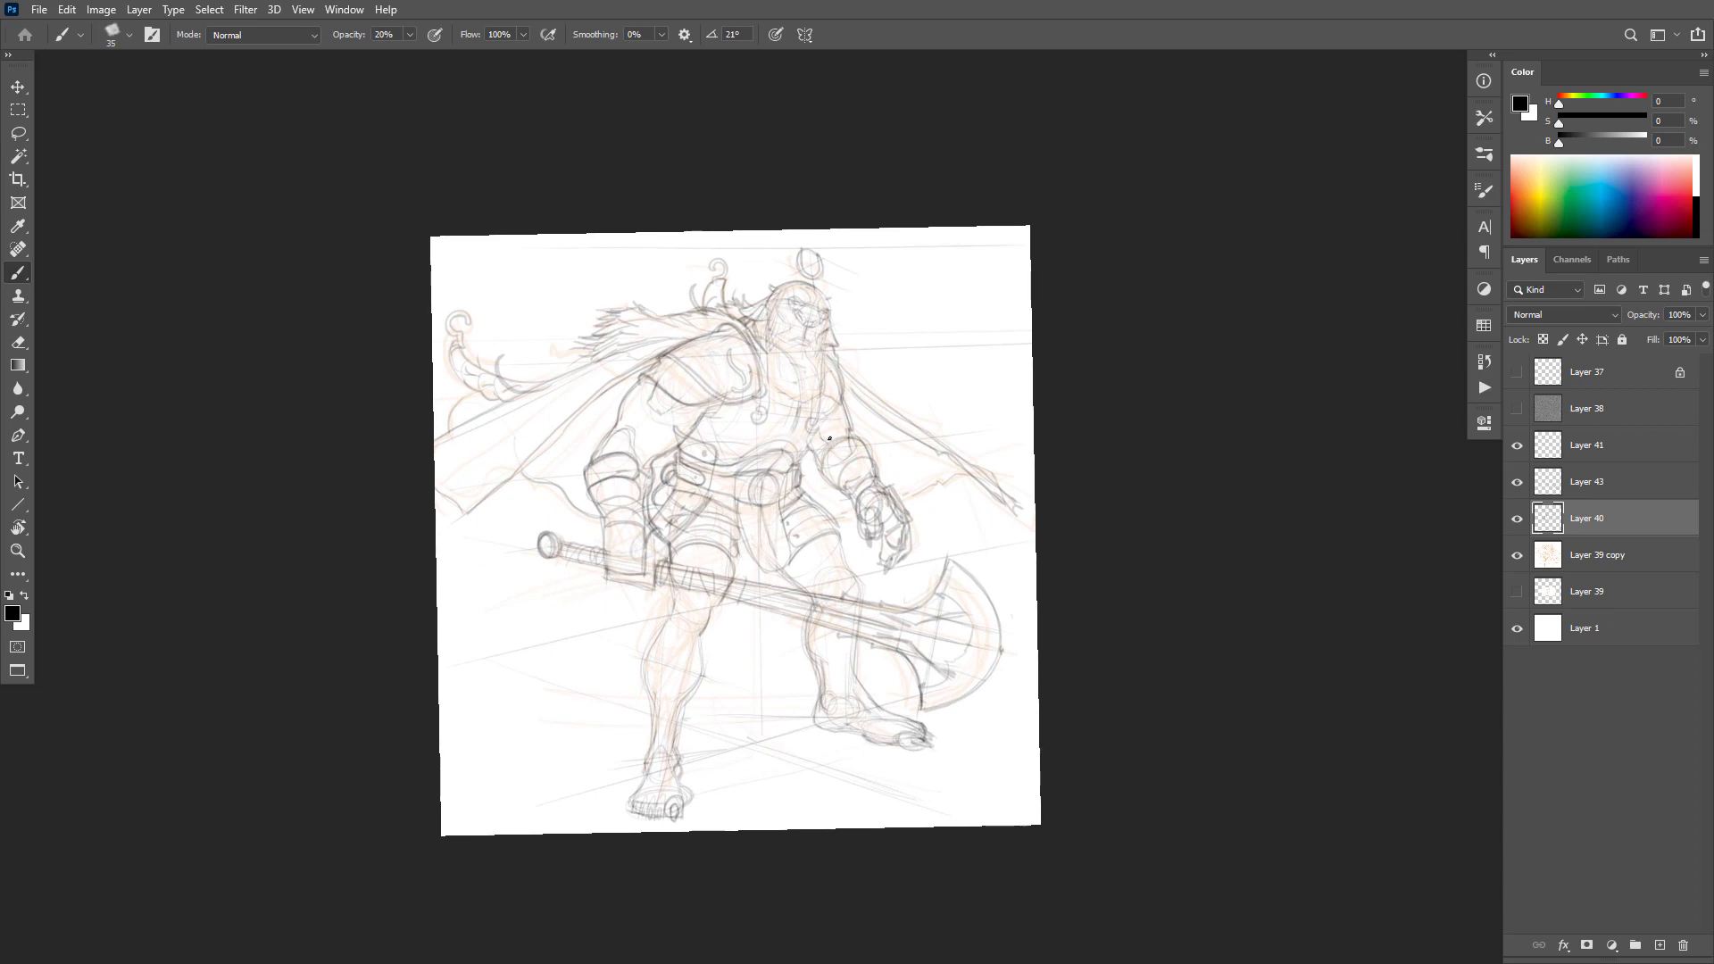
drag(821, 442, 834, 441)
key(ctrl+z)
key(ctrl+z)
Step: Refine the empty-handed arm and hand contours, and sketch the curved lower edge of the chest
scroll(862, 357, up, 3)
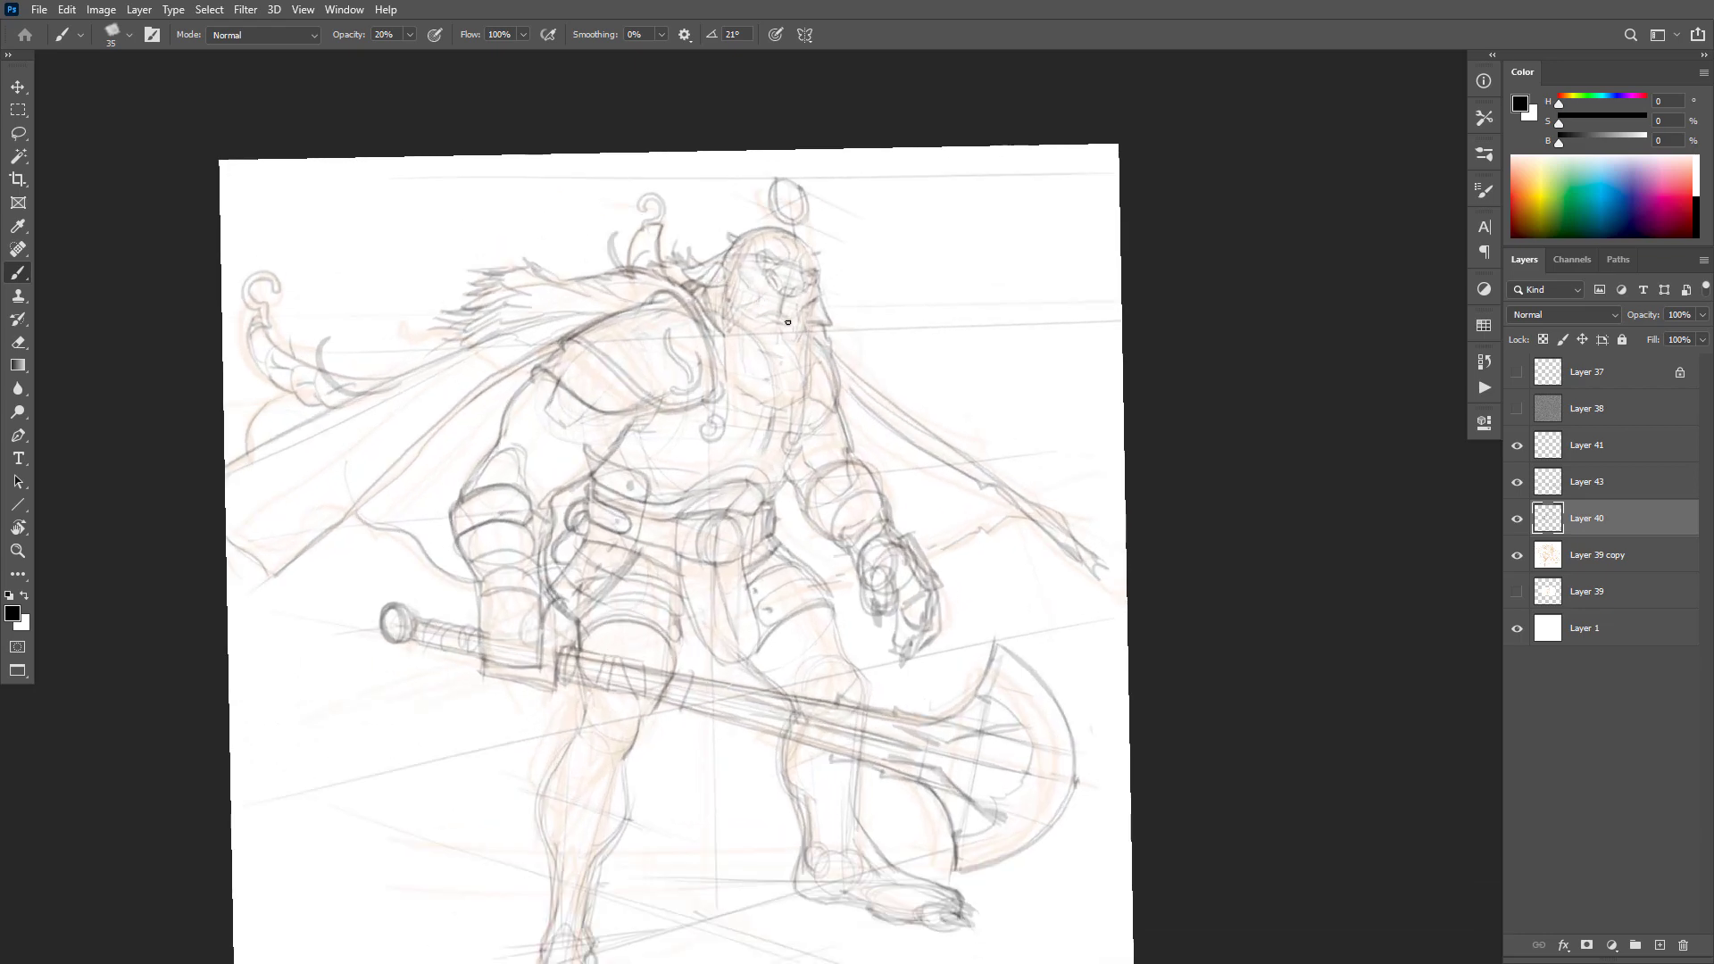
drag(826, 342, 841, 413)
drag(894, 590, 889, 615)
drag(738, 467, 661, 446)
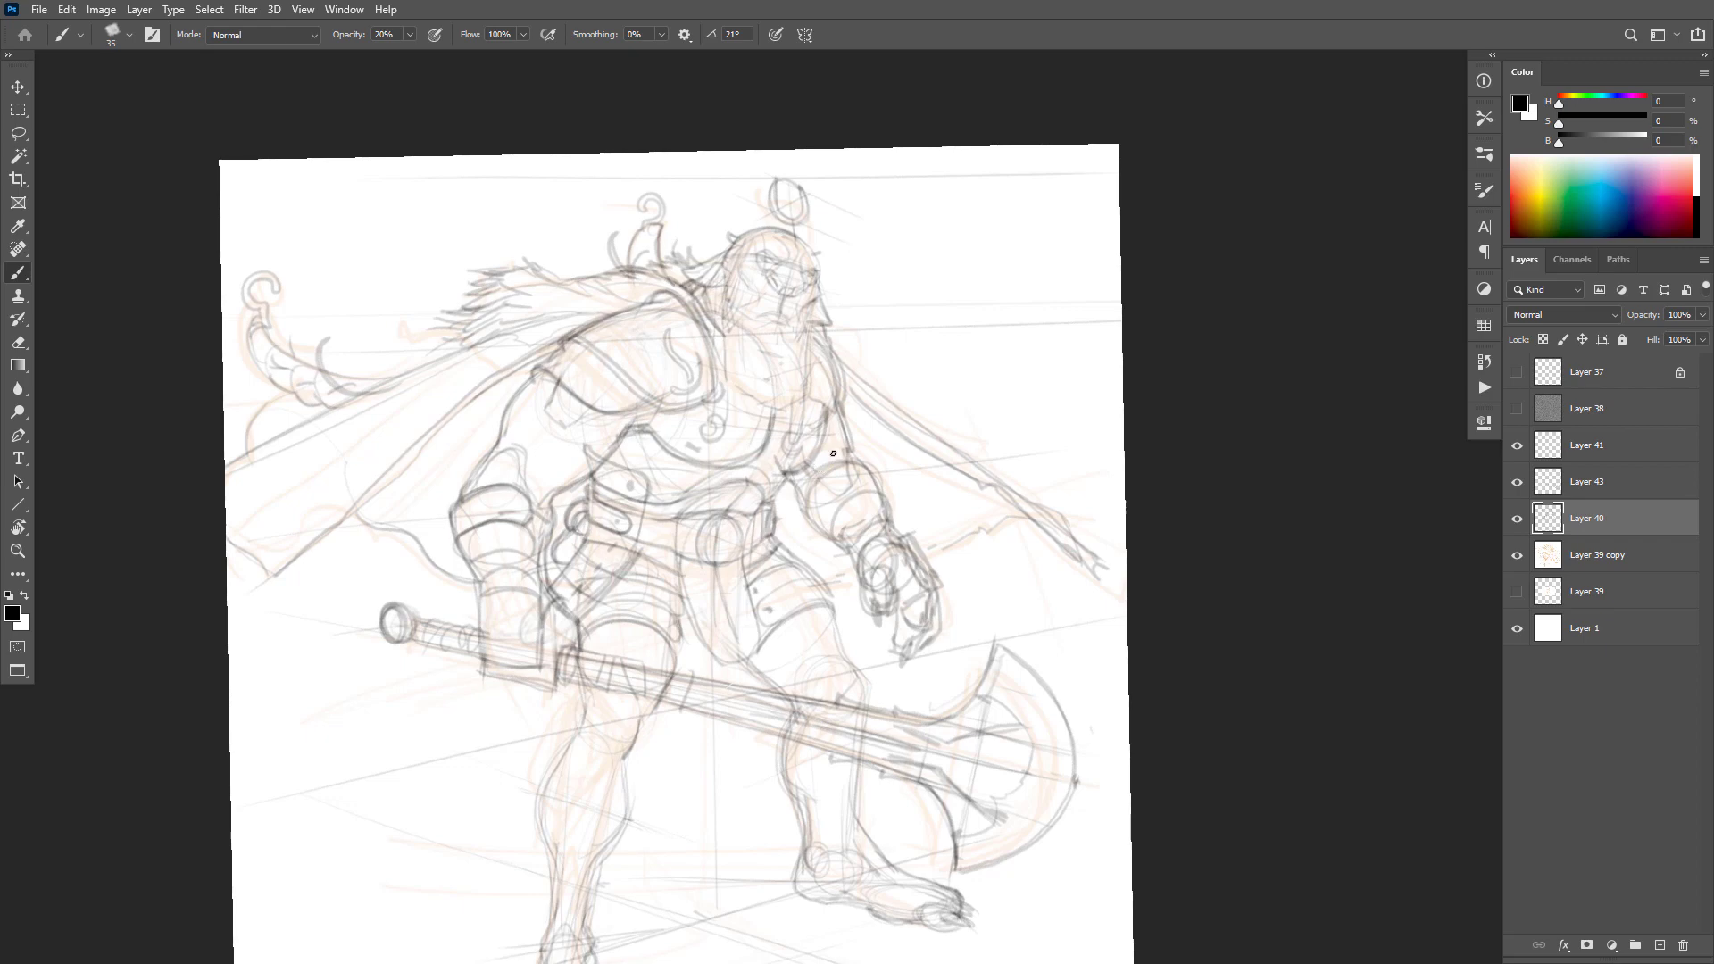
alt+click(958, 470)
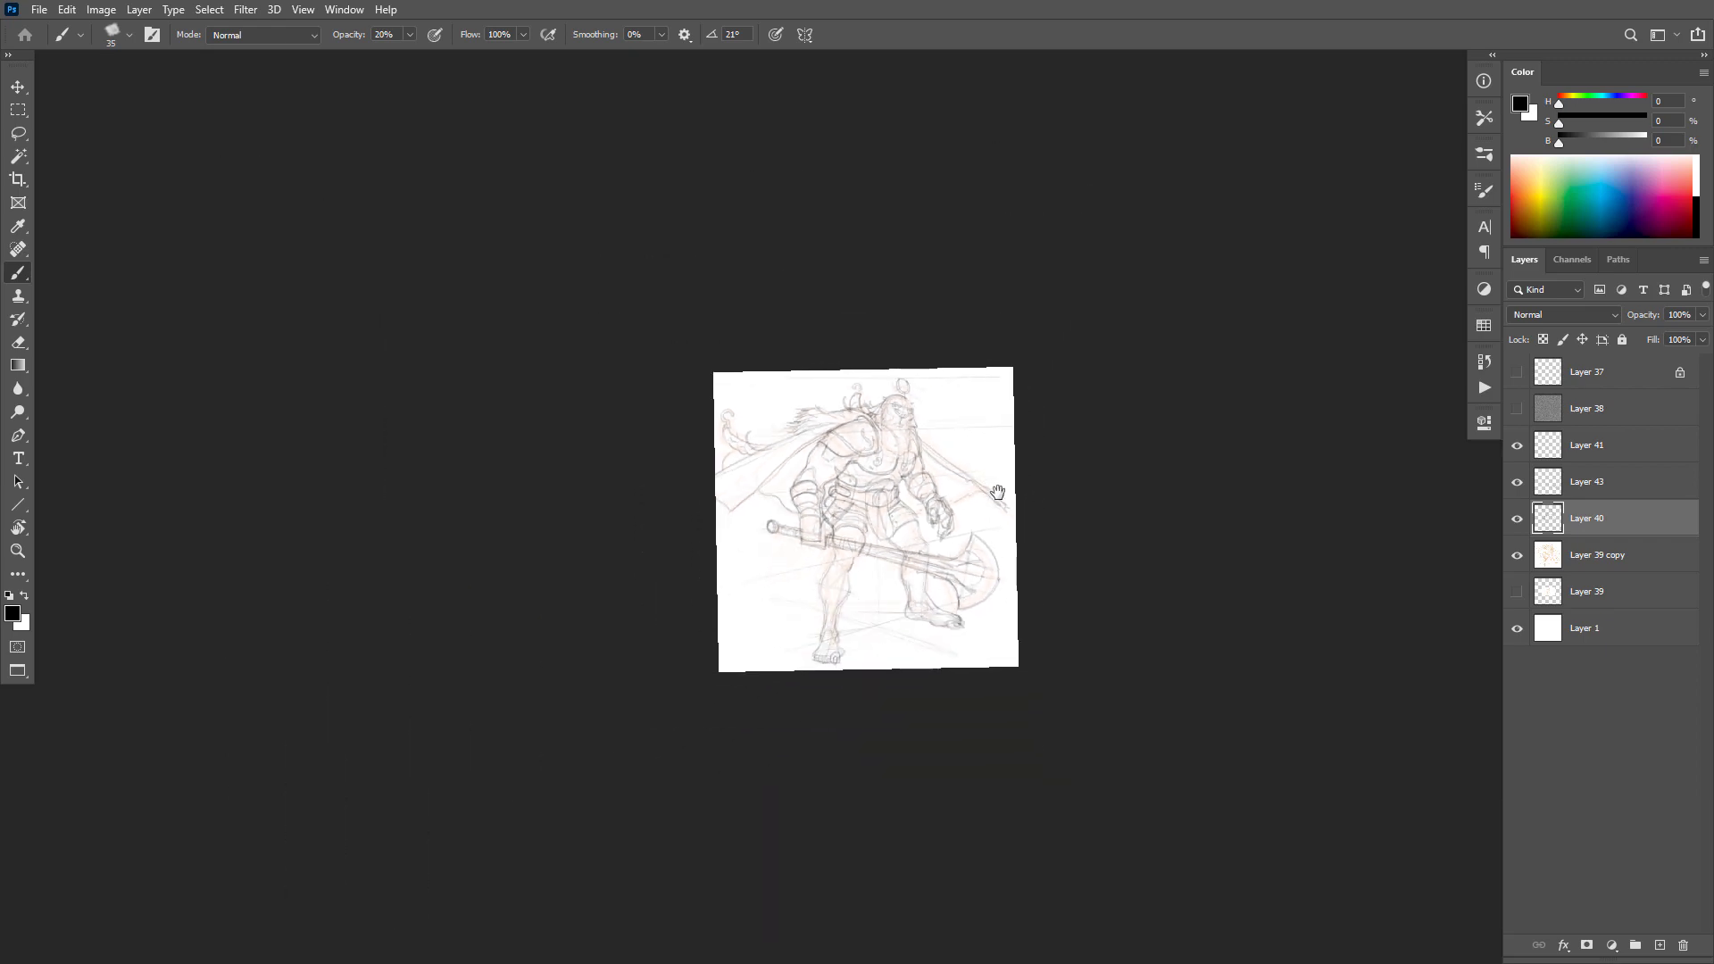
click(917, 482)
click(916, 483)
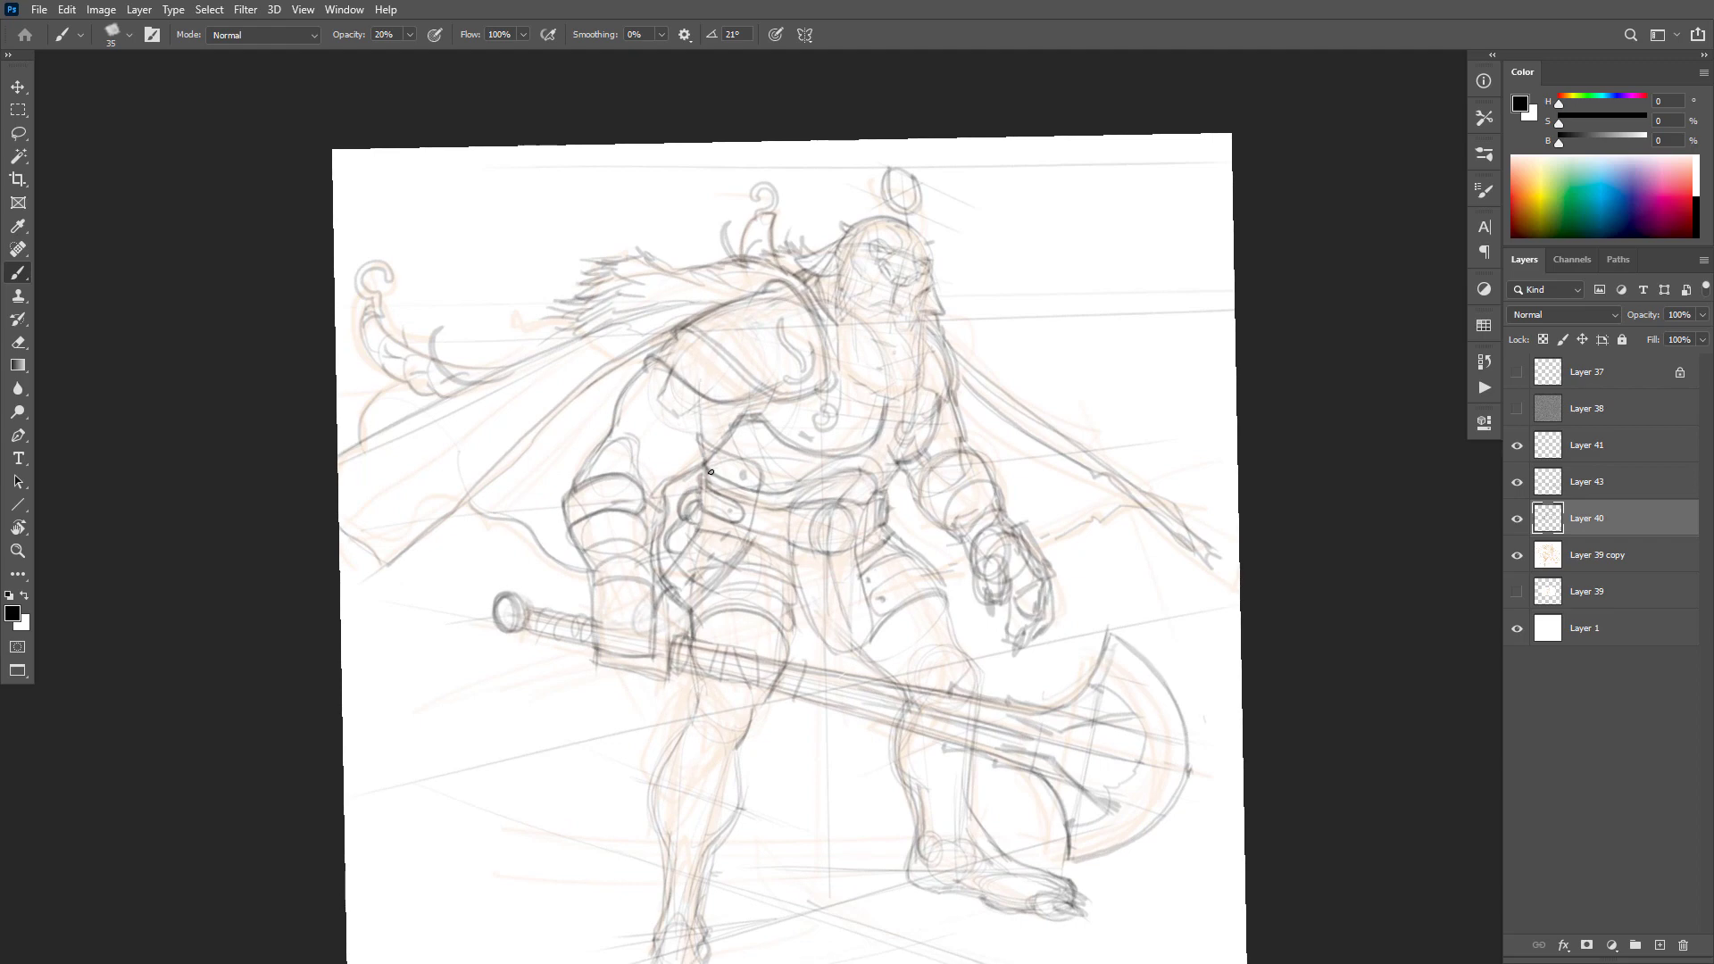
alt+click(1028, 388)
ctrl+click(1031, 444)
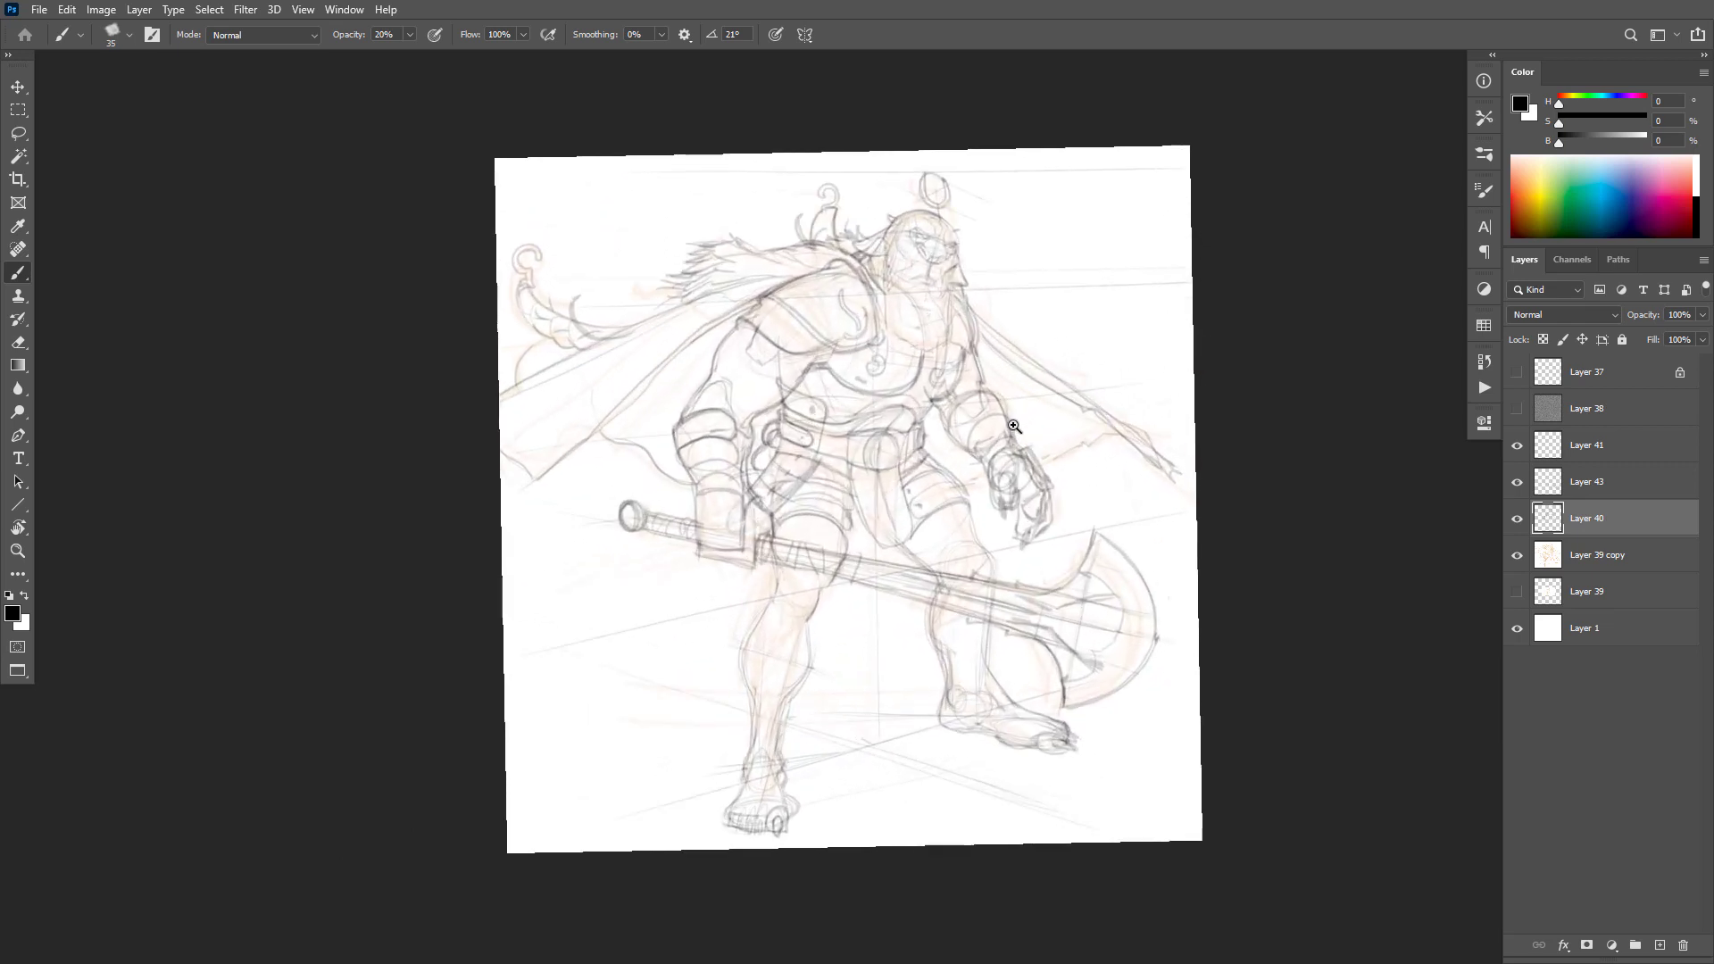
drag(1031, 445, 1031, 520)
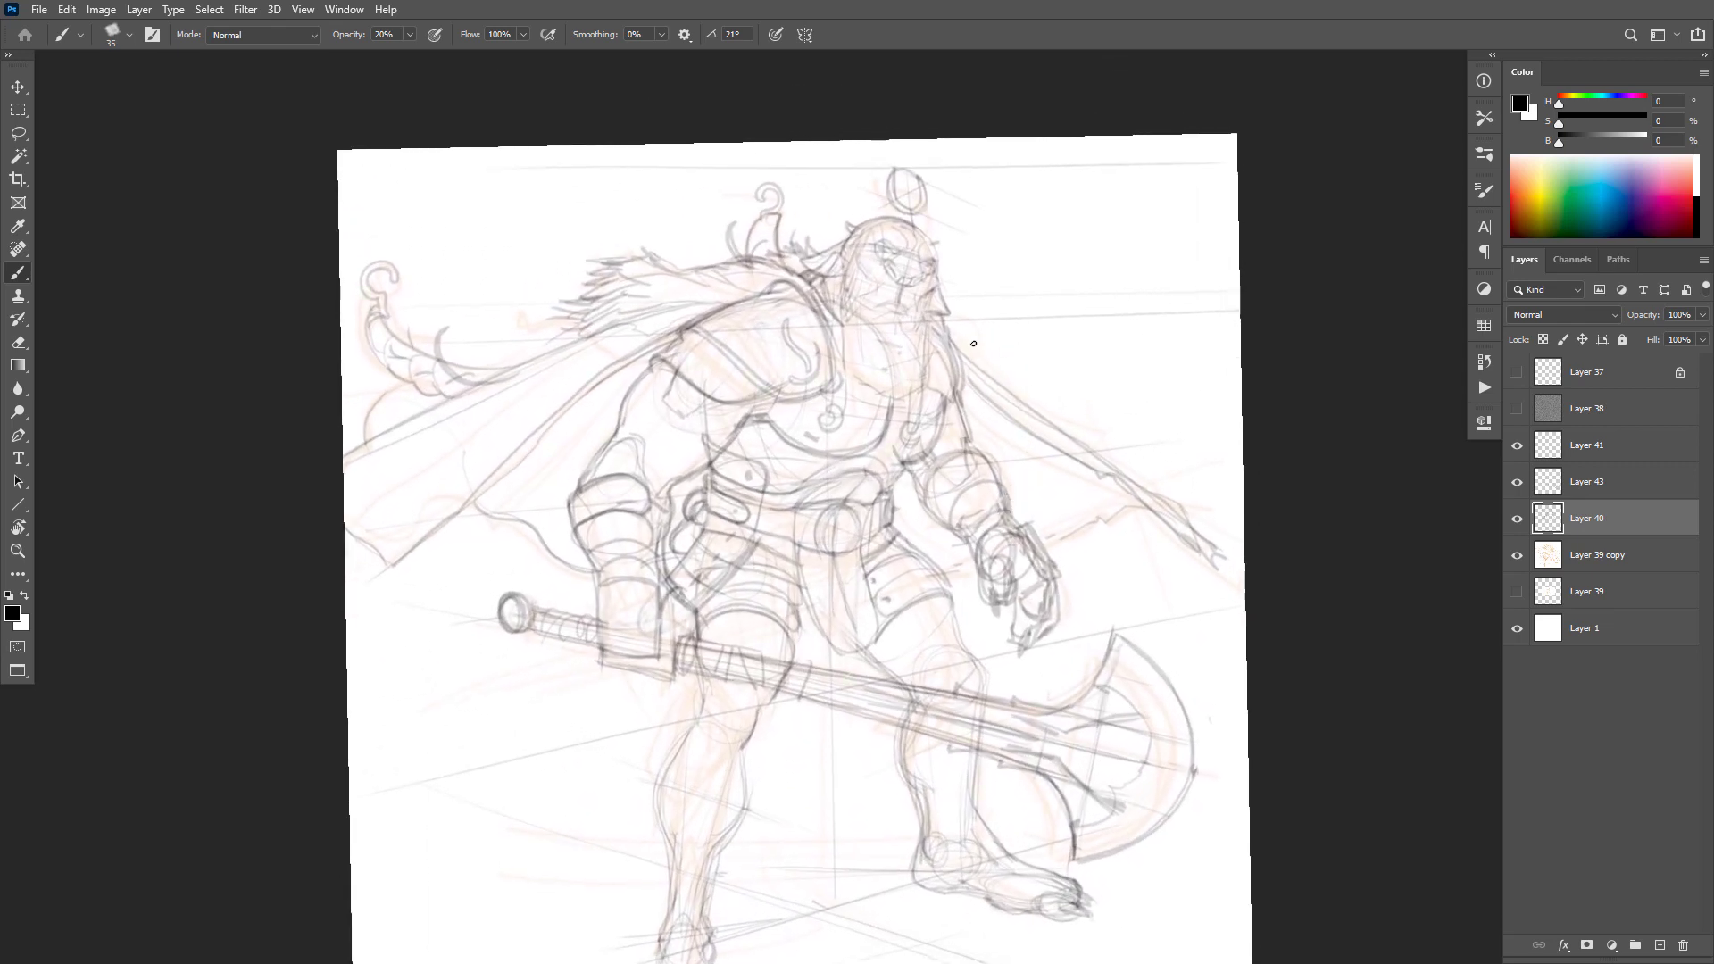
Step: Hide Layer 39 copy, lasso the head and beard, shift them slightly upward and deselect
key(l)
click(1517, 555)
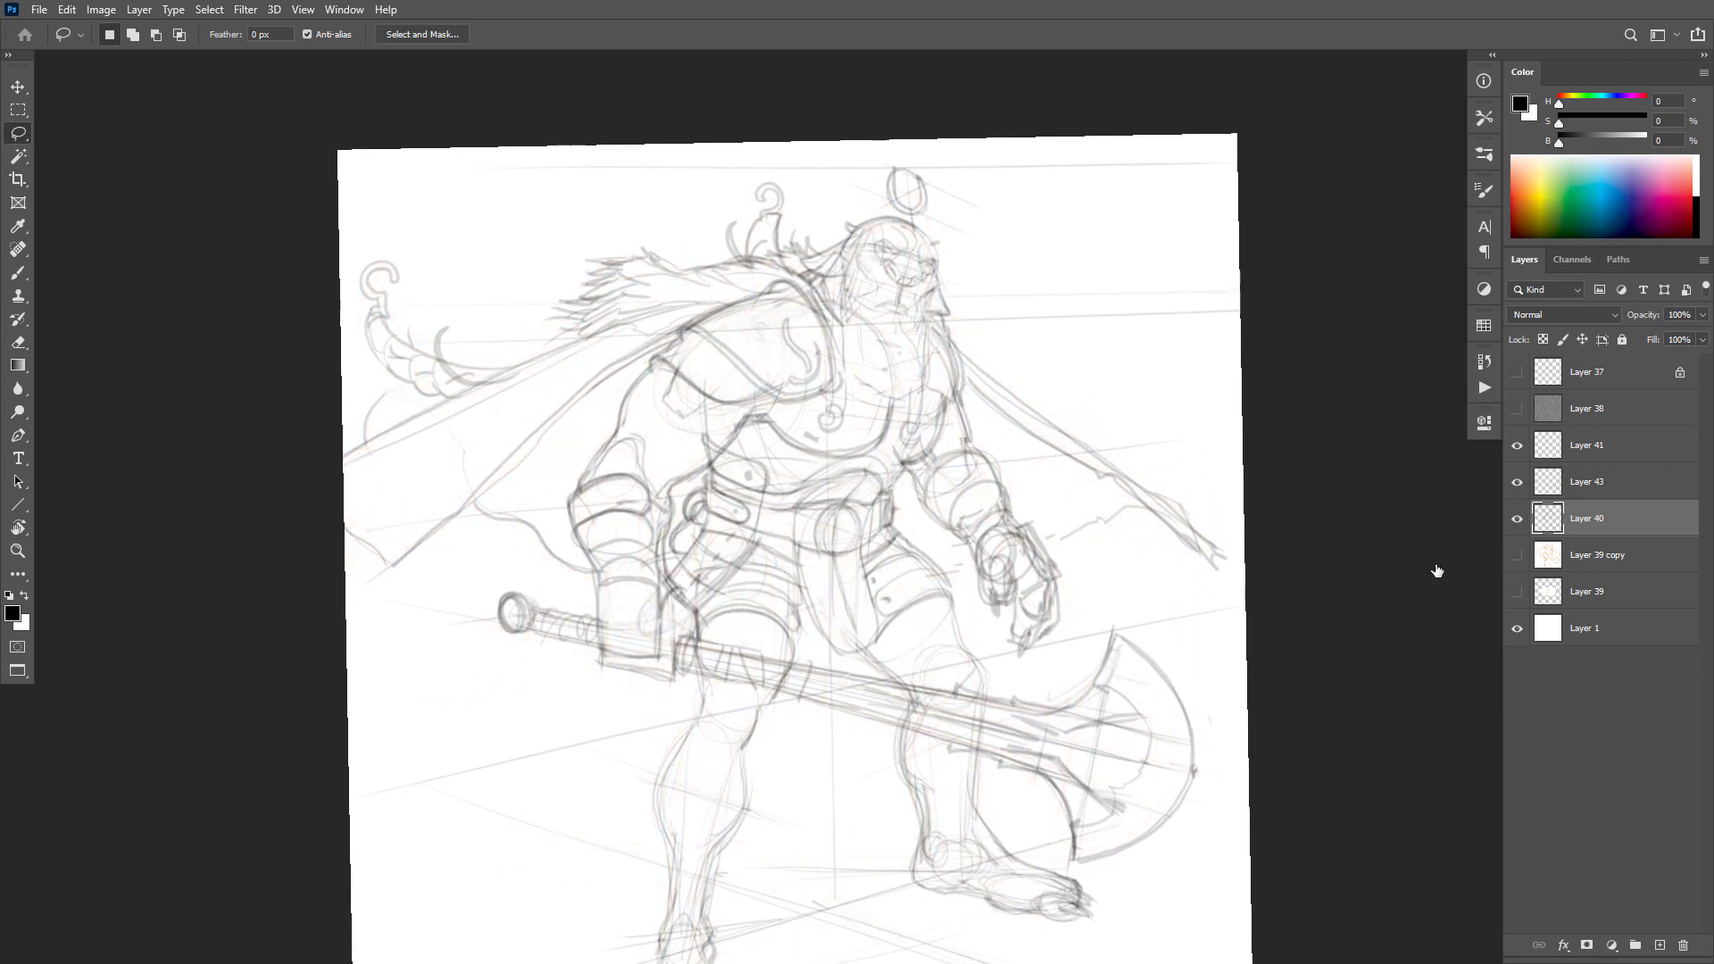
mouse_move(888, 409)
mouse_down()
mouse_move(957, 332)
mouse_move(974, 232)
mouse_move(915, 128)
mouse_move(844, 167)
mouse_move(794, 265)
mouse_move(839, 319)
mouse_move(843, 385)
mouse_move(888, 411)
mouse_move(924, 369)
mouse_up()
key(ctrl+d)
Step: Erase the stray lines where the hair meets the collar beside the neck, and return to the Brush tool
drag(1080, 324, 1198, 459)
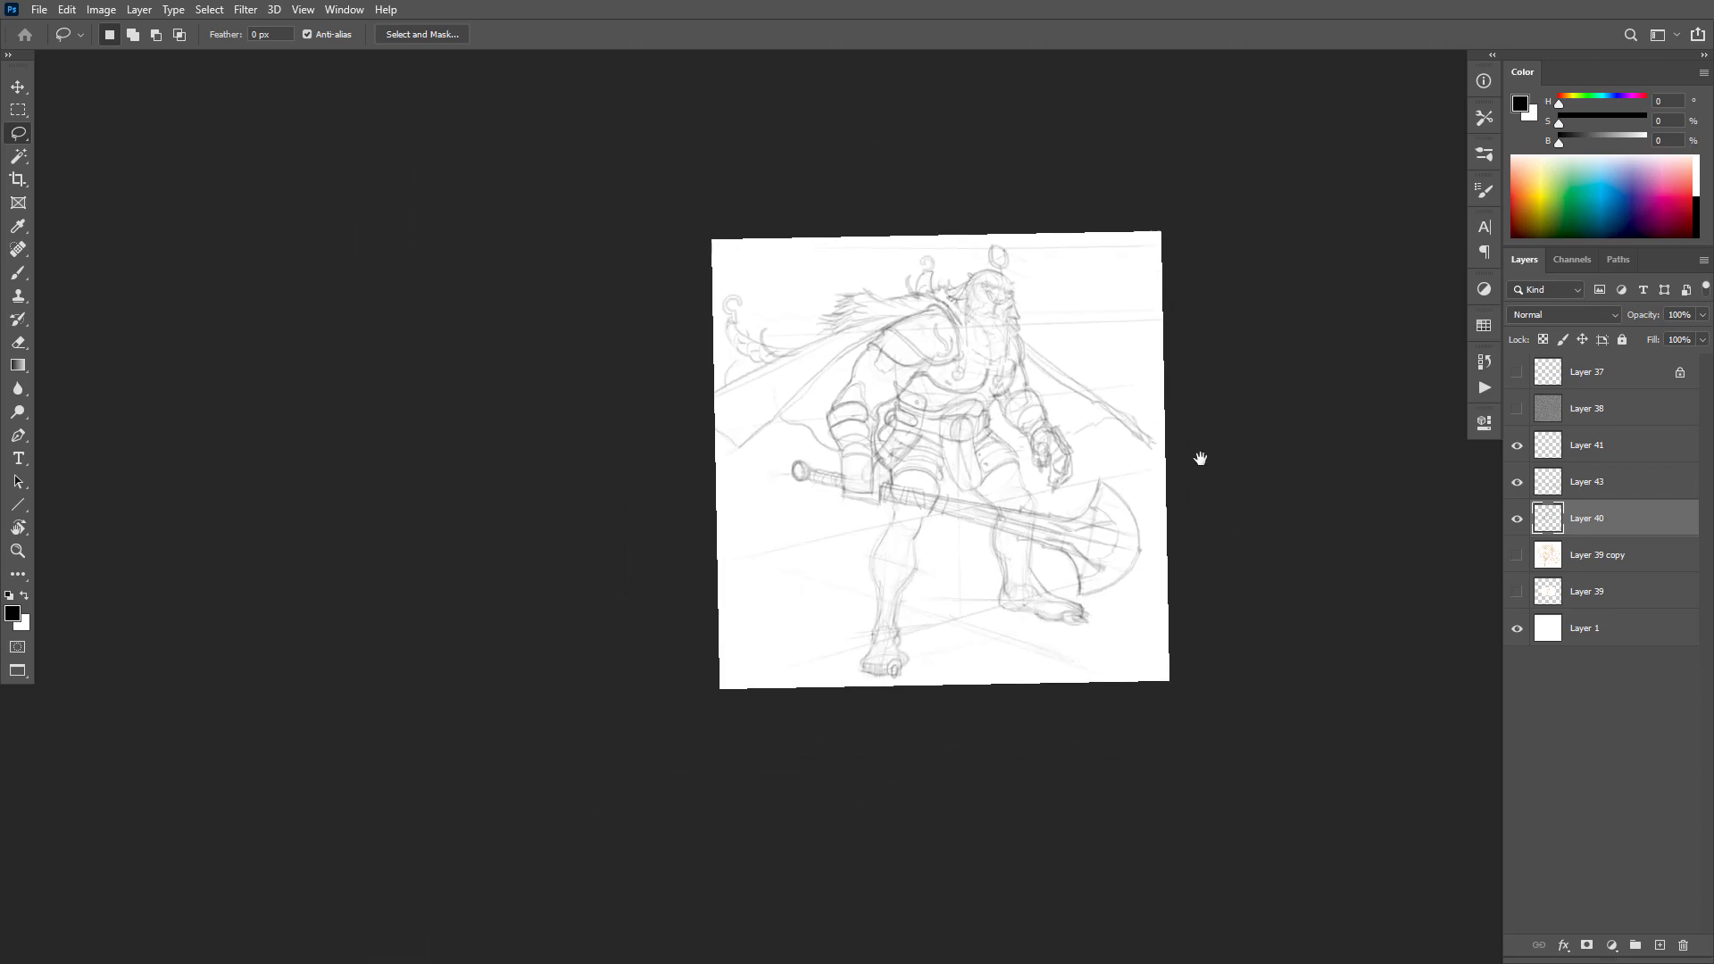
click(1057, 402)
click(933, 237)
key(e)
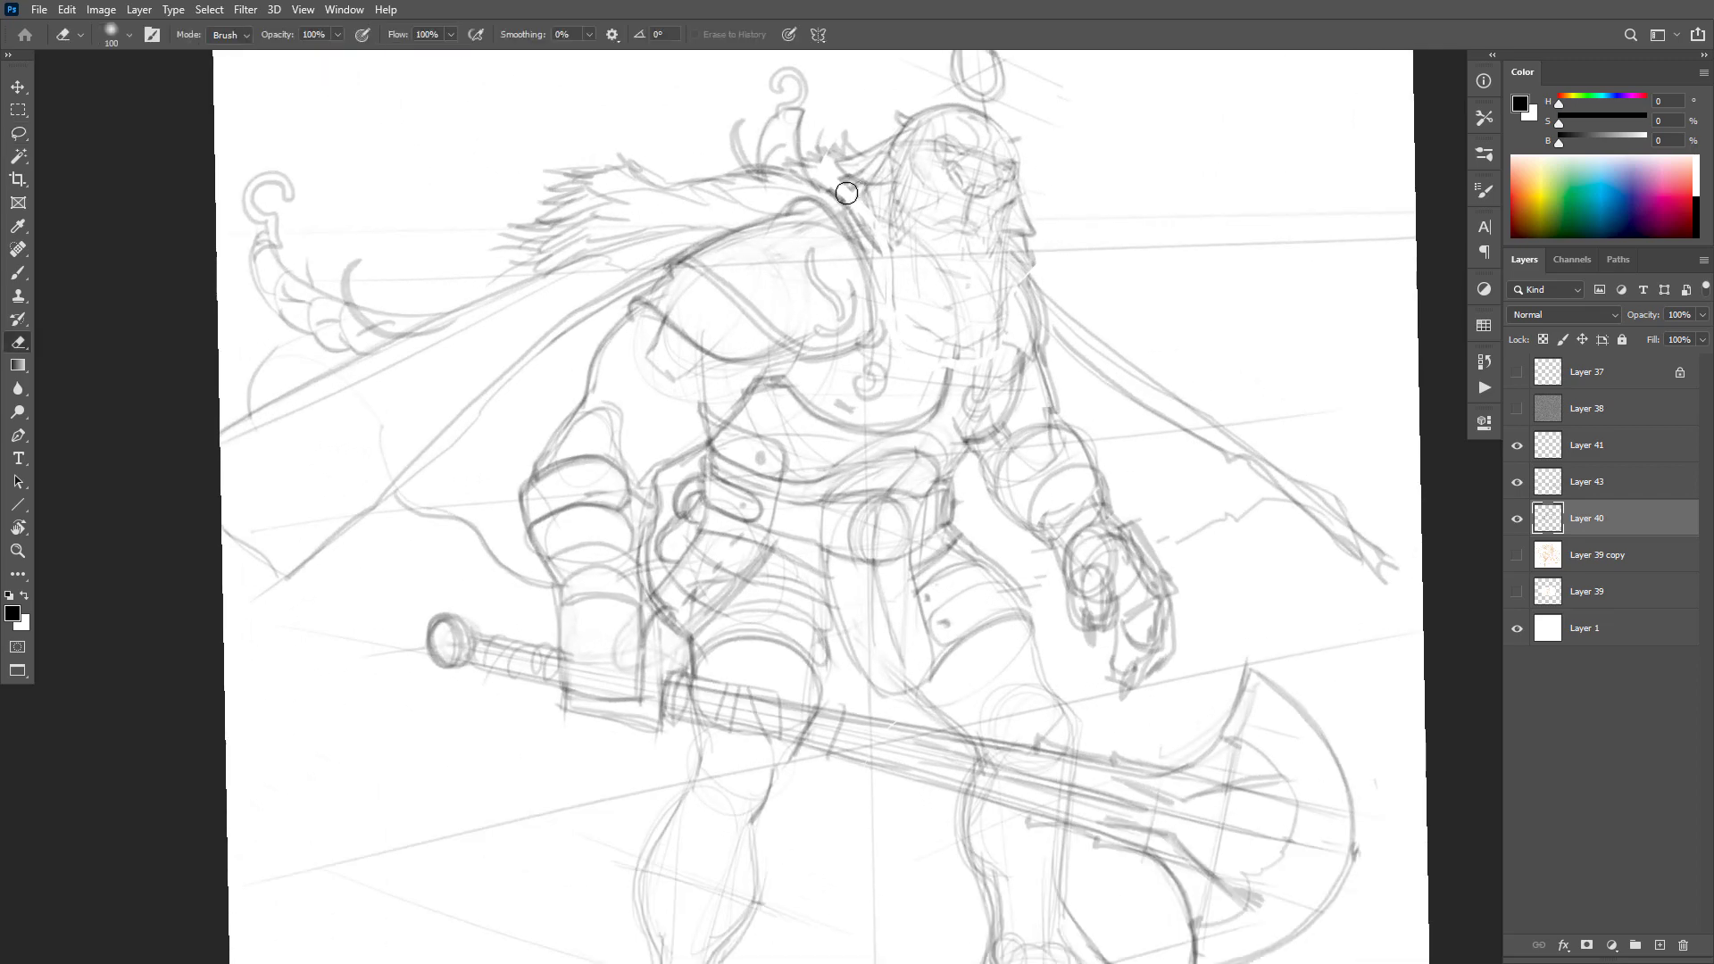
drag(839, 199, 863, 186)
key(b)
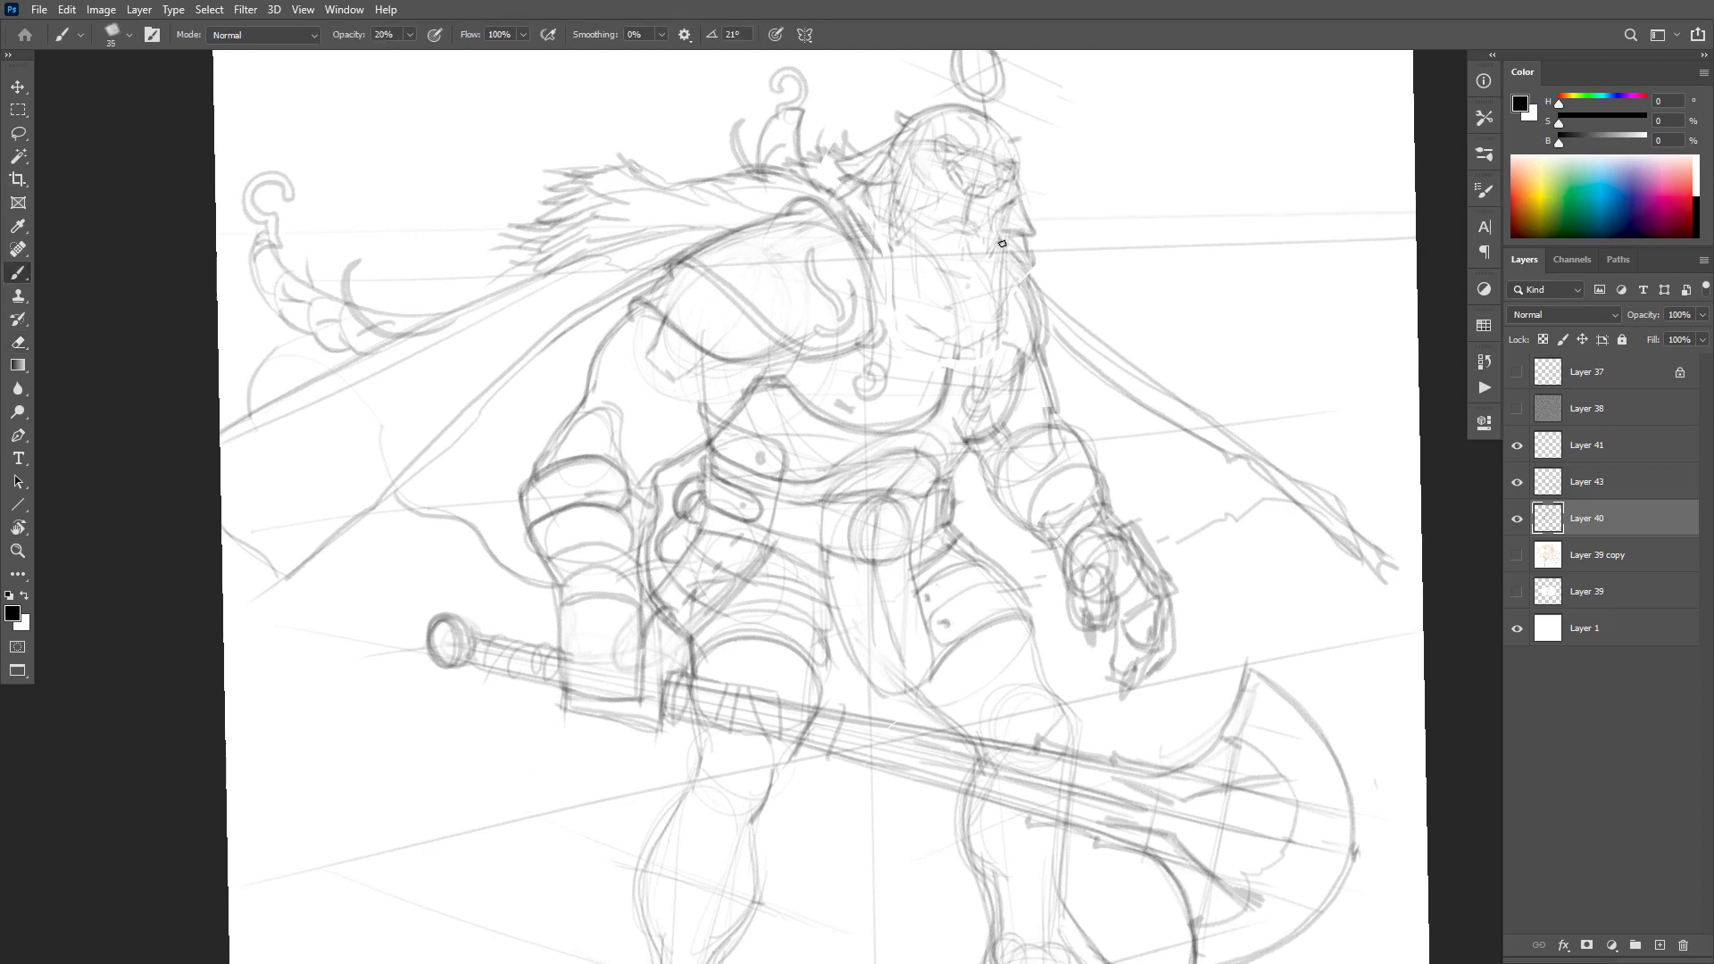
Step: Redraw the beard's long outline and rounded lower edge over the chest, and erase its stray construction lines
drag(1002, 244, 1006, 335)
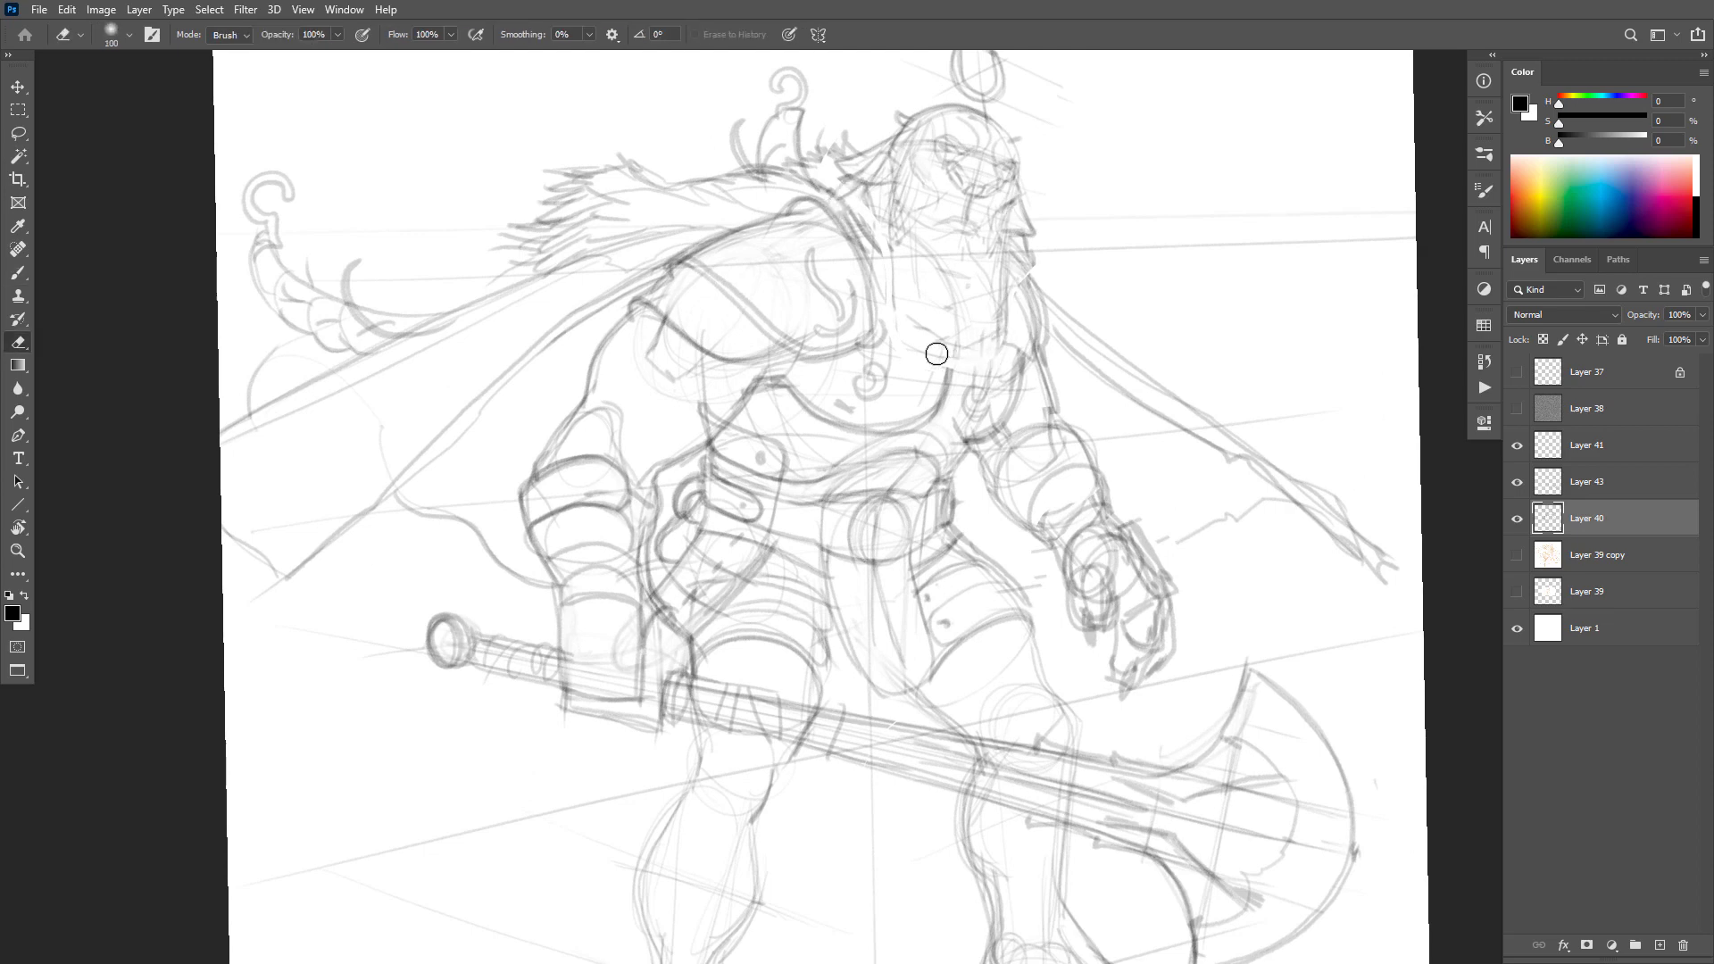
drag(891, 271, 907, 321)
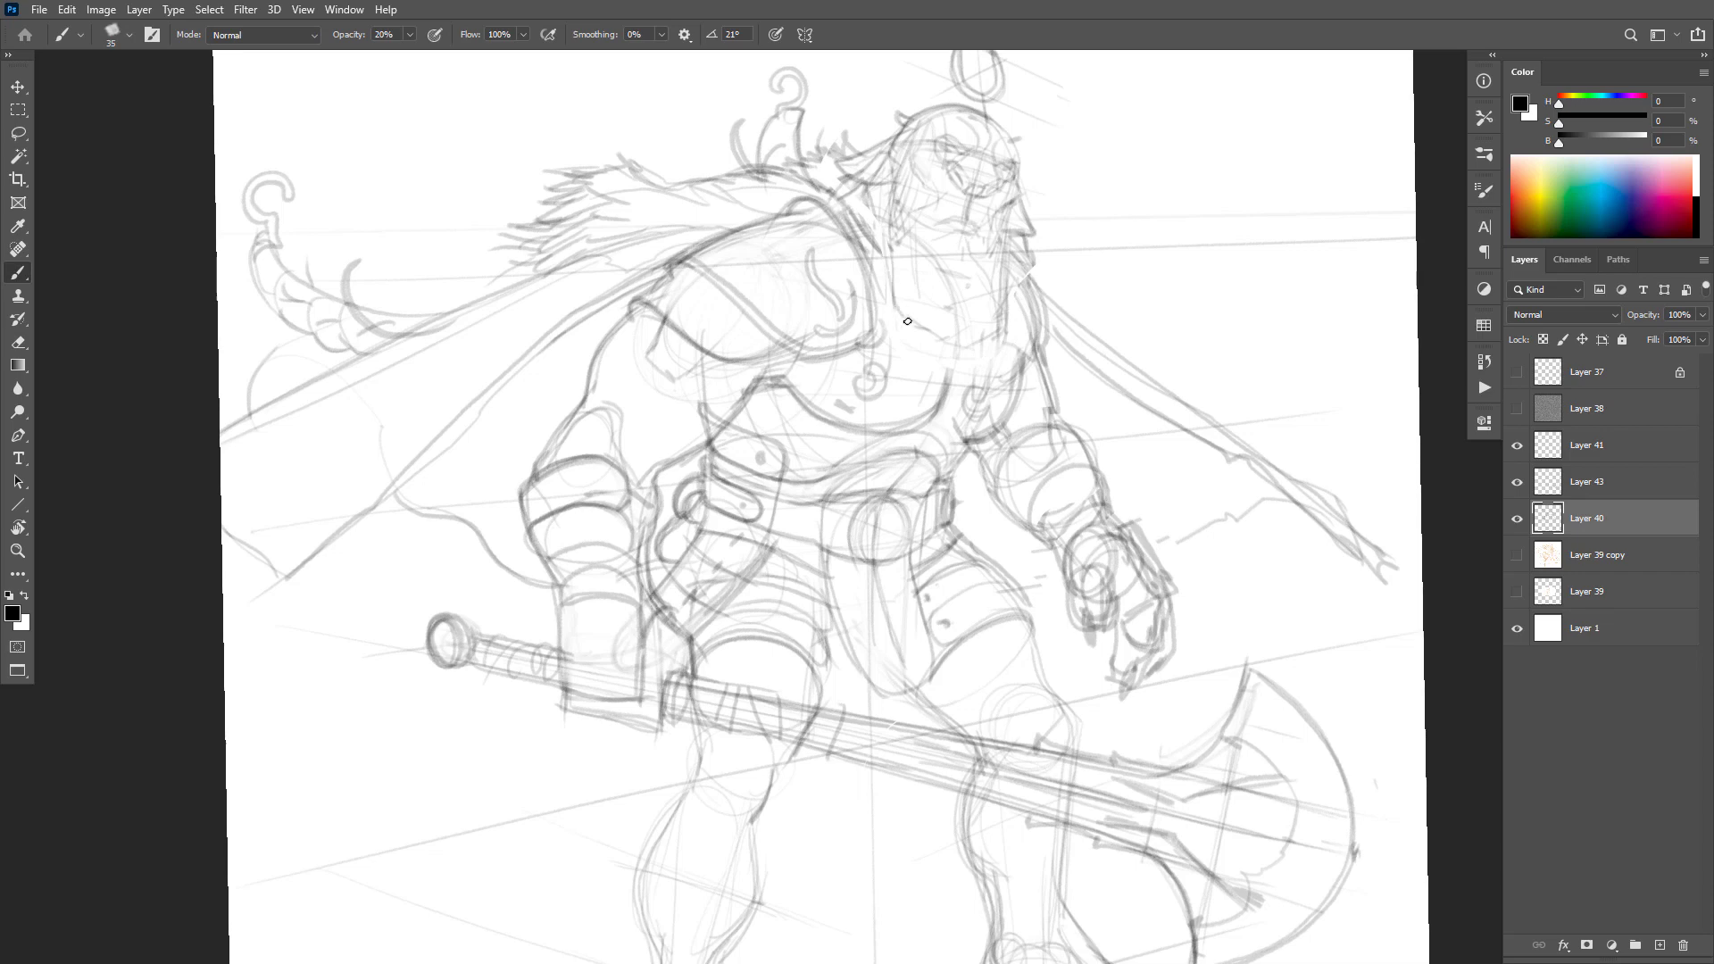
key(e)
mouse_move(1002, 259)
mouse_down()
mouse_move(1010, 335)
mouse_move(991, 351)
mouse_move(965, 355)
mouse_move(903, 312)
mouse_up()
key(b)
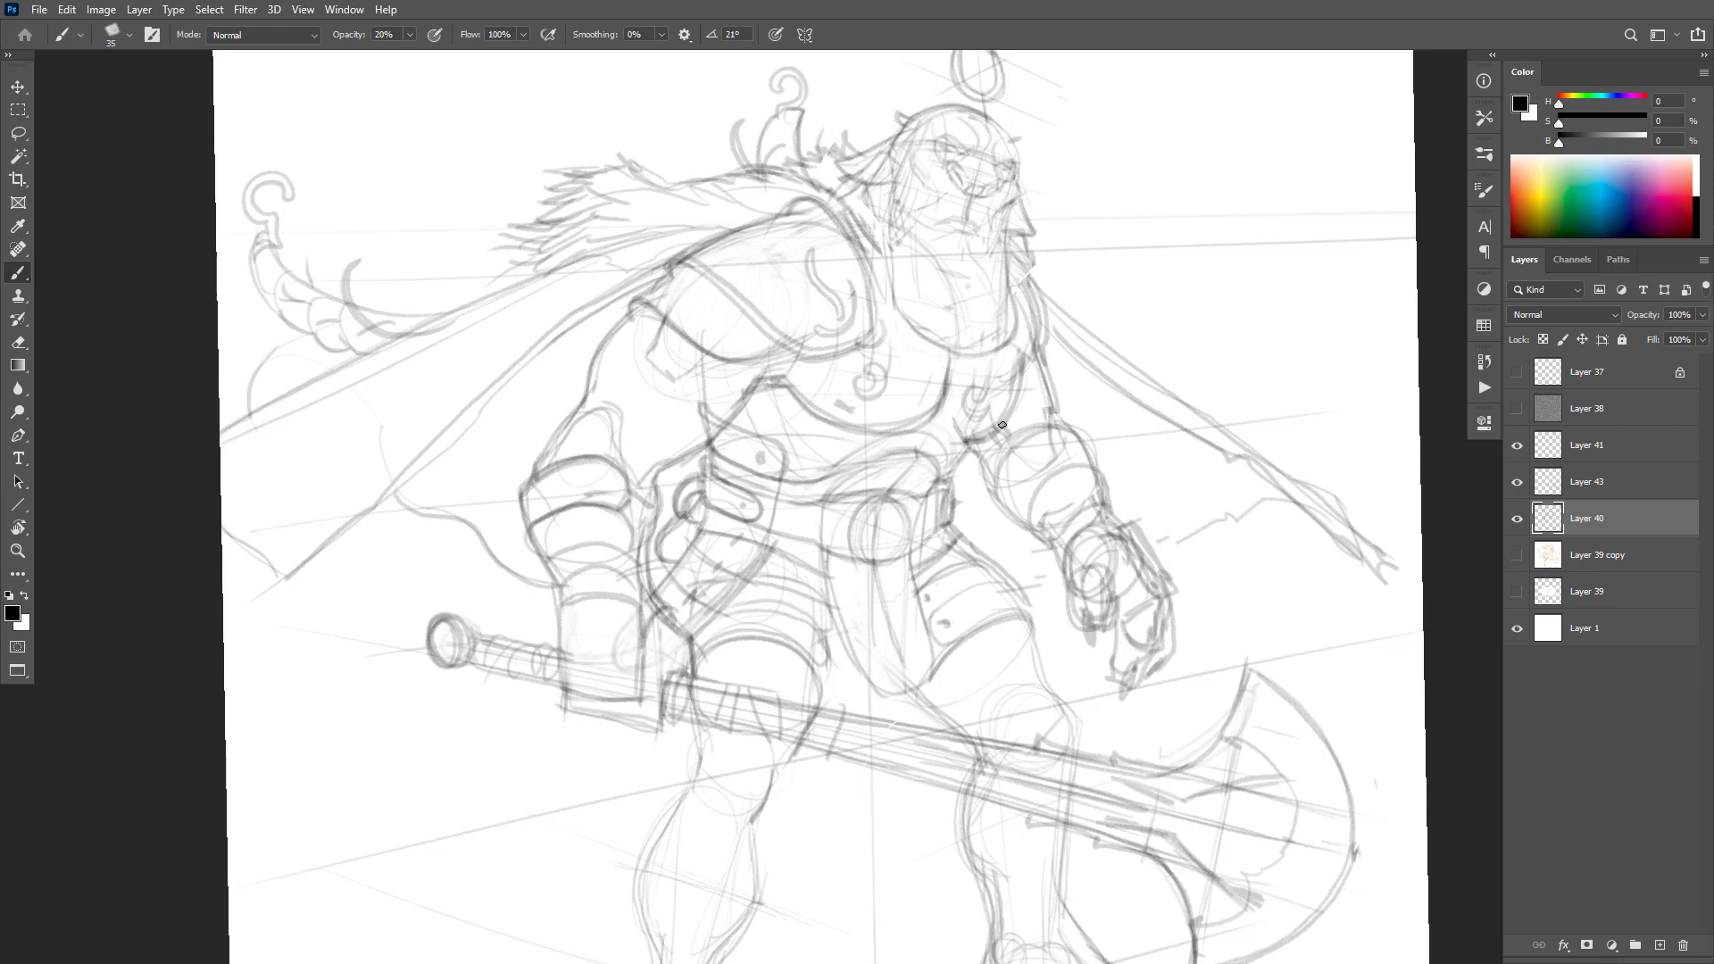
Step: Lasso the empty-handed arm with its hand, shift it slightly outward from the torso, and return to the Brush tool
scroll(1067, 397, down, 8)
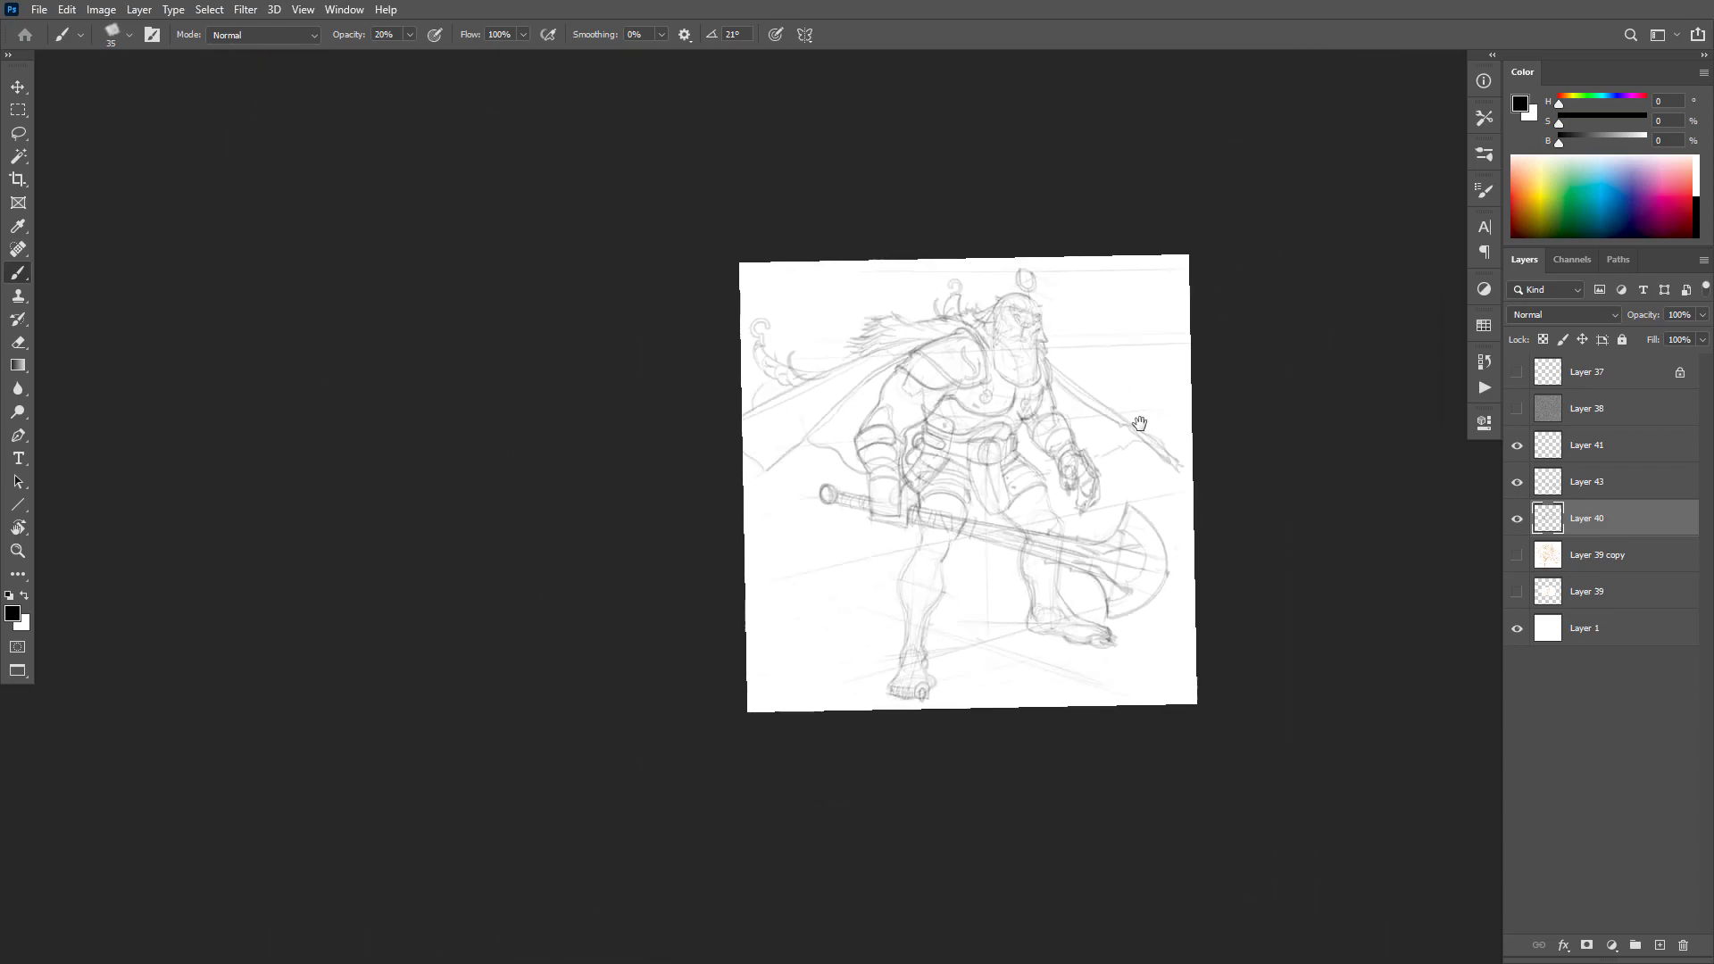
scroll(1071, 394, up, 8)
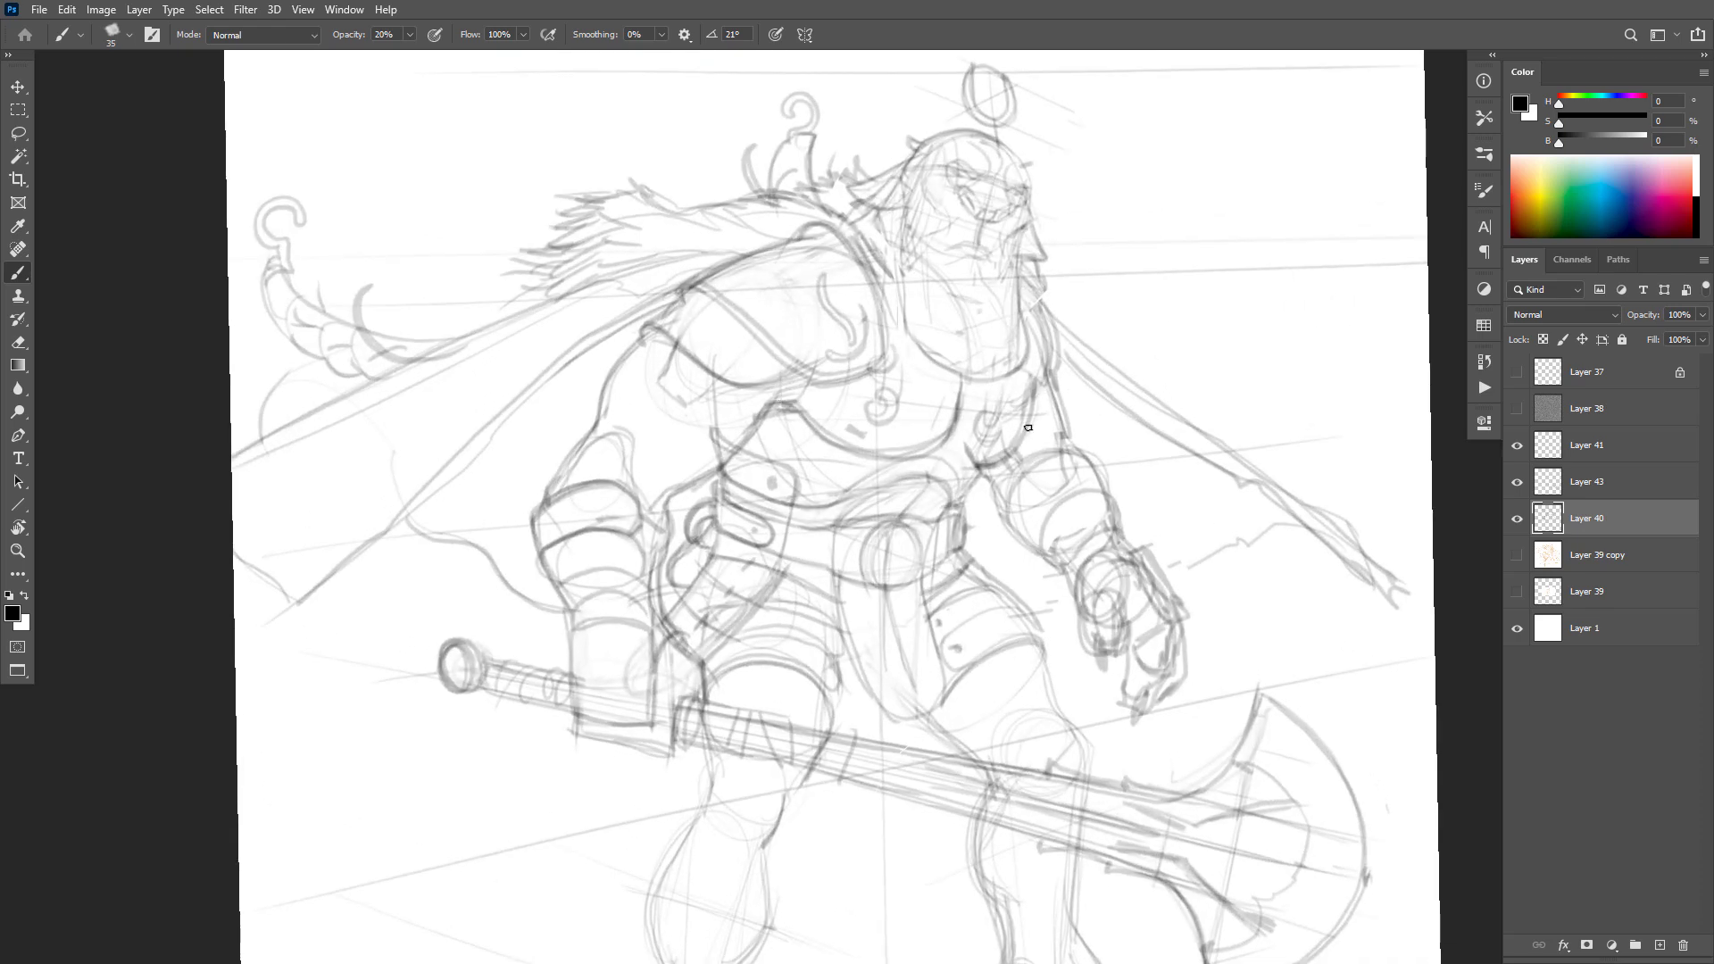
key(l)
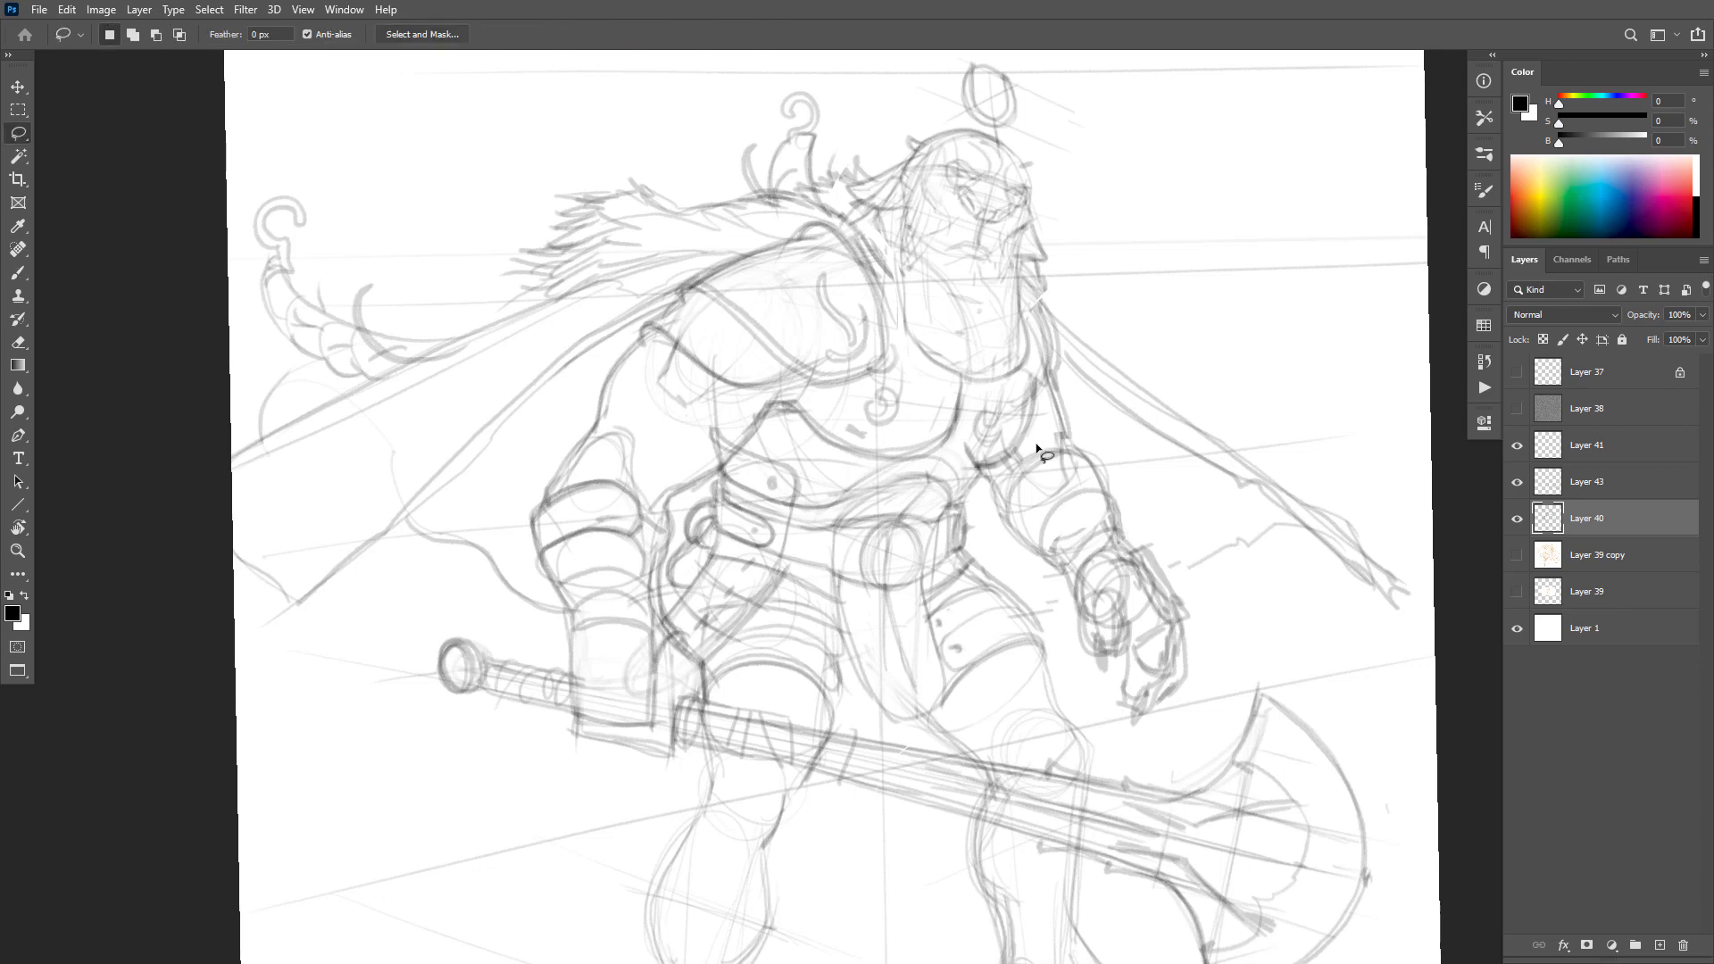
mouse_move(1032, 428)
mouse_down()
mouse_move(982, 490)
mouse_move(1000, 558)
mouse_move(1058, 616)
mouse_move(1090, 700)
mouse_move(1172, 755)
mouse_move(1212, 653)
mouse_move(1176, 538)
mouse_move(1073, 395)
mouse_move(1063, 329)
mouse_move(1036, 303)
mouse_move(1045, 427)
mouse_up()
drag(1067, 494, 1086, 489)
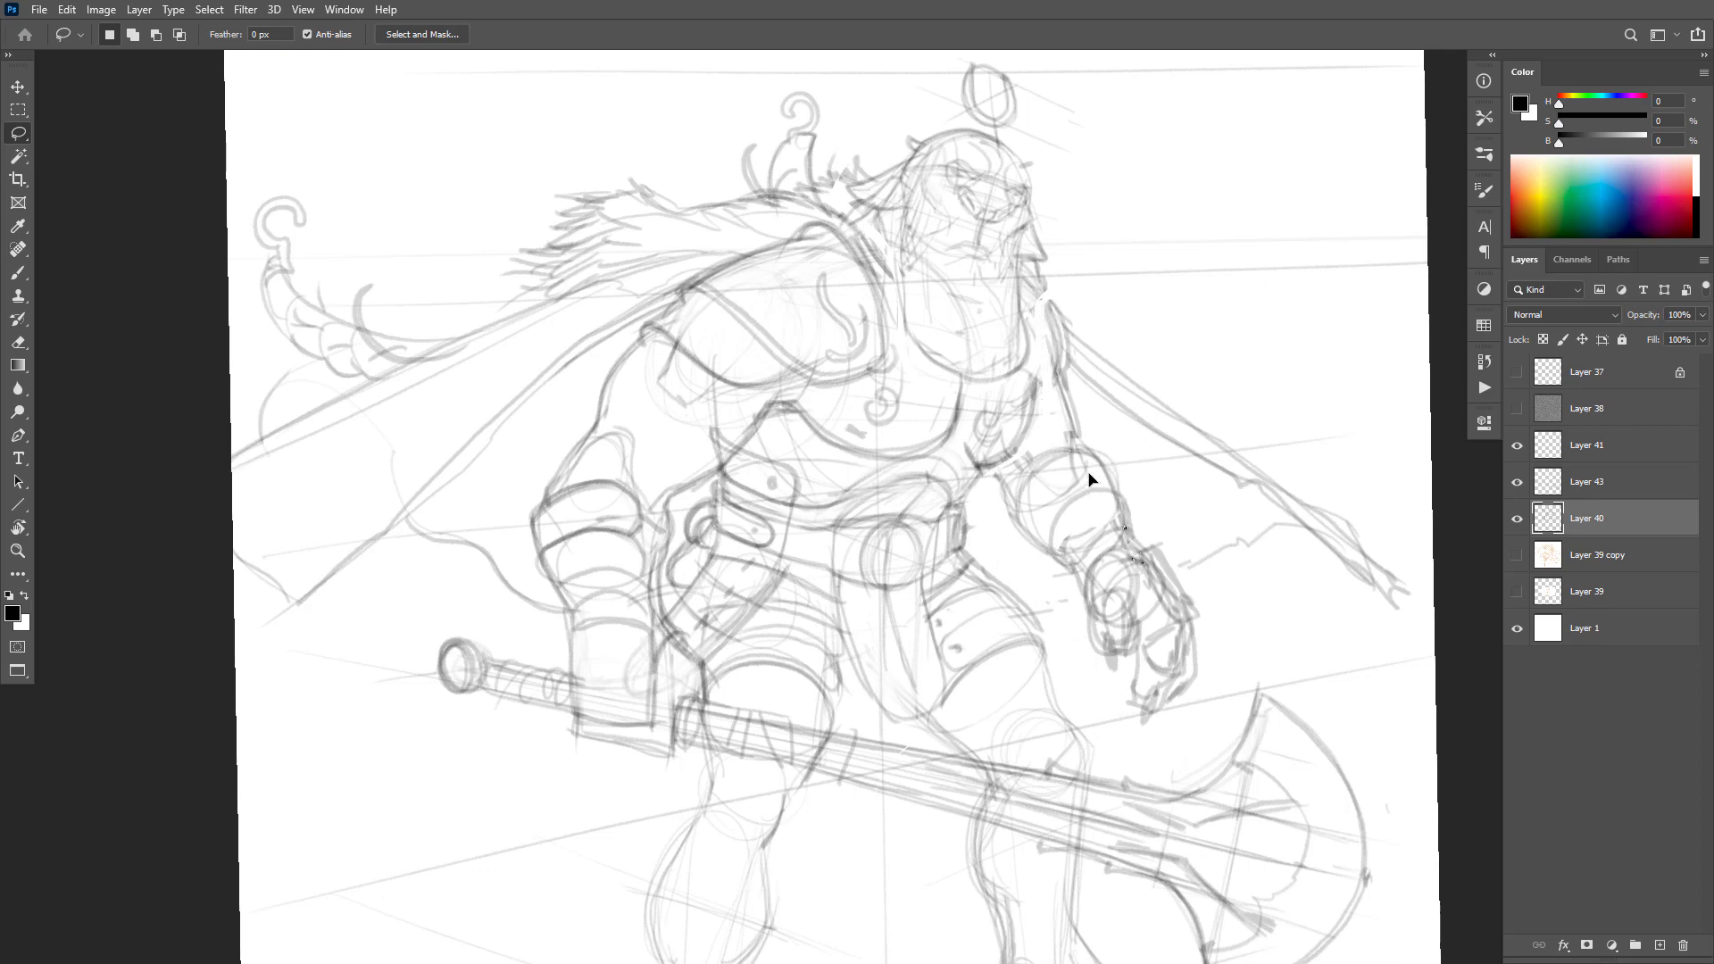
key(b)
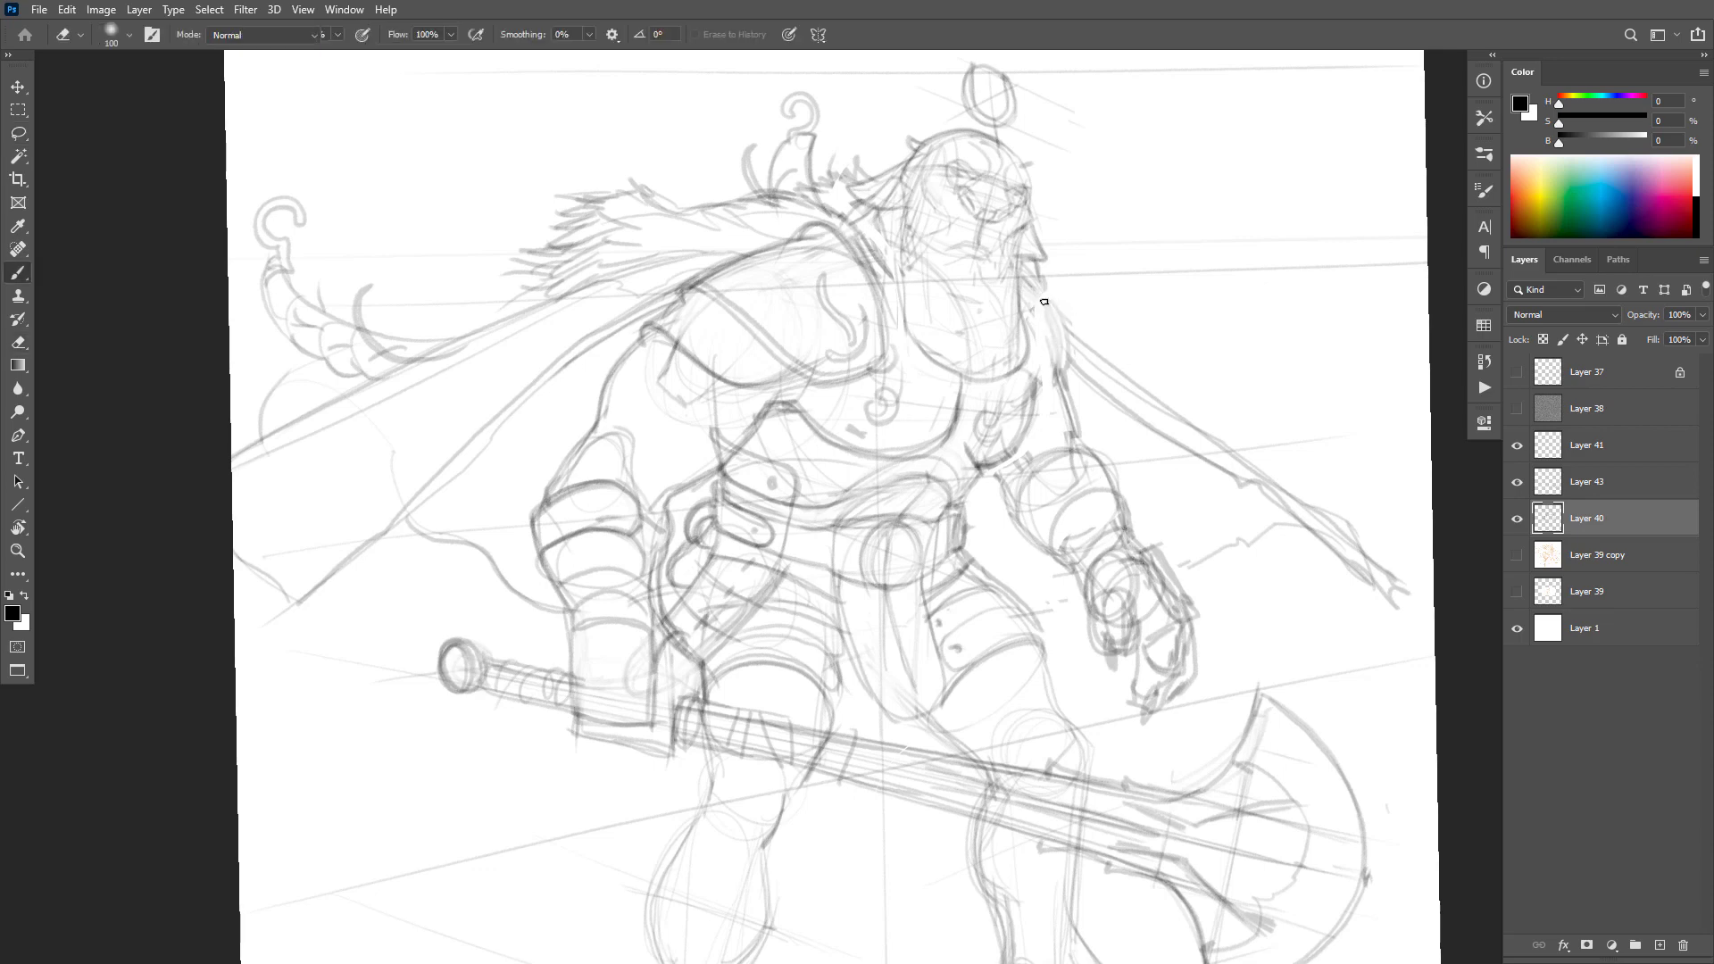
Step: Erase the old lines between the chest and the empty-handed arm, and redraw the shoulder and side contours there
drag(1058, 355, 1036, 288)
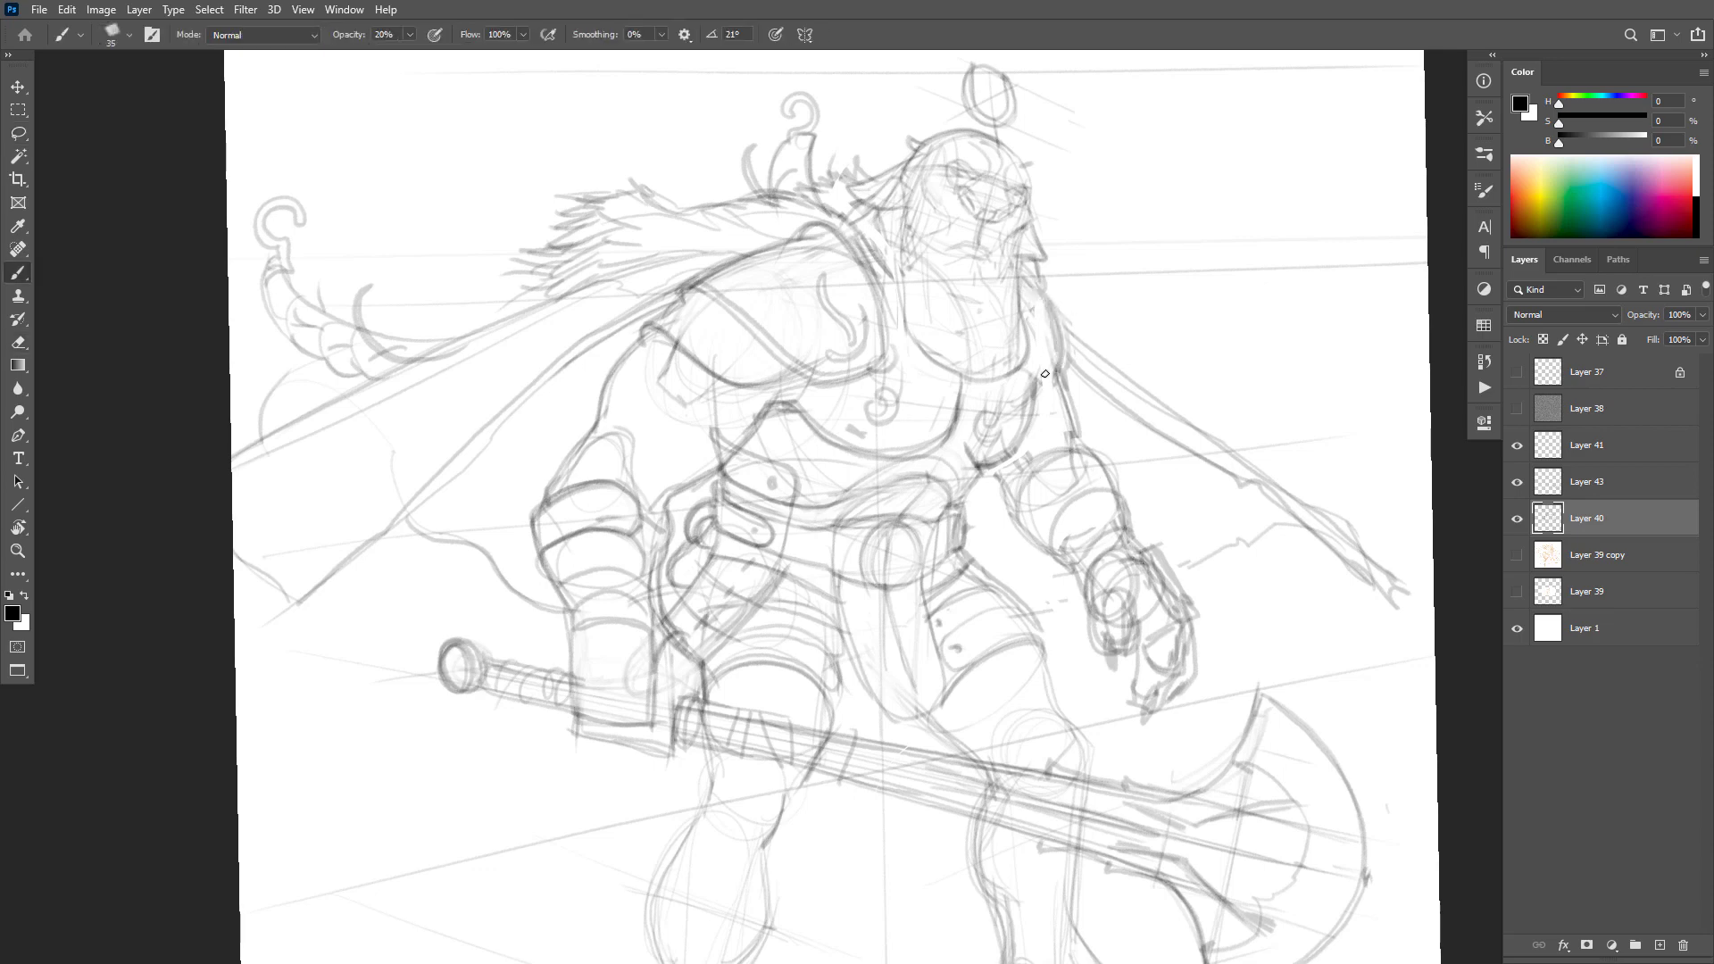
key(e)
mouse_move(1046, 356)
mouse_down()
mouse_move(1002, 426)
mouse_move(1016, 419)
mouse_up()
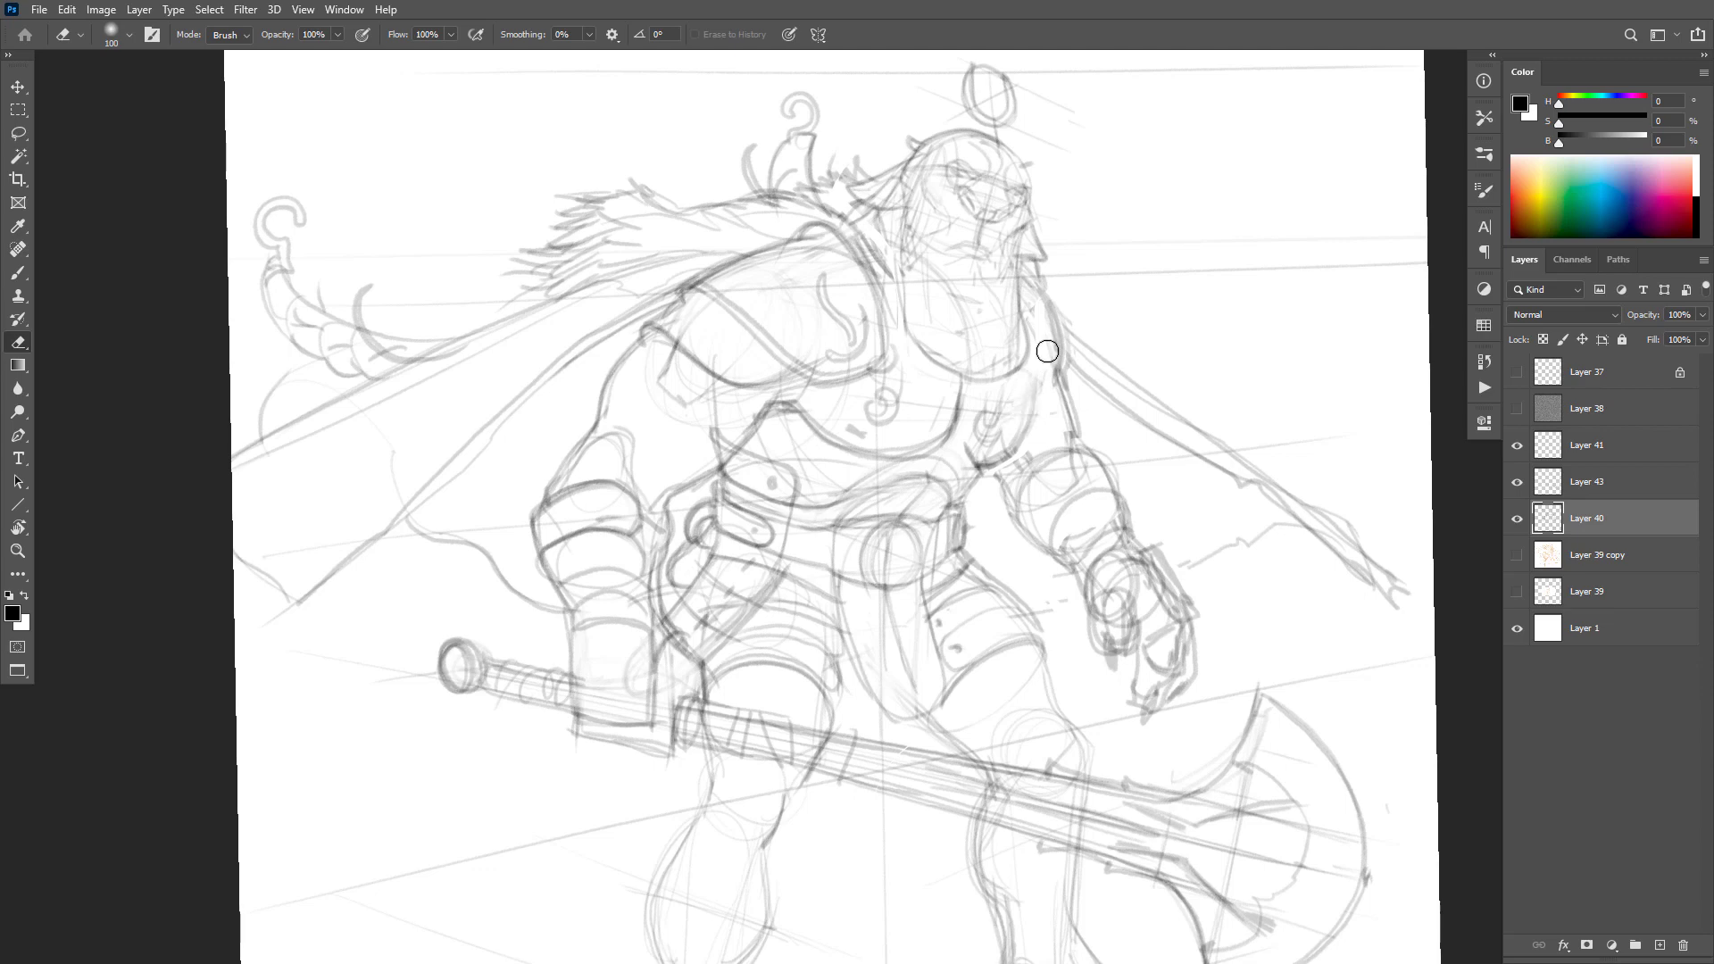
key(b)
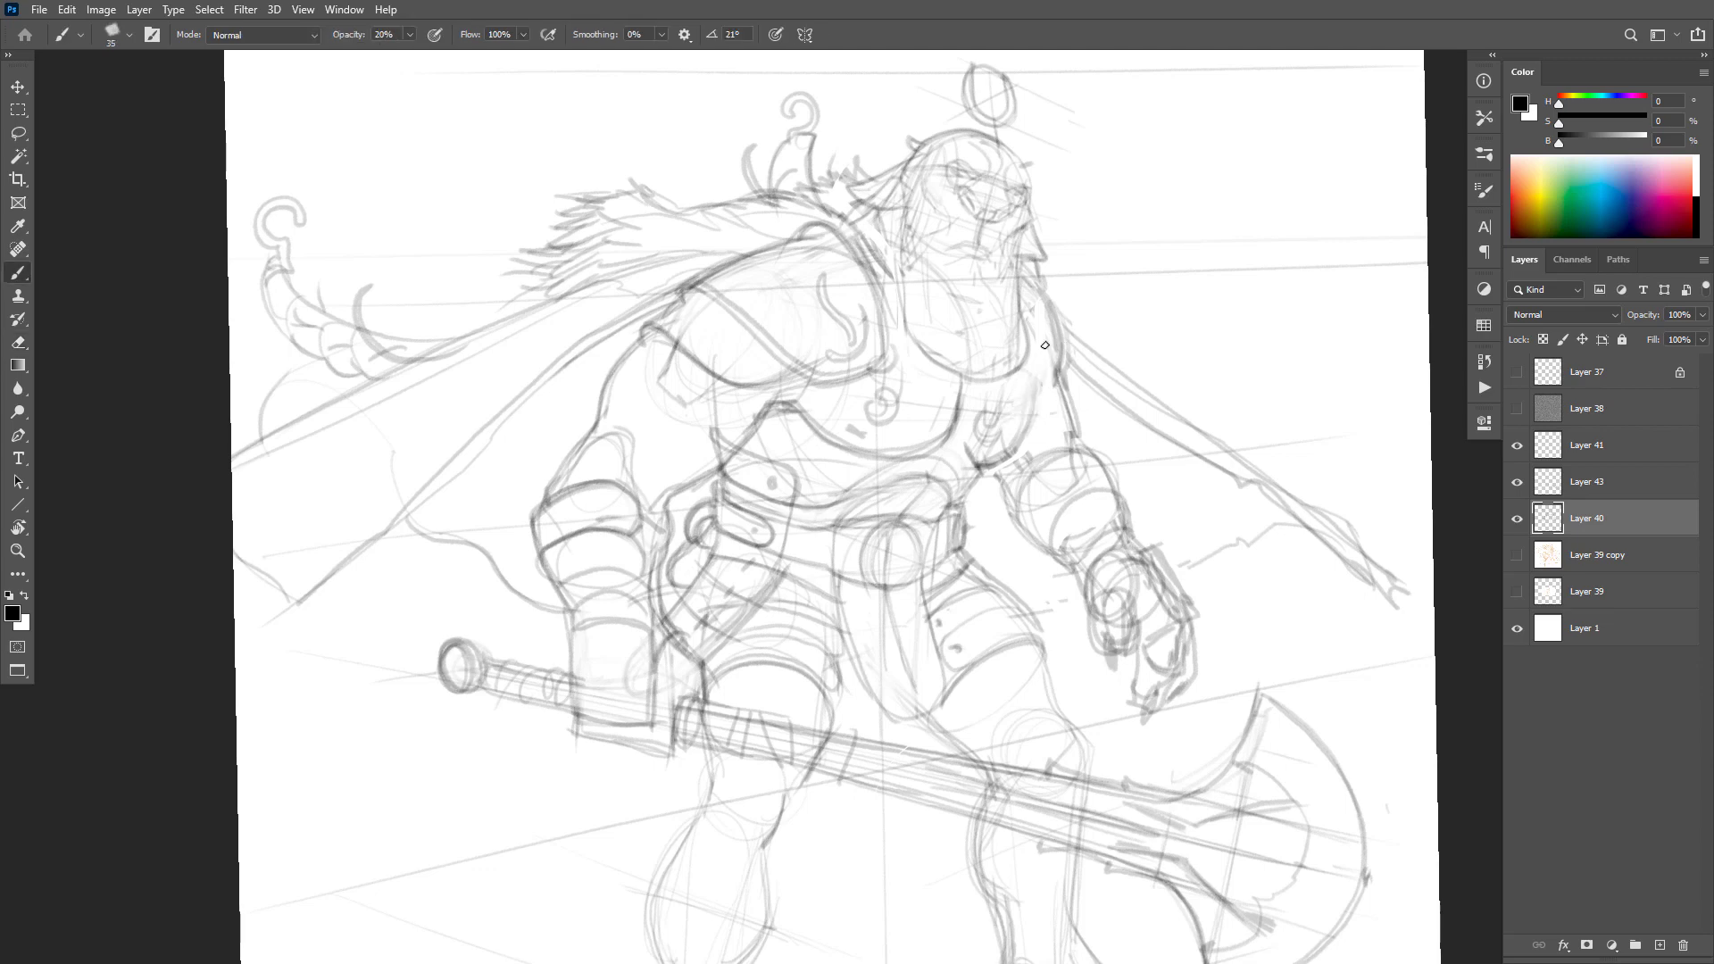
drag(1038, 313, 1050, 391)
drag(1042, 321, 1053, 371)
drag(1033, 412, 999, 462)
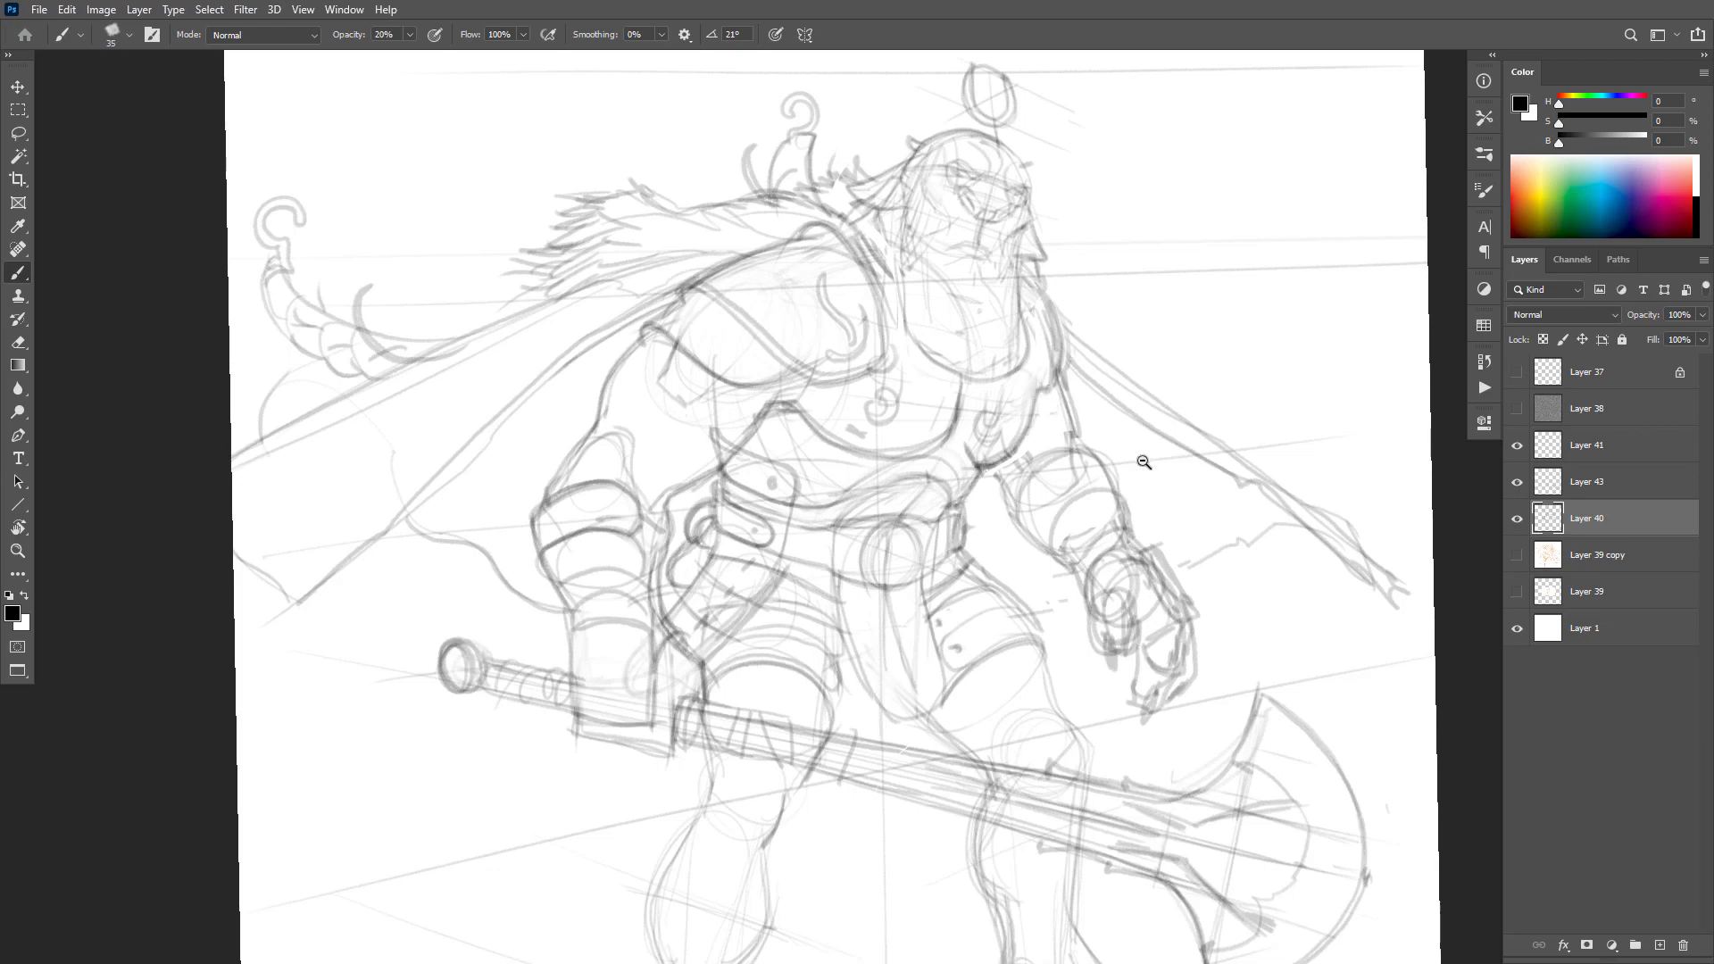
Step: Erase stray lines around the axe-side shoulder armour and redraw its outer edge where it meets the cape
drag(1145, 462, 1135, 462)
drag(1186, 580, 1167, 591)
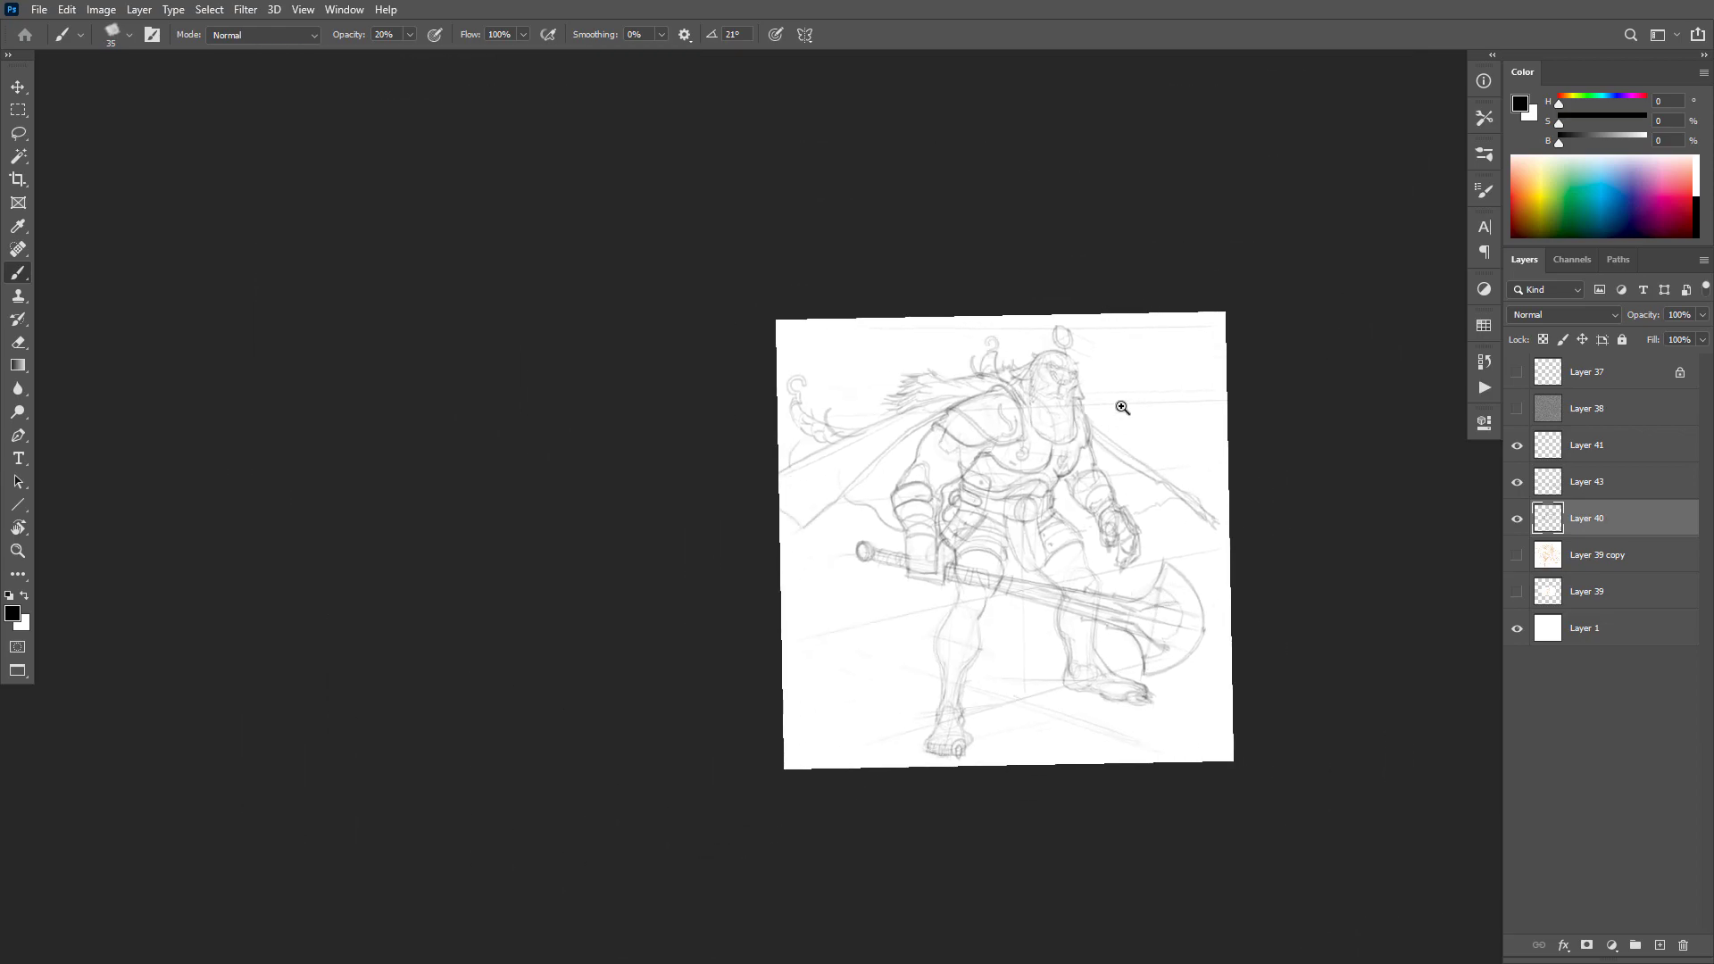
click(1120, 402)
click(1094, 440)
click(1089, 450)
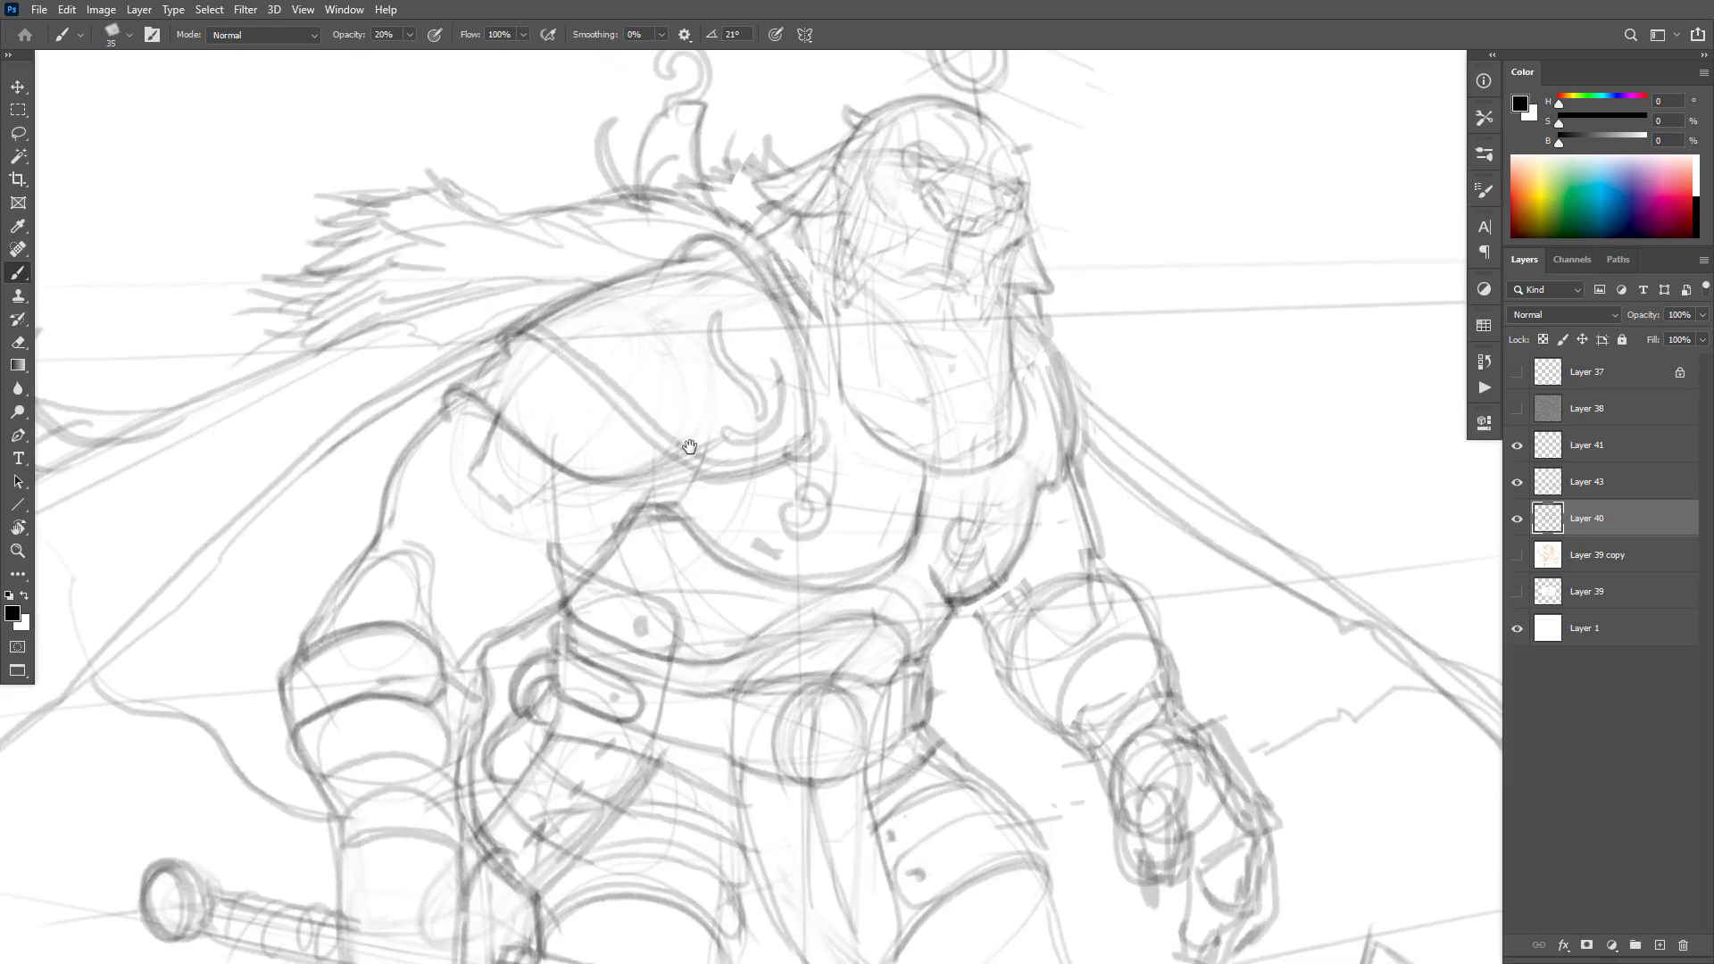
mouse_move(671, 505)
mouse_down()
mouse_move(635, 510)
mouse_move(502, 637)
mouse_up()
alt+click(682, 519)
alt+click(682, 518)
ctrl+click(619, 472)
ctrl+click(613, 455)
key(e)
mouse_move(618, 528)
mouse_down()
mouse_move(559, 477)
mouse_move(659, 545)
mouse_move(530, 479)
mouse_up()
key(b)
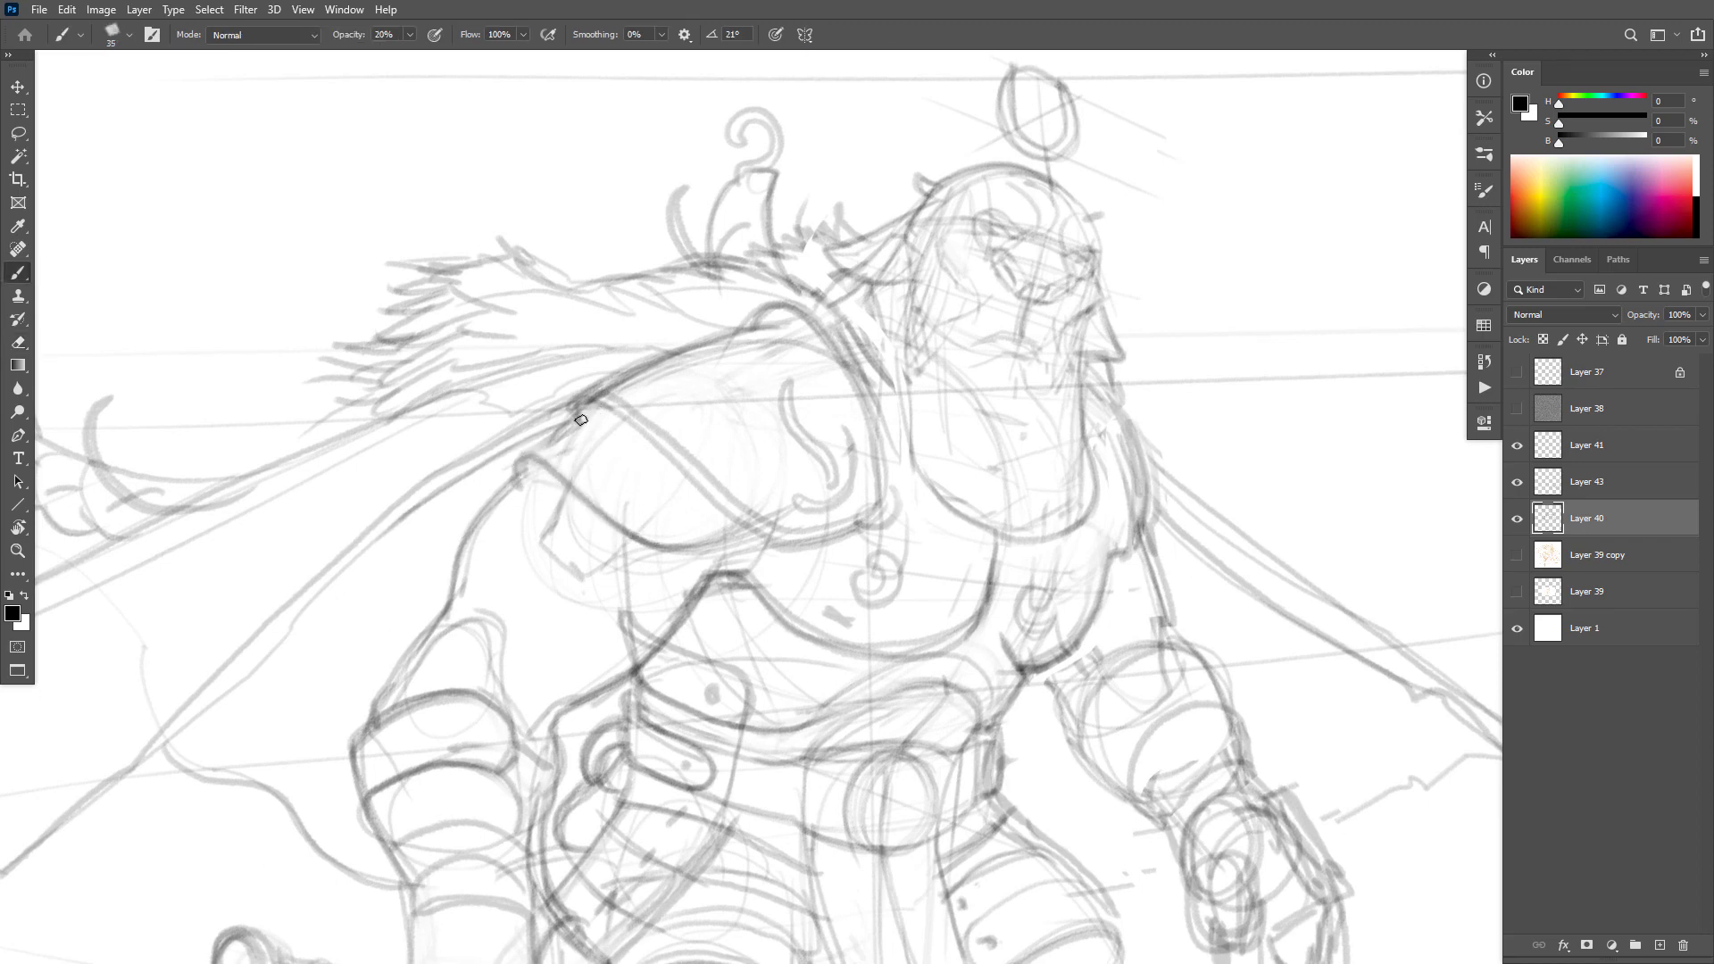
drag(581, 419, 517, 458)
Step: Refine the chest armour edges on both sides of the beard and touch them up with the Eraser
ctrl+alt+click(1220, 528)
drag(1299, 629, 1151, 463)
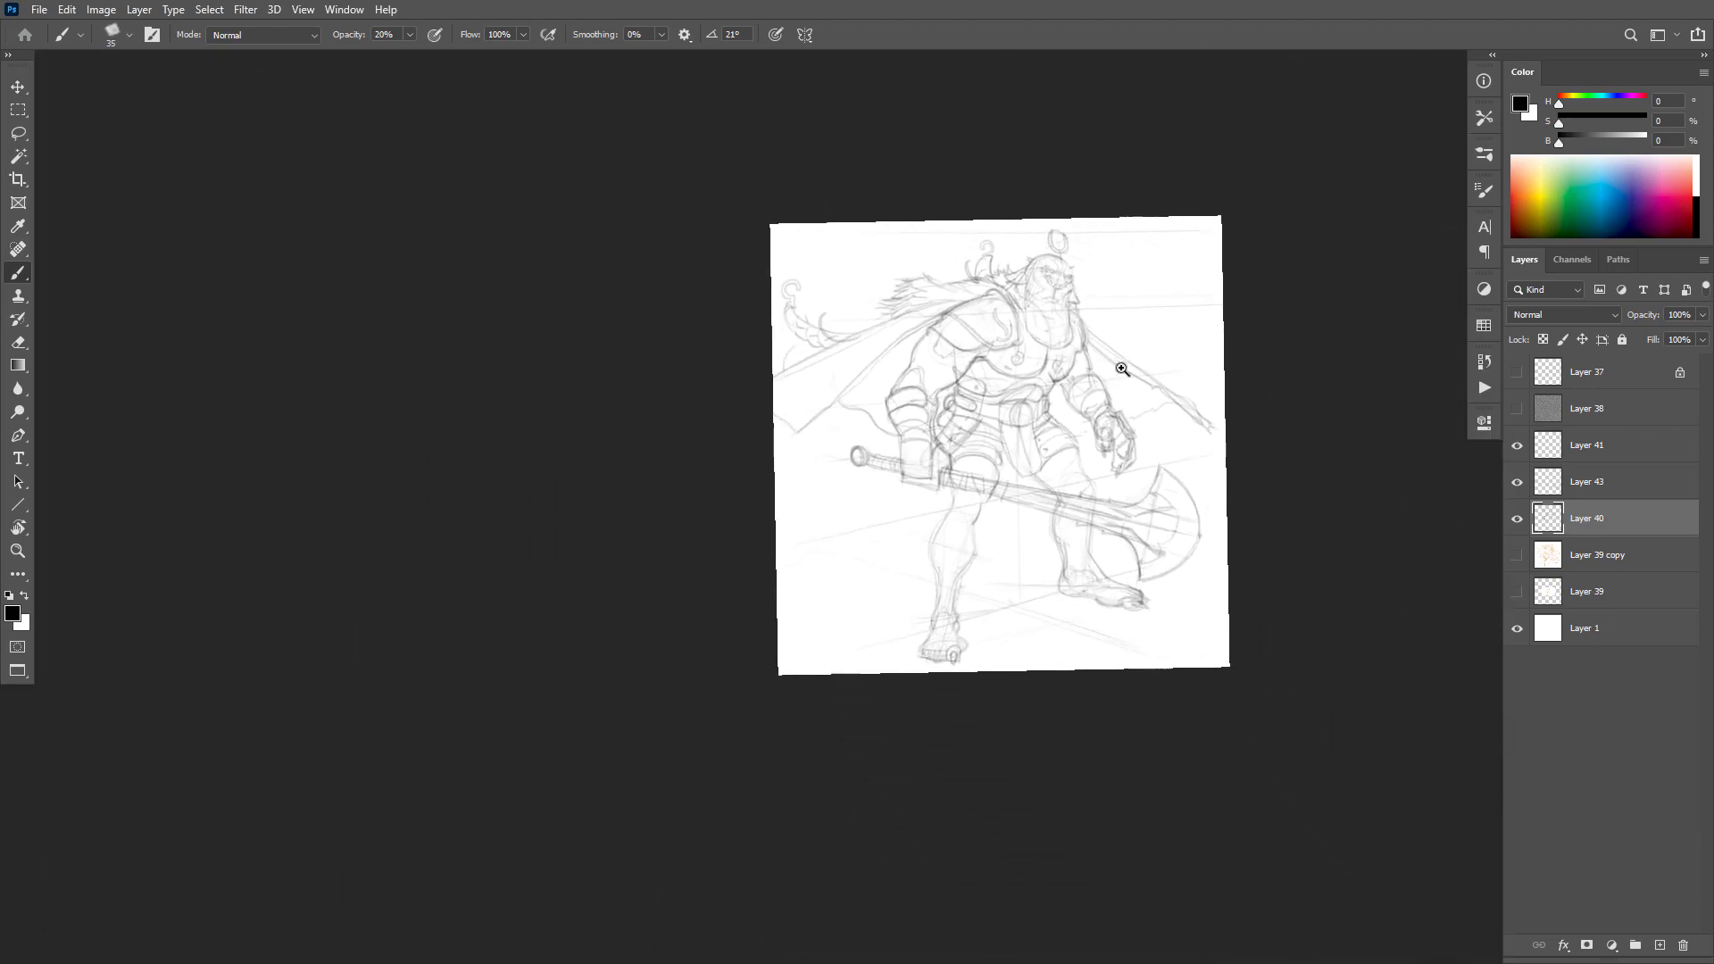
ctrl+click(1123, 368)
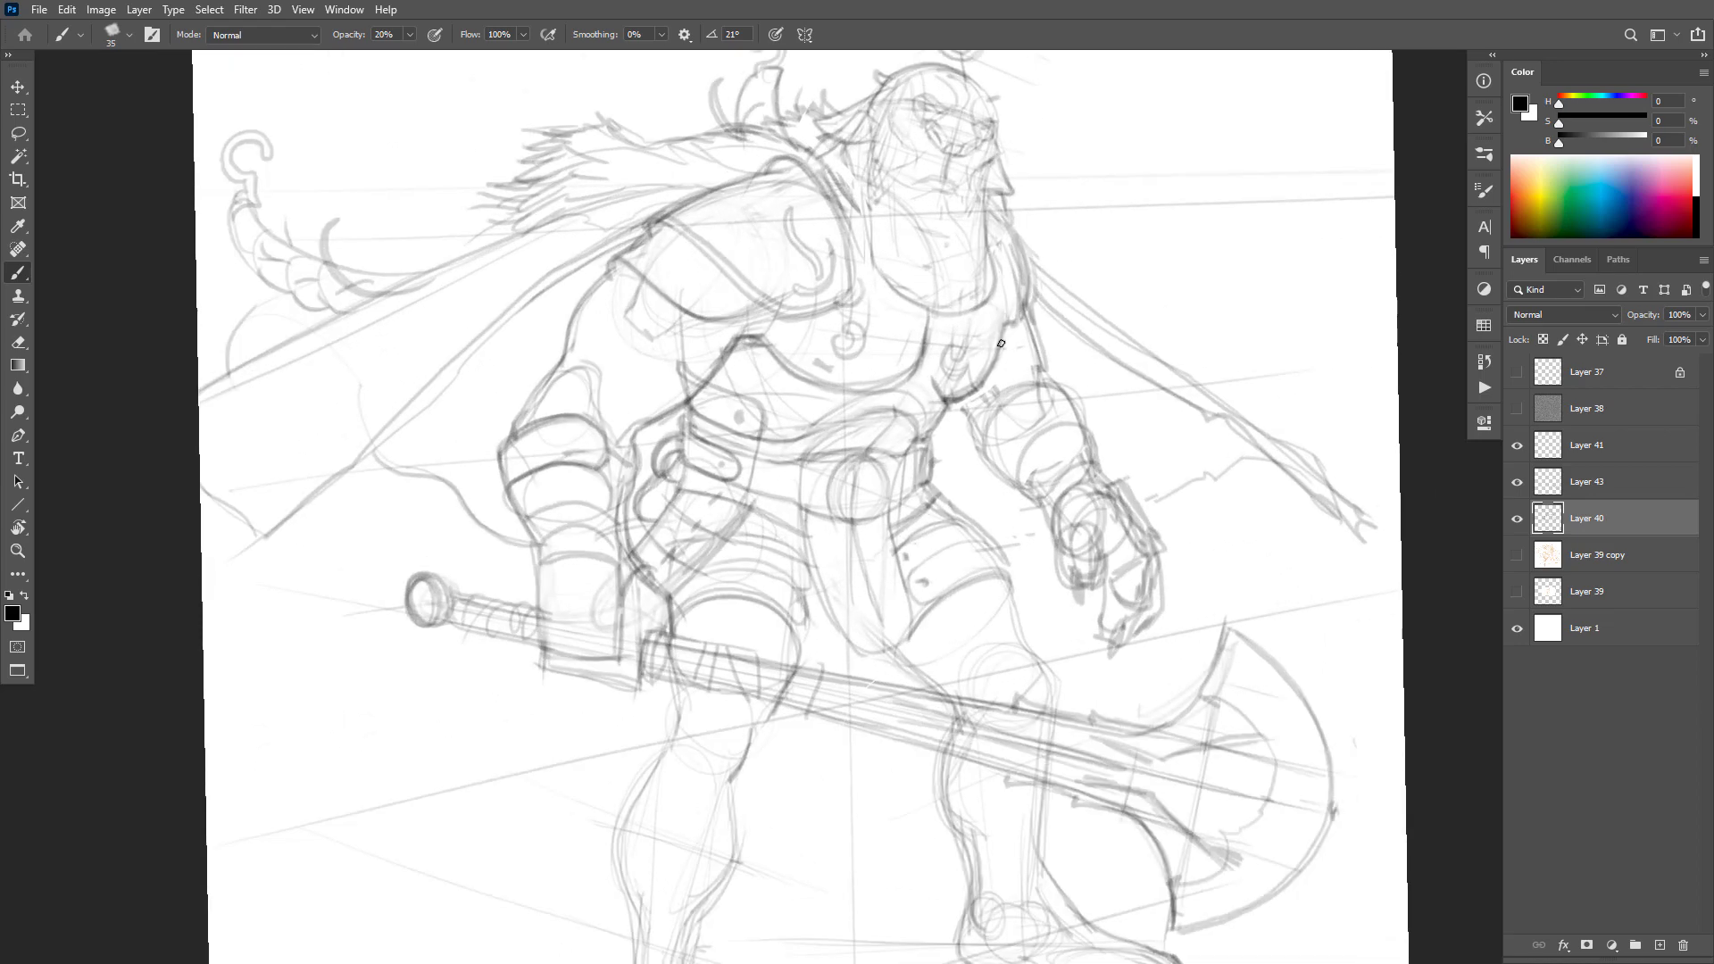
drag(1001, 343, 1004, 291)
drag(853, 149, 849, 225)
key(e)
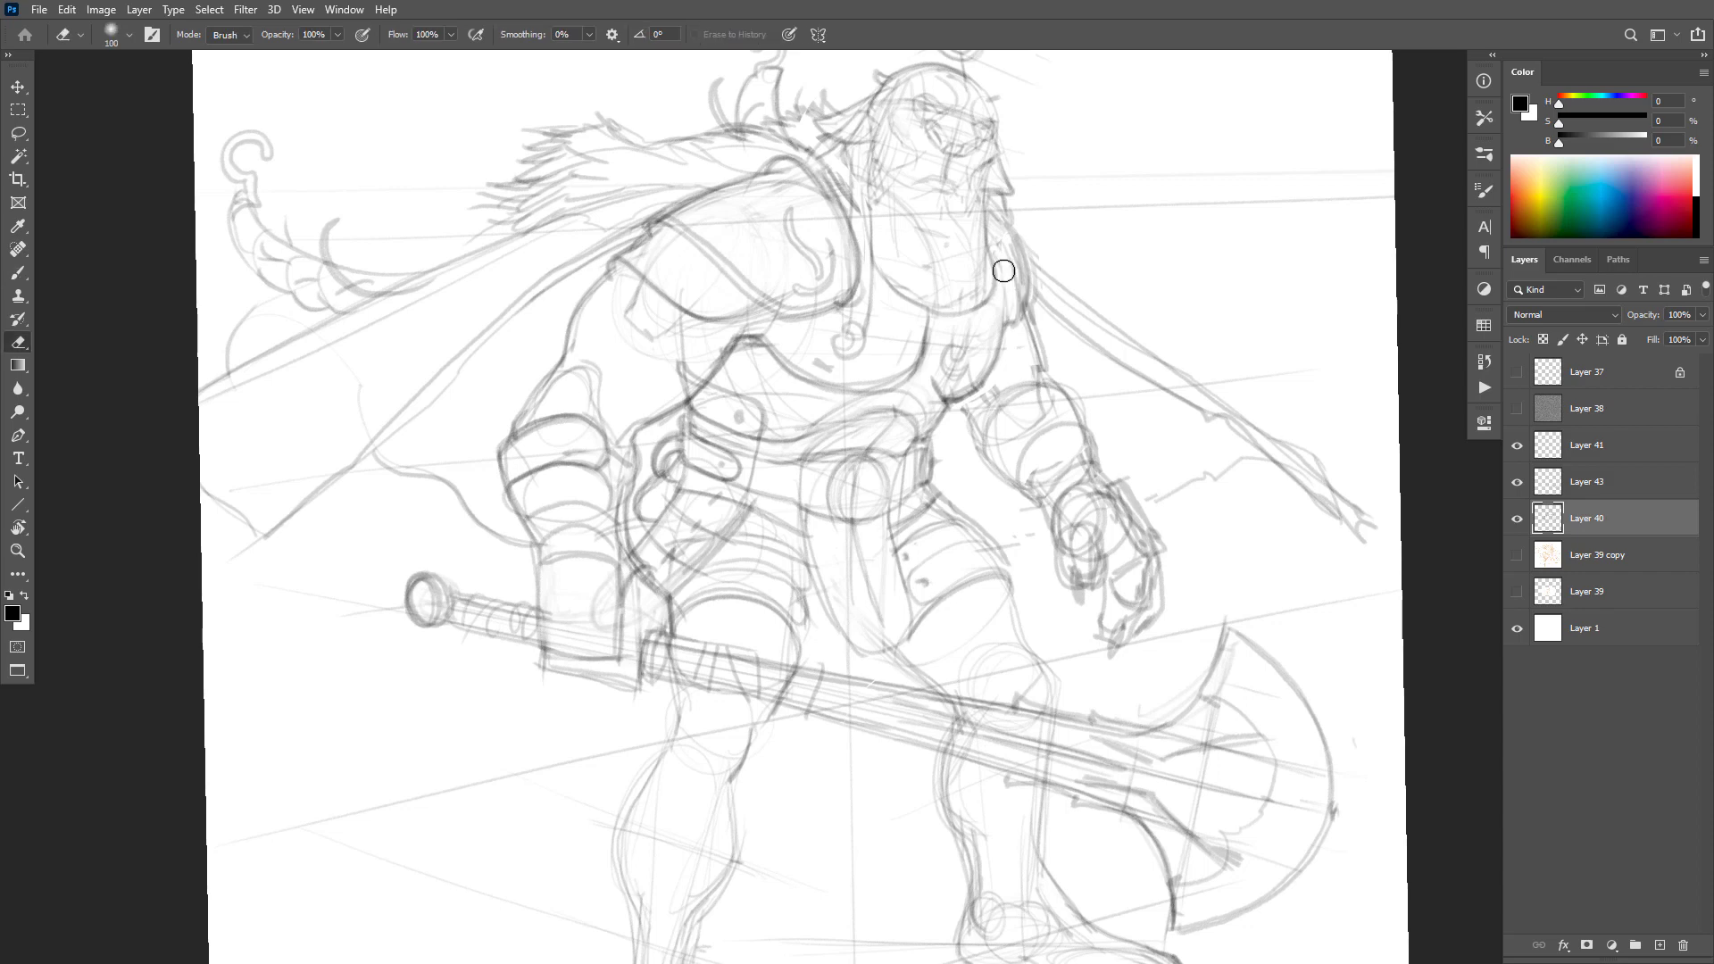
key(b)
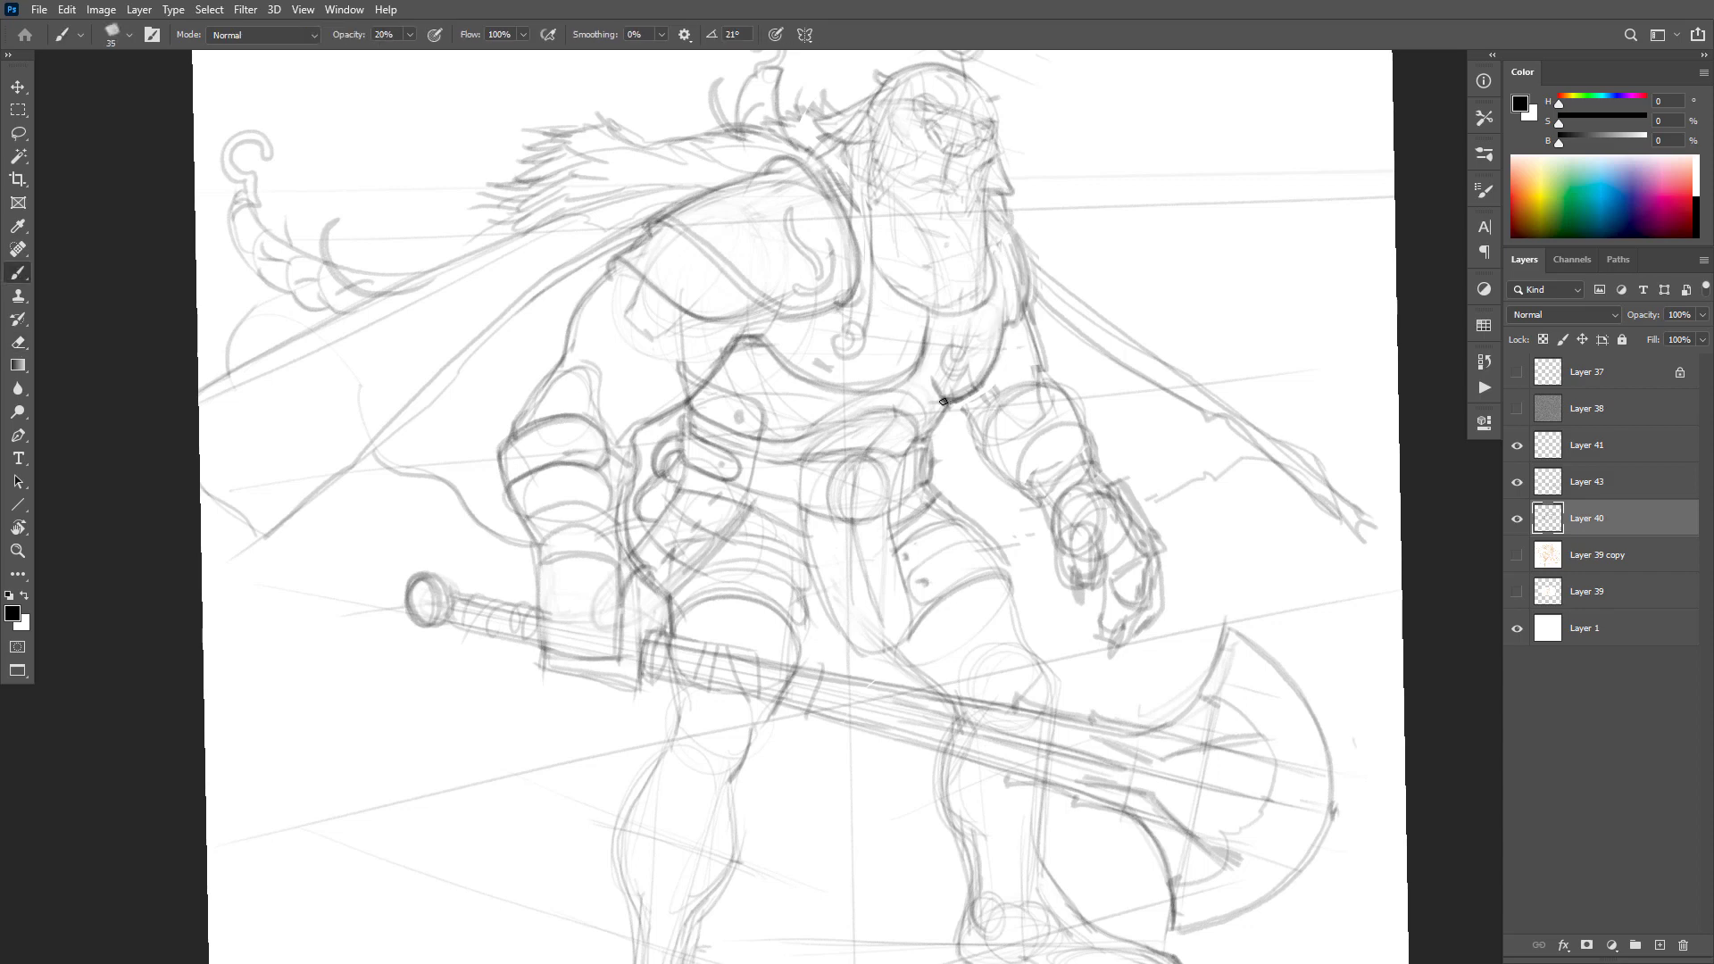
Step: Rework the lower chest and waist contours above the belt by alternately sketching and erasing lines
mouse_move(931, 343)
mouse_down()
mouse_move(906, 398)
mouse_move(925, 391)
mouse_move(897, 414)
mouse_up()
key(e)
key(b)
drag(925, 400, 830, 421)
key(e)
mouse_move(923, 346)
mouse_down()
mouse_move(887, 387)
mouse_move(916, 365)
mouse_move(855, 393)
mouse_up()
key(b)
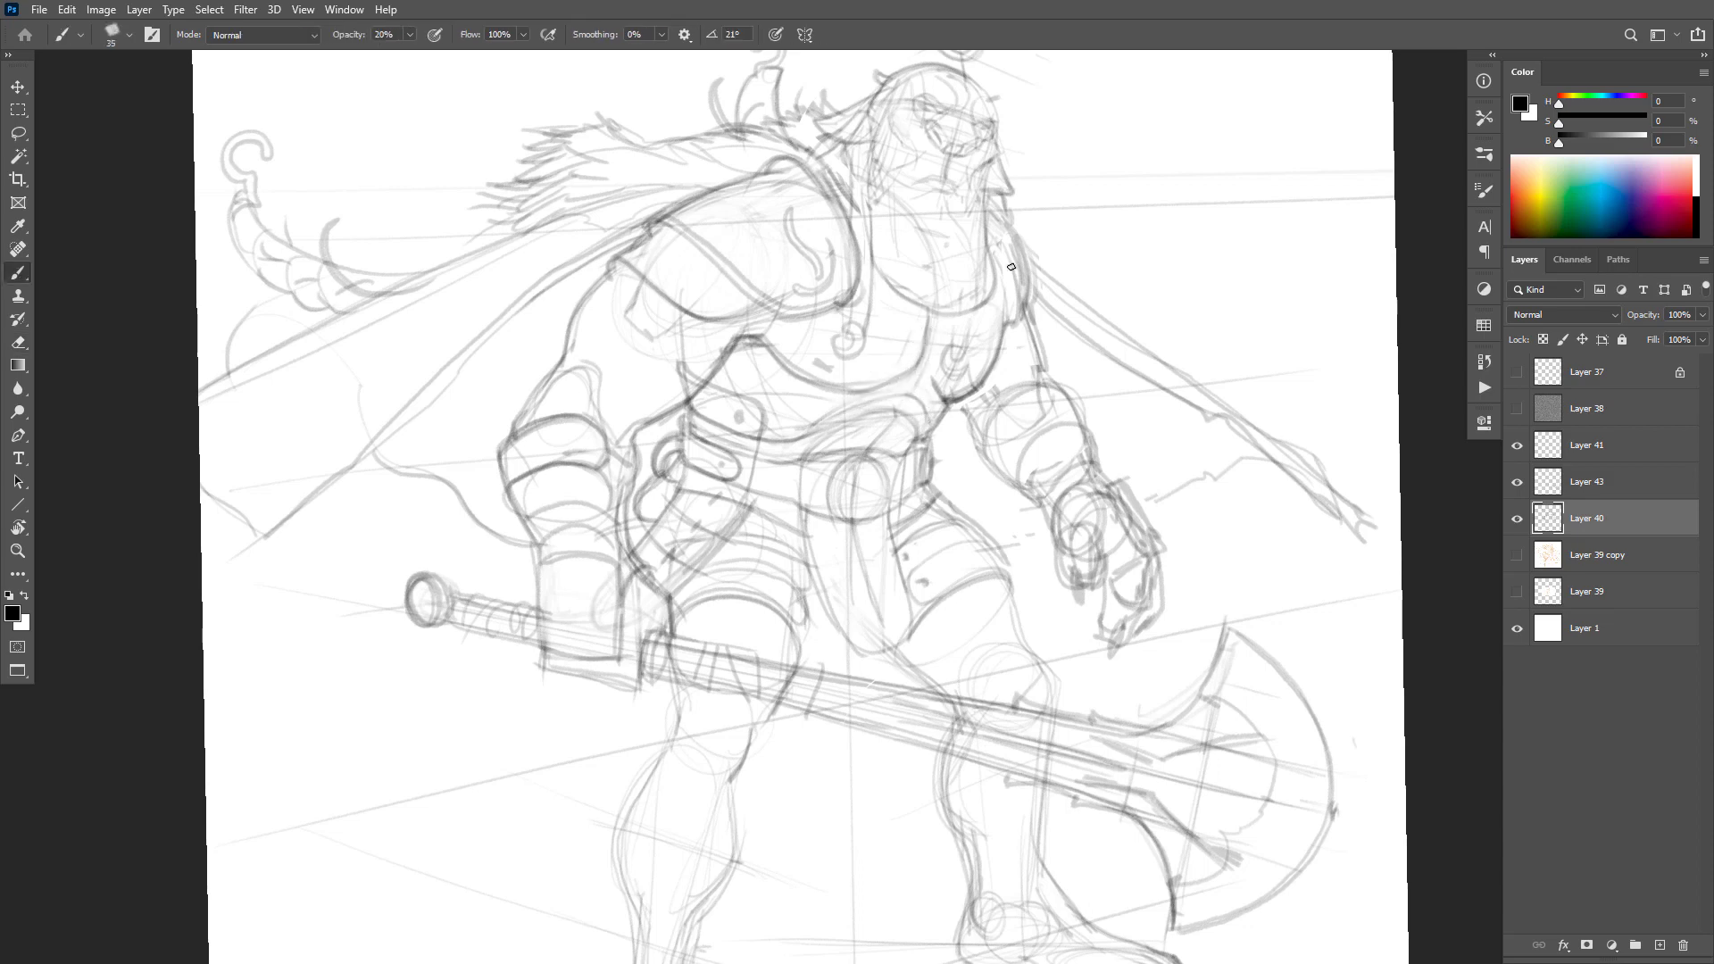
Step: Check Layer 43 by toggling its visibility, and delete that layer
mouse_move(1071, 307)
mouse_down()
mouse_move(1114, 347)
mouse_move(1084, 295)
mouse_up()
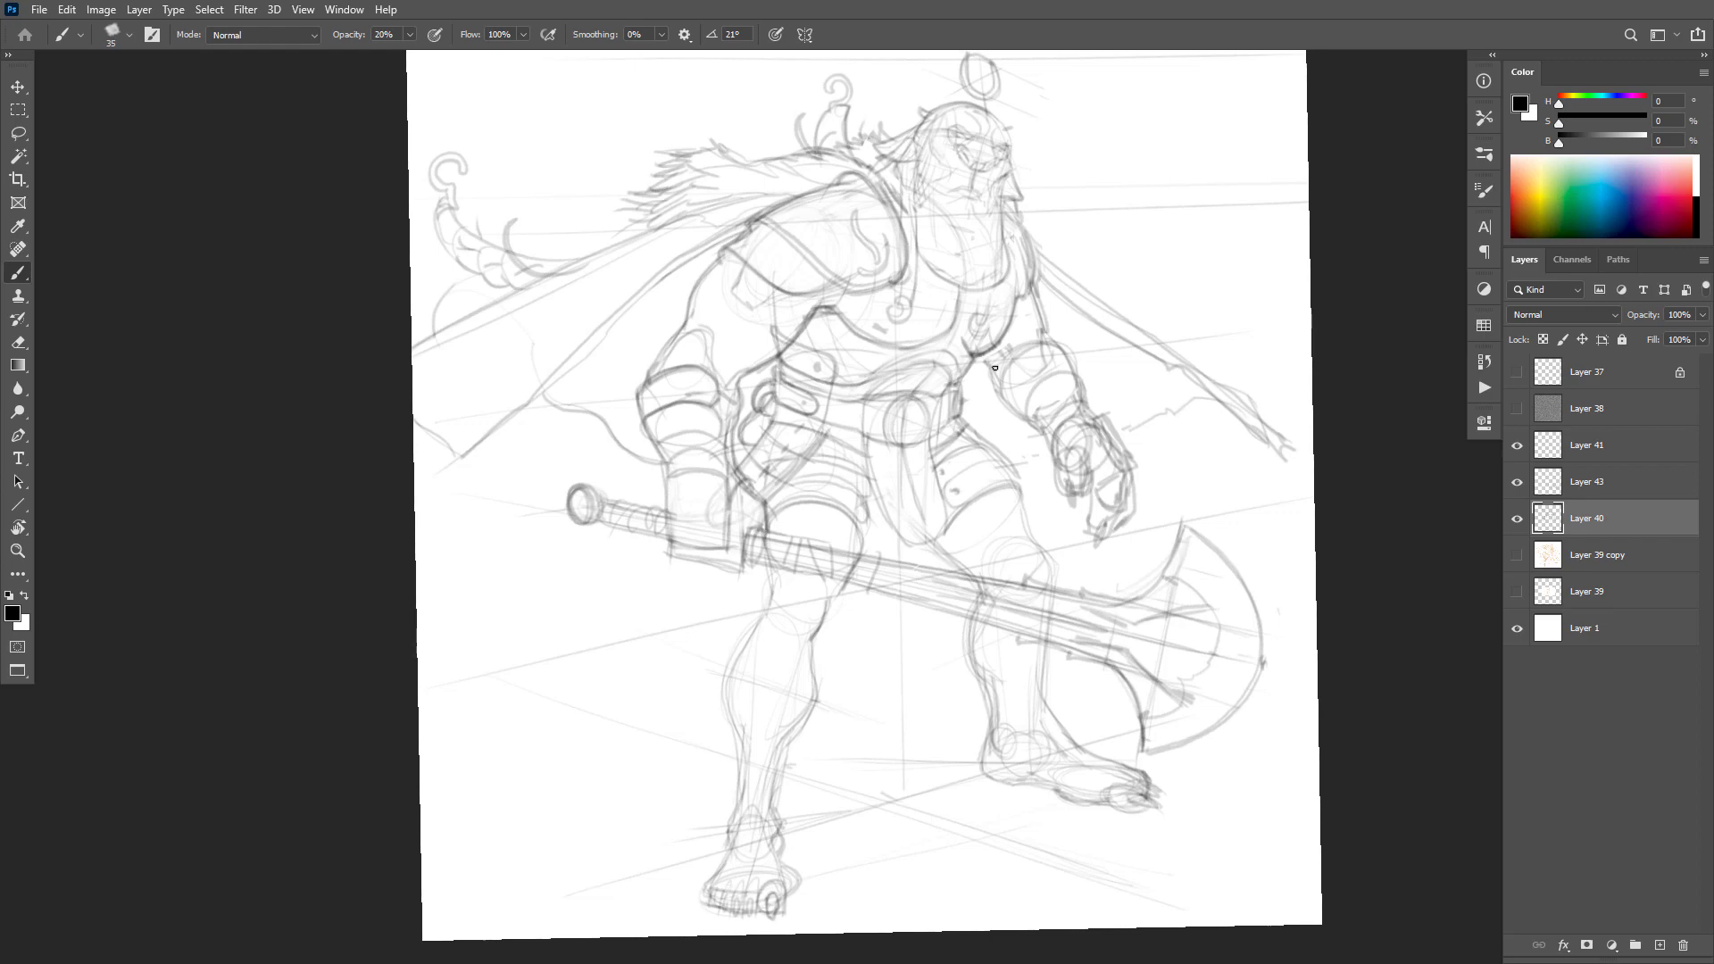
alt+click(1129, 504)
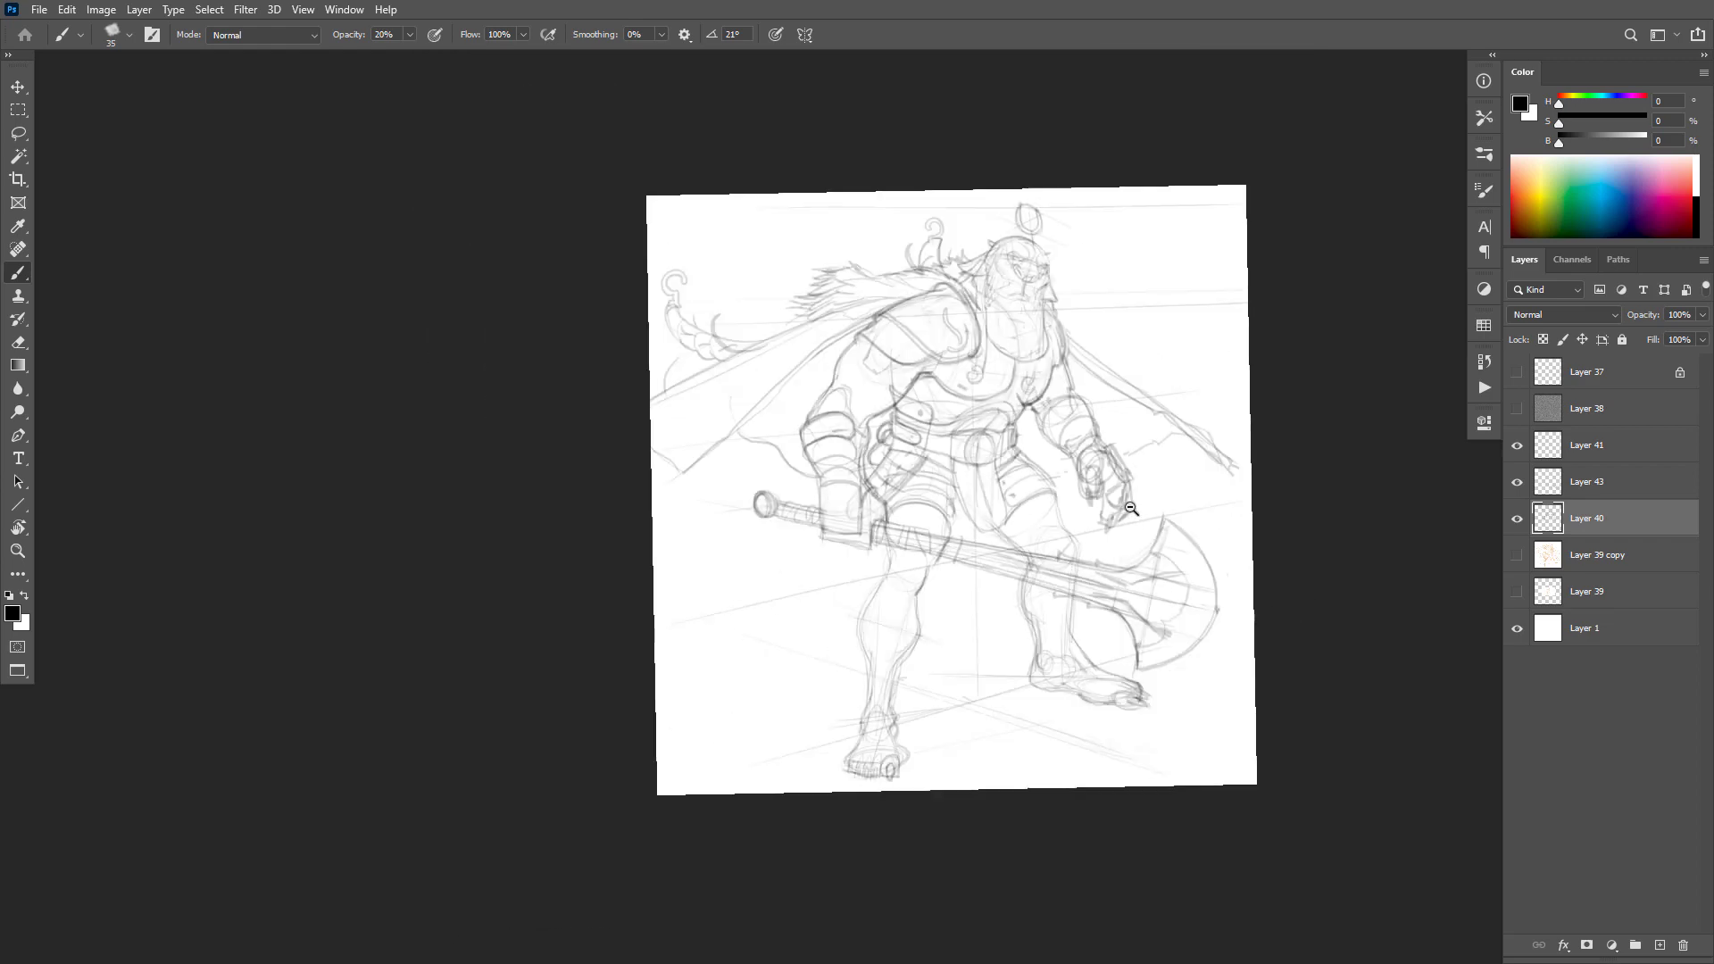
alt+click(1134, 513)
click(1163, 532)
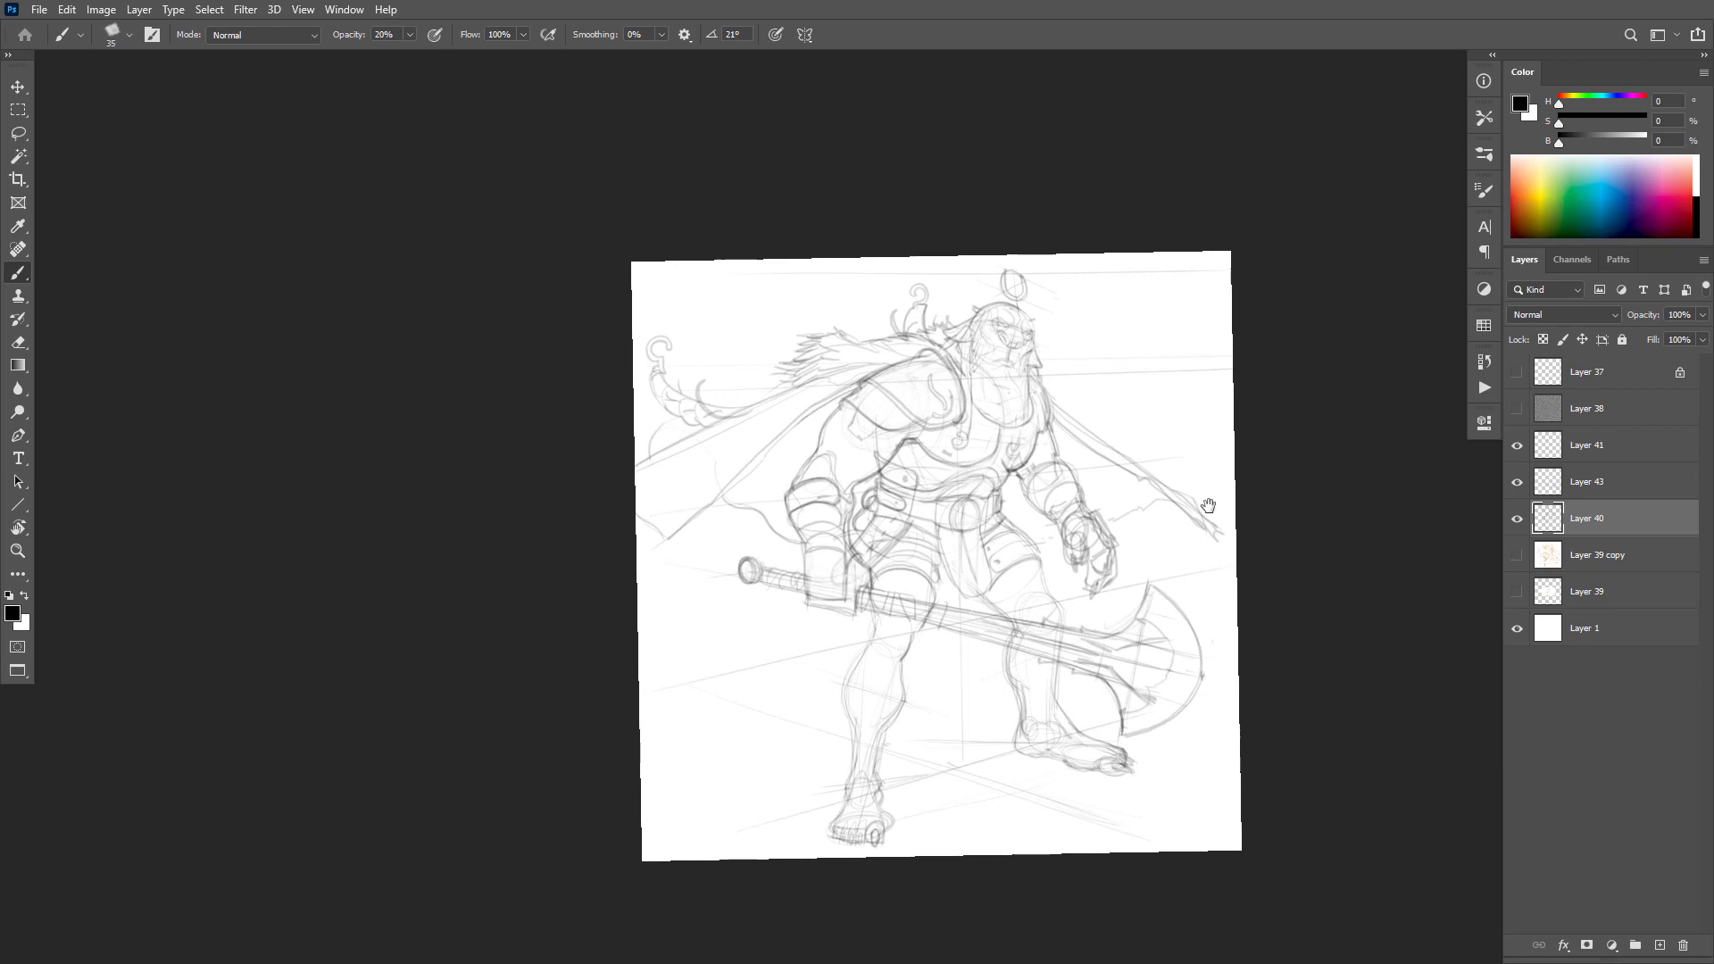
key(v)
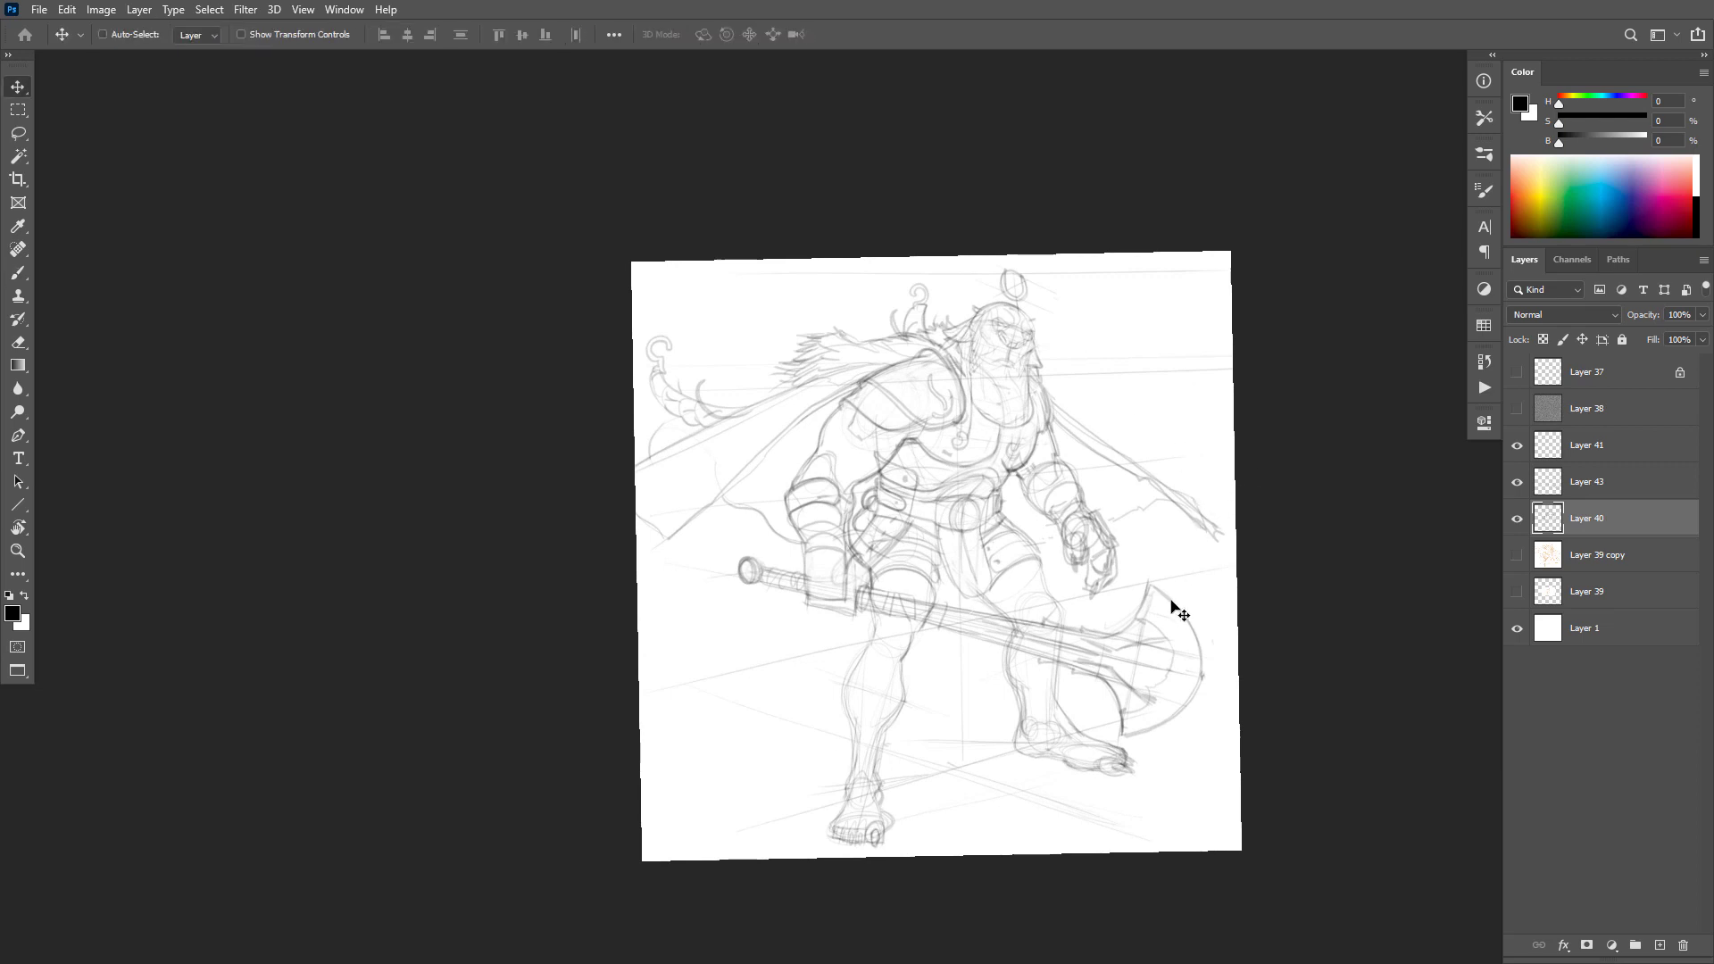
drag(1173, 609, 1171, 604)
click(1589, 483)
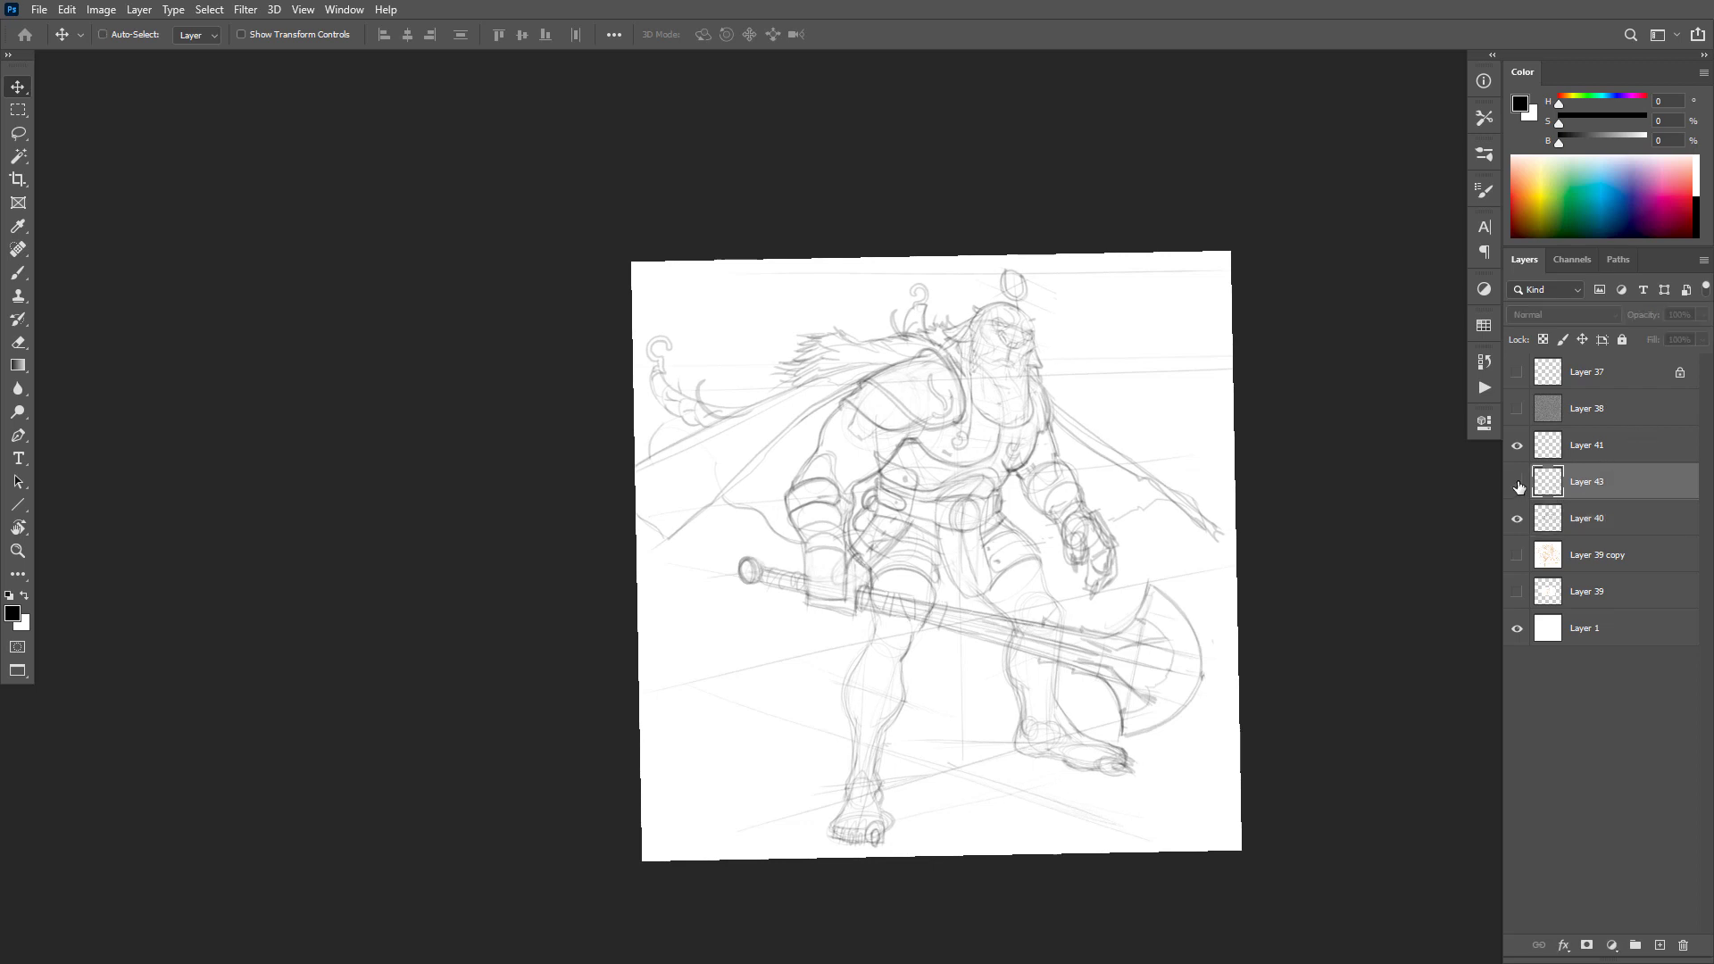
click(1516, 482)
click(1517, 482)
key(Delete)
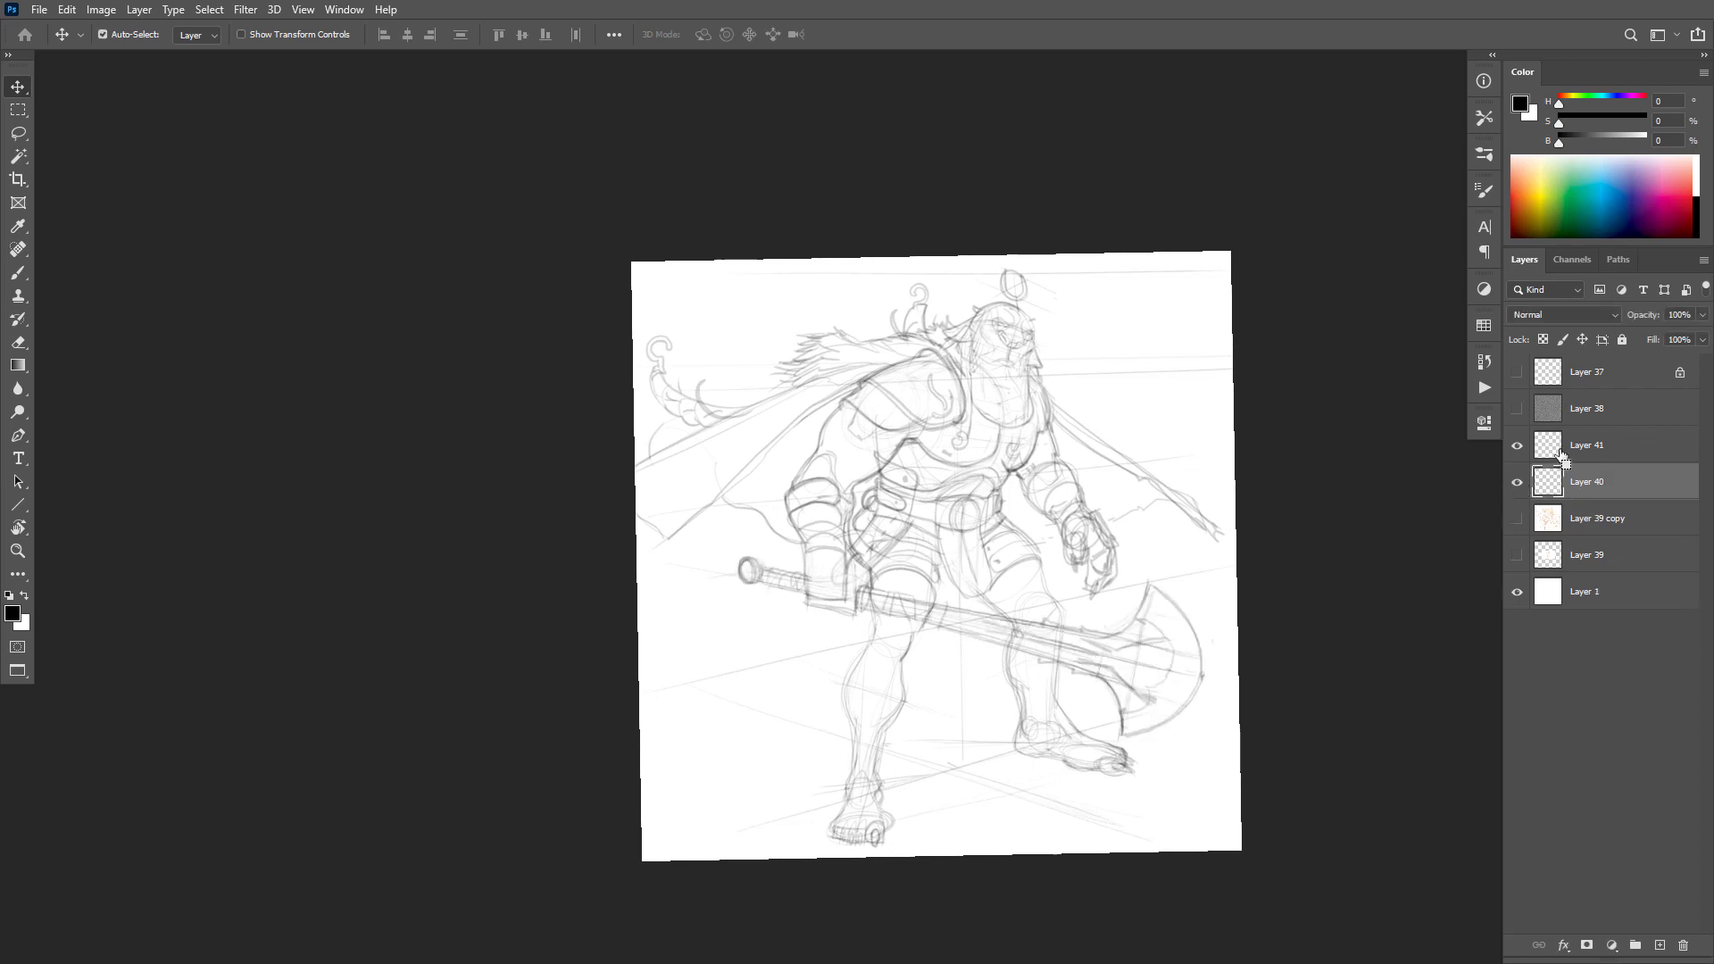
Step: Toggle the visibility of Layer 40 and Layer 41 to compare the warrior sketch with the perspective guides
click(1515, 487)
click(1515, 487)
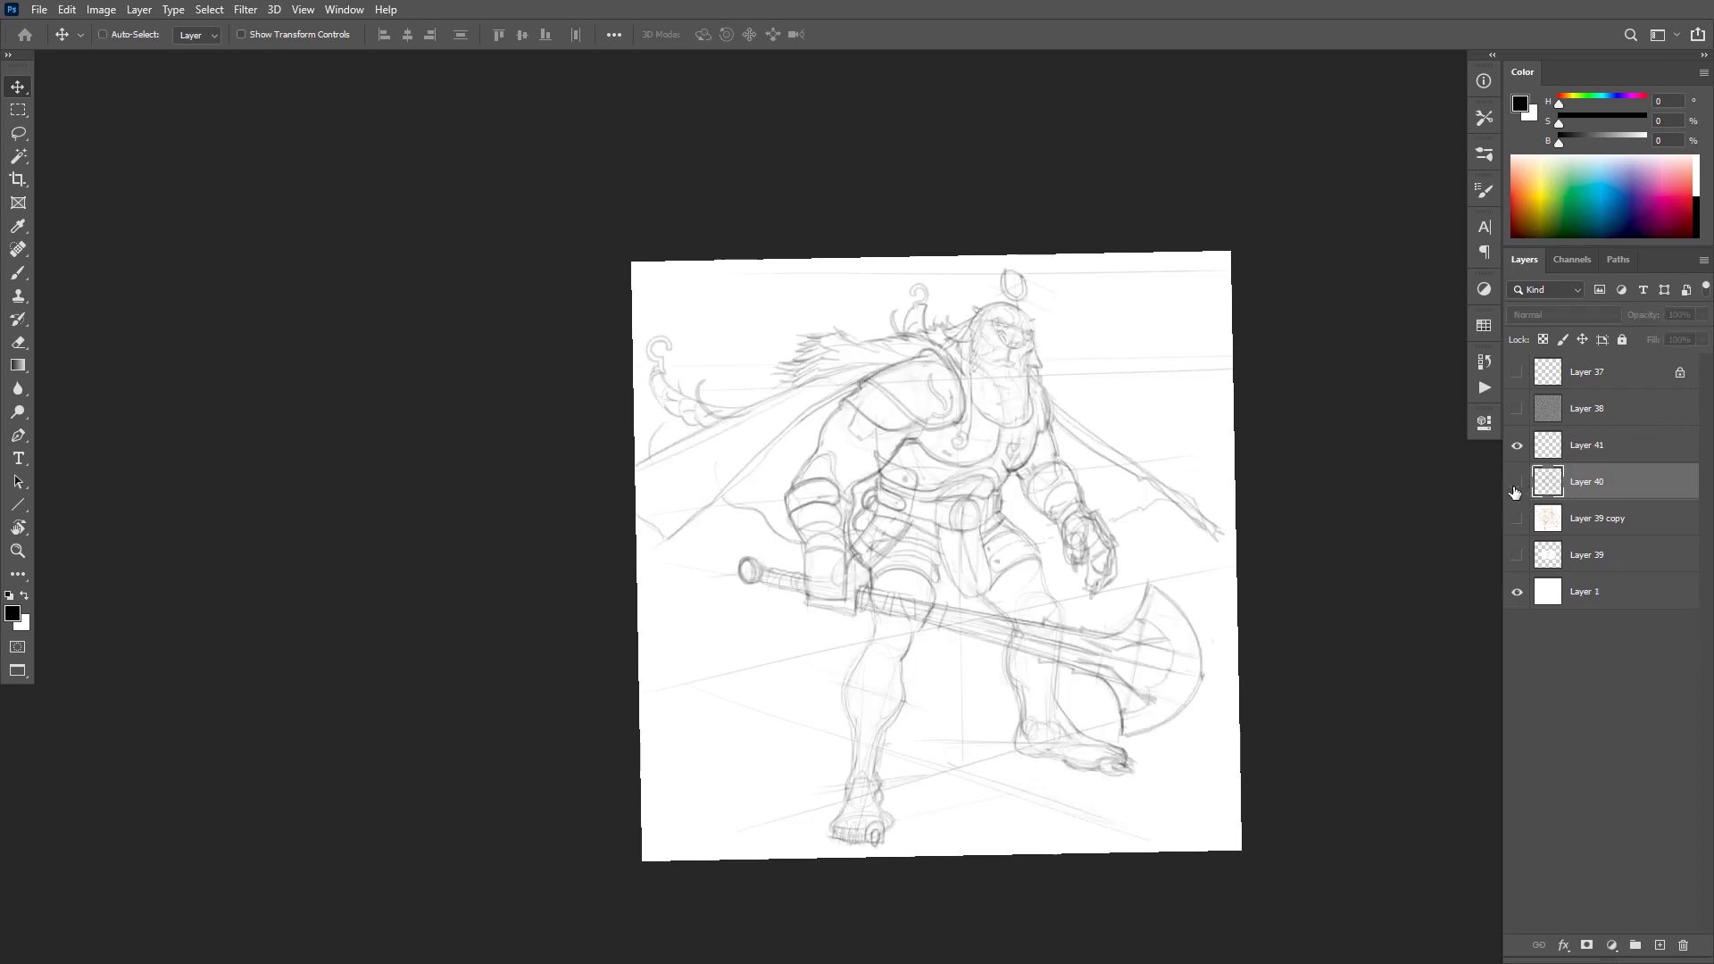
click(1515, 486)
click(1515, 487)
click(1517, 445)
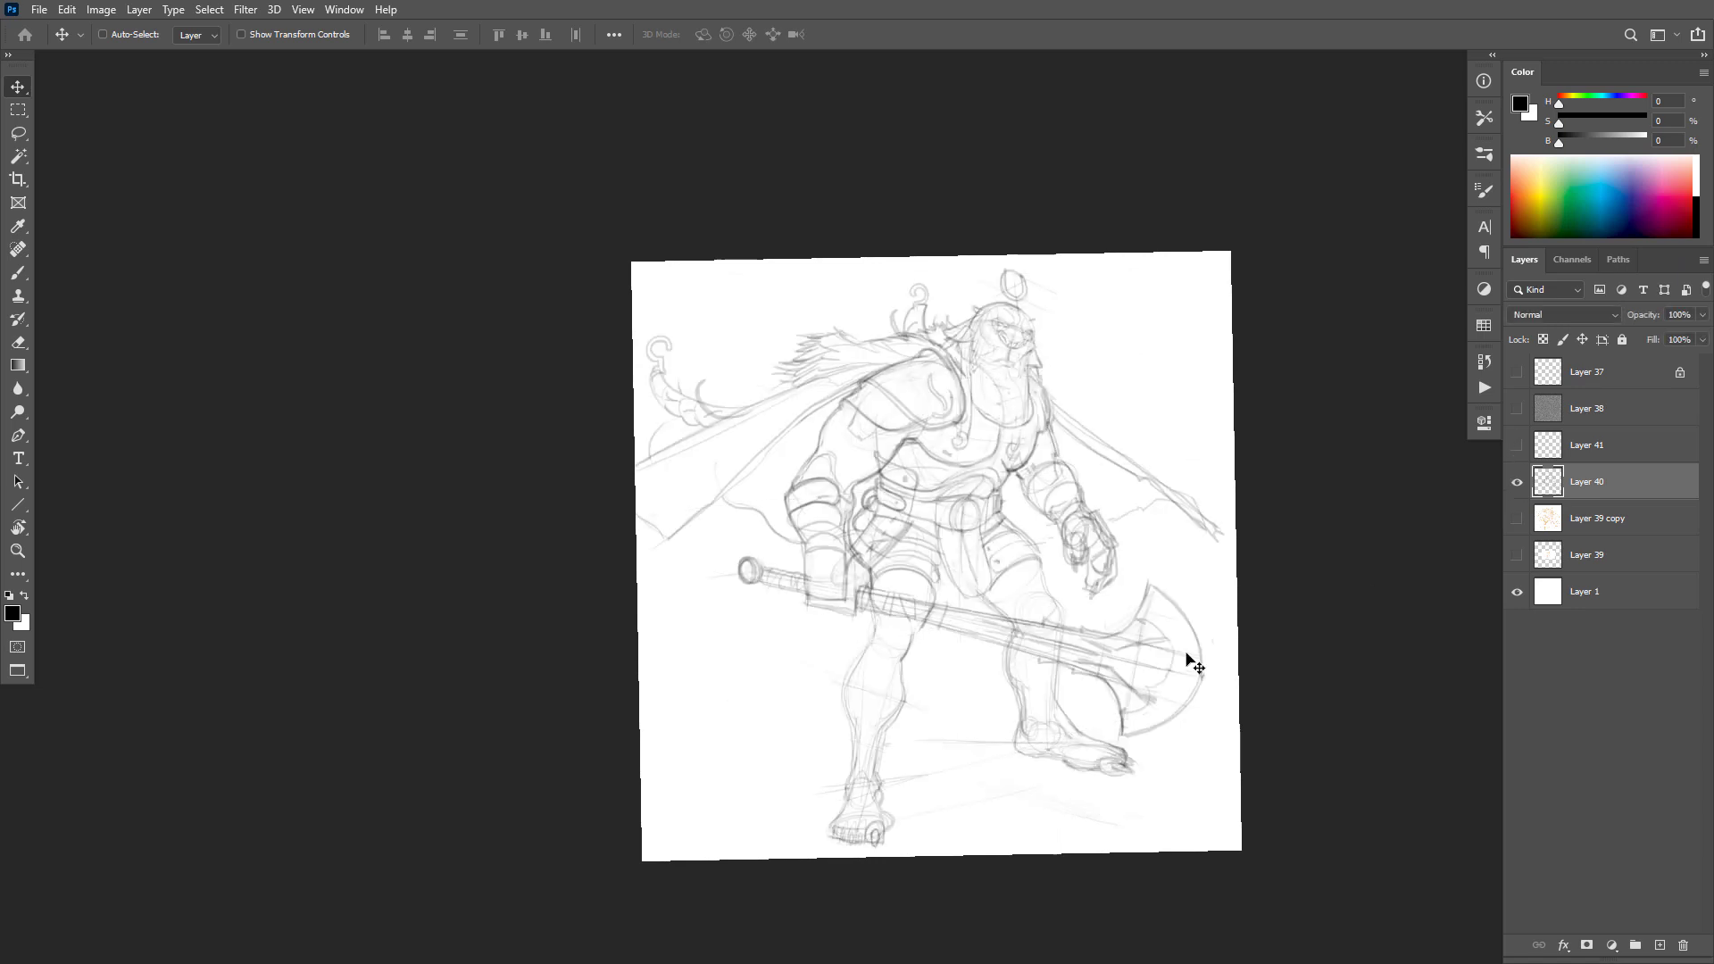
click(1517, 445)
click(1517, 445)
click(1517, 445)
click(1517, 482)
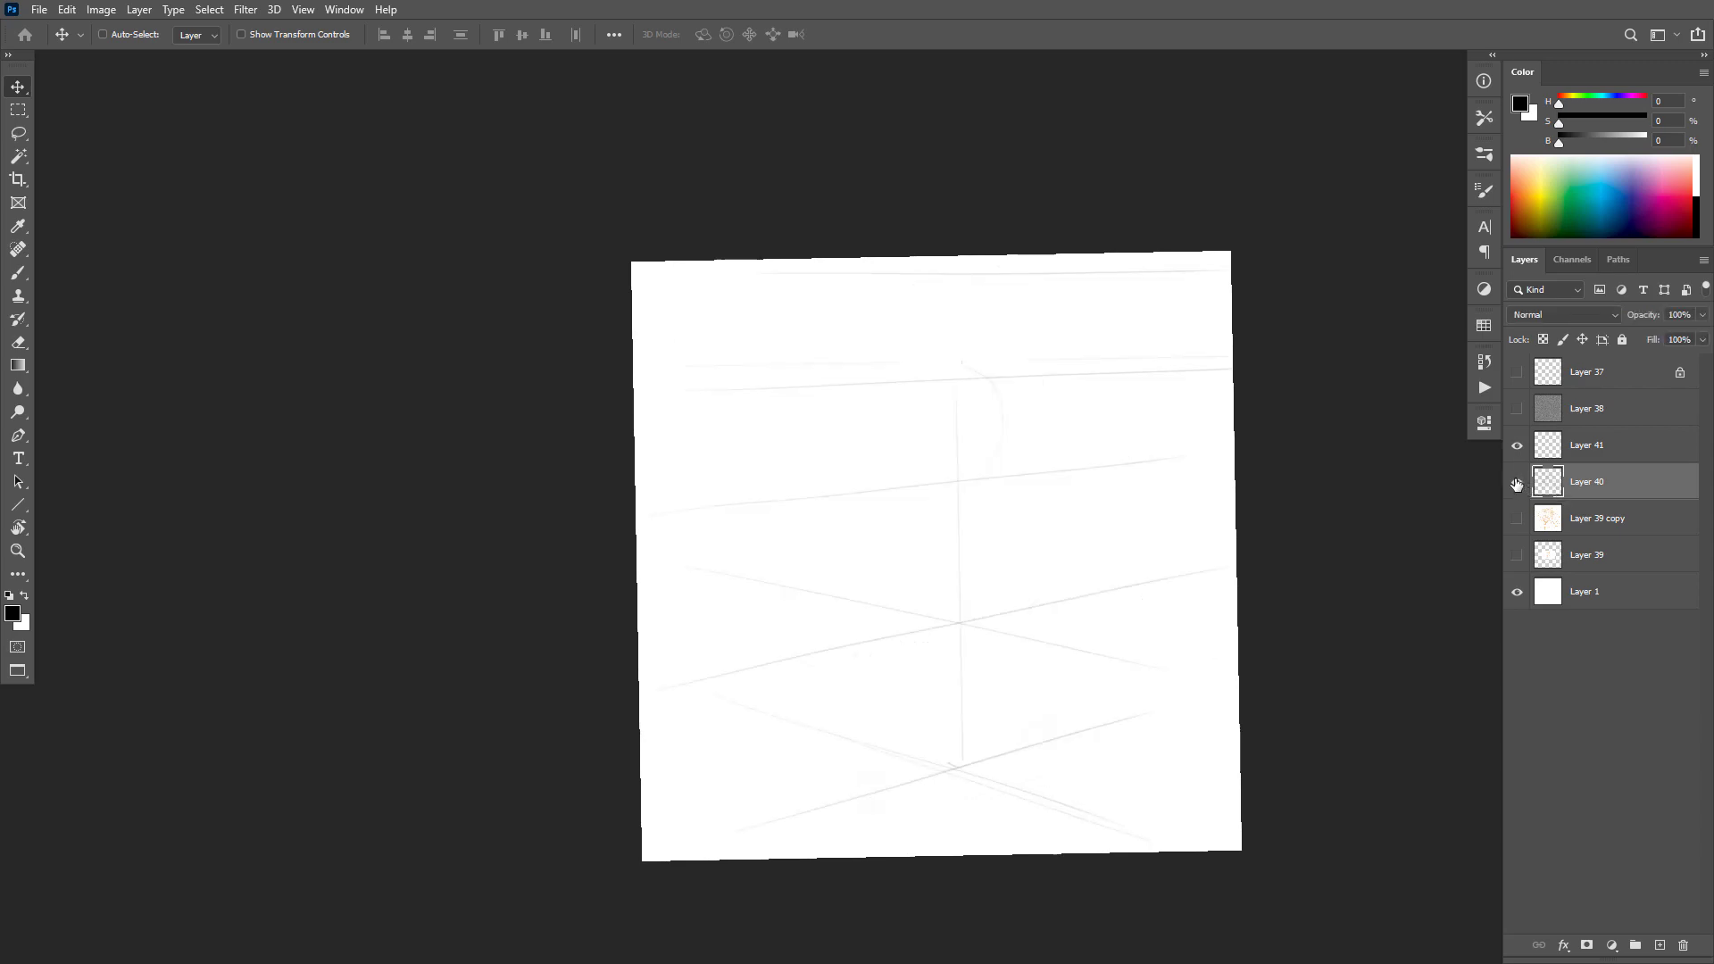
click(1517, 482)
Step: Duplicate Layer 40 and hide the original layer
ctrl+click(1031, 480)
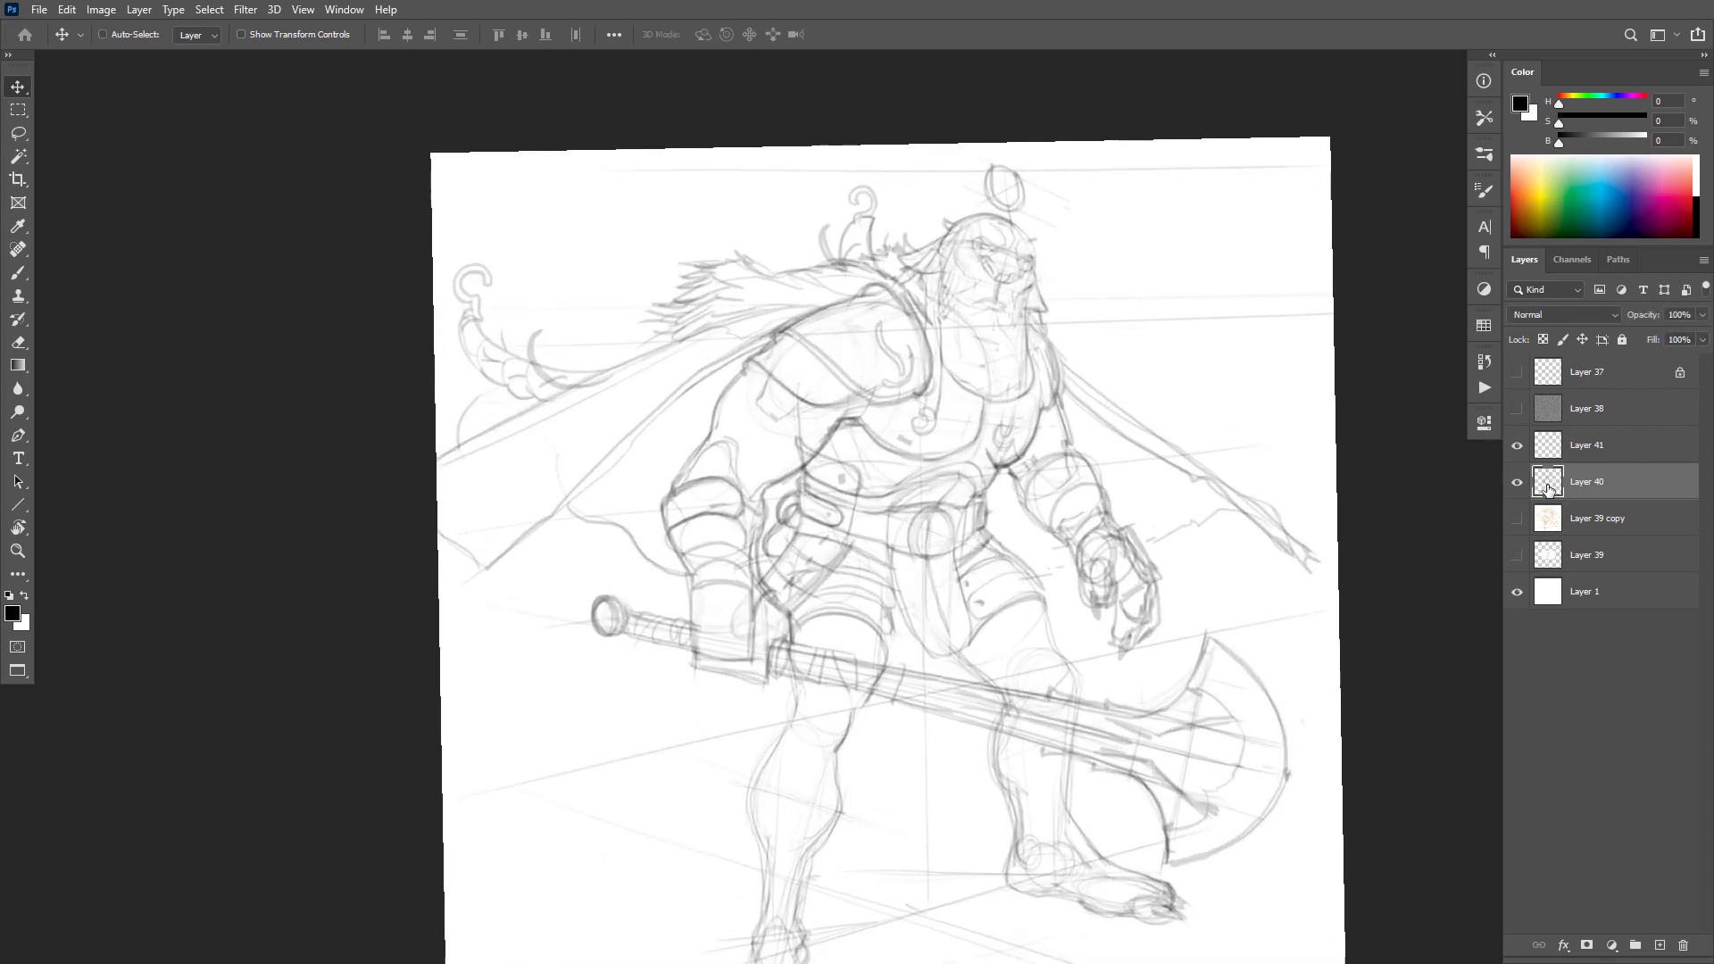
drag(1545, 484, 1546, 515)
click(1517, 518)
drag(1021, 535, 884, 540)
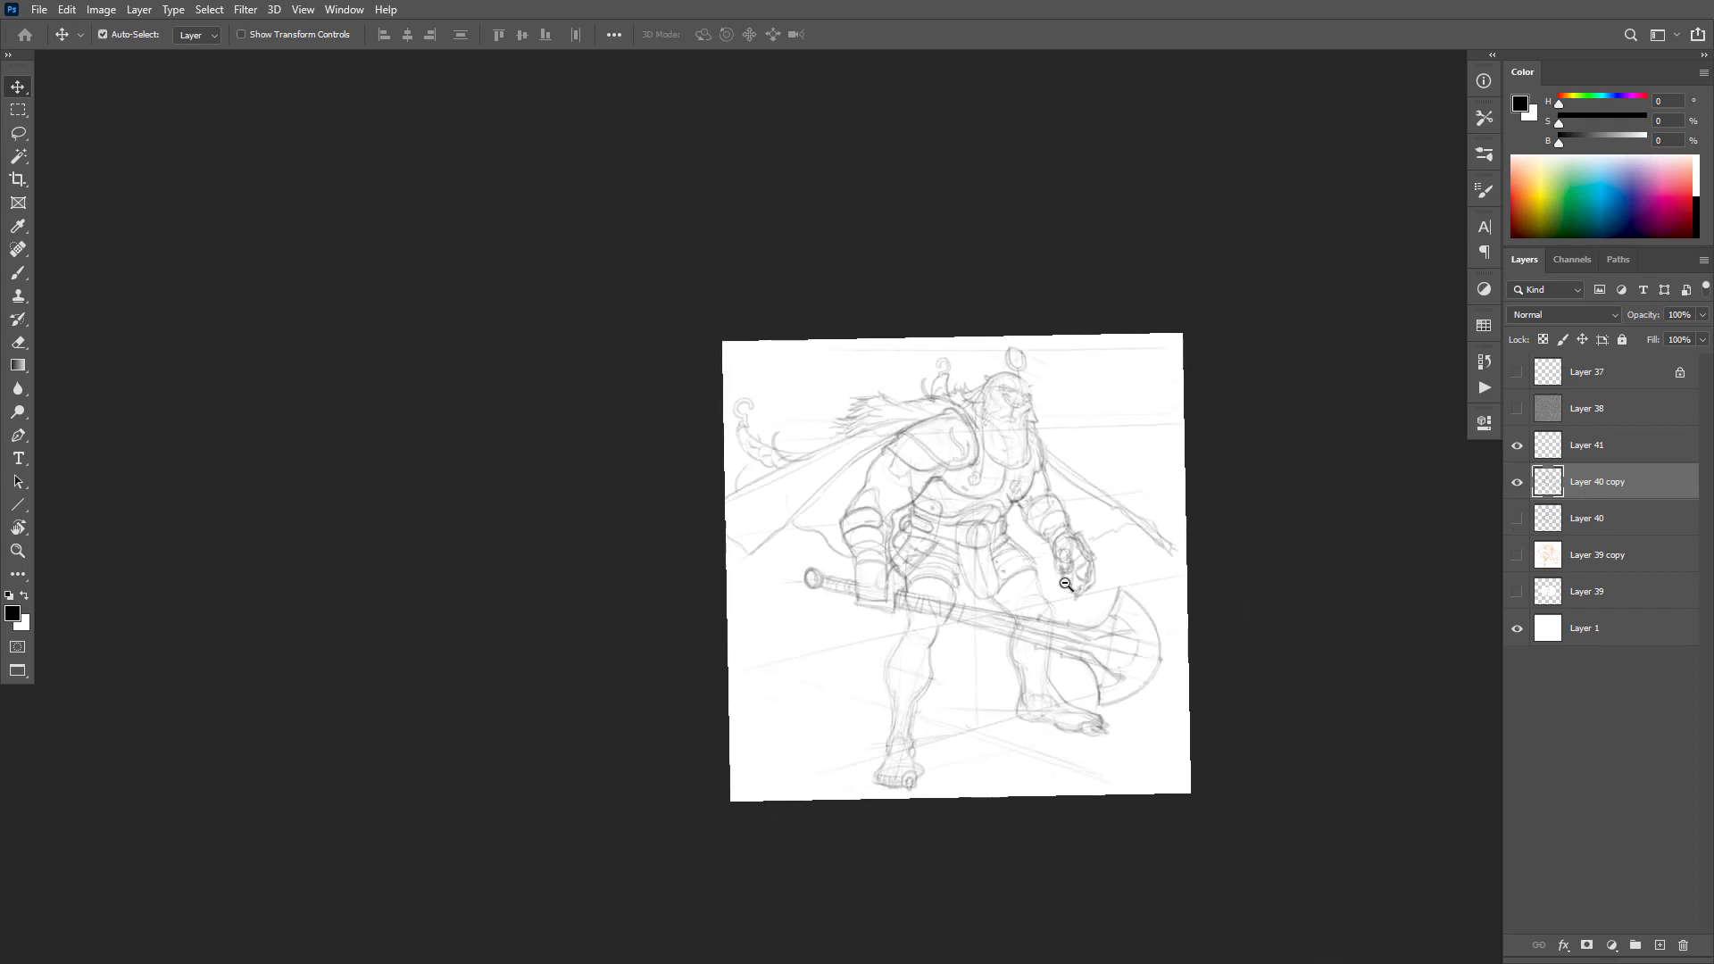
mouse_move(1065, 554)
mouse_down()
mouse_move(1059, 585)
mouse_move(1223, 591)
mouse_up()
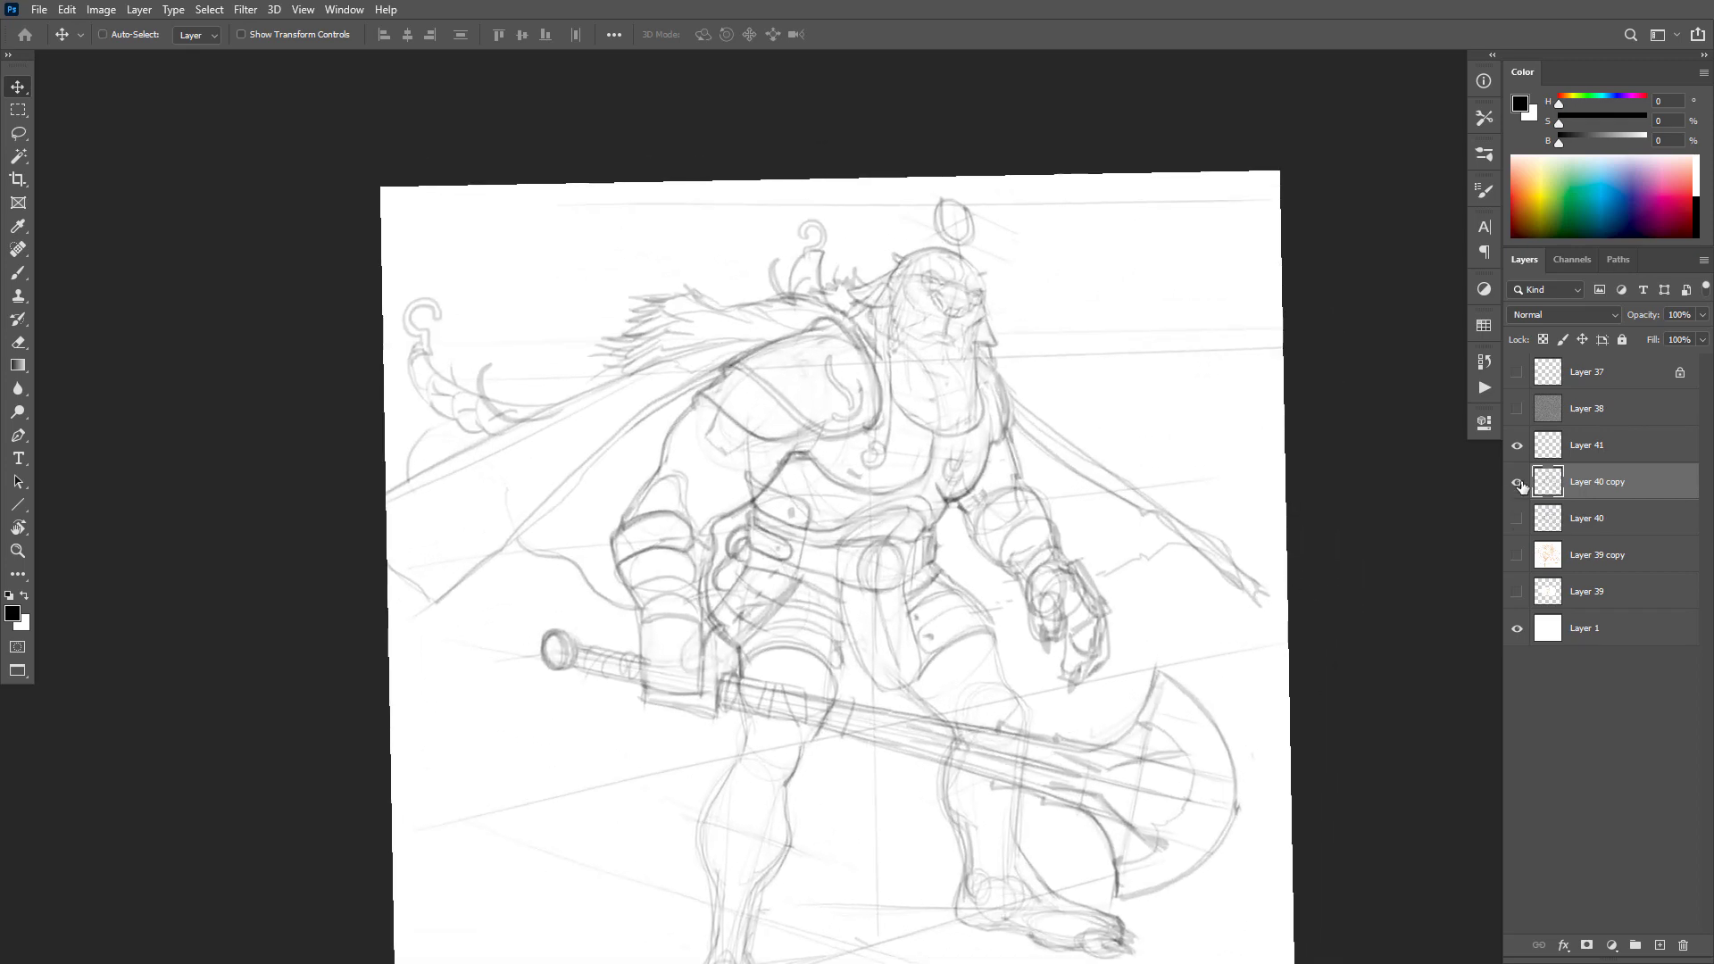
Step: Check the Layer 40 copy and hide the perspective guides on Layer 41
click(1516, 483)
drag(905, 528, 905, 619)
drag(958, 568, 861, 569)
click(1517, 446)
drag(1024, 596, 1036, 592)
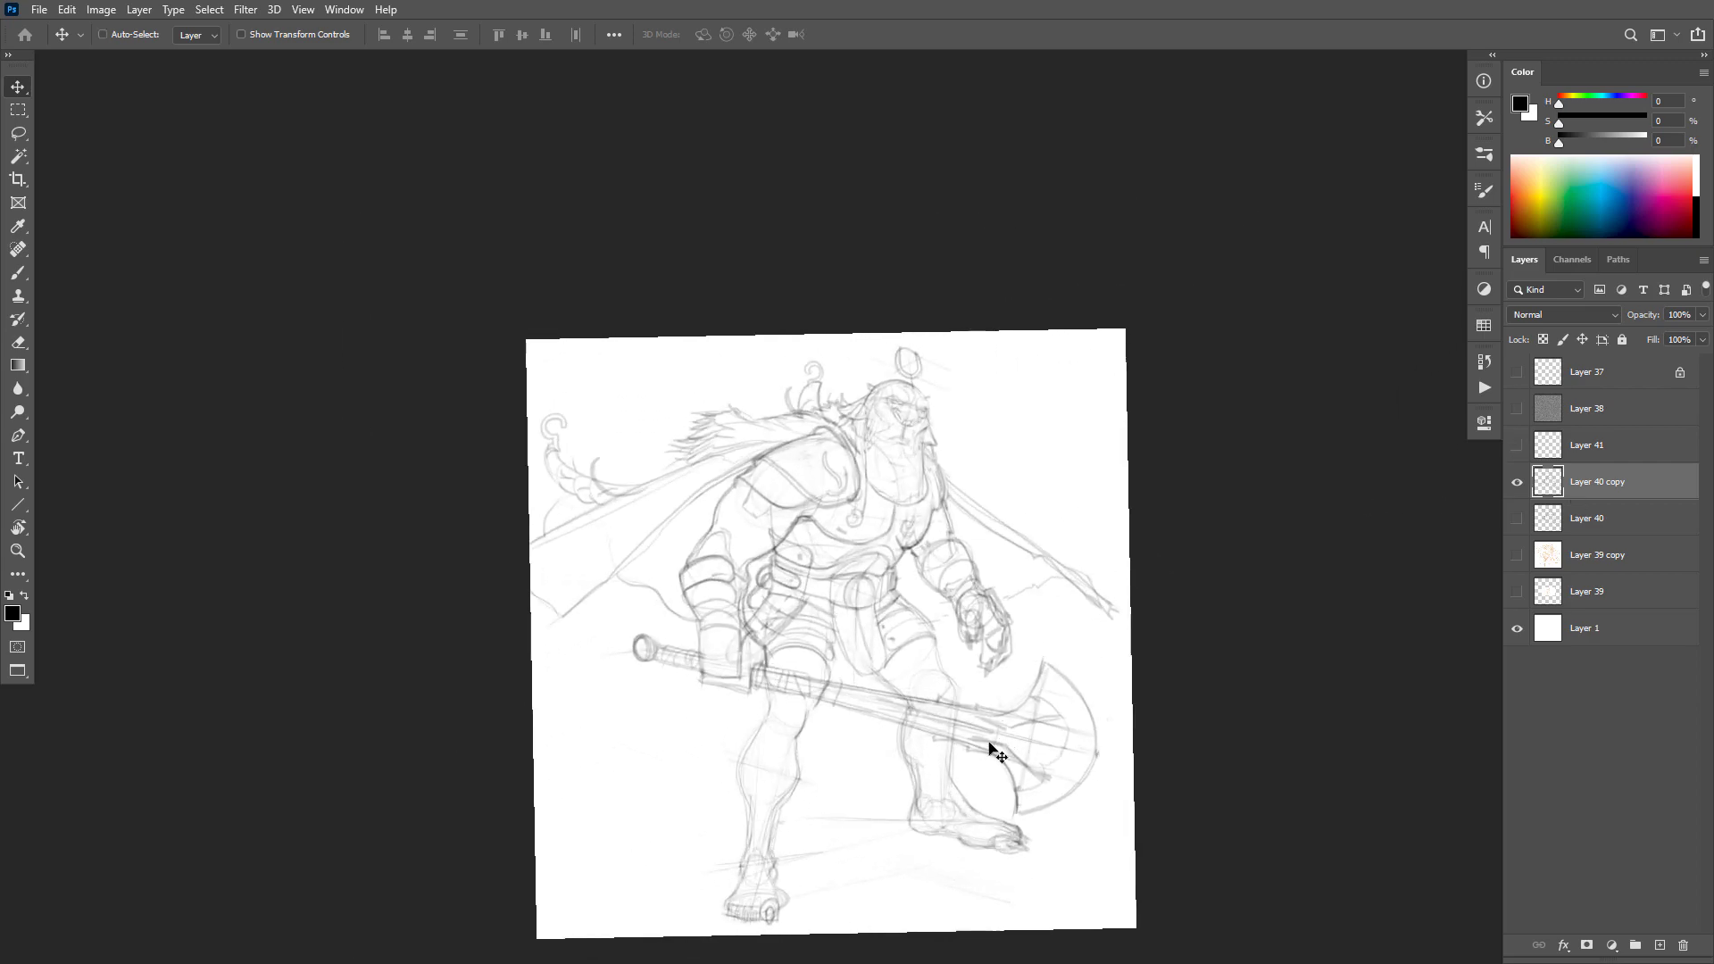
Step: Enlarge the Eraser to 1100 and softly fade the sketch lines on Layer 40 copy
key(e)
key(bracketright)
key(bracketright)
key(bracketright)
key(bracketright)
key(bracketright)
key(bracketright)
key(bracketright)
key(bracketright)
key(bracketright)
key(bracketright)
key(bracketright)
key(bracketright)
key(bracketright)
key(bracketright)
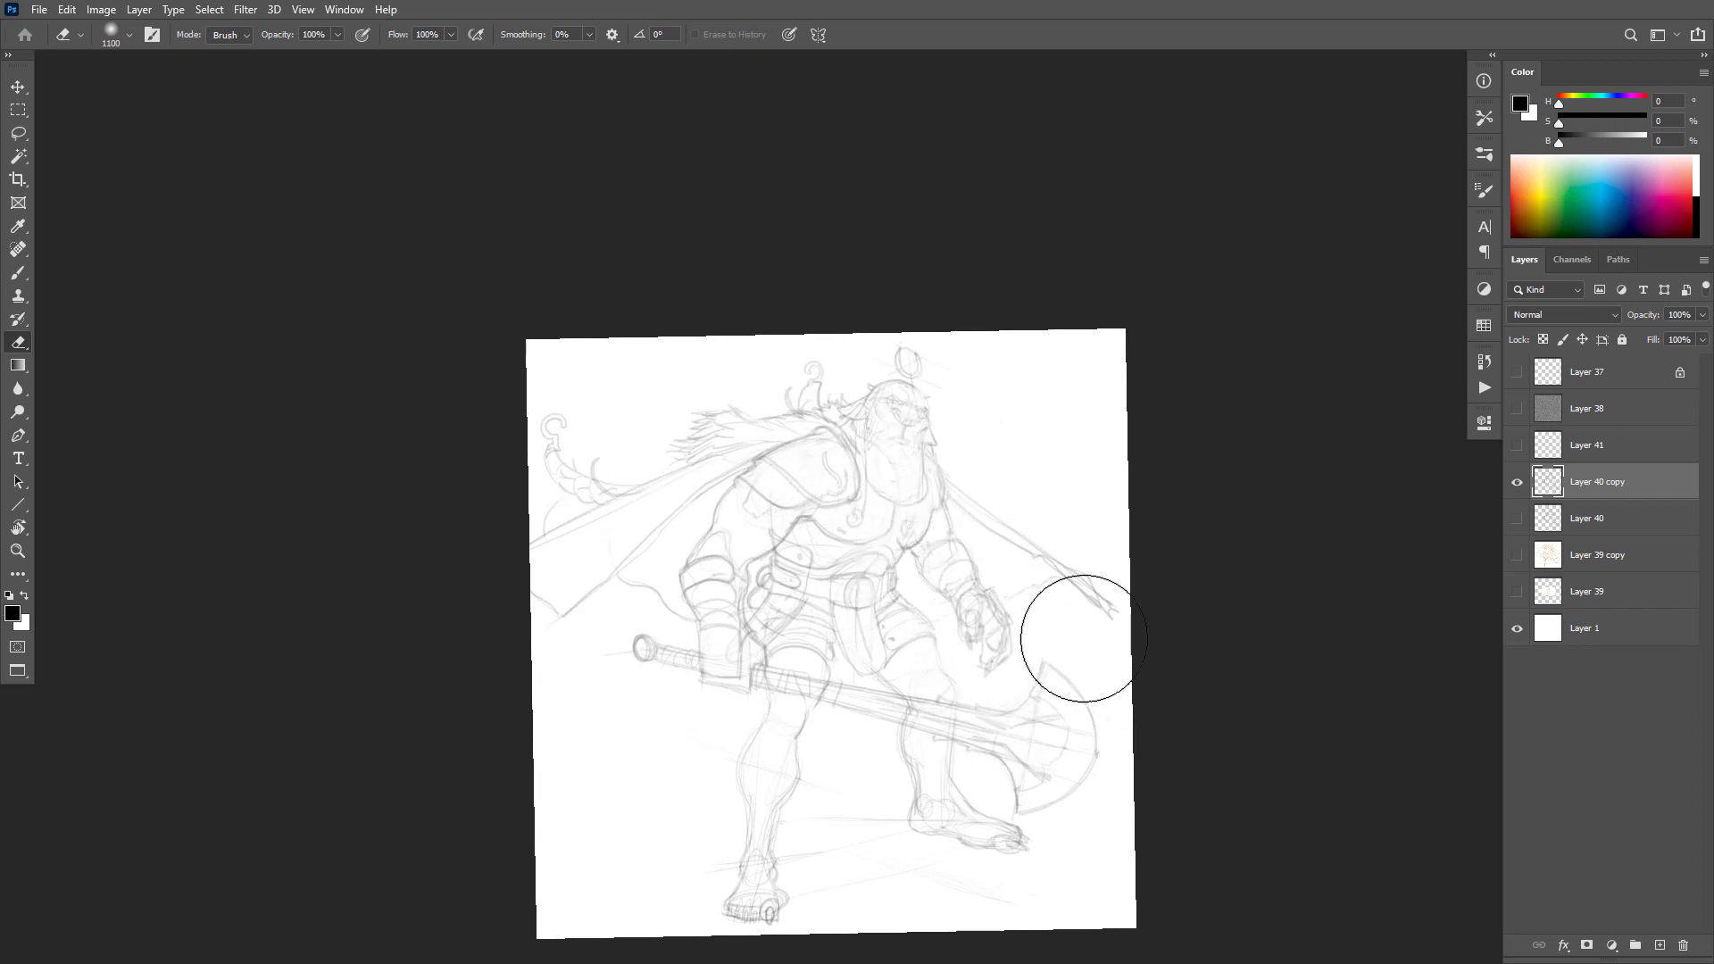
Step: Reduce the Eraser size to 400 and further lighten the torso and leg lines of the warrior sketch
key(bracketleft)
key(bracketleft)
key(bracketleft)
key(bracketleft)
key(bracketleft)
key(bracketleft)
key(bracketleft)
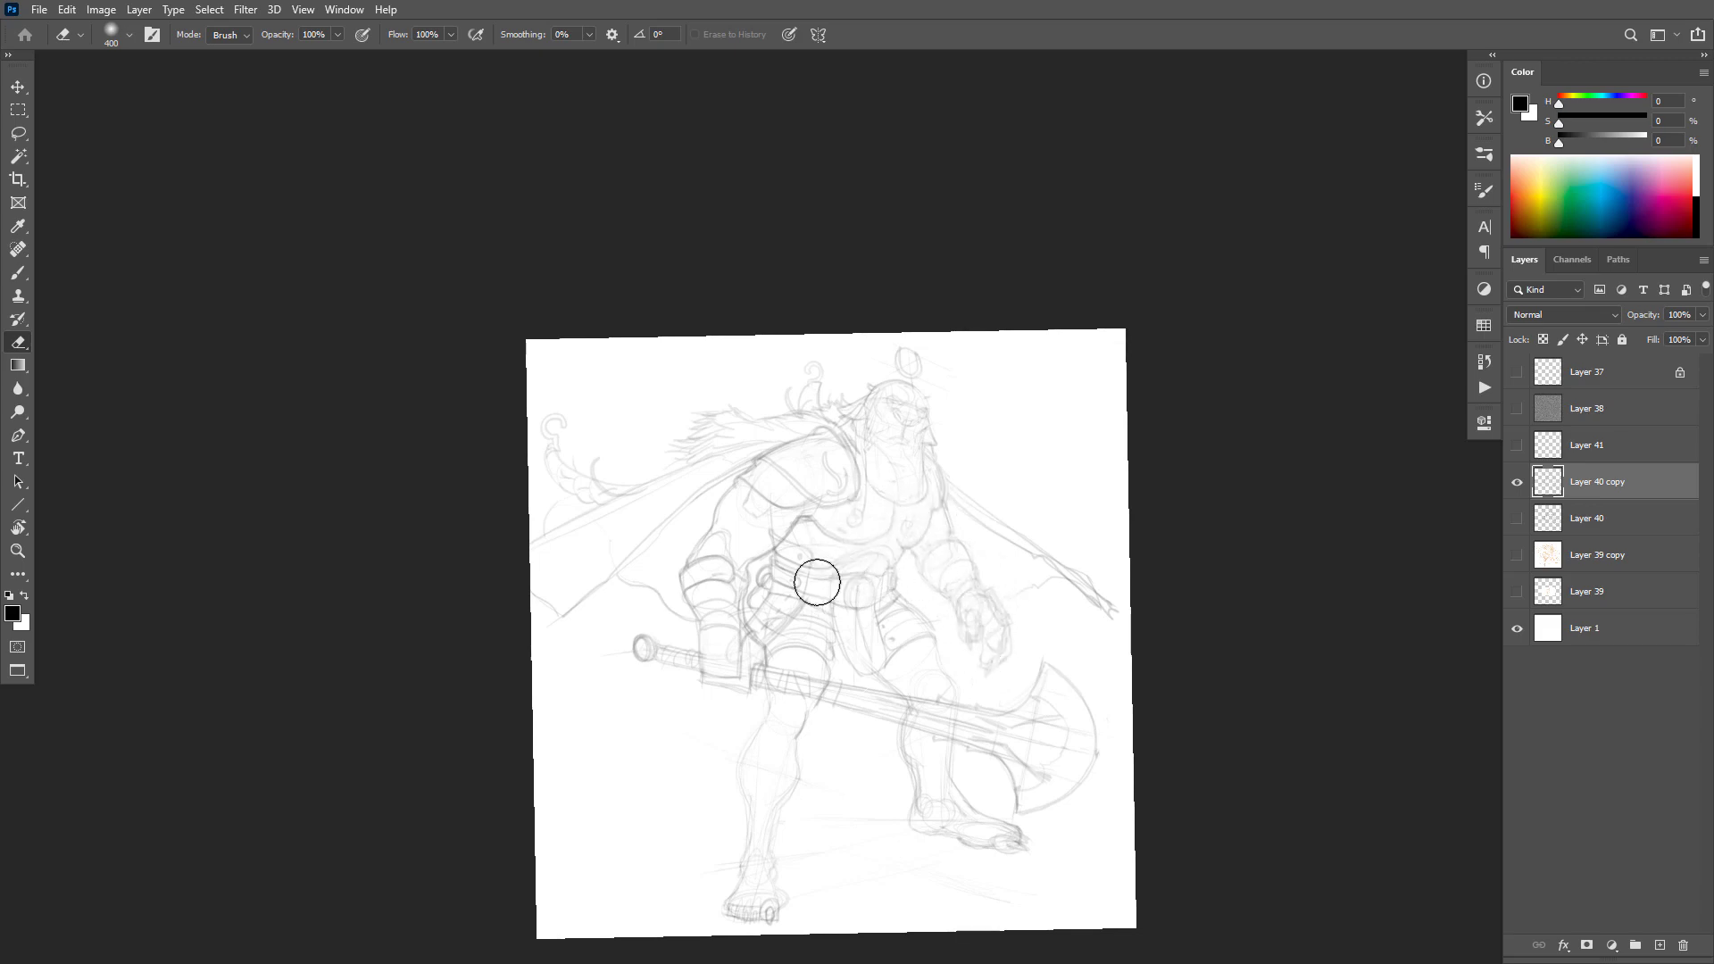
Step: Reduce the Eraser size to 125 and lighten the lines where the axe handle crosses the warrior's front leg
key(bracketleft)
key(bracketleft)
key(bracketleft)
key(bracketleft)
key(bracketright)
key(bracketright)
ctrl+click(1020, 531)
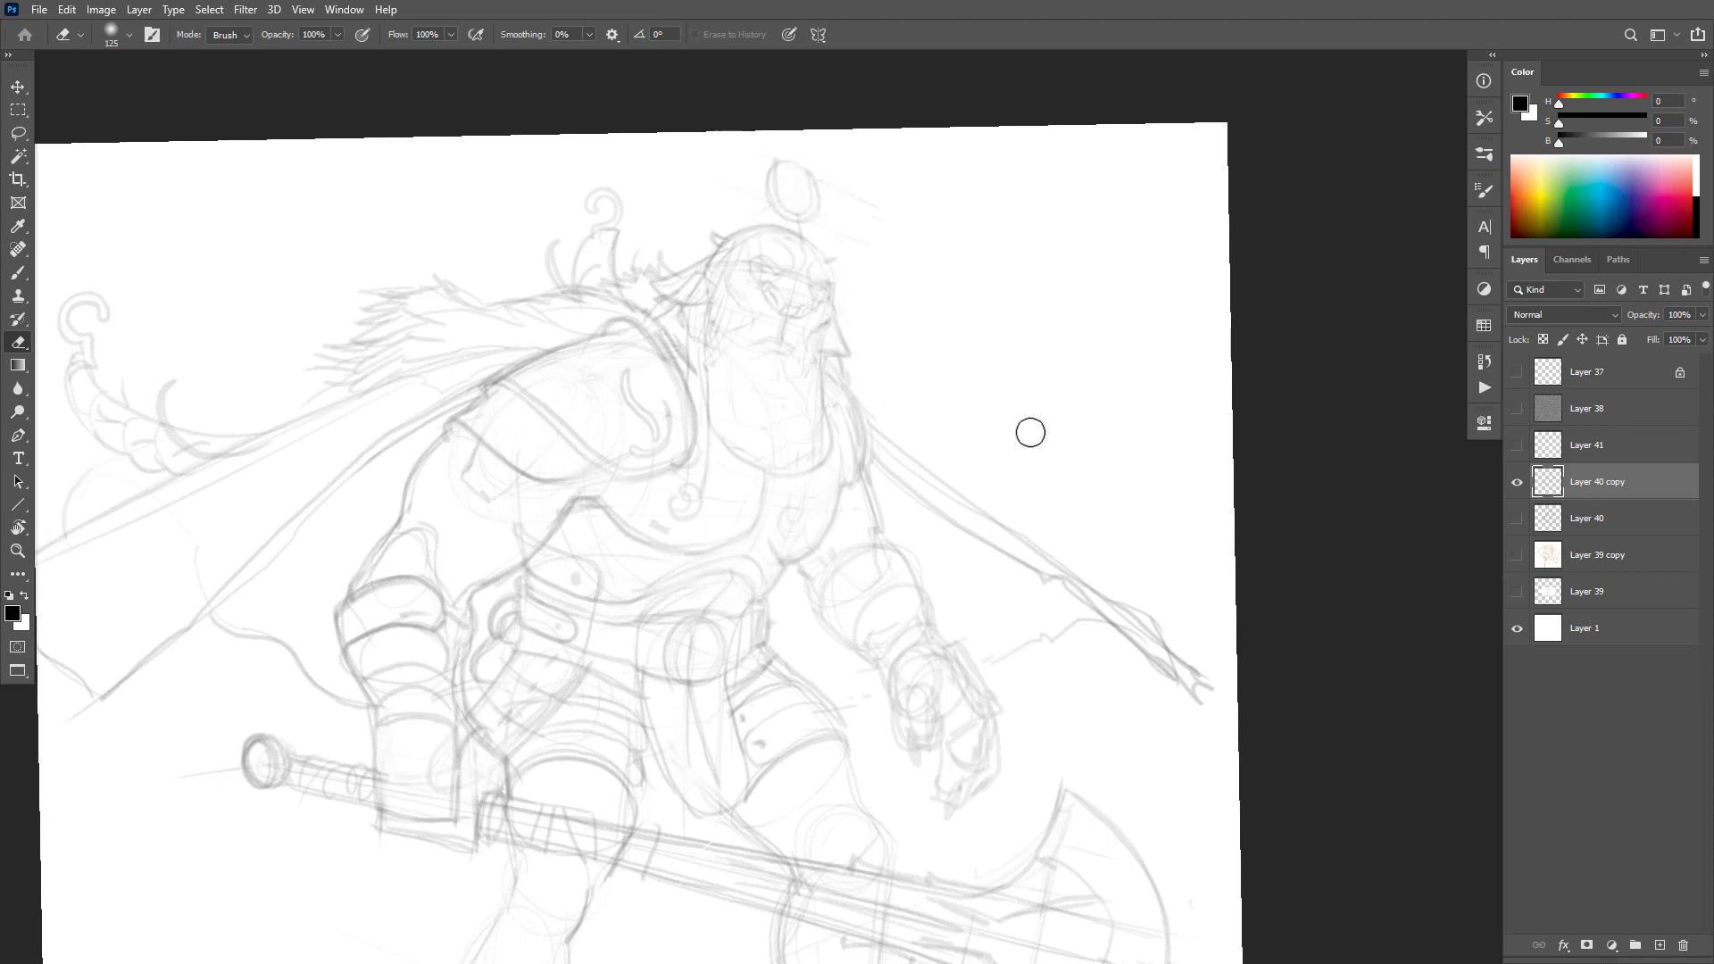
drag(982, 377, 953, 291)
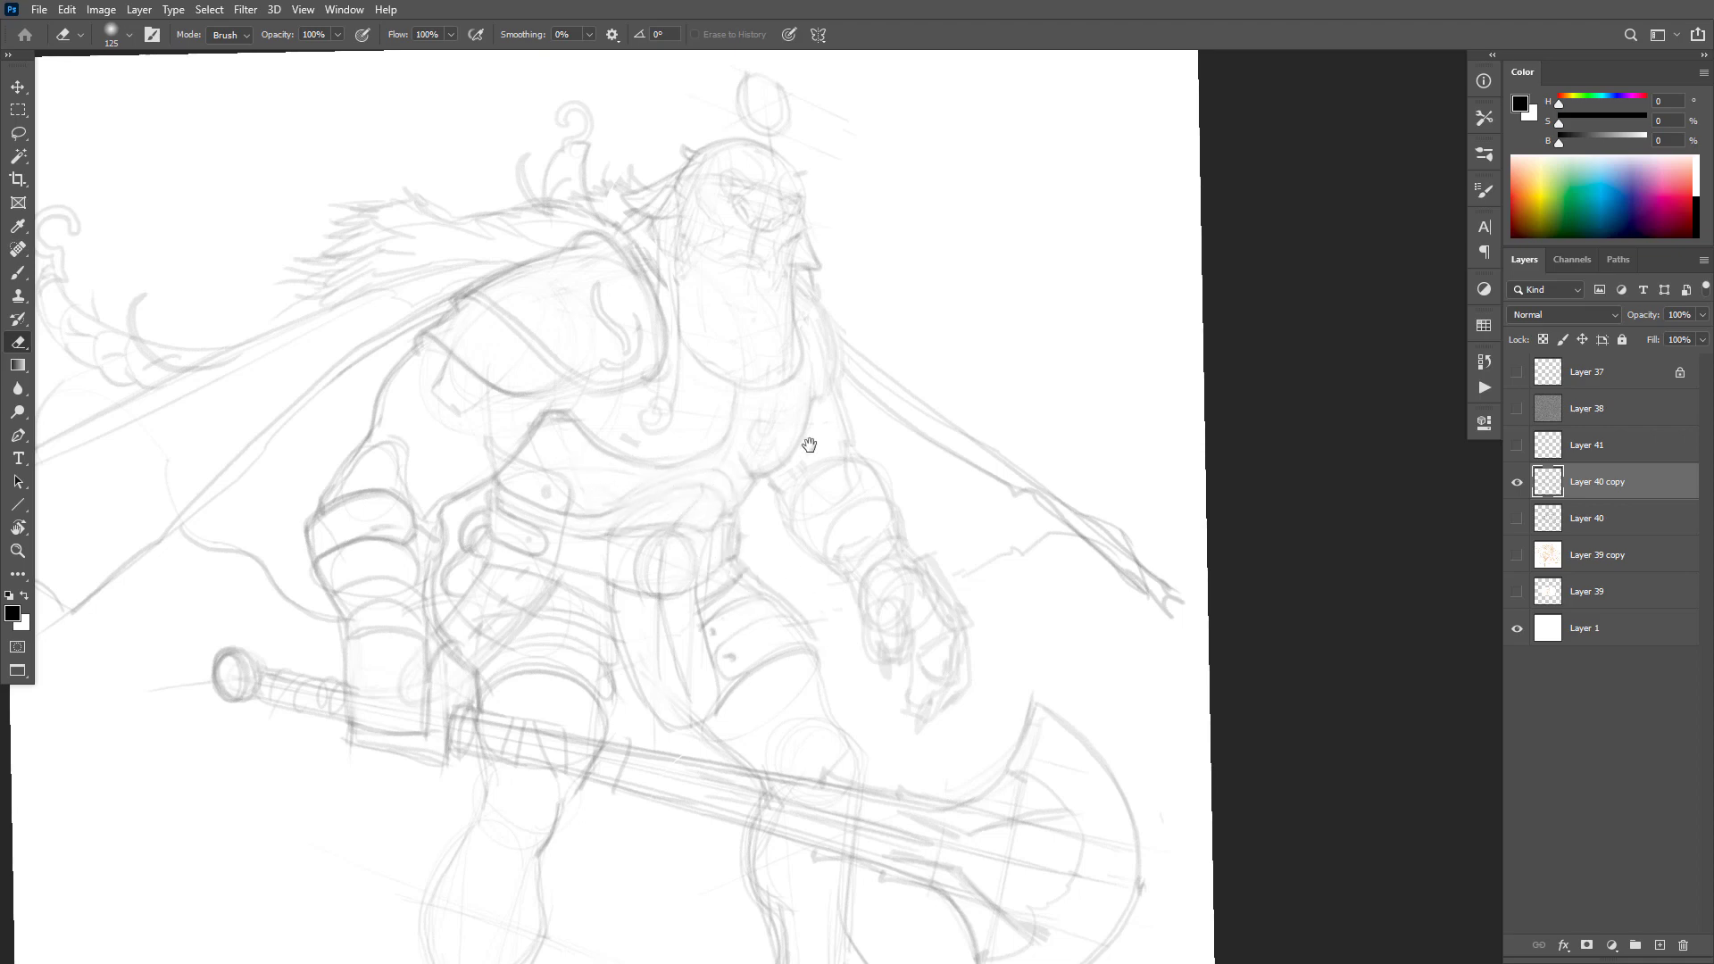
scroll(911, 440, down, 5)
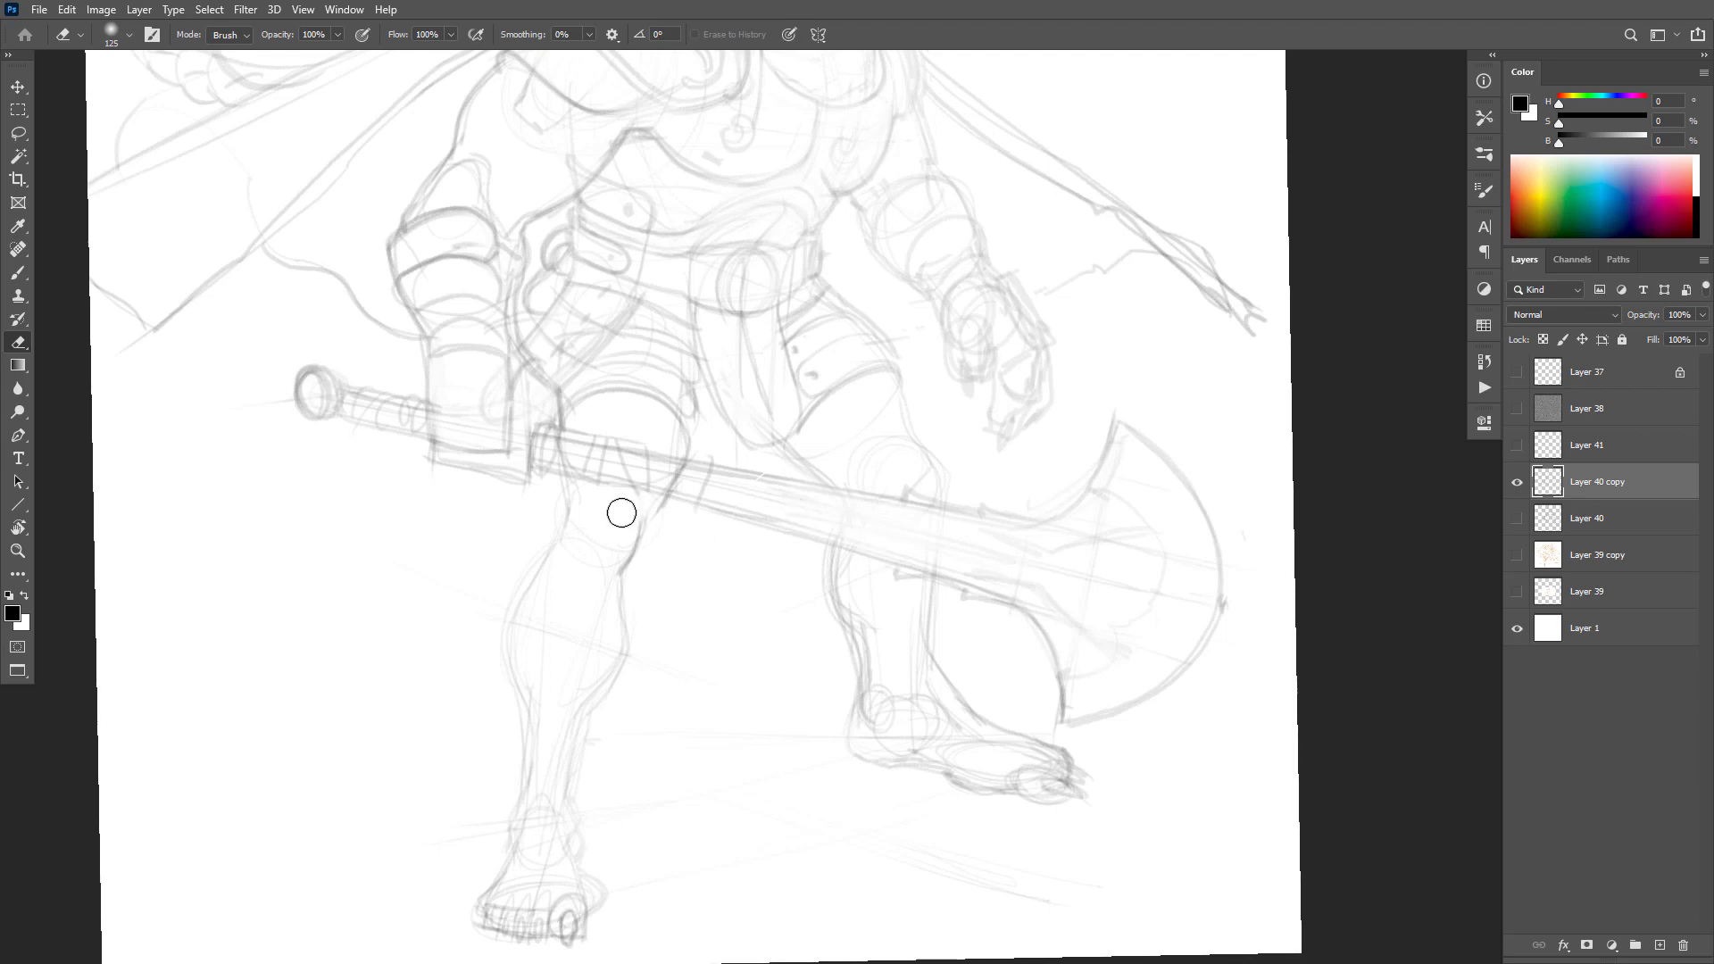
mouse_move(550, 444)
mouse_down()
mouse_move(774, 507)
mouse_move(542, 458)
mouse_move(596, 445)
mouse_up()
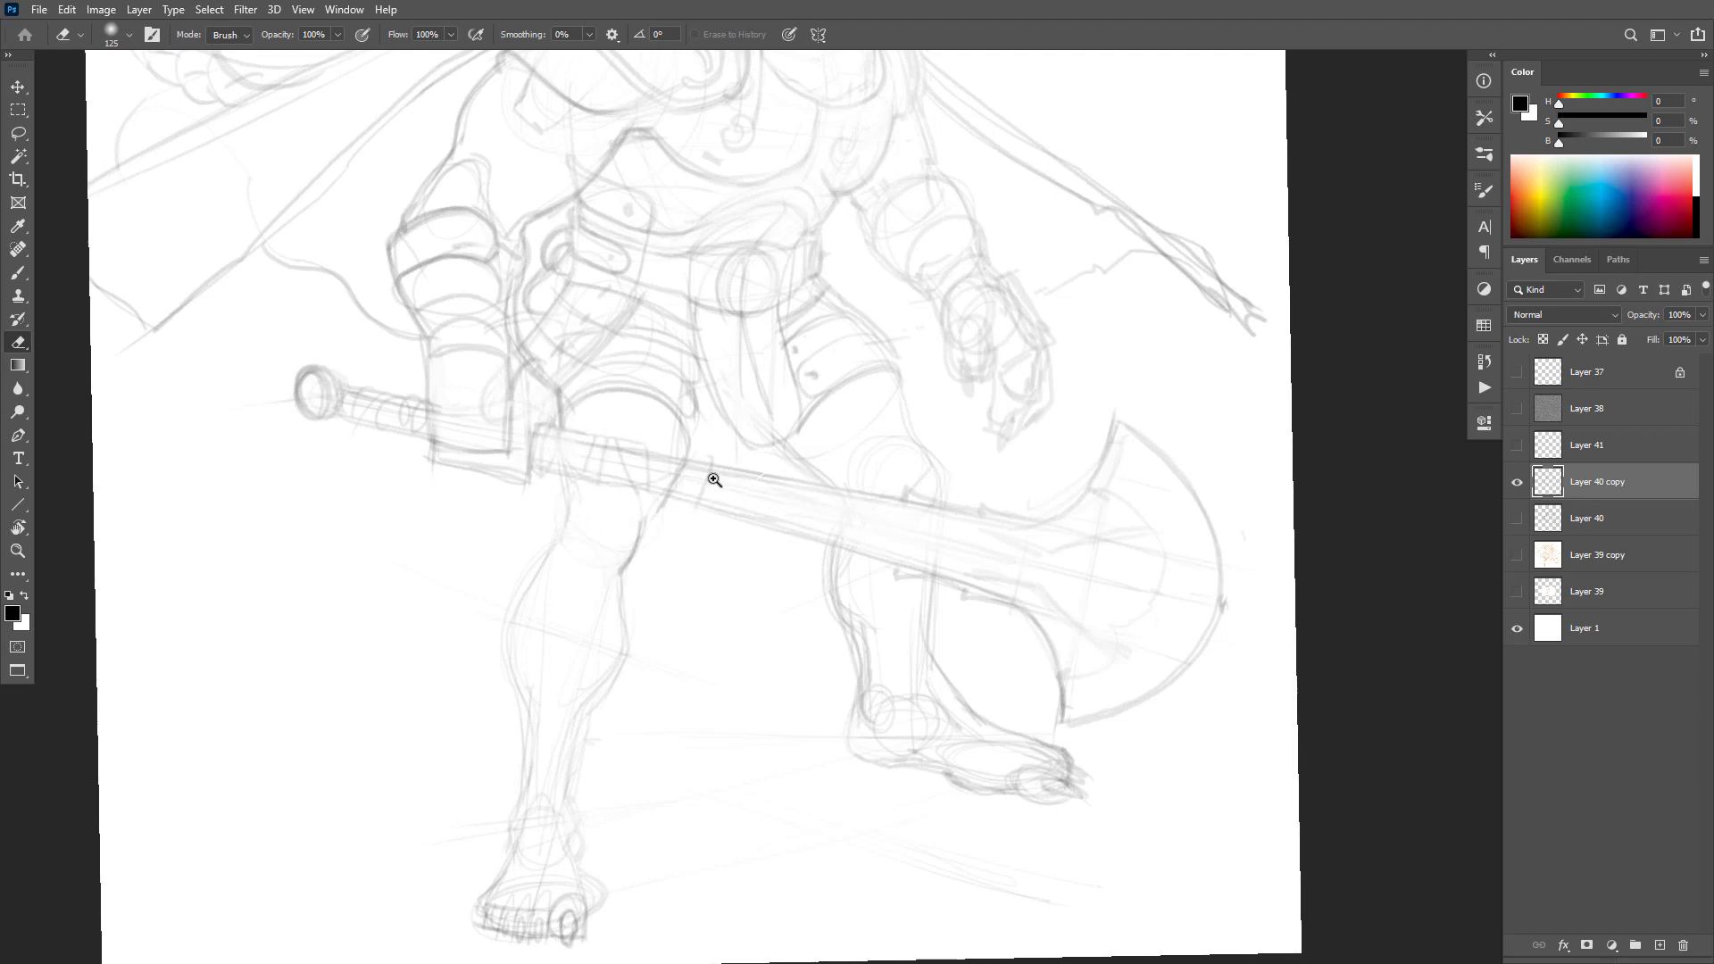
Step: Fade the remaining dark lines along the axe handle and around the axe blade
scroll(705, 481, up, 1)
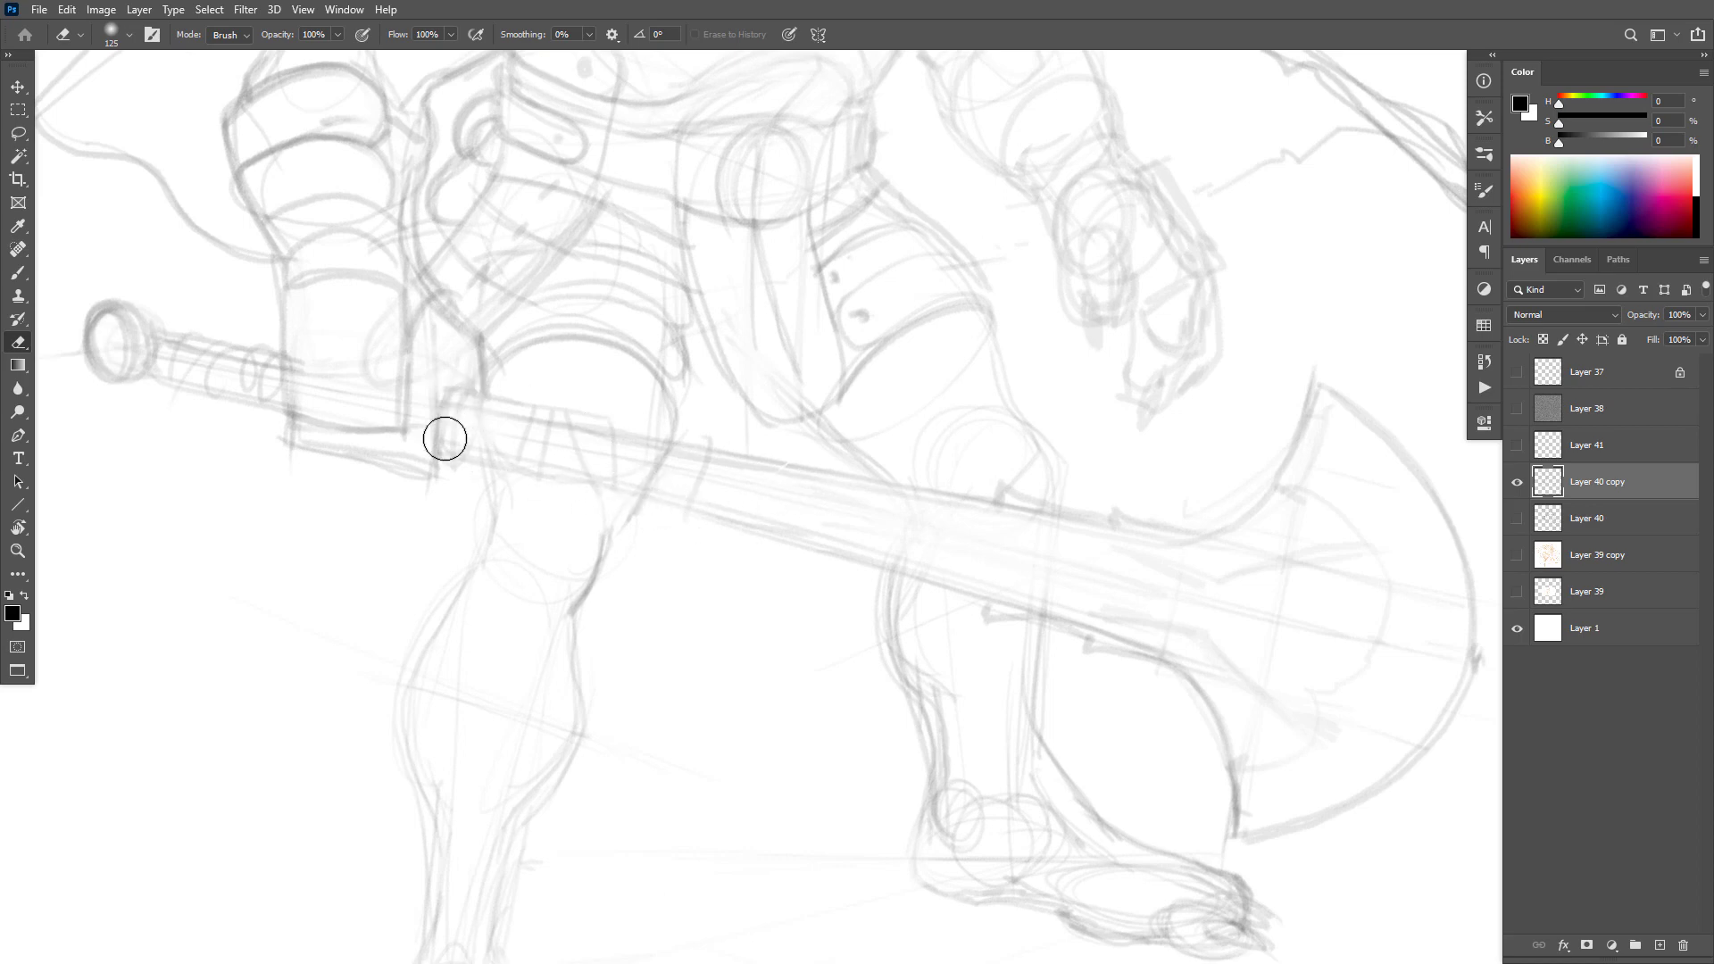
alt+click(818, 545)
alt+click(819, 564)
drag(1091, 580, 1116, 580)
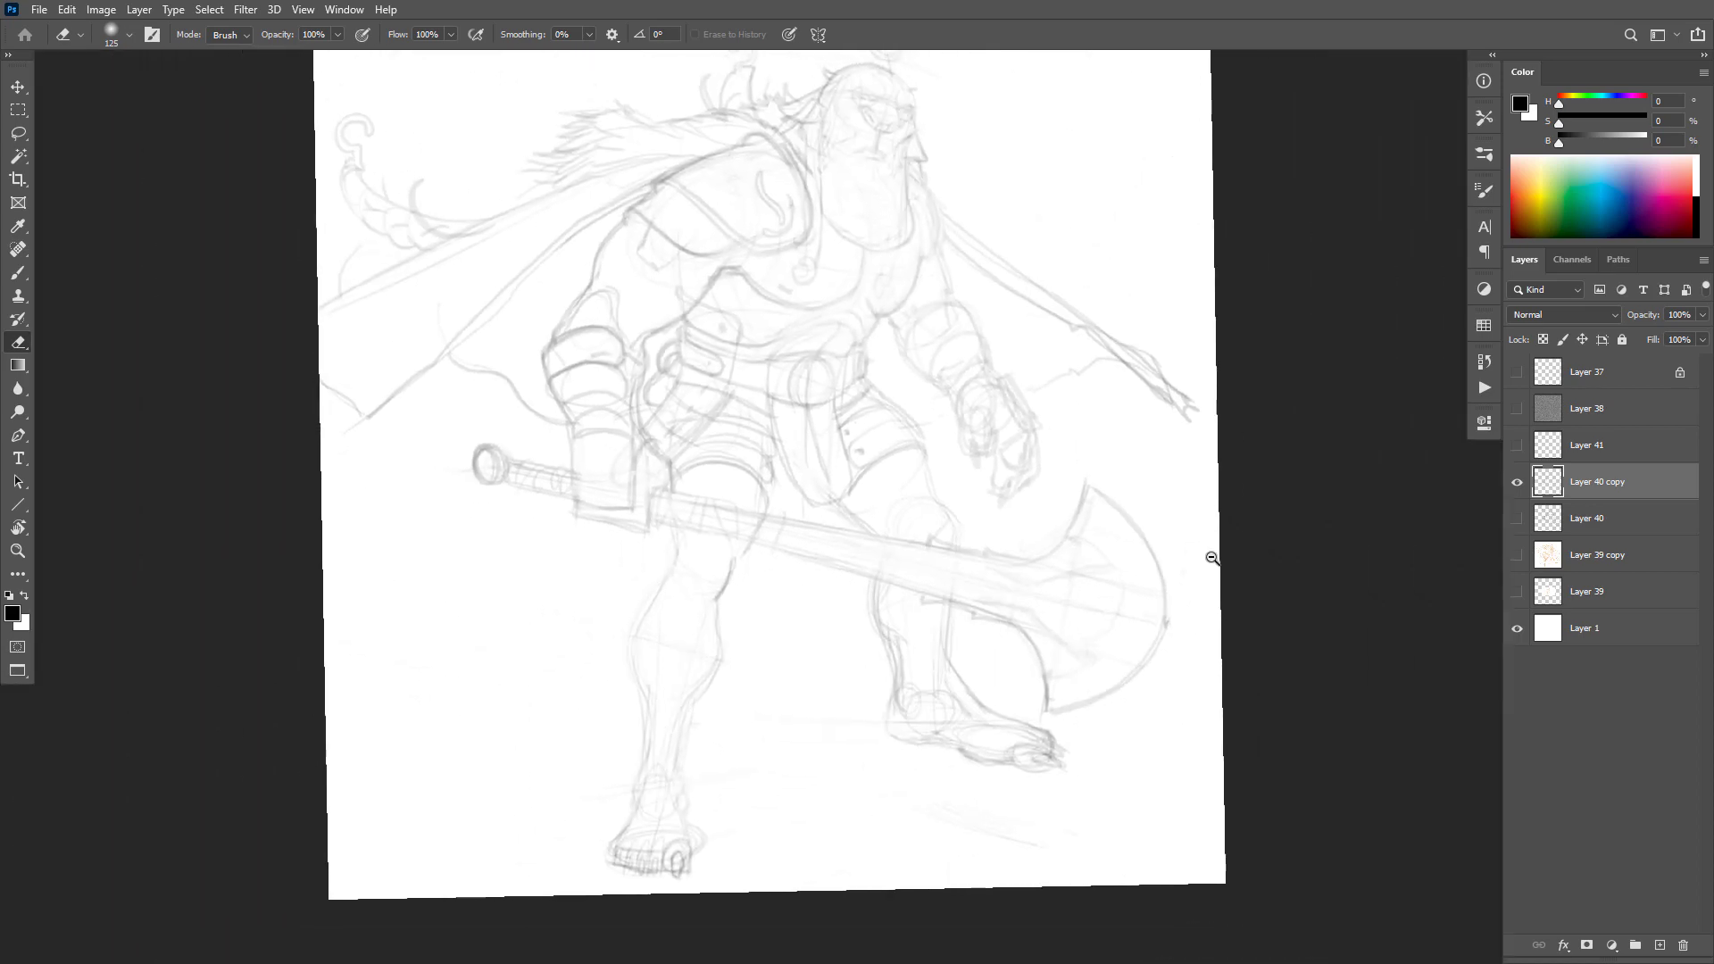
scroll(1202, 567, down, 1)
scroll(1176, 605, up, 2)
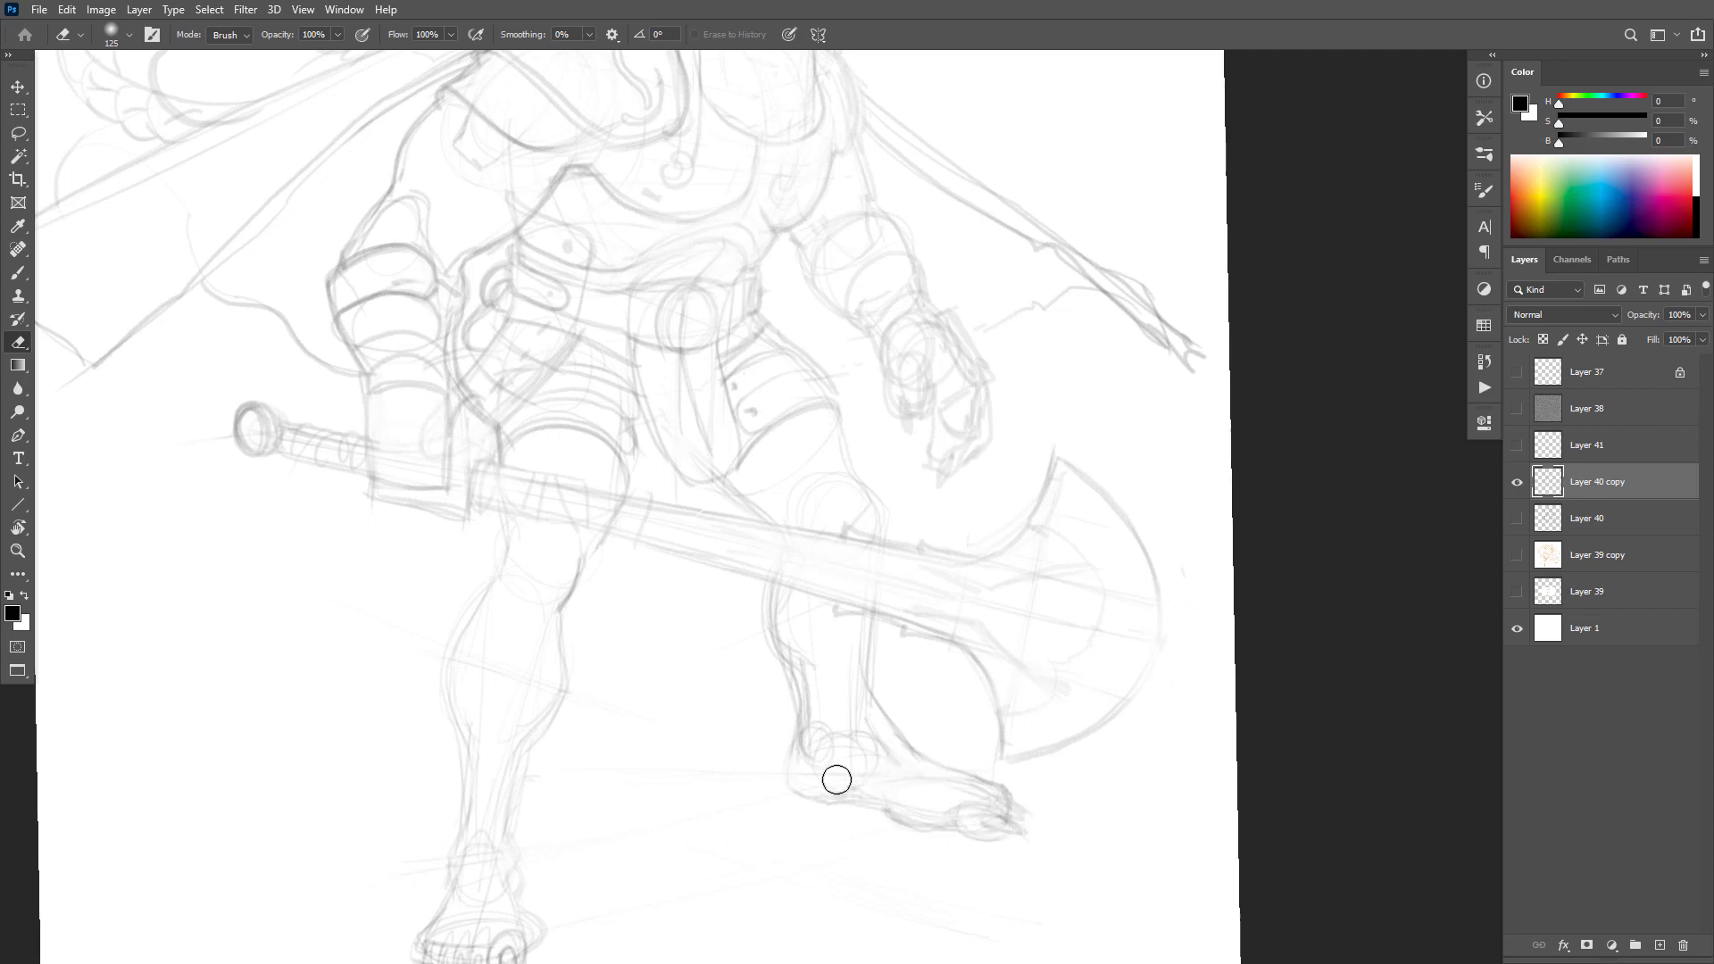
Step: Switch to the Brush and set its opacity to 60% for drawing around the warrior's head
drag(922, 547, 984, 735)
key(b)
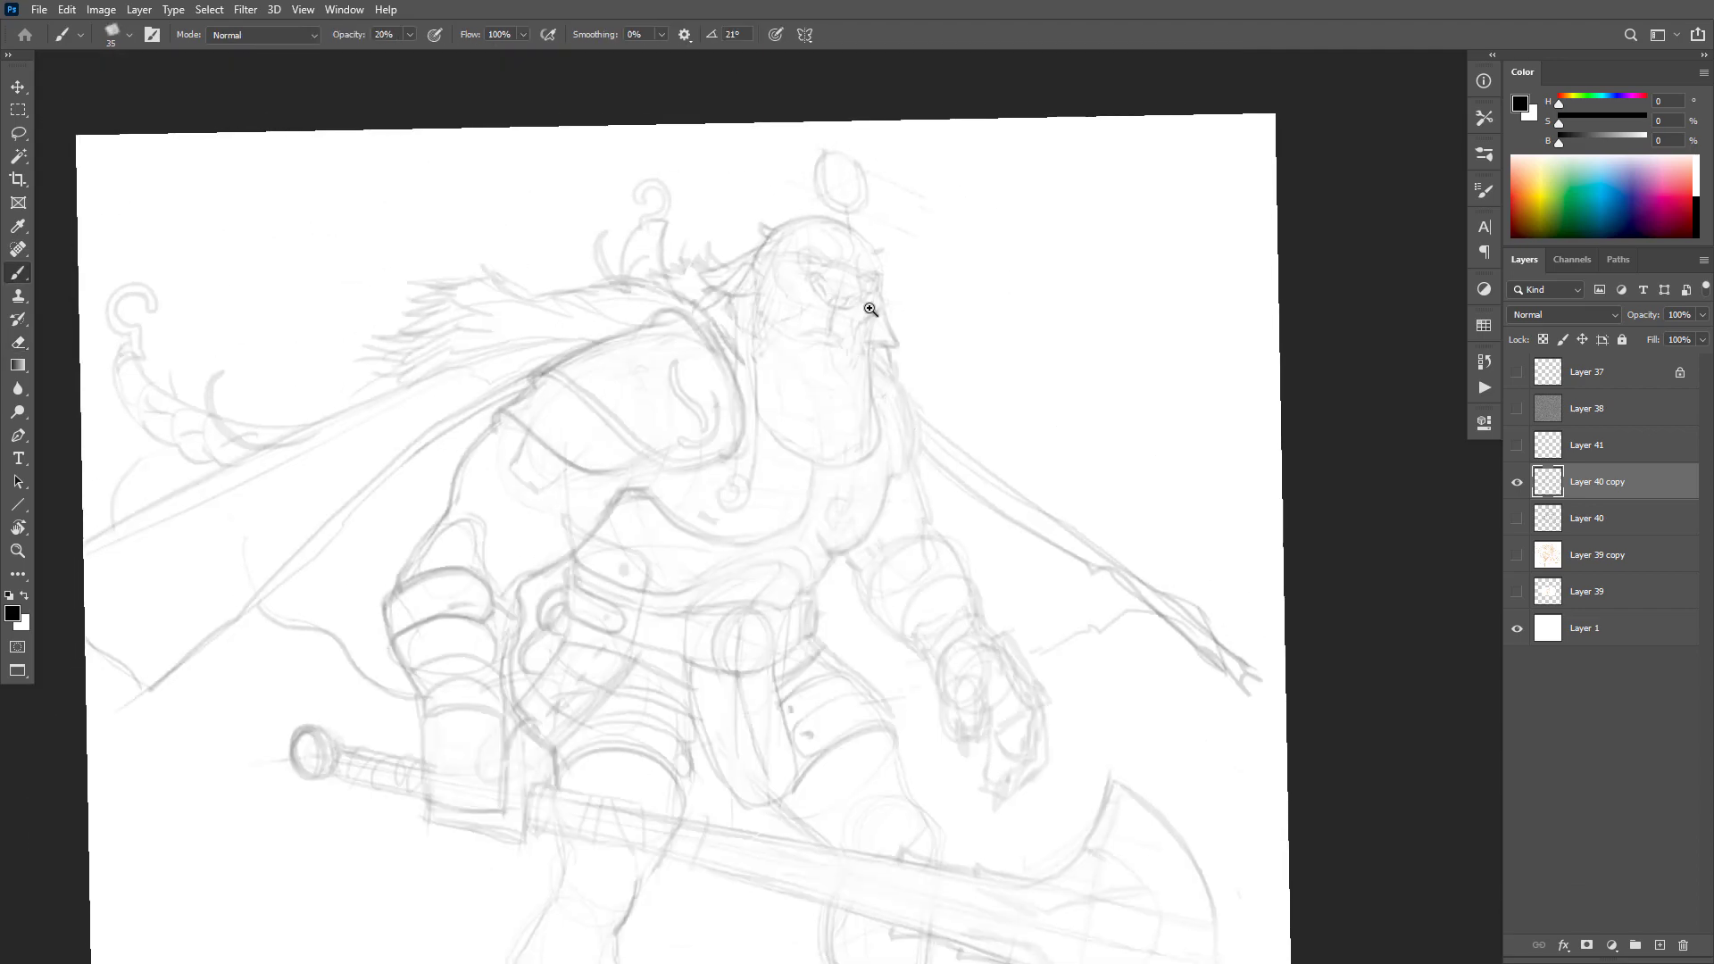
scroll(887, 306, up, 1)
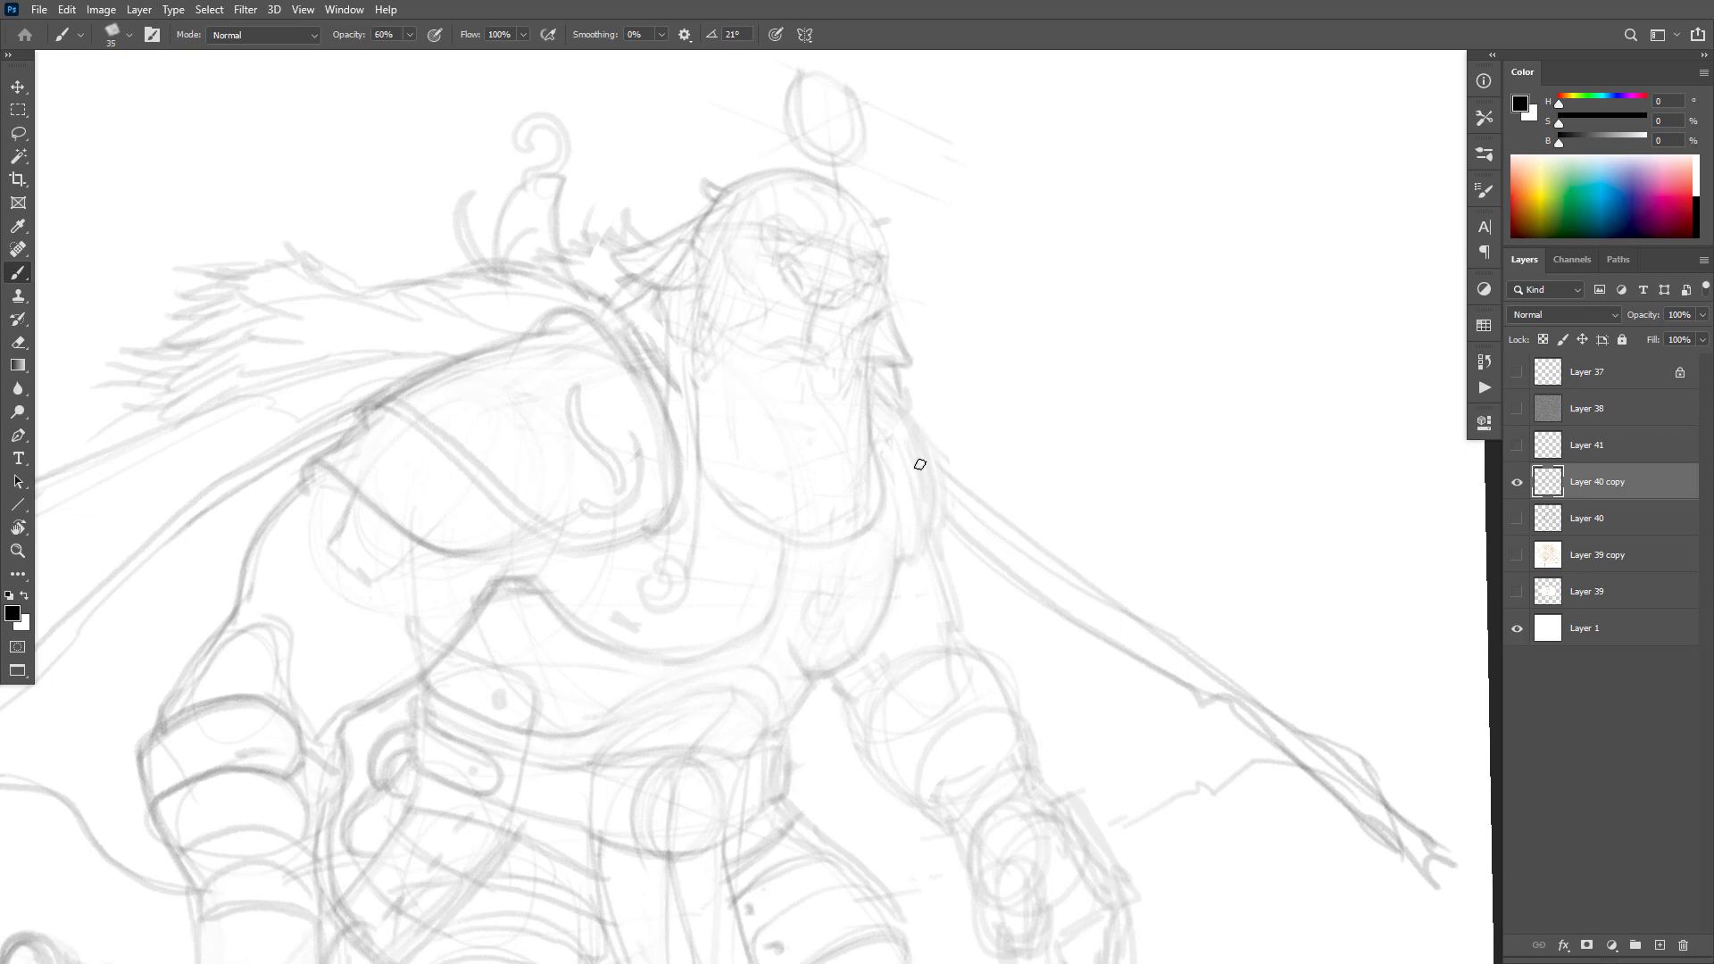
drag(943, 245, 955, 510)
key(ctrl+z)
drag(944, 329, 955, 448)
key(ctrl+z)
drag(945, 357, 953, 458)
key(ctrl+z)
drag(944, 329, 932, 666)
key(ctrl+z)
key(ctrl+z)
Step: Duplicate the Layer 40 copy layer and hide the source layer
key(ctrl+plus)
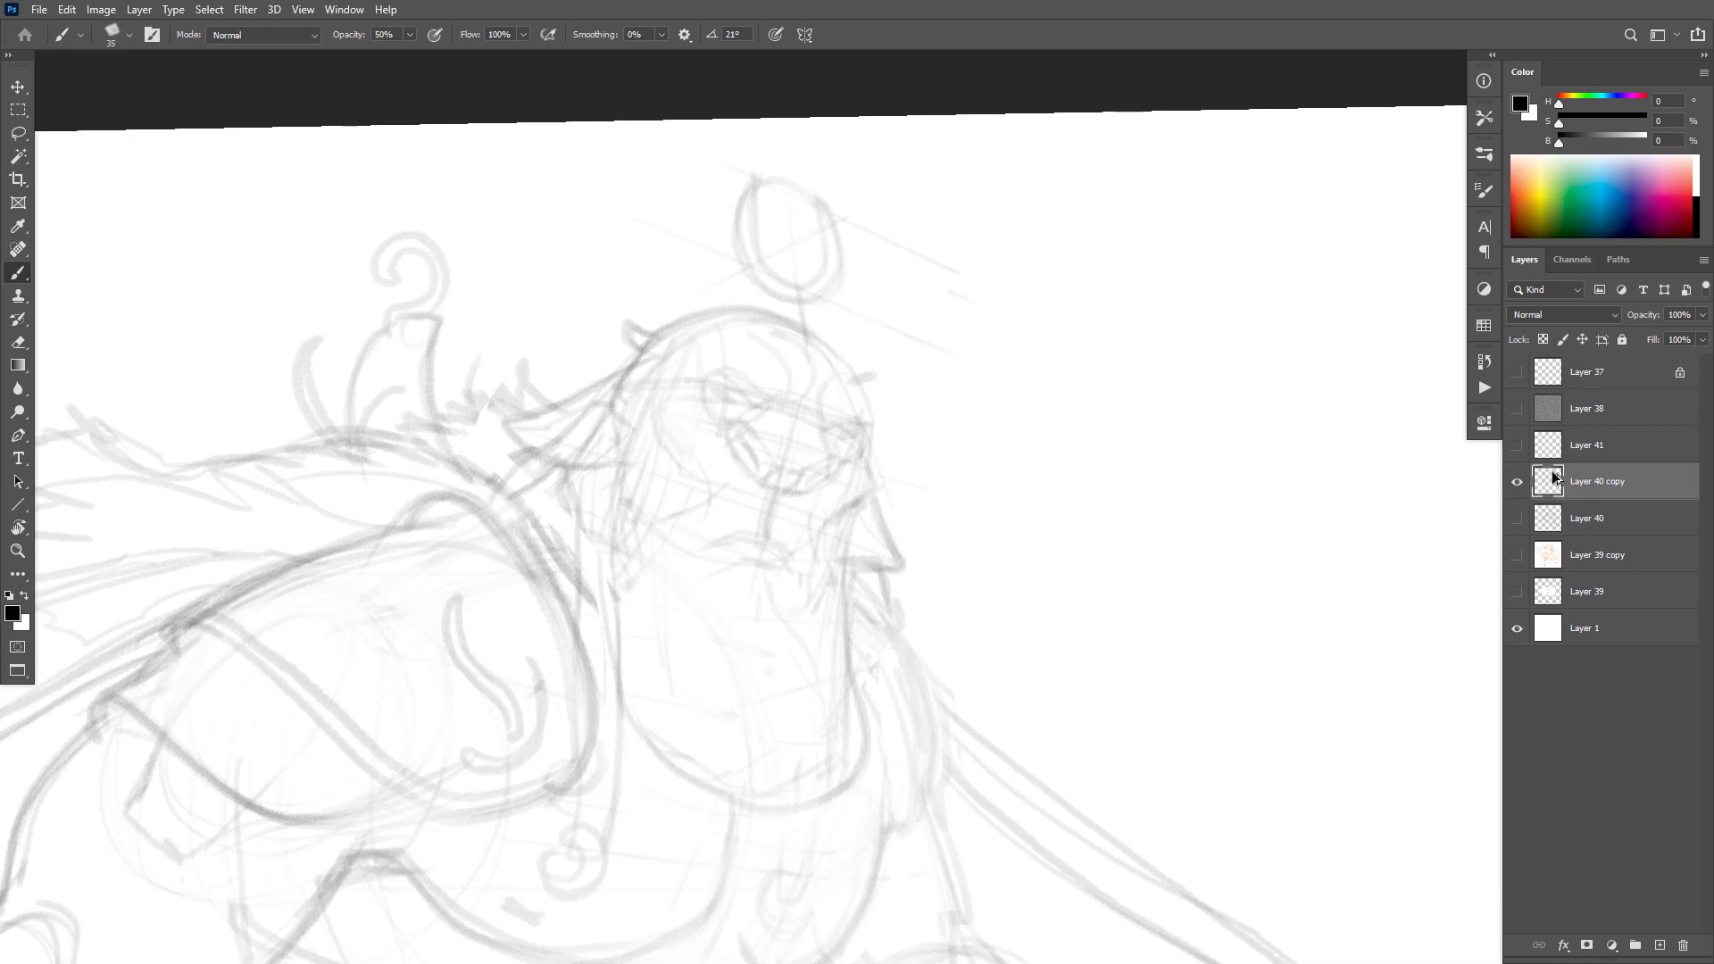
key(ctrl+j)
click(1517, 518)
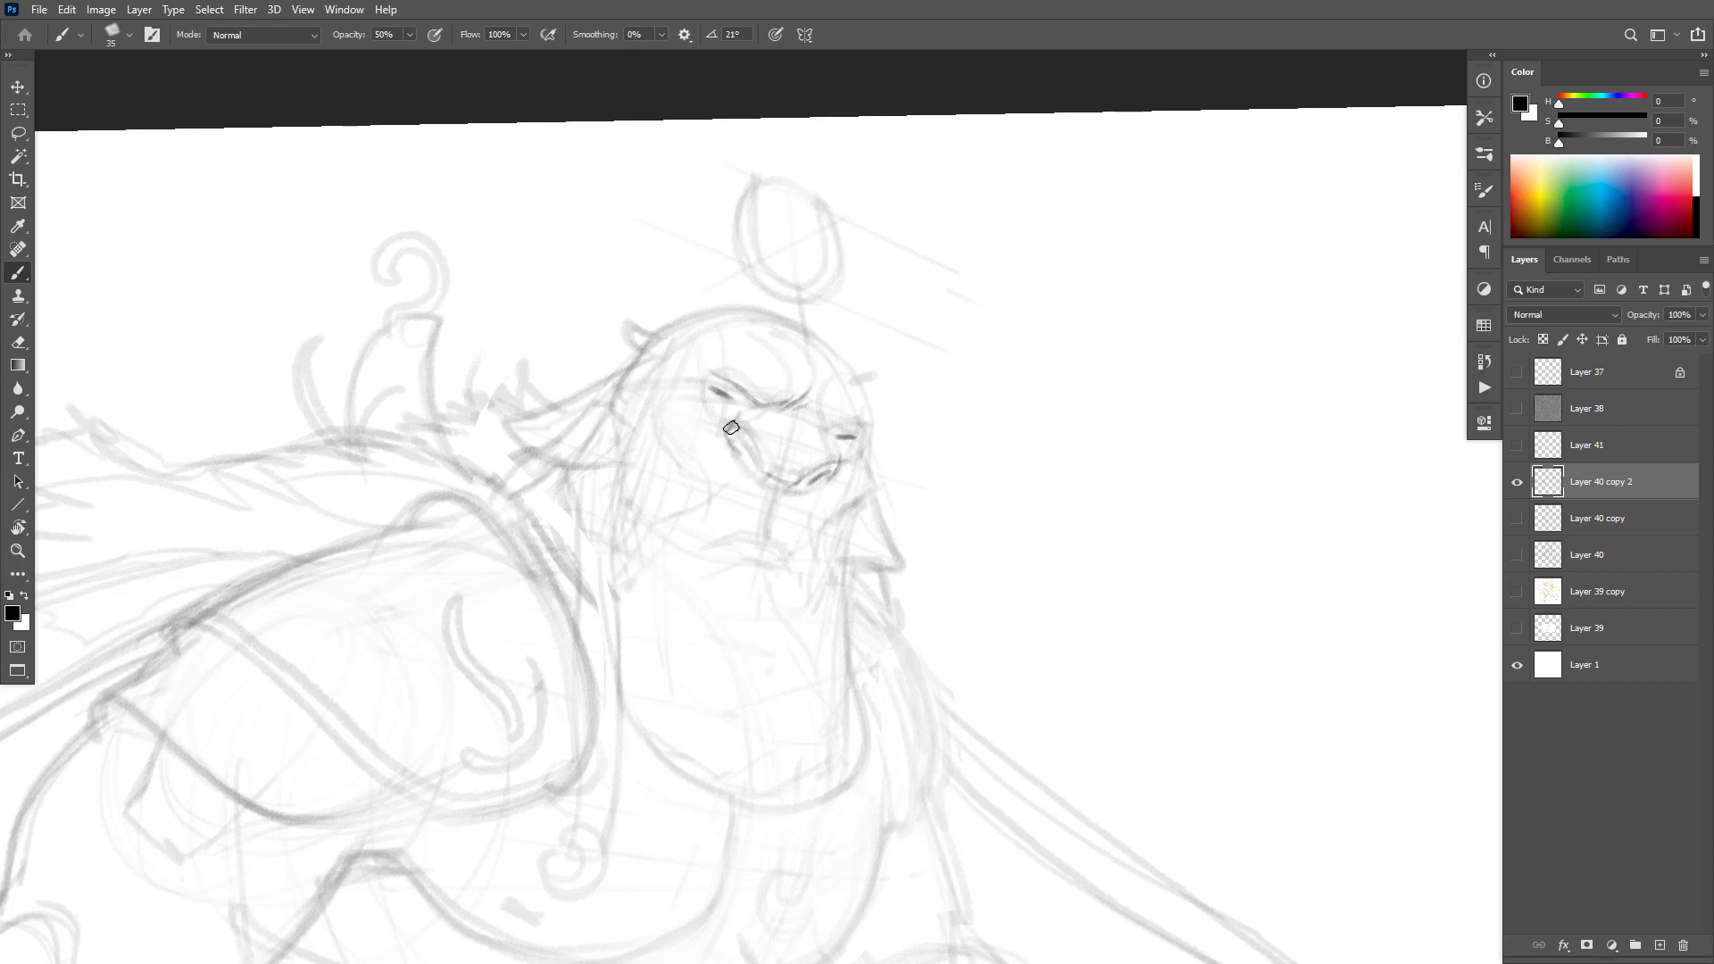
Step: Draw darker lines over the warrior's eyes, nose and far cheek, and add hair strokes for the near sideburn
key(ctrl+z)
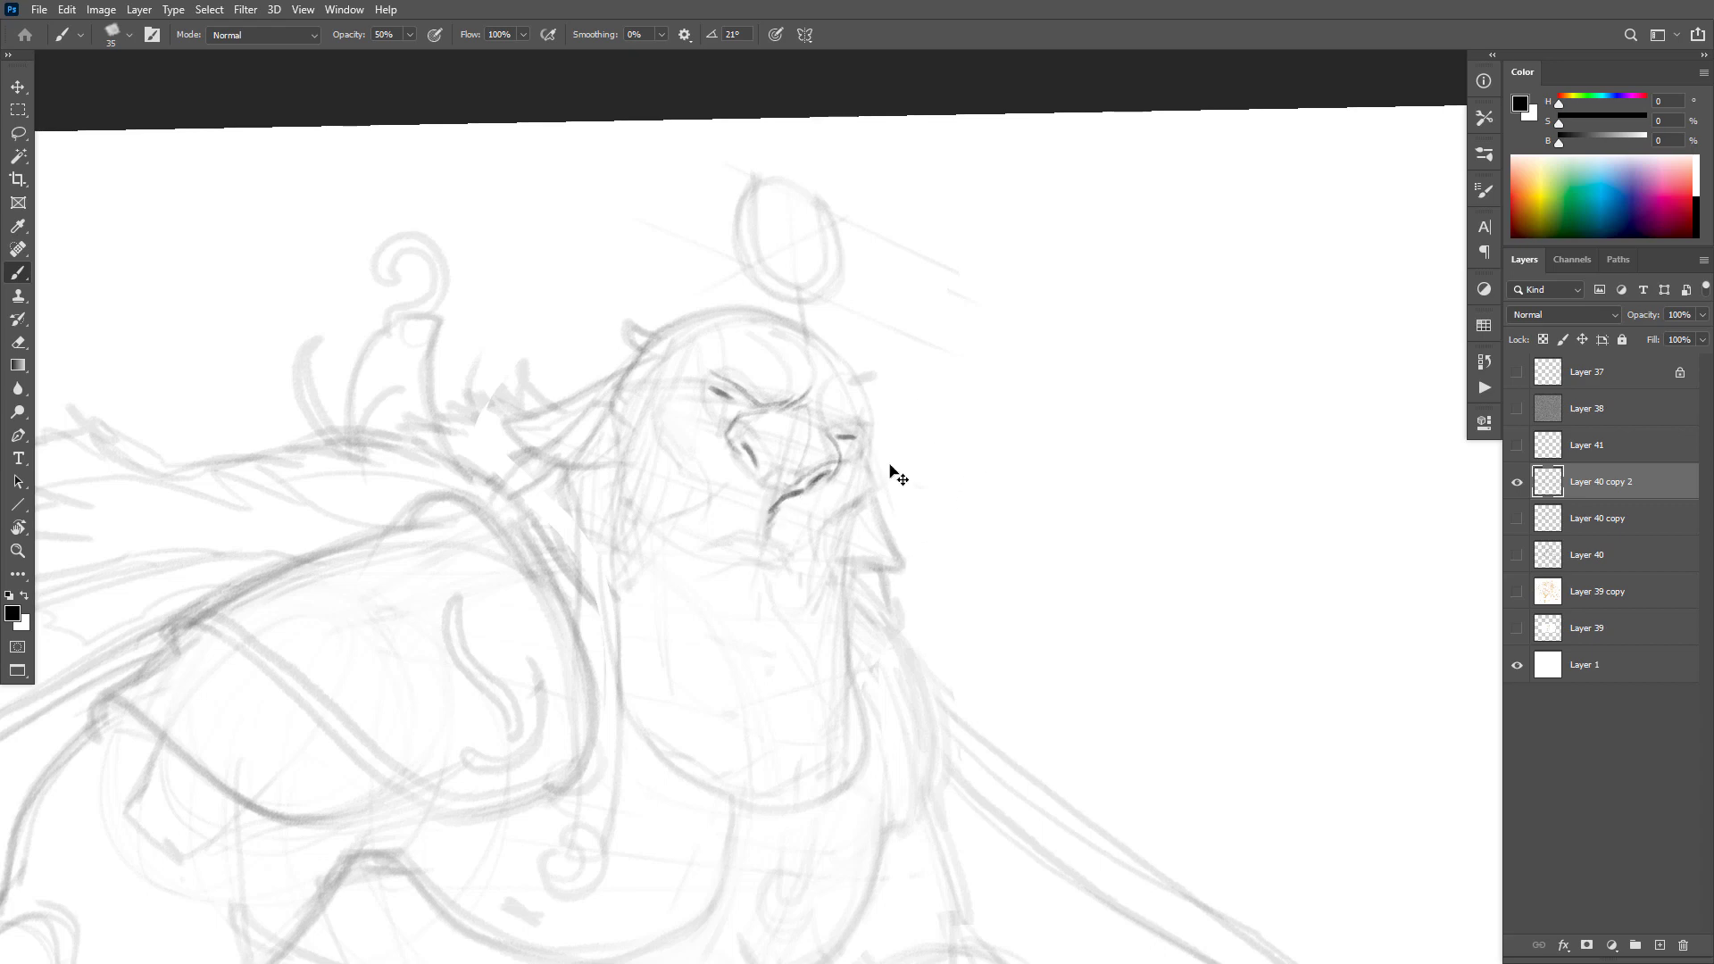
drag(865, 456, 873, 496)
drag(647, 423, 684, 496)
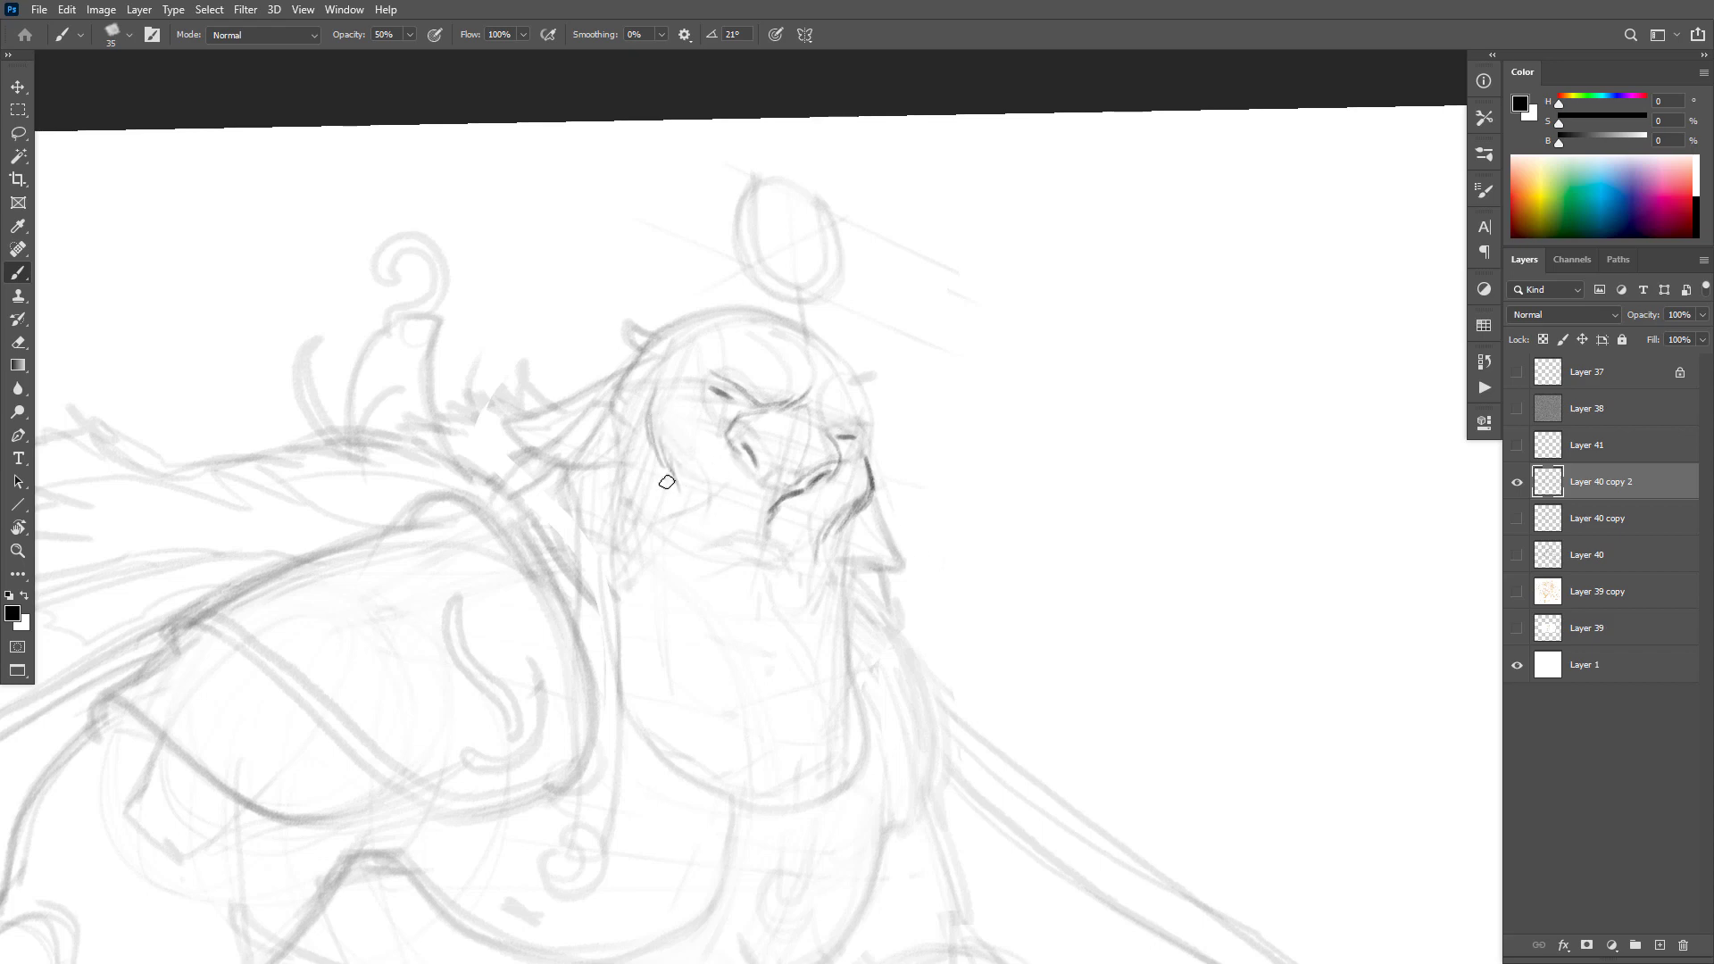
drag(649, 418, 672, 484)
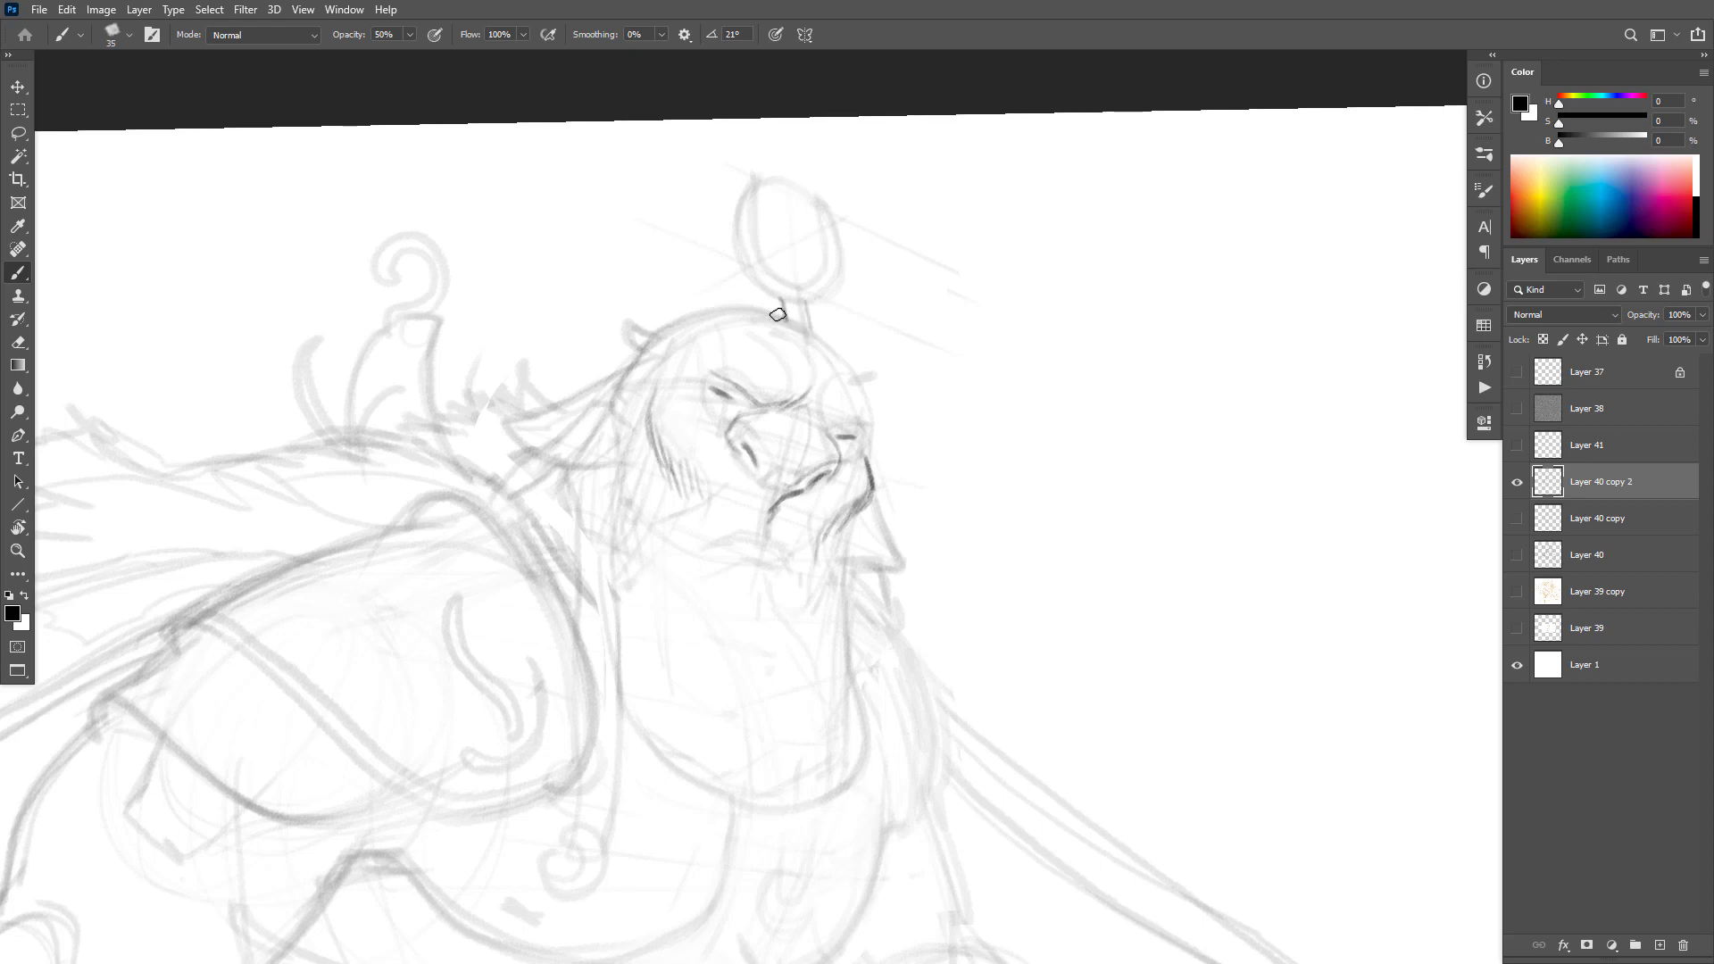
Step: Outline the top of the head with its small horns and draw the long pointed near ear
mouse_move(824, 357)
mouse_down()
mouse_move(777, 313)
mouse_move(736, 309)
mouse_move(631, 339)
mouse_up()
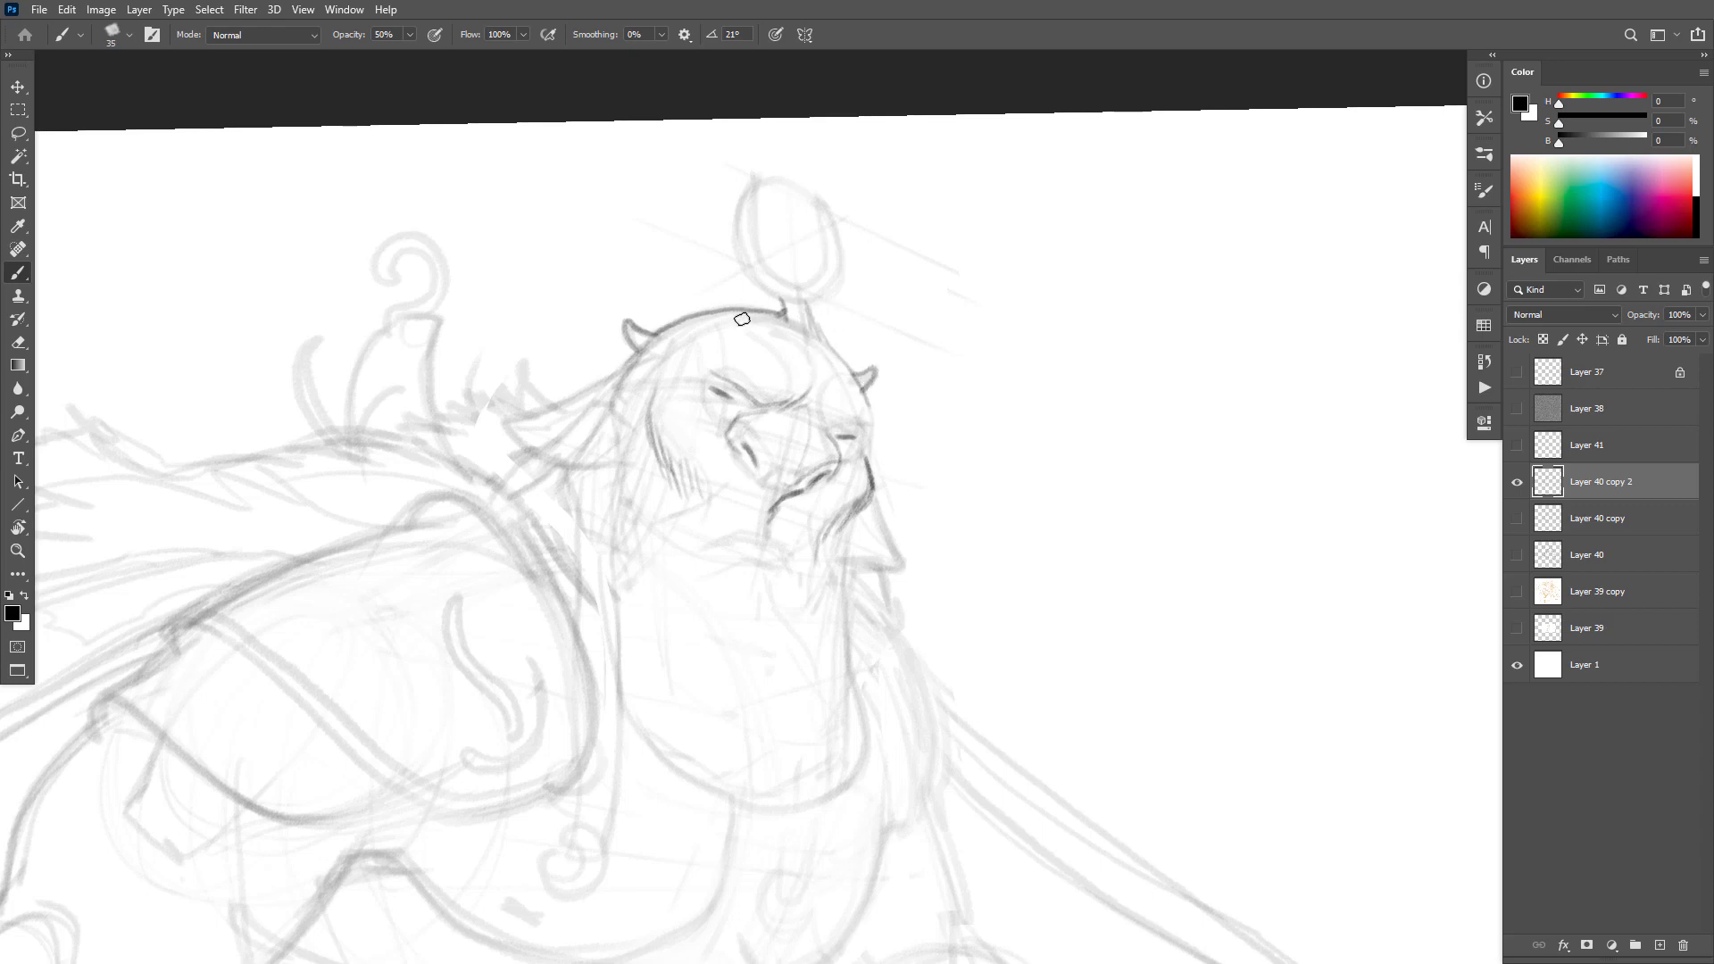
mouse_move(712, 327)
mouse_down()
mouse_move(643, 382)
mouse_move(621, 503)
mouse_up()
drag(637, 417, 620, 487)
drag(635, 366, 511, 428)
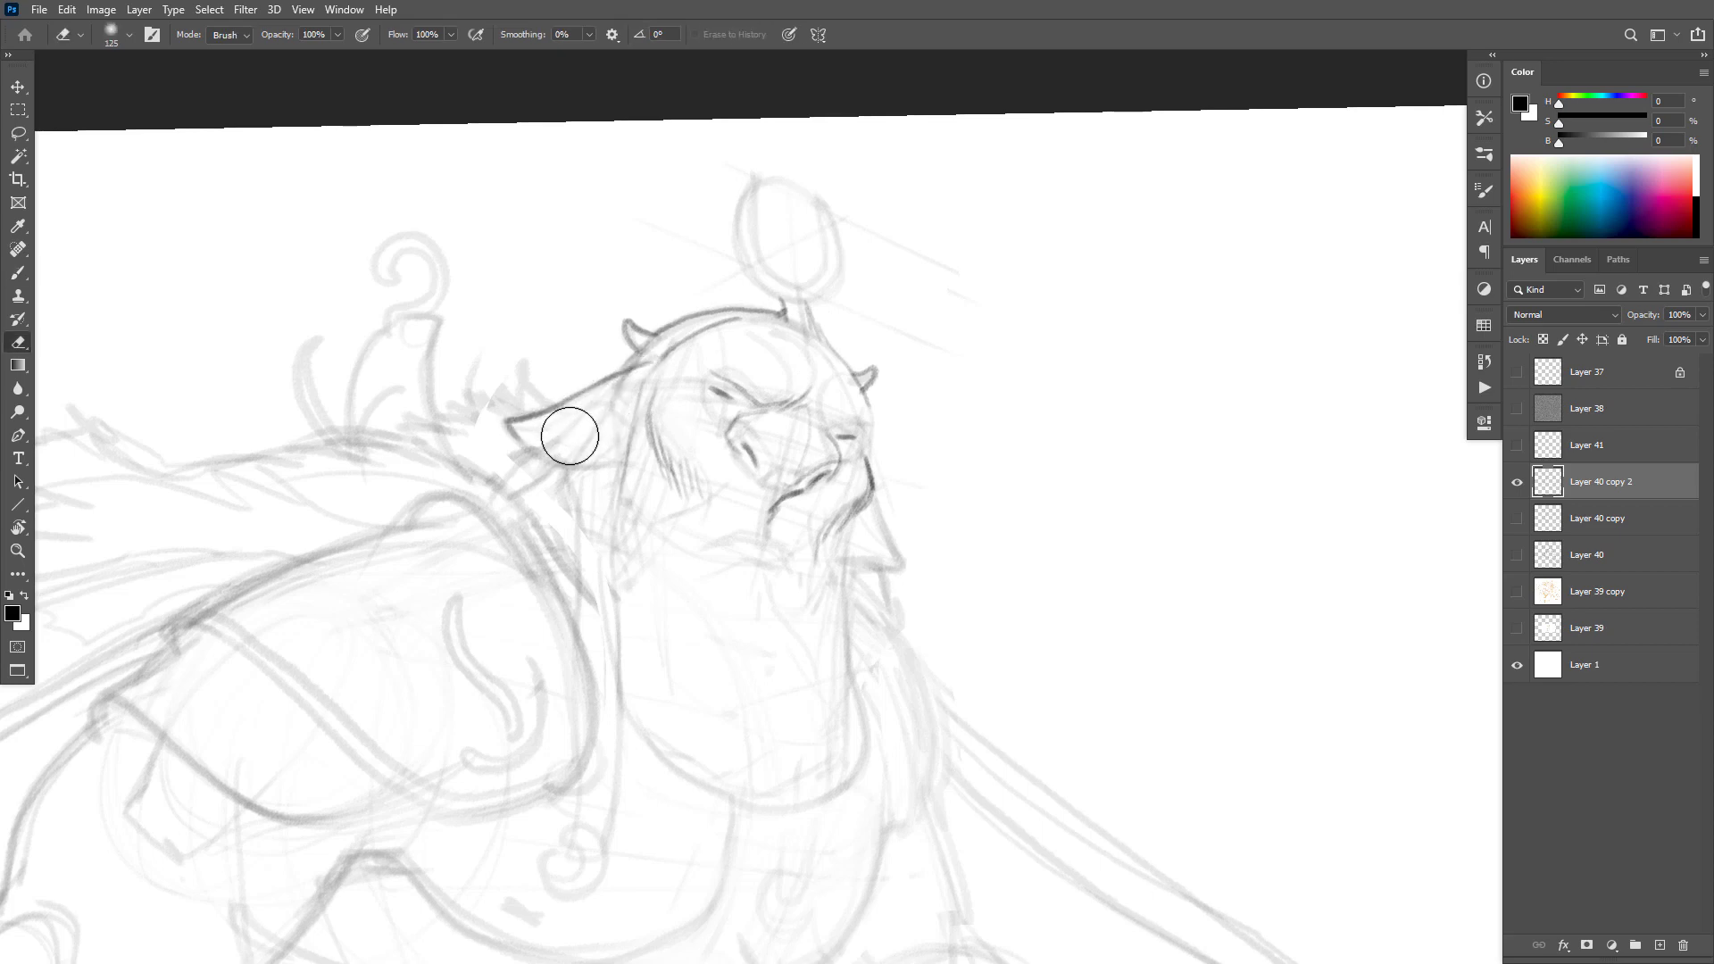
mouse_move(655, 364)
mouse_down()
mouse_move(511, 421)
mouse_move(562, 463)
mouse_move(558, 417)
mouse_move(677, 339)
mouse_move(606, 407)
mouse_move(530, 425)
mouse_move(604, 401)
mouse_up()
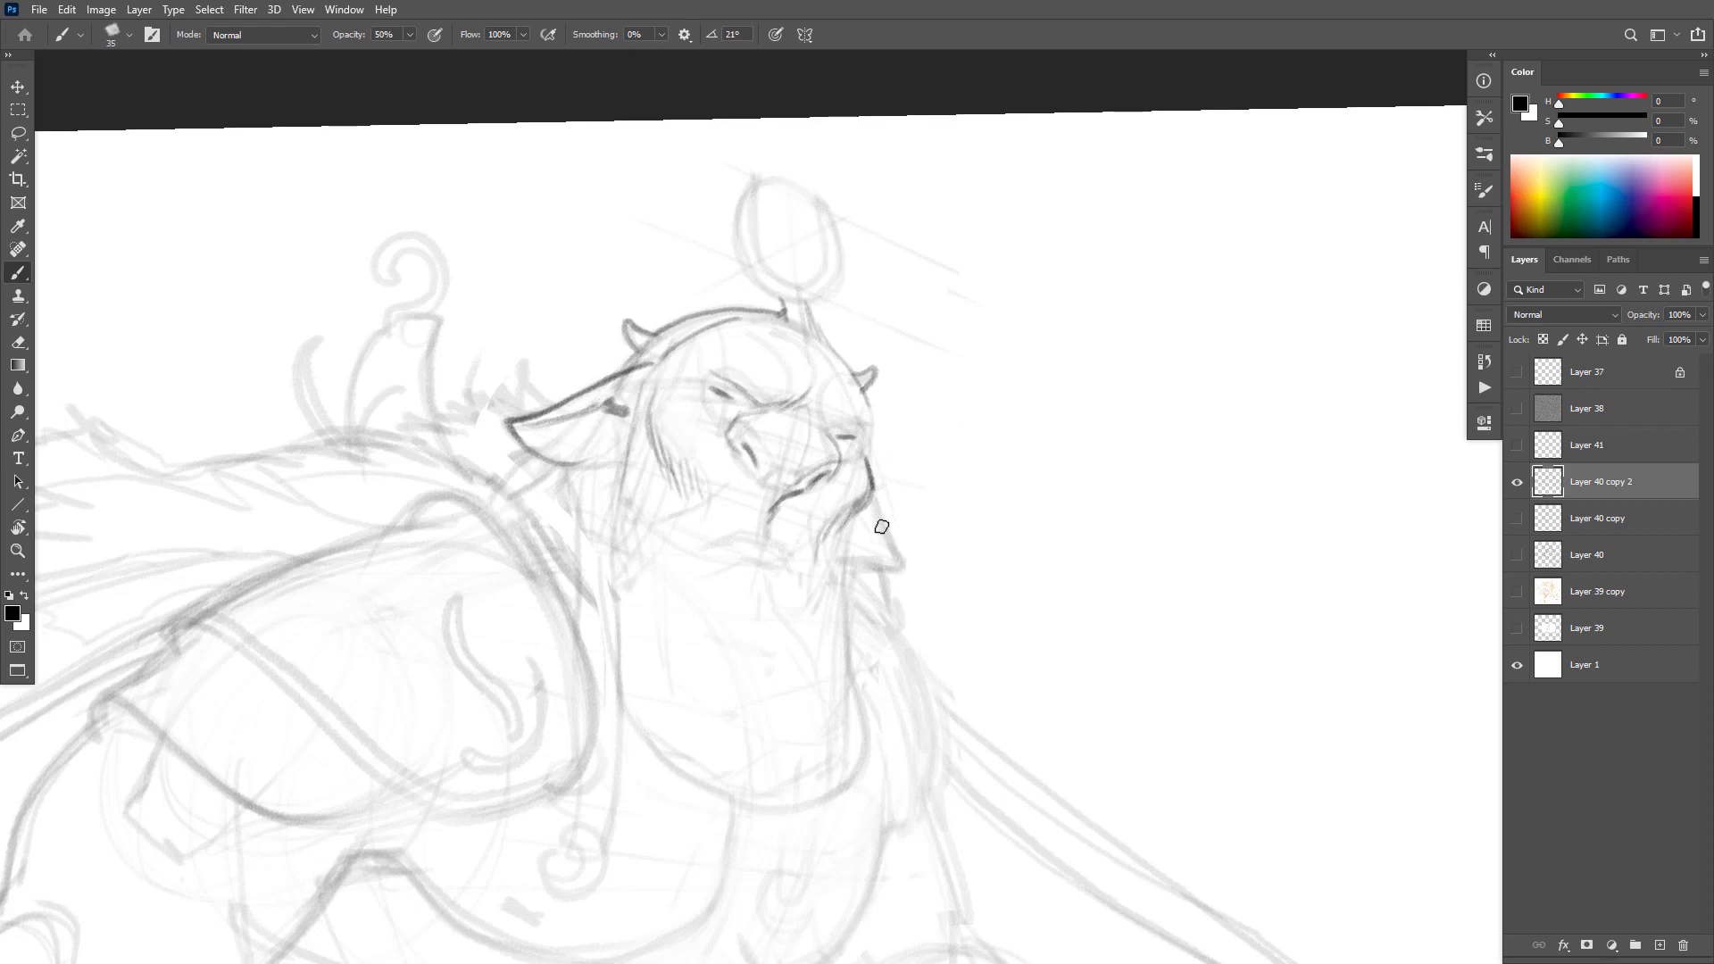
Step: Undo the last stroke, soften the lines around the nose with the Eraser, and darken the sideburn strands with the Brush
key(ctrl+z)
drag(894, 560, 880, 565)
key(e)
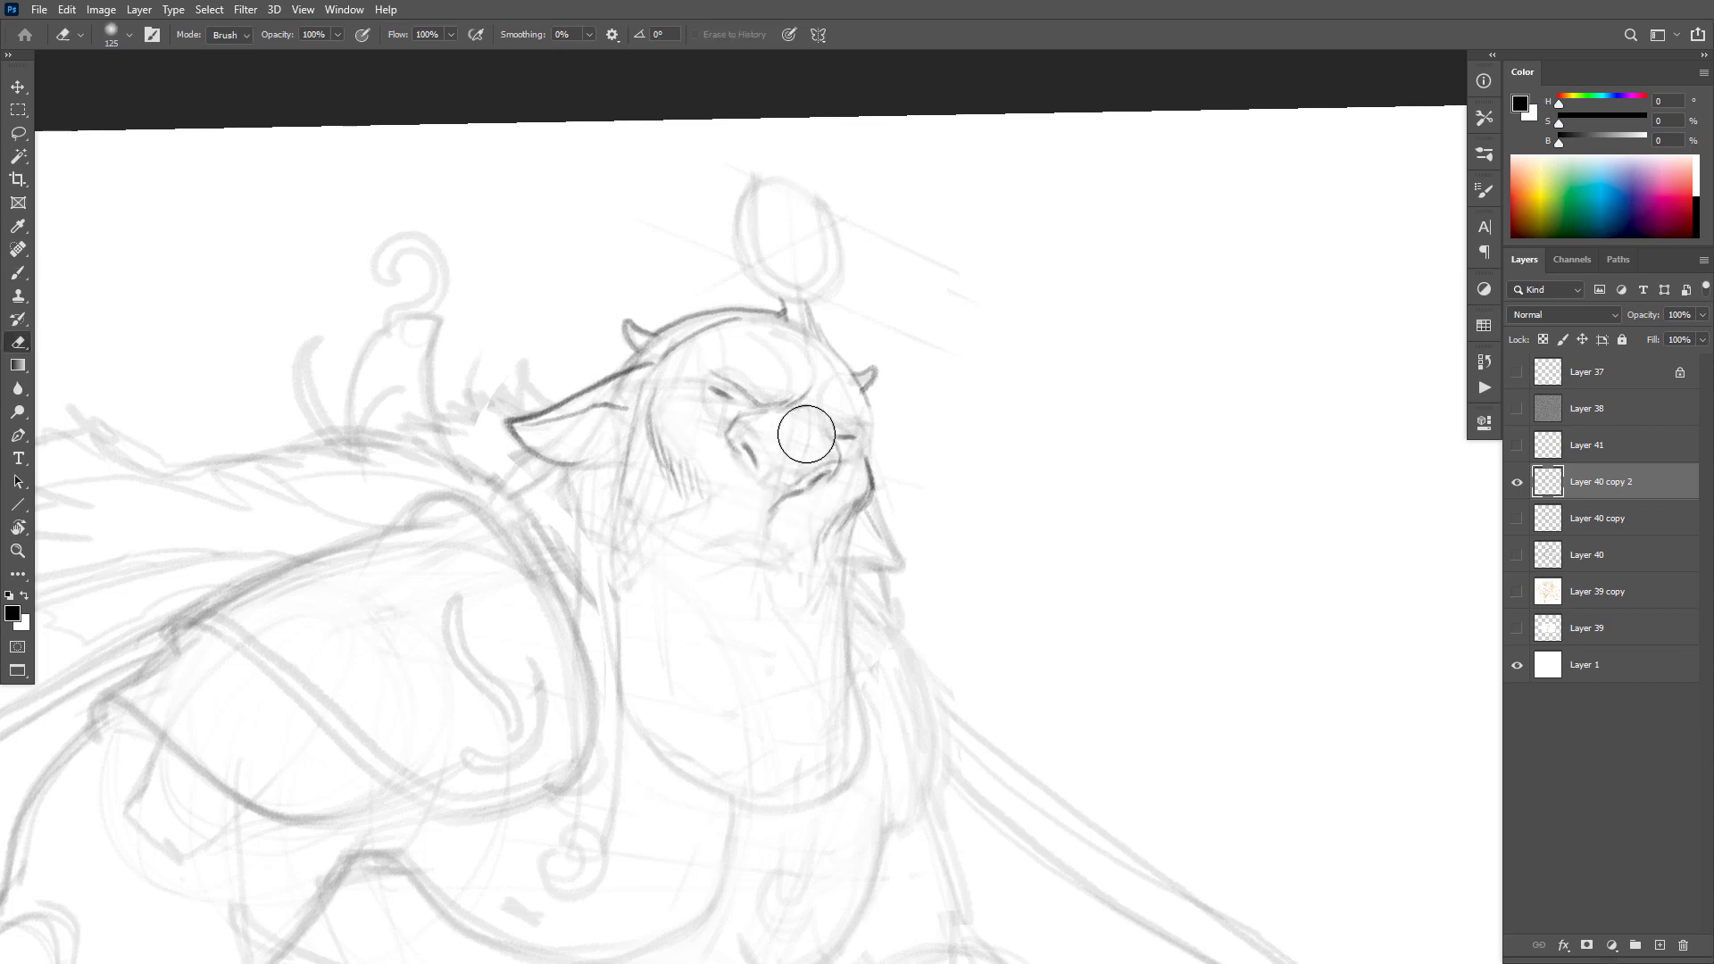
key(b)
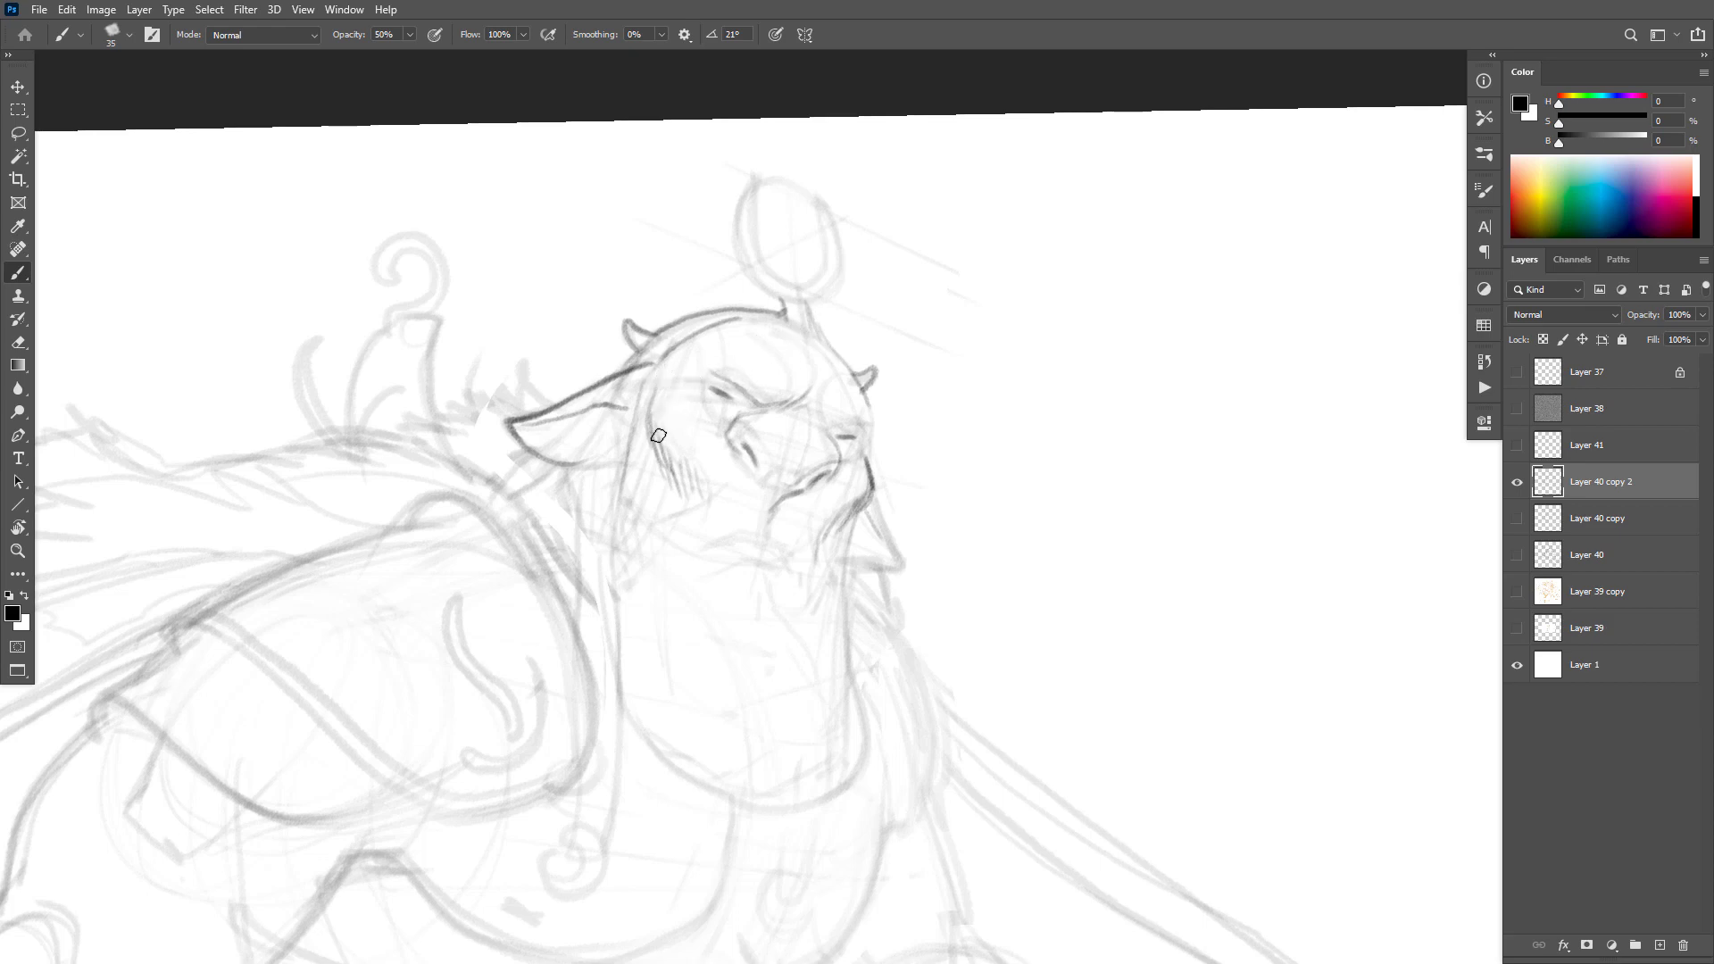
drag(650, 375, 676, 462)
Step: Draw the mouth and lower lip, and add short whisker strokes on the near cheek
drag(739, 544, 787, 552)
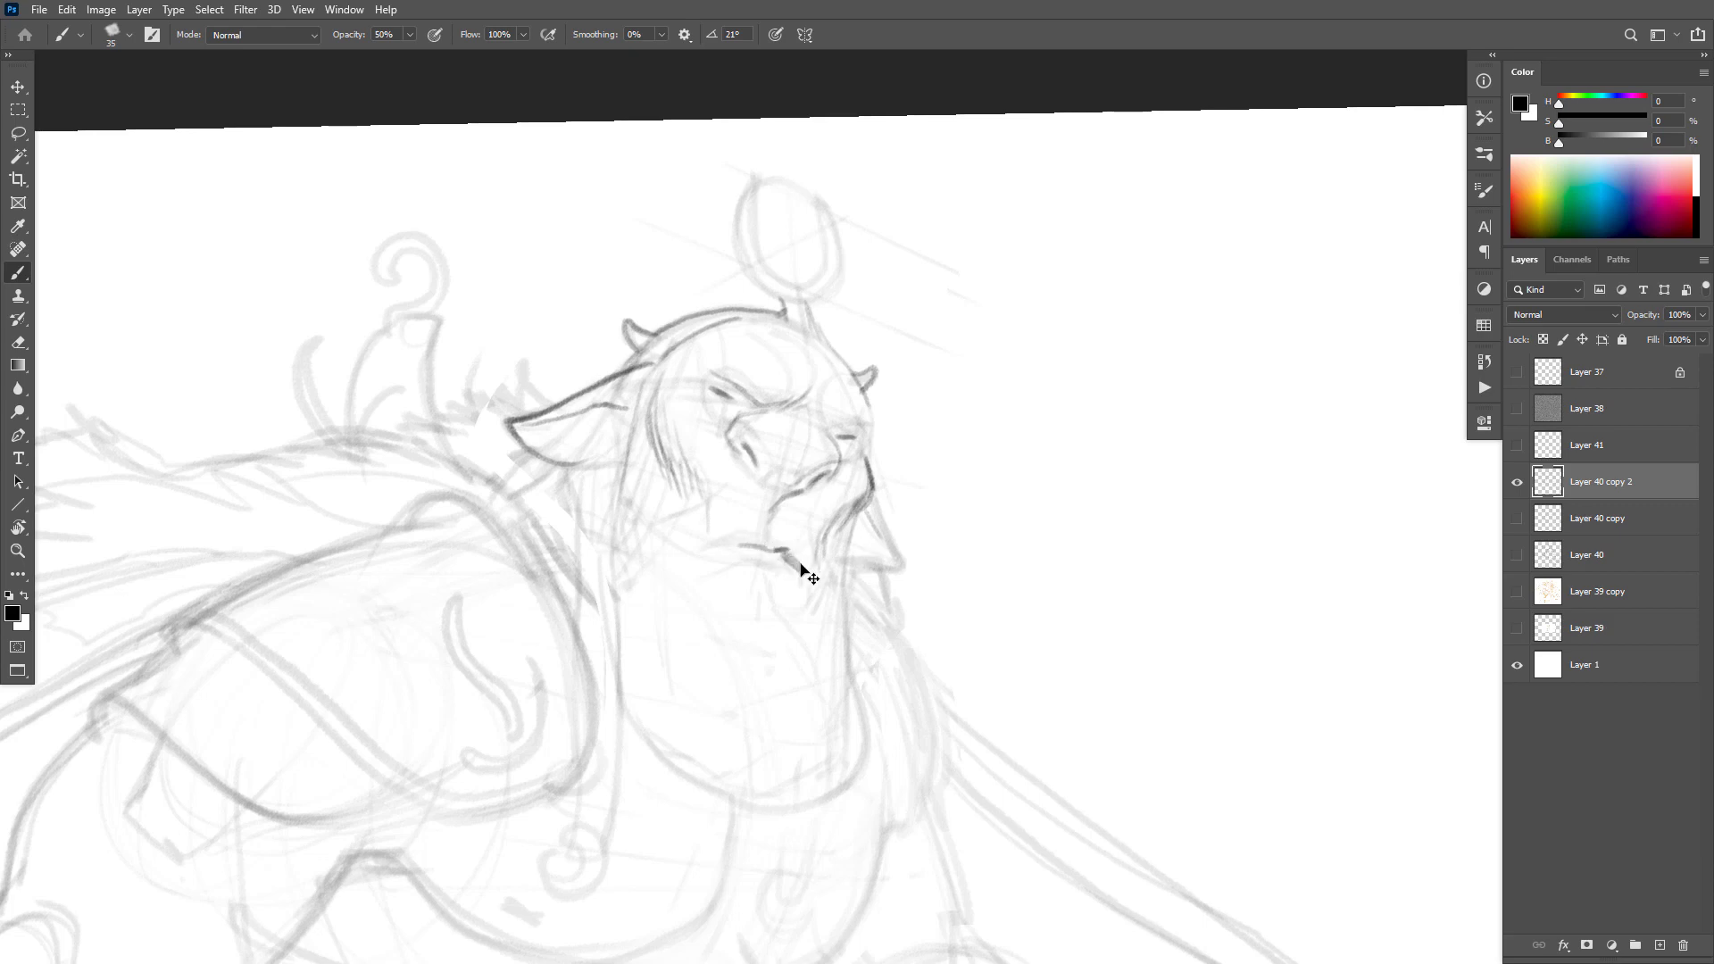
drag(784, 554, 725, 551)
mouse_move(779, 580)
mouse_down()
mouse_move(745, 569)
mouse_move(749, 550)
mouse_move(703, 552)
mouse_move(806, 580)
mouse_up()
drag(727, 493, 670, 516)
key(ctrl+z)
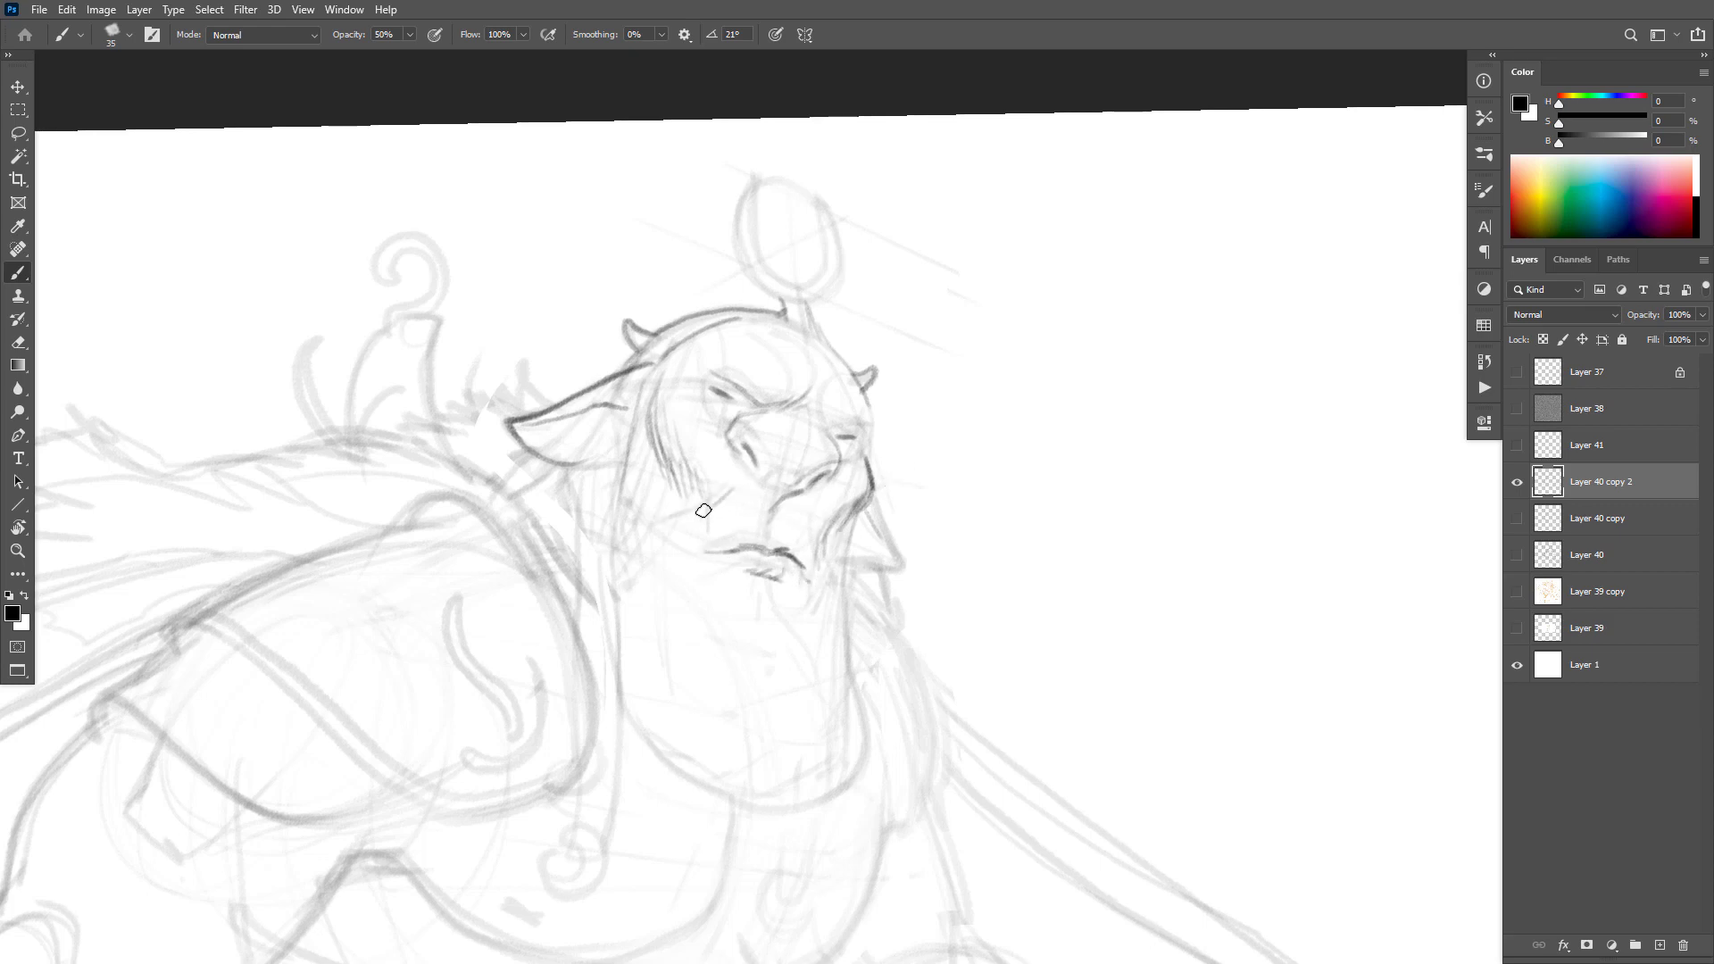
drag(819, 512, 829, 573)
drag(750, 516, 683, 561)
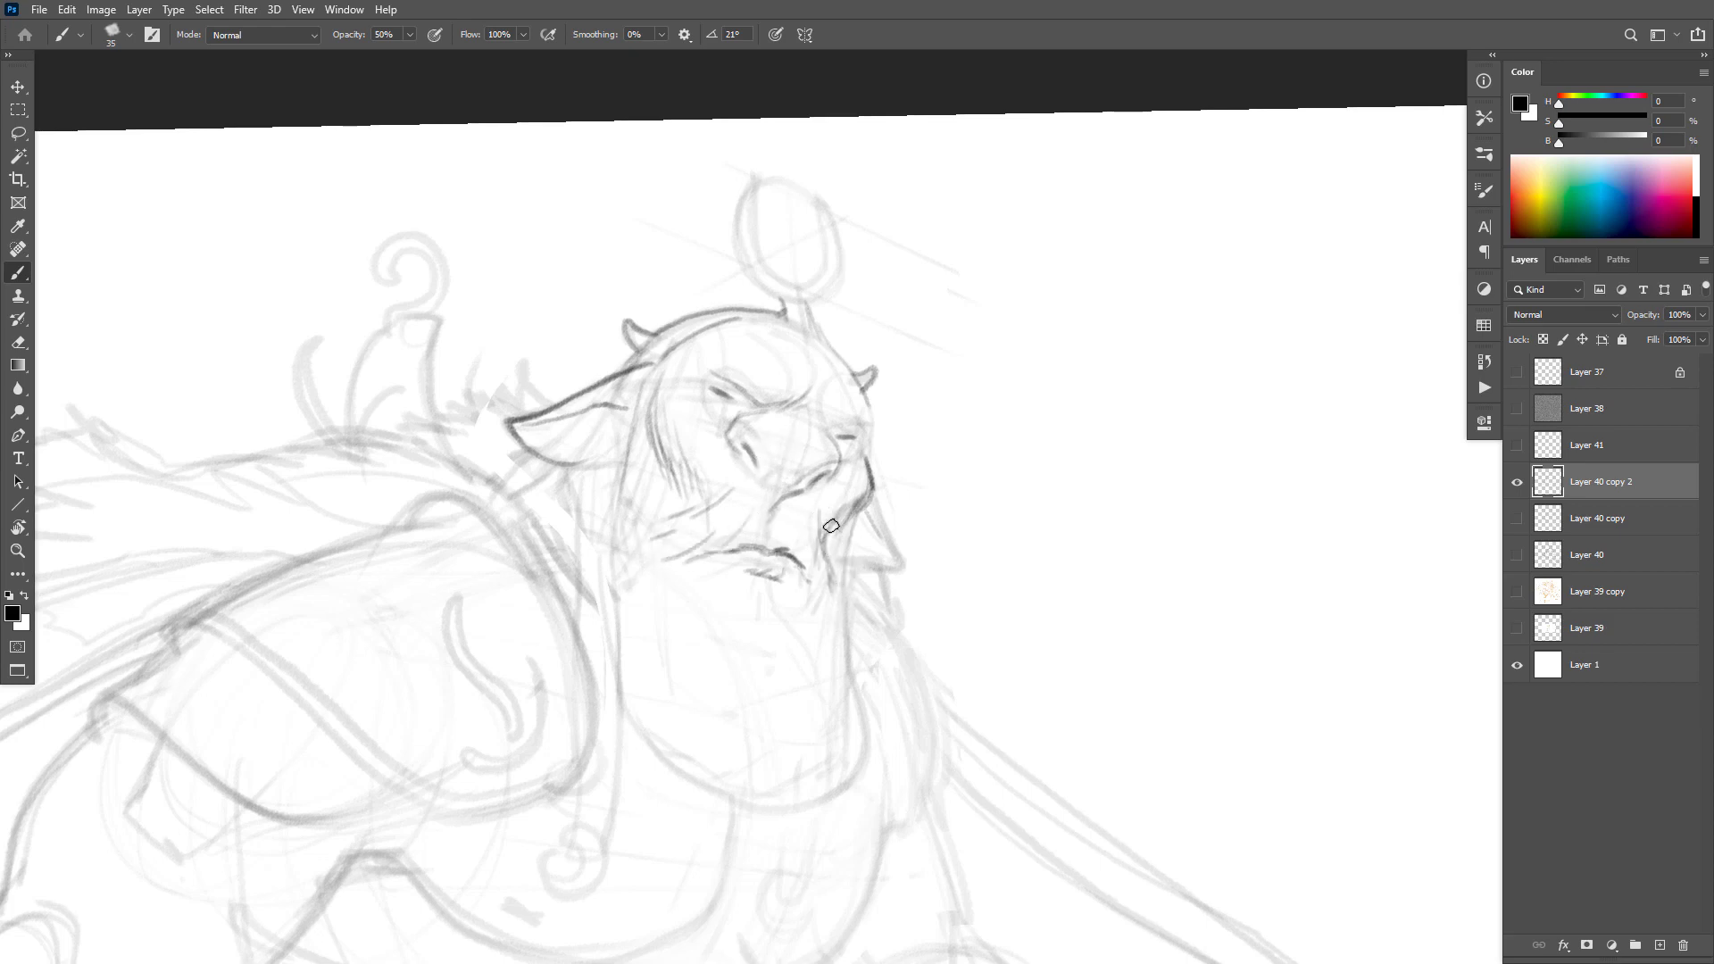
Step: Draw the far edge of the face and beard, the near neck line, the ear detail and the far ear
key(e)
key(b)
mouse_move(858, 511)
mouse_down()
mouse_move(860, 682)
mouse_move(858, 659)
mouse_up()
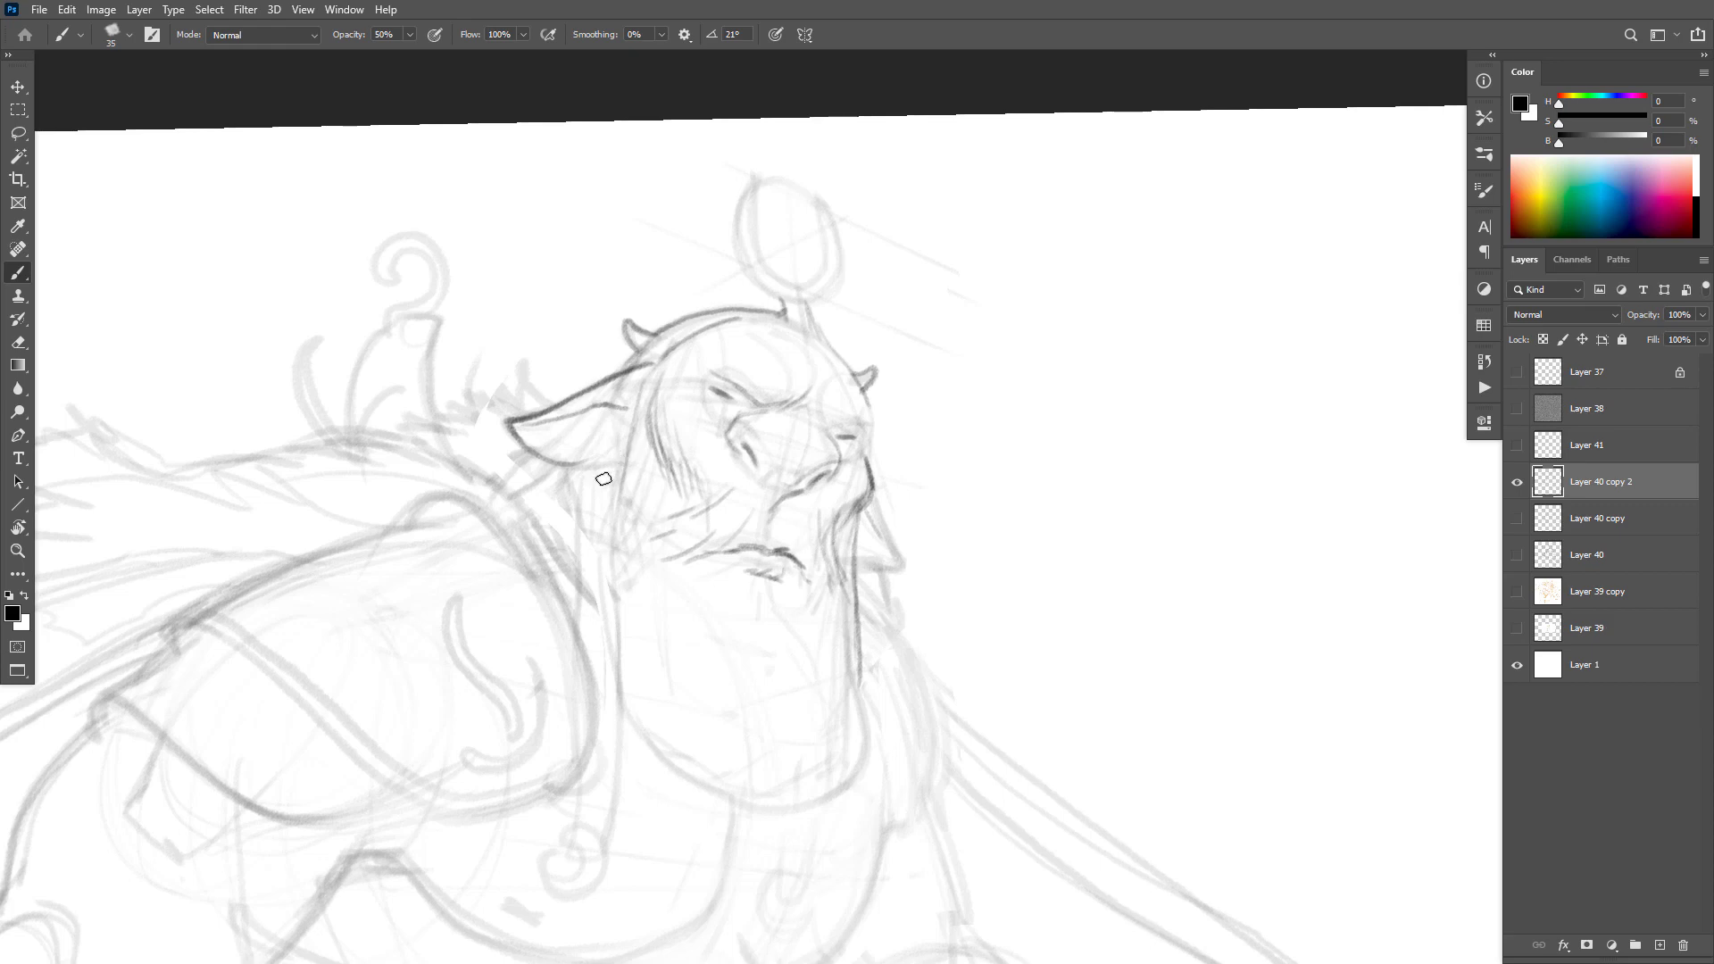
drag(578, 471, 572, 599)
mouse_move(596, 407)
mouse_down()
mouse_move(635, 412)
mouse_move(610, 411)
mouse_up()
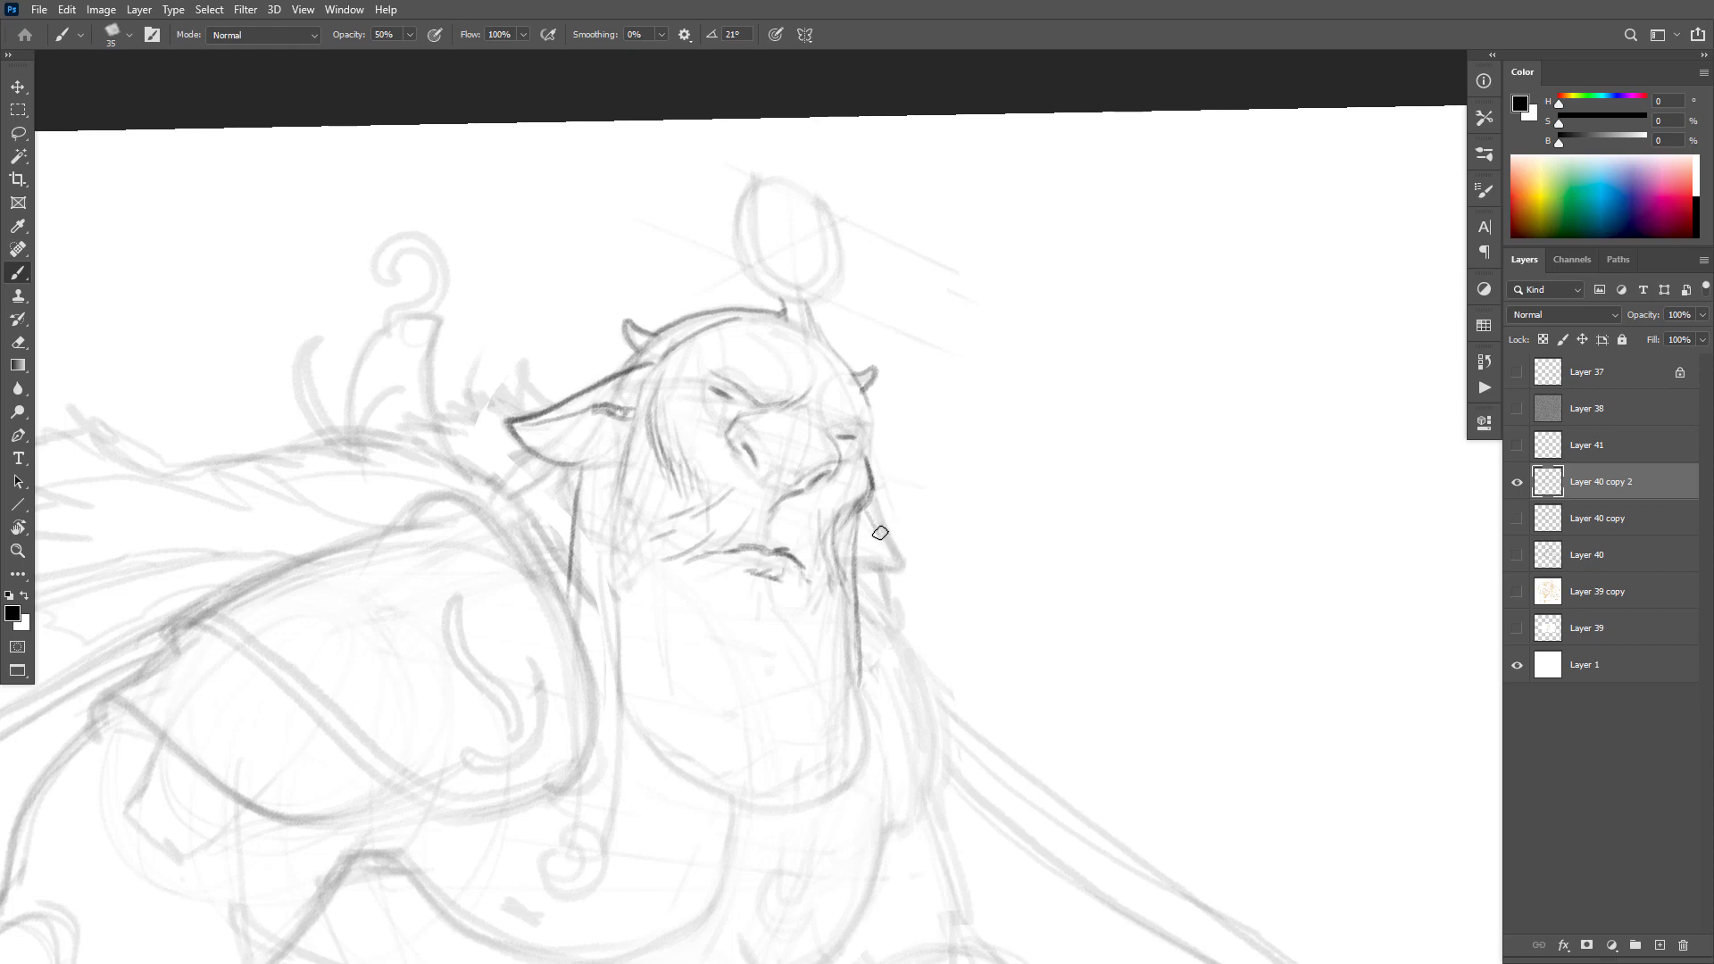
mouse_move(864, 509)
mouse_down()
mouse_move(891, 554)
mouse_move(873, 499)
mouse_move(905, 568)
mouse_move(853, 563)
mouse_up()
Step: Draw the crescent ornament on top of the head and darken the inner headpiece edge beside the near temple
drag(821, 288, 815, 313)
drag(834, 230, 816, 300)
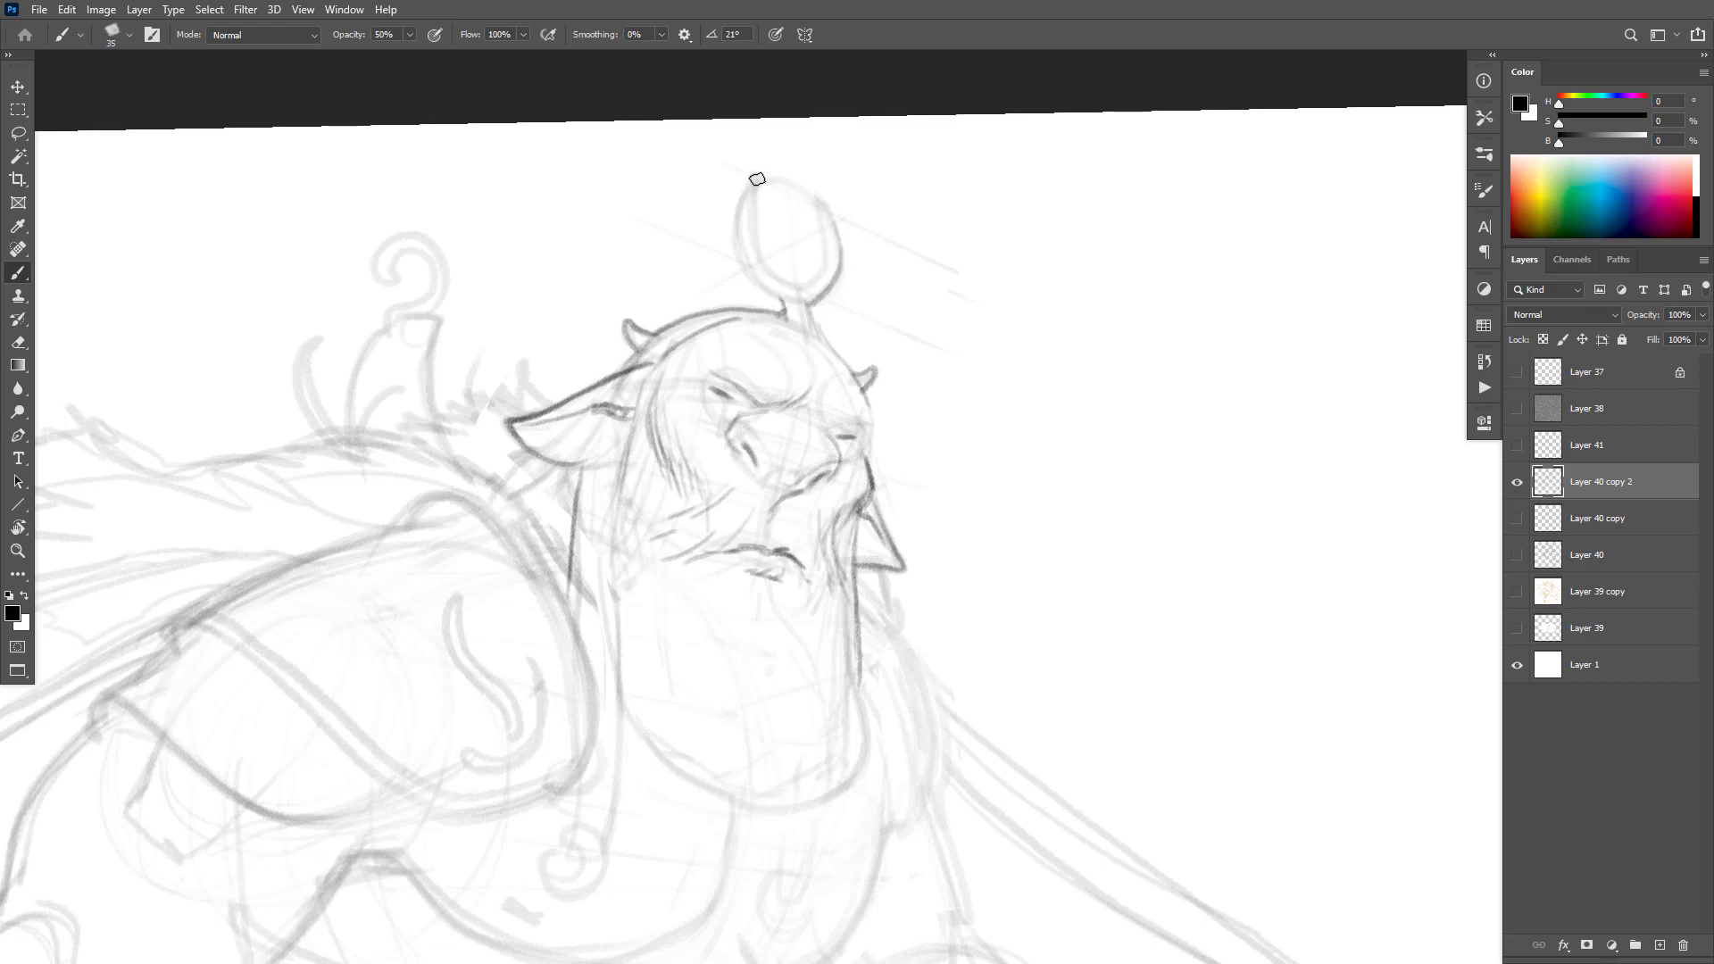
mouse_move(748, 181)
mouse_down()
mouse_move(740, 263)
mouse_move(777, 301)
mouse_up()
mouse_move(750, 179)
mouse_down()
mouse_move(757, 234)
mouse_move(804, 285)
mouse_up()
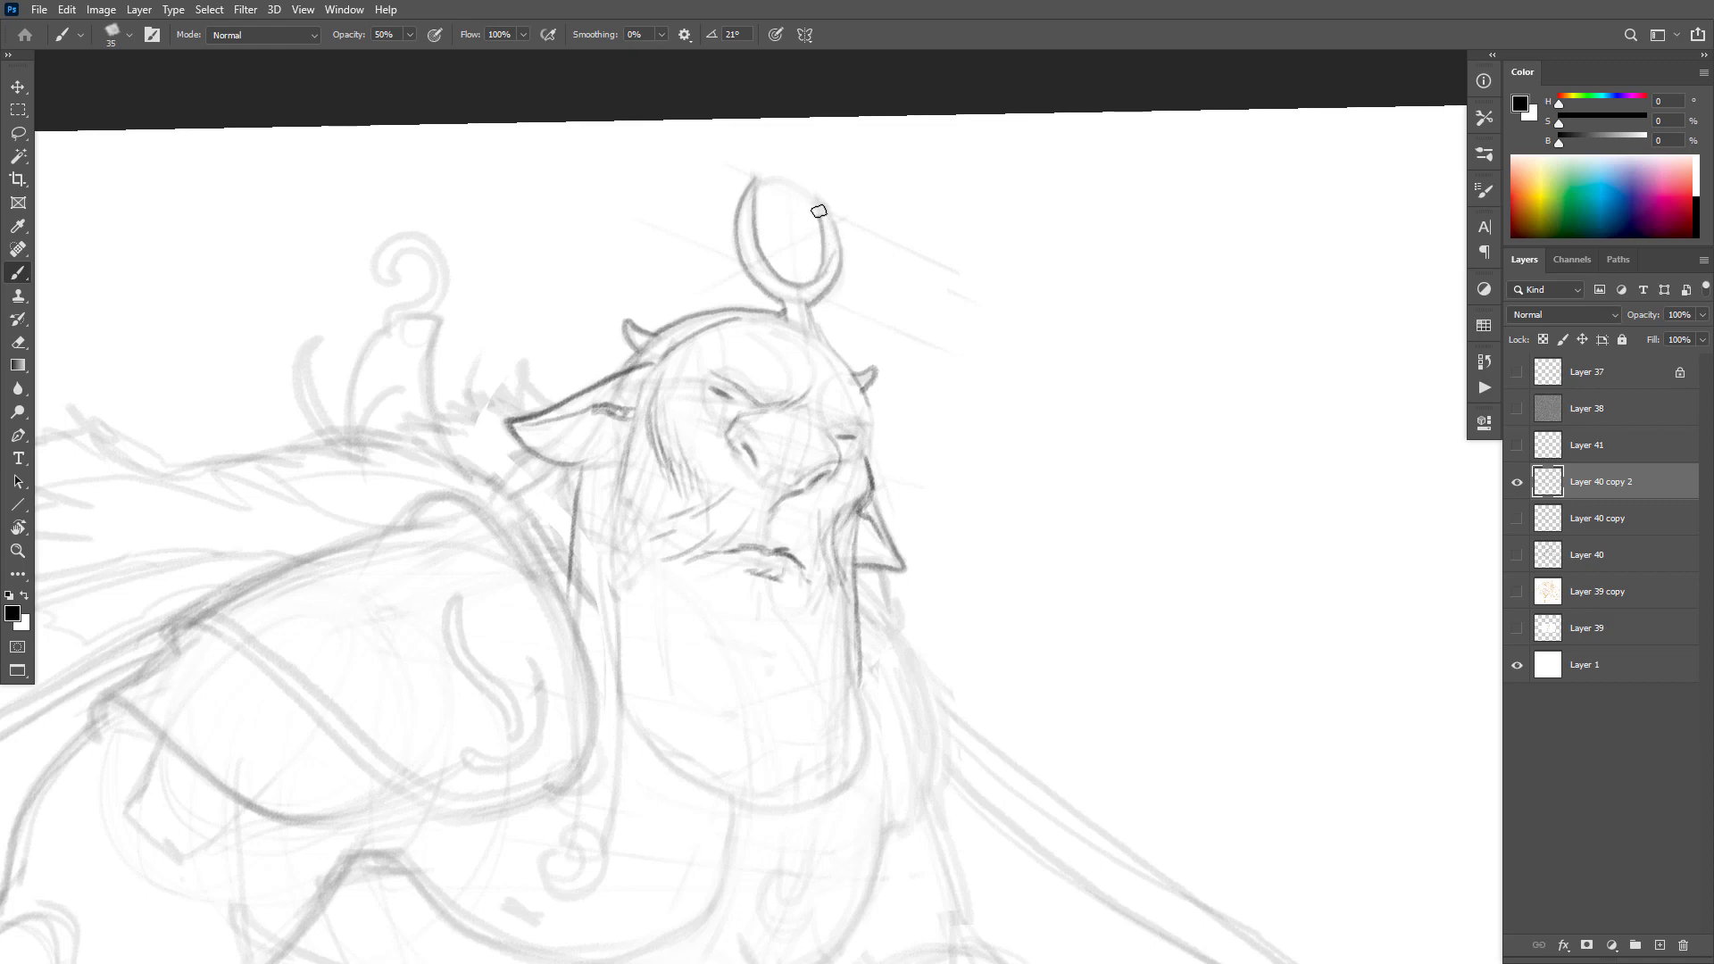
mouse_move(815, 194)
mouse_down()
mouse_move(838, 277)
mouse_move(815, 185)
mouse_up()
mouse_move(763, 322)
mouse_down()
mouse_move(722, 320)
mouse_move(668, 361)
mouse_move(636, 485)
mouse_up()
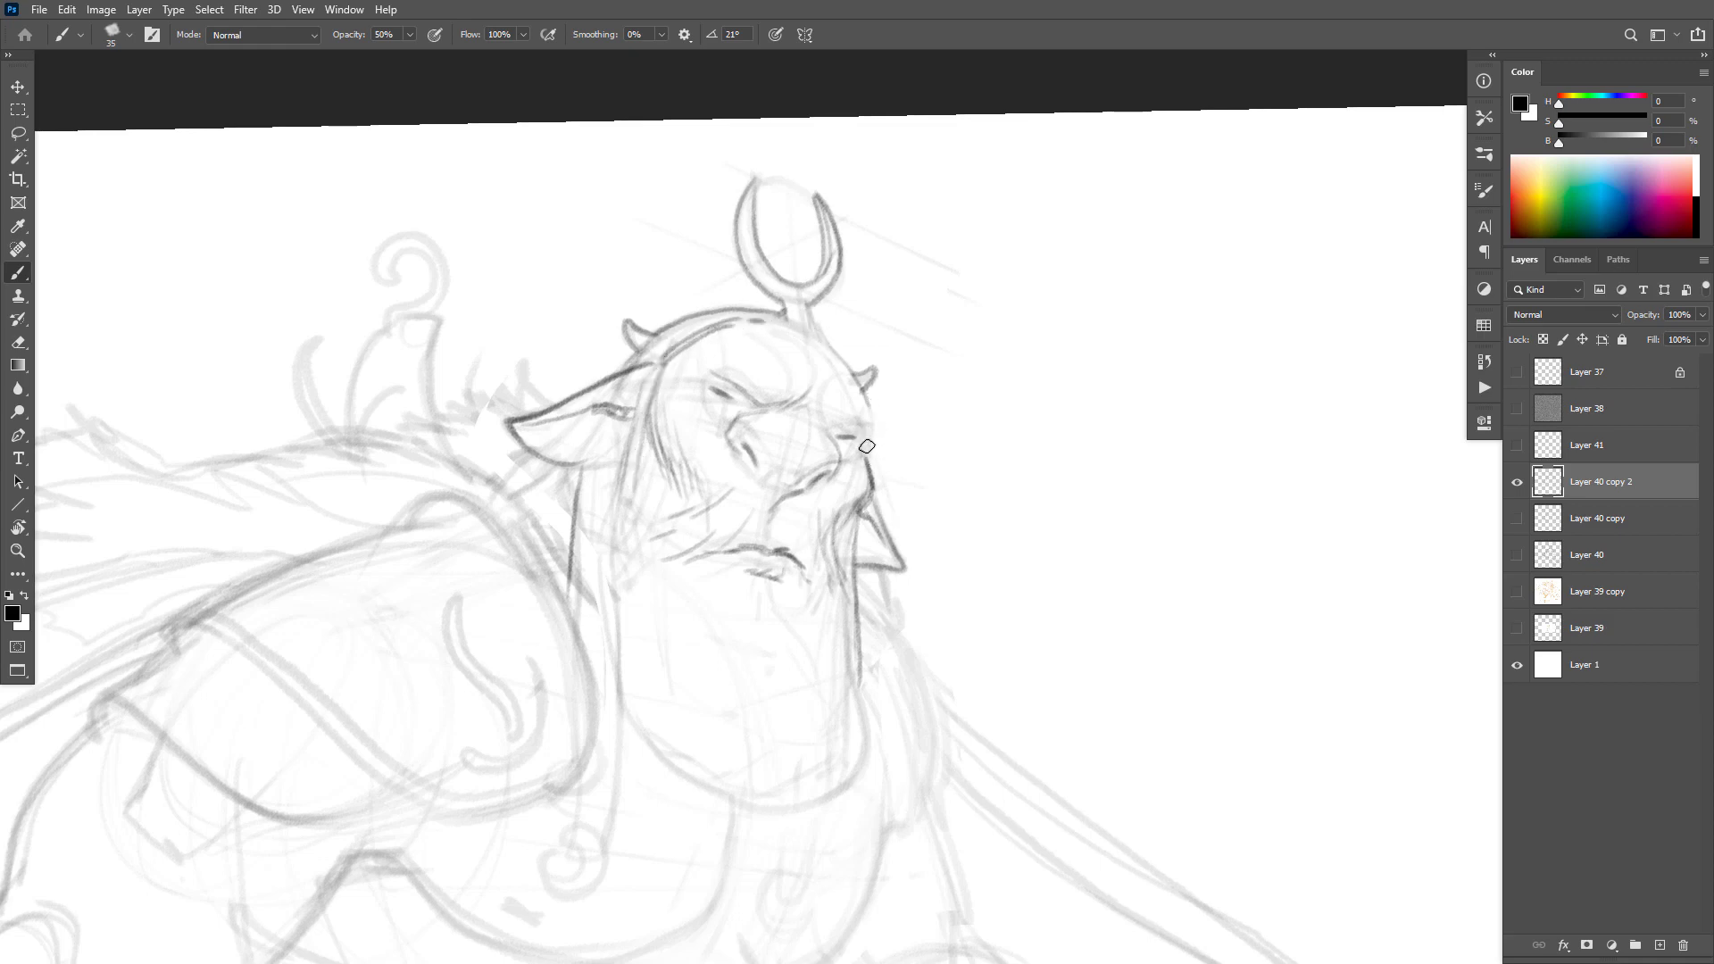
mouse_move(865, 448)
mouse_down()
mouse_move(866, 395)
mouse_move(793, 393)
mouse_move(790, 368)
mouse_move(769, 398)
mouse_up()
key(ctrl+z)
Step: Sketch hair strokes along both sides of the beard and below the lower lip
scroll(879, 445, down, 2)
drag(1082, 548, 1251, 451)
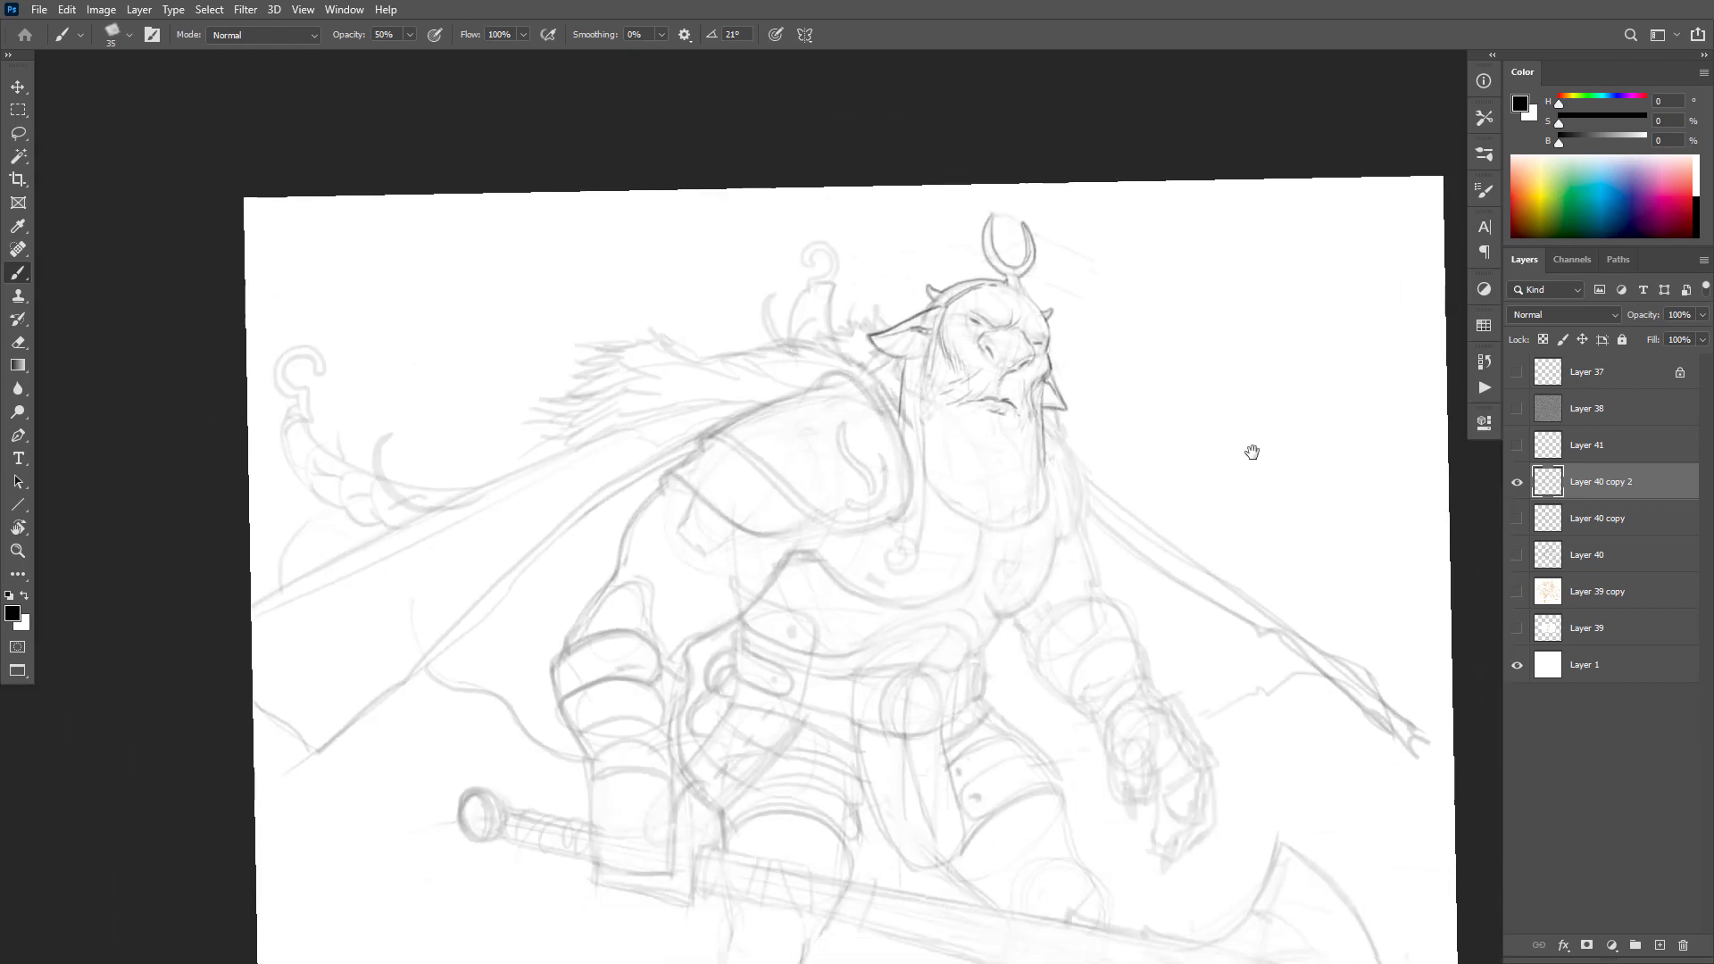
scroll(1116, 295, up, 2)
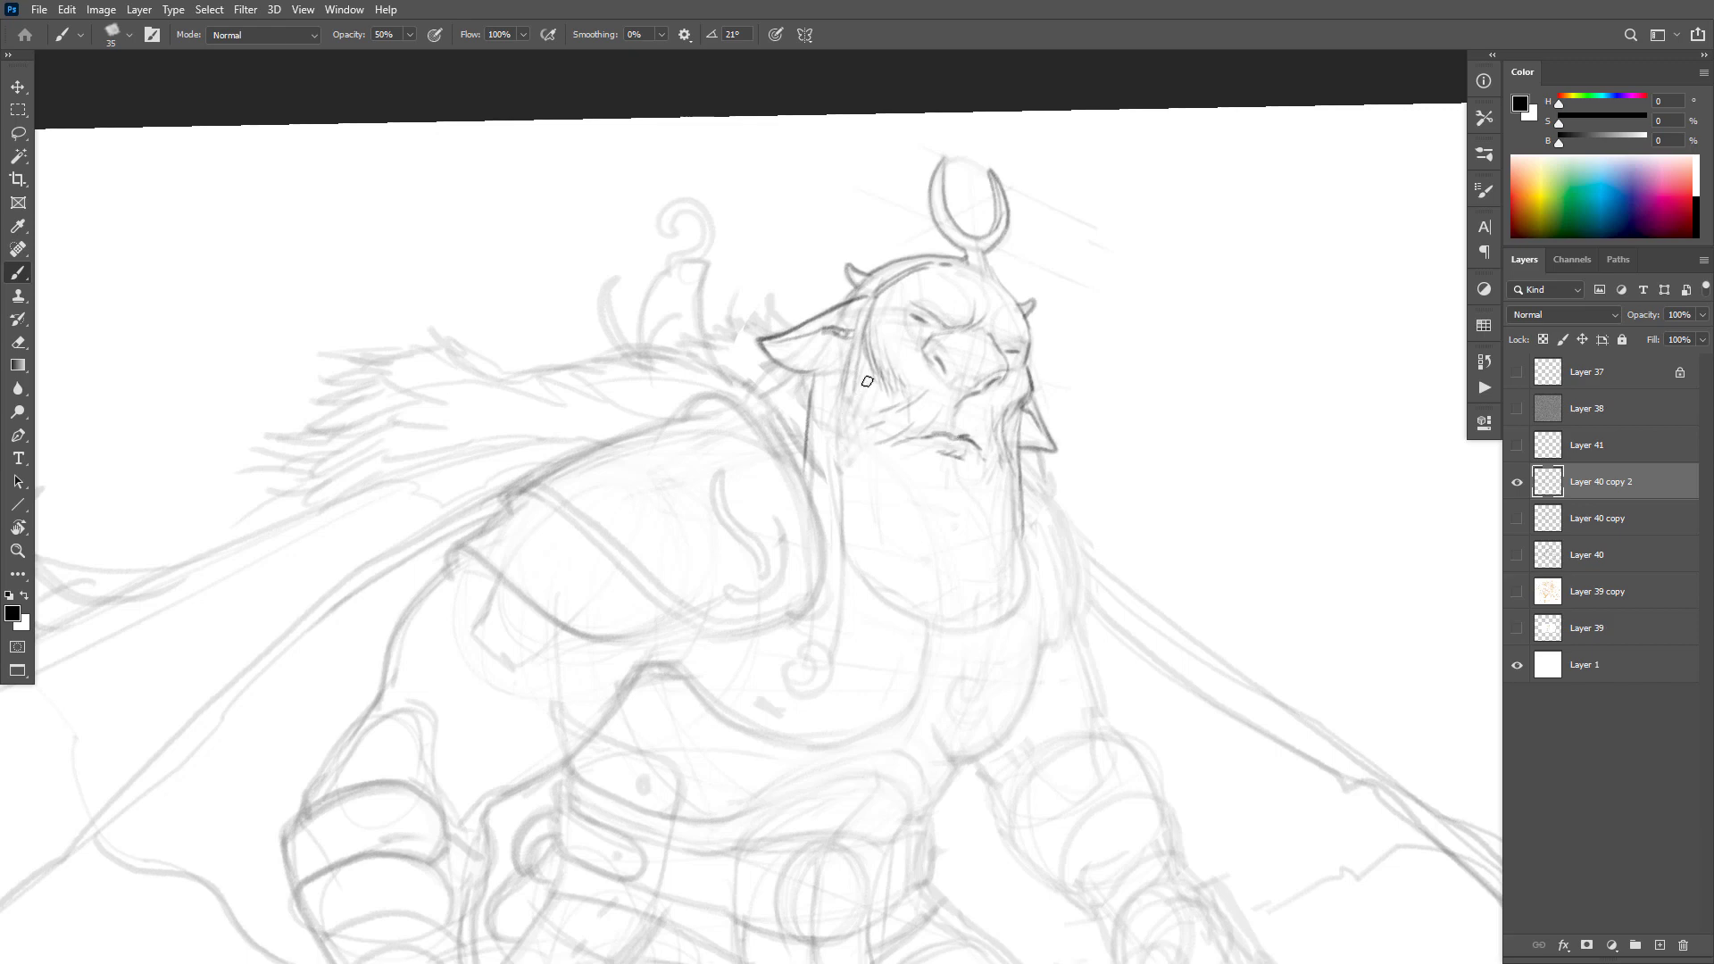
mouse_move(863, 352)
mouse_down()
mouse_move(855, 410)
mouse_move(868, 394)
mouse_move(828, 450)
mouse_move(839, 508)
mouse_up()
drag(1013, 464, 1033, 546)
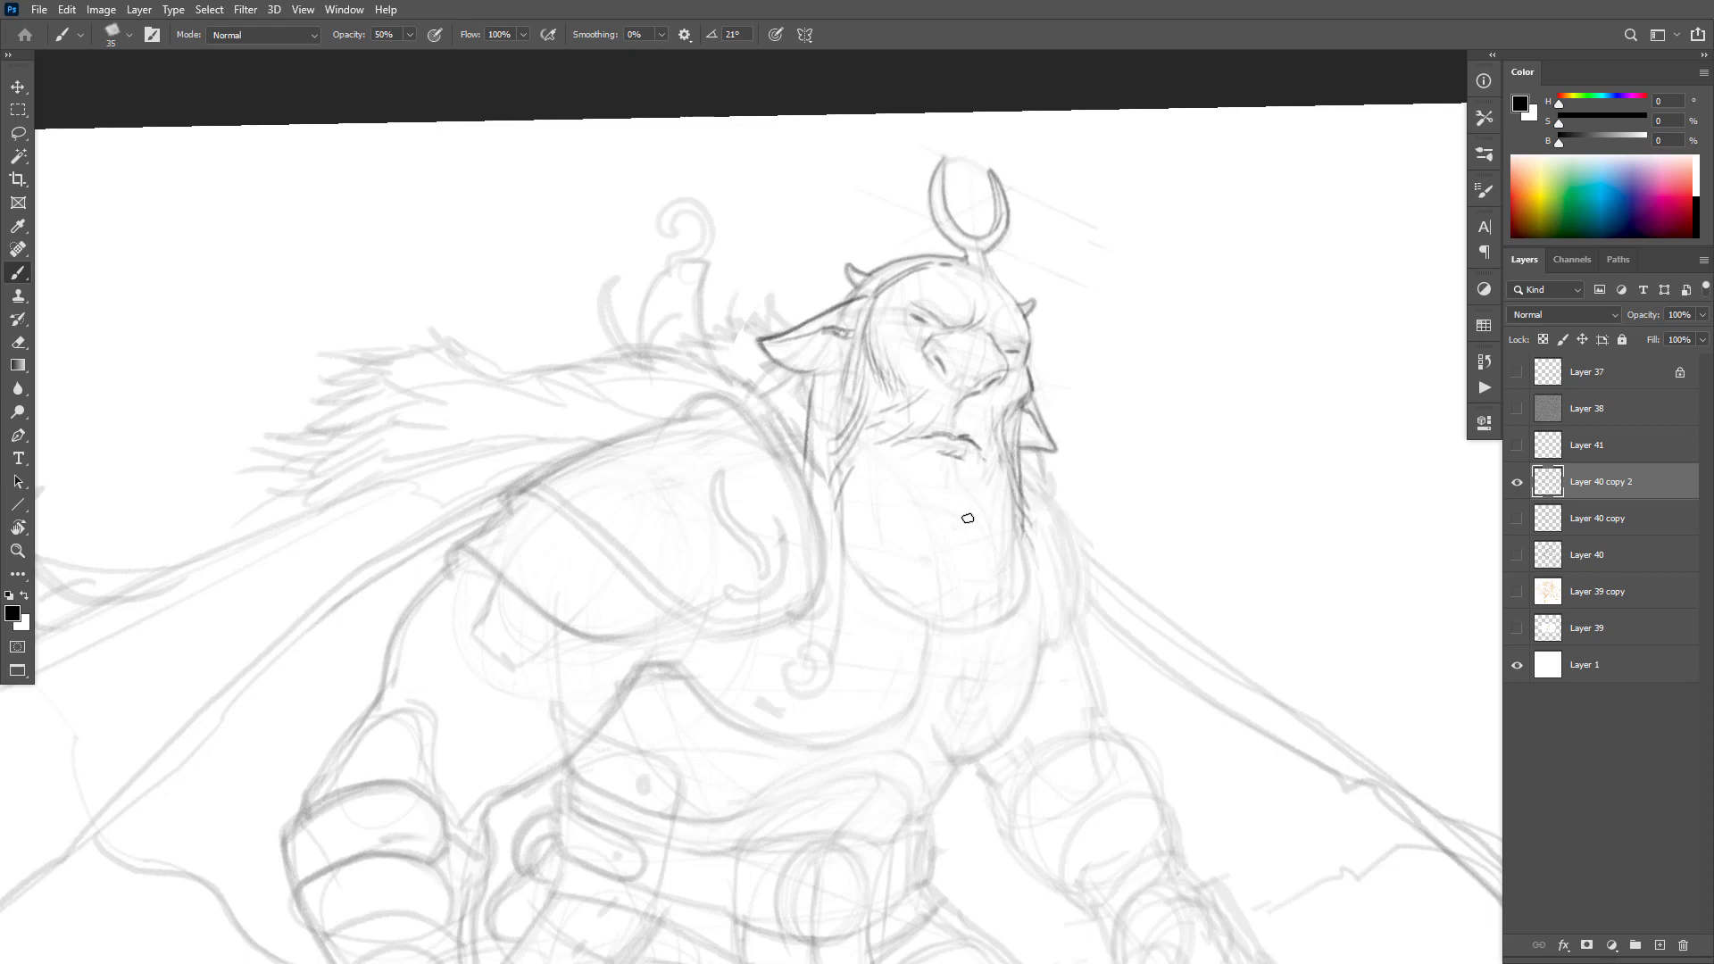
mouse_move(957, 489)
mouse_down()
mouse_move(964, 529)
mouse_move(944, 509)
mouse_move(933, 528)
mouse_move(903, 495)
mouse_move(944, 475)
mouse_move(915, 477)
mouse_move(971, 549)
mouse_up()
mouse_move(840, 474)
mouse_down()
mouse_move(828, 519)
mouse_move(857, 591)
mouse_up()
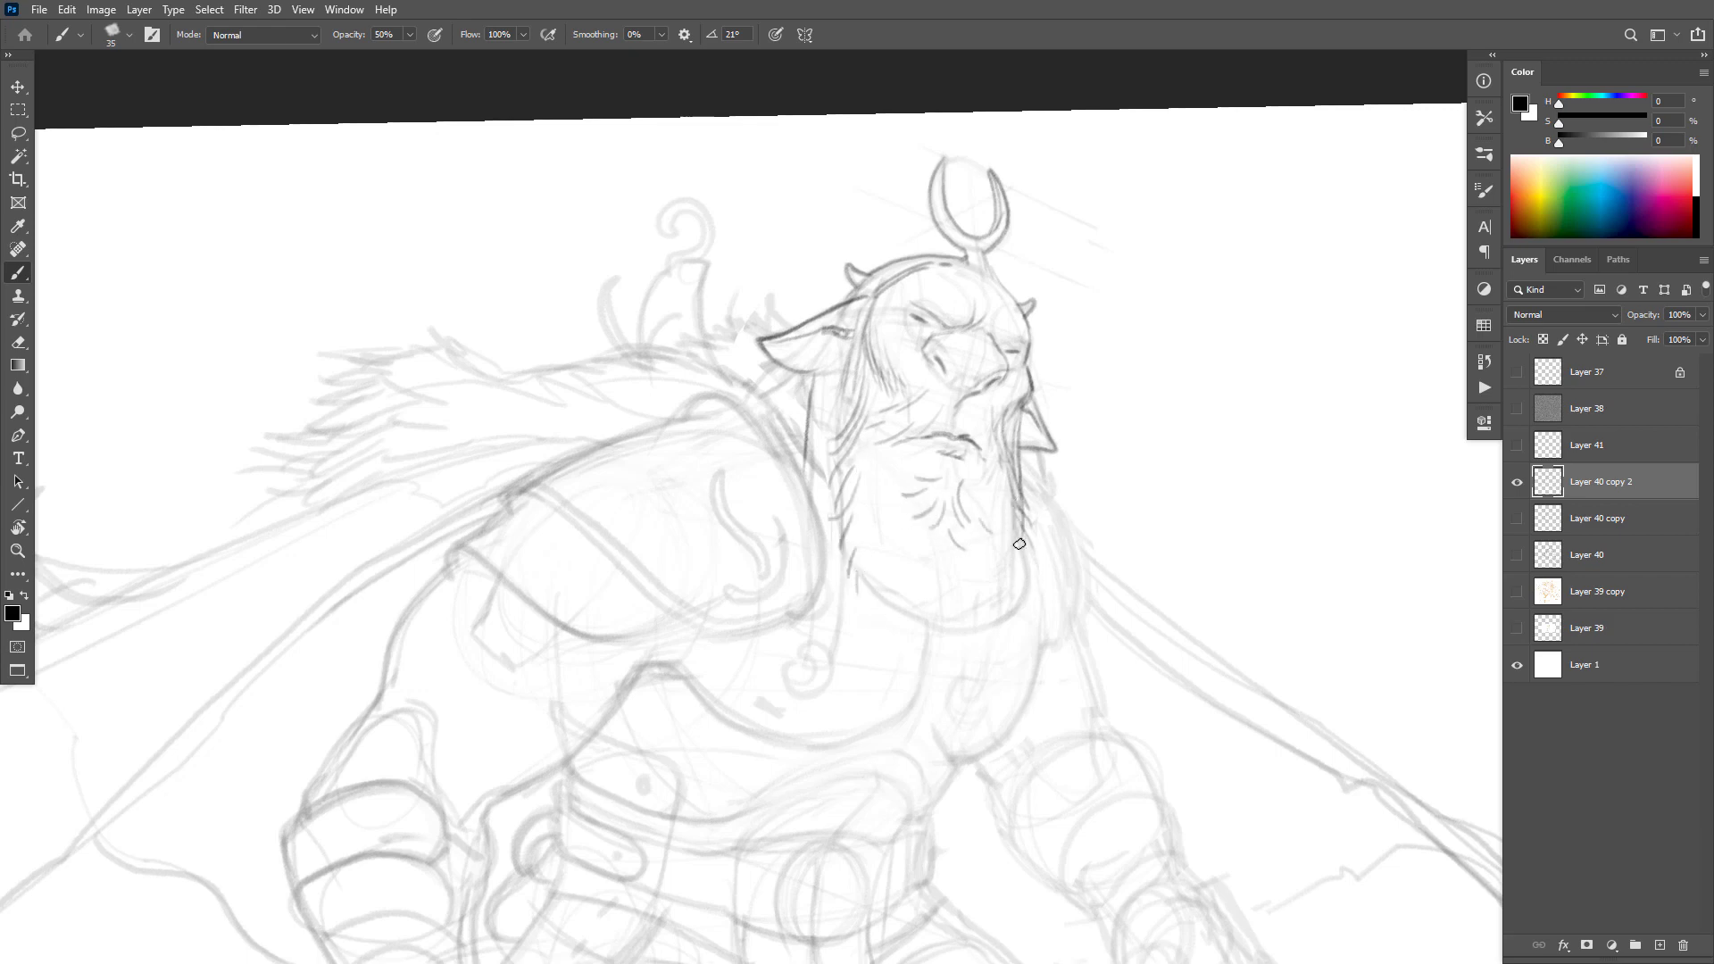
Step: Define the beard's rounded lower edge and fill its interior with short, layered hair strokes
mouse_move(1018, 544)
mouse_down()
mouse_move(1015, 507)
mouse_move(1027, 609)
mouse_move(1013, 626)
mouse_move(1006, 596)
mouse_move(969, 638)
mouse_up()
drag(973, 621, 961, 633)
mouse_move(1011, 551)
mouse_down()
mouse_move(1017, 602)
mouse_move(975, 599)
mouse_up()
mouse_move(965, 581)
mouse_down()
mouse_move(912, 526)
mouse_move(999, 492)
mouse_move(909, 549)
mouse_up()
drag(869, 543, 888, 541)
mouse_move(950, 613)
mouse_down()
mouse_move(960, 634)
mouse_move(944, 626)
mouse_up()
mouse_move(934, 616)
mouse_down()
mouse_move(940, 641)
mouse_move(921, 603)
mouse_up()
drag(872, 610, 954, 591)
mouse_move(909, 599)
mouse_down()
mouse_move(934, 585)
mouse_move(908, 597)
mouse_up()
drag(861, 582, 906, 586)
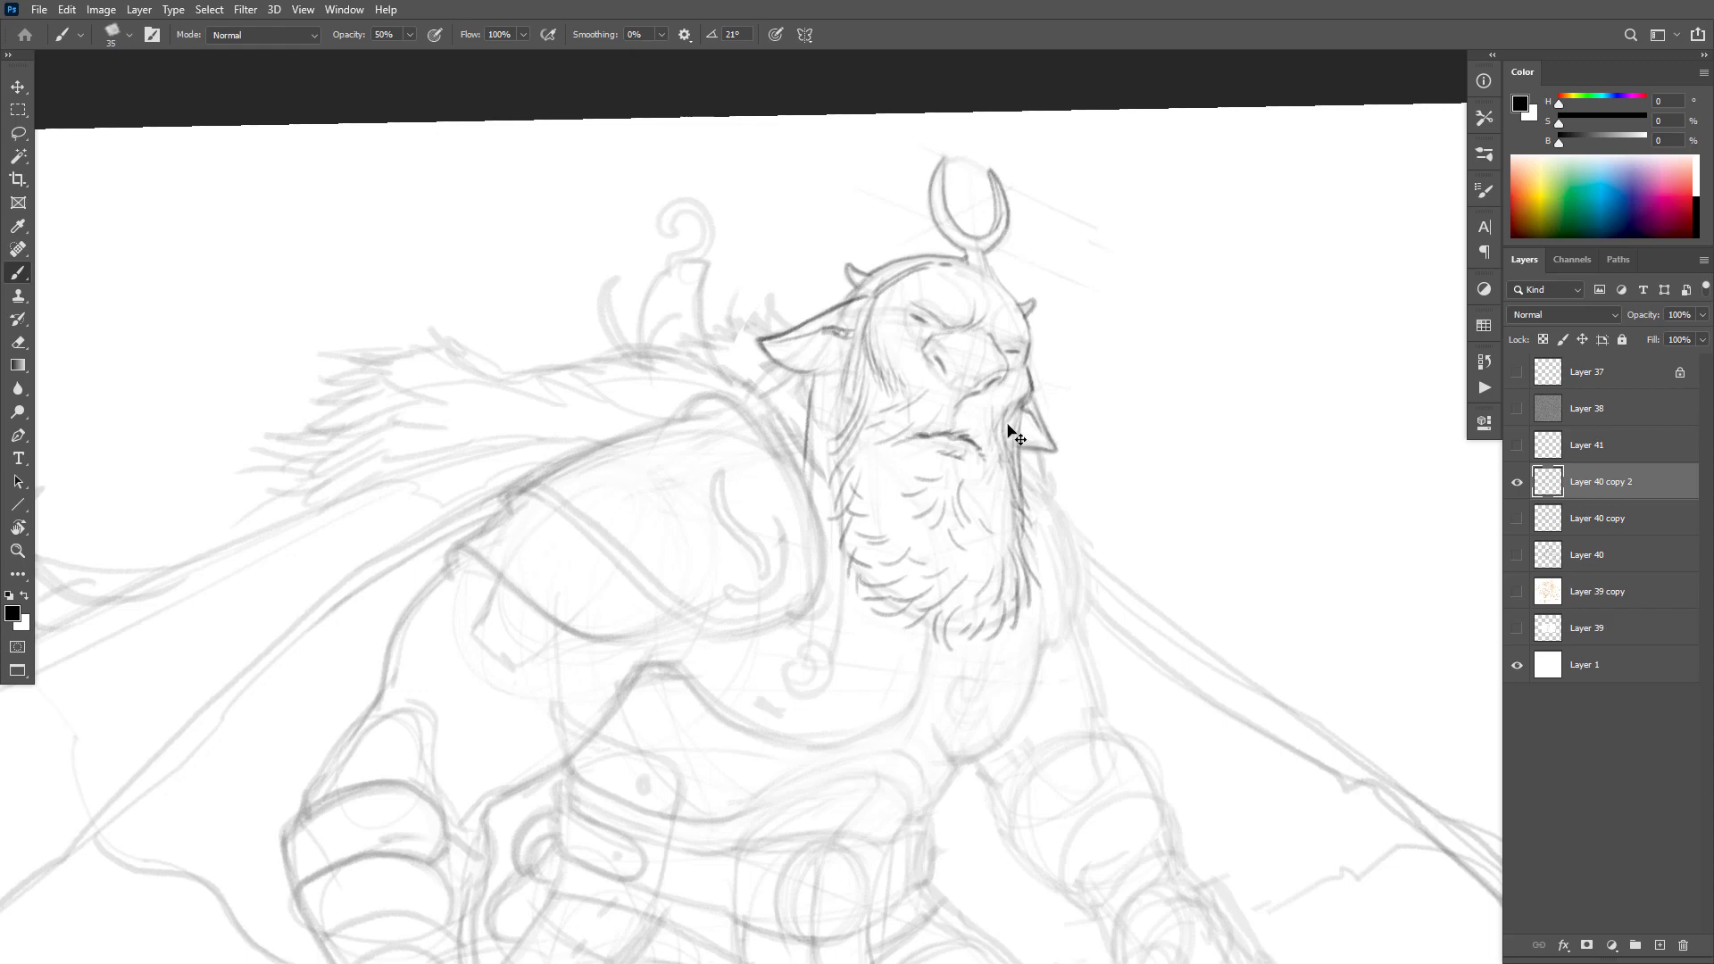
Step: Refine the moustache and upper beard hairs, and add longer strands beside the near sideburn and far side of the beard
key(ctrl+z)
drag(952, 434, 963, 421)
drag(965, 462, 973, 494)
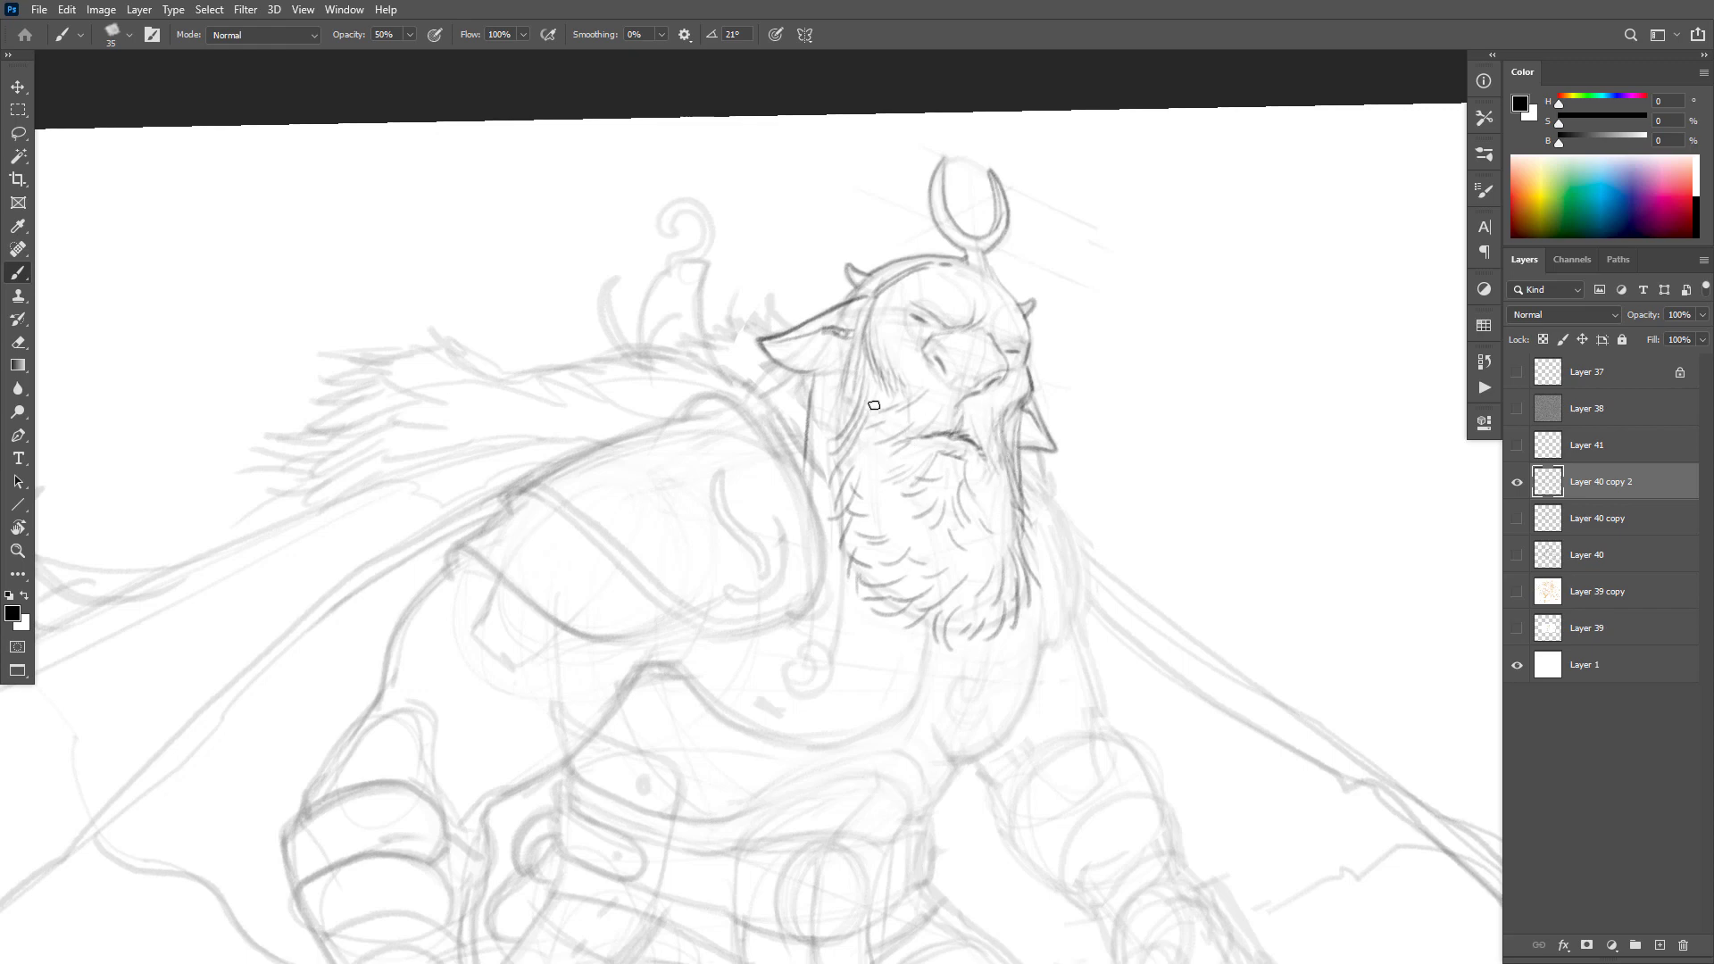
drag(848, 367, 841, 421)
drag(860, 359, 832, 435)
drag(1022, 422, 1042, 555)
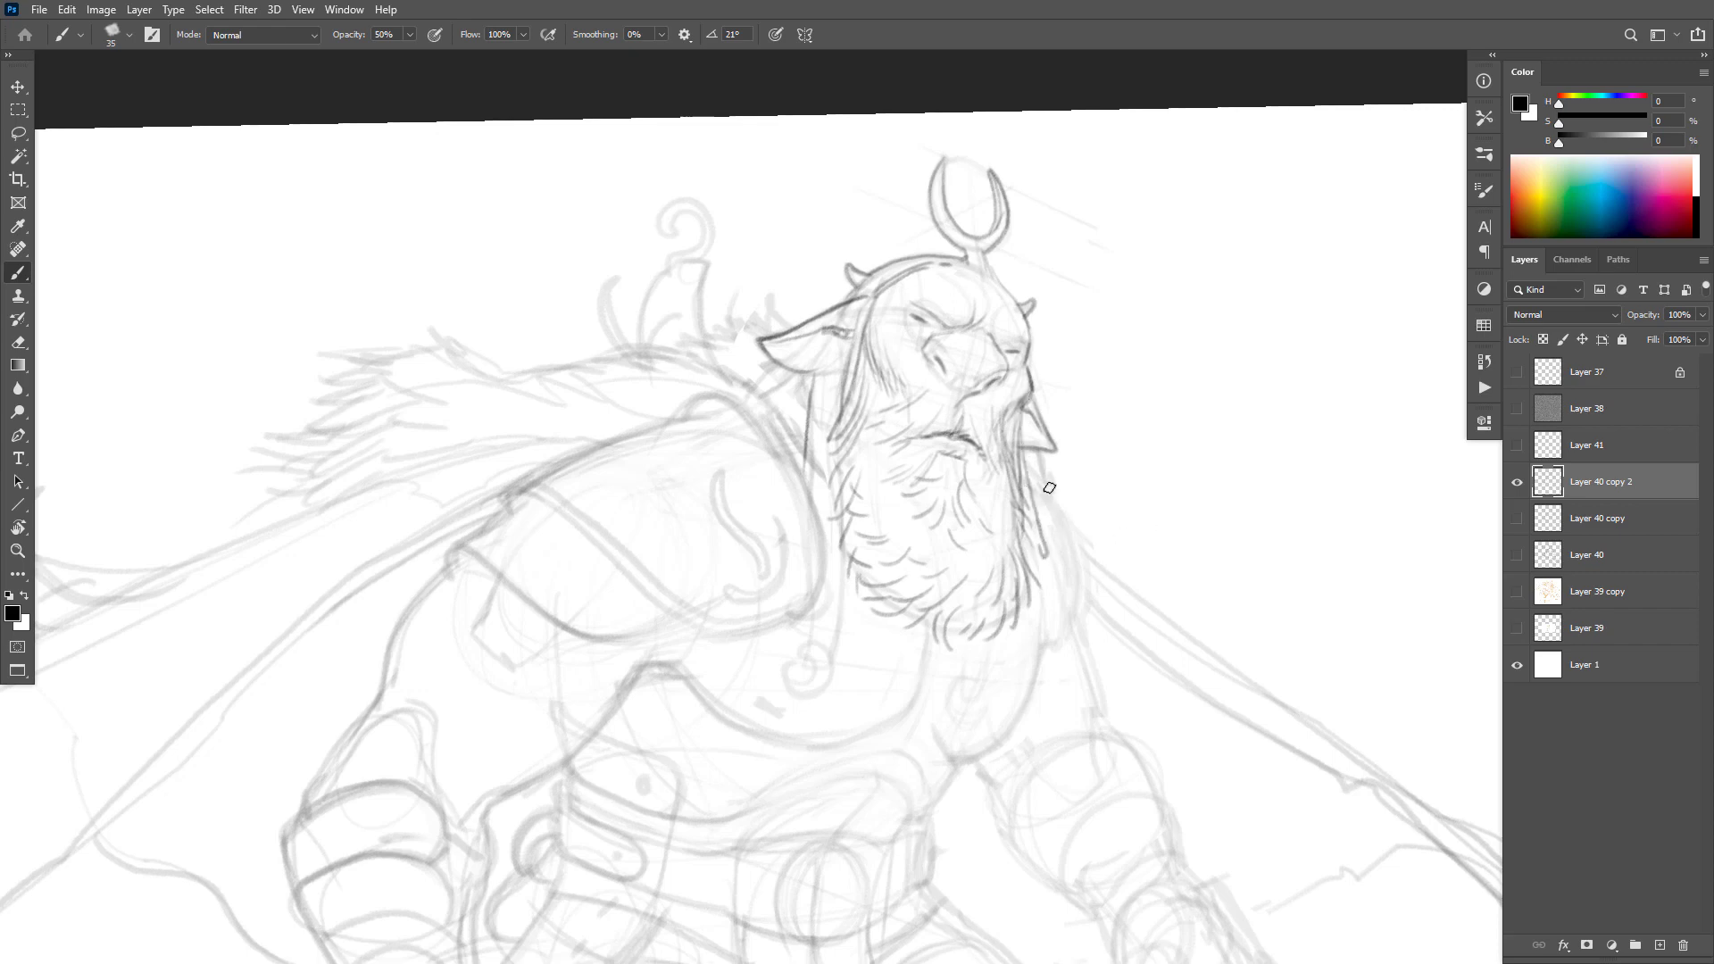
Step: Draw a narrow braid with a curled ornament hanging from the bottom of the beard
drag(1002, 635, 992, 691)
mouse_move(970, 630)
mouse_down()
mouse_move(965, 678)
mouse_move(989, 681)
mouse_move(1002, 644)
mouse_up()
key(ctrl+z)
mouse_move(997, 695)
mouse_down()
mouse_move(987, 726)
mouse_move(969, 704)
mouse_move(993, 698)
mouse_move(981, 684)
mouse_up()
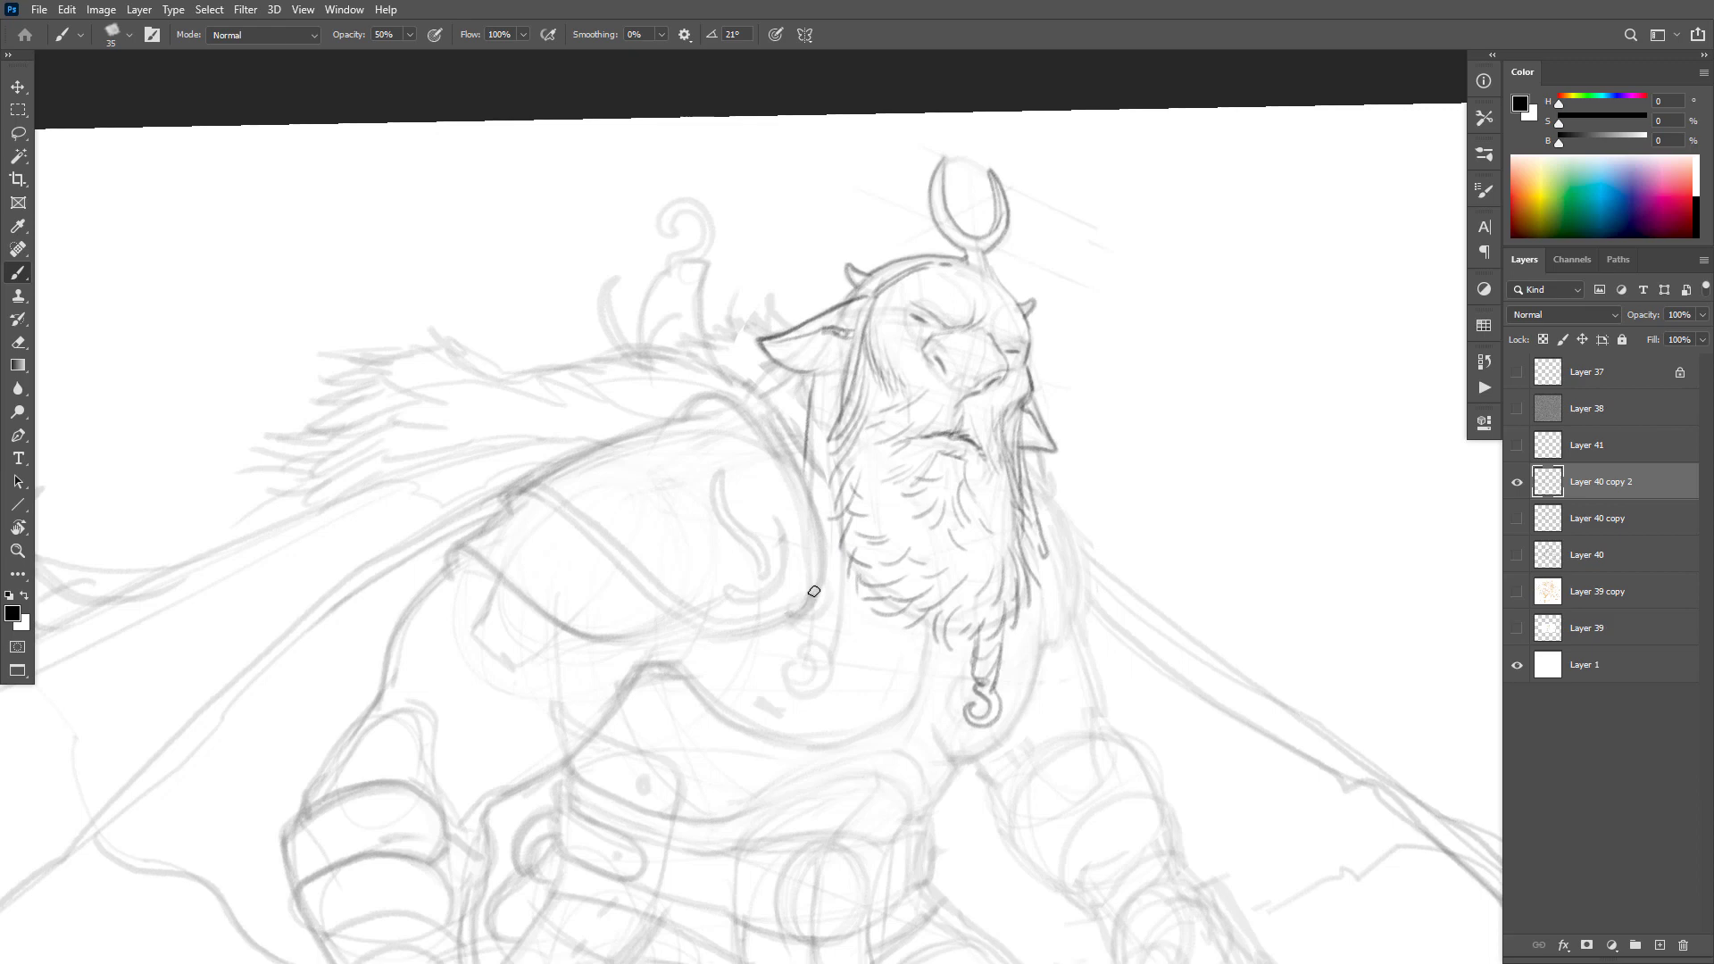
Step: Darken the outline of the near shoulder plate and add a parallel rim line along its curved lower edge
mouse_move(814, 591)
mouse_down()
mouse_move(805, 493)
mouse_move(743, 403)
mouse_move(711, 397)
mouse_move(577, 456)
mouse_move(451, 546)
mouse_up()
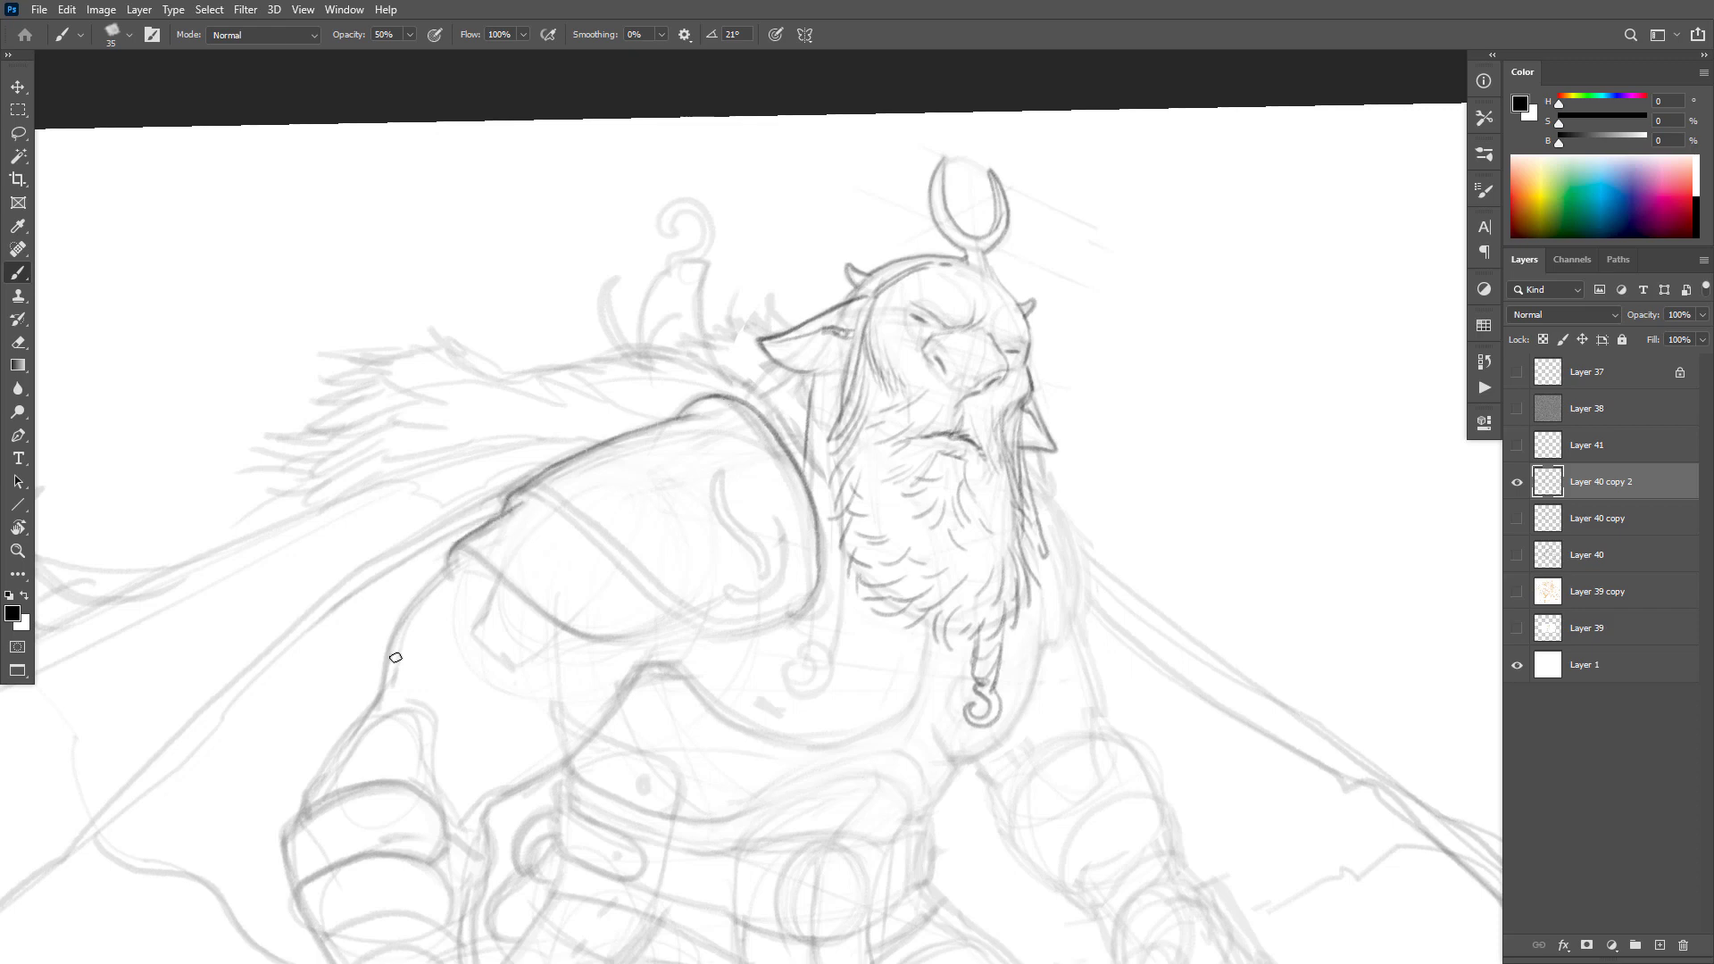
mouse_move(818, 581)
mouse_down()
mouse_move(770, 629)
mouse_move(716, 635)
mouse_move(537, 503)
mouse_up()
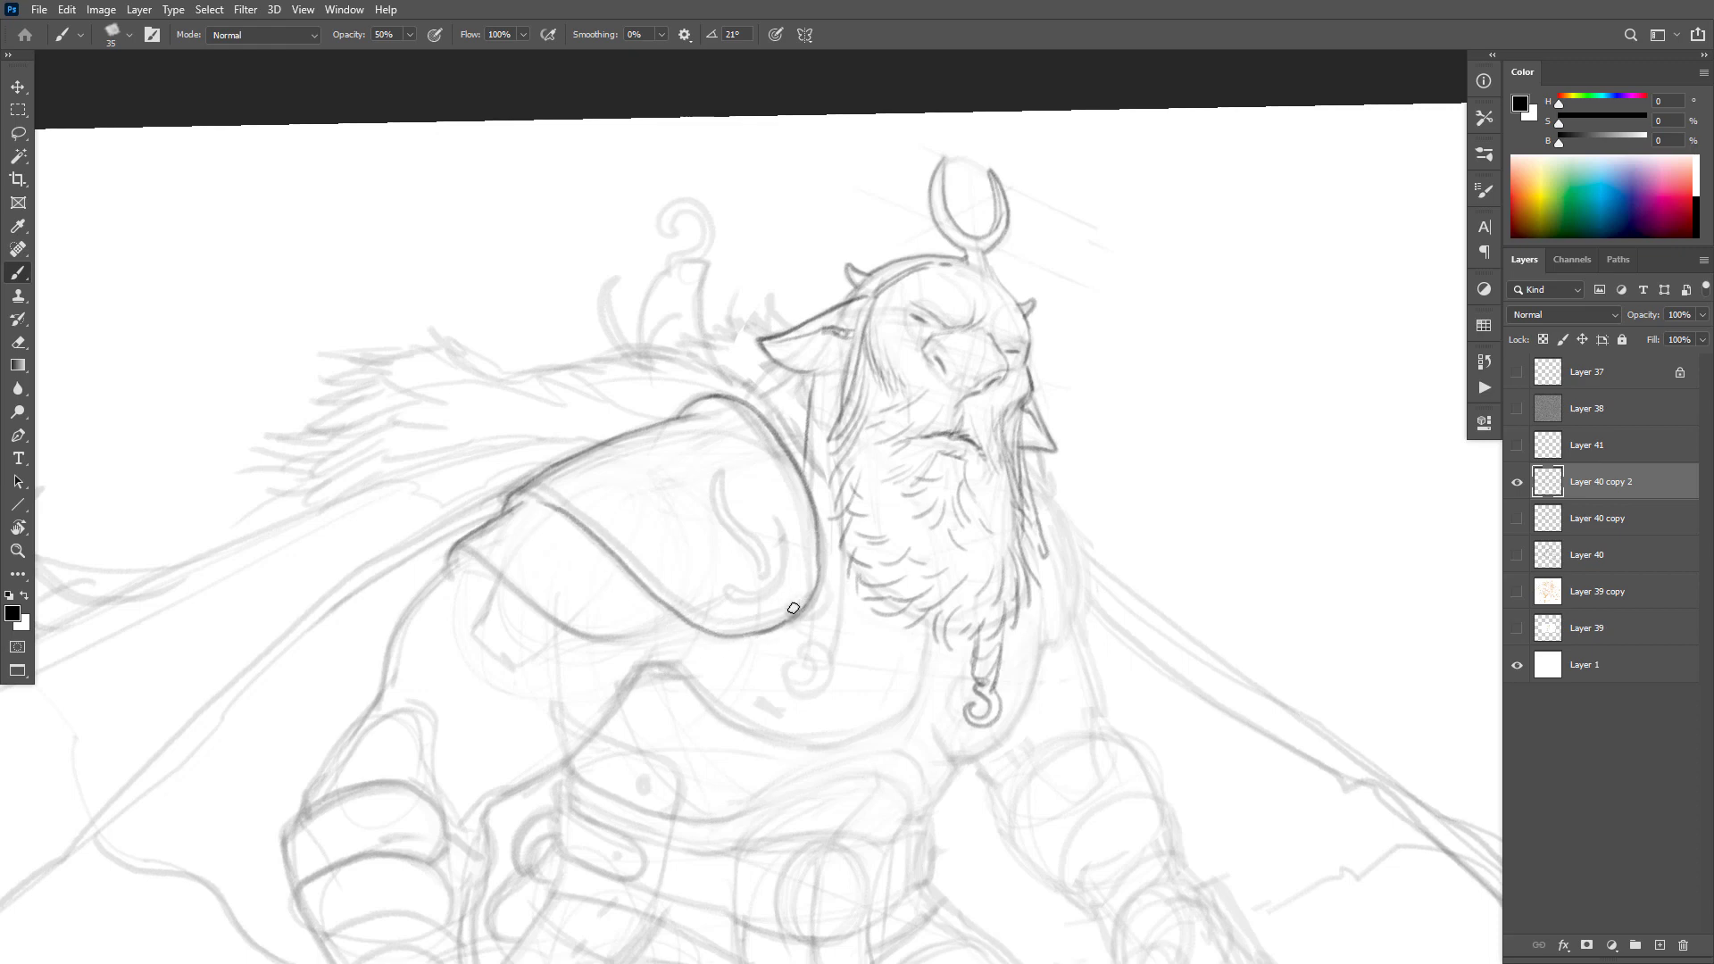
mouse_move(793, 608)
mouse_down()
mouse_move(701, 624)
mouse_move(590, 515)
mouse_move(529, 495)
mouse_up()
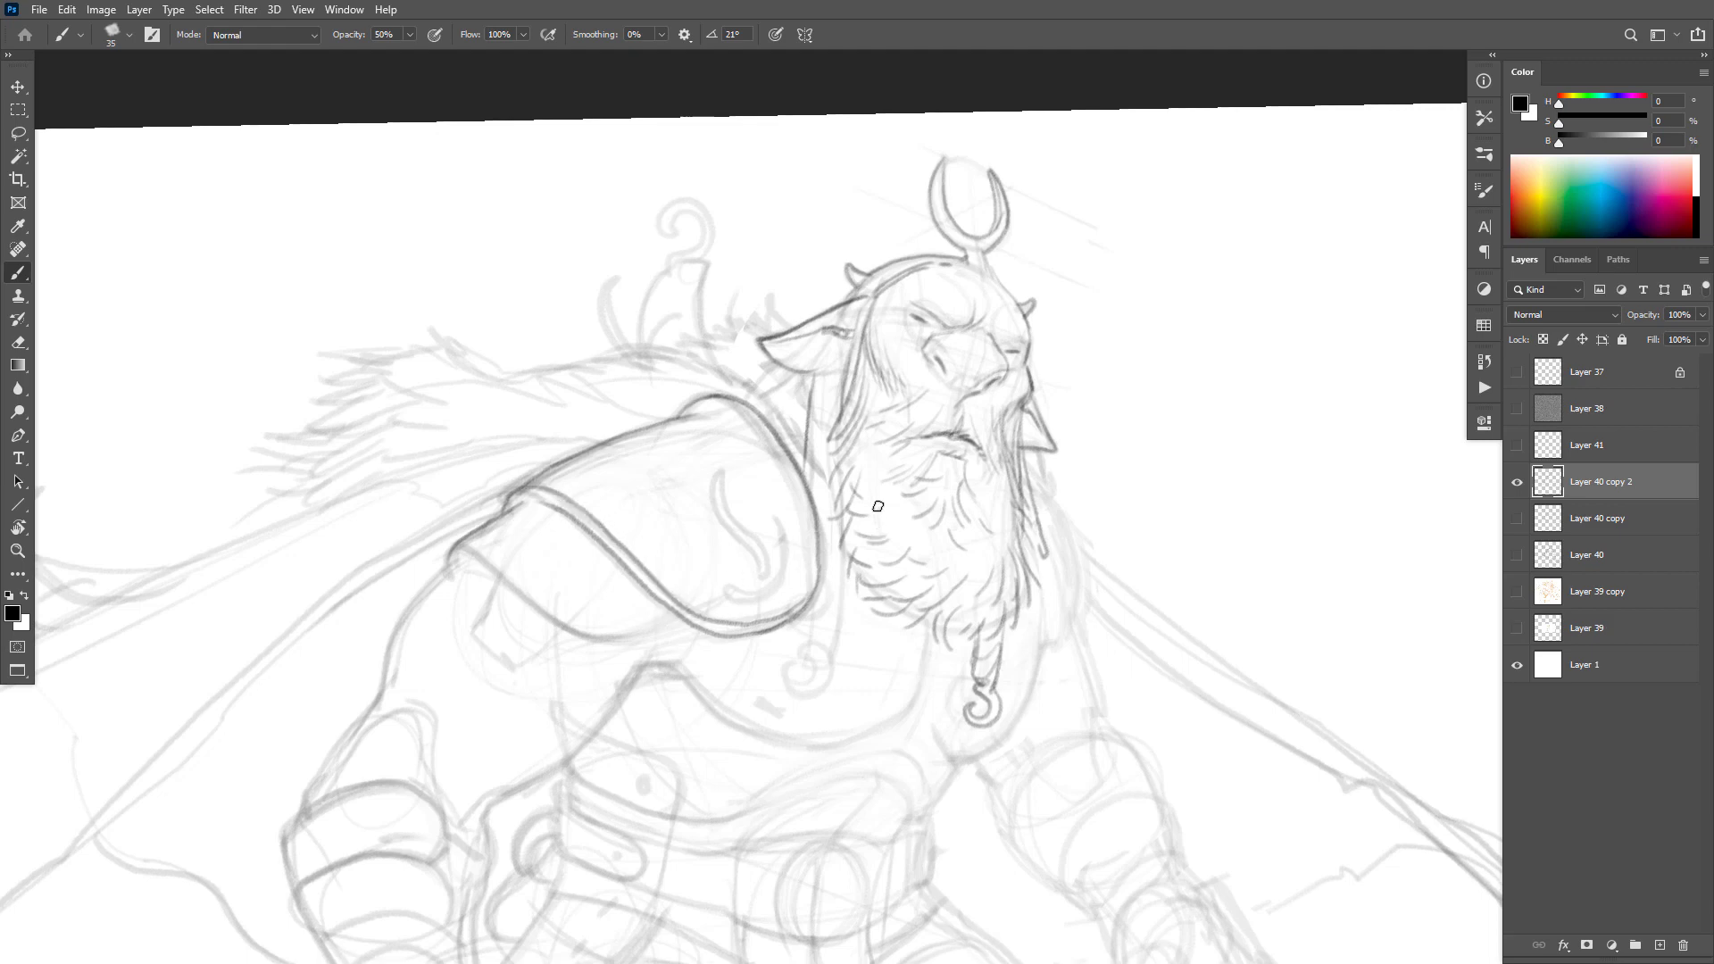
Step: Outline the tapered braid hanging between the shoulder plate and beard, and line the beard's lower edge with short tufts
drag(798, 468, 824, 566)
mouse_move(809, 445)
mouse_down()
mouse_move(839, 623)
mouse_move(815, 662)
mouse_up()
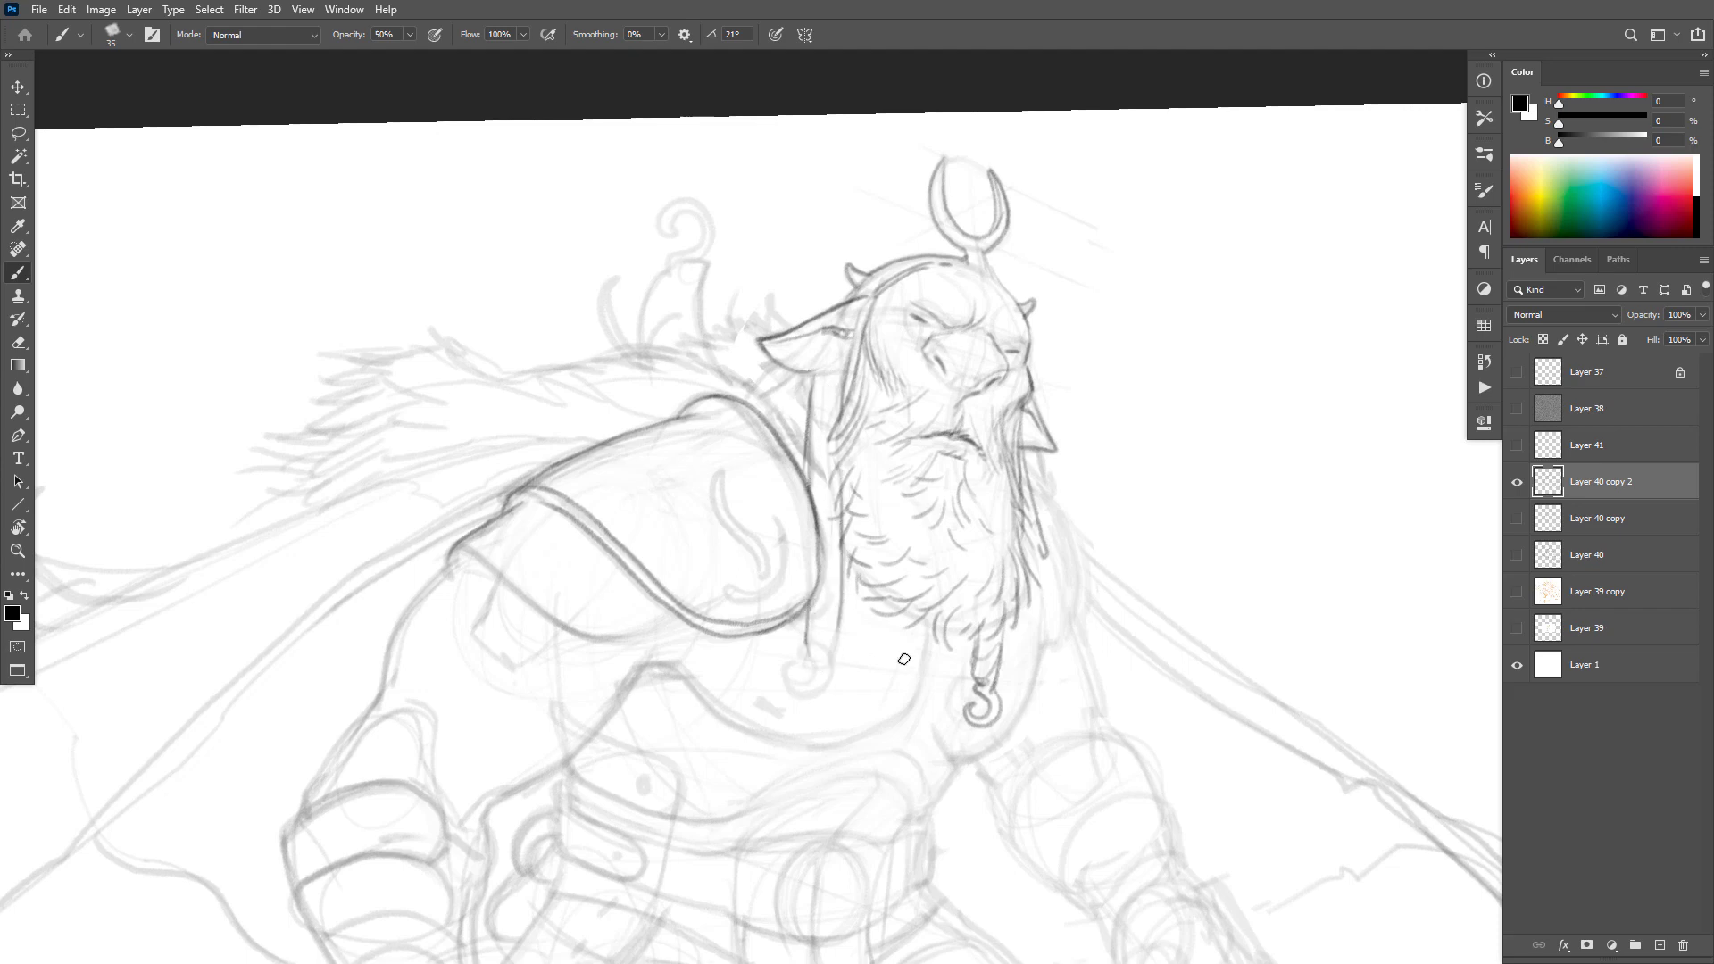
mouse_move(812, 402)
mouse_down()
mouse_move(817, 473)
mouse_move(835, 489)
mouse_up()
mouse_move(841, 576)
mouse_down()
mouse_move(816, 599)
mouse_move(835, 626)
mouse_up()
drag(834, 616, 811, 642)
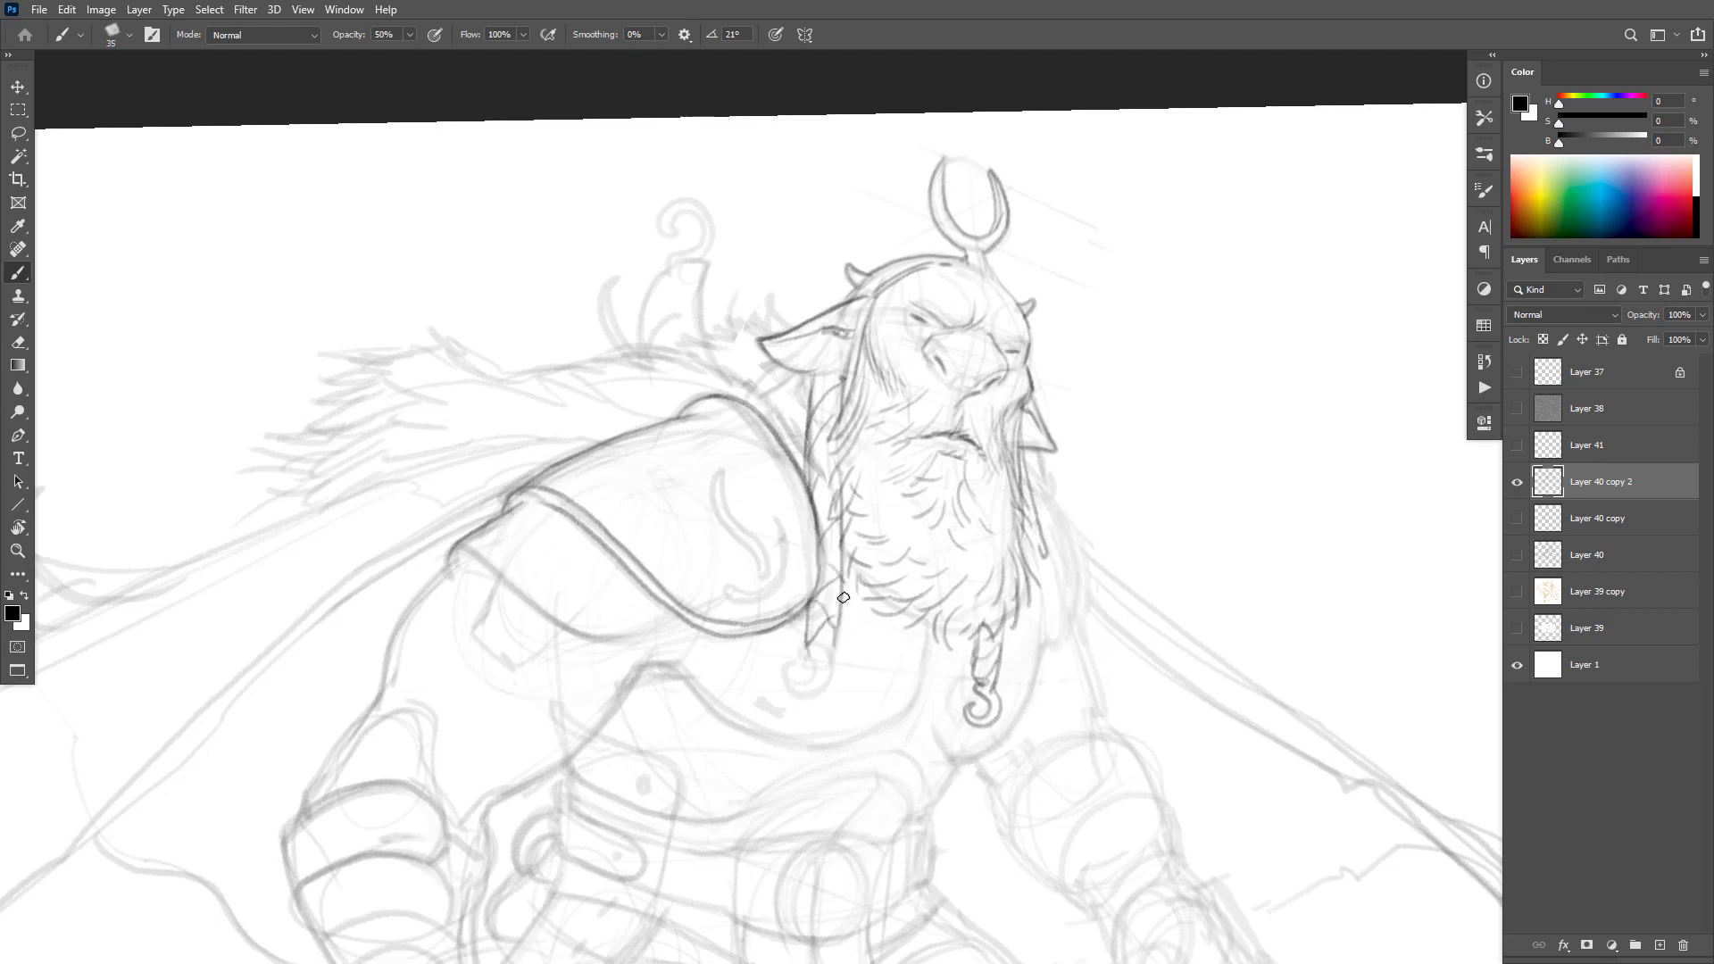
mouse_move(837, 627)
mouse_down()
mouse_move(850, 557)
mouse_move(908, 643)
mouse_move(982, 639)
mouse_move(928, 641)
mouse_move(882, 599)
mouse_up()
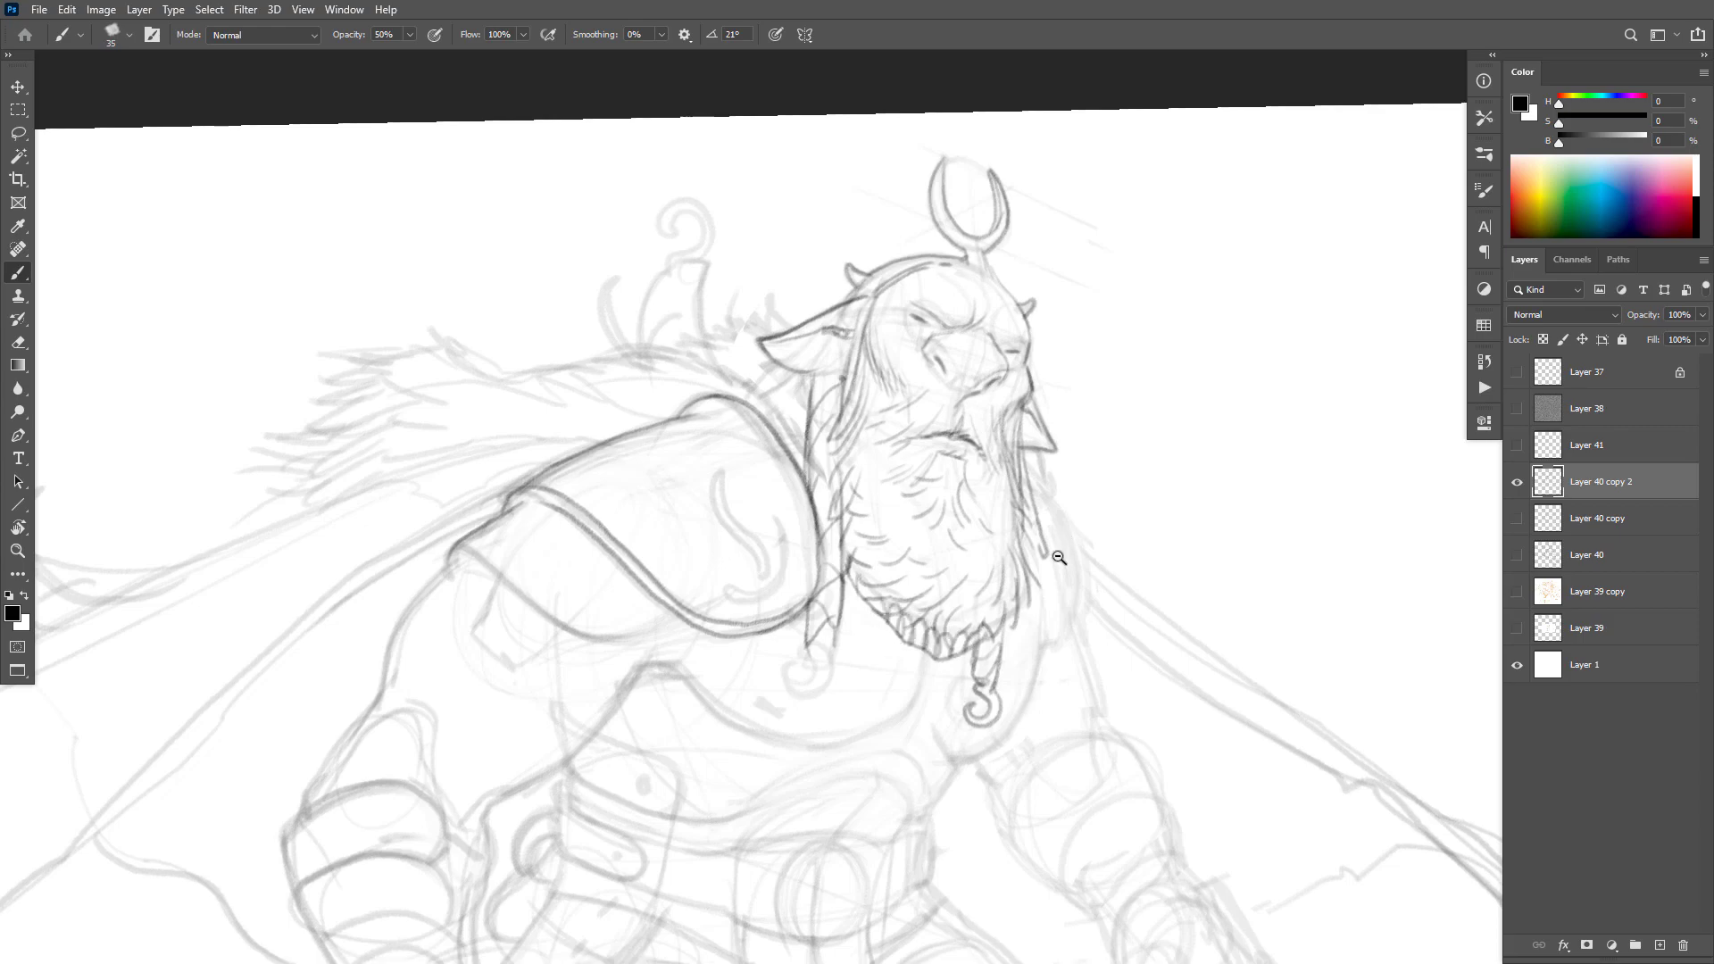
Step: Shade the edge of the side braid beside the shoulder plate and draw strands and folds between the near ear and shoulder
scroll(1059, 558, down, 6)
scroll(1117, 562, up, 4)
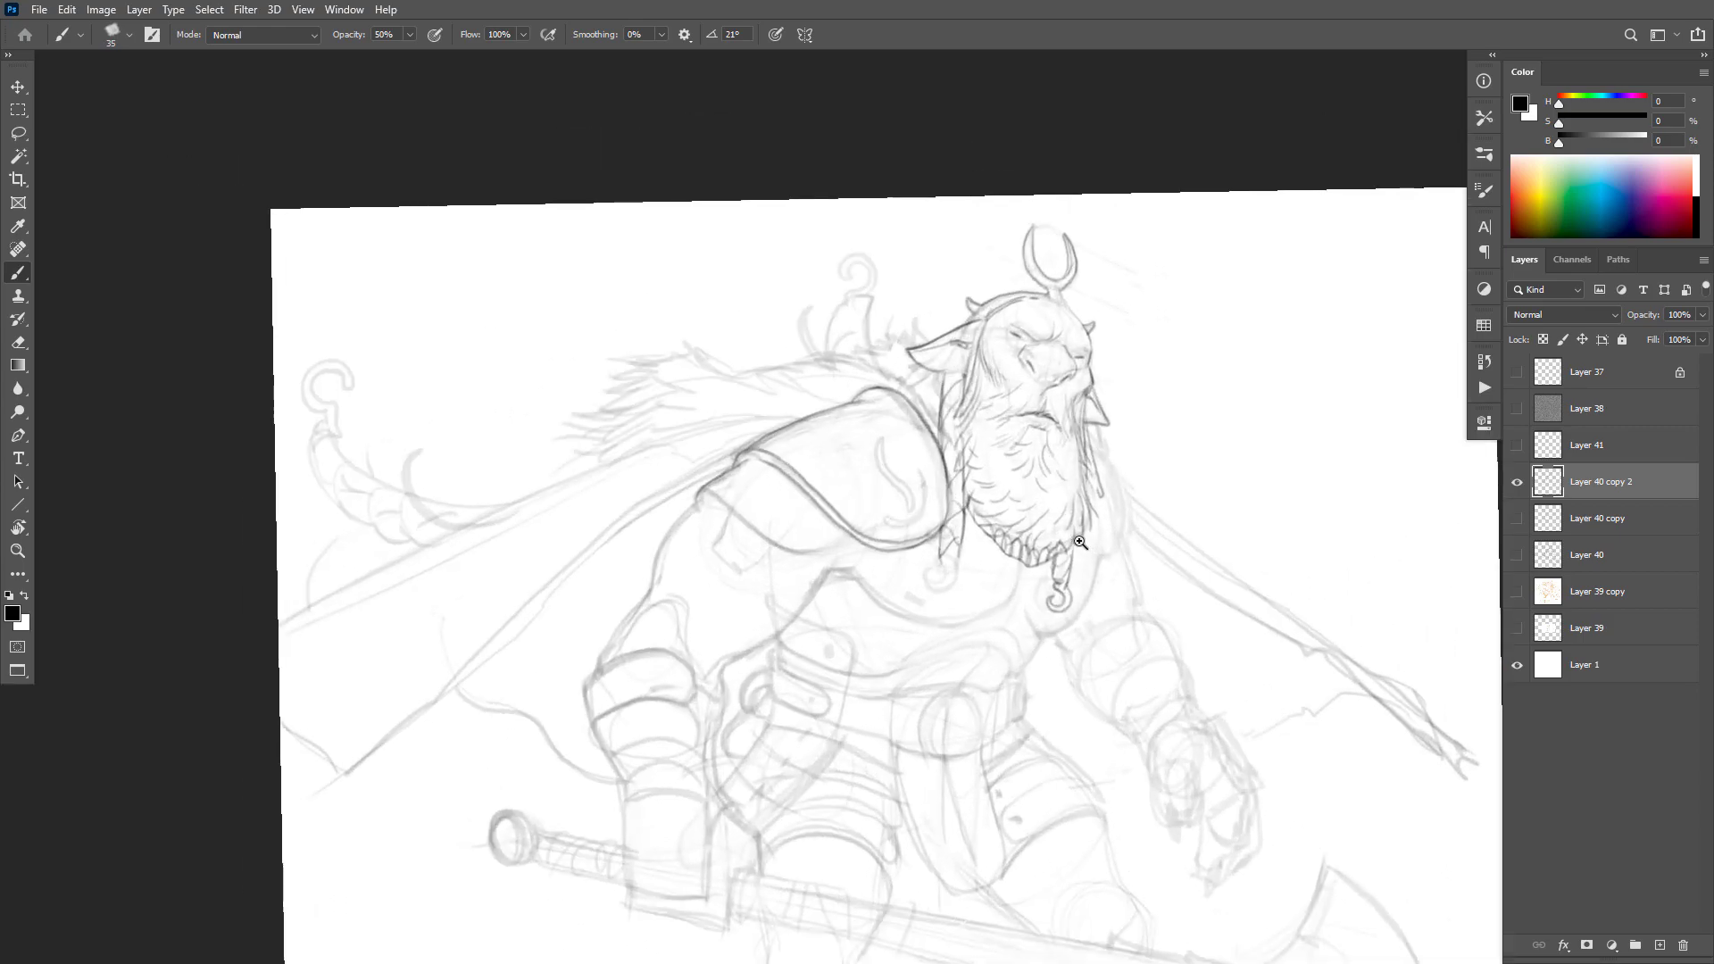
scroll(1079, 542, up, 3)
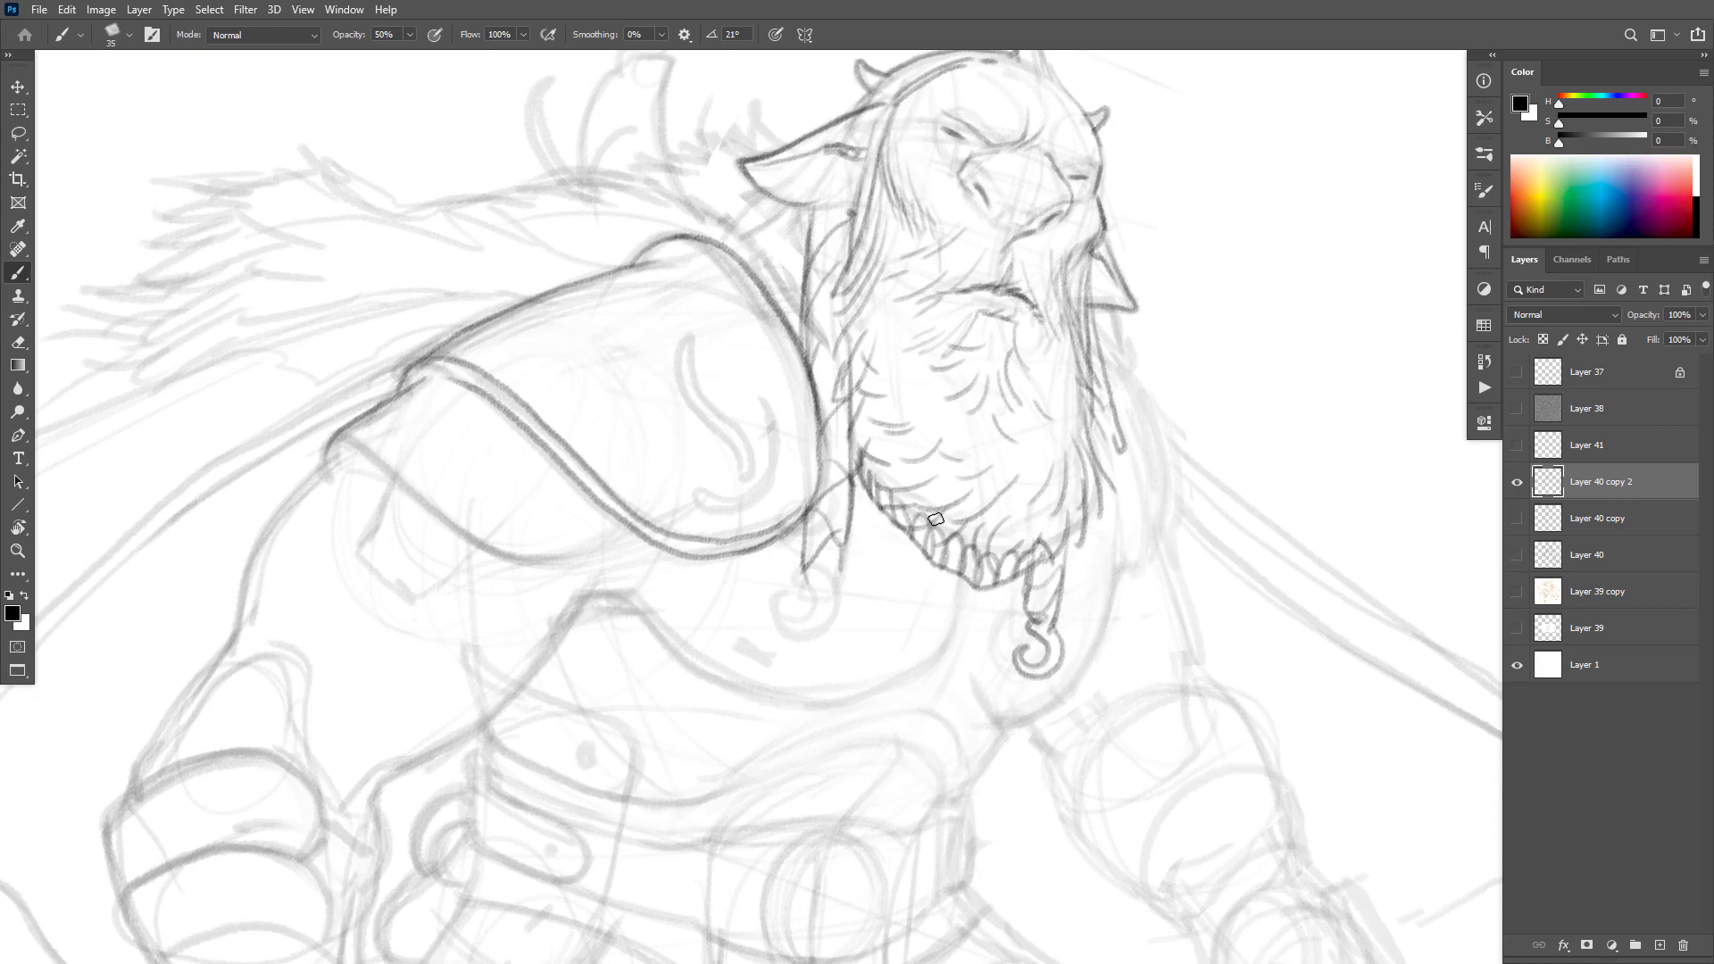
mouse_move(802, 570)
mouse_down()
mouse_move(772, 540)
mouse_move(790, 527)
mouse_move(795, 589)
mouse_up()
drag(789, 202, 719, 239)
key(ctrl+z)
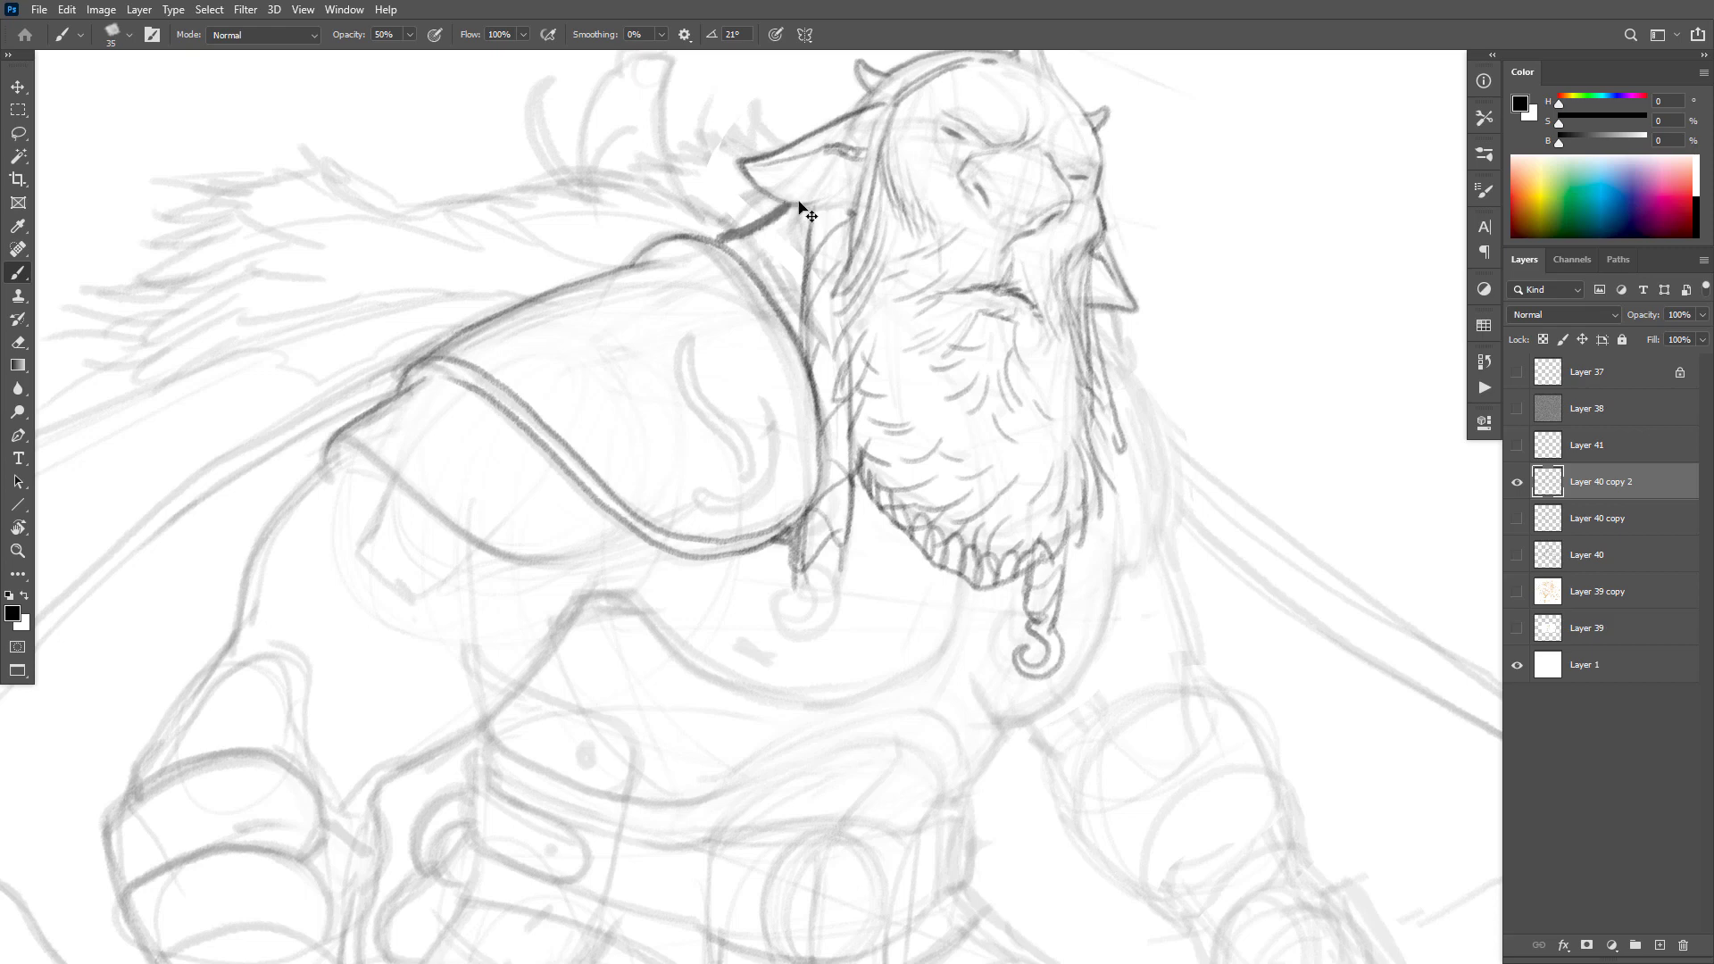
key(ctrl+z)
drag(782, 277, 744, 223)
mouse_move(785, 279)
mouse_down()
mouse_move(798, 221)
mouse_move(782, 283)
mouse_up()
drag(803, 218, 785, 275)
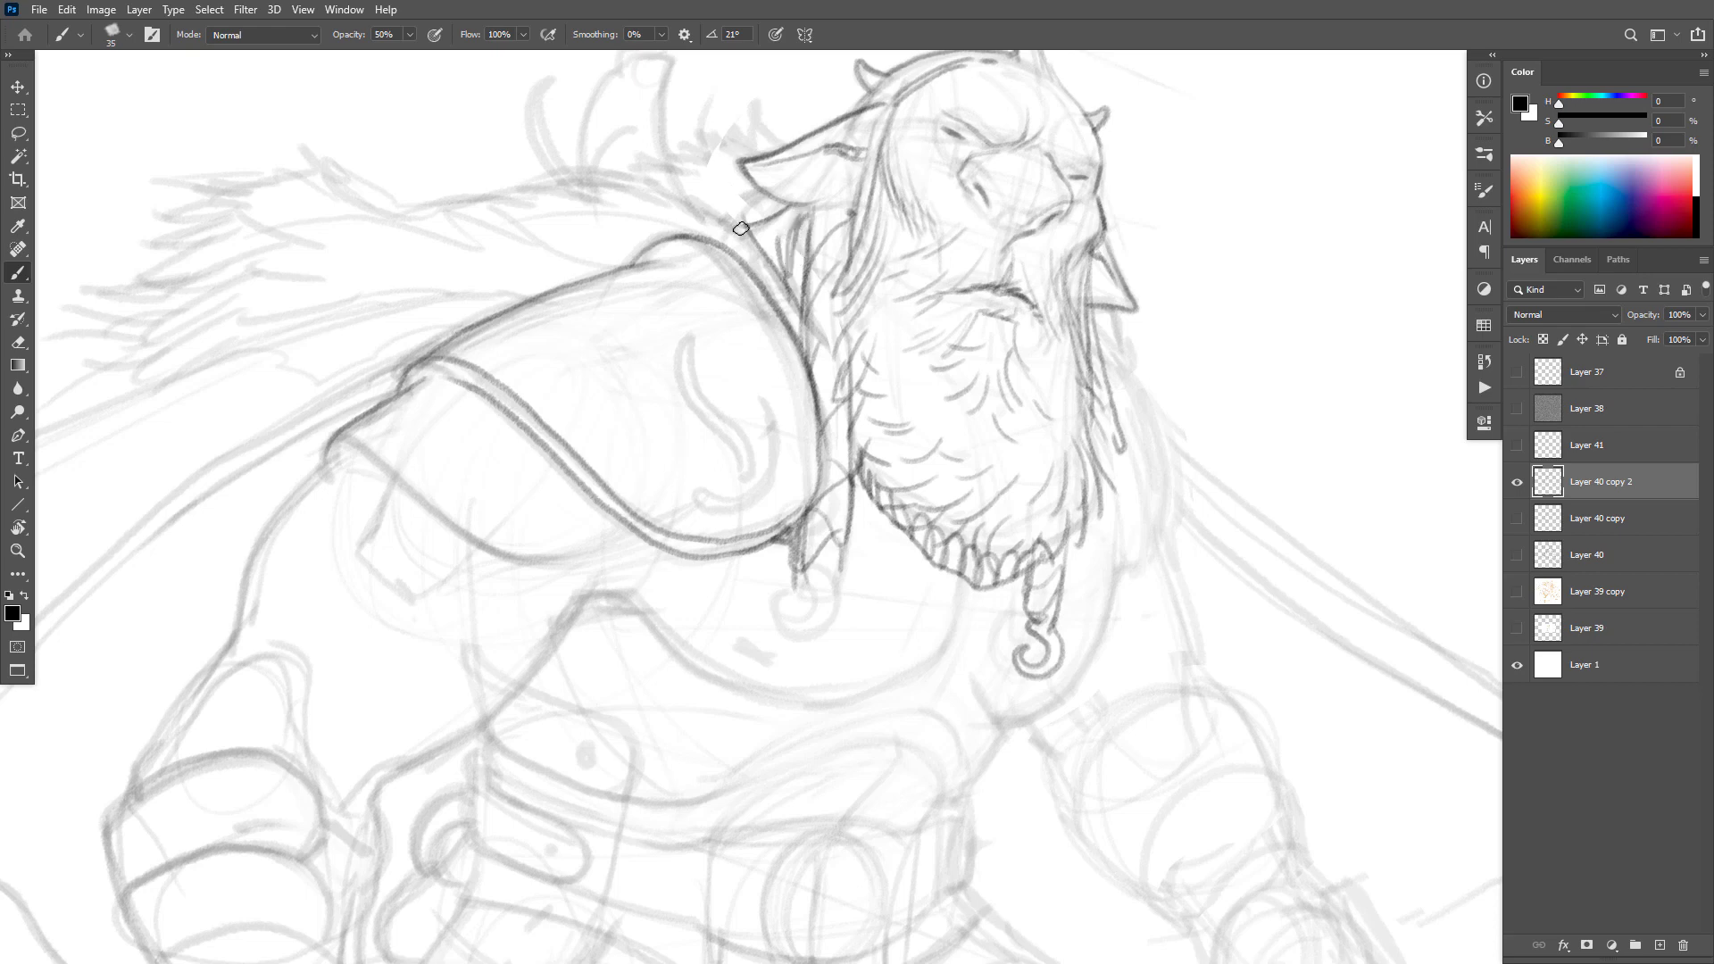
Step: Draw spiky fur tufts behind the near ear and long strokes along the start of the fur mantle's upper edge
drag(722, 224, 659, 150)
key(ctrl+z)
mouse_move(741, 236)
mouse_down()
mouse_move(666, 163)
mouse_move(507, 170)
mouse_up()
mouse_move(755, 96)
mouse_down()
mouse_move(778, 143)
mouse_move(739, 143)
mouse_up()
mouse_move(681, 146)
mouse_down()
mouse_move(715, 156)
mouse_move(678, 166)
mouse_up()
drag(721, 529, 999, 701)
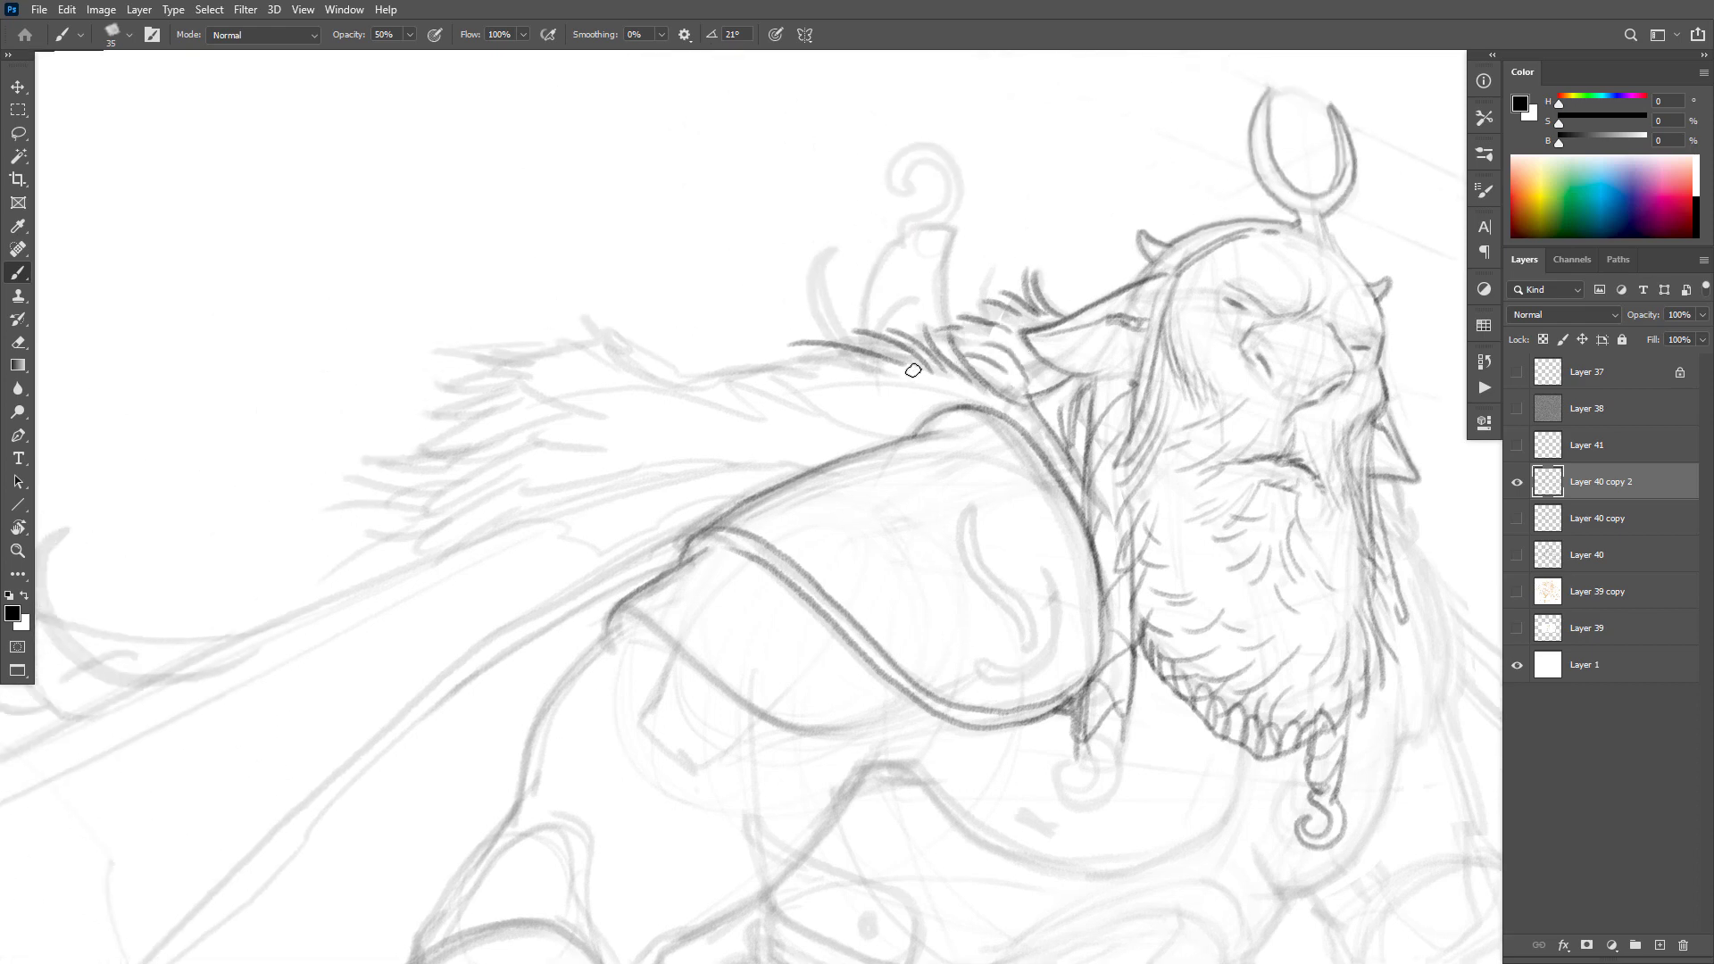
drag(906, 365, 692, 369)
drag(844, 342, 704, 345)
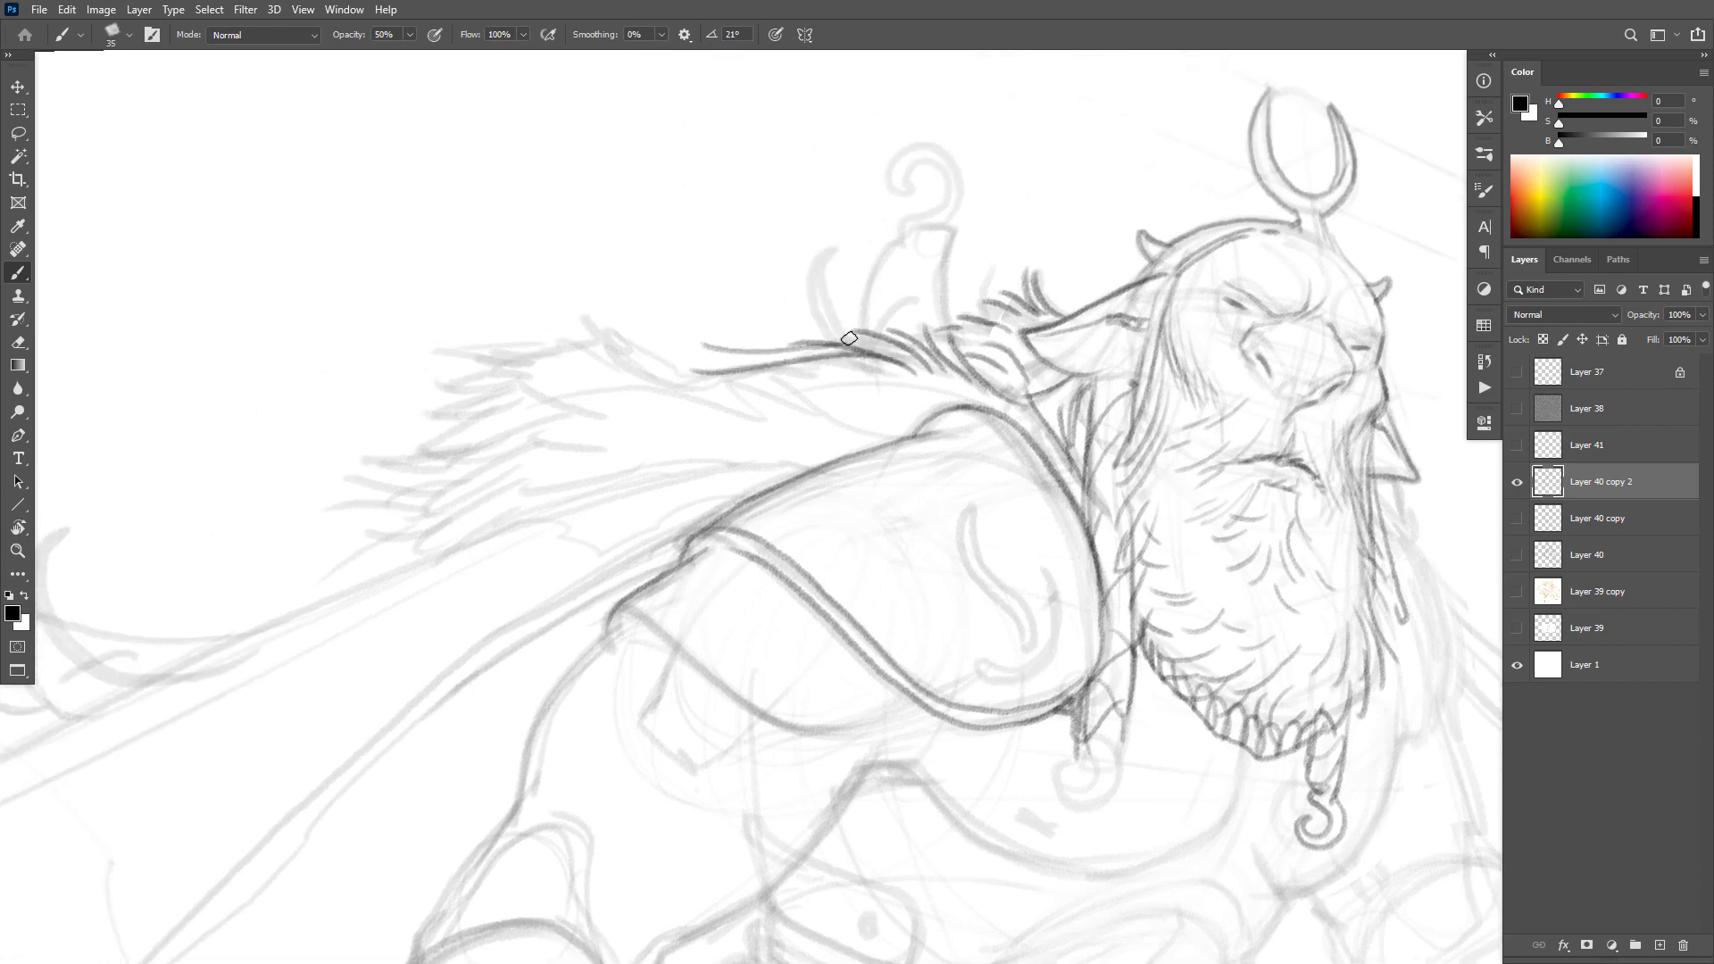
Step: Redraw the ornament behind the shoulder with curved prongs, a rounded body and a curled hook on top
mouse_move(848, 338)
mouse_down()
mouse_move(826, 282)
mouse_move(836, 241)
mouse_move(816, 295)
mouse_move(844, 346)
mouse_move(846, 299)
mouse_move(788, 239)
mouse_move(789, 204)
mouse_move(795, 245)
mouse_move(868, 330)
mouse_move(864, 279)
mouse_move(893, 237)
mouse_move(950, 255)
mouse_move(902, 234)
mouse_move(948, 268)
mouse_move(921, 312)
mouse_move(929, 295)
mouse_move(889, 323)
mouse_up()
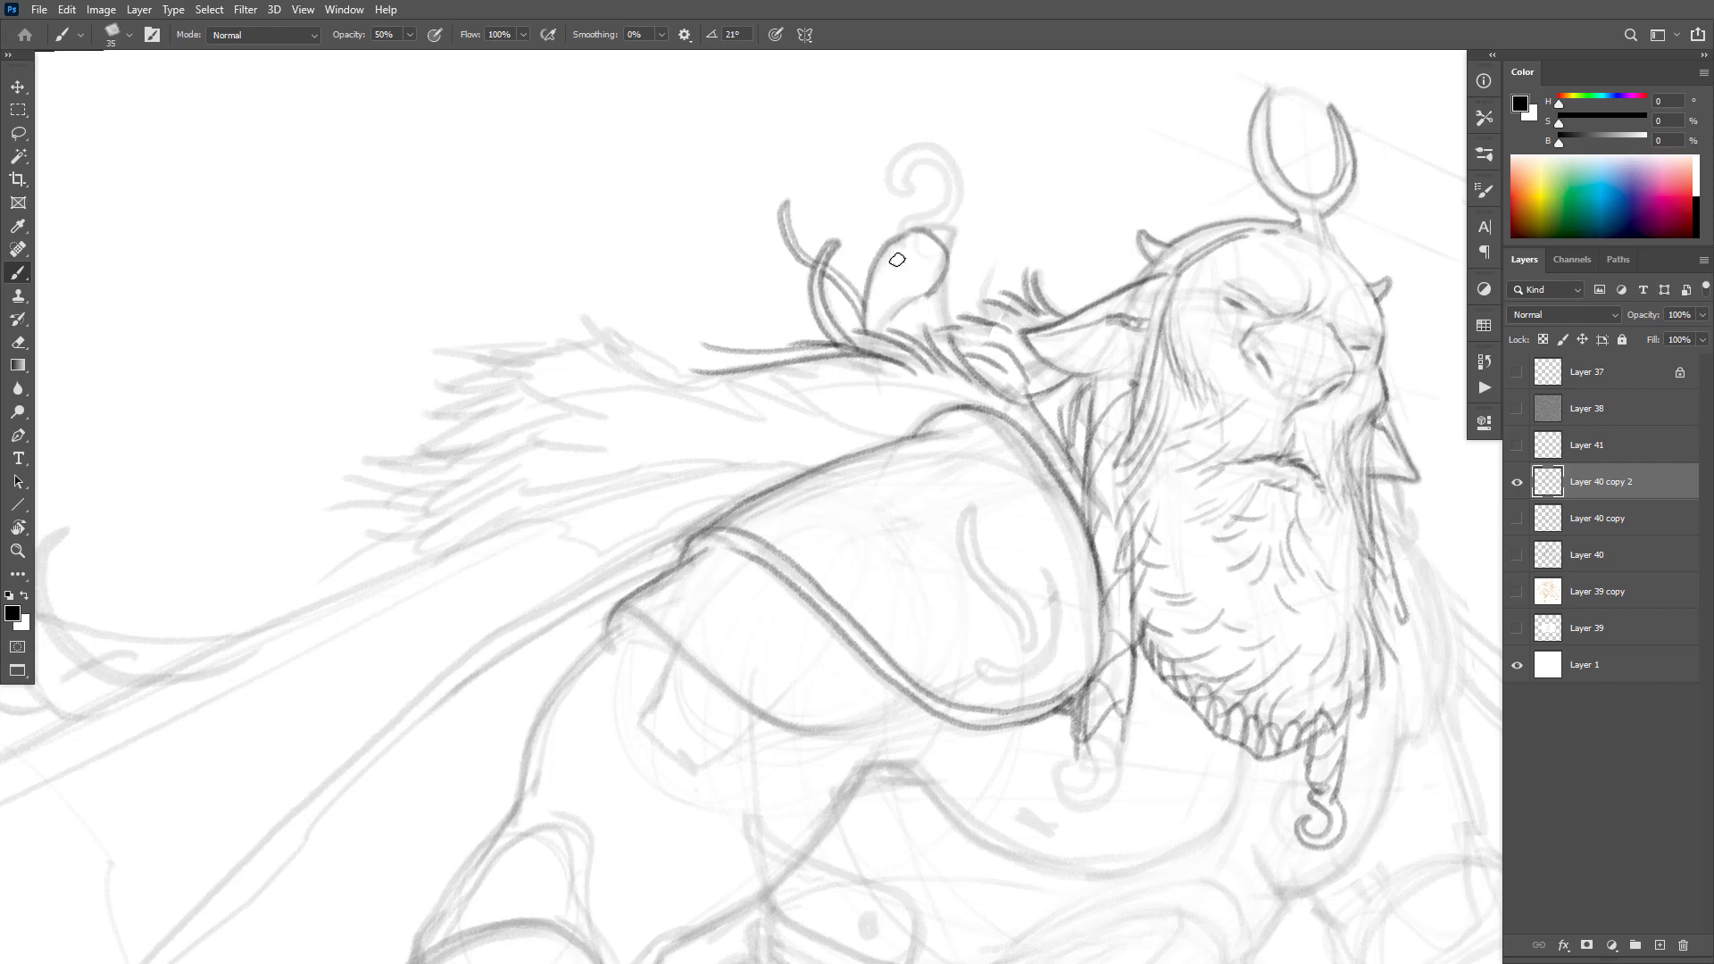
mouse_move(897, 259)
mouse_down()
mouse_move(946, 331)
mouse_move(865, 324)
mouse_move(932, 353)
mouse_up()
mouse_move(942, 230)
mouse_down()
mouse_move(908, 219)
mouse_move(946, 176)
mouse_move(930, 156)
mouse_move(901, 162)
mouse_move(896, 185)
mouse_move(903, 149)
mouse_move(947, 151)
mouse_move(952, 225)
mouse_up()
scroll(781, 505, down, 1)
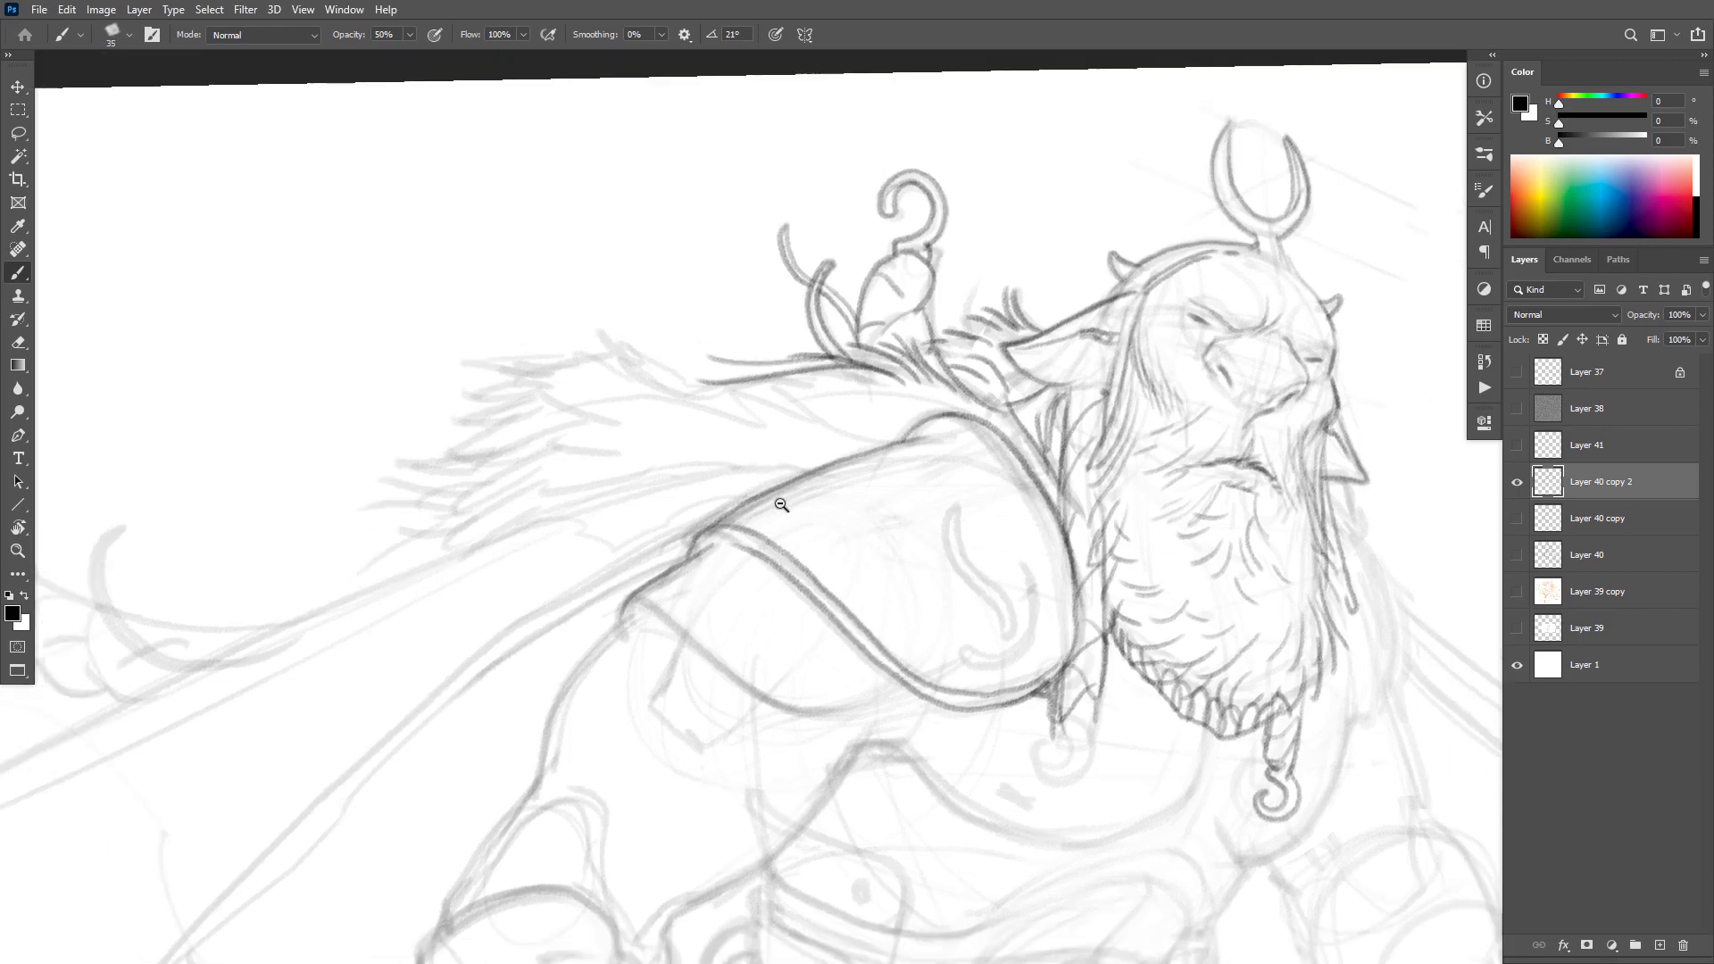
Step: Extend the fur mantle's upper edge backwards and build its ragged trailing end from pointed, layered fur strokes
scroll(781, 505, down, 3)
scroll(910, 399, up, 3)
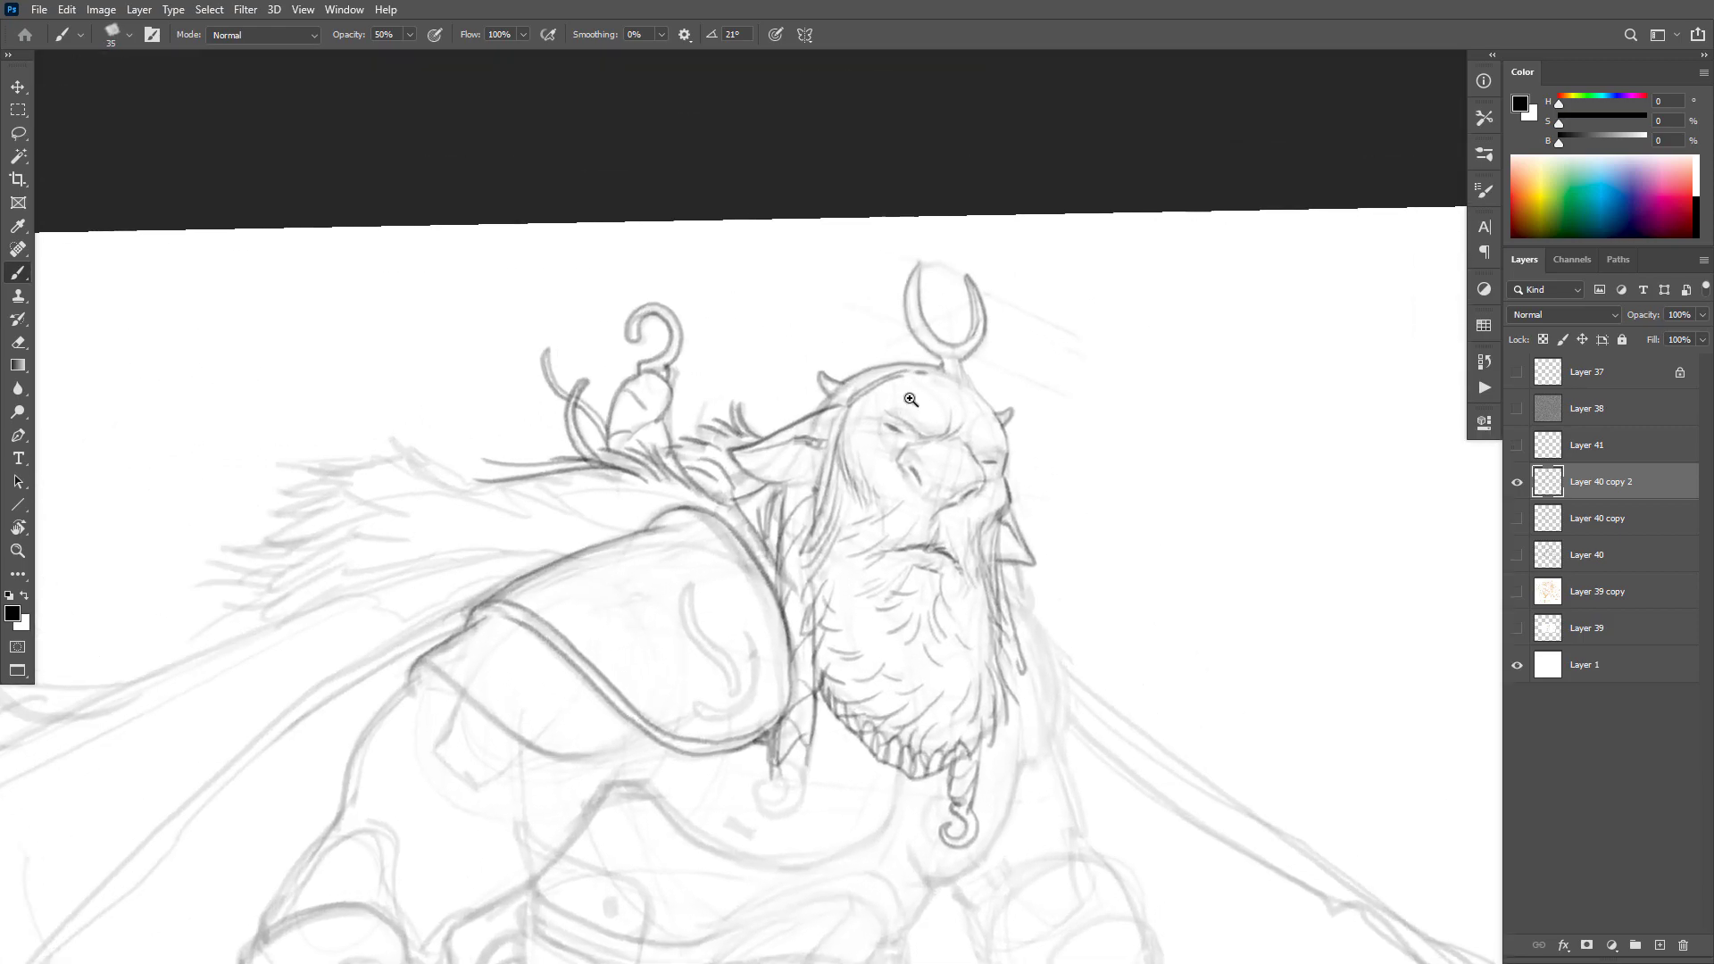
scroll(911, 399, up, 1)
mouse_move(911, 399)
mouse_down()
mouse_move(1209, 259)
mouse_move(1372, 216)
mouse_up()
mouse_move(923, 334)
mouse_down()
mouse_move(624, 283)
mouse_move(580, 298)
mouse_move(517, 419)
mouse_up()
drag(629, 415, 504, 455)
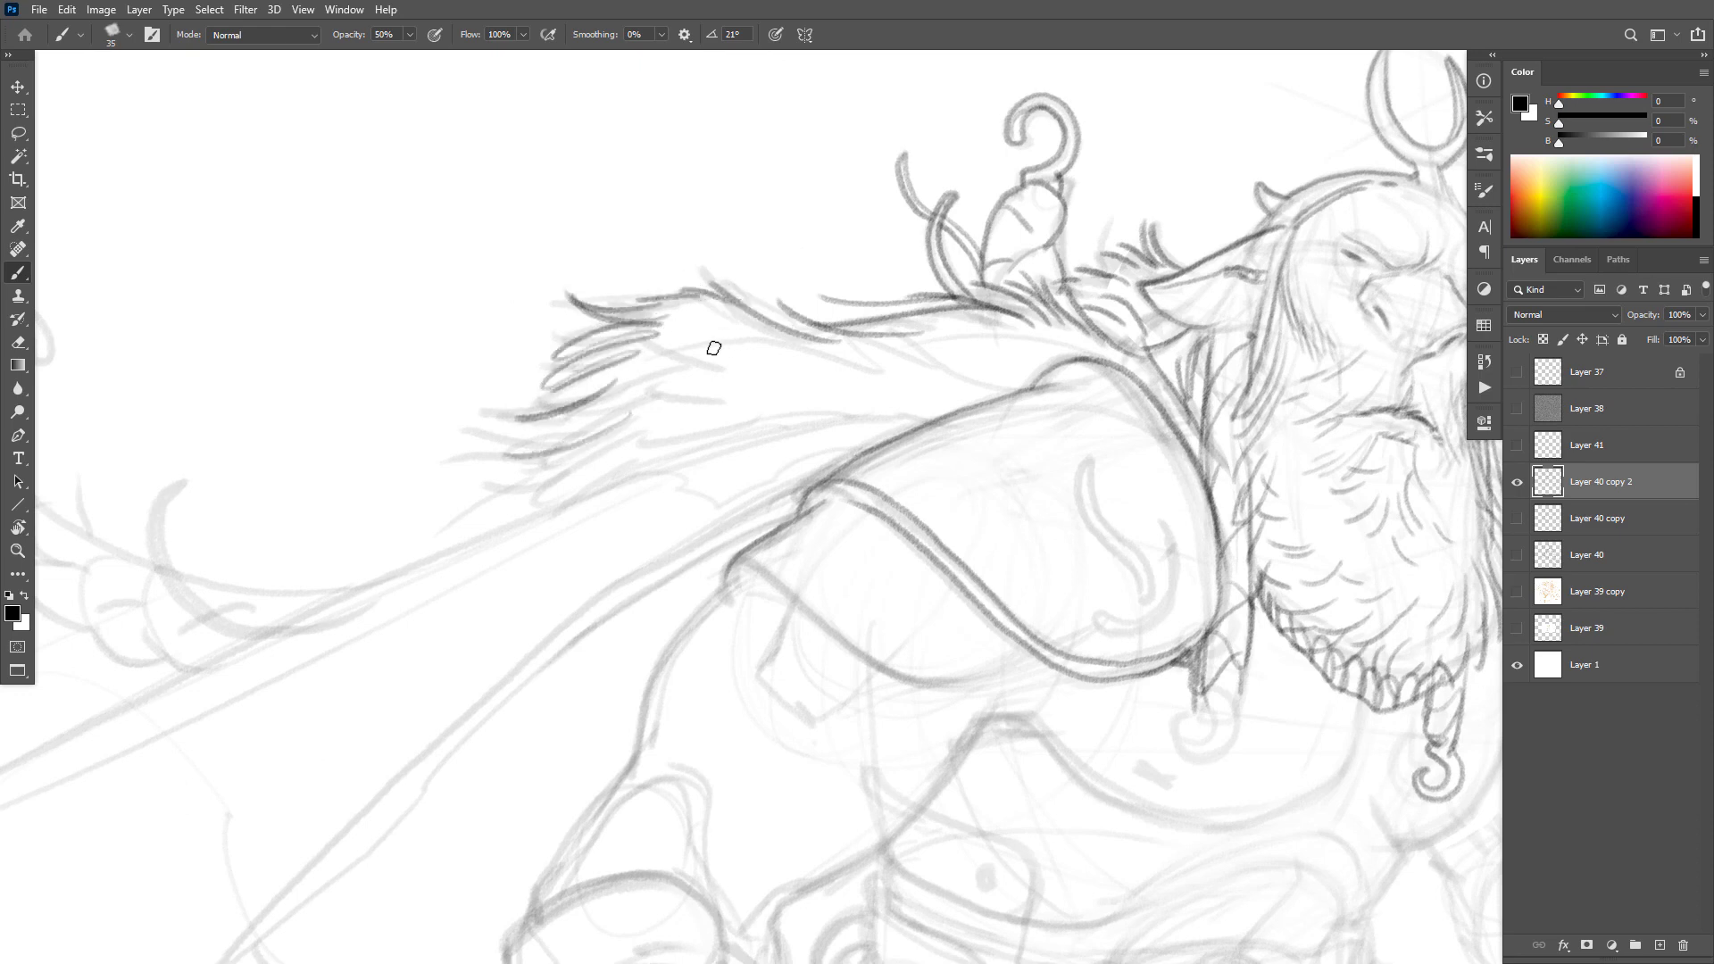
mouse_move(713, 347)
mouse_down()
mouse_move(590, 379)
mouse_move(587, 416)
mouse_up()
mouse_move(687, 400)
mouse_down()
mouse_move(646, 457)
mouse_move(540, 509)
mouse_up()
drag(581, 478, 435, 513)
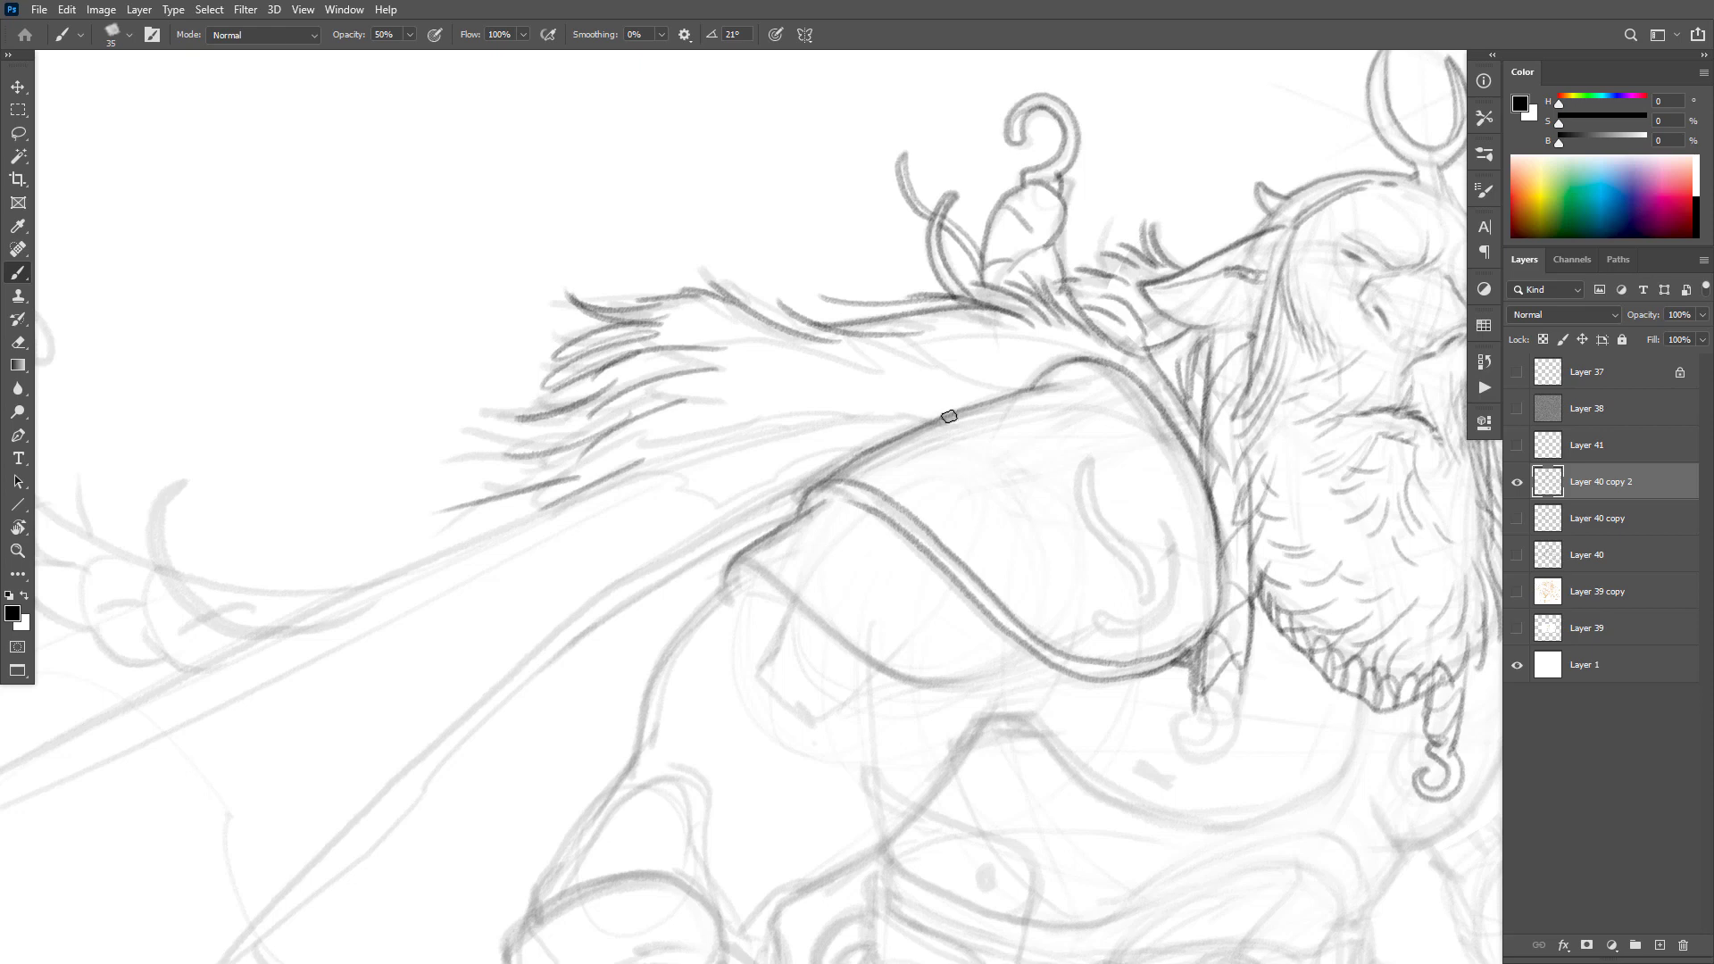
Step: Draw the fur mantle's lower edge above the shoulder plate and fill its interior with sparse flowing fur strands
drag(898, 406, 651, 449)
drag(903, 335, 982, 382)
mouse_move(893, 328)
mouse_down()
mouse_move(896, 364)
mouse_move(786, 344)
mouse_up()
mouse_move(812, 356)
mouse_down()
mouse_move(725, 347)
mouse_move(681, 385)
mouse_up()
drag(684, 385, 498, 478)
Step: Define the nostrils and near eye, and add wrinkled brow lines across the forehead
key(space)
drag(1326, 339, 1007, 380)
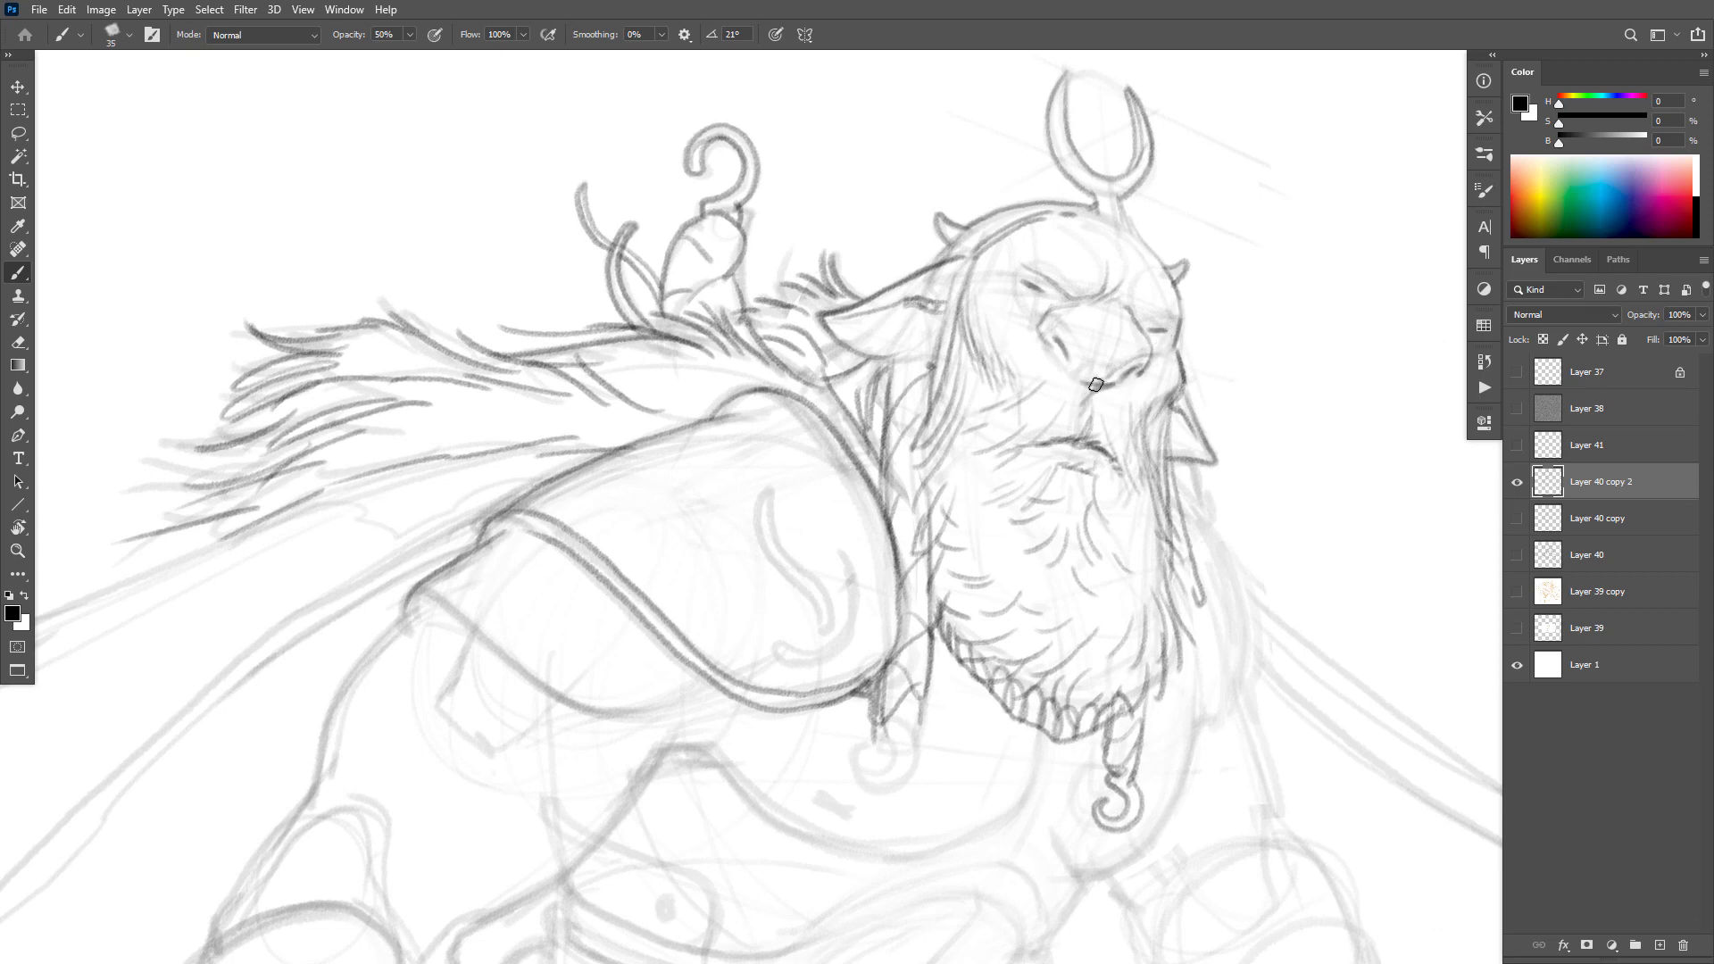
mouse_move(1068, 358)
mouse_down()
mouse_move(1057, 337)
mouse_move(1128, 372)
mouse_up()
mouse_move(1026, 283)
mouse_down()
mouse_move(1043, 294)
mouse_move(1016, 314)
mouse_move(1015, 286)
mouse_up()
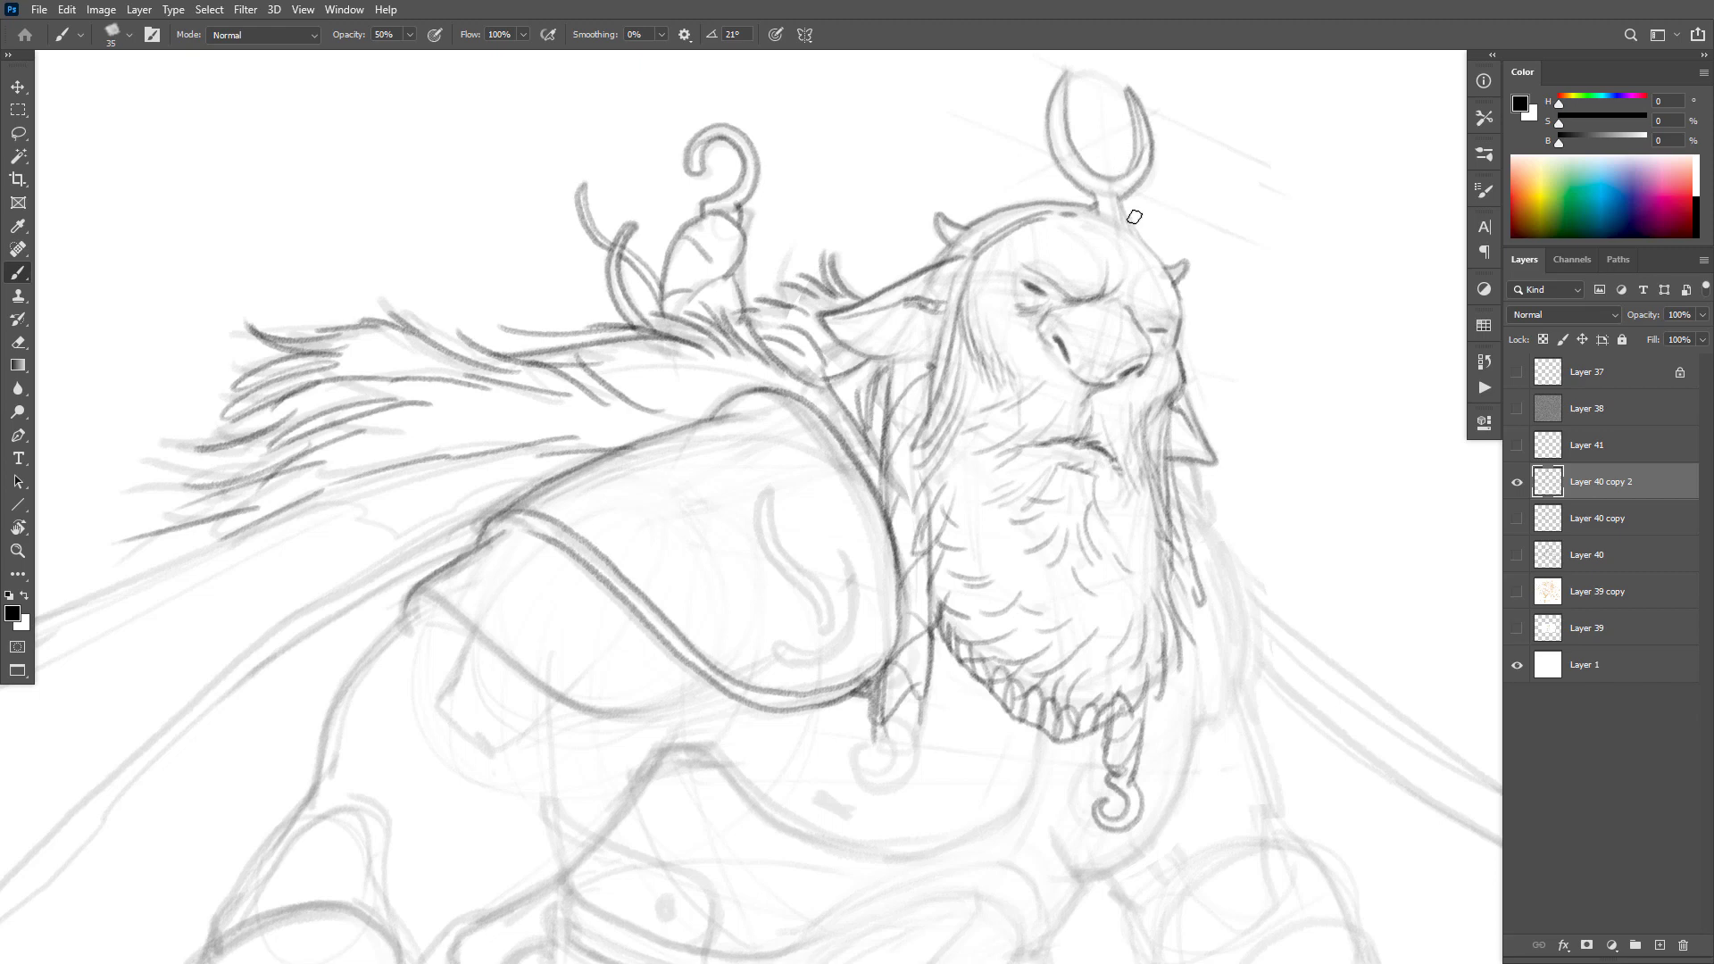
mouse_move(1108, 274)
mouse_down()
mouse_move(1081, 226)
mouse_move(1006, 255)
mouse_up()
drag(1157, 270, 1107, 271)
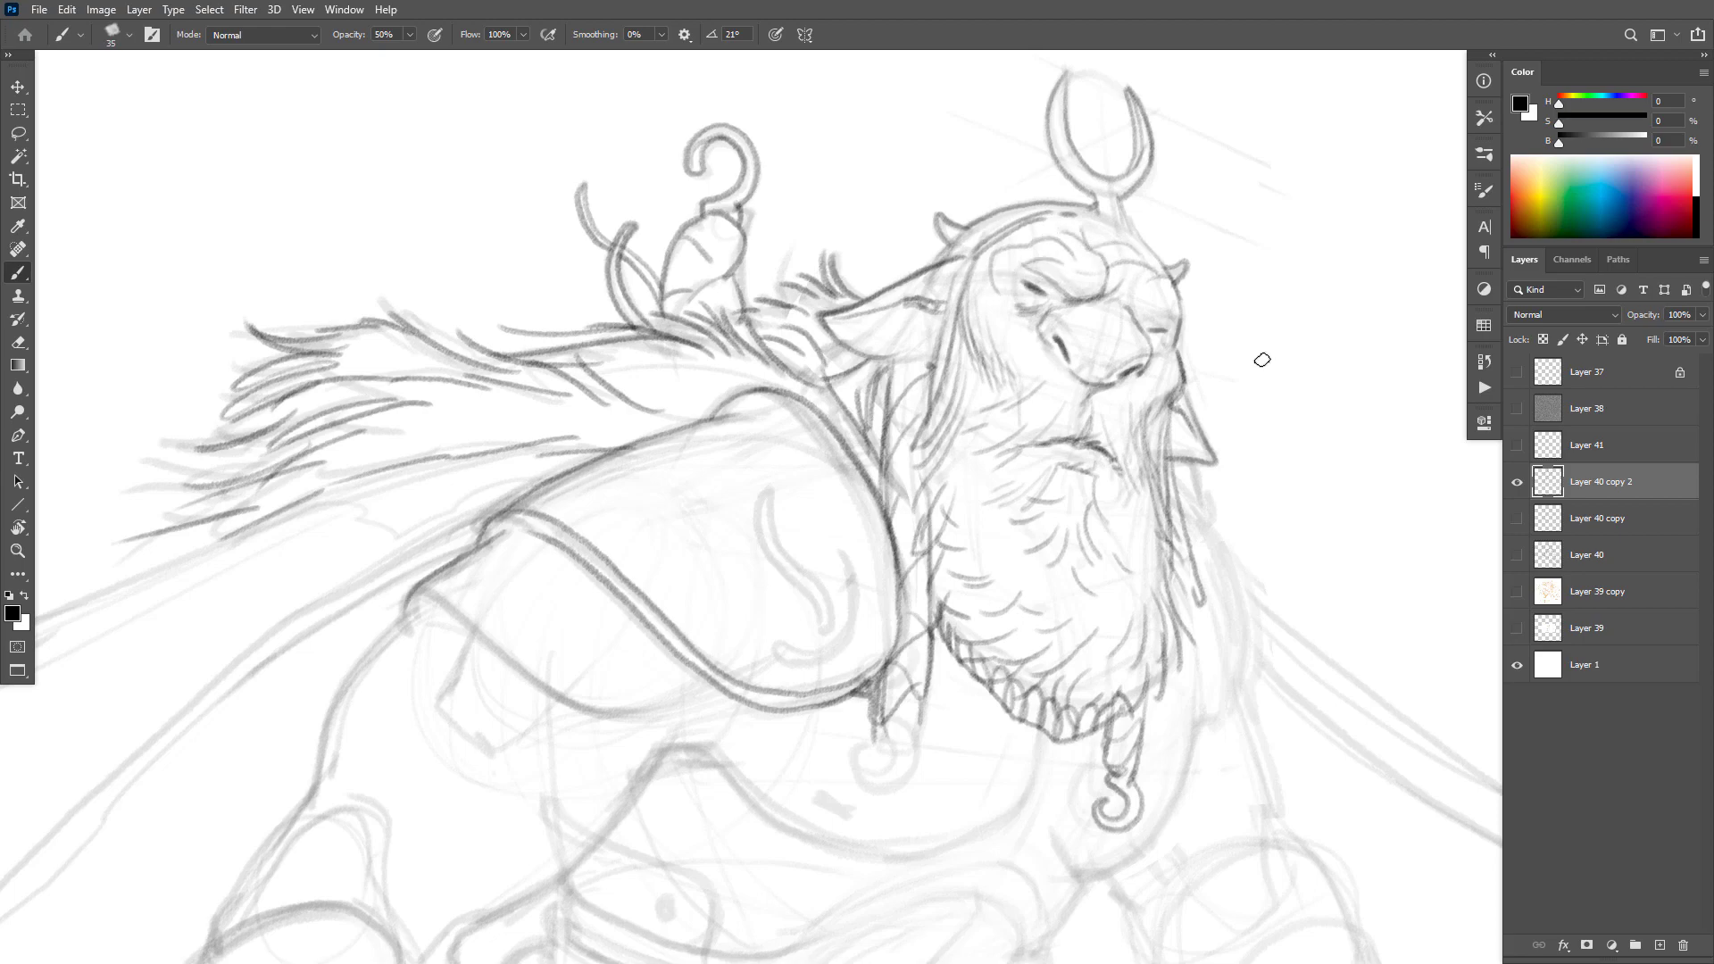
Step: Examine the redrawn head, fur mantle and shoulder armour against the whole figure
drag(1223, 368, 1301, 409)
click(1199, 343)
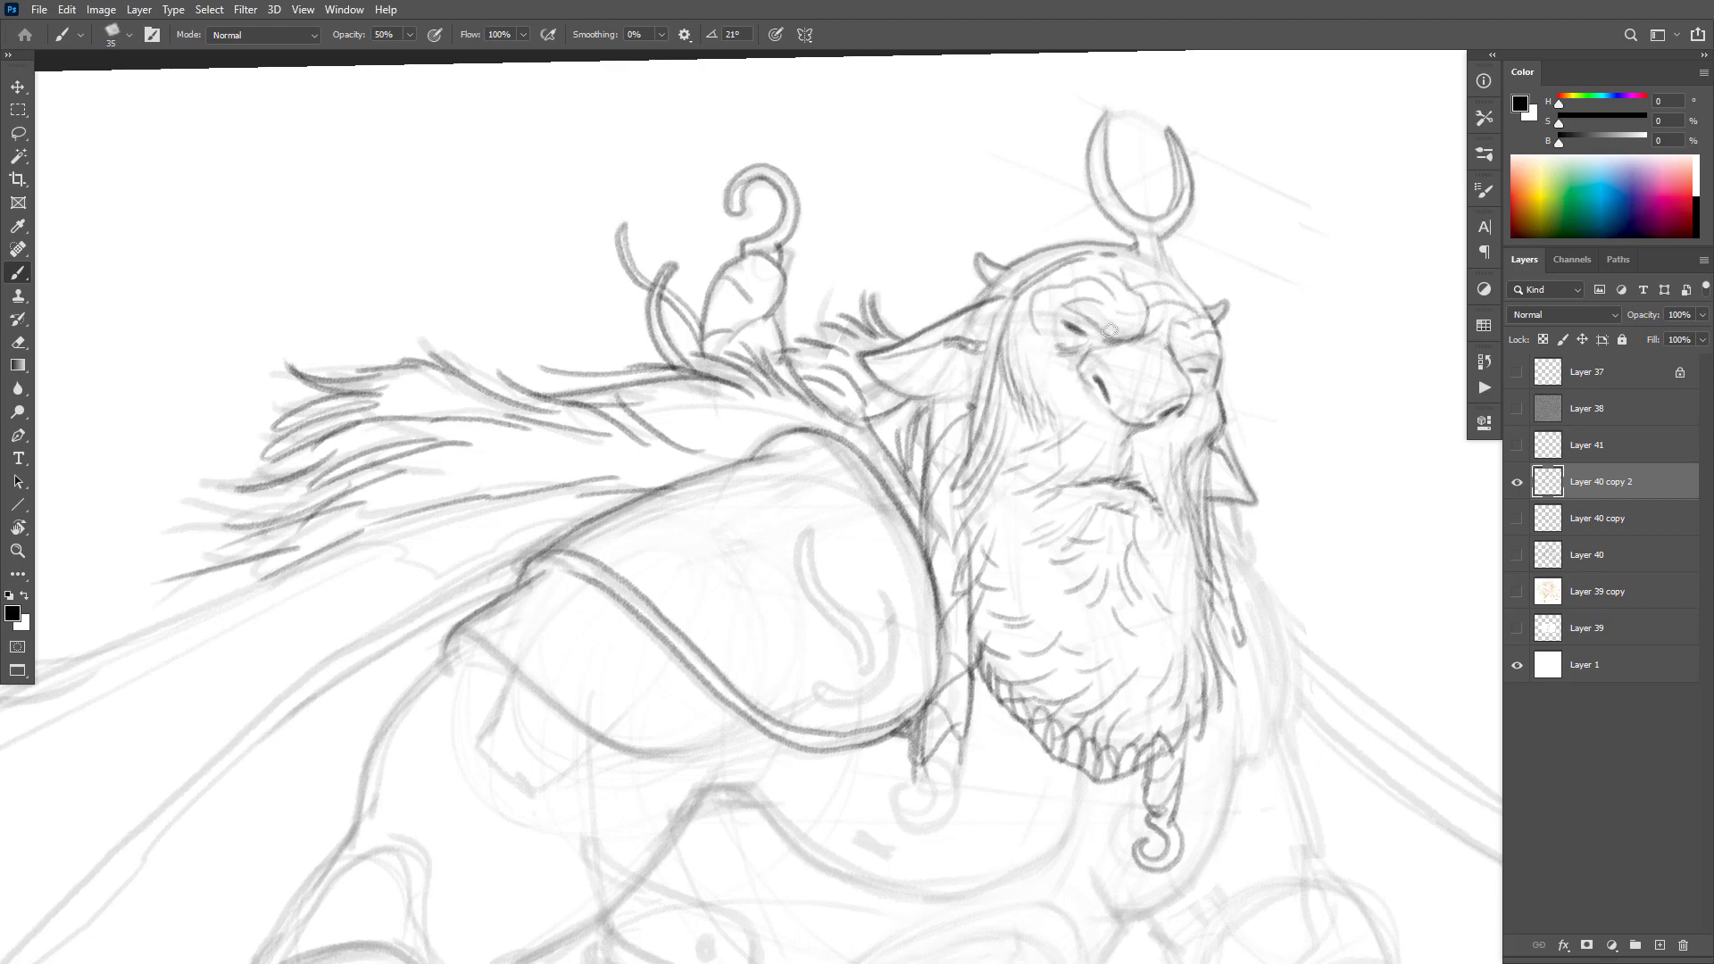
alt+click(1284, 373)
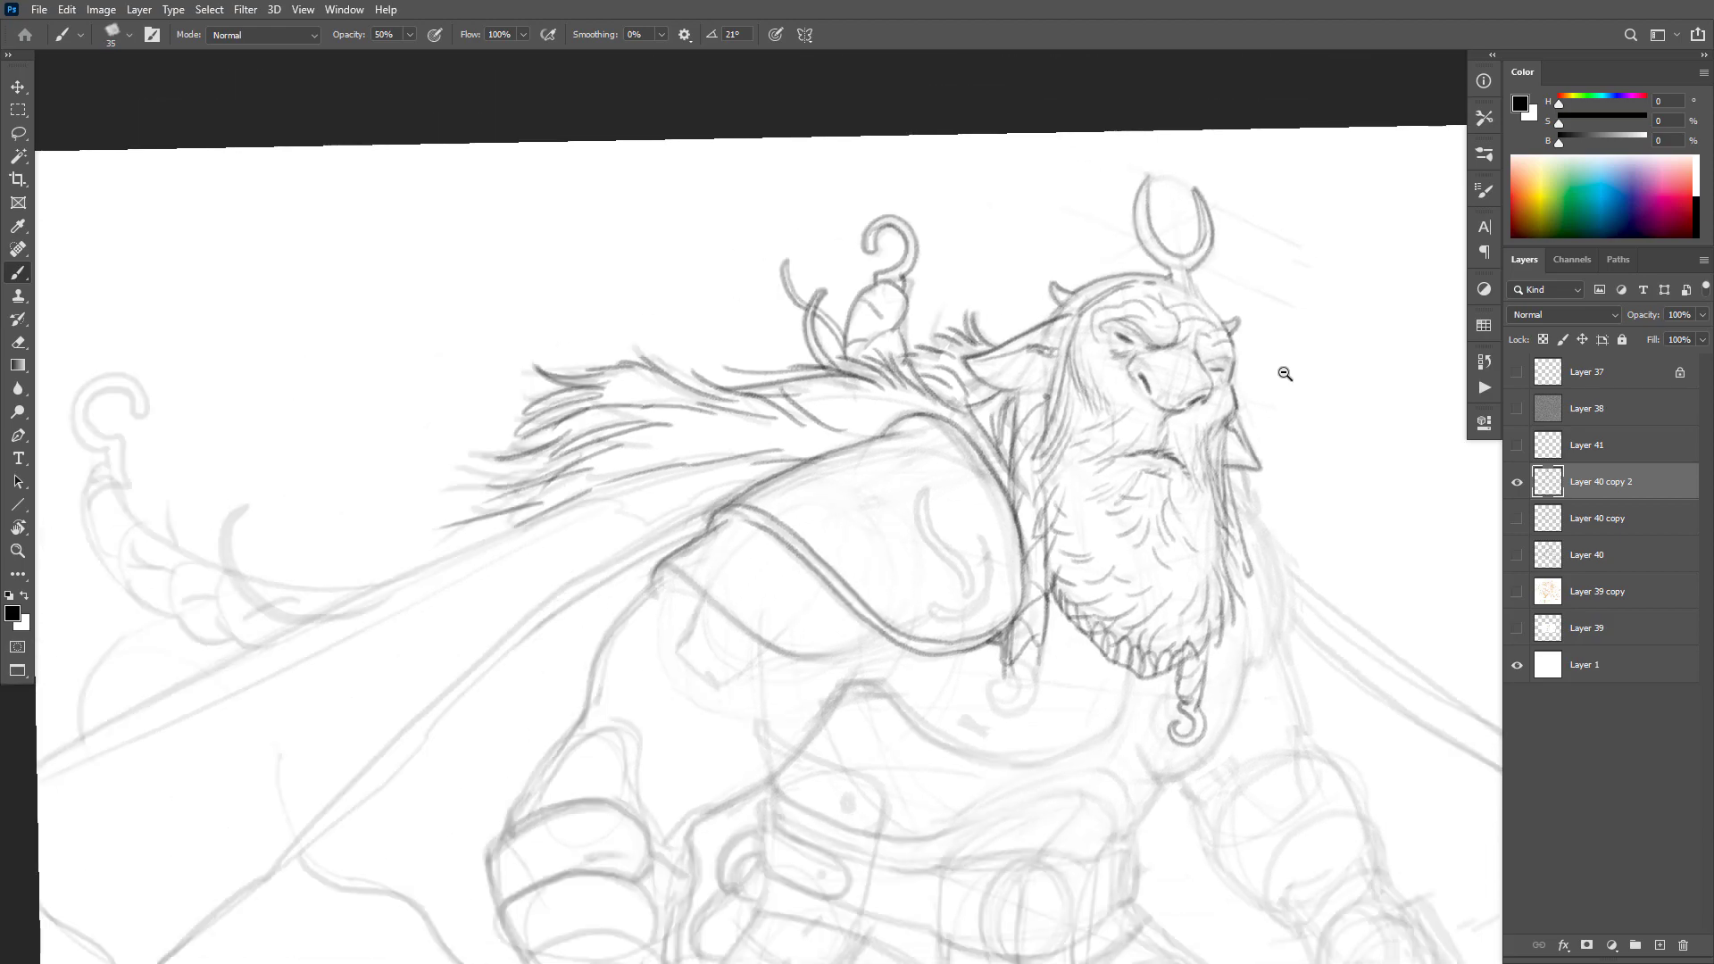
ctrl+click(1276, 391)
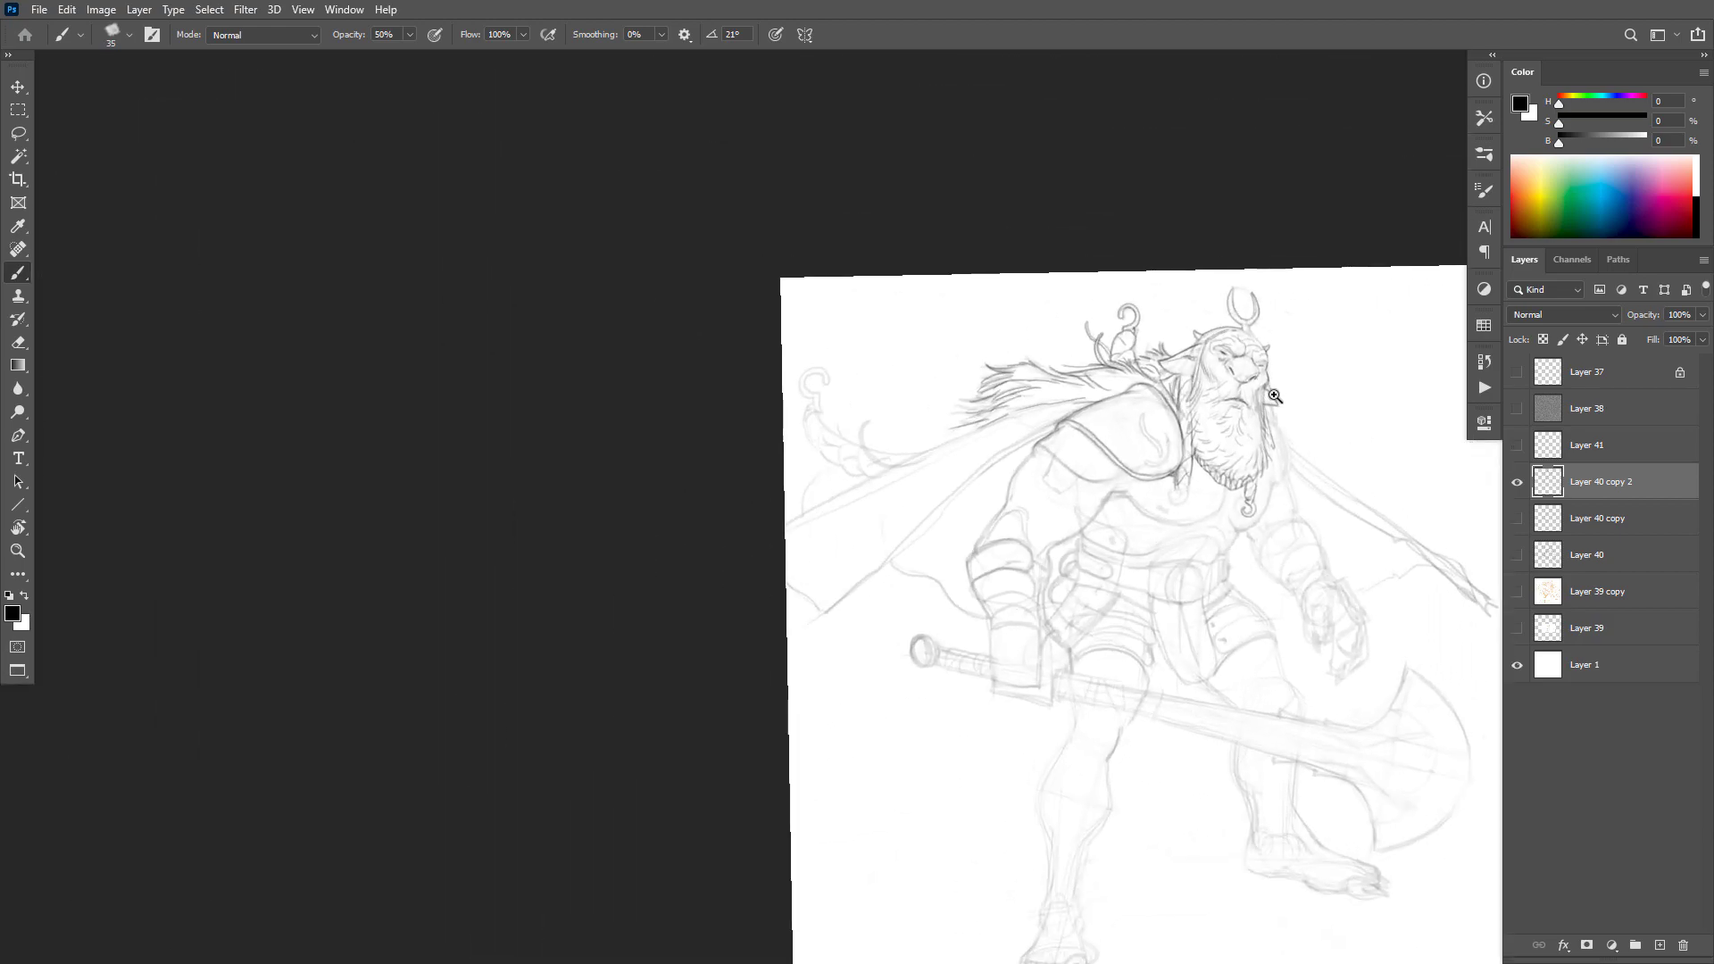
drag(1274, 396, 1199, 369)
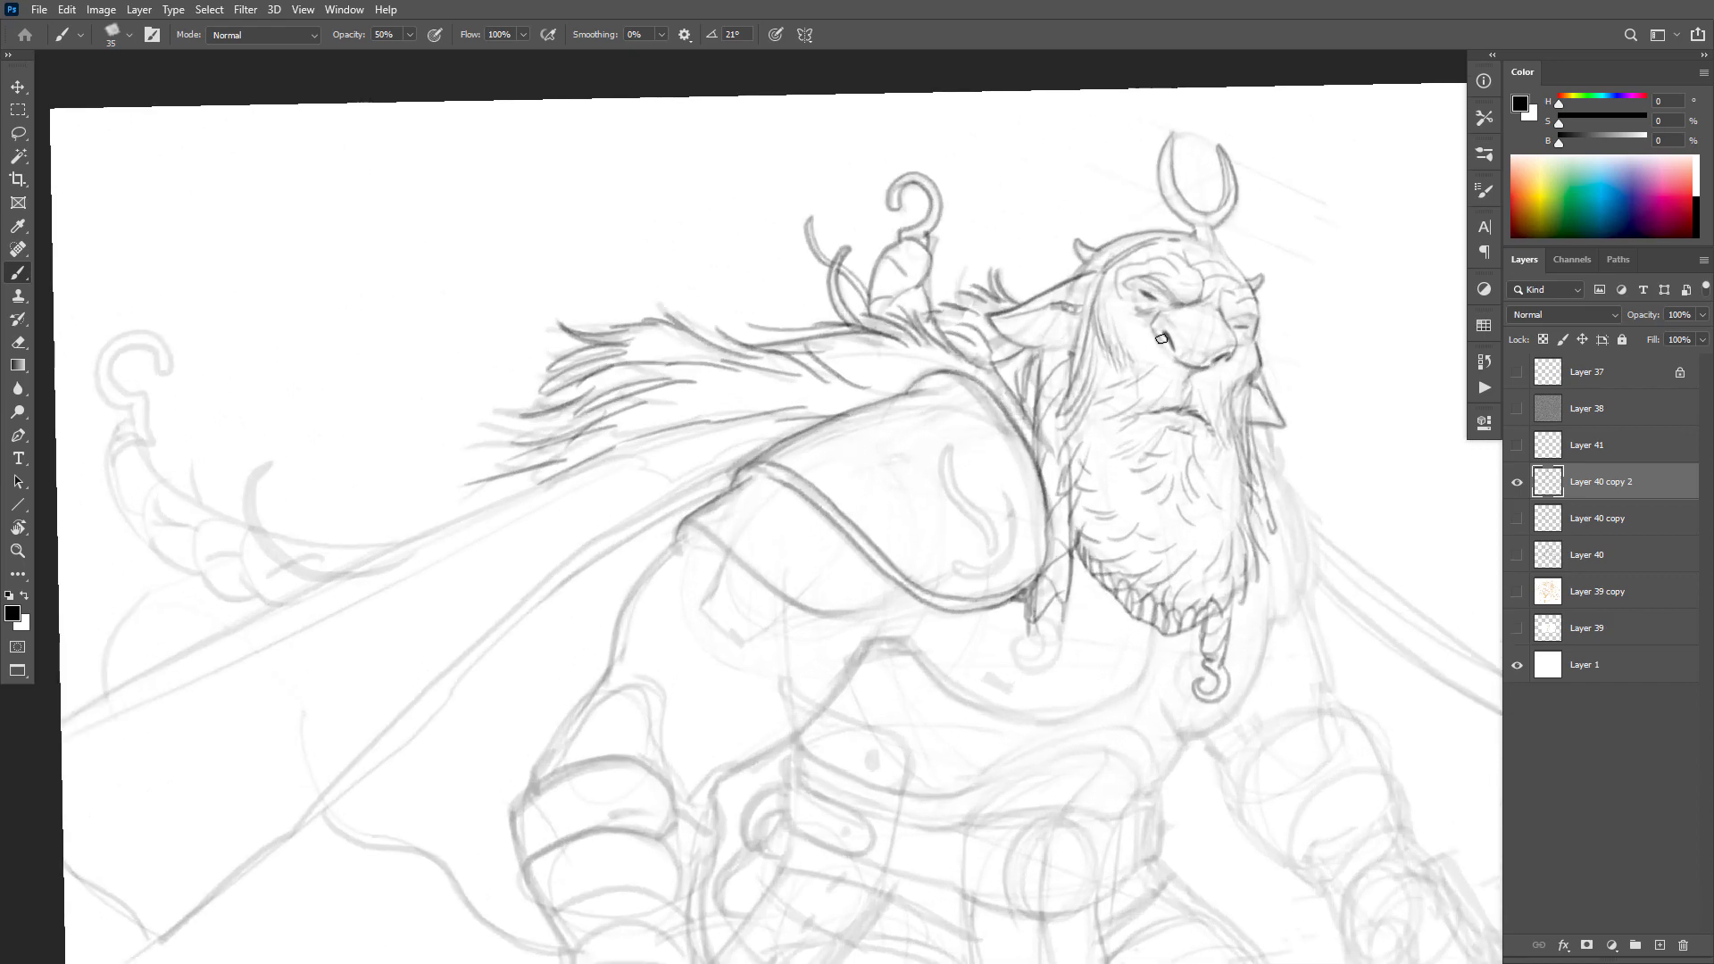
drag(1221, 595, 1203, 619)
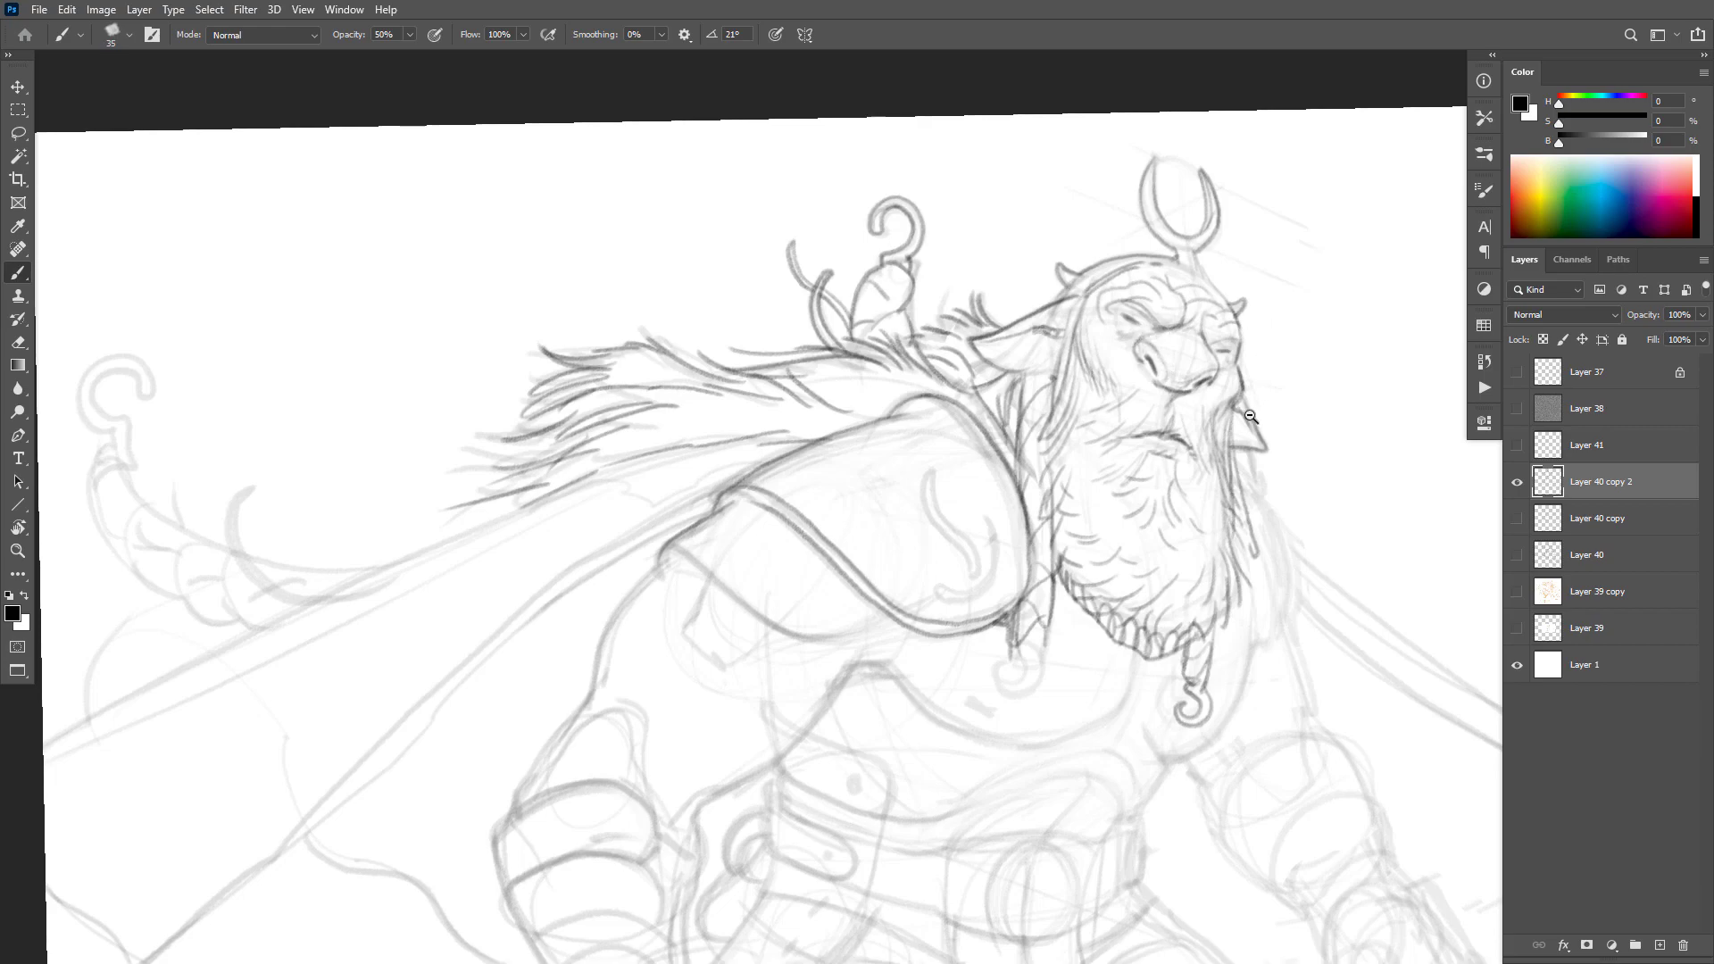
scroll(1249, 412, down, 5)
scroll(1228, 445, up, 5)
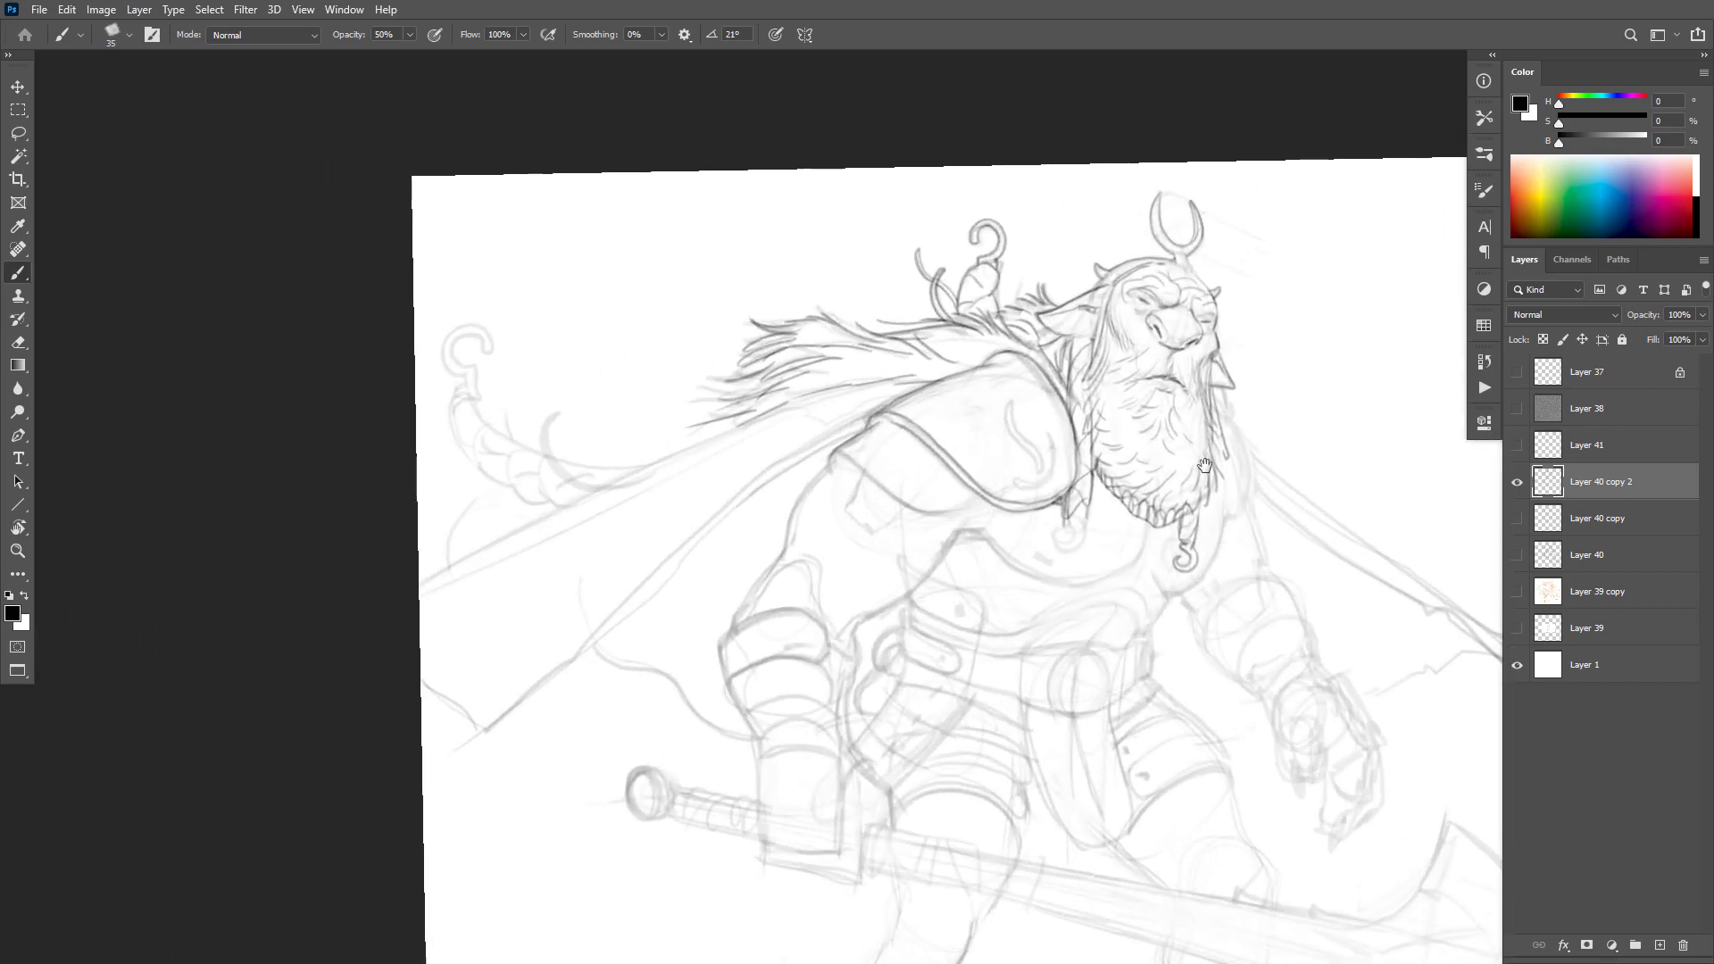
Step: Outline the cape trailing behind the near arm, with a notched lower edge, a squared end and light fold lines
scroll(1253, 232, up, 1)
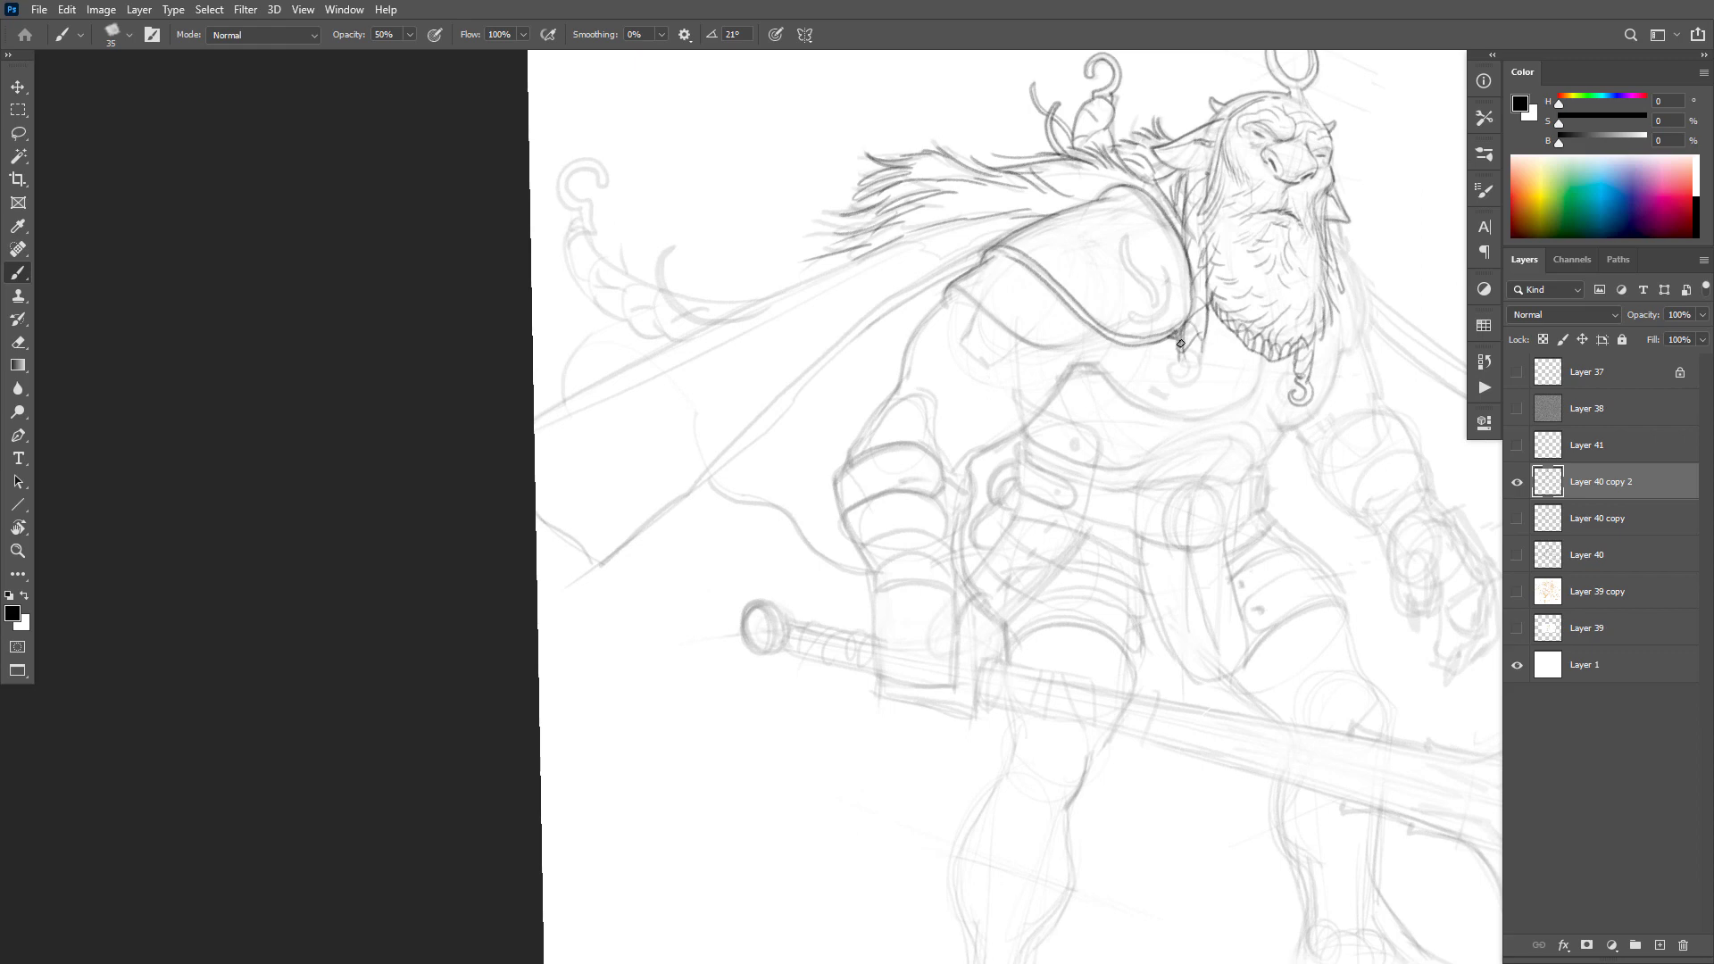
drag(1025, 481, 1092, 513)
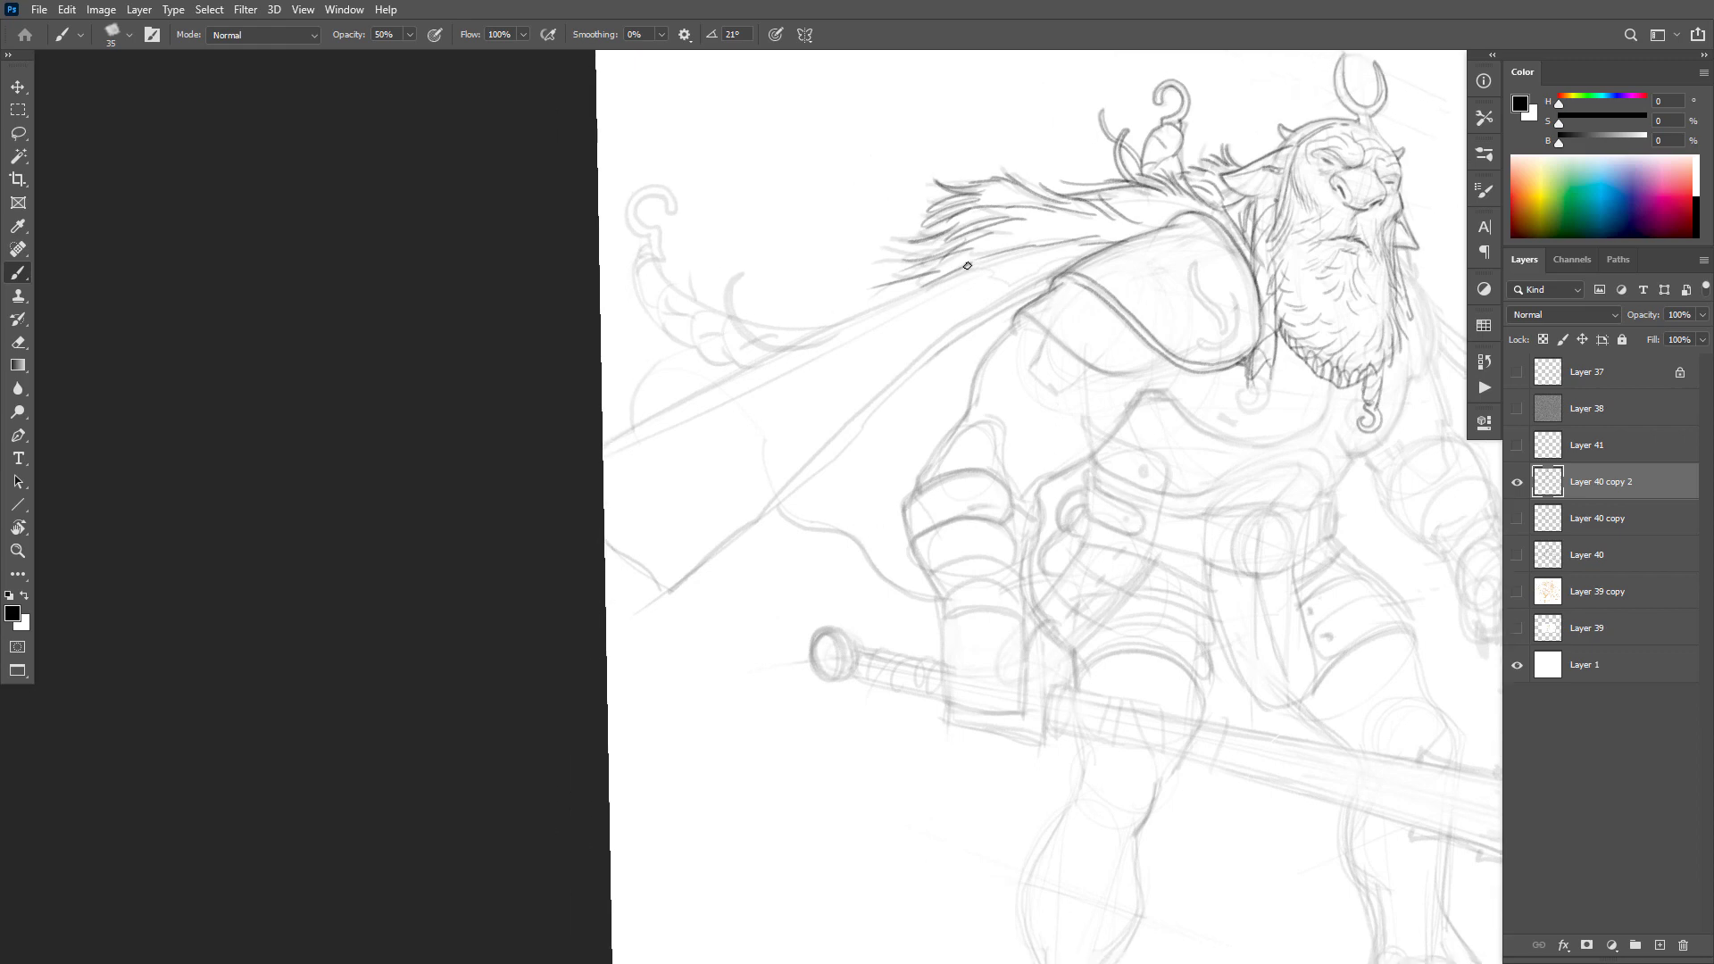
drag(967, 265, 605, 440)
mouse_move(1036, 287)
mouse_down()
mouse_move(837, 432)
mouse_move(670, 589)
mouse_move(605, 536)
mouse_up()
drag(1060, 253, 777, 379)
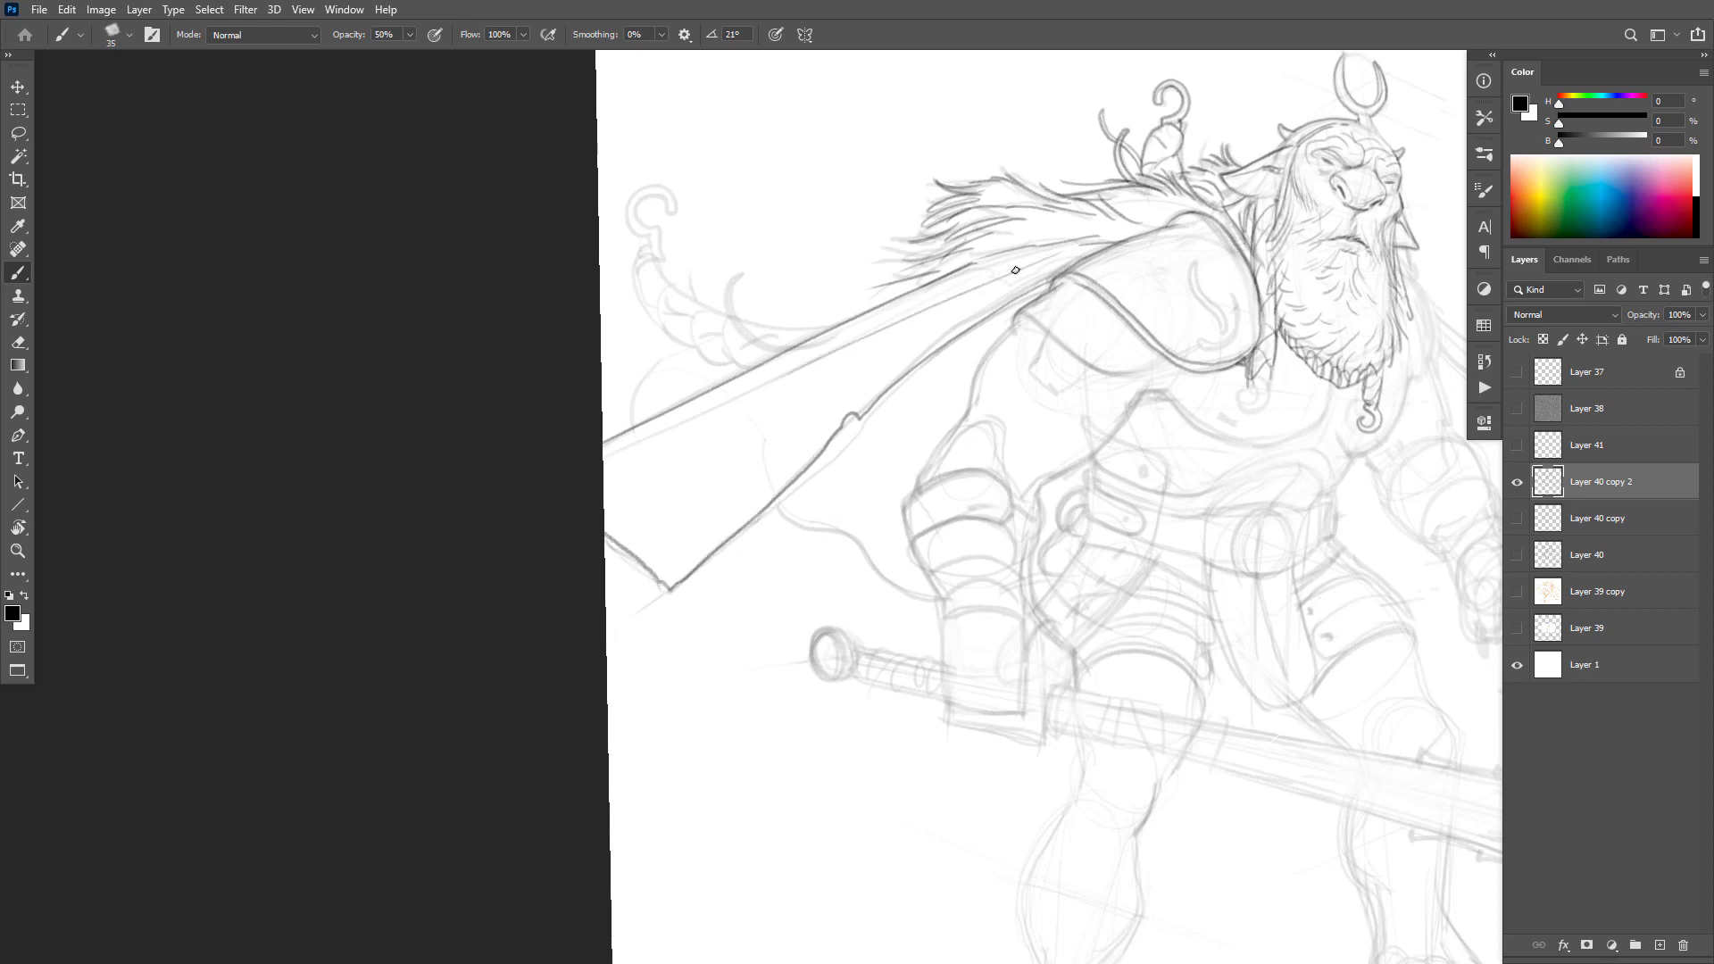
key(ctrl+z)
drag(1074, 247, 835, 334)
mouse_move(954, 294)
mouse_down()
mouse_move(599, 473)
mouse_move(635, 422)
mouse_move(655, 435)
mouse_move(623, 536)
mouse_up()
drag(839, 424, 668, 587)
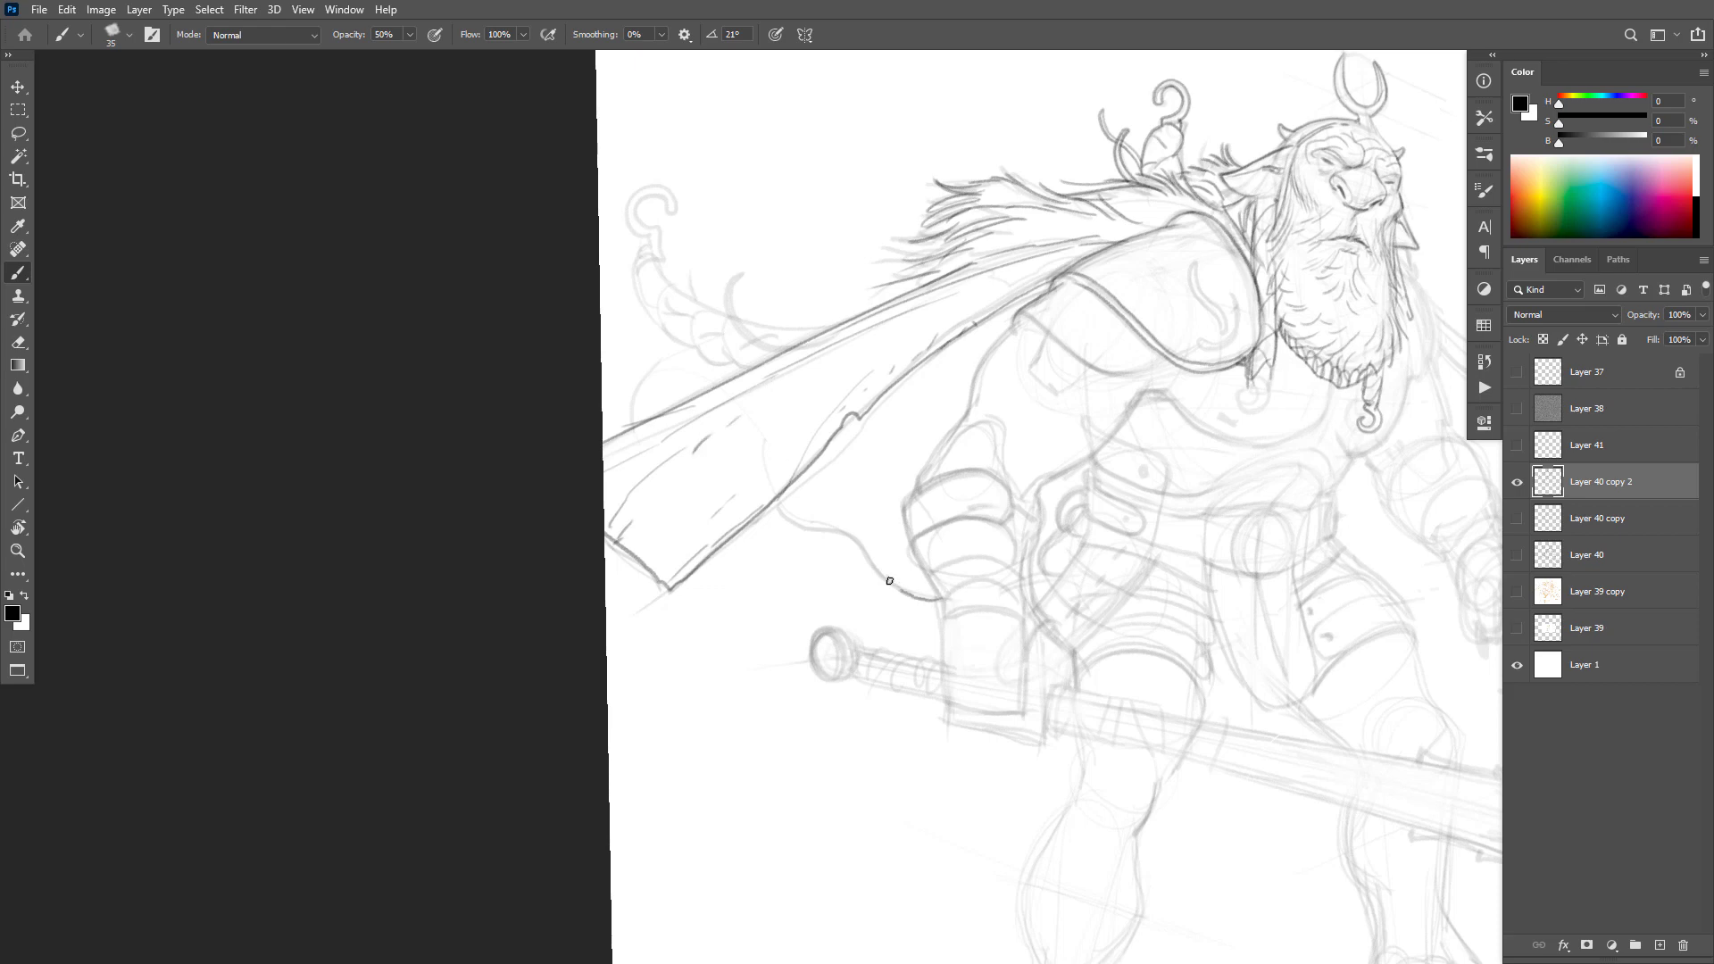
Step: Darken the cape's wavy lower hem, the second shoulder plate and both contours of the near upper arm
drag(889, 581, 772, 503)
drag(1061, 284, 1014, 325)
key(ctrl+z)
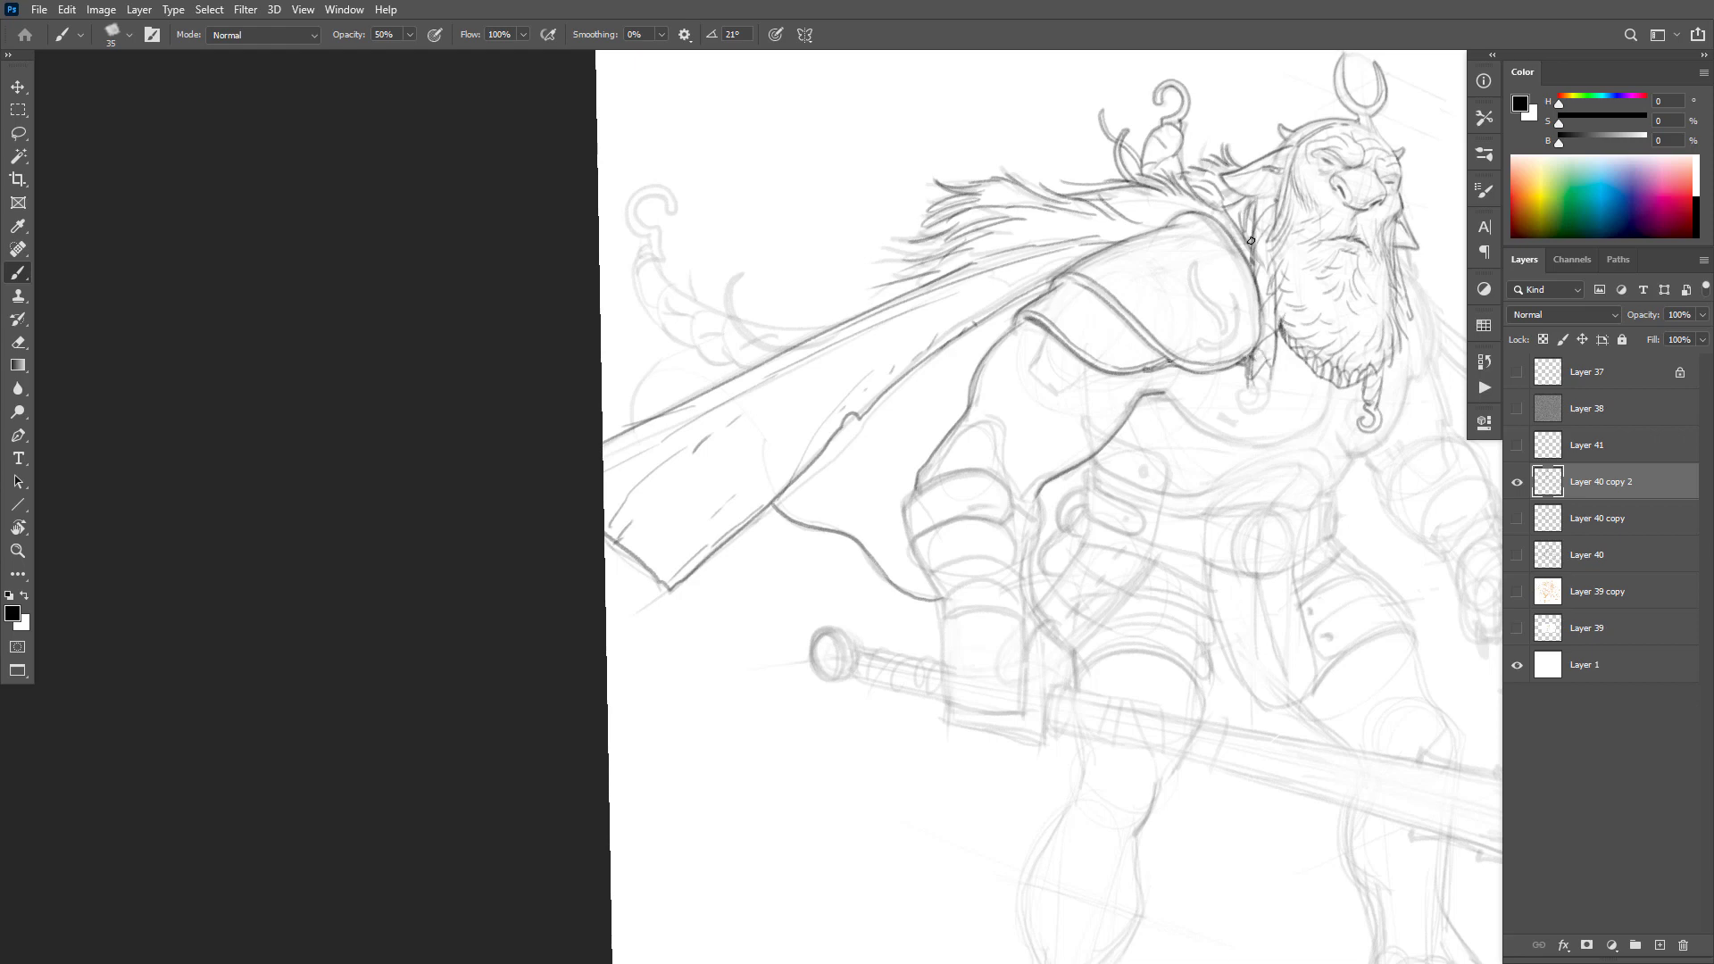
Step: Clean up and redraw the far contour of the face between the cheek and the far ear
drag(1357, 344, 1327, 359)
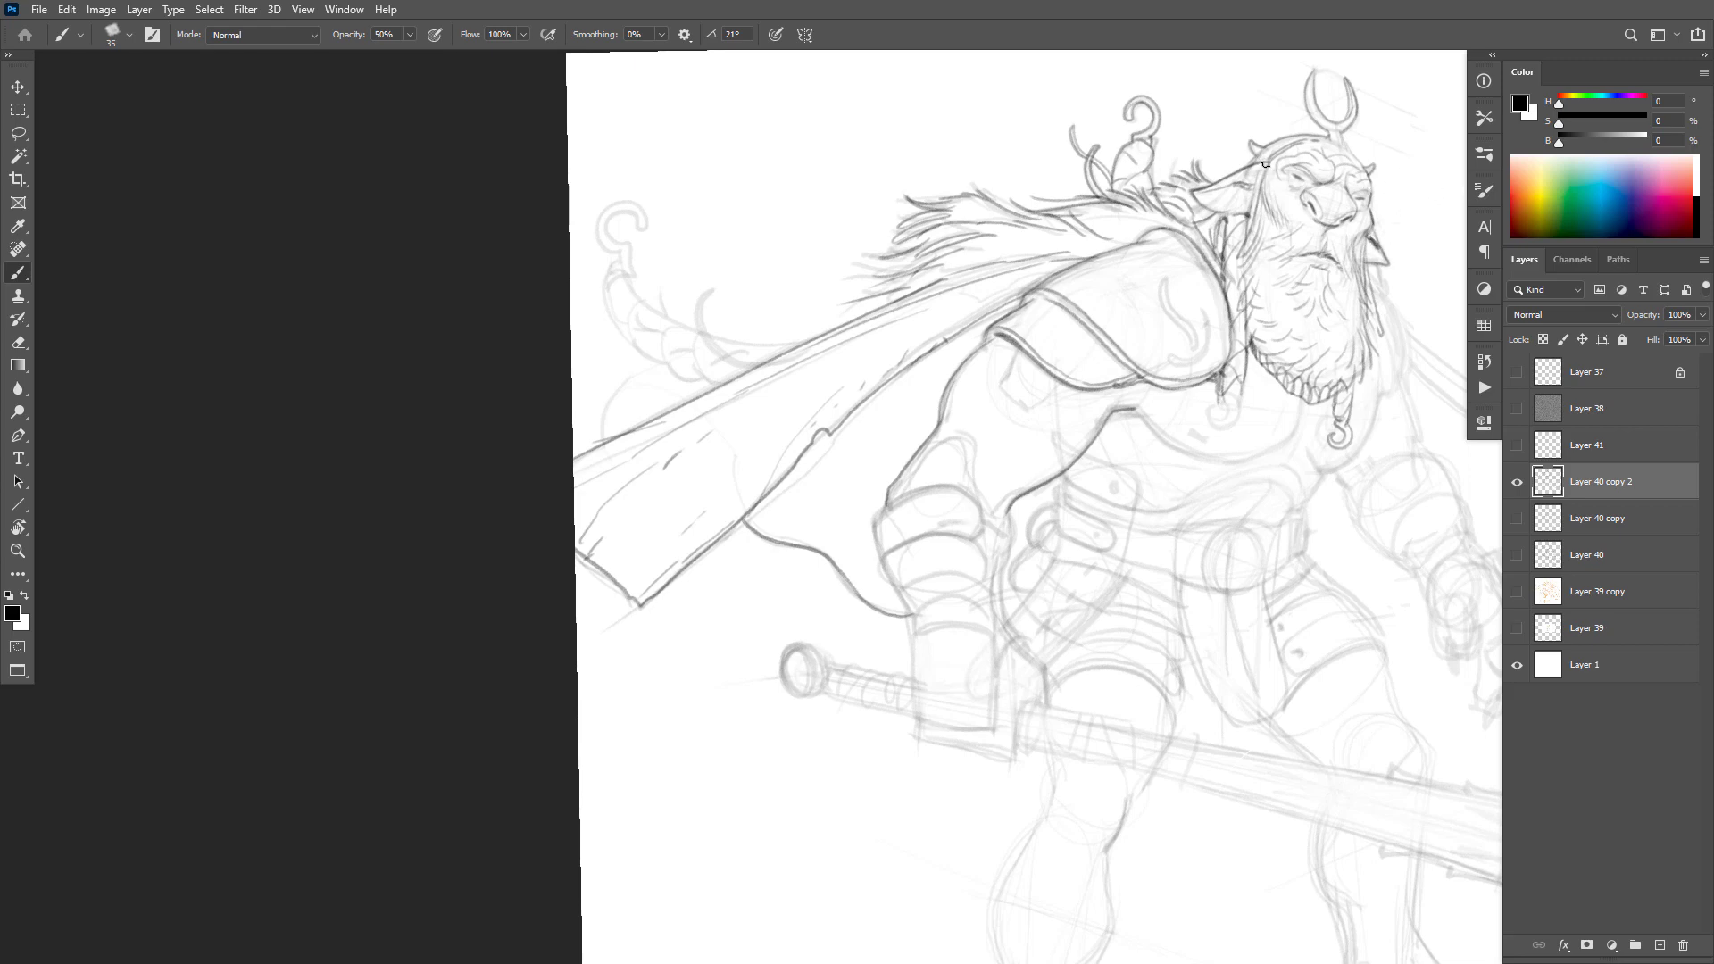
ctrl+click(1396, 231)
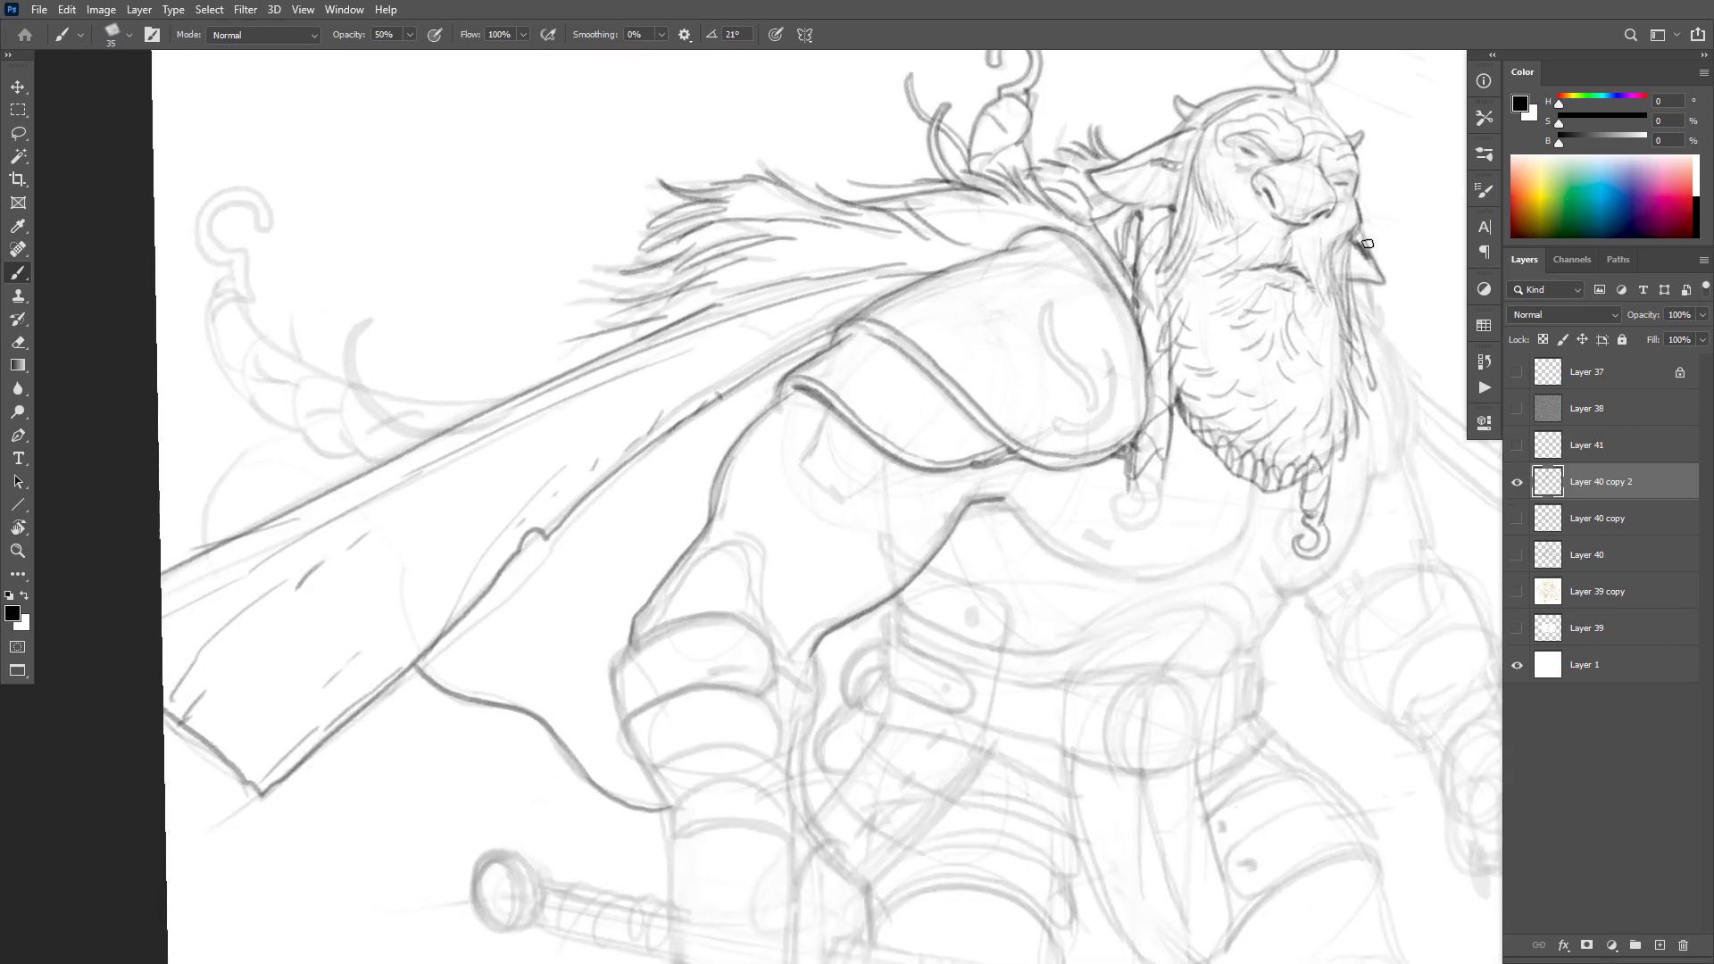
key(e)
key(b)
mouse_move(1355, 181)
mouse_down()
mouse_move(1388, 281)
mouse_move(1359, 234)
mouse_up()
key(e)
key(b)
drag(1321, 434, 1396, 449)
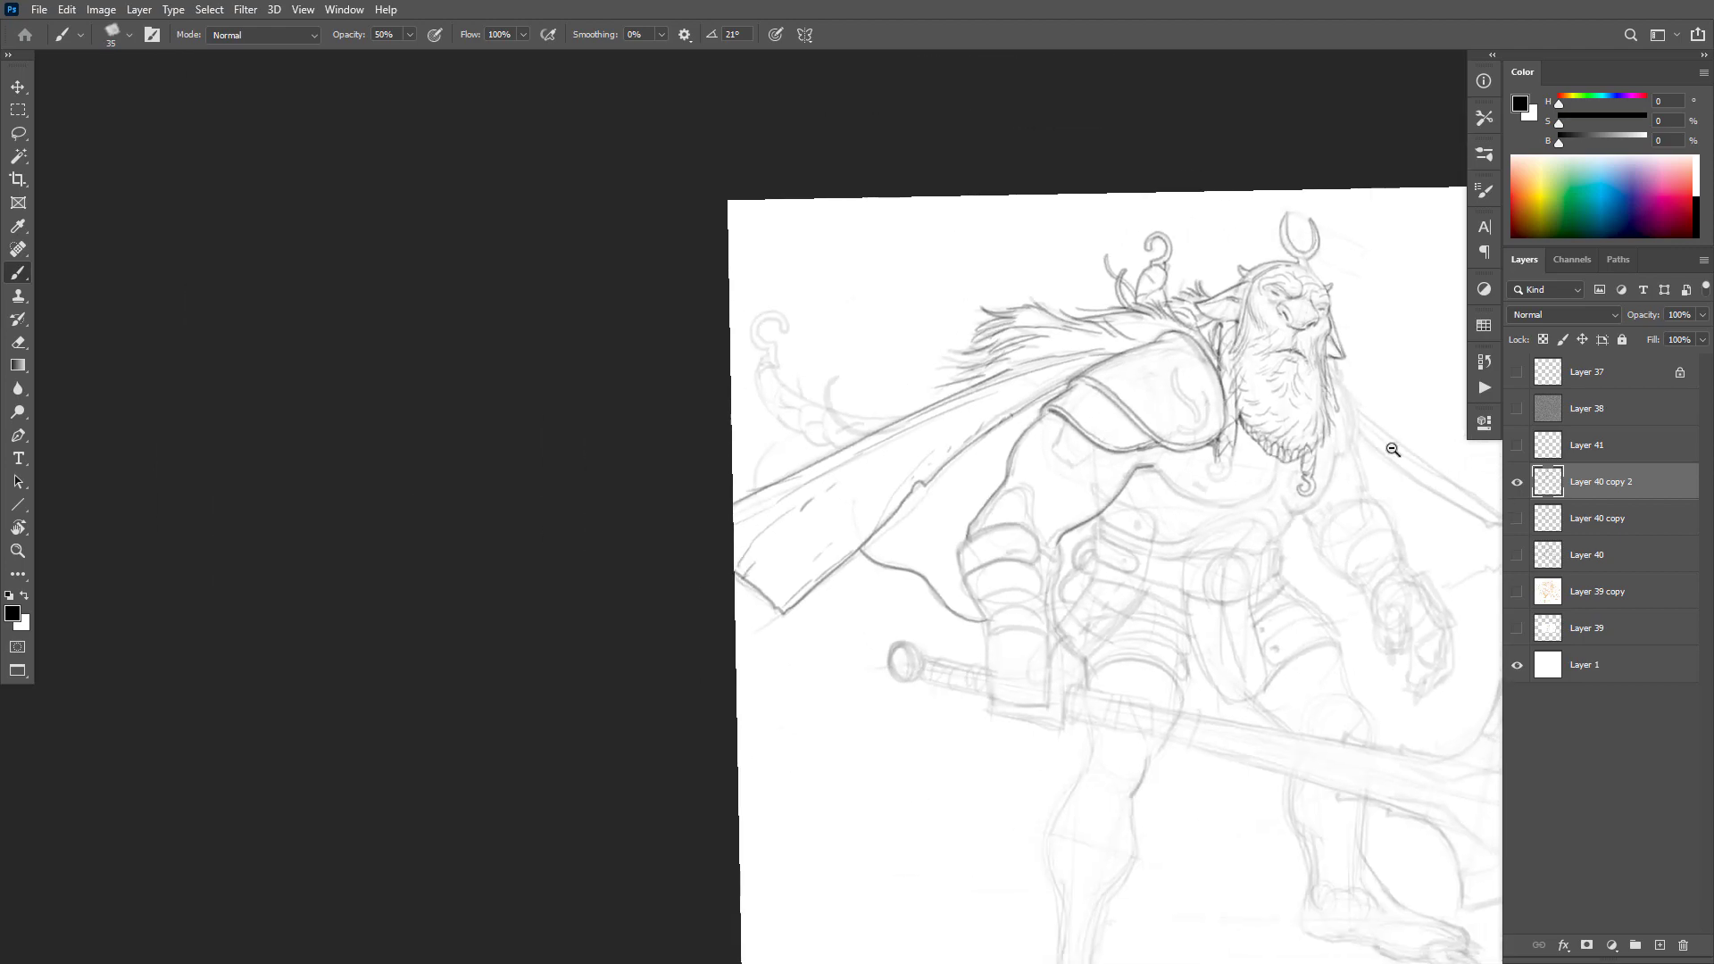
scroll(1389, 447, down, 3)
scroll(1408, 467, up, 5)
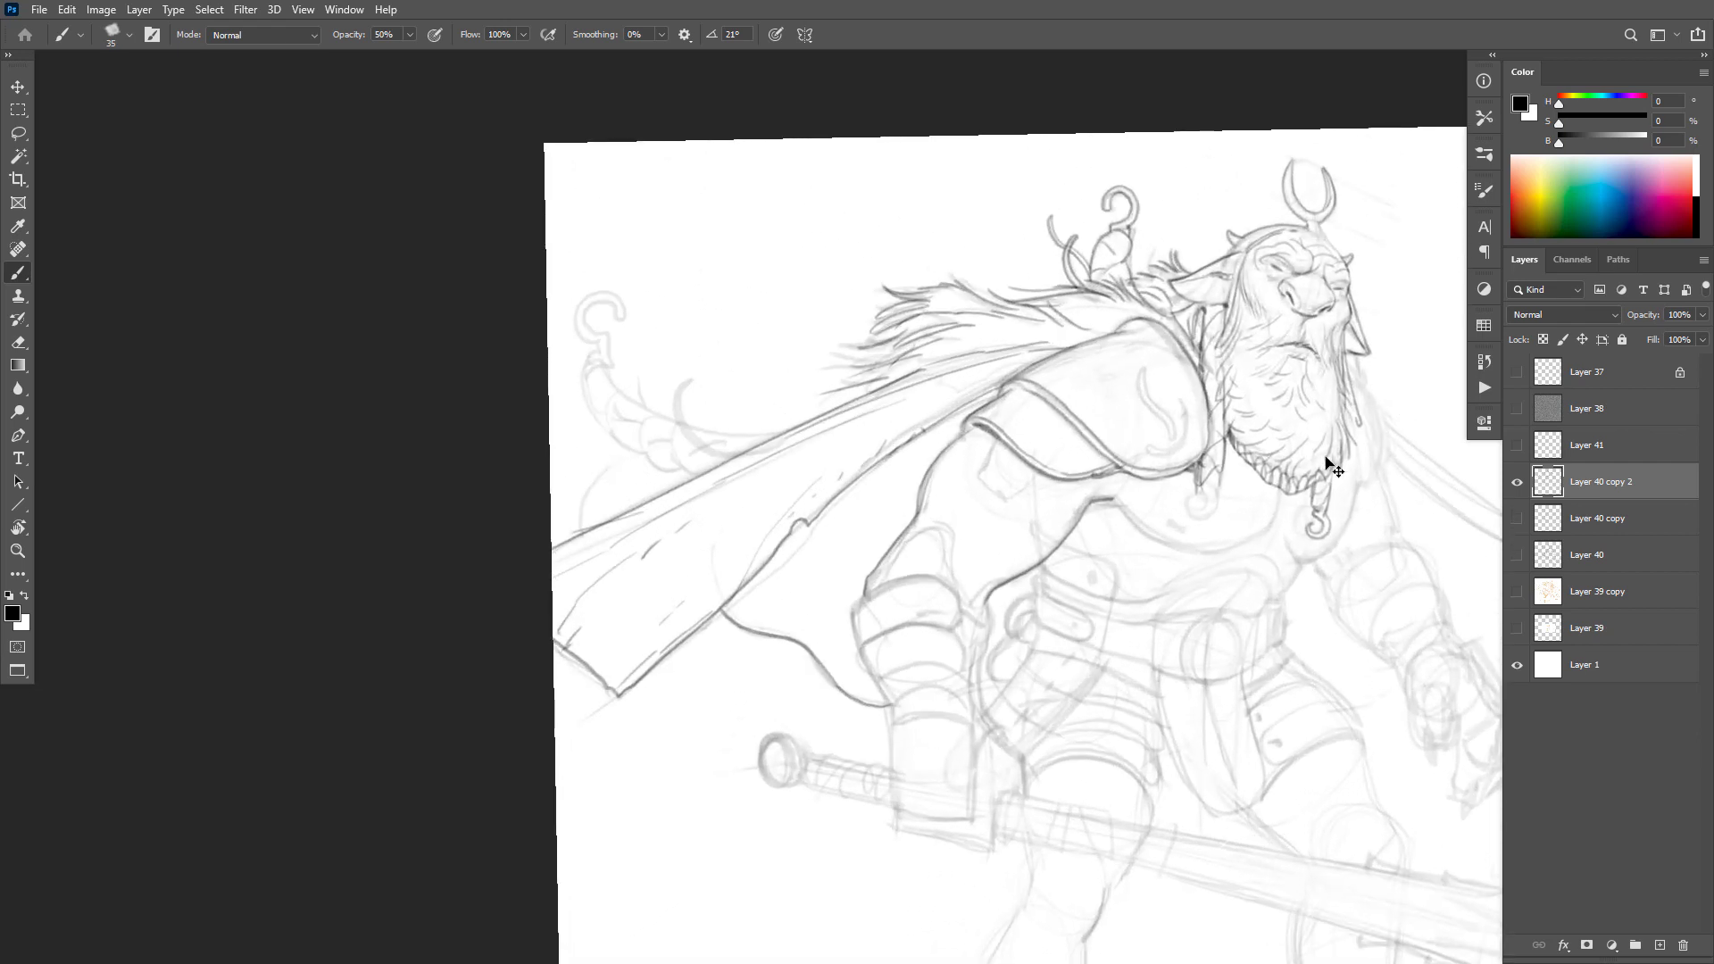
Step: Darken the lower contour of the chest and the far side of the torso down to the waist
scroll(1339, 393, down, 5)
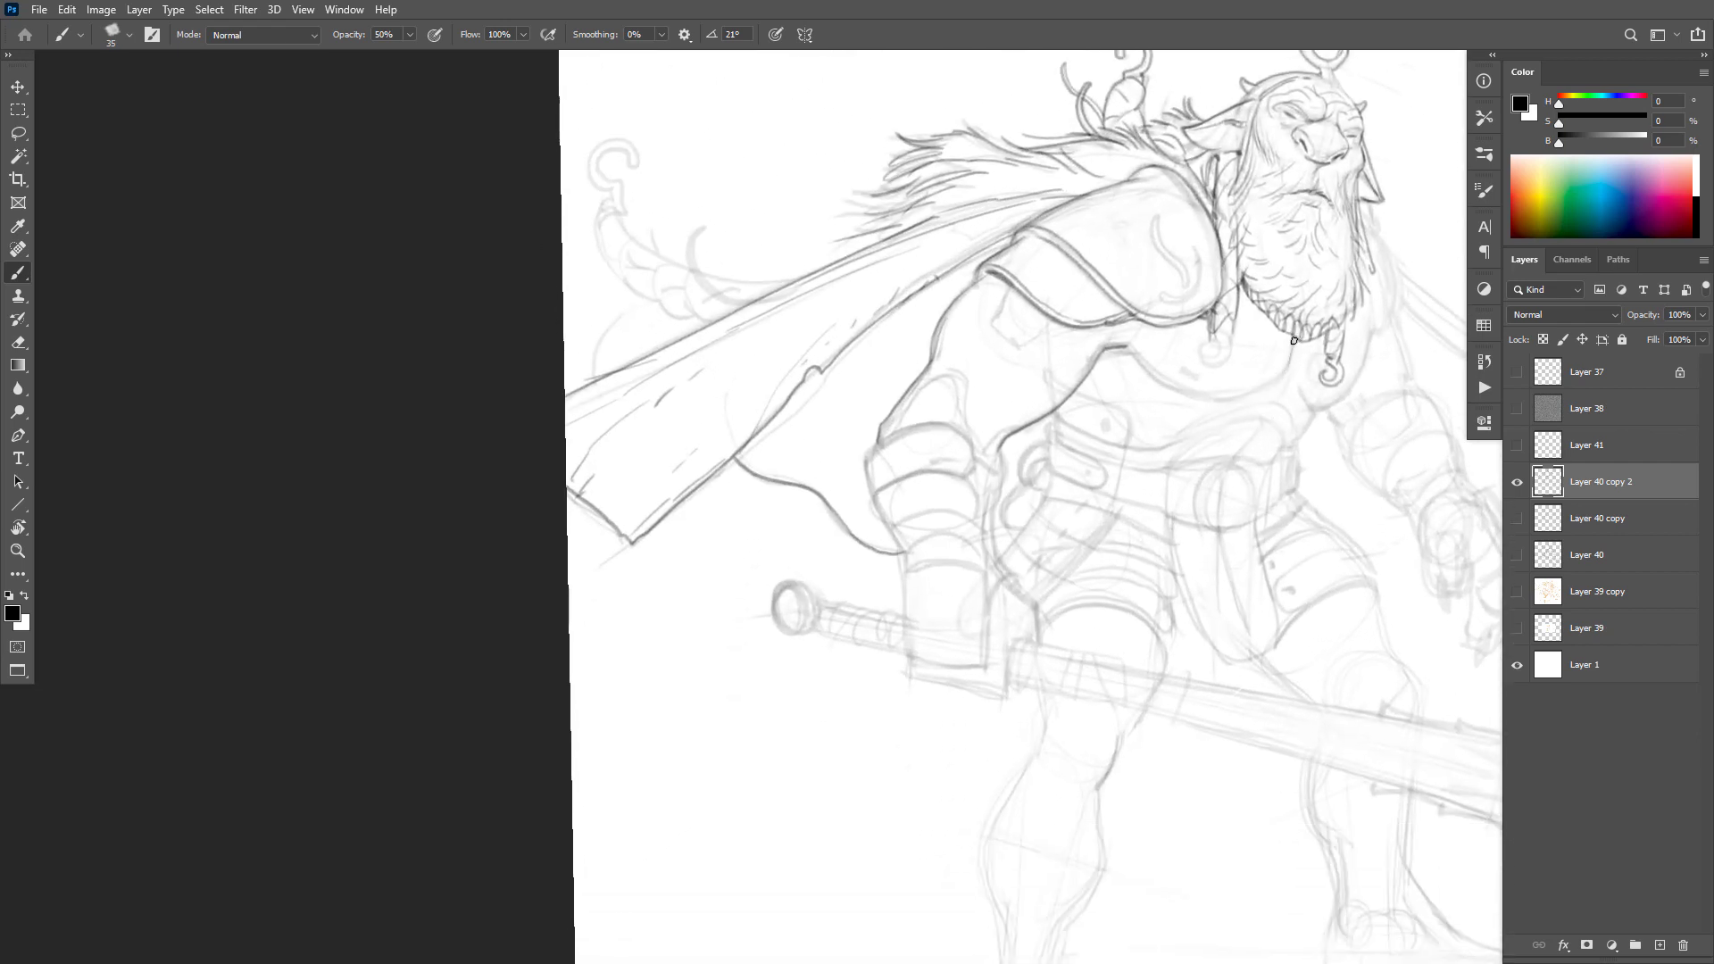
mouse_move(1262, 387)
mouse_down()
mouse_move(1223, 401)
mouse_move(1151, 373)
mouse_up()
key(ctrl+z)
mouse_move(1293, 343)
mouse_down()
mouse_move(1278, 382)
mouse_move(1233, 403)
mouse_move(1139, 366)
mouse_up()
drag(1374, 333, 1343, 396)
drag(1312, 414, 1300, 433)
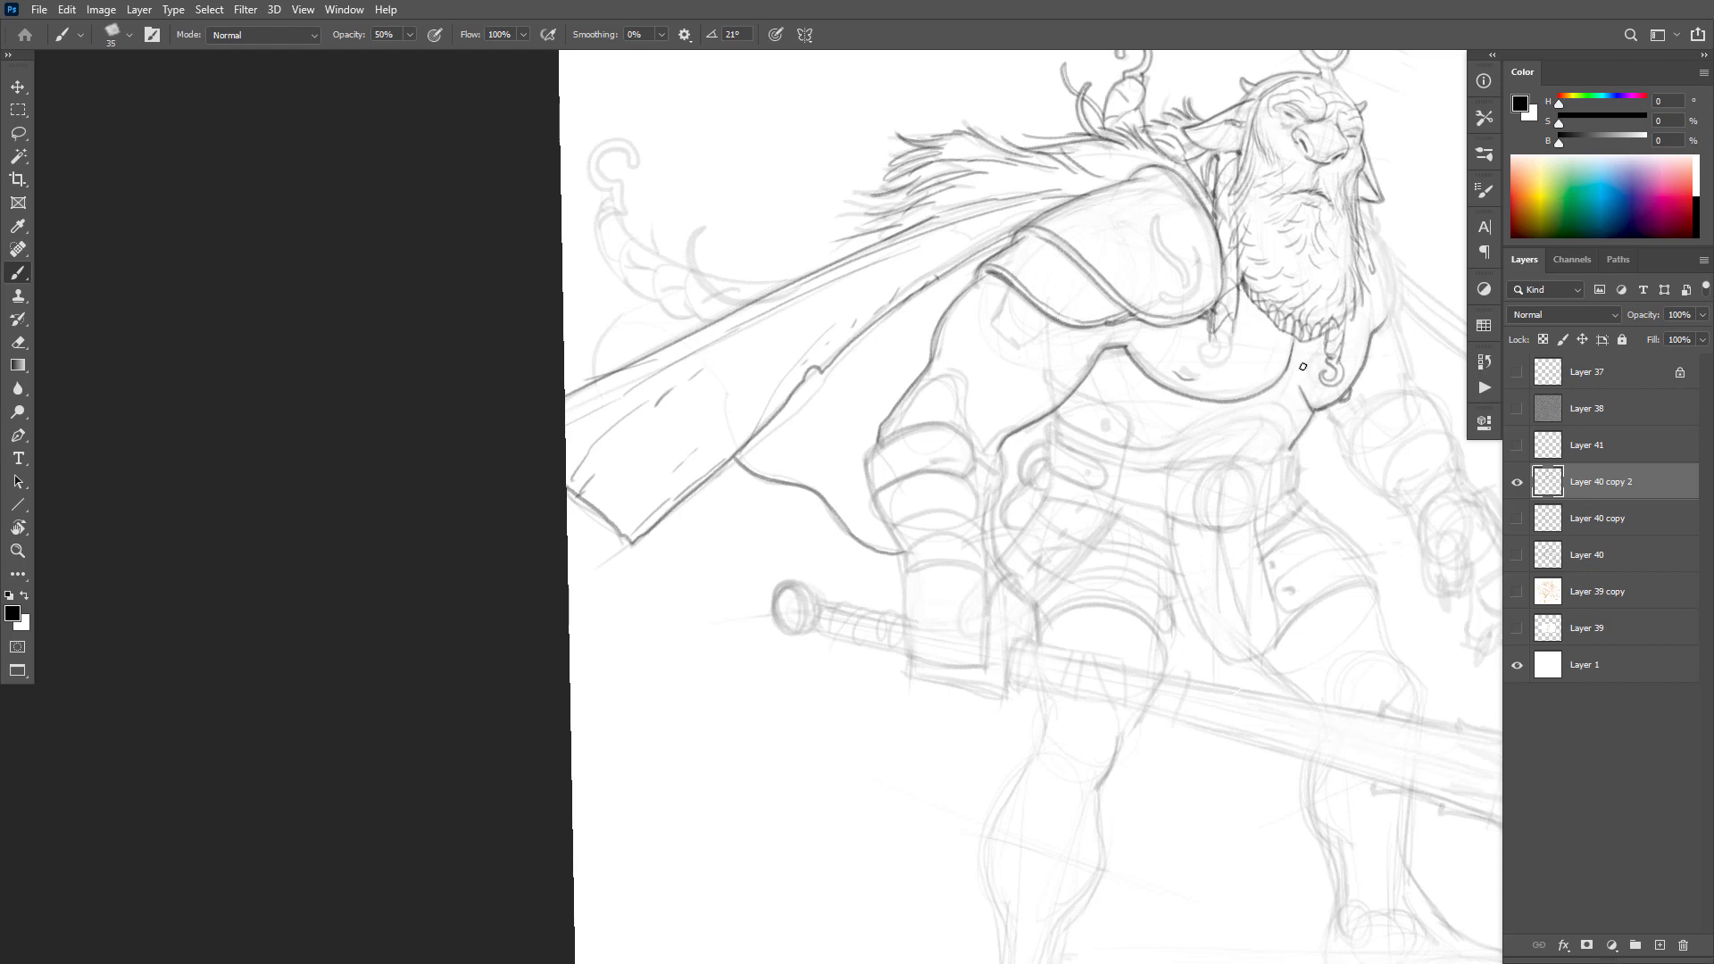
Step: Add short hair strokes across the chest and clean up and redraw the hooked ornament ending the near braid
drag(1303, 366, 1307, 353)
mouse_move(1257, 365)
mouse_down()
mouse_move(1279, 348)
mouse_move(1259, 360)
mouse_up()
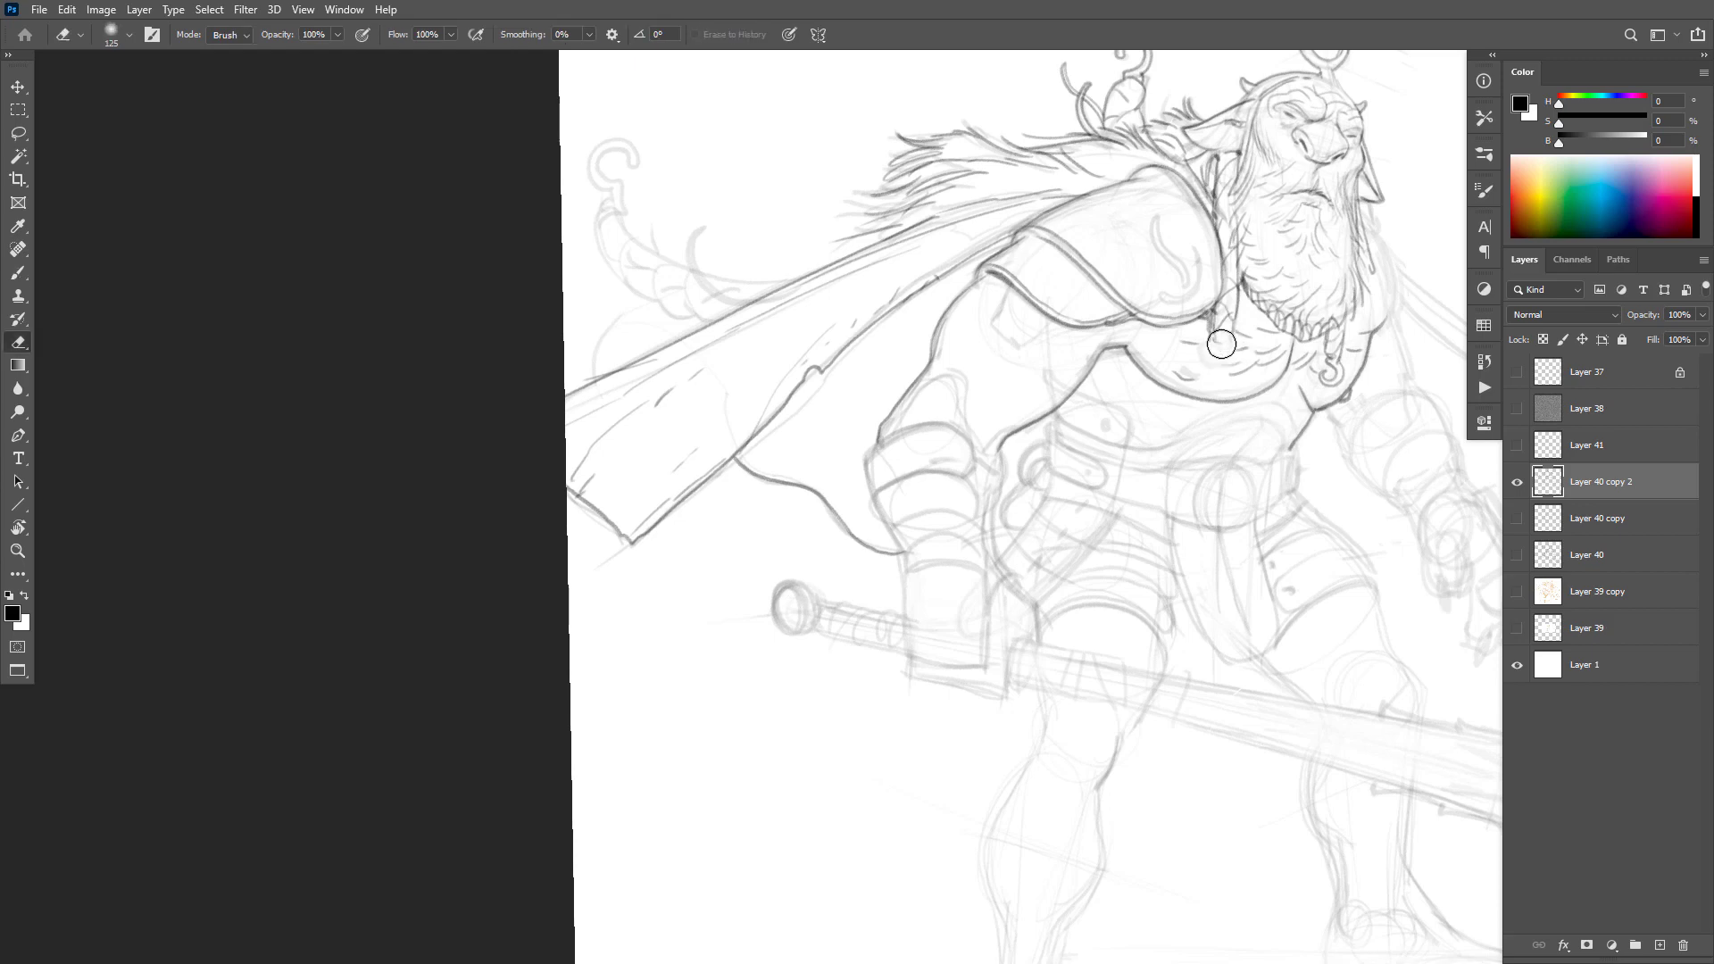
mouse_move(1212, 349)
mouse_down()
mouse_move(1238, 365)
mouse_move(1230, 337)
mouse_up()
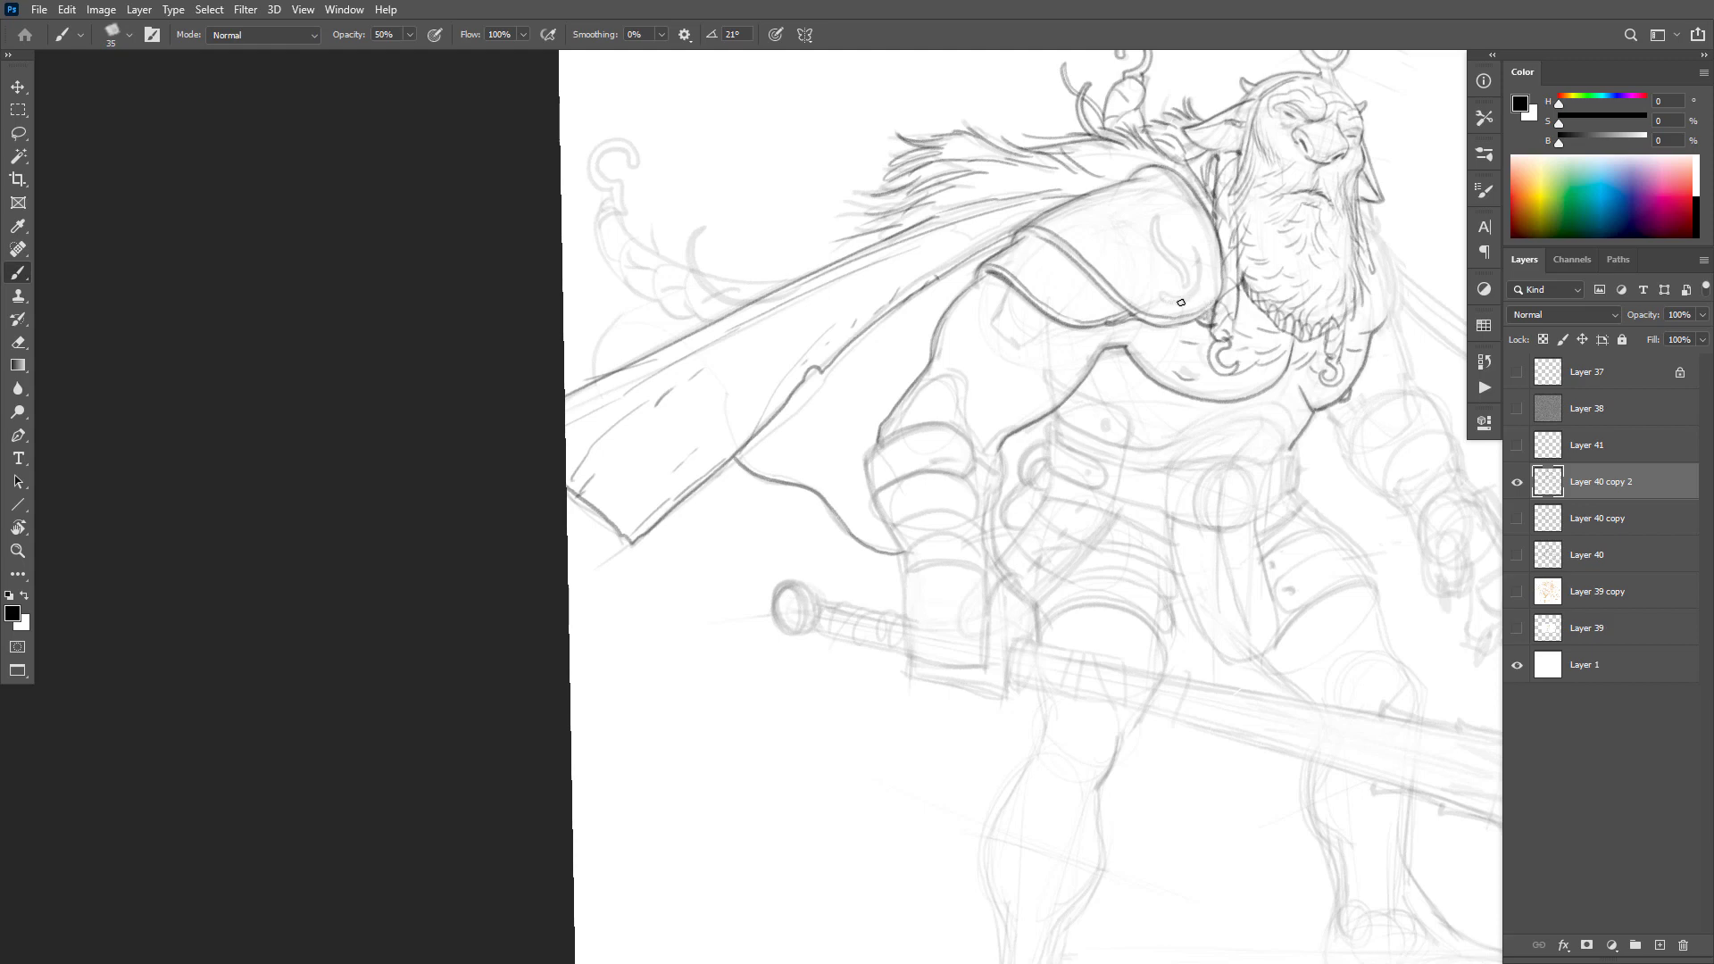
Step: Darken the curved emblem strokes and the inner rim line on the shoulder armour
mouse_move(1181, 303)
mouse_down()
mouse_move(1207, 273)
mouse_move(1195, 241)
mouse_up()
mouse_move(1181, 273)
mouse_down()
mouse_move(1149, 236)
mouse_move(1157, 207)
mouse_move(1157, 247)
mouse_move(1207, 239)
mouse_move(1158, 181)
mouse_up()
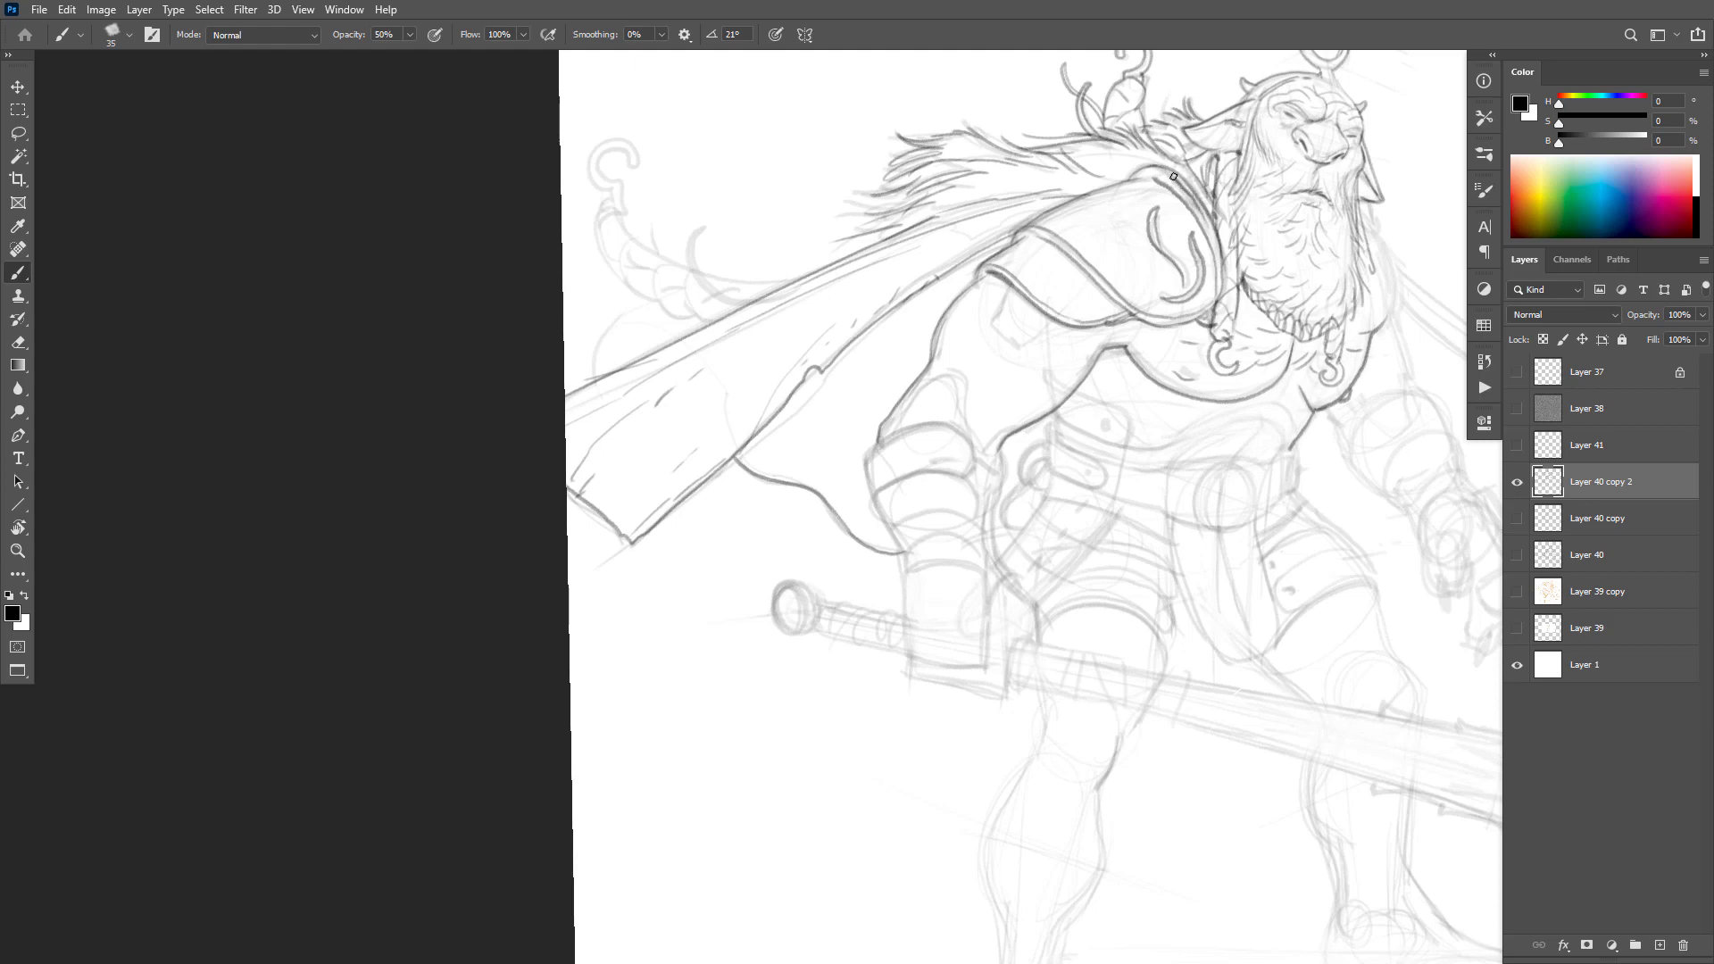
key(ctrl+z)
key(ctrl+shift+z)
Step: Redraw the shoulder armour's outer edge and the outer contour of the near upper arm below it
scroll(1225, 180, up, 1)
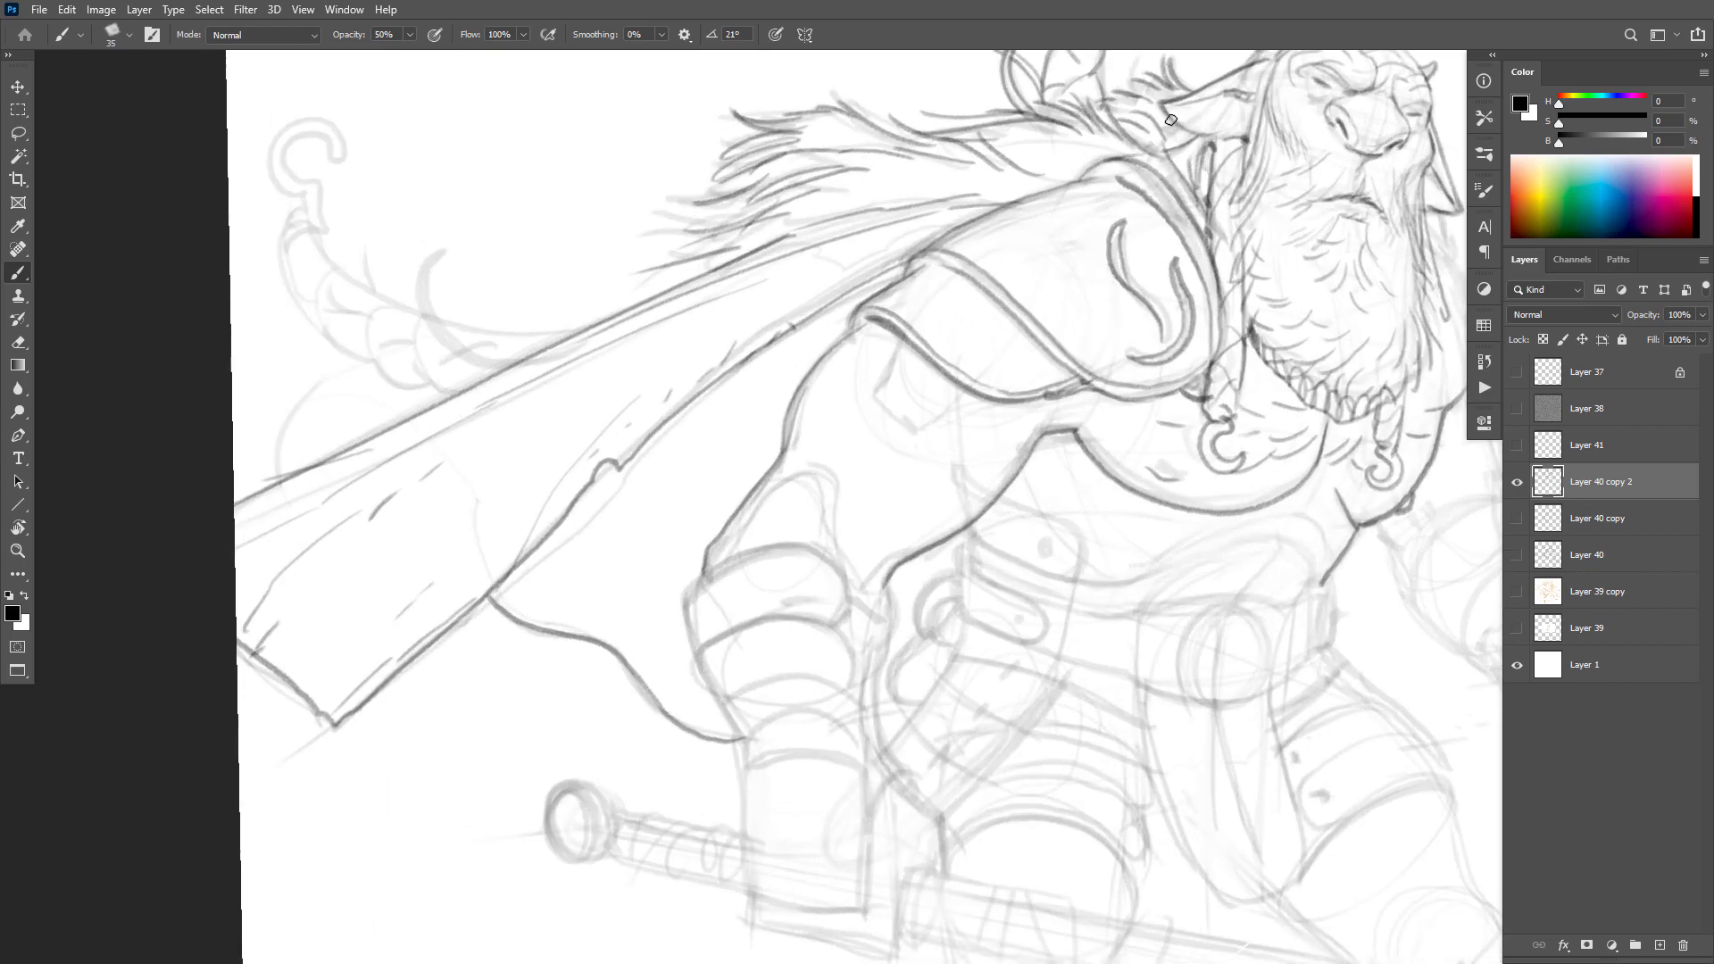
mouse_move(1148, 157)
mouse_down()
mouse_move(1207, 230)
mouse_move(1164, 166)
mouse_move(1074, 169)
mouse_move(1131, 146)
mouse_move(1096, 181)
mouse_move(945, 237)
mouse_move(853, 315)
mouse_move(849, 346)
mouse_move(867, 323)
mouse_move(825, 352)
mouse_move(787, 428)
mouse_up()
key(e)
key(b)
key(ctrl+z)
mouse_move(869, 322)
mouse_down()
mouse_move(802, 374)
mouse_move(783, 444)
mouse_up()
Step: Darken the inner elbow contour of the near arm
drag(1164, 438, 1356, 452)
alt+click(1357, 472)
alt+click(1362, 471)
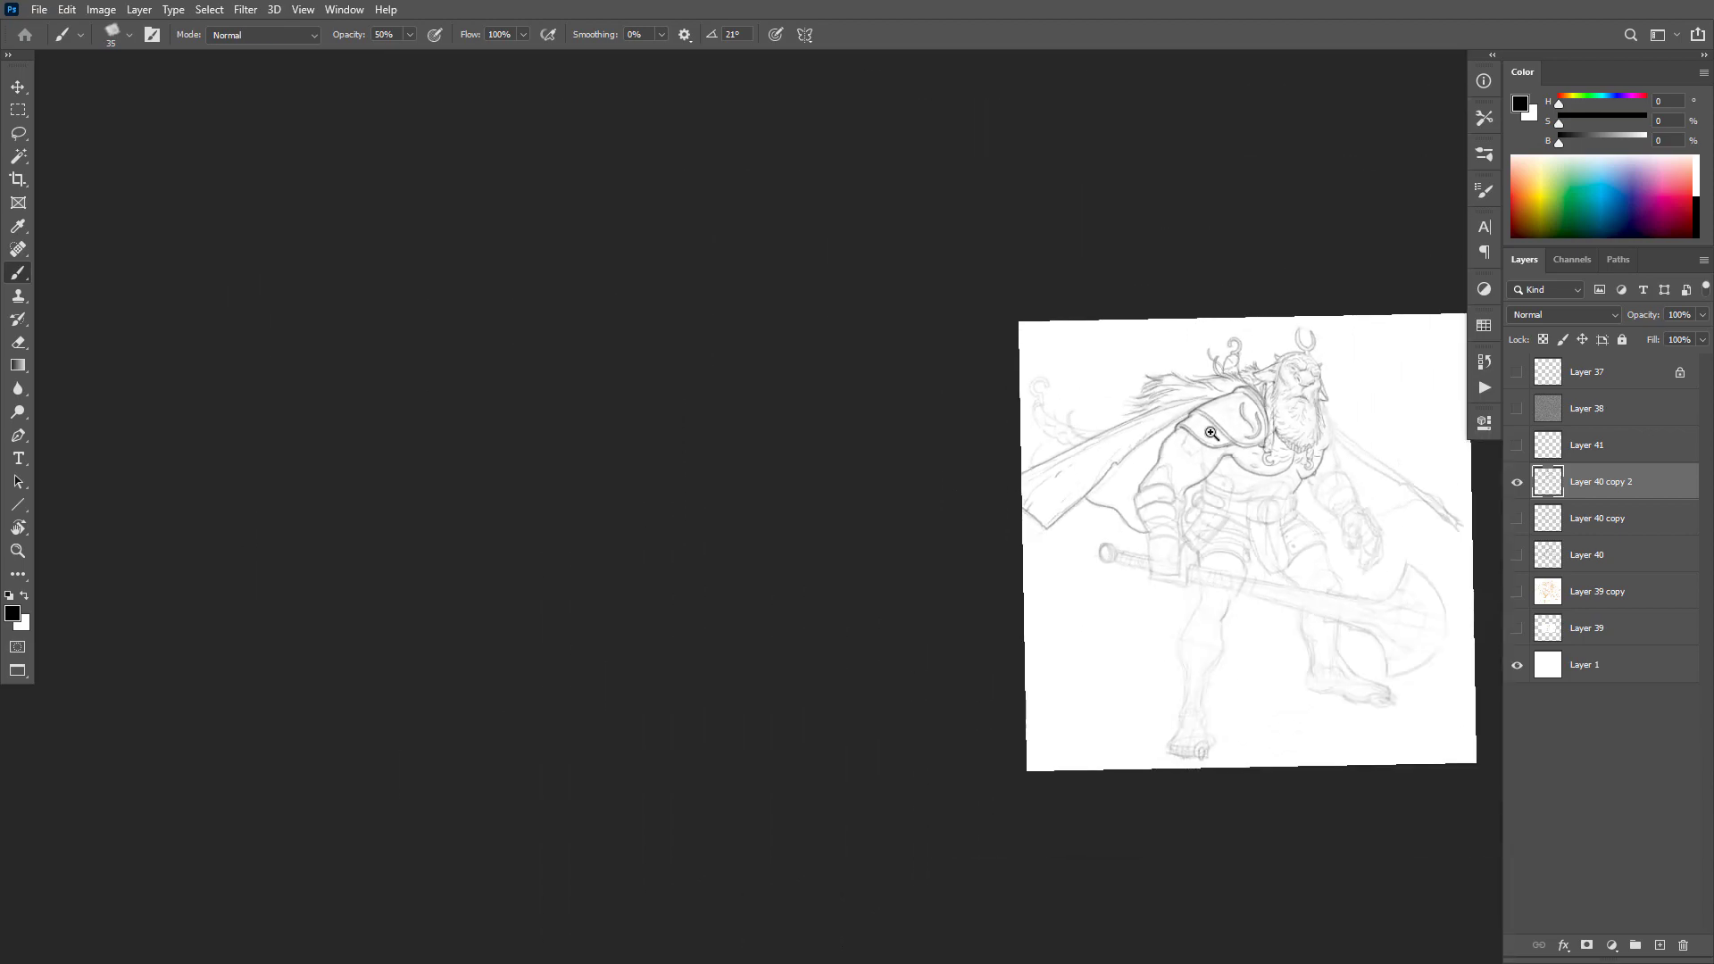
ctrl+click(1221, 435)
ctrl+click(1221, 435)
ctrl+click(1156, 540)
mouse_move(1240, 591)
mouse_down()
mouse_move(1181, 459)
mouse_move(1153, 443)
mouse_up()
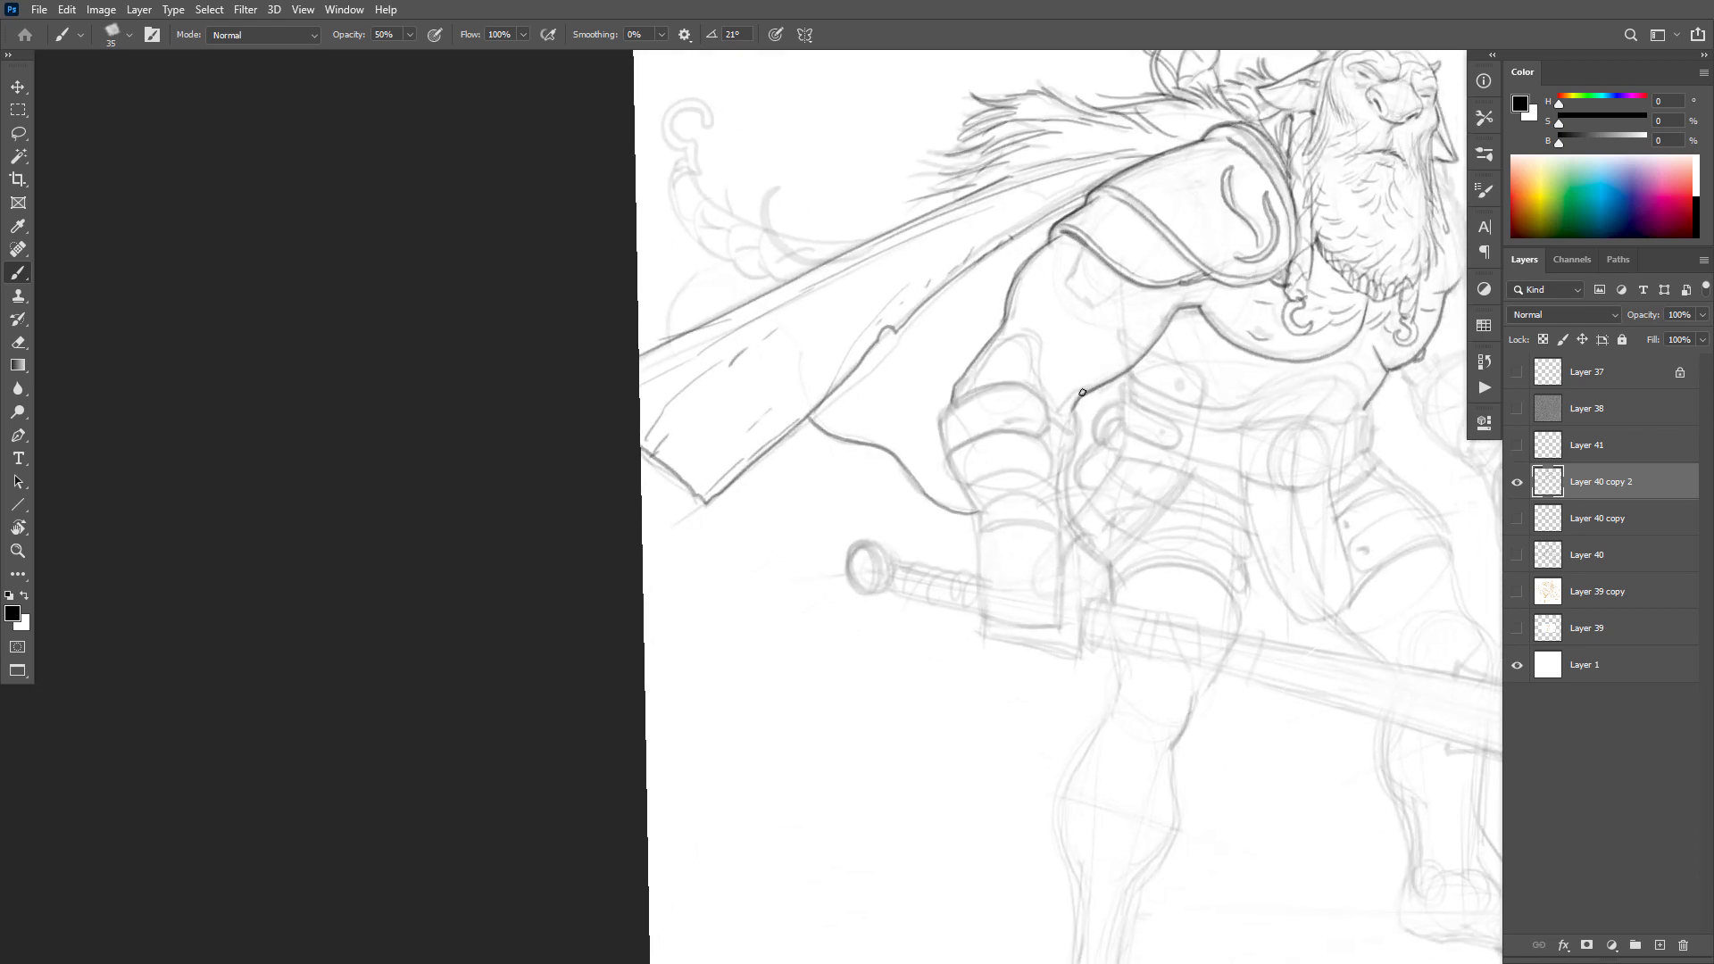
drag(1089, 384, 1066, 393)
Step: Clean up the near upper arm and redraw the short crease lines just below the shoulder plate
drag(1083, 243, 1070, 286)
key(e)
drag(1085, 257, 1084, 315)
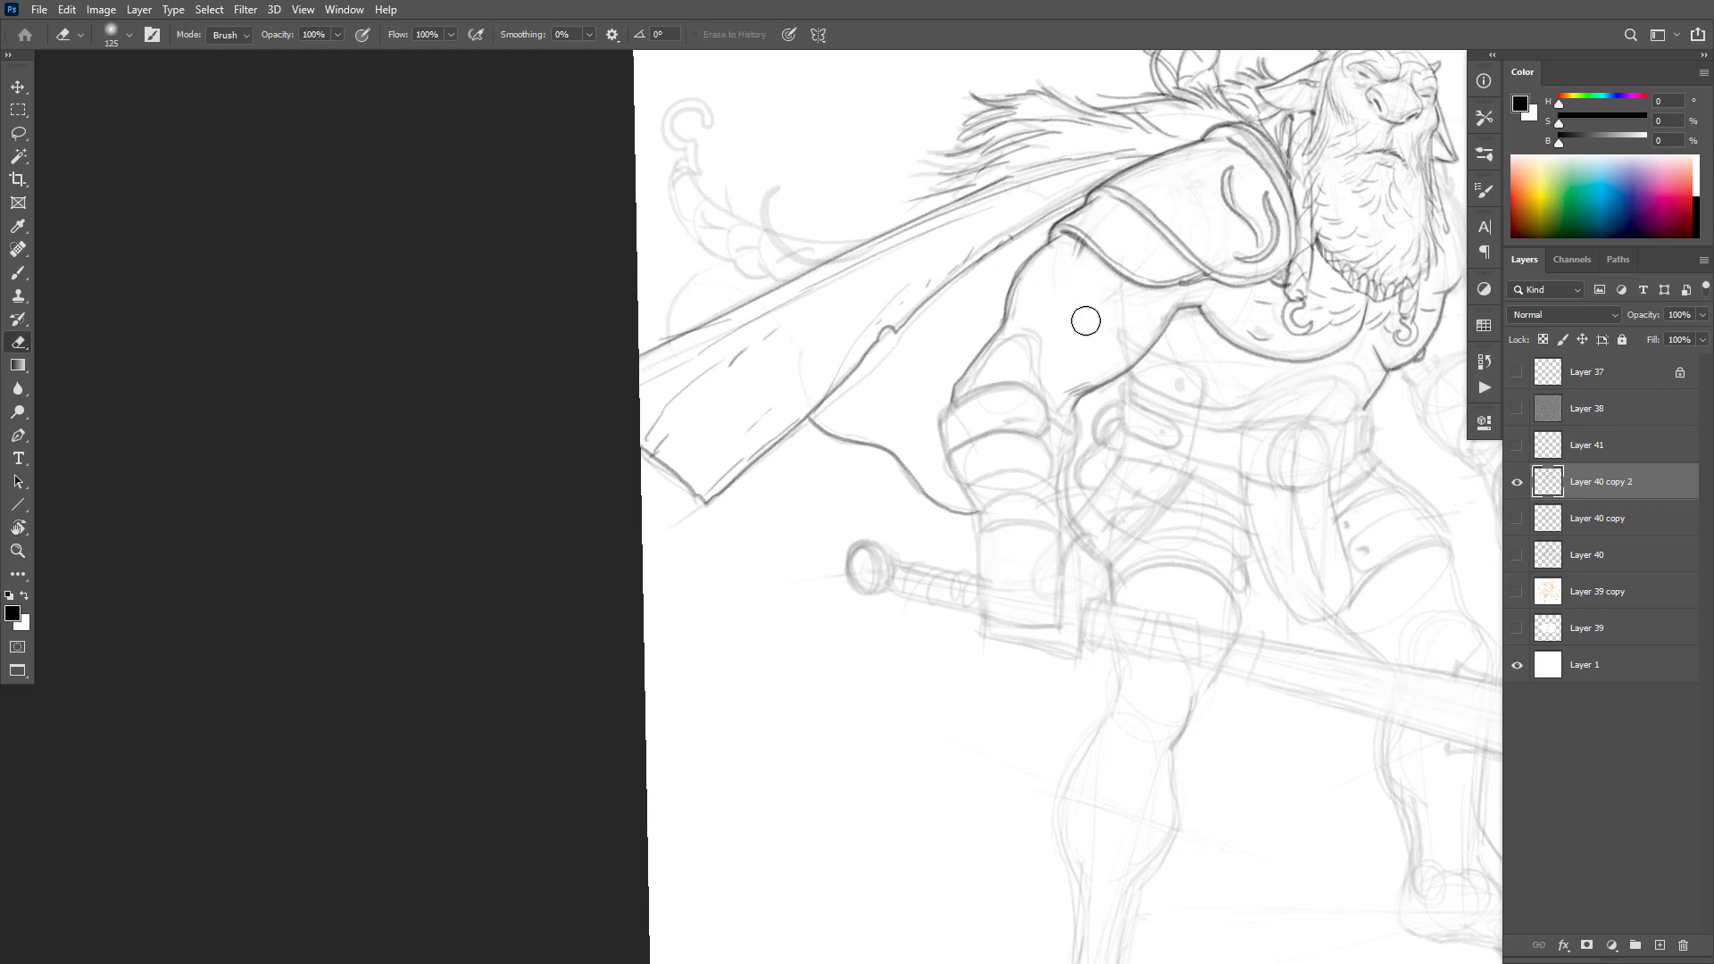
key(b)
drag(1082, 247, 1073, 280)
key(e)
drag(1081, 300, 1075, 282)
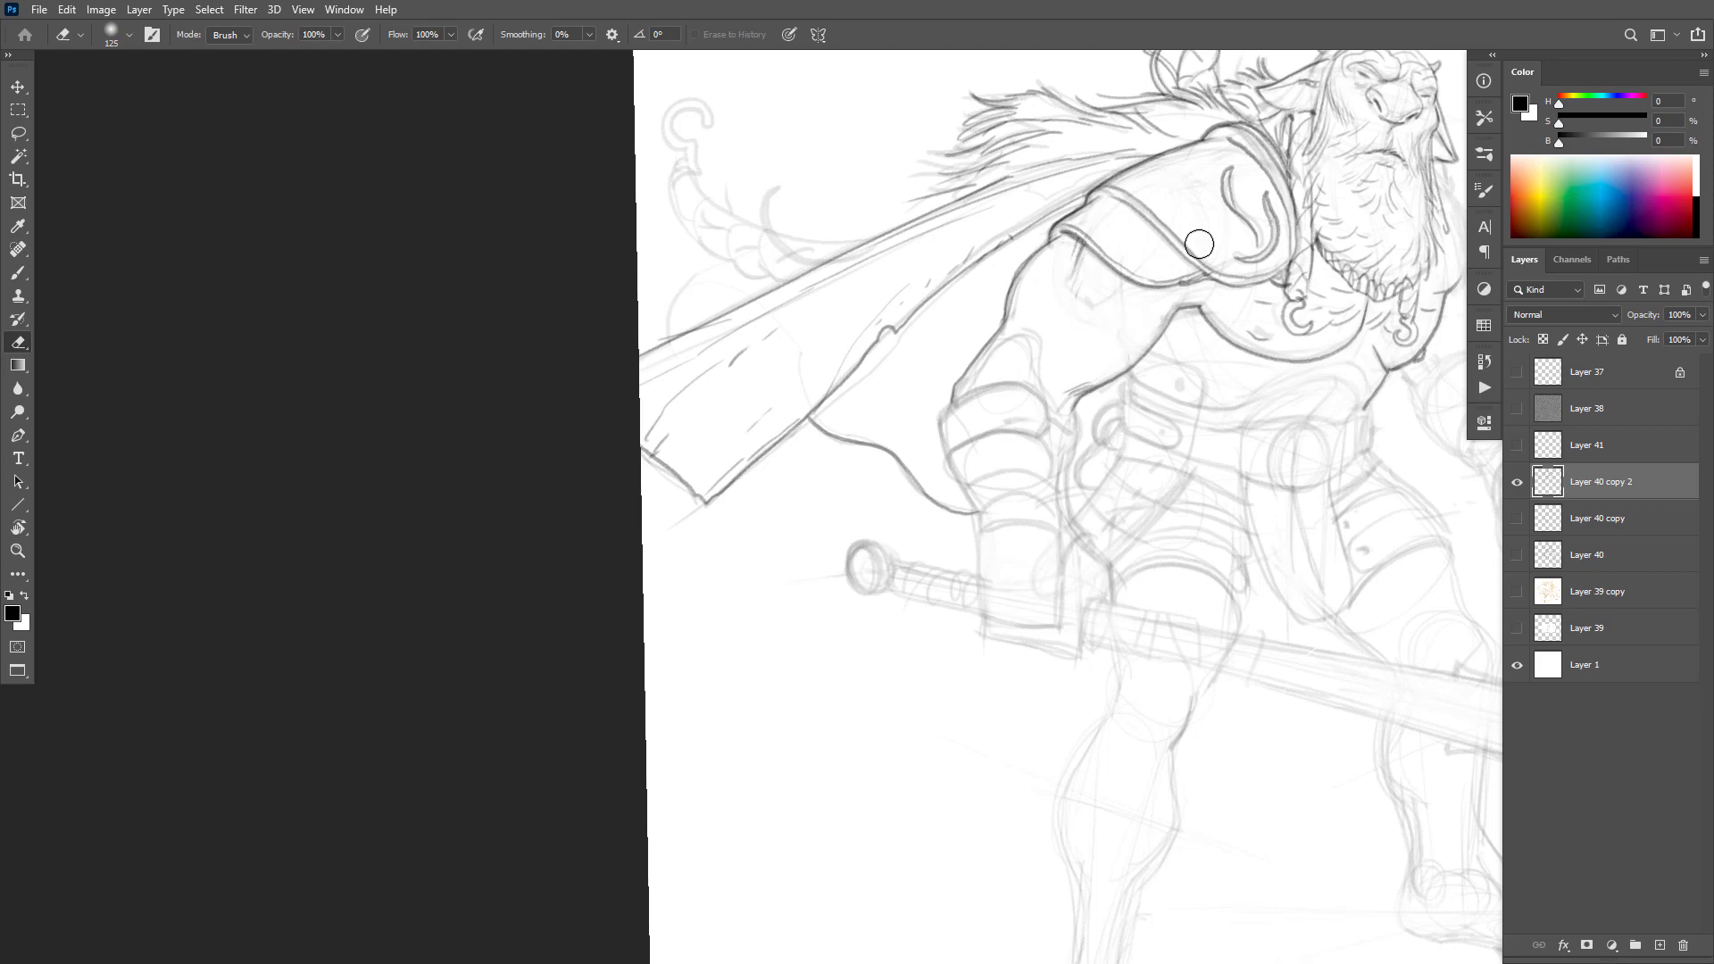
key(b)
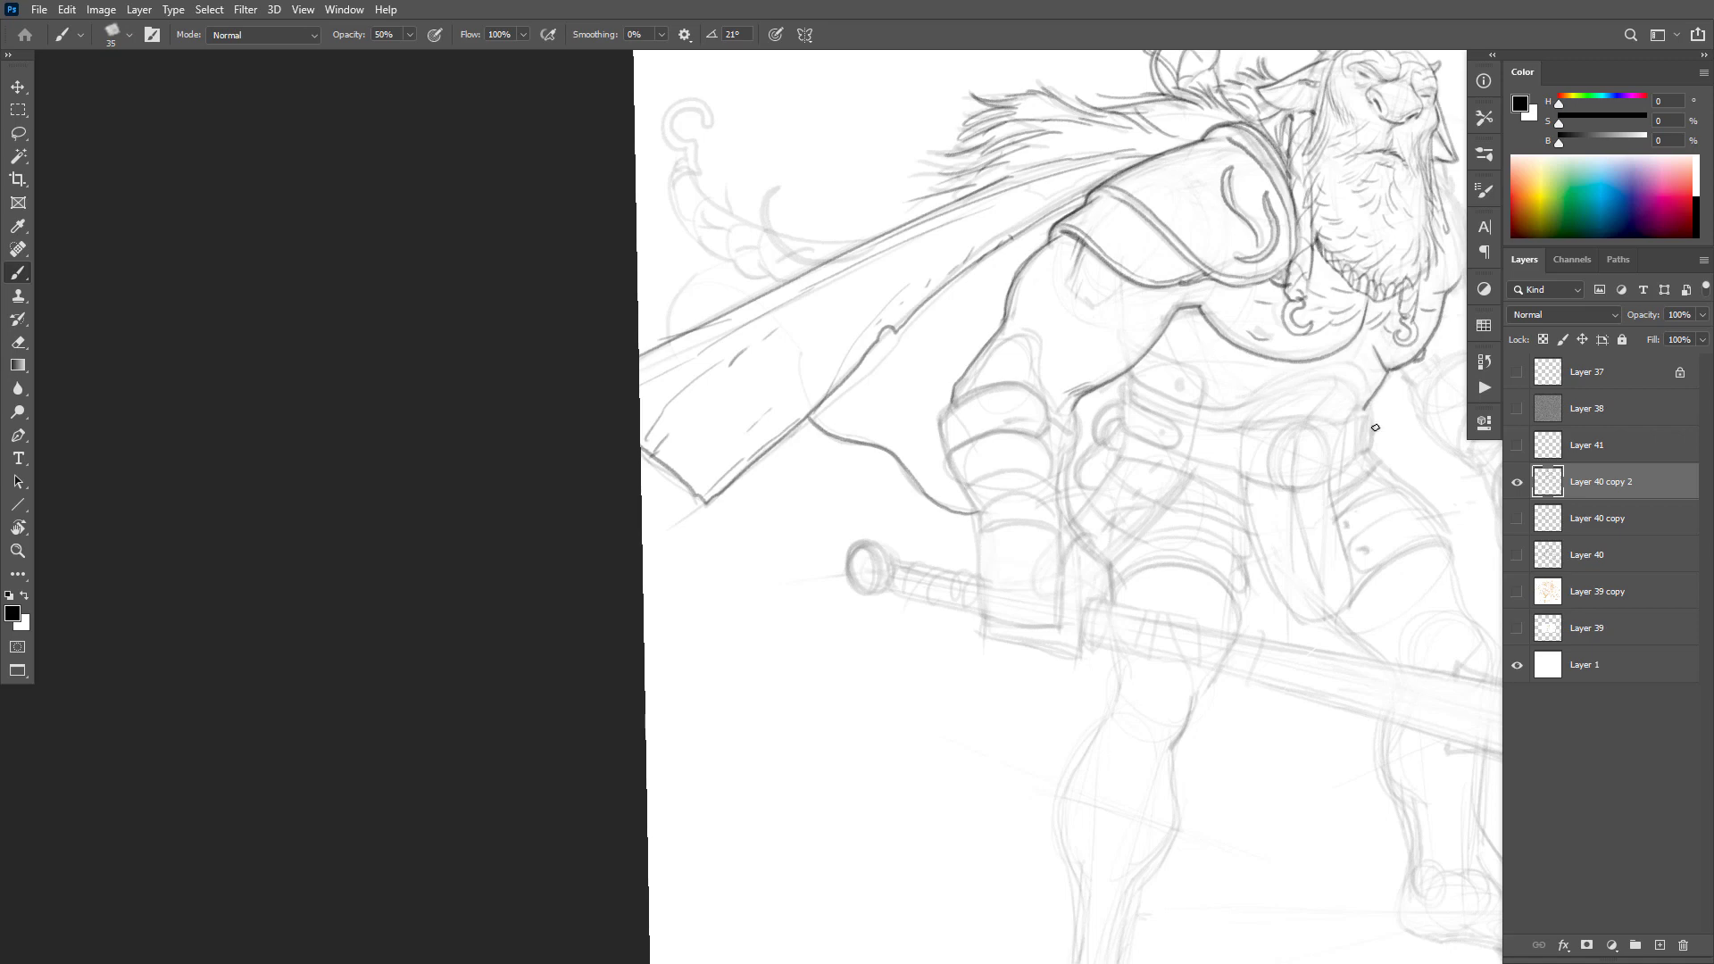
Step: Redraw the segmented braid behind the cape with its hooked tip, and the curved cloth edge beneath it
mouse_move(1374, 428)
mouse_down()
mouse_move(1145, 453)
mouse_move(1023, 520)
mouse_up()
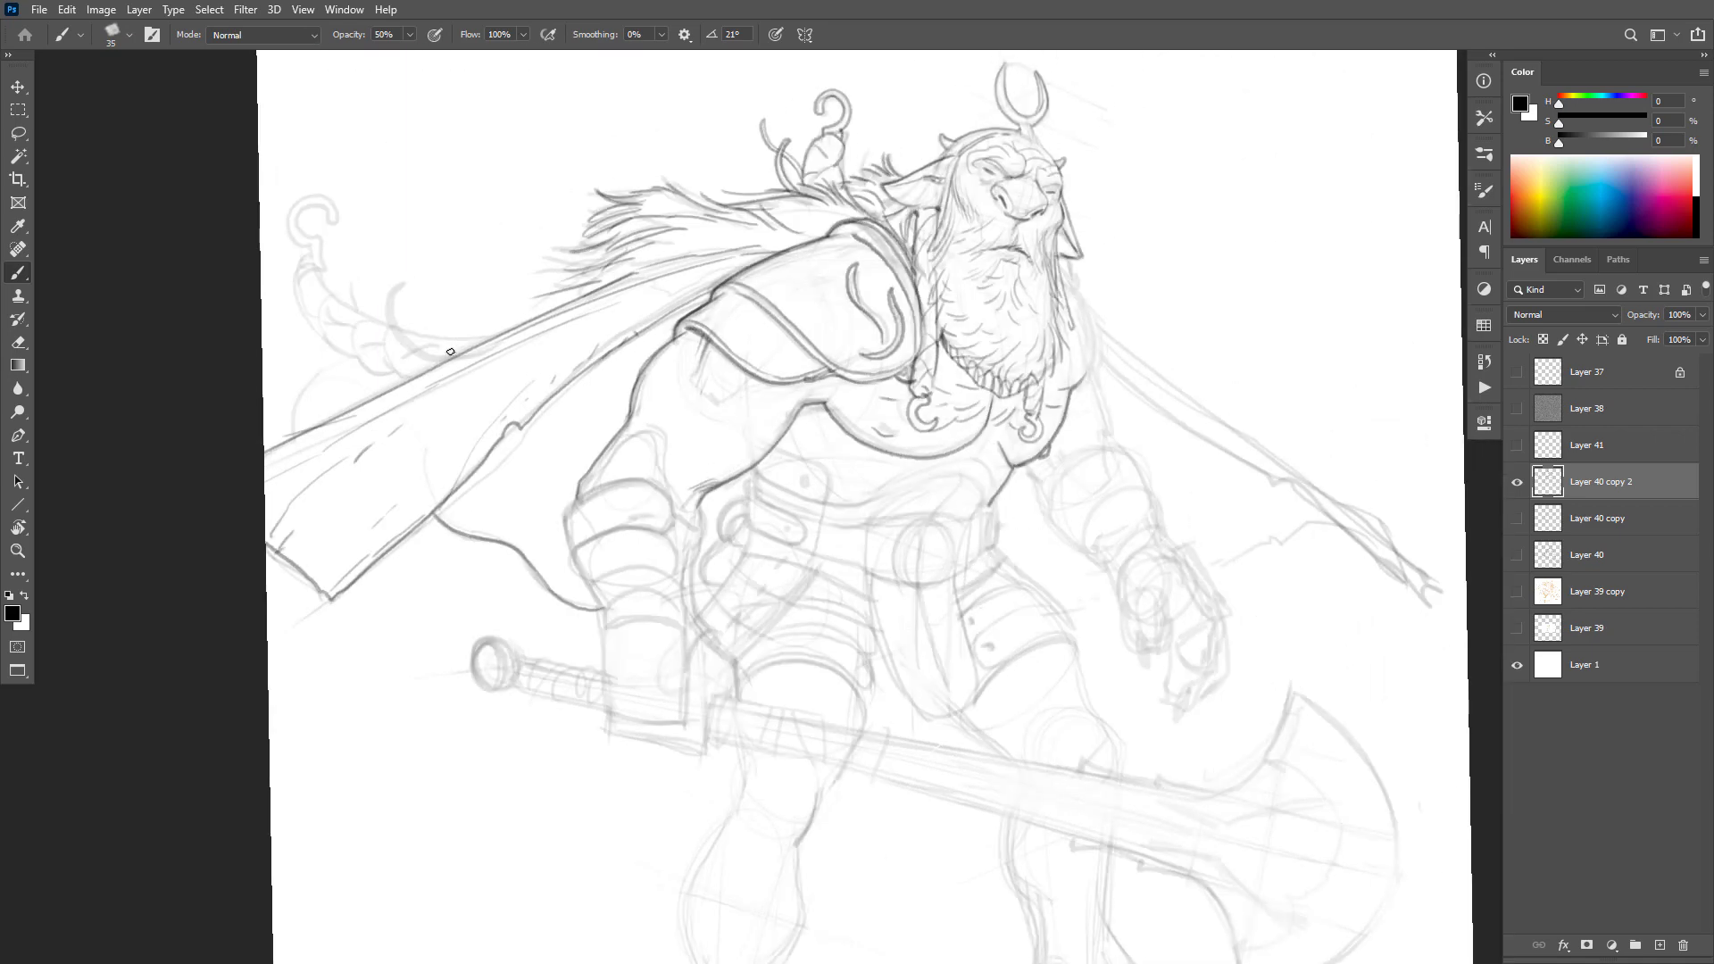
mouse_move(456, 356)
mouse_down()
mouse_move(427, 355)
mouse_move(397, 301)
mouse_move(409, 279)
mouse_move(434, 357)
mouse_move(409, 354)
mouse_move(385, 309)
mouse_move(408, 273)
mouse_up()
key(ctrl+z)
mouse_move(296, 292)
mouse_down()
mouse_move(378, 374)
mouse_move(411, 376)
mouse_move(374, 346)
mouse_move(377, 323)
mouse_move(330, 324)
mouse_move(315, 273)
mouse_move(341, 341)
mouse_move(421, 359)
mouse_up()
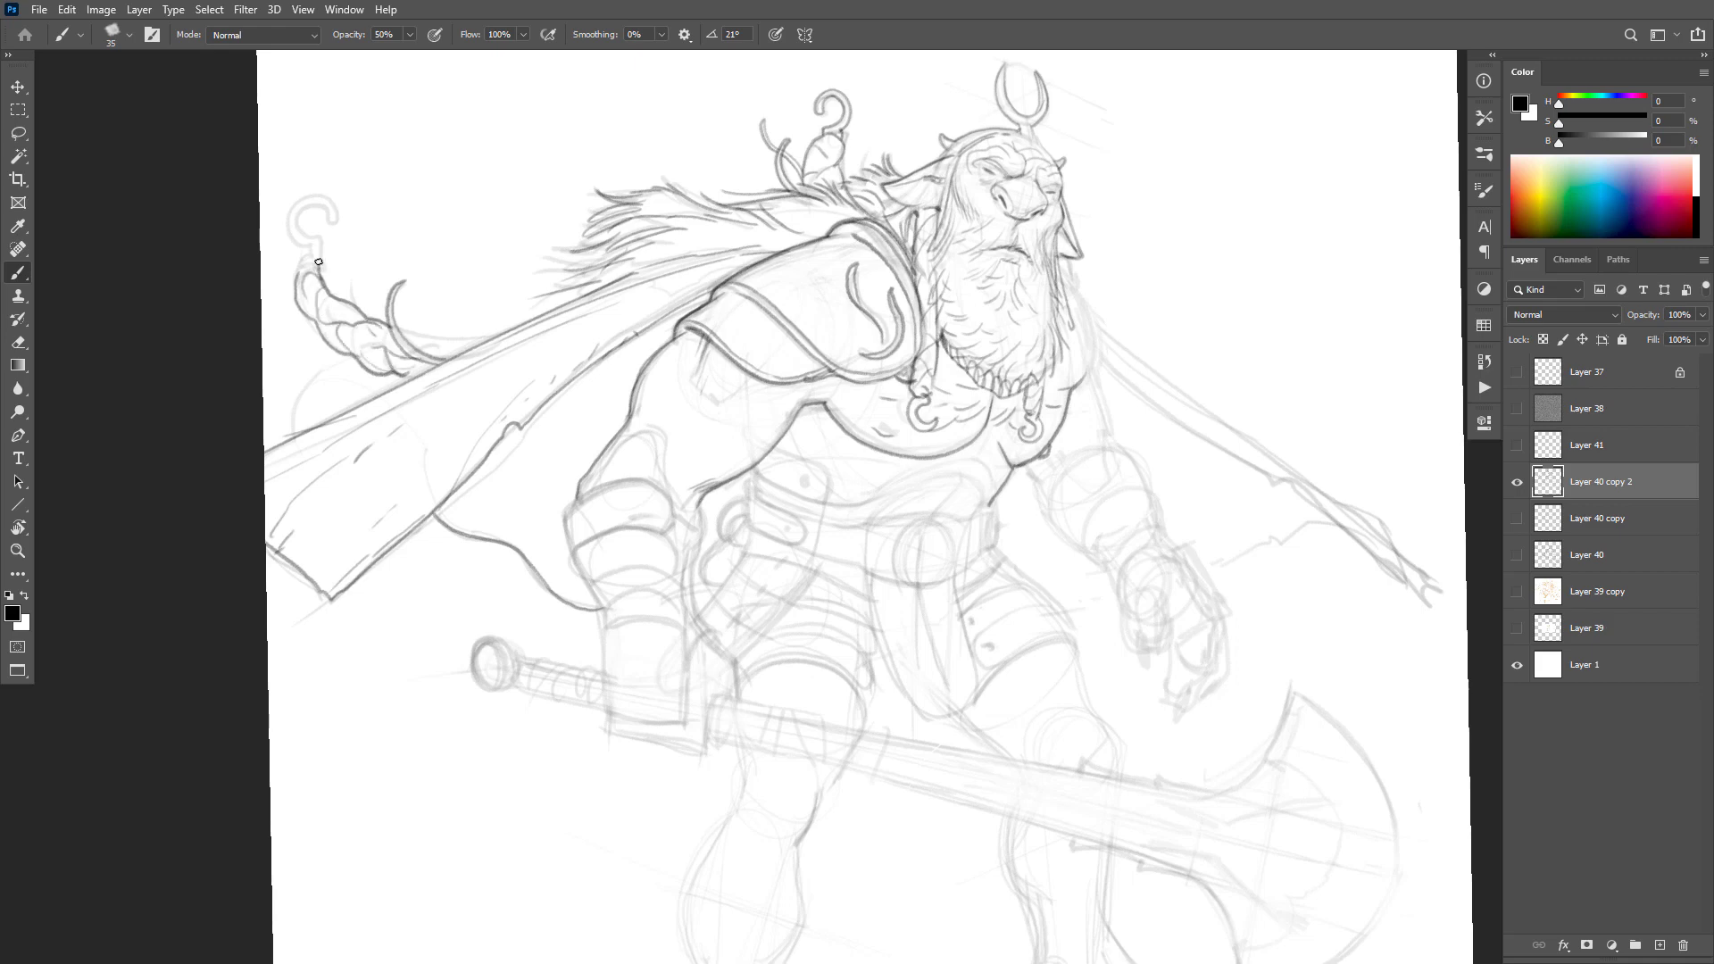
mouse_move(298, 275)
mouse_down()
mouse_move(303, 207)
mouse_move(326, 222)
mouse_move(333, 201)
mouse_move(313, 195)
mouse_move(306, 243)
mouse_up()
mouse_move(483, 339)
mouse_down()
mouse_move(406, 336)
mouse_move(299, 411)
mouse_move(291, 440)
mouse_up()
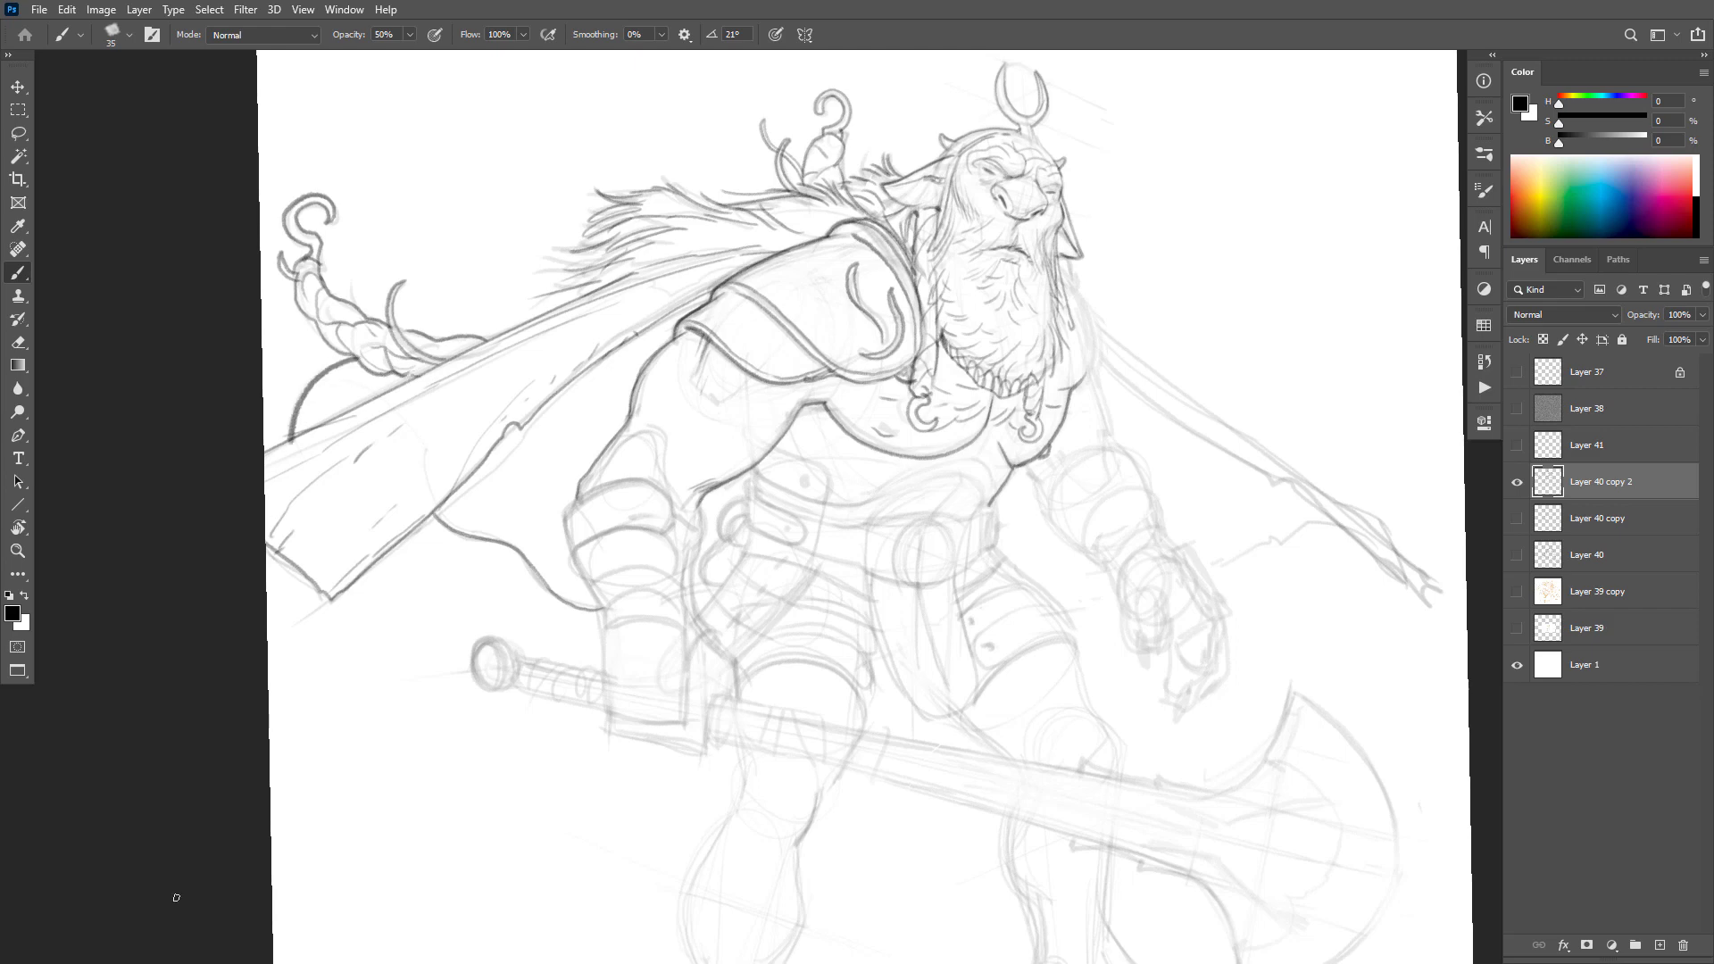
key(ctrl+z)
drag(355, 357, 290, 437)
Step: Outline the near arm's banded elbow armour with two rivets, the inner elbow edge and the rounded forearm bracer
mouse_move(632, 480)
mouse_down()
mouse_move(566, 512)
mouse_move(575, 550)
mouse_move(621, 527)
mouse_move(574, 552)
mouse_move(592, 589)
mouse_move(661, 569)
mouse_move(591, 587)
mouse_up()
drag(591, 588, 596, 598)
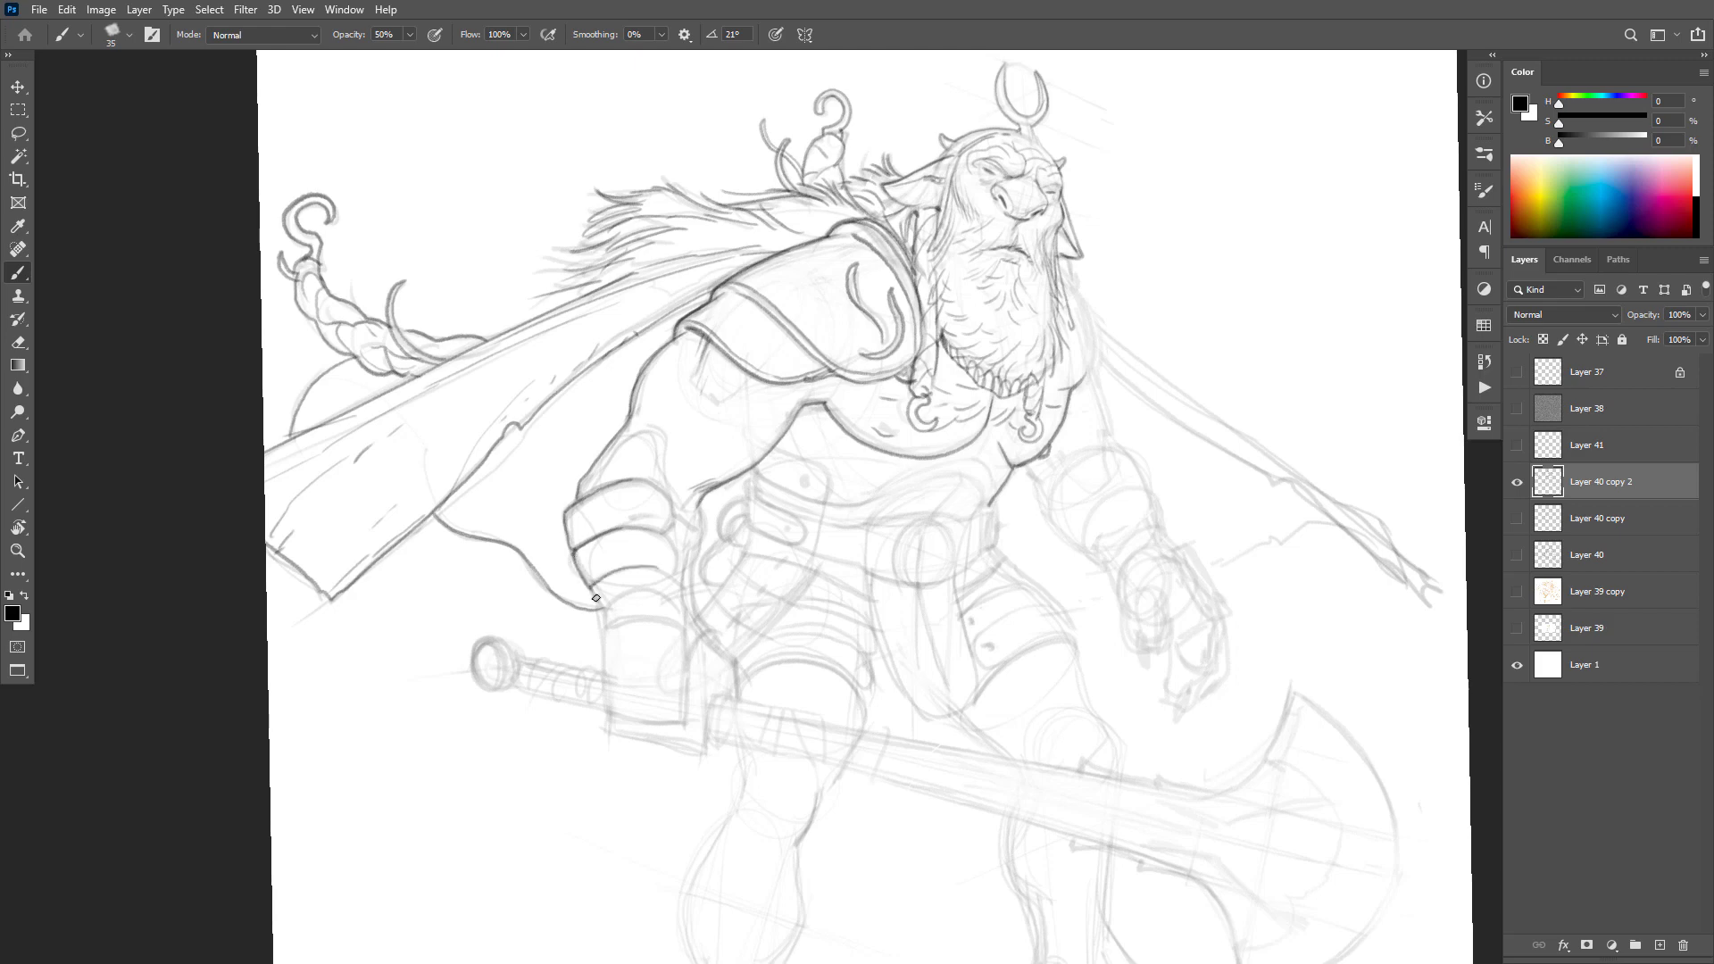
drag(667, 495, 666, 530)
scroll(715, 504, up, 2)
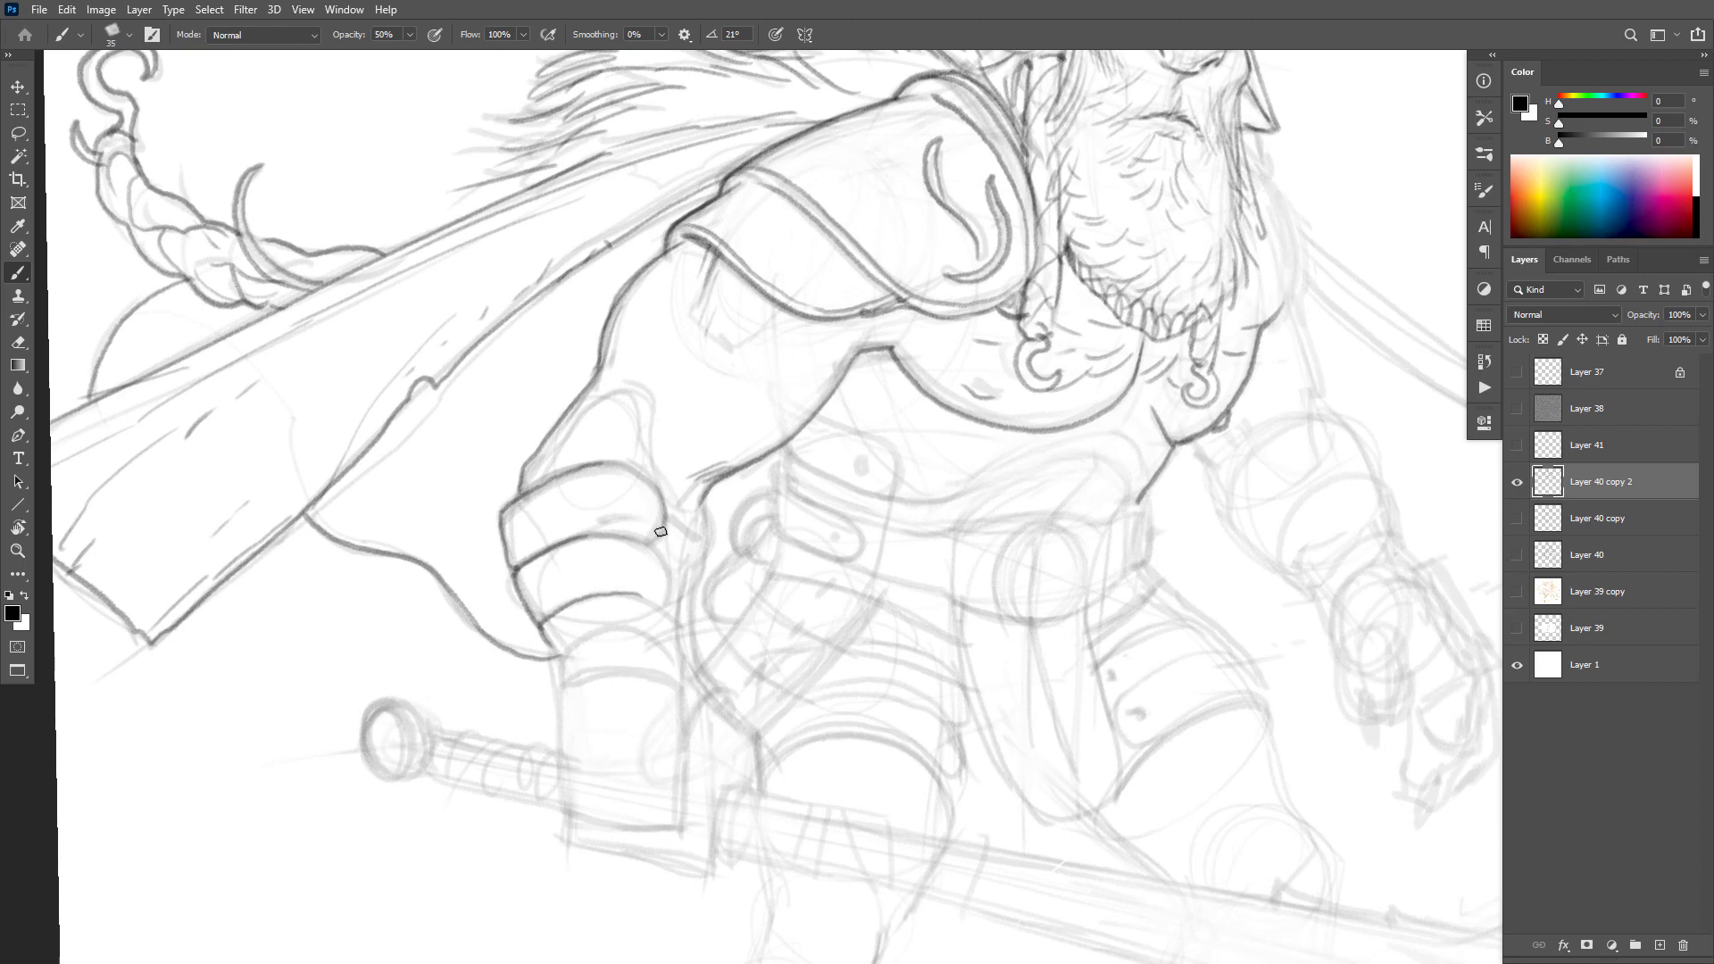
drag(657, 497, 654, 595)
click(623, 501)
click(637, 563)
mouse_move(707, 497)
mouse_down()
mouse_move(690, 609)
mouse_move(655, 550)
mouse_move(666, 617)
mouse_up()
mouse_move(681, 703)
mouse_down()
mouse_move(665, 675)
mouse_move(590, 670)
mouse_move(558, 739)
mouse_move(559, 812)
mouse_move(601, 819)
mouse_move(679, 818)
mouse_move(683, 718)
mouse_move(680, 813)
mouse_move(670, 686)
mouse_move(561, 687)
mouse_up()
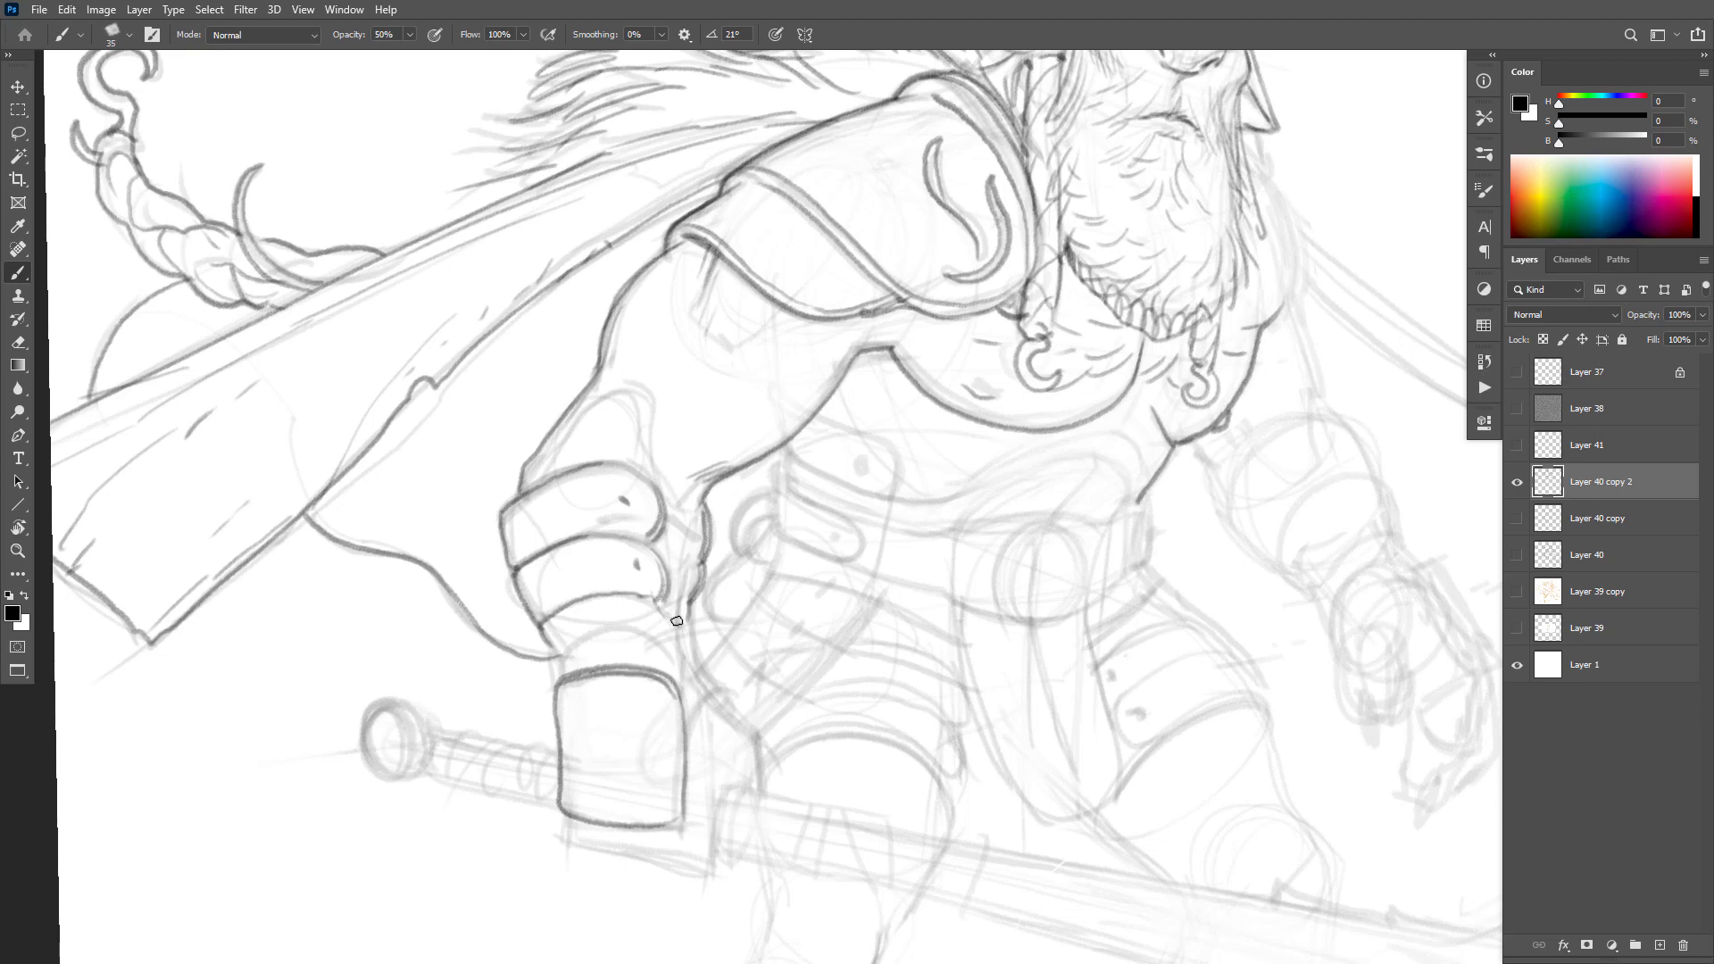
drag(656, 599, 676, 623)
Step: Draw the muscle line and short shading strokes above the elbow armour, and retouch the near upper arm's underside
mouse_move(643, 409)
mouse_down()
mouse_move(677, 572)
mouse_move(661, 482)
mouse_up()
mouse_move(774, 444)
mouse_down()
mouse_move(692, 481)
mouse_move(680, 462)
mouse_move(711, 452)
mouse_move(685, 499)
mouse_up()
key(ctrl+z)
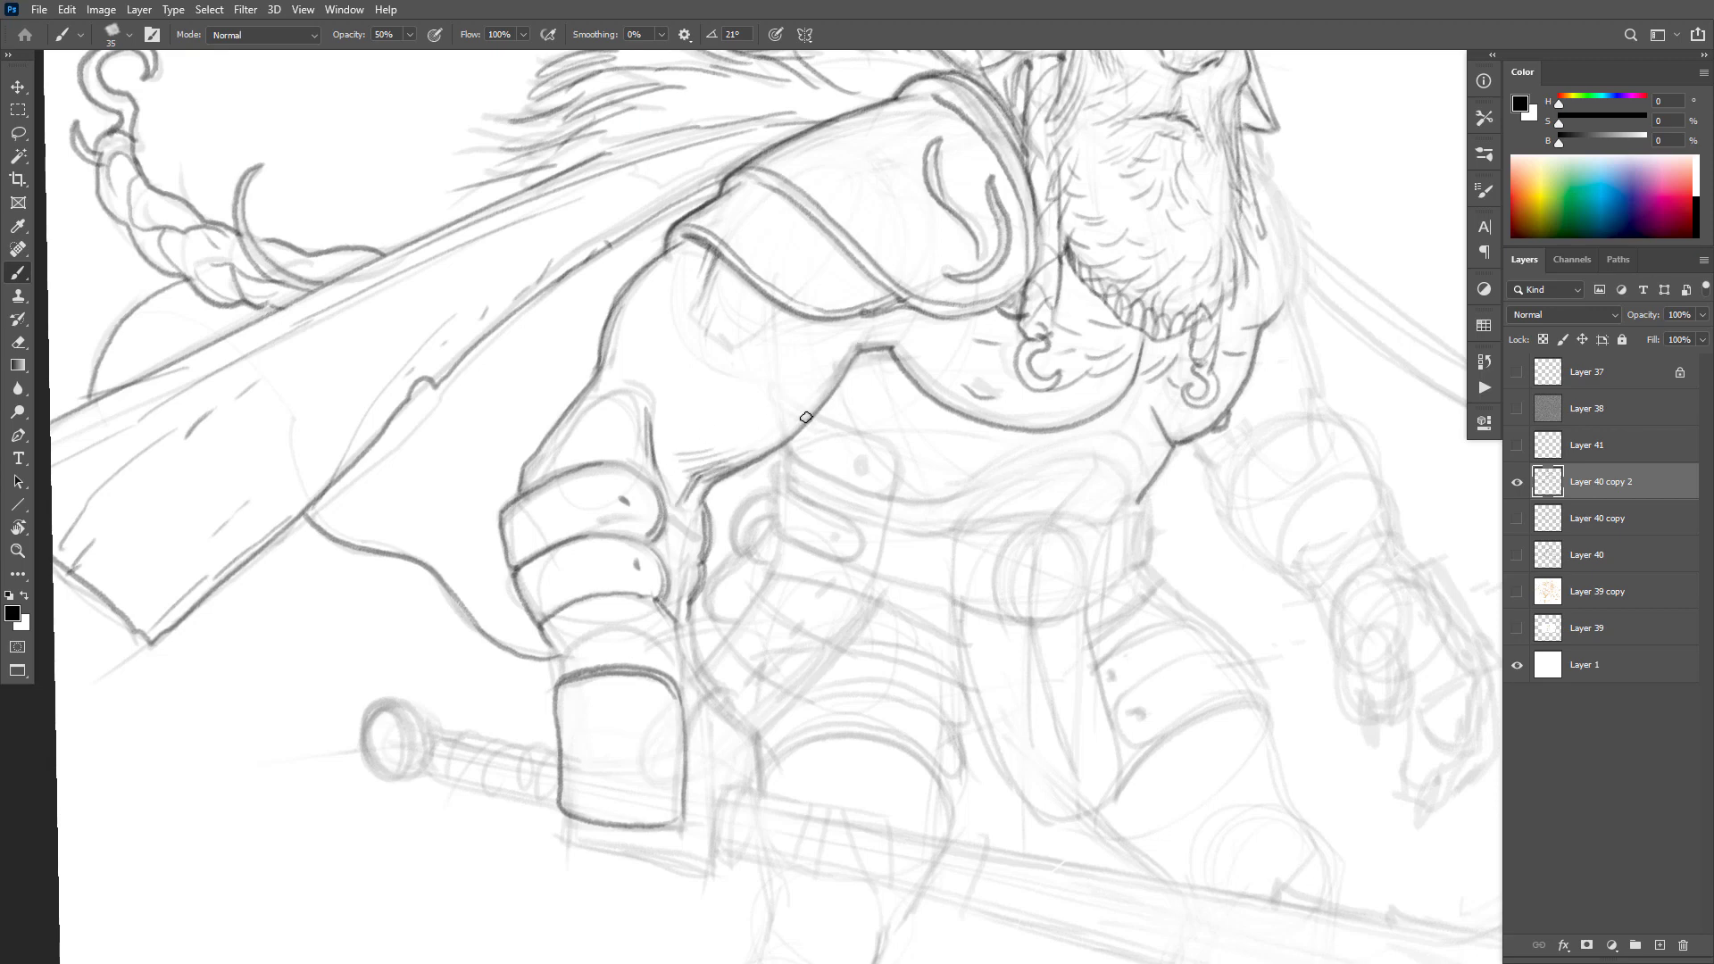
drag(860, 348, 755, 462)
key(ctrl+z)
drag(847, 365, 765, 454)
drag(823, 388, 729, 460)
drag(704, 470, 689, 485)
key(ctrl+z)
Step: Outline the belly's lower edge, the raised belt front and the rounded waist plate with its rivet
mouse_move(1115, 517)
mouse_down()
mouse_move(1133, 484)
mouse_move(1078, 454)
mouse_move(958, 525)
mouse_up()
mouse_move(1107, 468)
mouse_down()
mouse_move(1022, 484)
mouse_move(962, 532)
mouse_move(1054, 467)
mouse_move(895, 497)
mouse_move(988, 492)
mouse_move(894, 503)
mouse_move(924, 550)
mouse_move(990, 439)
mouse_move(907, 463)
mouse_move(890, 497)
mouse_move(899, 457)
mouse_move(821, 416)
mouse_move(894, 469)
mouse_move(814, 417)
mouse_up()
mouse_move(925, 500)
mouse_down()
mouse_move(880, 500)
mouse_move(785, 446)
mouse_up()
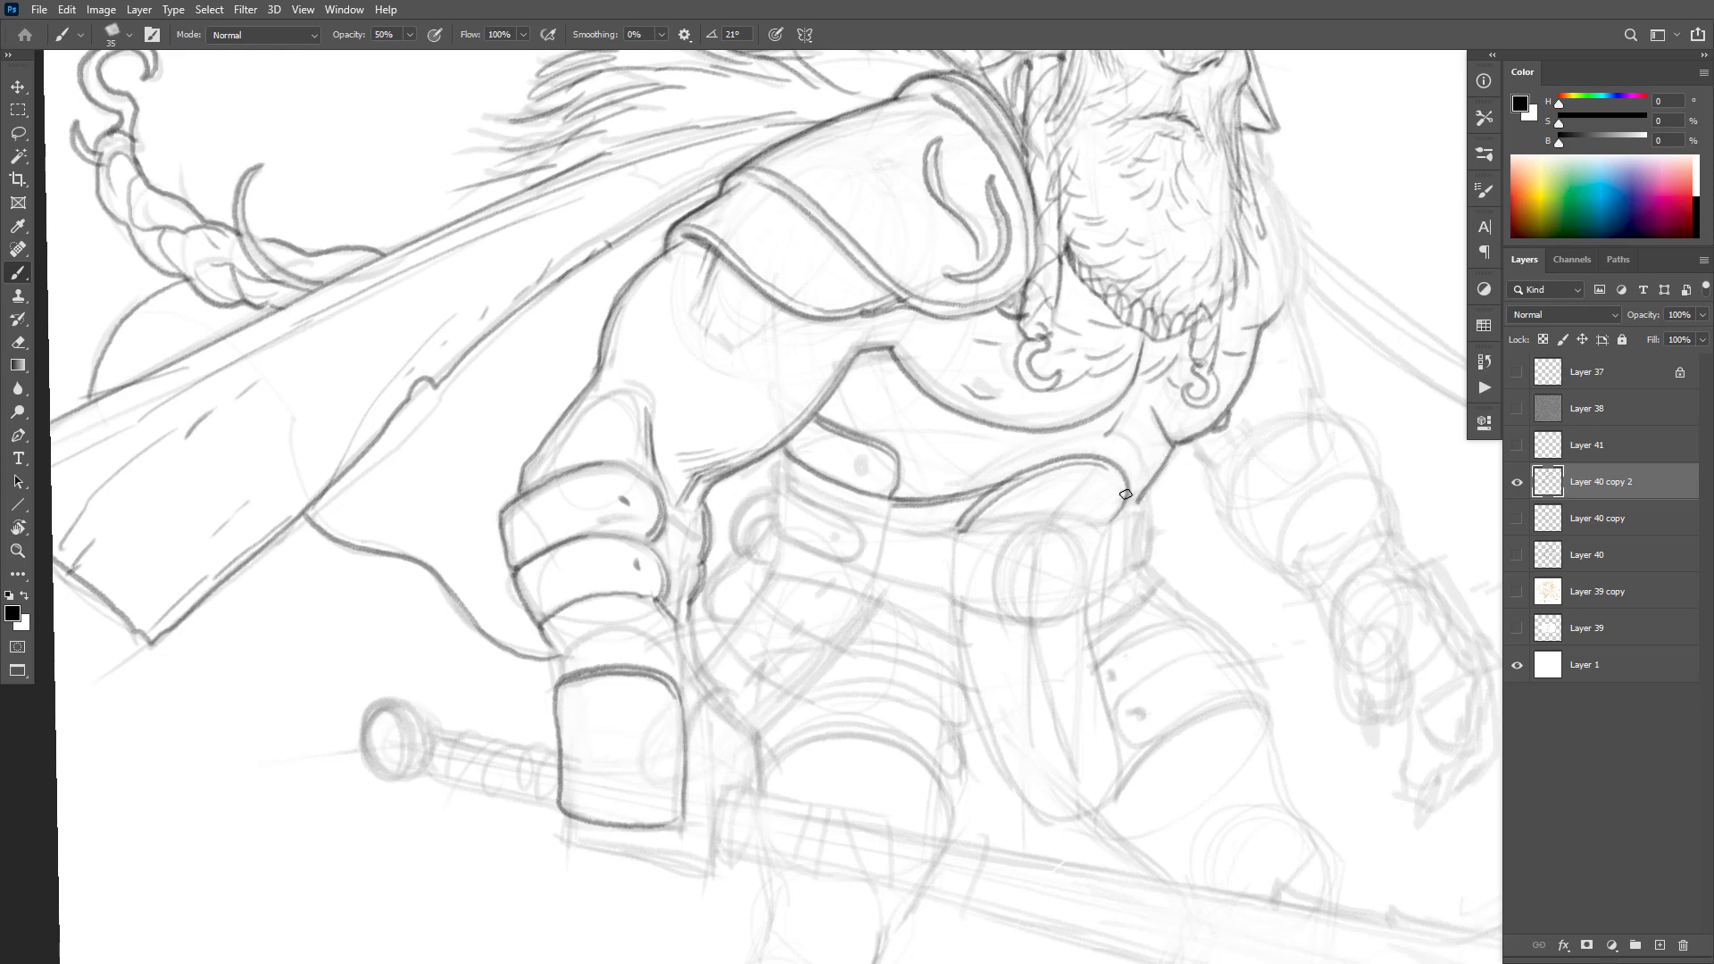
mouse_move(1165, 471)
mouse_down()
mouse_move(1151, 493)
mouse_move(1173, 465)
mouse_up()
key(ctrl+z)
click(864, 465)
Step: Draw light fold lines on the abdomen between the armpit and the belt, reworking their curves
mouse_move(854, 366)
mouse_down()
mouse_move(887, 419)
mouse_move(853, 430)
mouse_up()
key(ctrl+z)
key(ctrl+z)
drag(854, 386, 900, 439)
drag(887, 376, 935, 450)
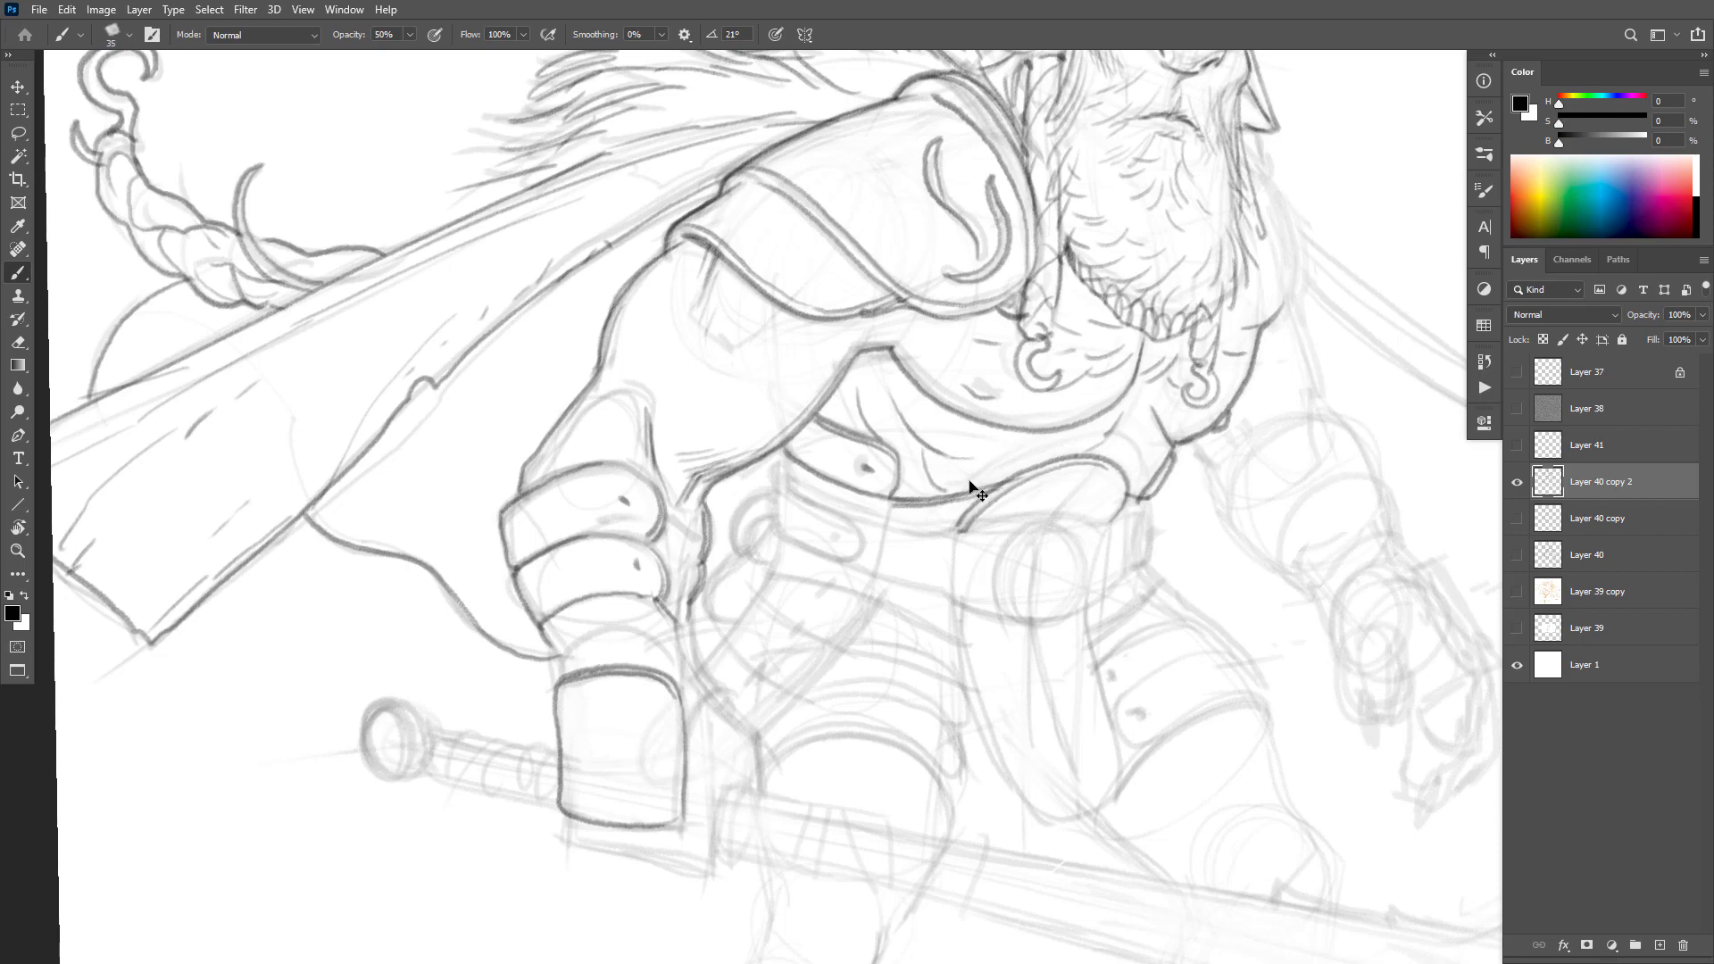
drag(1125, 475, 1116, 475)
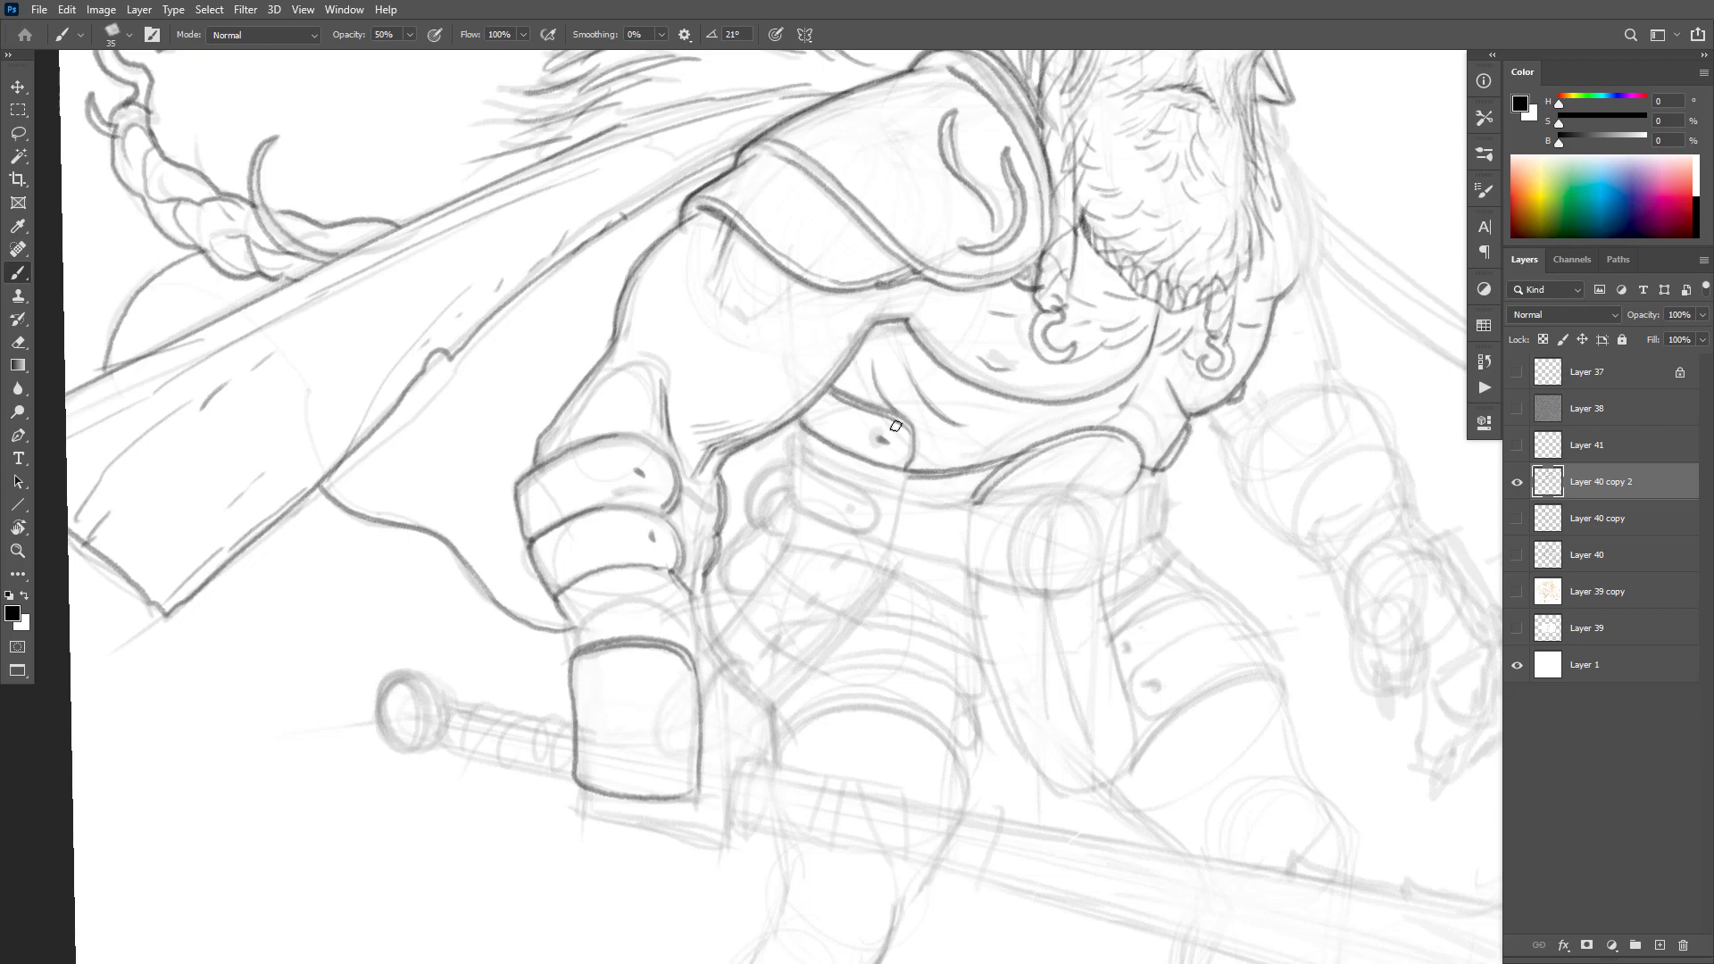
drag(862, 361, 885, 412)
key(ctrl+z)
key(ctrl+z)
mouse_move(882, 356)
mouse_down()
mouse_move(913, 393)
mouse_move(954, 403)
mouse_move(928, 419)
mouse_move(946, 436)
mouse_up()
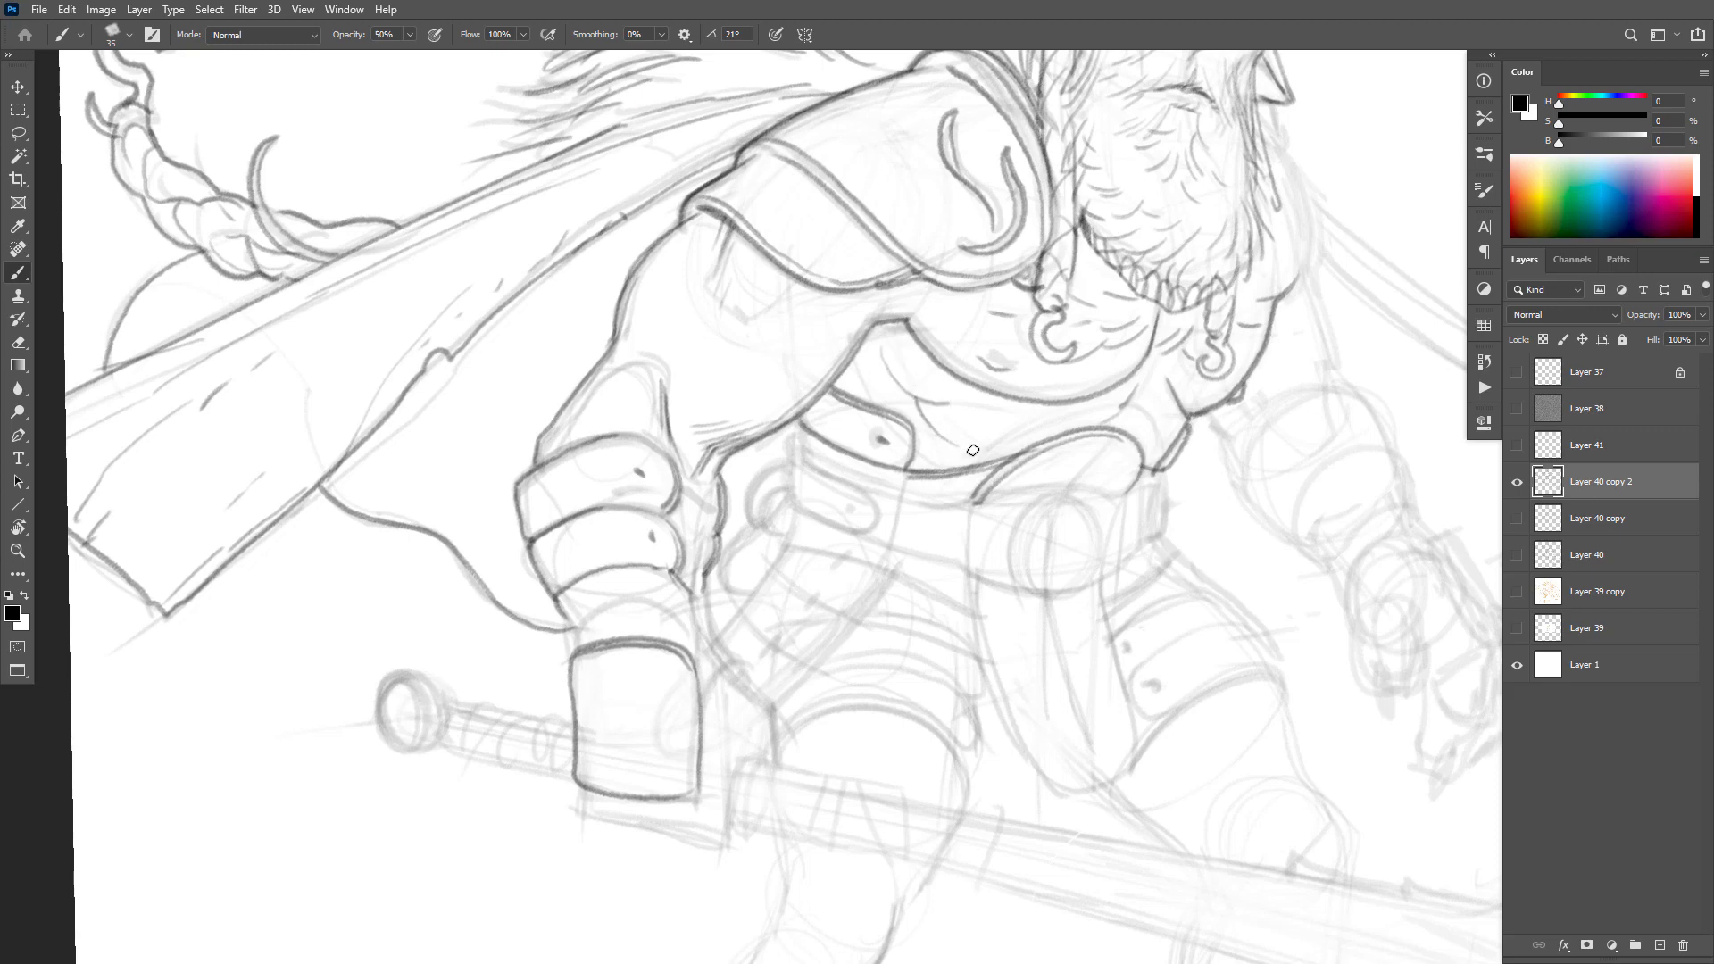
drag(848, 364, 874, 401)
Step: Edge the armpit opening and the underside of the chest with a narrow stitched band
drag(891, 333, 852, 377)
drag(902, 322, 910, 326)
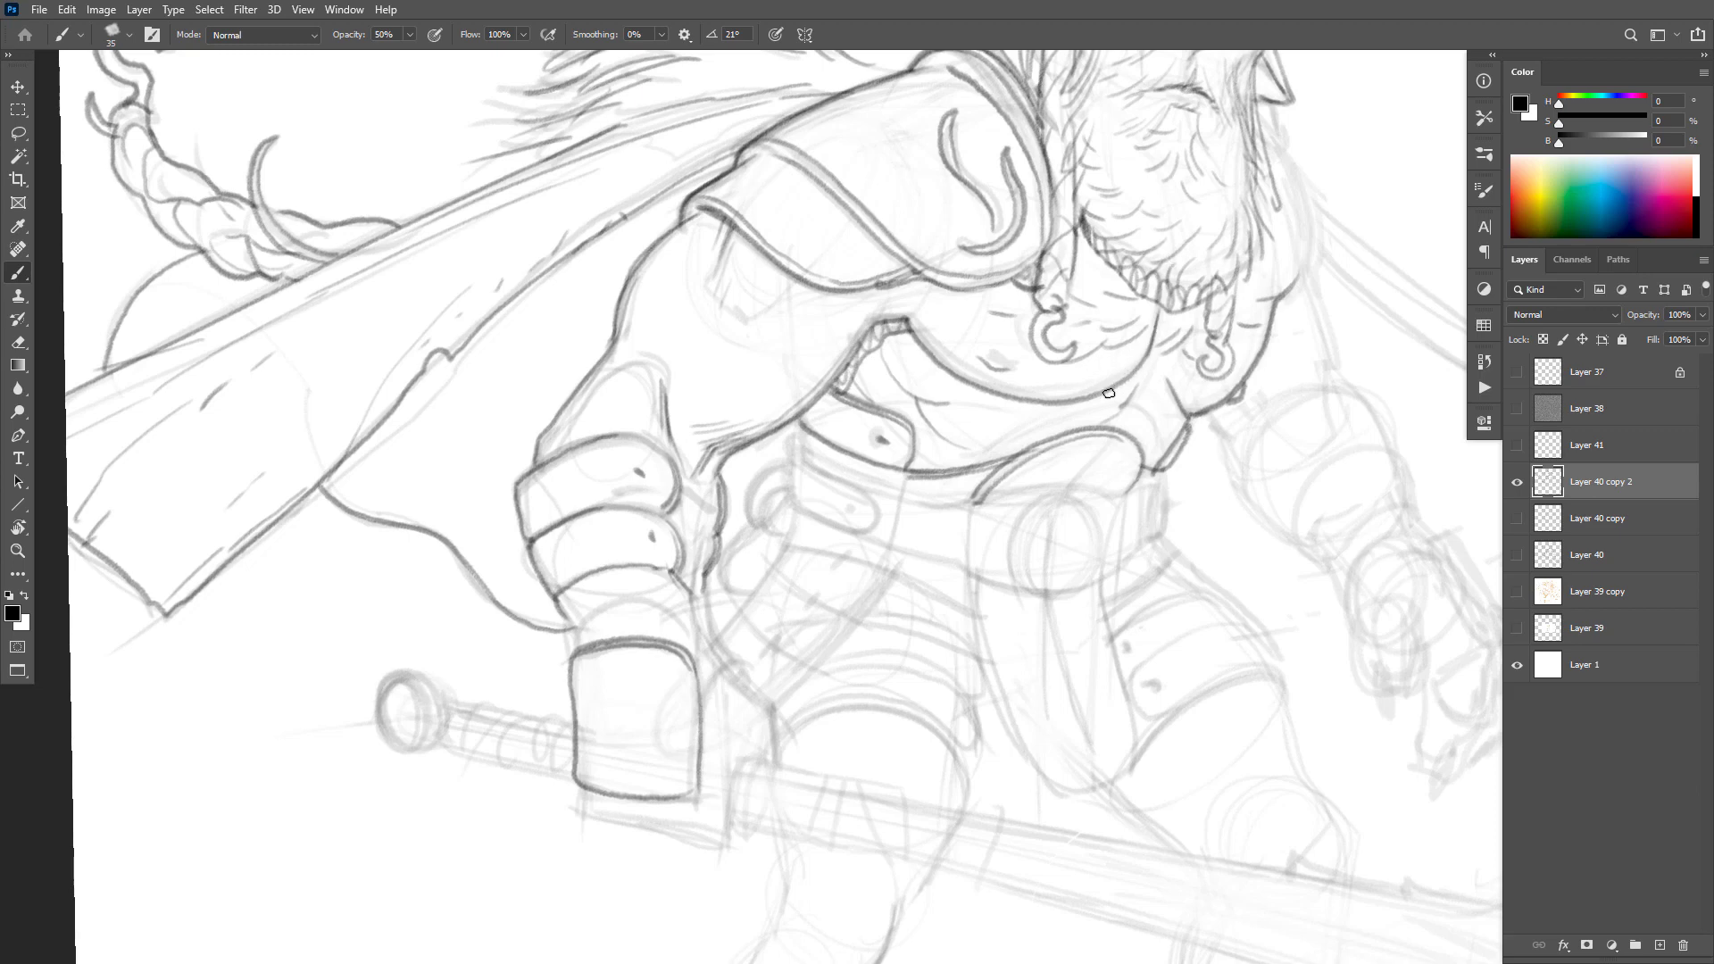
mouse_move(1108, 393)
mouse_down()
mouse_move(992, 412)
mouse_move(917, 354)
mouse_up()
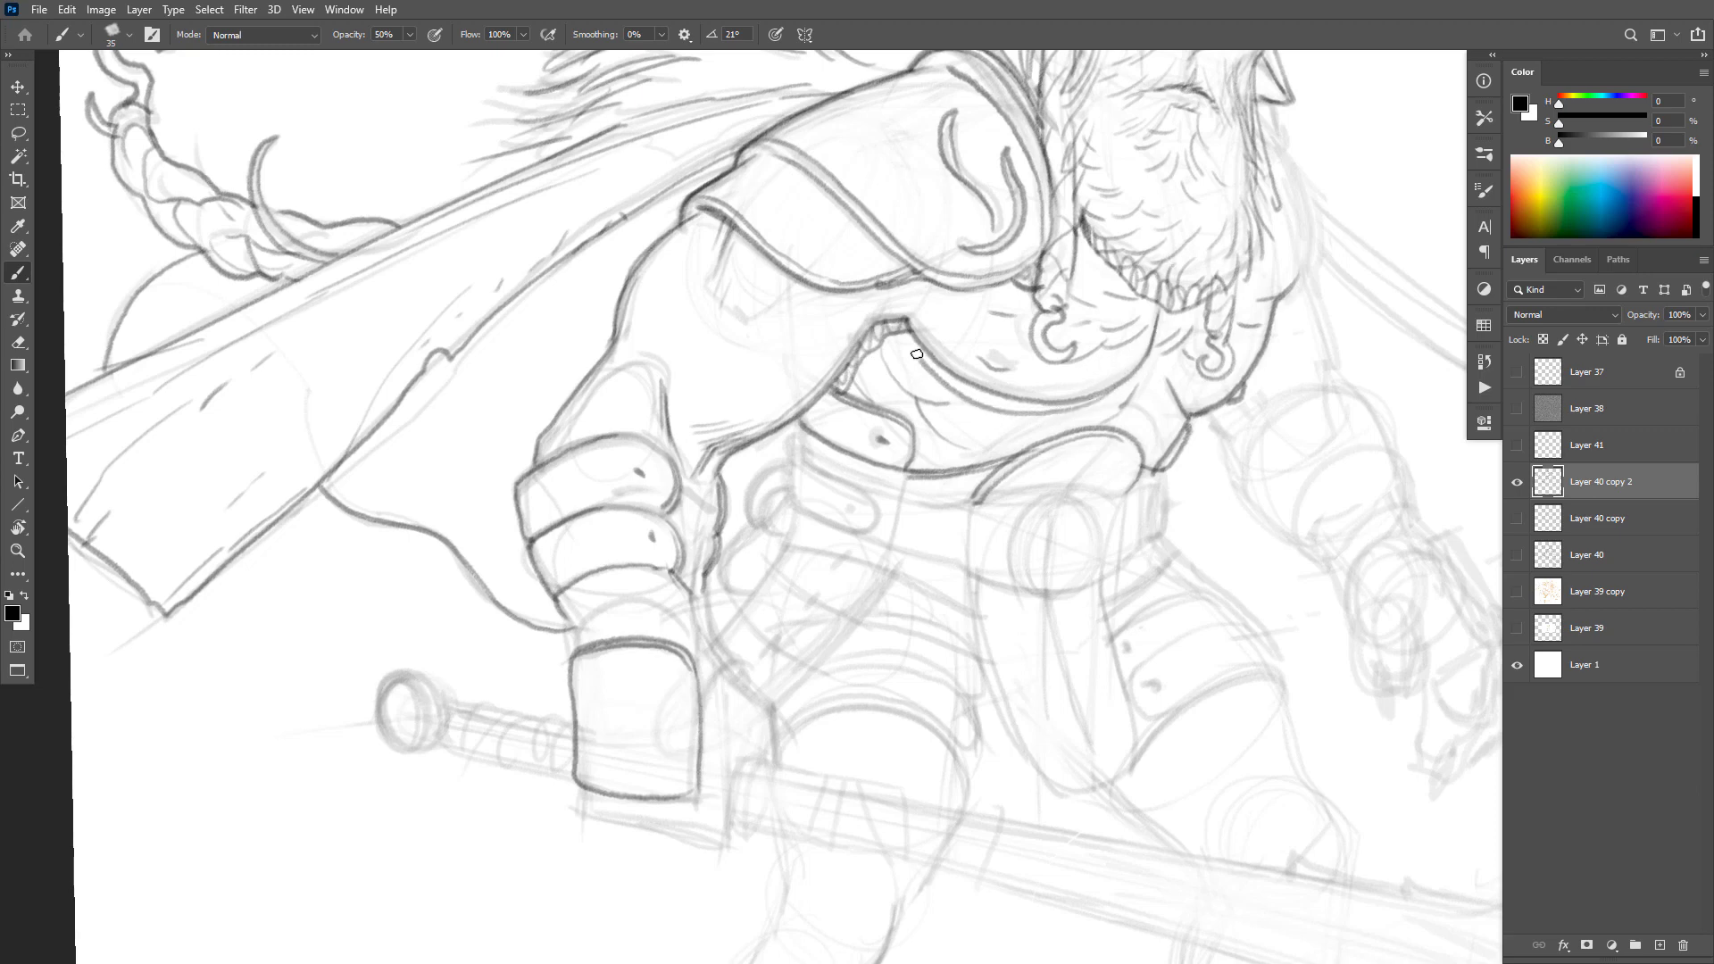
key(ctrl+z)
mouse_move(1120, 393)
mouse_down()
mouse_move(996, 407)
mouse_move(897, 333)
mouse_up()
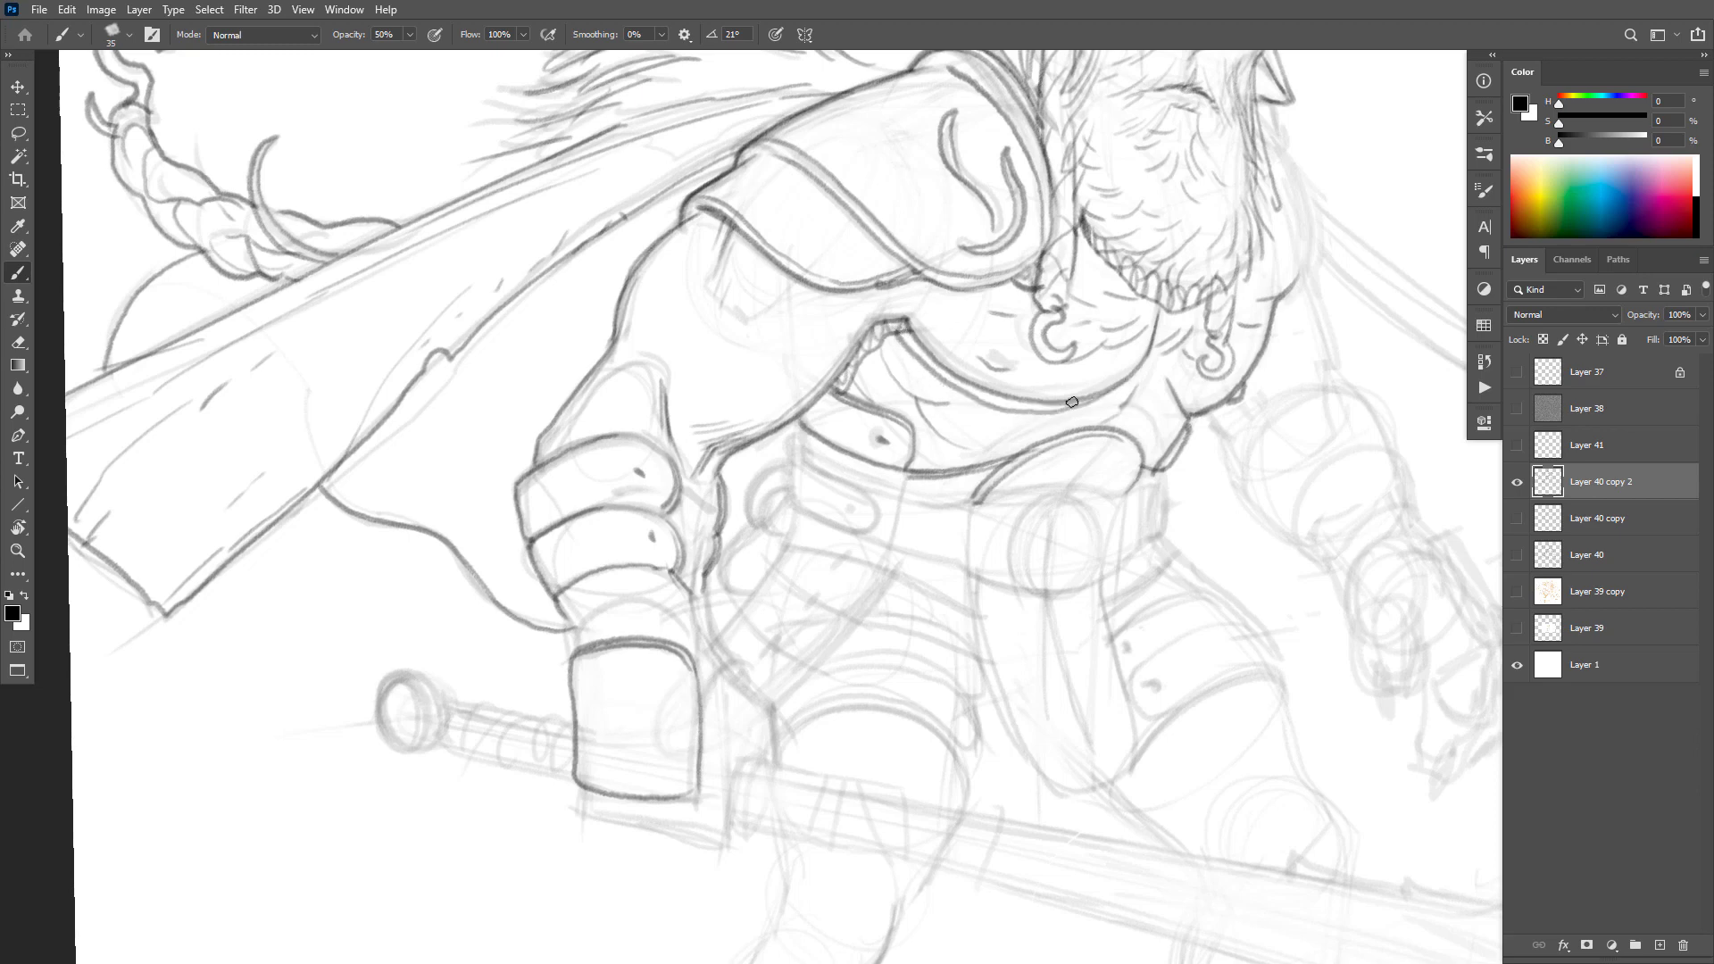
mouse_move(1057, 404)
mouse_down()
mouse_move(1010, 411)
mouse_move(988, 399)
mouse_move(1027, 407)
mouse_move(912, 345)
mouse_up()
key(ctrl+z)
Step: Darken the contour at the far lower corner of the chest, above the waist
alt+click(1183, 484)
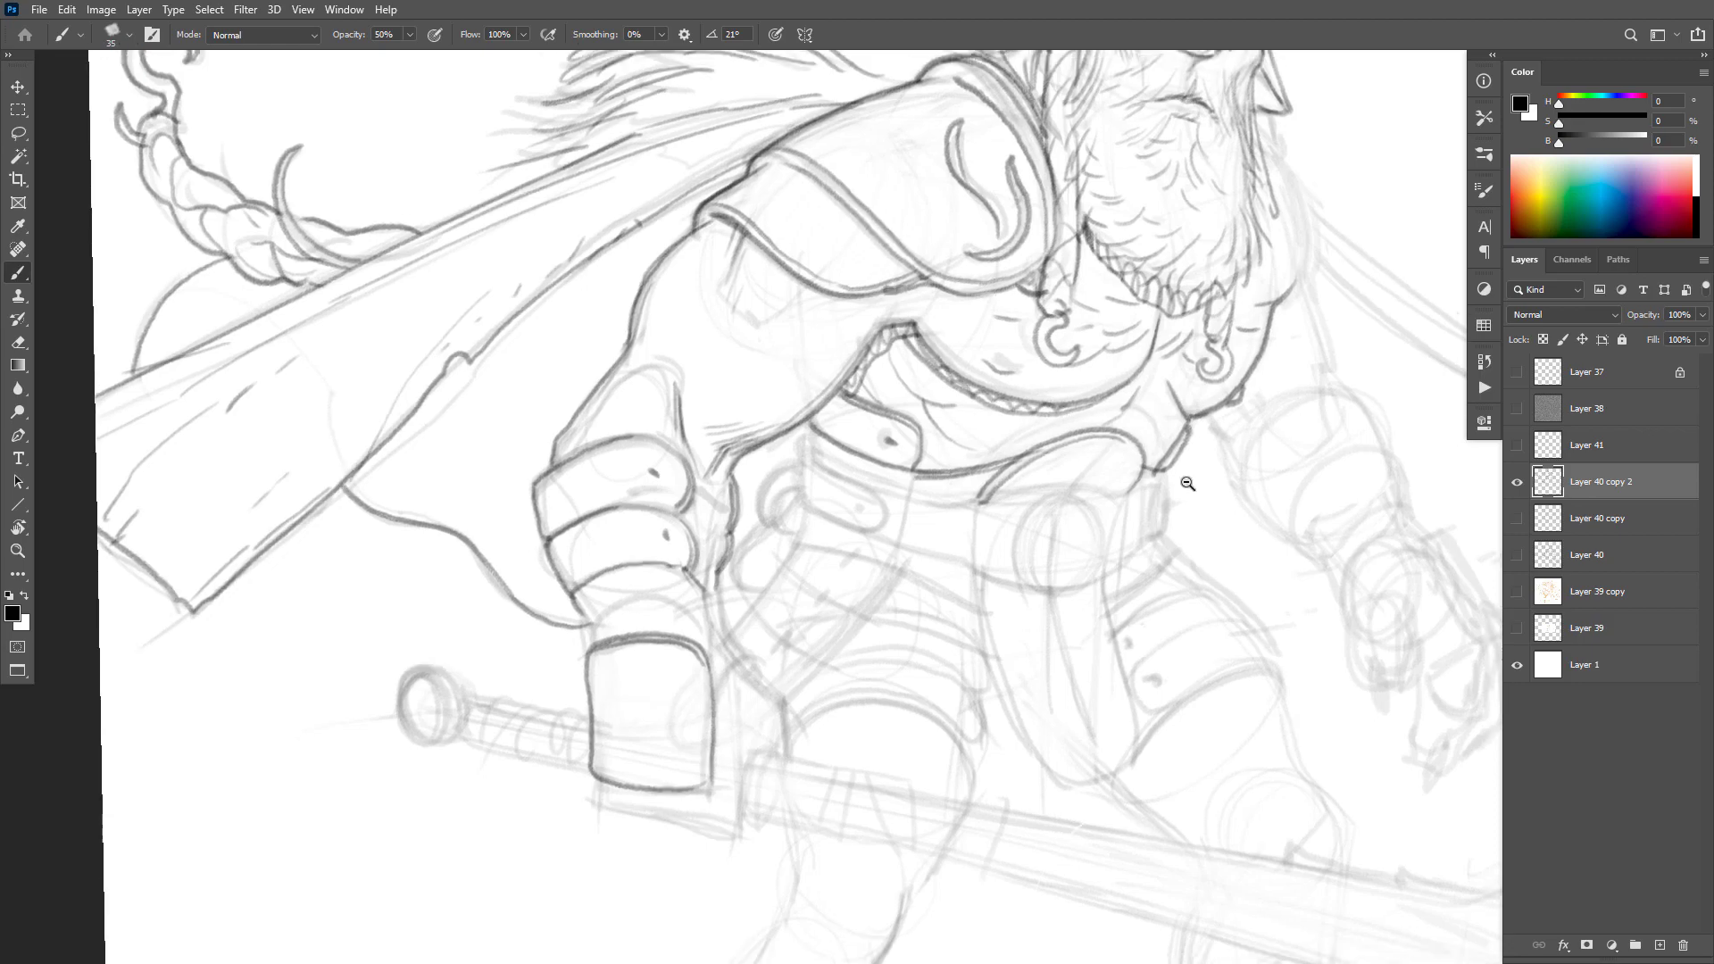
ctrl+click(1243, 463)
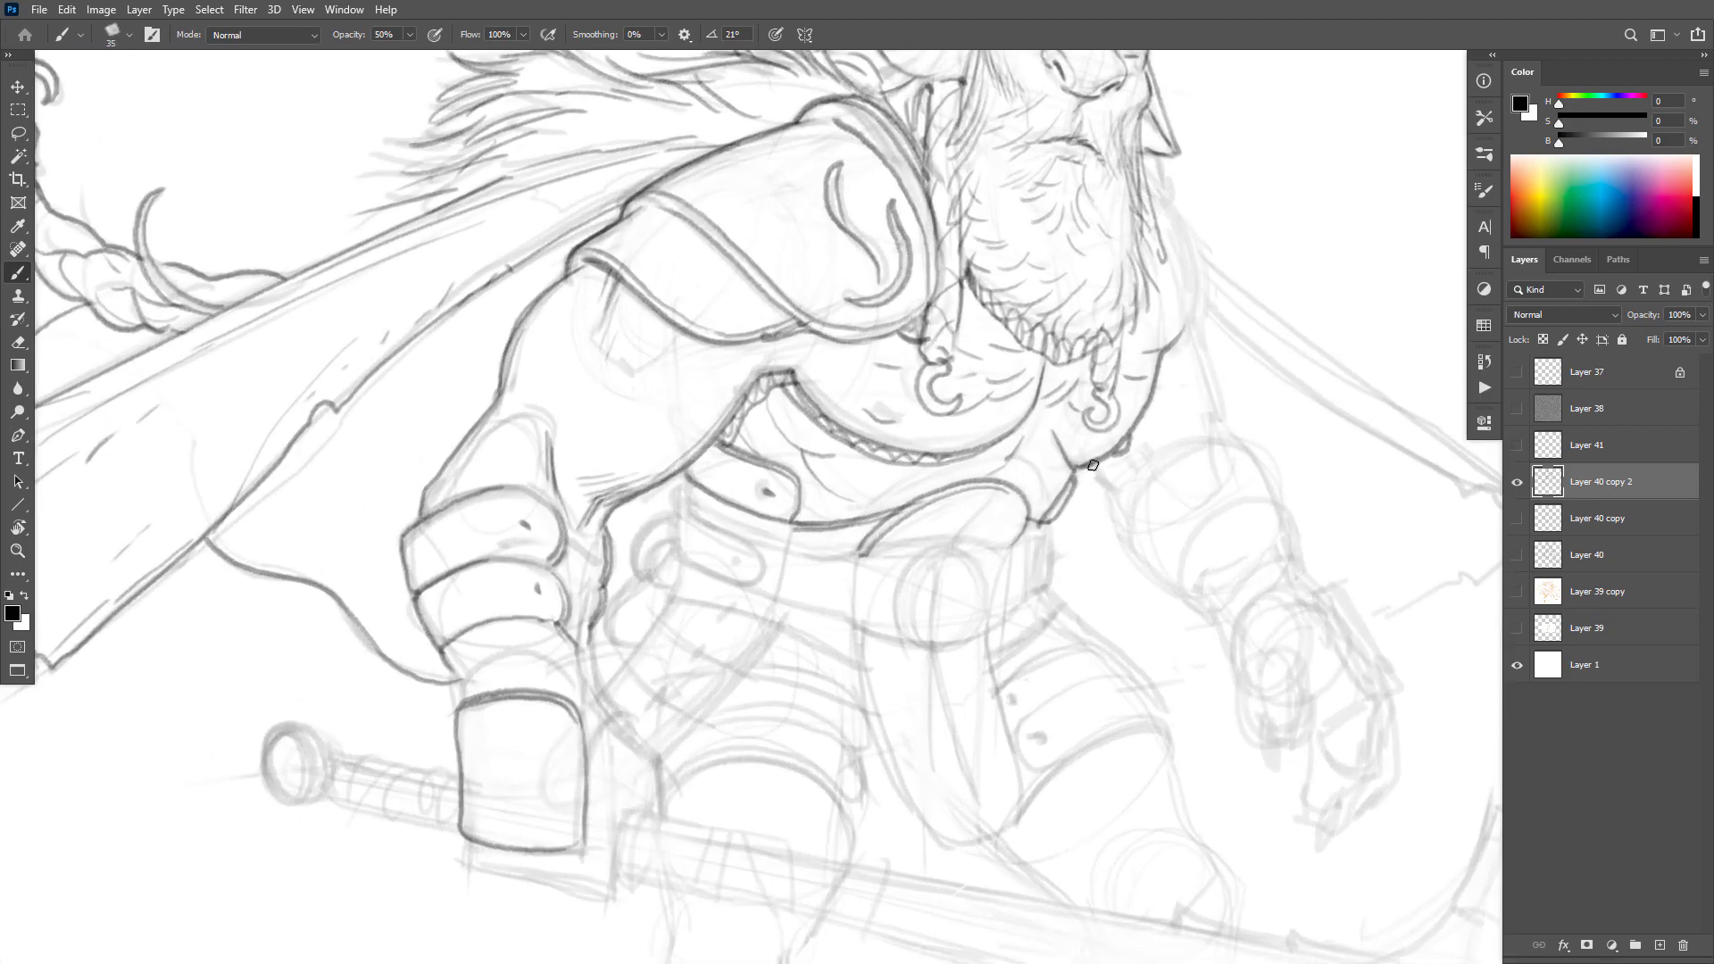
drag(1119, 444, 1082, 466)
Step: Outline the round-ended strap below the waist plate and the rounded shapes hanging behind the hip
alt+click(1184, 456)
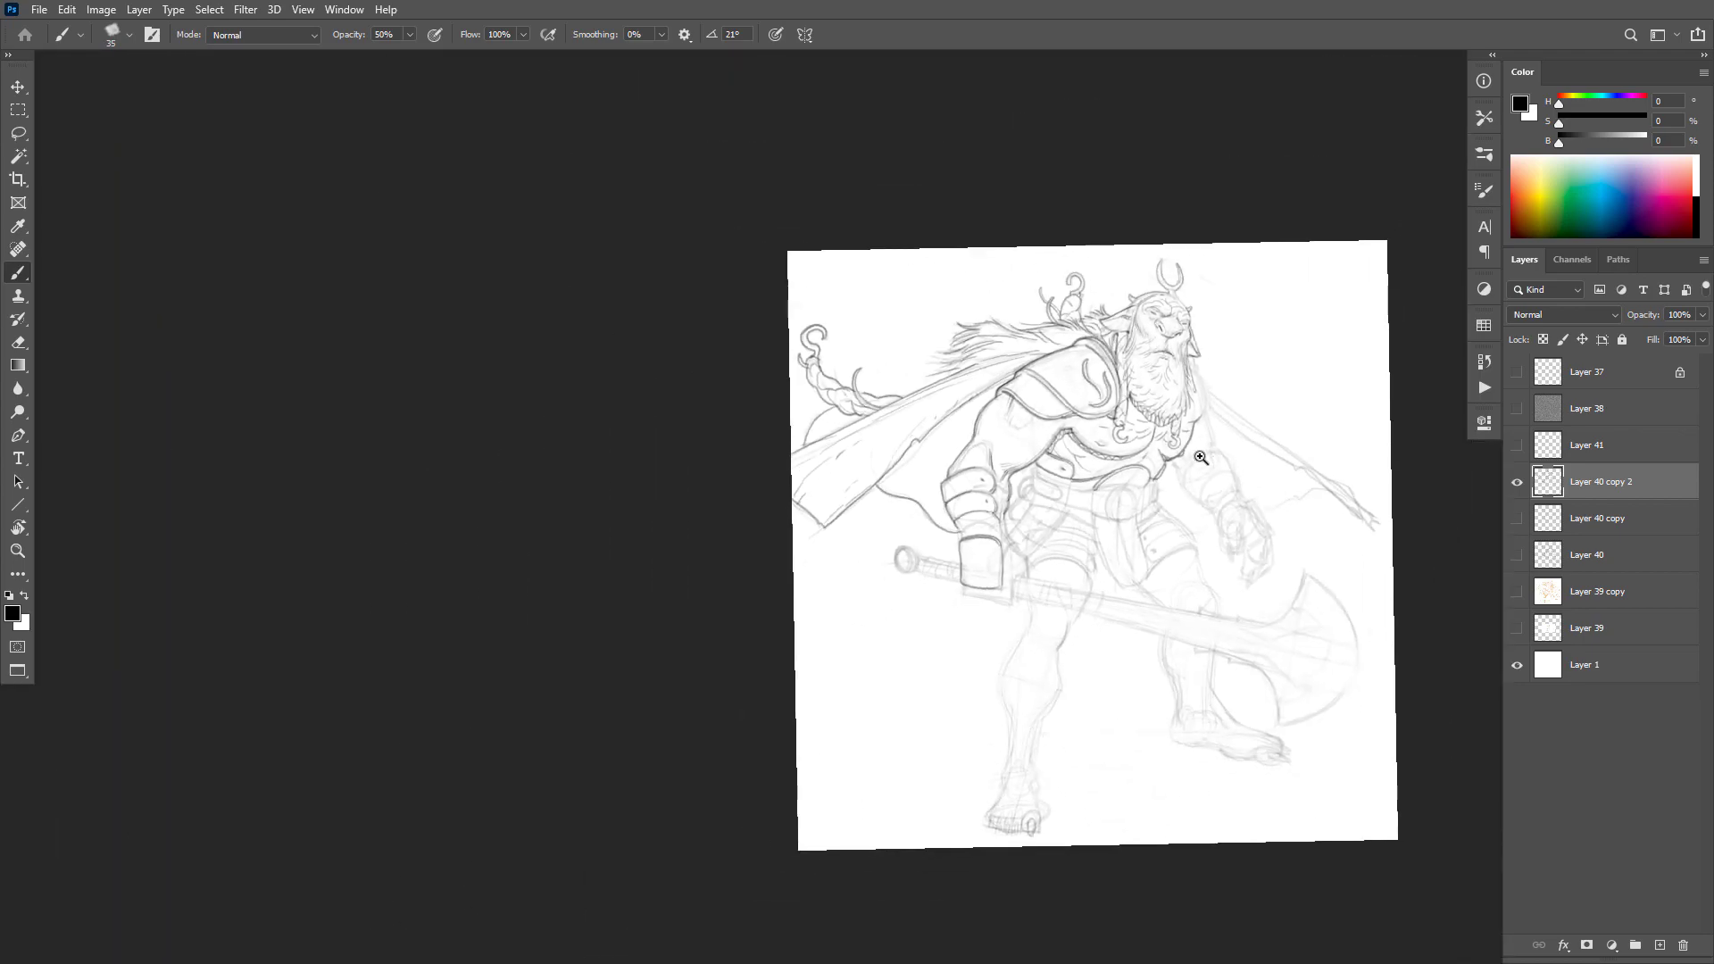
ctrl+click(1169, 451)
ctrl+click(1113, 473)
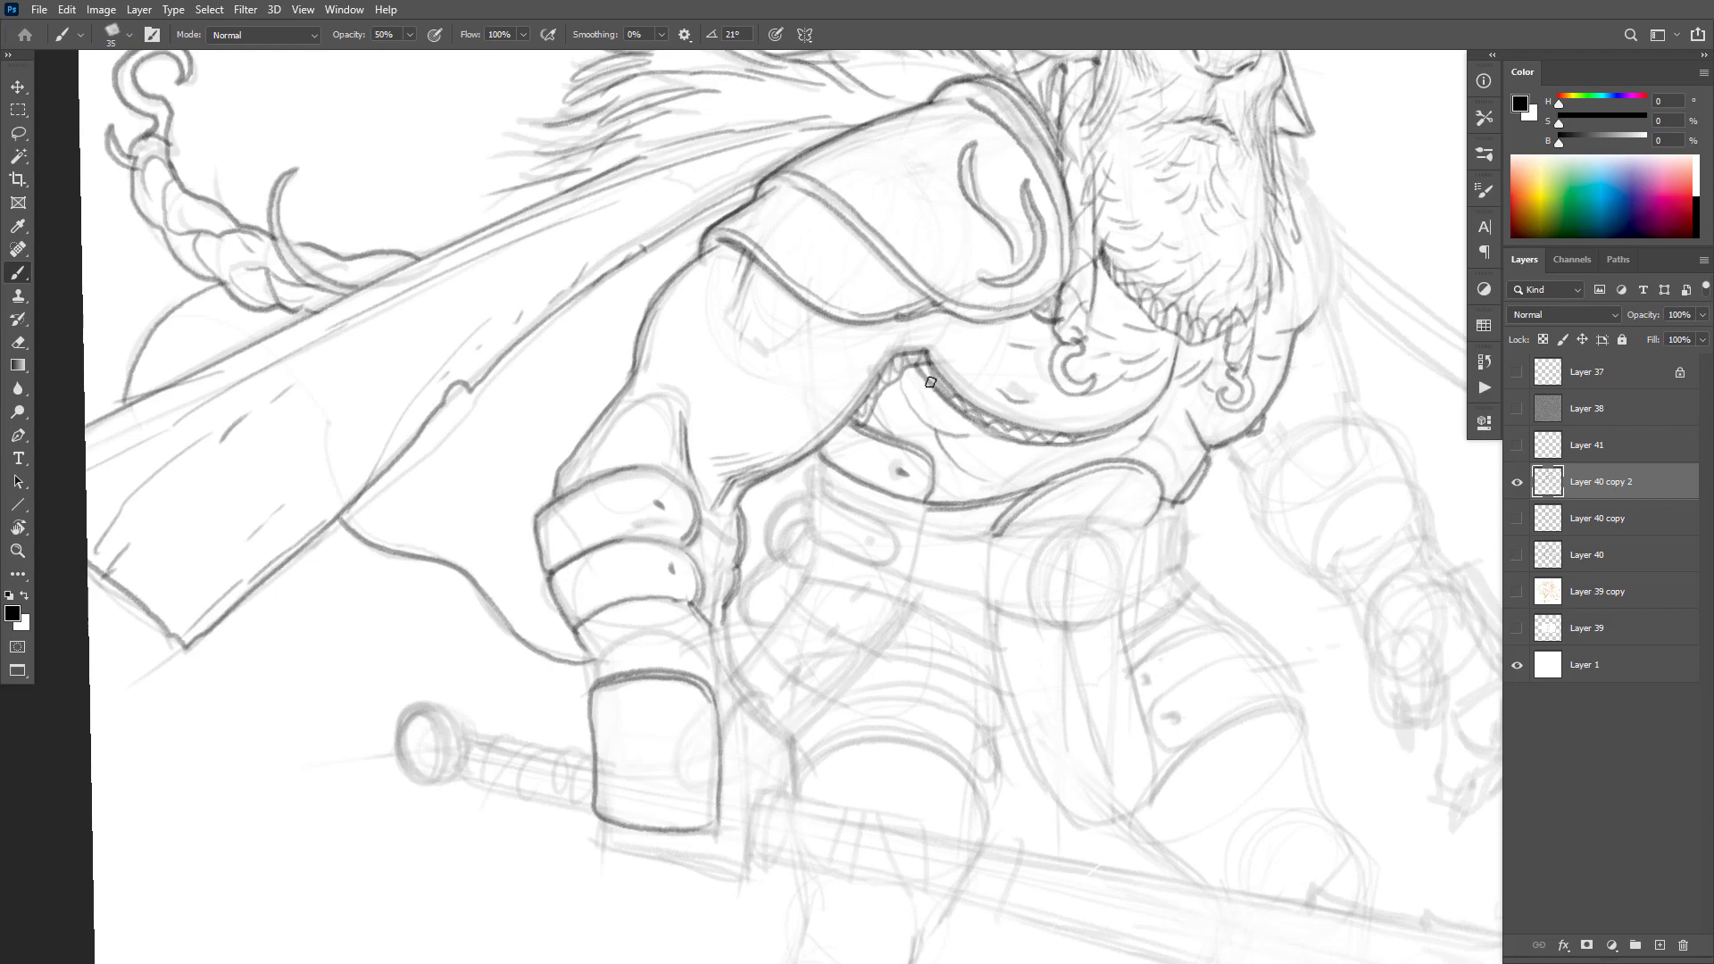
alt+click(1197, 458)
ctrl+click(1208, 462)
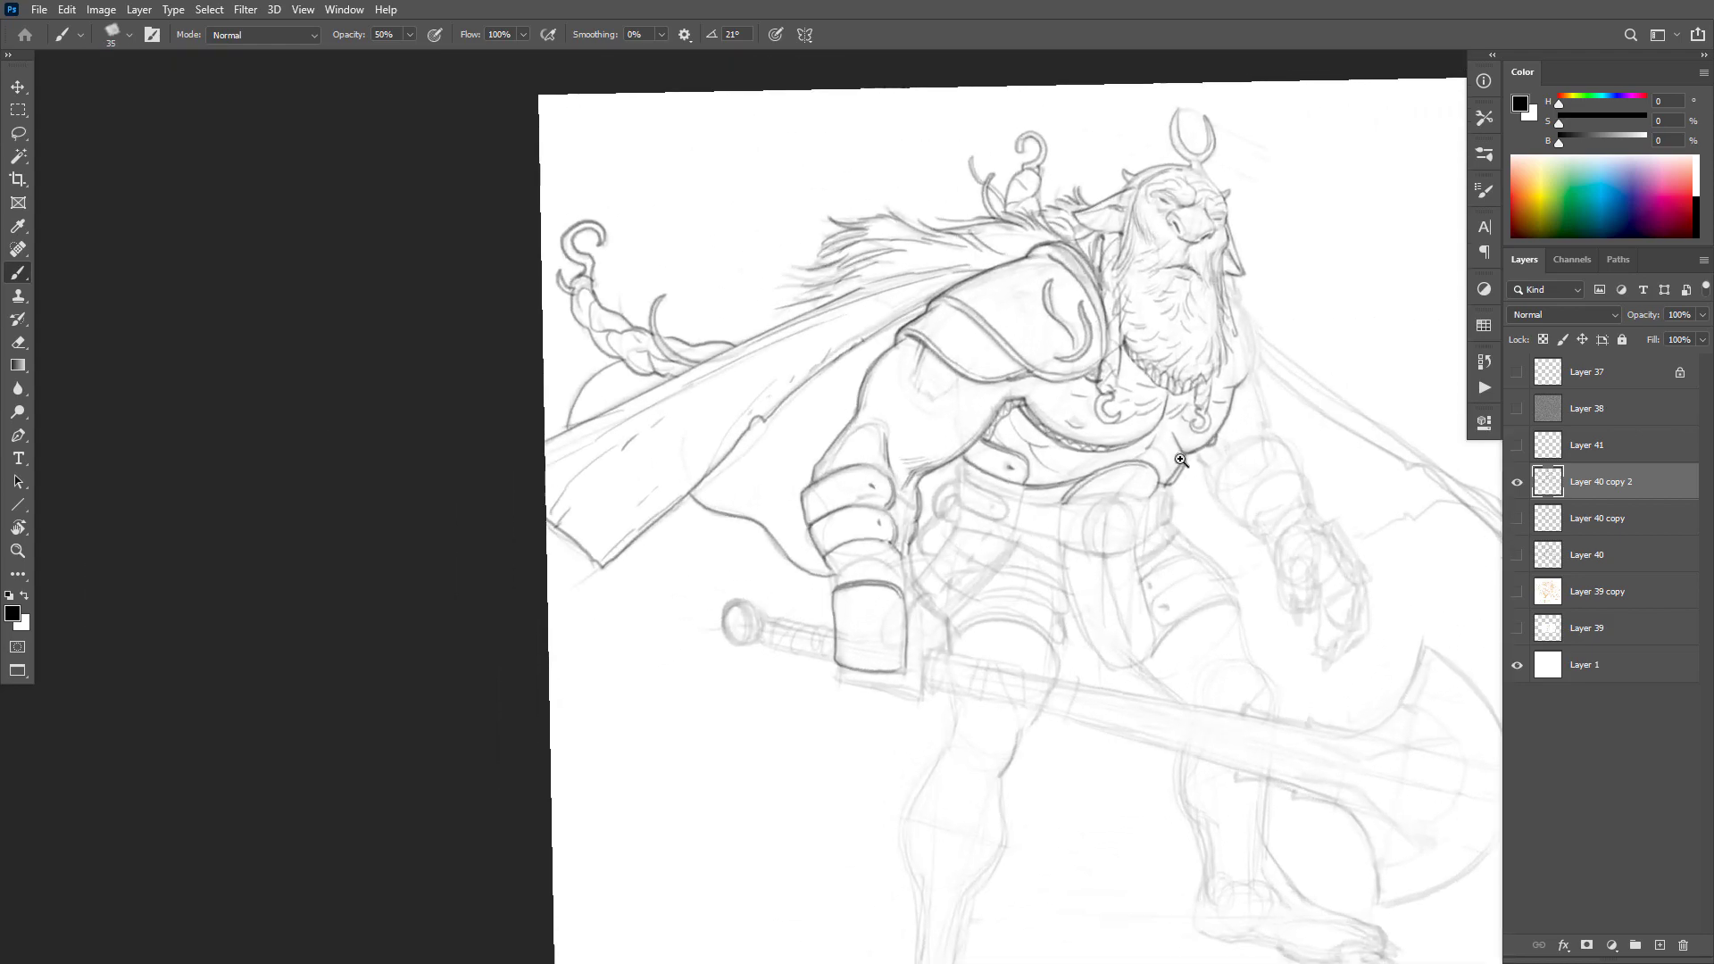
ctrl+click(1118, 494)
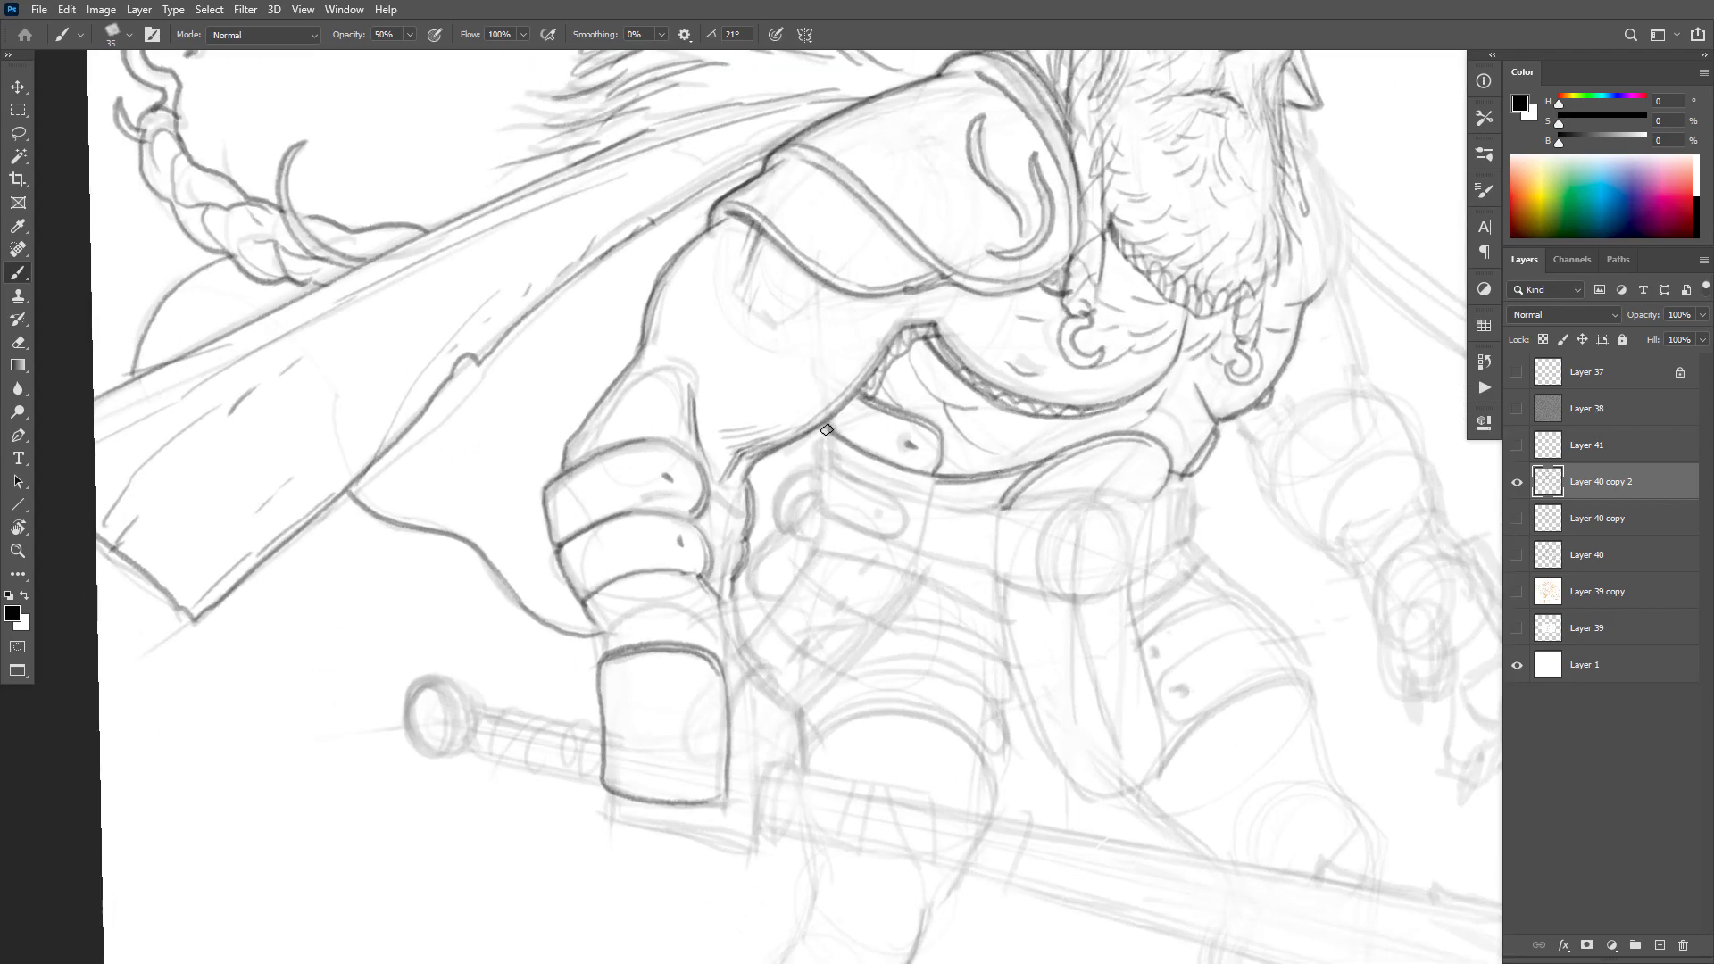
mouse_move(825, 457)
mouse_down()
mouse_move(825, 435)
mouse_move(816, 482)
mouse_move(892, 500)
mouse_move(900, 538)
mouse_up()
mouse_move(820, 450)
mouse_down()
mouse_move(887, 501)
mouse_move(889, 523)
mouse_move(859, 420)
mouse_move(827, 440)
mouse_move(790, 516)
mouse_move(802, 542)
mouse_move(821, 536)
mouse_move(805, 468)
mouse_move(776, 494)
mouse_move(792, 524)
mouse_move(775, 598)
mouse_up()
key(ctrl+z)
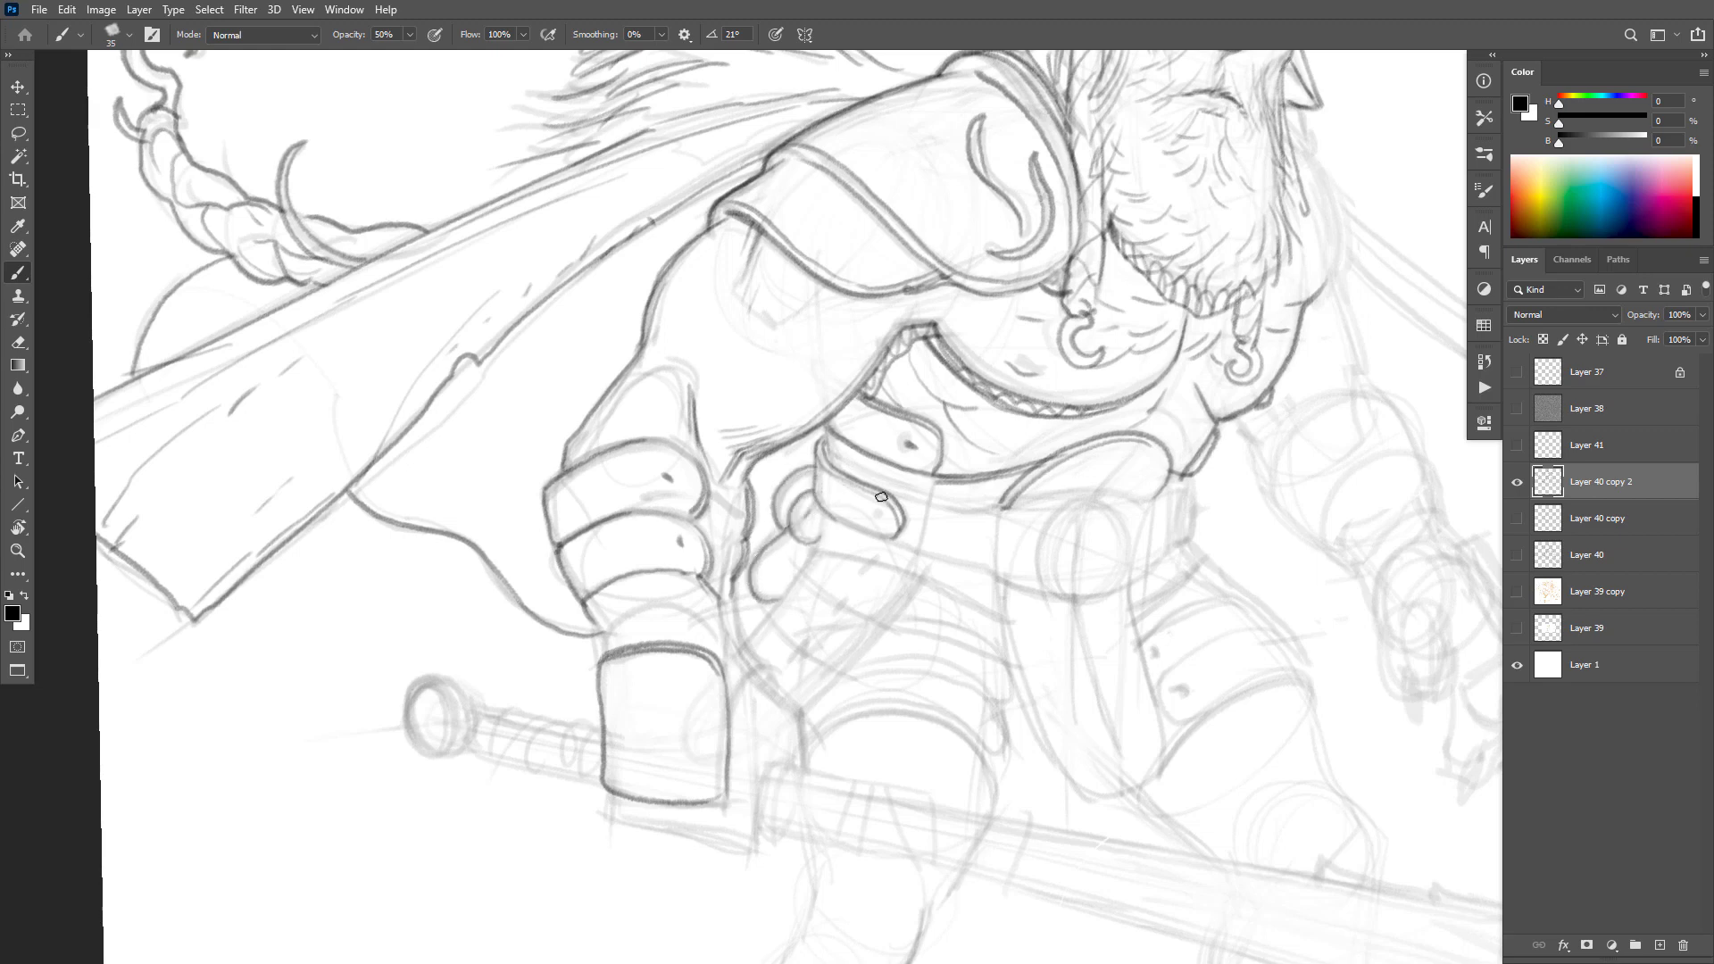
Step: Draw the belt's lower edge as one curve from the near hip to the hanging front cloth
drag(1010, 625, 818, 545)
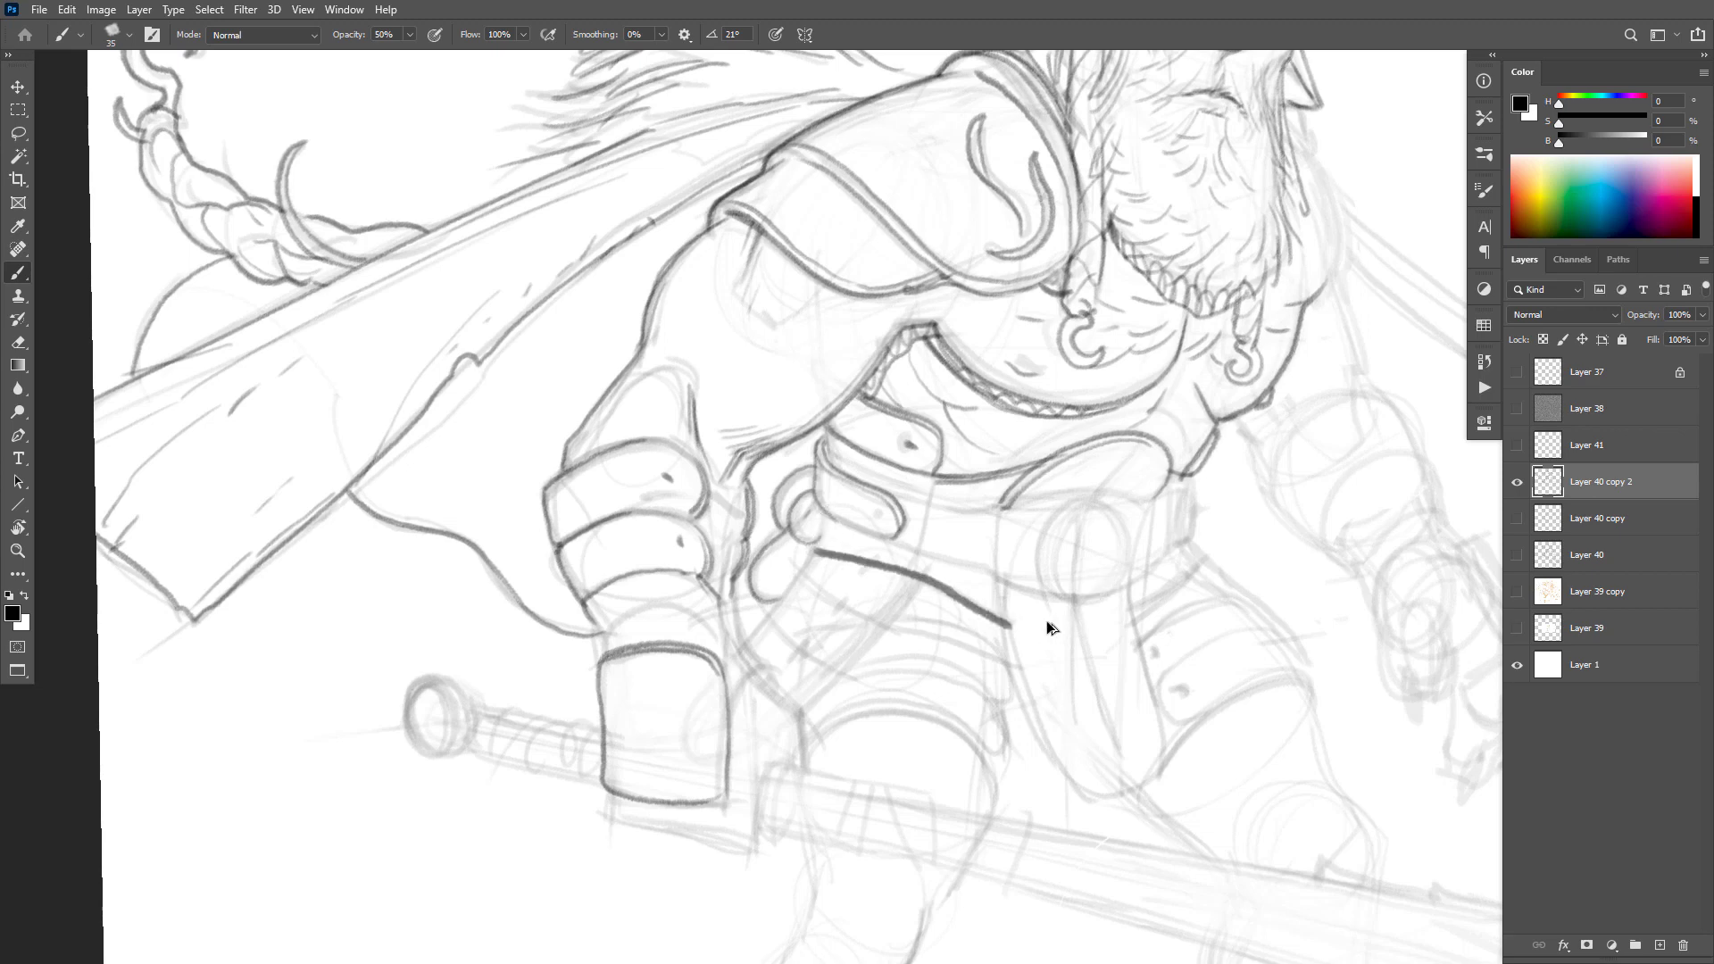
key(ctrl+z)
drag(1010, 626, 925, 583)
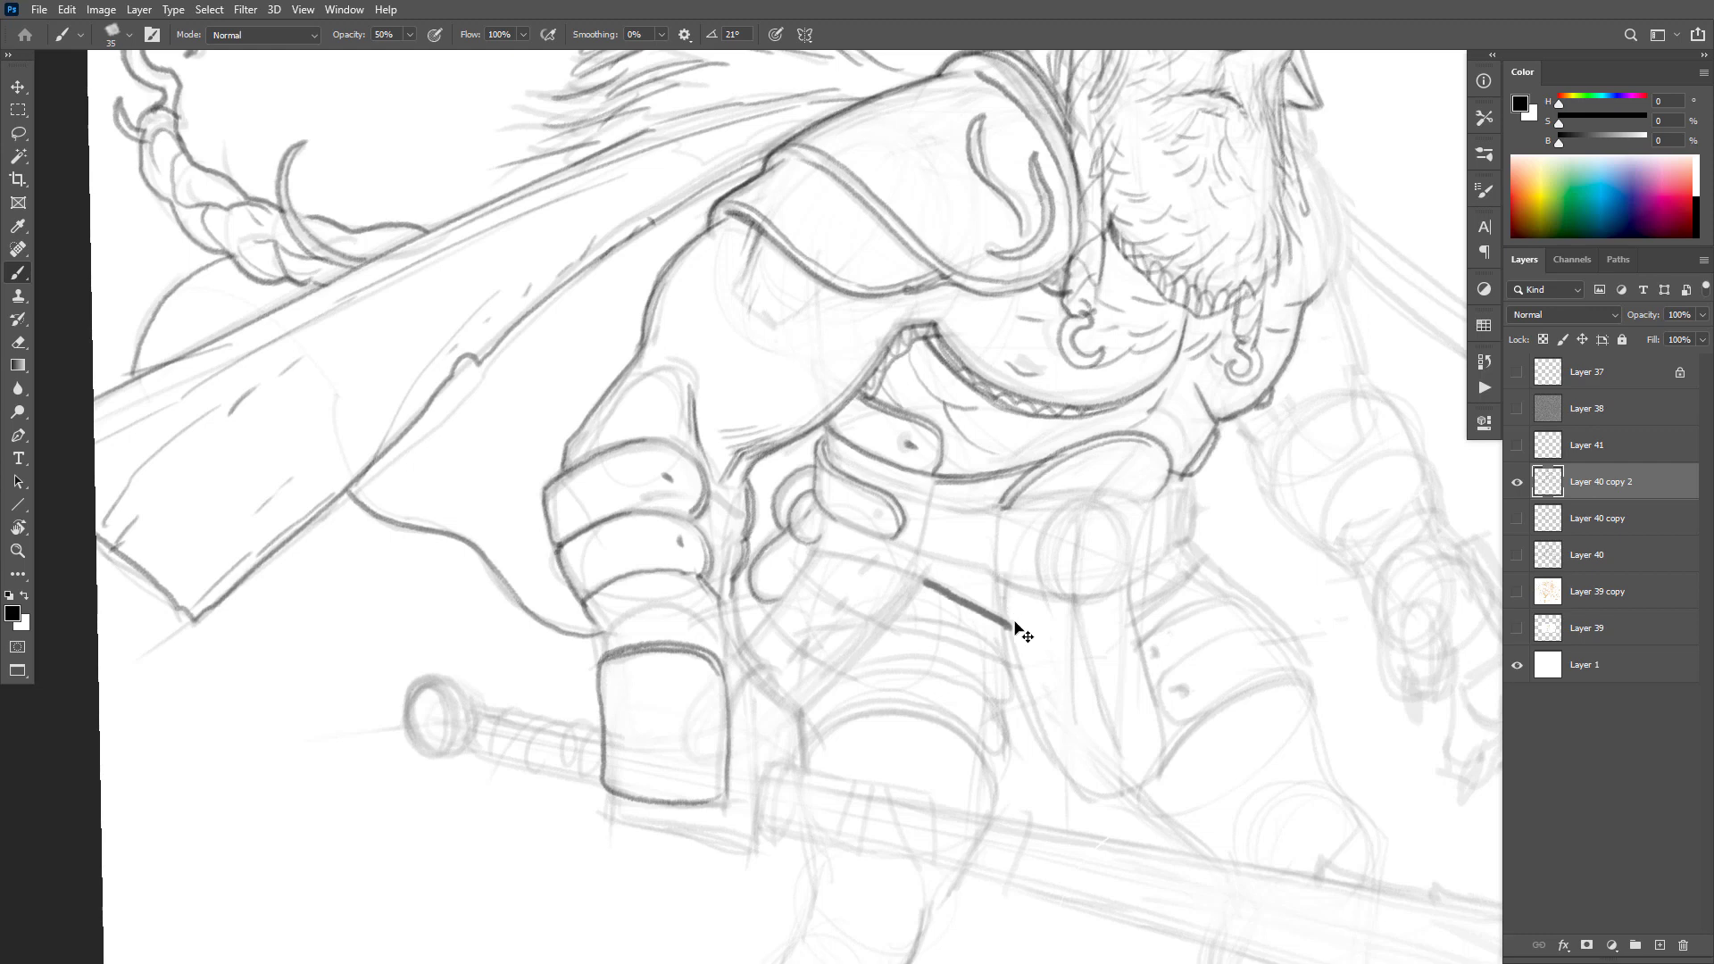
key(ctrl+z)
drag(1005, 623, 930, 586)
key(ctrl+z)
drag(1007, 624, 810, 546)
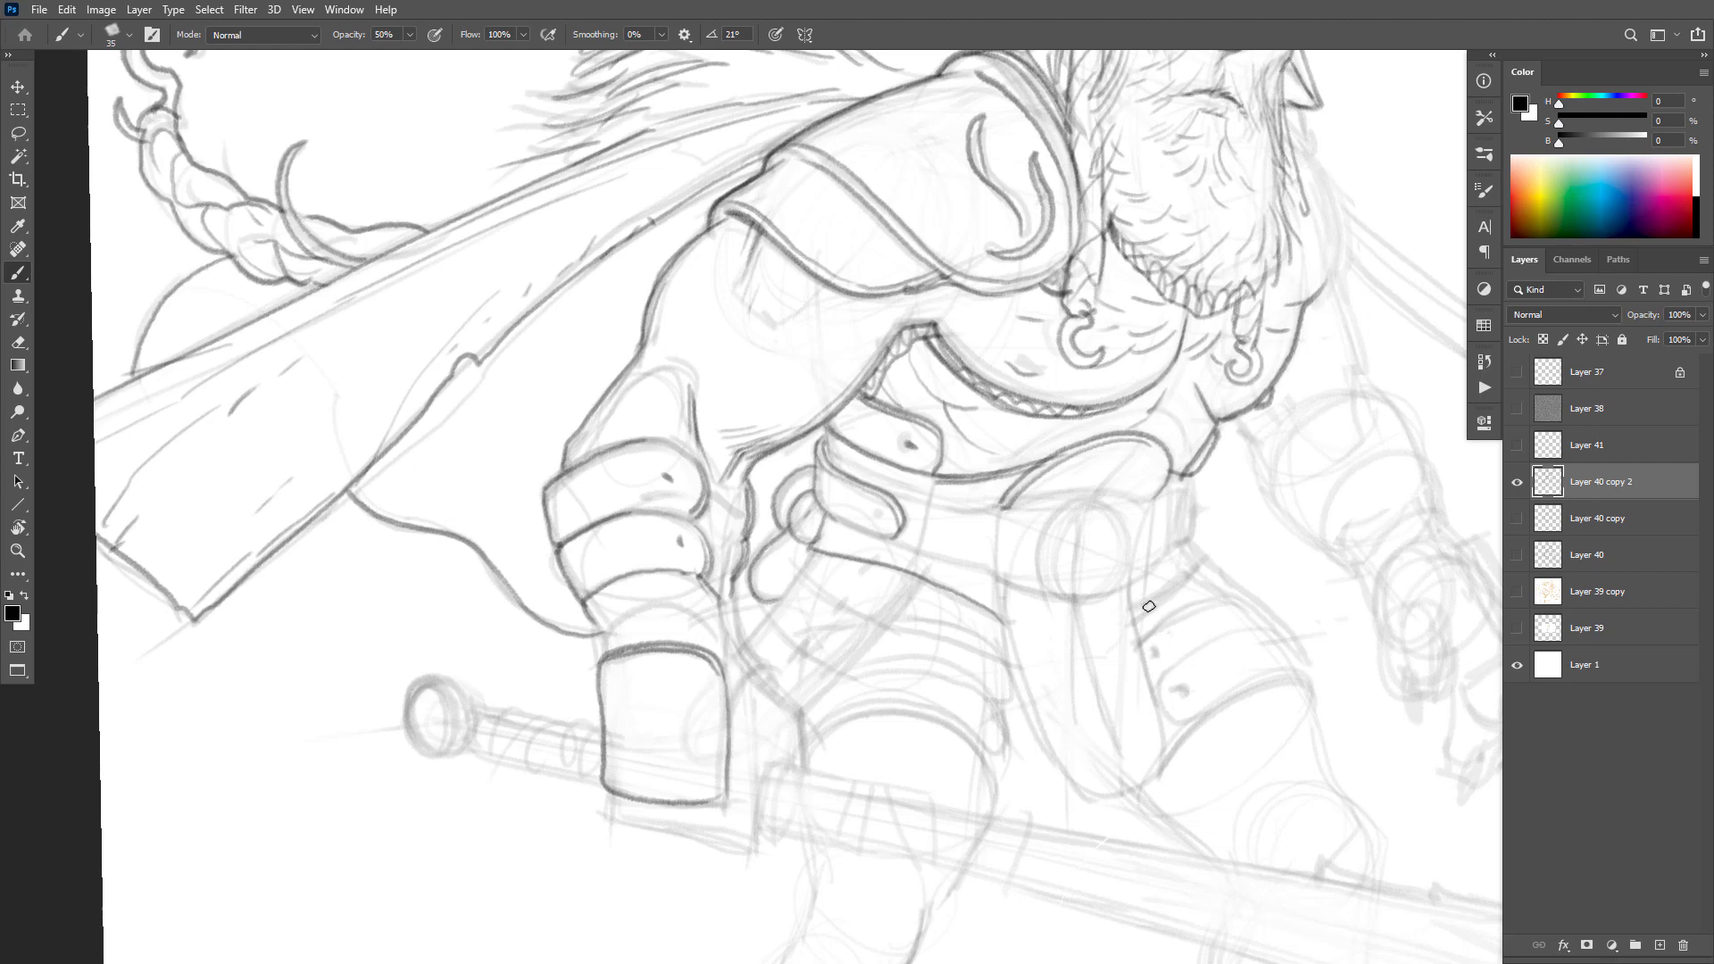
Step: Draw the belt's short lower edge at the far hip and an upright oval buckle above the hanging front cloth
drag(1194, 570, 1140, 611)
mouse_move(1113, 501)
mouse_down()
mouse_move(1064, 514)
mouse_move(1047, 547)
mouse_move(1075, 598)
mouse_move(1110, 592)
mouse_move(1133, 539)
mouse_move(1109, 501)
mouse_move(1117, 514)
mouse_move(1066, 521)
mouse_move(1054, 558)
mouse_move(1055, 576)
mouse_move(1116, 594)
mouse_up()
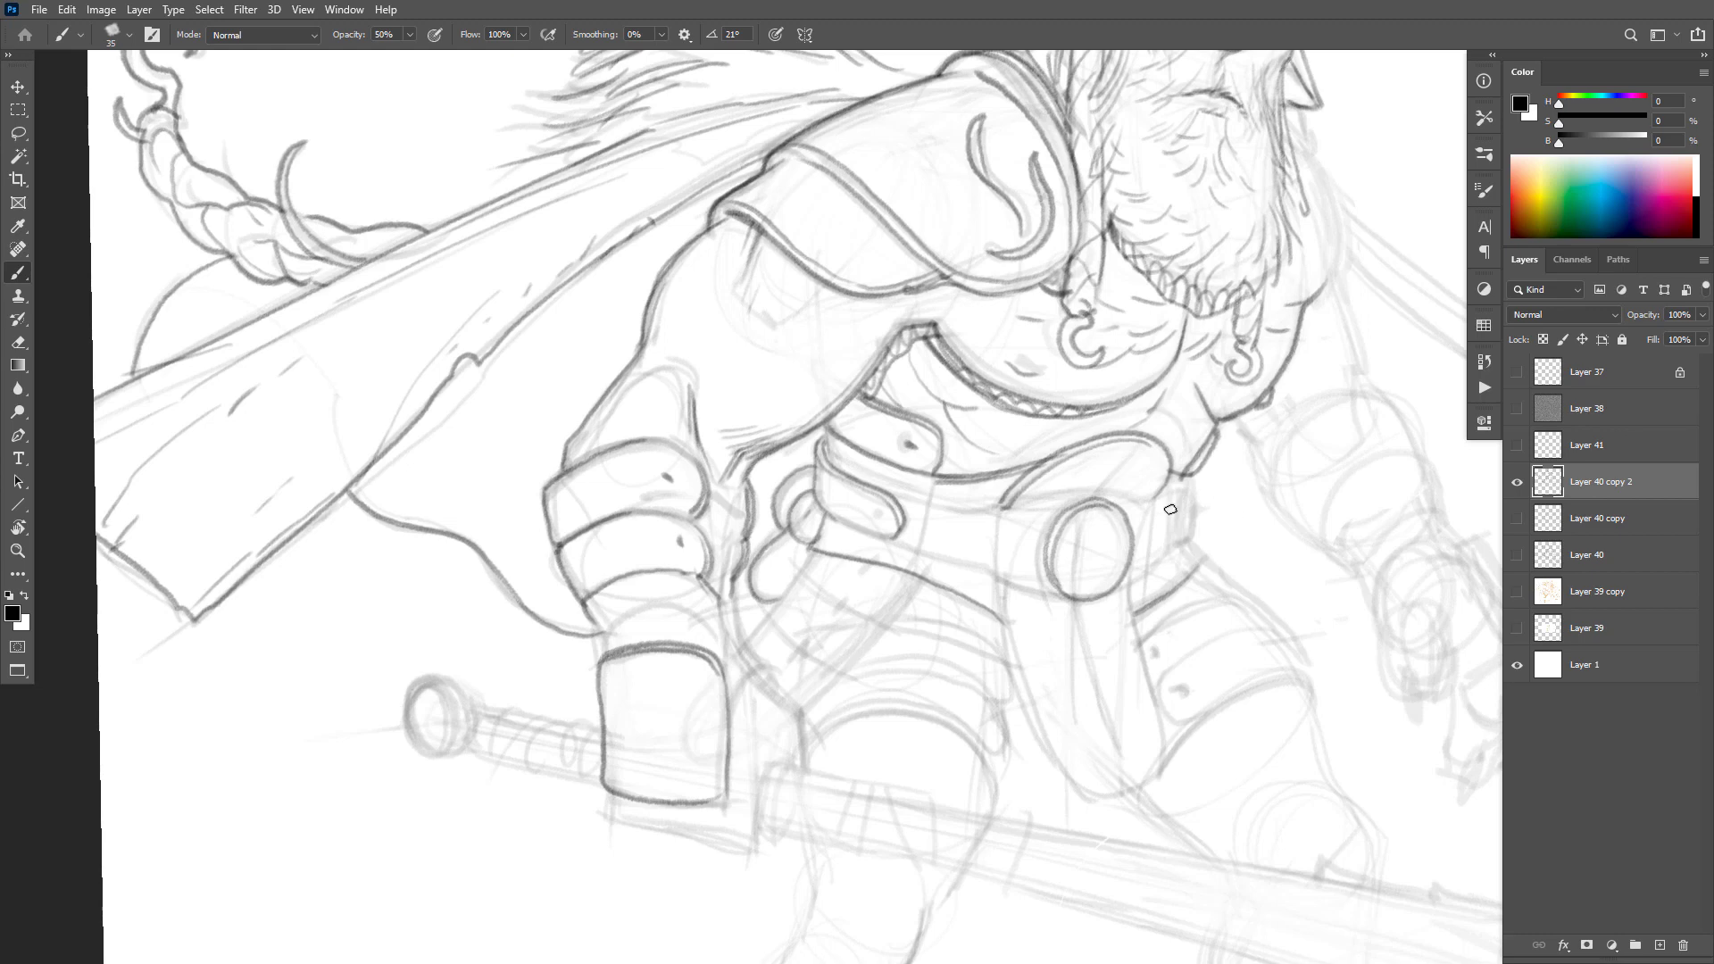
mouse_move(1184, 494)
mouse_down()
mouse_move(991, 510)
mouse_move(878, 481)
mouse_up()
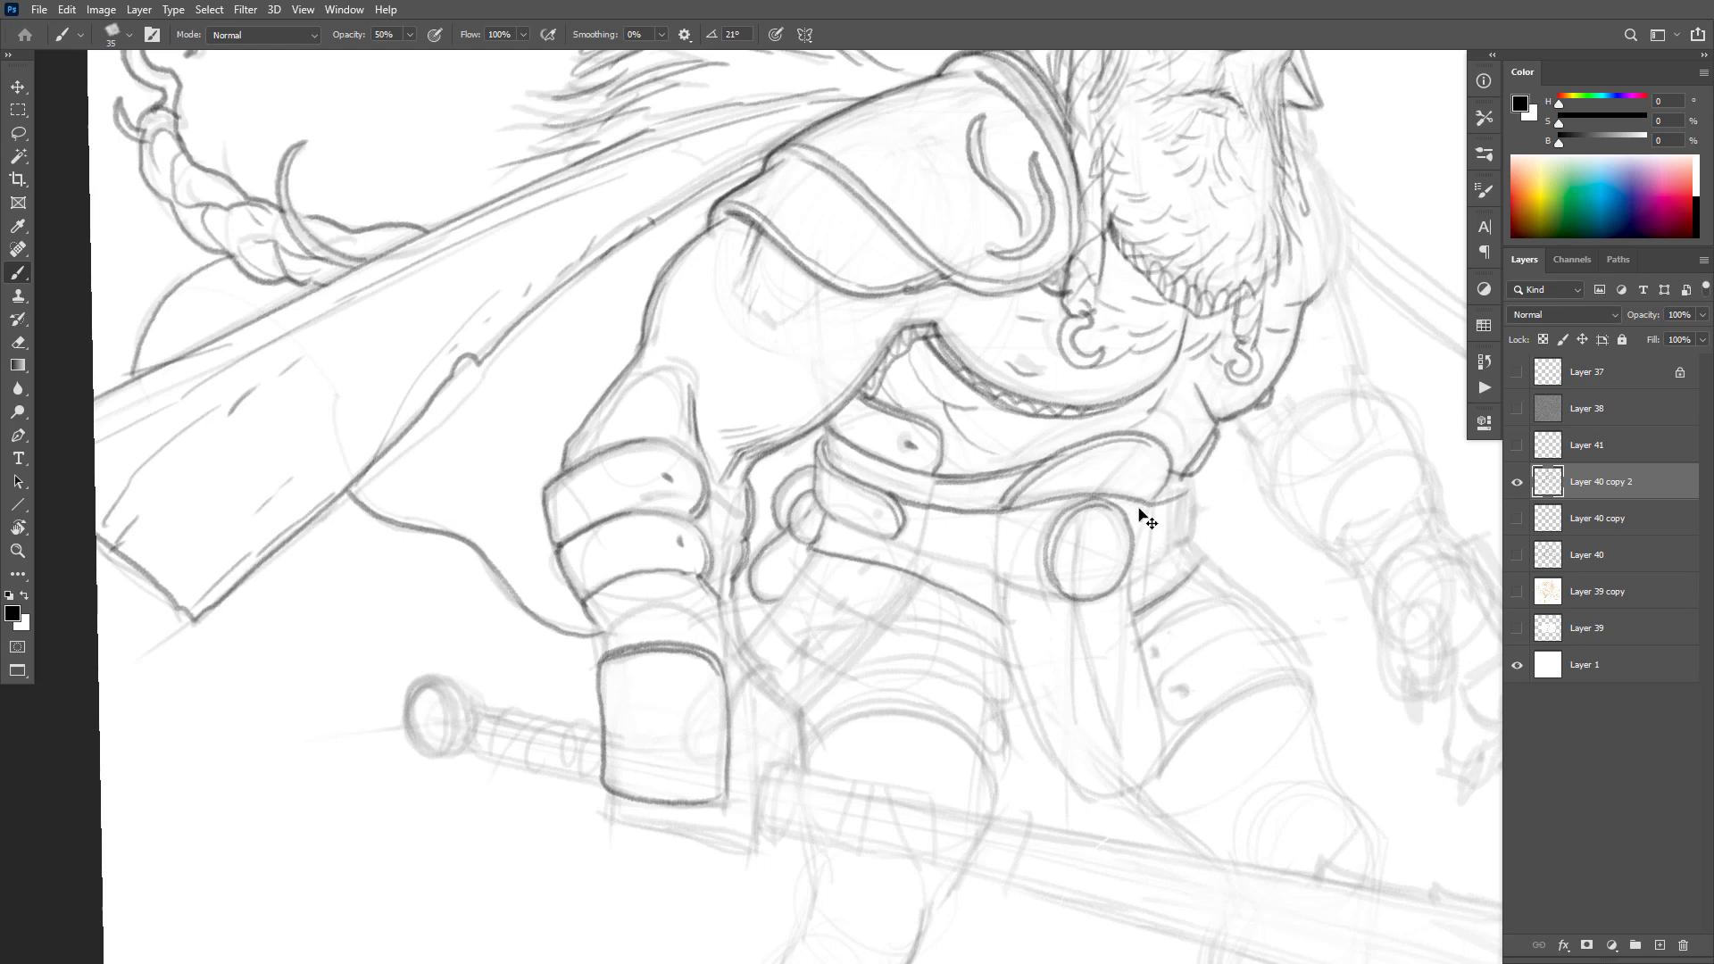
key(ctrl+z)
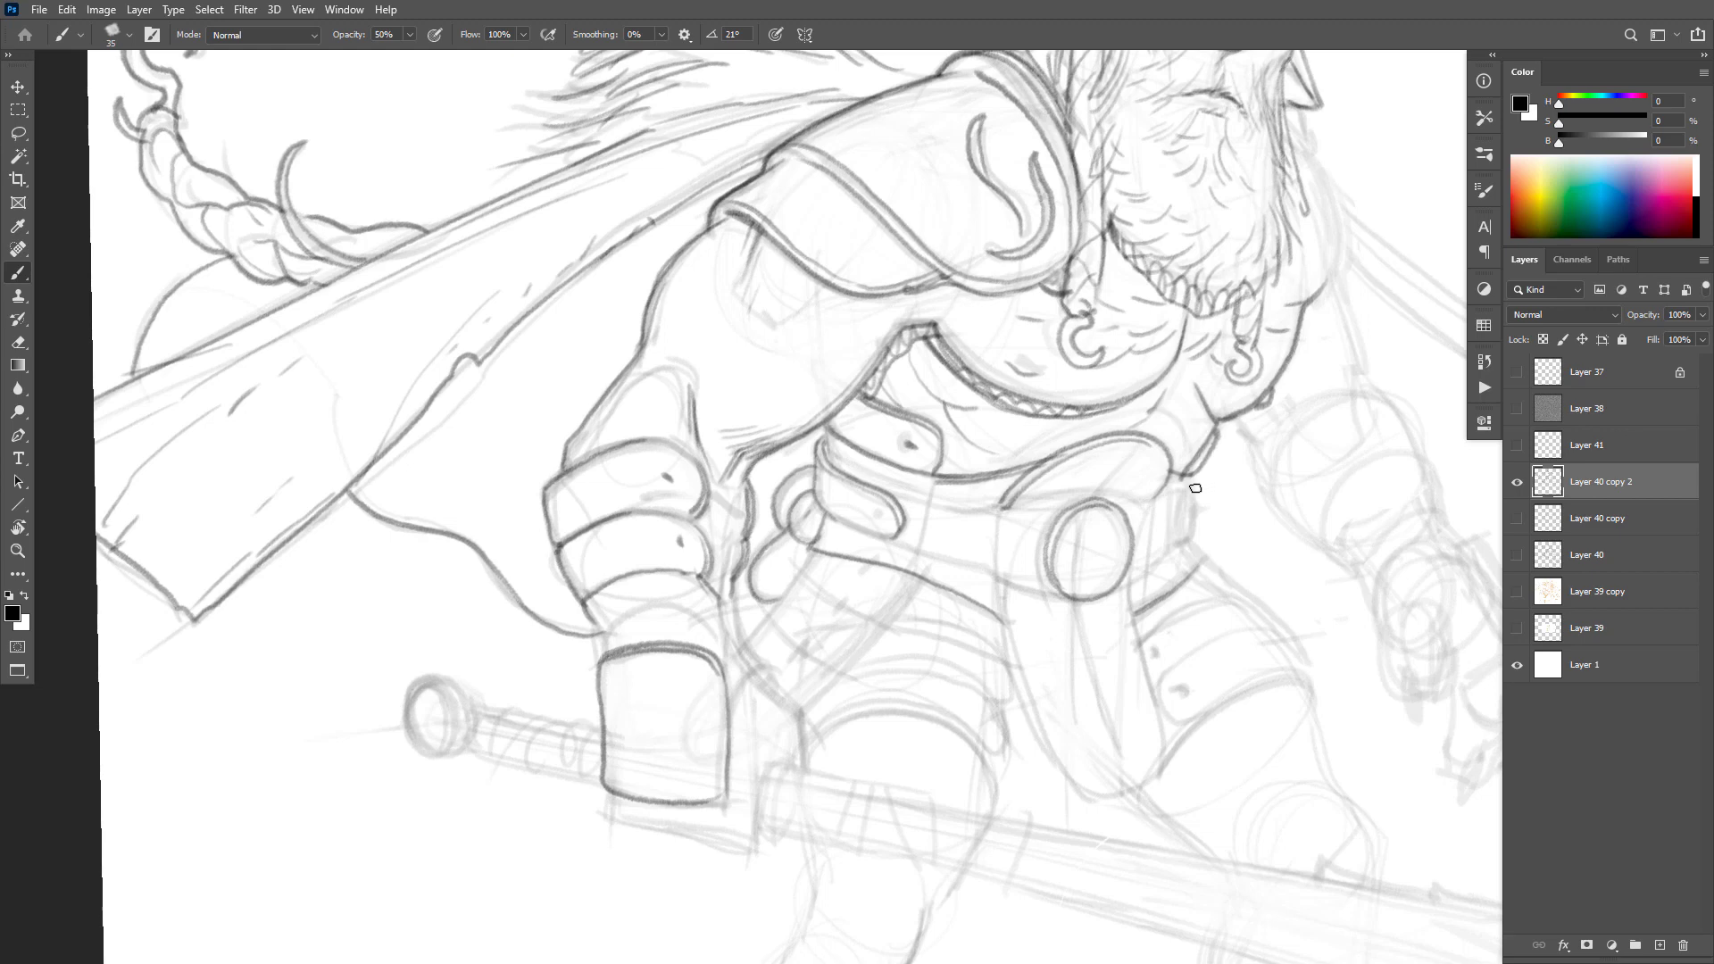
key(ctrl+z)
mouse_move(1114, 484)
mouse_down()
mouse_move(1049, 540)
mouse_move(1057, 584)
mouse_move(1093, 601)
mouse_move(1139, 549)
mouse_move(1119, 491)
mouse_move(1132, 501)
mouse_move(1096, 494)
mouse_move(1068, 516)
mouse_move(1066, 584)
mouse_up()
key(ctrl+z)
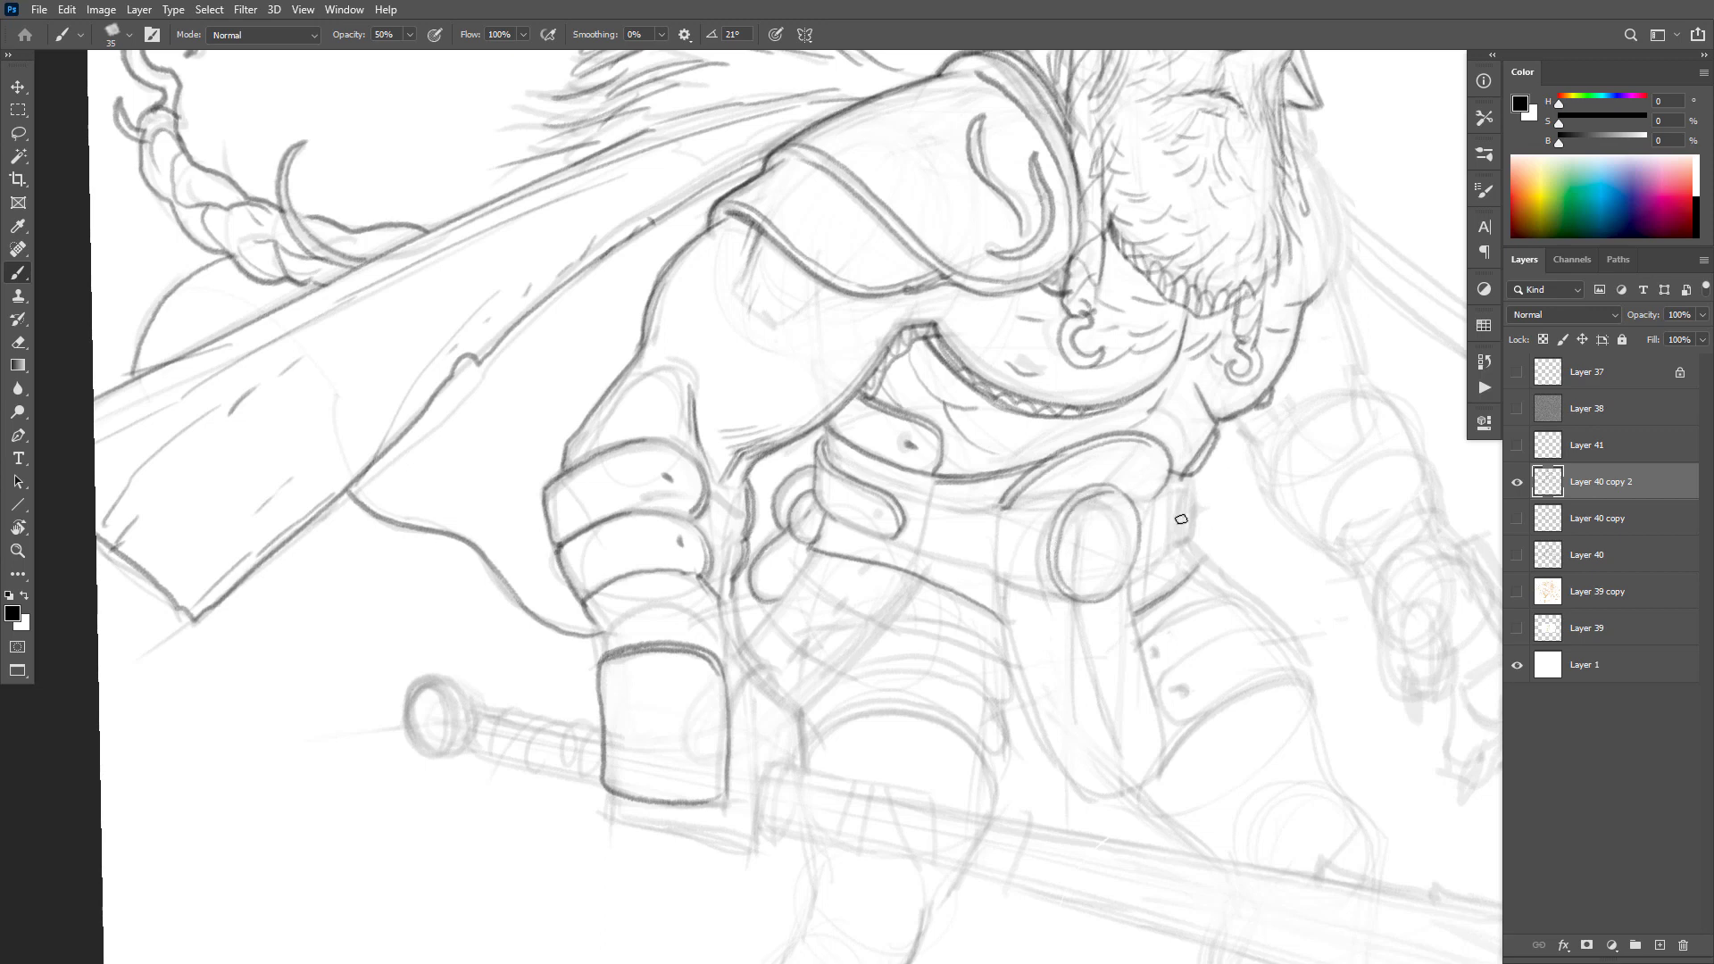
key(ctrl+z)
mouse_move(1089, 494)
mouse_down()
mouse_move(1059, 531)
mouse_move(1095, 492)
mouse_move(1068, 590)
mouse_up()
key(ctrl+z)
Step: Draw the belt's upper edge from the near hip past the buckle to the far side of the waist
mouse_move(1077, 494)
mouse_down()
mouse_move(972, 508)
mouse_move(890, 487)
mouse_up()
mouse_move(1132, 499)
mouse_down()
mouse_move(1190, 494)
mouse_move(1167, 496)
mouse_move(1215, 466)
mouse_up()
key(ctrl+z)
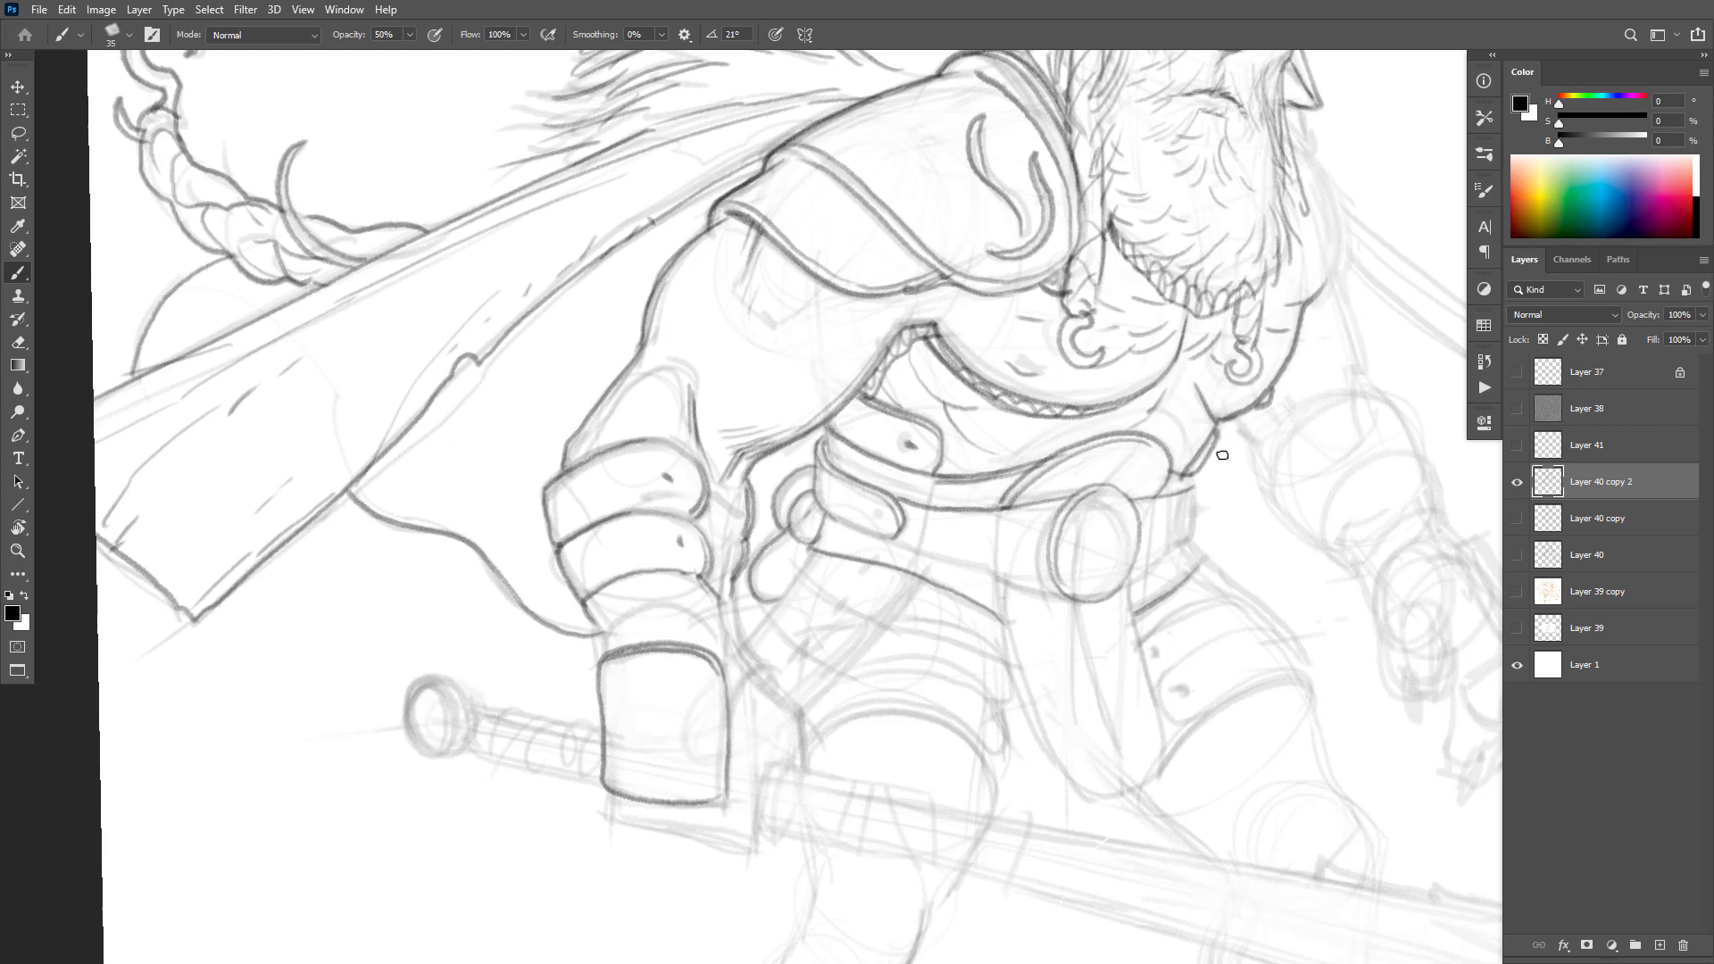
key(ctrl+z)
Step: Draw the belt's lower edge on both sides of the buckle, close its far end and add short accent lines
mouse_move(1043, 592)
mouse_down()
mouse_move(902, 546)
mouse_move(801, 539)
mouse_up()
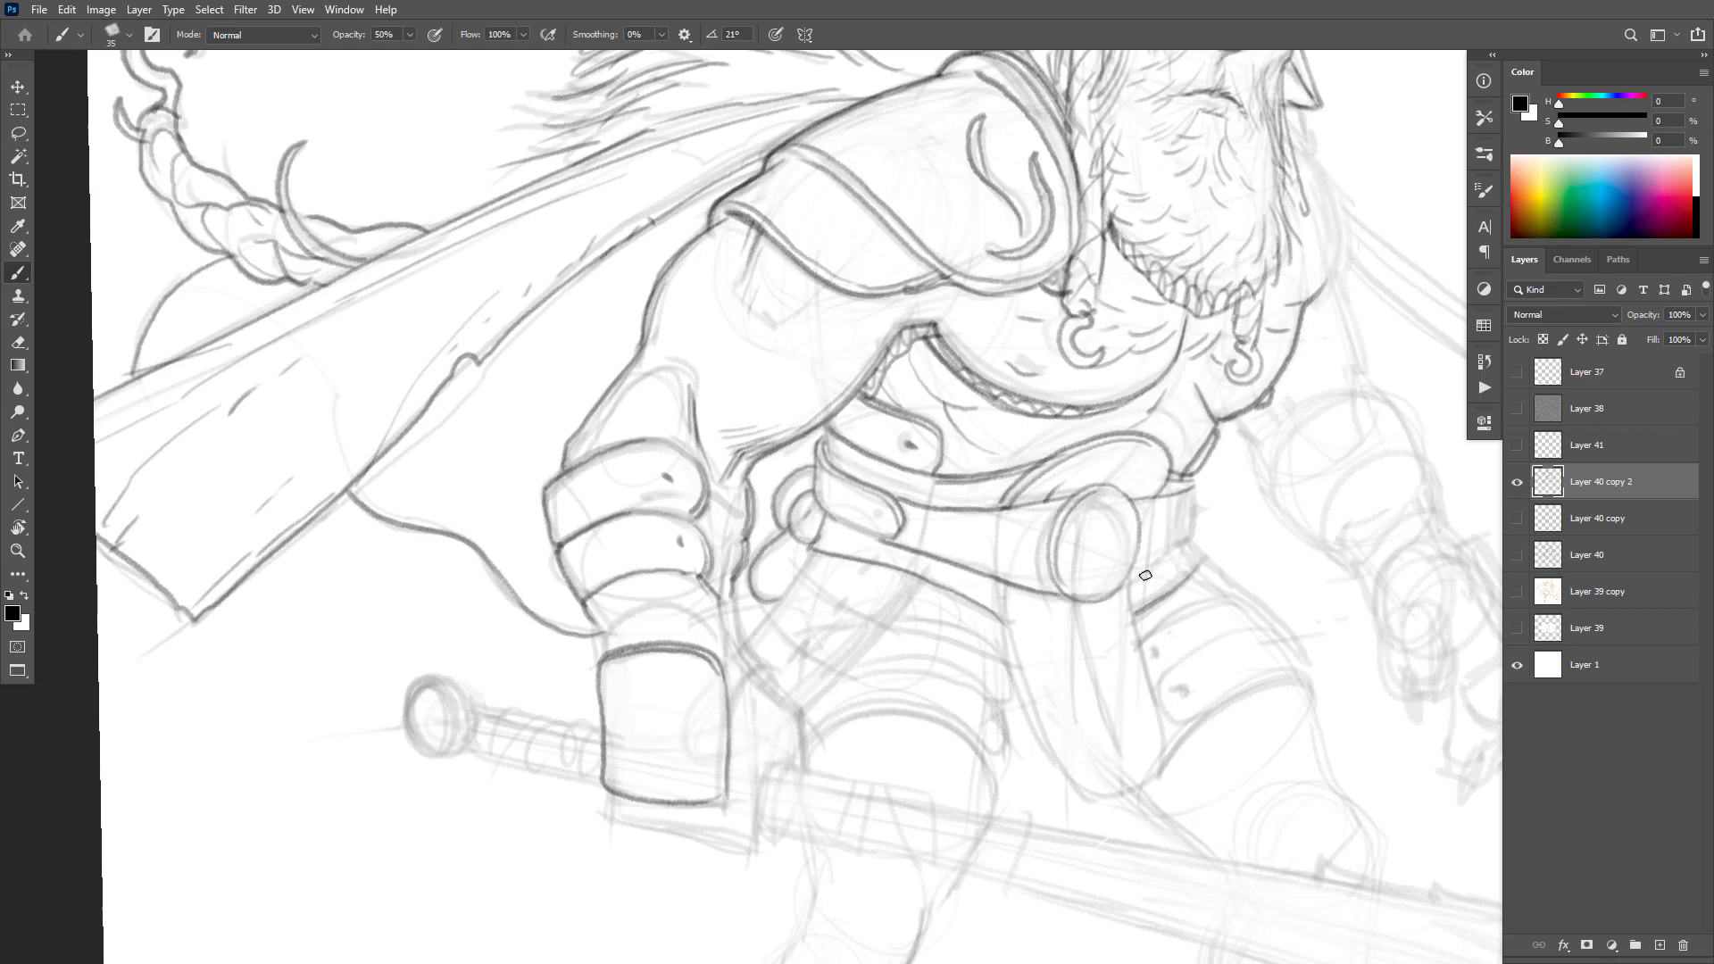
mouse_move(1123, 583)
mouse_down()
mouse_move(1185, 541)
mouse_move(1198, 482)
mouse_move(1196, 534)
mouse_move(1174, 496)
mouse_move(1201, 487)
mouse_move(1202, 535)
mouse_up()
key(ctrl+z)
key(ctrl+z)
drag(1197, 544, 1206, 556)
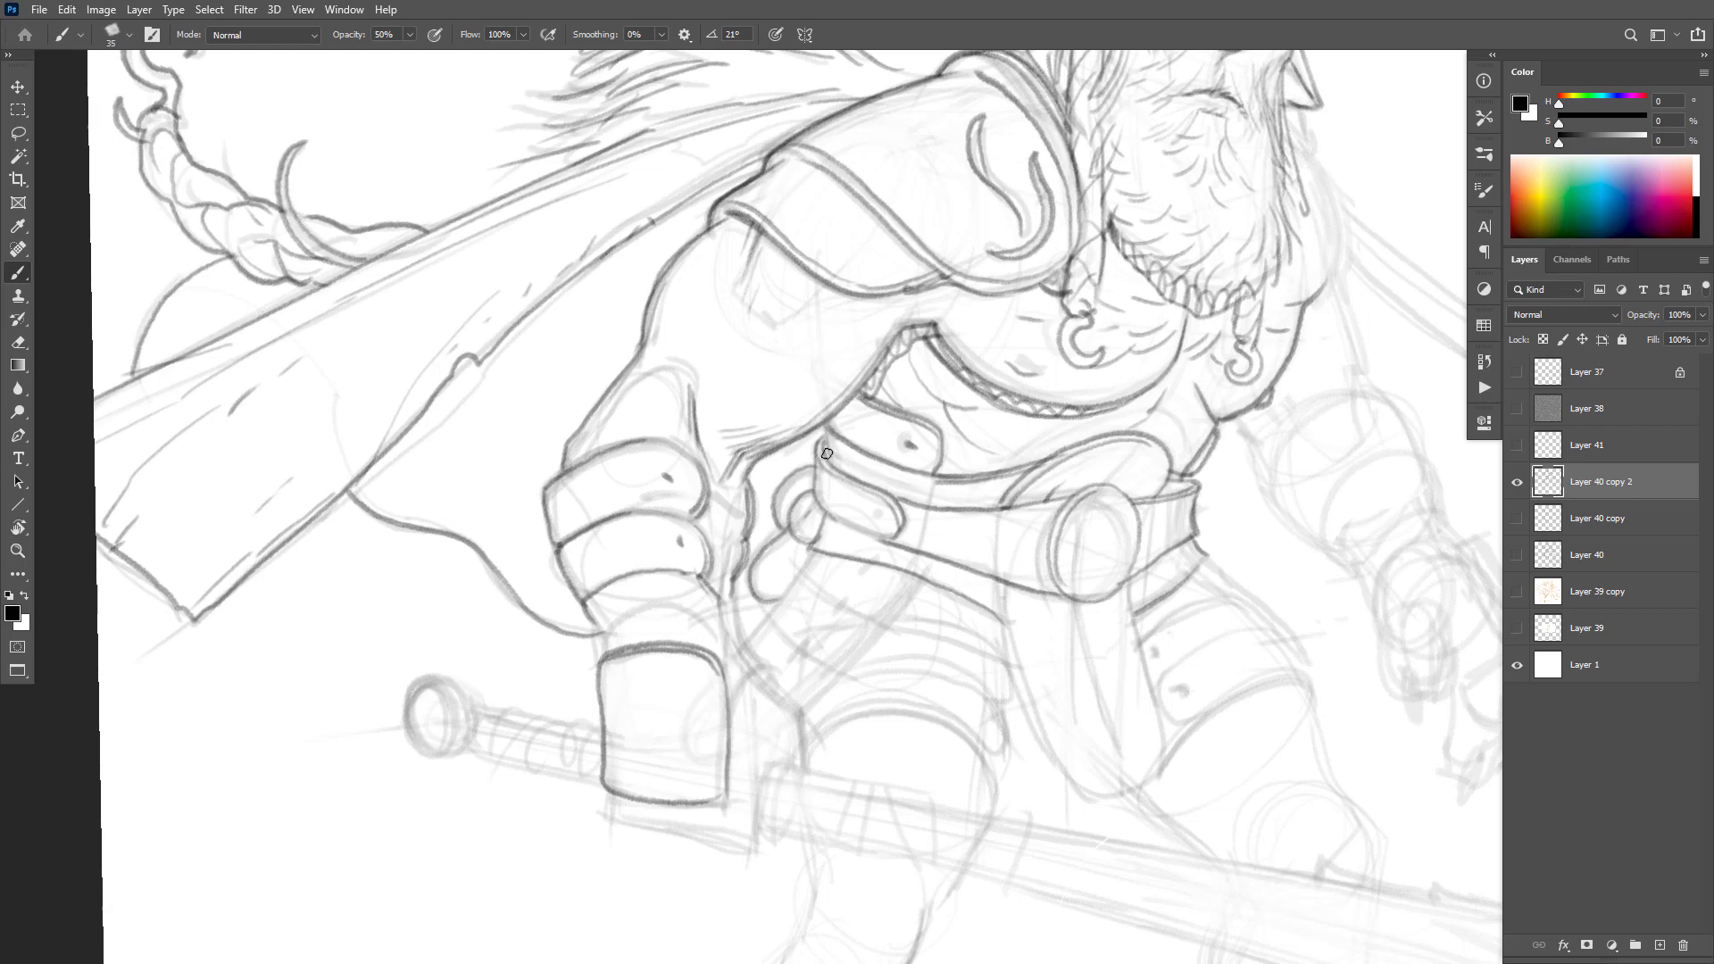
mouse_move(901, 525)
mouse_down()
mouse_move(986, 550)
mouse_move(969, 501)
mouse_move(919, 505)
mouse_up()
drag(1144, 479, 1151, 497)
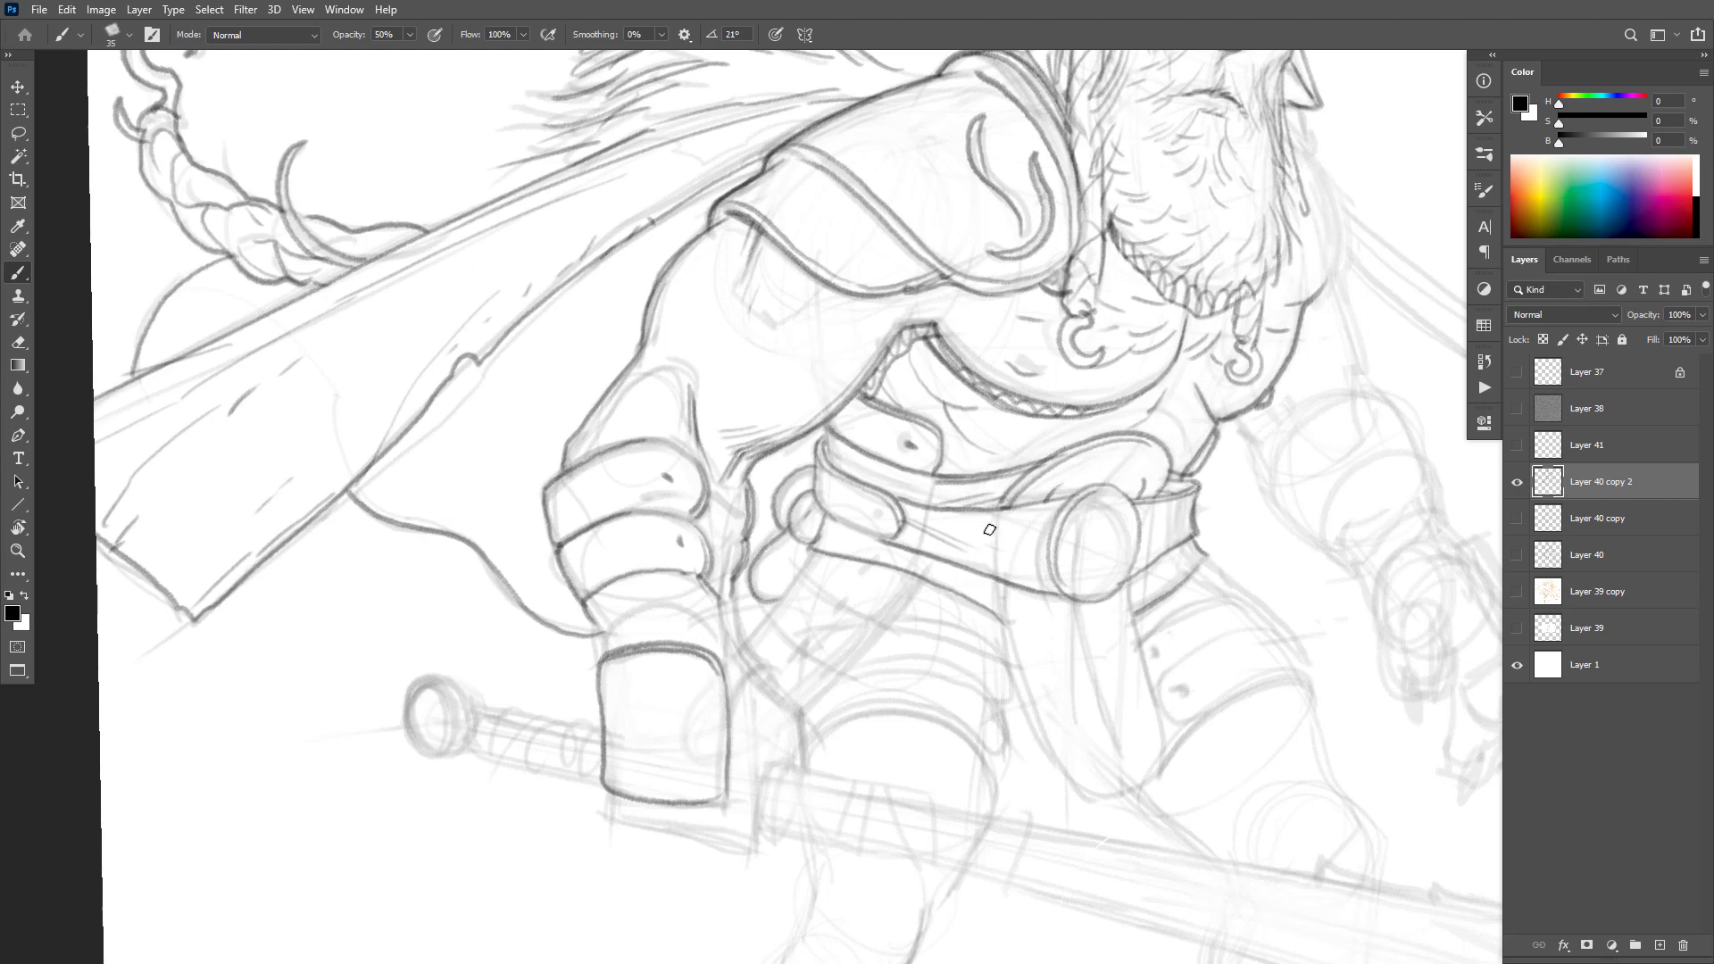
Step: Outline the long front cloth hanging below the buckle, tapering its sides into a rounded lower end
drag(993, 607, 1031, 750)
mouse_move(1169, 477)
mouse_down()
mouse_move(1138, 599)
mouse_move(1135, 580)
mouse_move(1161, 773)
mouse_up()
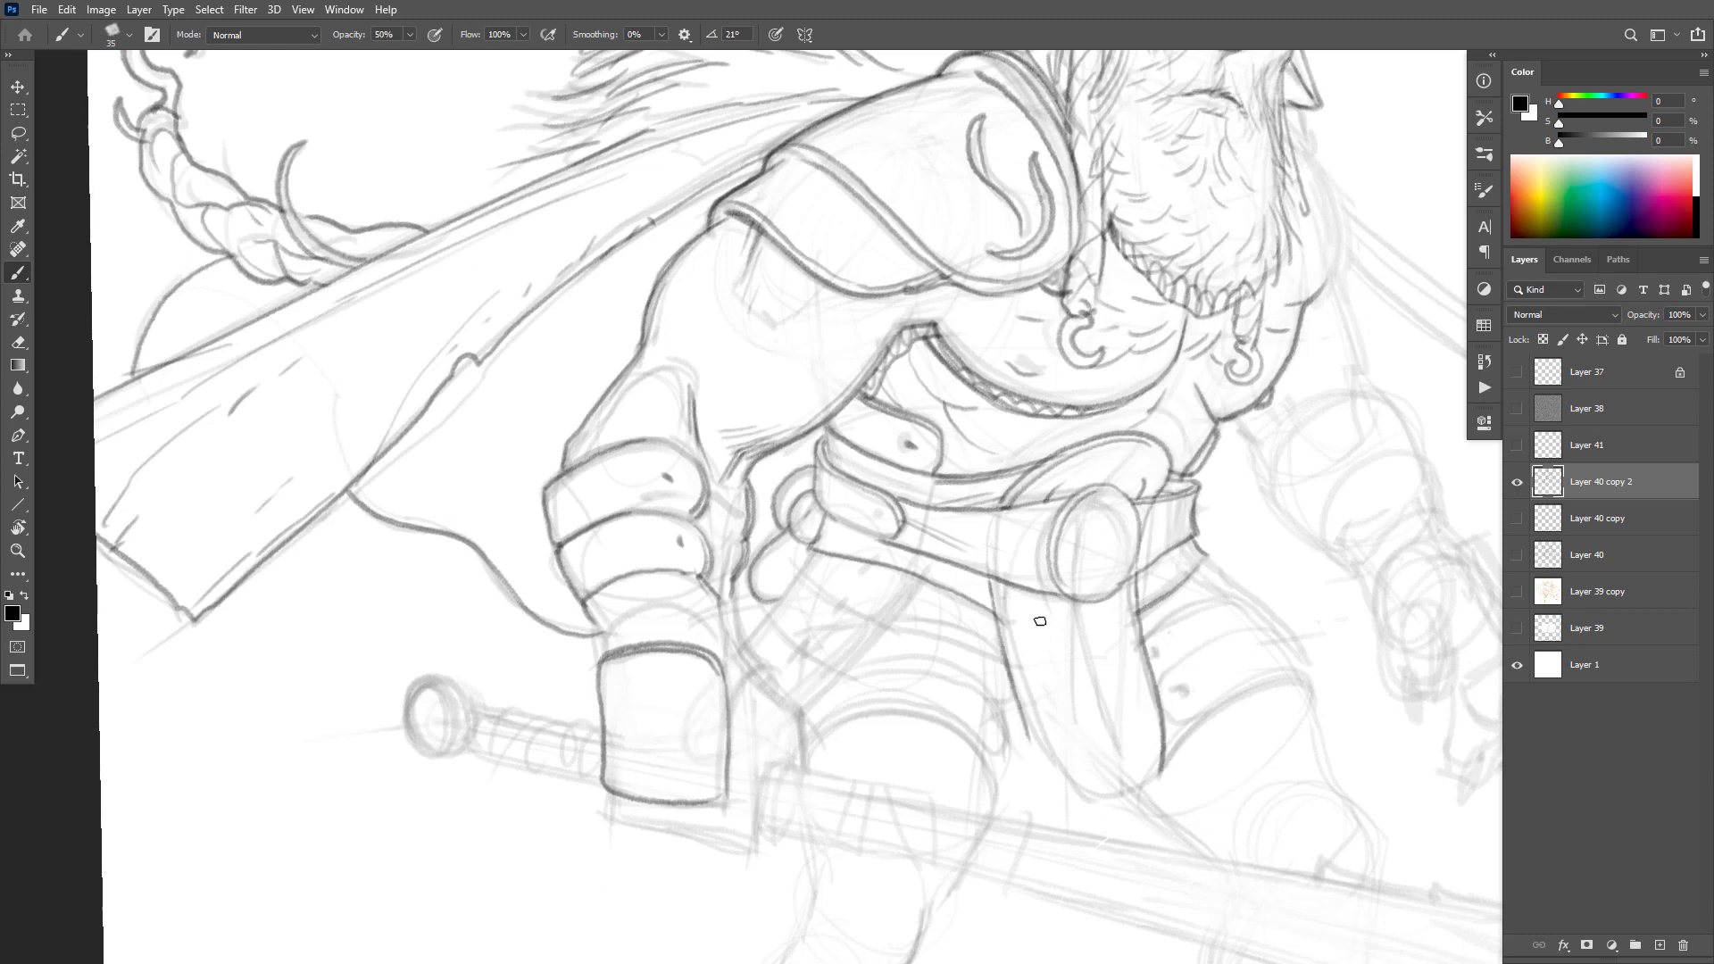
mouse_move(990, 574)
mouse_down()
mouse_move(1029, 749)
mouse_move(1083, 810)
mouse_move(1111, 814)
mouse_up()
key(ctrl+z)
mouse_move(991, 576)
mouse_down()
mouse_move(1036, 749)
mouse_move(1080, 797)
mouse_move(1107, 806)
mouse_move(1169, 773)
mouse_move(1143, 661)
mouse_move(1153, 675)
mouse_up()
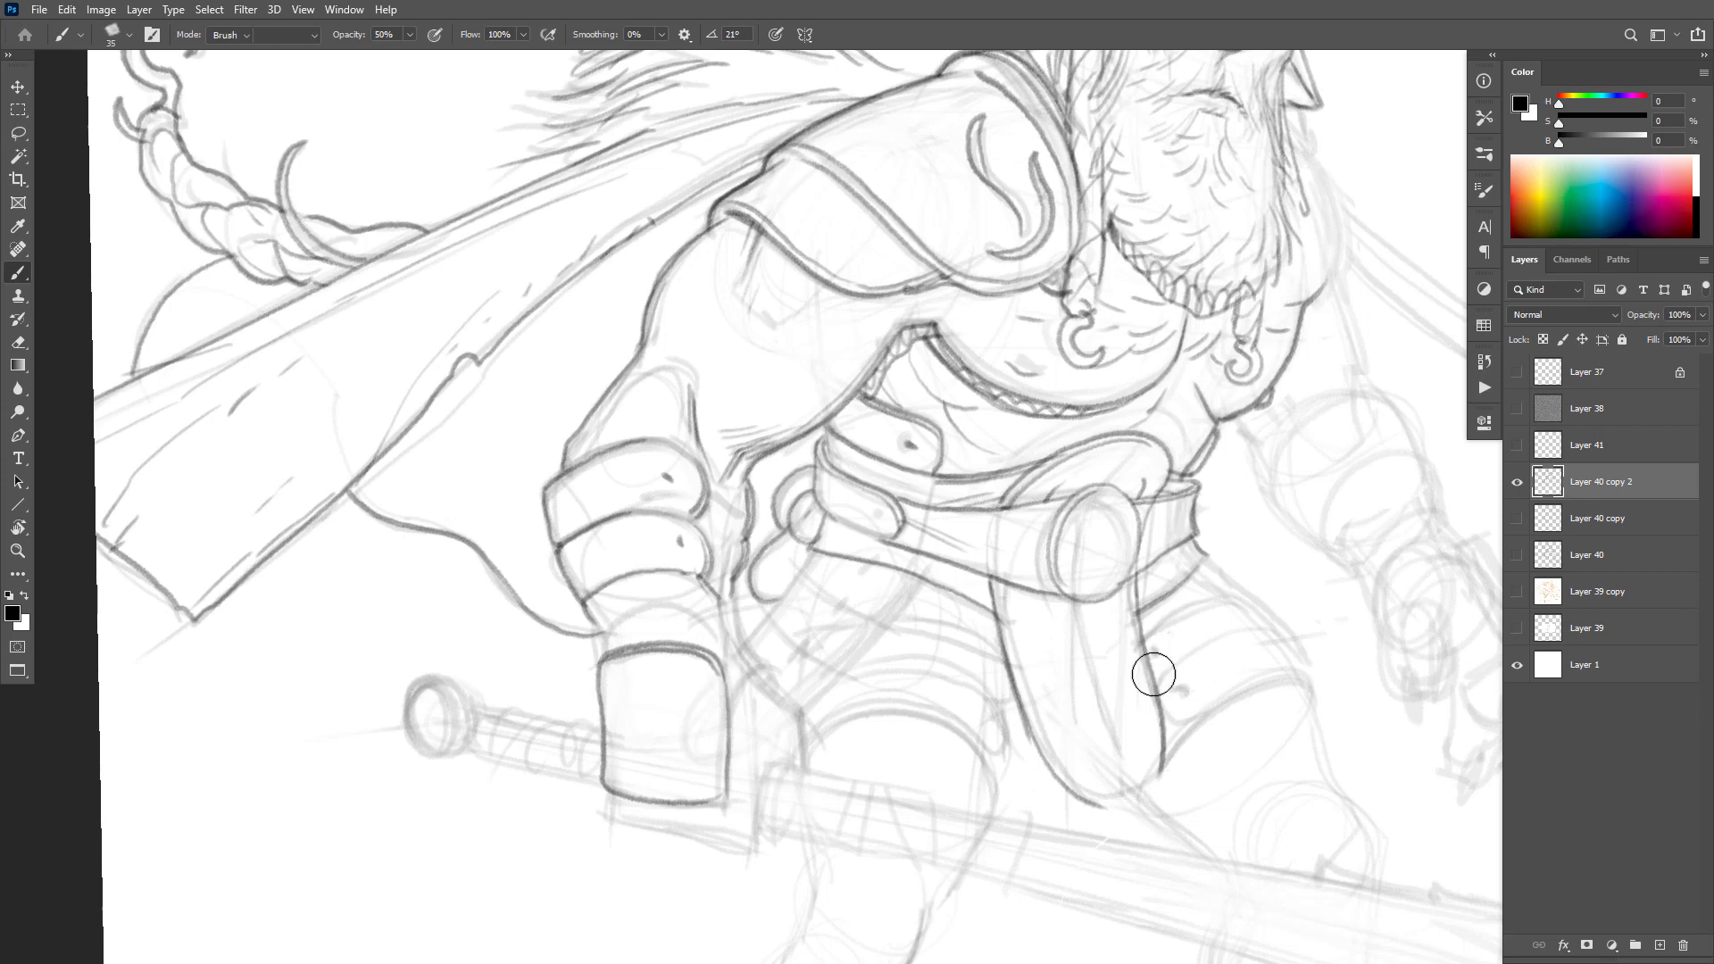
key(ctrl+z)
mouse_move(1142, 611)
mouse_down()
mouse_move(1172, 732)
mouse_move(1158, 788)
mouse_move(1091, 803)
mouse_up()
Step: Outline the far shoulder beside the beard with a curved outer contour and a second line inside it
alt+click(1250, 585)
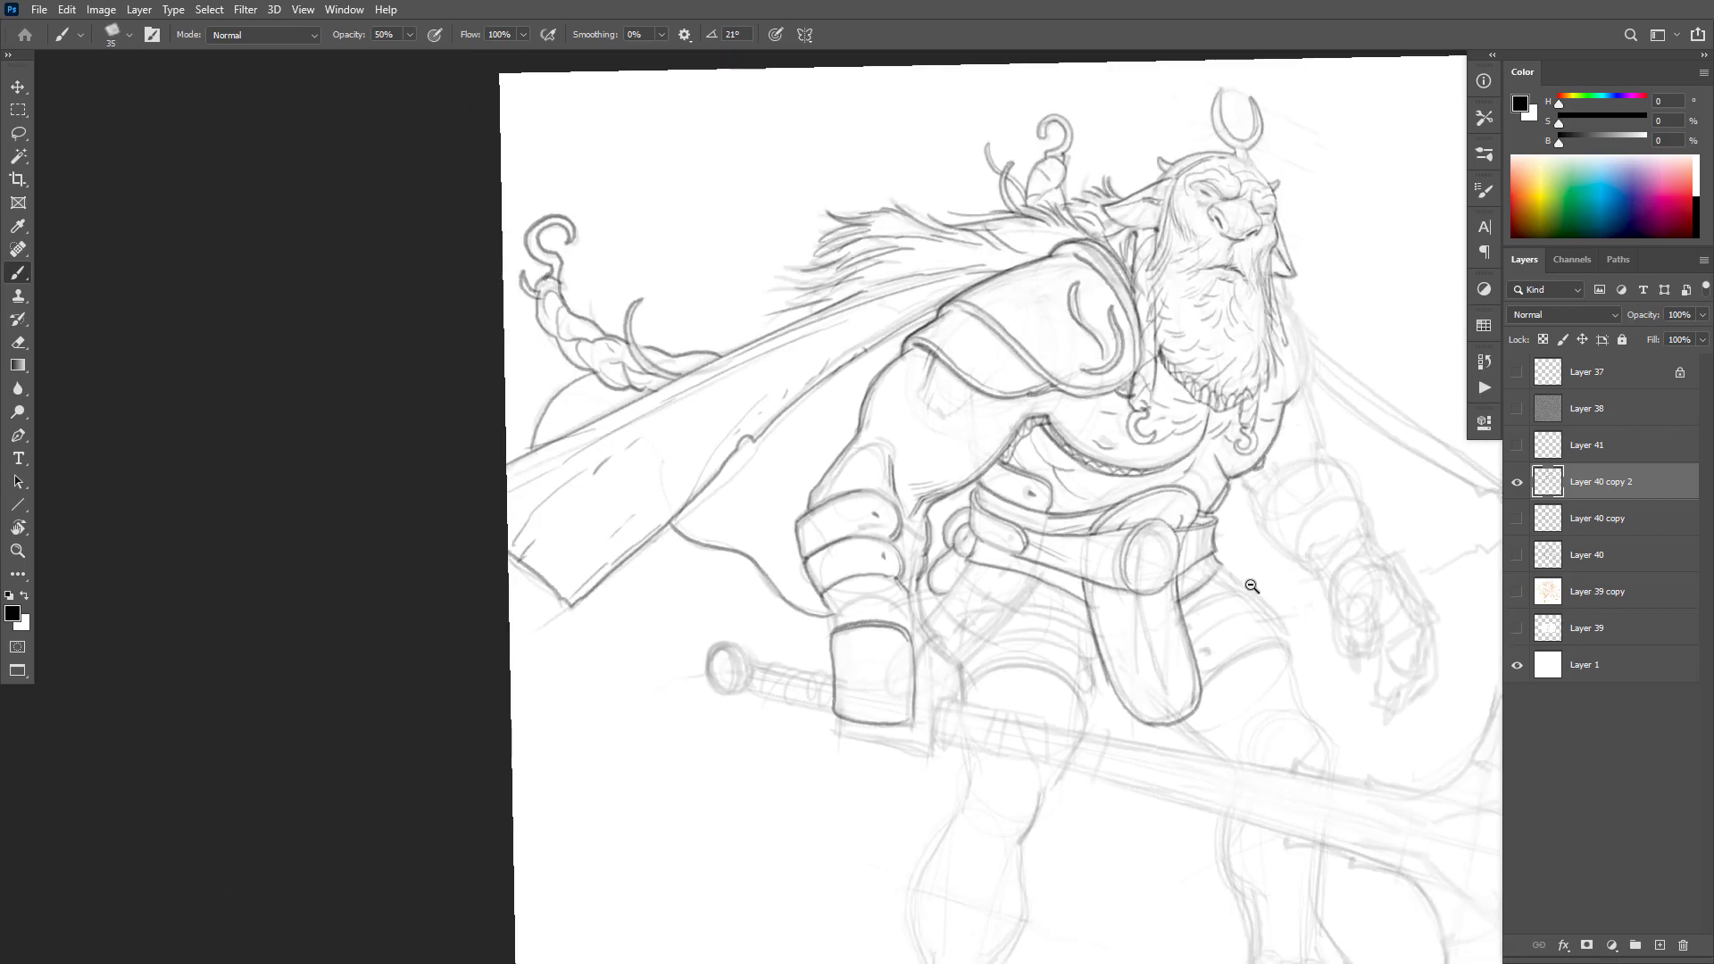
alt+click(1251, 586)
ctrl+click(1263, 523)
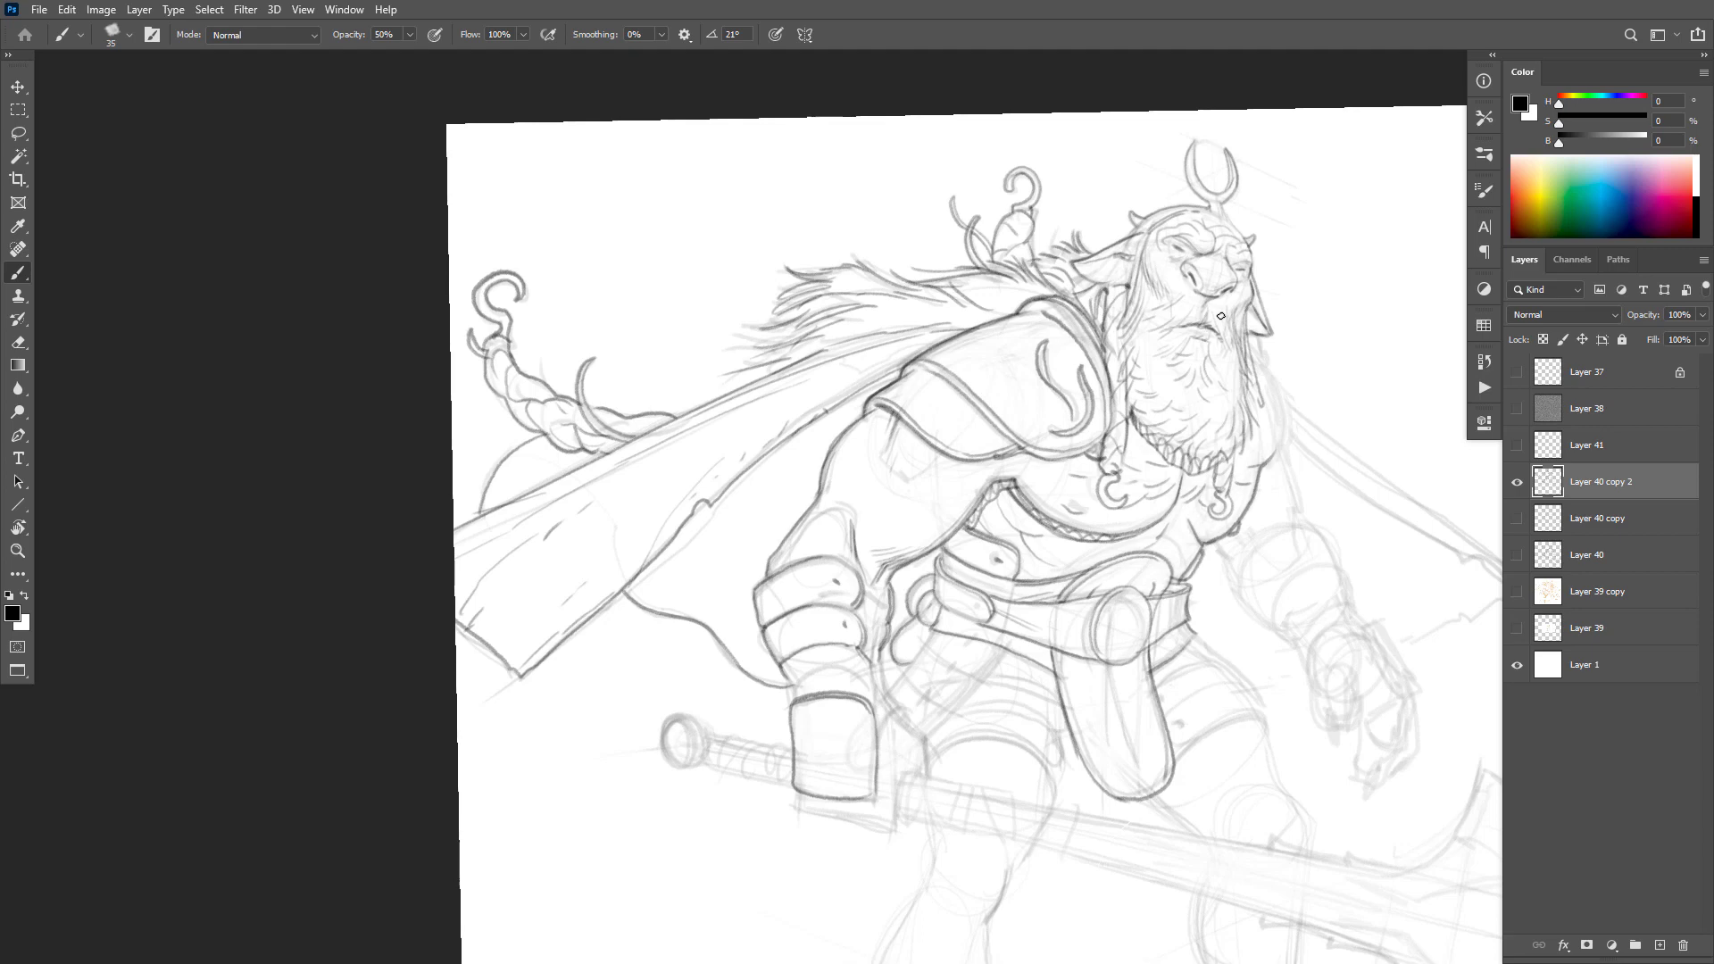
alt+click(1281, 469)
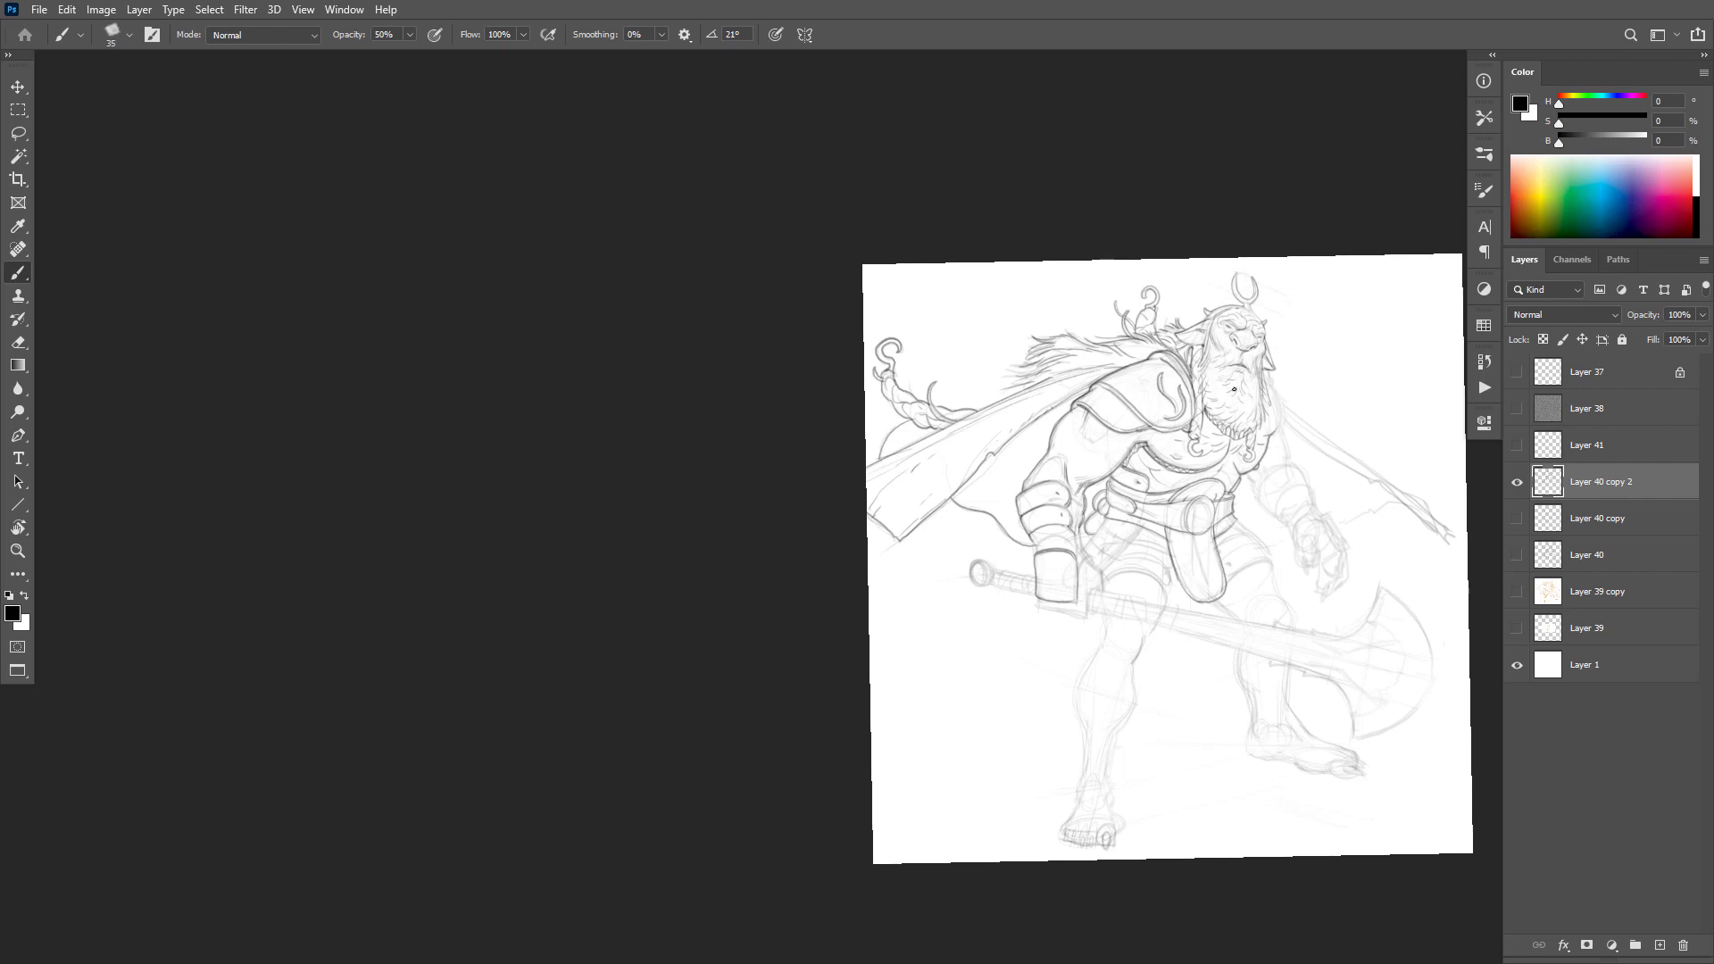
ctrl+click(1230, 473)
ctrl+click(1231, 473)
mouse_move(1286, 514)
mouse_down()
mouse_move(1121, 532)
mouse_move(1123, 518)
mouse_up()
ctrl+click(1202, 436)
drag(1152, 219, 1159, 264)
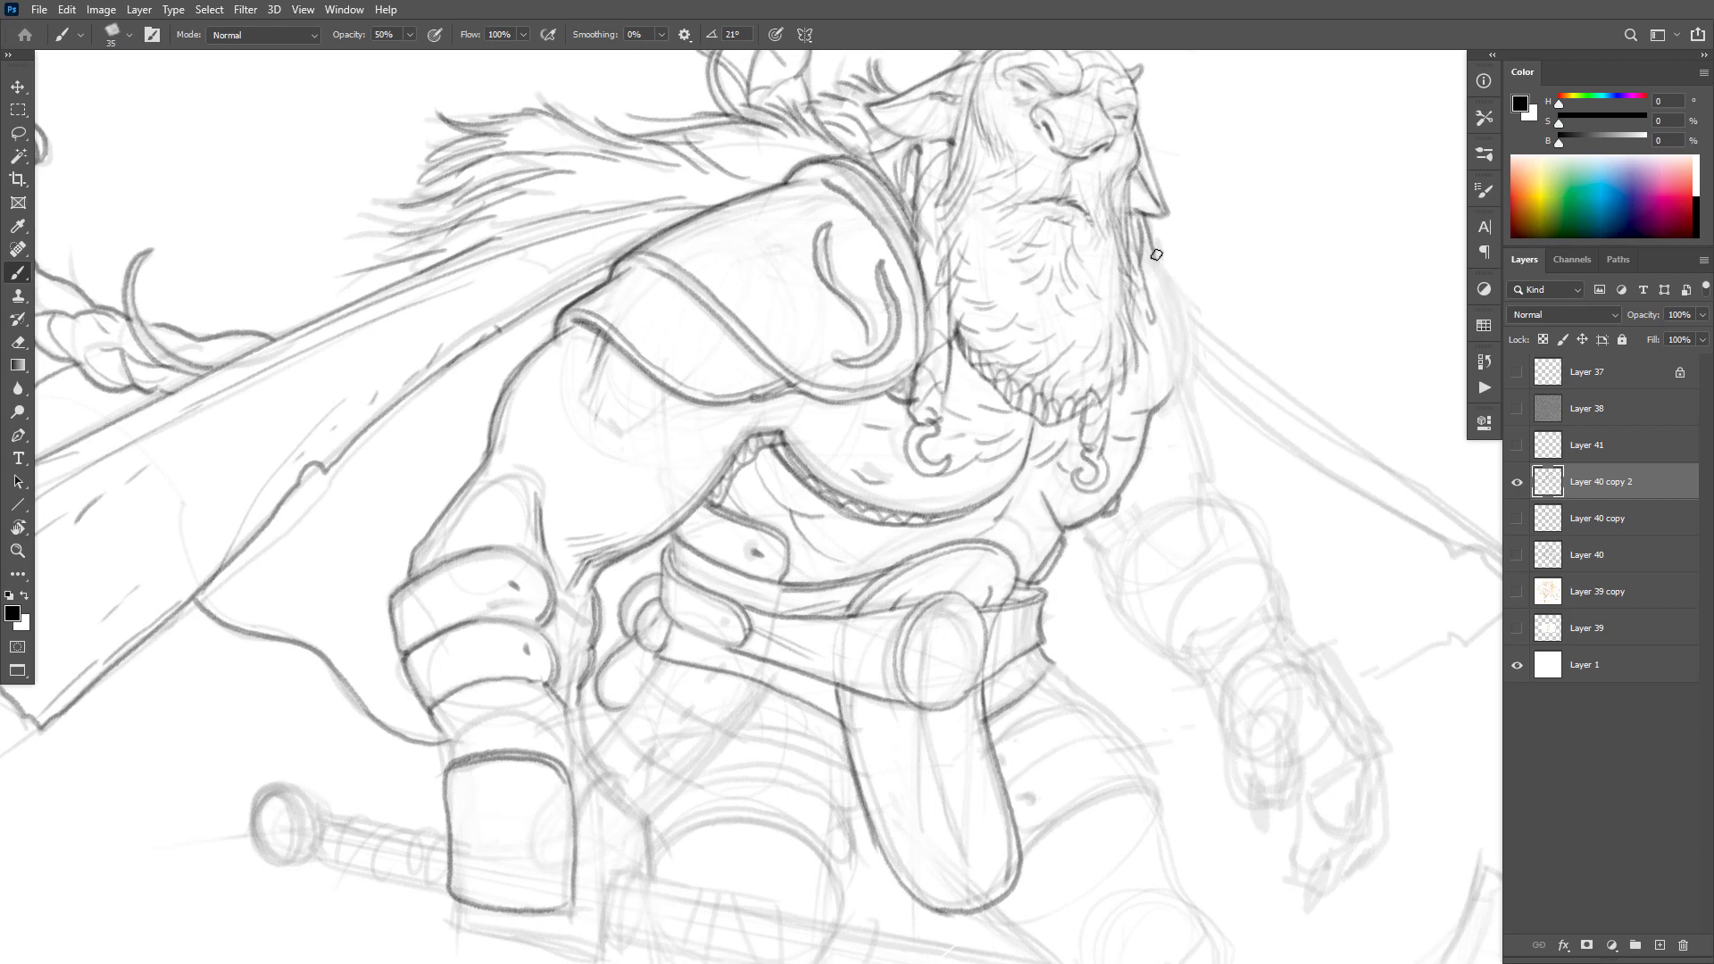
drag(1151, 249, 1187, 371)
key(ctrl+z)
drag(1159, 257, 1190, 375)
mouse_move(1152, 265)
mouse_down()
mouse_move(1184, 339)
mouse_move(1177, 402)
mouse_up()
drag(1174, 411, 1164, 425)
Step: Clean up the far shoulder's lower end and draw the far upper arm's outer and inner contours down to the bracer
key(e)
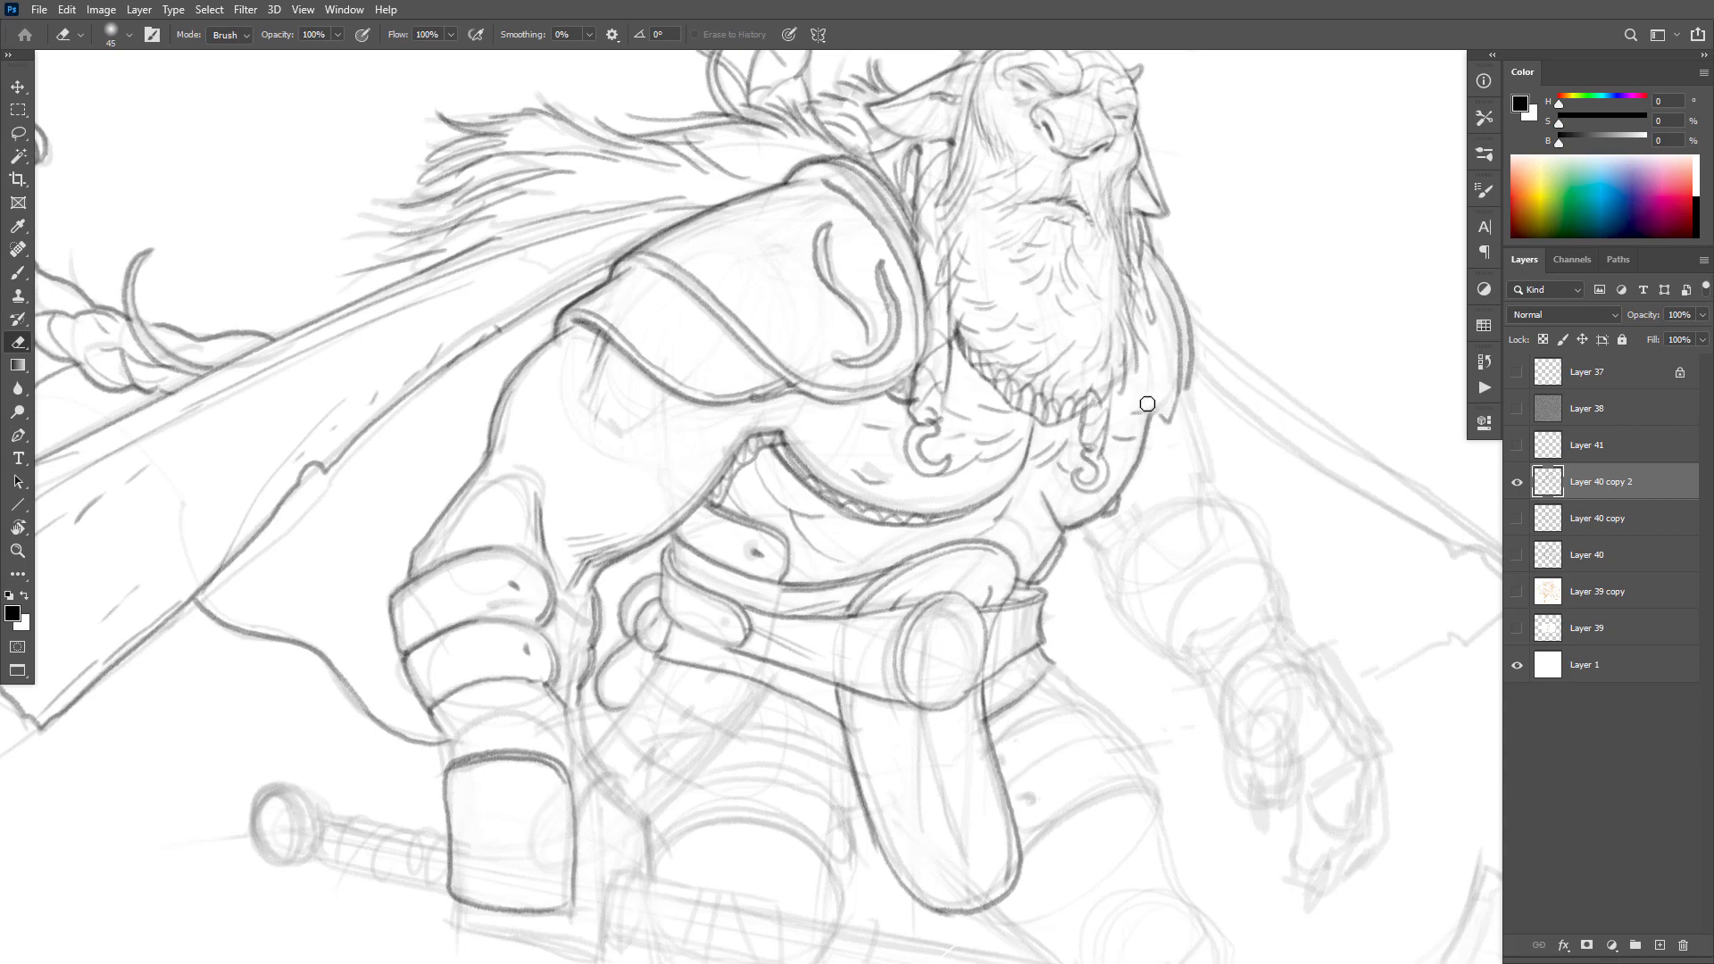
alt+click(1289, 326)
scroll(1288, 326, up, 5)
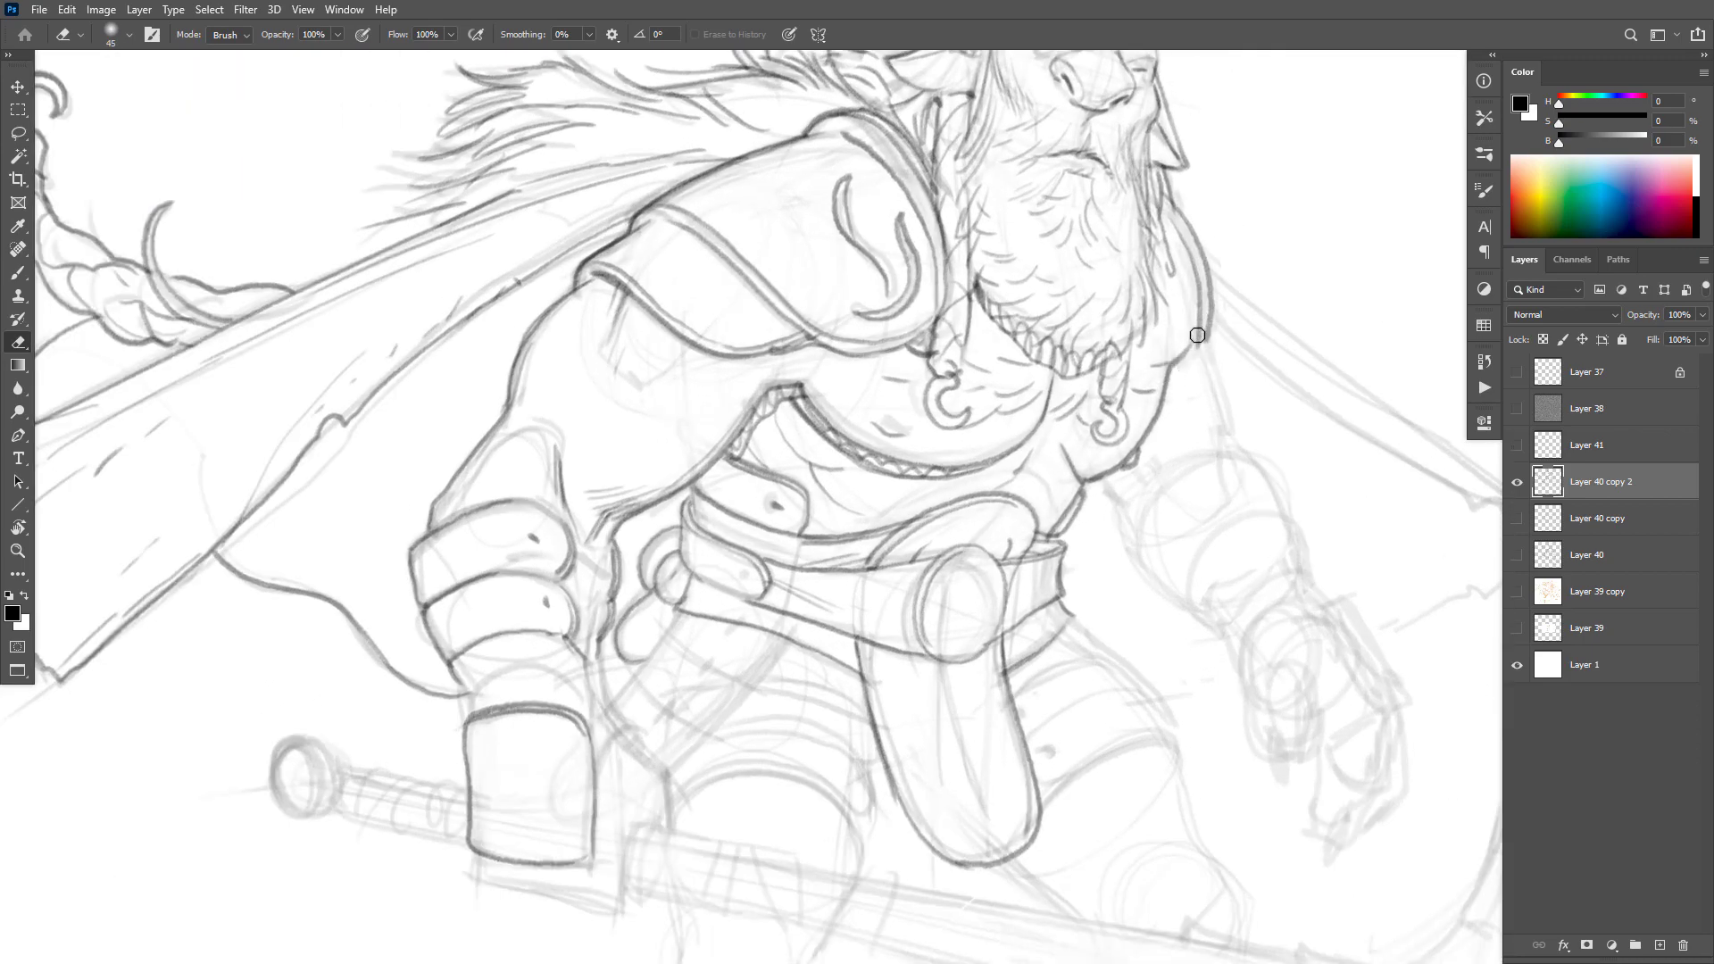
key(b)
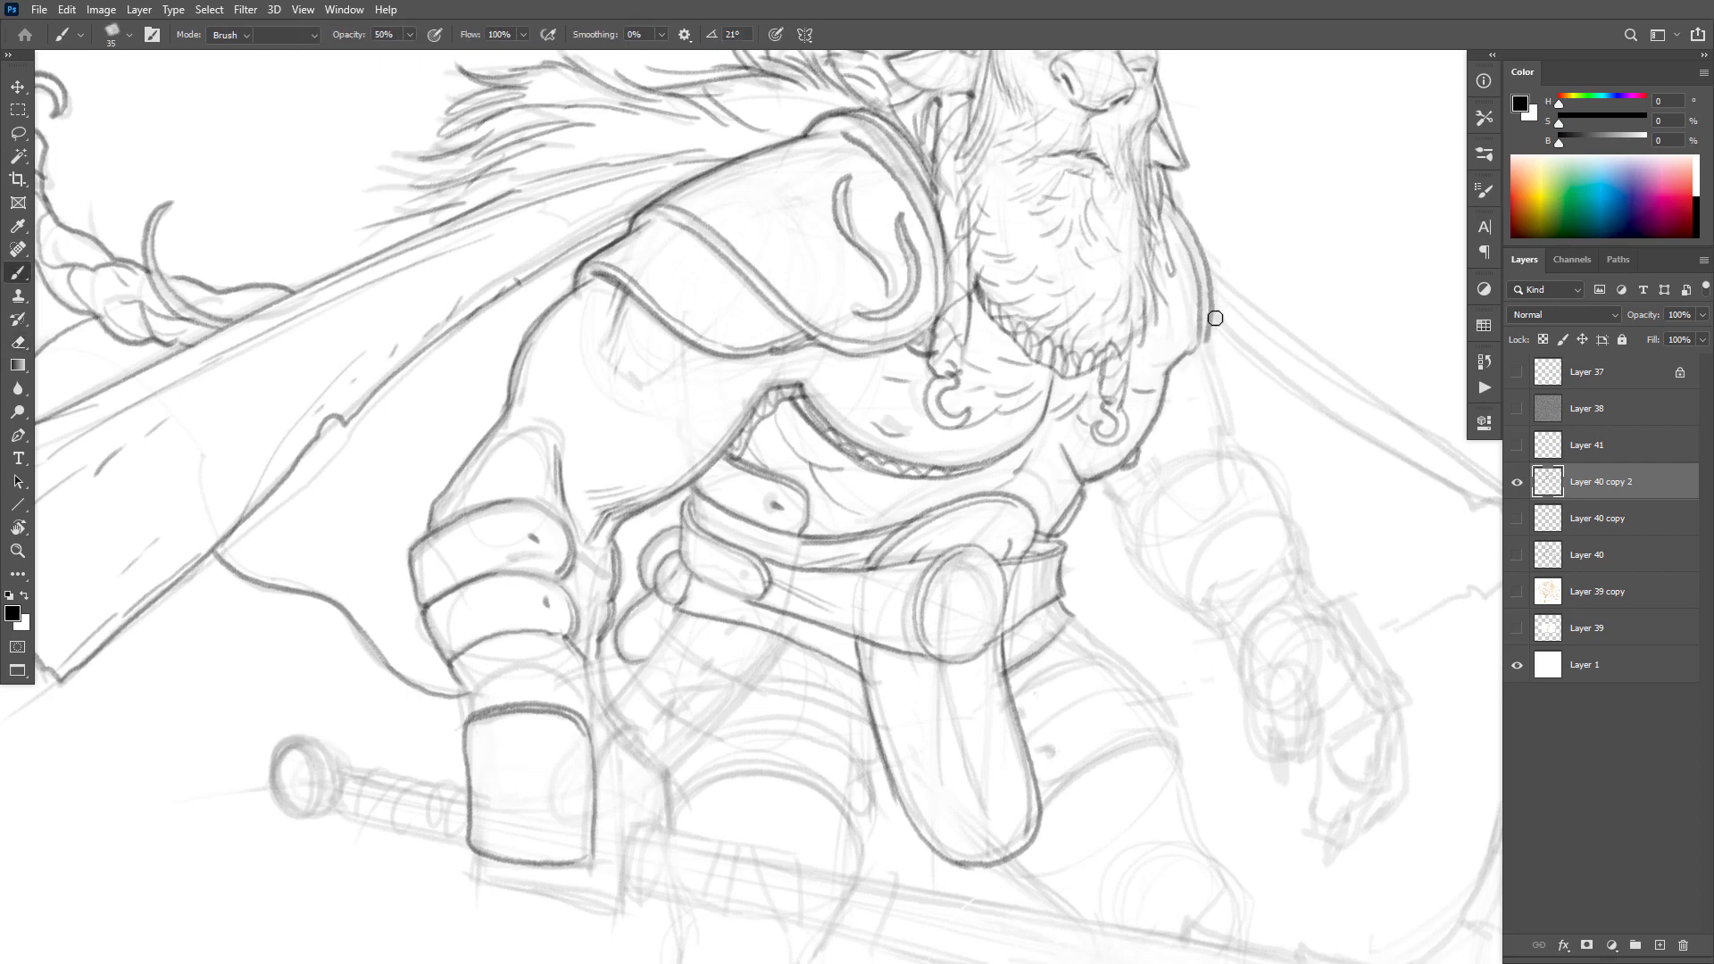
key(e)
mouse_move(1208, 254)
mouse_down()
mouse_move(1209, 347)
mouse_move(1204, 251)
mouse_move(1223, 451)
mouse_up()
key(b)
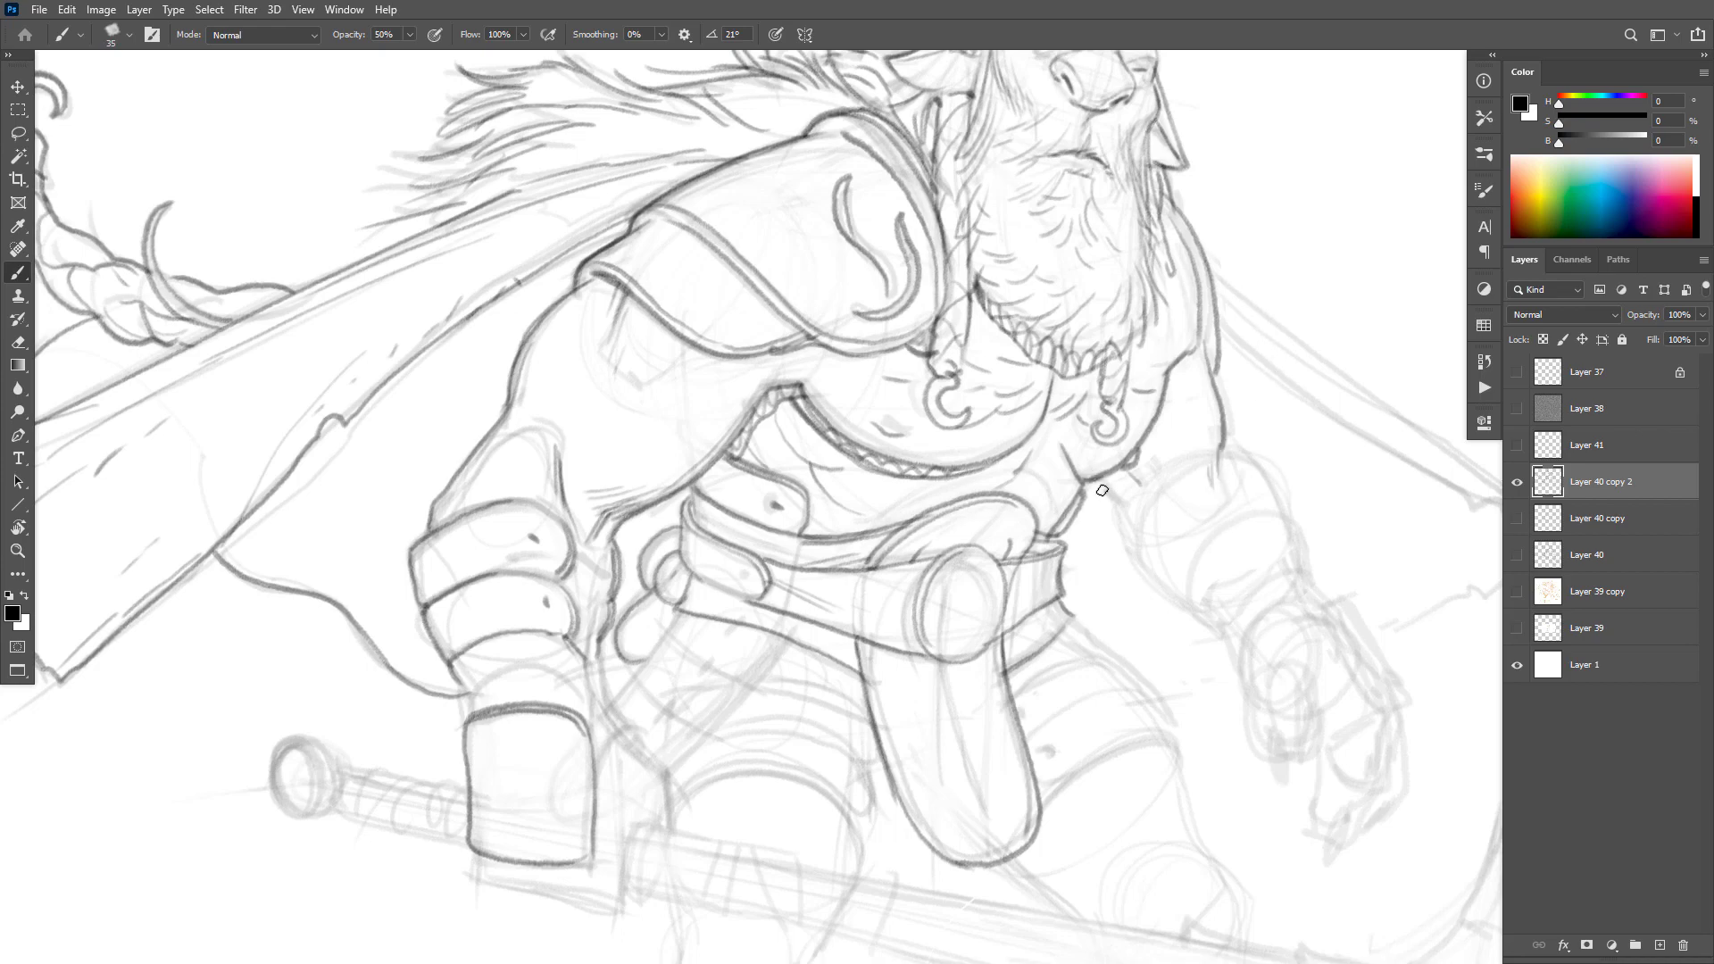
drag(1094, 483, 1127, 508)
Step: Dot the buckle's centre and thicken its rim, and reinforce the belt's lower edge and the near strap with its rivet
mouse_move(1159, 628)
mouse_down()
mouse_move(1215, 458)
mouse_move(1174, 529)
mouse_up()
ctrl+click(1215, 458)
drag(1058, 682, 1174, 464)
ctrl+click(1174, 463)
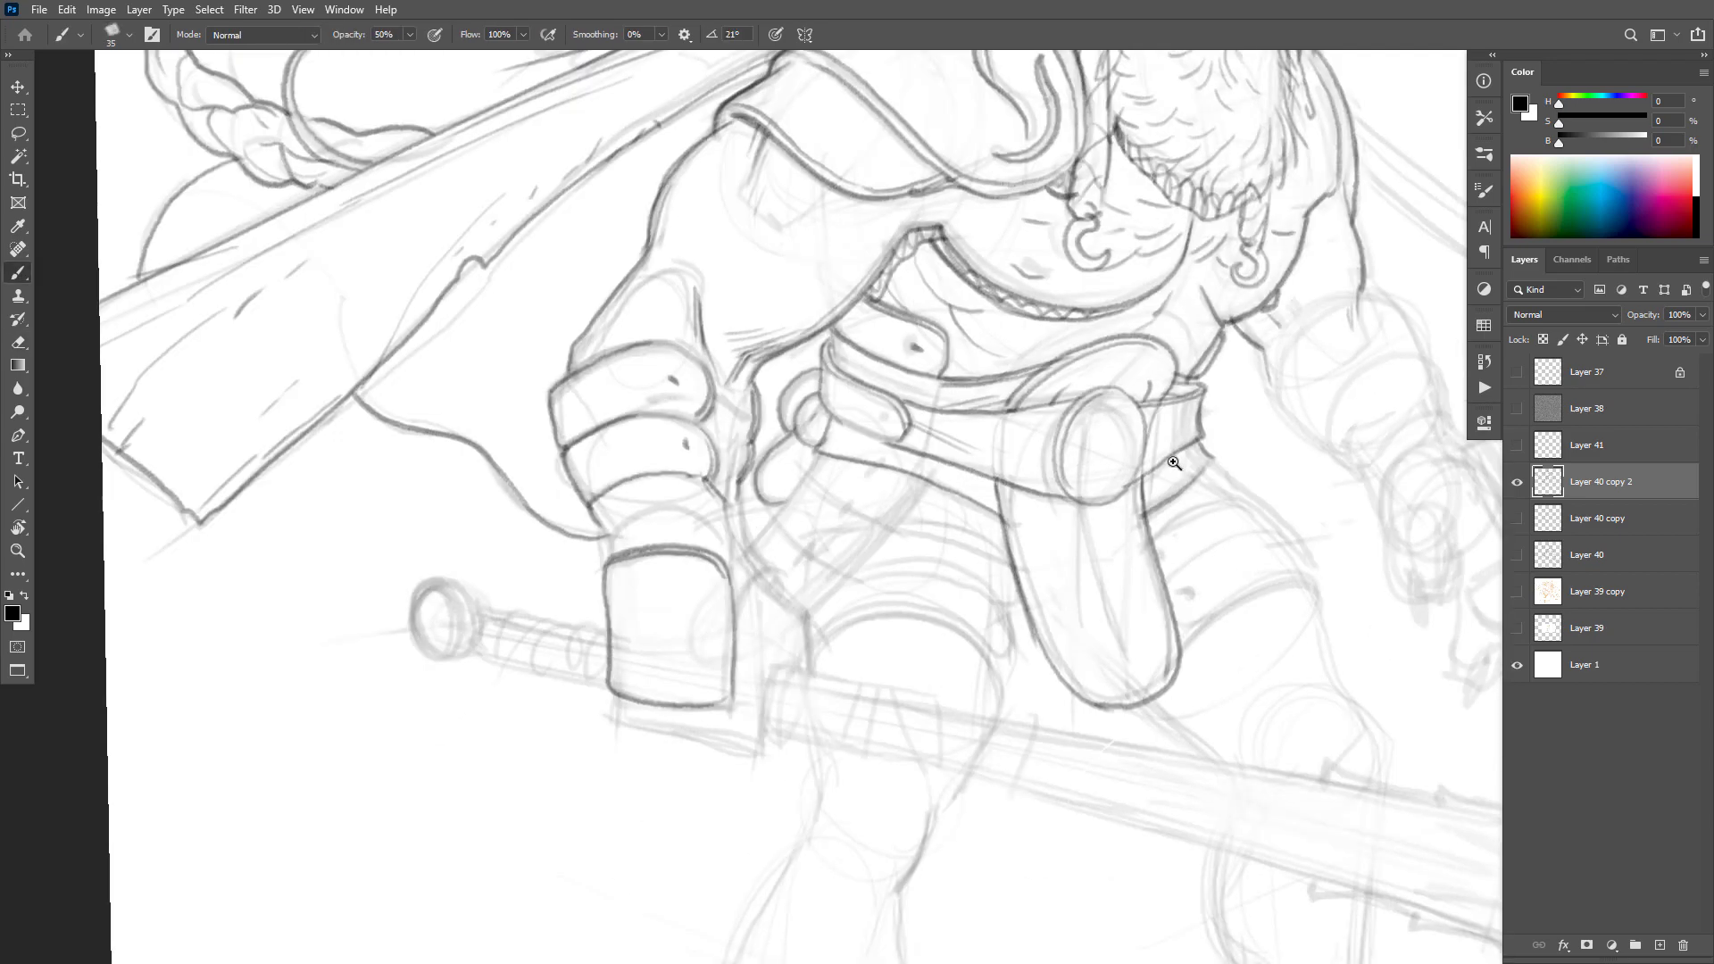
click(1108, 444)
mouse_move(1100, 388)
mouse_down()
mouse_move(1057, 433)
mouse_move(1056, 491)
mouse_move(1131, 486)
mouse_move(1063, 497)
mouse_up()
drag(1193, 444, 1151, 482)
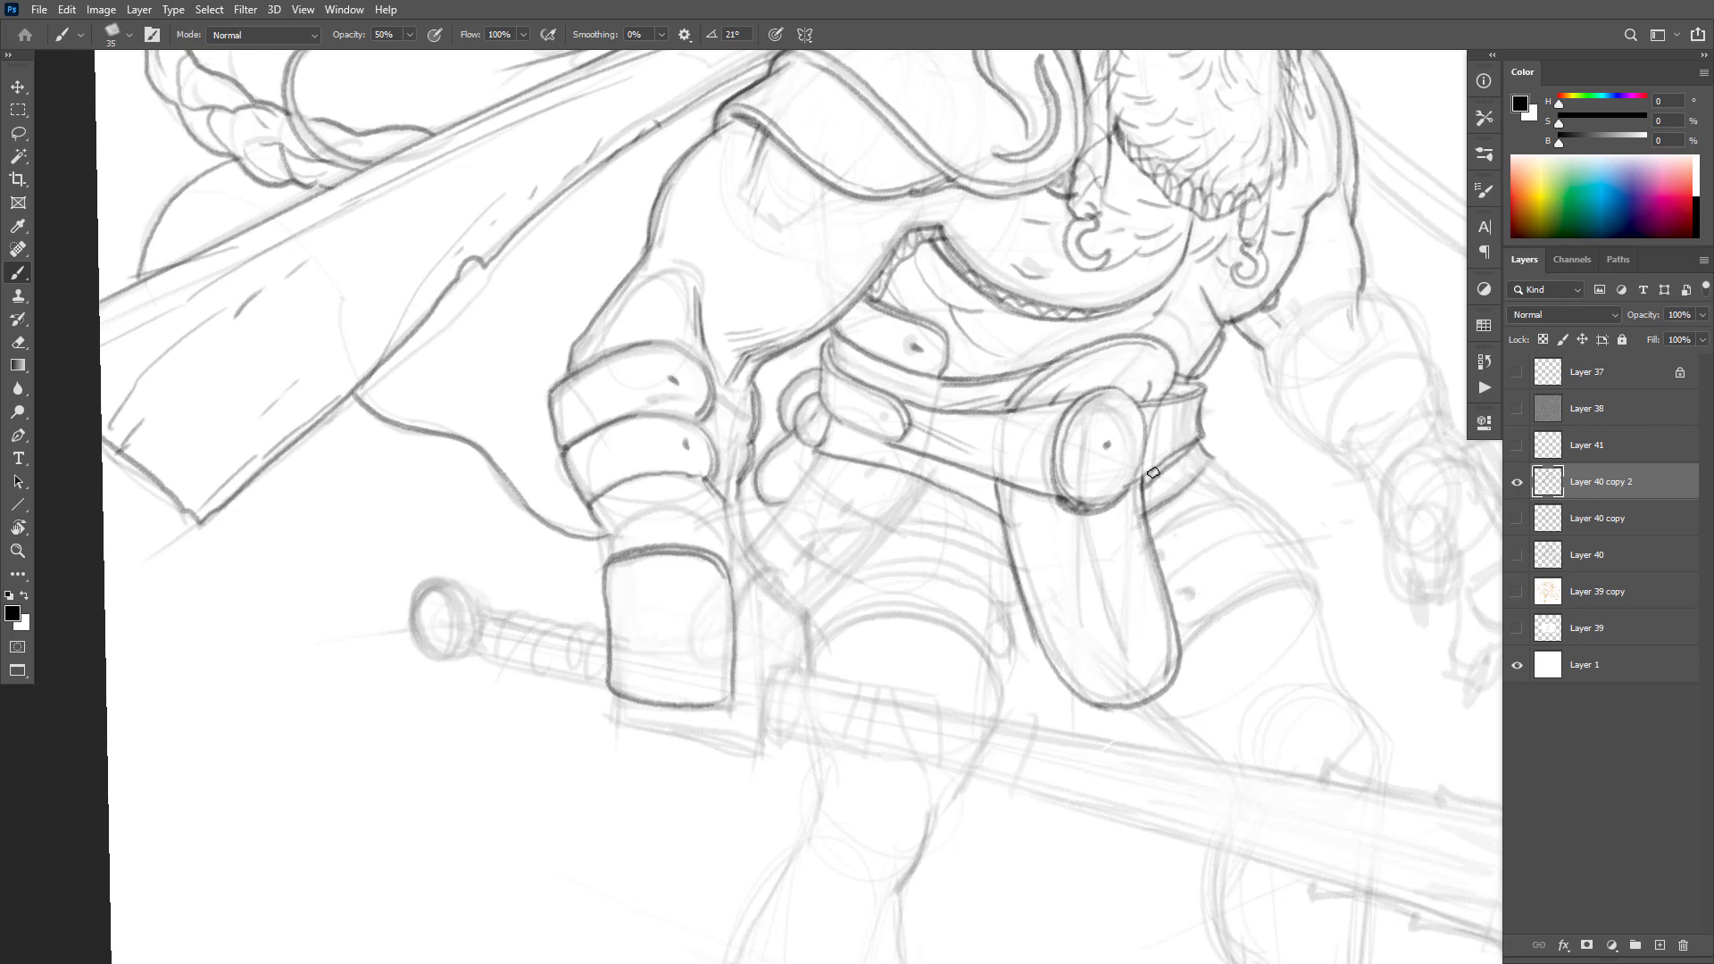
mouse_move(928, 462)
mouse_down()
mouse_move(999, 494)
mouse_move(840, 421)
mouse_up()
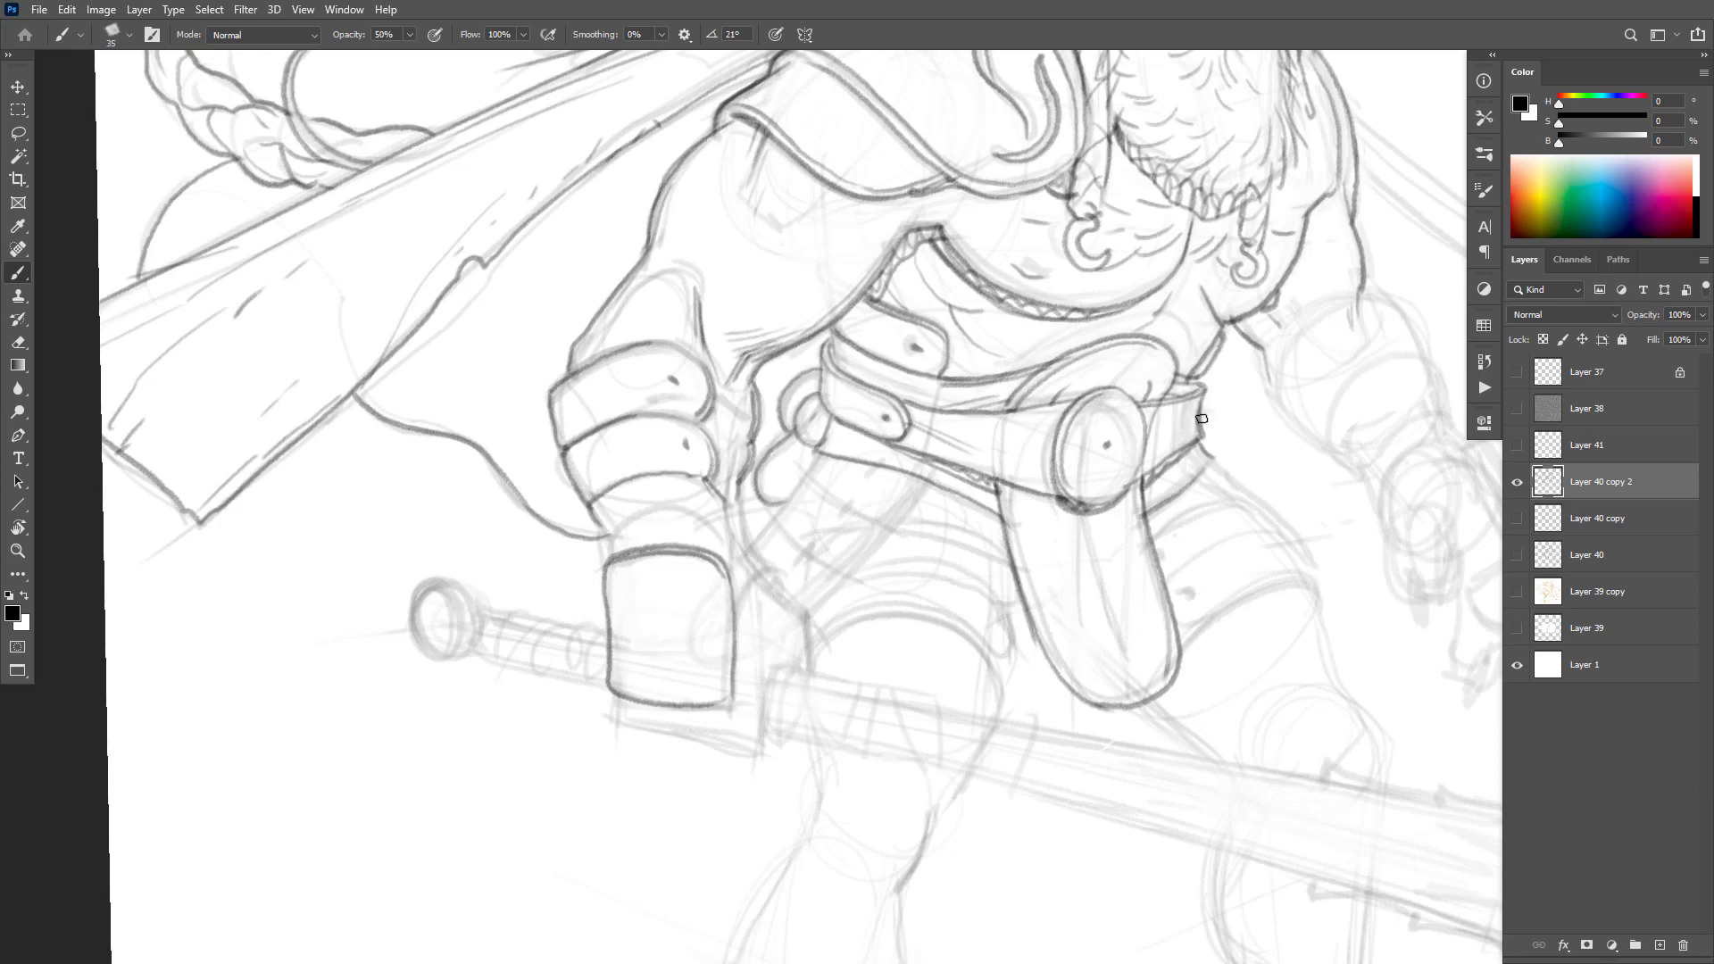
Step: Erase the closing line at the belt's far end
key(e)
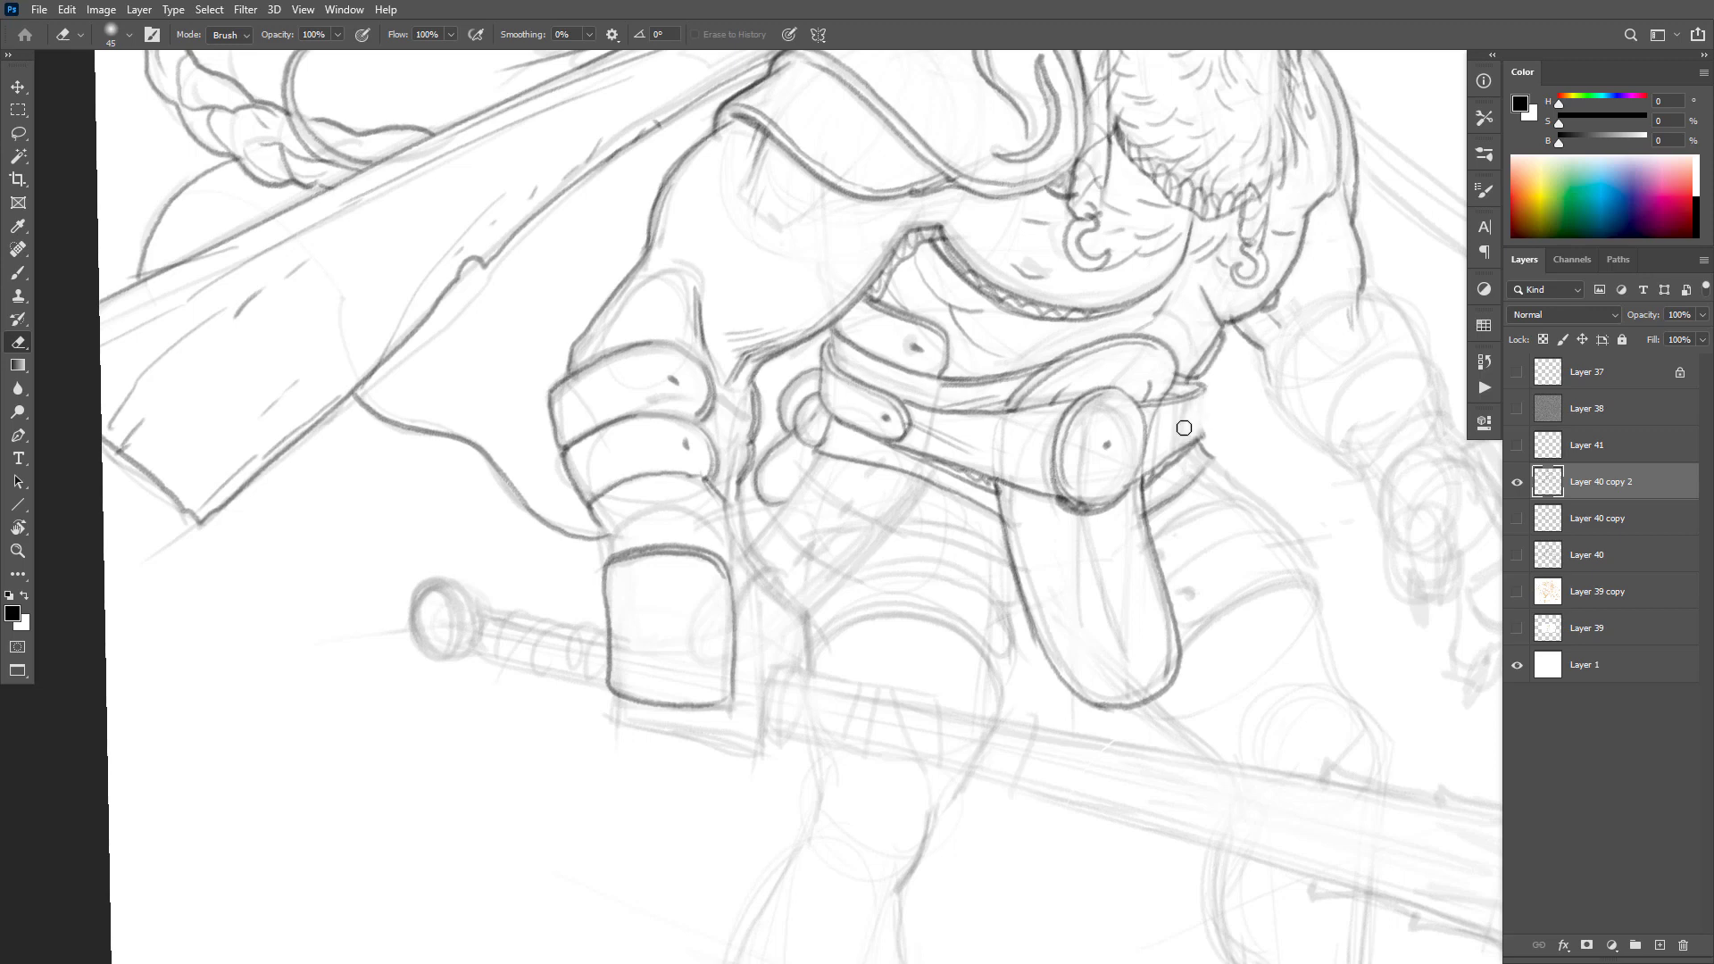
key(b)
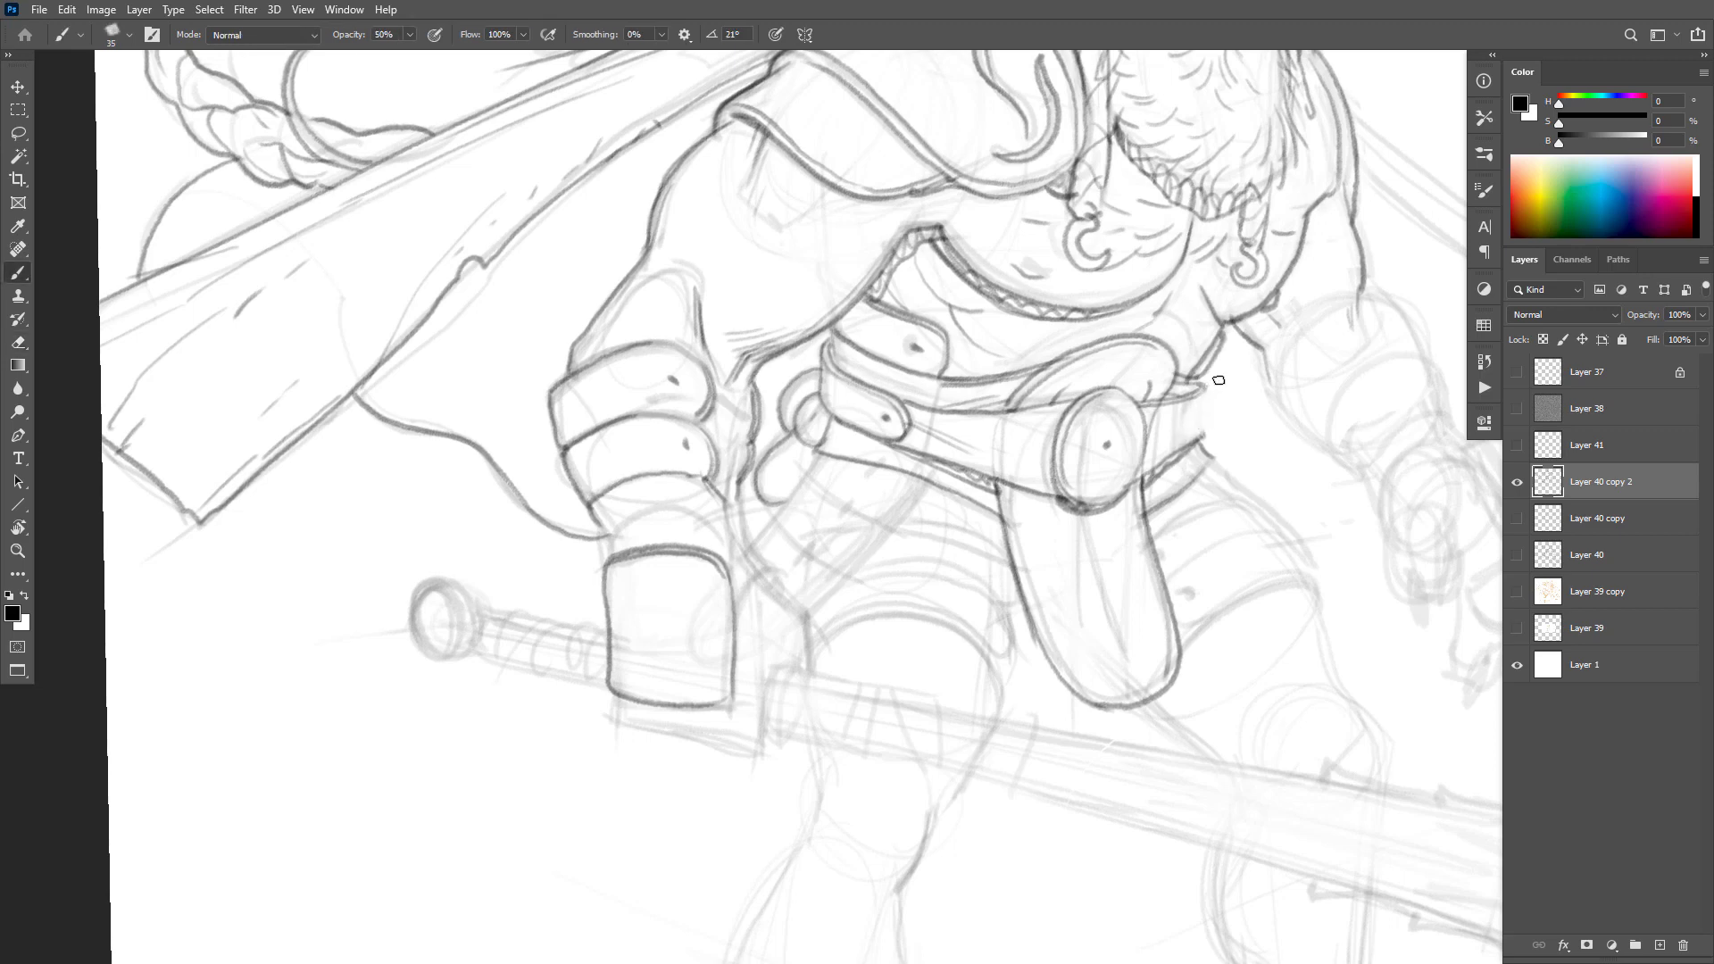
key(e)
mouse_move(1214, 384)
mouse_down()
mouse_move(1192, 398)
mouse_move(1196, 382)
mouse_move(1209, 425)
mouse_move(1189, 409)
mouse_move(1209, 385)
mouse_up()
key(b)
key(e)
mouse_move(1209, 428)
mouse_down()
mouse_move(1212, 376)
mouse_move(1200, 437)
mouse_move(1218, 402)
mouse_up()
key(b)
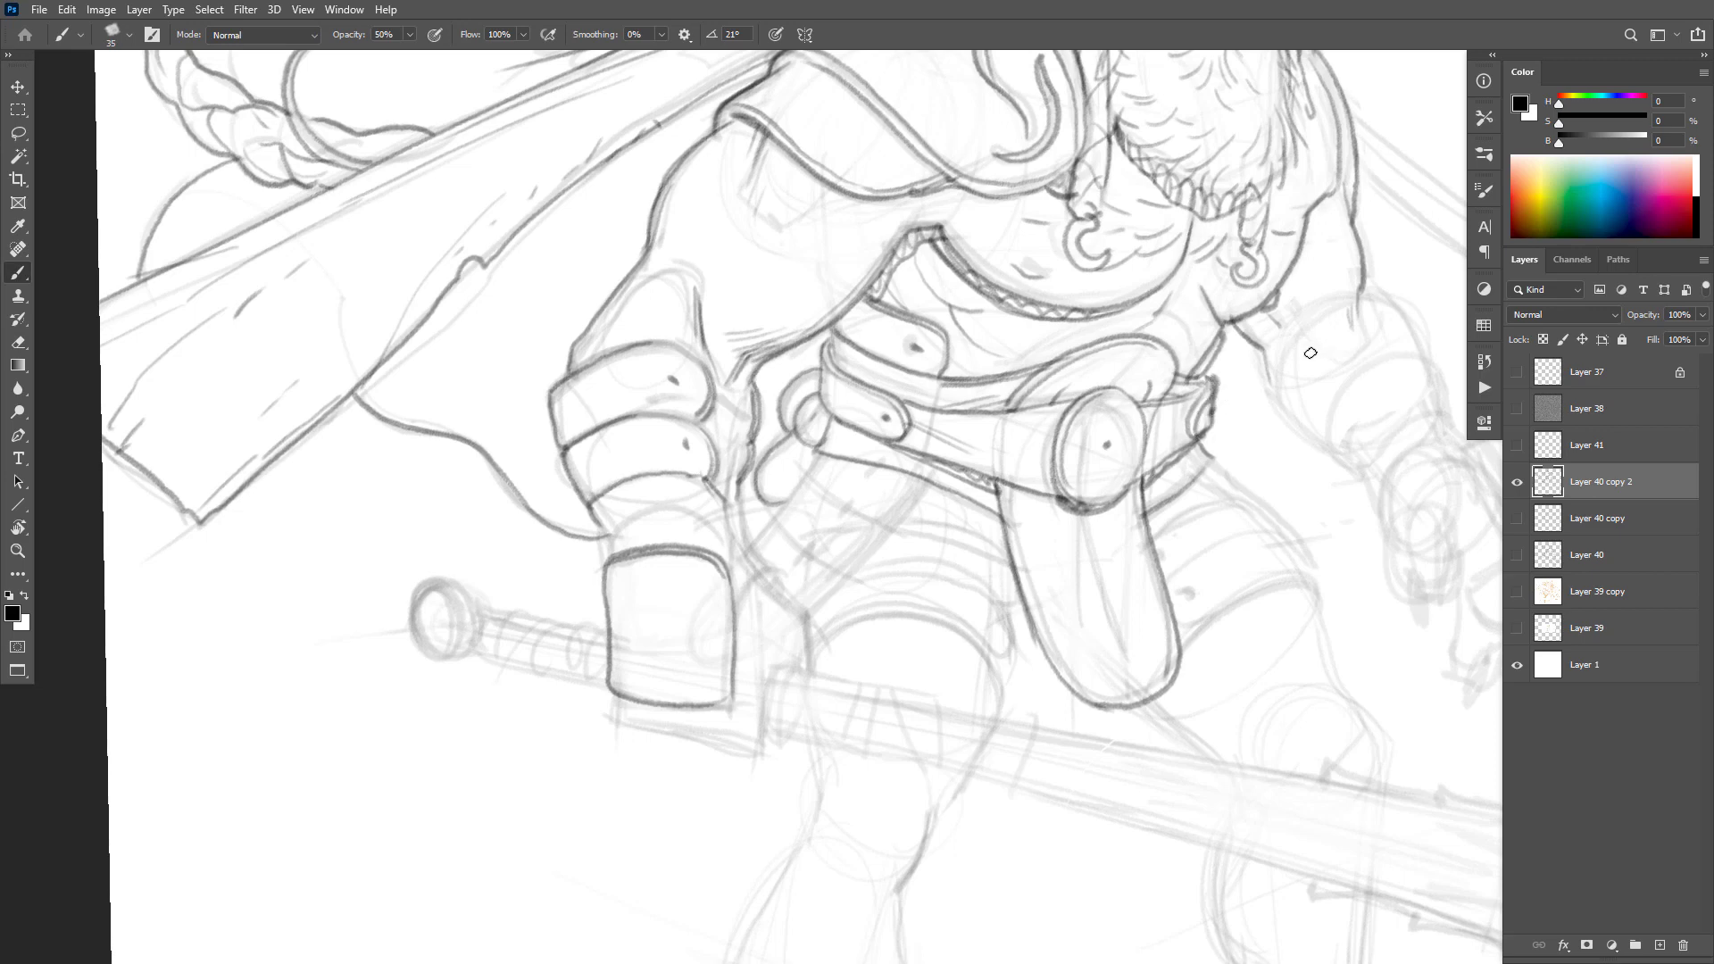
key(ctrl+z)
key(ctrl+z)
key(ctrl+z)
key(ctrl+z)
key(ctrl+z)
key(ctrl+z)
Step: Redraw the belt's far end as a short rounded curve joining its upper and lower edges
scroll(1243, 451, up, 1)
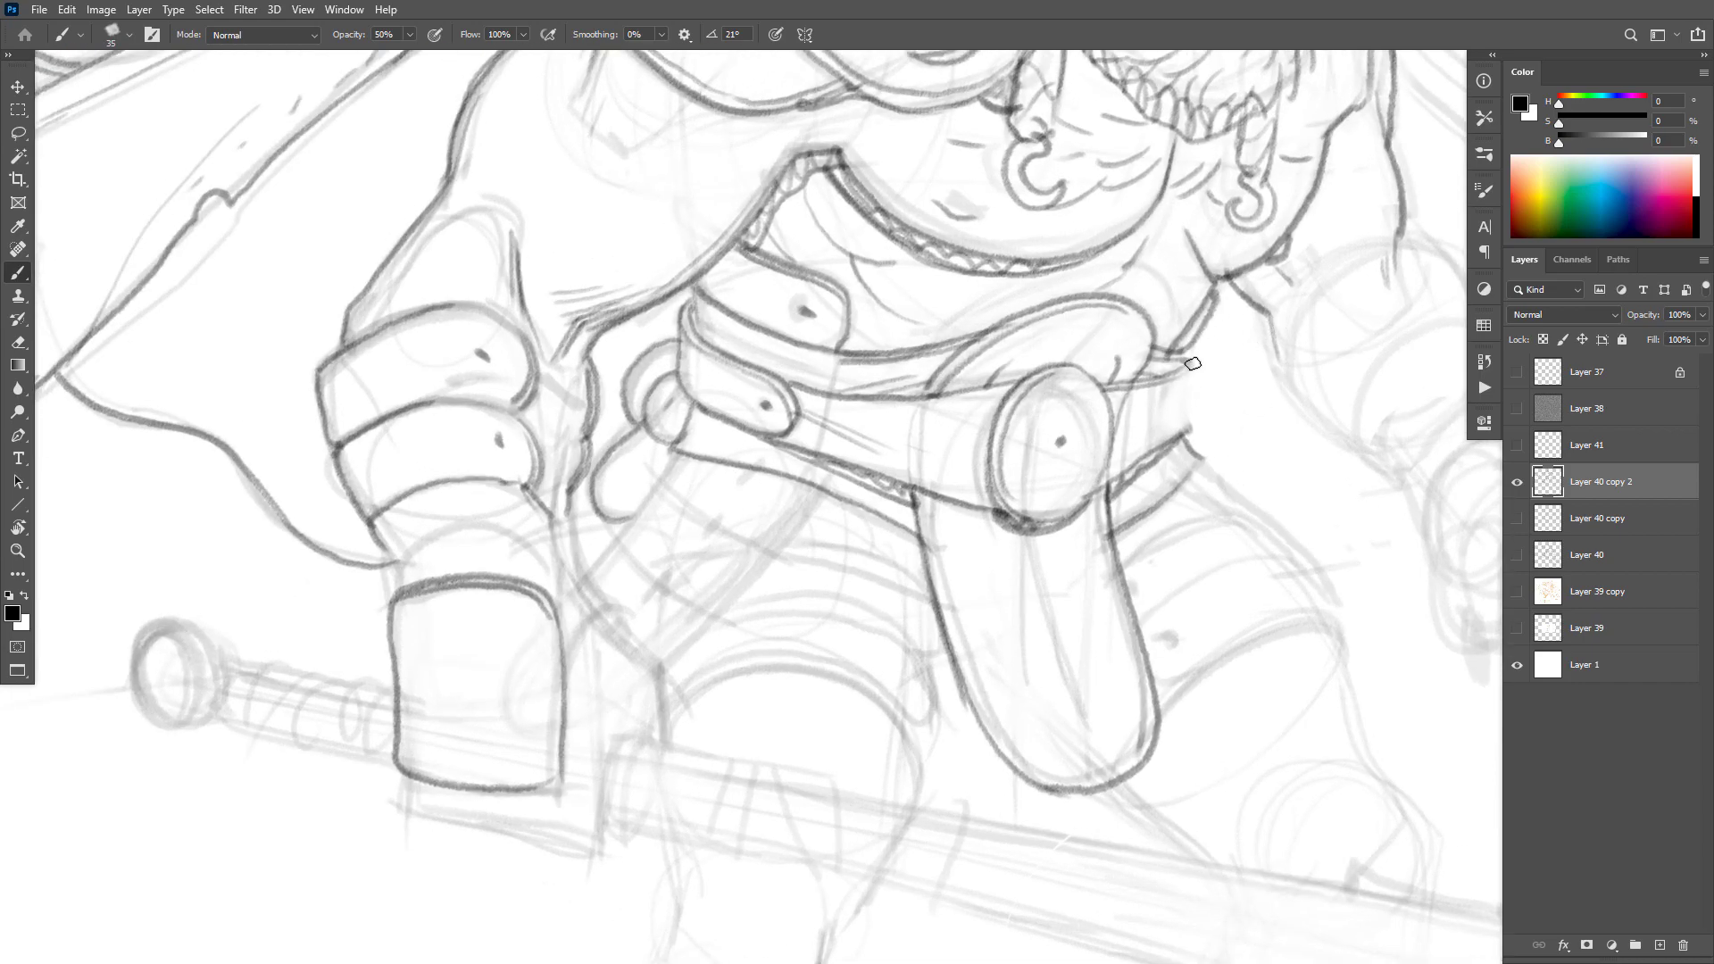
drag(1193, 364, 1192, 429)
key(ctrl+z)
mouse_move(1199, 362)
mouse_down()
mouse_move(1184, 429)
mouse_move(1184, 381)
mouse_up()
key(ctrl+z)
drag(1196, 364, 1188, 428)
key(ctrl+z)
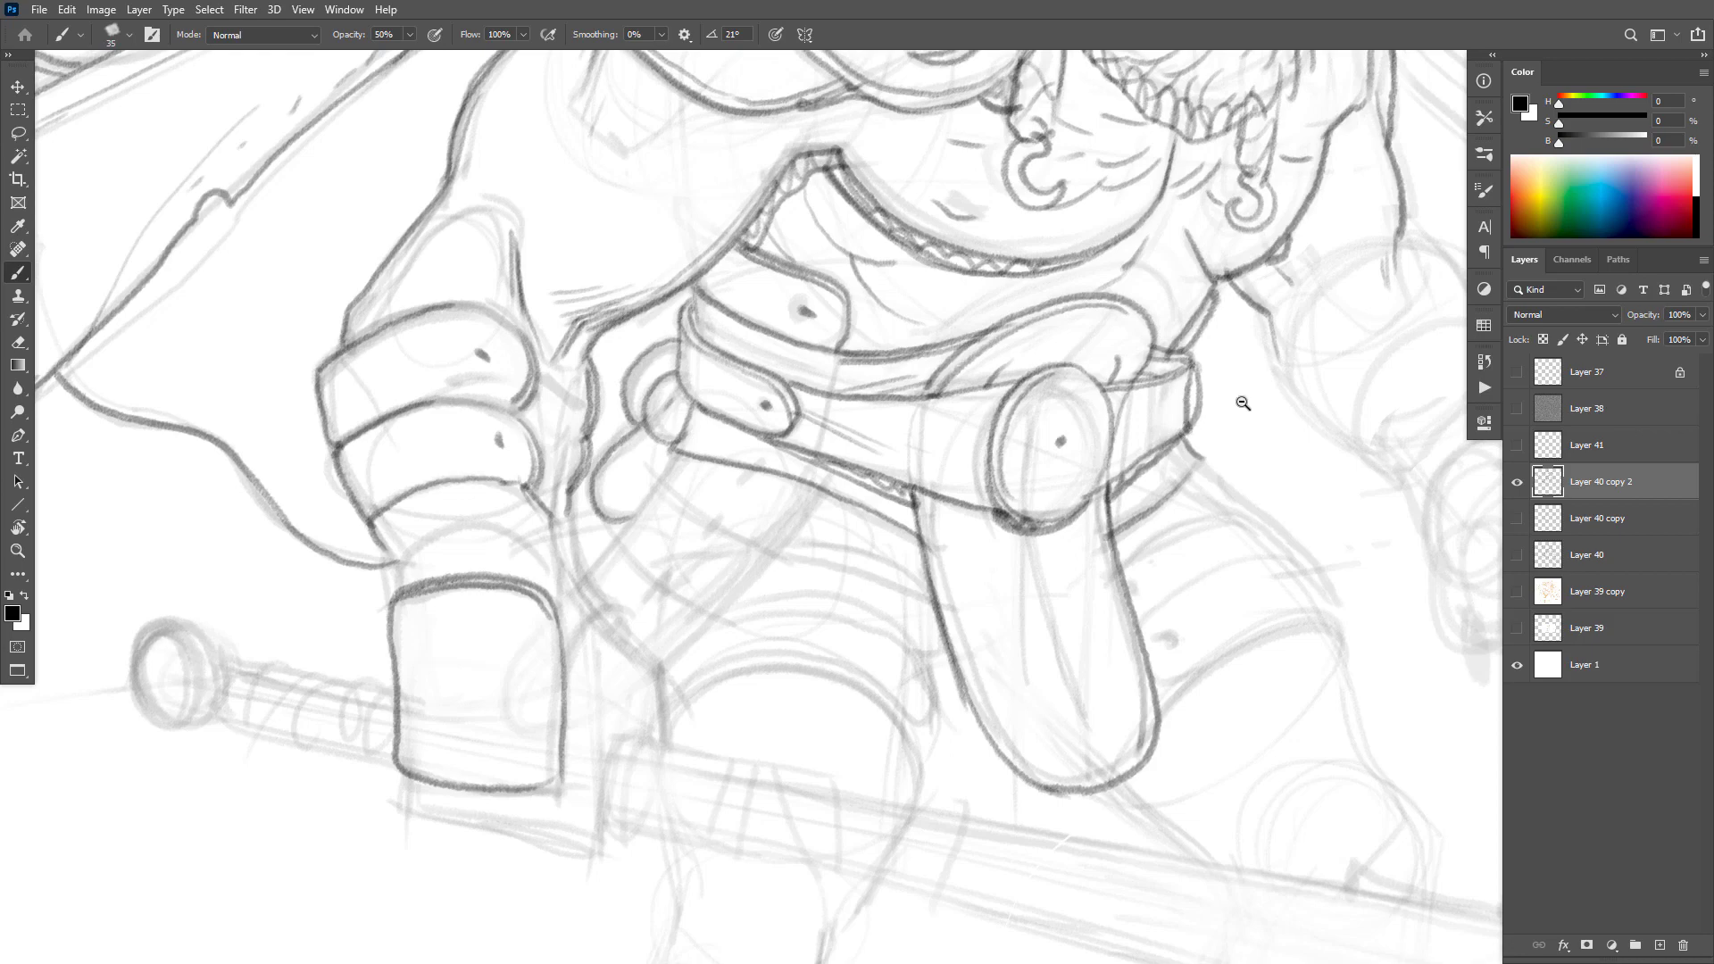
alt+click(1248, 408)
ctrl+click(1245, 440)
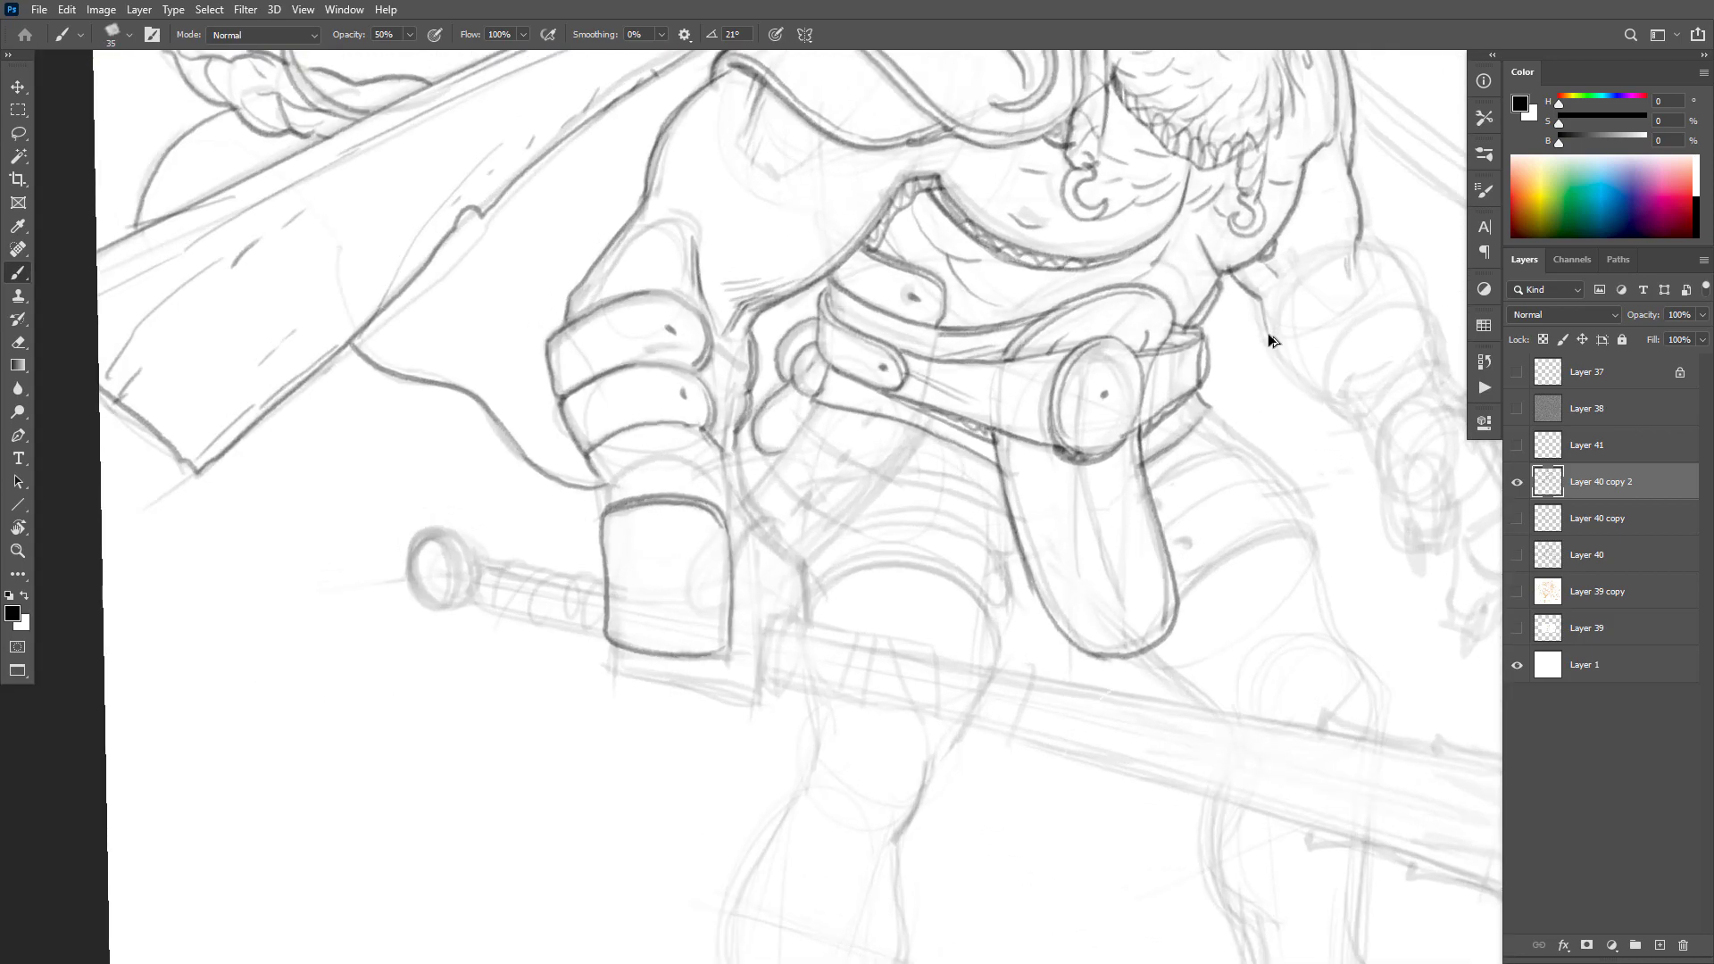
key(ctrl+z)
Step: Clean up the belt beside the buckle and thicken the contour of its far end
key(e)
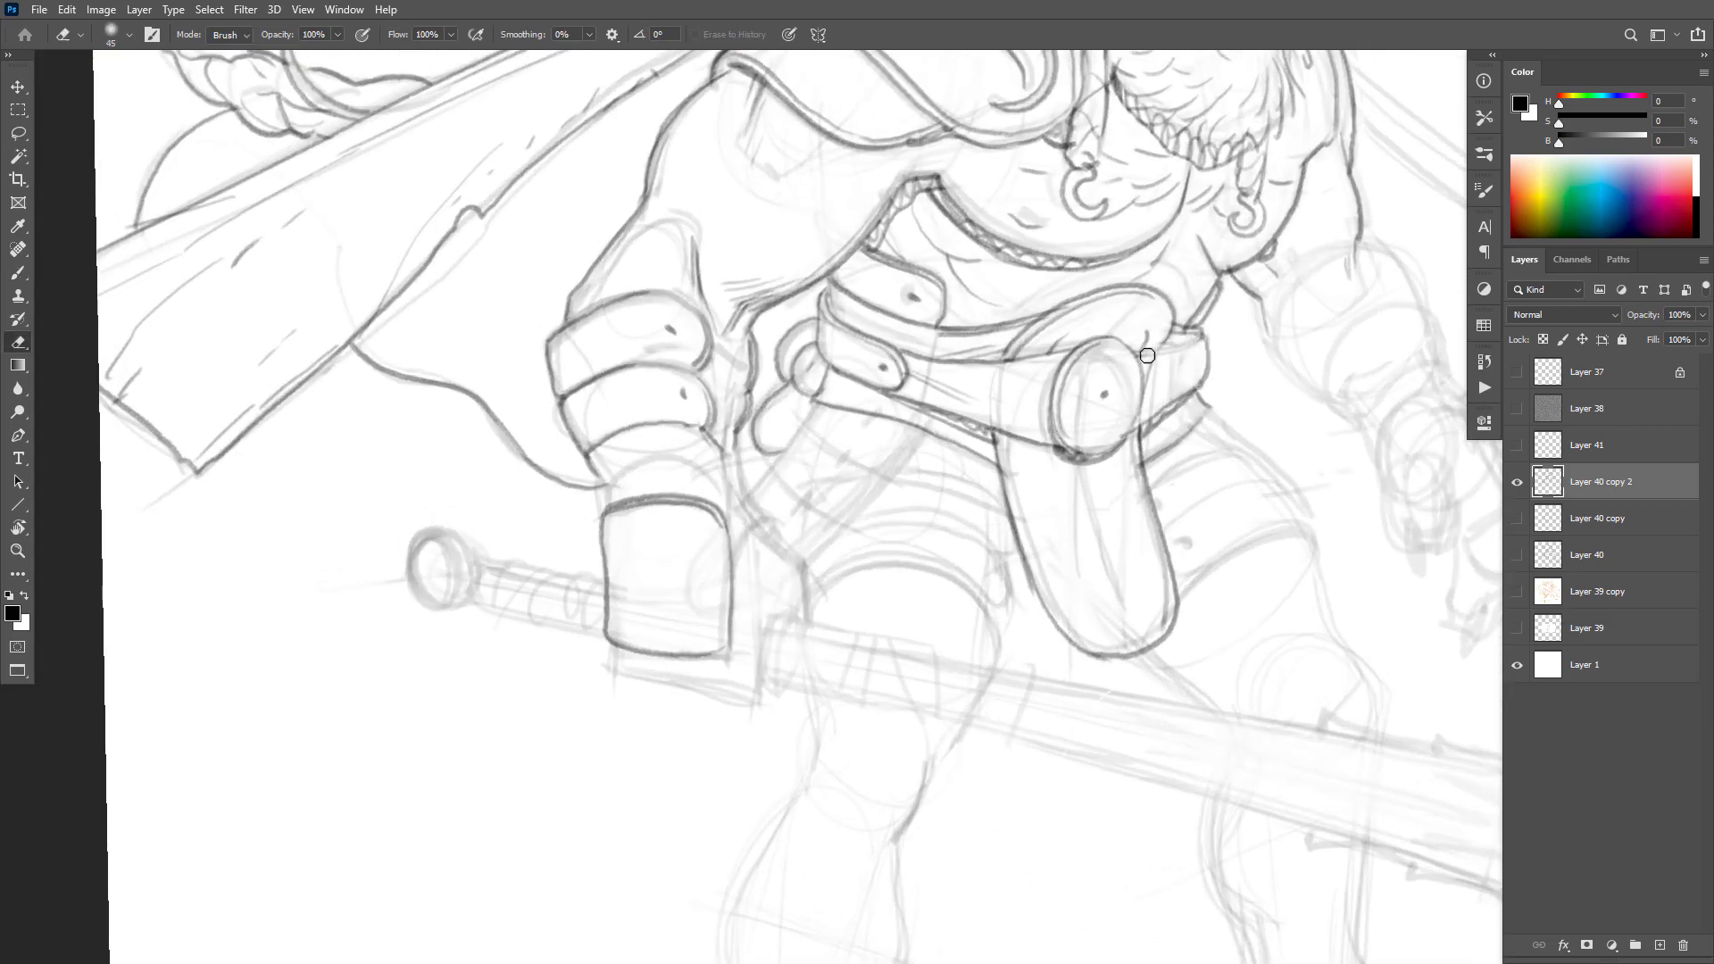
key(b)
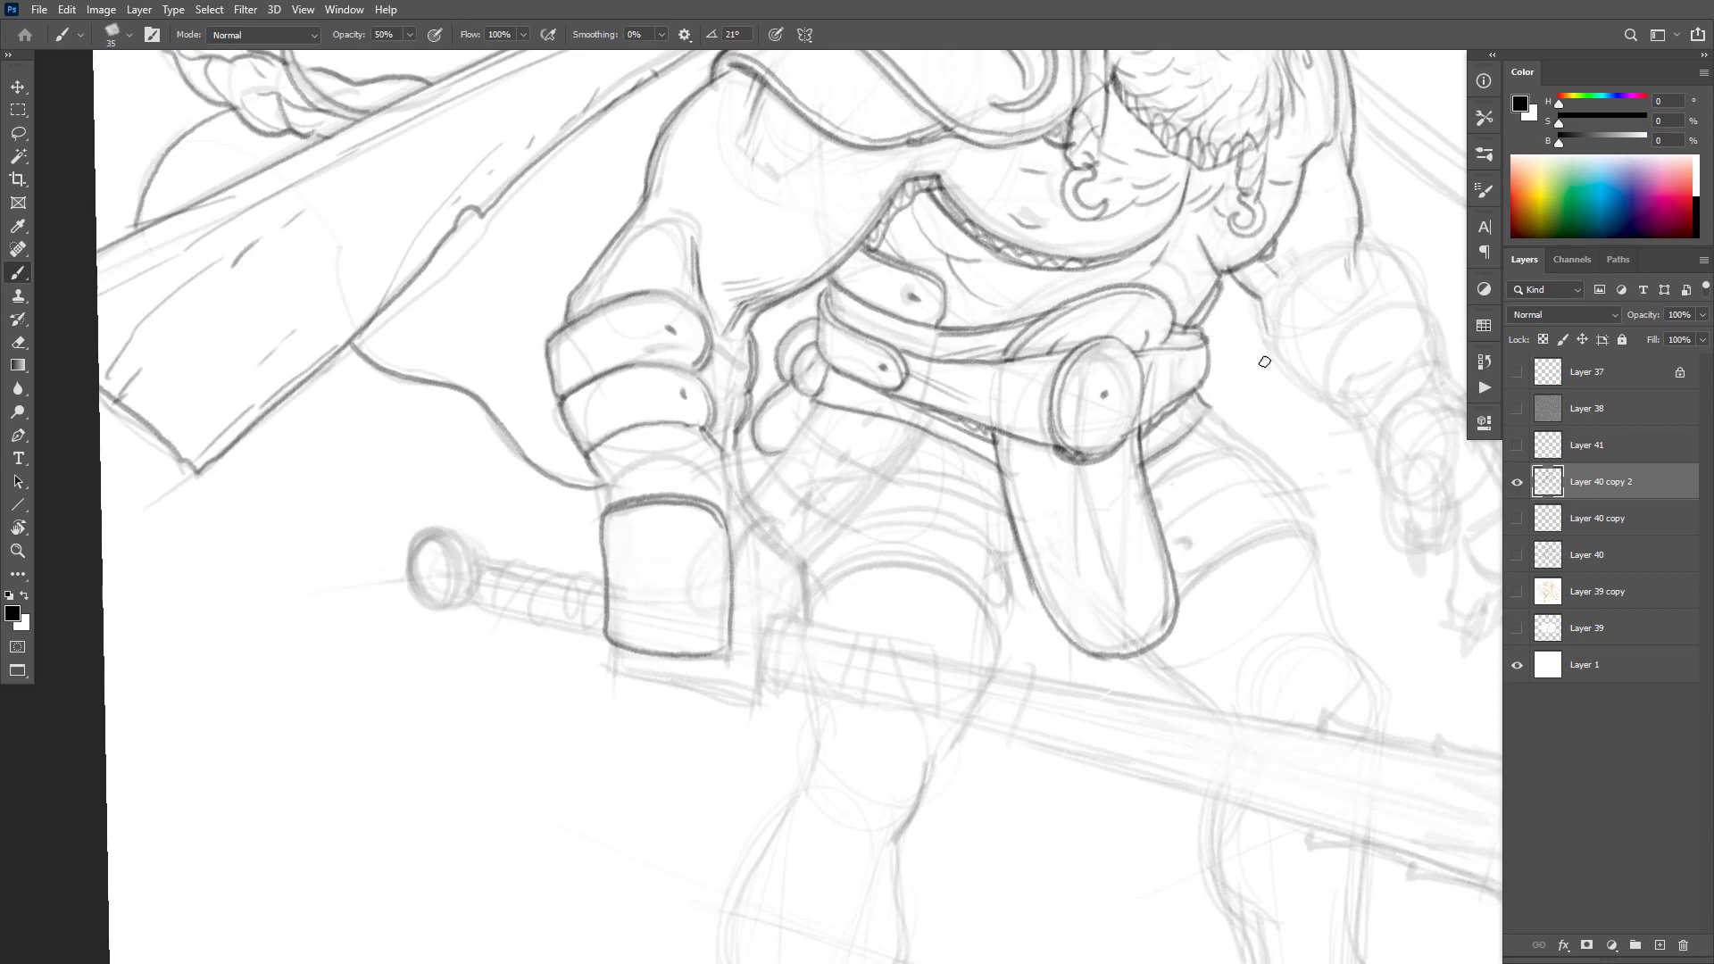
mouse_move(1150, 415)
mouse_down()
mouse_move(1223, 375)
mouse_move(1206, 352)
mouse_move(1205, 389)
mouse_up()
key(e)
key(b)
mouse_move(1210, 334)
mouse_down()
mouse_move(1208, 381)
mouse_move(1207, 328)
mouse_move(1204, 382)
mouse_move(1213, 336)
mouse_move(1195, 325)
mouse_move(1225, 279)
mouse_up()
key(ctrl+z)
Step: Outline the broad strap running diagonally from beneath the near side of the belt, and the folded cloth edge beside the wrist
drag(926, 429, 801, 563)
drag(903, 450, 805, 545)
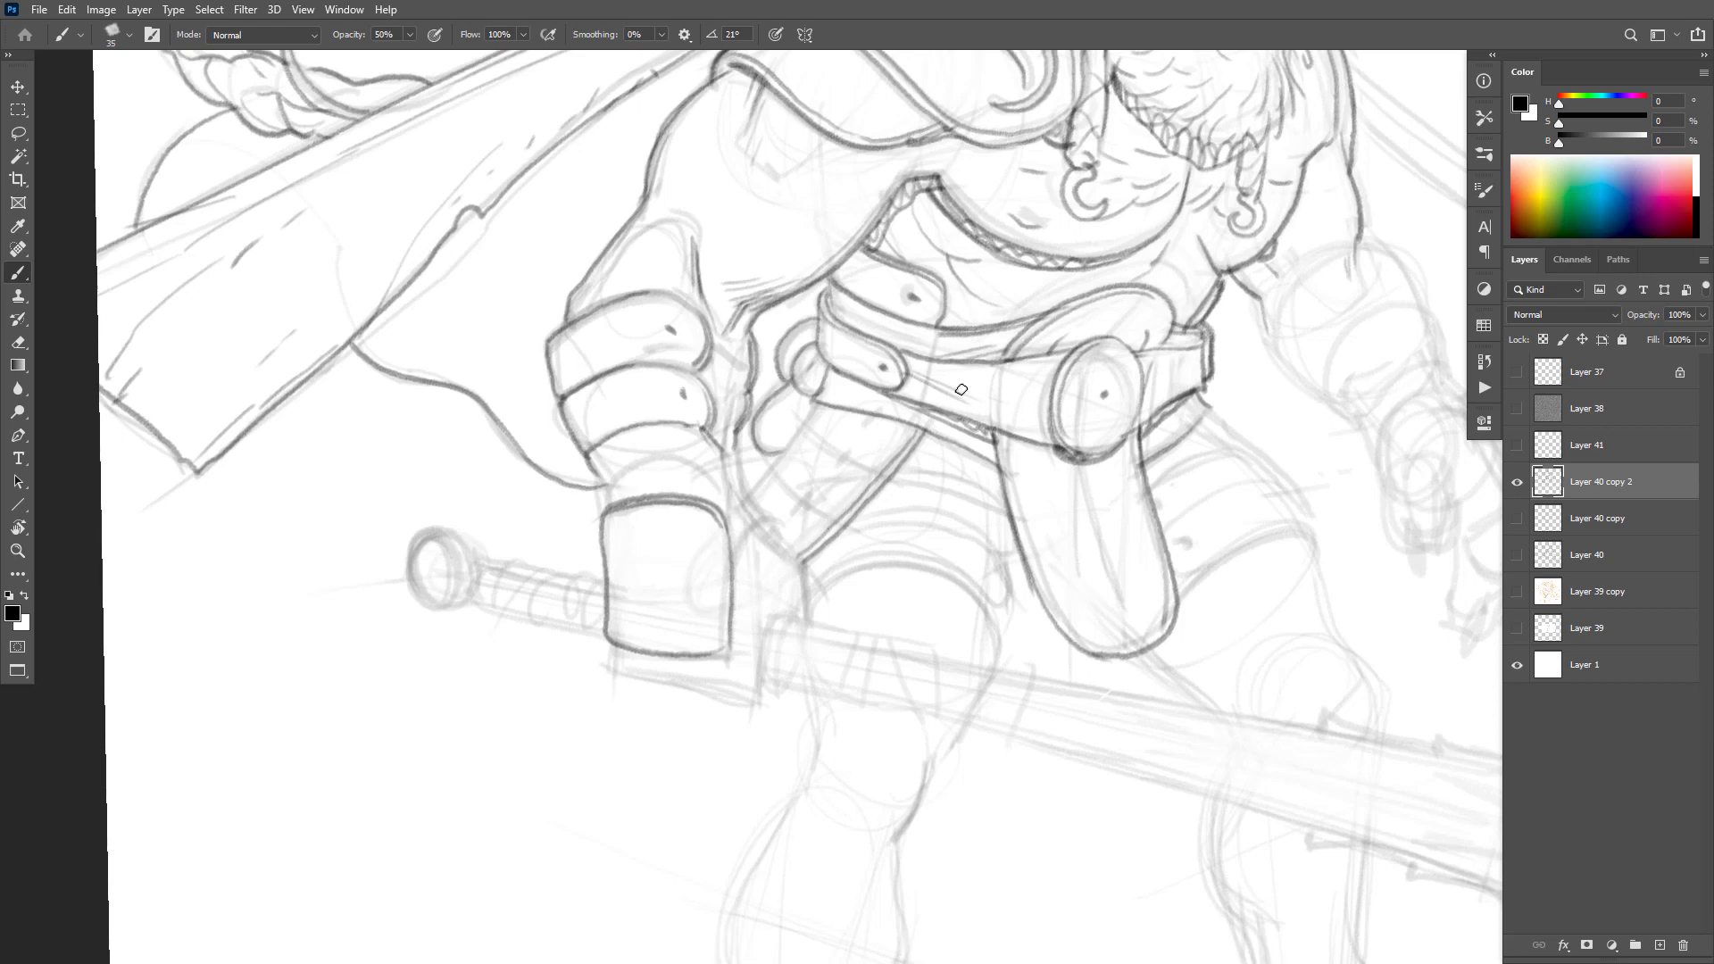
drag(818, 401, 741, 488)
drag(732, 550, 770, 518)
mouse_move(736, 429)
mouse_down()
mouse_move(767, 508)
mouse_move(769, 537)
mouse_move(767, 522)
mouse_move(732, 552)
mouse_up()
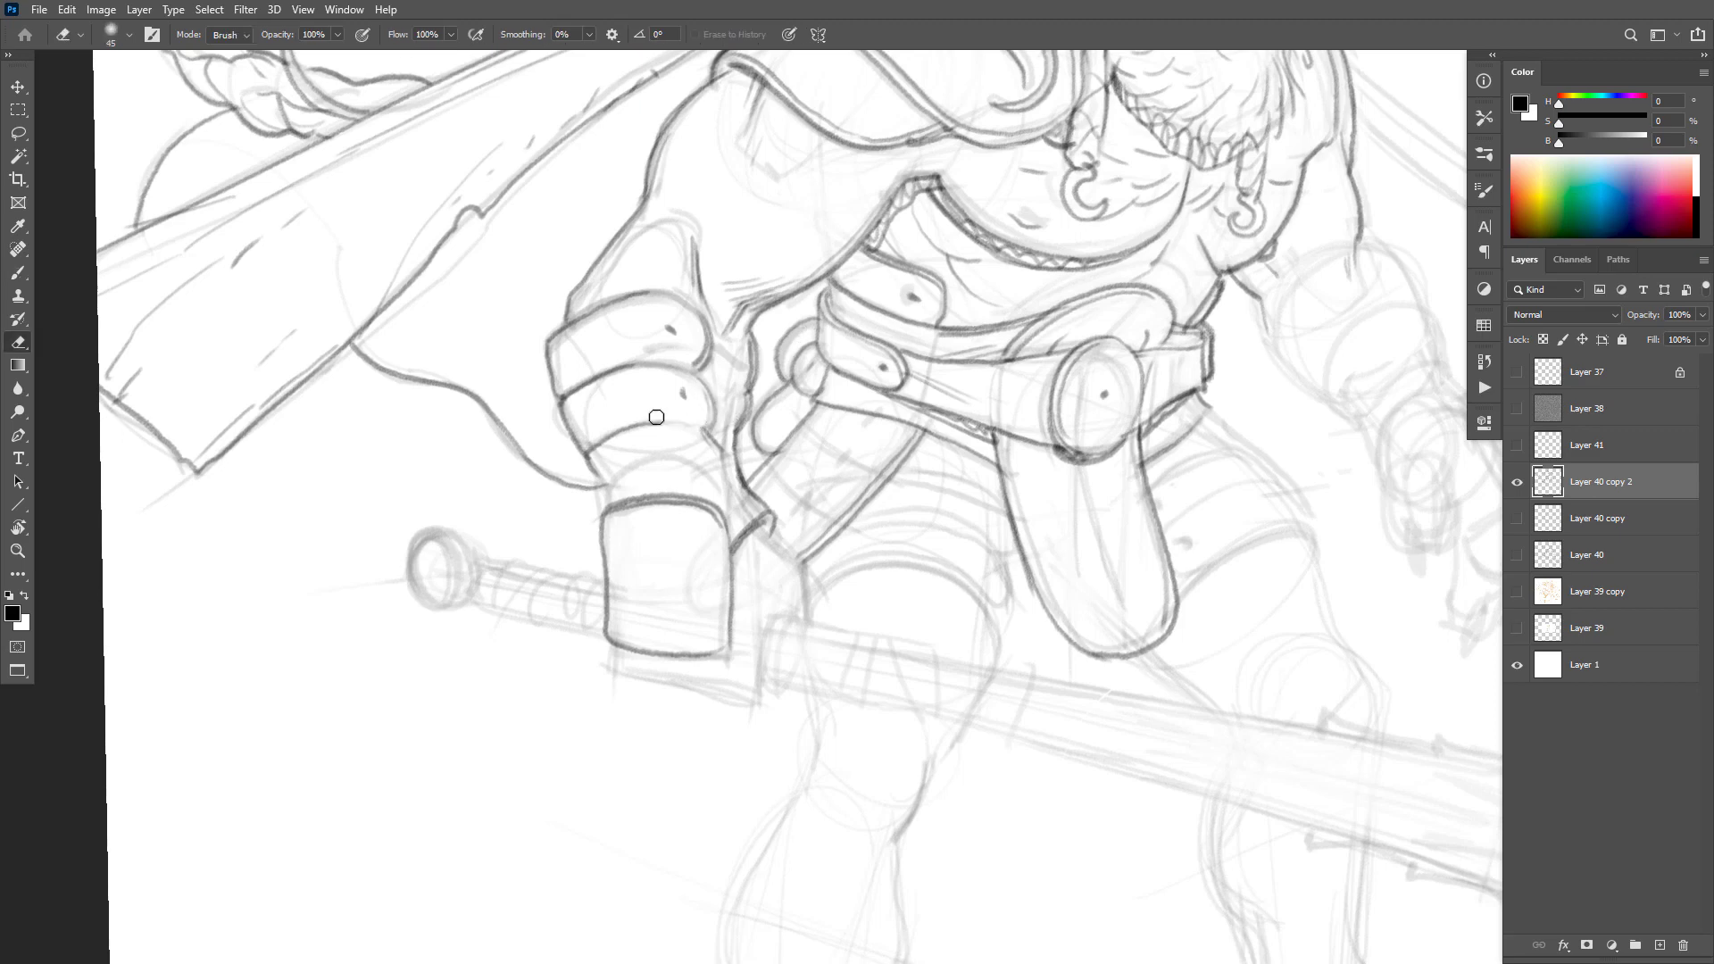
Step: Clean up the near forearm's lower plate and draw the strap lines along the inner forearm behind the plates
mouse_move(651, 422)
mouse_down()
mouse_move(699, 433)
mouse_move(713, 393)
mouse_move(679, 352)
mouse_up()
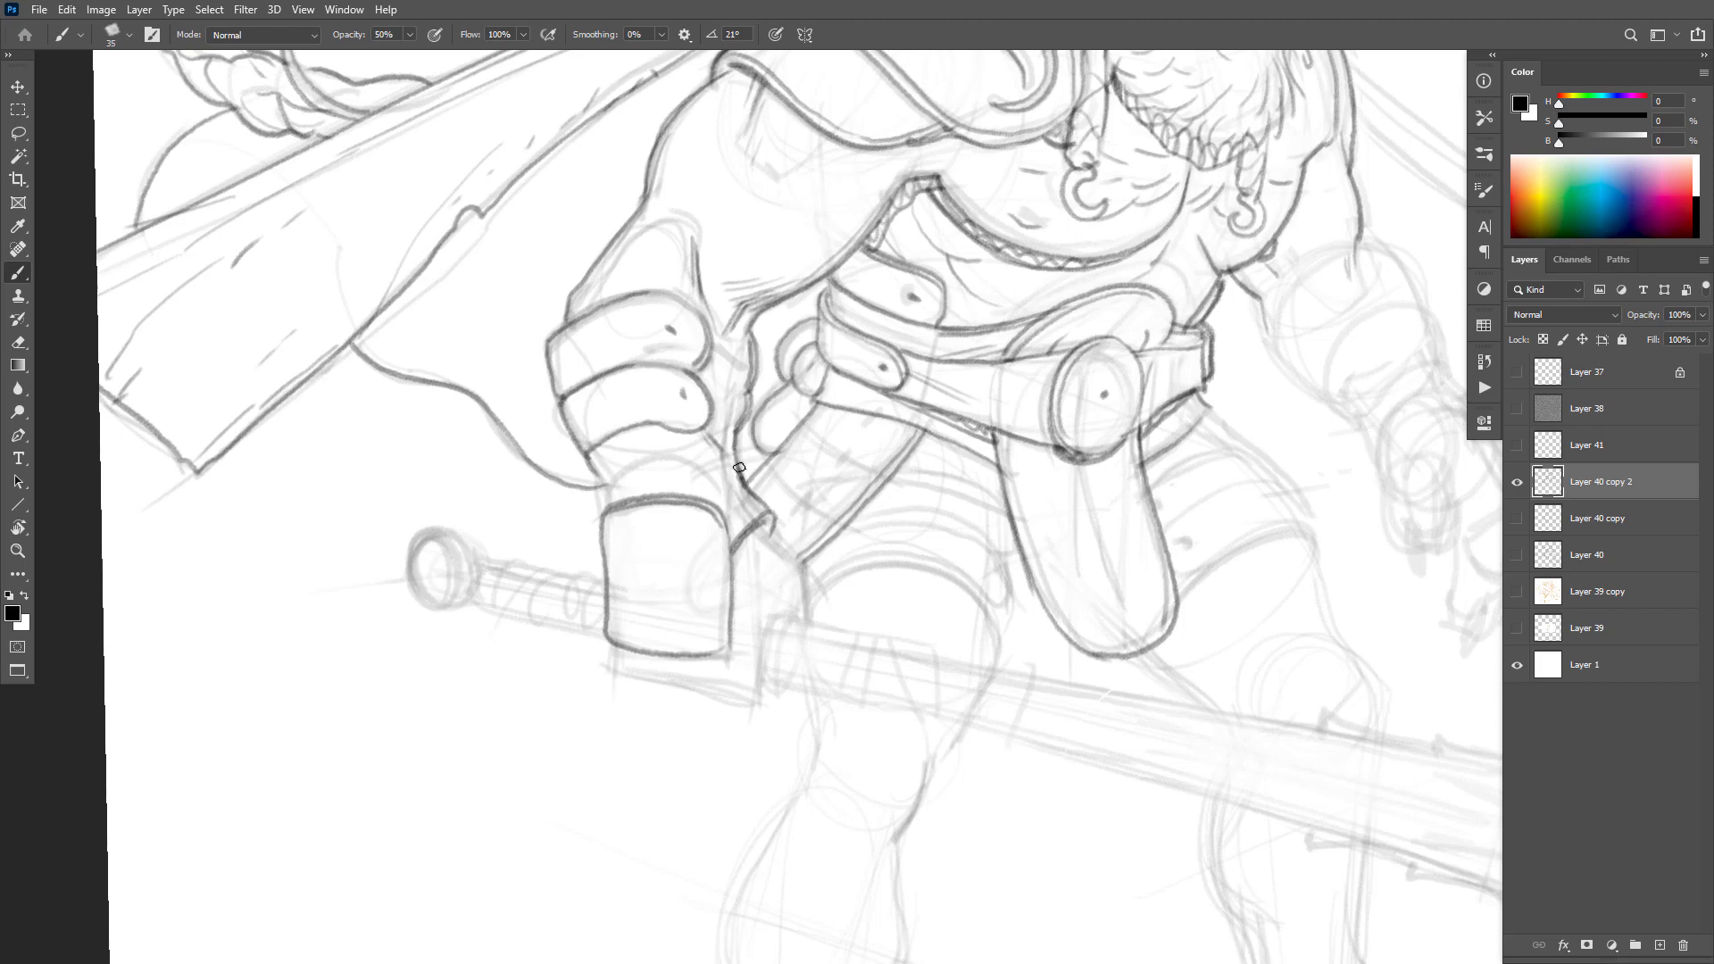
mouse_move(739, 468)
mouse_down()
mouse_move(618, 487)
mouse_move(723, 467)
mouse_move(741, 431)
mouse_move(741, 470)
mouse_up()
mouse_move(747, 395)
mouse_down()
mouse_move(703, 362)
mouse_move(750, 378)
mouse_move(733, 397)
mouse_move(705, 341)
mouse_up()
Step: Draw a horizontal seam with two short notches across the near wrist guard and darken the guard's lower side edge
alt+click(976, 538)
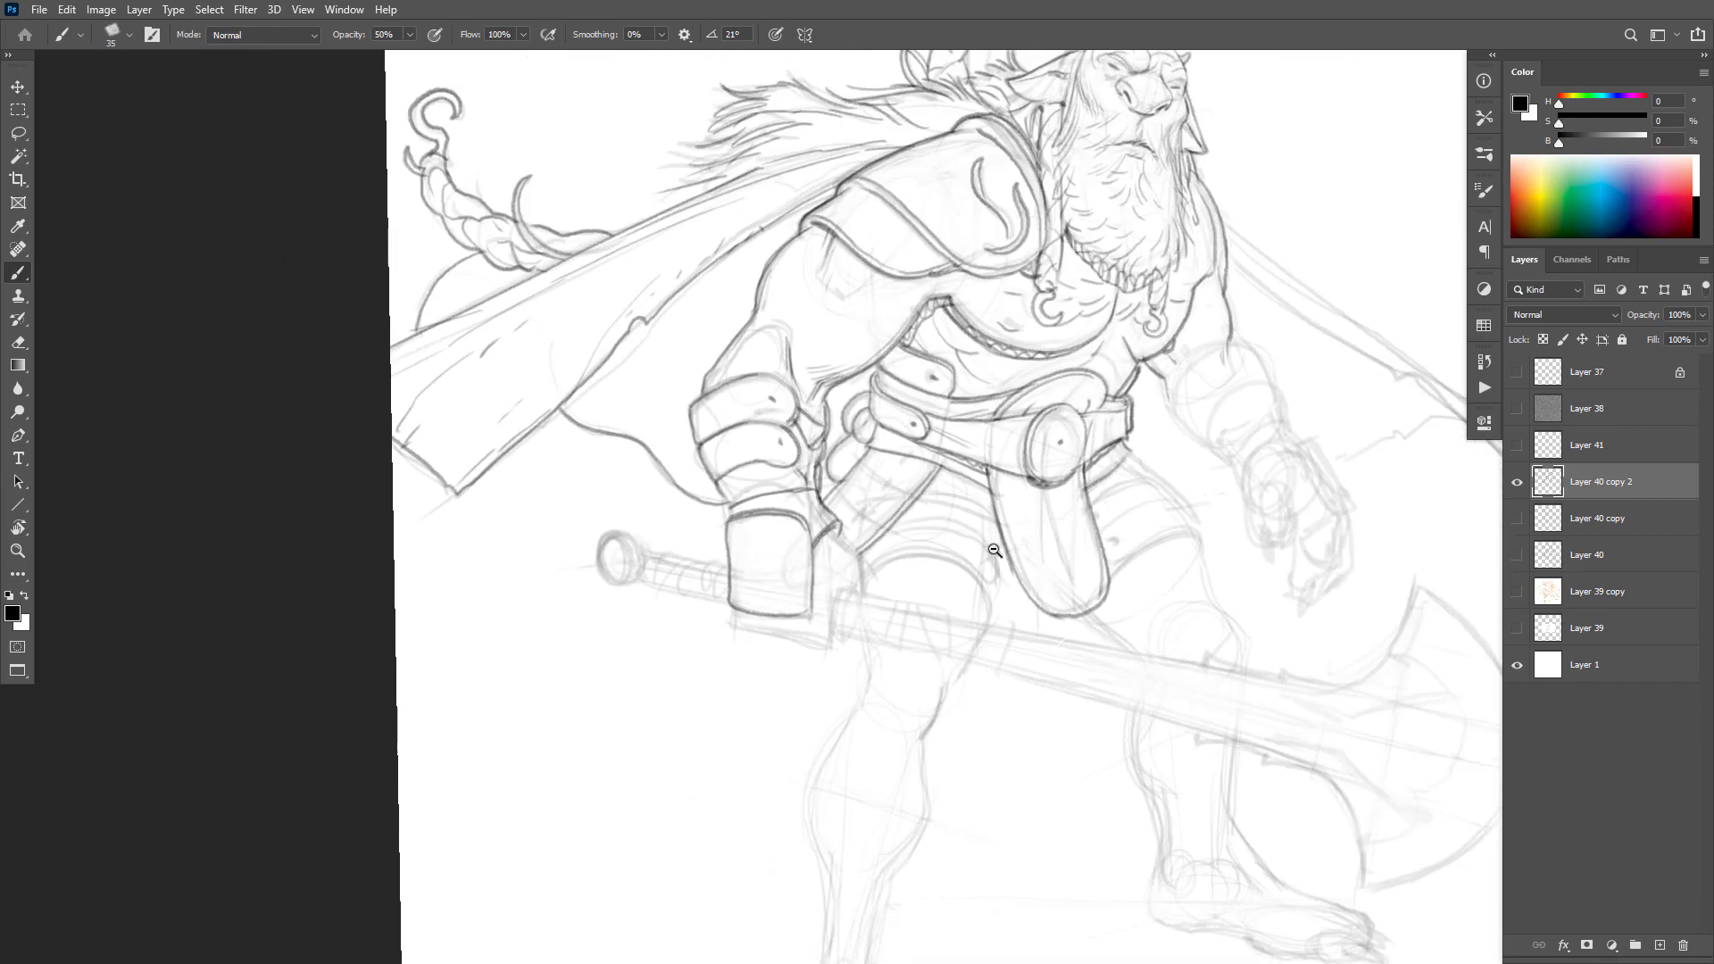
ctrl+click(928, 524)
ctrl+click(929, 524)
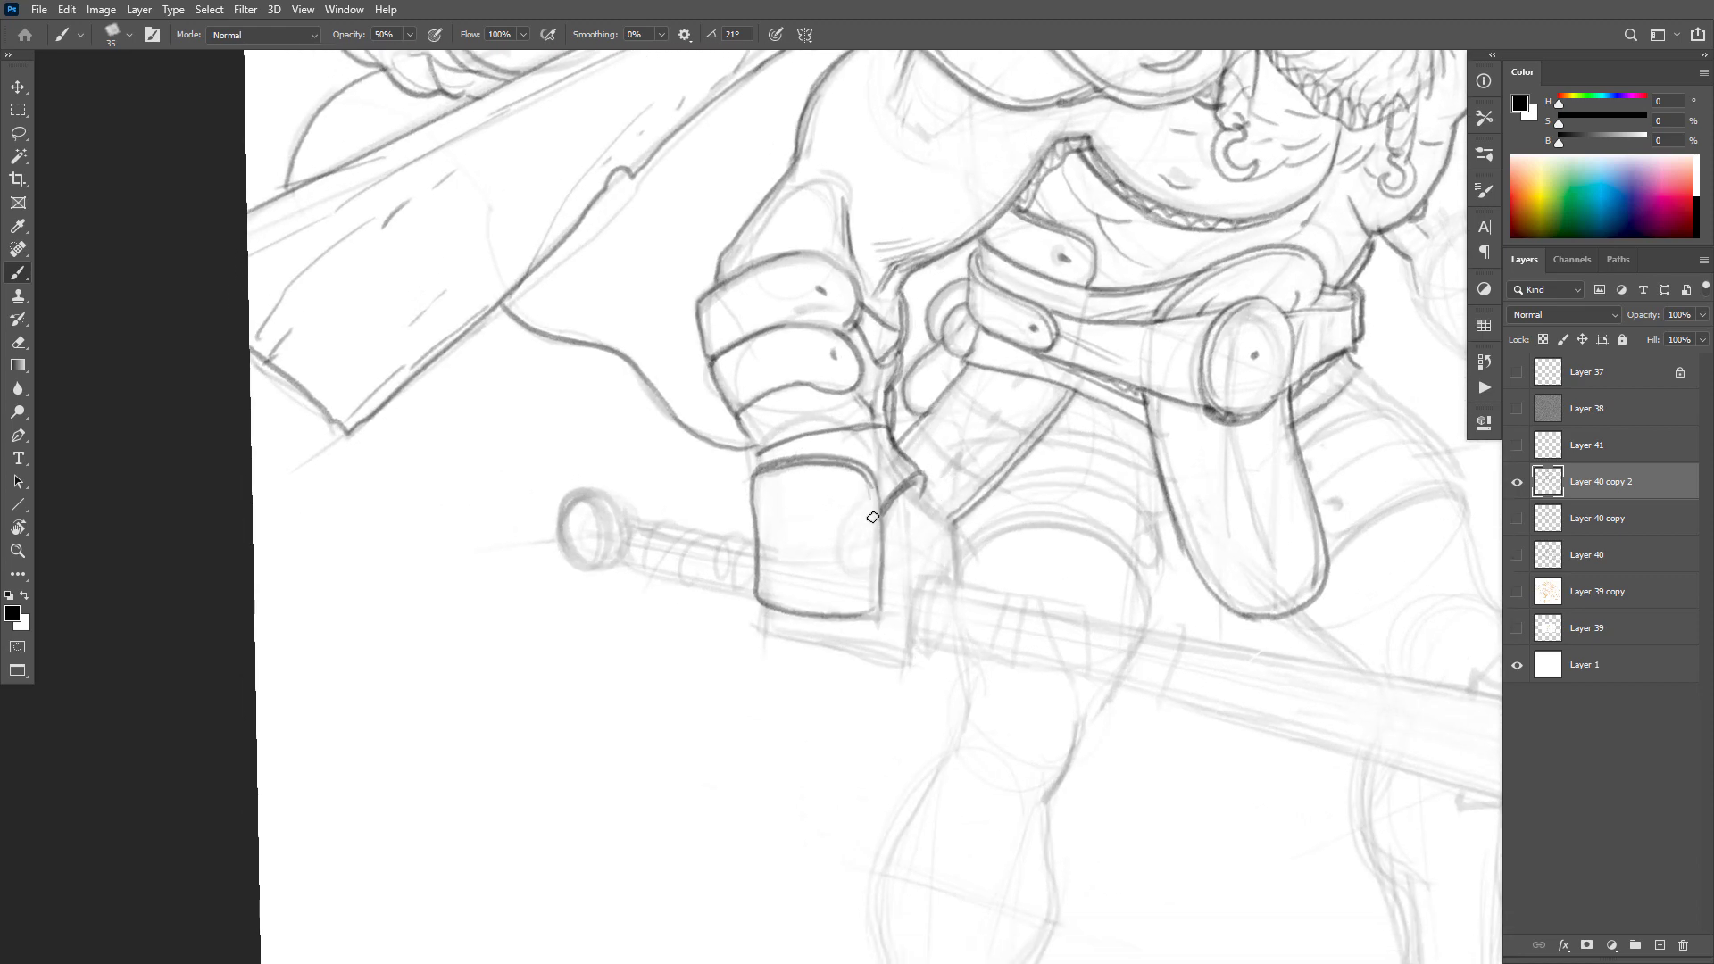
mouse_move(875, 520)
mouse_down()
mouse_move(870, 596)
mouse_move(764, 541)
mouse_move(835, 565)
mouse_up()
drag(879, 546, 875, 612)
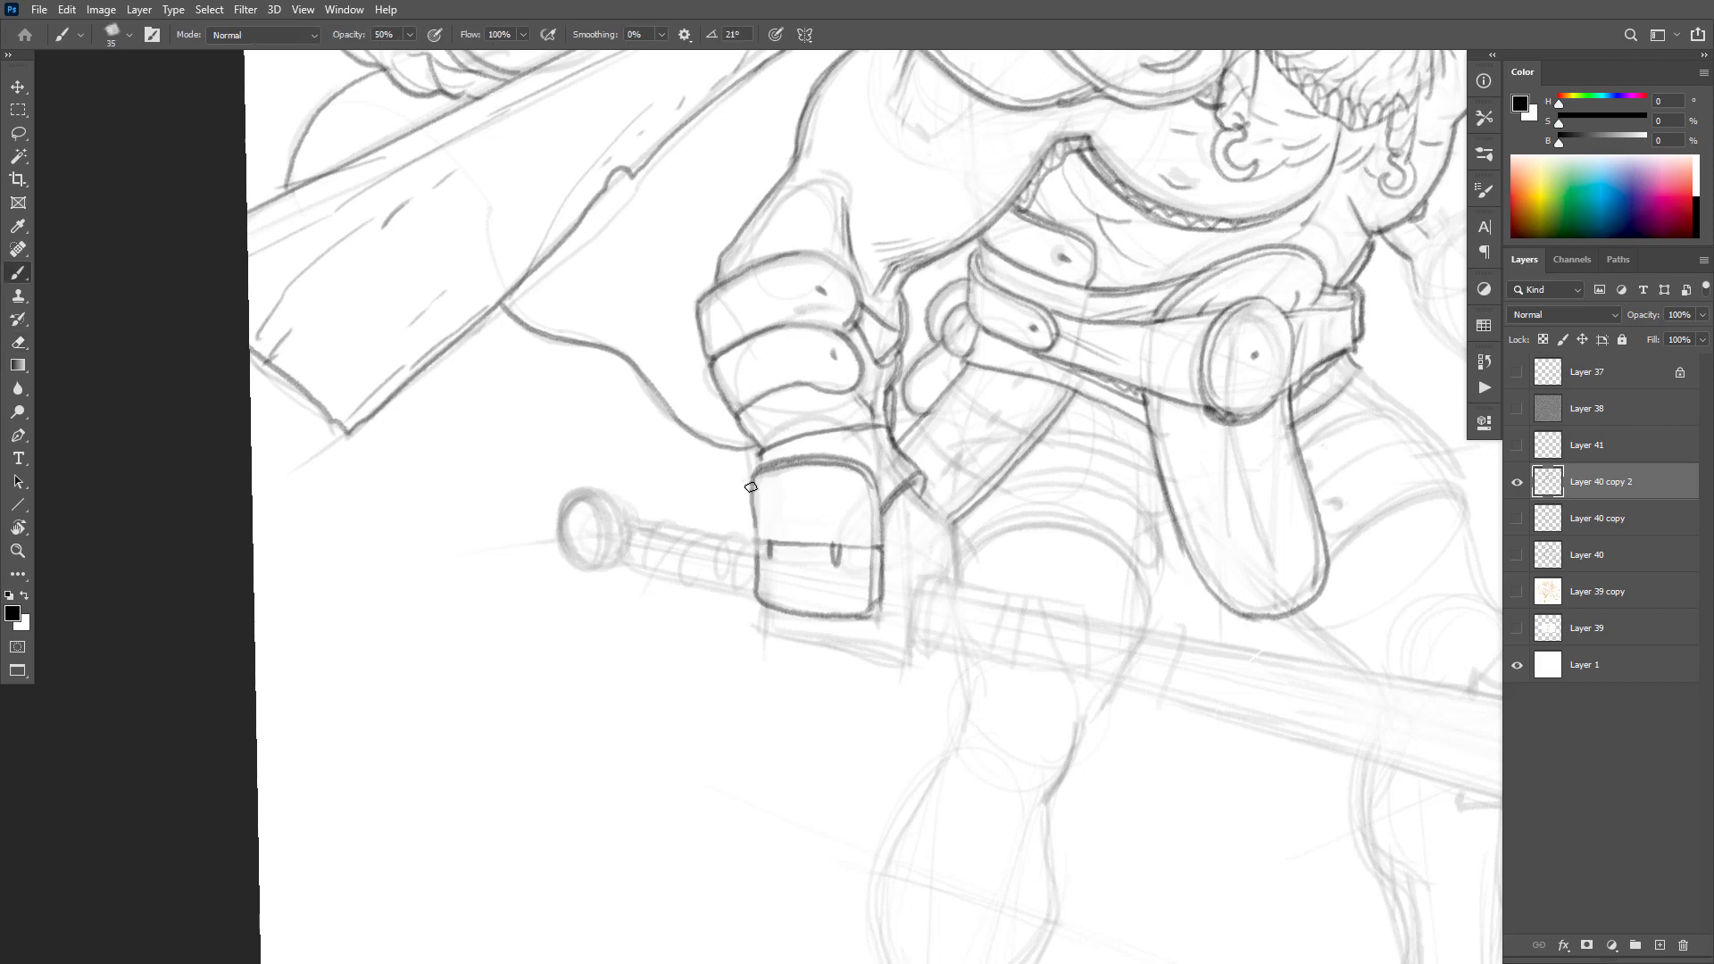
Step: Darken the near wrist guard's outer edge, reinforce its second notch and draw curved ornamental marks on the upper plate
drag(752, 486, 757, 537)
mouse_move(865, 377)
mouse_down()
mouse_move(802, 384)
mouse_move(855, 332)
mouse_up()
drag(807, 546, 836, 541)
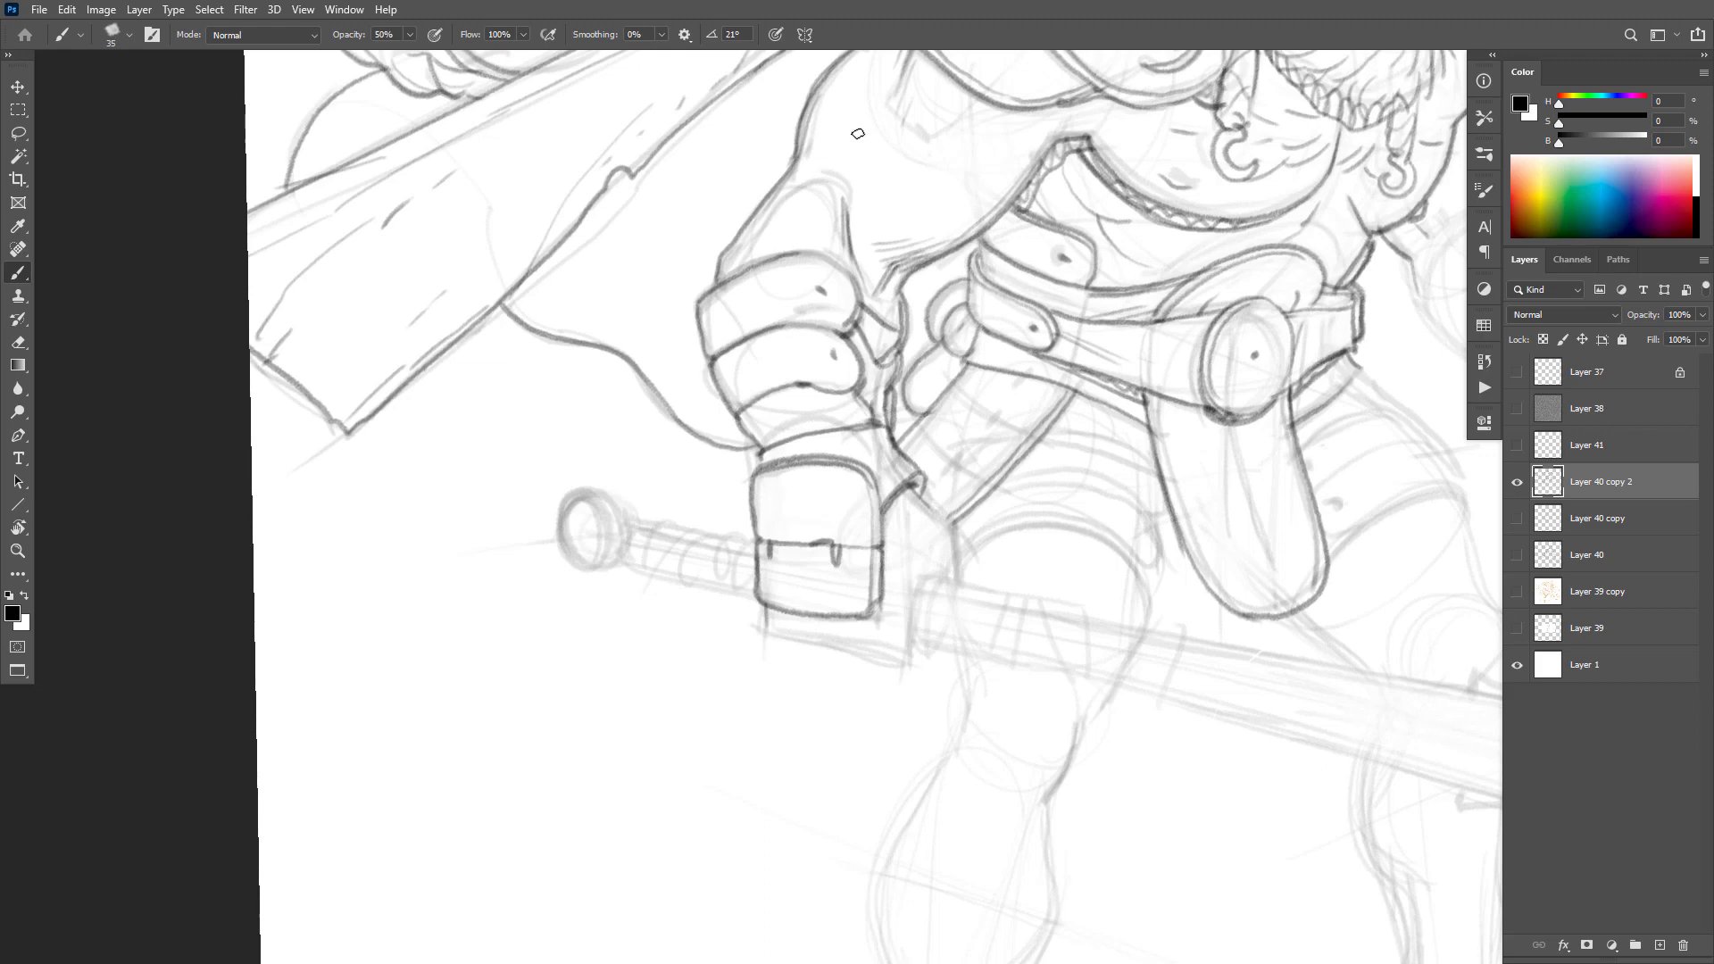
mouse_move(813, 171)
mouse_down()
mouse_move(768, 210)
mouse_move(768, 251)
mouse_up()
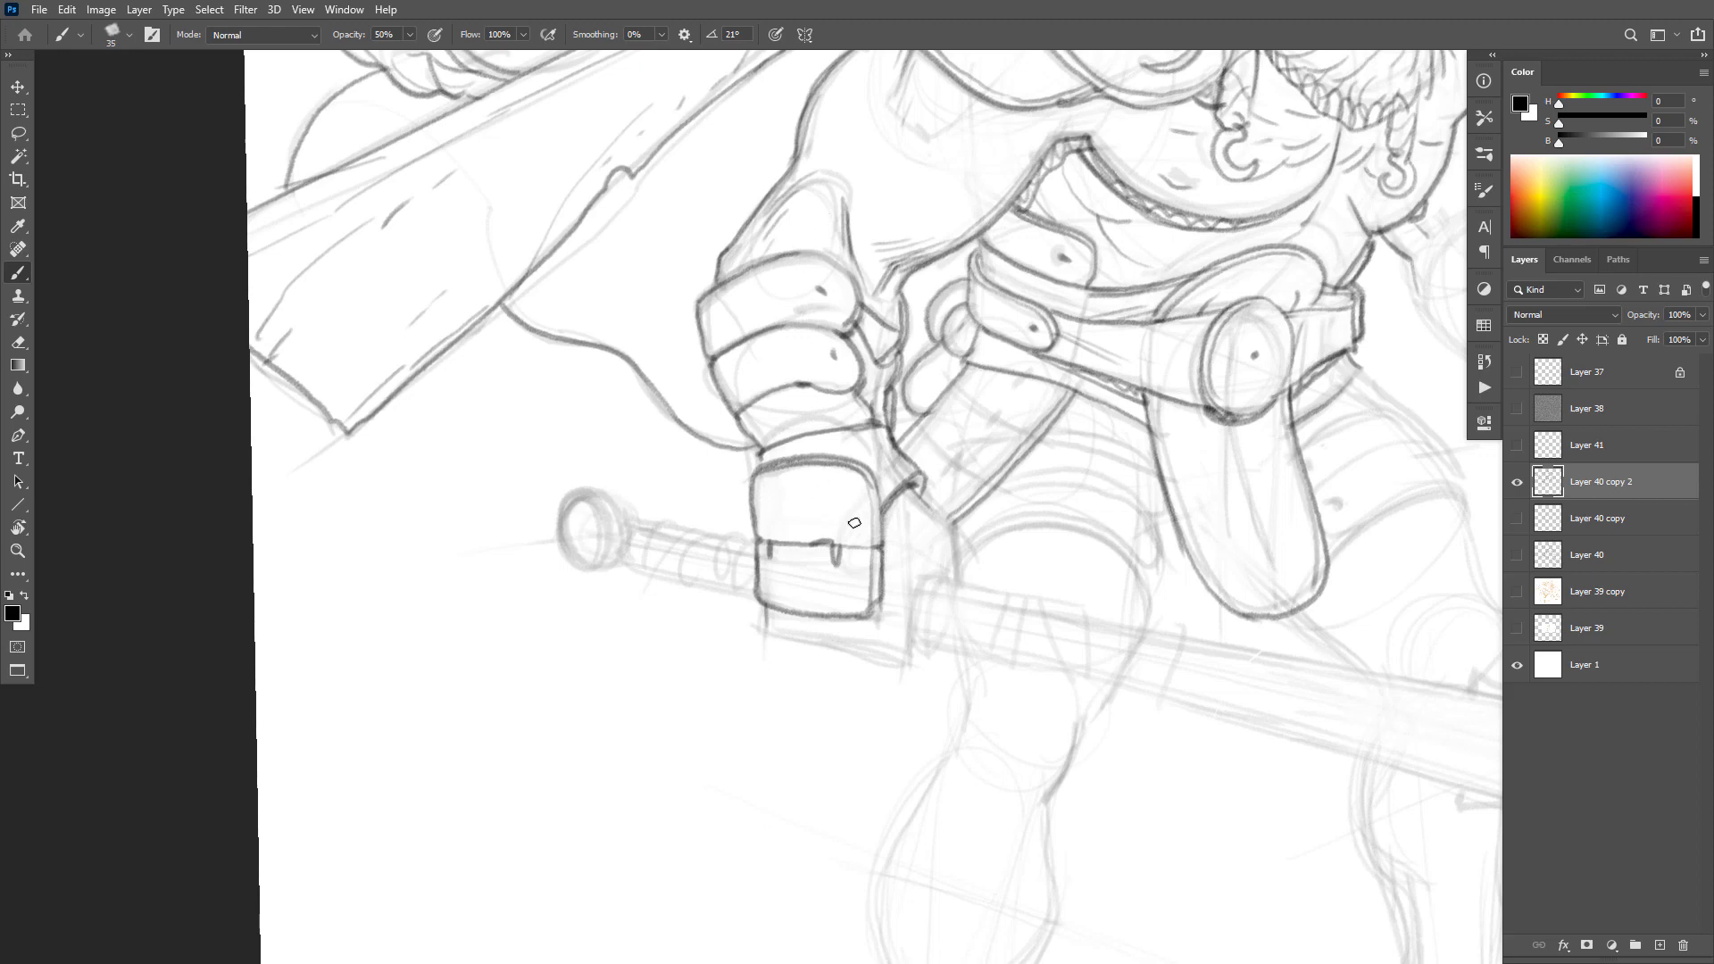
mouse_move(854, 529)
mouse_down()
mouse_move(814, 475)
mouse_move(844, 512)
mouse_move(771, 479)
mouse_up()
drag(897, 585, 845, 493)
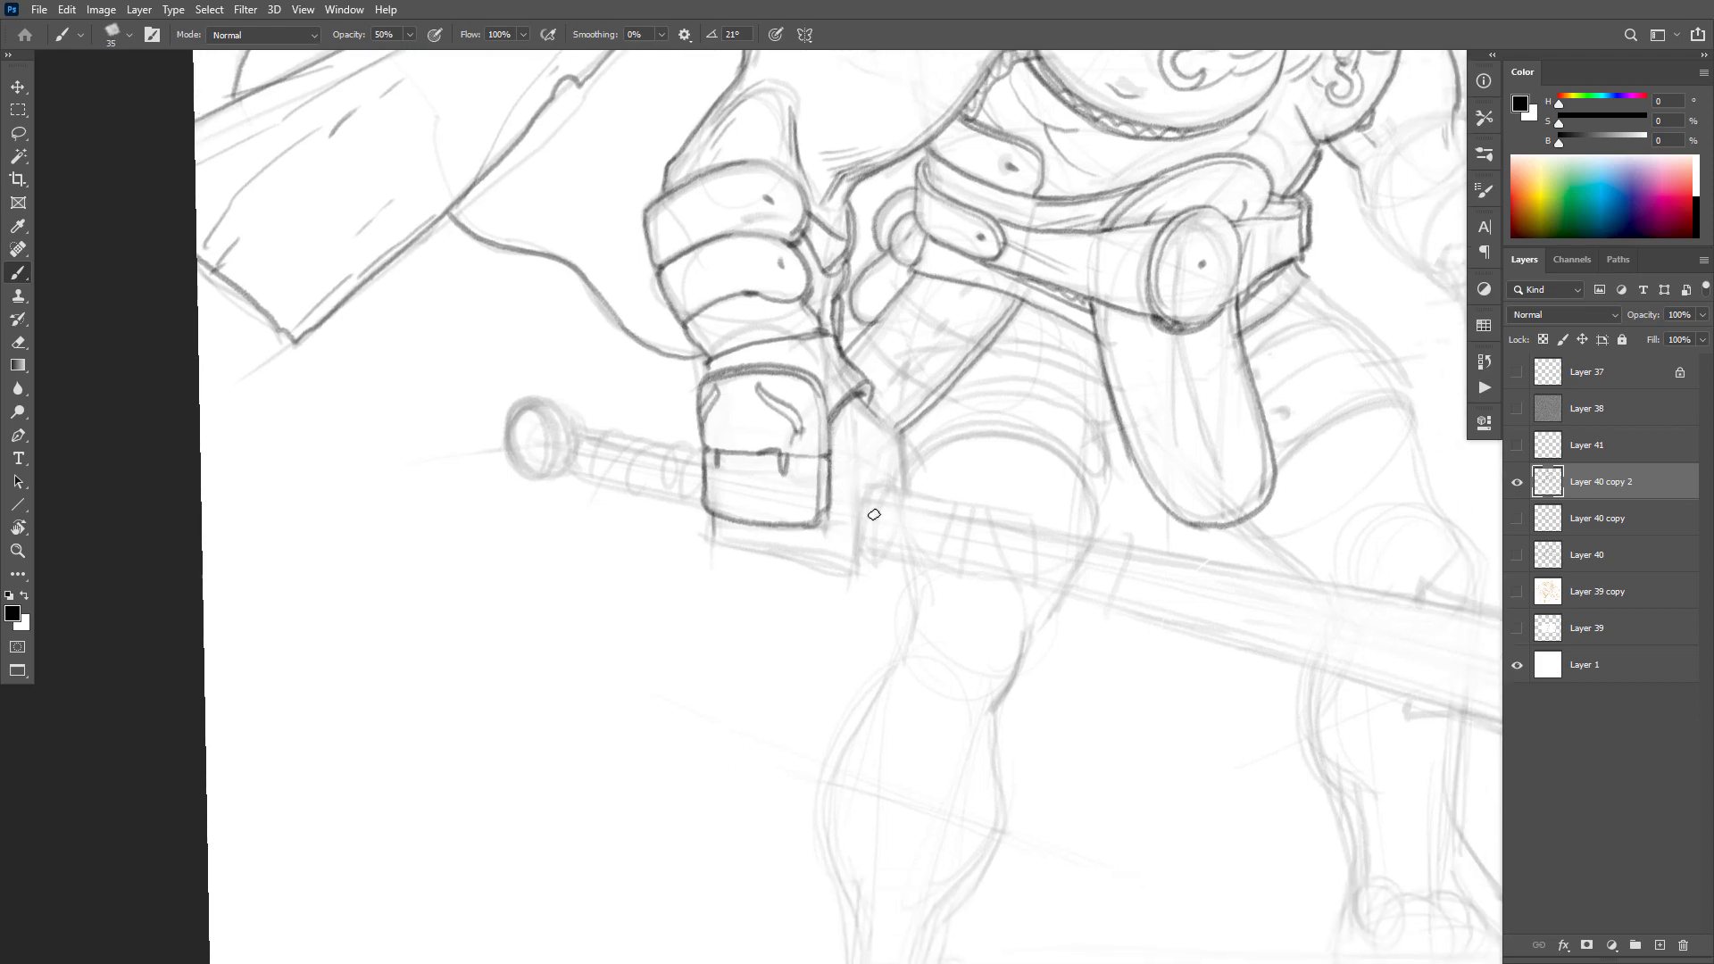
Step: Outline the near hand emerging beside and beneath the wrist guard, including the thumb-side contour
mouse_move(857, 395)
mouse_down()
mouse_move(900, 429)
mouse_move(917, 487)
mouse_move(898, 432)
mouse_move(896, 477)
mouse_move(882, 487)
mouse_move(879, 468)
mouse_move(847, 538)
mouse_move(866, 499)
mouse_move(847, 583)
mouse_up()
drag(714, 515, 712, 566)
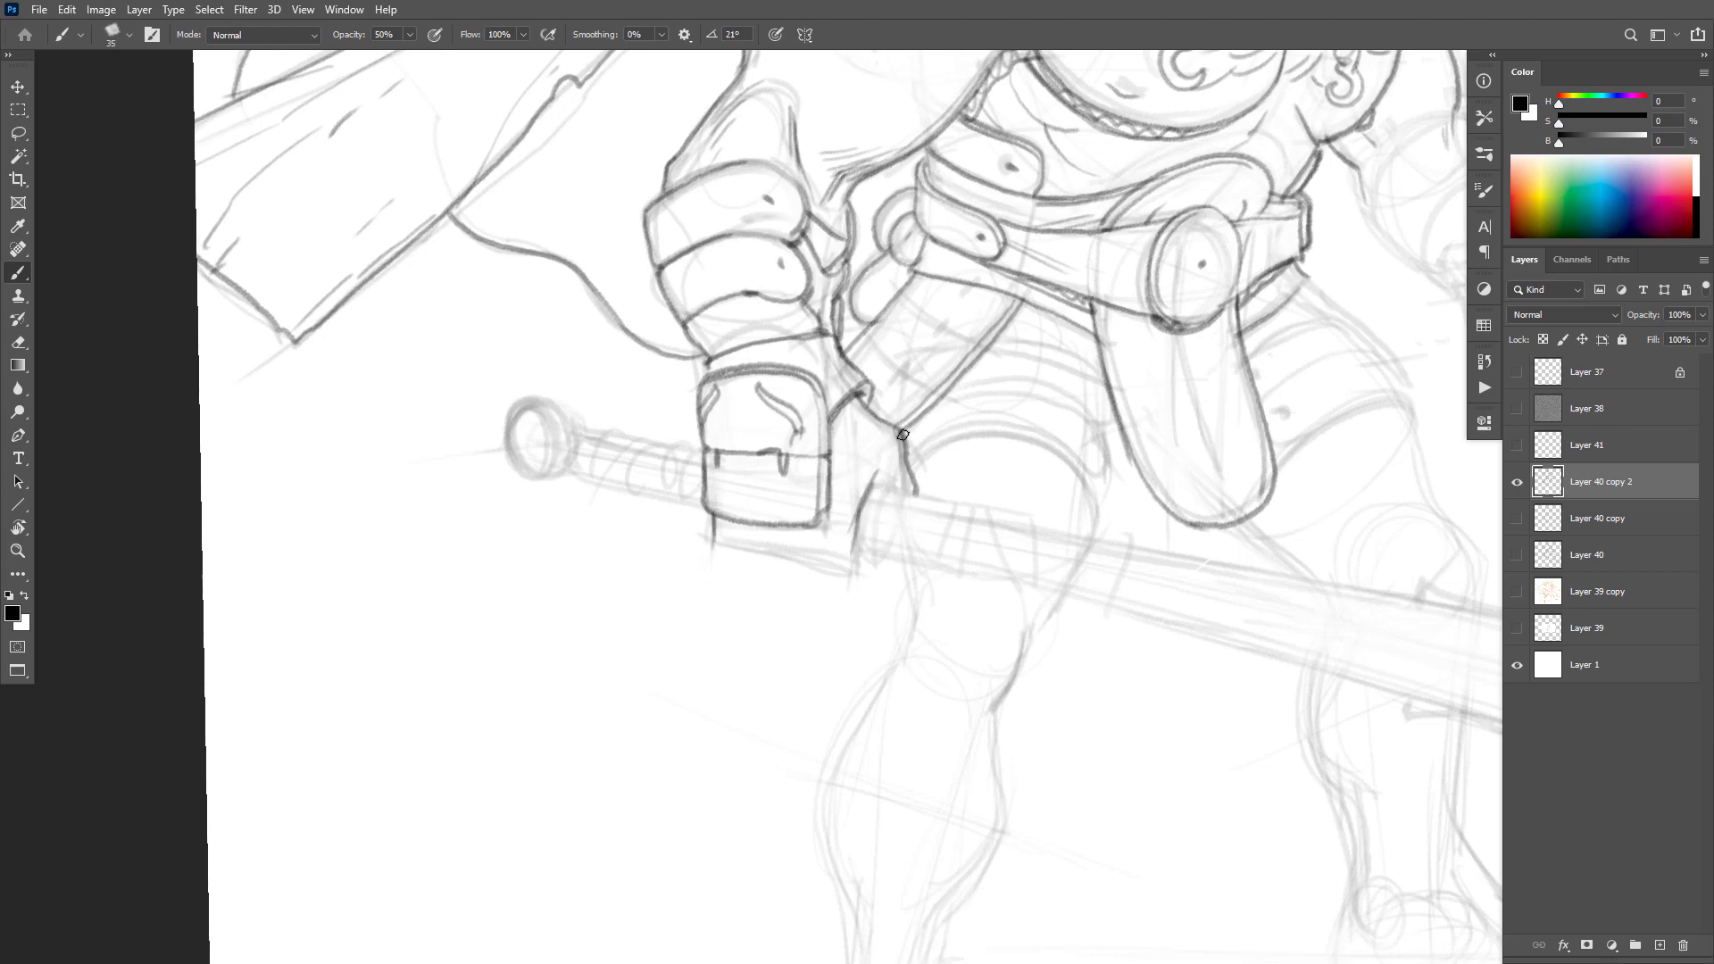
drag(902, 435, 911, 464)
Step: Draw the knuckles and curled fingers of the gripping hand beneath the wrist guard
mouse_move(715, 541)
mouse_down()
mouse_move(786, 579)
mouse_move(848, 574)
mouse_up()
mouse_move(760, 531)
mouse_down()
mouse_move(840, 622)
mouse_move(816, 555)
mouse_move(802, 556)
mouse_move(830, 593)
mouse_move(758, 576)
mouse_up()
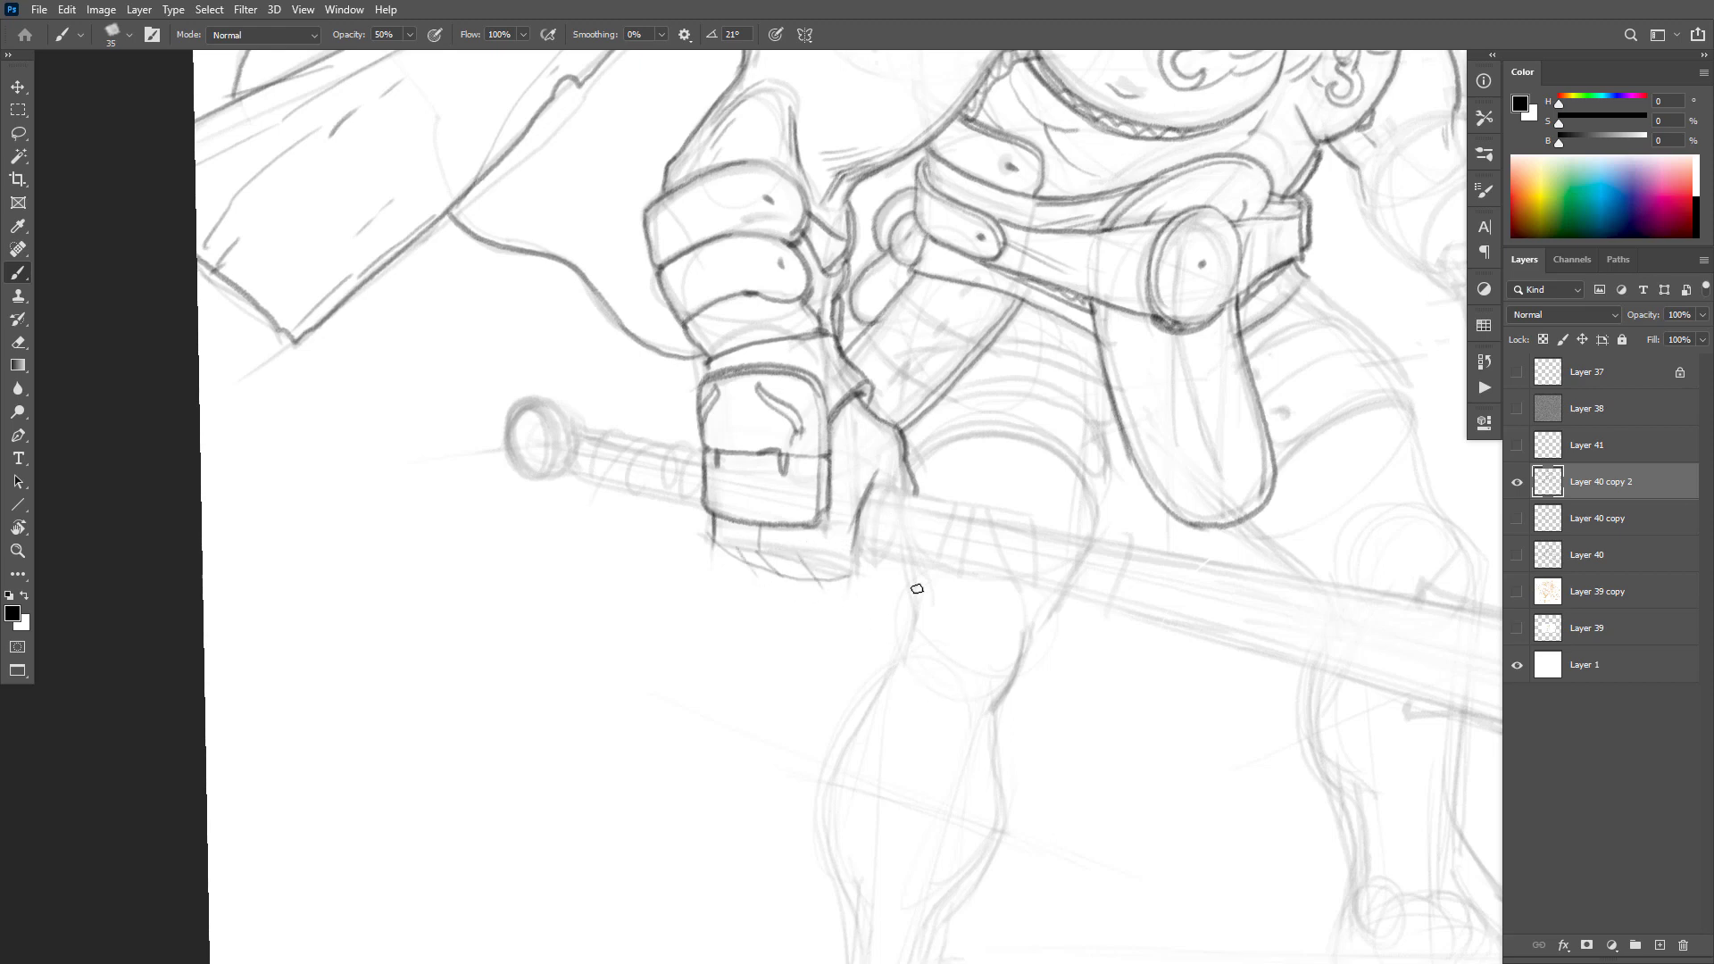
drag(746, 527, 783, 585)
mouse_move(787, 553)
mouse_down()
mouse_move(826, 596)
mouse_move(862, 590)
mouse_move(806, 597)
mouse_up()
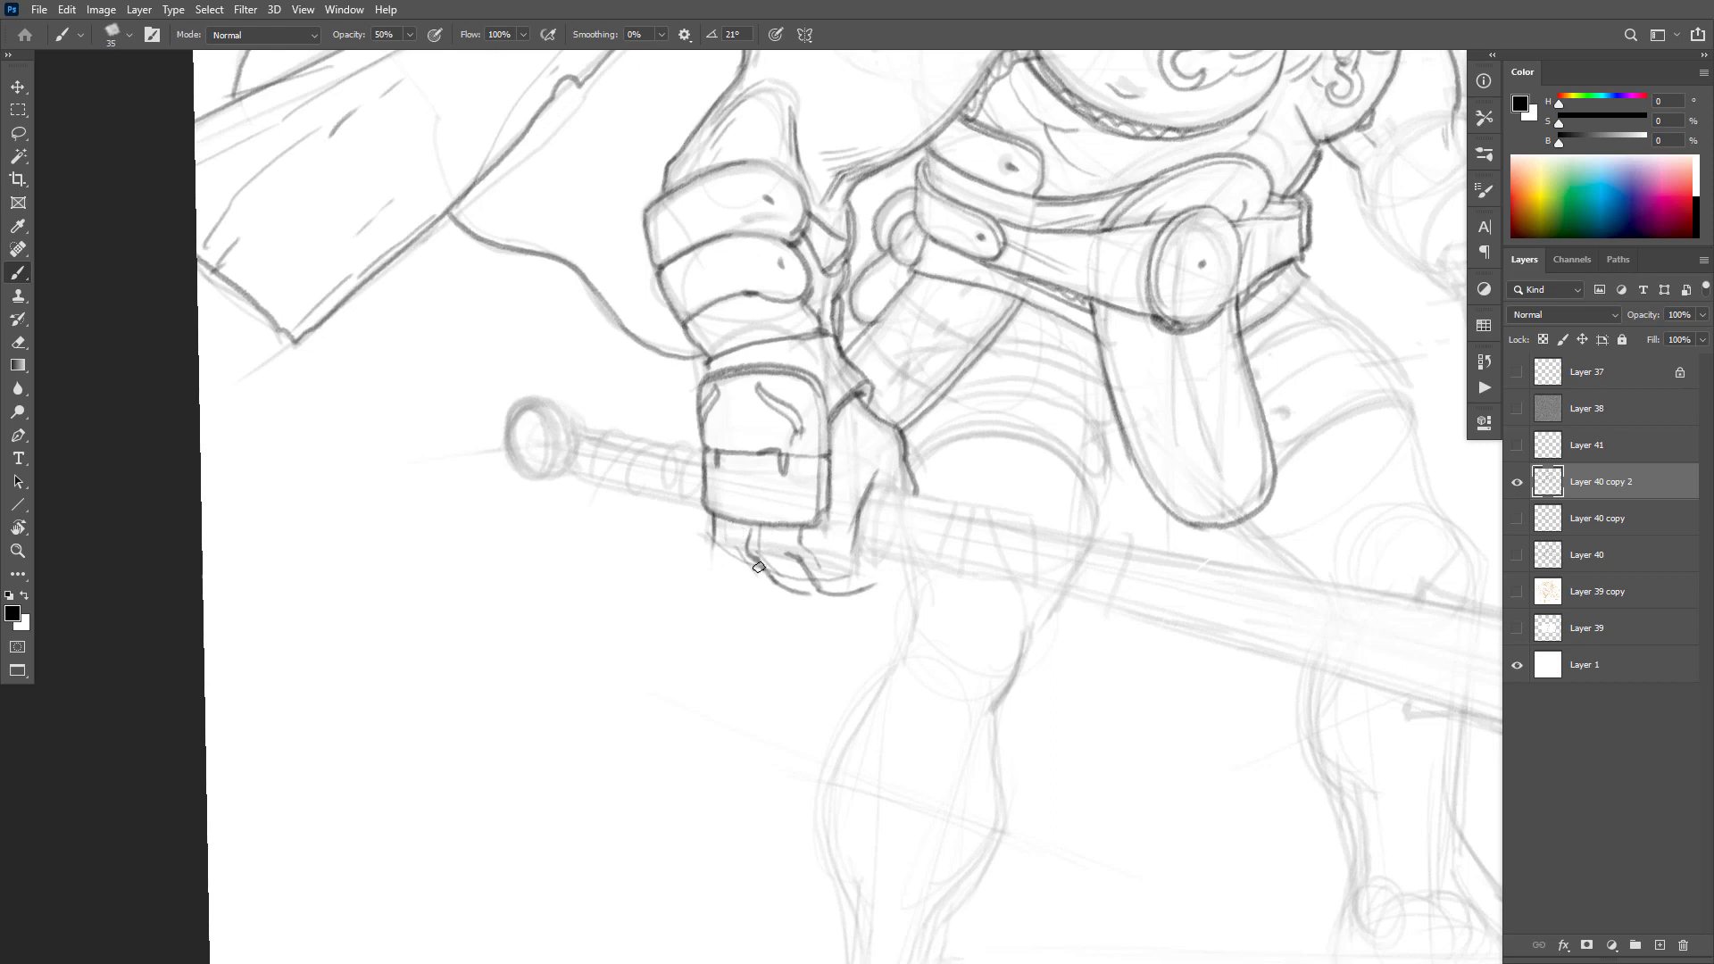
drag(737, 560, 750, 576)
drag(730, 548, 748, 571)
mouse_move(712, 514)
mouse_down()
mouse_move(747, 579)
mouse_move(728, 544)
mouse_move(781, 583)
mouse_move(758, 578)
mouse_move(724, 551)
mouse_up()
Step: Try a rectangular side diagram split into four evenly sized fingers below the hand, and undo the finger shapes
mouse_move(509, 643)
mouse_down()
mouse_move(680, 642)
mouse_move(538, 728)
mouse_up()
drag(684, 635, 684, 721)
drag(520, 729, 680, 730)
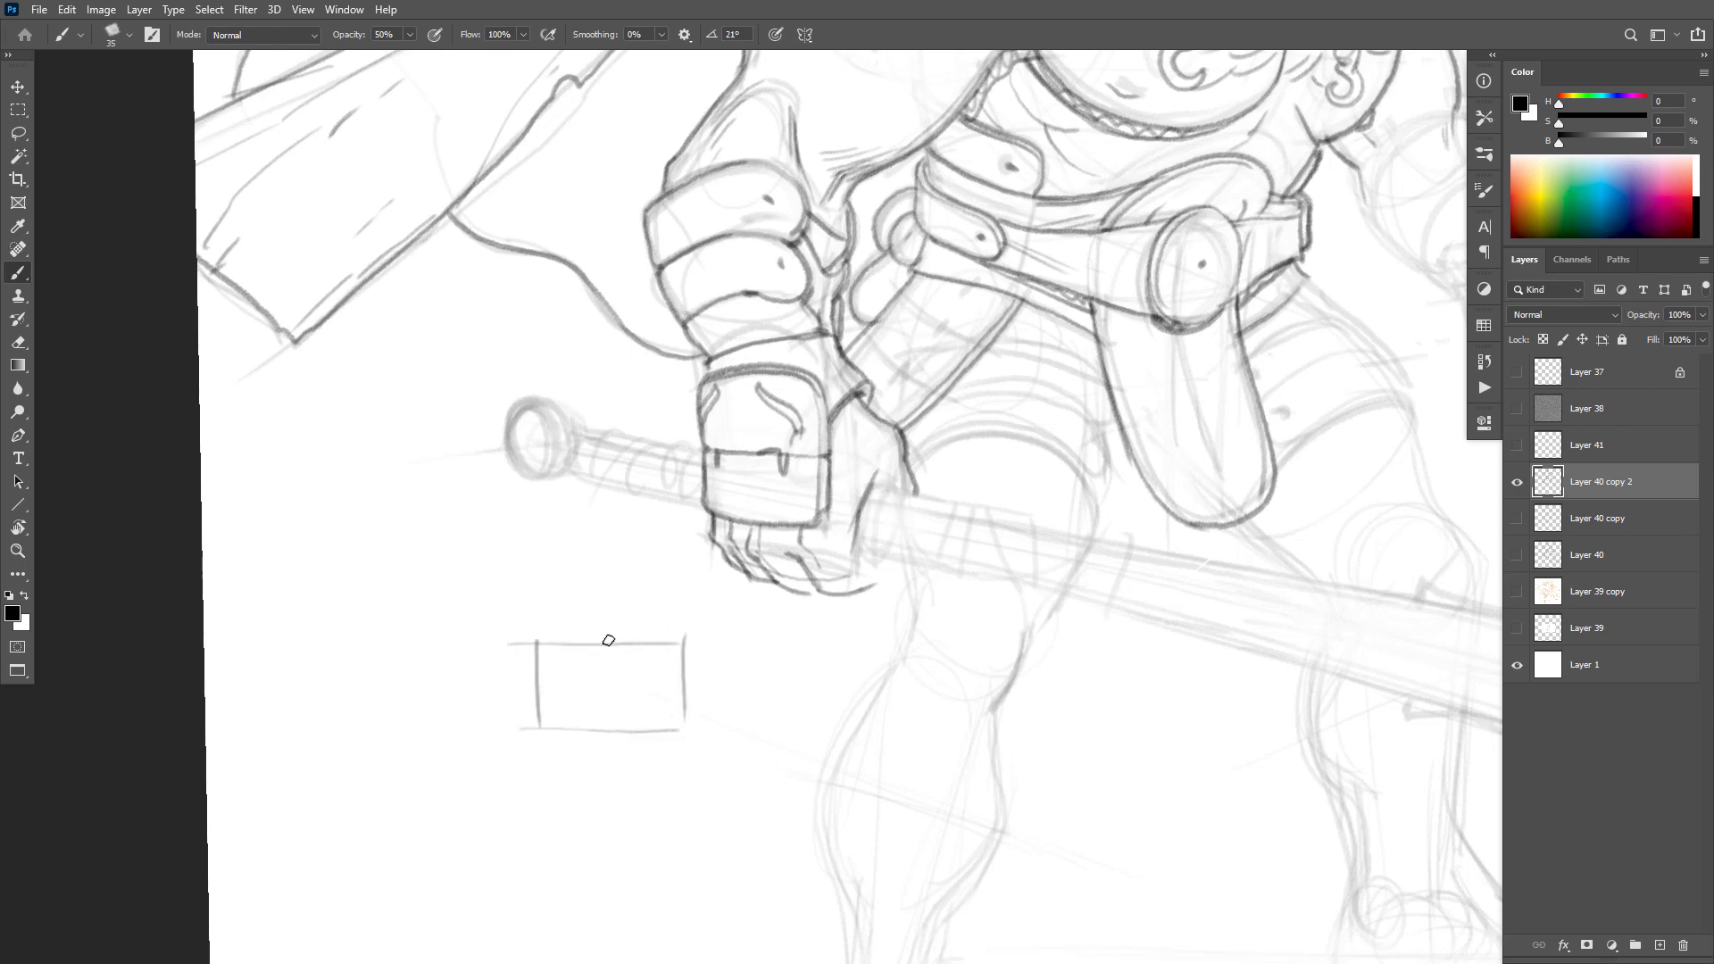
mouse_move(610, 639)
mouse_down()
mouse_move(611, 744)
mouse_move(578, 743)
mouse_move(673, 589)
mouse_move(644, 648)
mouse_move(610, 647)
mouse_move(574, 600)
mouse_move(541, 693)
mouse_up()
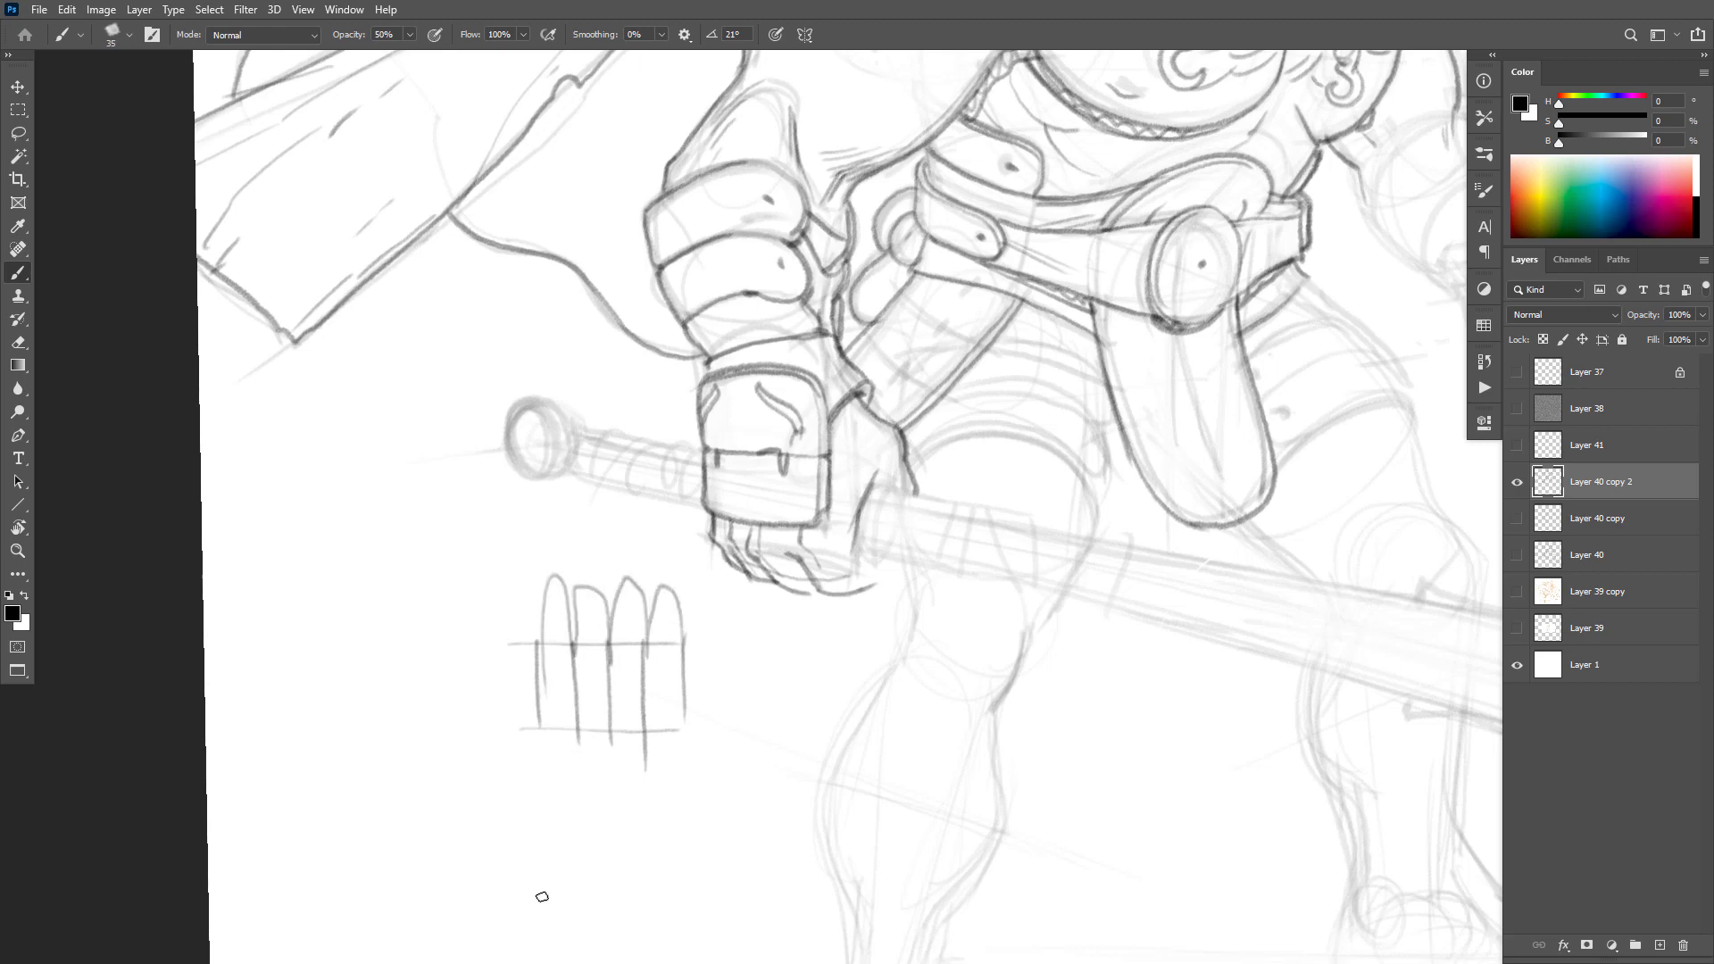
key(ctrl+z)
key(ctrl+z)
key(ctrl+z)
key(ctrl+z)
key(ctrl+z)
key(ctrl+z)
key(ctrl+z)
key(ctrl+z)
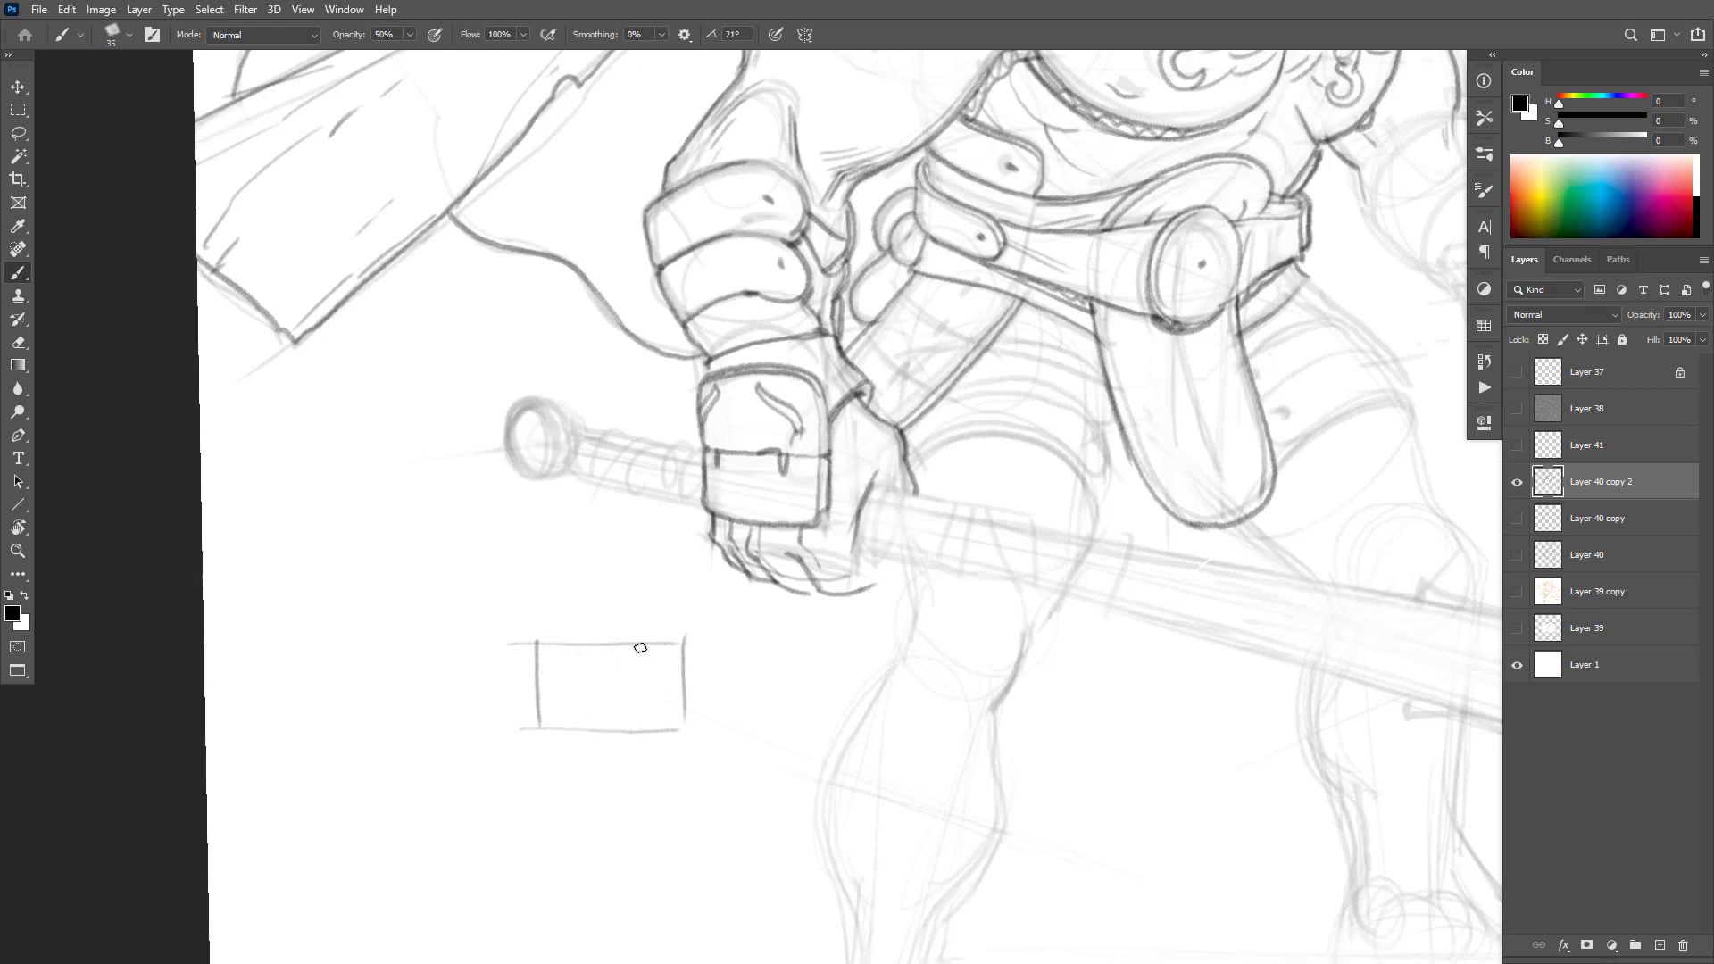
Step: Try dividing the side rectangle into progressively narrower vertical sections, and undo the whole diagram
drag(627, 639, 628, 729)
key(ctrl+z)
drag(627, 639, 629, 732)
drag(583, 640, 585, 729)
drag(558, 642, 561, 725)
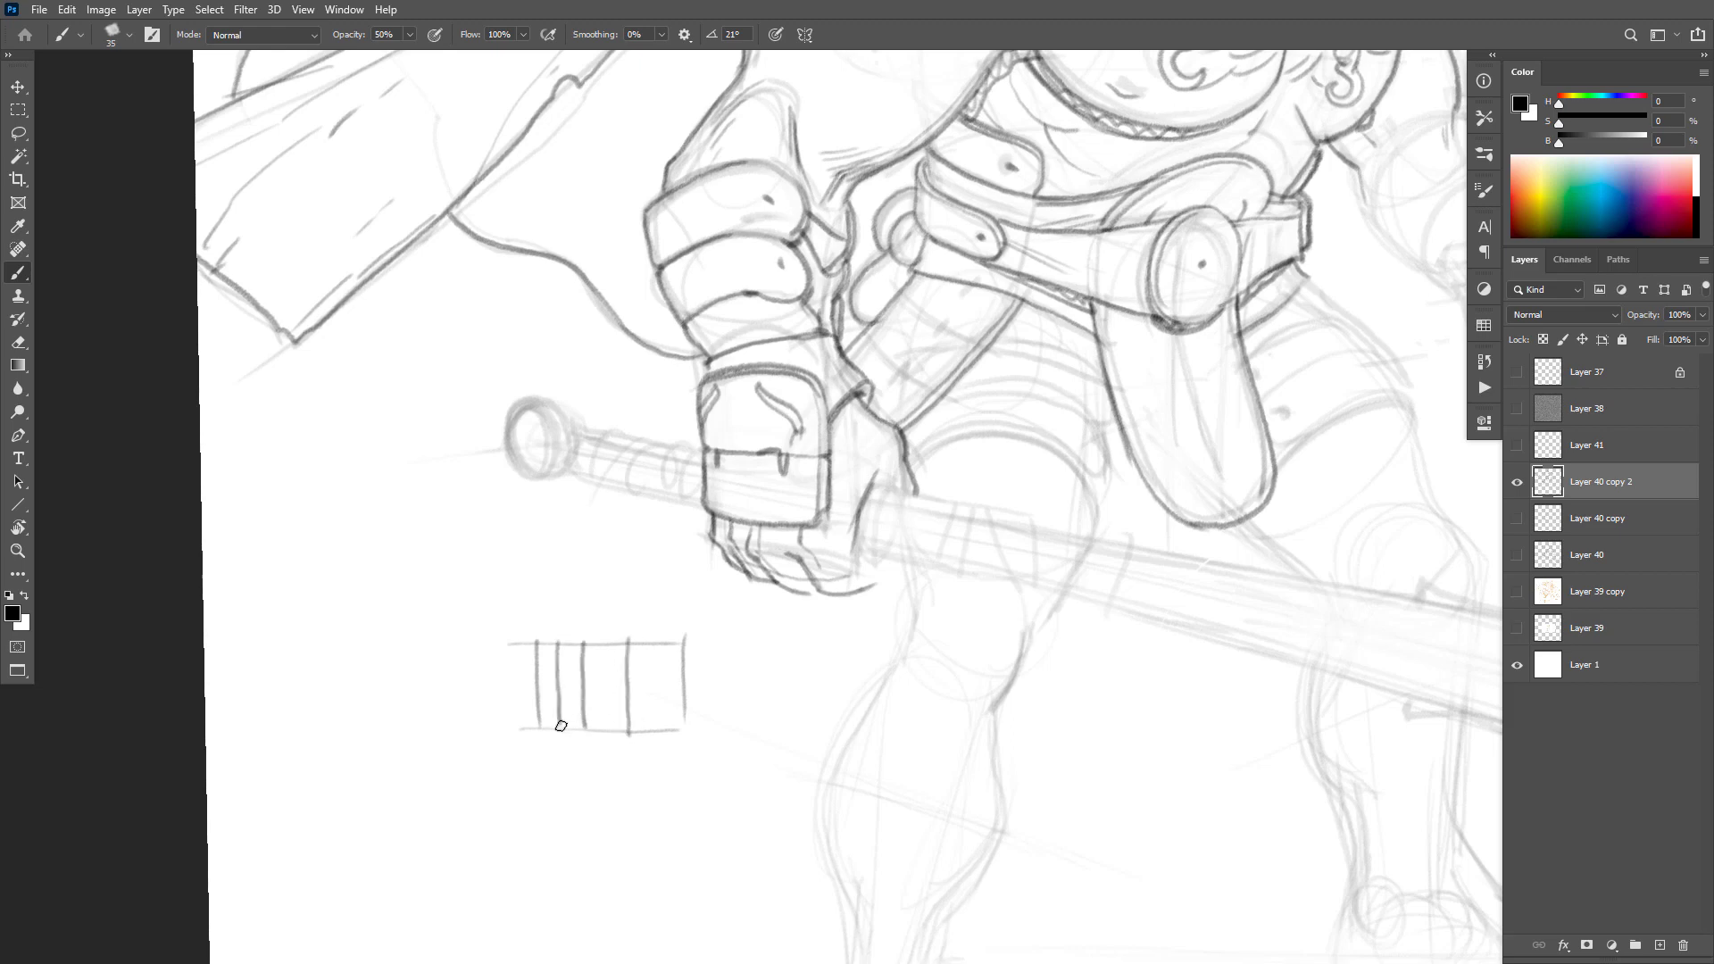
key(ctrl+z)
key(ctrl+z)
key(ctrl+z)
key(ctrl+z)
key(ctrl+z)
key(ctrl+z)
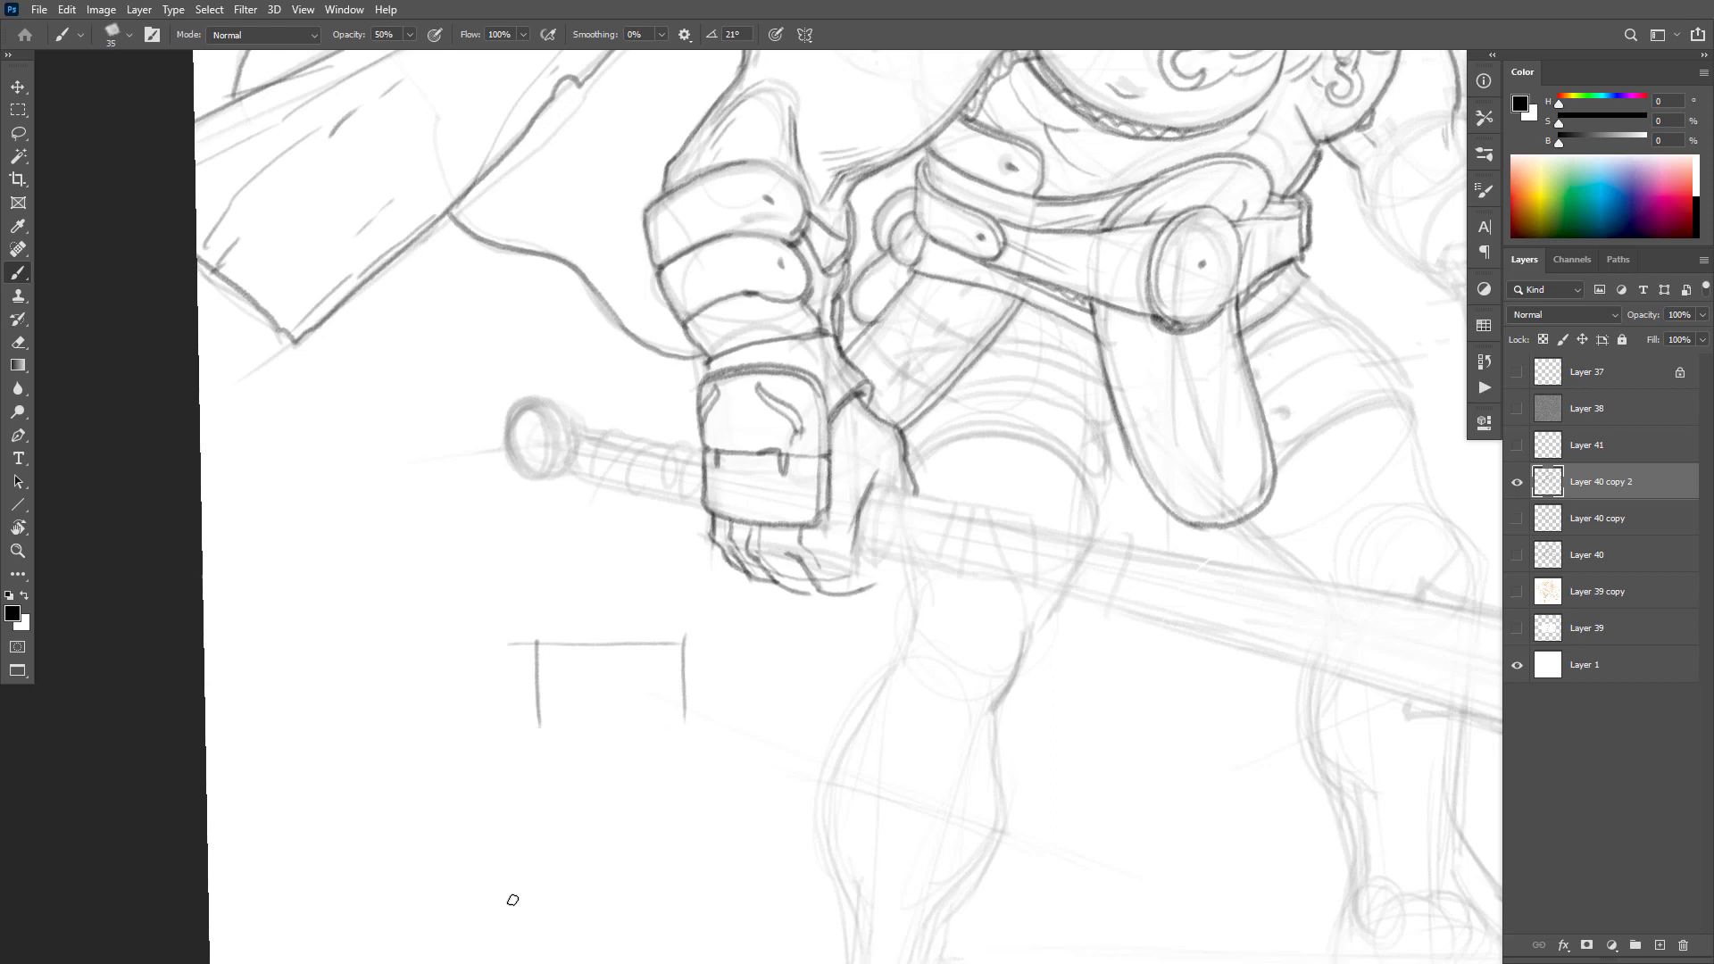
key(ctrl+z)
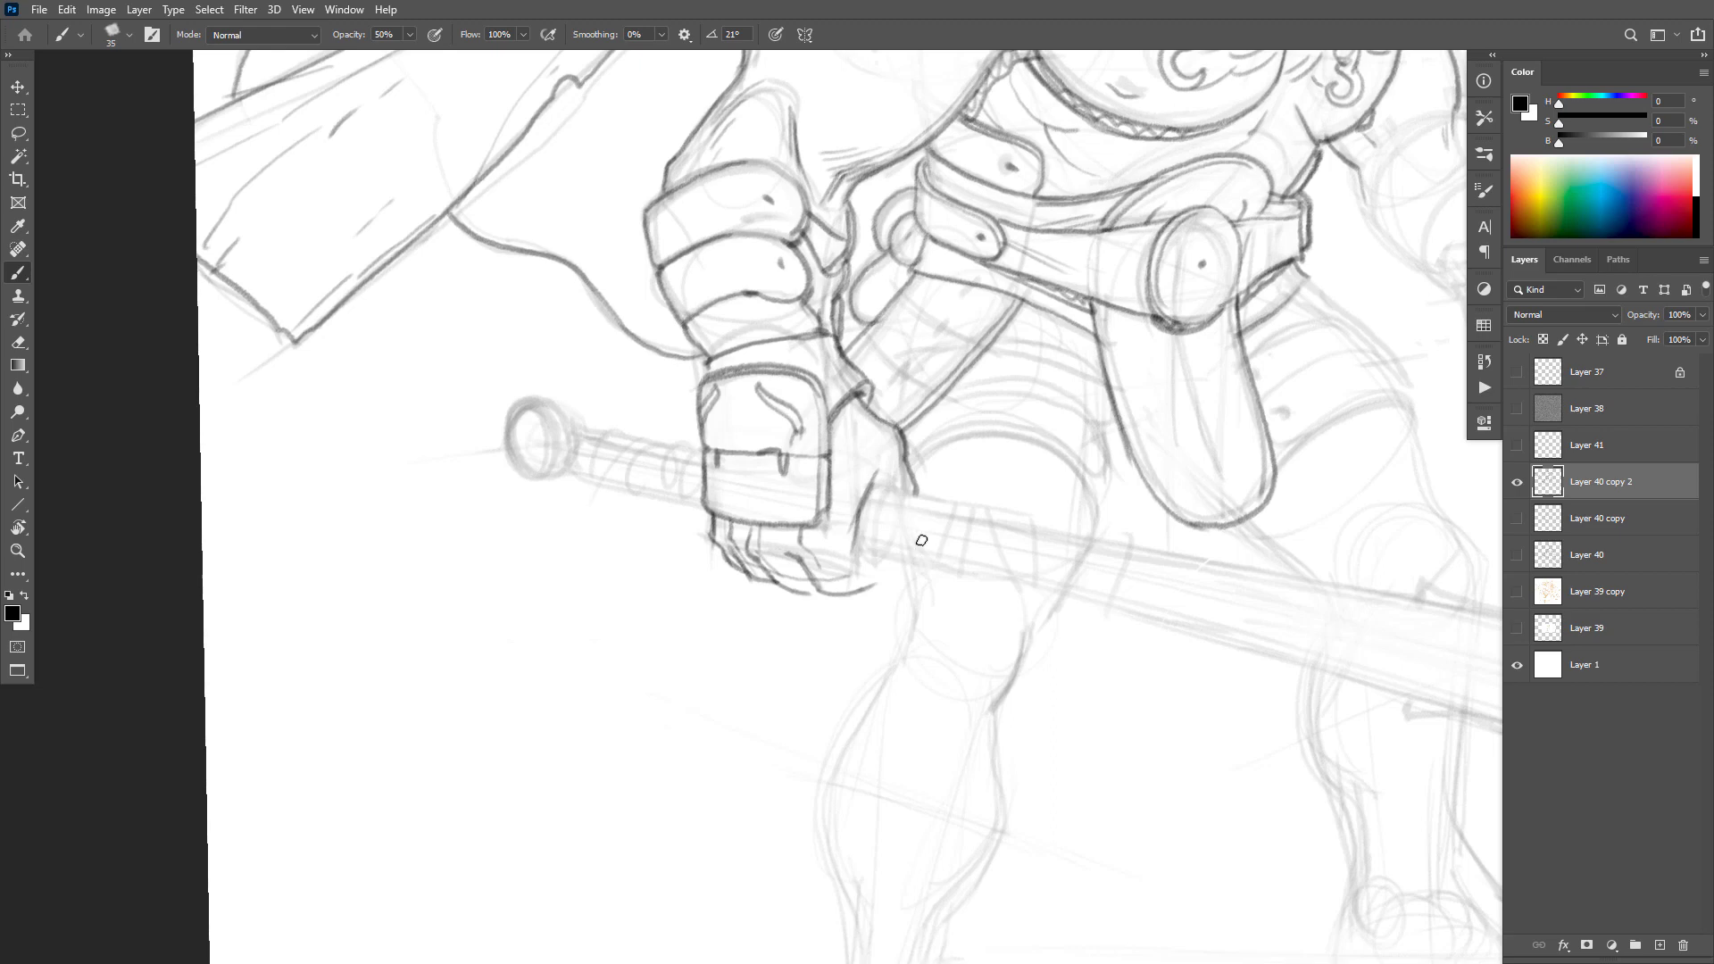
Step: Darken the thumb crease and outline the axe handle's lower end with wrapped grip bands and a round pommel
drag(882, 478, 873, 496)
key(r)
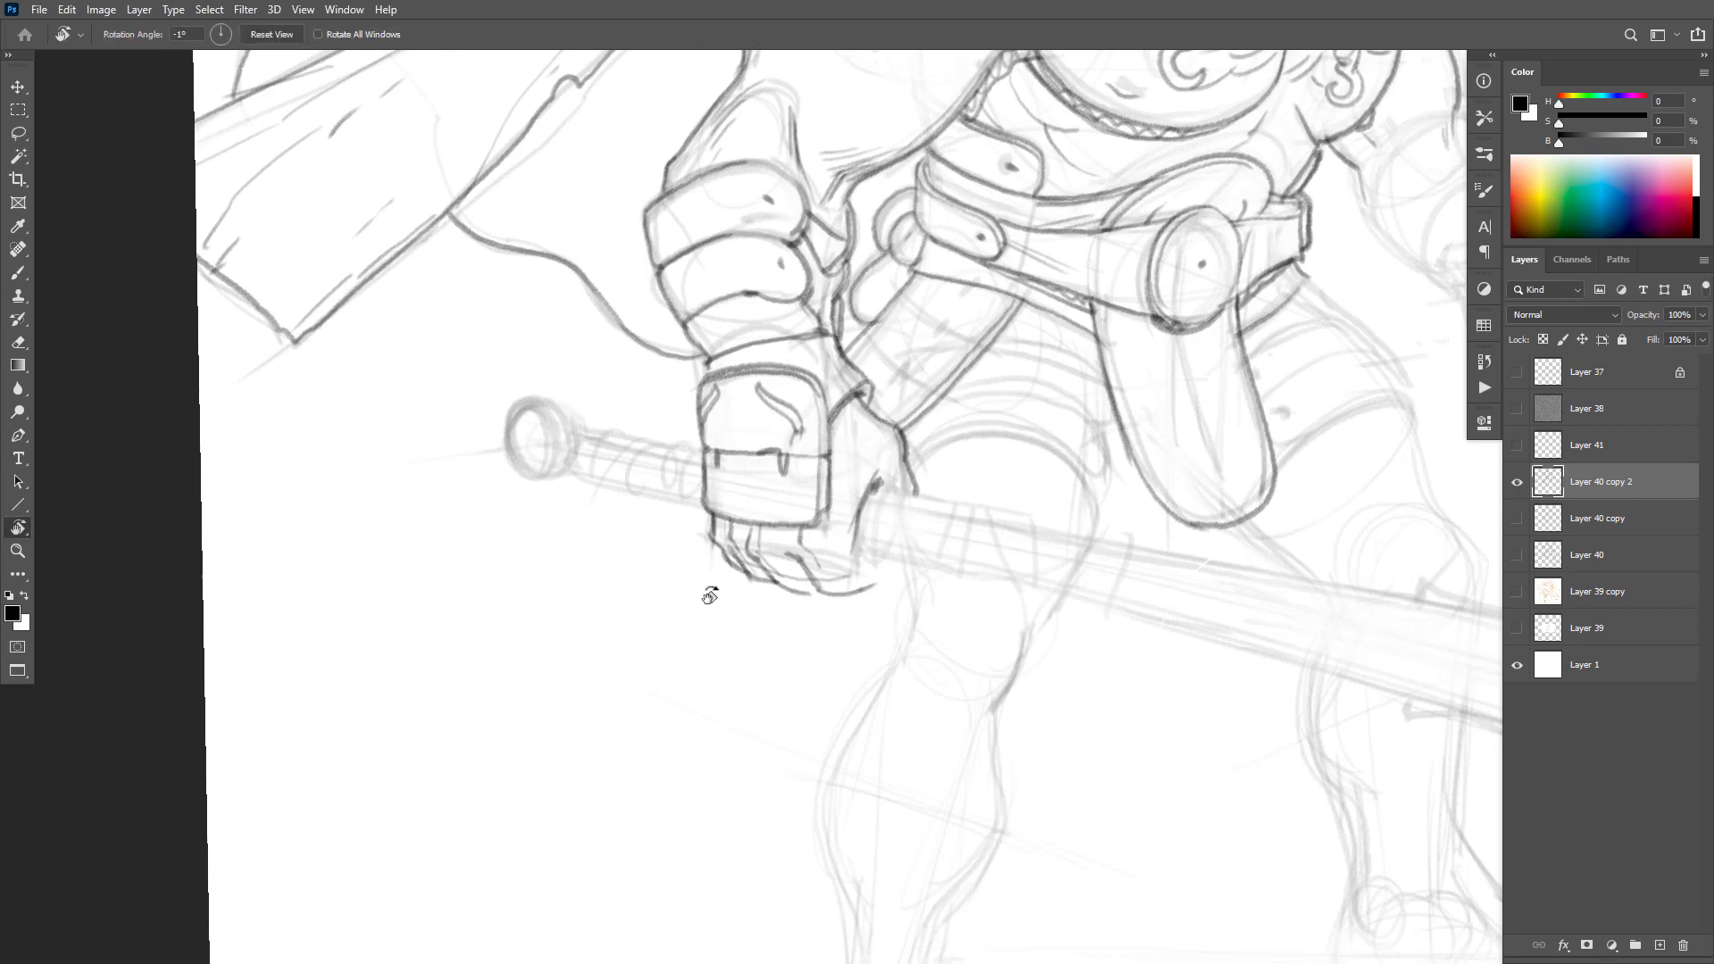
drag(741, 615, 820, 634)
key(b)
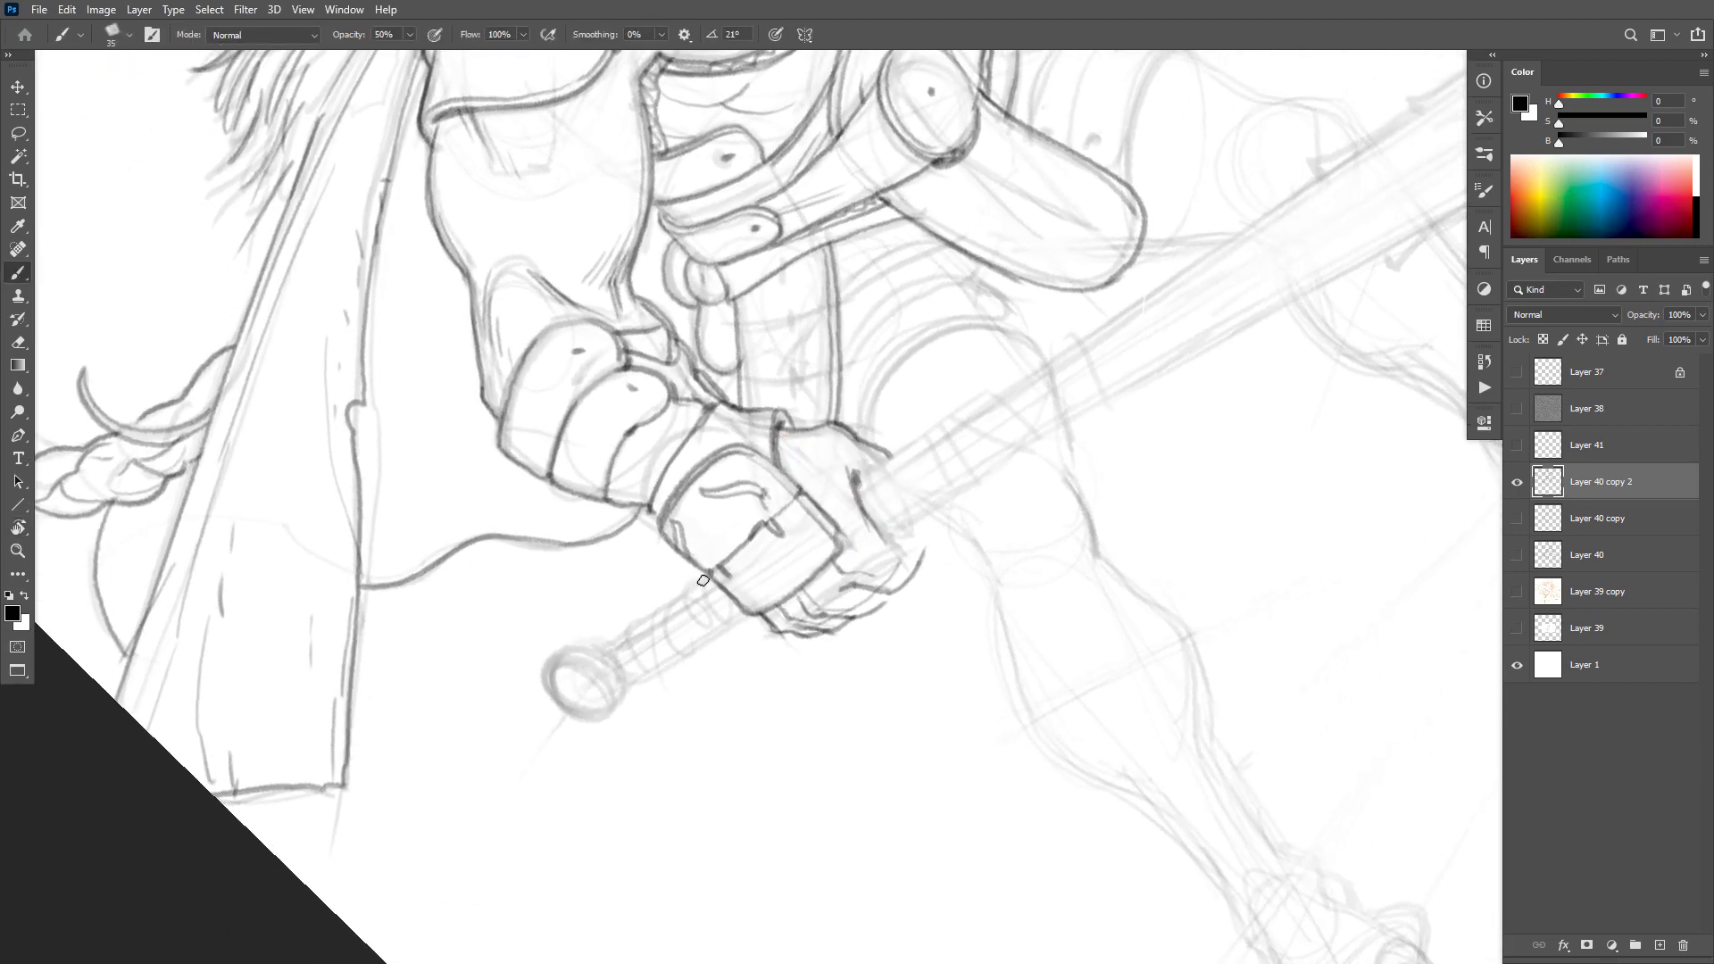
mouse_move(689, 589)
mouse_down()
mouse_move(704, 630)
mouse_move(729, 626)
mouse_move(707, 587)
mouse_move(664, 603)
mouse_move(690, 658)
mouse_move(711, 629)
mouse_move(671, 620)
mouse_move(704, 645)
mouse_move(664, 606)
mouse_move(632, 628)
mouse_move(668, 672)
mouse_move(680, 663)
mouse_move(637, 628)
mouse_move(594, 658)
mouse_move(629, 688)
mouse_move(586, 649)
mouse_move(560, 654)
mouse_move(544, 686)
mouse_move(585, 721)
mouse_move(612, 712)
mouse_move(614, 675)
mouse_move(605, 687)
mouse_move(577, 660)
mouse_move(555, 675)
mouse_move(567, 704)
mouse_move(593, 713)
mouse_move(602, 694)
mouse_move(573, 663)
mouse_move(569, 688)
mouse_move(585, 701)
mouse_move(599, 662)
mouse_move(568, 648)
mouse_move(546, 682)
mouse_move(630, 665)
mouse_up()
alt+click(695, 644)
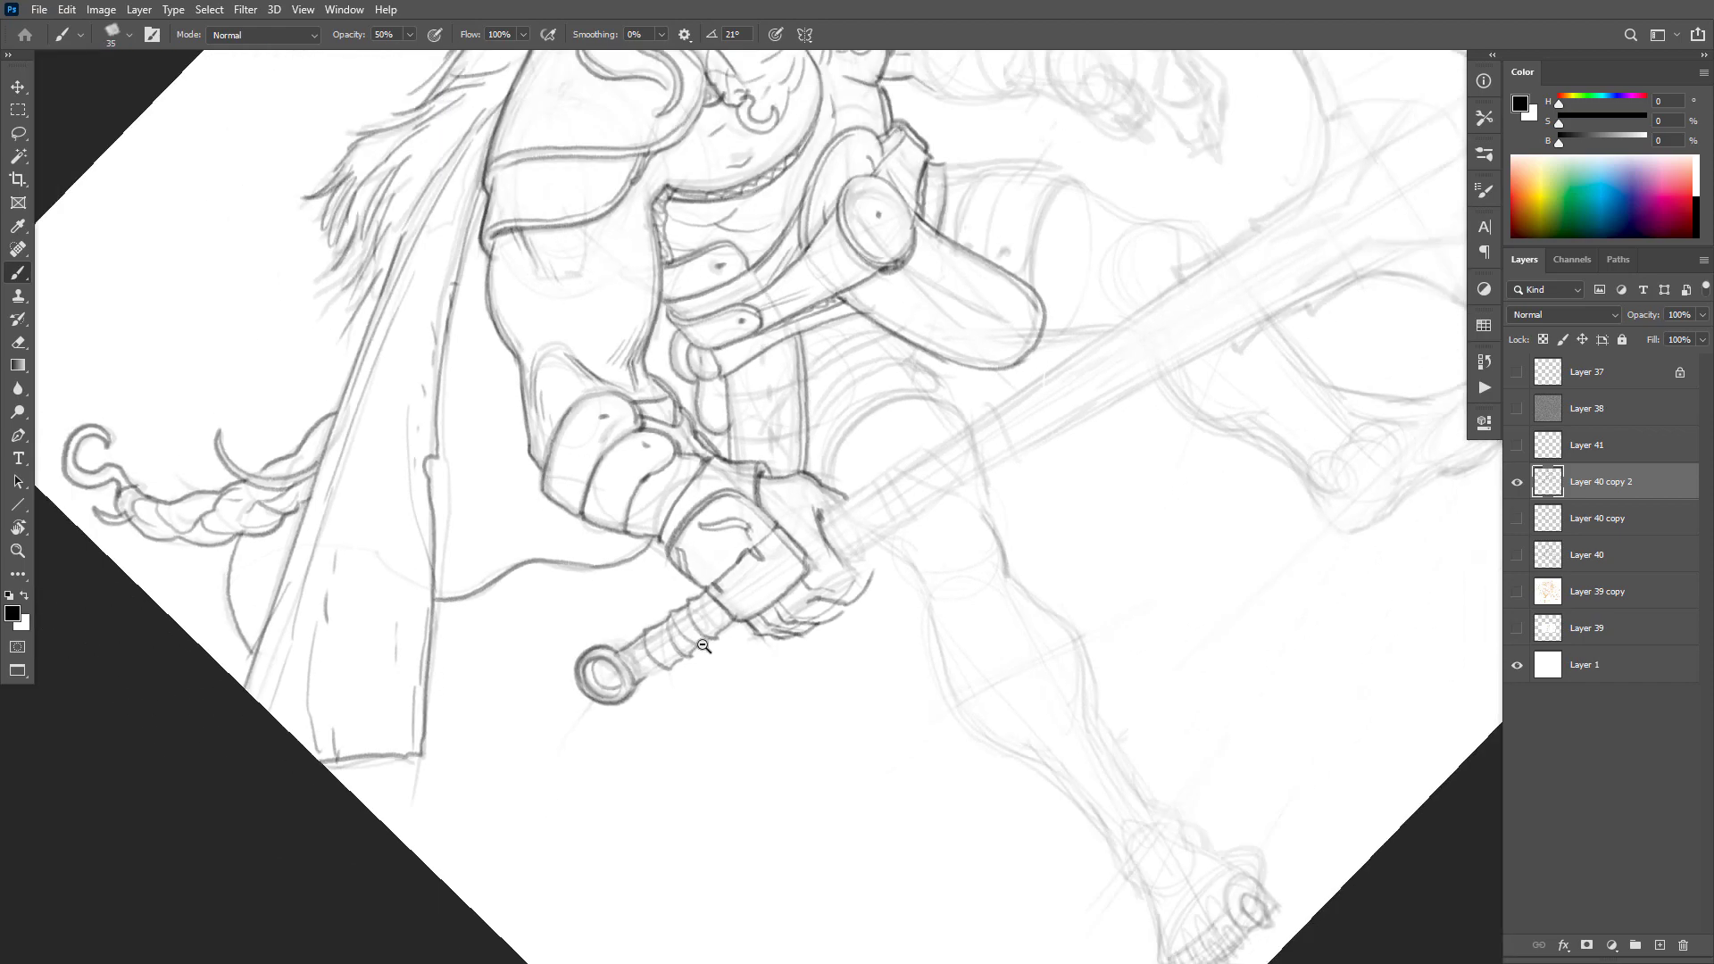
Step: Erase the sketchy lines inside the round pommel and redraw its inner ring
ctrl+click(678, 660)
key(e)
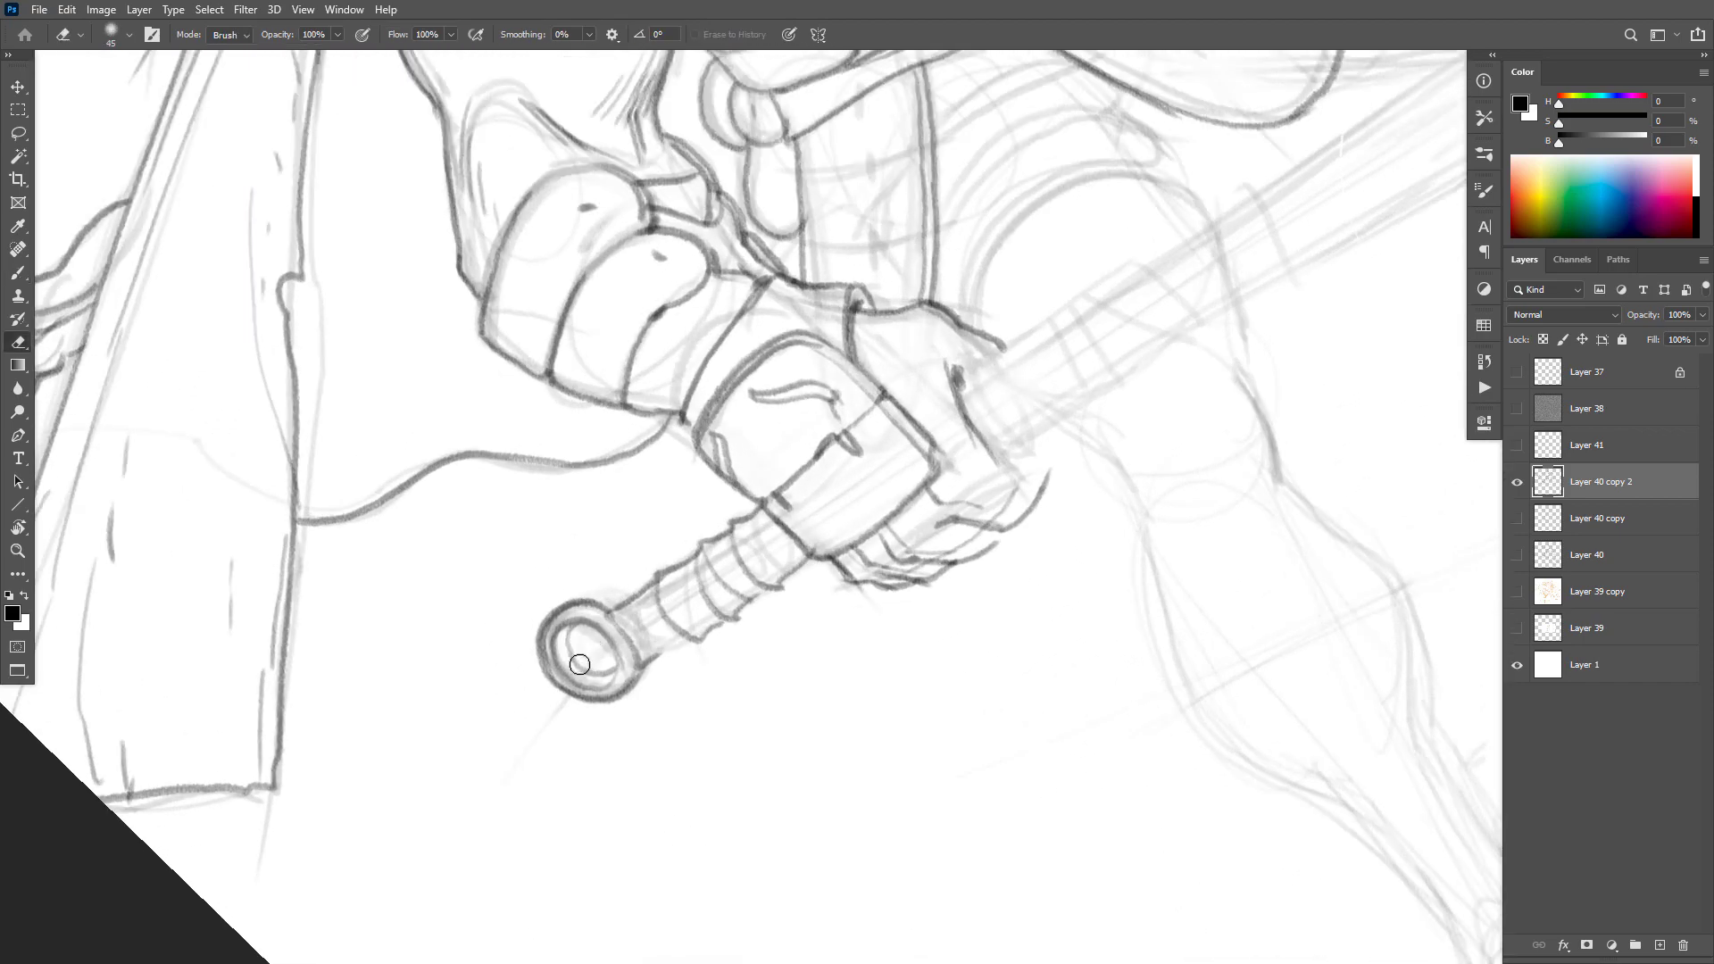
mouse_move(581, 658)
mouse_down()
mouse_move(614, 658)
mouse_move(573, 642)
mouse_move(607, 672)
mouse_up()
key(b)
alt+click(669, 637)
alt+click(671, 637)
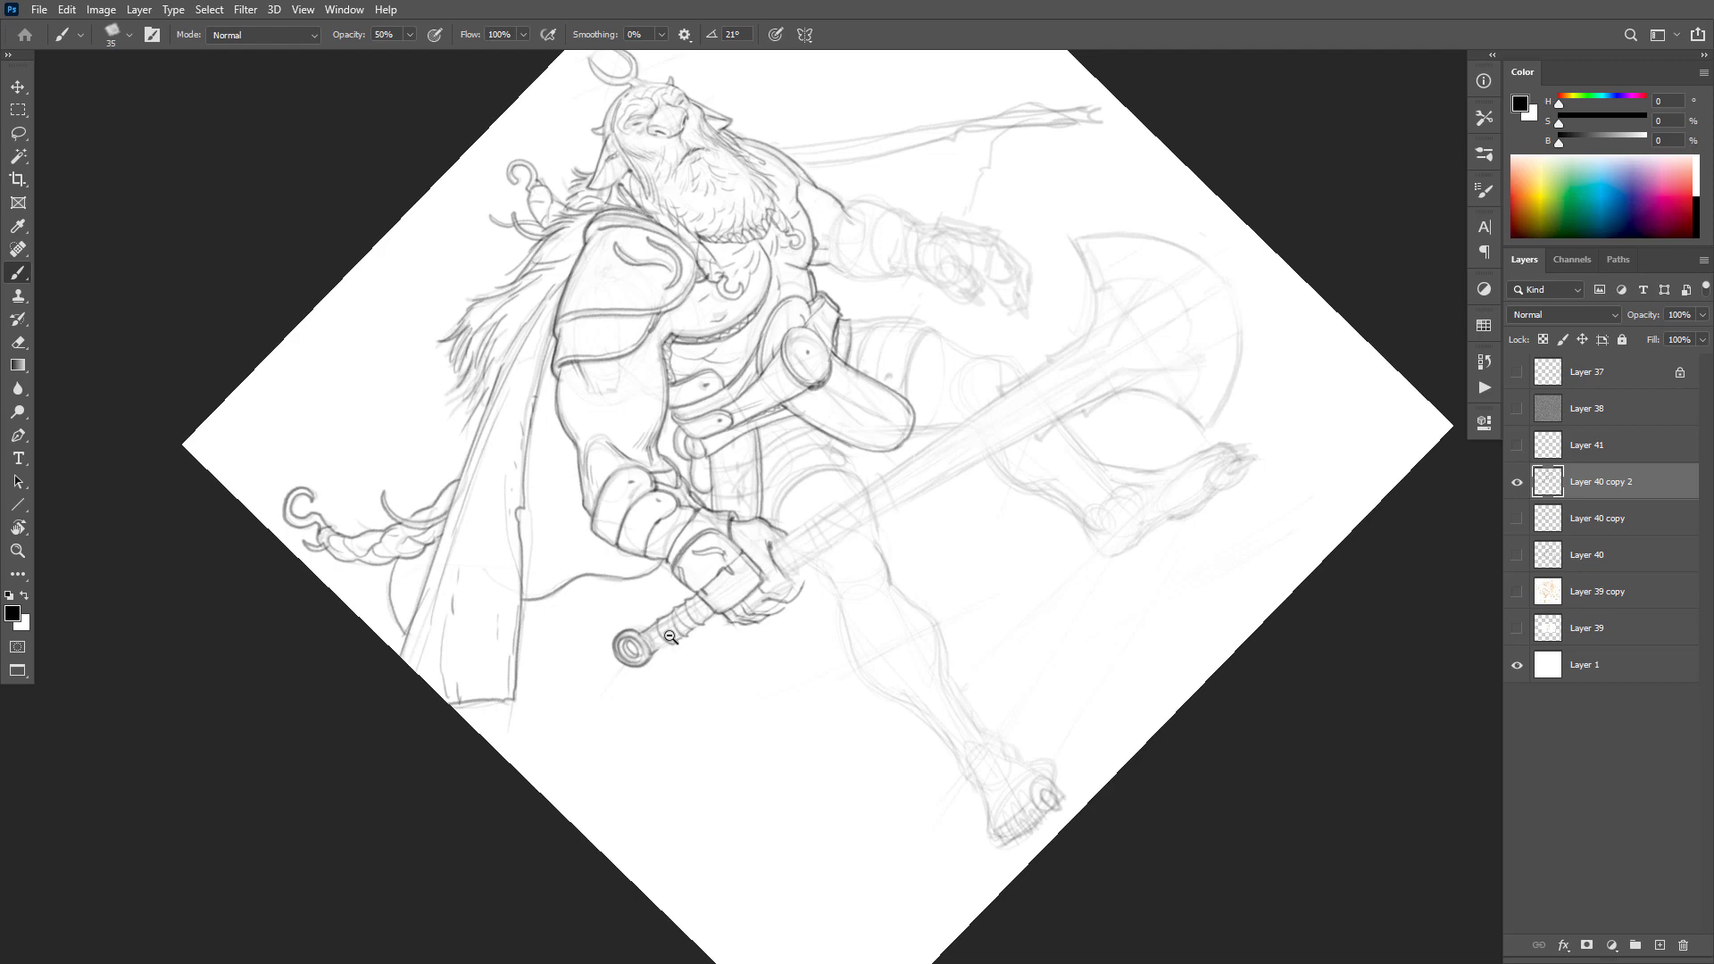
Step: Outline the axe handle on the blade side of the hand and draw the wrapped bands along this grip section
click(792, 593)
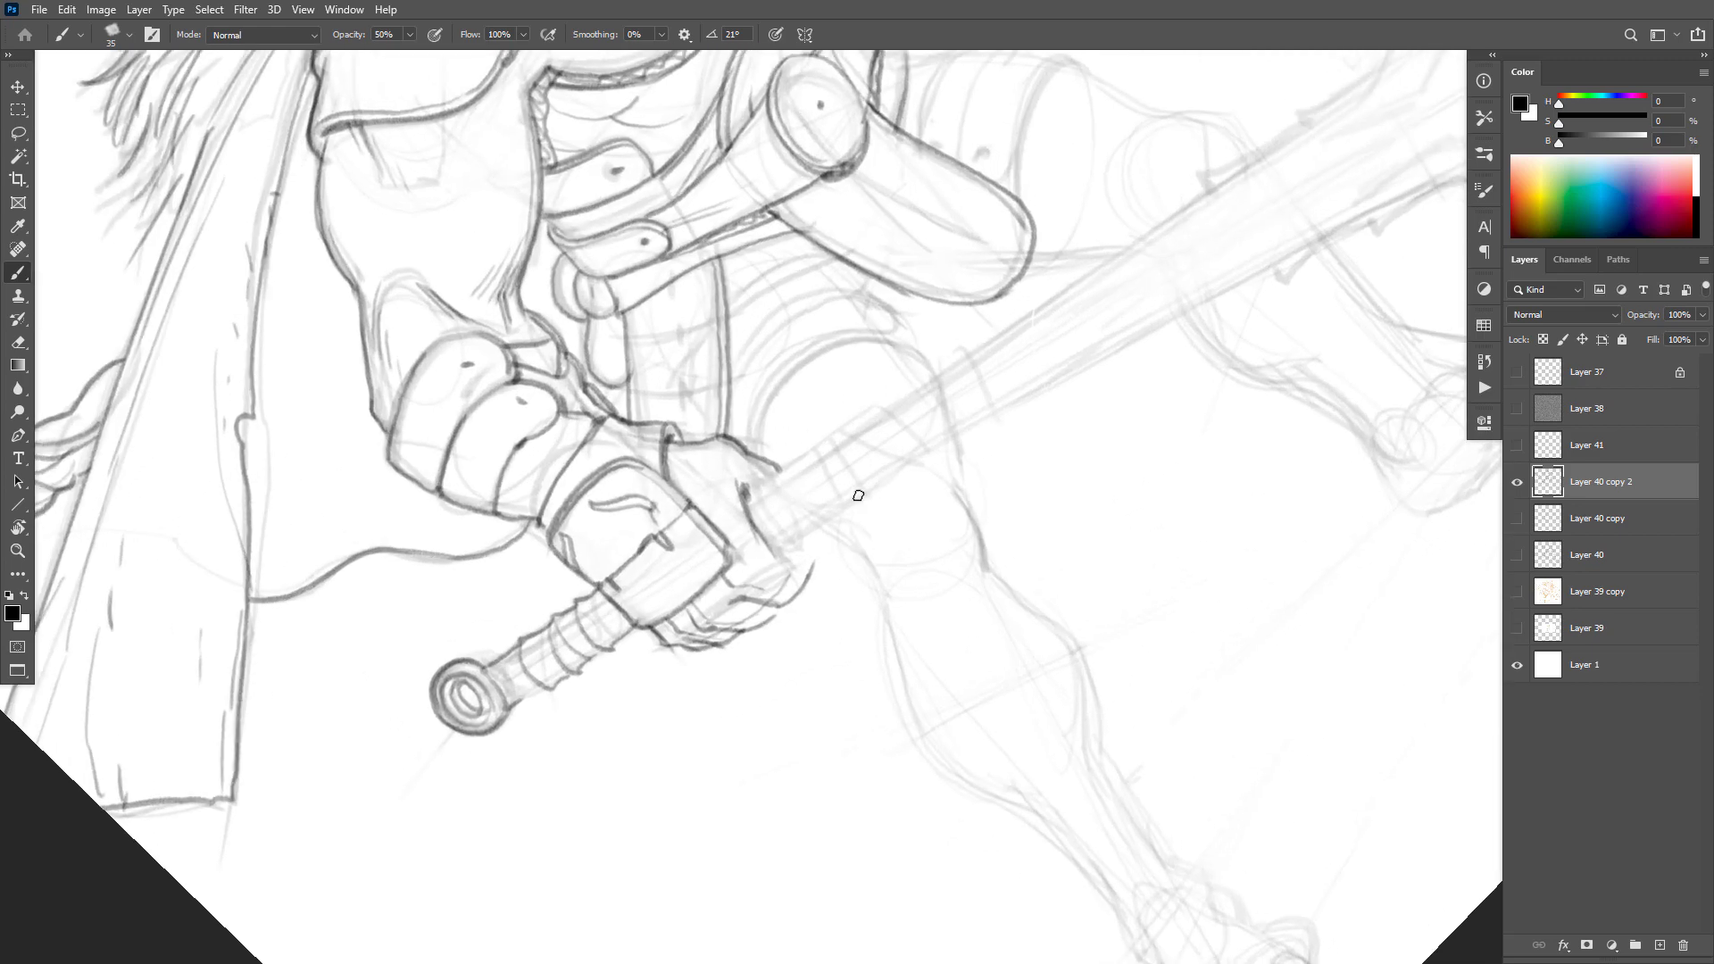
drag(785, 547, 835, 518)
alt+click(996, 428)
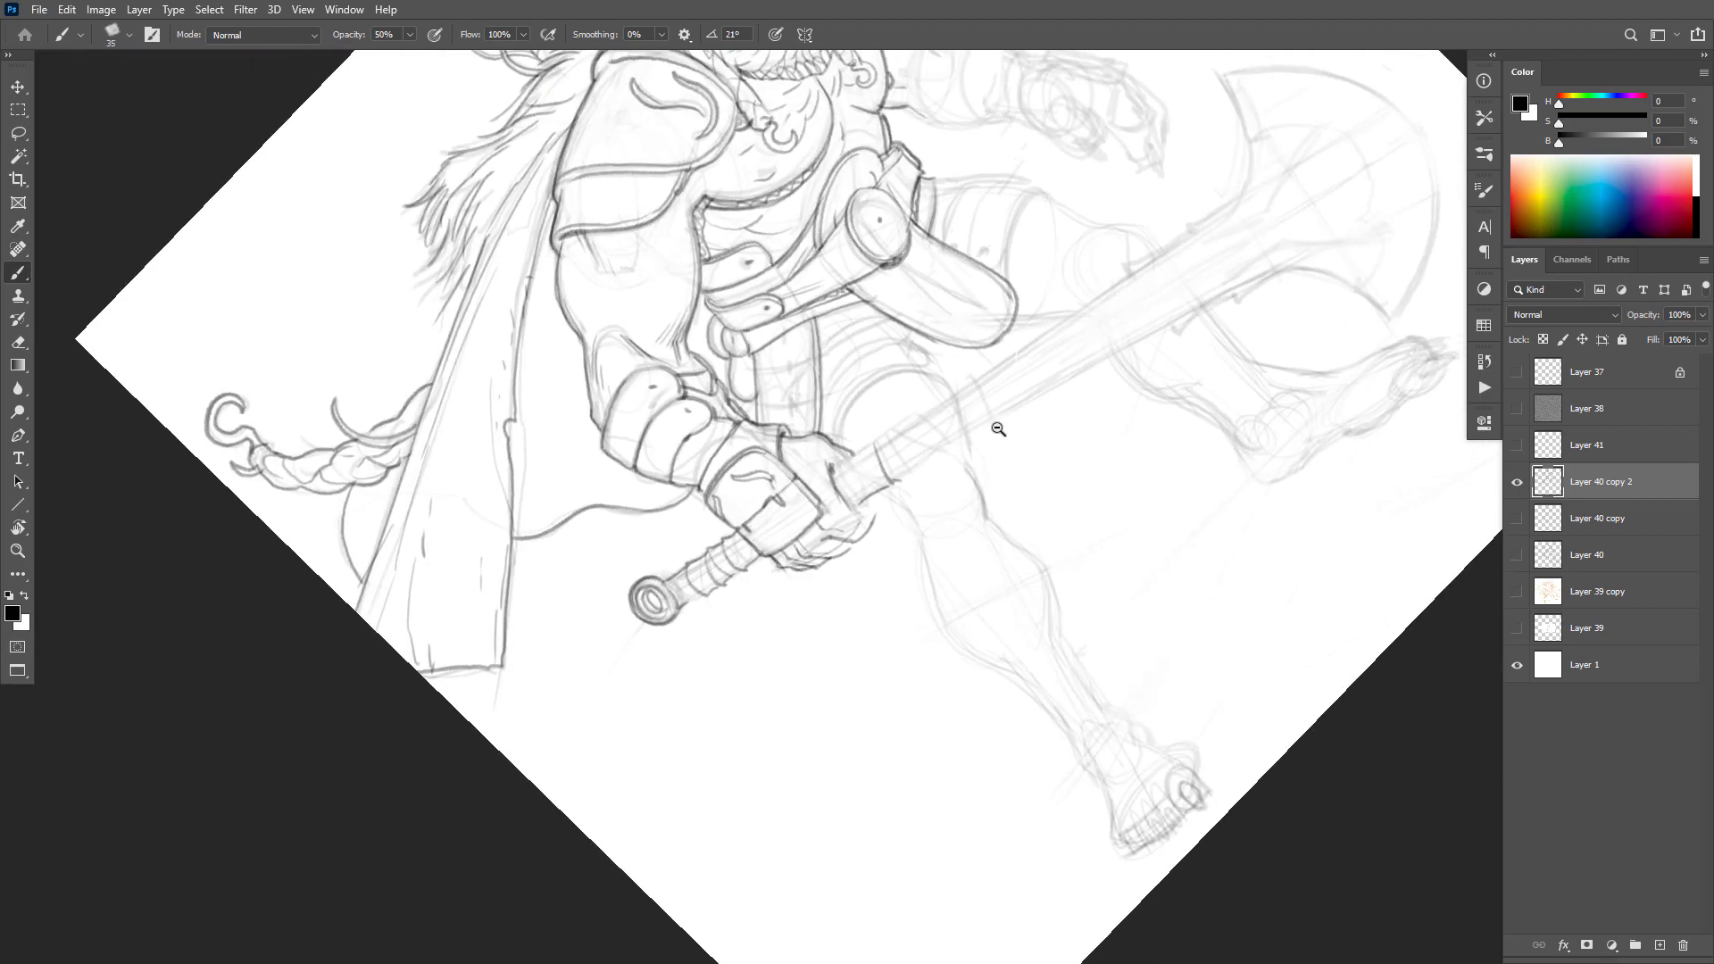
alt+click(998, 429)
alt+click(998, 429)
drag(1095, 505, 978, 546)
click(975, 464)
click(803, 464)
click(804, 464)
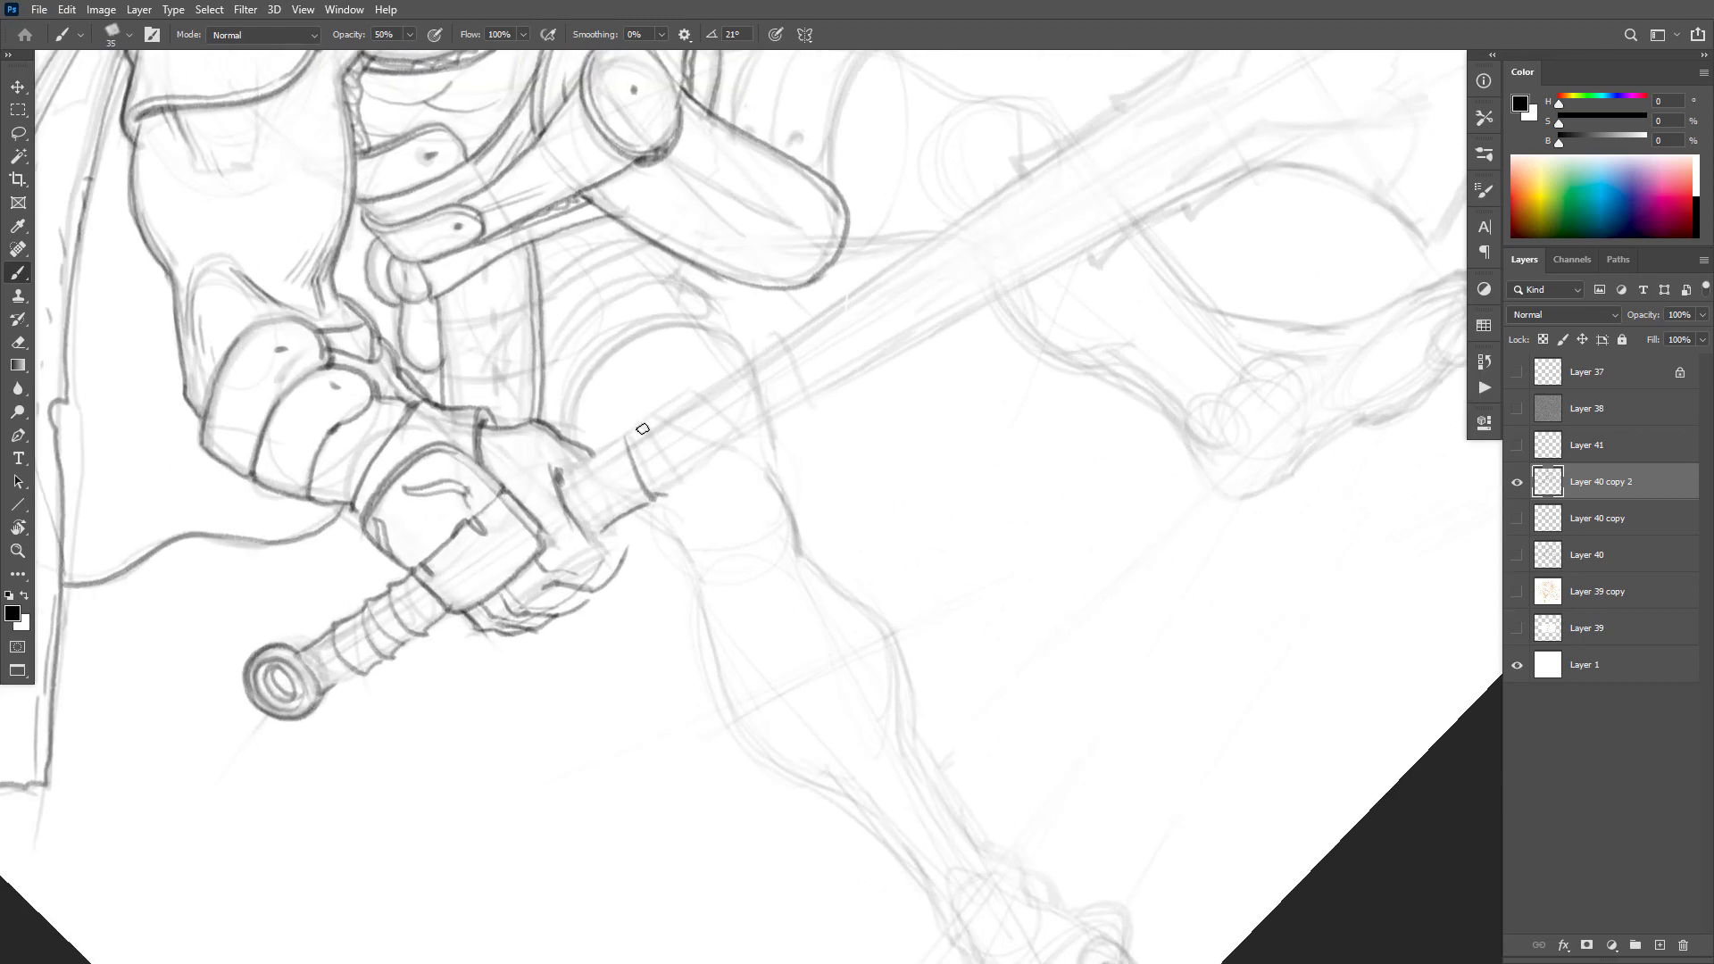
mouse_move(593, 454)
mouse_down()
mouse_move(612, 516)
mouse_move(596, 493)
mouse_up()
mouse_move(625, 433)
mouse_down()
mouse_move(675, 400)
mouse_move(684, 458)
mouse_move(704, 466)
mouse_up()
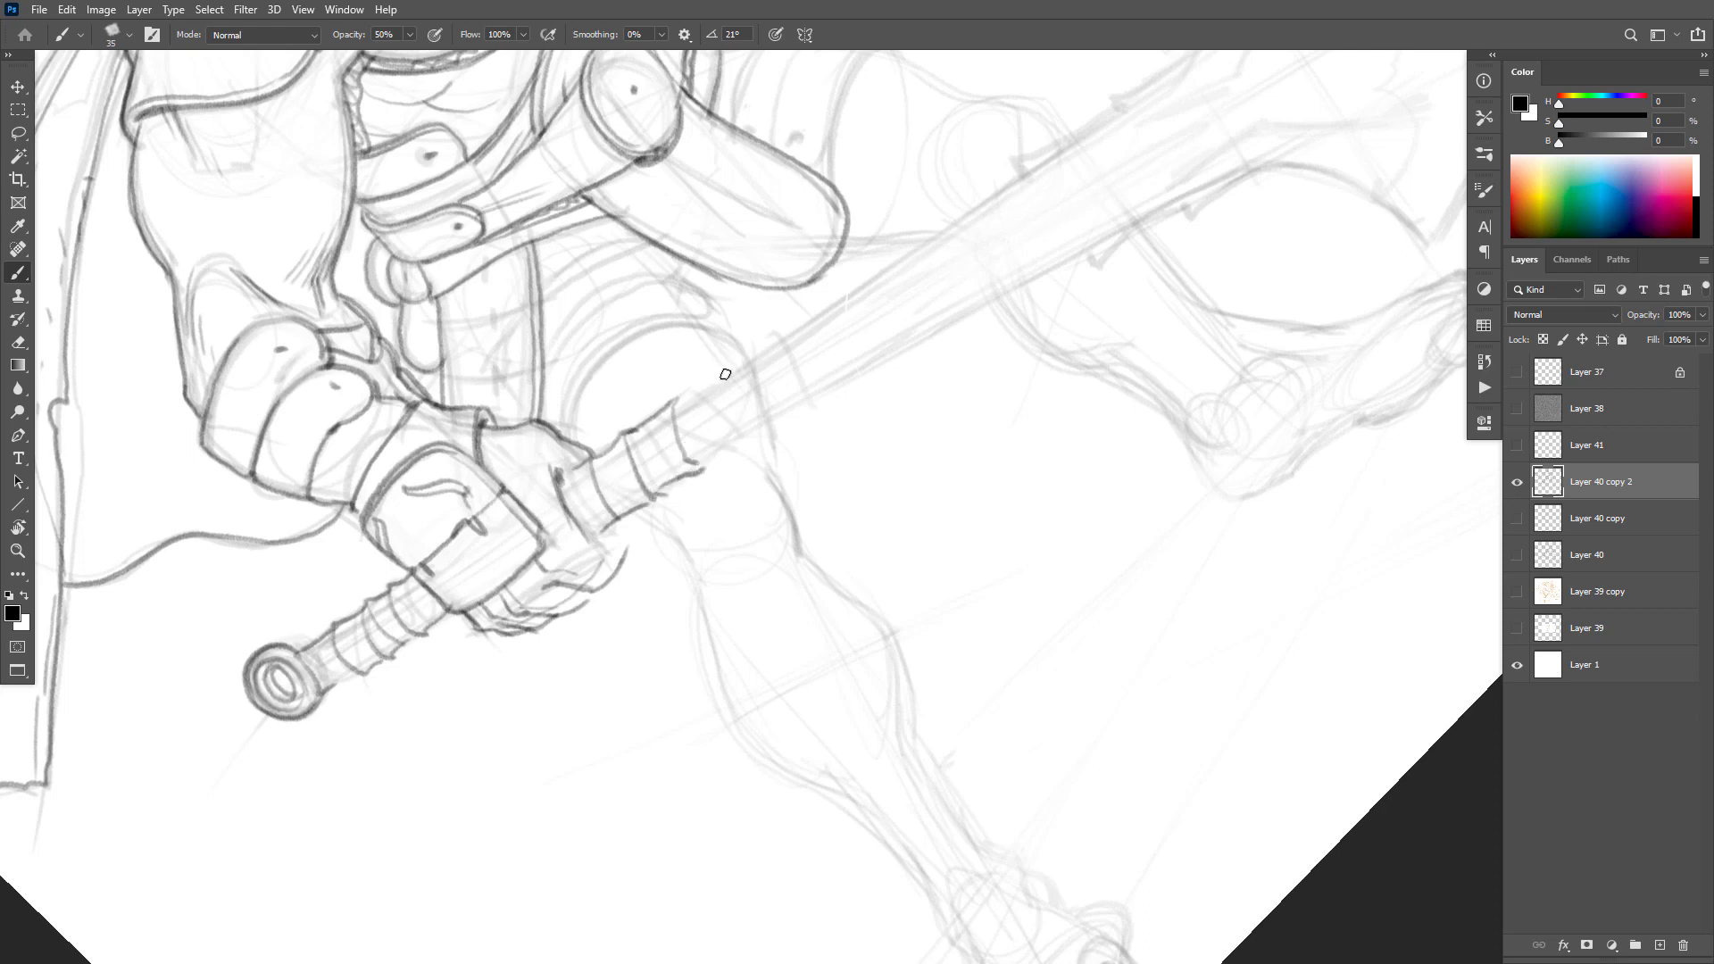
mouse_move(686, 398)
mouse_down()
mouse_move(723, 439)
mouse_move(703, 462)
mouse_up()
mouse_move(689, 397)
mouse_down()
mouse_move(730, 373)
mouse_move(735, 443)
mouse_move(758, 427)
mouse_up()
mouse_move(731, 369)
mouse_down()
mouse_move(765, 352)
mouse_move(791, 399)
mouse_move(764, 416)
mouse_move(831, 386)
mouse_move(783, 327)
mouse_move(765, 348)
mouse_move(850, 383)
mouse_move(868, 348)
mouse_move(836, 318)
mouse_up()
Step: Draw the upper edge of the axe shaft beyond the wrapped grip, ending in a pointed barb
mouse_move(1003, 313)
mouse_down()
mouse_move(922, 372)
mouse_move(707, 442)
mouse_move(584, 509)
mouse_move(686, 411)
mouse_up()
key(ctrl+z)
drag(453, 454, 566, 381)
key(ctrl+z)
drag(455, 456, 647, 322)
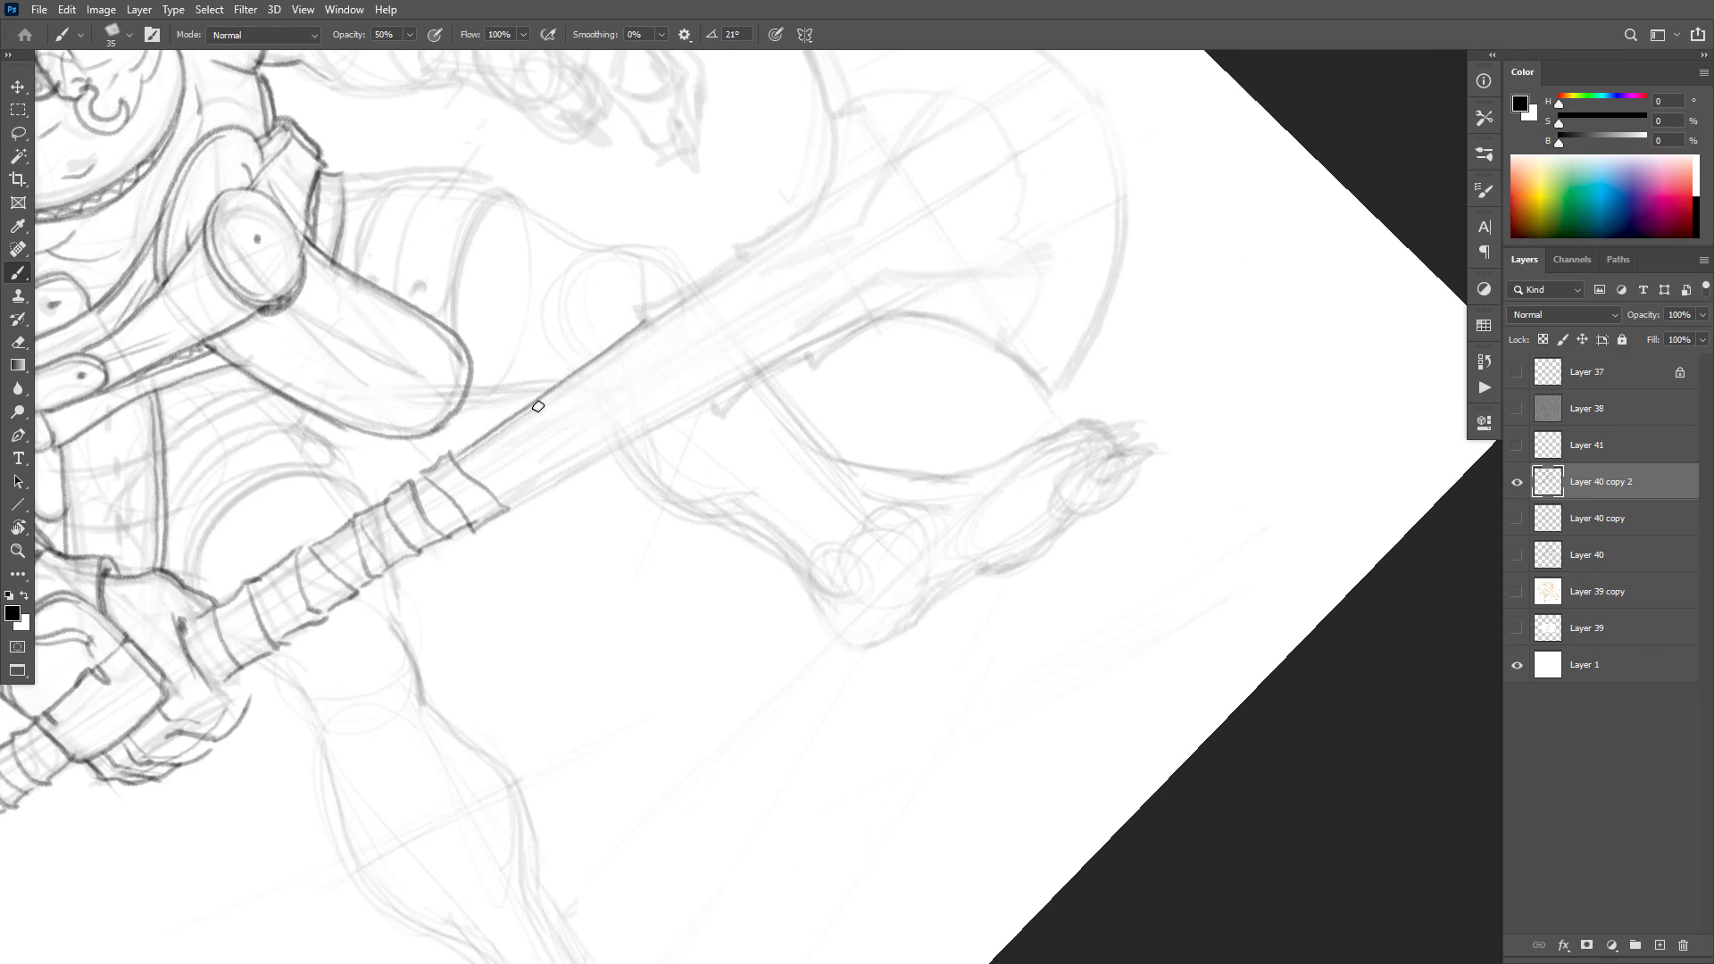
drag(479, 448, 658, 323)
drag(729, 263, 635, 312)
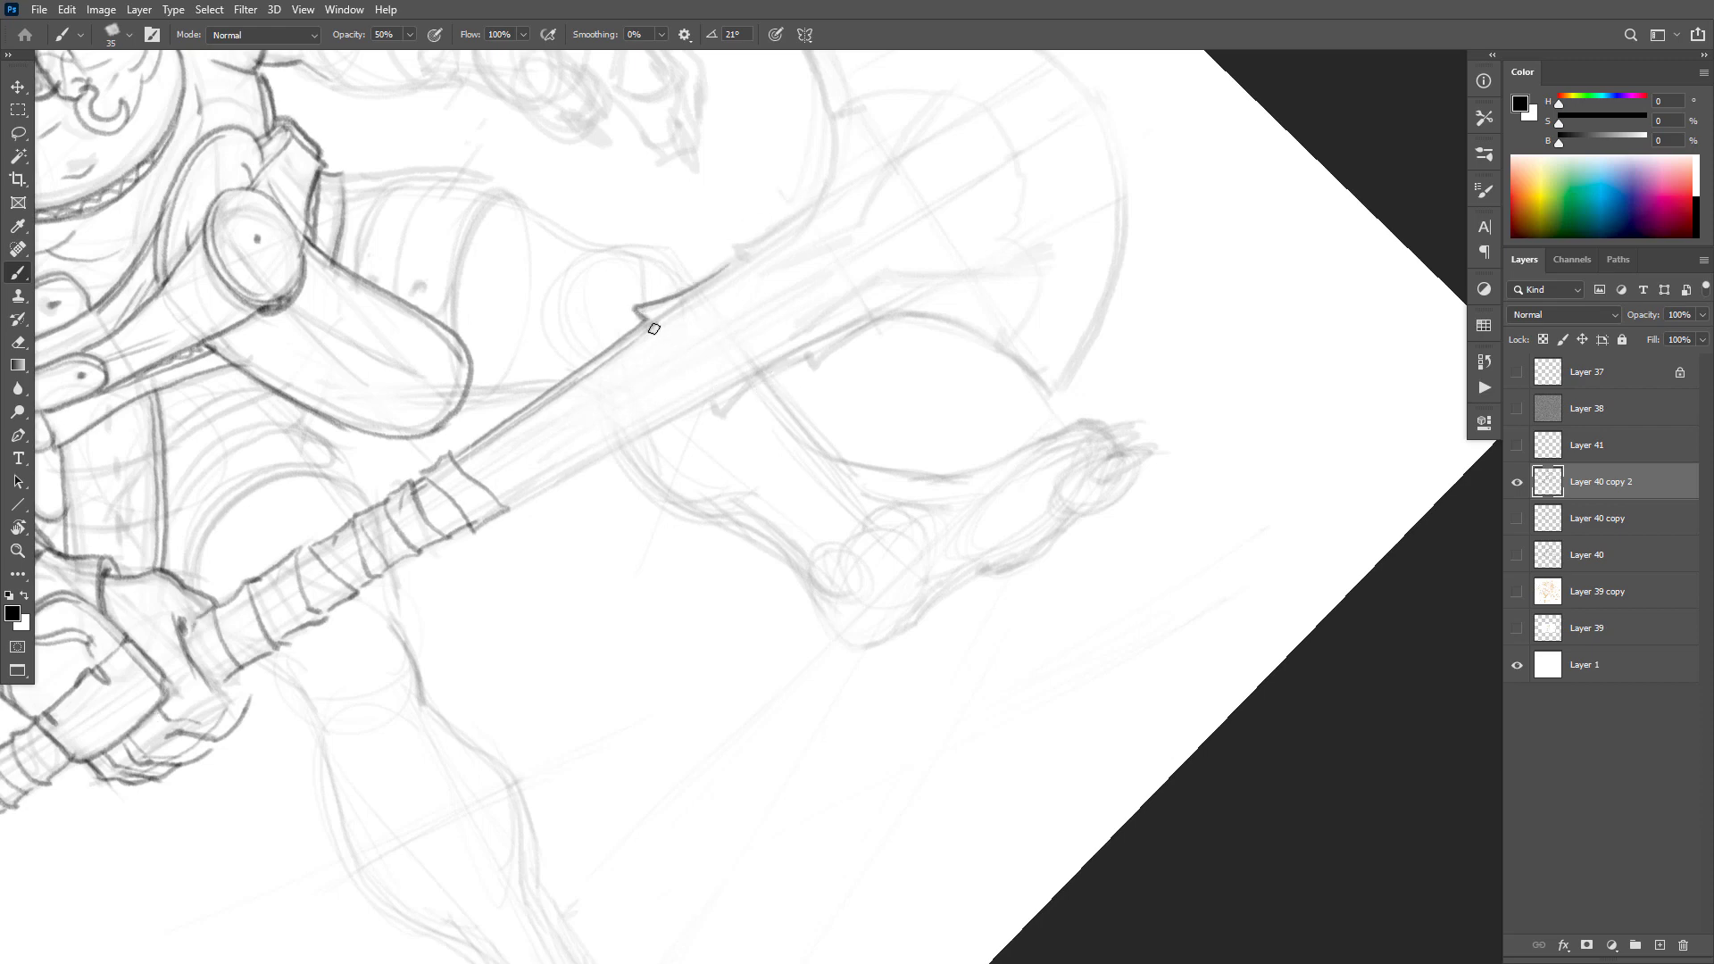
Step: Outline the axe shaft's lower edge with its barb and add the second barb on each edge towards the blade
mouse_move(698, 405)
mouse_down()
mouse_move(715, 421)
mouse_move(700, 405)
mouse_move(603, 456)
mouse_up()
key(ctrl+z)
drag(603, 452, 705, 407)
drag(607, 453, 504, 507)
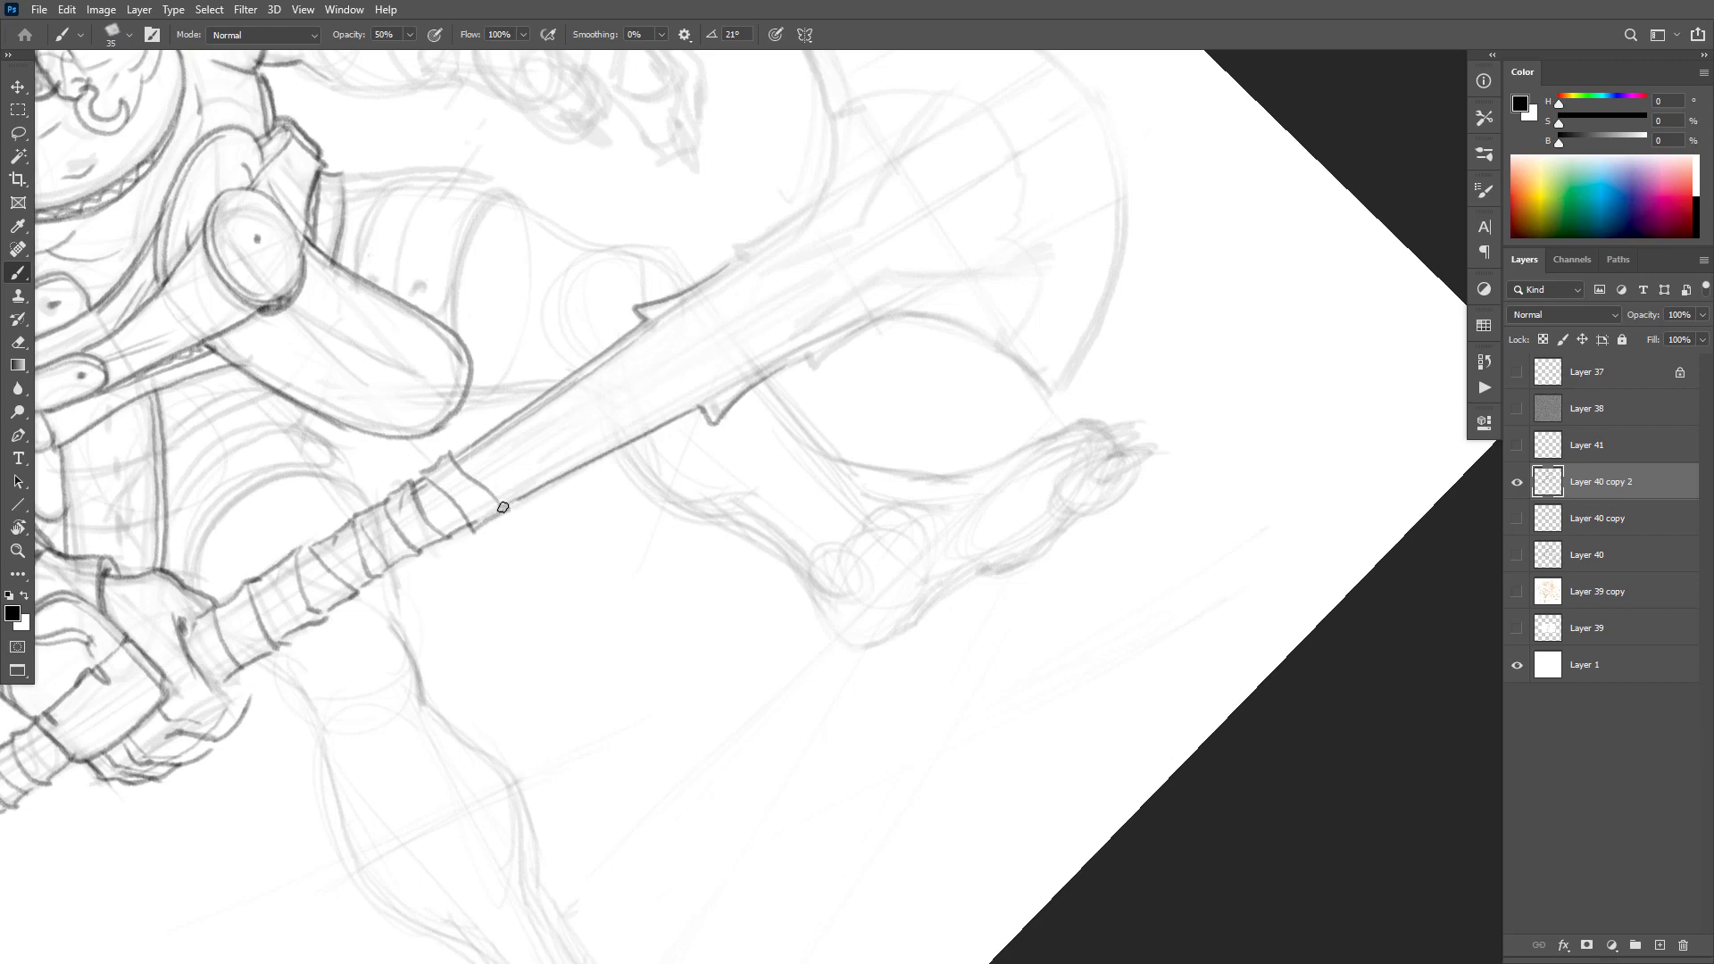
drag(648, 331, 684, 303)
drag(826, 188, 700, 280)
drag(887, 317, 807, 366)
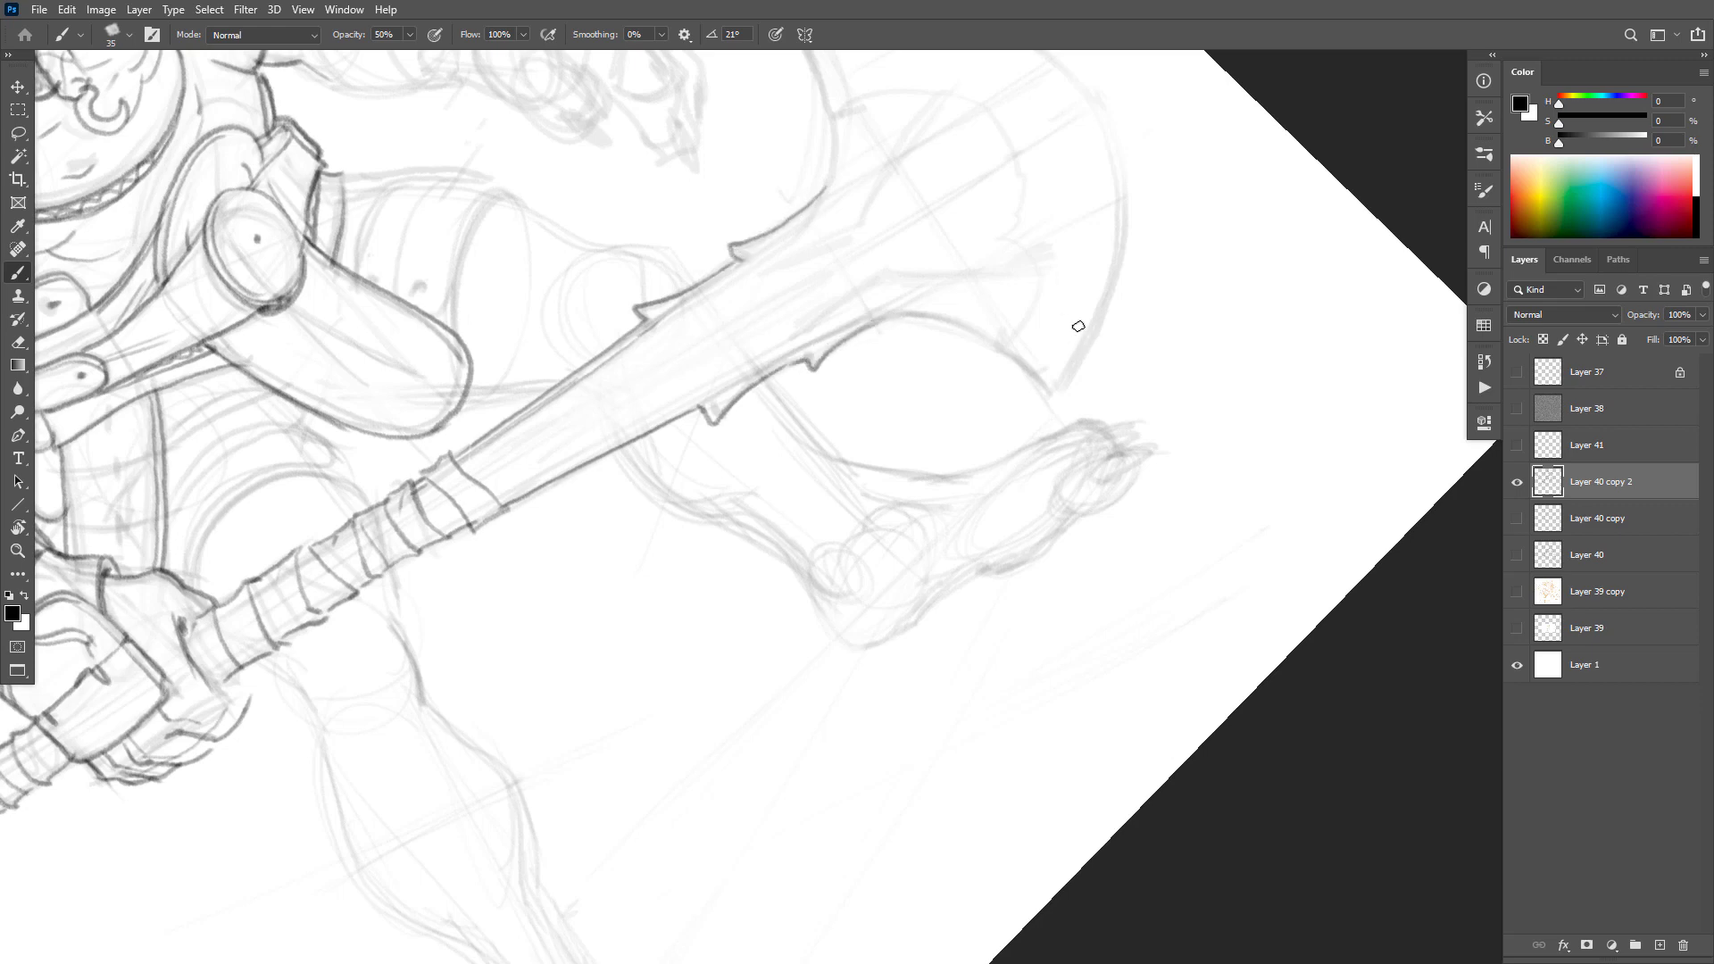
Step: Outline the axe head's two concave sides and its long curved cutting edge from tip to tip
mouse_move(1035, 377)
mouse_down()
mouse_move(997, 343)
mouse_move(883, 314)
mouse_up()
drag(1136, 222, 1132, 401)
mouse_move(1055, 210)
mouse_down()
mouse_move(1102, 270)
mouse_move(1121, 366)
mouse_move(1057, 538)
mouse_up()
key(ctrl+z)
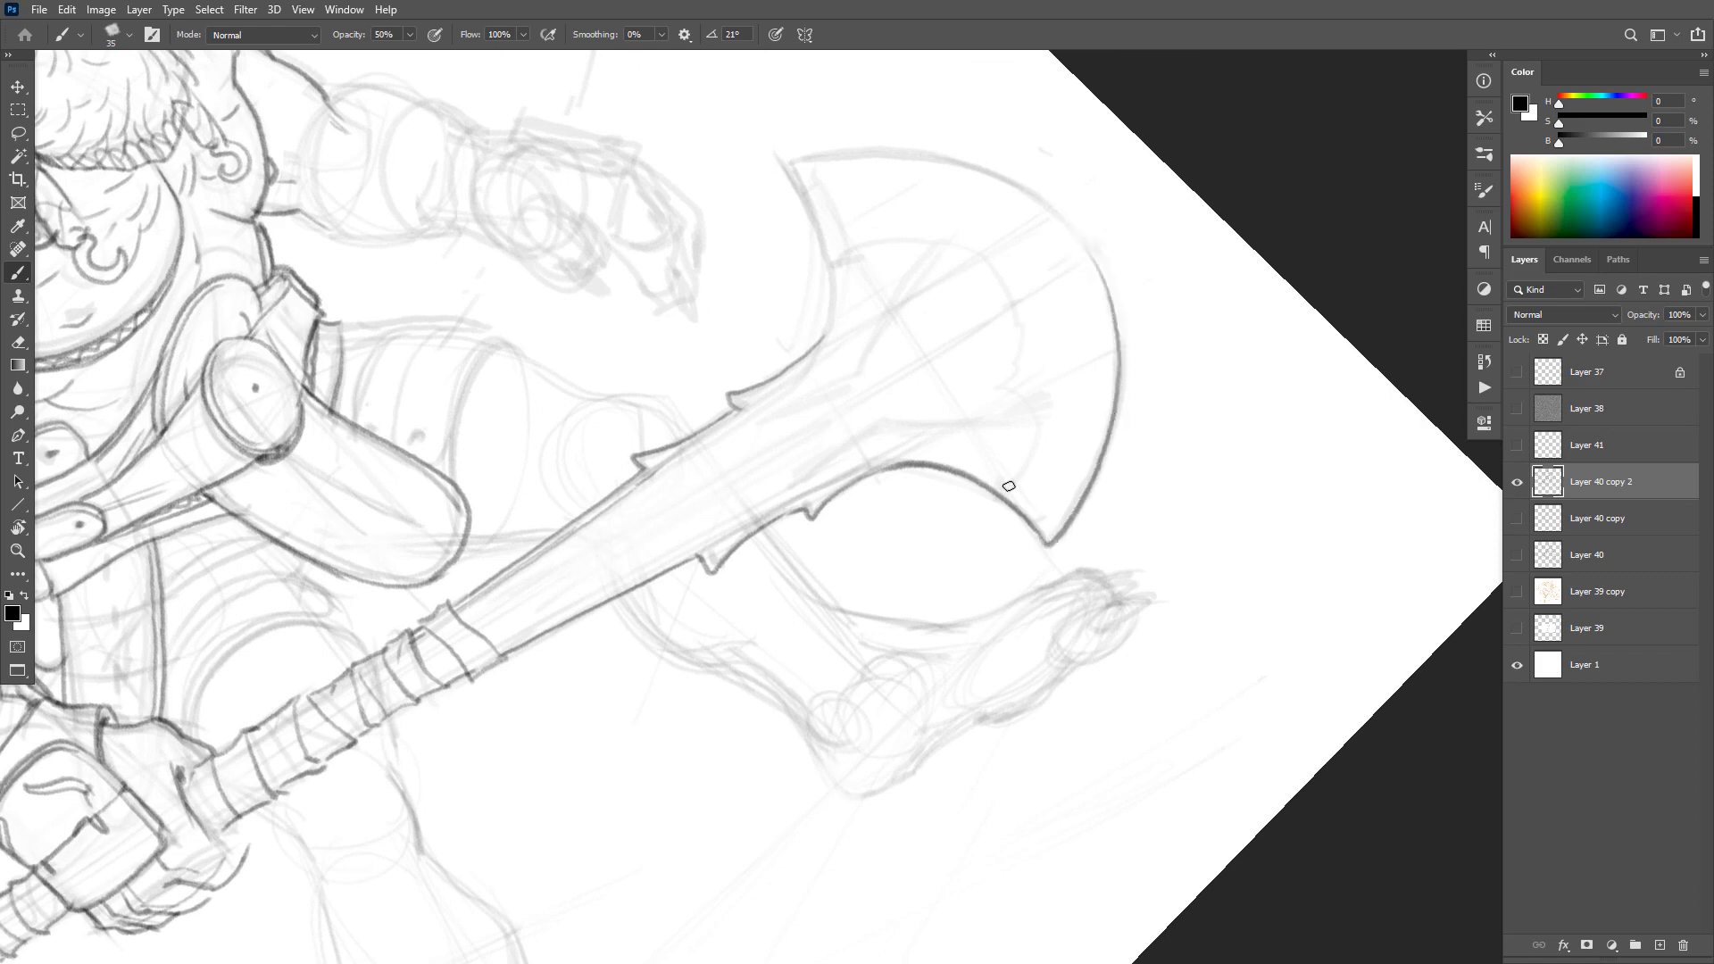
mouse_move(820, 341)
mouse_down()
mouse_move(836, 271)
mouse_move(795, 168)
mouse_up()
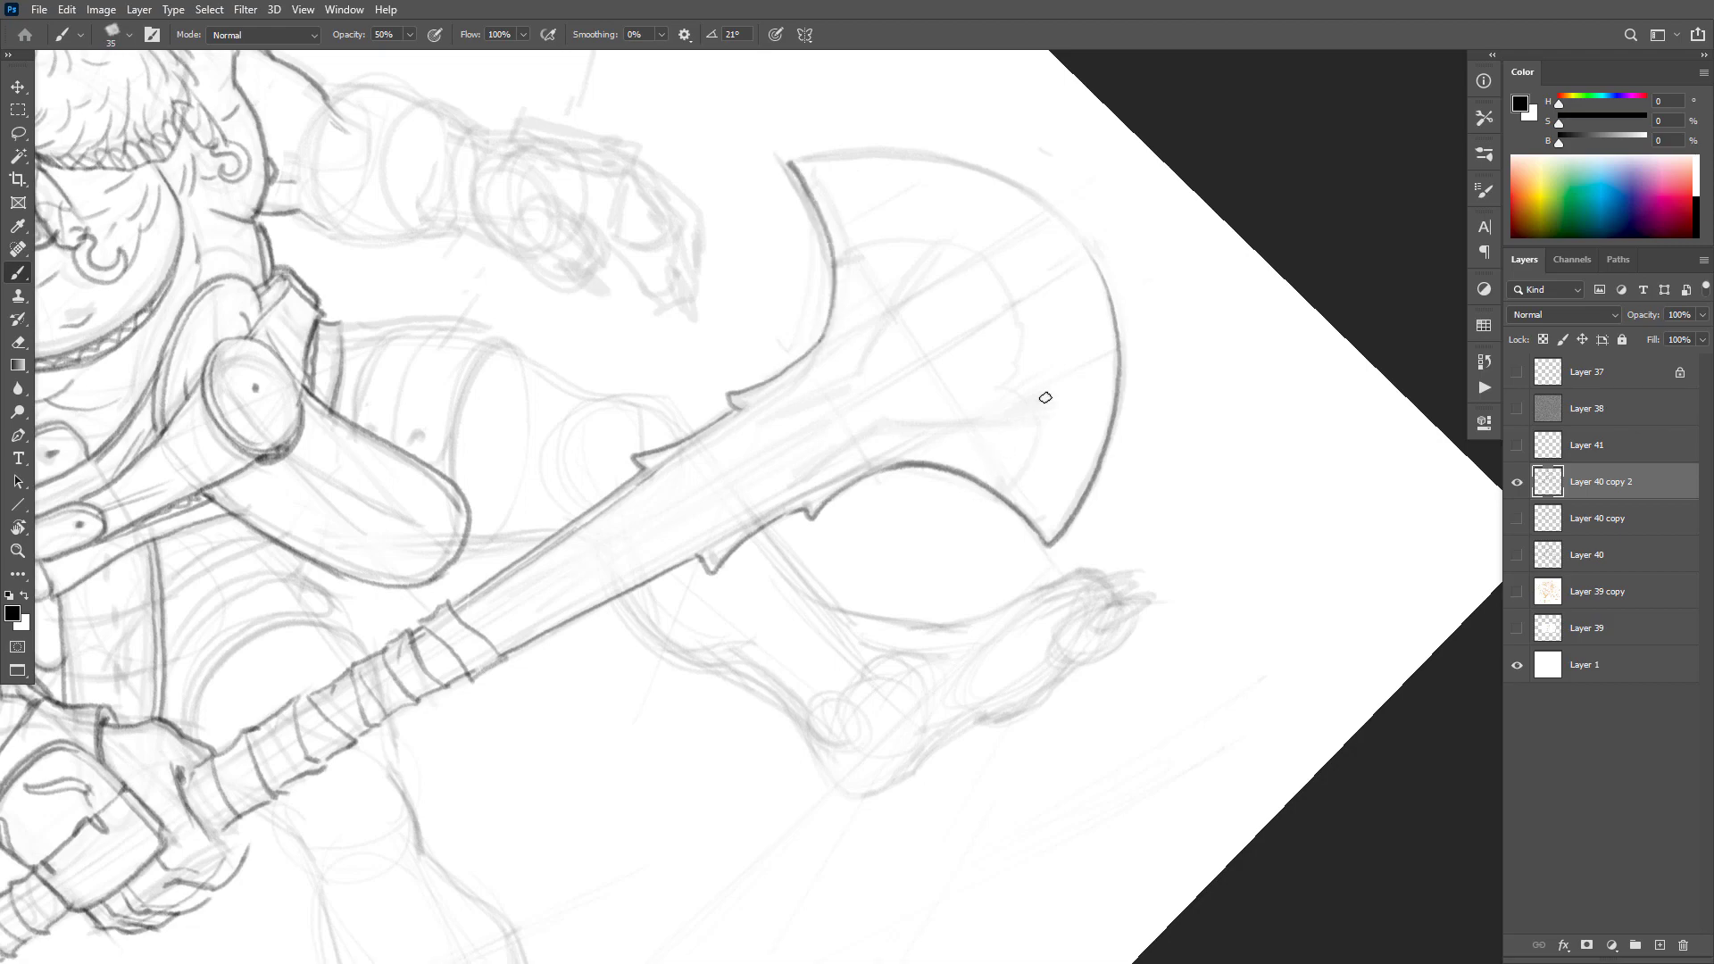
key(r)
drag(1251, 337, 830, 68)
key(b)
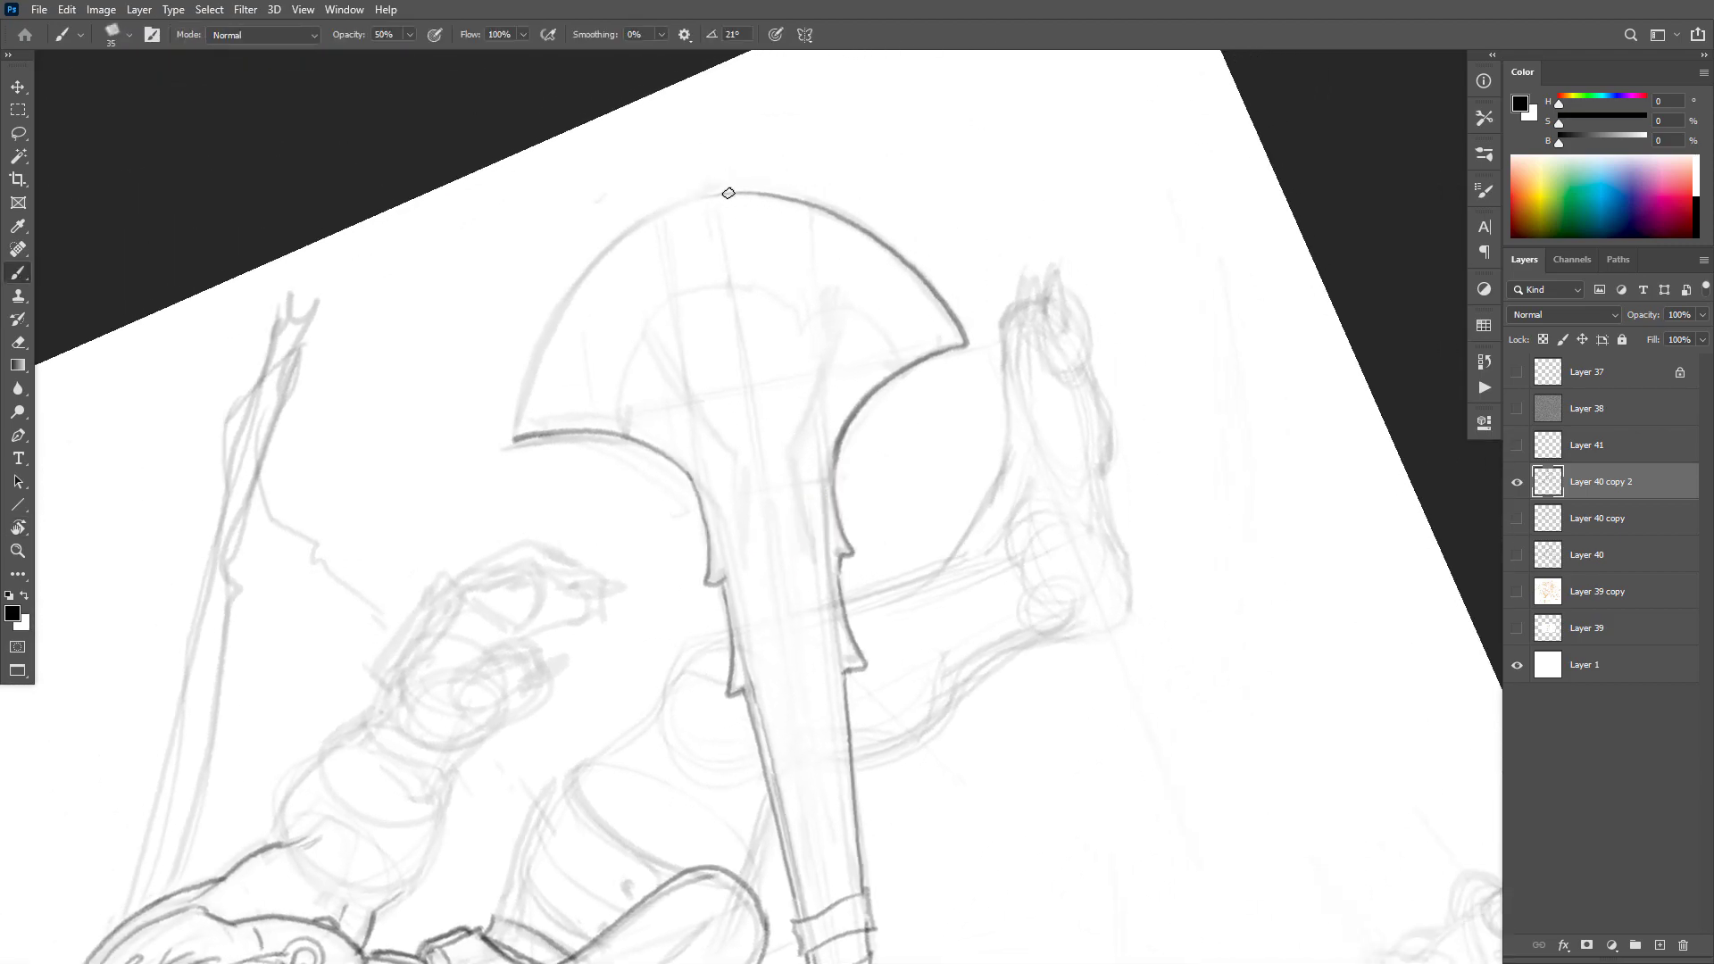
mouse_move(738, 191)
mouse_down()
mouse_move(655, 215)
mouse_move(584, 266)
mouse_move(535, 342)
mouse_move(515, 438)
mouse_up()
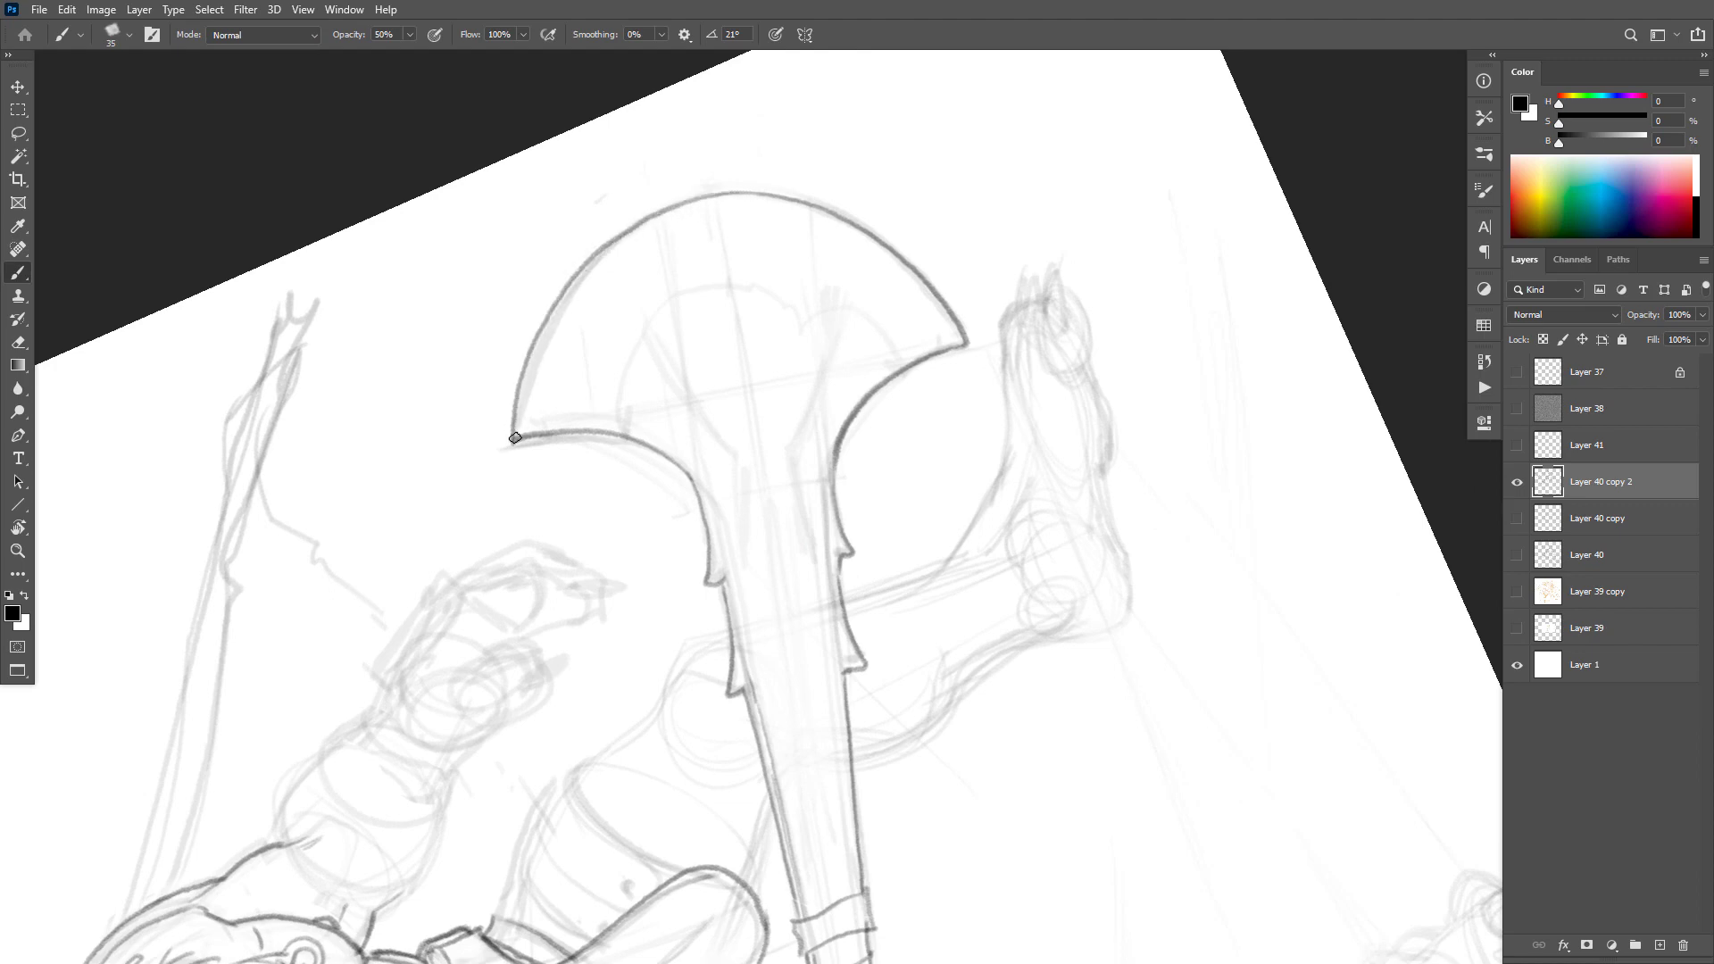
Step: Draw the diverging ridges on the axe head and the long central groove lines running down the shaft
drag(836, 301, 785, 450)
mouse_move(646, 338)
mouse_down()
mouse_move(731, 459)
mouse_move(741, 572)
mouse_up()
drag(734, 464, 742, 571)
mouse_move(785, 457)
mouse_down()
mouse_move(819, 553)
mouse_move(799, 523)
mouse_move(768, 534)
mouse_move(769, 505)
mouse_move(789, 646)
mouse_up()
drag(771, 551, 789, 705)
drag(785, 589, 799, 710)
drag(790, 616, 806, 766)
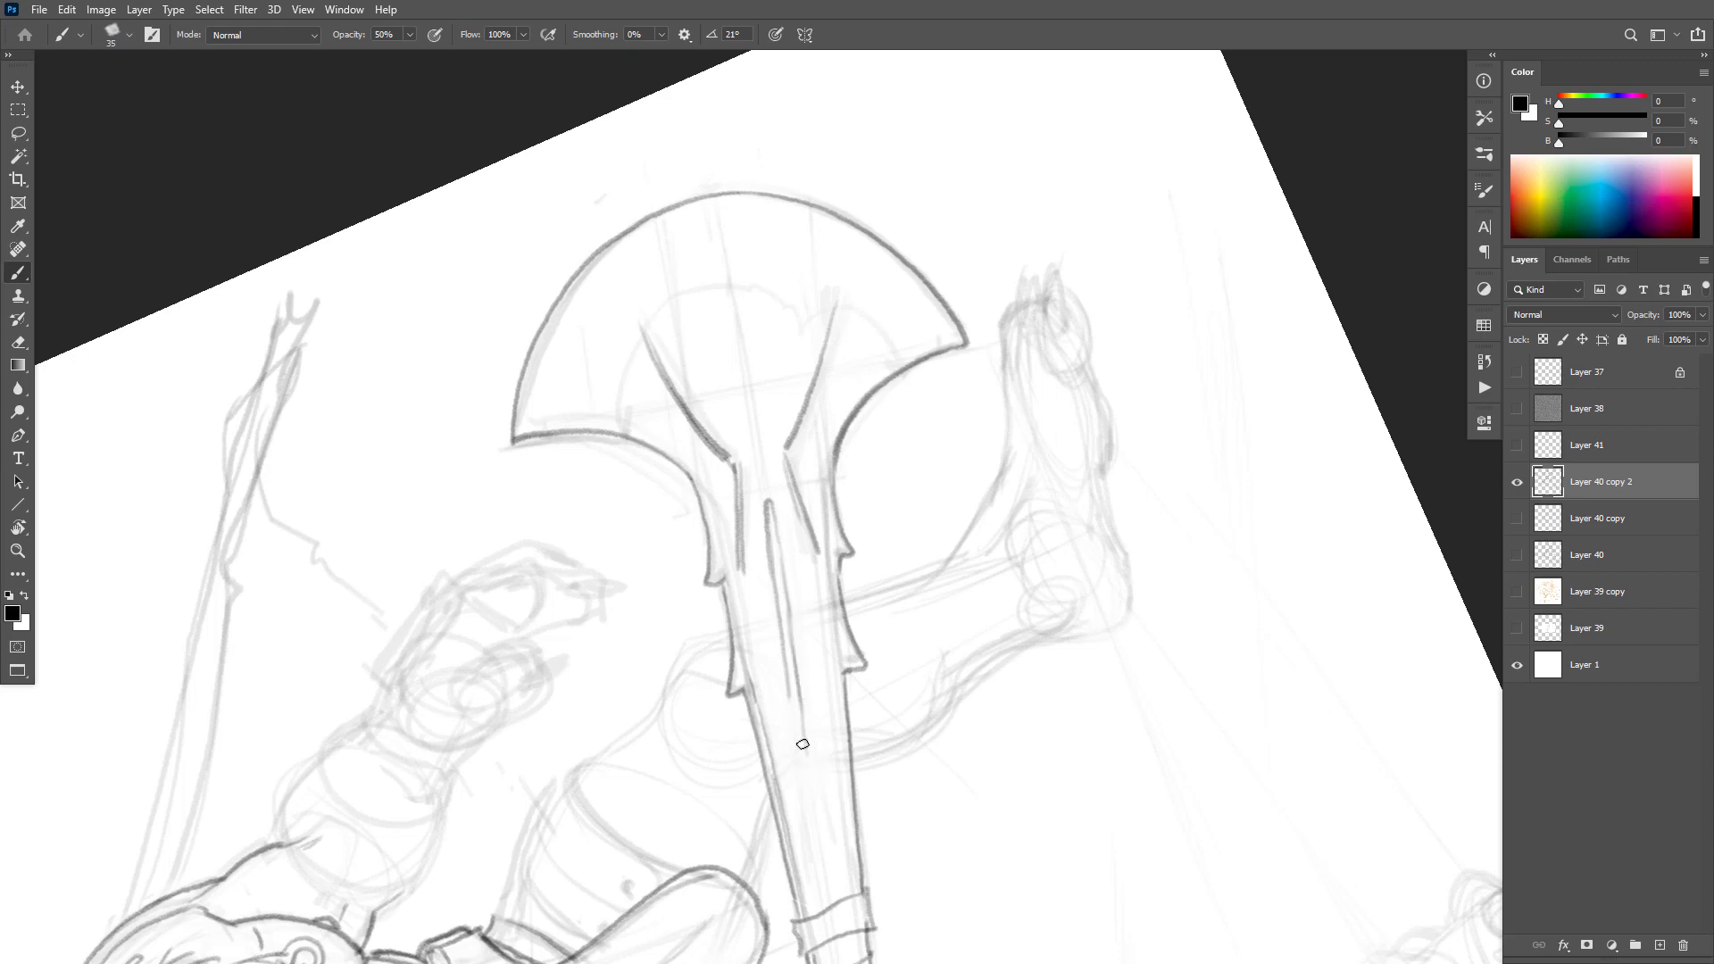
drag(787, 650, 834, 907)
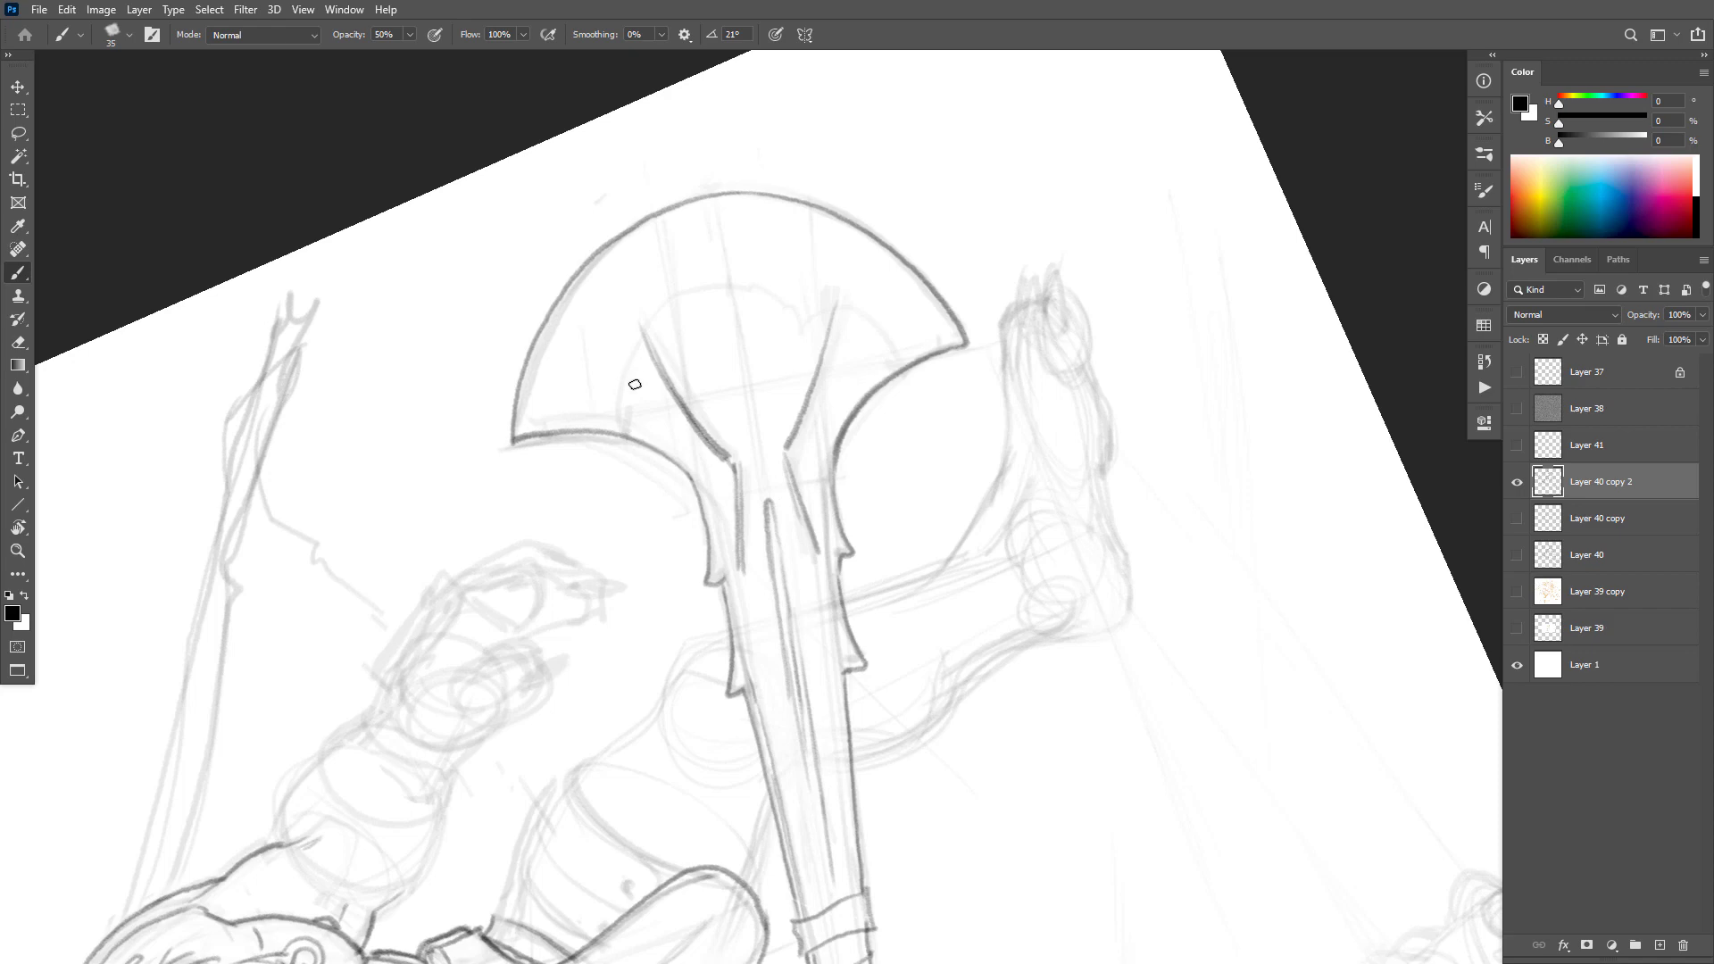
Step: Draw a scalloped, cloud-like border across the axe blade inside the cutting edge
mouse_move(761, 274)
mouse_down()
mouse_move(686, 277)
mouse_move(676, 318)
mouse_move(620, 325)
mouse_move(616, 388)
mouse_move(573, 422)
mouse_up()
mouse_move(740, 309)
mouse_down()
mouse_move(825, 275)
mouse_move(865, 319)
mouse_move(931, 349)
mouse_up()
key(ctrl+z)
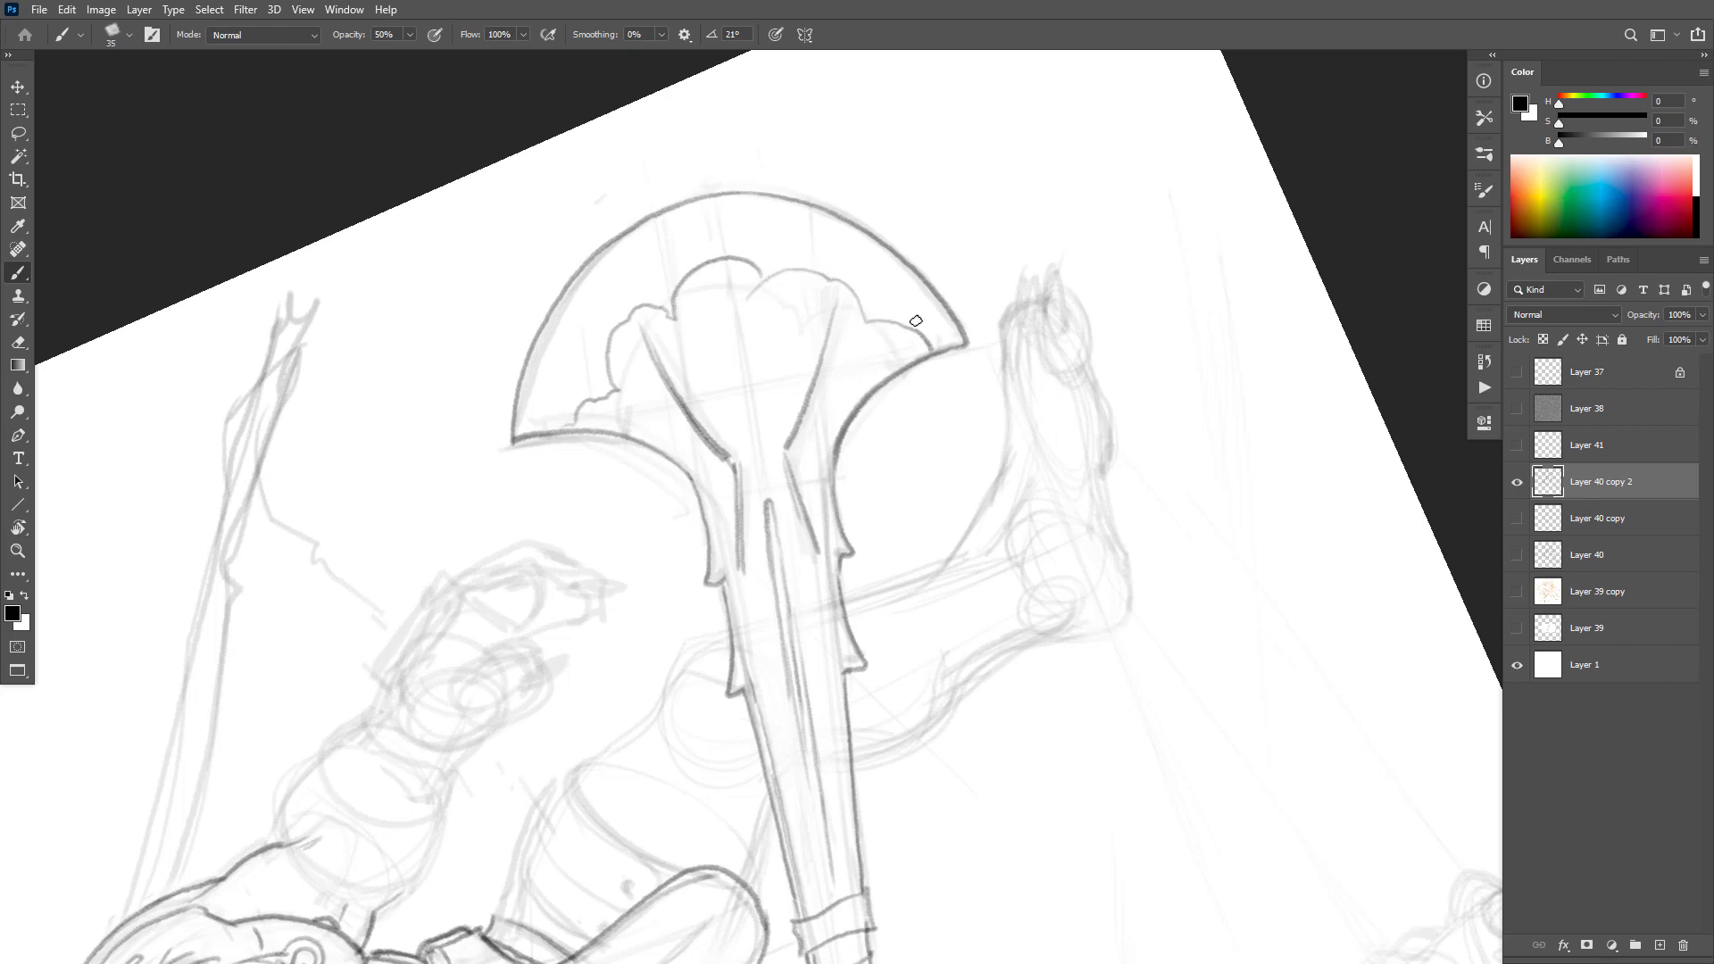
key(ctrl+z)
mouse_move(907, 353)
mouse_down()
mouse_move(829, 283)
mouse_move(799, 300)
mouse_move(764, 273)
mouse_up()
Step: Try short radial lines between the cutting edge and the scalloped border, and undo them
drag(907, 262, 871, 319)
drag(803, 205, 798, 252)
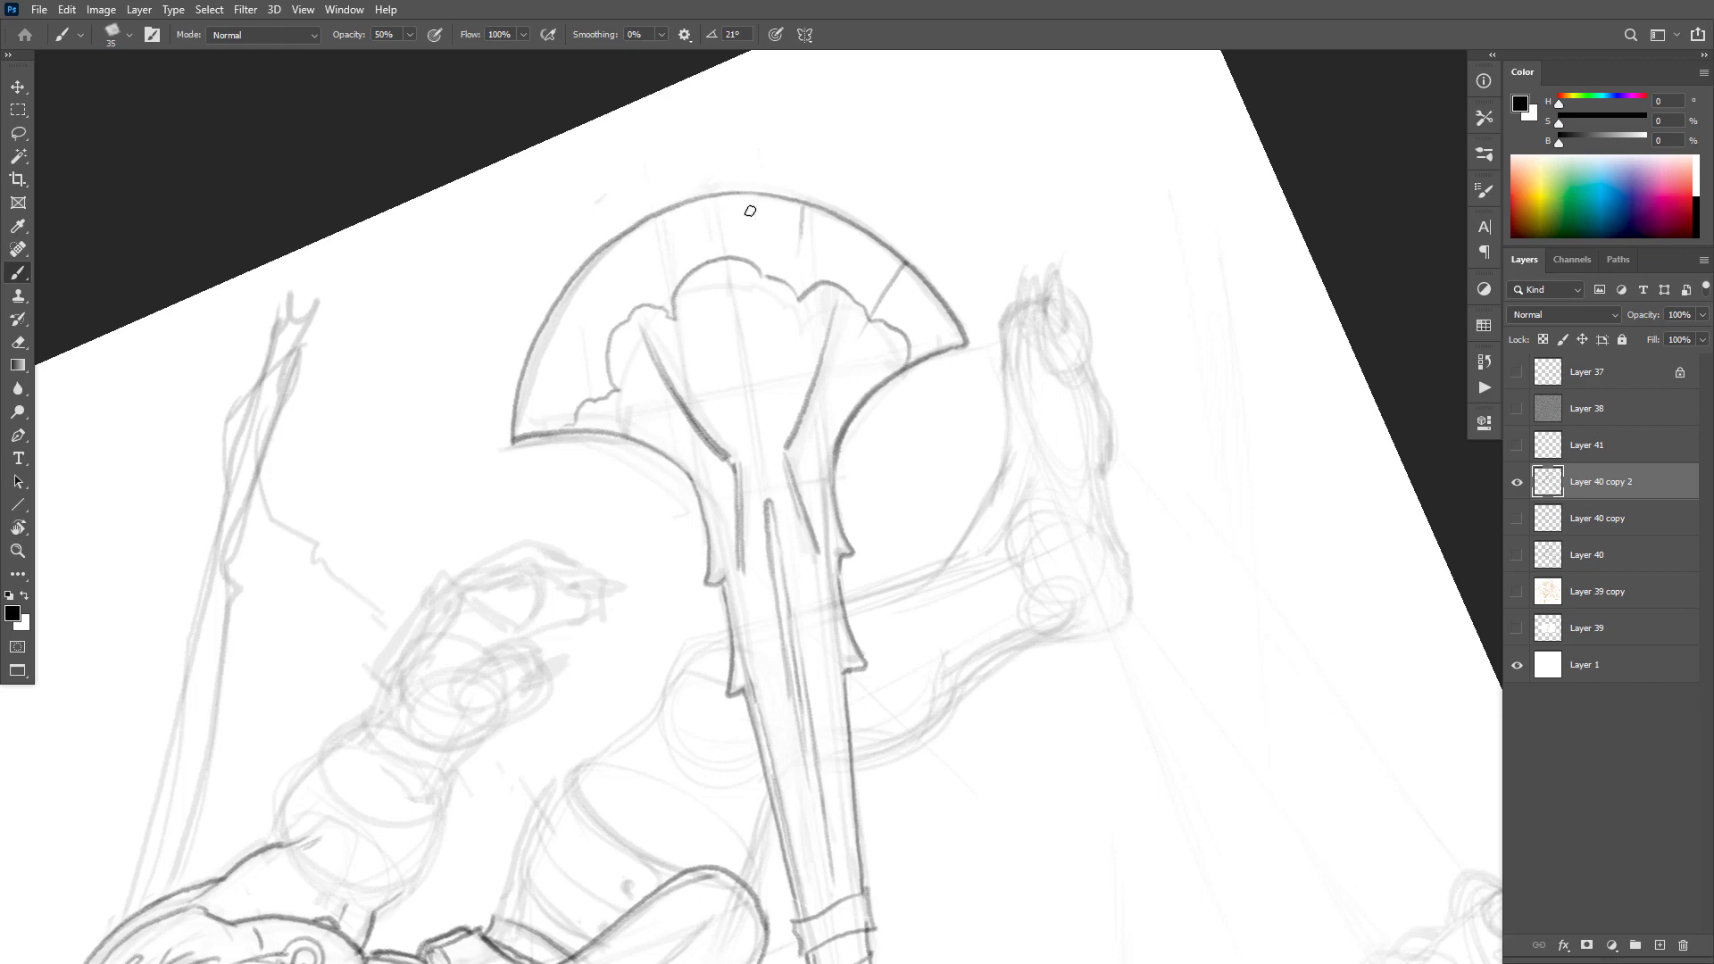
mouse_move(750, 199)
mouse_down()
mouse_move(749, 239)
mouse_move(692, 241)
mouse_up()
drag(529, 366, 570, 379)
drag(879, 379, 934, 355)
key(ctrl+z)
key(ctrl+z)
key(ctrl+z)
key(ctrl+z)
key(ctrl+z)
key(ctrl+z)
key(ctrl+z)
Step: Add radial lines across the blade's outer band between the cutting edge and the scalloped border
drag(905, 265, 866, 310)
key(ctrl+z)
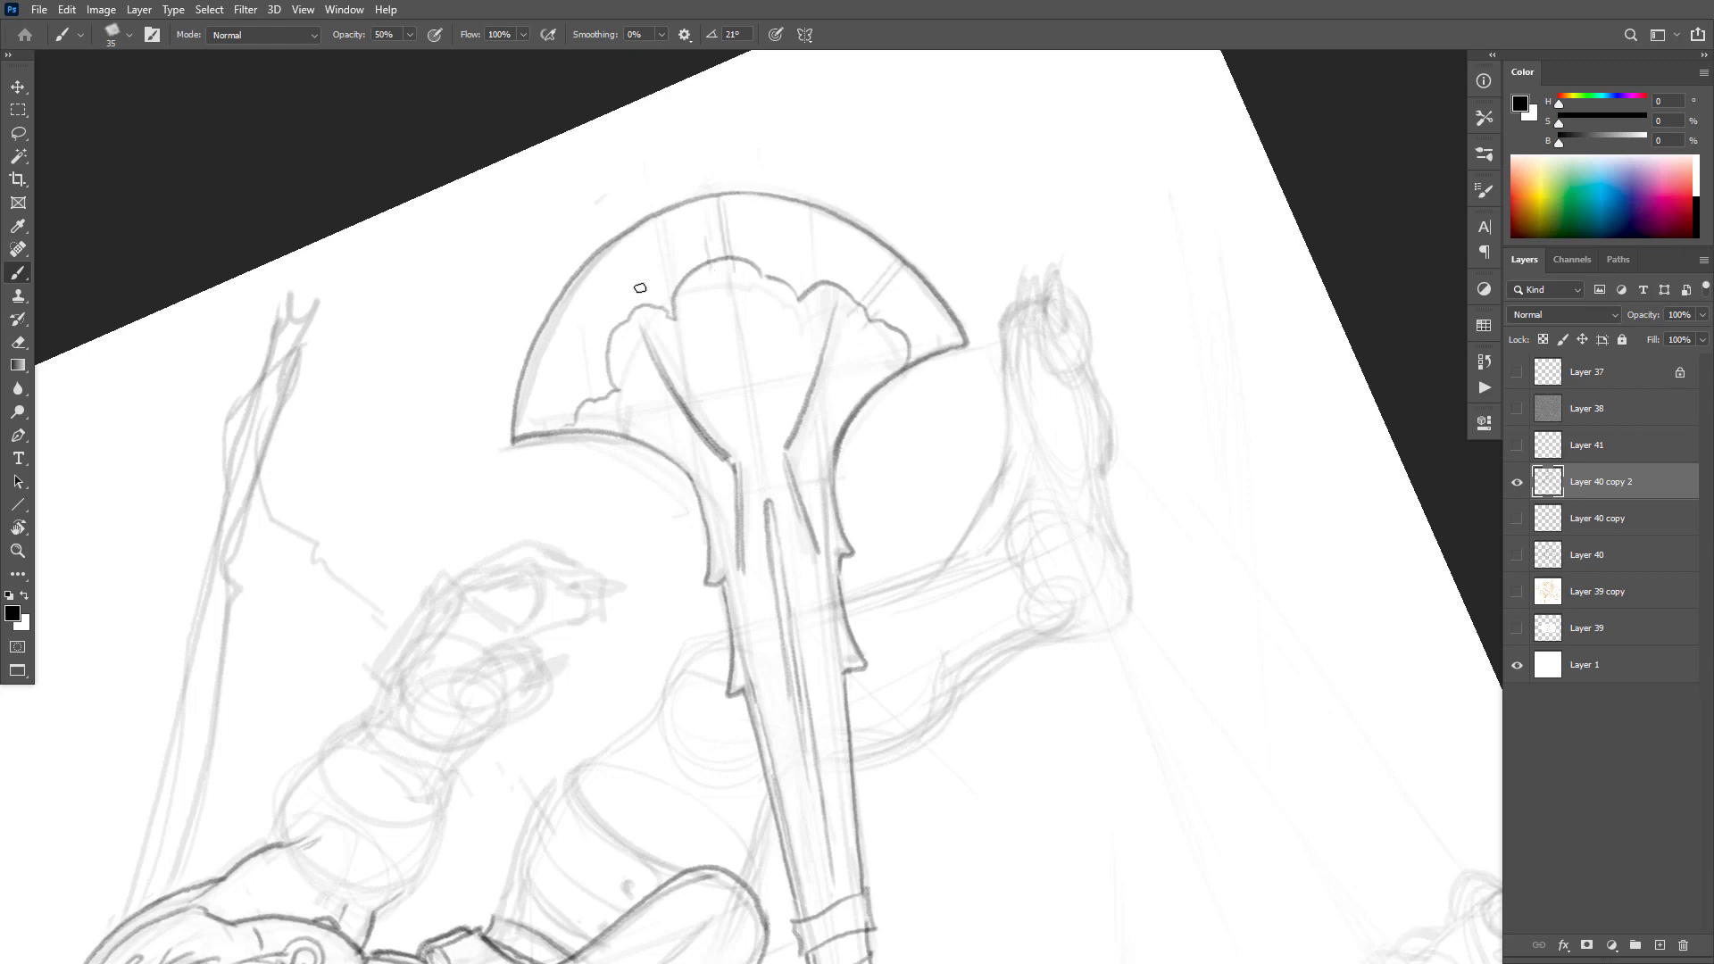
drag(592, 260, 639, 322)
drag(810, 228, 778, 337)
key(ctrl+z)
drag(803, 250, 777, 327)
scroll(842, 492, down, 6)
key(Escape)
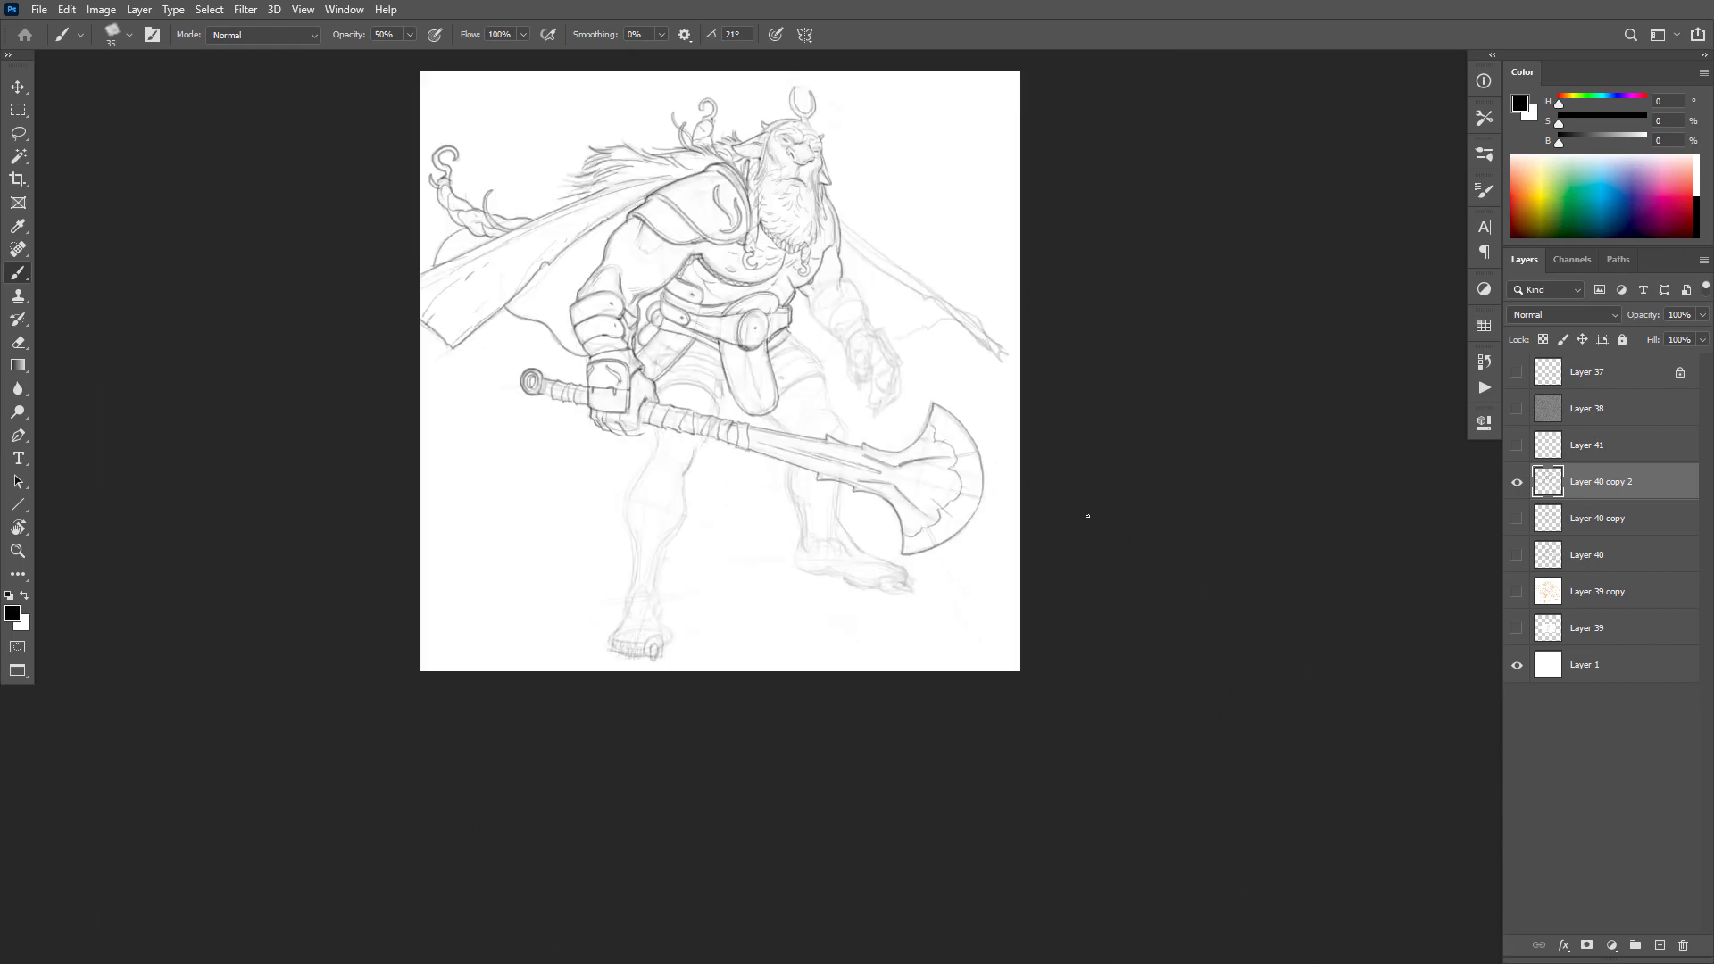
Step: Redraw the lower edge of the gripping fist beneath the axe handle
ctrl+click(975, 433)
drag(724, 414, 1165, 524)
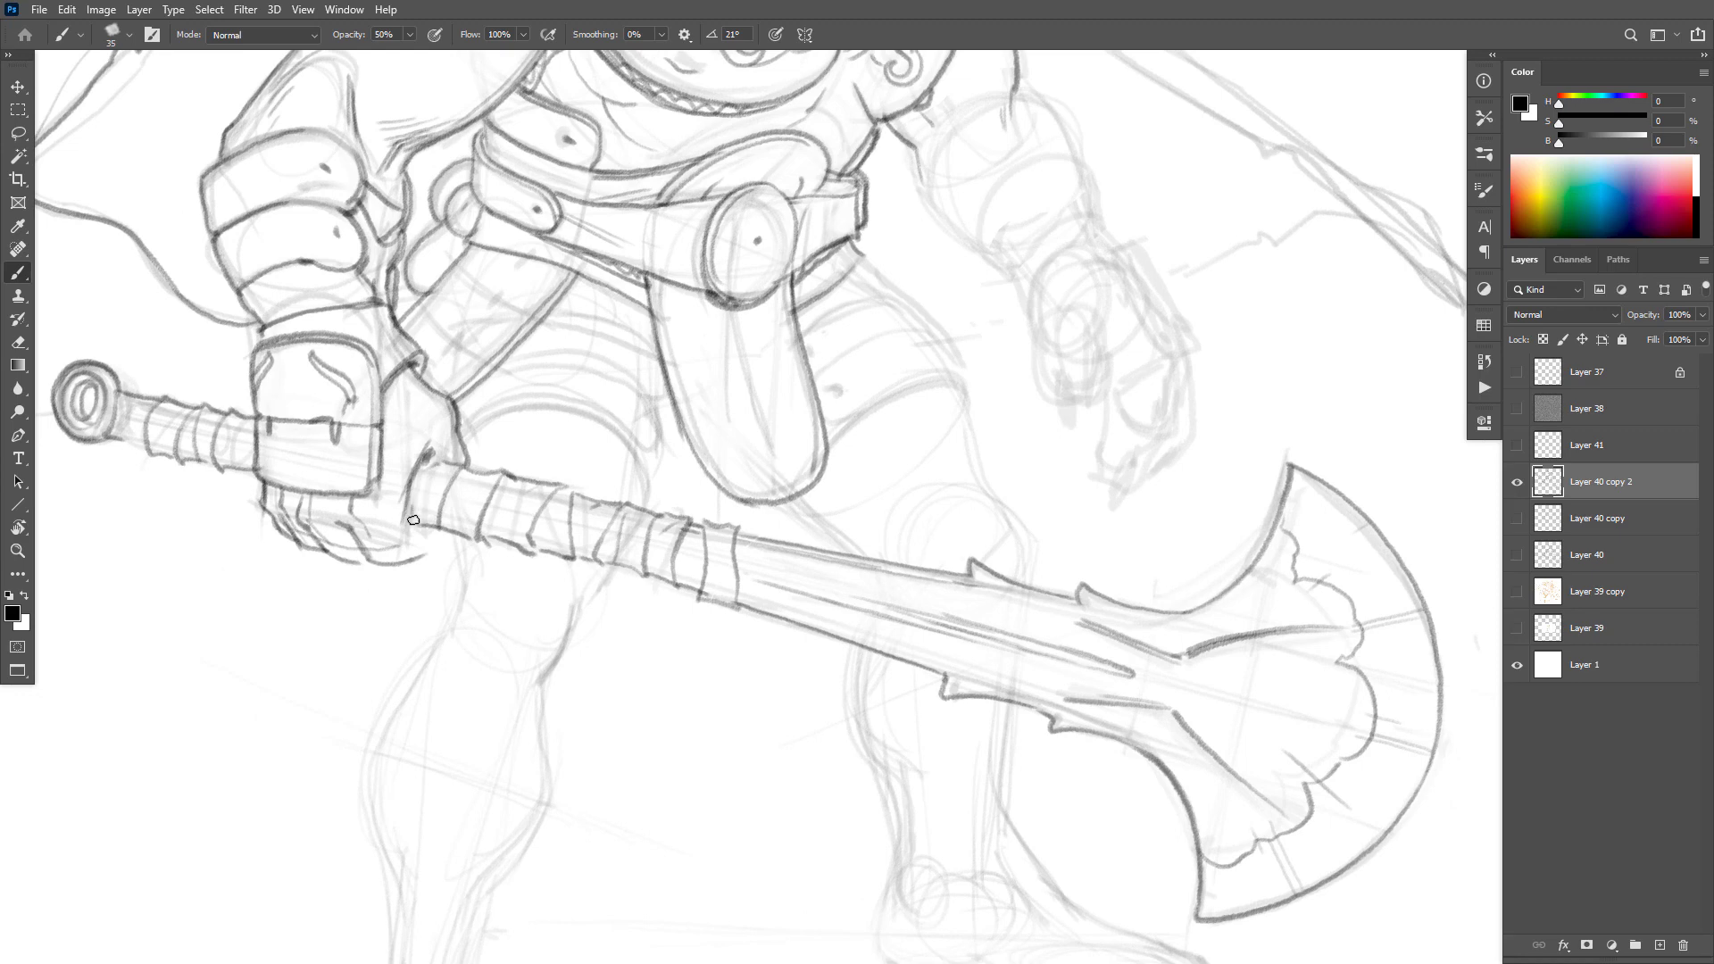
mouse_move(426, 544)
mouse_down()
mouse_move(377, 564)
mouse_move(424, 559)
mouse_move(456, 490)
mouse_move(381, 564)
mouse_move(425, 558)
mouse_move(357, 563)
mouse_move(481, 462)
mouse_move(387, 565)
mouse_up()
key(e)
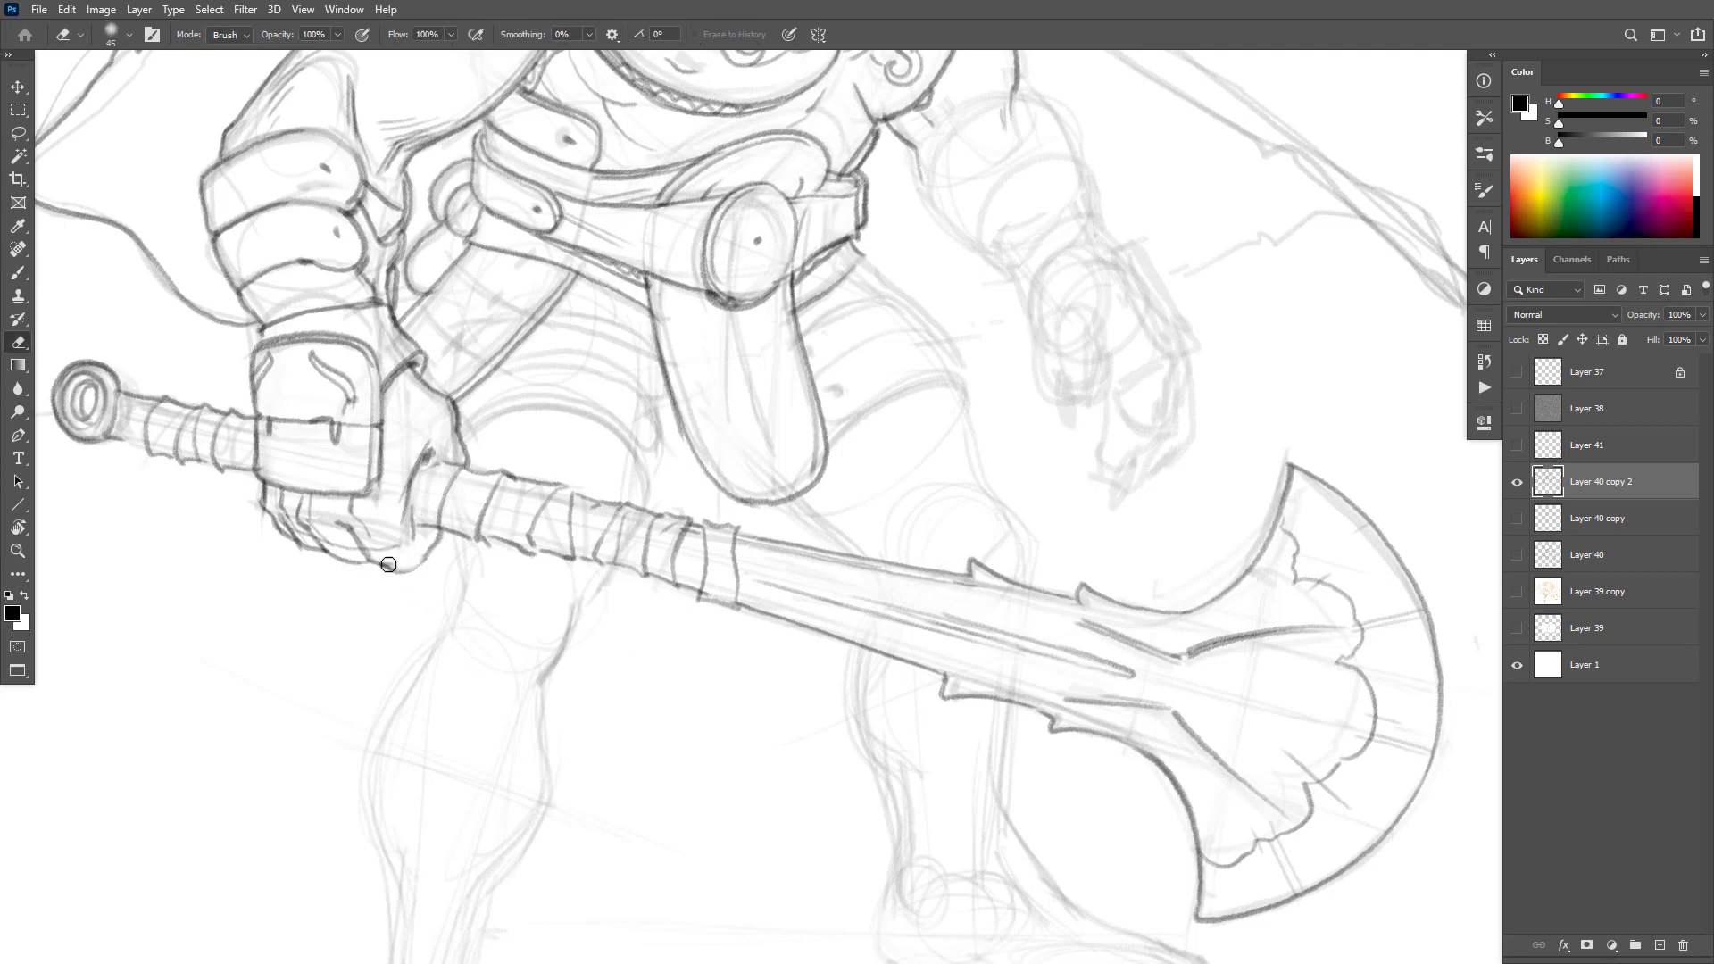
key(b)
mouse_move(961, 515)
mouse_down()
mouse_move(806, 568)
mouse_move(1110, 613)
mouse_up()
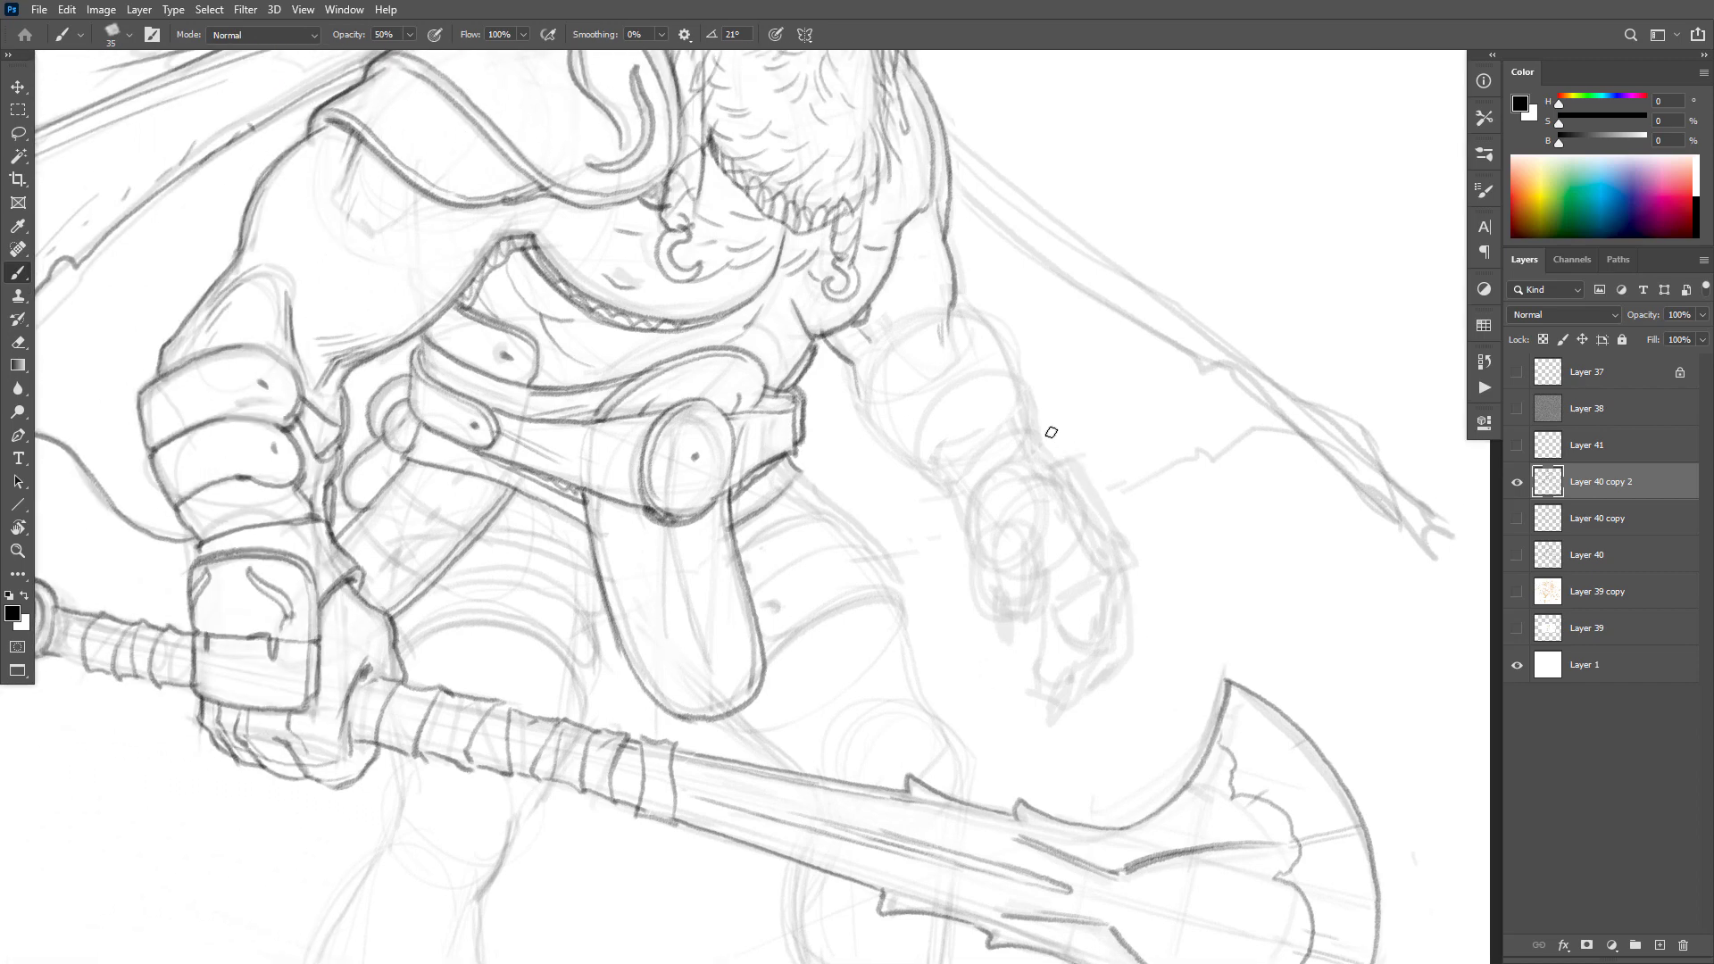
mouse_move(318, 775)
mouse_down()
mouse_move(358, 785)
mouse_move(333, 780)
mouse_move(373, 761)
mouse_up()
key(ctrl+z)
key(ctrl+z)
Step: Erase and redraw the outer contour of the empty-handed arm from the shoulder down to the elbow
key(e)
mouse_move(950, 265)
mouse_down()
mouse_move(953, 306)
mouse_move(937, 247)
mouse_move(945, 344)
mouse_move(945, 207)
mouse_move(970, 320)
mouse_up()
key(b)
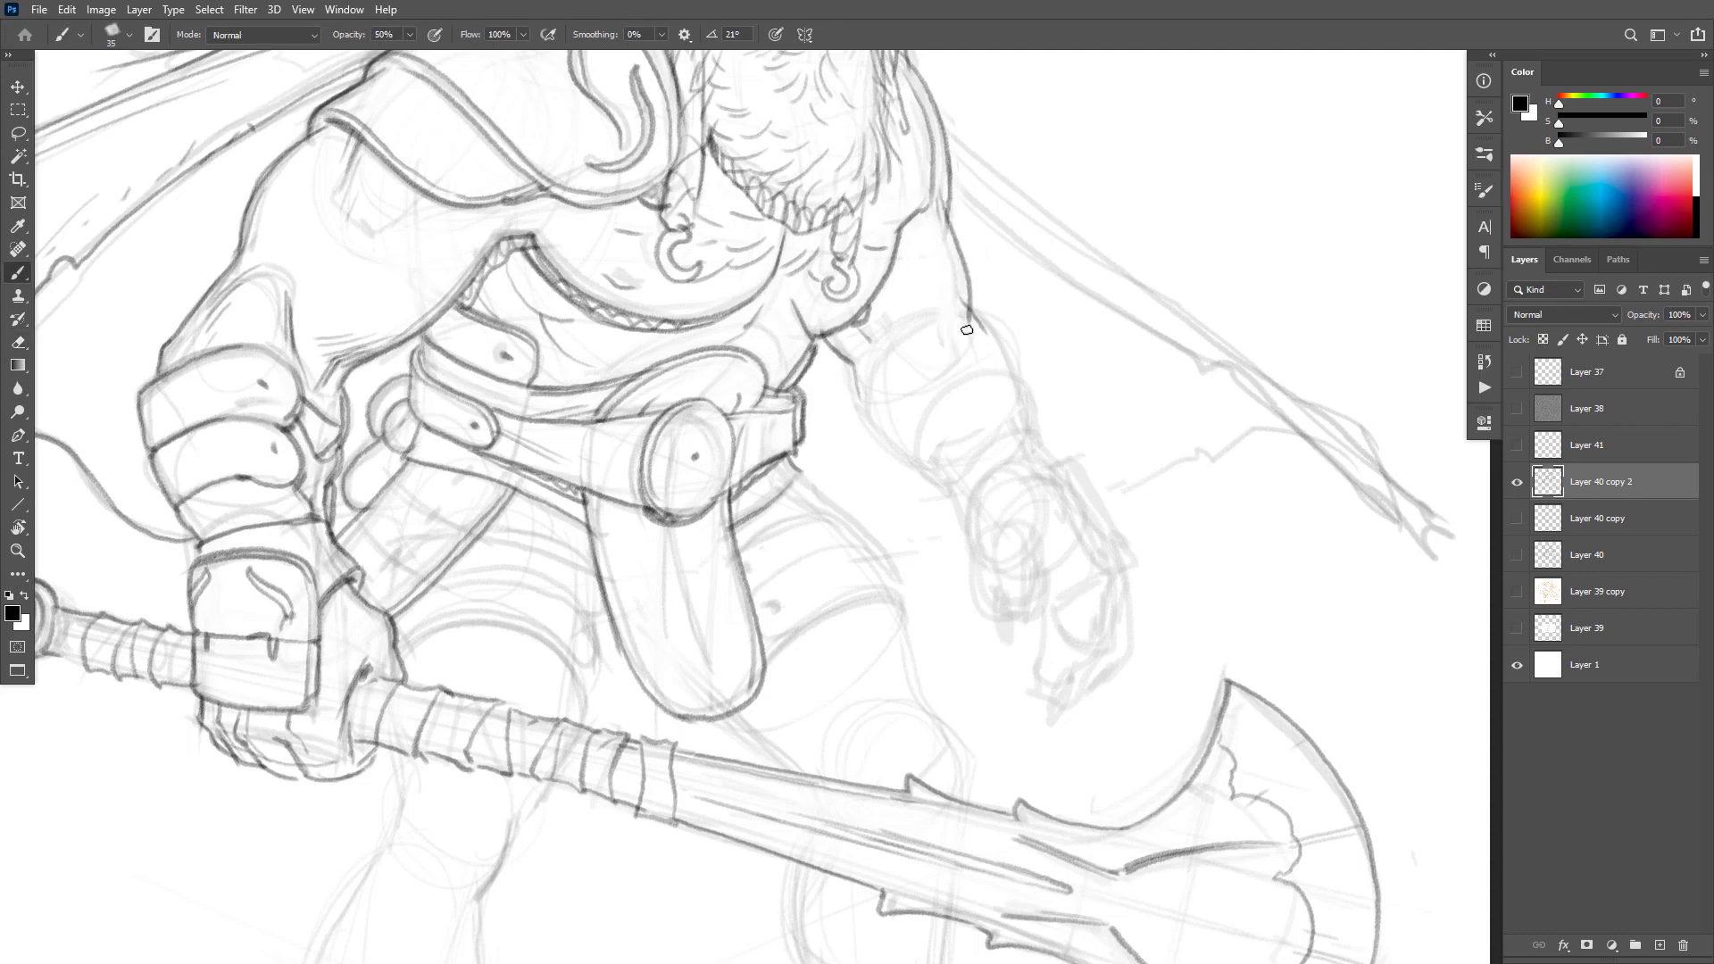
drag(943, 198, 970, 321)
Step: Sketch small rough studies of arm and shoulder muscle shapes in the blank area beside the warrior's head
alt+click(1062, 445)
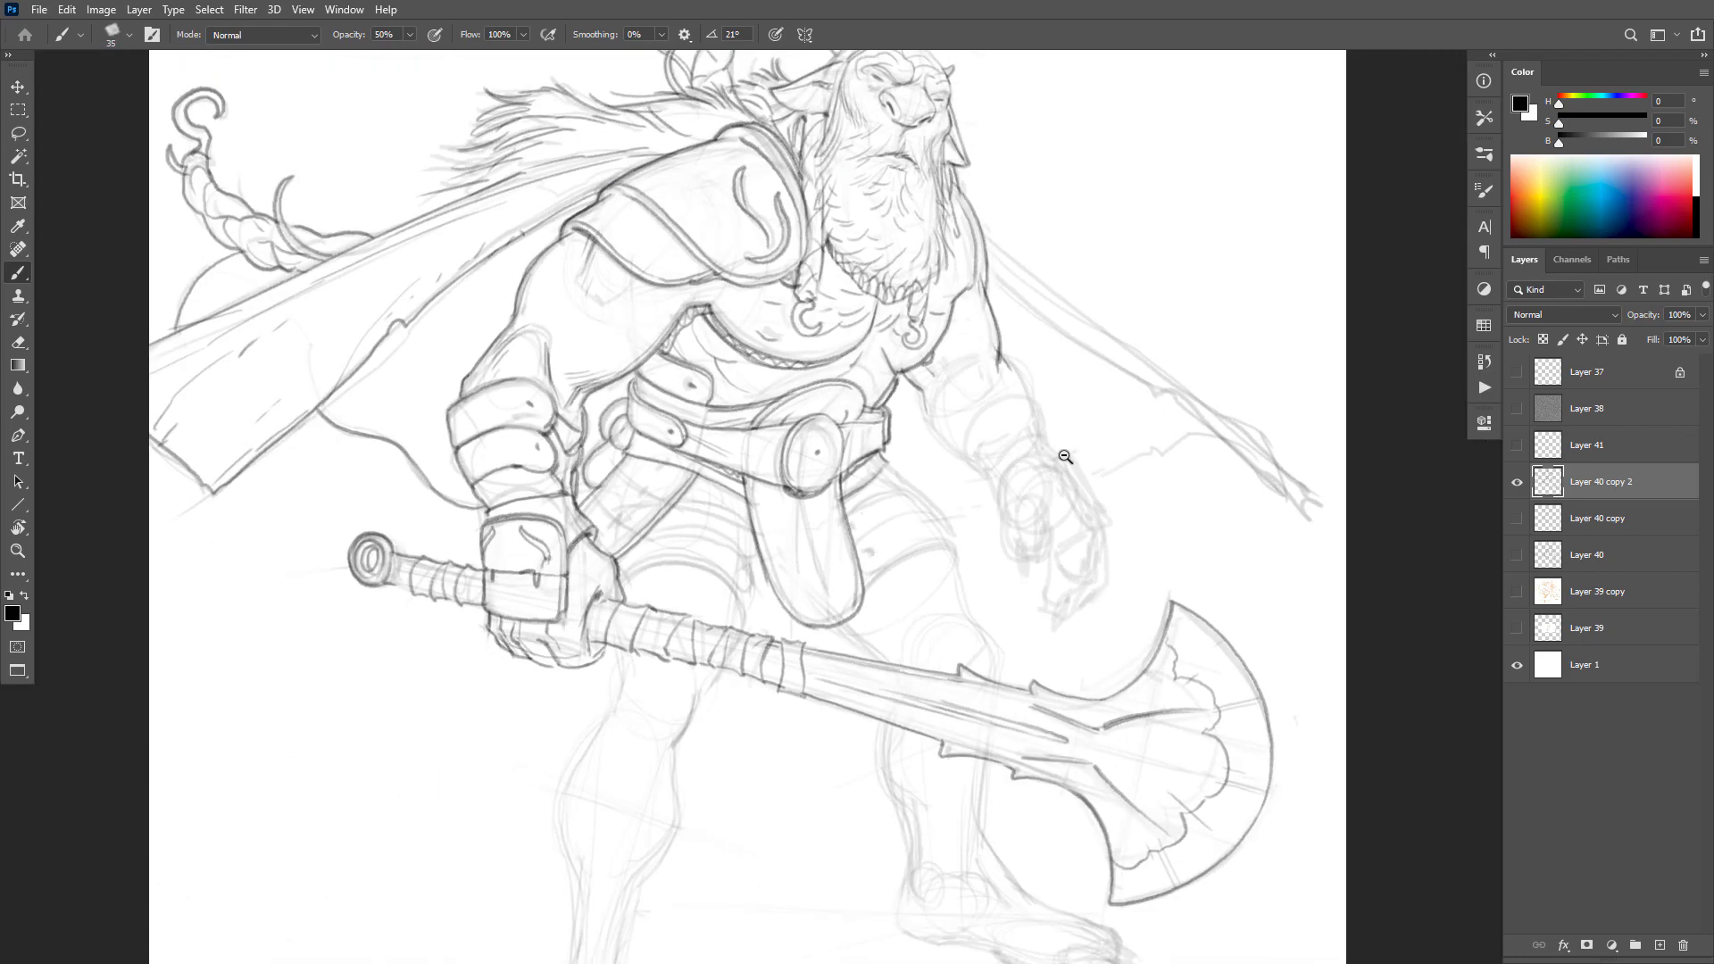
alt+click(1062, 446)
ctrl+click(1119, 452)
drag(1064, 463, 1074, 498)
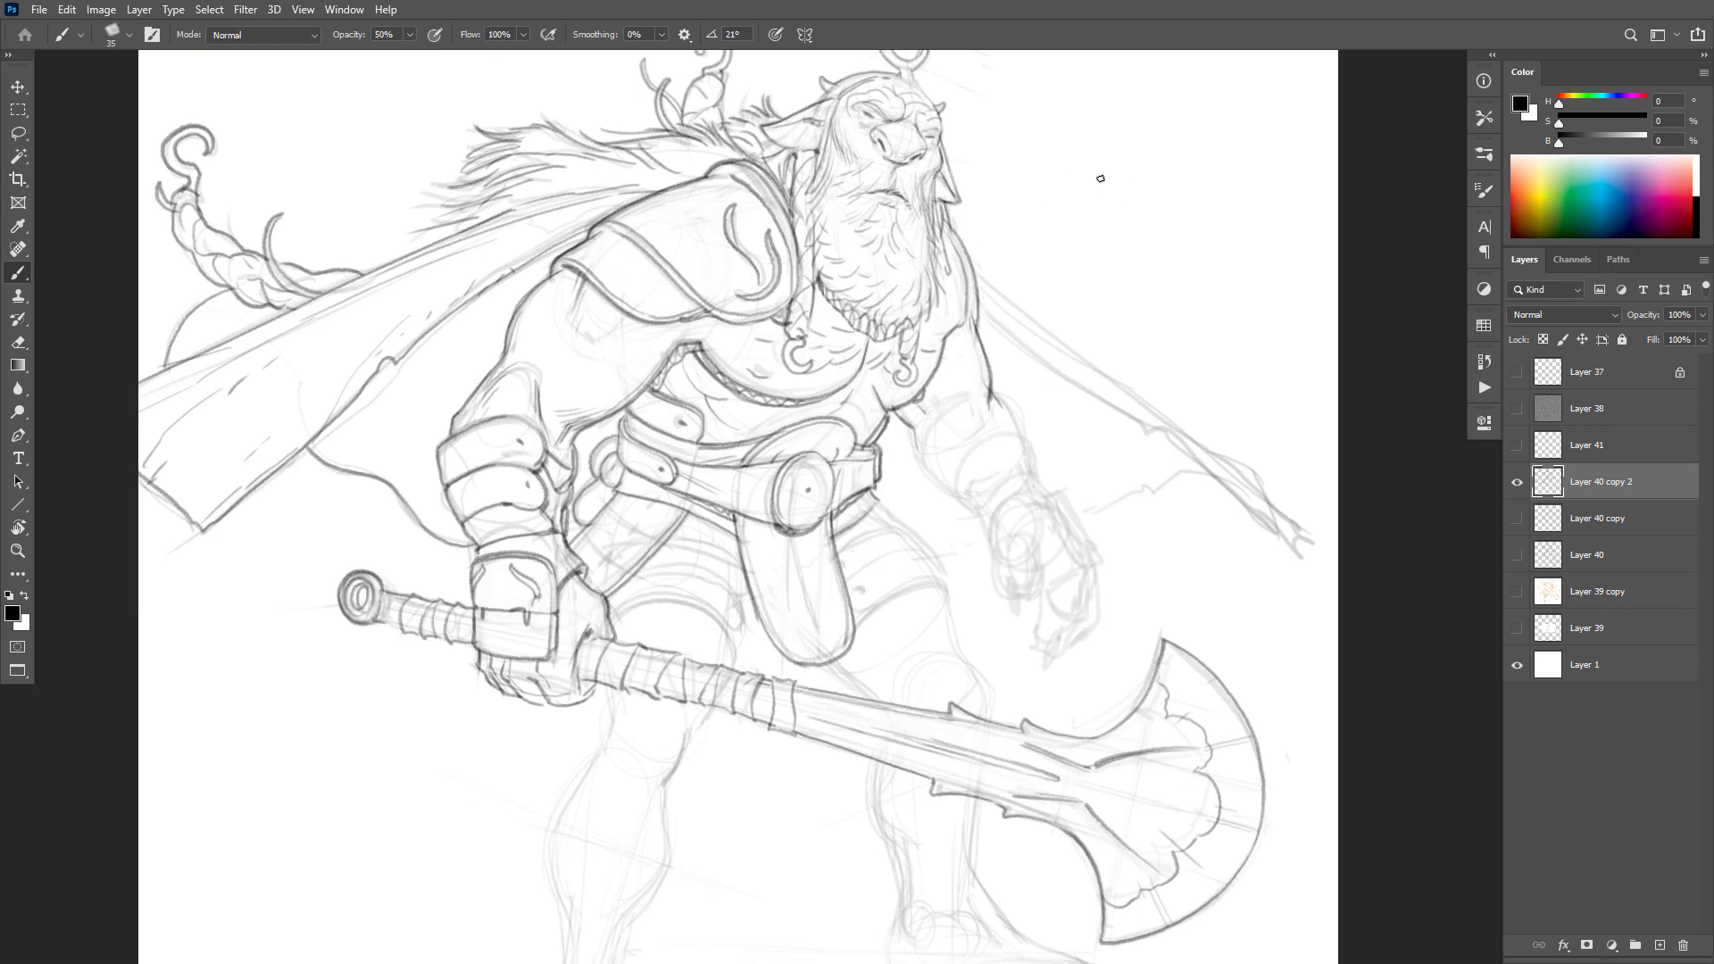
mouse_move(1100, 178)
mouse_down()
mouse_move(1104, 232)
mouse_move(1129, 141)
mouse_move(1109, 244)
mouse_up()
key(ctrl+z)
key(ctrl+z)
key(ctrl+shift+z)
mouse_move(1107, 139)
mouse_down()
mouse_move(1139, 210)
mouse_move(1113, 253)
mouse_up()
drag(1089, 141, 1092, 203)
drag(1147, 147, 1144, 220)
drag(1229, 149, 1196, 243)
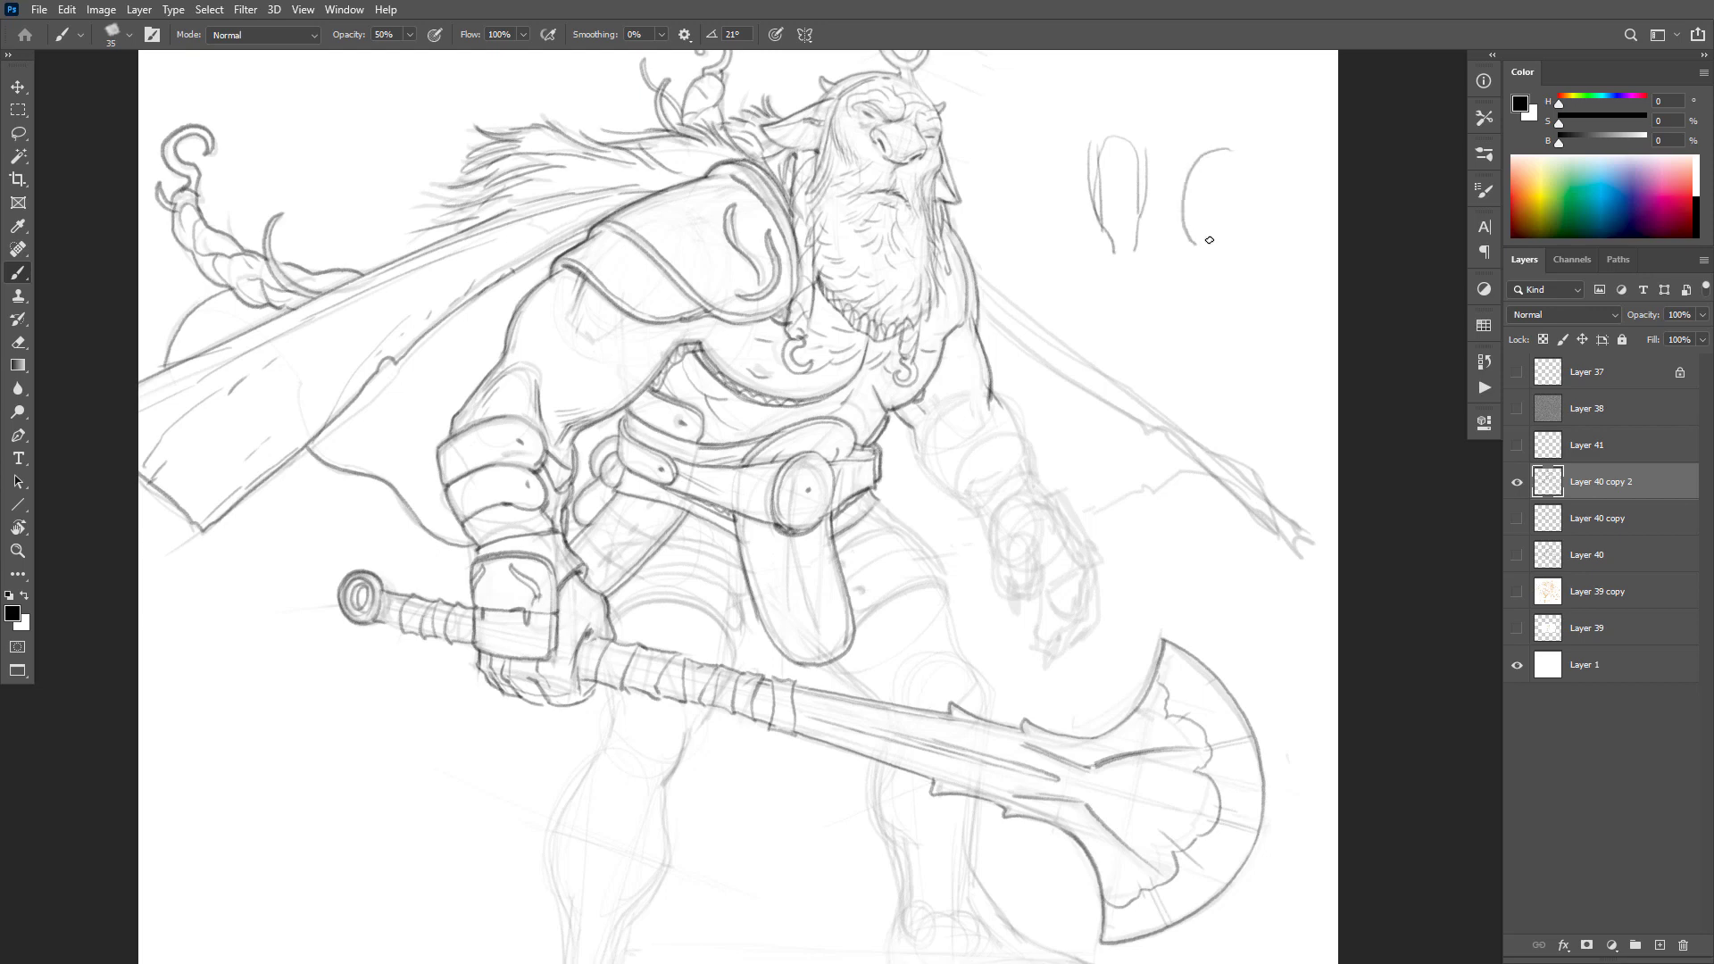
mouse_move(1285, 133)
mouse_down()
mouse_move(1278, 248)
mouse_move(1189, 235)
mouse_move(1267, 277)
mouse_move(1154, 346)
mouse_up()
mouse_move(1279, 250)
mouse_down()
mouse_move(1274, 298)
mouse_move(1218, 350)
mouse_up()
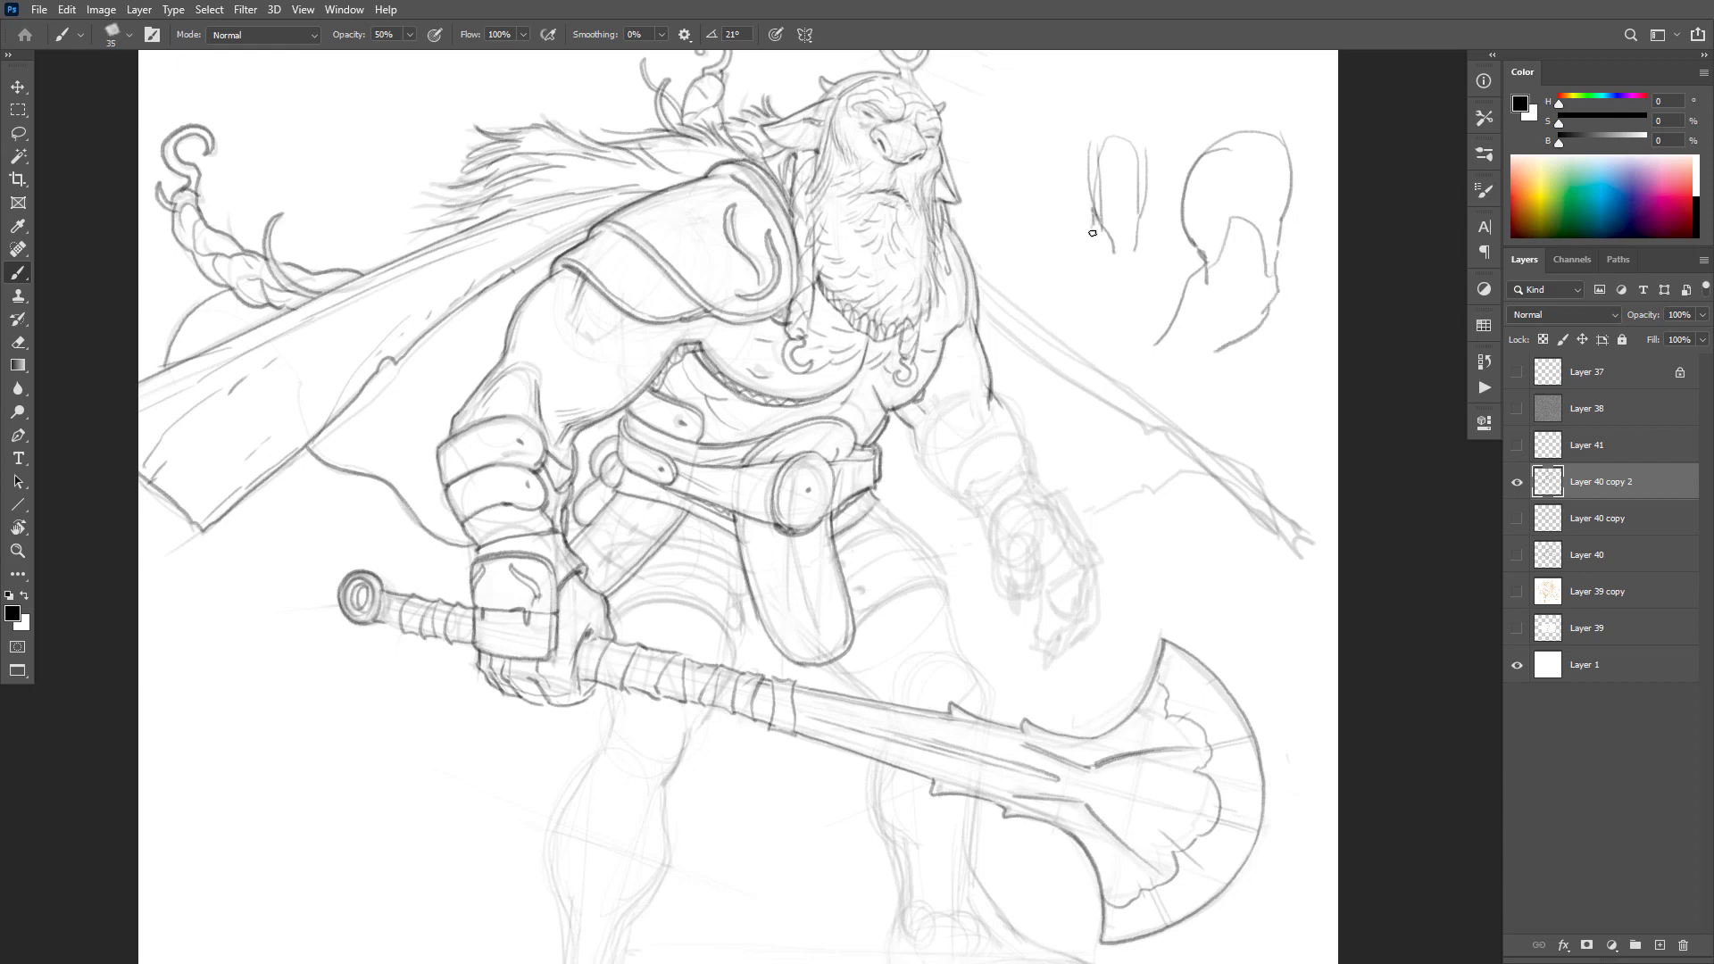
mouse_move(1148, 199)
mouse_down()
mouse_move(1151, 248)
mouse_move(1080, 285)
mouse_move(1149, 316)
mouse_up()
drag(1140, 214, 1129, 285)
Step: Lasso the rough muscle studies beside the head, delete them, and deselect
key(l)
mouse_move(1286, 397)
mouse_down()
mouse_move(1266, 410)
mouse_move(1152, 56)
mouse_move(1259, 436)
mouse_up()
key(Delete)
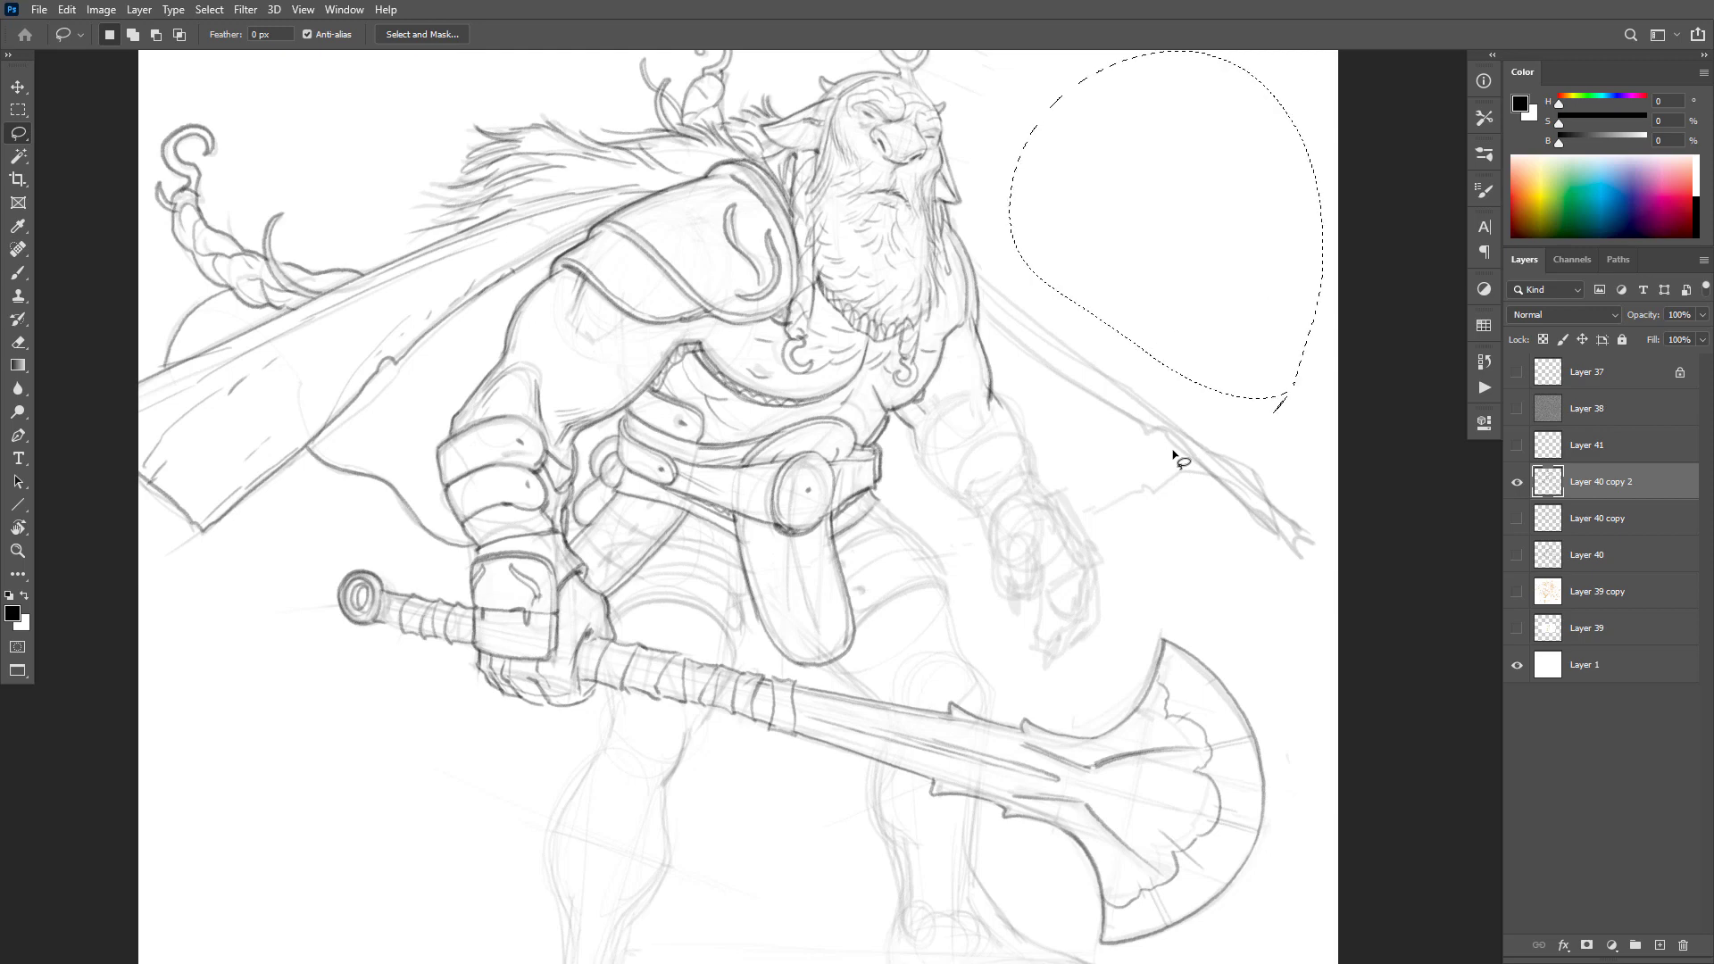
key(ctrl+d)
Step: Erase the outline of the empty-handed arm where the shoulder muscle meets the upper arm
key(b)
key(e)
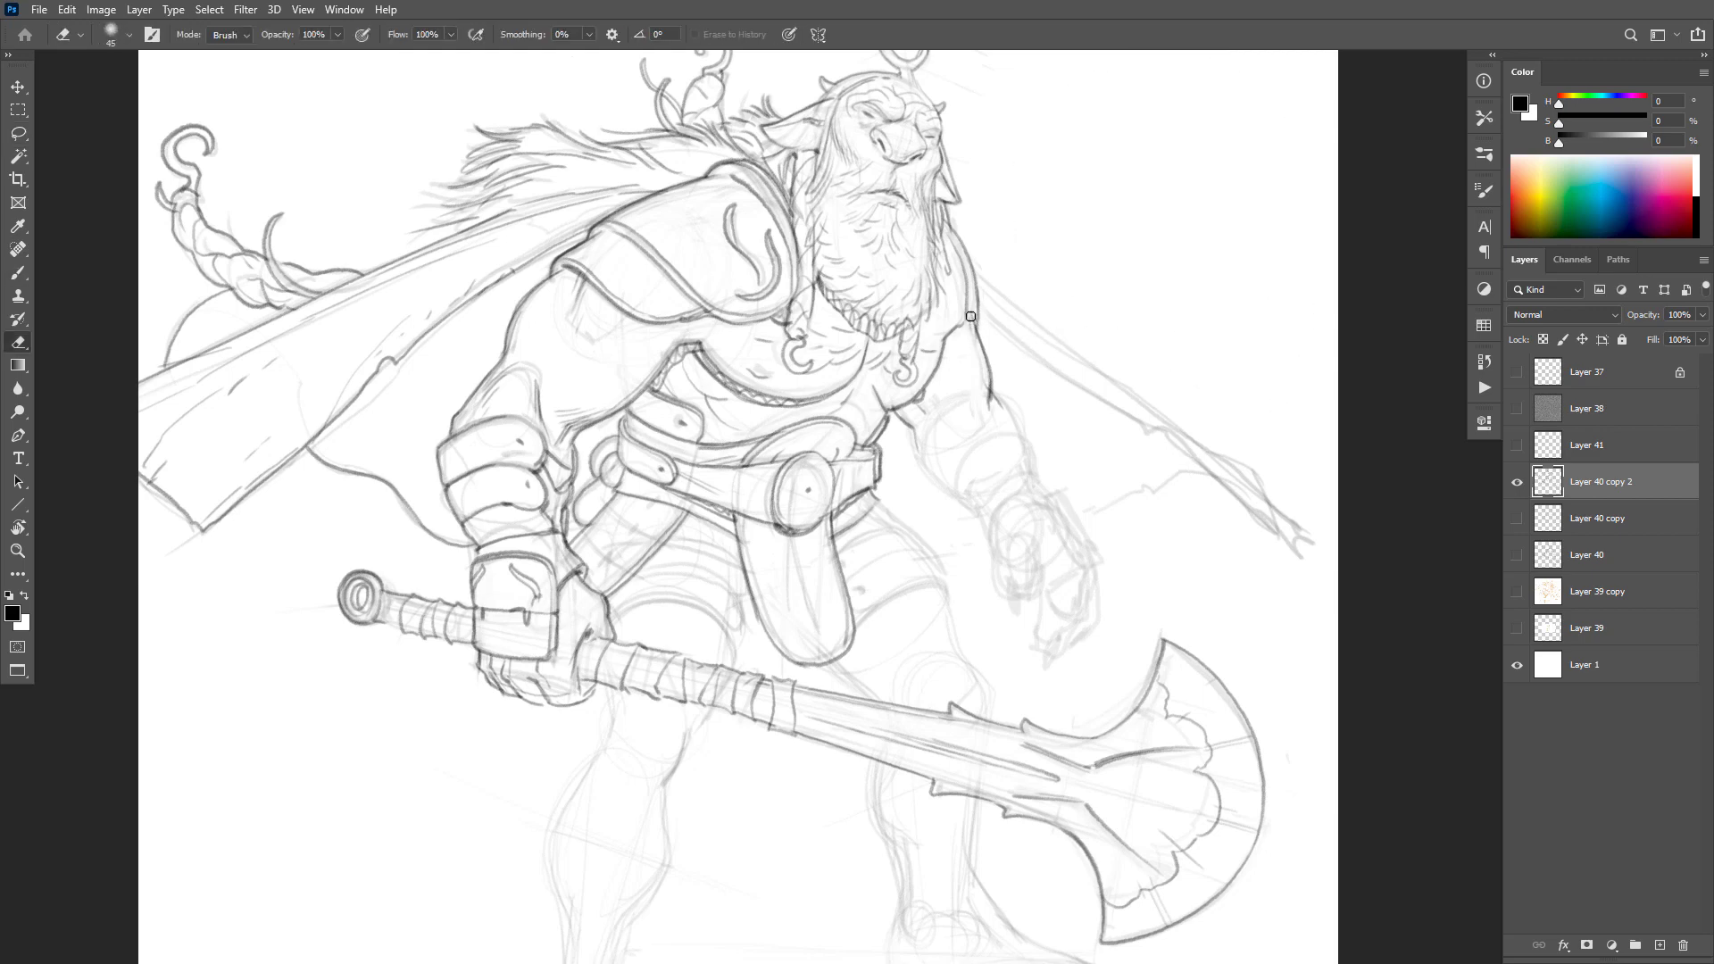
key(b)
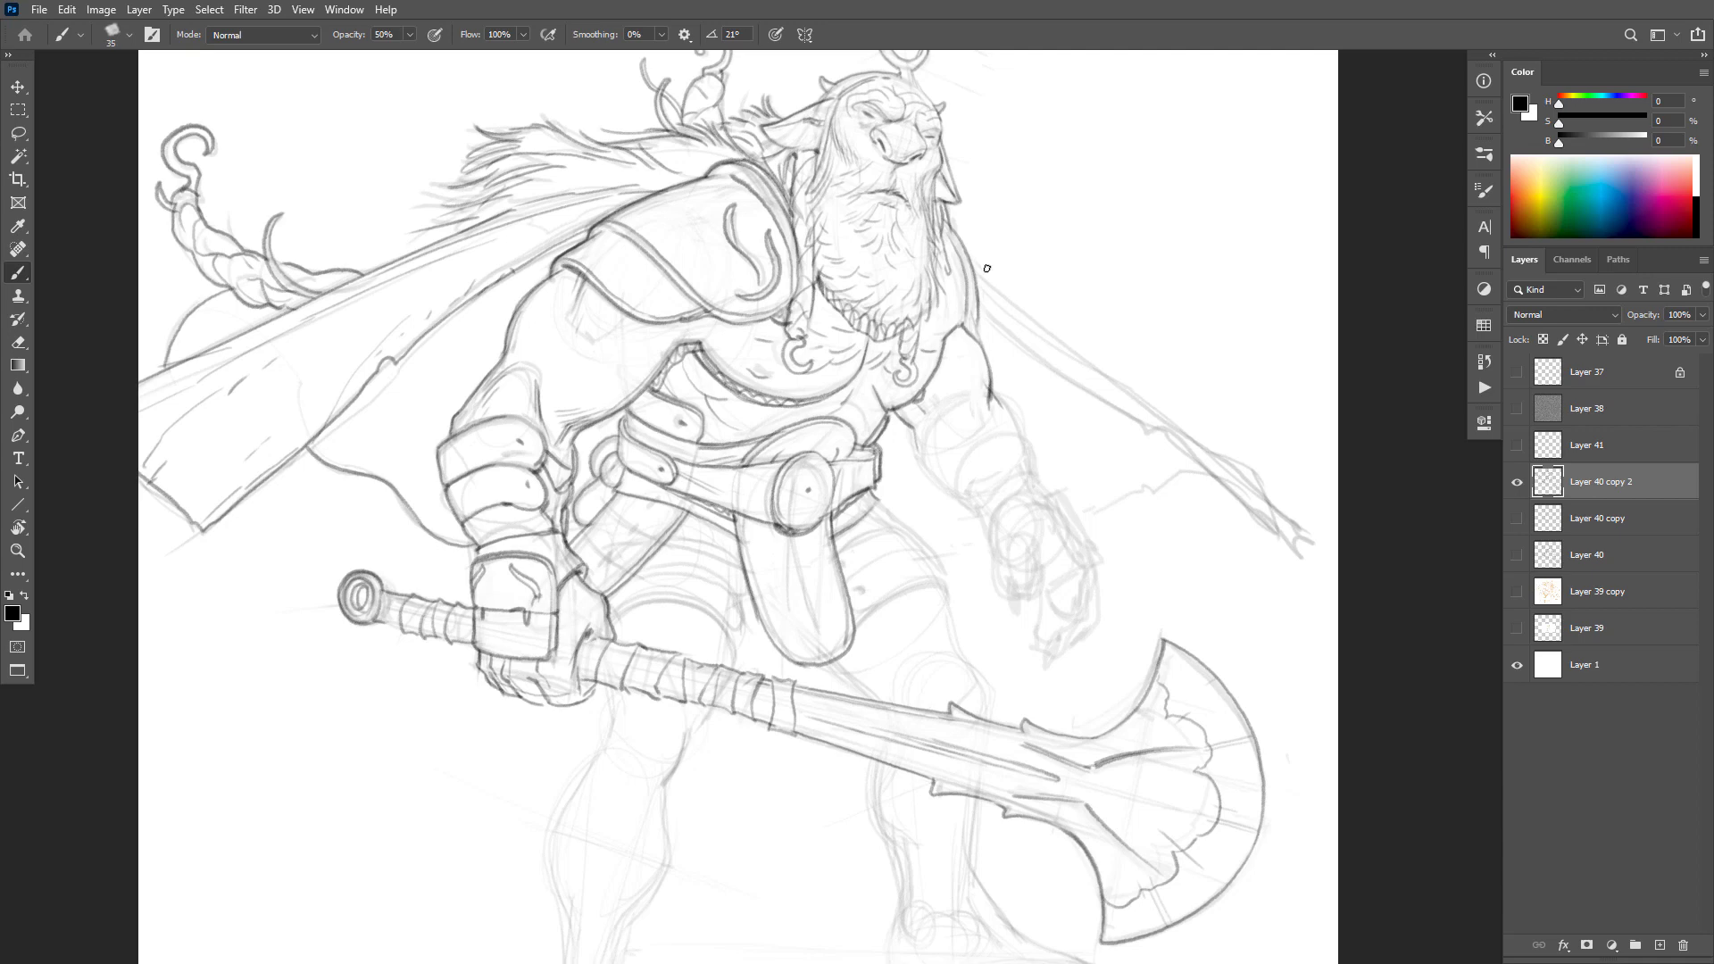
key(e)
mouse_move(979, 339)
mouse_down()
mouse_move(977, 308)
mouse_move(976, 330)
mouse_up()
key(b)
Step: Try strokes marking how the shoulder and arm muscles overlap on both arms, and undo them
drag(634, 393, 676, 332)
key(ctrl+z)
drag(598, 338, 752, 279)
drag(663, 363, 691, 306)
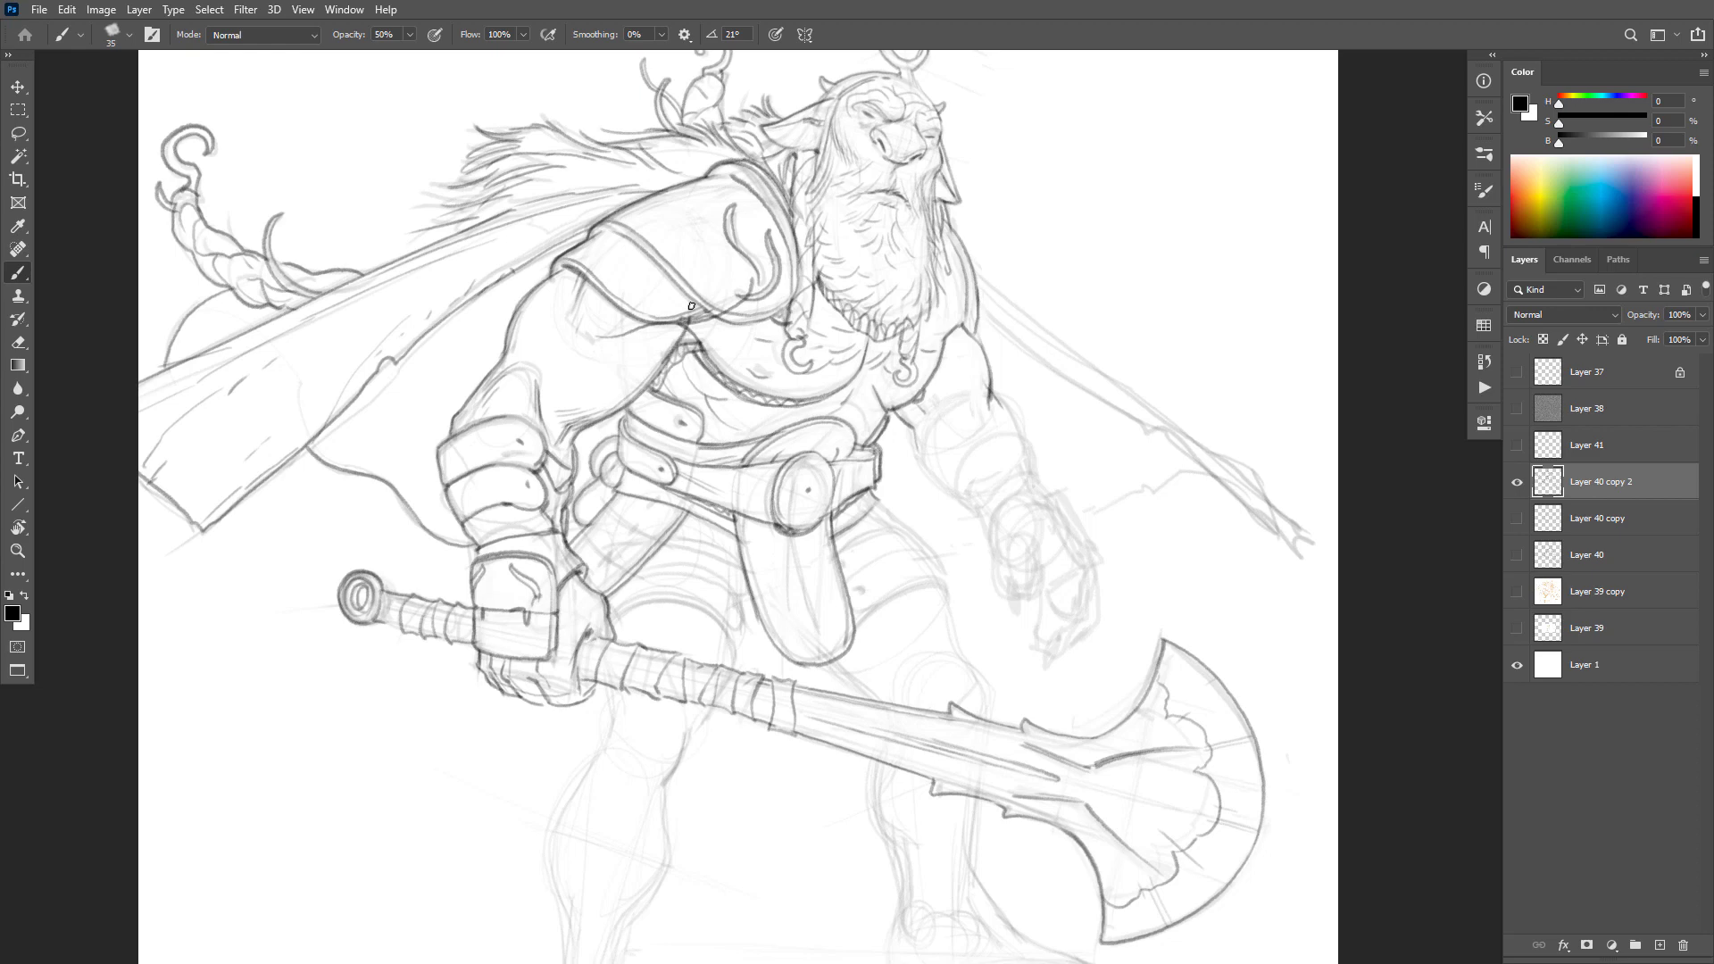
key(ctrl+z)
key(ctrl+z)
key(ctrl+z)
key(ctrl+z)
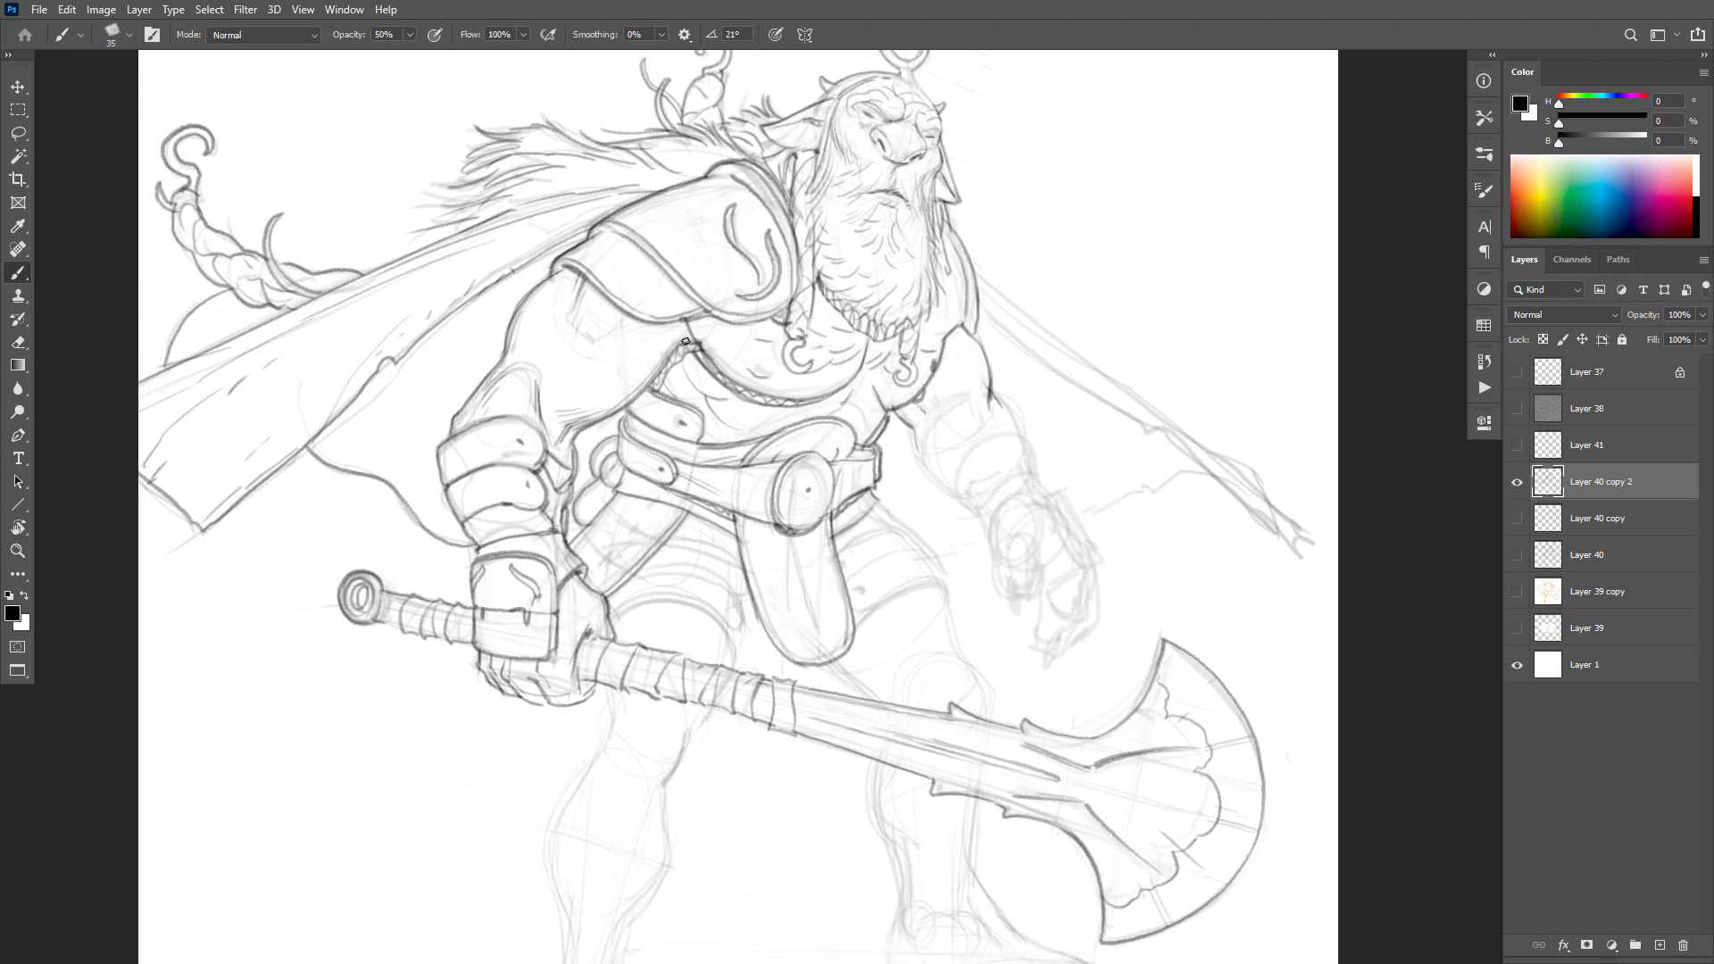
drag(614, 328, 718, 292)
key(ctrl+z)
key(ctrl+z)
drag(939, 271, 966, 328)
key(ctrl+z)
key(ctrl+z)
Step: Sketch rounded construction forms for the empty-handed arm's forearm and wrist, with a contour line below the elbow
drag(996, 436, 998, 427)
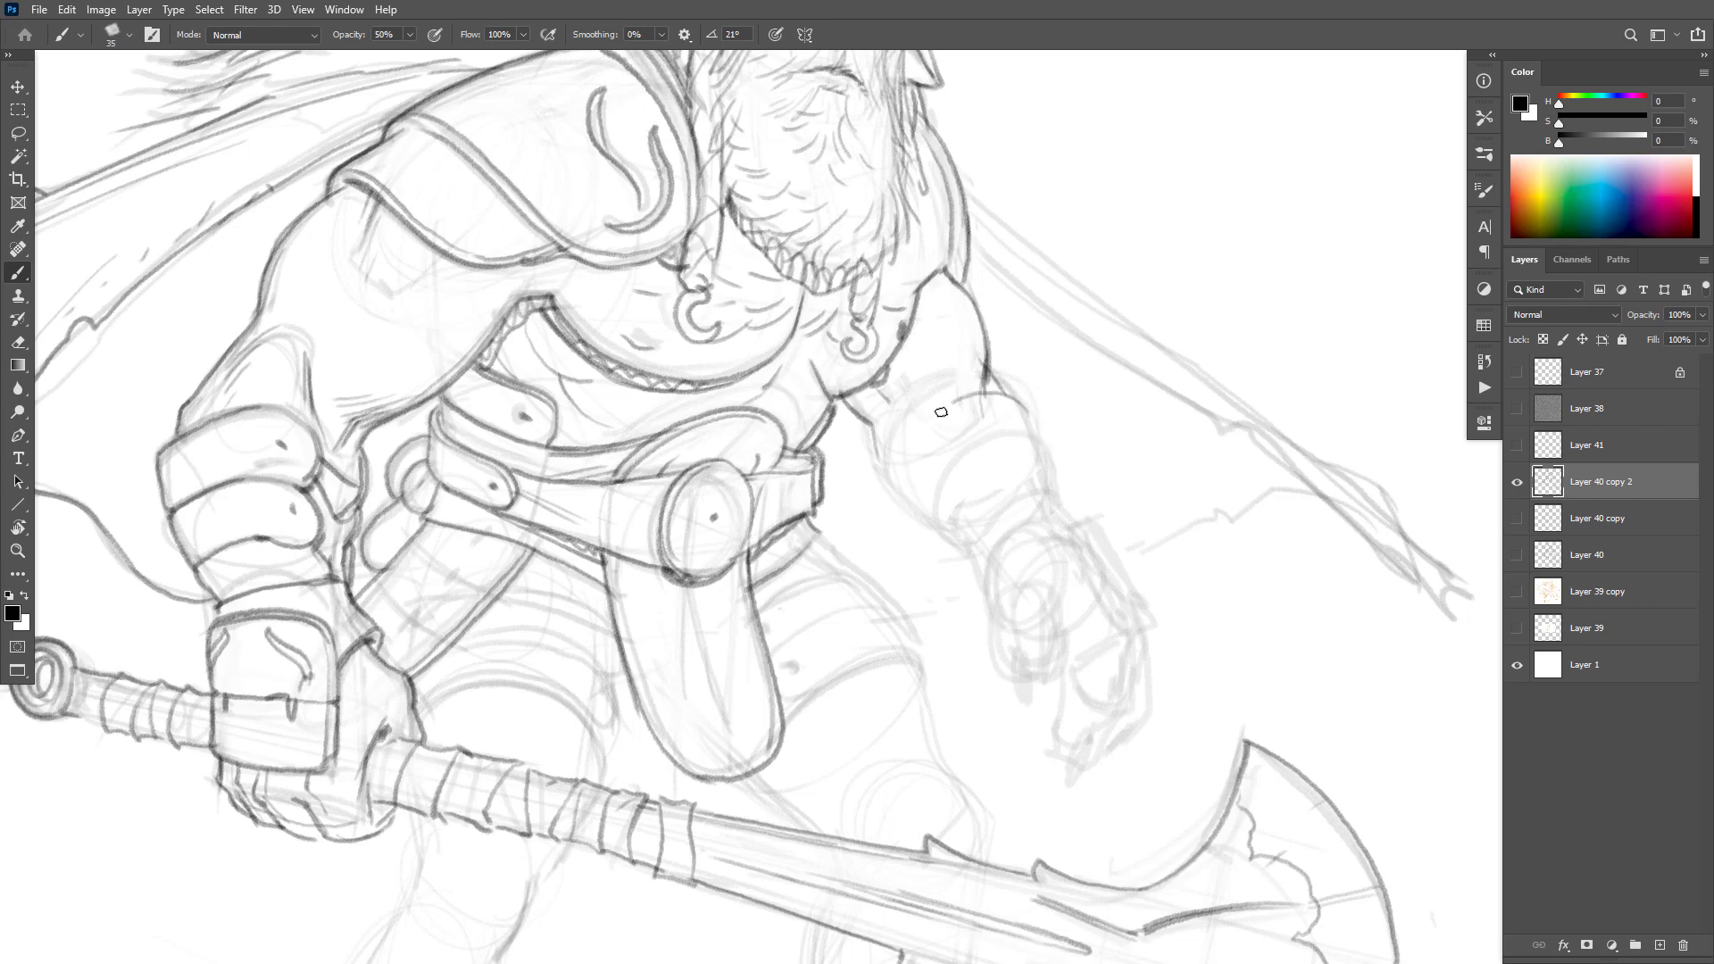
mouse_move(941, 412)
mouse_down()
mouse_move(911, 500)
mouse_move(955, 530)
mouse_move(1023, 505)
mouse_move(1027, 403)
mouse_up()
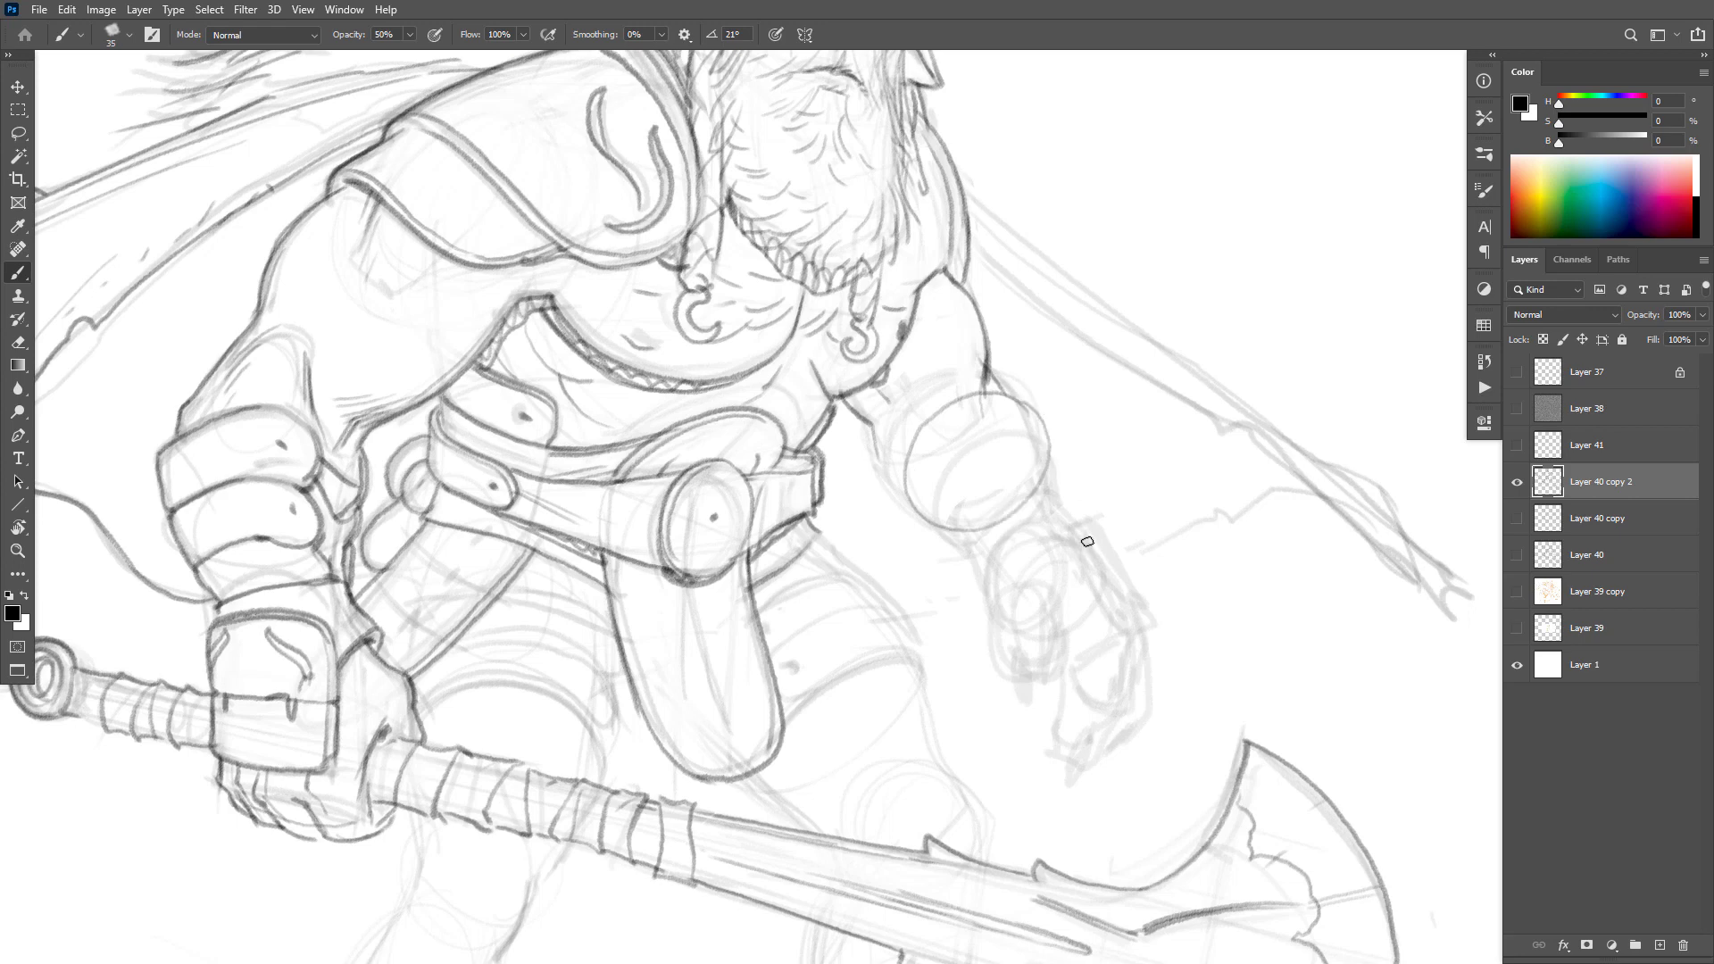
mouse_move(1055, 507)
mouse_down()
mouse_move(997, 533)
mouse_move(985, 583)
mouse_move(1083, 574)
mouse_up()
drag(1047, 429, 1063, 485)
mouse_move(984, 389)
mouse_down()
mouse_move(984, 465)
mouse_move(993, 450)
mouse_move(897, 464)
mouse_up()
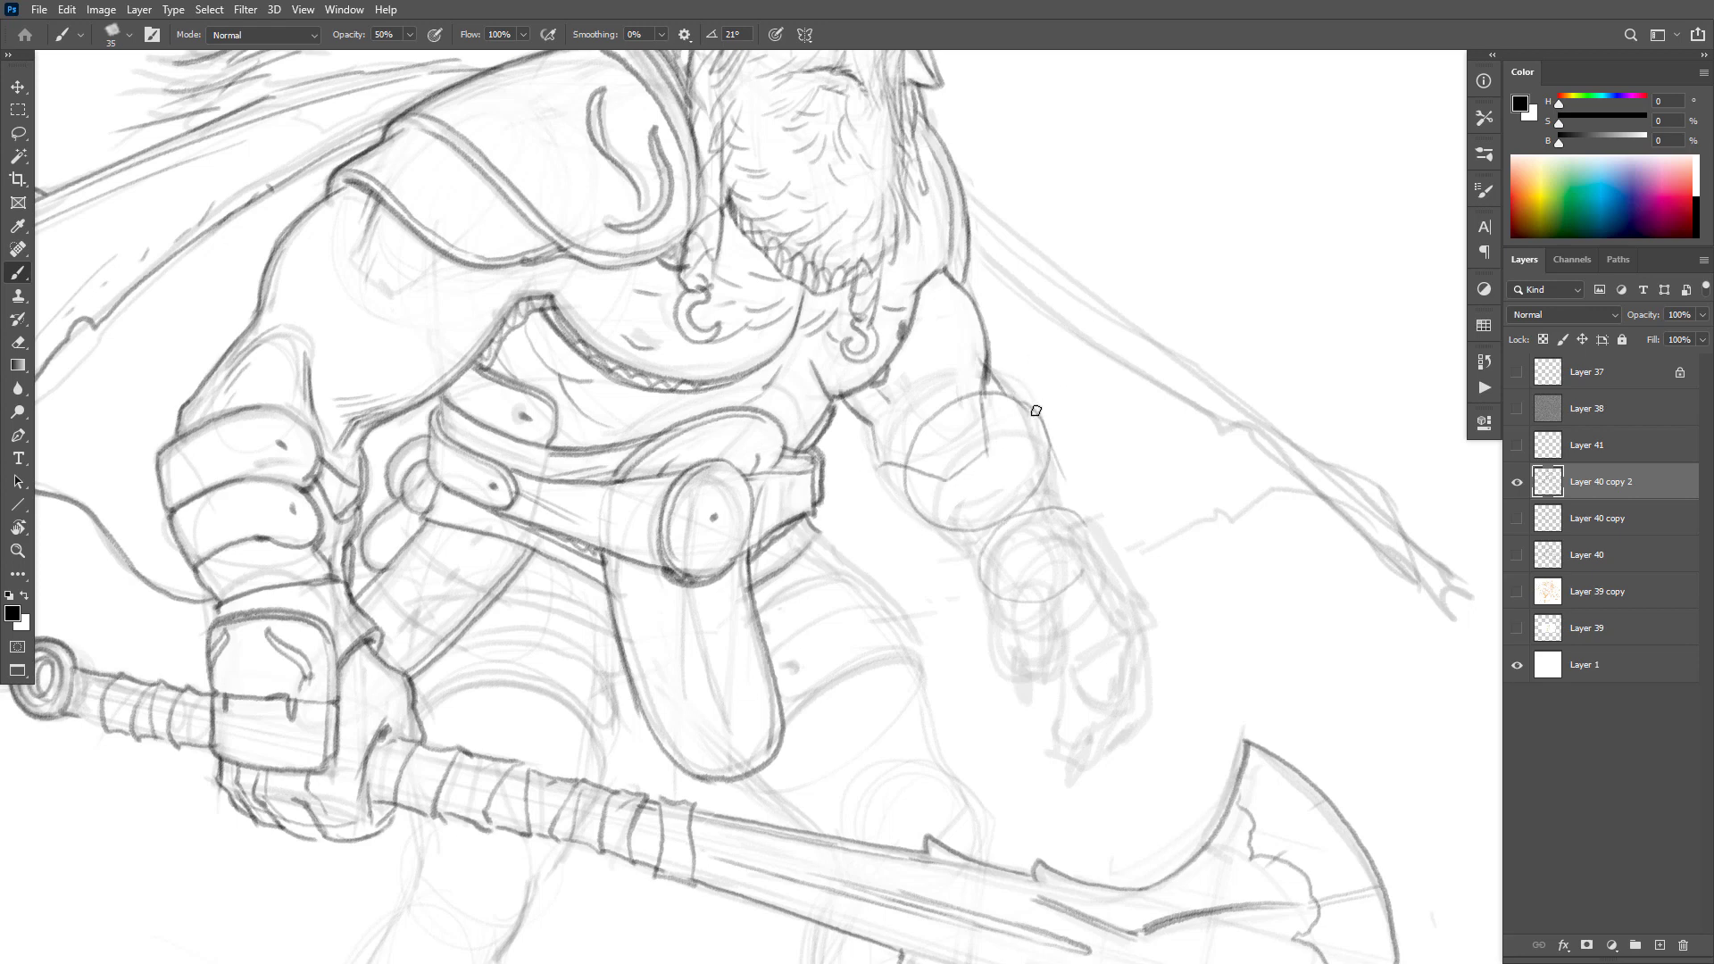
Step: Enlarge the eraser to size 150 and lighten the forearm construction lines
key(e)
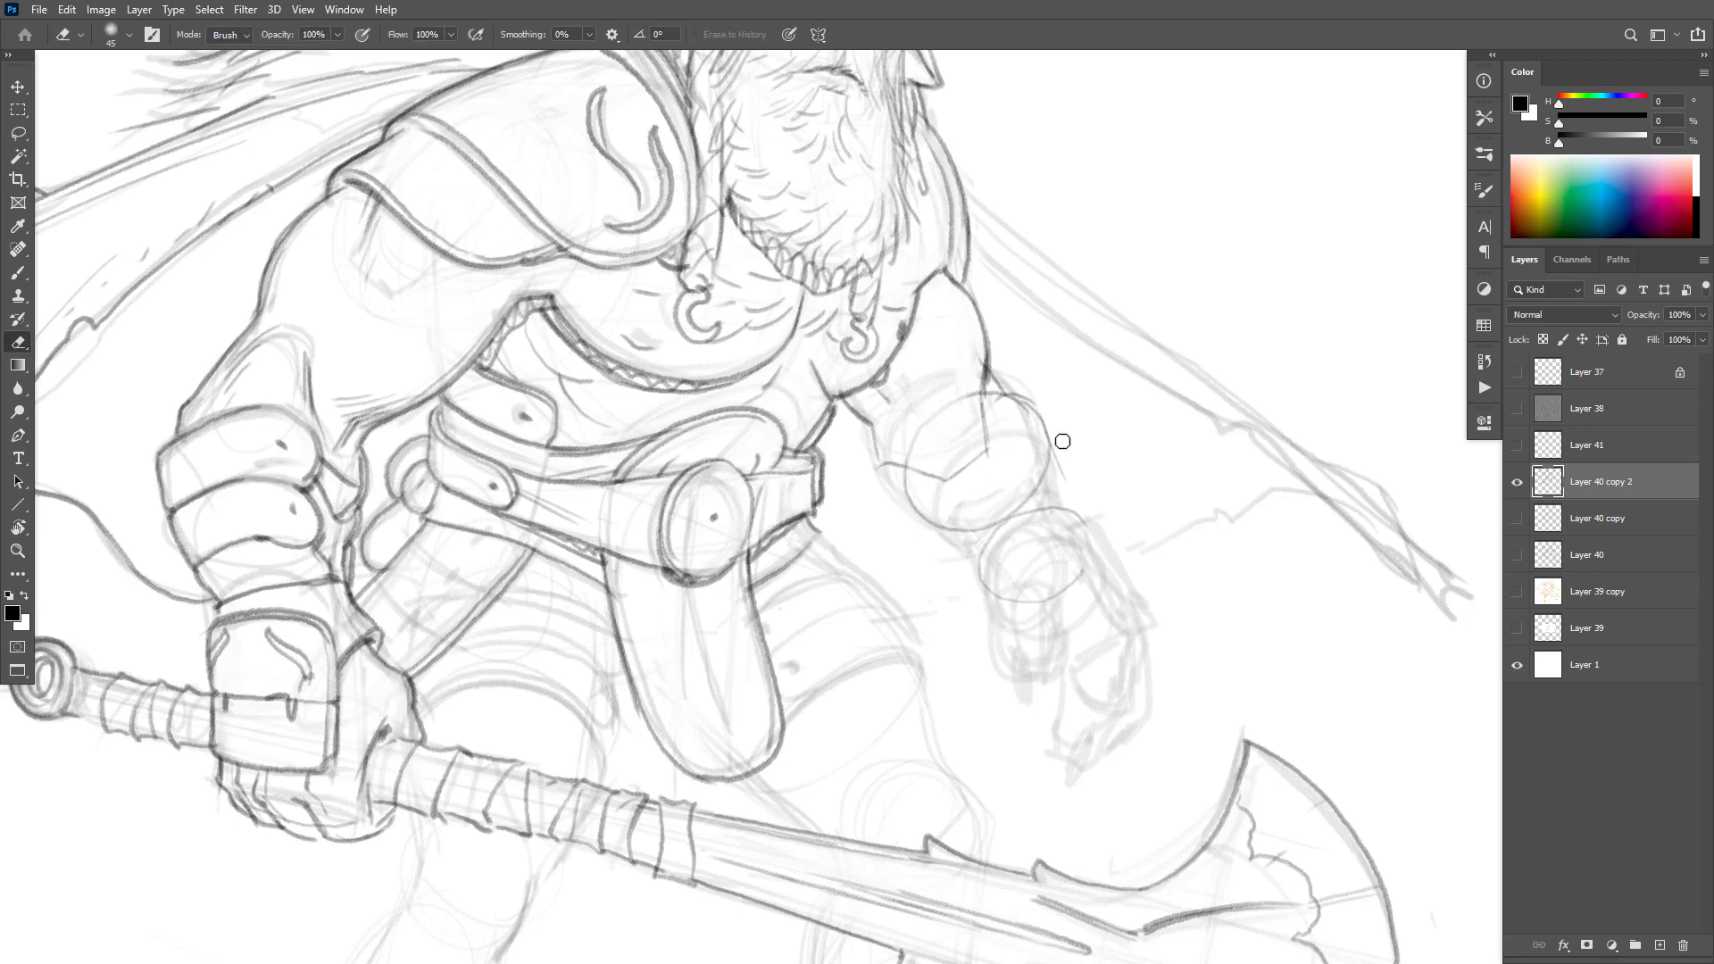
key(bracketright)
key(bracketright)
key(bracketright)
key(bracketright)
key(bracketright)
key(bracketright)
key(bracketright)
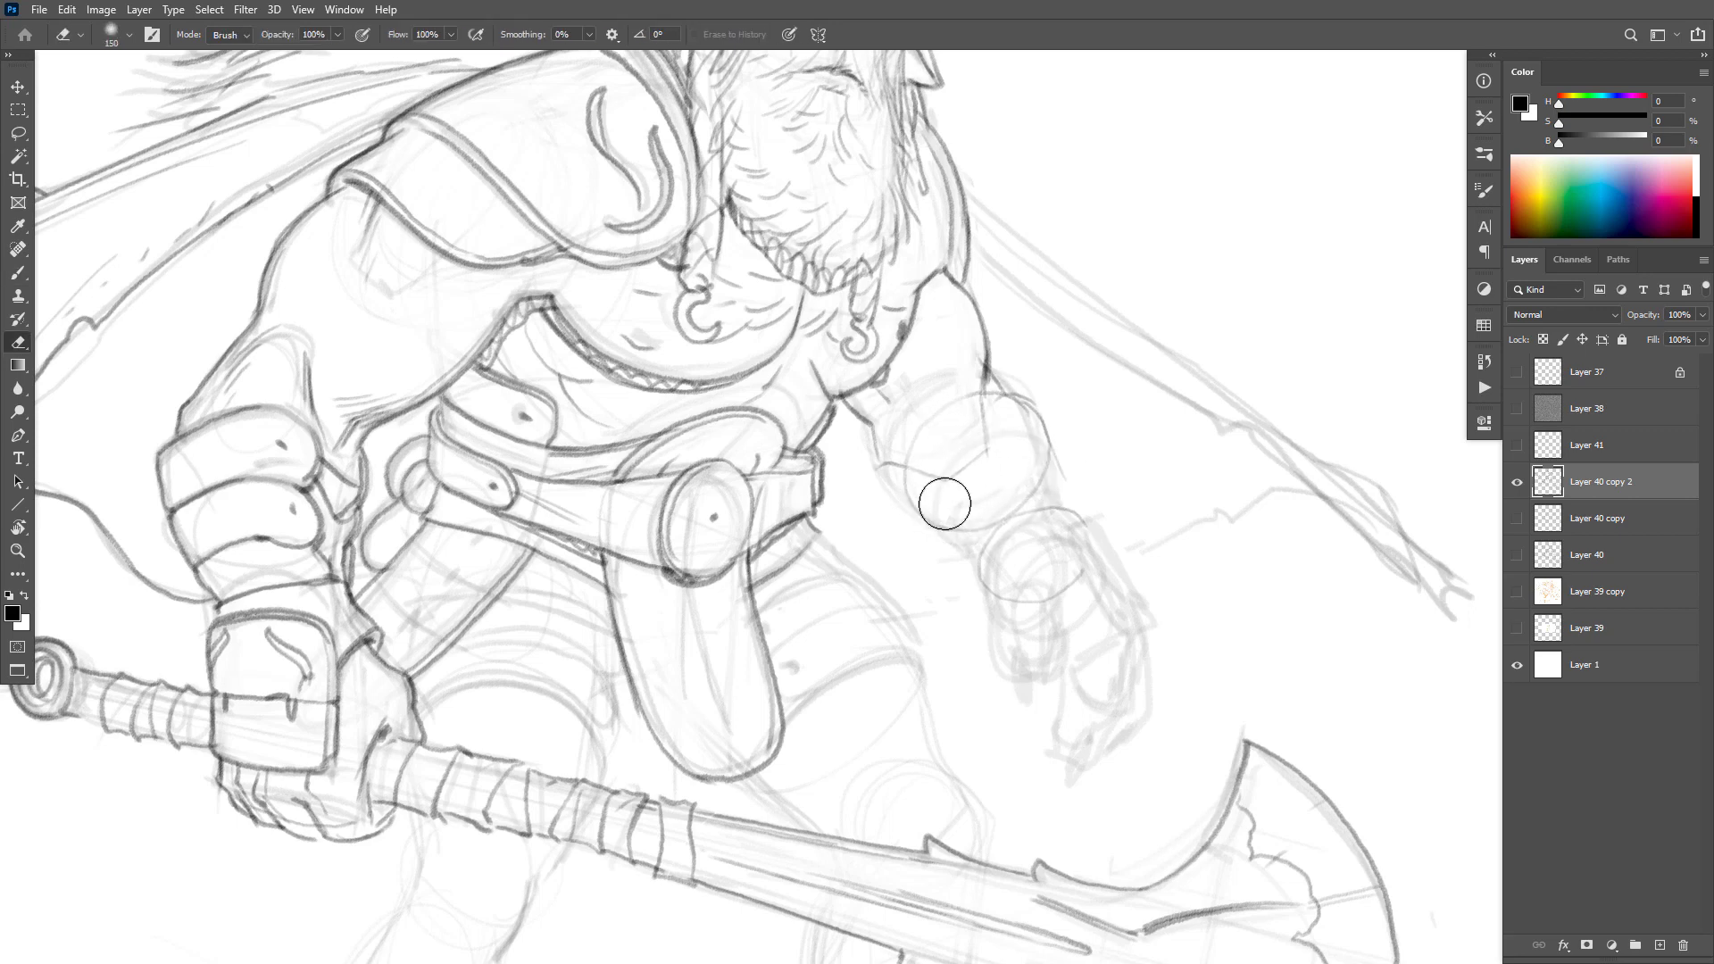
key(b)
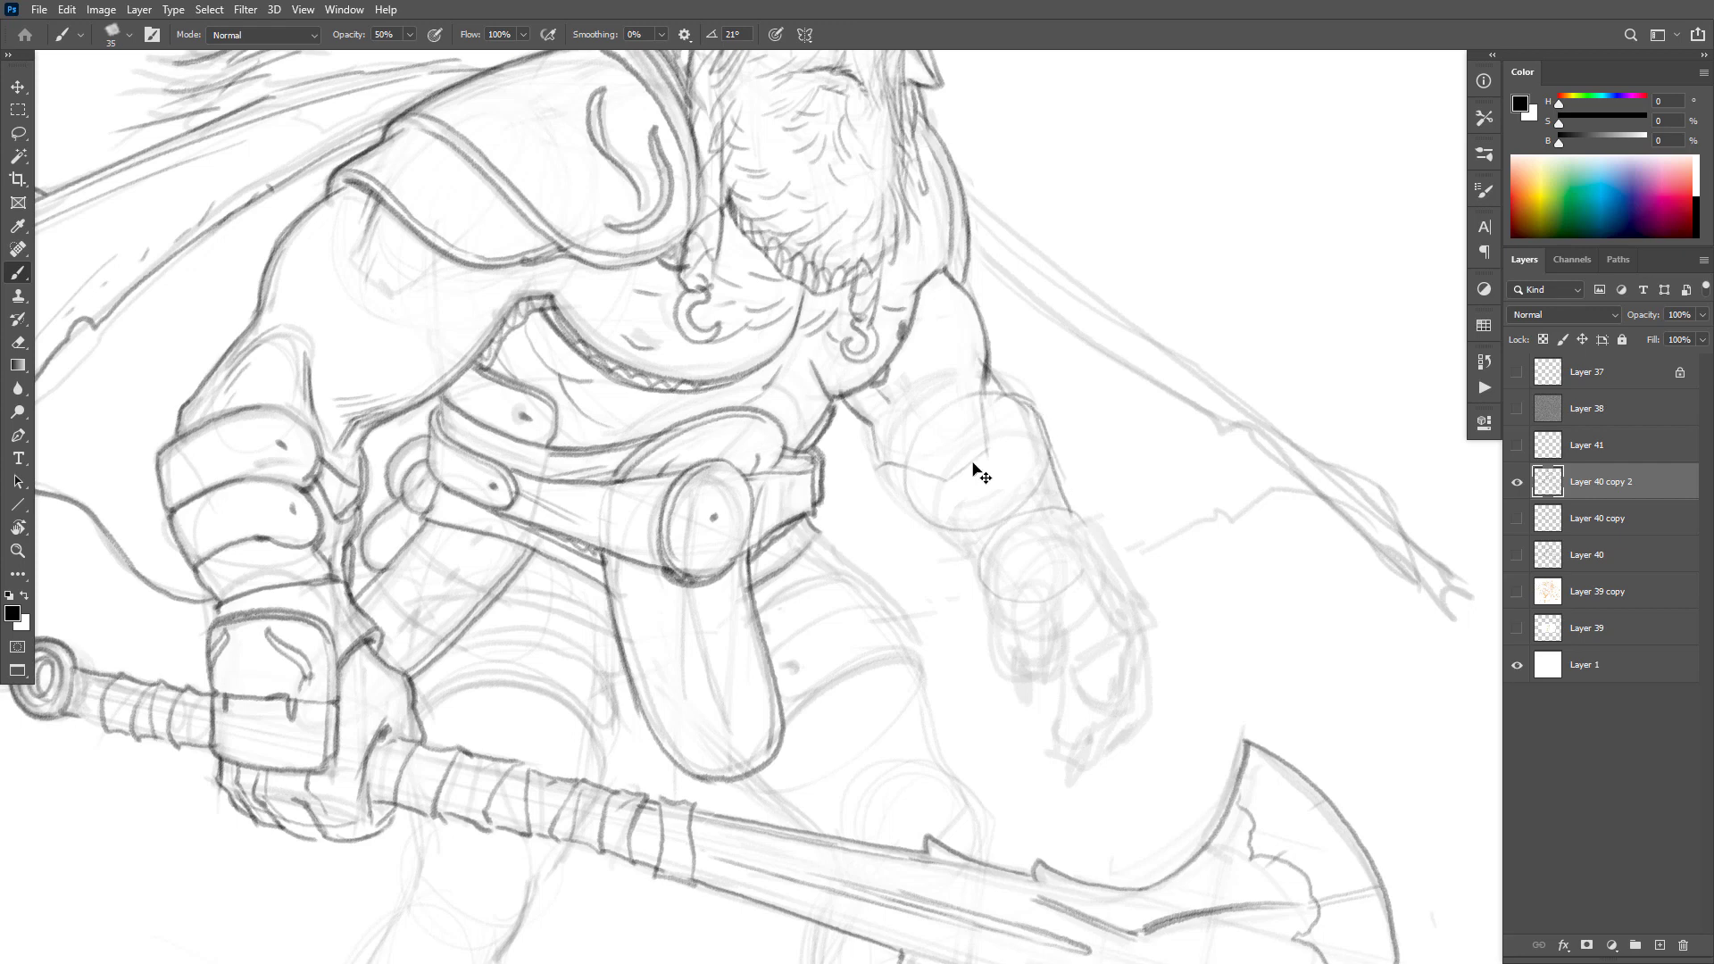
Step: Draw both edges of the forearm tapering to the wrist, with a curved band across the wrist
drag(887, 483, 970, 567)
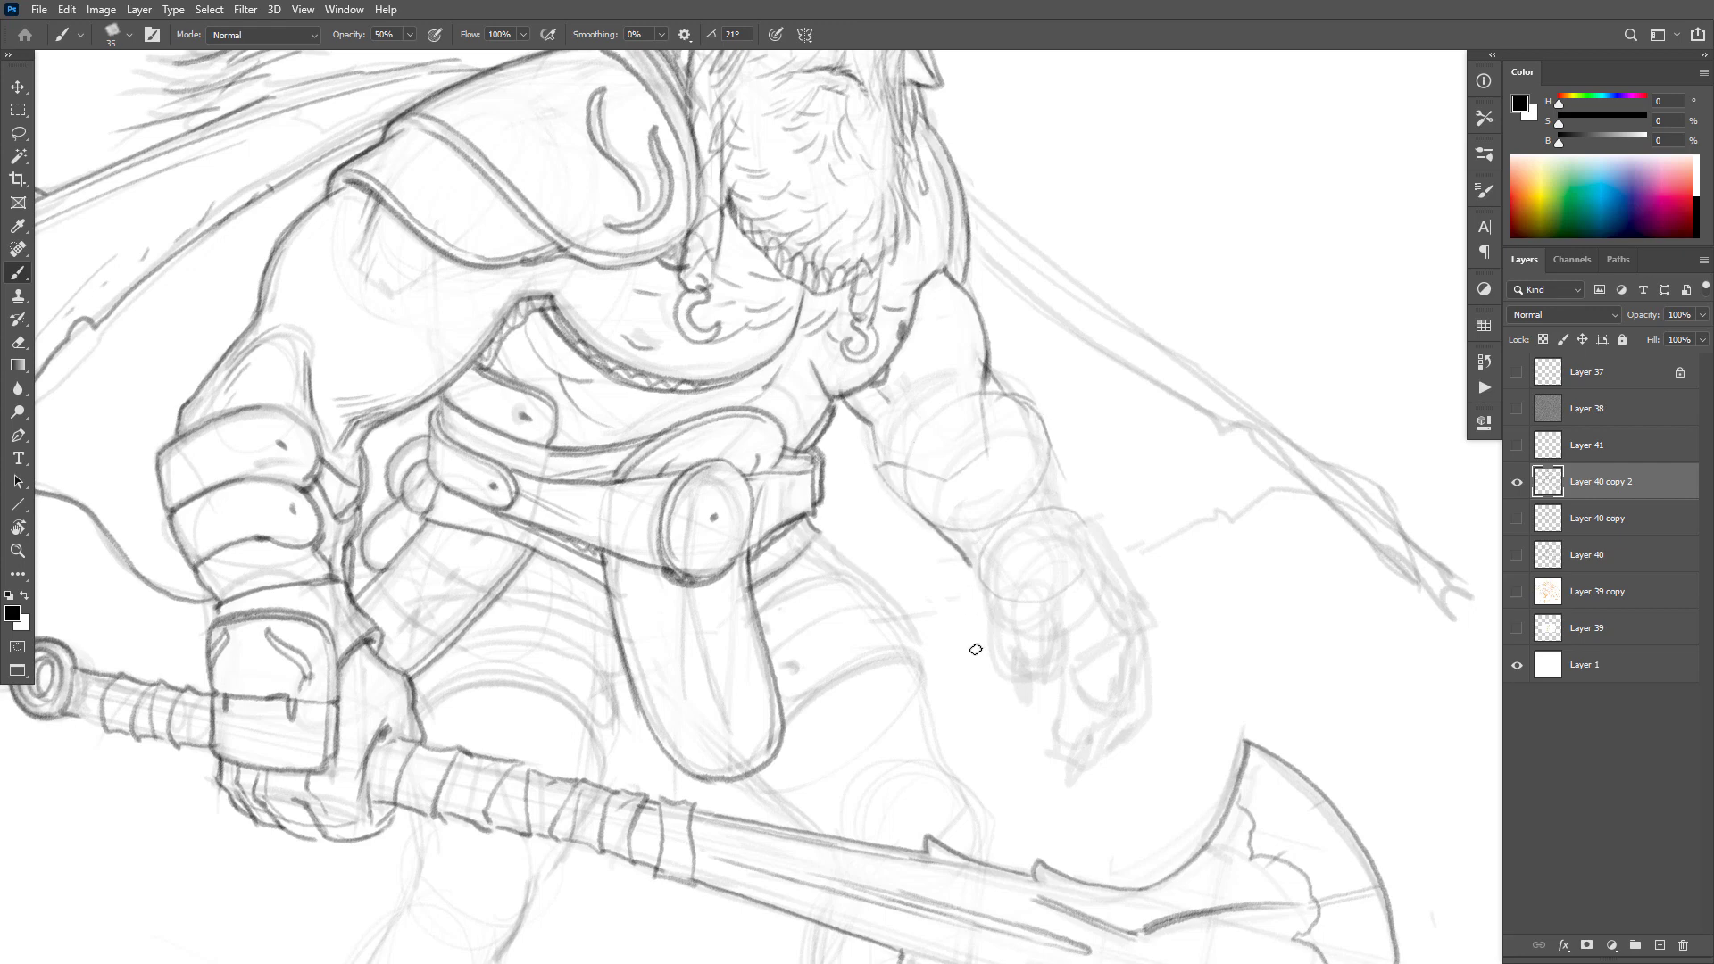
key(ctrl+z)
drag(1040, 401, 1066, 516)
mouse_move(882, 465)
mouse_down()
mouse_move(952, 536)
mouse_move(977, 560)
mouse_up()
mouse_move(1061, 491)
mouse_down()
mouse_move(1010, 490)
mouse_move(964, 534)
mouse_move(1036, 477)
mouse_move(961, 525)
mouse_move(989, 521)
mouse_move(971, 596)
mouse_move(991, 623)
mouse_up()
key(ctrl+z)
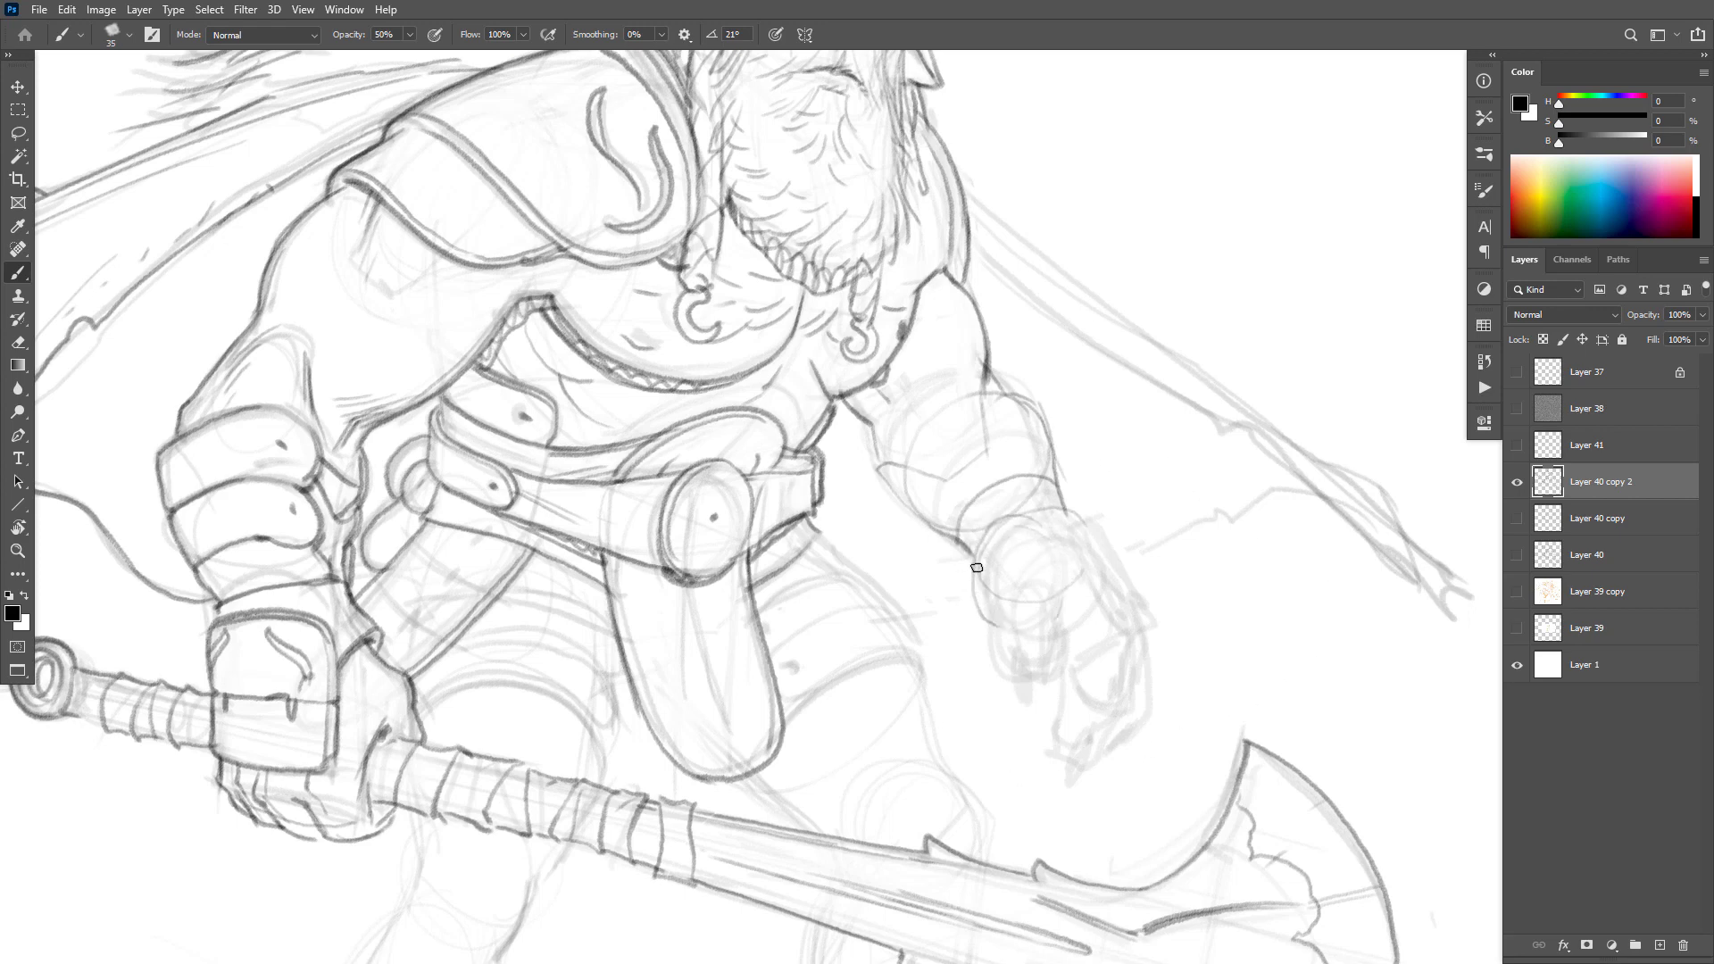
Step: Draw the nearest finger of the hanging hand with its long nail, and darken its edge up to the wrist
mouse_move(1040, 562)
mouse_down()
mouse_move(991, 611)
mouse_move(1029, 686)
mouse_move(1051, 667)
mouse_move(1054, 625)
mouse_move(1040, 585)
mouse_move(1004, 576)
mouse_move(1052, 630)
mouse_move(1010, 576)
mouse_move(992, 652)
mouse_move(1051, 579)
mouse_move(1047, 617)
mouse_move(1028, 624)
mouse_move(1056, 627)
mouse_move(1062, 558)
mouse_up()
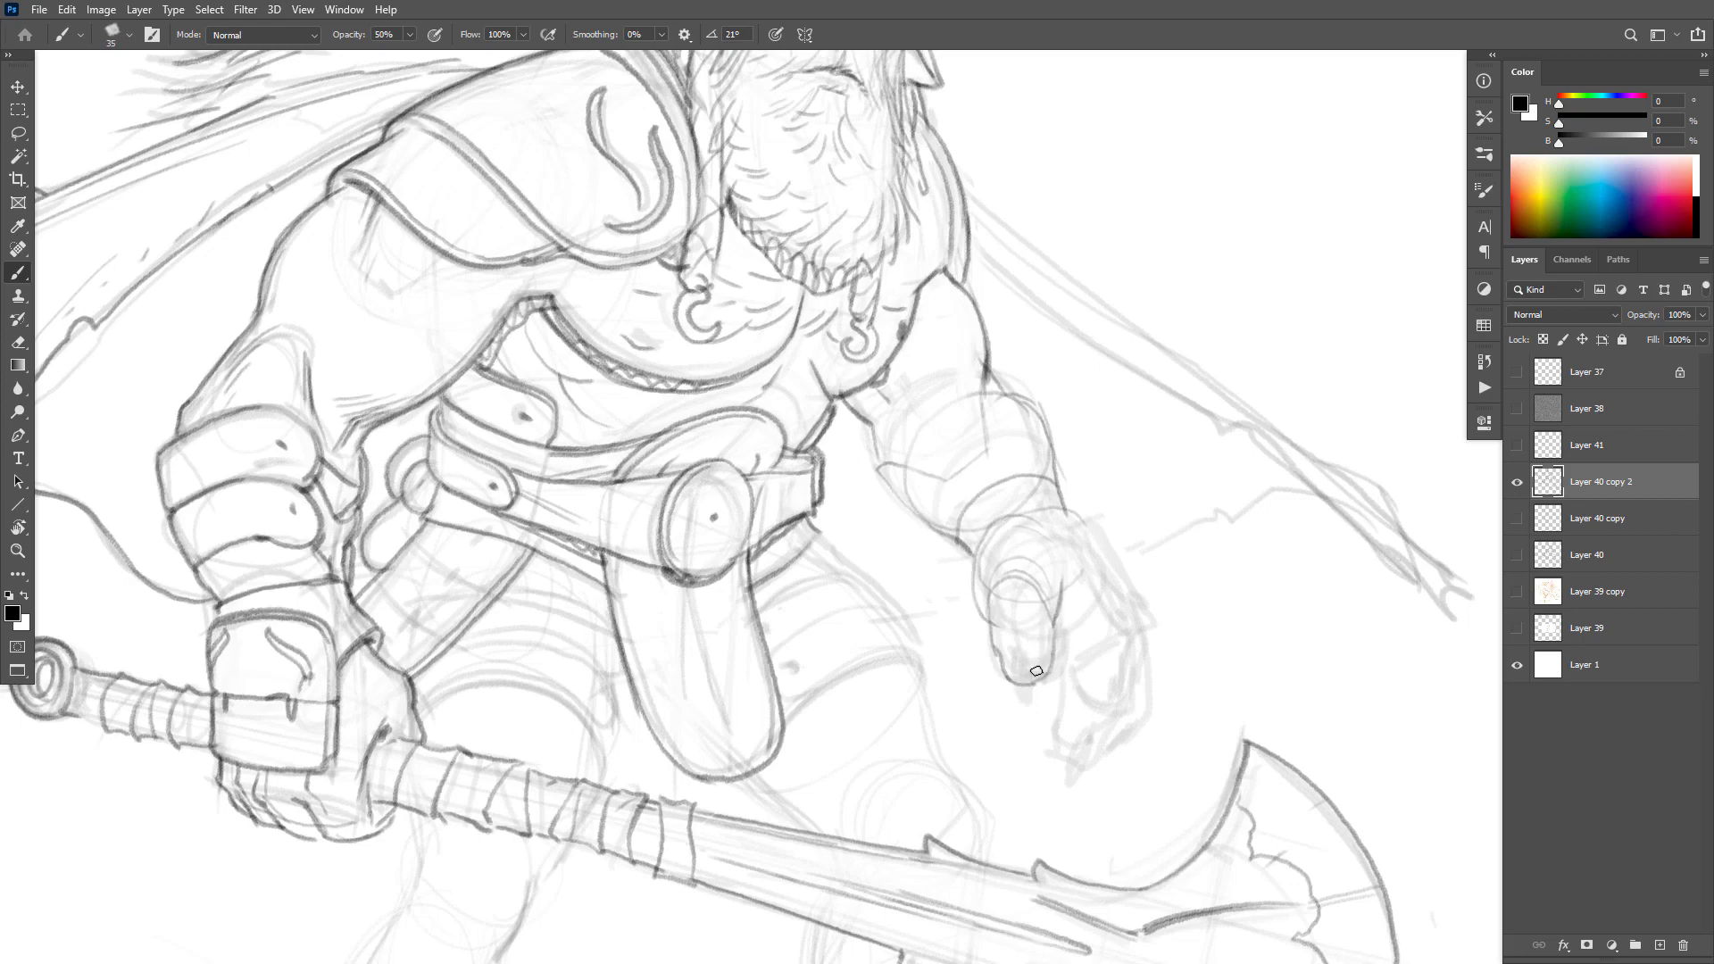
mouse_move(1036, 670)
mouse_down()
mouse_move(1009, 657)
mouse_move(1017, 705)
mouse_move(1034, 661)
mouse_up()
scroll(1140, 601, down, 5)
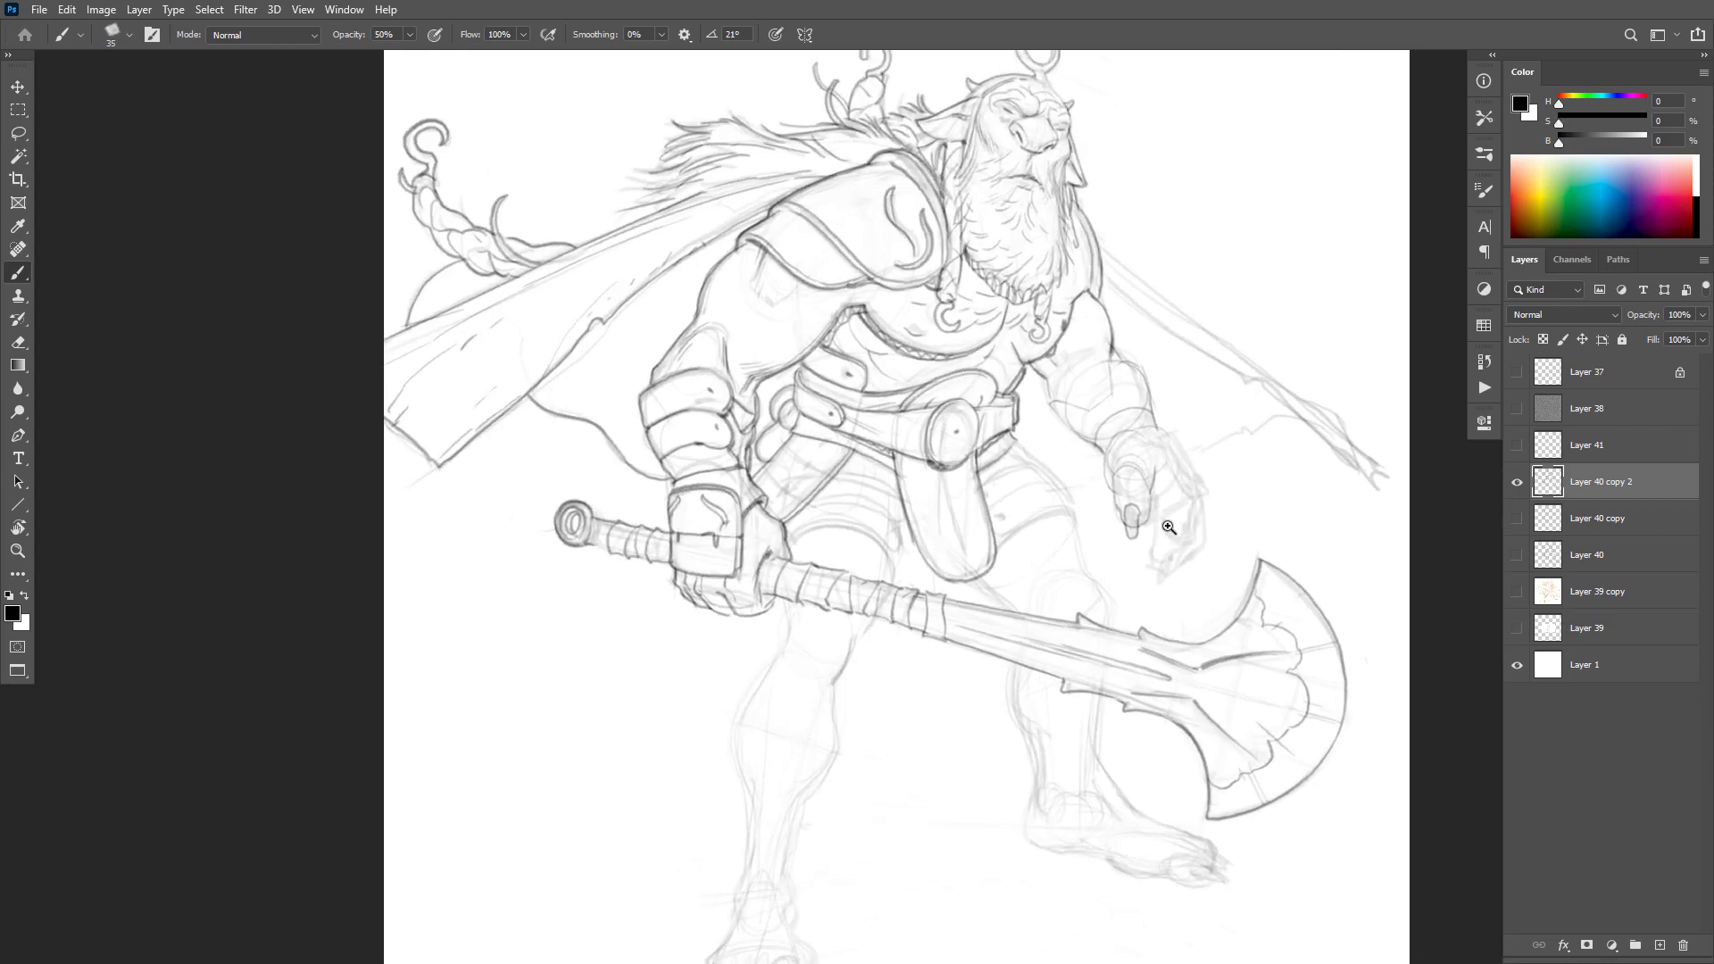
scroll(1168, 527, up, 1)
ctrl+click(1185, 500)
ctrl+click(1185, 500)
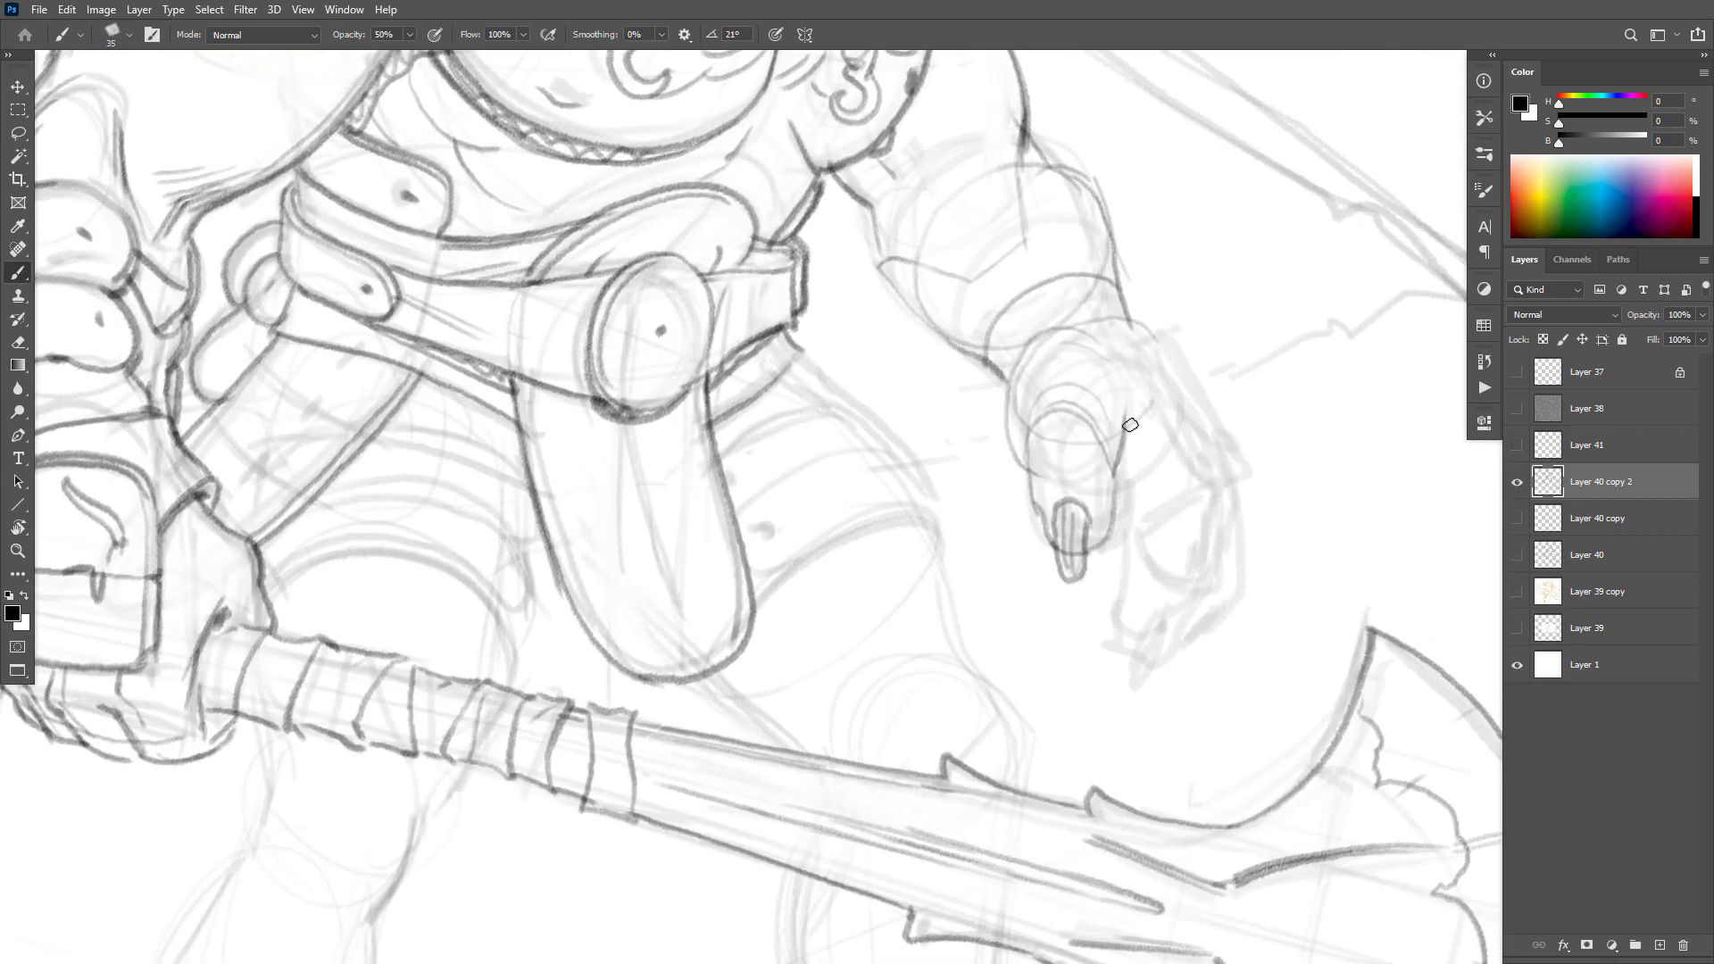
drag(1029, 428, 1050, 541)
drag(1033, 471, 1014, 333)
drag(1238, 528, 1189, 533)
drag(1082, 425, 1068, 483)
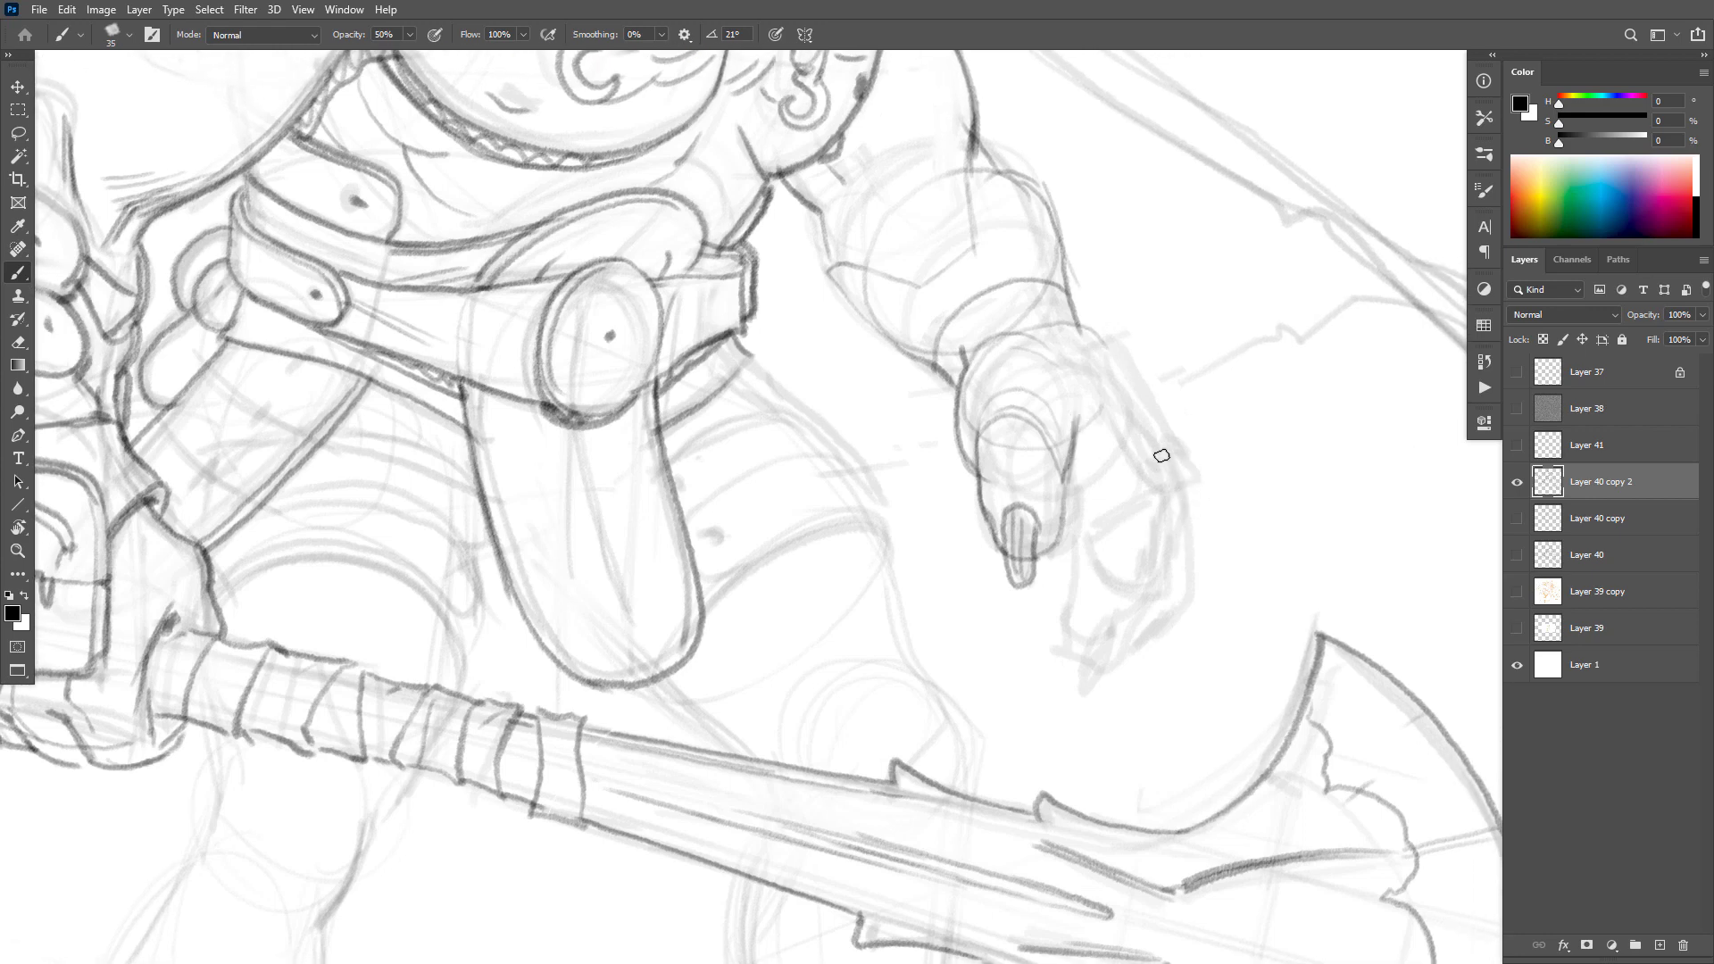
Step: Try a dark contour for the outer fingers of the hanging hand, running from the knuckles to the fingertips
mouse_move(1159, 451)
mouse_down()
mouse_move(1184, 498)
mouse_move(1154, 616)
mouse_move(1167, 591)
mouse_move(1096, 676)
mouse_up()
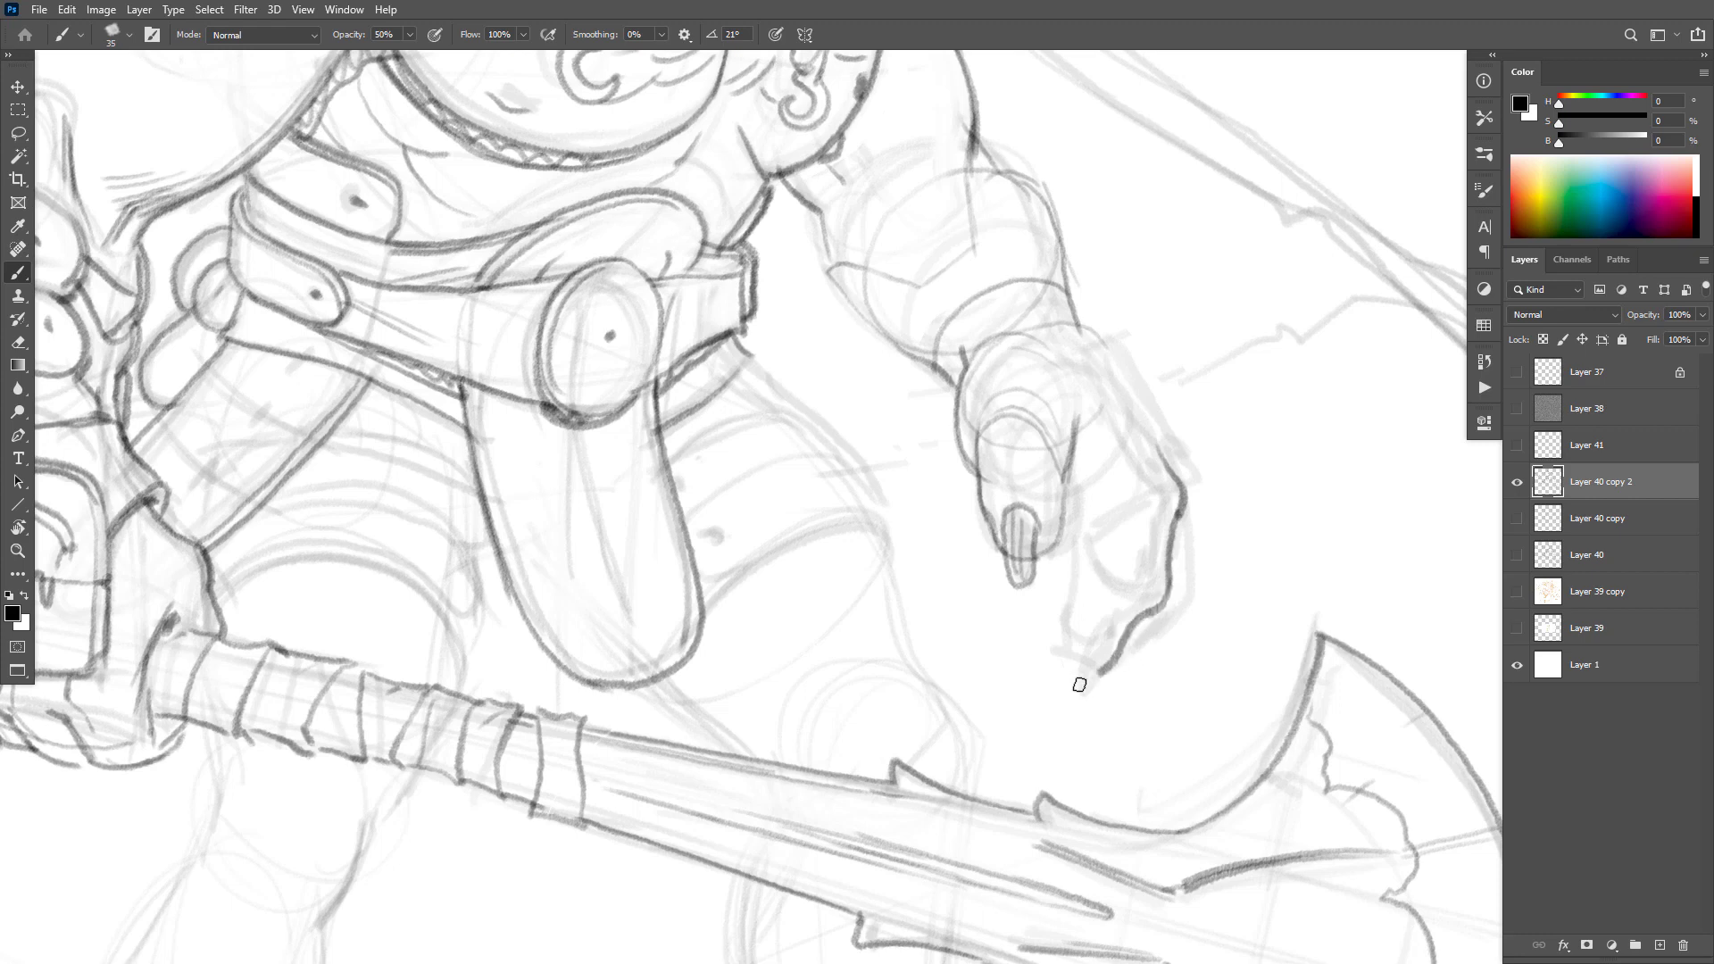
mouse_move(1073, 472)
mouse_down()
mouse_move(1091, 516)
mouse_move(1054, 657)
mouse_move(1106, 661)
mouse_move(1056, 699)
mouse_move(1098, 671)
mouse_up()
mouse_move(1191, 506)
mouse_down()
mouse_move(1178, 598)
mouse_move(1117, 655)
mouse_up()
drag(1087, 552, 1037, 622)
drag(1170, 549, 1217, 539)
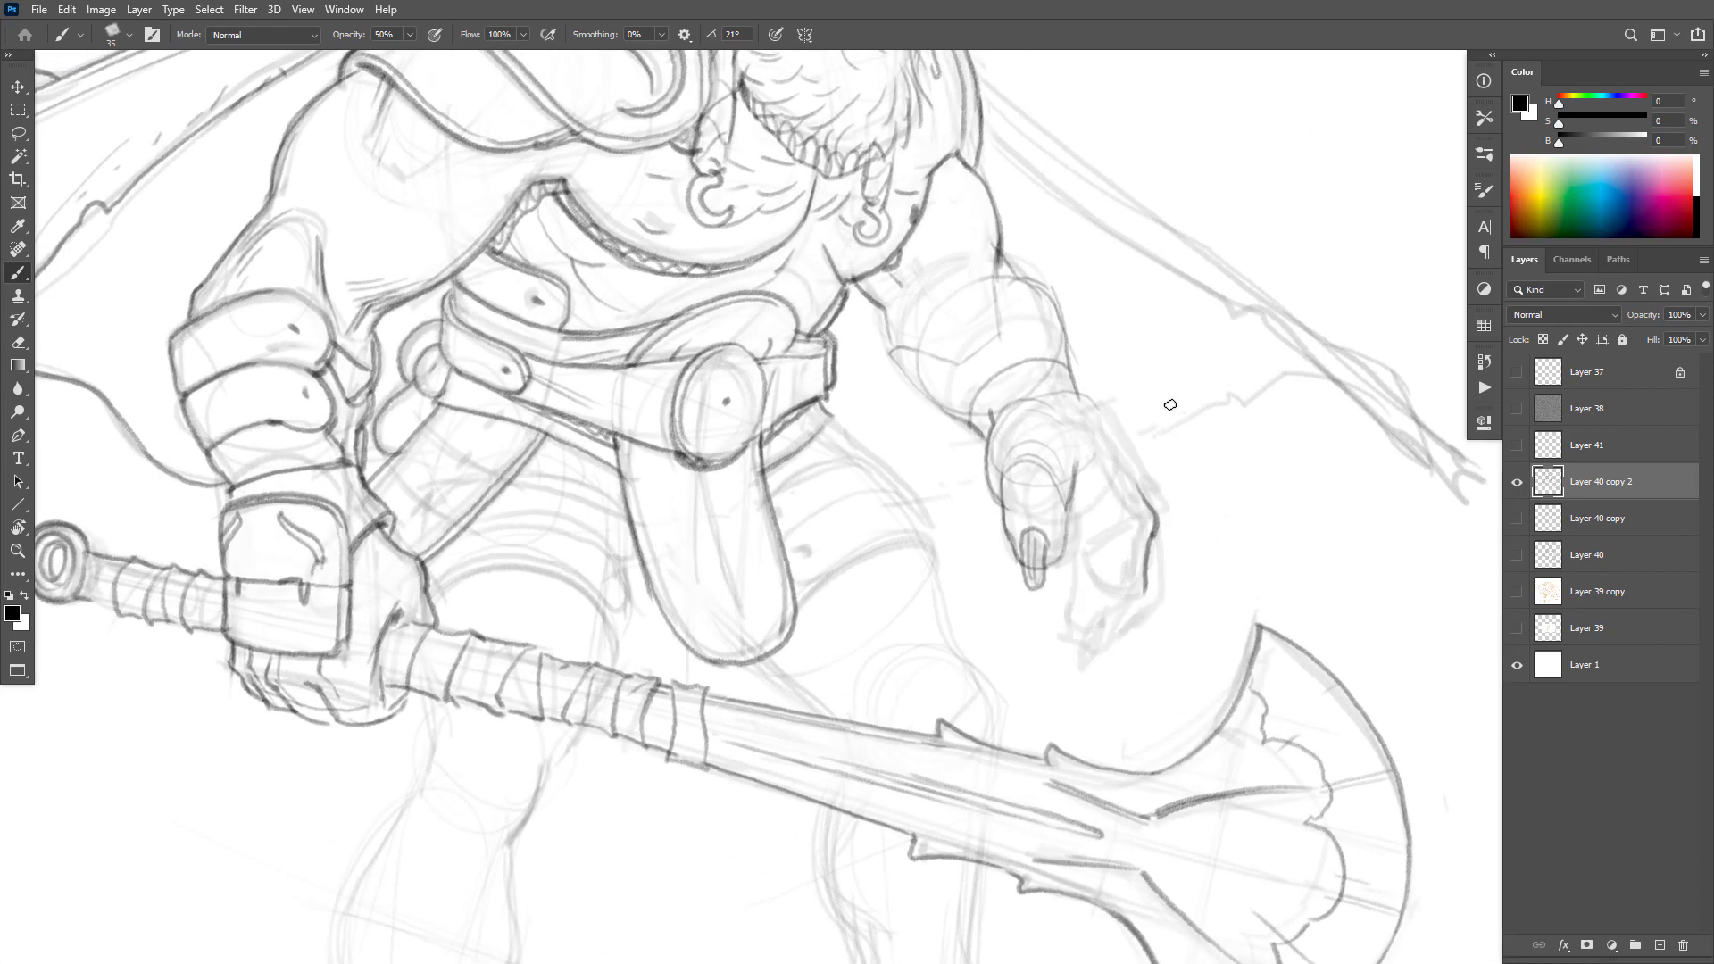
Step: Erase the outer finger contour, try a more angular replacement, and undo it
key(e)
mouse_move(1152, 562)
mouse_down()
mouse_move(1140, 509)
mouse_move(1157, 495)
mouse_up()
key(b)
mouse_move(1100, 421)
mouse_down()
mouse_move(1144, 510)
mouse_move(1140, 561)
mouse_move(1121, 555)
mouse_move(1184, 523)
mouse_move(1108, 643)
mouse_up()
drag(1075, 513, 1084, 576)
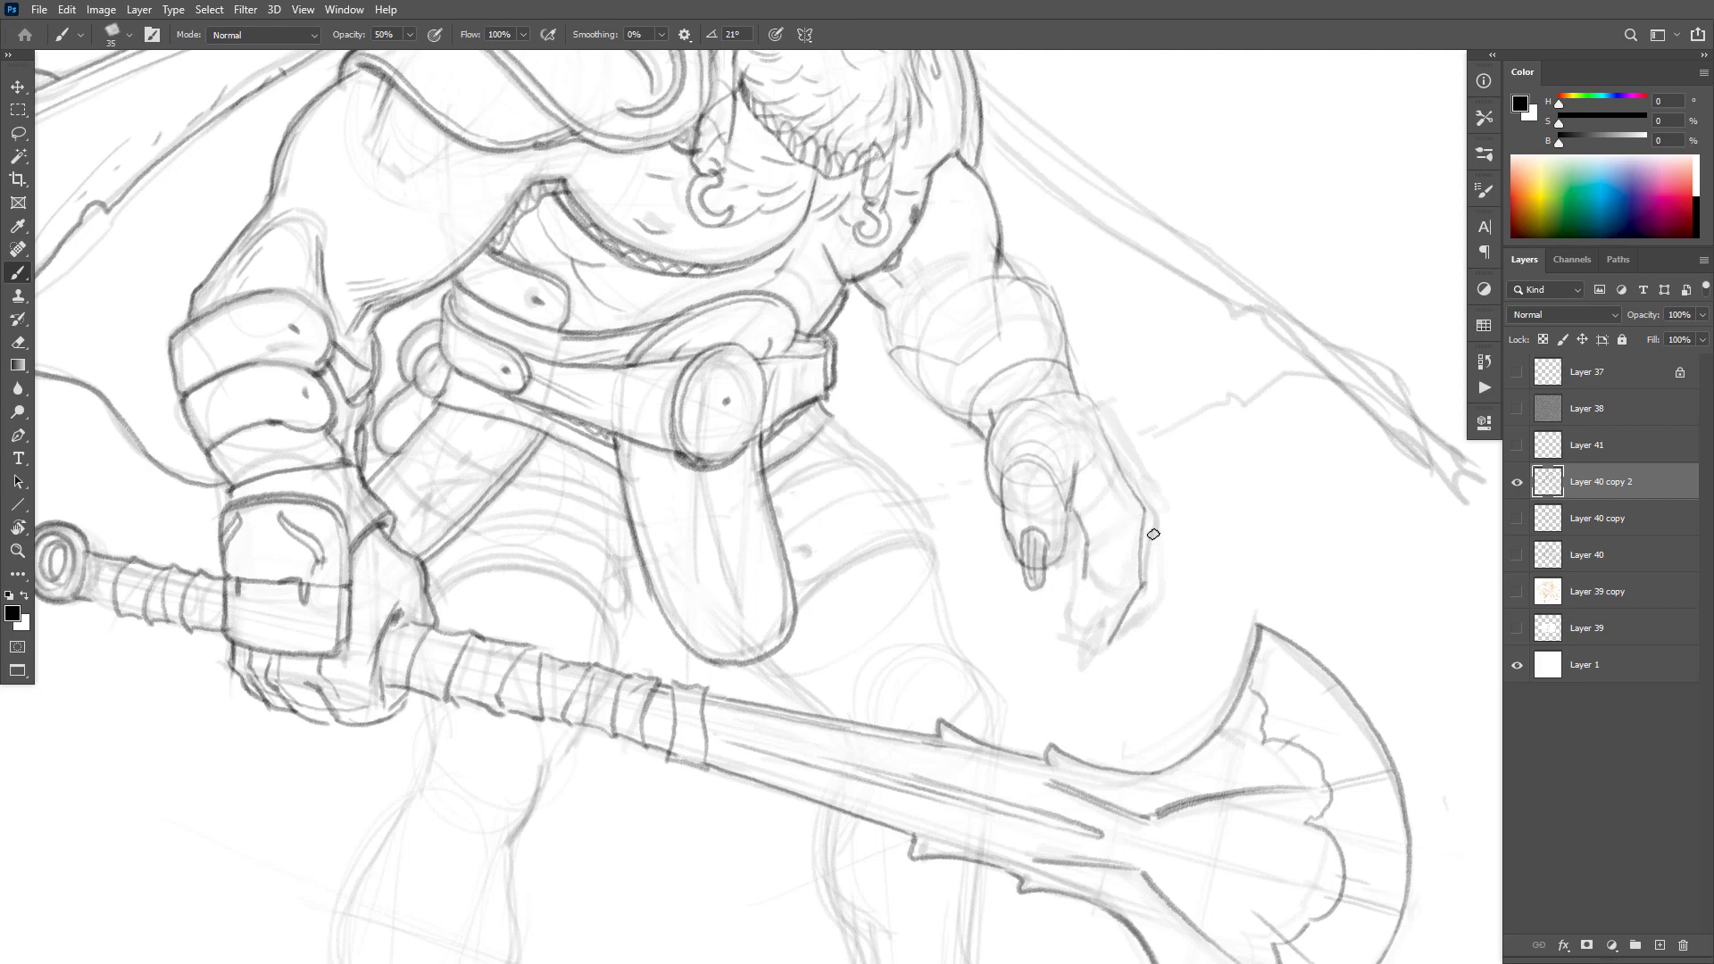
key(ctrl+z)
key(ctrl+z)
key(ctrl+z)
Step: Lighten the rough hand lines and draw the outer finger from the wrist to its pointed nail
key(e)
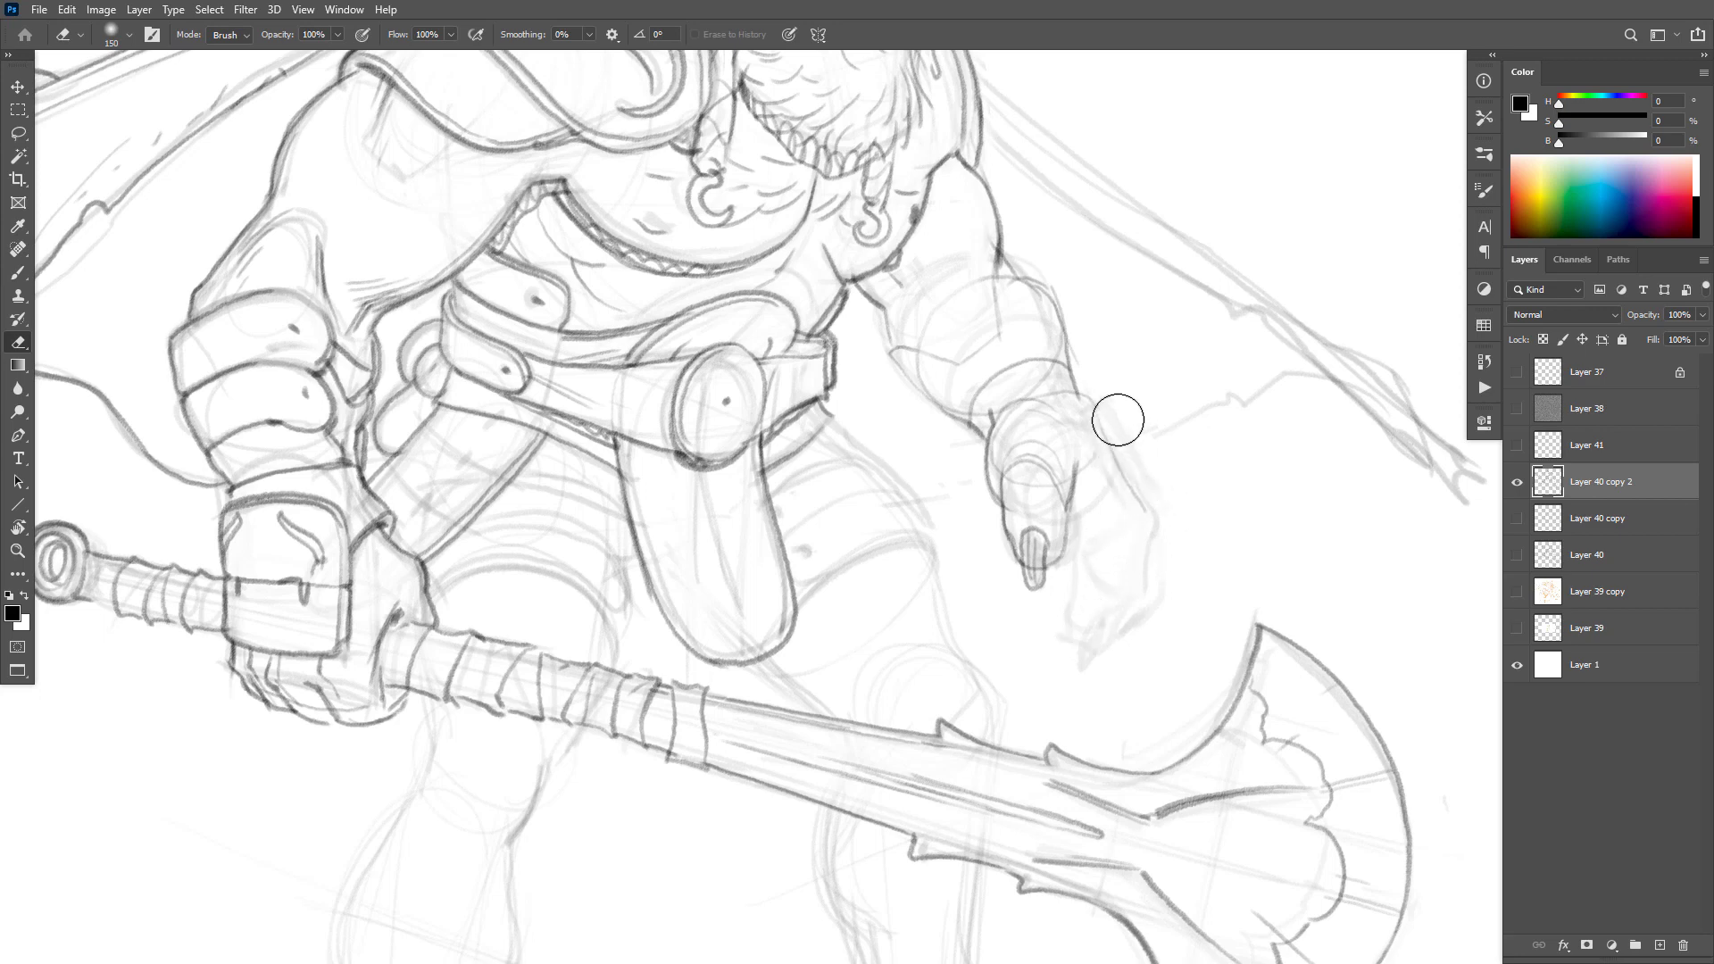
drag(1070, 515, 1055, 551)
key(b)
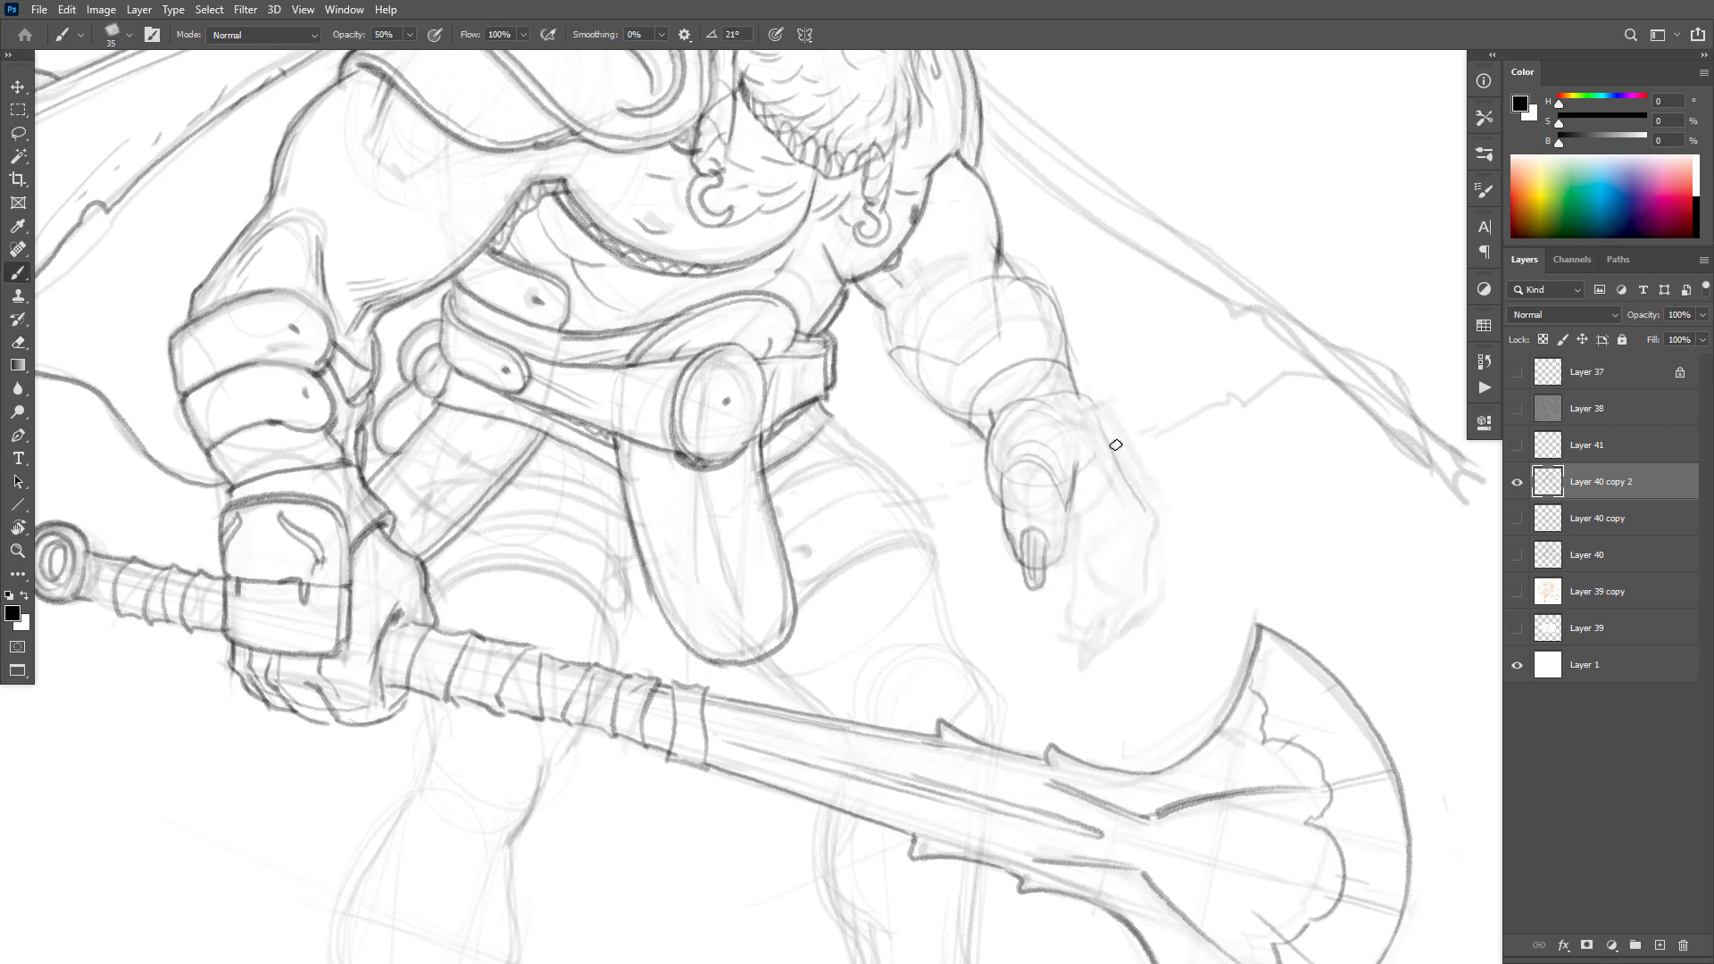
mouse_move(1070, 368)
mouse_down()
mouse_move(1111, 442)
mouse_move(1093, 511)
mouse_move(1064, 527)
mouse_move(1131, 513)
mouse_move(1150, 543)
mouse_move(1110, 518)
mouse_move(1125, 493)
mouse_move(1145, 579)
mouse_move(1130, 652)
mouse_up()
mouse_move(1072, 504)
mouse_down()
mouse_move(1091, 648)
mouse_move(1121, 652)
mouse_move(1129, 618)
mouse_move(1104, 680)
mouse_move(1119, 640)
mouse_up()
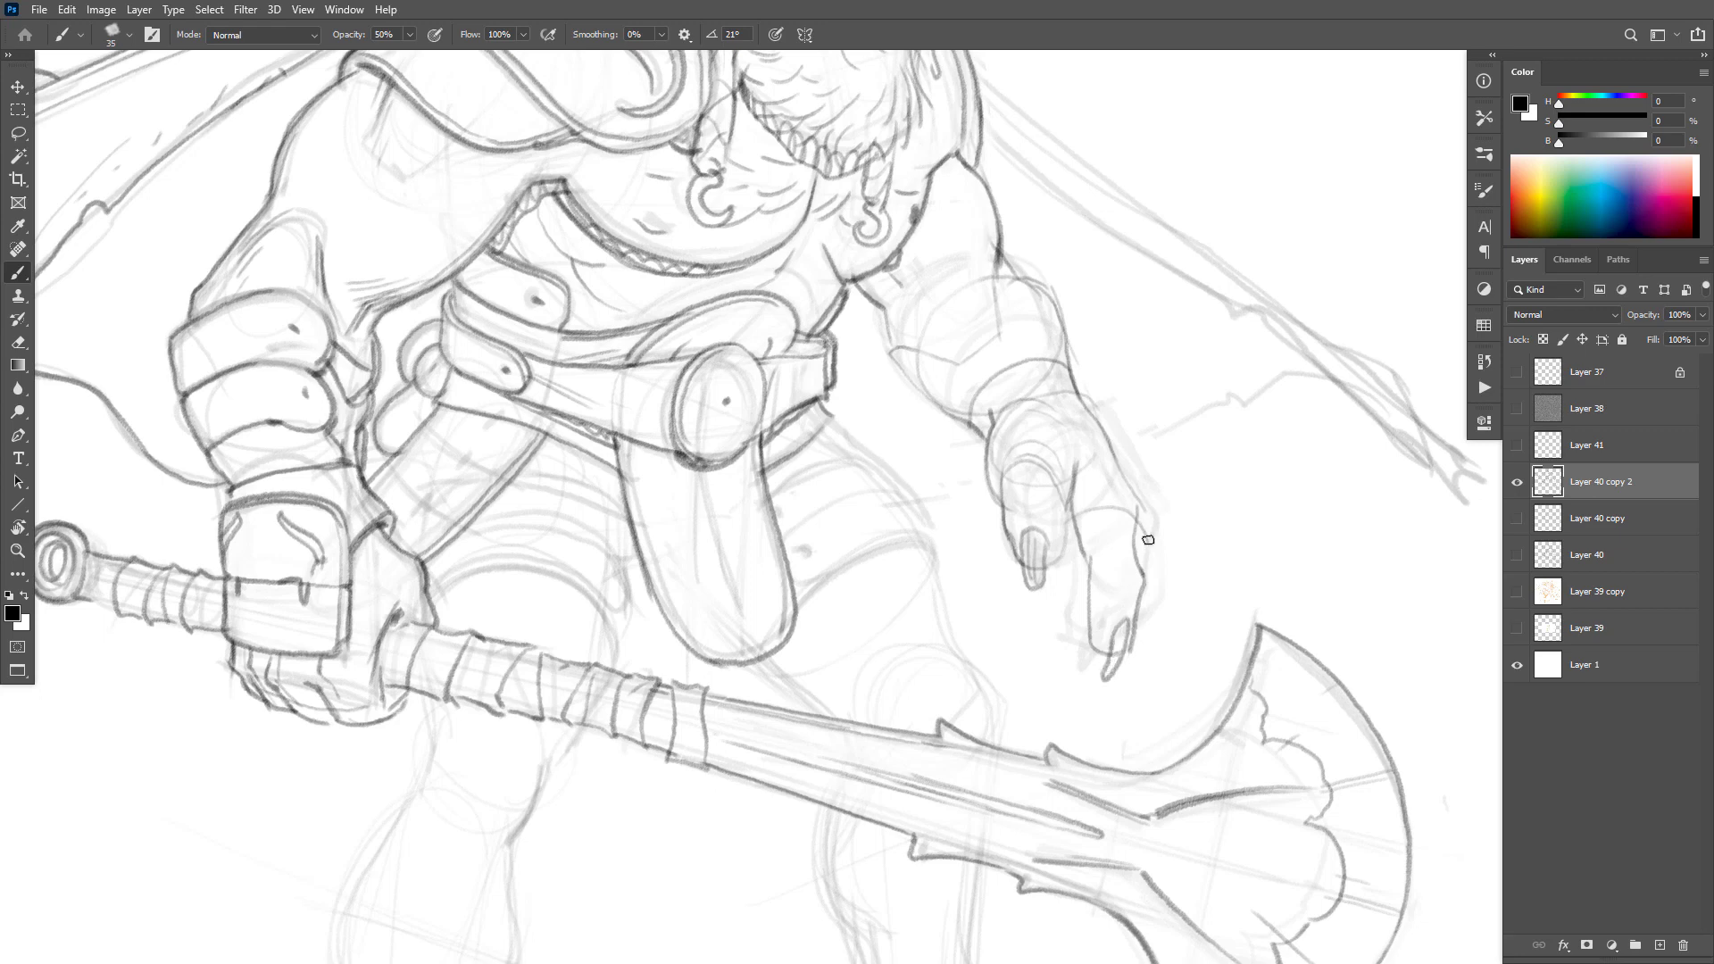
drag(1144, 569, 1142, 508)
Step: Draw the remaining clawed fingers behind the thumb and outer finger of the hanging hand
mouse_move(1086, 563)
mouse_down()
mouse_move(1046, 617)
mouse_move(1082, 620)
mouse_move(1051, 641)
mouse_up()
drag(1074, 579, 1041, 590)
drag(1071, 507, 1045, 567)
key(ctrl+z)
mouse_move(1071, 509)
mouse_down()
mouse_move(1047, 563)
mouse_move(1027, 534)
mouse_move(1039, 591)
mouse_move(1042, 536)
mouse_move(1007, 523)
mouse_move(1021, 557)
mouse_move(1081, 543)
mouse_move(1067, 522)
mouse_move(1049, 627)
mouse_up()
key(e)
key(b)
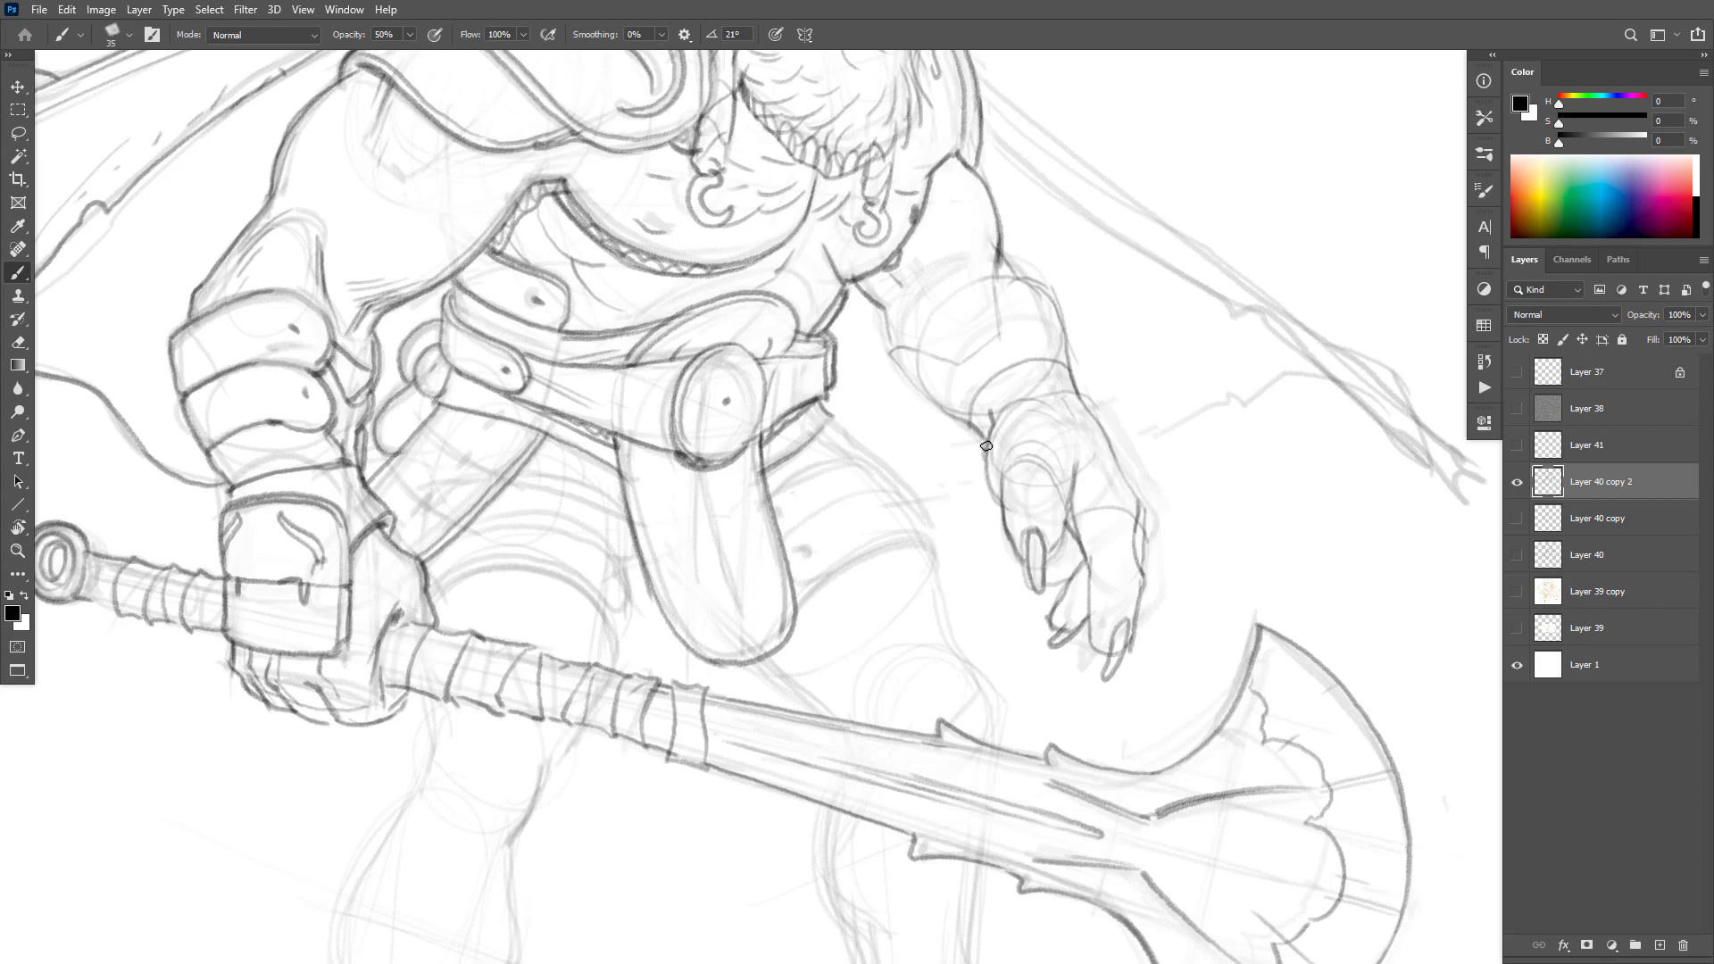
Step: Draw the wrist cuff above the hanging hand and the long guard plate along the back of the hand
mouse_move(987, 440)
mouse_down()
mouse_move(1065, 426)
mouse_move(1003, 404)
mouse_move(975, 441)
mouse_move(984, 473)
mouse_move(976, 400)
mouse_move(1049, 370)
mouse_move(1091, 399)
mouse_move(1073, 419)
mouse_move(1113, 417)
mouse_move(1081, 382)
mouse_move(1070, 404)
mouse_move(1128, 489)
mouse_move(1080, 402)
mouse_move(1098, 388)
mouse_move(1165, 491)
mouse_up()
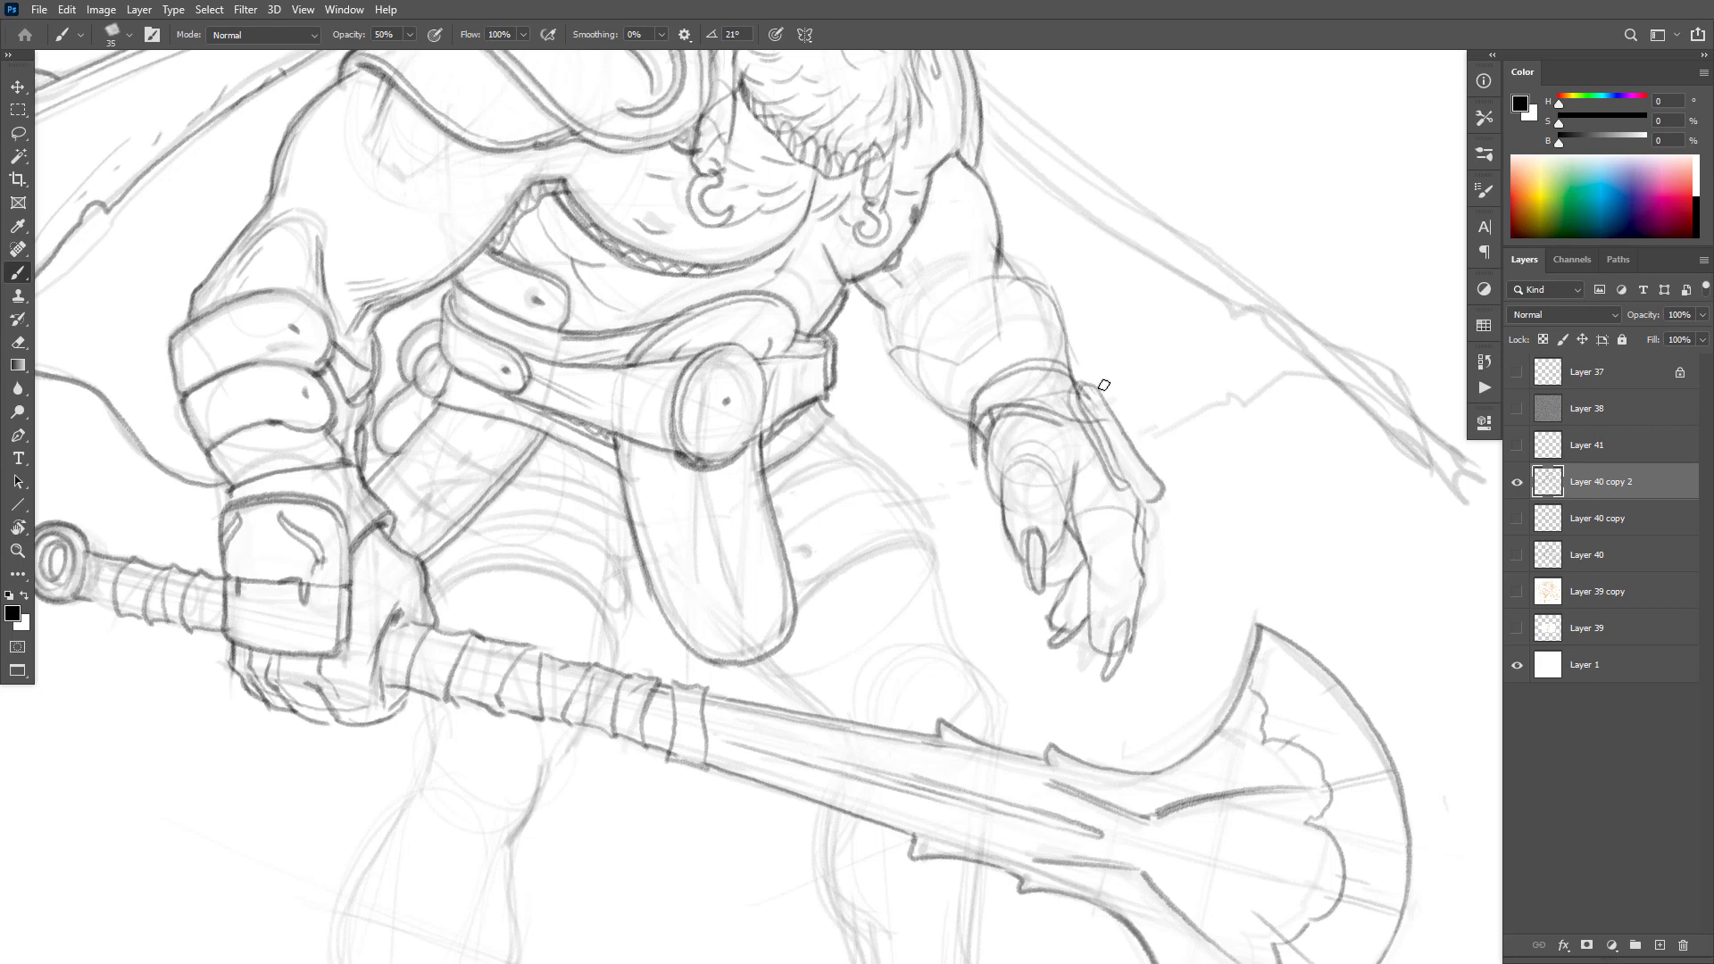
mouse_move(1114, 472)
mouse_down()
mouse_move(1153, 495)
mouse_move(1122, 489)
mouse_move(1069, 393)
mouse_up()
mouse_move(1134, 443)
mouse_down()
mouse_move(1102, 413)
mouse_move(1135, 446)
mouse_up()
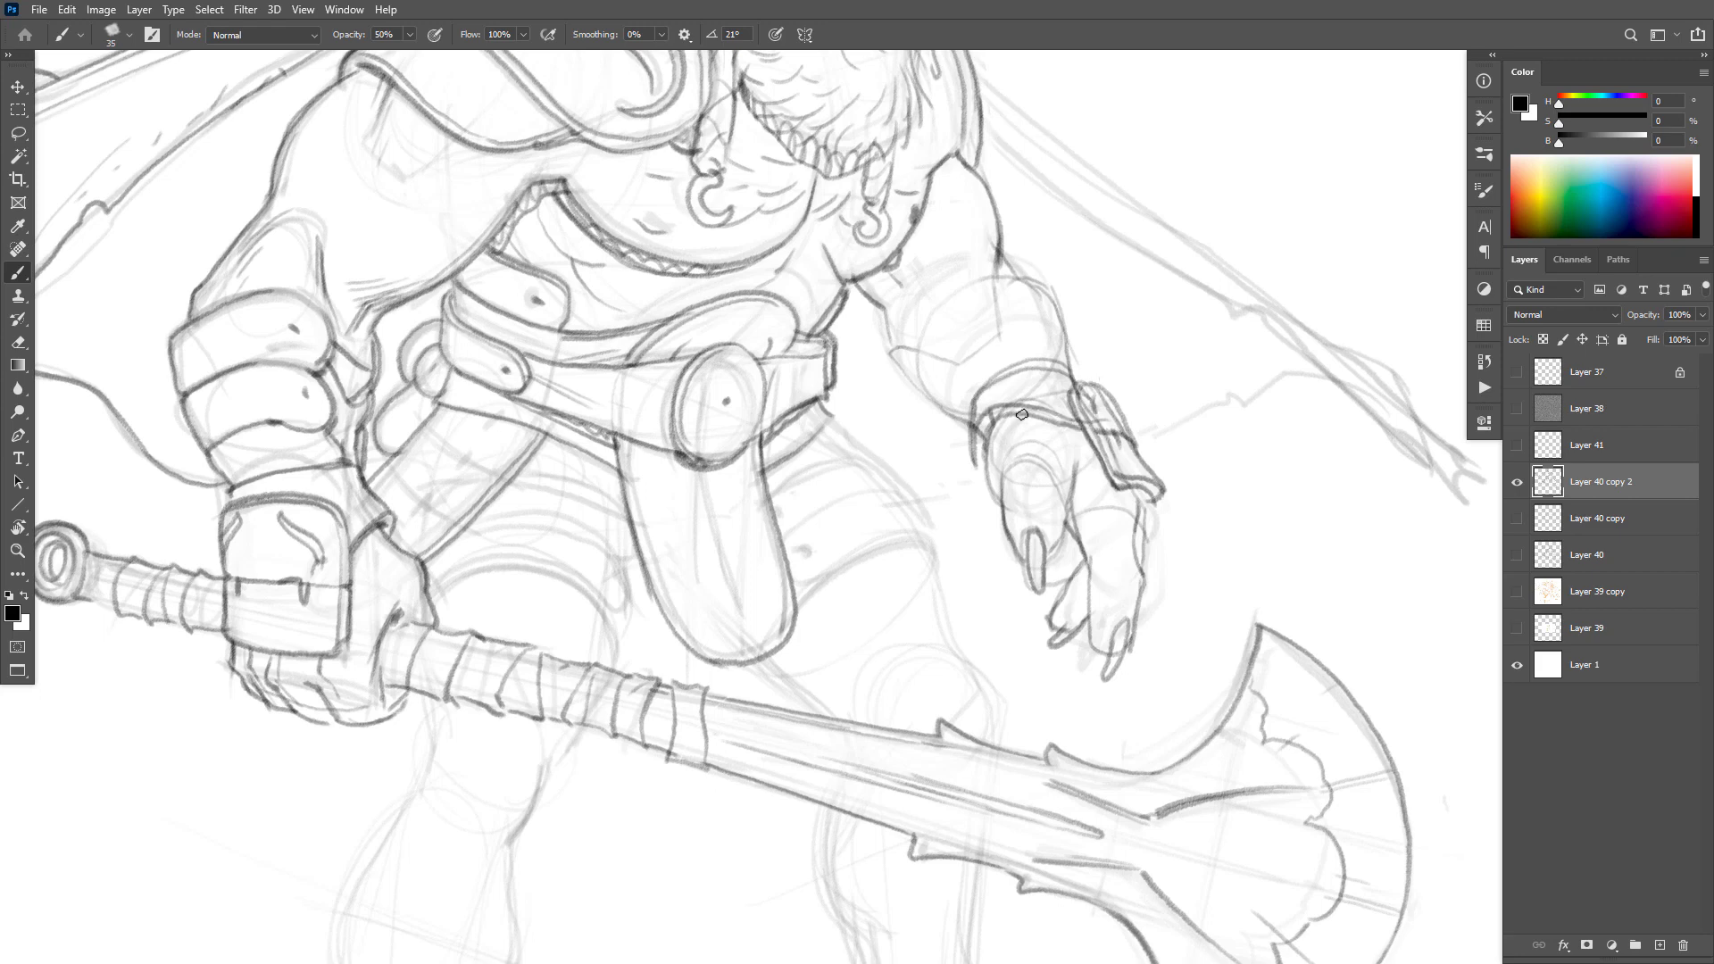
drag(971, 411, 979, 469)
Step: Outline the bracer's rounded outer plate and its inner edge on the forearm above the wrist cuff
mouse_move(1041, 278)
mouse_down()
mouse_move(1000, 297)
mouse_move(1010, 330)
mouse_up()
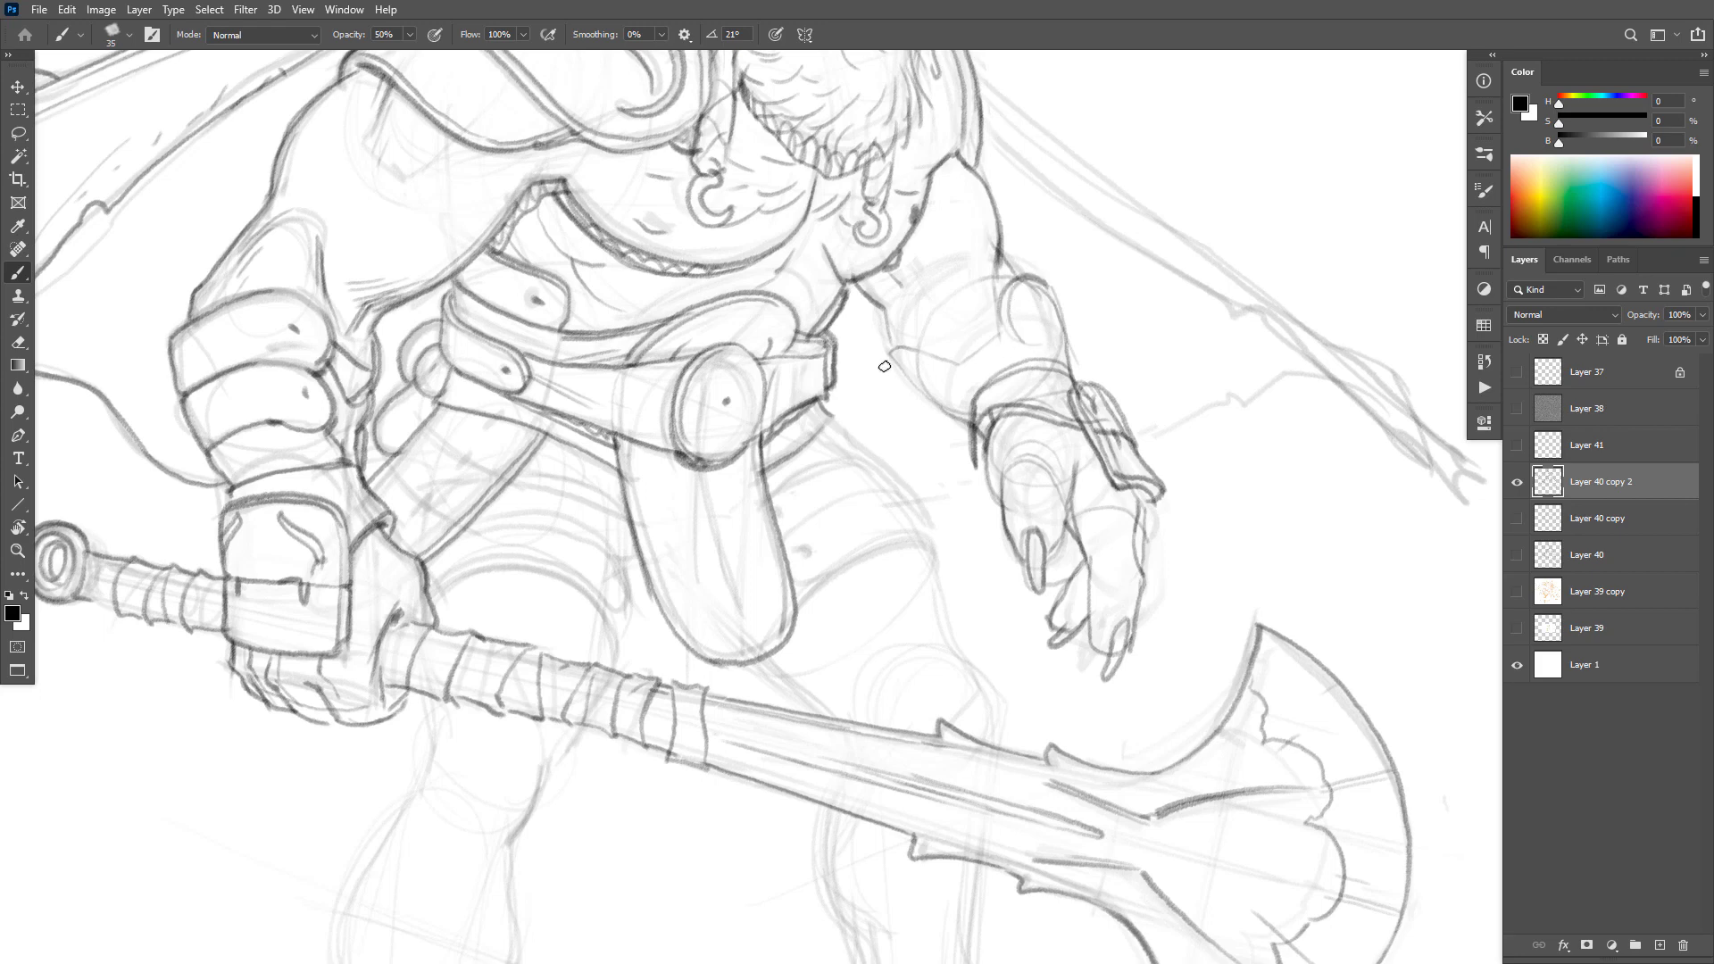
mouse_move(903, 354)
mouse_down()
mouse_move(943, 368)
mouse_move(890, 361)
mouse_move(918, 394)
mouse_move(964, 413)
mouse_up()
drag(1054, 333, 998, 382)
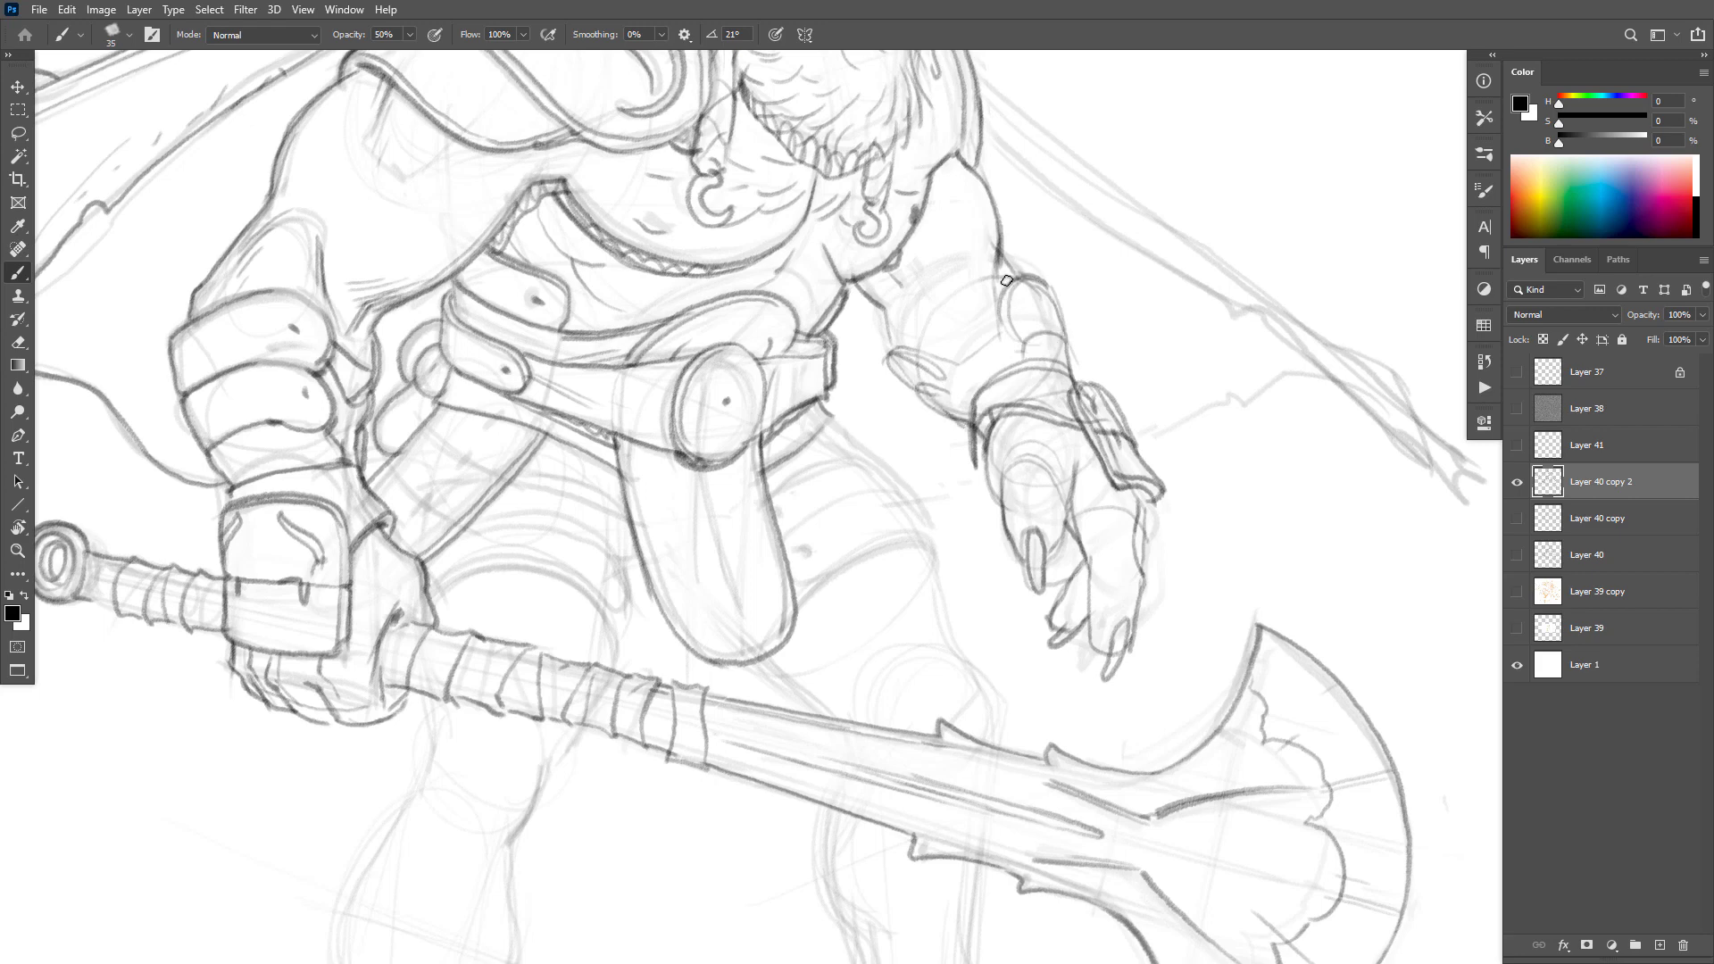
mouse_move(1006, 280)
mouse_down()
mouse_move(984, 354)
mouse_move(952, 358)
mouse_up()
Step: Lighten the rough outer arm contour above the bracer and draw the inner elbow line into the forearm
key(e)
mouse_move(998, 227)
mouse_down()
mouse_move(979, 226)
mouse_move(972, 185)
mouse_move(1004, 253)
mouse_up()
key(b)
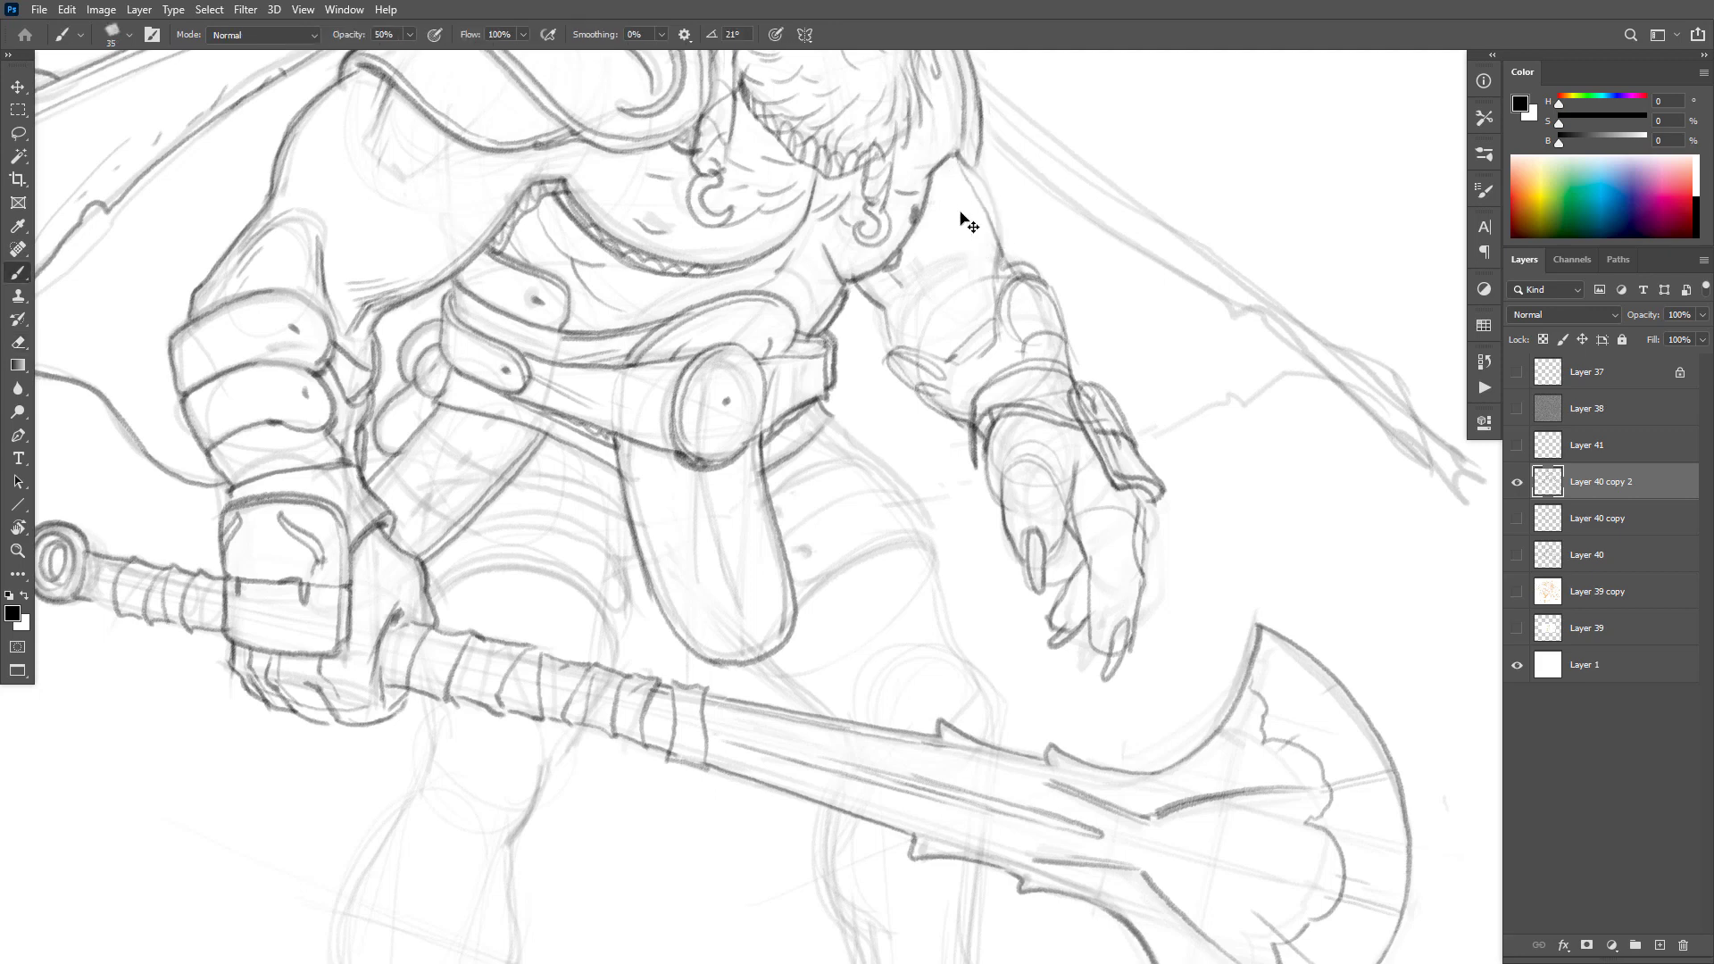
key(ctrl+z)
drag(876, 267, 918, 313)
key(e)
drag(987, 213, 996, 233)
drag(899, 285, 950, 319)
Step: Refine the arm contour above the bracer, clean up around the inner elbow, and strengthen the lines there
key(b)
mouse_move(965, 161)
mouse_down()
mouse_move(991, 274)
mouse_move(925, 313)
mouse_move(941, 327)
mouse_up()
key(e)
key(b)
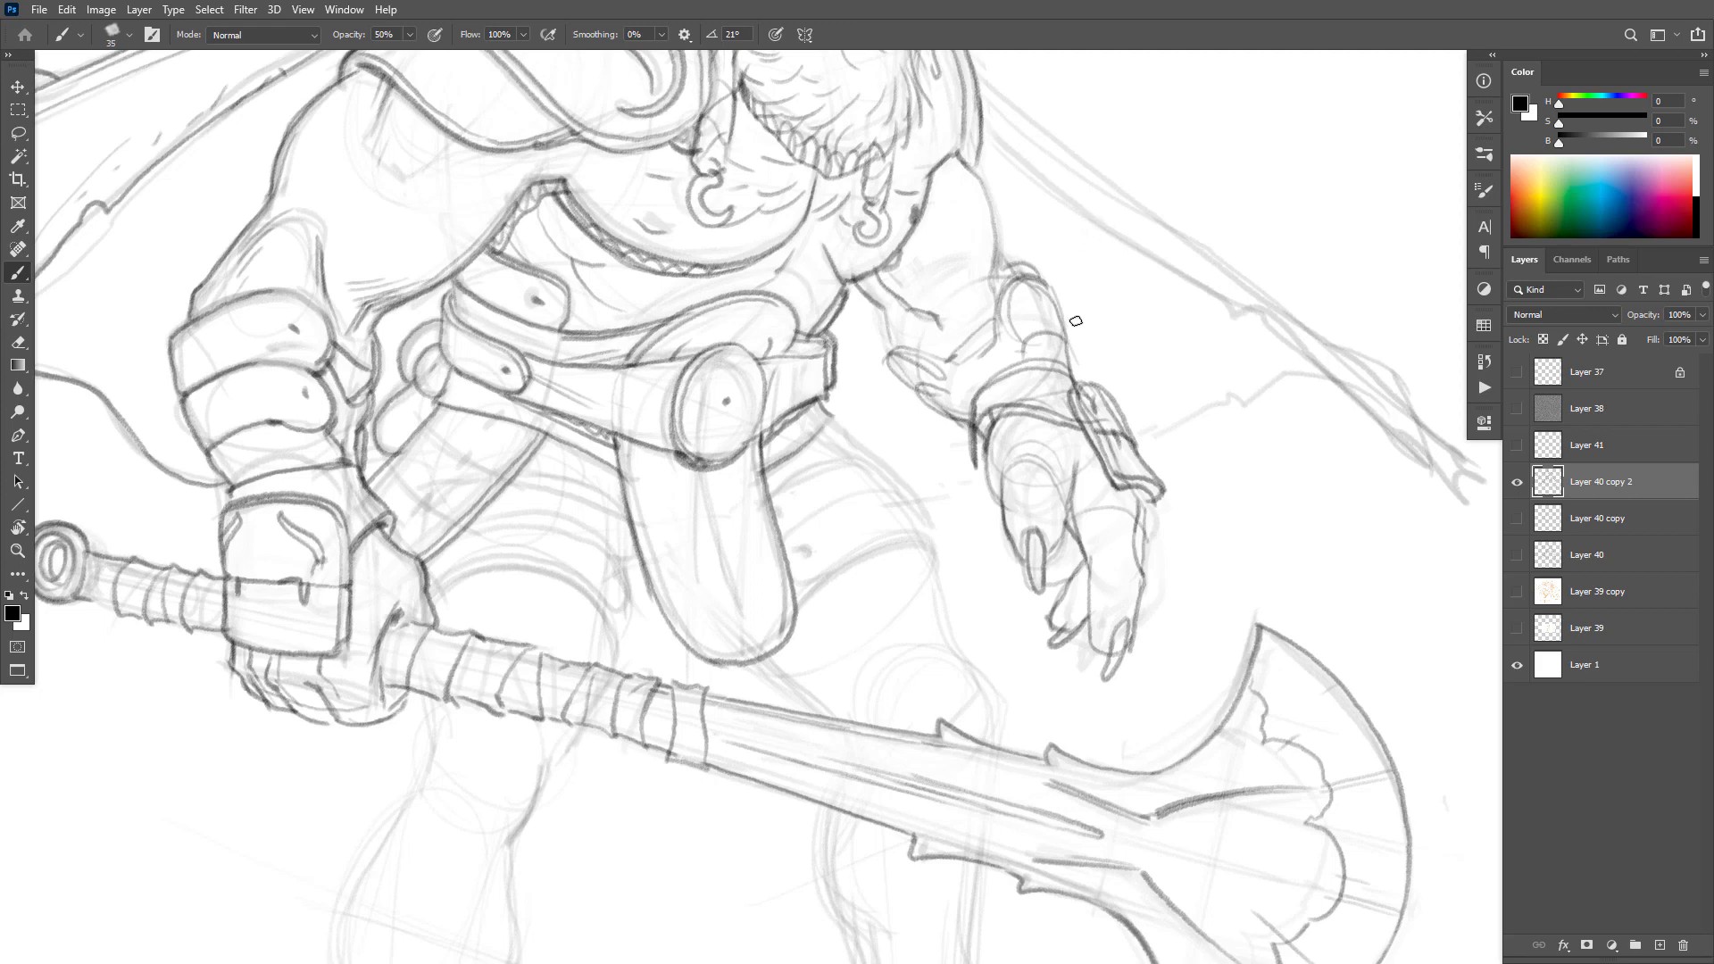
key(e)
mouse_move(868, 293)
mouse_down()
mouse_move(891, 346)
mouse_move(852, 285)
mouse_move(824, 325)
mouse_up()
key(b)
drag(943, 256, 803, 261)
drag(1109, 372, 1100, 461)
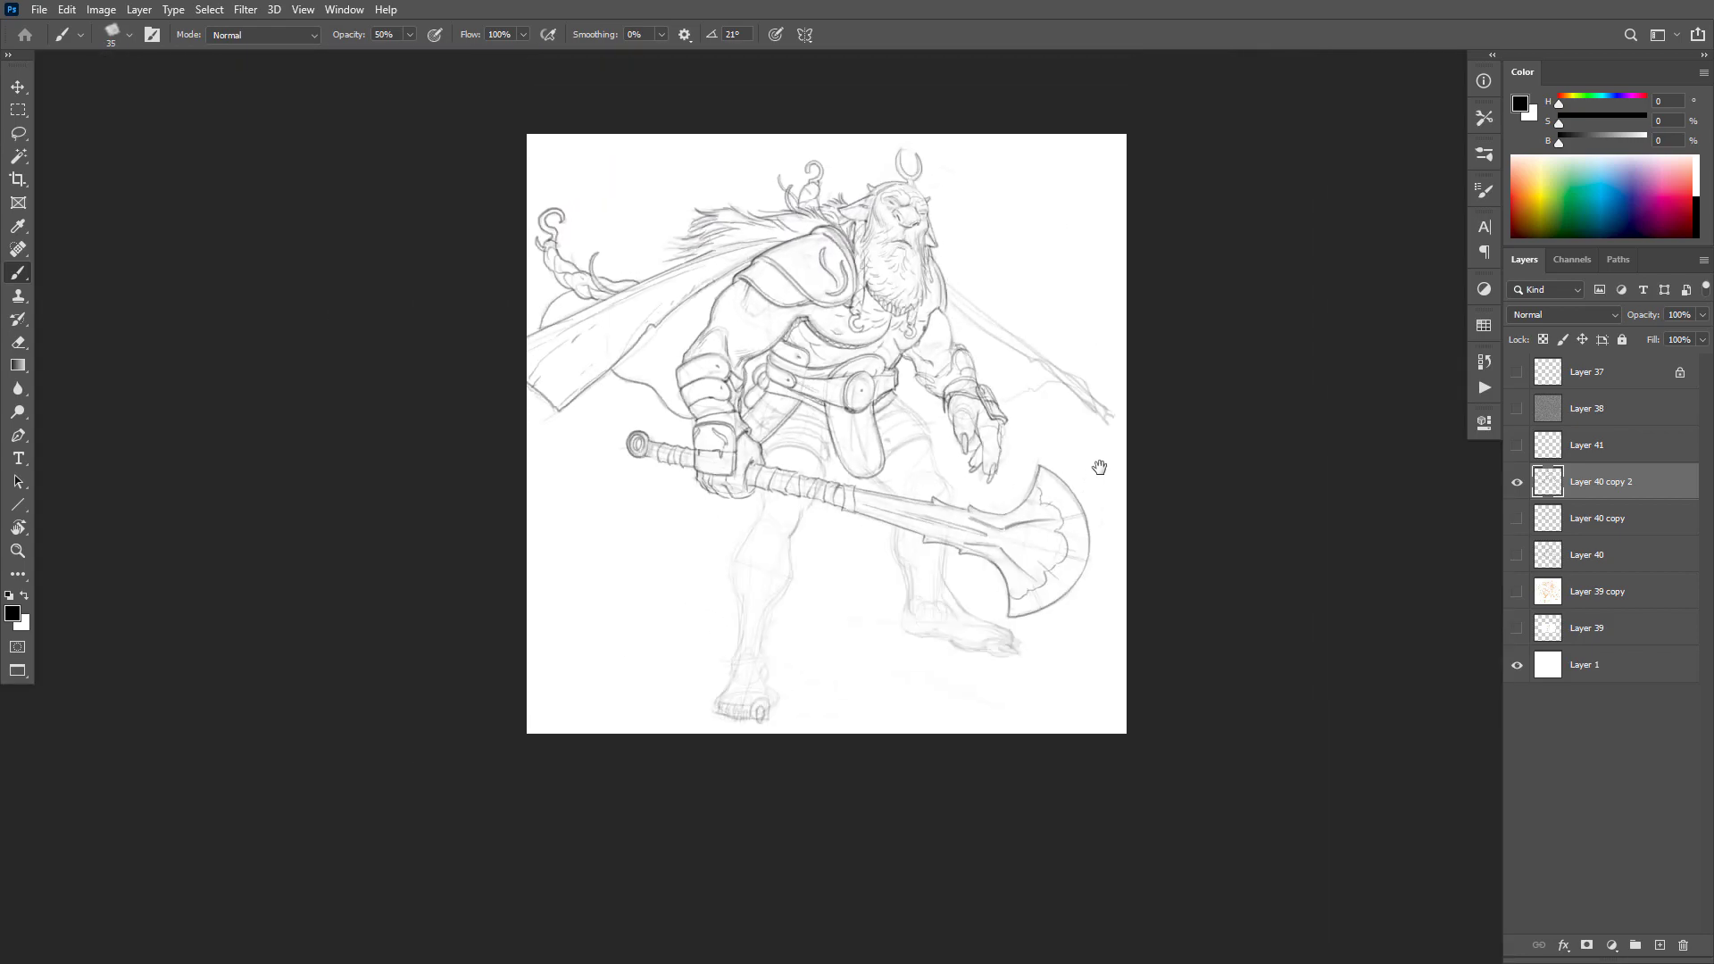
Step: Try a fuller outer contour for the arm between the shoulder and the bracer
click(987, 363)
click(839, 330)
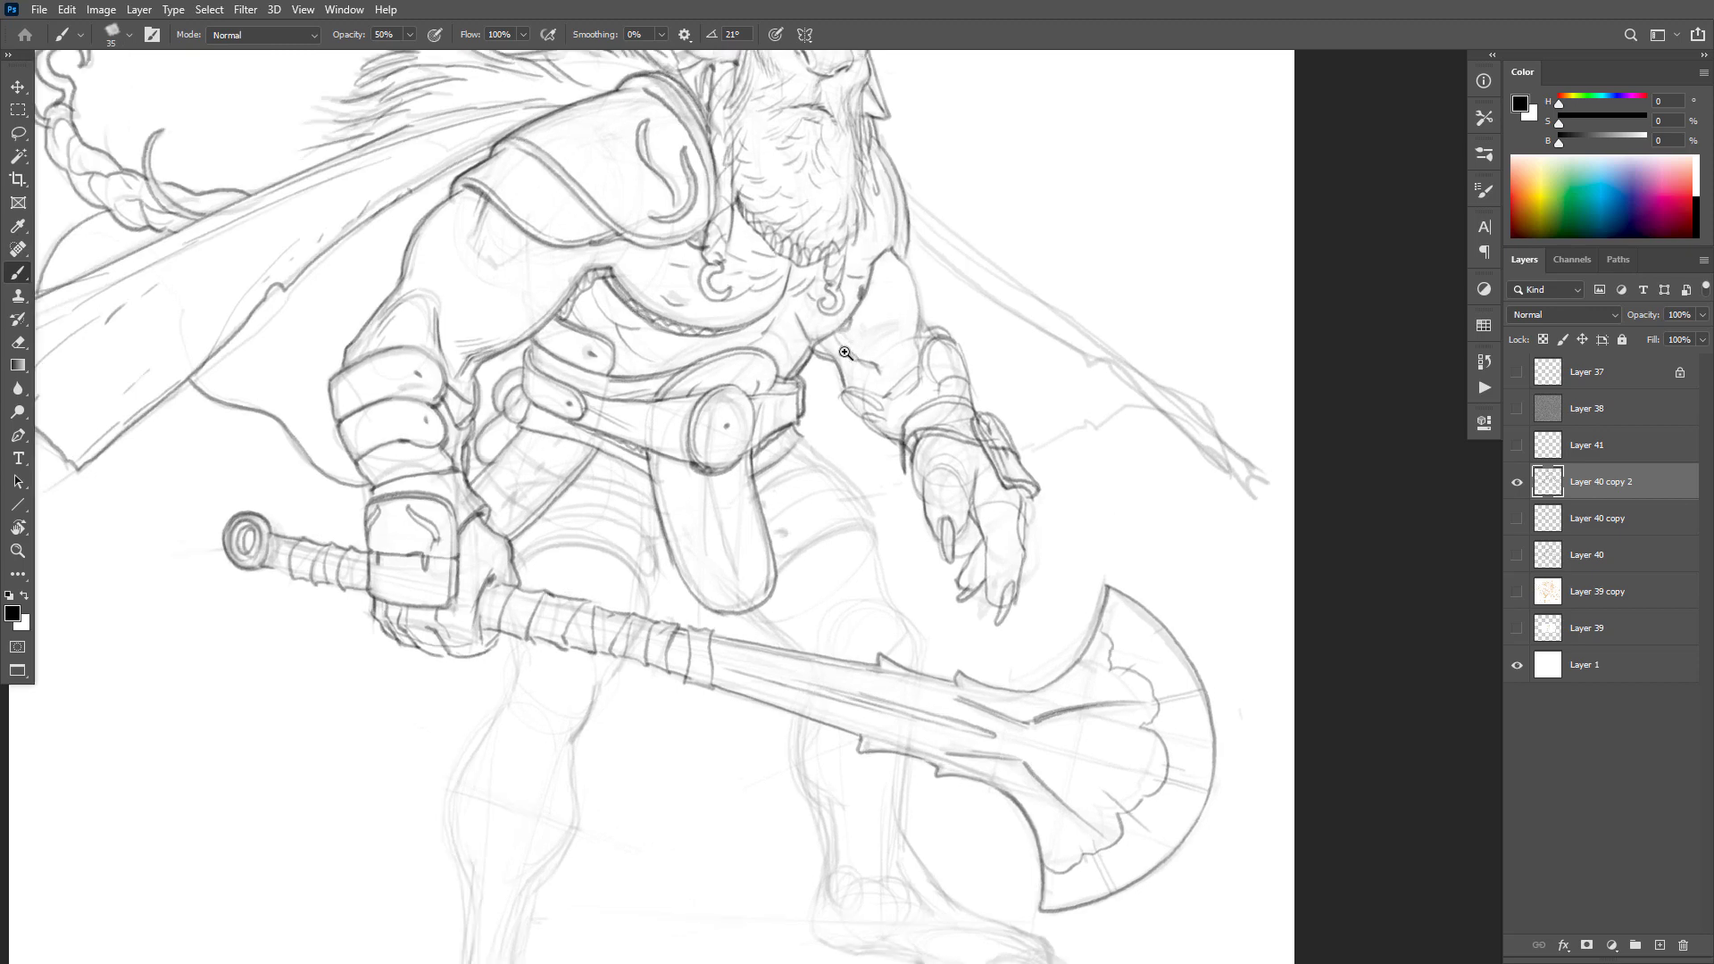
drag(816, 364, 797, 351)
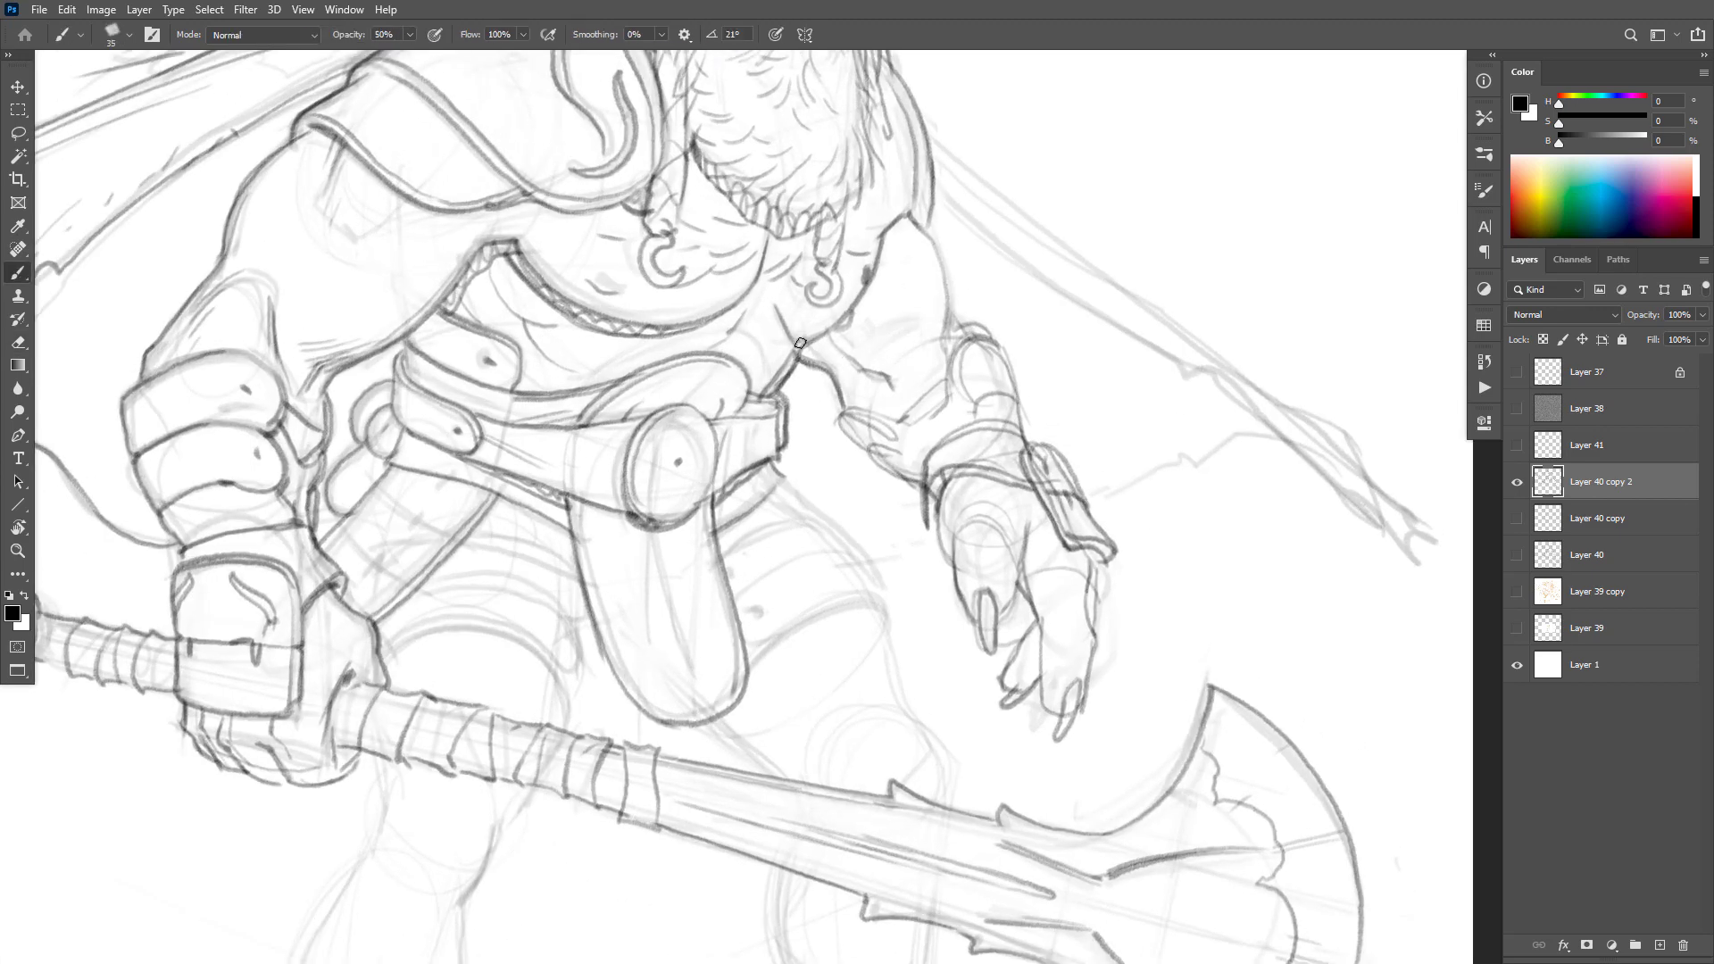
key(e)
key(b)
mouse_move(920, 241)
mouse_down()
mouse_move(947, 277)
mouse_move(930, 199)
mouse_move(948, 350)
mouse_up()
key(e)
key(b)
scroll(993, 278, down, 1)
scroll(993, 278, down, 3)
scroll(1043, 291, up, 3)
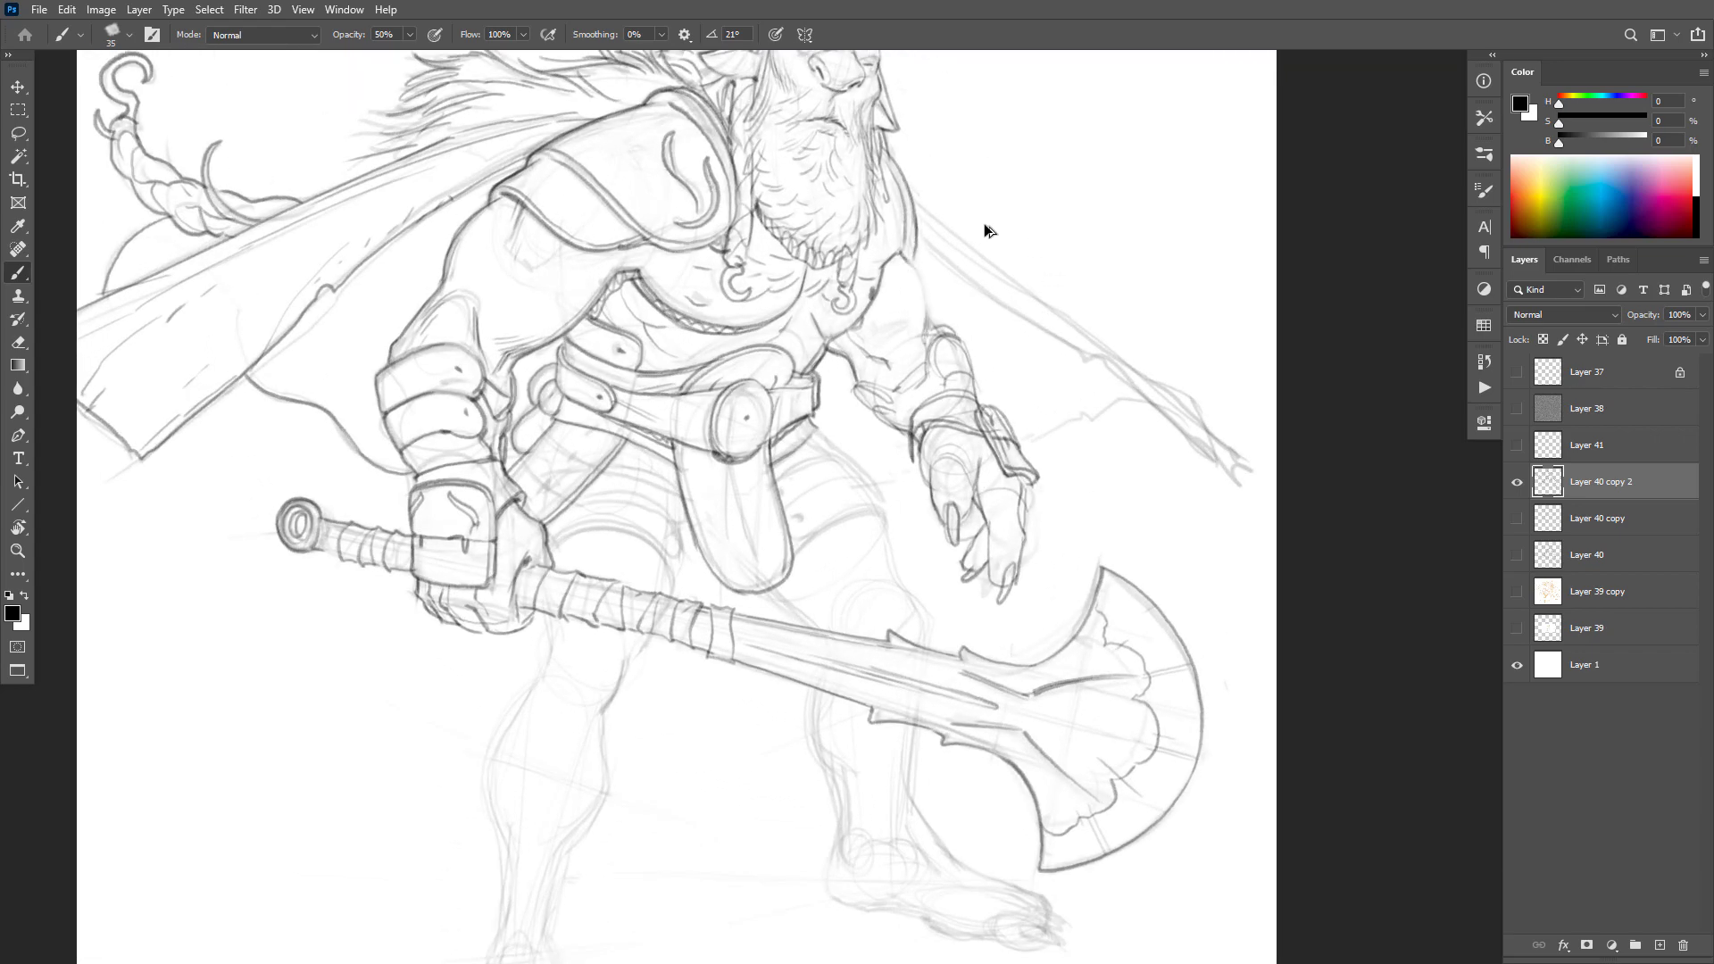
Step: Erase the outer arm contour and redraw it as a cleaner curve from below the shoulder to the bracer
key(e)
drag(912, 250, 922, 300)
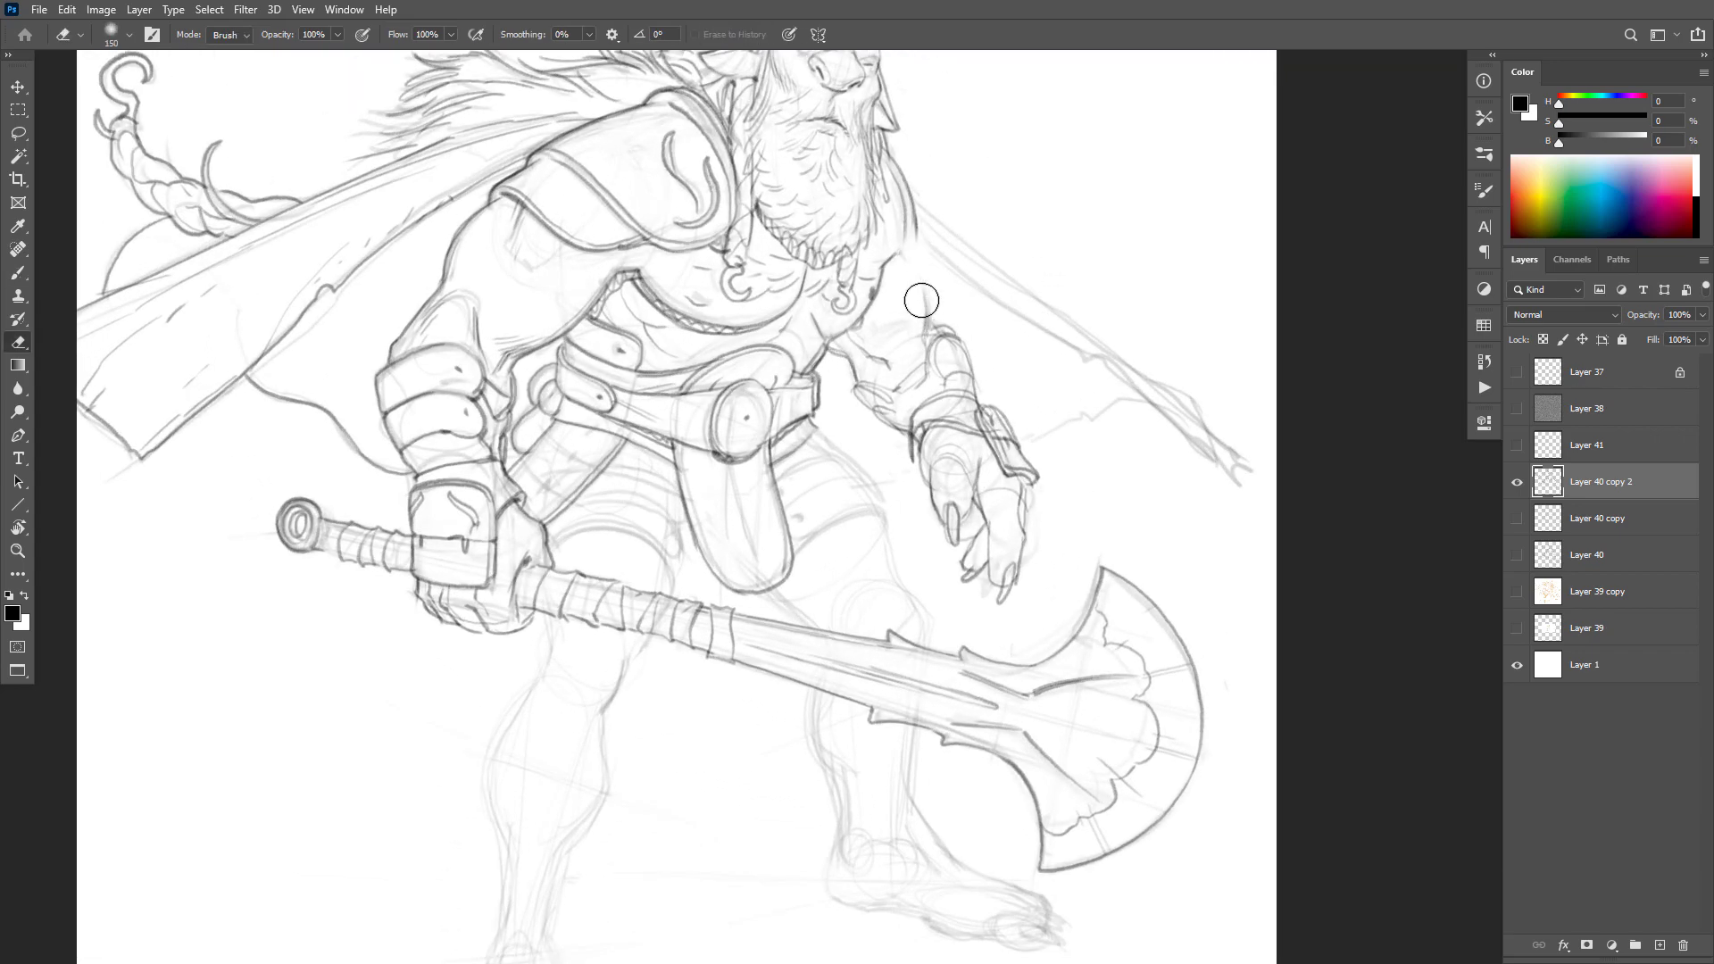
key(b)
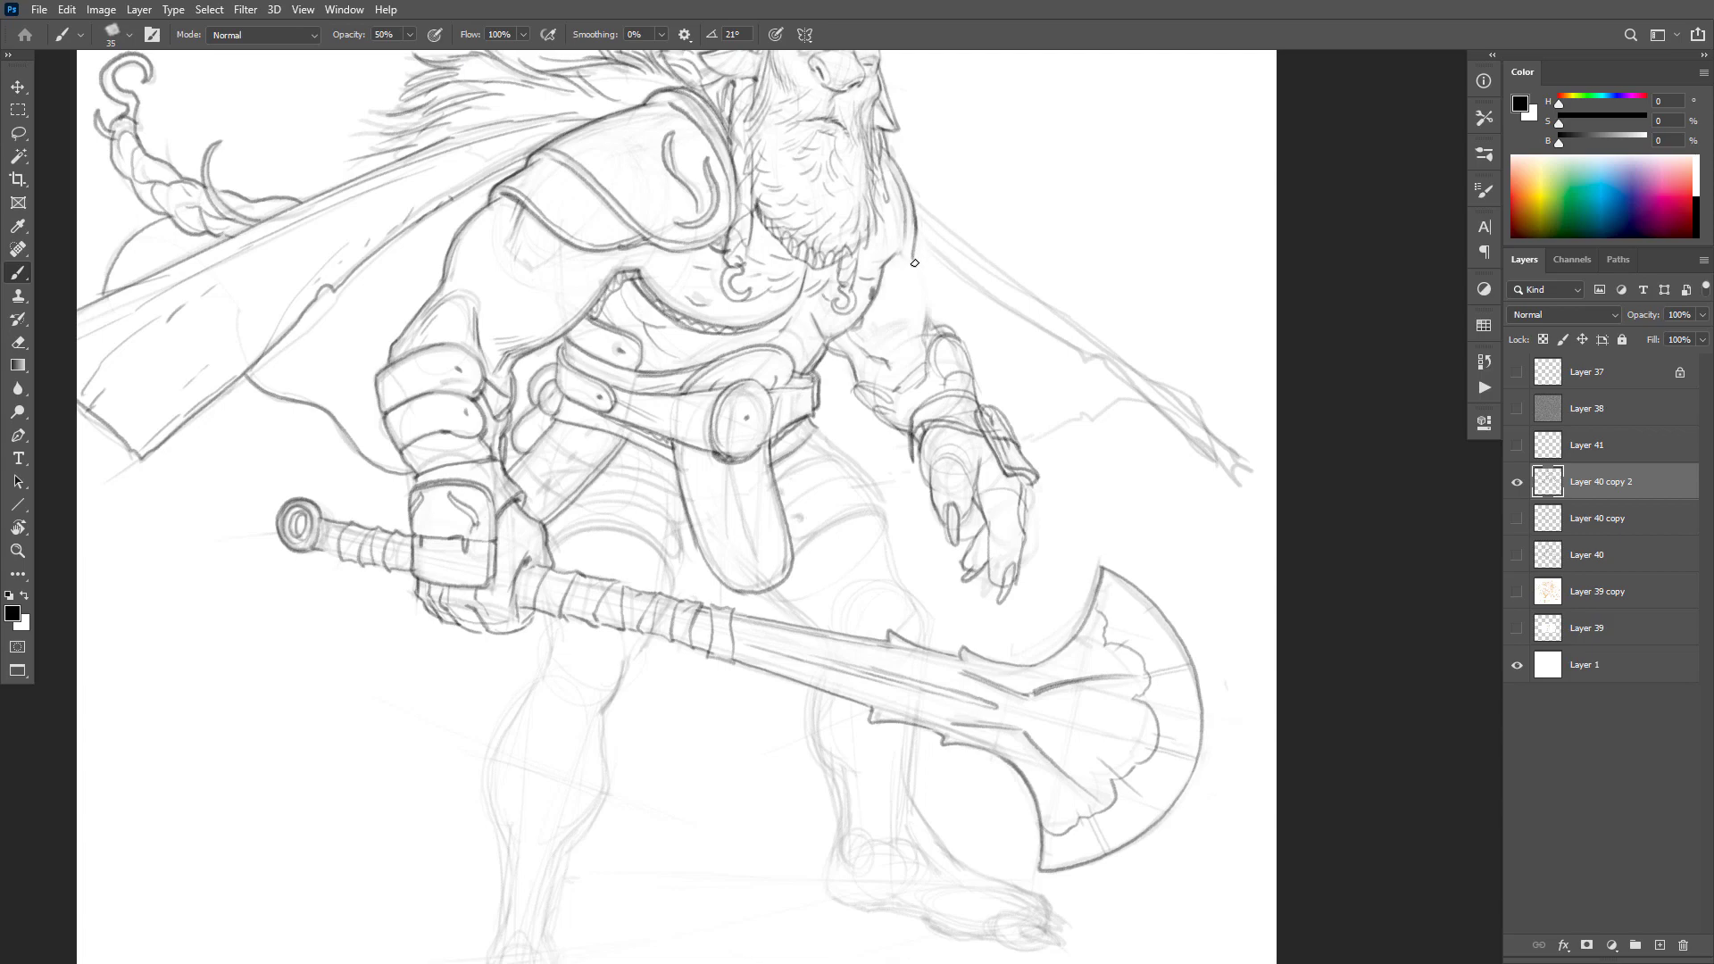
scroll(1019, 446, down, 4)
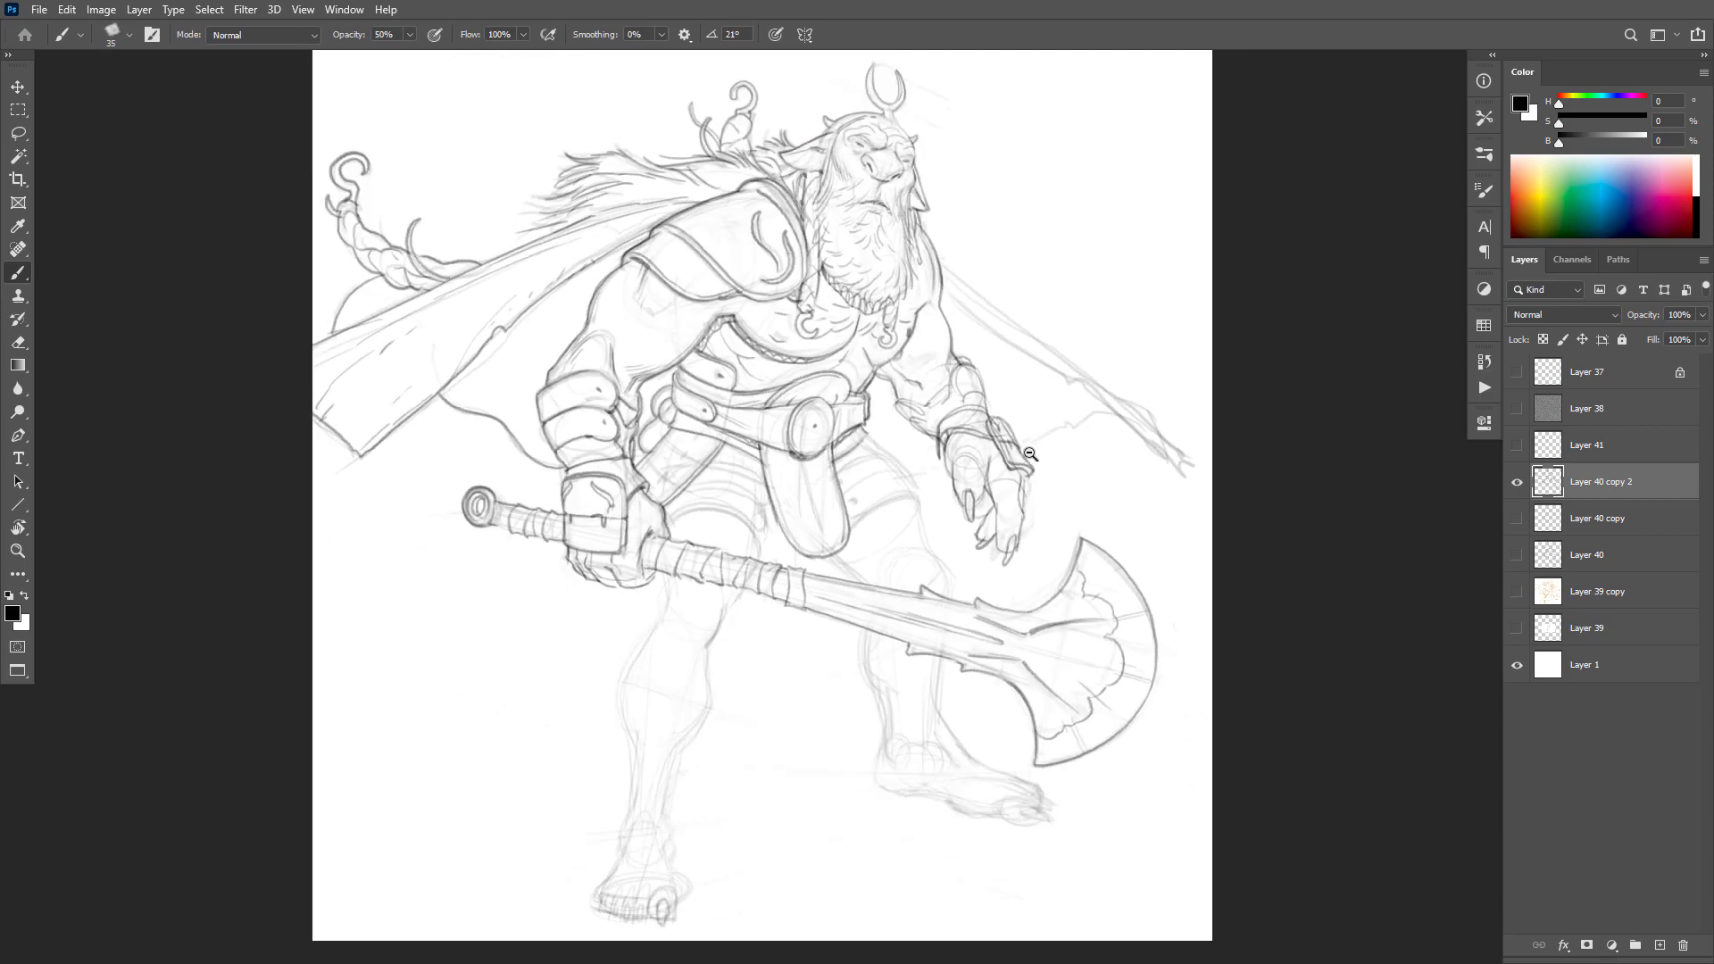
scroll(1015, 384, up, 2)
scroll(1014, 384, up, 3)
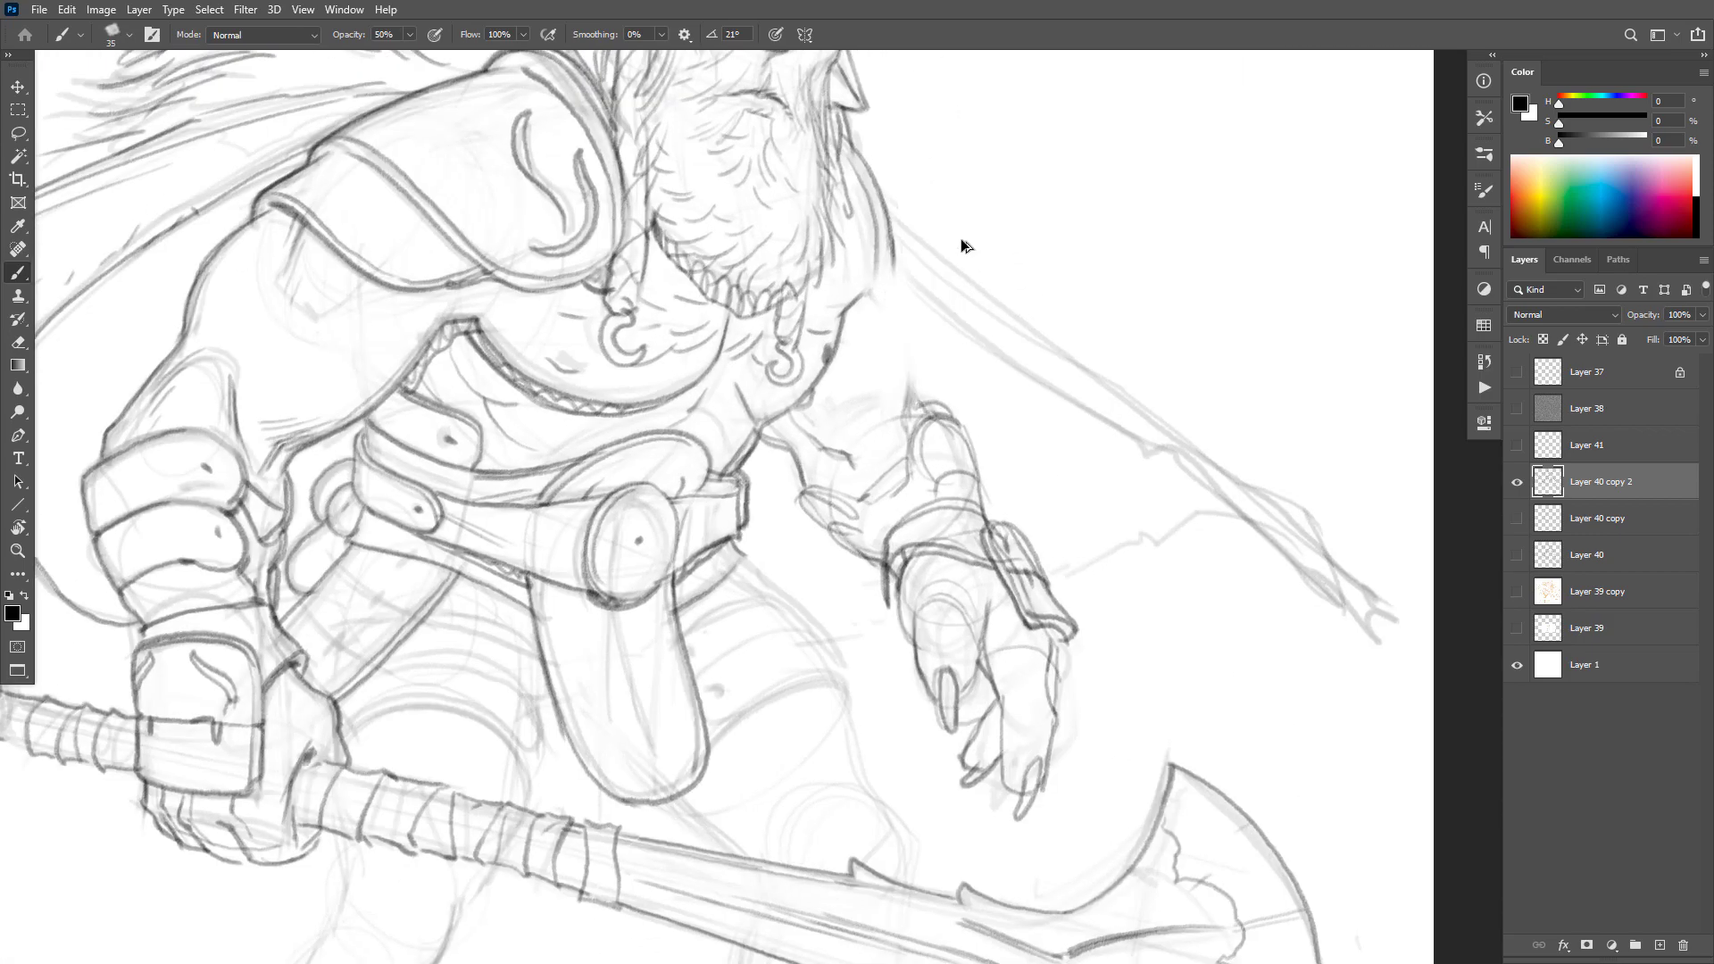
key(e)
drag(893, 330, 913, 369)
key(b)
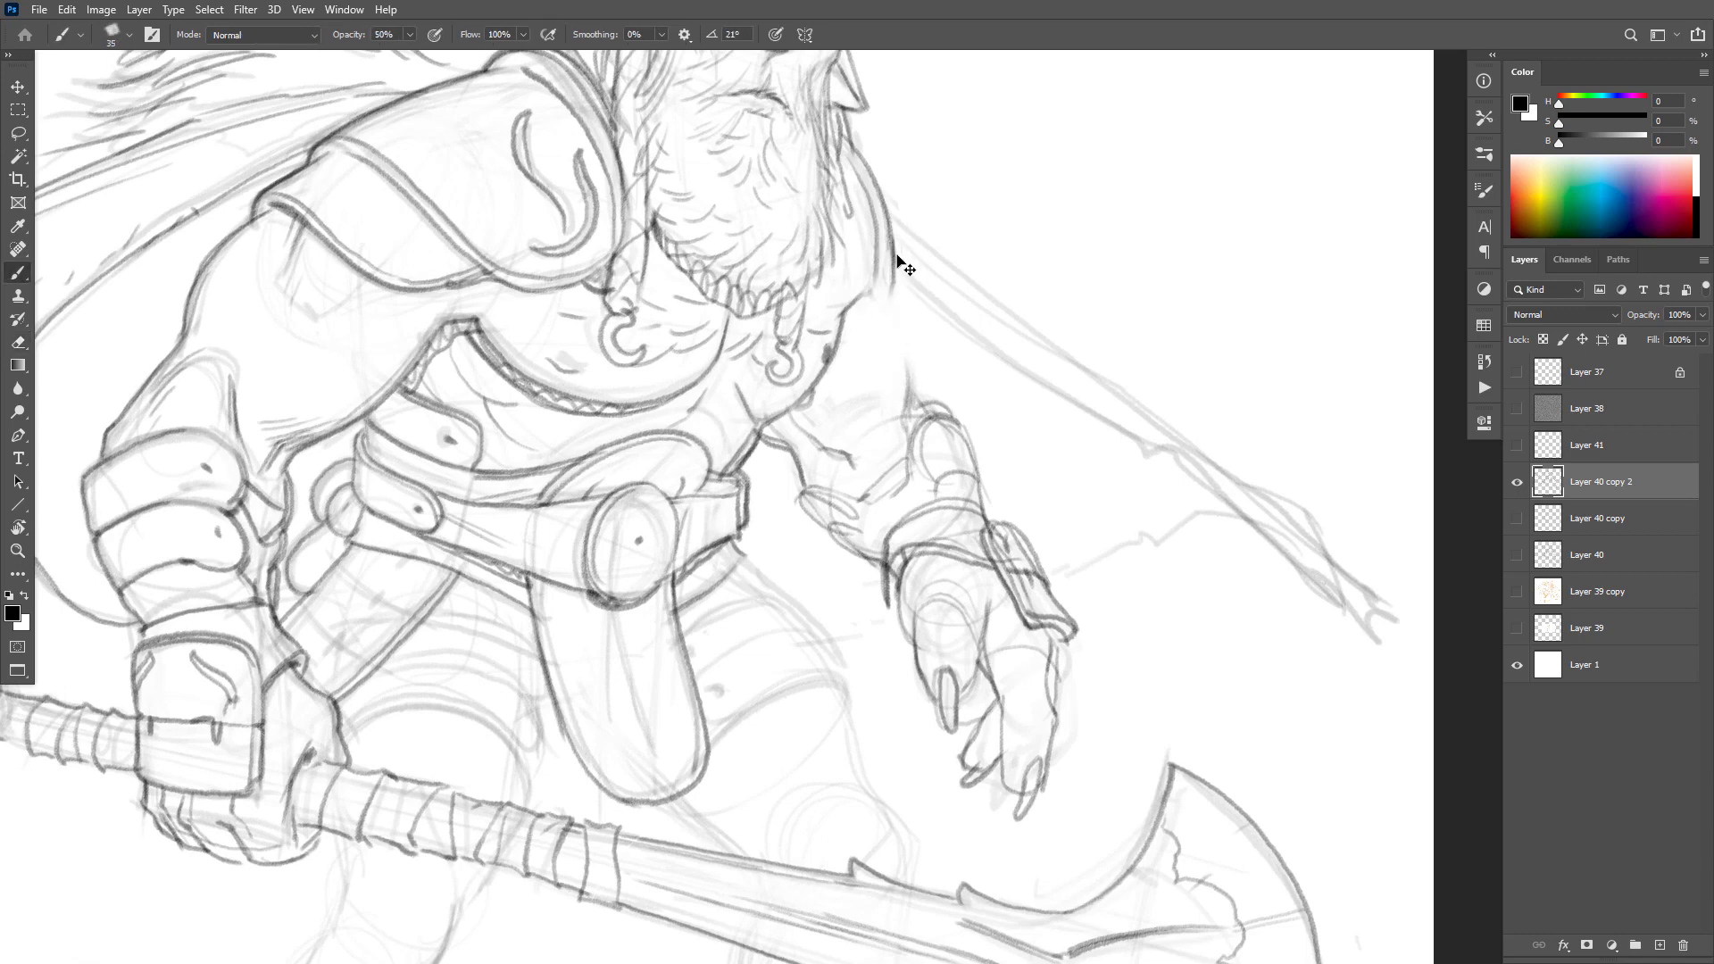
drag(870, 296, 908, 368)
key(e)
key(b)
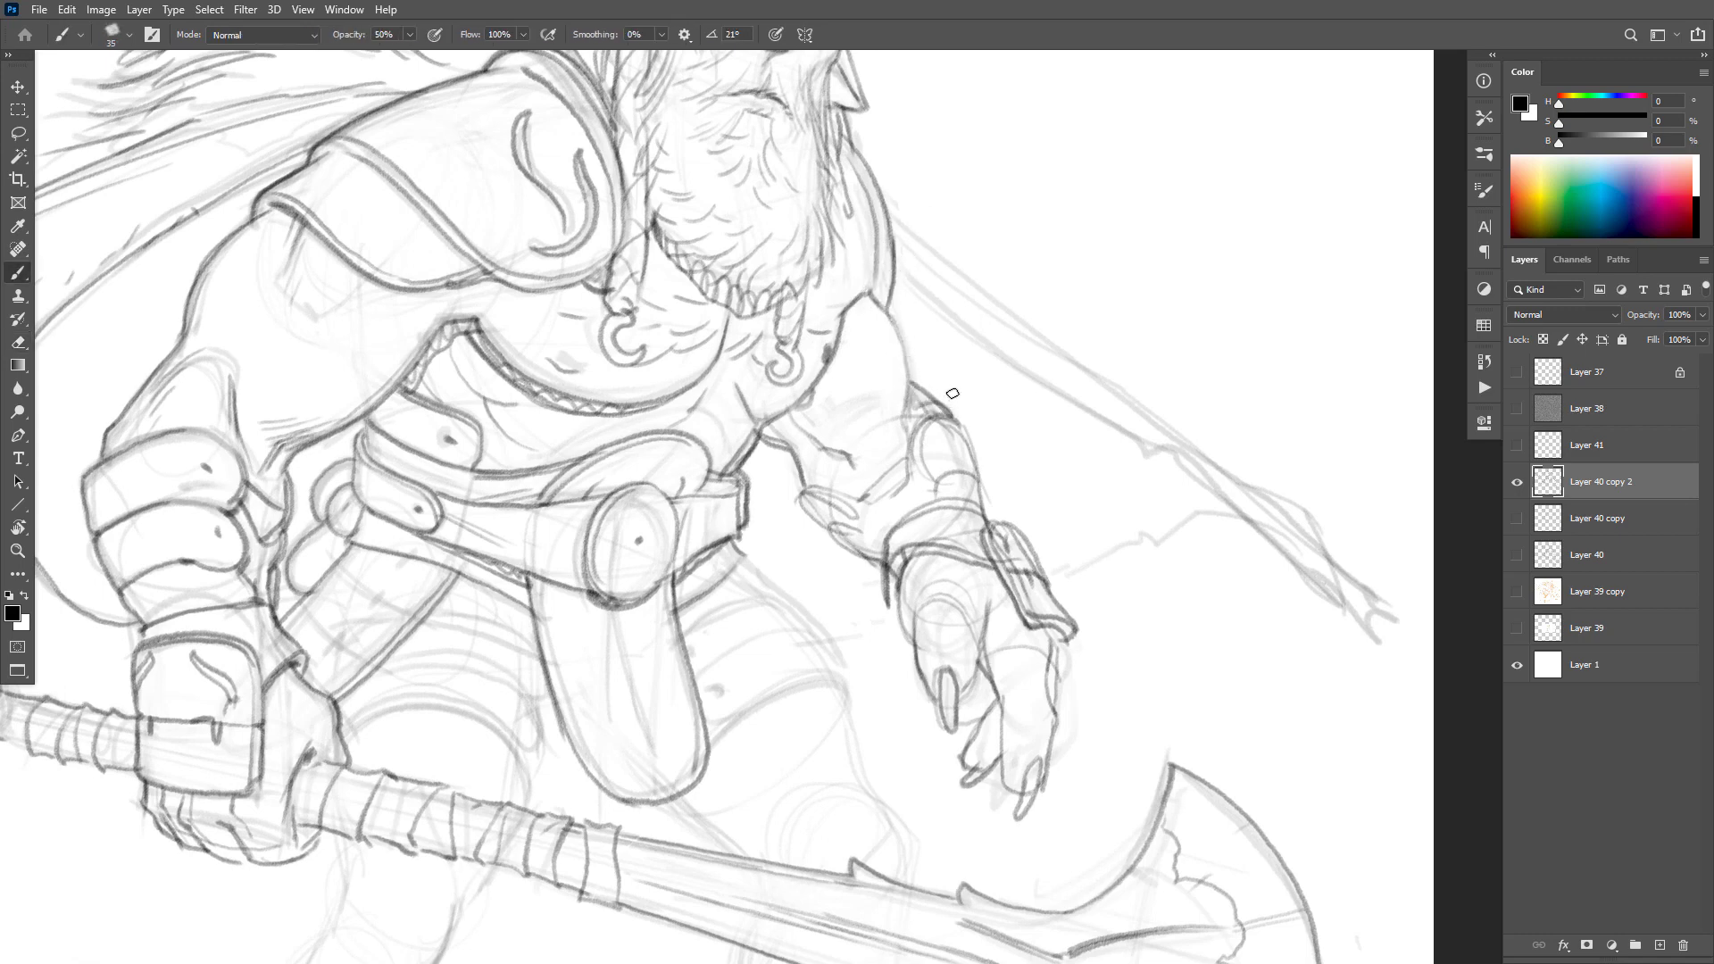
Step: Erase the rough marks inside the elbow and forearm, and redraw the short muscle creases there
scroll(1018, 522, down, 2)
scroll(1028, 531, down, 1)
scroll(993, 512, up, 3)
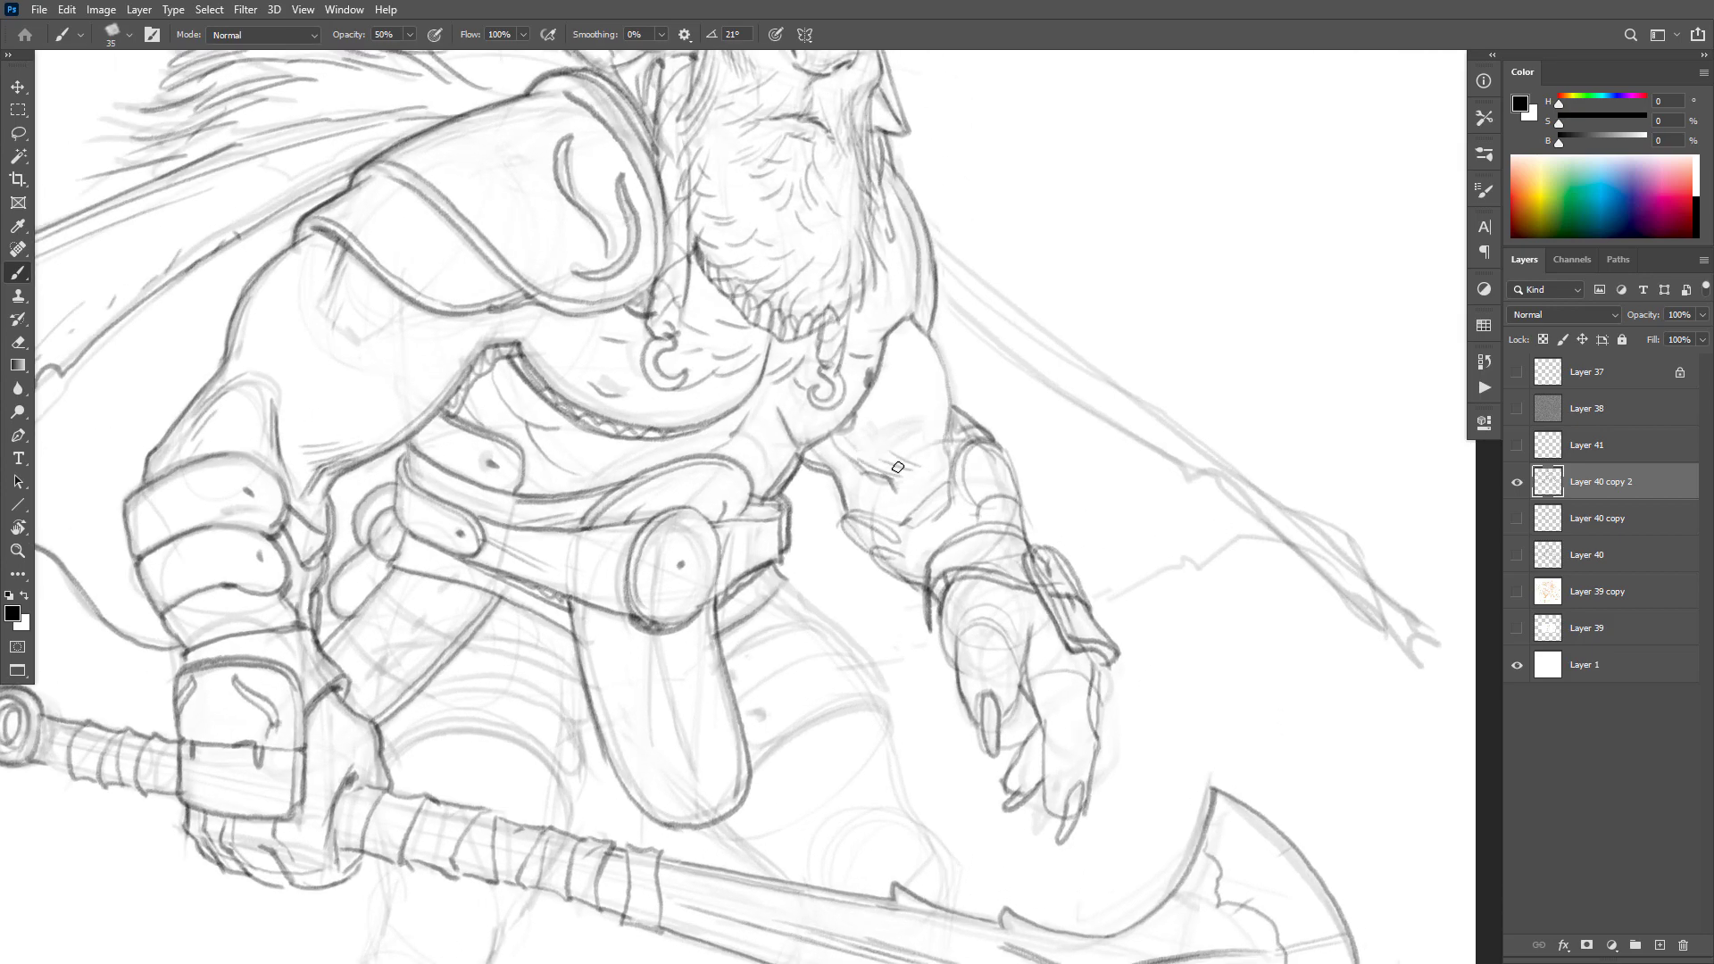
scroll(998, 593, down, 1)
scroll(998, 593, down, 4)
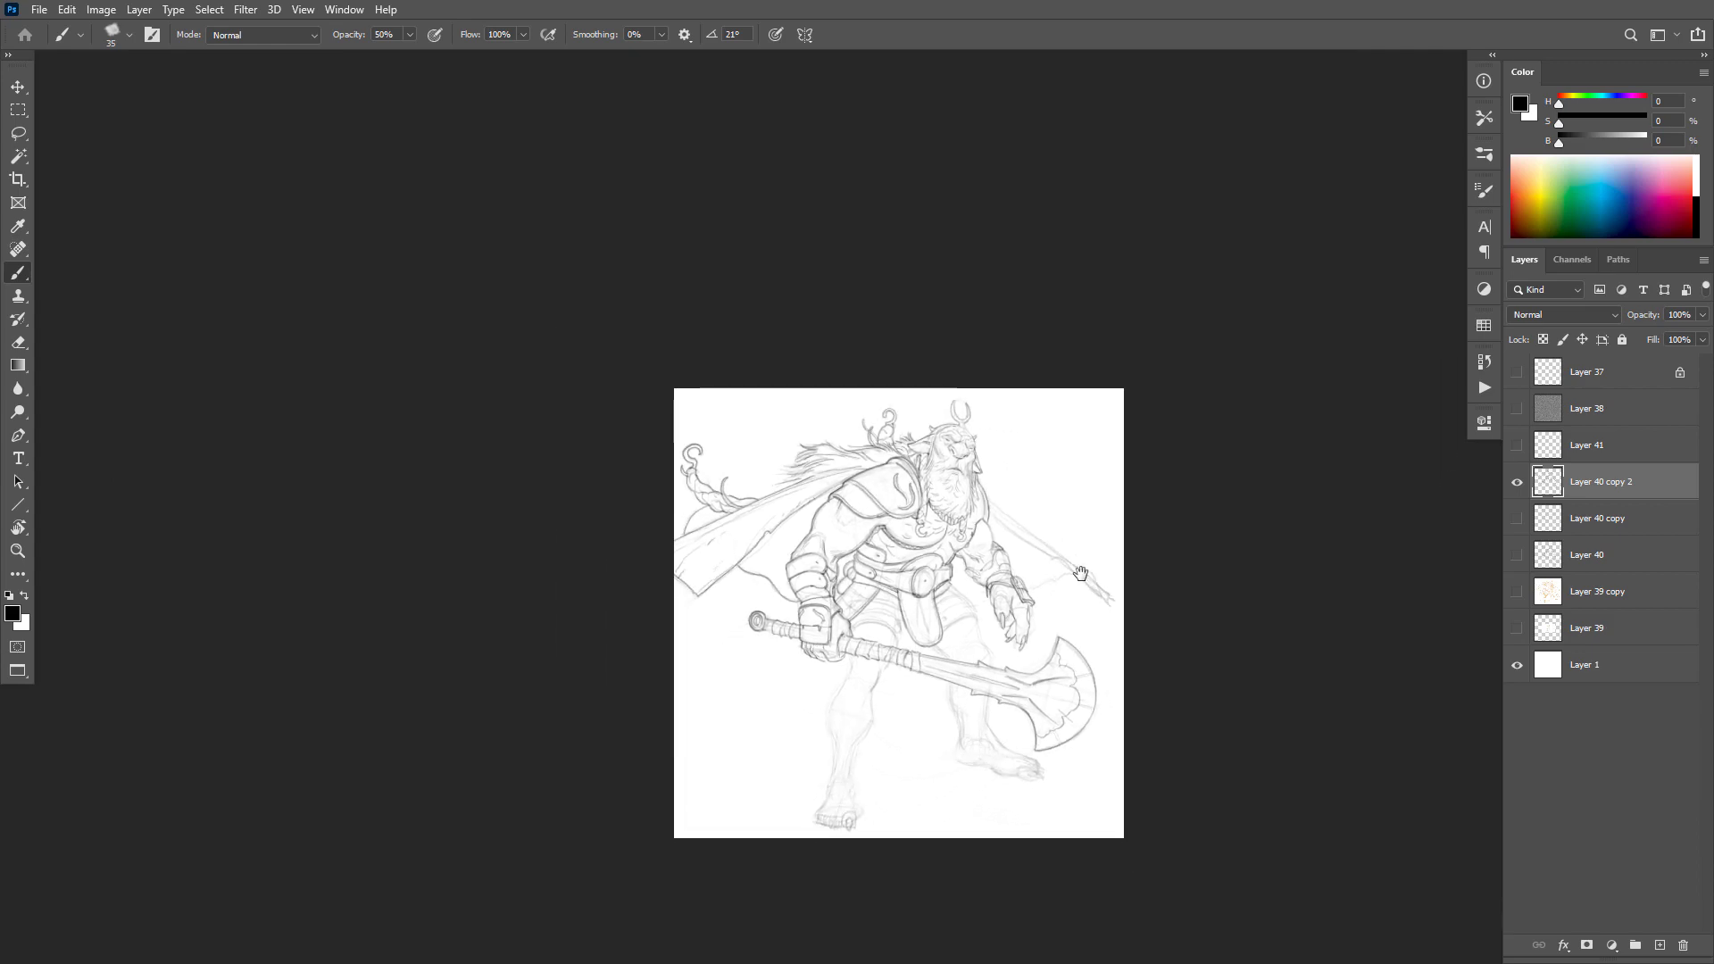
scroll(1009, 589, up, 3)
scroll(939, 522, up, 2)
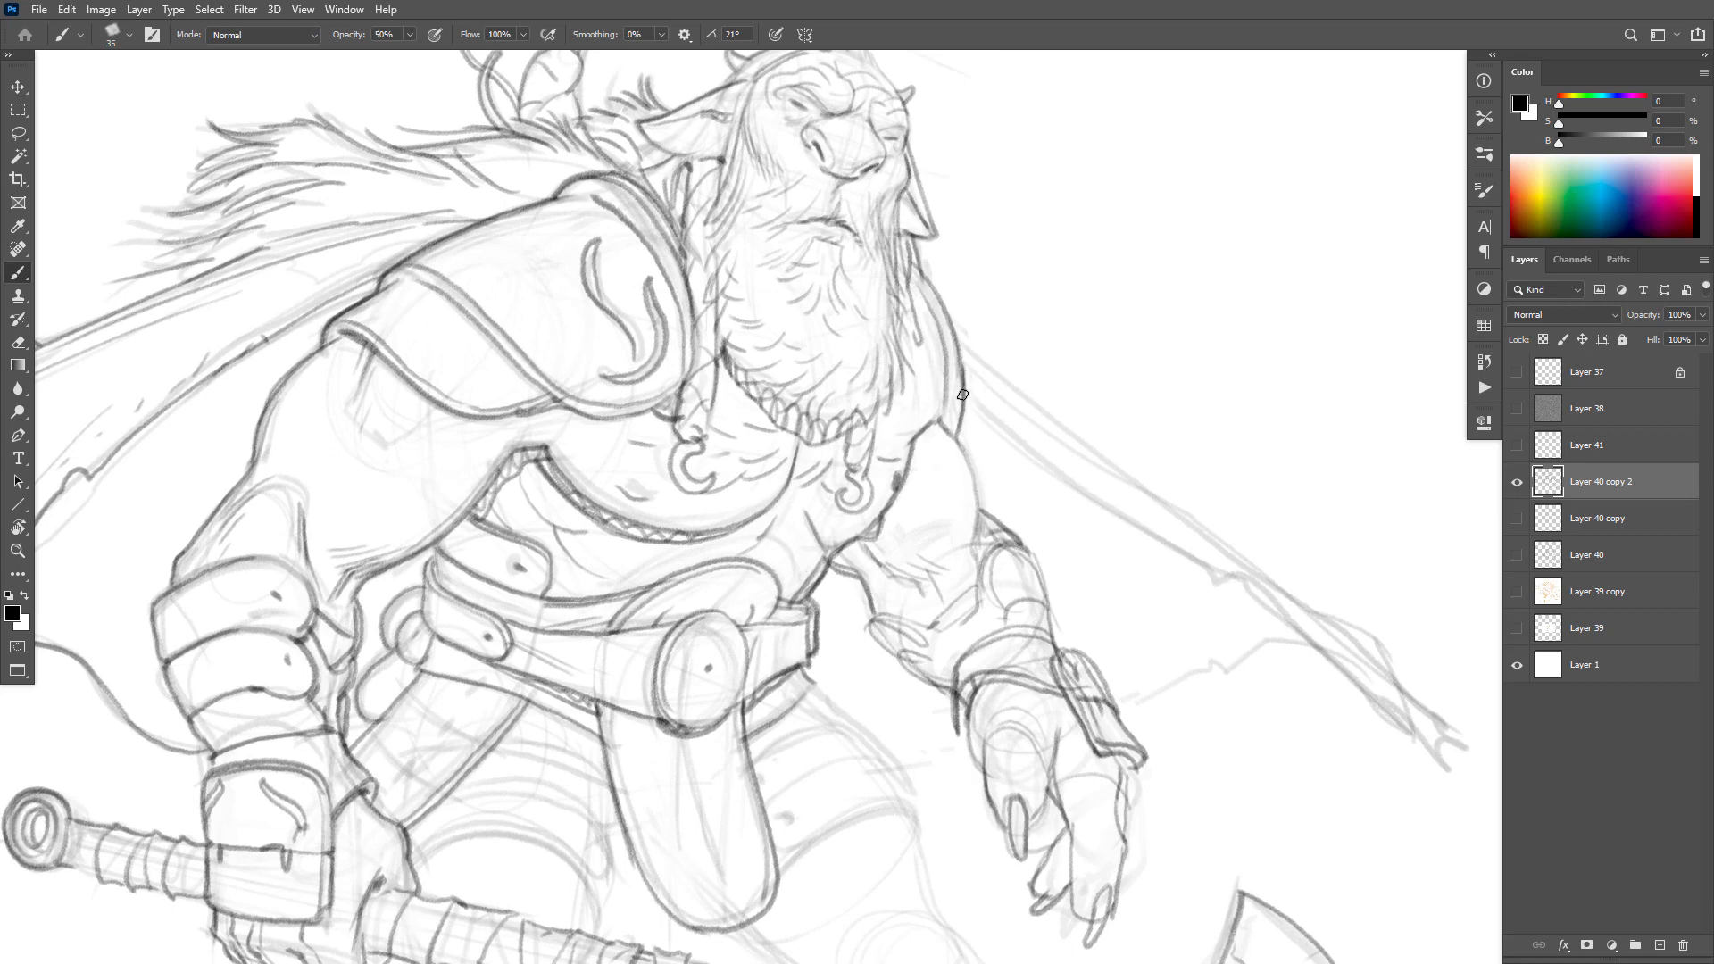
drag(1102, 560, 1013, 437)
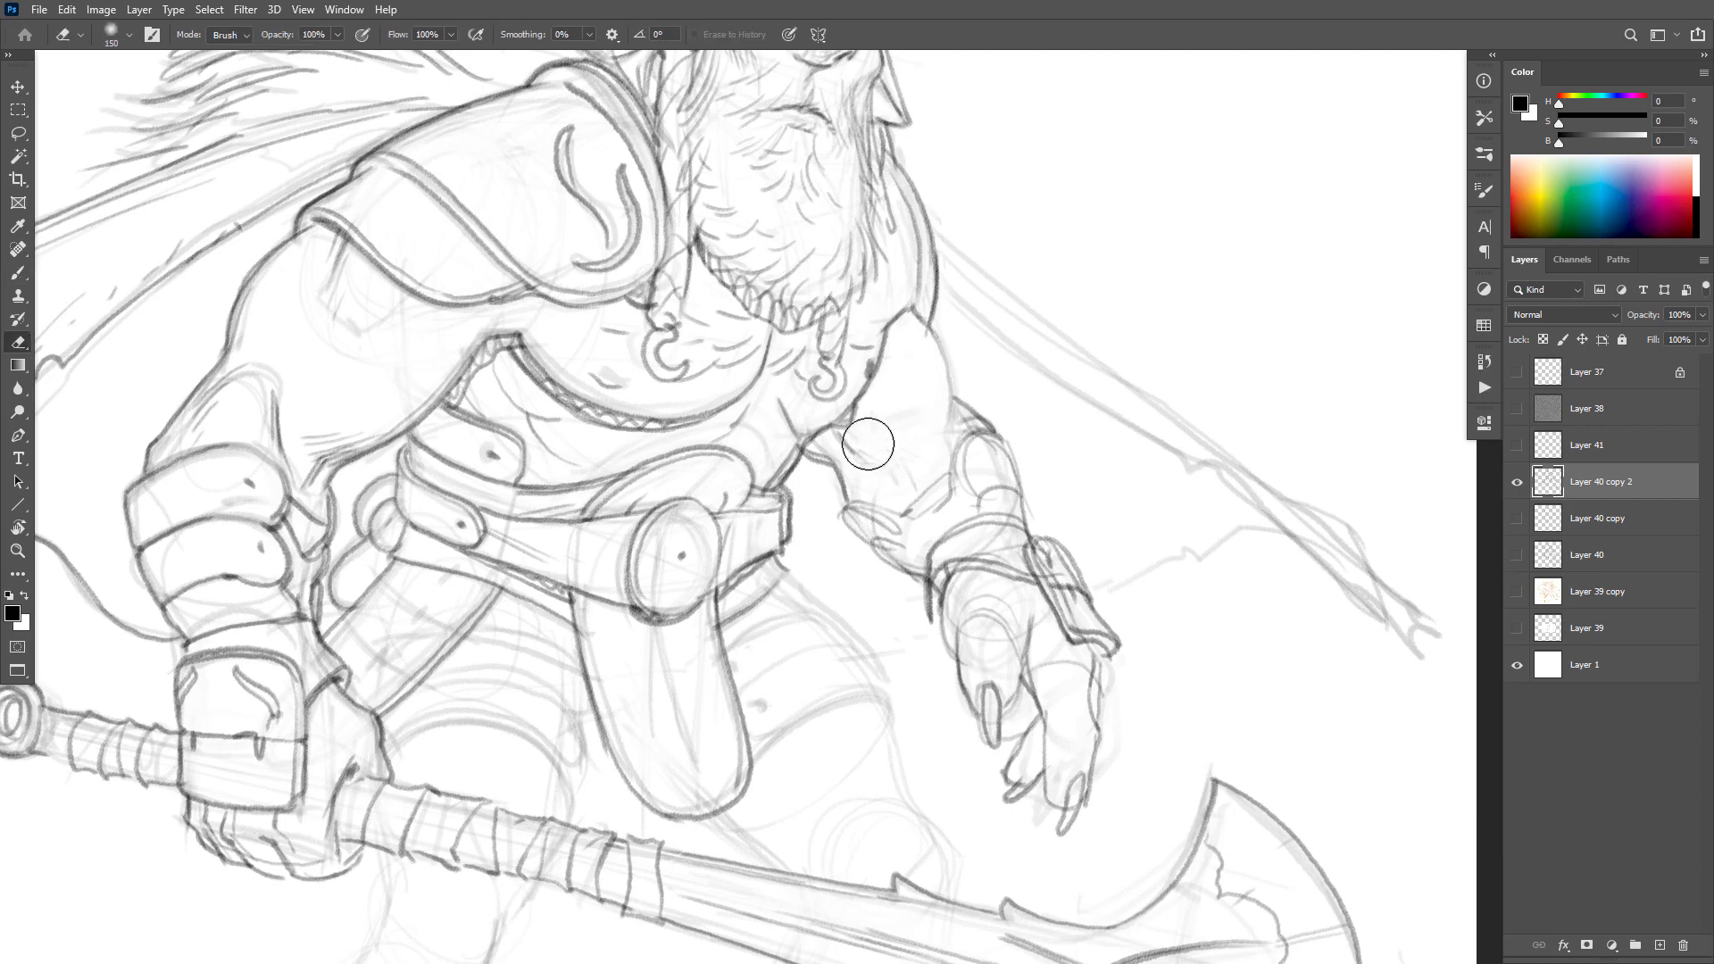
drag(945, 400, 932, 451)
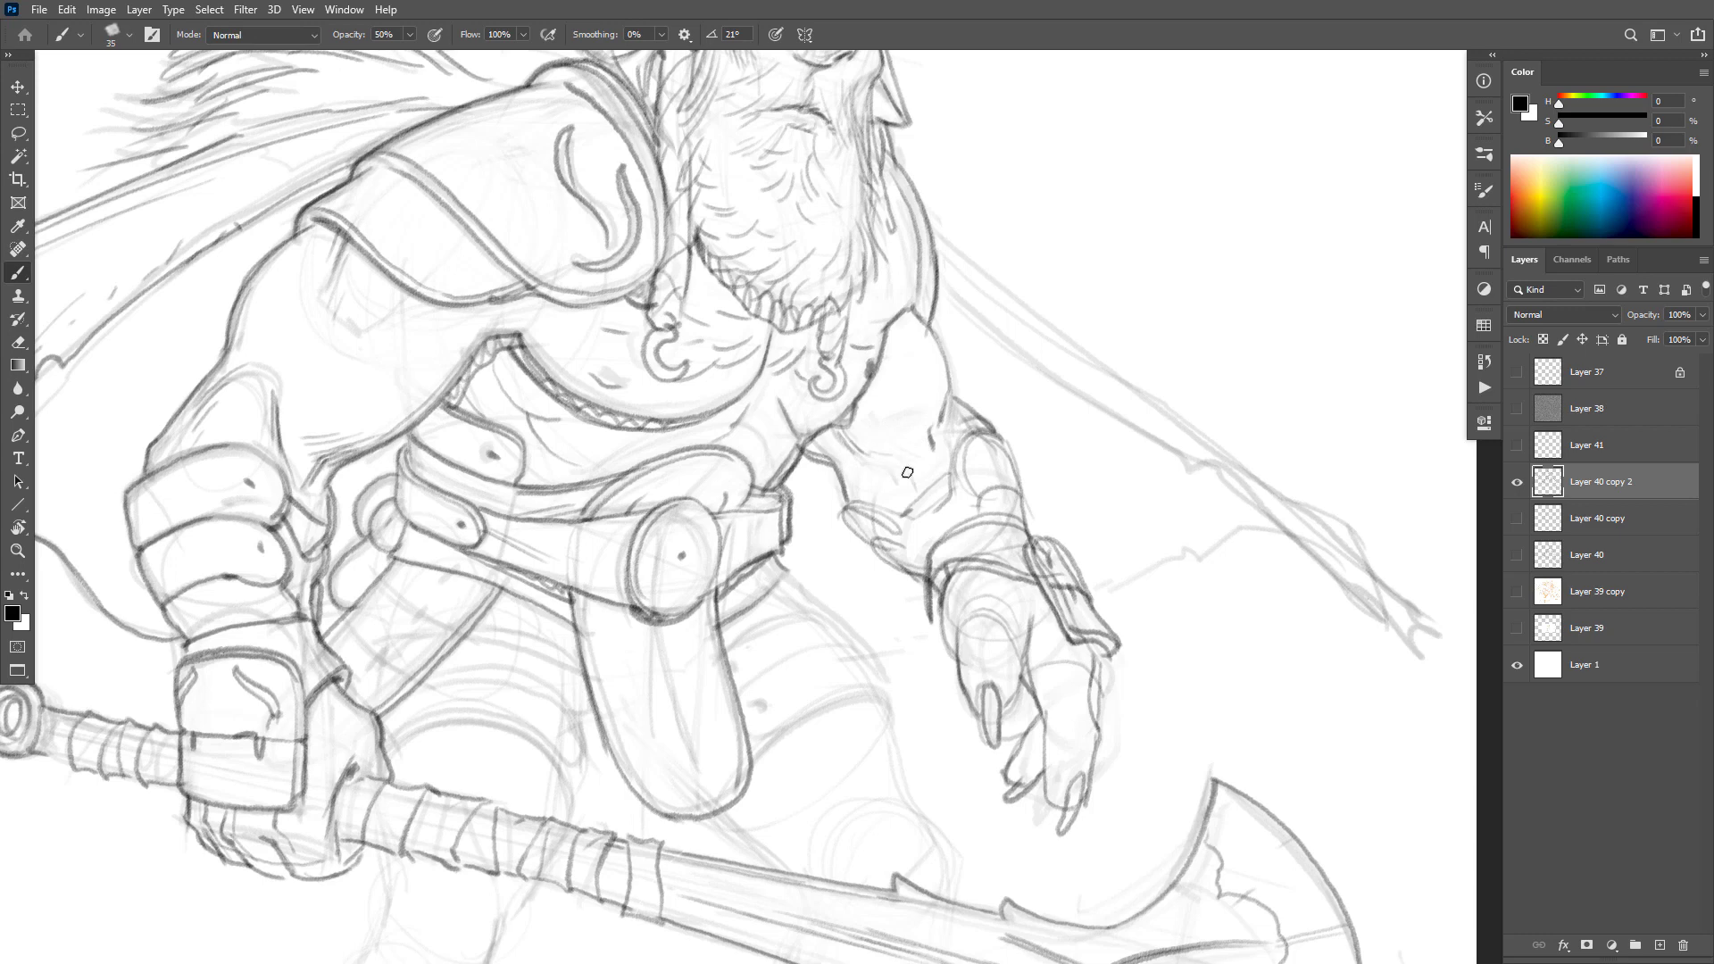
drag(900, 457, 857, 443)
Step: Check the proportions of the redrawn arm and hand against the whole figure
scroll(1009, 539, down, 1)
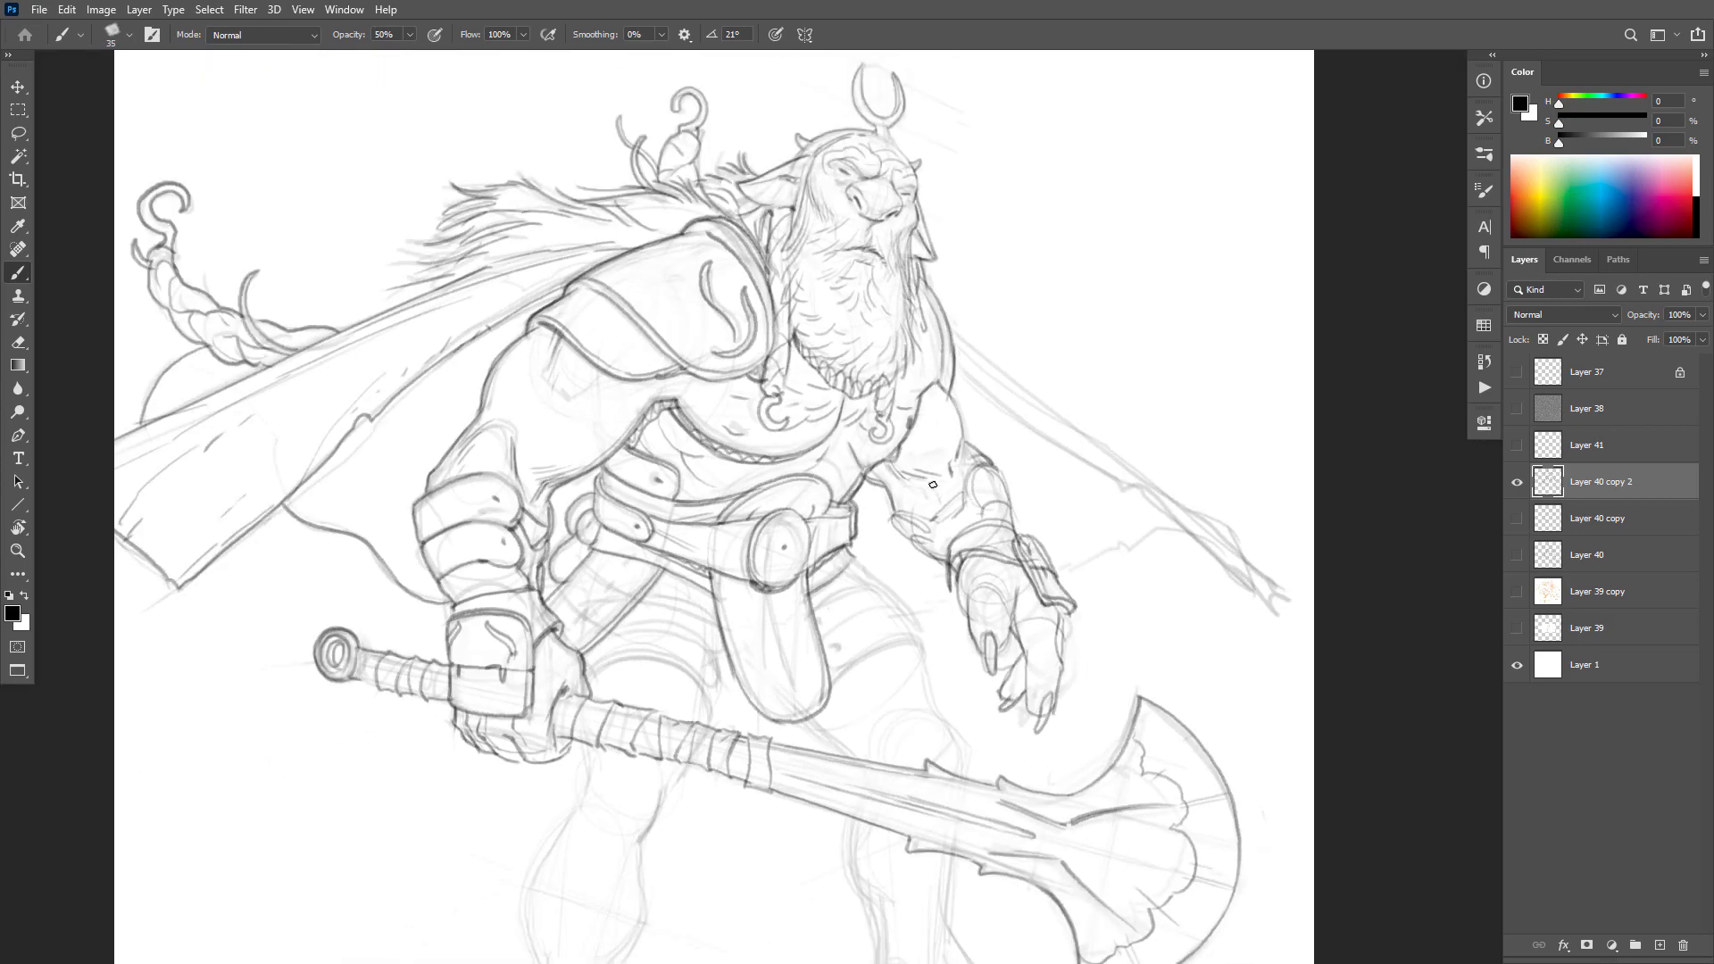
scroll(1021, 597, down, 4)
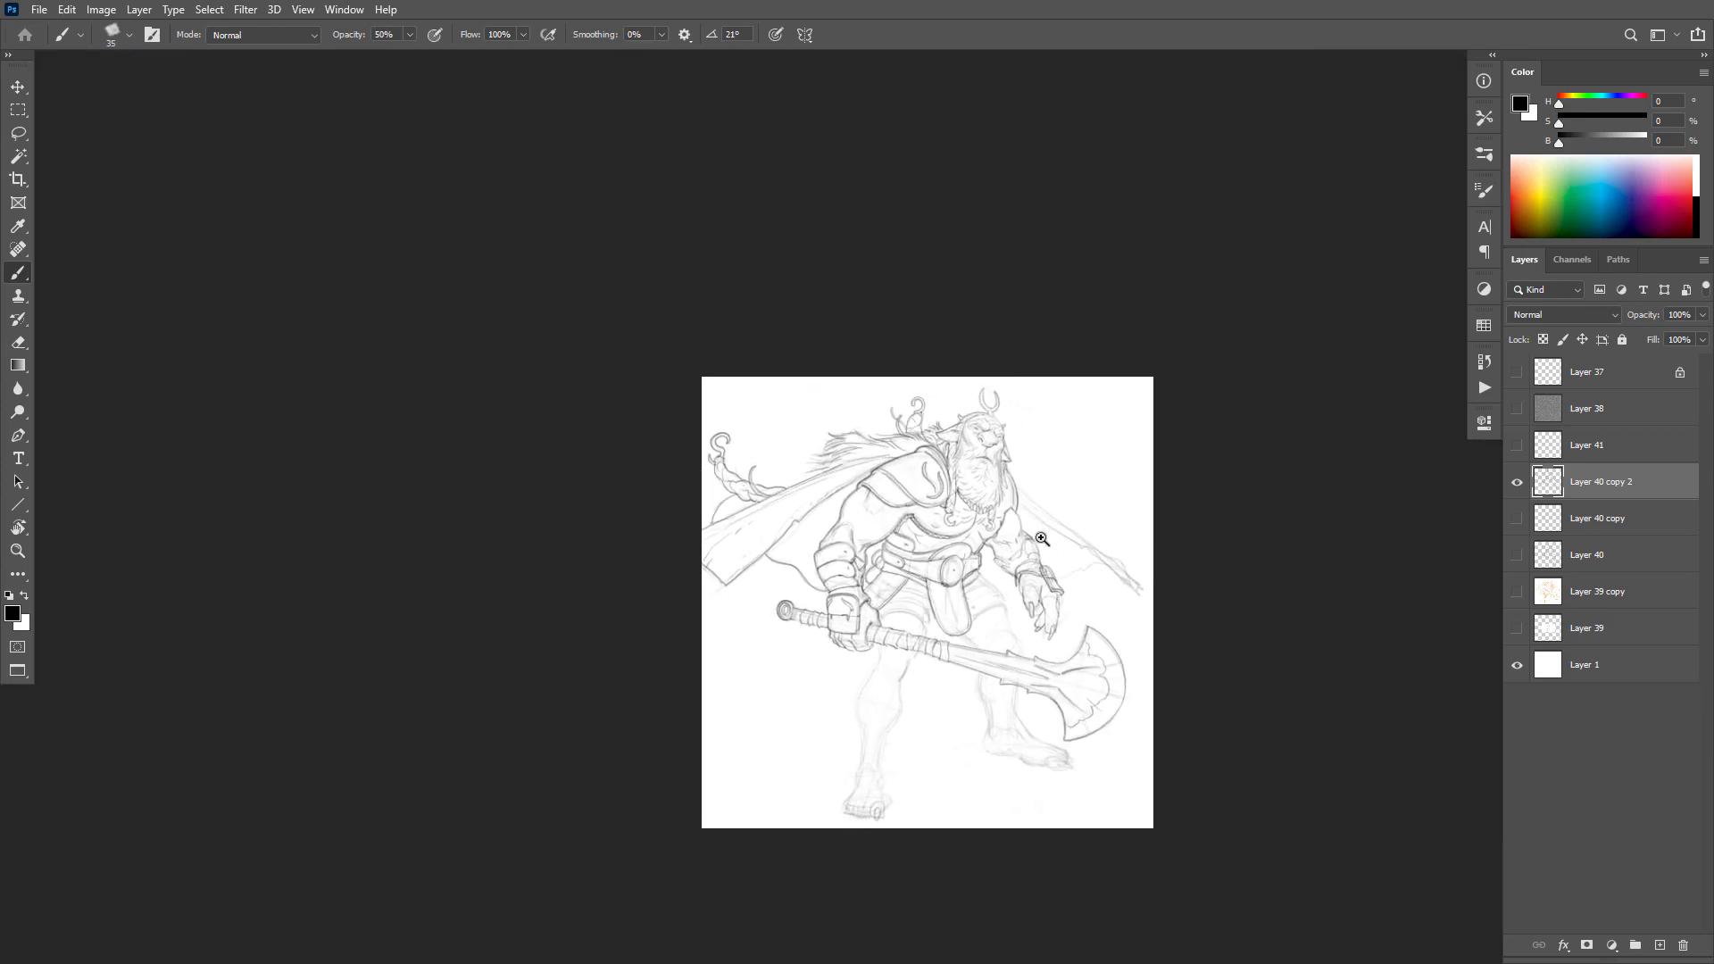
scroll(1043, 537, up, 3)
scroll(1042, 536, up, 1)
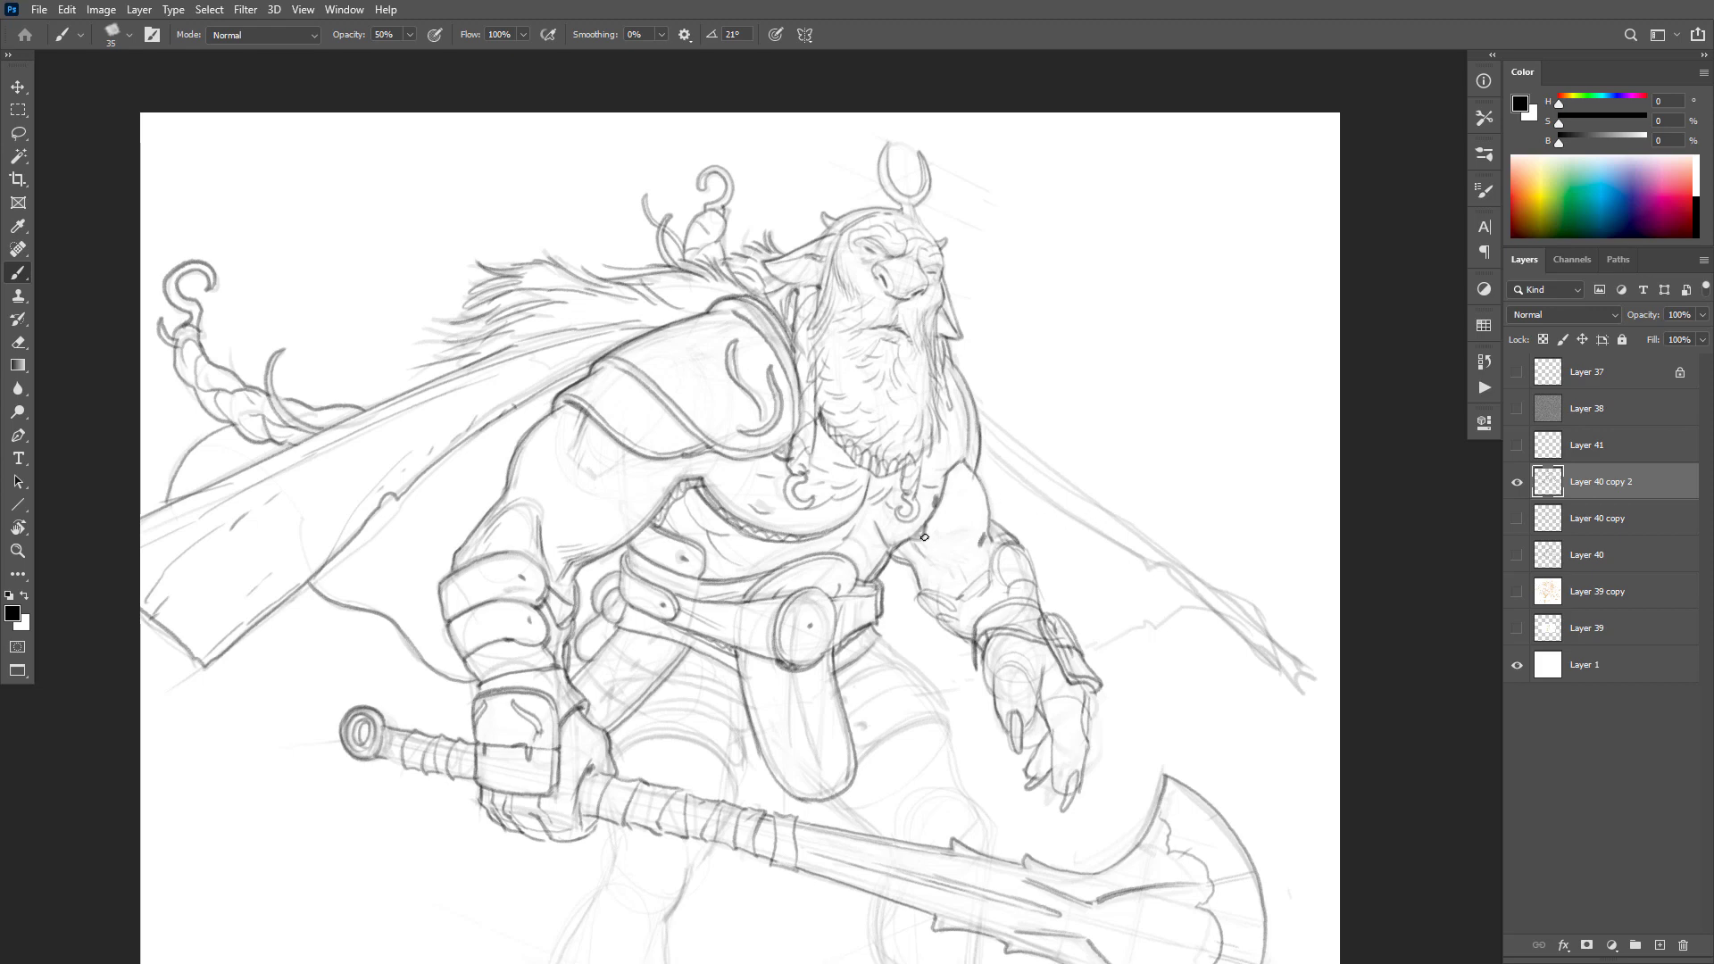
scroll(1082, 596, down, 3)
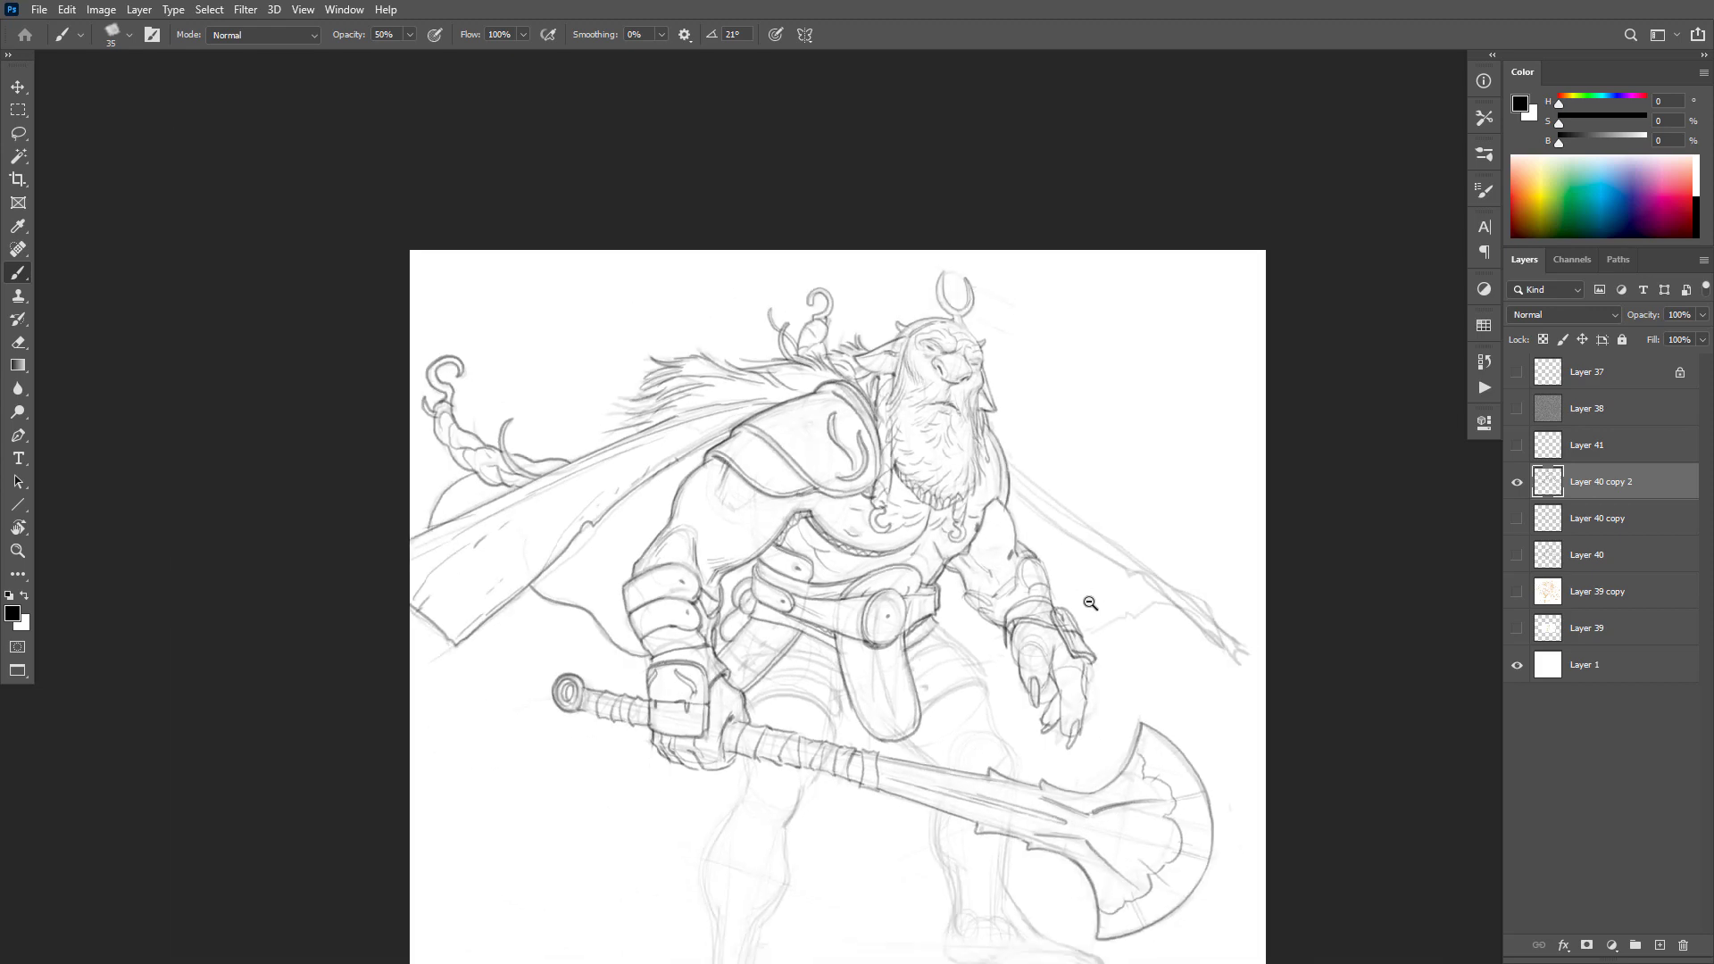
scroll(1078, 596, up, 2)
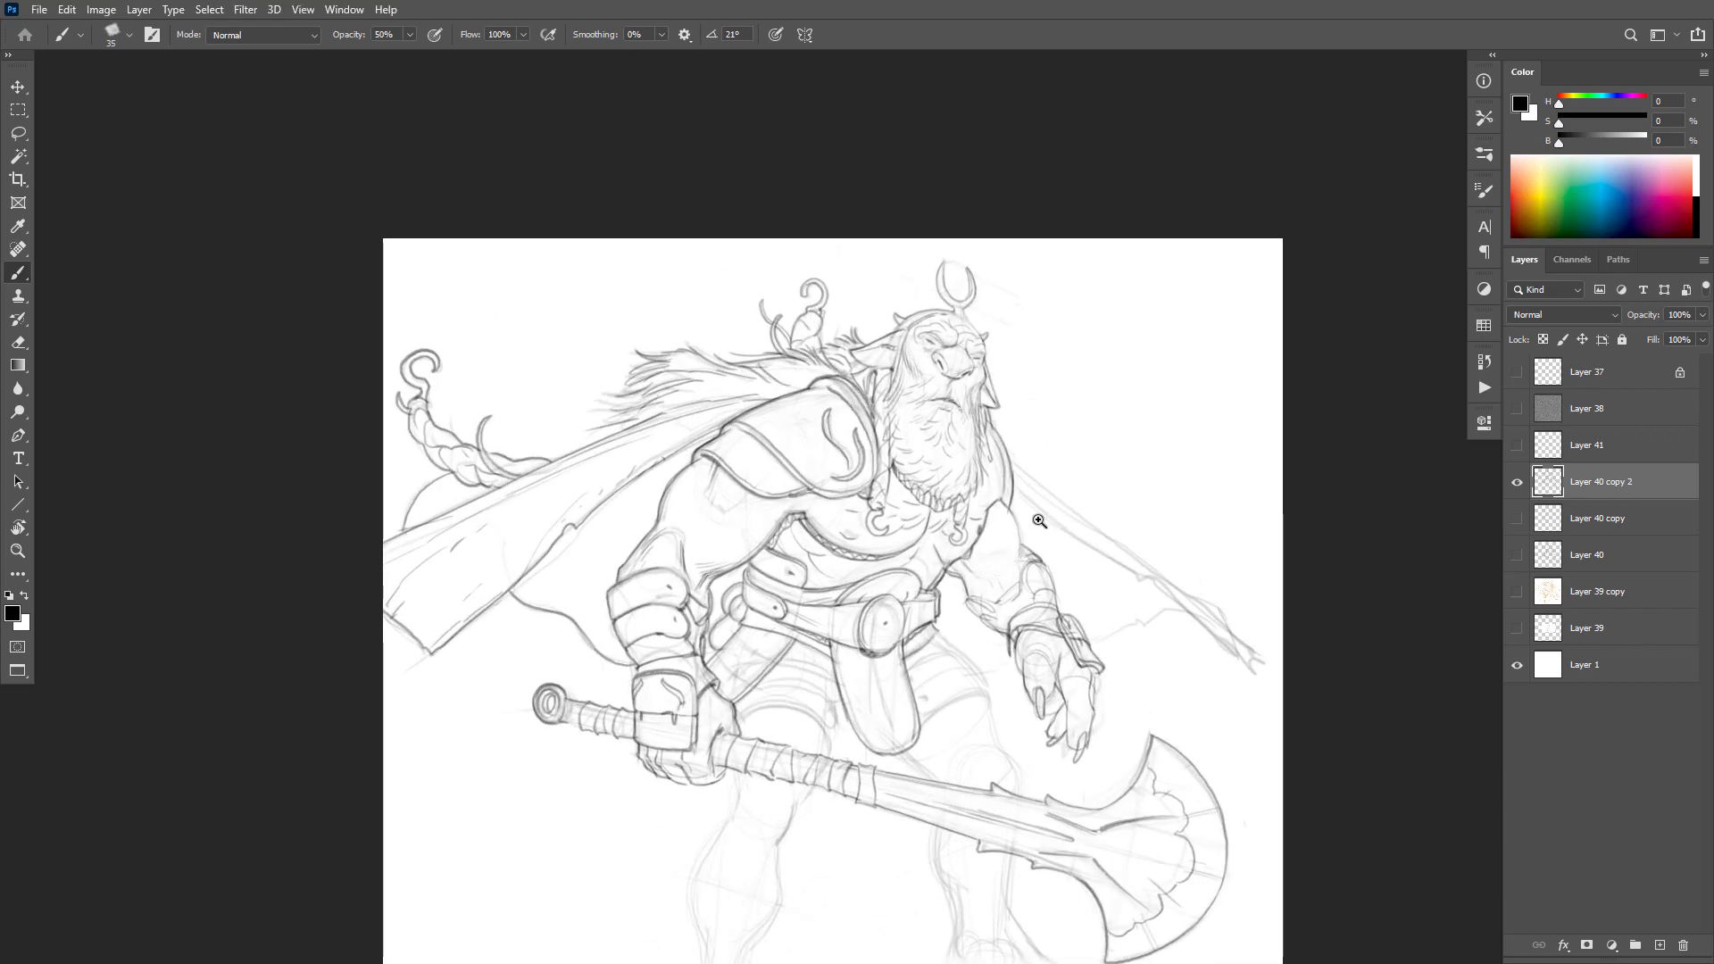
scroll(1026, 526, up, 2)
Step: Lighten the fingertips of the hanging hand and redraw the clawed nails in darker lines
key(e)
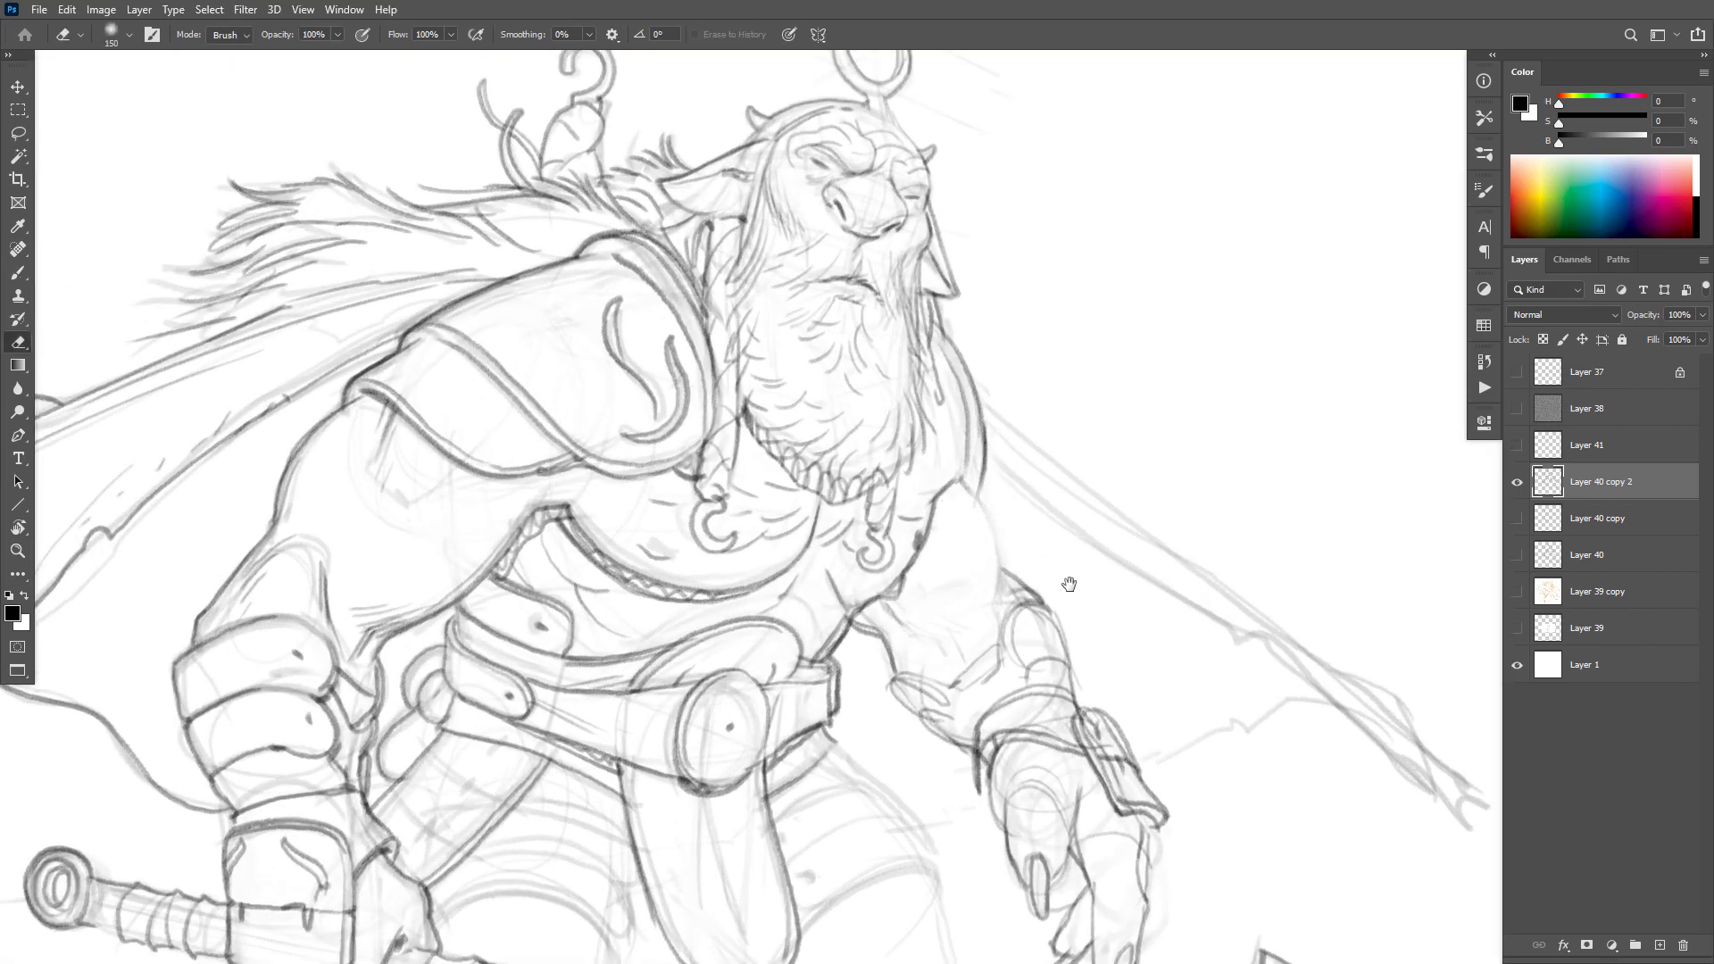
scroll(1071, 553, down, 5)
key(b)
key(e)
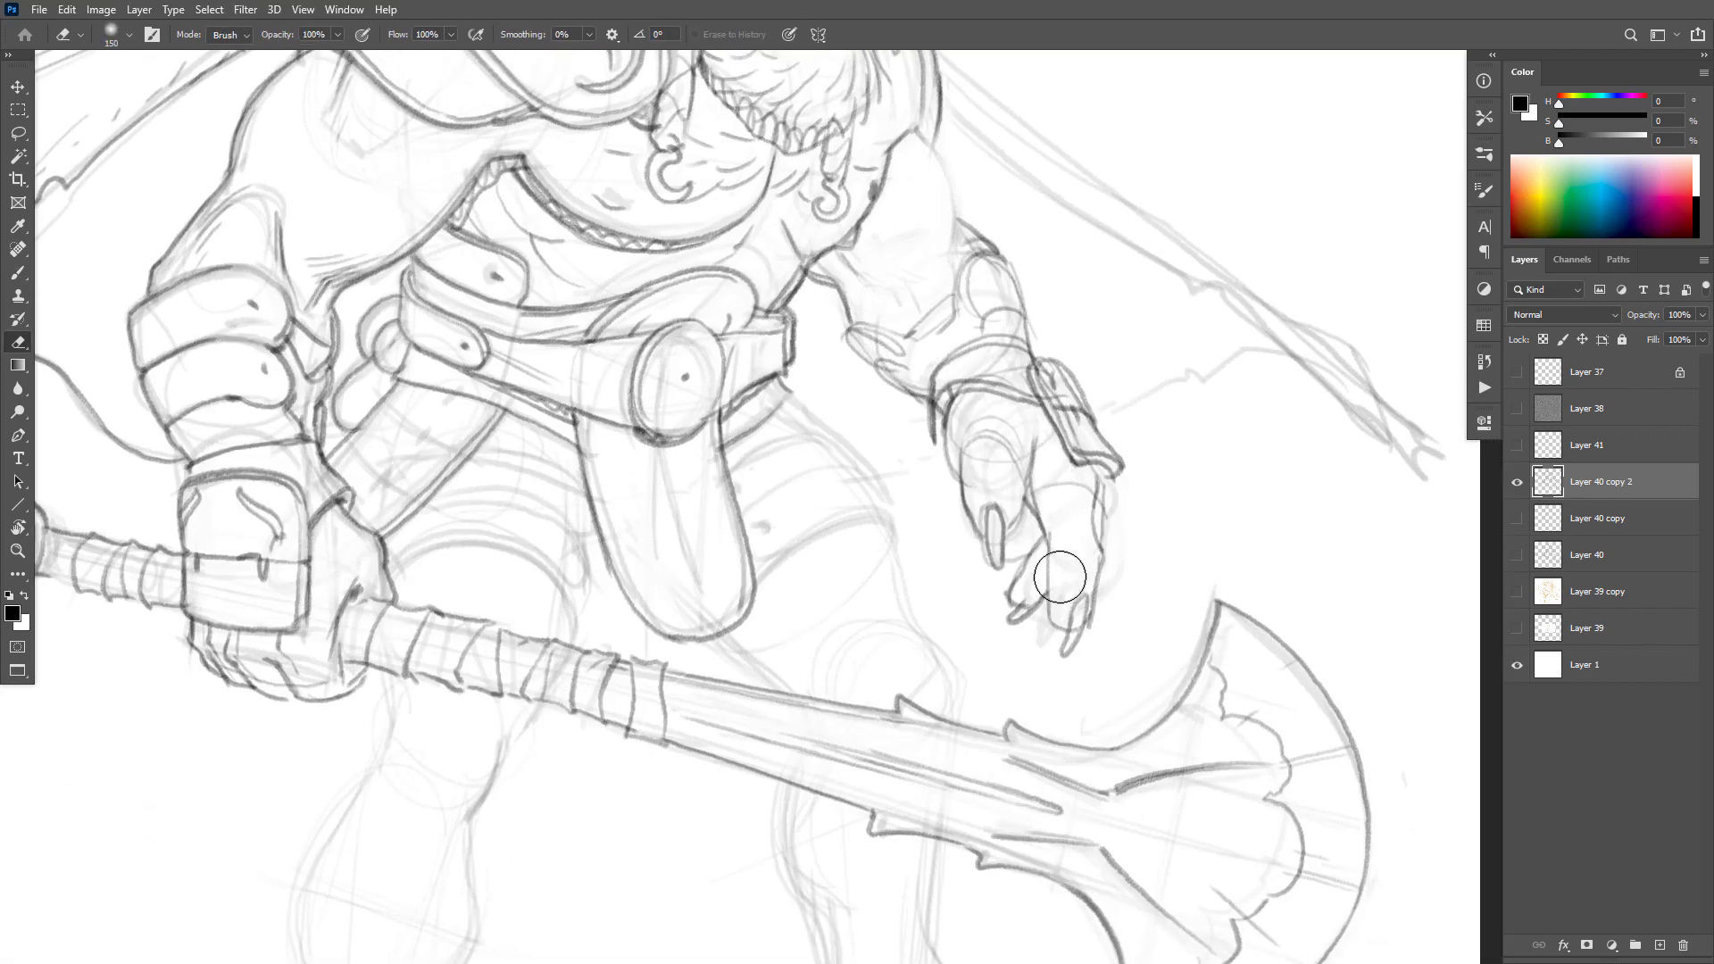
mouse_move(1060, 577)
mouse_down()
mouse_move(1082, 621)
mouse_move(1064, 653)
mouse_up()
key(b)
mouse_move(1032, 607)
mouse_down()
mouse_move(1007, 610)
mouse_move(957, 550)
mouse_move(989, 544)
mouse_up()
Step: Lasso the hanging hand together with its wrist guard and start a free transform on the selection
alt+click(1135, 515)
ctrl+click(1138, 547)
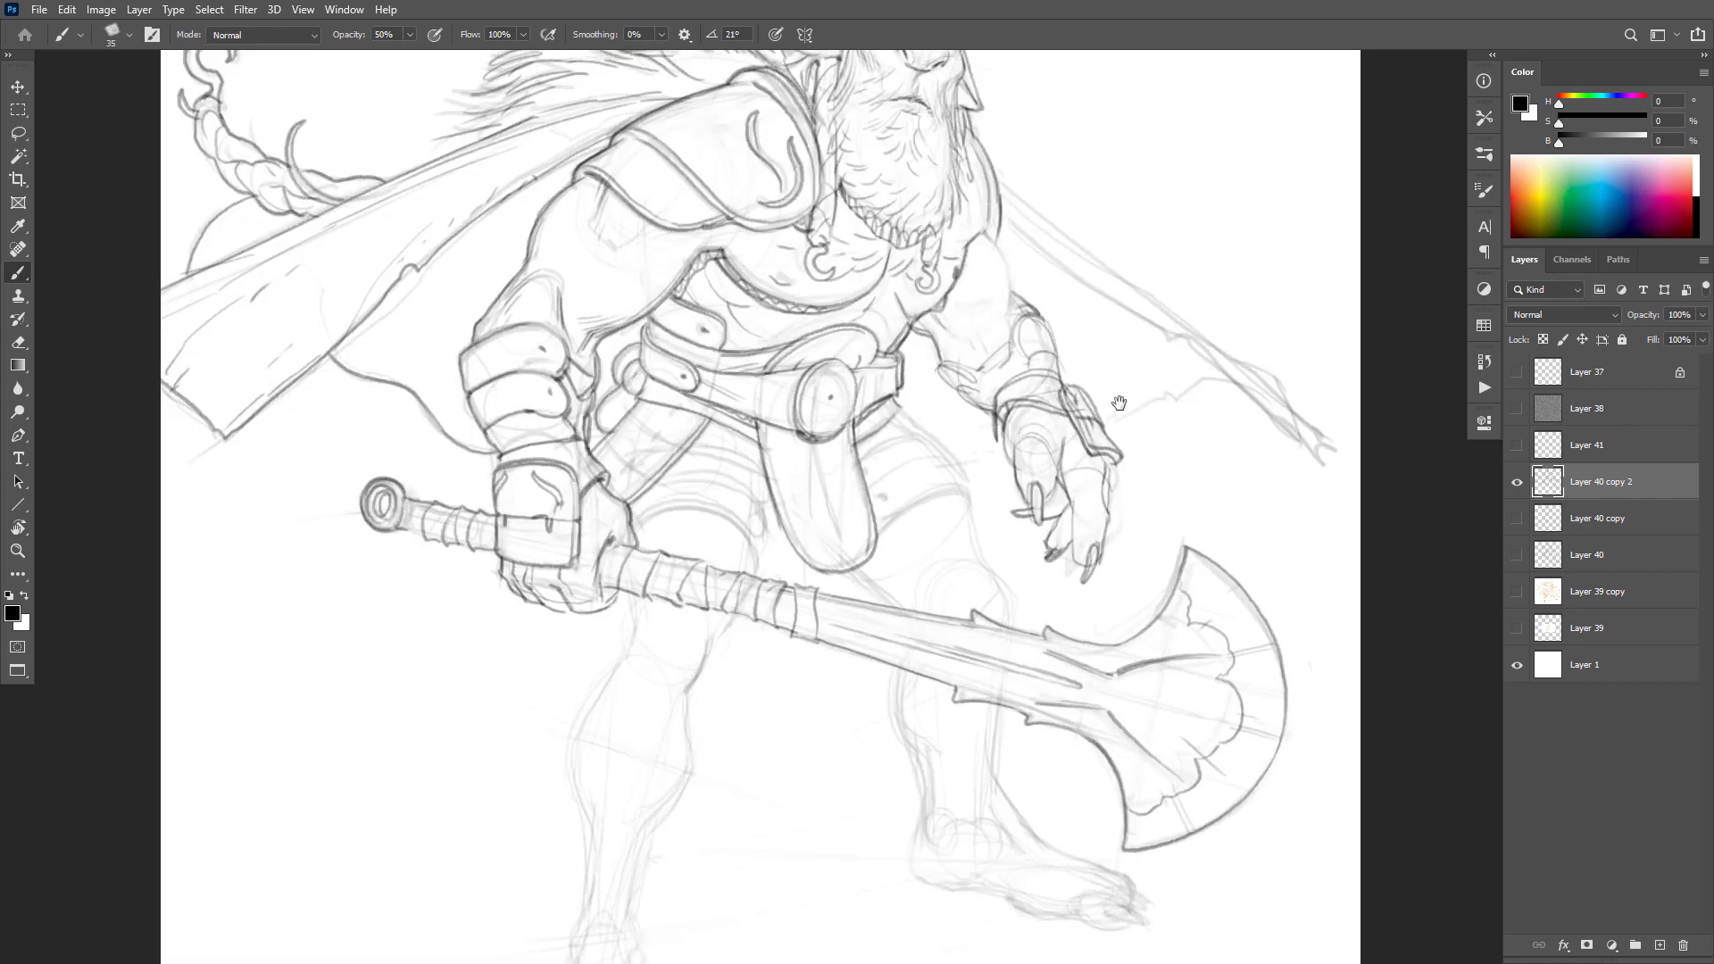
mouse_move(1122, 402)
mouse_down()
mouse_move(1120, 466)
mouse_move(1026, 425)
mouse_move(981, 454)
mouse_move(999, 577)
mouse_move(1053, 652)
mouse_move(1123, 623)
mouse_move(1127, 519)
mouse_move(1107, 469)
mouse_up()
key(l)
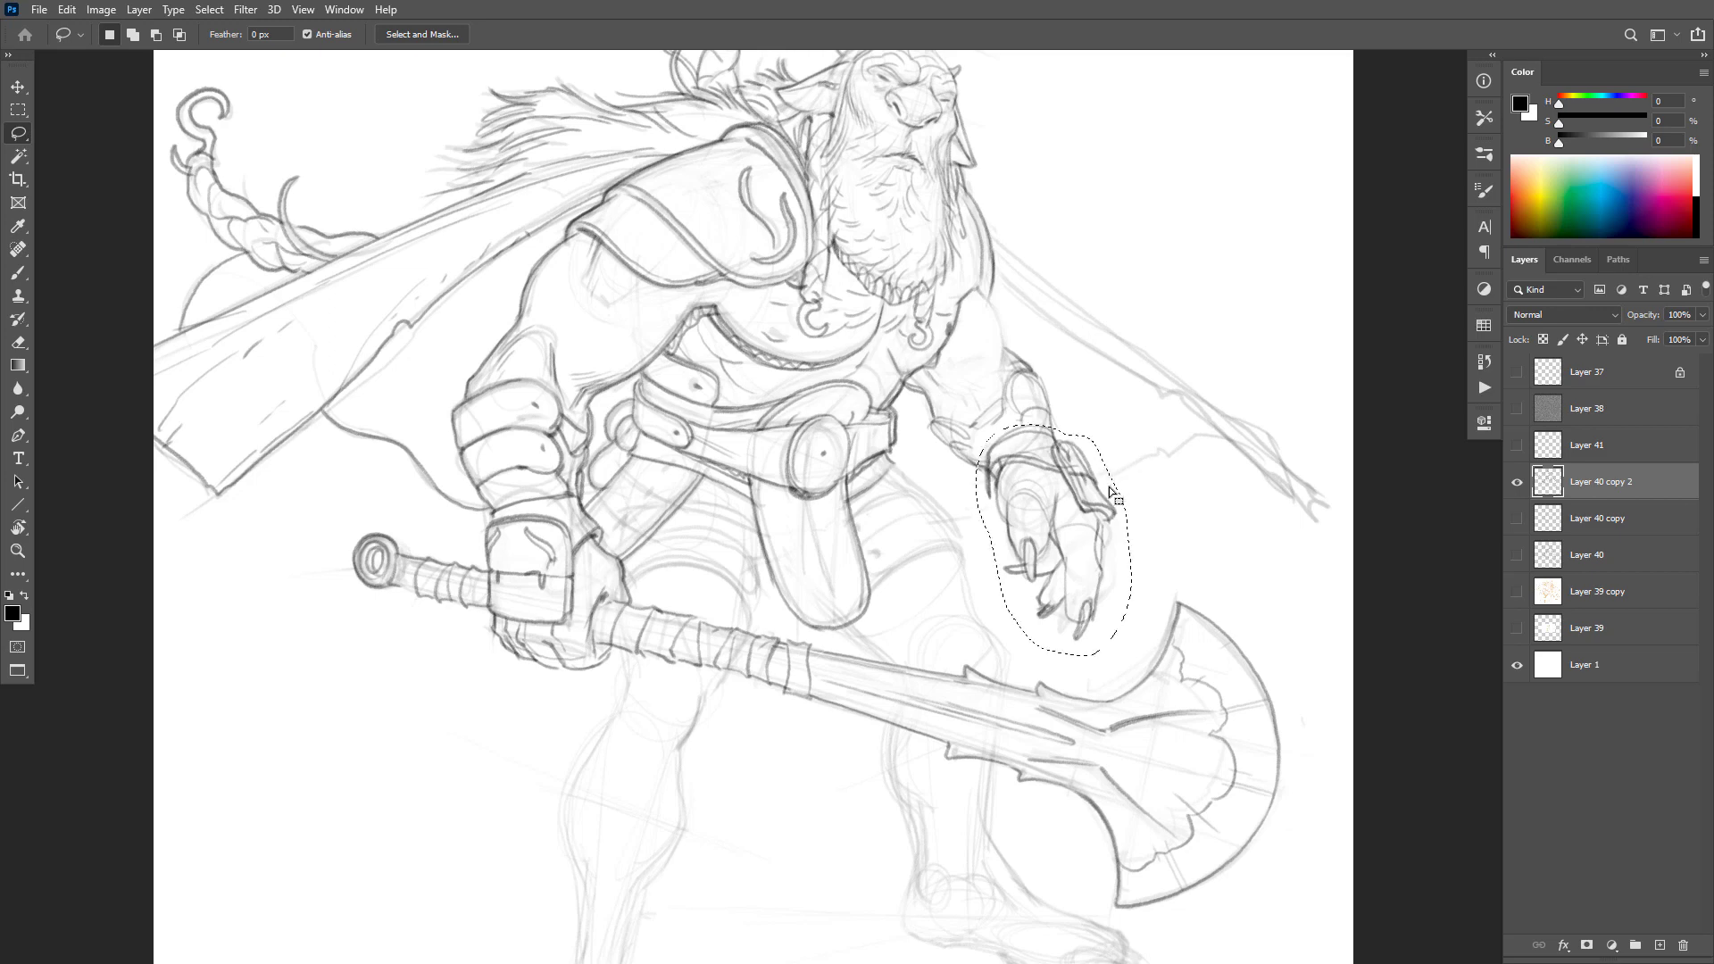
key(ctrl+t)
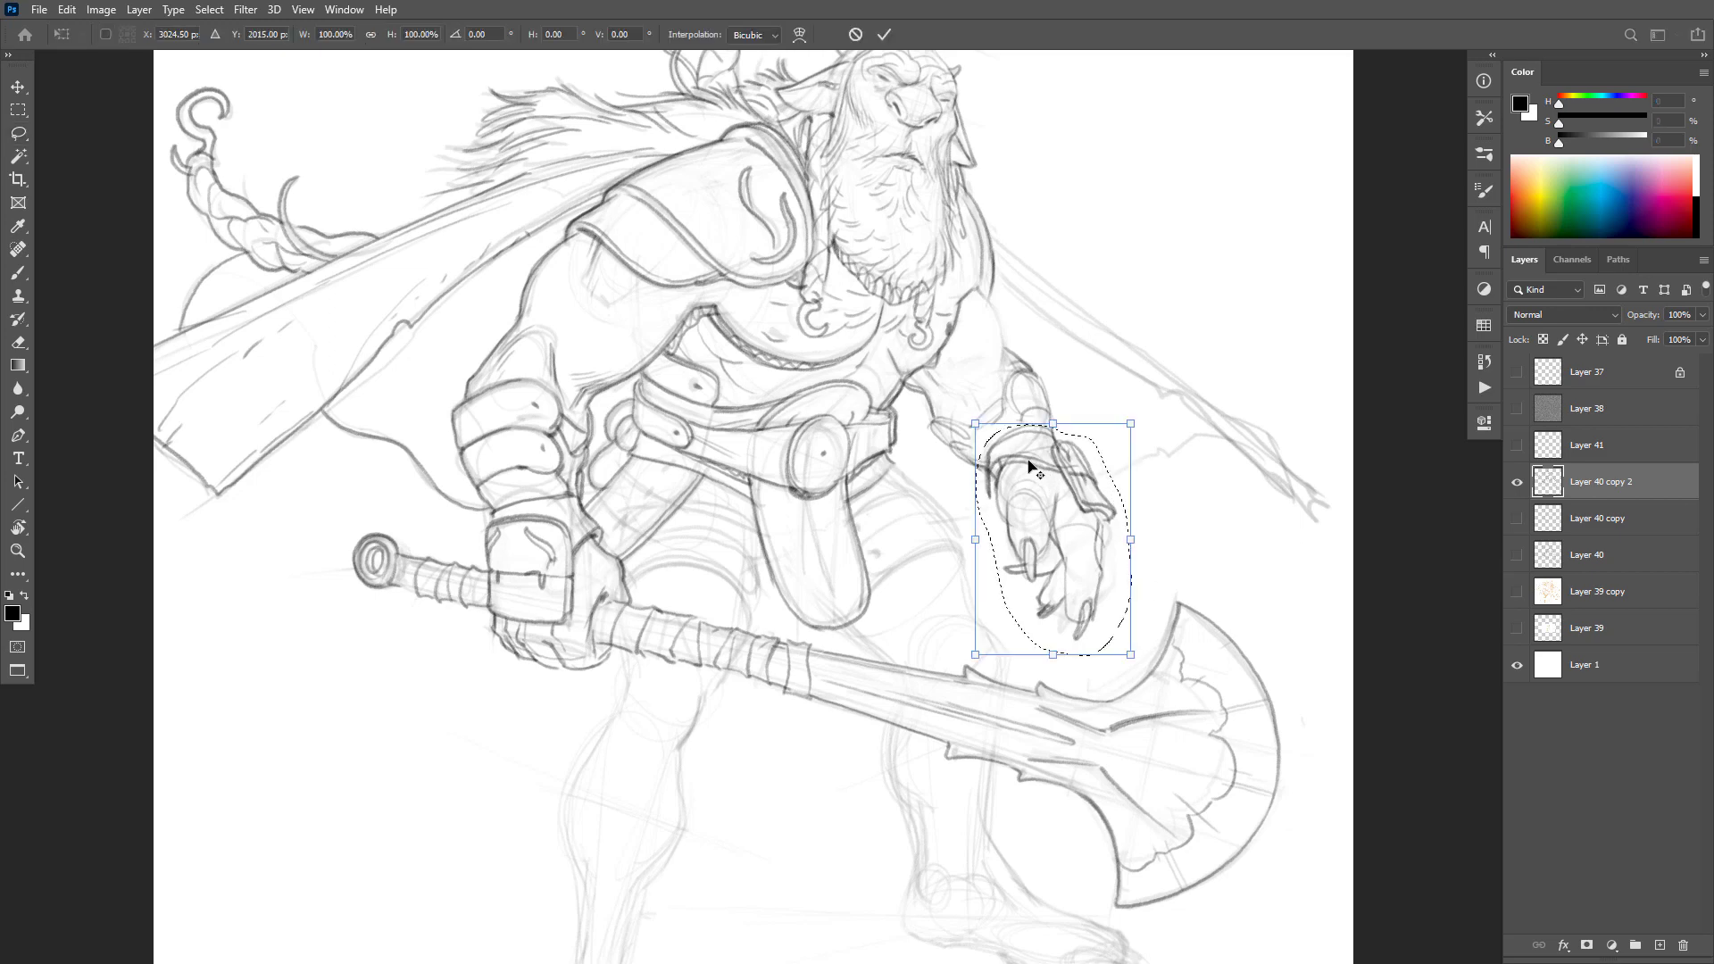
Step: Scale the selected open hand down to 93.33% and apply the transformation
drag(1130, 656, 1124, 642)
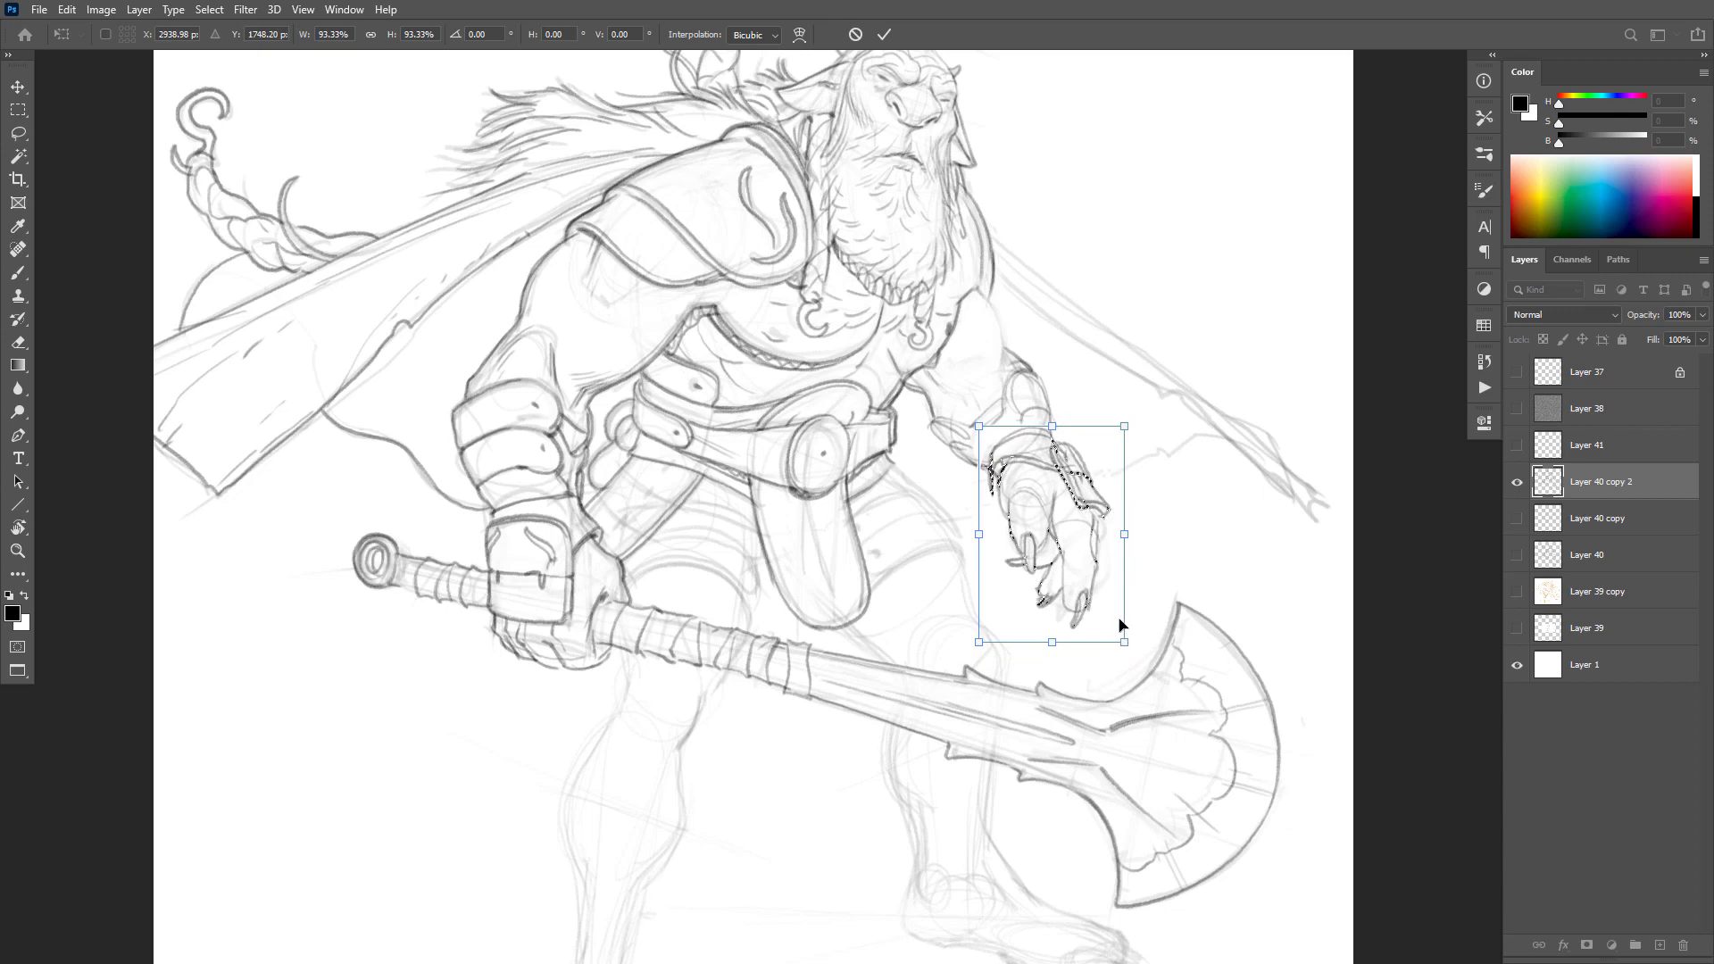
key(Return)
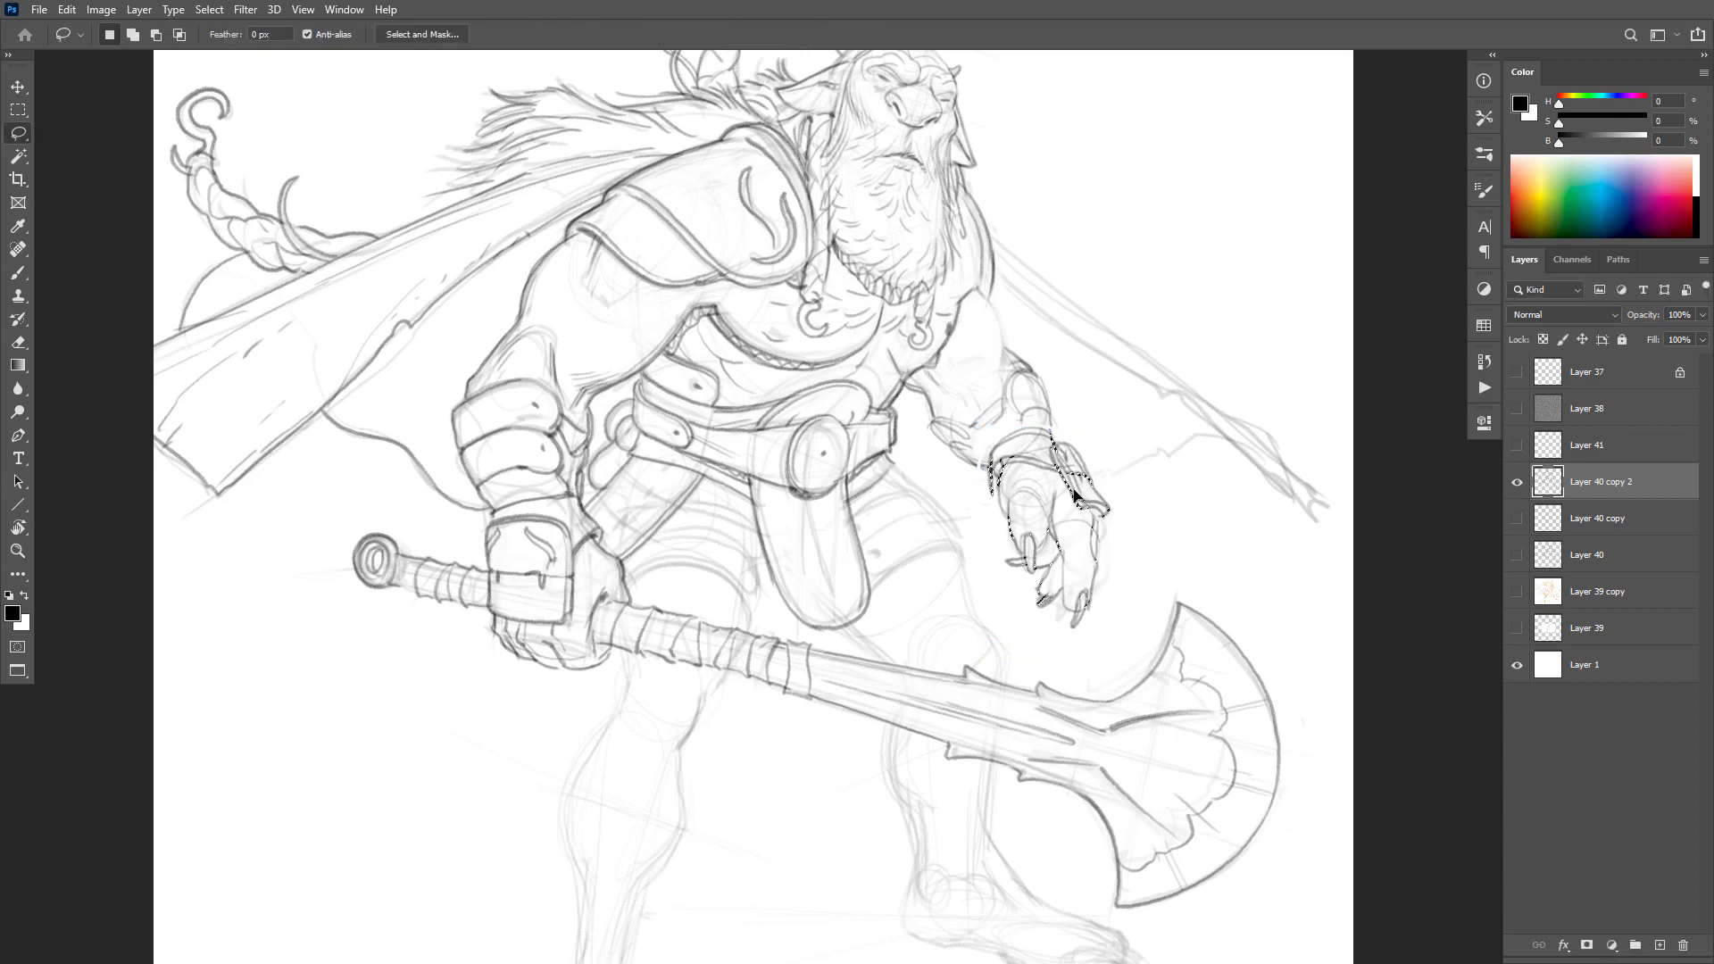
key(ctrl+x)
key(ctrl+z)
Step: Brush darker contours onto the open-handed arm's forearm guard, elbow edge and upper arm
key(e)
key(b)
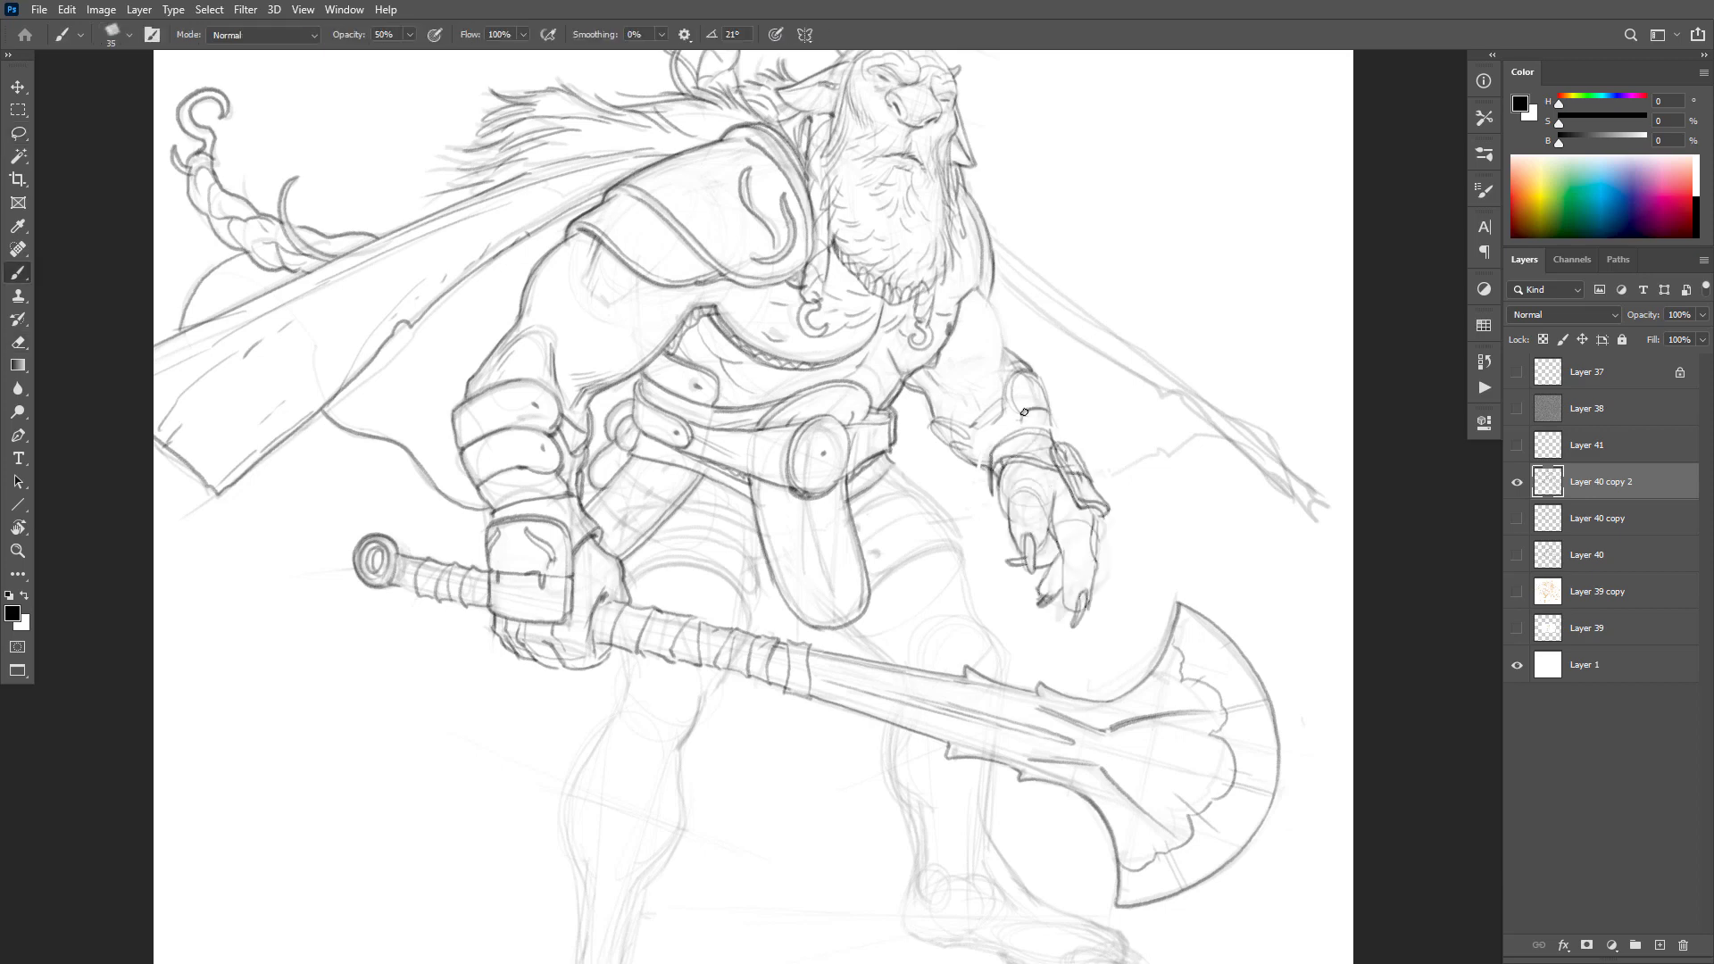
drag(1032, 410, 1020, 429)
drag(1007, 388, 963, 421)
drag(1023, 365, 999, 404)
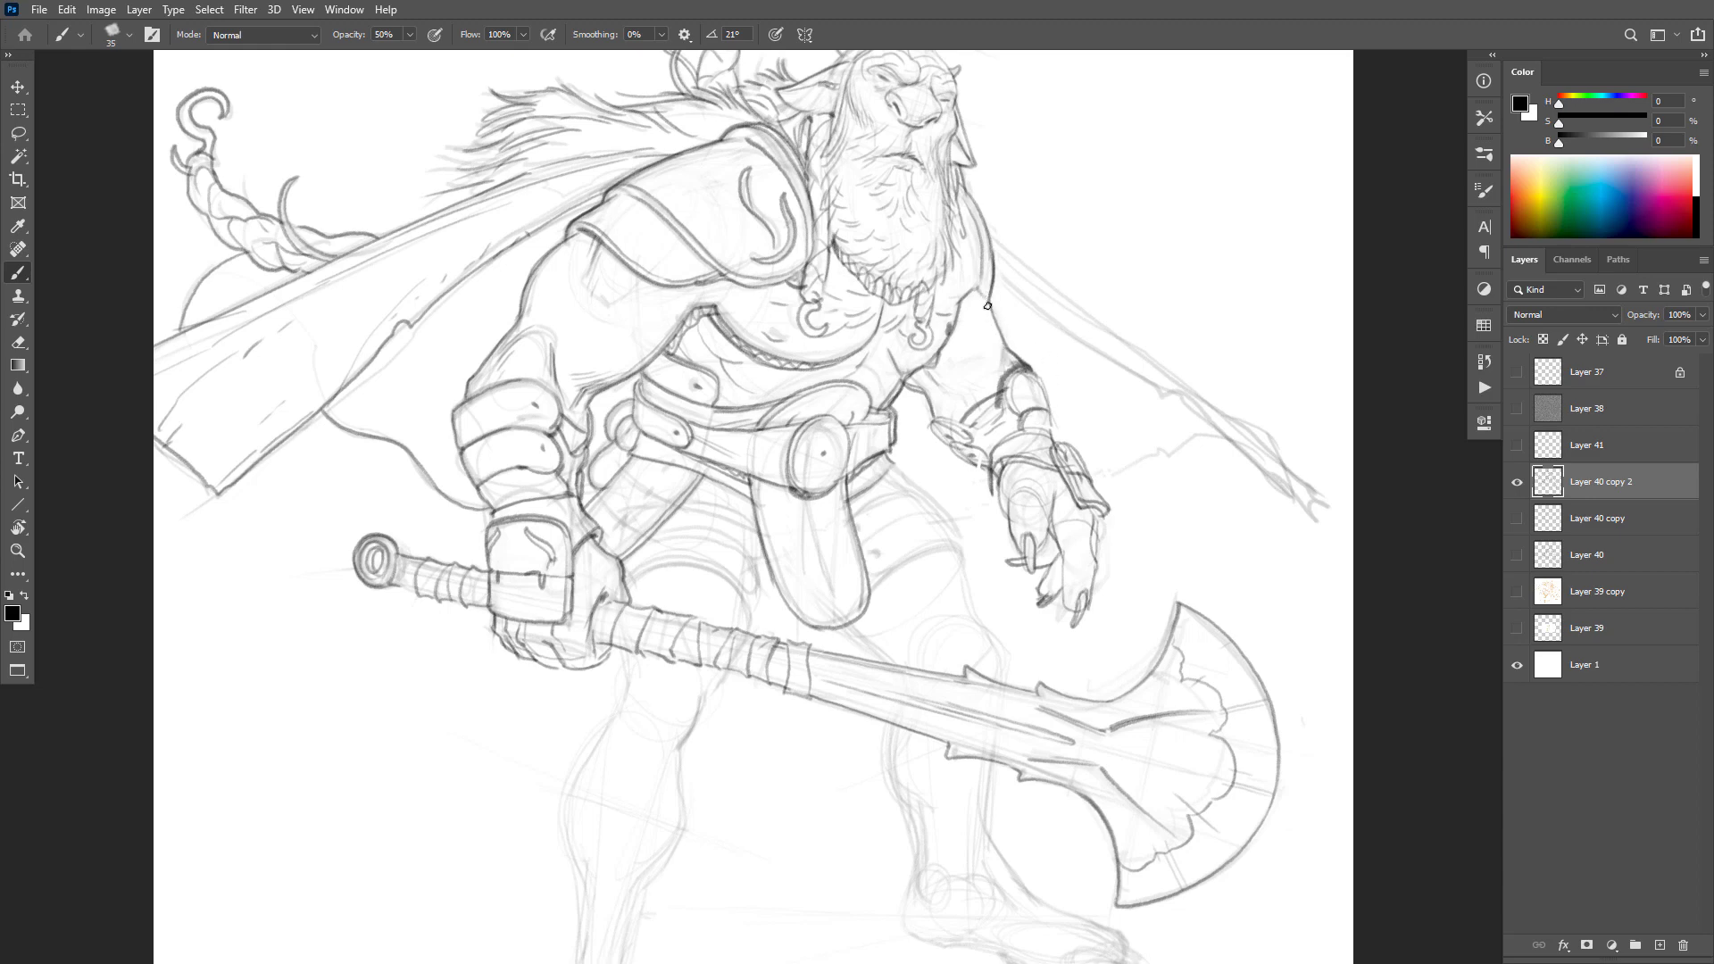
drag(981, 291, 998, 356)
scroll(1017, 394, down, 4)
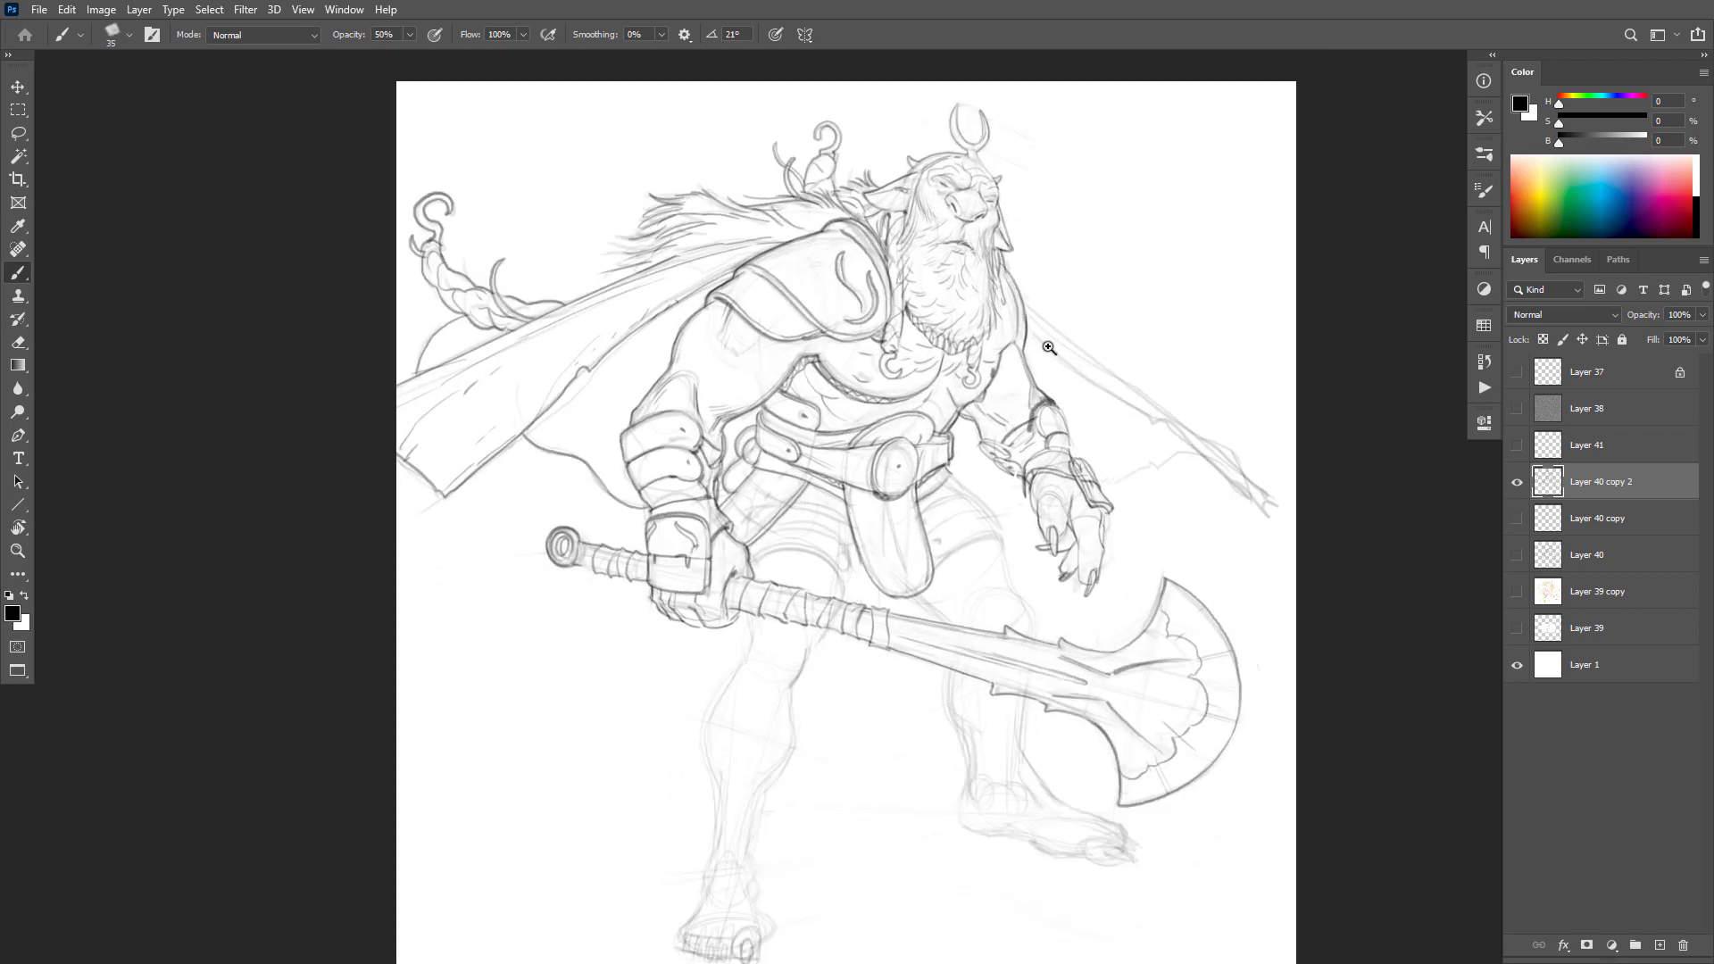
scroll(1049, 347, up, 1)
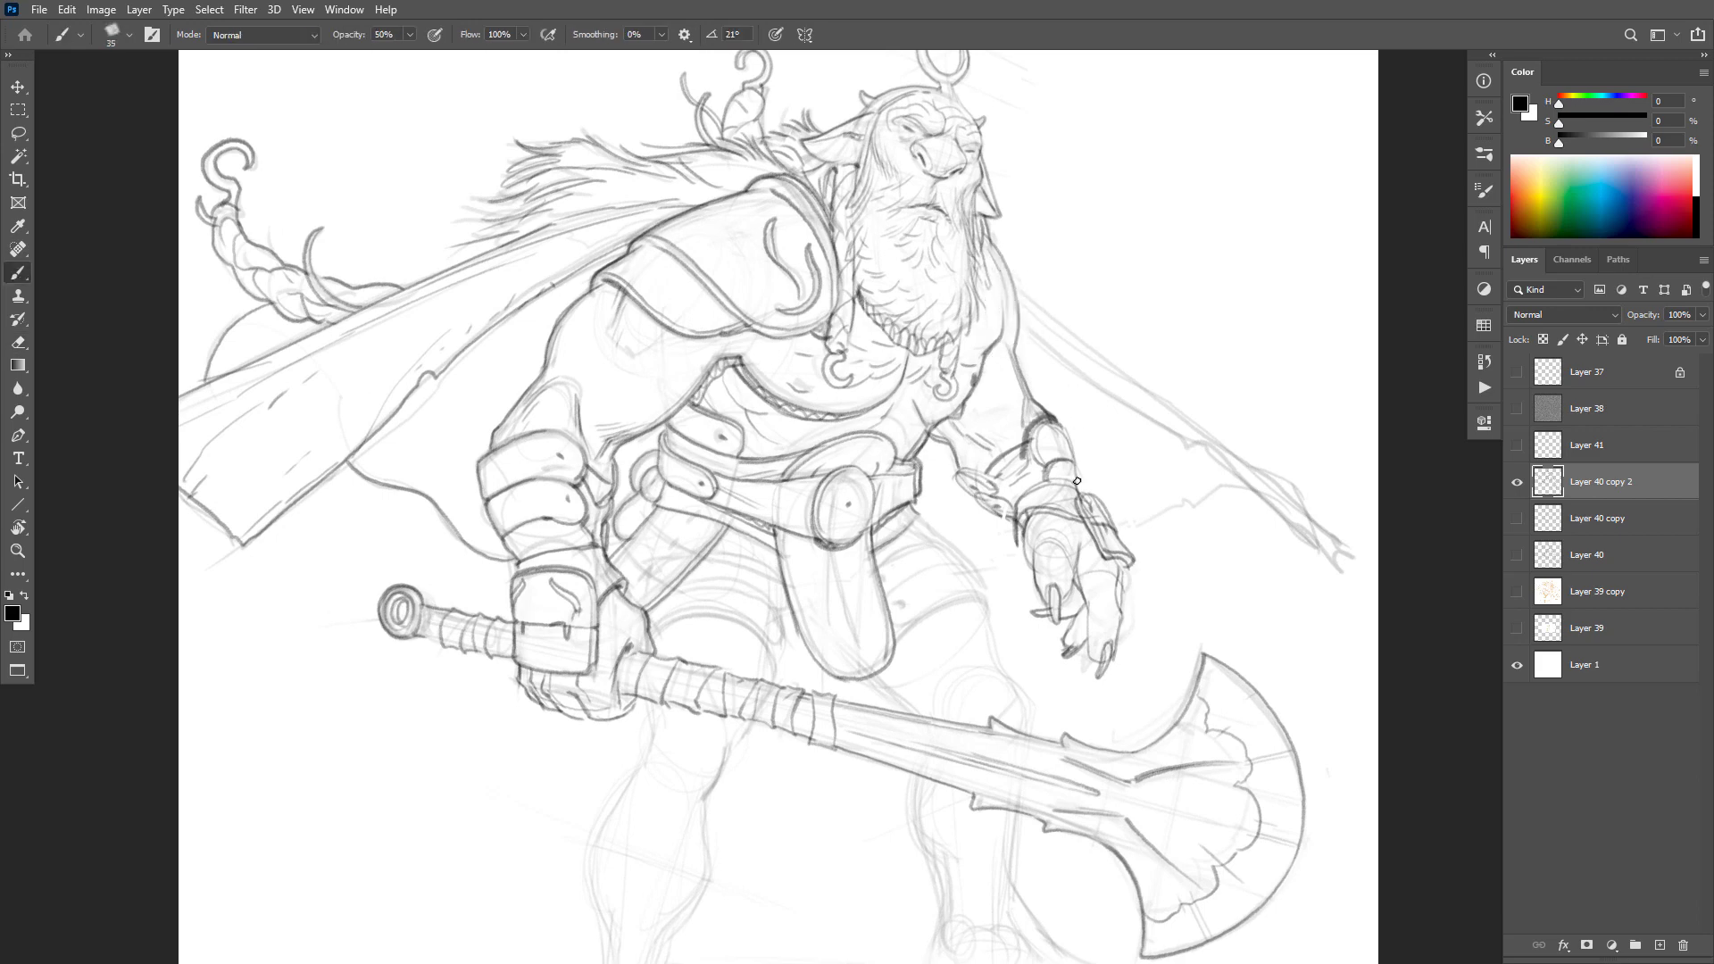
Step: Draw loose hair strands beside the beard and touch up the adjoining shoulder contour of the open-handed arm
key(ctrl+z)
key(e)
key(b)
drag(999, 335, 983, 351)
mouse_move(979, 223)
mouse_down()
mouse_move(991, 292)
mouse_move(1062, 330)
mouse_up()
key(ctrl+z)
mouse_move(1109, 479)
mouse_down()
mouse_move(1144, 486)
mouse_move(1113, 494)
mouse_move(1127, 470)
mouse_up()
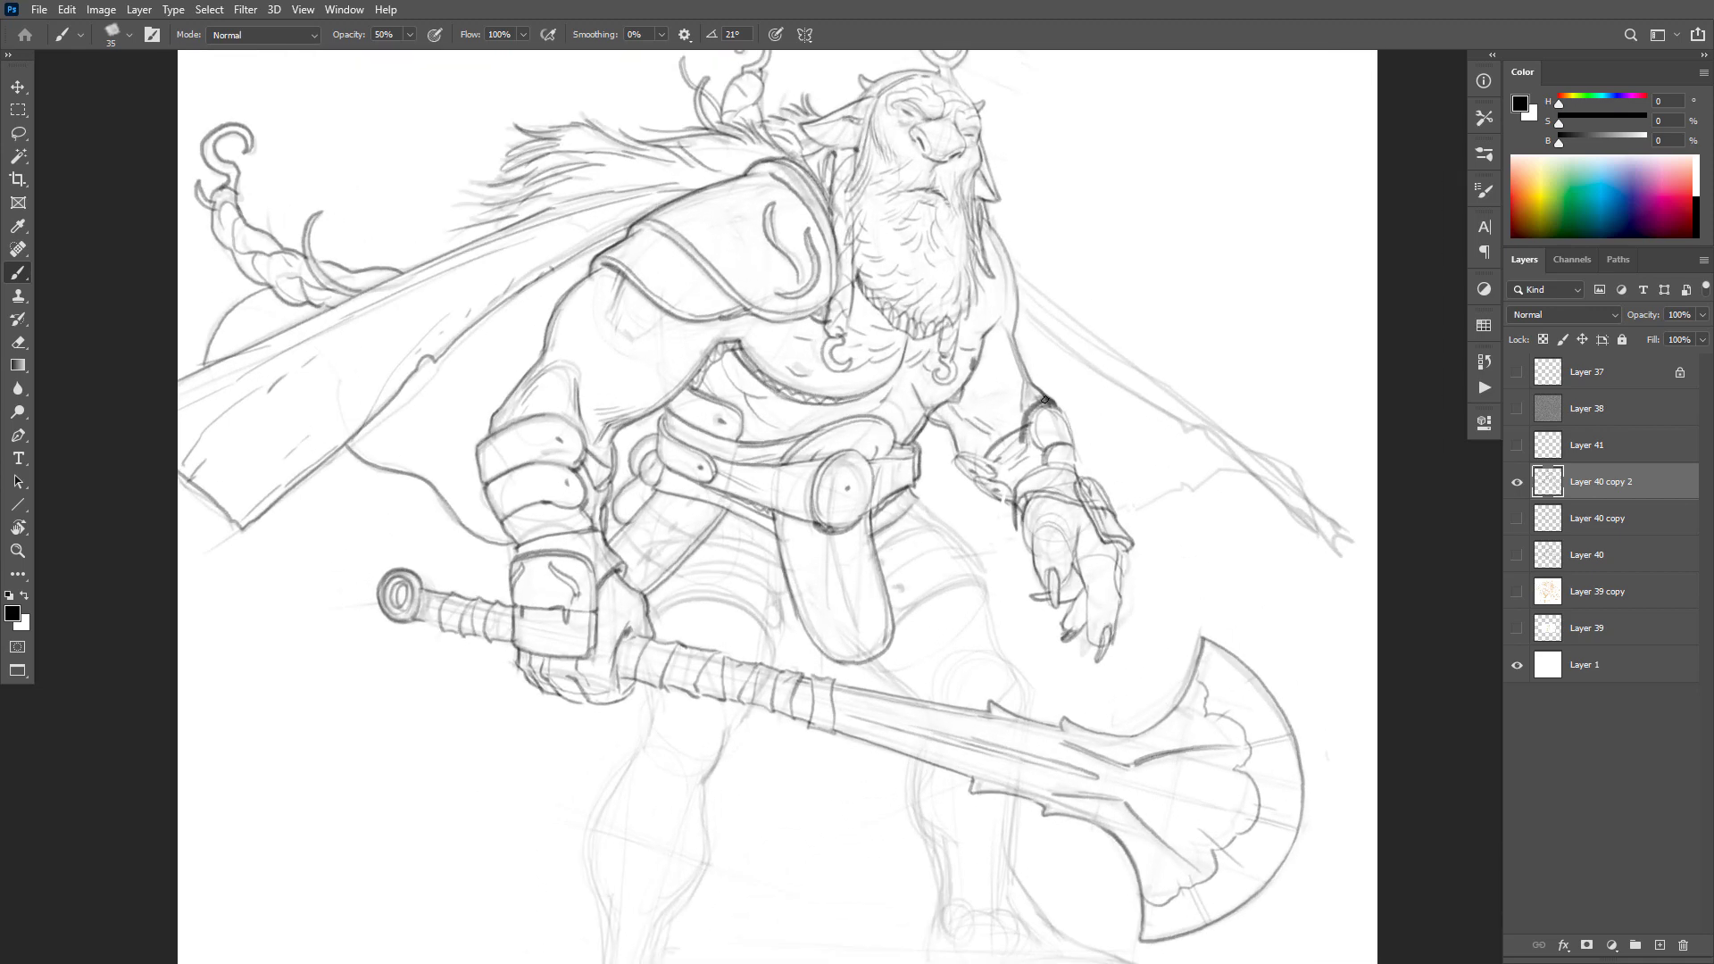
Step: Erase and redraw the upper edge of the forearm guard on the open-handed arm, from the elbow to the inner arm
mouse_move(1044, 400)
mouse_down()
mouse_move(977, 411)
mouse_move(955, 446)
mouse_up()
key(ctrl+z)
key(e)
mouse_move(1024, 401)
mouse_down()
mouse_move(971, 458)
mouse_move(1040, 411)
mouse_move(1064, 422)
mouse_move(1033, 392)
mouse_move(987, 404)
mouse_move(959, 444)
mouse_up()
key(b)
mouse_move(1053, 400)
mouse_down()
mouse_move(994, 398)
mouse_move(961, 447)
mouse_up()
key(e)
drag(1010, 408, 975, 415)
key(b)
mouse_move(1094, 345)
mouse_down()
mouse_move(1148, 351)
mouse_move(1108, 369)
mouse_move(1063, 336)
mouse_move(1064, 313)
mouse_up()
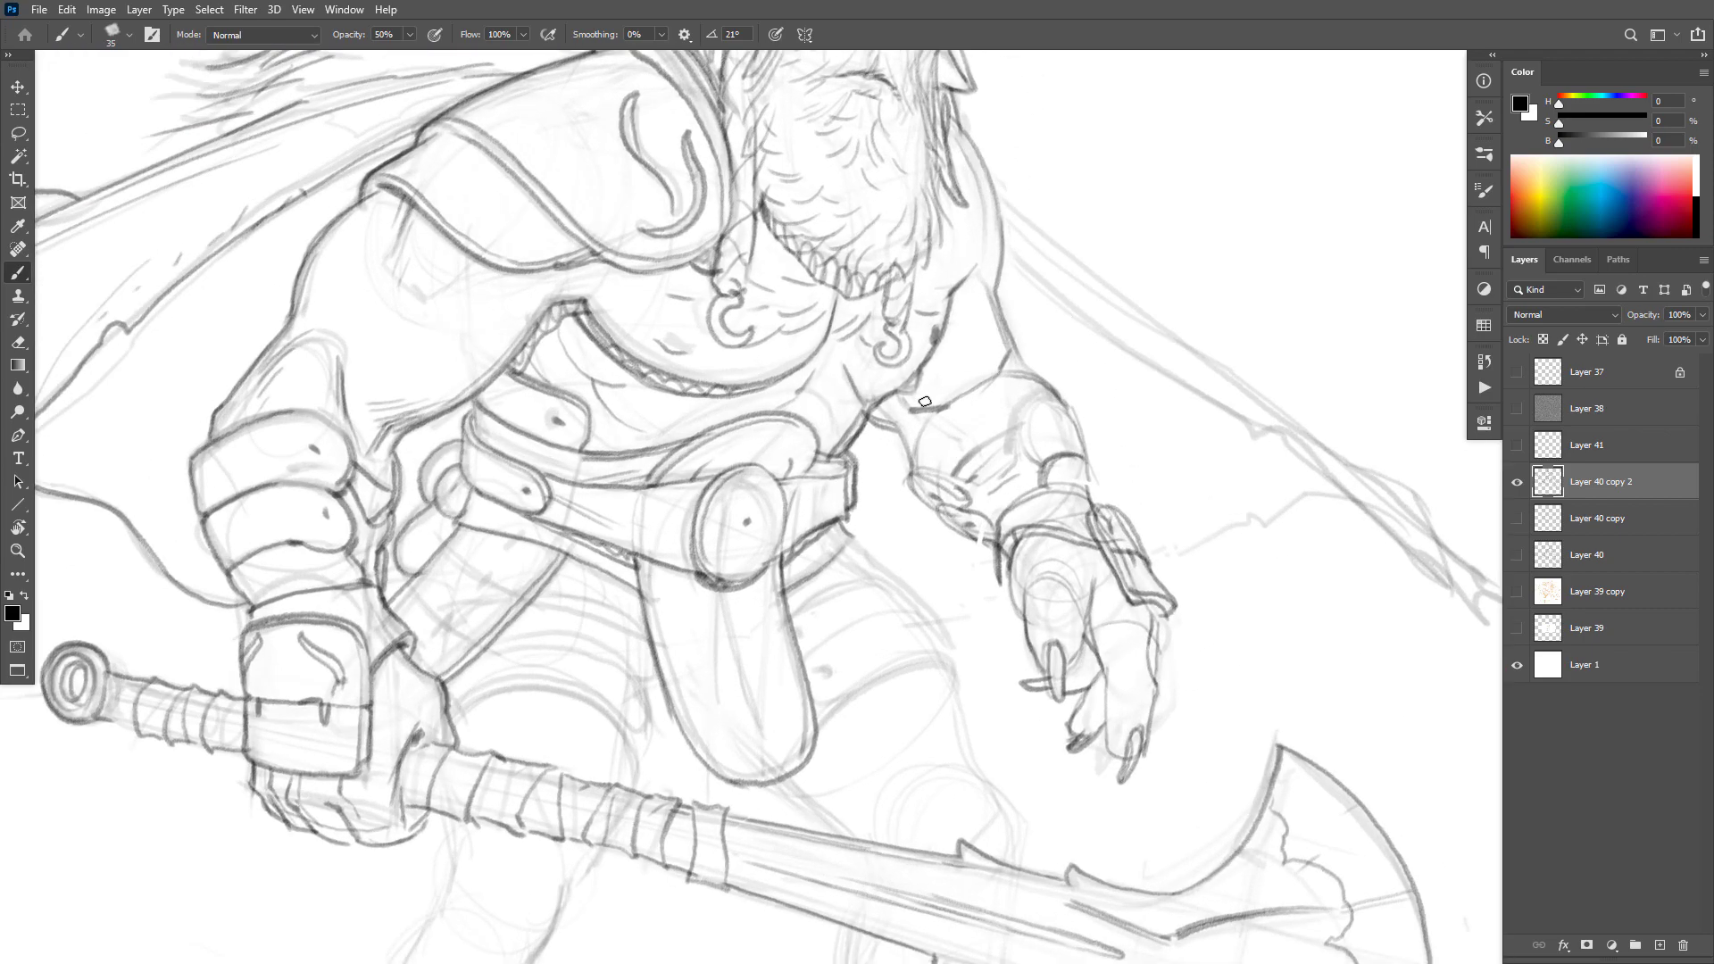
drag(913, 471, 884, 422)
Step: Draw firm outlines for the cape behind the open hand, including its long edges, tattered tip and torn lower hem
mouse_move(1005, 217)
mouse_down()
mouse_move(1037, 316)
mouse_move(1101, 359)
mouse_move(1124, 337)
mouse_move(1119, 373)
mouse_up()
alt+click(1042, 316)
alt+click(1042, 316)
alt+click(1042, 316)
ctrl+click(1062, 342)
ctrl+click(1063, 342)
ctrl+click(1084, 352)
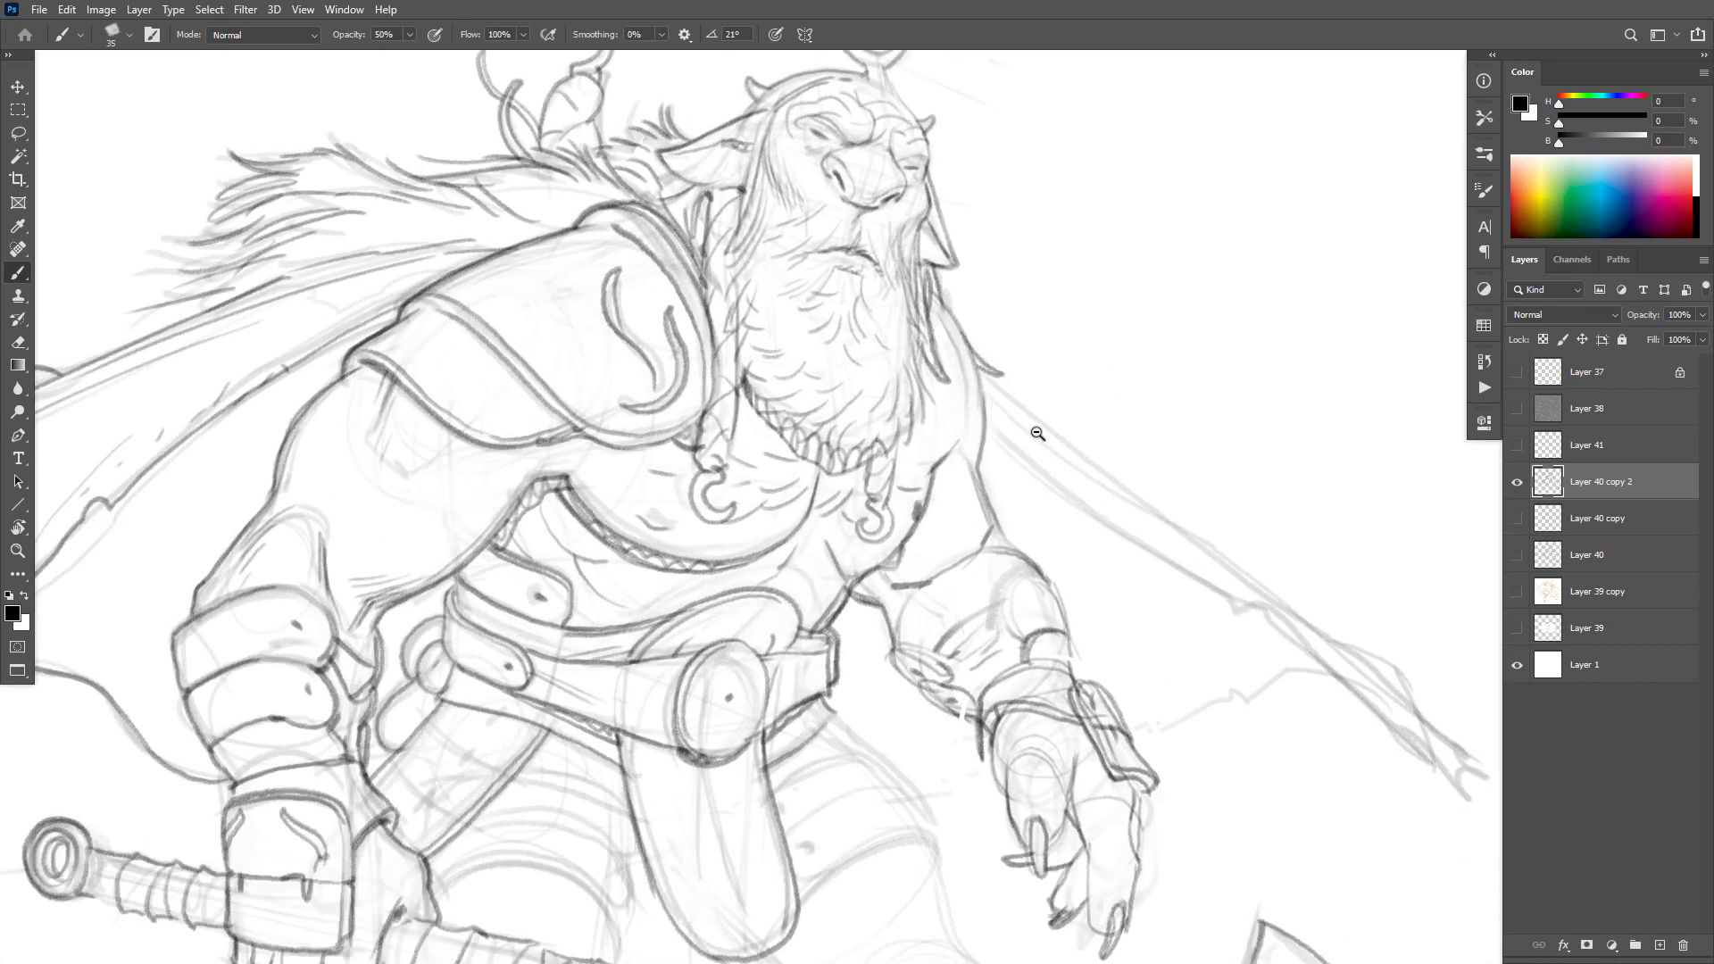
alt+click(1091, 456)
alt+click(1091, 455)
ctrl+click(968, 356)
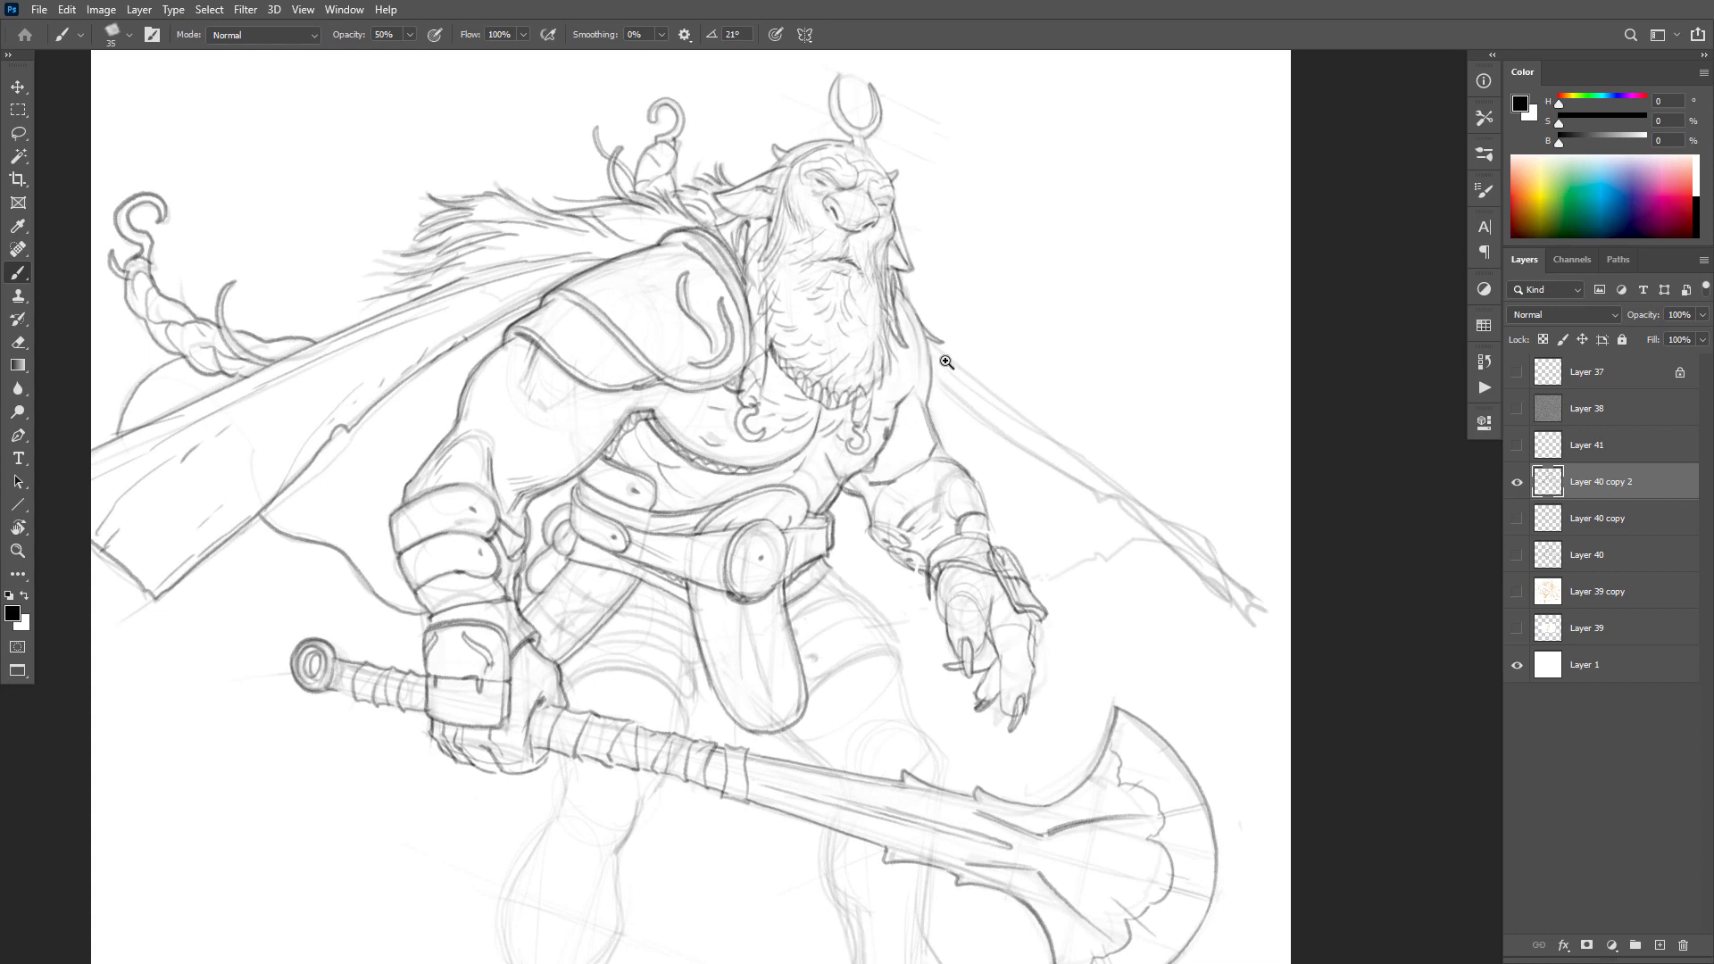
ctrl+click(948, 361)
mouse_move(925, 334)
mouse_down()
mouse_move(980, 383)
mouse_move(995, 446)
mouse_move(1157, 575)
mouse_up()
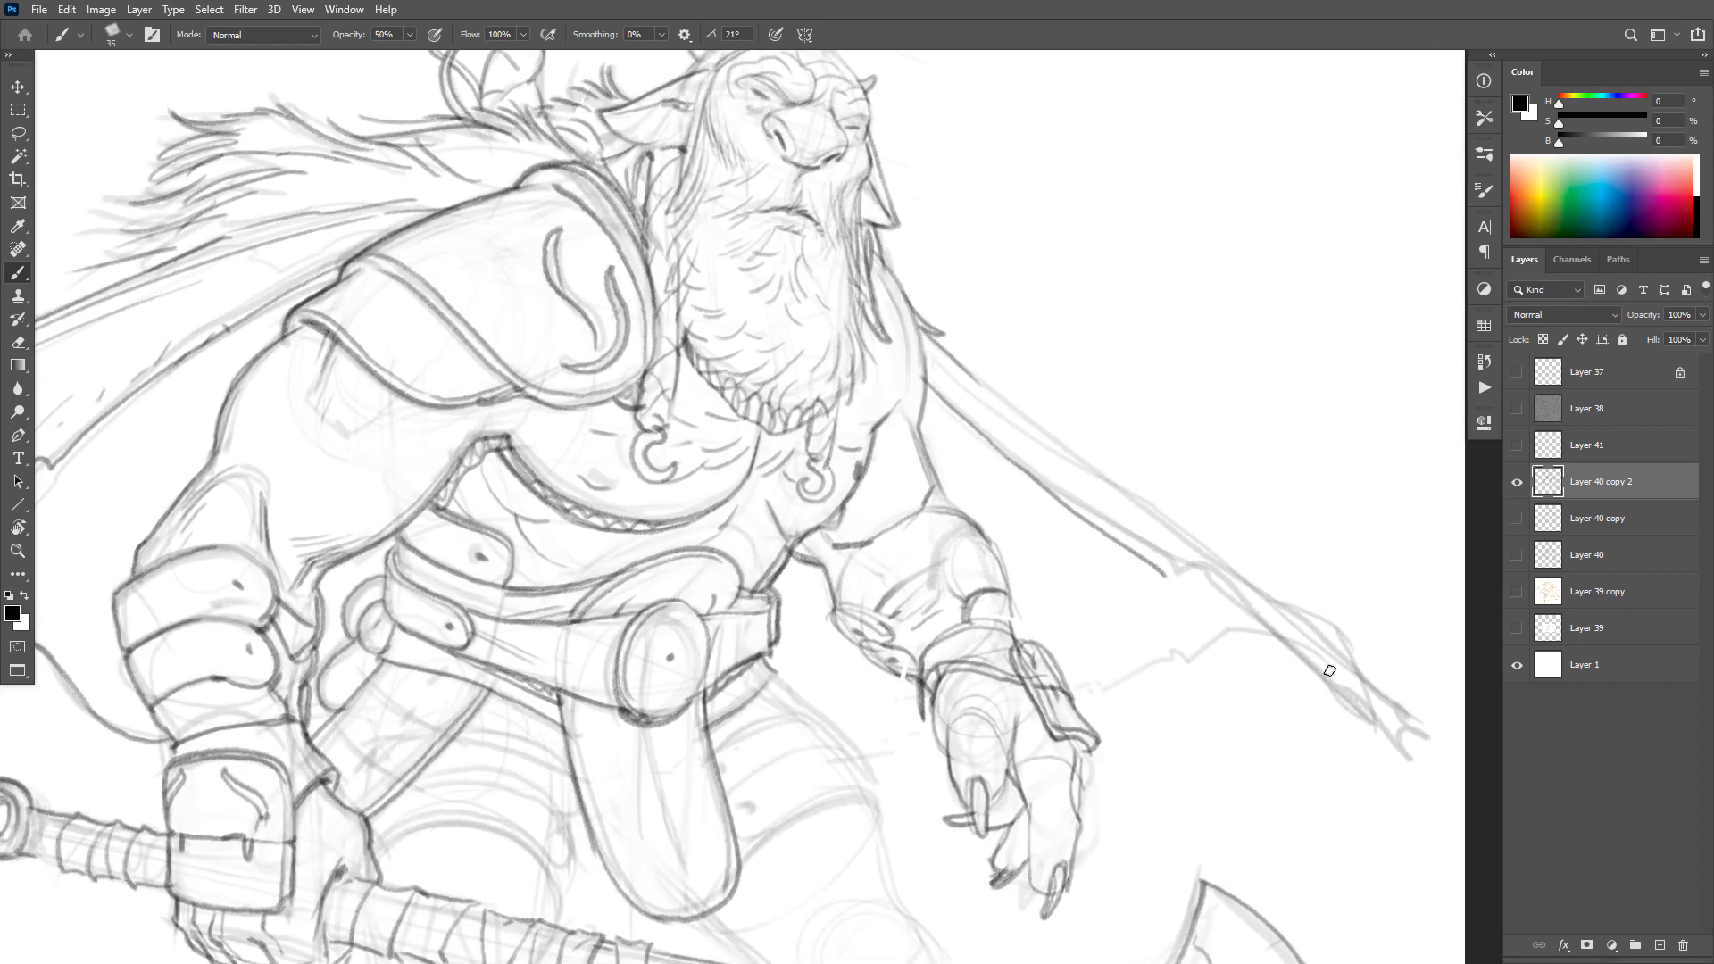
mouse_move(1408, 753)
mouse_down()
mouse_move(1246, 600)
mouse_move(1174, 591)
mouse_up()
mouse_move(1391, 698)
mouse_down()
mouse_move(1341, 640)
mouse_move(926, 335)
mouse_up()
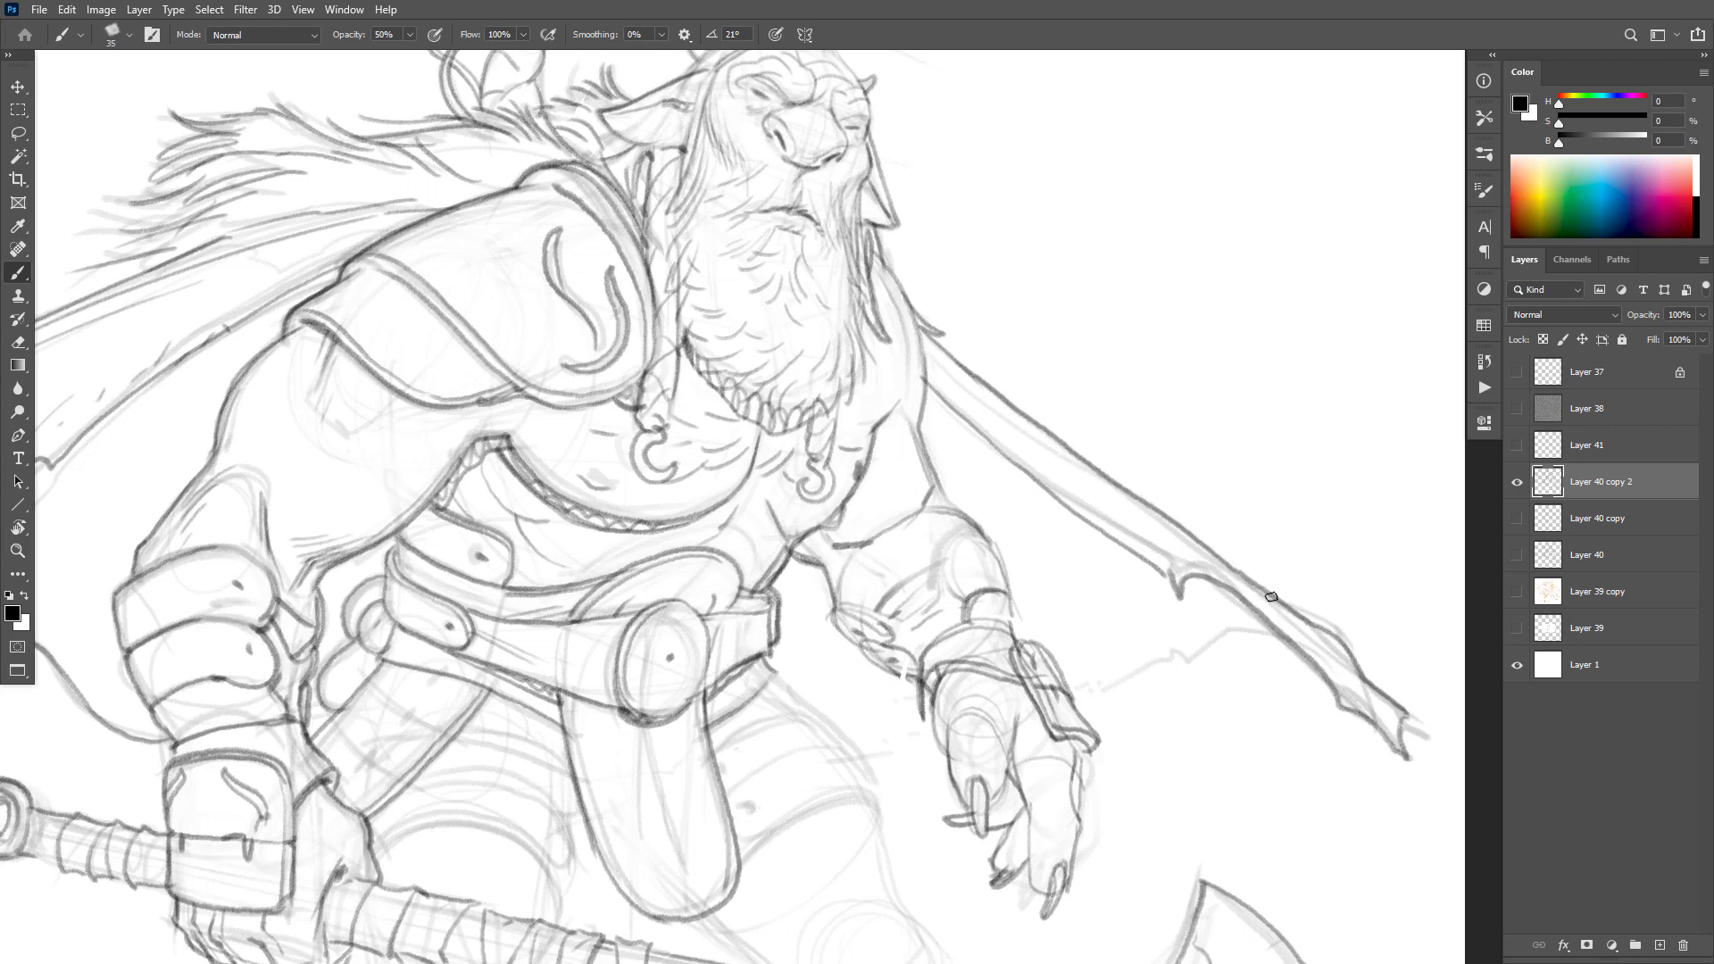
drag(1259, 631, 859, 755)
Step: Outline the layered thigh plates below the belt on the open hand's side and the inner thigh down to the axe shaft
drag(772, 676, 868, 770)
mouse_move(769, 686)
mouse_down()
mouse_move(870, 772)
mouse_move(839, 745)
mouse_move(854, 729)
mouse_move(850, 756)
mouse_move(744, 778)
mouse_up()
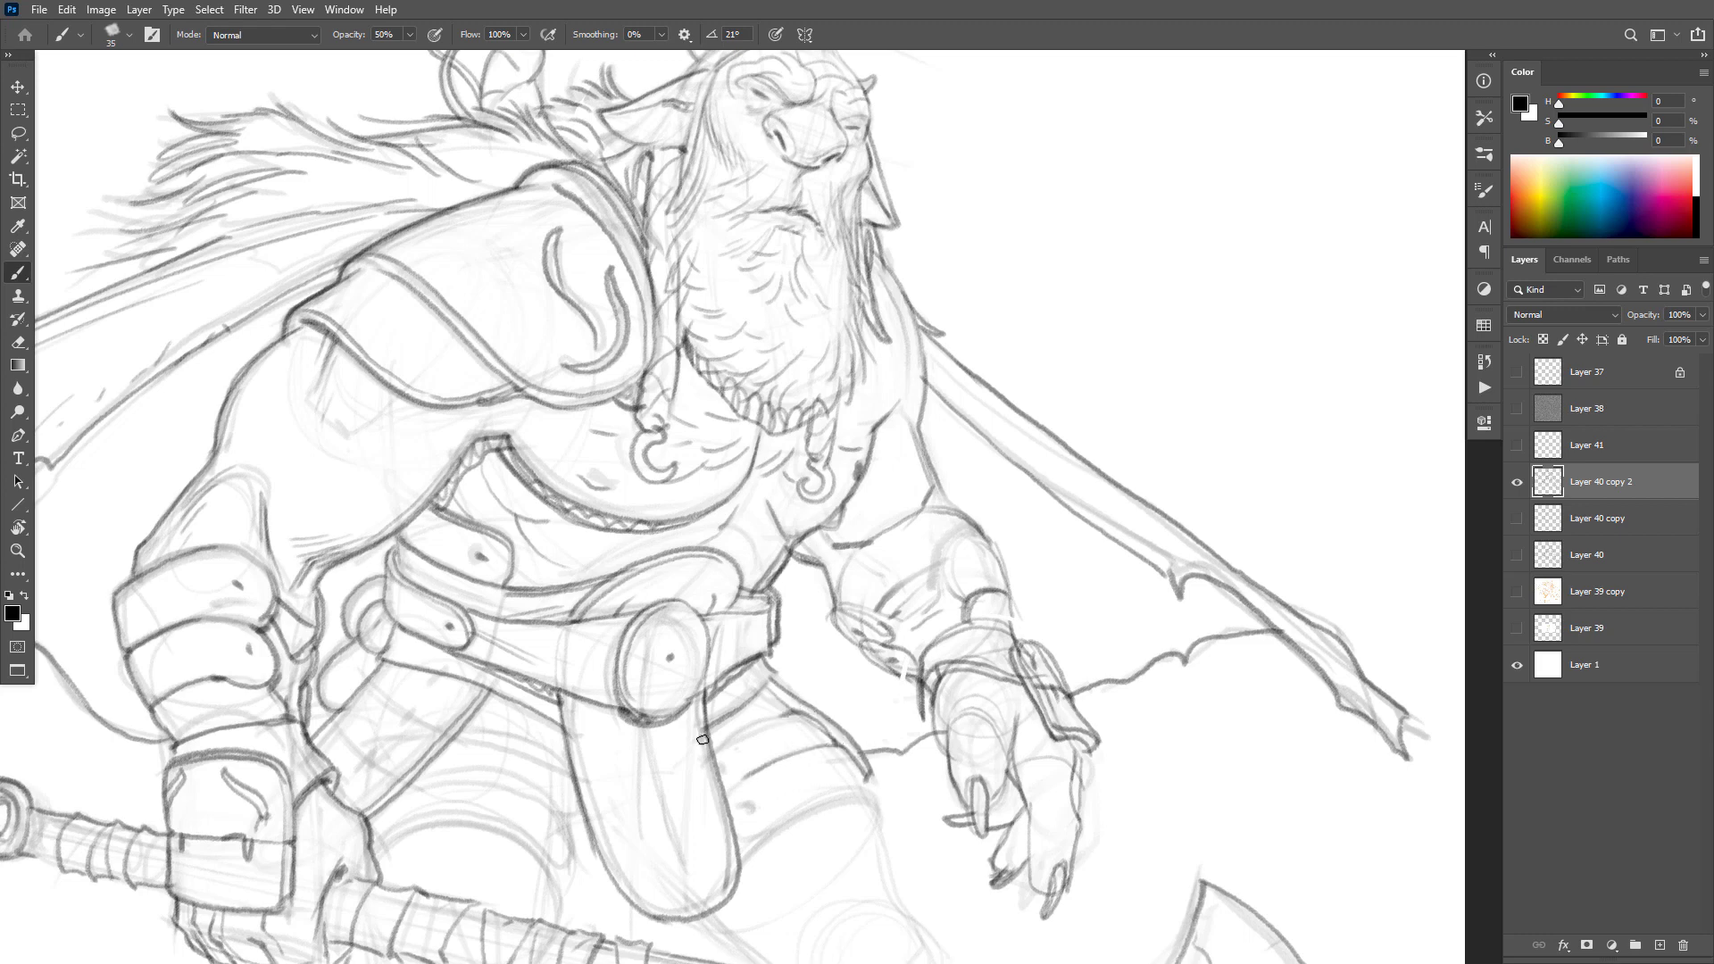
drag(767, 686, 718, 725)
drag(995, 712, 1075, 437)
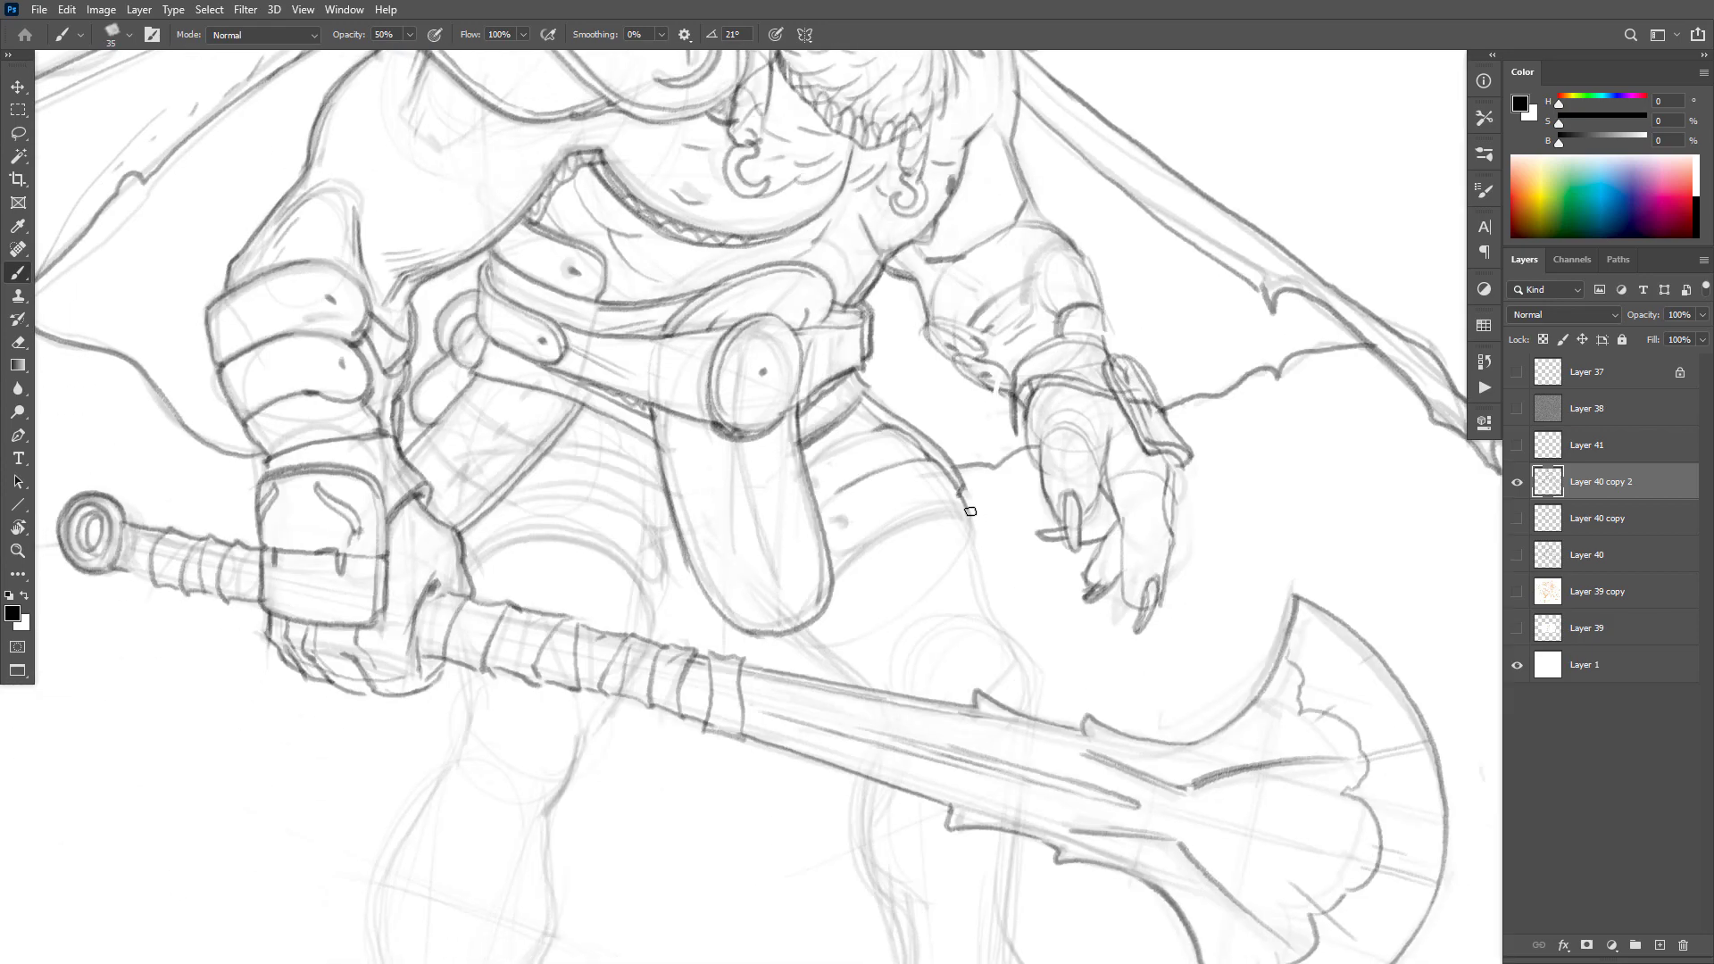
mouse_move(906, 527)
mouse_down()
mouse_move(970, 515)
mouse_move(944, 508)
mouse_move(835, 549)
mouse_up()
mouse_move(924, 511)
mouse_down()
mouse_move(835, 549)
mouse_move(857, 549)
mouse_move(832, 572)
mouse_move(830, 665)
mouse_move(864, 689)
mouse_up()
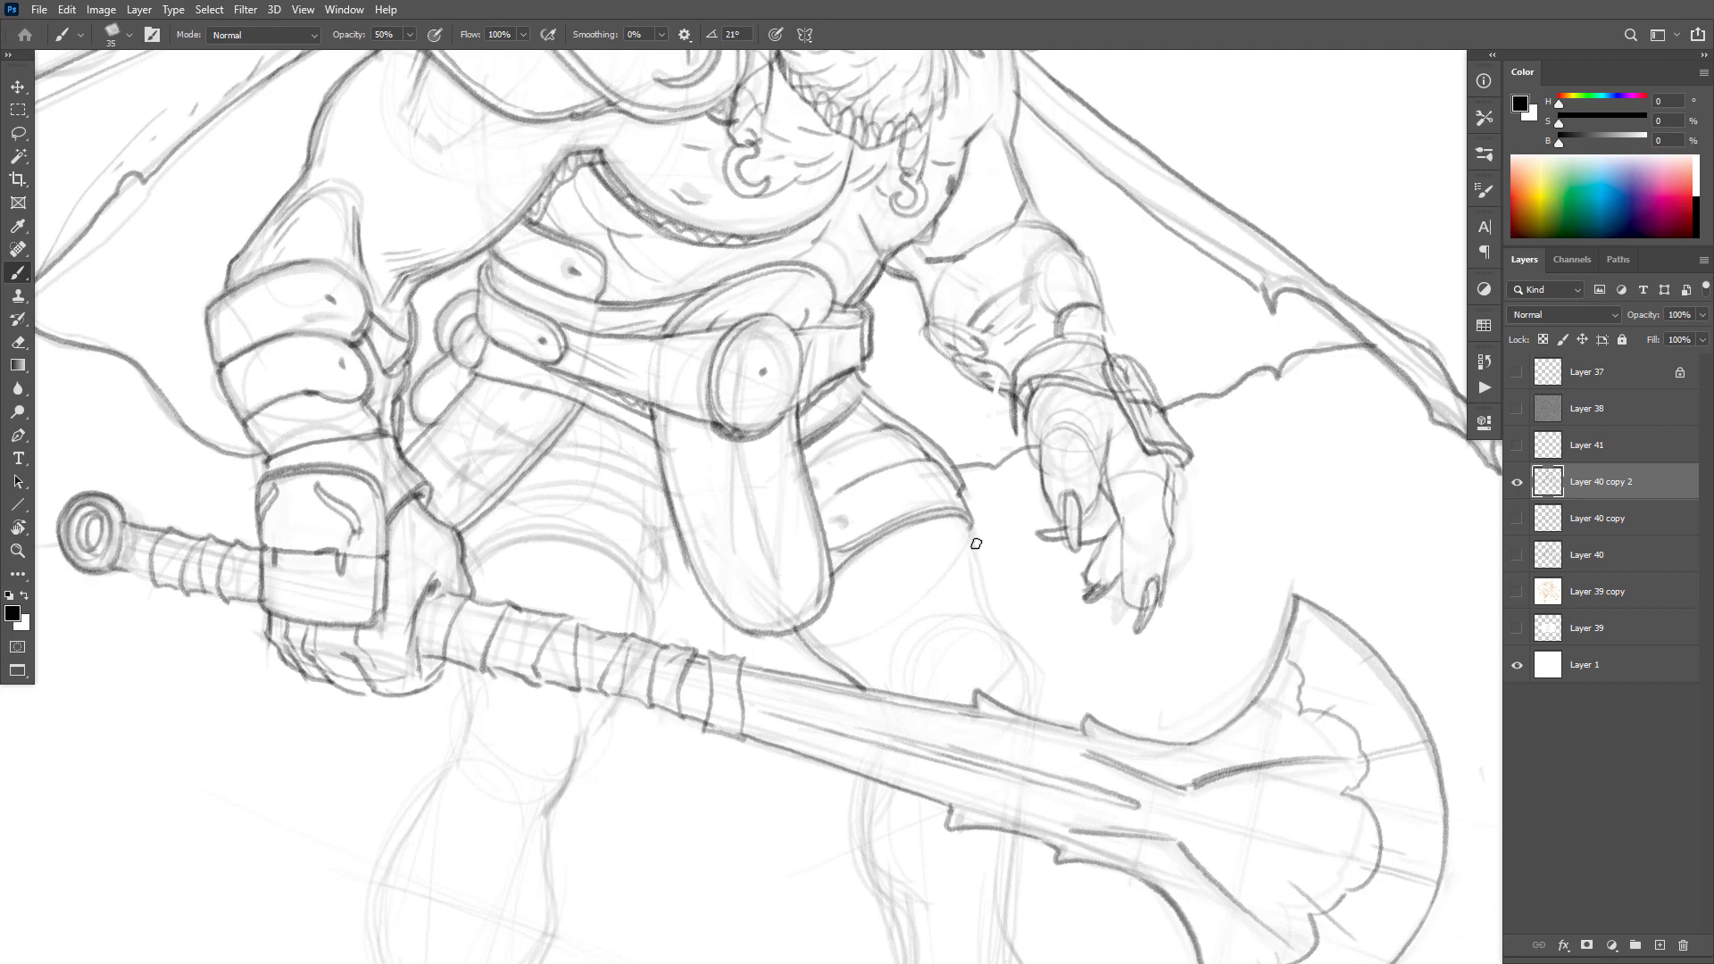
Step: Draw the outer thigh contour from the thigh plates to the axe shaft and add short muscle hatching above the knee
drag(970, 522, 1011, 659)
key(ctrl+z)
mouse_move(944, 591)
mouse_down()
mouse_move(927, 655)
mouse_move(978, 629)
mouse_move(927, 648)
mouse_up()
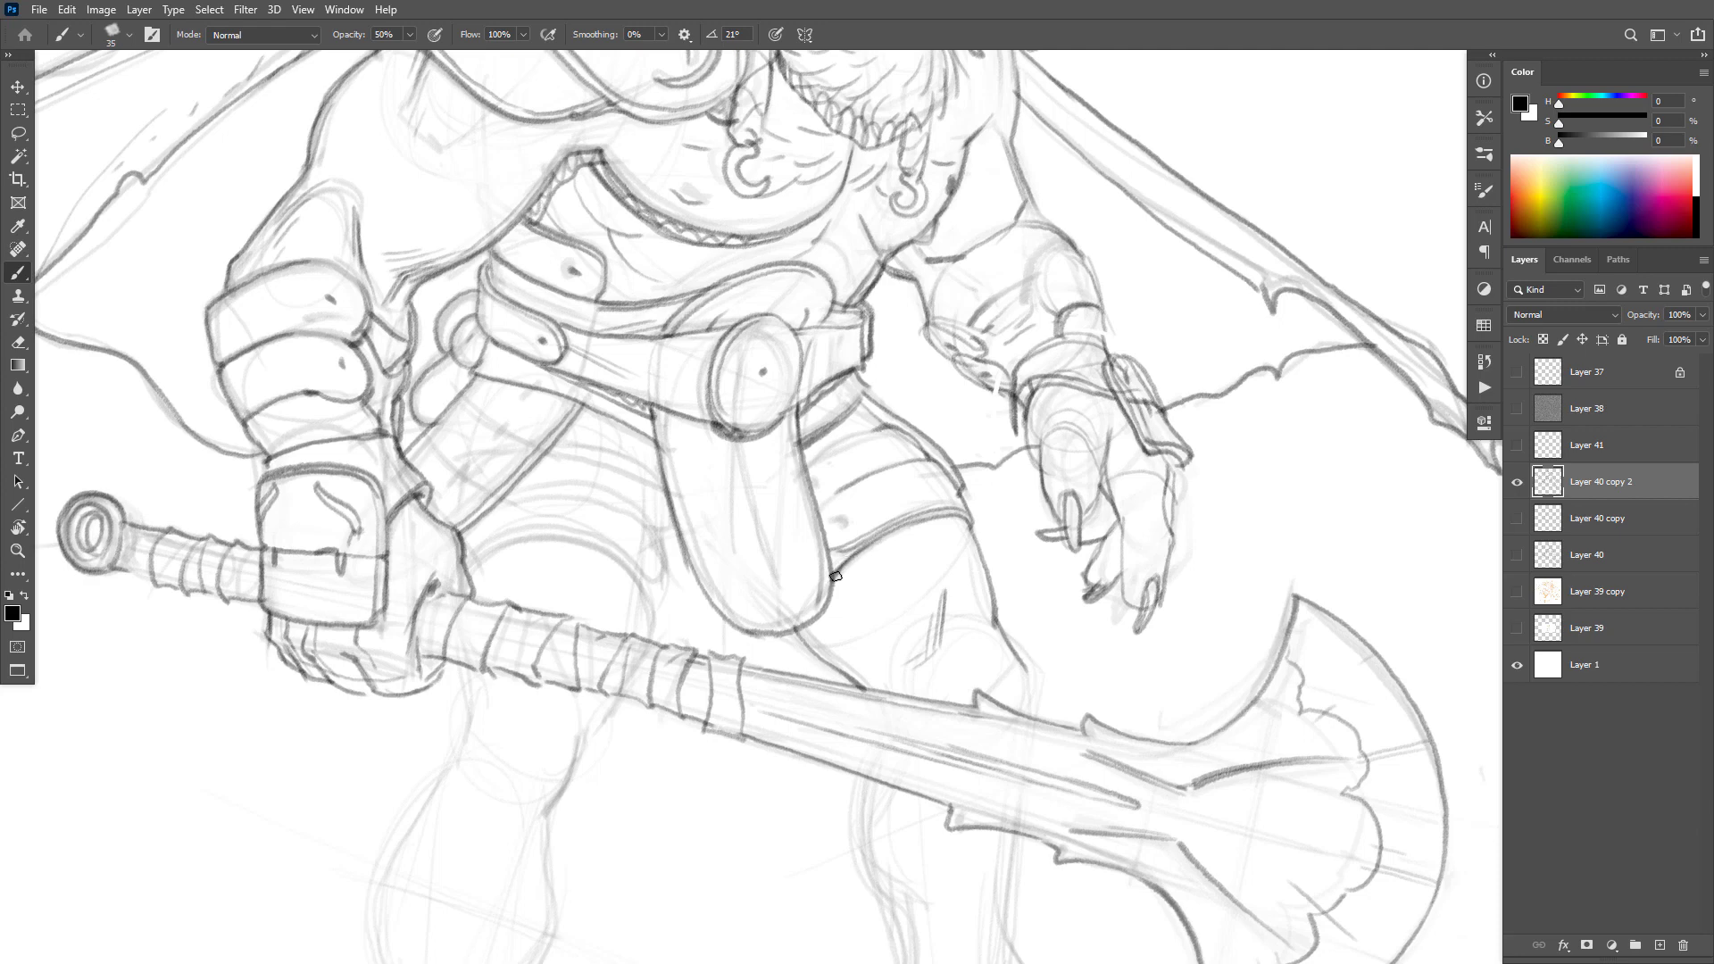
Step: Reinforce the belt's lower edge, add a vertical line beside the hanging flap and mark rivets on the thigh plates
drag(661, 413, 704, 570)
mouse_move(699, 429)
mouse_down()
mouse_move(659, 409)
mouse_move(716, 428)
mouse_up()
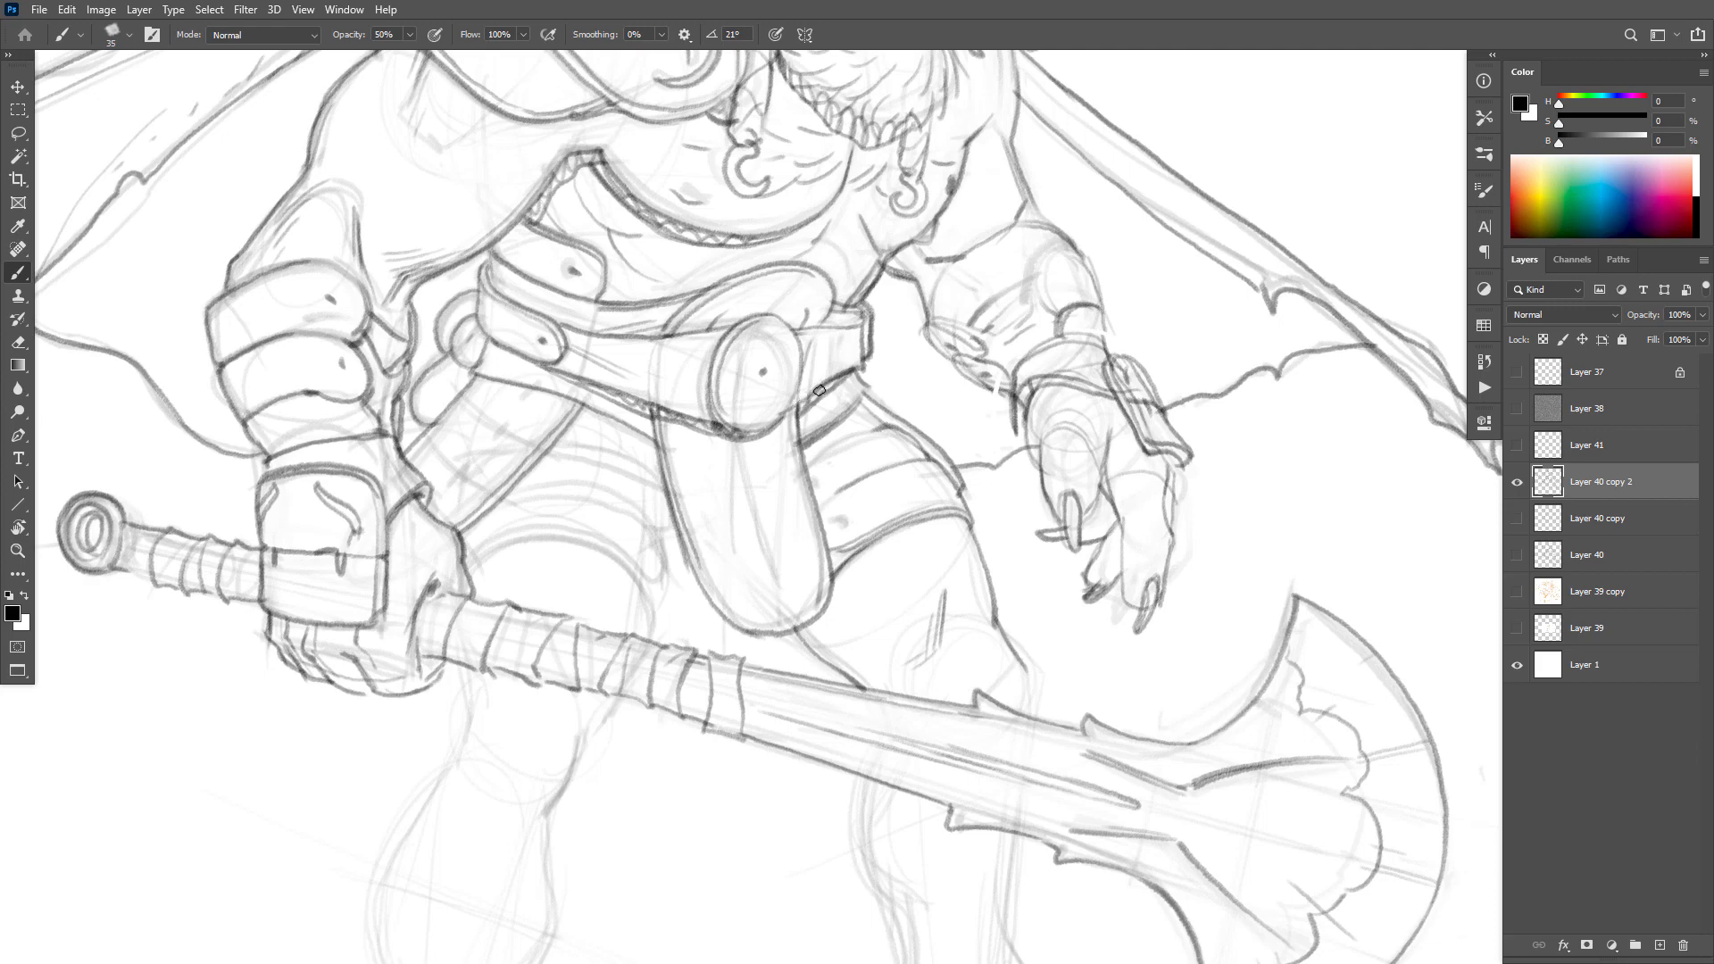
drag(669, 489, 664, 596)
mouse_move(879, 427)
mouse_down()
mouse_move(830, 449)
mouse_move(822, 481)
mouse_up()
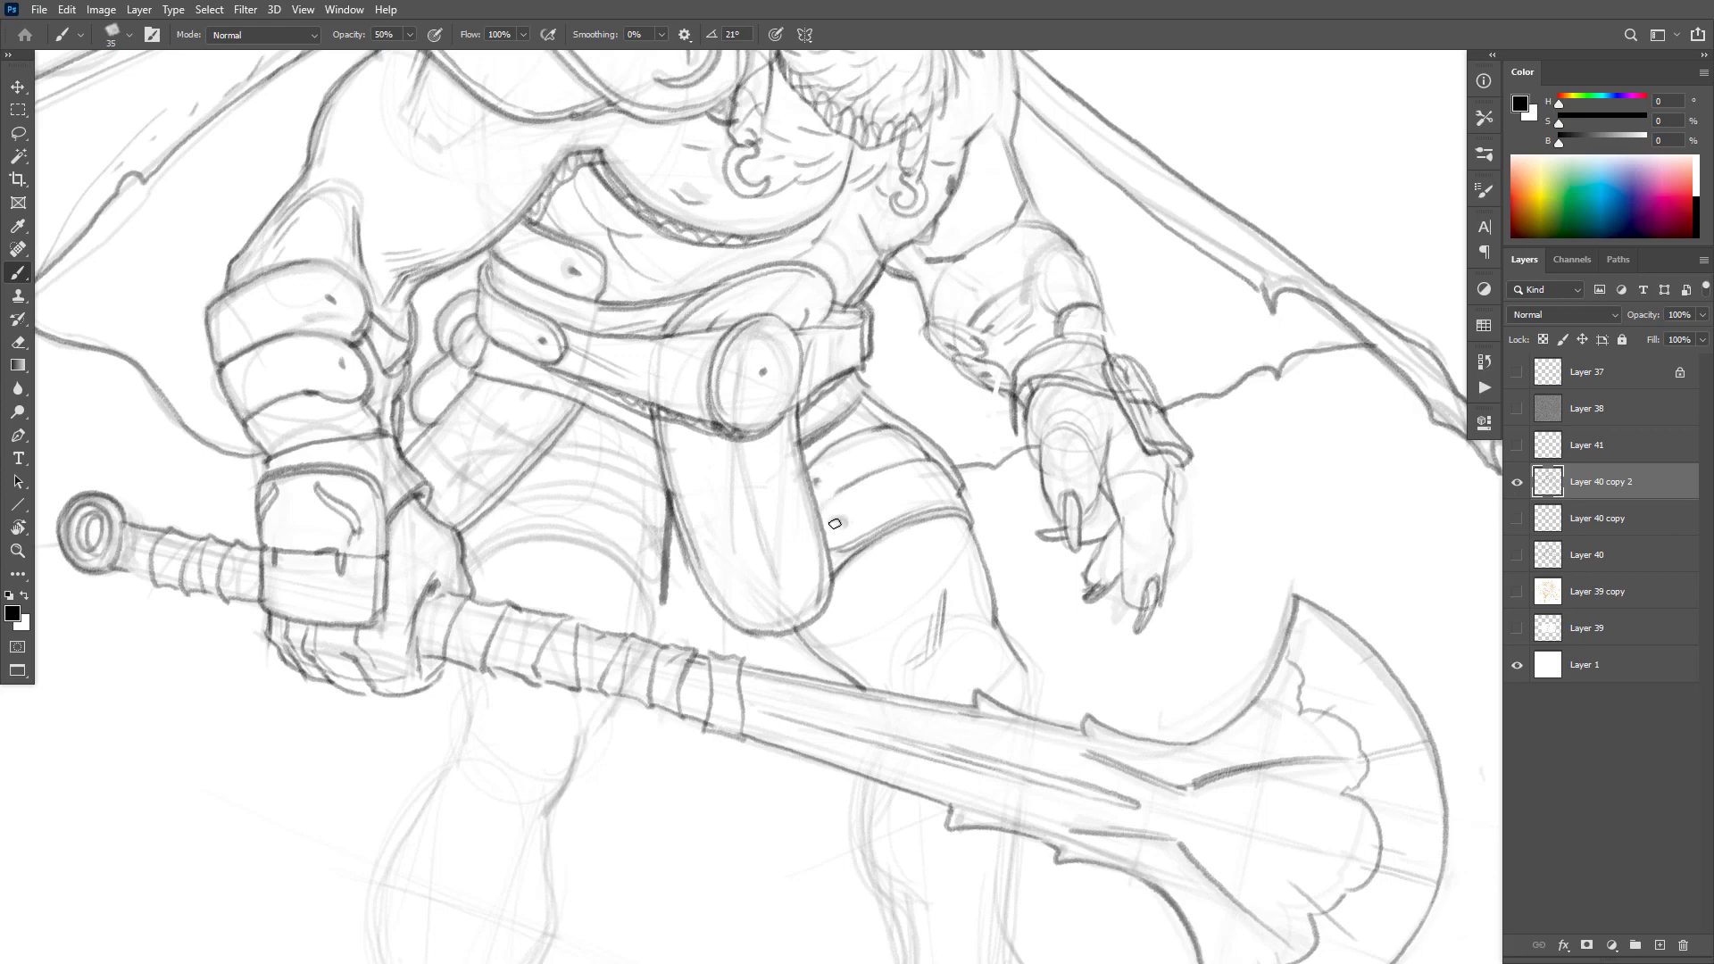
Step: Review the whole figure, checking the cape, shoulder armour, belt and legs at different magnifications
scroll(1040, 570, down, 1)
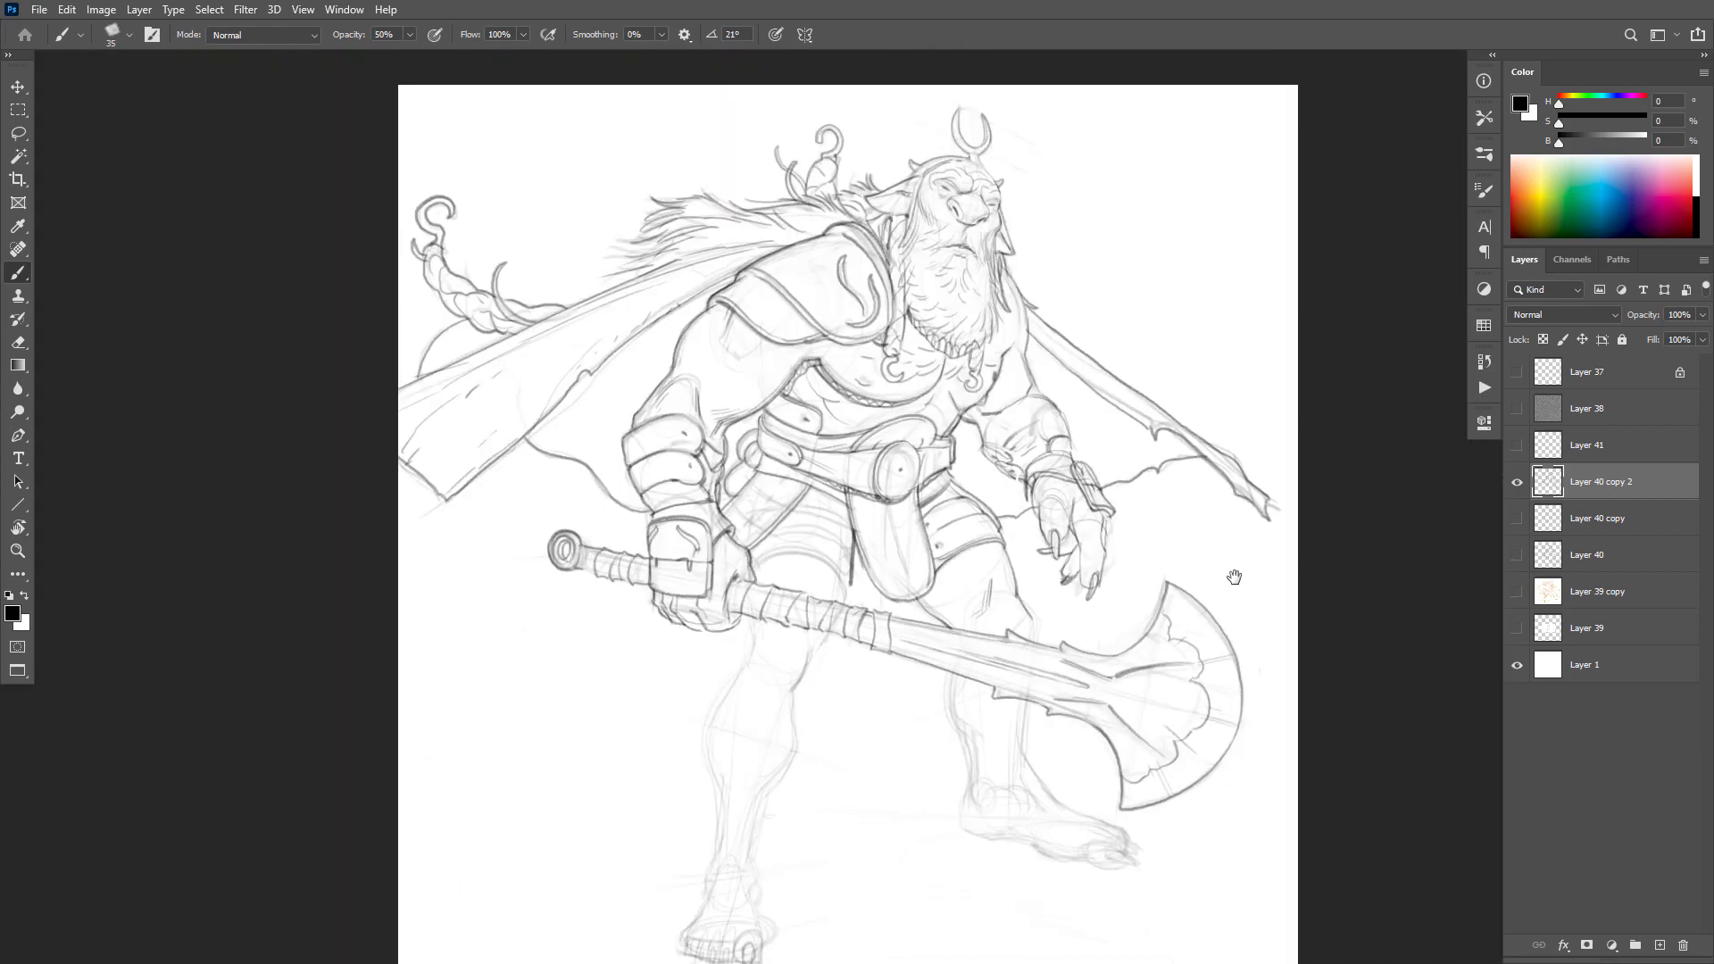
drag(1233, 577, 1244, 579)
ctrl+click(1209, 539)
ctrl+click(1041, 492)
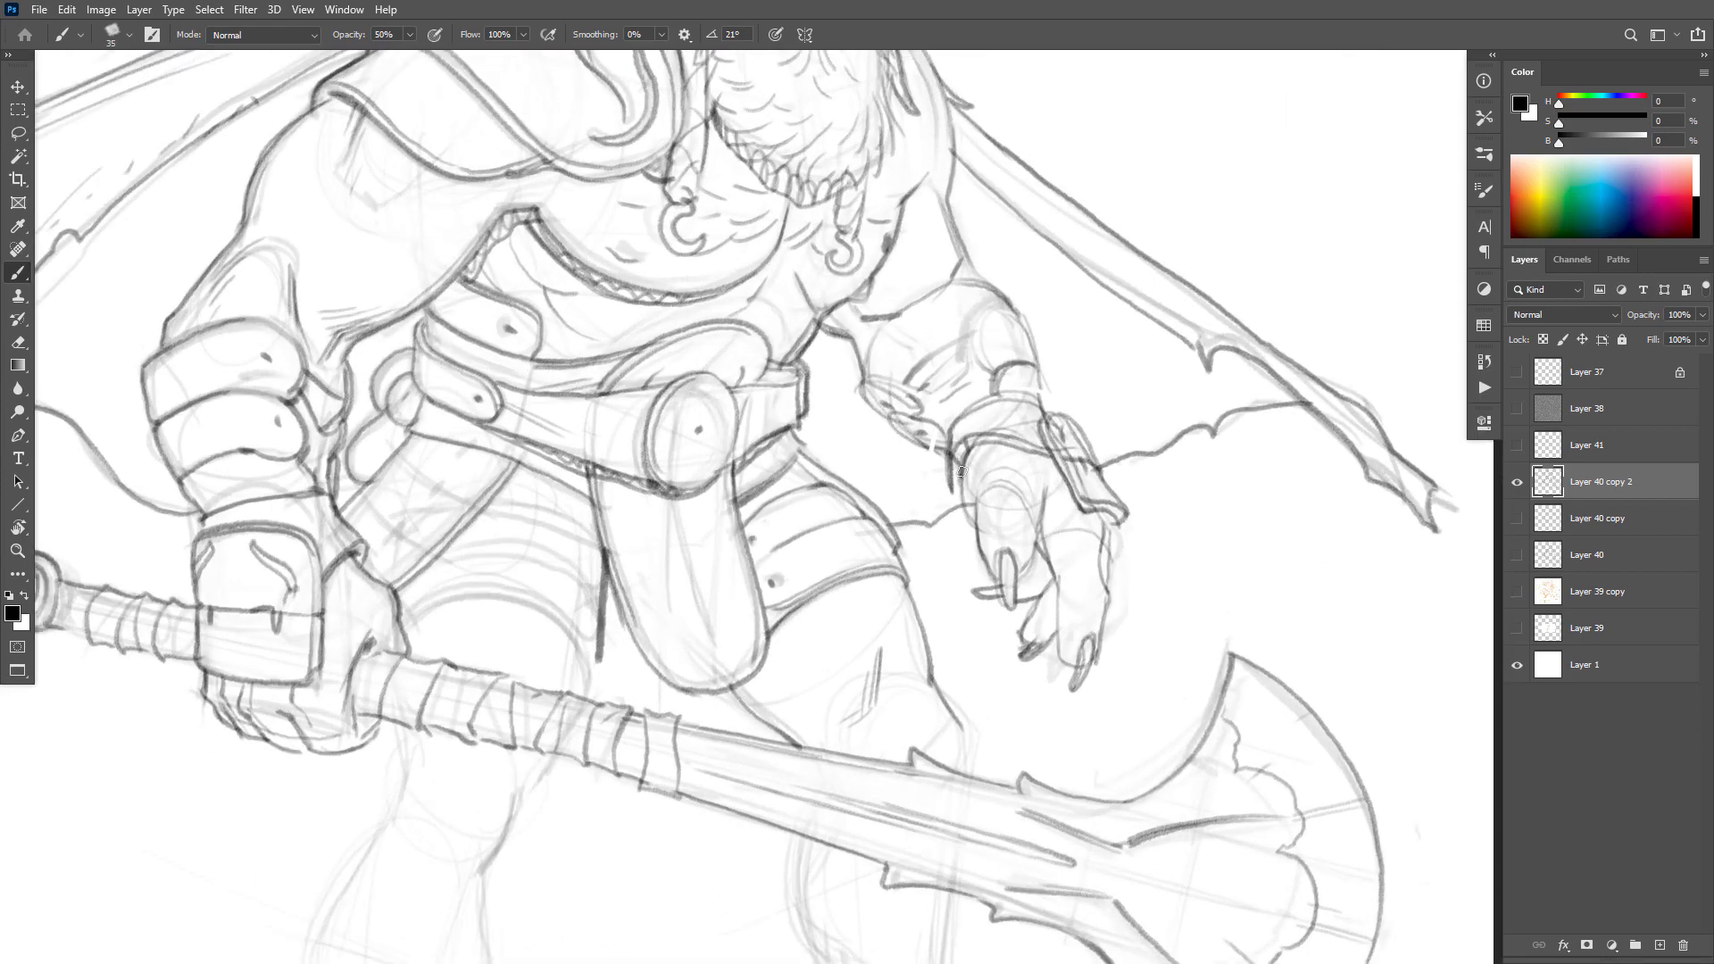
scroll(973, 531, down, 3)
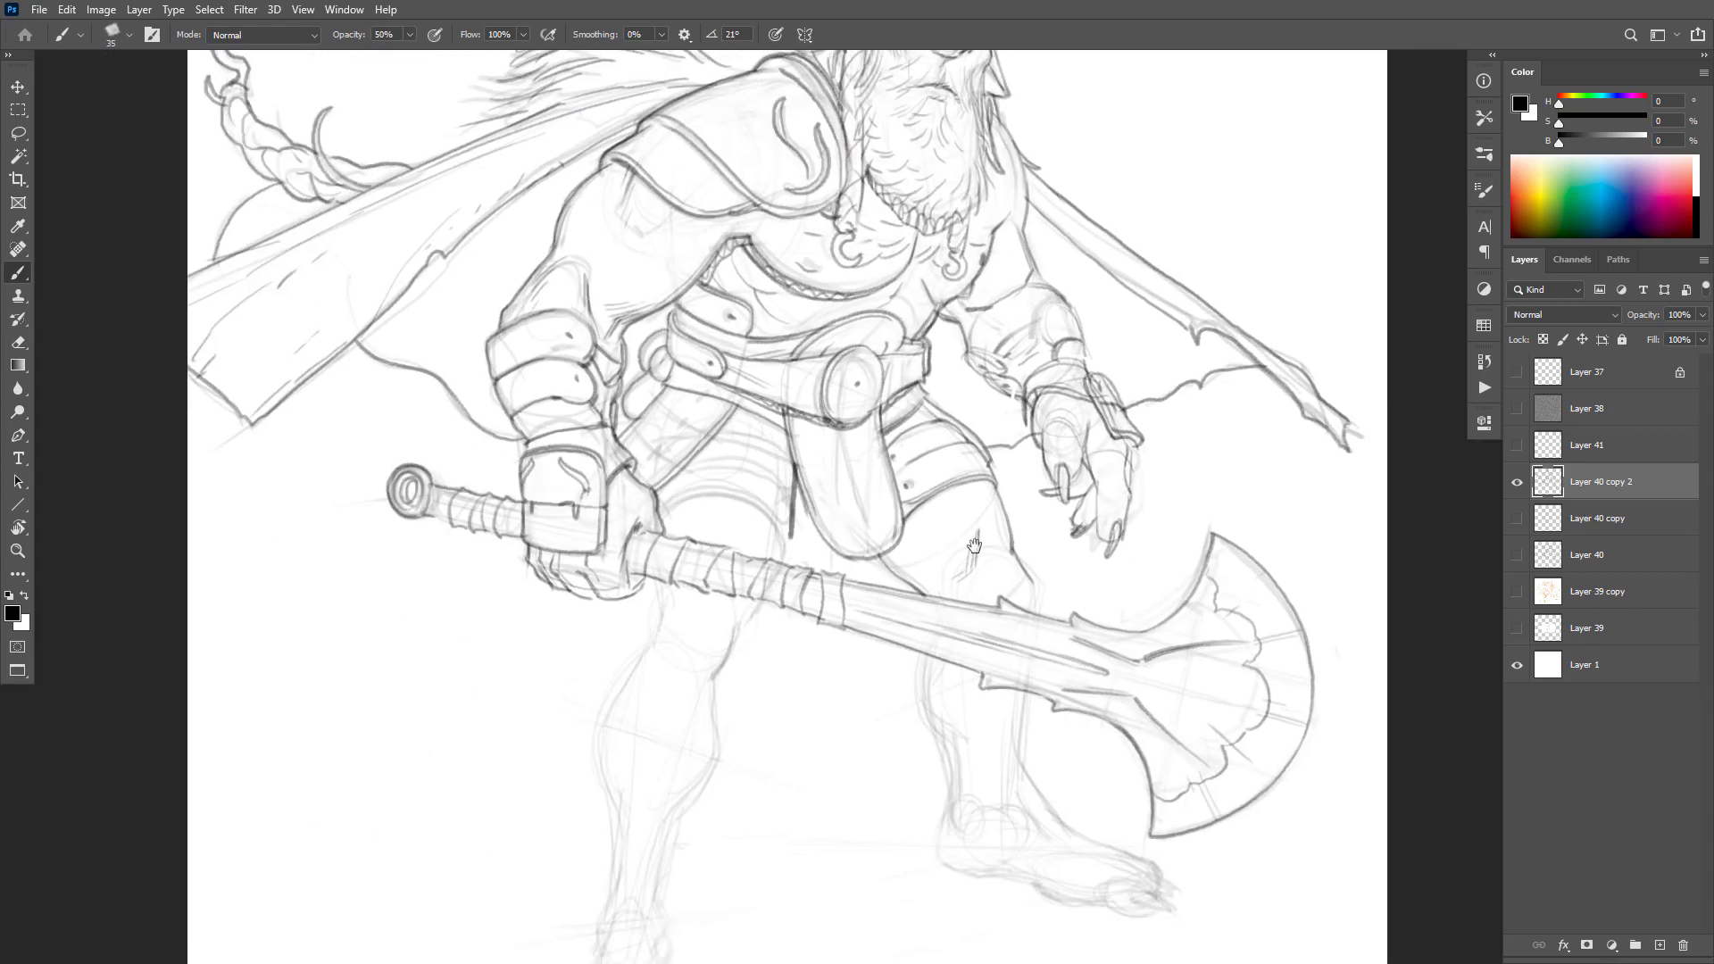
drag(974, 544, 1044, 752)
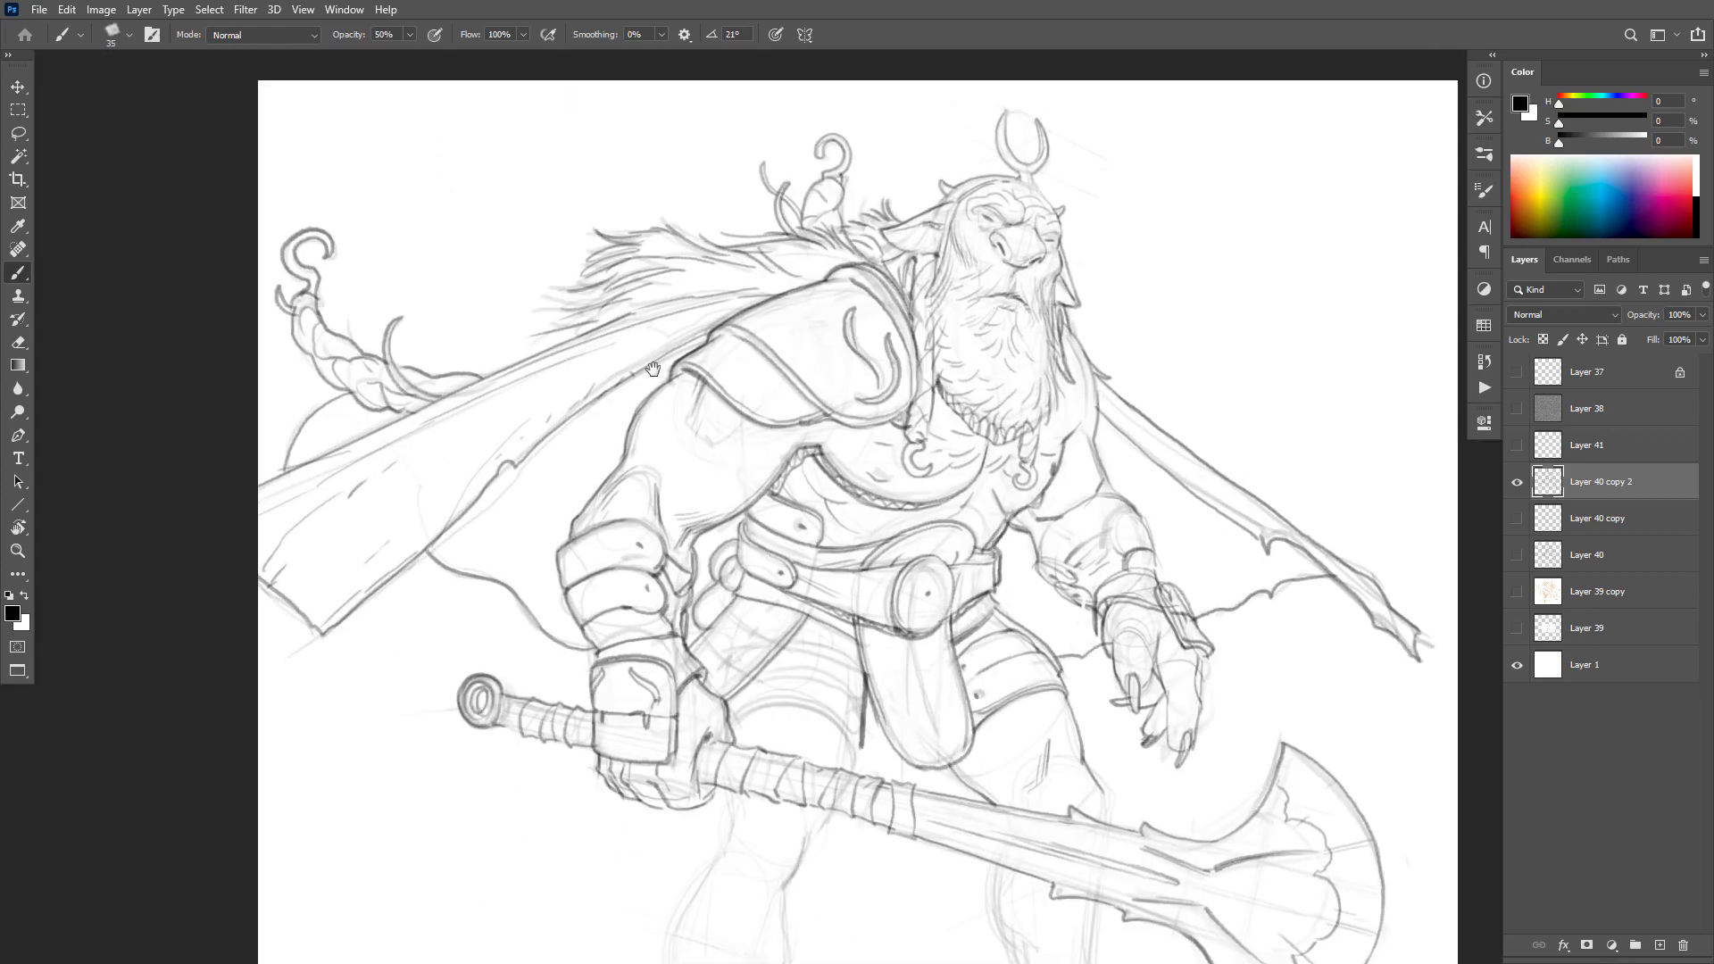
drag(708, 432, 833, 454)
ctrl+click(839, 385)
drag(692, 422, 827, 345)
alt+click(1063, 398)
alt+click(1062, 397)
drag(1108, 803, 1125, 514)
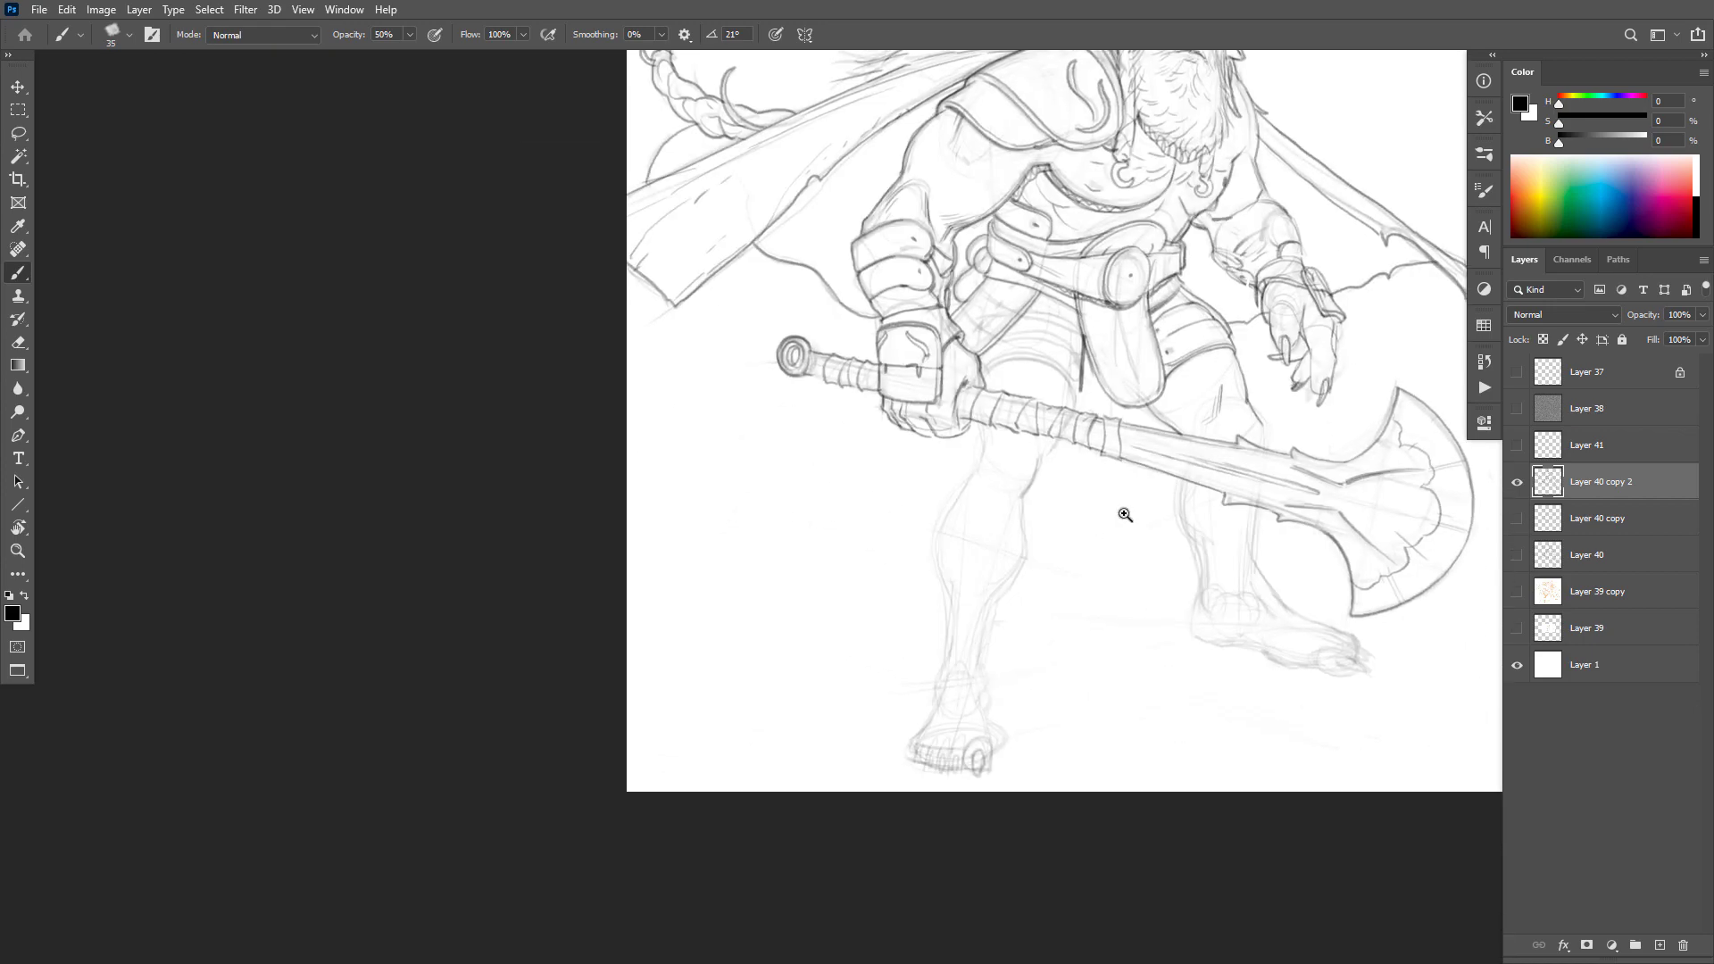
ctrl+click(1124, 514)
ctrl+click(1073, 321)
Step: Outline the curved overlapping plates on the thigh behind the gripping hand
mouse_move(1060, 364)
mouse_down()
mouse_move(1040, 323)
mouse_move(968, 292)
mouse_move(903, 298)
mouse_move(1032, 324)
mouse_move(1001, 292)
mouse_move(890, 298)
mouse_up()
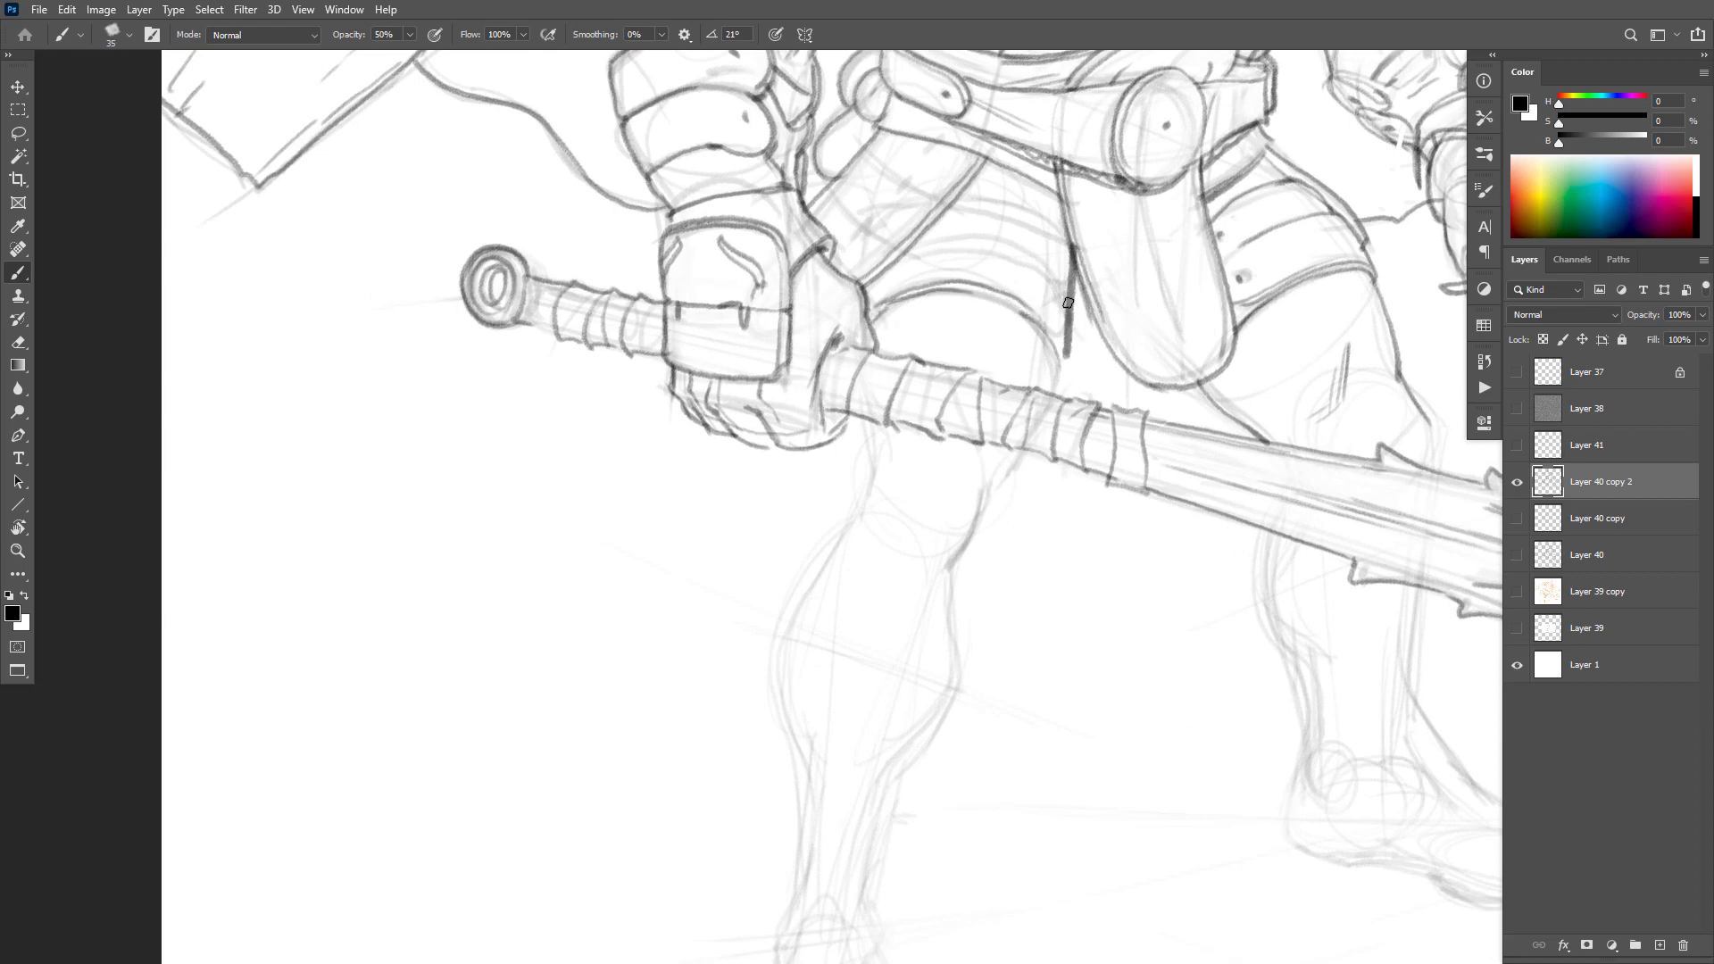
mouse_move(1063, 281)
mouse_down()
mouse_move(1007, 237)
mouse_move(925, 233)
mouse_up()
key(ctrl+z)
mouse_move(1064, 341)
mouse_down()
mouse_move(1047, 270)
mouse_move(1017, 246)
mouse_move(926, 243)
mouse_up()
mouse_move(1071, 238)
mouse_down()
mouse_move(1034, 204)
mouse_move(961, 191)
mouse_up()
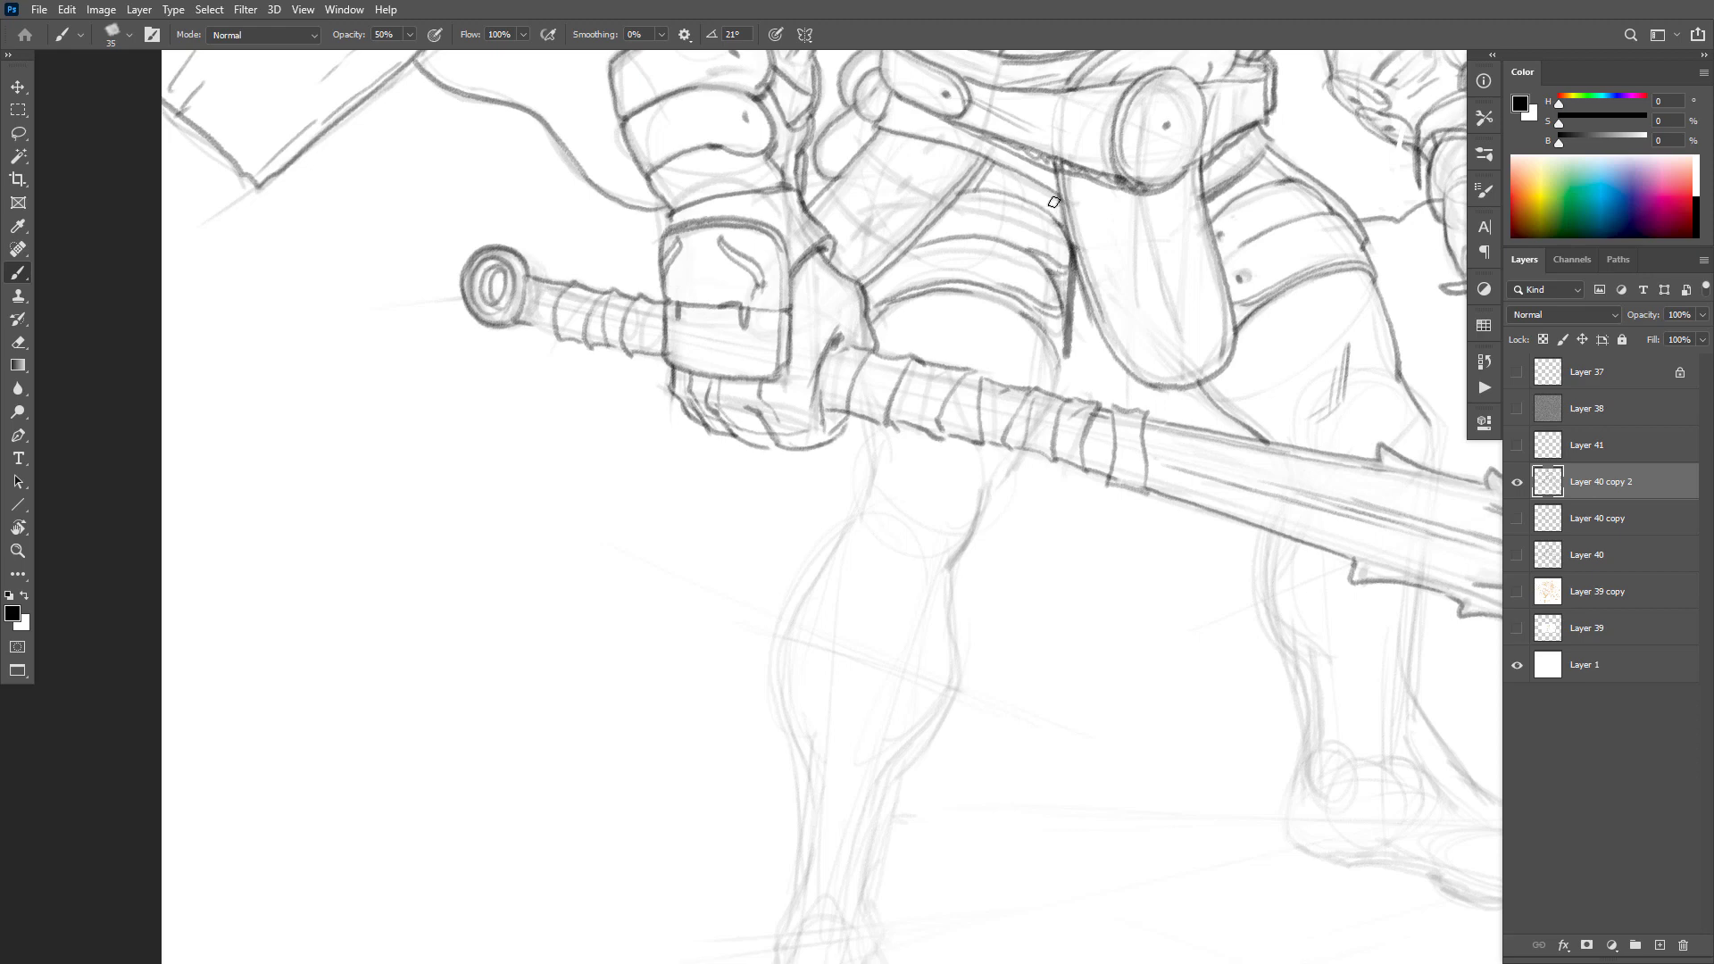
Step: Add a zigzag trim beneath the belt and along the edge of the slanted side flap
mouse_move(1044, 196)
mouse_down()
mouse_move(985, 174)
mouse_move(881, 305)
mouse_move(865, 297)
mouse_move(934, 235)
mouse_up()
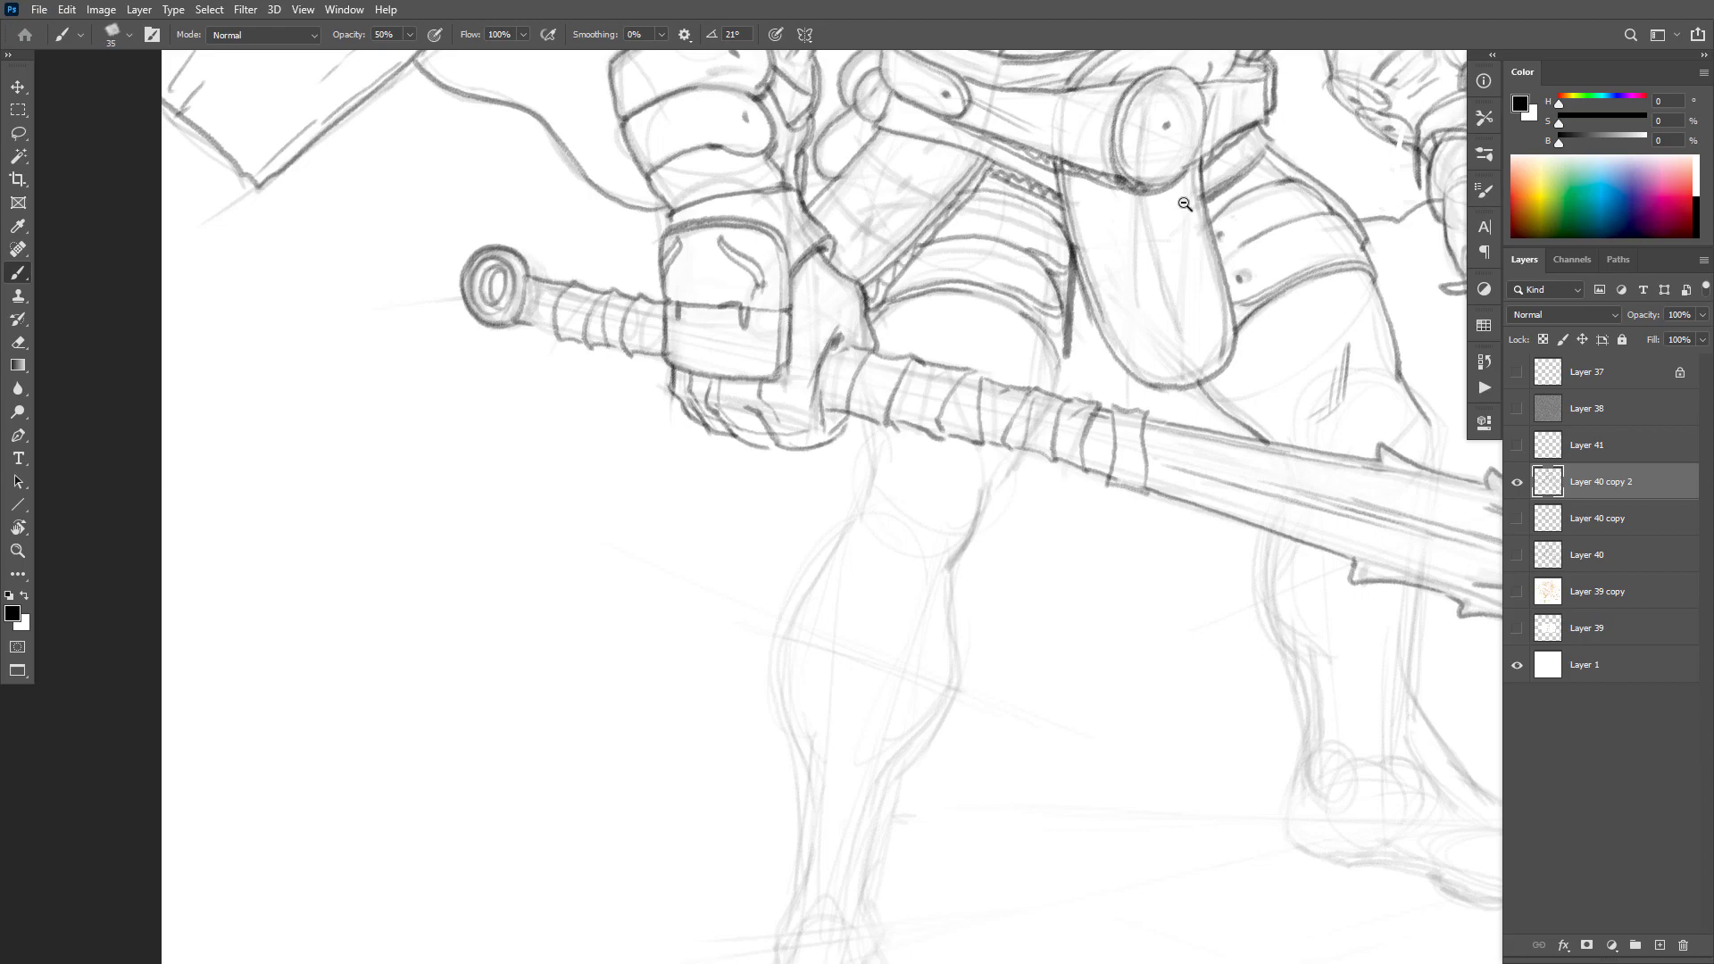
mouse_move(1190, 202)
mouse_down()
mouse_move(1154, 203)
mouse_move(1191, 203)
mouse_up()
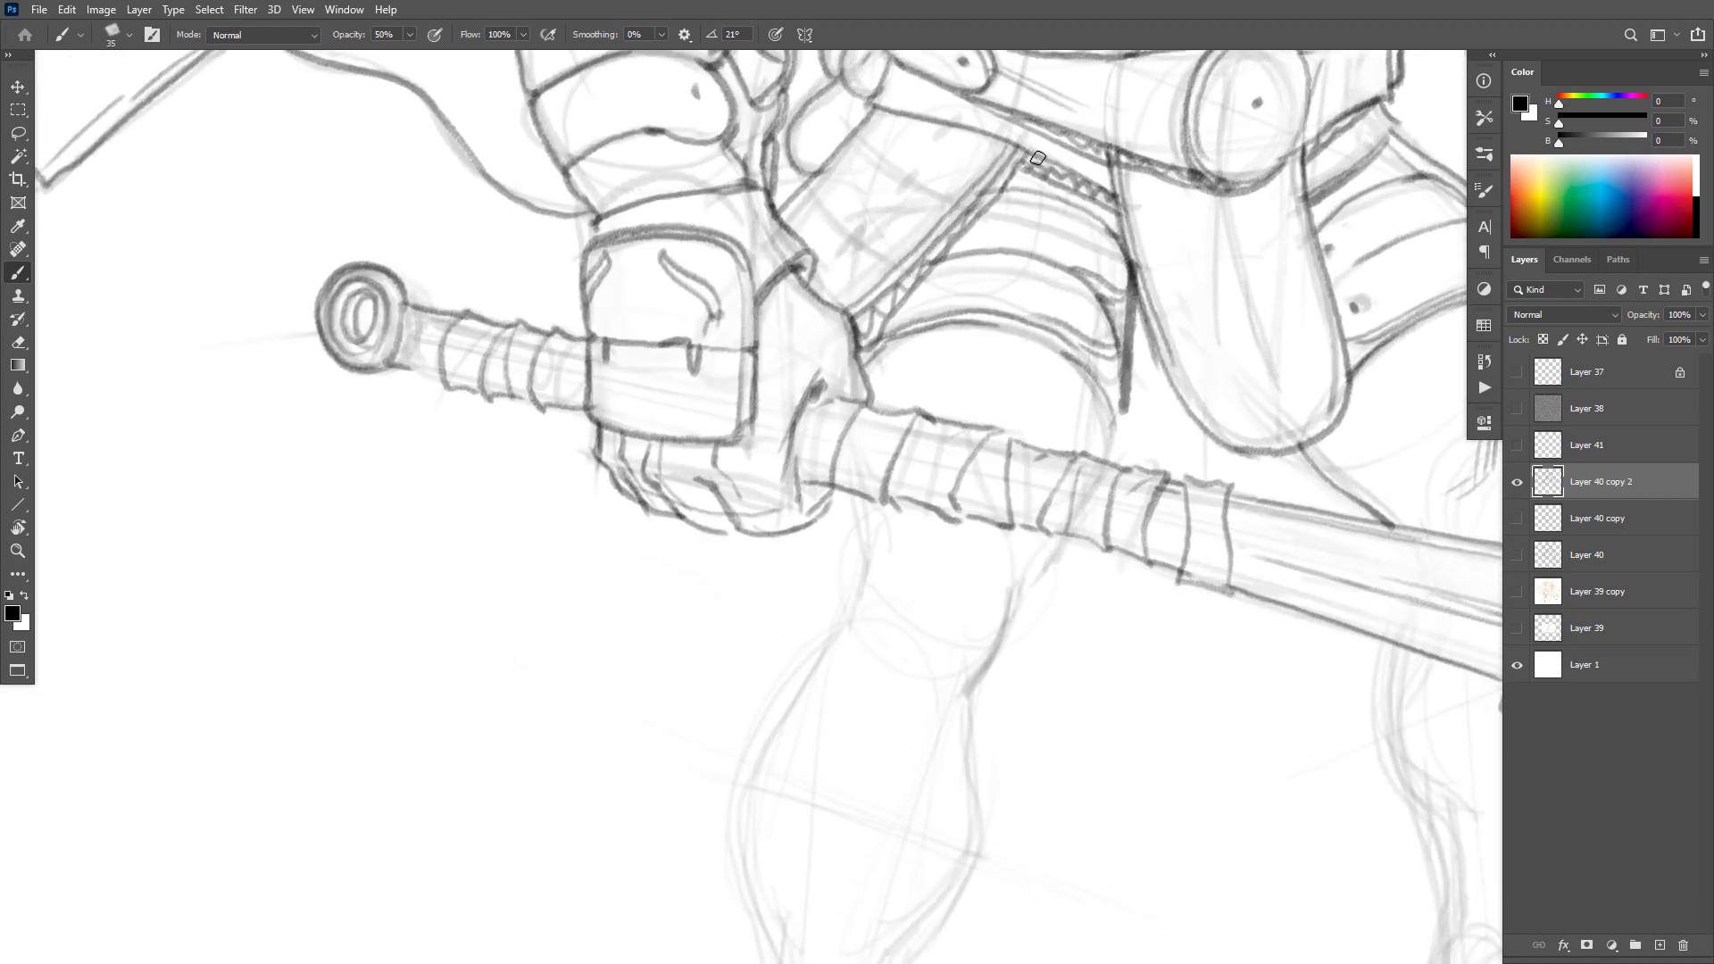
drag(1020, 150, 939, 257)
drag(1177, 257, 1140, 402)
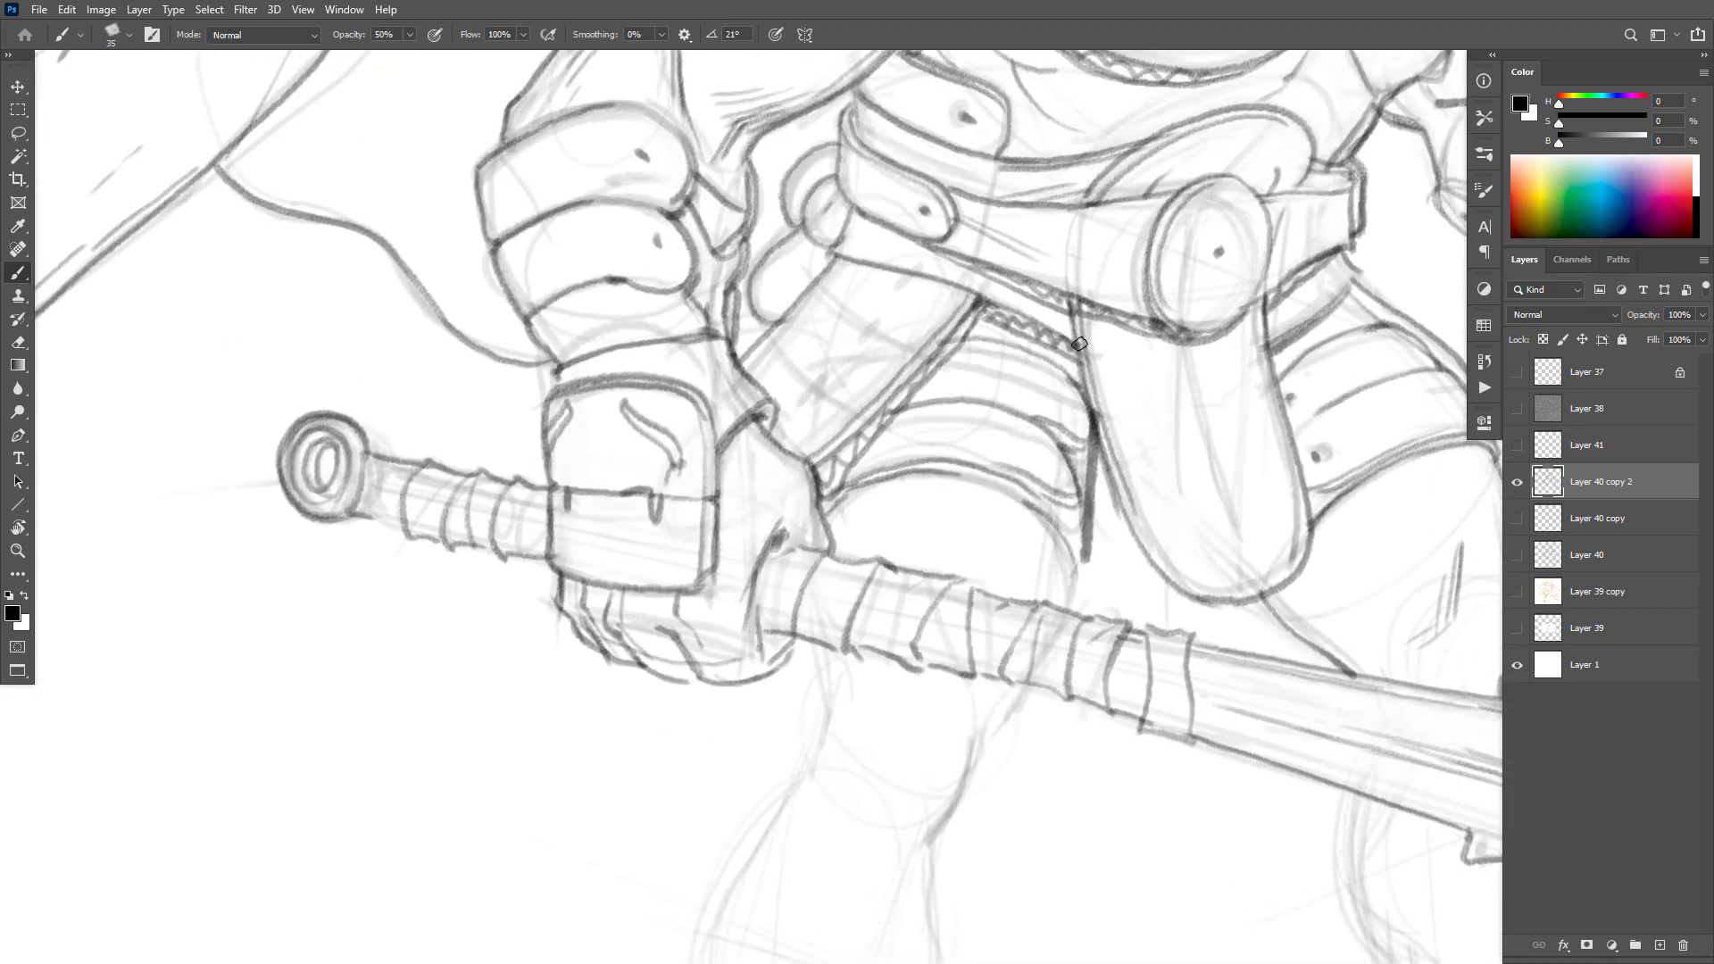
drag(1080, 343, 1087, 364)
drag(840, 449, 816, 479)
Step: Draw cross bands and small slit marks on the slanted side flap beside the gripping hand
drag(830, 302, 919, 361)
mouse_move(837, 258)
mouse_down()
mouse_move(759, 341)
mouse_move(873, 334)
mouse_up()
mouse_move(798, 410)
mouse_down()
mouse_move(824, 331)
mouse_move(803, 359)
mouse_move(778, 350)
mouse_move(871, 425)
mouse_up()
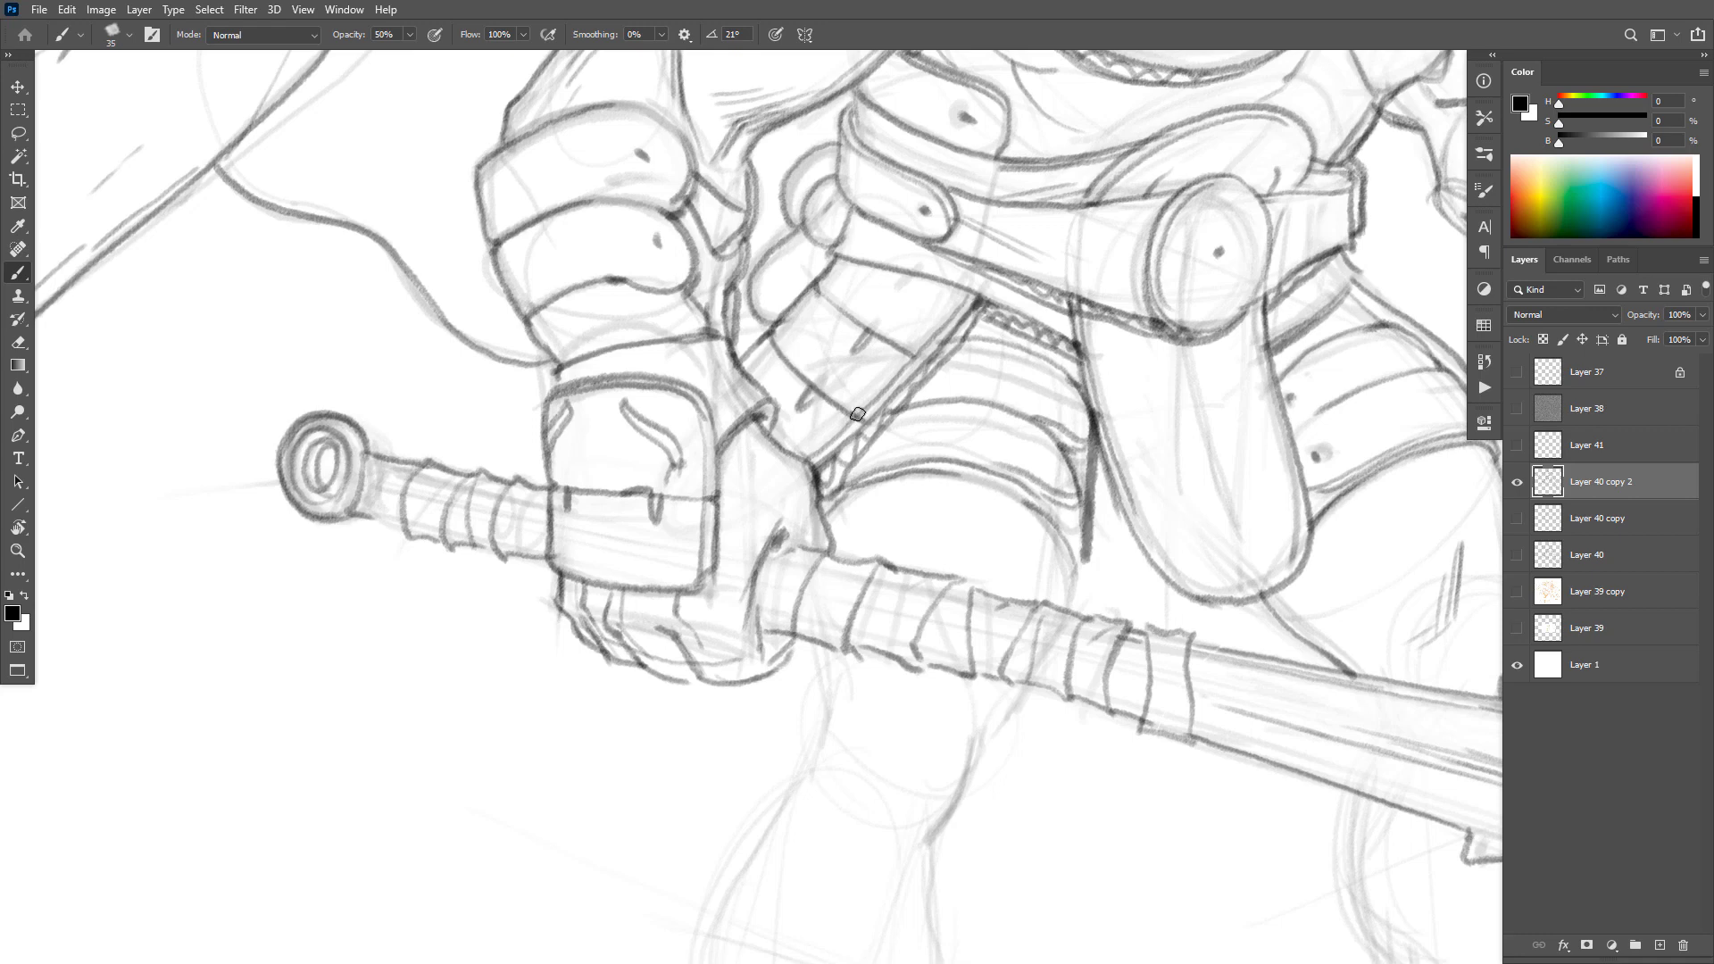
mouse_move(786, 355)
mouse_down()
mouse_move(864, 416)
mouse_move(820, 391)
mouse_move(867, 420)
mouse_up()
key(ctrl+z)
key(ctrl+z)
key(ctrl+z)
key(ctrl+z)
drag(817, 284, 877, 336)
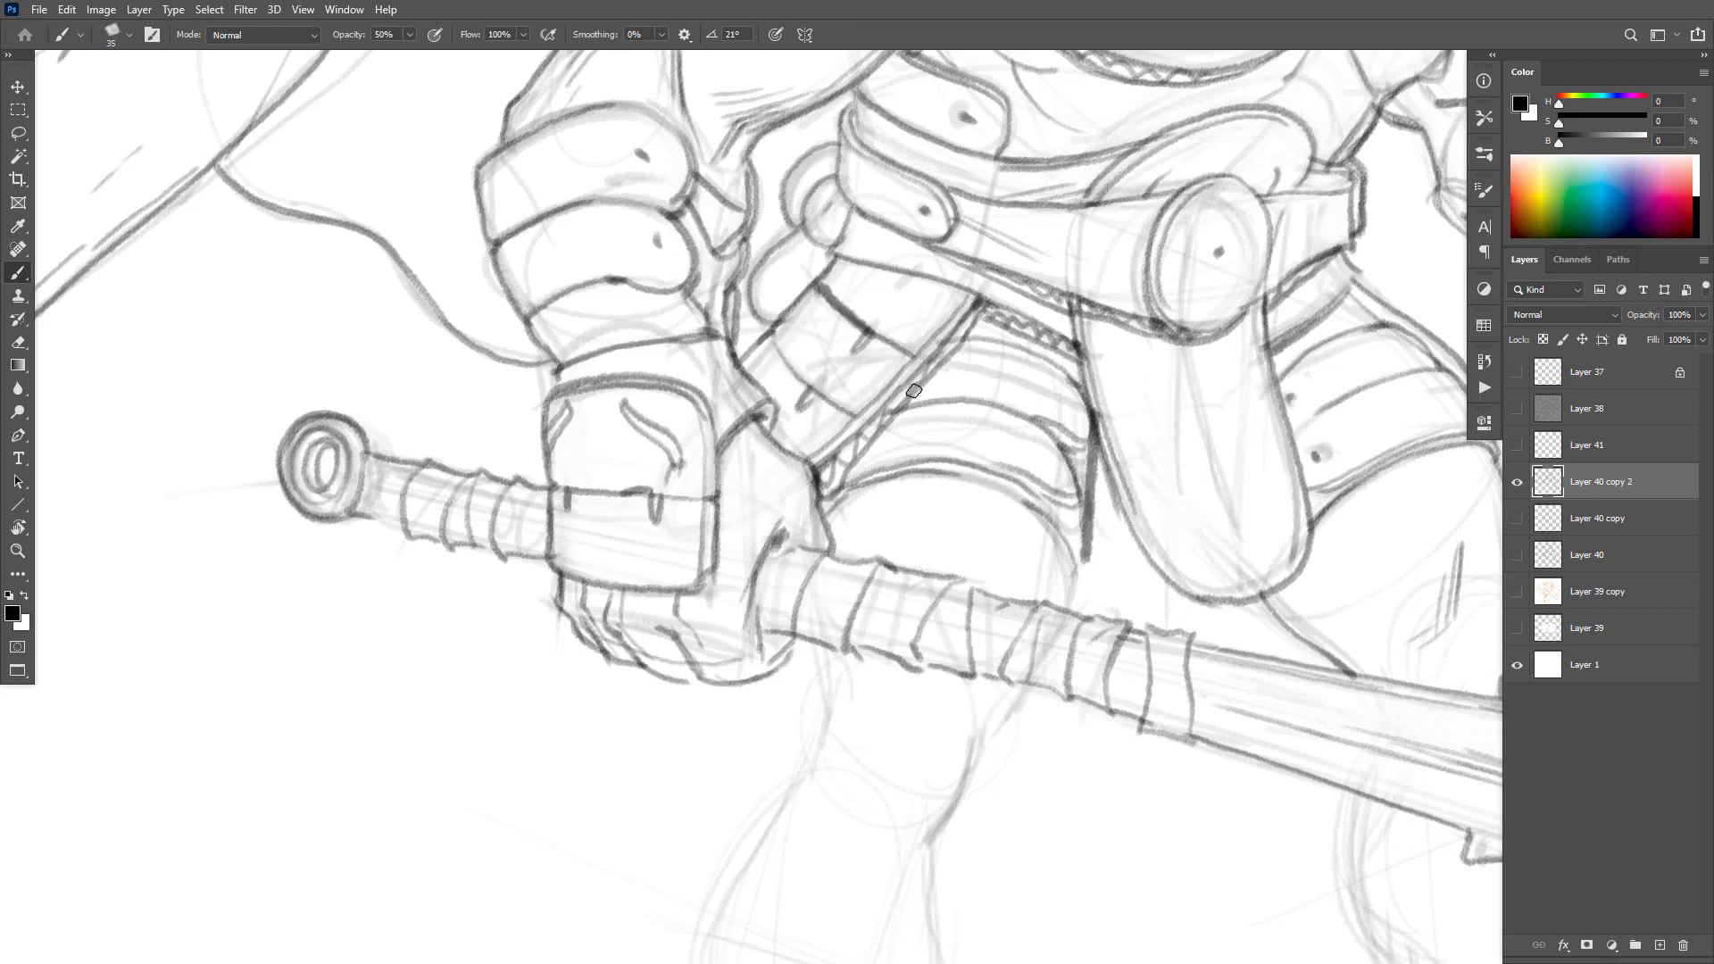
key(ctrl+z)
Step: Thin out the heavy vertical line beside the central belt flap with the Eraser and redraw the flap's curved edge
drag(1160, 448, 1121, 532)
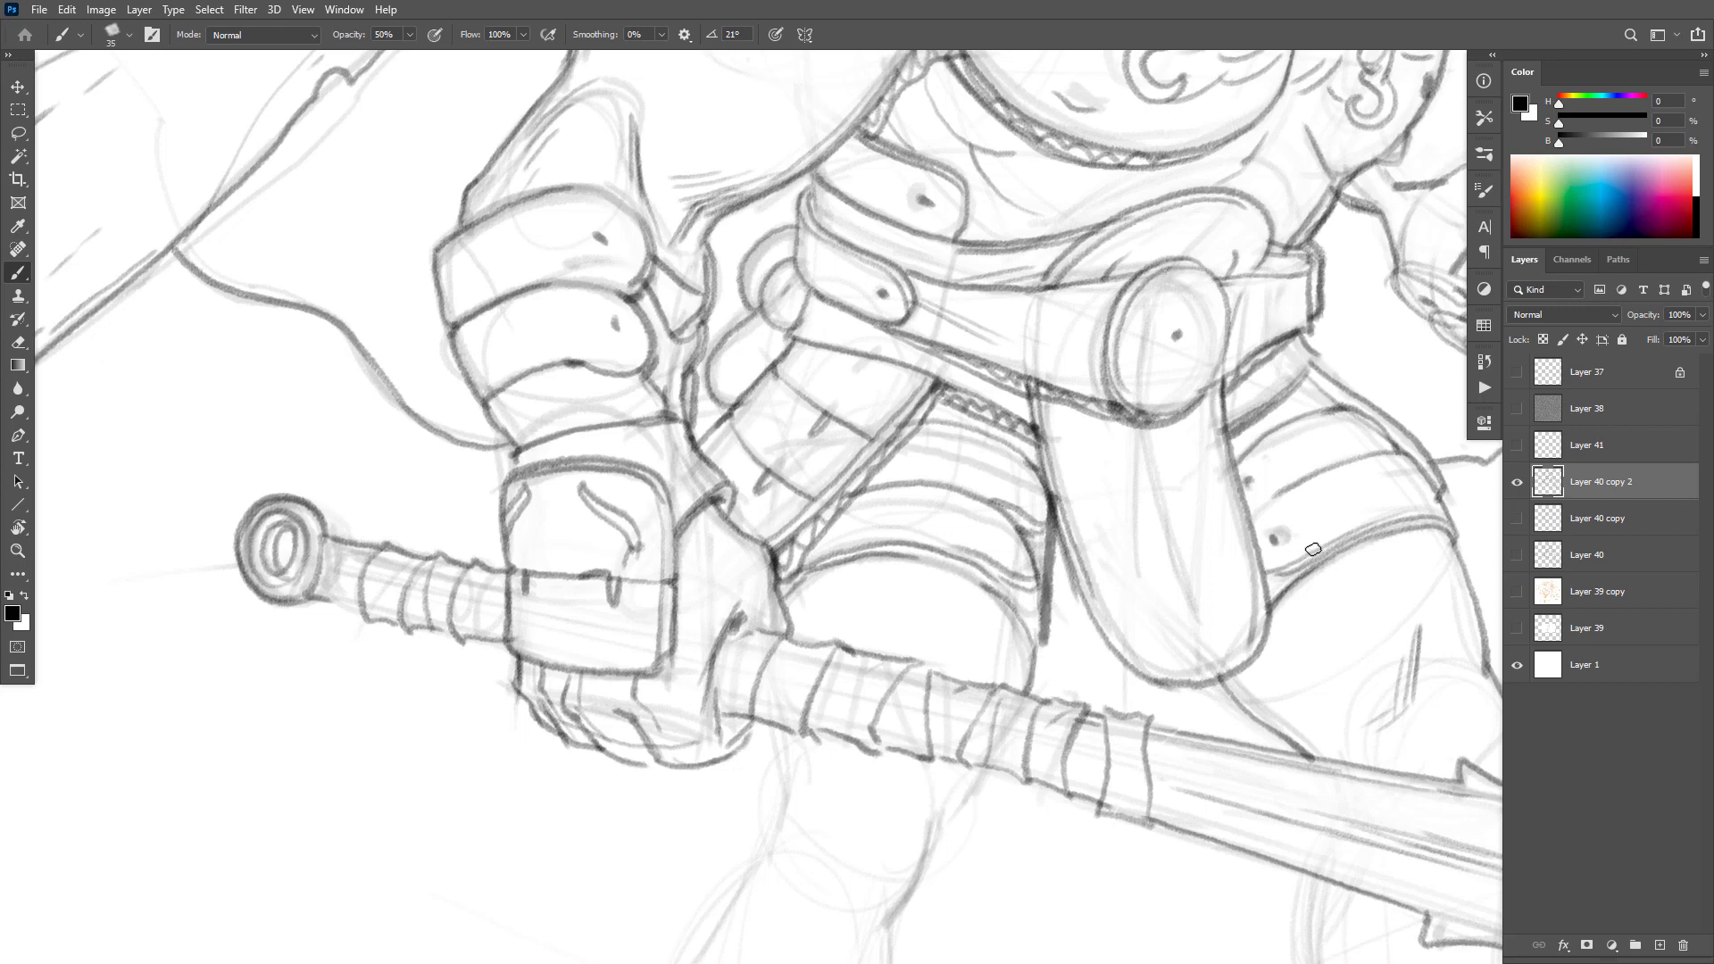
drag(1192, 573, 1178, 549)
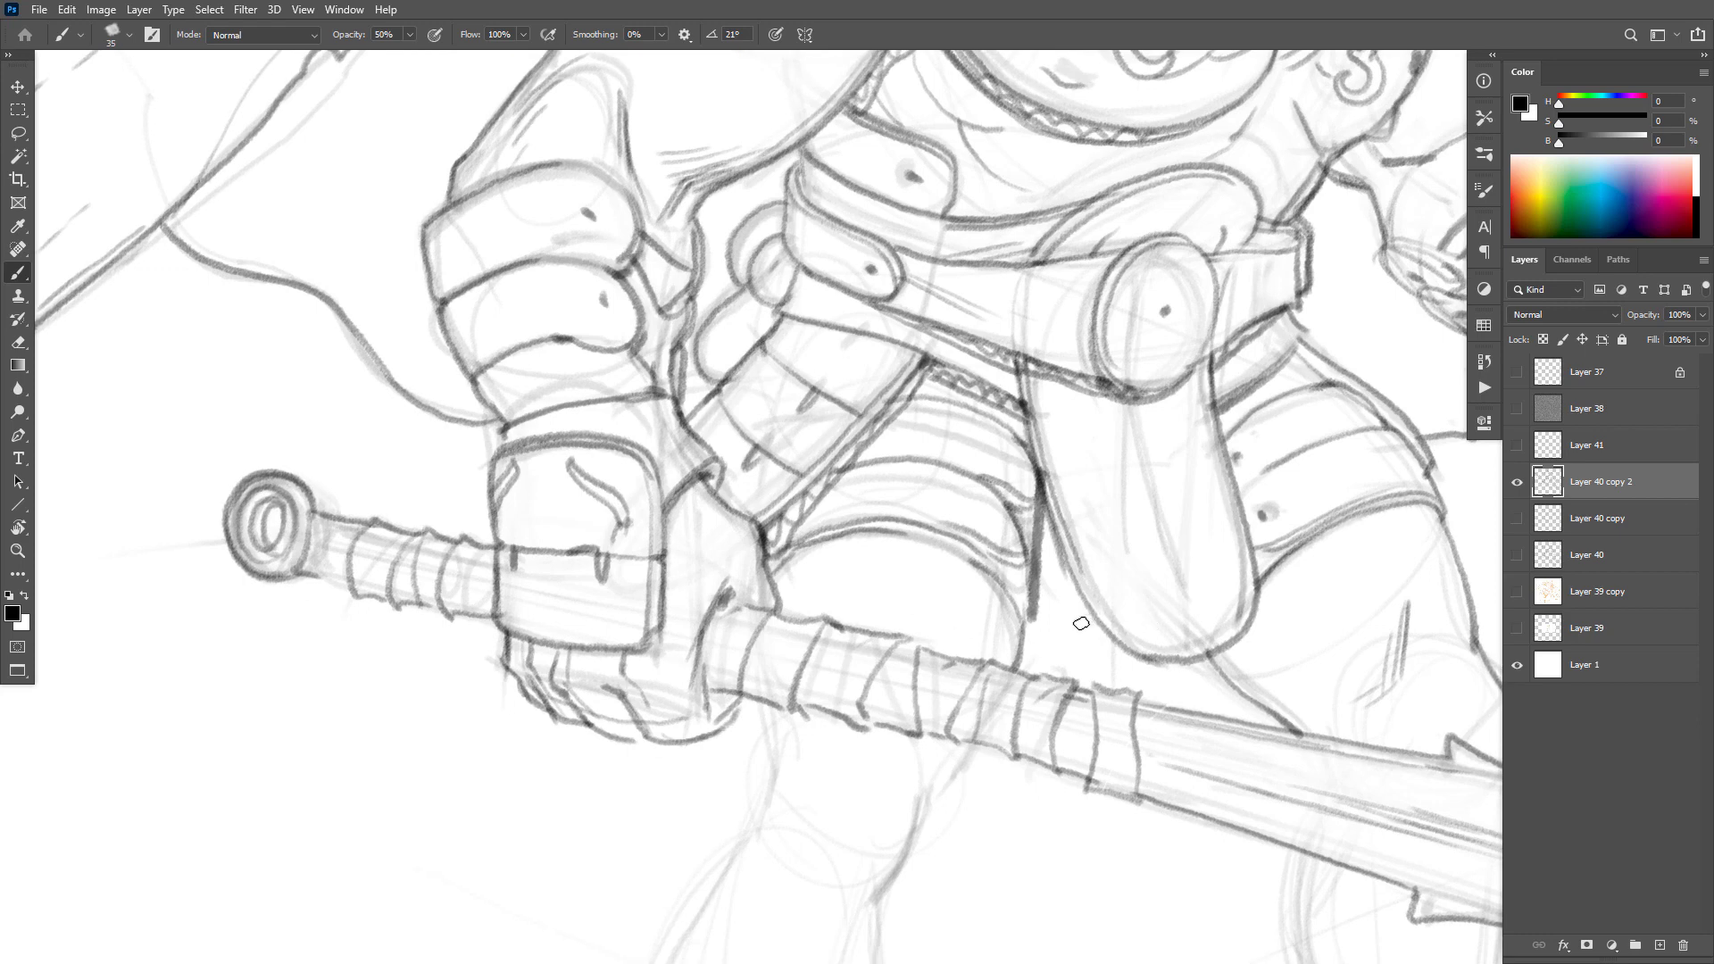
drag(1081, 624, 1025, 630)
key(ctrl+z)
key(e)
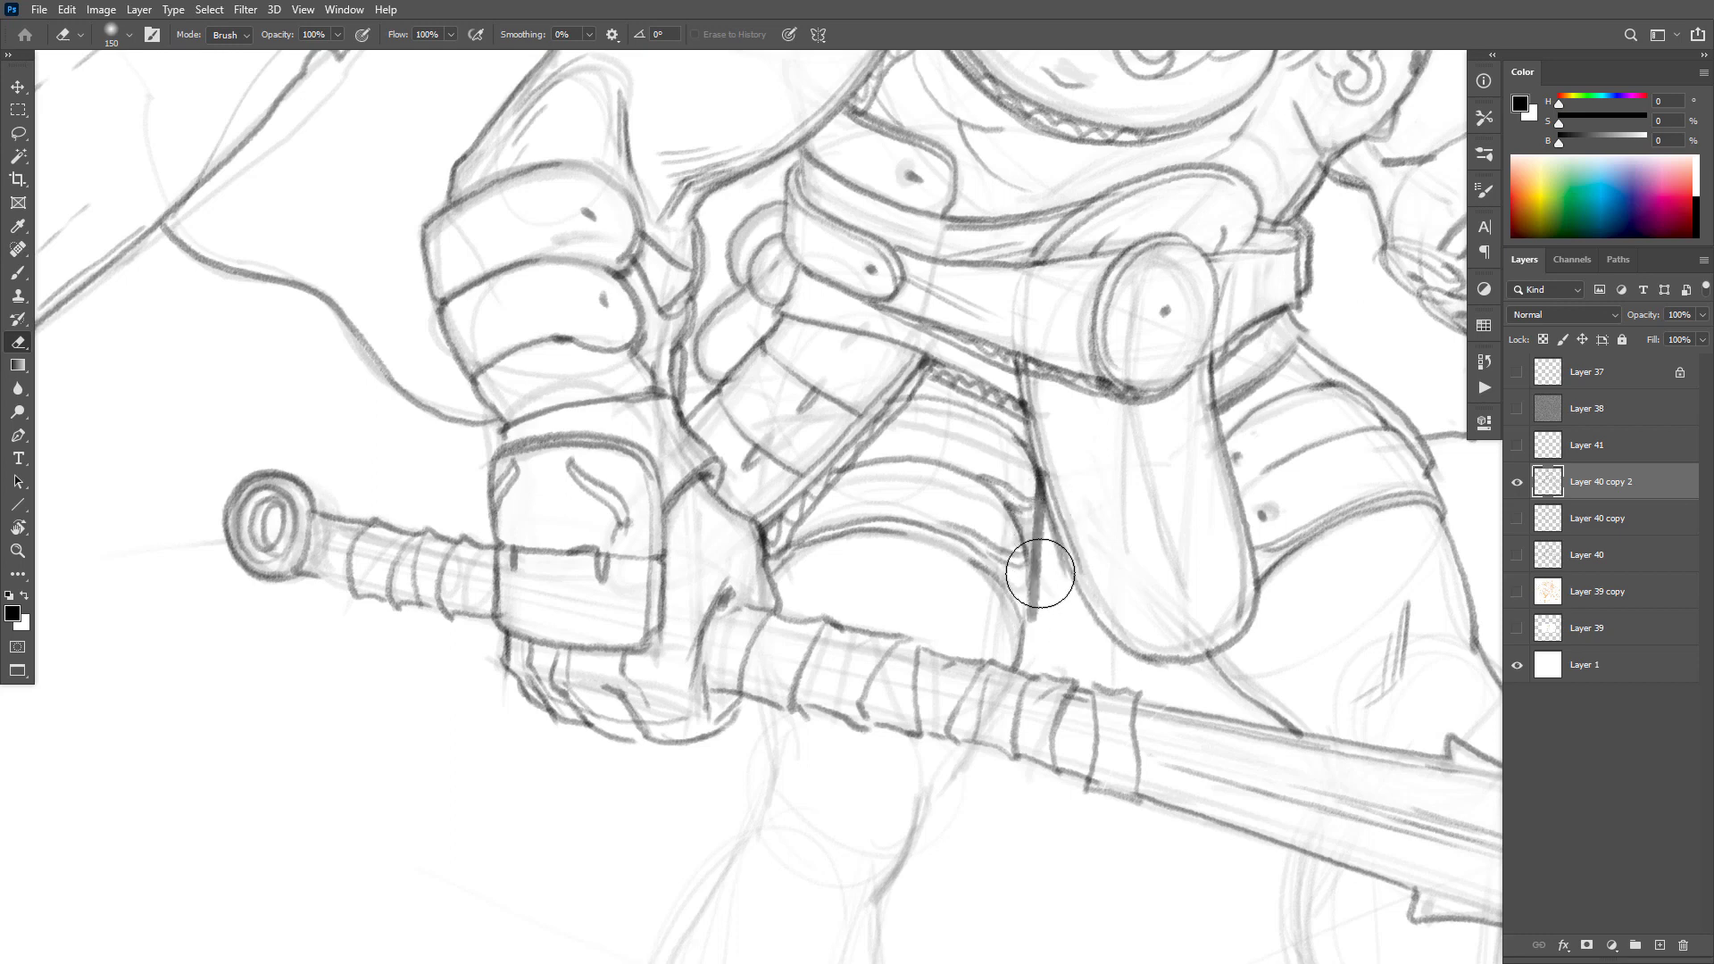
drag(1042, 501, 1024, 605)
key(b)
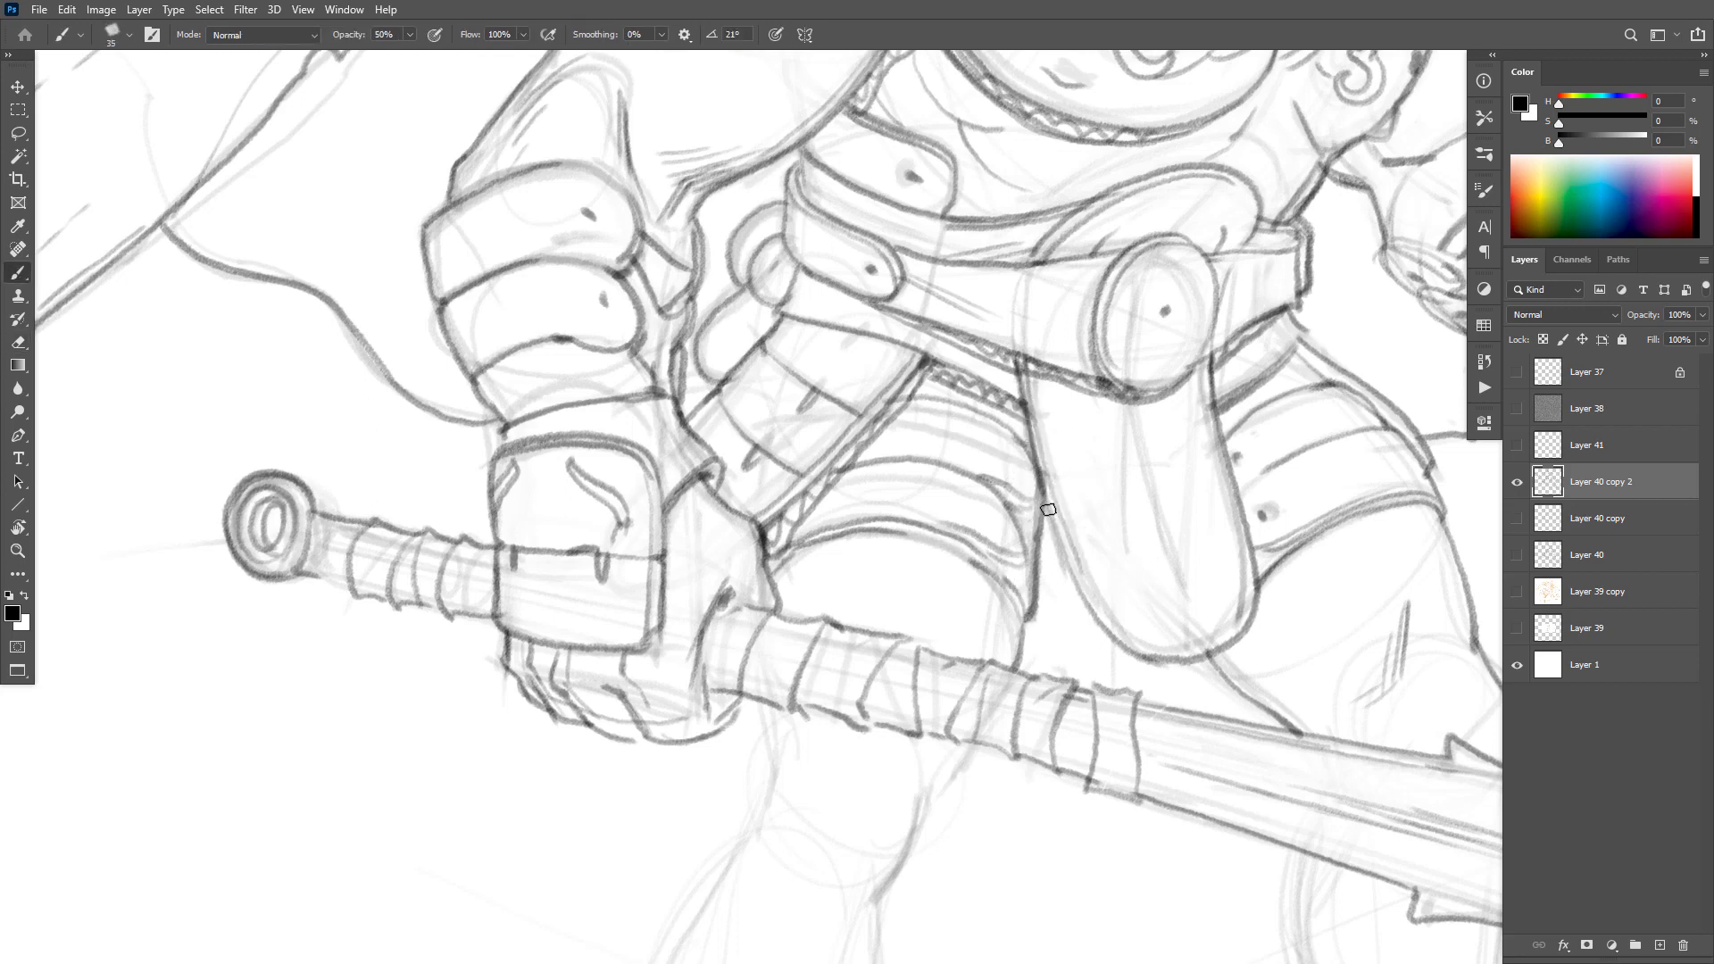
mouse_move(1036, 419)
mouse_down()
mouse_move(1083, 585)
mouse_move(1068, 563)
mouse_move(1112, 641)
mouse_up()
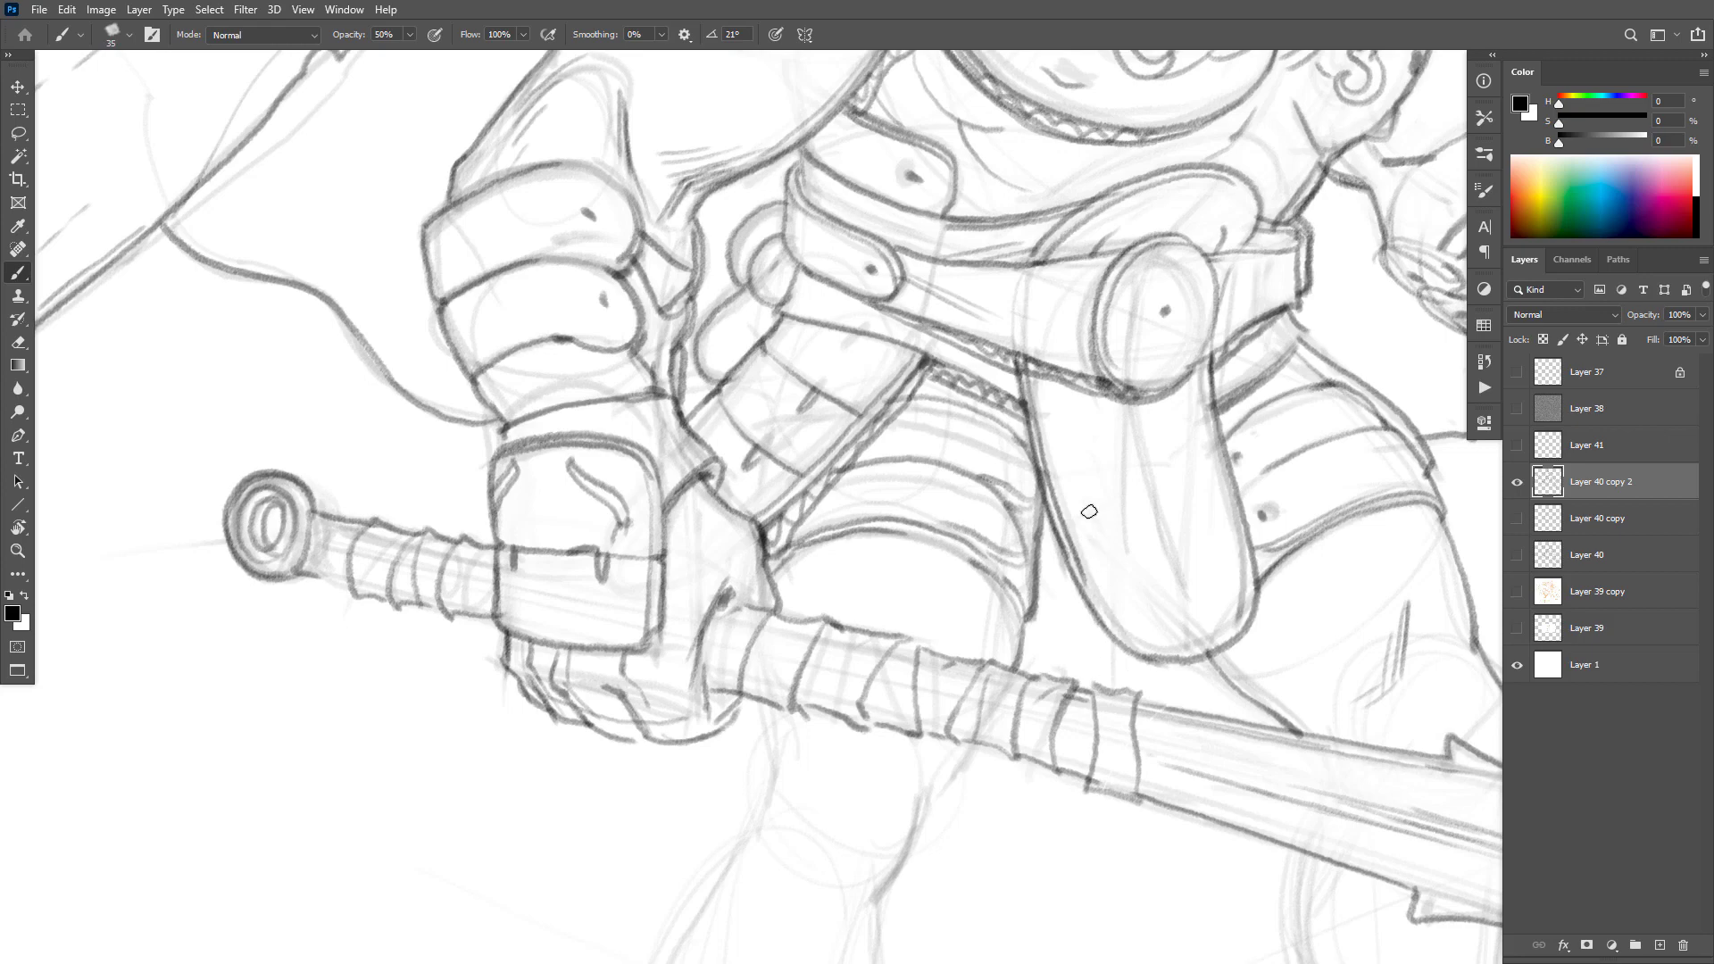
Step: Draw narrow vertical cloth folds in the gap between the central belt flap and the thigh beside the gripping hand
drag(1026, 596, 1080, 595)
drag(1048, 521, 1052, 594)
drag(1059, 541, 1068, 596)
mouse_move(1211, 597)
mouse_down()
mouse_move(1238, 606)
mouse_move(881, 650)
mouse_up()
ctrl+click(1237, 607)
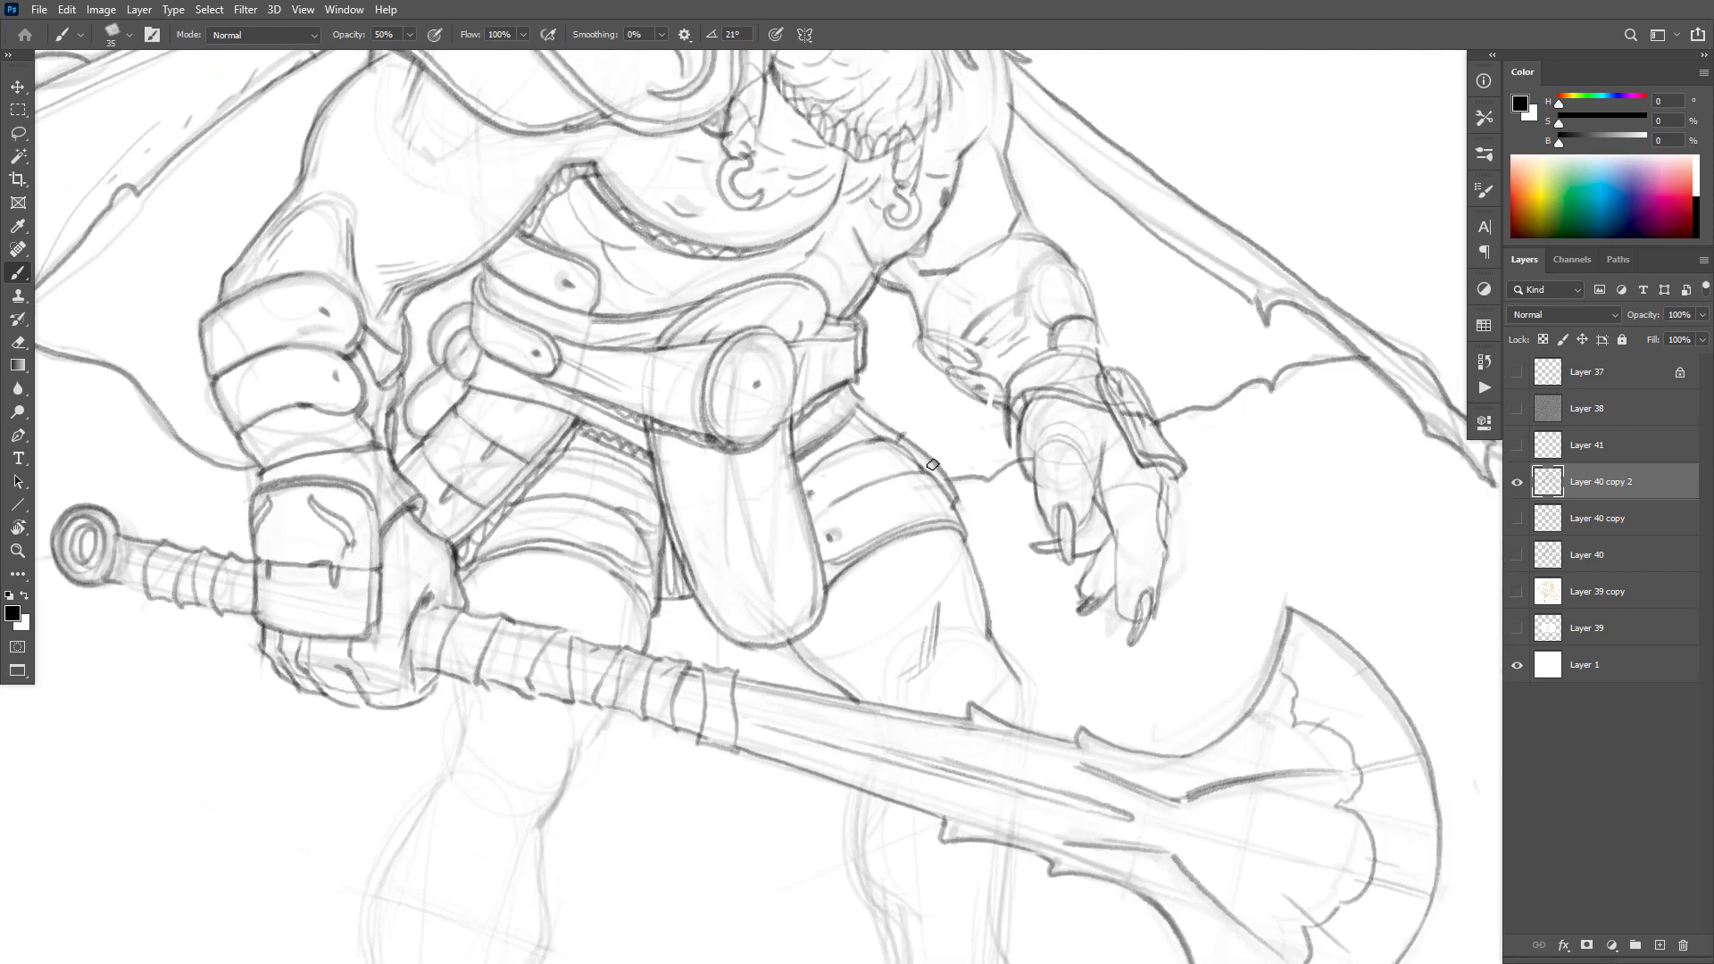
Step: Outline the outer edge of the overlapping plates on the thigh beside the open hand
drag(956, 492, 973, 522)
mouse_move(981, 586)
mouse_down()
mouse_move(986, 553)
mouse_move(1069, 597)
mouse_move(1124, 565)
mouse_move(1050, 572)
mouse_up()
key(ctrl+minus)
key(ctrl+minus)
scroll(1047, 546, up, 4)
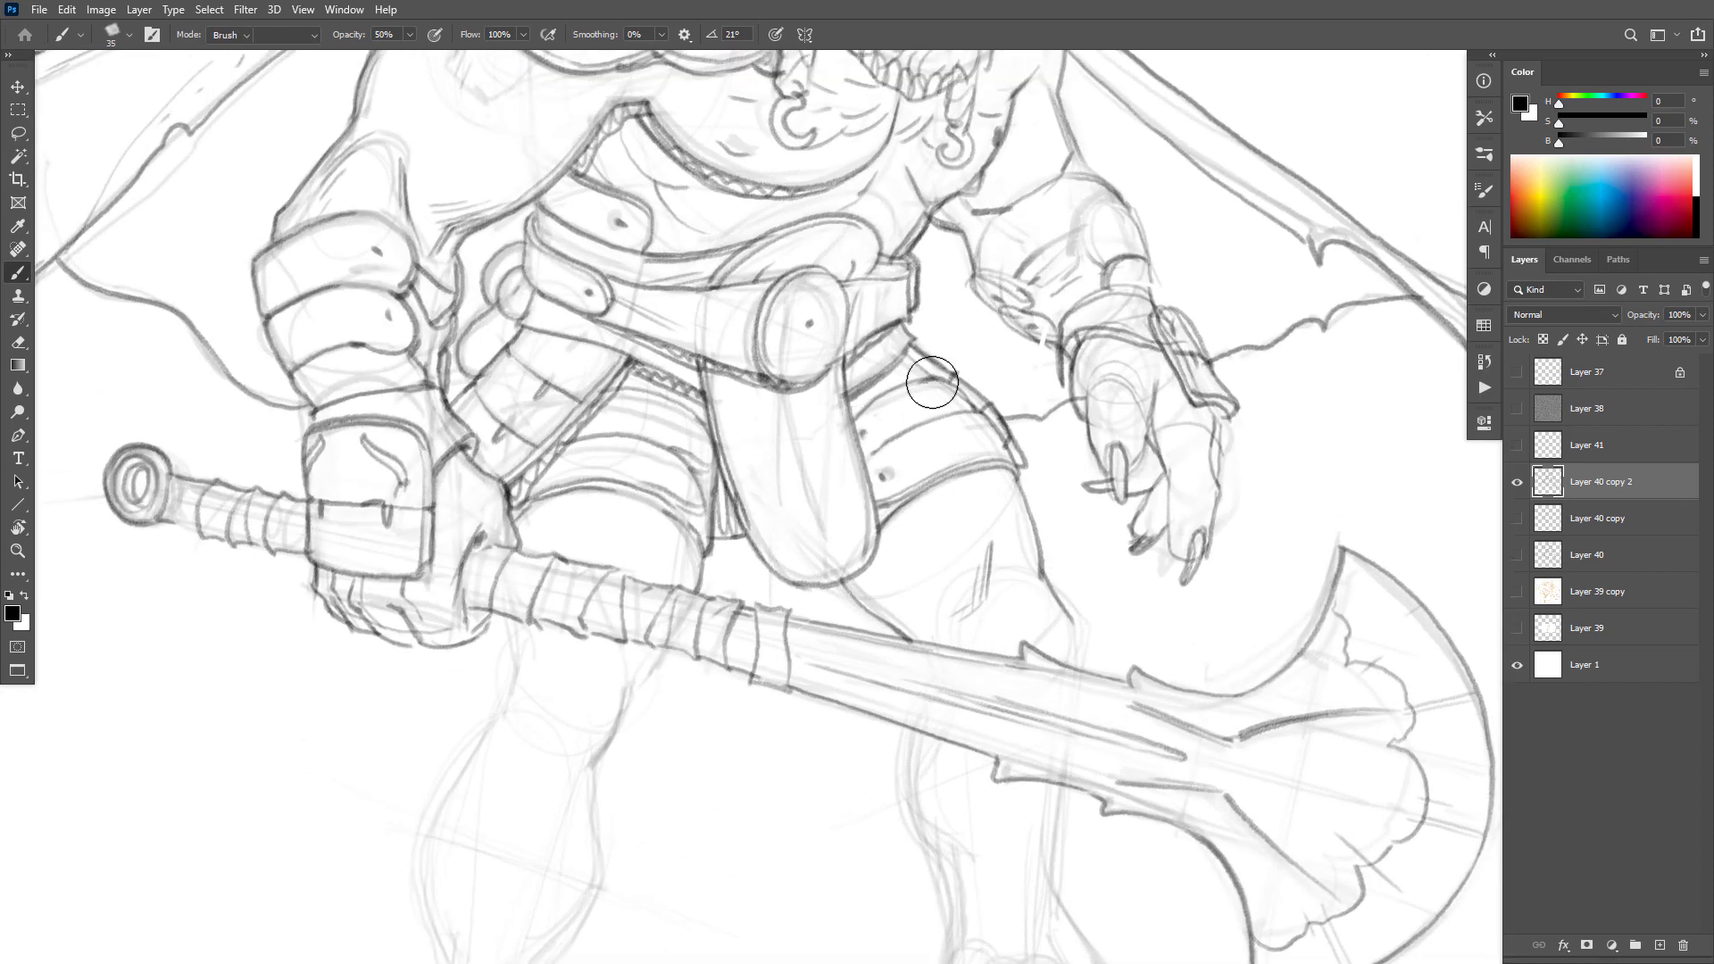
key(e)
key(b)
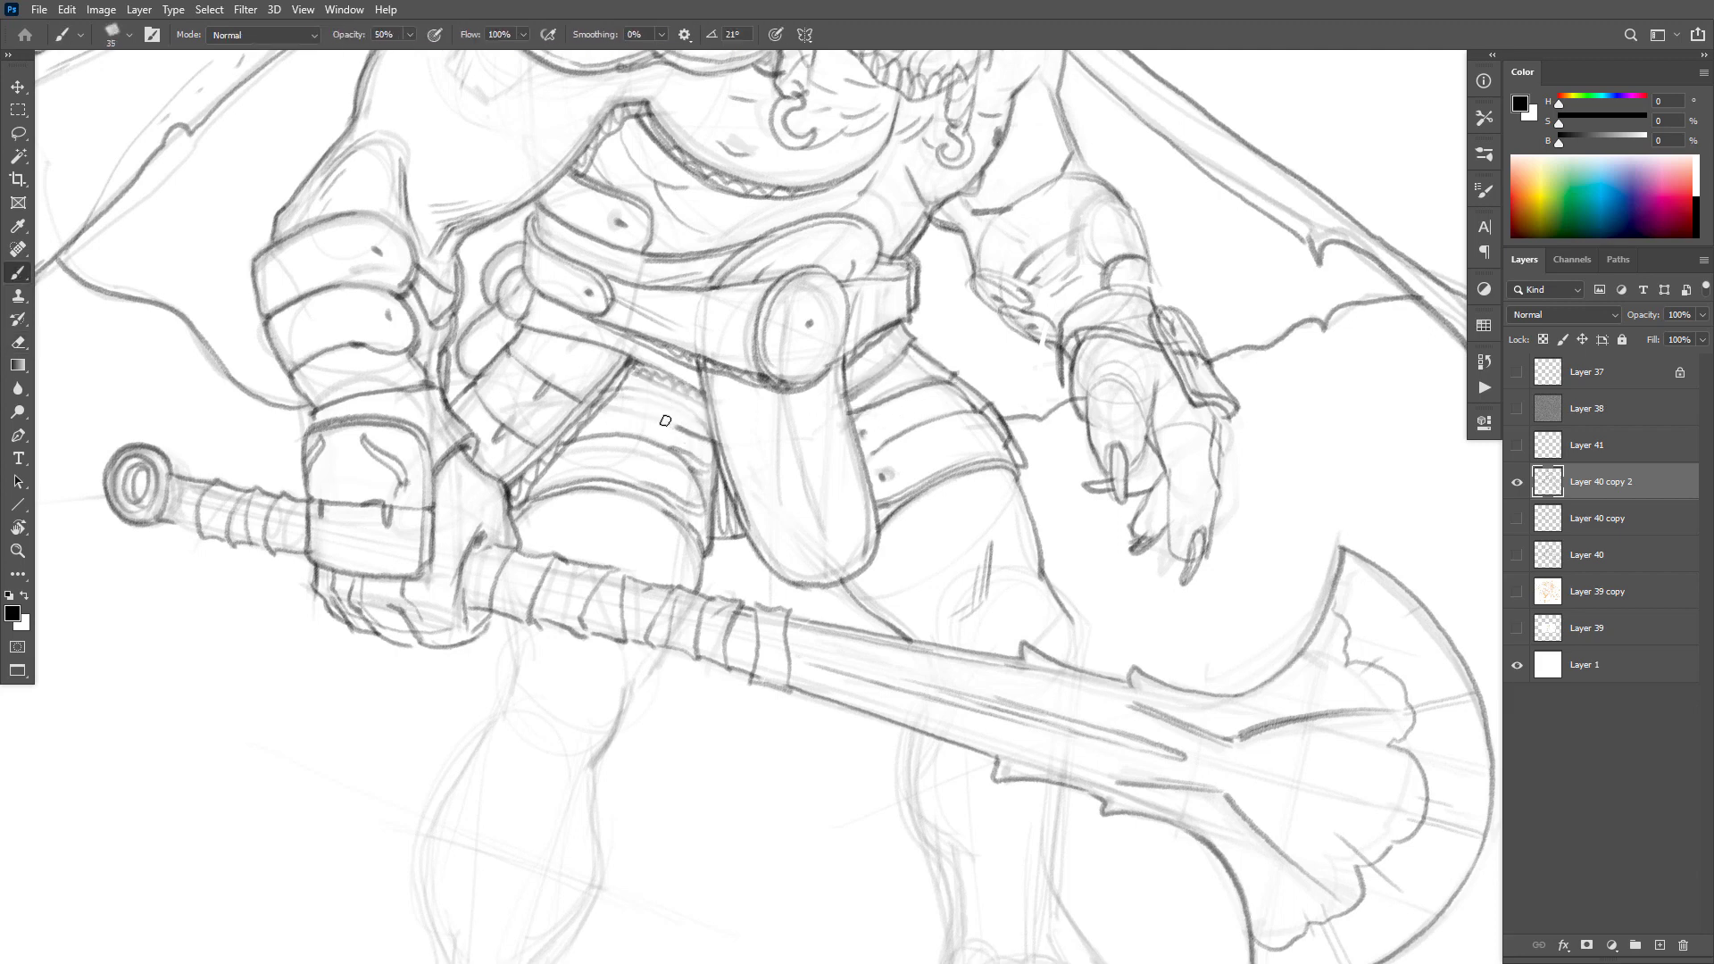
Step: Lighten stray lines above the thigh plates beside the open hand with the Eraser and redraw the upper plate's curved edge
key(e)
drag(909, 368, 866, 393)
key(b)
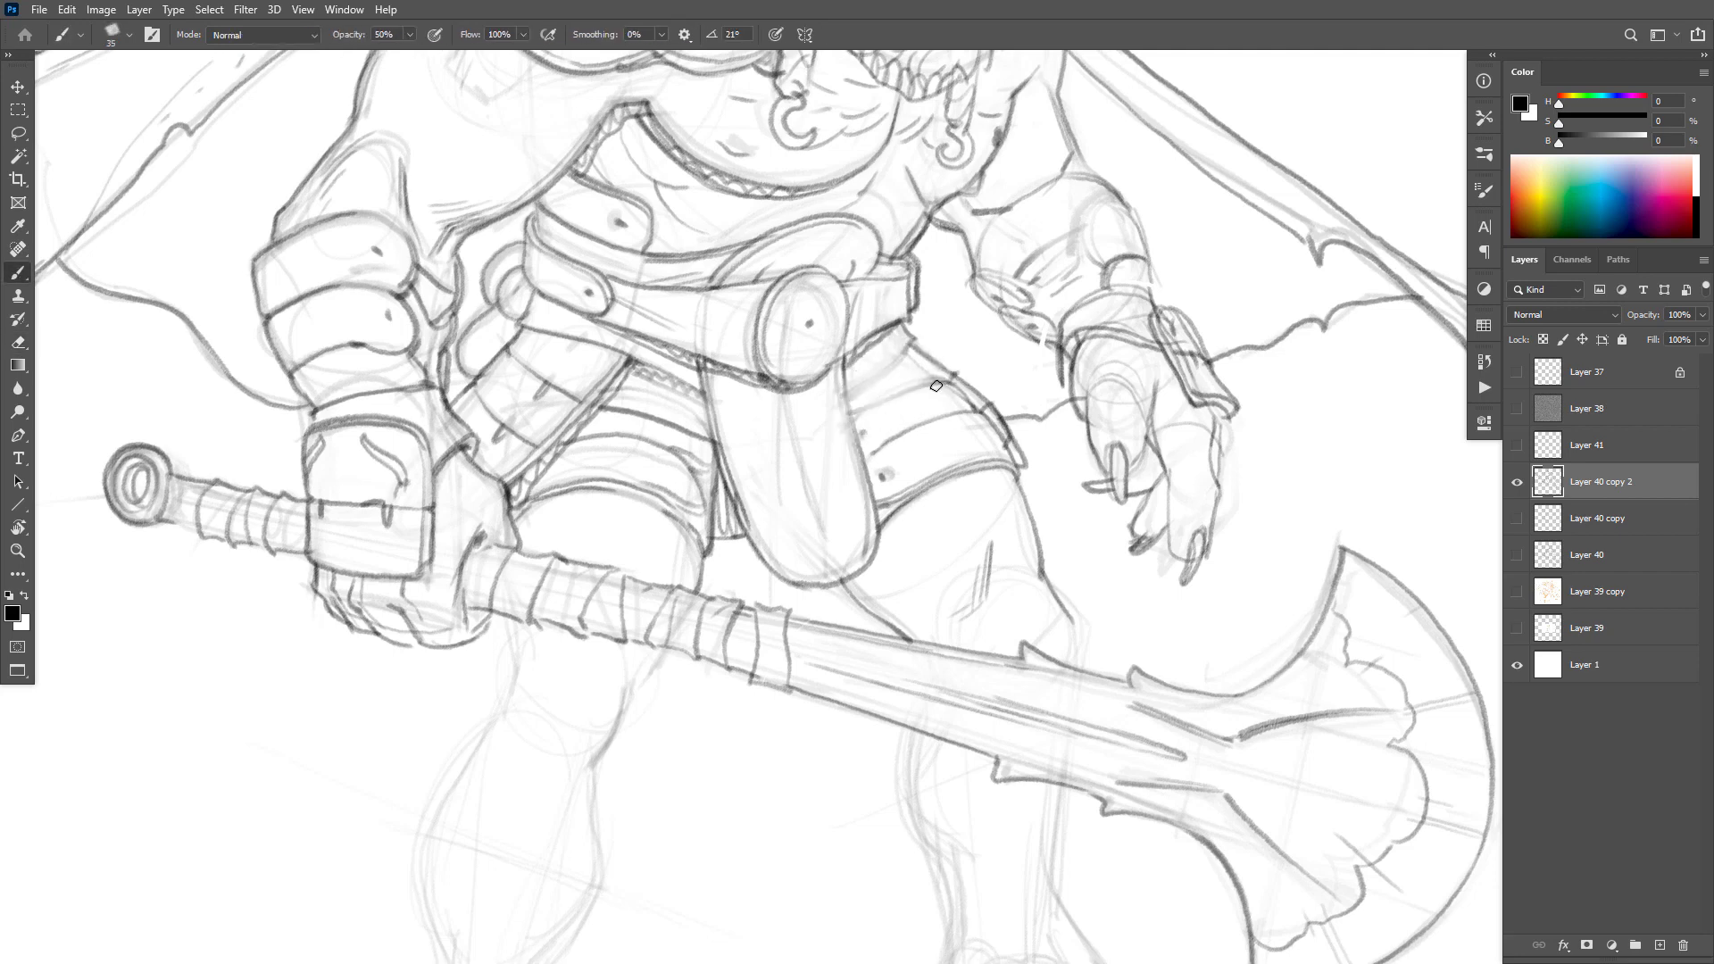
drag(843, 359, 864, 480)
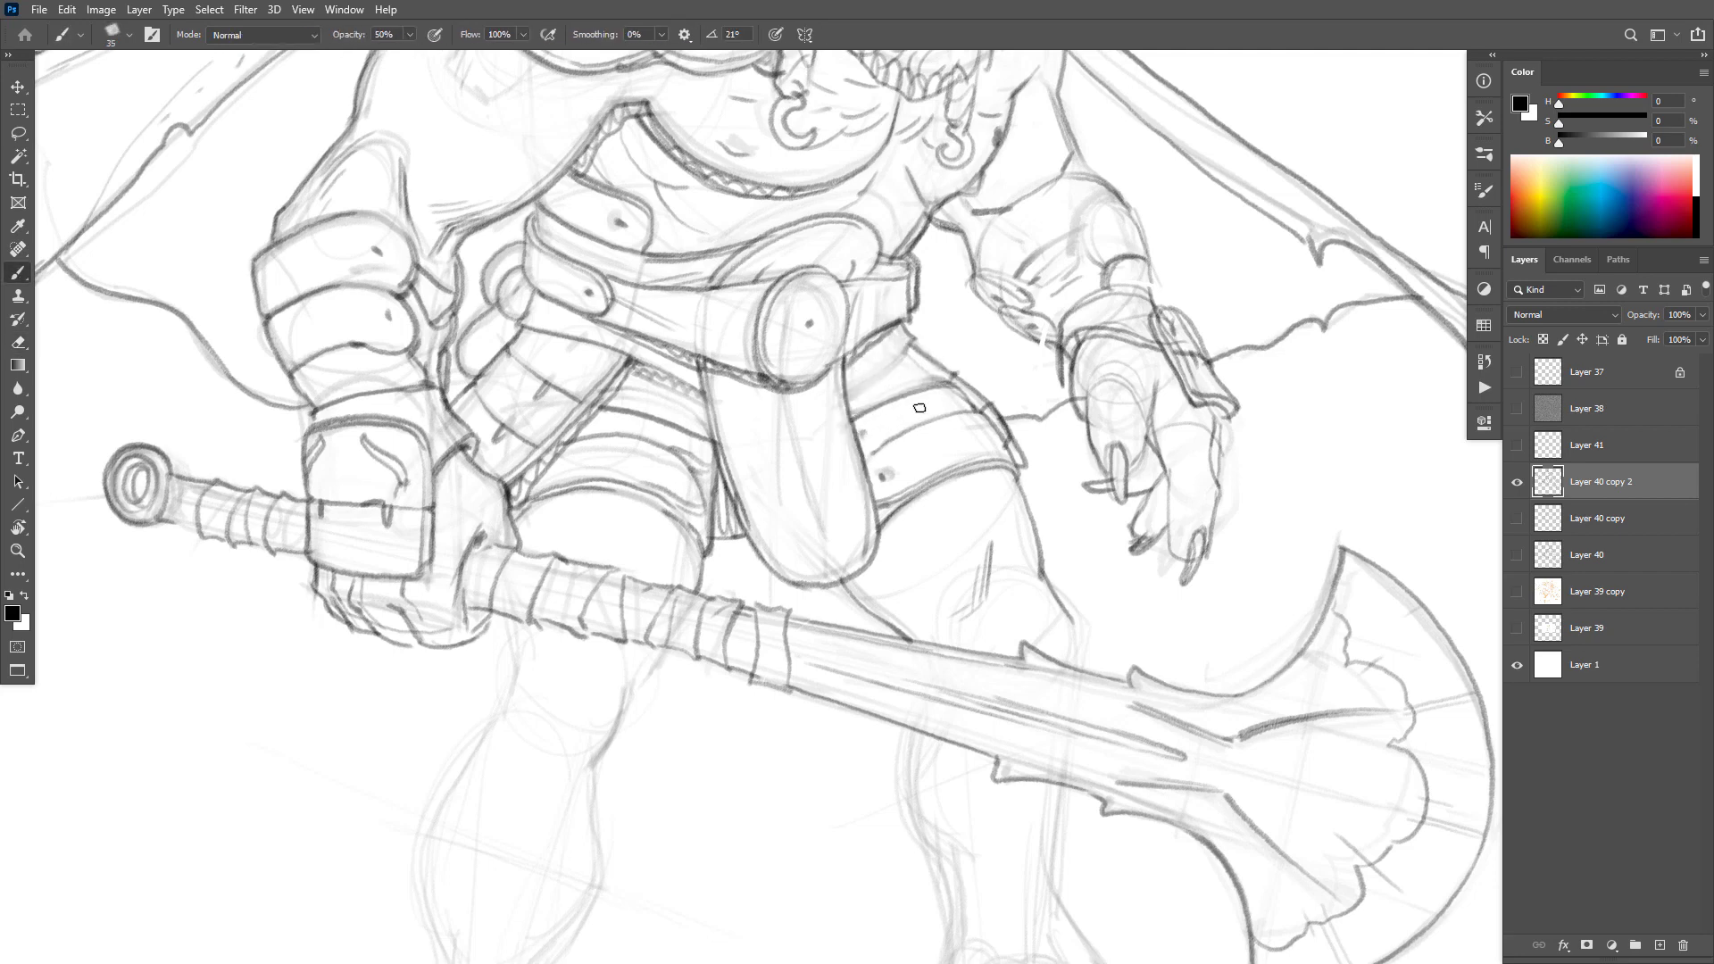
drag(951, 385, 852, 418)
drag(867, 417, 859, 428)
Step: Reinforce the plate lines on the thigh beside the gripping hand and darken the cloth folds next to the central flap
mouse_move(592, 407)
mouse_down()
mouse_move(689, 434)
mouse_move(721, 475)
mouse_move(695, 434)
mouse_move(716, 538)
mouse_up()
drag(724, 479, 731, 534)
drag(730, 484, 736, 522)
Step: Check the whole figure's line art from the head down to the unfinished legs
drag(1038, 565, 1040, 611)
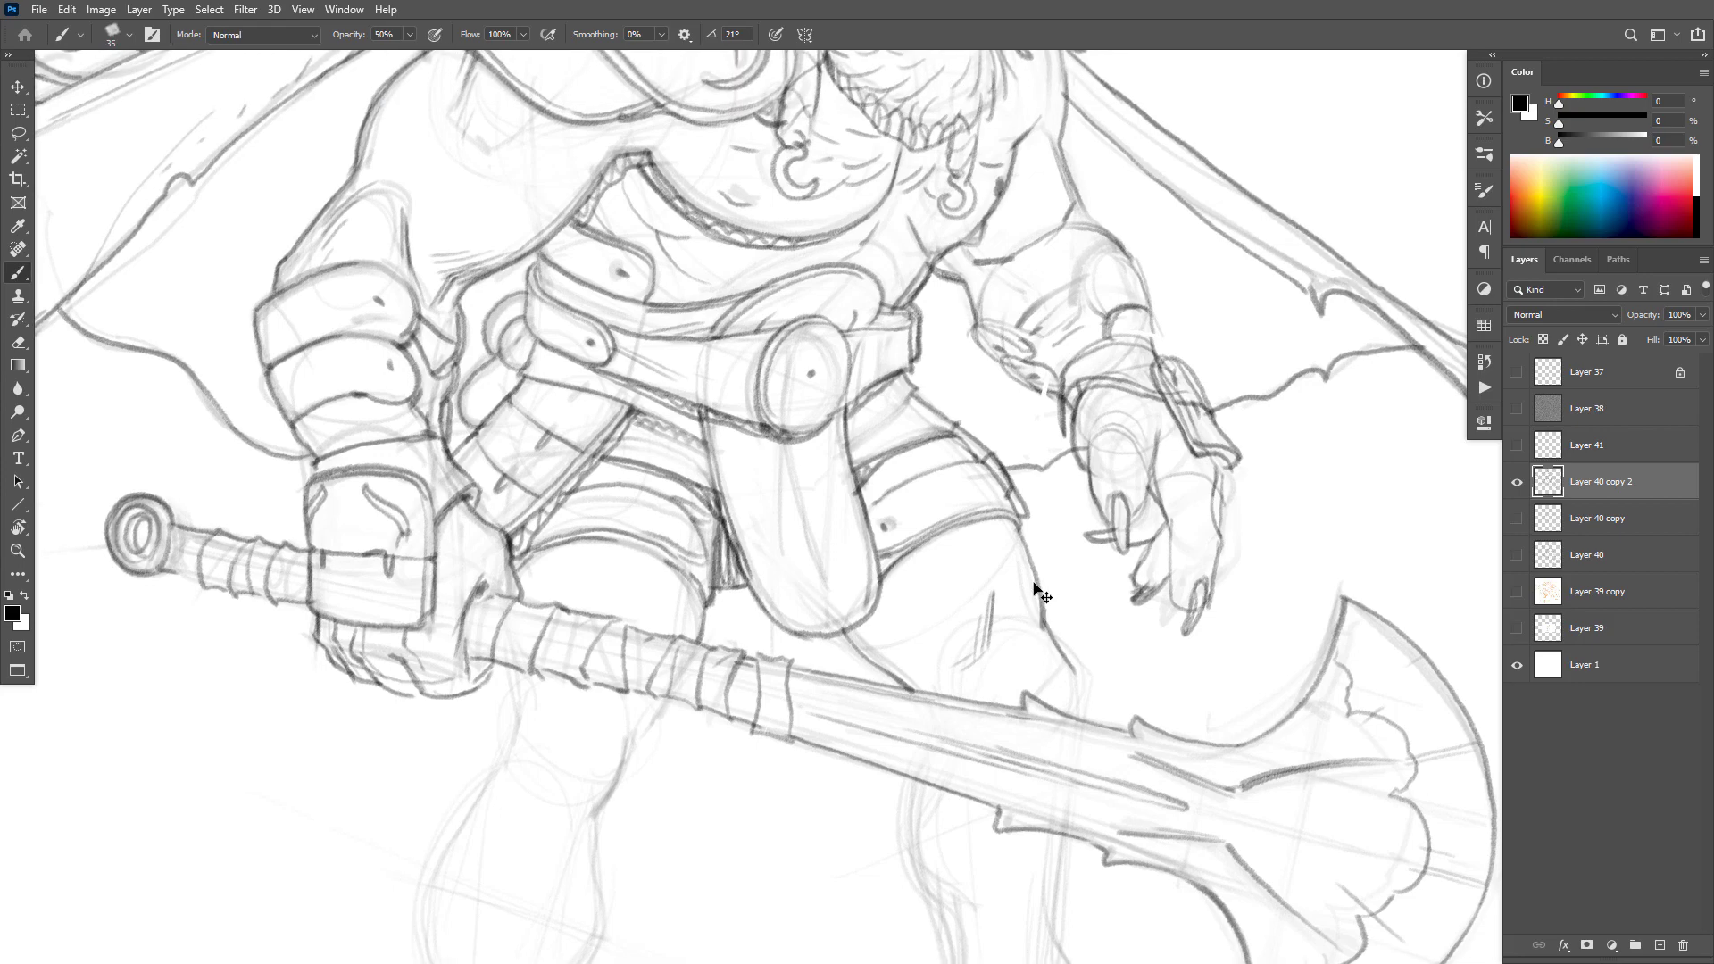
drag(1071, 480, 1076, 661)
scroll(1076, 660, down, 2)
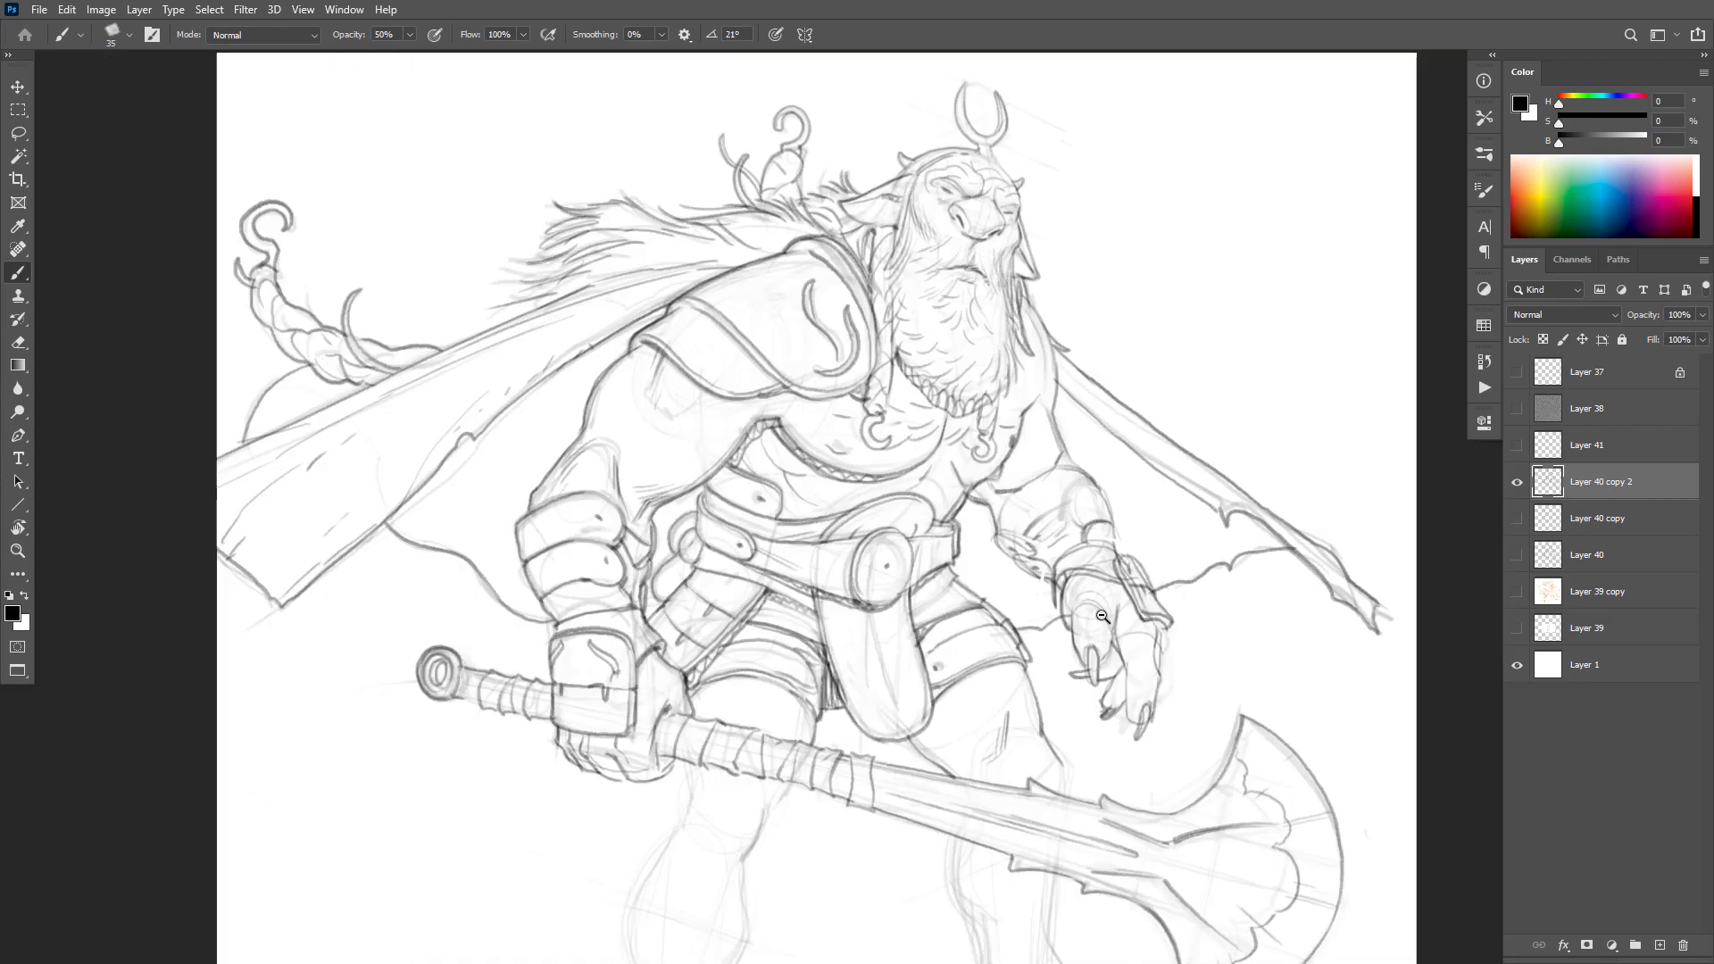
scroll(902, 523, up, 1)
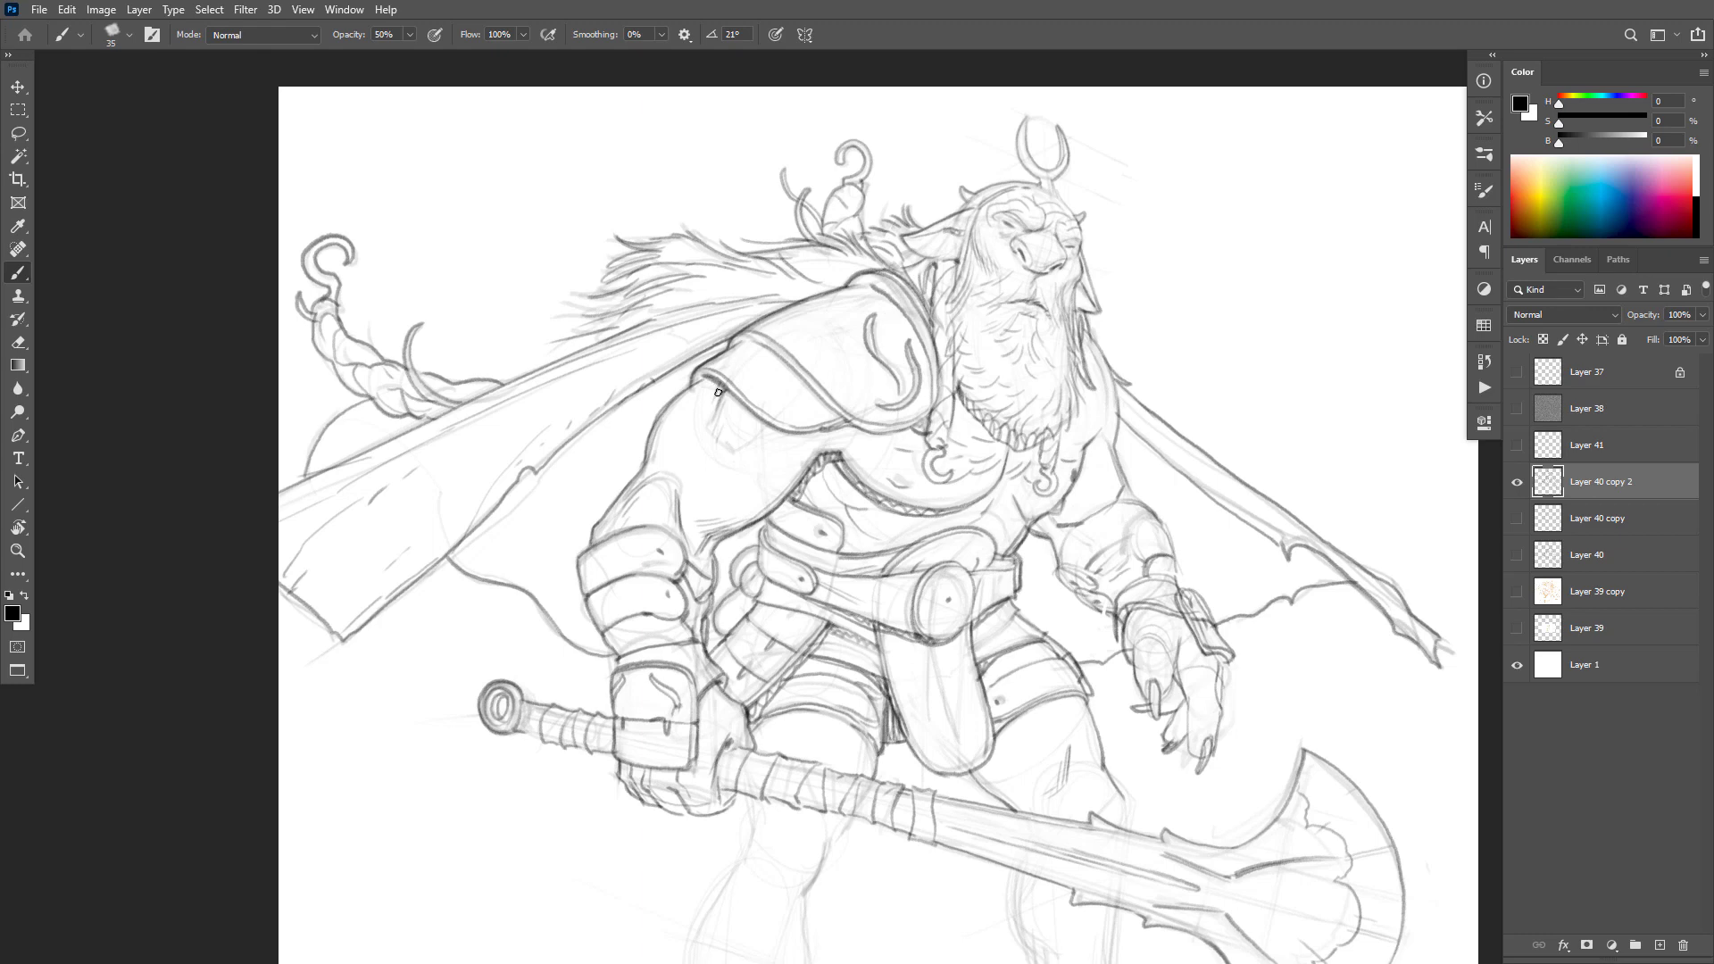
drag(1074, 479, 1109, 412)
key(ctrl+minus)
key(ctrl+minus)
drag(1224, 598, 1251, 555)
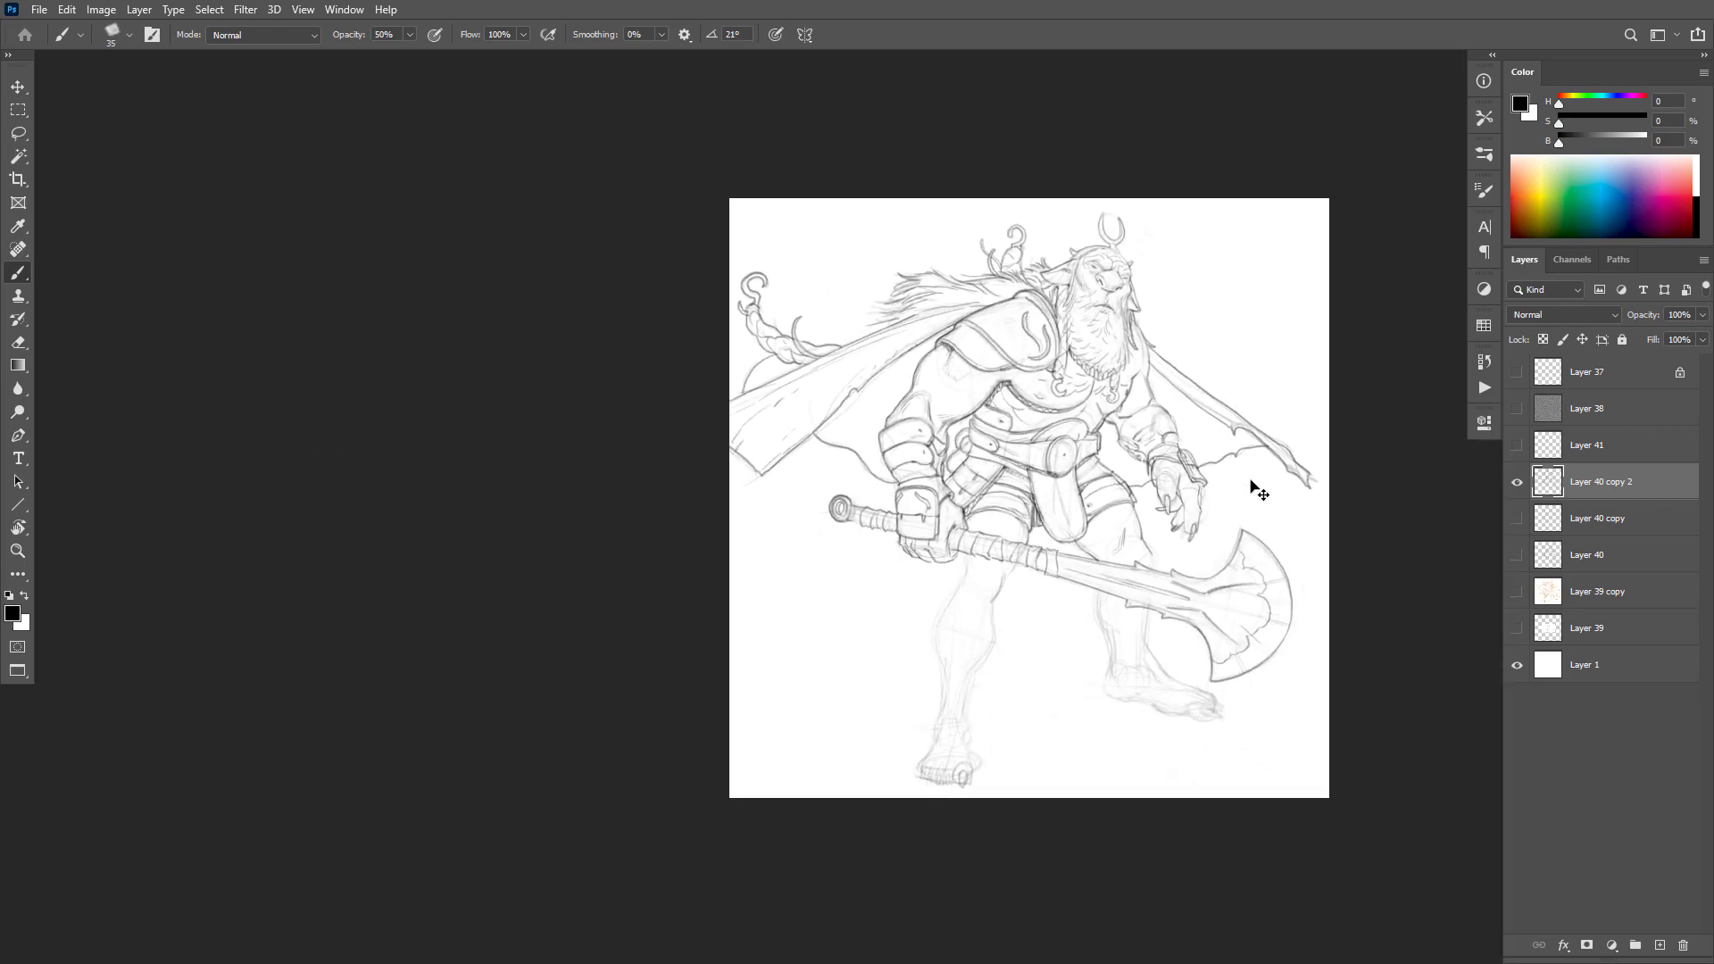
Step: Outline the leg beneath the gripping hand from the thigh plates past the knee and calf down to the ankle
ctrl+click(1101, 267)
drag(1135, 675, 1174, 346)
ctrl+click(1178, 342)
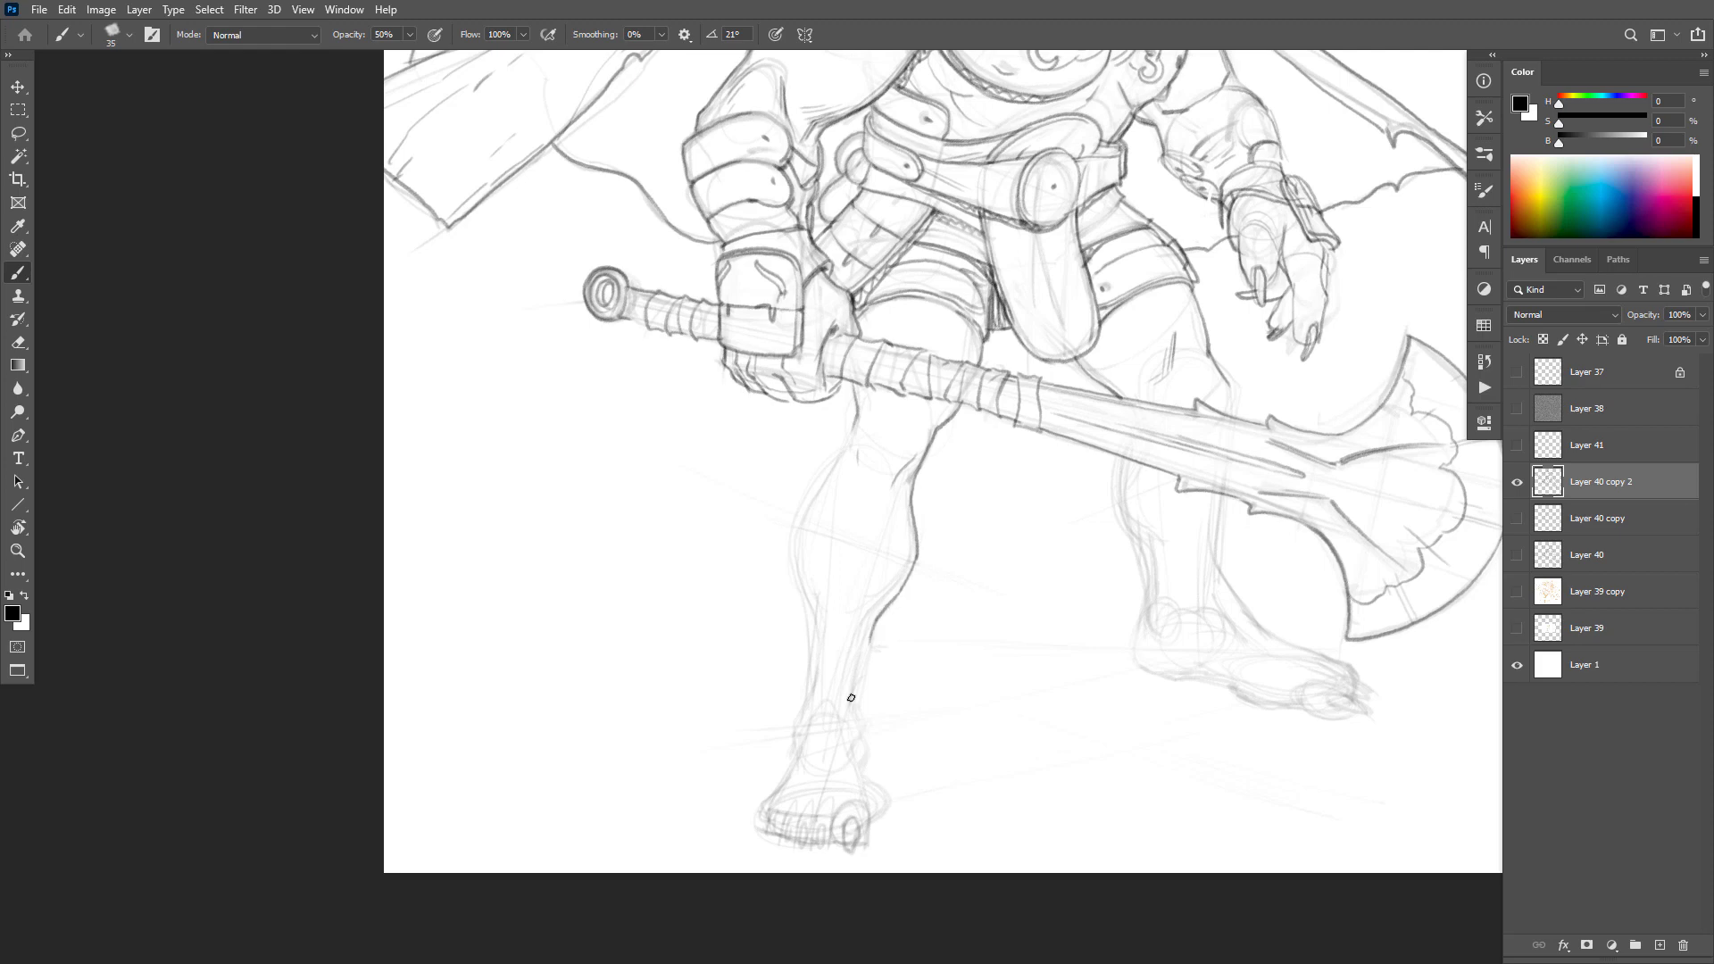
drag(865, 643, 853, 706)
drag(813, 634, 792, 741)
drag(815, 636, 800, 581)
drag(841, 452, 787, 582)
mouse_move(906, 461)
mouse_down()
mouse_move(887, 474)
mouse_move(881, 549)
mouse_up()
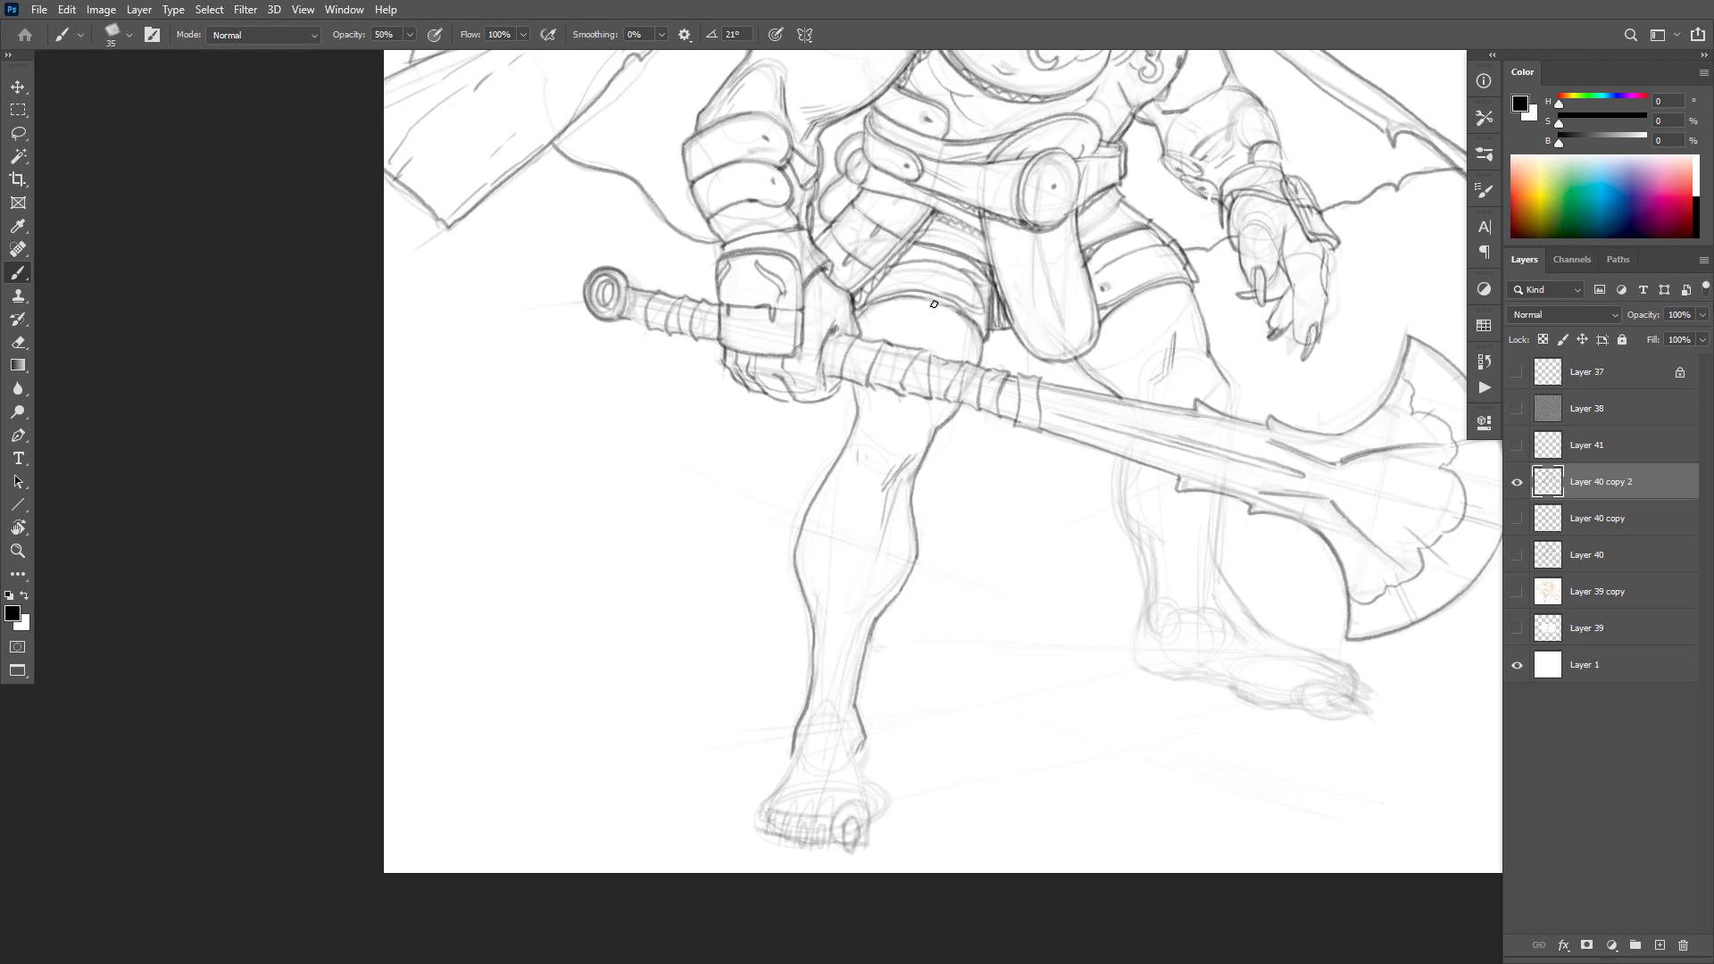
drag(934, 304, 863, 311)
Step: Outline the shin and calf of the rear leg below the axe shaft
drag(1227, 347, 953, 439)
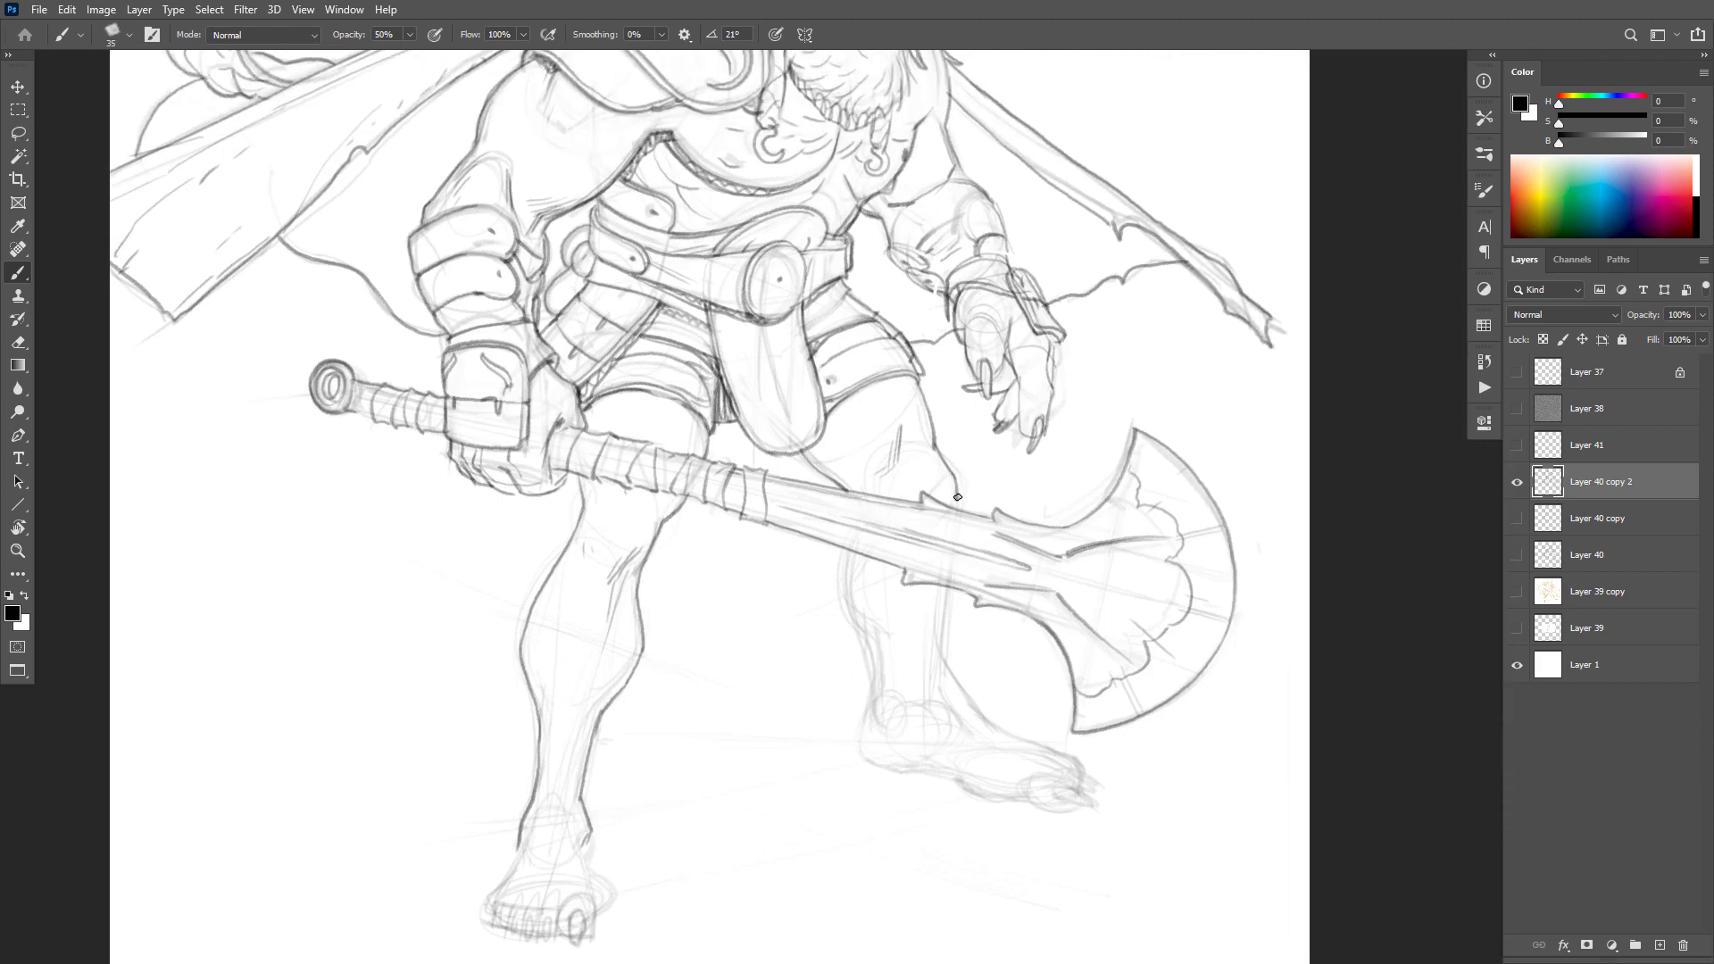
mouse_move(947, 581)
mouse_down()
mouse_move(944, 659)
mouse_move(985, 721)
mouse_up()
drag(847, 554, 844, 596)
Step: Define the ankle of the front leg and outline both sides of its foot
scroll(681, 700, down, 4)
scroll(804, 705, left, 2)
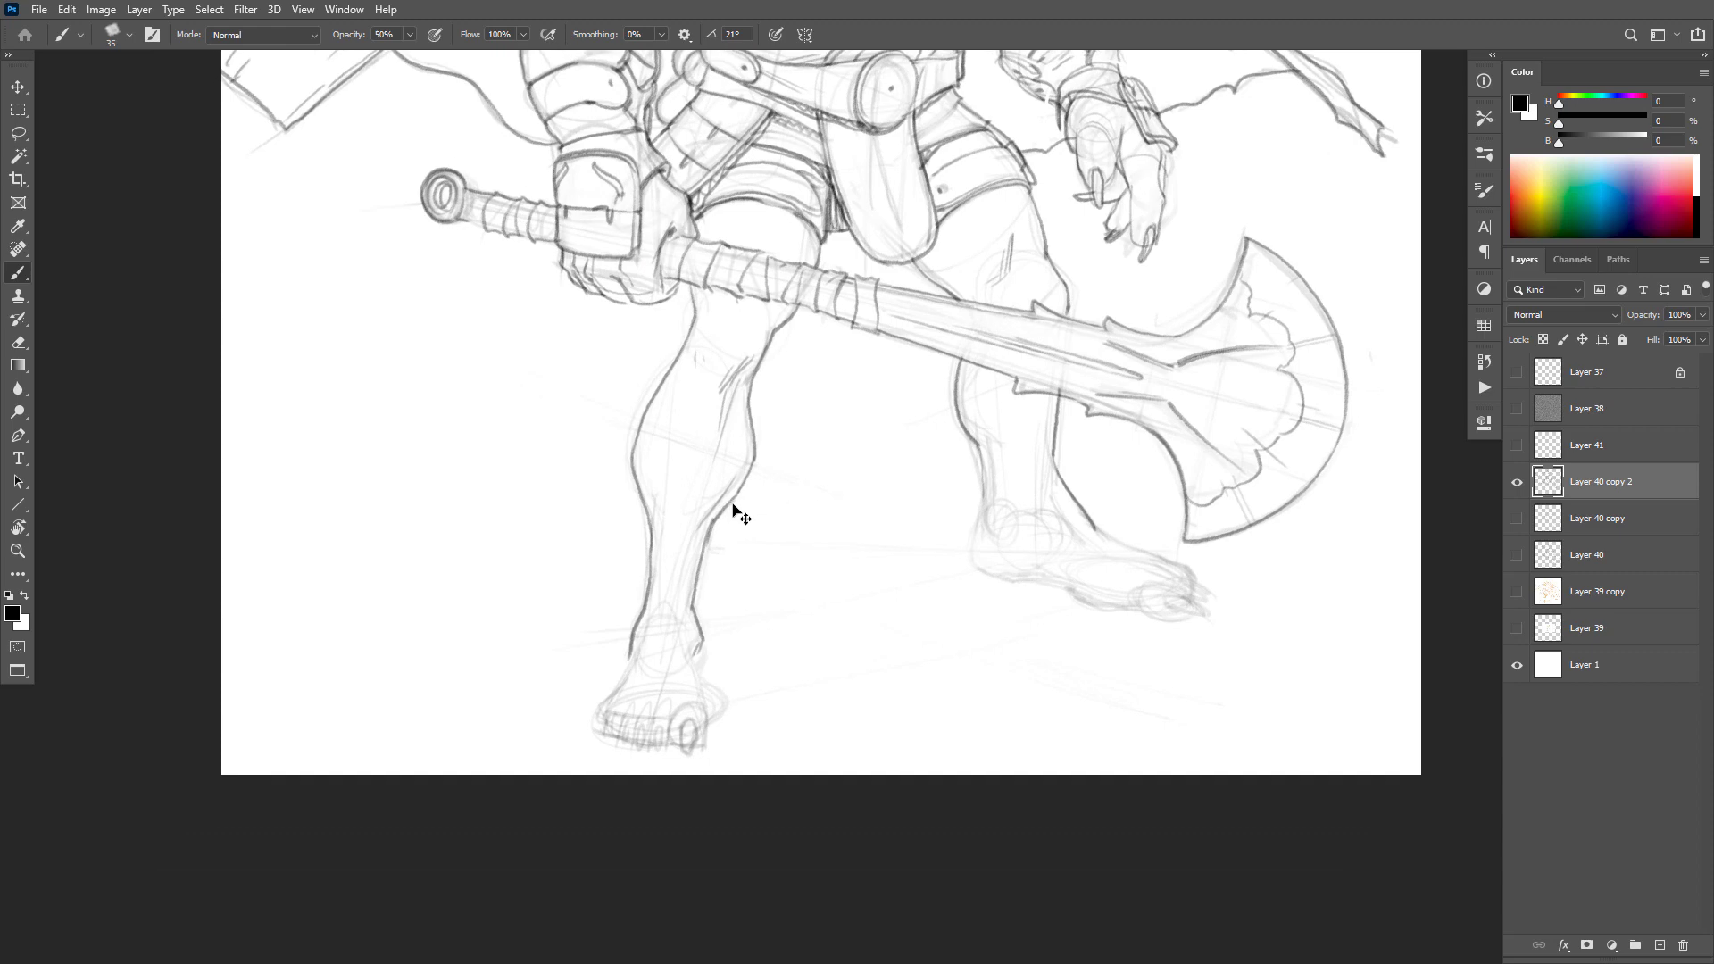
drag(710, 524, 706, 525)
drag(694, 678, 687, 613)
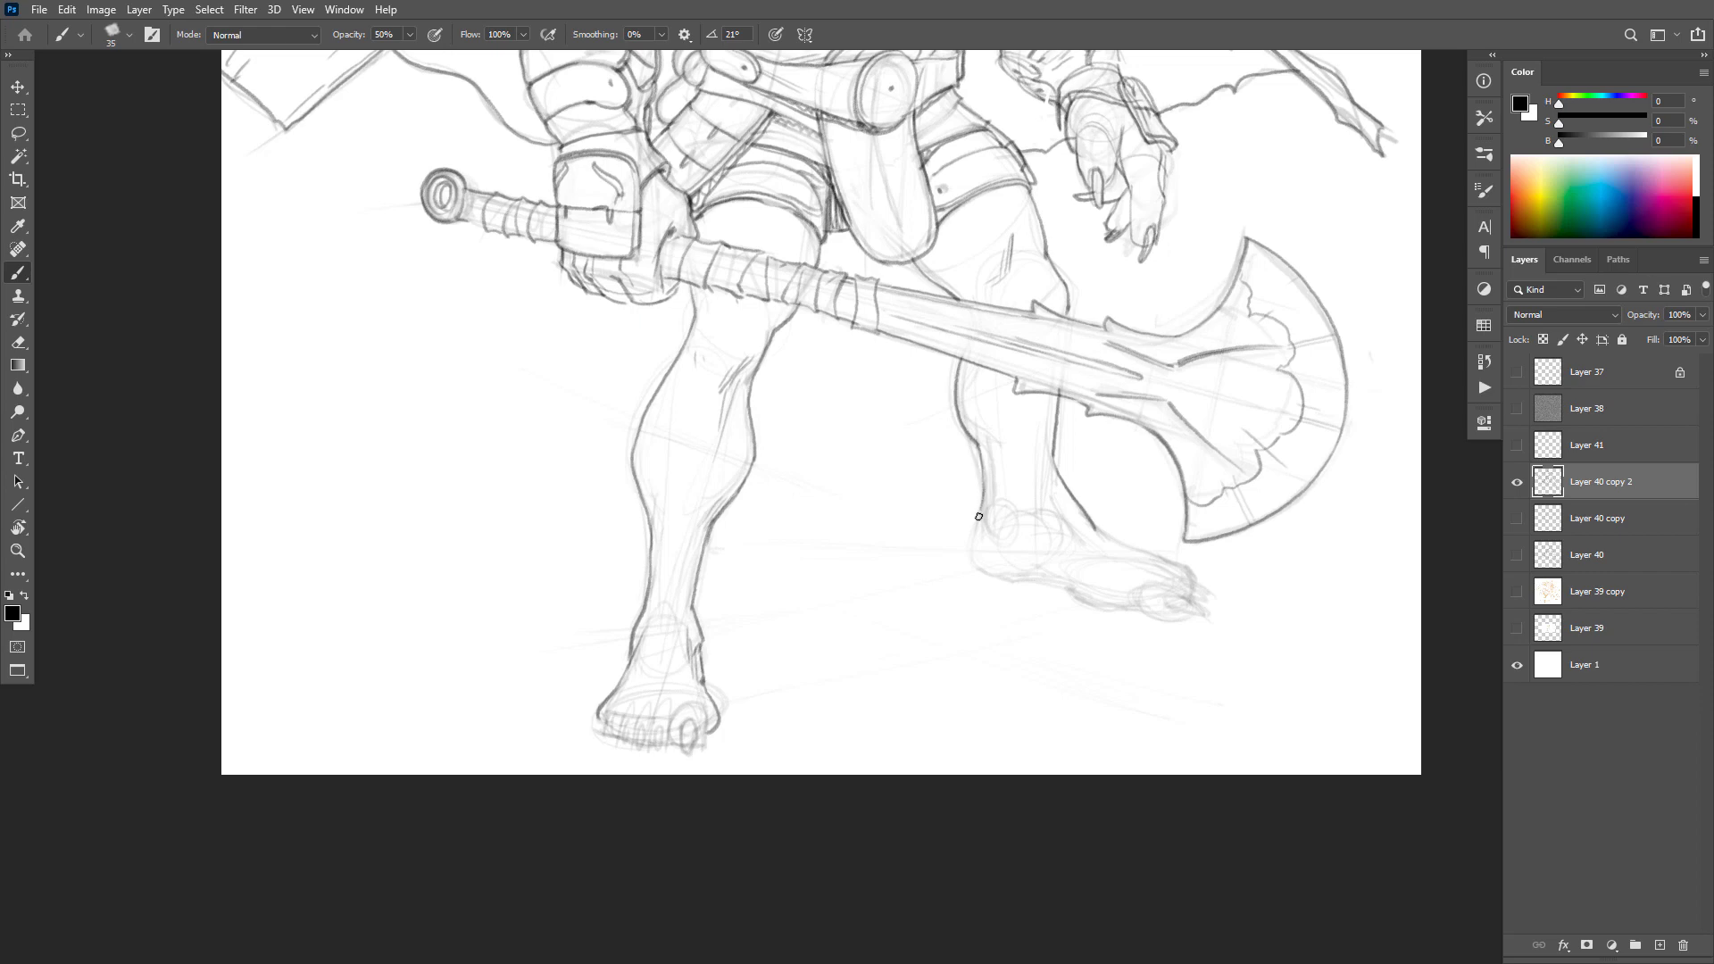
Step: Outline the rear foot's heel, sole and instep and draw its clawed toes, undoing stray strokes
mouse_move(1071, 589)
mouse_down()
mouse_move(976, 567)
mouse_move(1057, 586)
mouse_move(976, 568)
mouse_up()
key(ctrl+z)
key(ctrl+z)
scroll(1087, 599, up, 2)
mouse_move(1104, 606)
mouse_down()
mouse_move(929, 549)
mouse_move(942, 505)
mouse_up()
mouse_move(1103, 494)
mouse_down()
mouse_move(1256, 606)
mouse_move(1218, 606)
mouse_move(1266, 616)
mouse_move(1202, 635)
mouse_move(1083, 600)
mouse_up()
mouse_move(1268, 608)
mouse_down()
mouse_move(1204, 558)
mouse_move(1278, 587)
mouse_move(1255, 597)
mouse_move(1278, 618)
mouse_move(1262, 604)
mouse_move(1281, 586)
mouse_move(1113, 502)
mouse_move(1084, 460)
mouse_up()
key(ctrl+z)
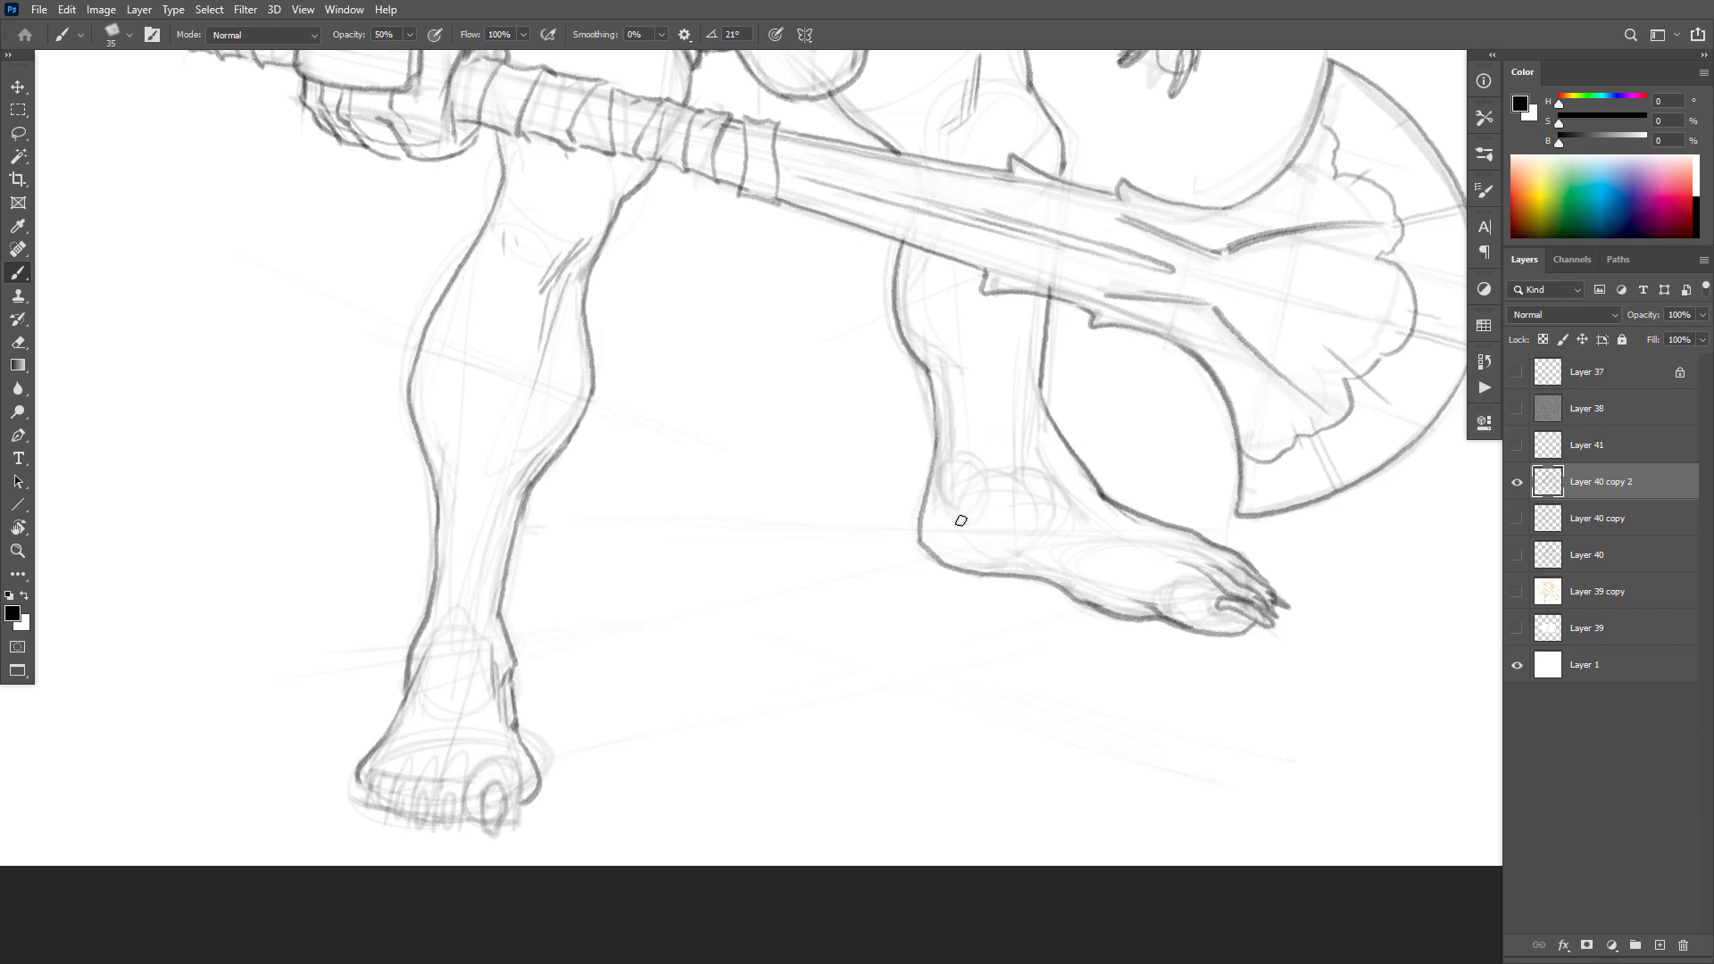
Step: Add ankle and lower-calf contour lines to the rear leg and reinforce the sole of its foot
drag(942, 489, 982, 534)
drag(950, 384, 952, 505)
drag(1039, 434, 1042, 366)
mouse_move(1065, 583)
mouse_down()
mouse_move(1018, 553)
mouse_move(950, 576)
mouse_up()
drag(1300, 609, 1197, 675)
drag(1190, 660, 1198, 679)
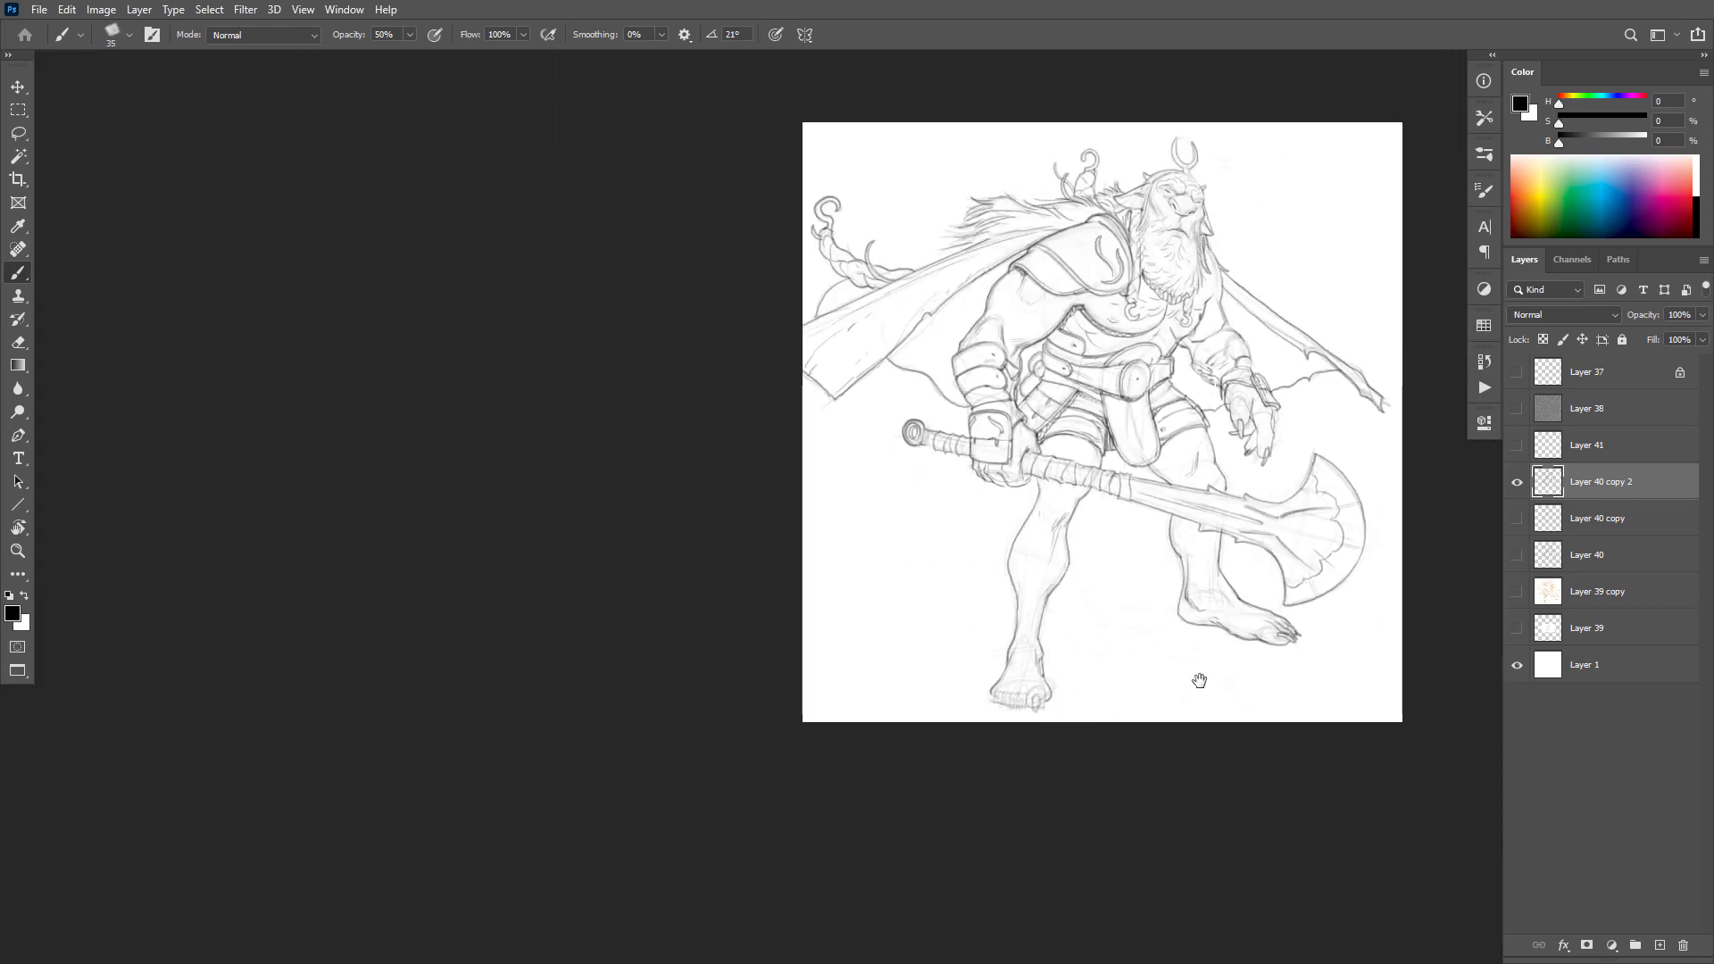
Step: Draw the toes and pointed claws along the front edge of the forward foot
drag(1036, 658, 1086, 688)
scroll(1037, 566, down, 3)
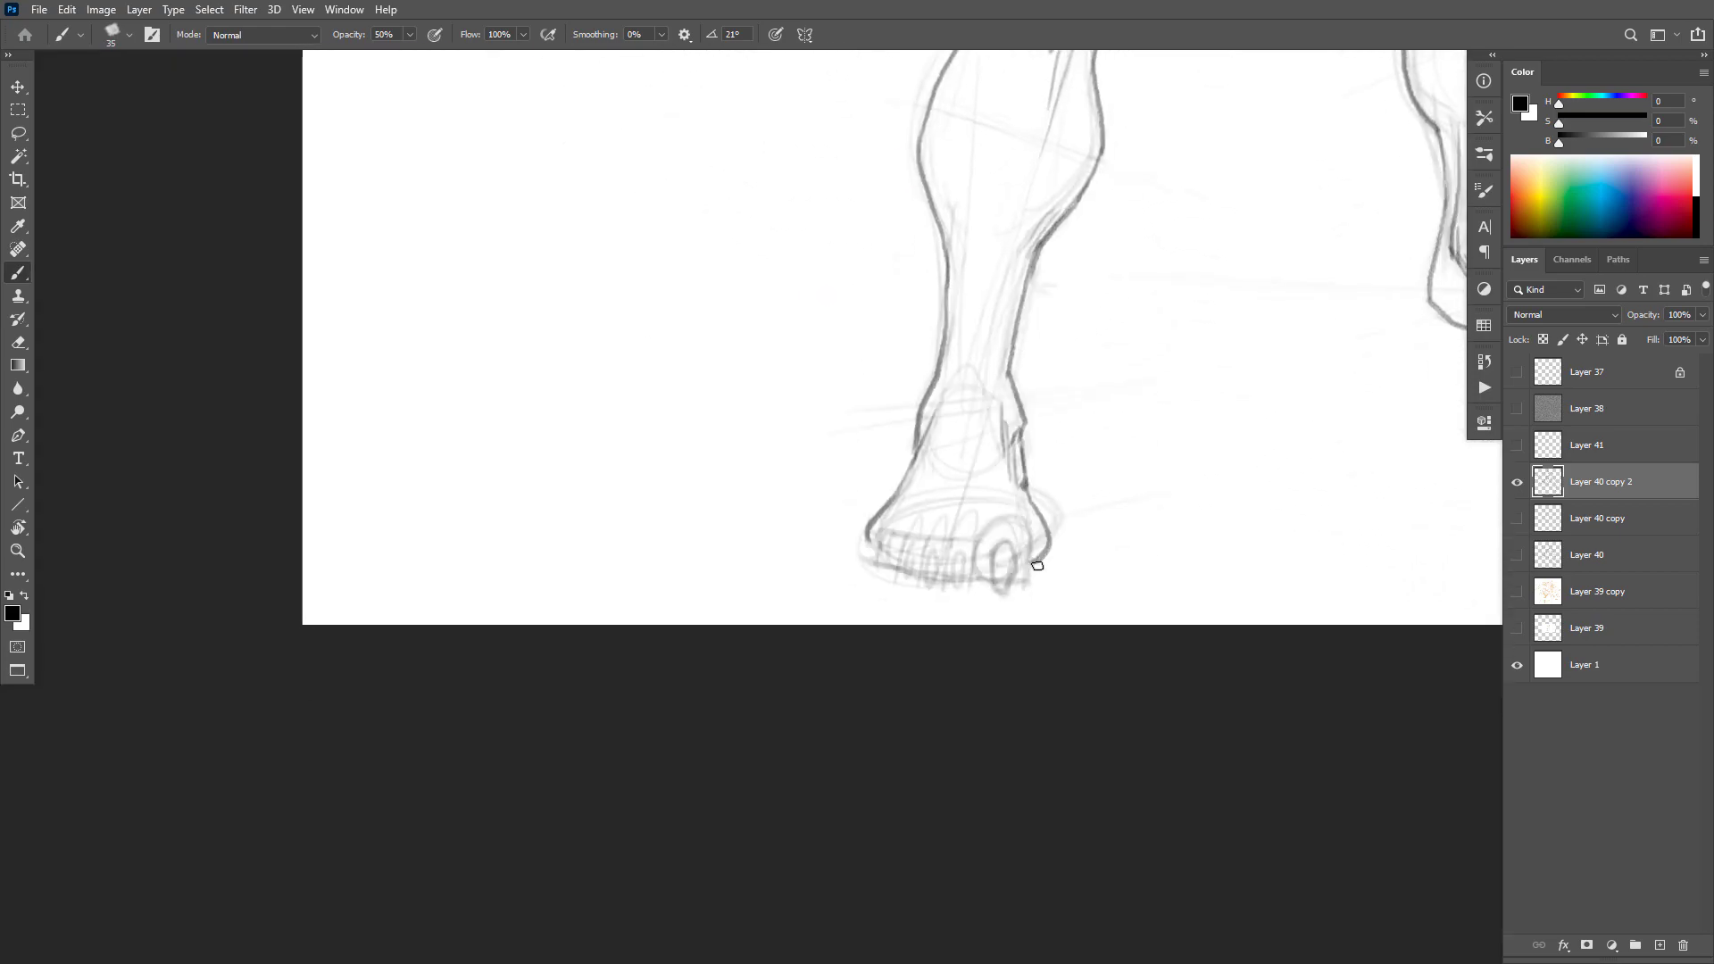
mouse_move(1032, 572)
mouse_down()
mouse_move(1006, 545)
mouse_move(1003, 599)
mouse_move(1004, 557)
mouse_move(981, 583)
mouse_move(954, 546)
mouse_move(949, 581)
mouse_move(965, 581)
mouse_move(966, 562)
mouse_move(934, 554)
mouse_move(931, 586)
mouse_move(930, 554)
mouse_move(912, 552)
mouse_move(910, 584)
mouse_move(891, 543)
mouse_move(873, 575)
mouse_up()
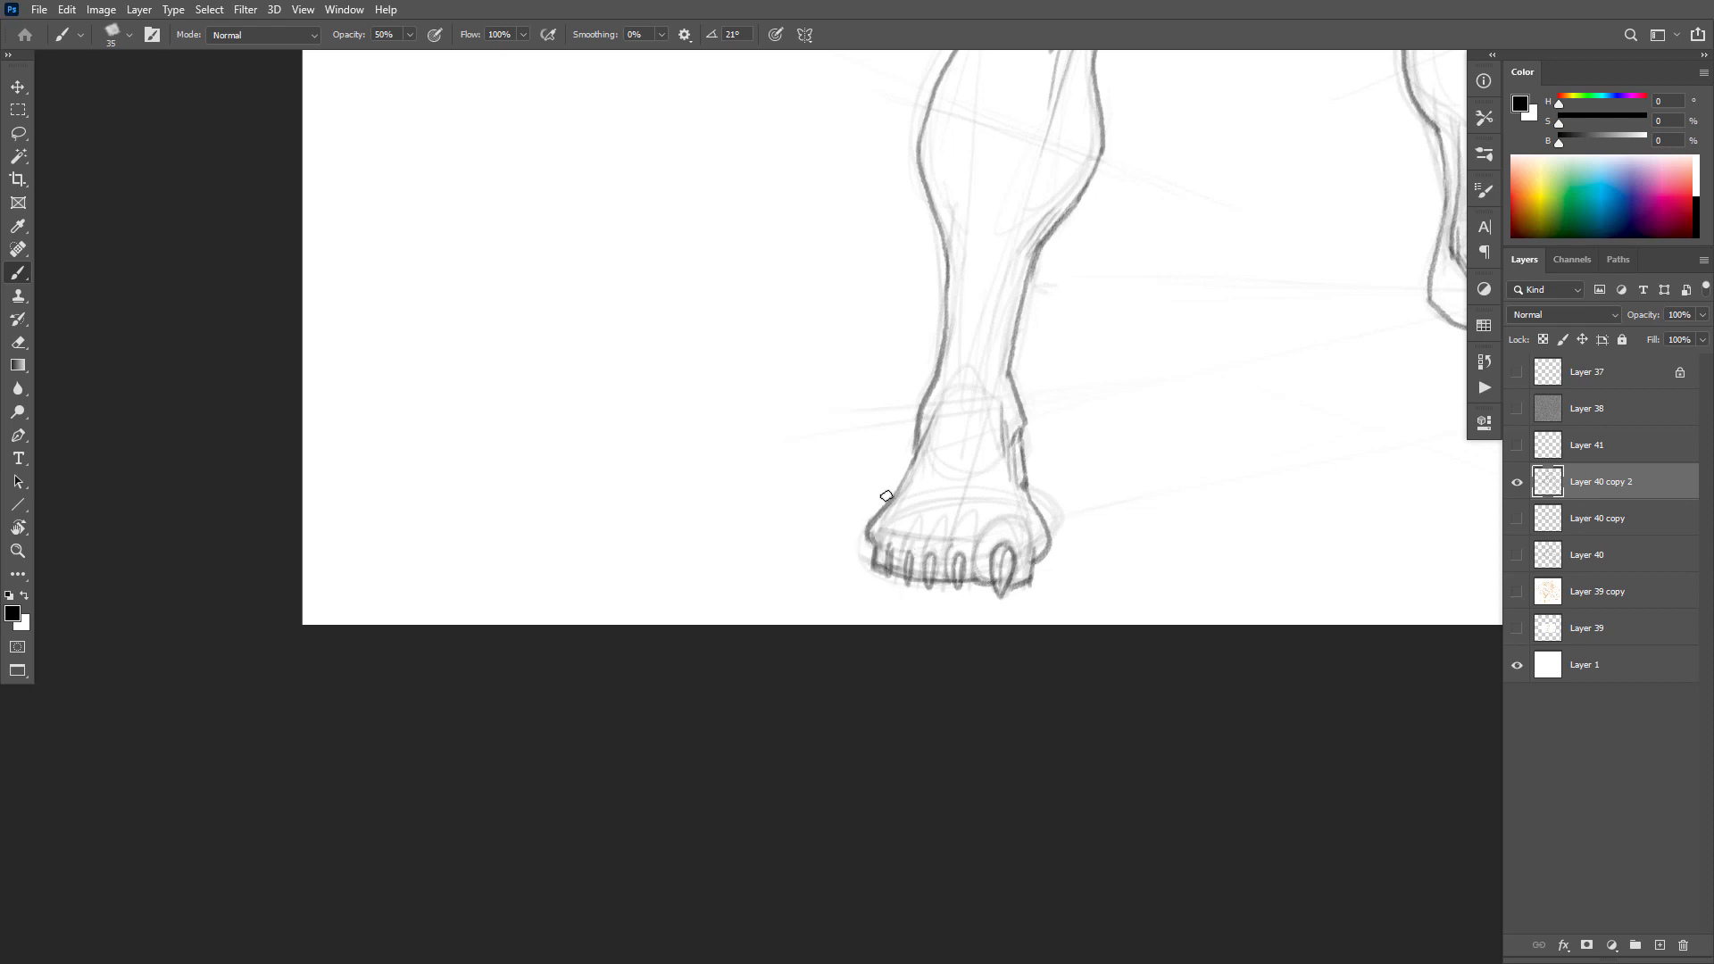
drag(1048, 361, 1051, 379)
mouse_move(1004, 573)
mouse_down()
mouse_move(1001, 598)
mouse_move(962, 596)
mouse_move(1041, 575)
mouse_move(964, 578)
mouse_up()
drag(1282, 623, 1021, 760)
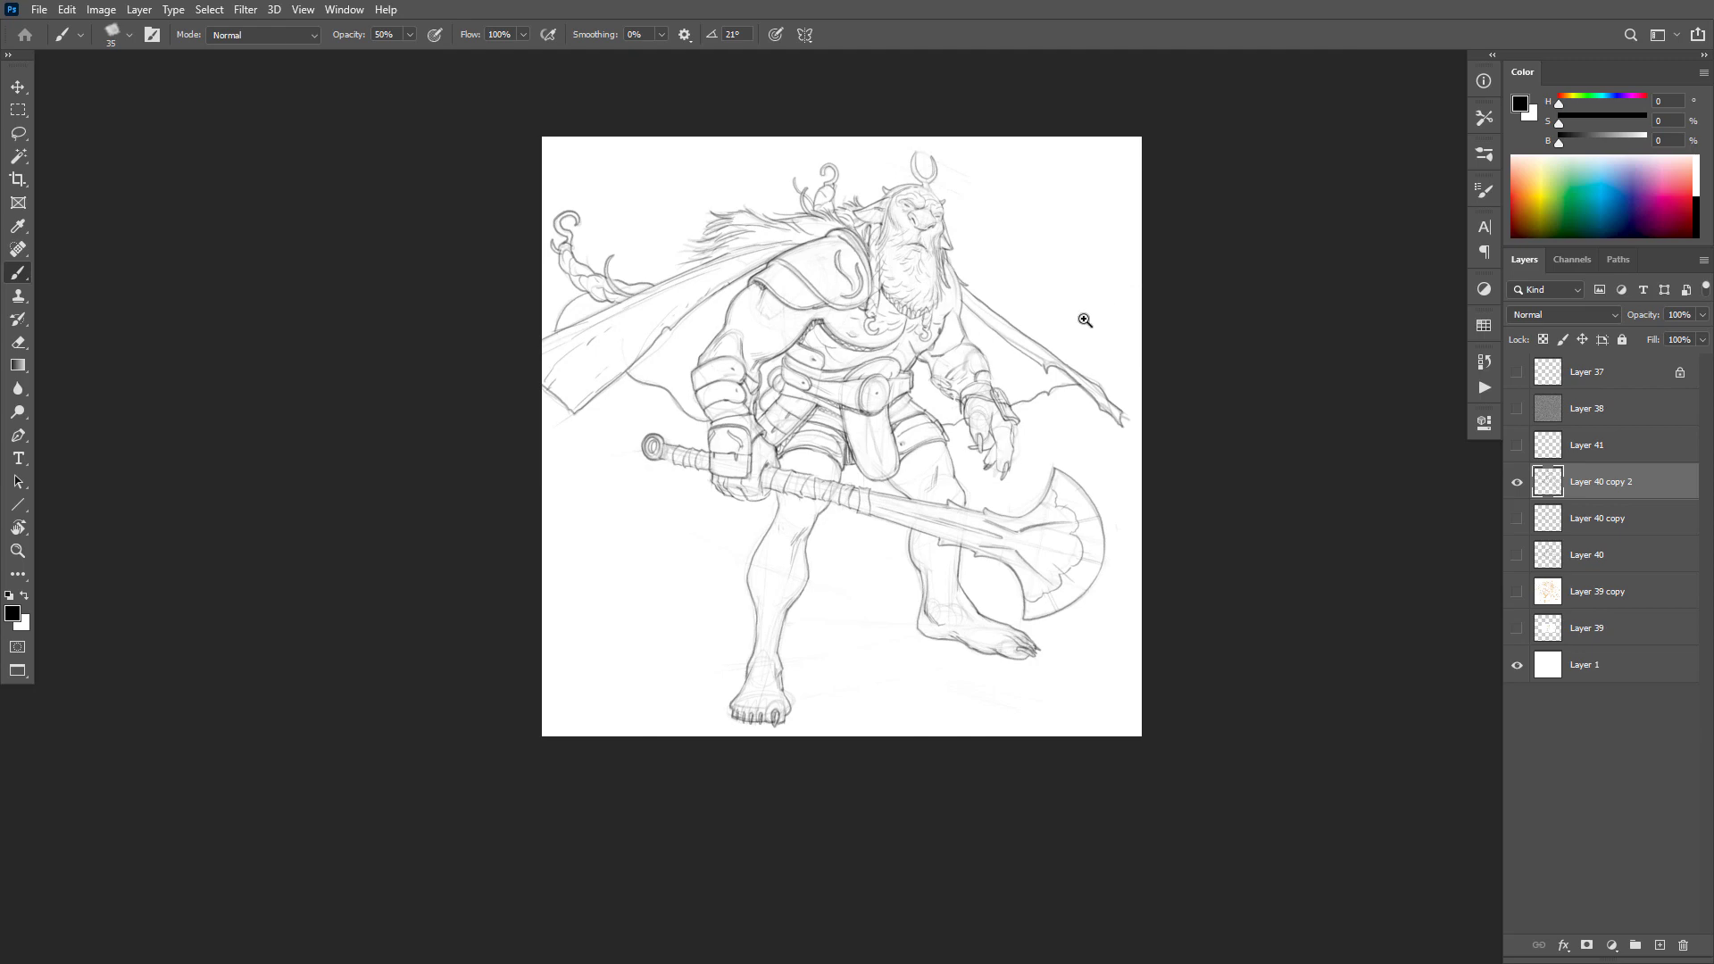
Step: Draw long strands in the cape lining below the shoulder pad, behind the gripping arm, and undo the last two strokes
ctrl+click(1024, 362)
drag(1180, 556, 1230, 563)
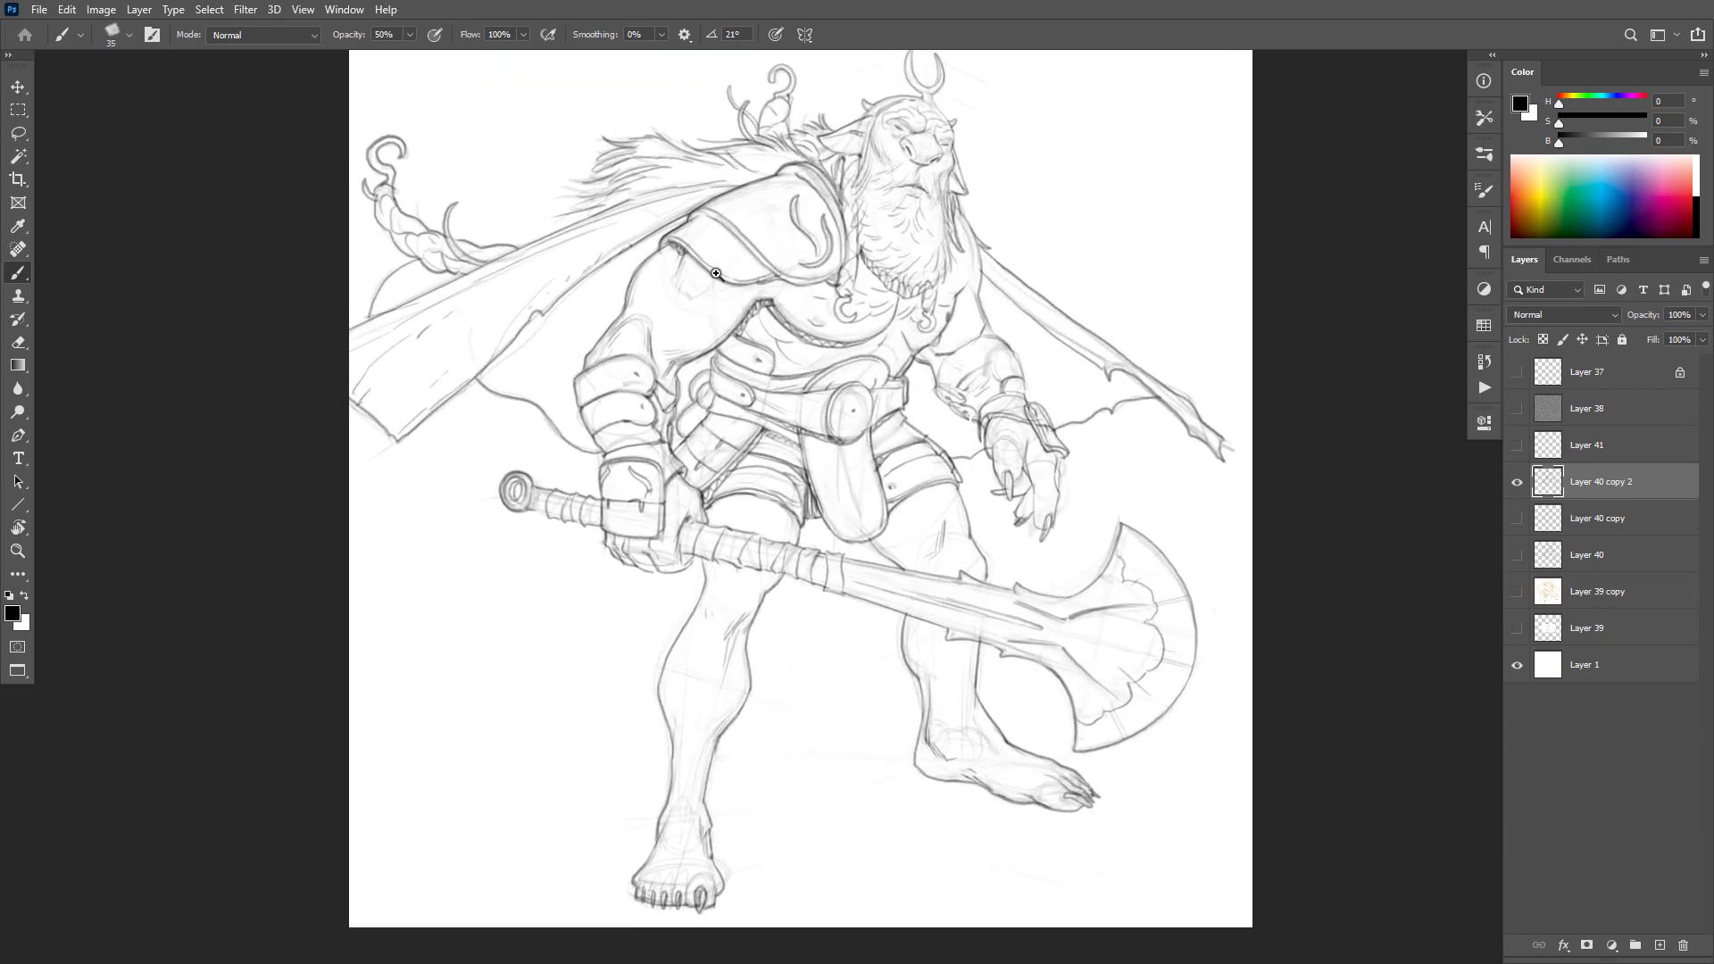
ctrl+click(710, 282)
drag(862, 410, 1052, 450)
ctrl+click(986, 419)
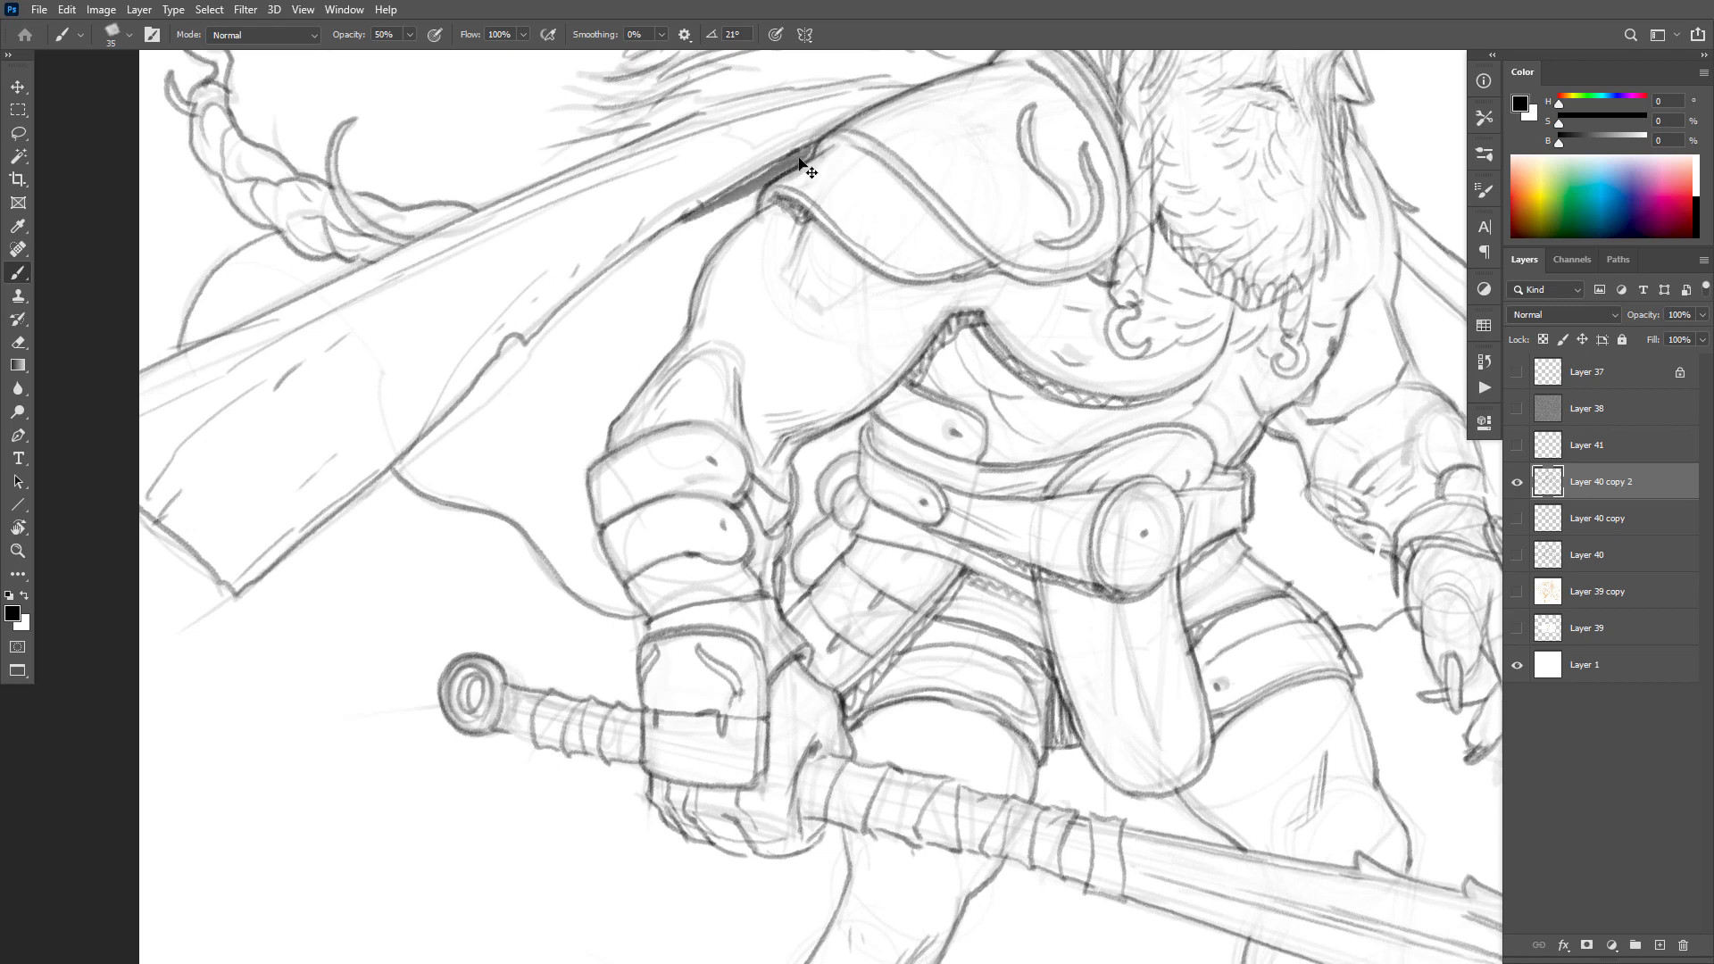
mouse_move(806, 155)
mouse_down()
mouse_move(733, 194)
mouse_move(771, 178)
mouse_move(704, 251)
mouse_up()
drag(762, 181, 704, 250)
mouse_move(759, 182)
mouse_down()
mouse_move(666, 275)
mouse_move(590, 293)
mouse_up()
mouse_move(732, 208)
mouse_down()
mouse_move(657, 344)
mouse_move(662, 379)
mouse_move(582, 373)
mouse_up()
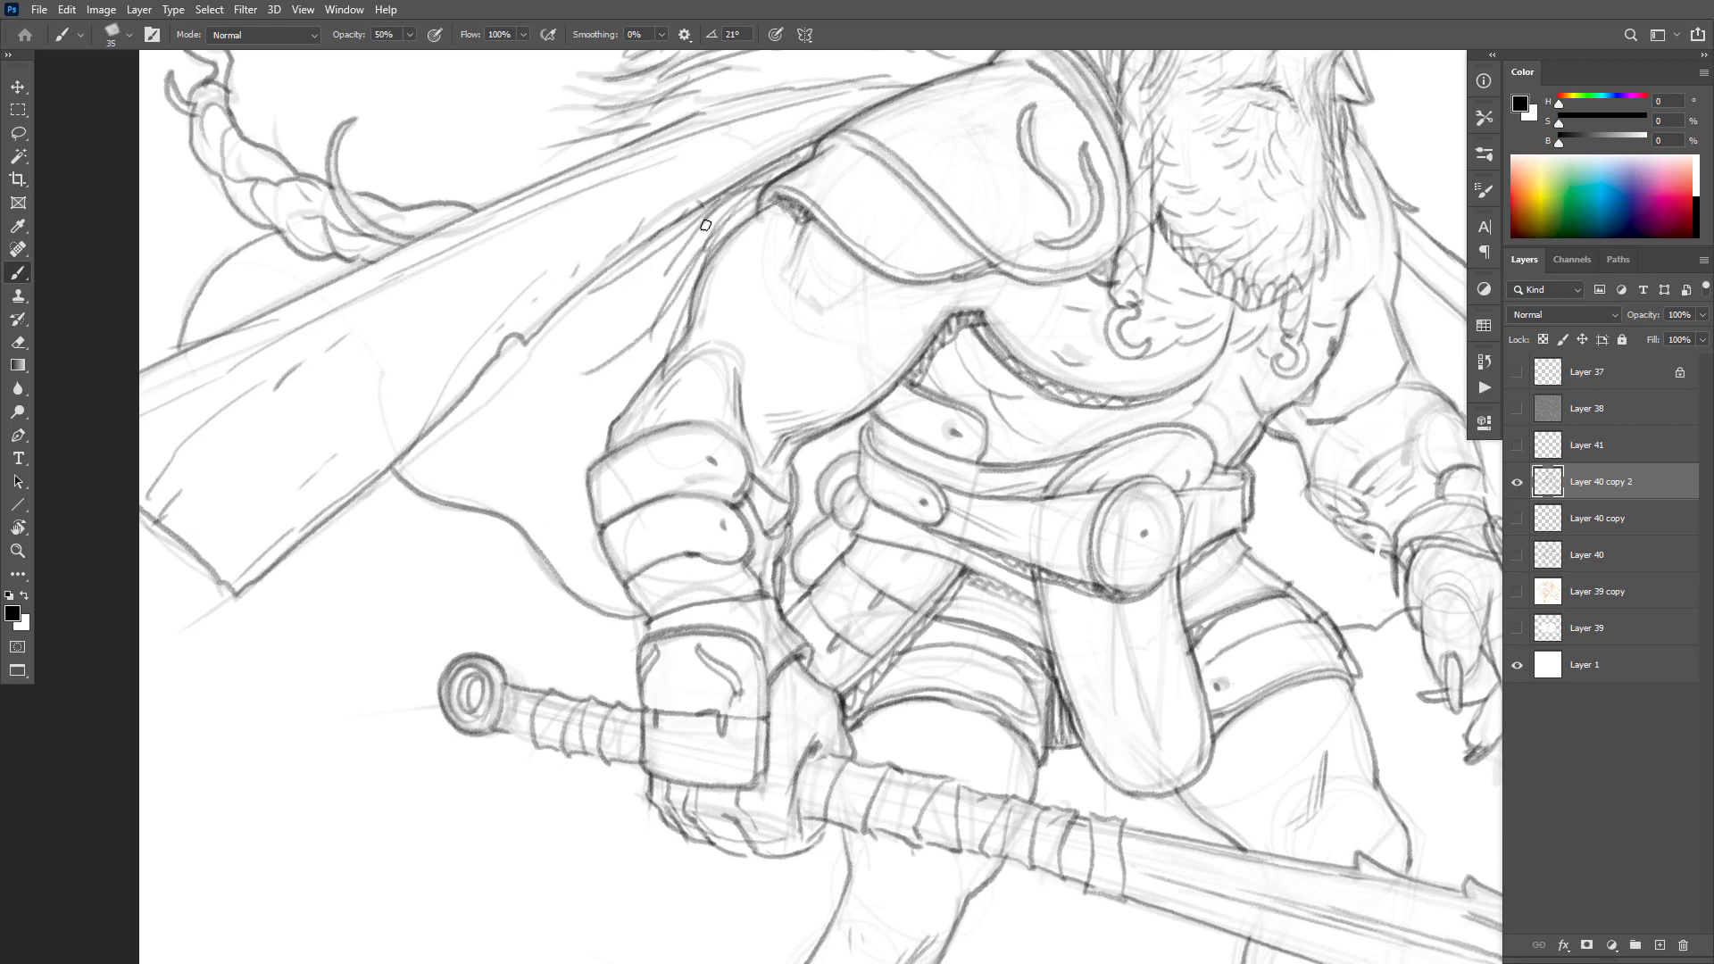
key(ctrl+z)
key(ctrl+z)
Step: Fill the cape lining behind the gripping arm with feathery fur strokes running down to the armband and hem
mouse_move(702, 254)
mouse_down()
mouse_move(627, 322)
mouse_move(657, 269)
mouse_move(560, 320)
mouse_up()
drag(635, 259, 571, 284)
mouse_move(680, 305)
mouse_down()
mouse_move(611, 387)
mouse_move(649, 306)
mouse_move(559, 418)
mouse_up()
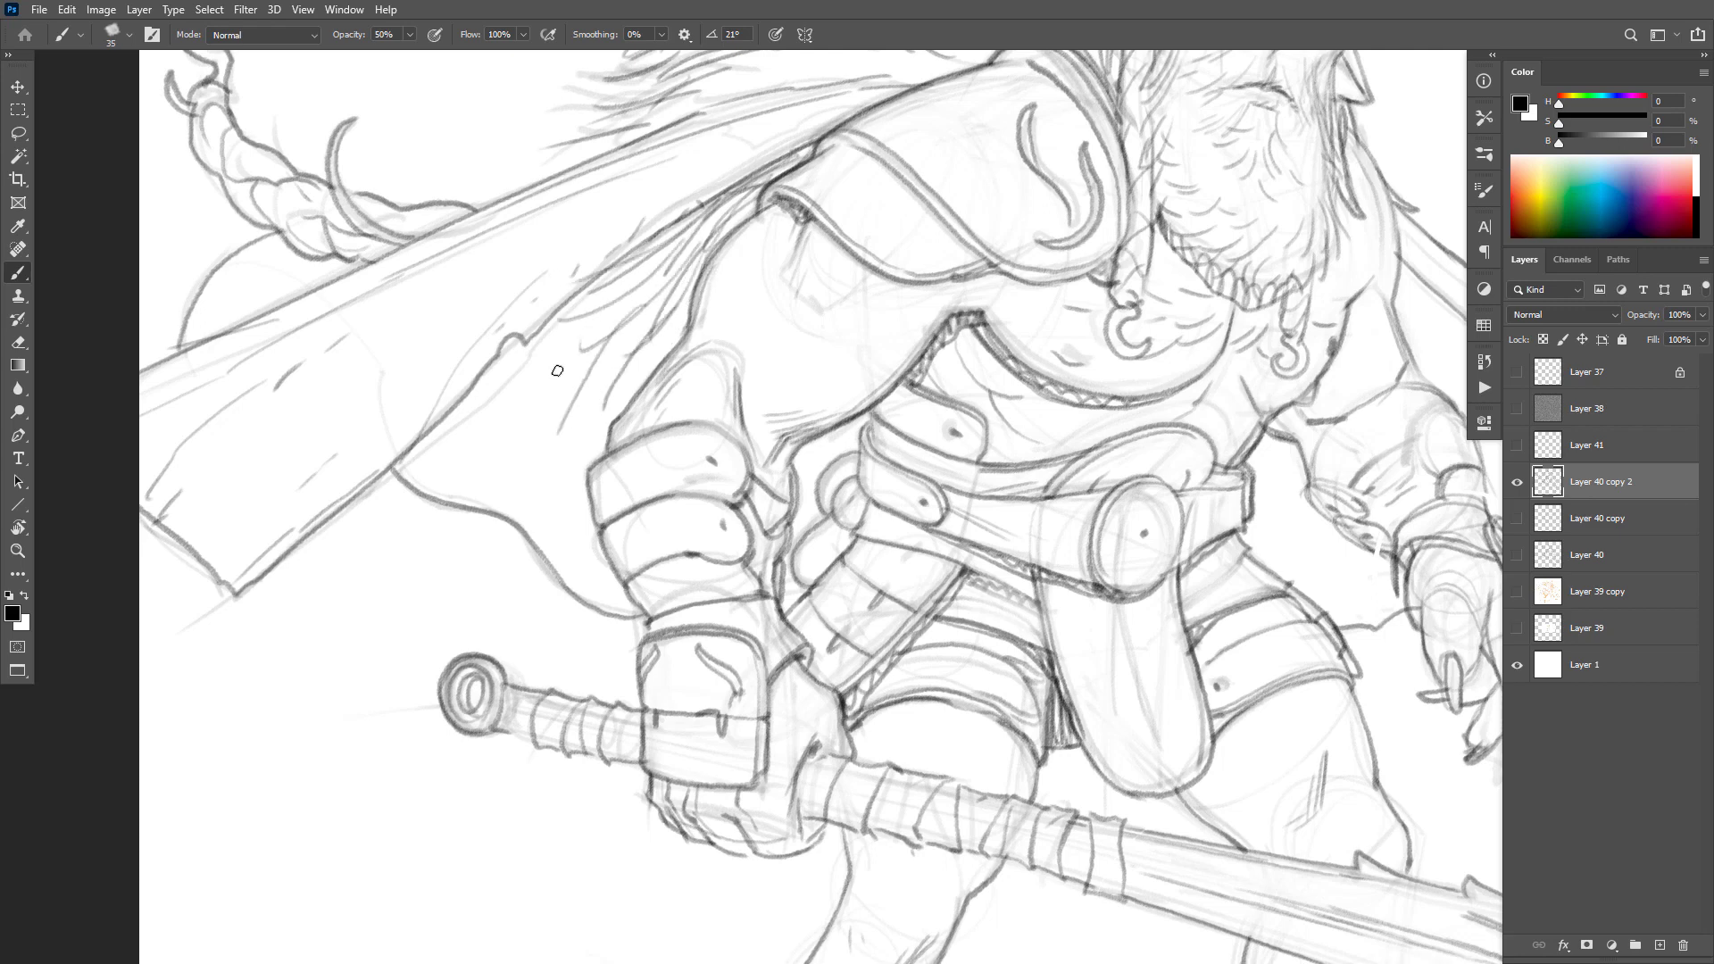
mouse_move(618, 295)
mouse_down()
mouse_move(495, 411)
mouse_move(523, 367)
mouse_move(481, 384)
mouse_up()
mouse_move(616, 370)
mouse_down()
mouse_move(564, 525)
mouse_move(451, 473)
mouse_up()
drag(562, 340, 442, 417)
drag(578, 451, 540, 560)
drag(584, 482, 599, 597)
Step: Add fur strokes to the strip of cape visible between the gripping arm and the belt
drag(866, 416, 828, 463)
mouse_move(839, 433)
mouse_down()
mouse_move(792, 494)
mouse_move(797, 523)
mouse_up()
drag(820, 505, 777, 603)
drag(799, 590, 782, 618)
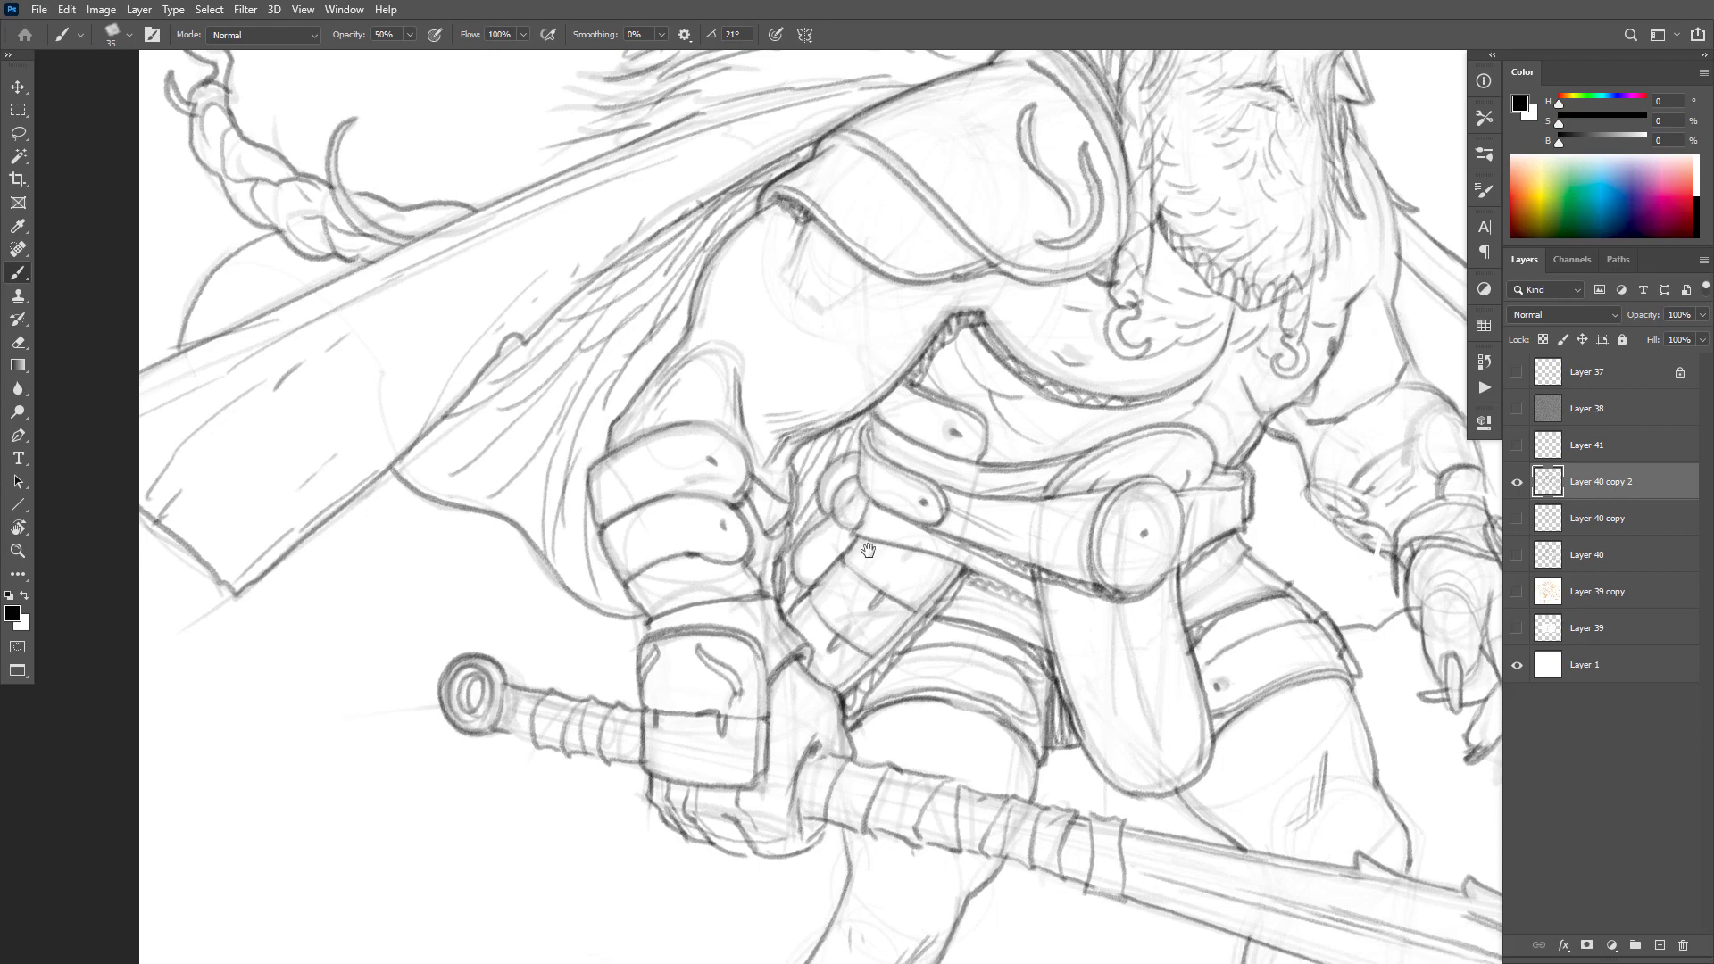
alt+click(873, 550)
ctrl+click(1127, 531)
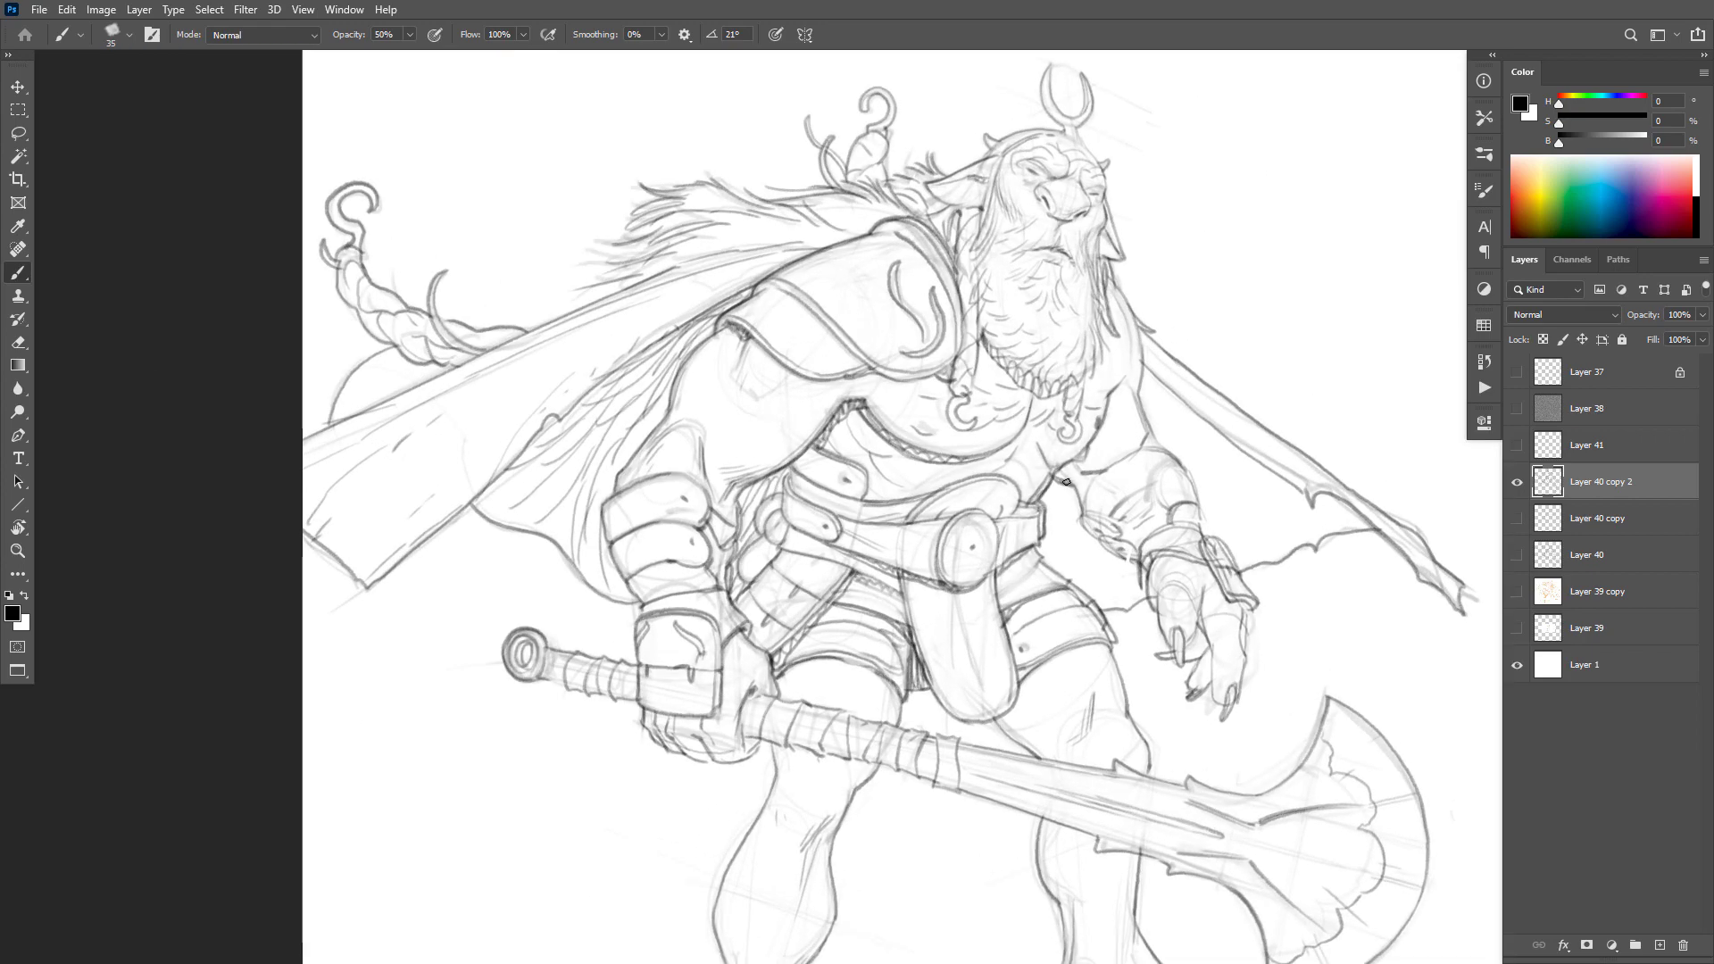
Step: Draw fur strokes on the cape lining between the waist and the forearm of the open hand
drag(1066, 482, 1075, 512)
drag(1057, 478, 1072, 580)
mouse_move(1059, 538)
mouse_down()
mouse_move(1082, 586)
mouse_move(1114, 580)
mouse_up()
drag(1102, 545, 1131, 571)
Step: Add feathery strokes to the cape lining beyond the open-handed arm, following the cape's long slanted edge
mouse_move(1144, 382)
mouse_down()
mouse_move(1192, 444)
mouse_move(1205, 421)
mouse_move(1232, 502)
mouse_up()
mouse_move(1199, 427)
mouse_down()
mouse_move(1259, 470)
mouse_move(1246, 547)
mouse_move(1286, 534)
mouse_up()
mouse_move(1249, 477)
mouse_down()
mouse_move(1308, 508)
mouse_move(1323, 545)
mouse_up()
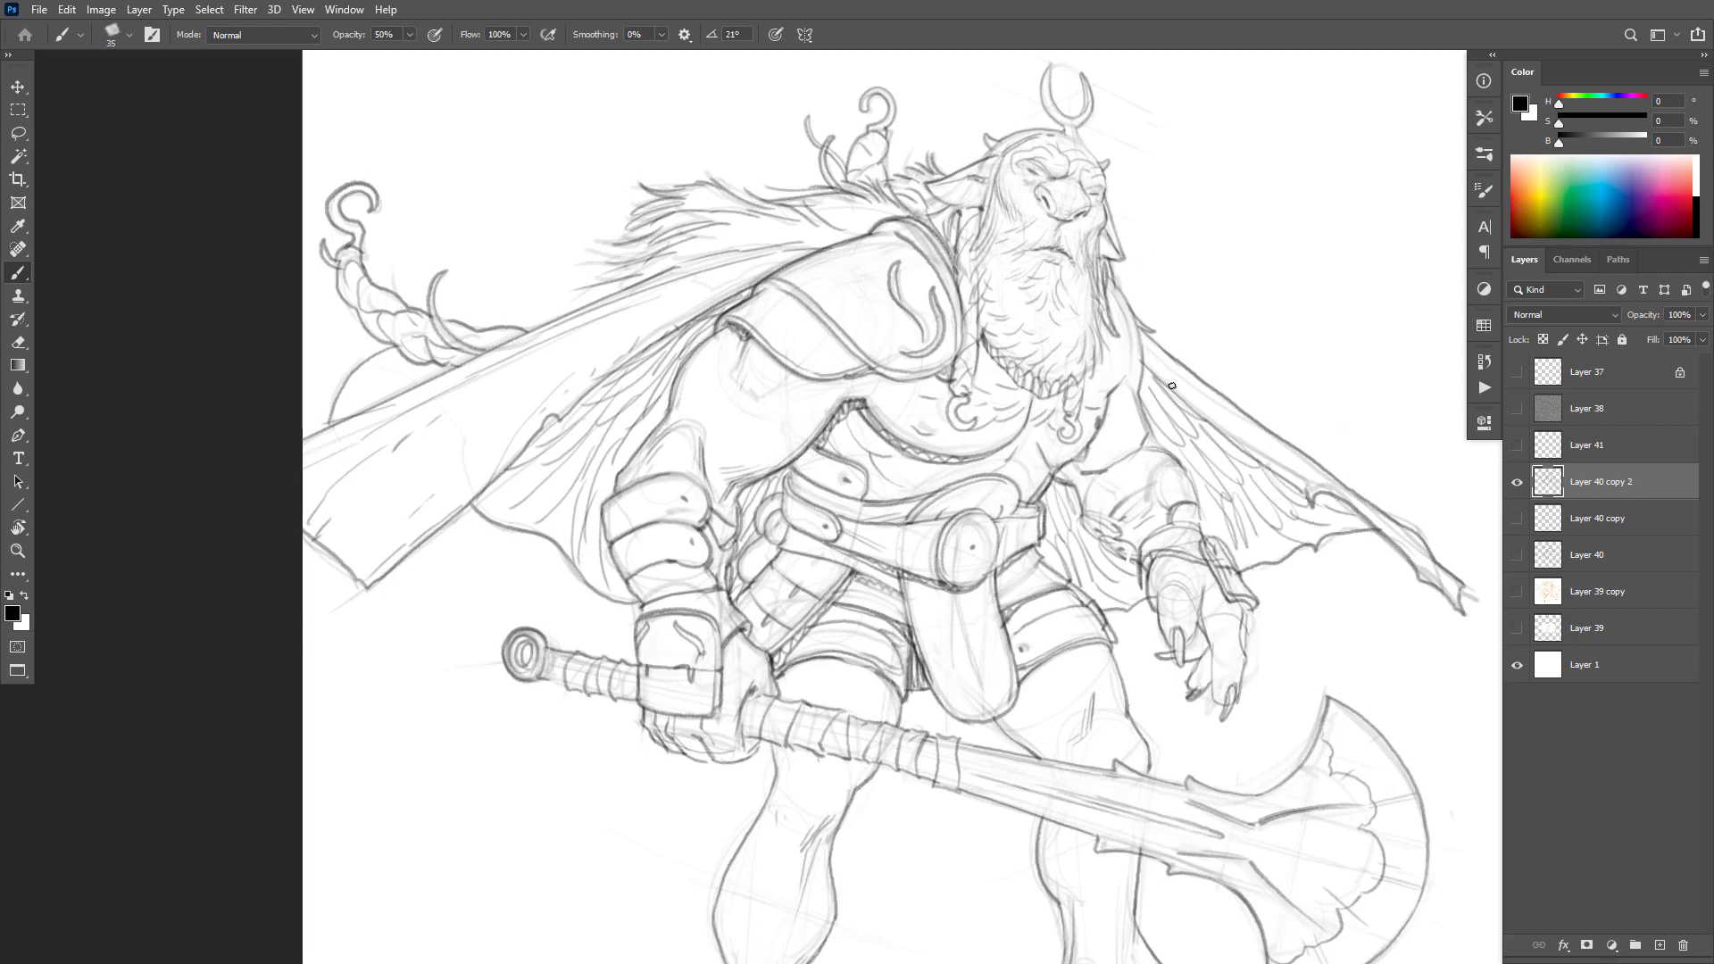
mouse_move(1146, 367)
mouse_down()
mouse_move(1166, 439)
mouse_move(1211, 457)
mouse_up()
drag(1194, 400, 1238, 464)
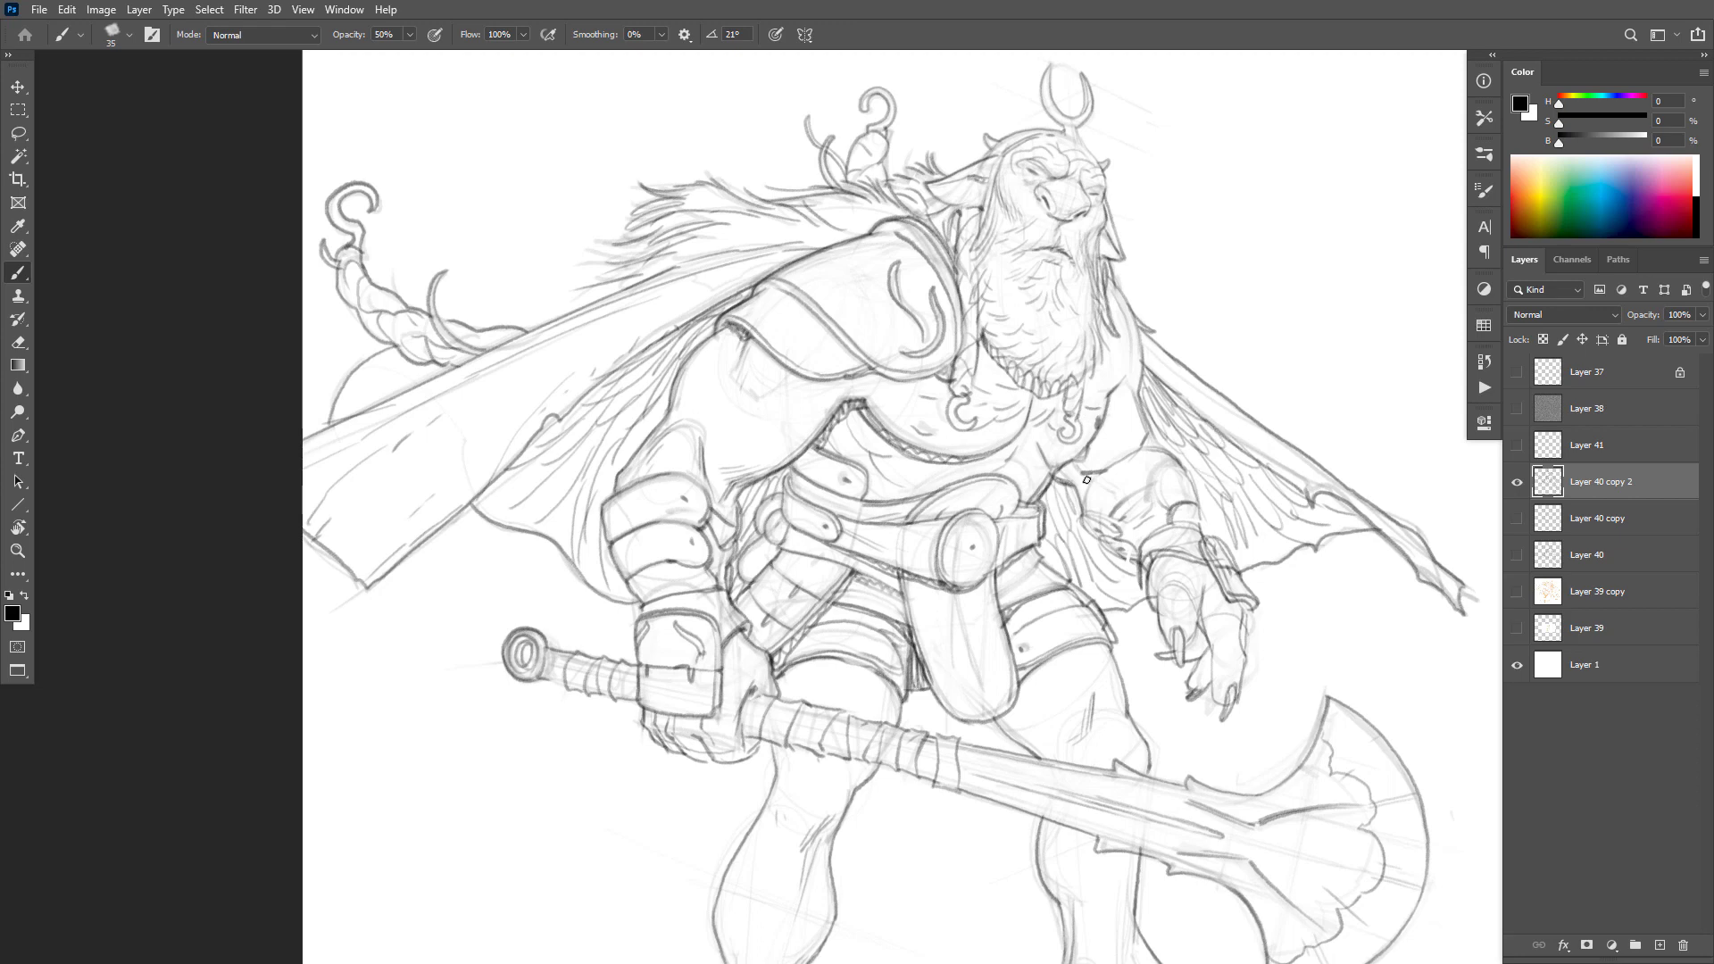
Step: Darken the cape lining on both sides of the waist with denser fur strokes
drag(1063, 487, 1053, 573)
mouse_move(1085, 516)
mouse_down()
mouse_move(1073, 570)
mouse_move(1114, 572)
mouse_up()
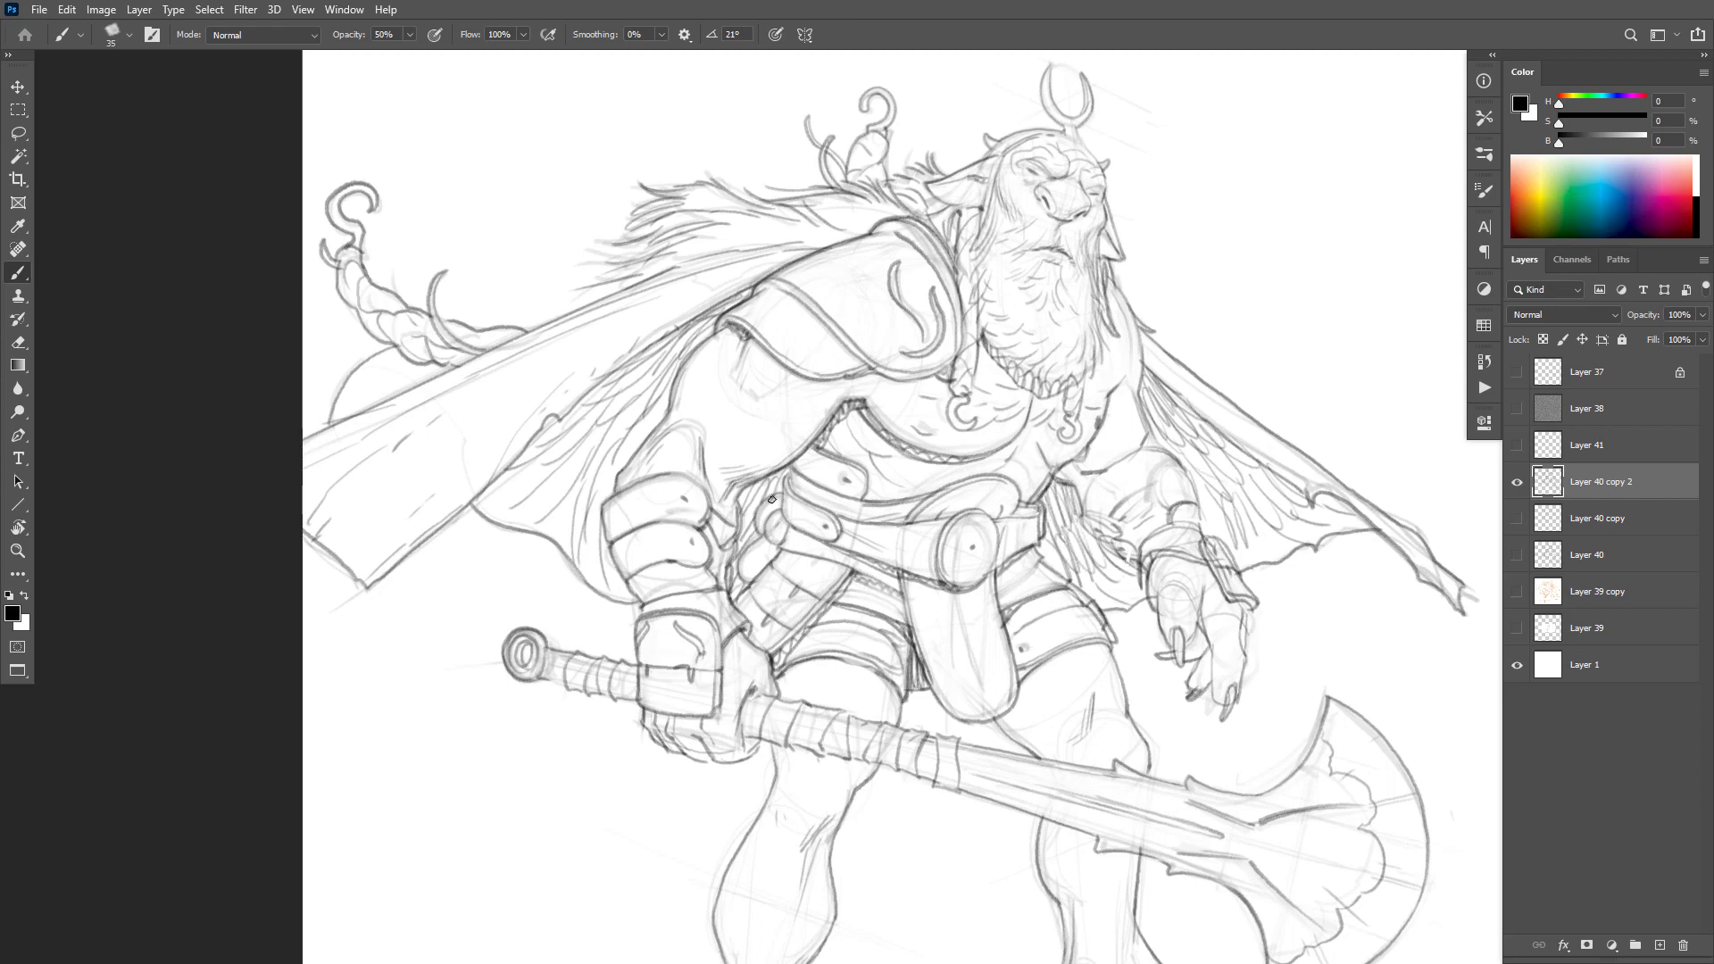
drag(786, 474, 748, 513)
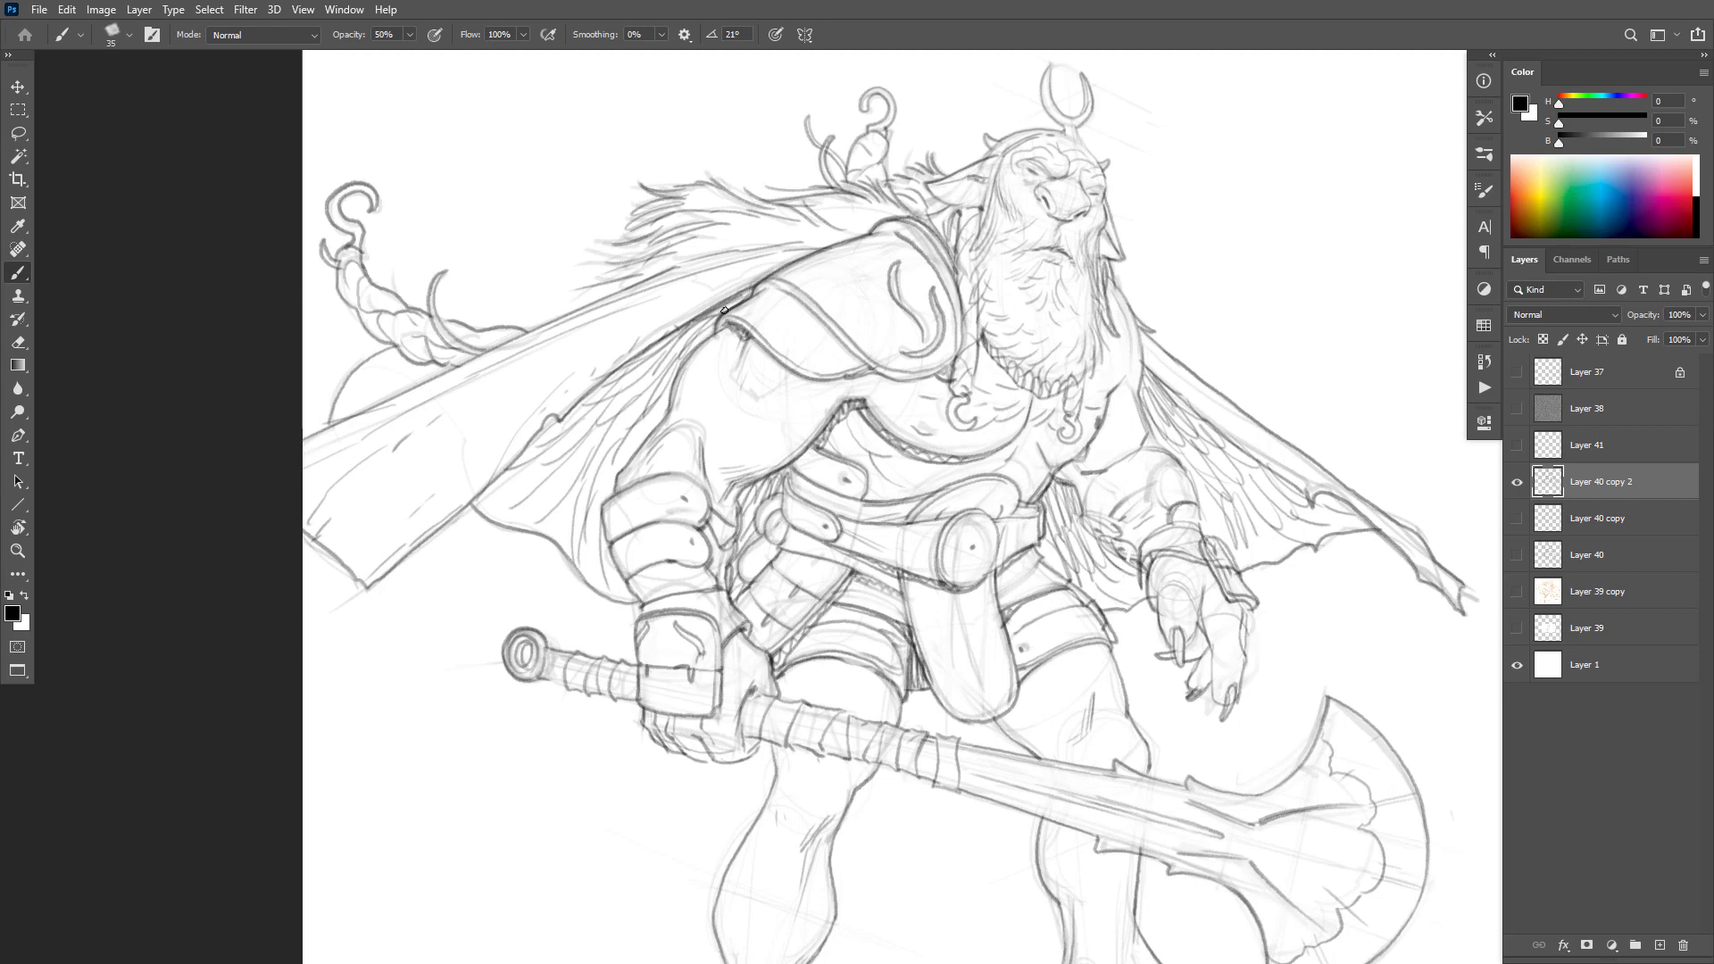
Step: Layer more fur strokes over the cape lining behind the gripping arm, from the shoulder pad to the lower hem
mouse_move(721, 309)
mouse_down()
mouse_move(571, 446)
mouse_move(563, 500)
mouse_move(531, 525)
mouse_up()
mouse_move(562, 464)
mouse_down()
mouse_move(513, 508)
mouse_move(509, 486)
mouse_move(572, 551)
mouse_up()
drag(590, 528, 613, 587)
drag(627, 551, 640, 600)
drag(666, 407, 584, 514)
Step: Draw a small braided trim beneath the fur collar at the top of the cape
alt+click(1143, 506)
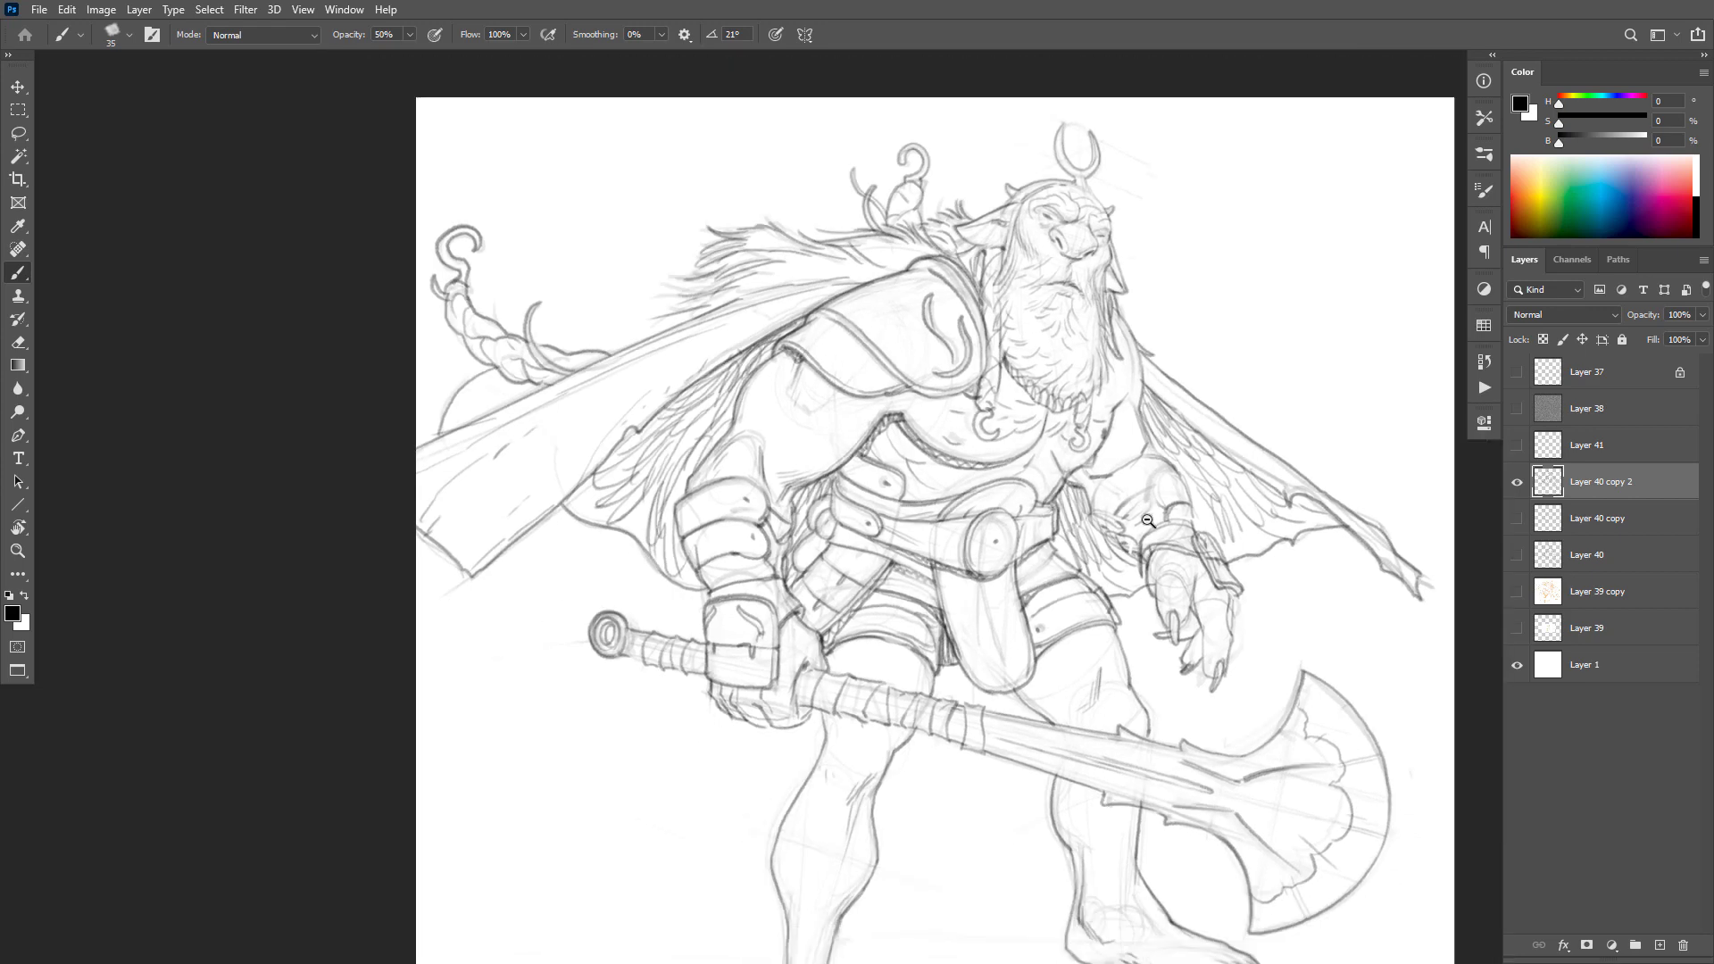
alt+click(1143, 505)
drag(1142, 486, 1161, 486)
ctrl+click(1157, 467)
ctrl+click(1166, 466)
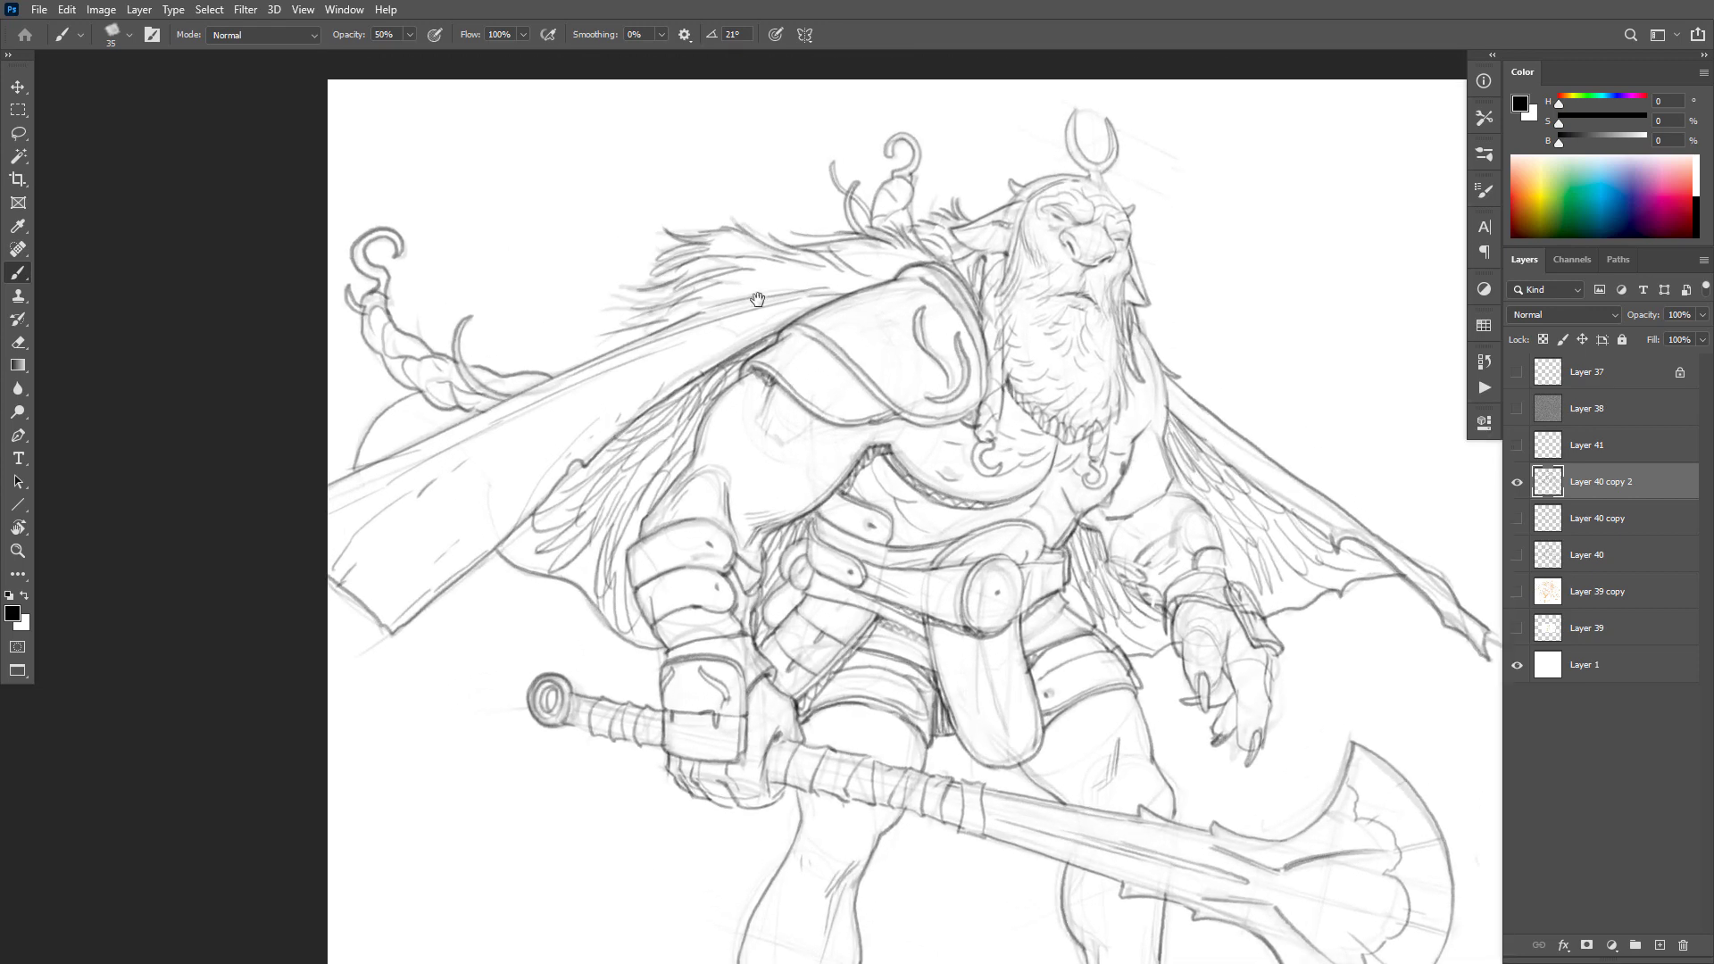
drag(845, 282, 732, 289)
Step: Try to thicken the shoulder pad's lower edge and undo the added strokes
ctrl+click(1116, 434)
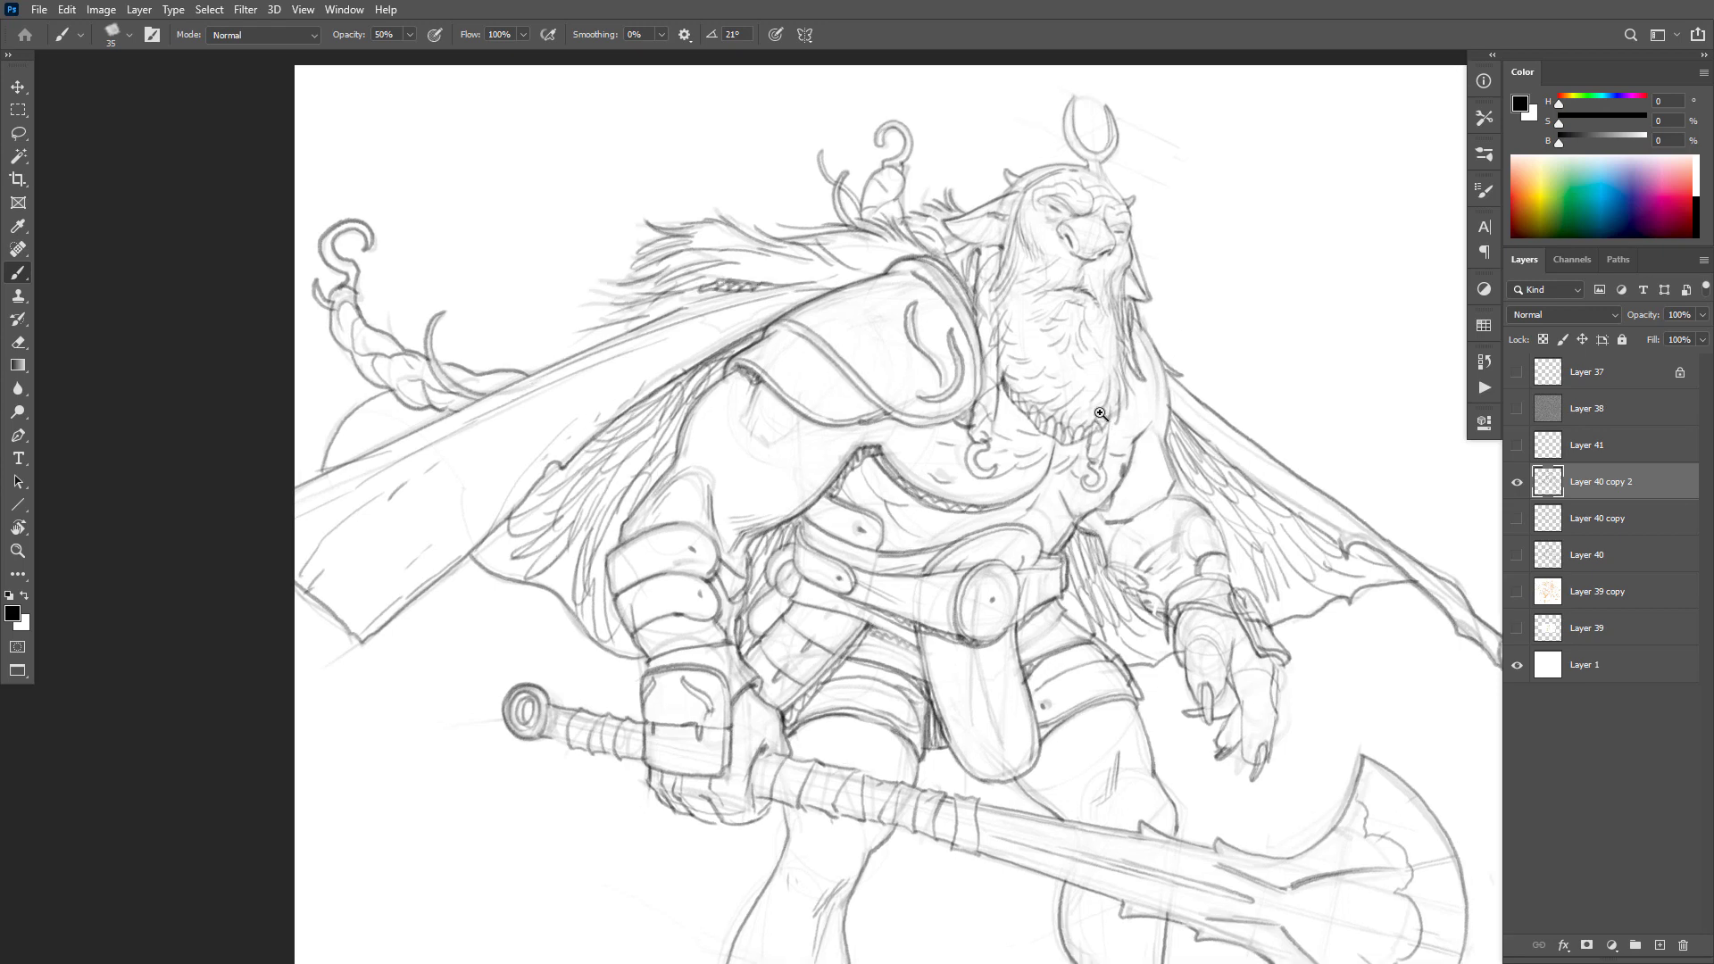
drag(812, 254, 1087, 321)
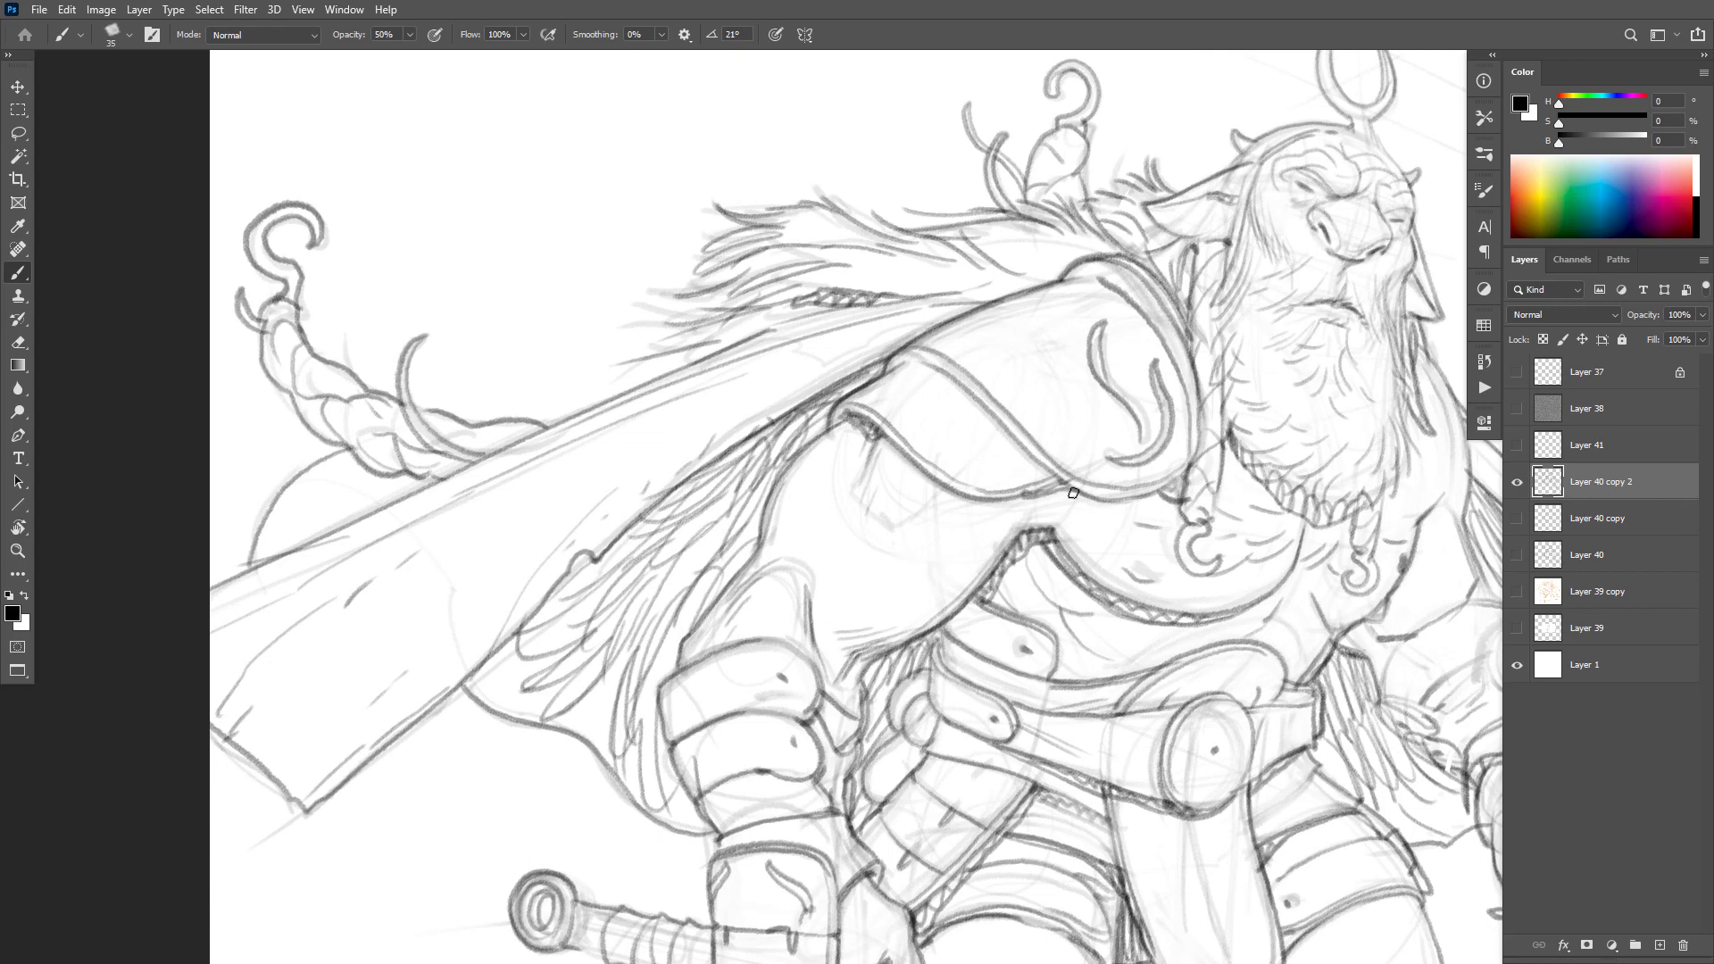
drag(1065, 491, 988, 506)
key(ctrl+z)
key(ctrl+z)
key(ctrl+z)
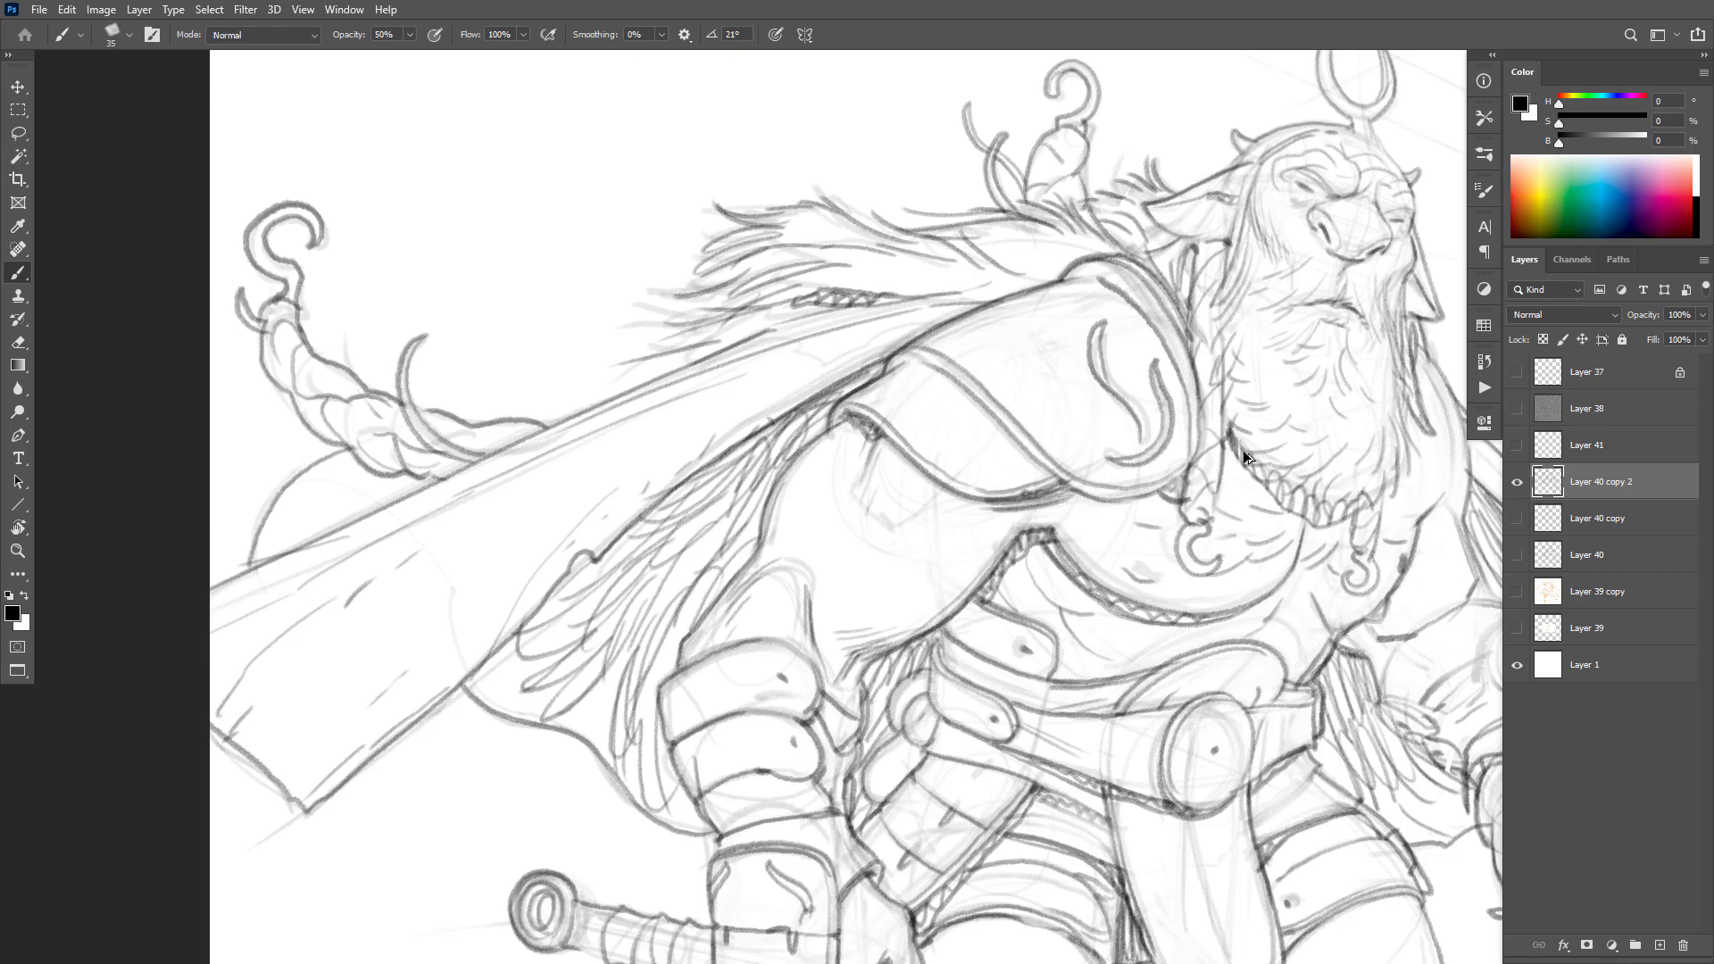
key(ctrl+z)
key(ctrl+z)
key(ctrl+z)
key(ctrl+z)
key(ctrl+z)
key(ctrl+z)
key(ctrl+z)
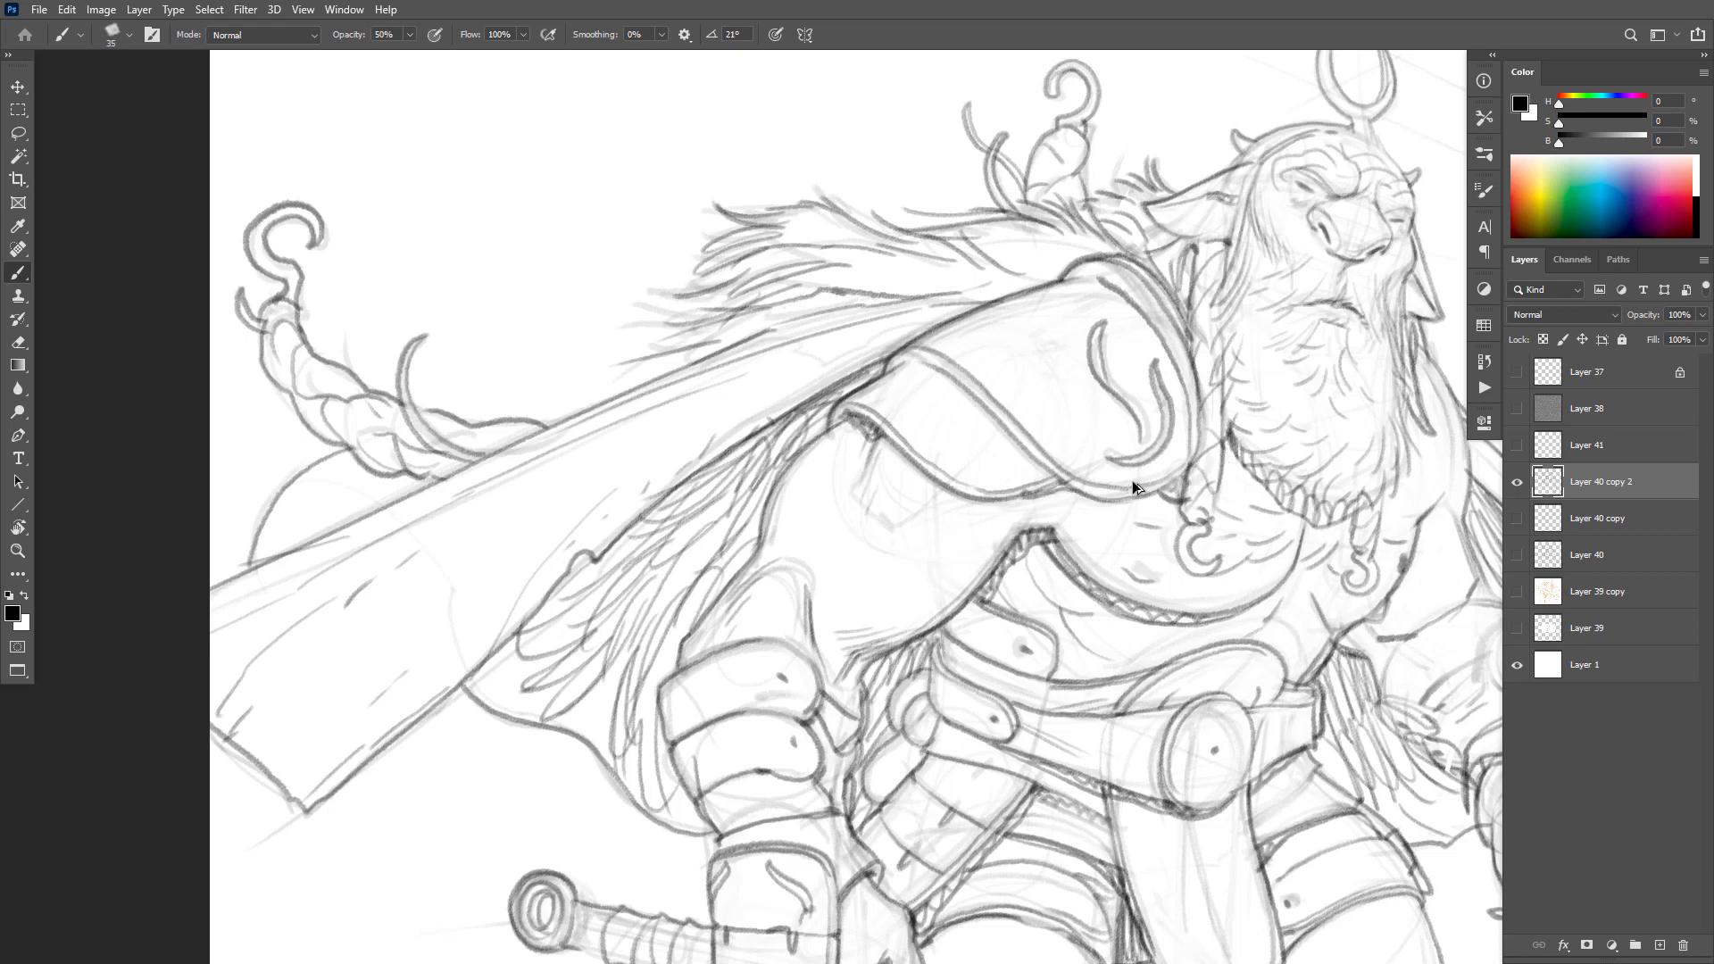
Step: Add a short line beneath the fur collar and strengthen the contour beside the far armpit
key(ctrl+shift+z)
drag(1282, 552, 1111, 568)
drag(1336, 612, 1481, 562)
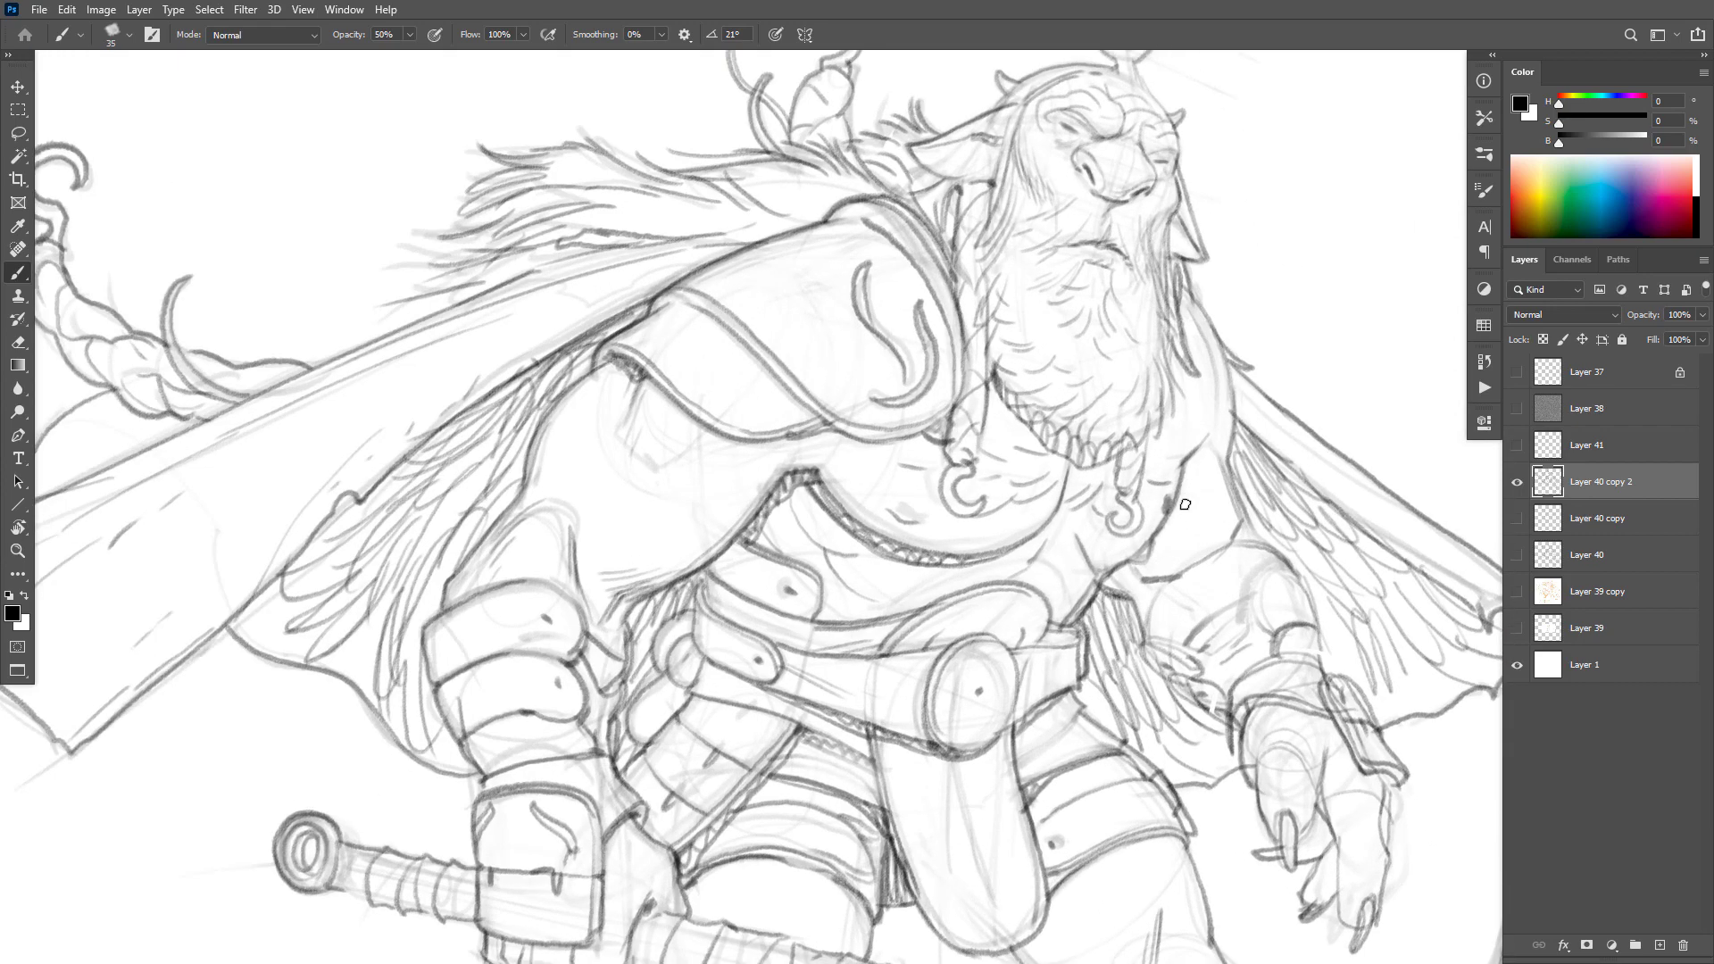
mouse_move(1168, 513)
mouse_down()
mouse_move(1142, 608)
mouse_move(1123, 591)
mouse_move(1143, 616)
mouse_up()
scroll(1303, 569, down, 3)
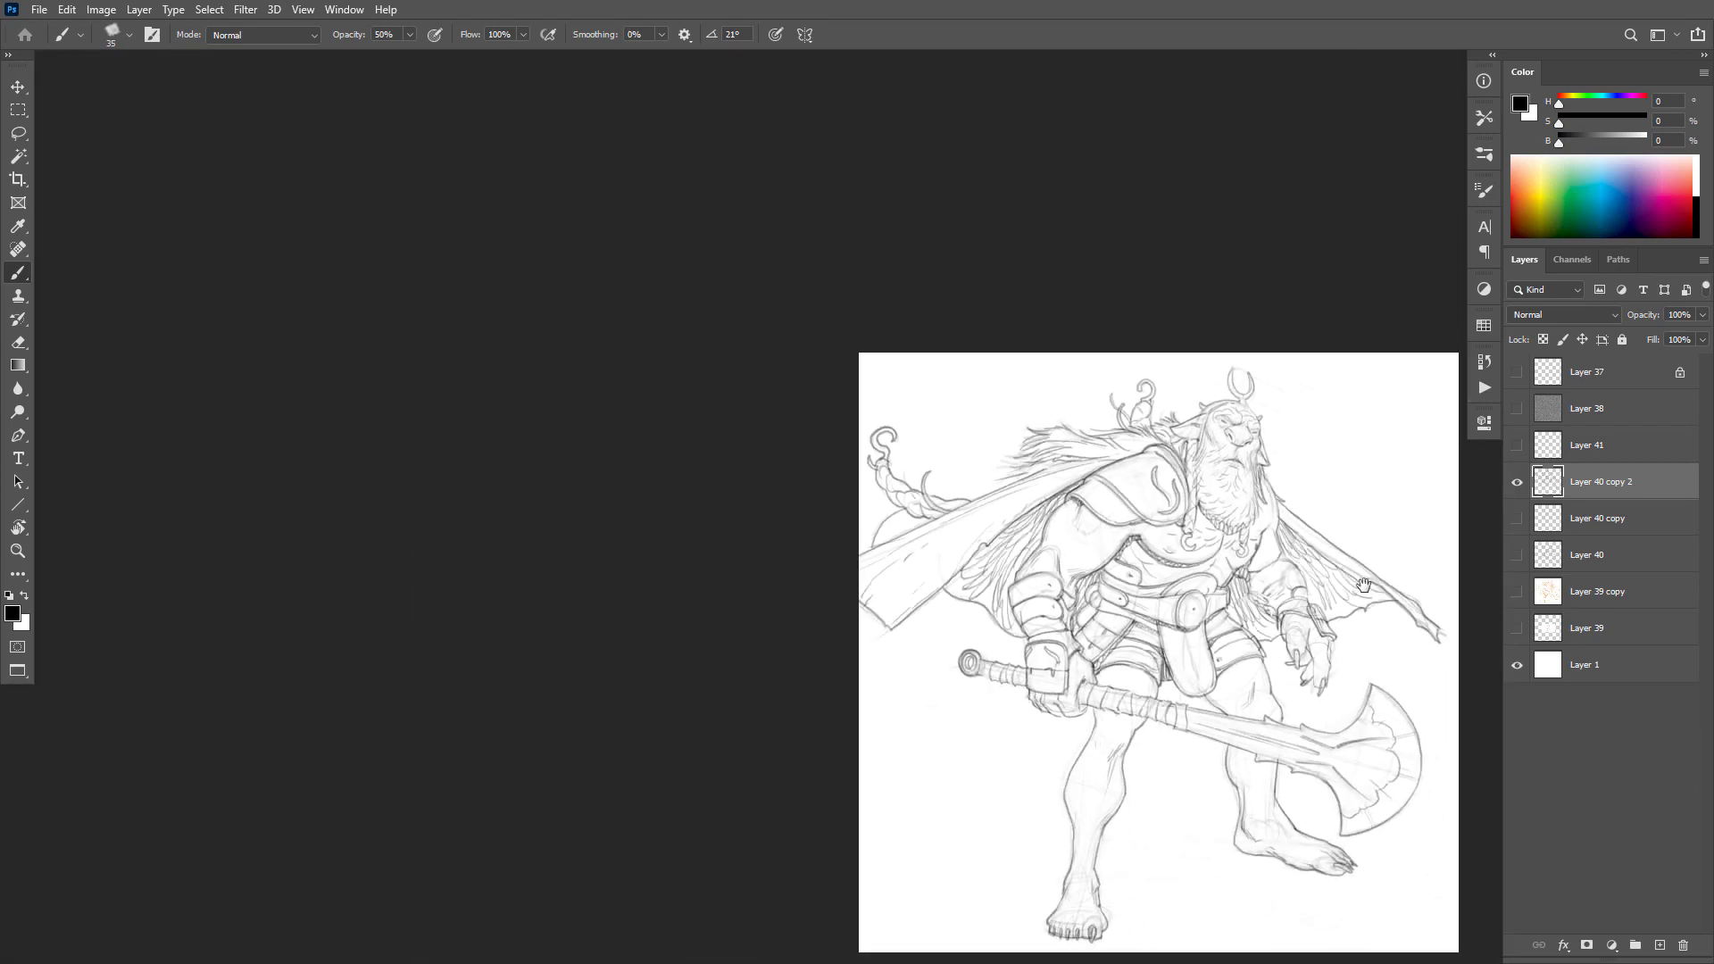
scroll(1327, 550, up, 2)
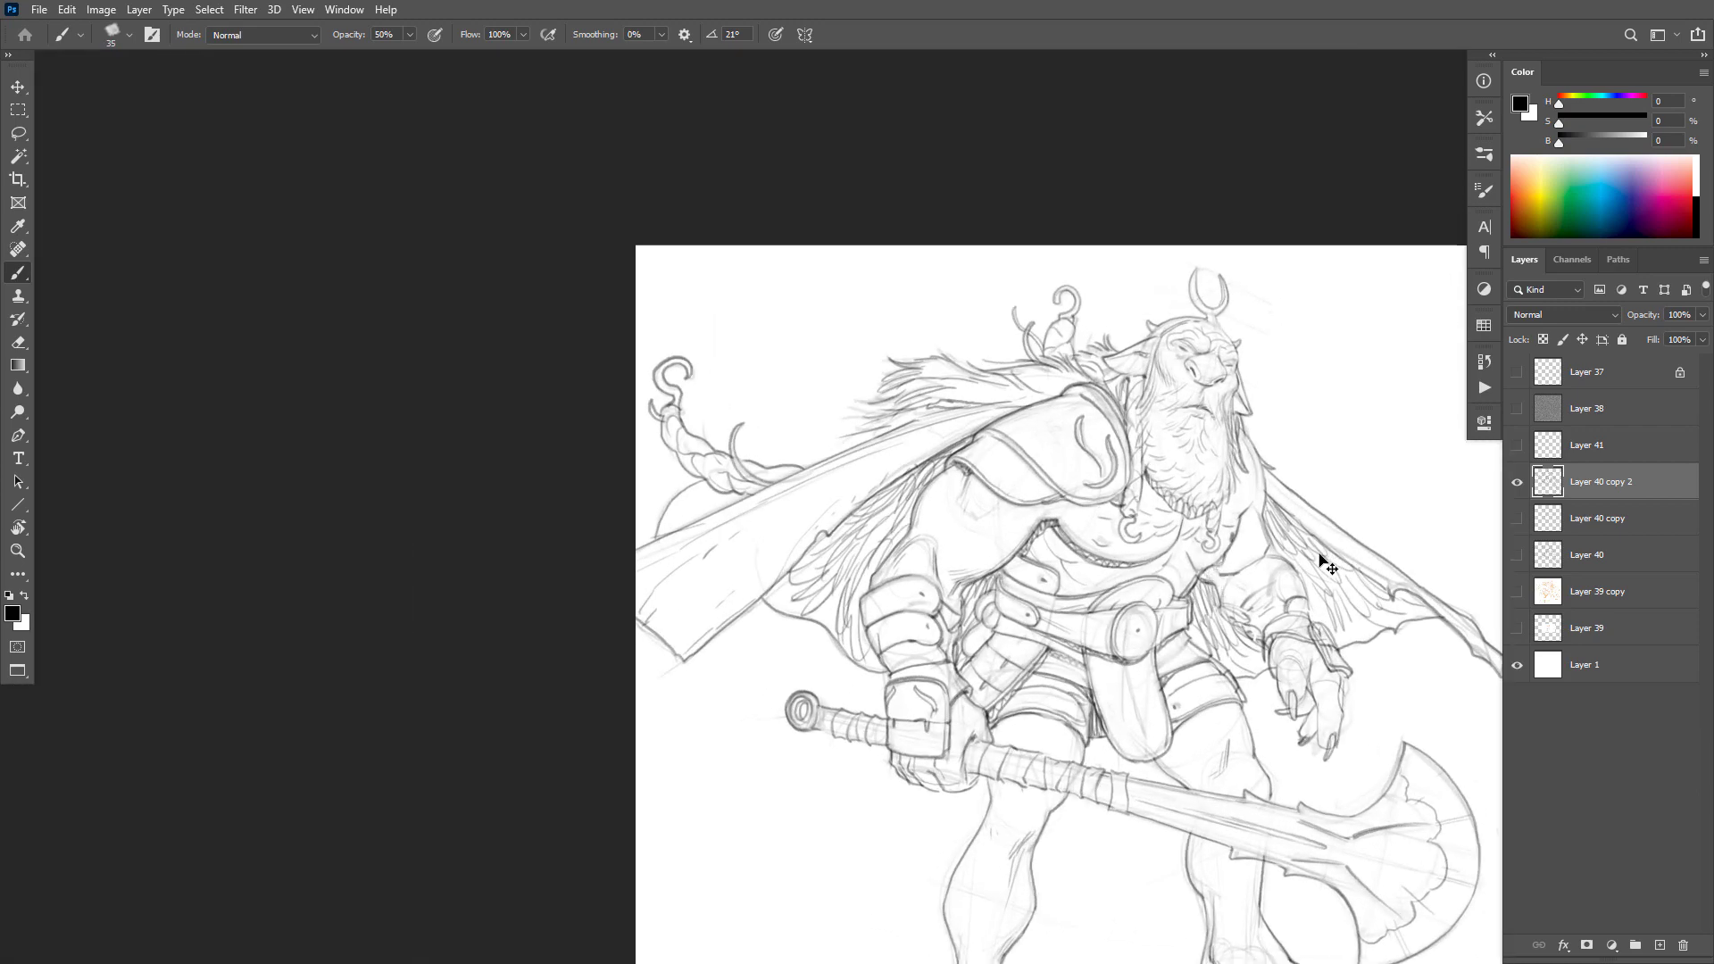
scroll(1317, 499, up, 3)
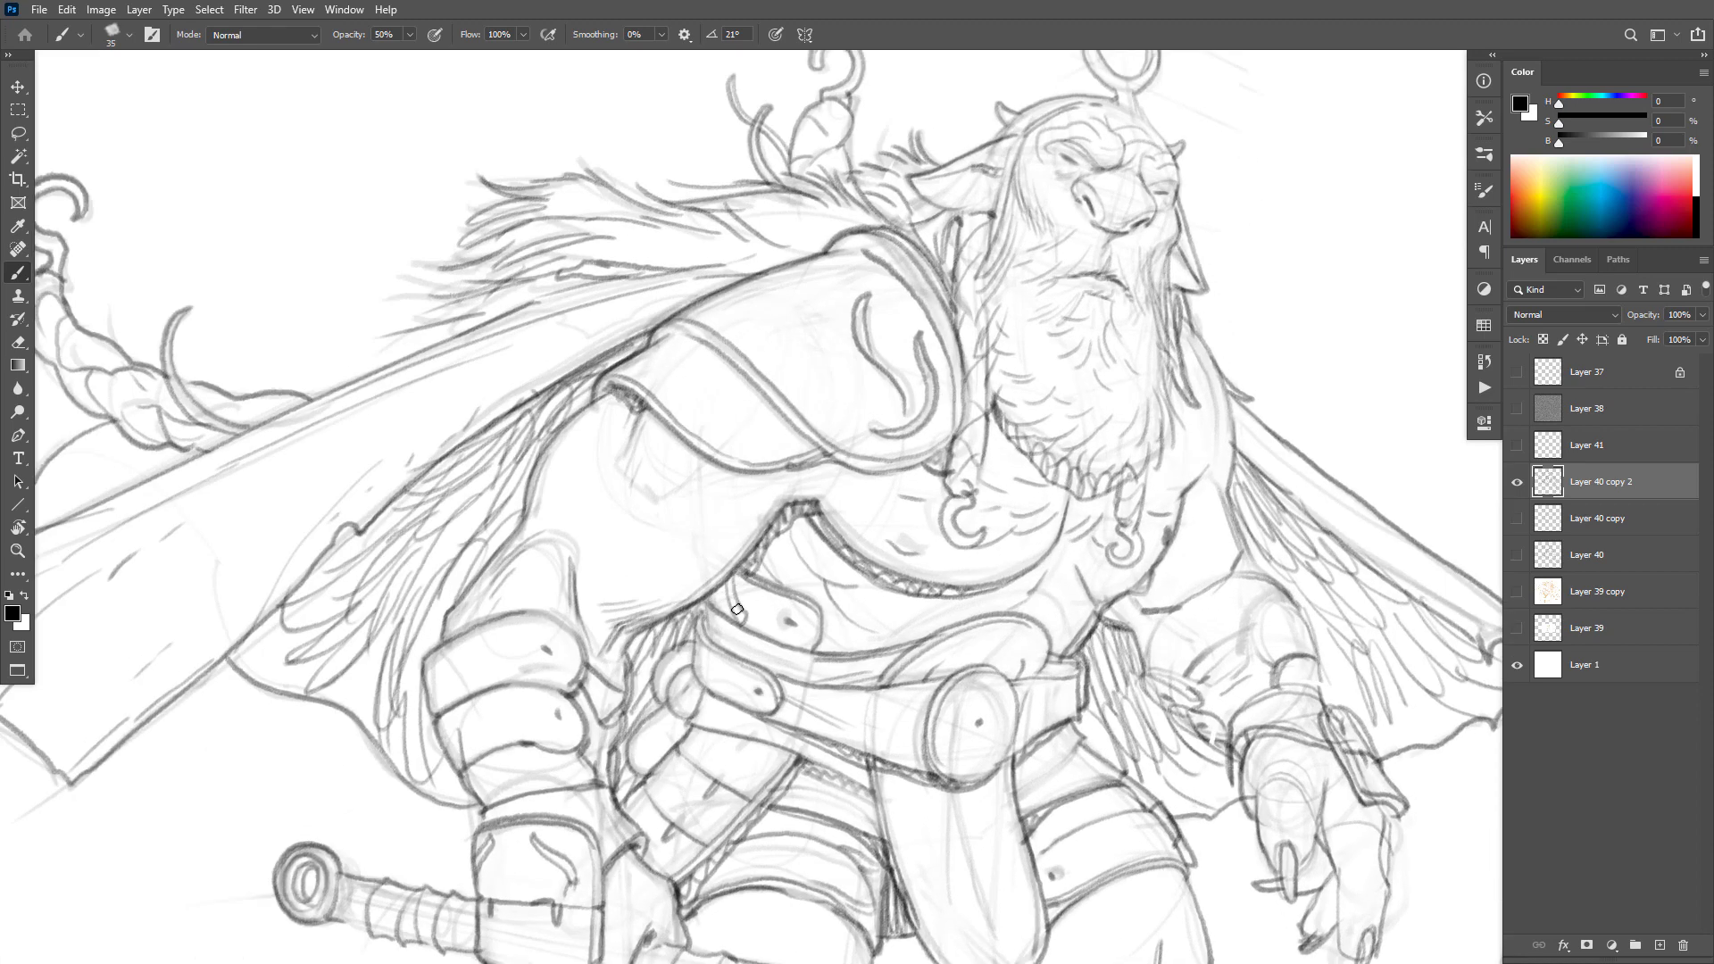
Step: Touch up the strokes behind the waist straps and along the shoulder pad's lower edge
drag(737, 609, 716, 641)
drag(737, 729, 589, 721)
drag(1060, 661, 1174, 541)
ctrl+click(1056, 560)
ctrl+click(1056, 560)
ctrl+click(994, 515)
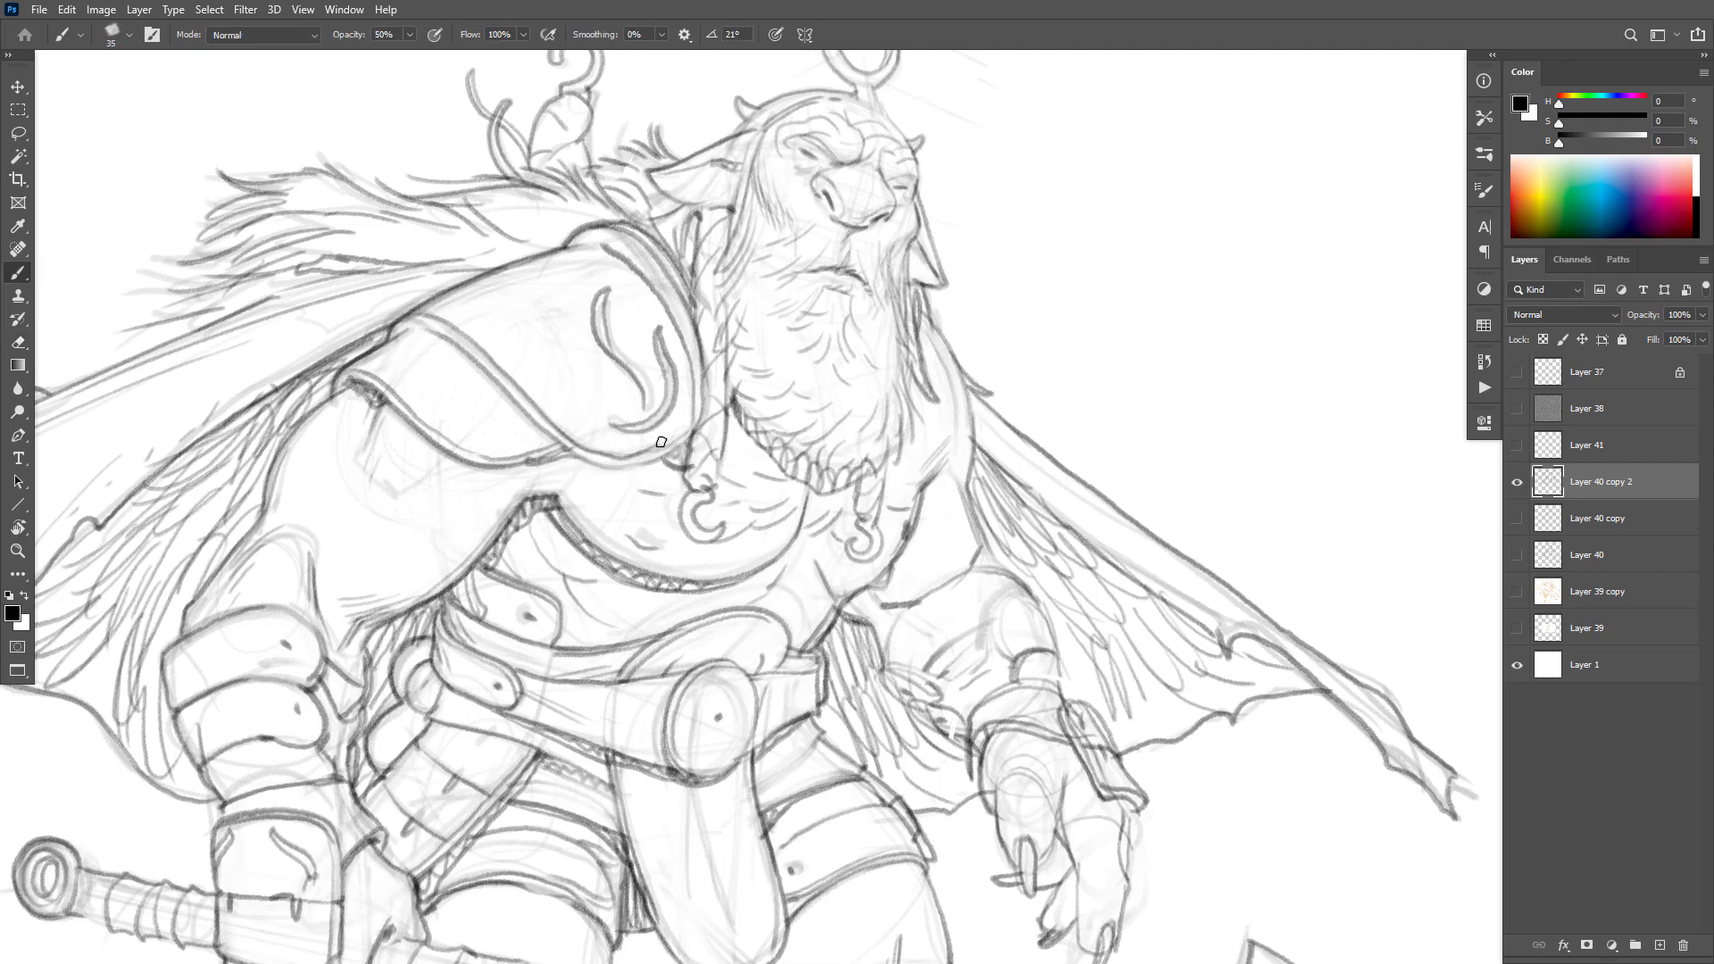
mouse_move(641, 463)
mouse_down()
mouse_move(574, 454)
mouse_move(648, 429)
mouse_up()
Step: Draw a curved ornament on the lower plate of the shoulder pad, matching the curls above it
scroll(662, 584, down, 6)
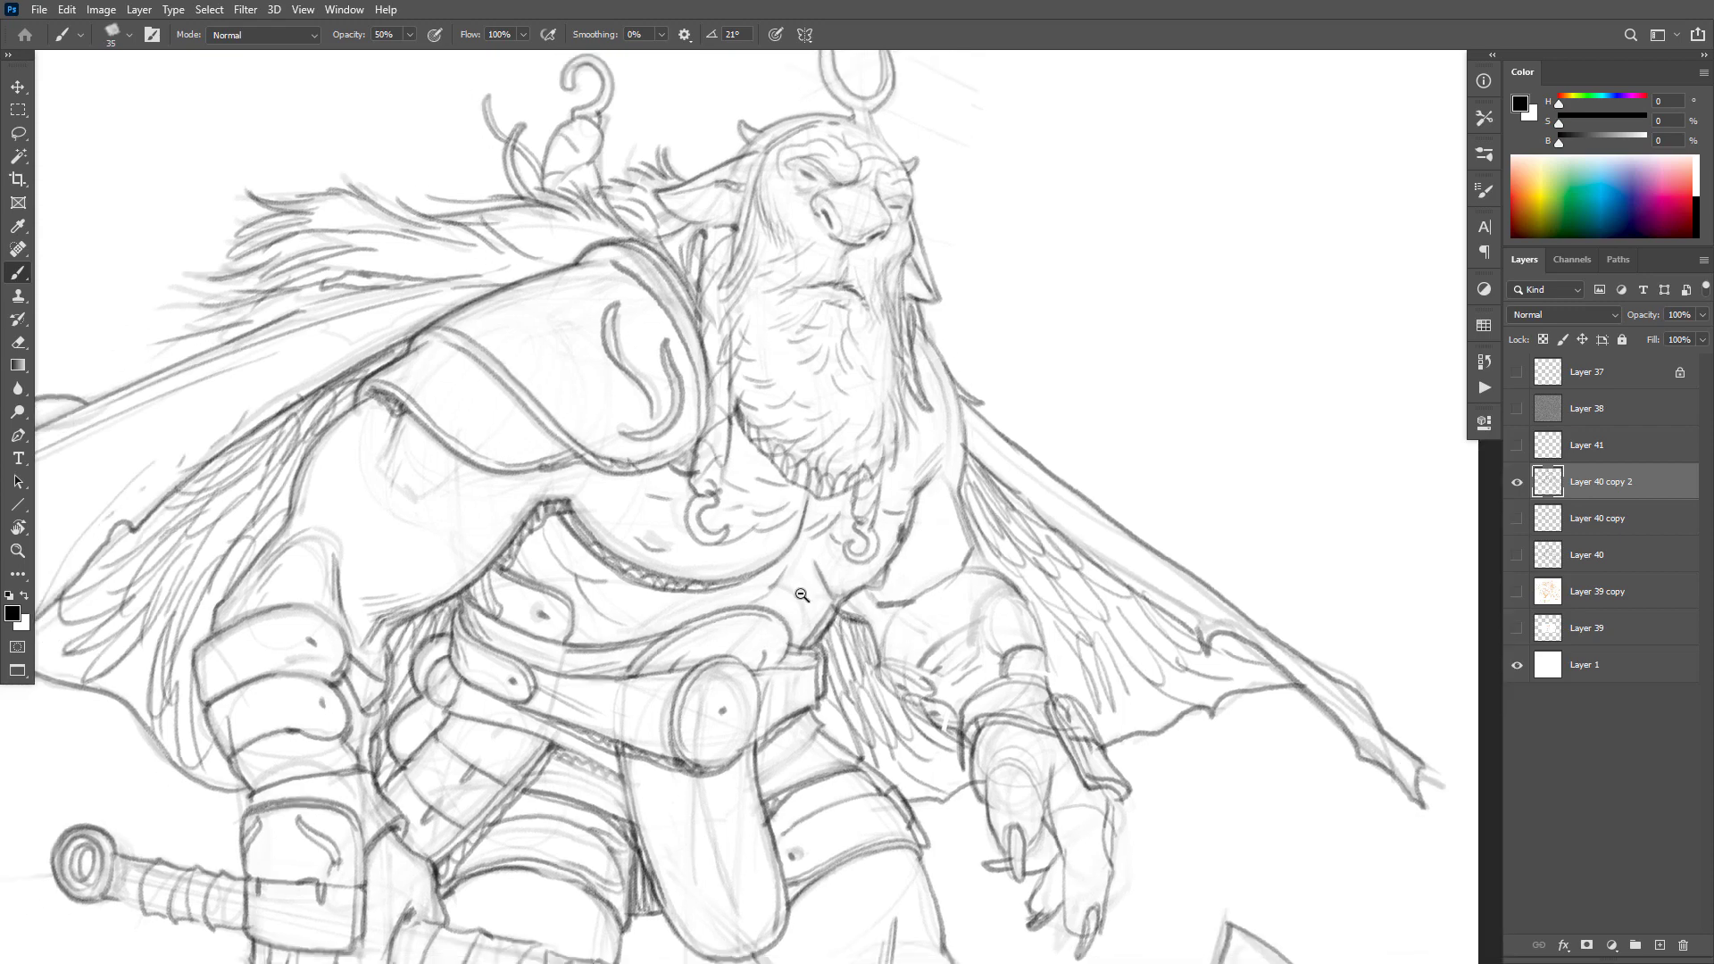
scroll(1188, 467, up, 2)
alt+click(1188, 466)
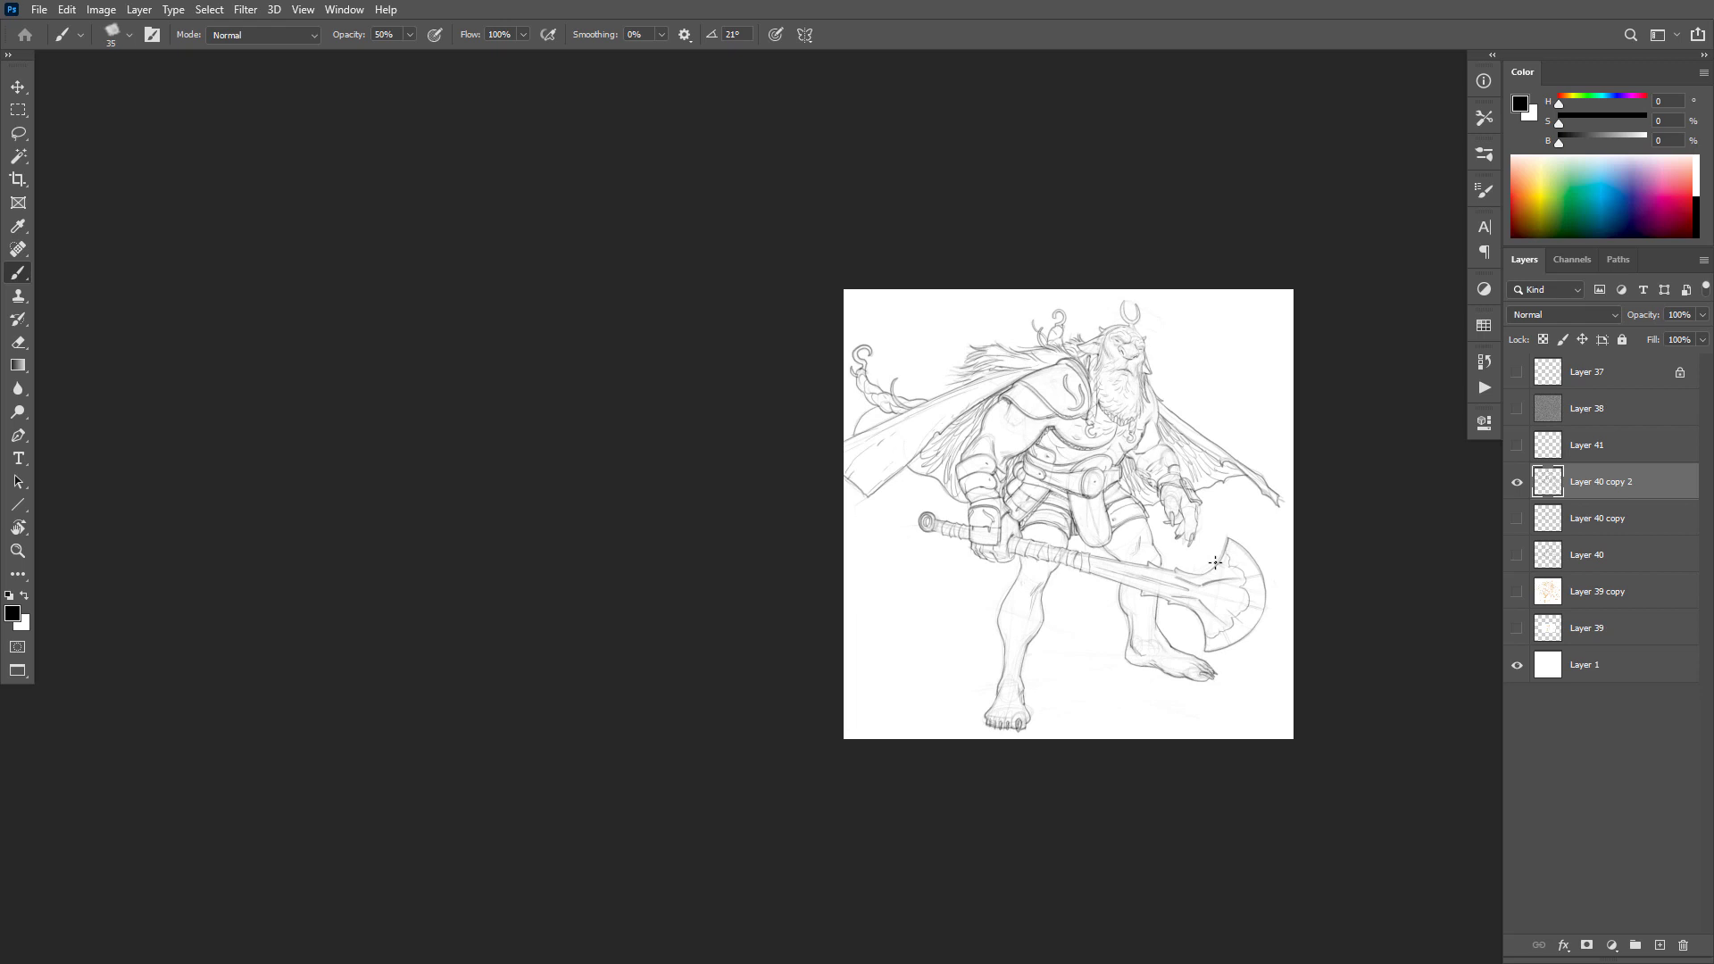
ctrl+click(1165, 512)
ctrl+click(1165, 512)
ctrl+click(1039, 404)
ctrl+click(1039, 403)
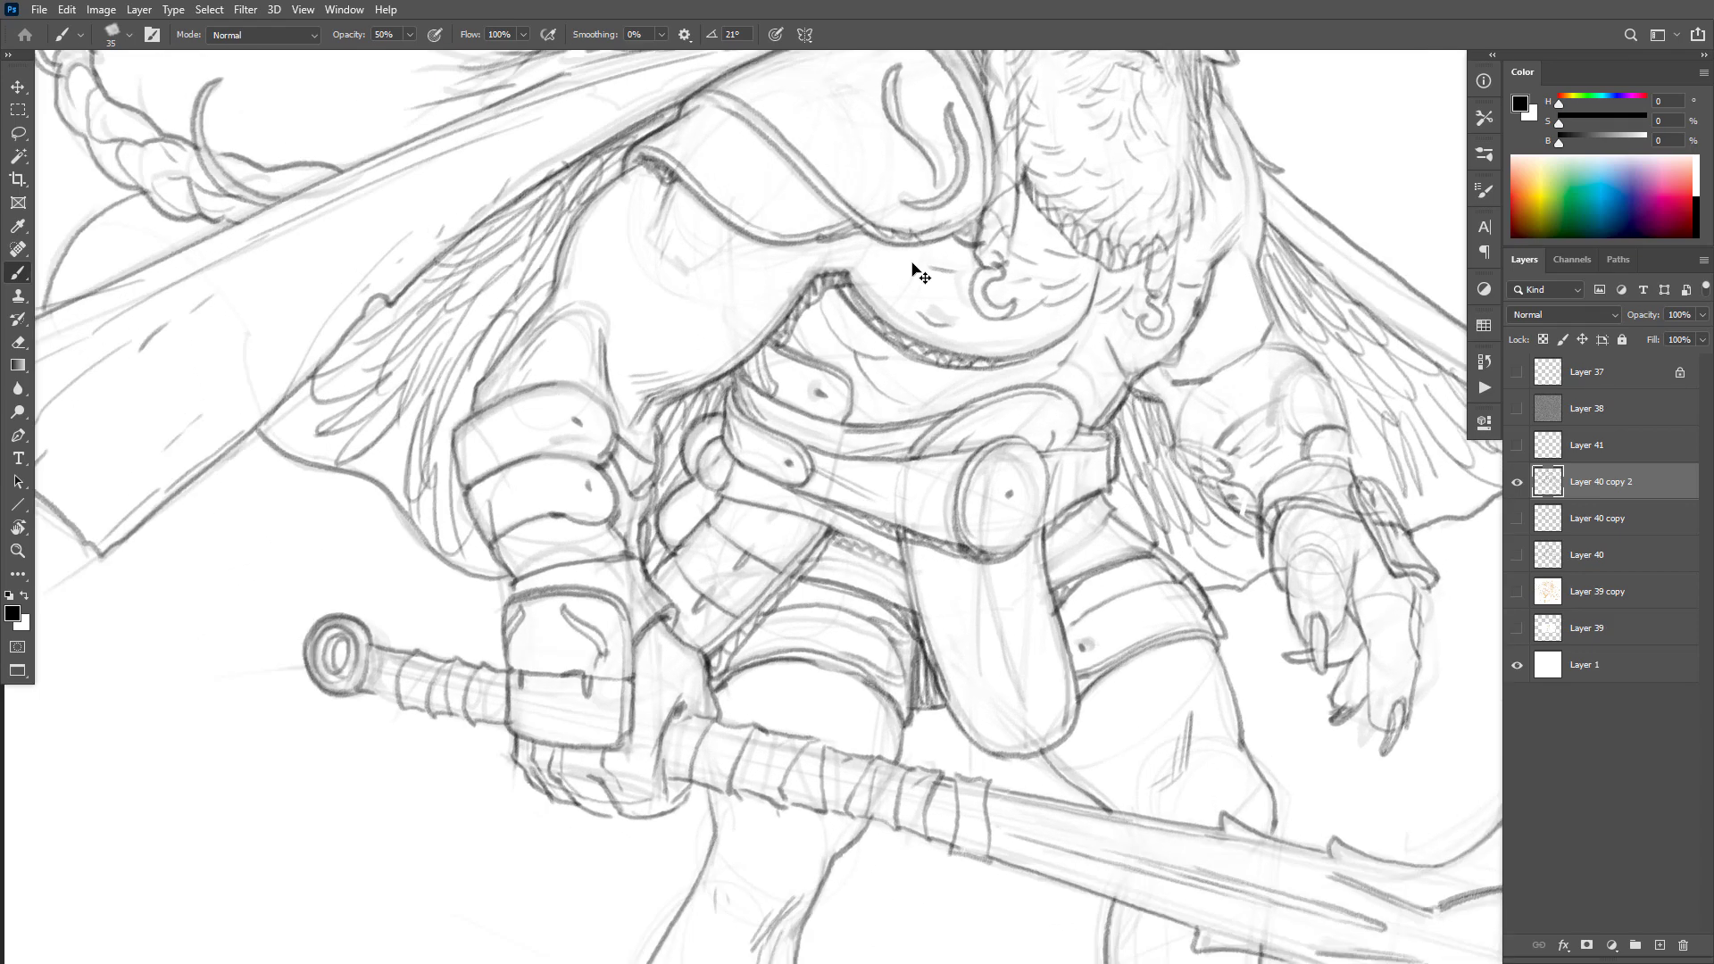
drag(857, 233, 782, 235)
drag(975, 349, 1015, 385)
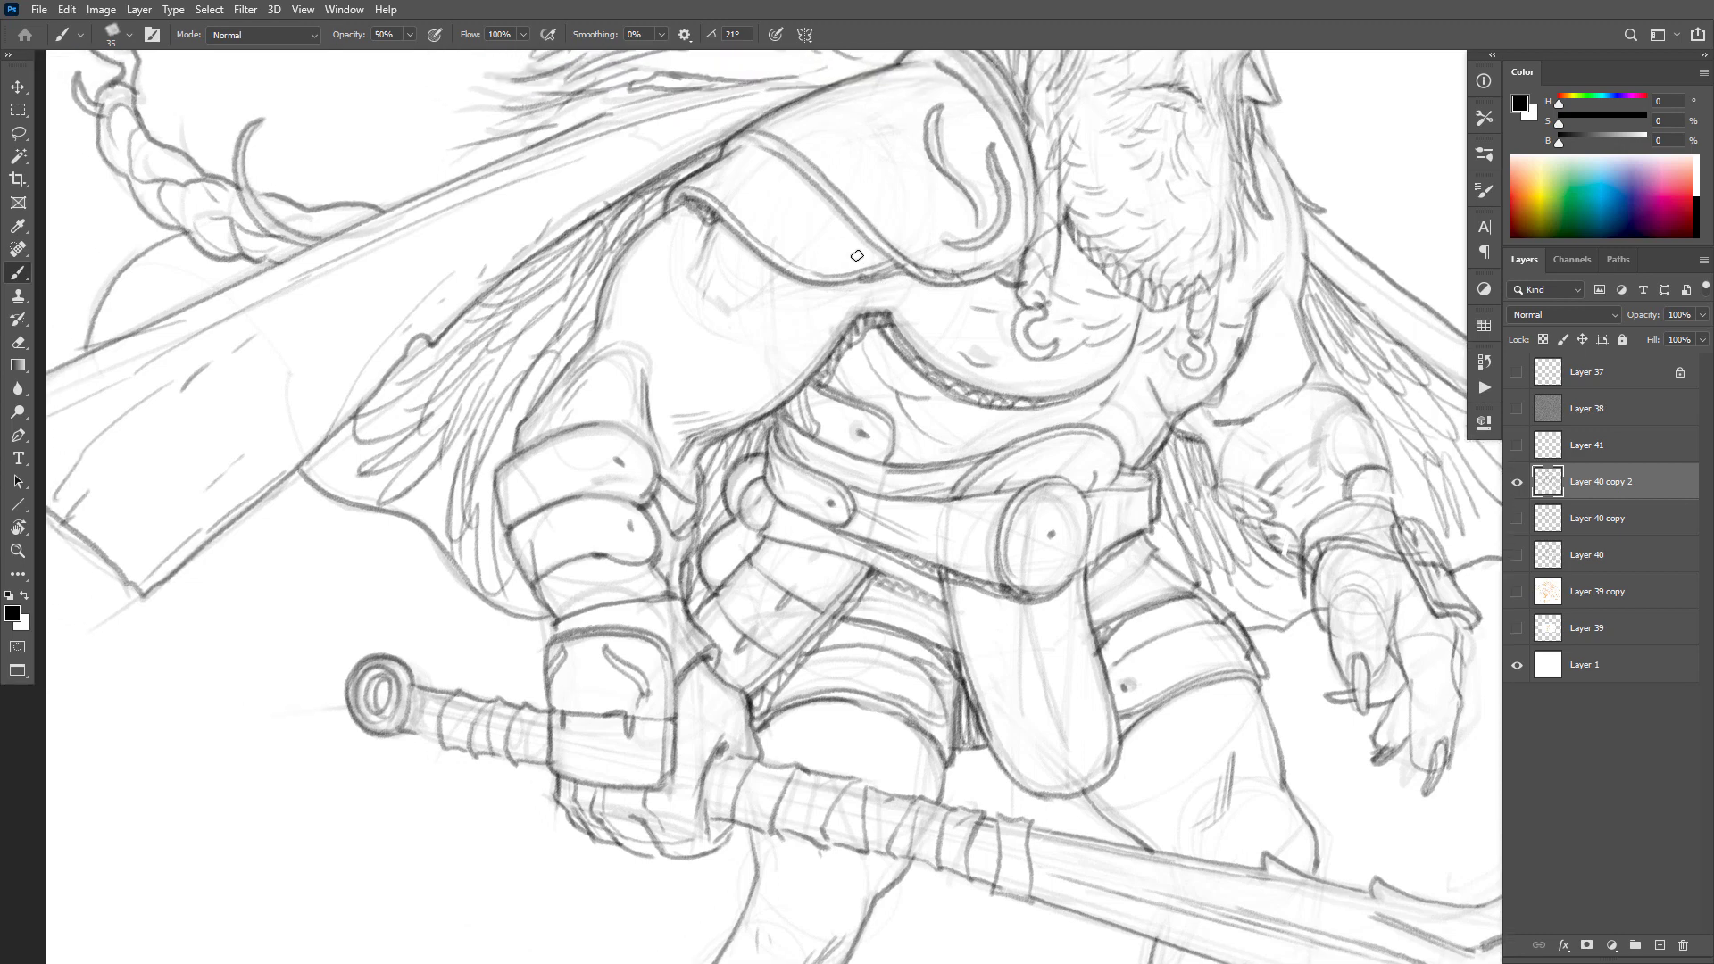
mouse_move(847, 257)
mouse_down()
mouse_move(796, 244)
mouse_move(826, 248)
mouse_up()
Step: Flip the drawing horizontally and bring the head and shoulders into view
drag(1241, 53, 1091, 411)
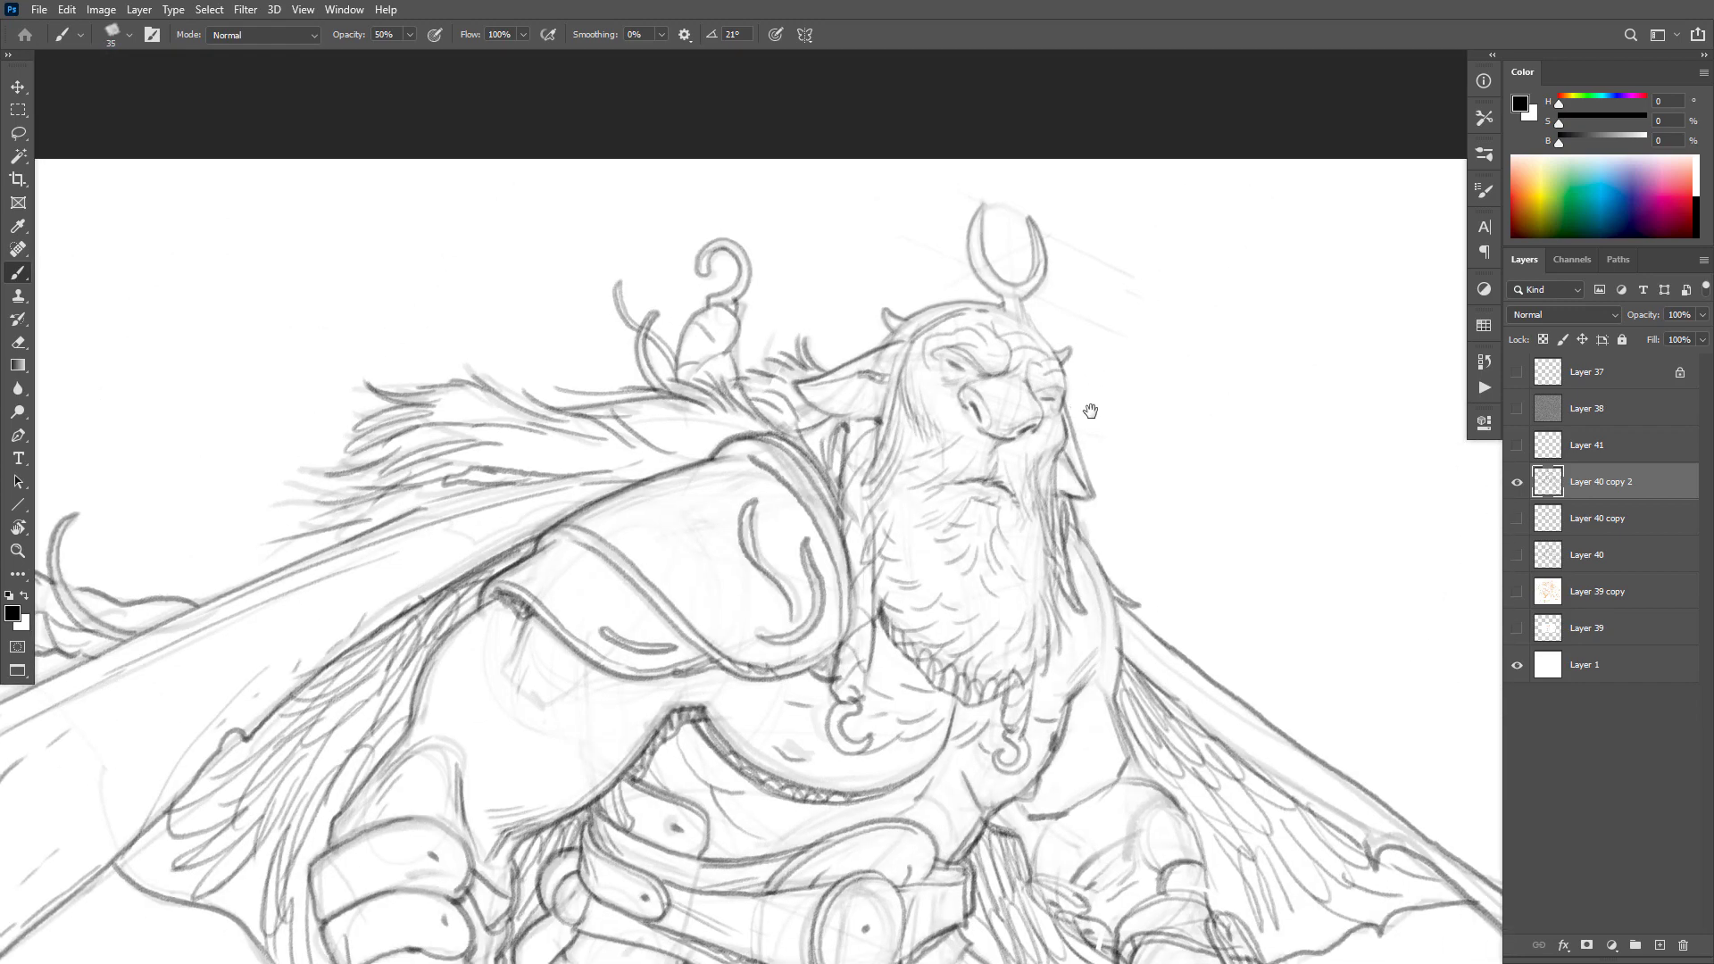
scroll(1082, 459, up, 1)
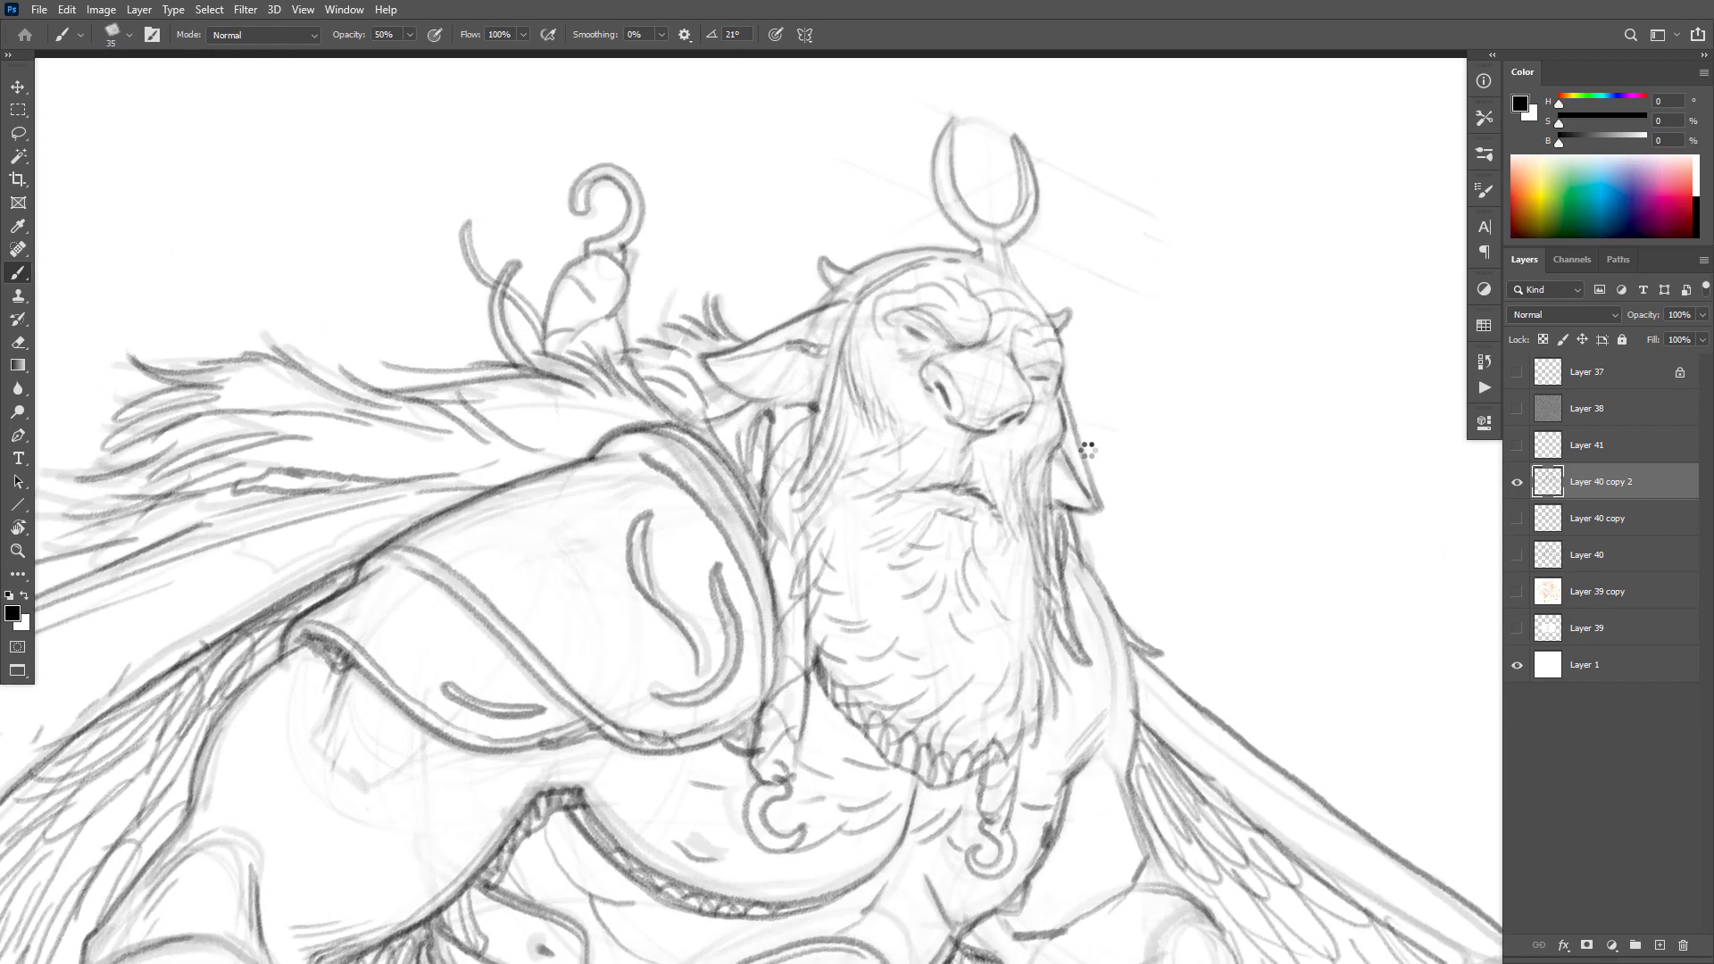
key(ctrl+shift+h)
drag(704, 543, 930, 533)
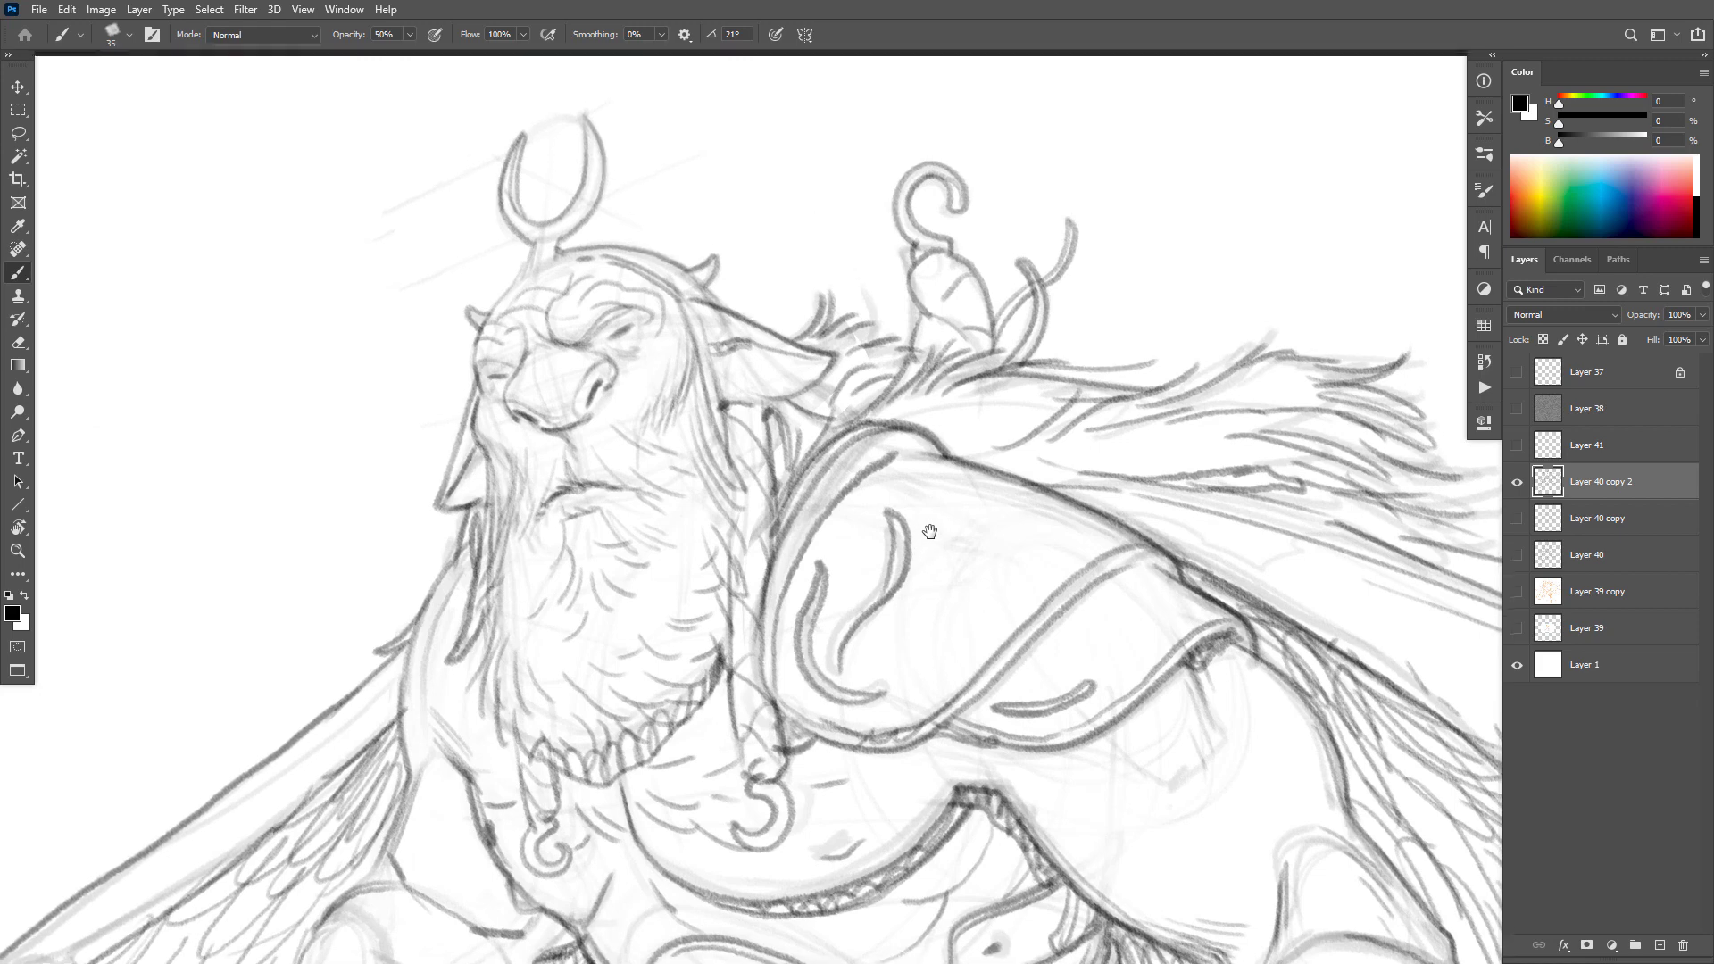
drag(804, 478, 979, 521)
Step: Erase the old ear on the far side of the head with the Eraser at size 50
key(e)
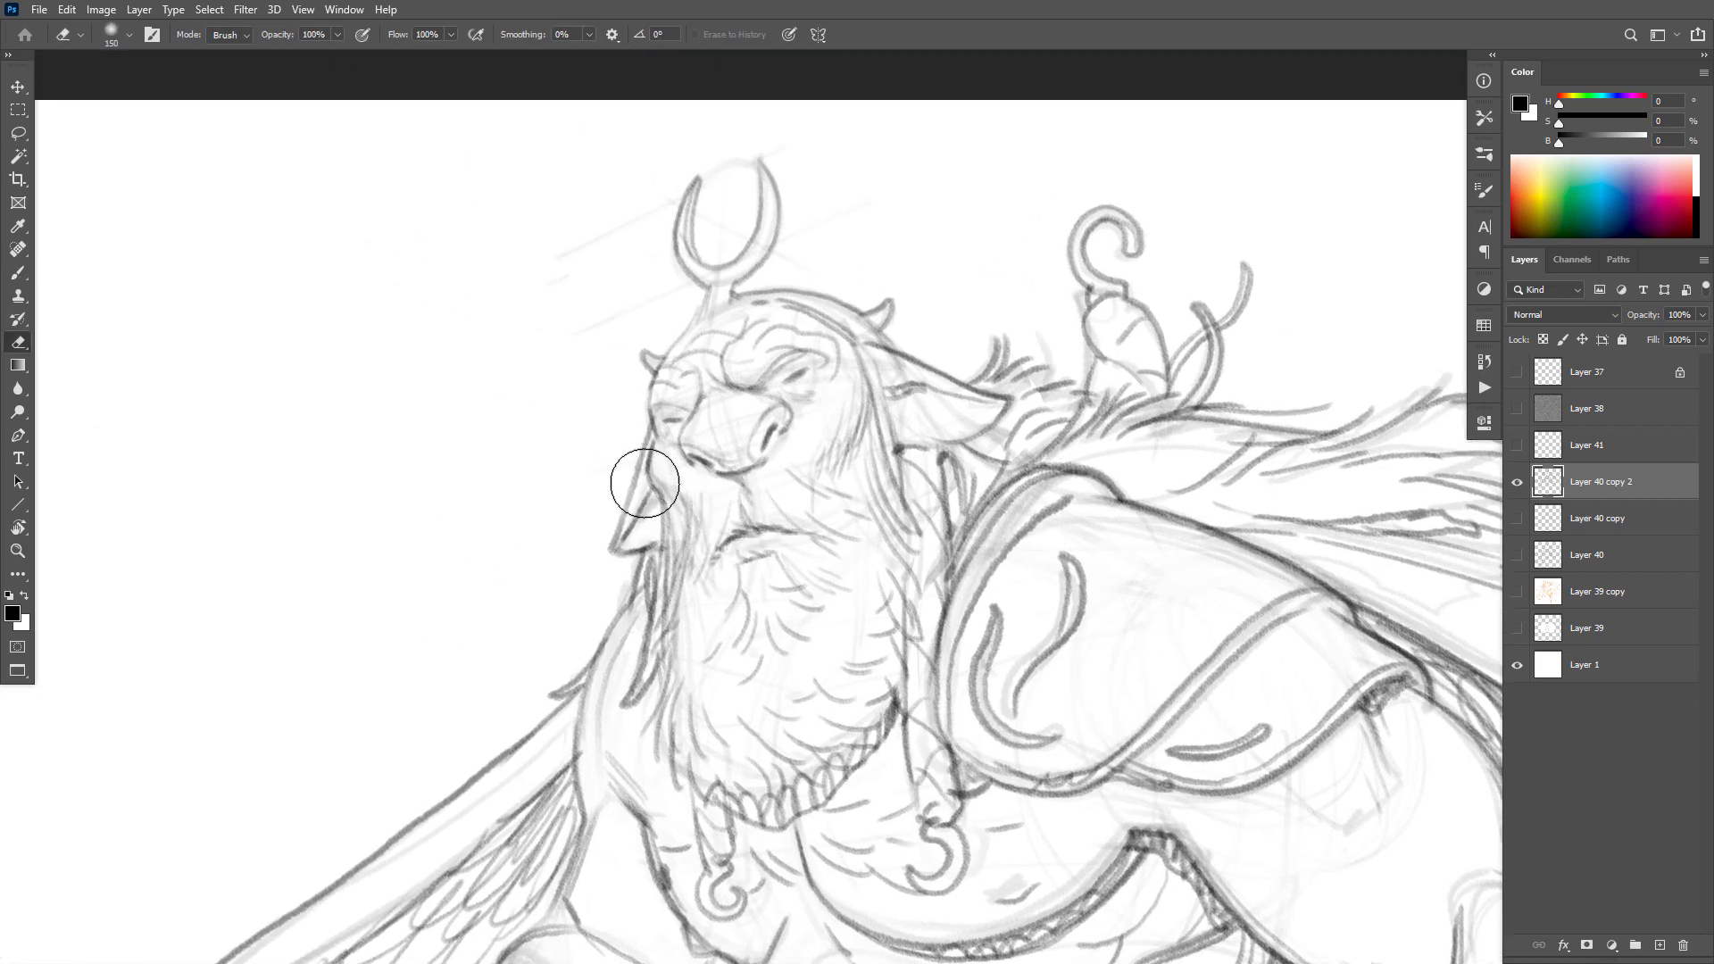
key(bracketleft)
key(bracketleft)
key(bracketleft)
key(bracketleft)
key(bracketleft)
key(bracketleft)
key(bracketleft)
mouse_move(643, 432)
mouse_down()
mouse_move(620, 558)
mouse_move(713, 528)
mouse_move(616, 547)
mouse_move(639, 530)
mouse_move(634, 486)
mouse_move(614, 543)
mouse_move(644, 526)
mouse_move(631, 505)
mouse_move(614, 545)
mouse_move(631, 473)
mouse_move(628, 544)
mouse_up()
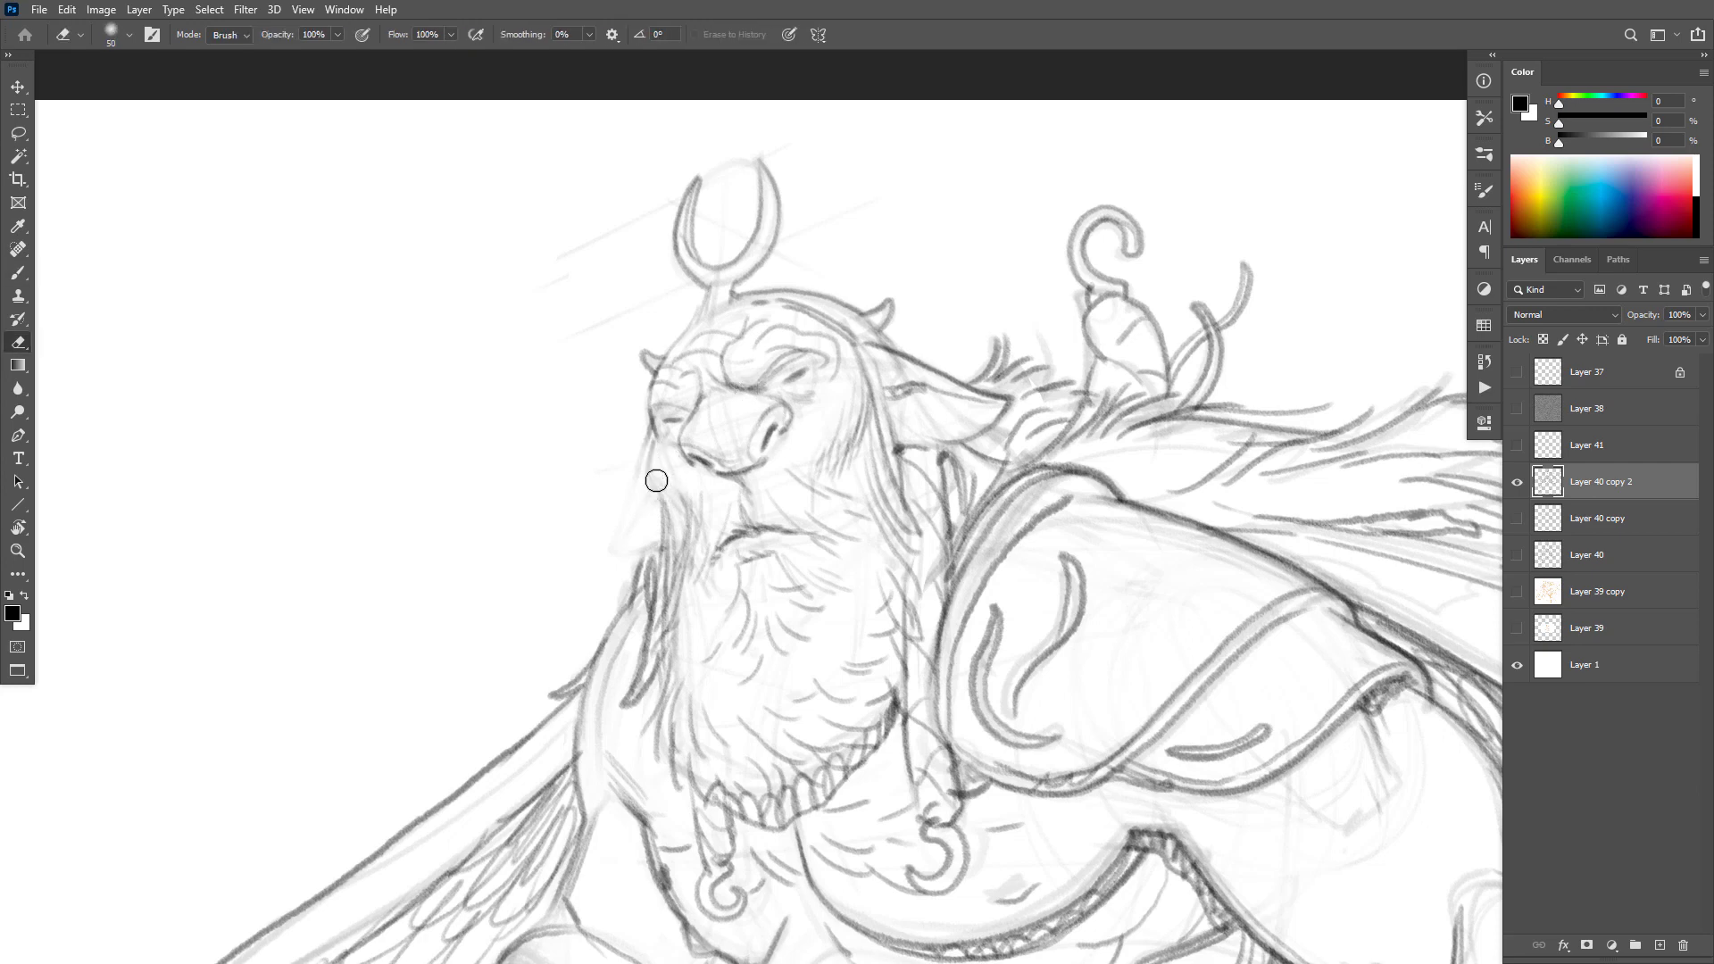
Step: Redraw the far cheek's outline with the Brush where the ear was erased
key(b)
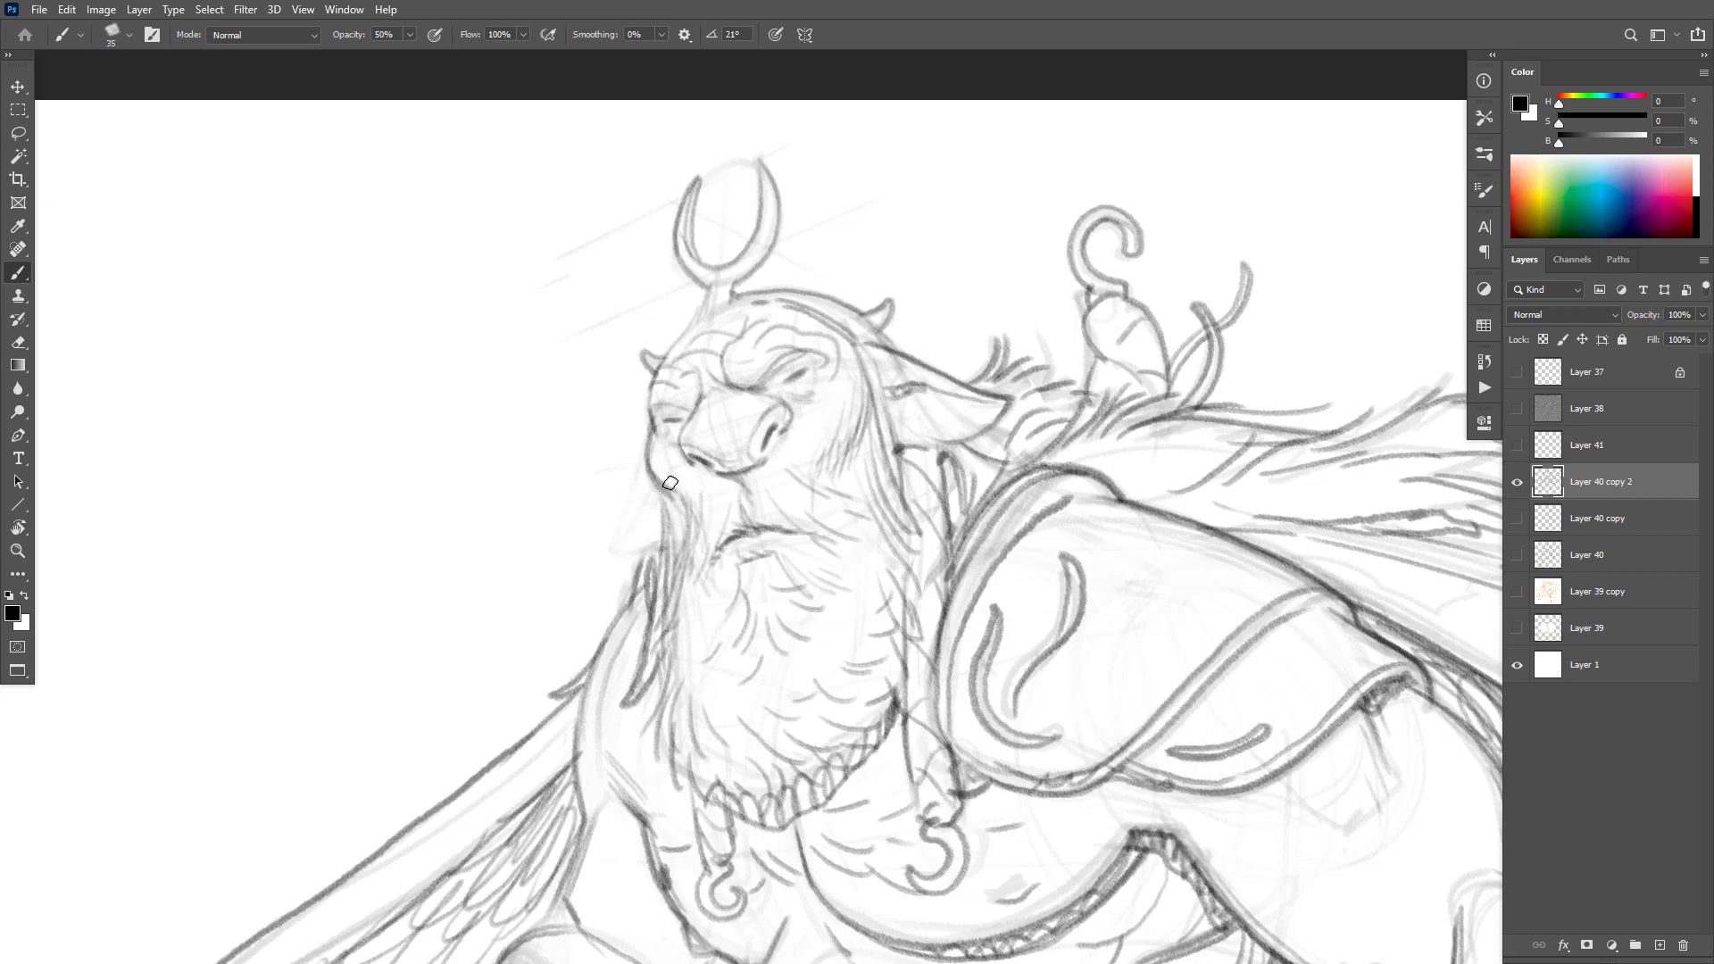
drag(888, 512, 795, 513)
ctrl+click(871, 499)
ctrl+click(879, 498)
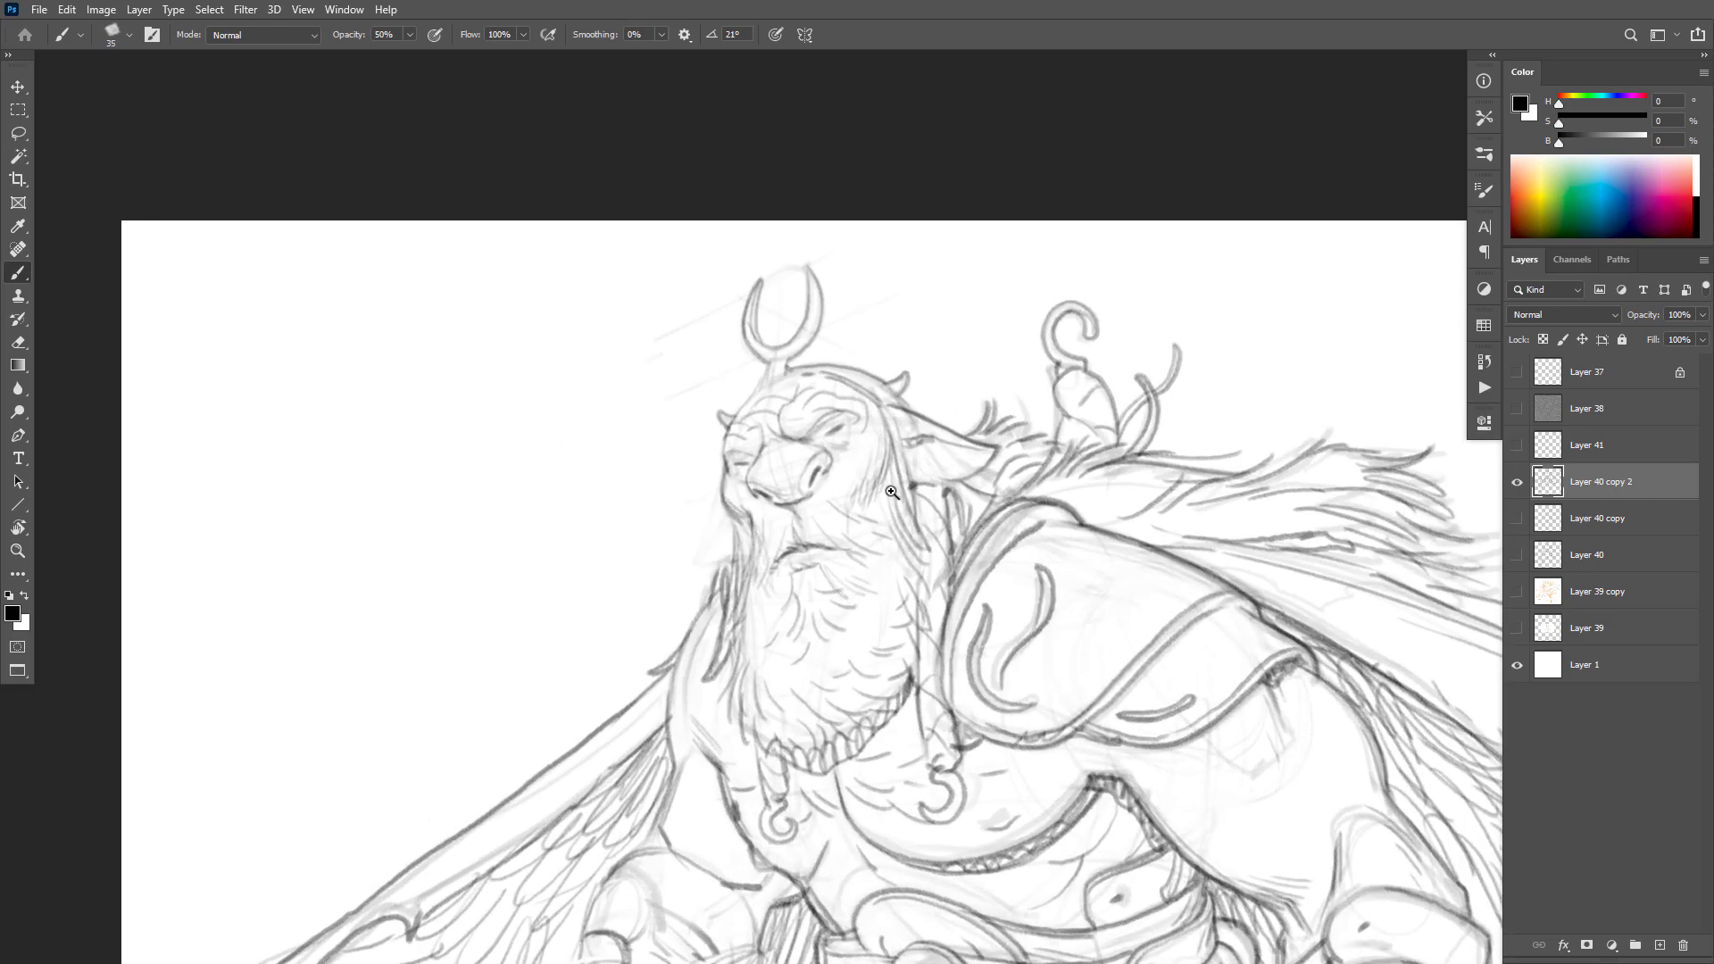
ctrl+click(877, 484)
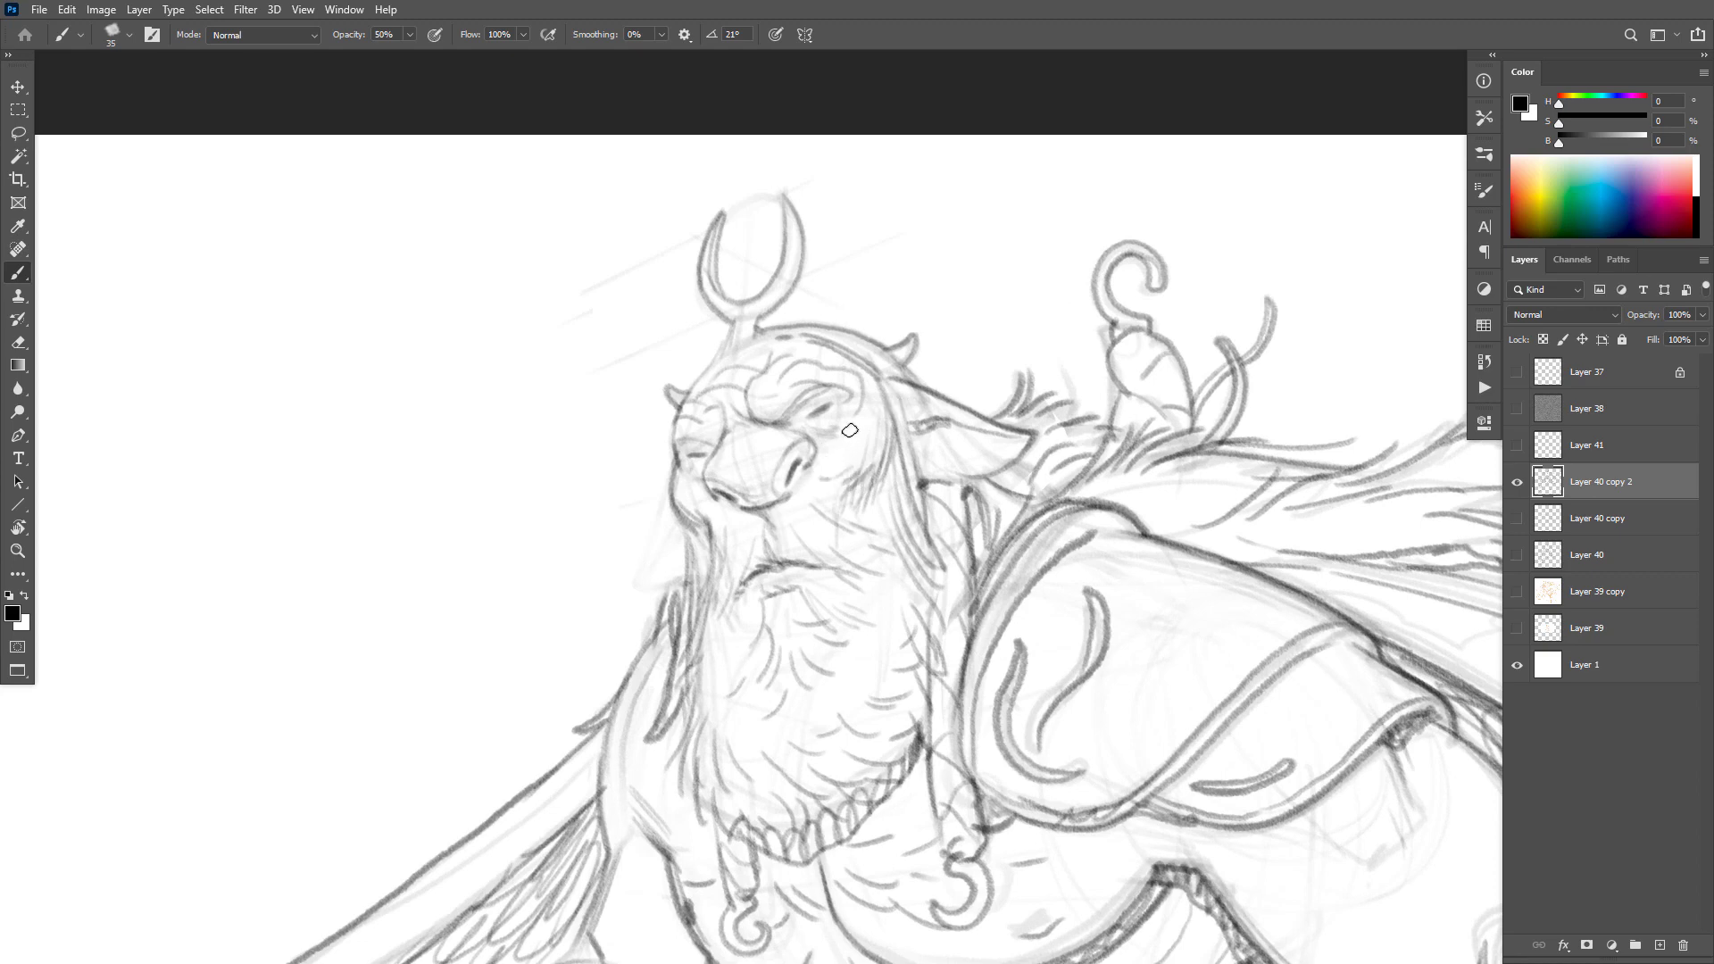
Step: Try a stroke in the hair beside the near cheek and undo it
drag(894, 413, 884, 471)
key(ctrl+z)
scroll(960, 438, down, 5)
scroll(1019, 439, up, 5)
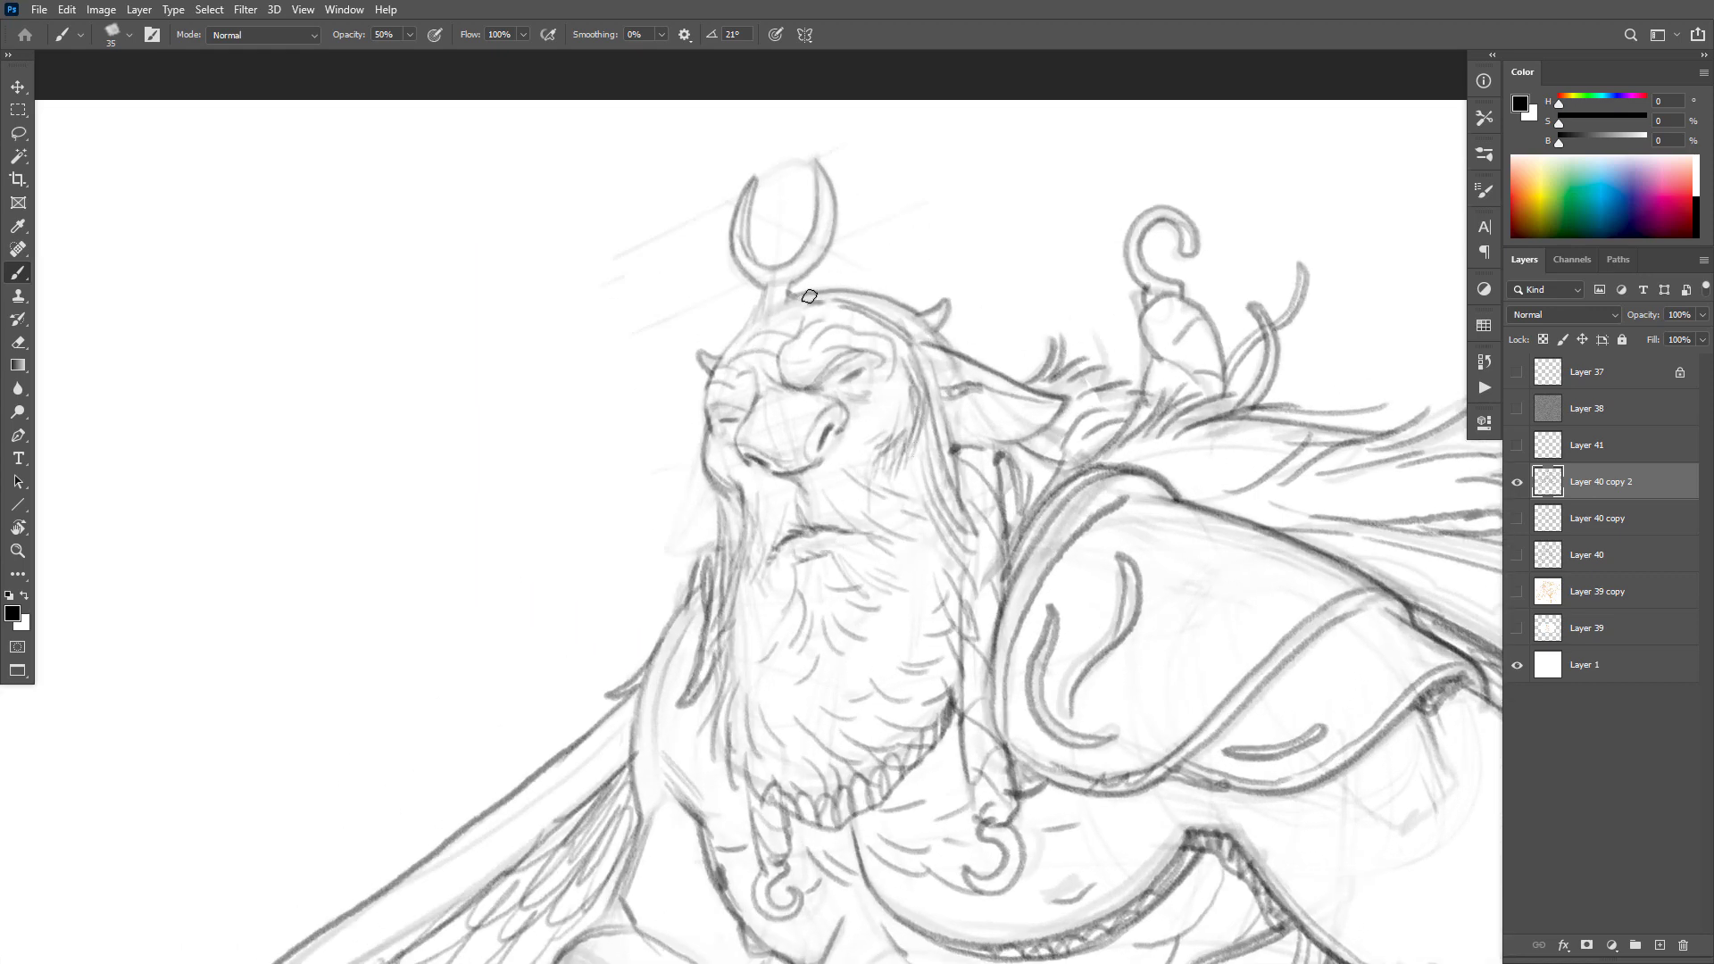
Step: Extend the skull line beneath the crescent, lasso the crescent, shift it slightly towards the near ear, and deselect
drag(814, 300, 764, 313)
drag(998, 241, 1056, 223)
drag(962, 268, 987, 255)
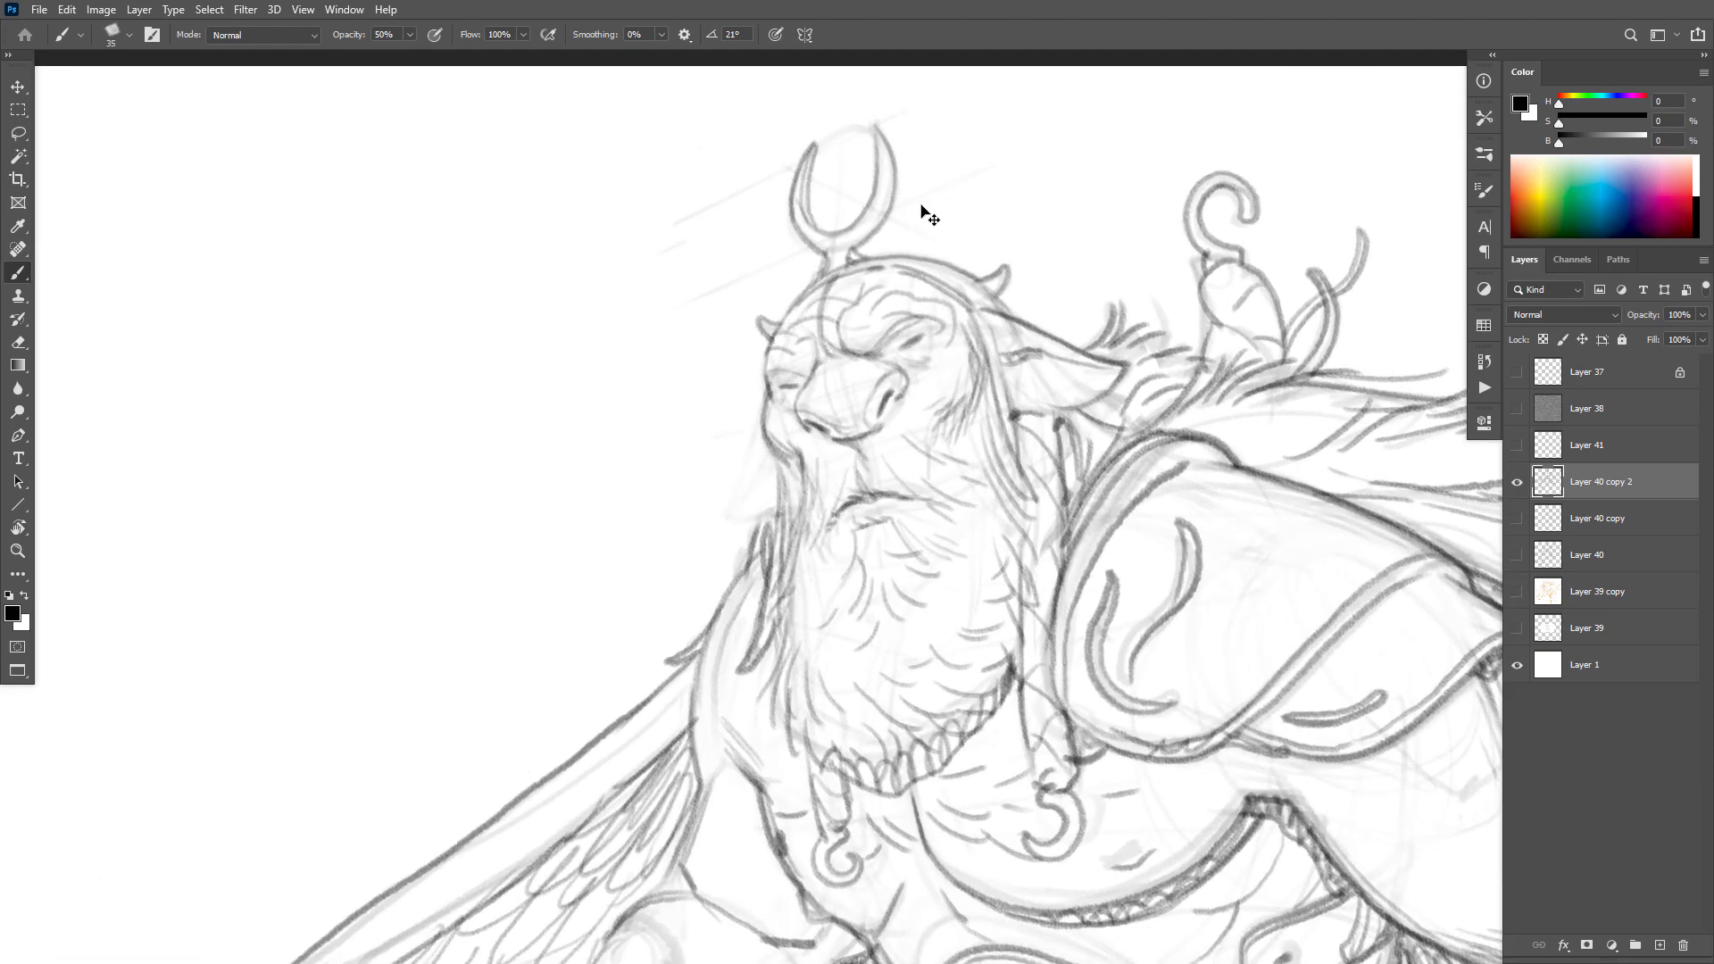
key(l)
mouse_move(893, 253)
mouse_down()
mouse_move(798, 292)
mouse_move(1074, 183)
mouse_move(1052, 251)
mouse_up()
drag(974, 200, 989, 198)
key(ctrl+d)
Step: Clean up and redraw the short stem joining the crescent to the top of the head
alt+click(1124, 209)
alt+click(1124, 209)
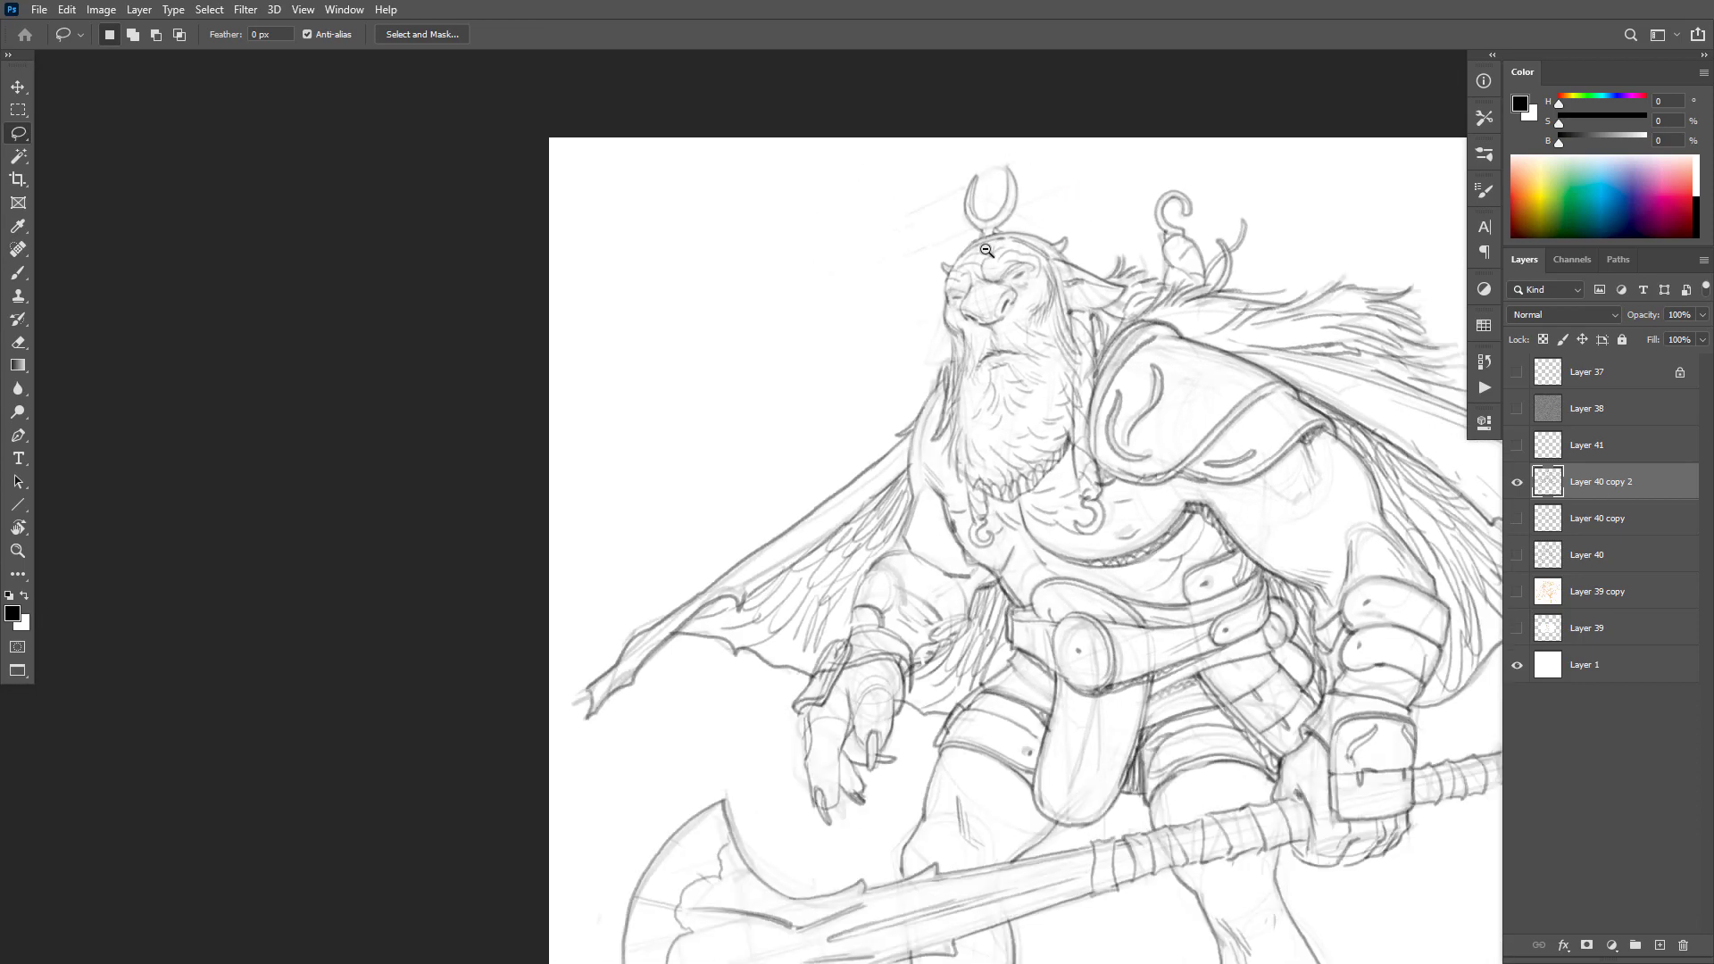
ctrl+click(1000, 239)
ctrl+click(1003, 238)
ctrl+click(1005, 239)
key(e)
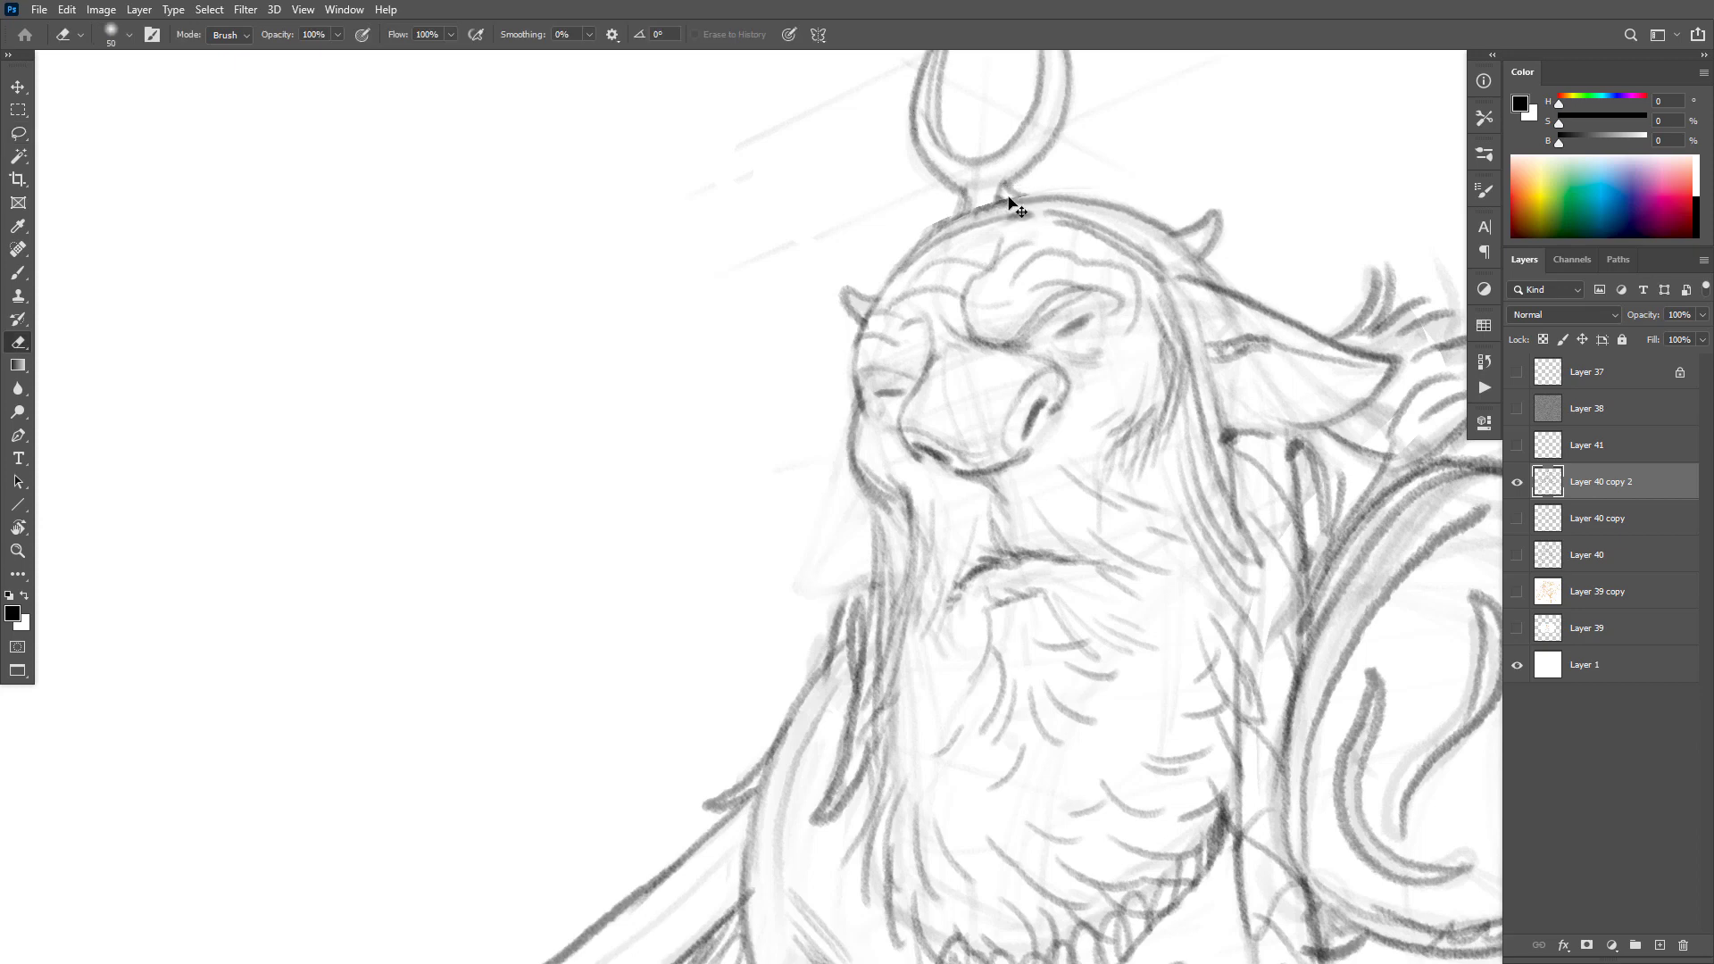
key(b)
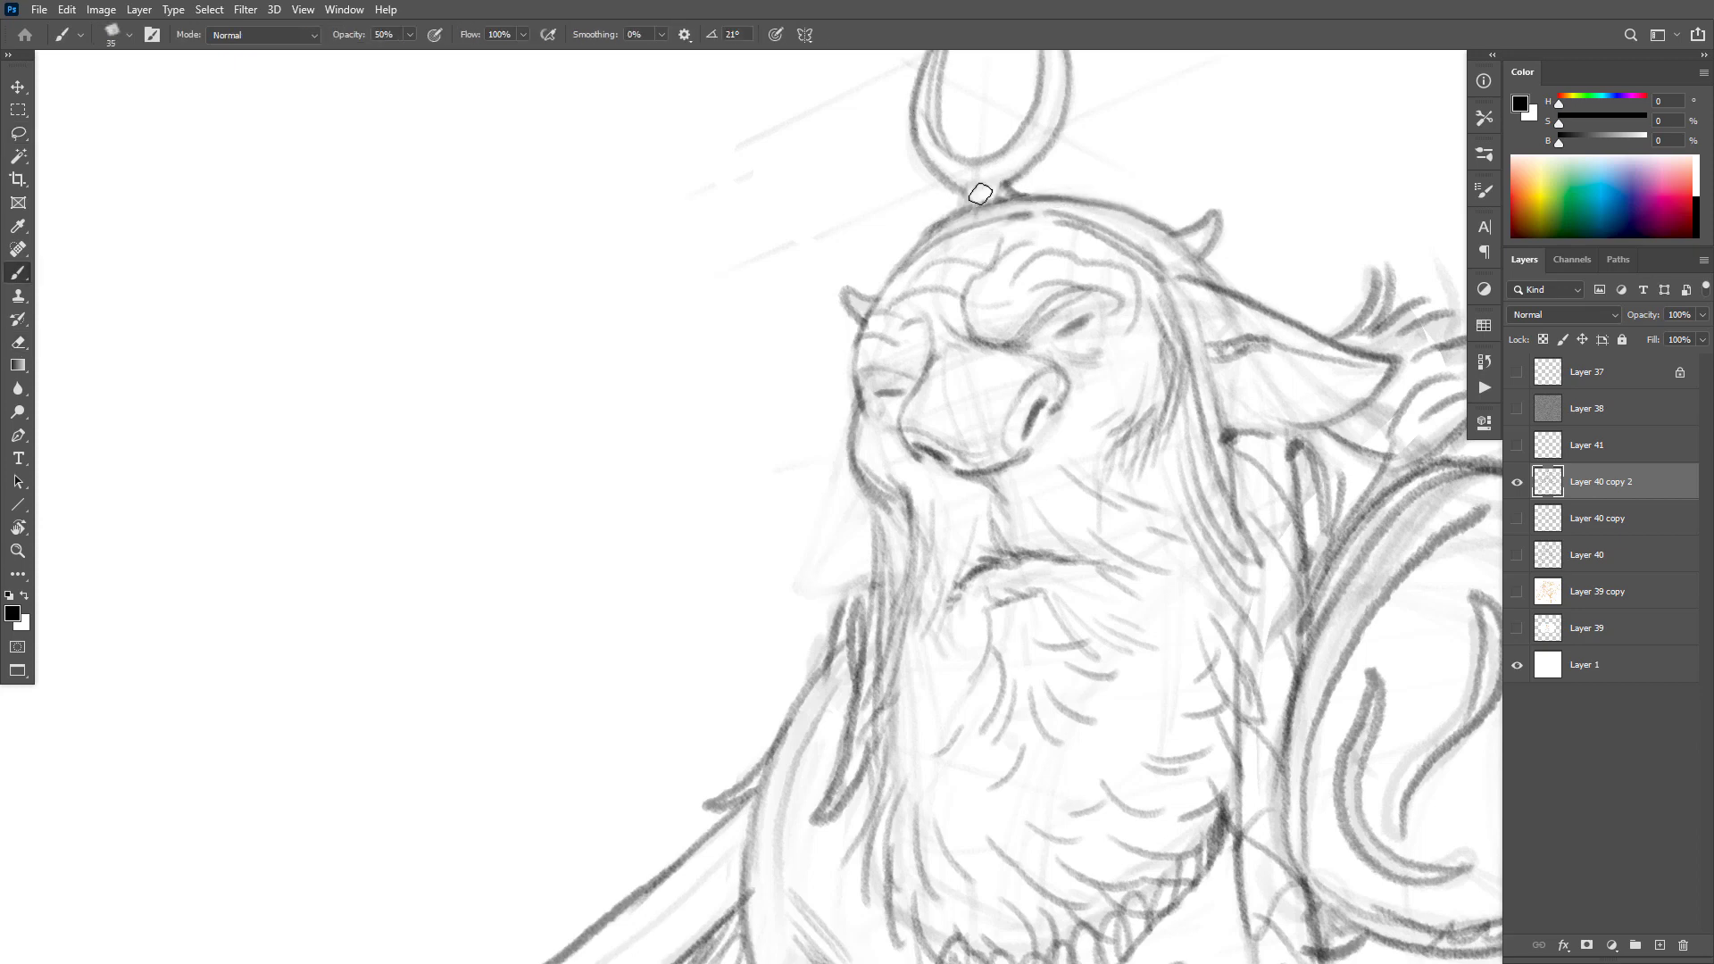
Step: Draw a new drooping ear on the far side of the head and erase the stray sketch lines around it
scroll(957, 183, down, 10)
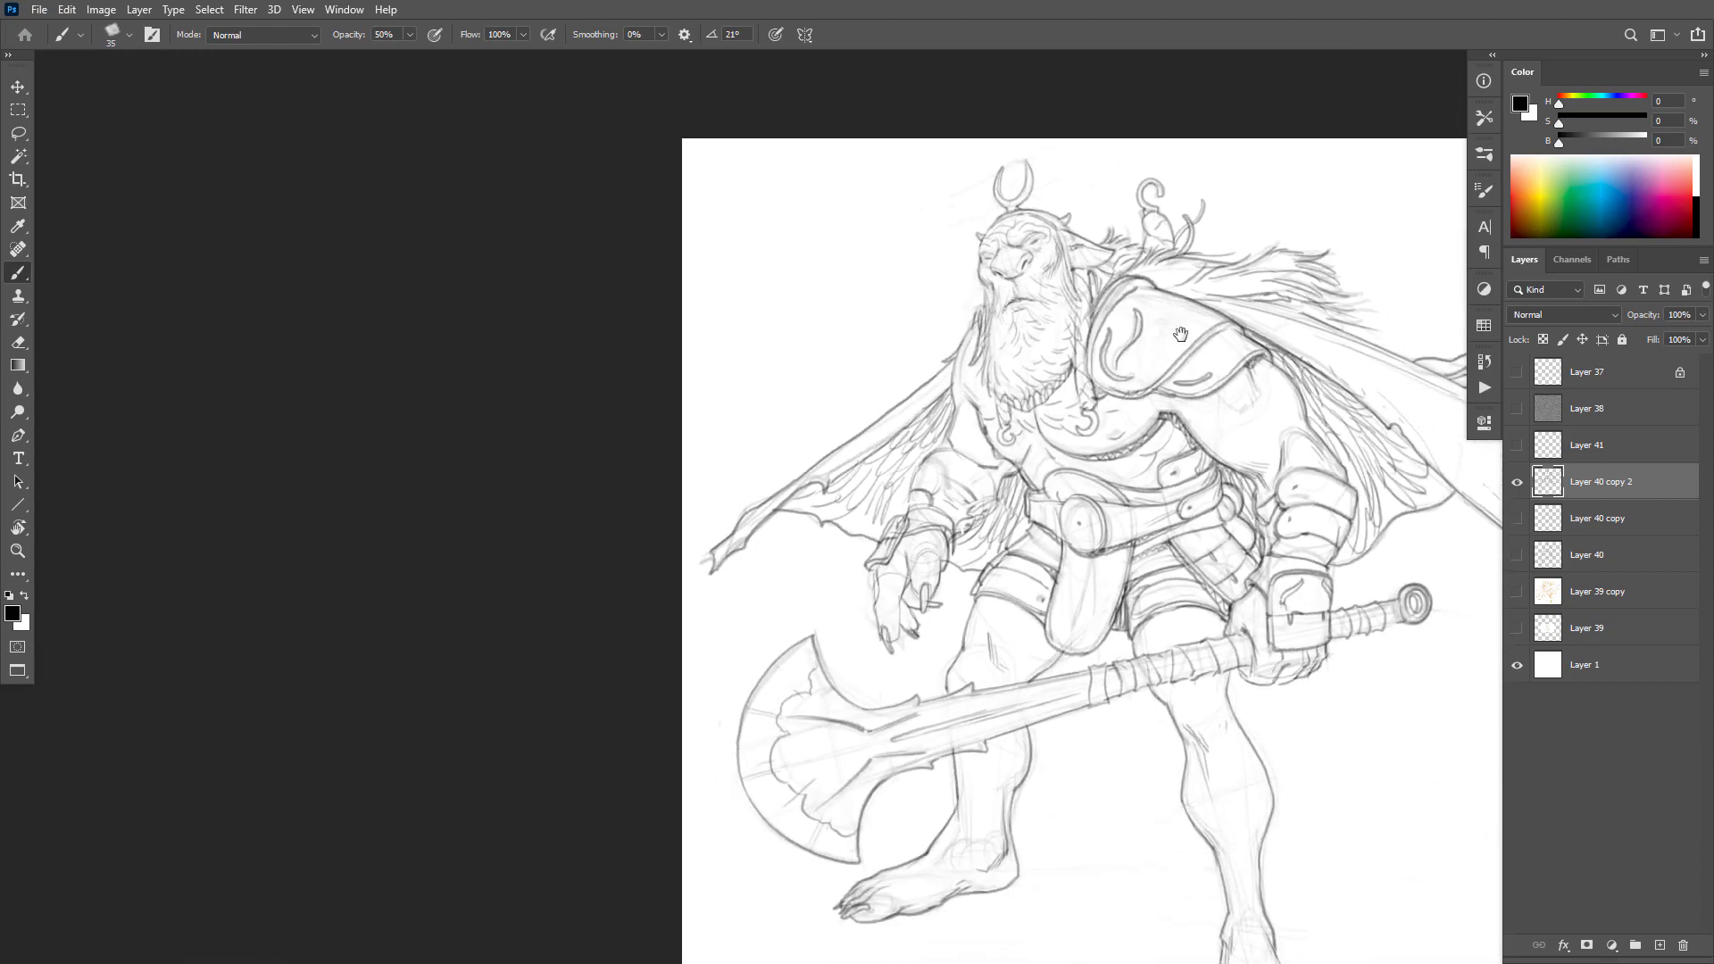
scroll(1033, 286, up, 6)
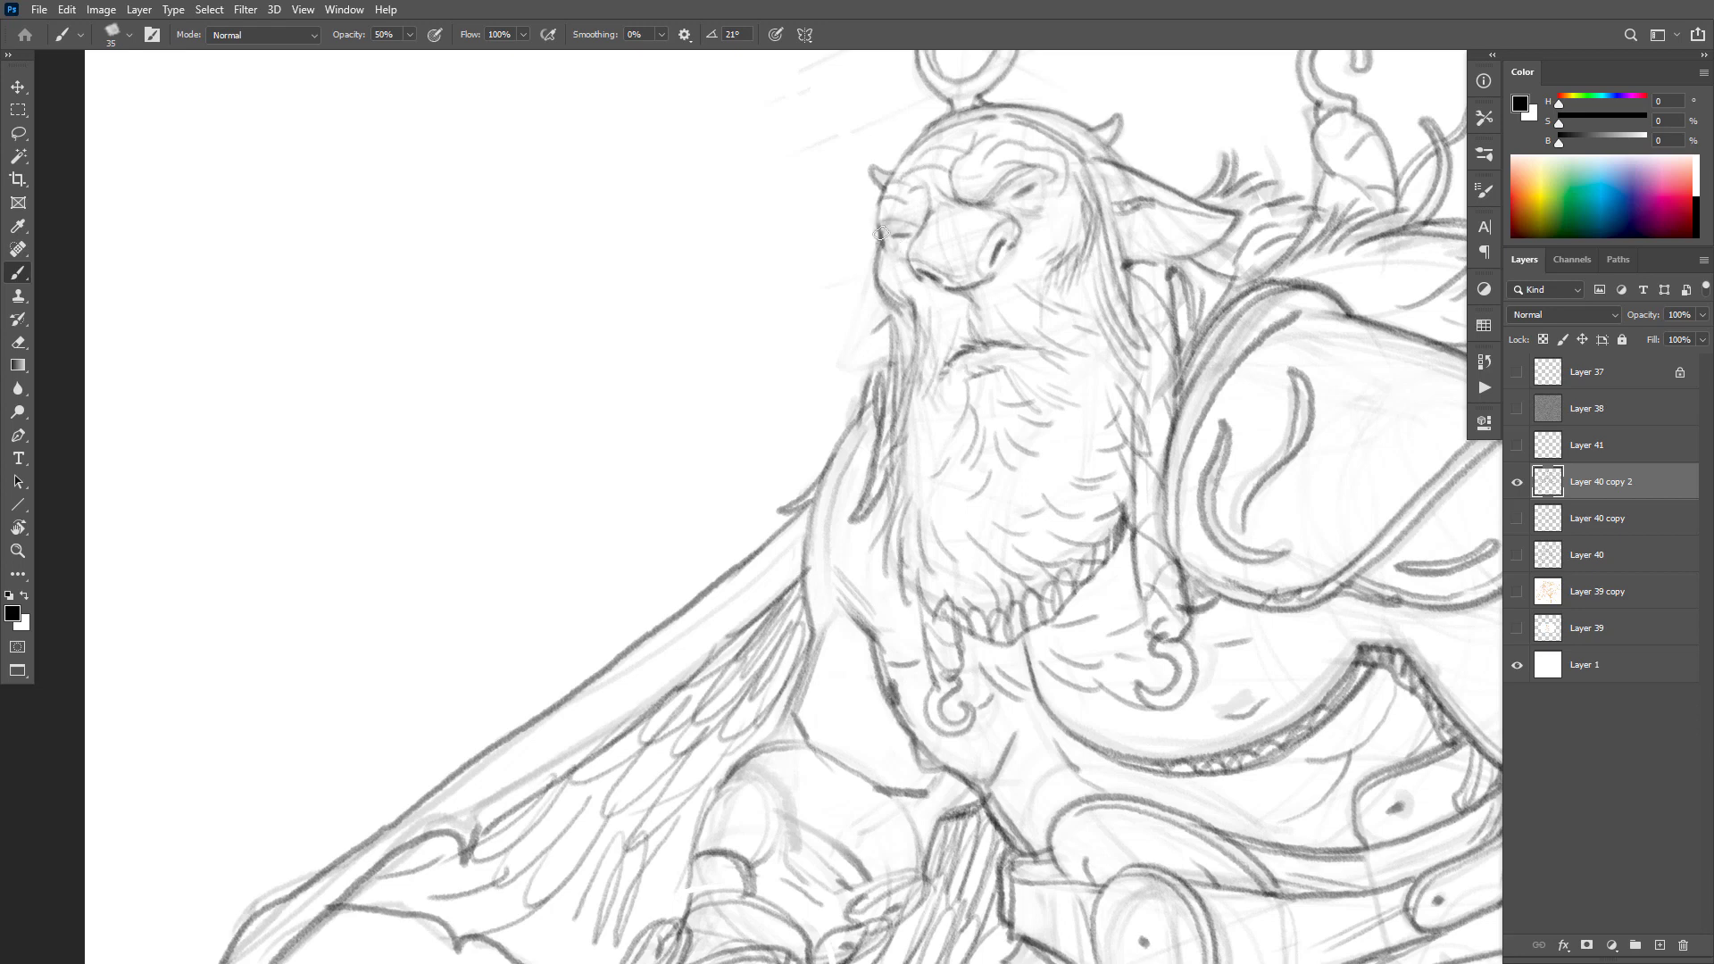
mouse_move(878, 231)
mouse_down()
mouse_move(821, 333)
mouse_move(886, 335)
mouse_up()
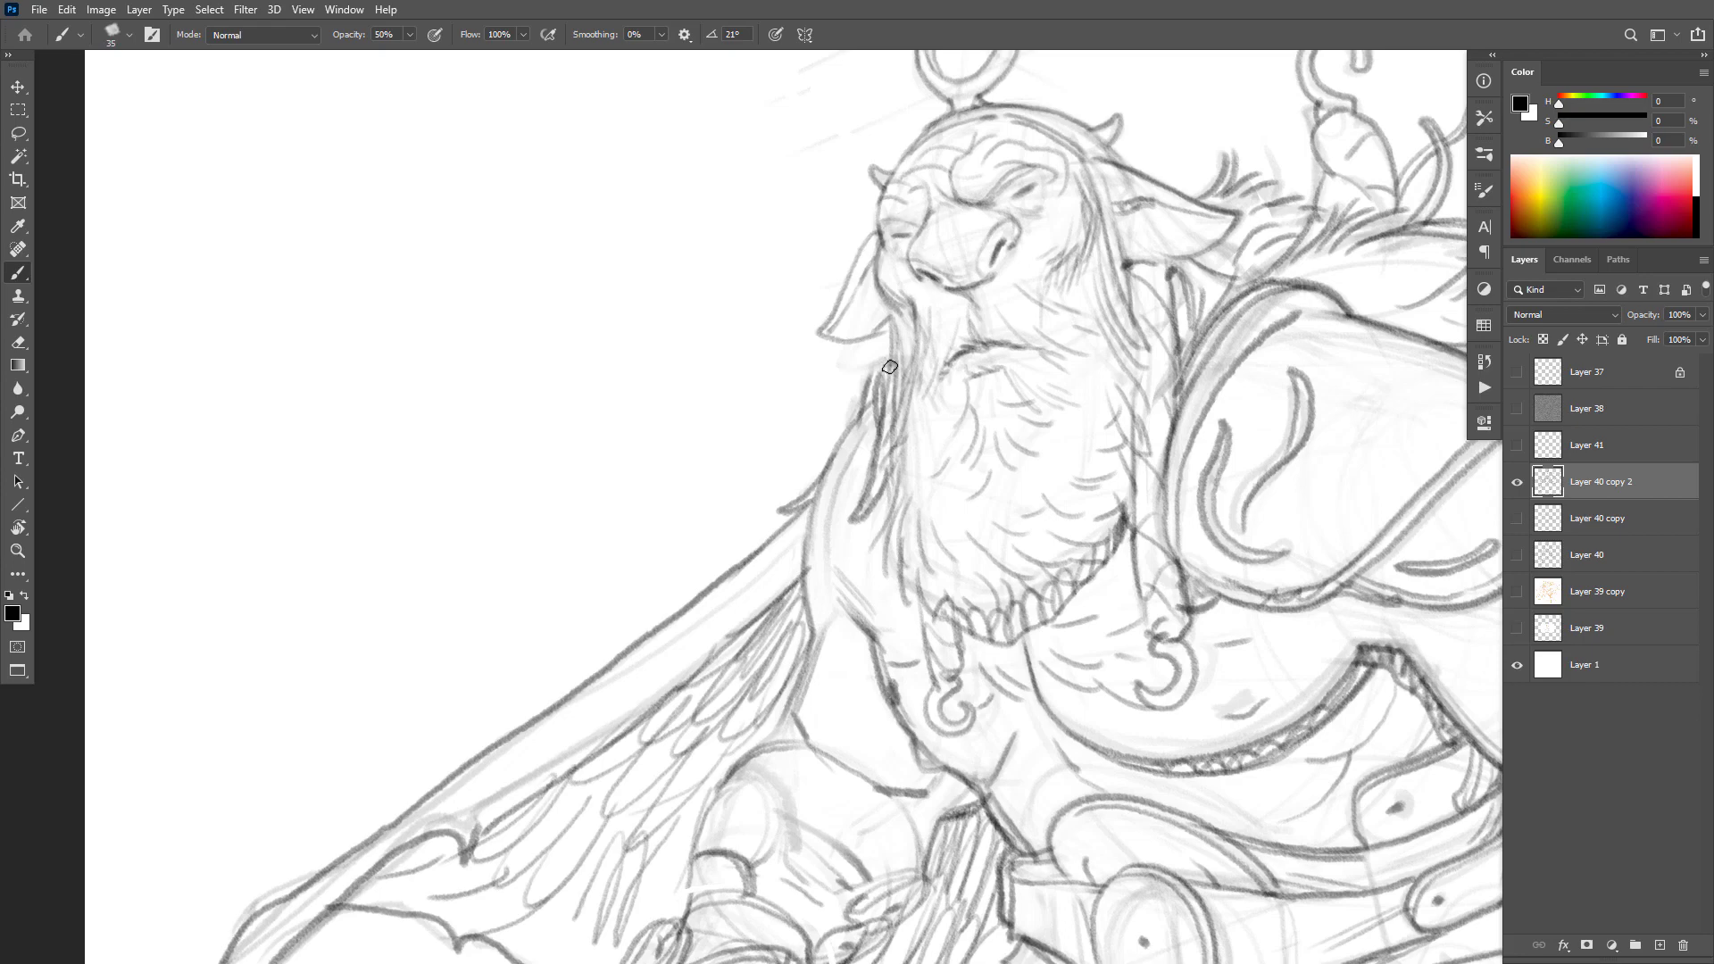
key(e)
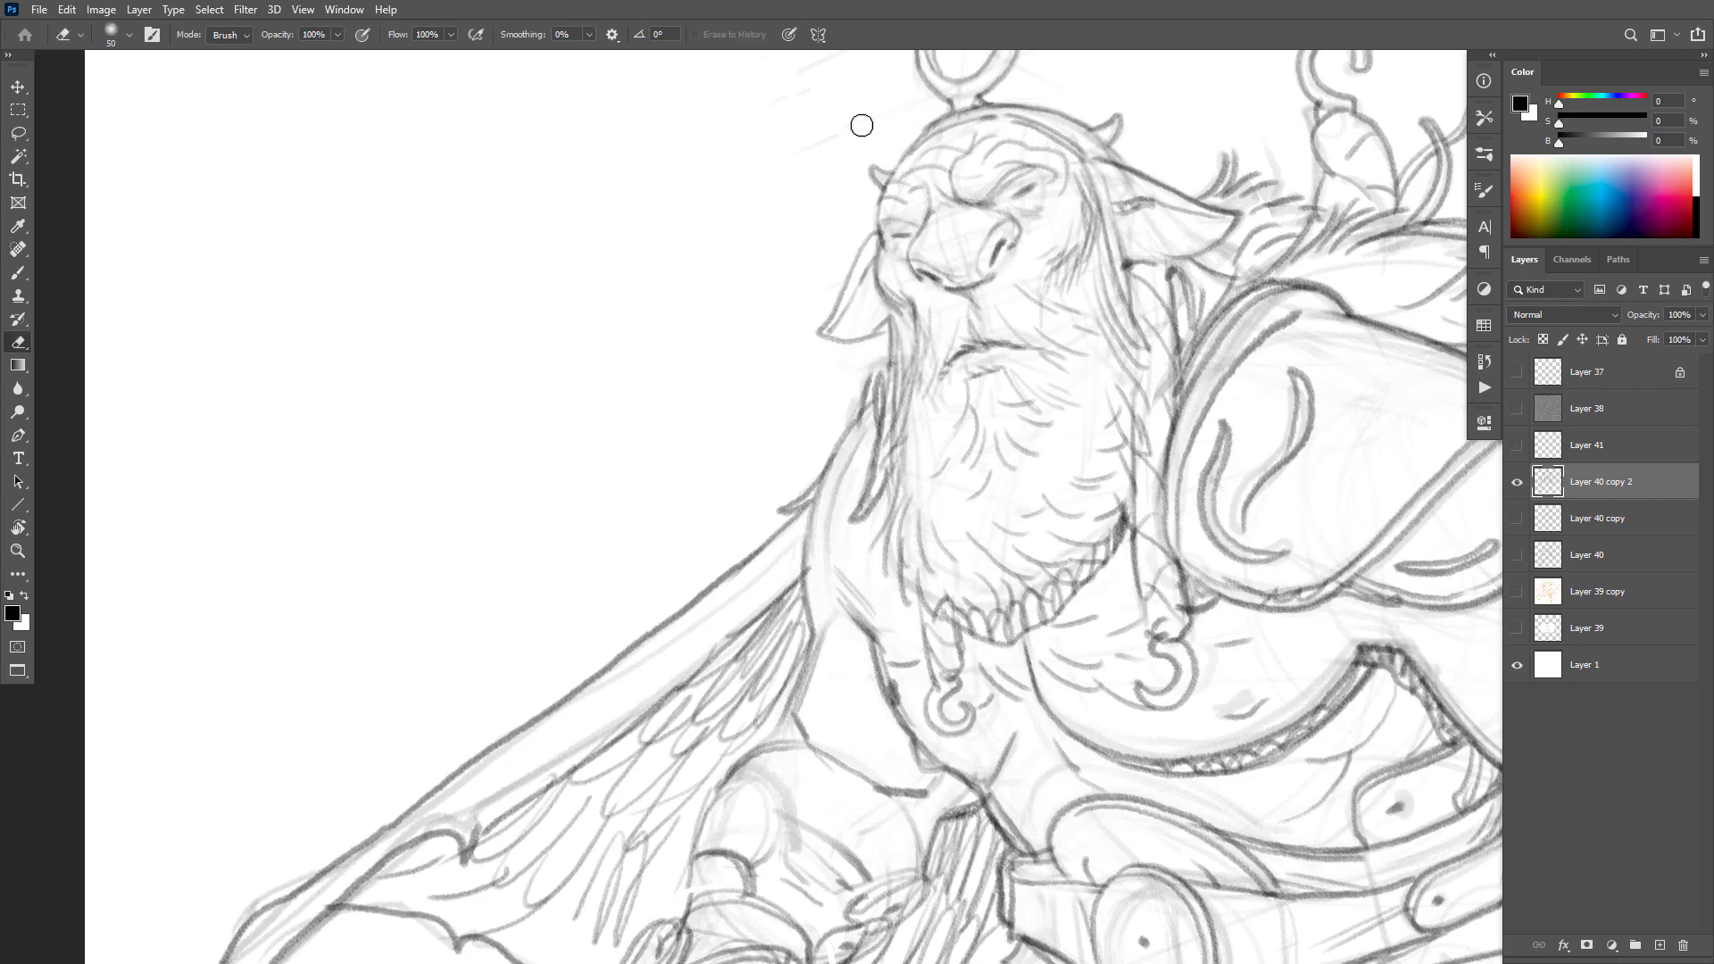
drag(804, 157, 849, 336)
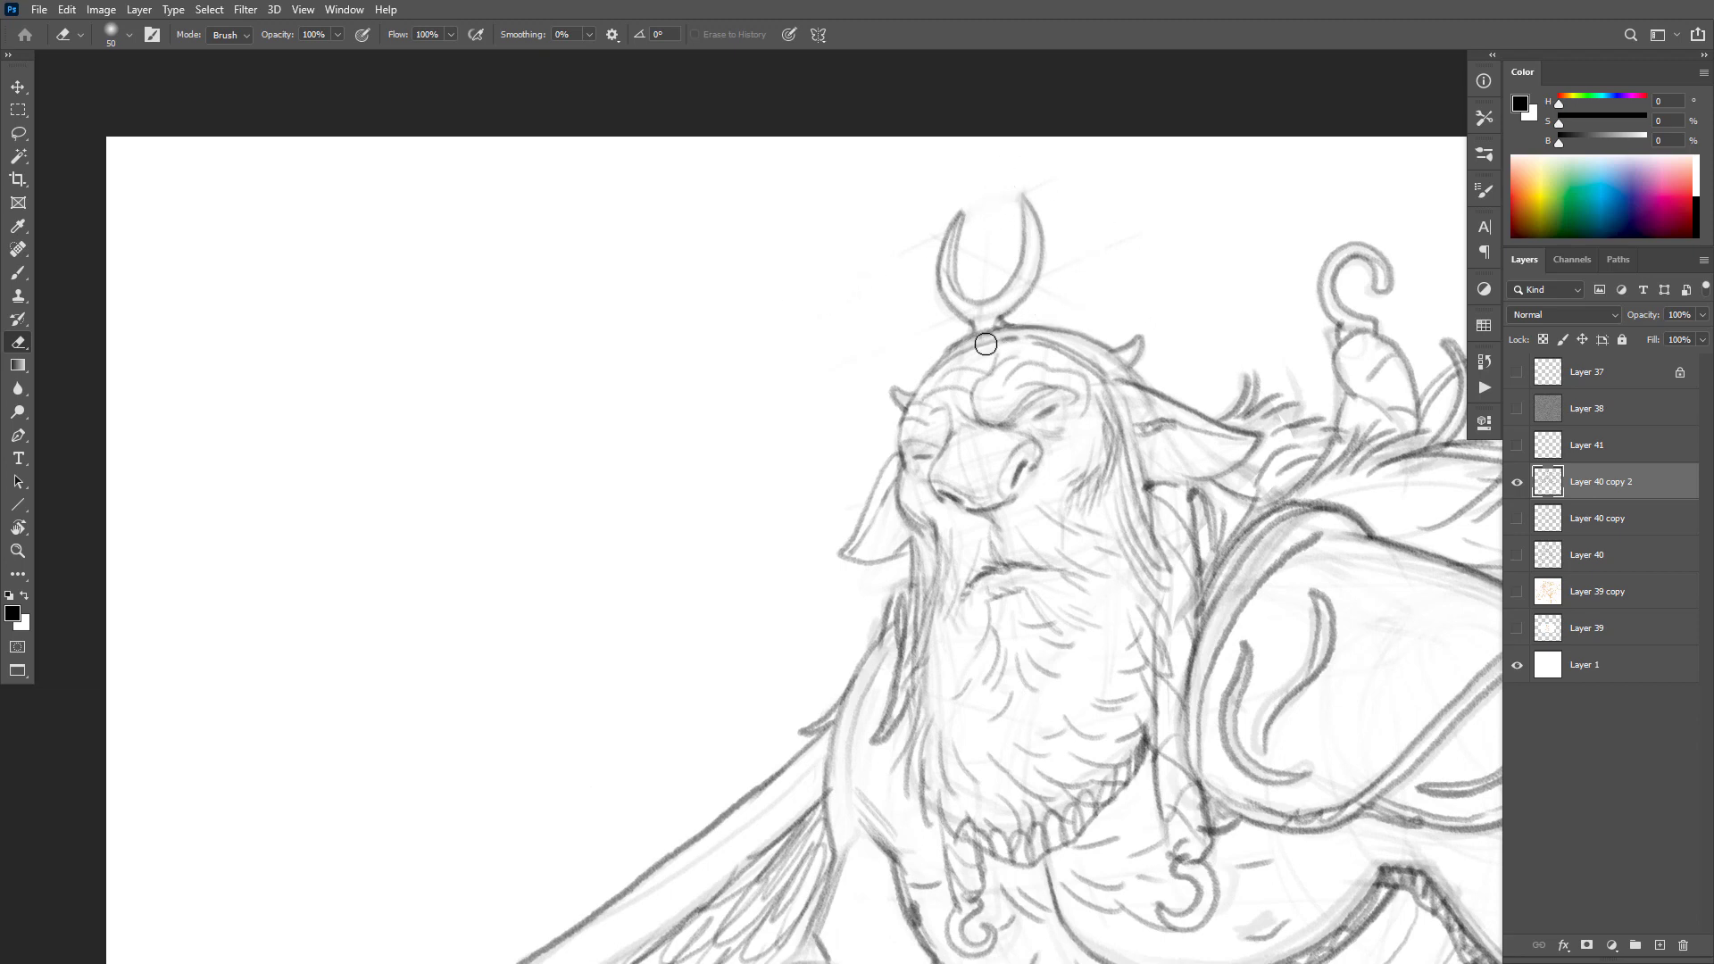
Step: Reshape the far ear by erasing its lower tip and redrawing it with a curved, pointed end
key(b)
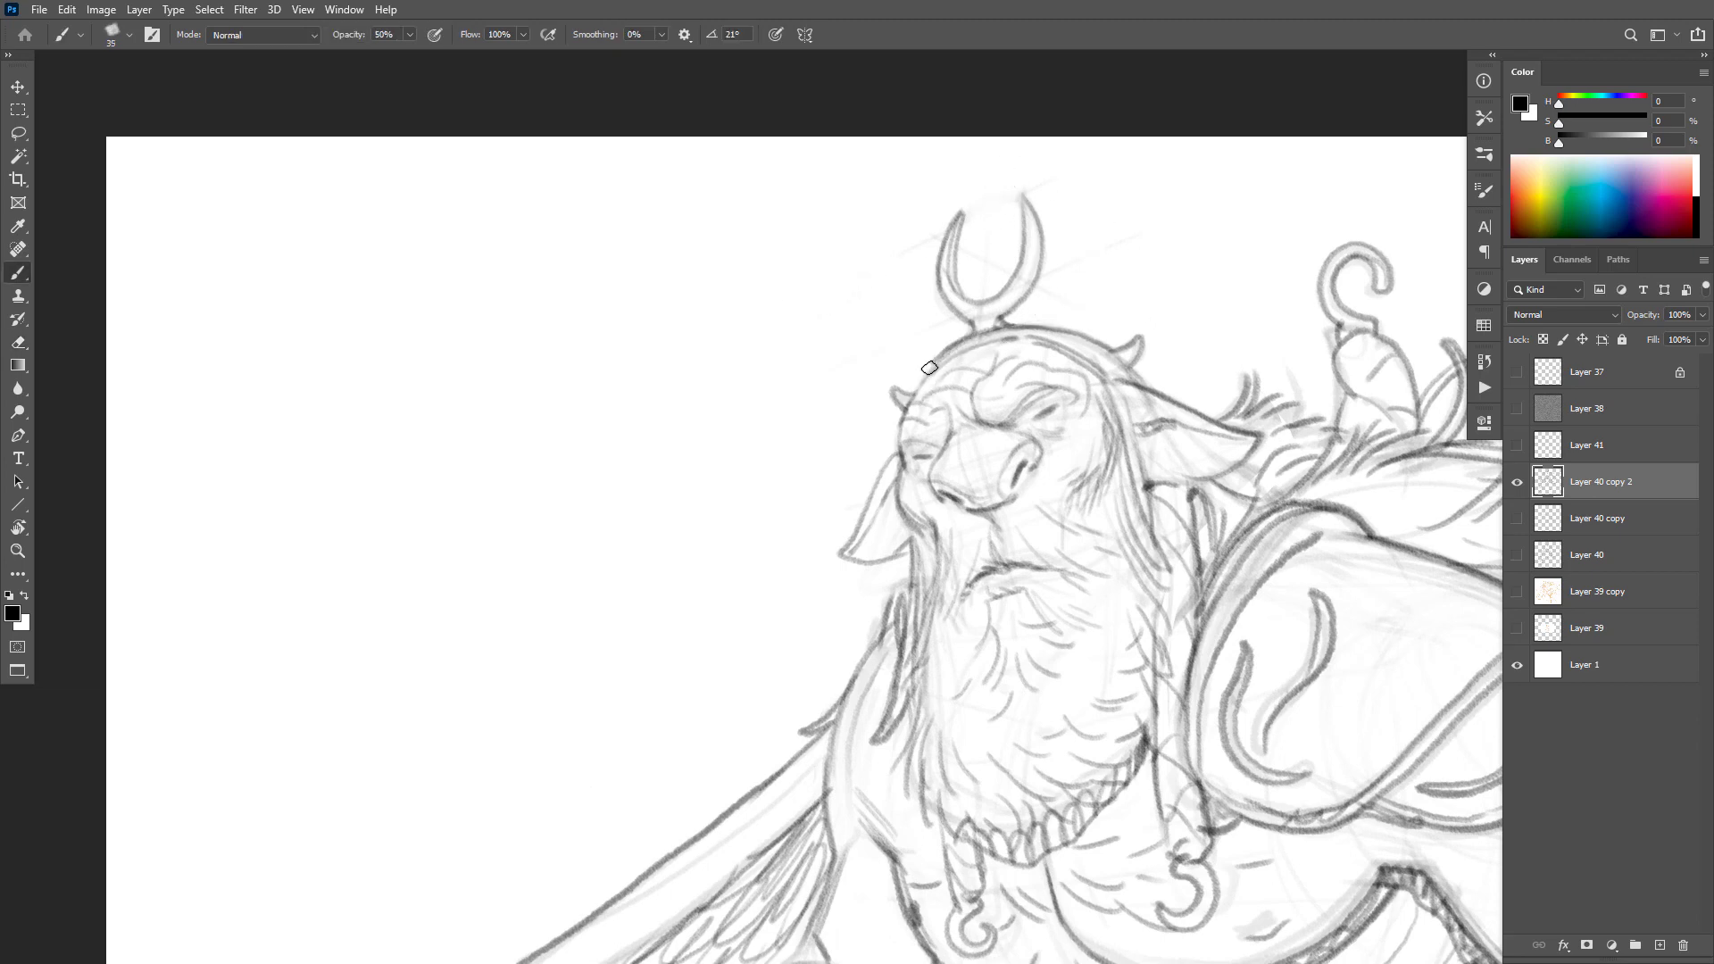
mouse_move(896, 386)
mouse_down()
mouse_move(899, 447)
mouse_move(864, 513)
mouse_up()
key(e)
drag(866, 515, 832, 559)
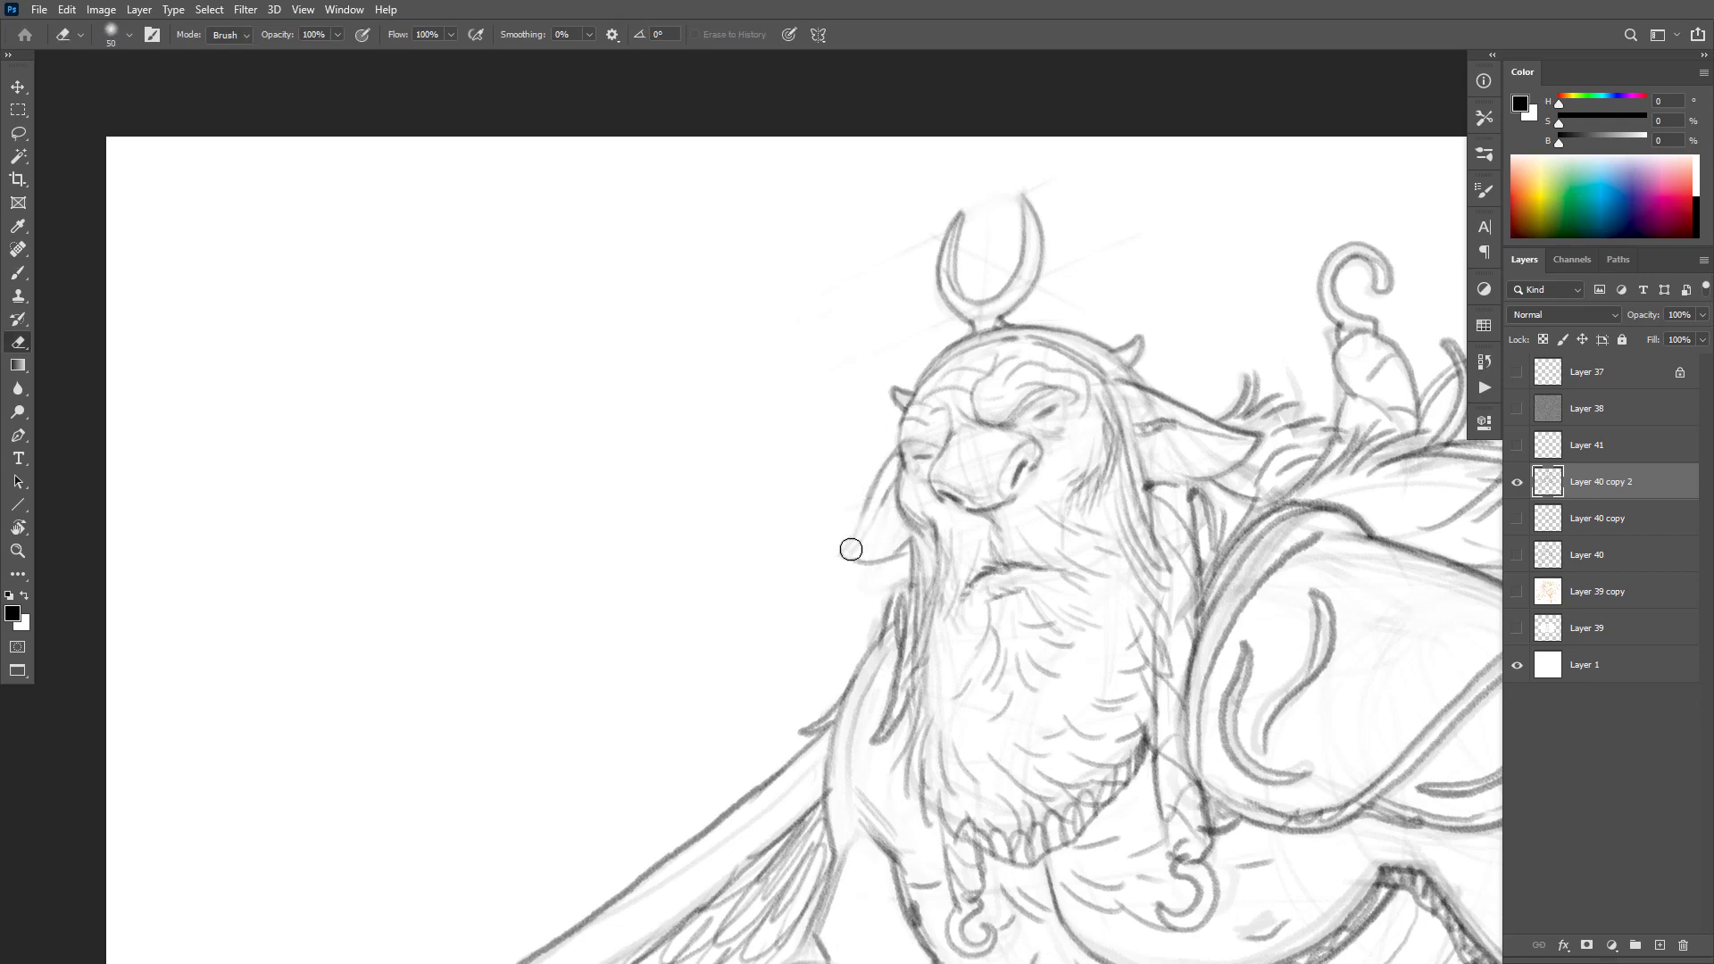
key(b)
drag(876, 483, 834, 558)
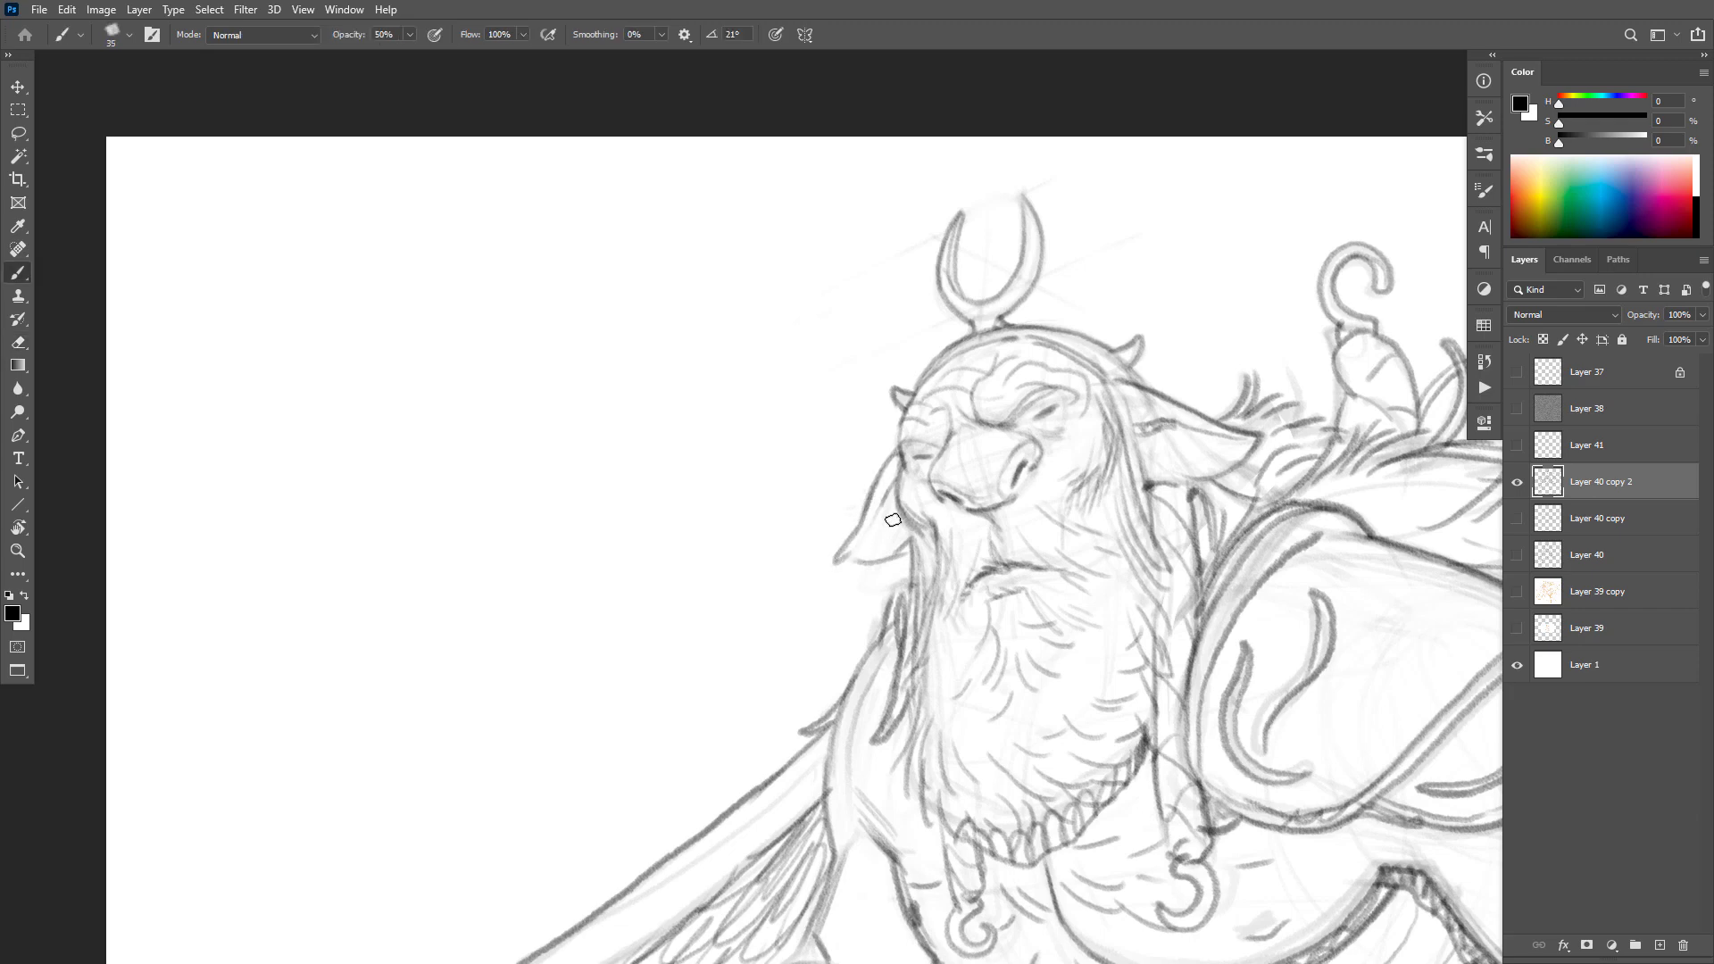
Step: Erase the tip of the near ear and redraw its end and lower edge
key(e)
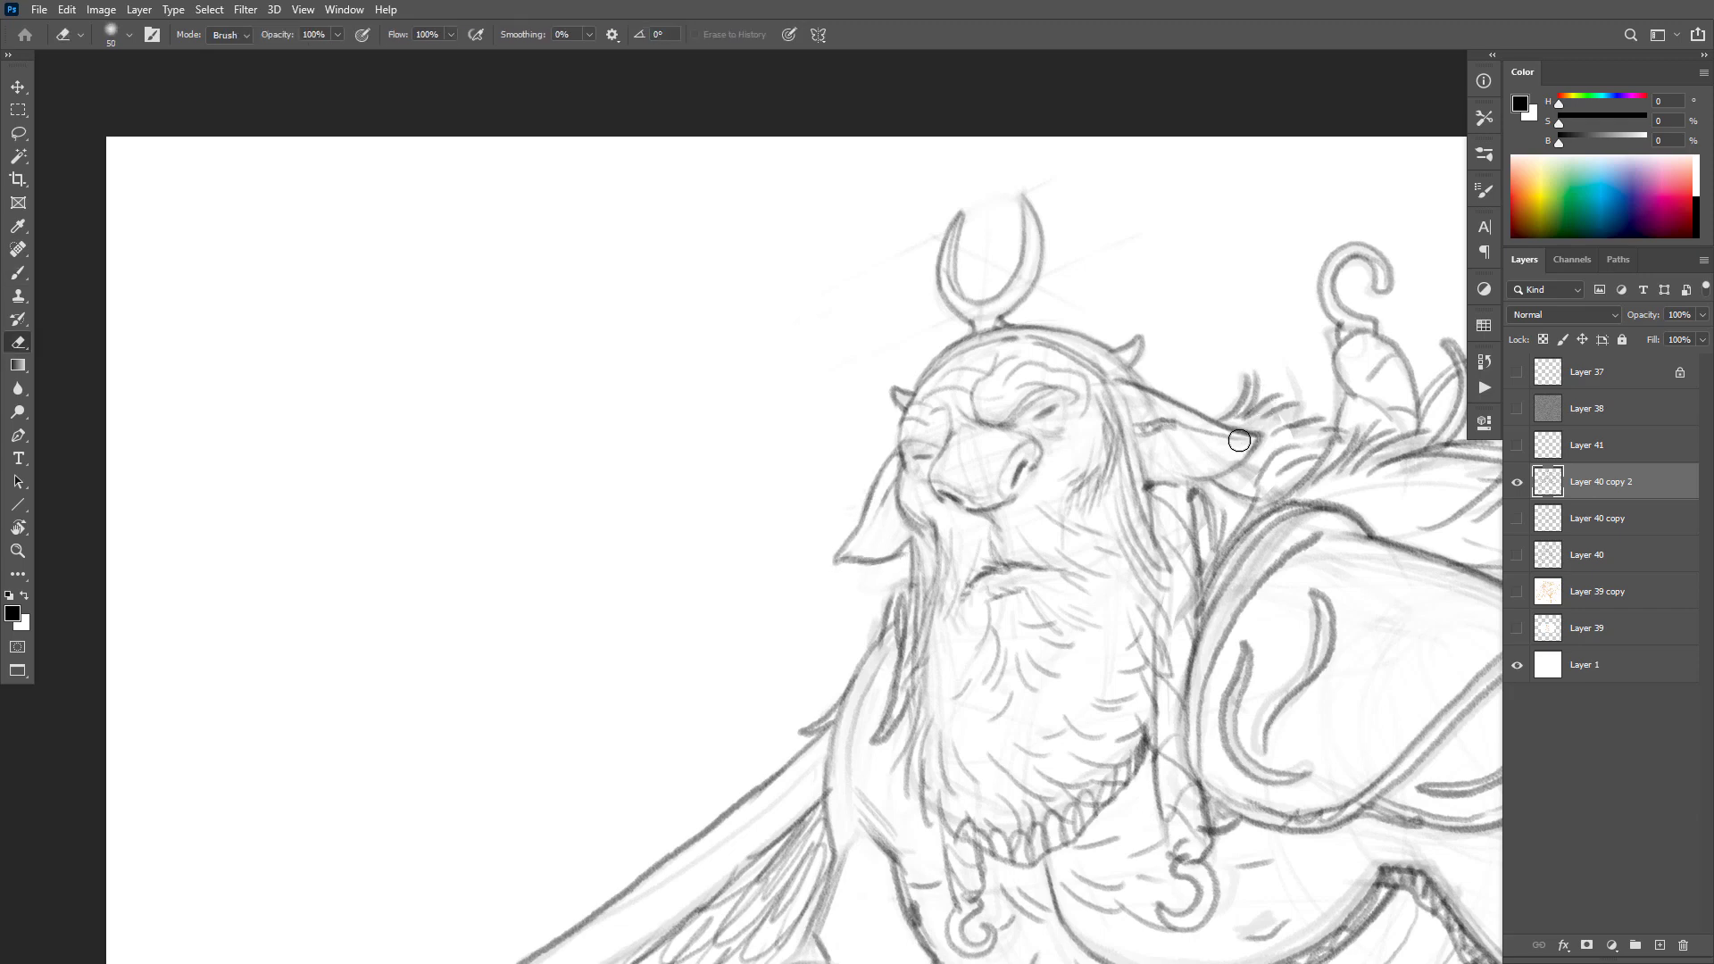
key(b)
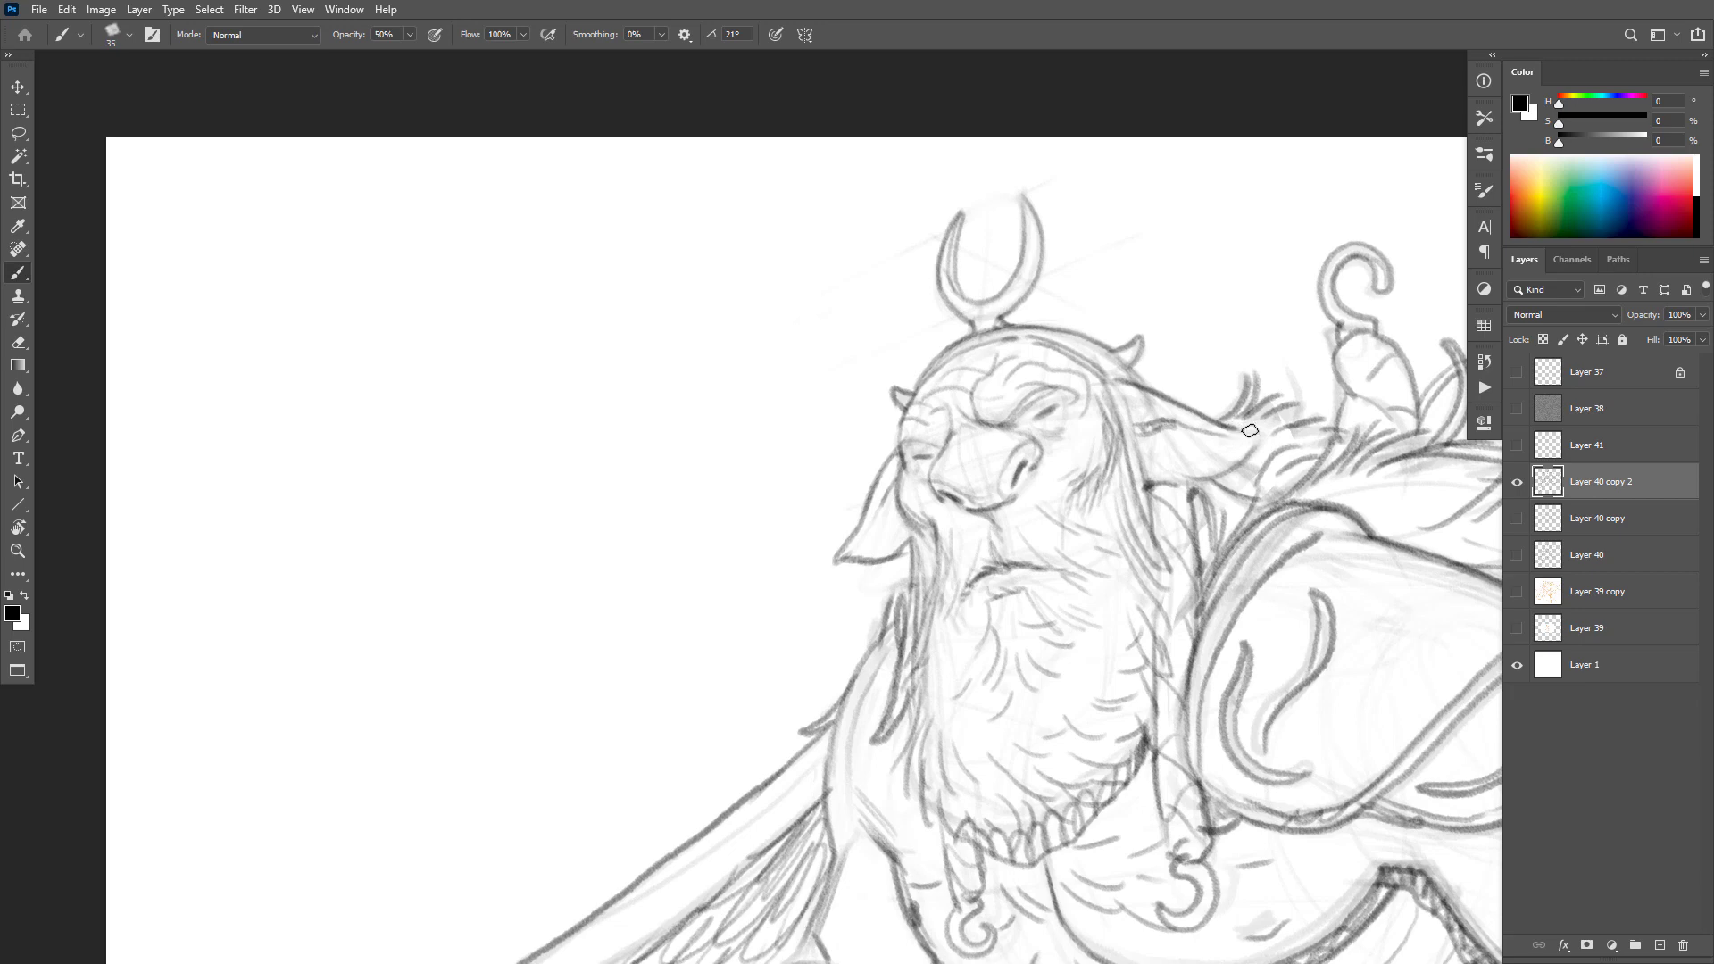
drag(1253, 440, 1190, 487)
scroll(1203, 381, down, 4)
Step: Reinforce the far ear with a few more strokes and check it against the whole figure
drag(1321, 426, 1143, 383)
scroll(933, 427, up, 4)
drag(886, 335, 866, 460)
drag(888, 361, 868, 455)
scroll(1023, 362, down, 4)
scroll(1237, 458, down, 3)
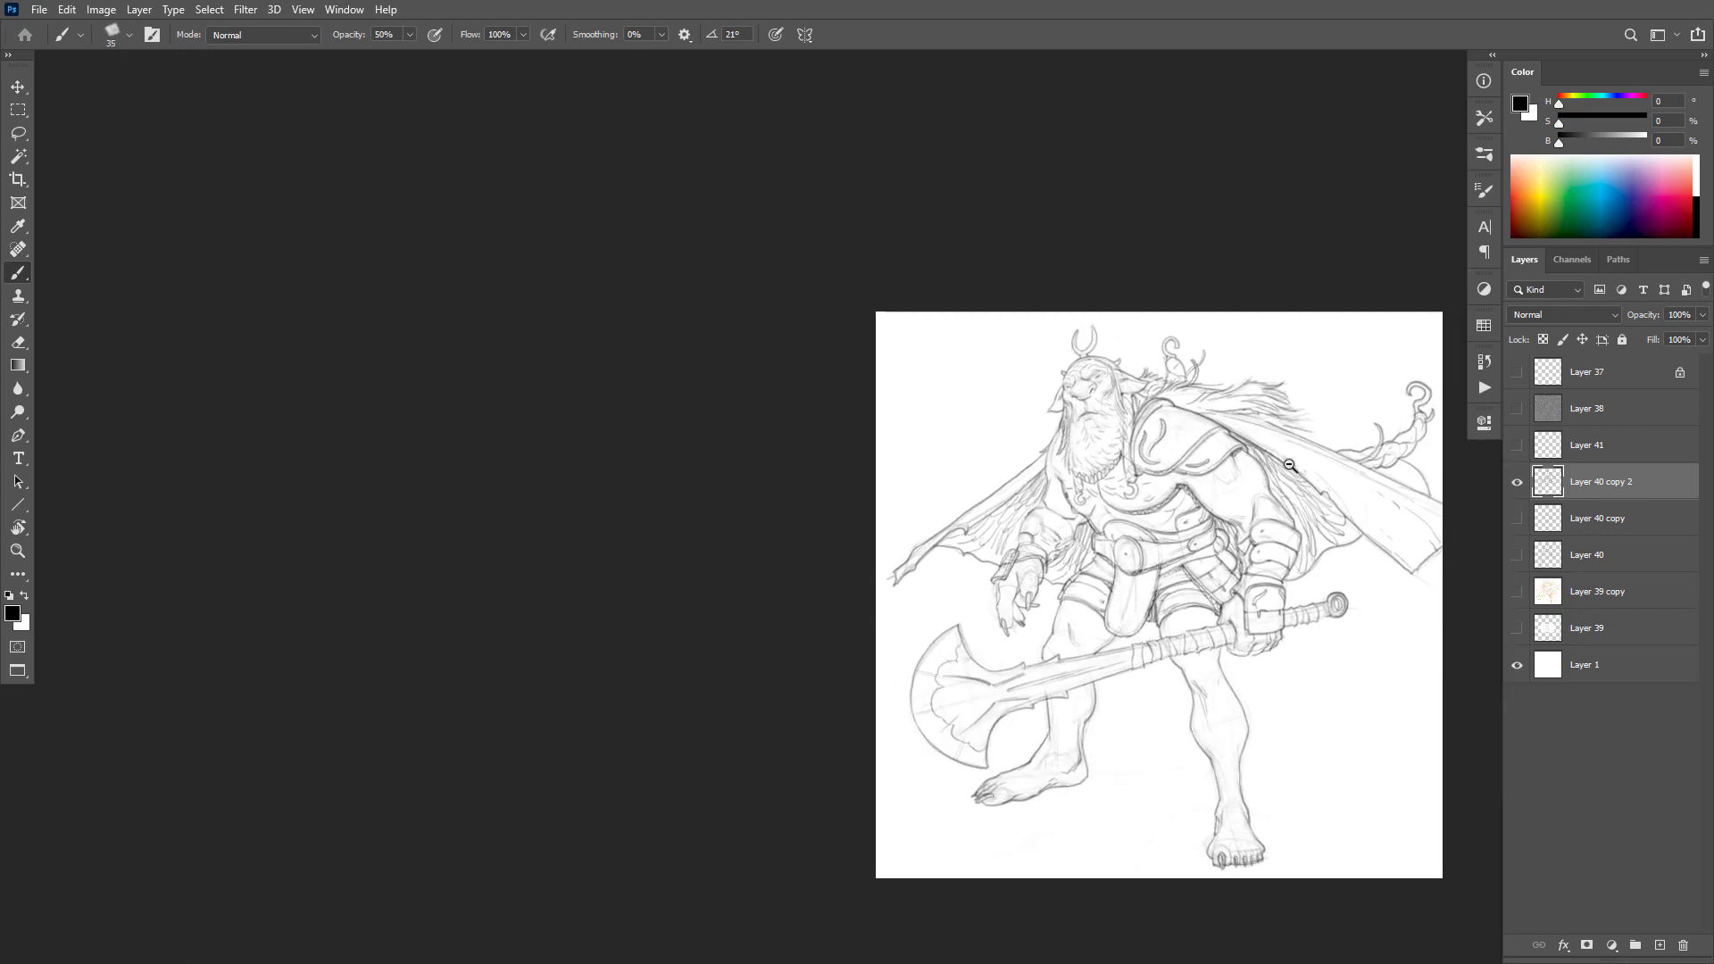
scroll(1296, 451, up, 5)
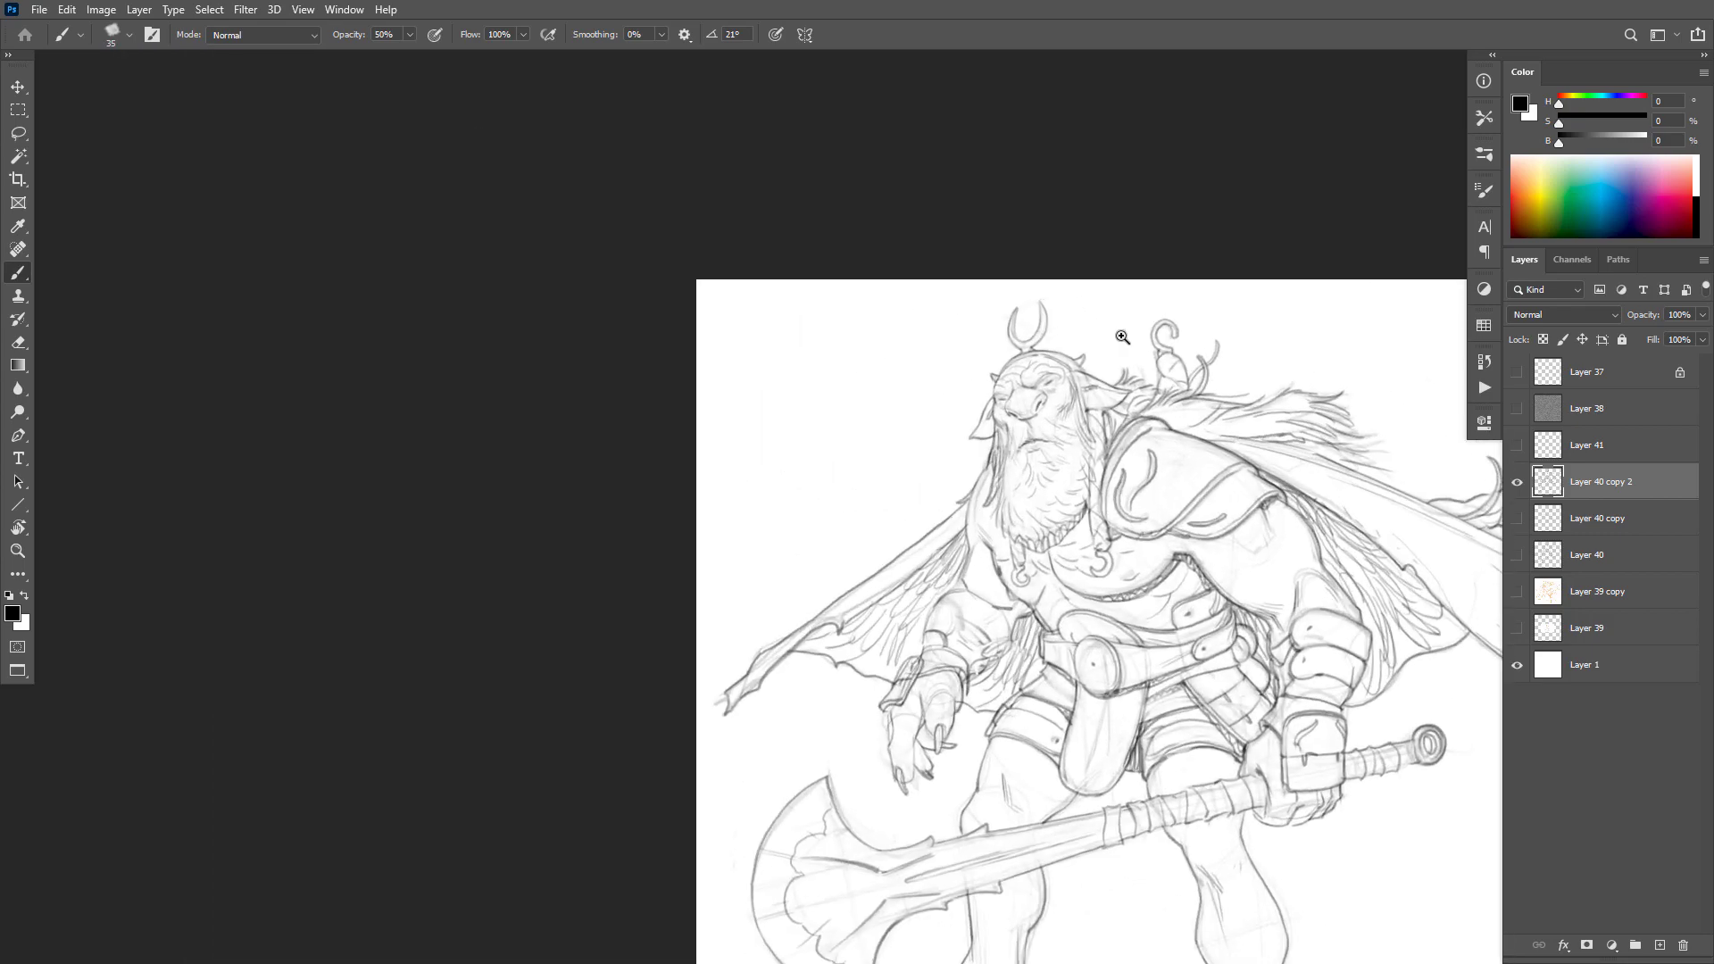
scroll(1327, 438, down, 5)
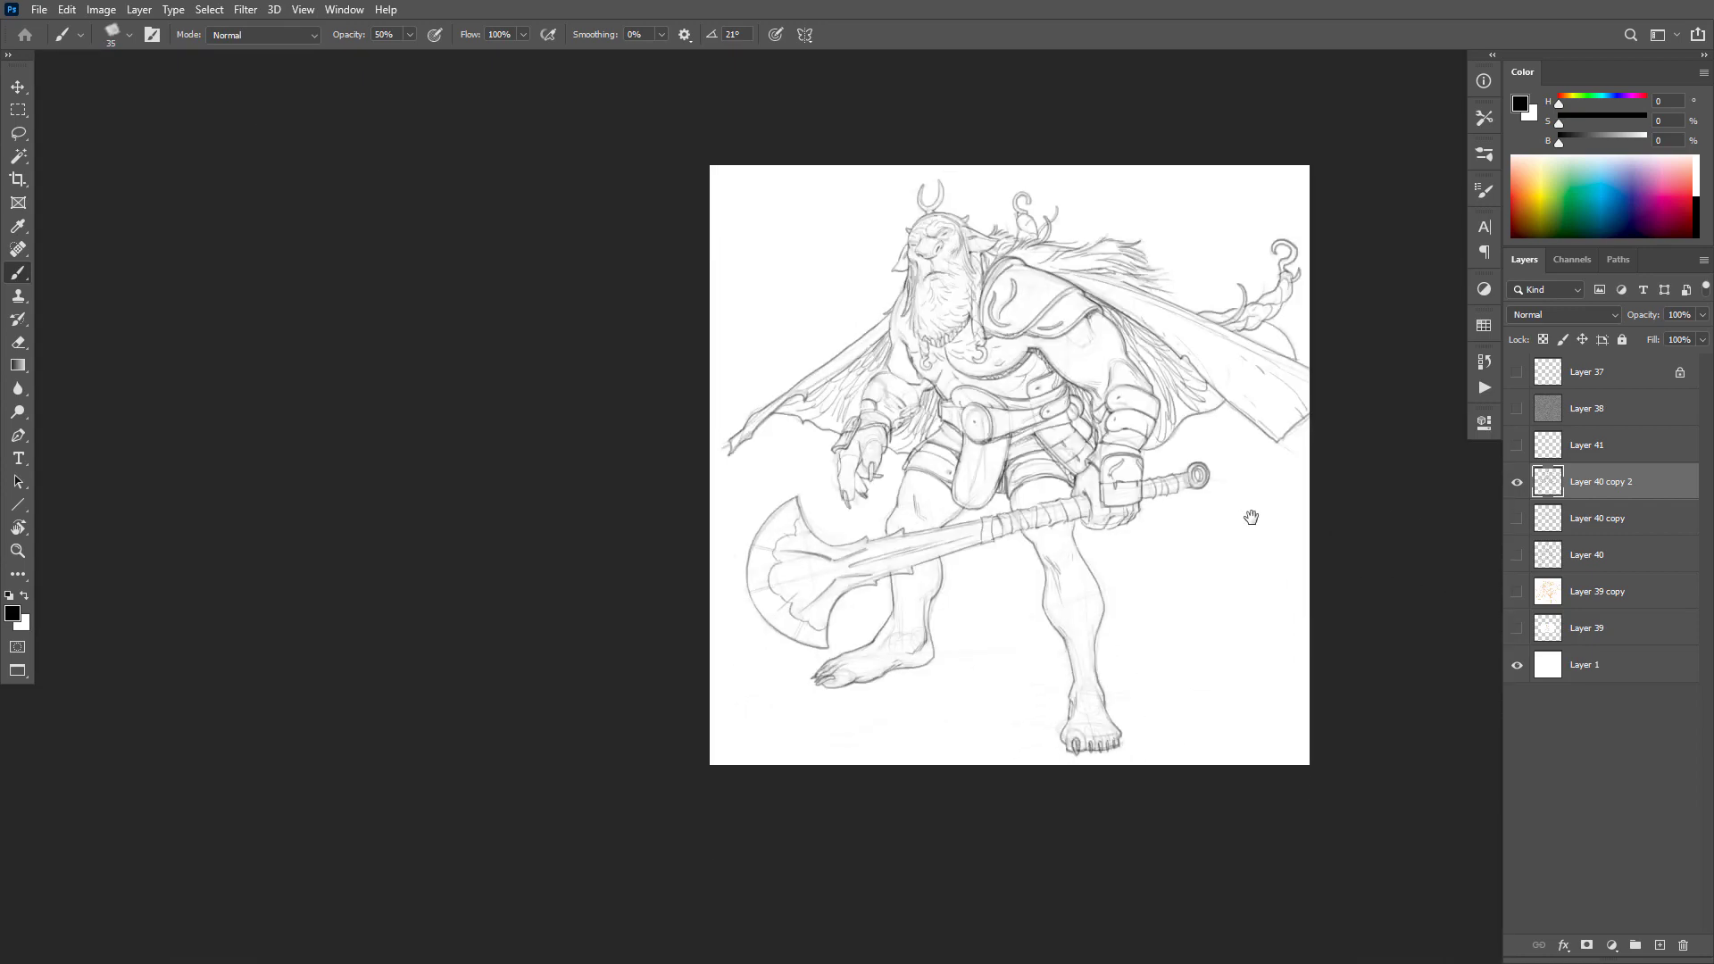
Step: Erase the nostril and the overlapping sketch lines on the near side of the warrior's nose
drag(1251, 517, 1256, 427)
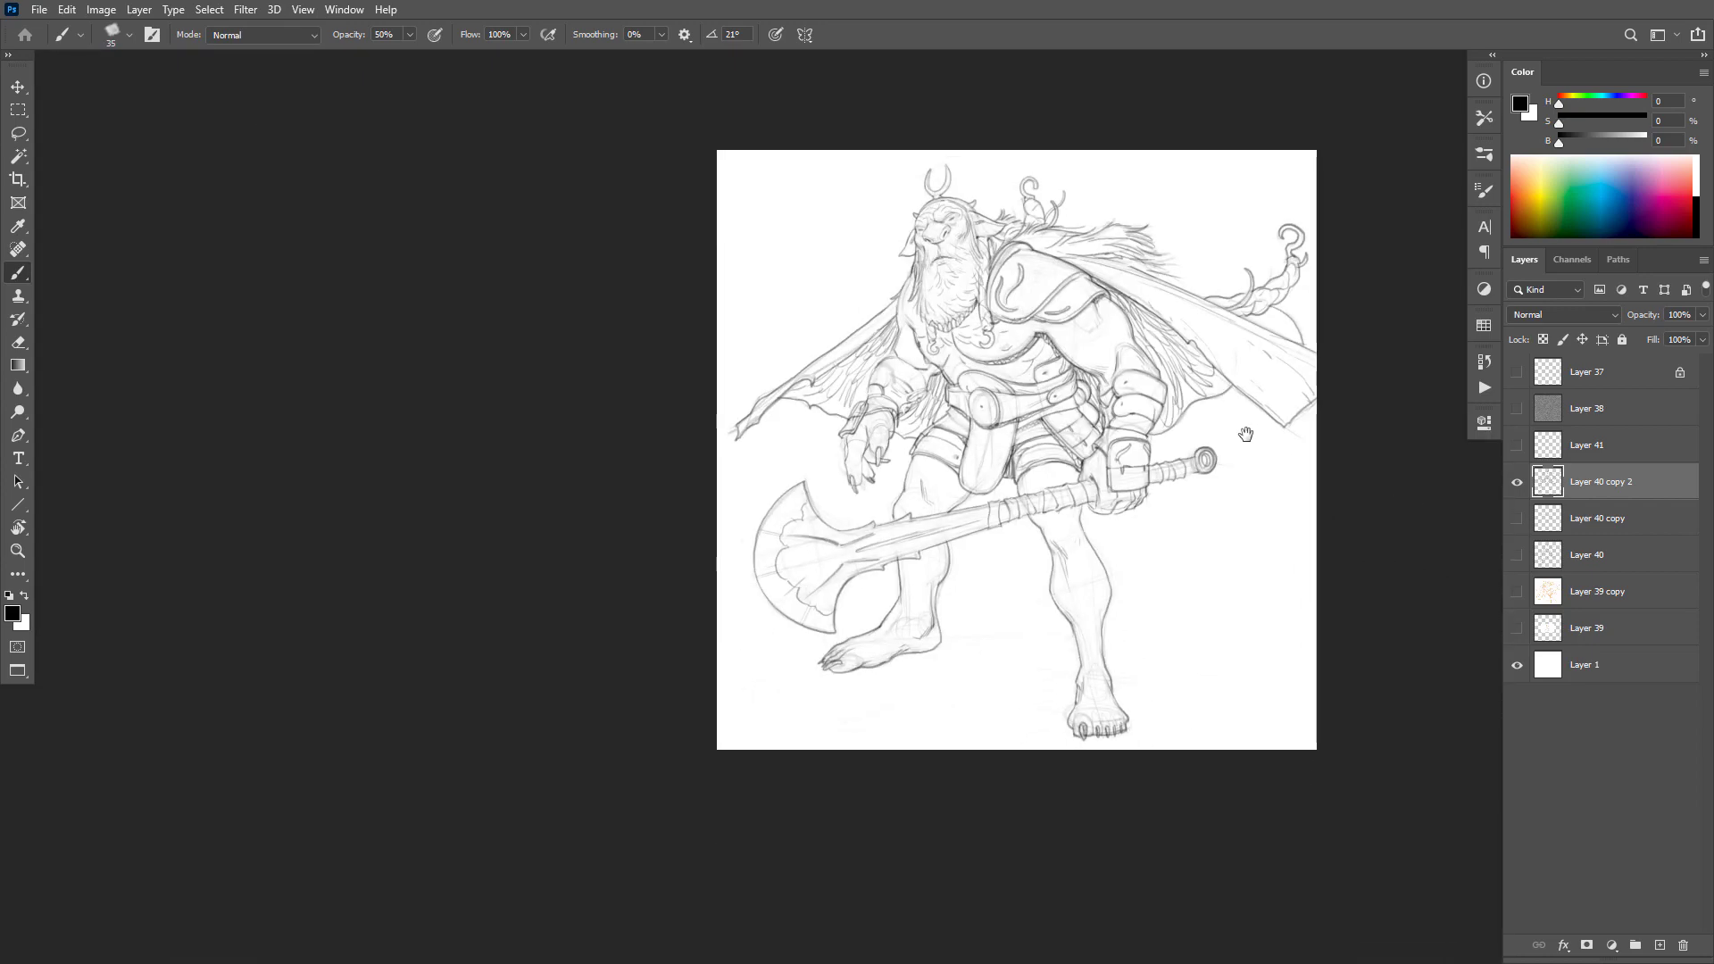
ctrl+click(1133, 471)
ctrl+click(844, 123)
ctrl+click(847, 123)
ctrl+click(848, 122)
drag(888, 239, 894, 455)
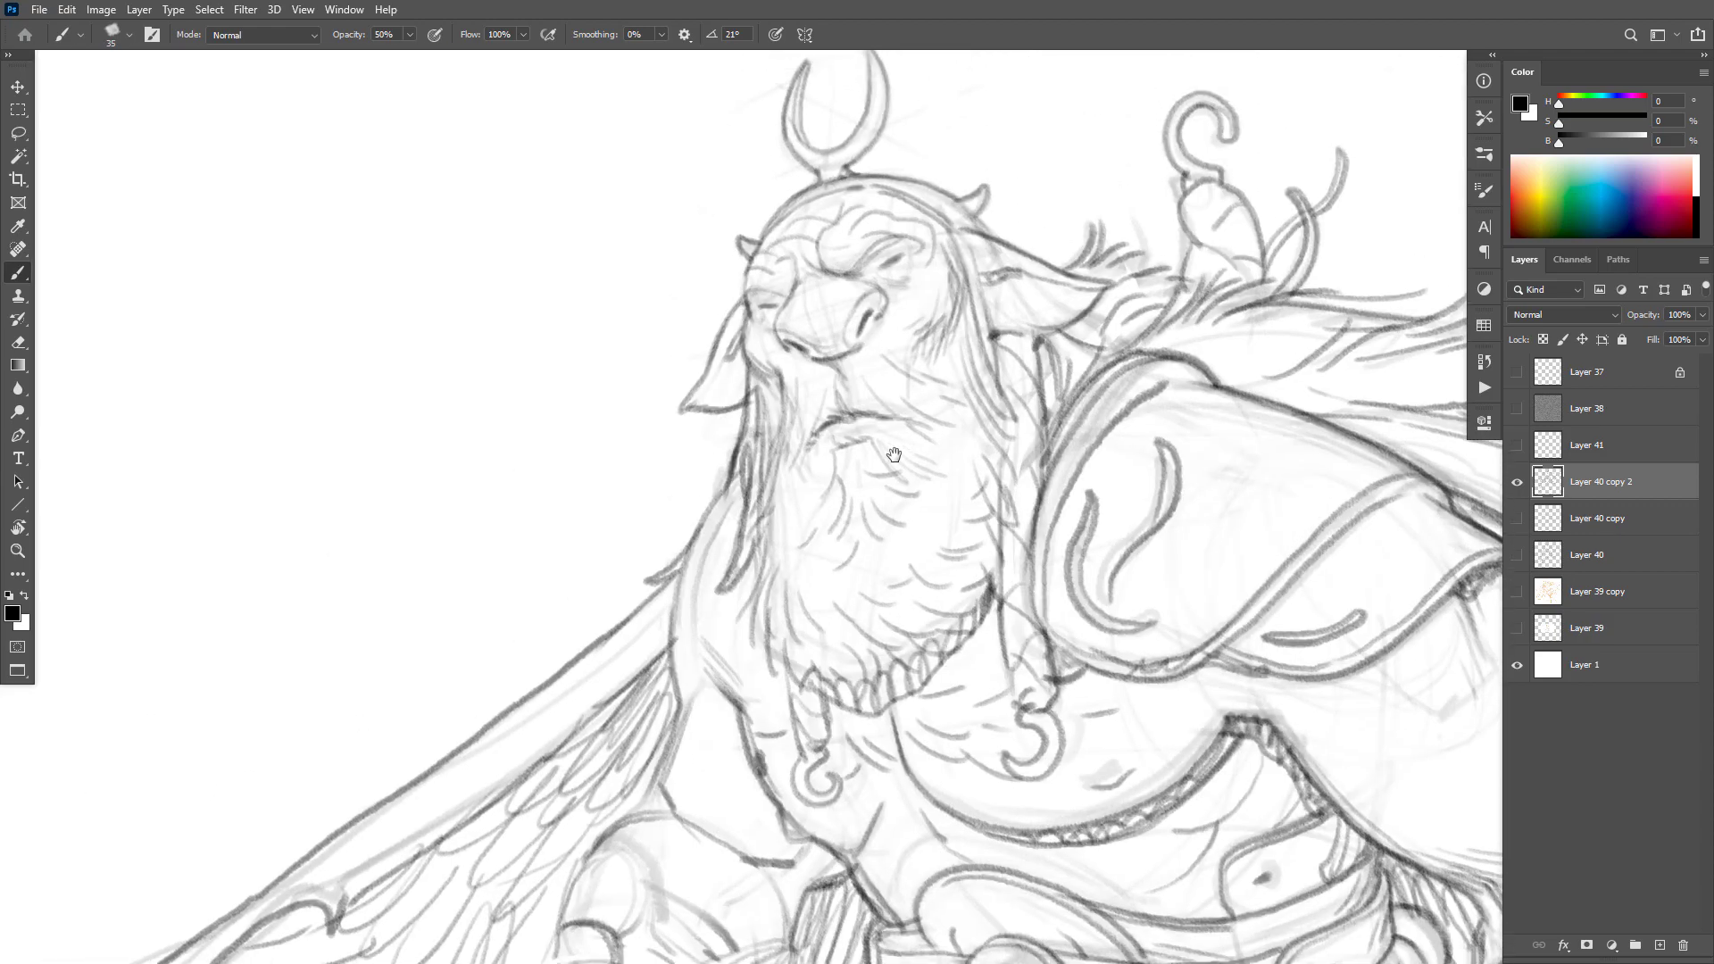
key(e)
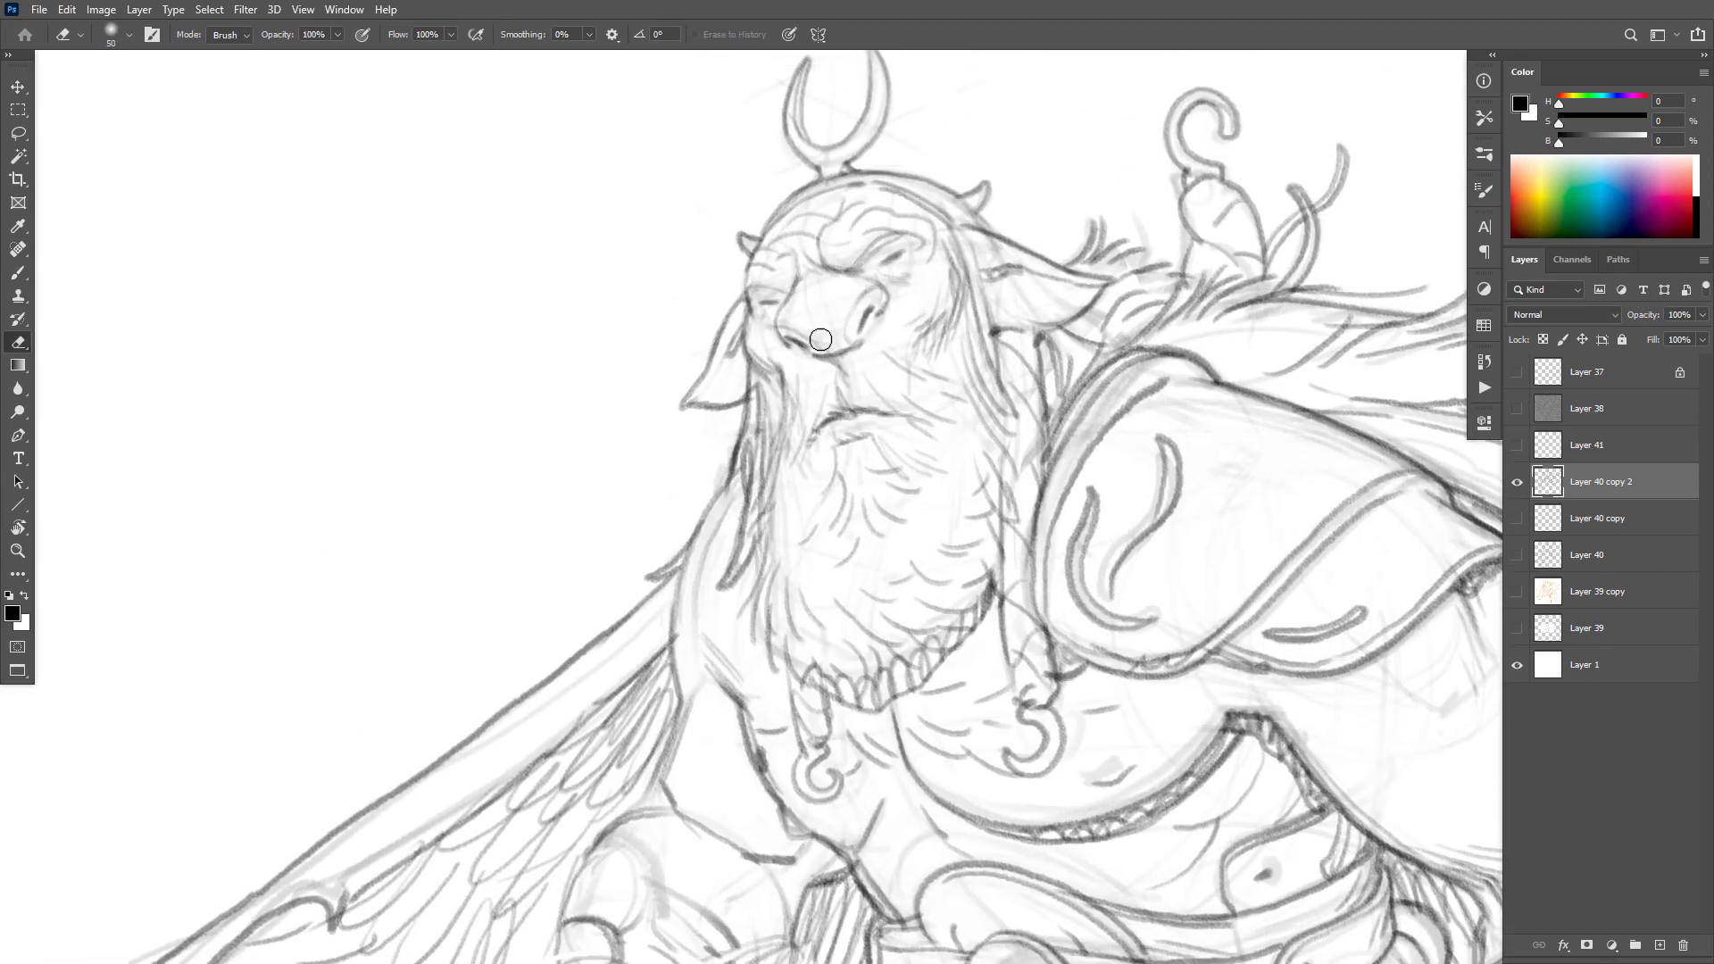
key(b)
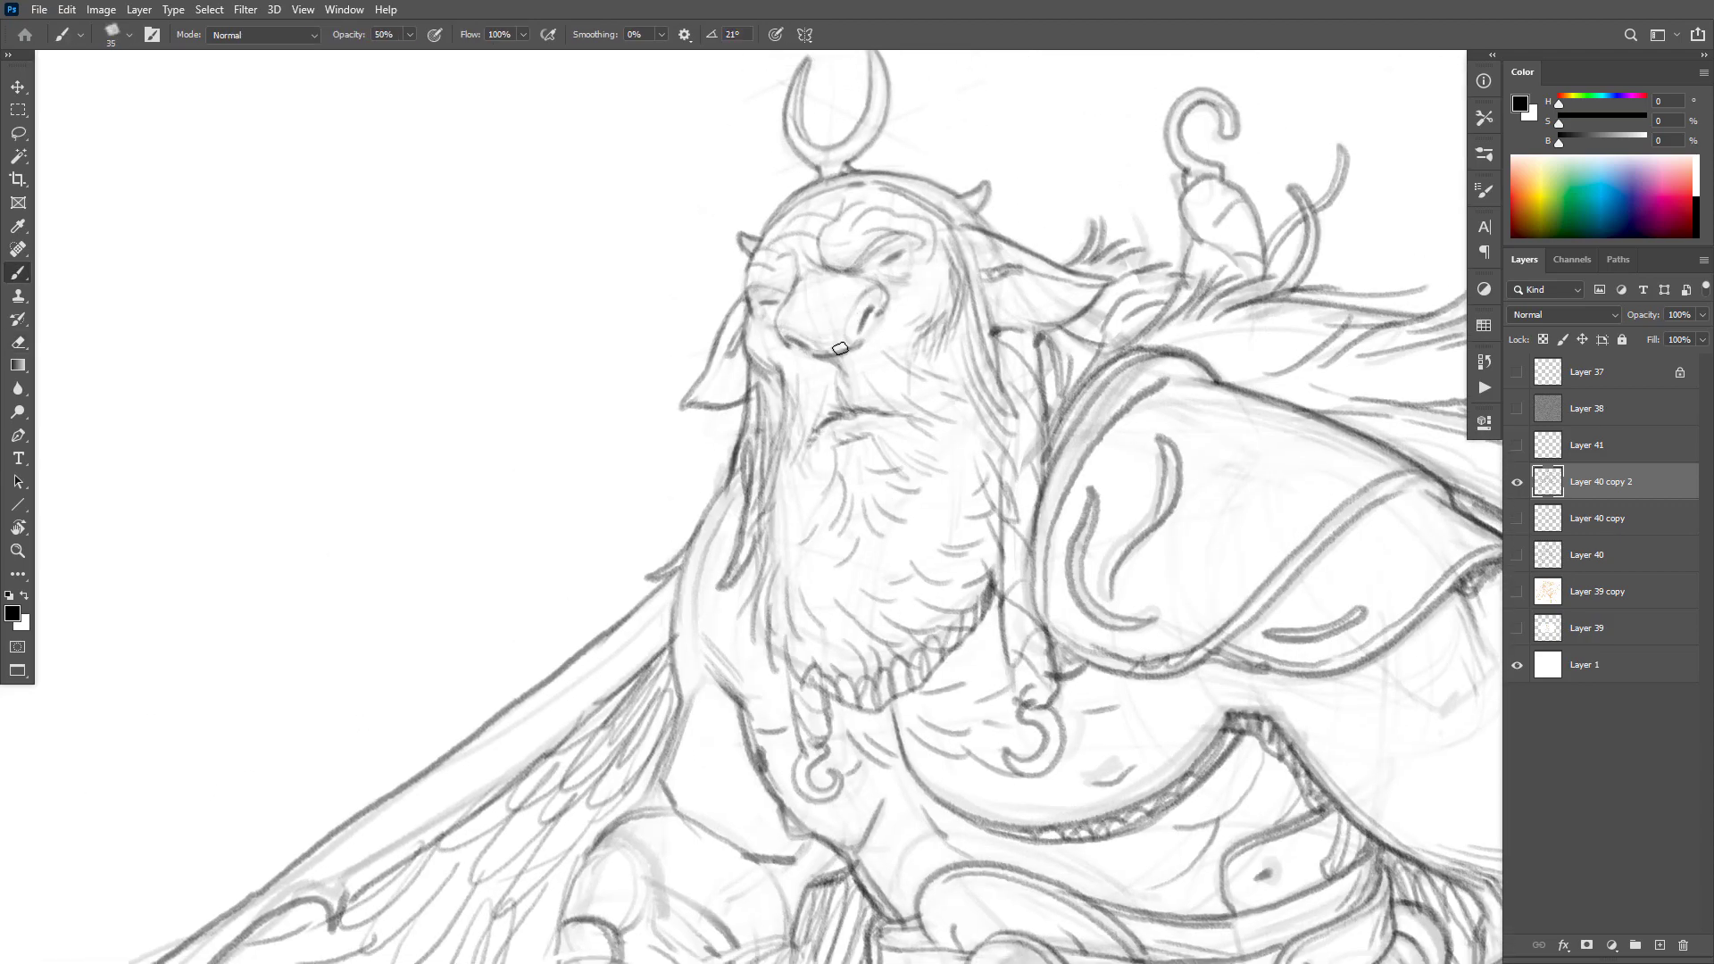
key(e)
drag(864, 300, 847, 337)
key(b)
key(e)
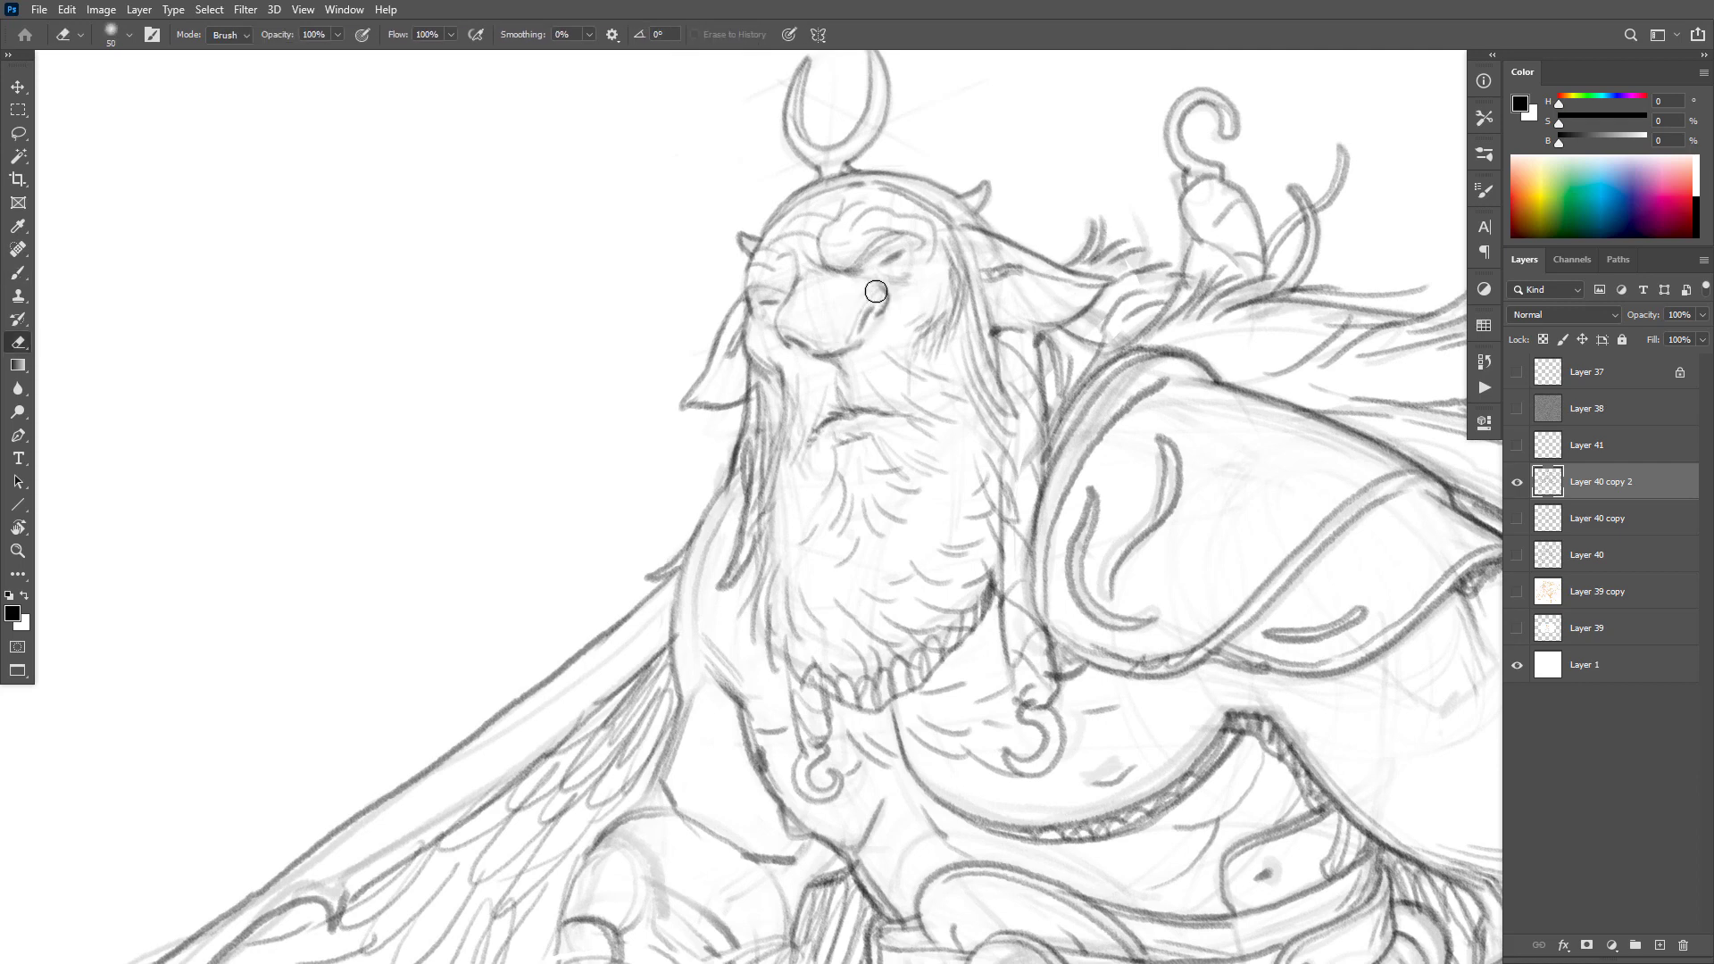
Step: Redraw the near nostril with a smaller curved shape and darken the eye lines
key(b)
drag(884, 294, 846, 339)
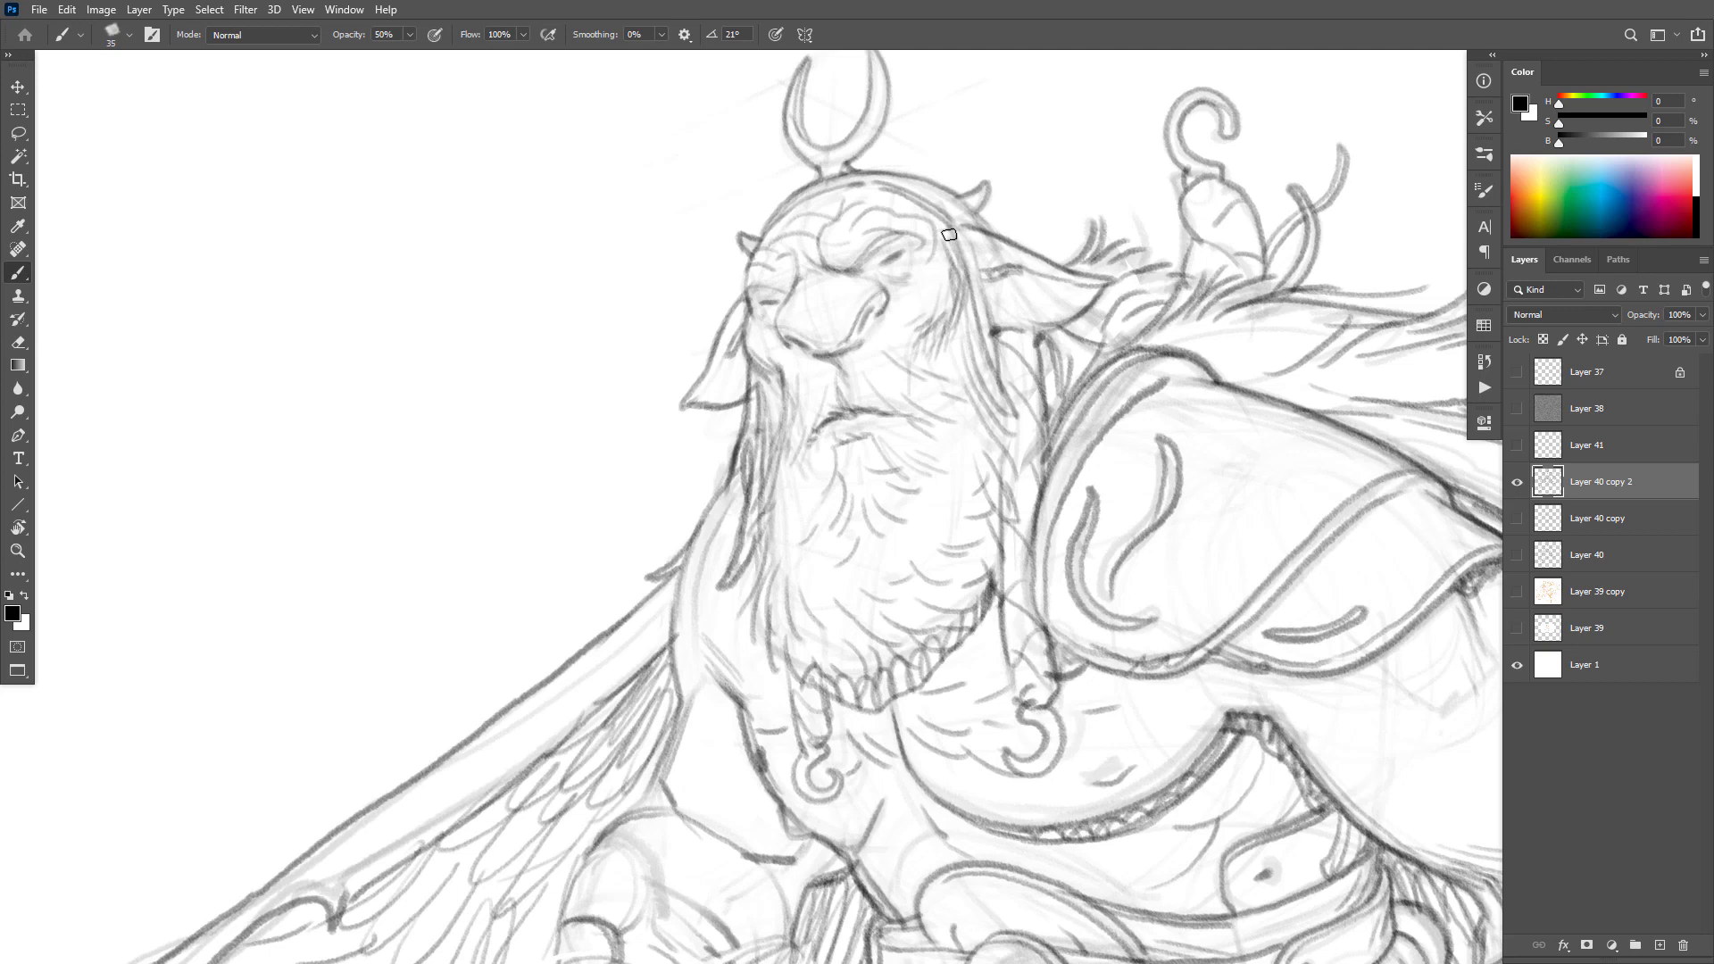
drag(872, 323, 862, 336)
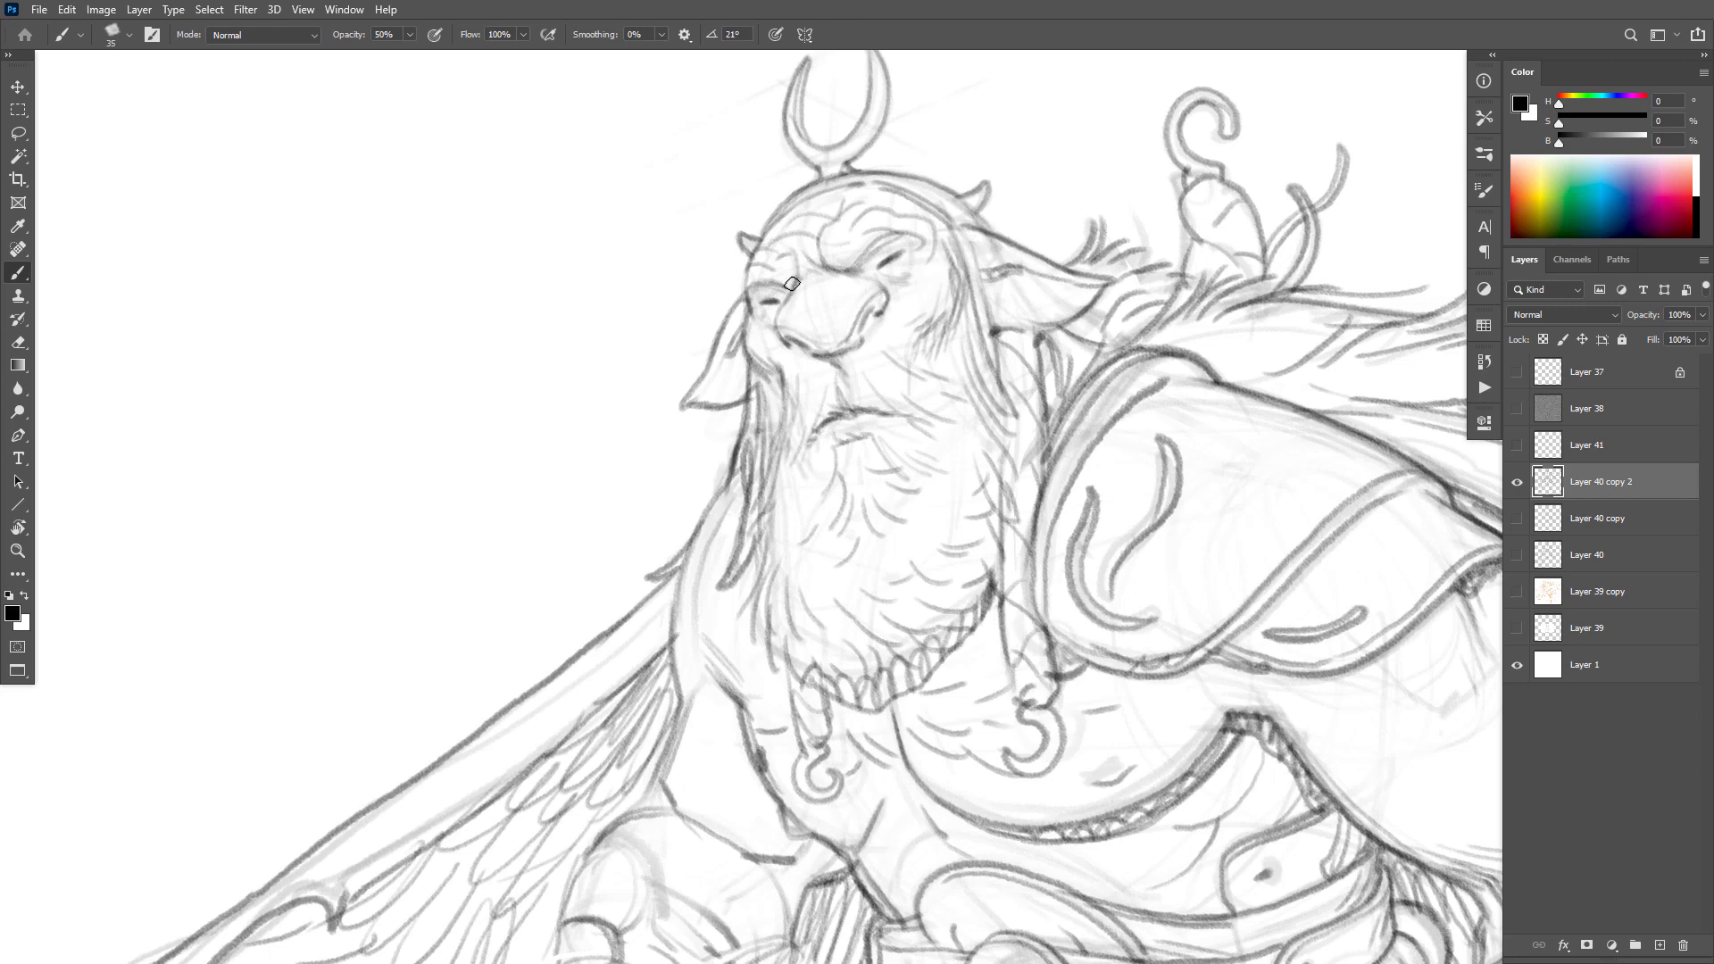
Step: Erase the stray crease lines between the brows on the forehead
key(e)
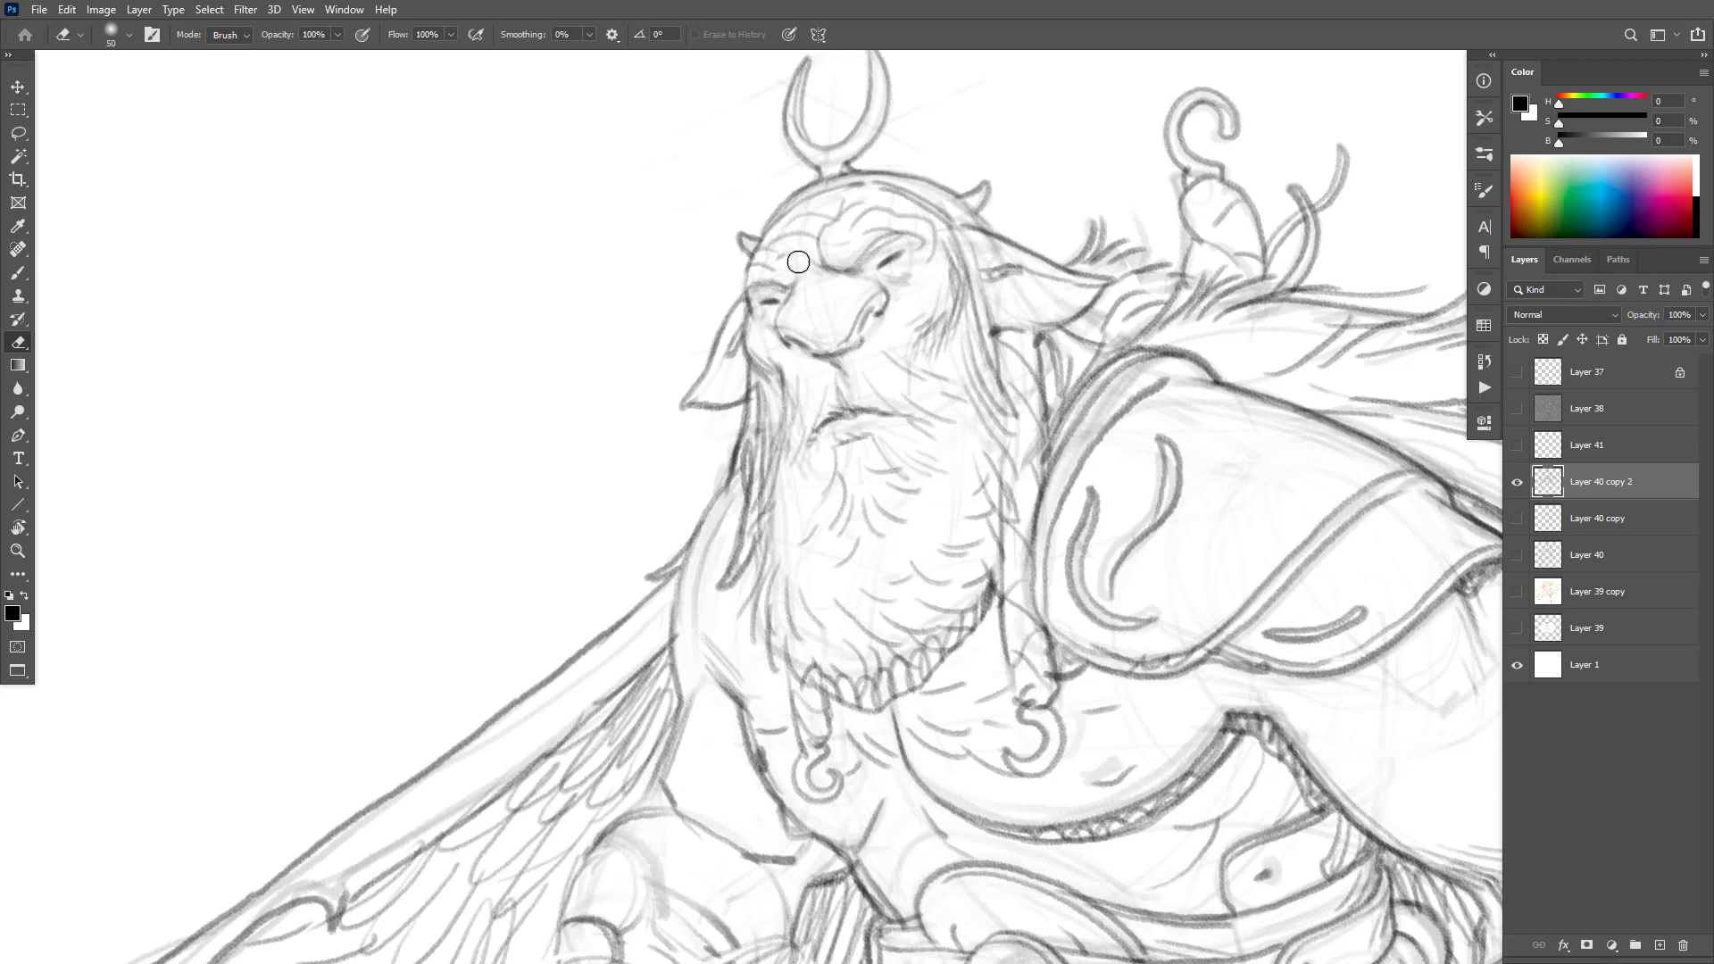
mouse_move(795, 258)
mouse_down()
mouse_move(863, 189)
mouse_move(829, 258)
mouse_up()
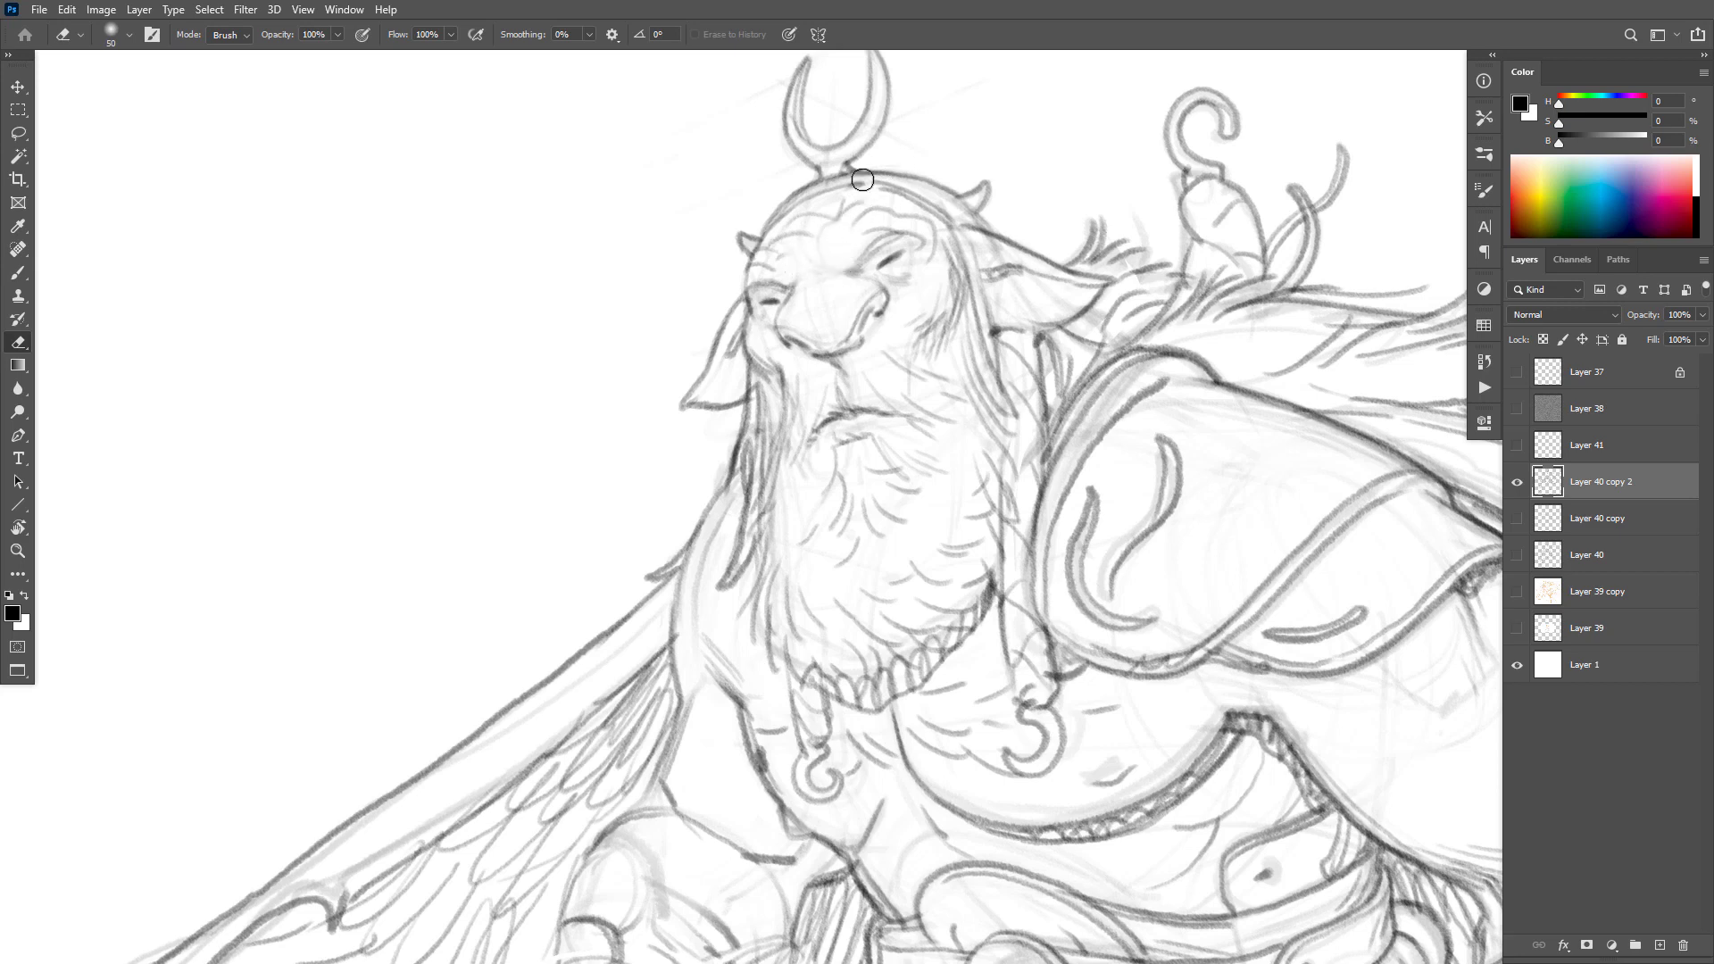
key(b)
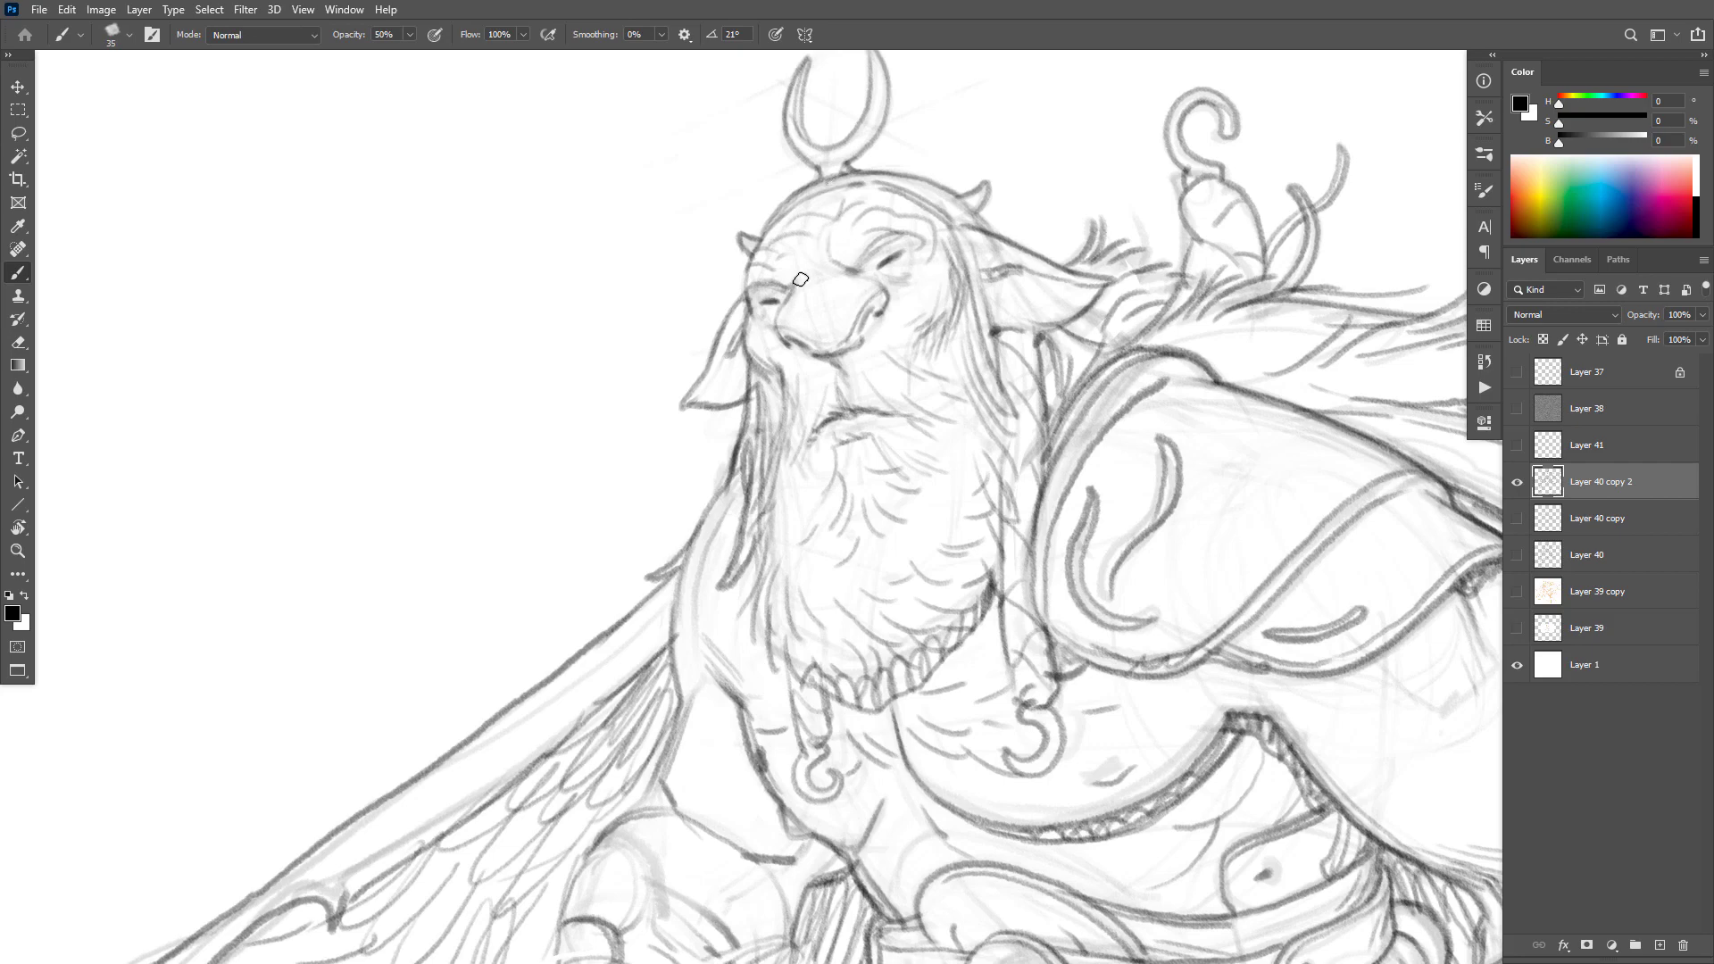
Step: Rework the near eye and brow with short strokes, and undo the dark mark beside the far eye
scroll(956, 189, down, 6)
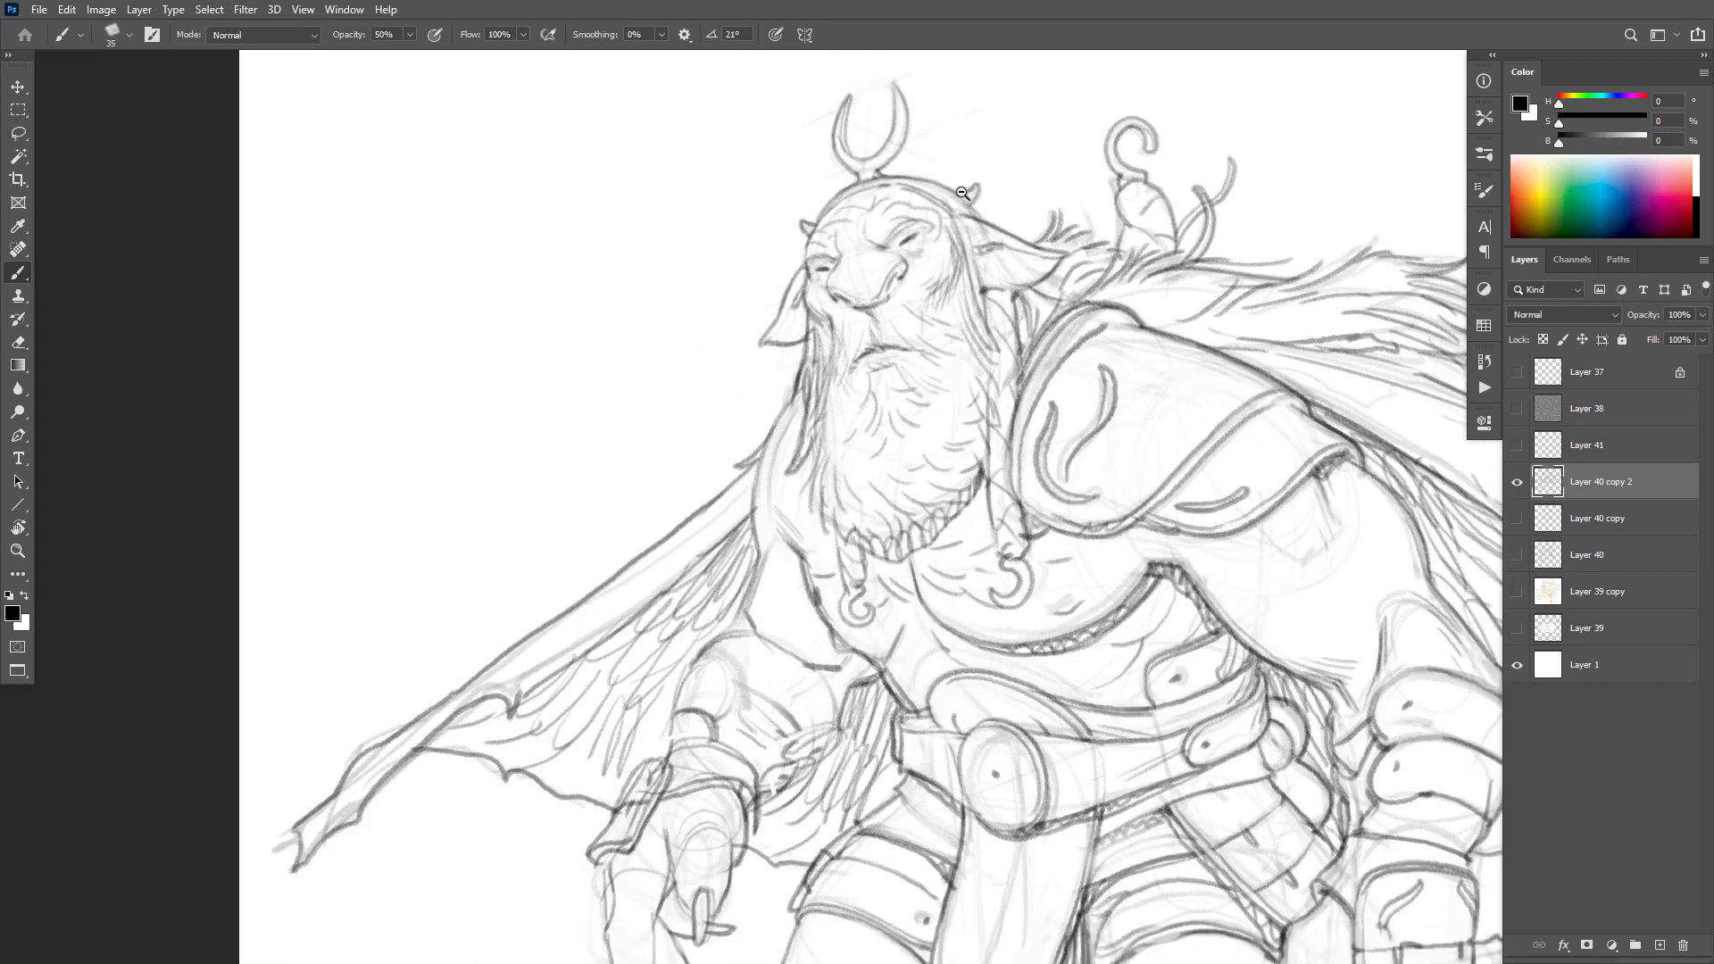
scroll(959, 220, up, 6)
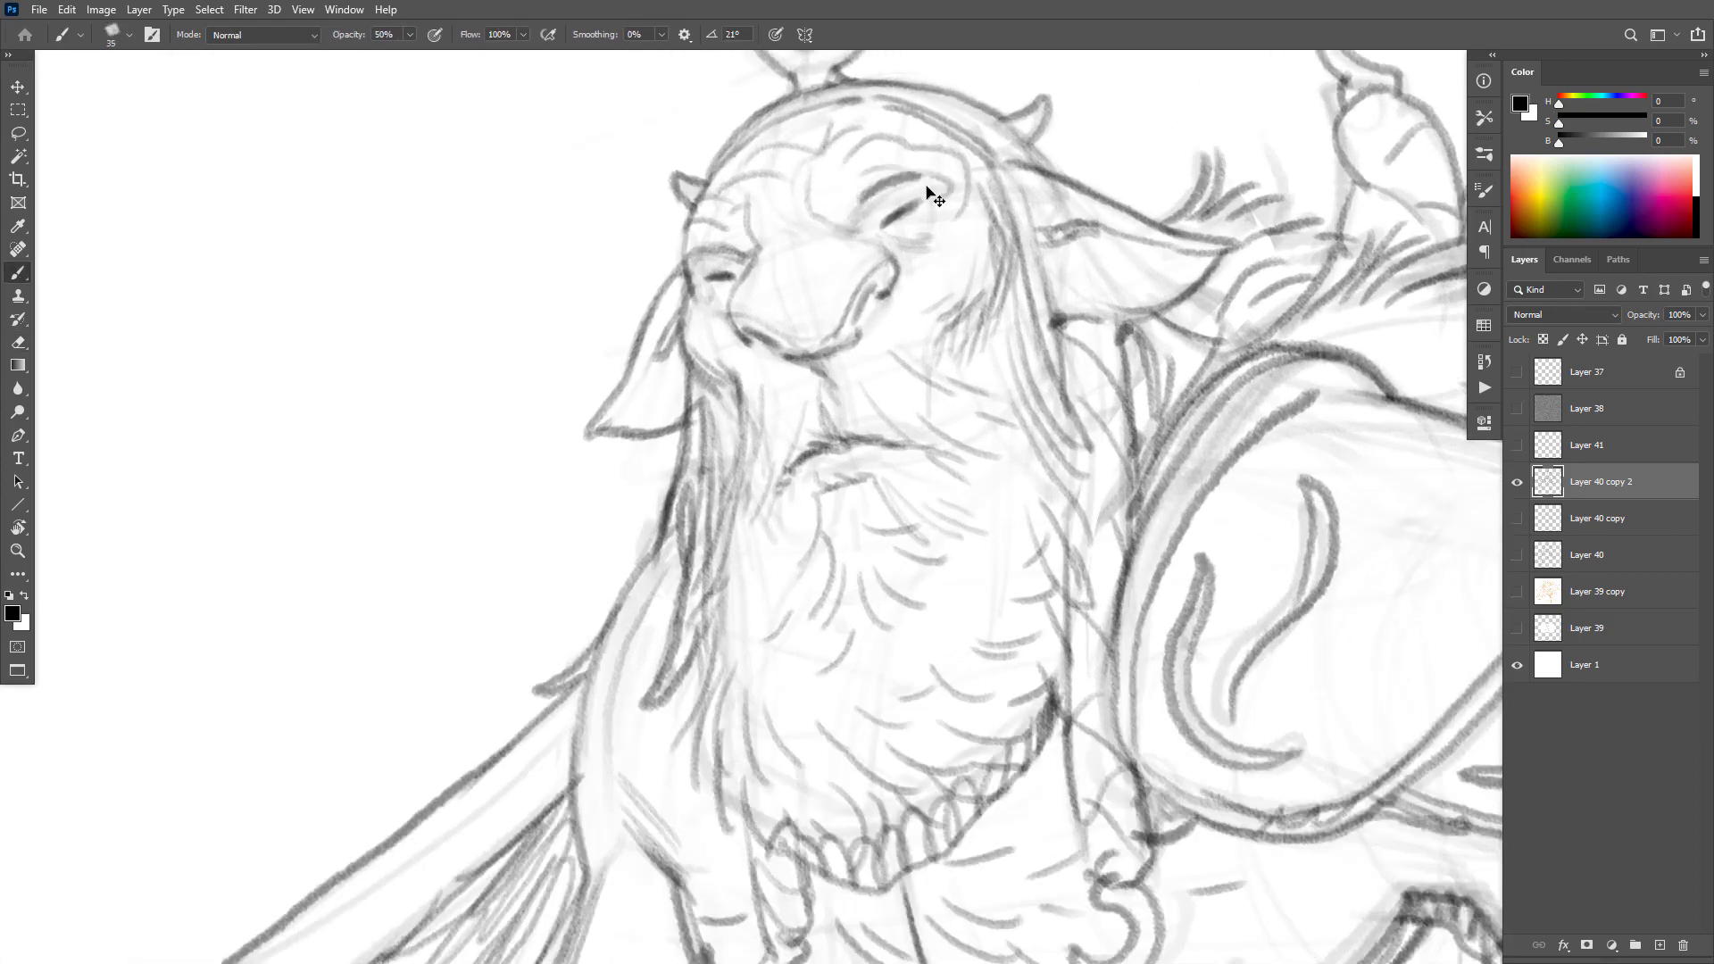
key(ctrl+z)
drag(858, 231, 828, 225)
drag(843, 137, 886, 155)
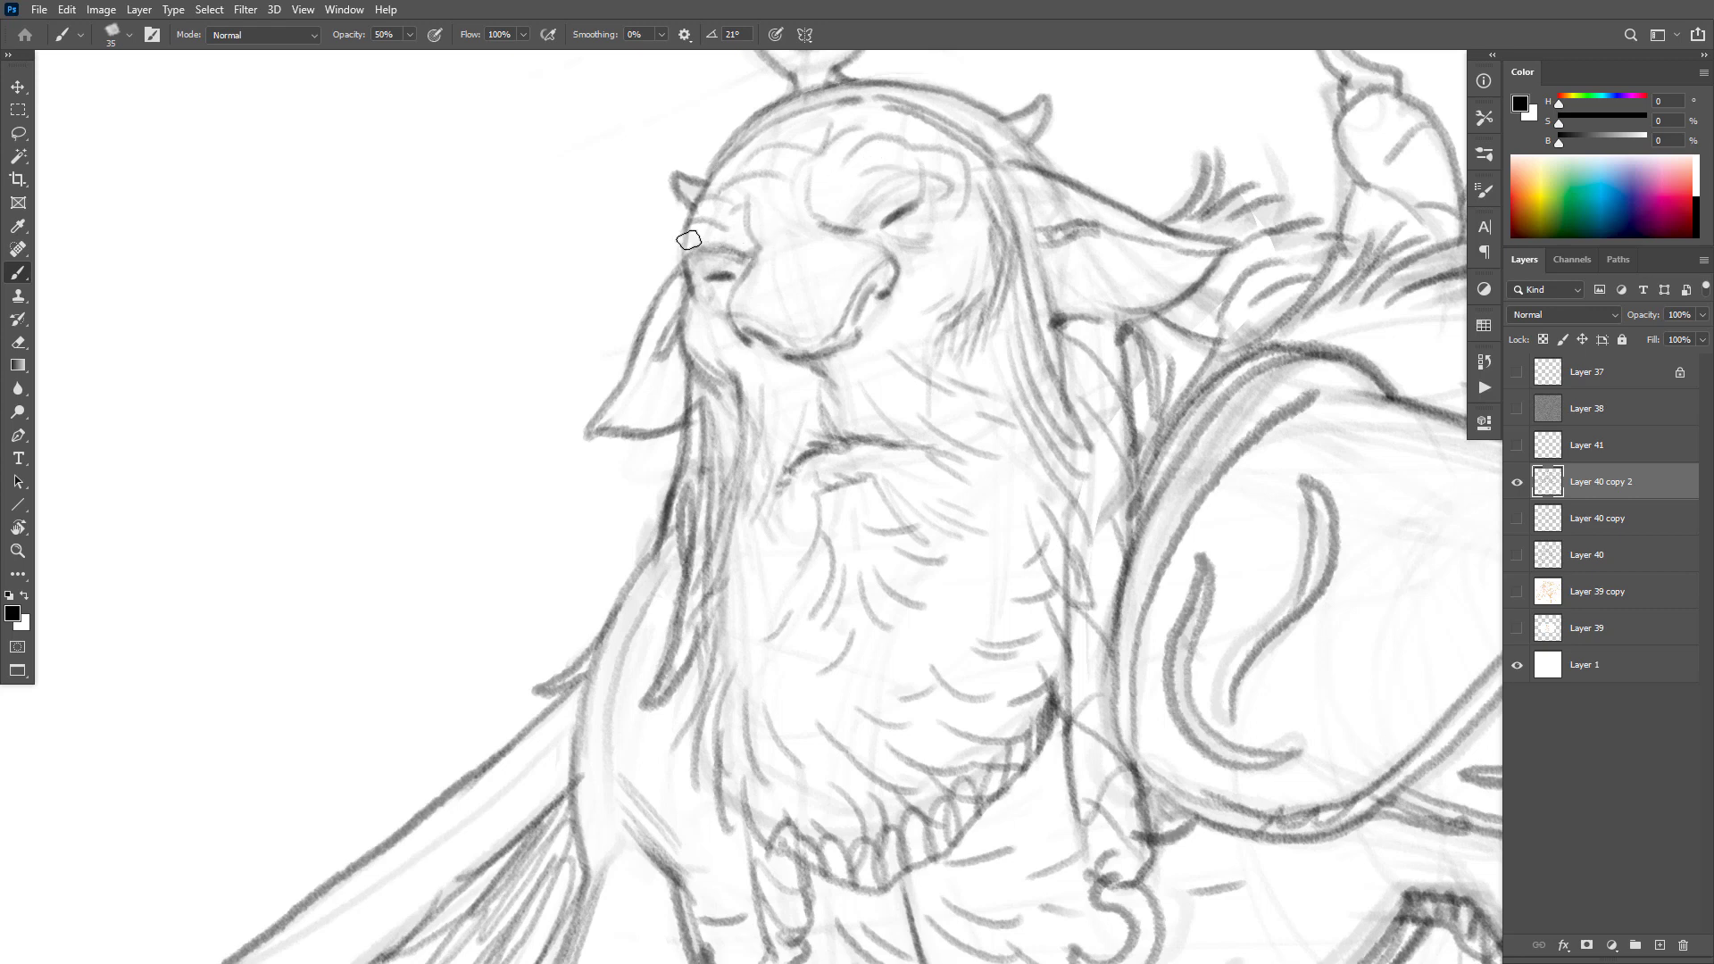
drag(750, 267, 770, 238)
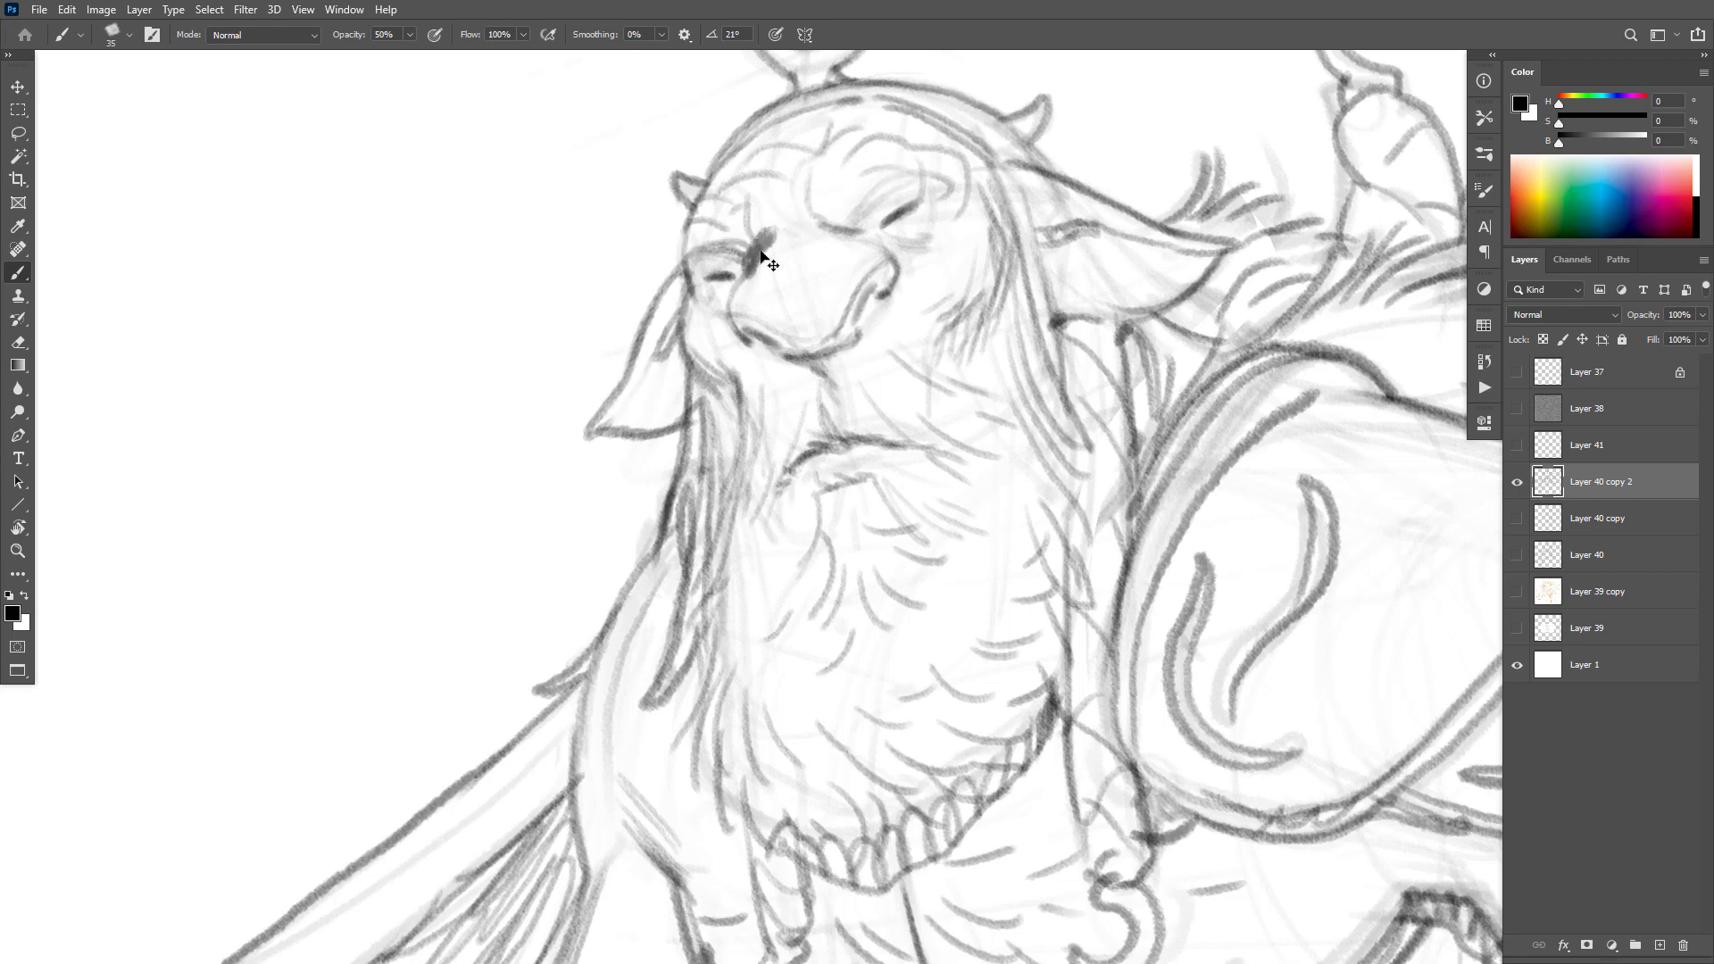
key(ctrl+z)
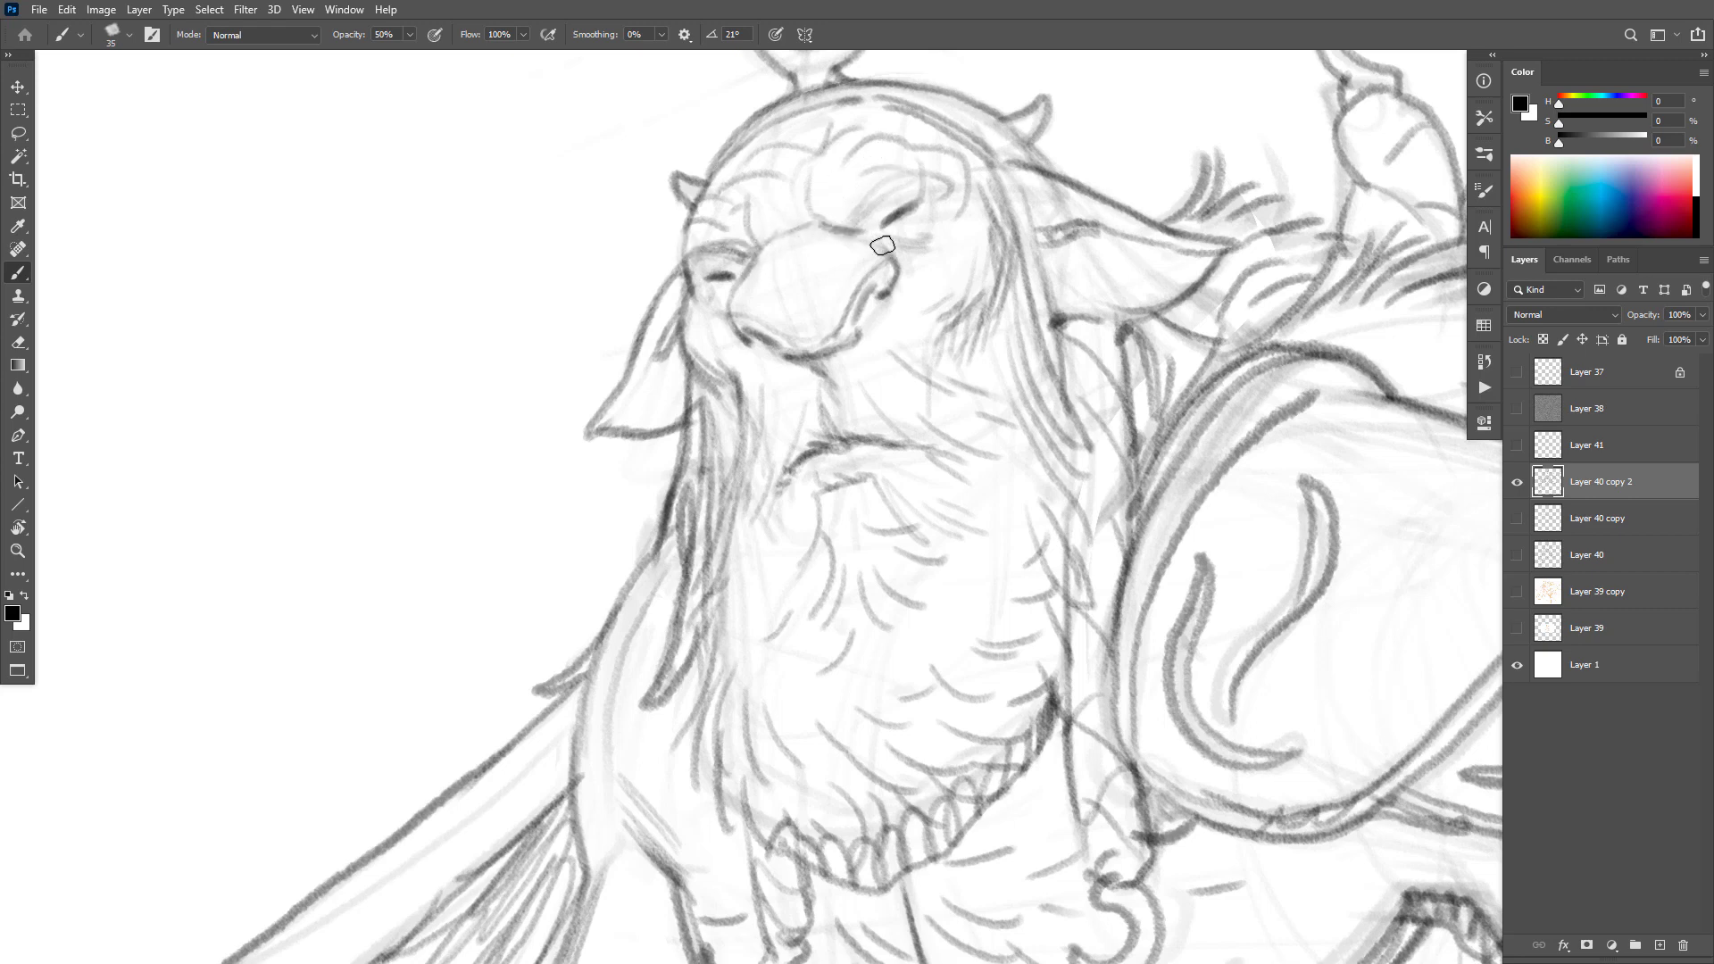
Step: Clean up the hair edge that frames the near side of the face beside the ear
alt+click(946, 217)
alt+click(949, 217)
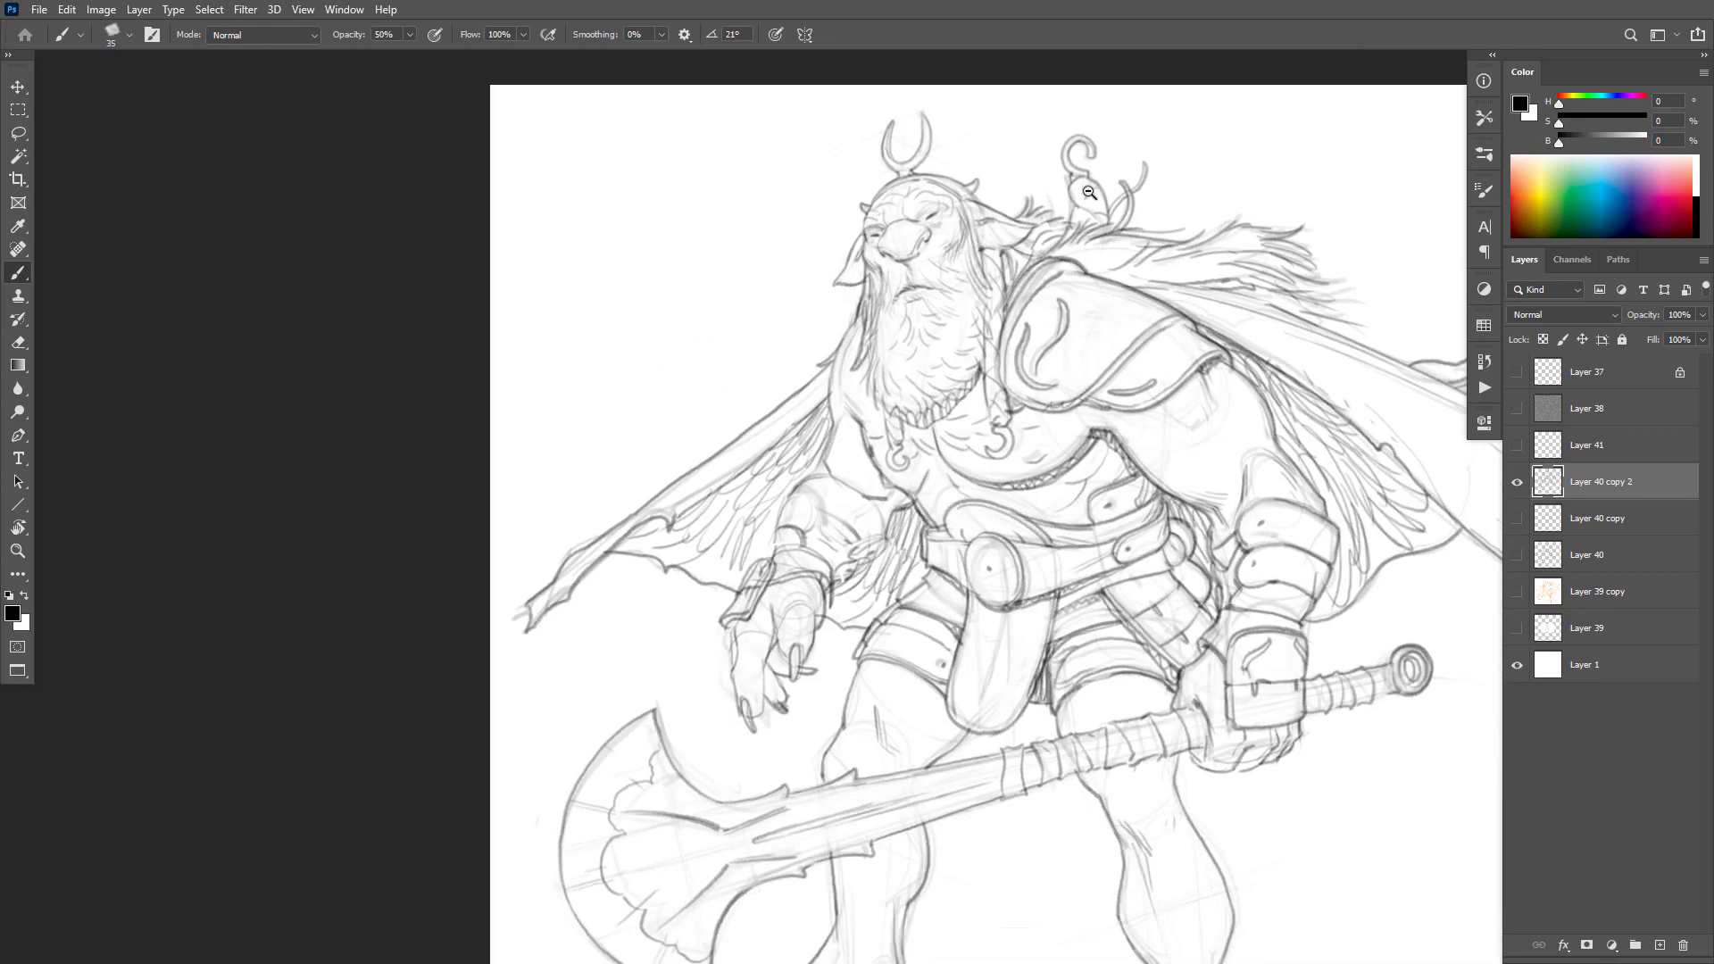
scroll(1060, 199, down, 2)
scroll(1006, 214, up, 5)
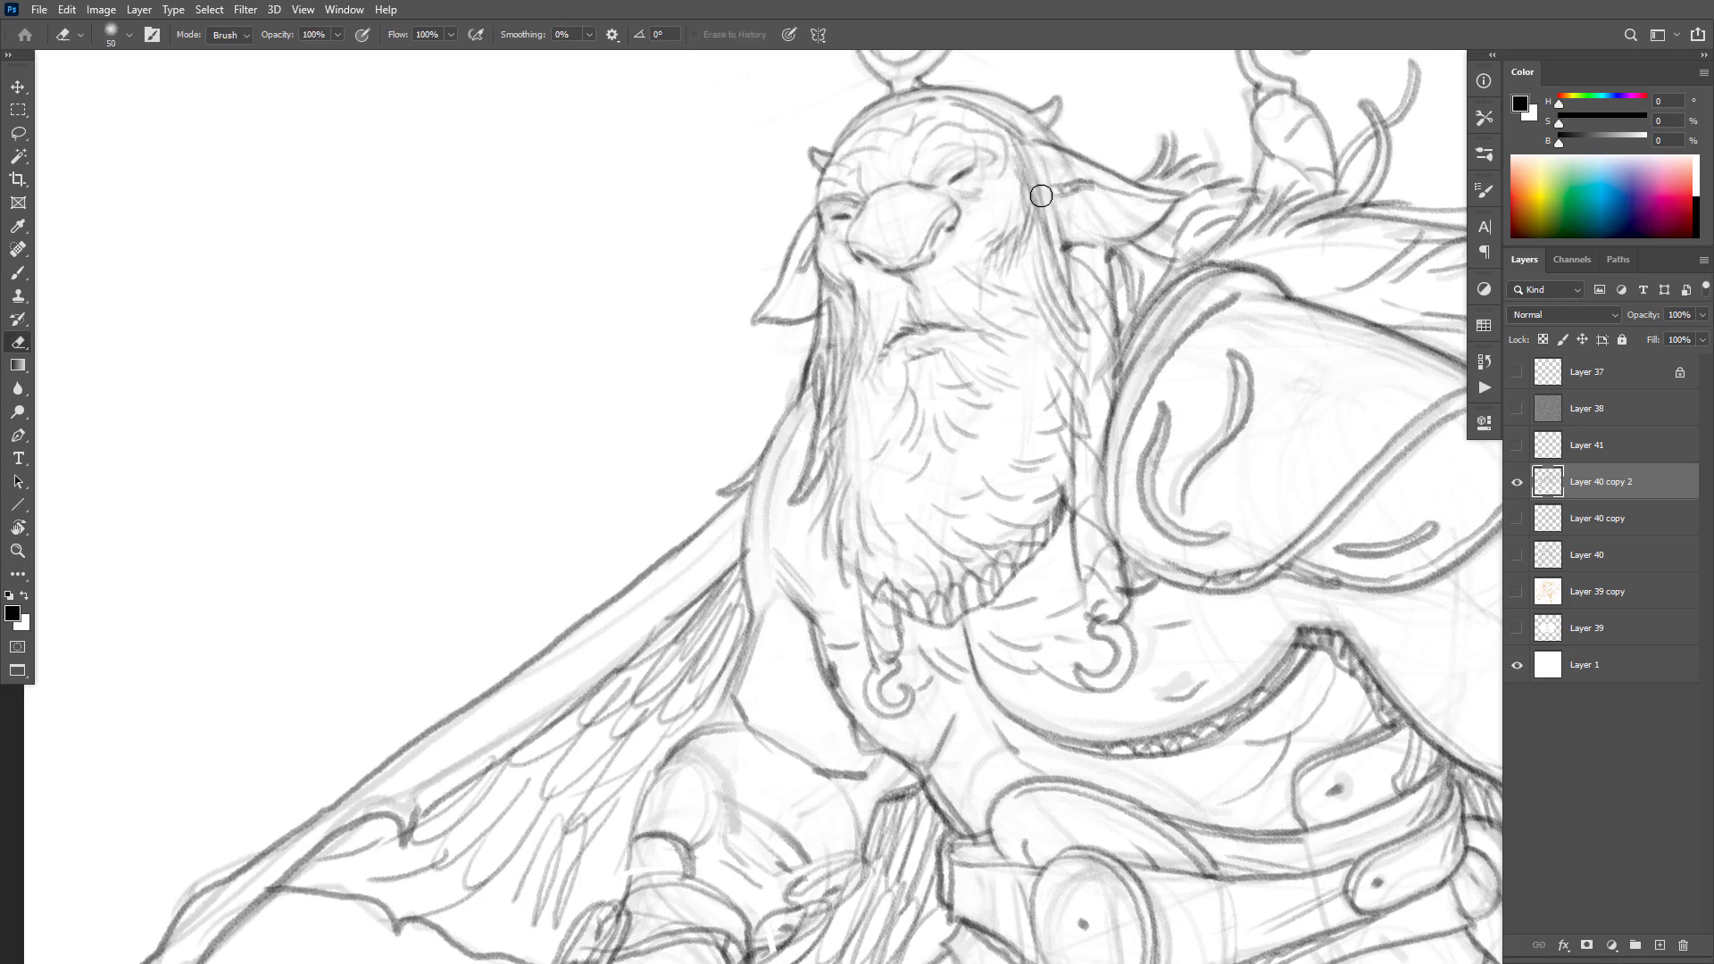
drag(1015, 140, 1063, 288)
mouse_move(1073, 226)
mouse_down()
mouse_move(1144, 169)
mouse_move(1058, 178)
mouse_up()
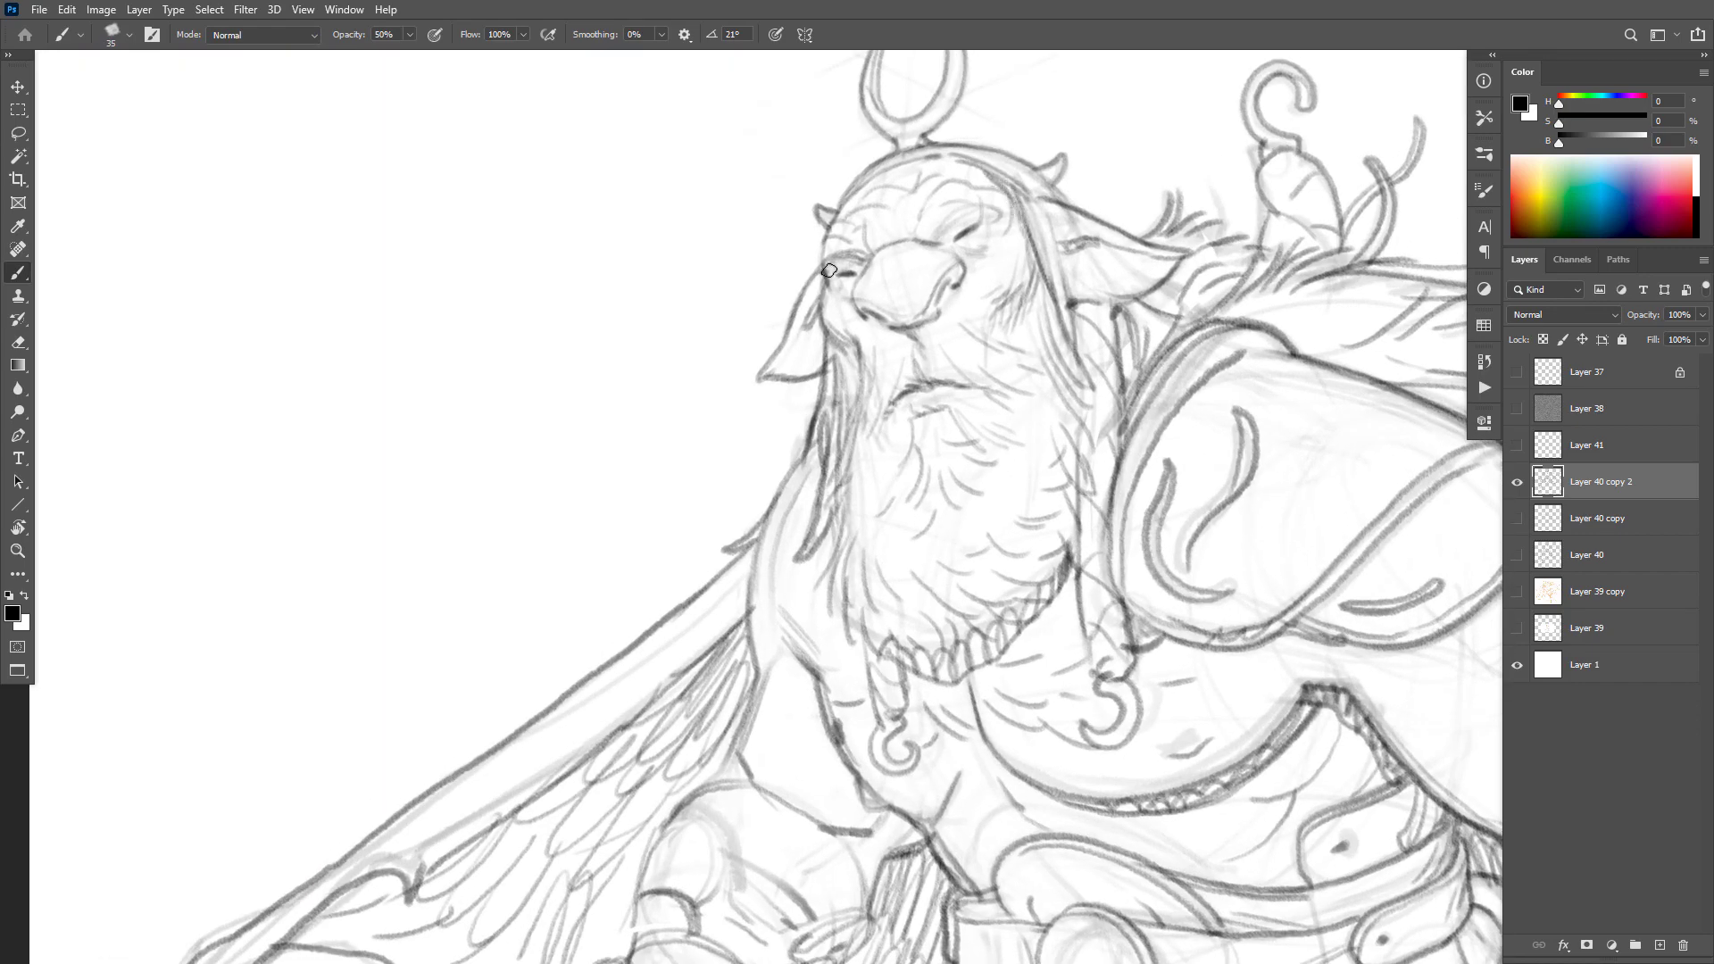
Step: Add hair strokes down the far side of the face, the moustache and the near cheek
drag(820, 252, 854, 372)
drag(870, 339, 849, 451)
drag(974, 303, 1021, 353)
Step: Flip the canvas horizontally and strengthen the line where the far ear meets the head
key(ctrl+shift+h)
alt+click(1160, 553)
alt+click(1161, 554)
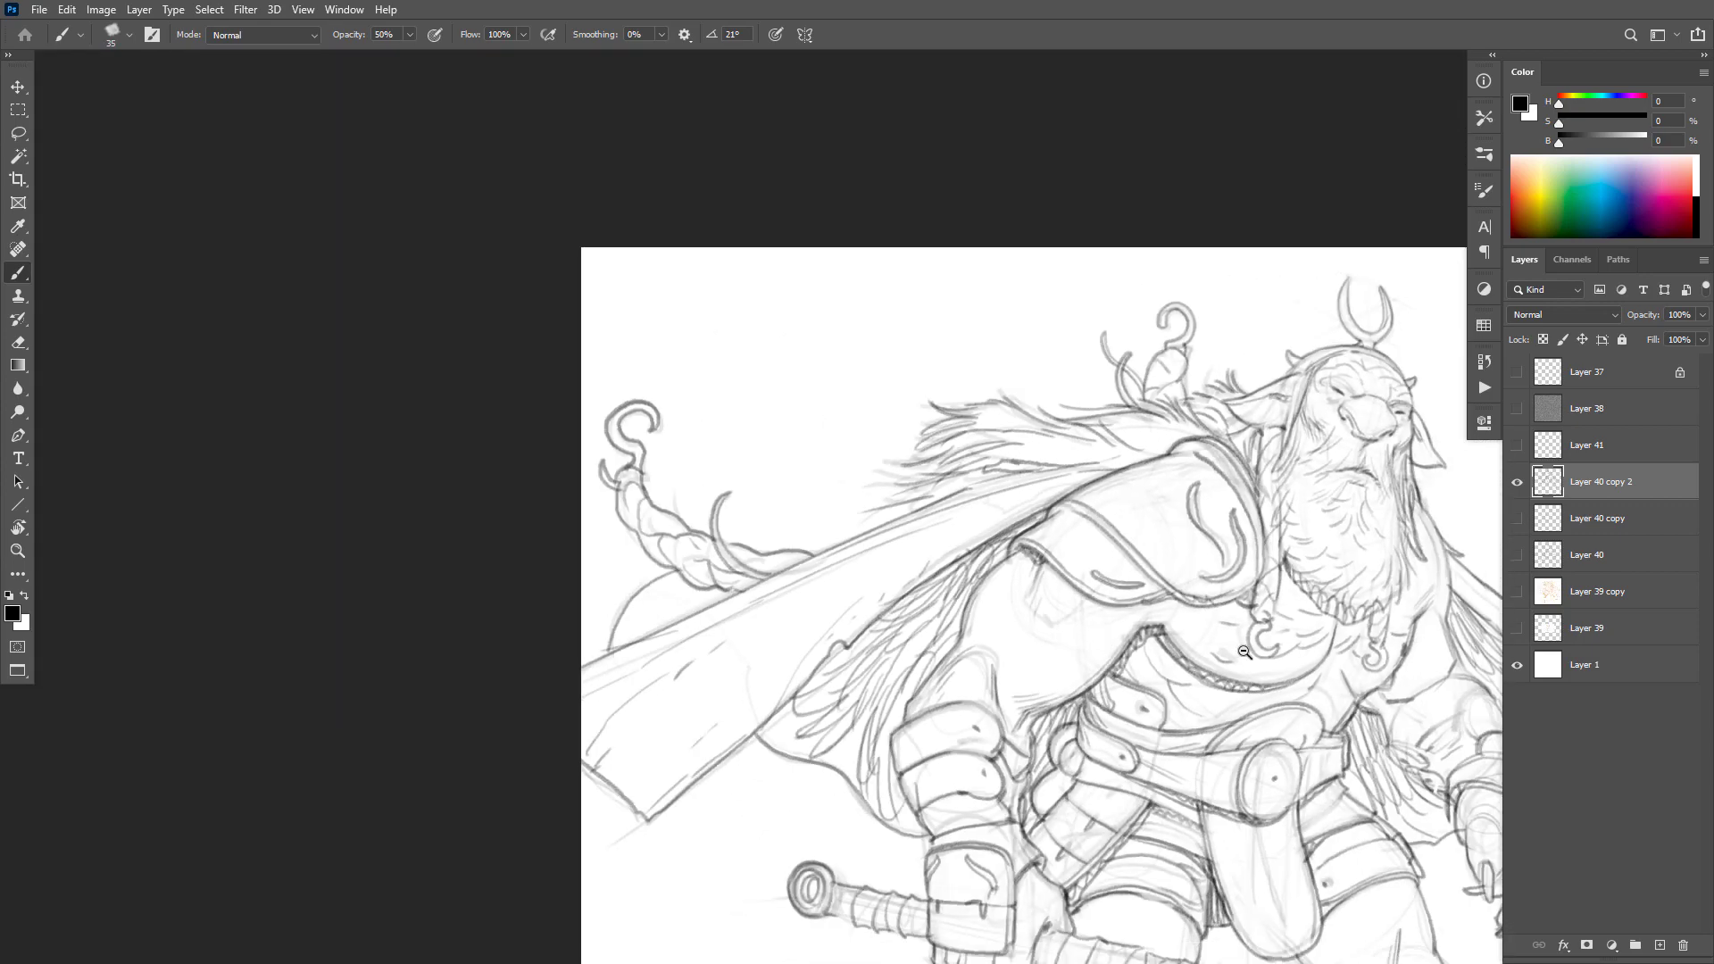
mouse_move(1288, 680)
mouse_down()
mouse_move(1218, 667)
mouse_move(1269, 653)
mouse_up()
alt+click(1218, 667)
alt+click(1219, 667)
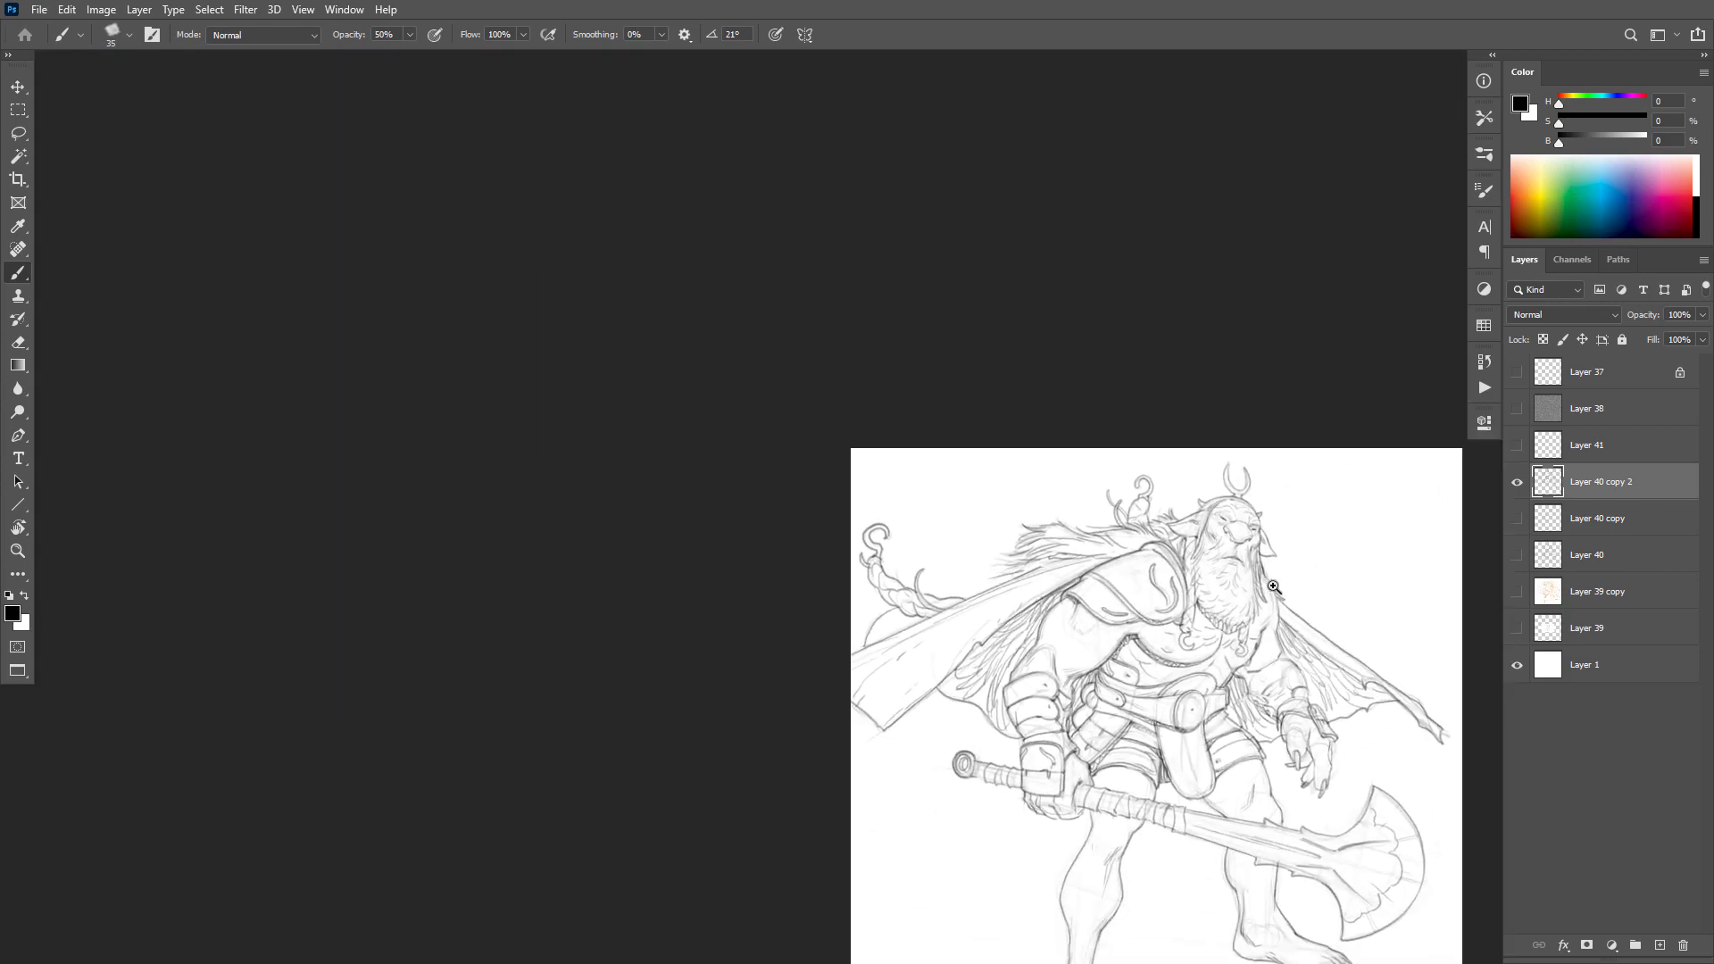
ctrl+click(1251, 581)
ctrl+click(1259, 581)
ctrl+click(1254, 506)
ctrl+click(1240, 486)
drag(1406, 462, 1411, 462)
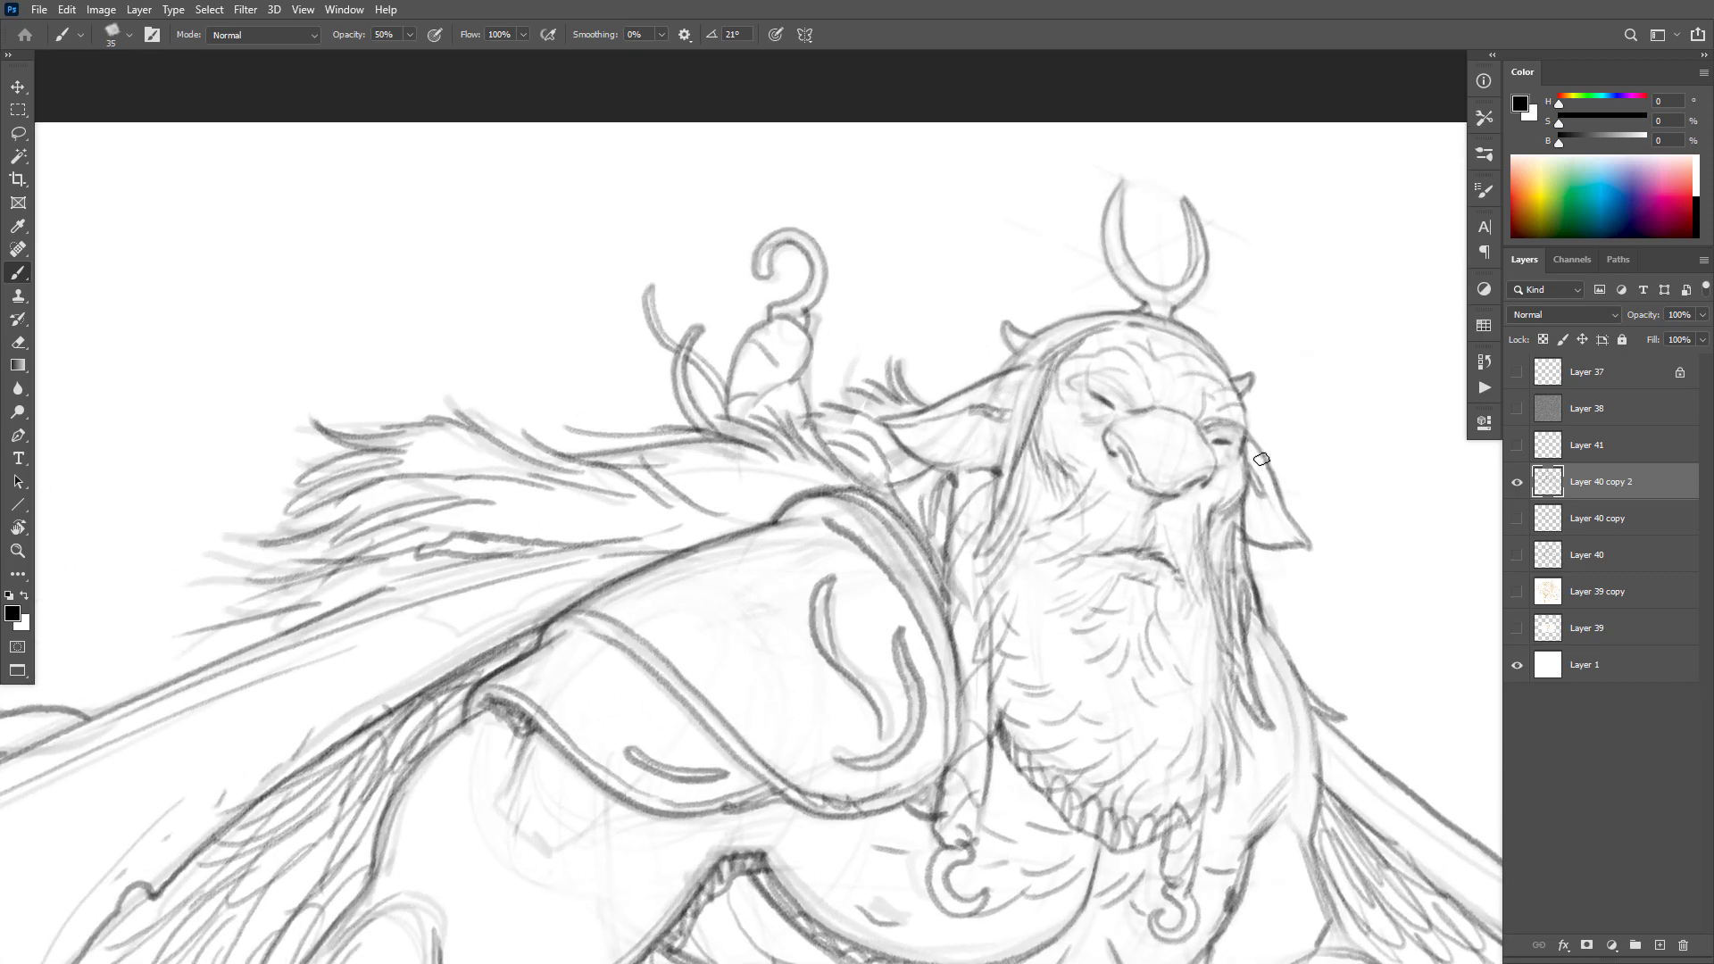
drag(1251, 437, 1271, 482)
Step: Examine the whole mirrored figure at several magnifications to check its proportions and silhouette
alt+click(1213, 317)
alt+click(1212, 317)
alt+click(1212, 317)
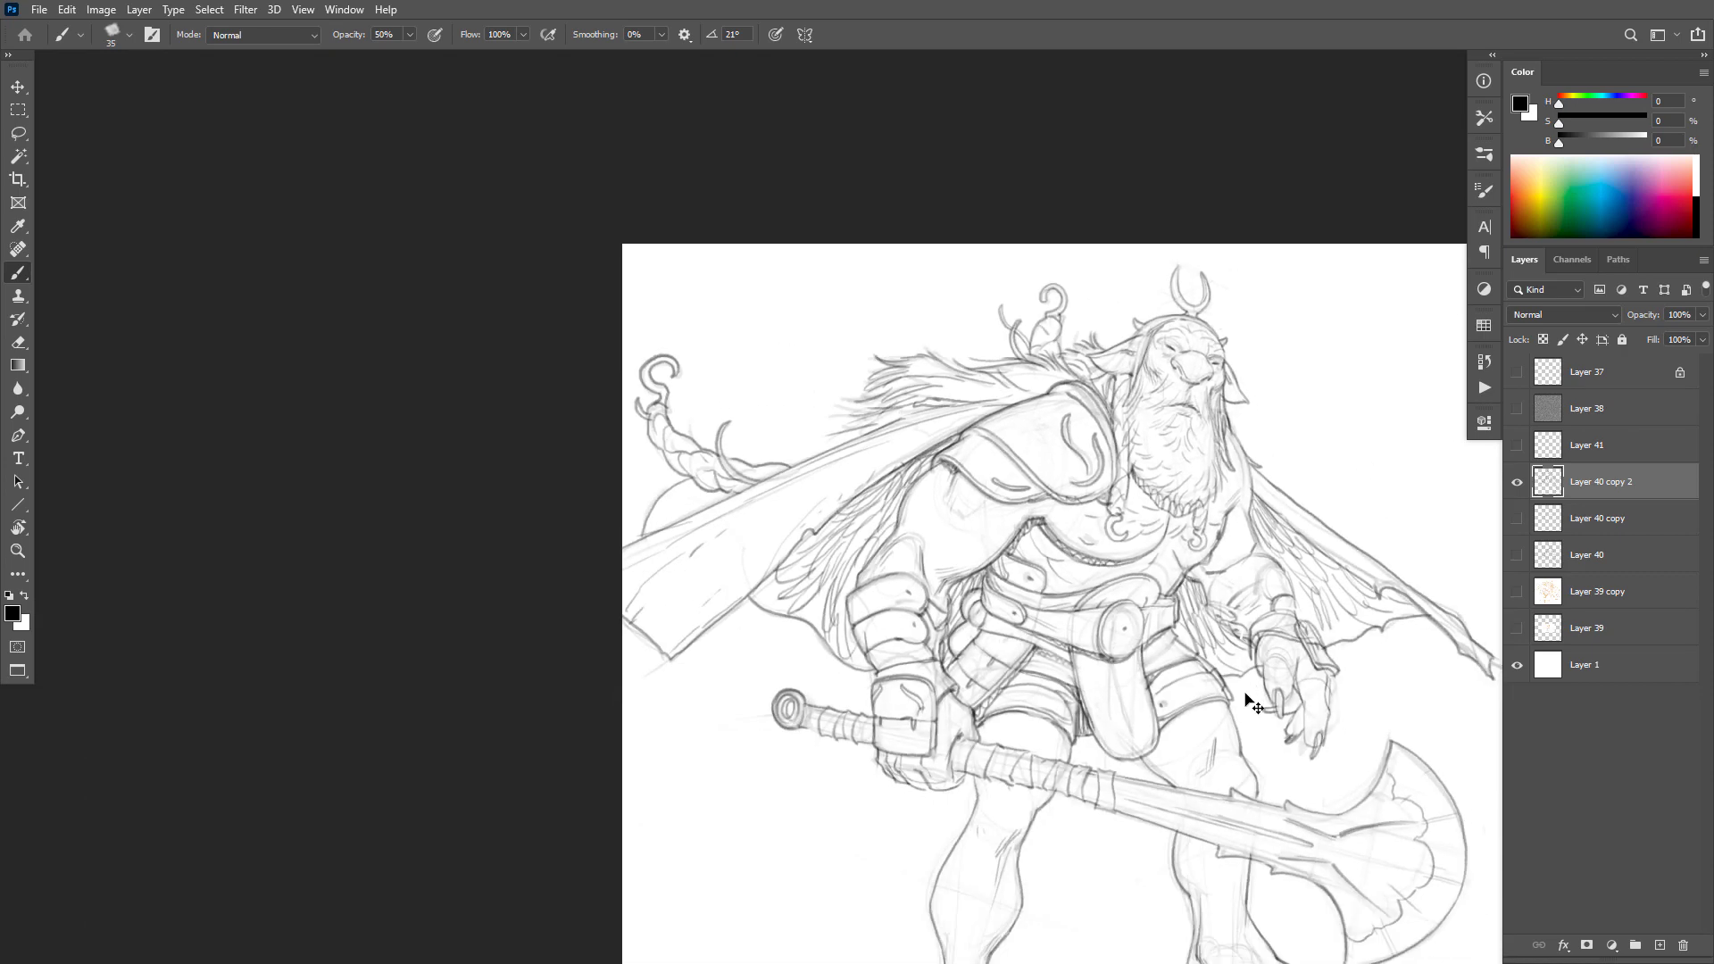
drag(1250, 716, 1044, 502)
alt+click(1055, 534)
alt+click(1056, 534)
drag(1040, 566, 1033, 611)
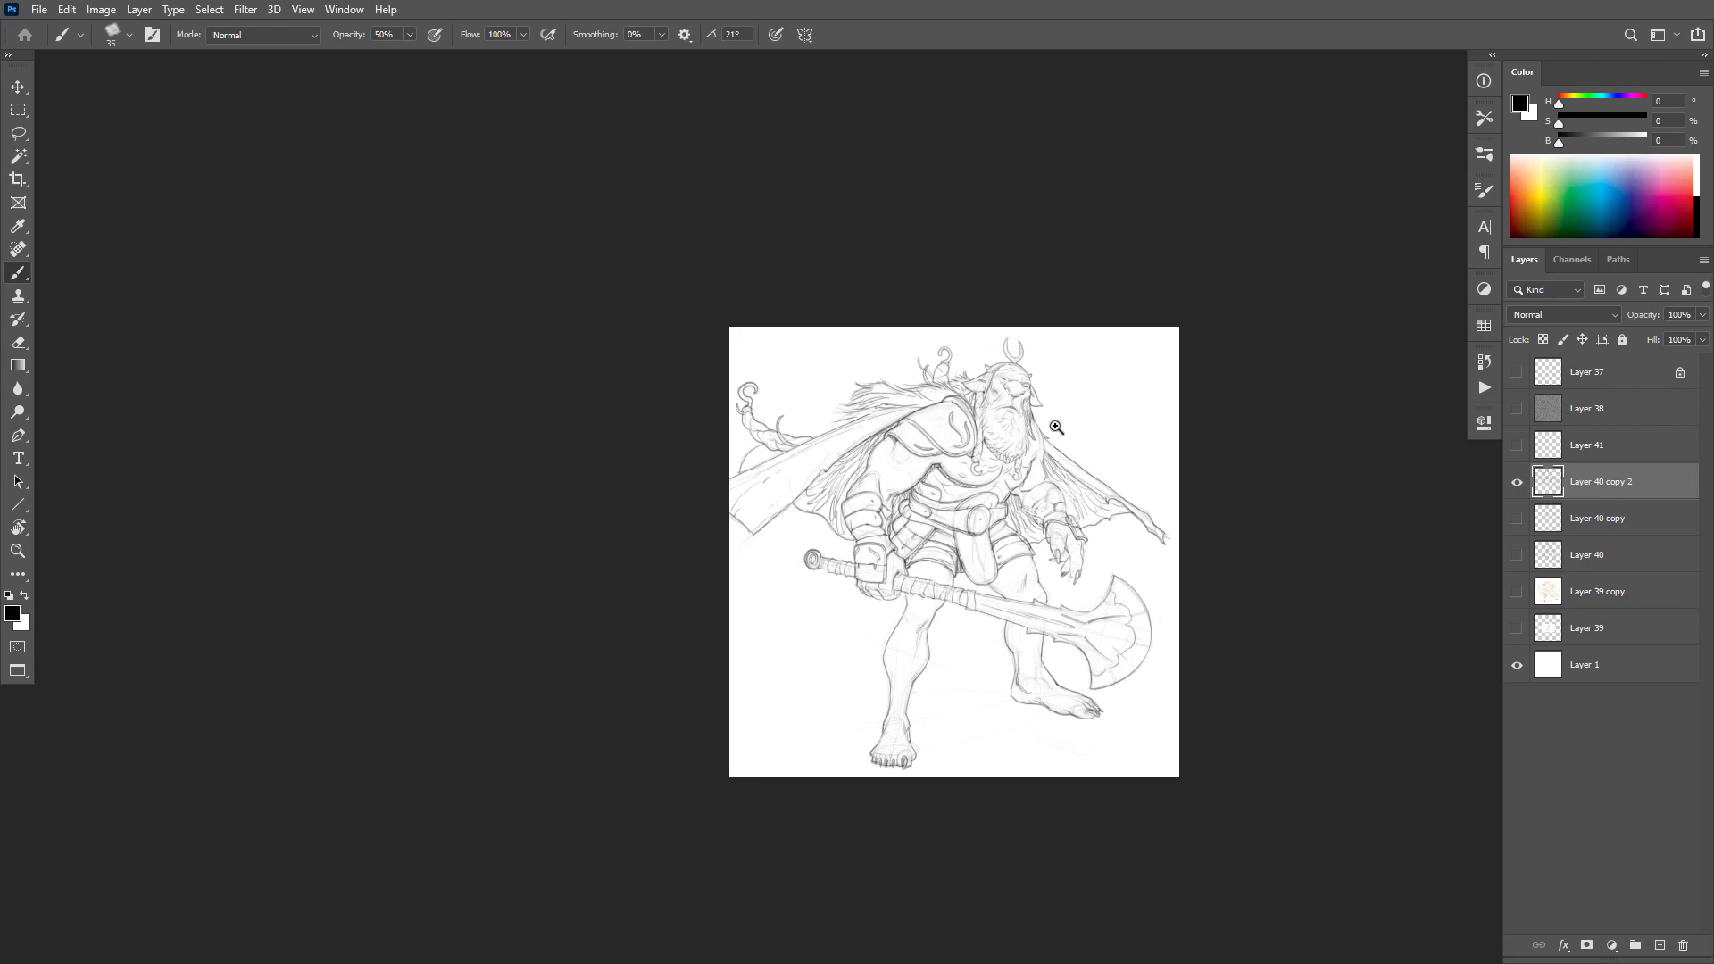
drag(1056, 428, 1166, 470)
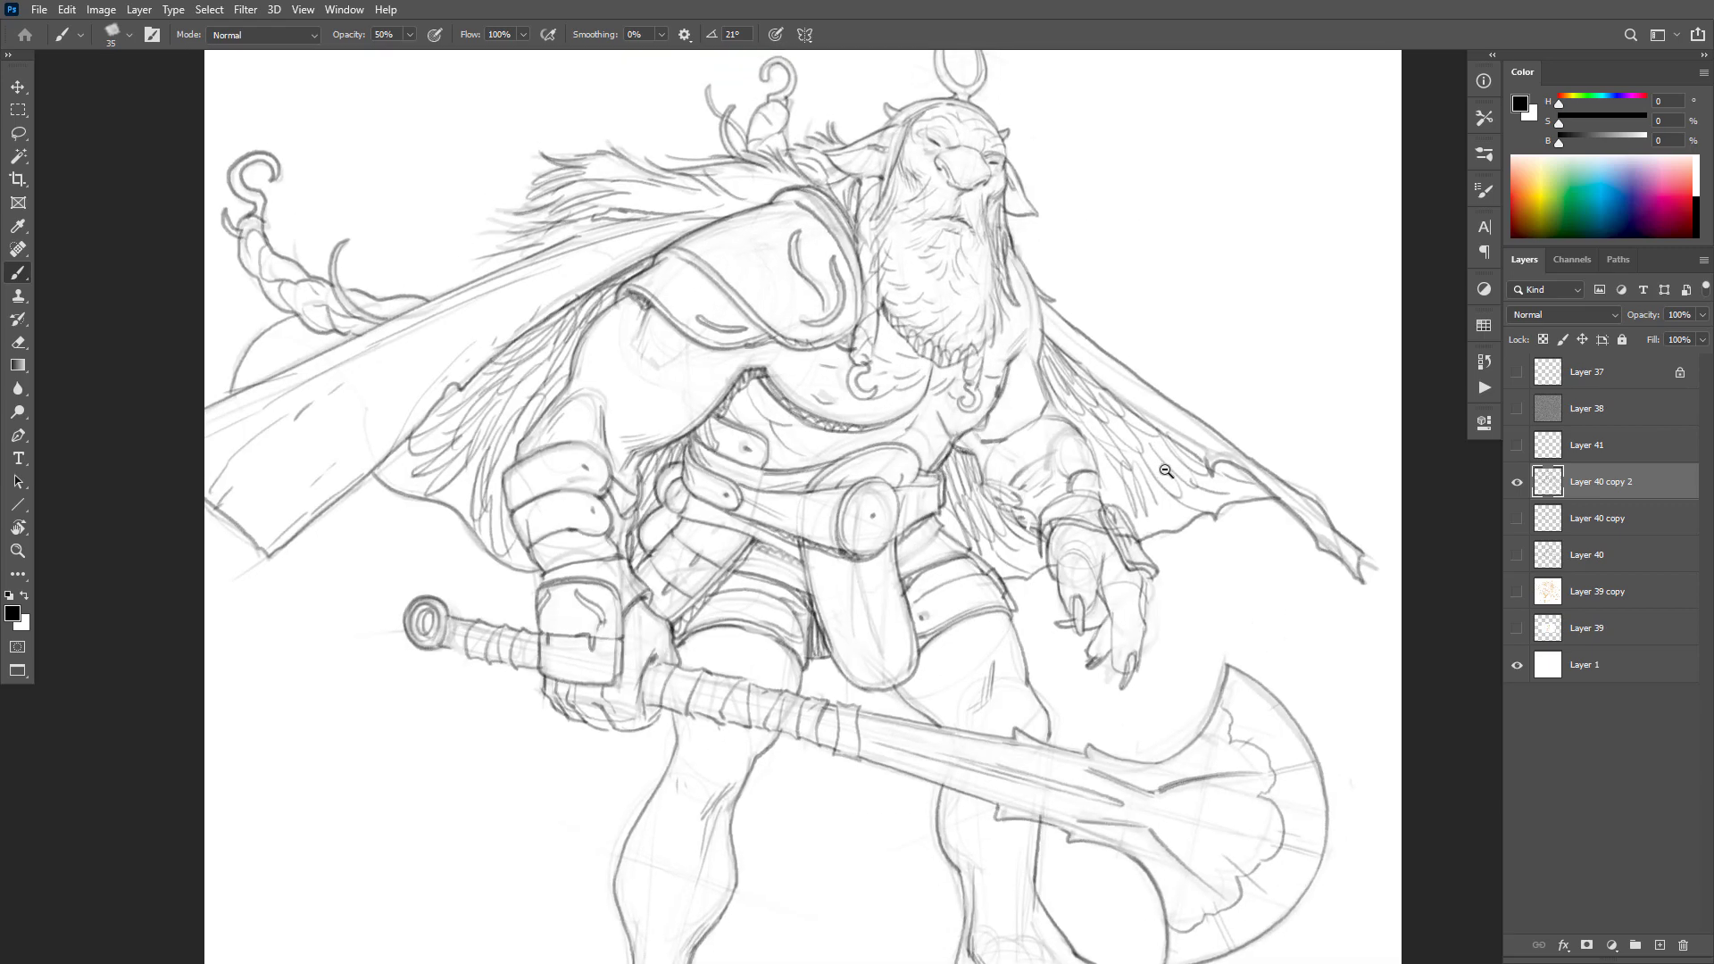
alt+click(1166, 471)
drag(1237, 580, 1142, 531)
ctrl+click(932, 402)
drag(1043, 457, 1090, 533)
alt+click(1050, 505)
ctrl+click(1056, 535)
ctrl+click(1055, 530)
alt+click(1110, 616)
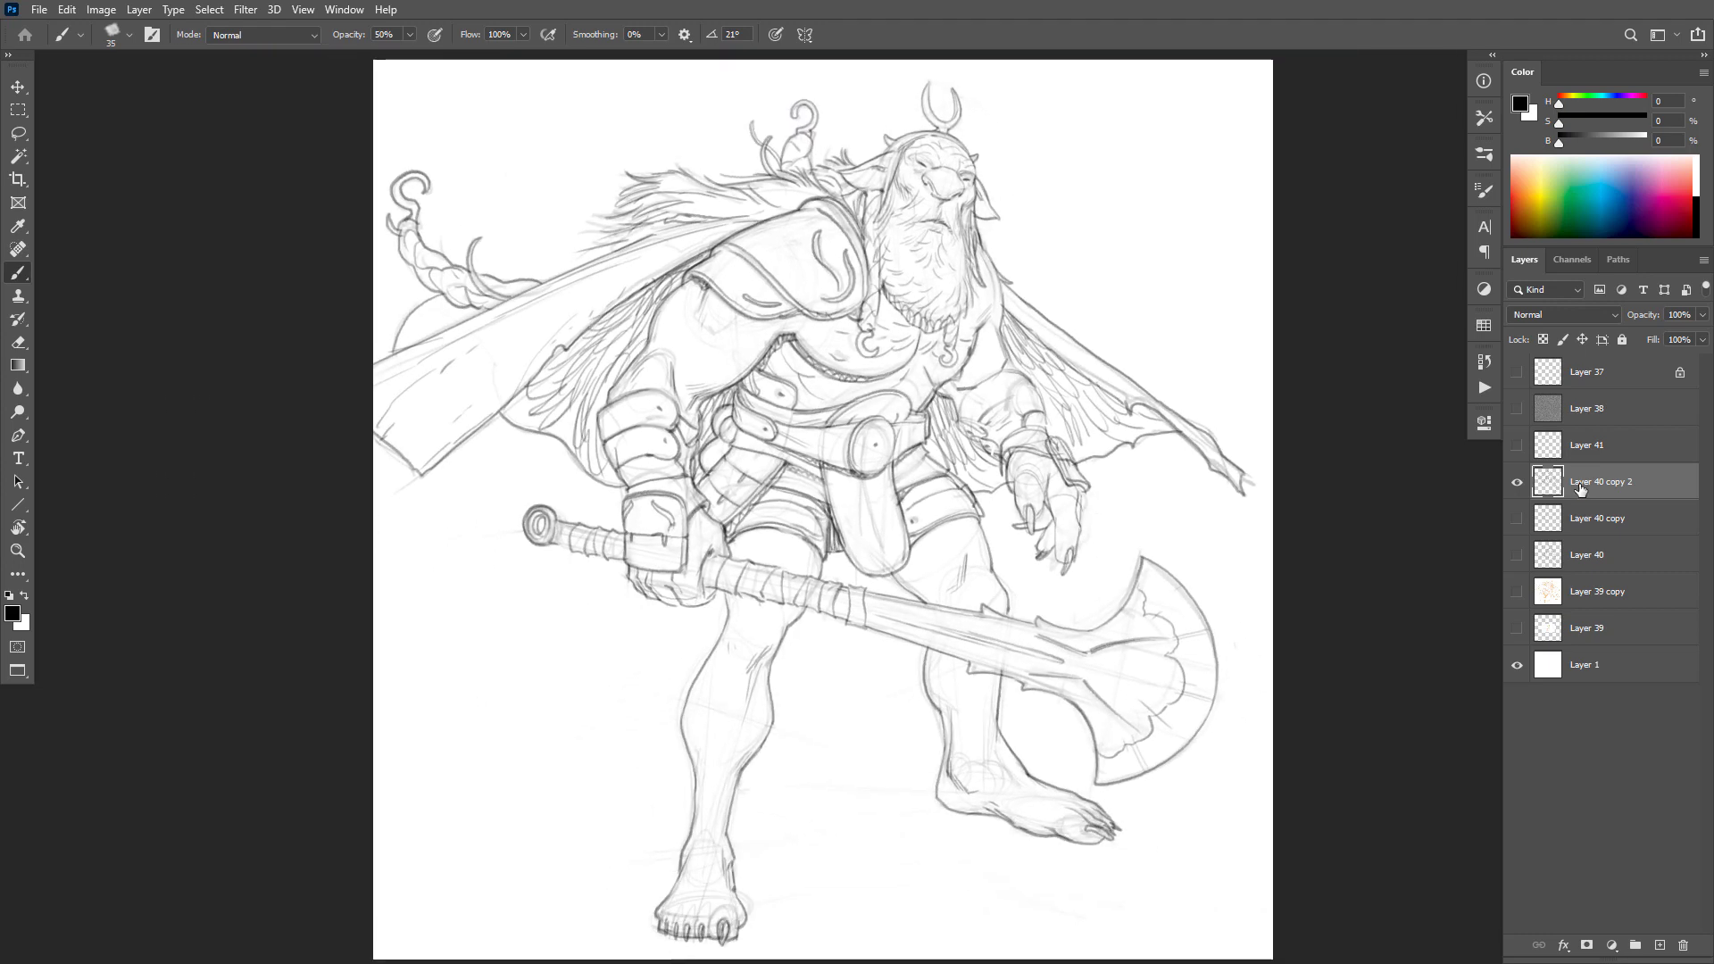
Step: Group Layer 41, Layer 40 copy, Layer 40, Layer 39 copy and Layer 39, move the group below Layer 40 copy 2 and hide it
click(1518, 483)
click(1517, 484)
click(1554, 518)
shift+click(1584, 630)
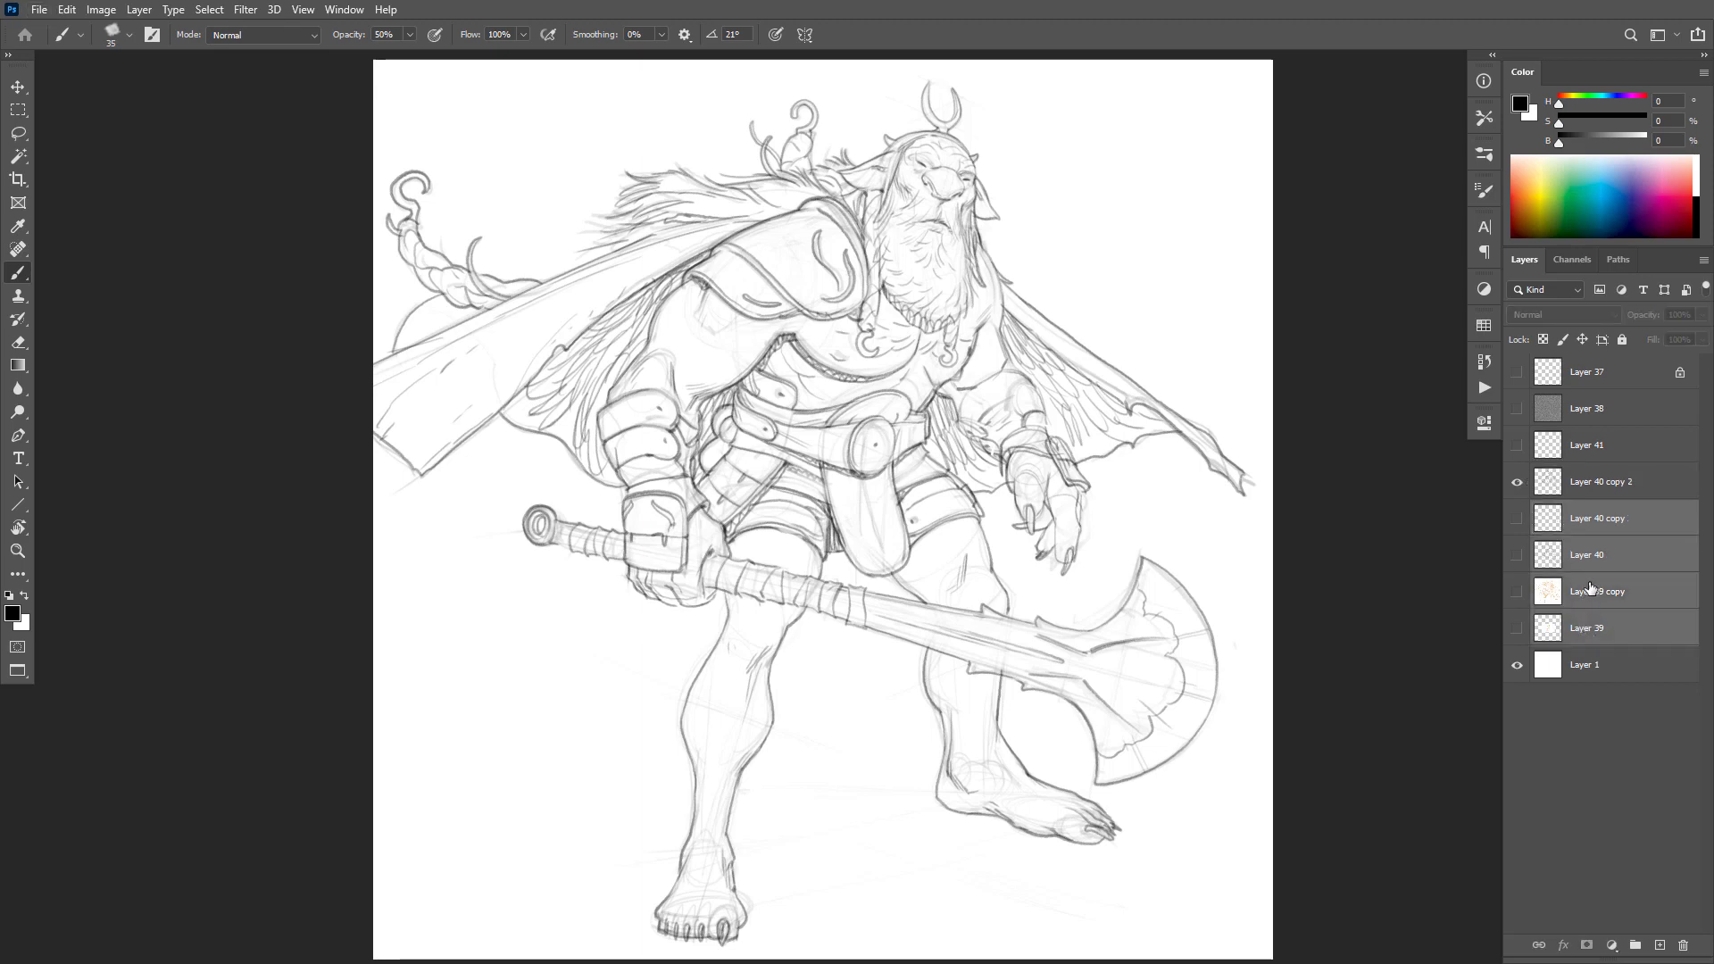
click(1517, 445)
click(1517, 445)
ctrl+click(1587, 448)
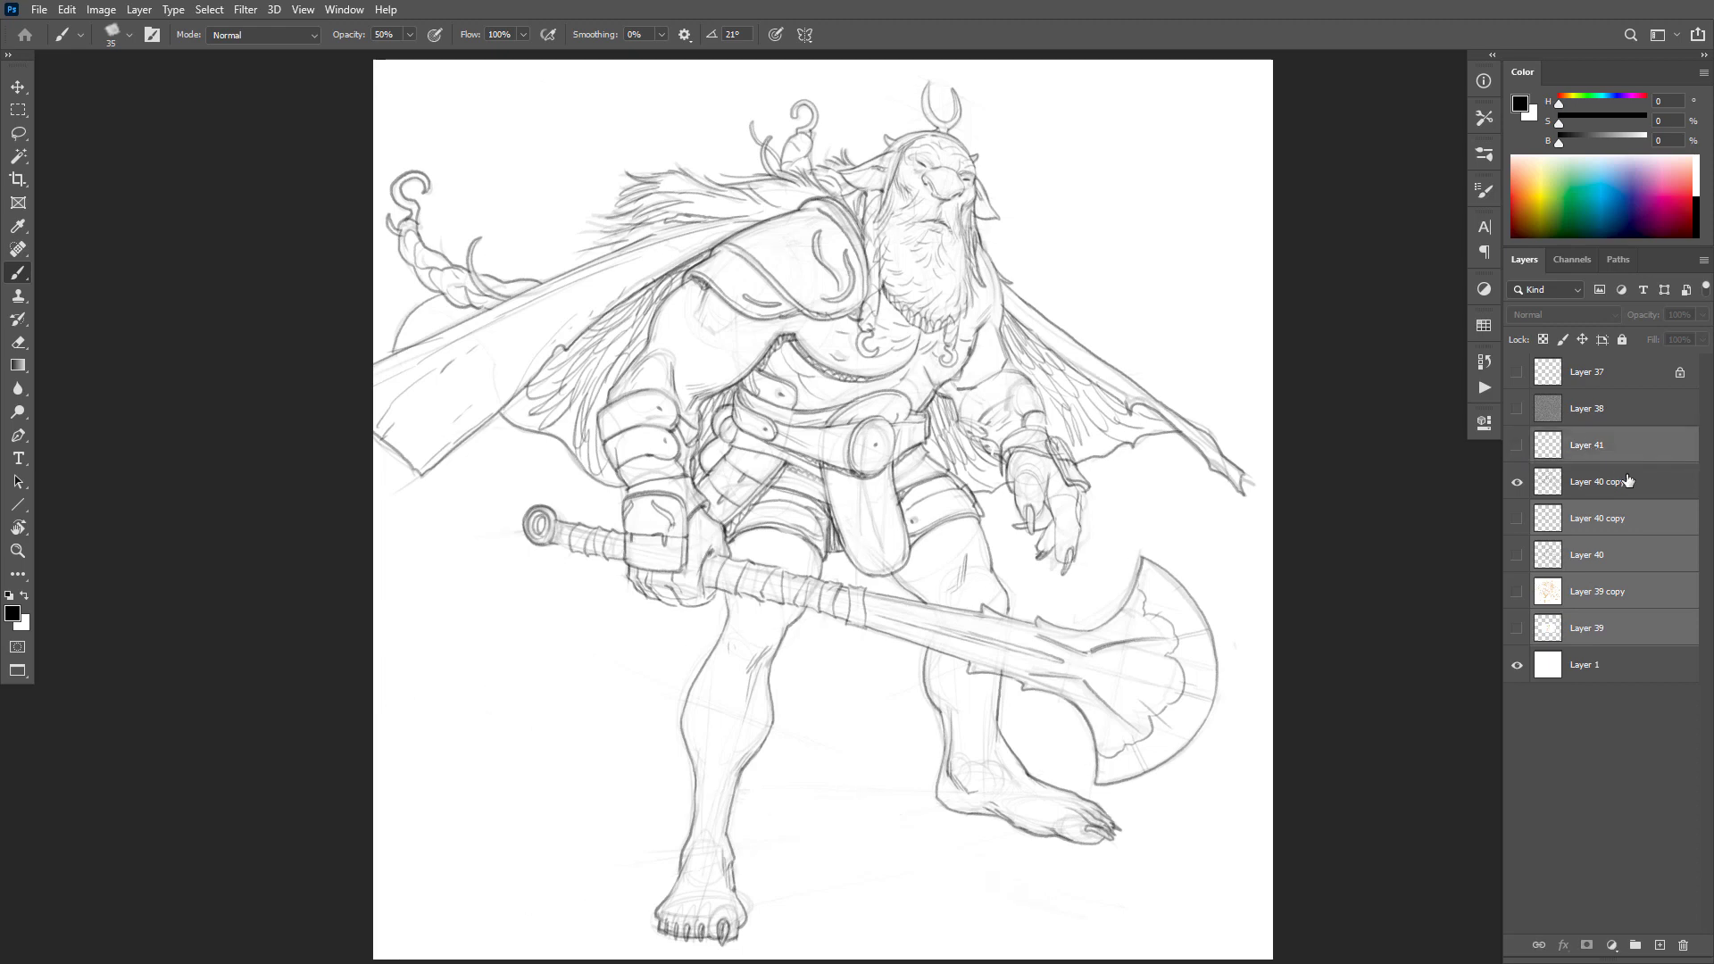
key(ctrl+g)
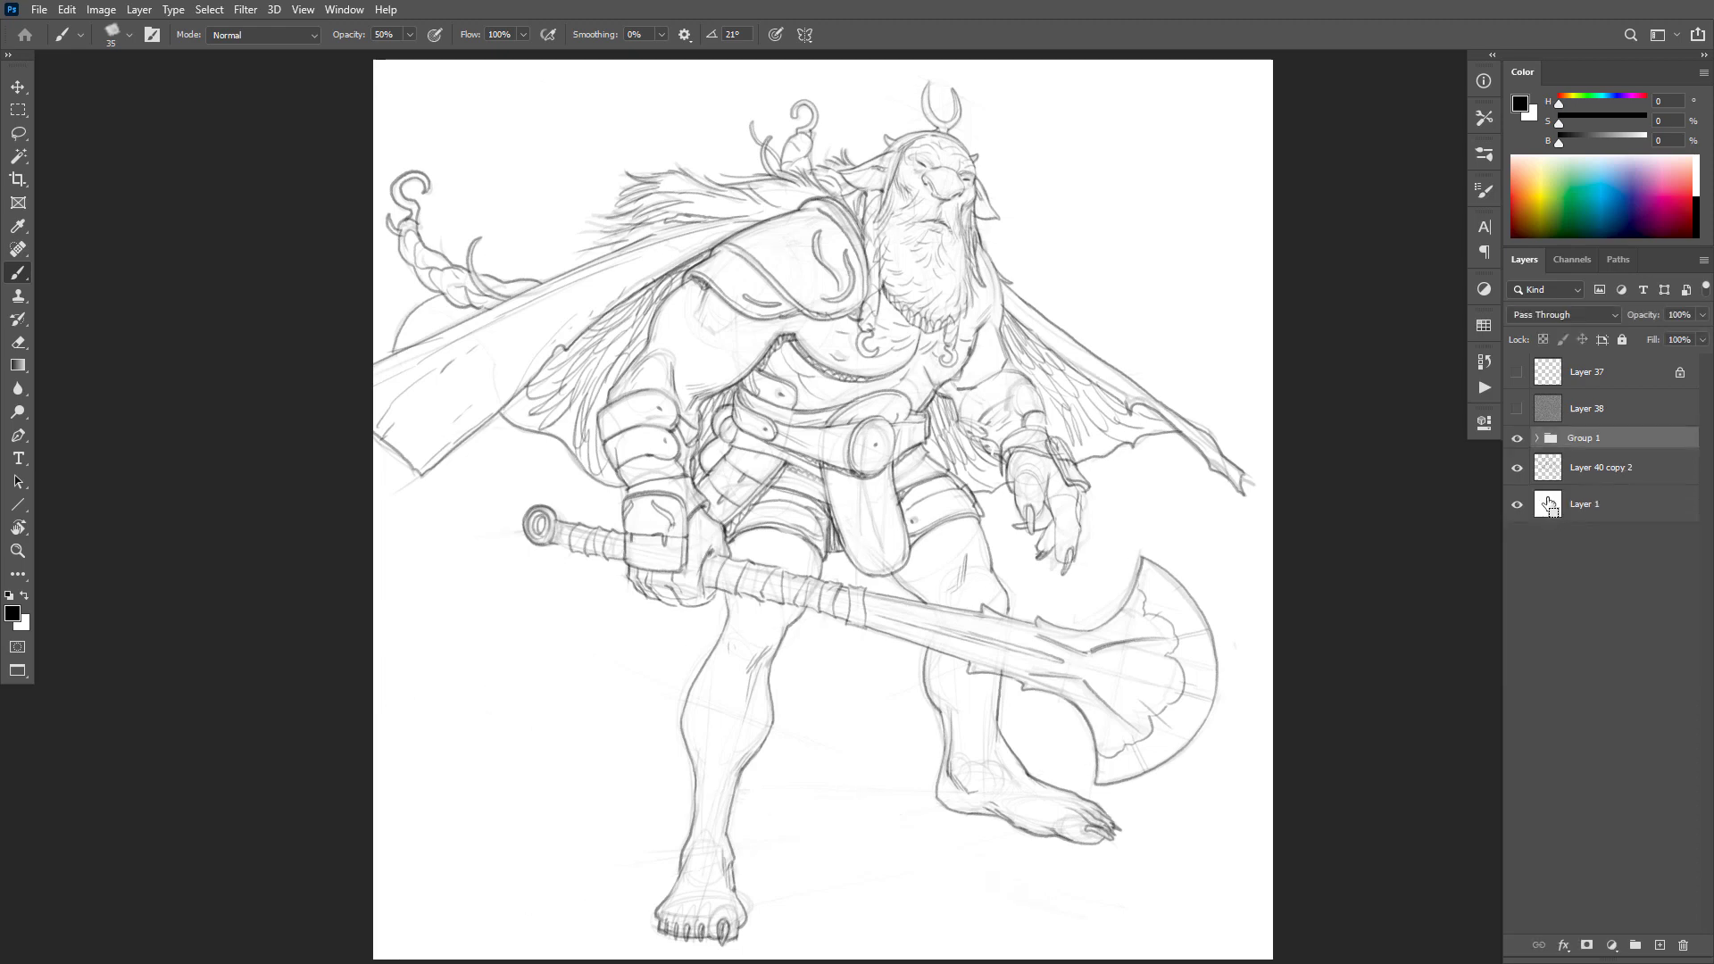
drag(1550, 441, 1552, 486)
click(1517, 474)
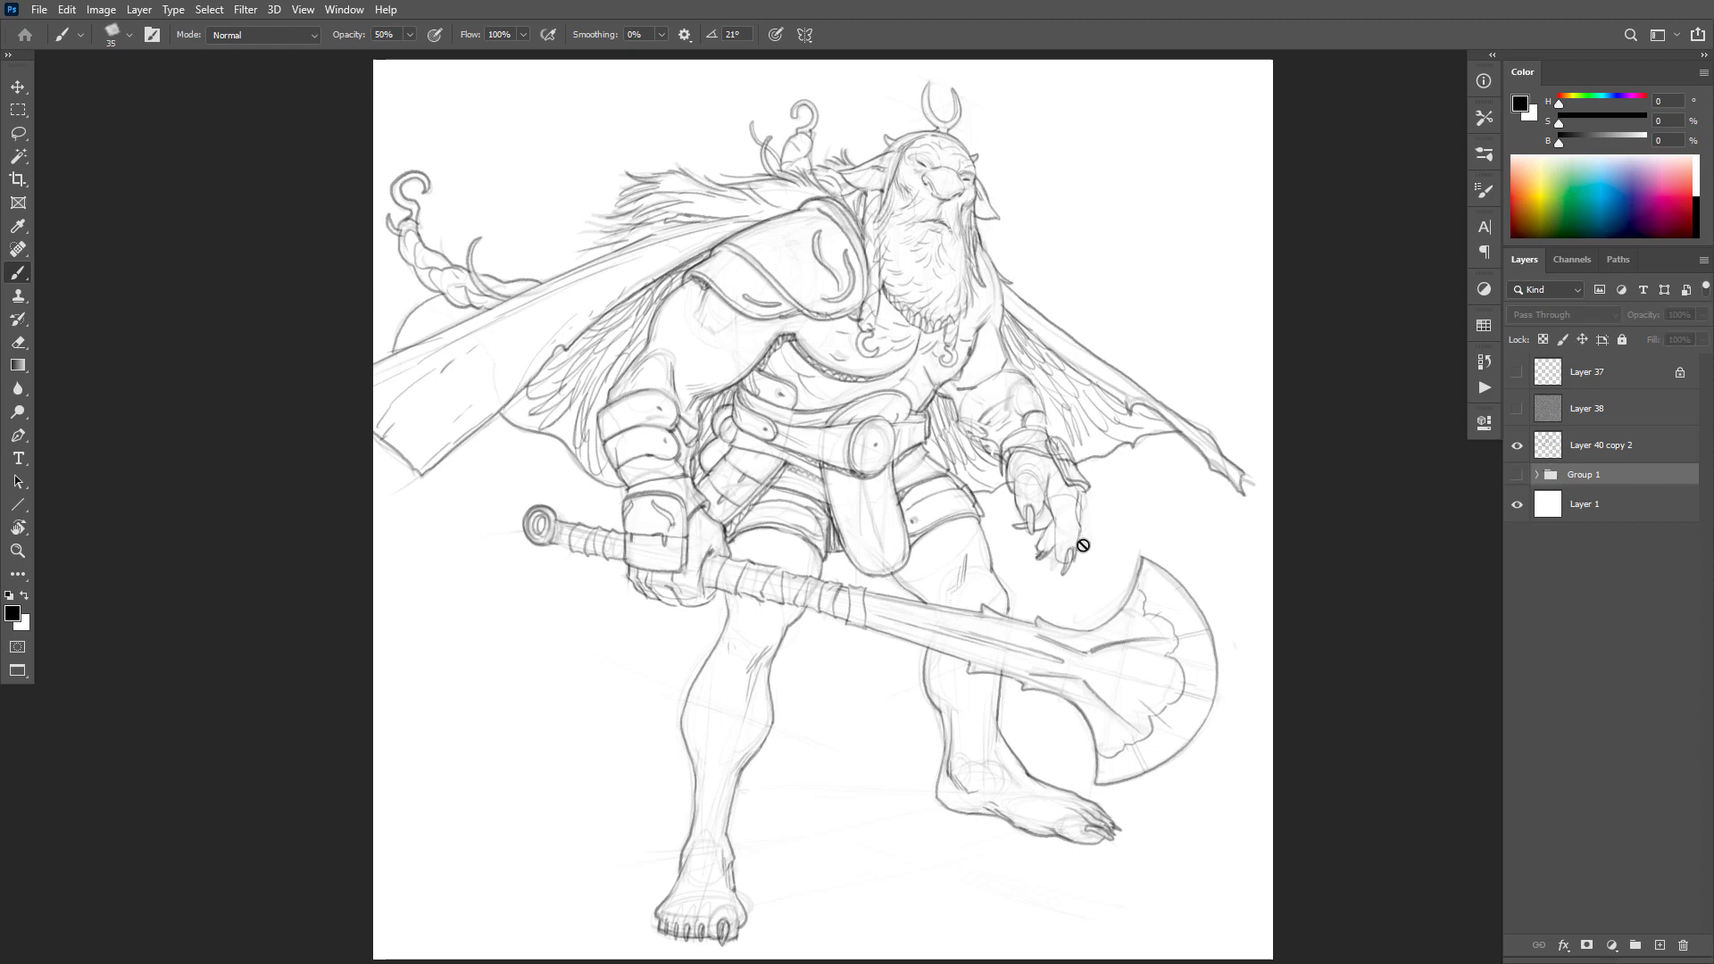
Step: Stamp the visible artwork onto a new layer and add a Levels adjustment above the sketch with midtones 0.40, white point 225 and a raised black point
key(ctrl+shift+alt+e)
click(1537, 450)
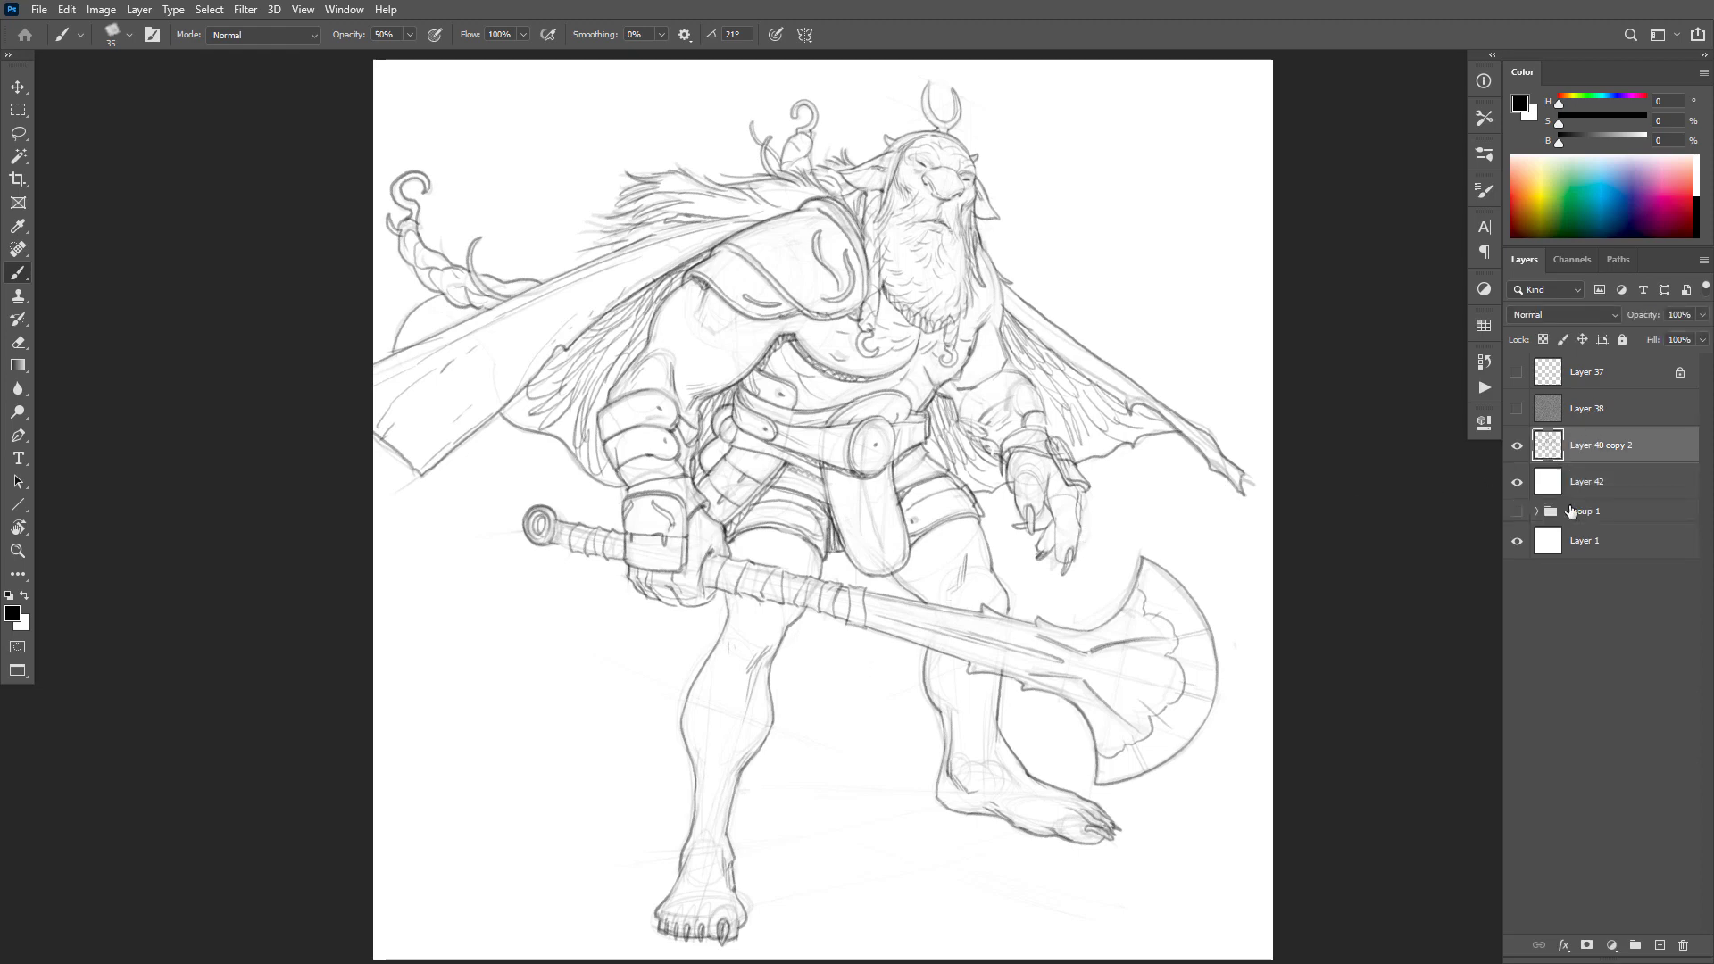
click(1611, 945)
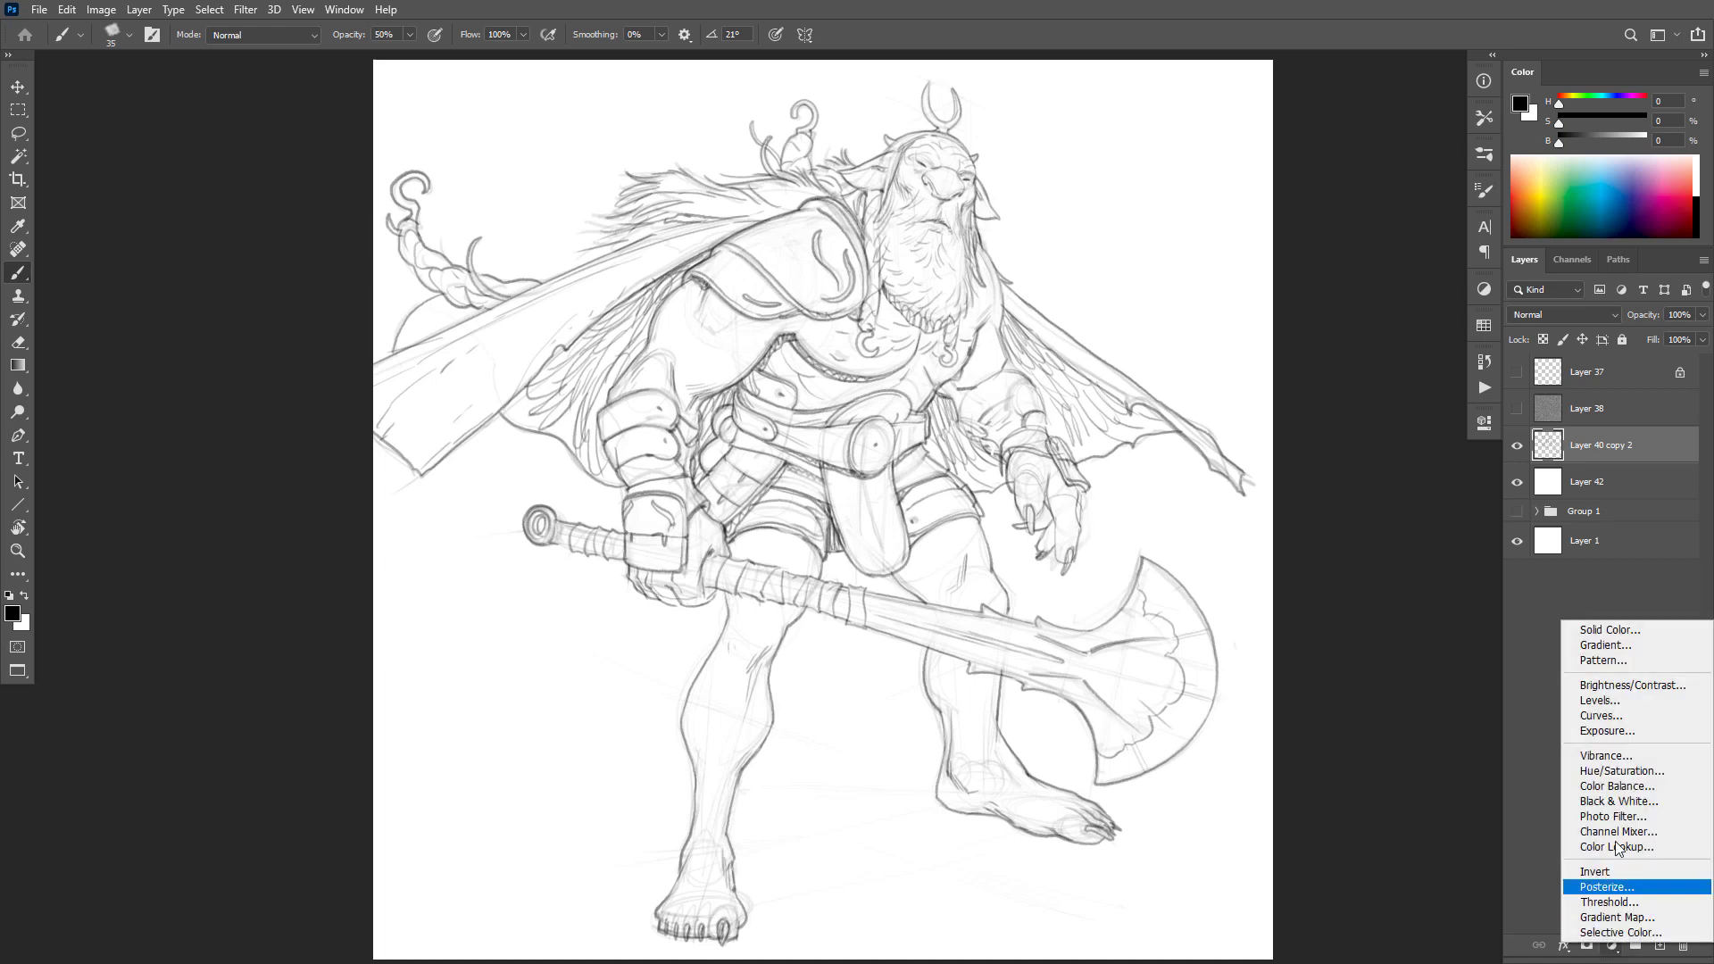
click(1598, 700)
mouse_move(1439, 603)
mouse_down()
mouse_move(1364, 604)
mouse_move(1378, 603)
mouse_up()
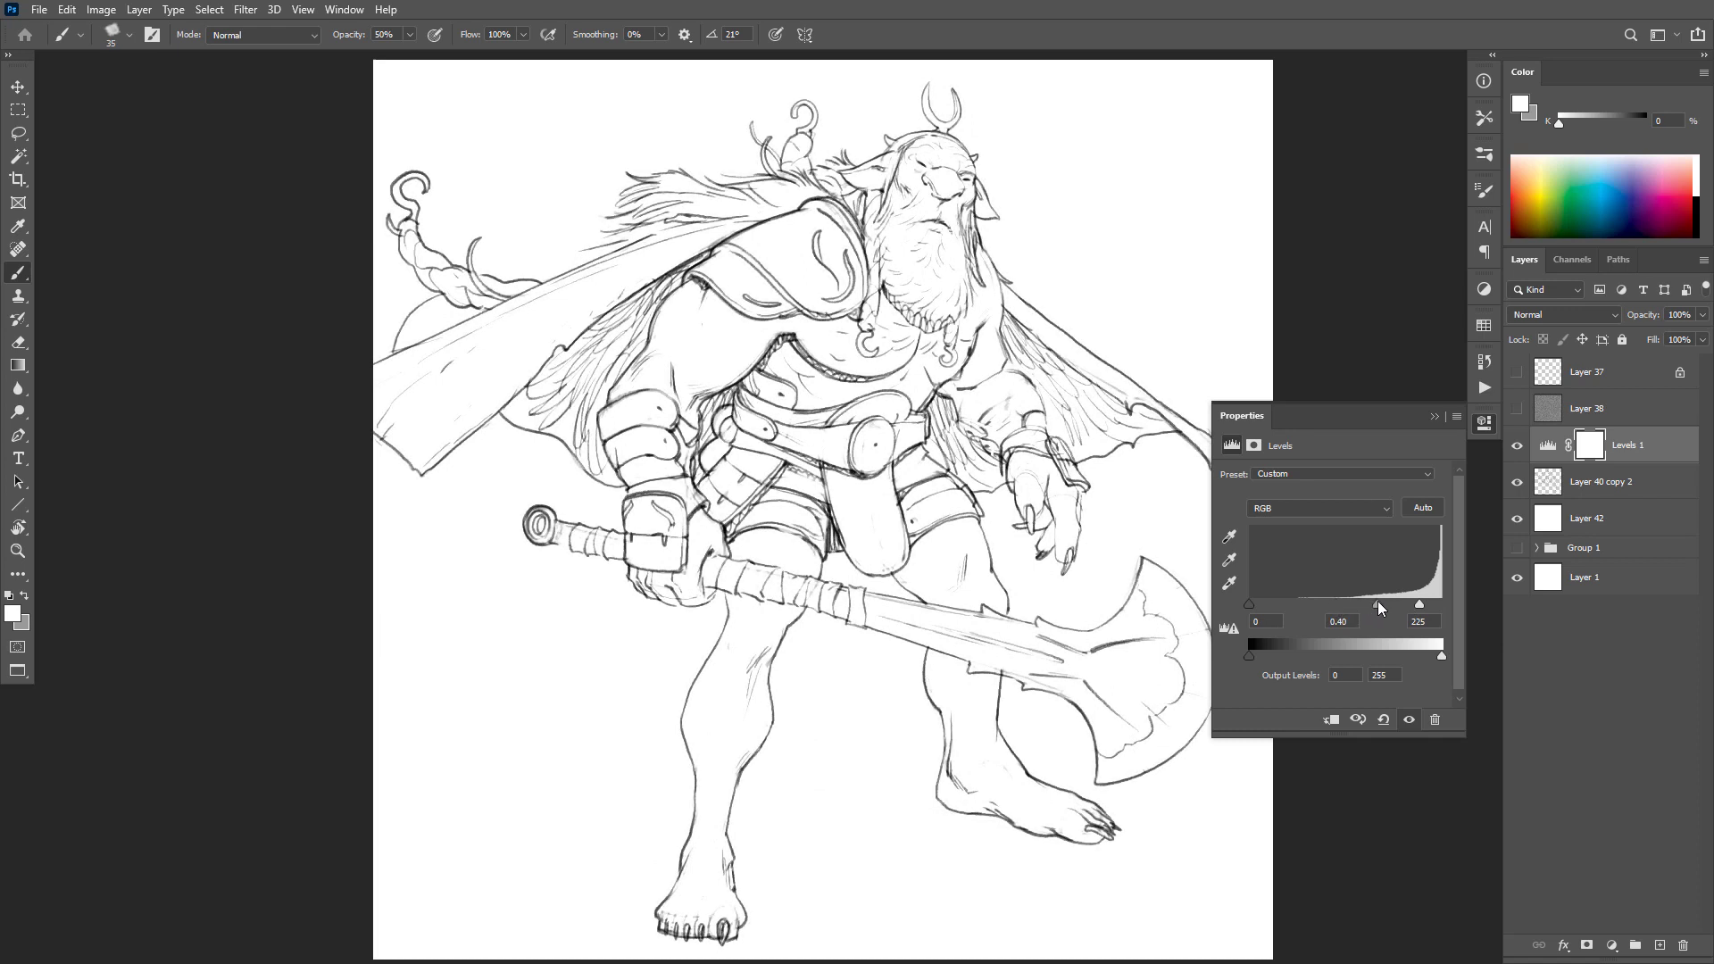
drag(1250, 605, 1267, 604)
Step: Select the empty background around the warrior with the Magic Wand and show the selection as a Quick Mask
key(w)
click(1118, 546)
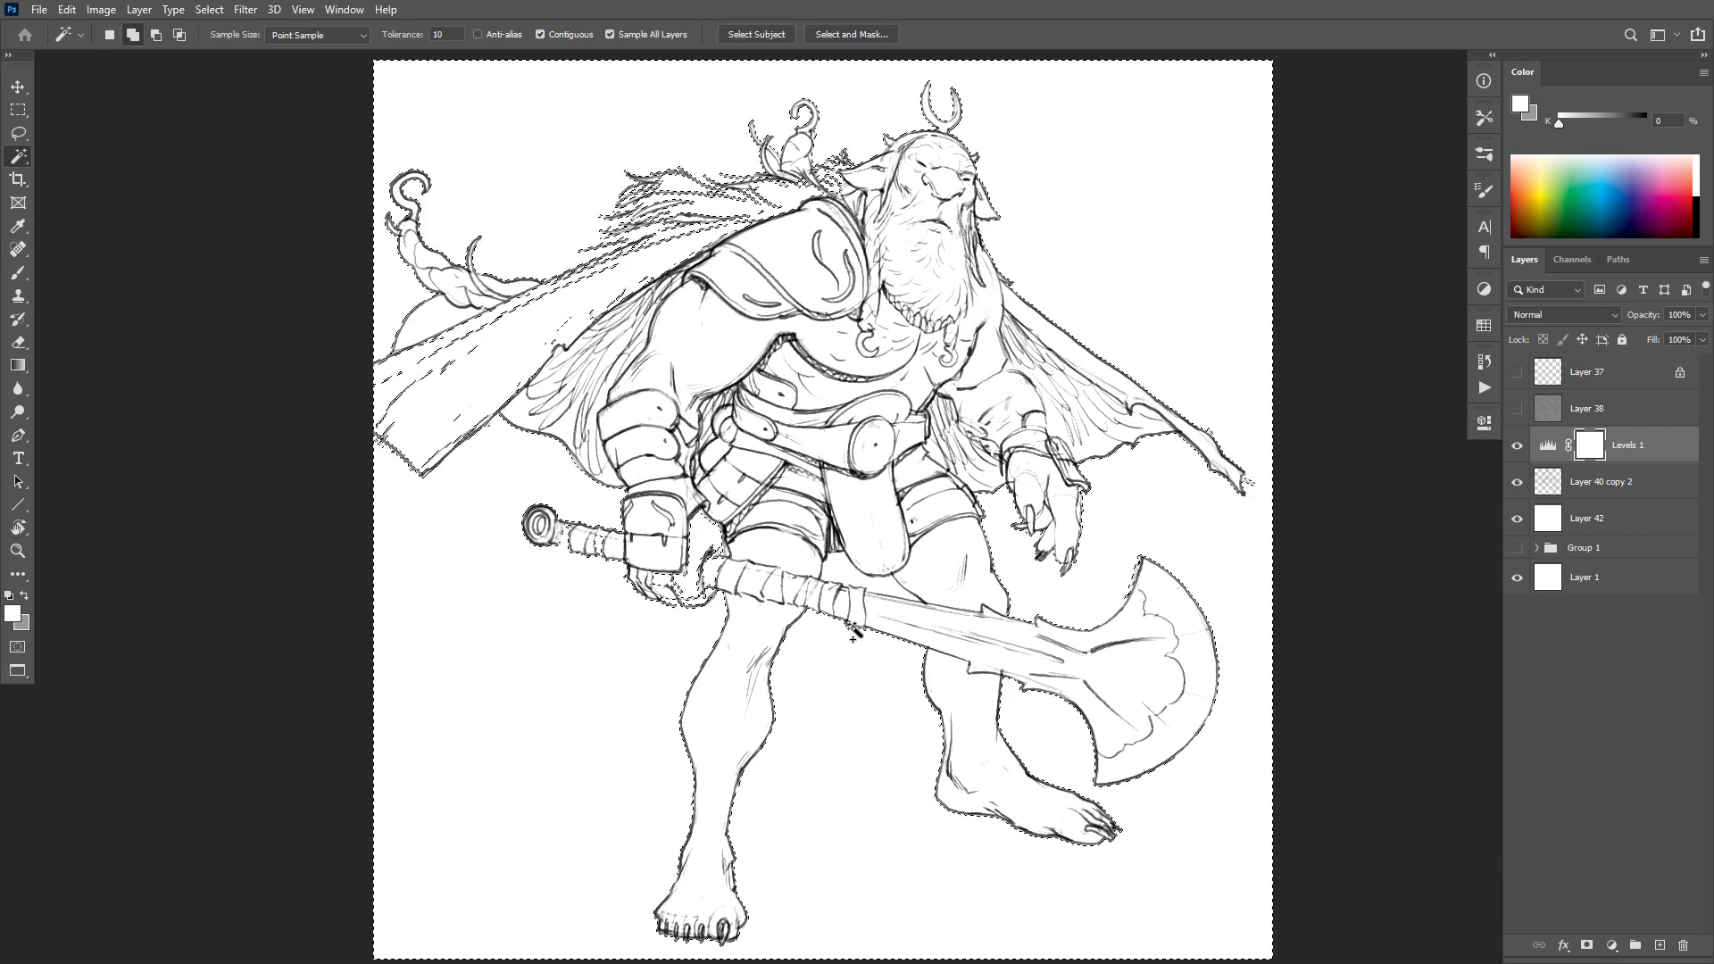
shift+click(698, 449)
key(d)
key(q)
Step: Add the gripping fist and the missed wraps of the axe handle to the Quick Mask with a 60 px round Pencil at 100% opacity
alt+scroll(1135, 437, up, 1)
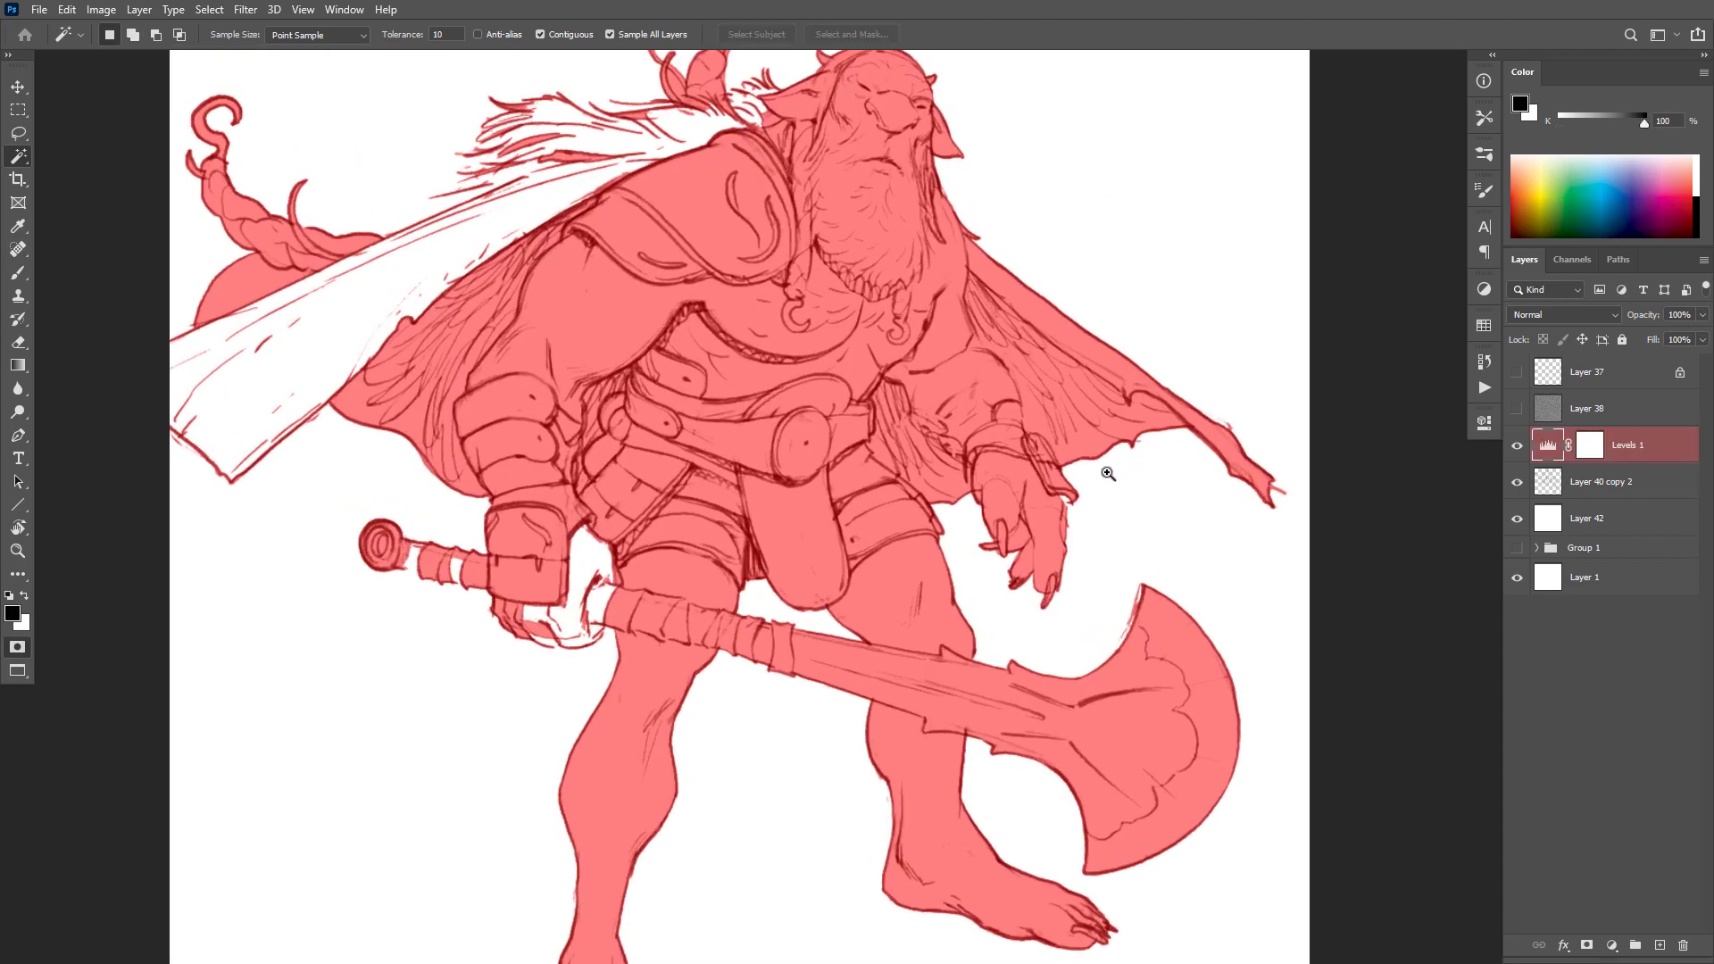
alt+scroll(1136, 437, up, 1)
key(b)
key(3)
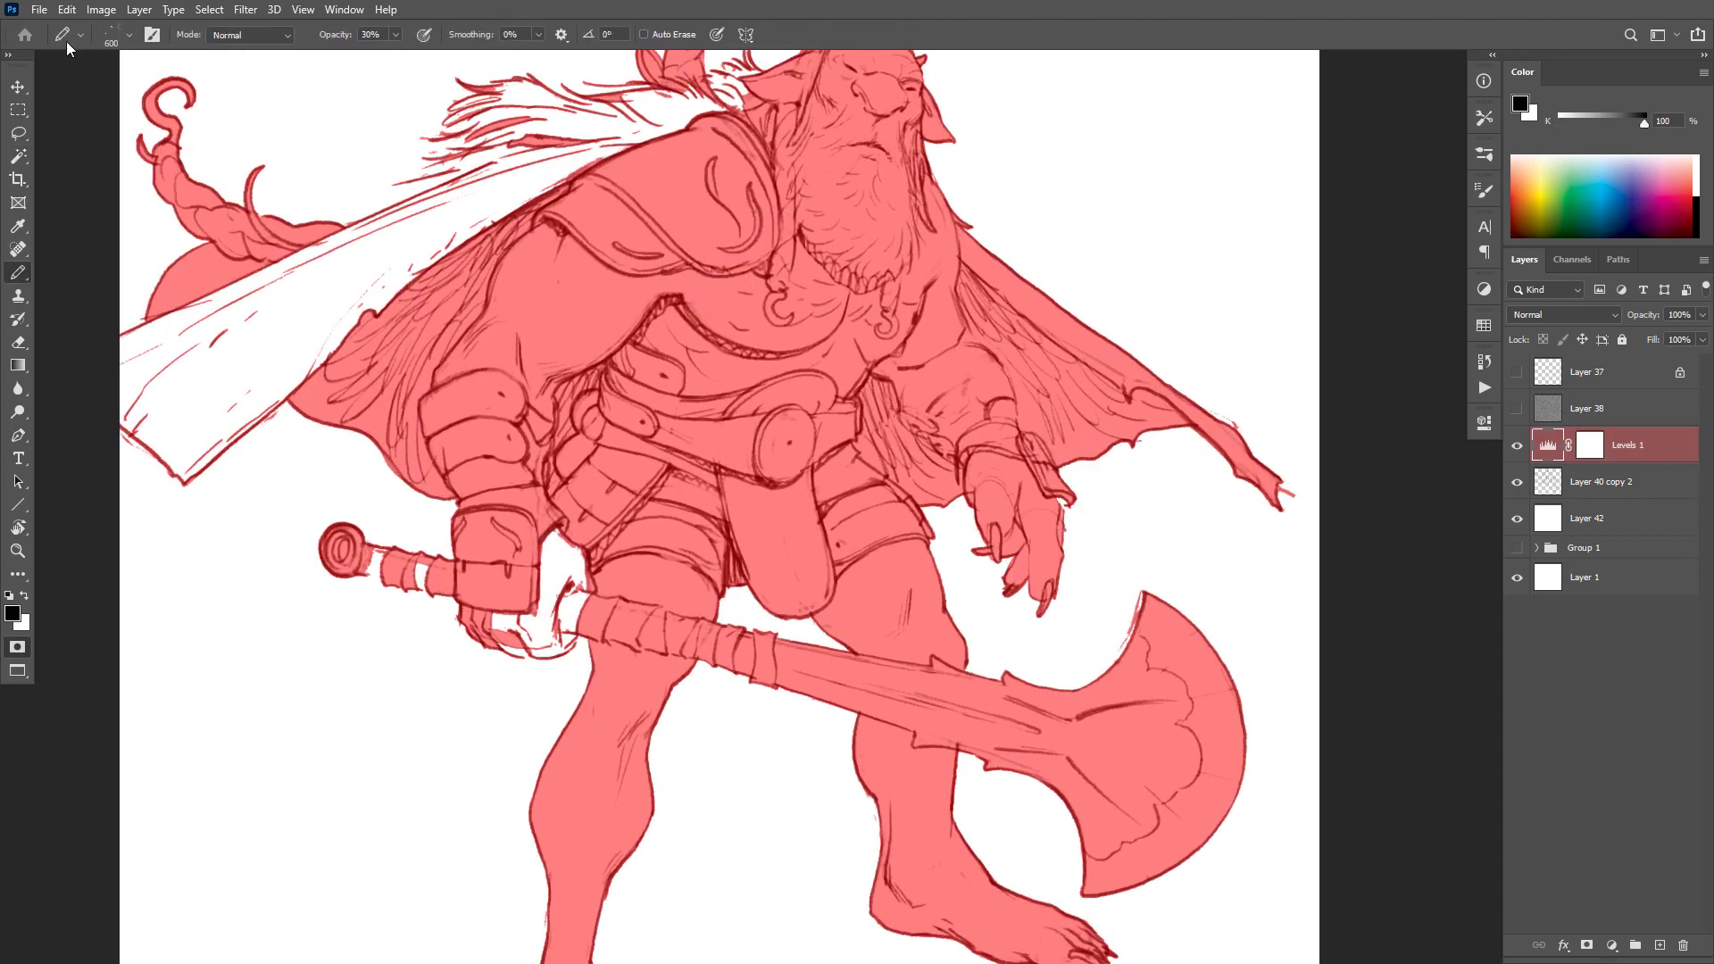
click(80, 35)
click(127, 158)
click(1169, 493)
drag(1170, 493, 1174, 493)
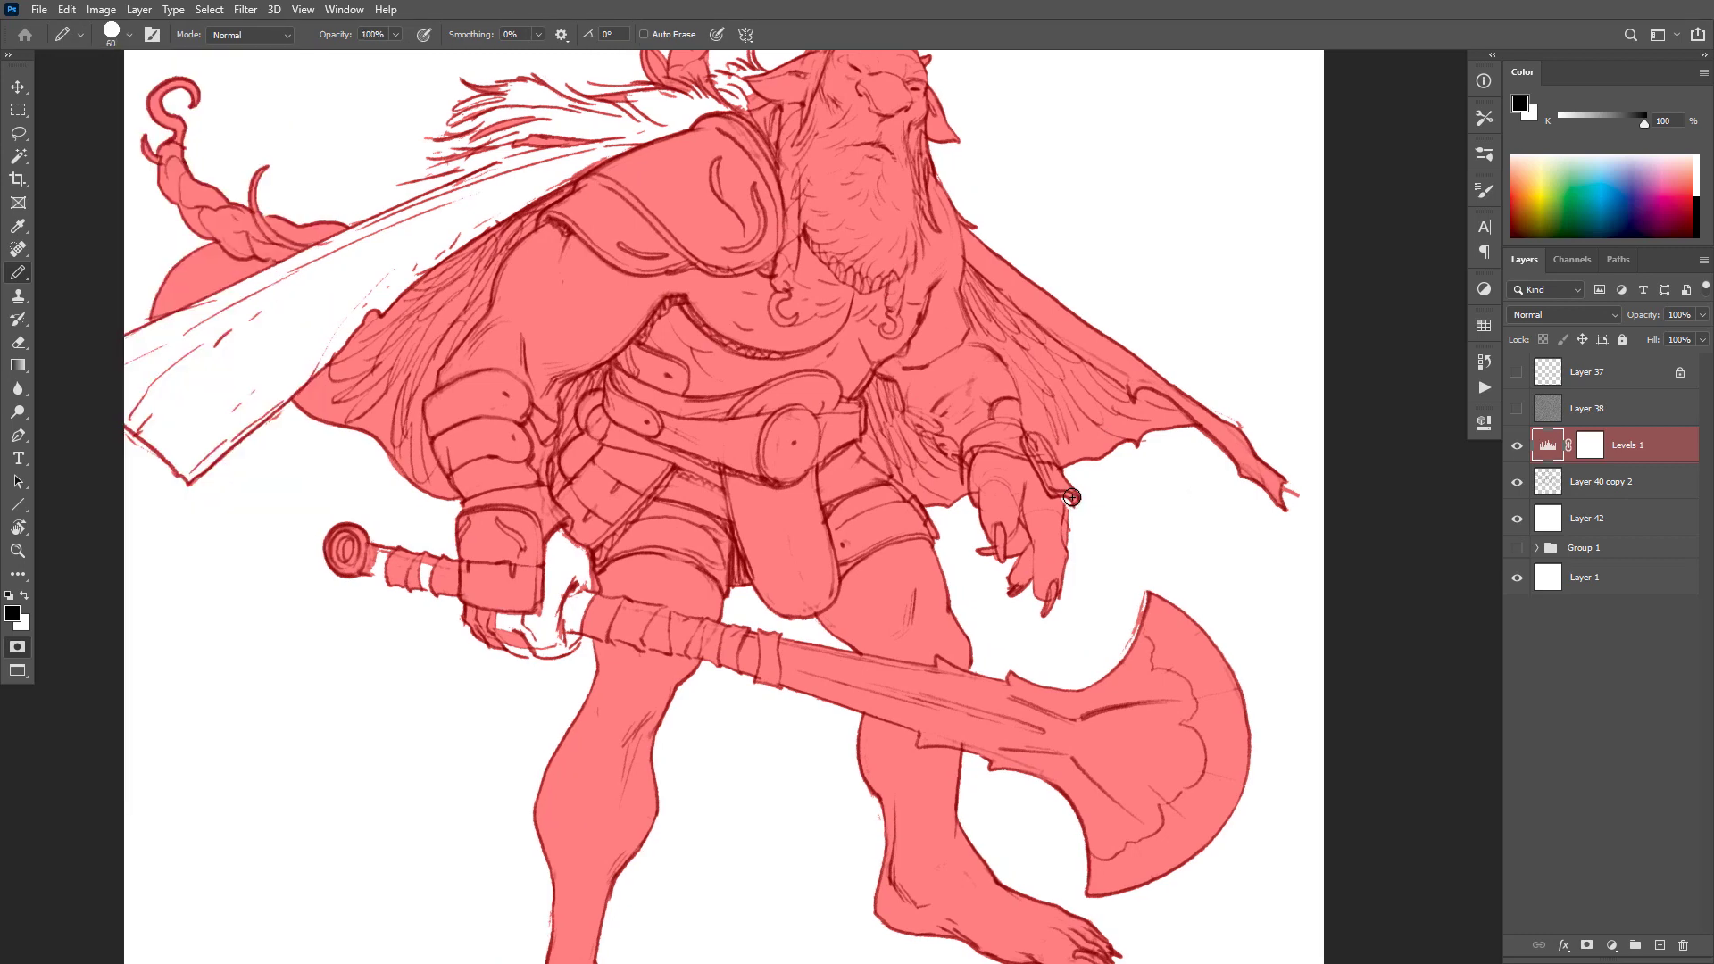
key(x)
key(x)
key(ctrl+z)
key(x)
key(x)
mouse_move(527, 651)
mouse_down()
mouse_move(585, 638)
mouse_move(567, 648)
mouse_move(564, 579)
mouse_move(571, 636)
mouse_up()
key(g)
key(b)
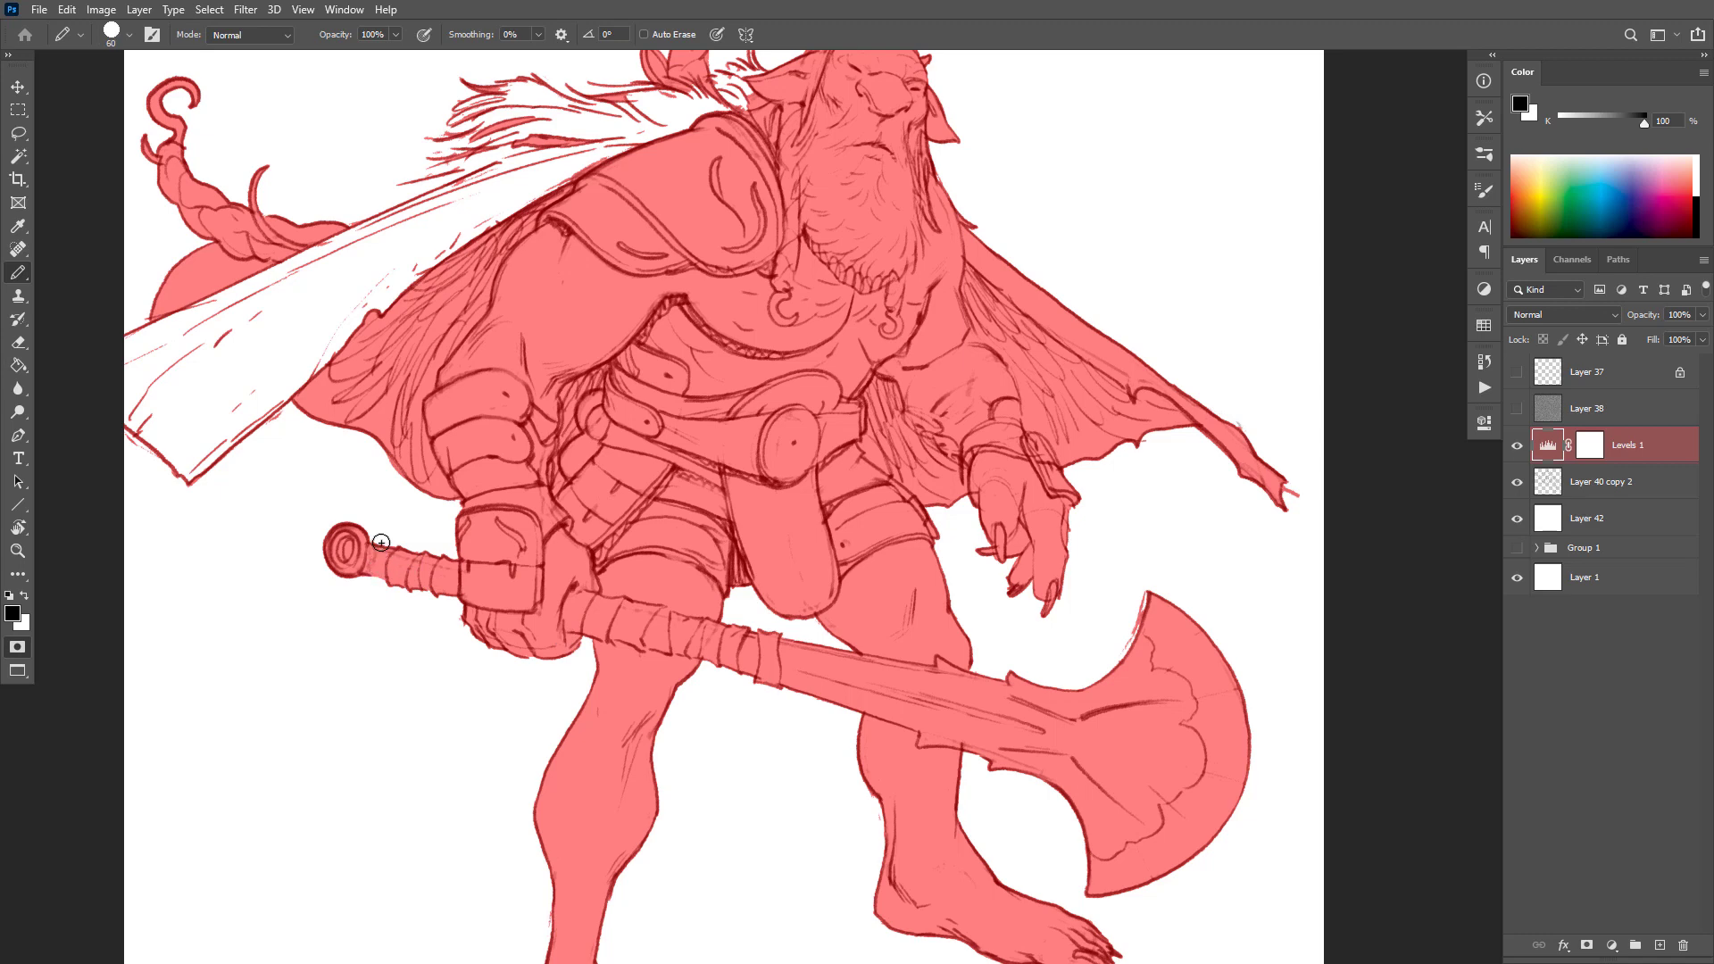
Step: Close the open outline of the fur collar in the Quick Mask, fill the fur and cape with the Paint Bucket, and touch up the edges
mouse_move(327, 342)
mouse_down()
mouse_move(543, 417)
mouse_move(584, 471)
mouse_up()
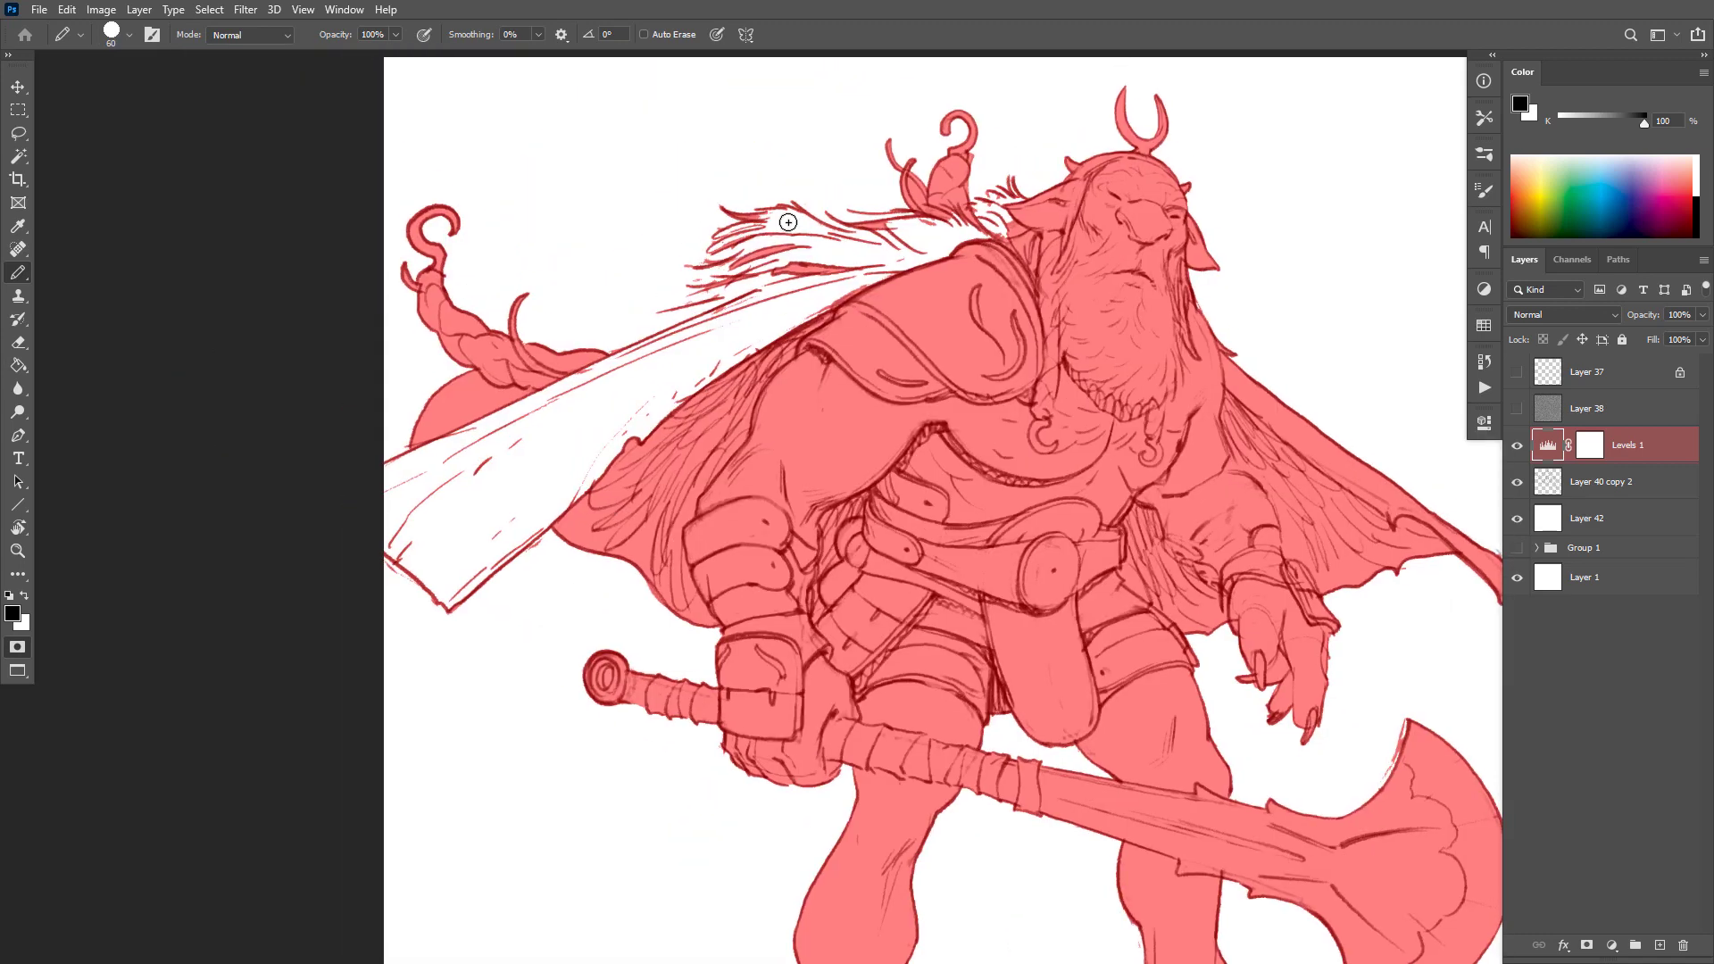
mouse_move(766, 218)
mouse_down()
mouse_move(713, 242)
mouse_move(667, 310)
mouse_move(741, 318)
mouse_up()
drag(922, 214, 815, 226)
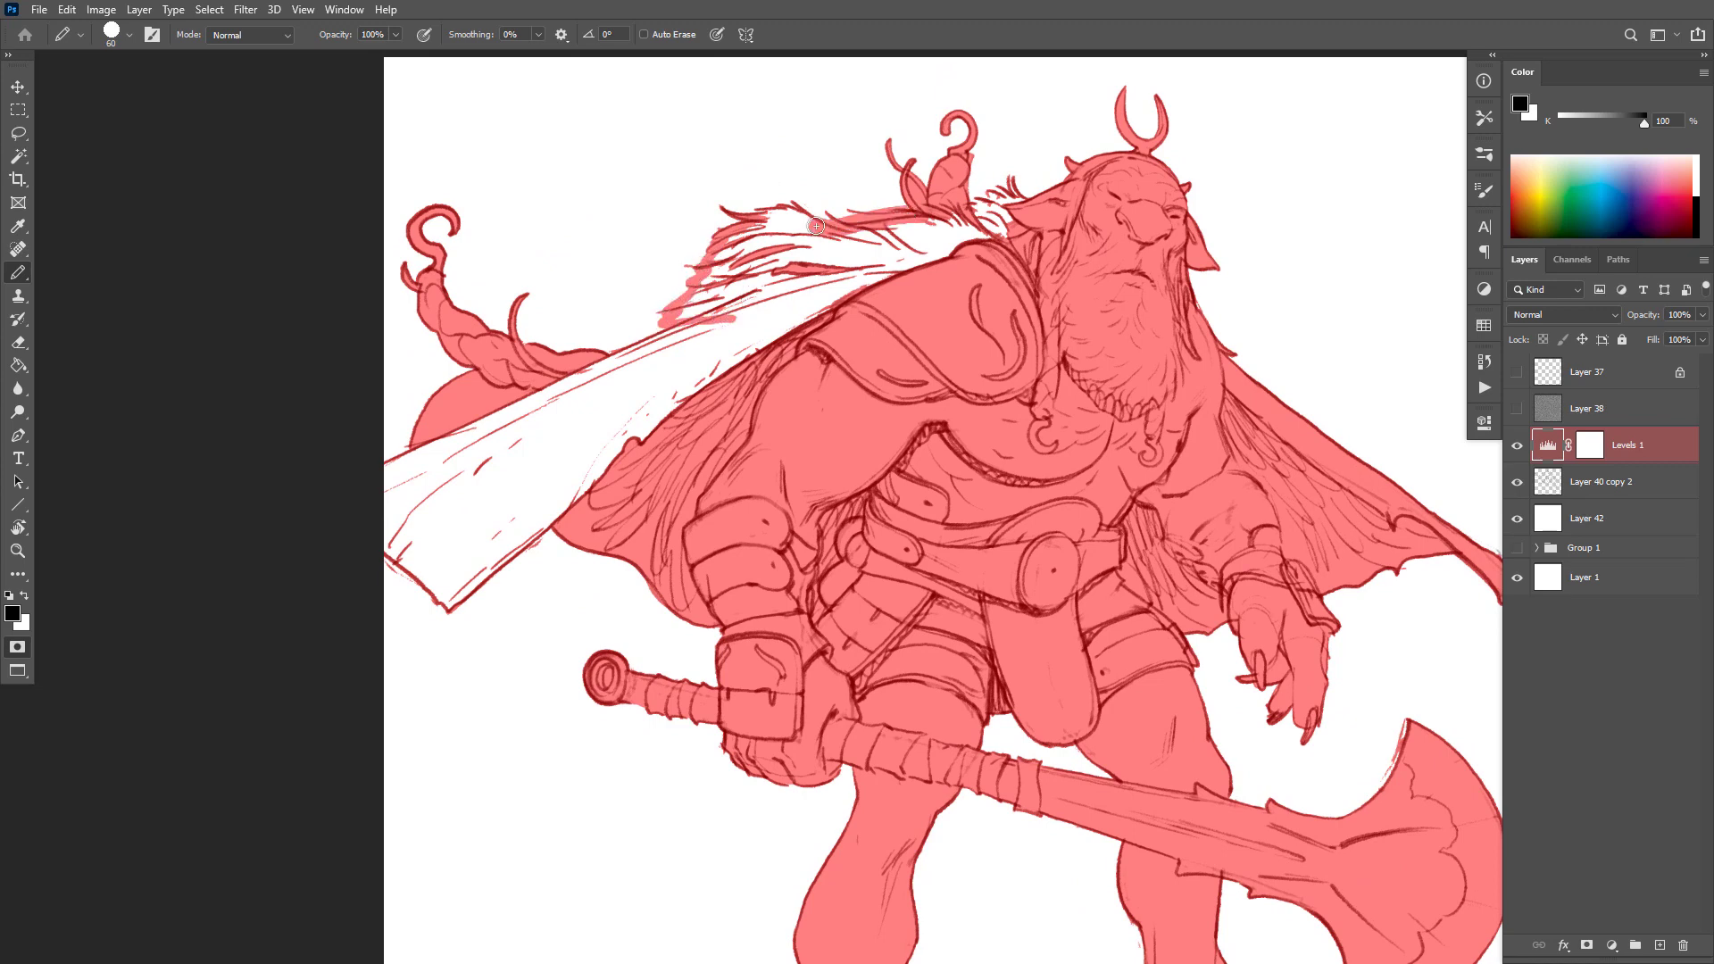
key(g)
click(1007, 208)
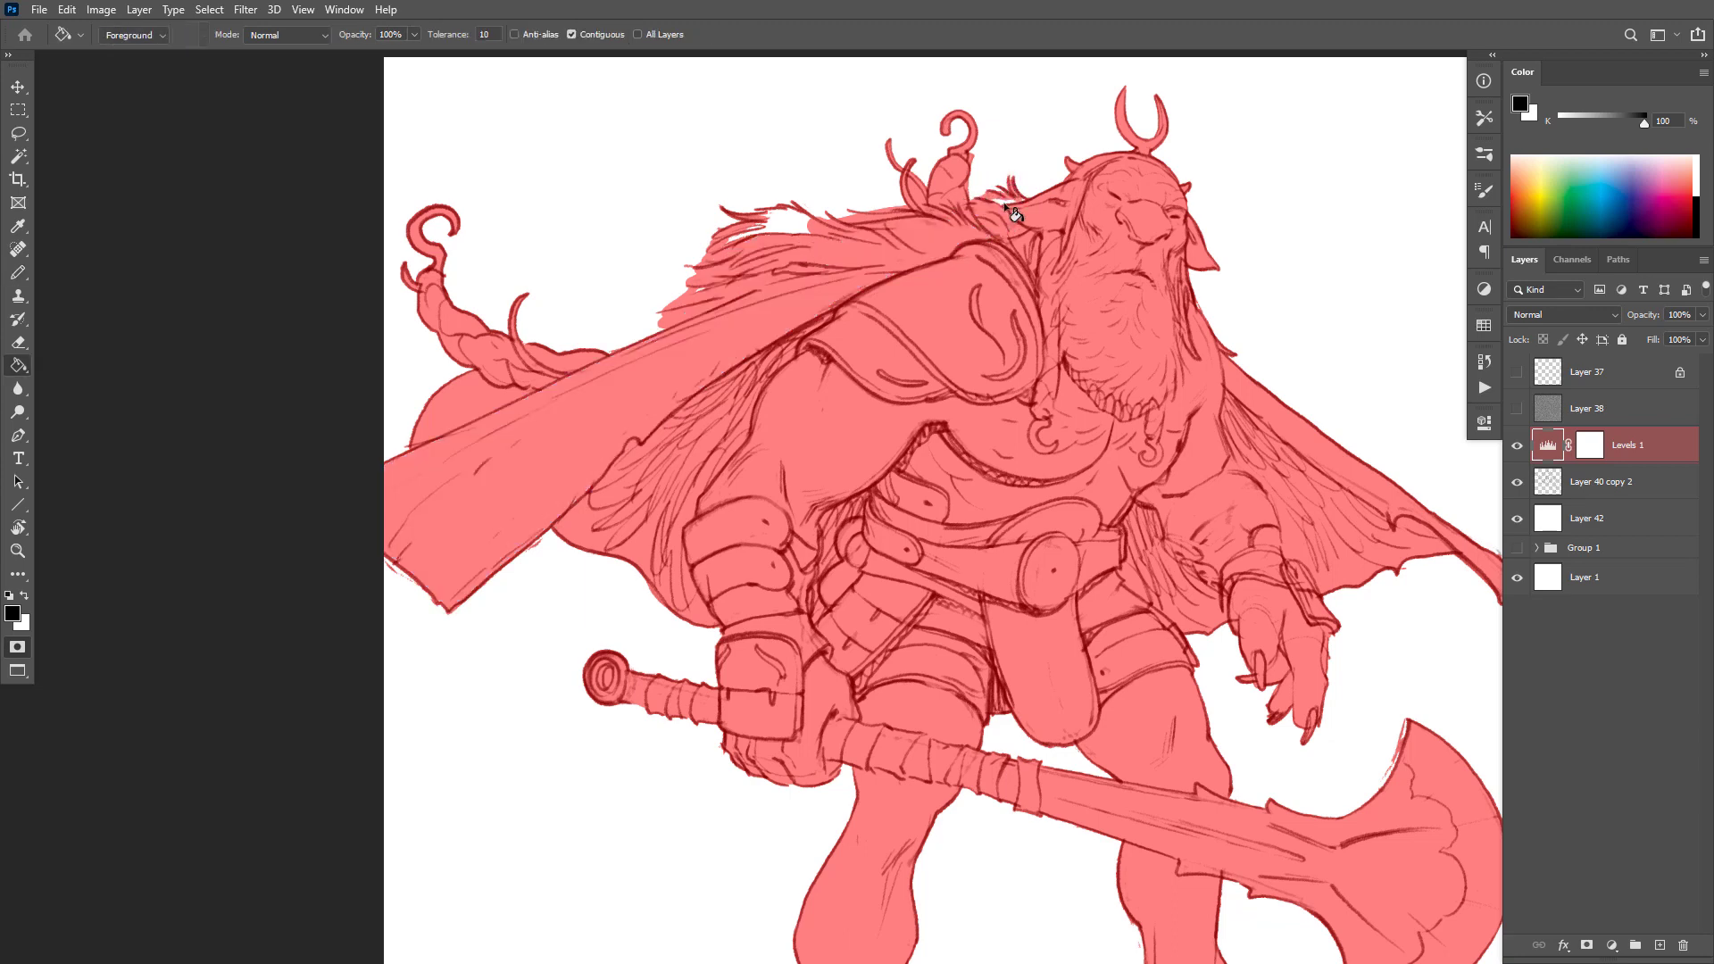
key(b)
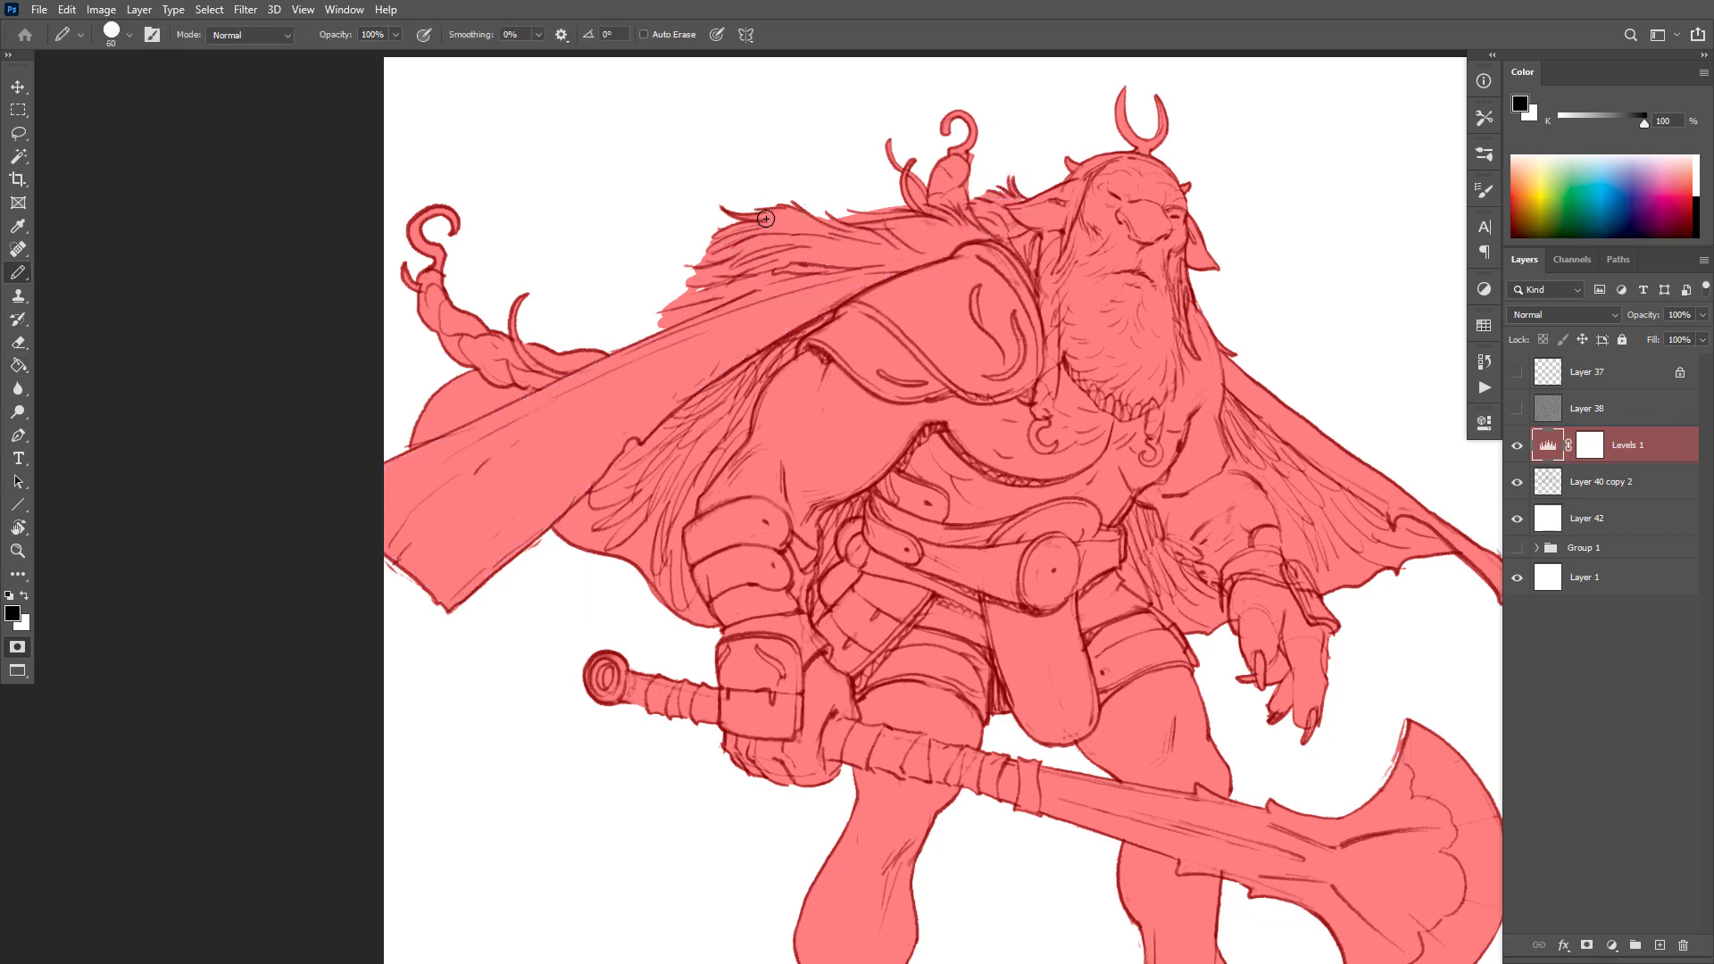
mouse_move(678, 308)
mouse_down()
mouse_move(652, 333)
mouse_move(703, 295)
mouse_move(645, 322)
mouse_move(707, 284)
mouse_move(658, 289)
mouse_move(720, 269)
mouse_move(700, 252)
mouse_move(701, 299)
mouse_move(651, 283)
mouse_up()
Step: Examine the masked silhouette around the cape, legs, open hand and axe for gaps
drag(1164, 329, 1039, 295)
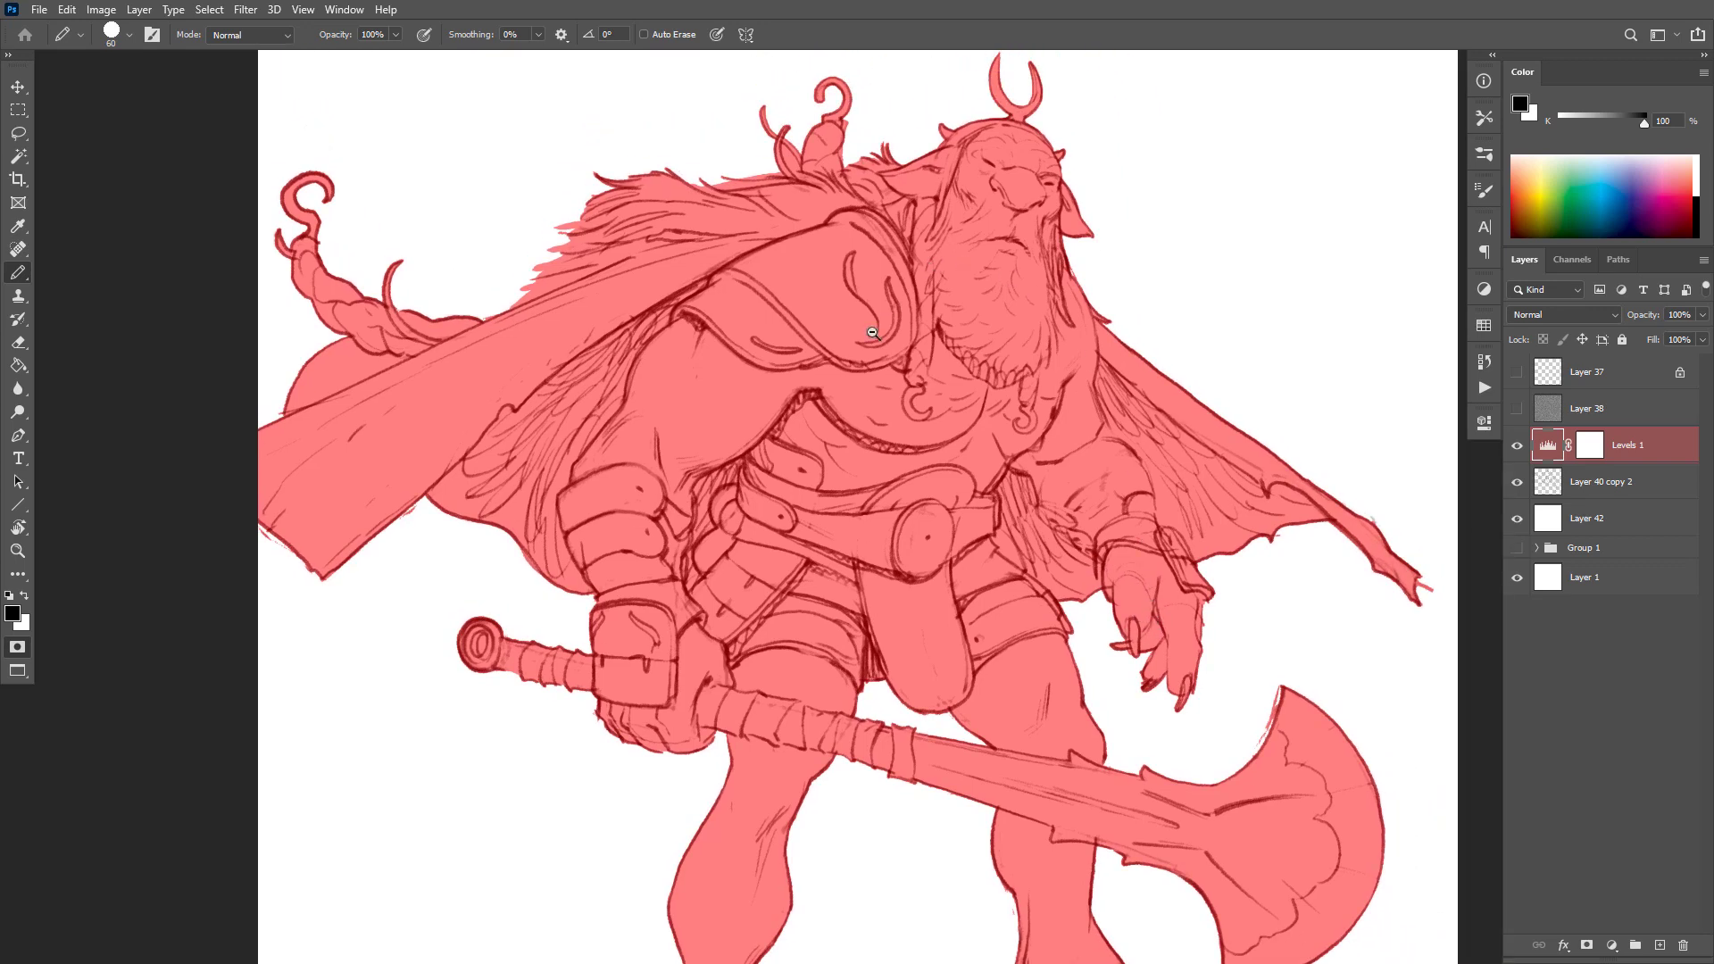
alt+click(739, 351)
alt+click(738, 351)
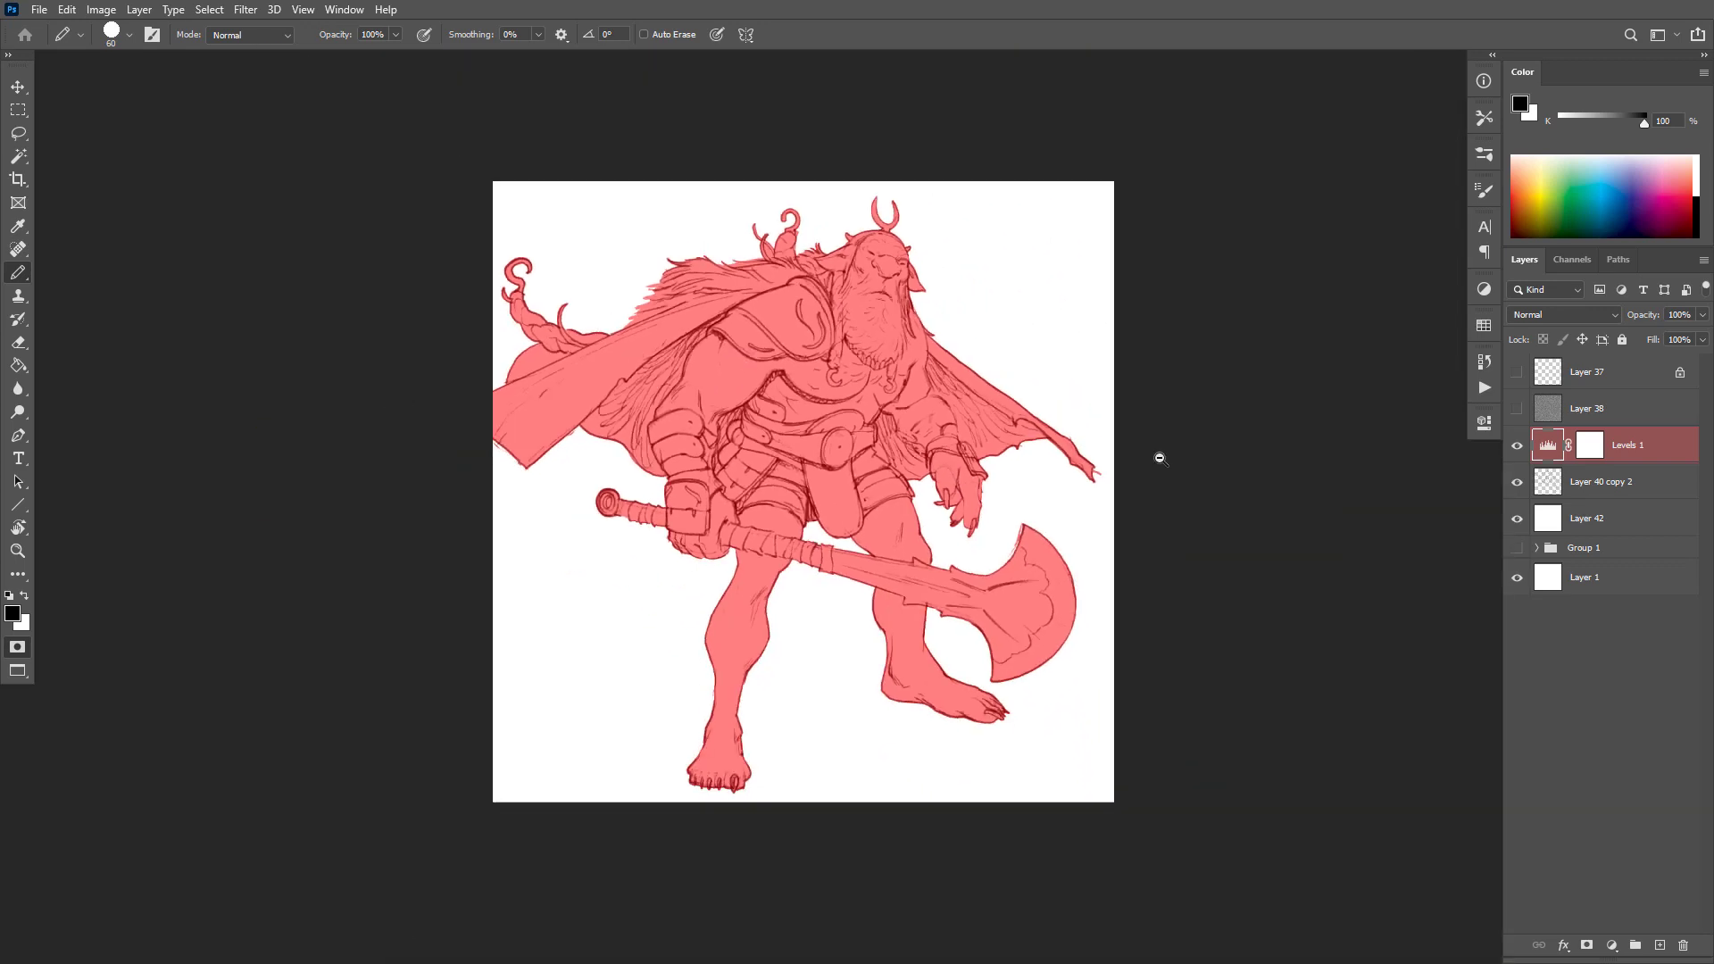
drag(1205, 592, 1127, 597)
click(947, 666)
ctrl+click(1010, 423)
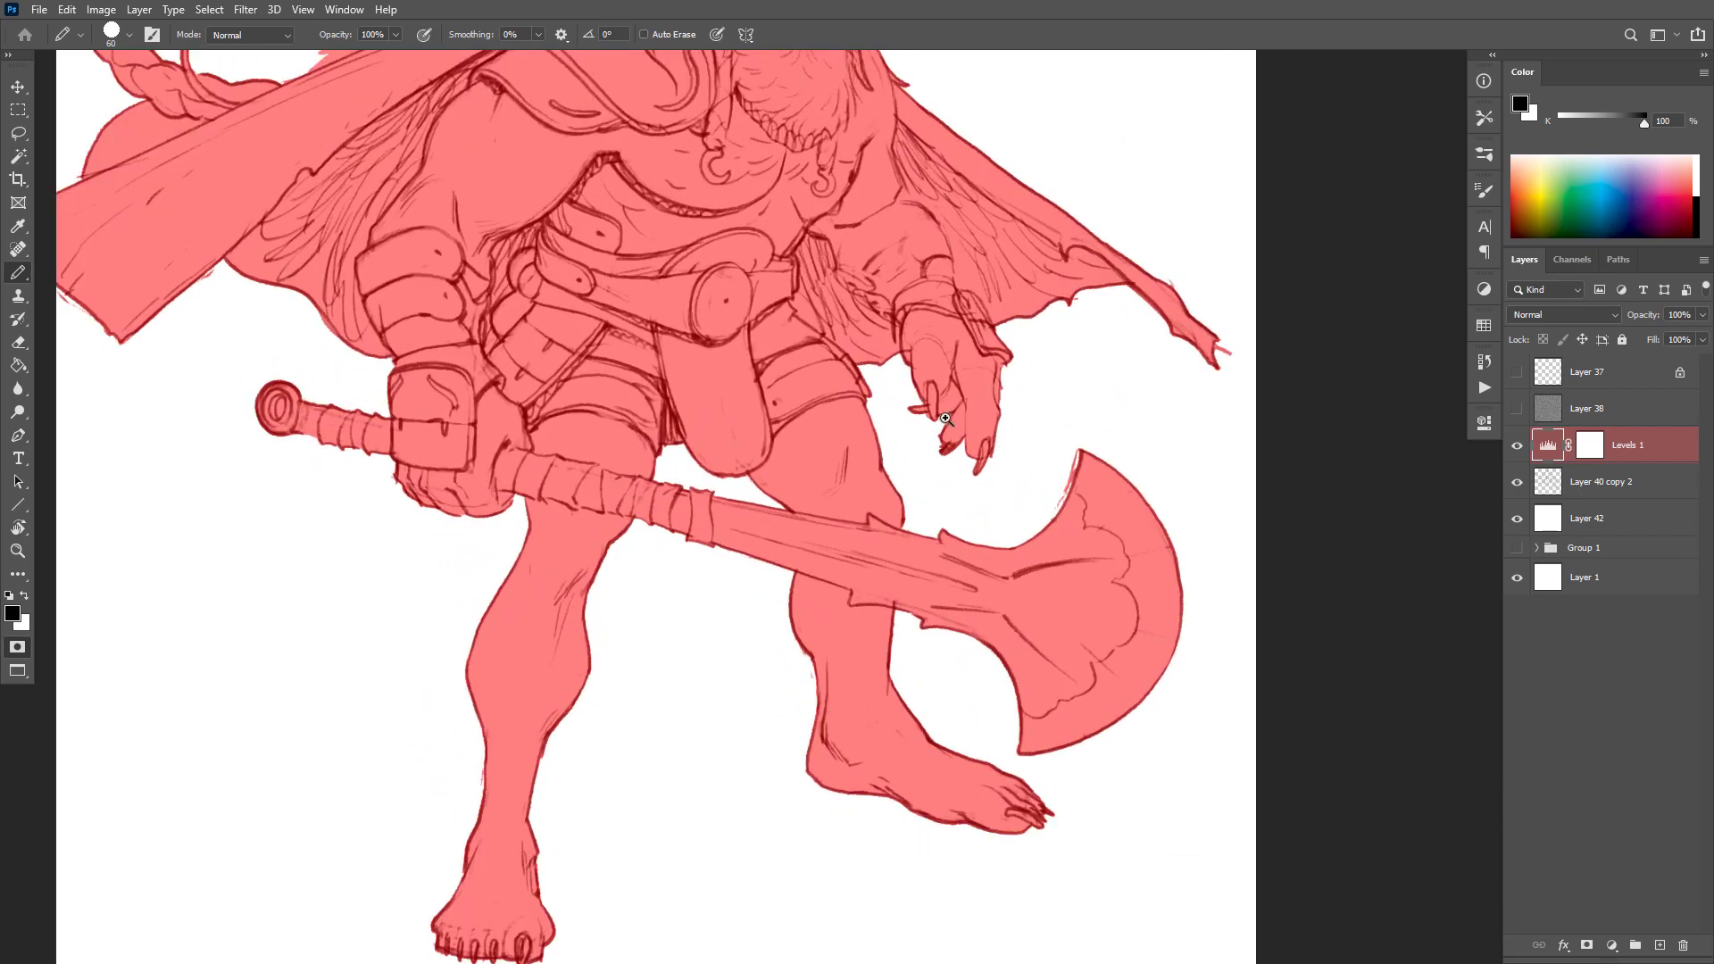
ctrl+click(934, 423)
ctrl+click(935, 423)
Step: Clear the mask inside the ring at the end of the axe handle by painting it white
key(x)
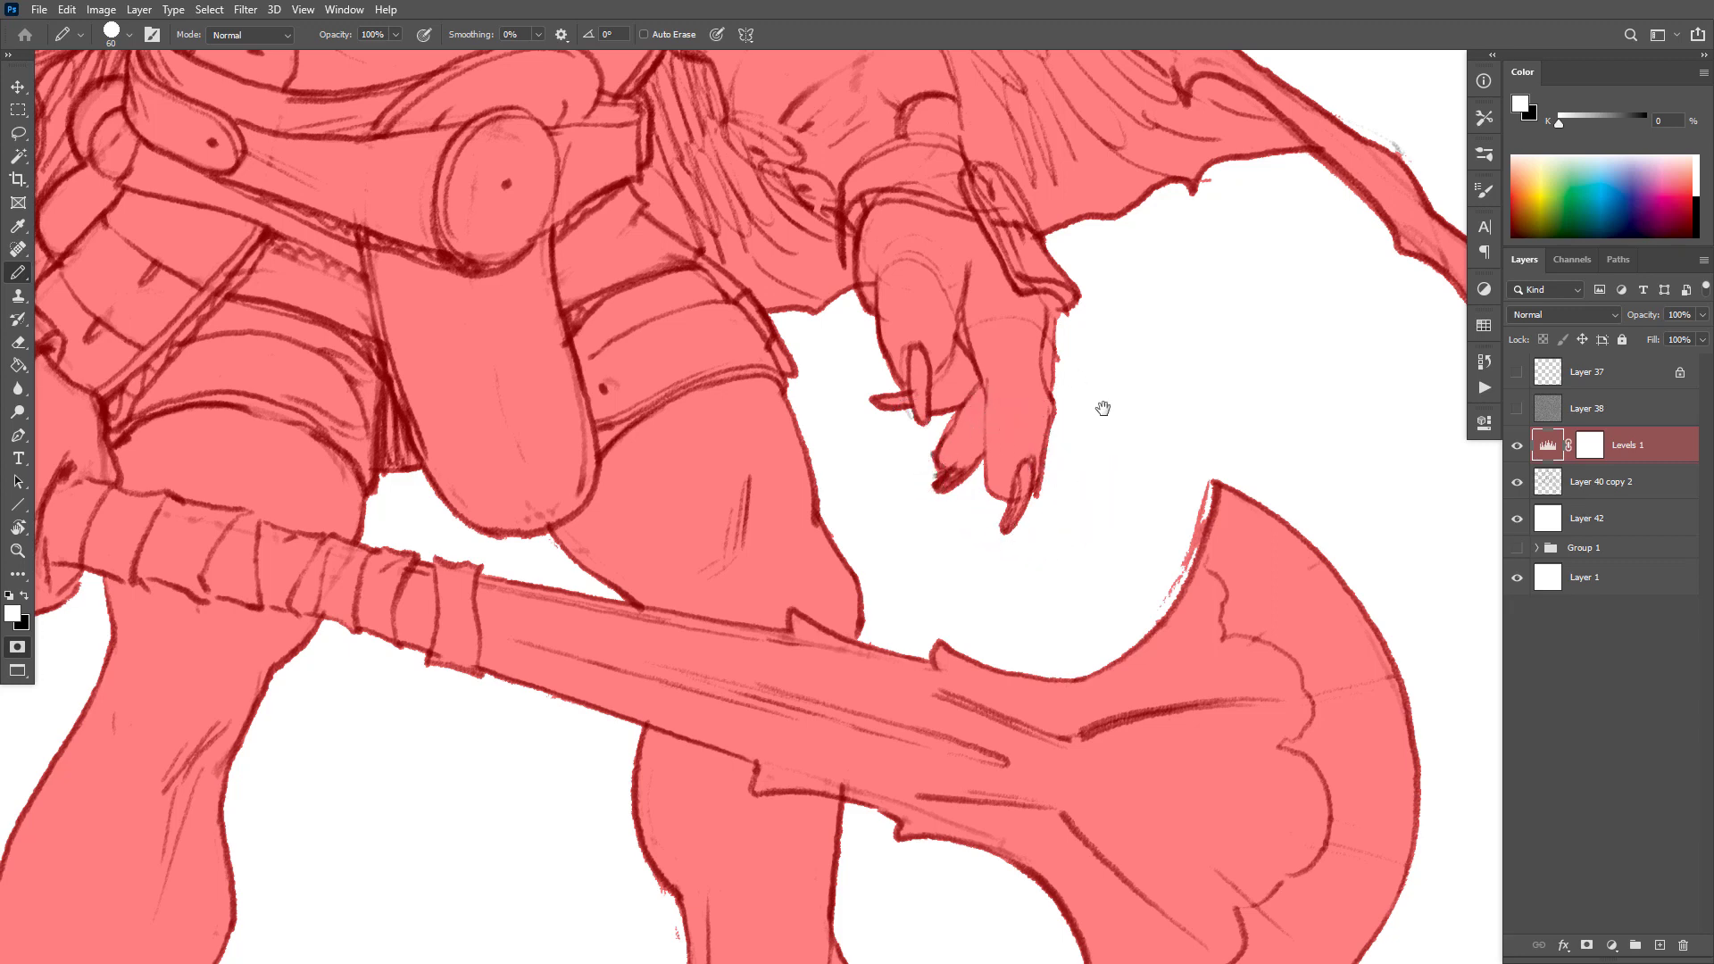
drag(897, 419, 1319, 375)
alt+click(1046, 455)
drag(1085, 402, 937, 871)
drag(601, 685, 1131, 389)
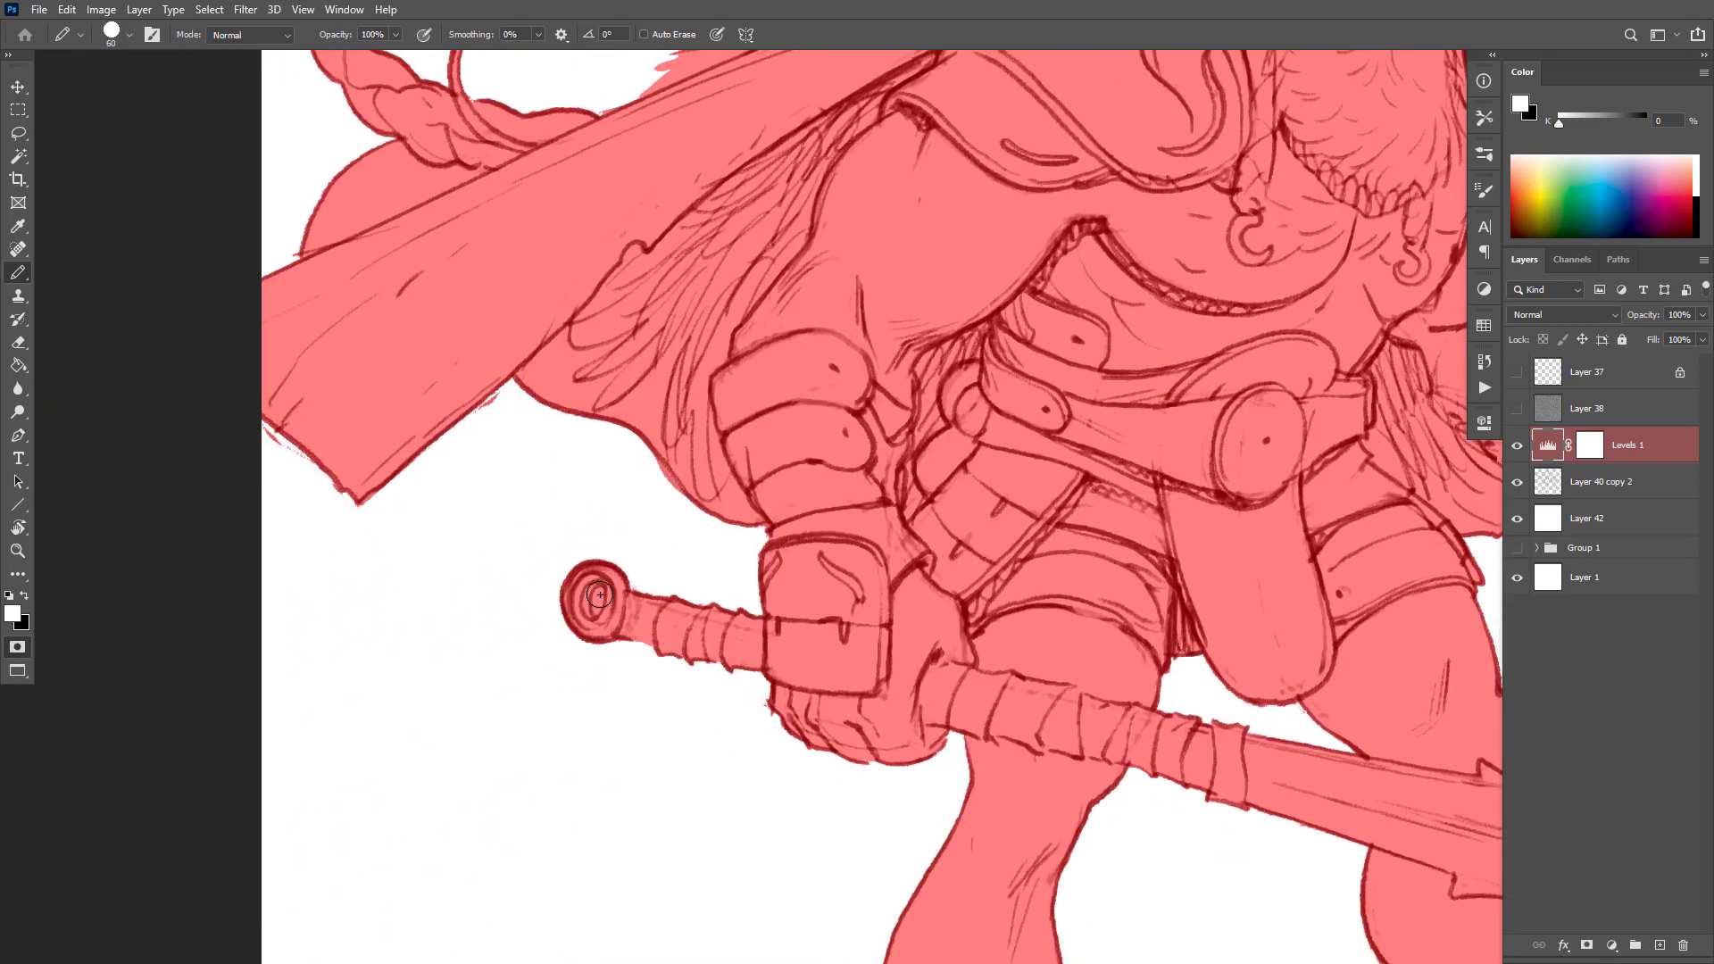
mouse_move(600, 590)
mouse_down()
mouse_move(597, 610)
mouse_move(598, 594)
mouse_up()
alt+click(649, 561)
alt+click(649, 562)
drag(1043, 588, 973, 607)
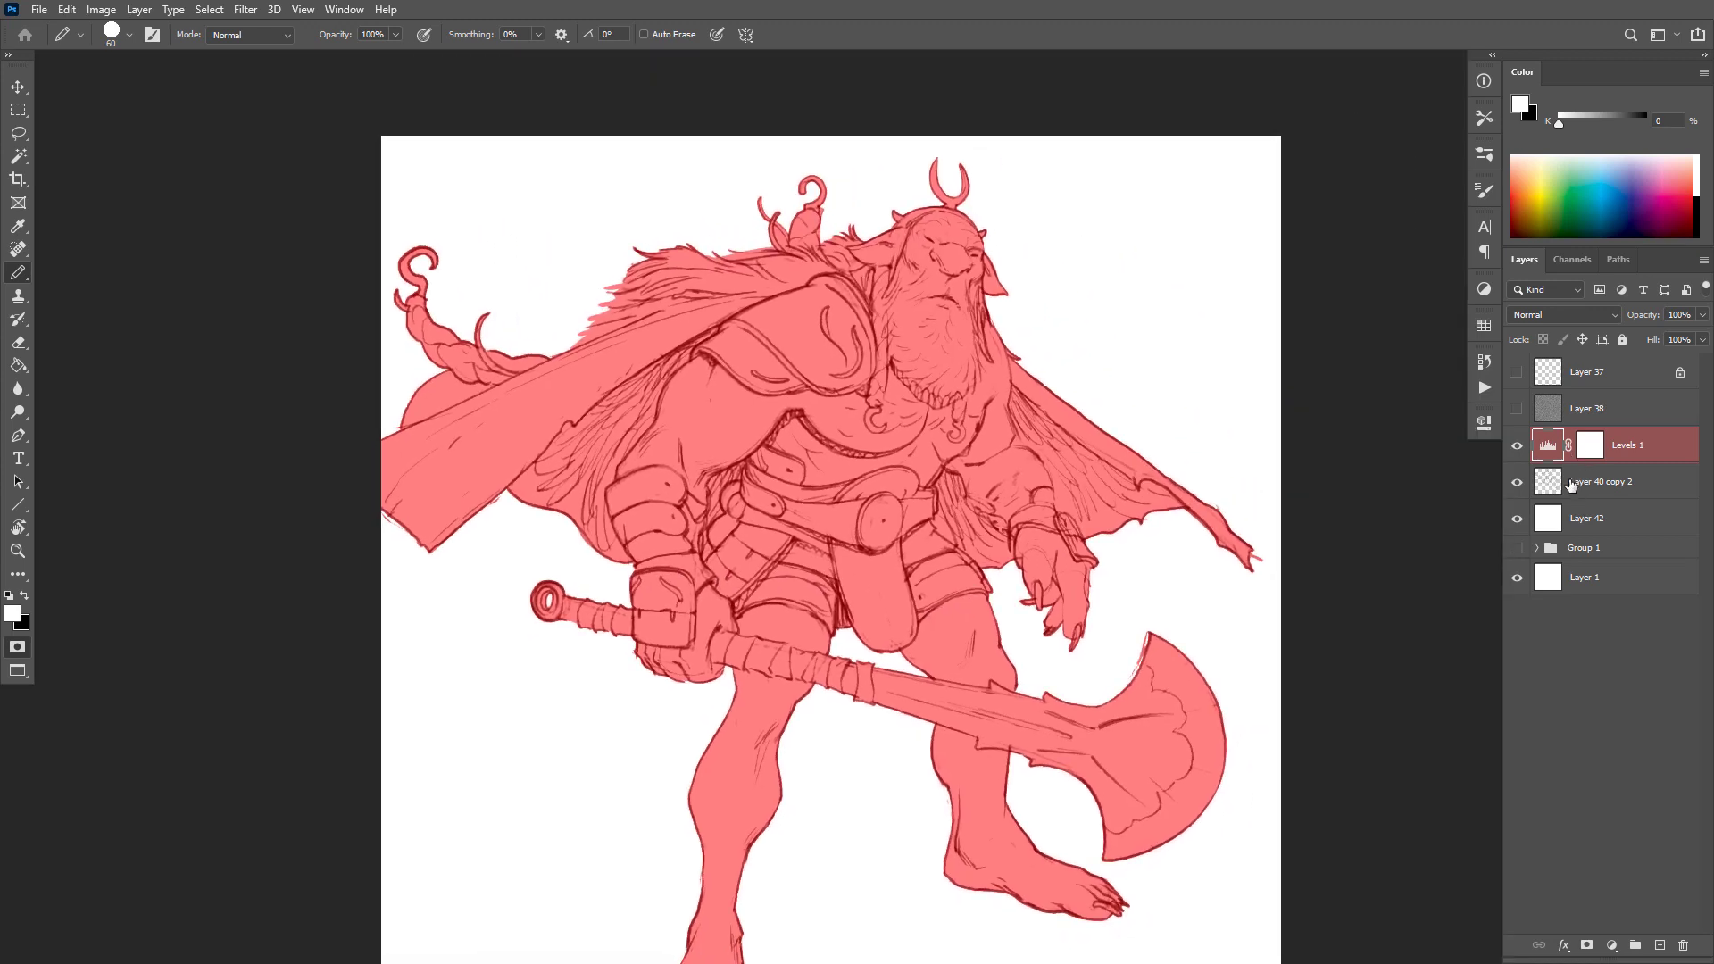
Step: Collapse the Lines group and fill the silhouette on Layer 40 copy 2 with a neutral grey of 53% brightness
click(1559, 481)
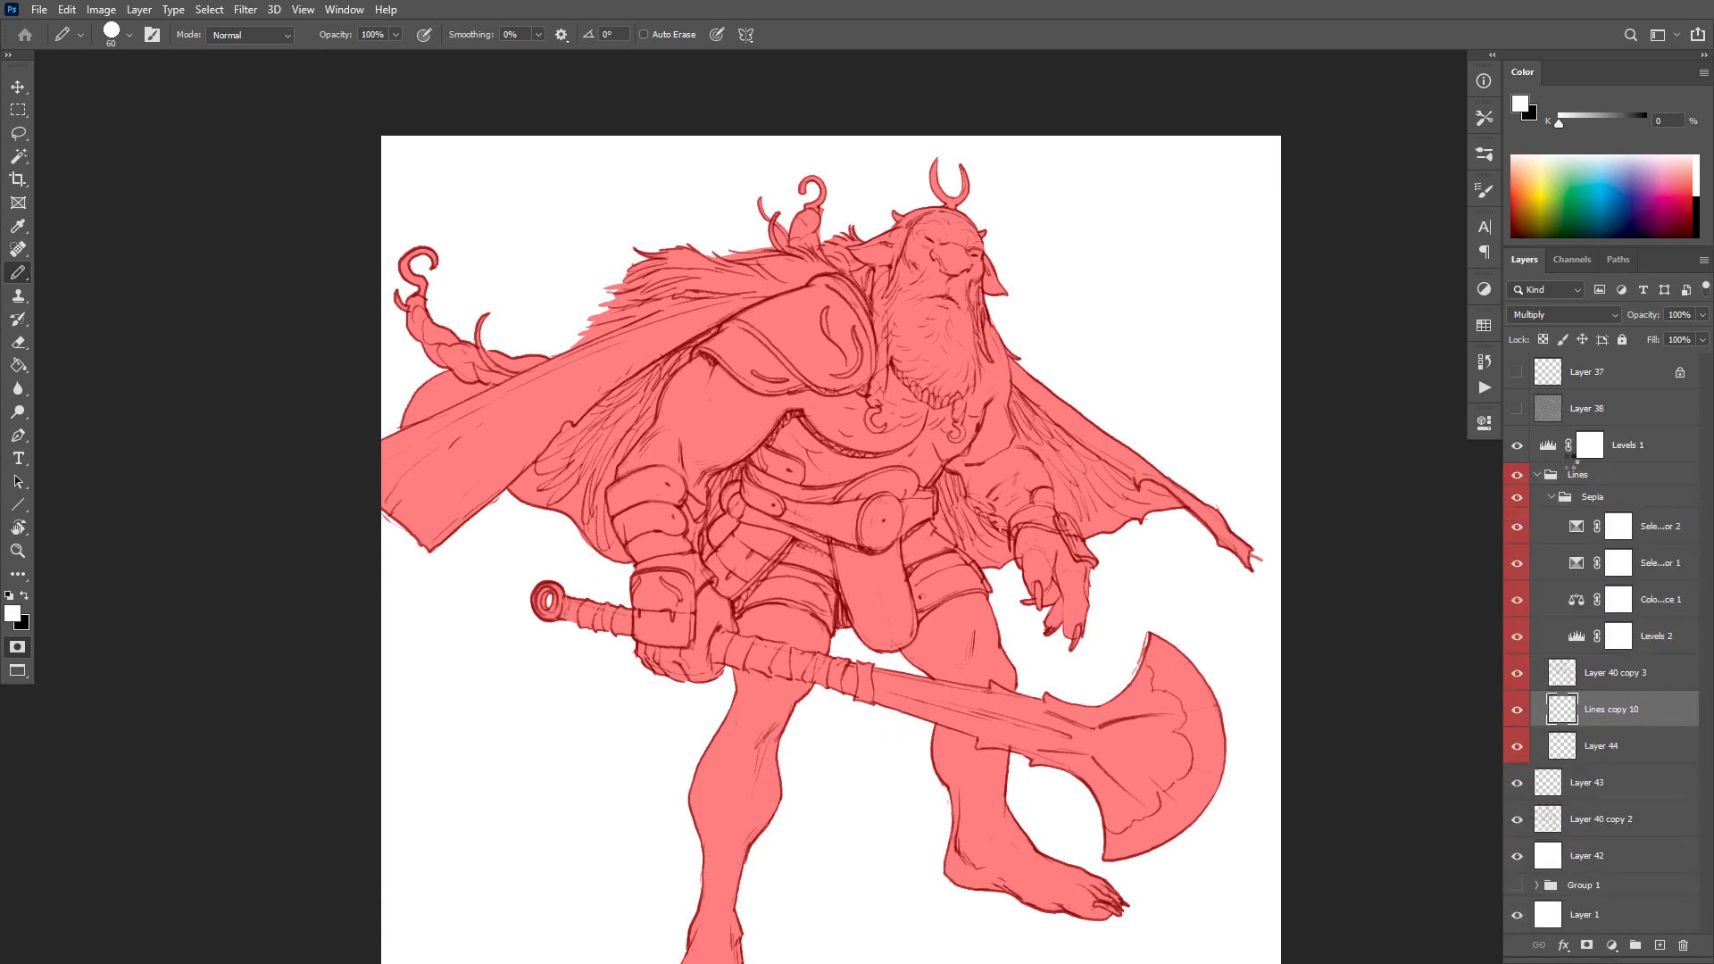
click(1536, 475)
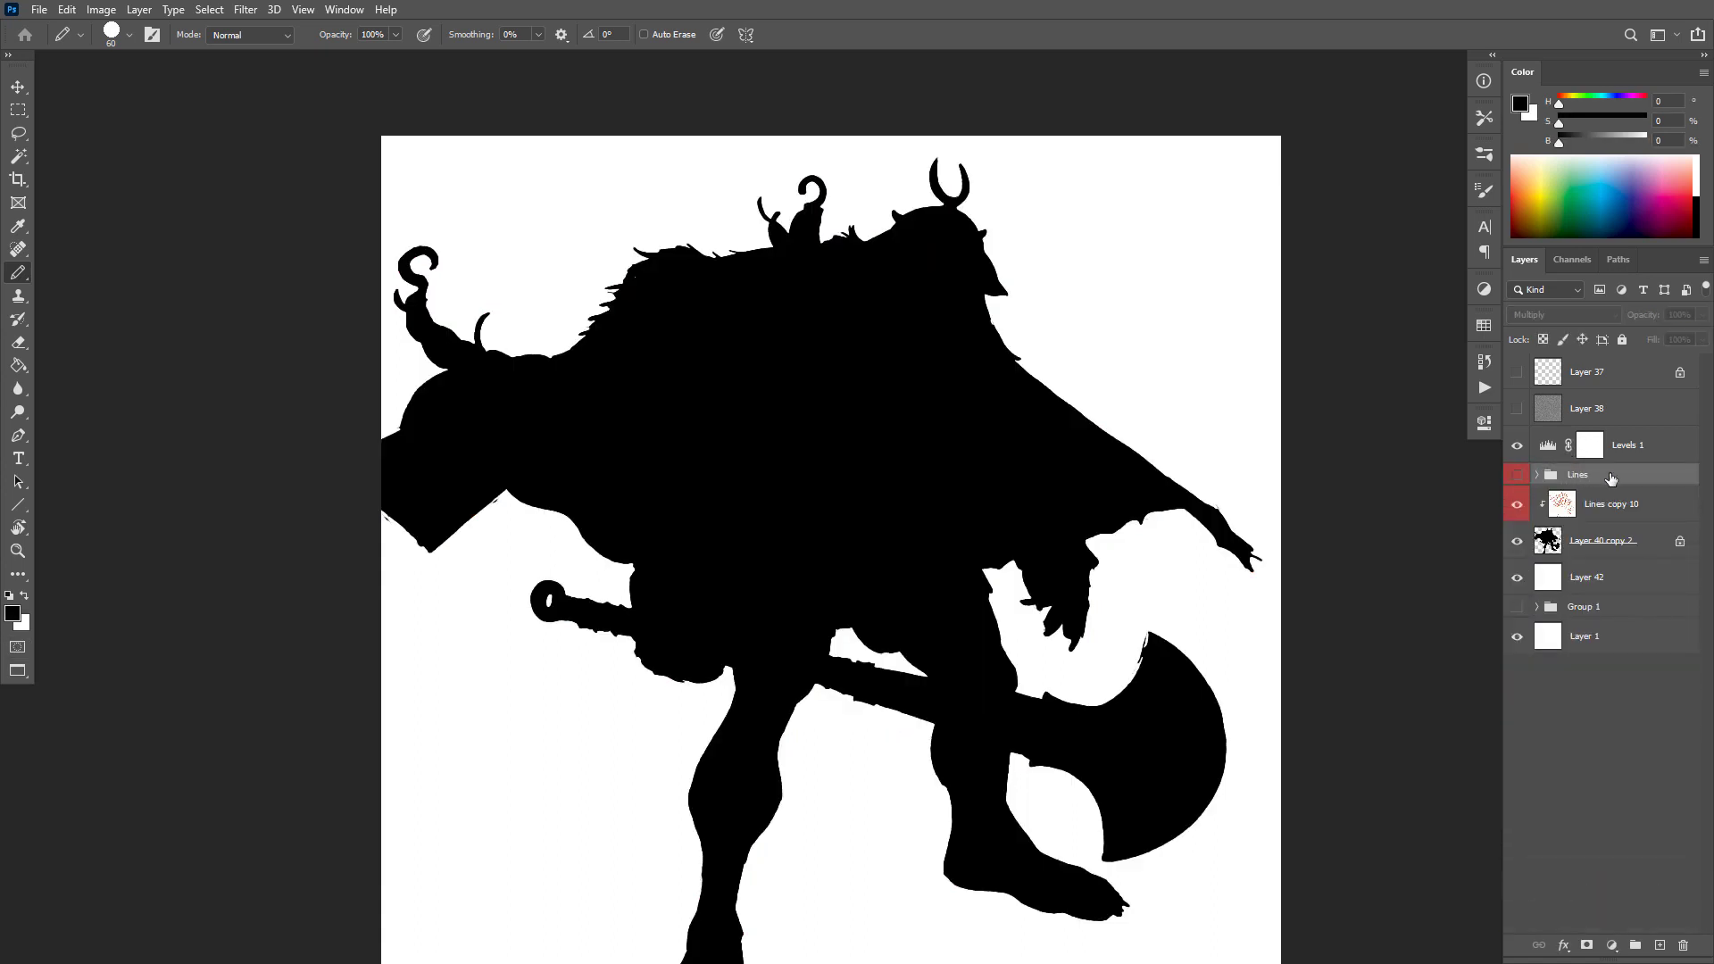
click(1554, 541)
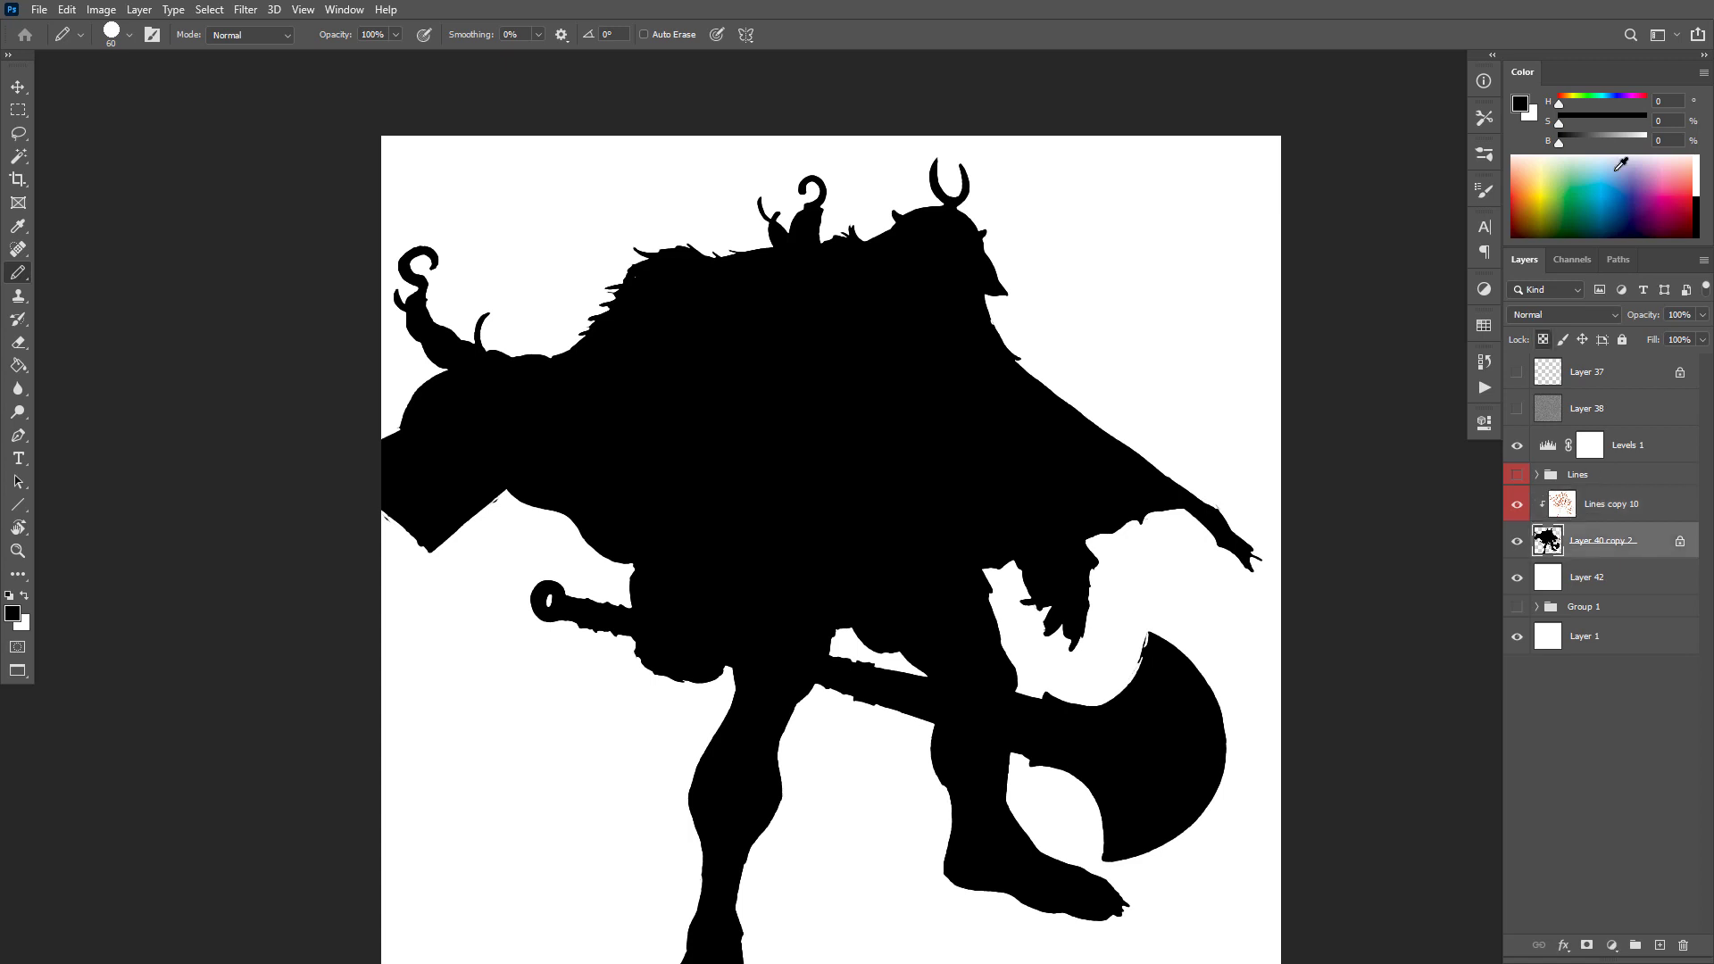
click(1605, 141)
key(alt+BackSpace)
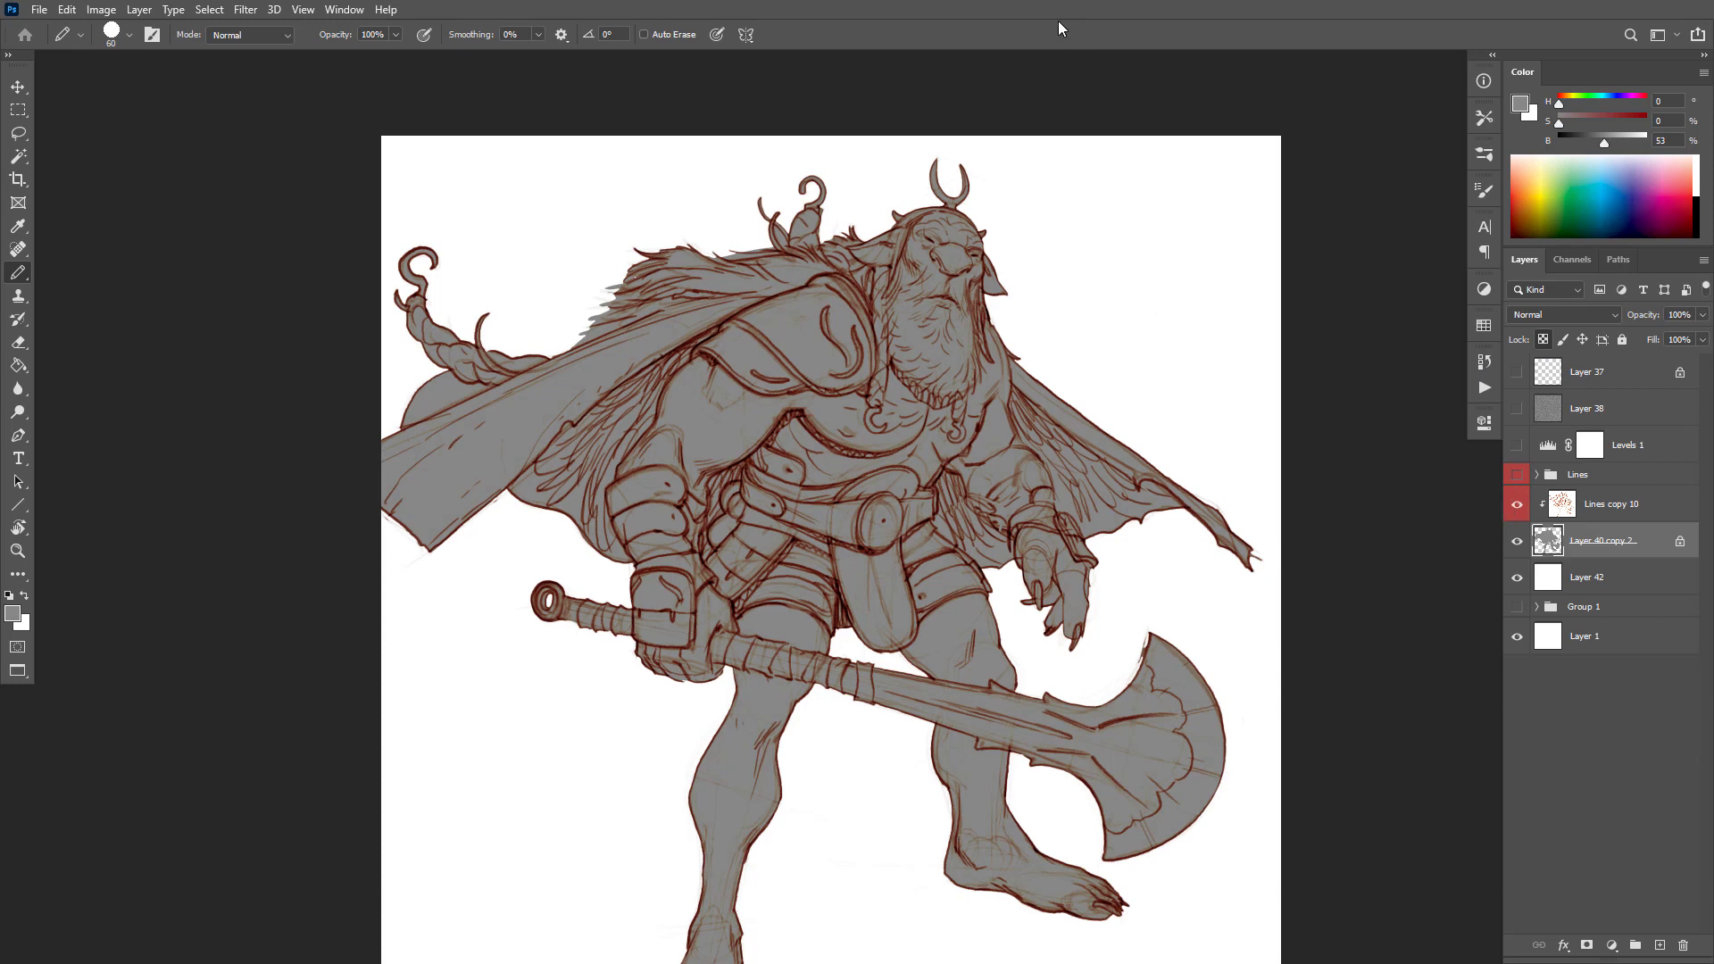
Step: Float Fantasy-04.psd and the reference 100char-04.psd as side-by-side windows, with the whole warrior drawing in view at 16.67%
key(f)
key(f)
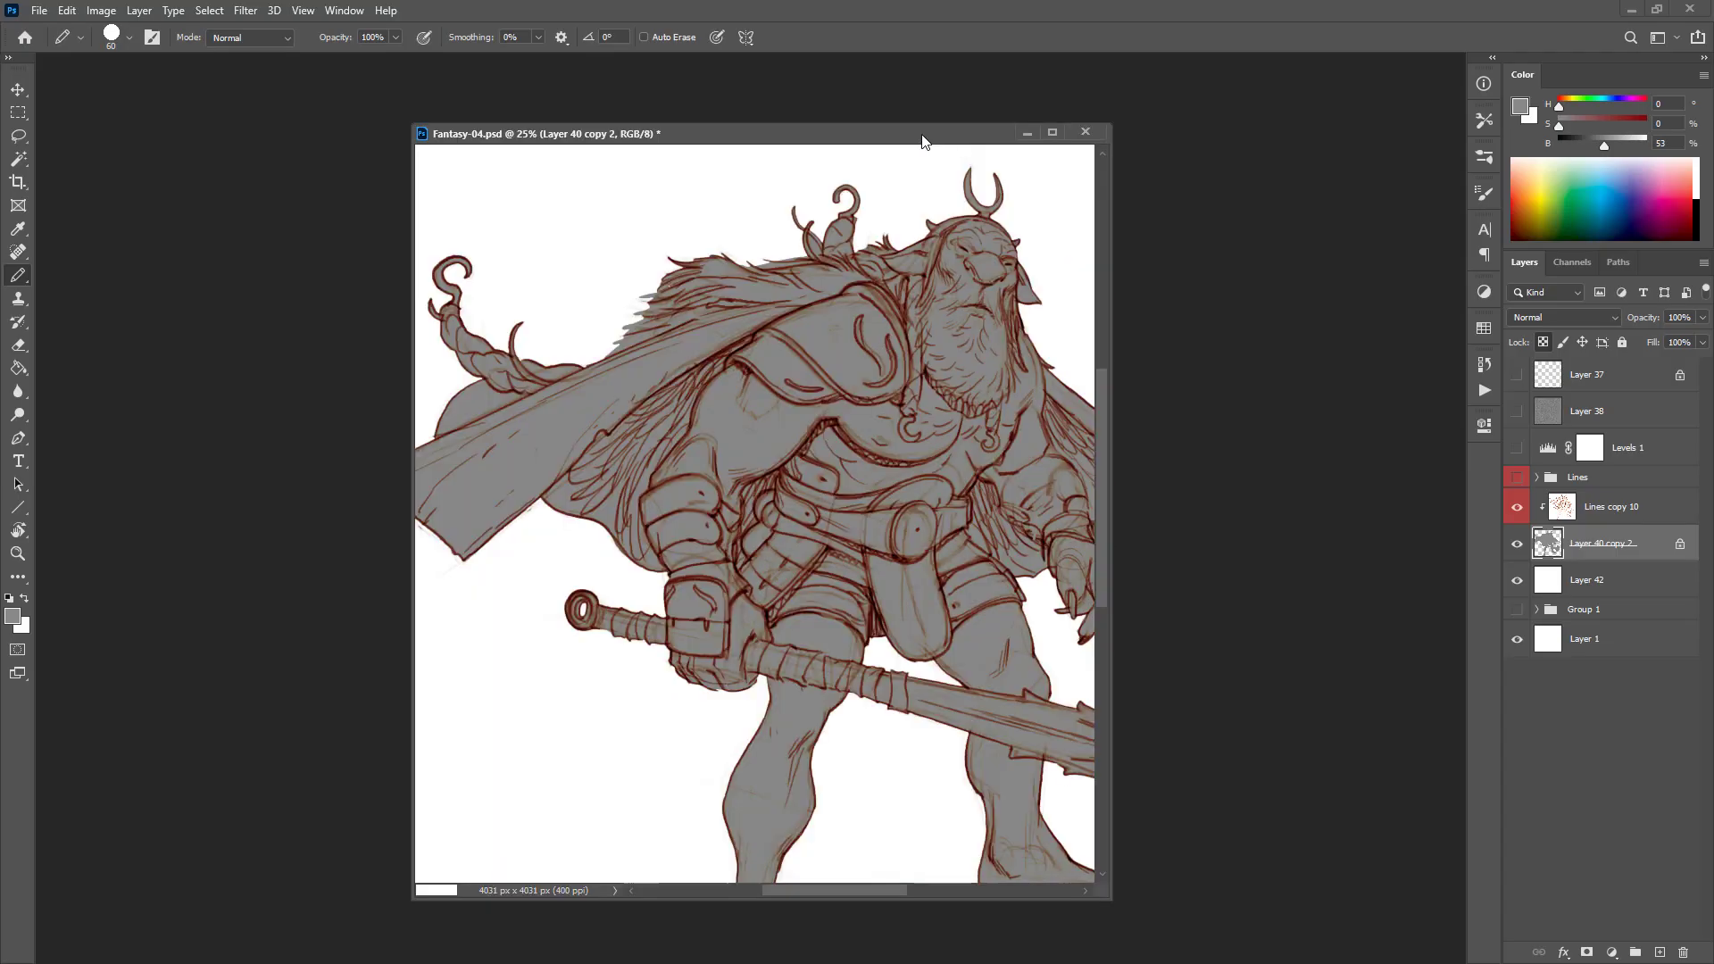
drag(918, 136, 1069, 109)
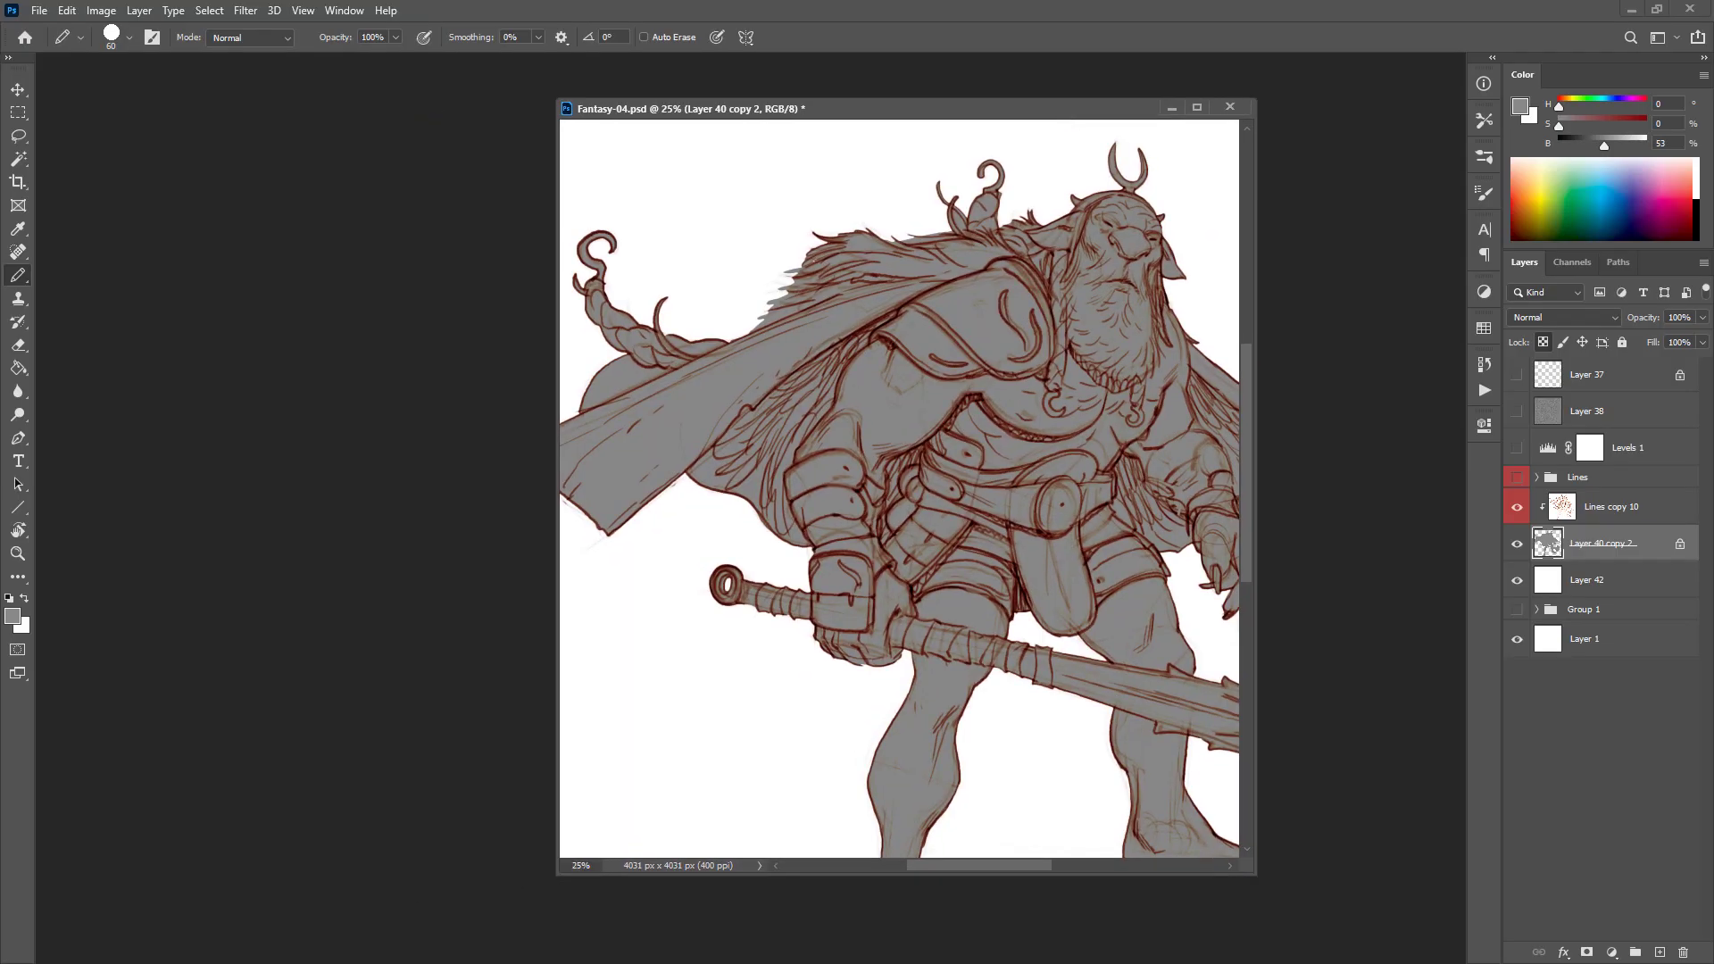
drag(1048, 0, 463, 167)
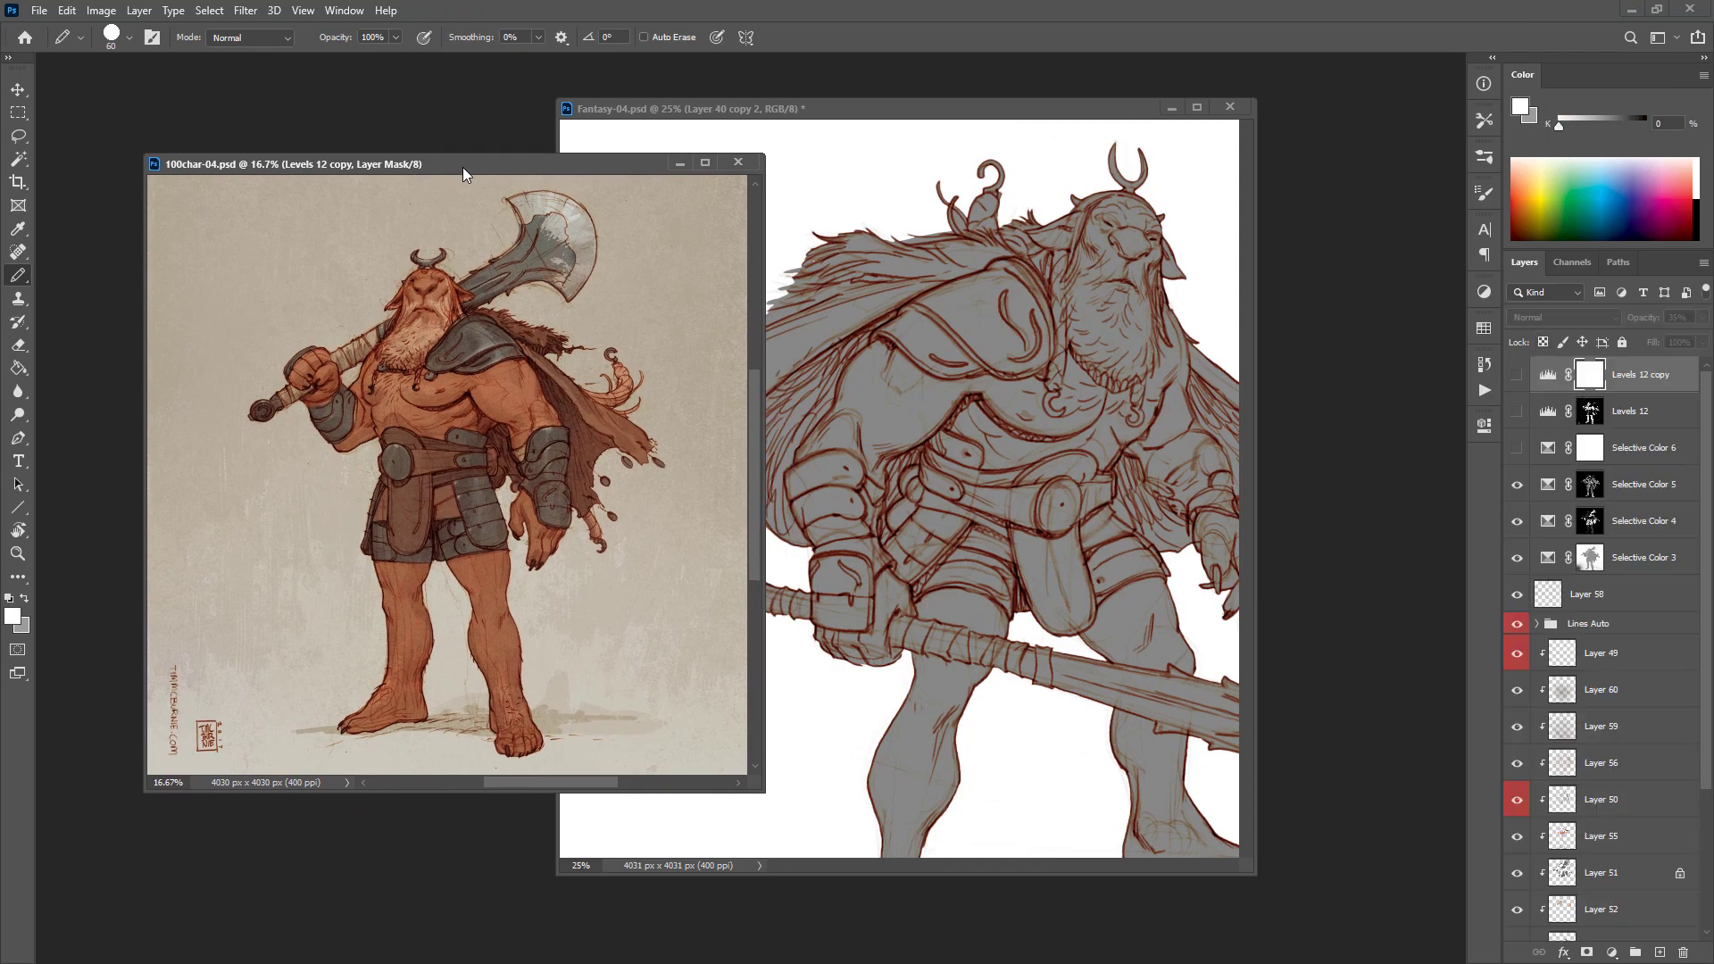
drag(998, 111, 1078, 103)
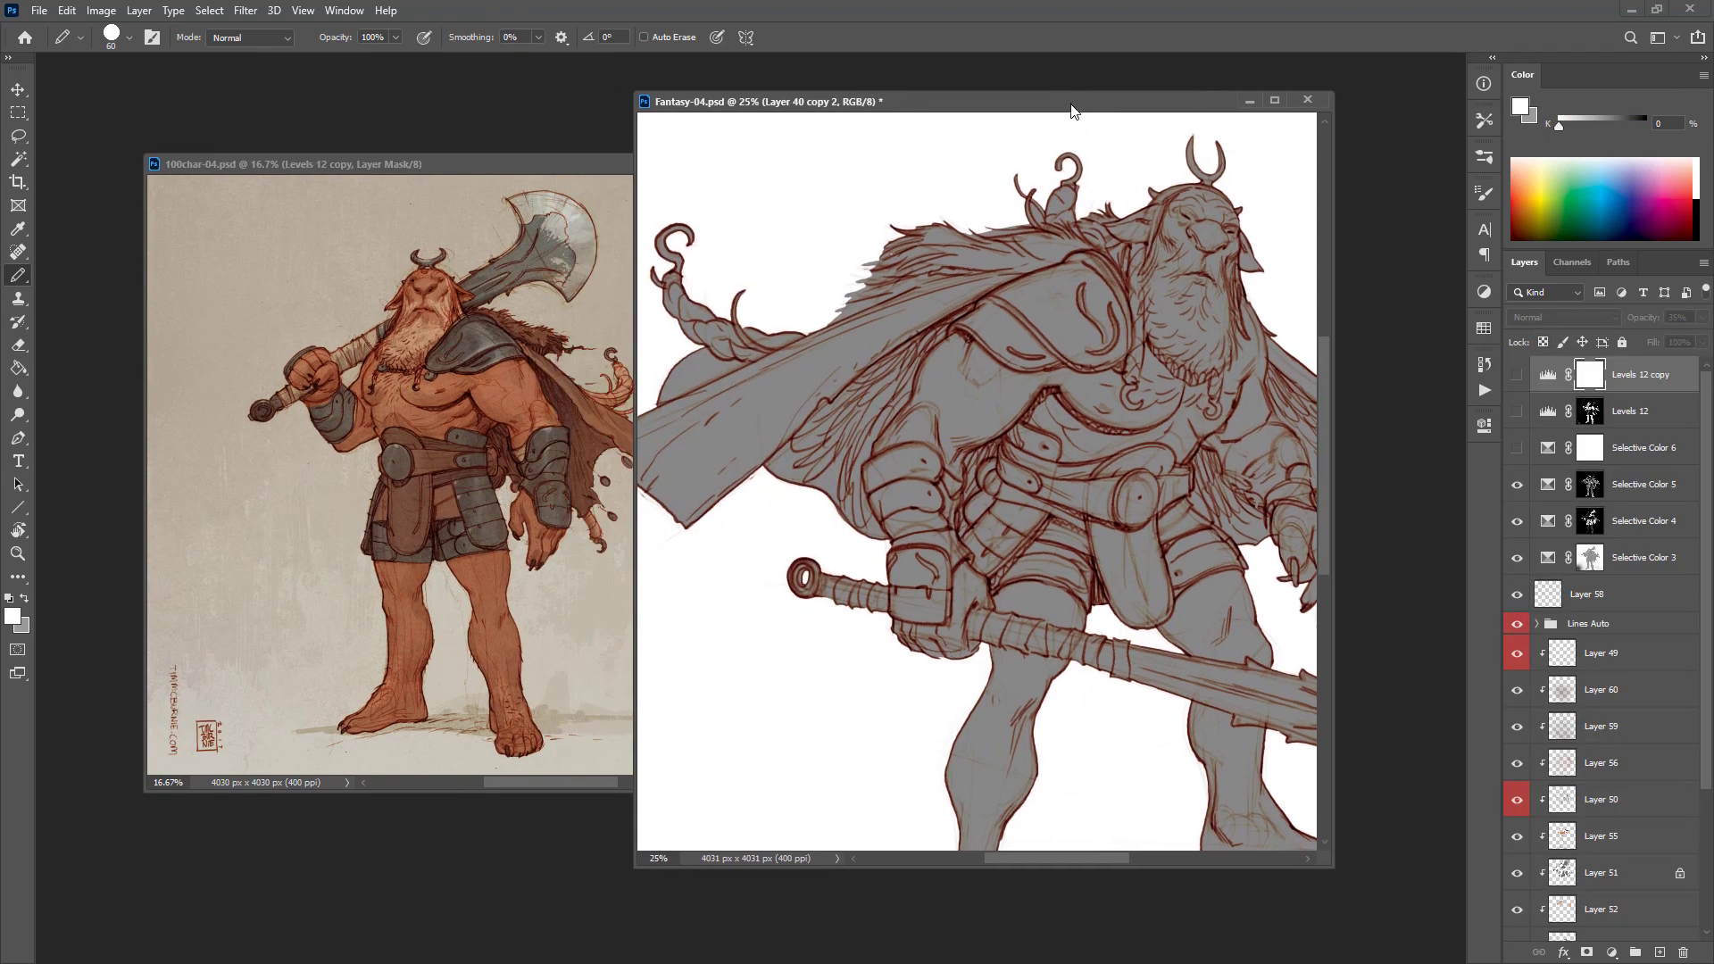
alt+click(1103, 469)
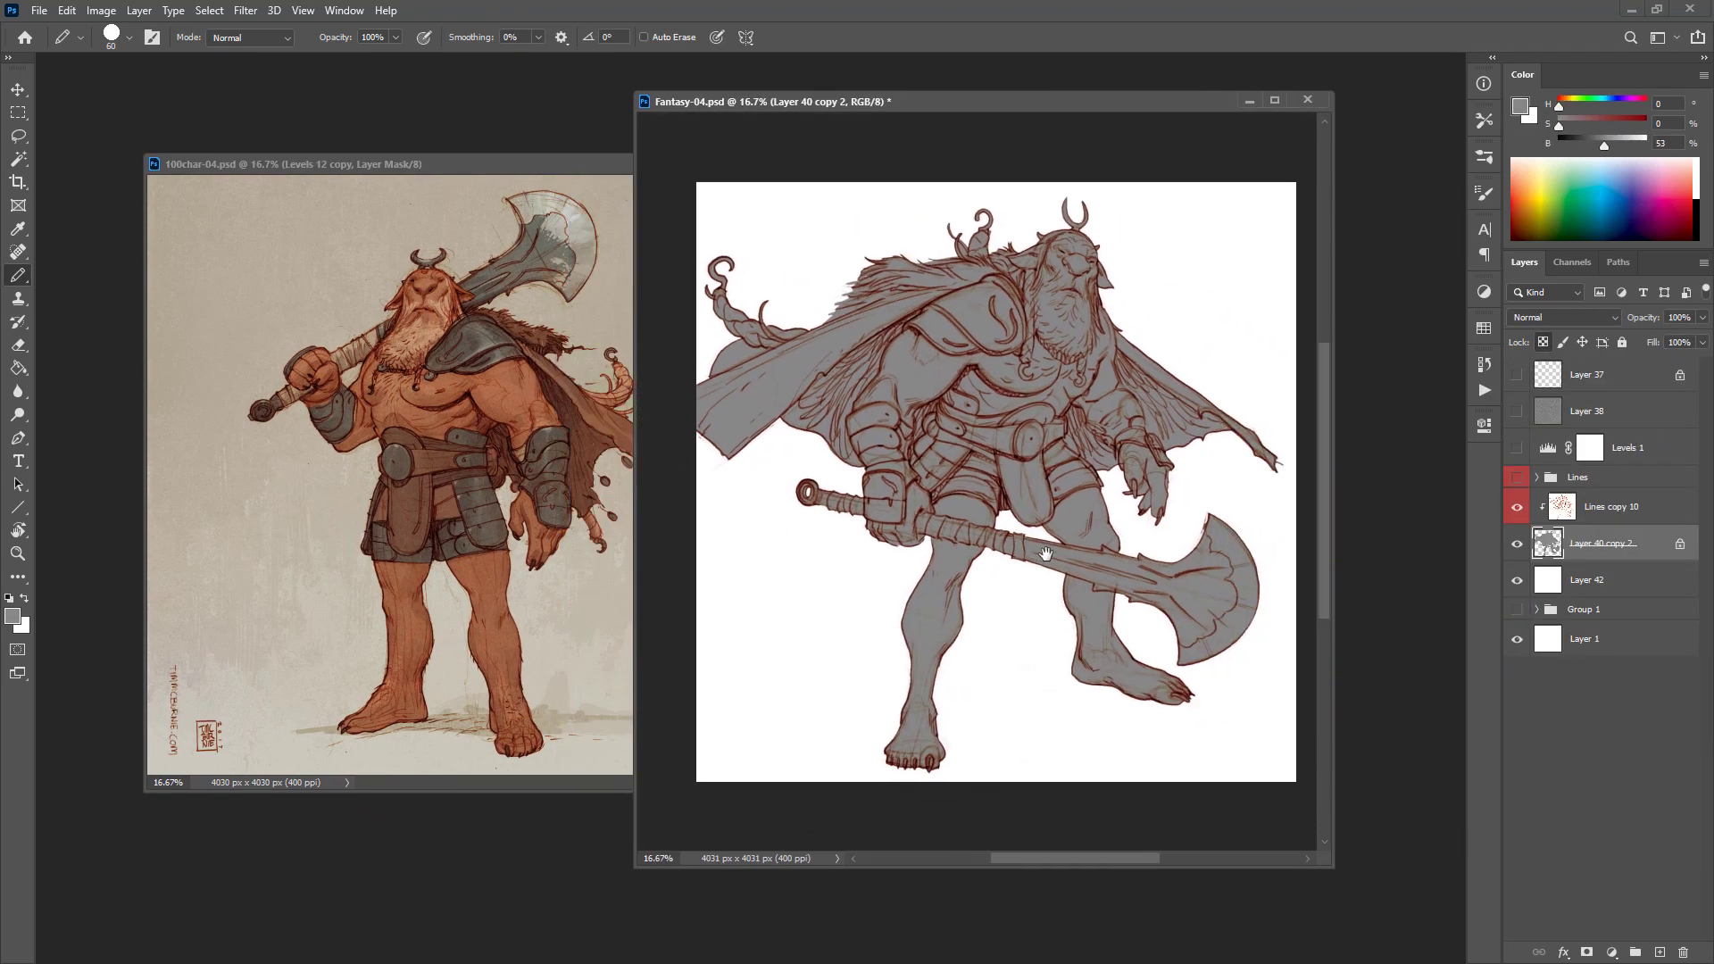
Step: Copy Layer 0 and Layer 57 from 100char-04.psd into Fantasy-04.psd as its background
click(528, 160)
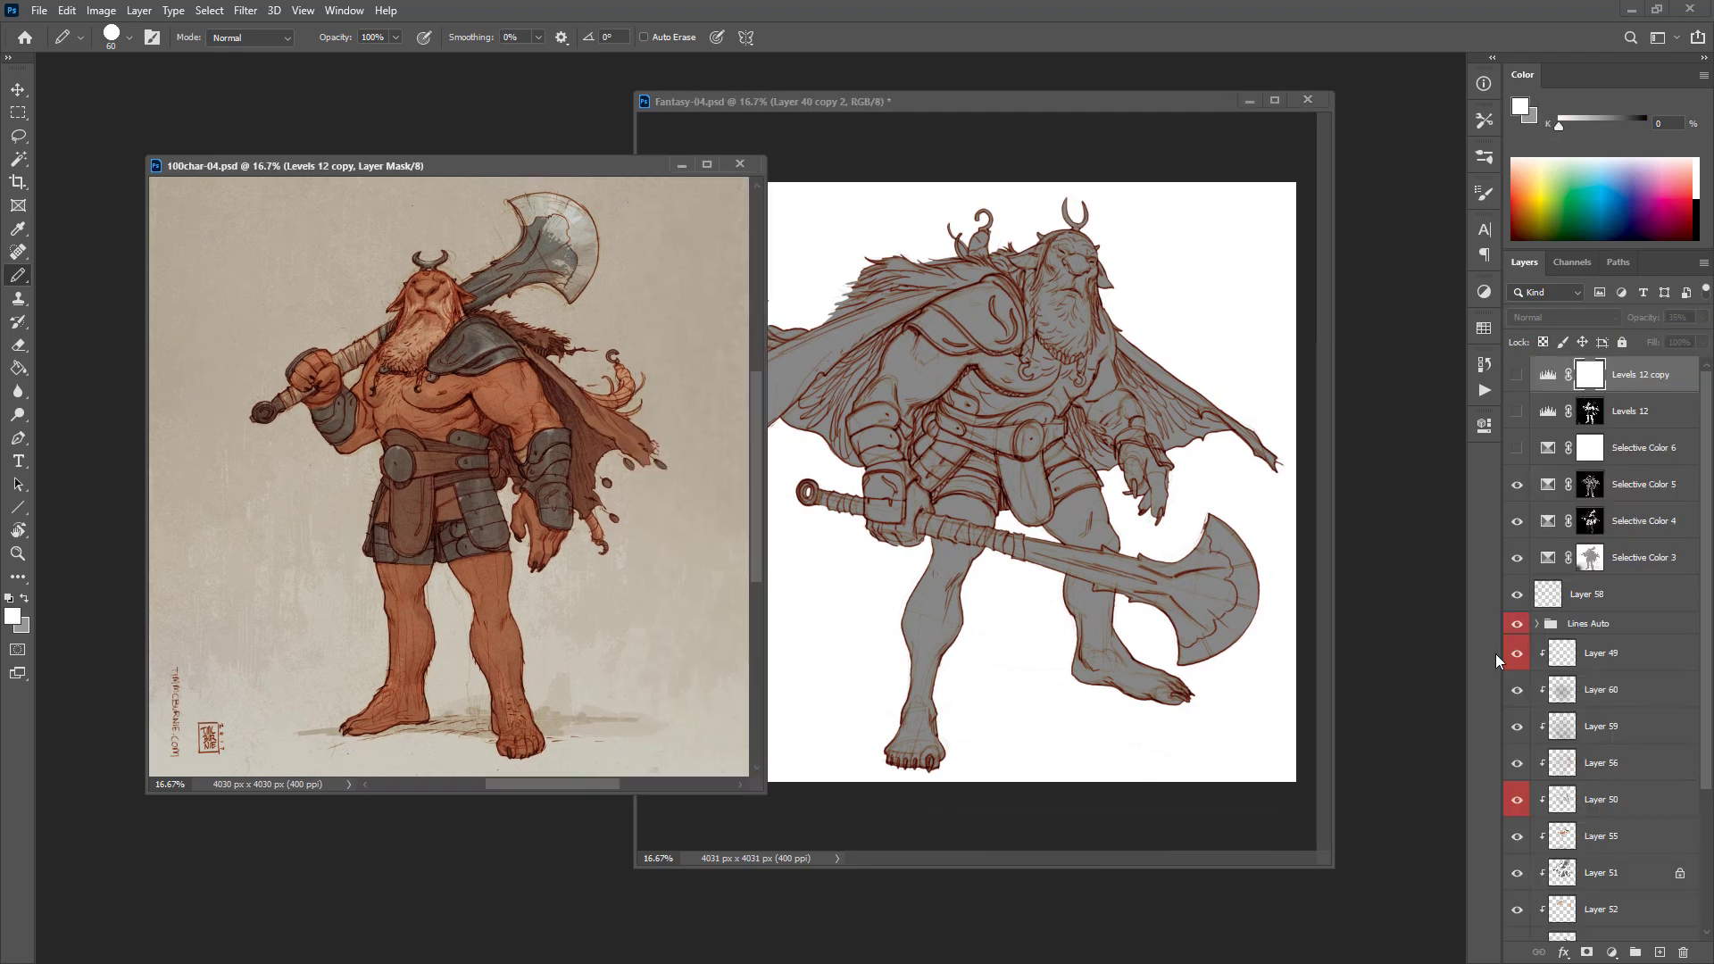
key(v)
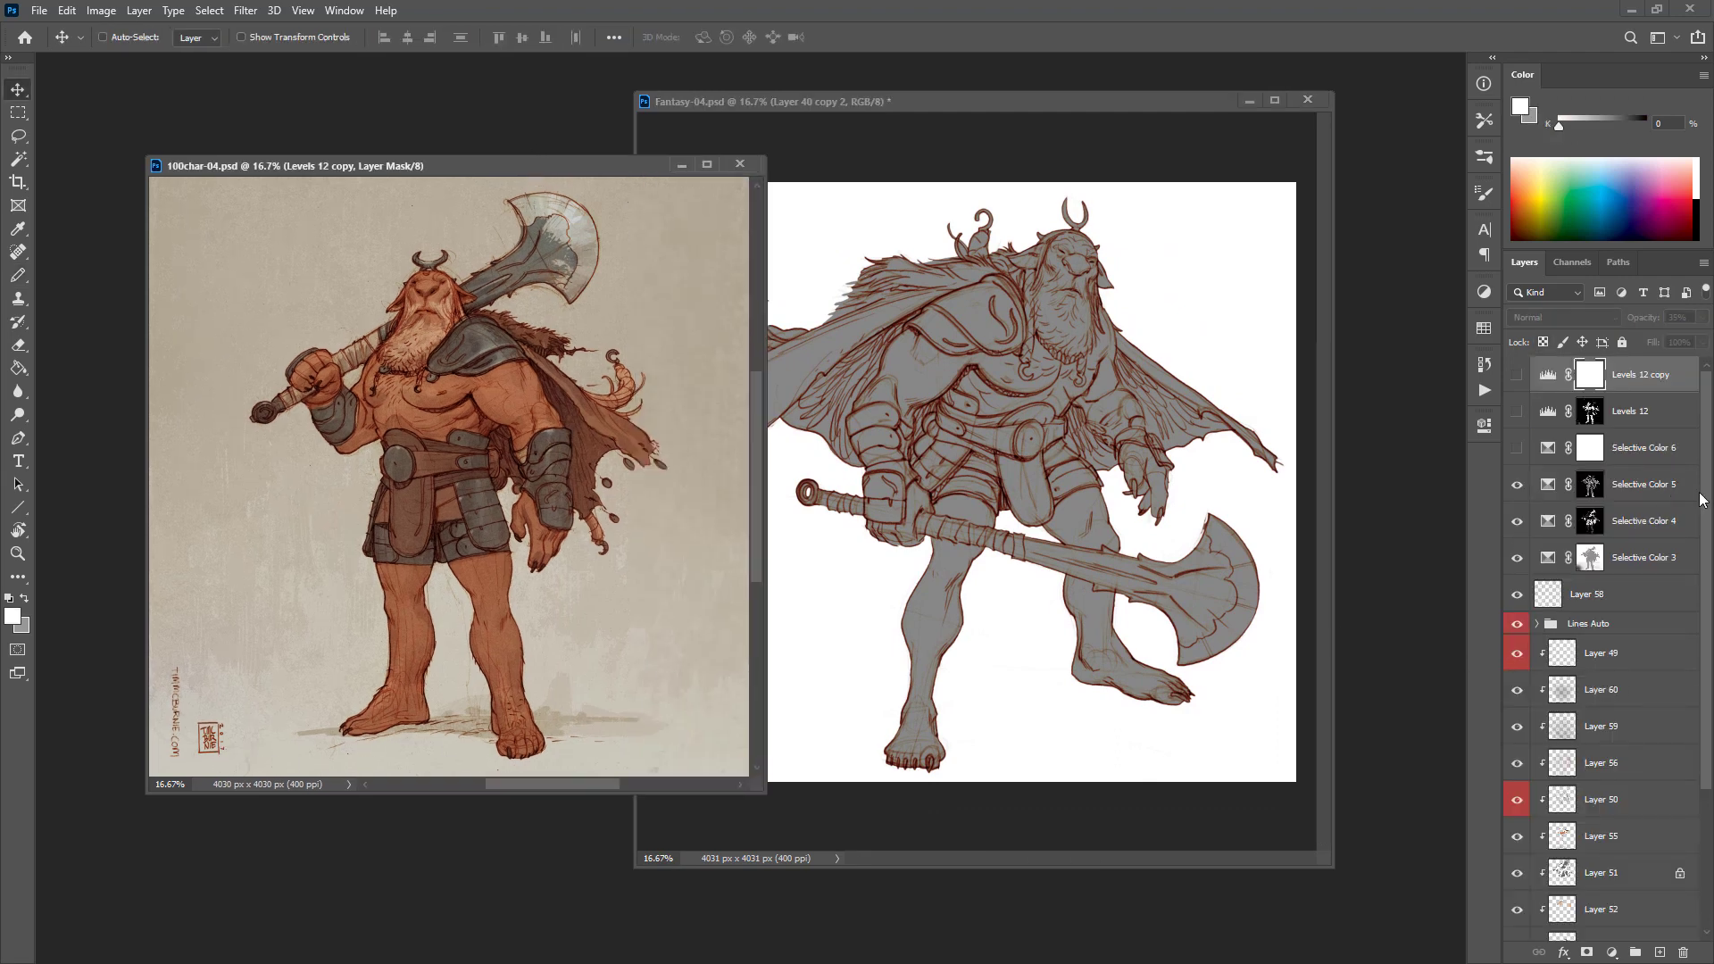
scroll(1701, 500, down, 5)
click(1604, 928)
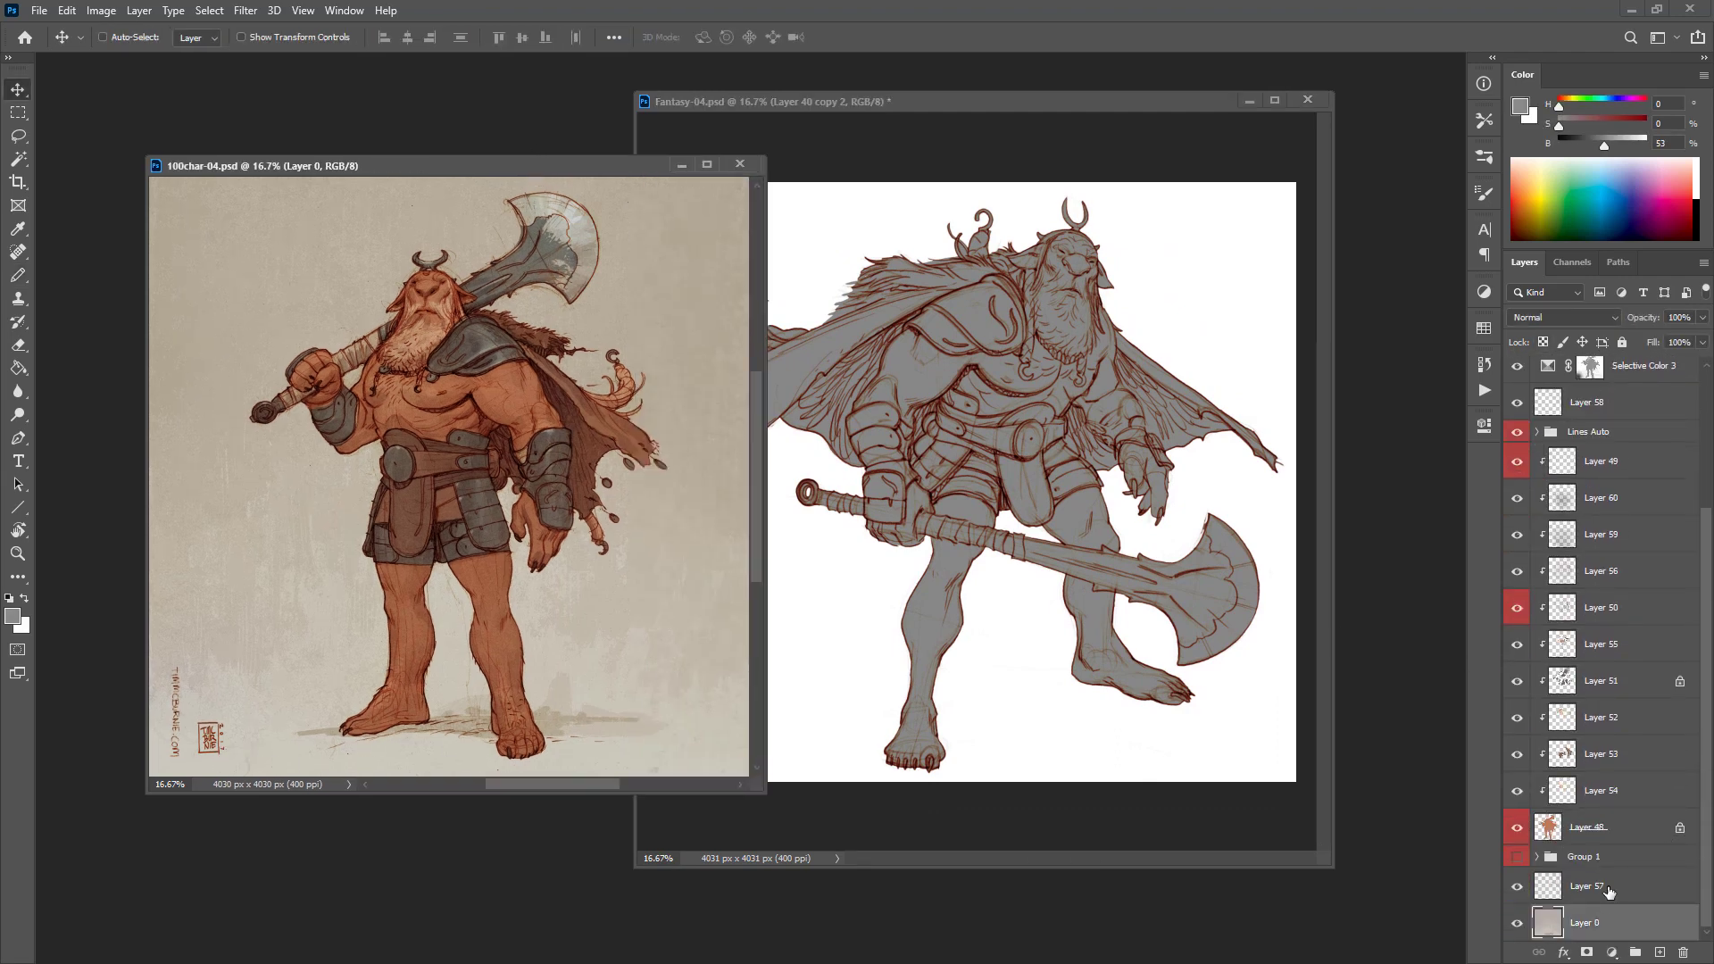
shift+click(1607, 891)
drag(1606, 891, 1214, 732)
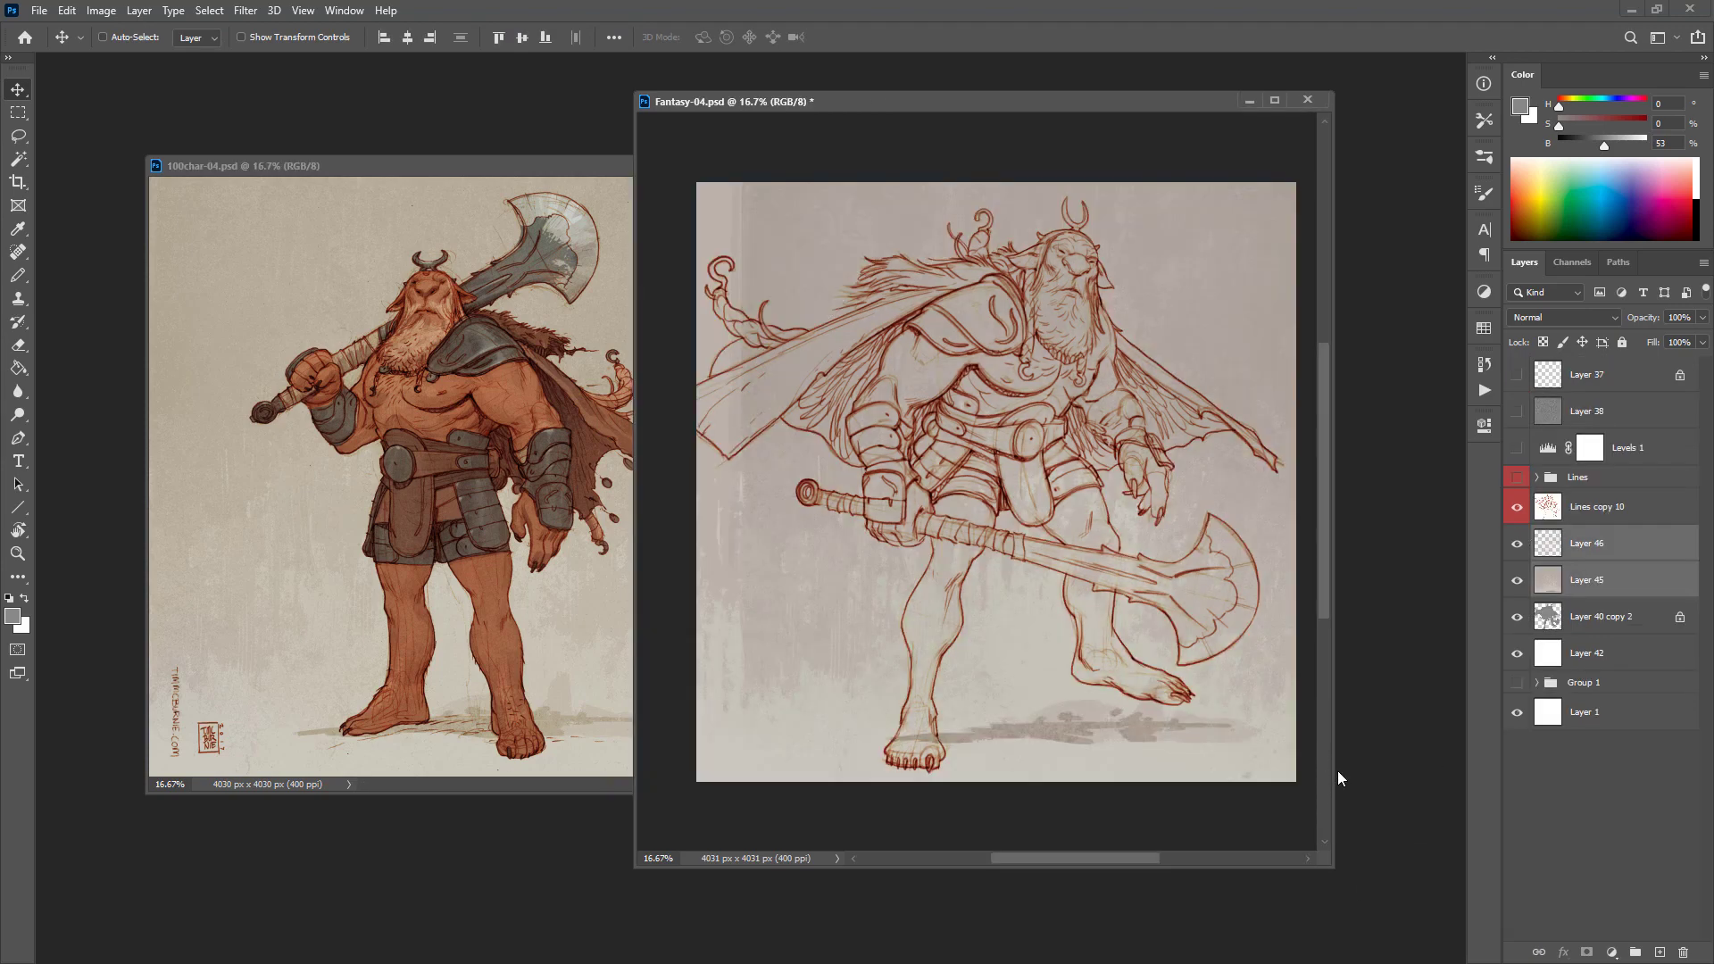
Step: Paint over the old ground shadow on Layer 45 with the sampled light background colour at size 200, and sample the shadow's colour
click(1570, 585)
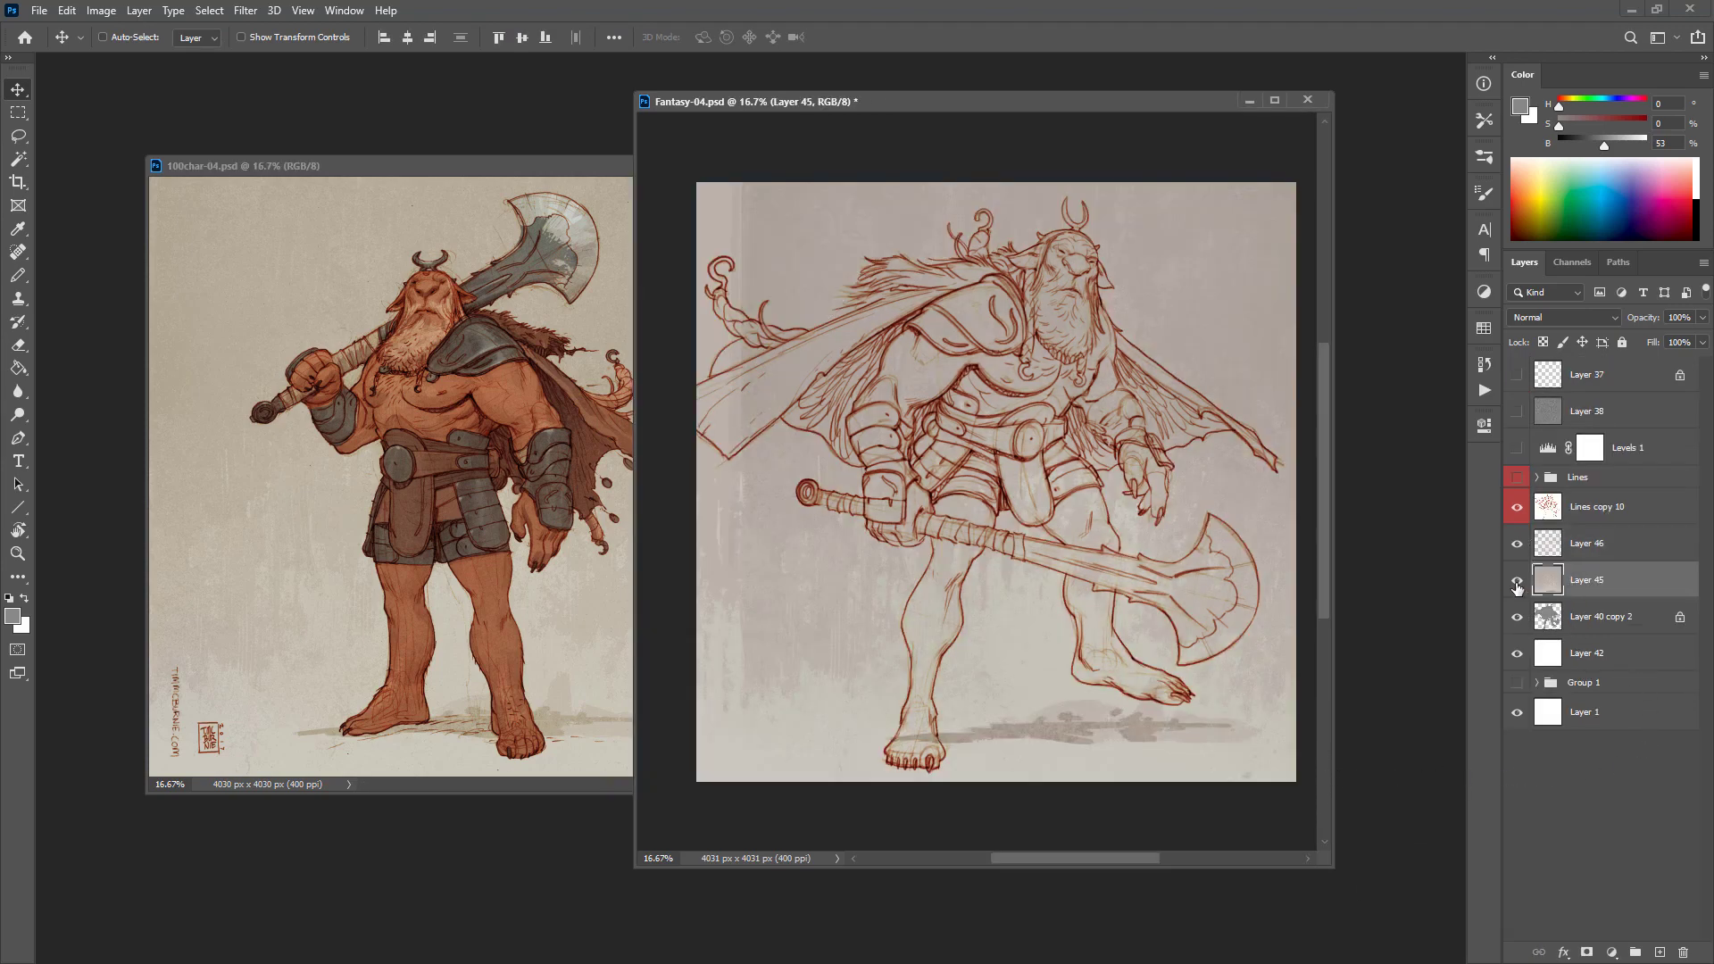
click(1517, 582)
click(1518, 581)
key(b)
alt+click(1152, 755)
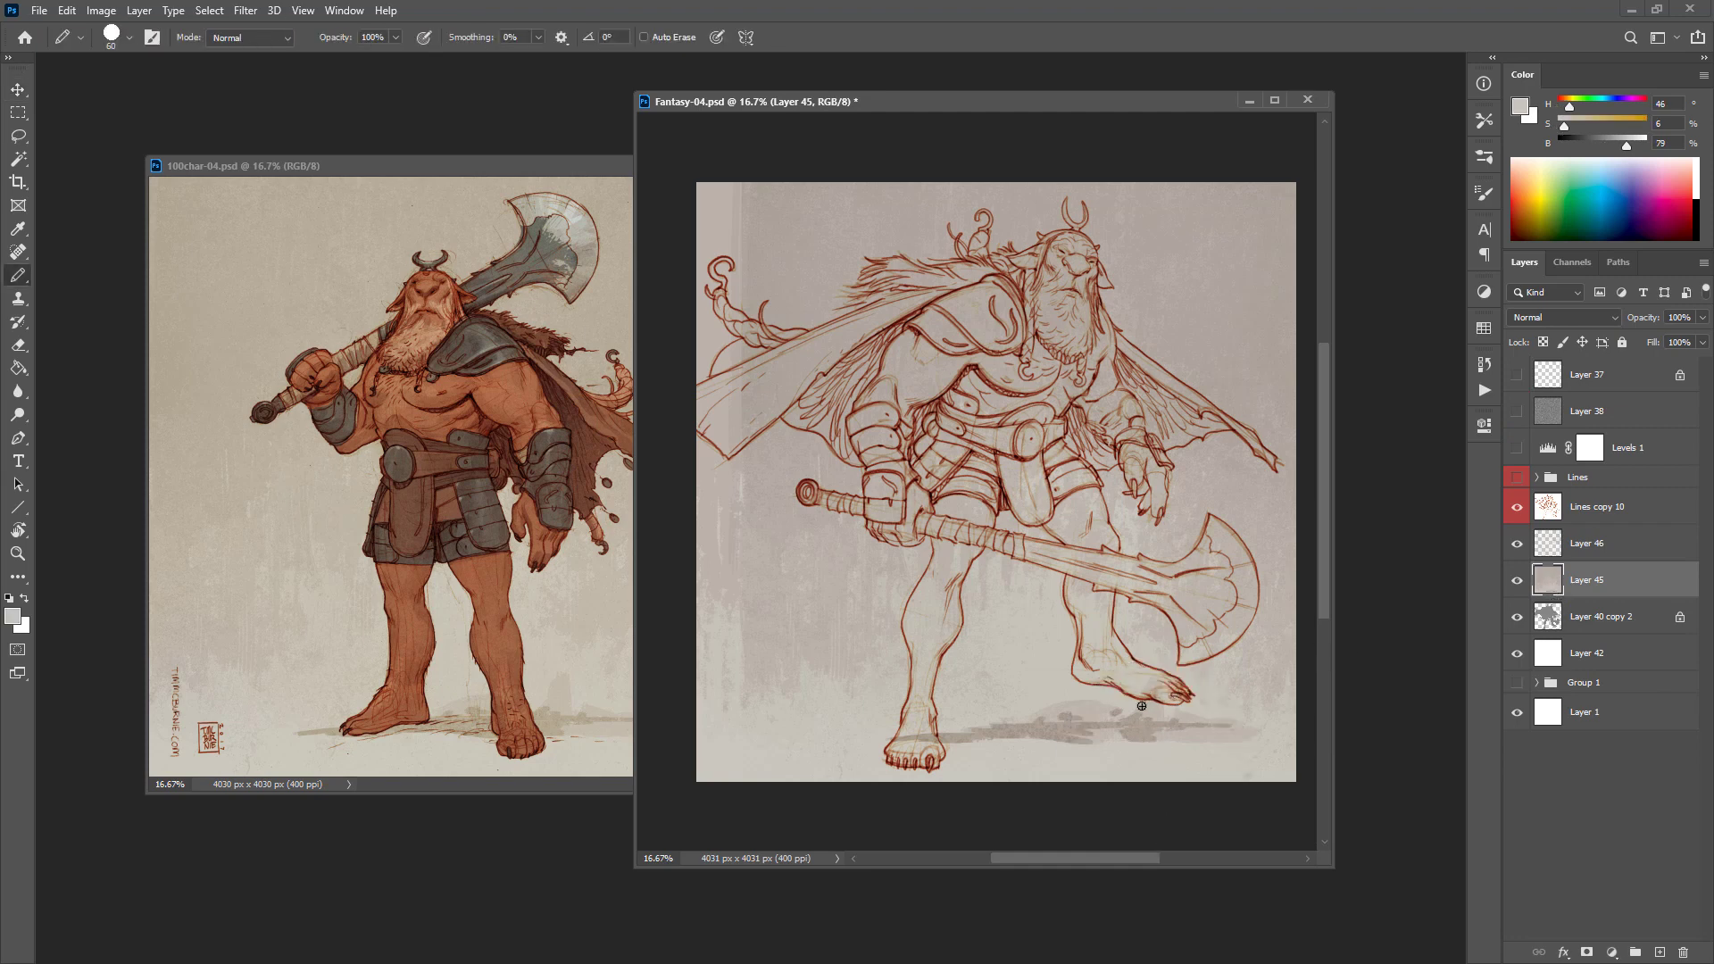
key(bracketright)
key(bracketright)
key(bracketright)
key(bracketright)
key(bracketright)
key(bracketright)
key(bracketright)
mouse_move(1235, 741)
mouse_down()
mouse_move(1139, 740)
mouse_move(1209, 720)
mouse_move(978, 735)
mouse_move(1067, 714)
mouse_move(978, 727)
mouse_move(974, 749)
mouse_move(876, 738)
mouse_up()
key(ctrl+z)
alt+click(1149, 724)
key(ctrl+shift+z)
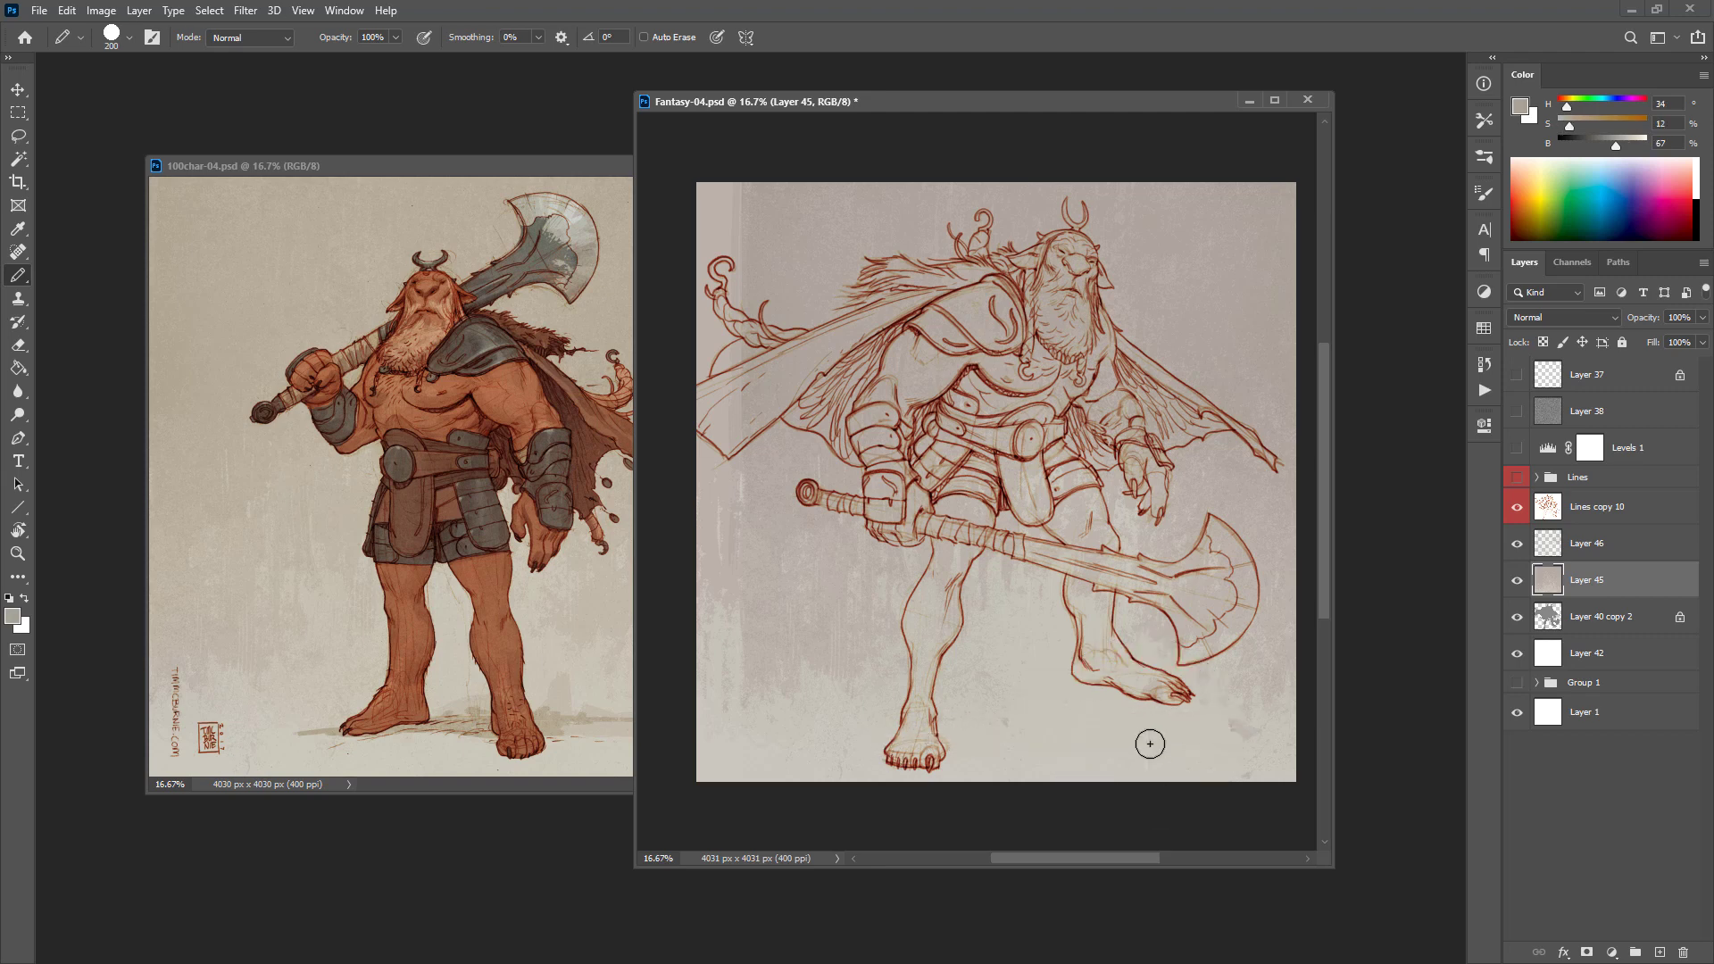
Step: Paint a ground shadow between the warrior's two feet on Layer 45 with the Brush Pencil - 01 preset in the sampled shadow colour
click(80, 37)
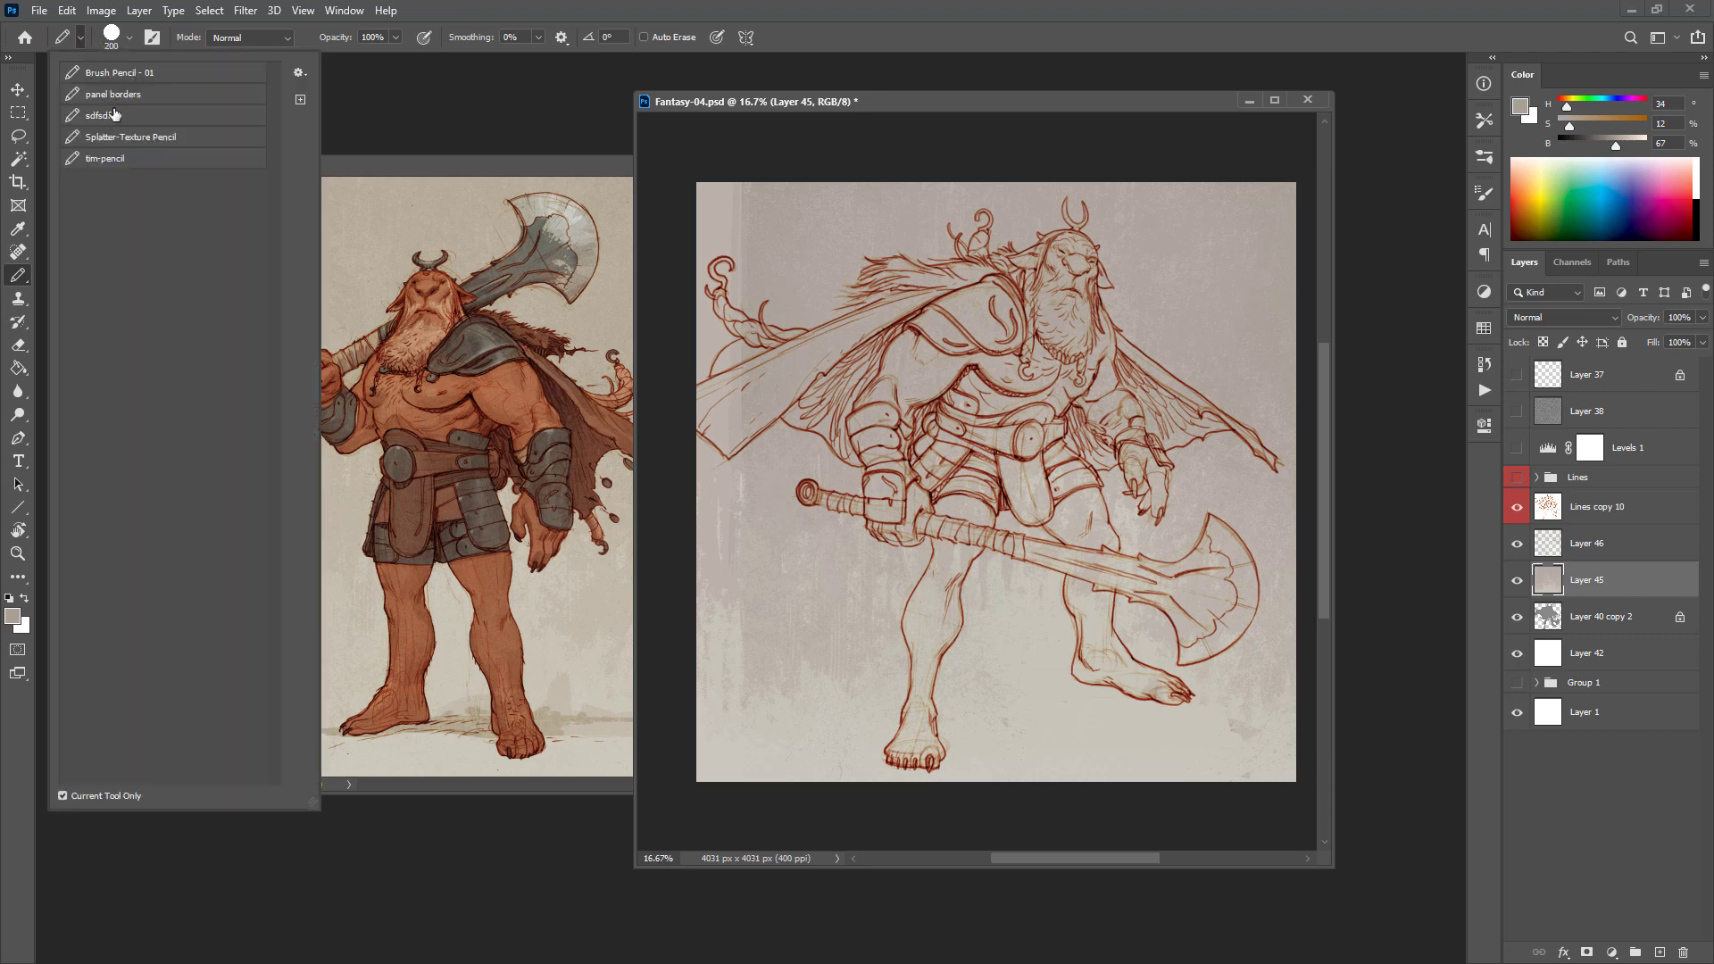
click(116, 73)
click(1131, 690)
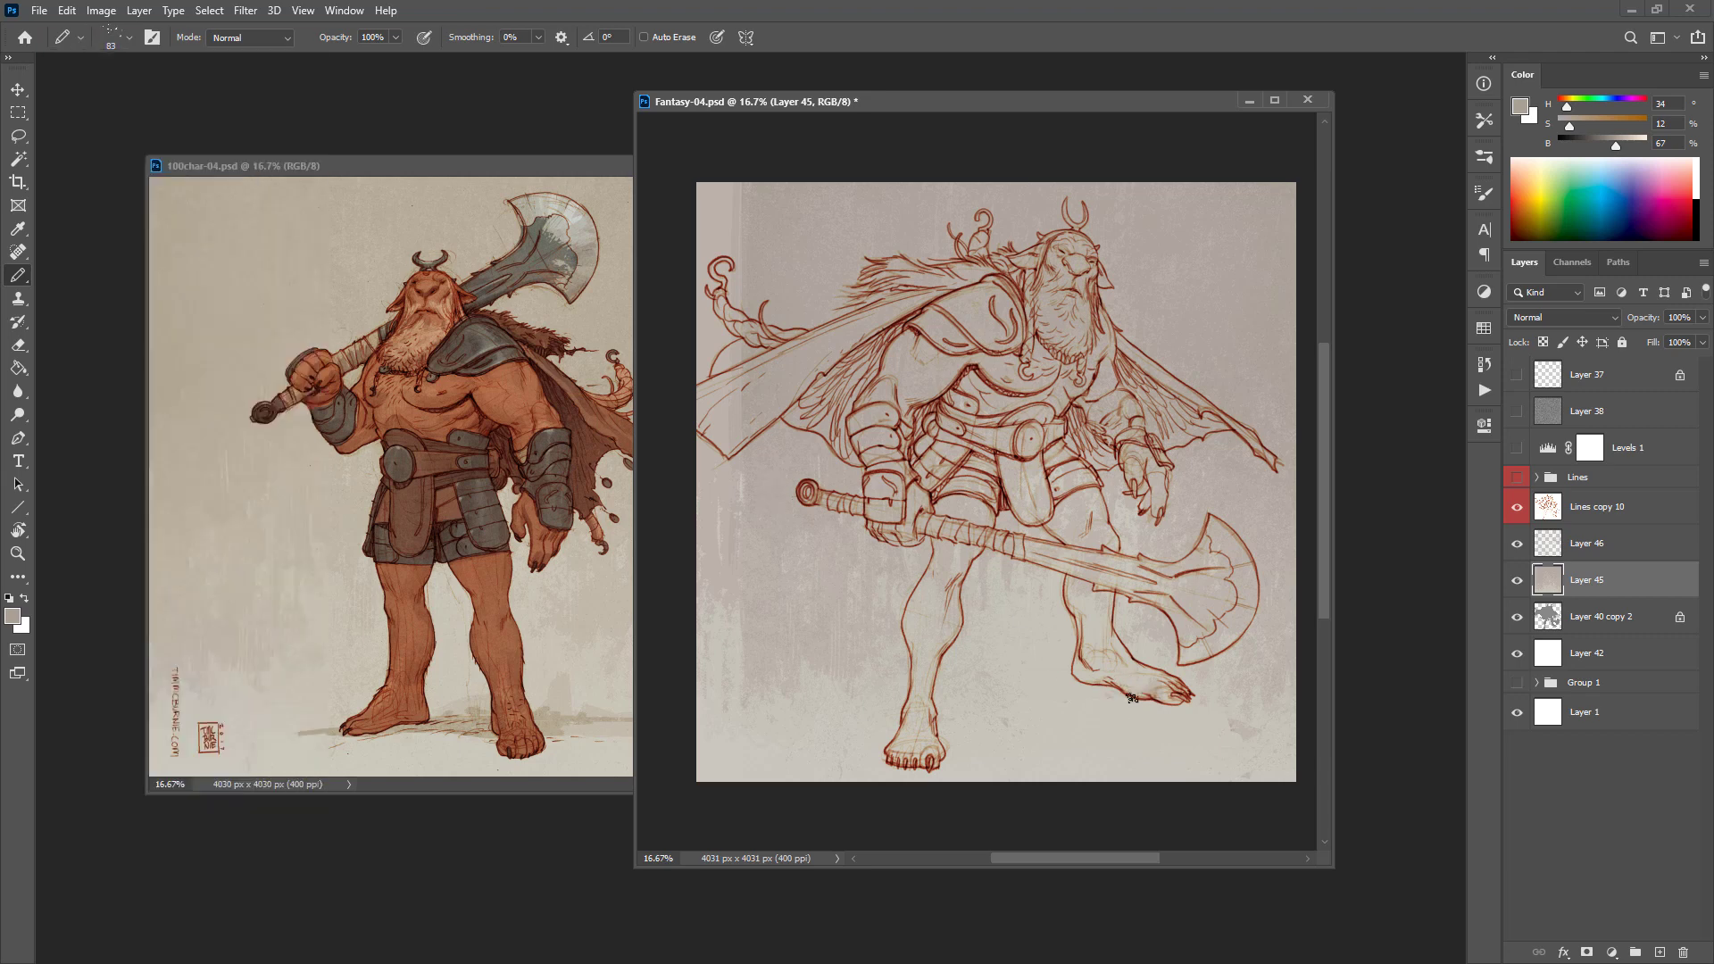
mouse_move(1126, 693)
mouse_down()
mouse_move(1035, 705)
mouse_move(1068, 686)
mouse_move(1040, 707)
mouse_move(1114, 691)
mouse_move(929, 743)
mouse_move(990, 714)
mouse_up()
key(ctrl+z)
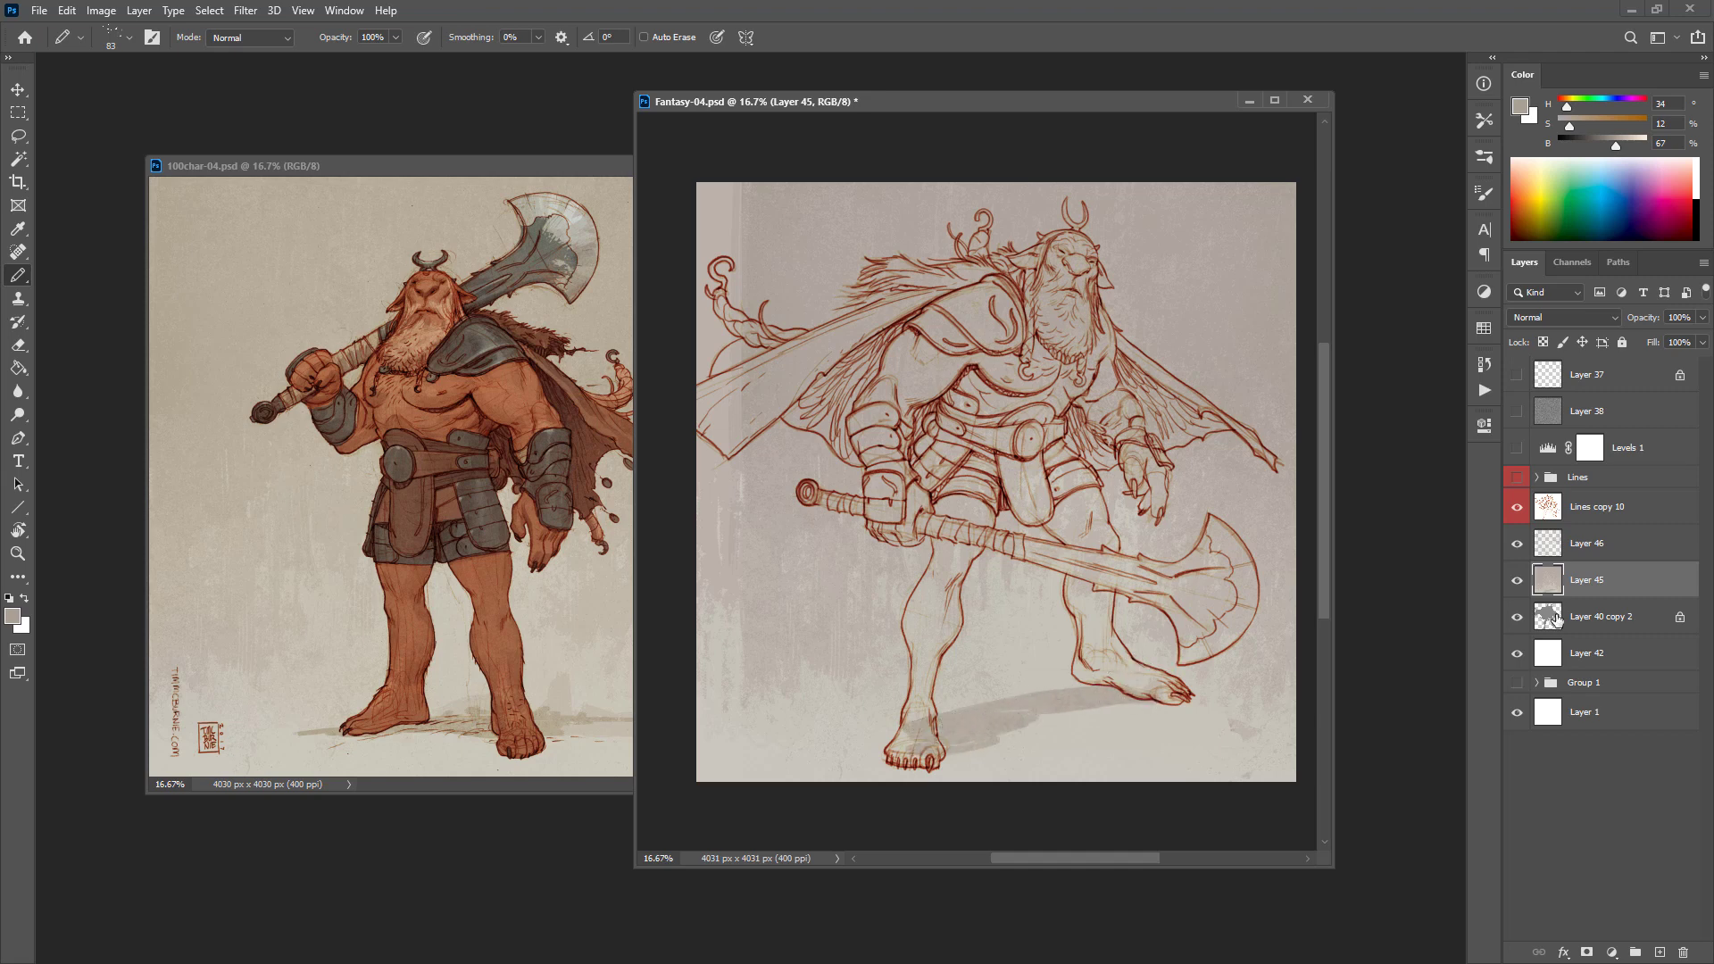
Step: Move the grey silhouette Layer 40 copy 2 above Layer 45 and select Layer 46
drag(1556, 618, 1551, 564)
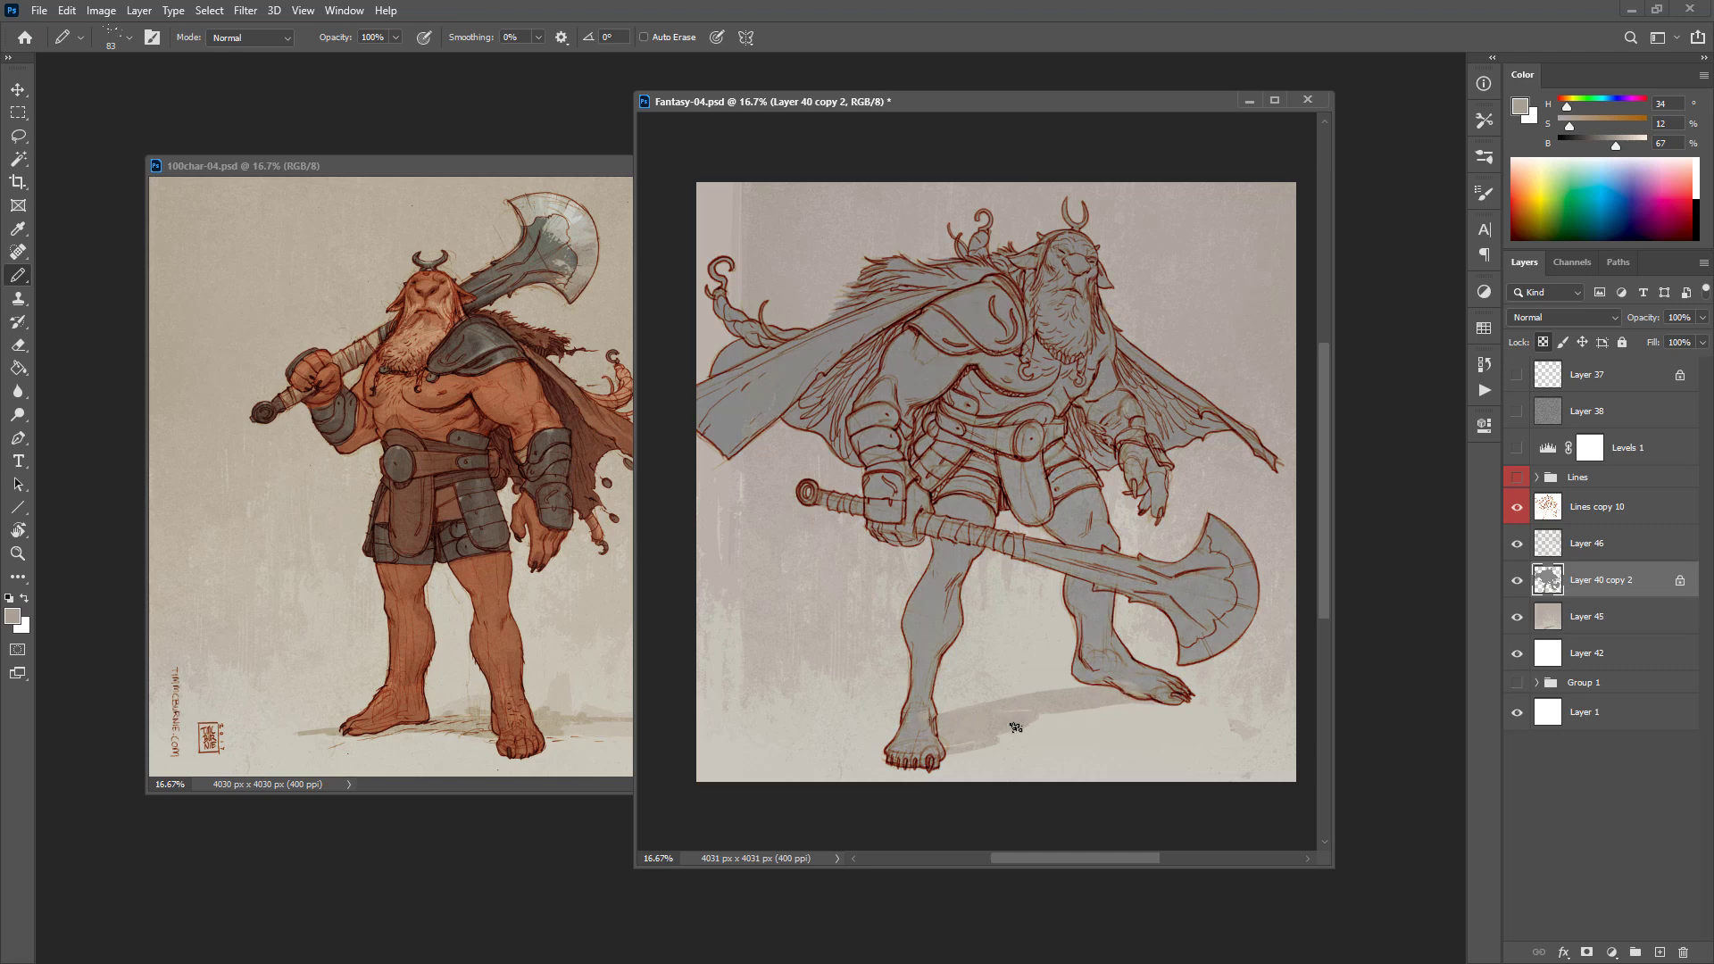
click(1566, 551)
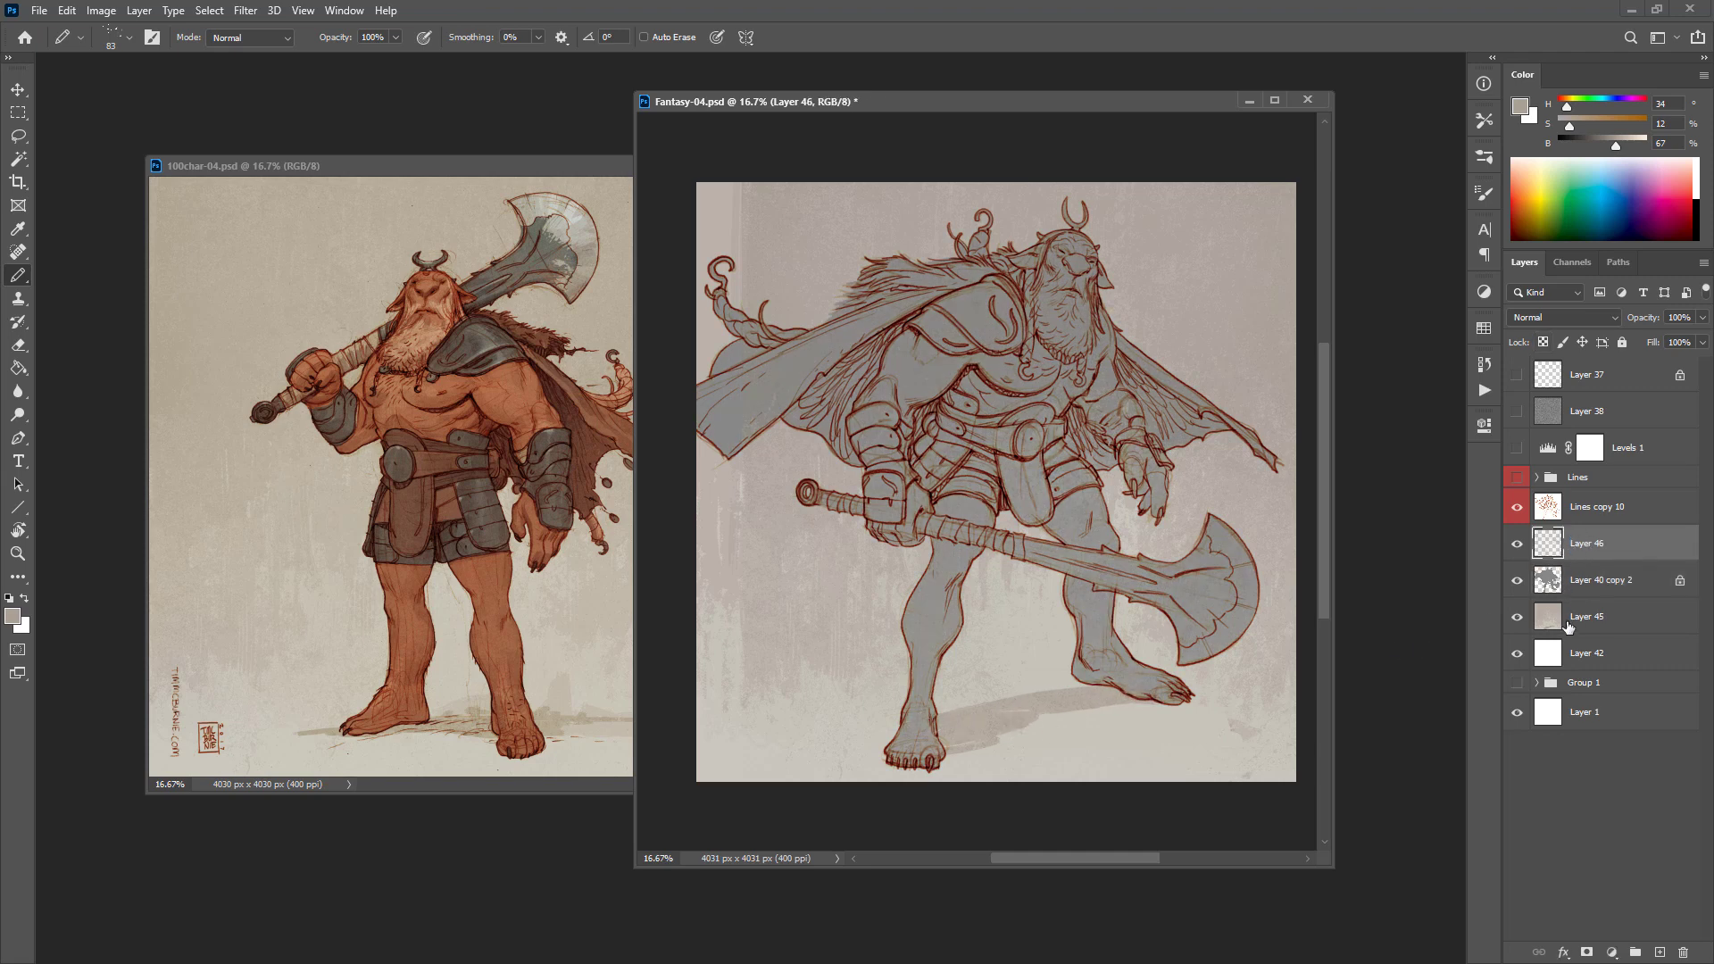
Step: Touch up the ground shadow between the feet on Layer 45, and try moving that layer by itself
click(1566, 625)
drag(1035, 715, 1099, 711)
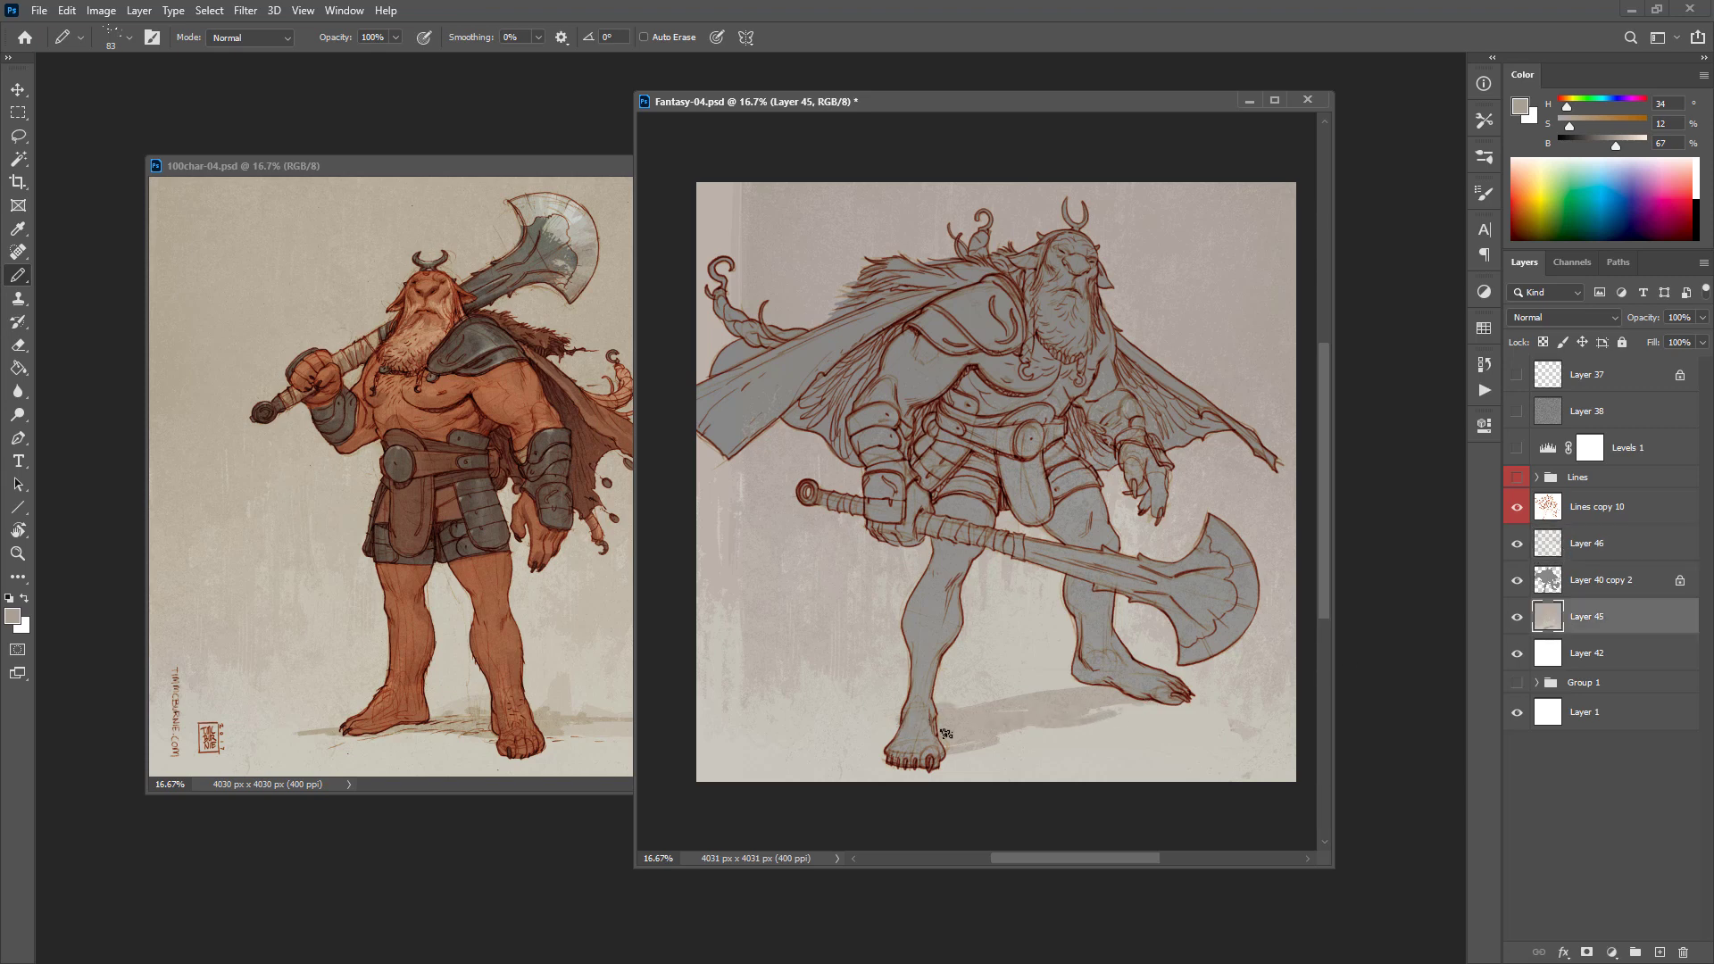
key(v)
mouse_move(1235, 641)
mouse_down()
mouse_move(1156, 644)
mouse_move(1248, 627)
mouse_up()
key(ctrl+z)
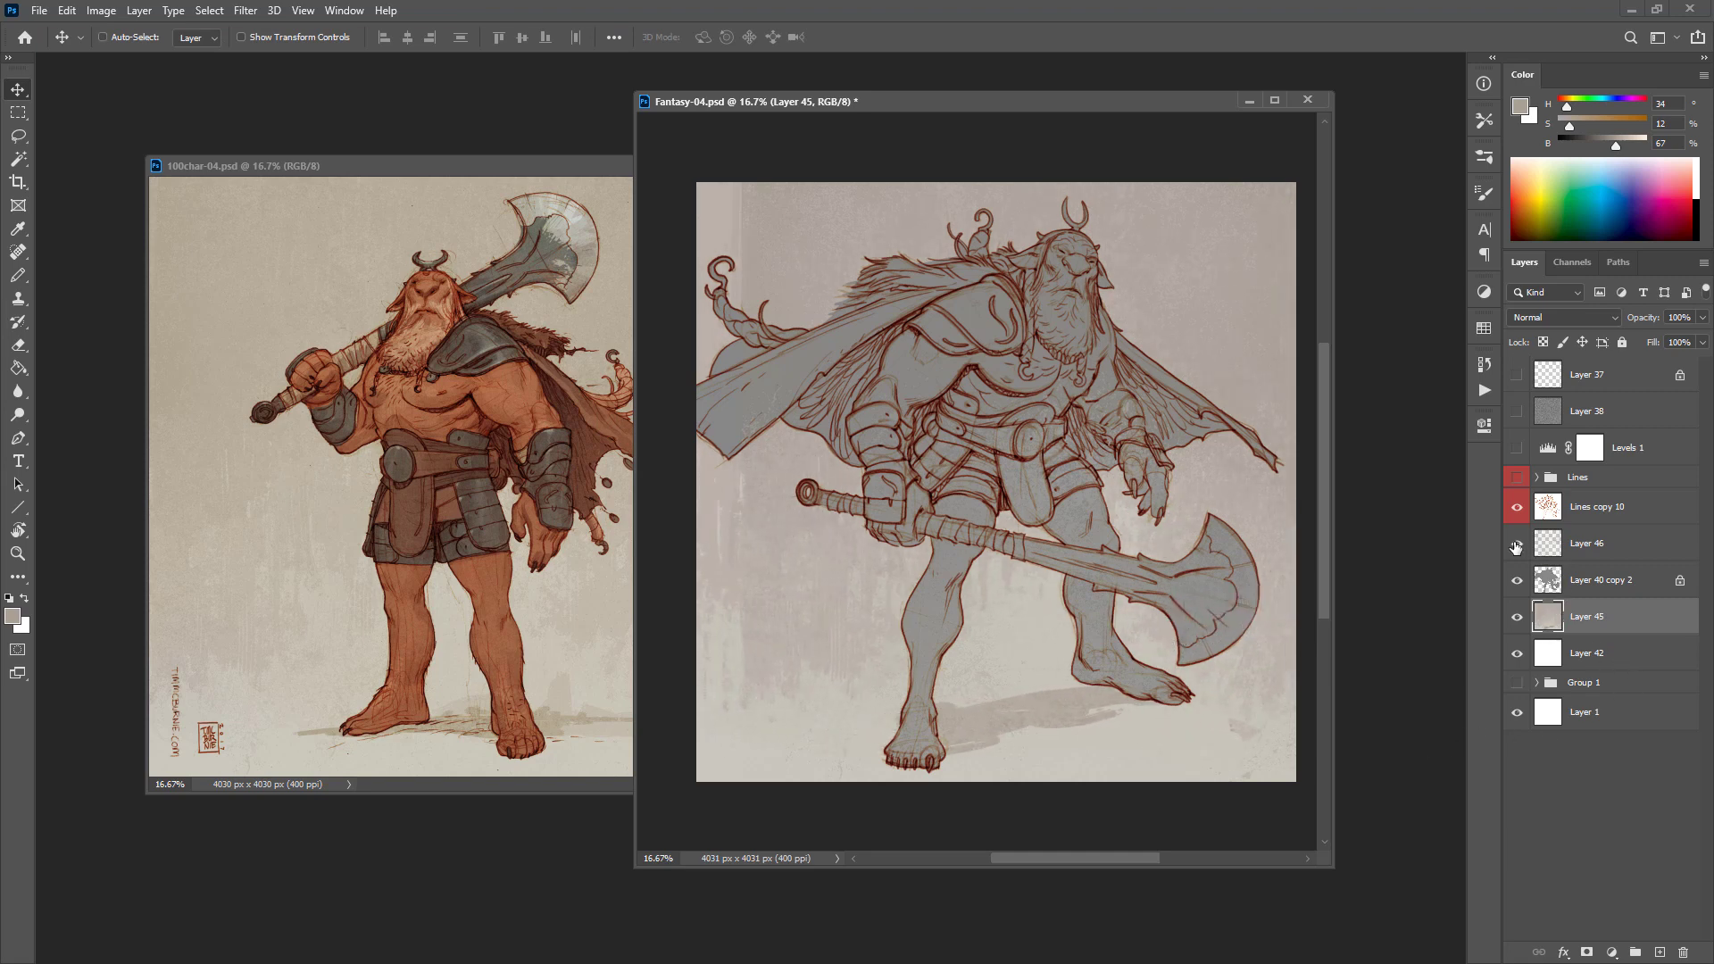
Step: Move Layer 46 below Layer 40 copy 2, and shift Layers 45 and 46 together slightly to the left behind the warrior
click(1517, 546)
drag(1549, 544, 1549, 603)
shift+click(1588, 618)
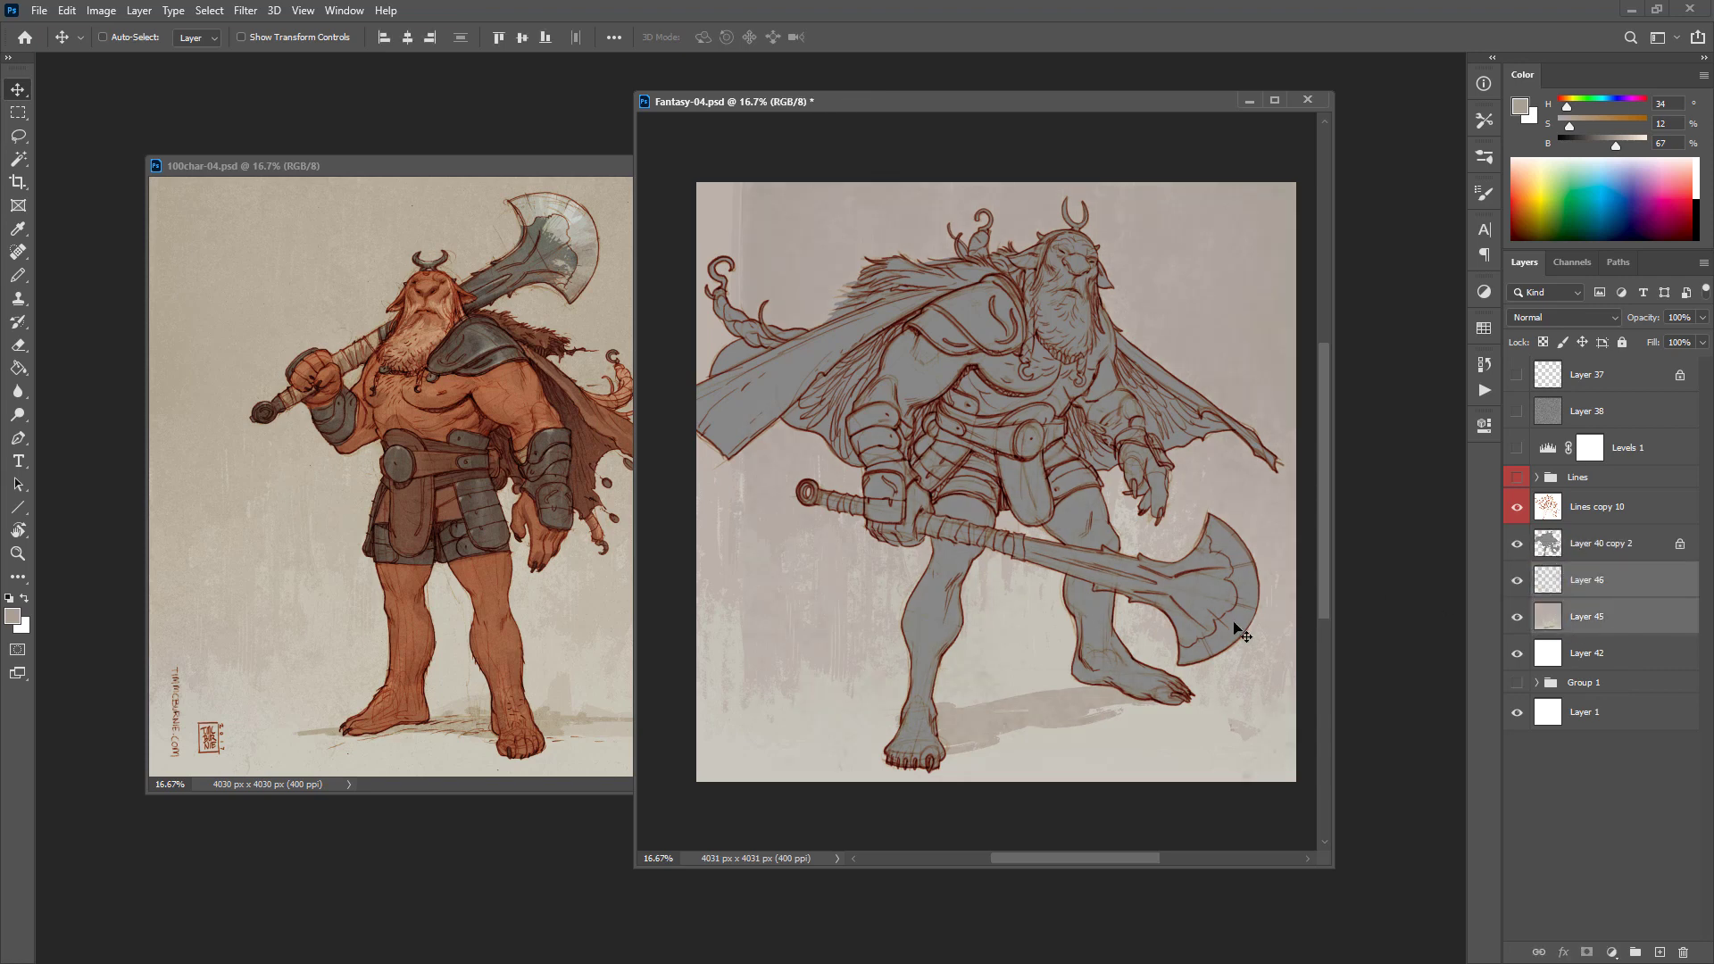
drag(1210, 630, 1217, 630)
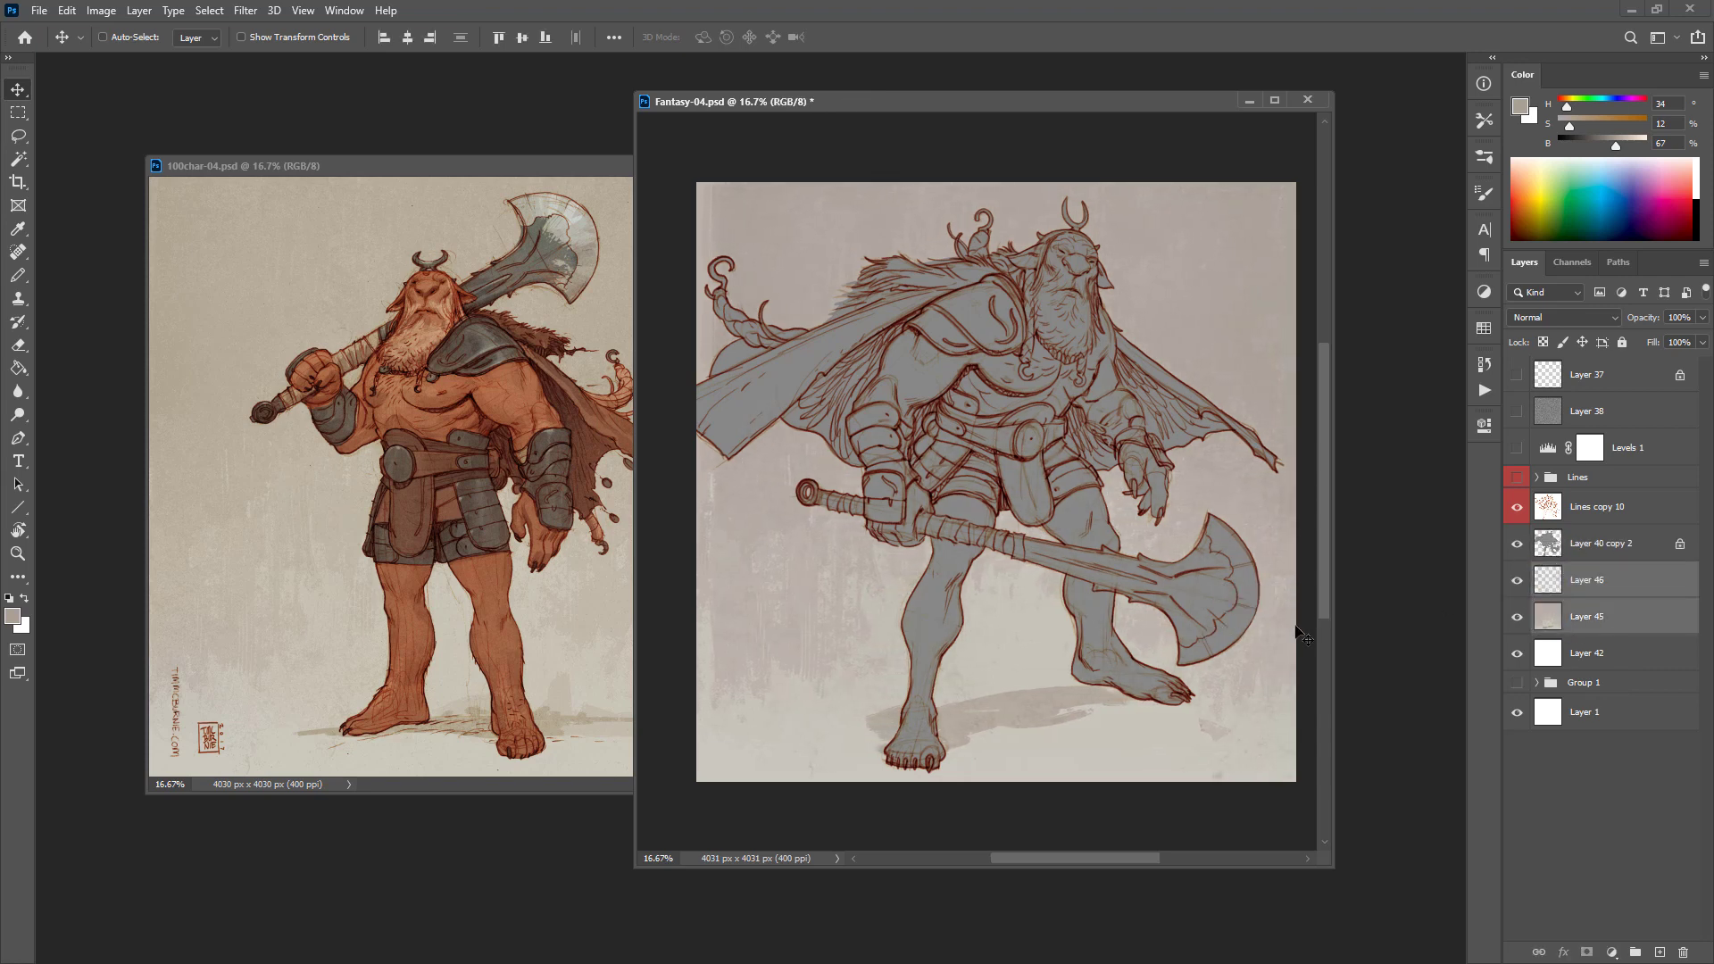
click(1564, 615)
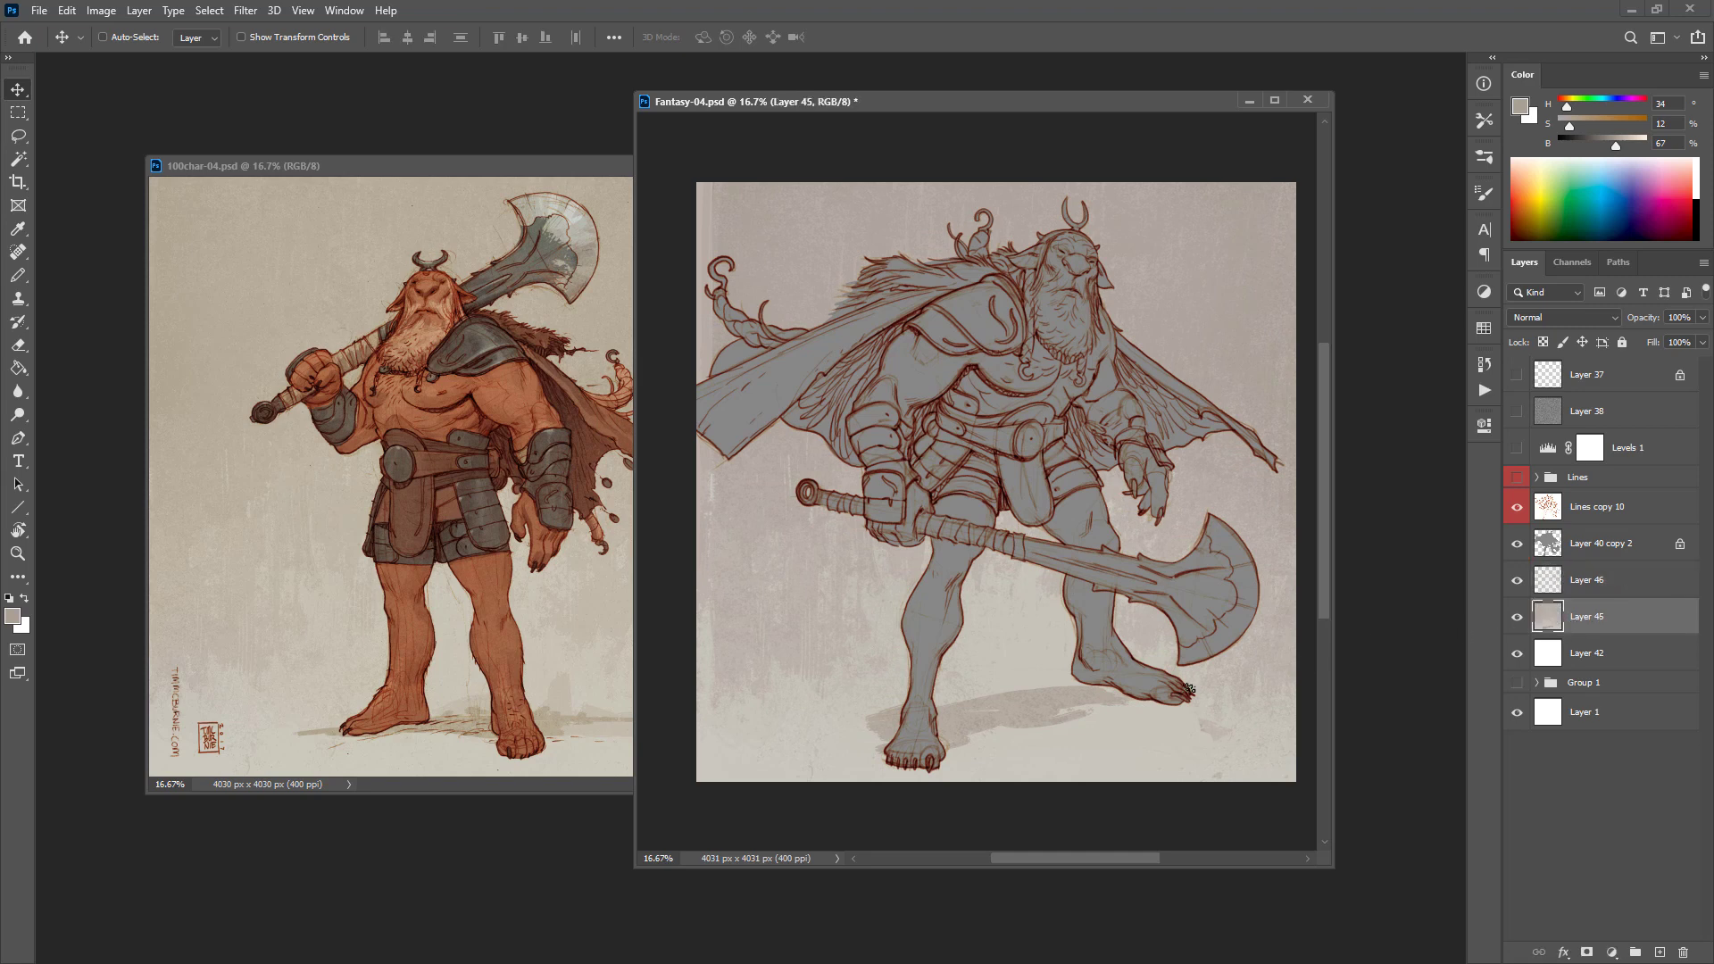
key(b)
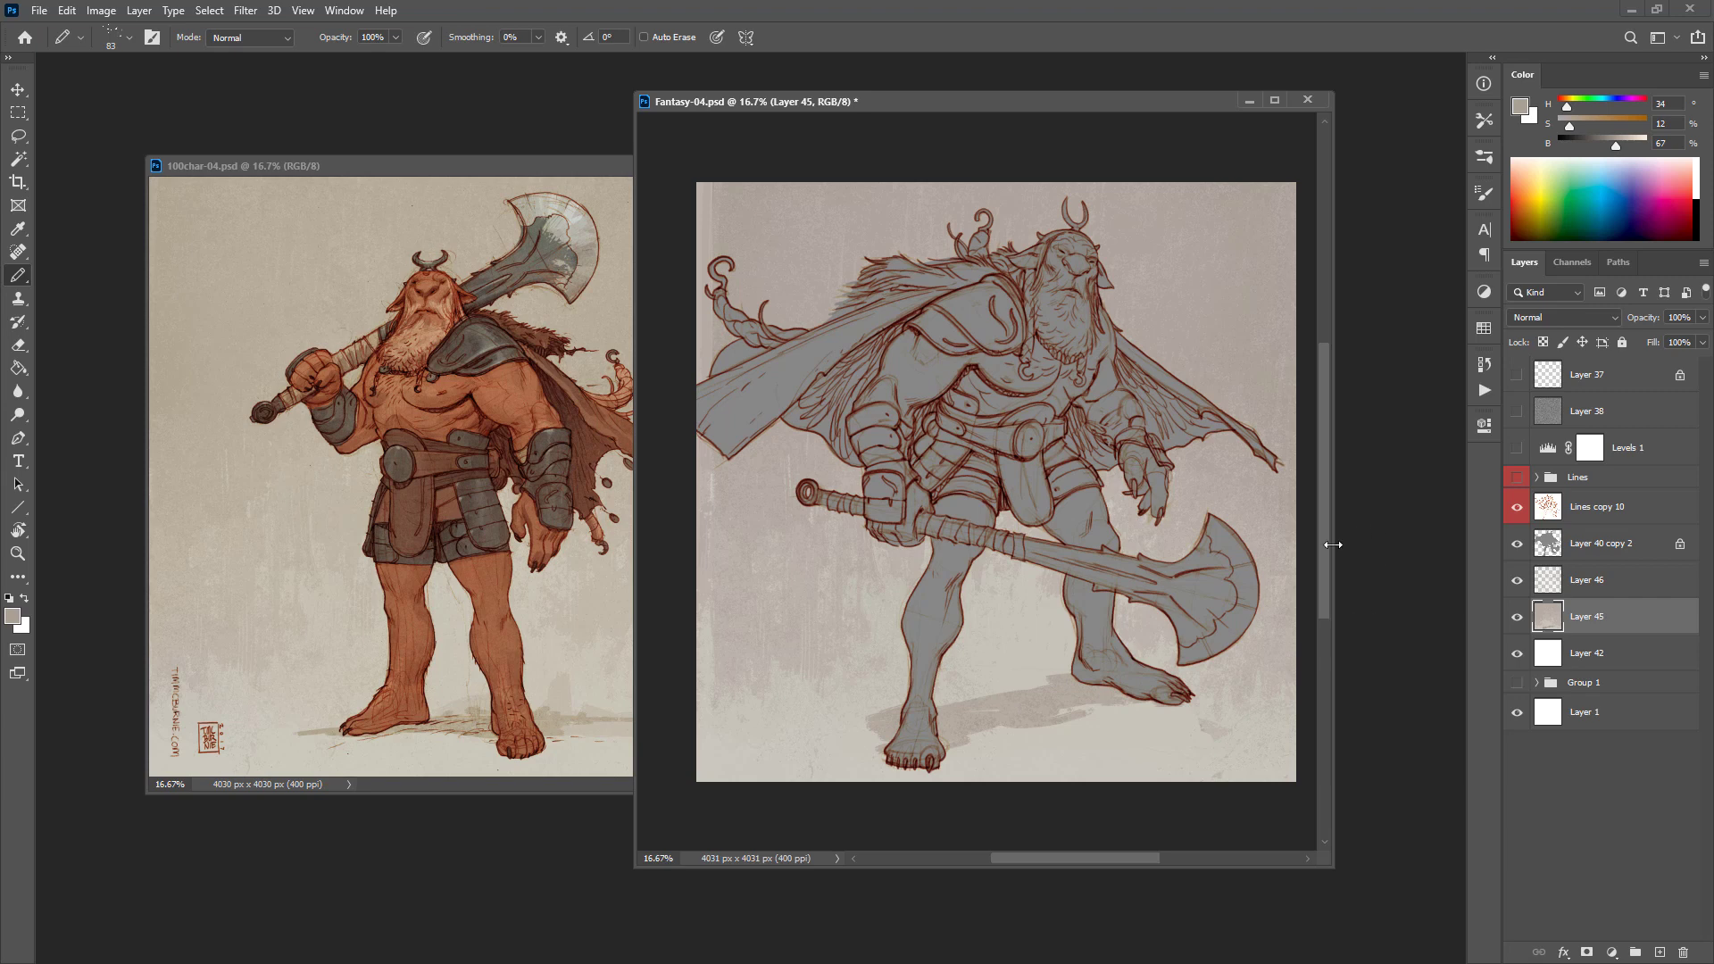
shift+click(1548, 585)
key(v)
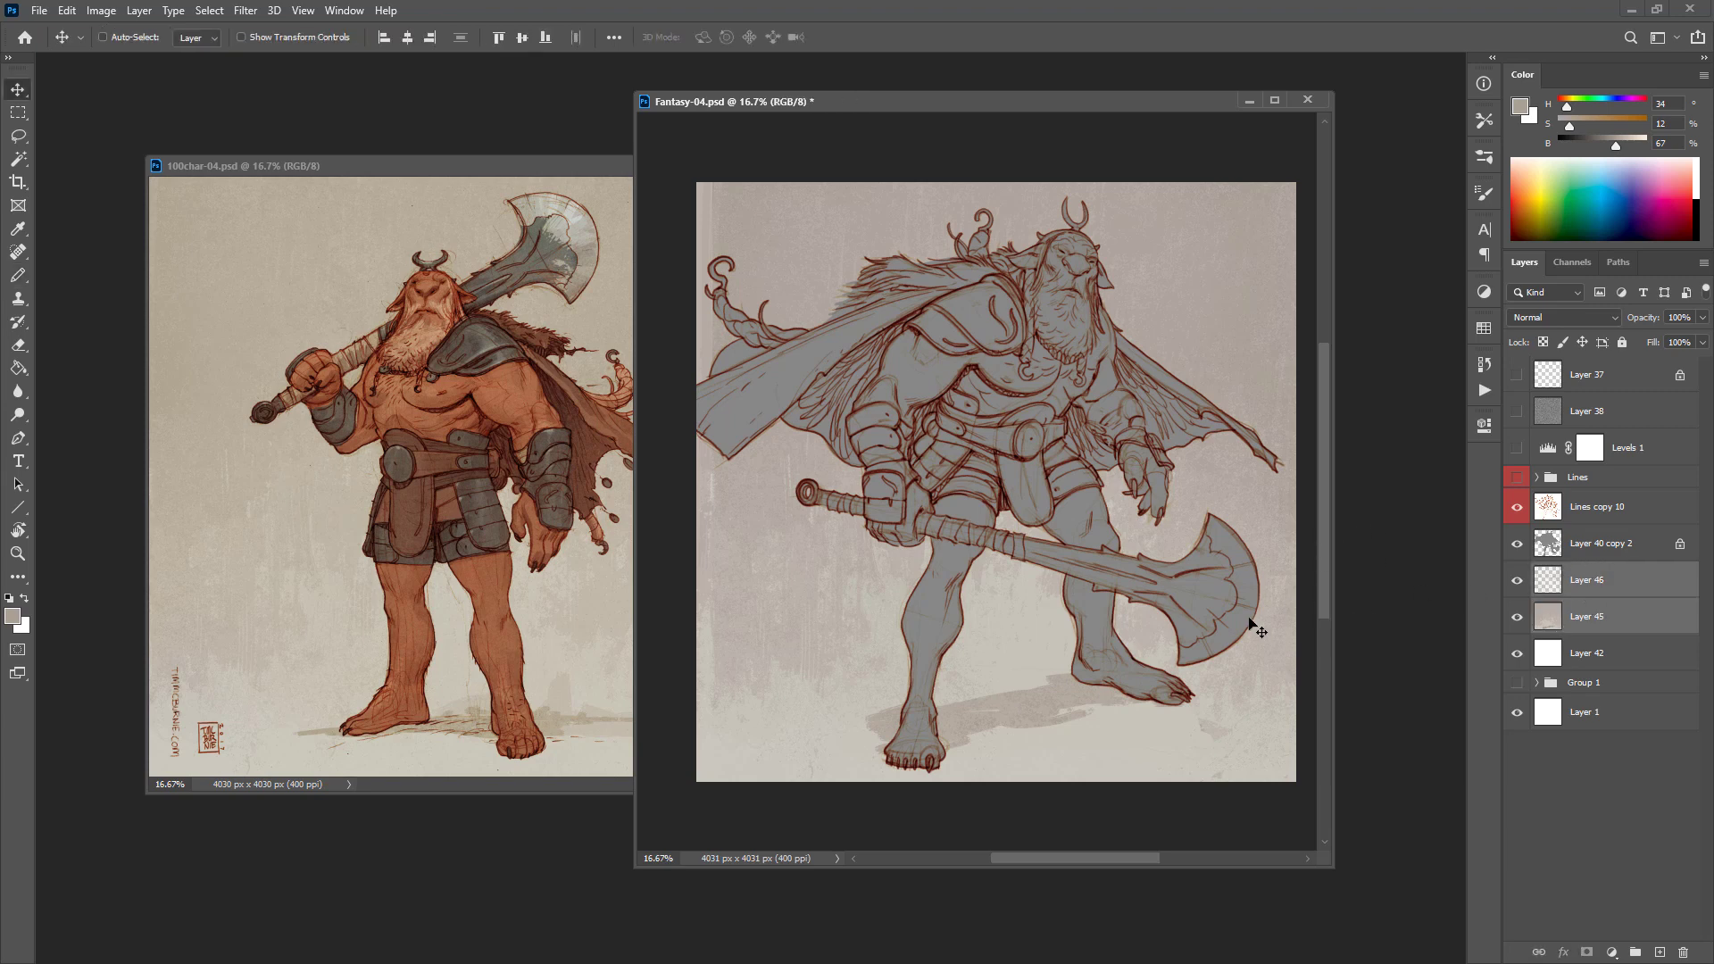
drag(1250, 628, 1236, 621)
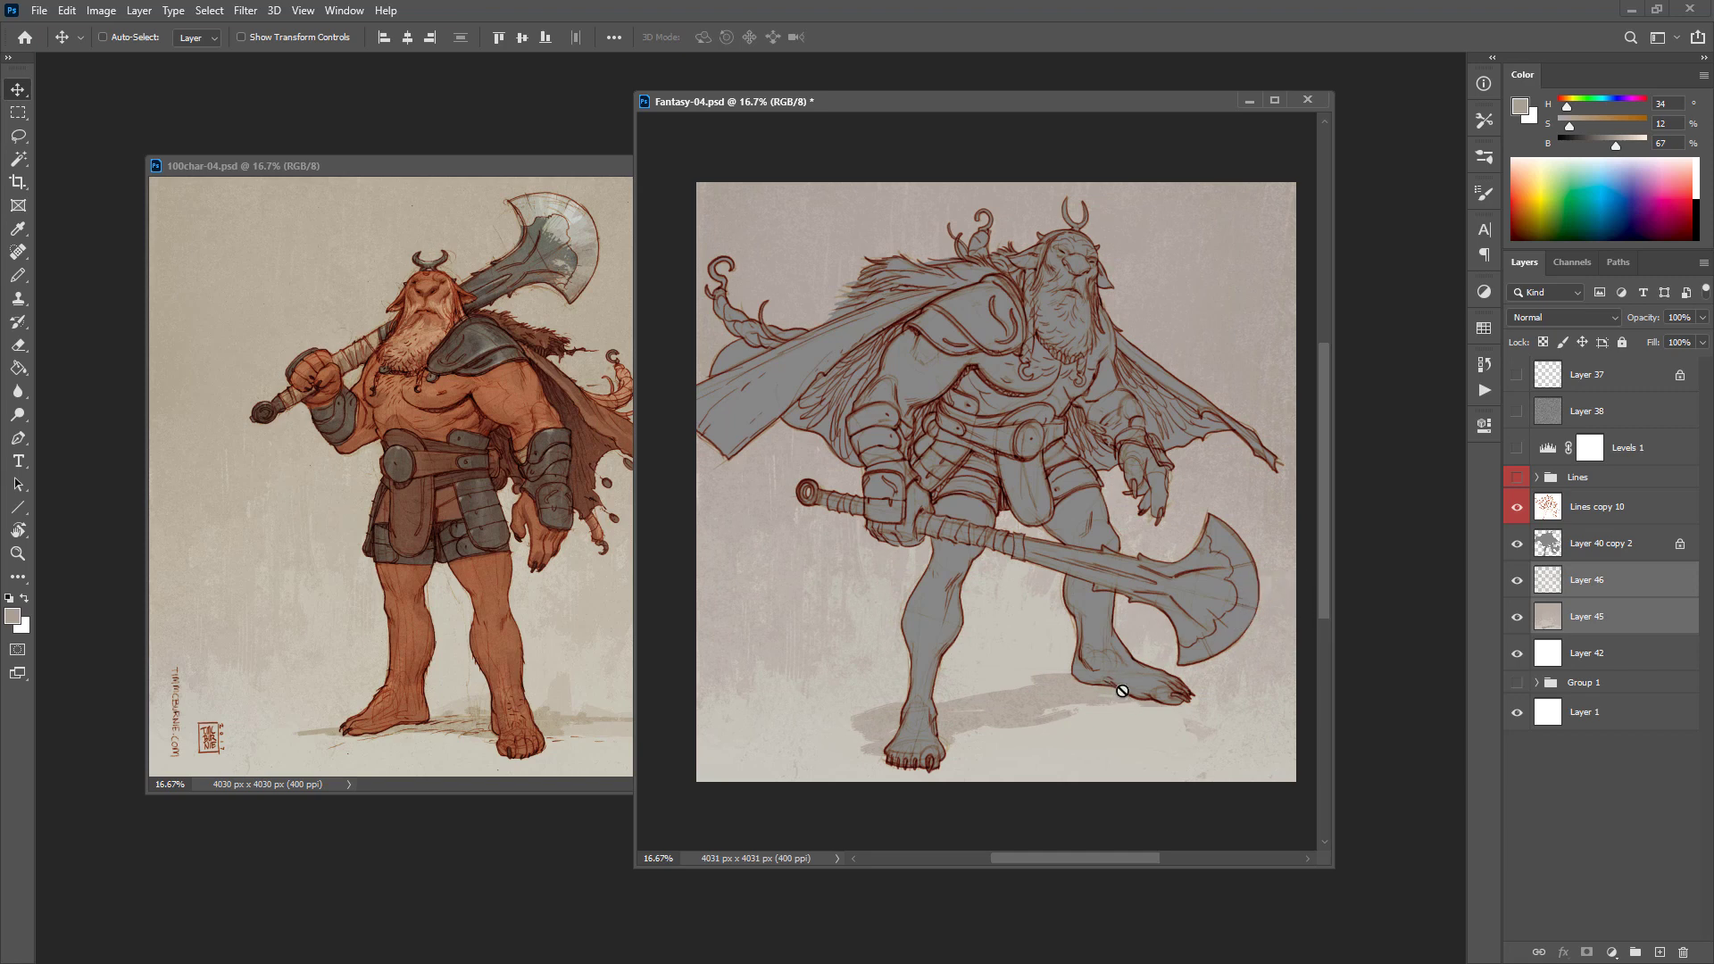
Step: Extend the ground shadow on Layer 45 to both sides of the warrior's front foot, and save Fantasy-04.psd
key(b)
click(1143, 700)
key(Return)
click(1551, 621)
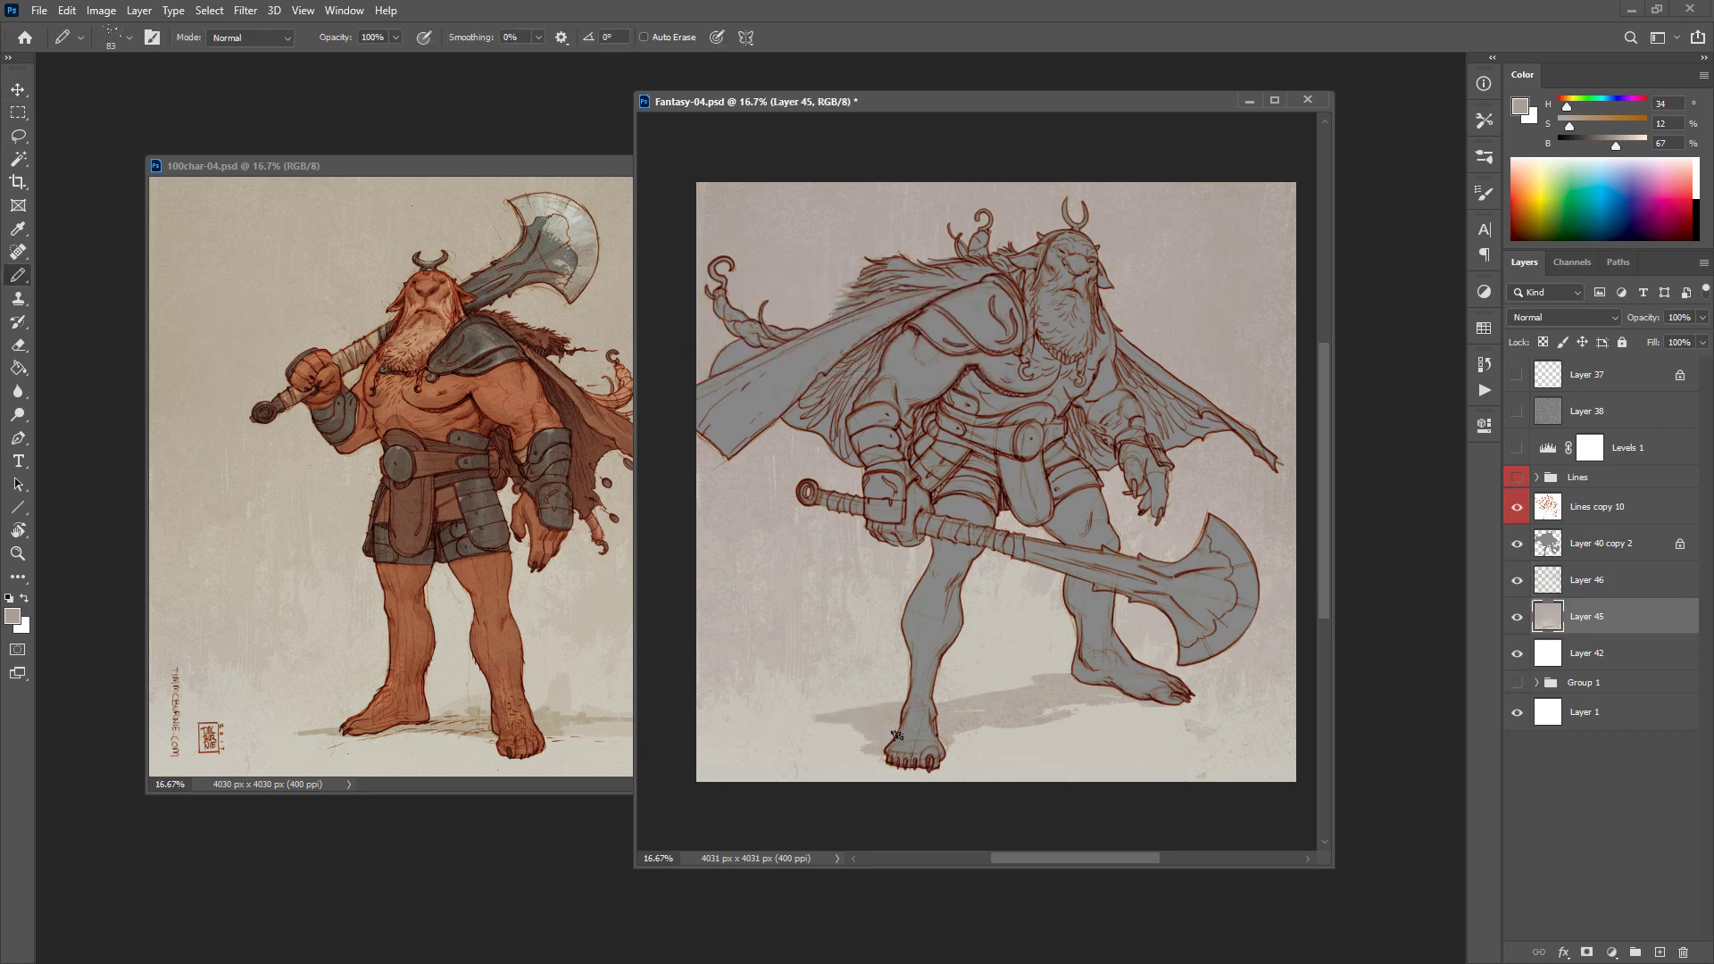
mouse_move(985, 748)
mouse_down()
mouse_move(957, 751)
mouse_move(1055, 760)
mouse_up()
mouse_move(878, 719)
mouse_down()
mouse_move(786, 723)
mouse_move(857, 705)
mouse_move(741, 728)
mouse_move(821, 734)
mouse_up()
drag(1009, 675, 1078, 676)
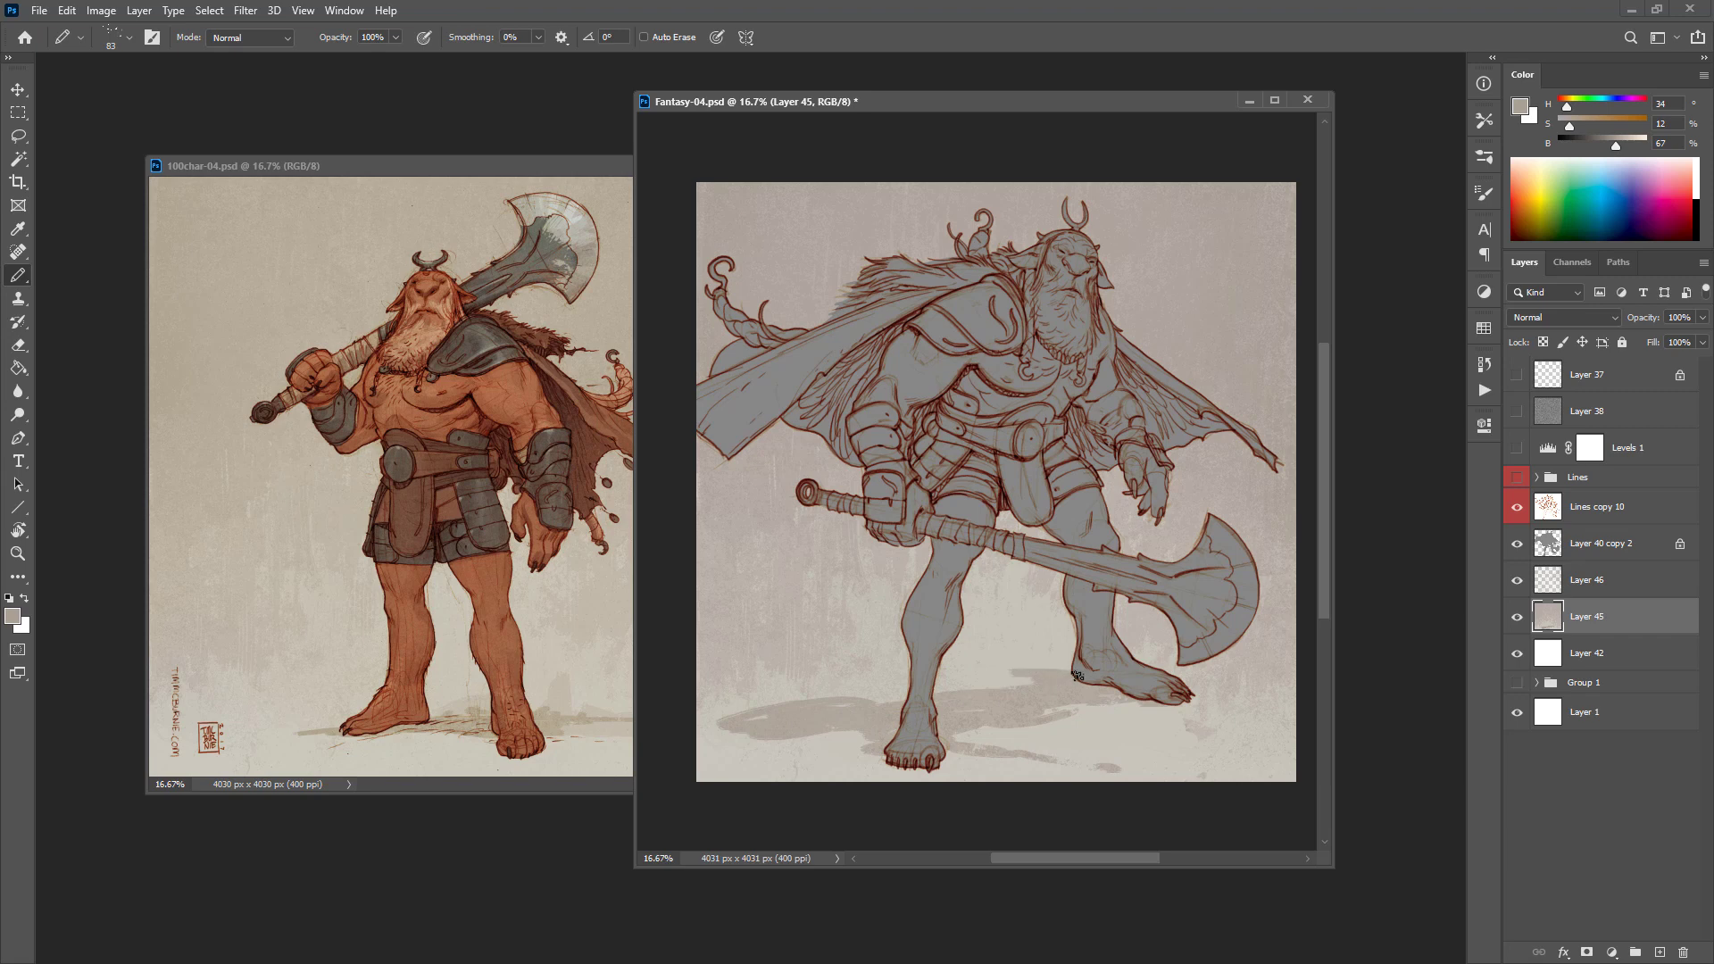
mouse_move(870, 702)
mouse_down()
mouse_move(942, 685)
mouse_move(812, 681)
mouse_move(701, 720)
mouse_up()
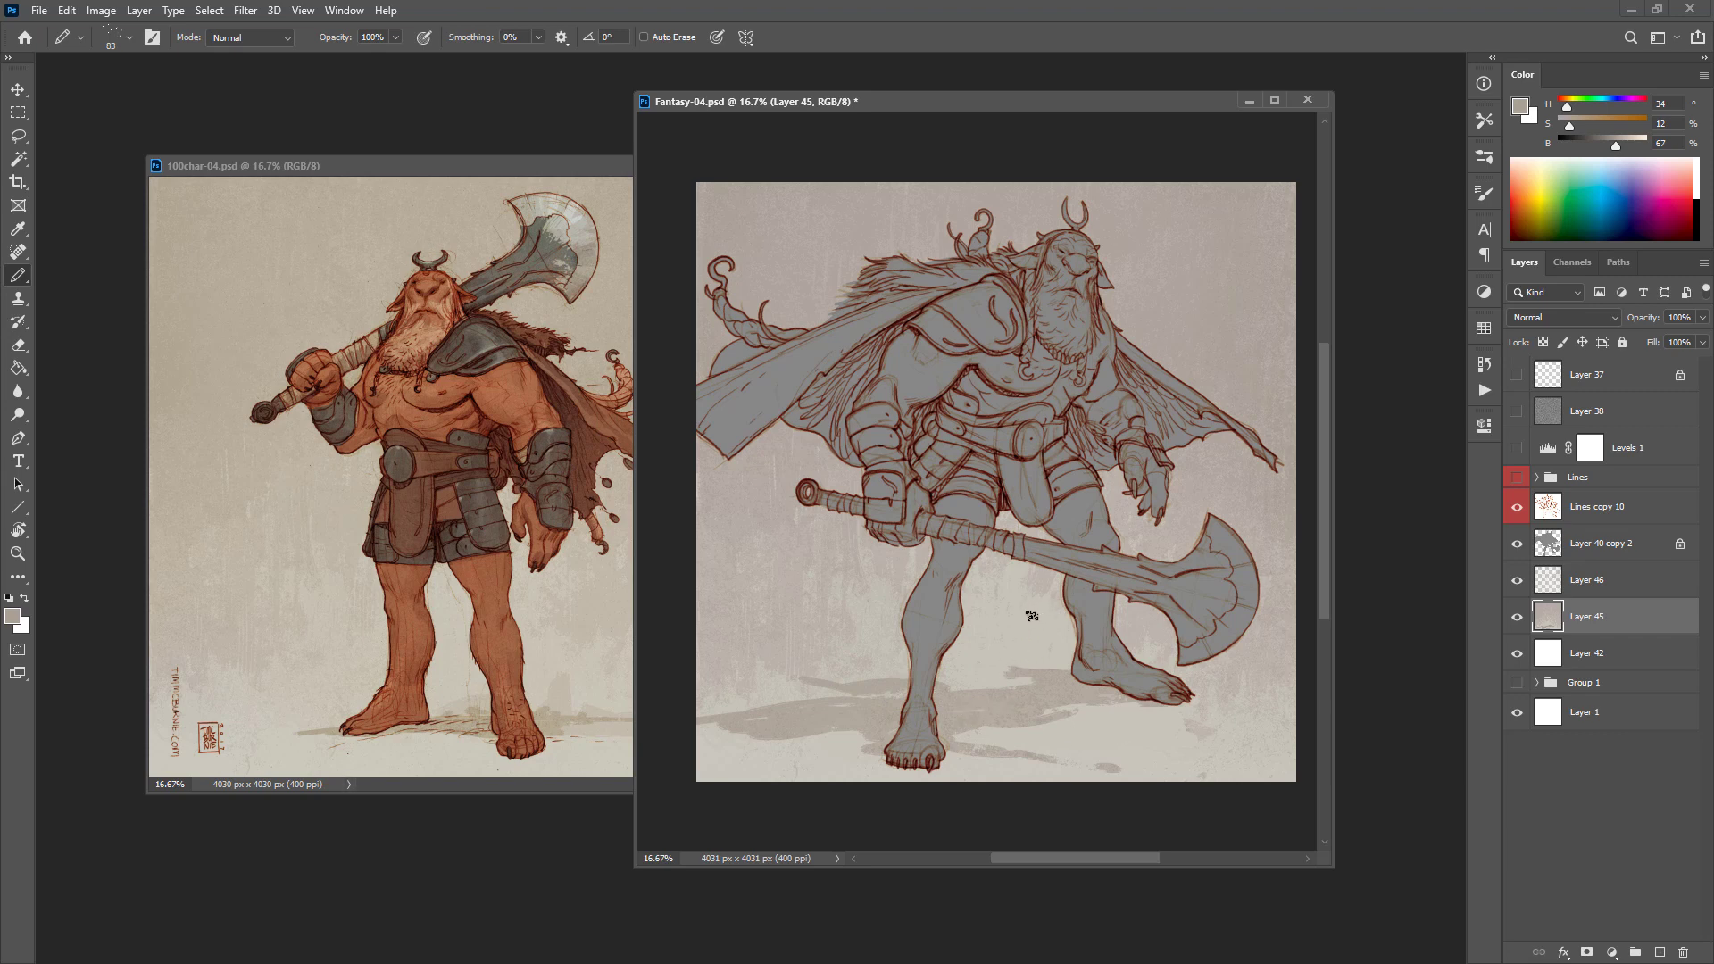
key(ctrl+s)
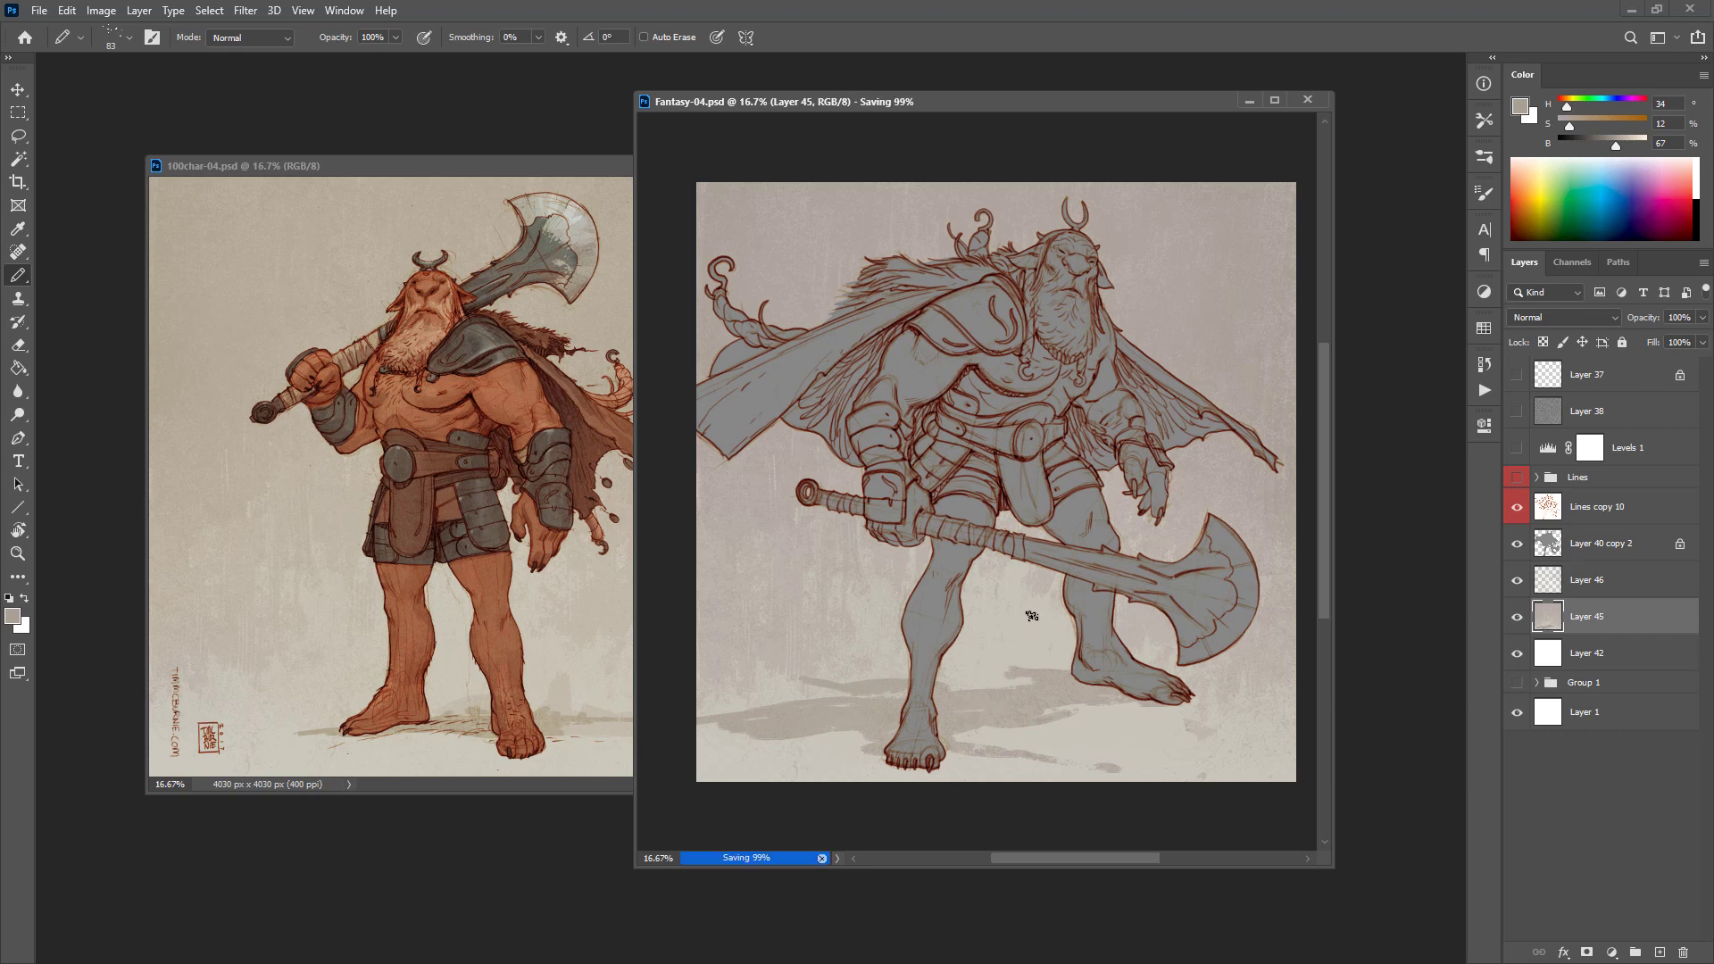
Step: In 100char-04.psd, group Layer 58 with all the Selective Color and Levels adjustments above it, and hide the group
click(578, 596)
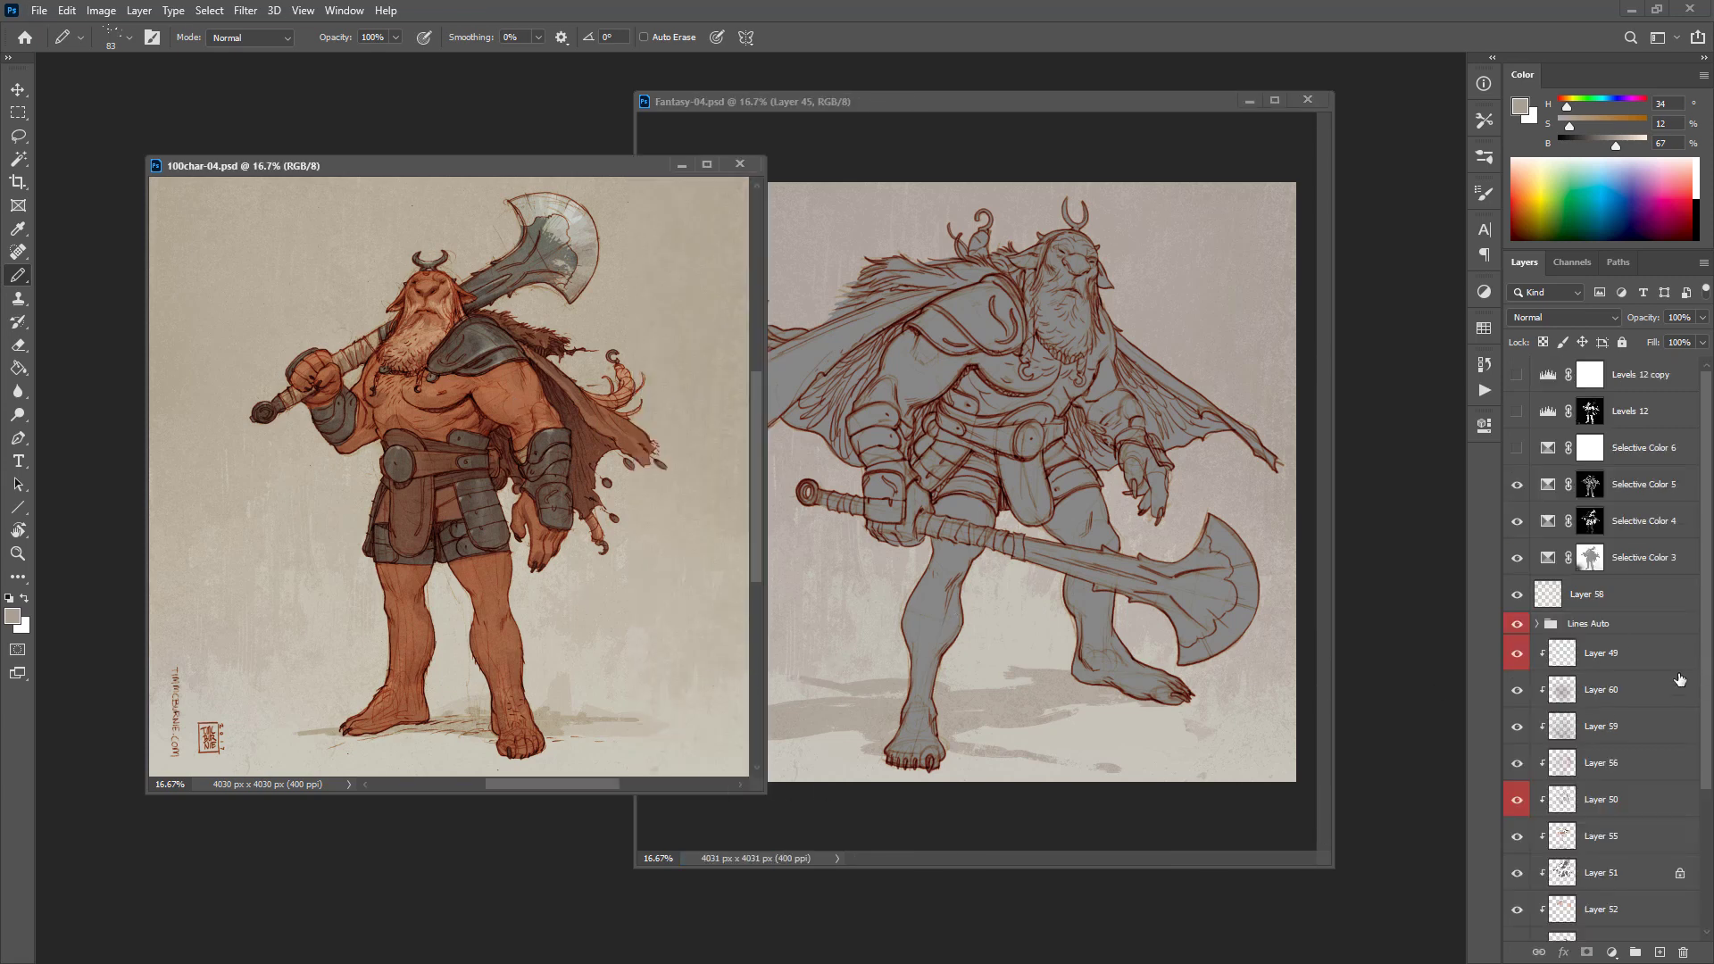
scroll(1568, 533, down, 5)
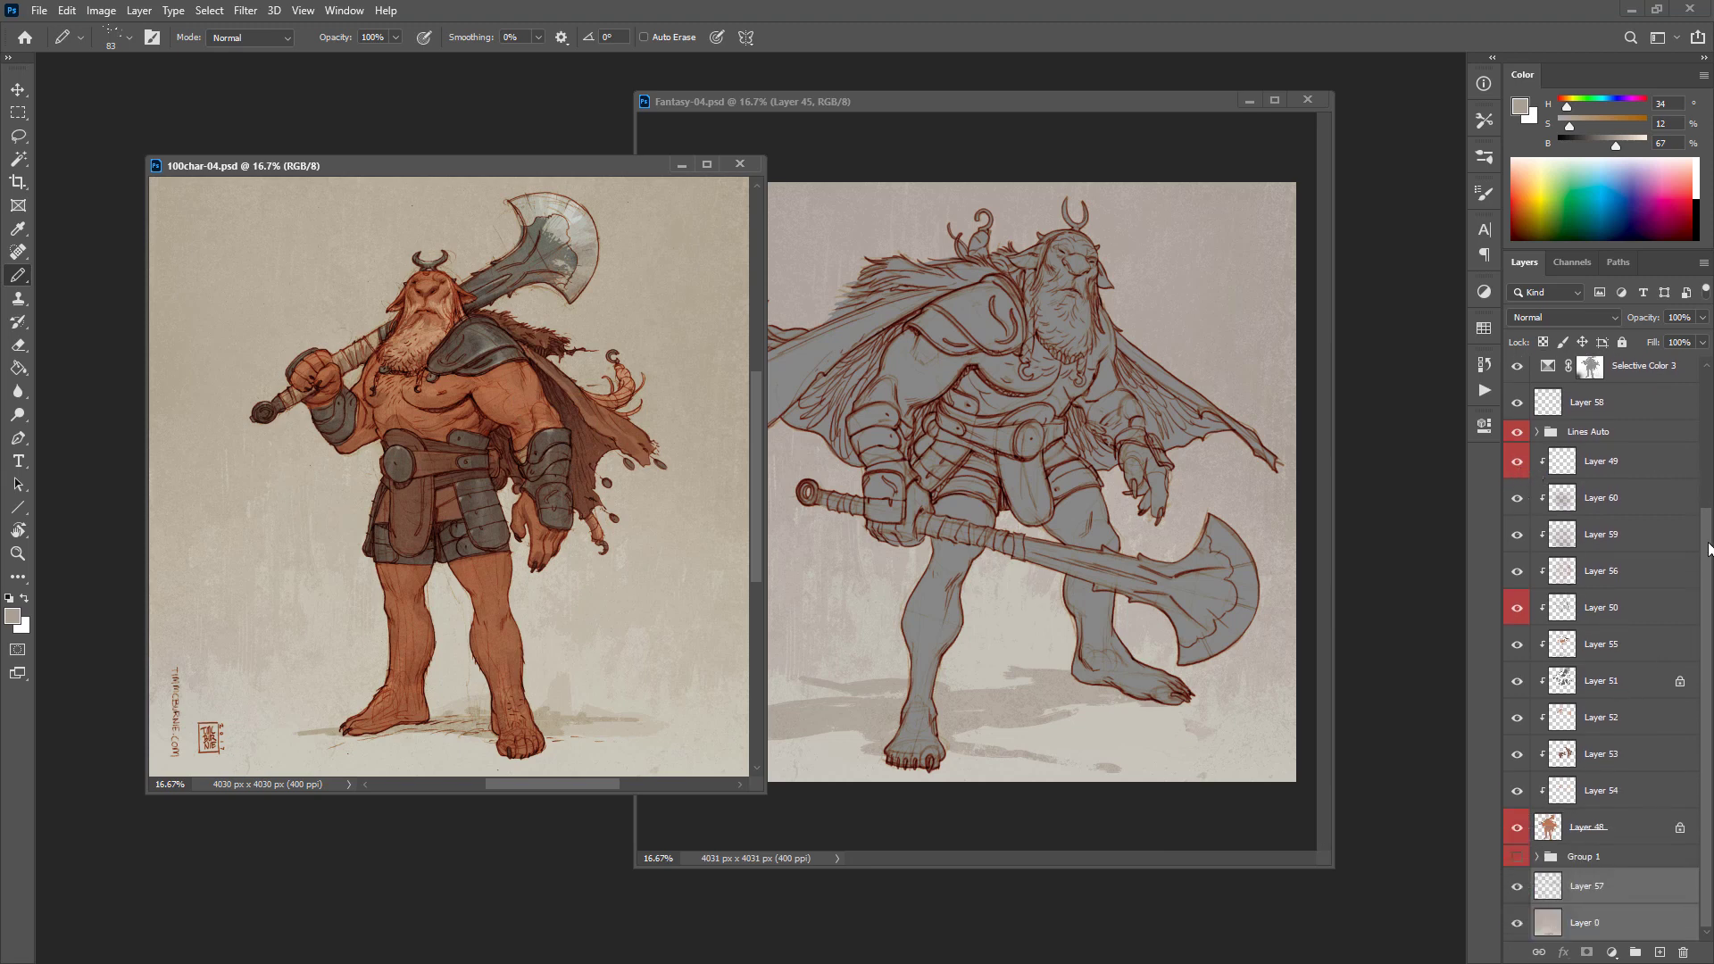
drag(1709, 549, 1706, 488)
click(1654, 489)
scroll(1651, 411, up, 3)
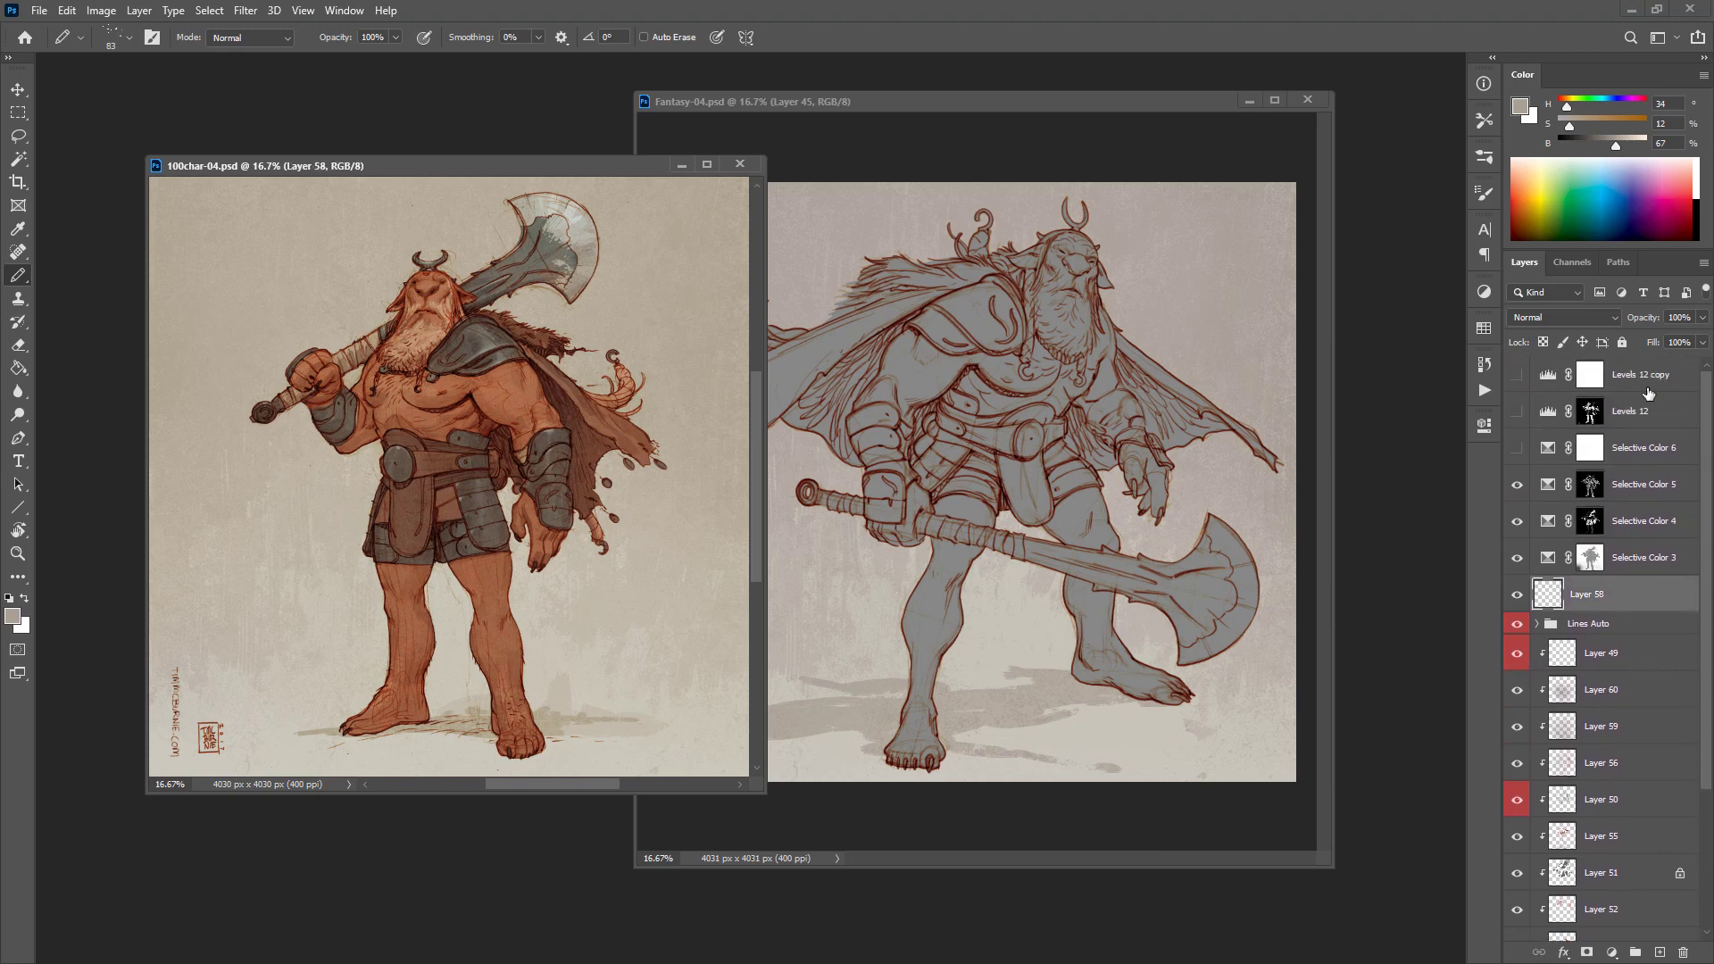
shift+click(1651, 404)
key(ctrl+g)
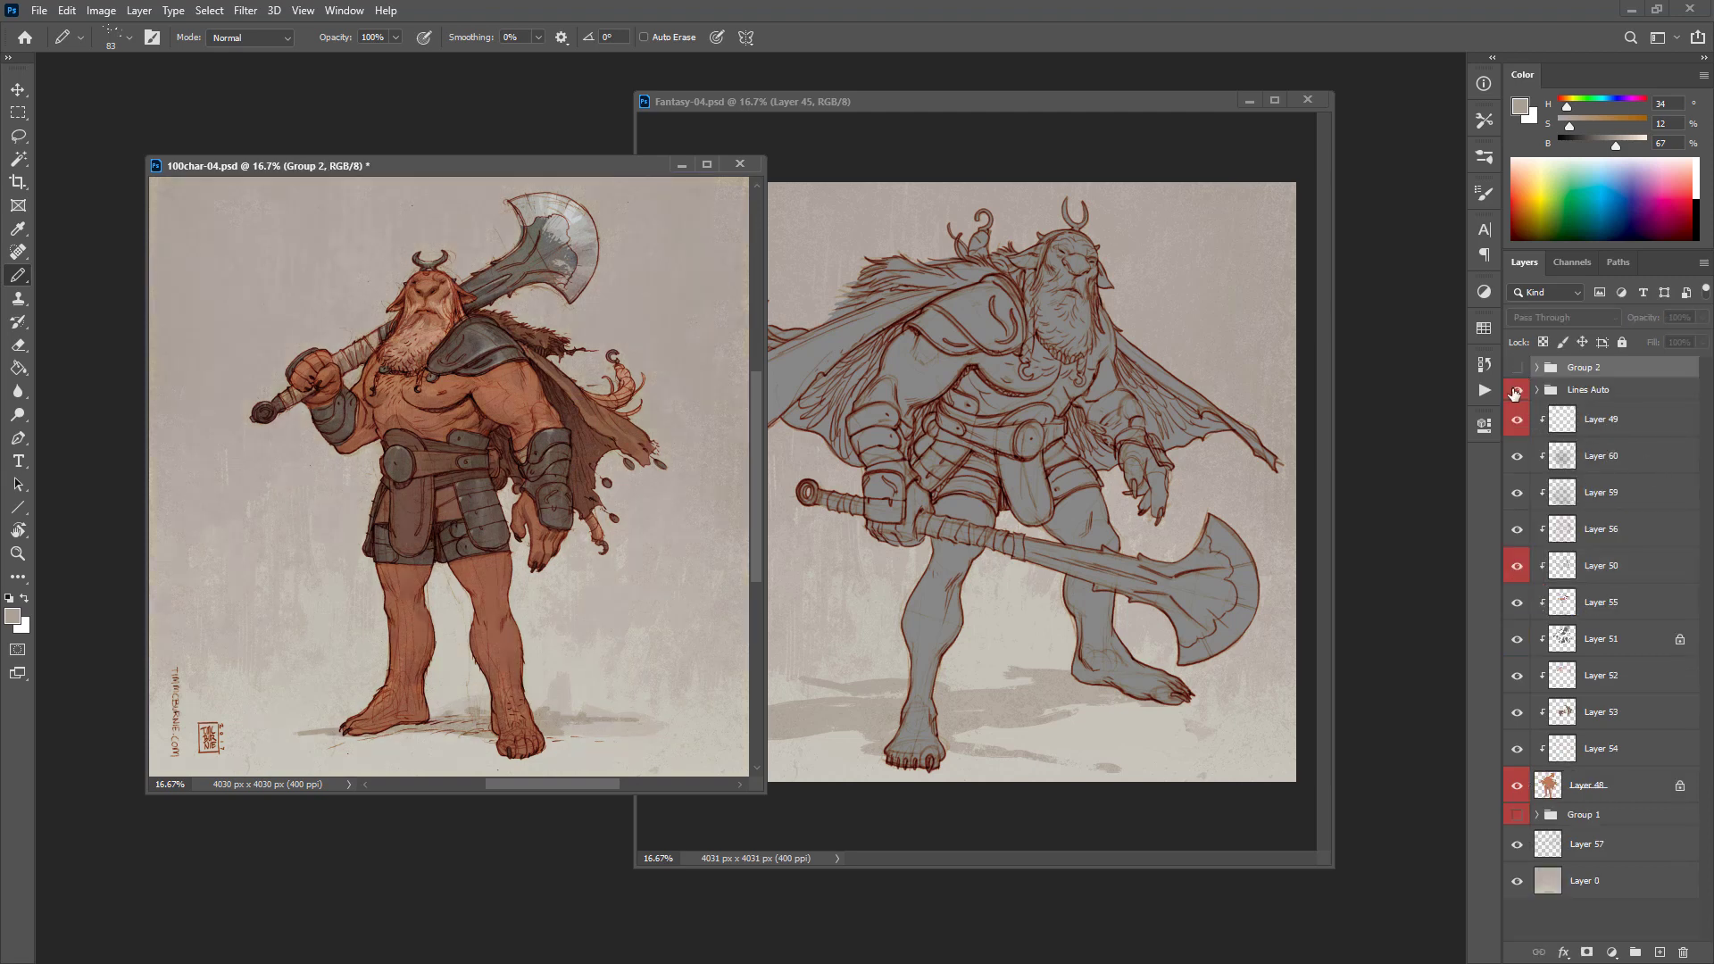
Step: Hide the Lines Auto group and Layers 49, 60, 59, 56 and 50 in 100char-04.psd, keeping Layer 55 shown
click(1516, 391)
drag(1516, 426, 1518, 604)
click(1518, 605)
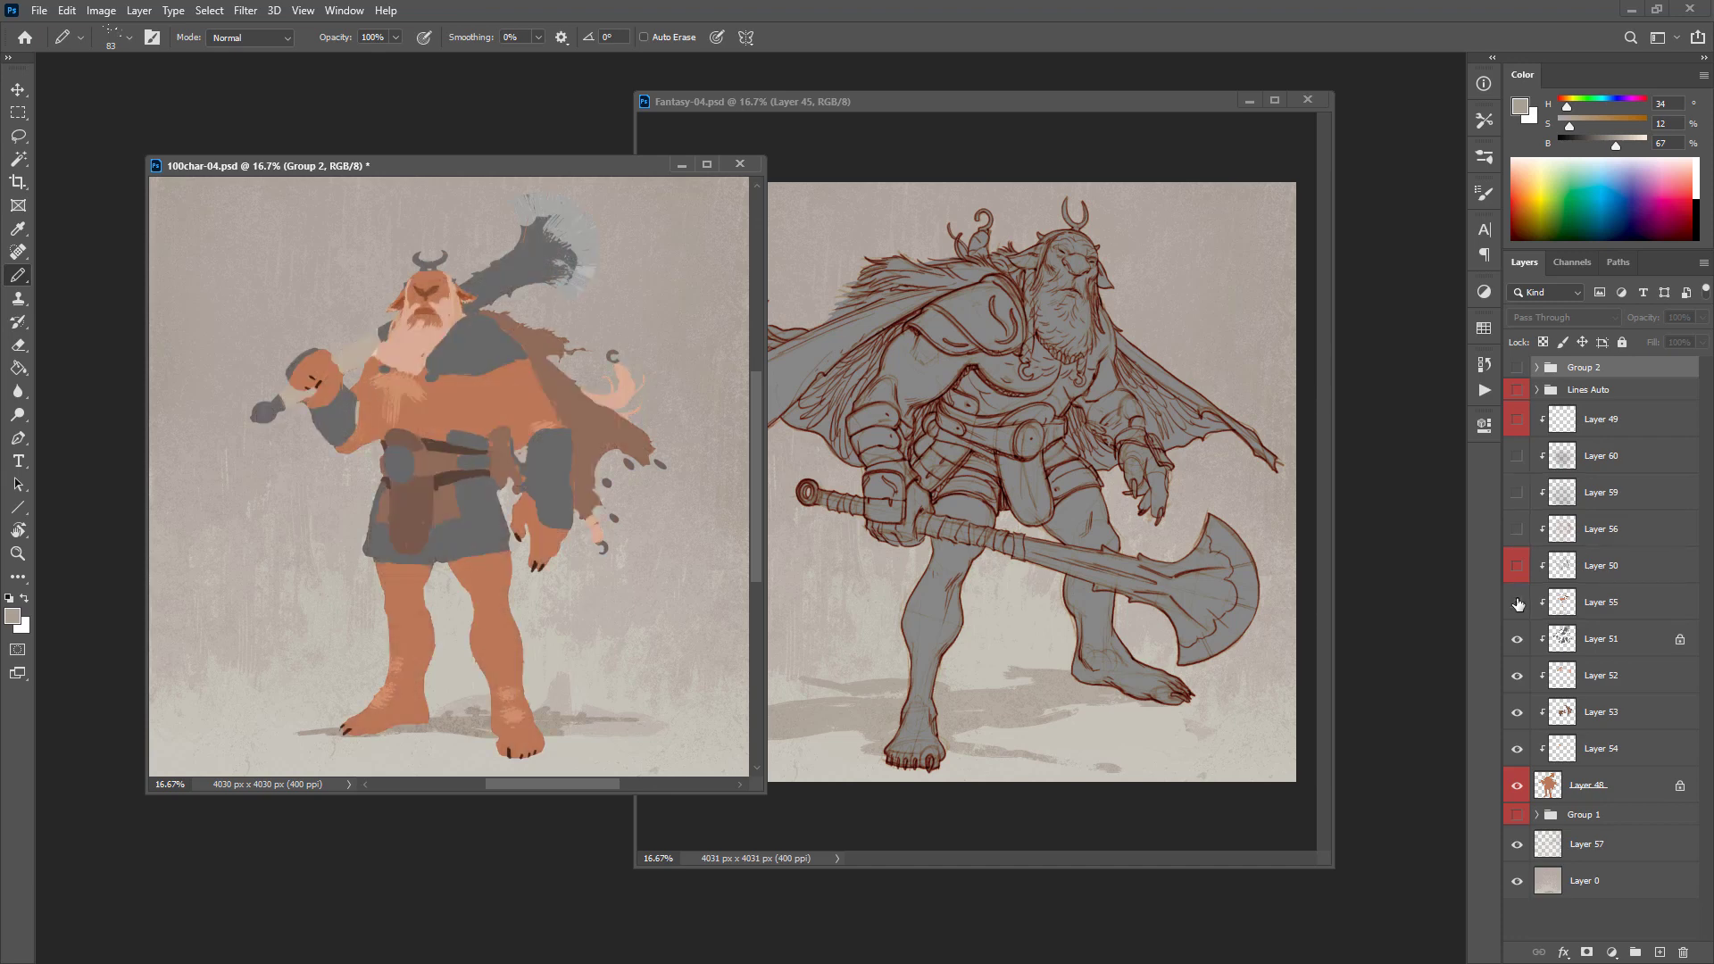
click(1518, 602)
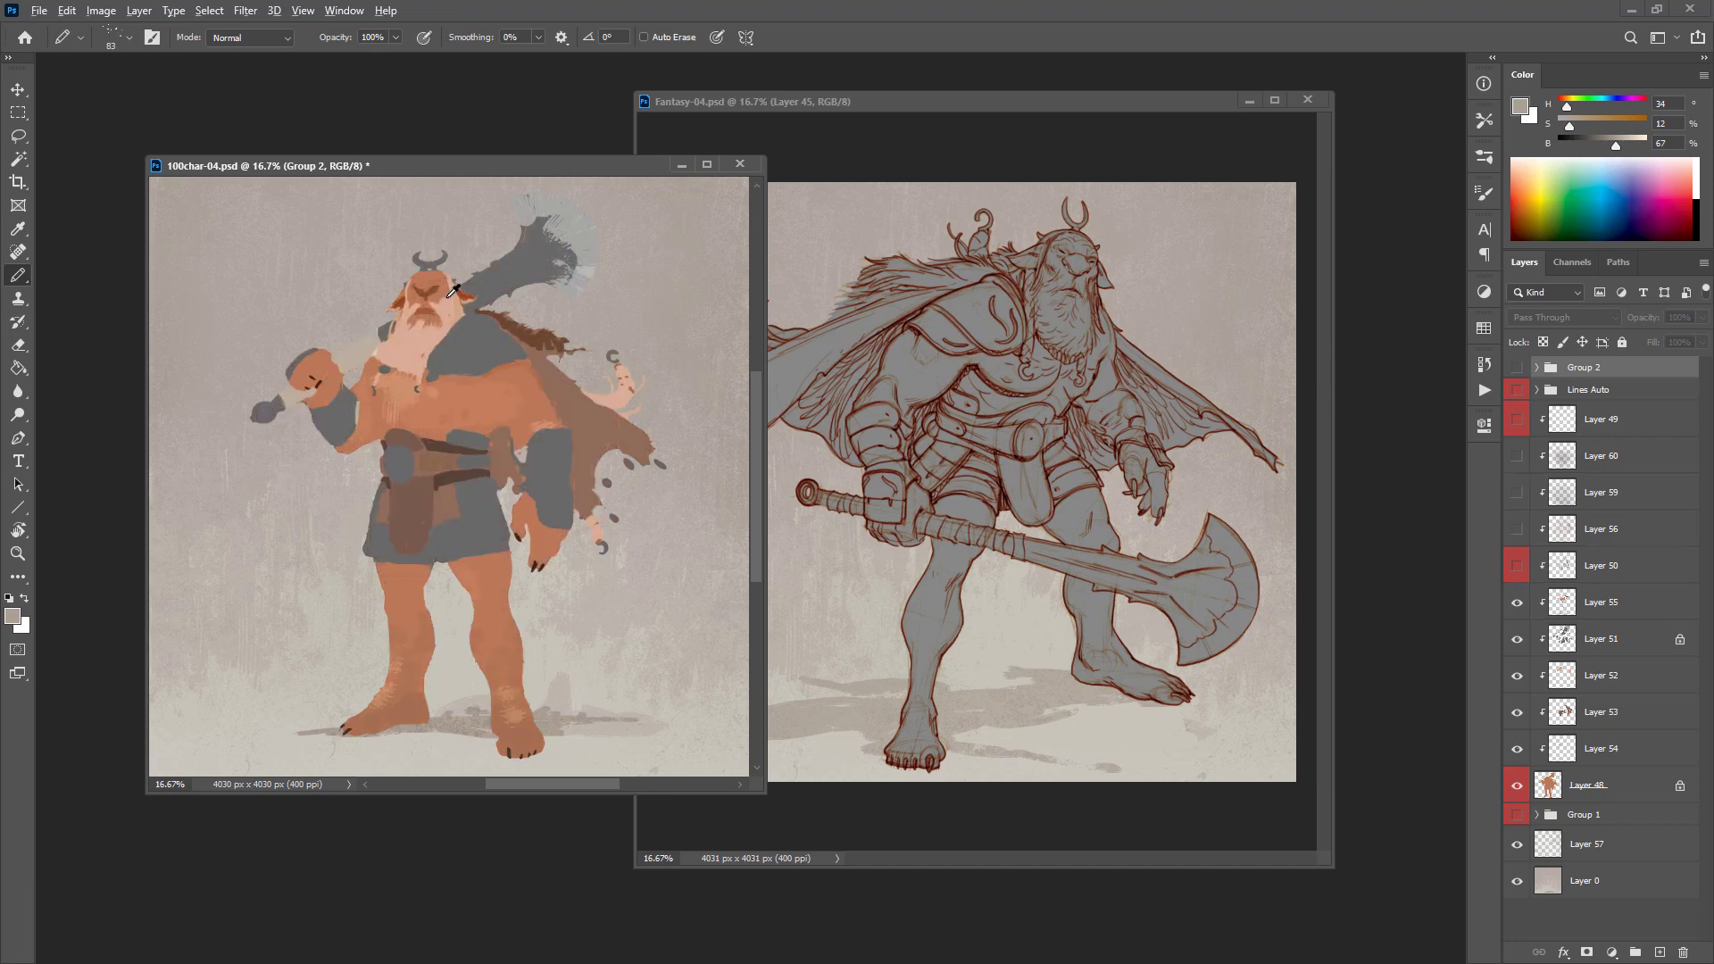
Step: Sample the orange skin colour from the reference character, and fill the silhouette on Layer 40 copy 2 in Fantasy-04.psd with it
alt+click(434, 272)
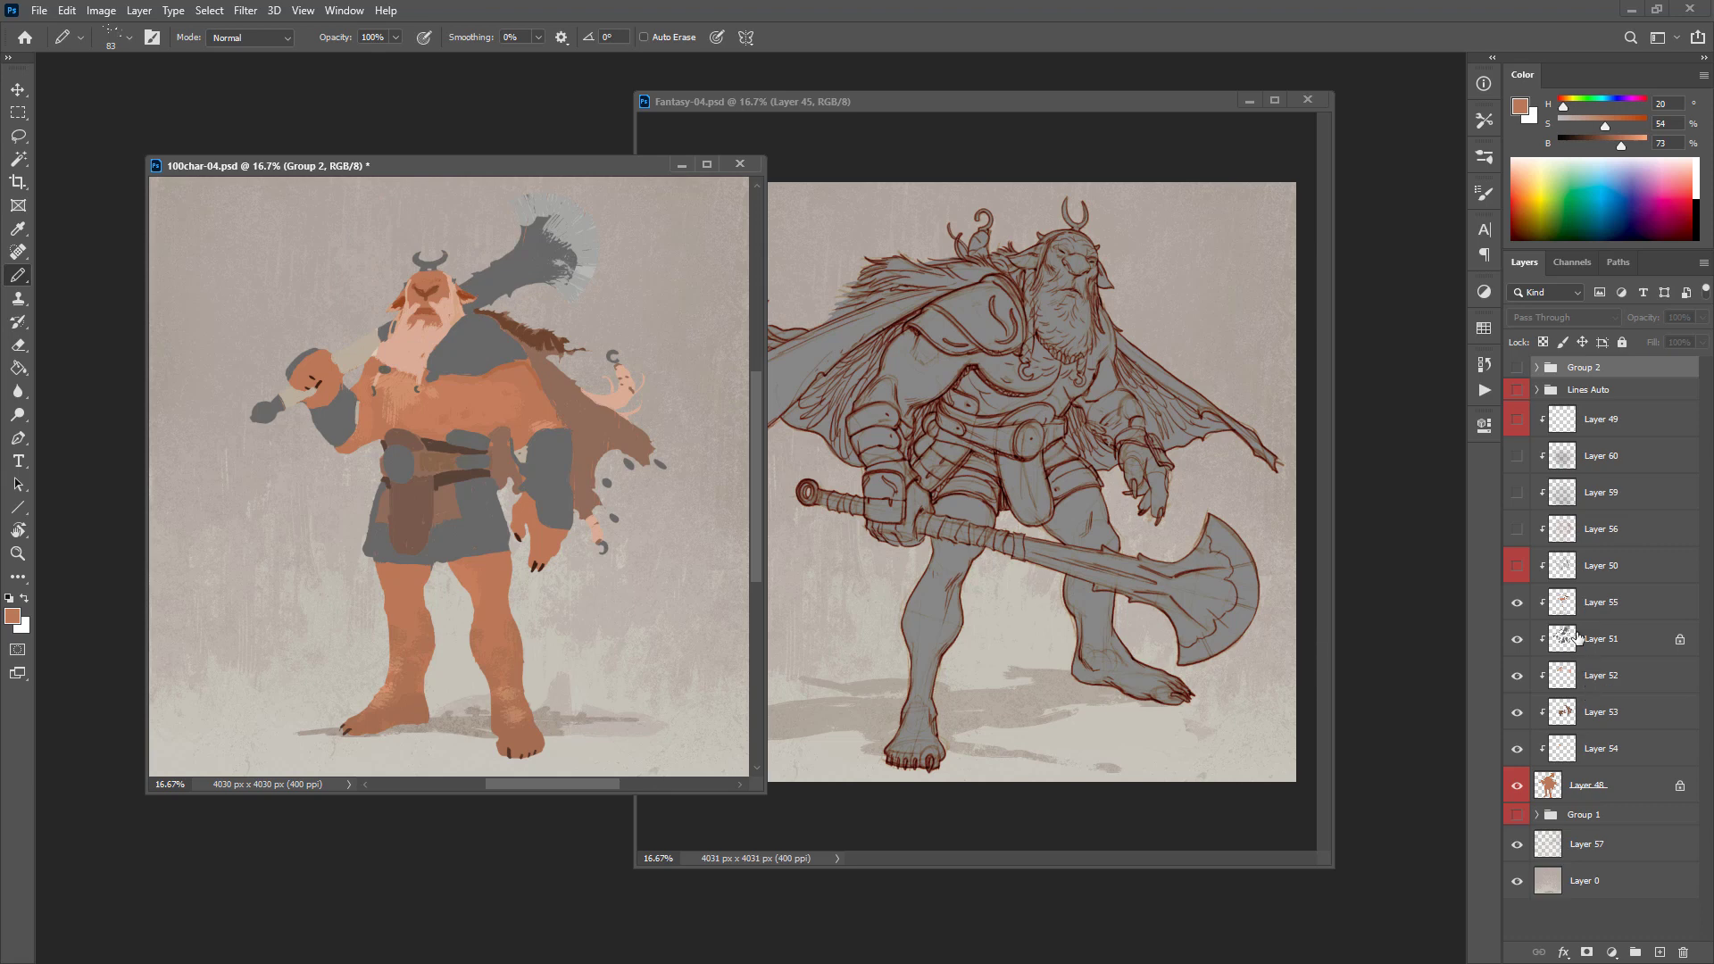
click(1597, 605)
click(1600, 568)
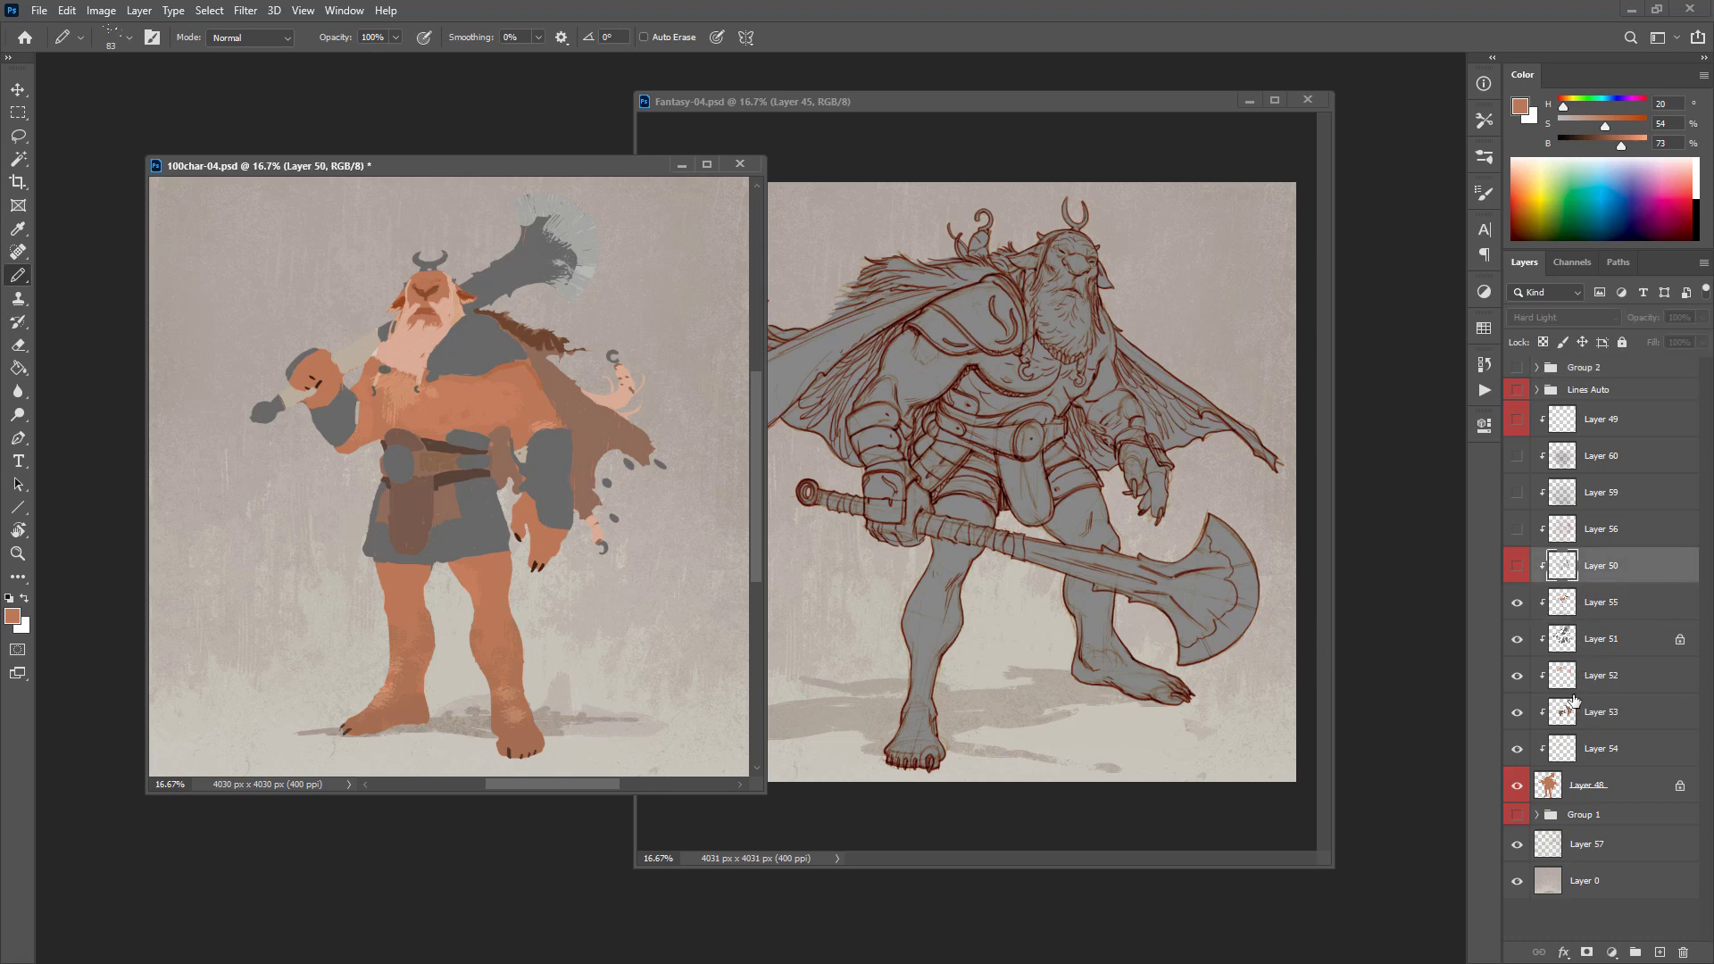
click(1175, 605)
click(1546, 549)
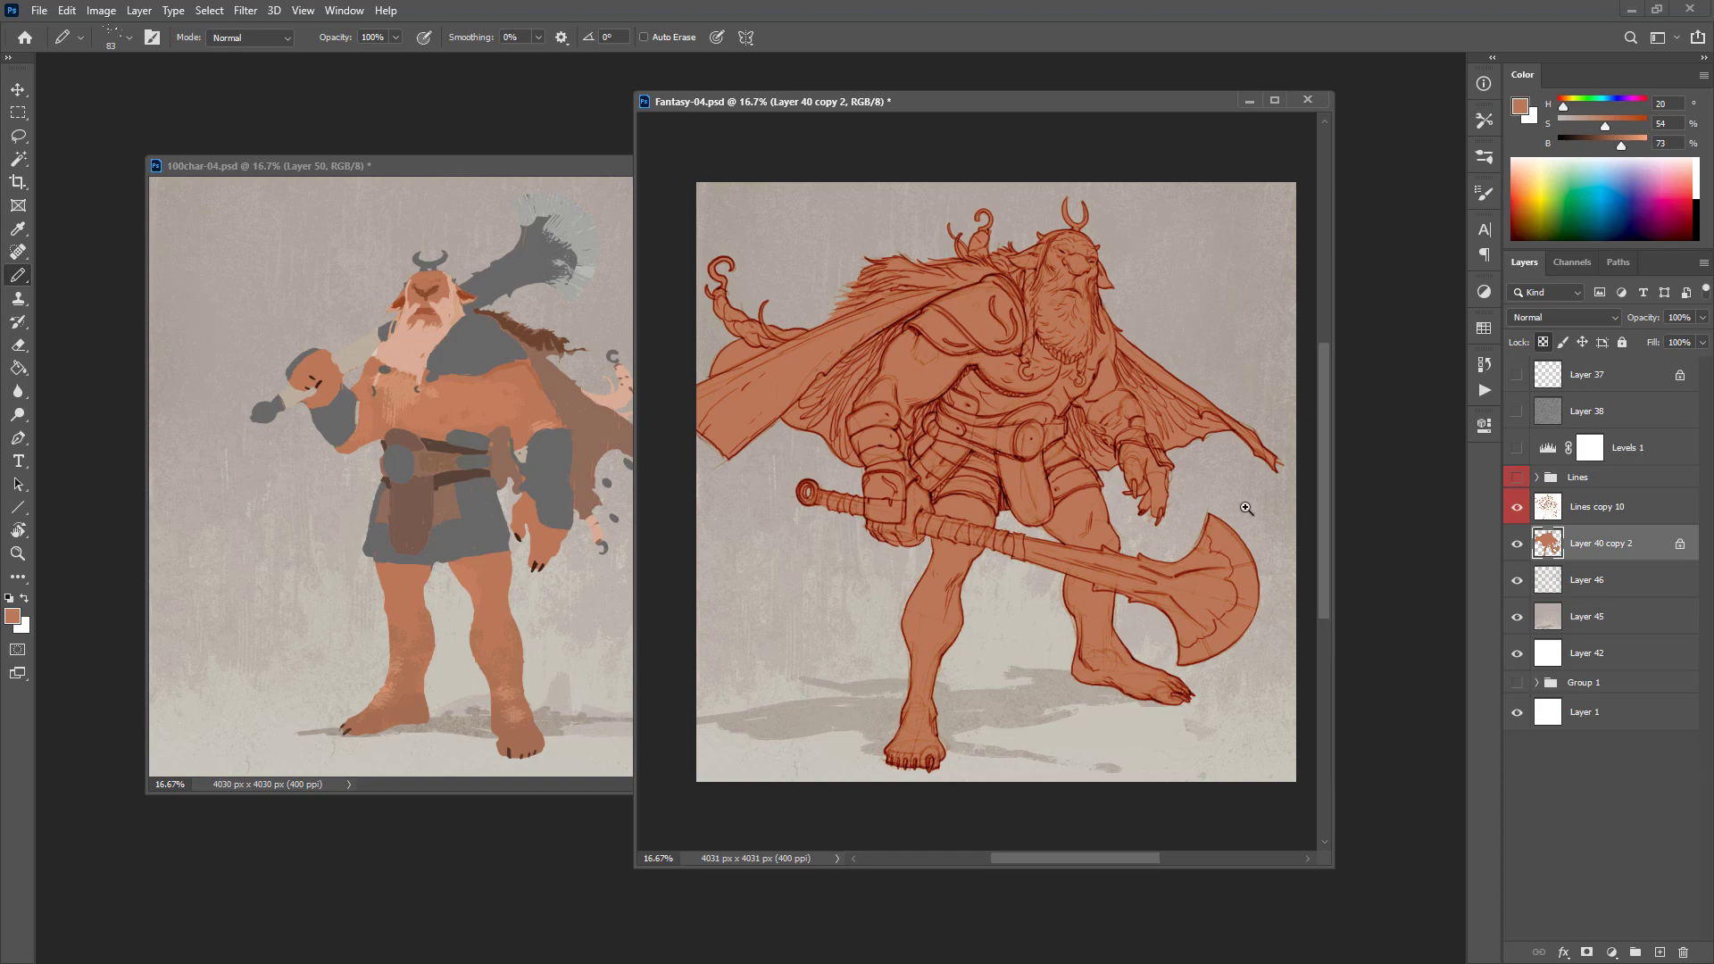
Step: Duplicate the line art layer Lines copy 10, clip the duplicate to the original and set its opacity to 34%
click(1556, 516)
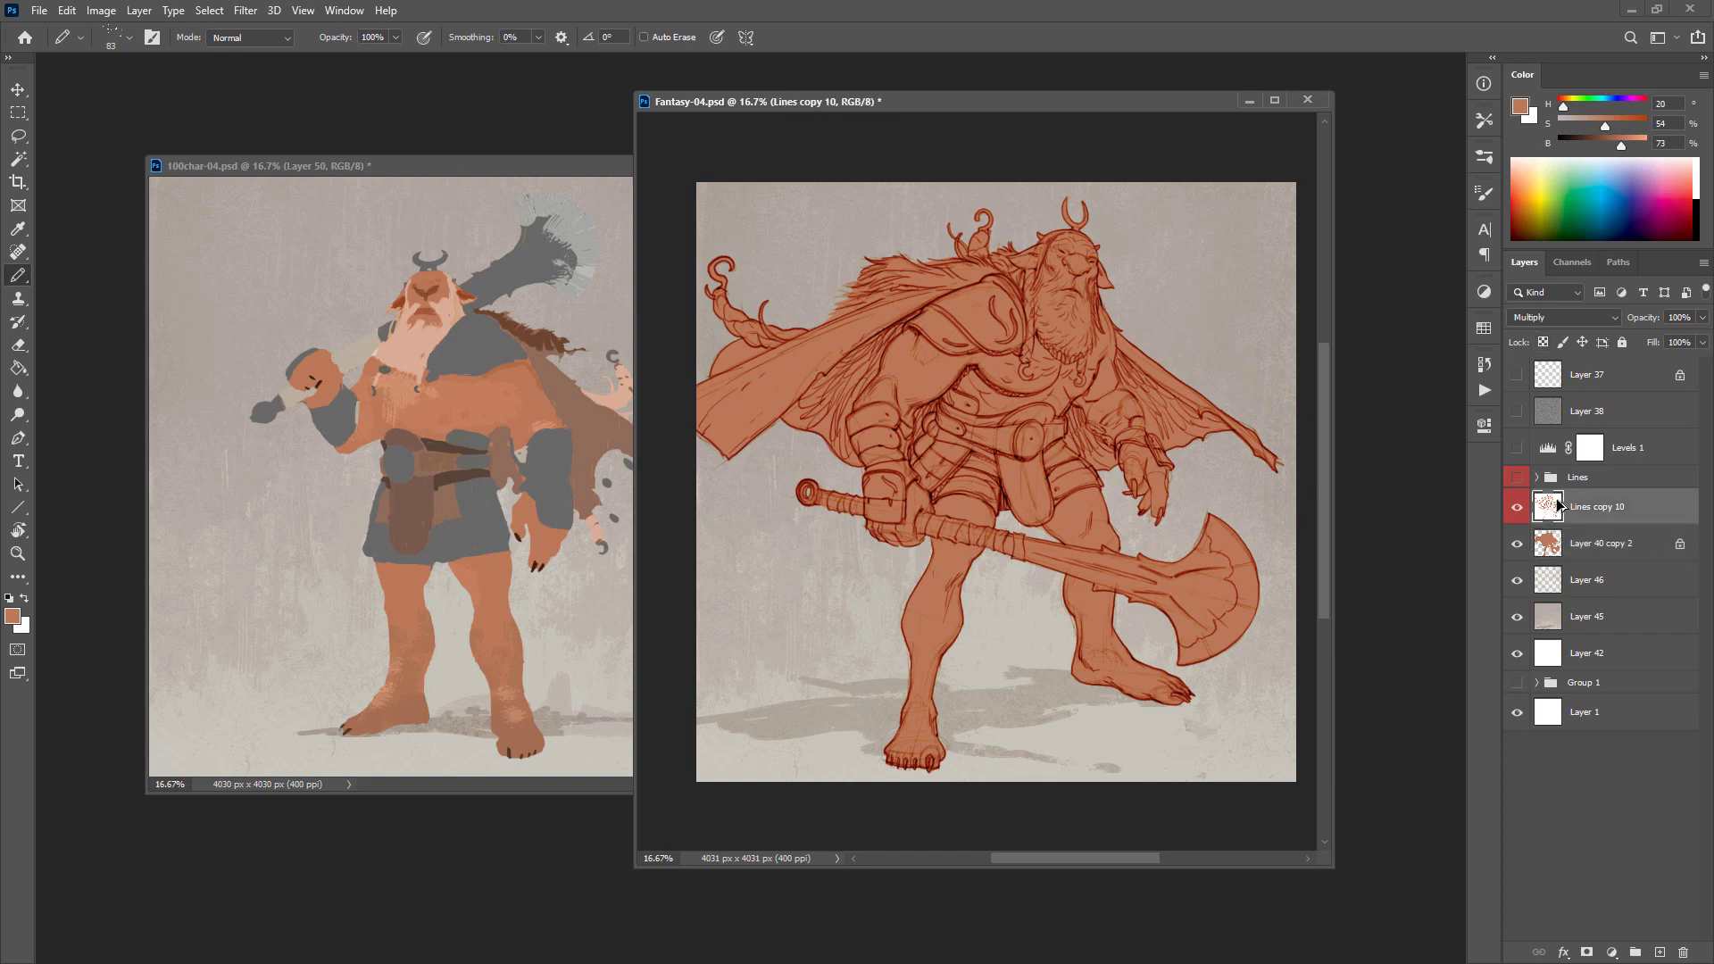
key(ctrl+j)
key(ctrl+alt+g)
ctrl+click(1013, 439)
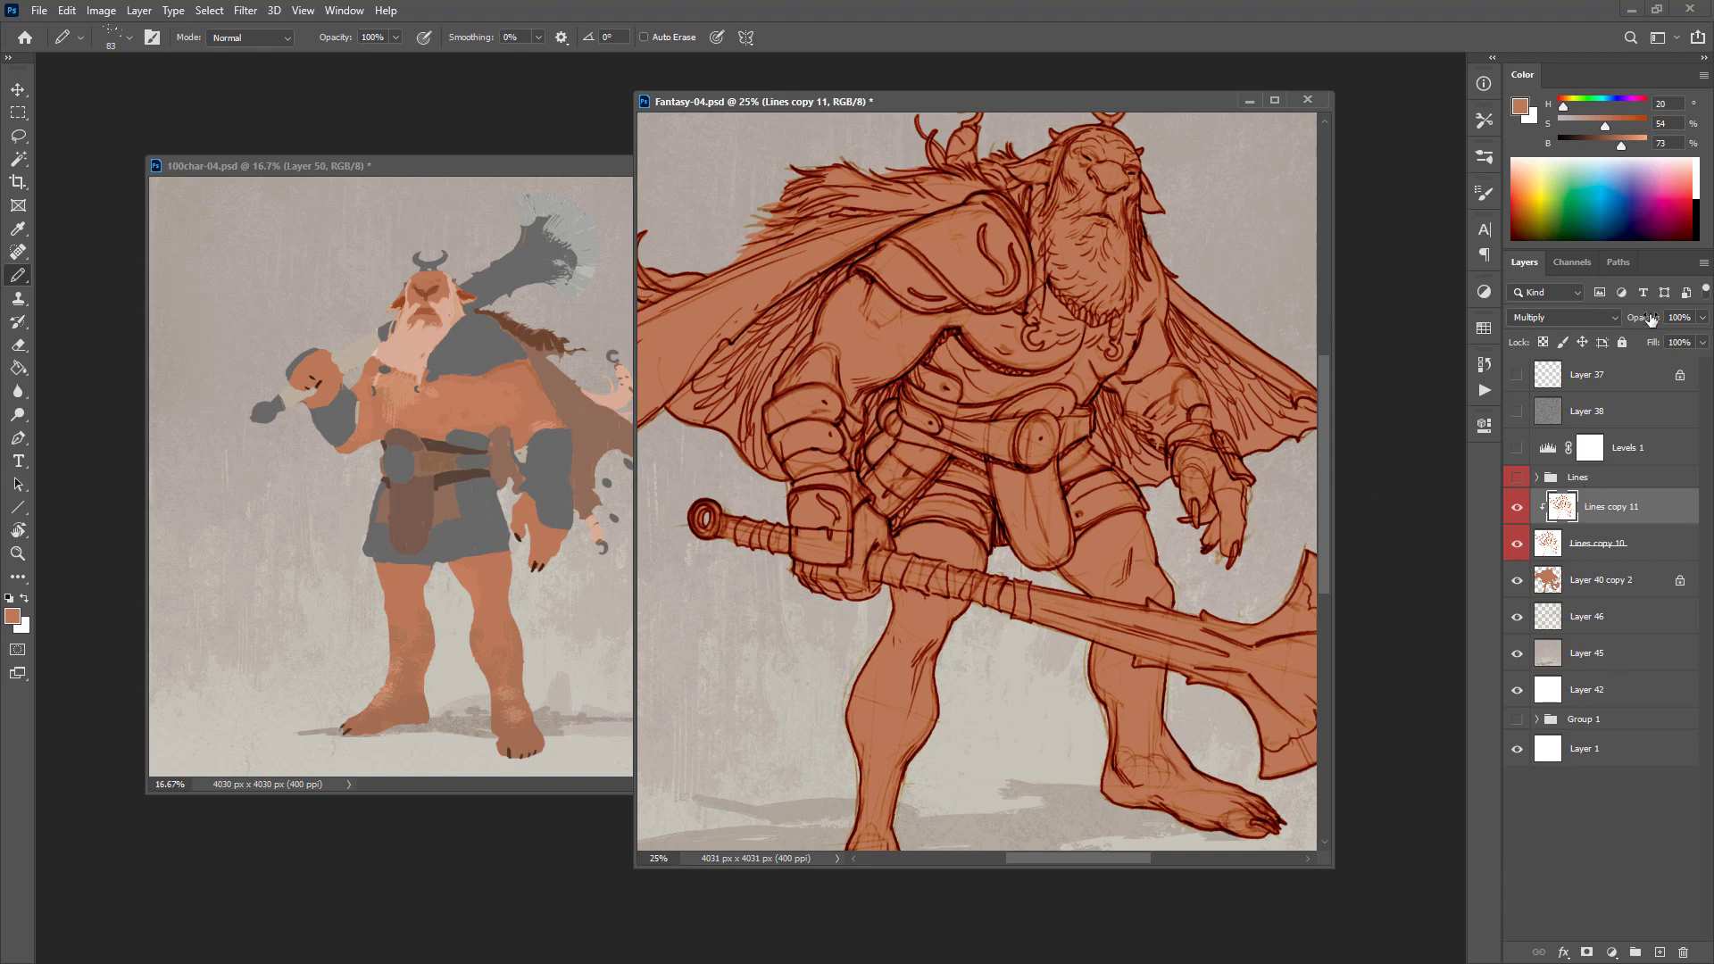
drag(1651, 319, 1619, 322)
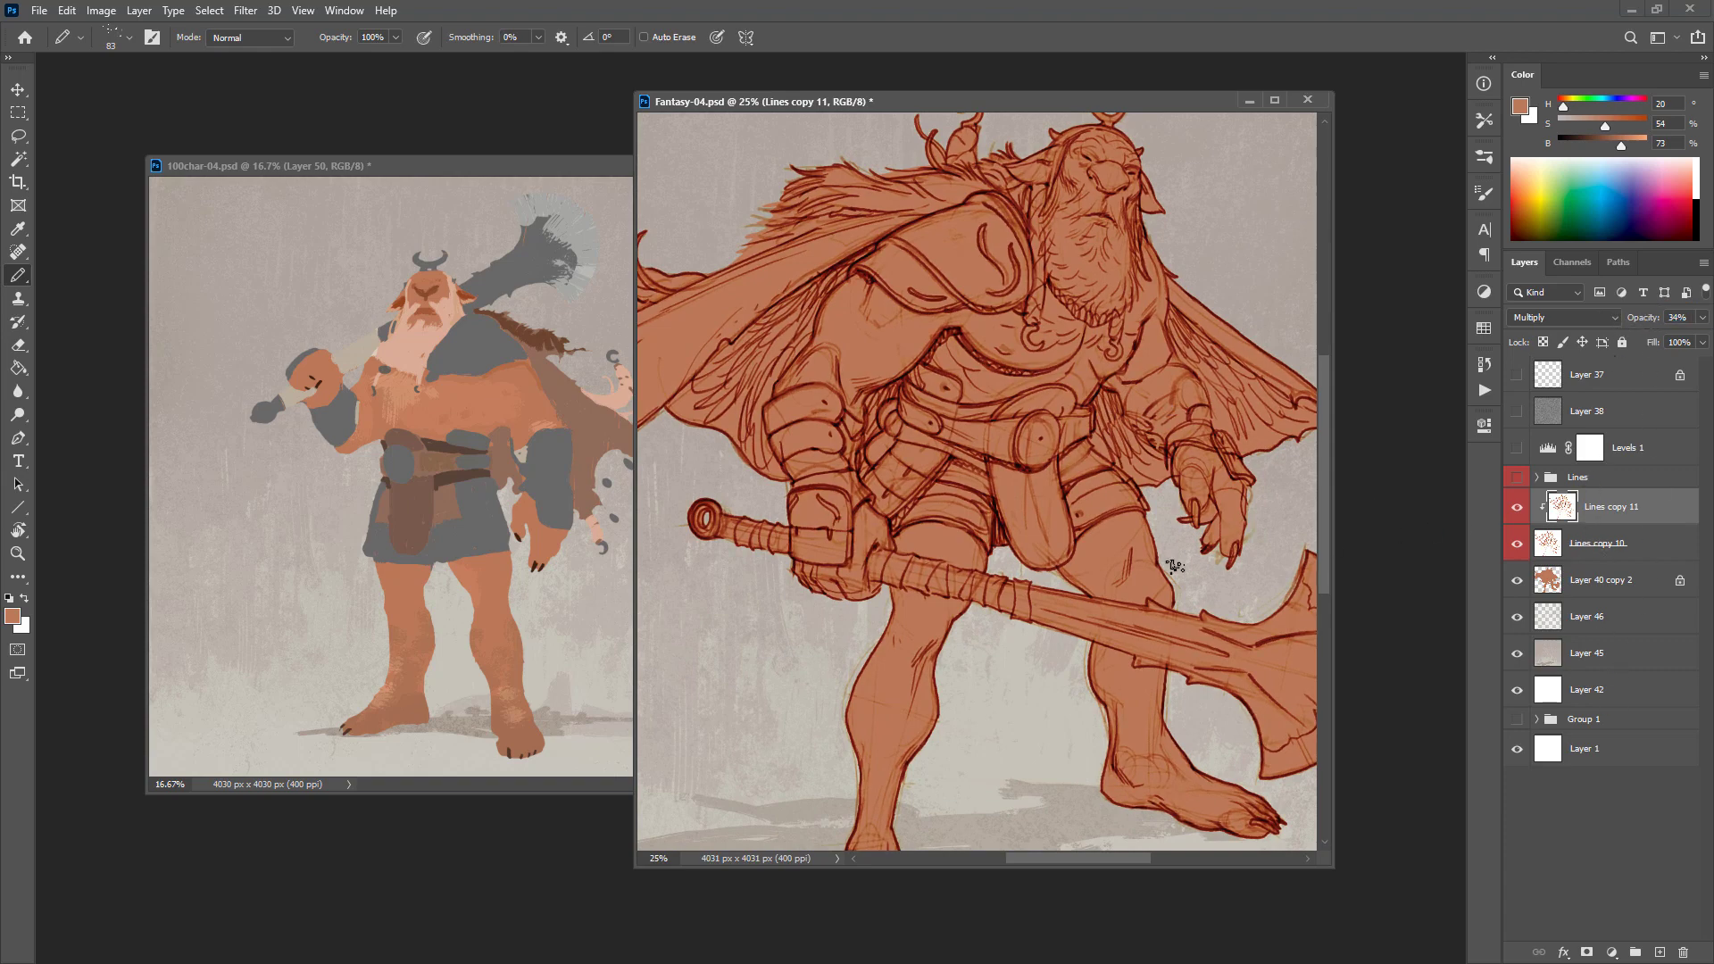
alt+click(1017, 609)
alt+click(1018, 614)
drag(1061, 642, 1080, 631)
ctrl+click(1084, 630)
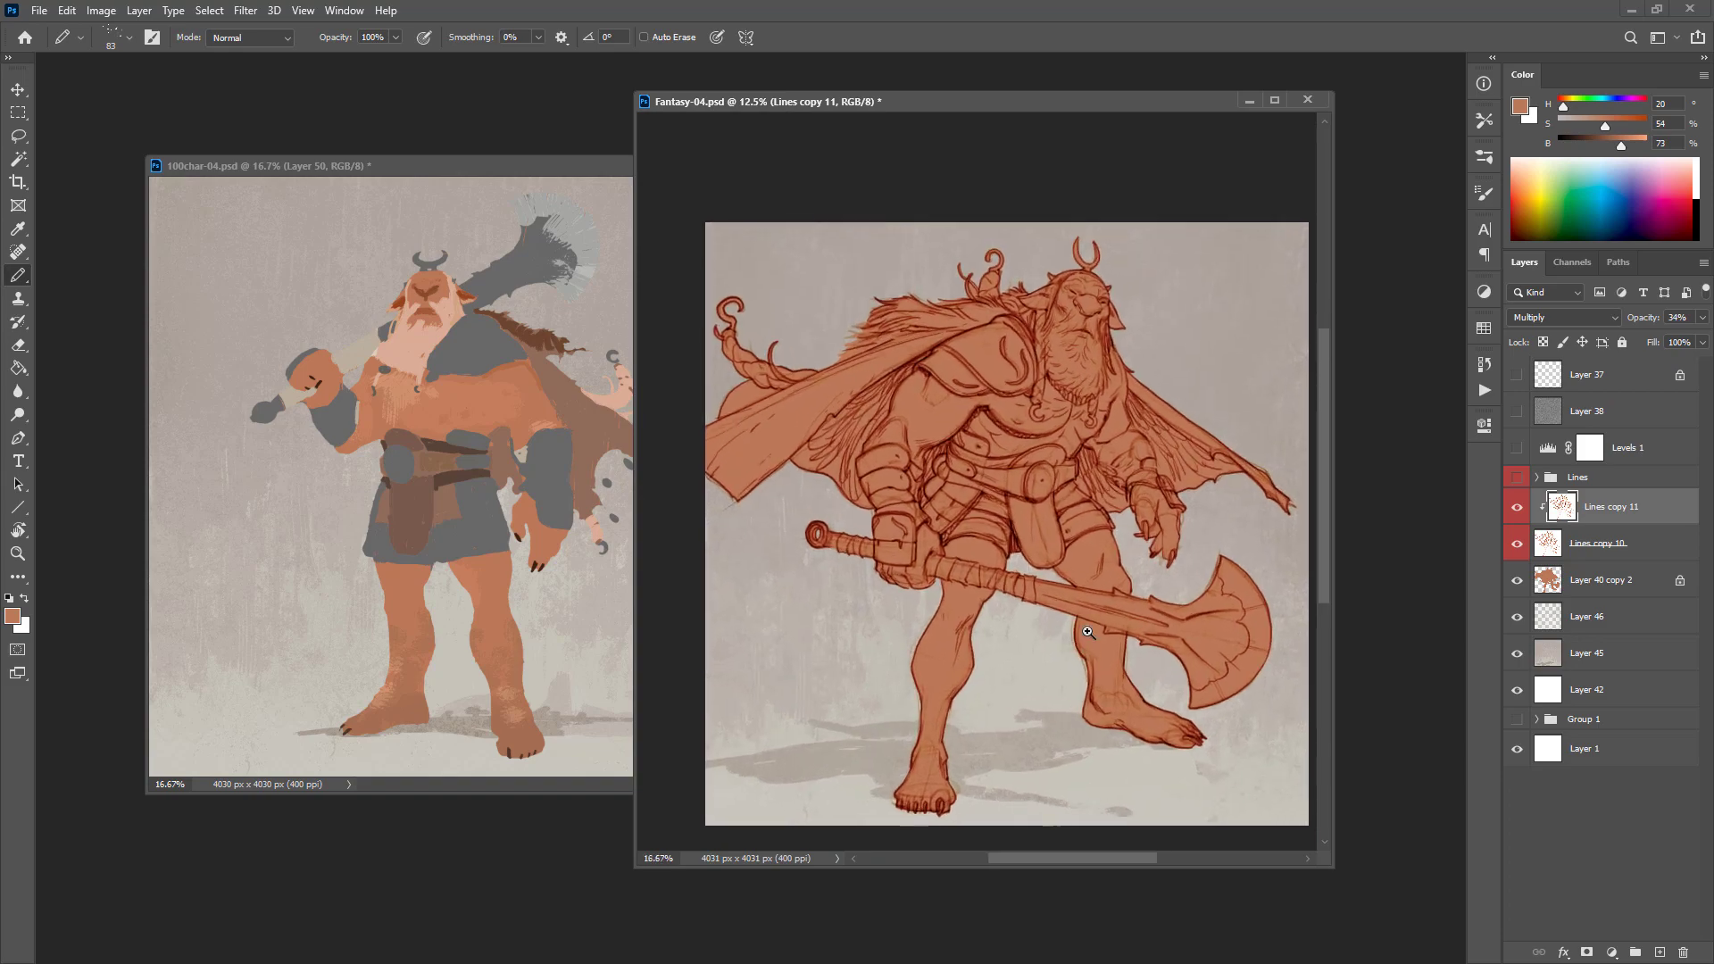
ctrl+click(1088, 631)
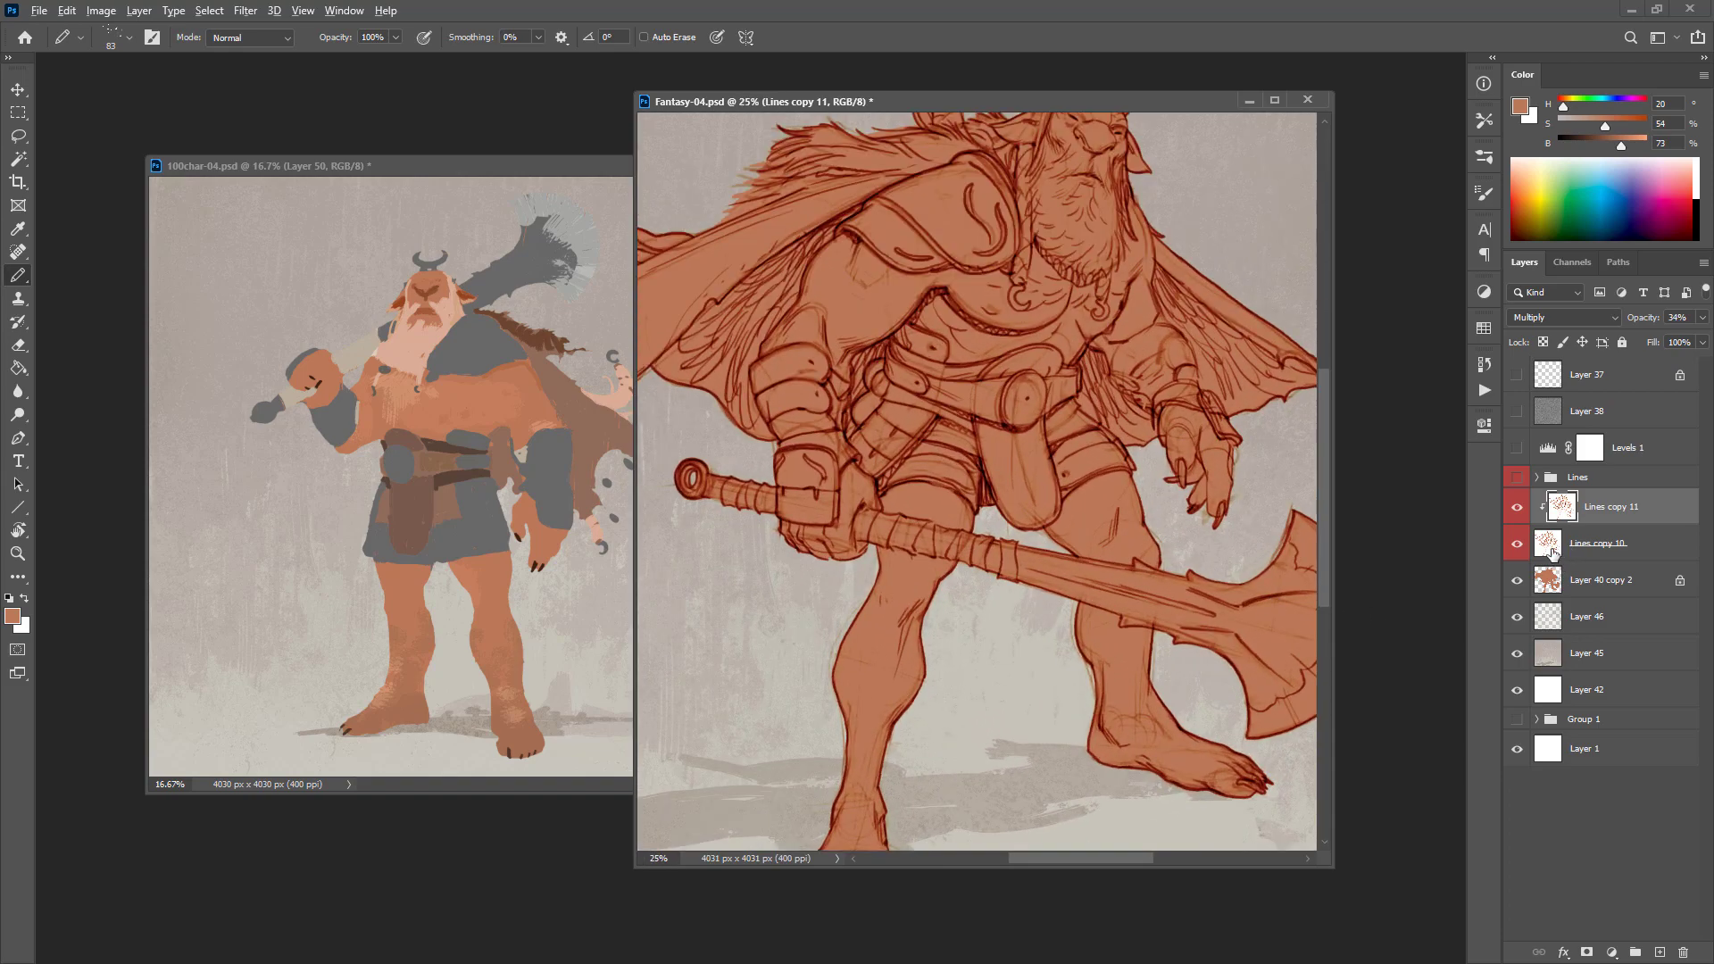
Step: Sample the grey of the reference character's shoulder armour, and add a new layer clipped to Layer 40 copy 2
drag(1553, 546, 1558, 522)
drag(1039, 584, 1013, 672)
alt+click(482, 341)
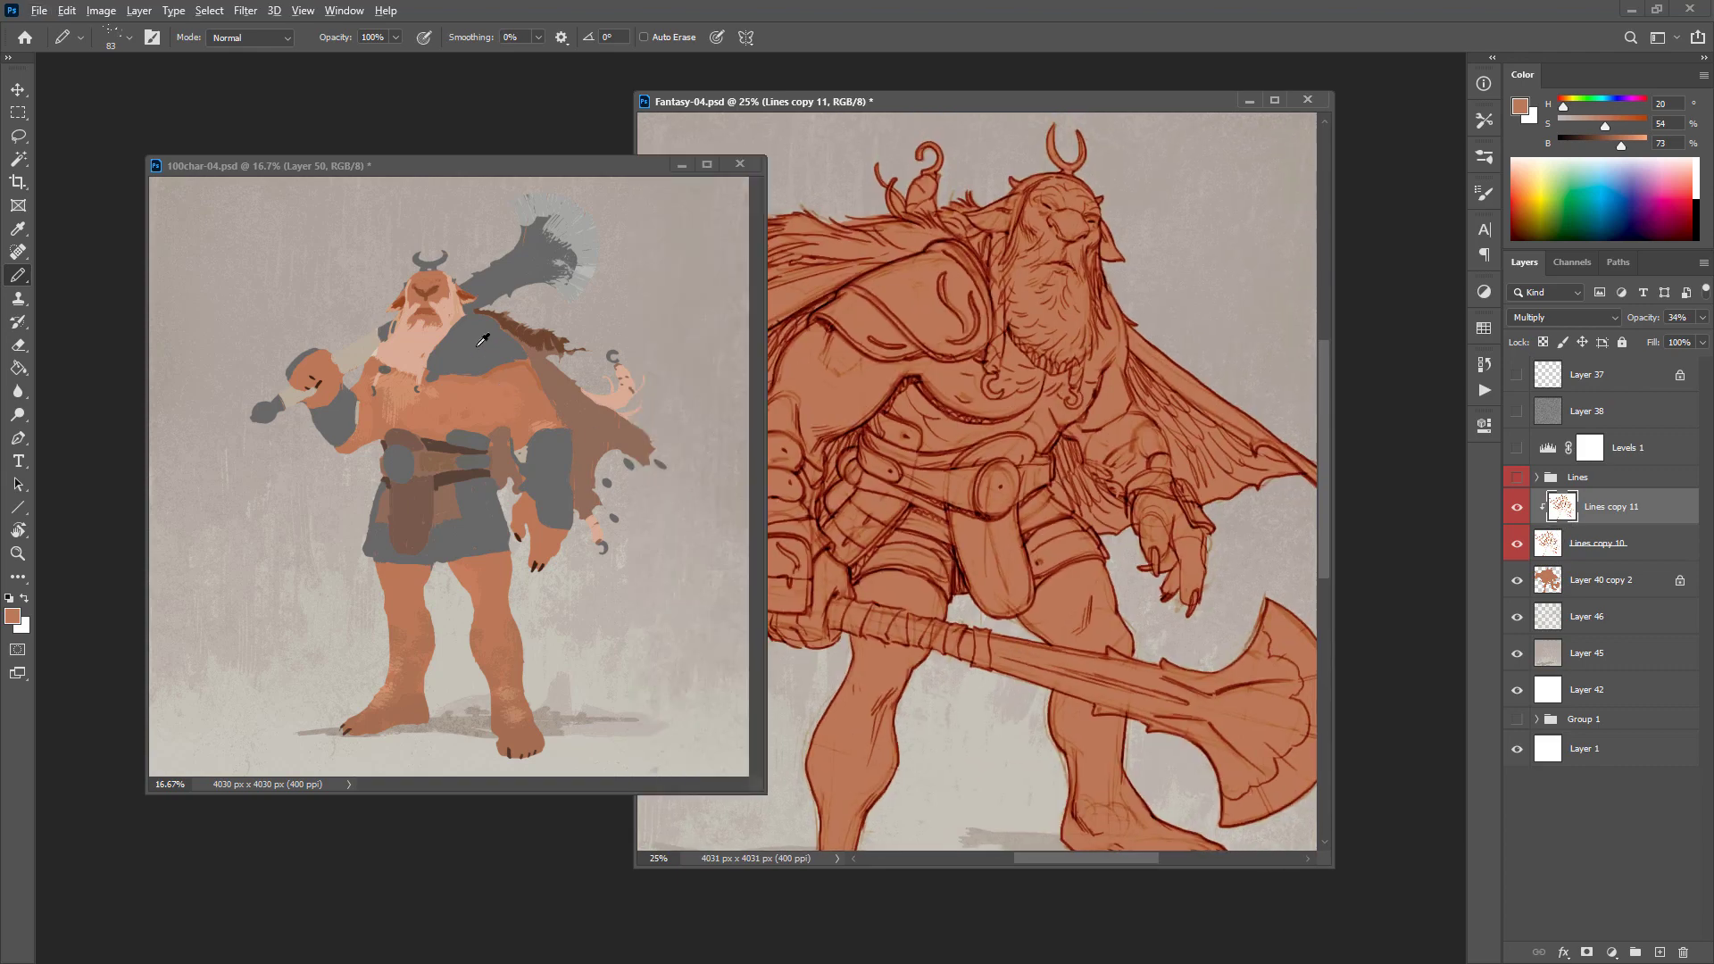
click(993, 345)
click(1558, 581)
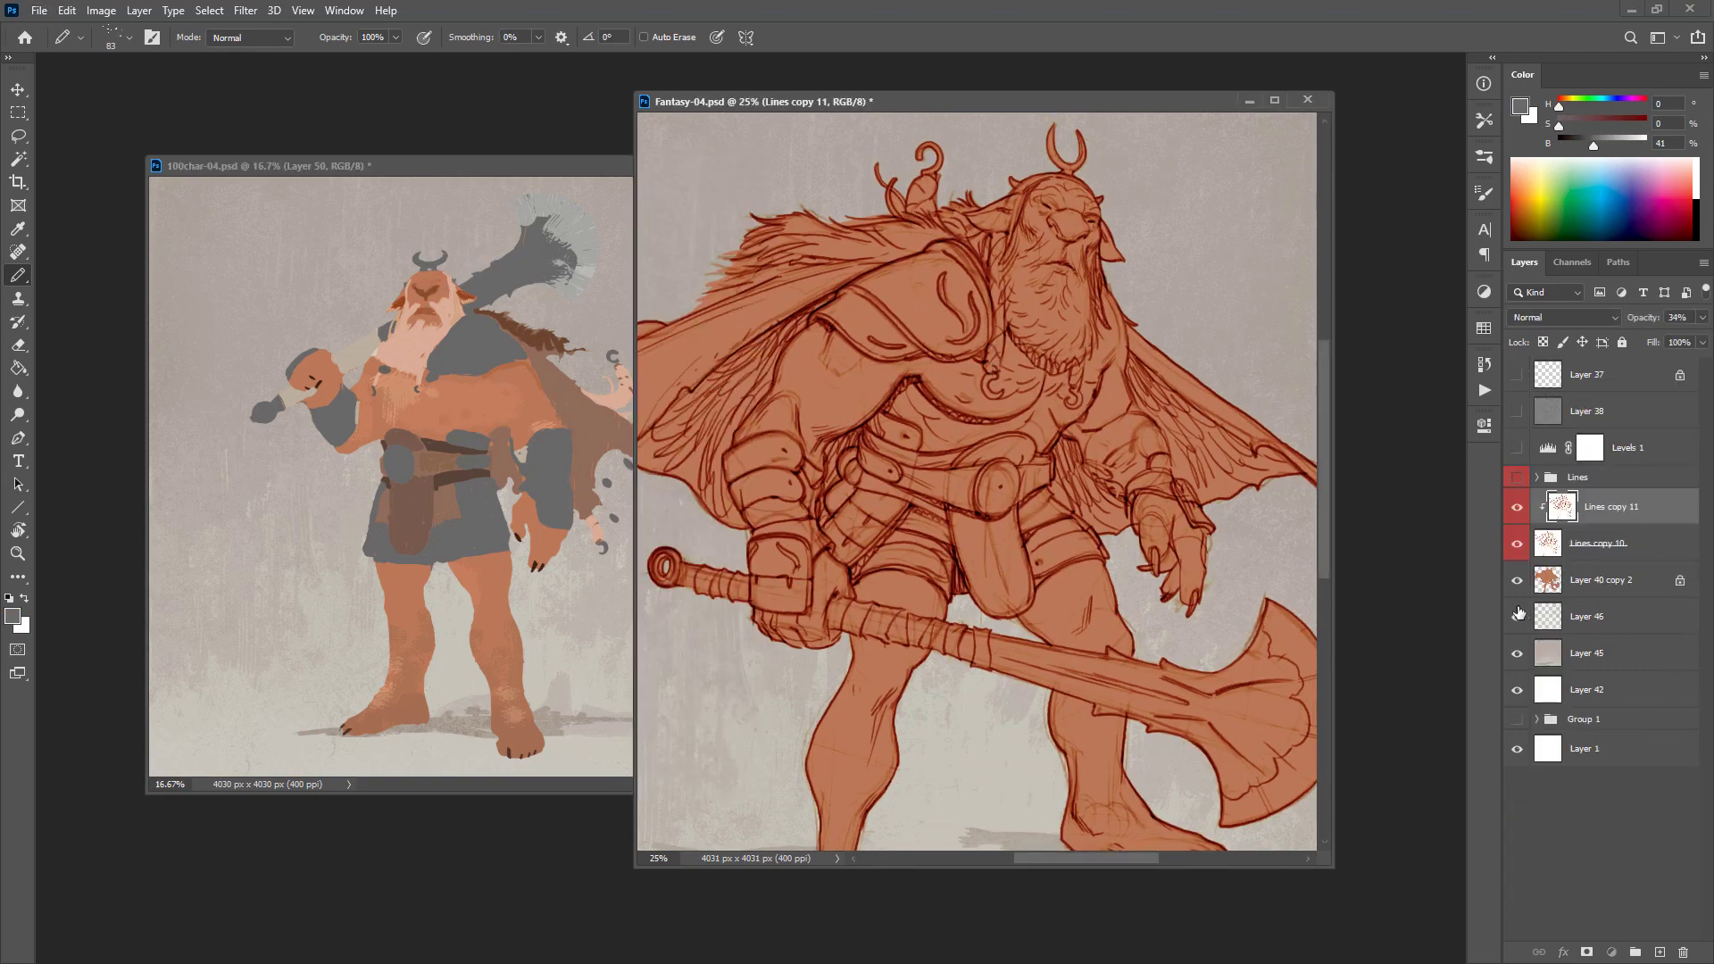
key(ctrl+shift+alt+n)
alt+click(1557, 591)
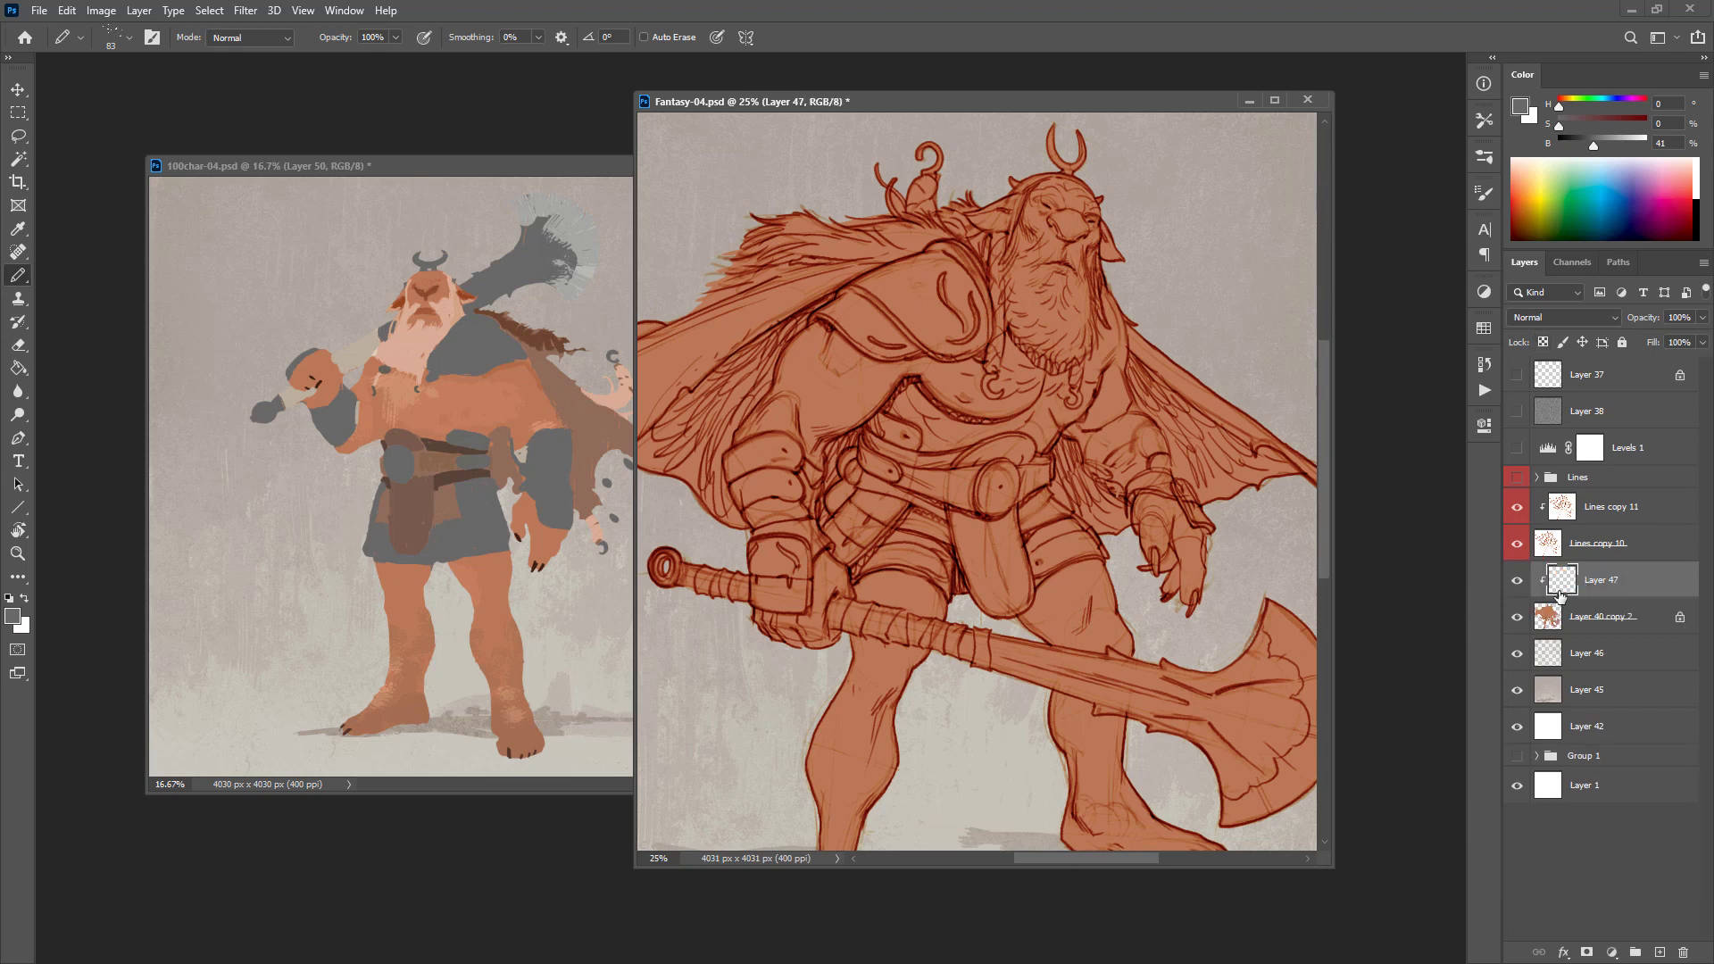
Step: Paint the warrior's shoulder plate in the sampled grey on Layer 47, and outline the cape's edge behind the arm in grey
mouse_move(935, 323)
mouse_down()
mouse_move(951, 289)
mouse_move(962, 330)
mouse_move(979, 294)
mouse_move(955, 249)
mouse_move(824, 310)
mouse_move(872, 346)
mouse_move(887, 335)
mouse_move(836, 312)
mouse_move(897, 282)
mouse_move(877, 323)
mouse_up()
click(560, 451)
ctrl+click(558, 455)
ctrl+click(558, 456)
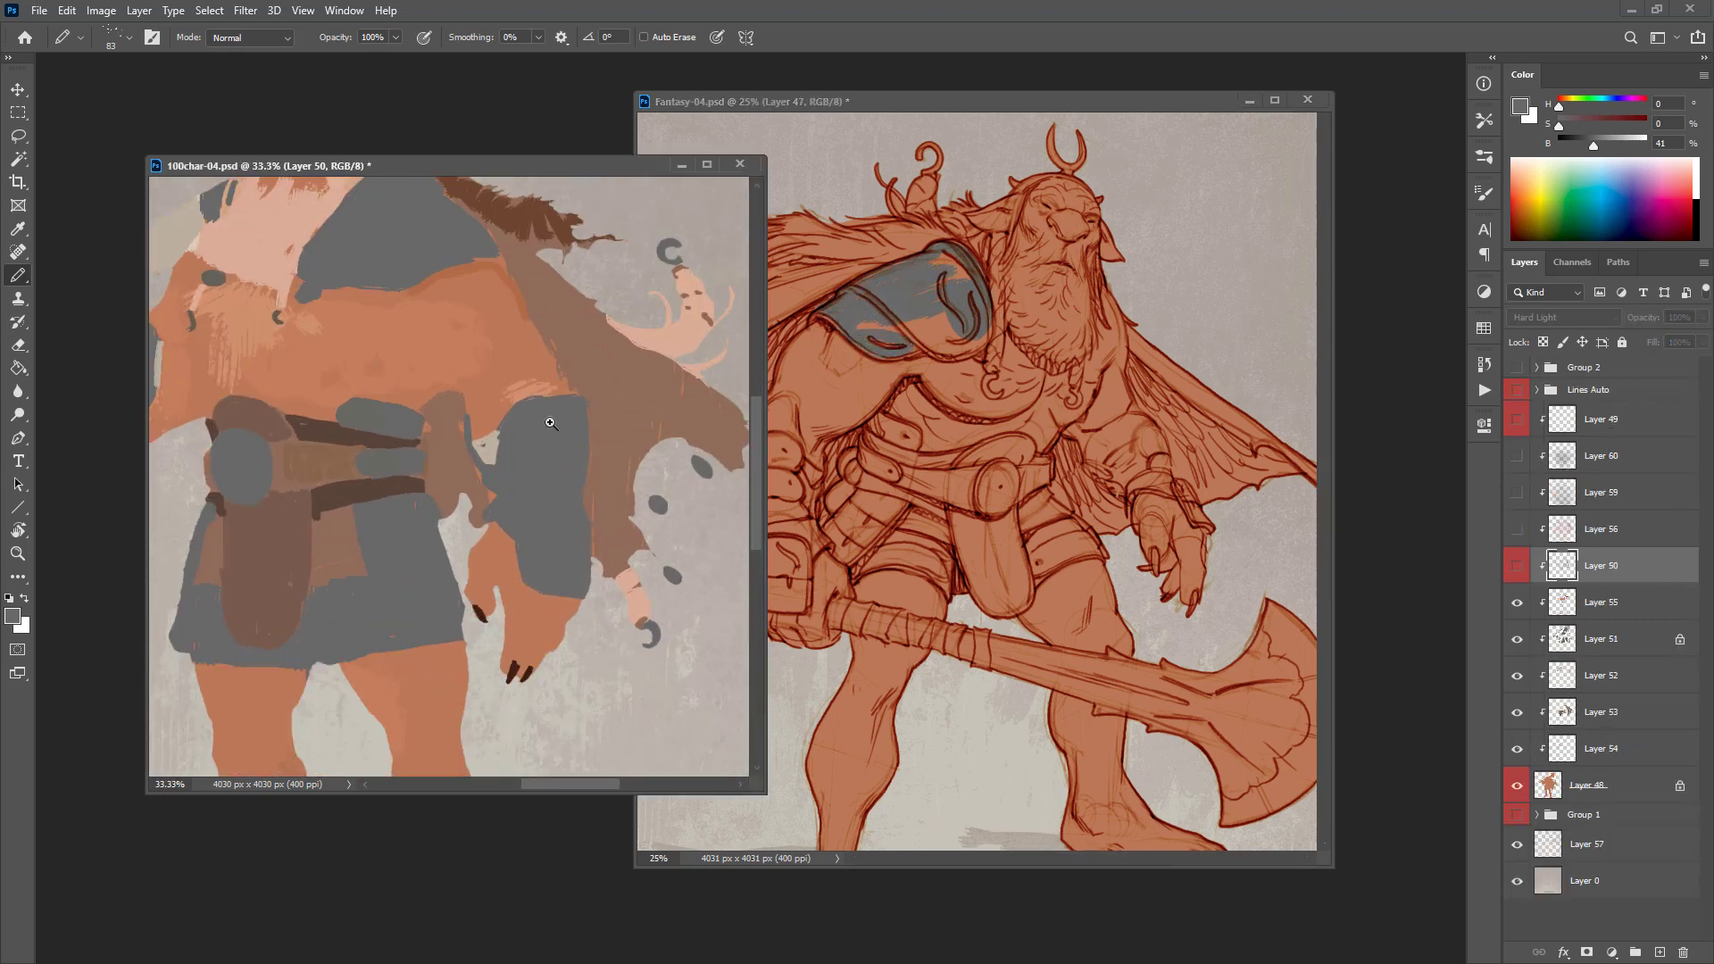
click(921, 366)
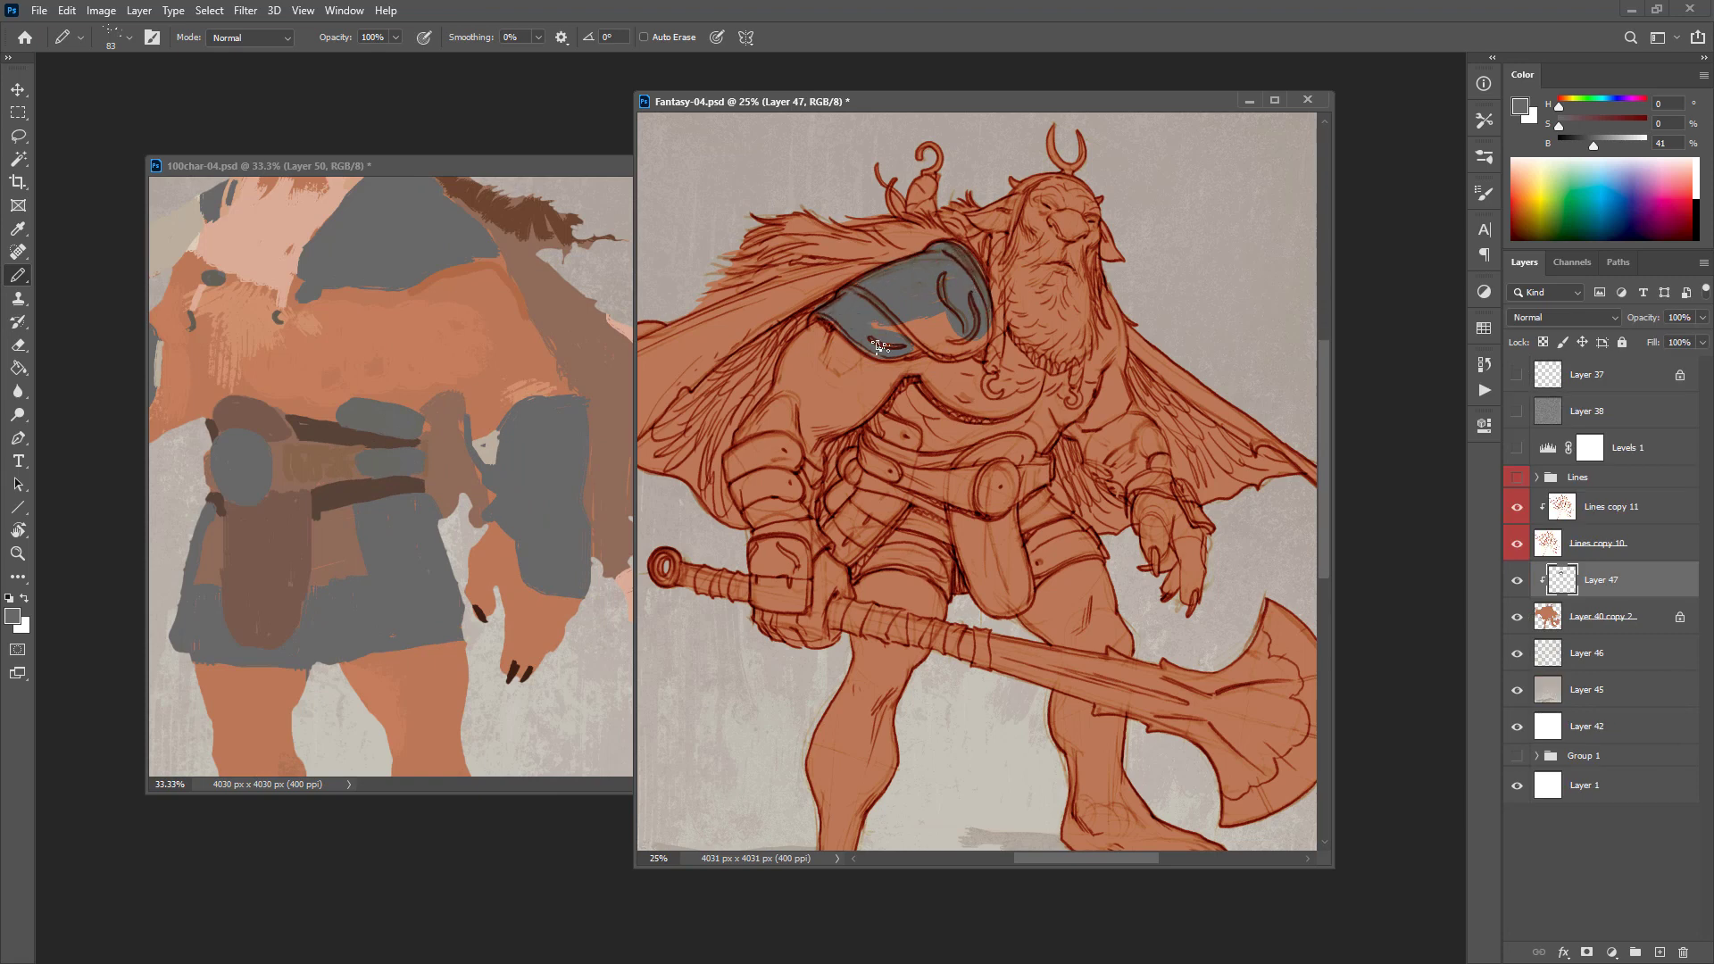
alt+click(857, 230)
mouse_move(977, 214)
mouse_down()
mouse_move(857, 263)
mouse_move(790, 313)
mouse_move(813, 304)
mouse_move(719, 443)
mouse_up()
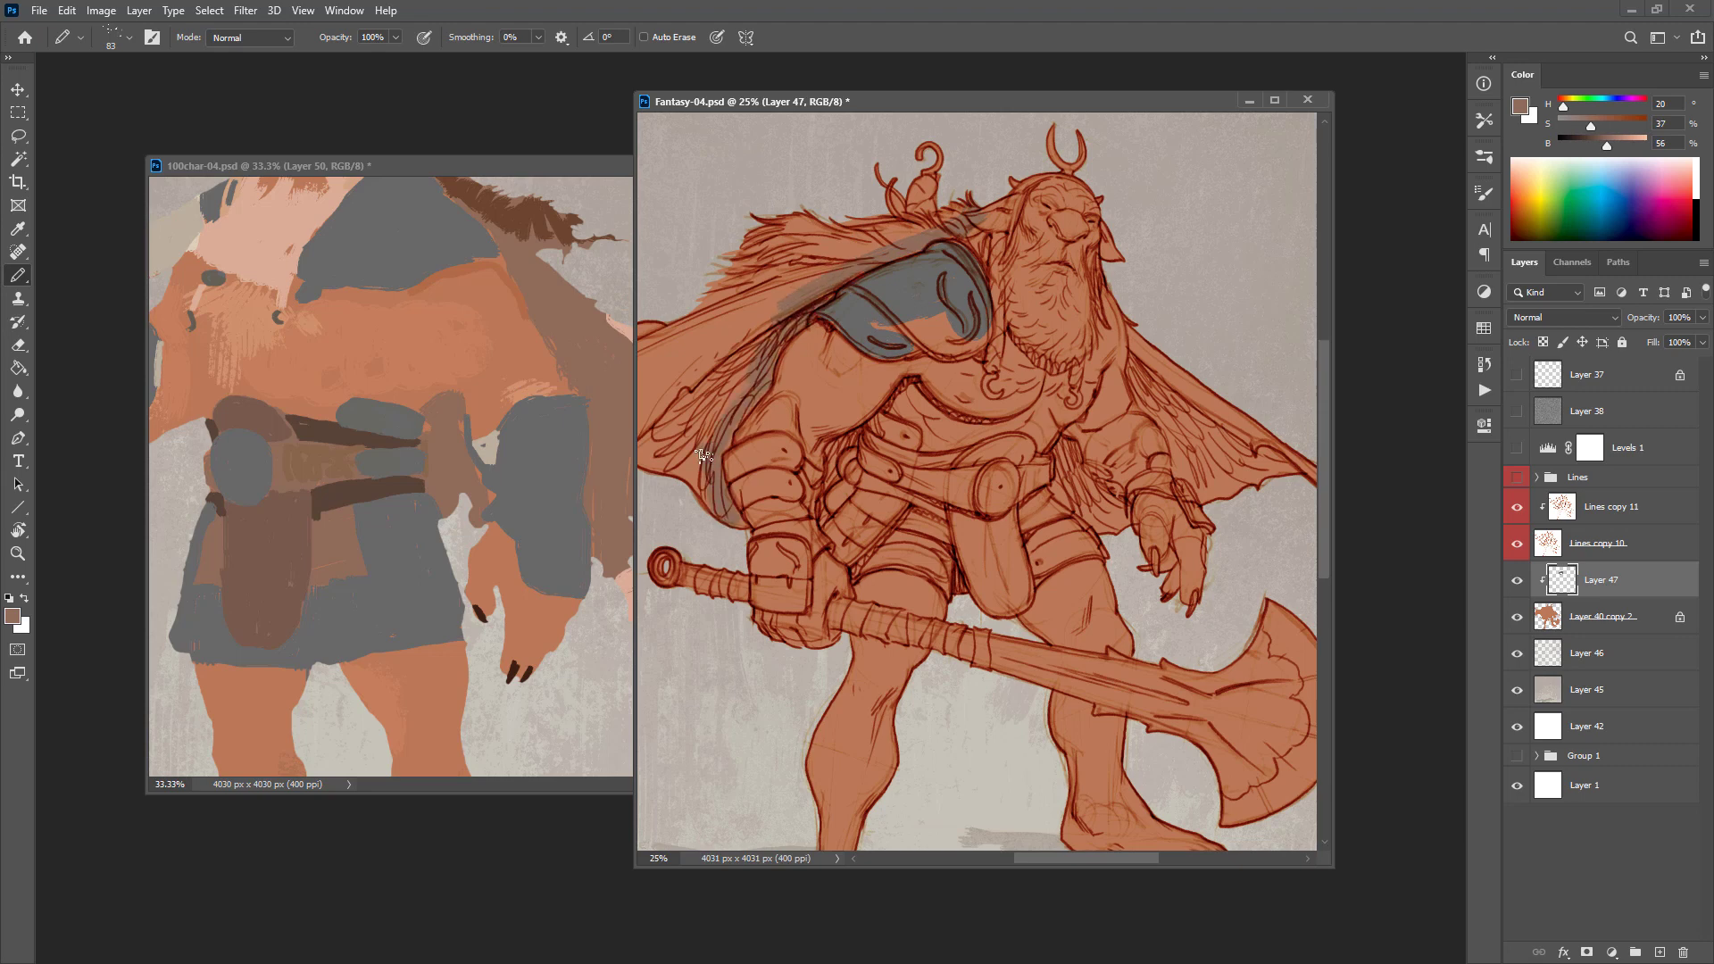
Step: Extend the cape outline behind the head on Layer 47, and try filling the cape with brown using the Paint Bucket
key(g)
click(799, 364)
key(ctrl+z)
key(b)
drag(918, 236, 962, 206)
key(g)
click(793, 414)
drag(864, 457, 1035, 546)
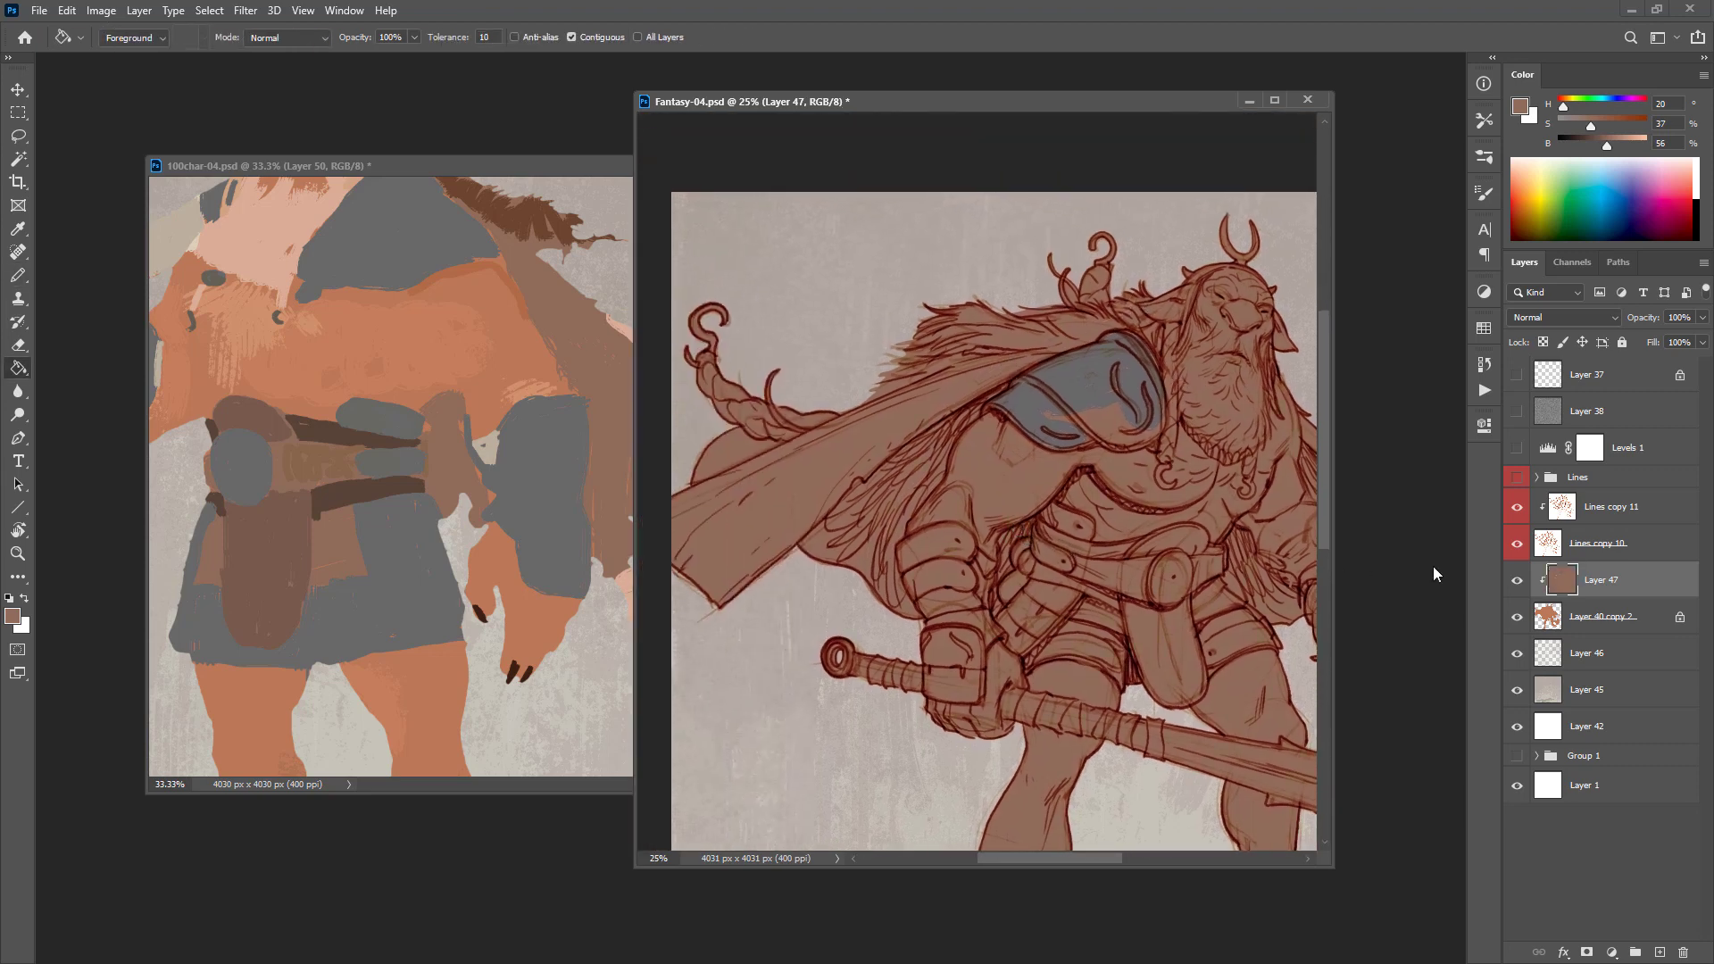
key(ctrl+z)
Step: Duplicate Layer 40 copy 2 as a clipped layer above it, and merge Layer 47 into the duplicate
drag(1556, 616, 1561, 603)
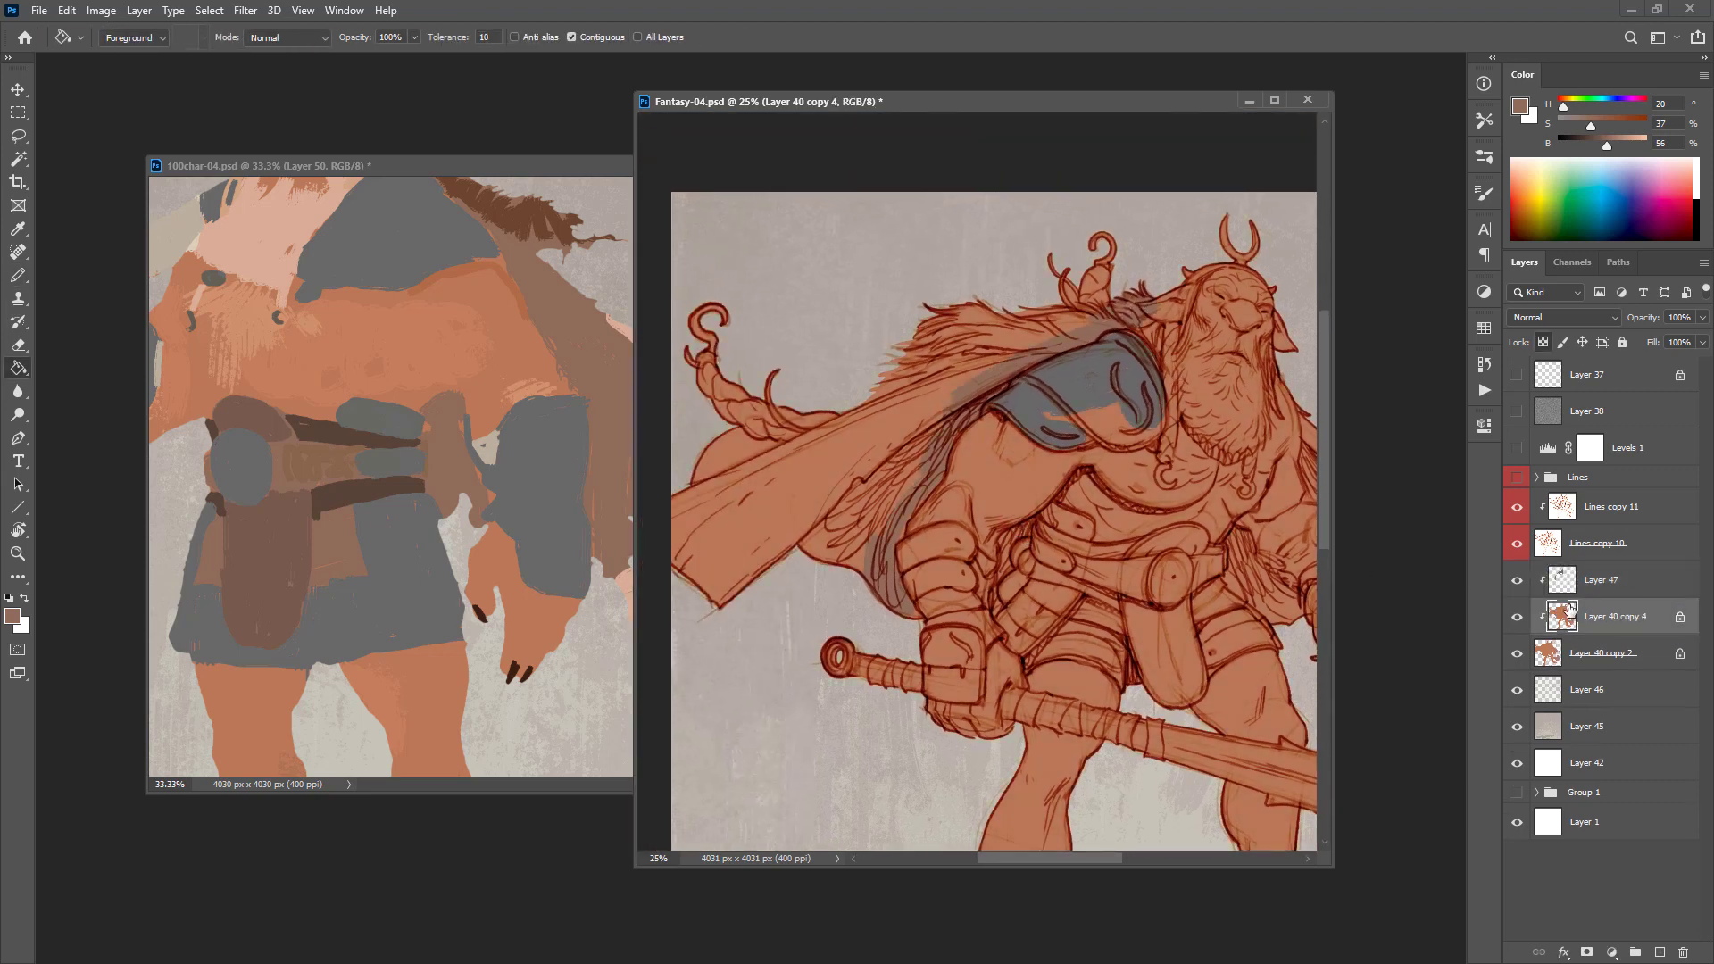
click(1566, 585)
key(ctrl+e)
key(b)
key(g)
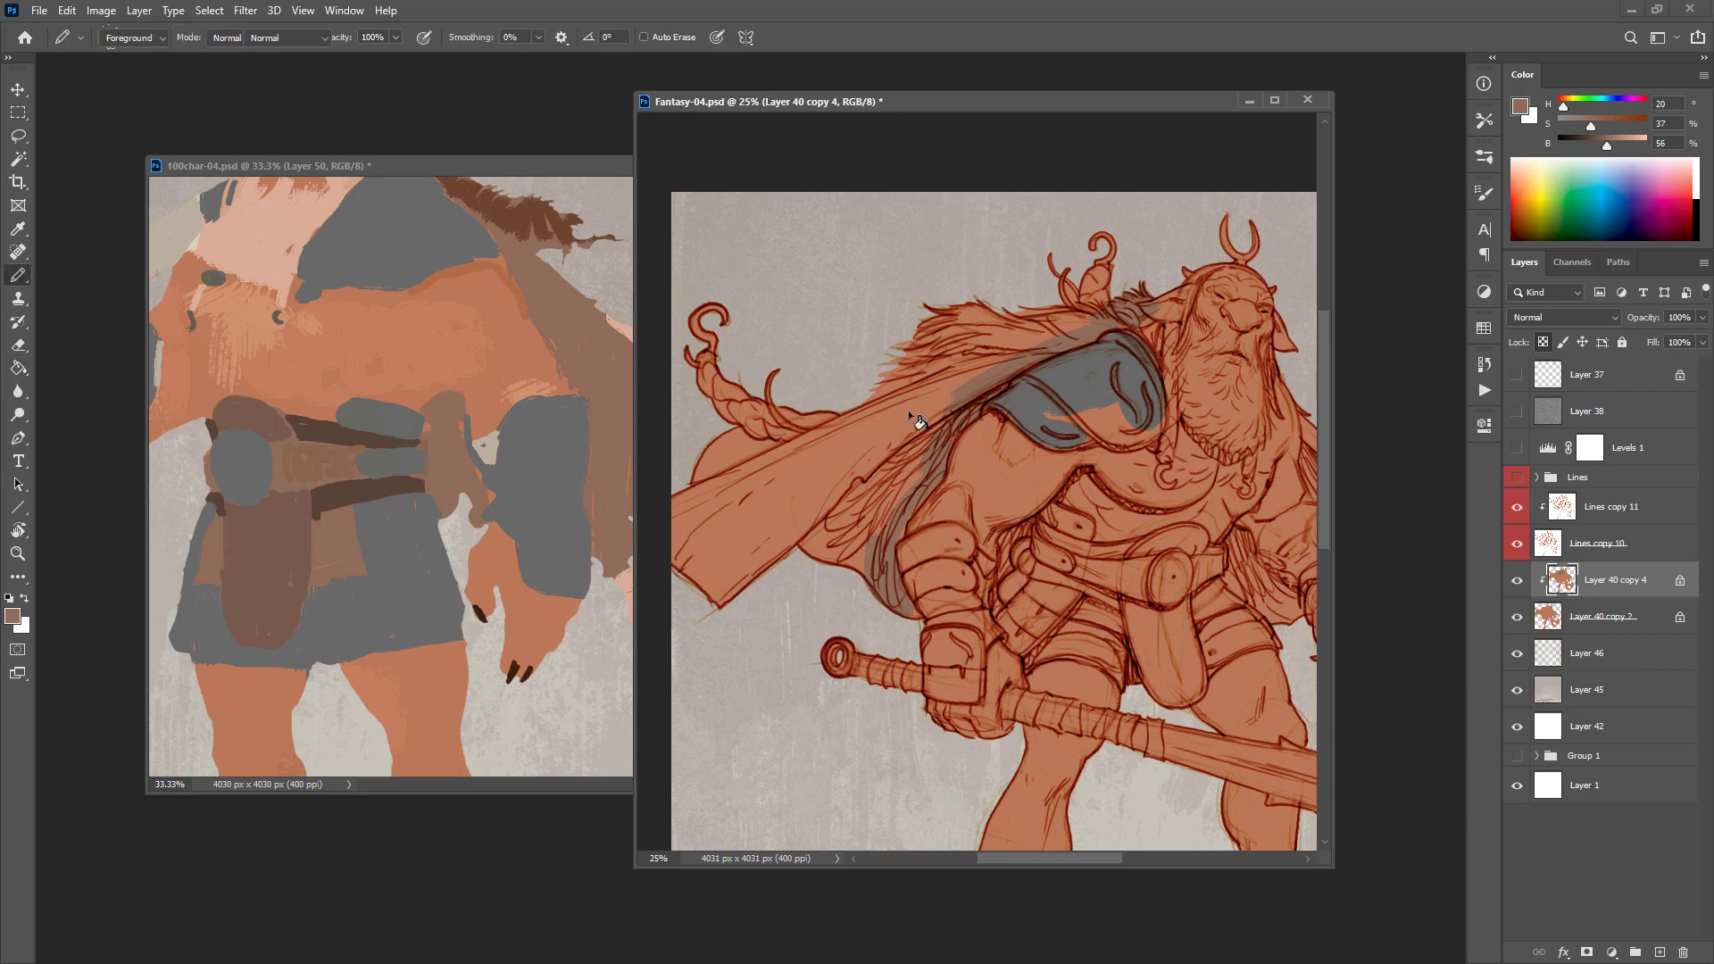
Step: Fill the cape with brown on both sides of the body on Layer 40 copy 4, including the area behind the lowered hand
click(915, 417)
key(b)
mouse_move(1293, 396)
mouse_down()
mouse_move(1084, 357)
mouse_move(1100, 442)
mouse_move(1175, 557)
mouse_up()
key(g)
click(1180, 522)
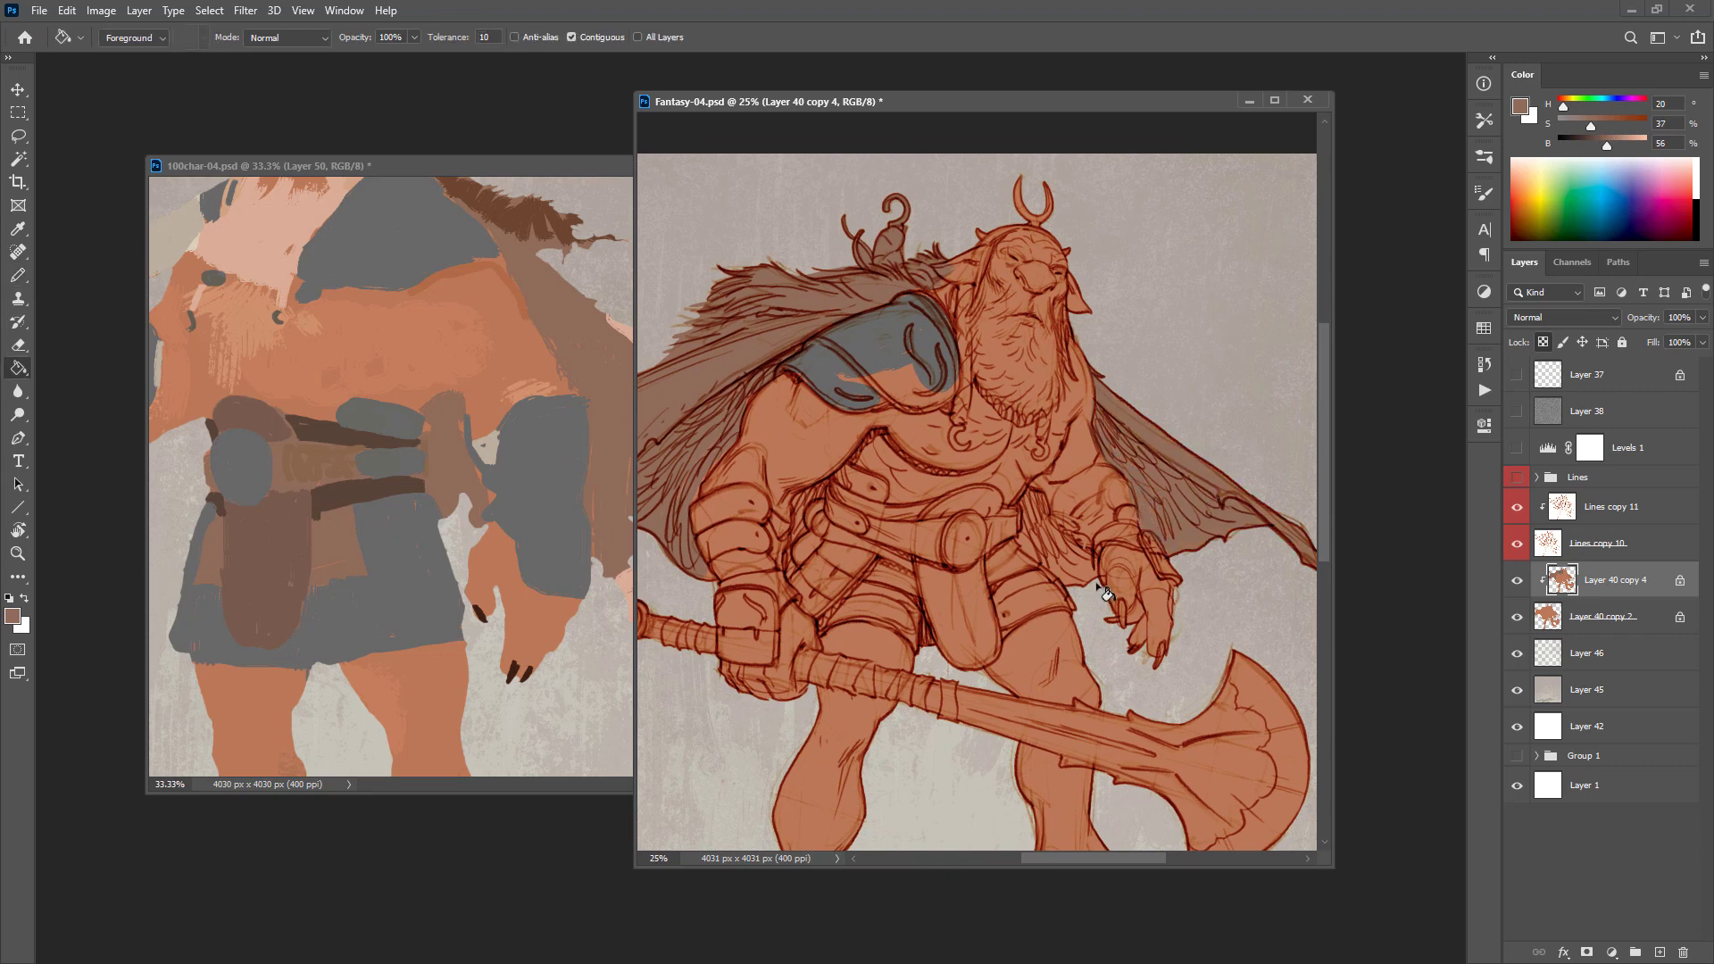
key(b)
mouse_move(1092, 576)
mouse_down()
mouse_move(1043, 505)
mouse_move(1022, 536)
mouse_move(1062, 576)
mouse_move(1045, 525)
mouse_up()
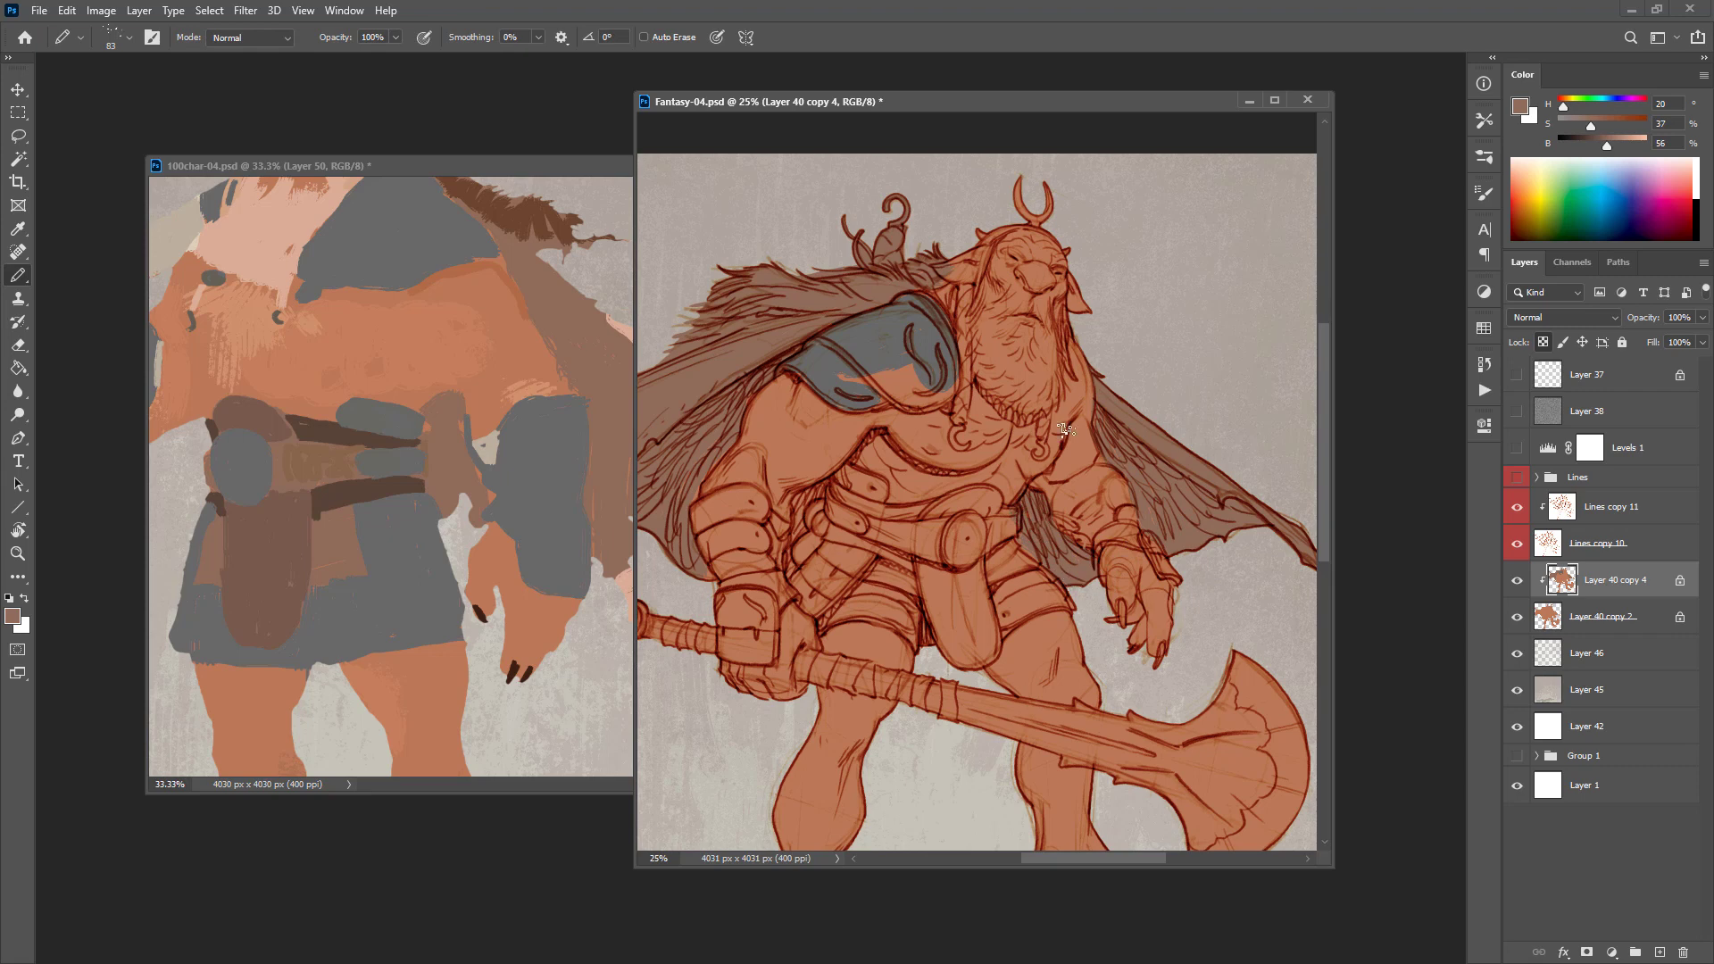
Step: Sample the dark brown fur from the reference painting and paint the cape's fur collar with it
alt+click(538, 217)
click(937, 254)
mouse_move(936, 250)
mouse_down()
mouse_move(874, 296)
mouse_move(767, 274)
mouse_move(767, 291)
mouse_move(816, 298)
mouse_move(695, 323)
mouse_up()
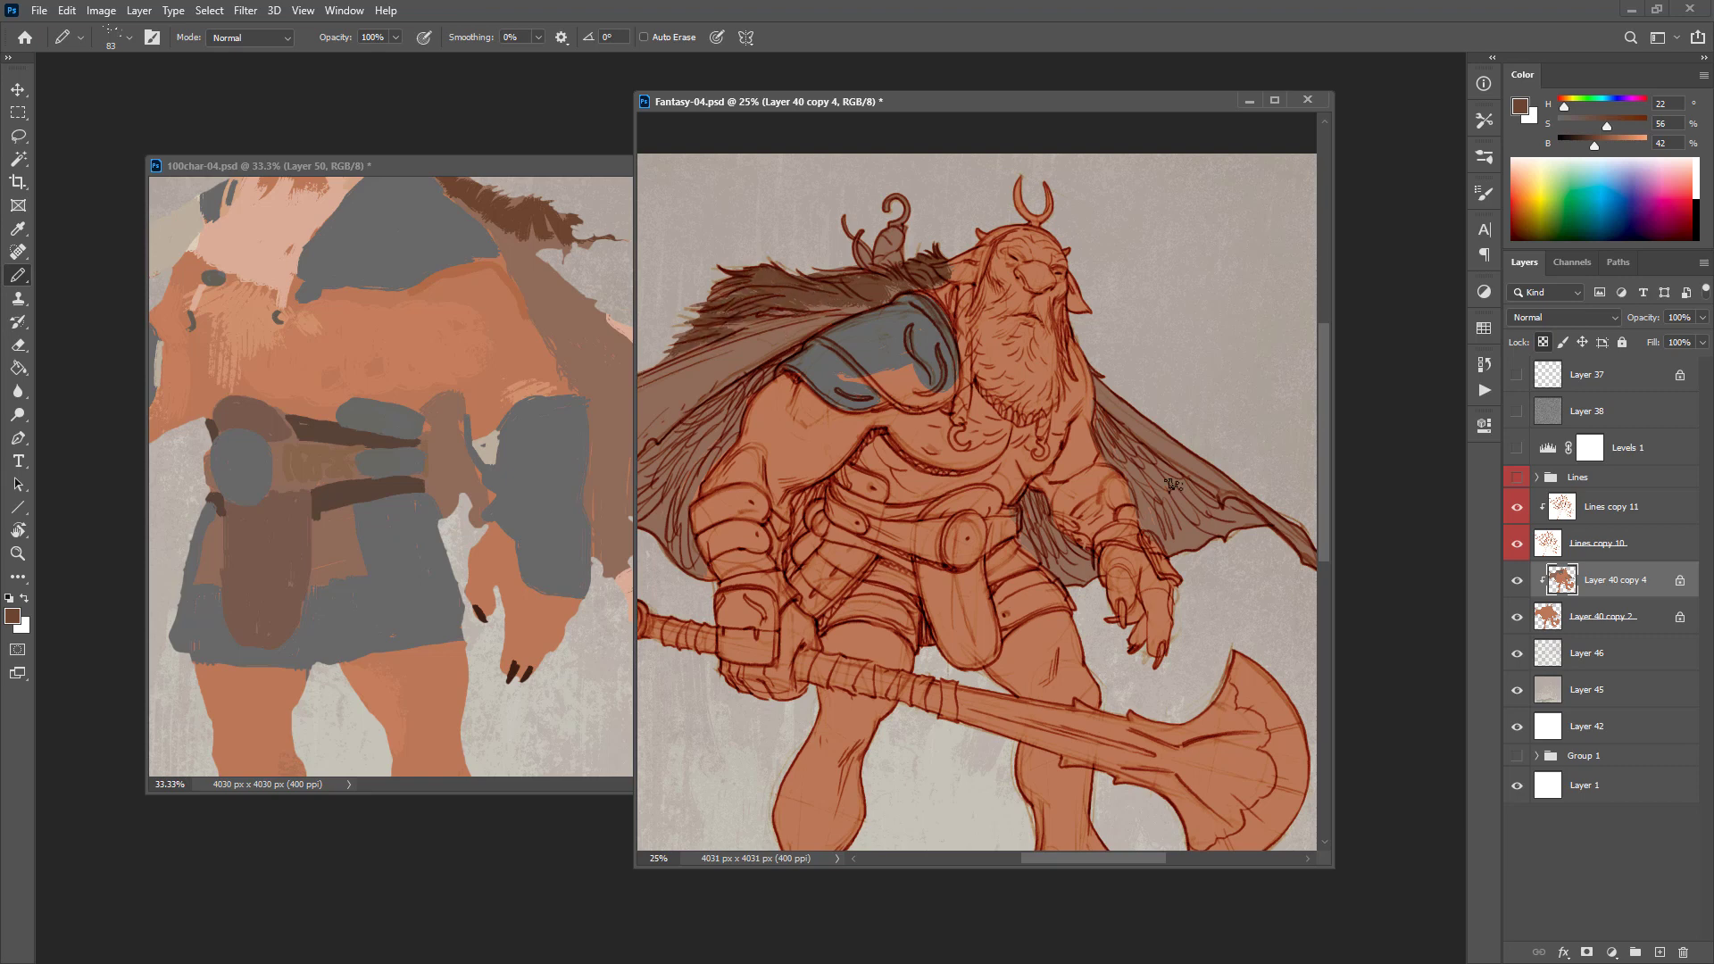
Step: Sample the pale pink of the reference's beard and paint the warrior's beard and the spiked stump behind the shoulder
drag(1149, 394, 1226, 423)
alt+click(308, 206)
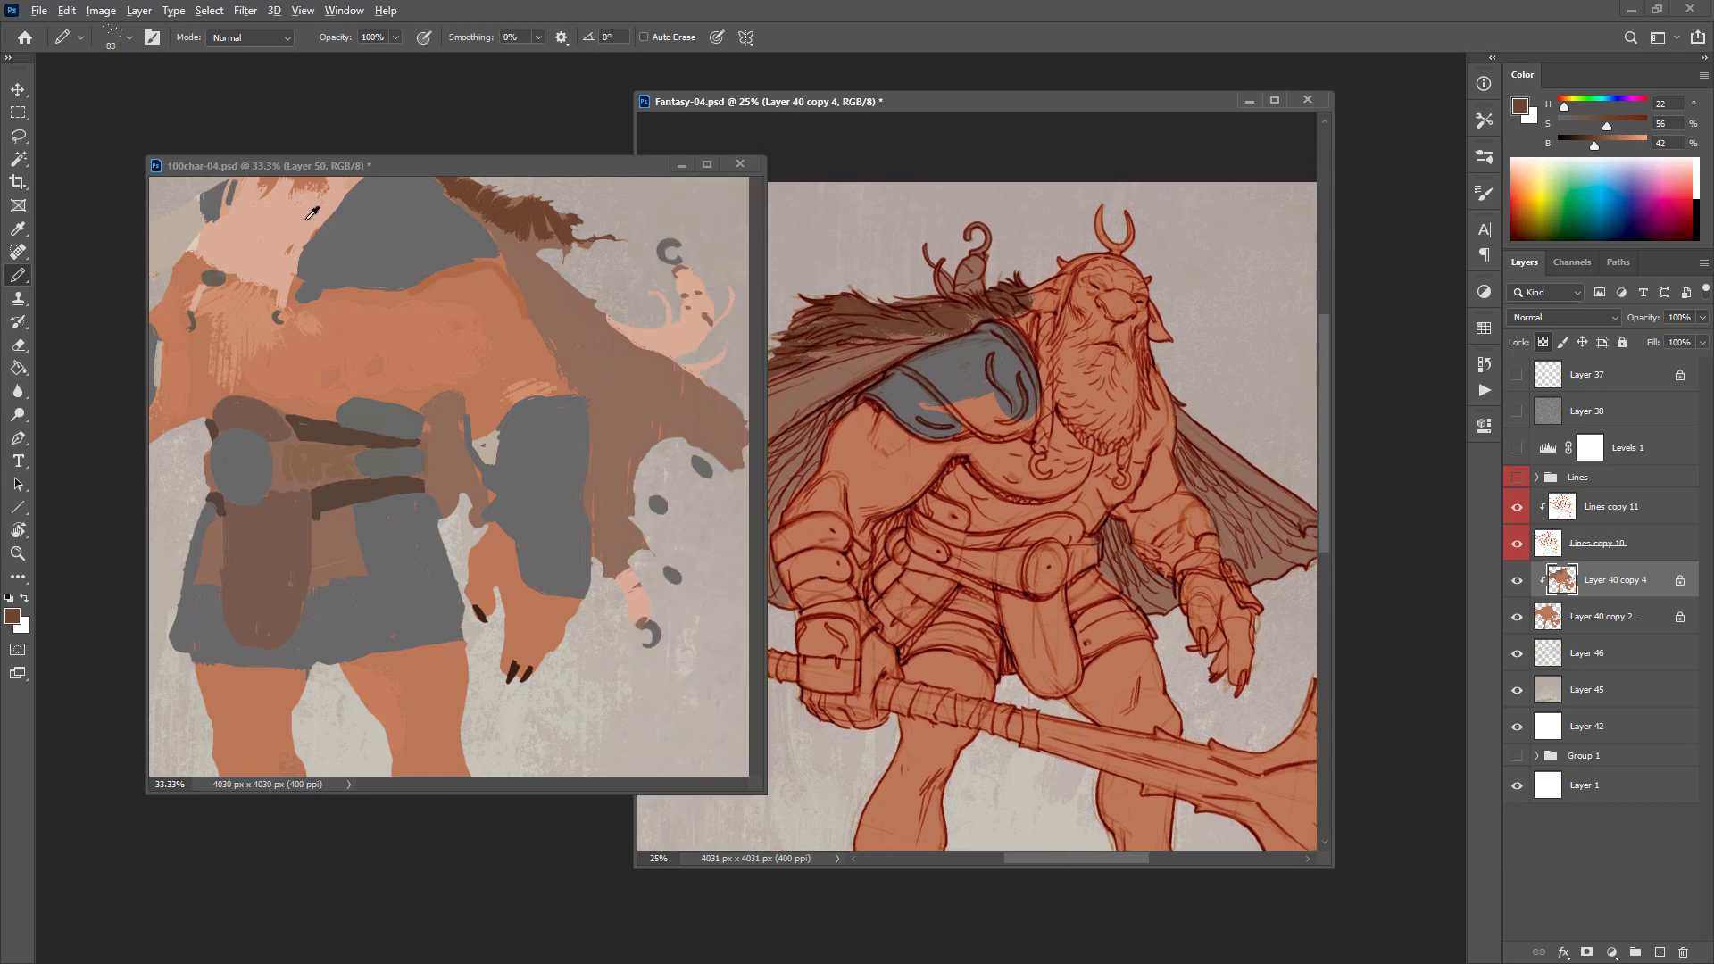
click(1148, 366)
mouse_move(1141, 324)
mouse_down()
mouse_move(1112, 442)
mouse_move(1048, 375)
mouse_move(1043, 321)
mouse_move(1067, 368)
mouse_move(1091, 352)
mouse_move(1098, 376)
mouse_up()
mouse_move(1125, 377)
mouse_down()
mouse_move(1122, 419)
mouse_move(1067, 387)
mouse_up()
mouse_move(991, 279)
mouse_down()
mouse_move(942, 272)
mouse_move(922, 242)
mouse_up()
click(988, 299)
click(988, 299)
click(988, 299)
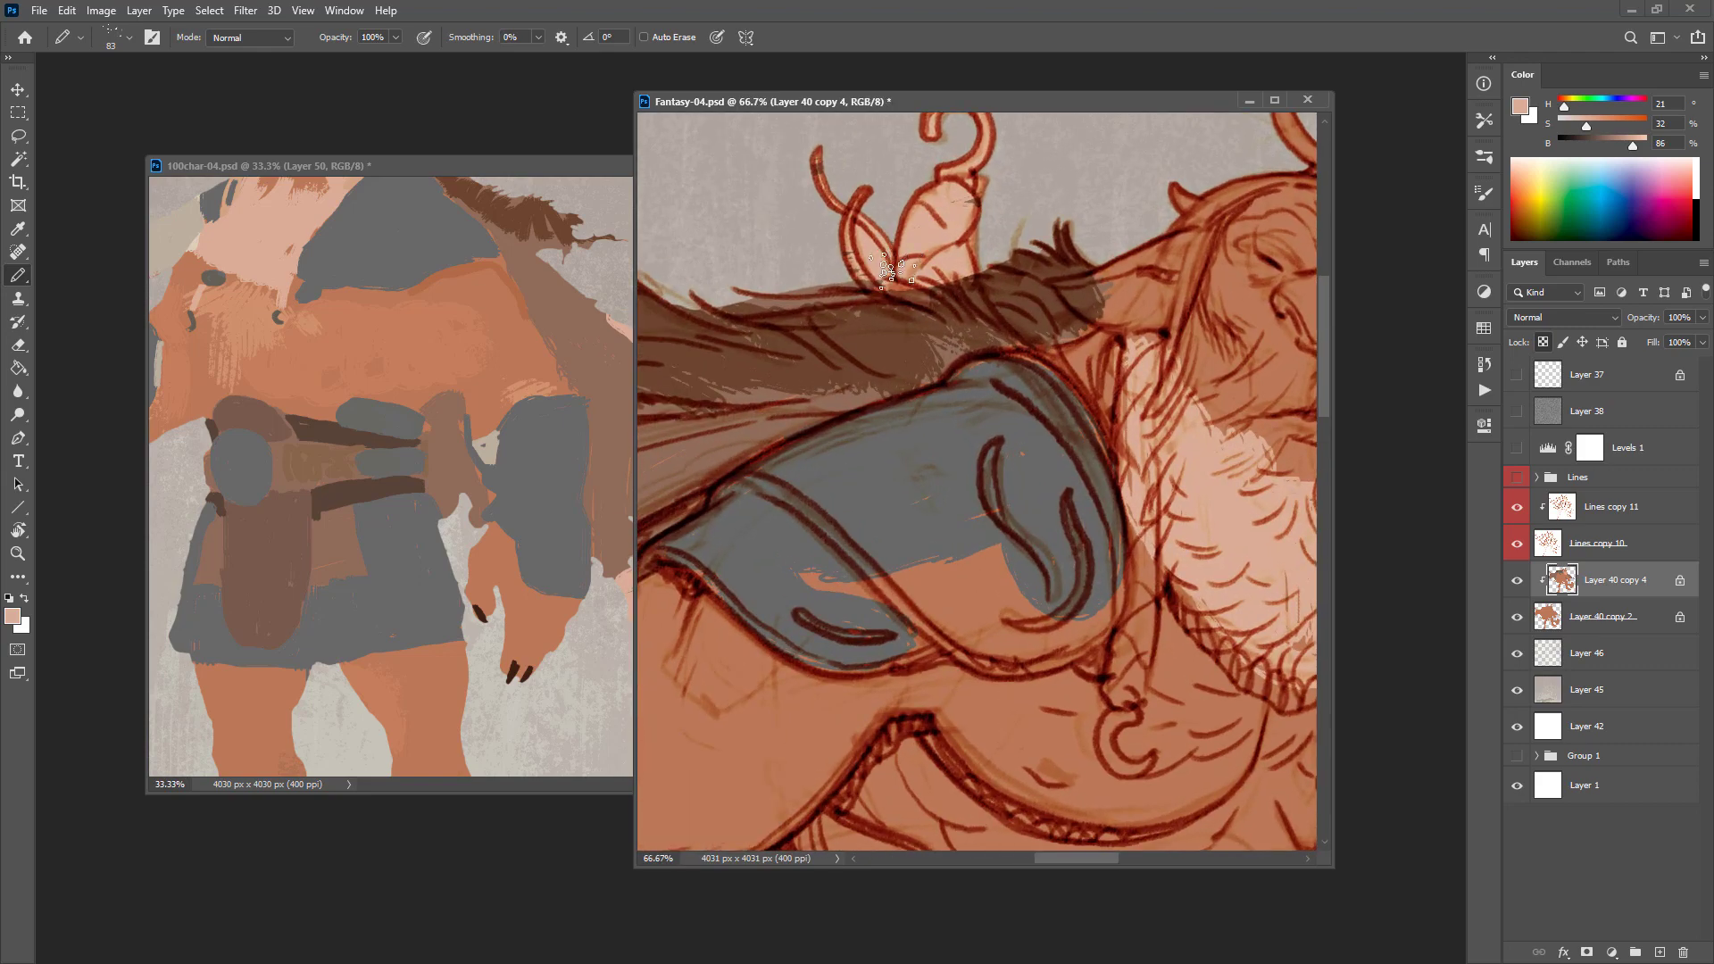
Step: Select the gap between the spikes behind the shoulder with the Magic Wand, erase it from Layer 40 copy 2, and return to Layer 40 copy 4
key(w)
click(879, 259)
key(alt+bracketleft)
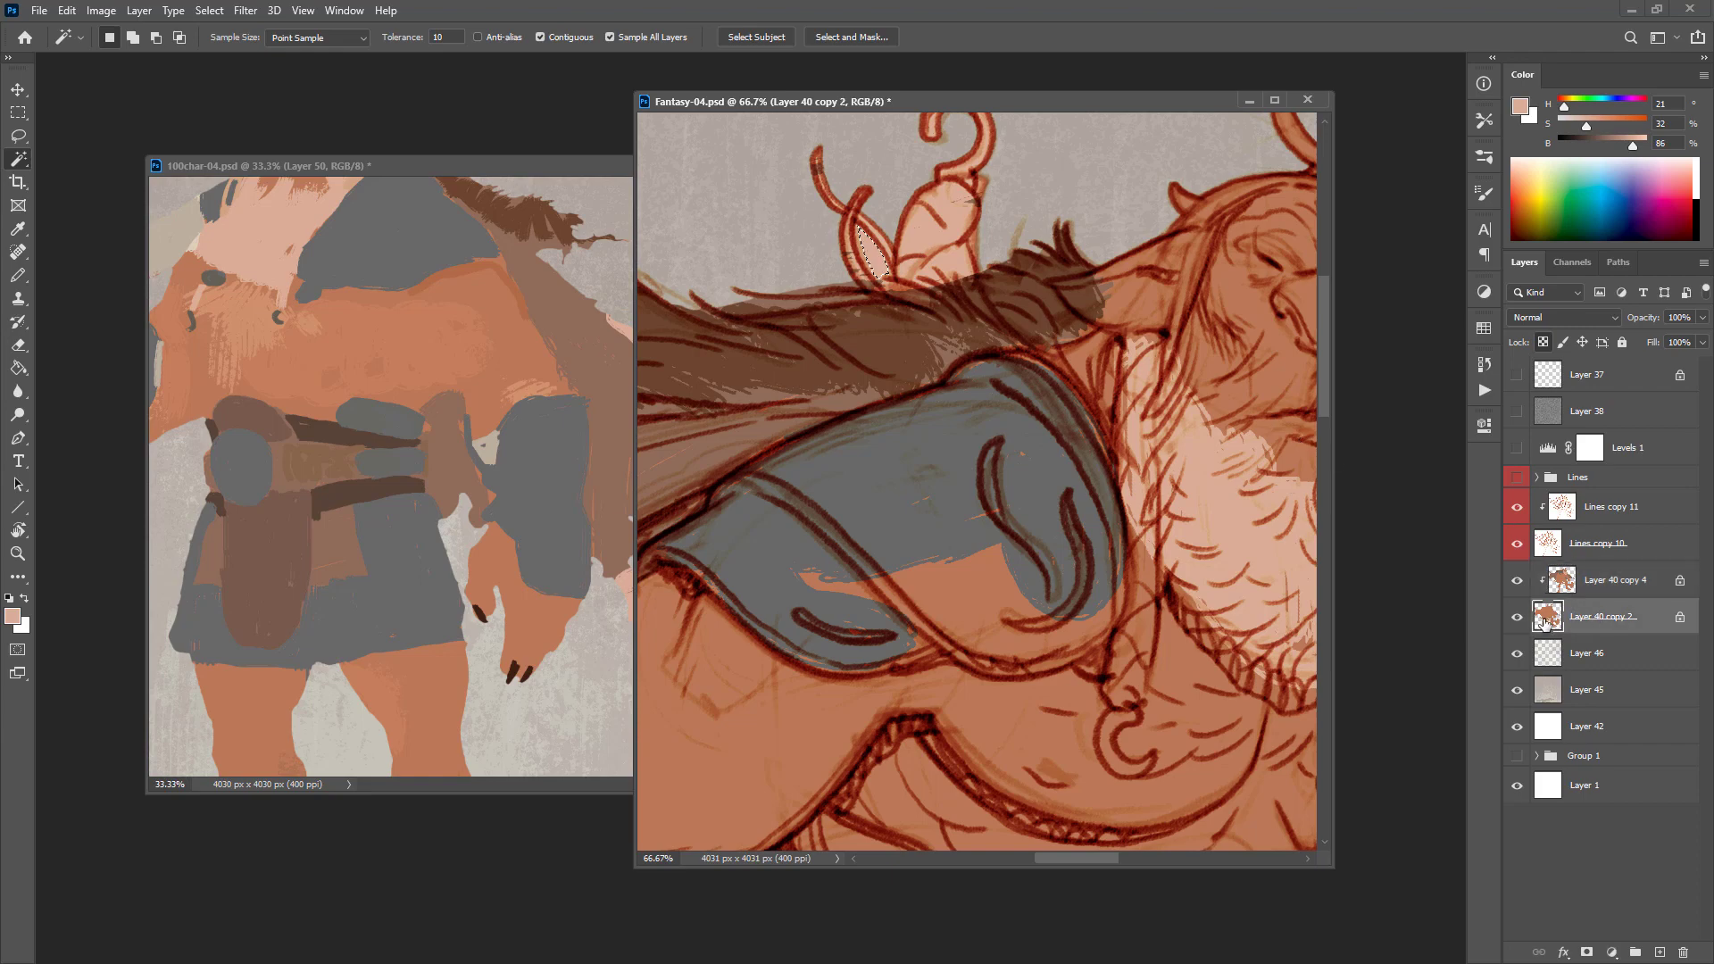
key(b)
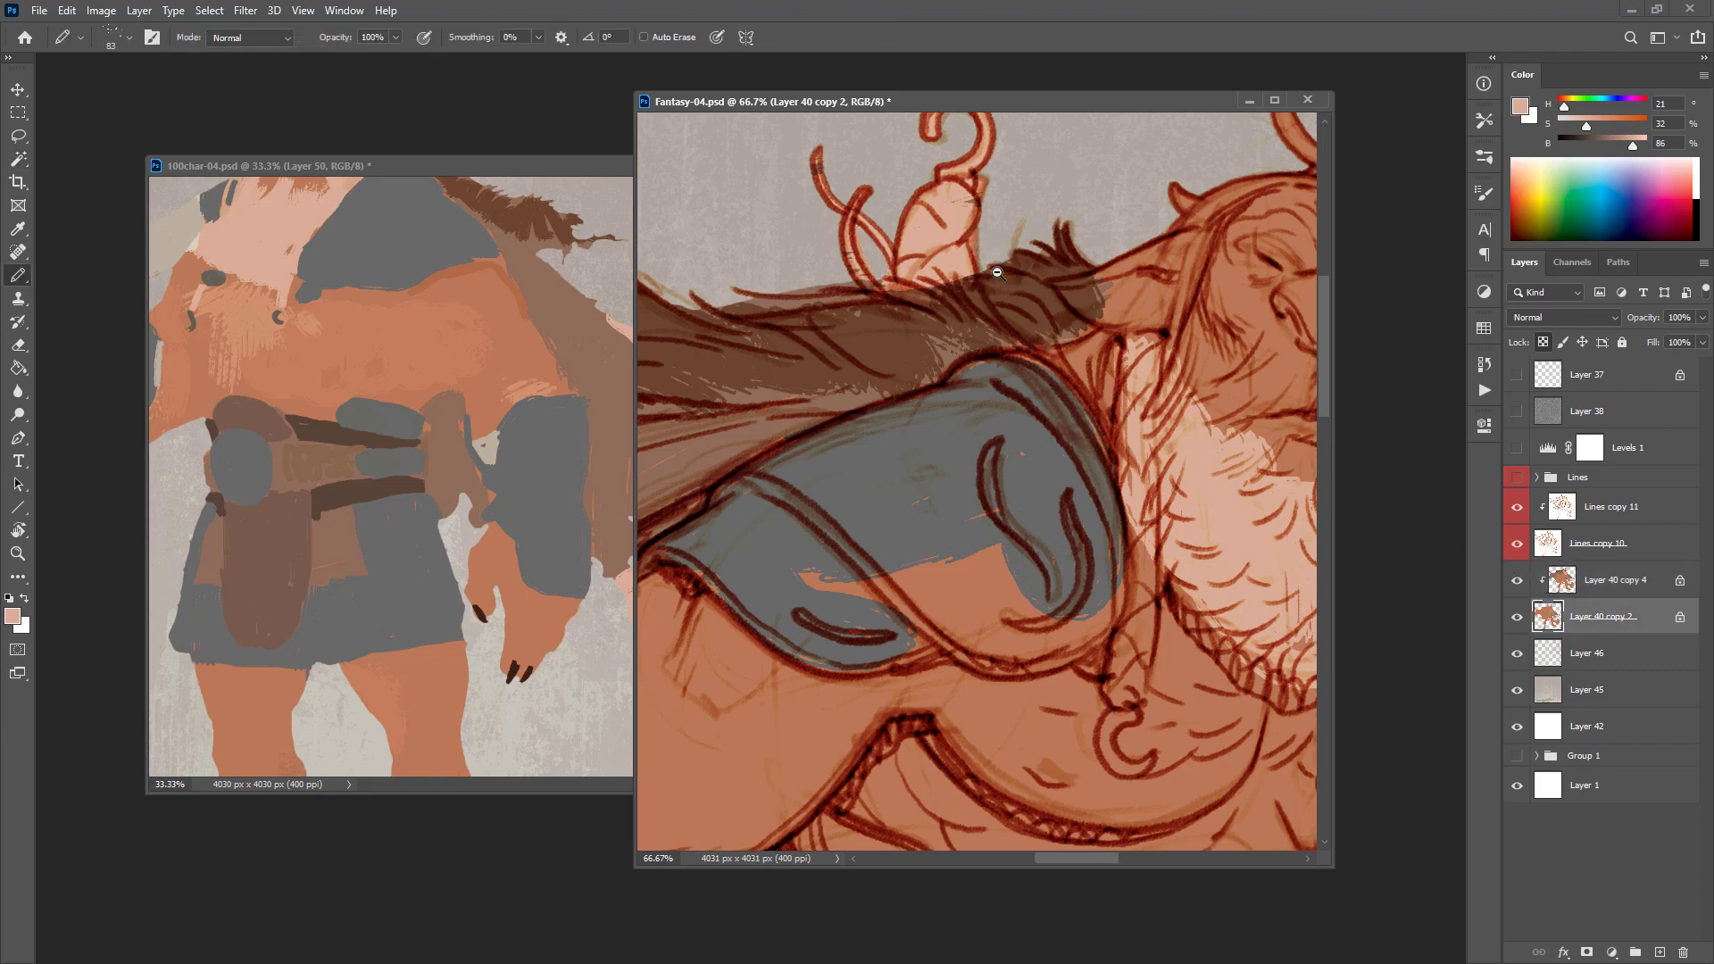
alt+click(991, 250)
alt+click(991, 250)
drag(1121, 319, 1217, 429)
key(alt+bracketright)
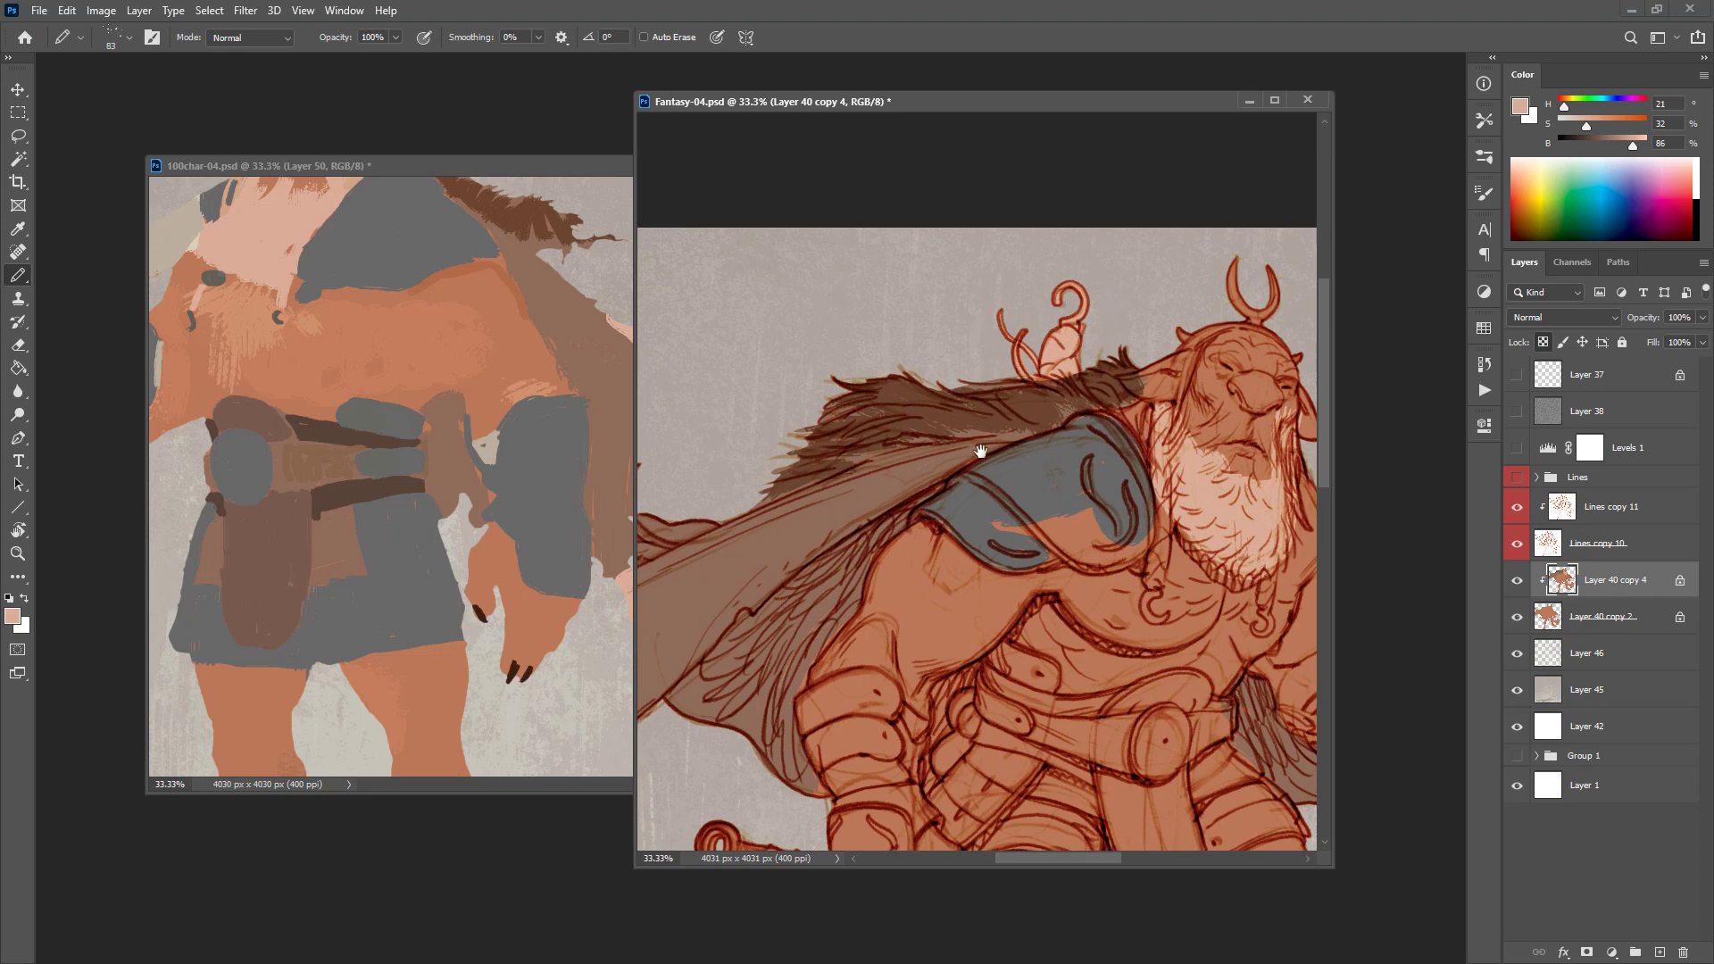
Step: Outline the segmented tail behind the cape in pale pink and fill it with the Paint Bucket
drag(933, 445, 1256, 471)
mouse_move(1020, 551)
mouse_down()
mouse_move(1049, 545)
mouse_move(948, 576)
mouse_move(935, 541)
mouse_move(968, 567)
mouse_move(937, 522)
mouse_move(871, 535)
mouse_move(893, 509)
mouse_up()
key(g)
click(902, 516)
key(b)
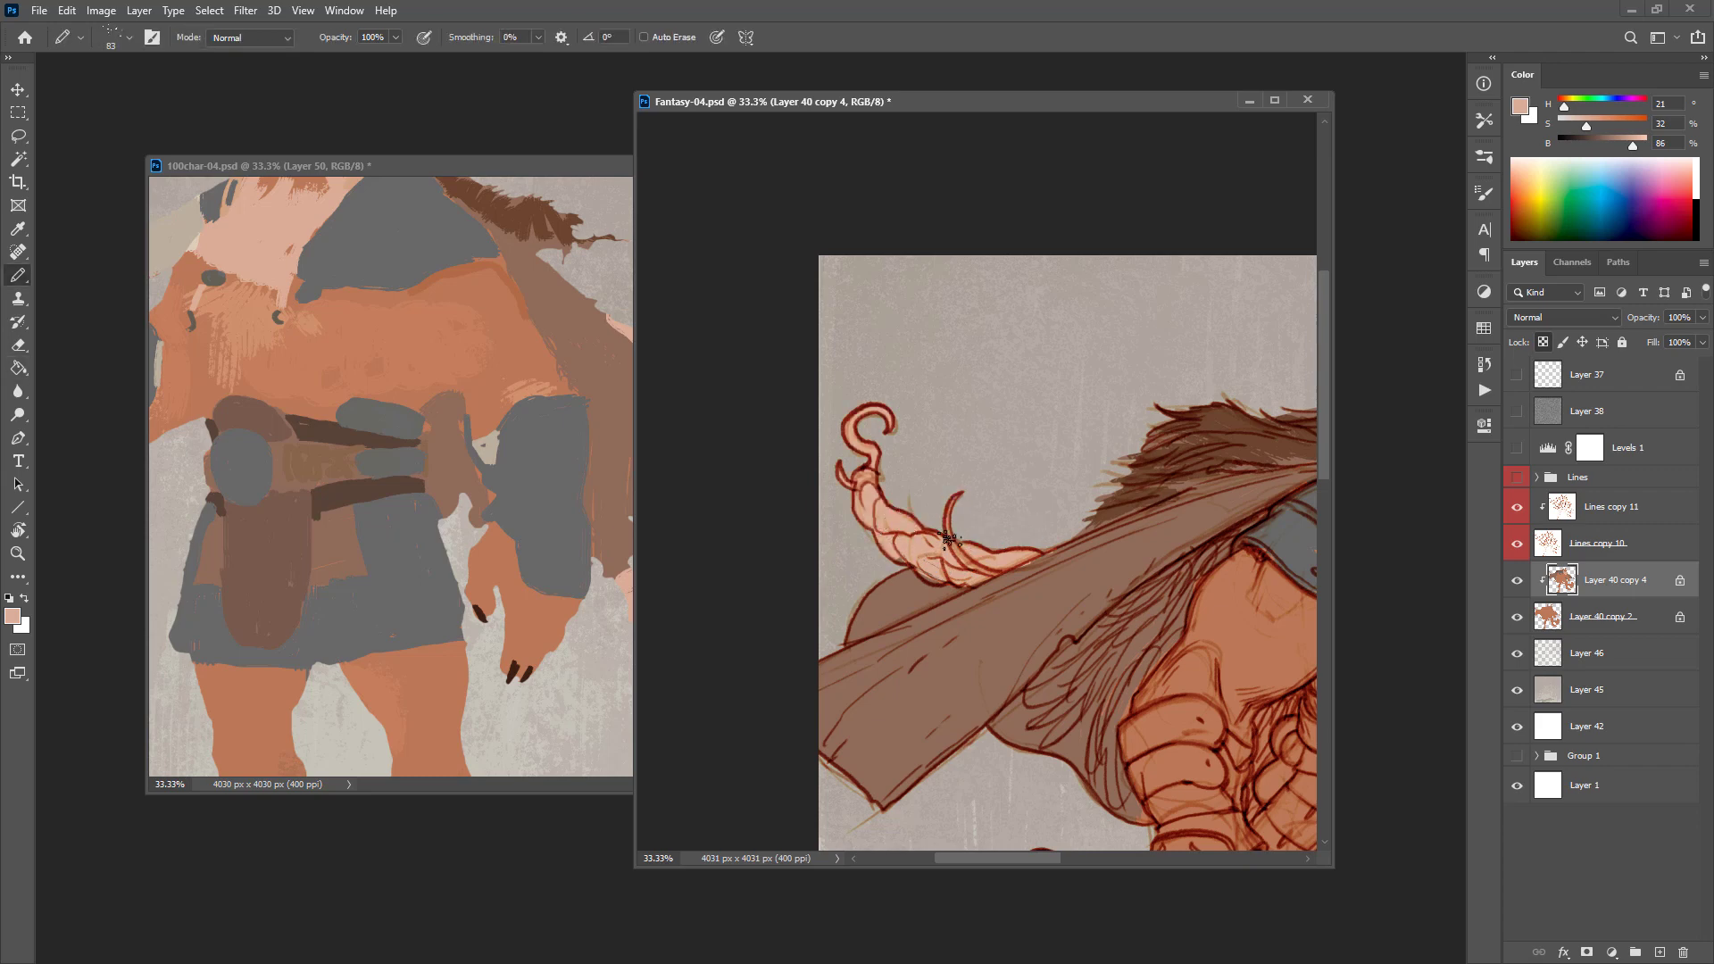
Step: Sample the reference's grey and paint the two hooks, the rest of the shoulder plate, the horned headband and the beard rings
click(564, 458)
mouse_move(888, 412)
mouse_down()
mouse_move(889, 457)
mouse_move(844, 479)
mouse_up()
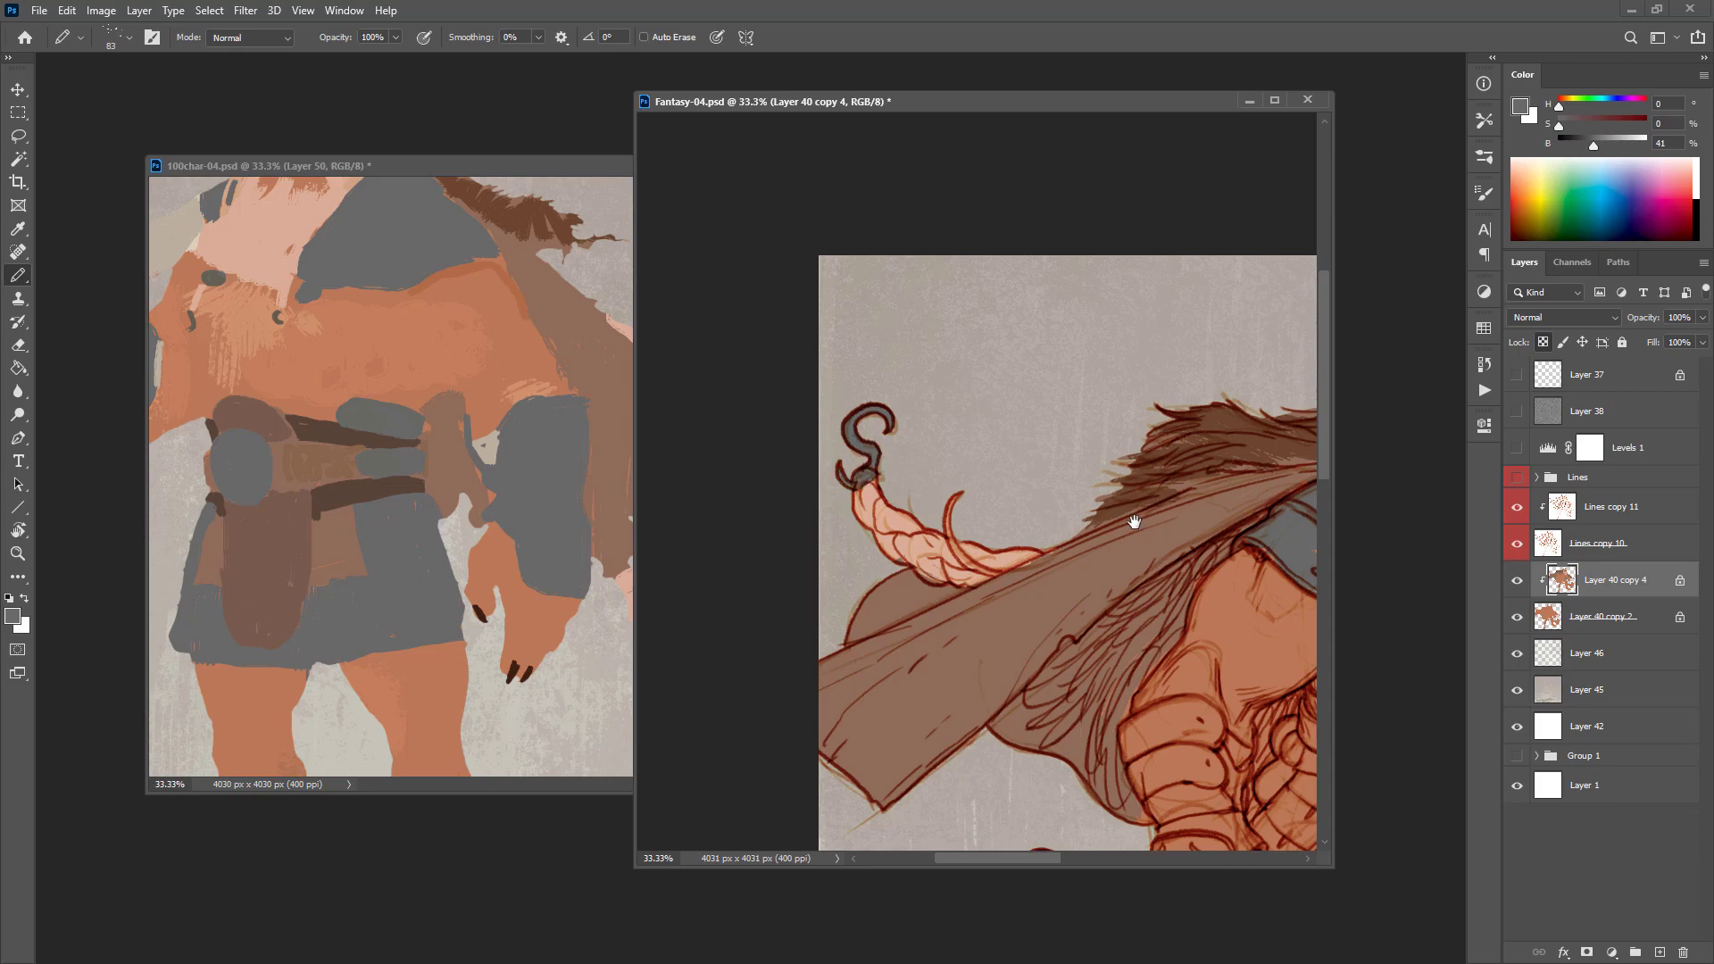
scroll(1135, 532, down, 2)
mouse_move(1164, 584)
mouse_down()
mouse_move(892, 613)
mouse_move(868, 599)
mouse_up()
scroll(937, 483, up, 2)
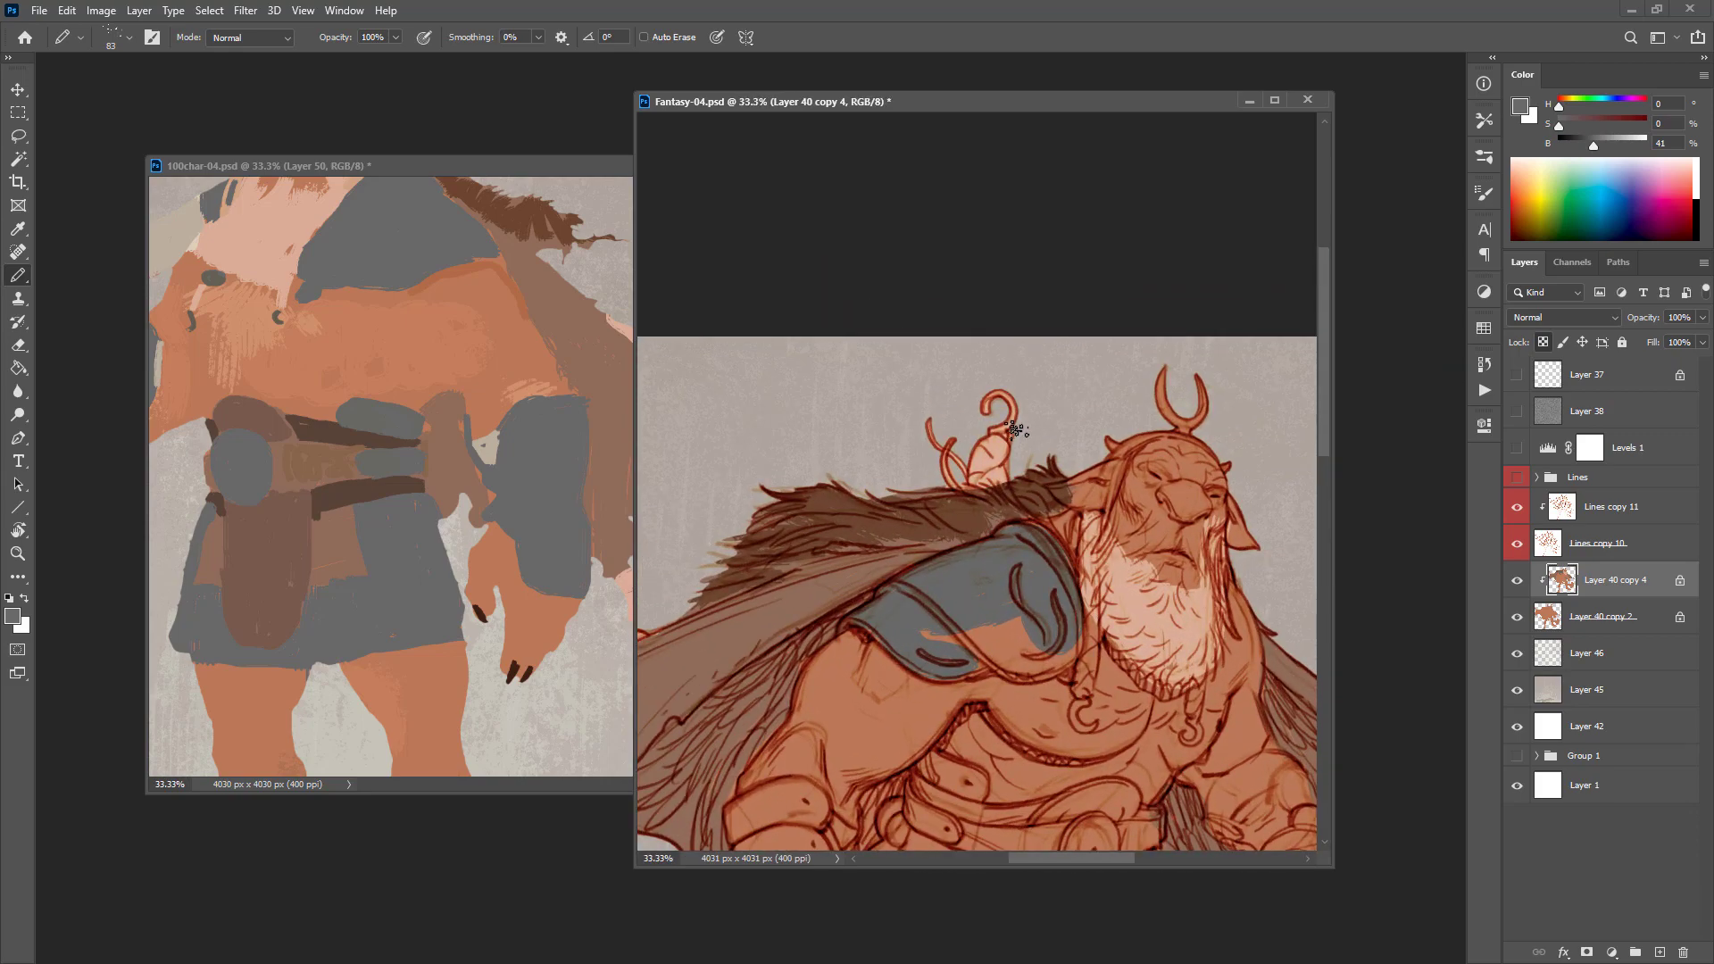
mouse_move(998, 432)
mouse_down()
mouse_move(1168, 526)
mouse_move(1187, 389)
mouse_move(1016, 407)
mouse_move(1087, 405)
mouse_move(1046, 432)
mouse_move(1078, 427)
mouse_move(963, 438)
mouse_move(984, 411)
mouse_up()
scroll(1011, 408, down, 3)
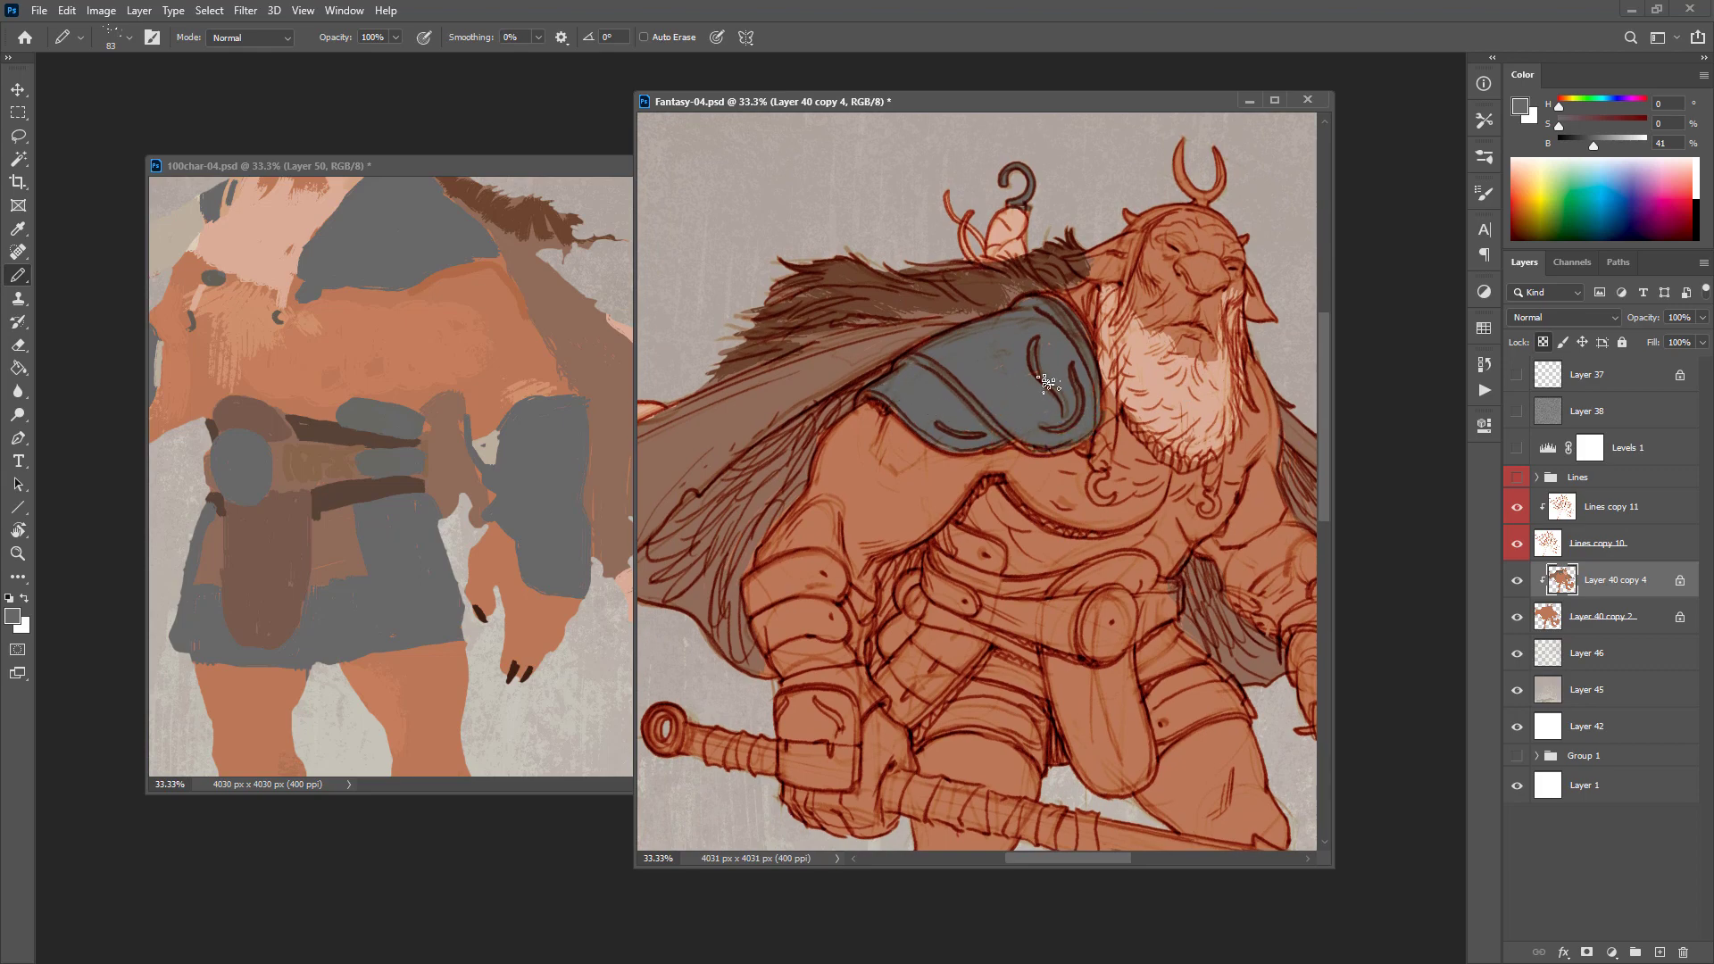
drag(1164, 519, 947, 513)
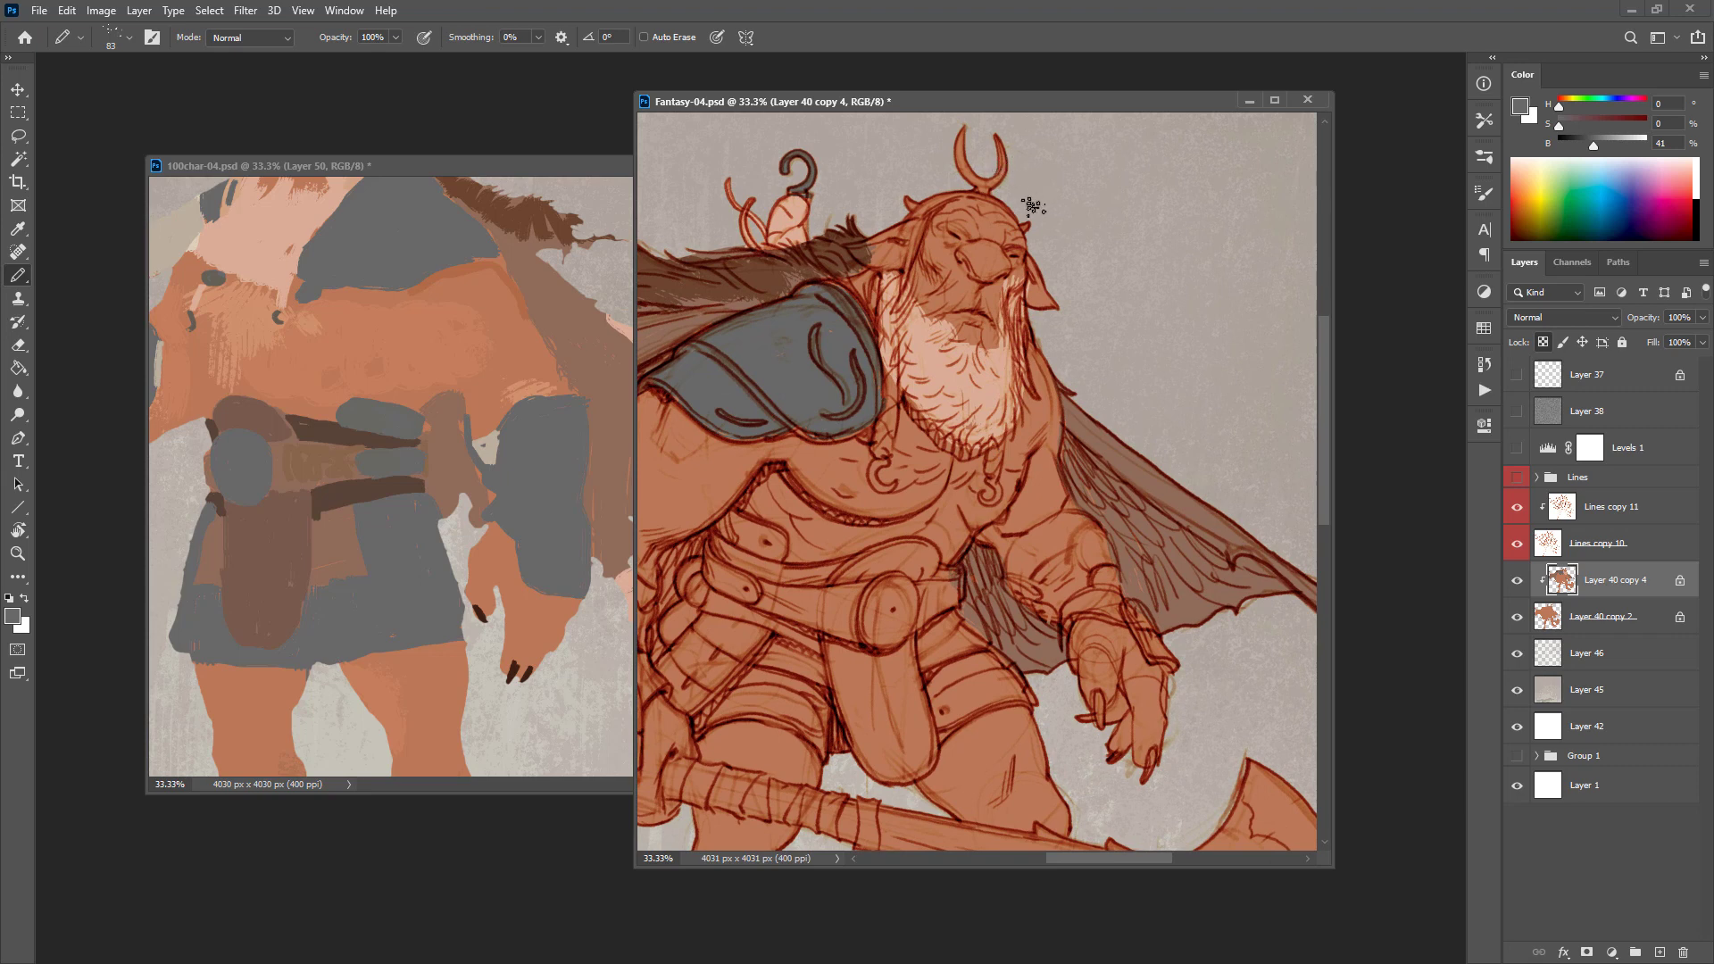
mouse_move(994, 192)
mouse_down()
mouse_move(985, 129)
mouse_move(963, 131)
mouse_move(996, 178)
mouse_move(903, 207)
mouse_up()
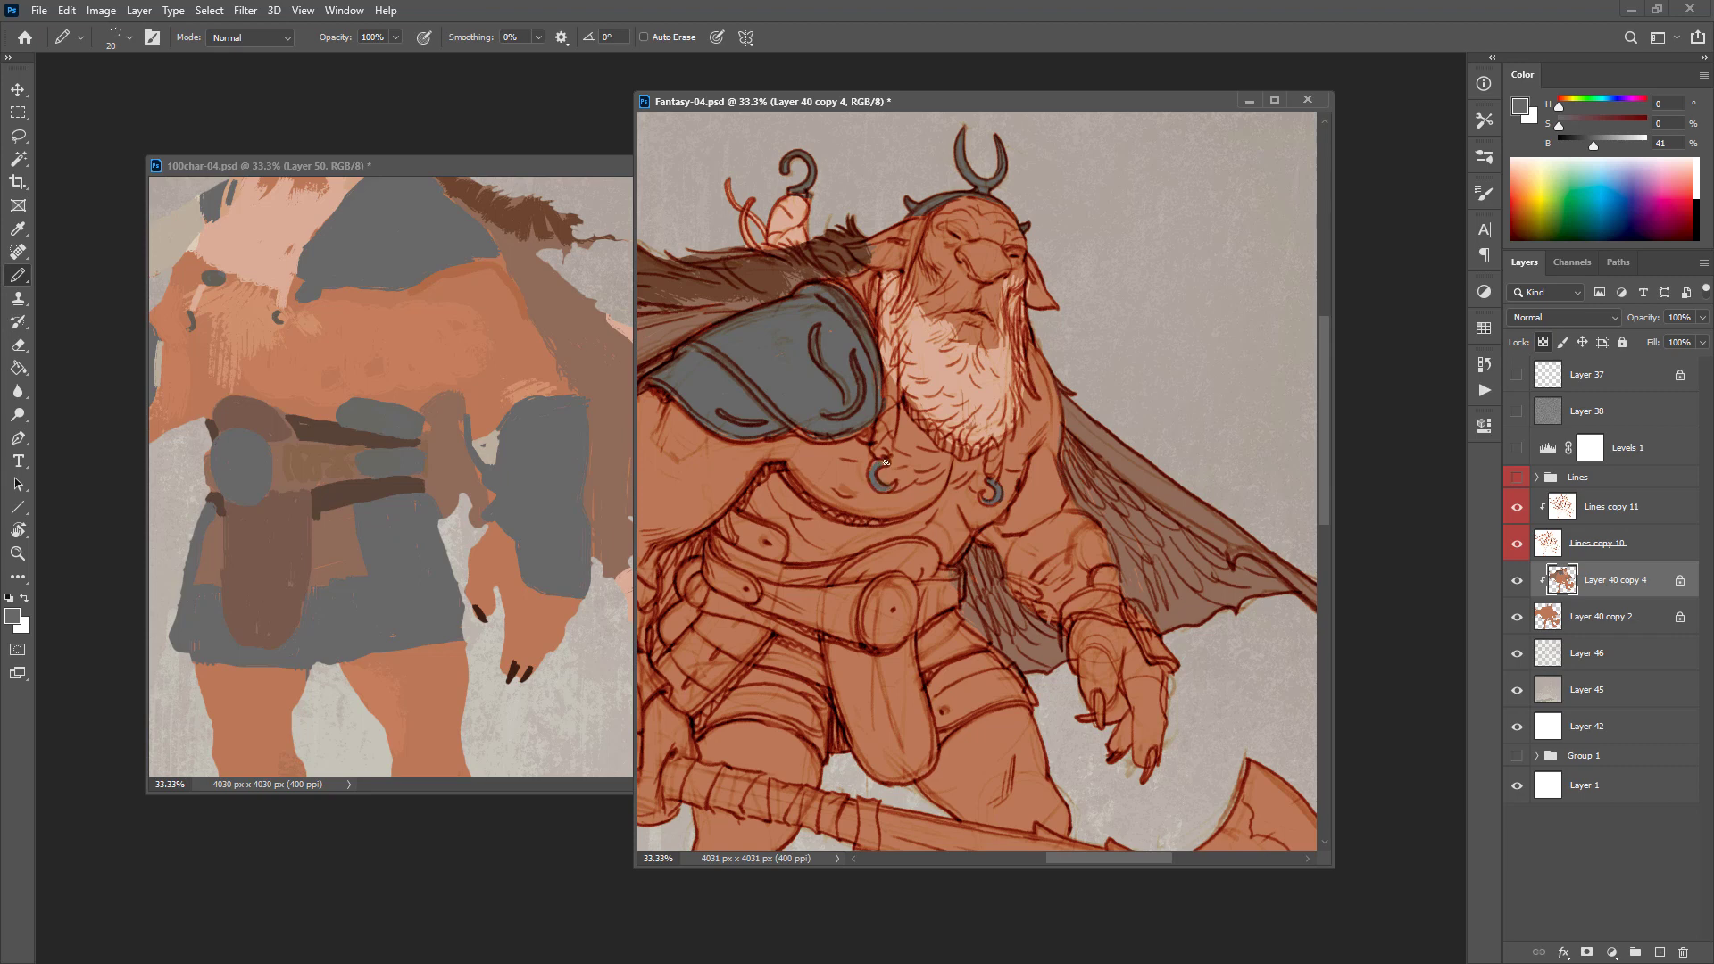
Step: Resample the reference's pale pink and paint the beard braid and the hair strands around the face, using the reference's head as a guide
alt+click(284, 220)
key(bracketright)
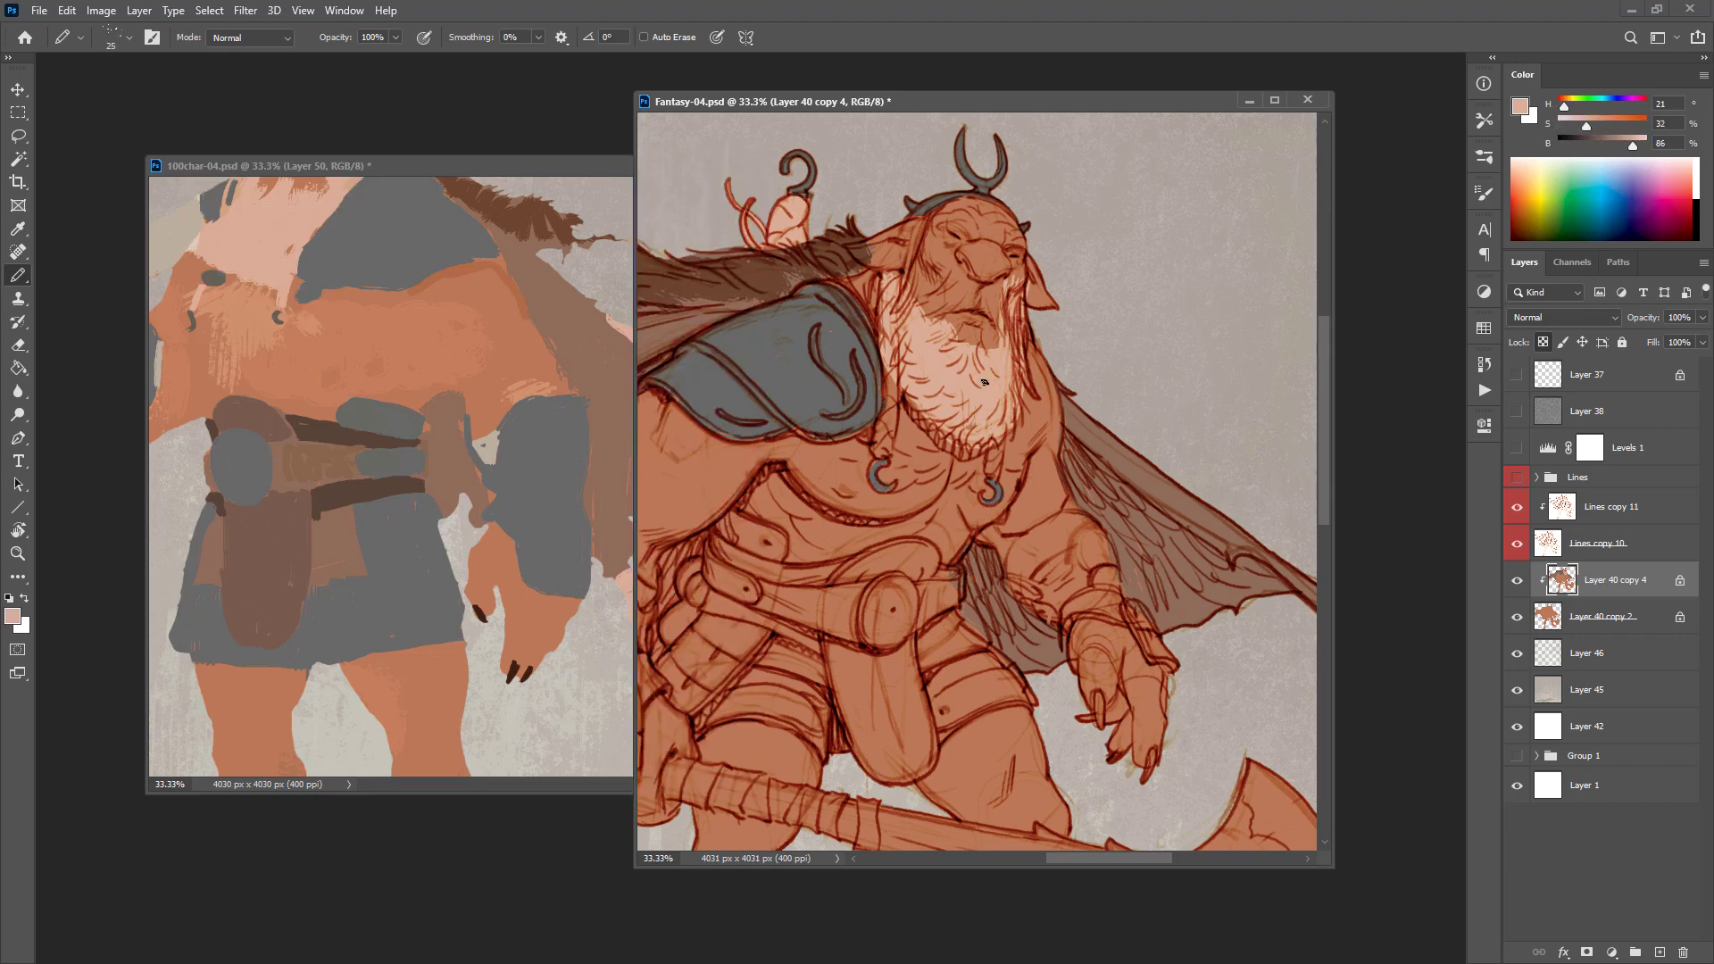
key(bracketleft)
mouse_move(882, 443)
mouse_down()
mouse_move(904, 341)
mouse_move(921, 410)
mouse_move(955, 442)
mouse_up()
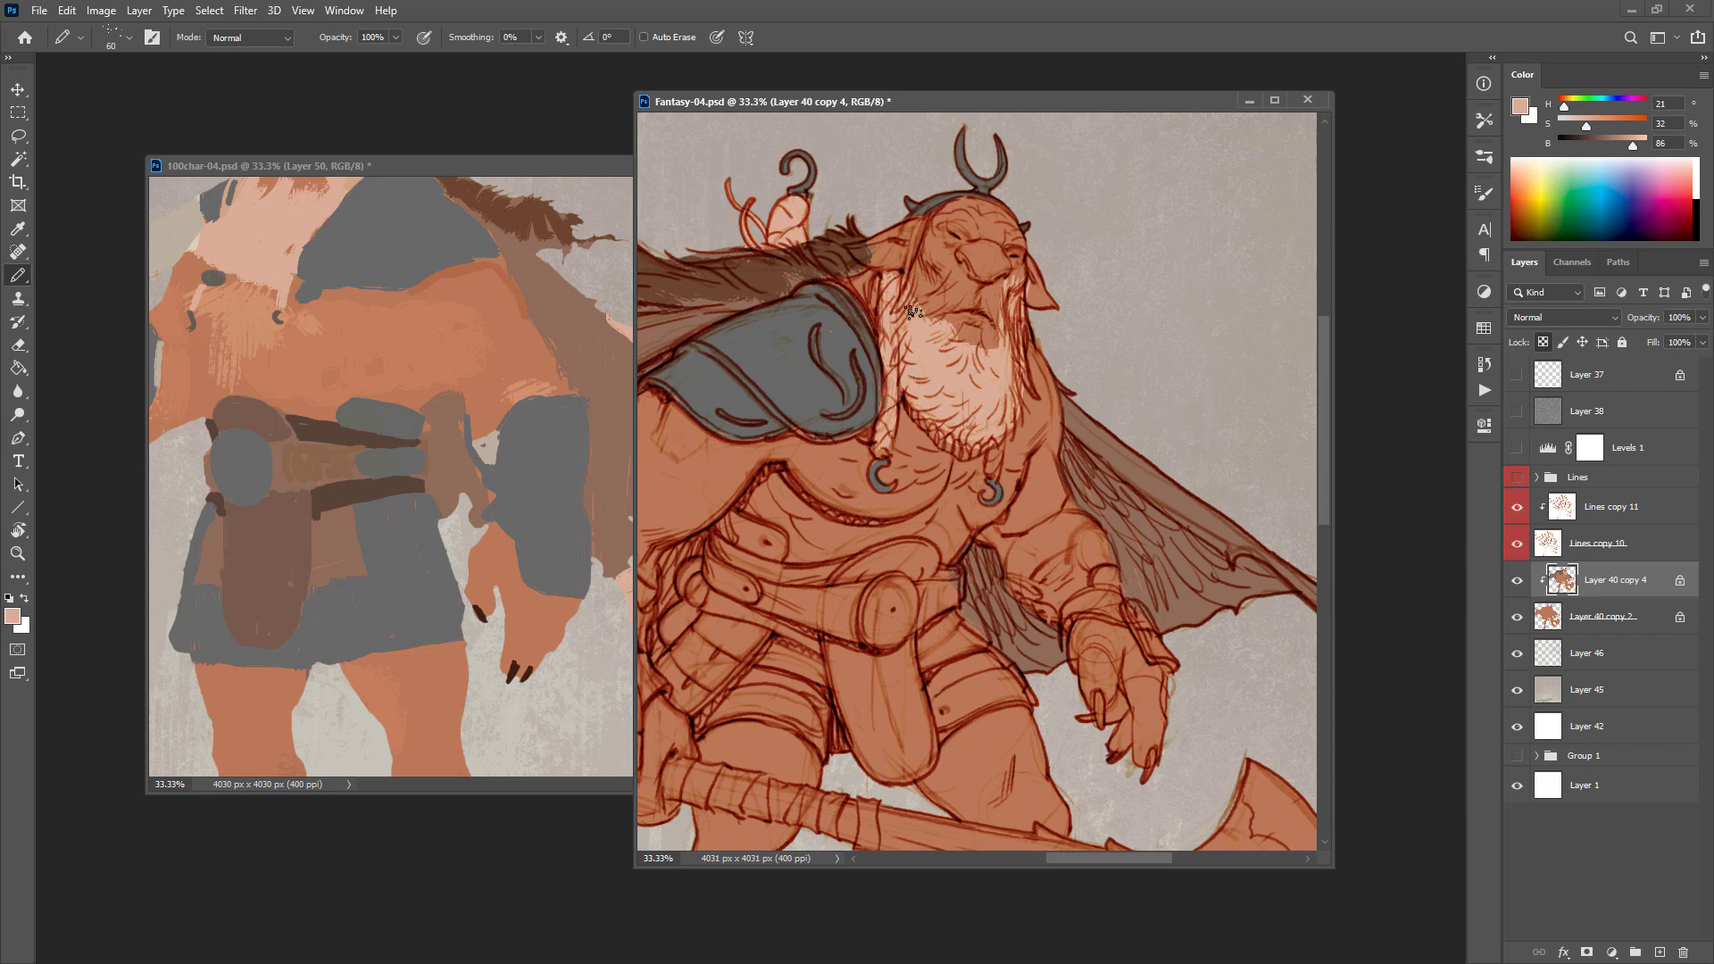
click(457, 357)
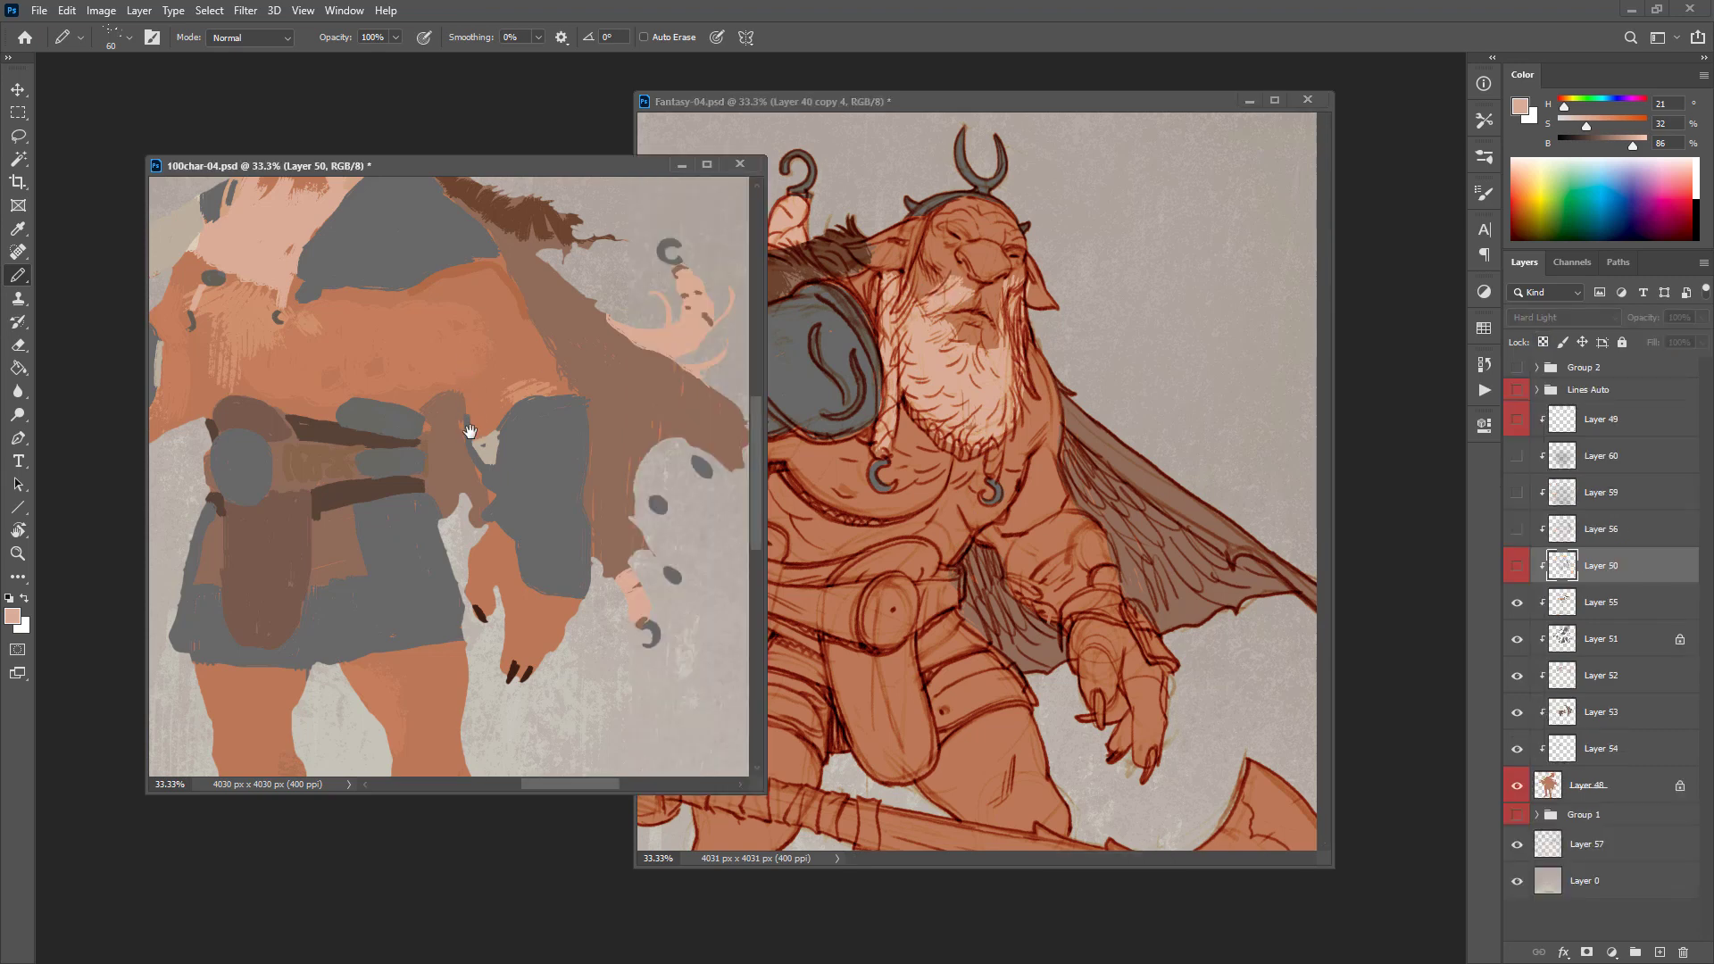
drag(459, 358, 469, 493)
click(1039, 382)
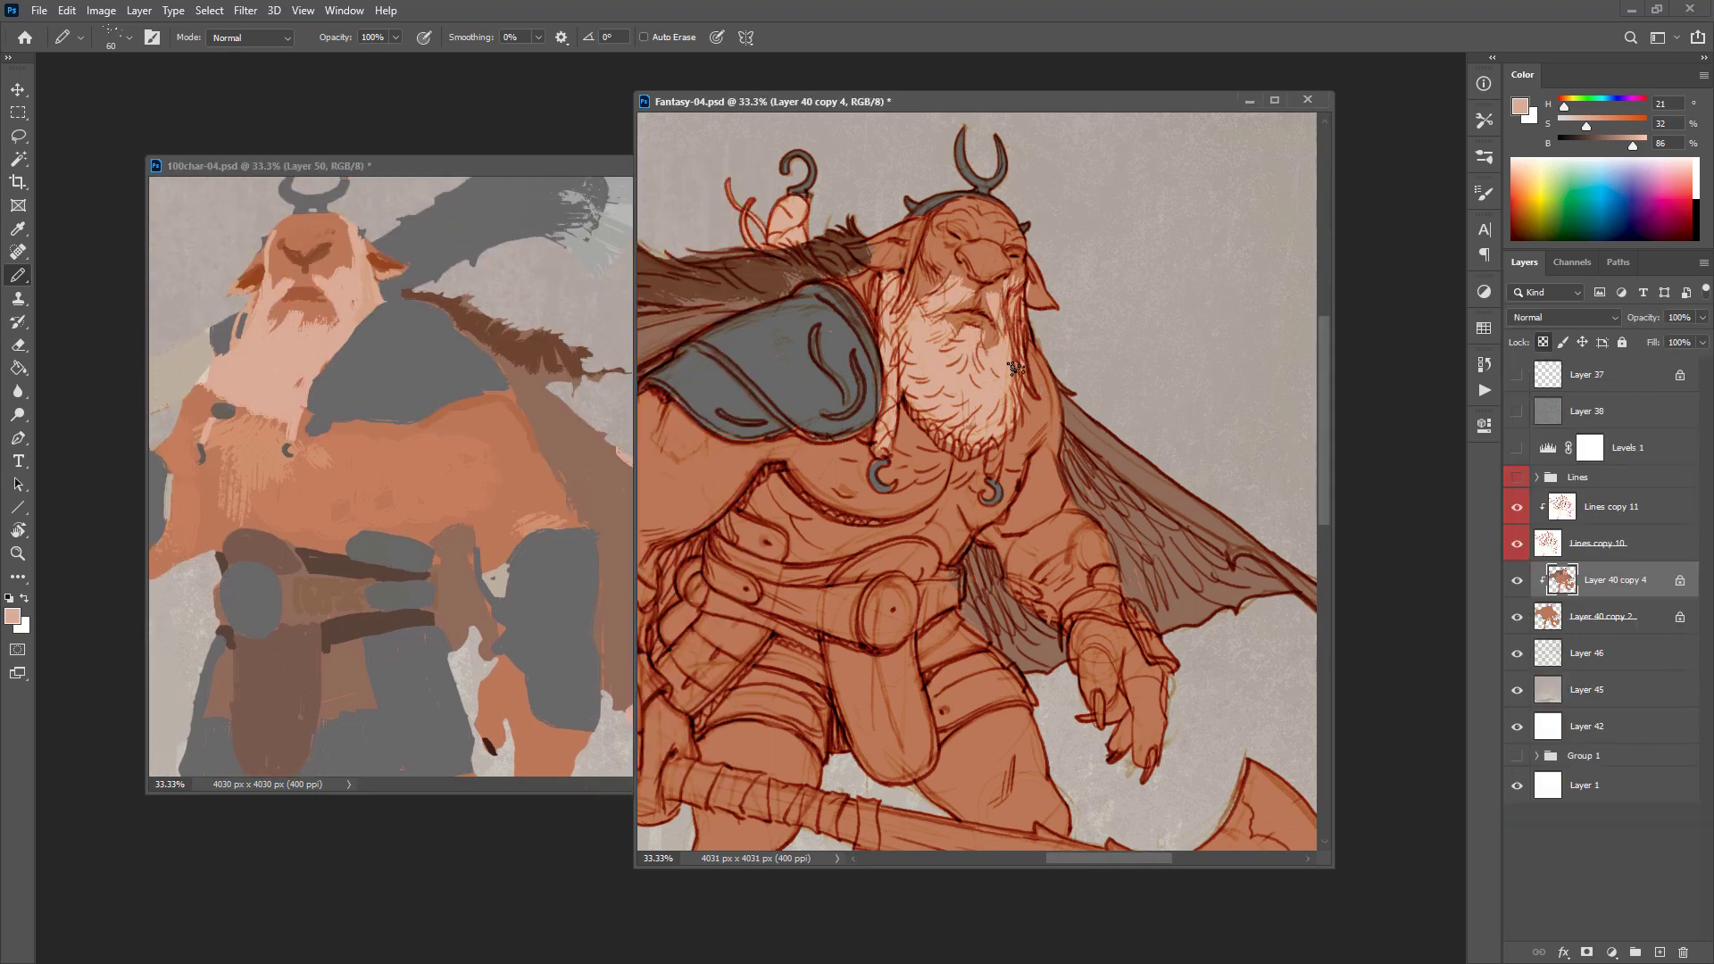
drag(929, 225, 906, 284)
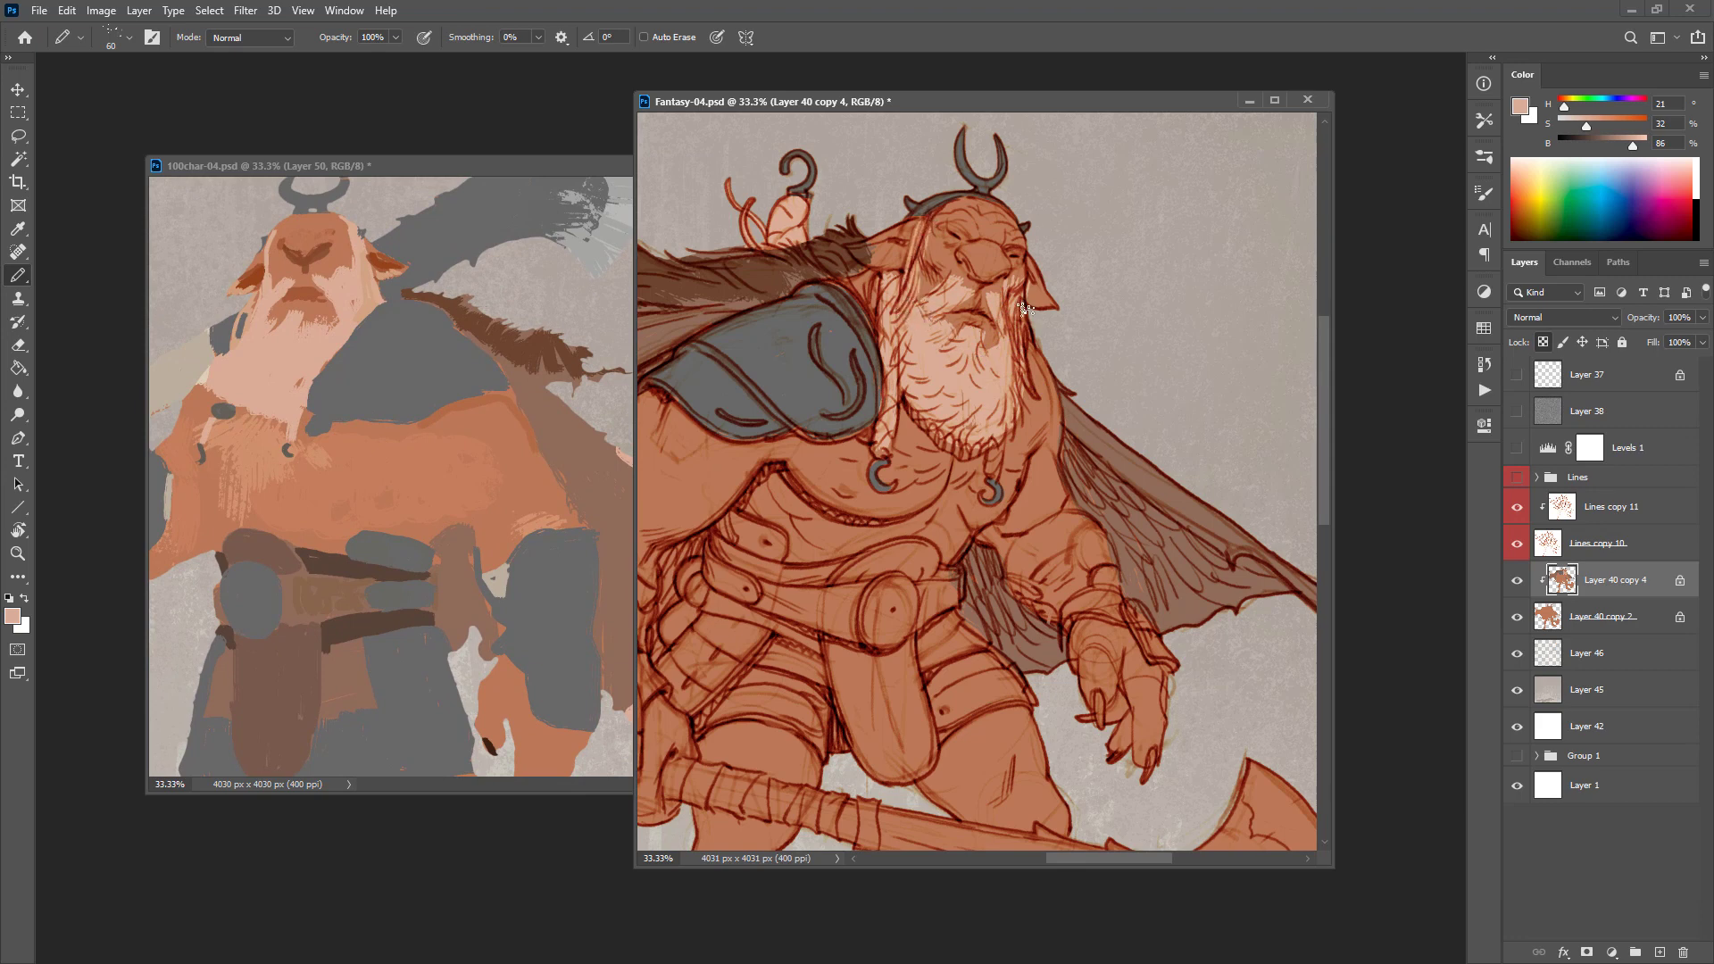
Step: Paint the nose, mouth and ears in the darker orange-brown tones sampled from the reference's face
alt+click(1040, 381)
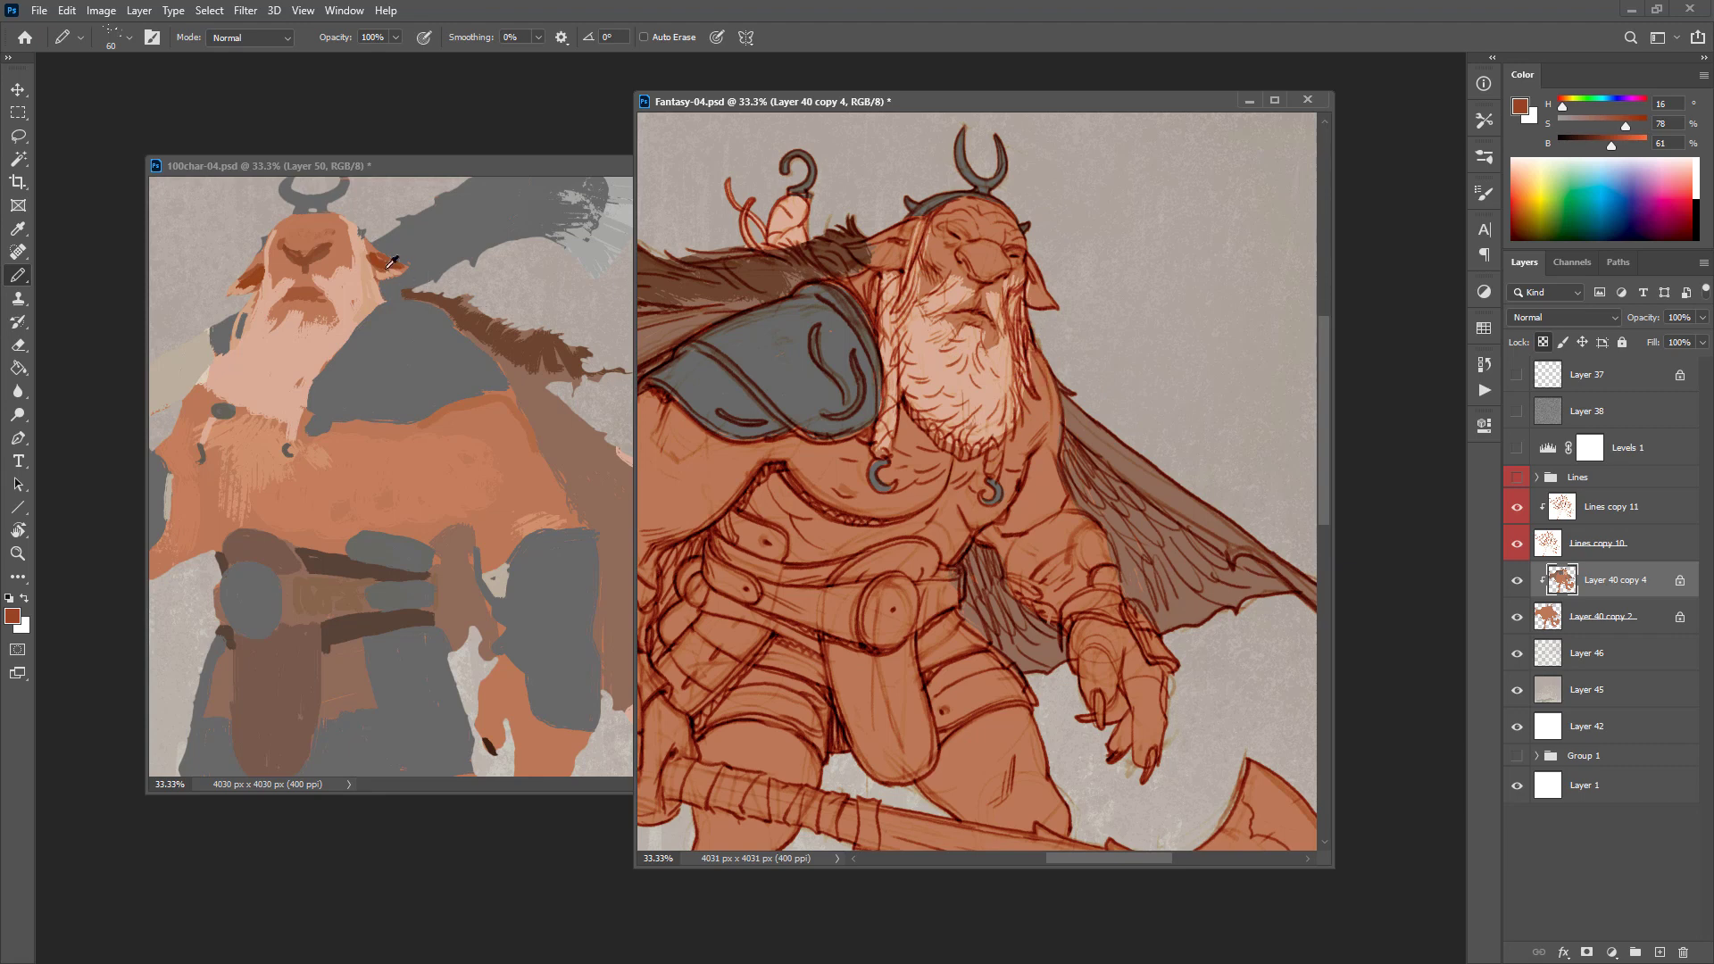
alt+click(315, 284)
mouse_move(980, 315)
mouse_down()
mouse_move(960, 317)
mouse_move(1040, 306)
mouse_up()
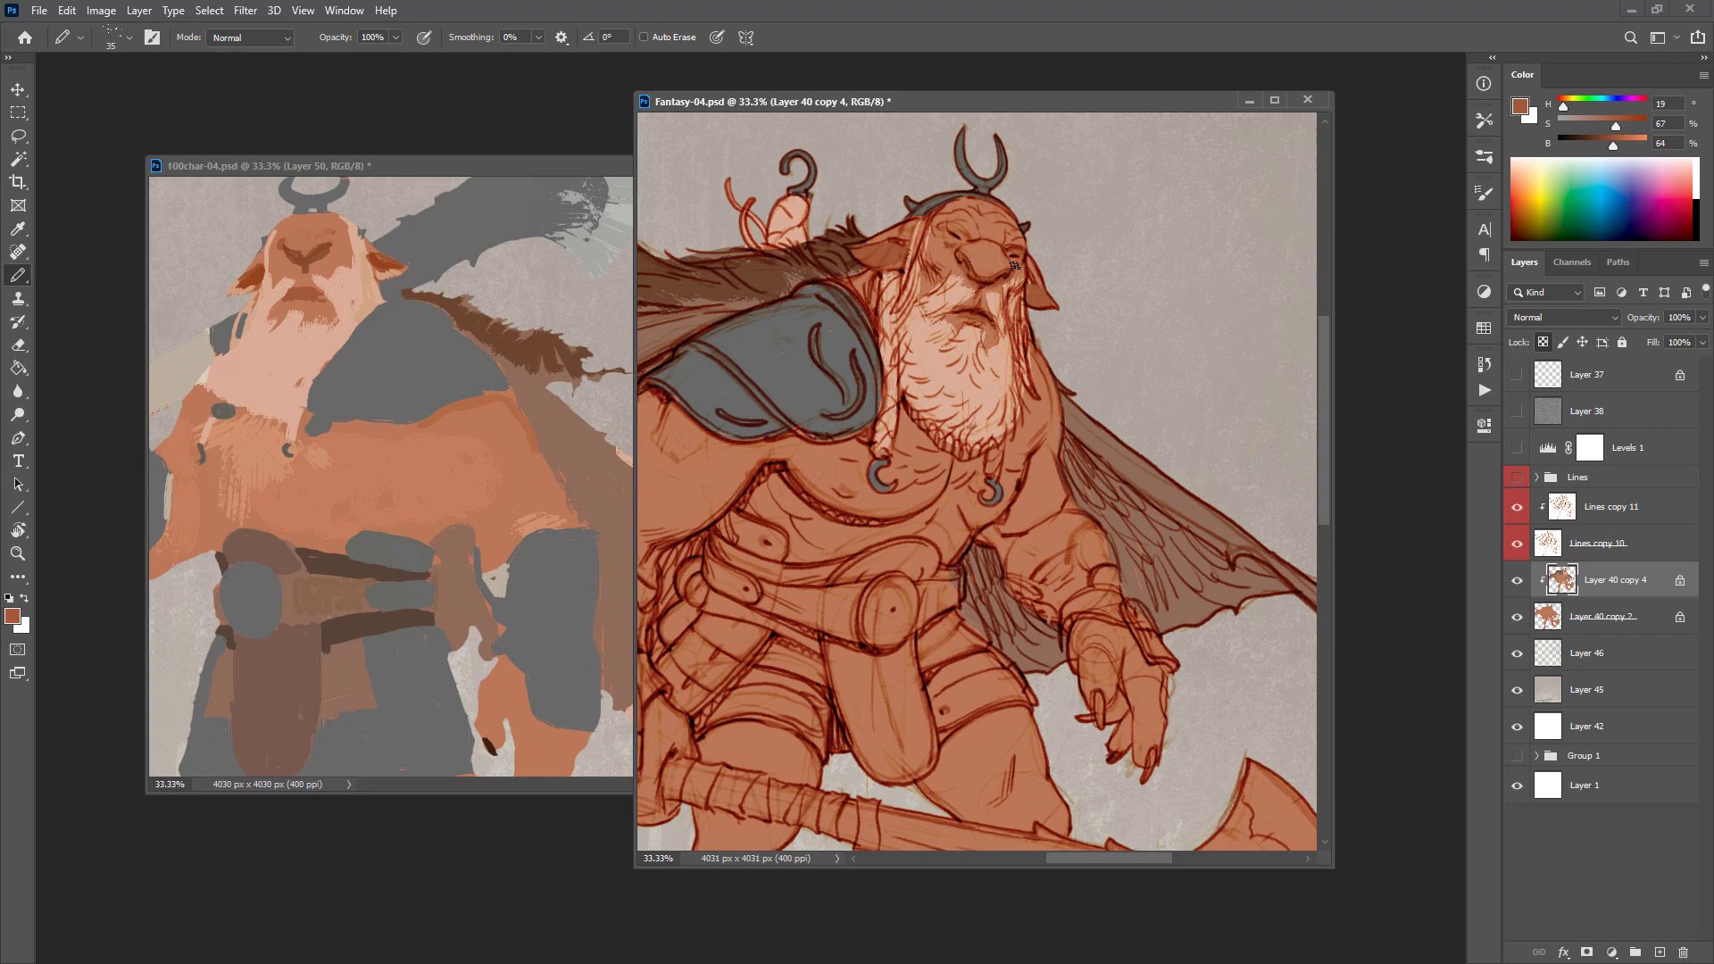
alt+click(324, 248)
alt+click(1072, 427)
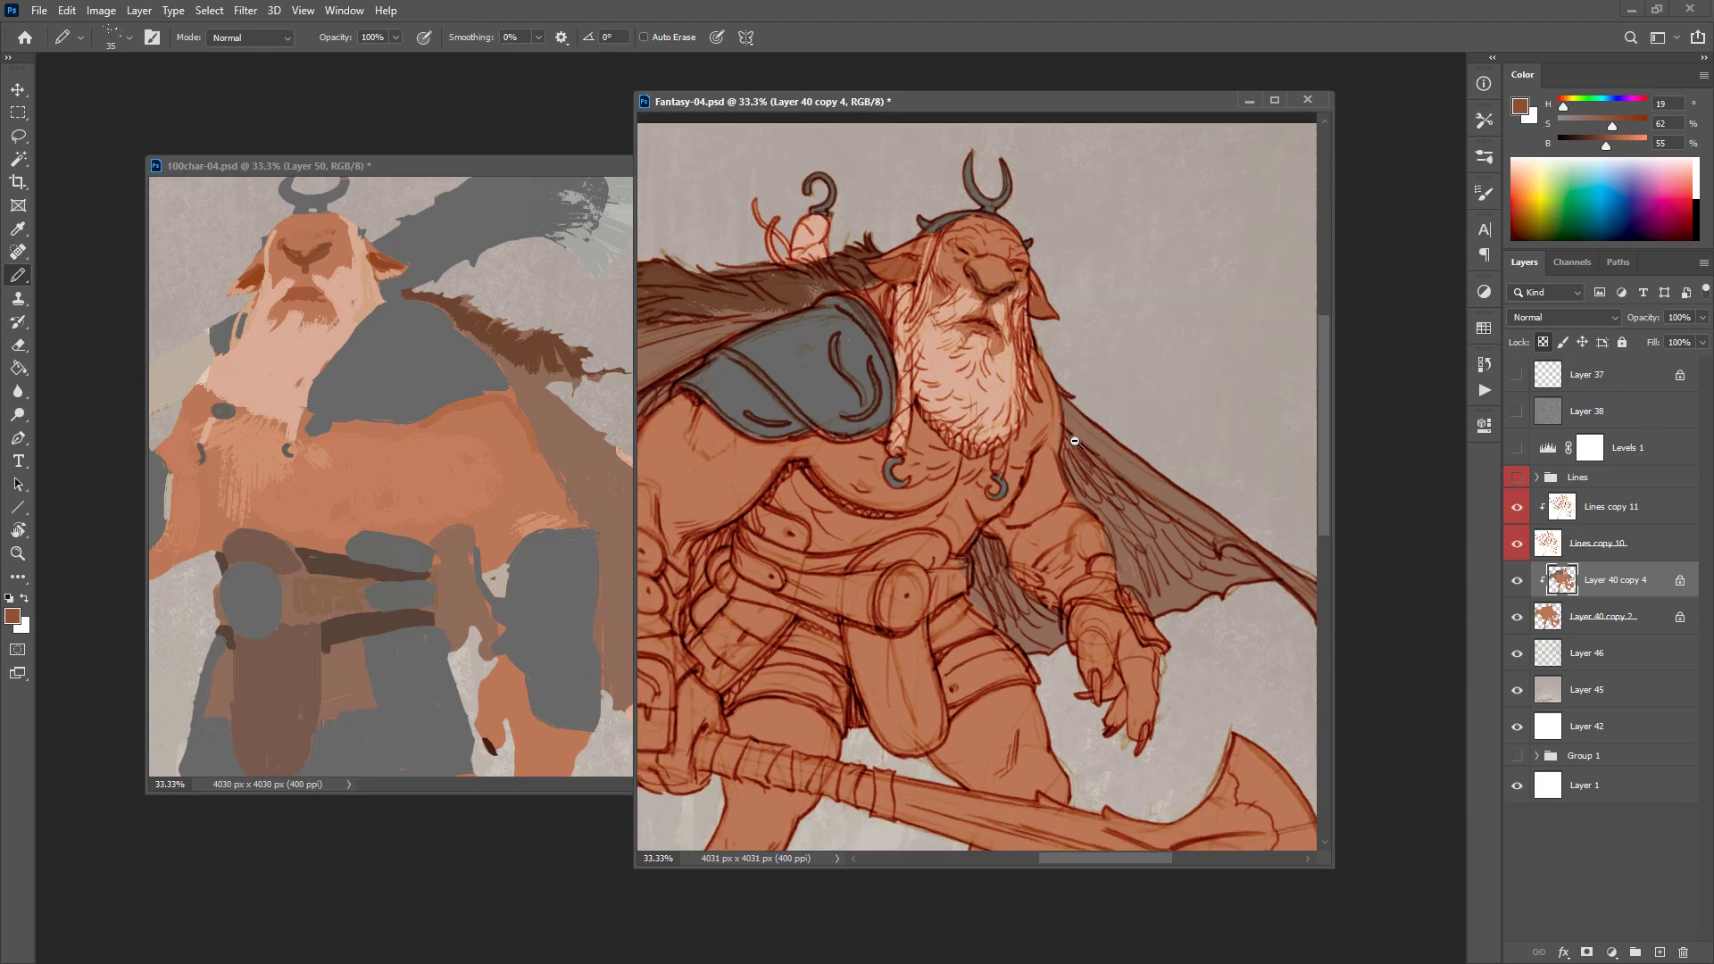
alt+click(1071, 429)
Step: Paint the inner shadows of both ears in a deep reddish orange
ctrl+click(1061, 348)
ctrl+click(1060, 347)
ctrl+click(1011, 335)
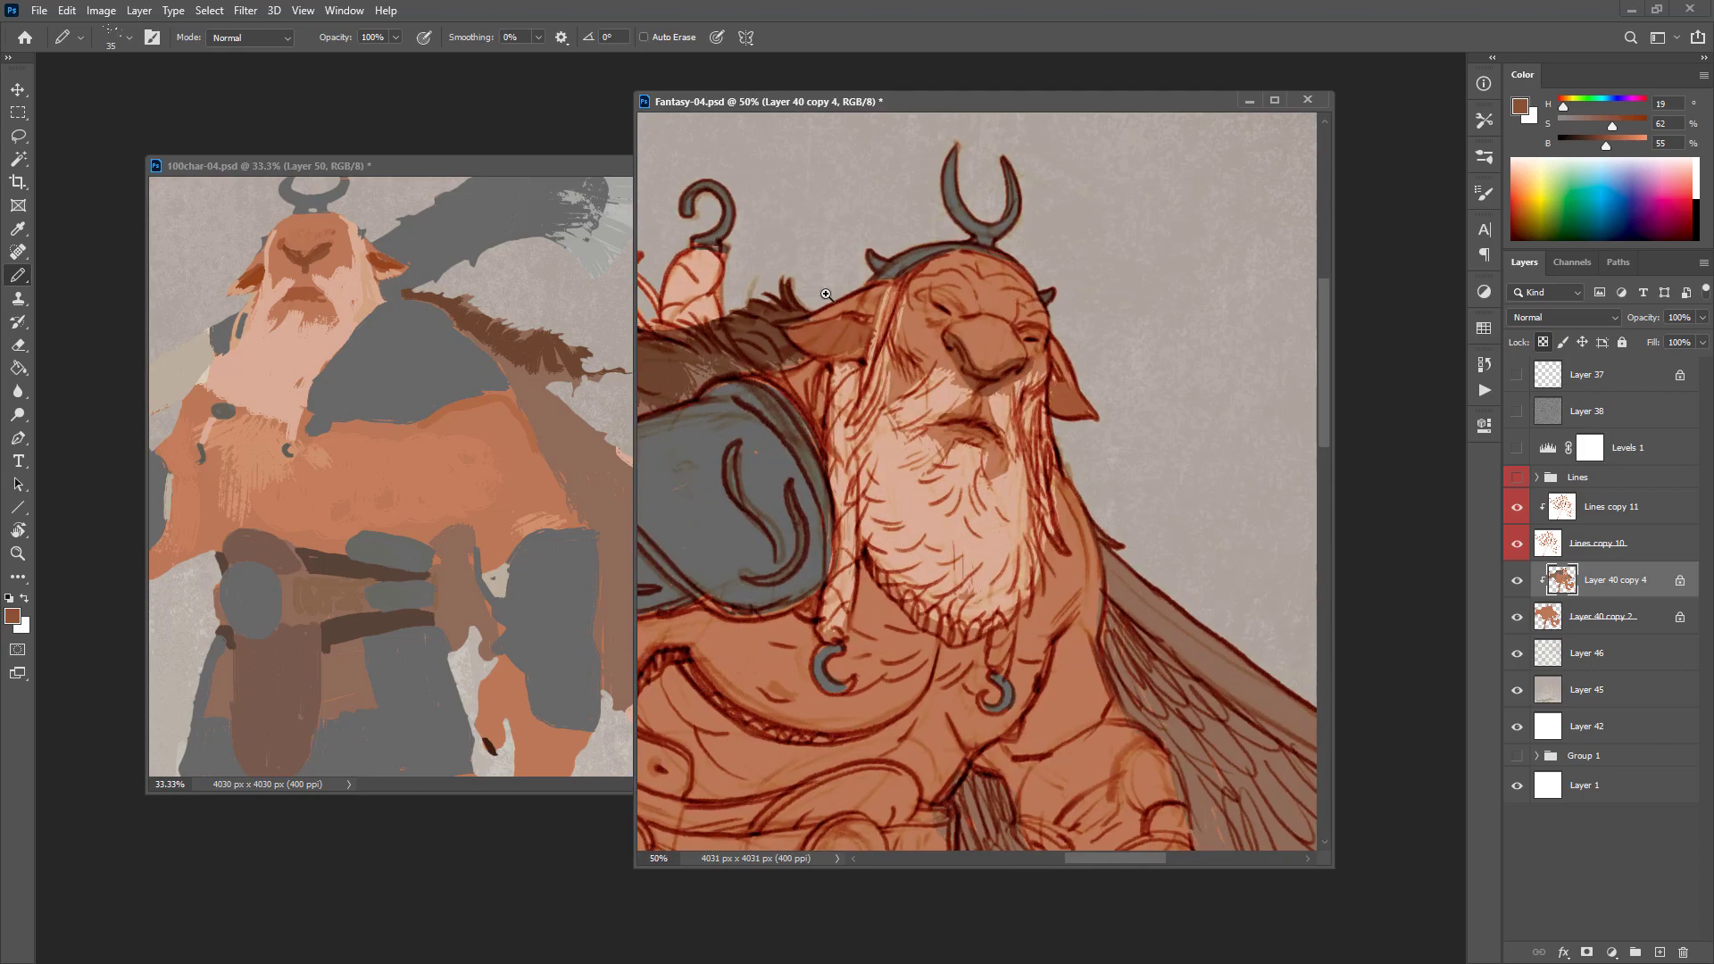
alt+click(312, 288)
alt+click(853, 324)
drag(871, 331, 825, 337)
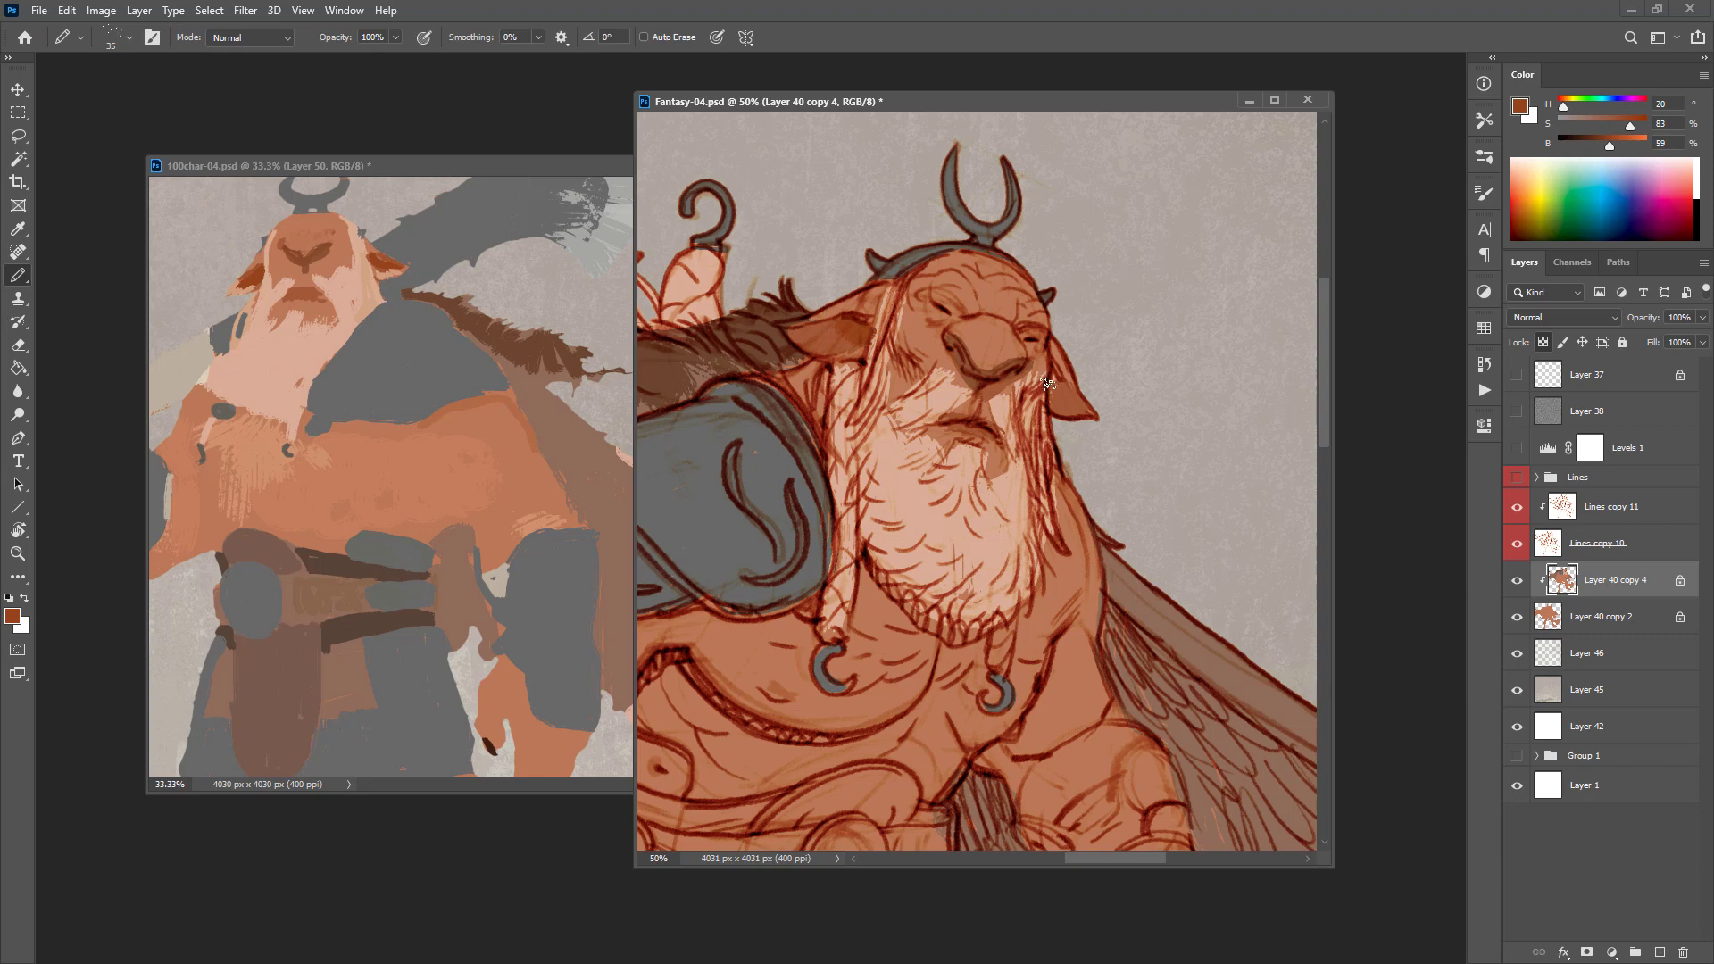
drag(1066, 399, 1081, 417)
Step: Paint the gap between the shoulder plate and beard in the cape's brown, and touch up the plate's rim in its grey
alt+click(893, 261)
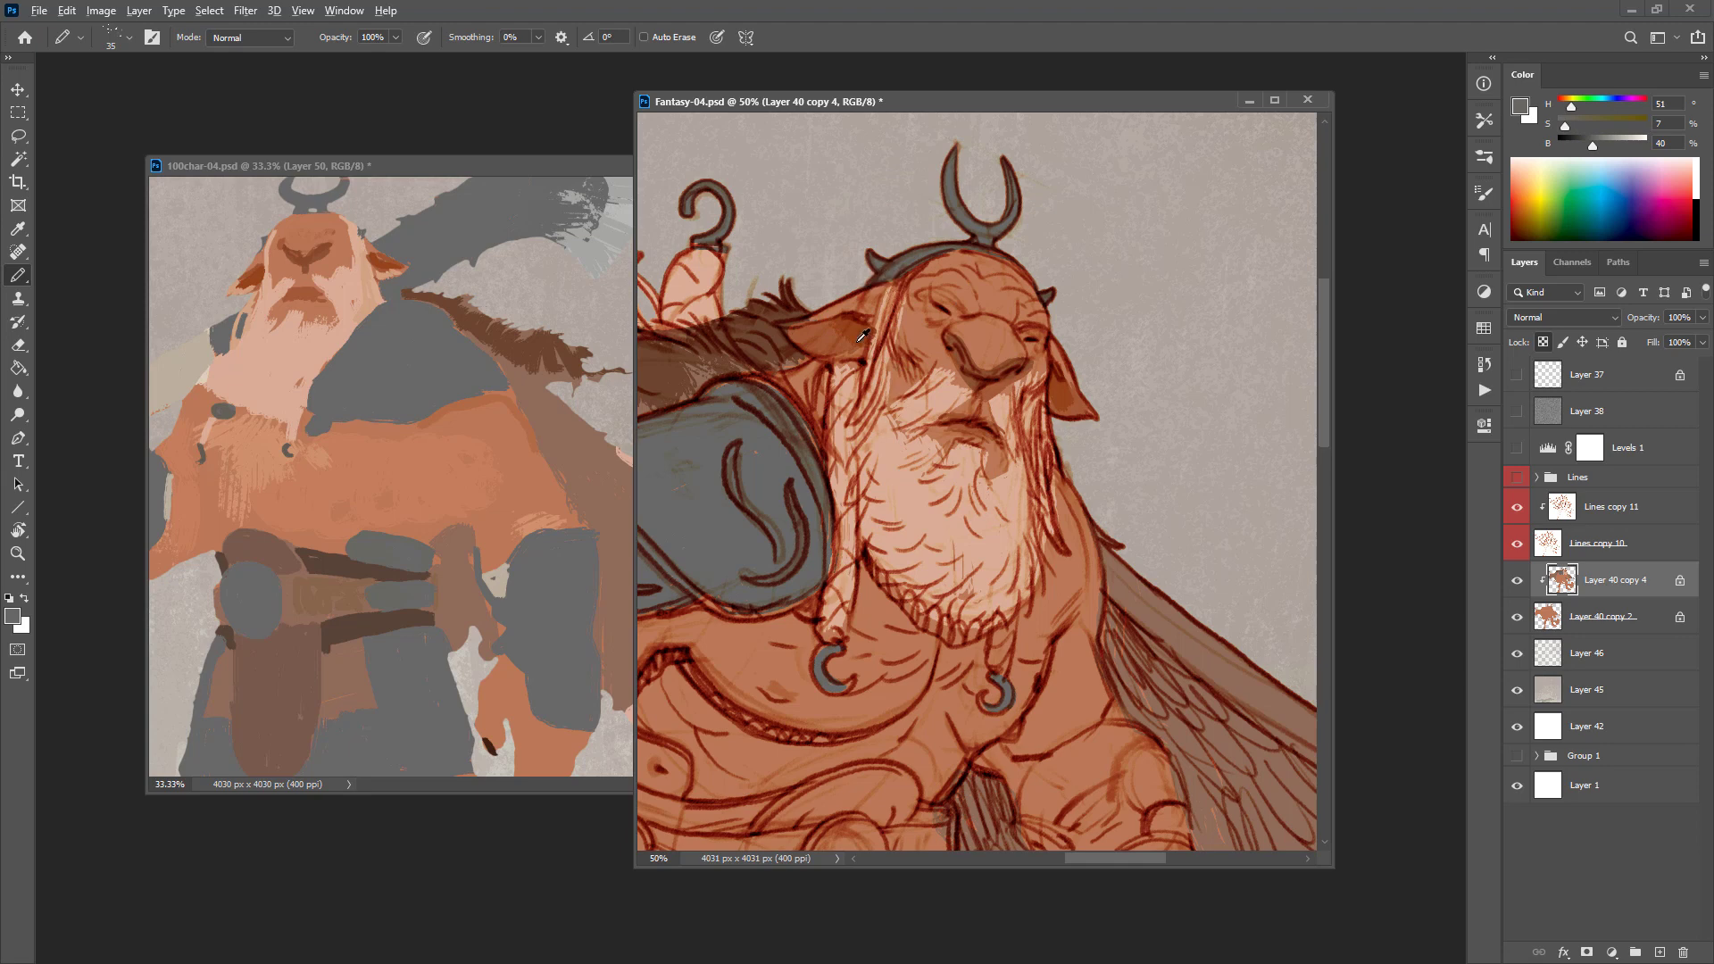
alt+click(856, 376)
alt+click(1186, 616)
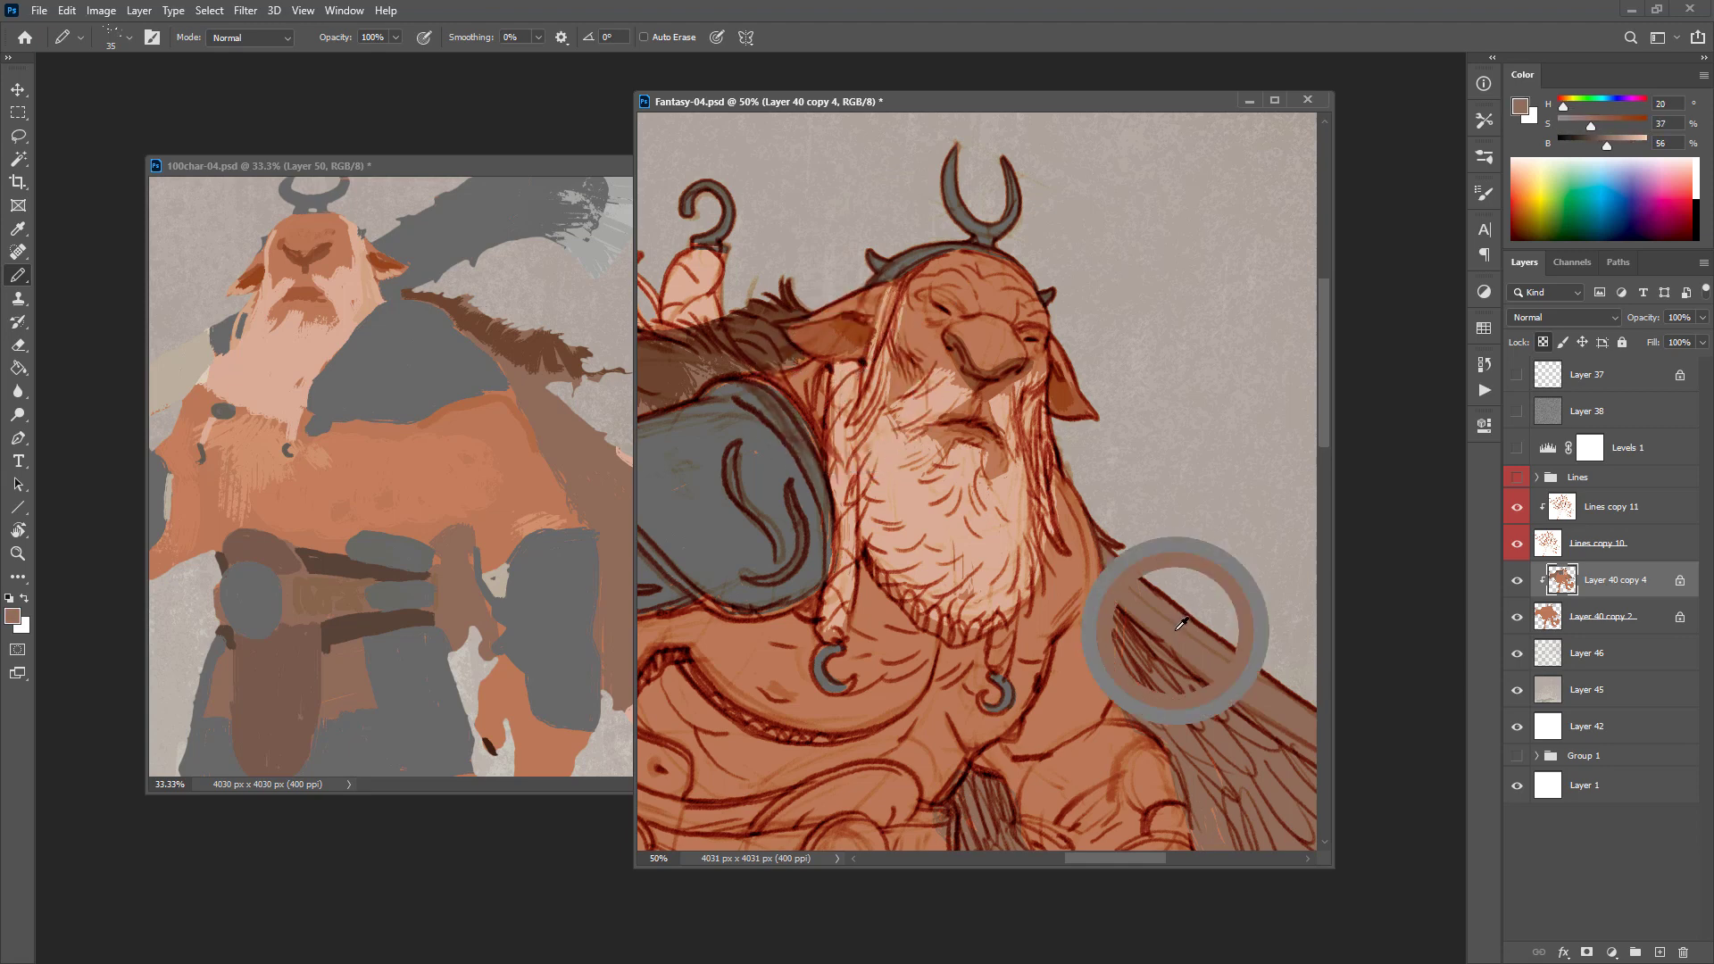
alt+click(813, 429)
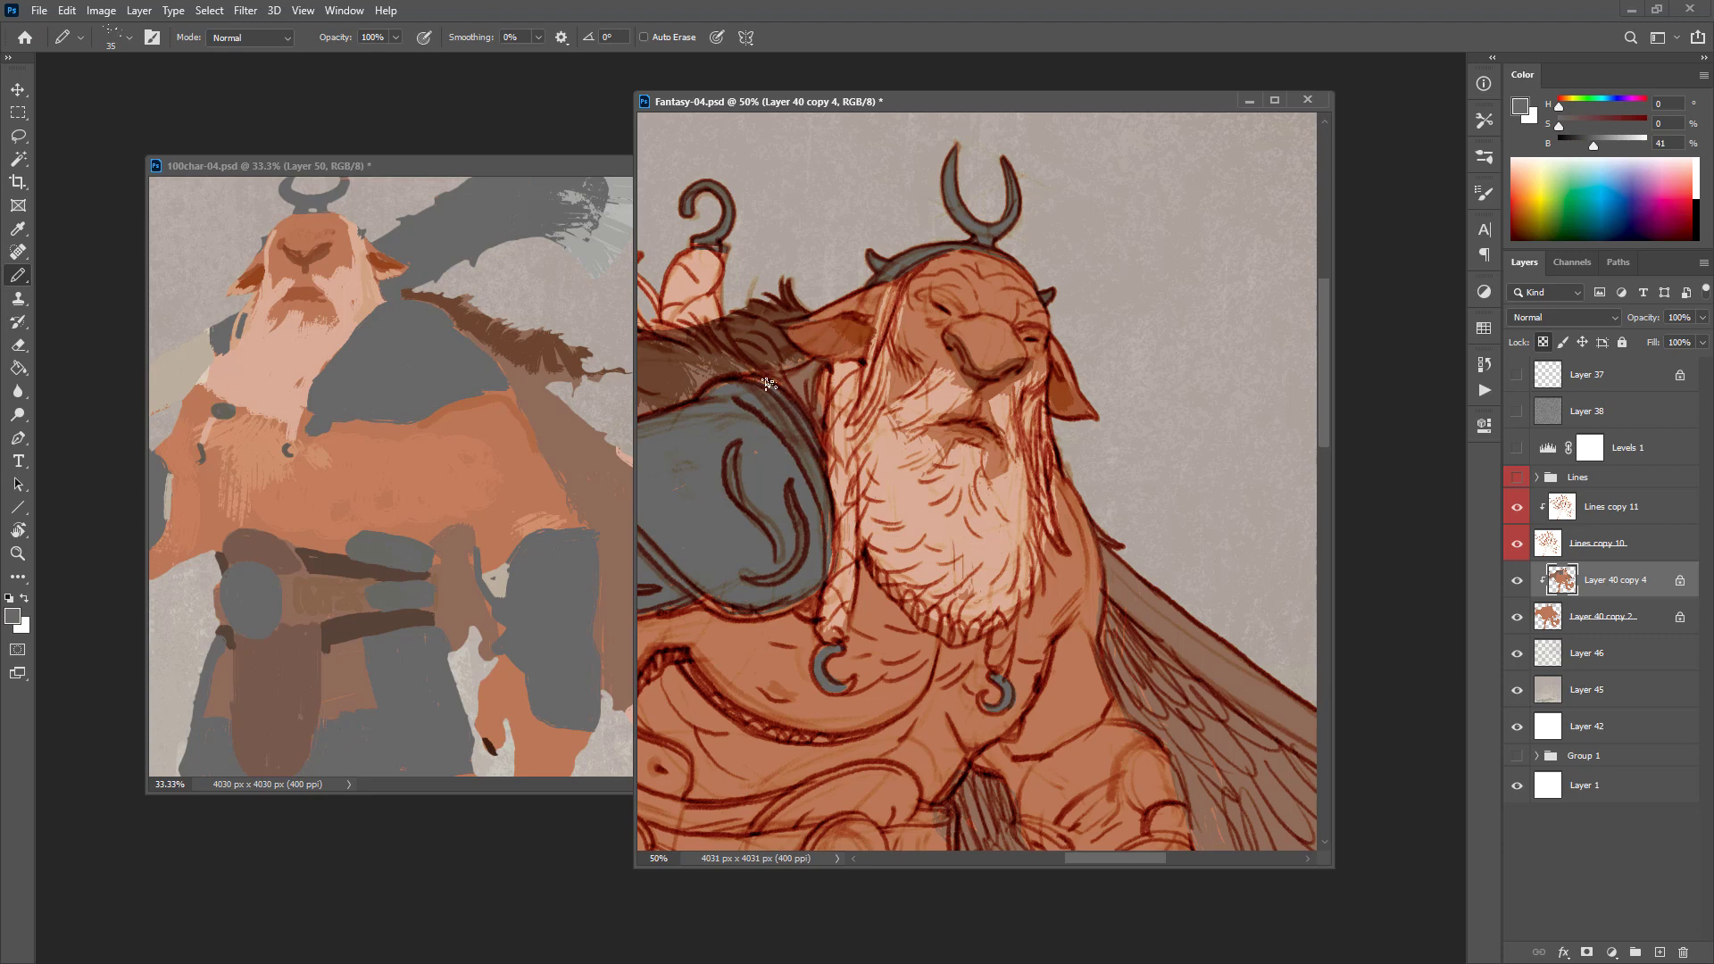
drag(1140, 496, 1152, 474)
alt+click(1139, 558)
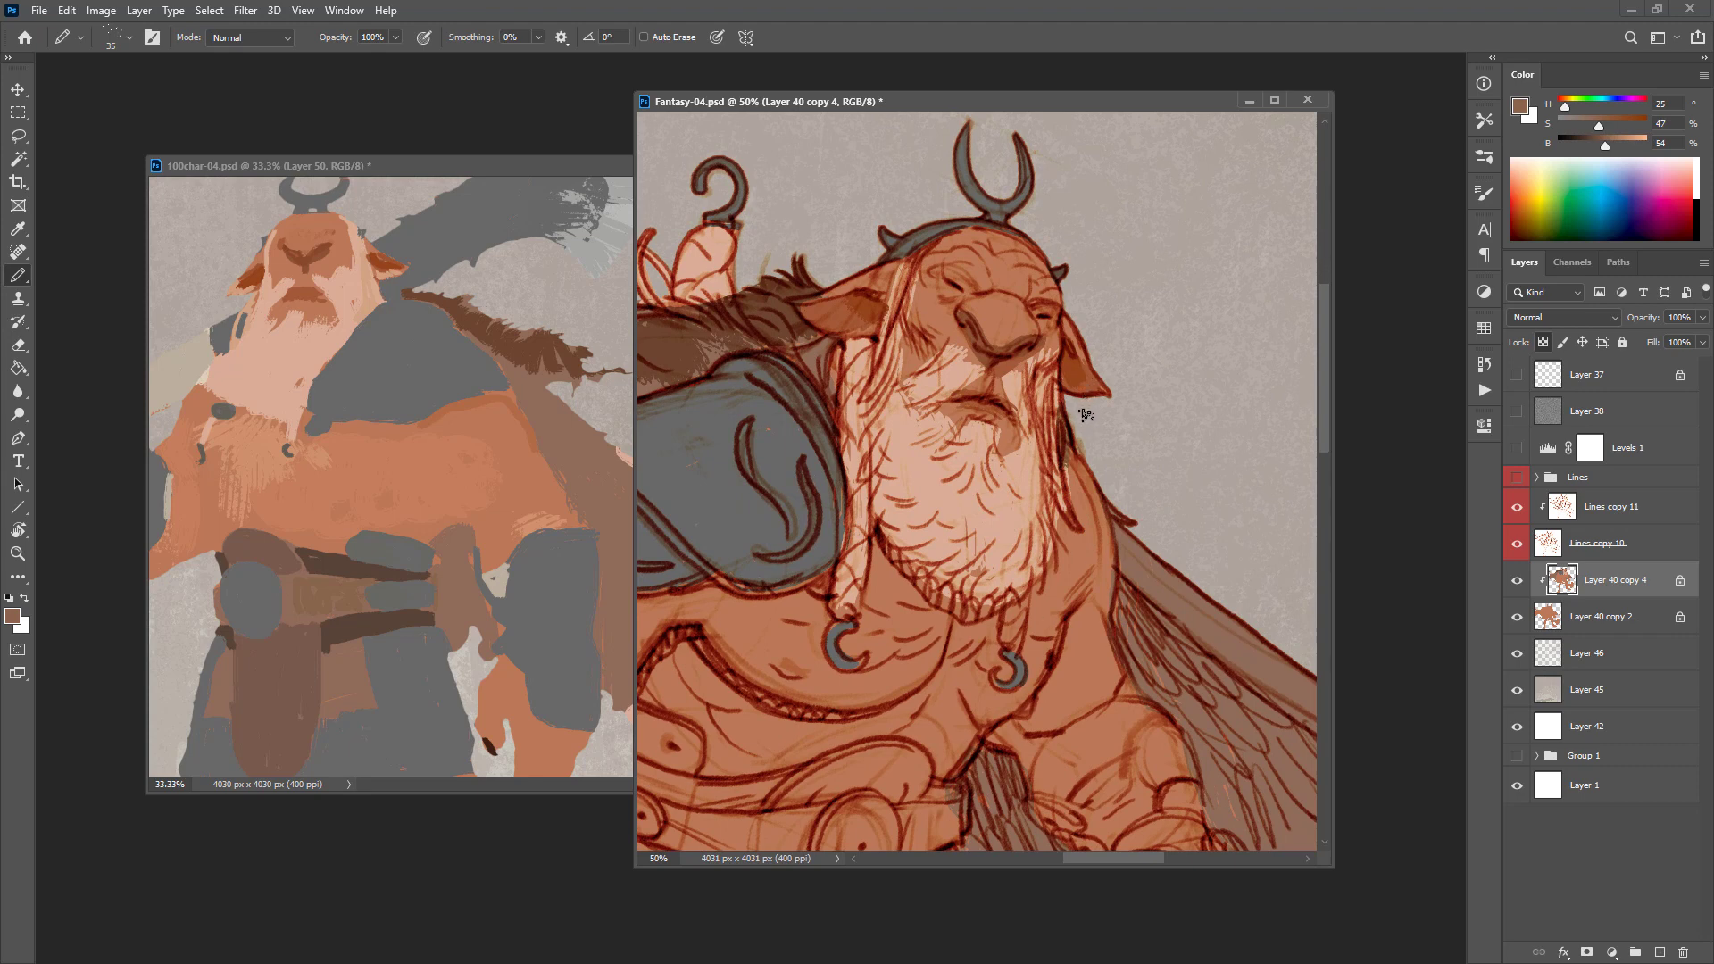
Step: Sample the light orange of the reference's chest, and select the skin area with the Magic Wand while the line art and background are hidden
alt+click(314, 288)
alt+click(264, 442)
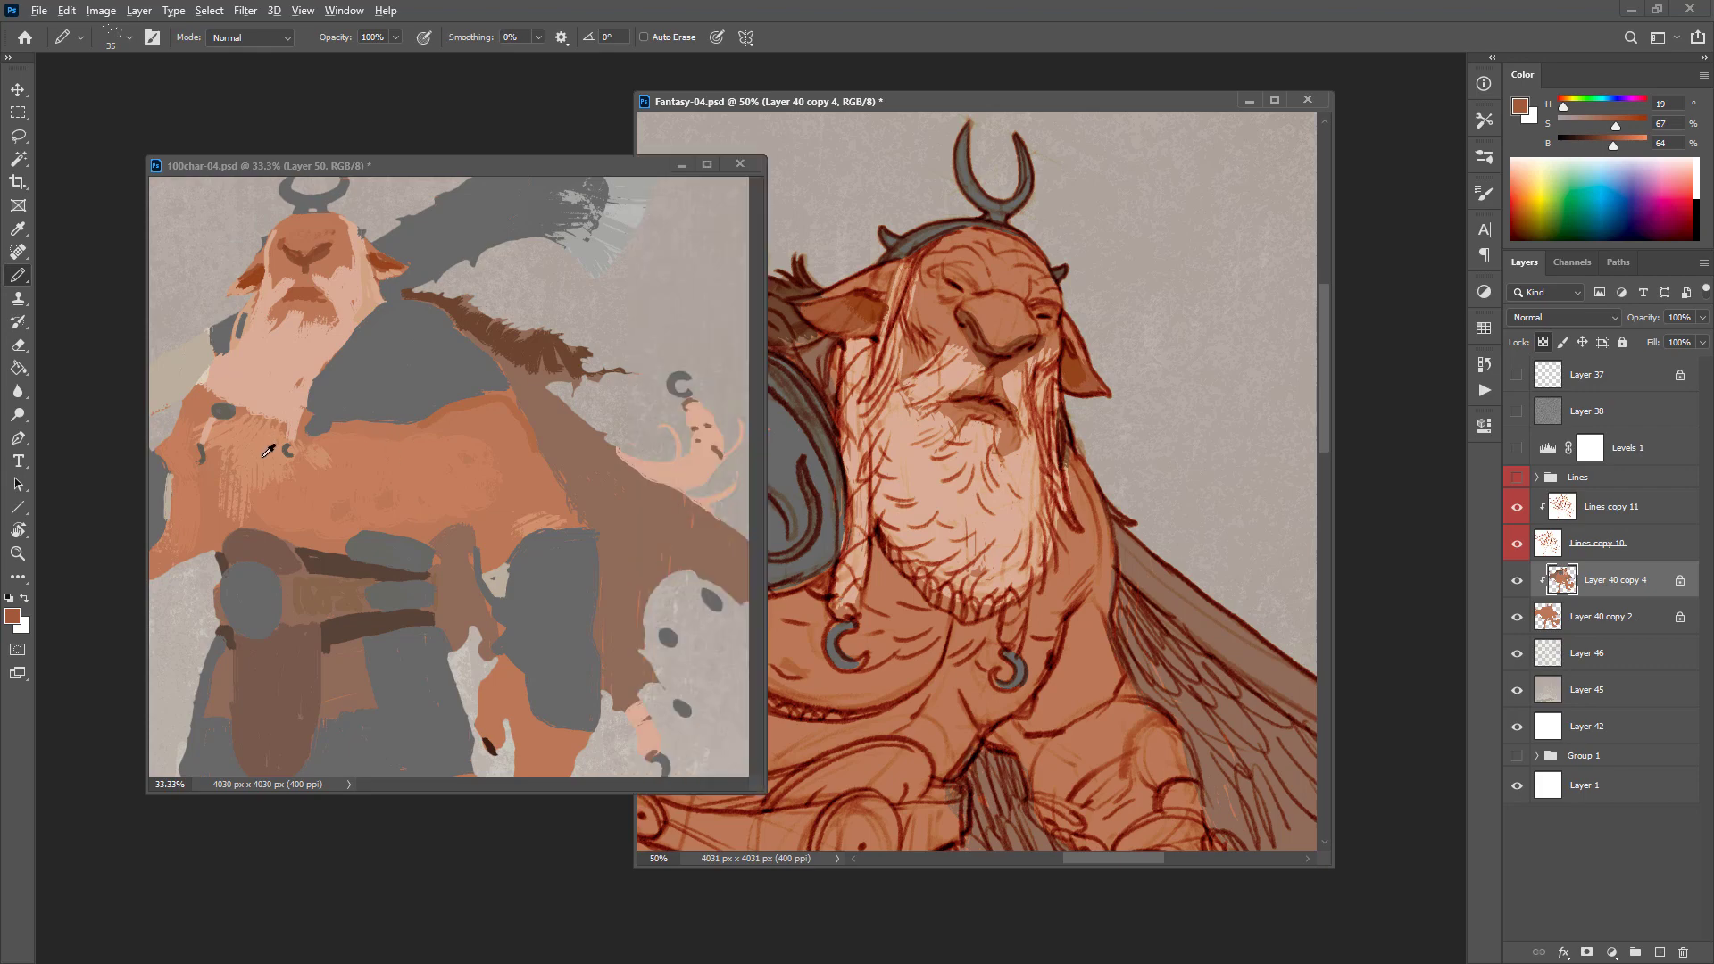
alt+click(1518, 584)
key(w)
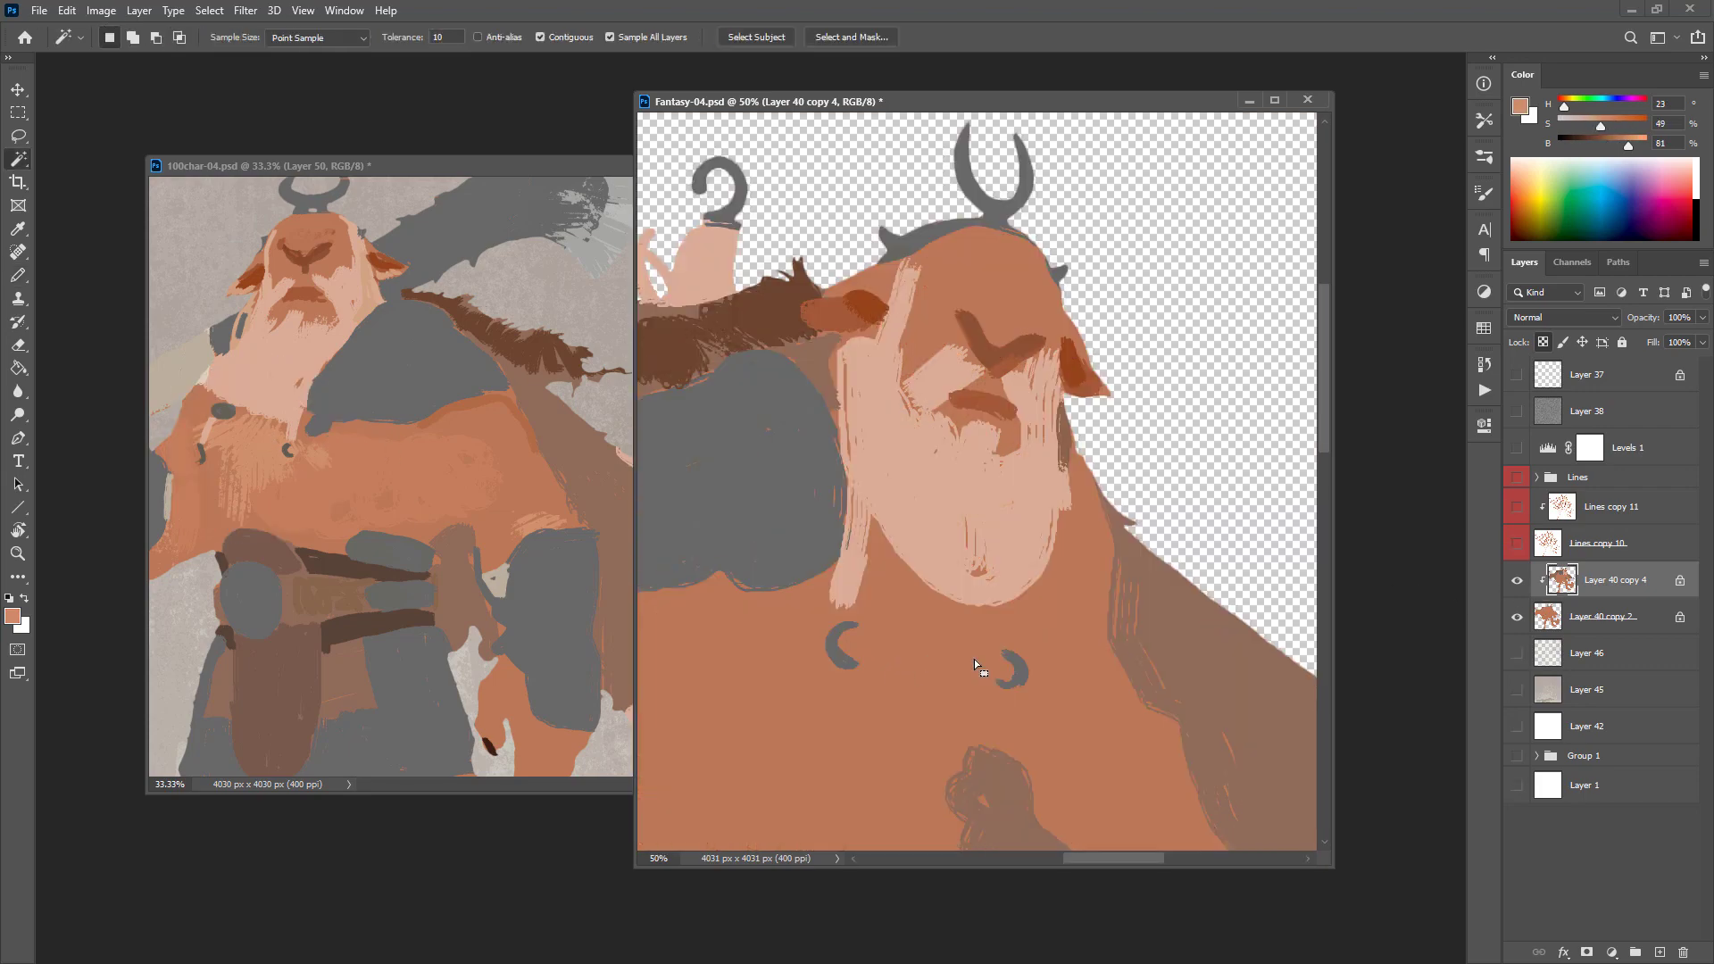
click(909, 662)
alt+click(1516, 580)
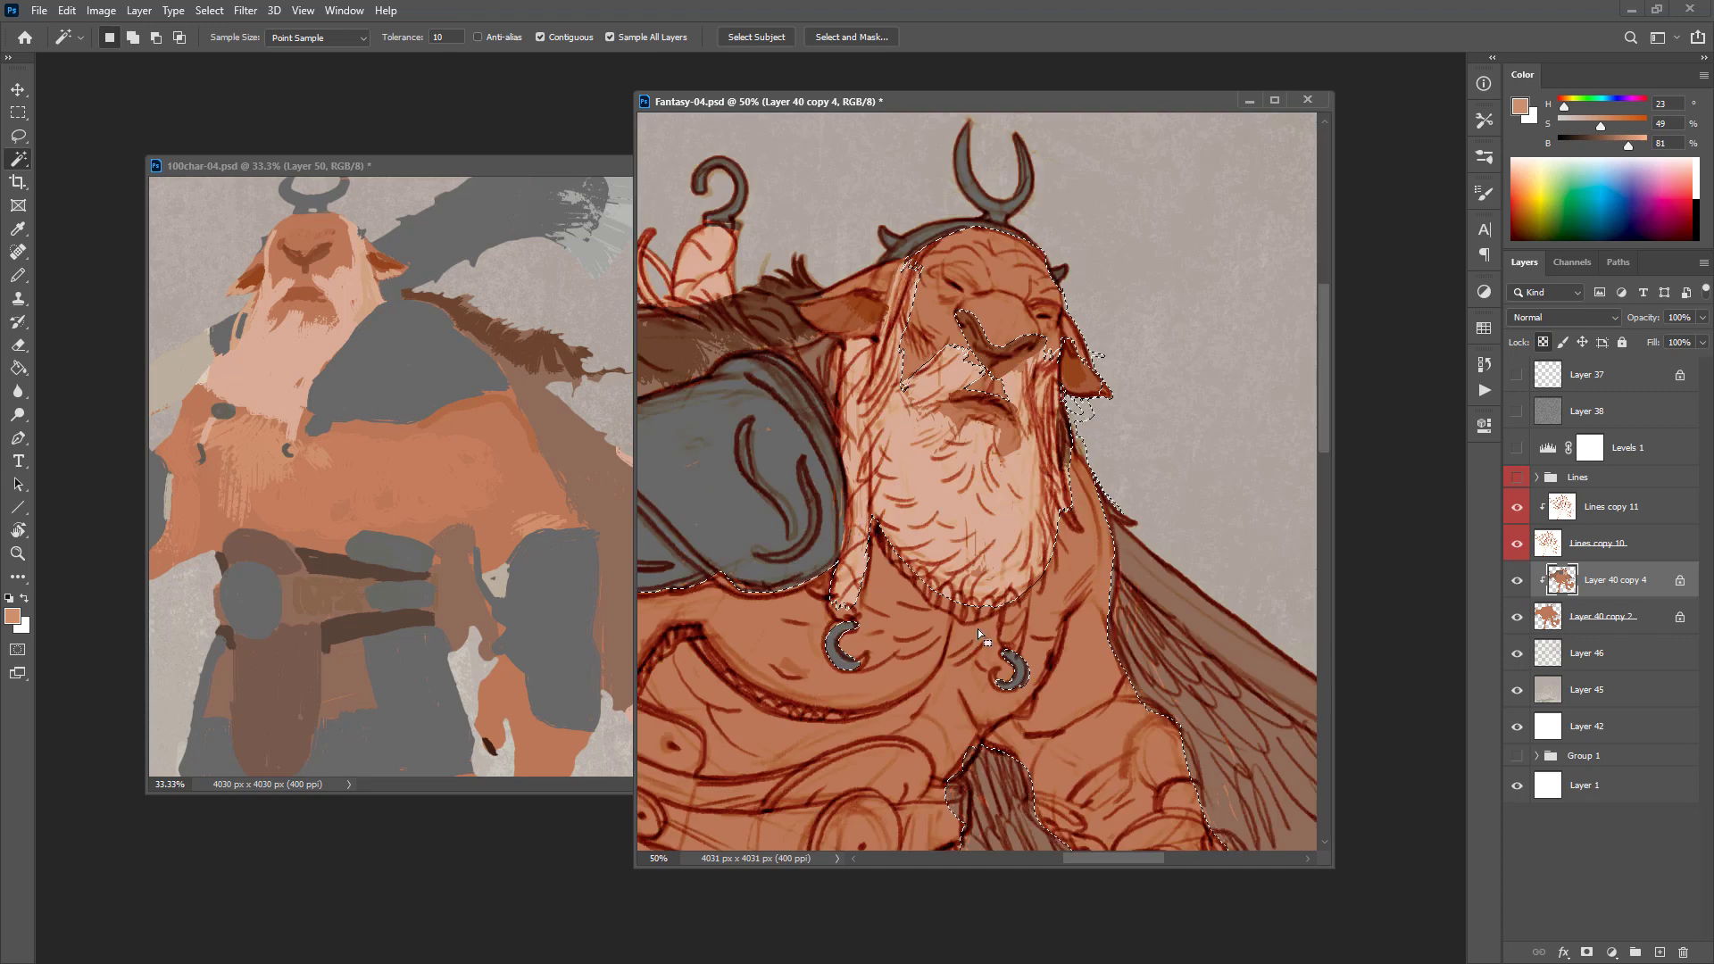
Step: Clear the selection and paint the sampled light orange across the chest beneath the beard, adjusting the brush size
key(b)
alt+click(988, 629)
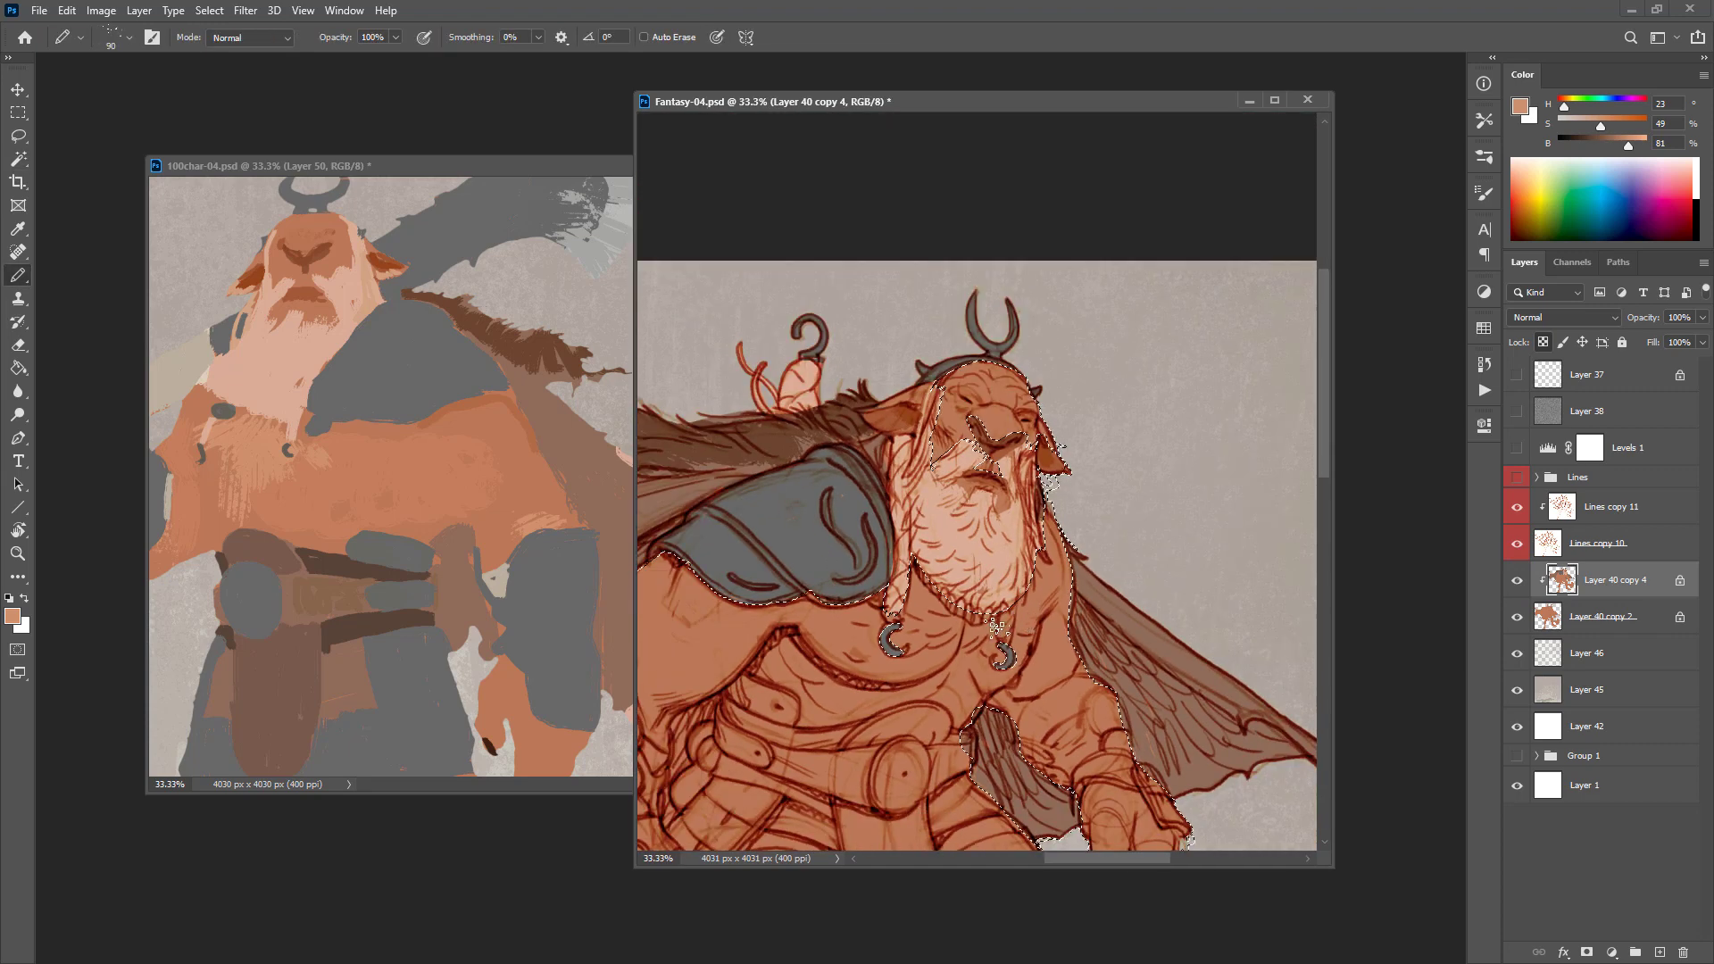
key(bracketright)
key(ctrl+d)
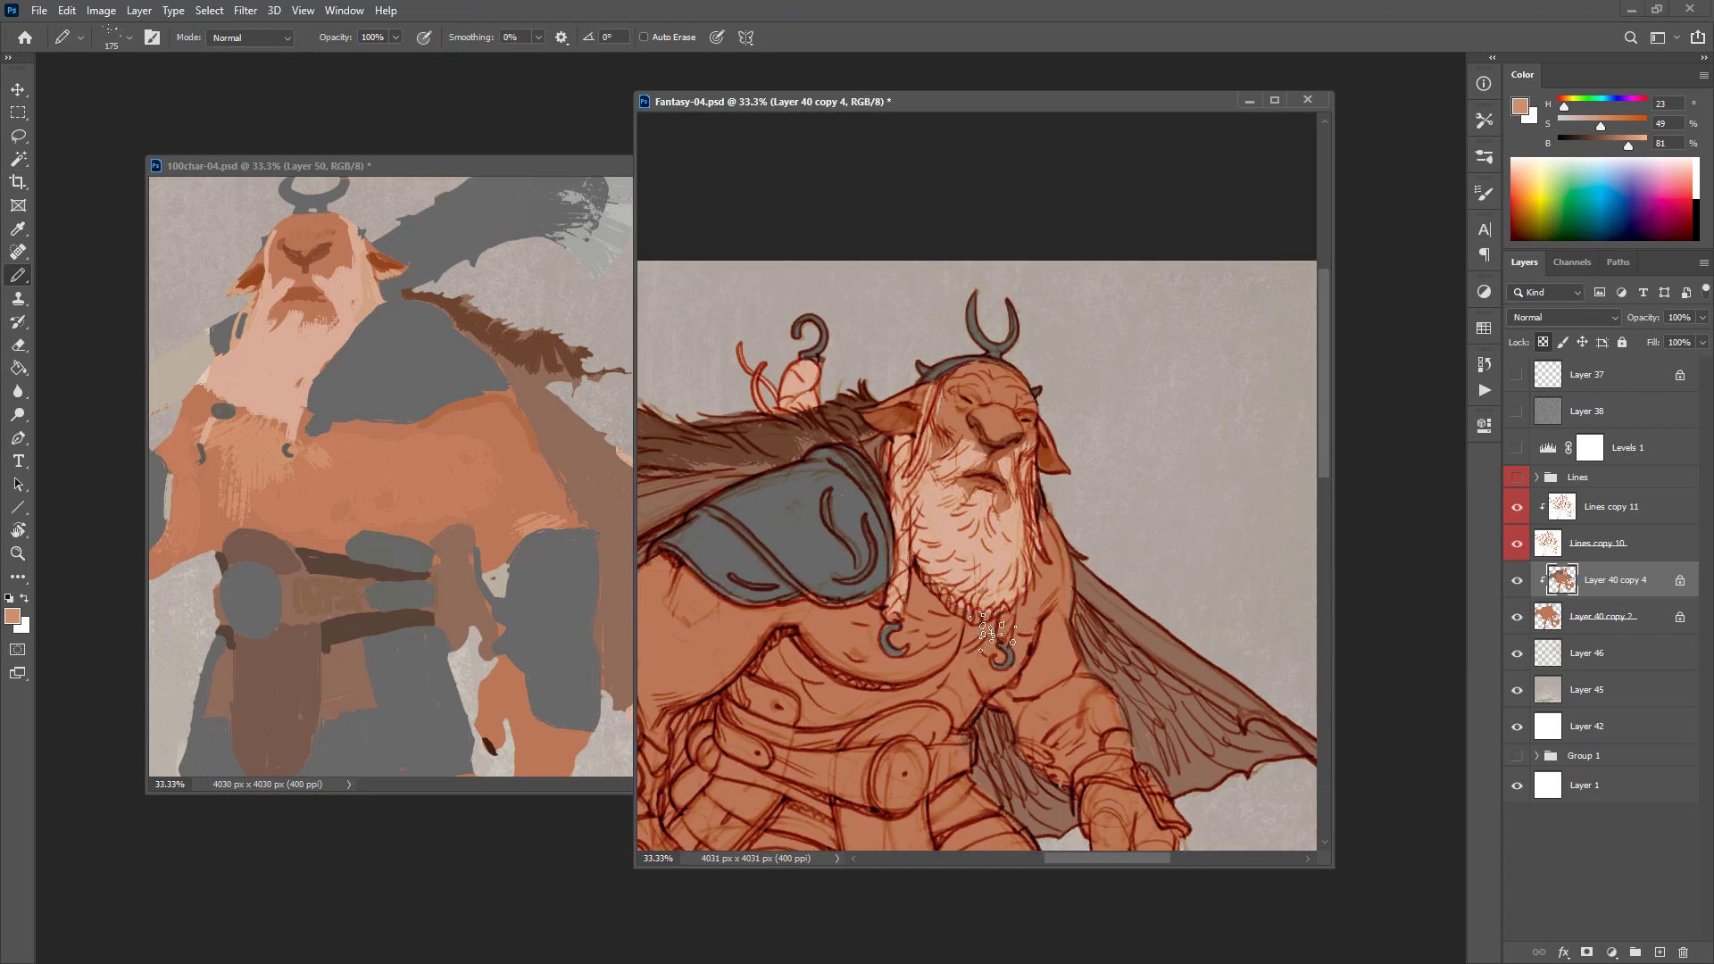
mouse_move(969, 636)
mouse_down()
mouse_move(916, 635)
mouse_move(931, 594)
mouse_move(860, 637)
mouse_move(926, 615)
mouse_move(1000, 638)
mouse_move(1028, 610)
mouse_move(973, 634)
mouse_up()
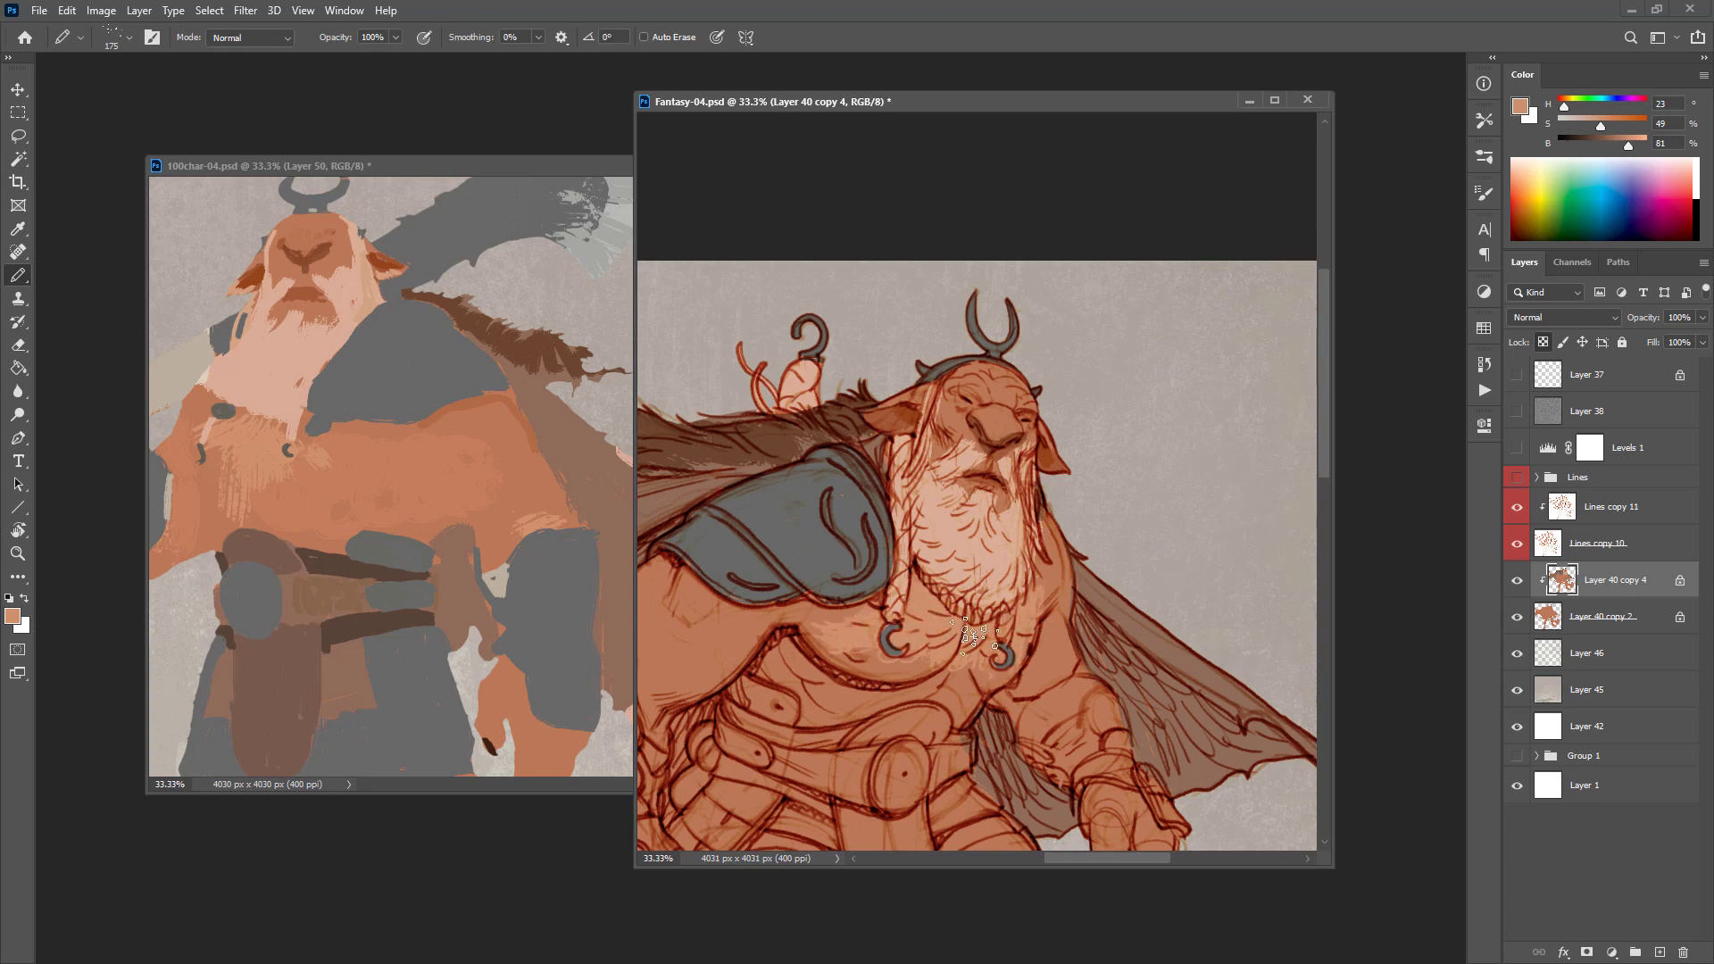
key(bracketleft)
key(bracketleft)
key(bracketleft)
key(bracketleft)
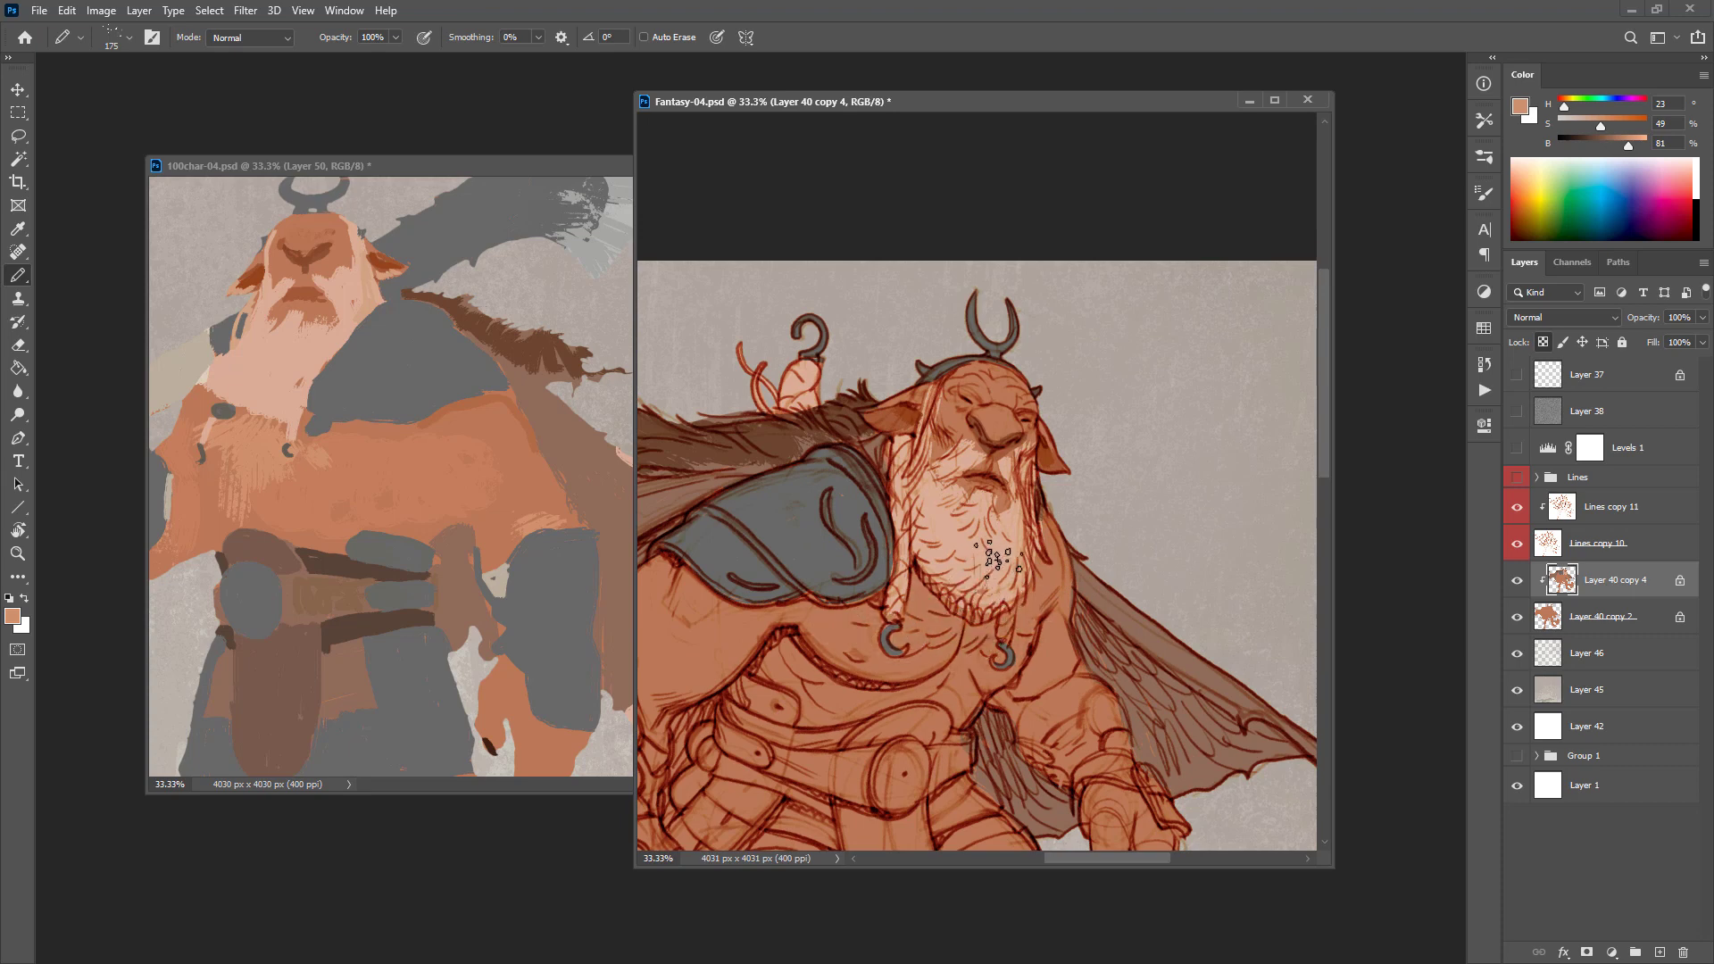
mouse_move(955, 629)
mouse_down()
mouse_move(920, 592)
mouse_move(916, 633)
mouse_move(855, 632)
mouse_move(970, 640)
mouse_move(980, 666)
mouse_move(921, 665)
mouse_up()
drag(1016, 634, 1052, 595)
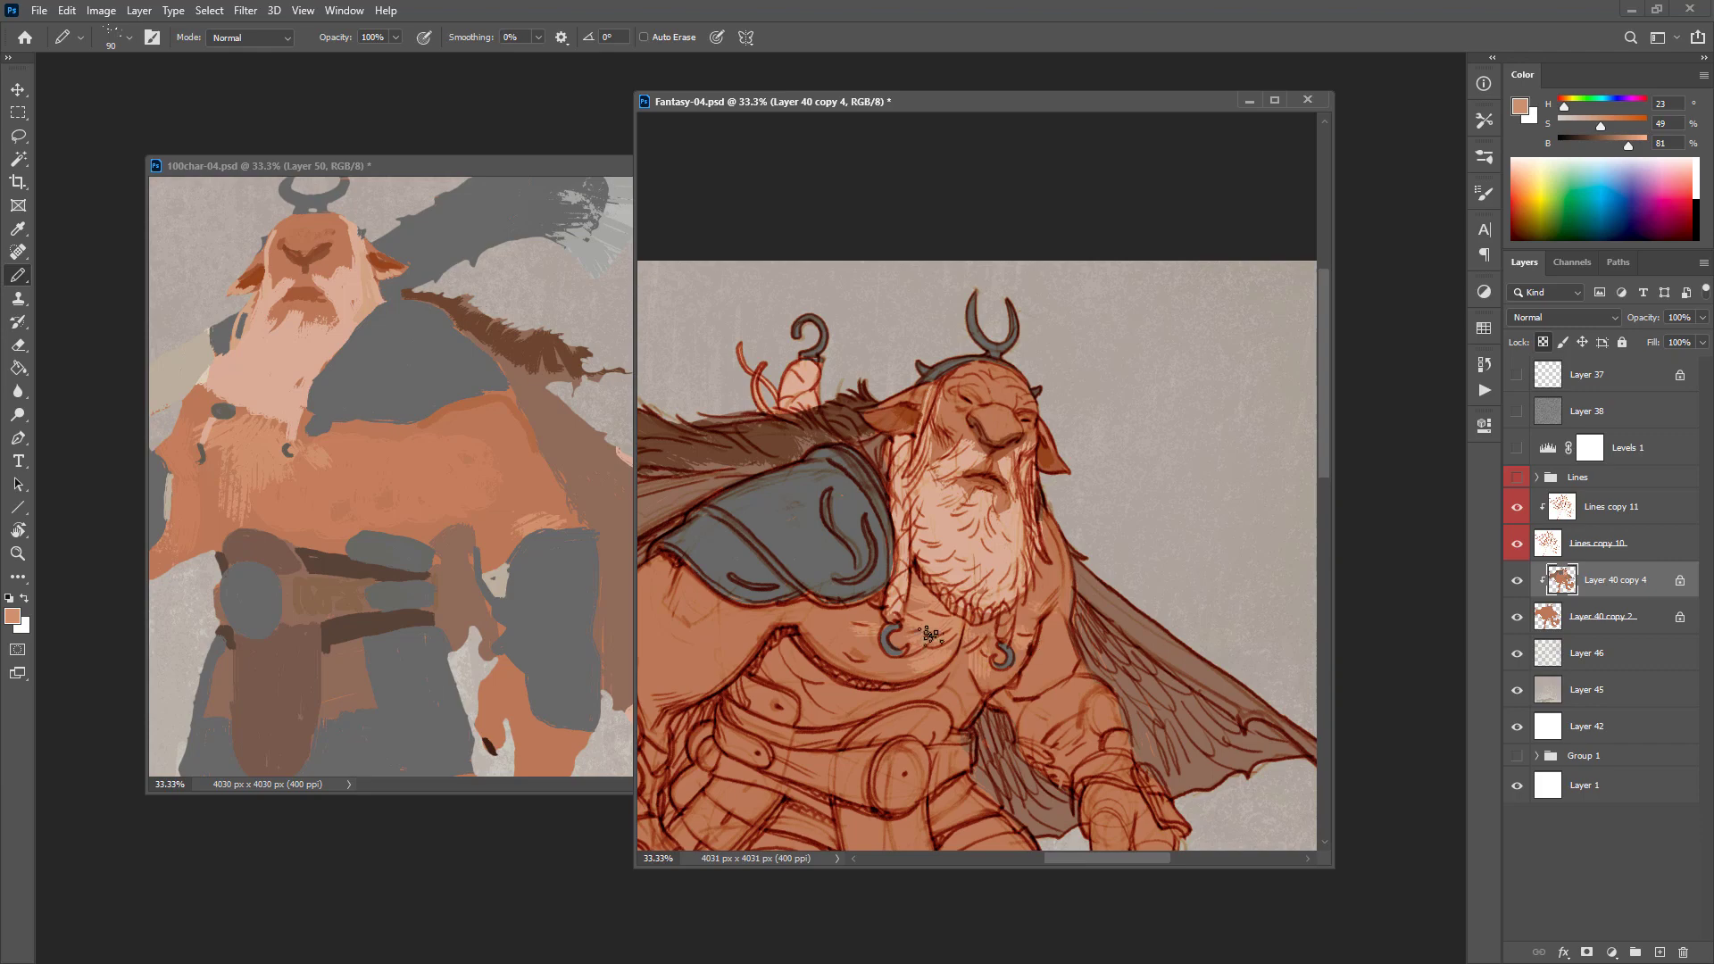
mouse_move(931, 634)
mouse_down()
mouse_move(941, 602)
mouse_move(857, 616)
mouse_up()
Step: Paint the armour guards on both forearms in the grey sampled from the shoulder plate
scroll(857, 616, down, 3)
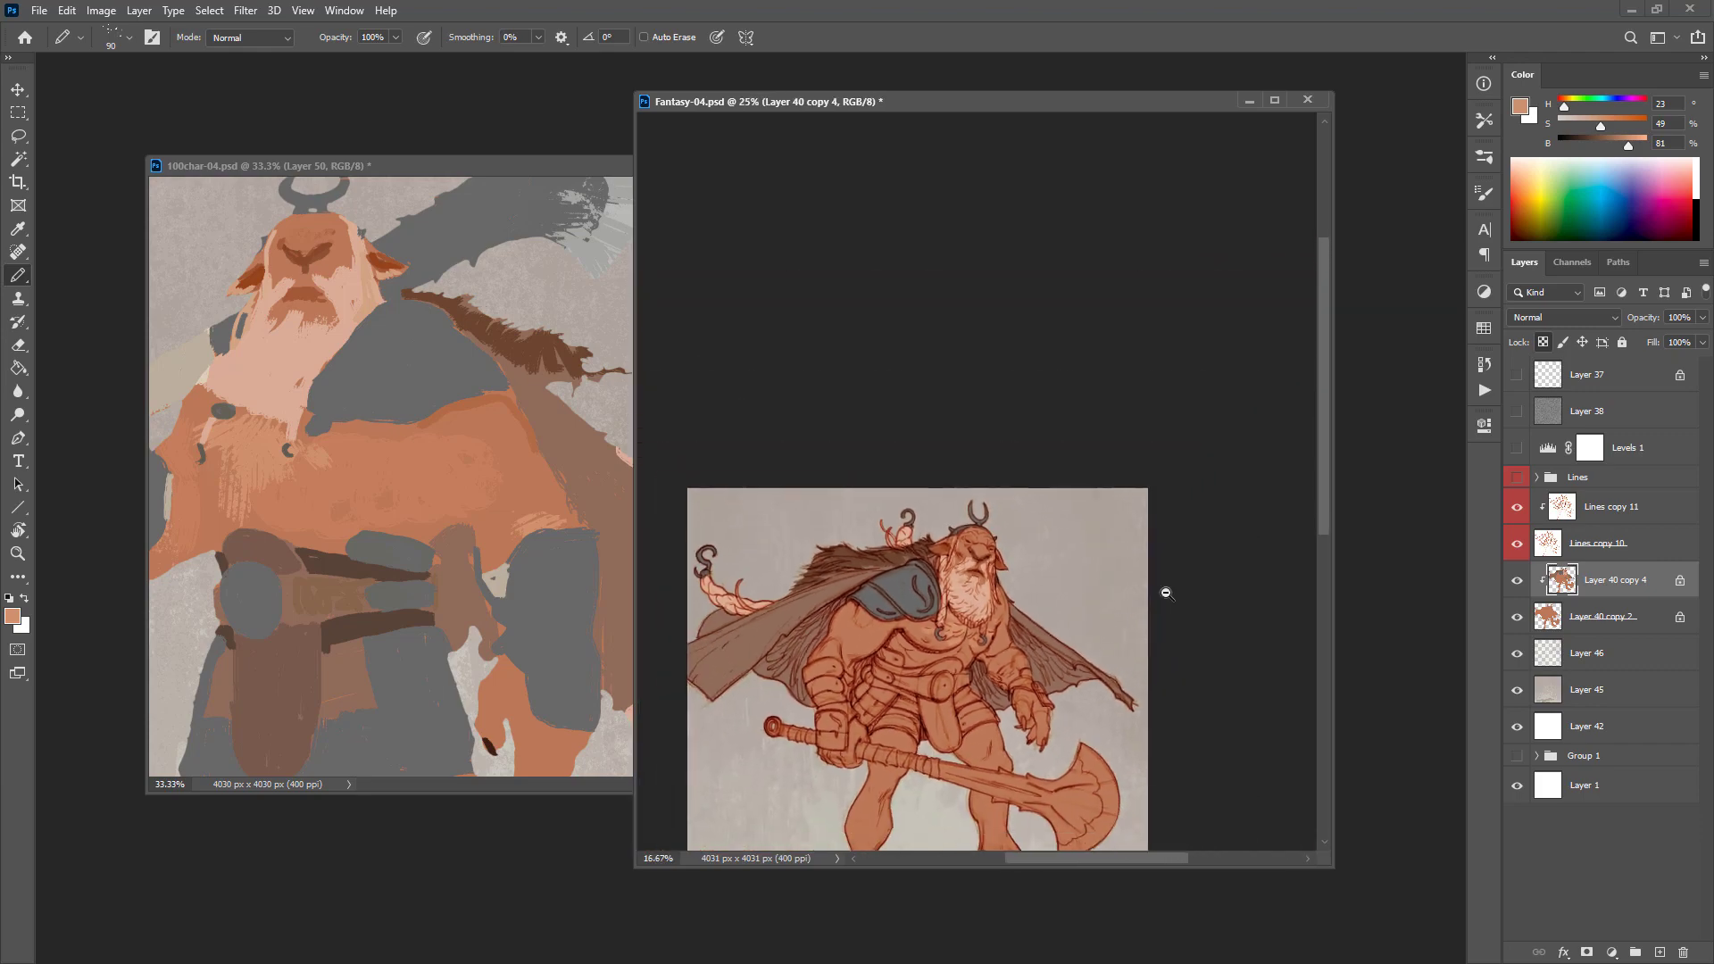
scroll(1057, 564, up, 1)
scroll(1049, 631, up, 1)
scroll(796, 558, up, 1)
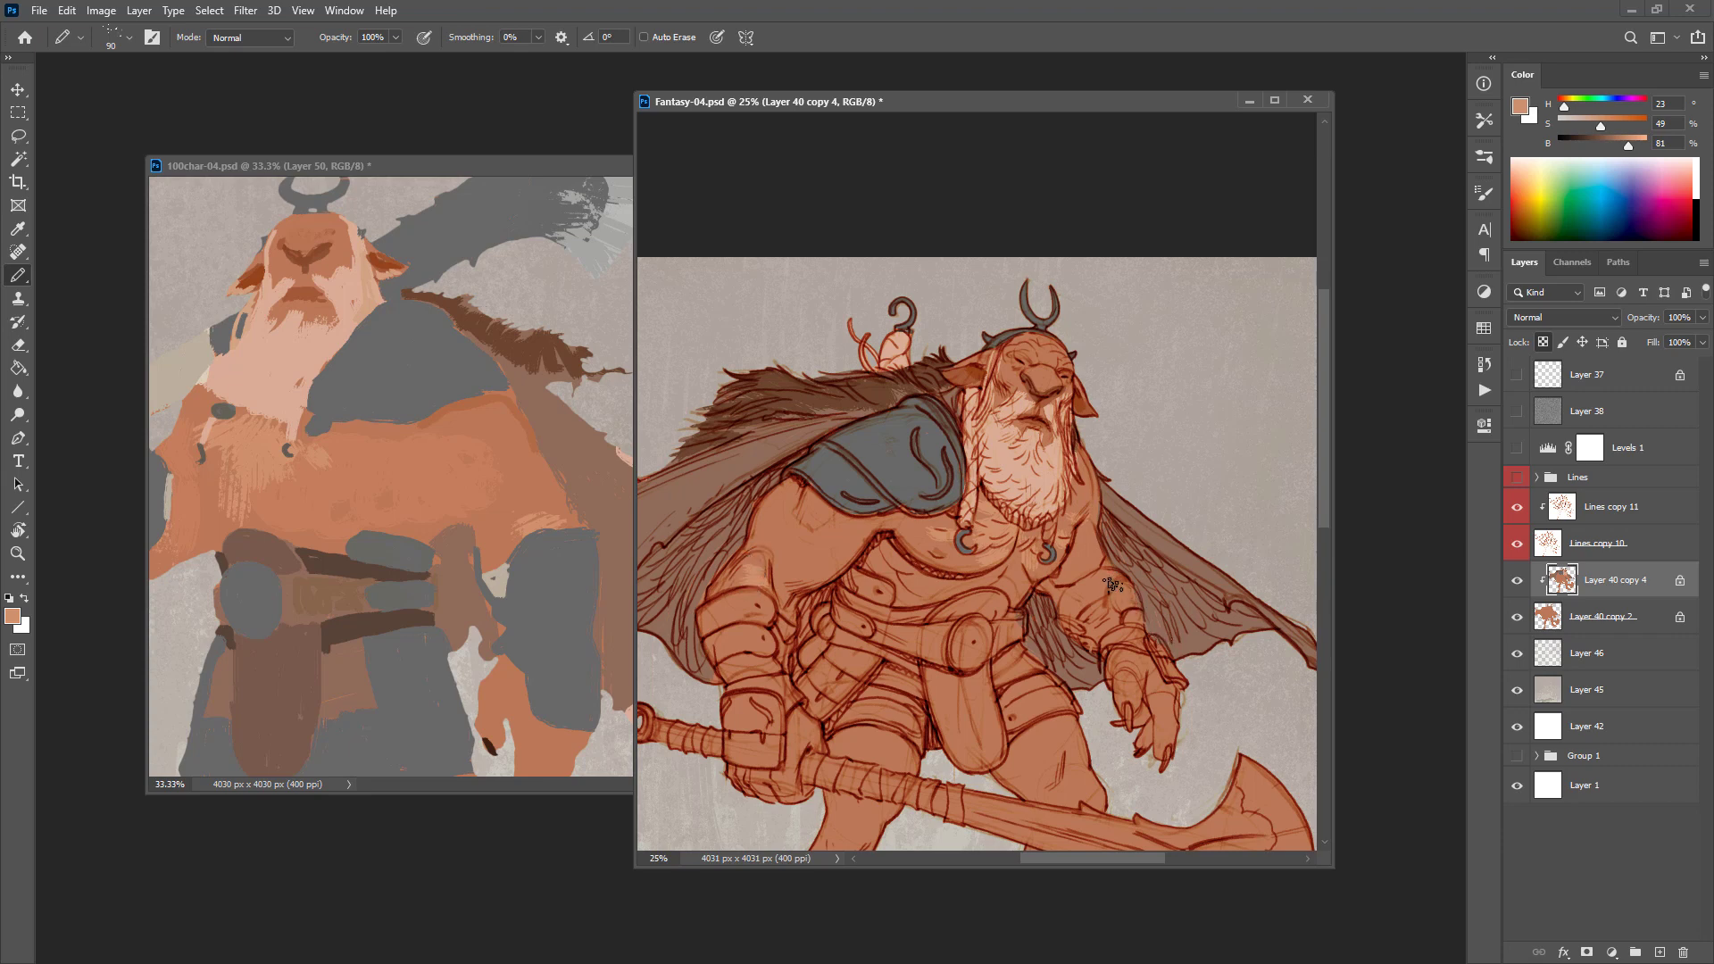
alt+click(908, 454)
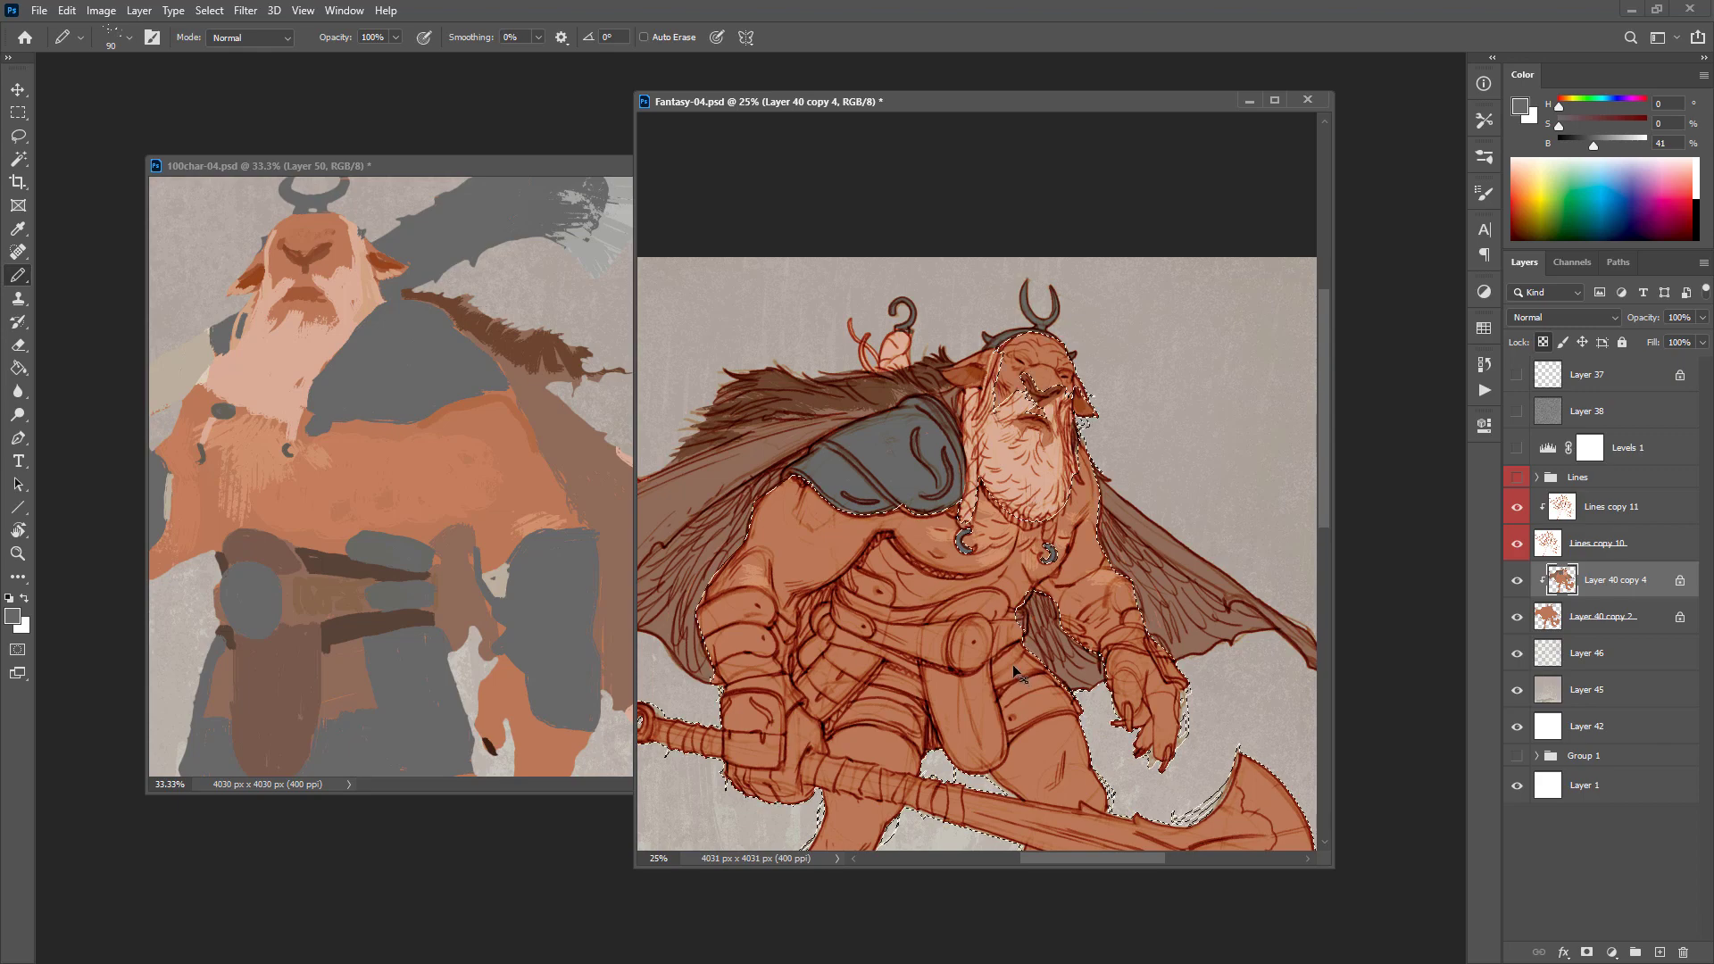
mouse_move(771, 616)
mouse_down()
mouse_move(750, 596)
mouse_move(710, 603)
mouse_move(729, 673)
mouse_move(766, 625)
mouse_move(786, 644)
mouse_move(779, 665)
mouse_move(750, 643)
mouse_move(727, 678)
mouse_move(795, 690)
mouse_move(775, 748)
mouse_move(746, 764)
mouse_move(728, 692)
mouse_move(769, 746)
mouse_up()
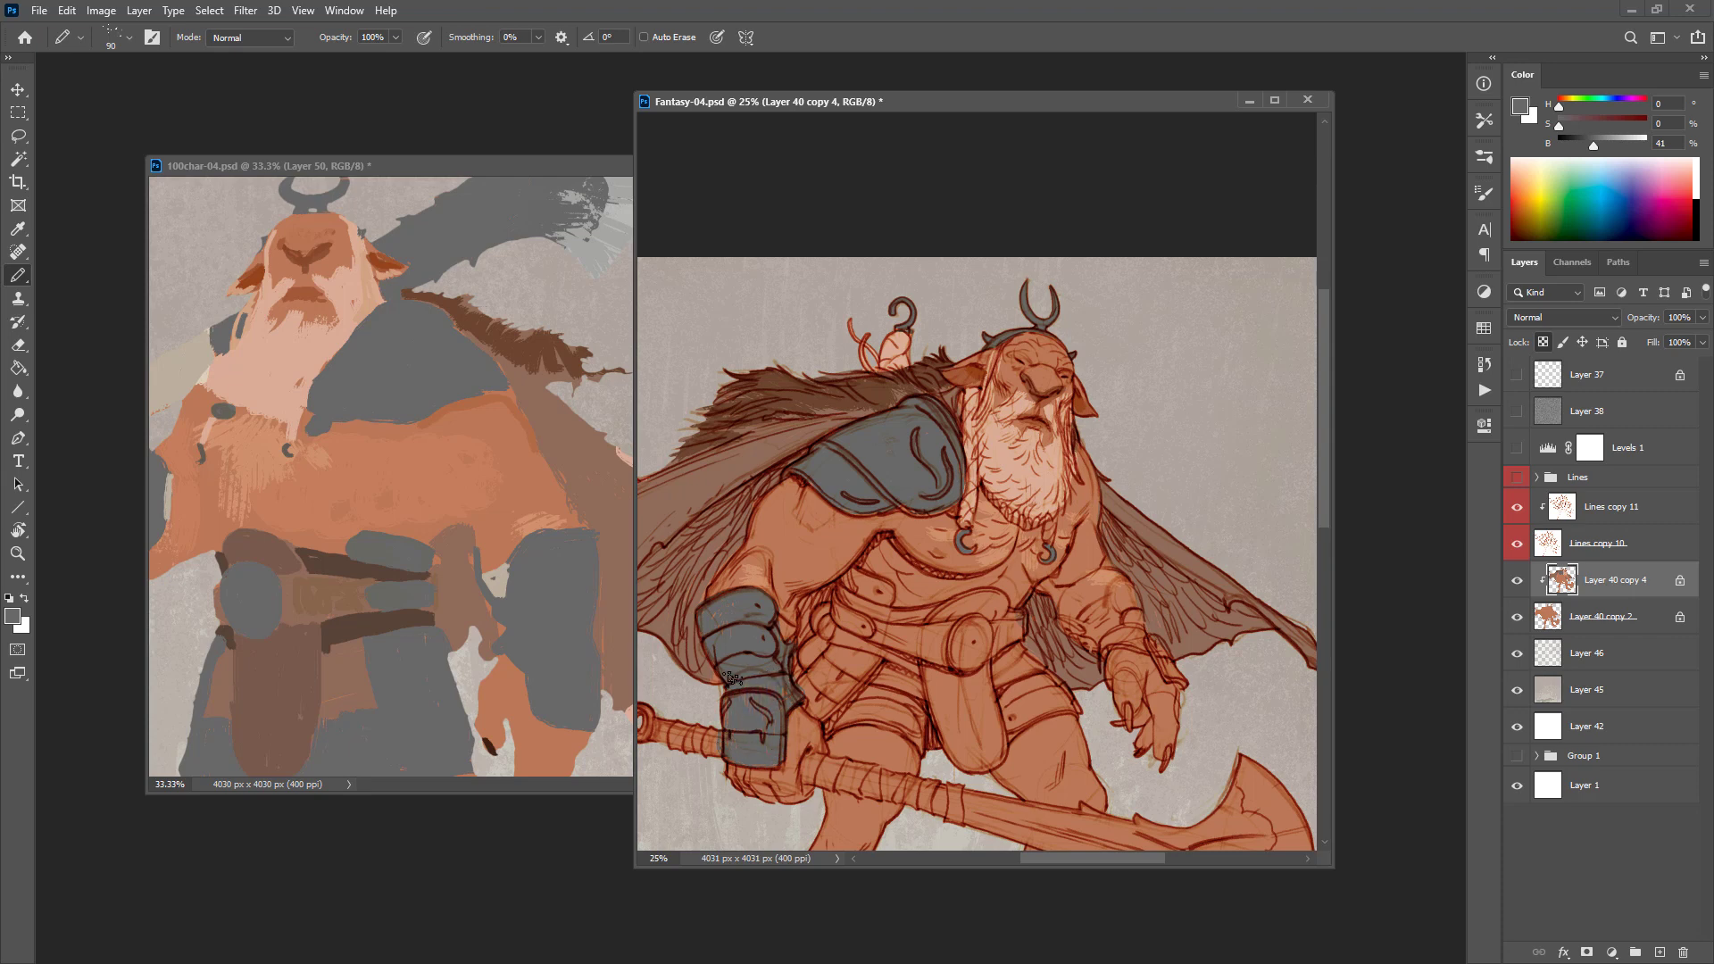
mouse_move(1129, 596)
mouse_down()
mouse_move(1062, 625)
mouse_move(1107, 646)
mouse_move(1138, 616)
mouse_move(1143, 649)
mouse_move(1173, 671)
mouse_move(1153, 636)
mouse_up()
Step: Paint the wraps above the forearm guards in the light beige sampled from the reference, and sample the cape's brown for touch-ups
alt+click(1174, 705)
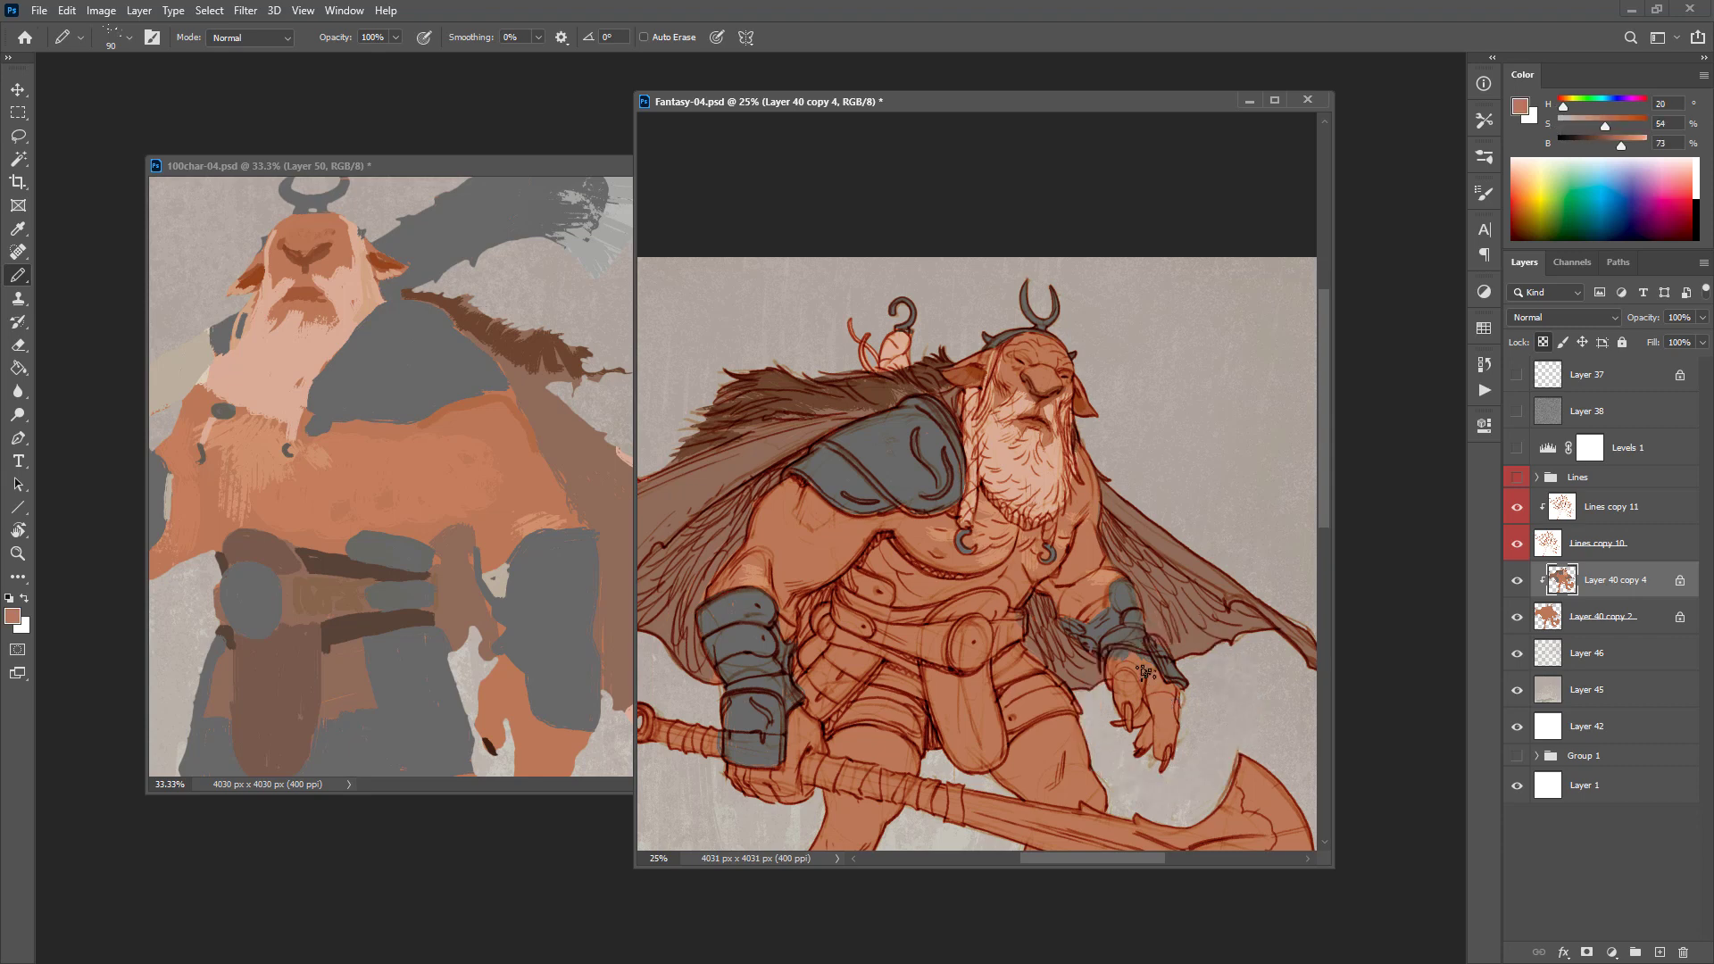
click(507, 580)
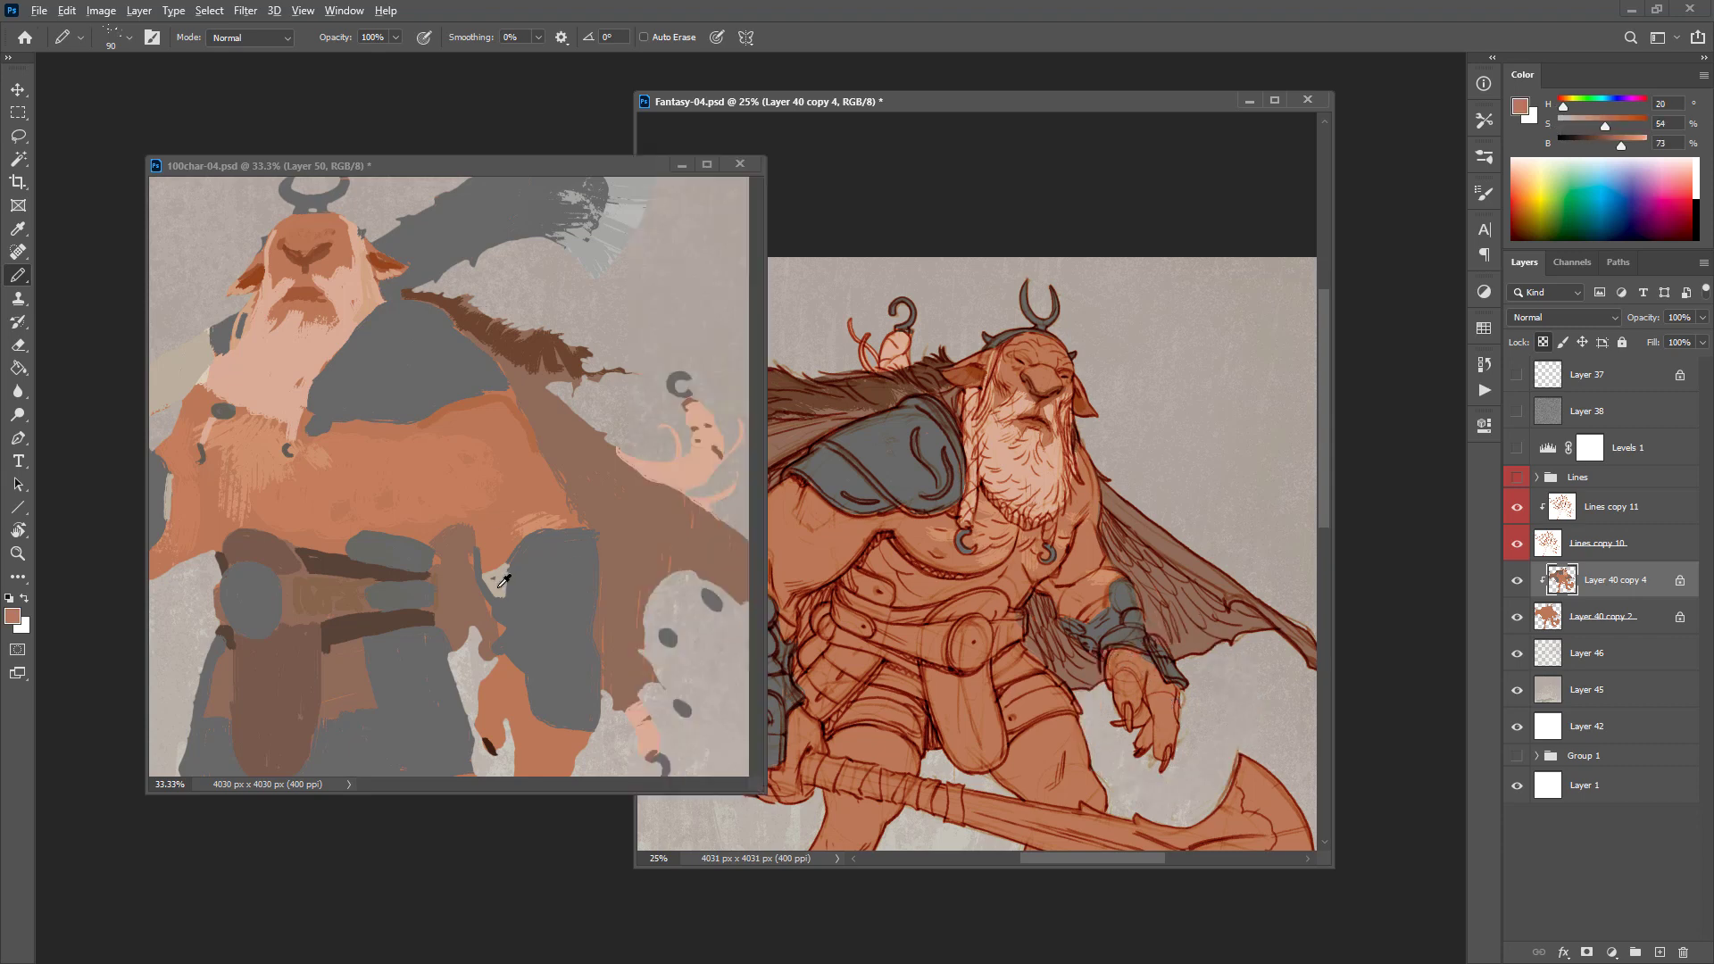
alt+click(498, 589)
click(1099, 609)
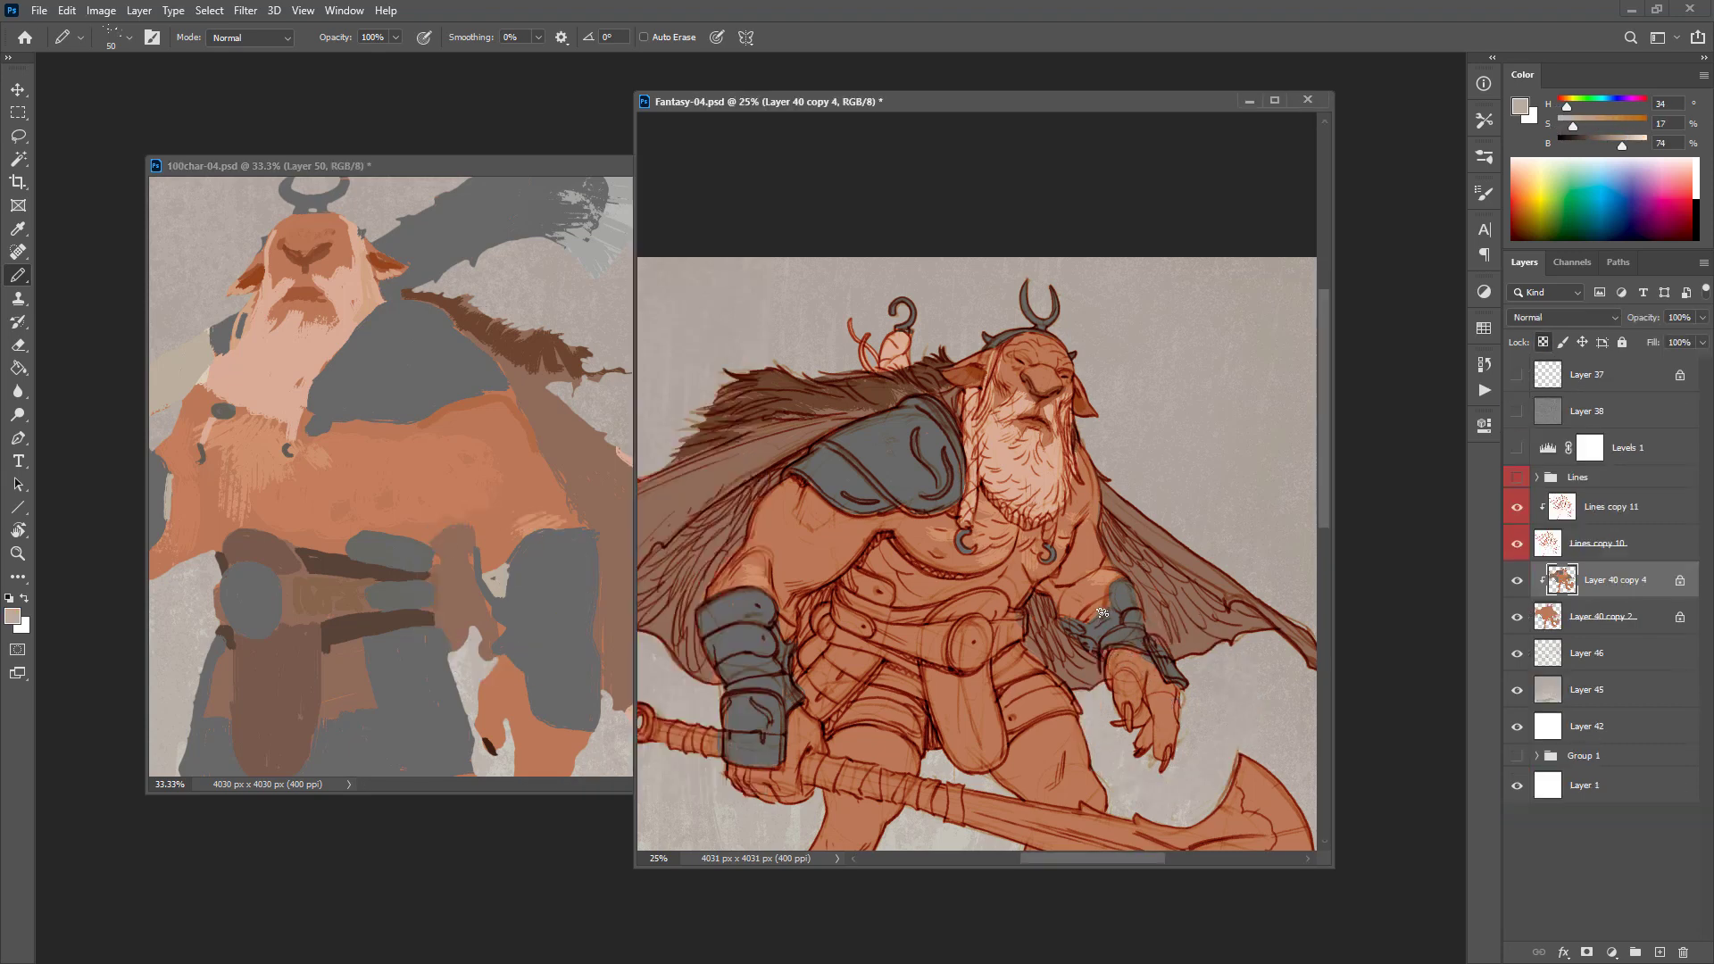
key(bracketleft)
drag(1170, 586, 1290, 497)
alt+click(834, 392)
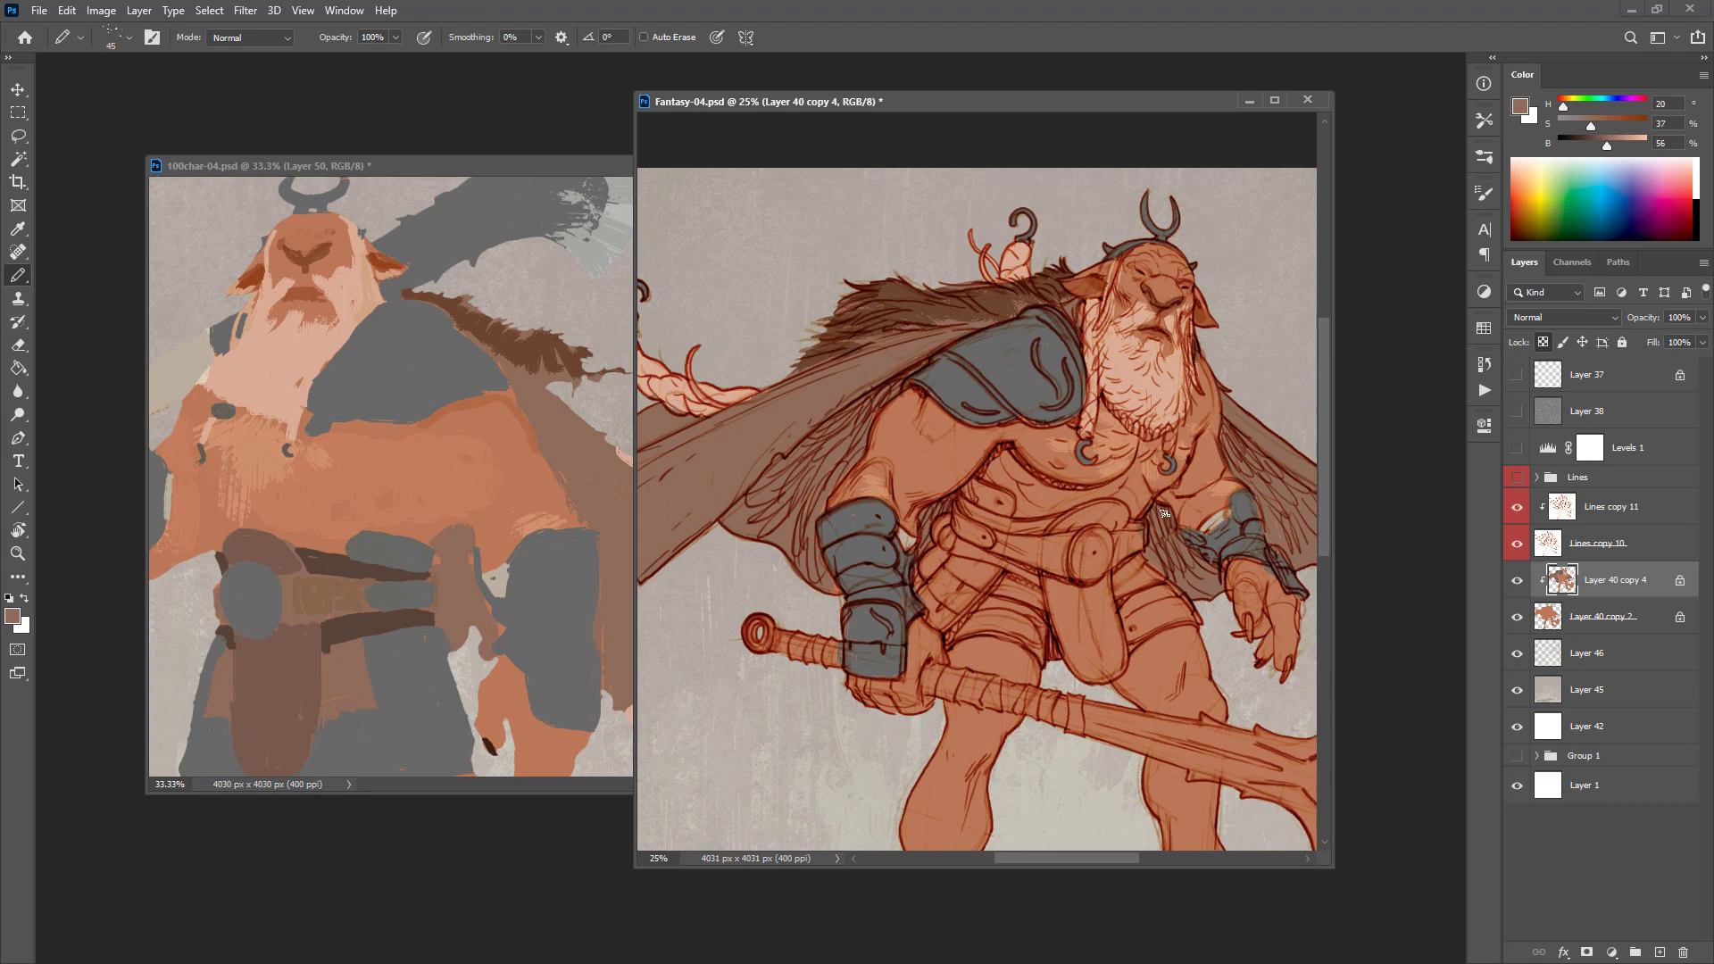
Step: Paint the waist and hip armour plates grey and the gap behind them in the fur collar's dark brown
alt+click(421, 679)
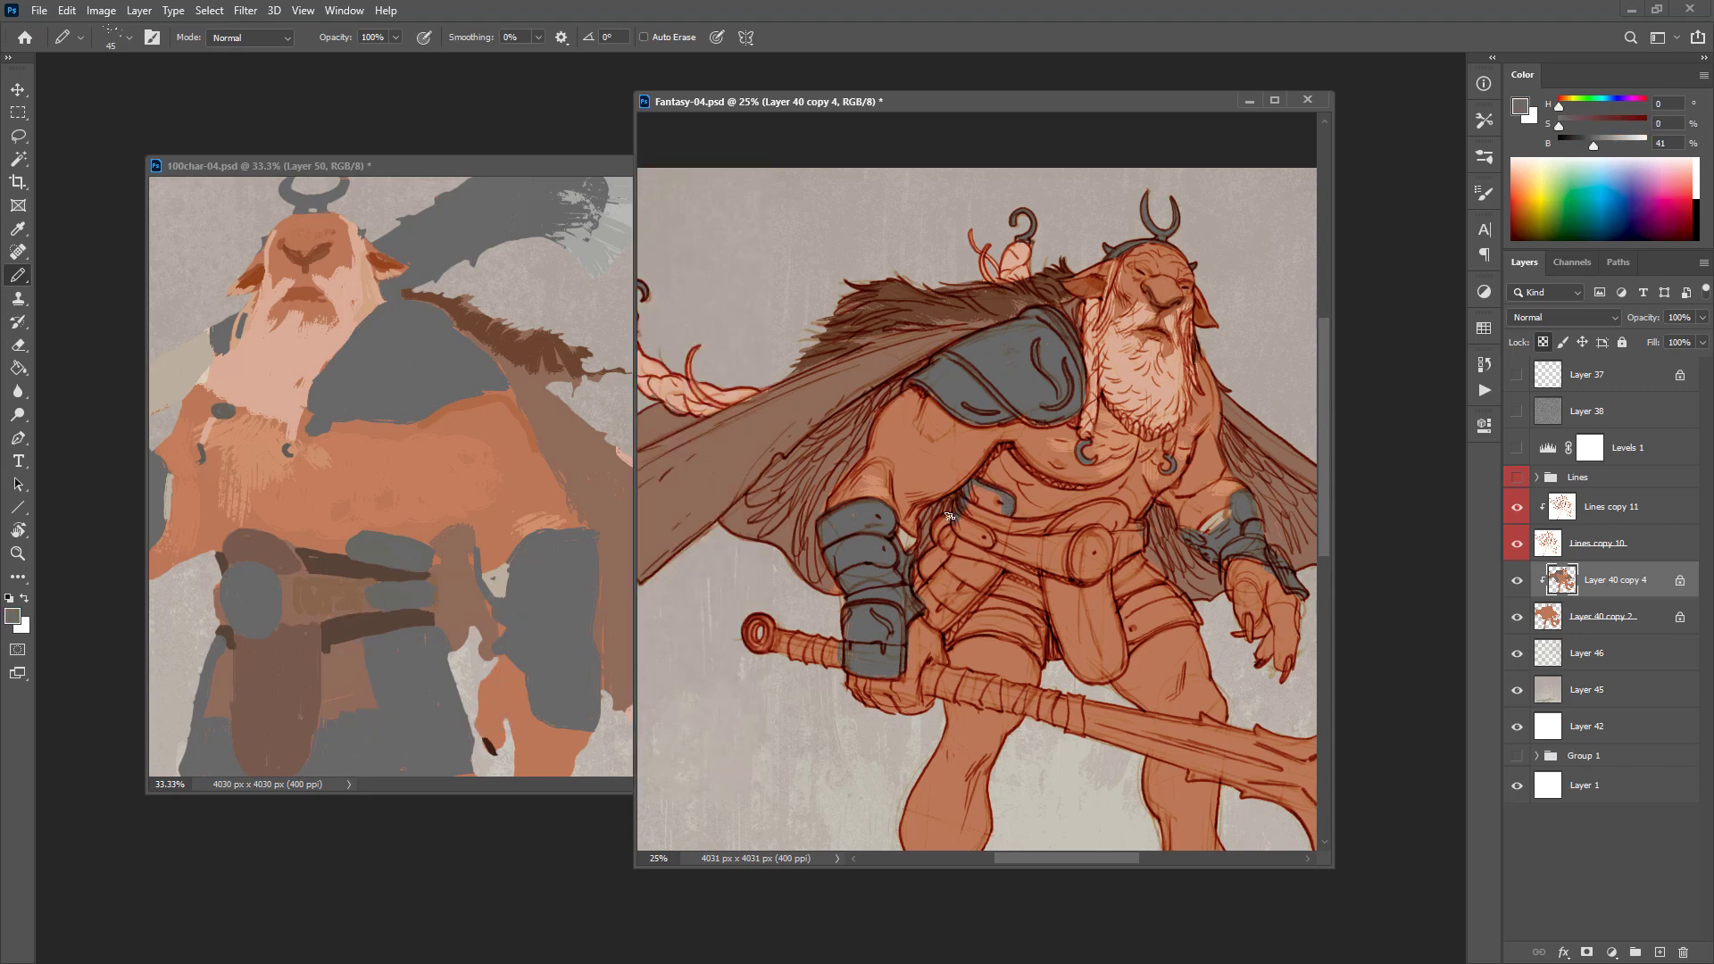
alt+click(992, 298)
drag(950, 540, 921, 573)
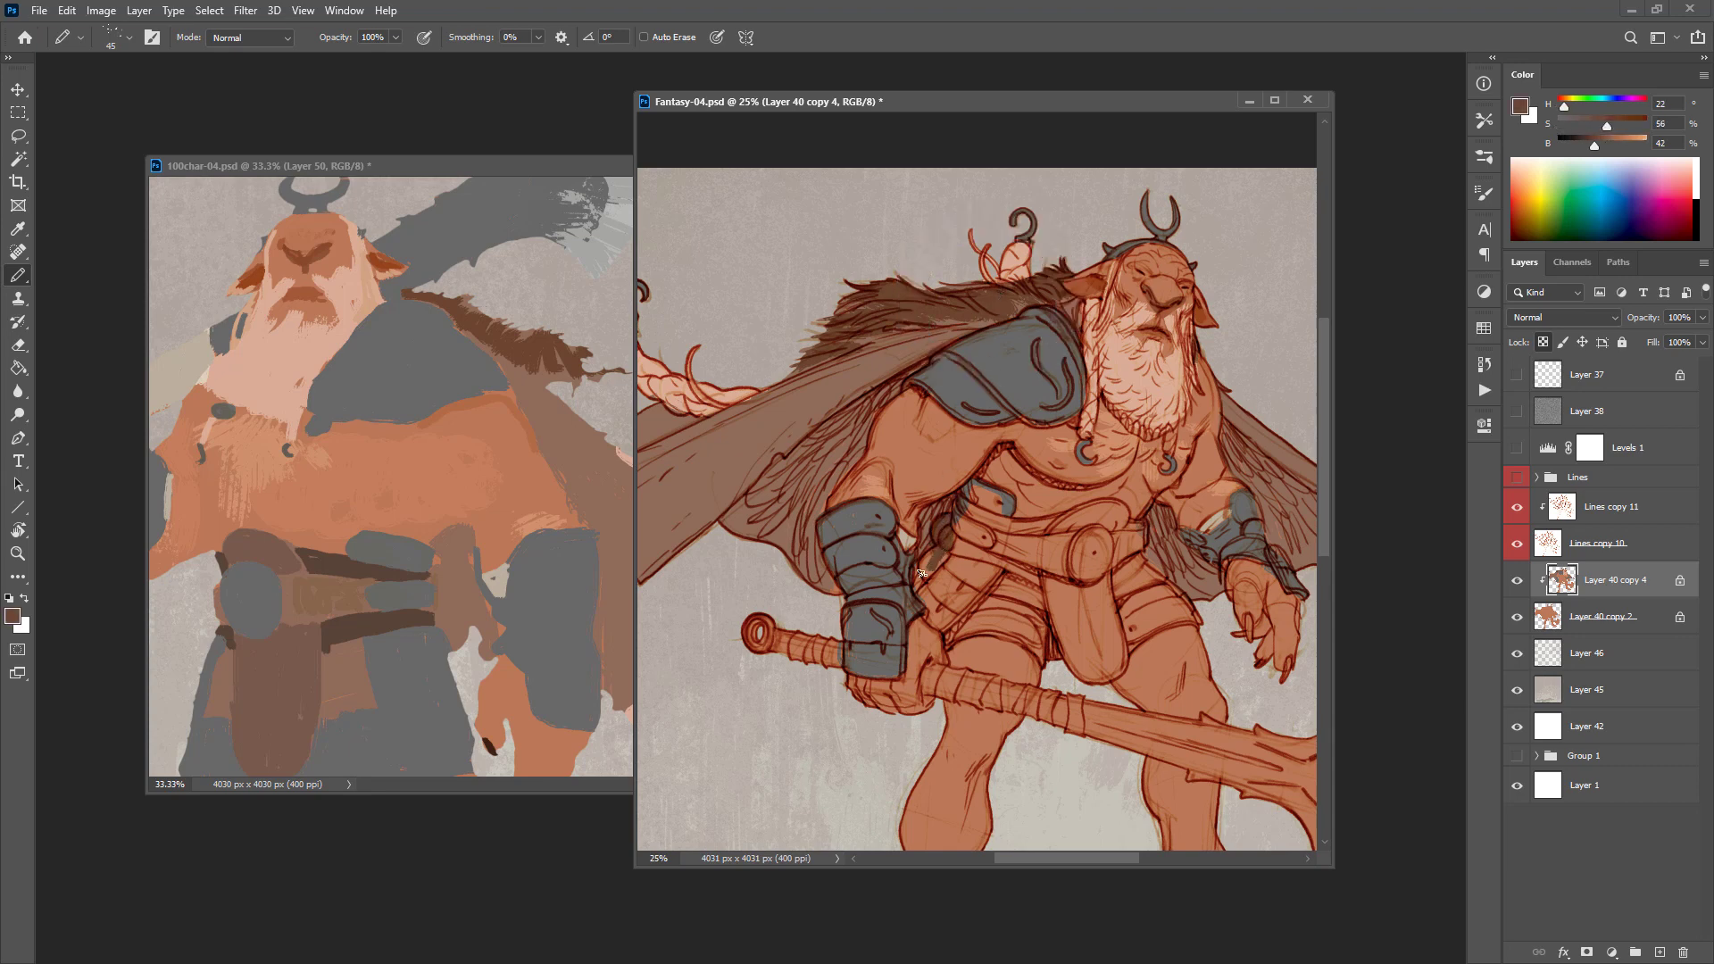
alt+click(1008, 501)
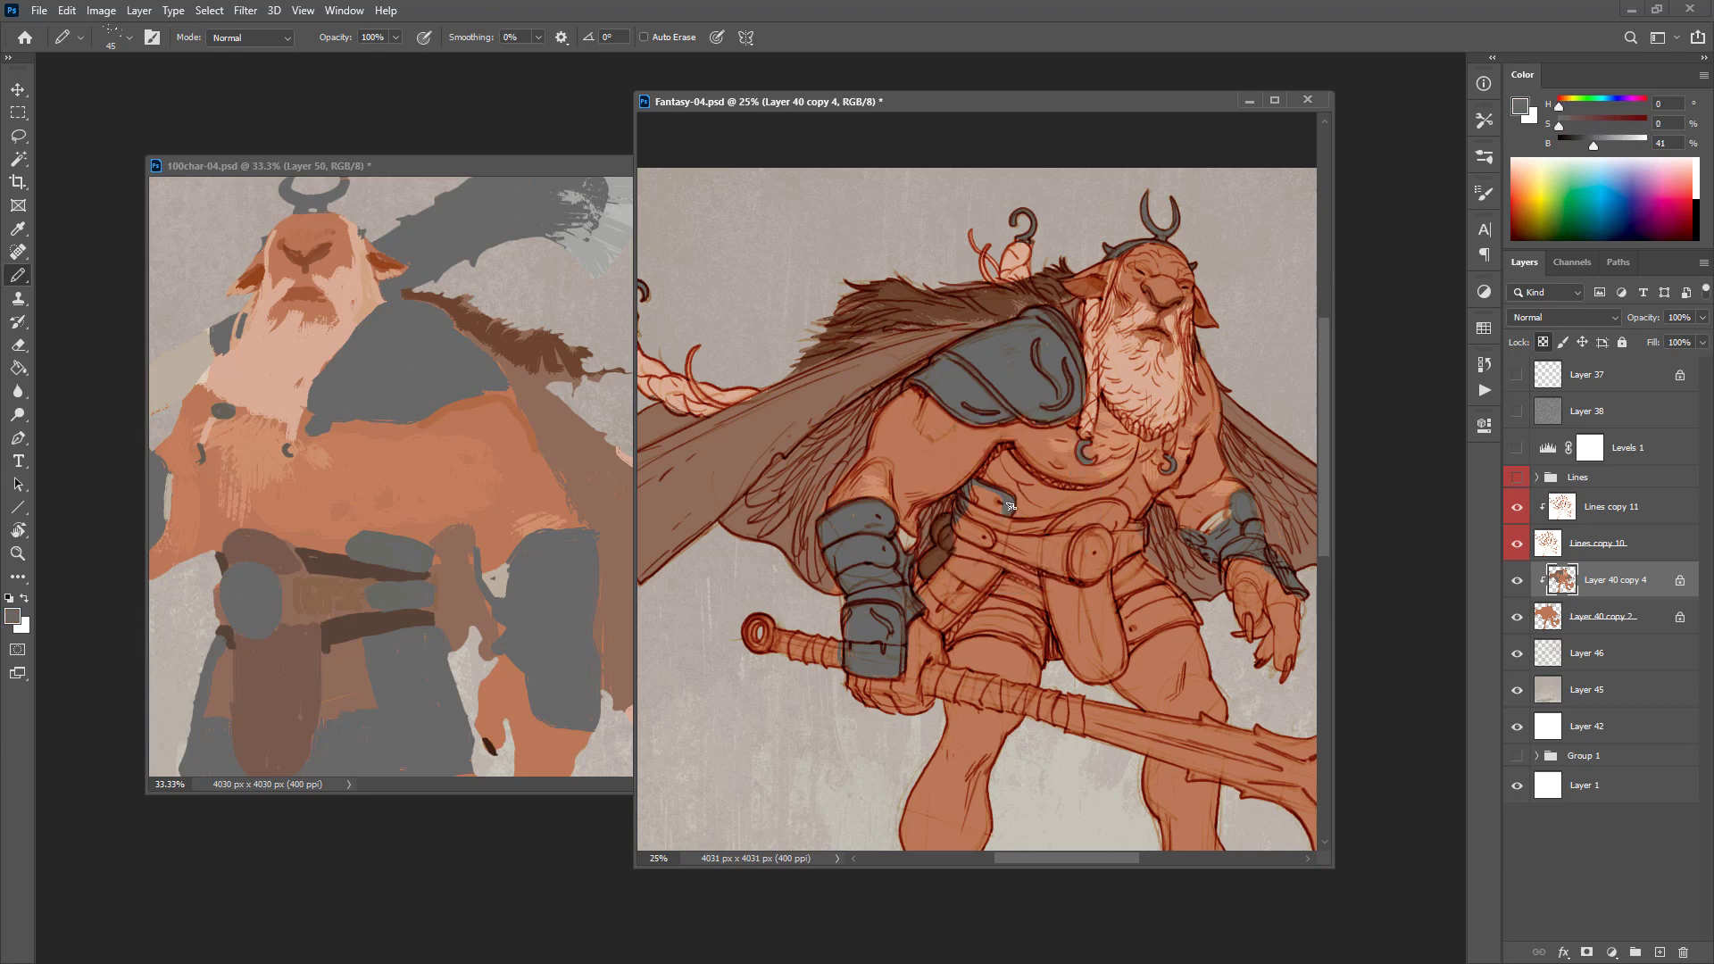
mouse_move(1012, 515)
mouse_down()
mouse_move(982, 590)
mouse_move(933, 624)
mouse_move(961, 536)
mouse_move(942, 602)
mouse_up()
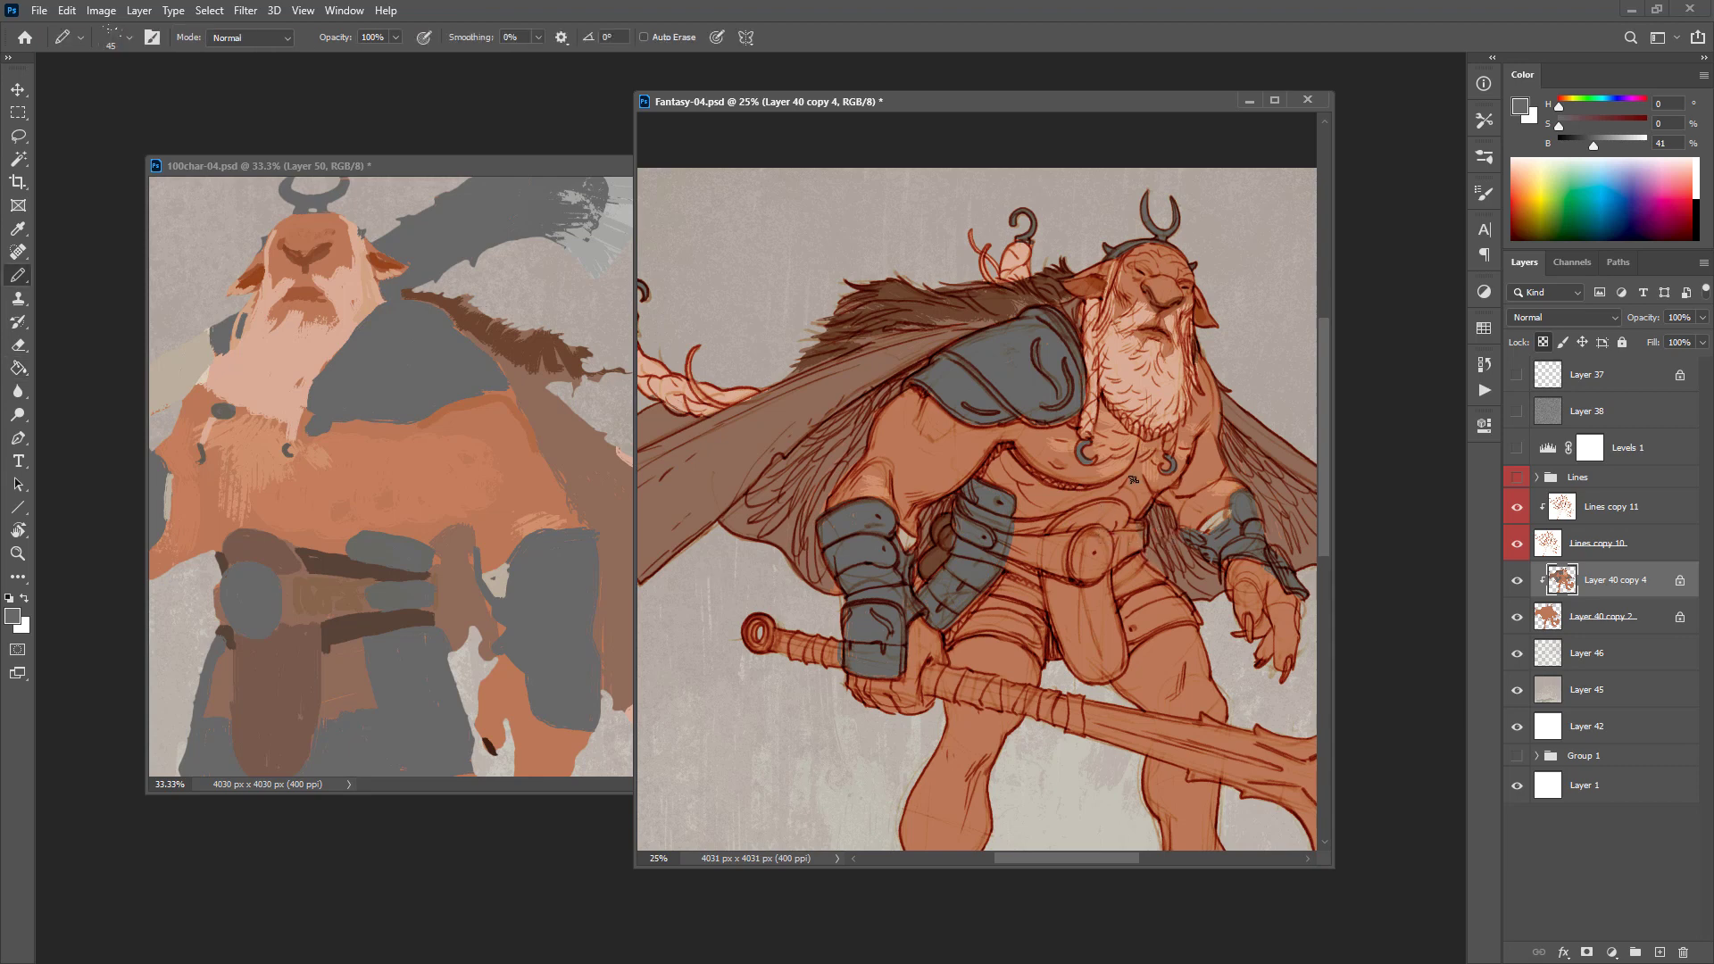
Step: Outline the belt, front flap and surrounding cloth in the reference belt's brown, and fill the enclosed area with the Paint Bucket
alt+click(296, 589)
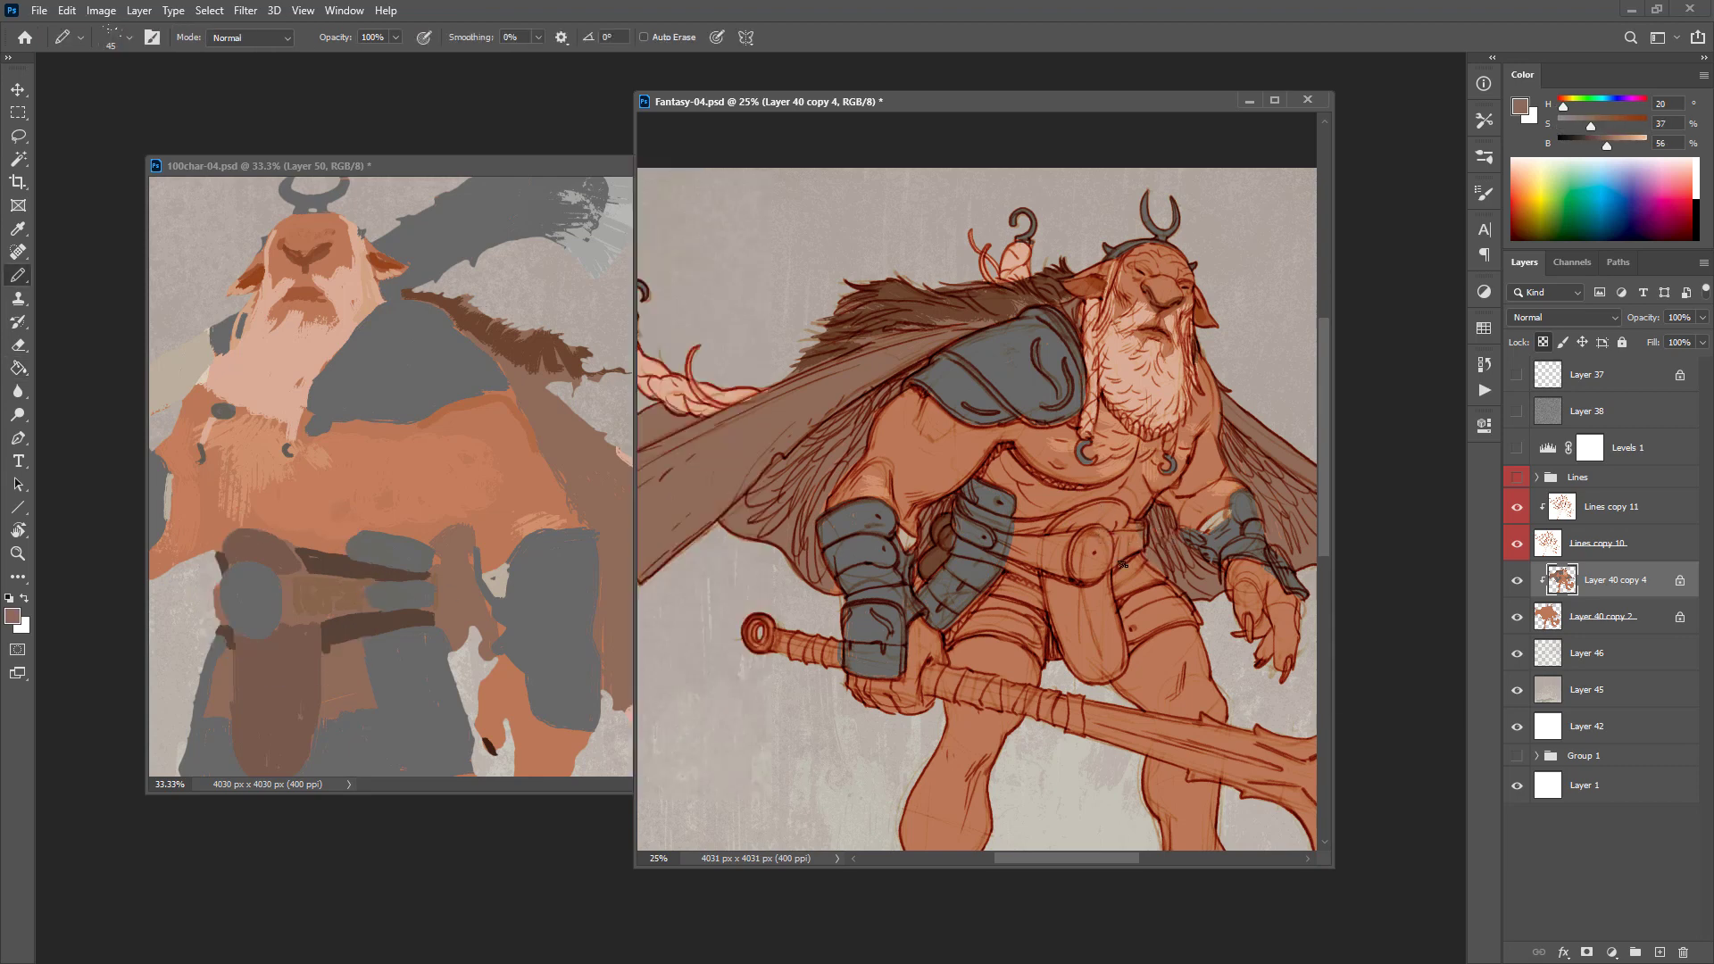
drag(1113, 523, 1016, 530)
drag(1094, 681, 1160, 578)
key(g)
click(1071, 528)
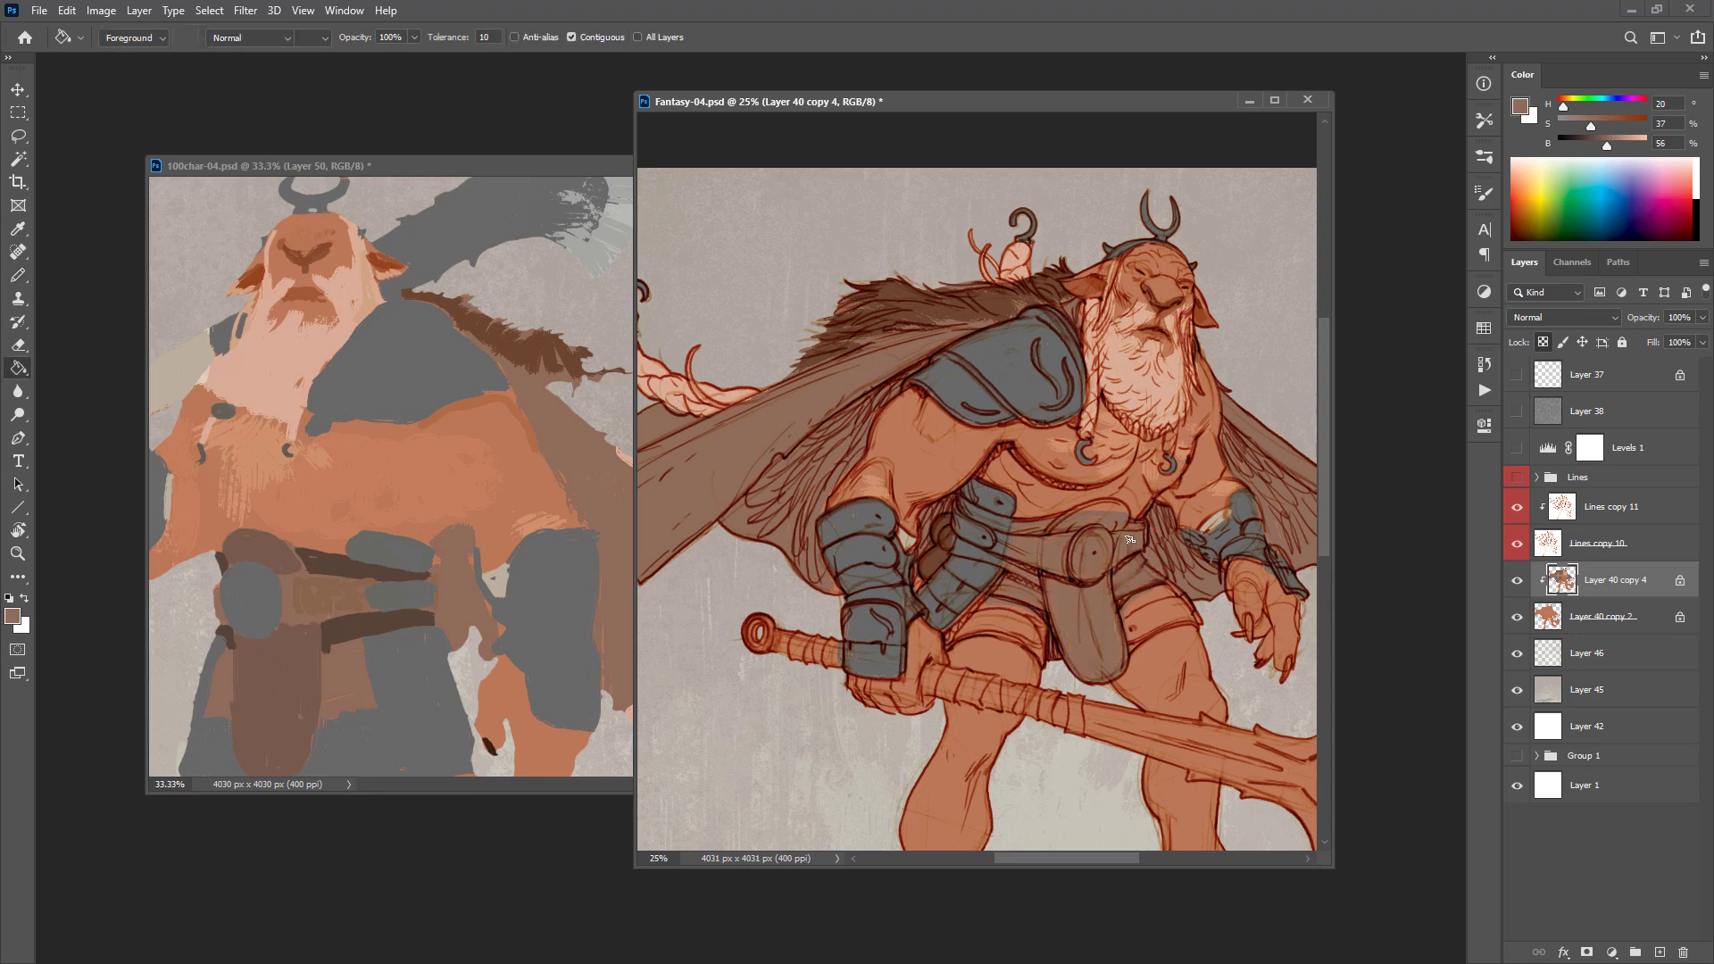
Step: Paint the pad above the belt and the hanging front flap in the darker brown sampled from the reference
key(b)
alt+click(286, 543)
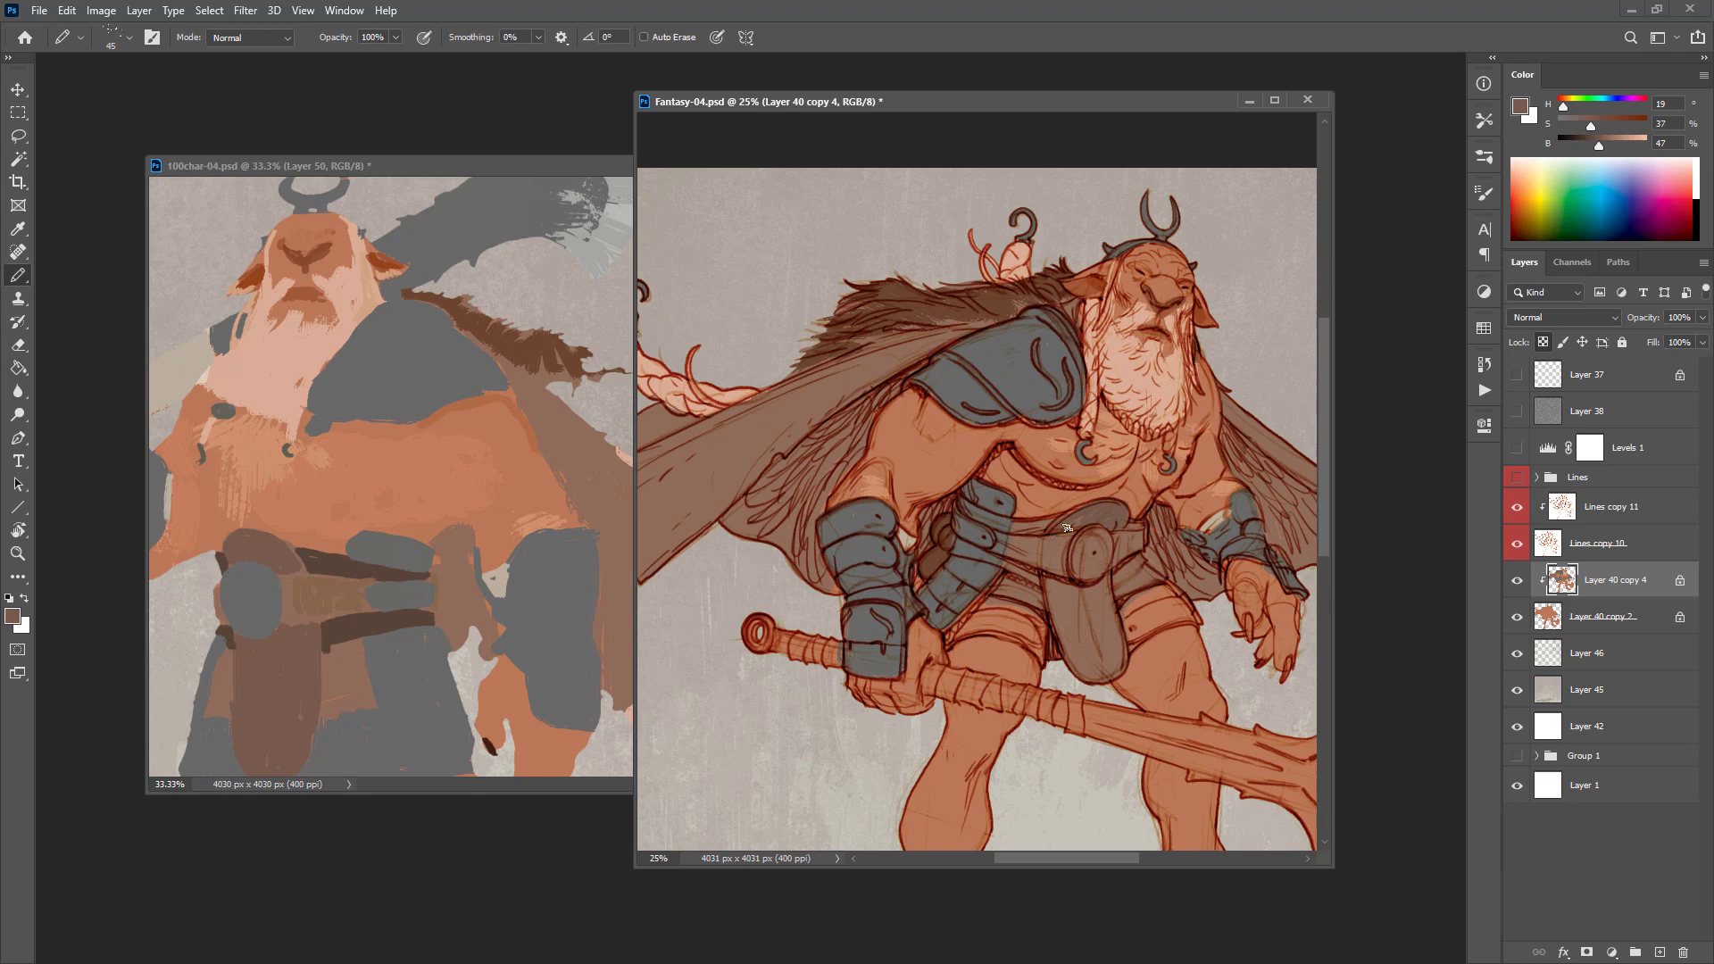
mouse_move(1087, 592)
mouse_down()
mouse_move(1068, 637)
mouse_move(1073, 598)
mouse_move(1101, 585)
mouse_move(1093, 632)
mouse_up()
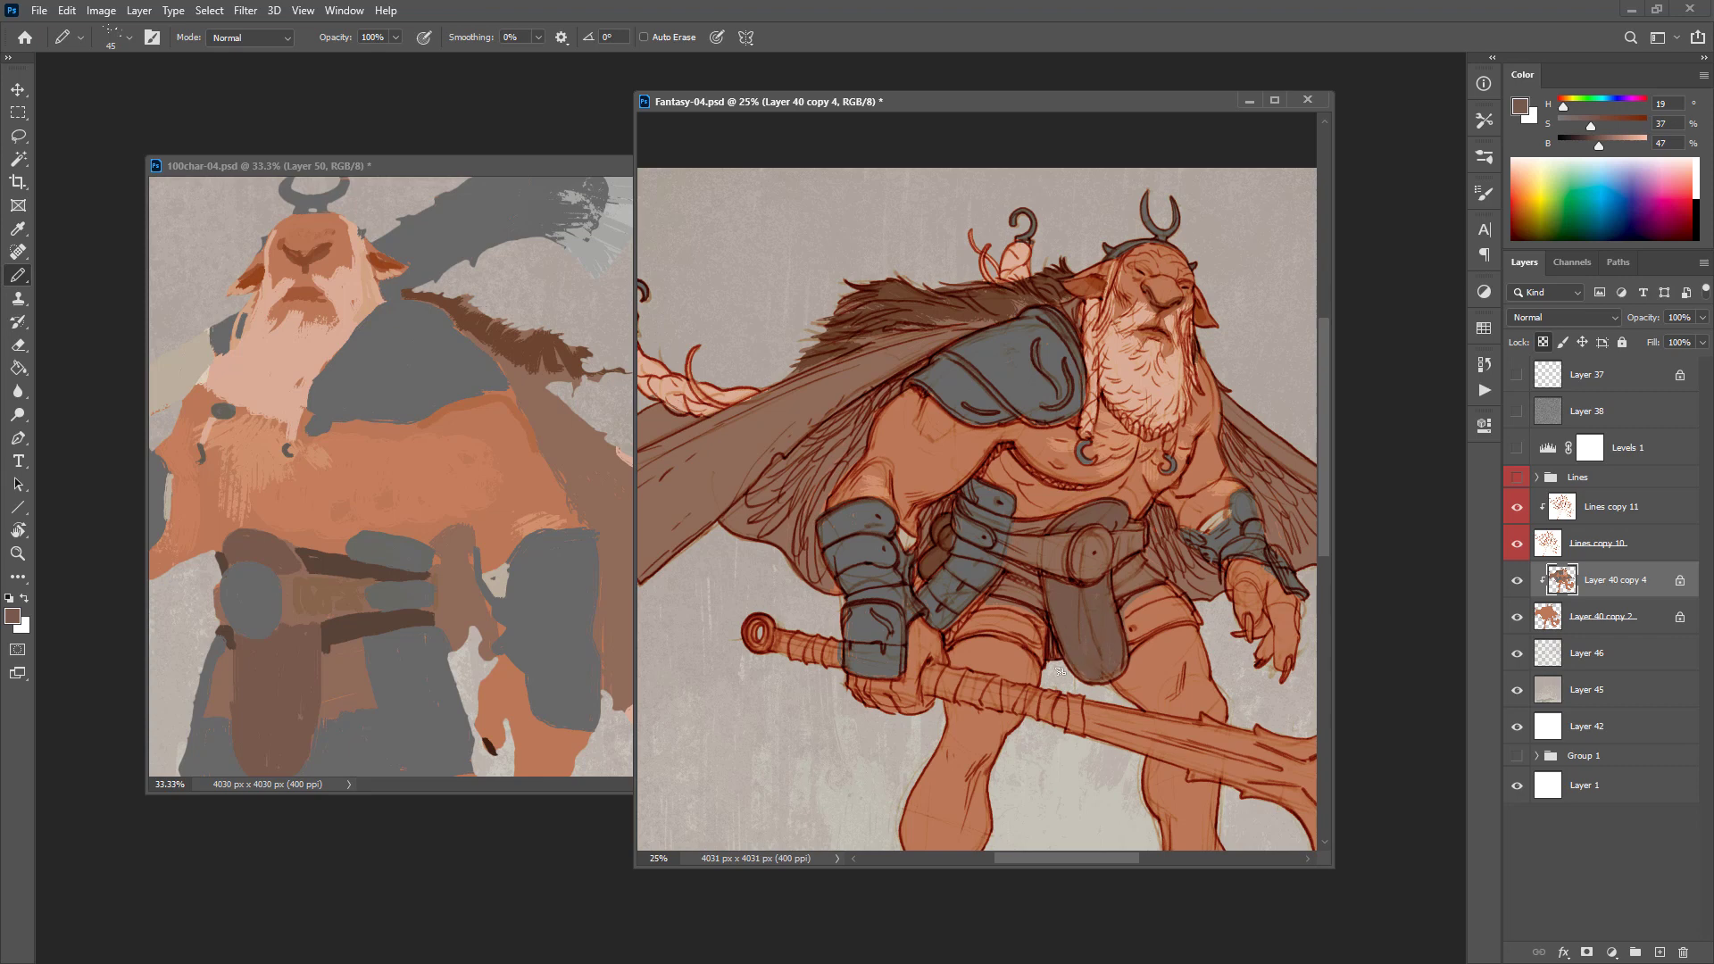
Step: Paint the belt strap in the reference strap's yellowish brown and the round buckle in its grey
alt+click(260, 585)
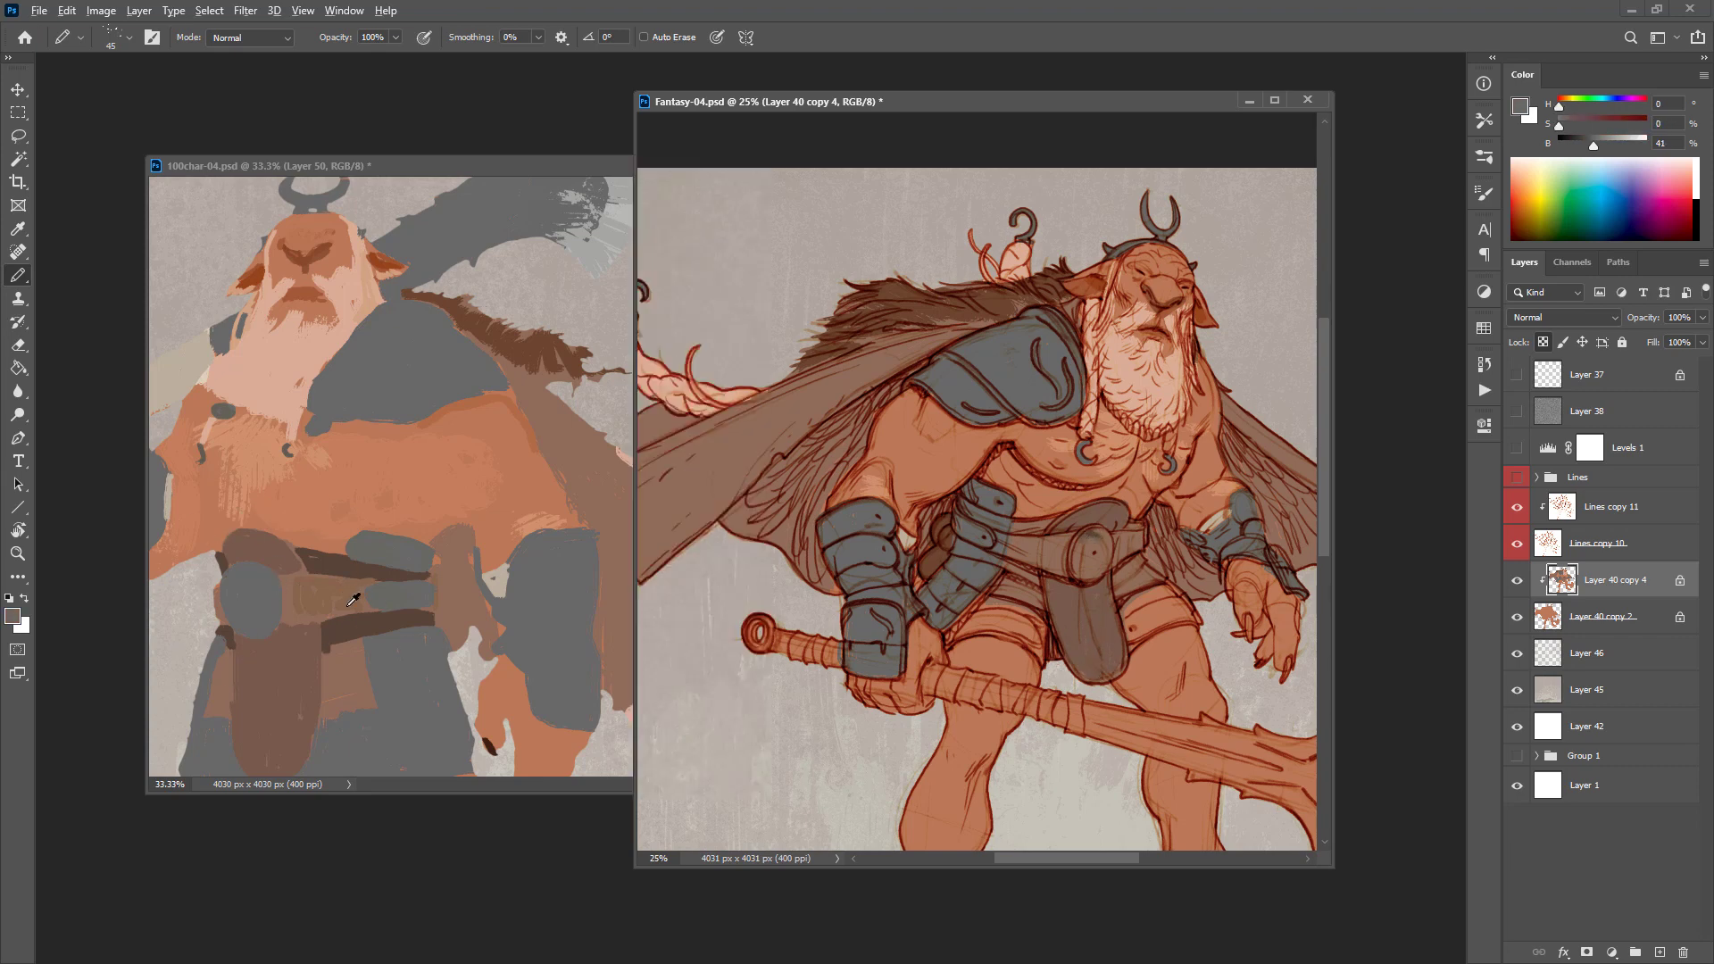
alt+click(1008, 540)
alt+click(323, 592)
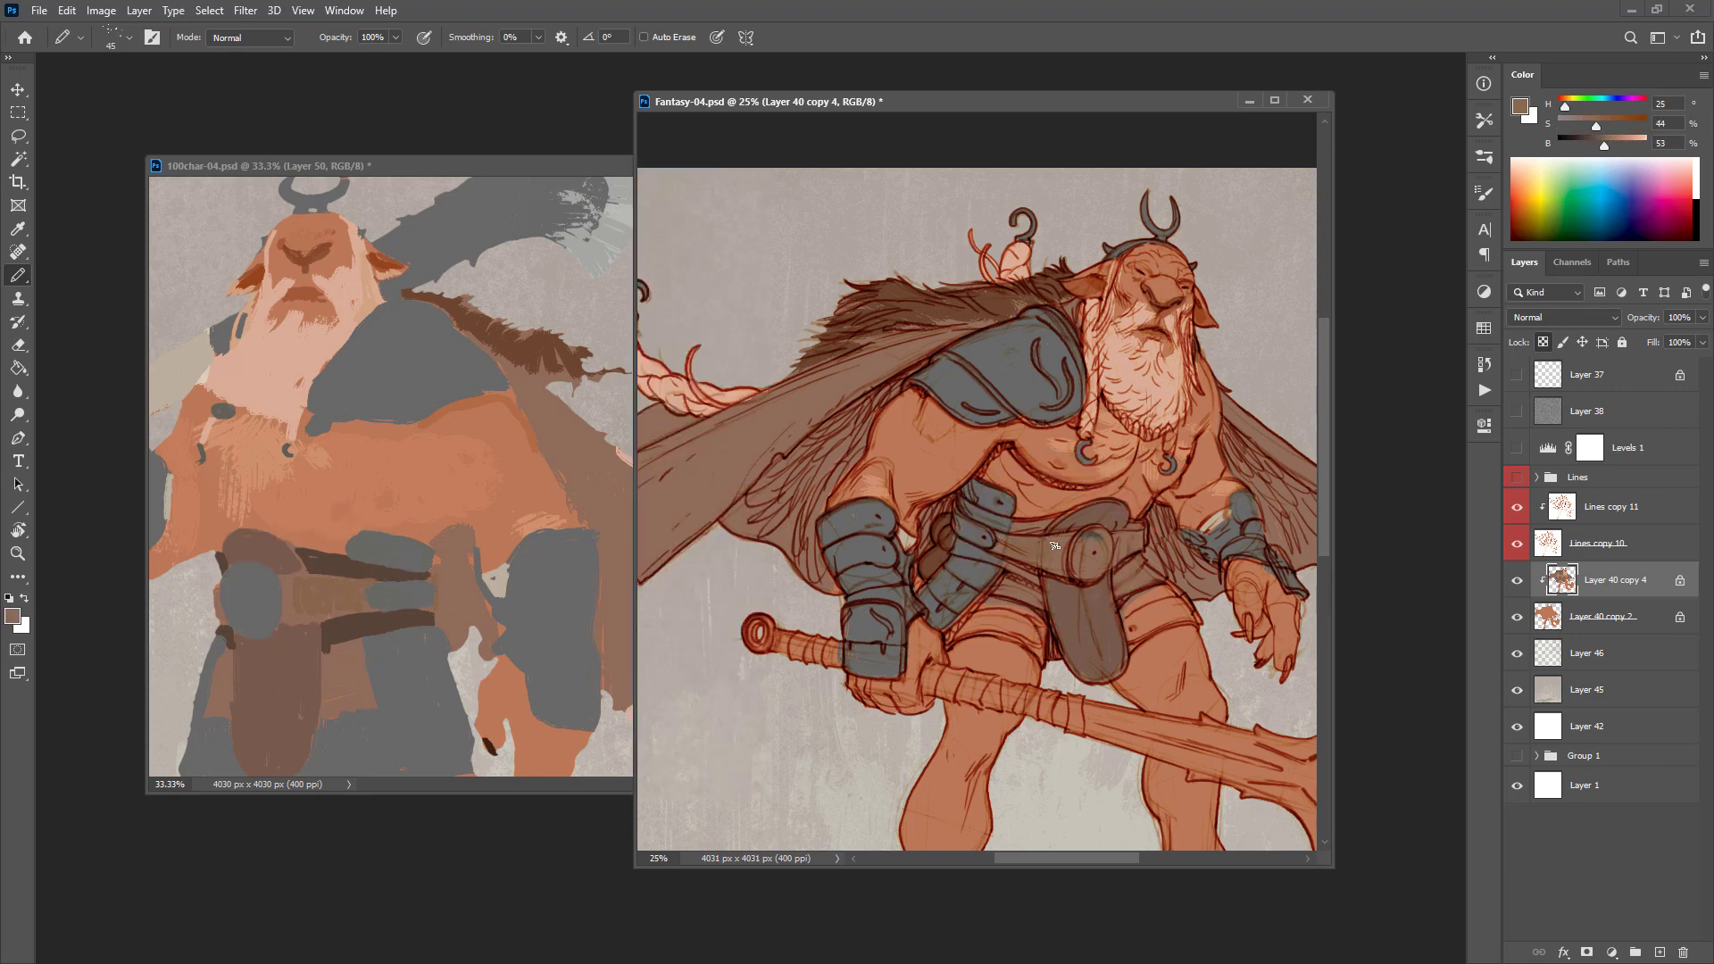
alt+click(271, 583)
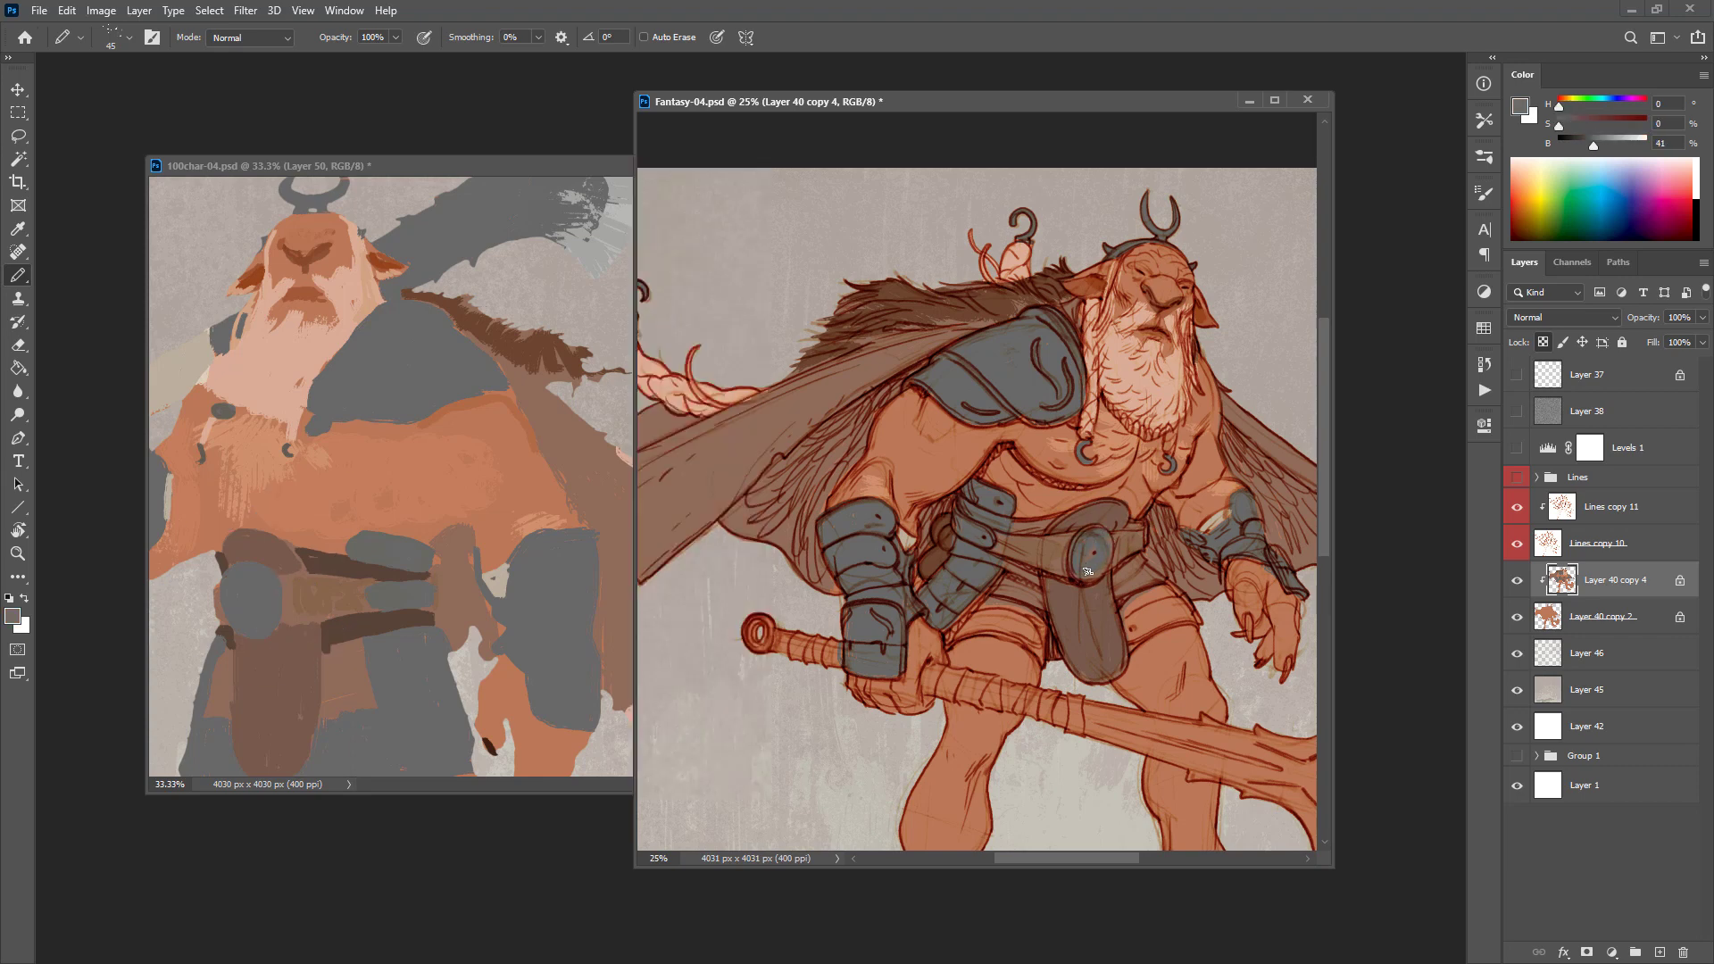
Step: Paint the narrow straps beside the buckle and between the waist plates in the reference's dark brown, and resample the belt pad's brown
alt+click(354, 573)
drag(1138, 555, 1120, 580)
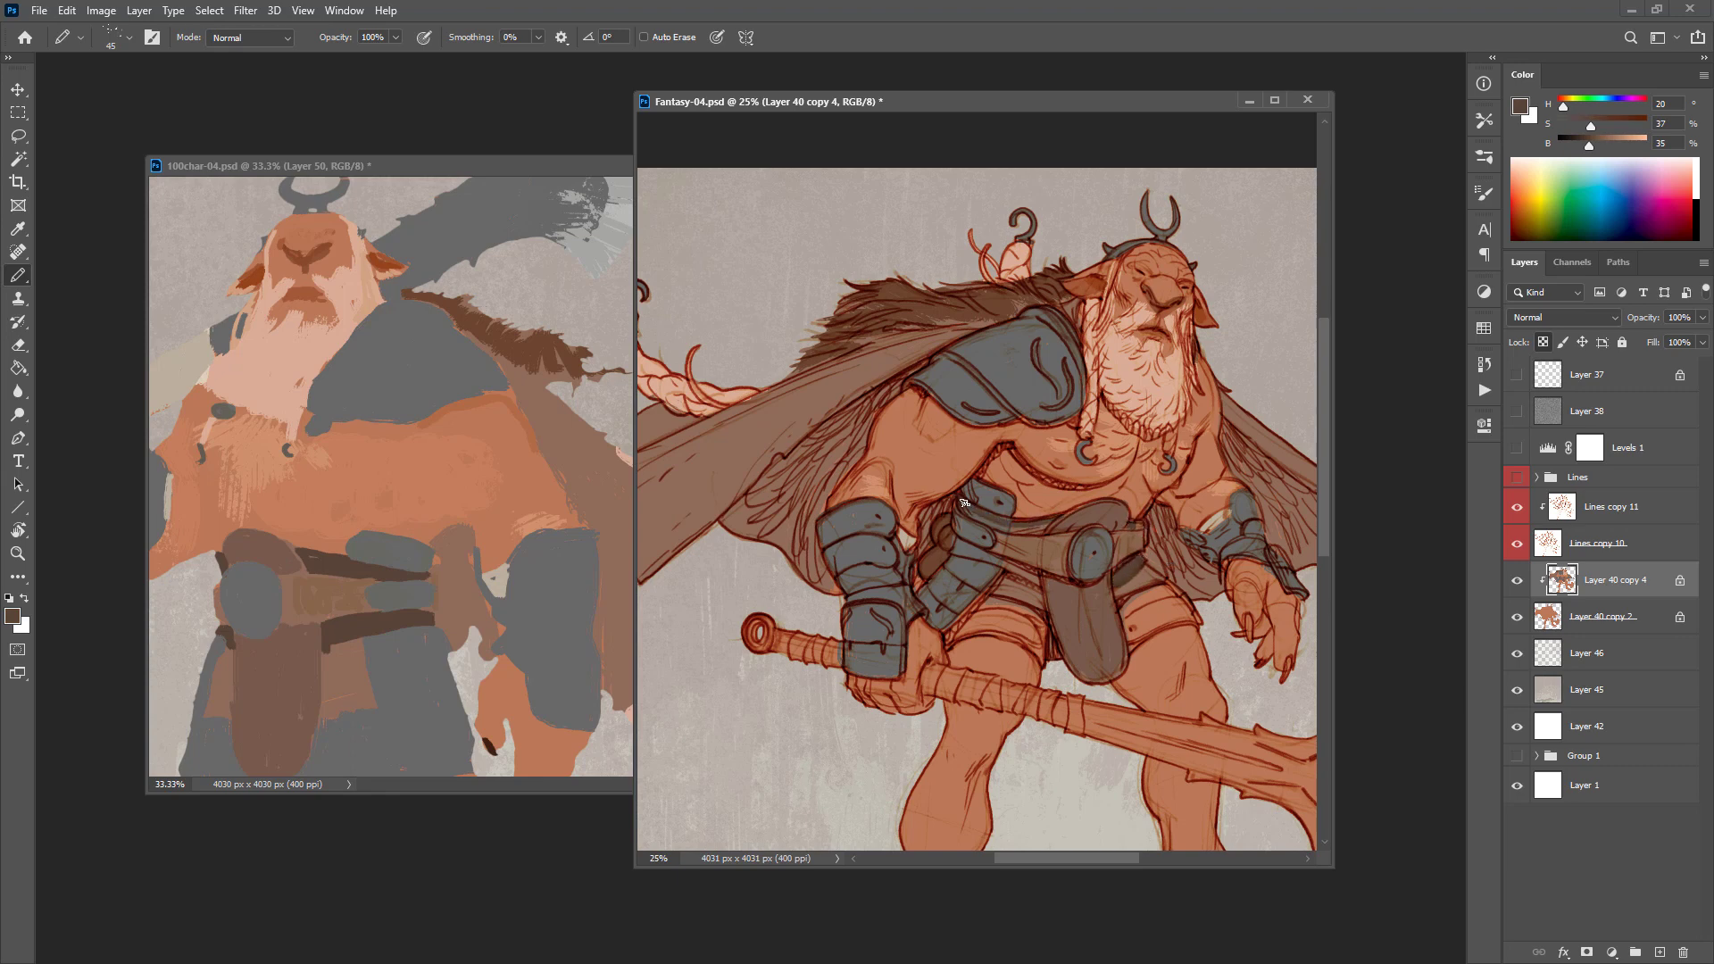
drag(964, 502, 1013, 527)
alt+click(1082, 510)
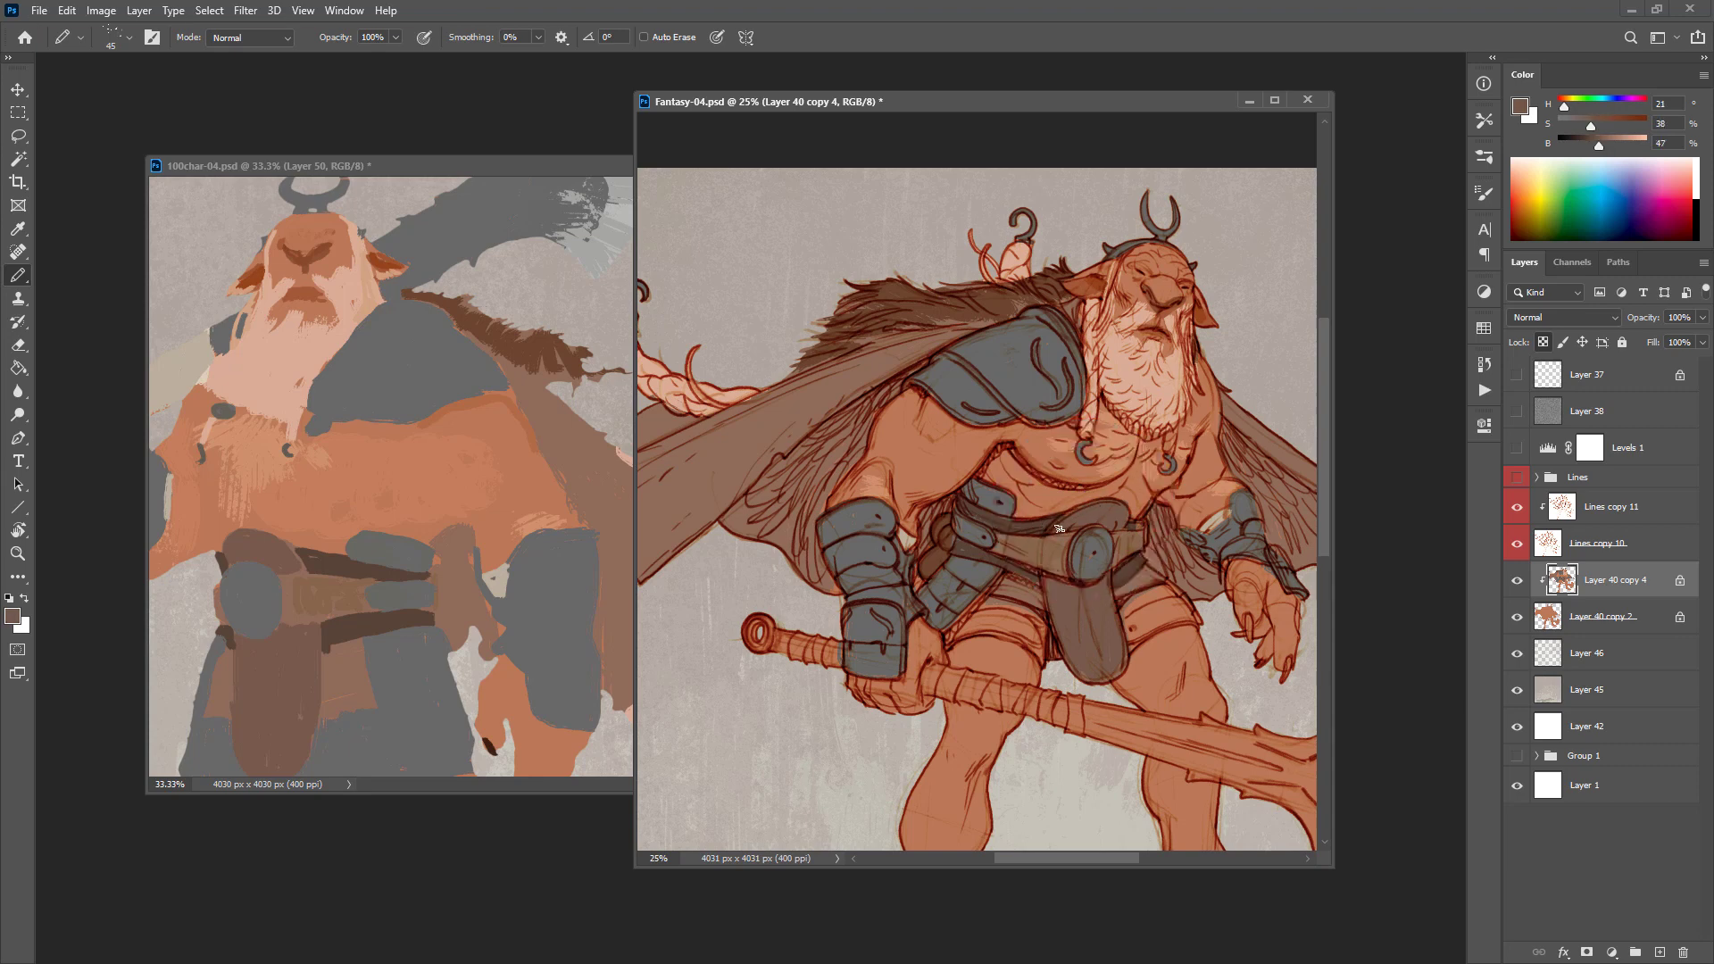
Step: Paint the armour plates on both thighs in the grey sampled from the belt buckle
drag(1197, 548, 1213, 494)
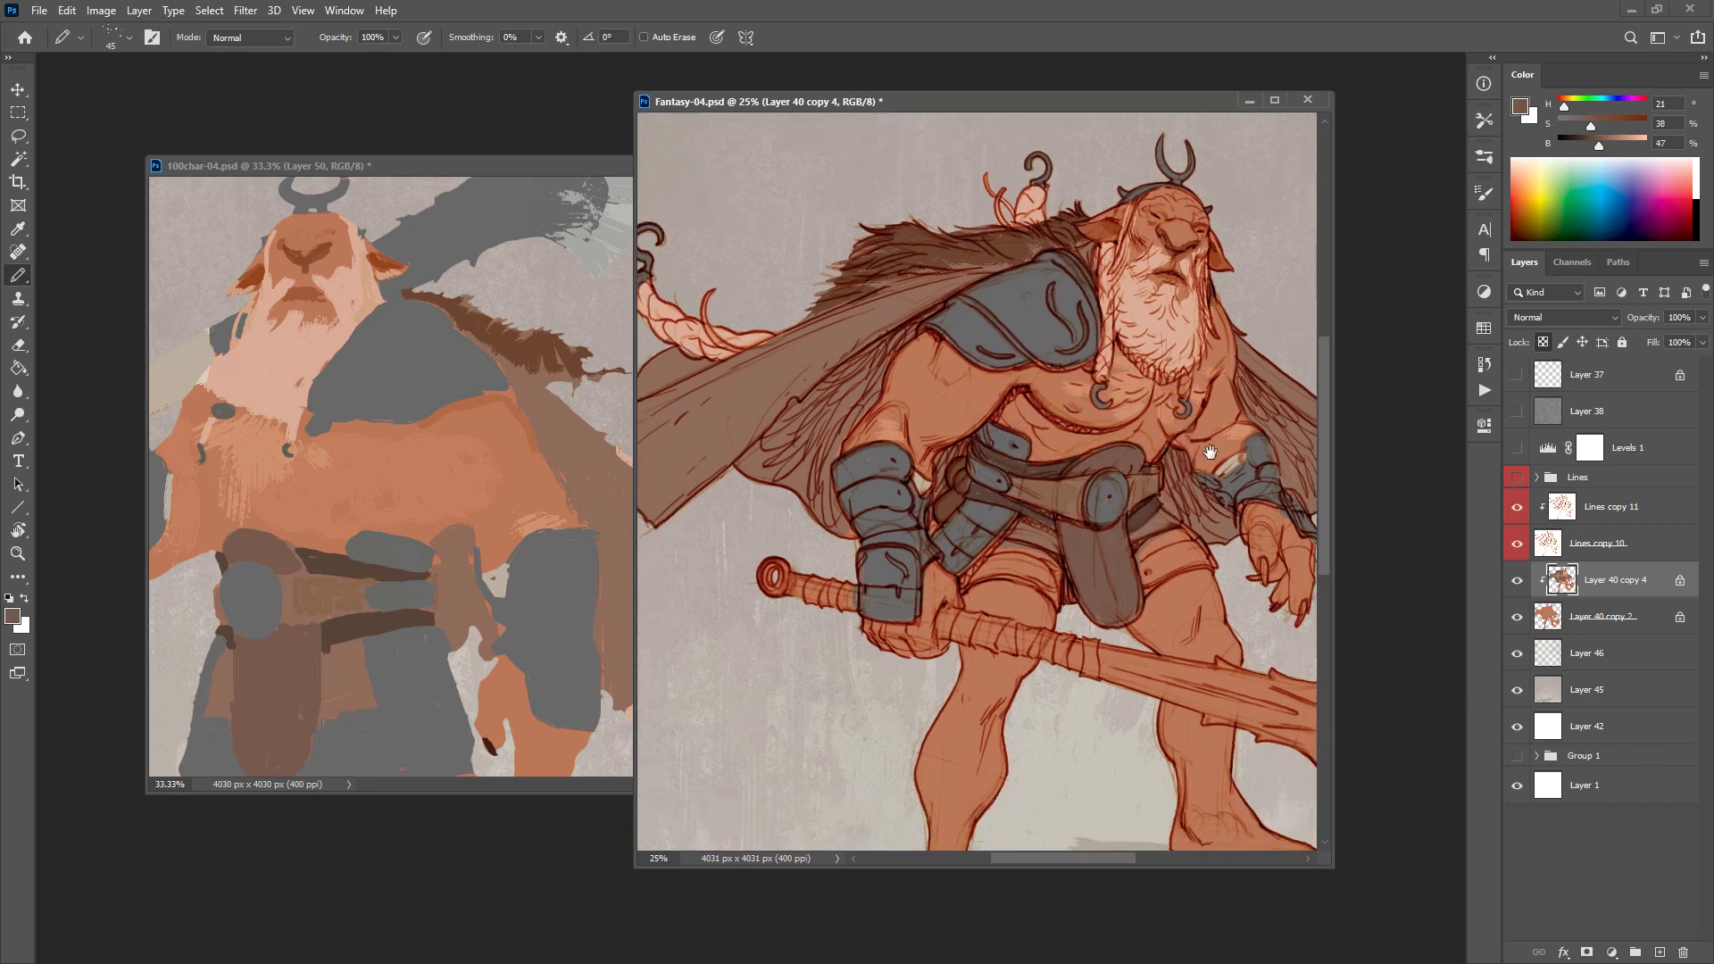
alt+click(1101, 497)
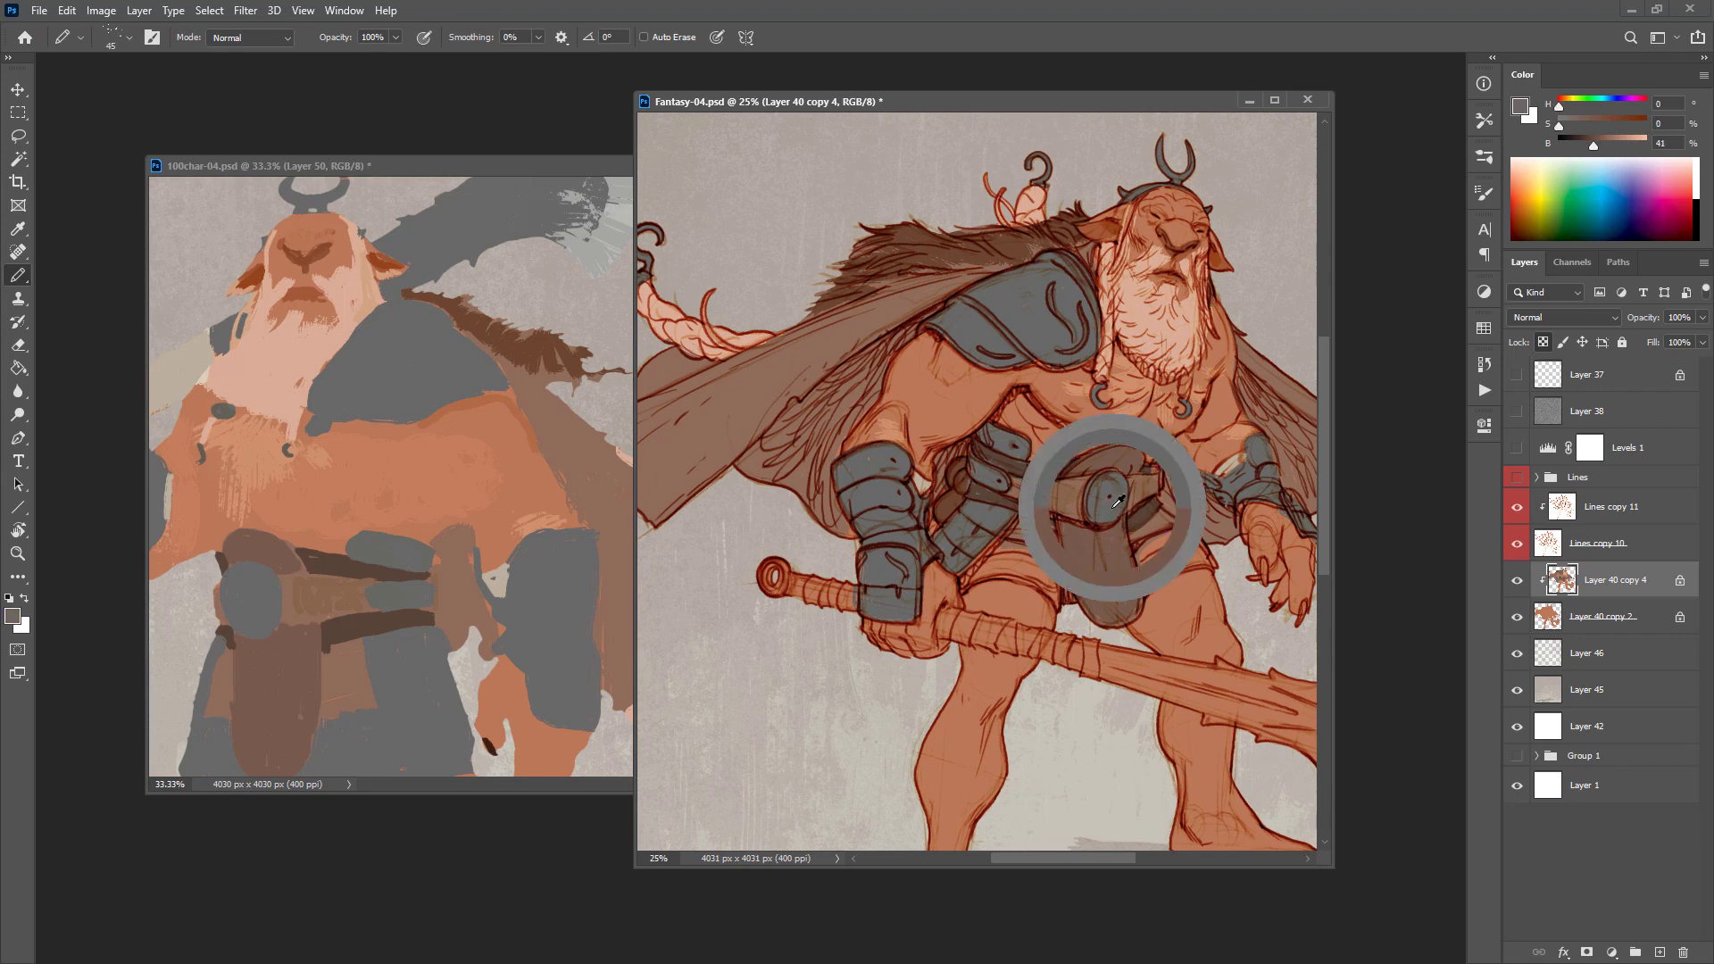
mouse_move(1143, 539)
mouse_down()
mouse_move(937, 509)
mouse_move(971, 473)
mouse_move(932, 502)
mouse_move(990, 475)
mouse_move(975, 475)
mouse_move(994, 480)
mouse_move(962, 497)
mouse_move(1018, 501)
mouse_up()
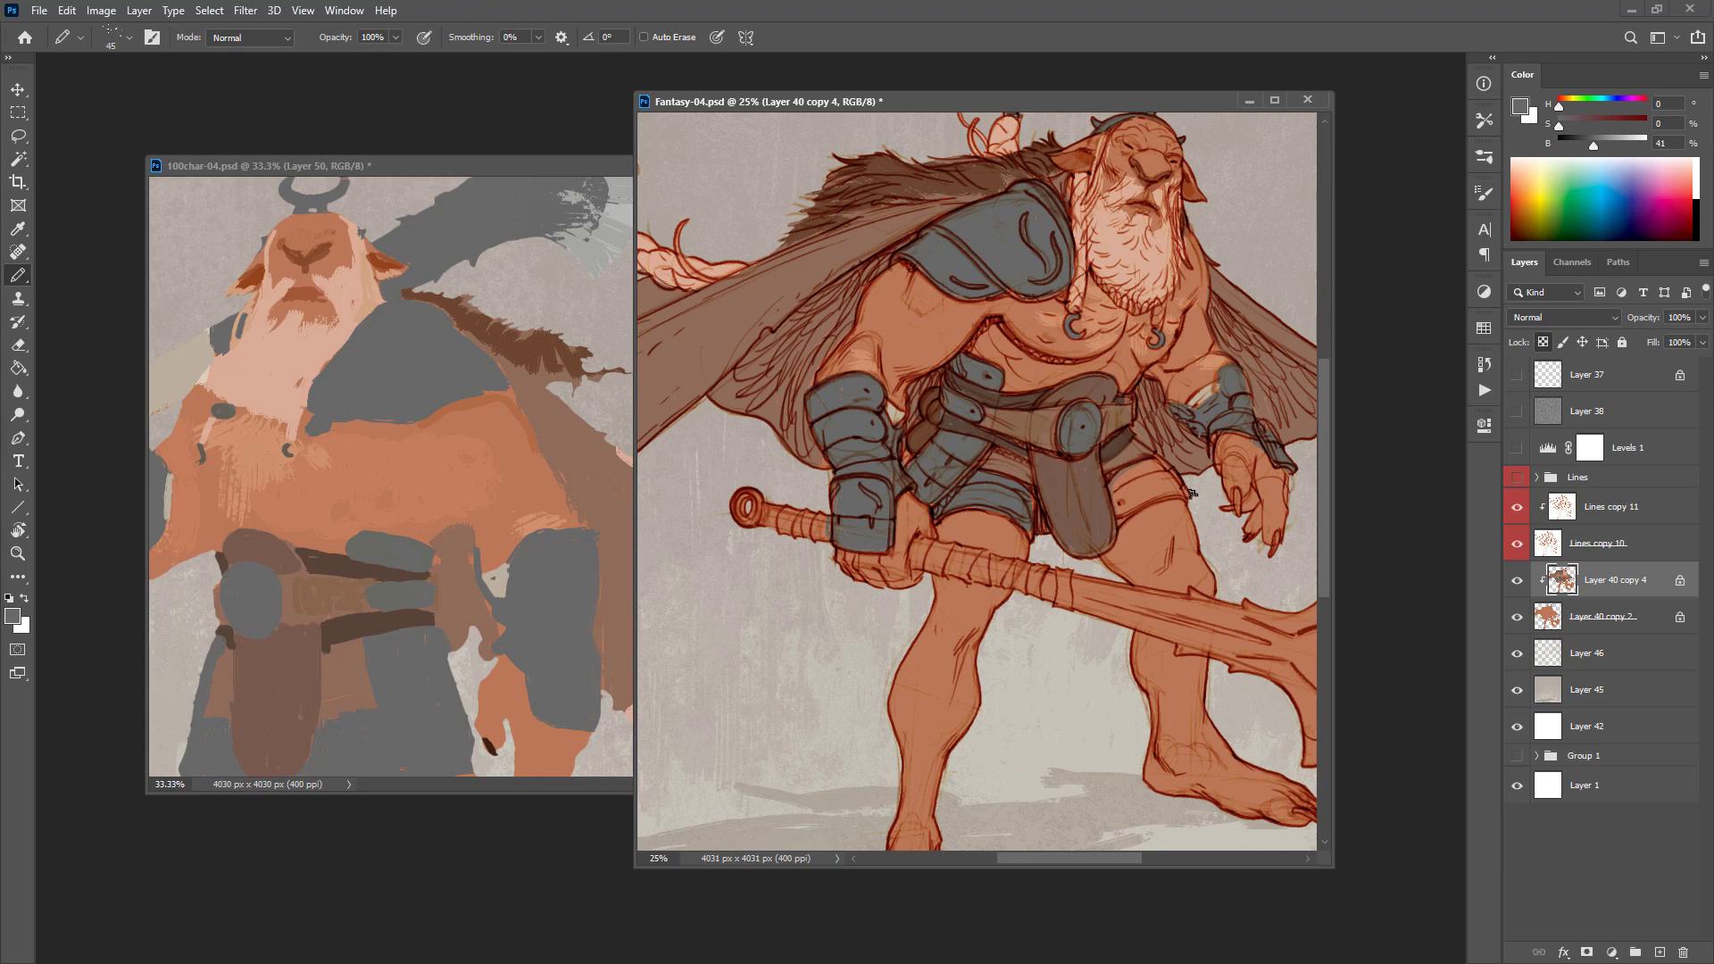
mouse_move(1189, 492)
mouse_down()
mouse_move(1123, 509)
mouse_move(1114, 482)
mouse_move(1155, 466)
mouse_up()
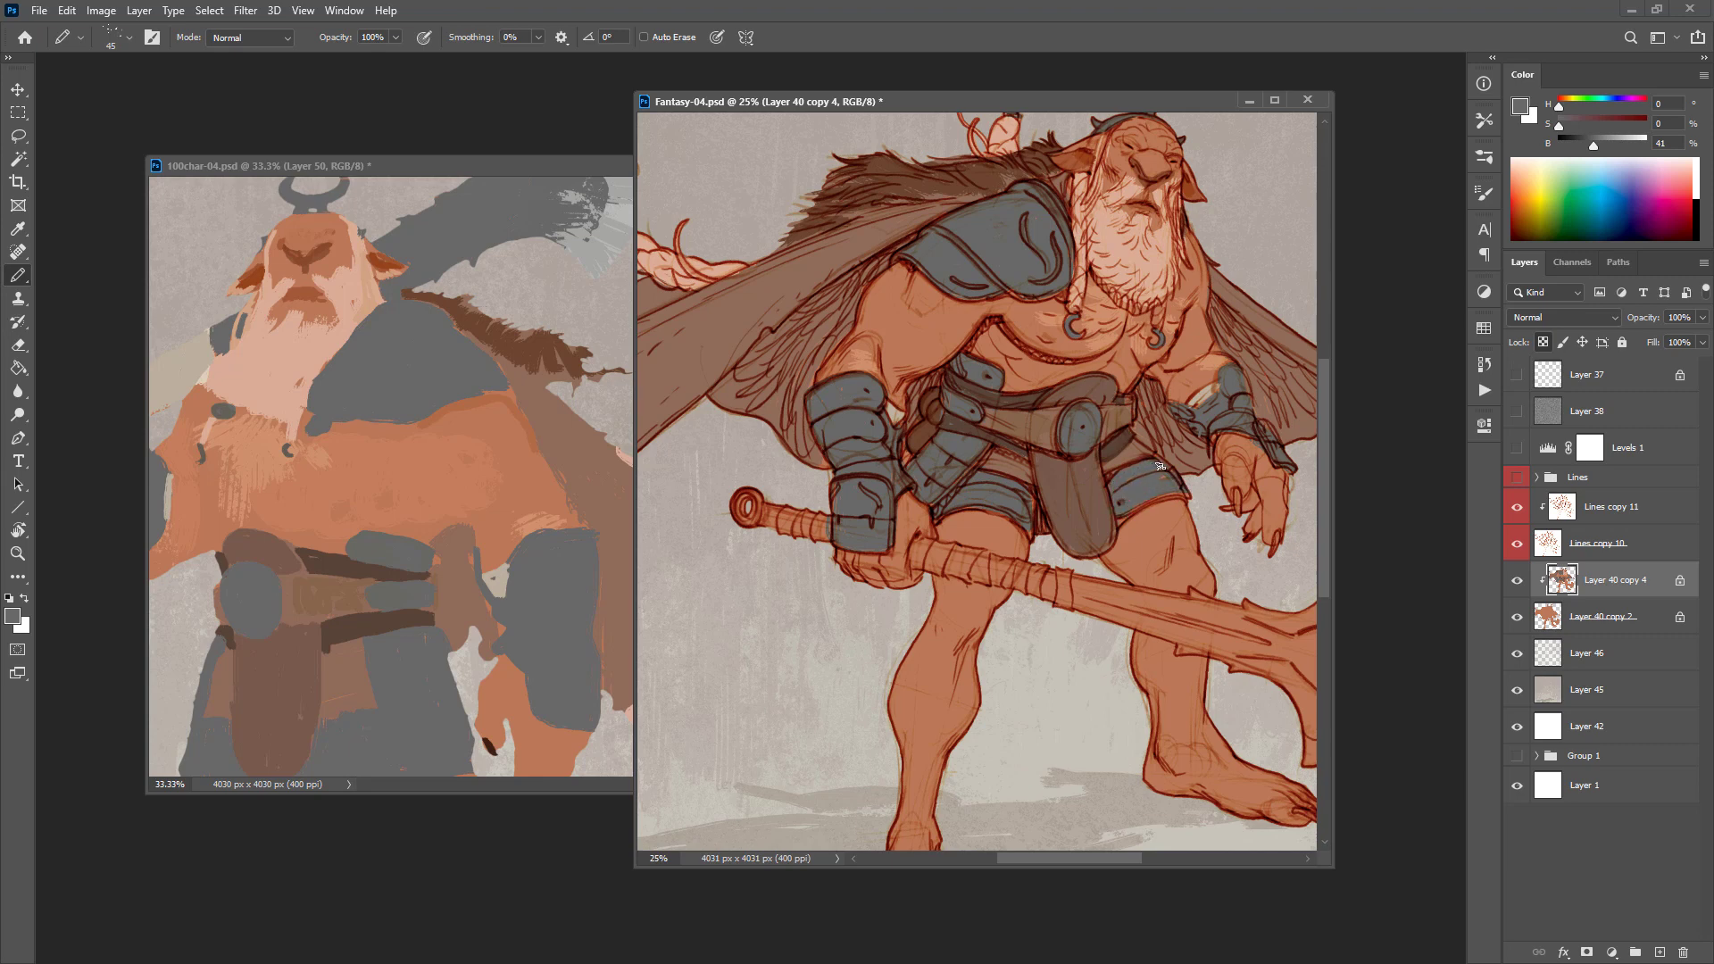
Step: Paint a grey boundary band across the neck of the axe where the head meets the handle
drag(1192, 547, 1174, 503)
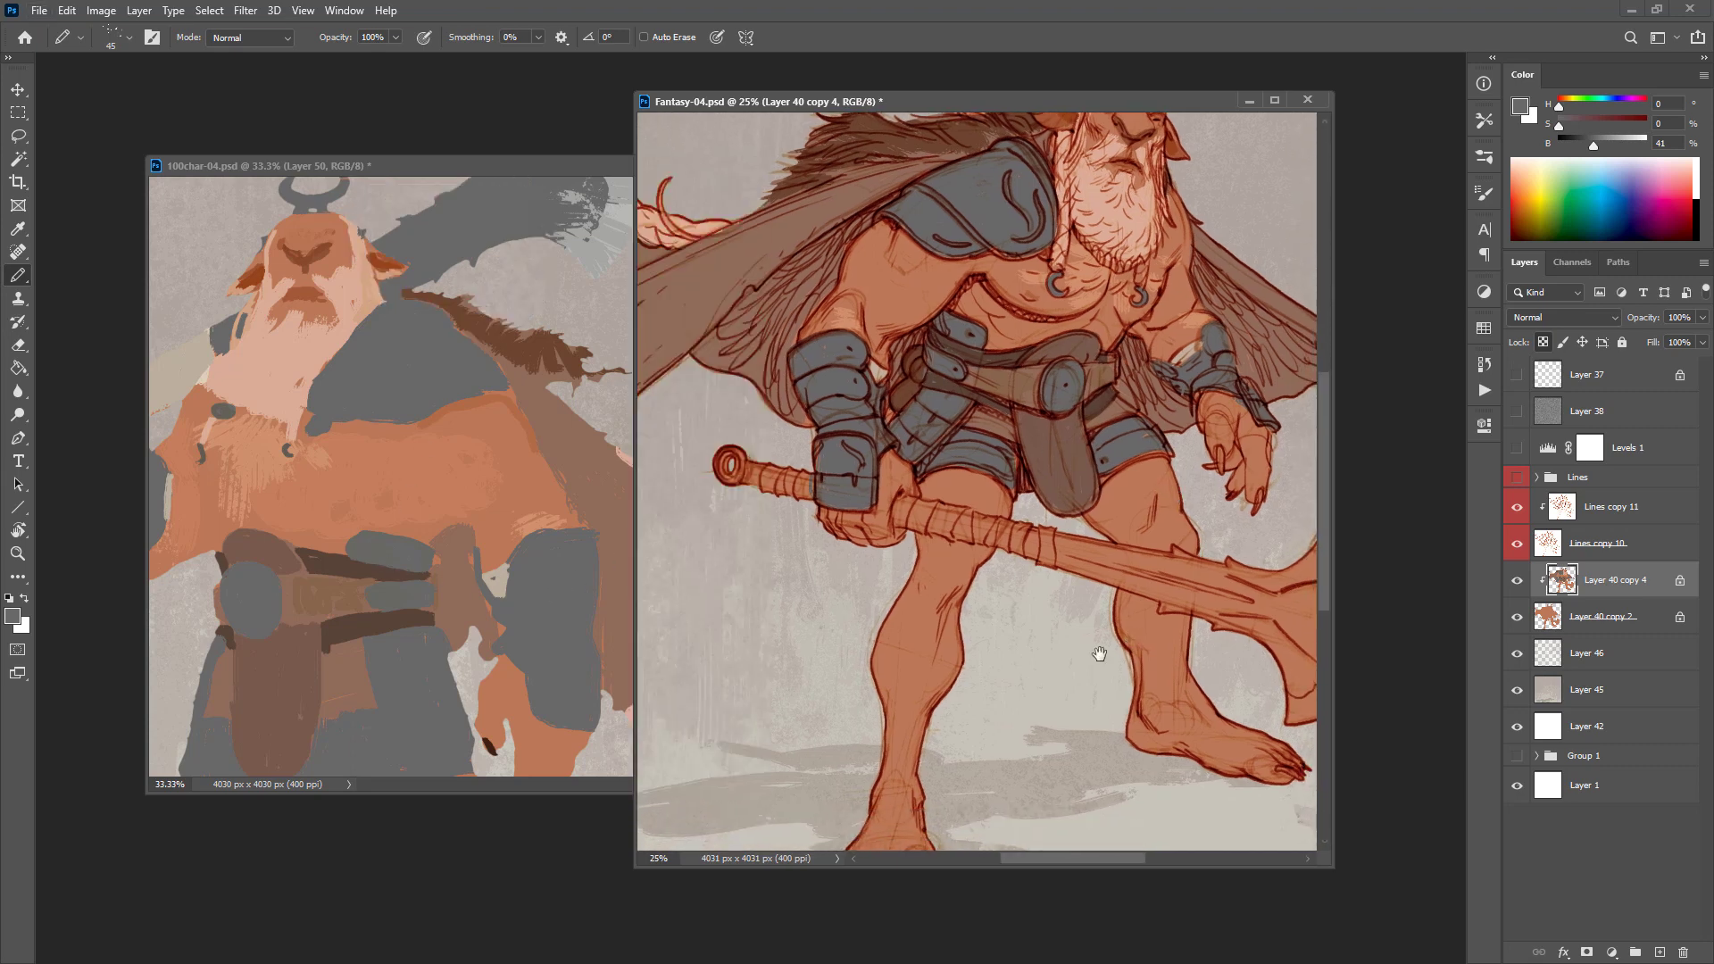
mouse_move(1261, 549)
mouse_down()
mouse_move(1069, 579)
mouse_move(1034, 657)
mouse_up()
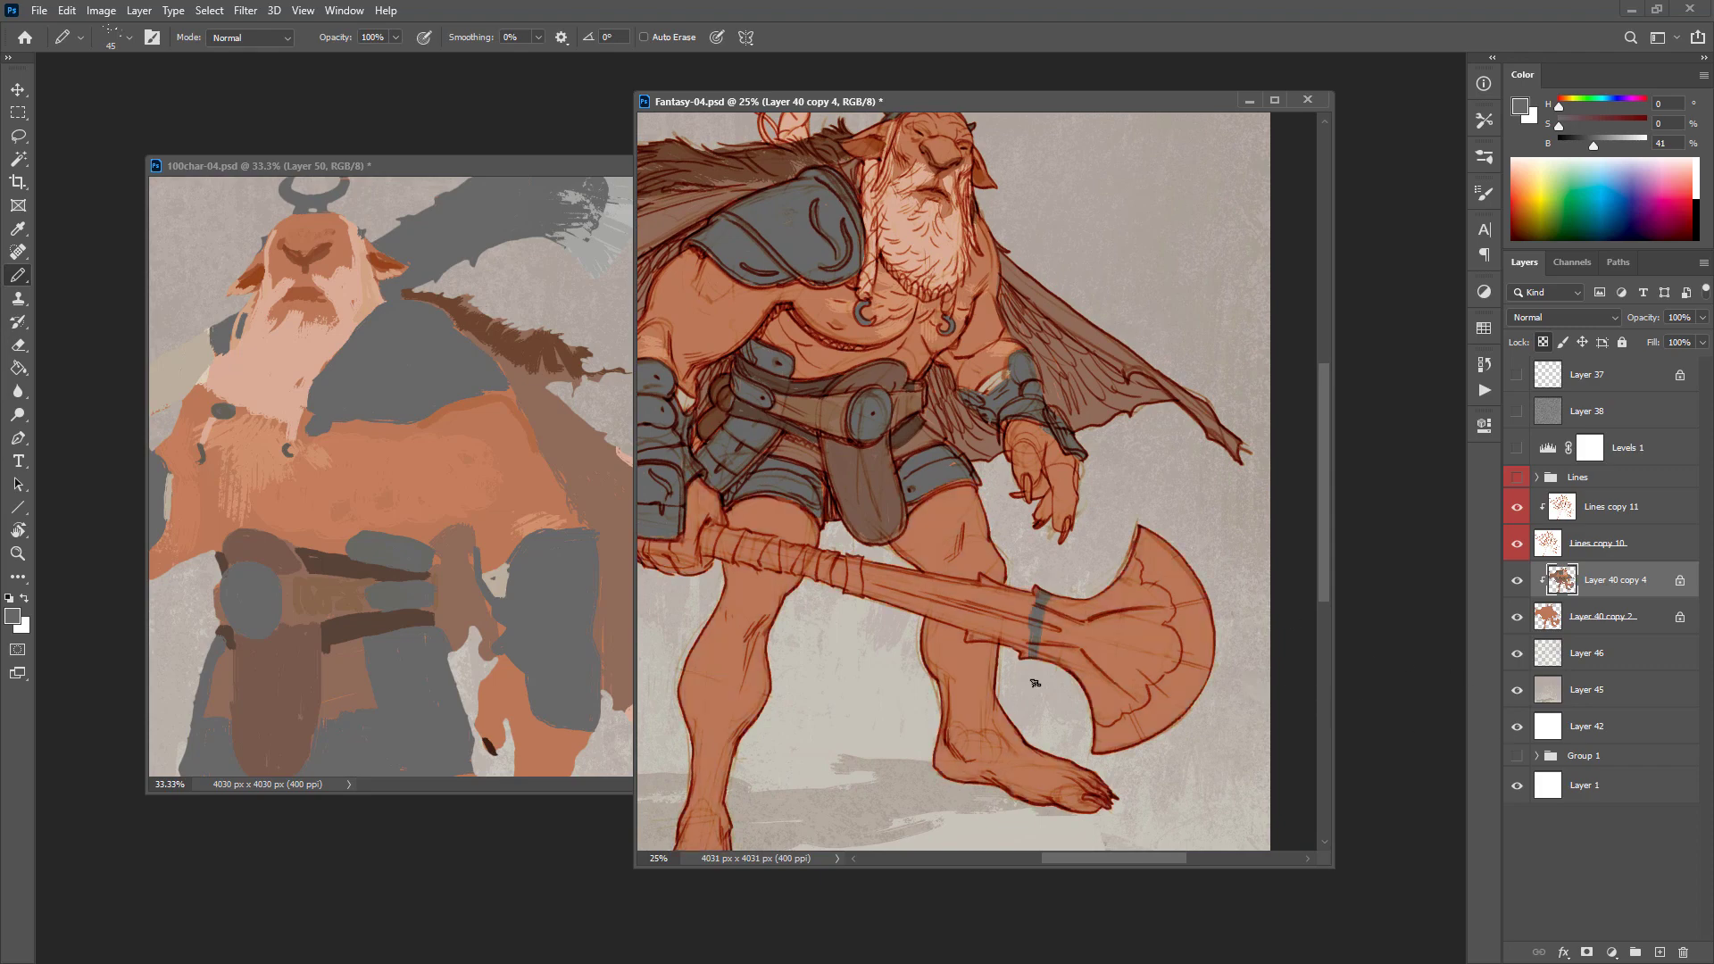
Step: Try to fill the axe head with grey, and check the flat colour layer on its own
key(g)
click(1110, 634)
key(ctrl+z)
key(b)
alt+click(1517, 581)
alt+click(1517, 581)
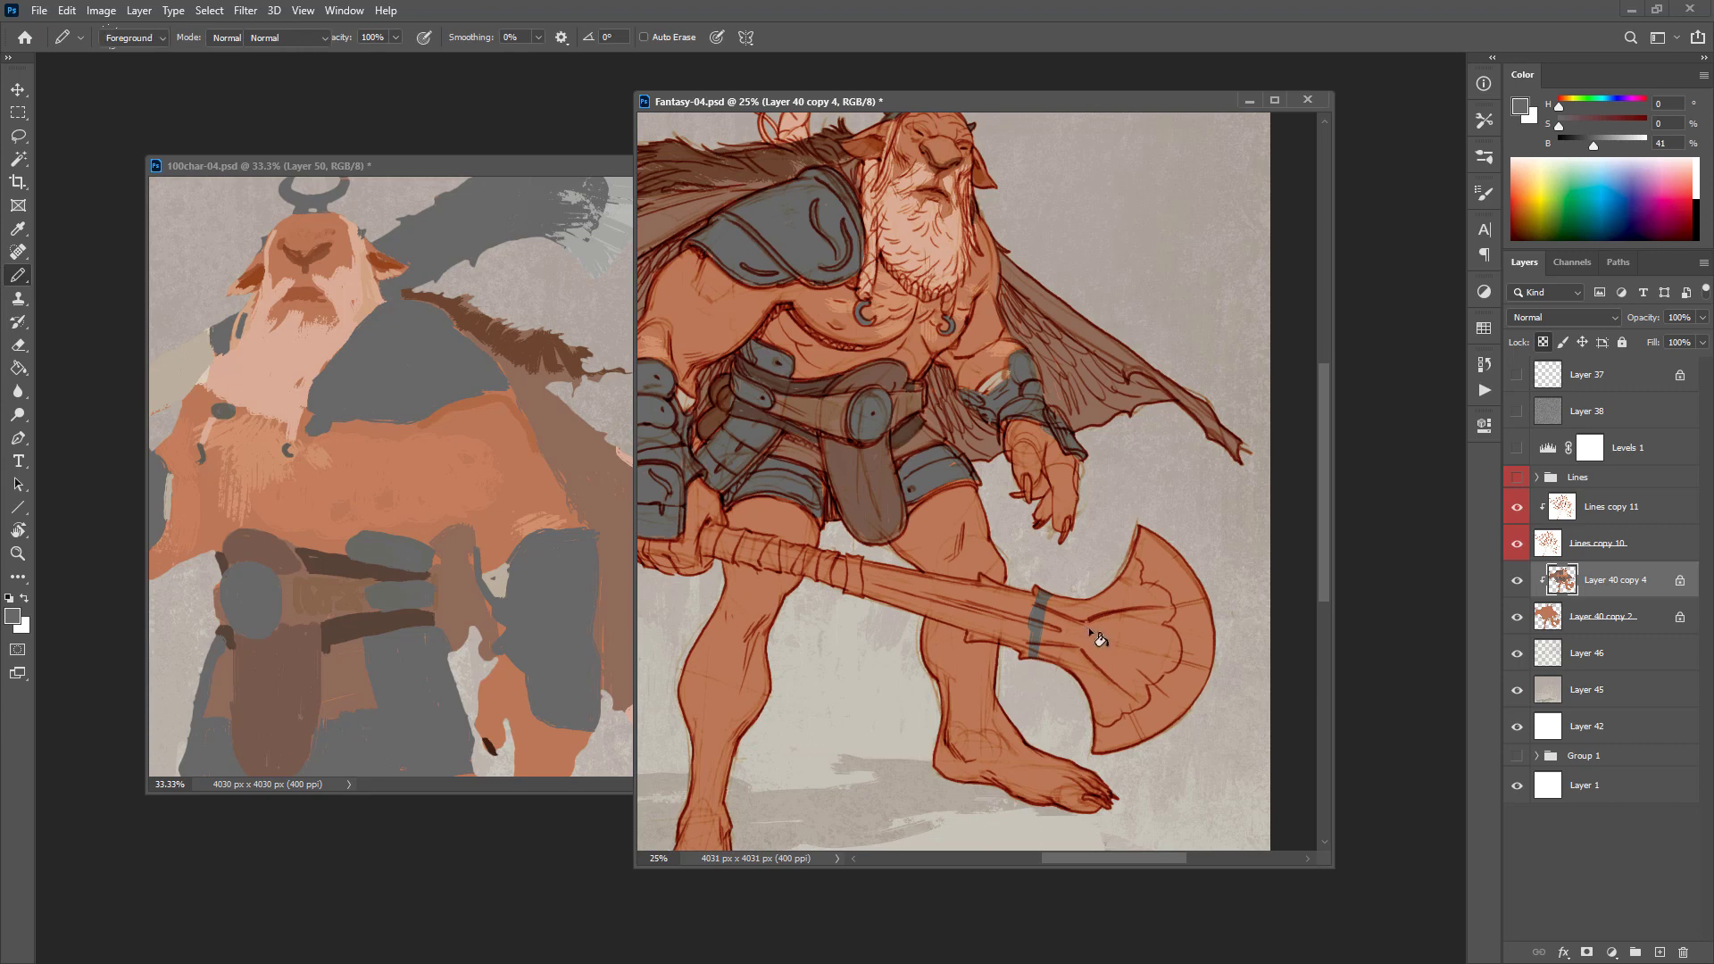
Step: Thicken the grey band across the axe's neck and fill the axe head with the same grey
drag(1050, 584, 1039, 659)
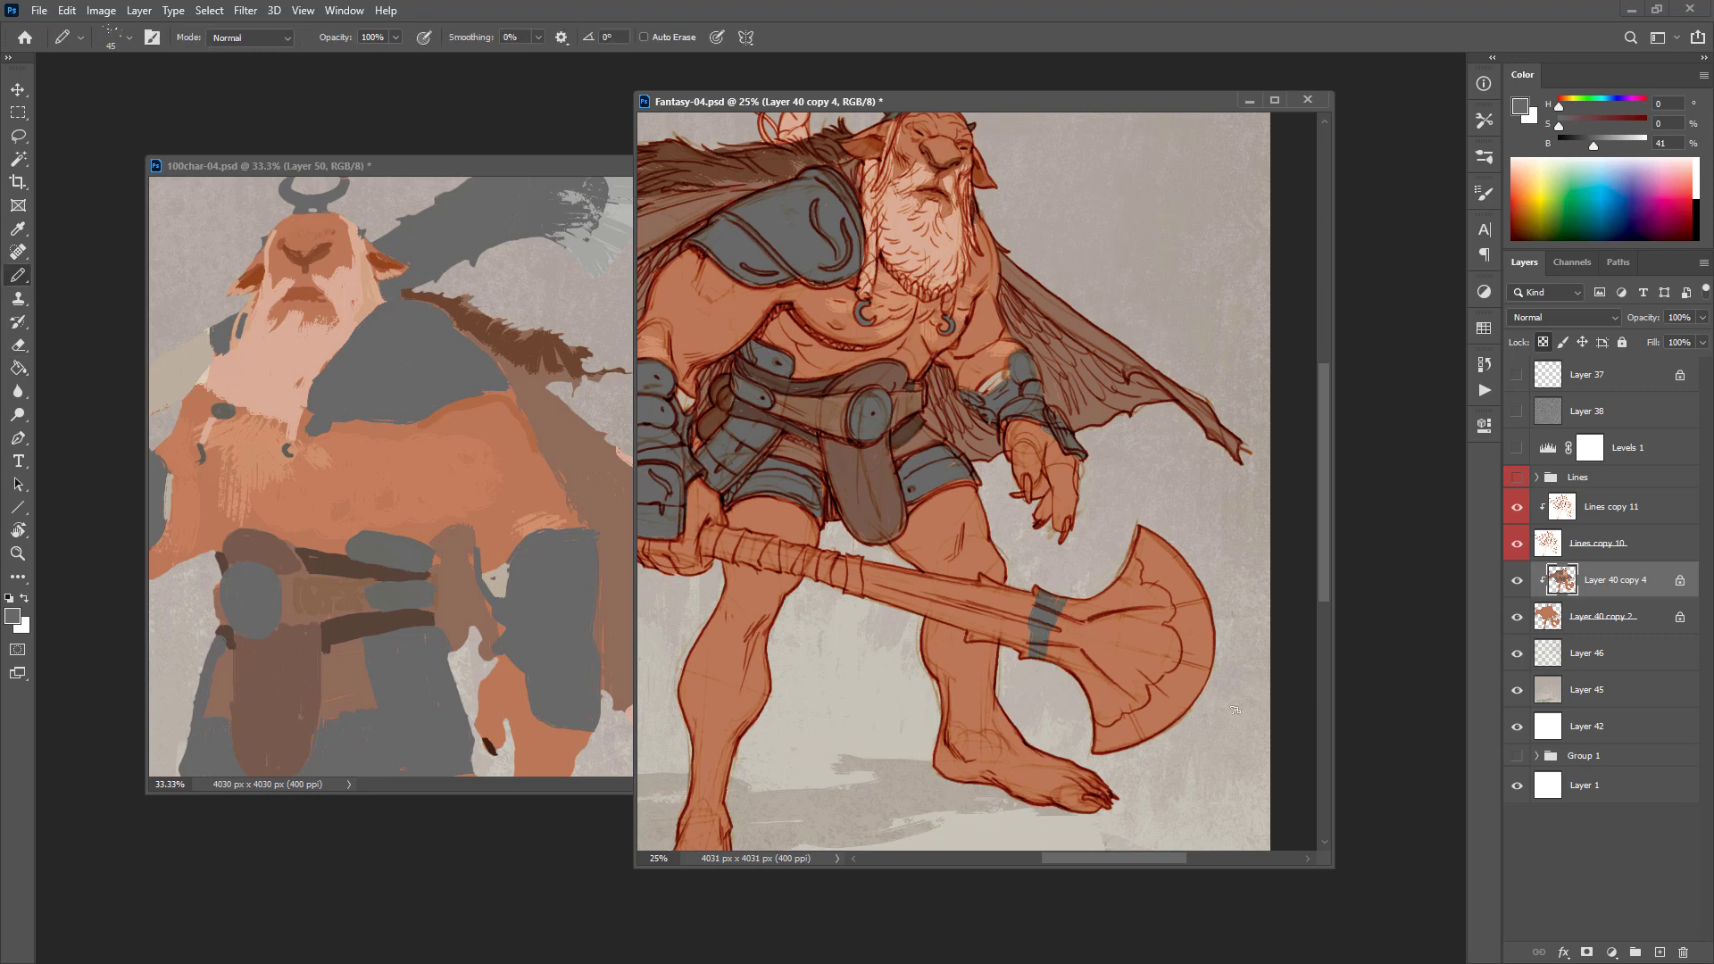
key(g)
click(1106, 640)
key(b)
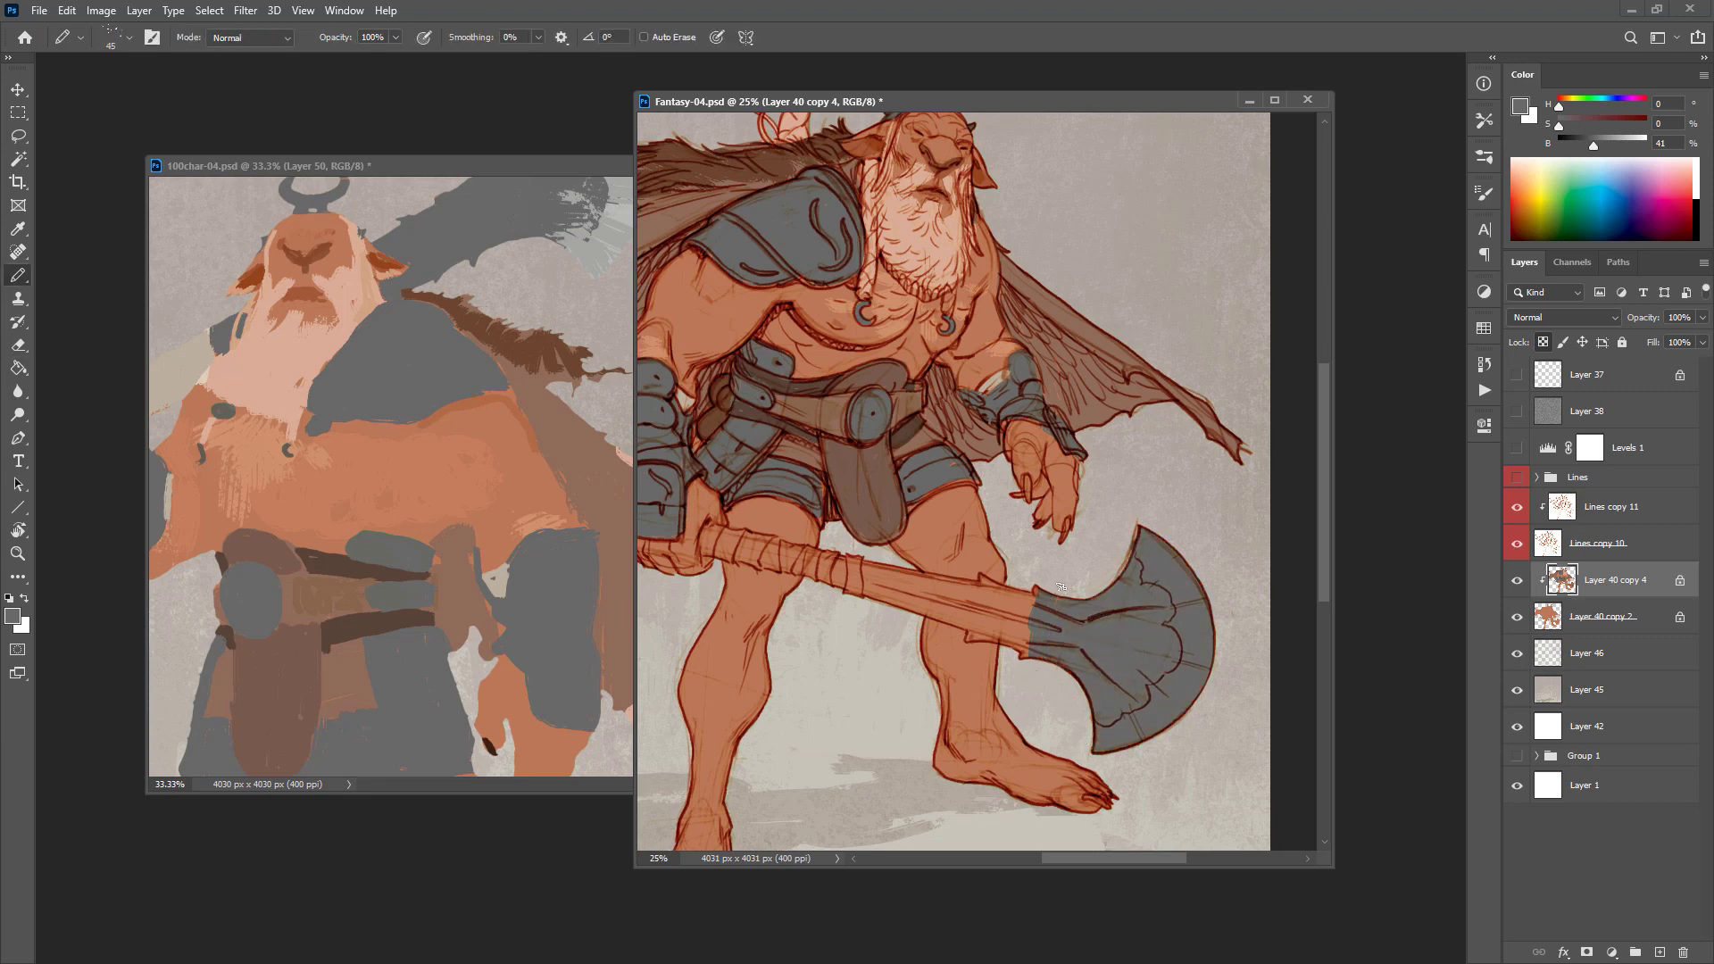
Step: Outline the axe shaft between the head and the grip in grey and fill it with the same grey
drag(984, 582, 830, 568)
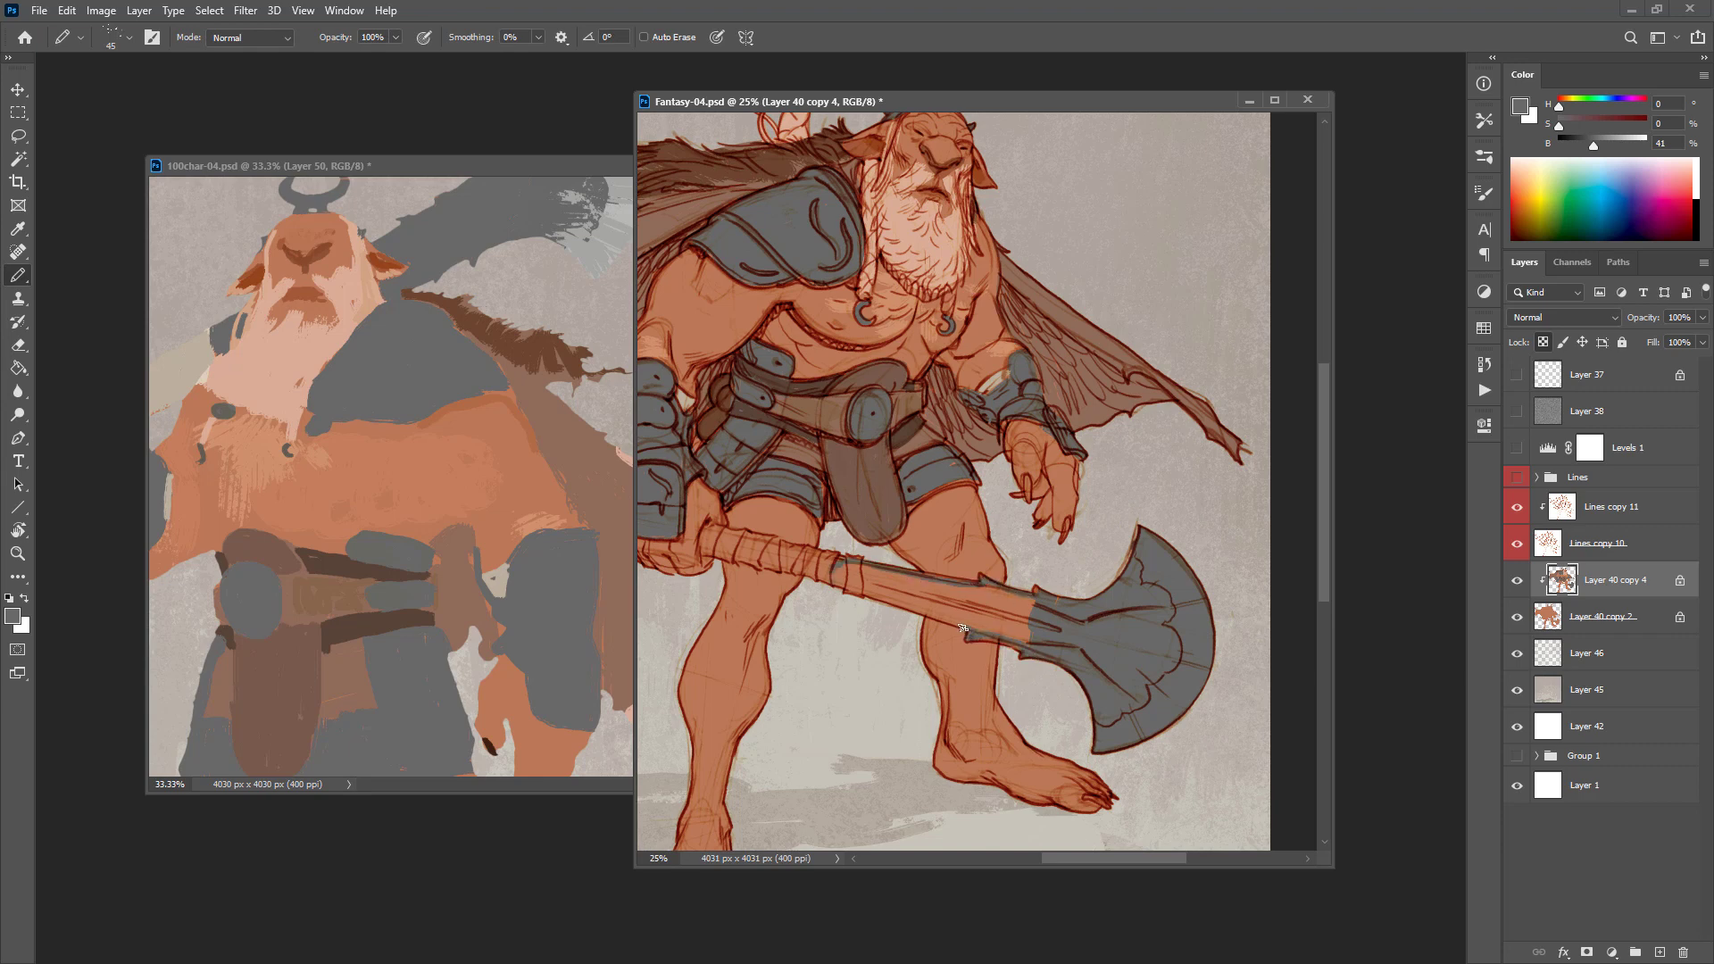
mouse_move(962, 628)
mouse_down()
mouse_move(835, 587)
mouse_move(838, 570)
mouse_up()
key(g)
click(891, 586)
key(b)
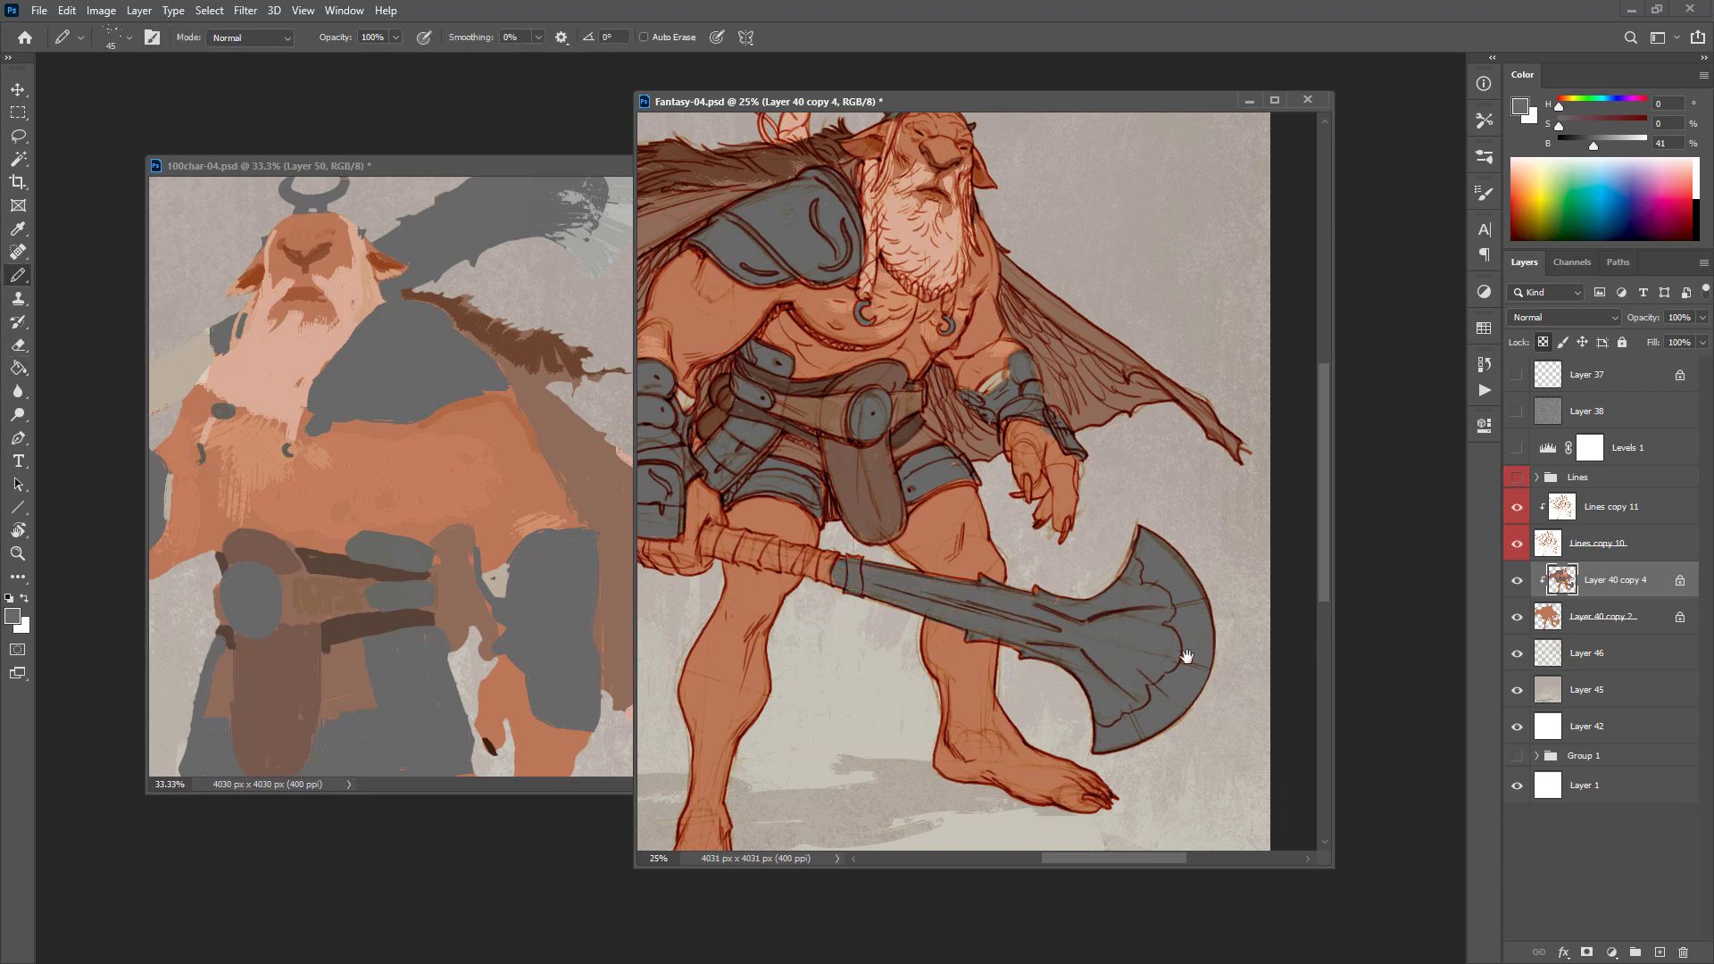
Step: Paint the pommel ring at the end of the axe handle in the same grey
drag(1187, 657, 1187, 634)
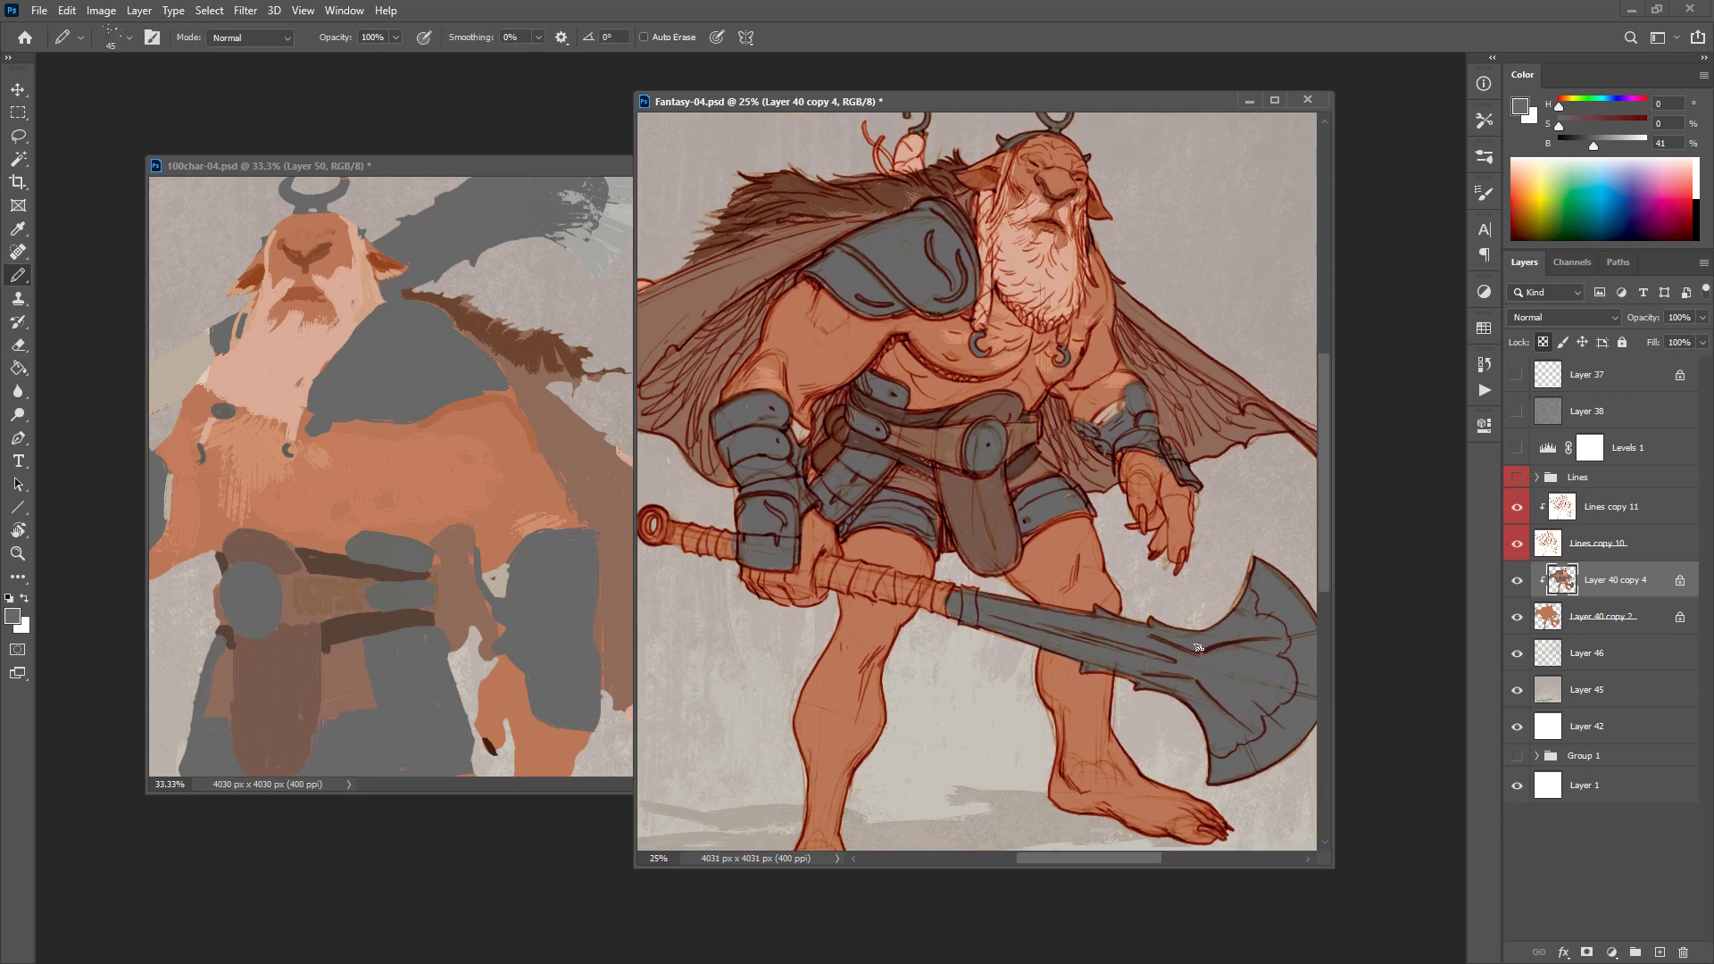
alt+click(1156, 626)
alt+click(1156, 626)
alt+click(1157, 626)
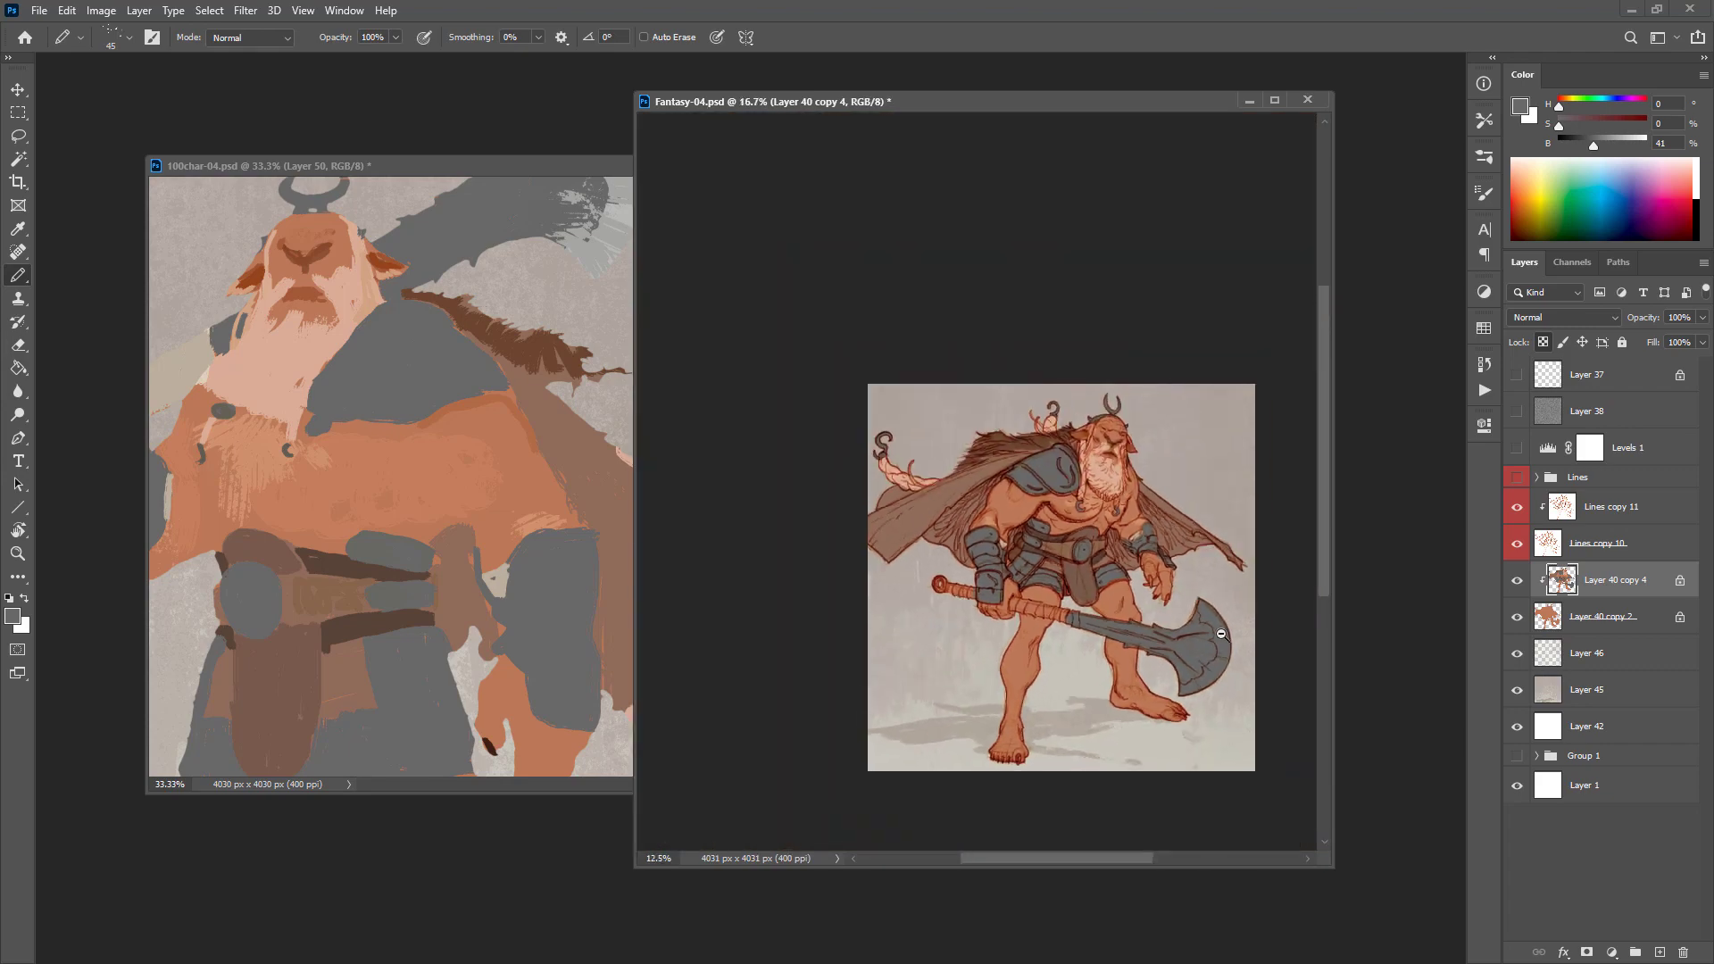
ctrl+click(1151, 644)
ctrl+click(1151, 644)
ctrl+click(1147, 645)
drag(1089, 632, 990, 527)
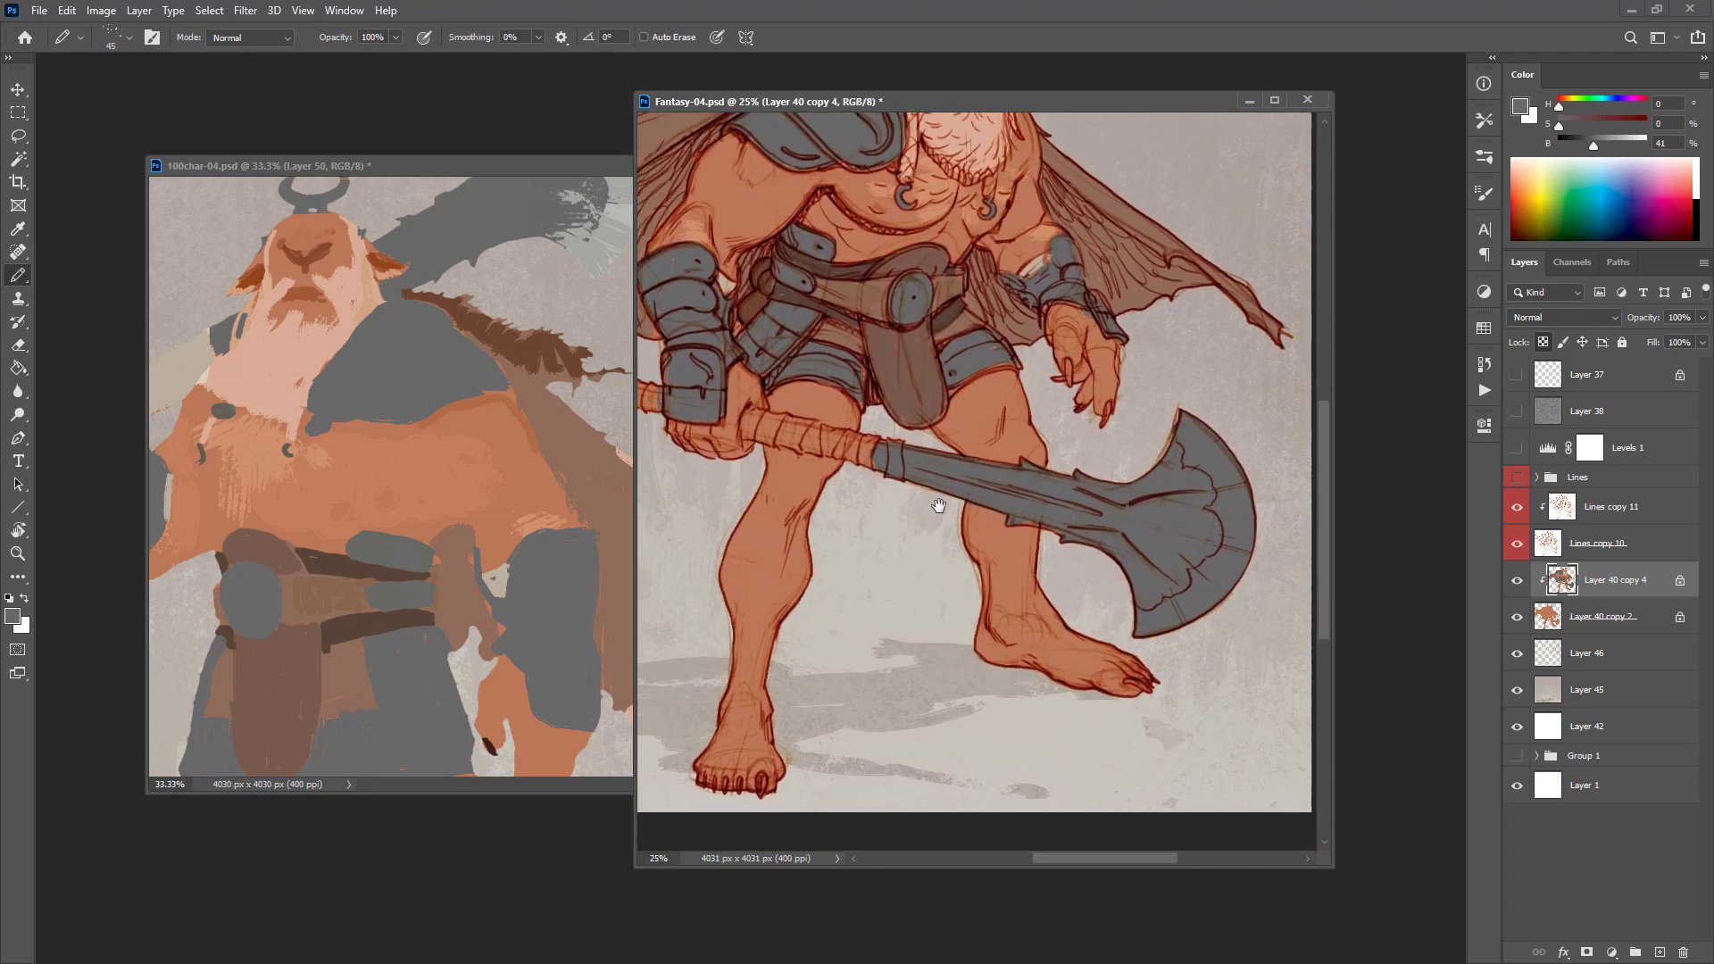
drag(798, 452, 1010, 553)
mouse_move(802, 524)
mouse_down()
mouse_move(791, 444)
mouse_move(773, 519)
mouse_up()
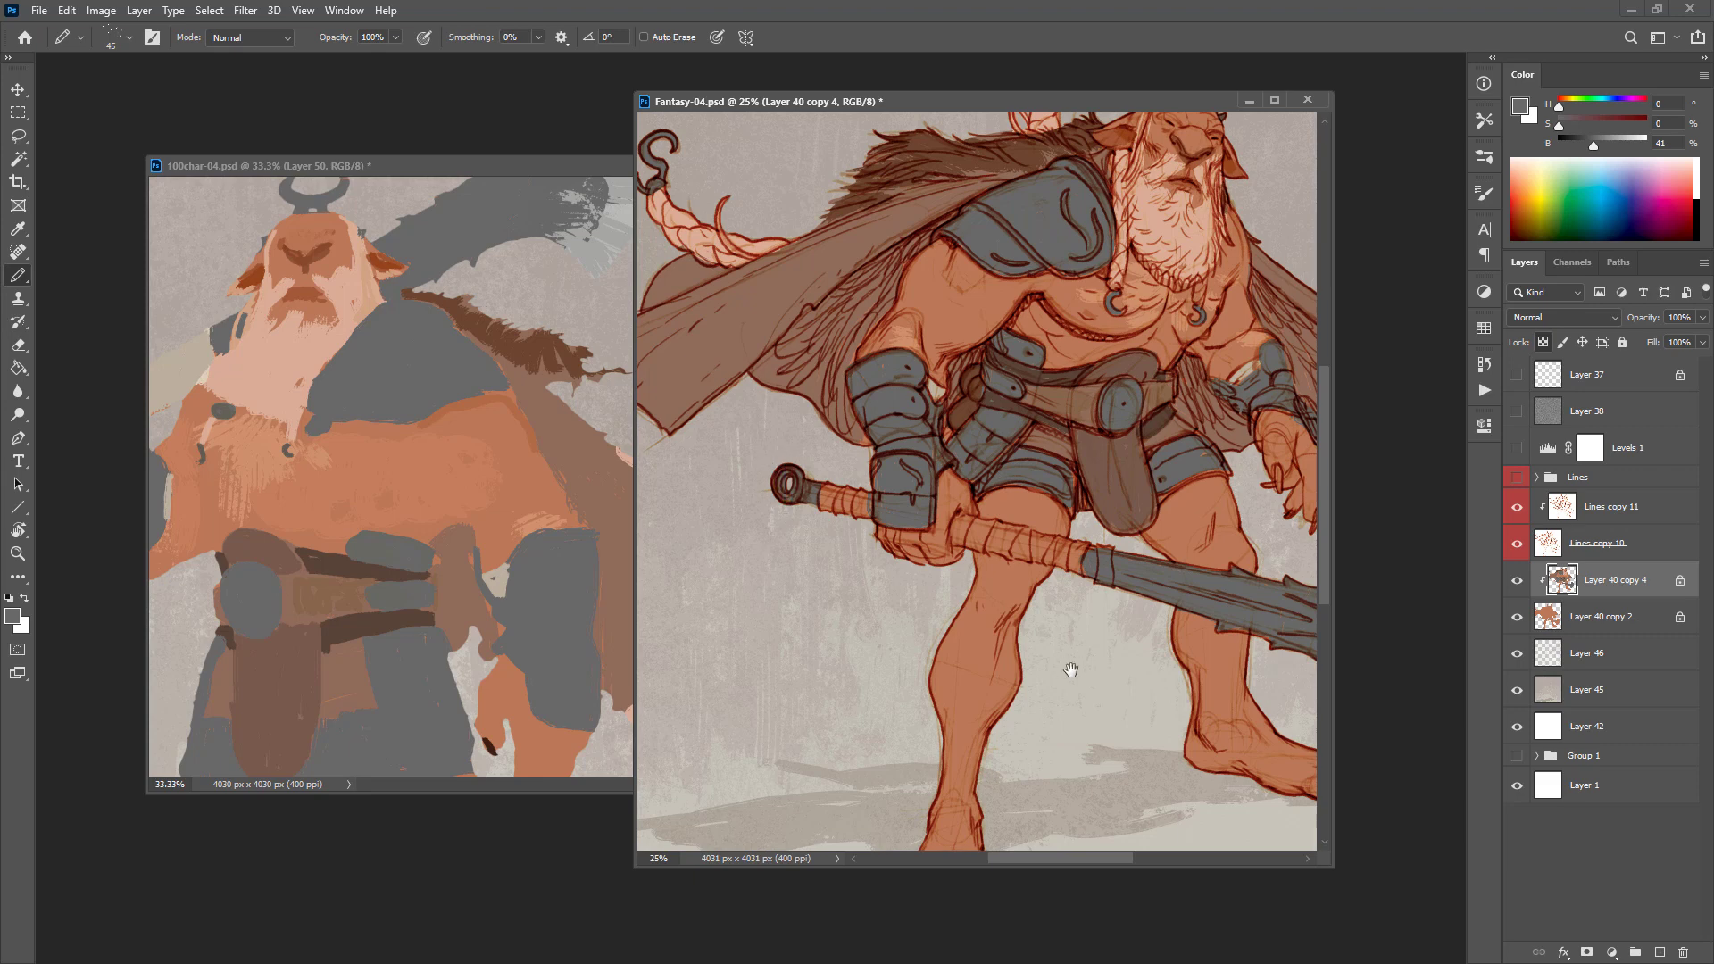
Step: Sample the beige of the axe handle in the 100char-04 painting and start the grip wrapping beside the fist with it
drag(1070, 669, 706, 547)
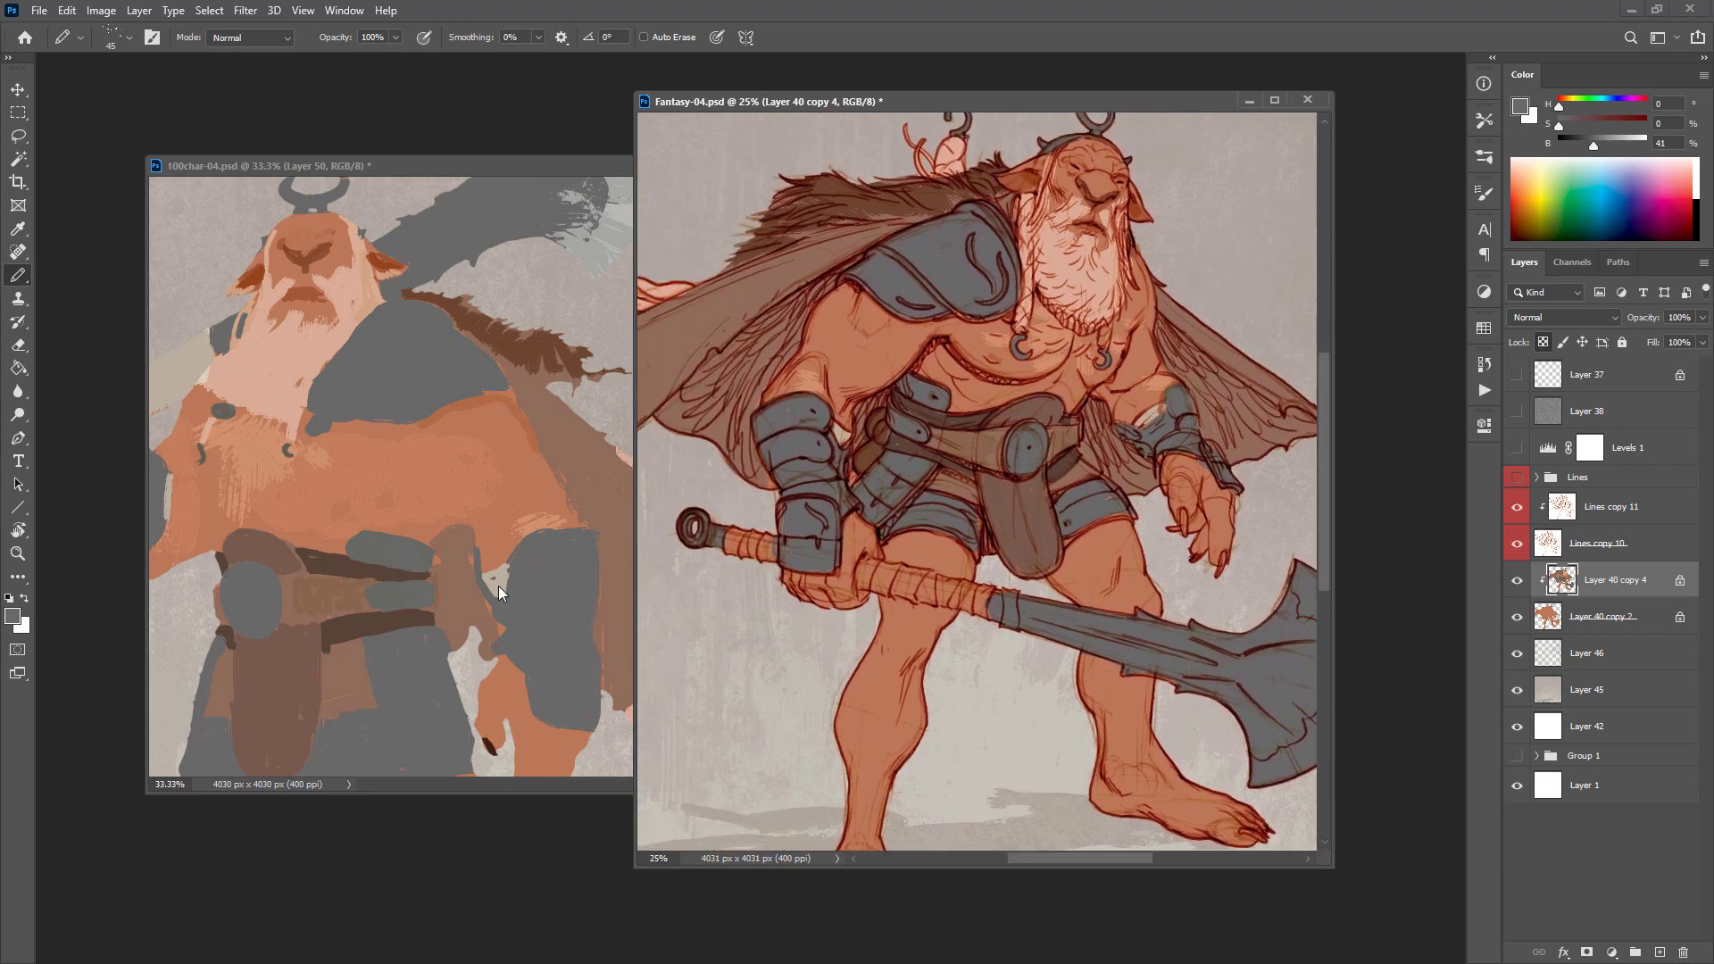
click(283, 426)
drag(310, 427, 504, 428)
alt+click(371, 371)
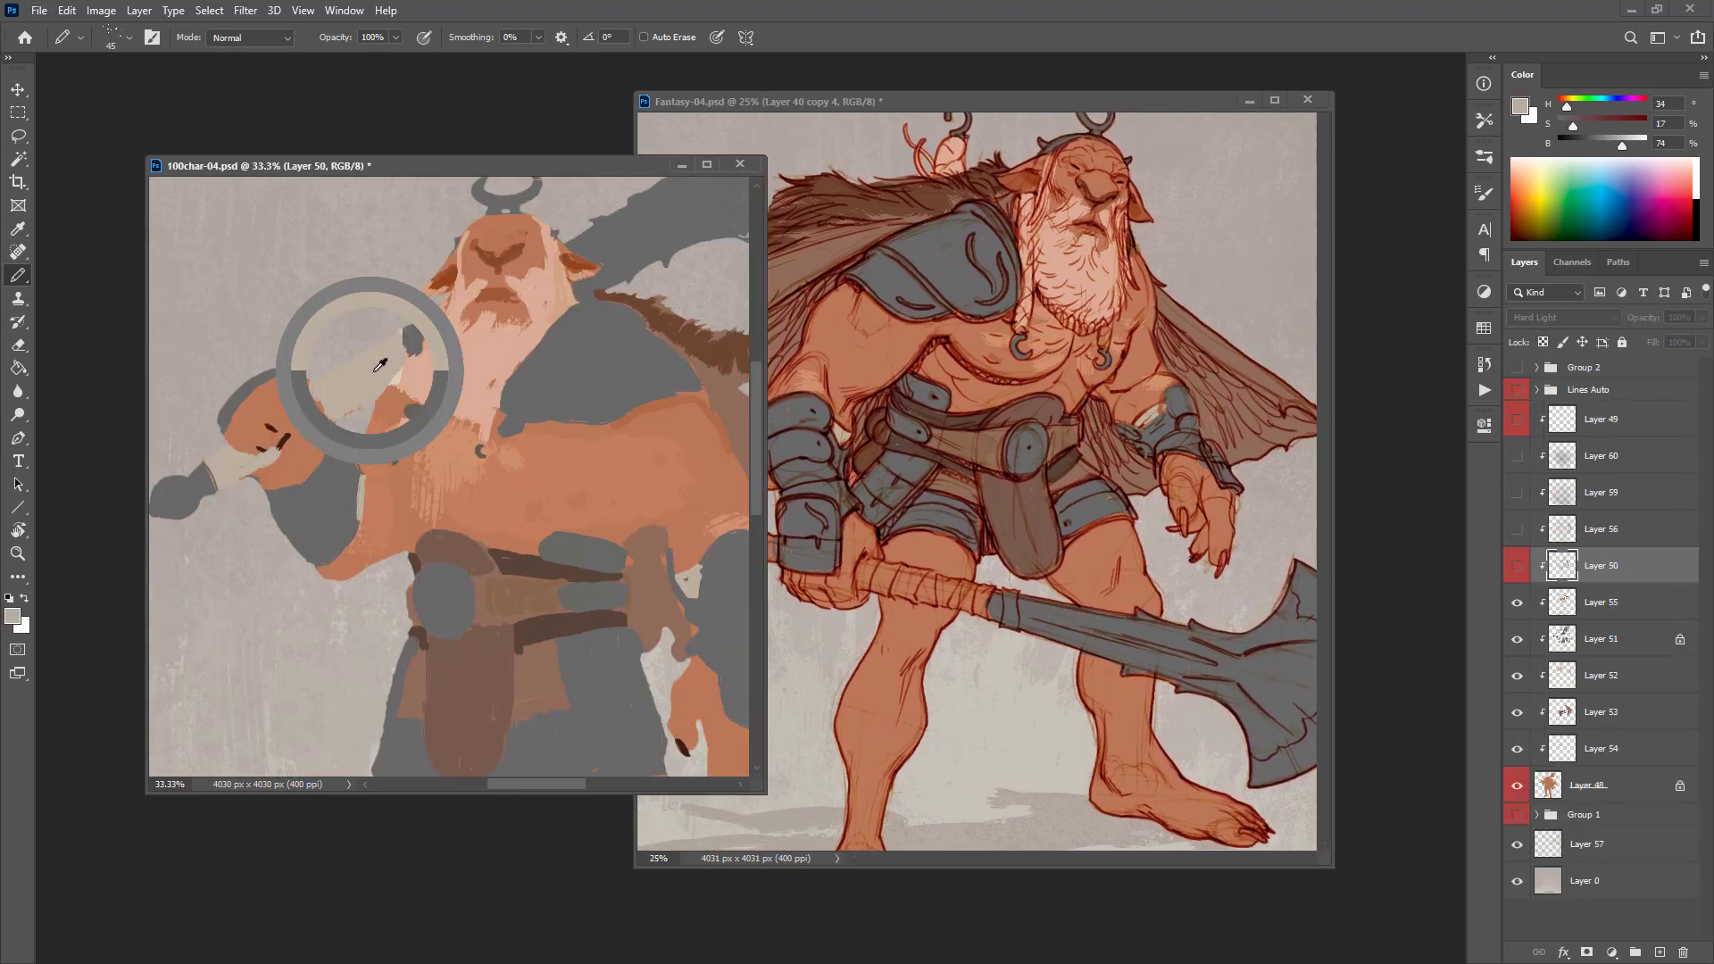
alt+click(977, 586)
click(881, 569)
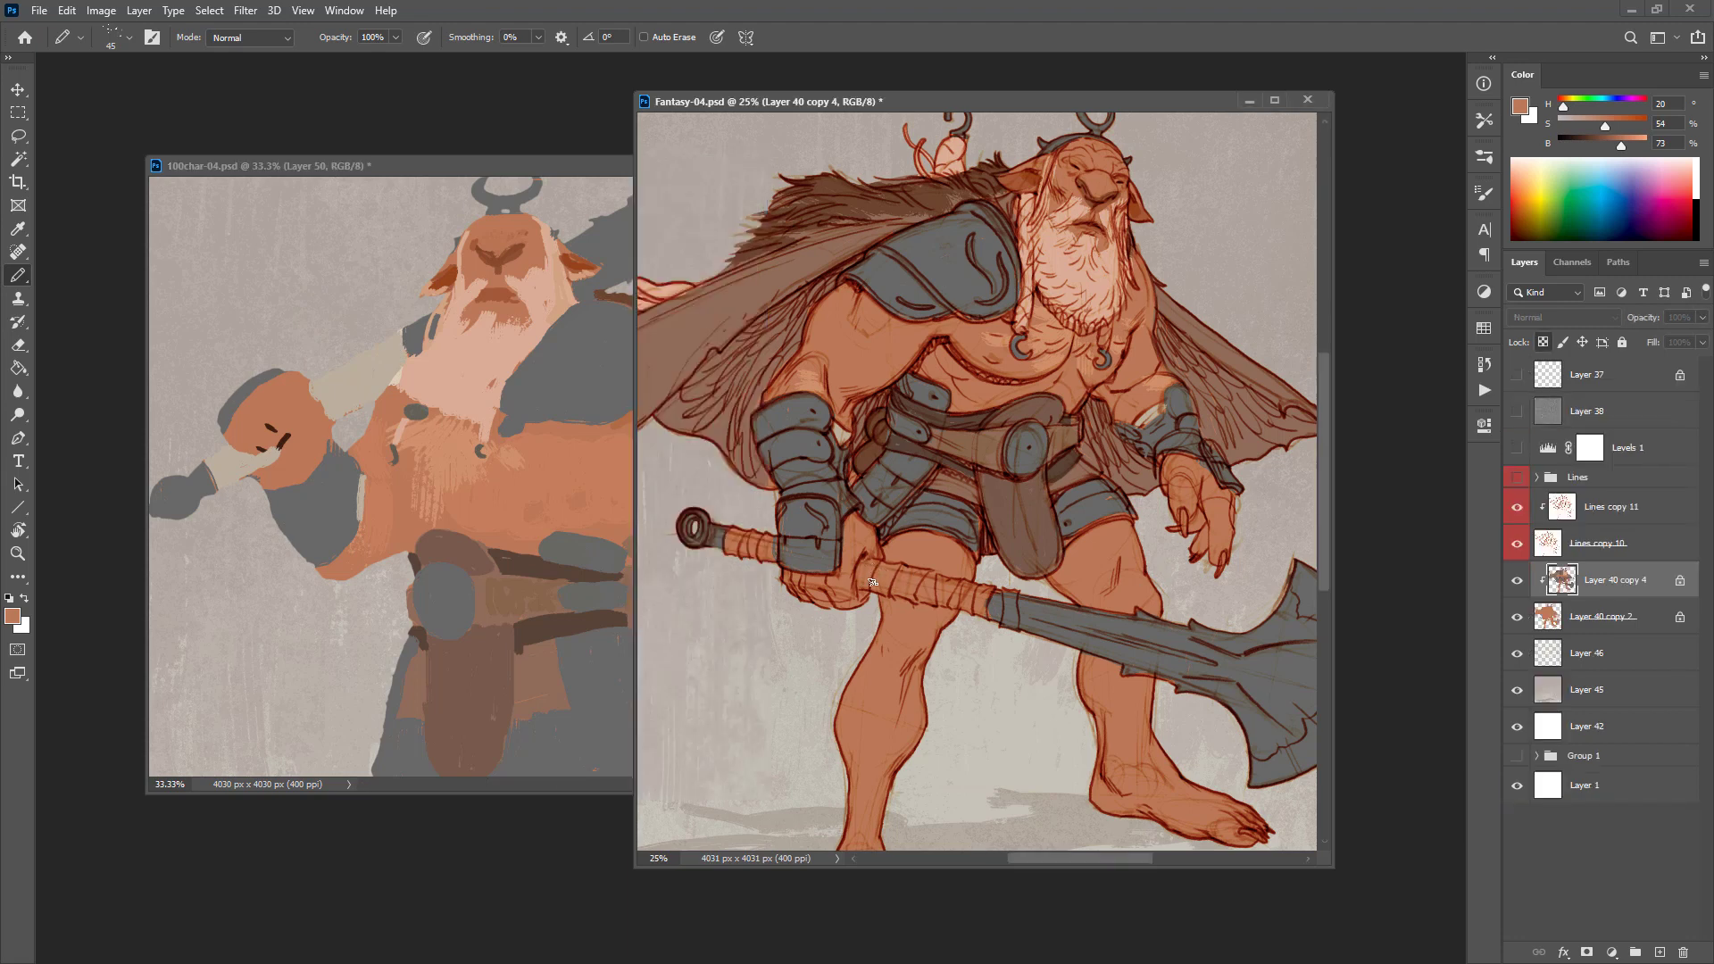
alt+click(378, 366)
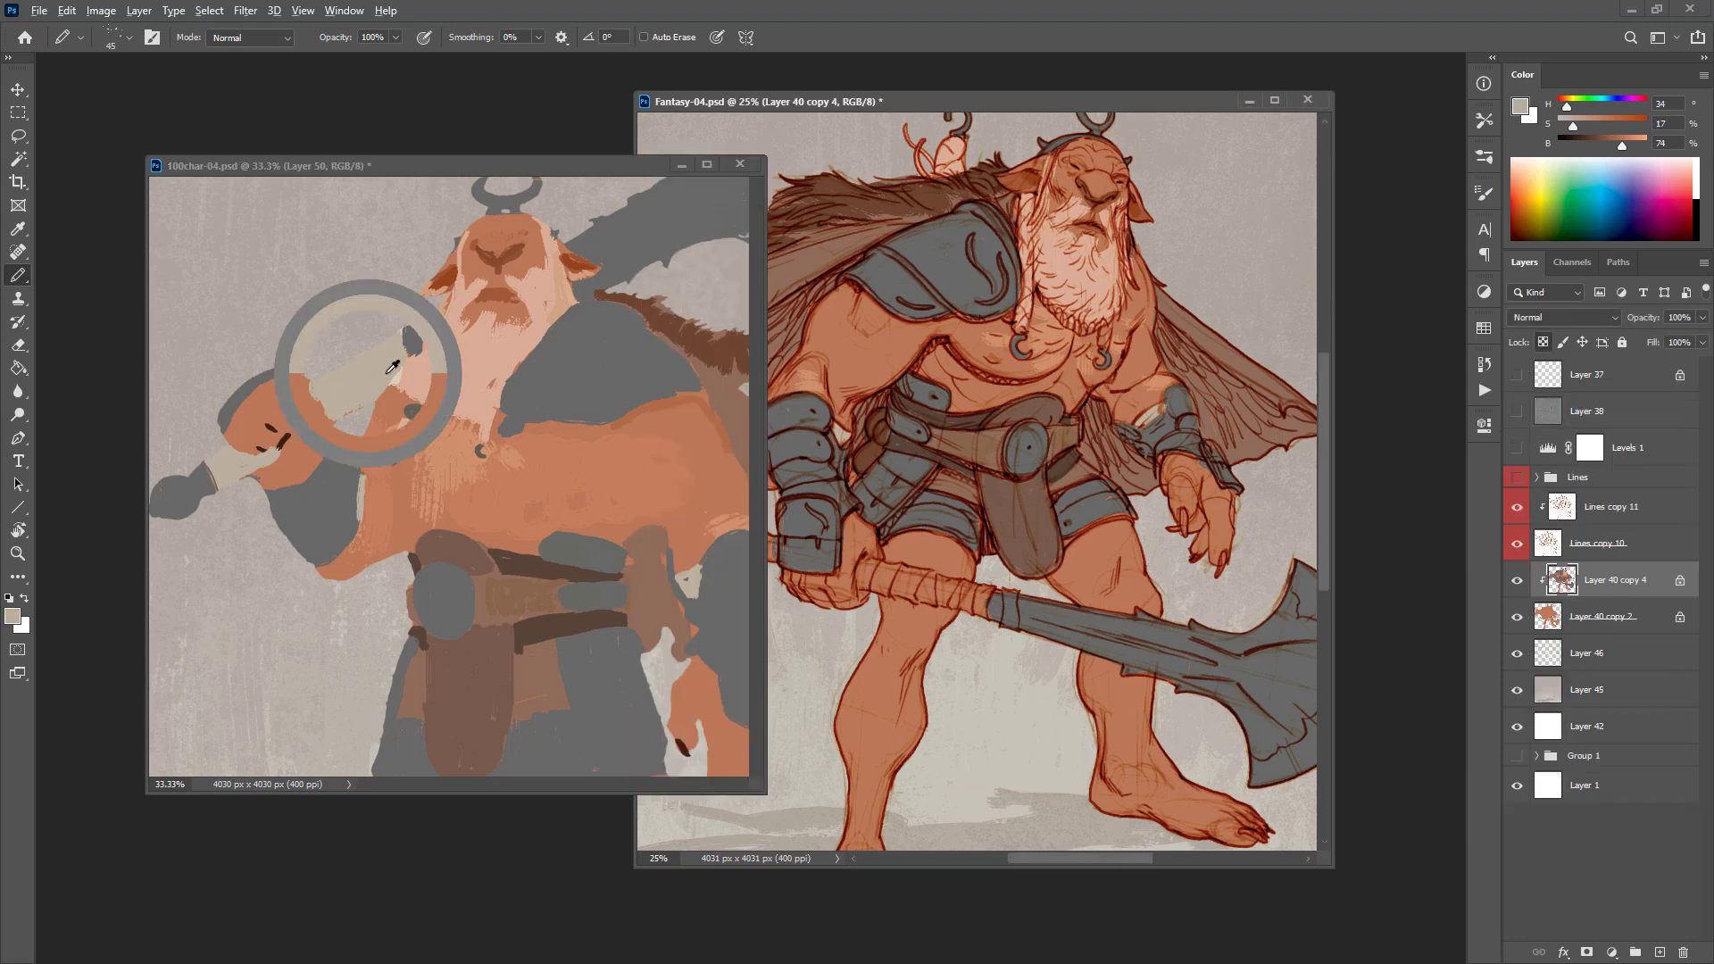
click(881, 573)
drag(873, 576, 877, 574)
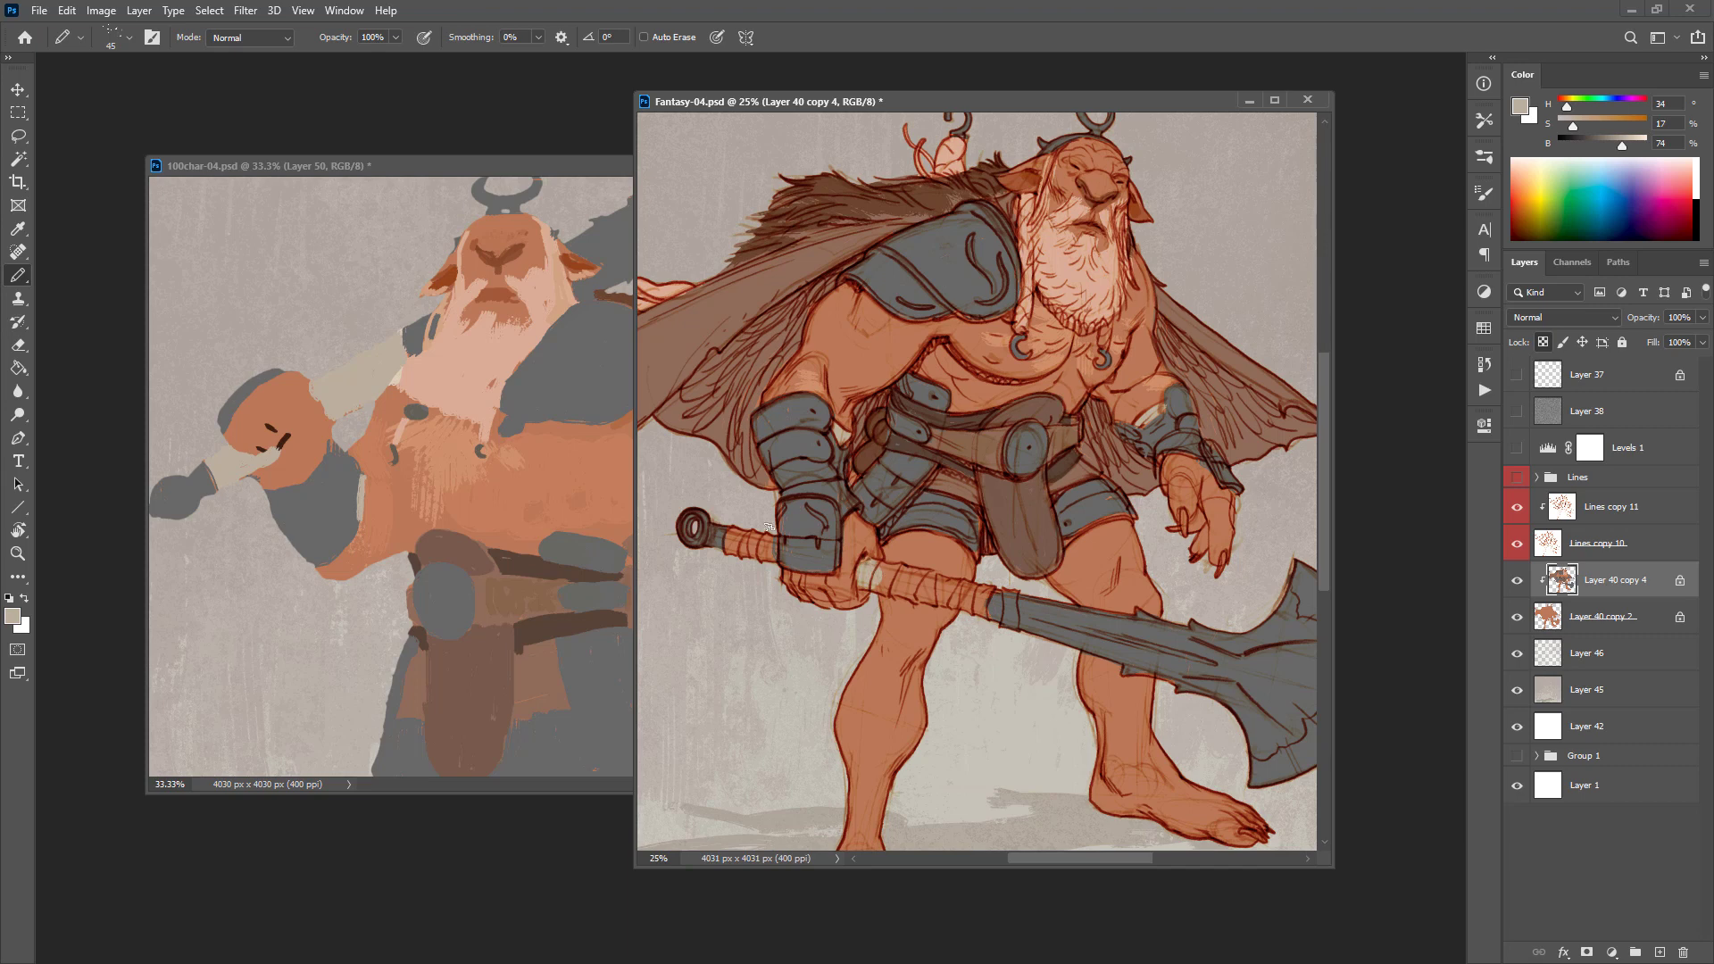
Step: Cover the rest of the axe's grip wrapping with beige on both sides of the hand
mouse_move(769, 528)
mouse_down()
mouse_move(755, 568)
mouse_move(734, 523)
mouse_up()
mouse_move(1010, 585)
mouse_down()
mouse_move(980, 620)
mouse_move(979, 588)
mouse_move(871, 574)
mouse_move(973, 605)
mouse_up()
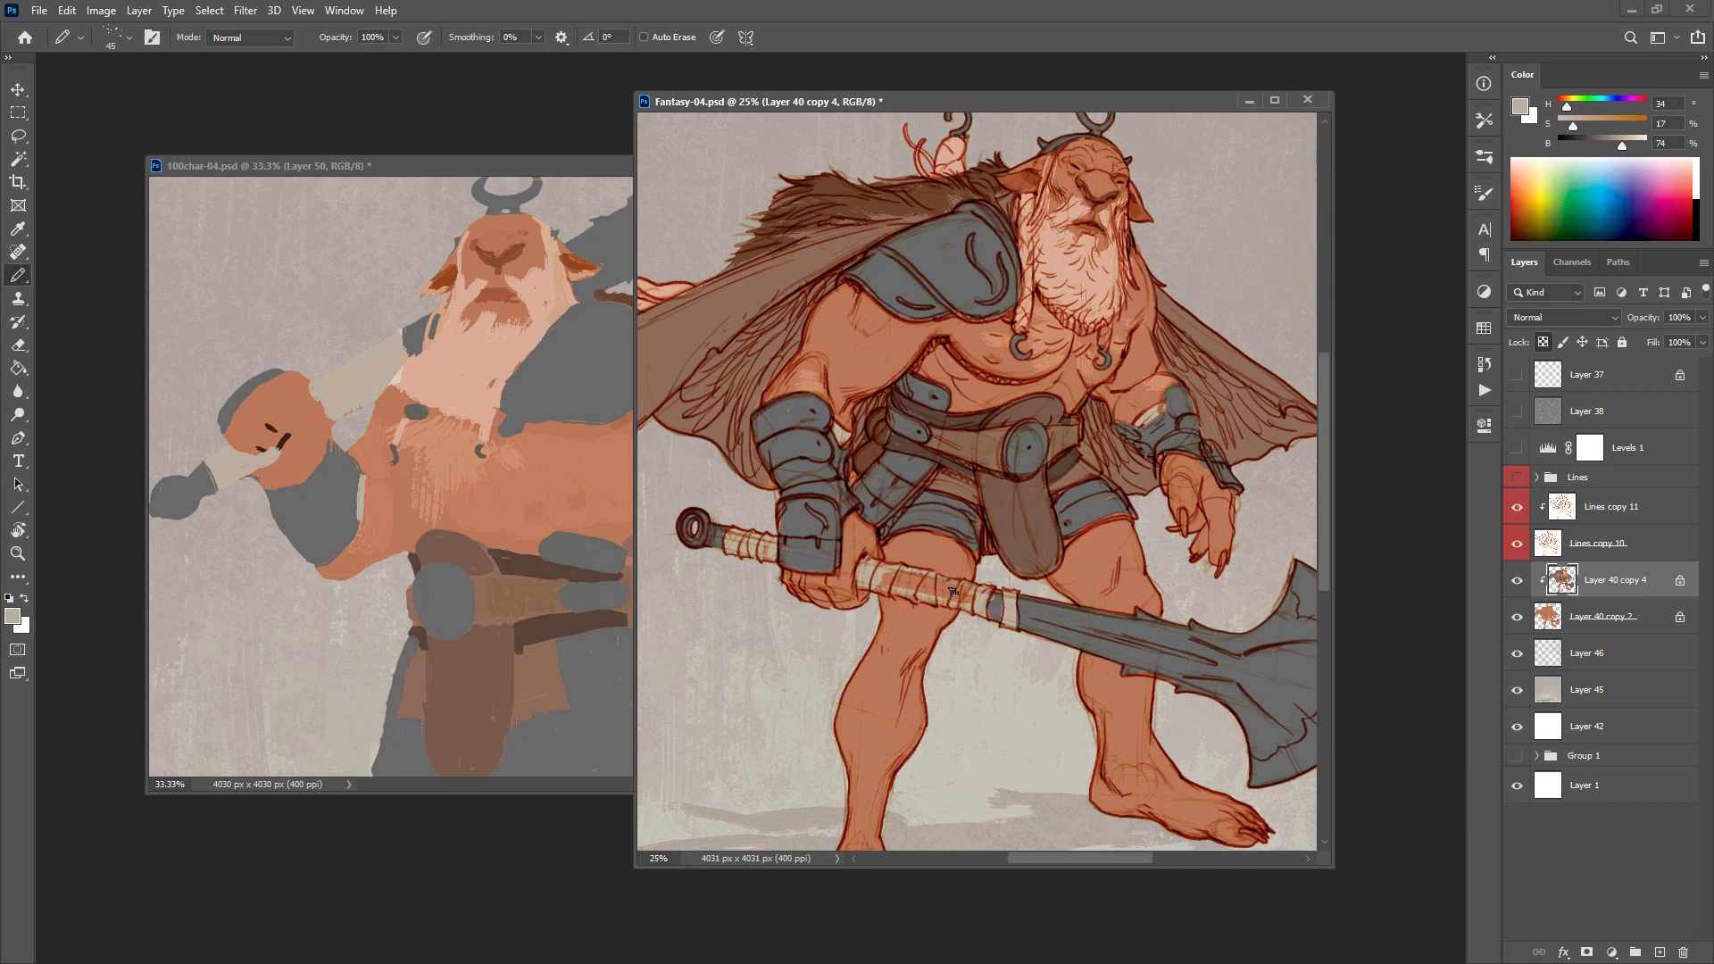
key(g)
click(965, 600)
key(b)
key(ctrl+z)
mouse_move(976, 591)
mouse_down()
mouse_move(916, 576)
mouse_move(964, 600)
mouse_move(939, 579)
mouse_up()
Step: Sample the darker reddish-brown skin tone from the feet in the 100char-04 painting for the Fantasy-04 character
alt+click(1155, 629)
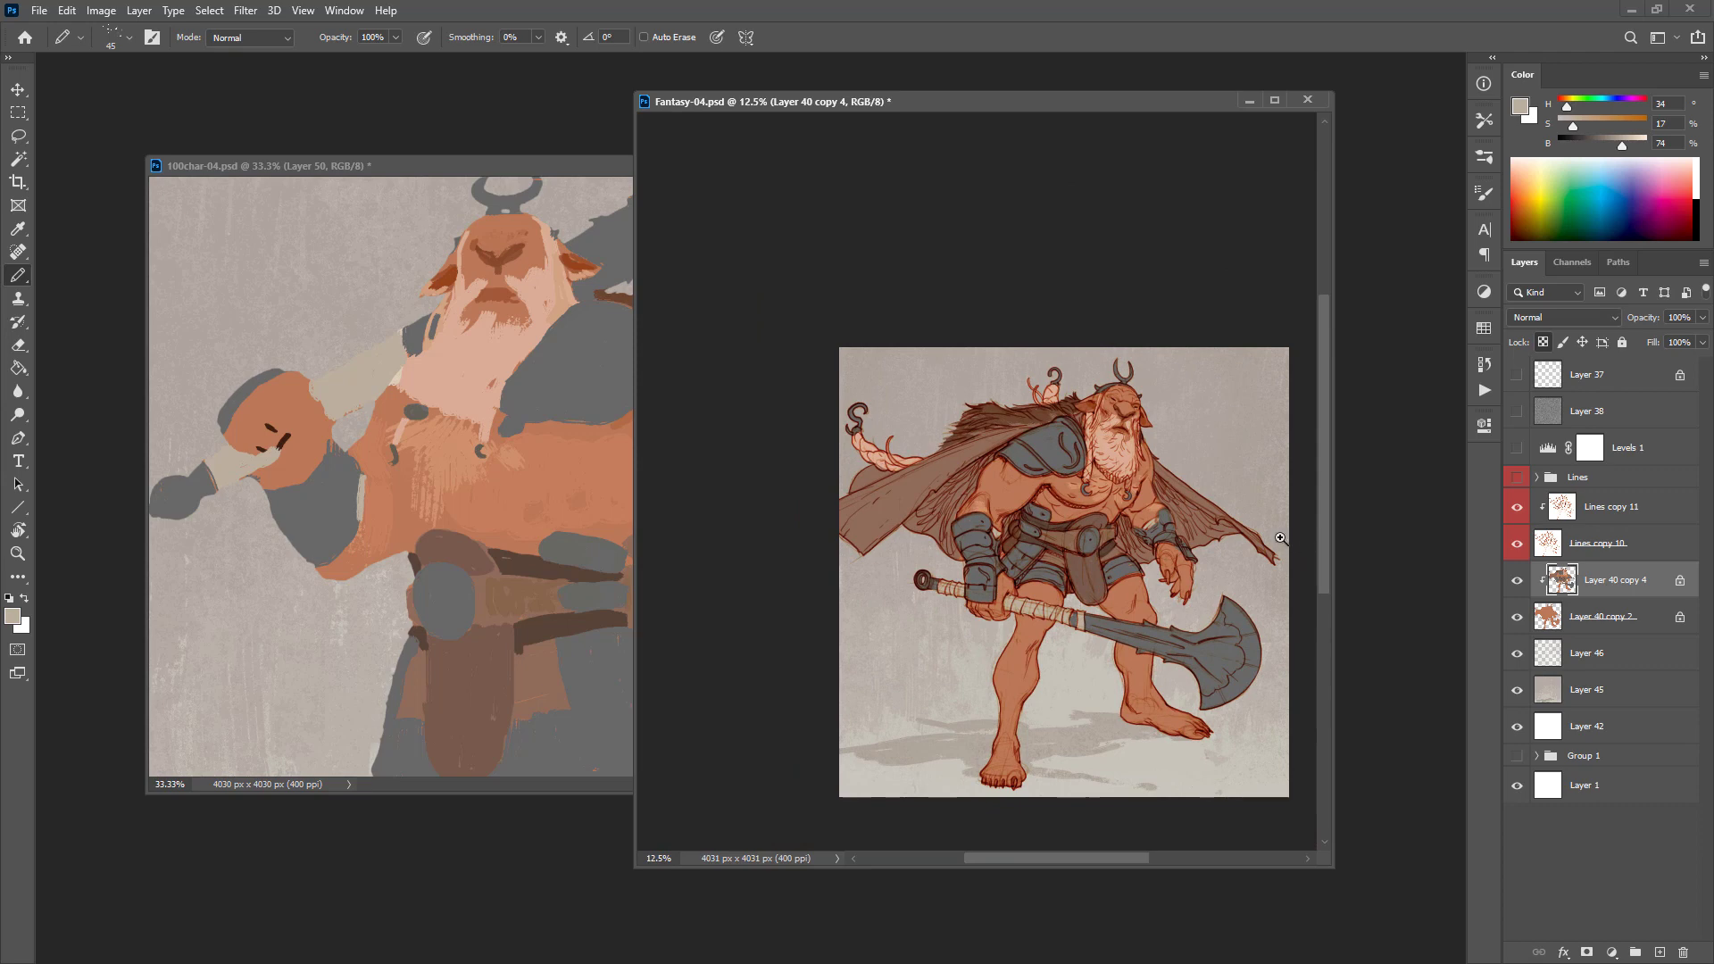
click(561, 564)
drag(734, 652, 497, 589)
alt+click(497, 585)
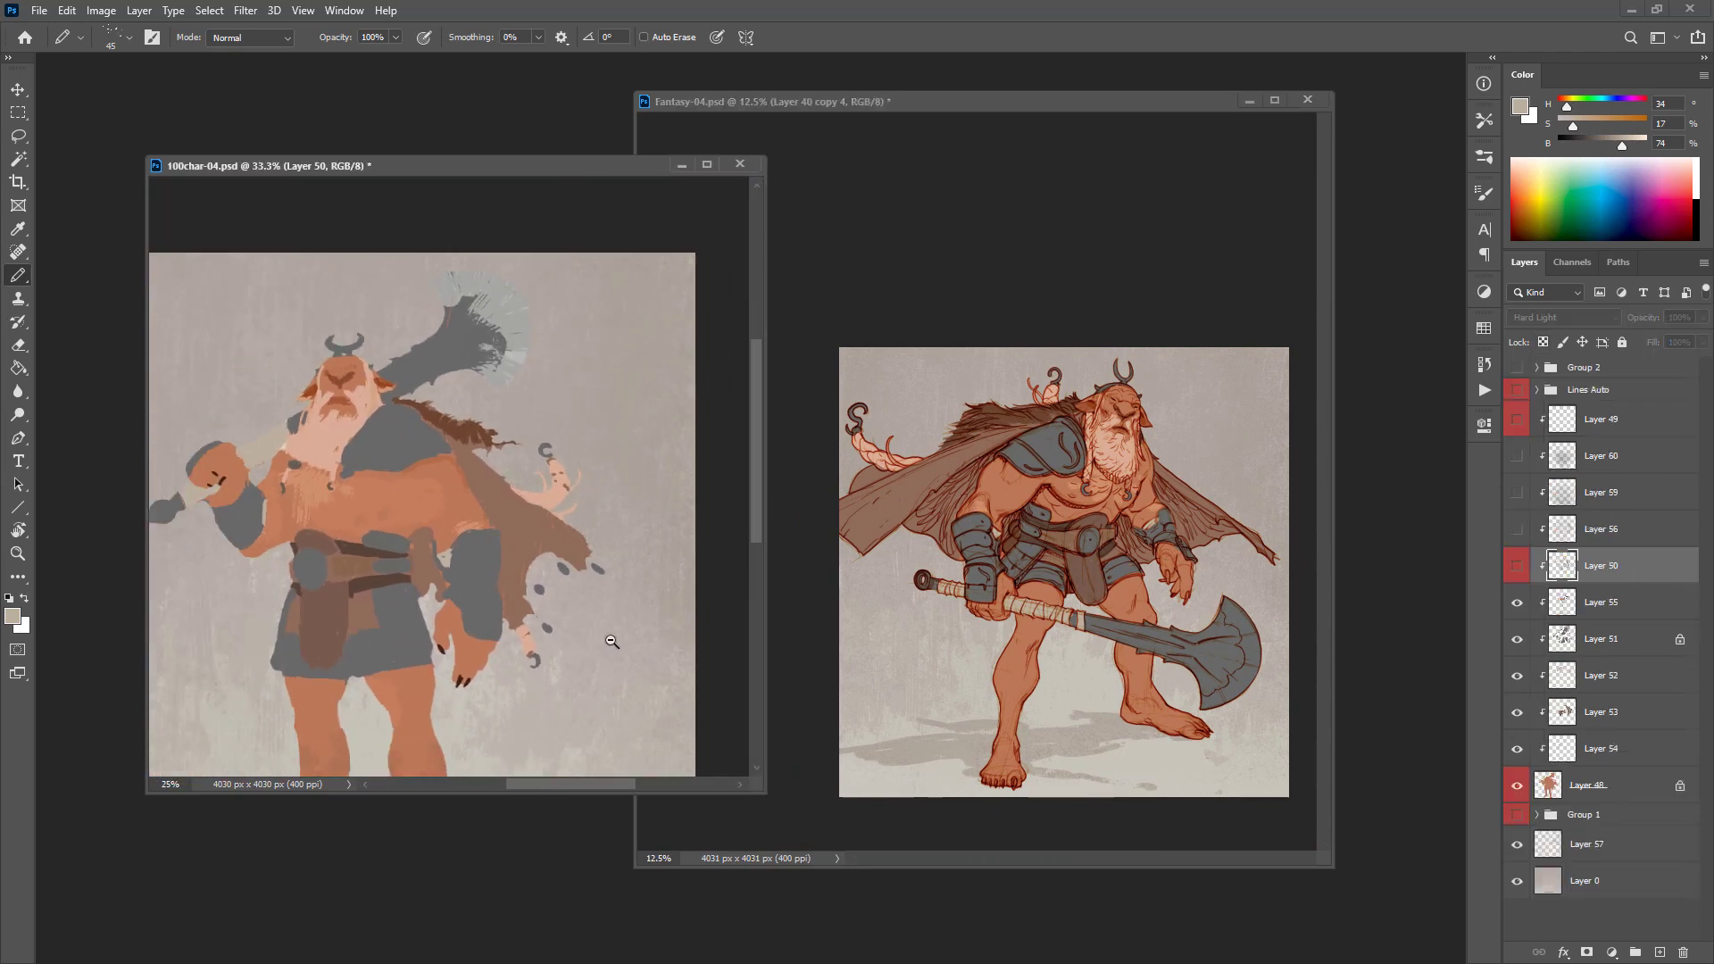
drag(608, 625, 655, 536)
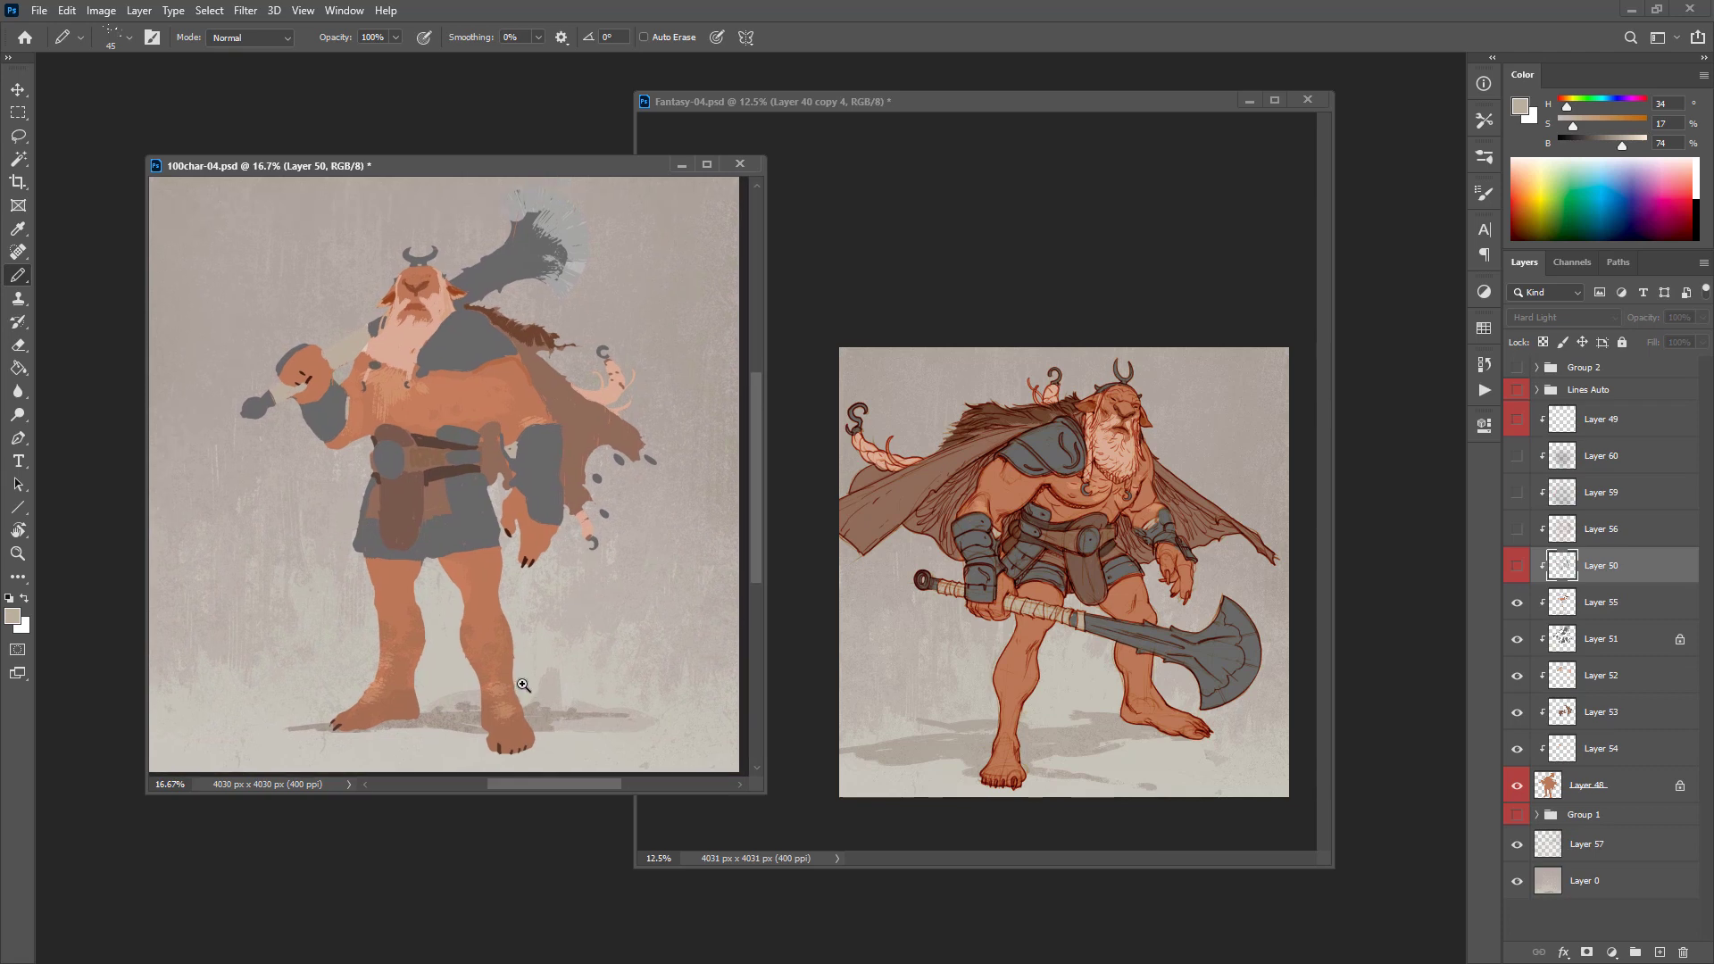
scroll(570, 688, up, 1)
alt+click(523, 732)
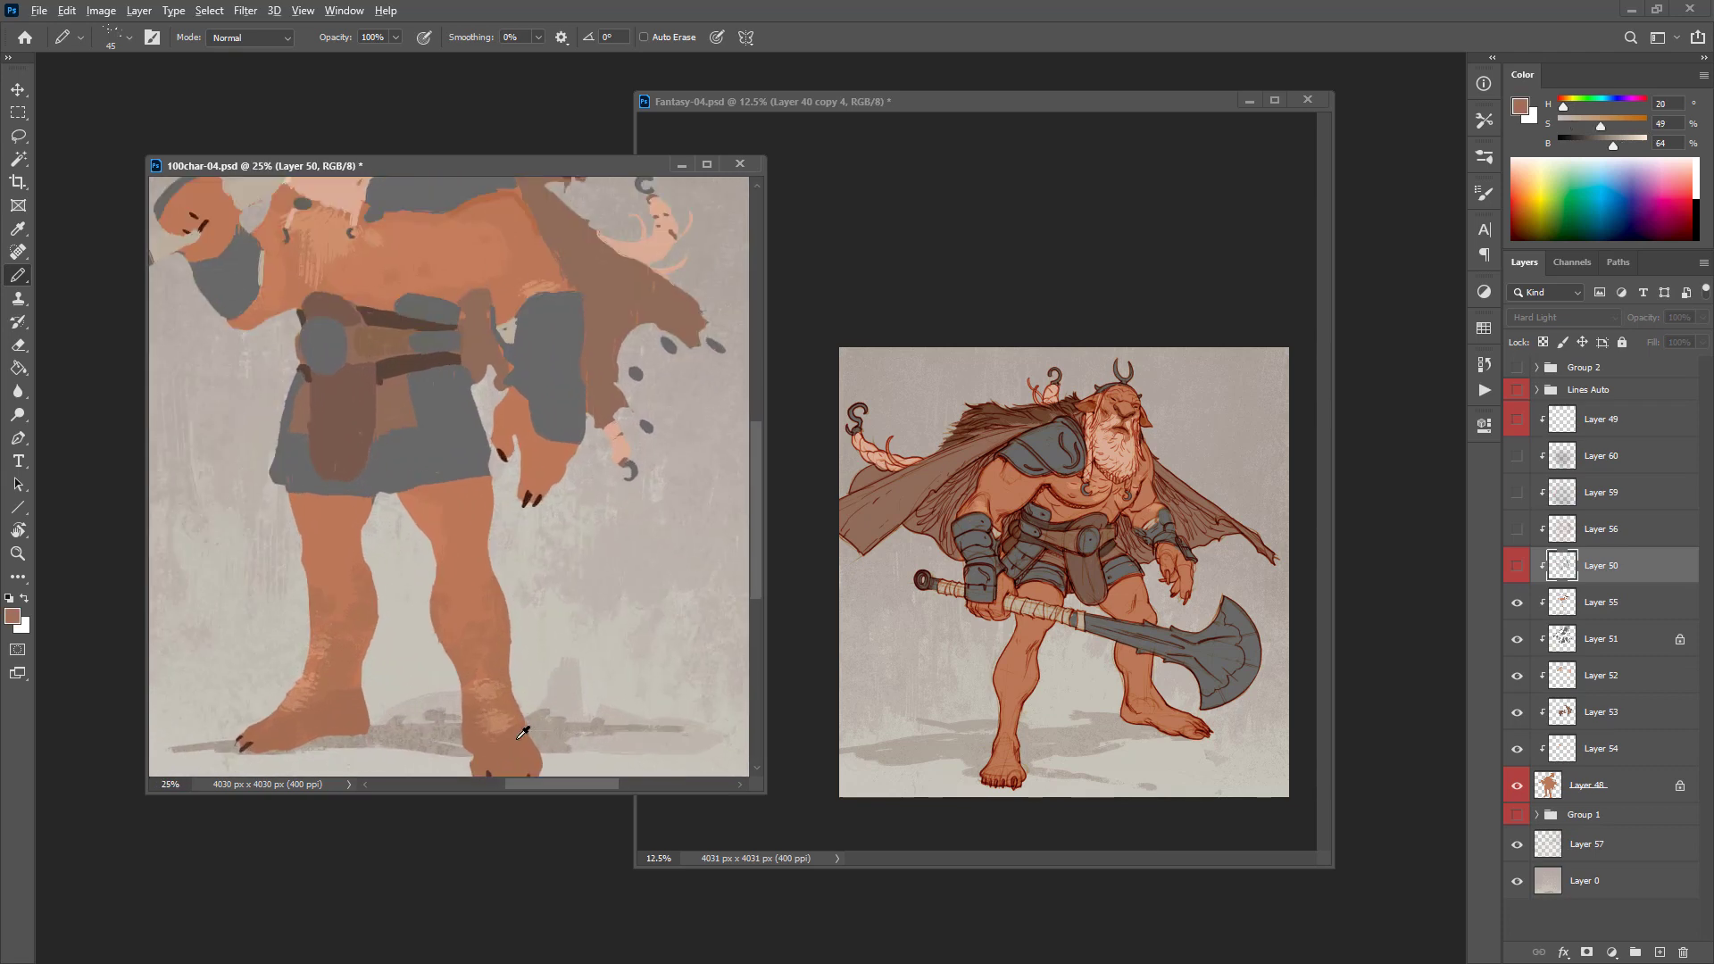
click(1143, 666)
scroll(1070, 672, up, 1)
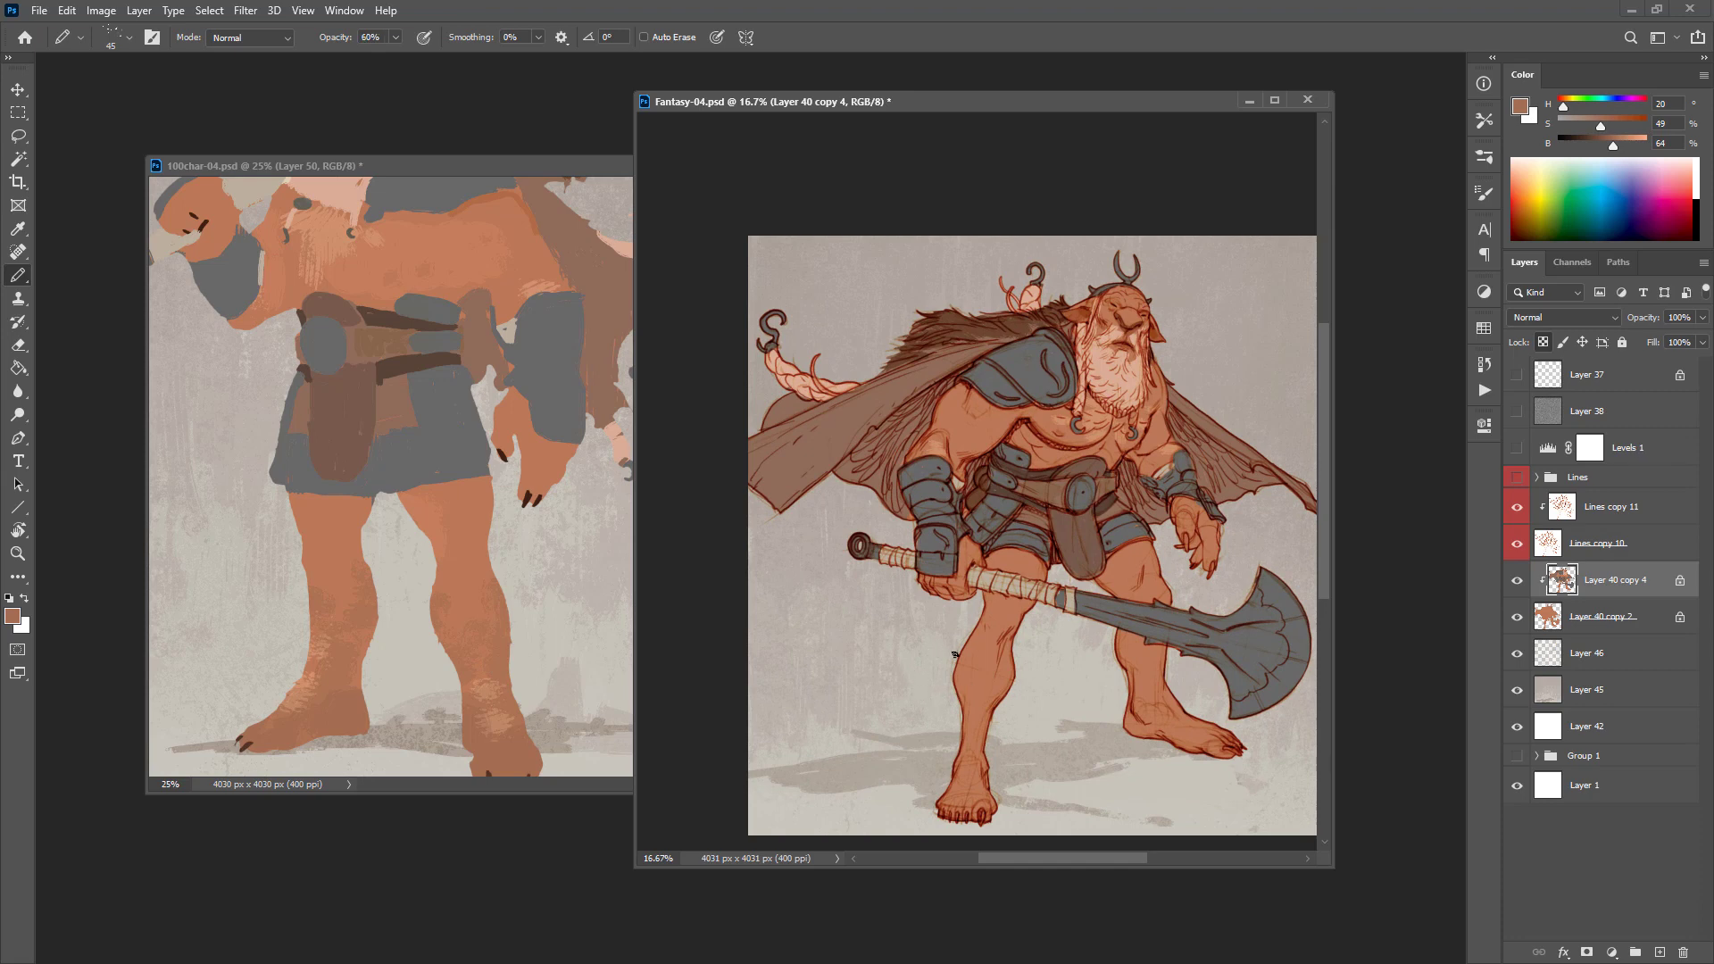
Step: Darken the warrior's legs and feet with the sampled brown, using a size 200 brush at 60% opacity
key(bracketright)
key(bracketright)
key(bracketright)
key(bracketright)
key(bracketright)
key(bracketright)
key(bracketright)
key(bracketright)
key(bracketright)
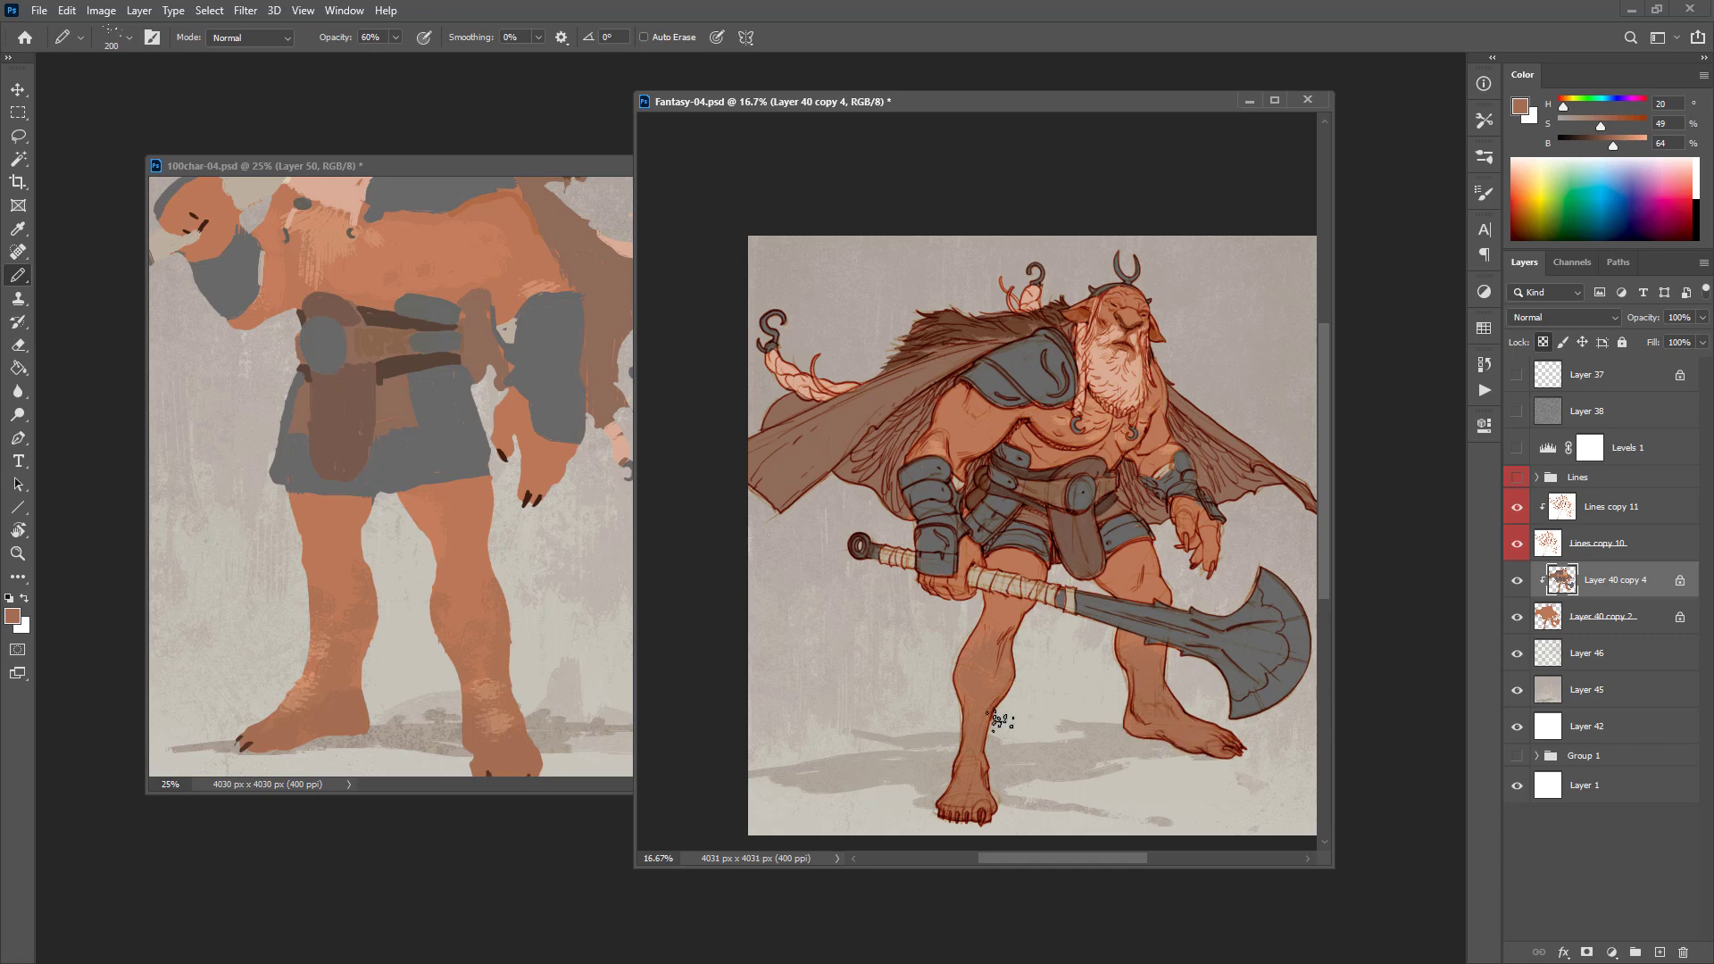
drag(1033, 581, 1032, 662)
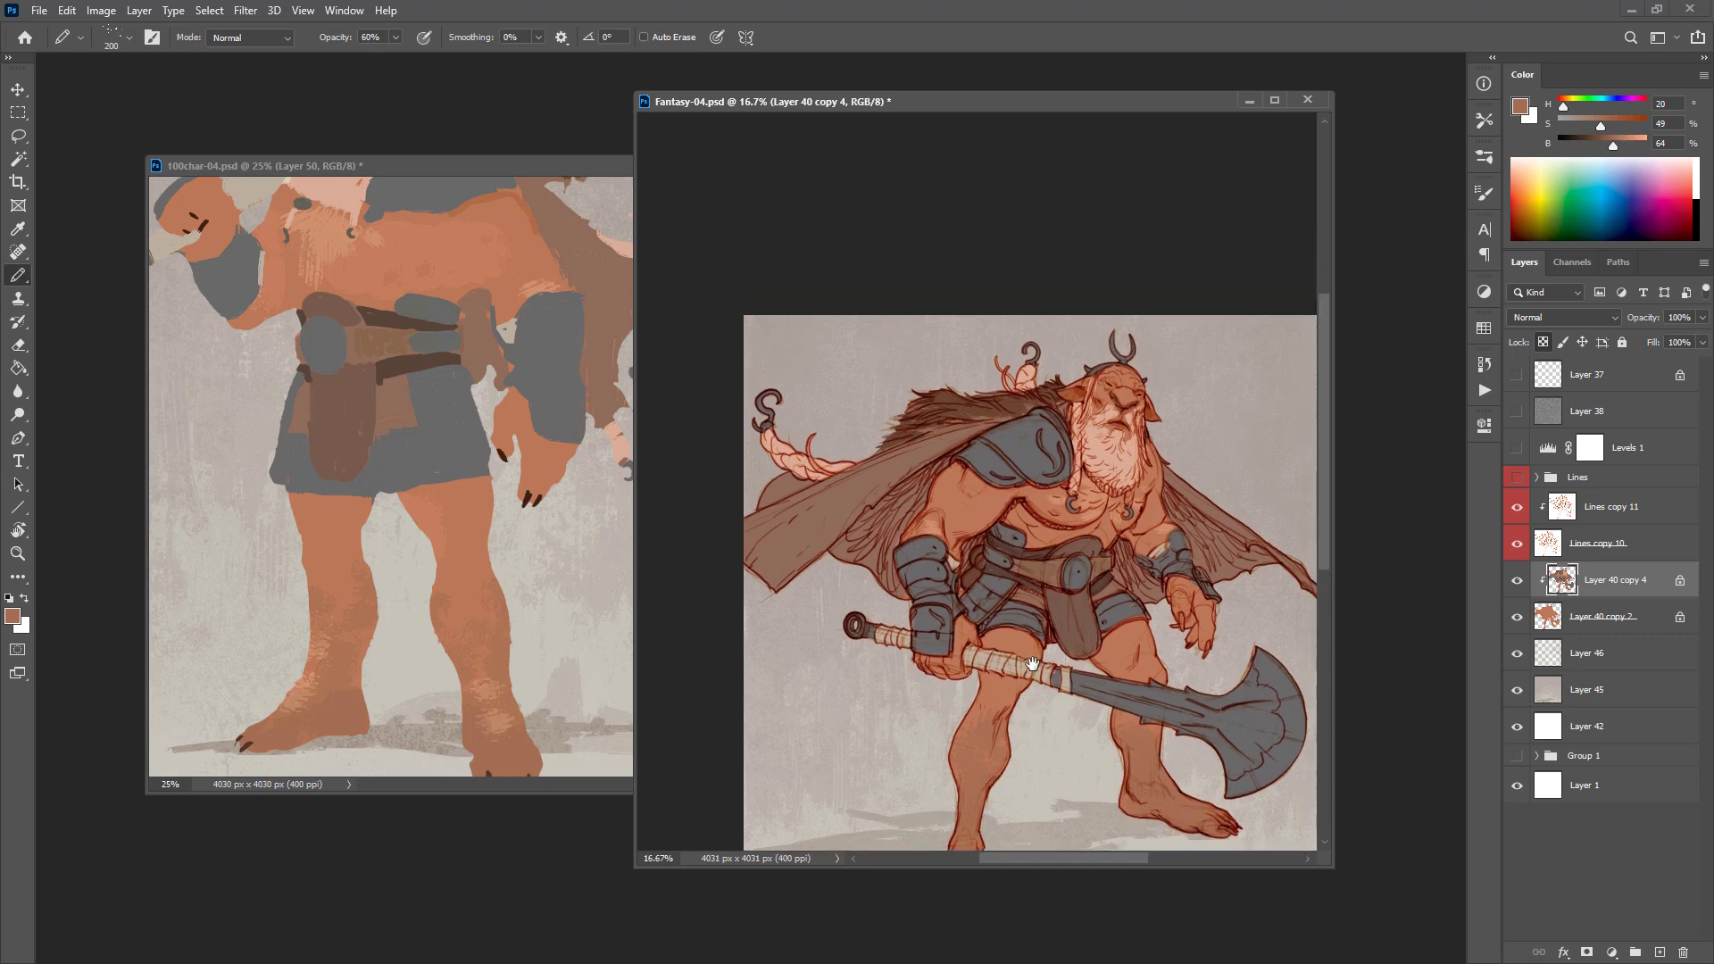
alt+click(1059, 636)
alt+click(1059, 637)
drag(1145, 669, 1158, 669)
ctrl+click(1092, 603)
ctrl+click(1093, 604)
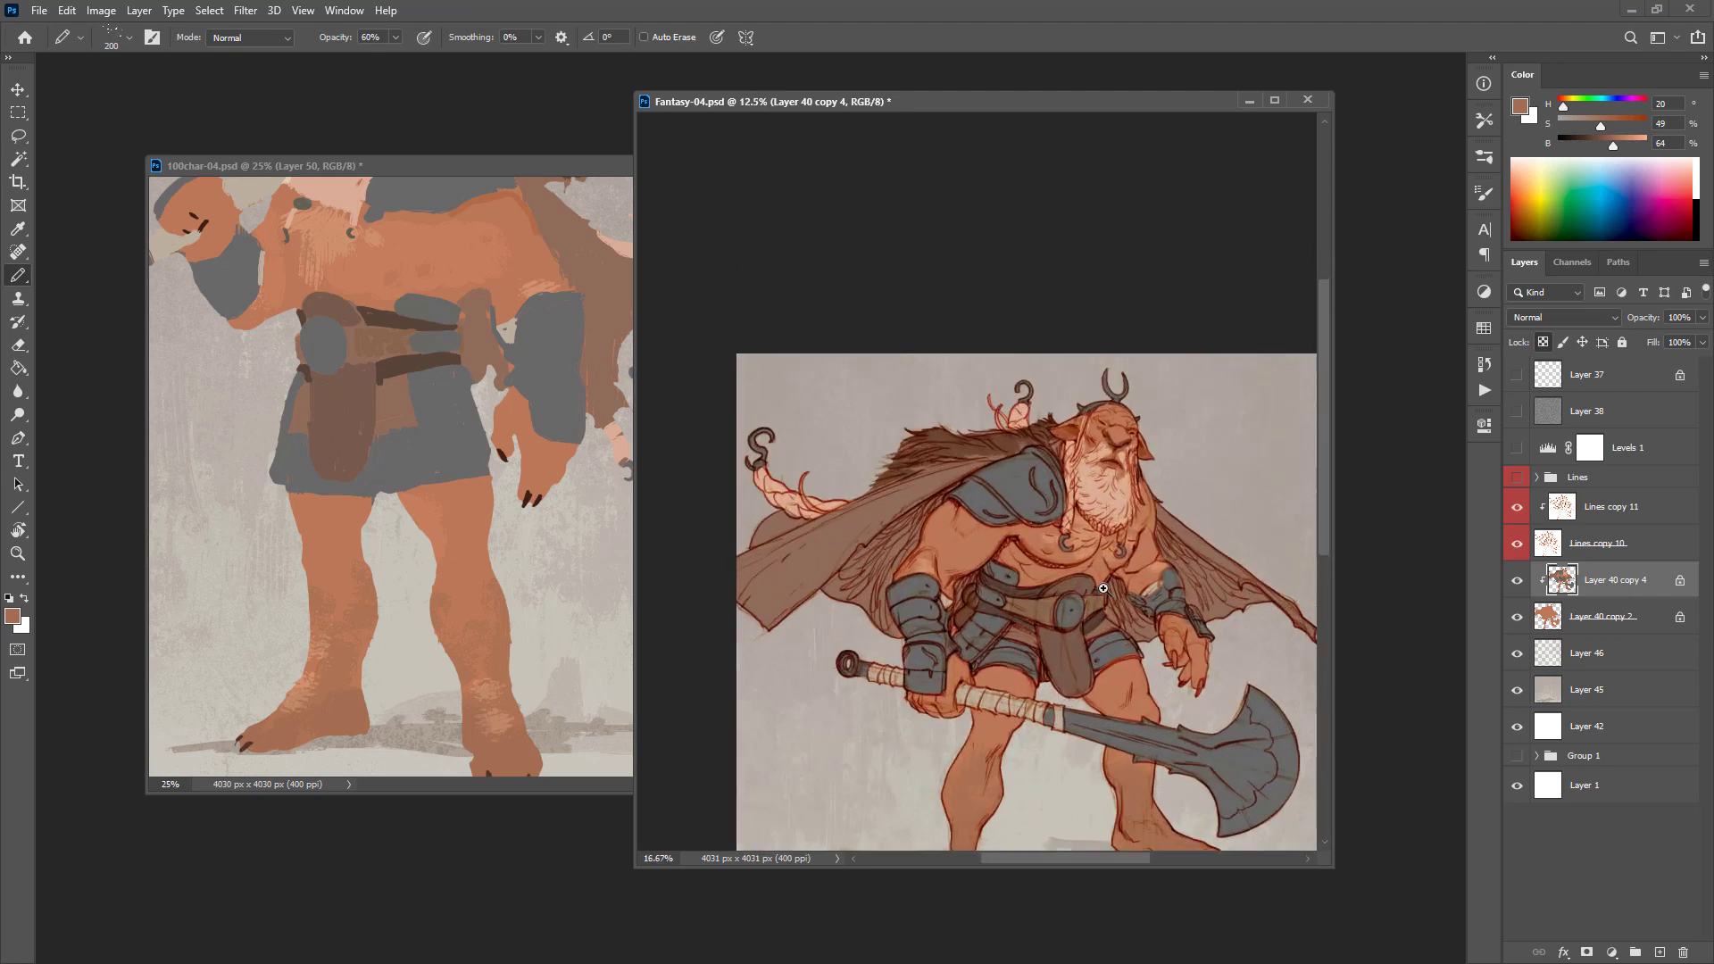
ctrl+click(1093, 603)
Step: Sample the lighter skin tone from the reference torso, brush it over the warrior's upper body, and pick up the base skin colour
alt+click(486, 247)
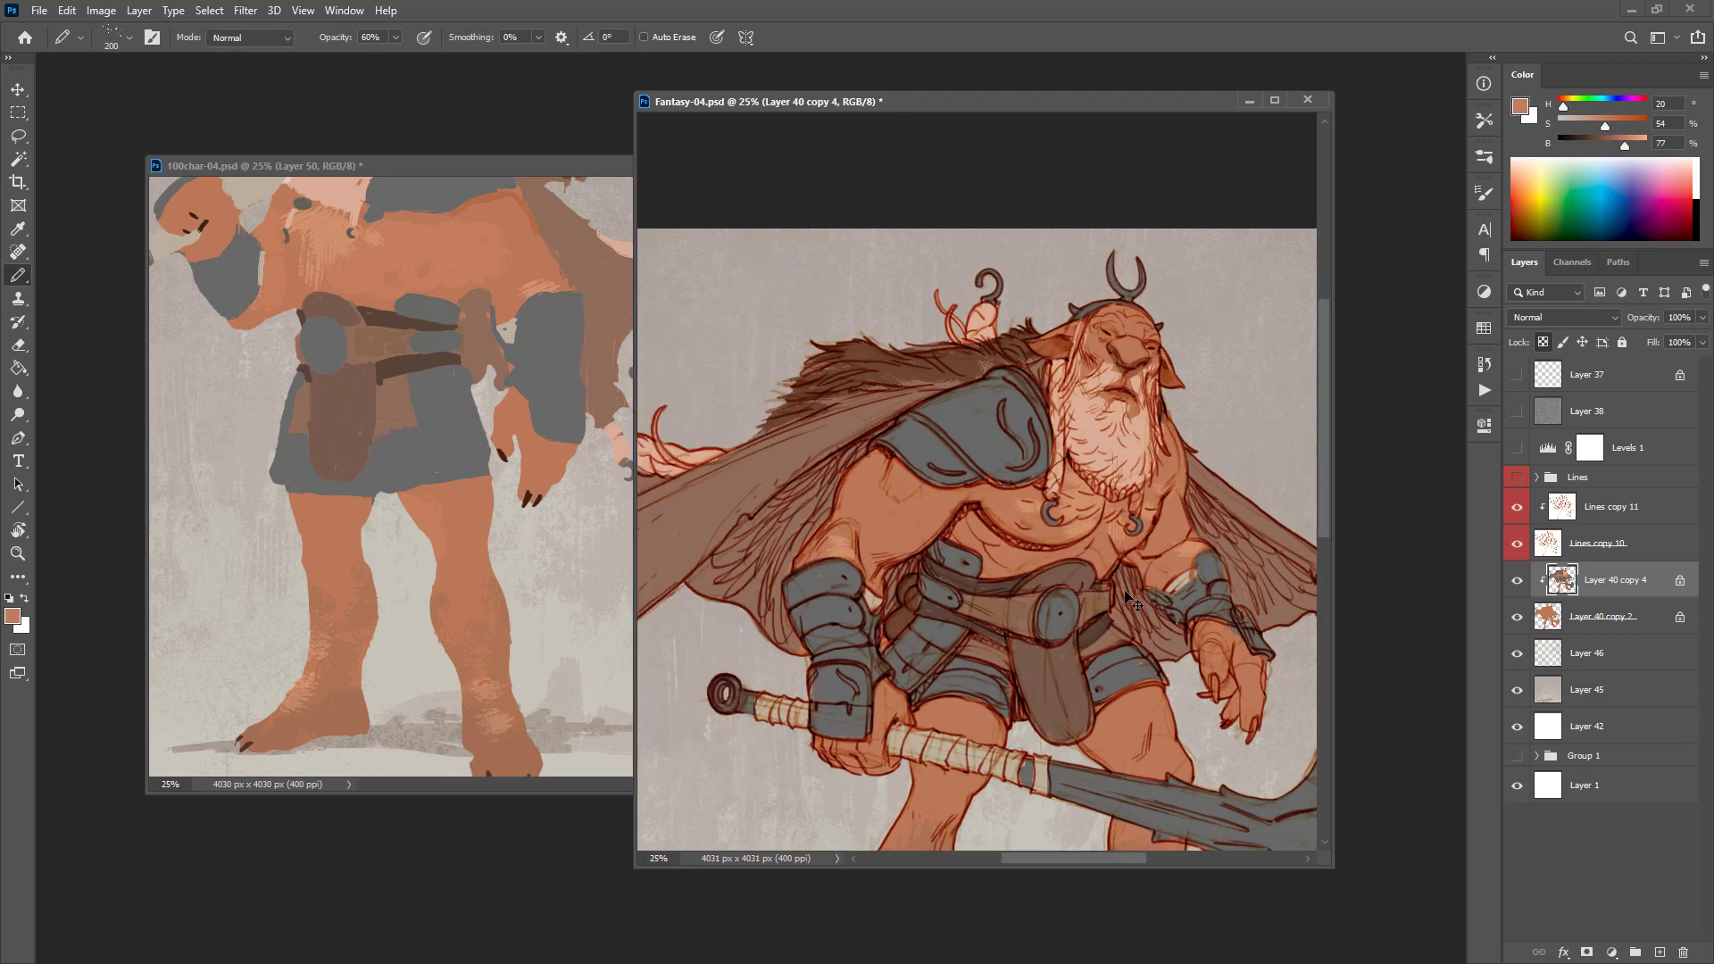
drag(1216, 621, 1171, 435)
alt+click(1174, 616)
alt+click(1175, 616)
alt+click(1179, 615)
drag(1220, 633, 1223, 622)
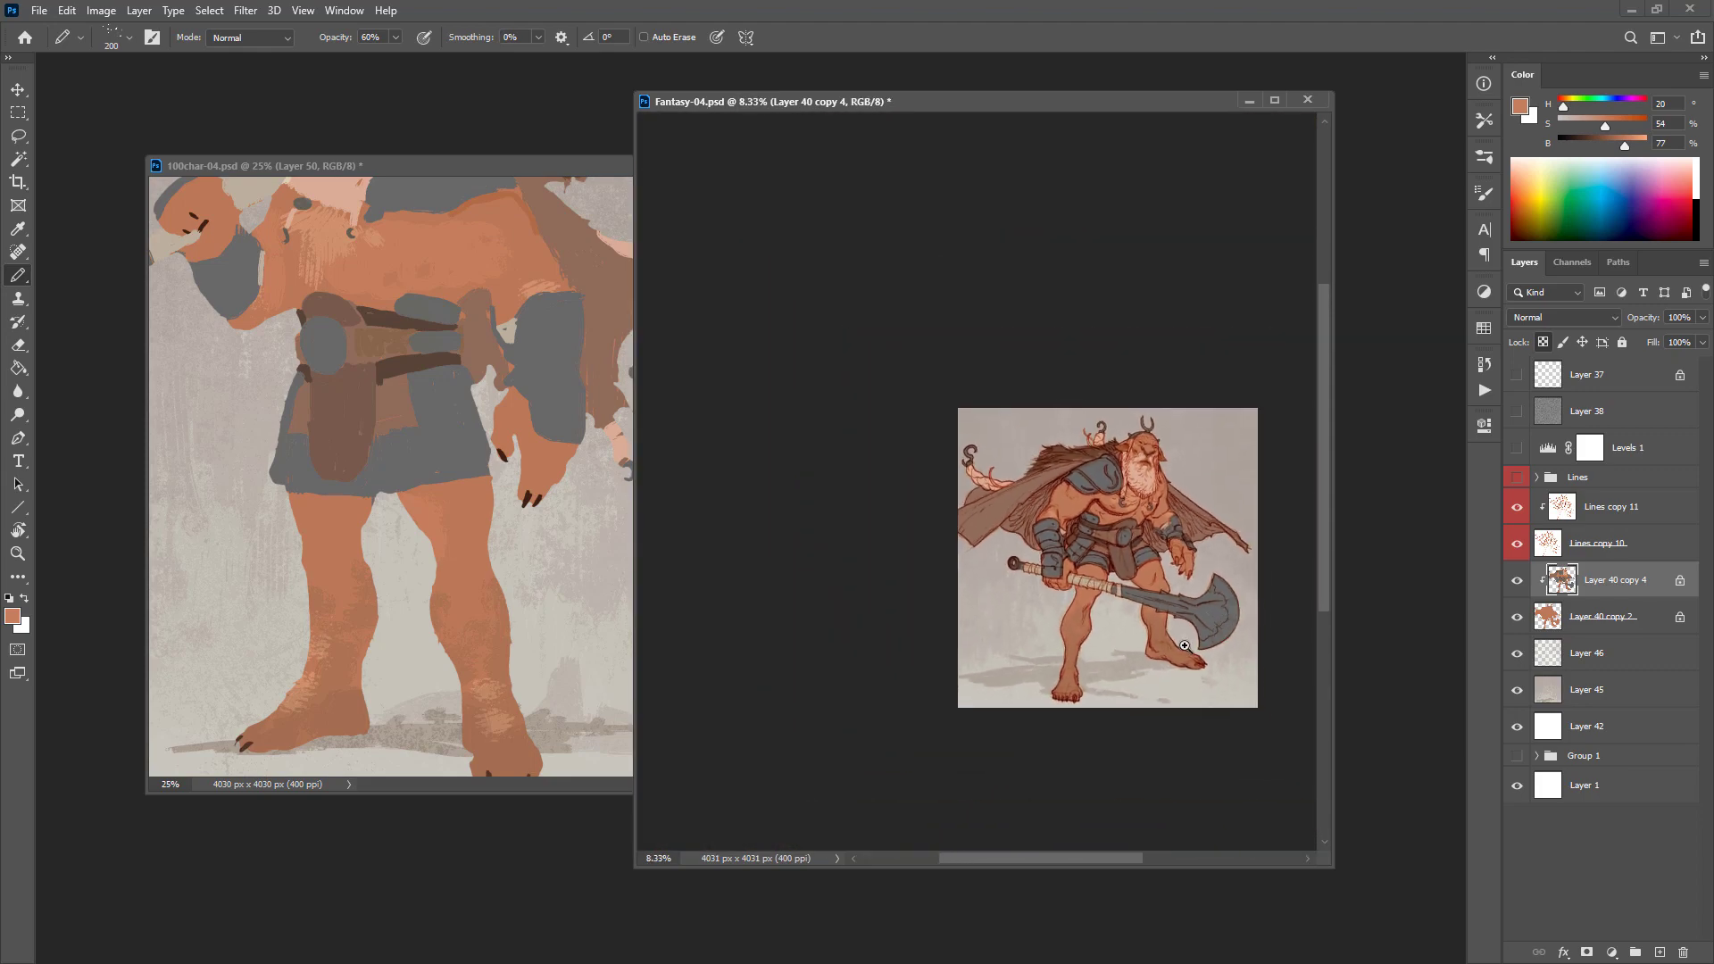
ctrl+click(1186, 645)
ctrl+click(1186, 644)
ctrl+click(1186, 644)
alt+click(880, 548)
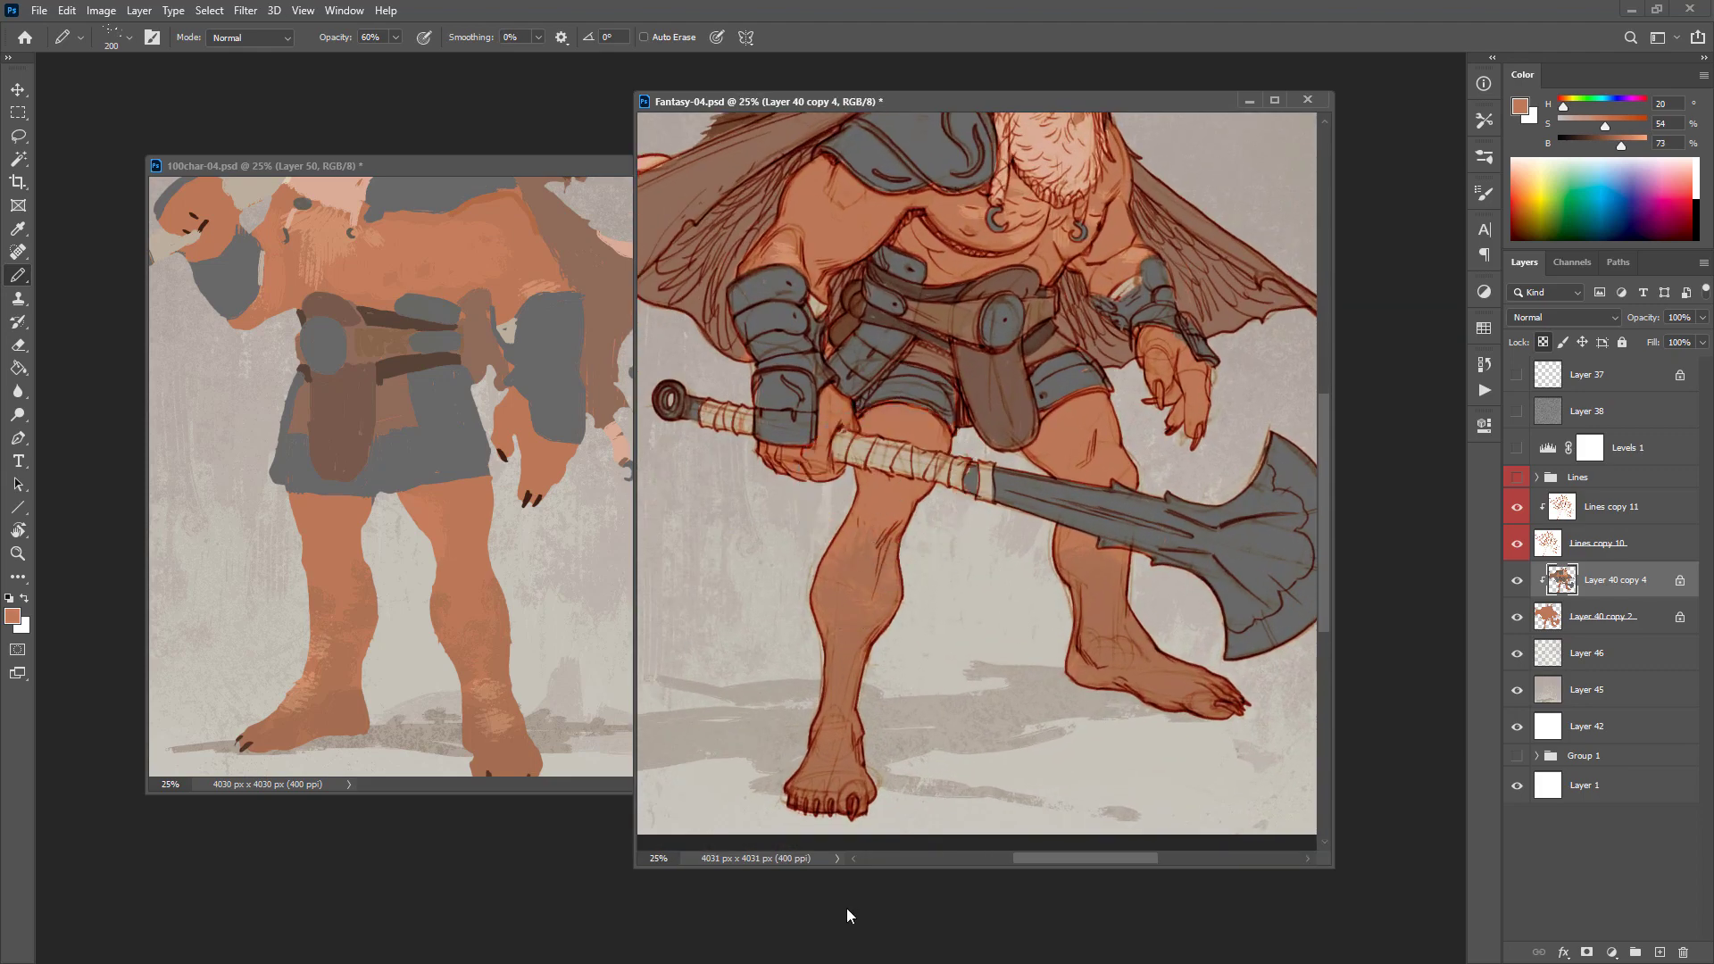
Step: Sample the light grey of the reference axe blade and brush it along the cutting edge of the warrior's axe
drag(1148, 693, 1082, 784)
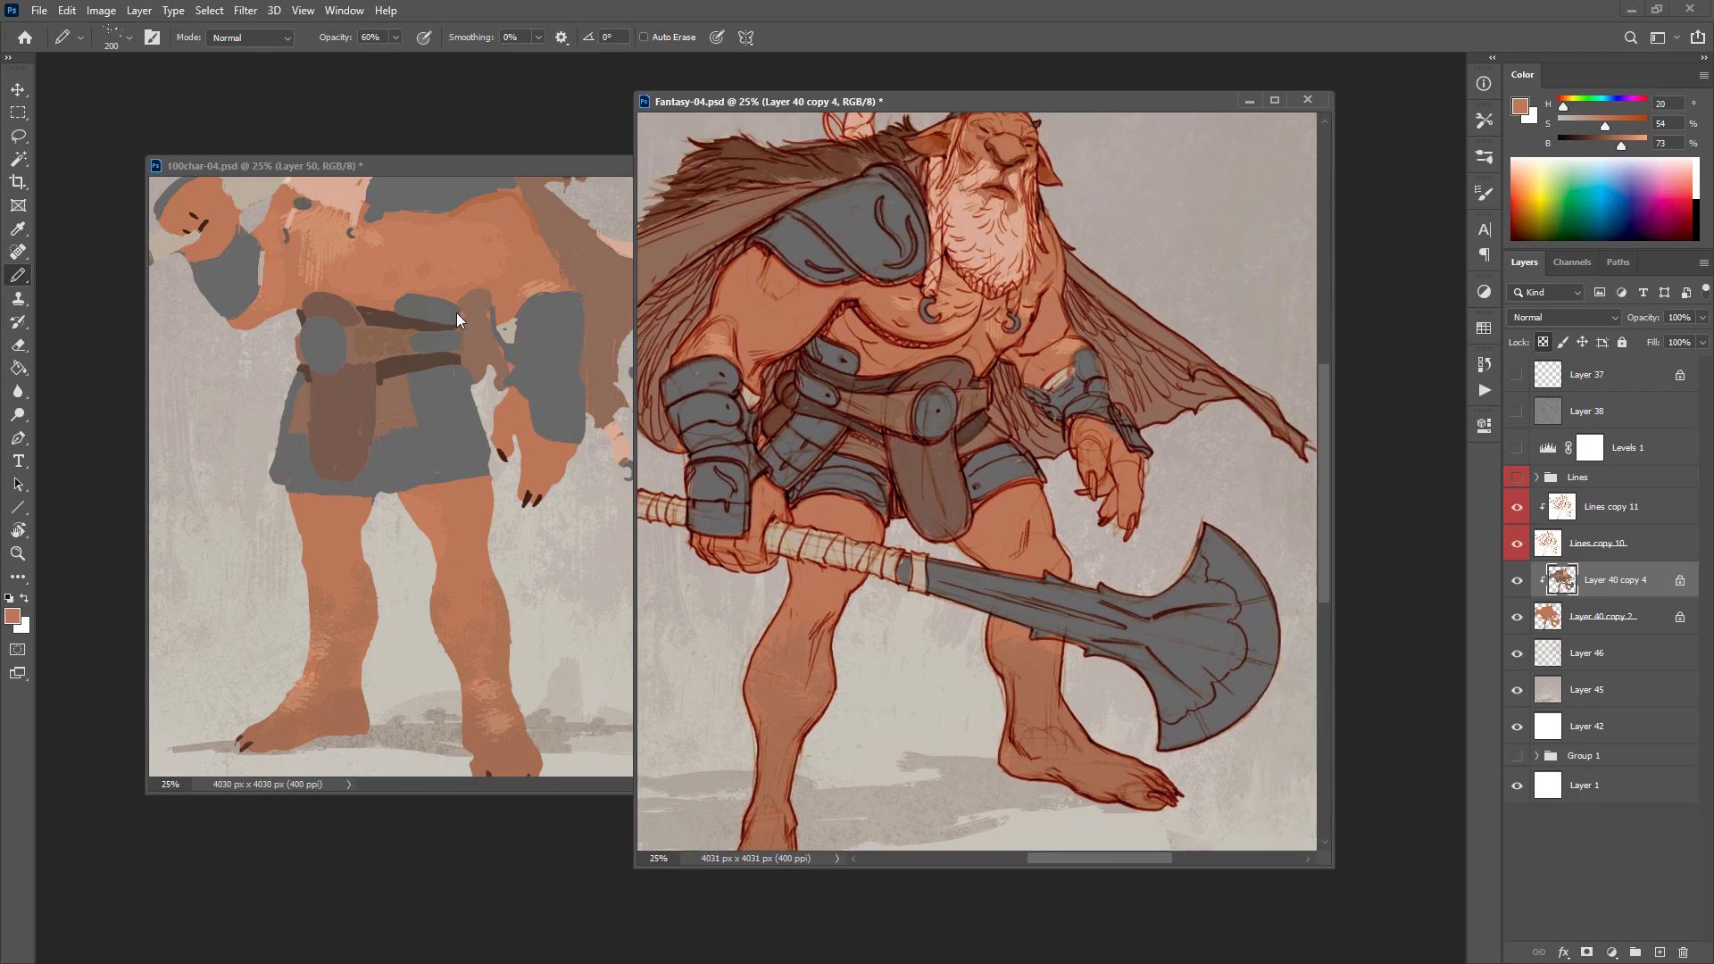
drag(430, 284, 320, 530)
alt+click(481, 252)
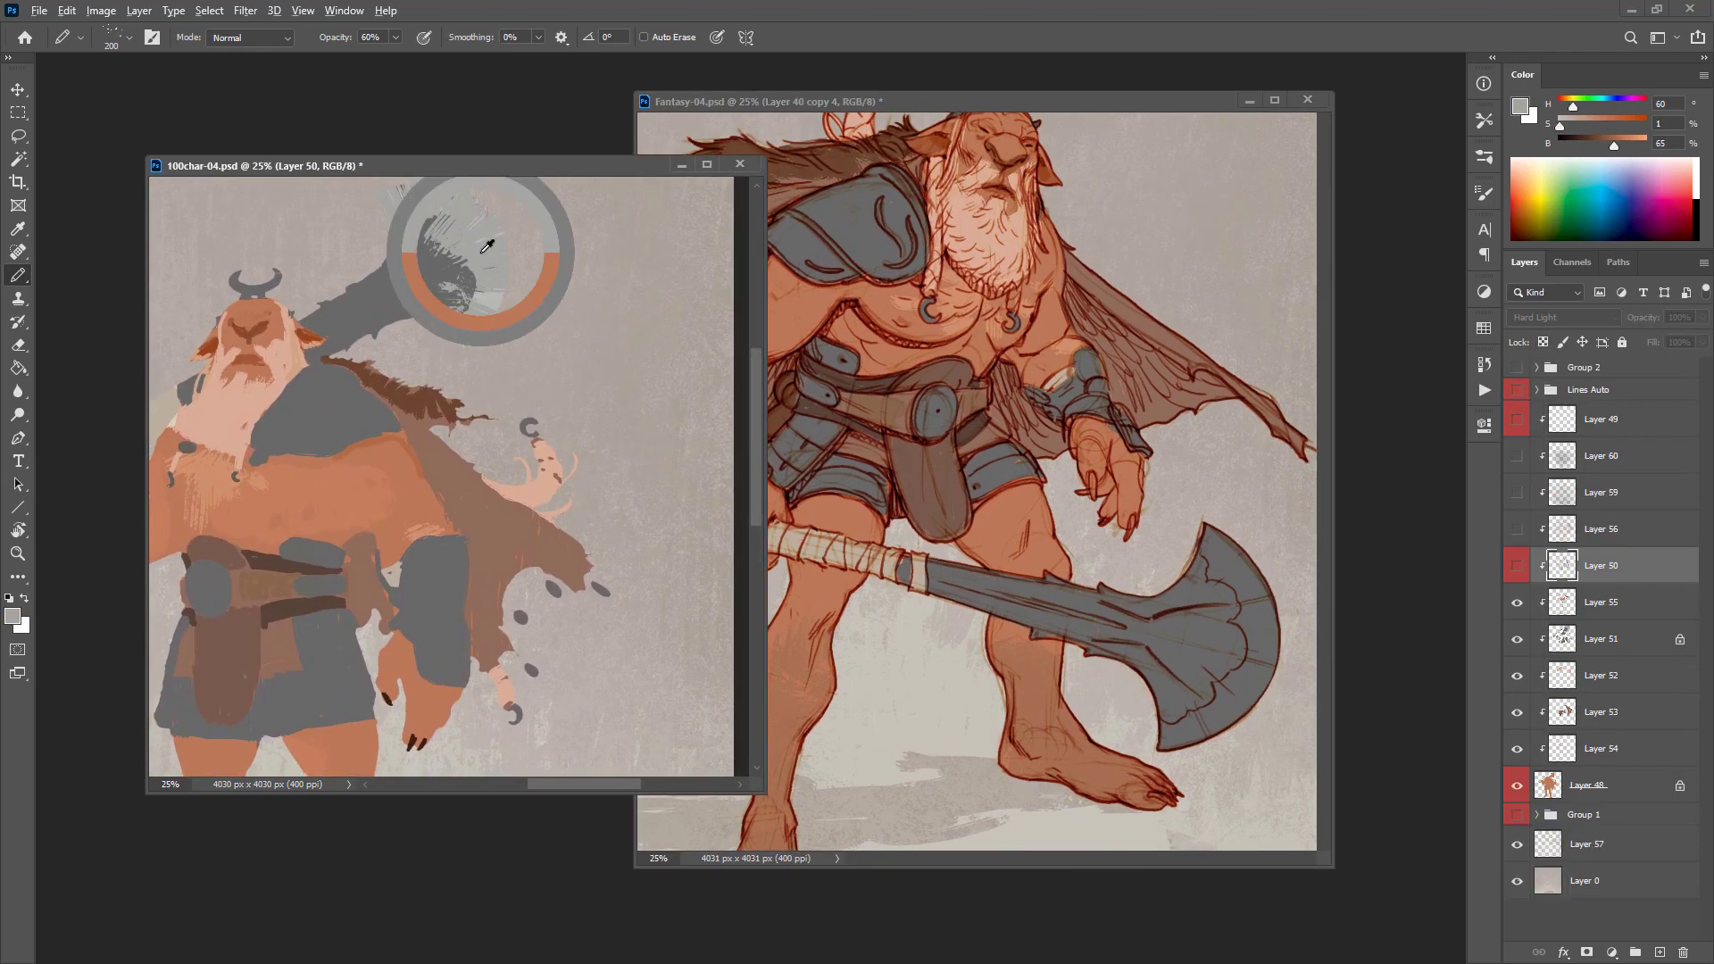
click(1225, 721)
drag(1170, 741, 1242, 700)
key(ctrl+z)
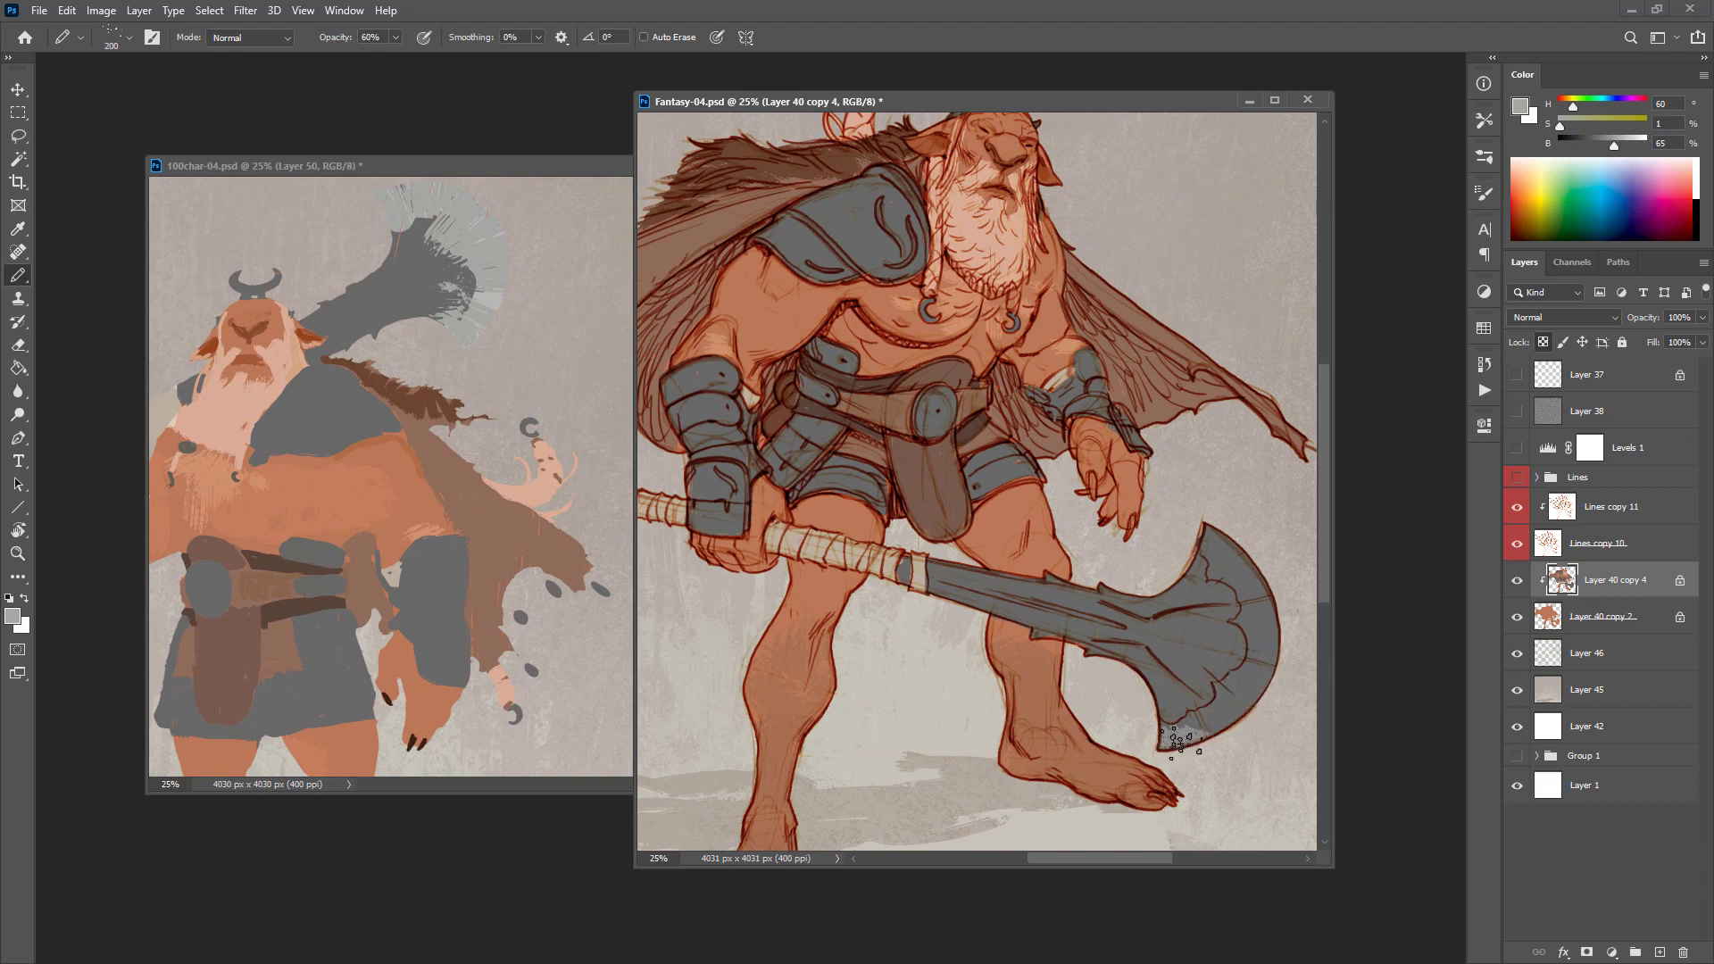
mouse_move(1239, 705)
mouse_down()
mouse_move(1276, 662)
mouse_move(1227, 558)
mouse_up()
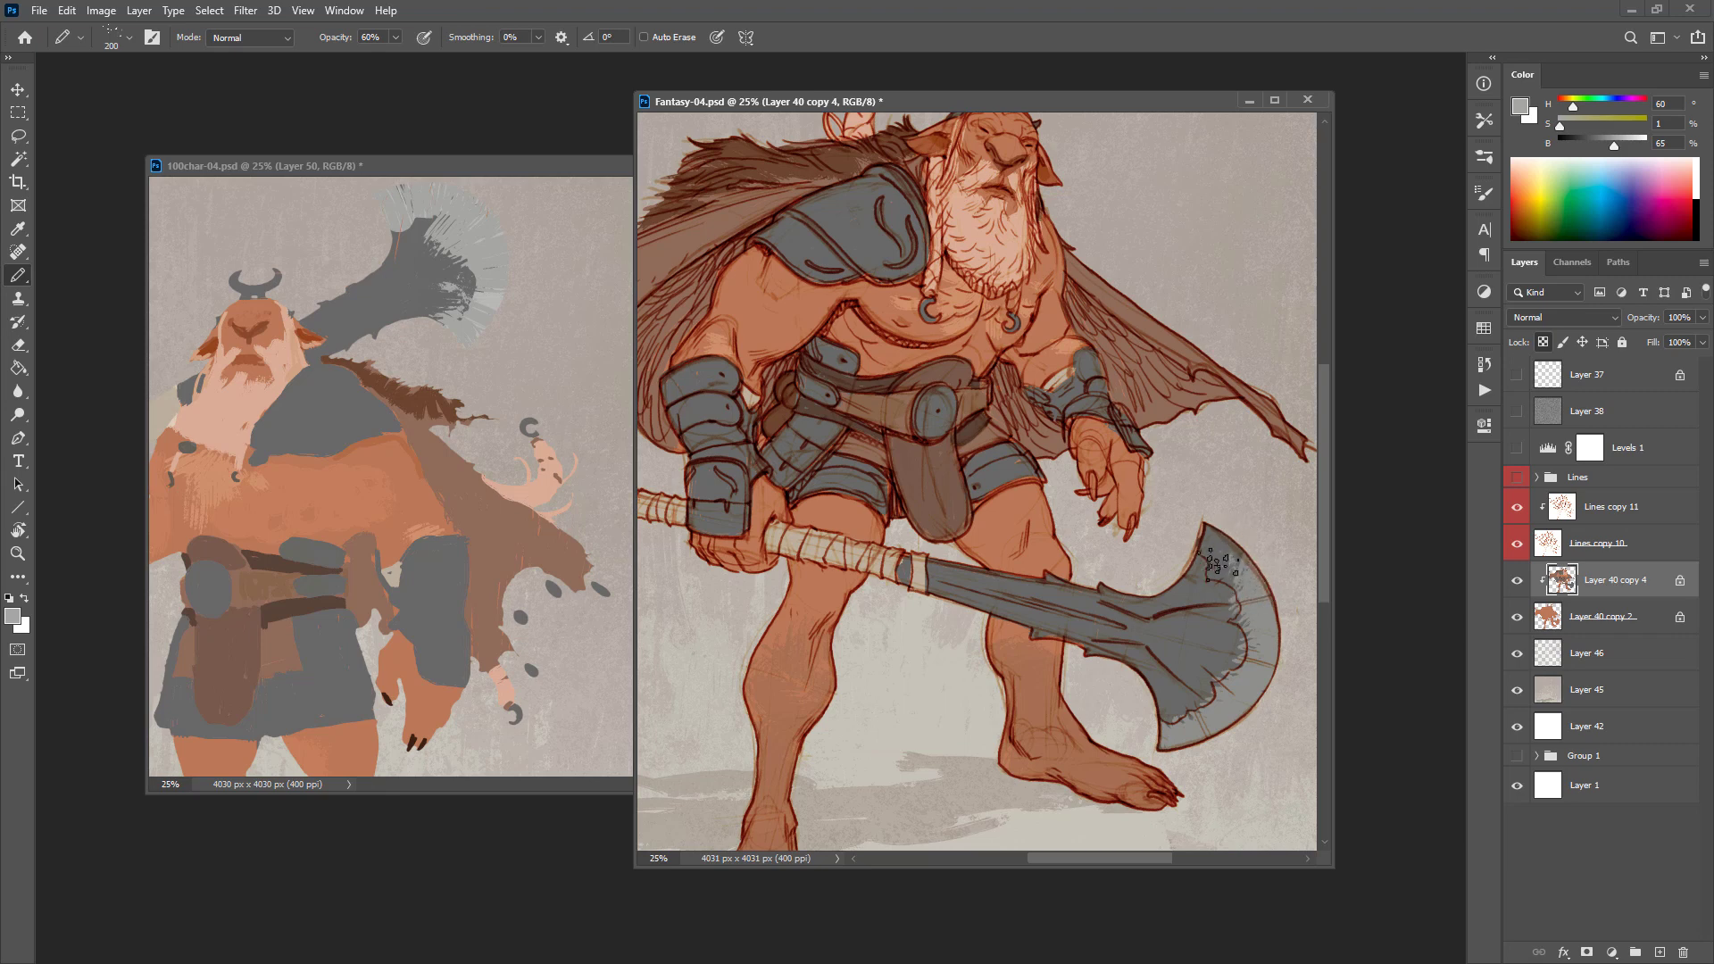
Step: Brighten the axe's cutting edge with the paler grey sampled from the reference blade's rim
alt+click(499, 294)
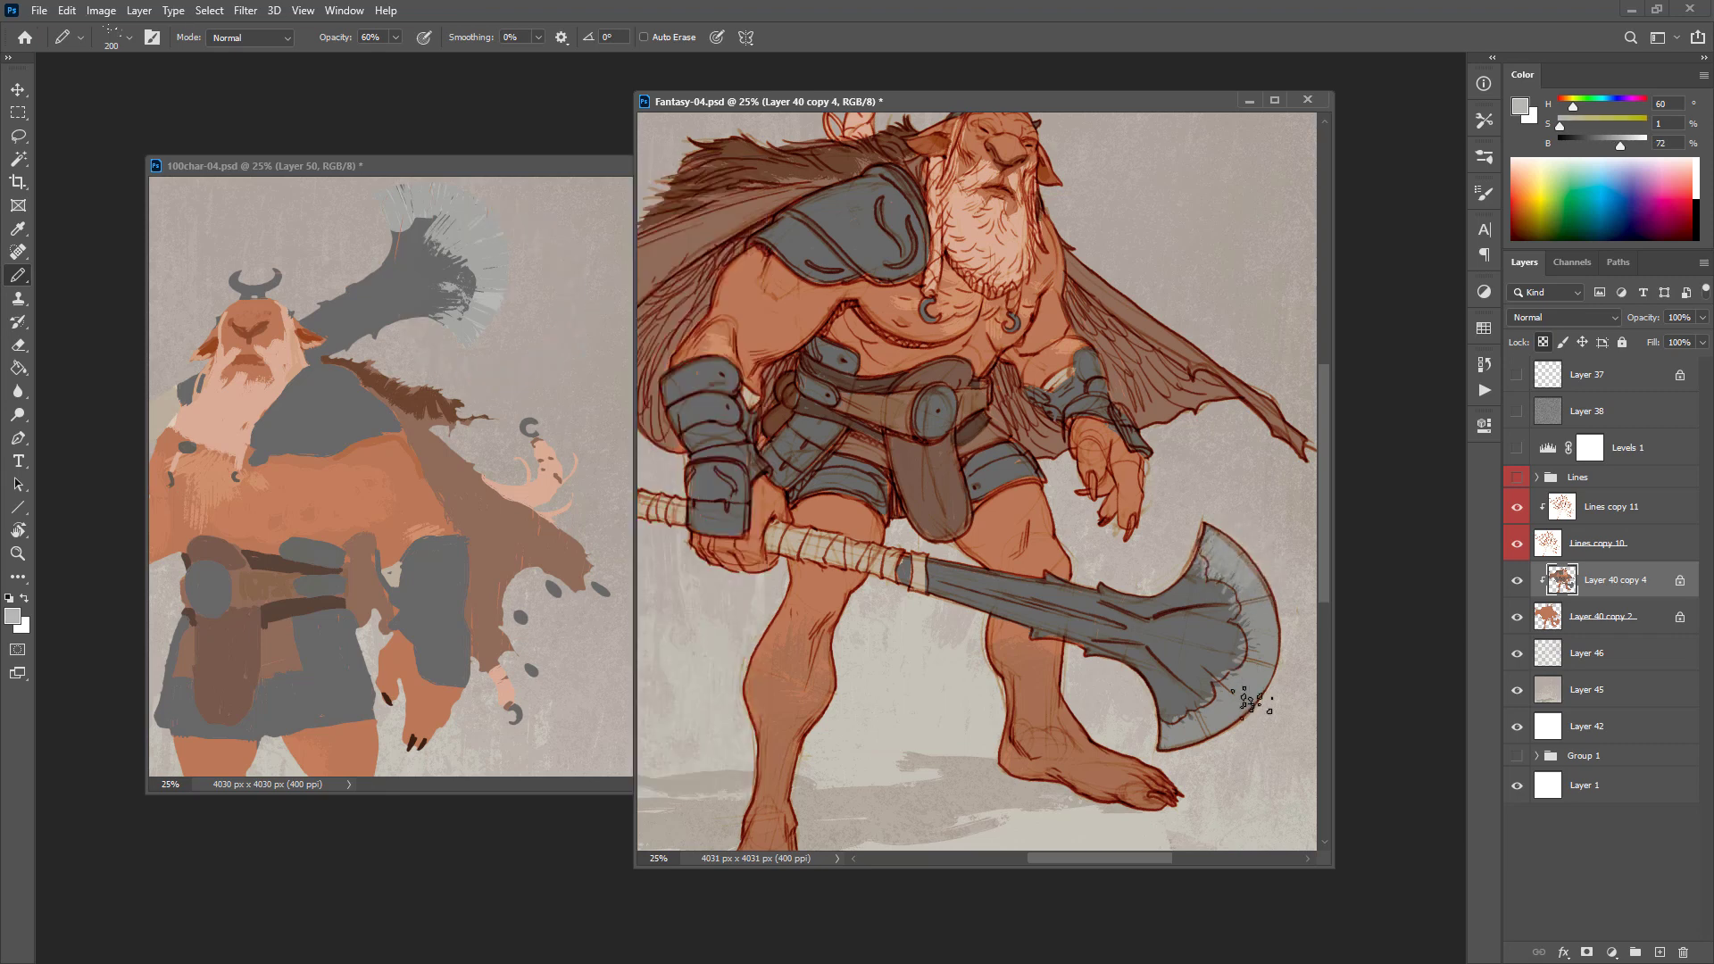
mouse_move(1251, 703)
mouse_down()
mouse_move(1228, 702)
mouse_move(1276, 679)
mouse_up()
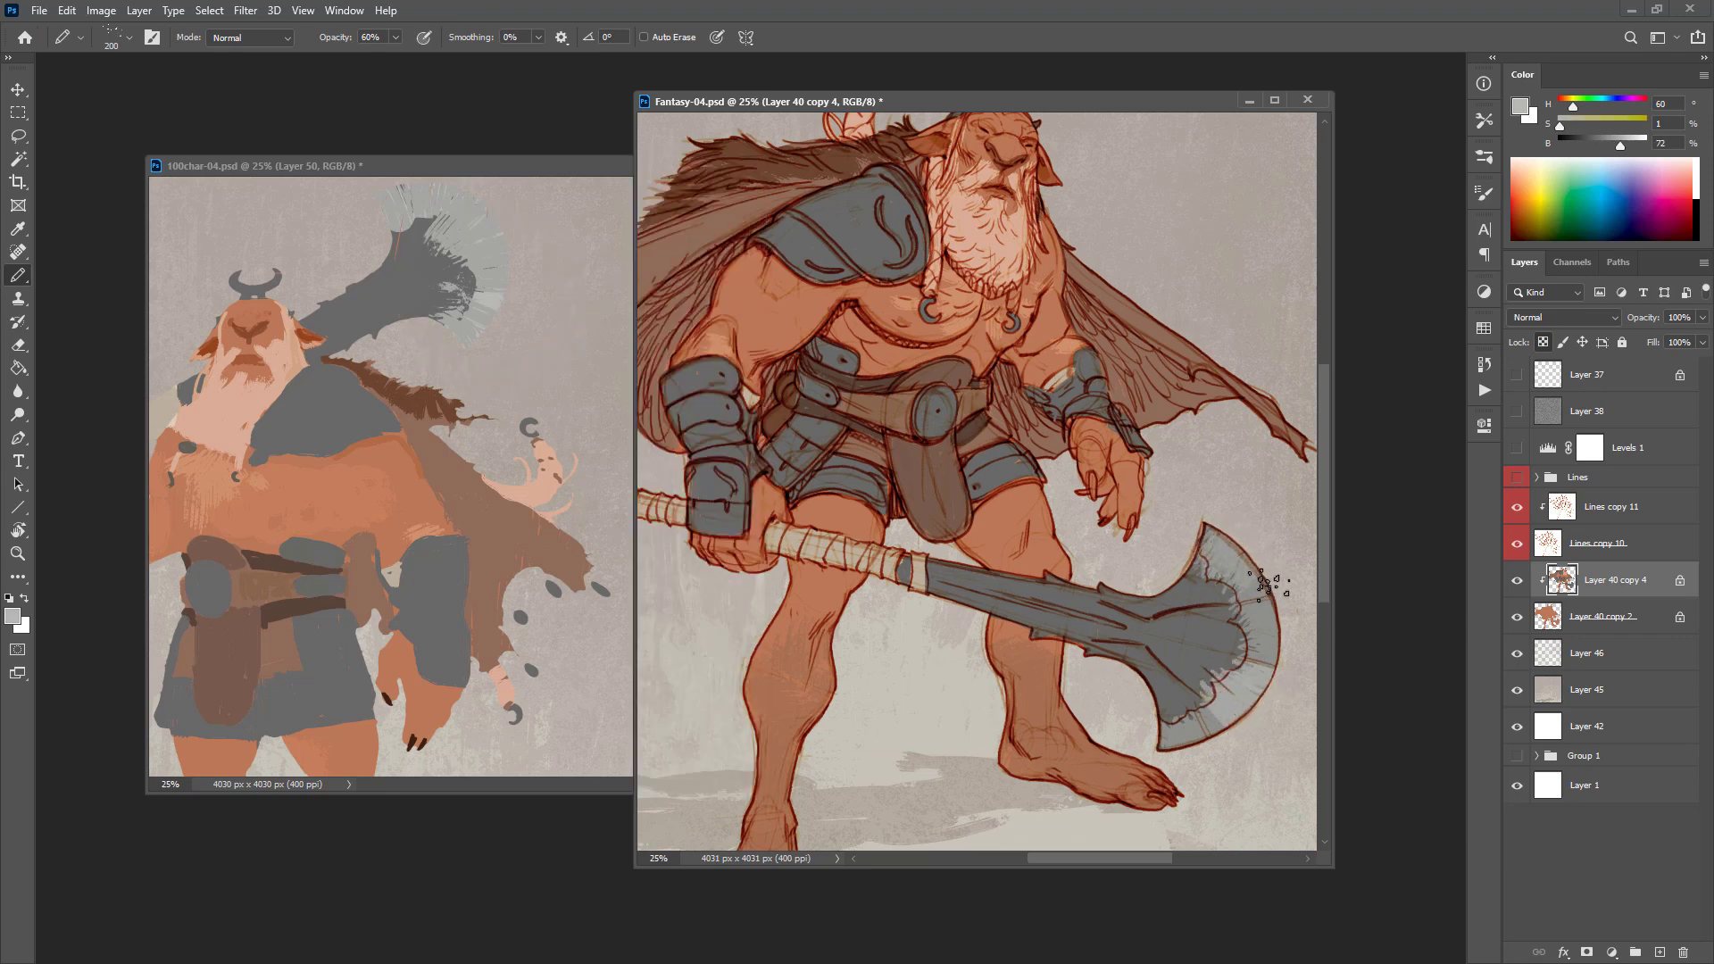
drag(1271, 584, 1234, 578)
Step: Refine the axe's cutting edge with sampled darker greys, using a size 90 brush at 100% opacity
alt+click(1227, 612)
key(bracketleft)
key(bracketleft)
key(bracketleft)
key(bracketleft)
key(bracketleft)
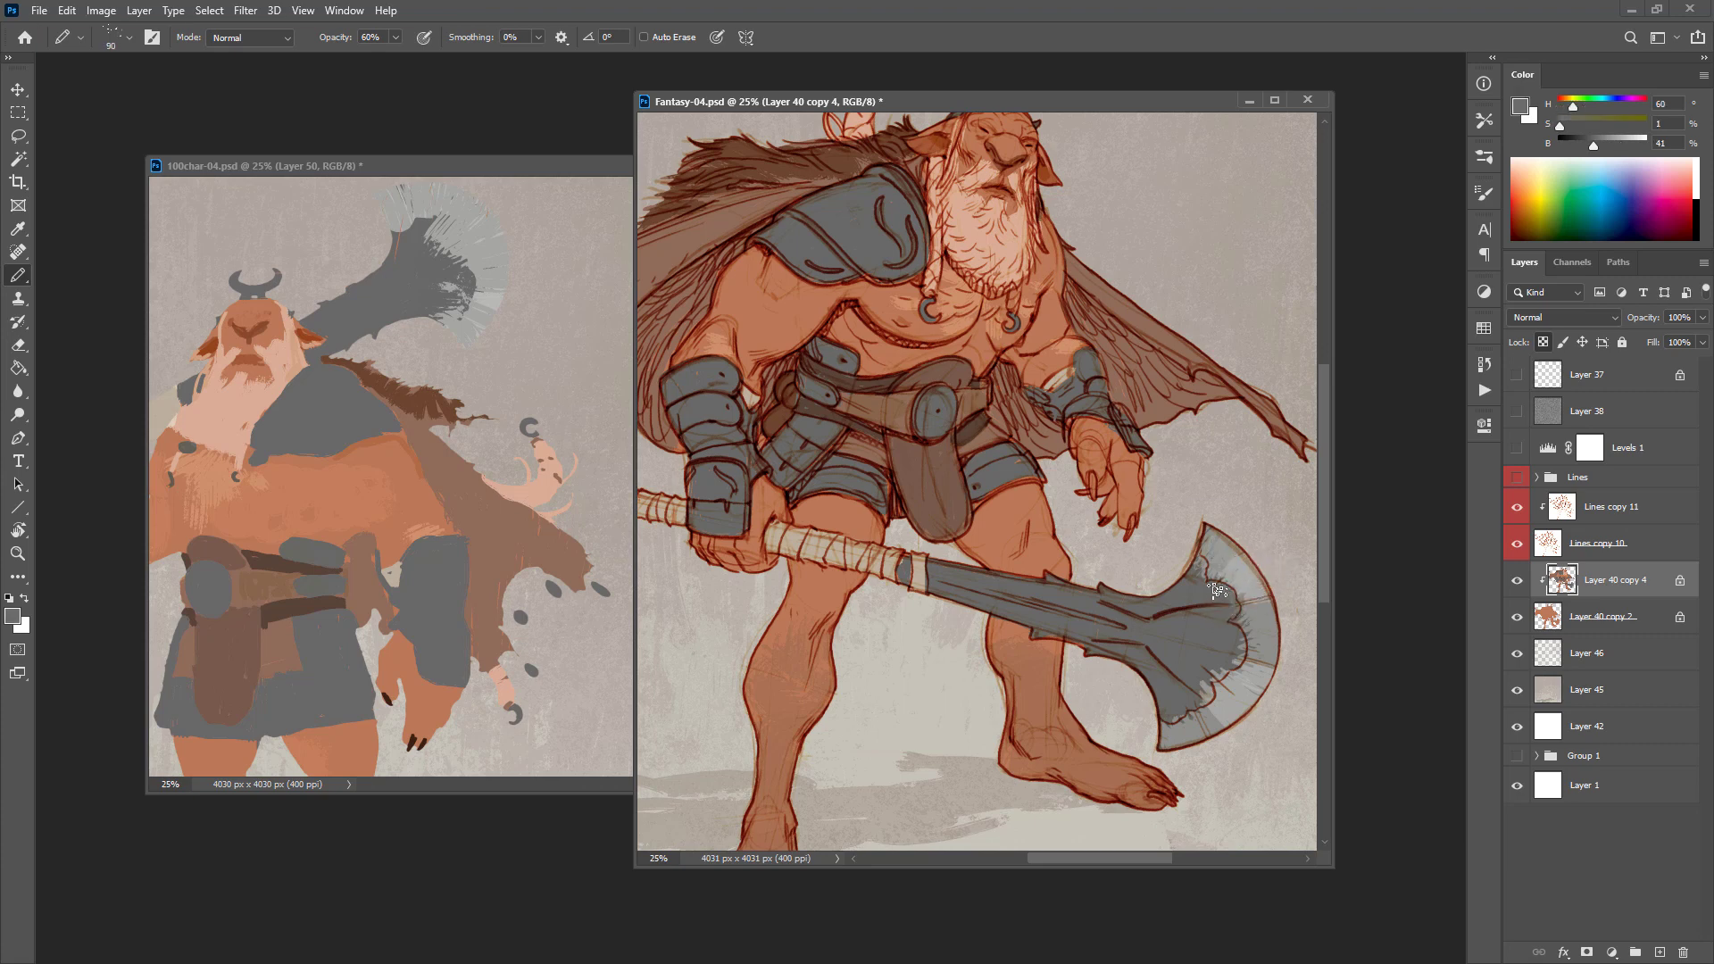
key(0)
alt+click(1292, 564)
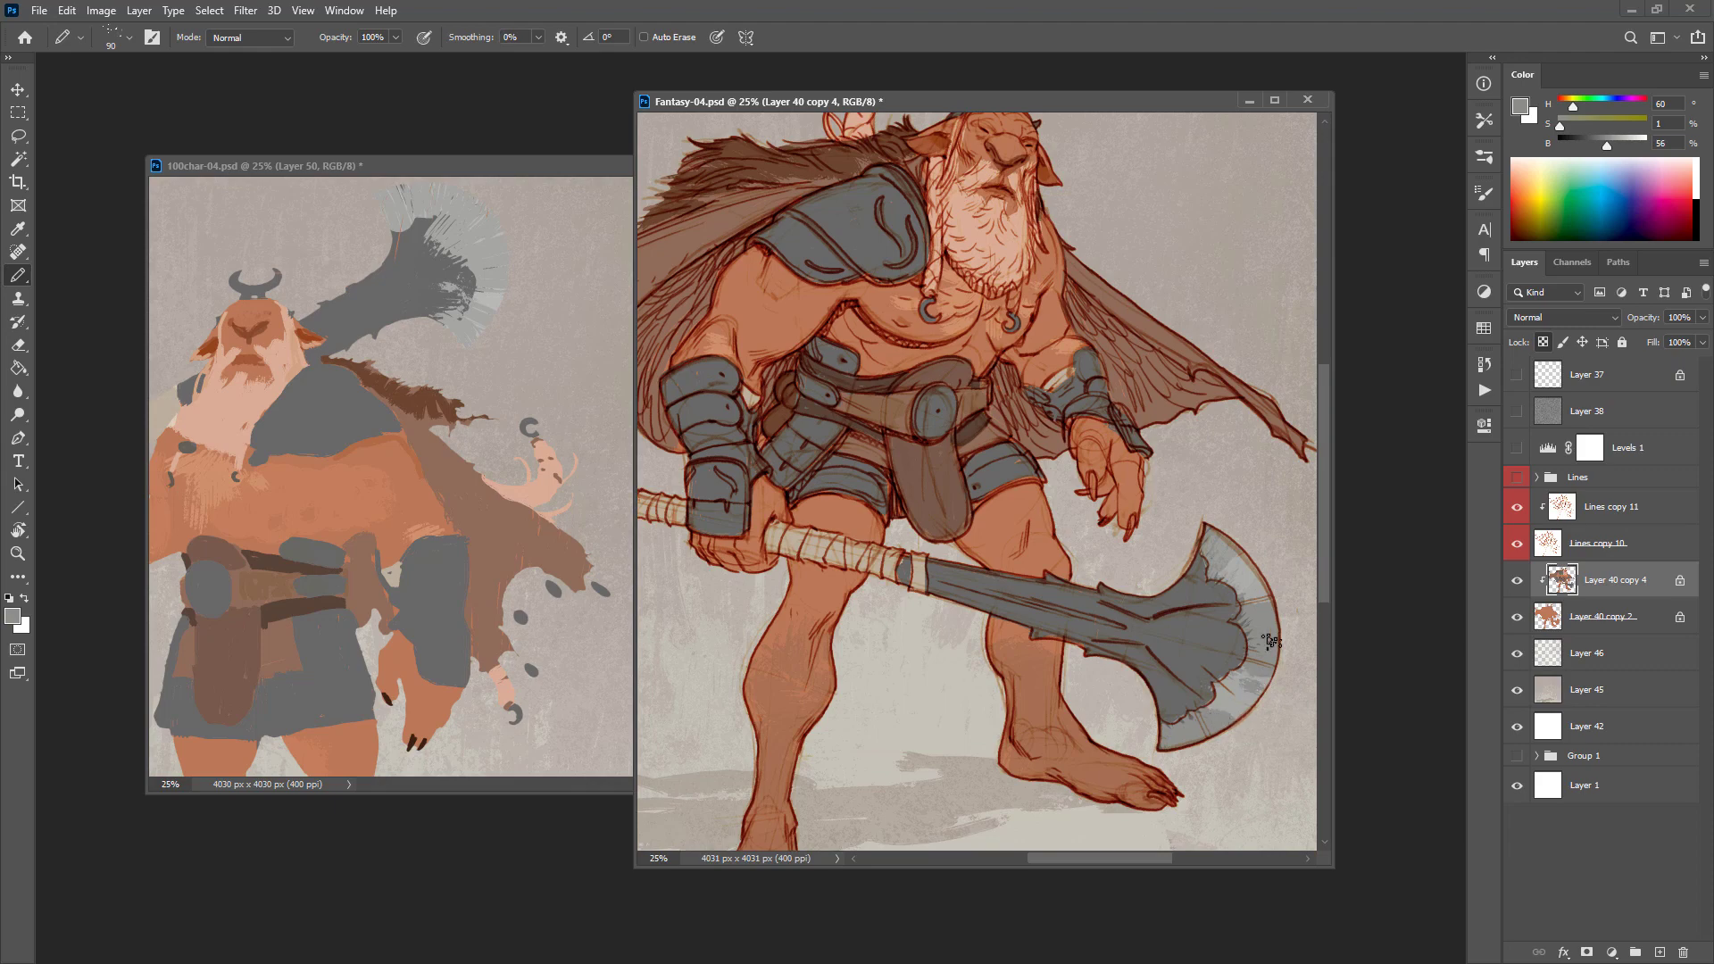
drag(1272, 636, 1266, 587)
Step: Sample the reddish brown from the warrior's muzzle and reduce the brush size to 80 for painting the face
scroll(1245, 661, down, 3)
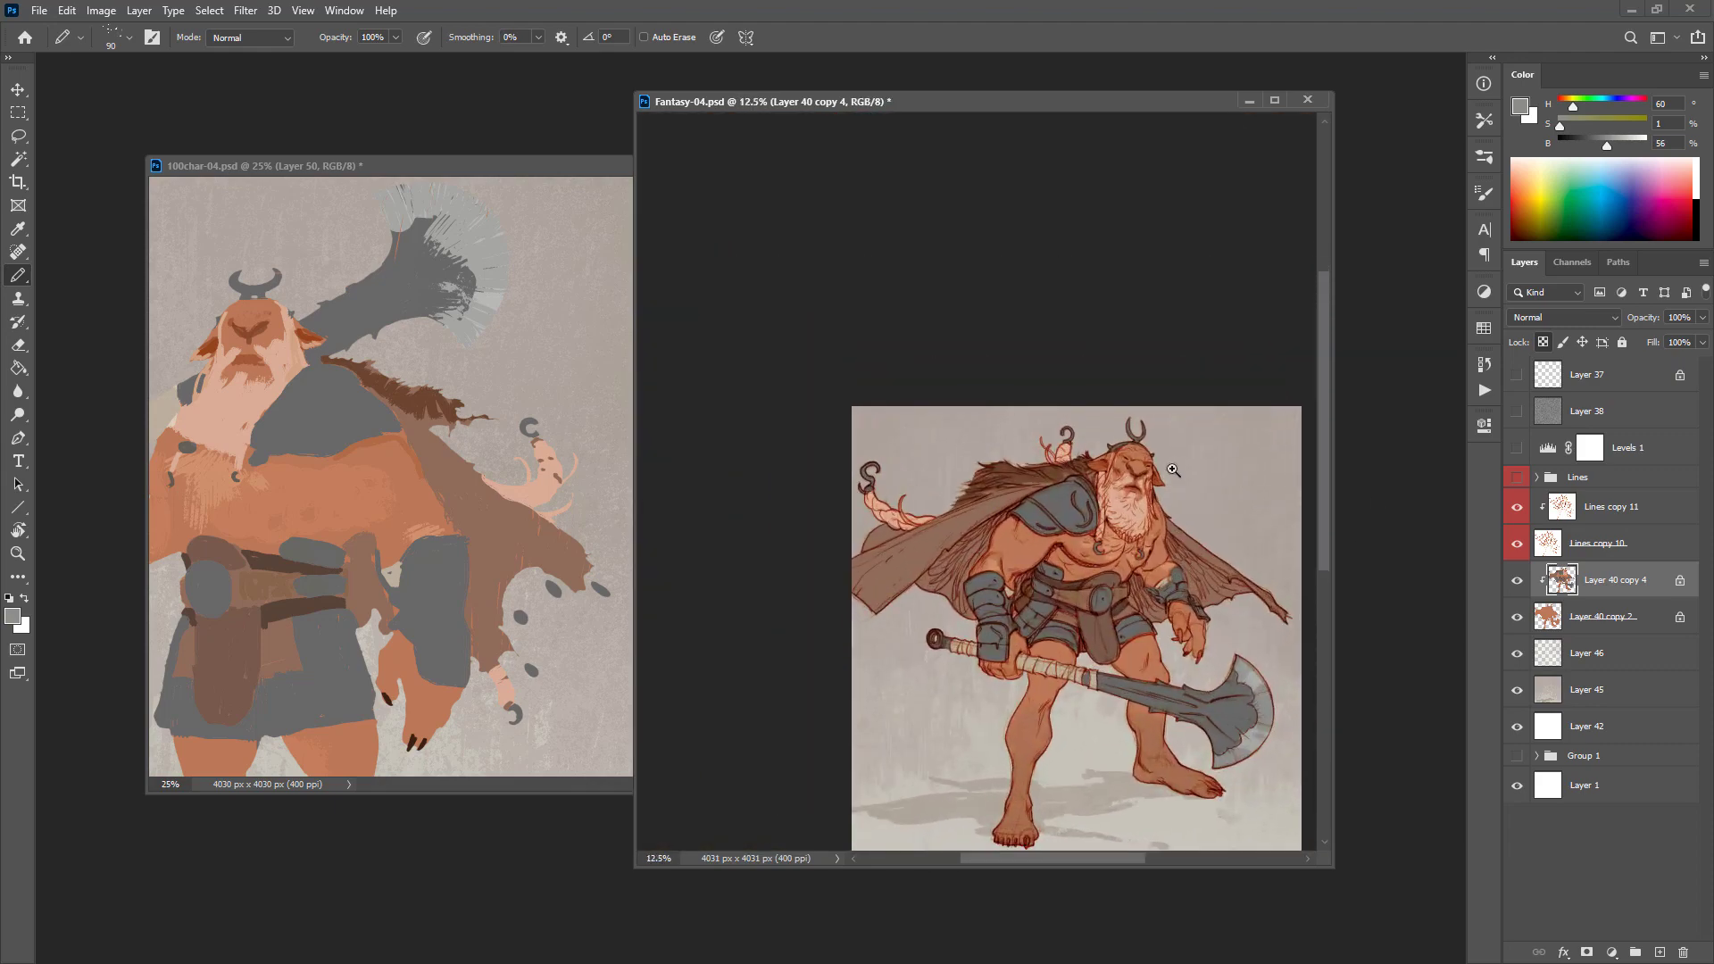
scroll(1208, 582, up, 1)
scroll(1154, 523, up, 2)
scroll(1155, 523, up, 2)
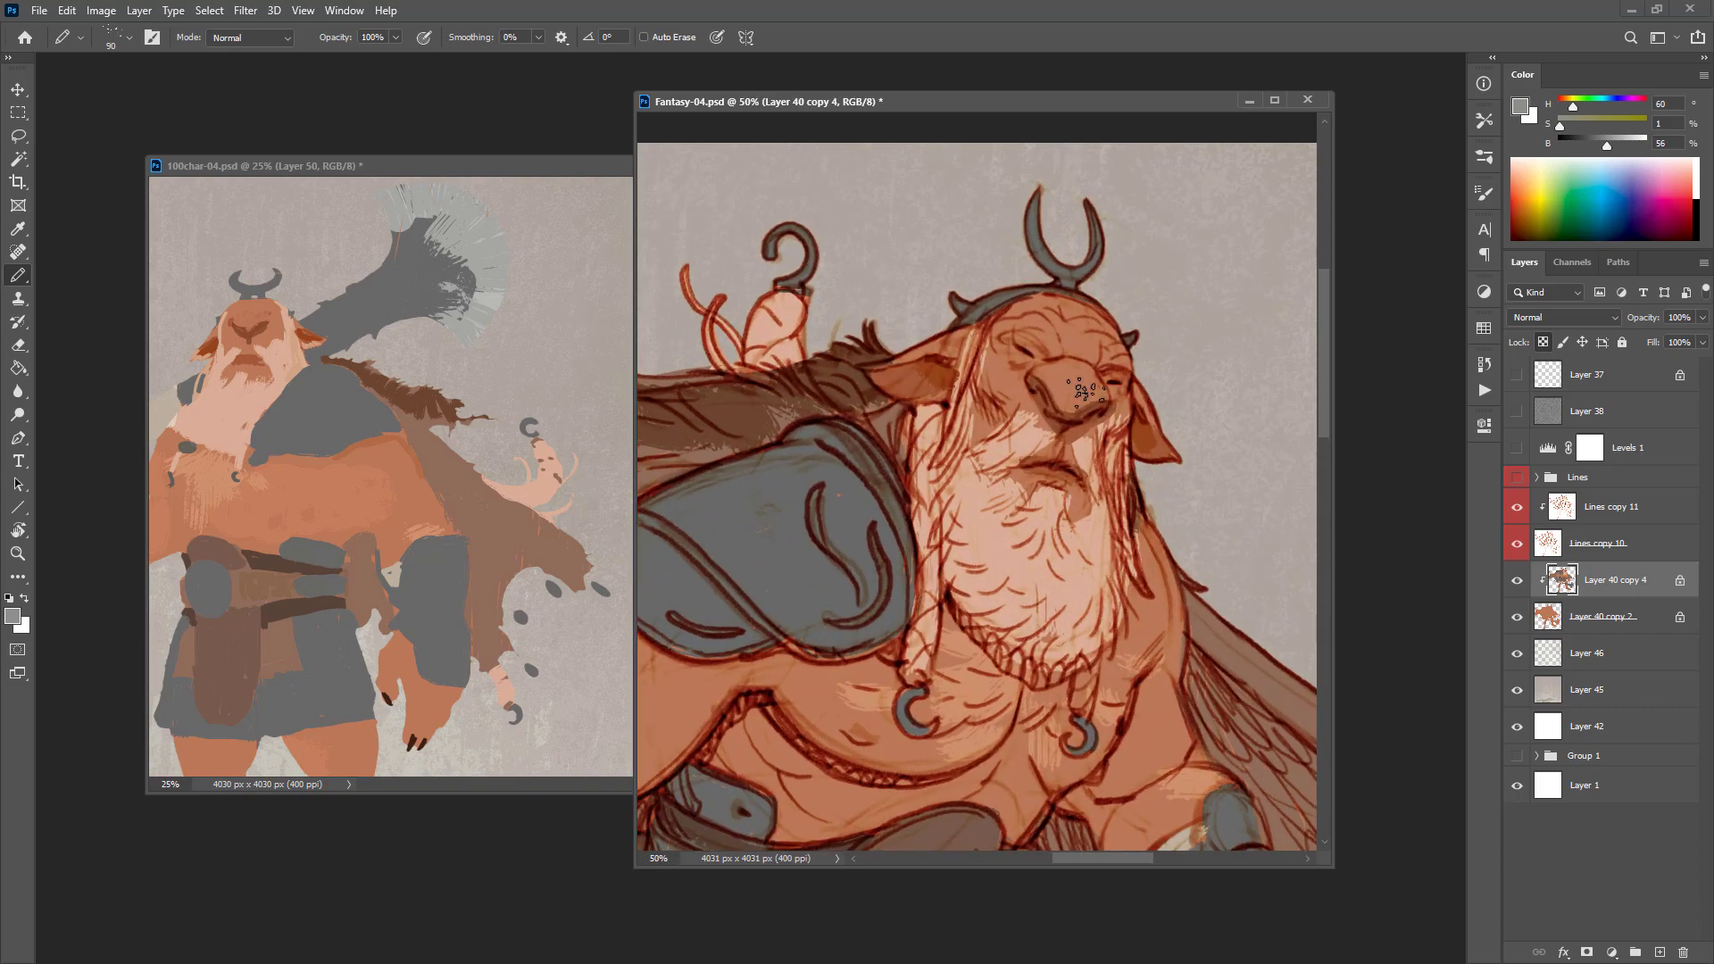
alt+click(1078, 419)
key(bracketleft)
key(bracketleft)
key(bracketleft)
key(bracketleft)
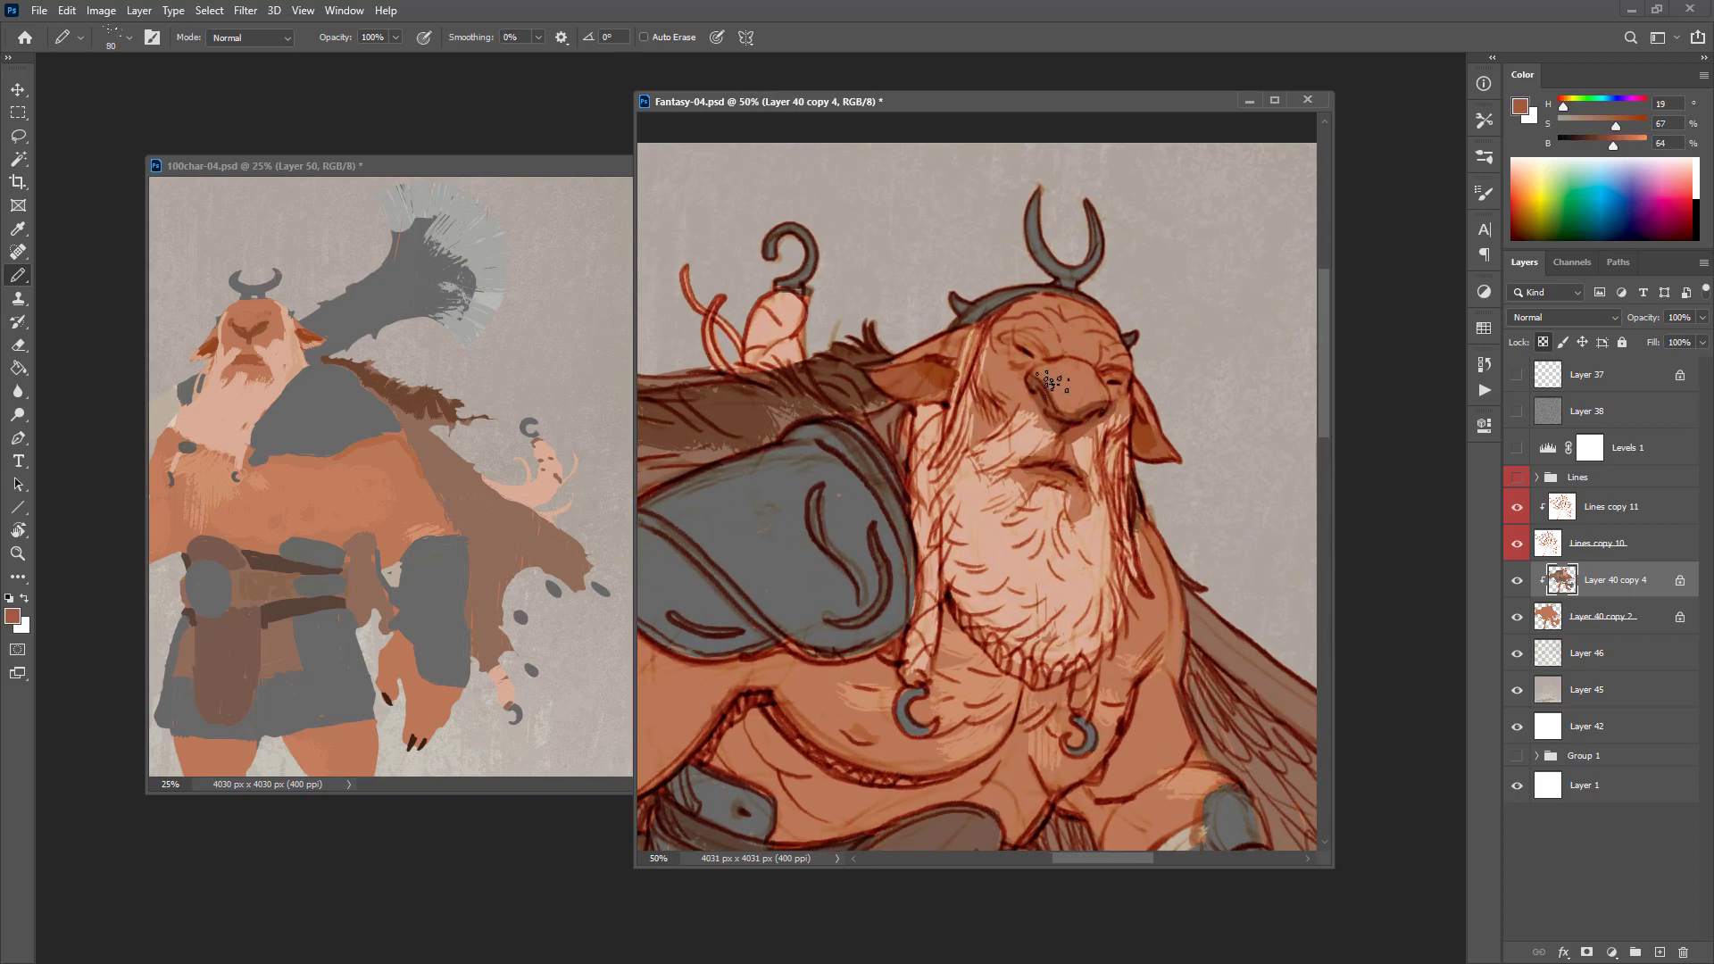
Step: Paint darker skin-tone shading below the mouth and into the upper beard, using colours sampled from the figure
alt+click(928, 382)
alt+click(901, 550)
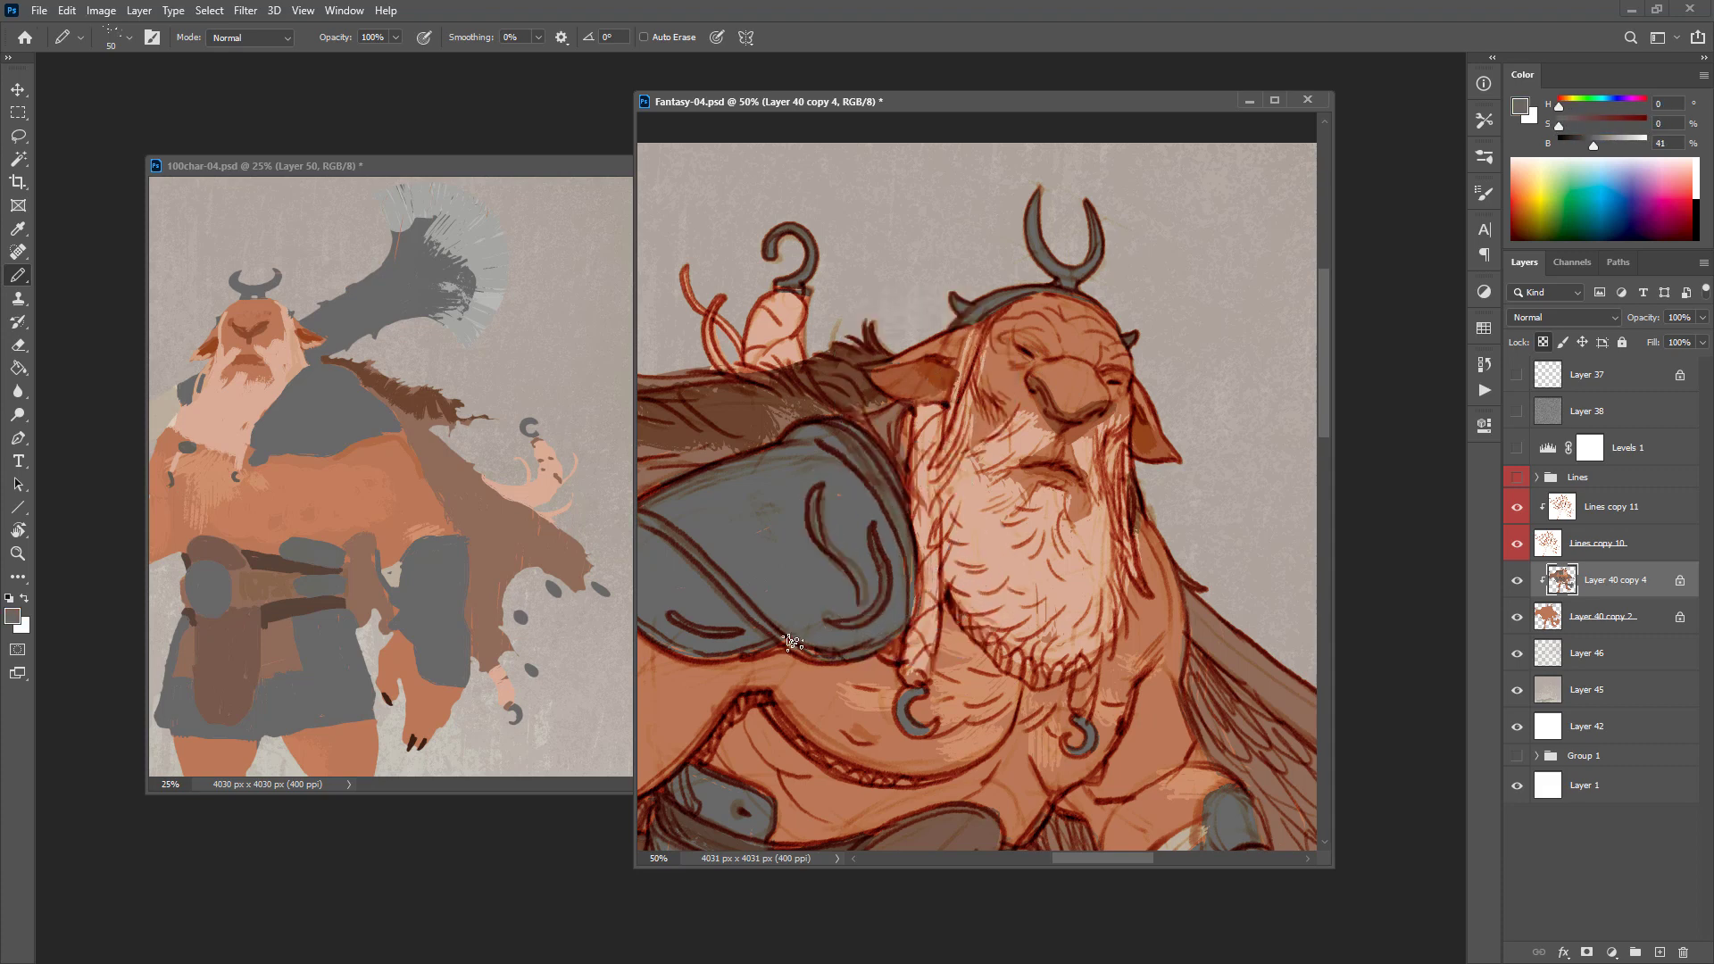
alt+click(1158, 553)
alt+click(1091, 544)
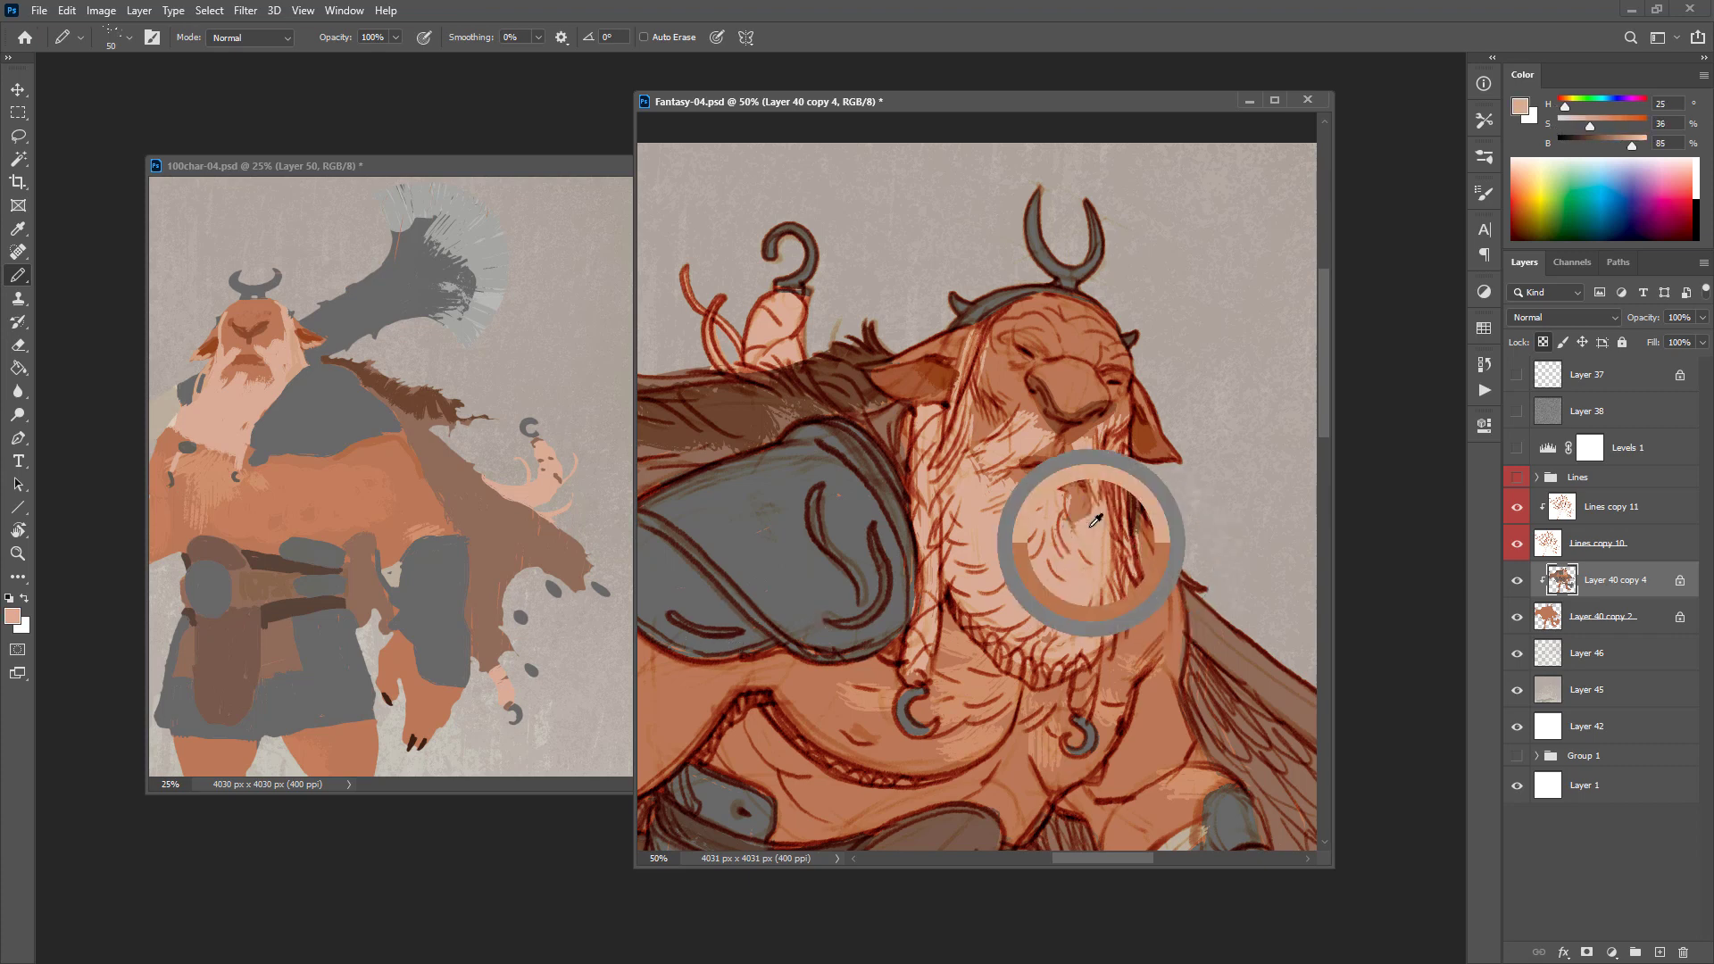
alt+click(1017, 504)
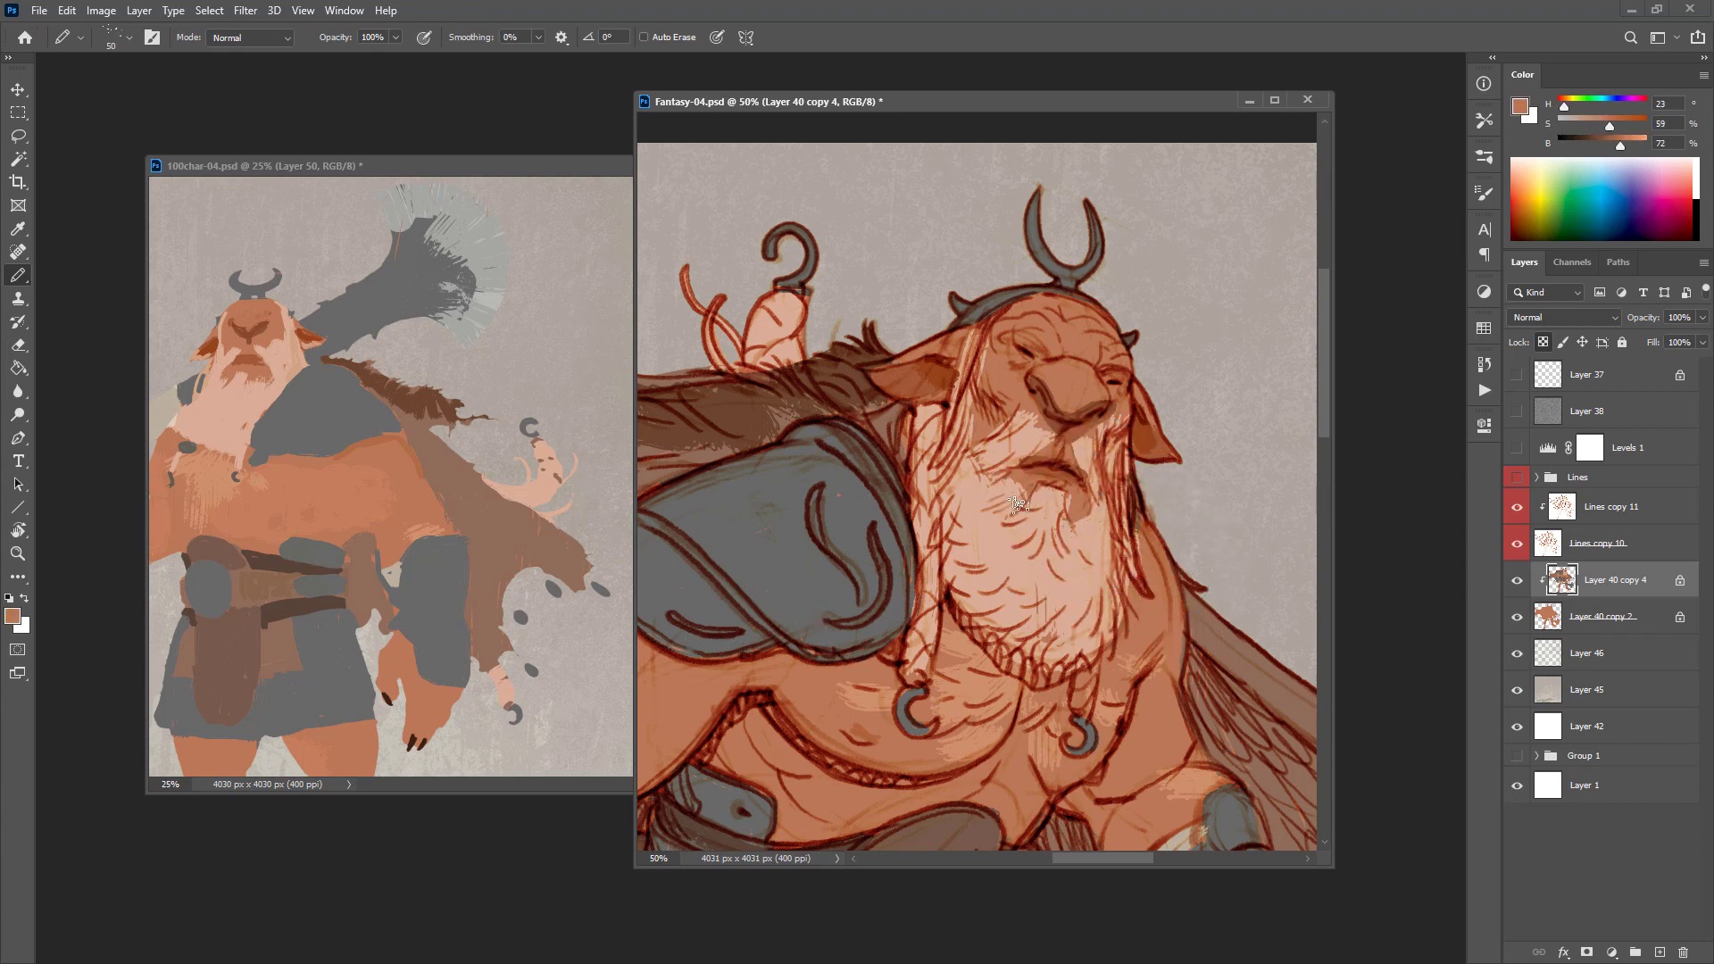
mouse_move(1031, 482)
mouse_down()
mouse_move(1009, 505)
mouse_move(1015, 490)
mouse_up()
drag(1080, 500, 1083, 533)
alt+click(1102, 536)
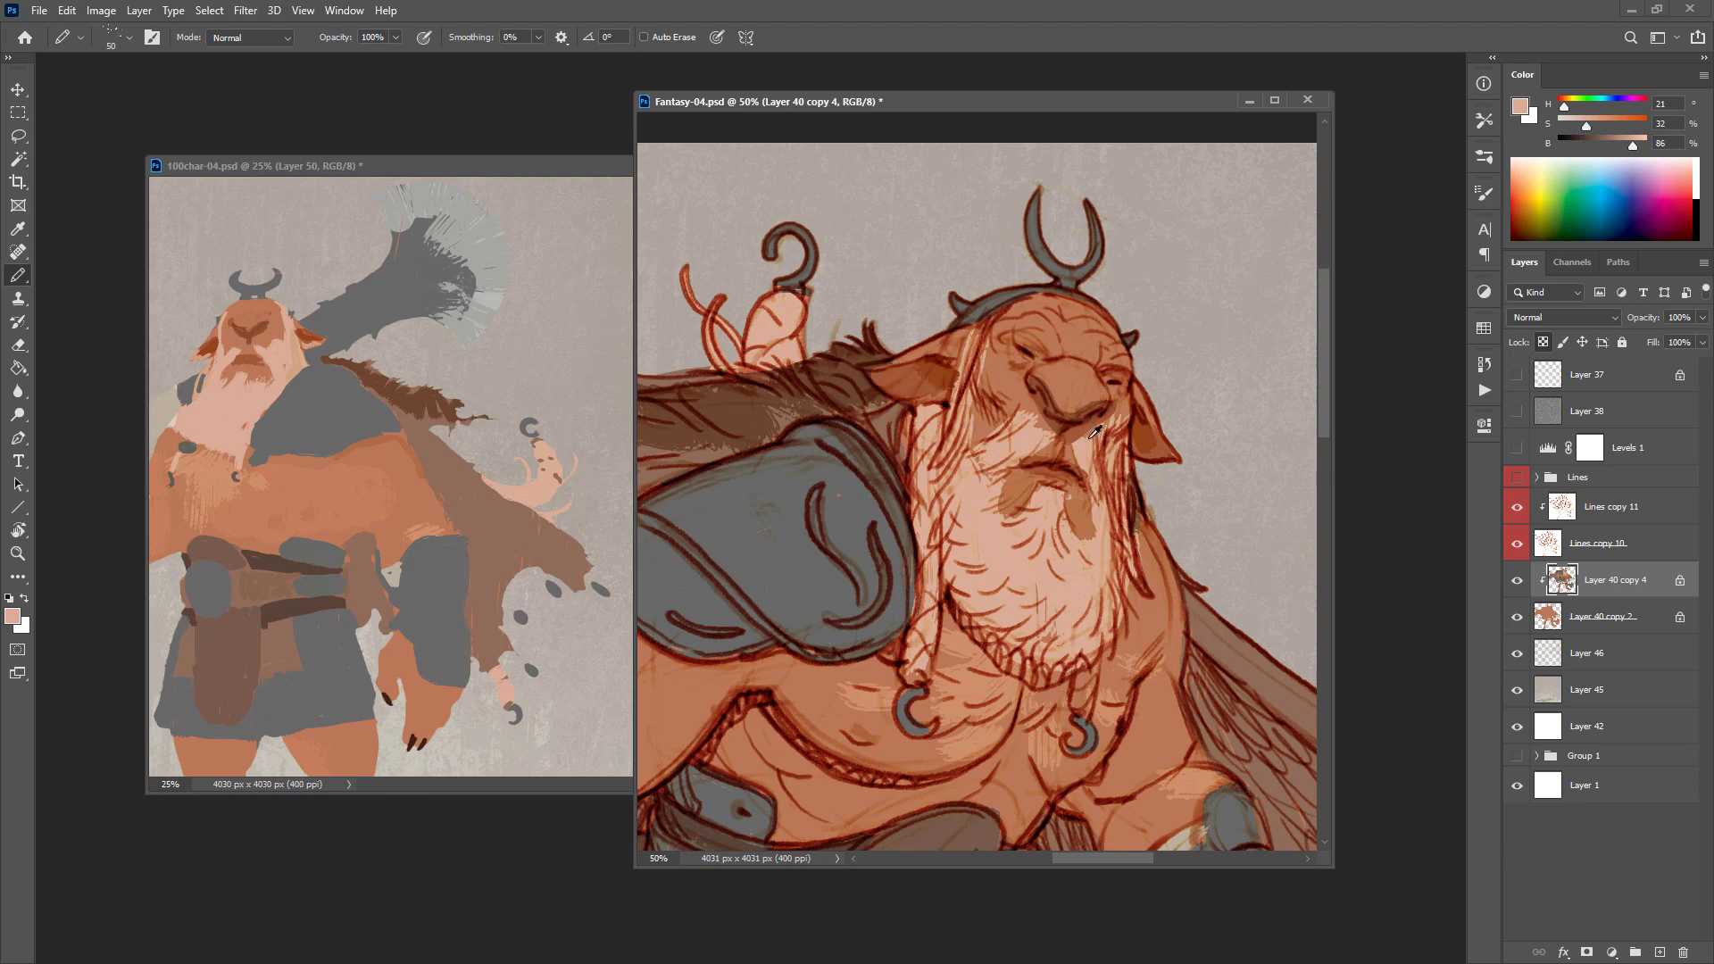
Step: Touch up the cheek, brow and ear edges of the face with sampled skin and beard tones
alt+click(1034, 397)
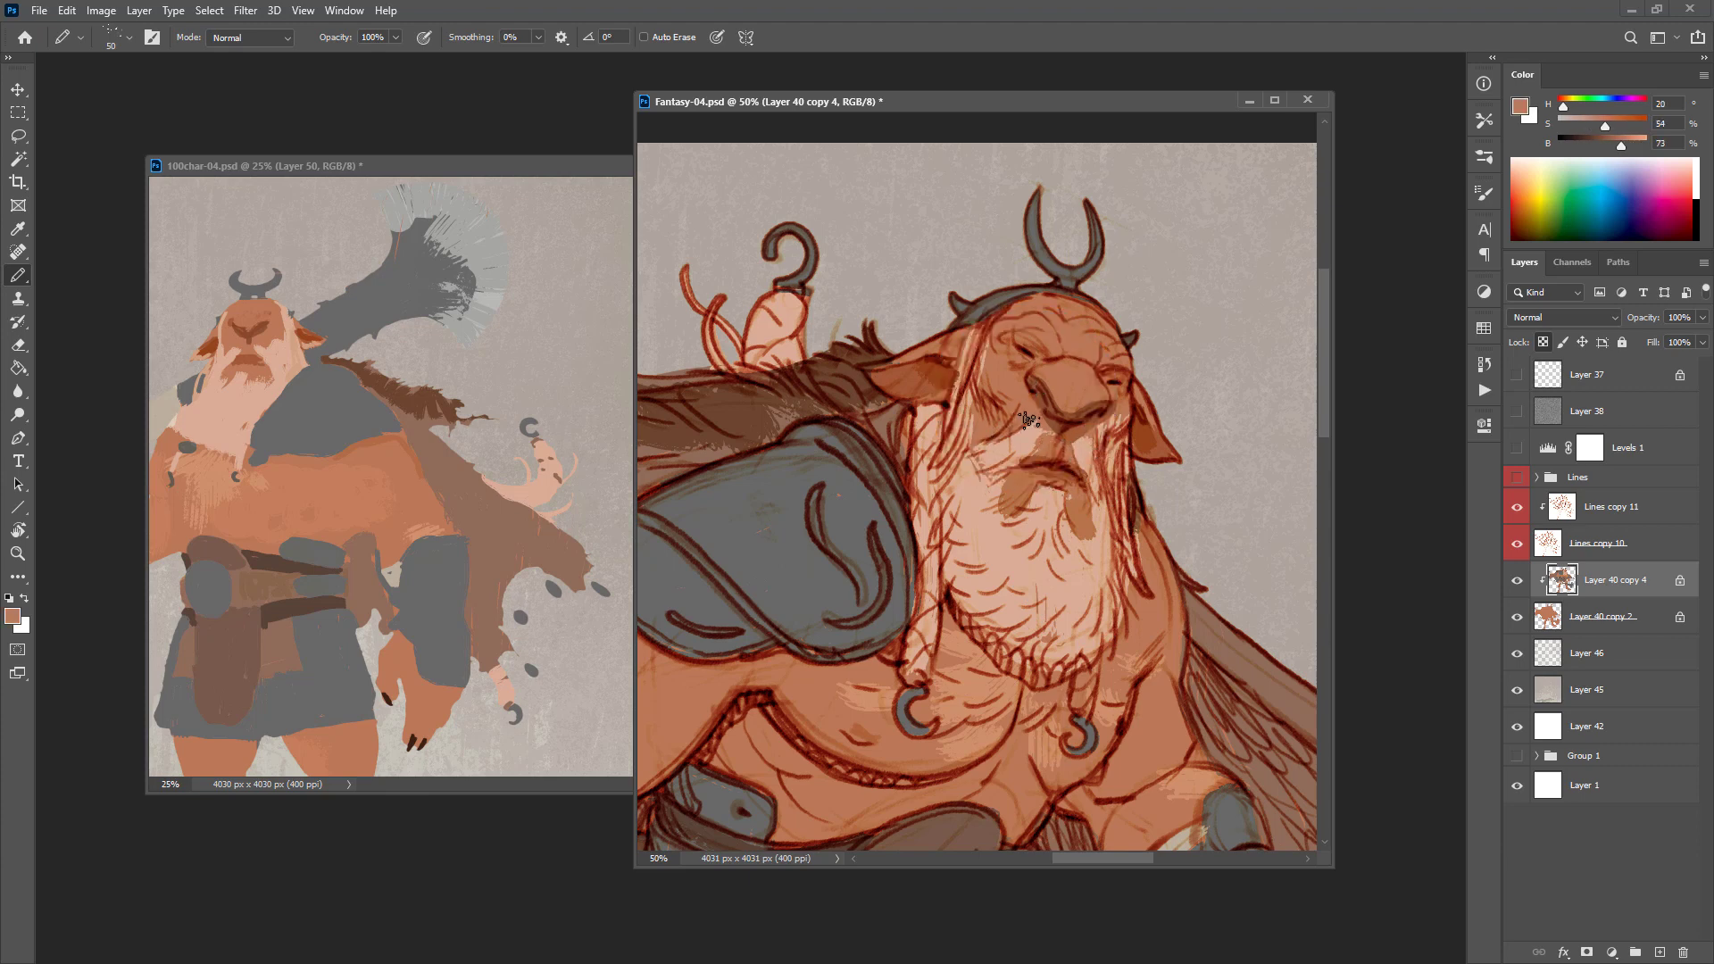
alt+click(976, 469)
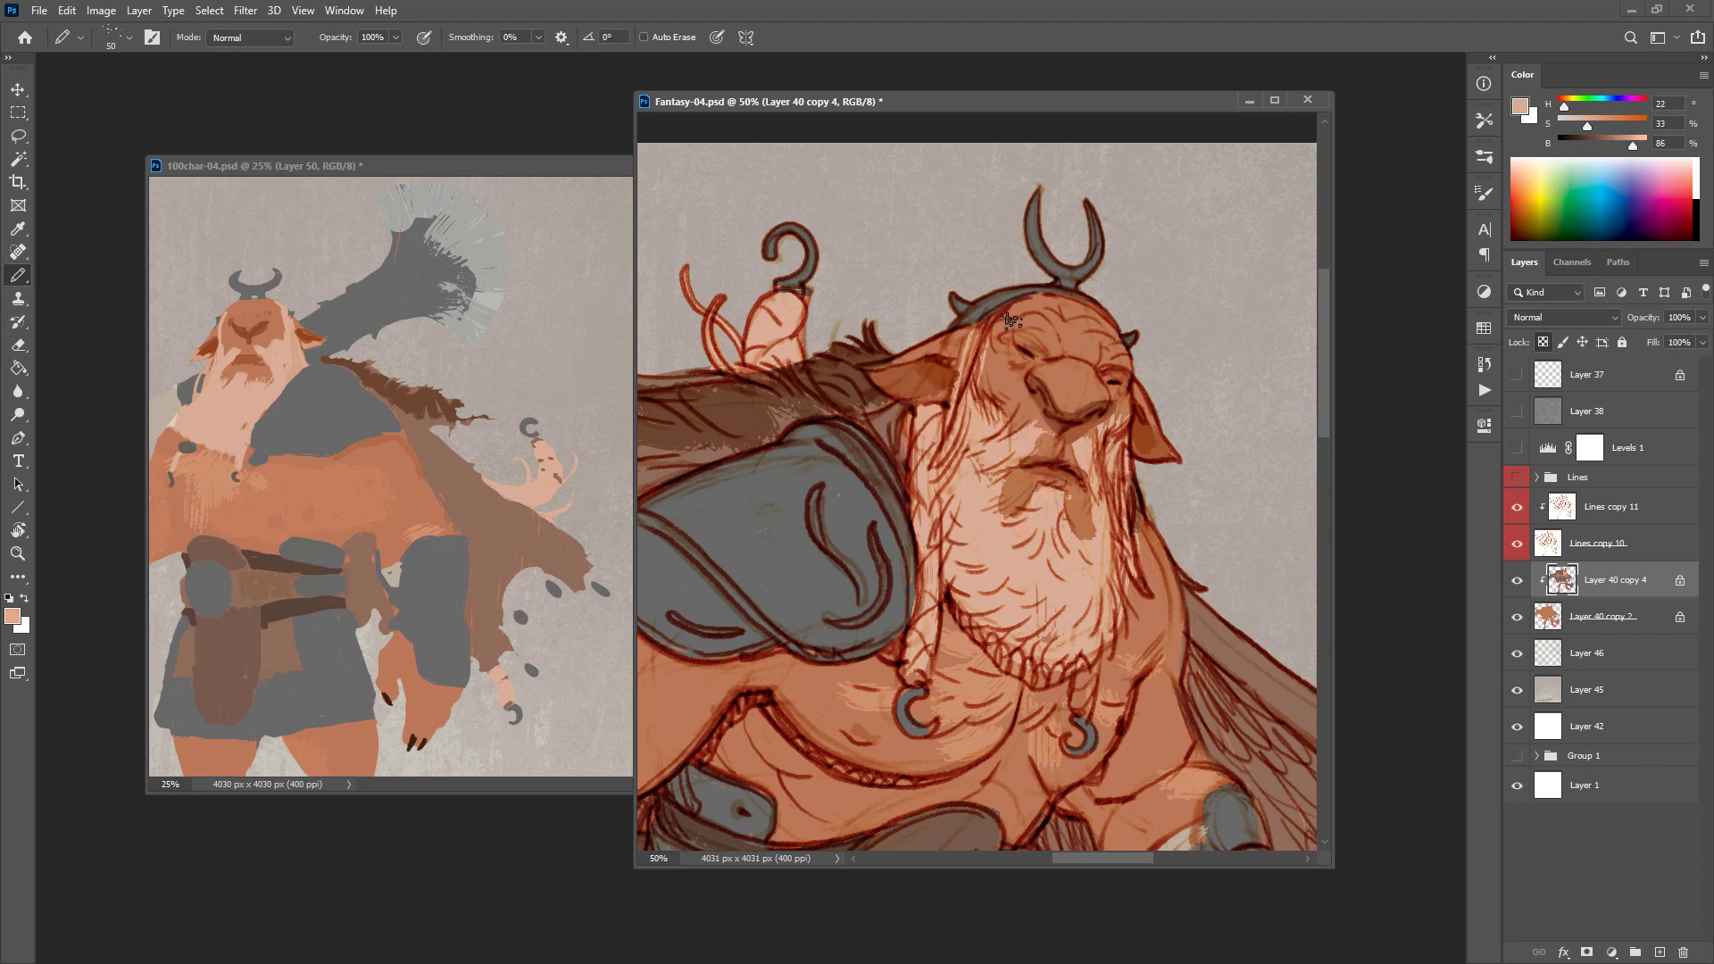
alt+click(997, 361)
alt+click(960, 361)
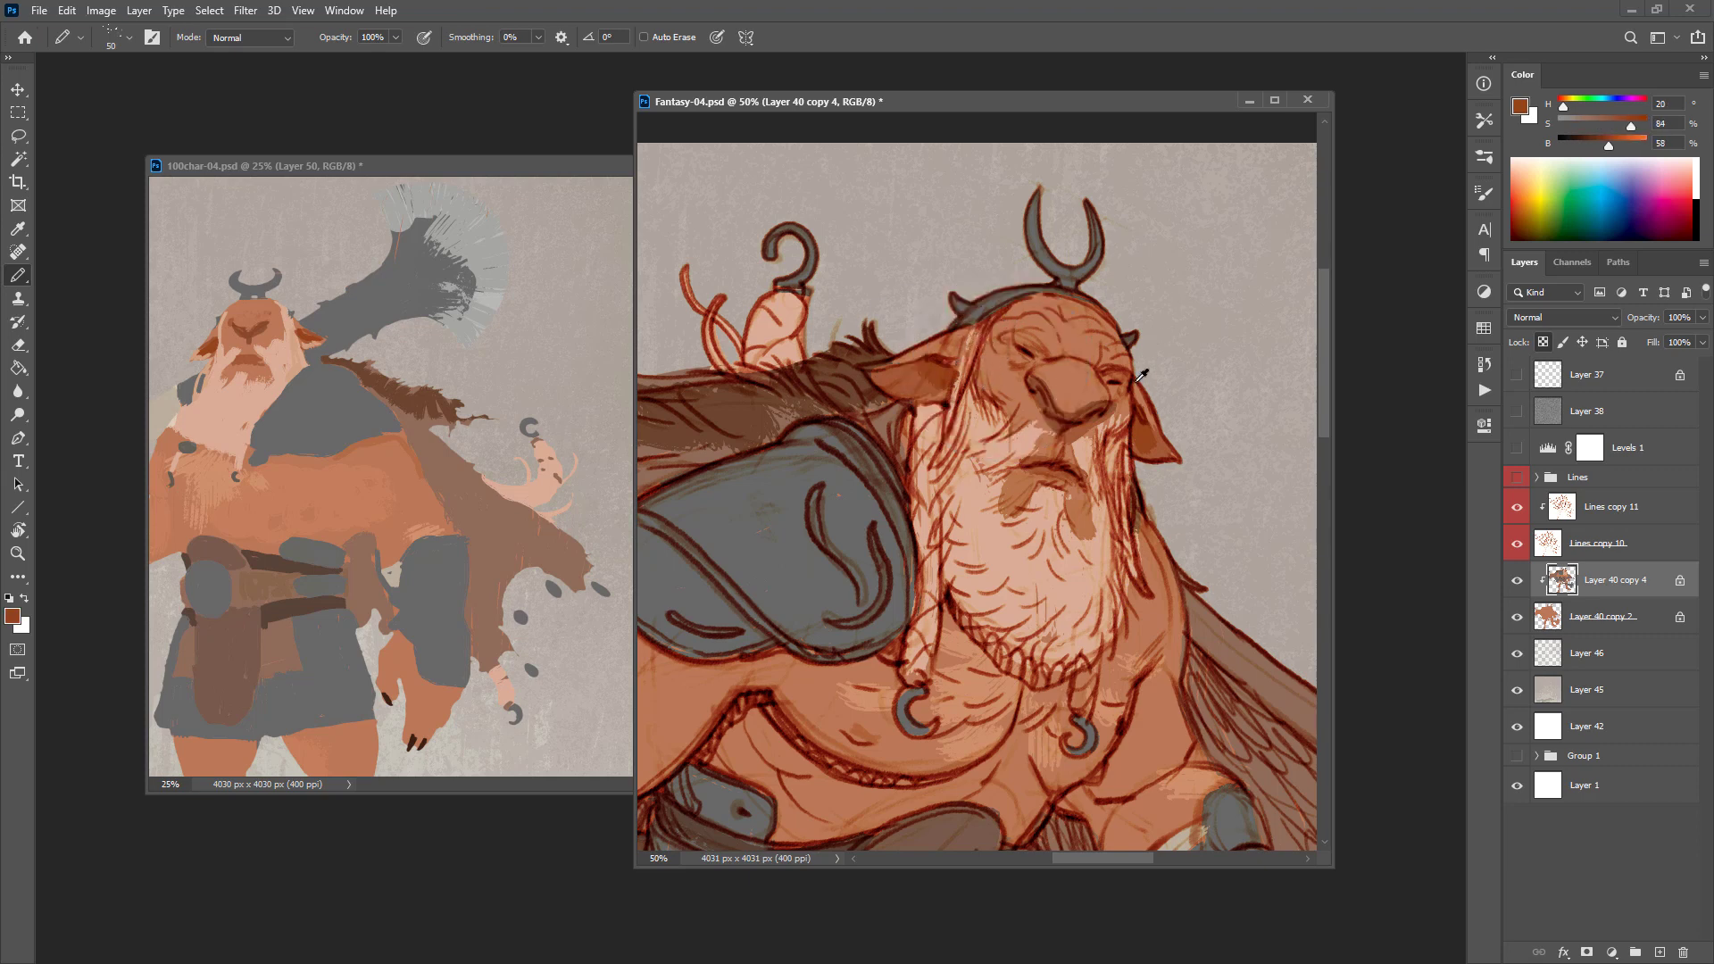
alt+click(1131, 400)
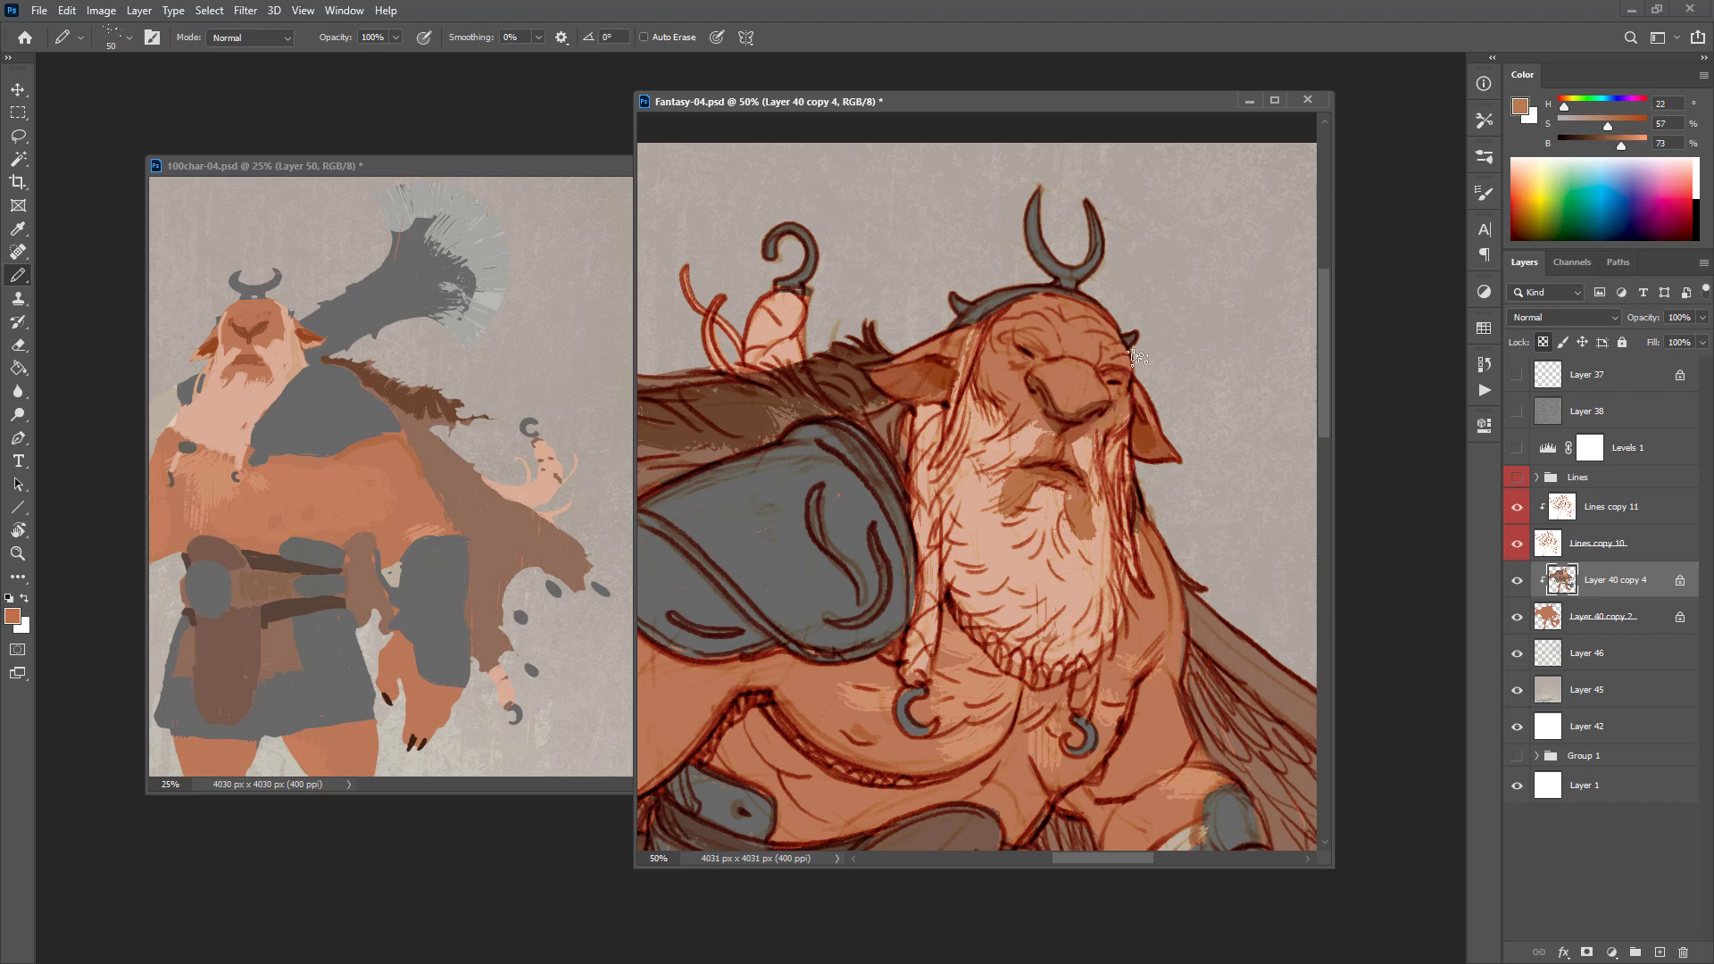
Step: Paint the hair strand beside the face in the pale beard colour and touch up the skin next to the beard
alt+click(1007, 441)
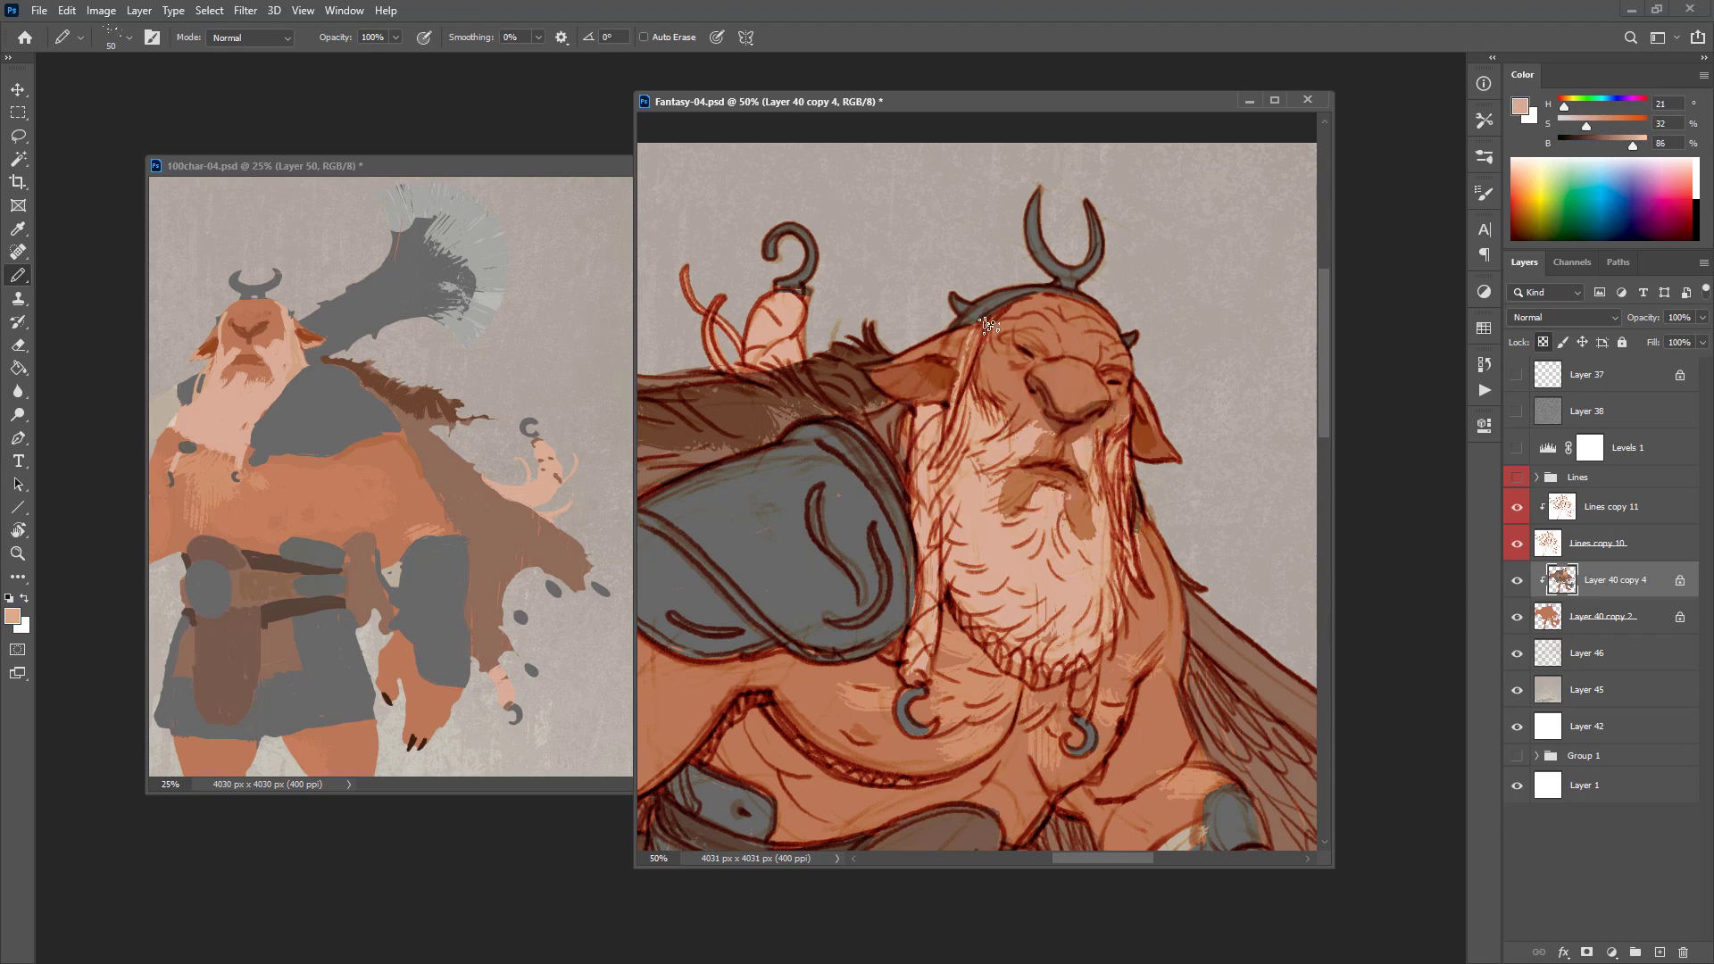
drag(982, 332, 964, 414)
scroll(1175, 552, down, 1)
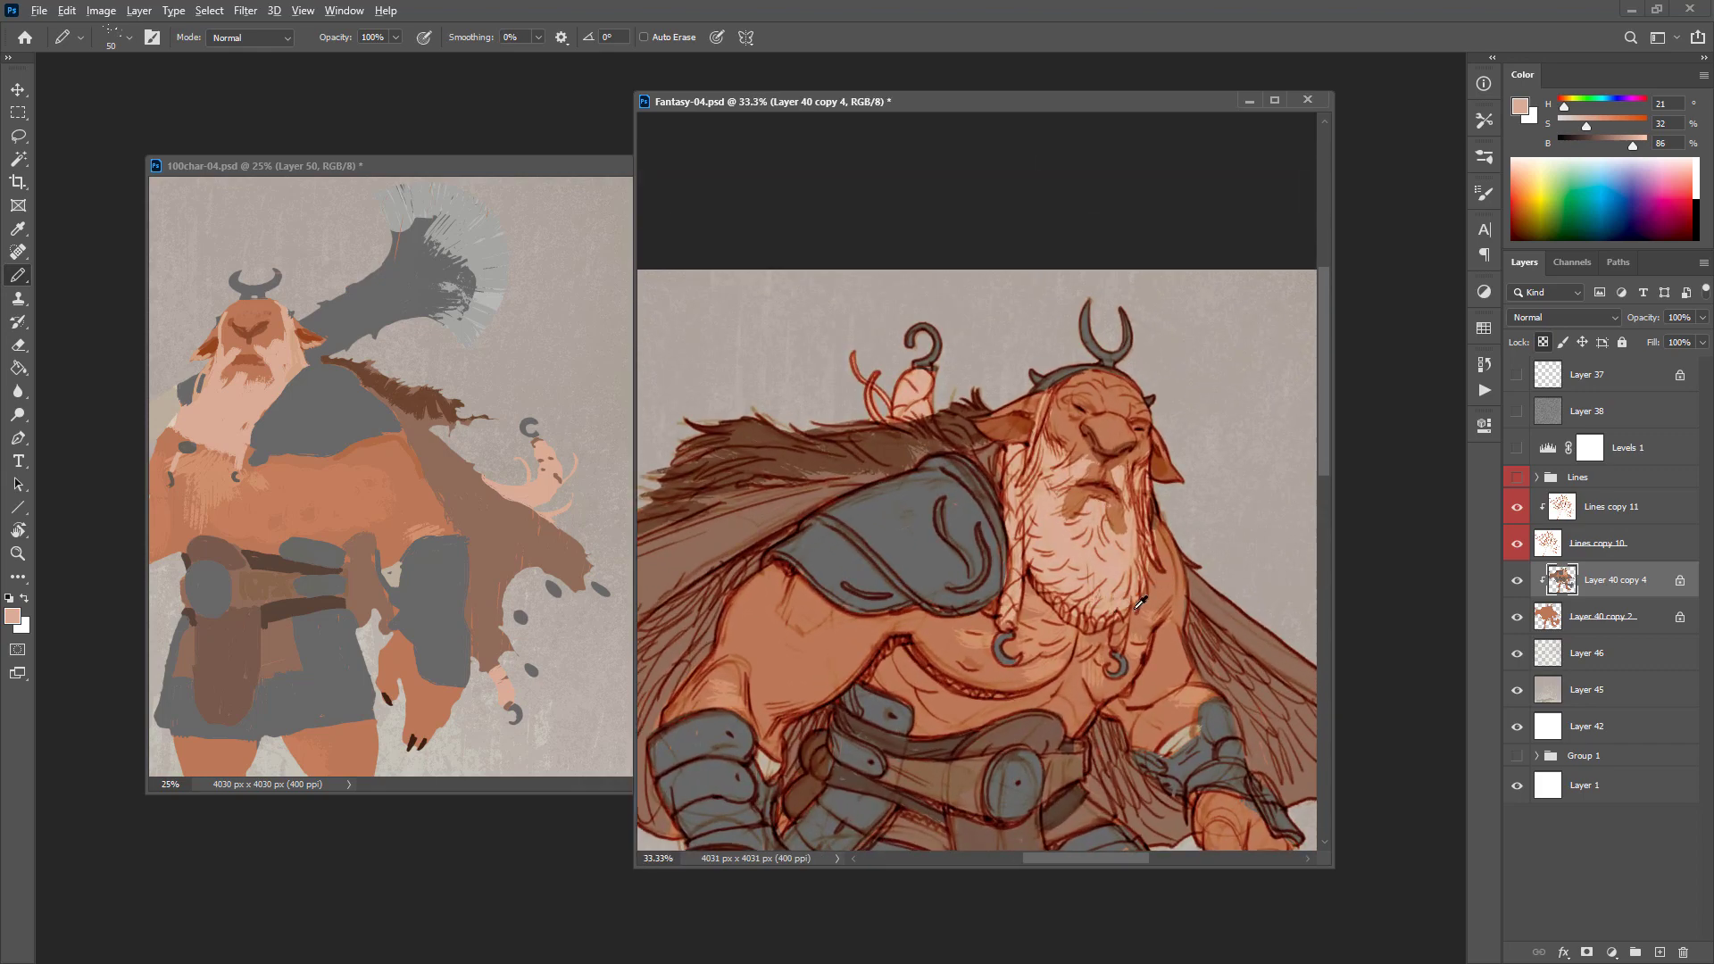
alt+click(1175, 571)
alt+click(1163, 542)
scroll(1169, 563, down, 2)
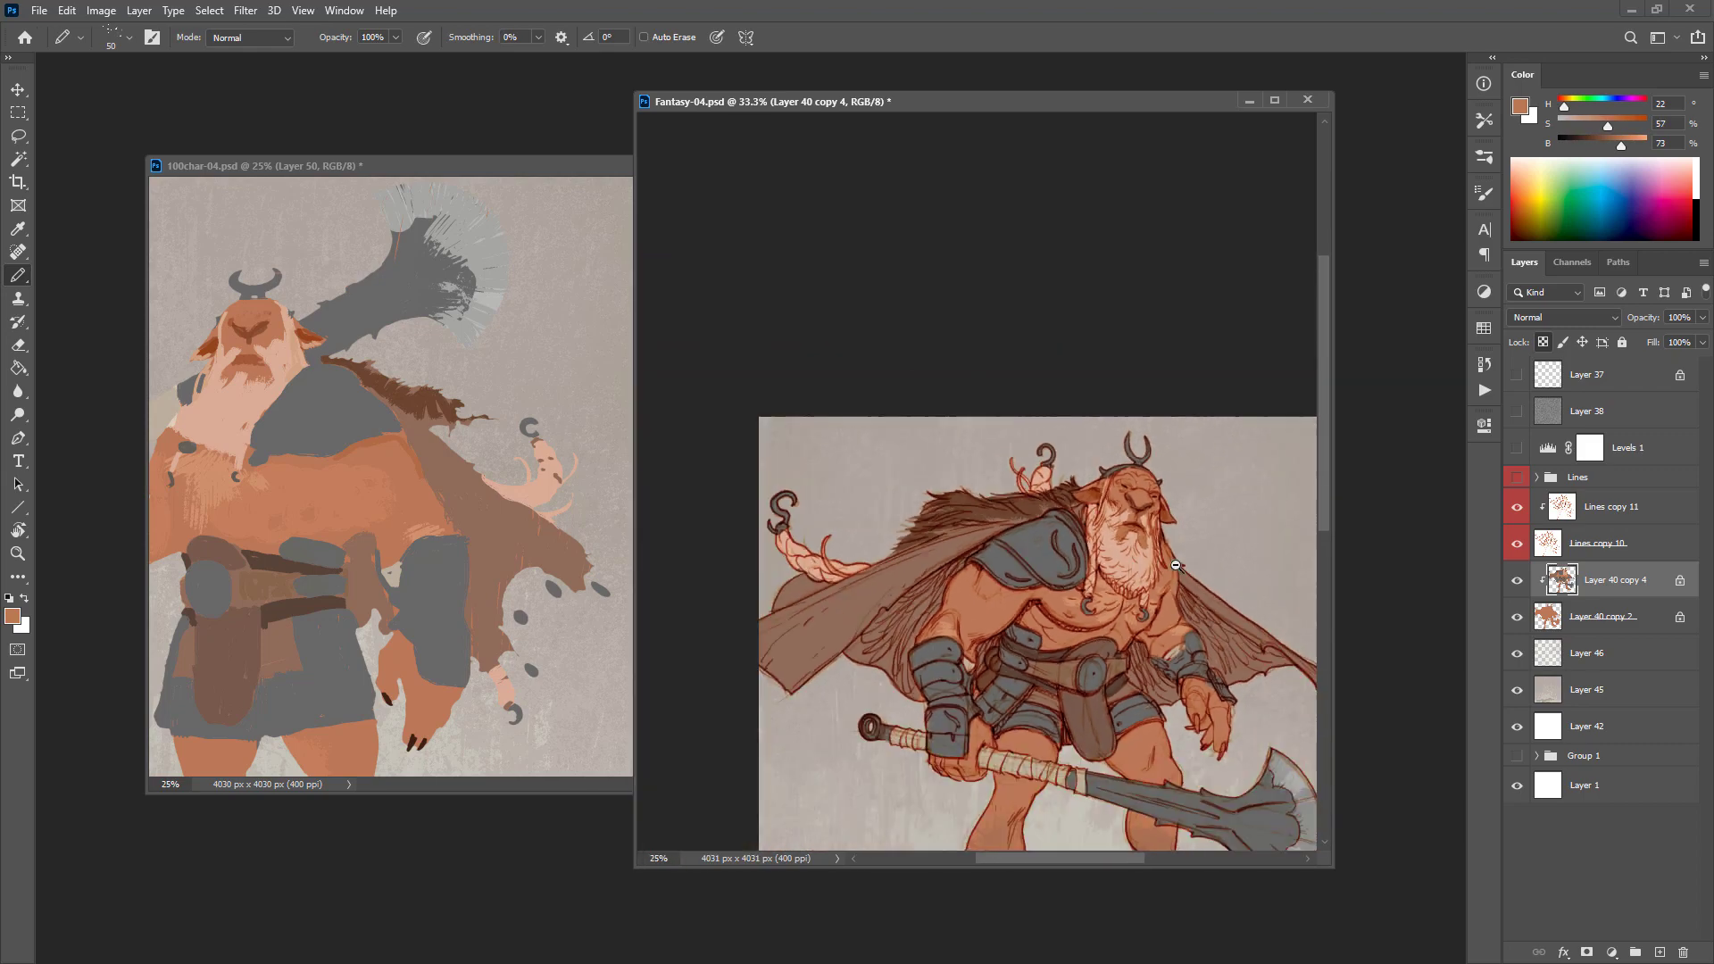
Step: Paint the claws of the free hand in a sampled dark brown (H 20, S 70, B 24)
drag(1233, 685, 1250, 523)
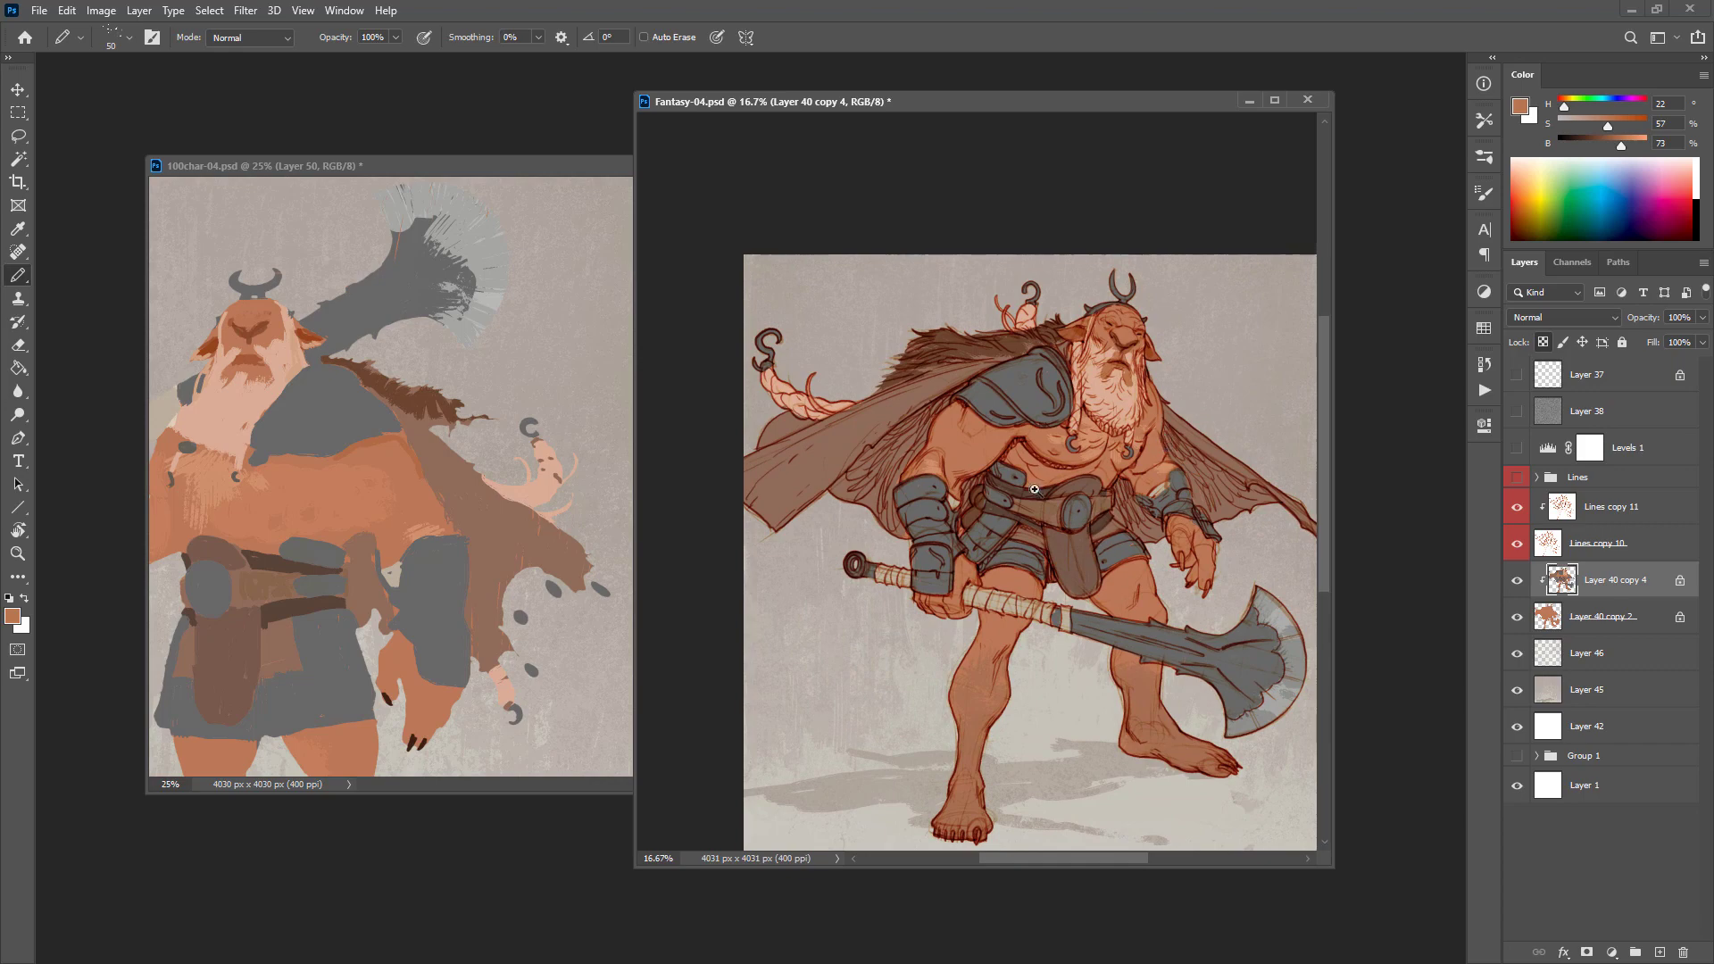
scroll(1034, 490, up, 1)
alt+click(979, 667)
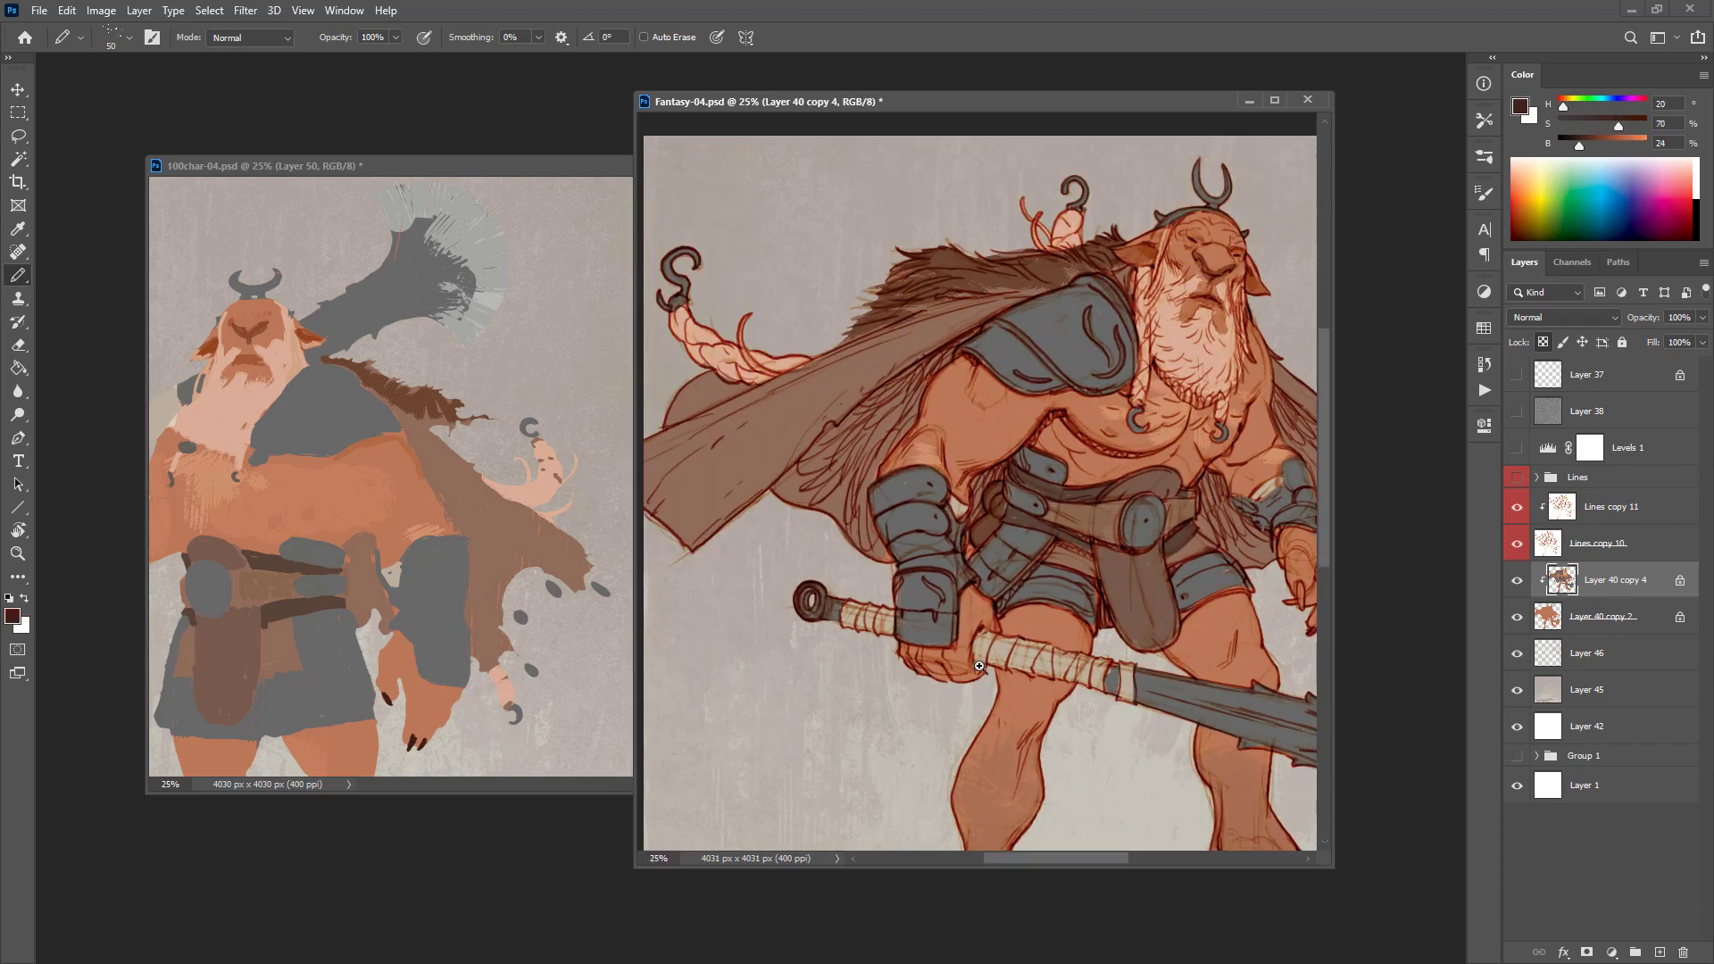
scroll(979, 666, up, 1)
drag(1032, 636, 890, 623)
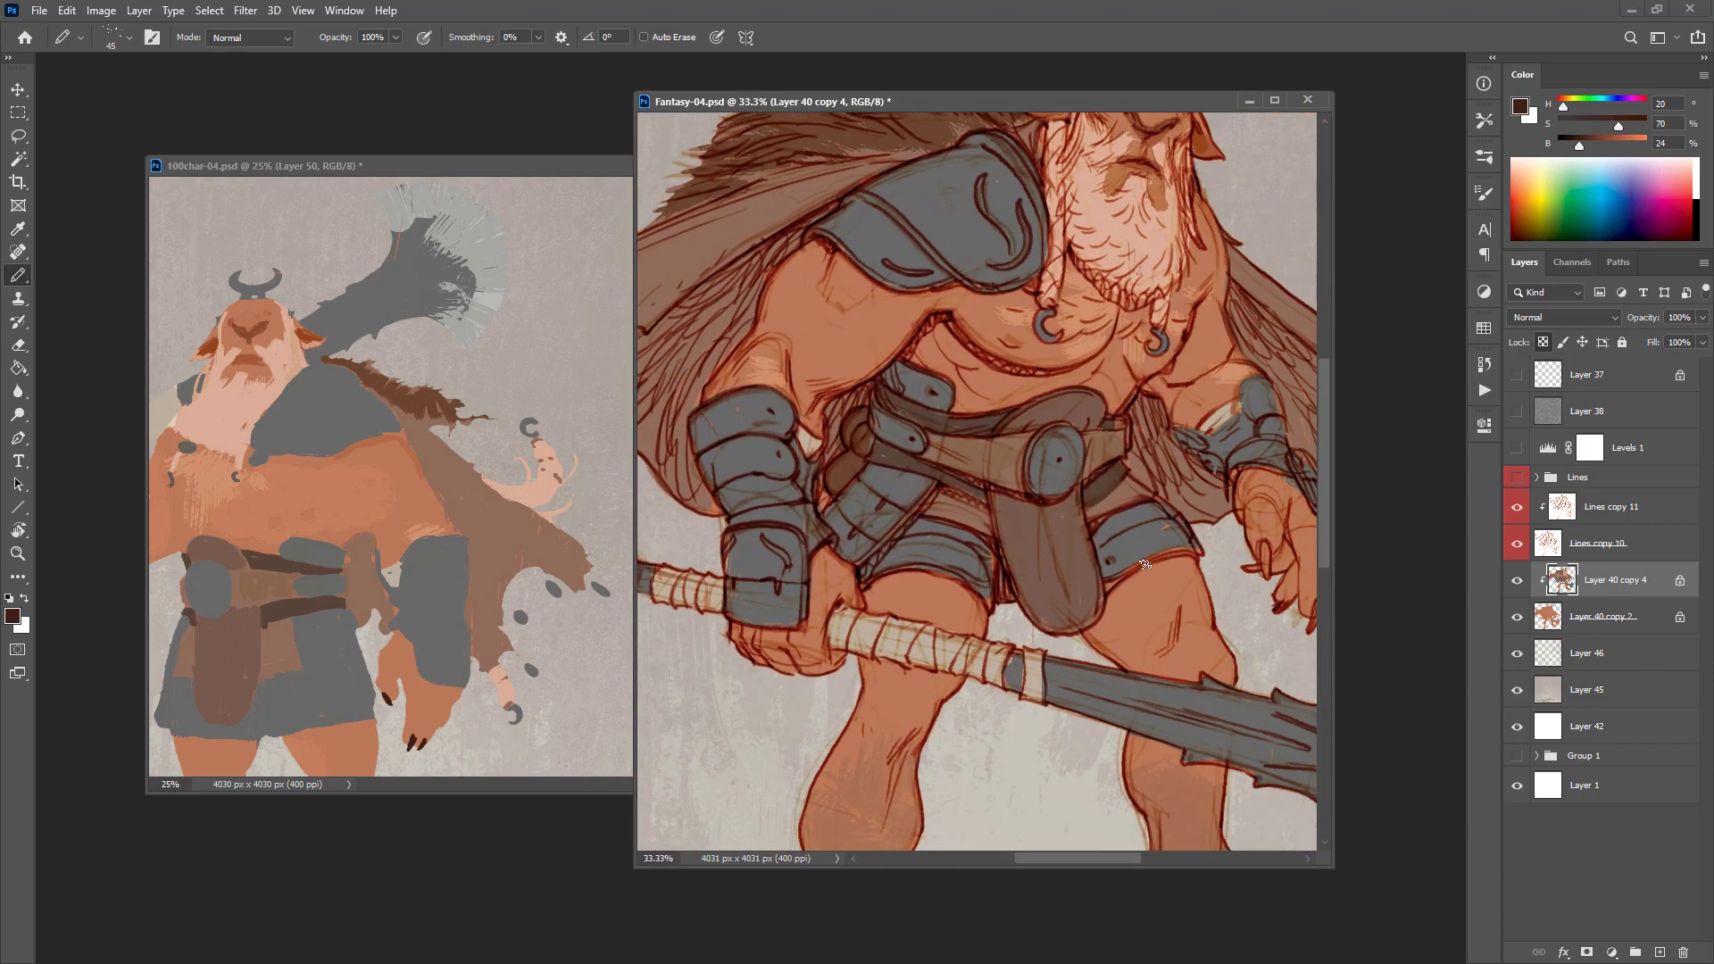
mouse_move(1263, 544)
mouse_down()
mouse_move(1265, 581)
mouse_move(1266, 565)
mouse_move(1243, 572)
mouse_move(1292, 606)
mouse_move(1141, 625)
mouse_move(1190, 607)
mouse_up()
scroll(1193, 605, down, 3)
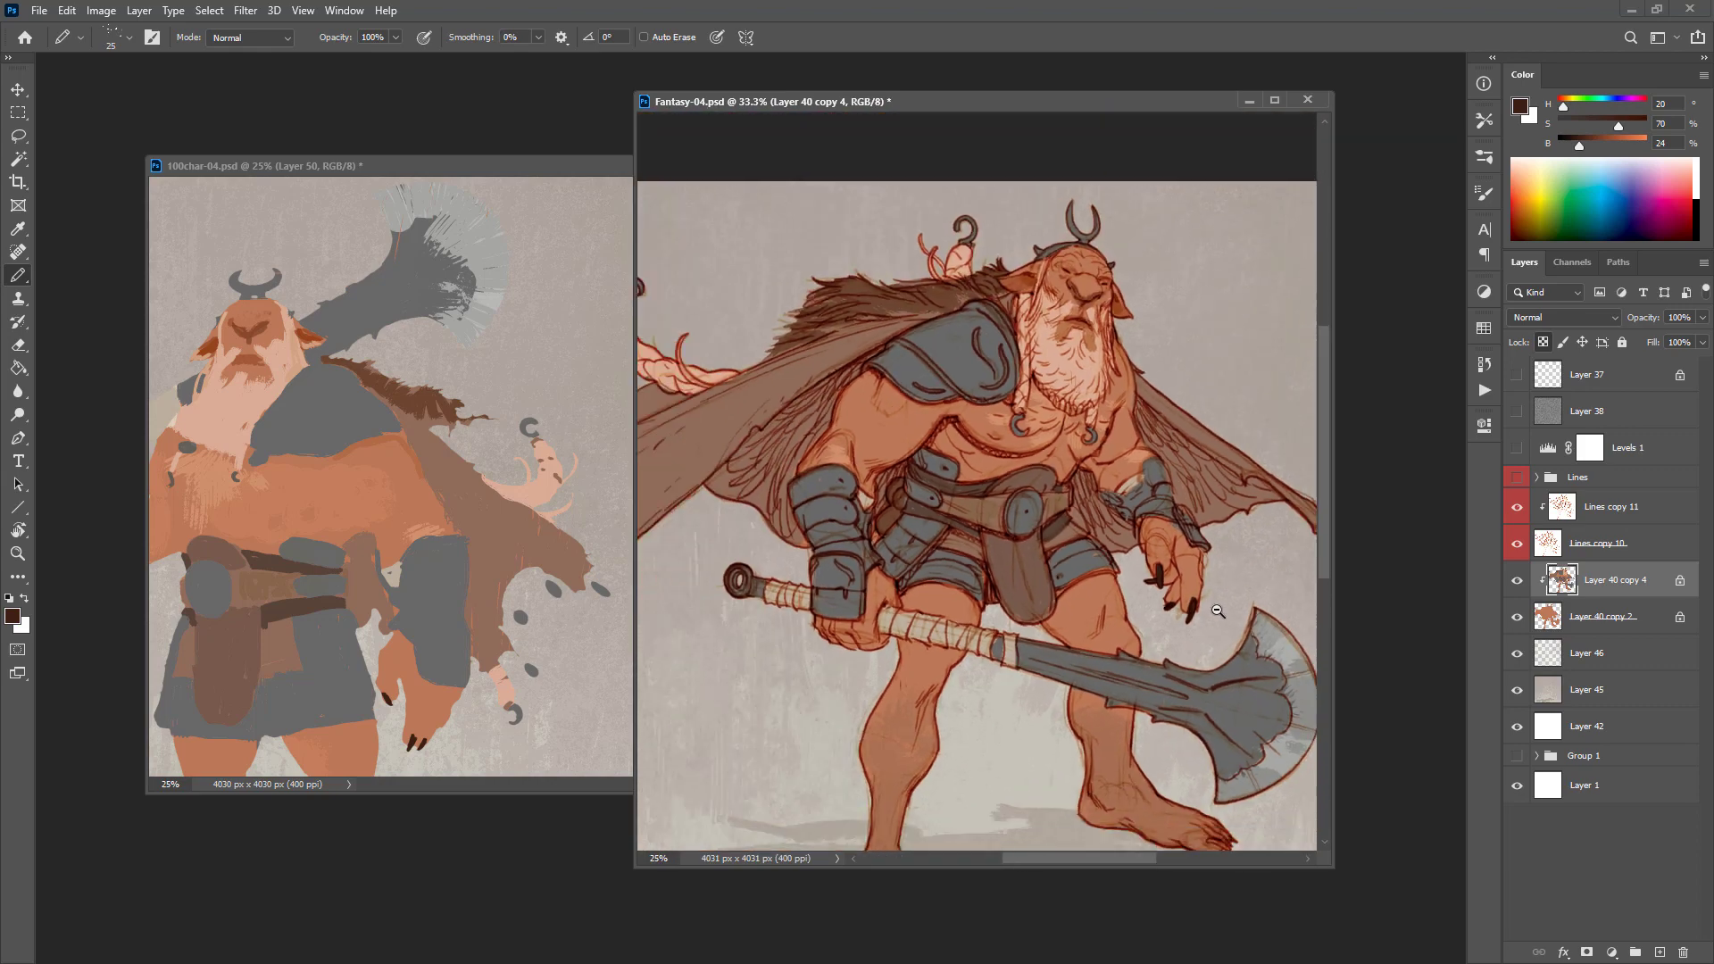
Step: Paint the toenails of the front foot in the same dark brown
scroll(1150, 605, up, 2)
mouse_move(1168, 662)
mouse_down()
mouse_move(1175, 379)
mouse_move(1238, 341)
mouse_up()
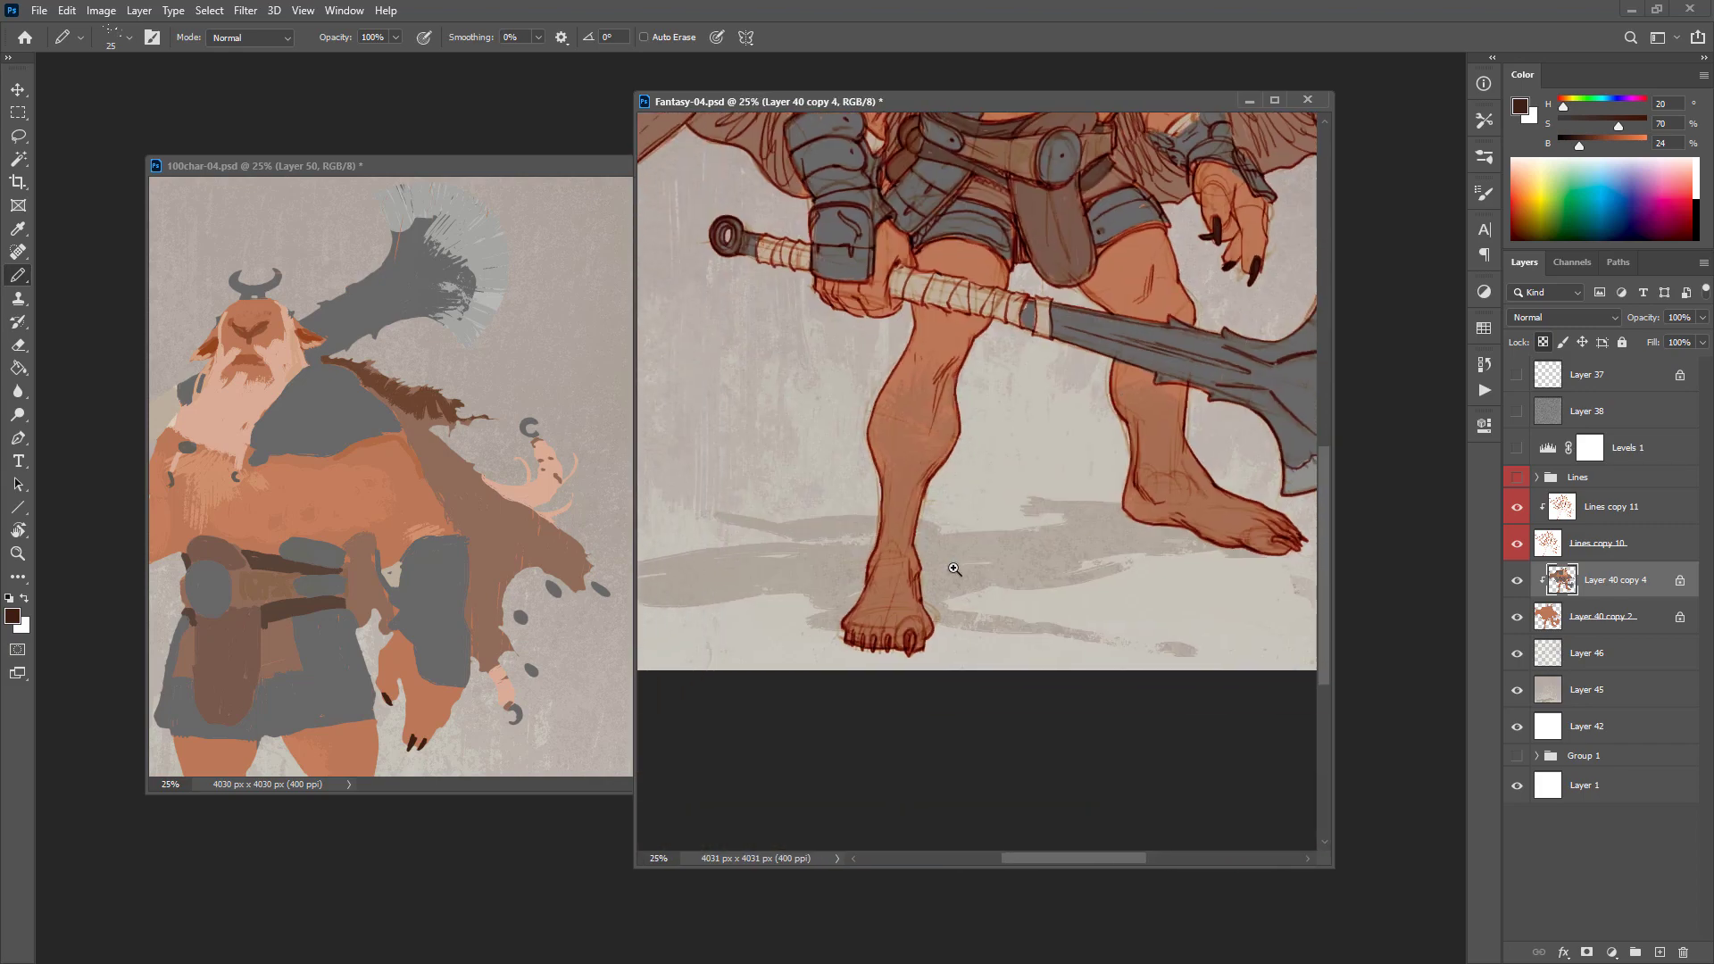
scroll(950, 569, up, 2)
mouse_move(876, 696)
mouse_down()
mouse_move(867, 724)
mouse_move(870, 688)
mouse_up()
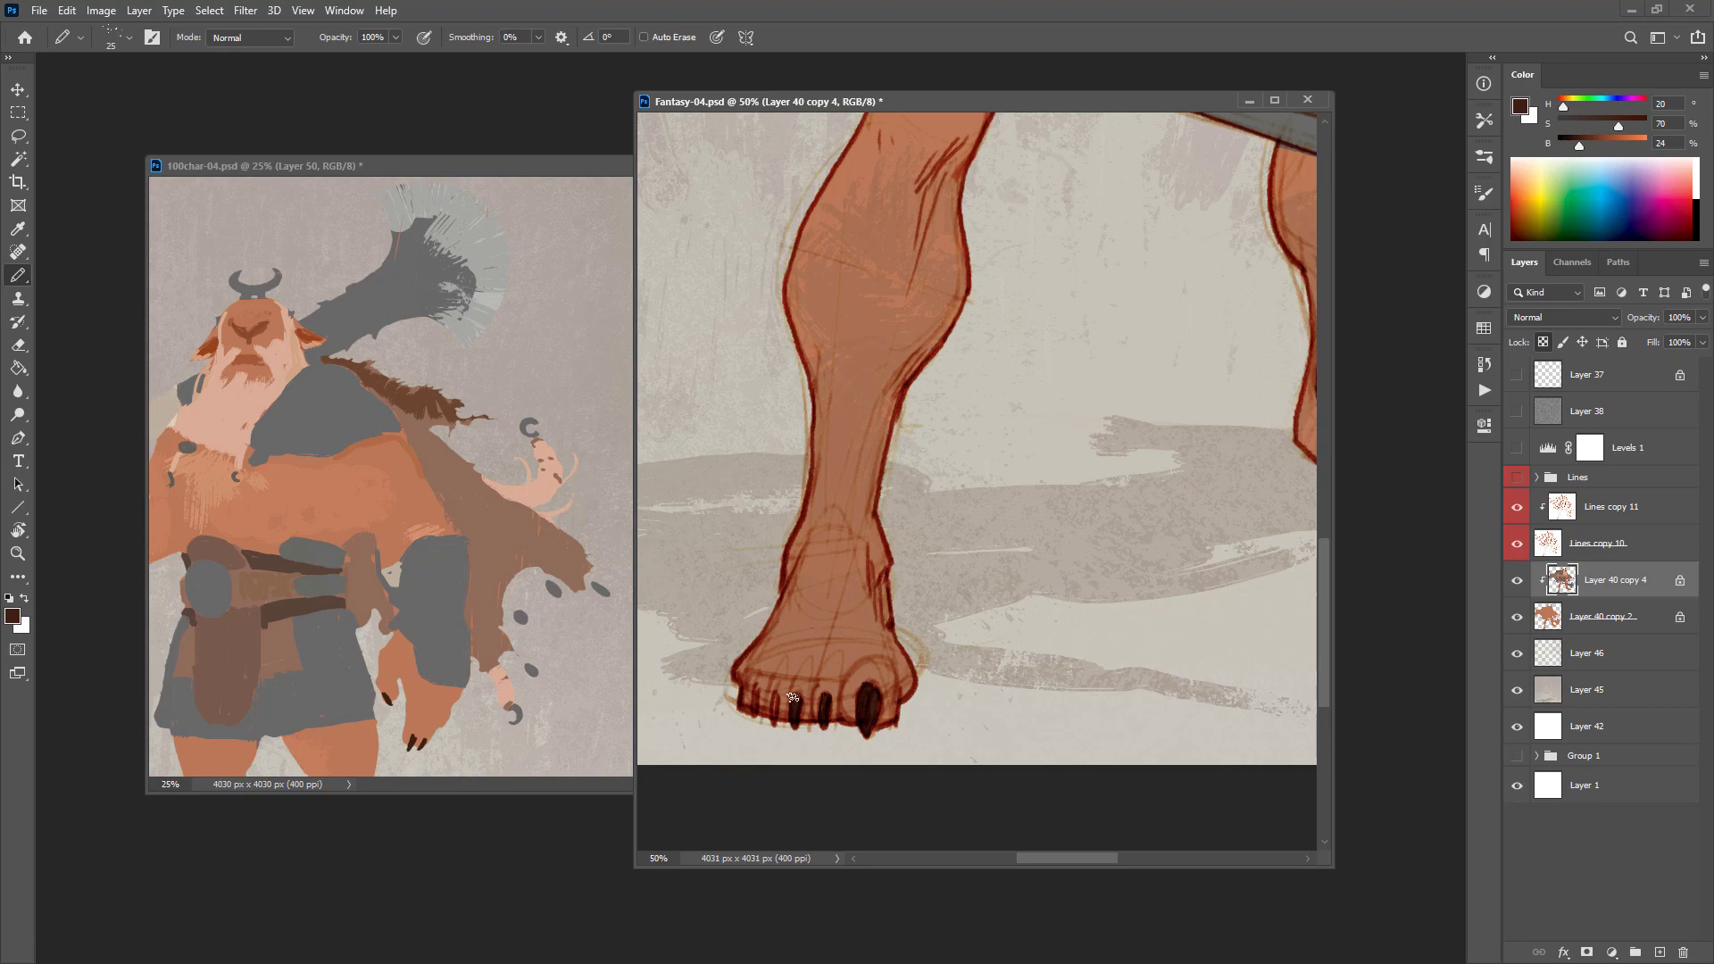
drag(776, 704, 773, 719)
Step: Paint the toenails of the rear foot beneath the axe blade in dark brown
scroll(1010, 667, down, 2)
drag(1106, 682, 807, 707)
scroll(1009, 609, up, 2)
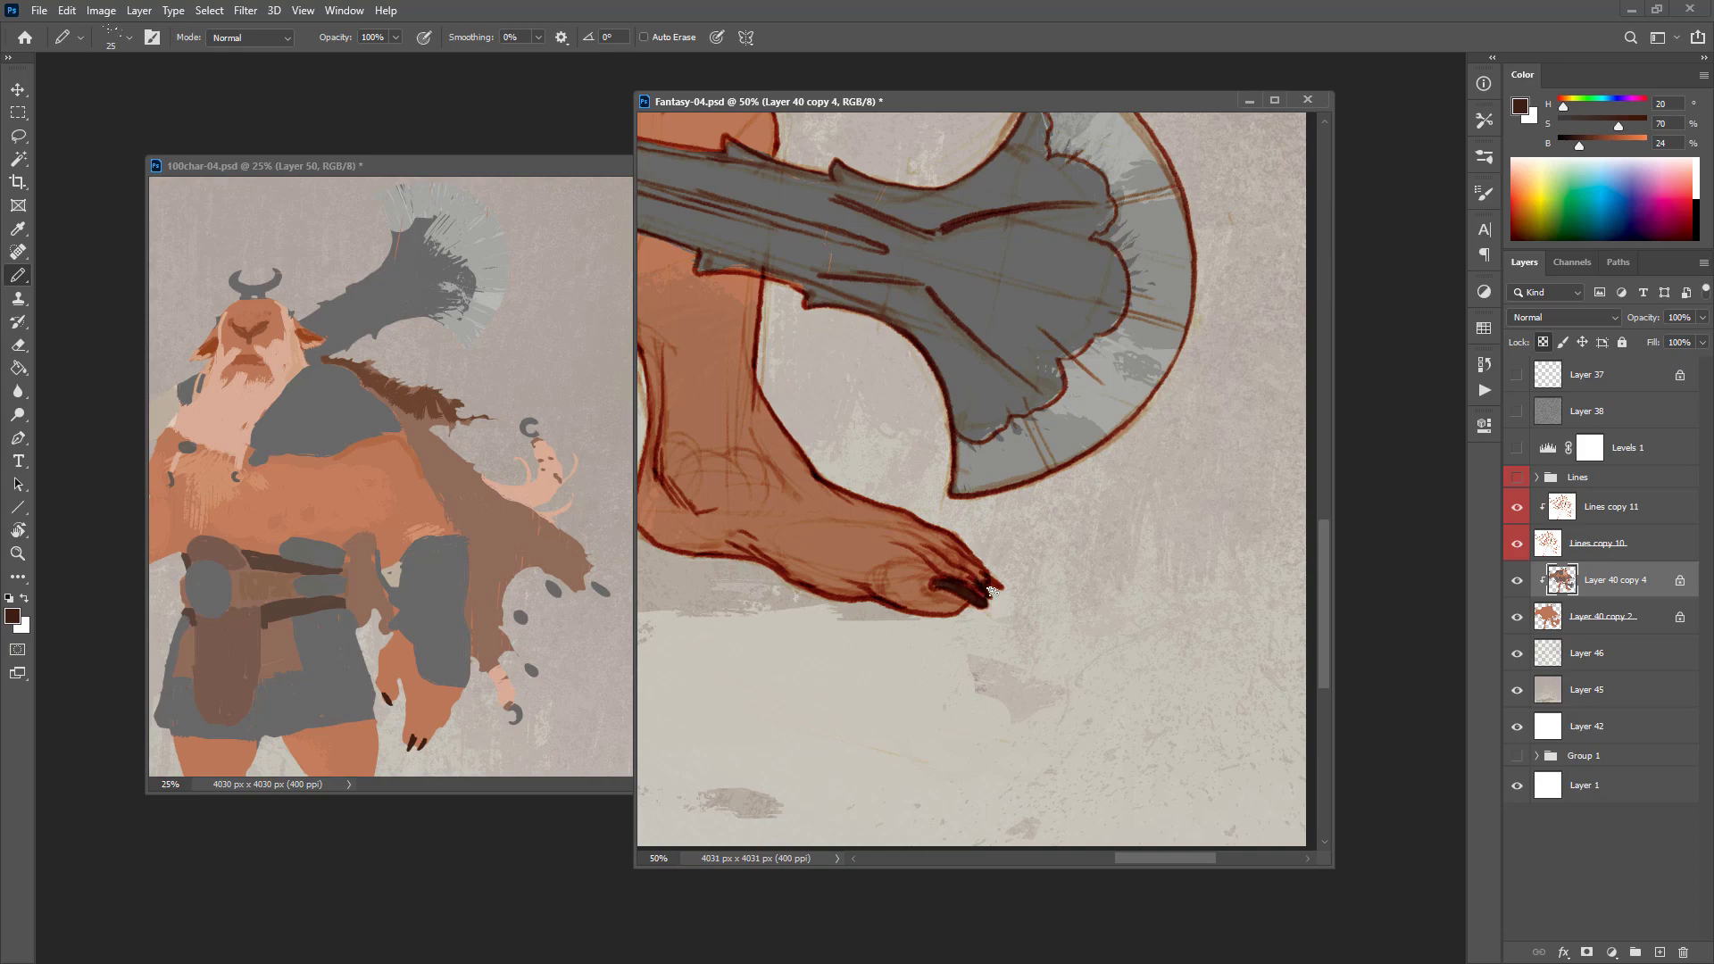
scroll(1039, 595, down, 4)
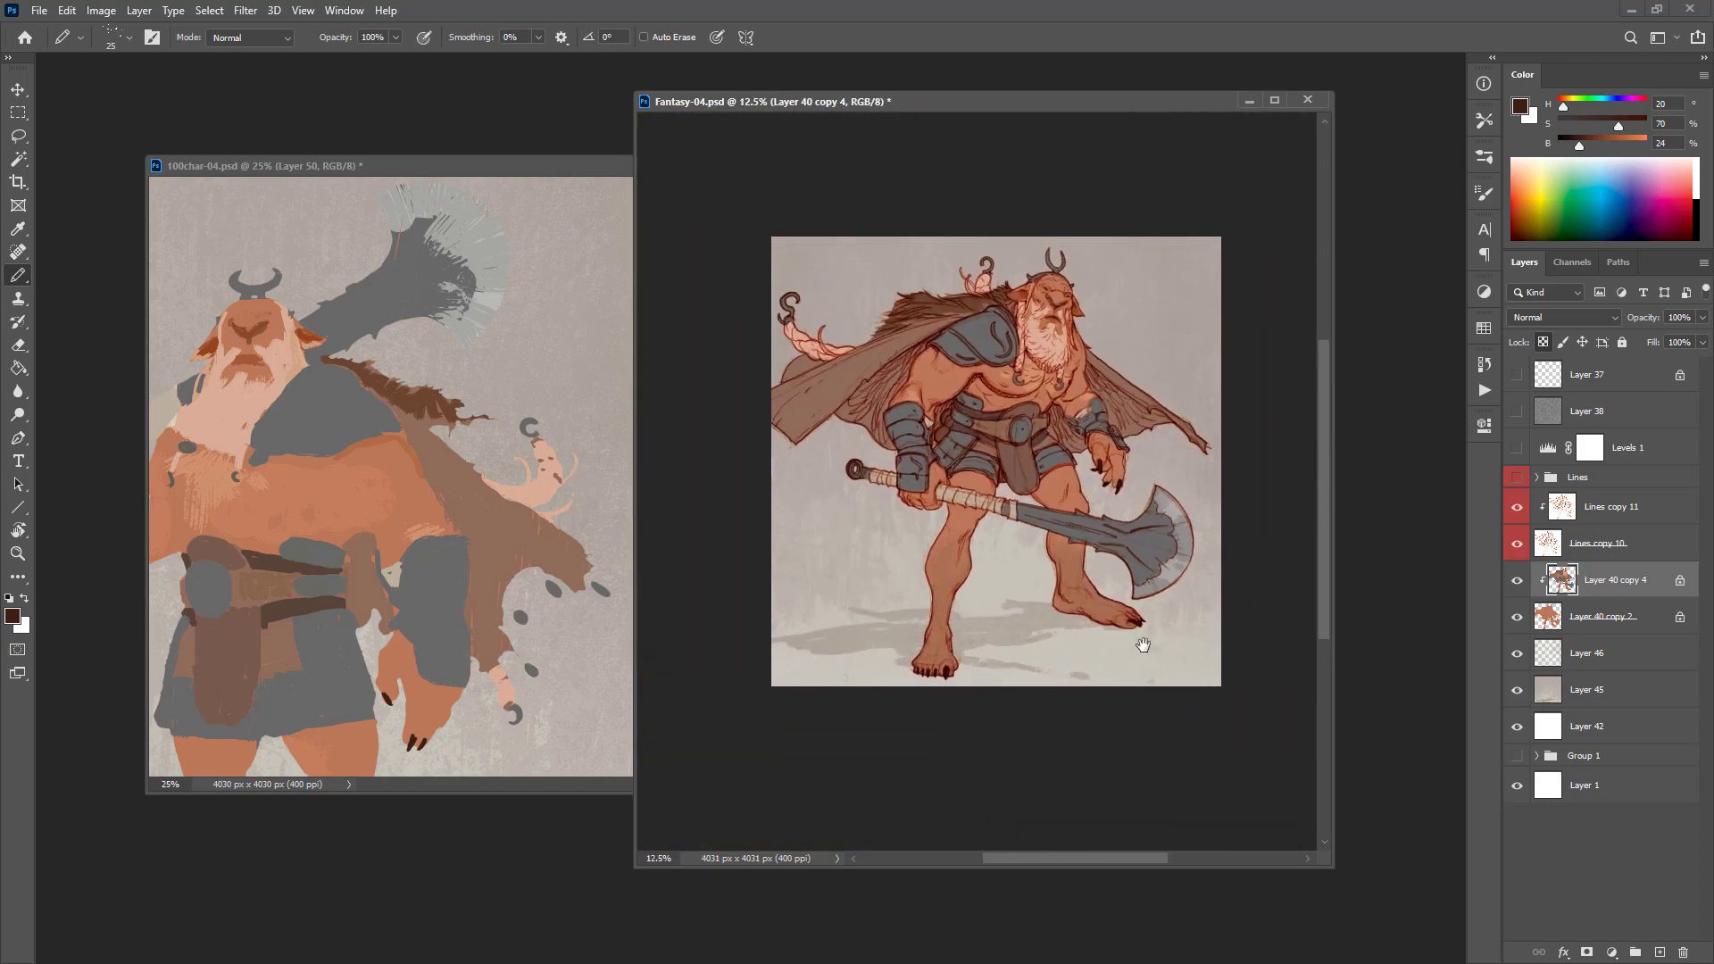
Step: Switch to 100char-04.psd, sample the grey of the ornaments along the cape's edge, and look over the flat-coloured figure
click(553, 581)
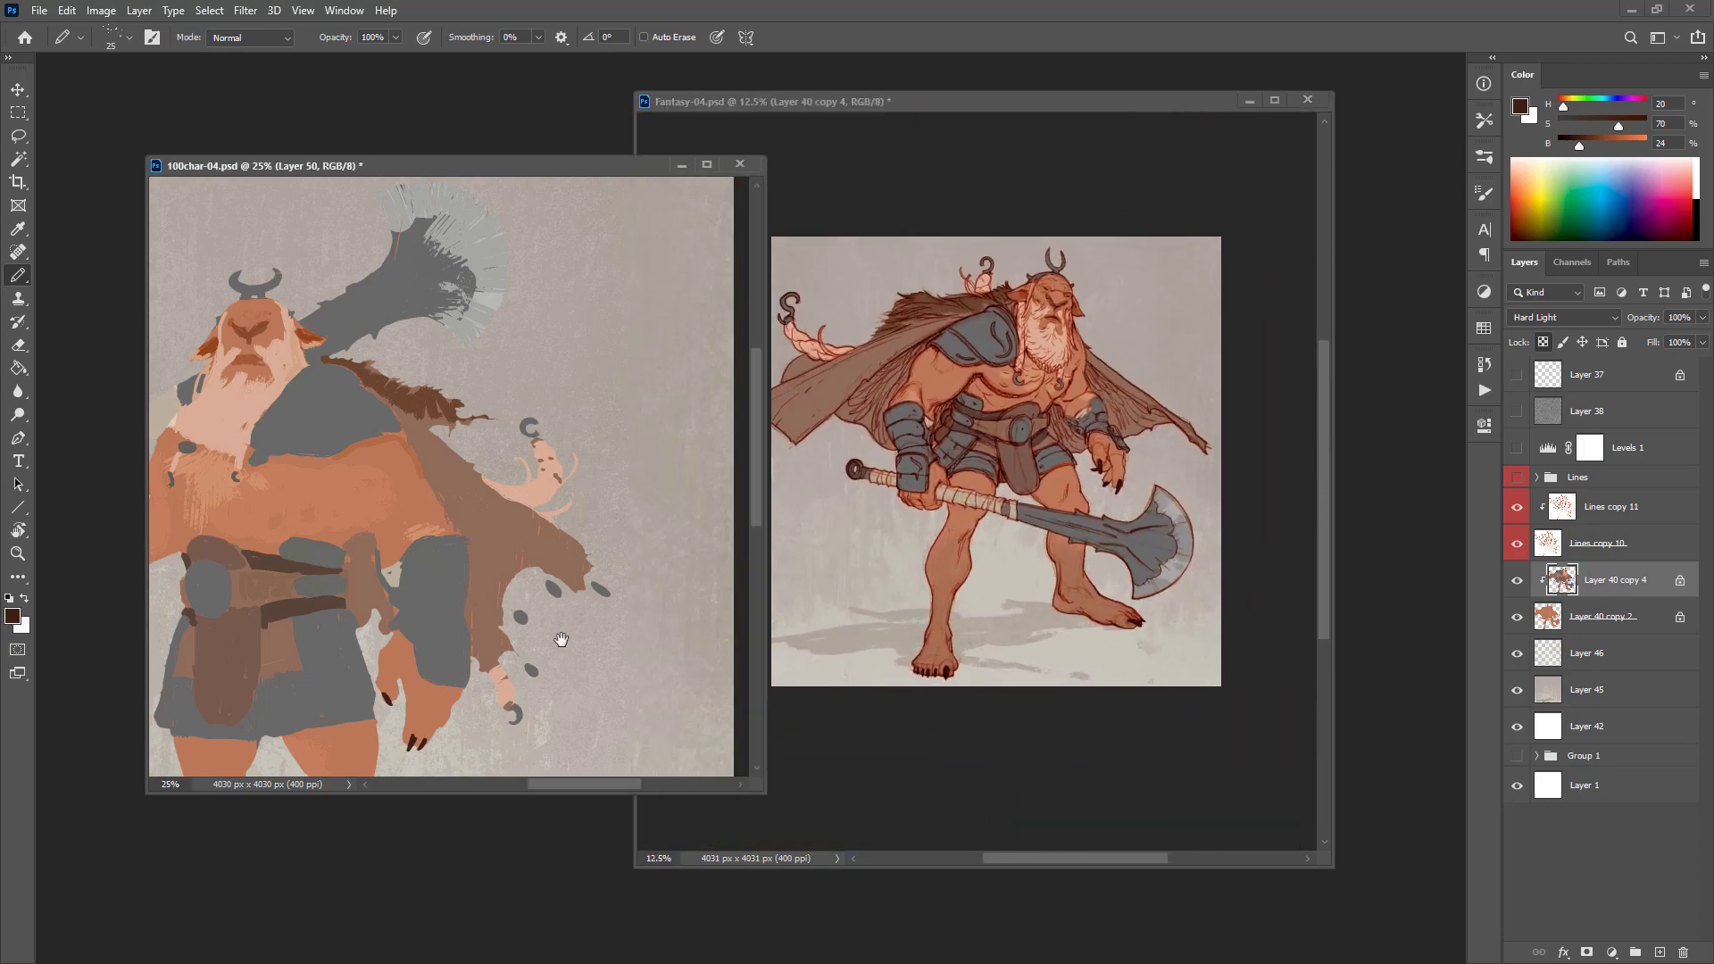
drag(571, 625, 670, 607)
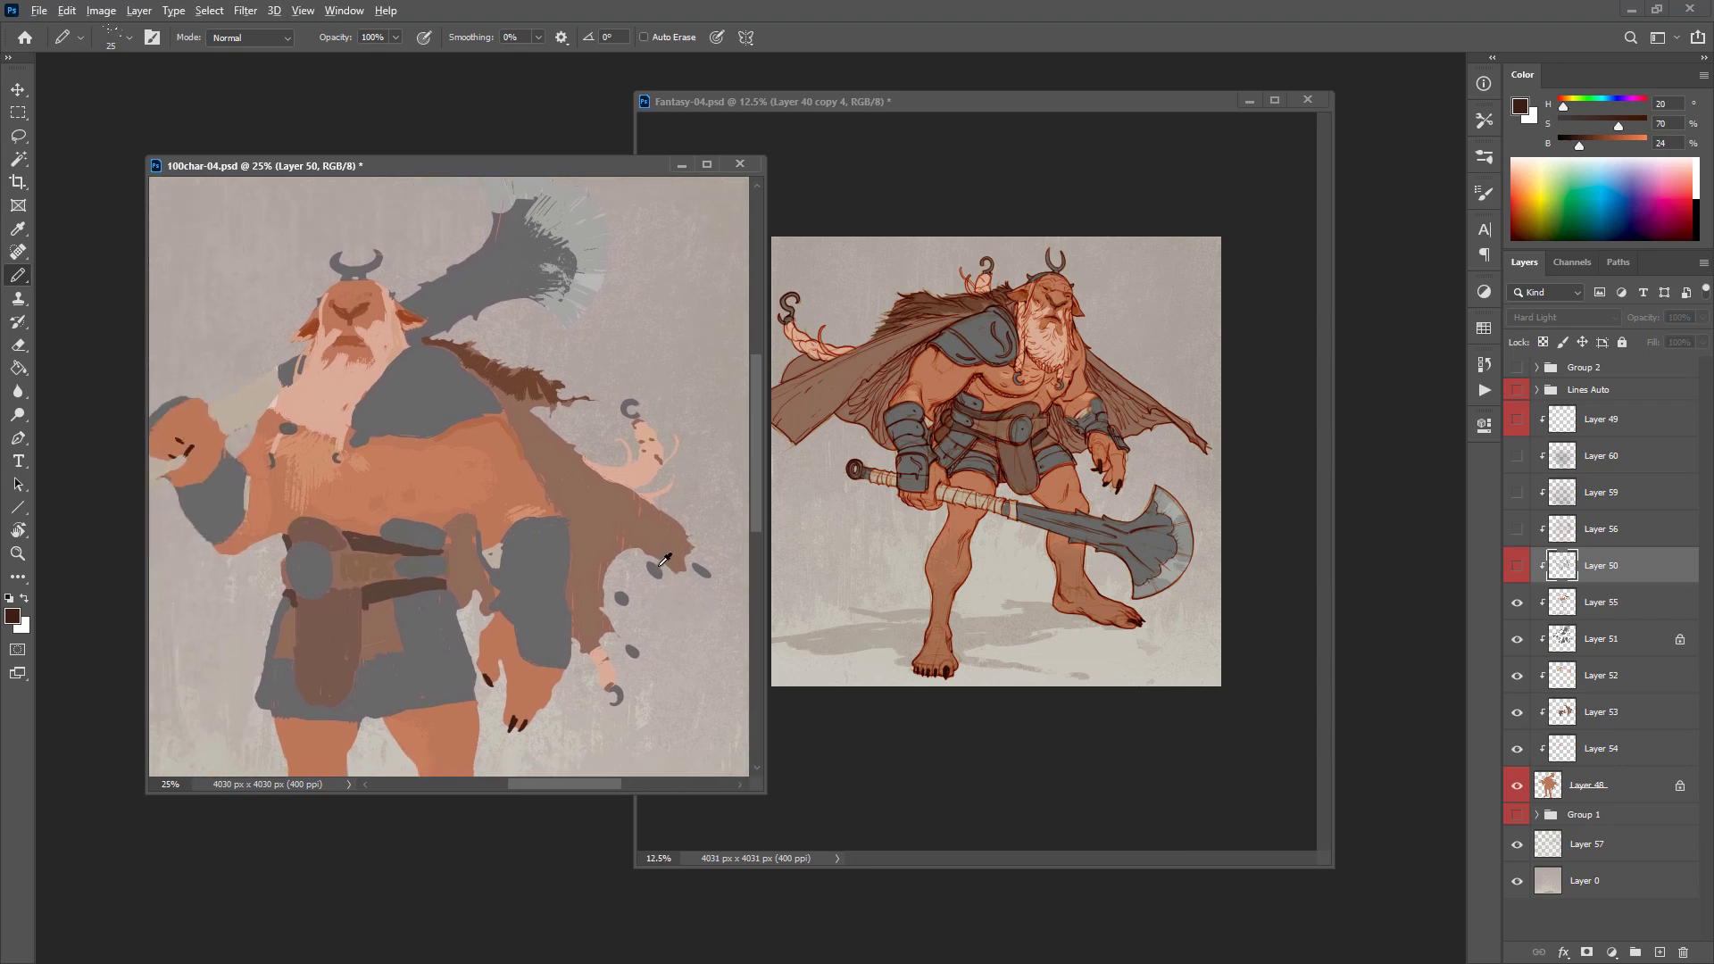
alt+click(658, 557)
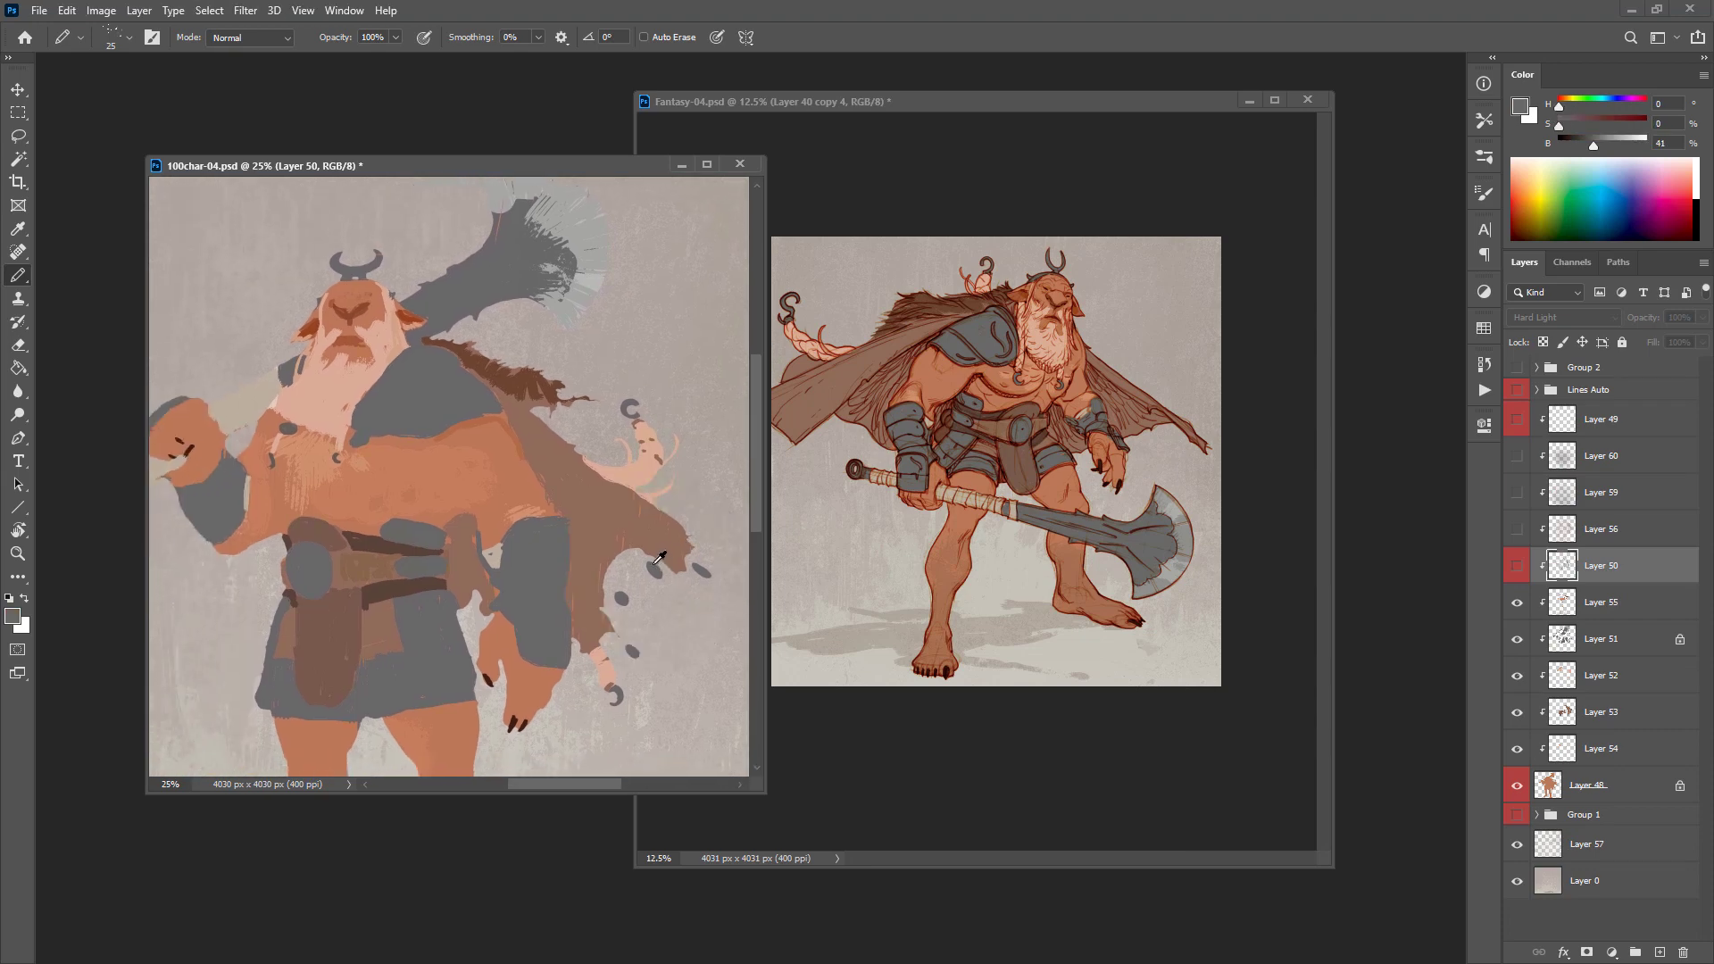
scroll(639, 649, down, 3)
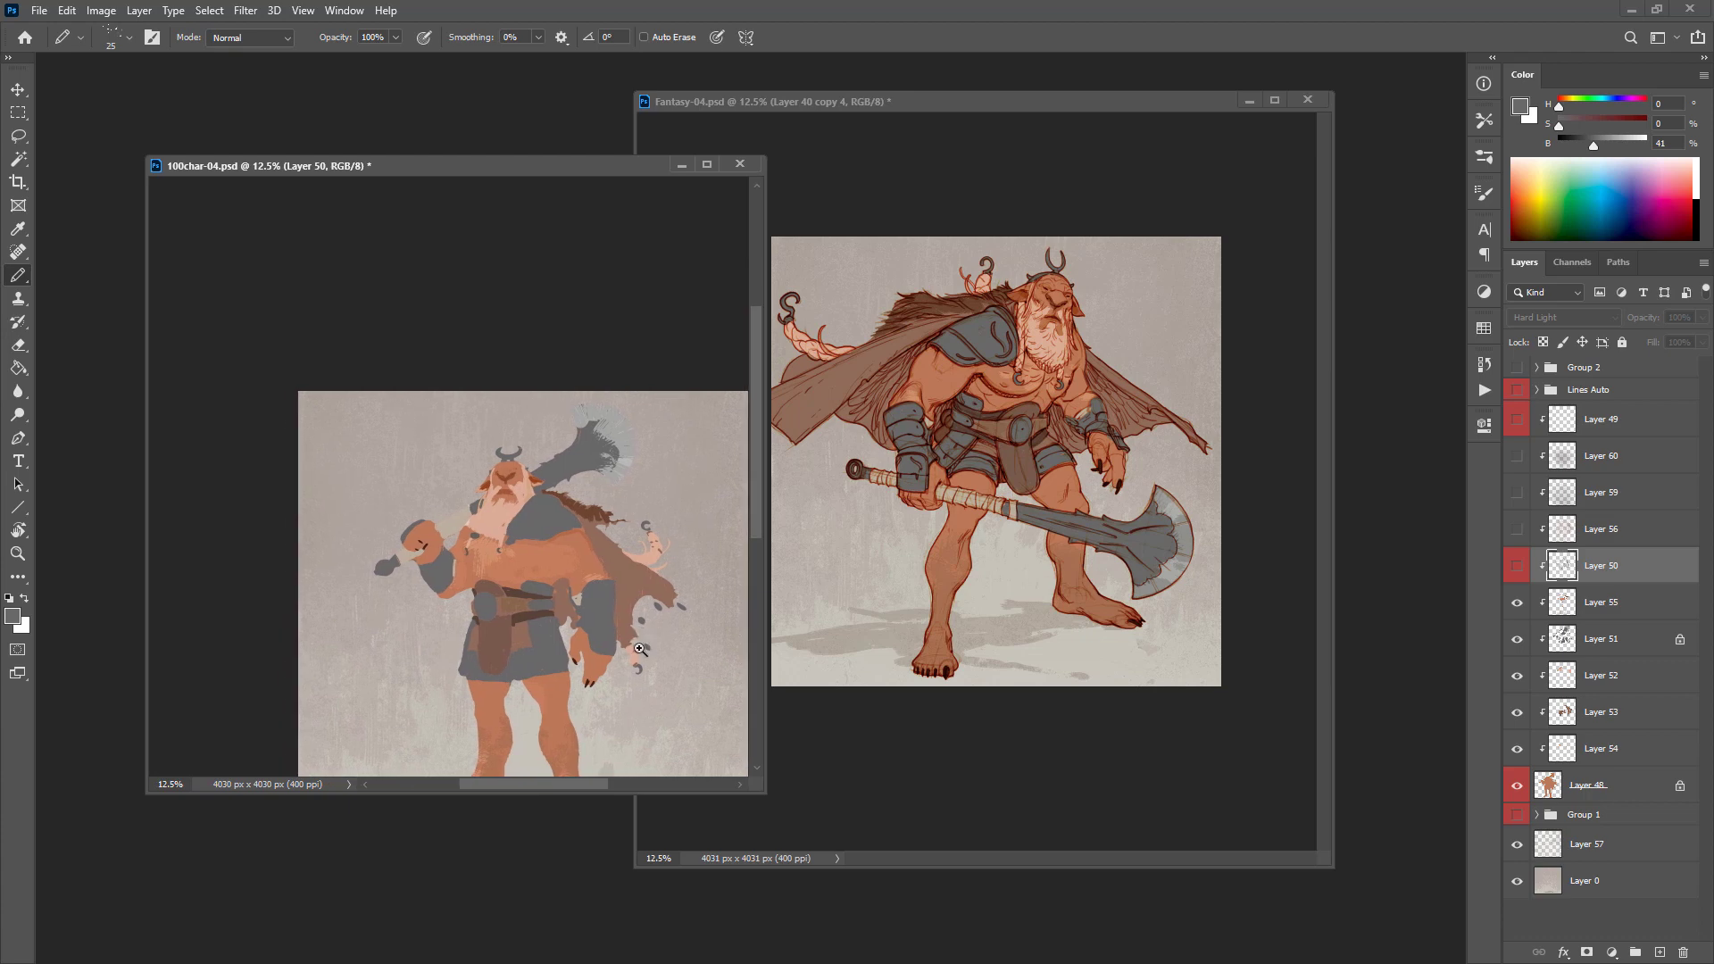
click(639, 649)
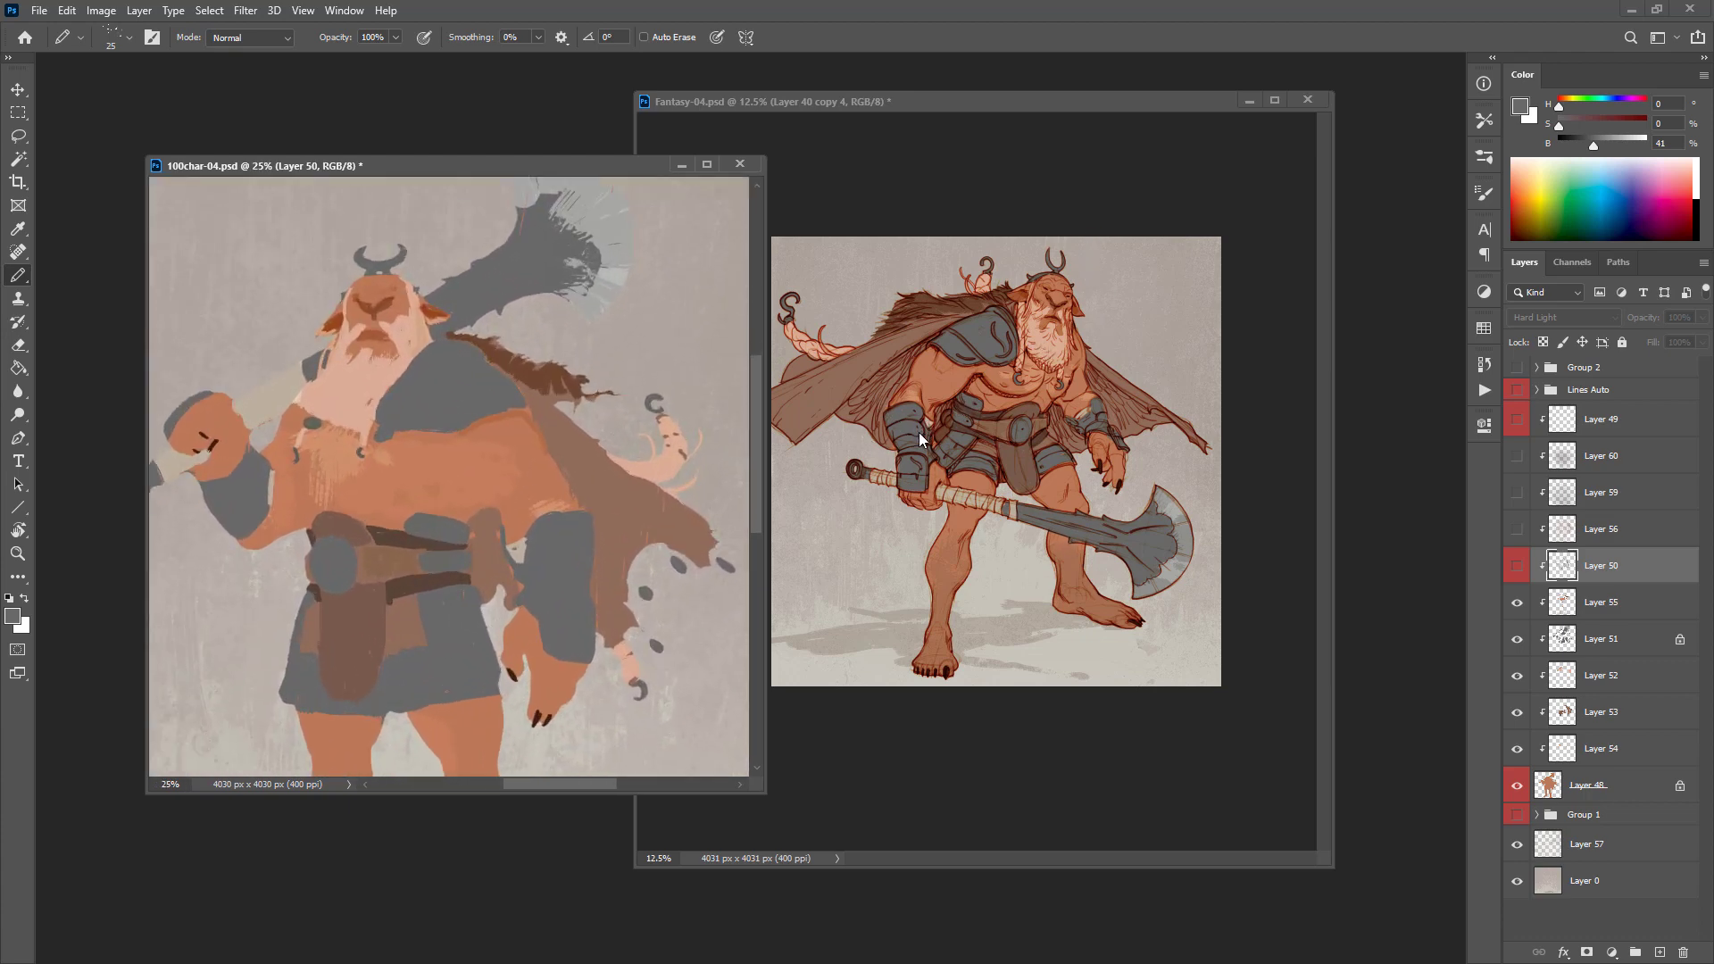
Step: Return to Fantasy-04.psd and save it
click(971, 388)
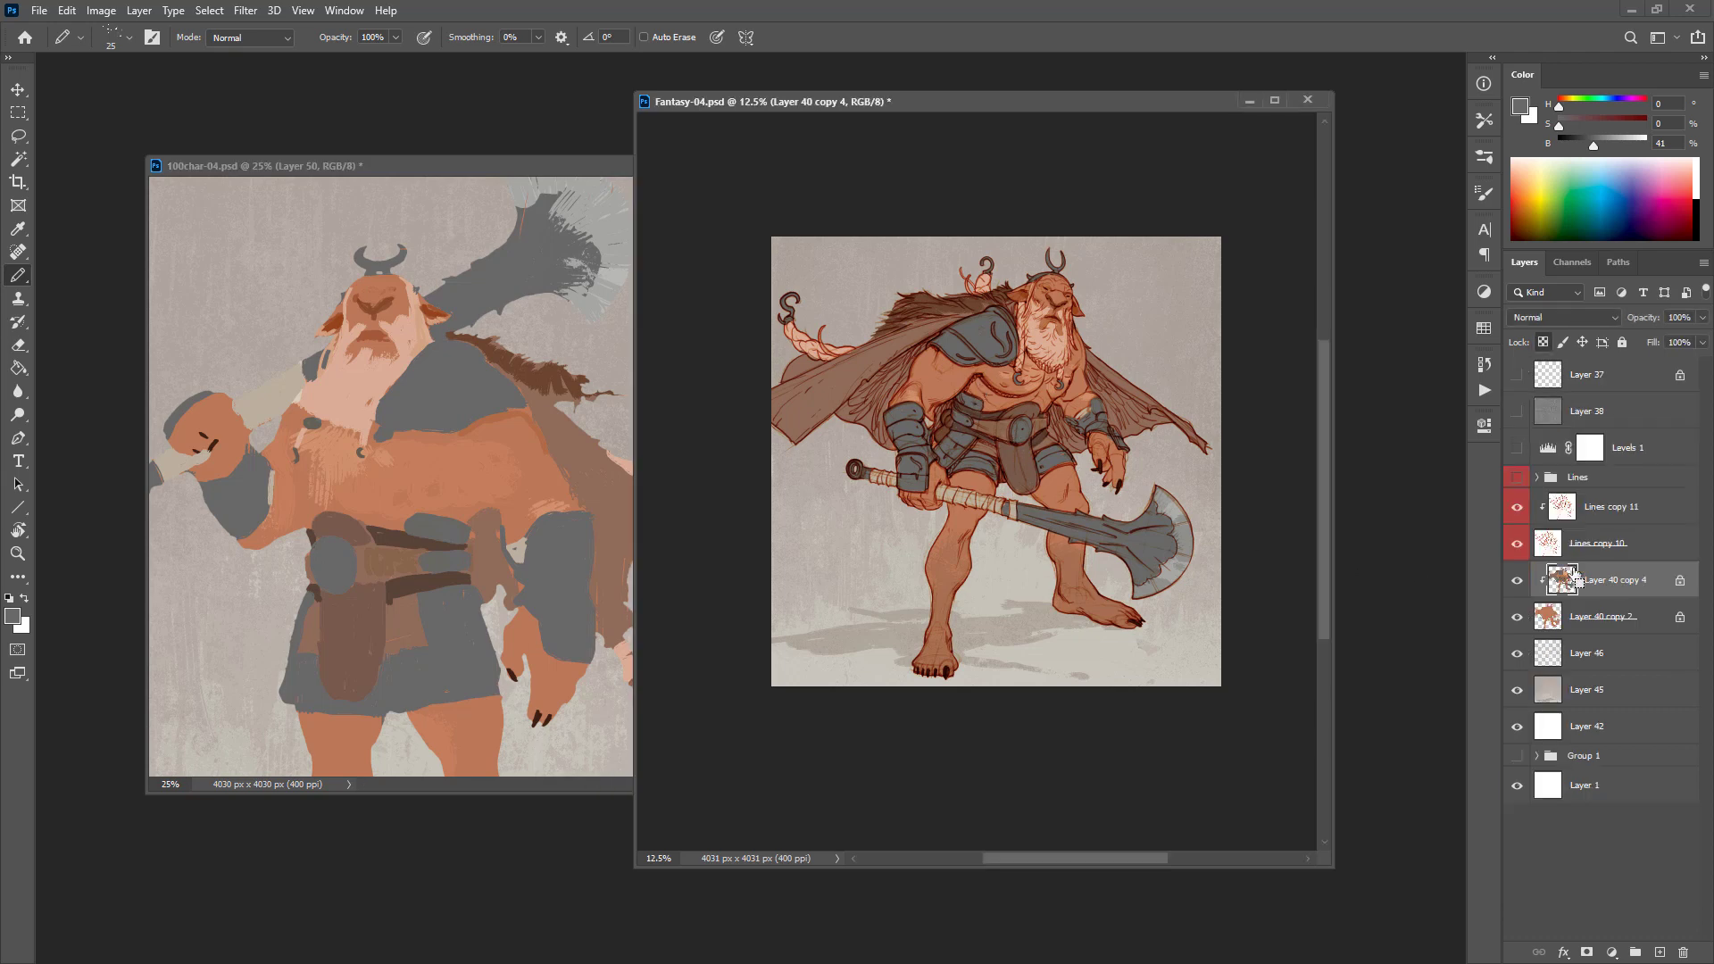
key(ctrl+s)
Step: Show Layer 50 and Layer 56 in 100char-04.psd and examine the painted shading up close
click(600, 575)
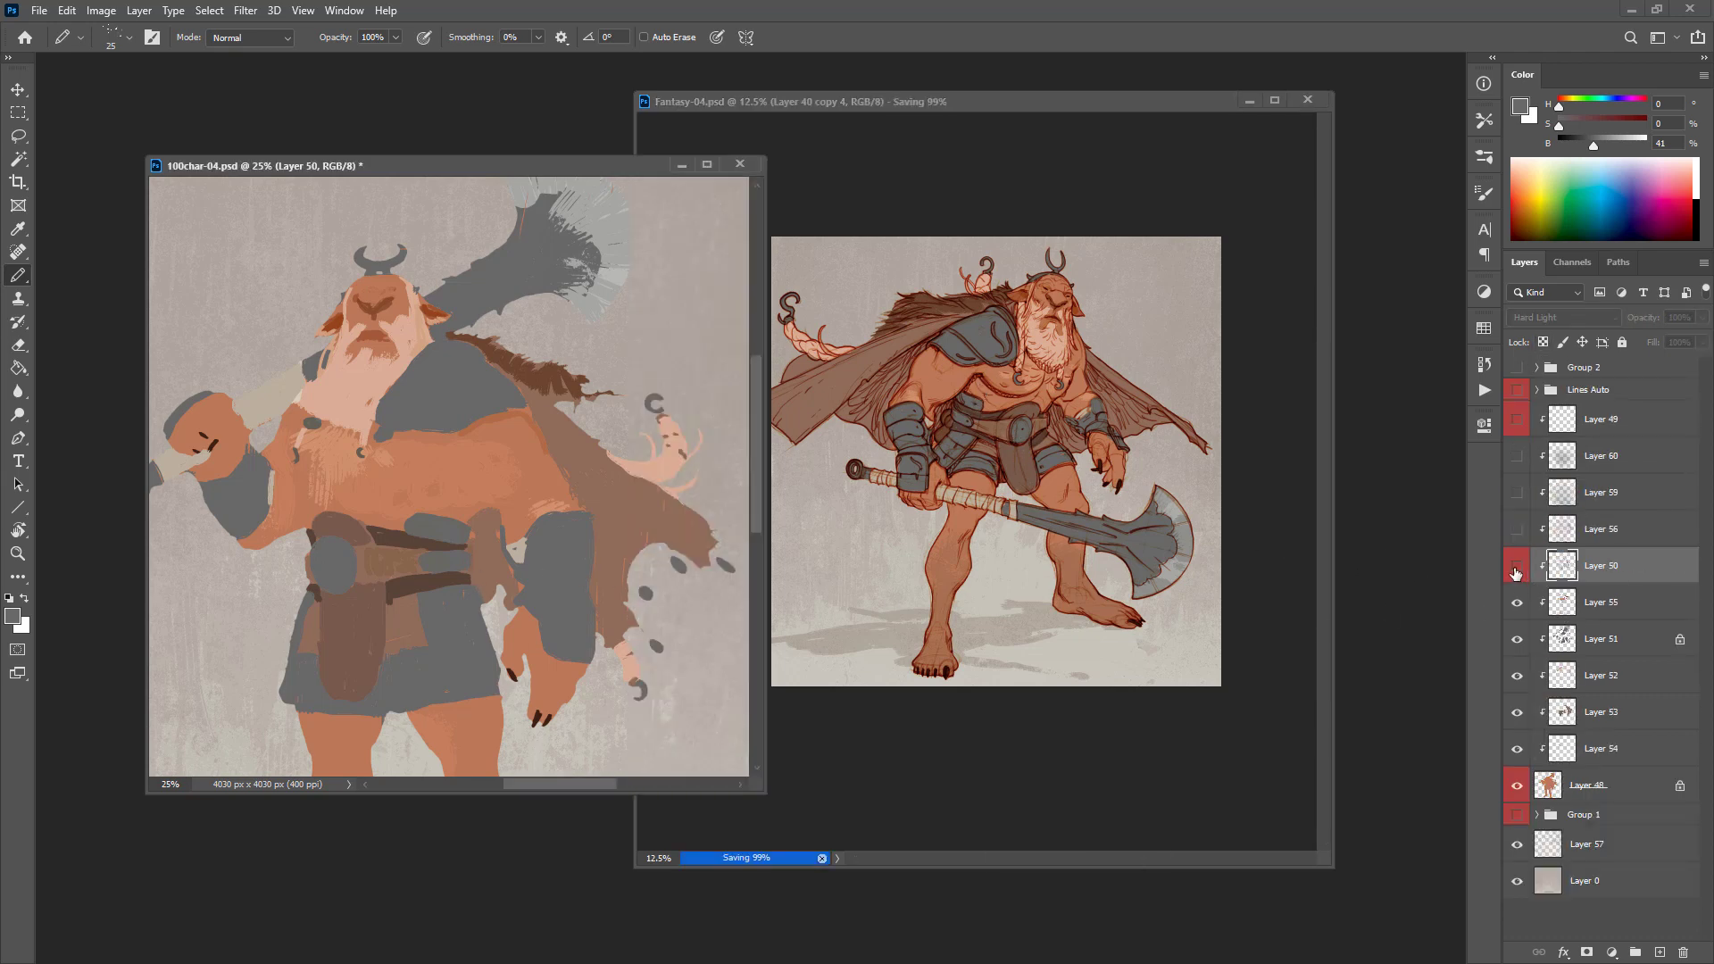
click(1517, 569)
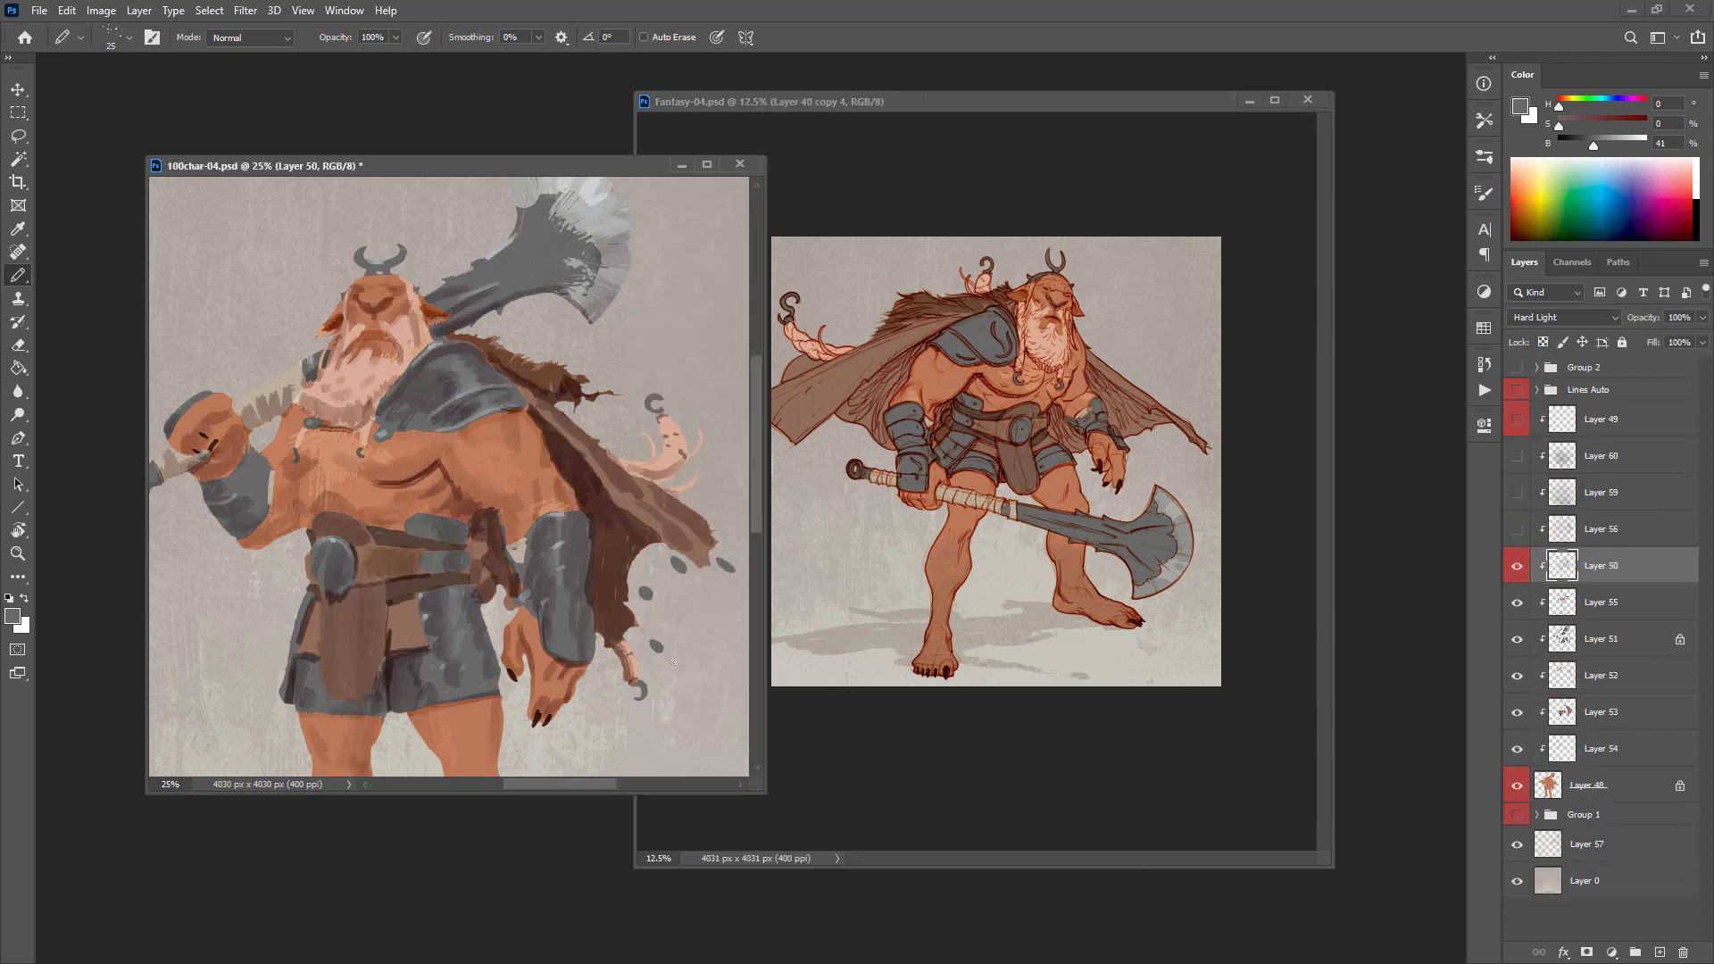
ctrl+click(498, 638)
mouse_move(619, 611)
mouse_down()
mouse_move(620, 693)
mouse_move(590, 596)
mouse_up()
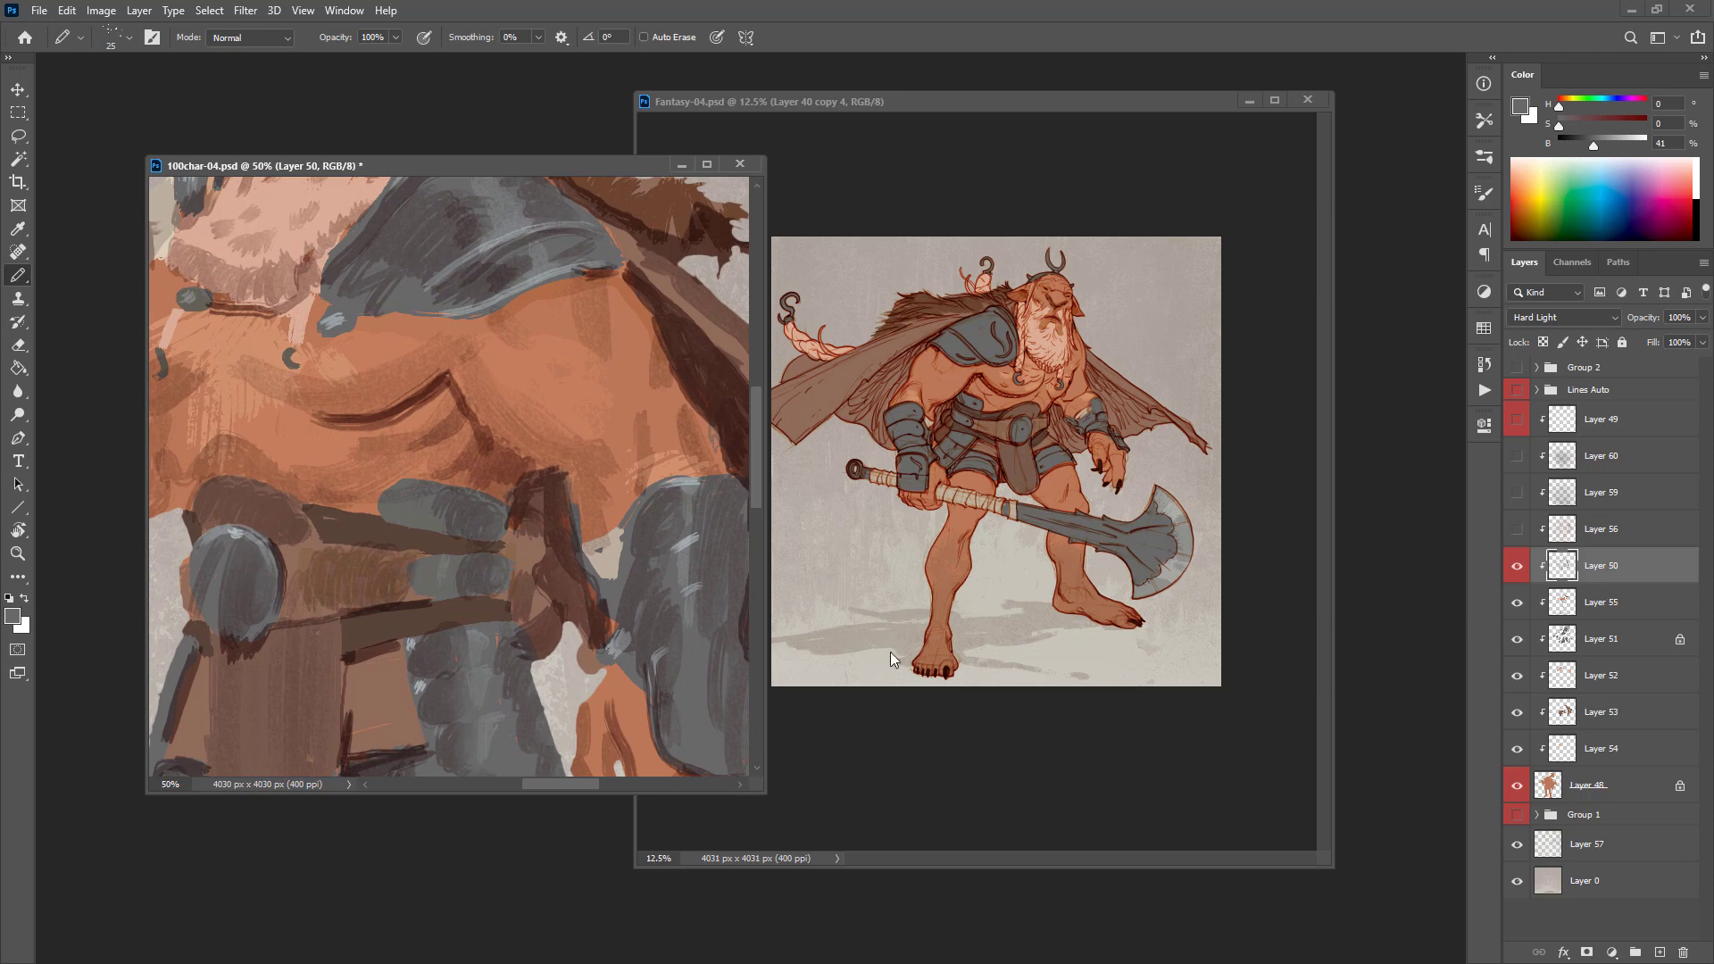
key(ctrl+minus)
key(ctrl+minus)
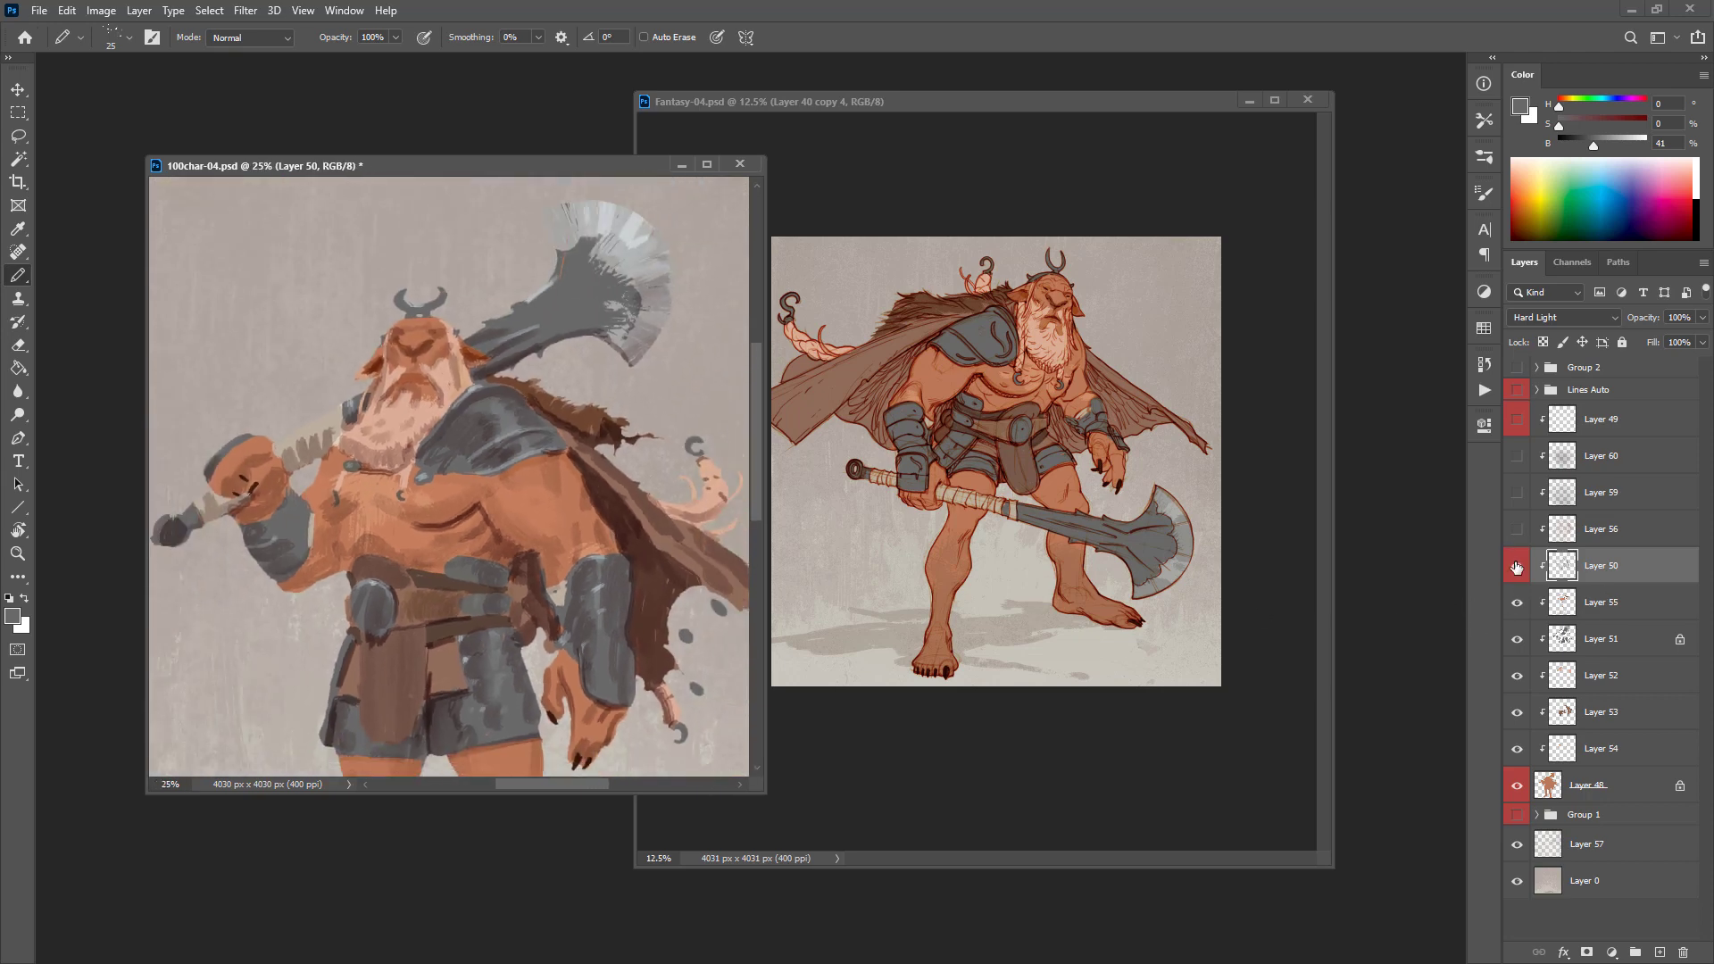
click(1516, 533)
click(1516, 533)
click(1515, 532)
Step: Set up the Brush tool at 100% opacity with a different tip in Fantasy-04.psd and try a stroke on the thigh
click(977, 600)
scroll(1047, 454, up, 1)
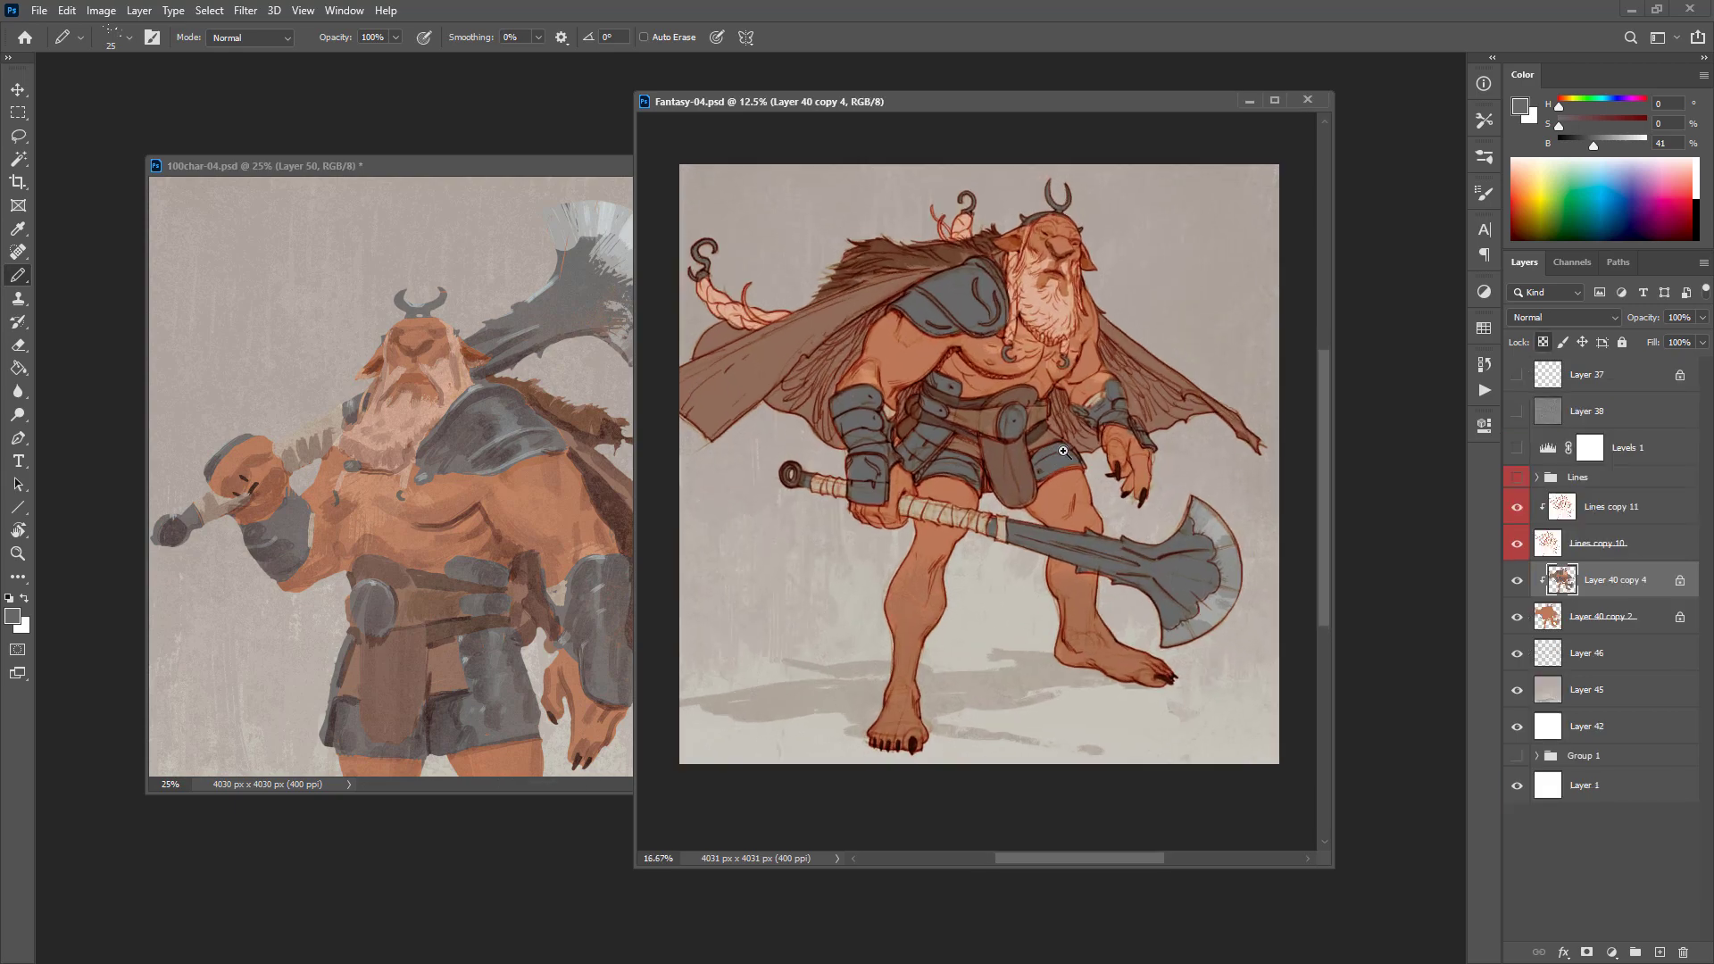
key(b)
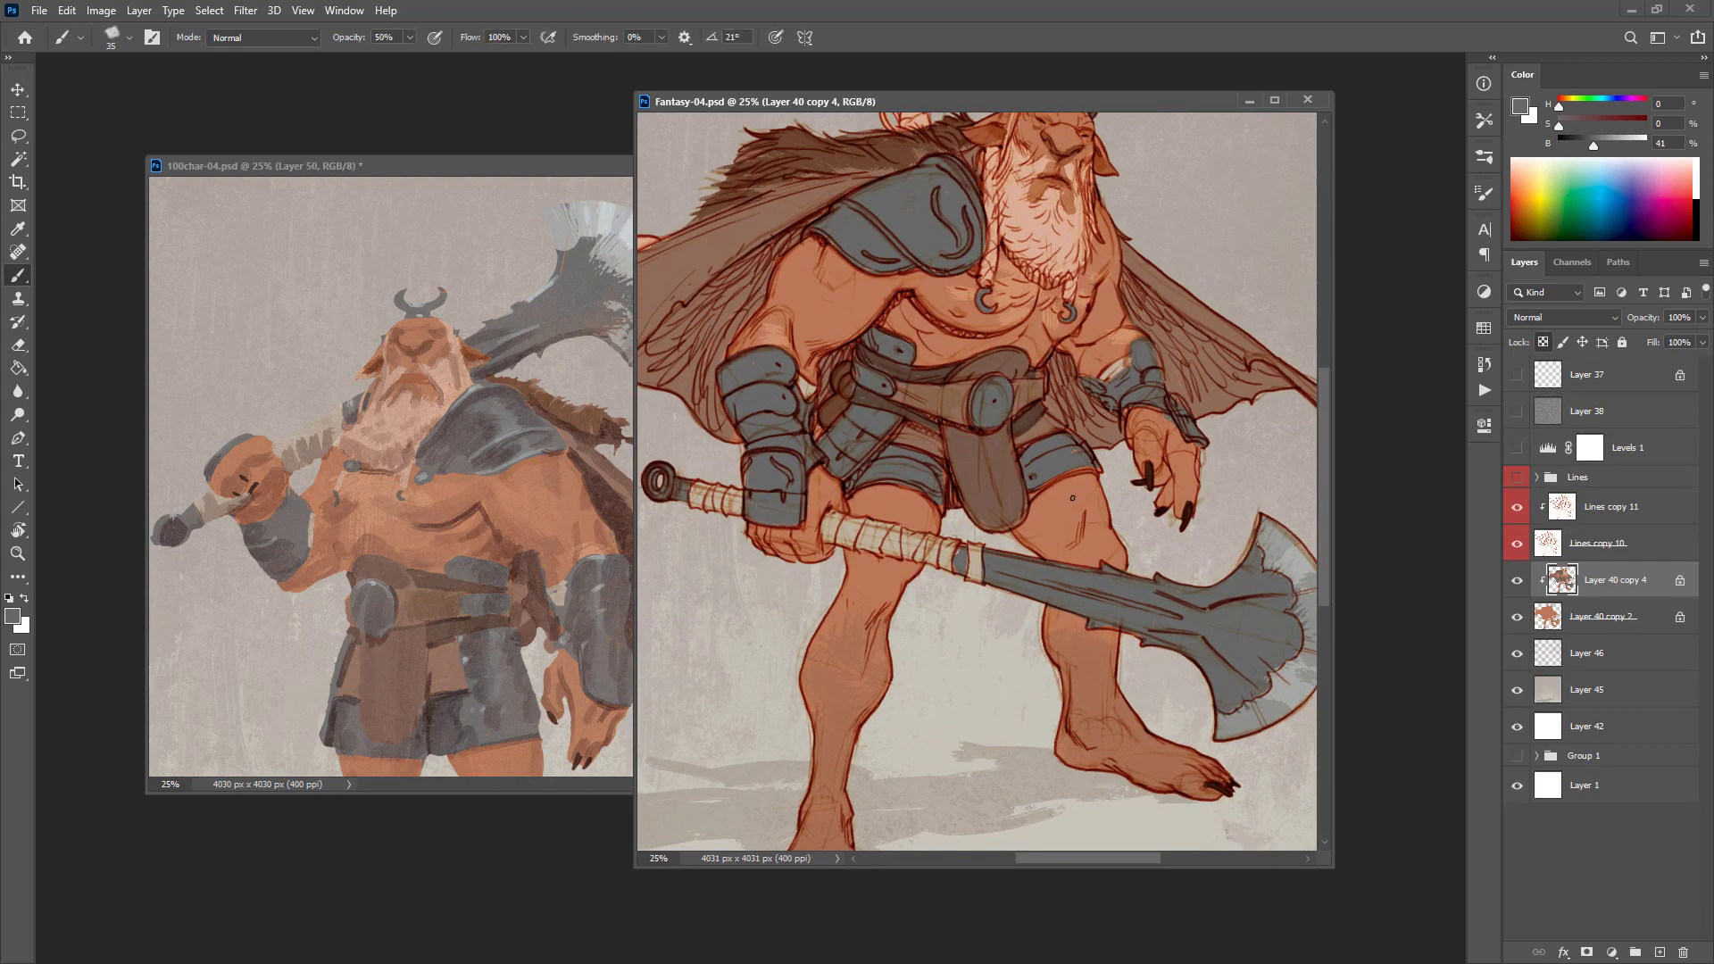
key(0)
key(period)
key(period)
drag(1078, 483, 1066, 510)
key(ctrl+z)
Step: Isolate Layer 50 in 100char-04.psd to inspect its shading, sample its dark colour, and restore the other layers' visibility
click(517, 619)
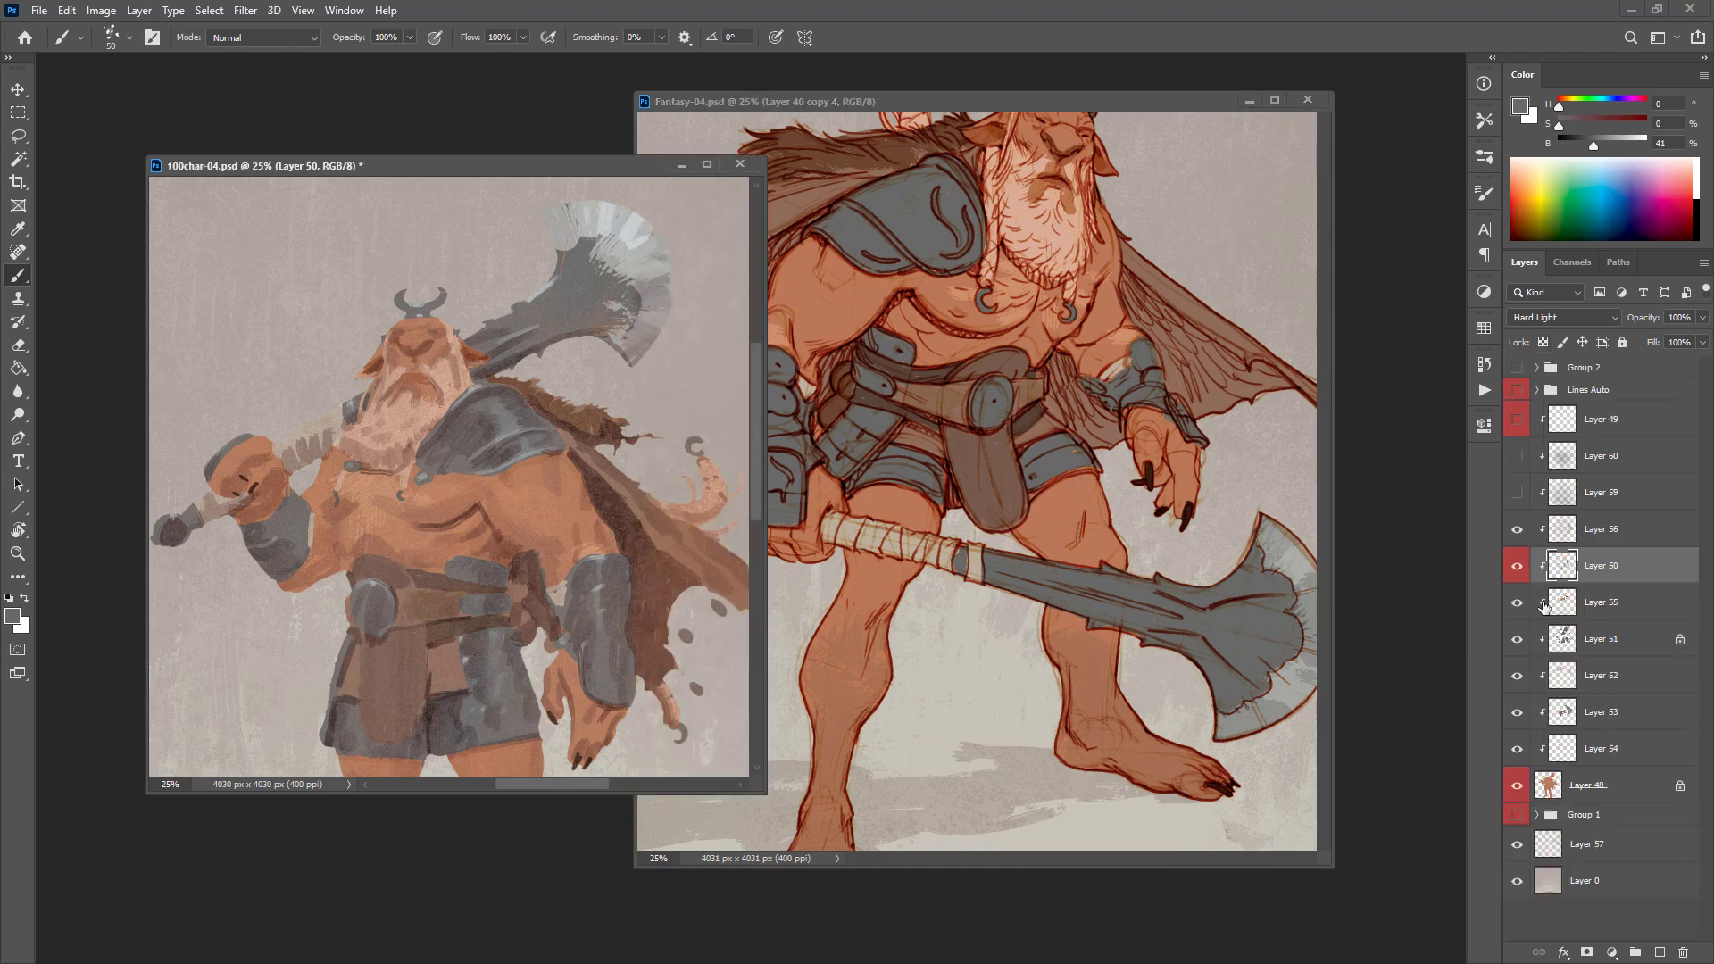
click(1563, 604)
click(1558, 576)
alt+click(1516, 566)
alt+click(1518, 569)
alt+click(1567, 583)
alt+click(1517, 568)
alt+click(614, 503)
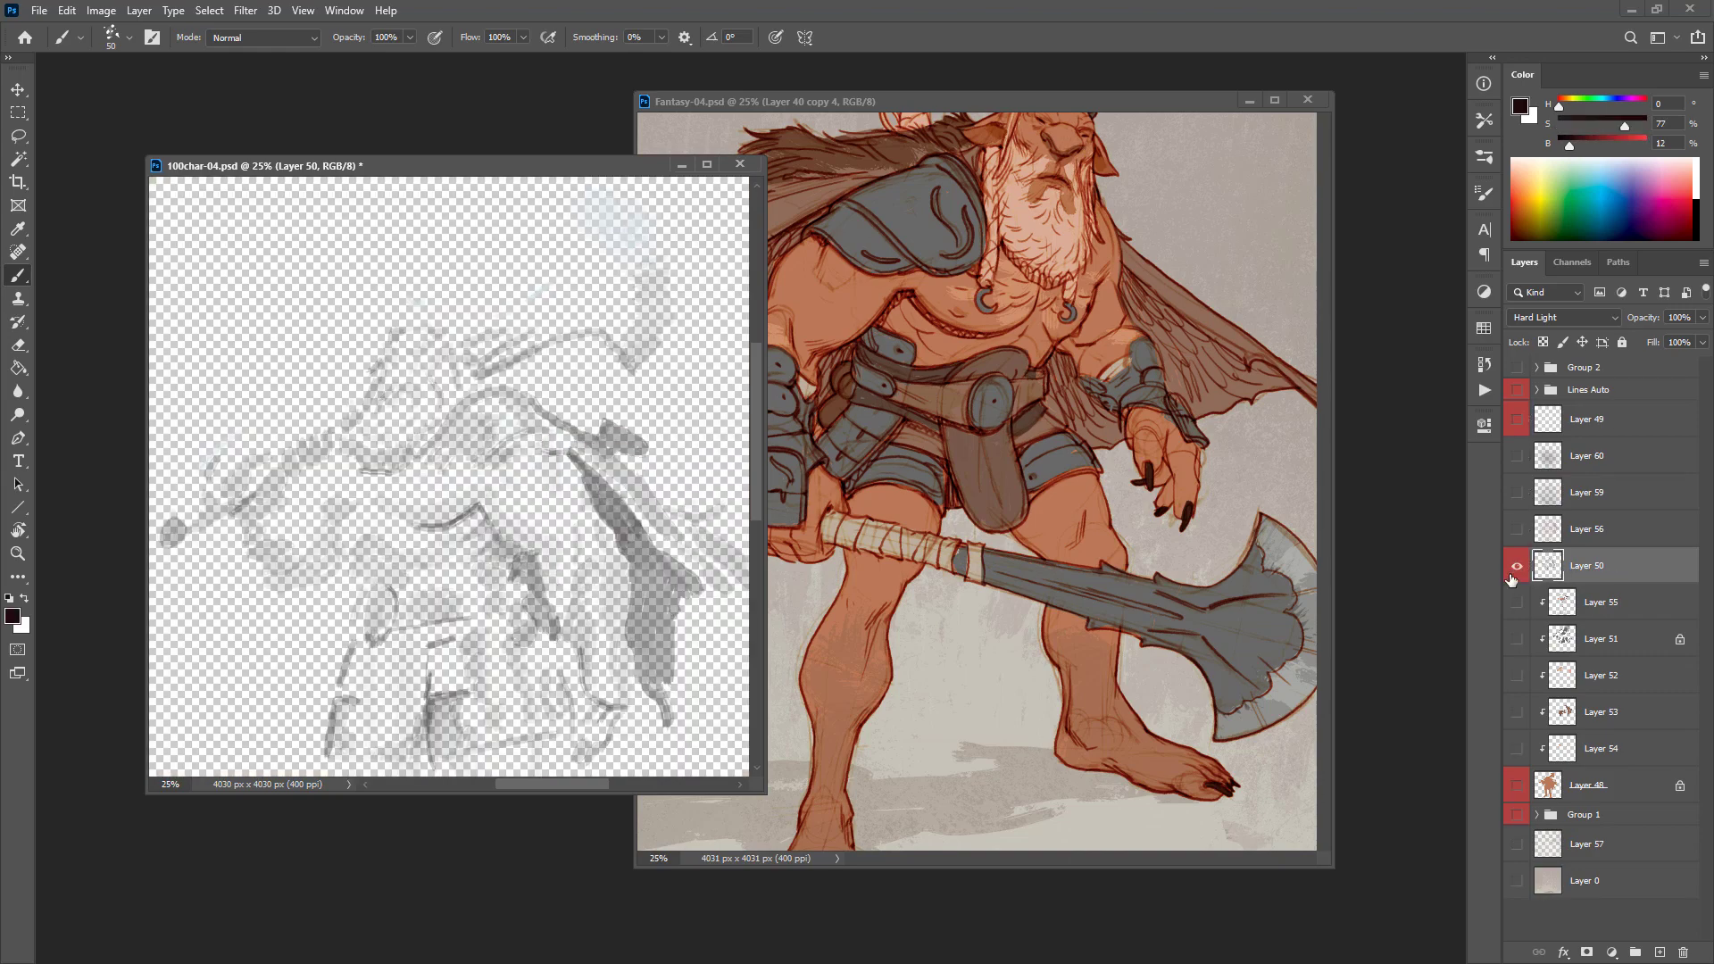
alt+click(1517, 568)
Step: In Fantasy-04.psd, add a new layer directly above Layer 40 copy 4 and clip it to the figure's base layer
click(1106, 603)
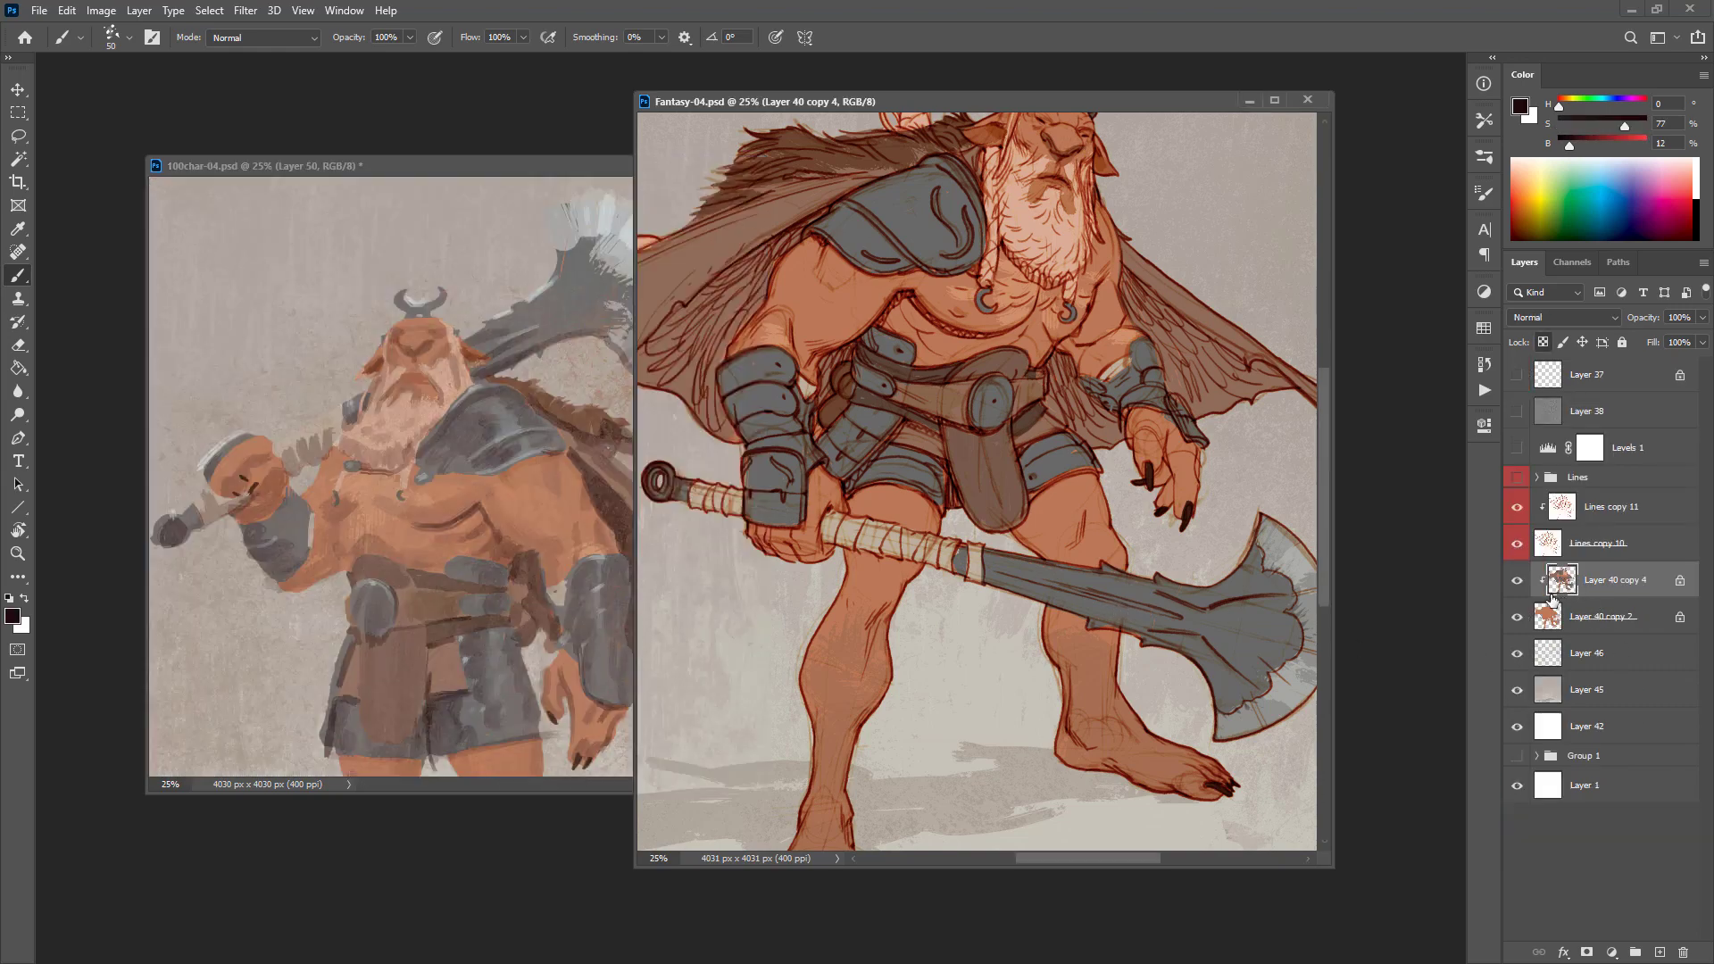
key(ctrl+alt+shift+n)
alt+click(1566, 598)
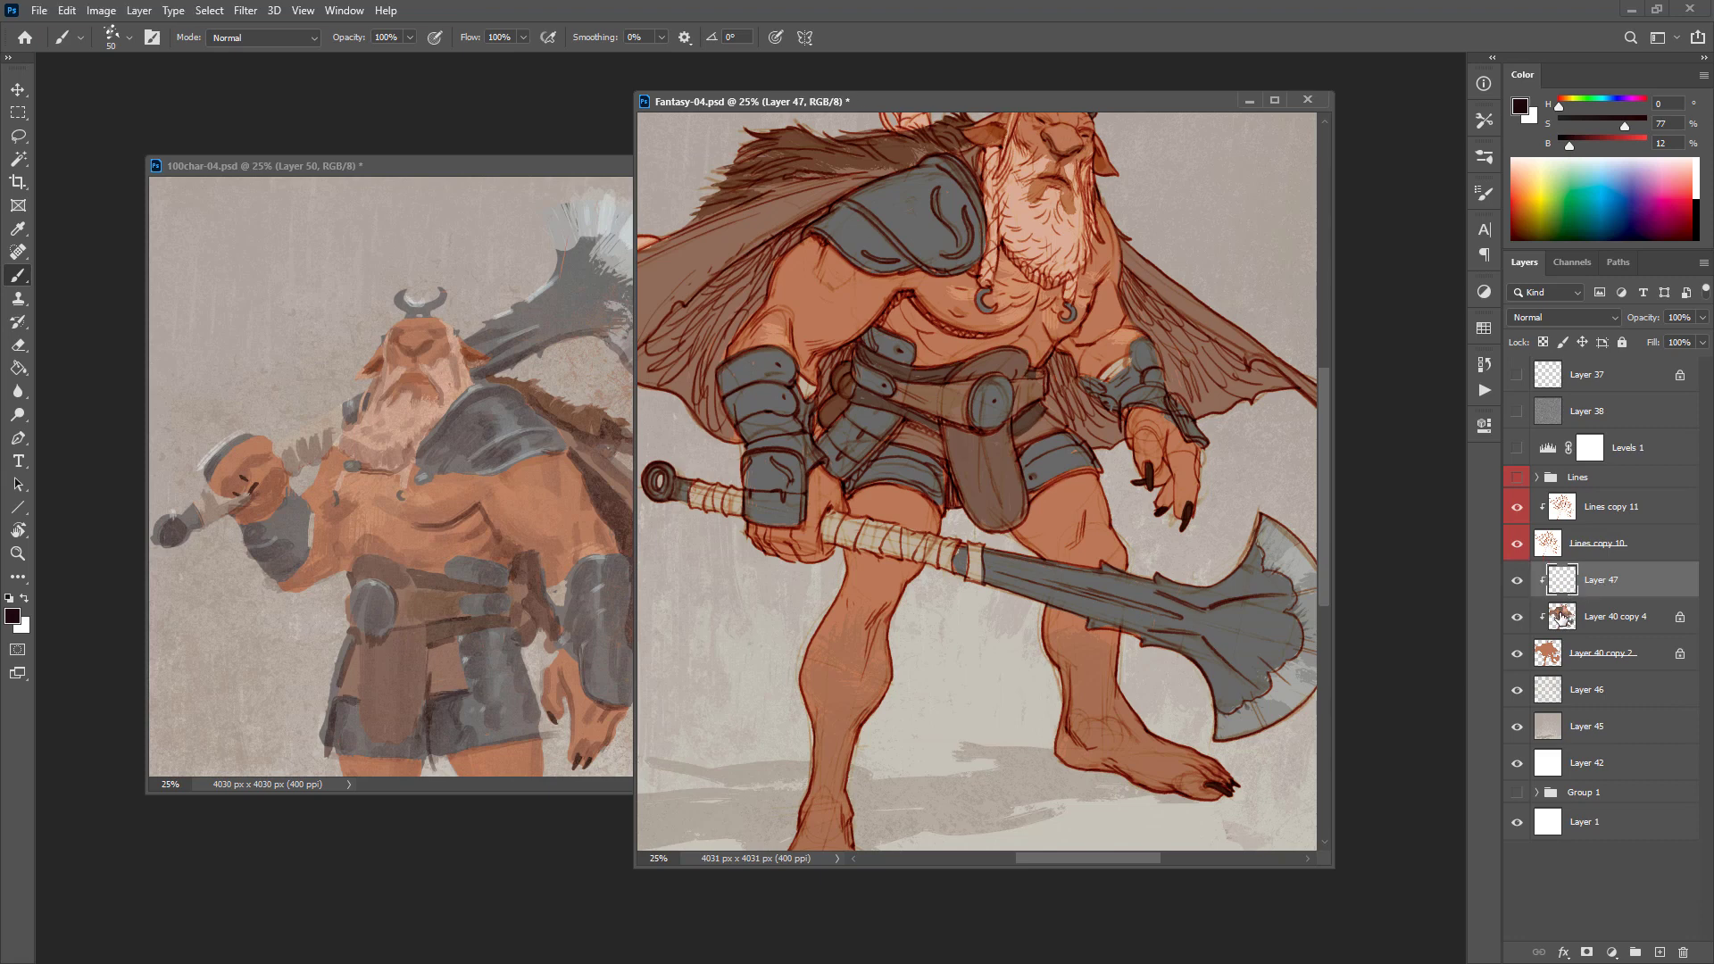
Step: Add a clipped Hard Light layer directly above Layer 40 copy 4 and try a dark stroke on the knee
click(1561, 615)
key(ctrl+alt+shift+n)
drag(1107, 571, 1115, 527)
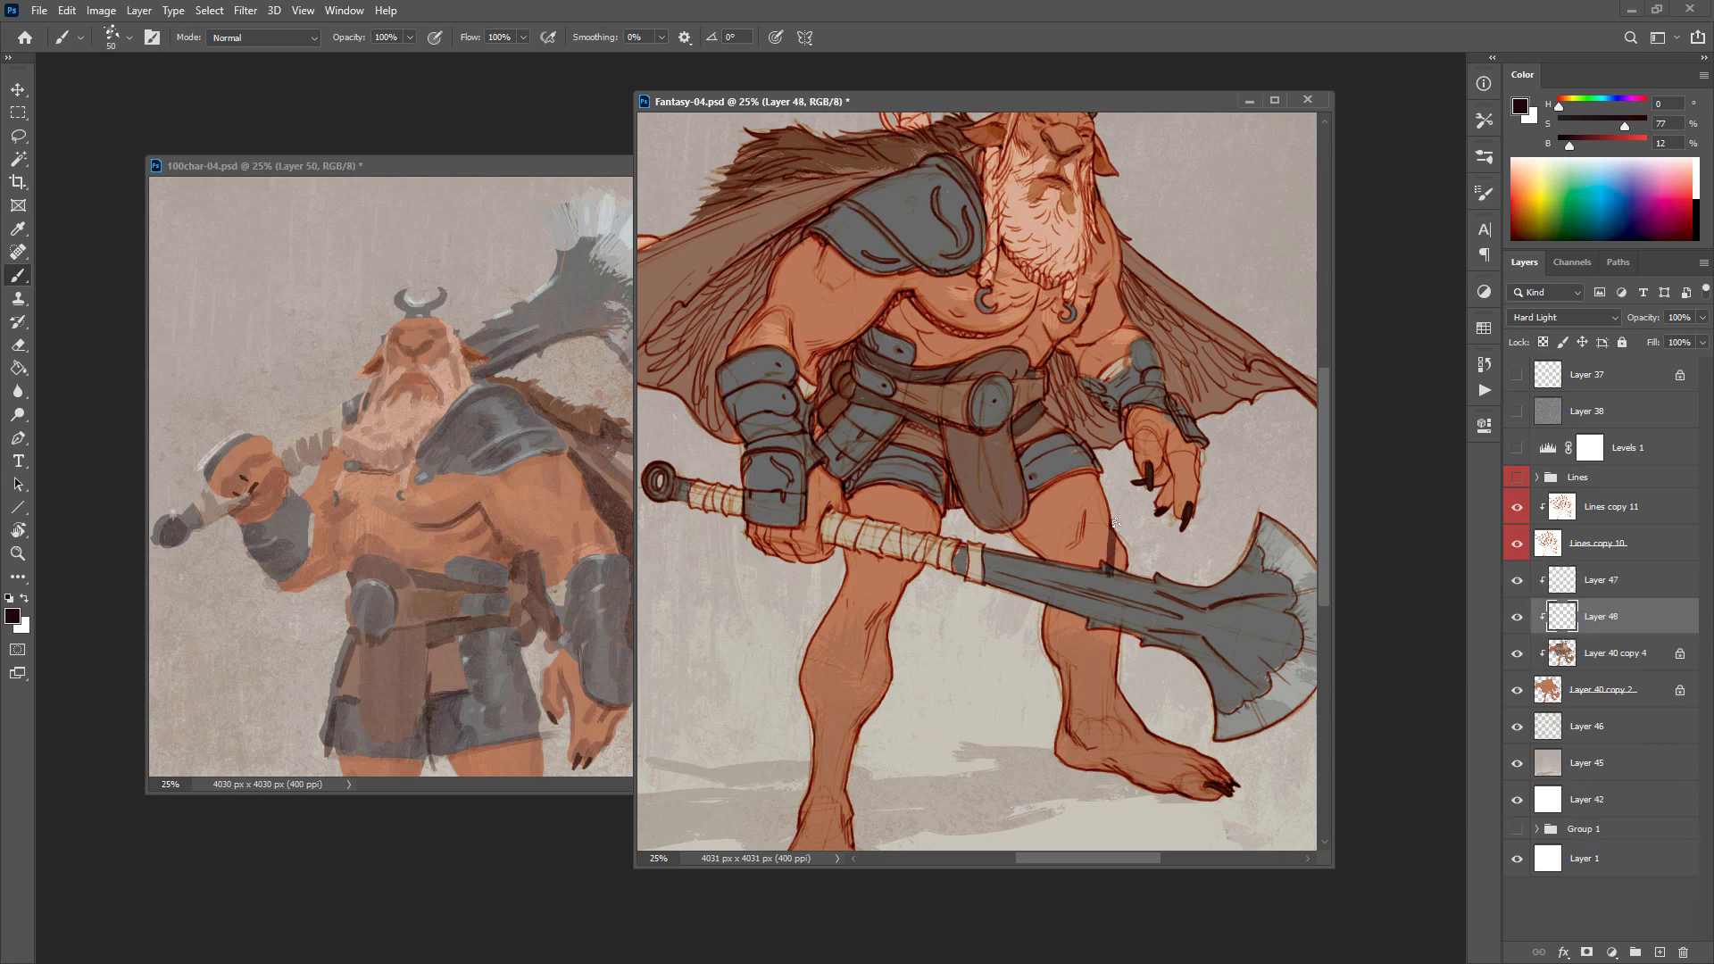
key(ctrl+z)
Step: Shade the inner cape behind the open-handed arm with the dark red brush at size 80 and 40% opacity
mouse_move(1062, 366)
mouse_down()
mouse_move(1053, 397)
mouse_move(1082, 424)
mouse_move(1098, 409)
mouse_move(1057, 375)
mouse_up()
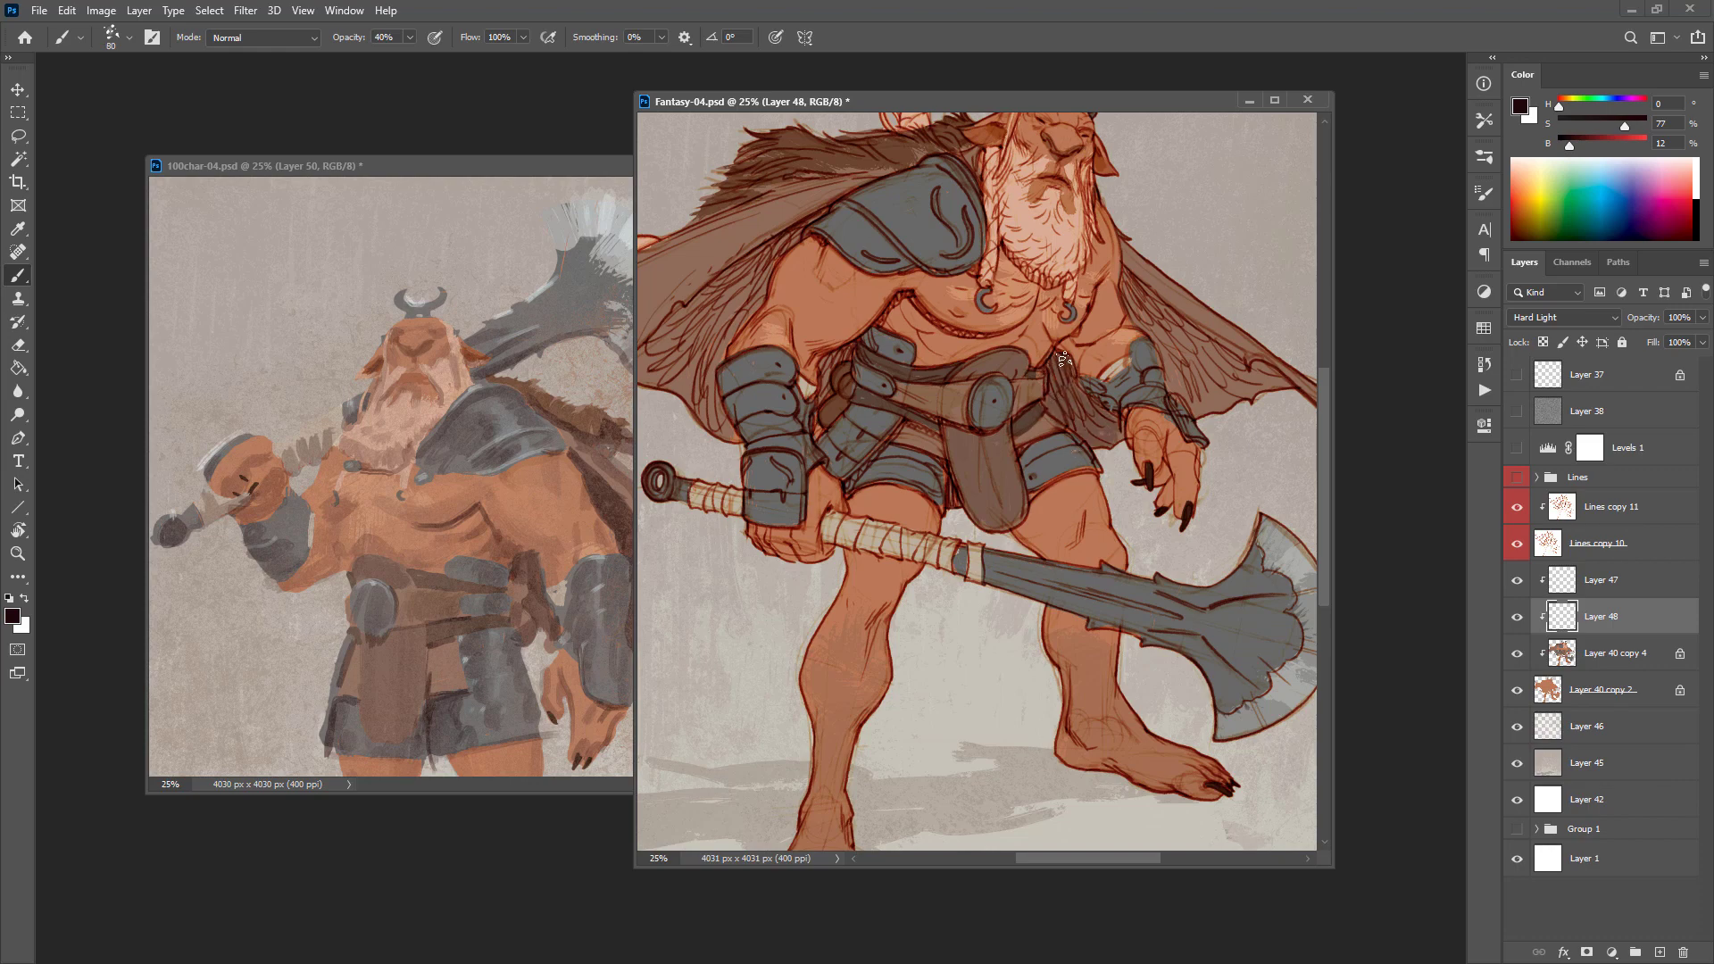
drag(851, 347, 822, 379)
mouse_move(1124, 274)
mouse_down()
mouse_move(1137, 316)
mouse_move(1128, 293)
mouse_move(1286, 390)
mouse_move(1192, 378)
mouse_up()
right_click(1205, 359)
right_click(1197, 360)
mouse_move(1167, 322)
mouse_down()
mouse_move(1200, 410)
mouse_move(1230, 358)
mouse_move(1224, 409)
mouse_move(1241, 366)
mouse_up()
mouse_move(1140, 312)
mouse_down()
mouse_move(1123, 282)
mouse_move(1171, 316)
mouse_move(1143, 316)
mouse_move(1174, 369)
mouse_move(1168, 320)
mouse_up()
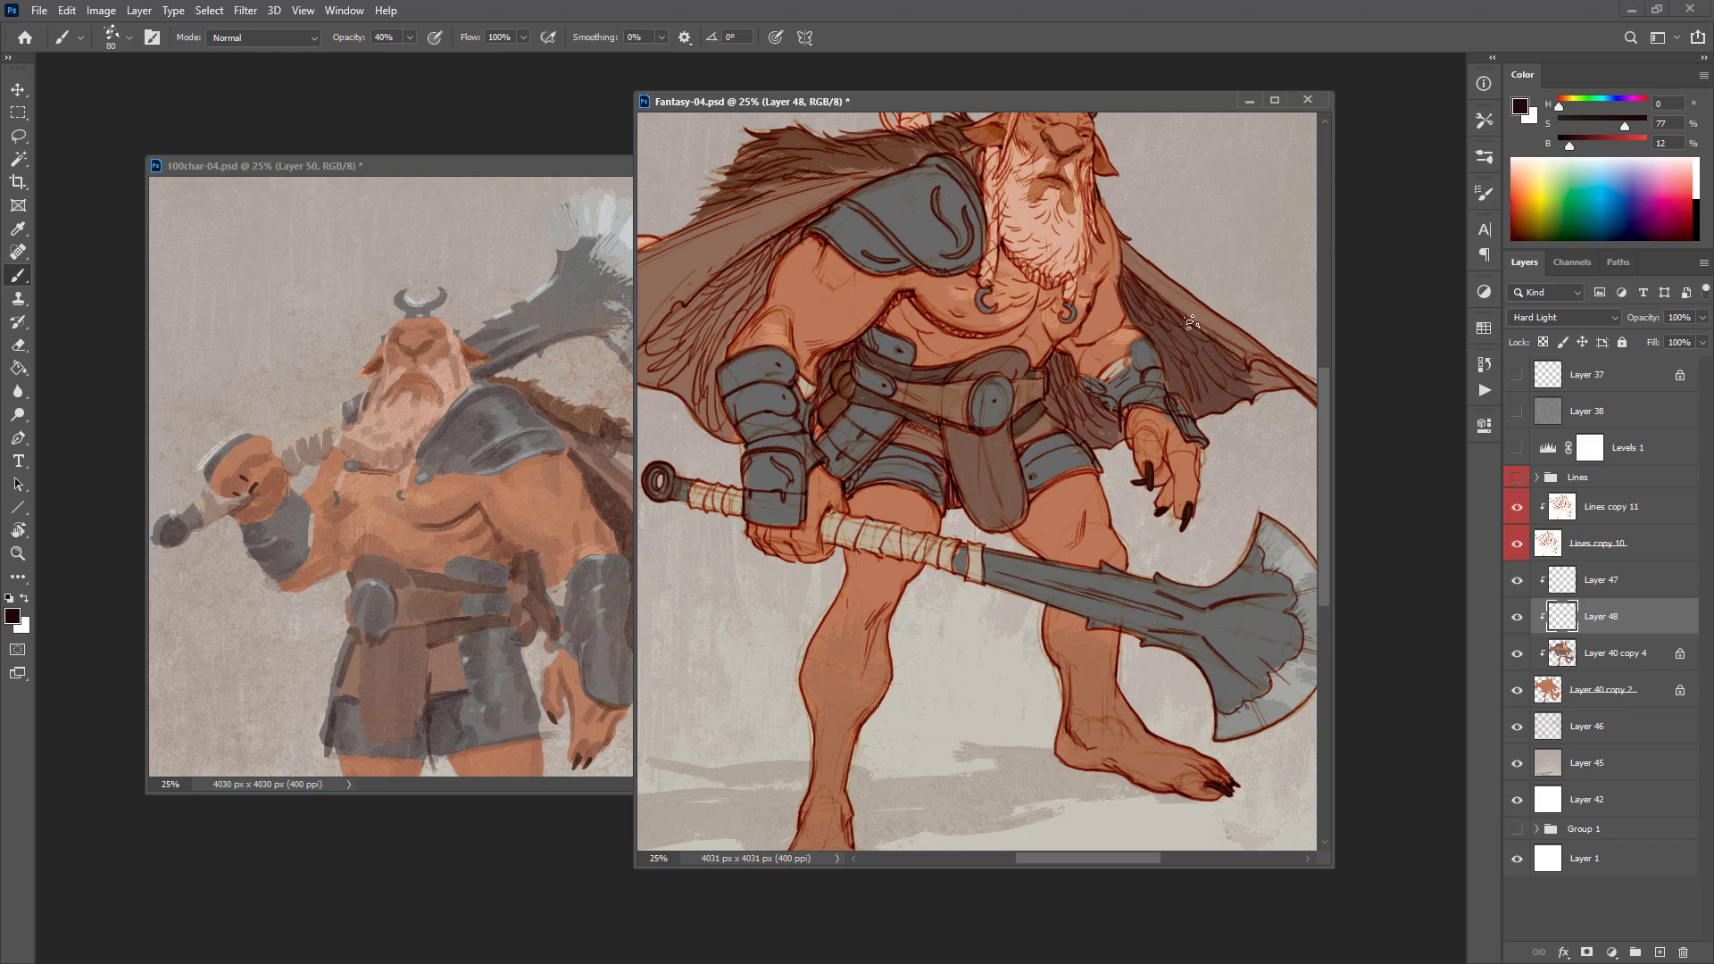
Step: Switch to a full-screen view of the canvas and shade the inner cape folds behind the axe-holding arm at 40% opacity
key(g)
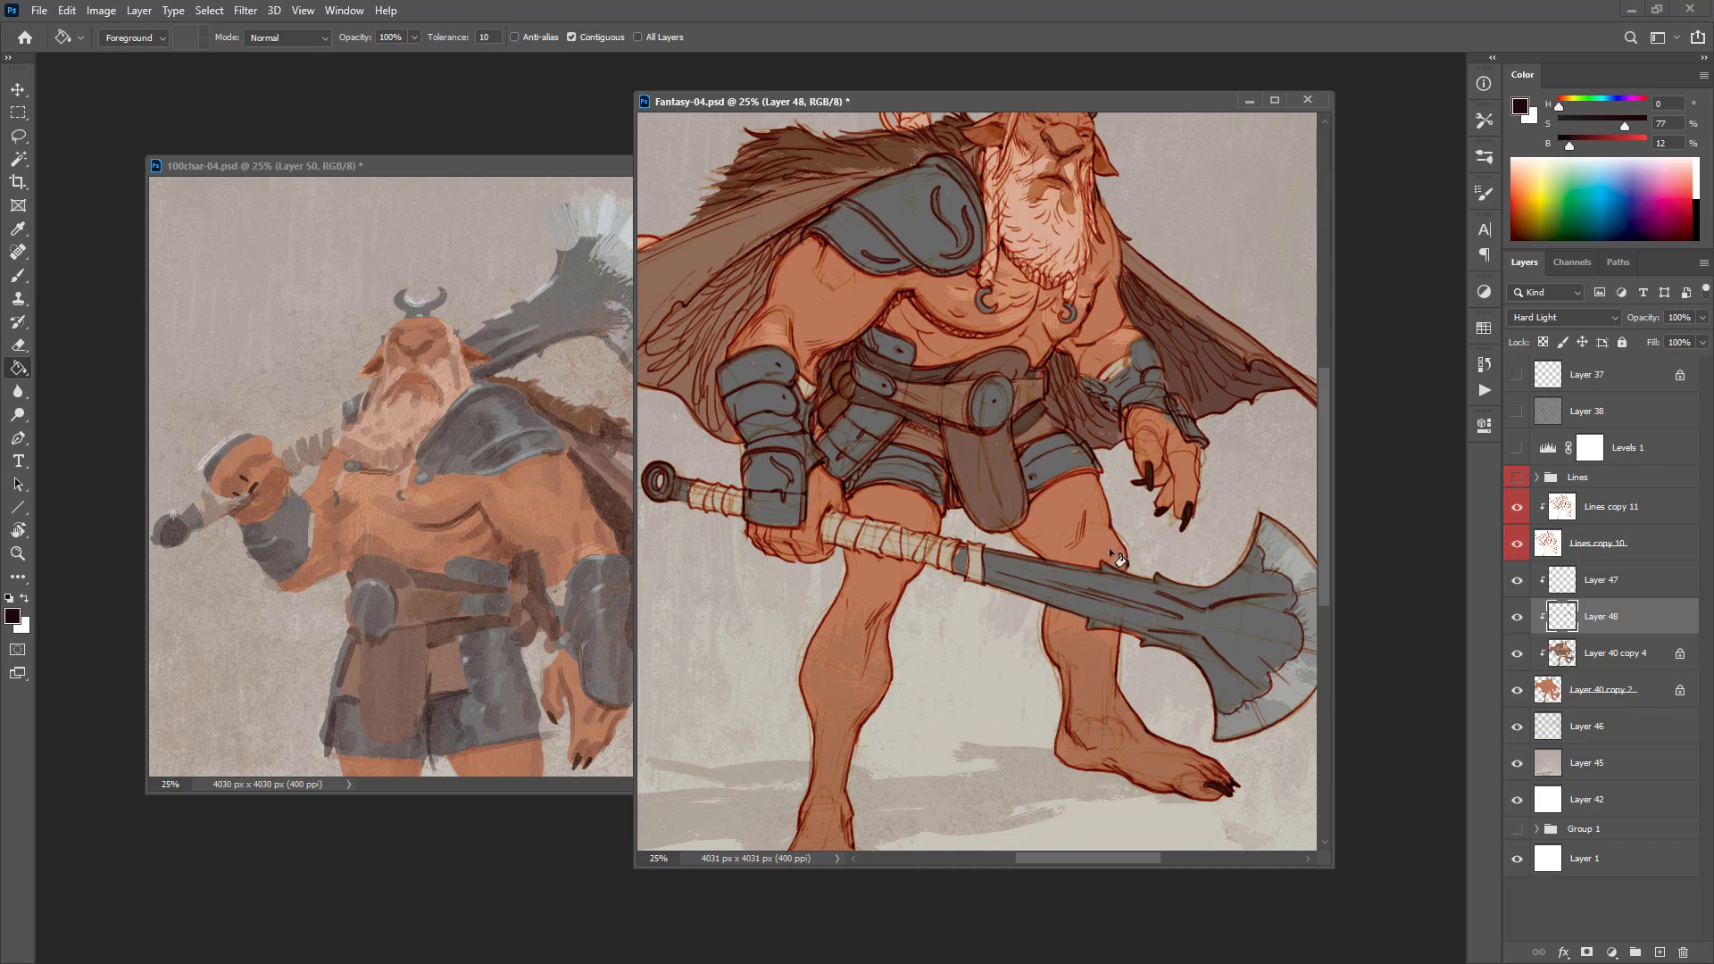
key(f)
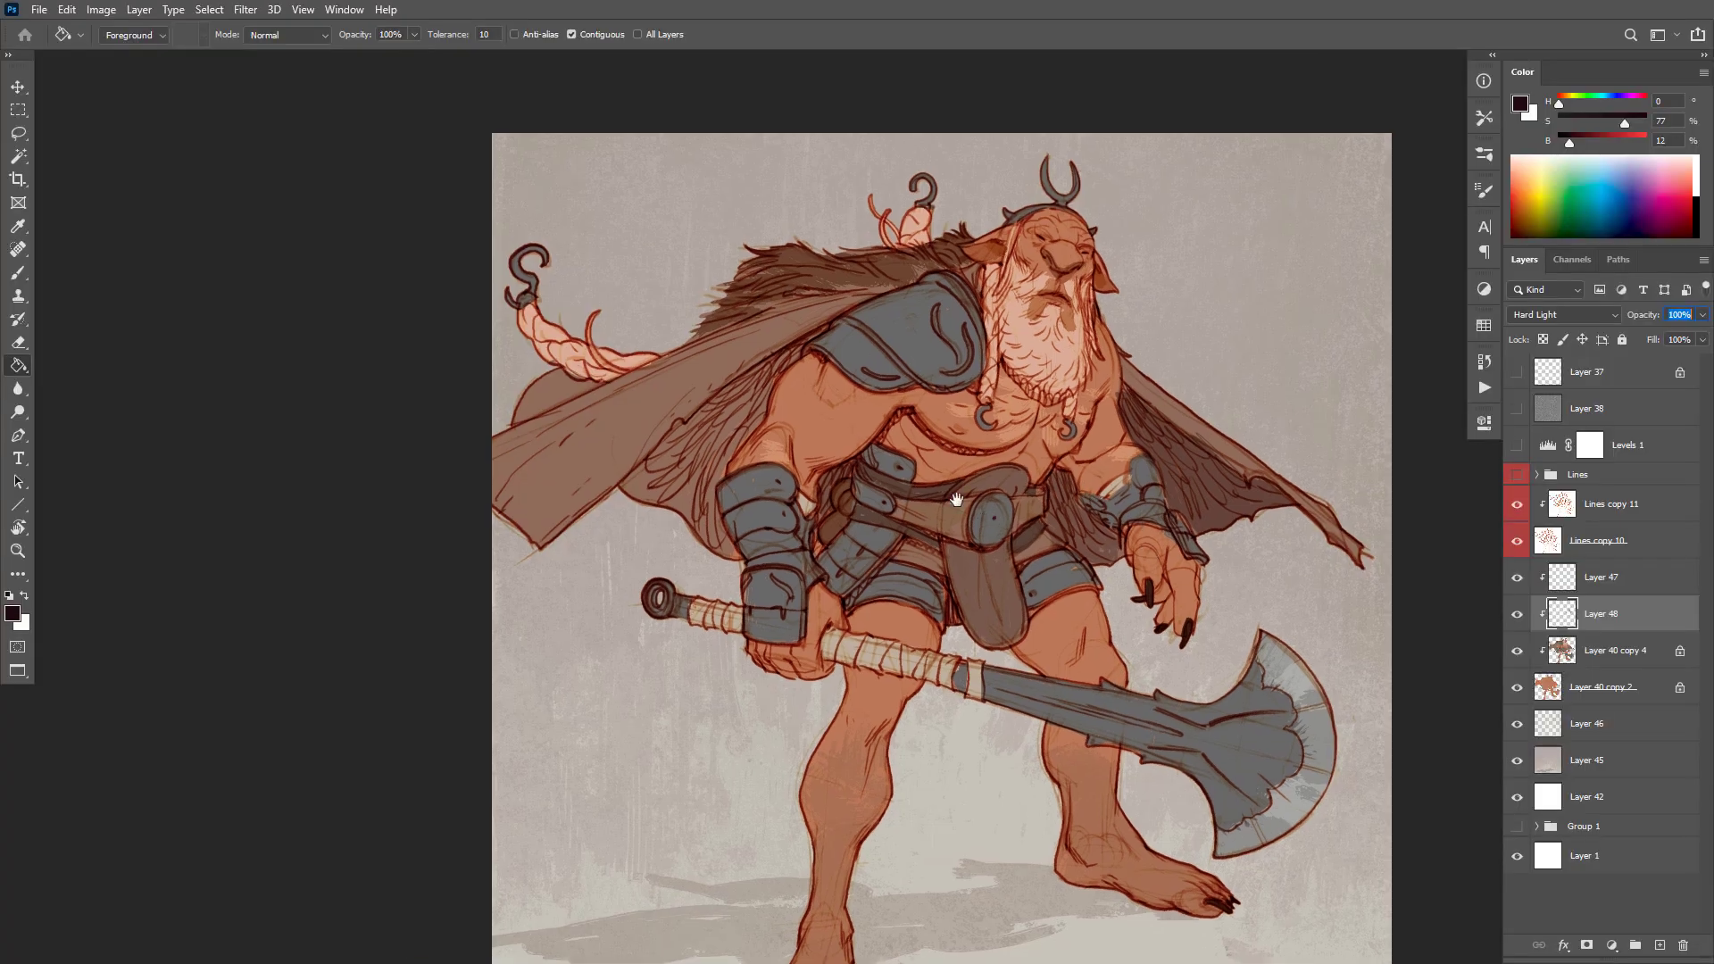
click(852, 357)
key(ctrl+z)
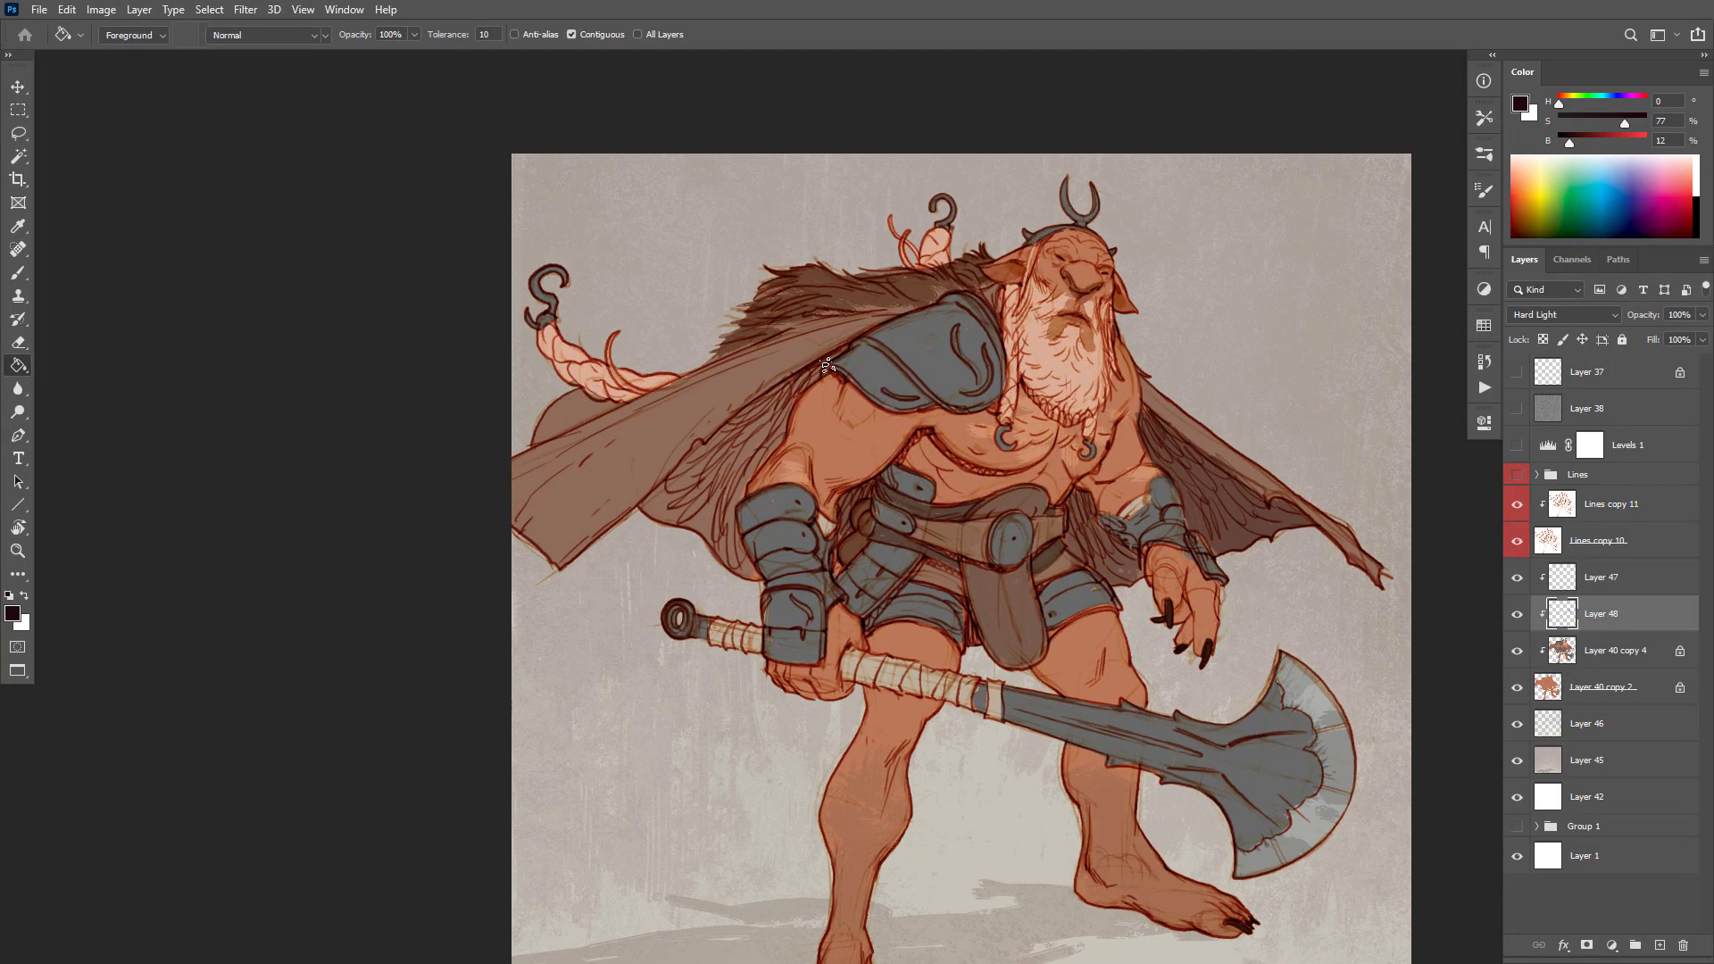
key(b)
mouse_move(794, 384)
mouse_down()
mouse_move(644, 515)
mouse_move(669, 545)
mouse_move(721, 503)
mouse_move(795, 392)
mouse_move(753, 467)
mouse_move(735, 557)
mouse_move(696, 536)
mouse_up()
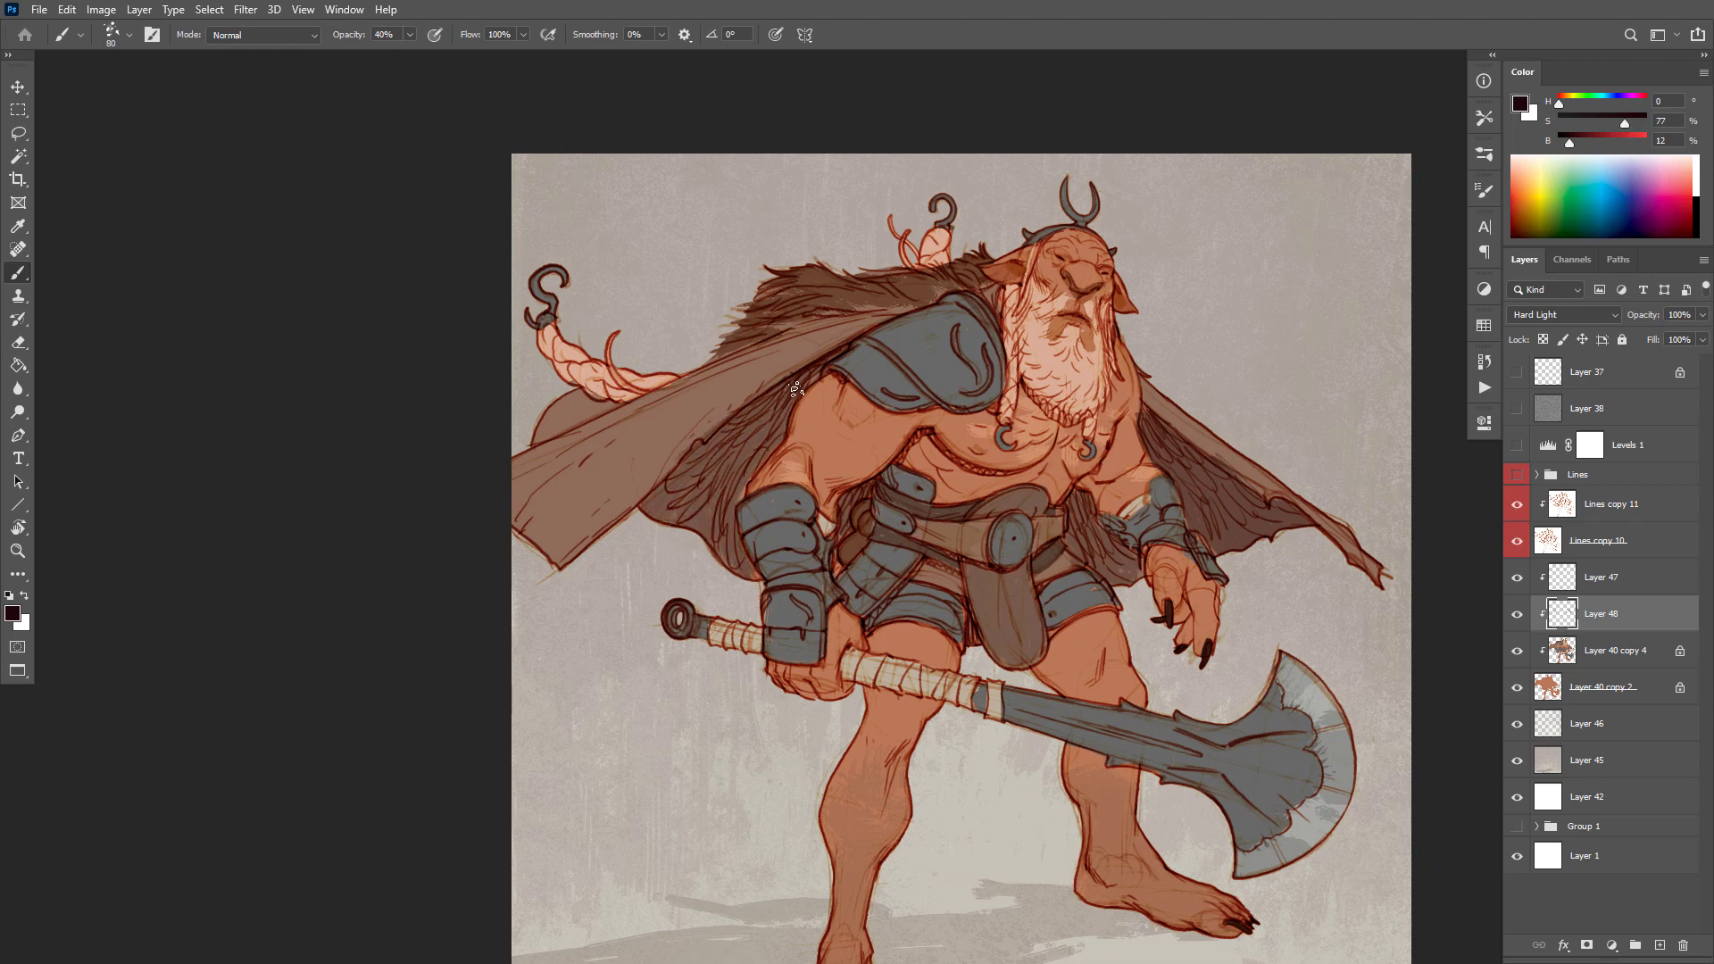
drag(773, 415, 755, 436)
drag(833, 352, 698, 481)
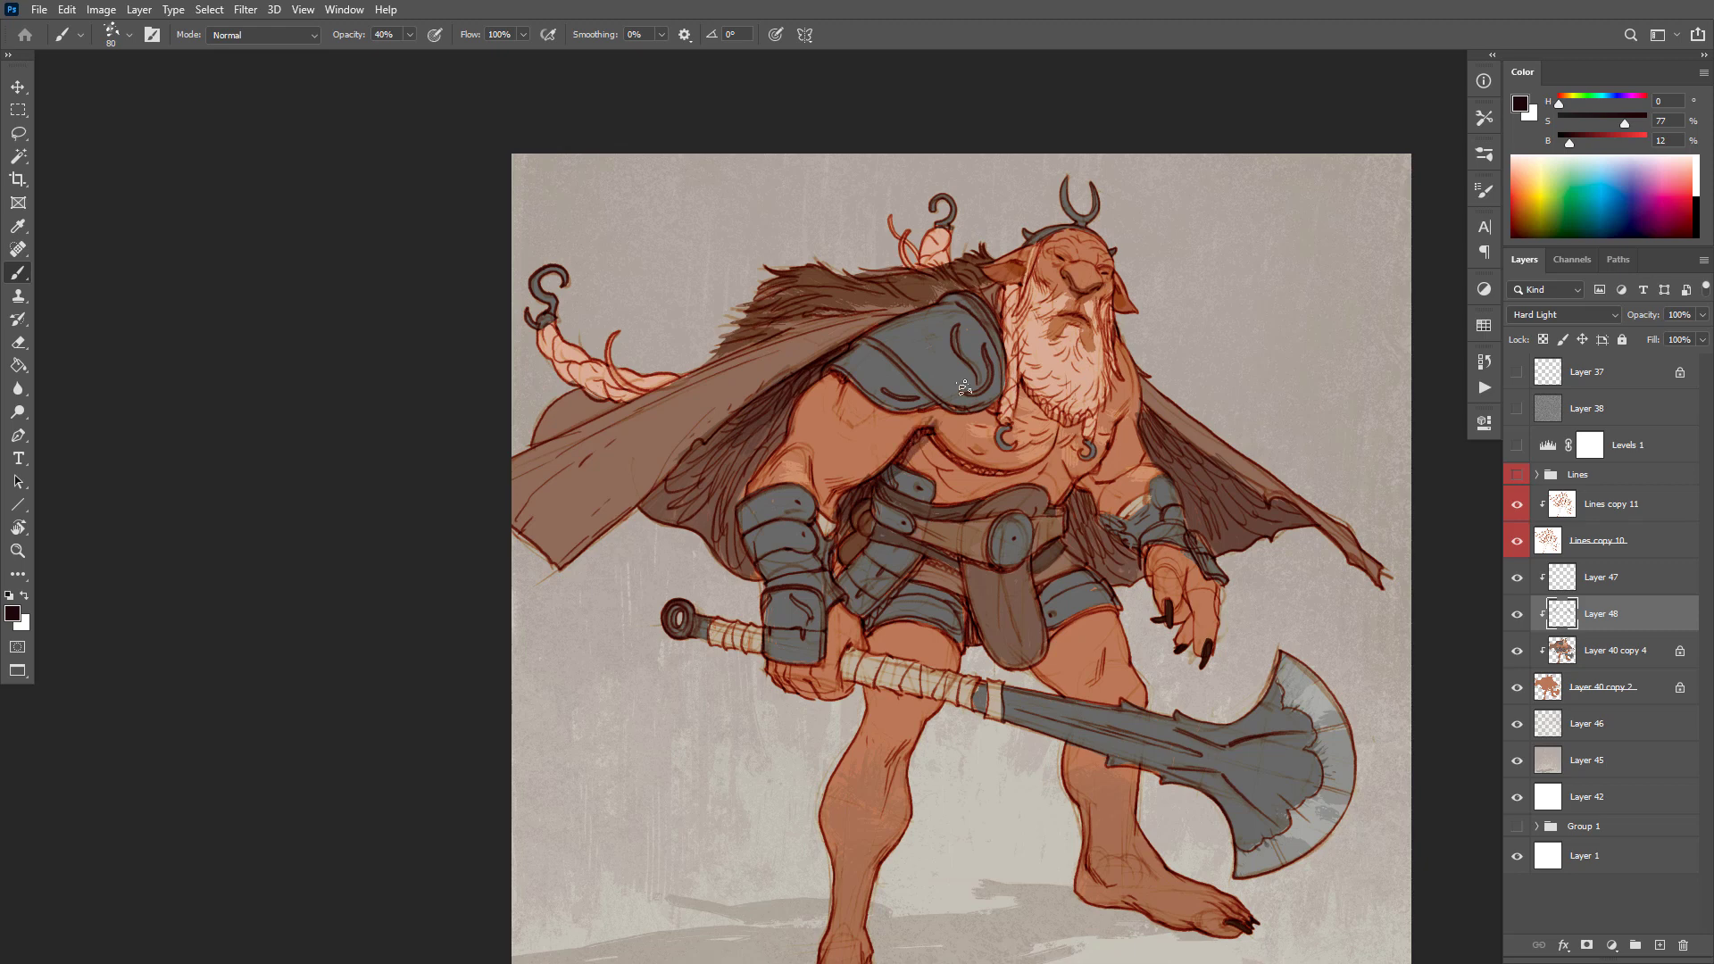
Step: Shade the underside of the beard and the lower edge of the shoulder armour, lowering the brush opacity to 20%
key(bracketleft)
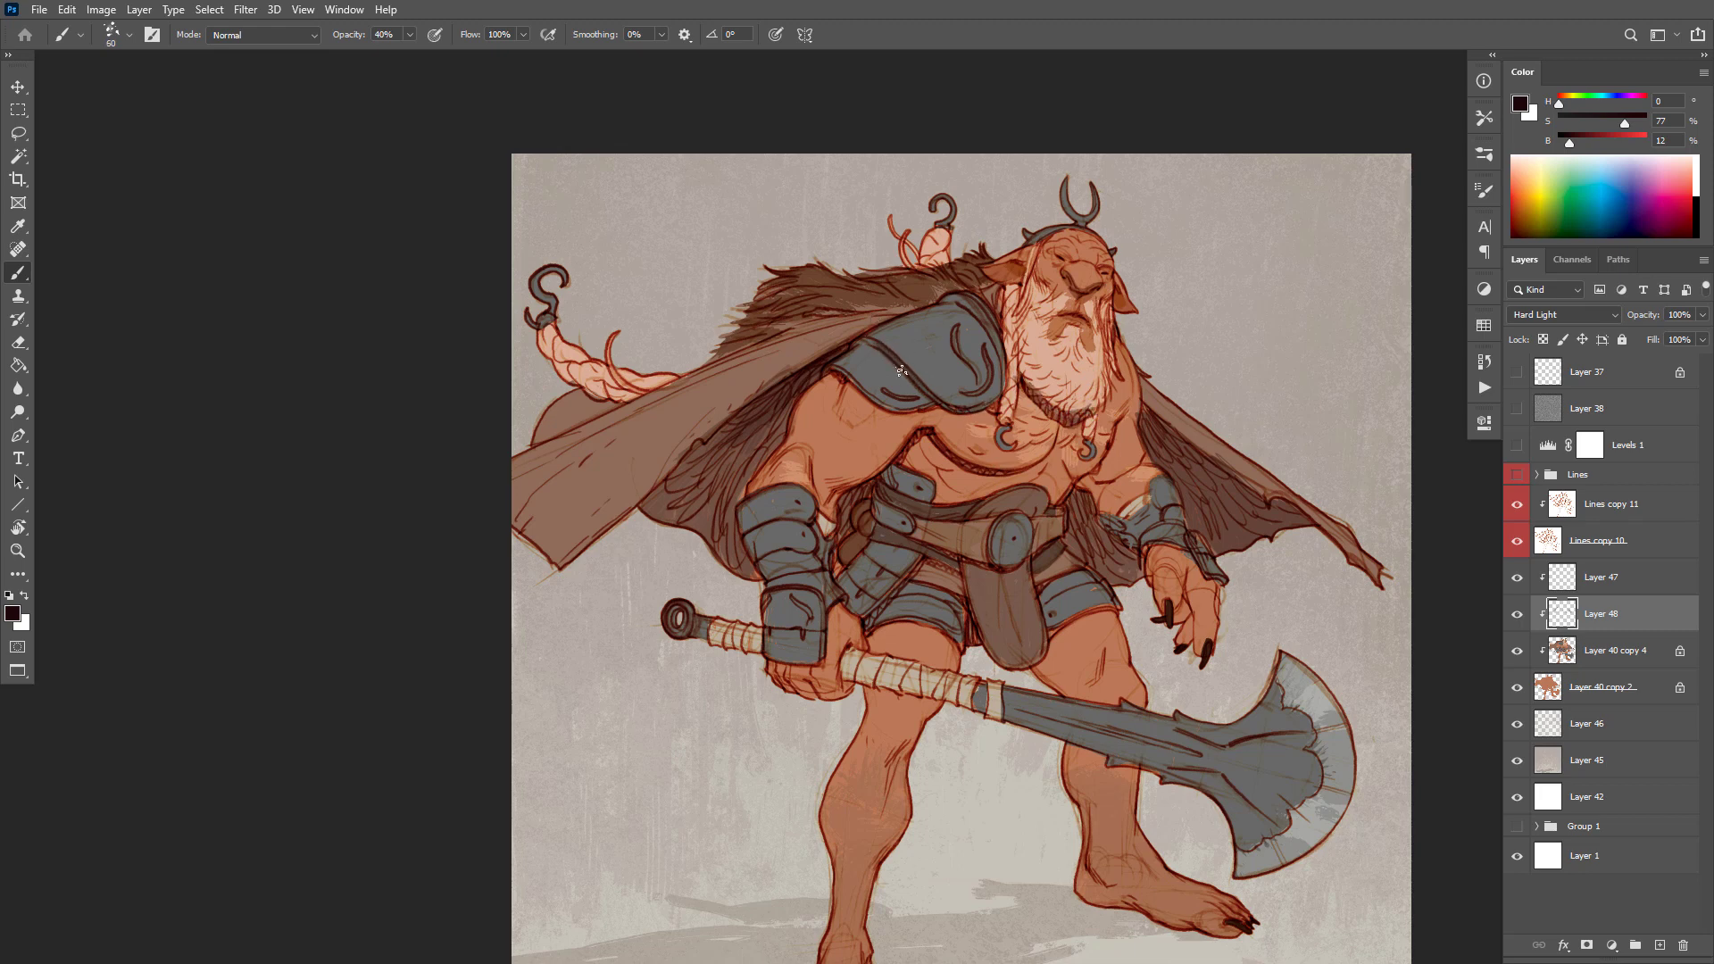
mouse_move(907, 385)
mouse_down()
mouse_move(880, 397)
mouse_move(900, 393)
mouse_up()
key(ctrl+z)
drag(885, 390, 896, 399)
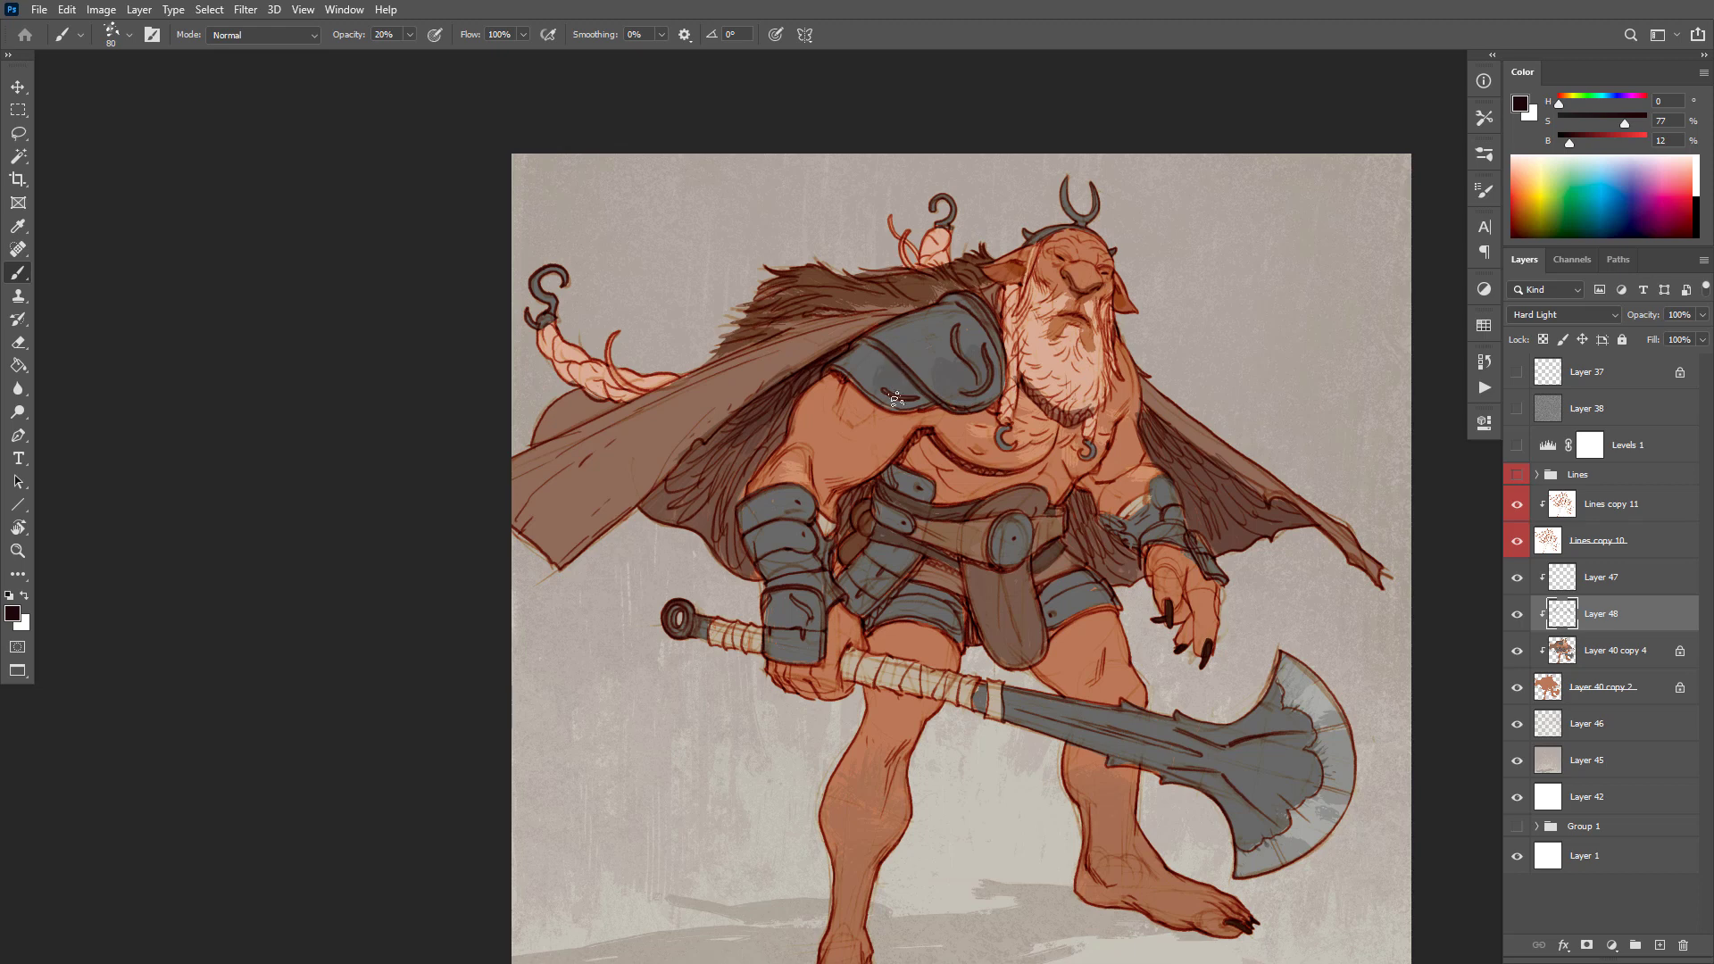
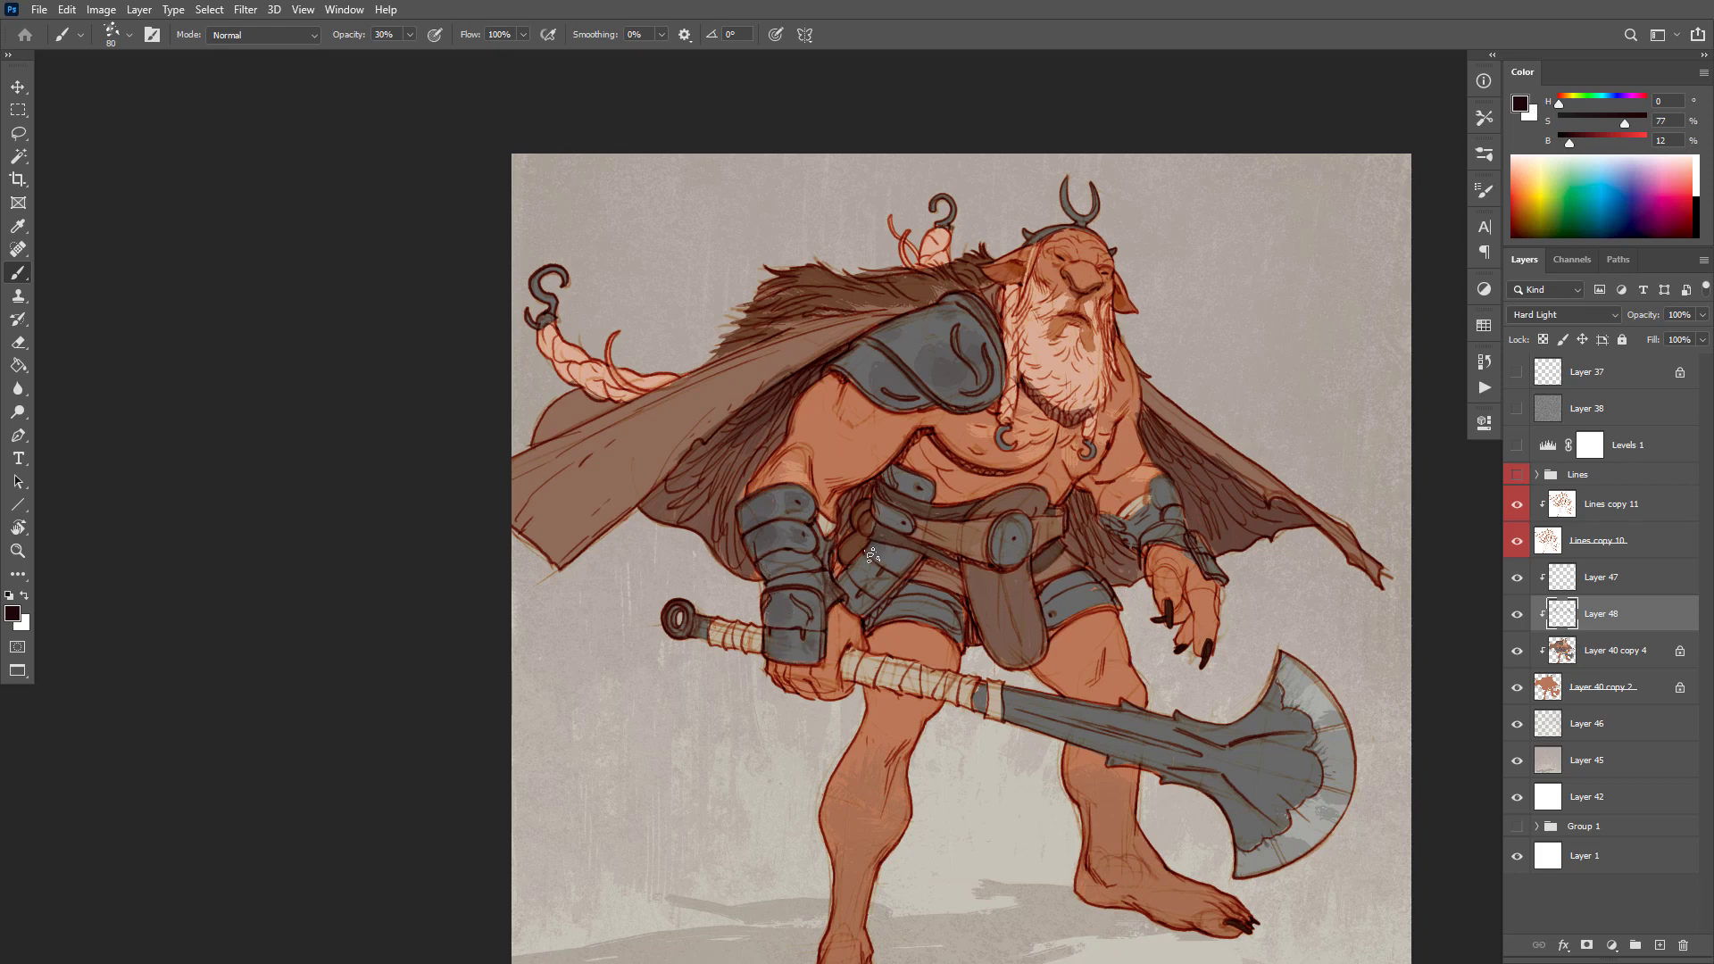
Step: Shade the hip armour, the inner cape beside the bracer and the belt side with the brush at 30% opacity
mouse_move(871, 555)
mouse_down()
mouse_move(900, 555)
mouse_move(857, 607)
mouse_move(908, 515)
mouse_move(848, 550)
mouse_move(858, 515)
mouse_move(842, 525)
mouse_move(837, 563)
mouse_up()
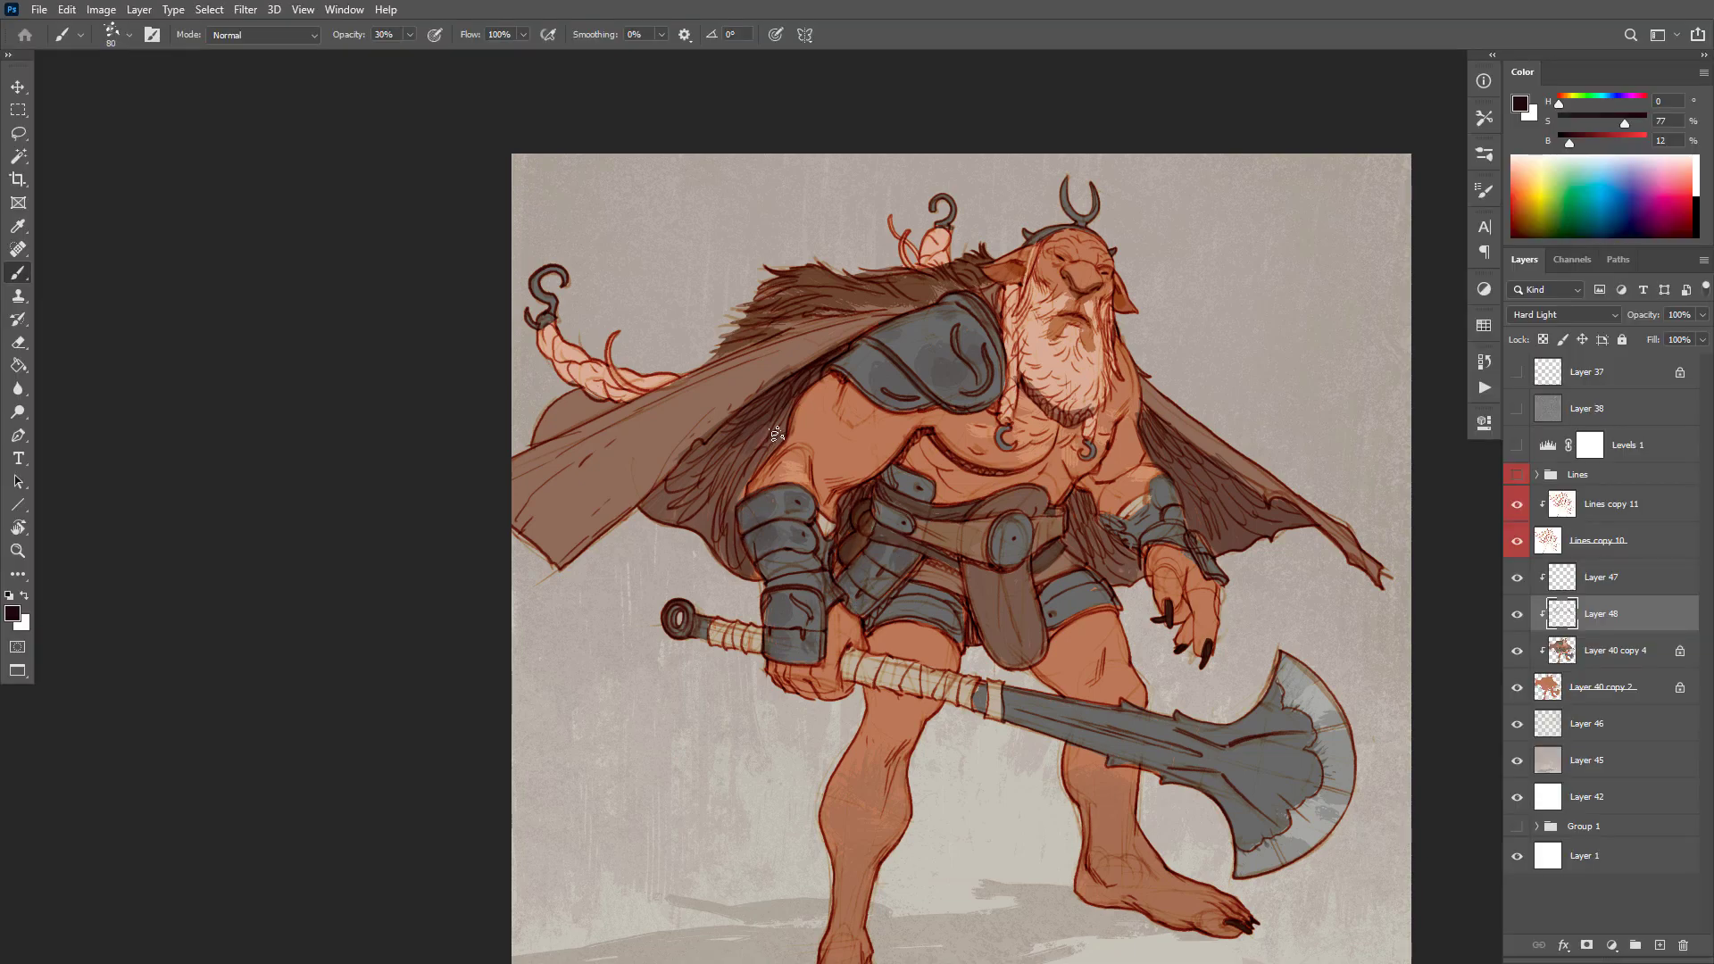
mouse_move(732, 488)
mouse_down()
mouse_move(668, 490)
mouse_move(689, 462)
mouse_up()
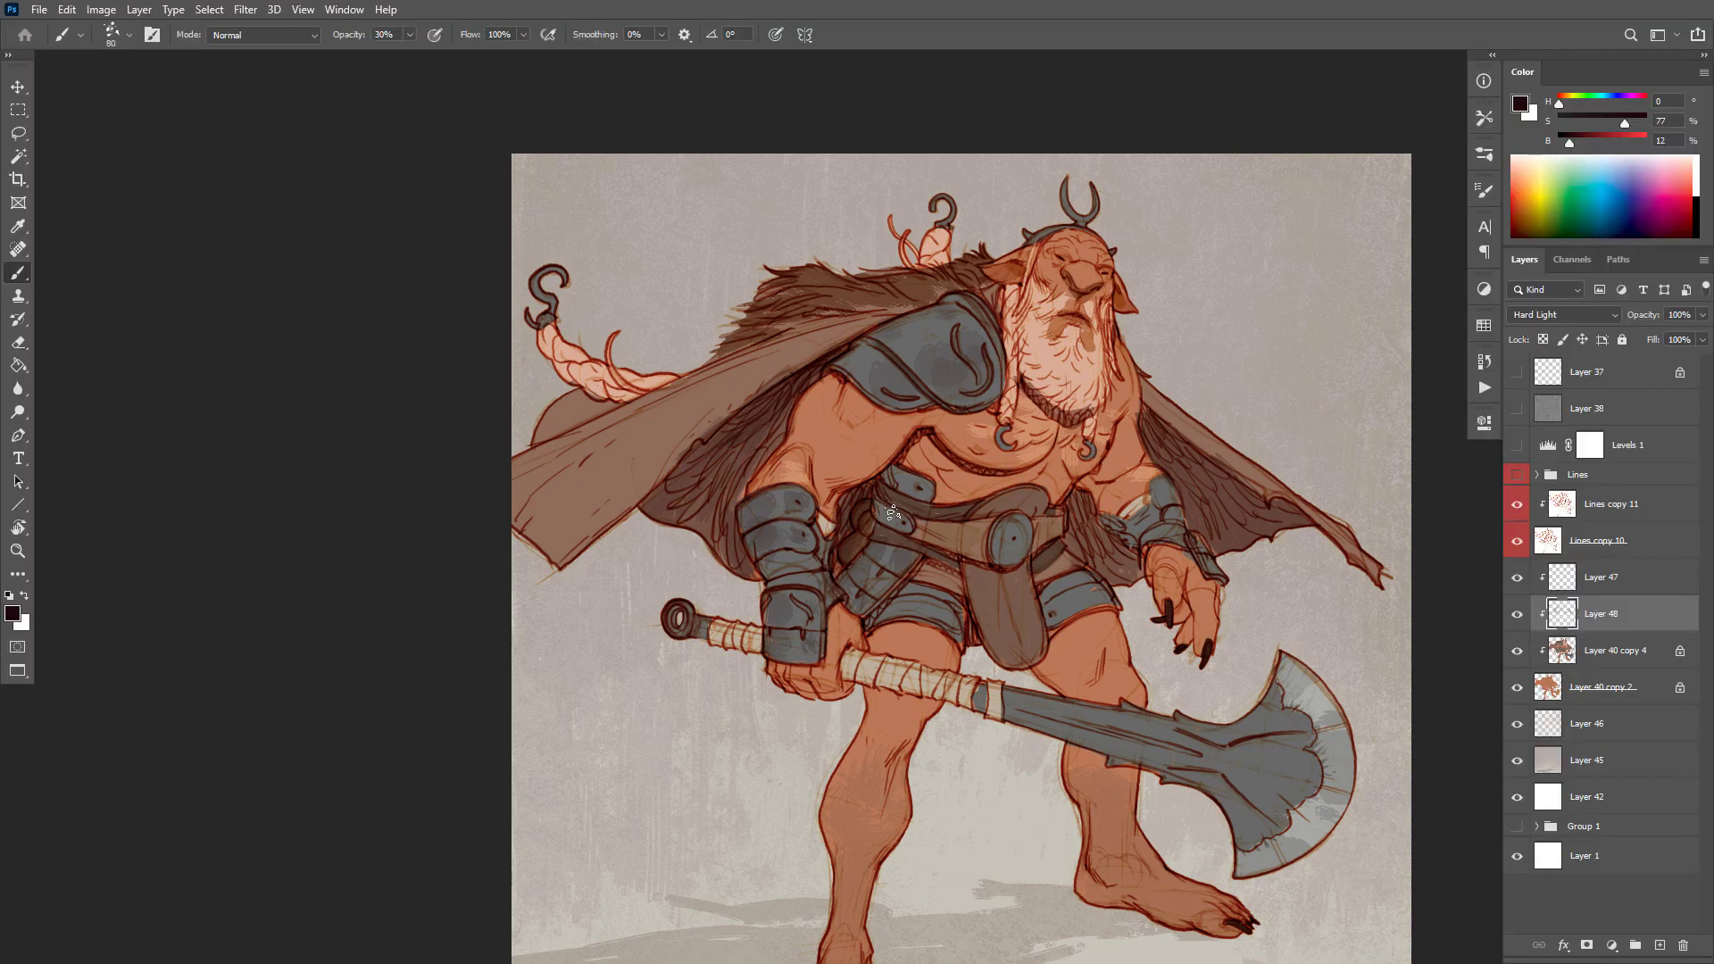
drag(893, 513, 890, 516)
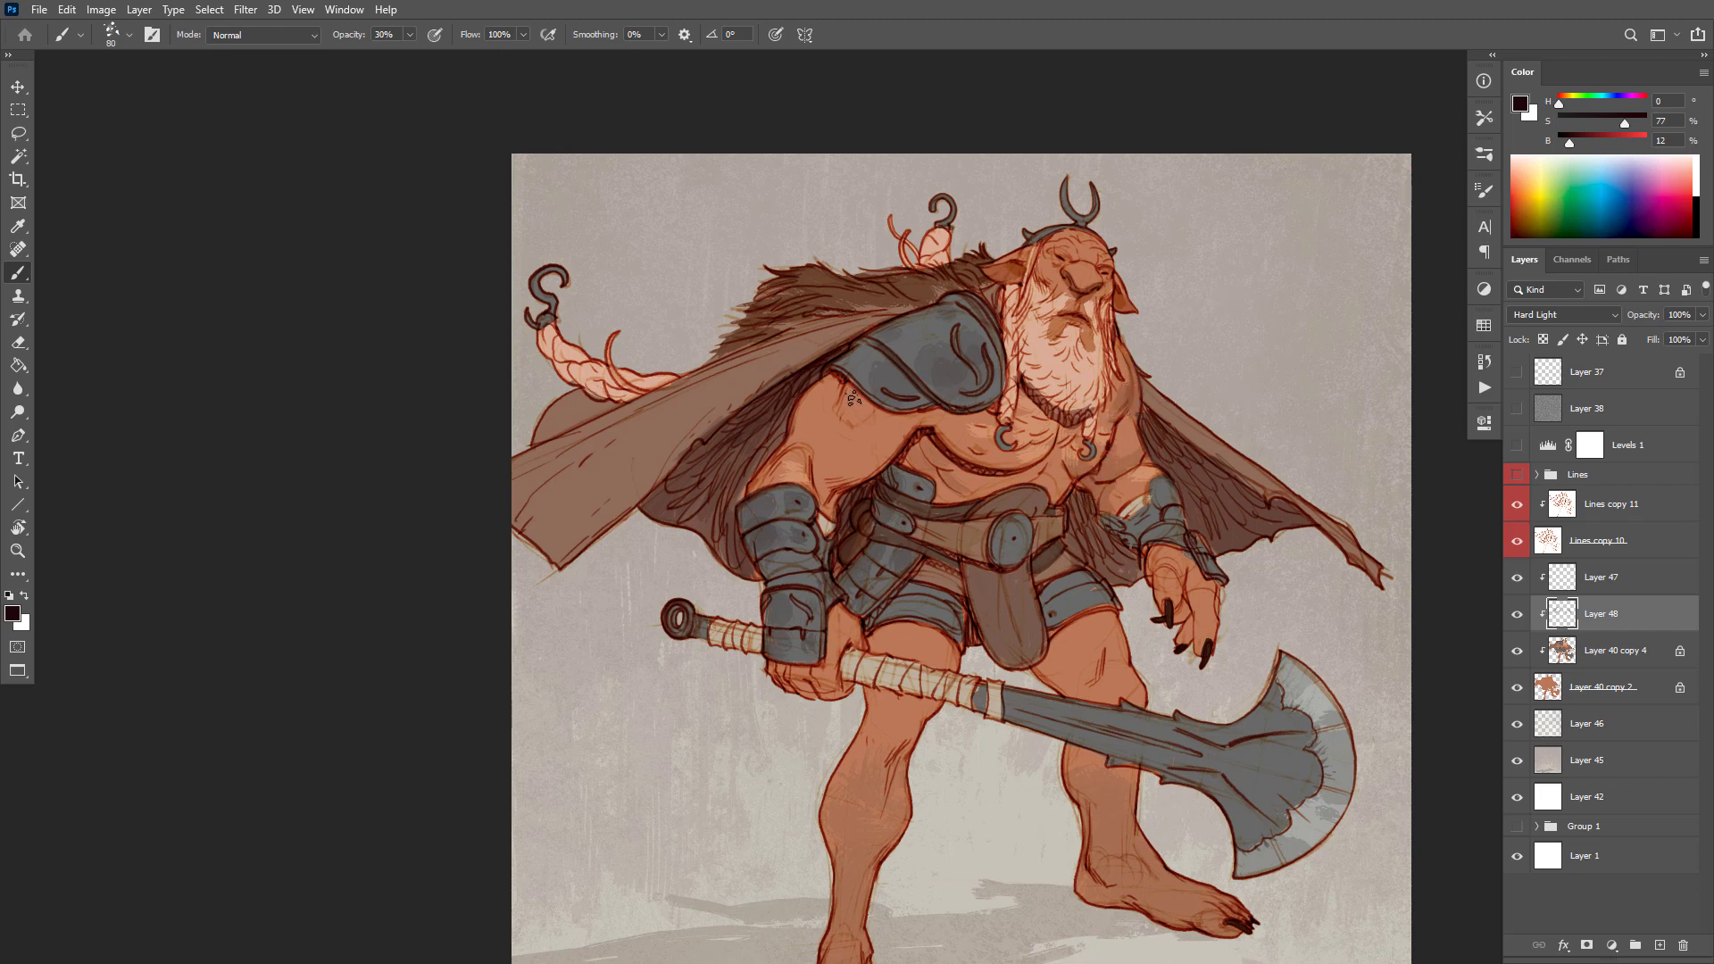
Step: Paint shadows on the upper arm below the shoulder armour and along the chest at 30% brush opacity
mouse_move(842, 417)
mouse_down()
mouse_move(850, 395)
mouse_move(807, 417)
mouse_move(809, 404)
mouse_up()
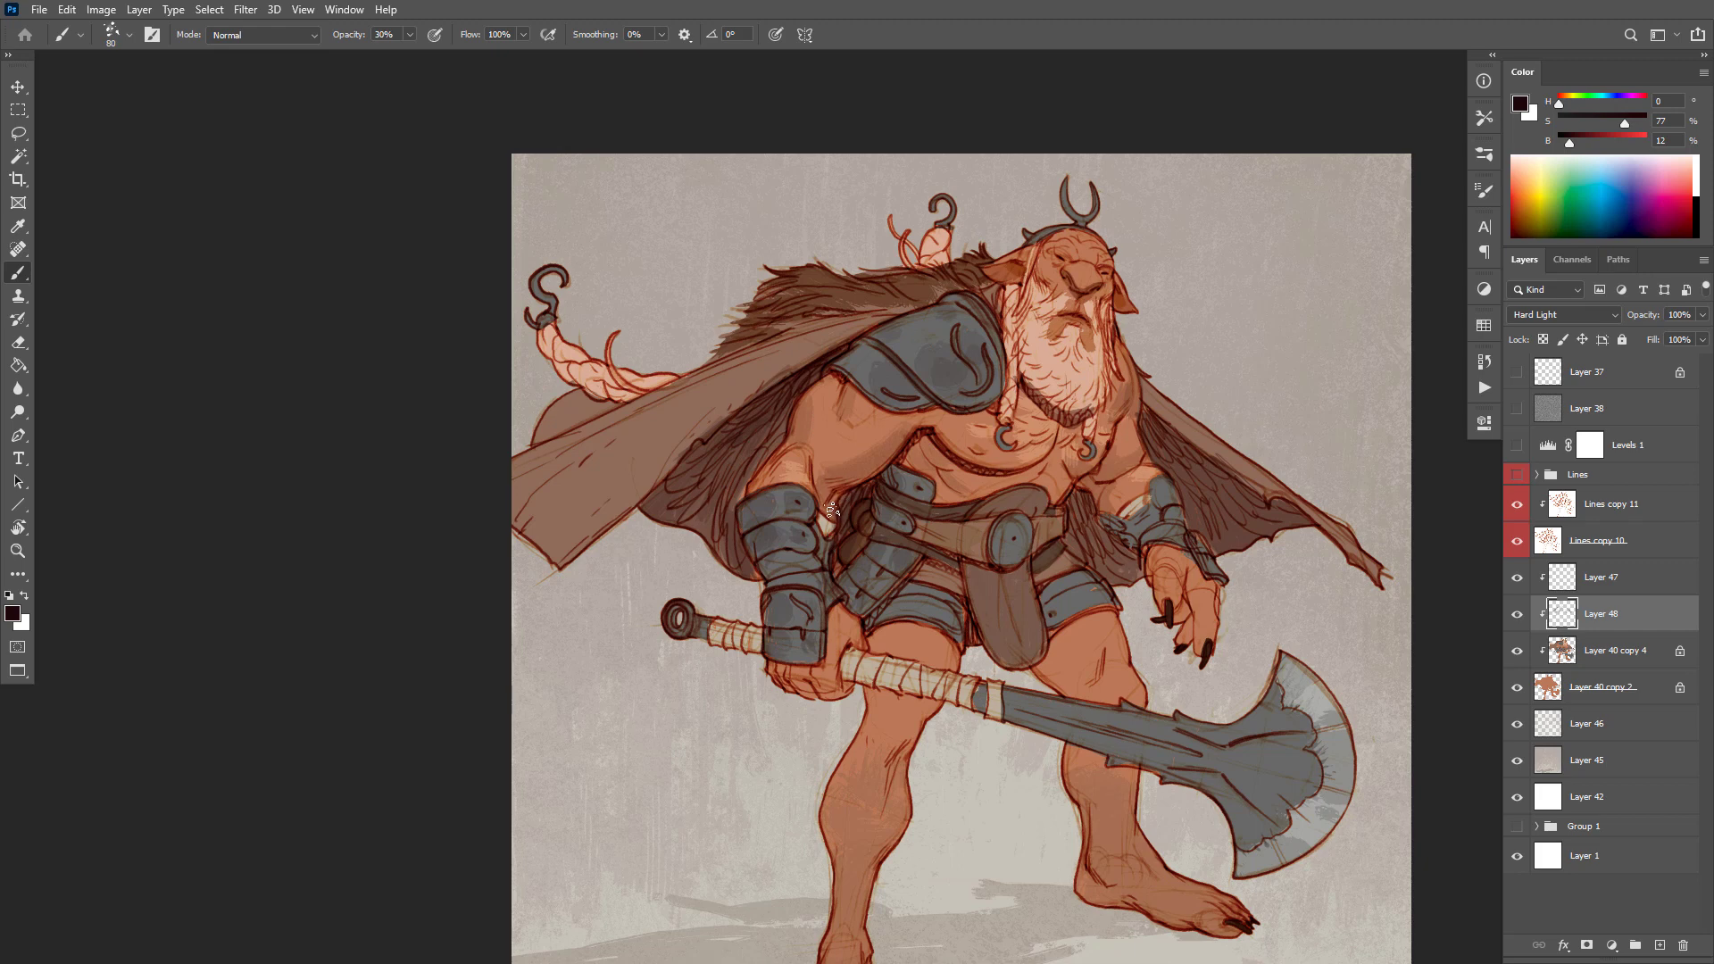
key(e)
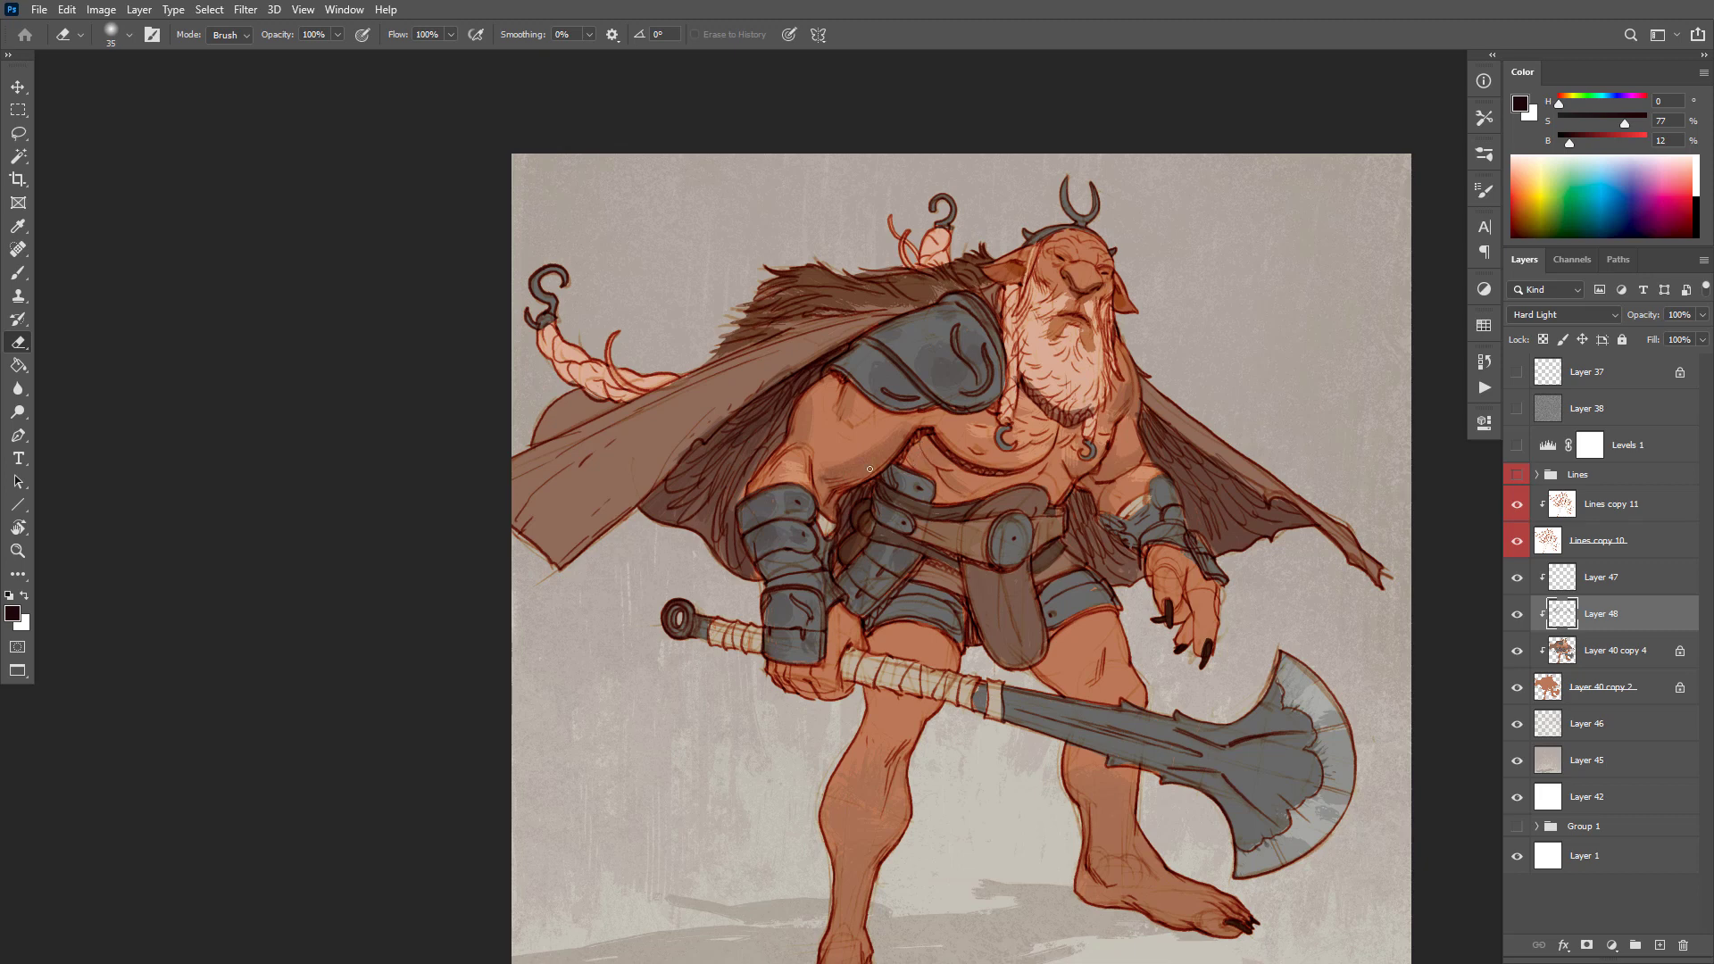
key(b)
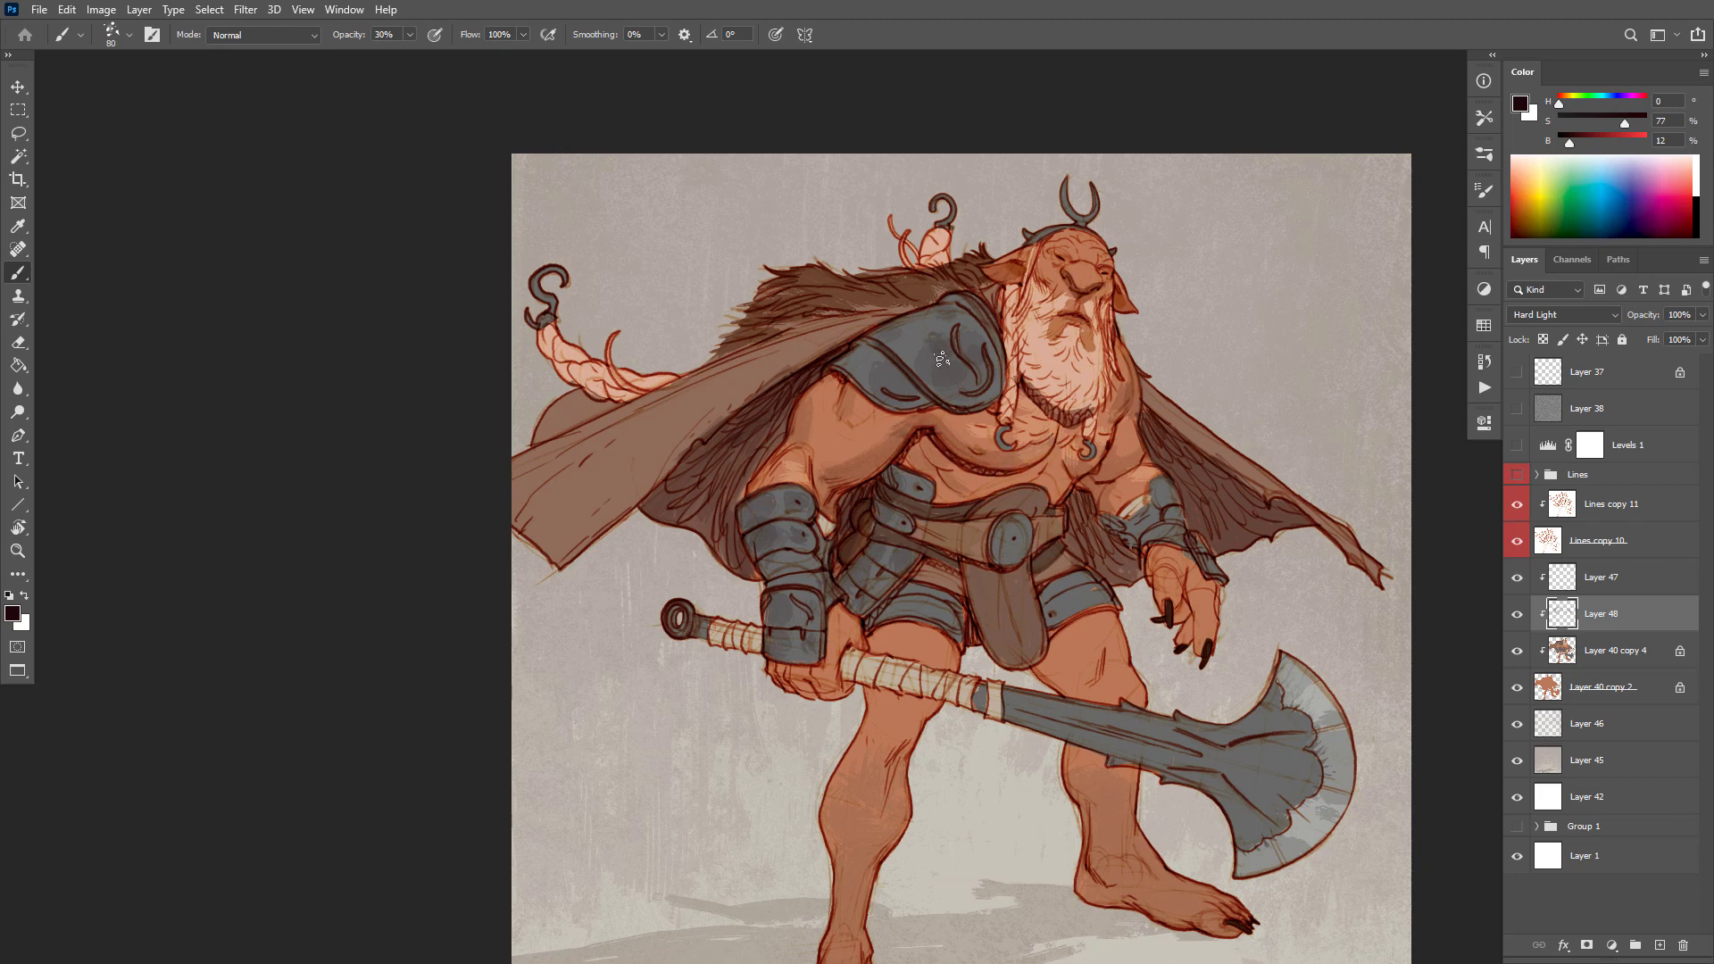
Step: Deepen the shoulder armour shading and darken the outer cape folds and the fur collar at 30% opacity
drag(942, 359, 924, 377)
drag(902, 325, 832, 357)
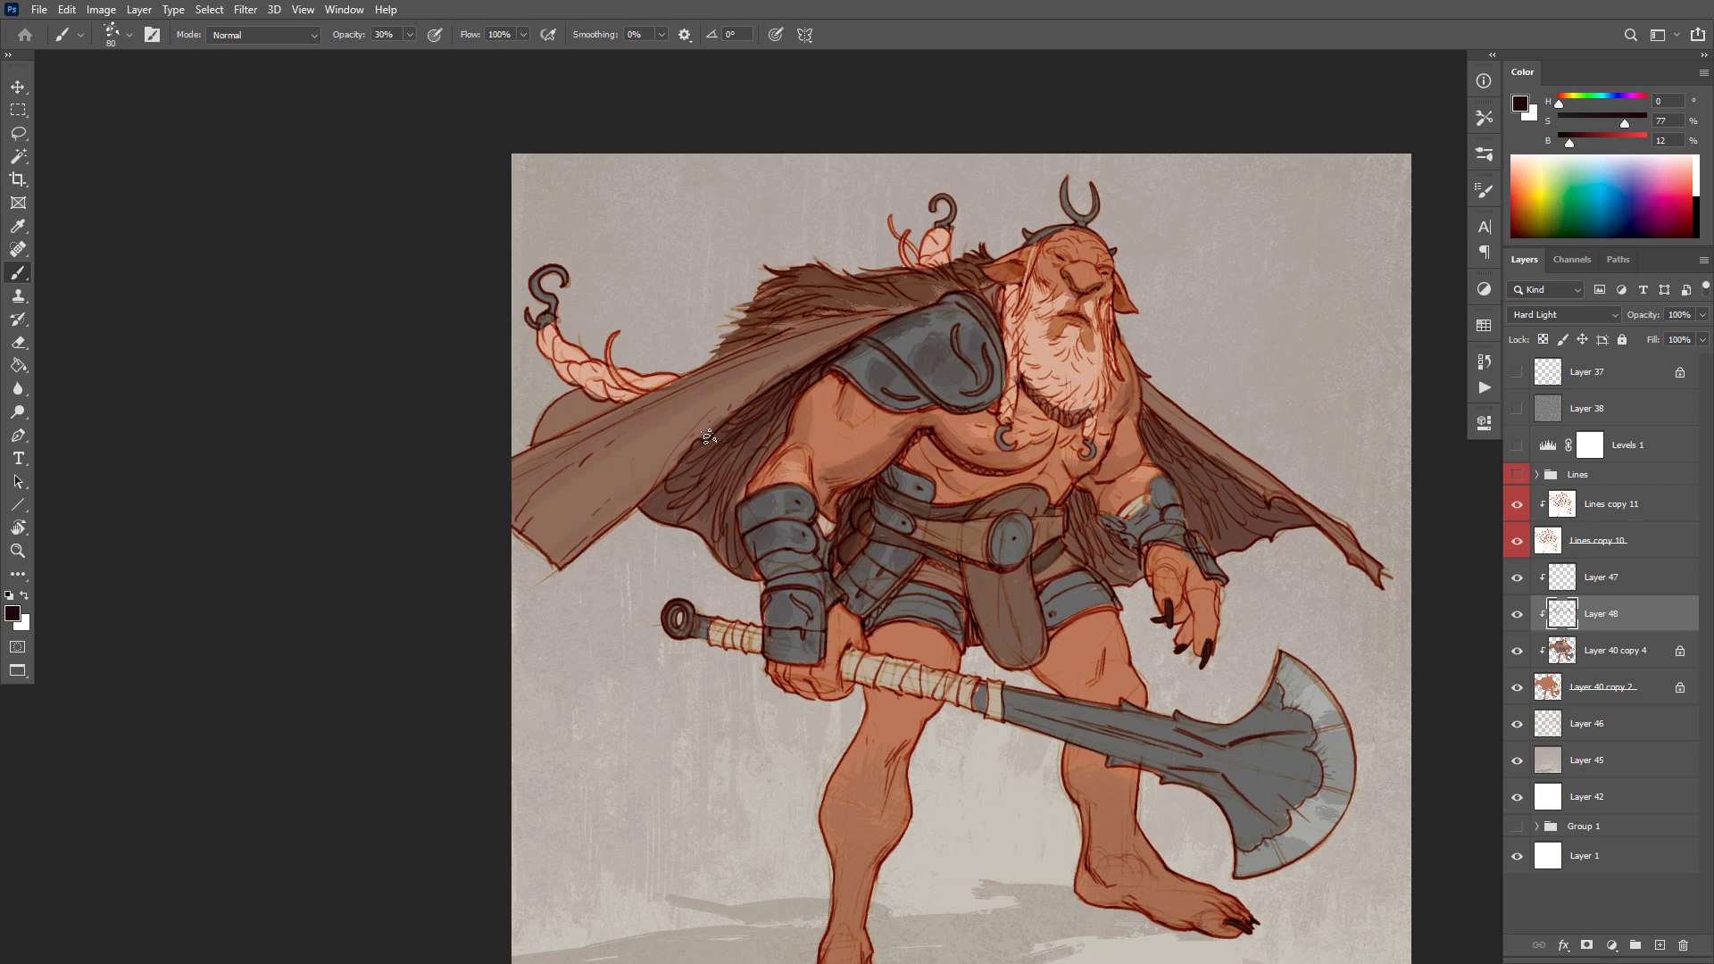
drag(708, 437, 475, 582)
mouse_move(539, 417)
mouse_down()
mouse_move(634, 393)
mouse_move(552, 356)
mouse_up()
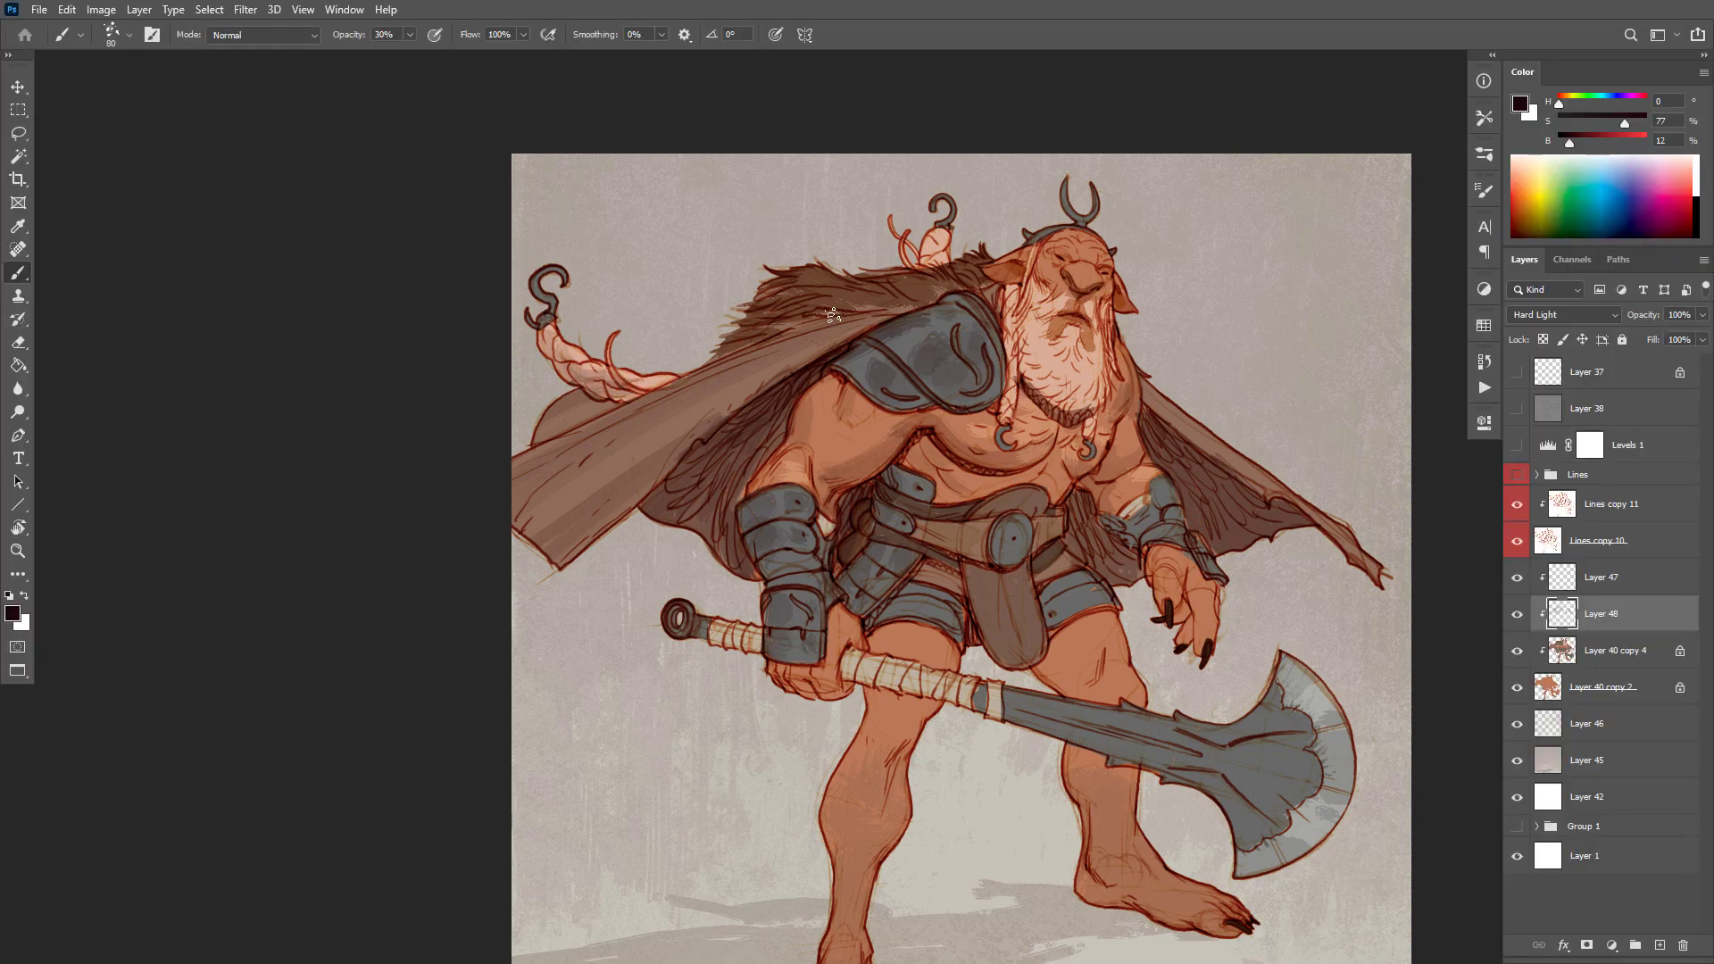
mouse_move(833, 315)
mouse_down()
mouse_move(742, 345)
mouse_move(808, 314)
mouse_move(778, 287)
mouse_up()
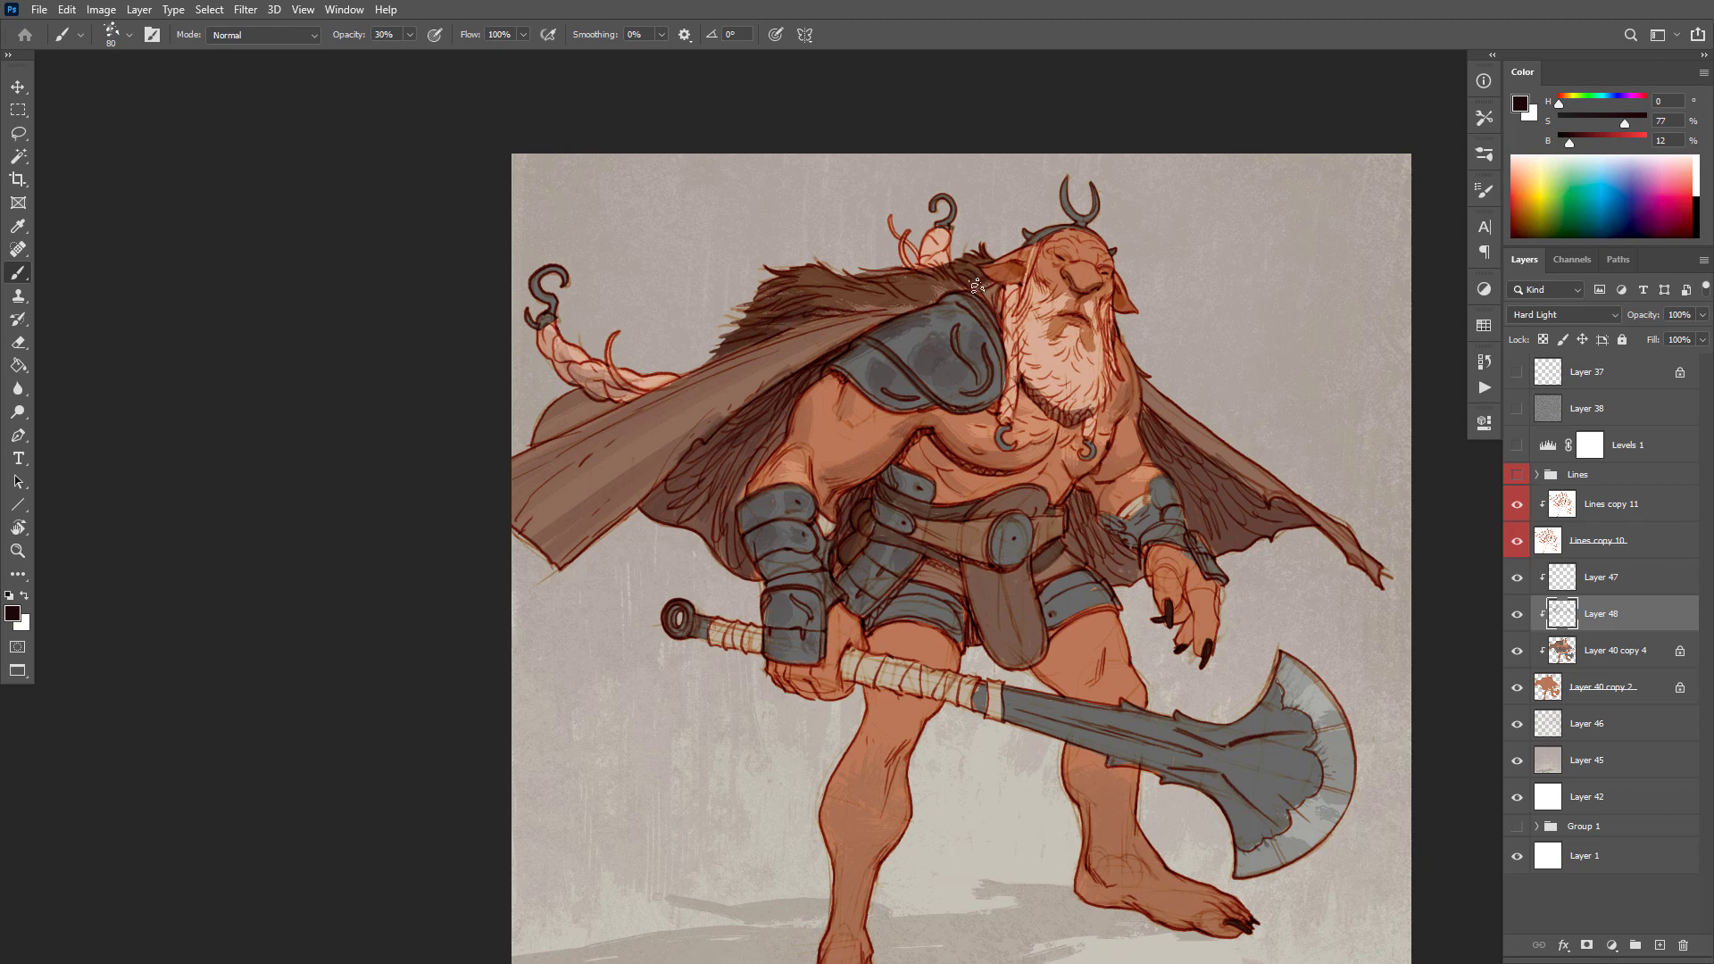
Step: Shade the ear beside the fur collar and build up shadow across the lower beard
drag(1019, 270, 1007, 278)
mouse_move(1111, 375)
mouse_down()
mouse_move(1093, 399)
mouse_move(1051, 386)
mouse_up()
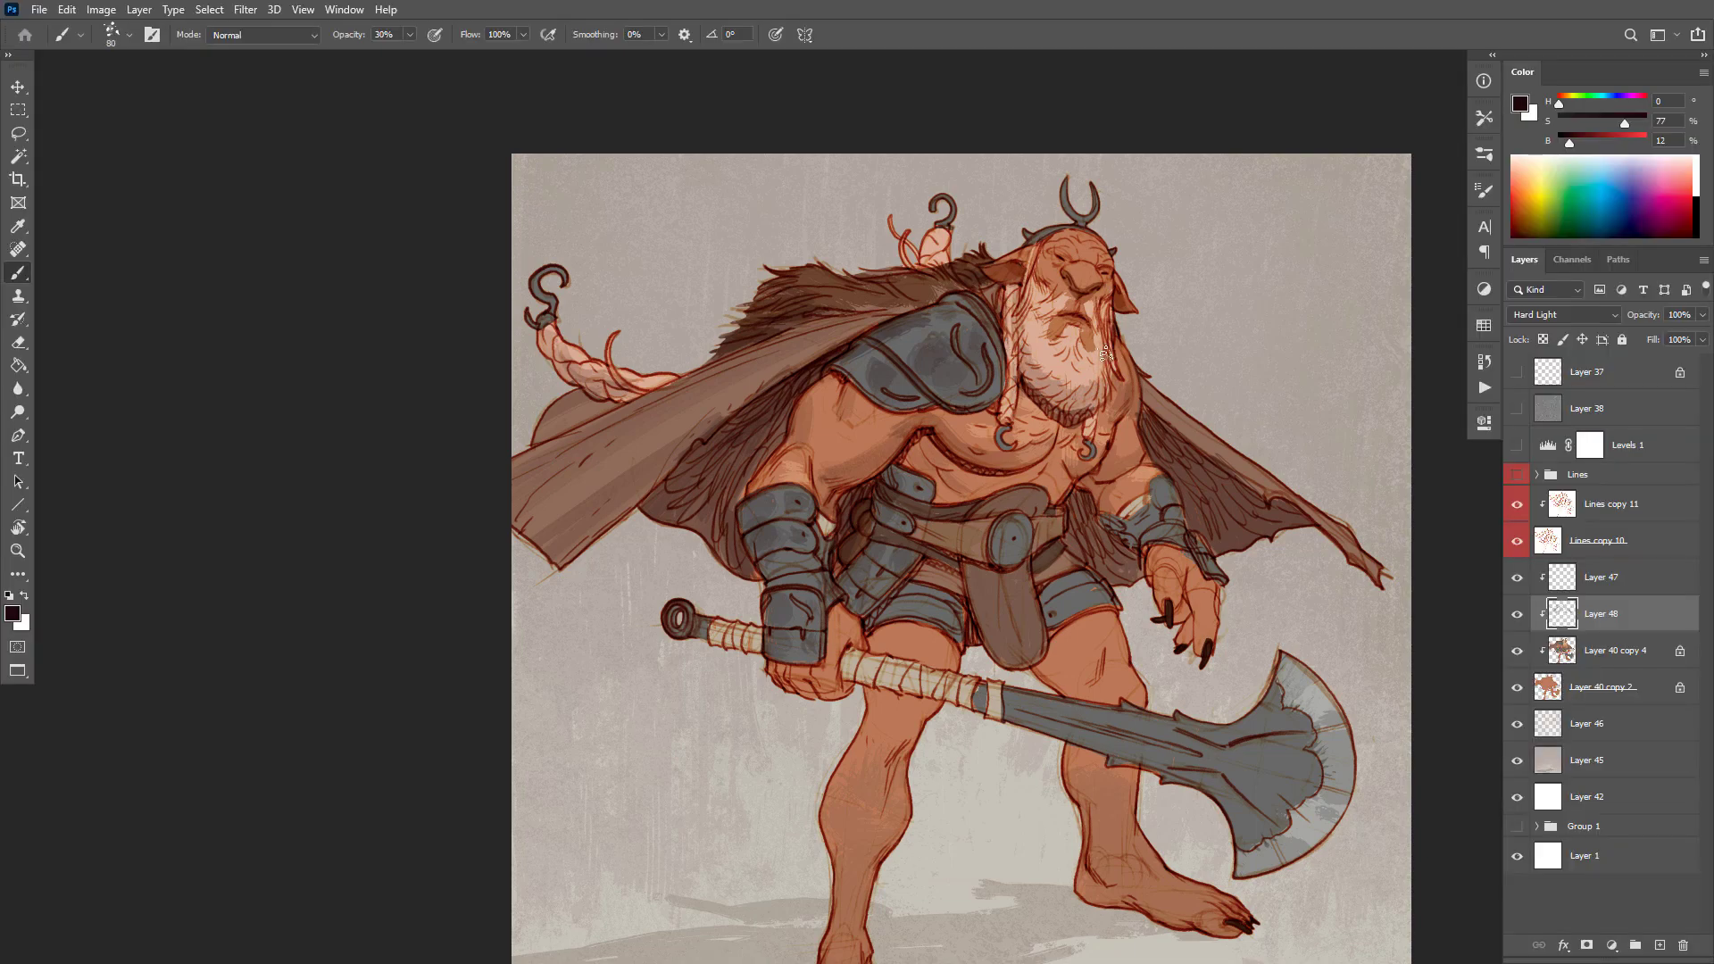
mouse_move(1083, 331)
mouse_down()
mouse_move(1040, 248)
mouse_move(1062, 217)
mouse_move(1043, 333)
mouse_move(1020, 322)
mouse_move(976, 349)
mouse_move(1046, 330)
mouse_move(1053, 364)
mouse_move(1060, 274)
mouse_move(1052, 314)
mouse_move(1010, 295)
mouse_move(963, 321)
mouse_move(1072, 343)
mouse_up()
Step: Shade the forehead, eye sockets, cheeks and nose with the brush reduced to size 50 at 30% opacity
scroll(1130, 314, up, 2)
key(bracketleft)
key(bracketleft)
key(bracketleft)
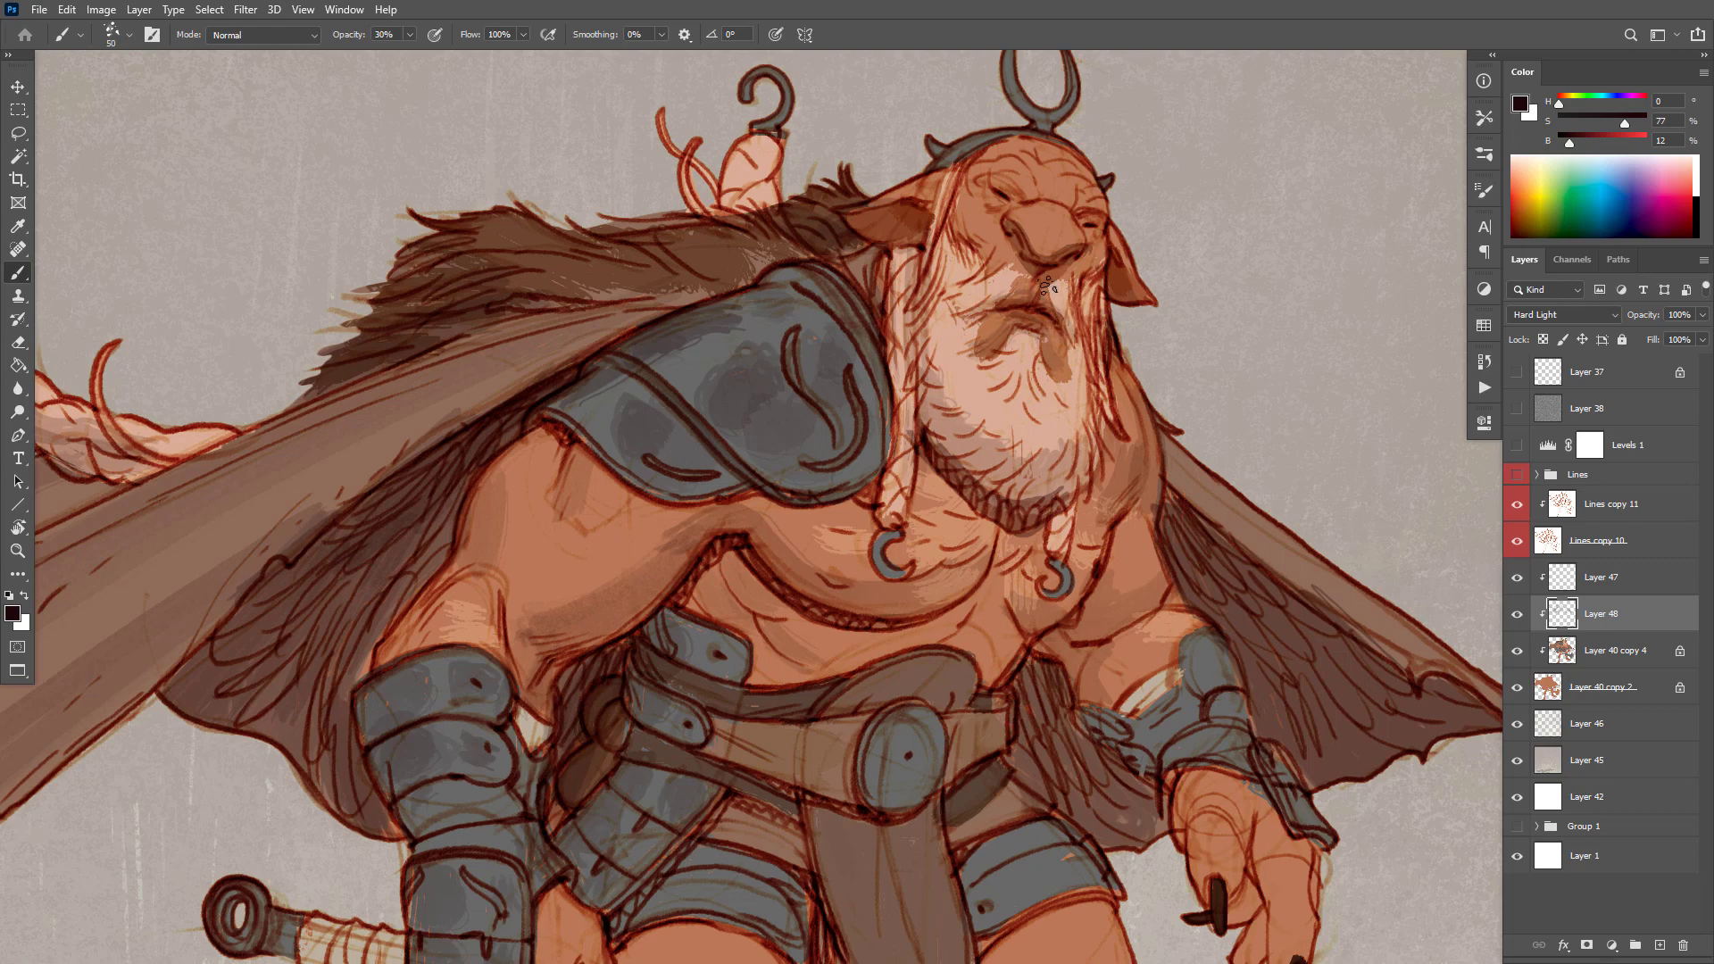
mouse_move(957, 219)
mouse_down()
mouse_move(980, 250)
mouse_move(970, 222)
mouse_up()
drag(1105, 259, 1083, 270)
drag(965, 287, 994, 252)
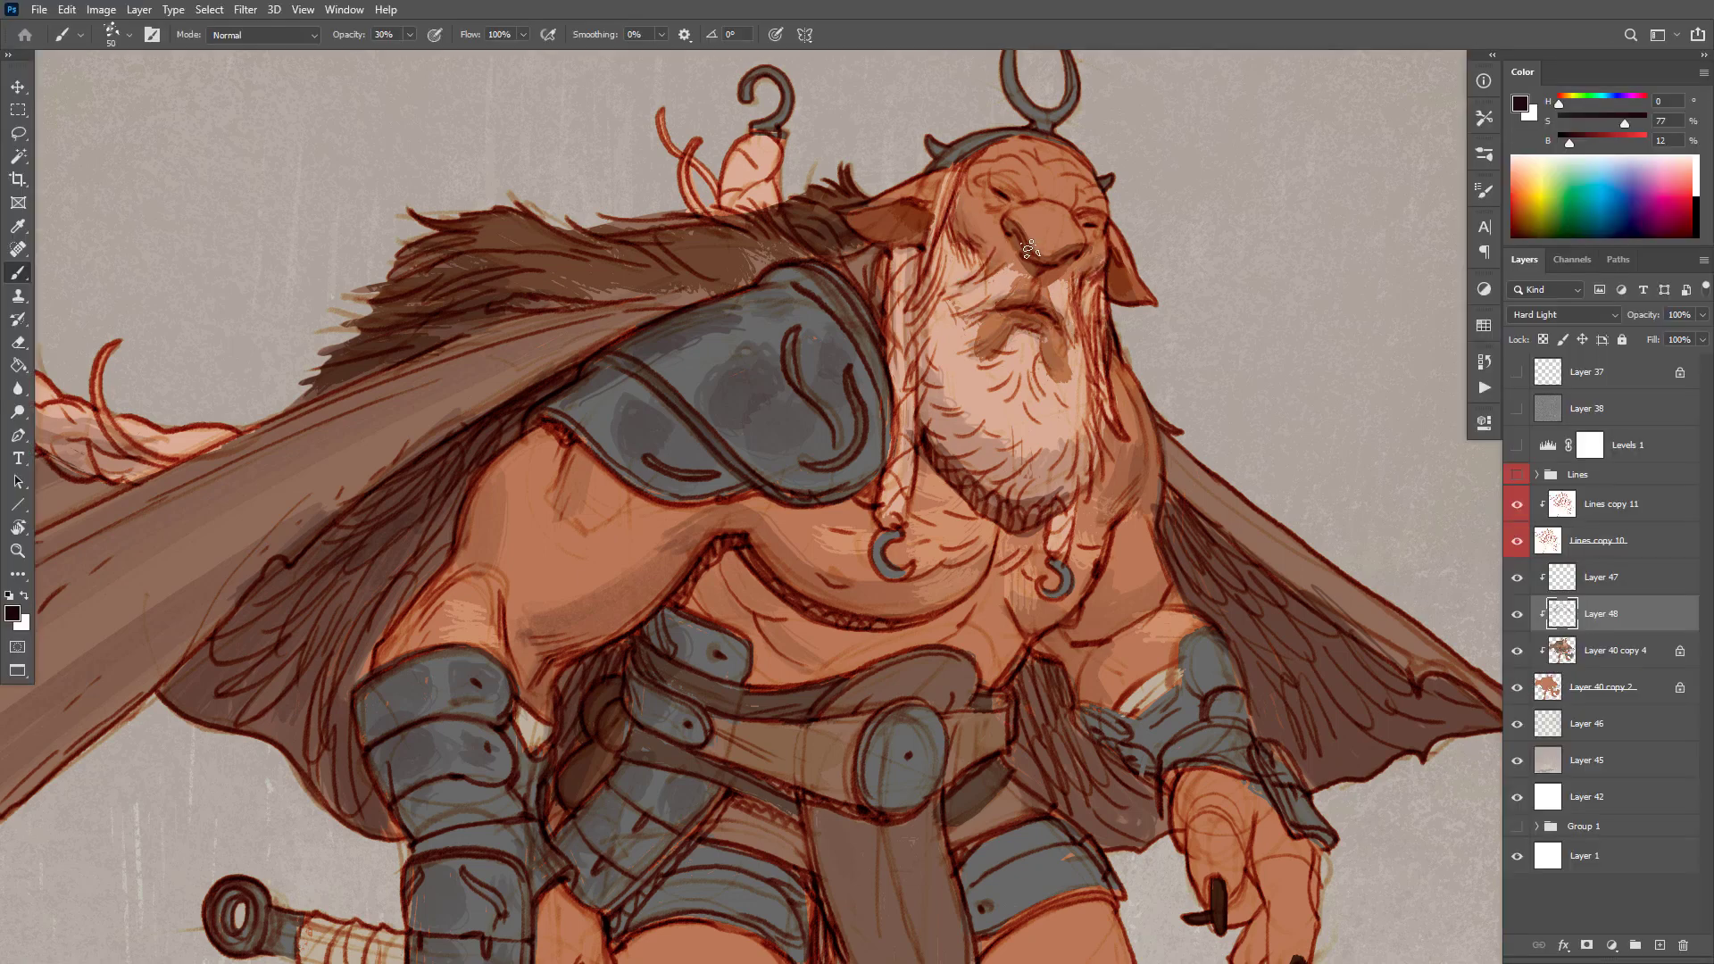
drag(1010, 193, 989, 180)
drag(1082, 218, 1084, 218)
mouse_move(982, 179)
mouse_down()
mouse_move(1041, 187)
mouse_move(1025, 195)
mouse_move(1030, 167)
mouse_move(1096, 186)
mouse_move(1022, 198)
mouse_move(1029, 182)
mouse_move(1021, 198)
mouse_move(1069, 206)
mouse_up()
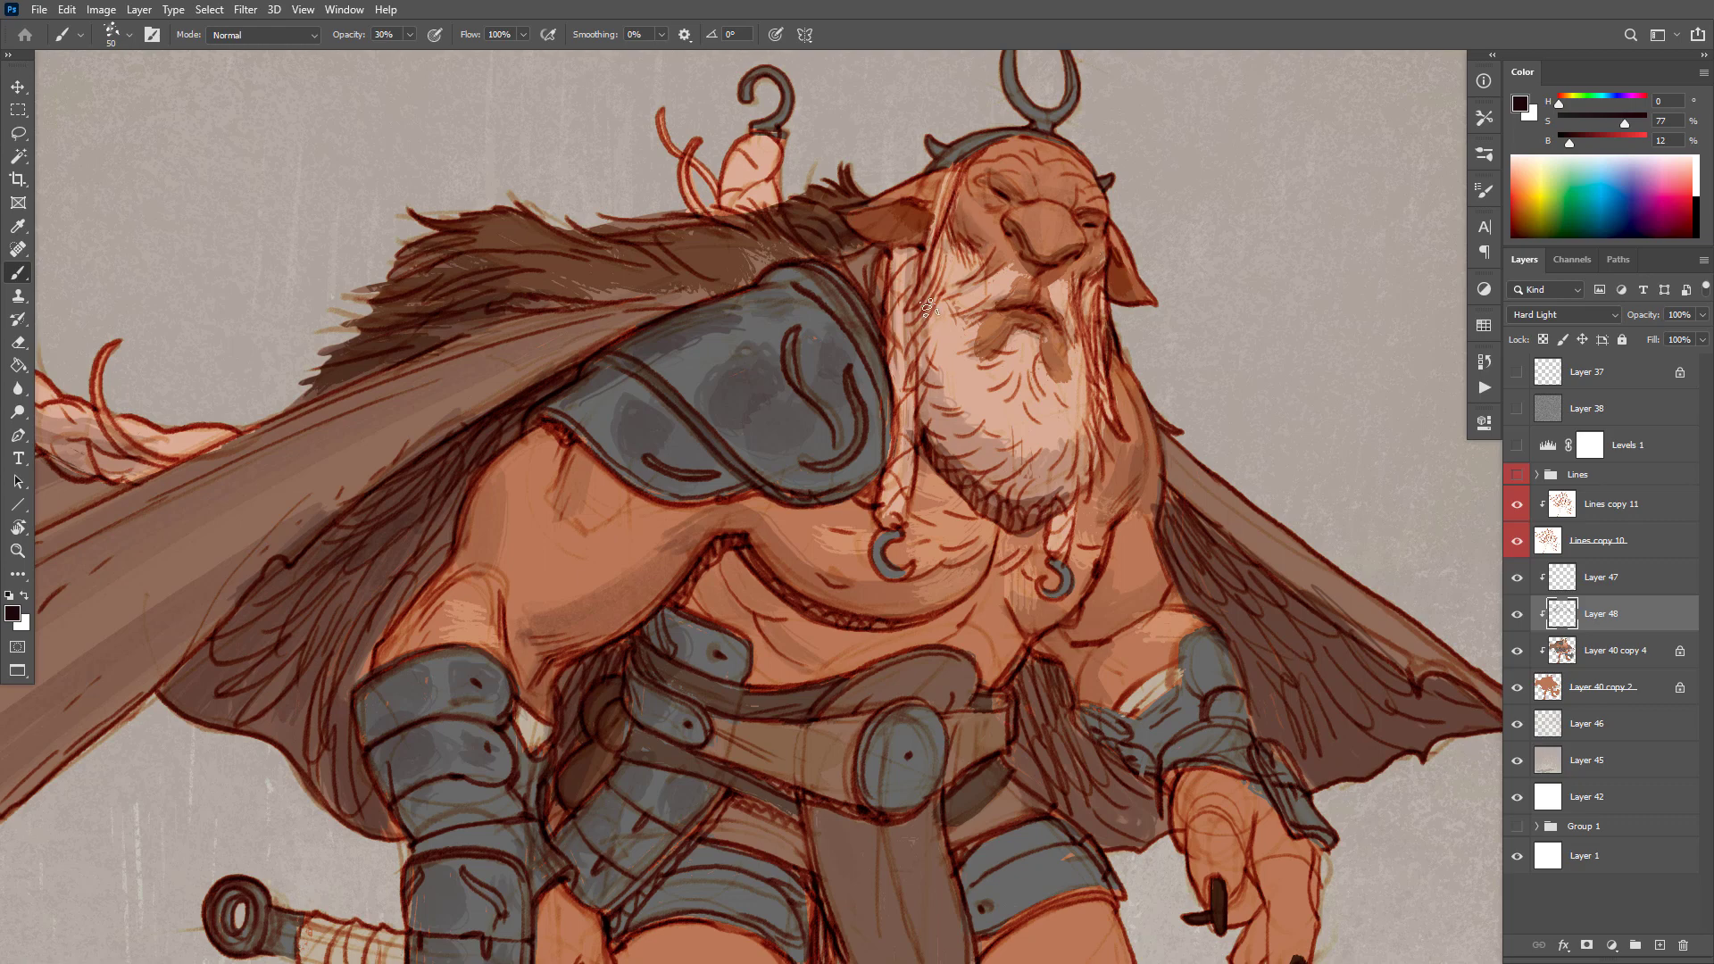
Step: Shade the hair strands on both sides of the face and the outer areas of the beard
mouse_move(929, 308)
mouse_down()
mouse_move(945, 260)
mouse_move(906, 243)
mouse_up()
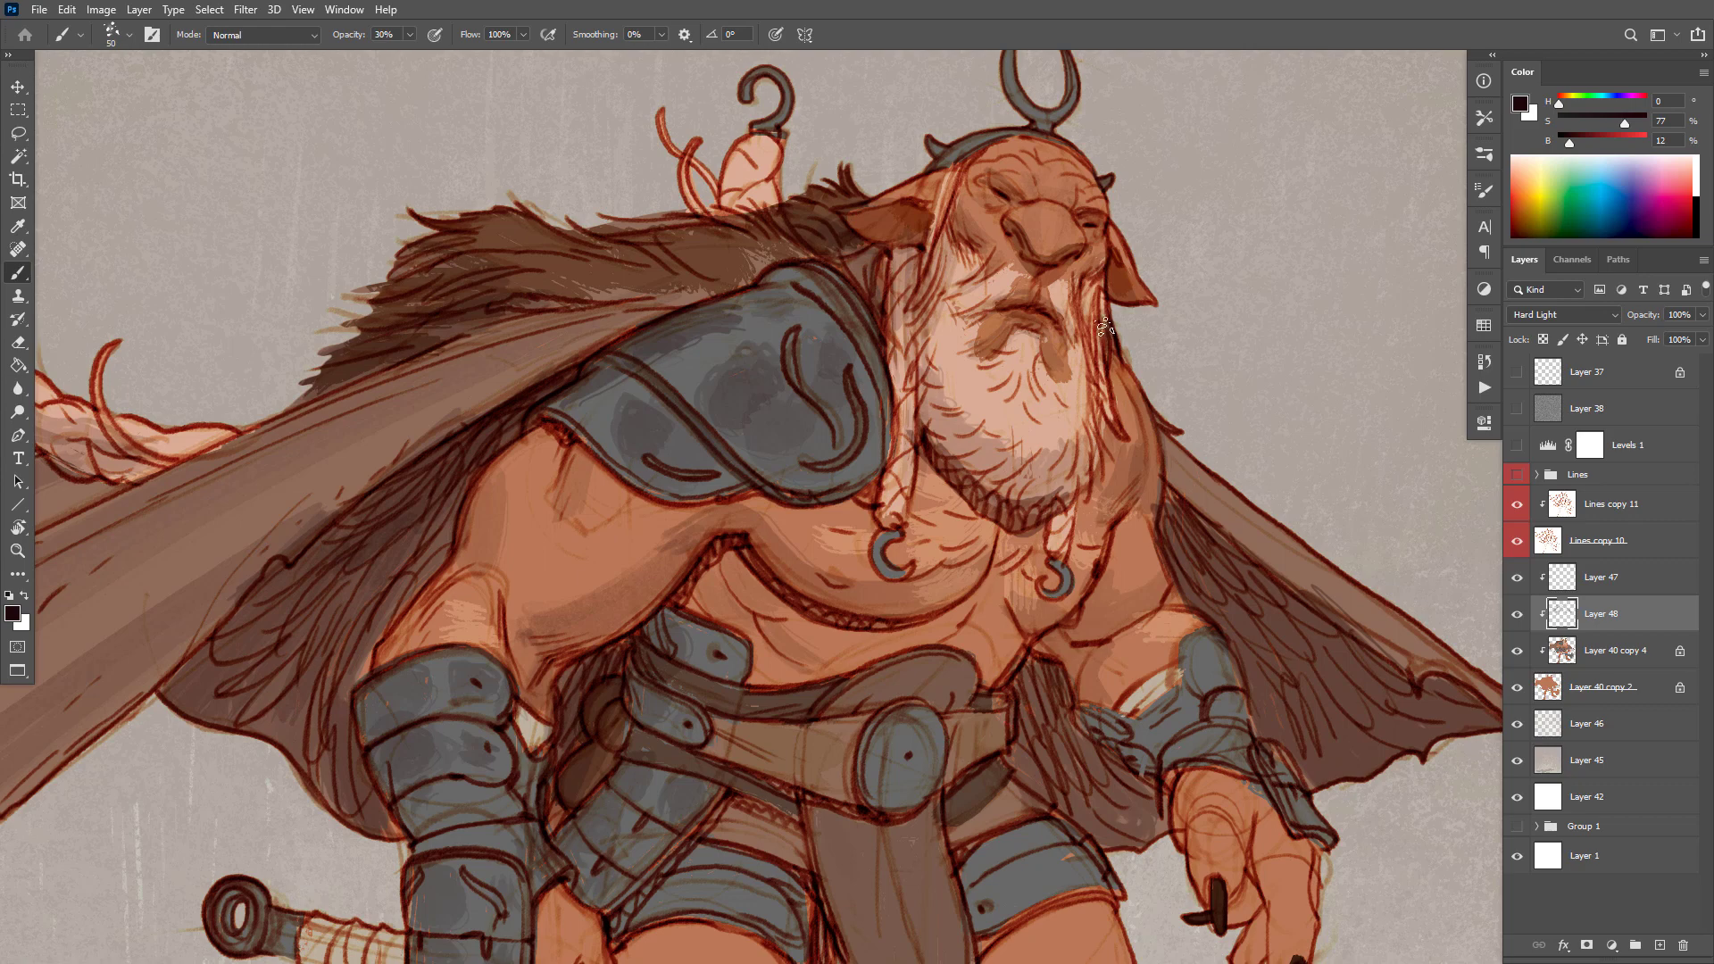
mouse_move(1102, 287)
mouse_down()
mouse_move(1096, 364)
mouse_move(1091, 277)
mouse_up()
drag(1101, 358, 1108, 433)
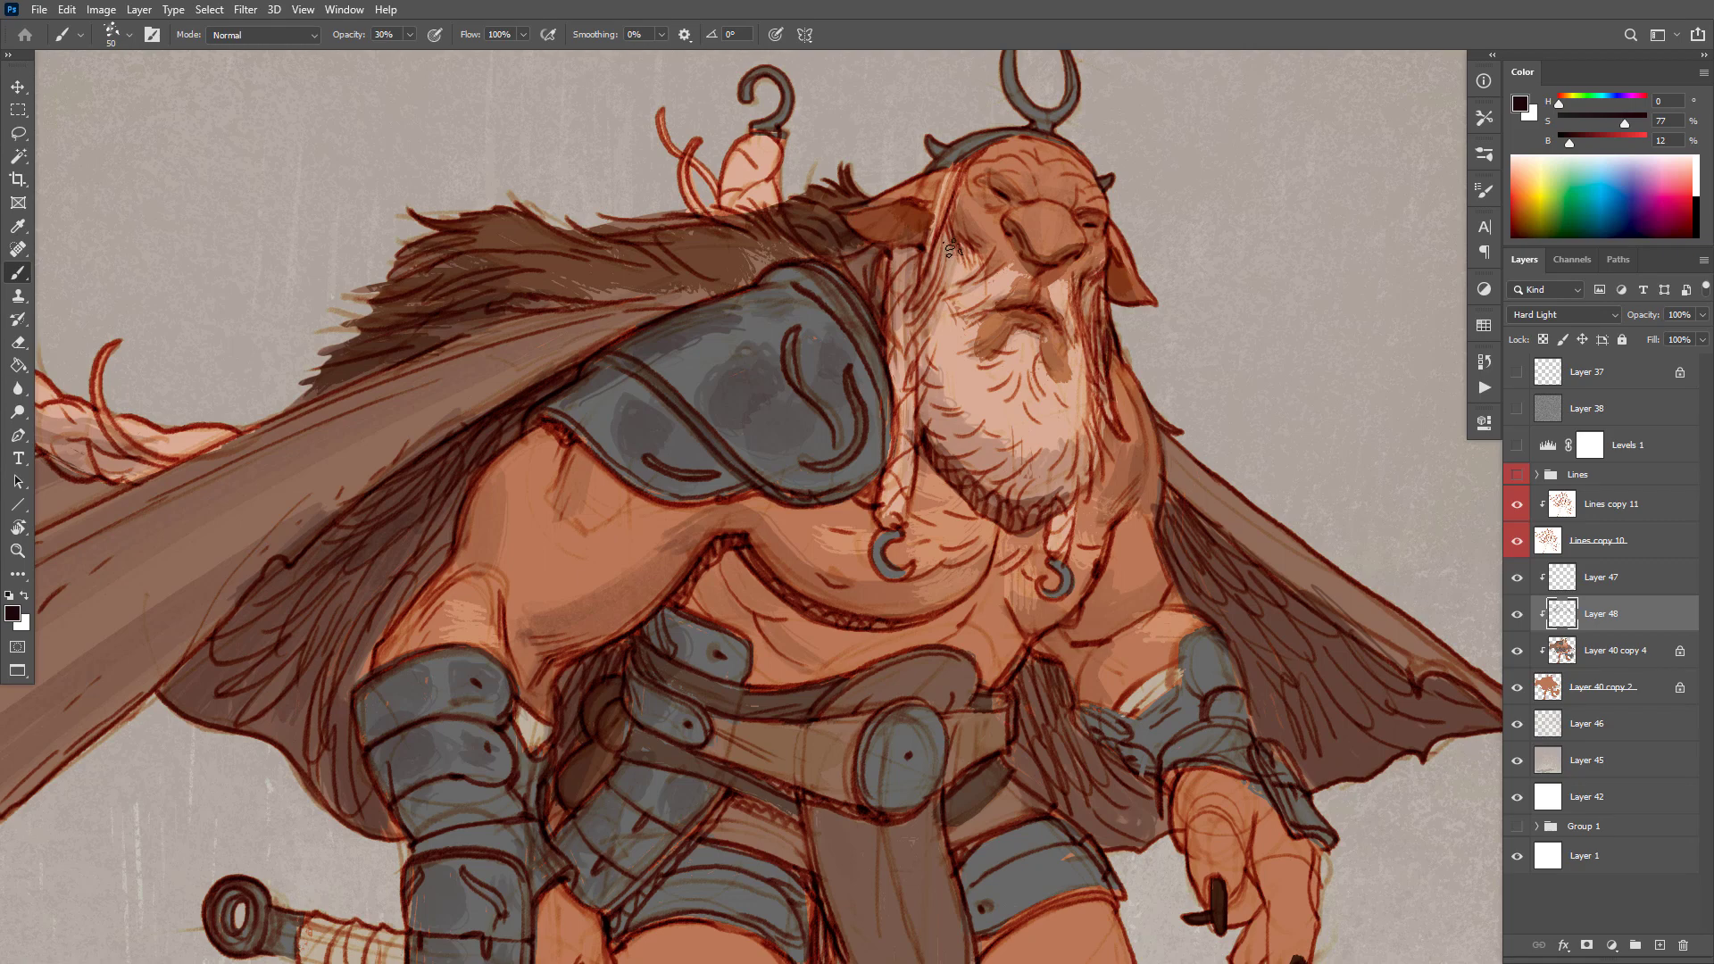
mouse_move(964, 329)
mouse_down()
mouse_move(936, 350)
mouse_move(943, 373)
mouse_up()
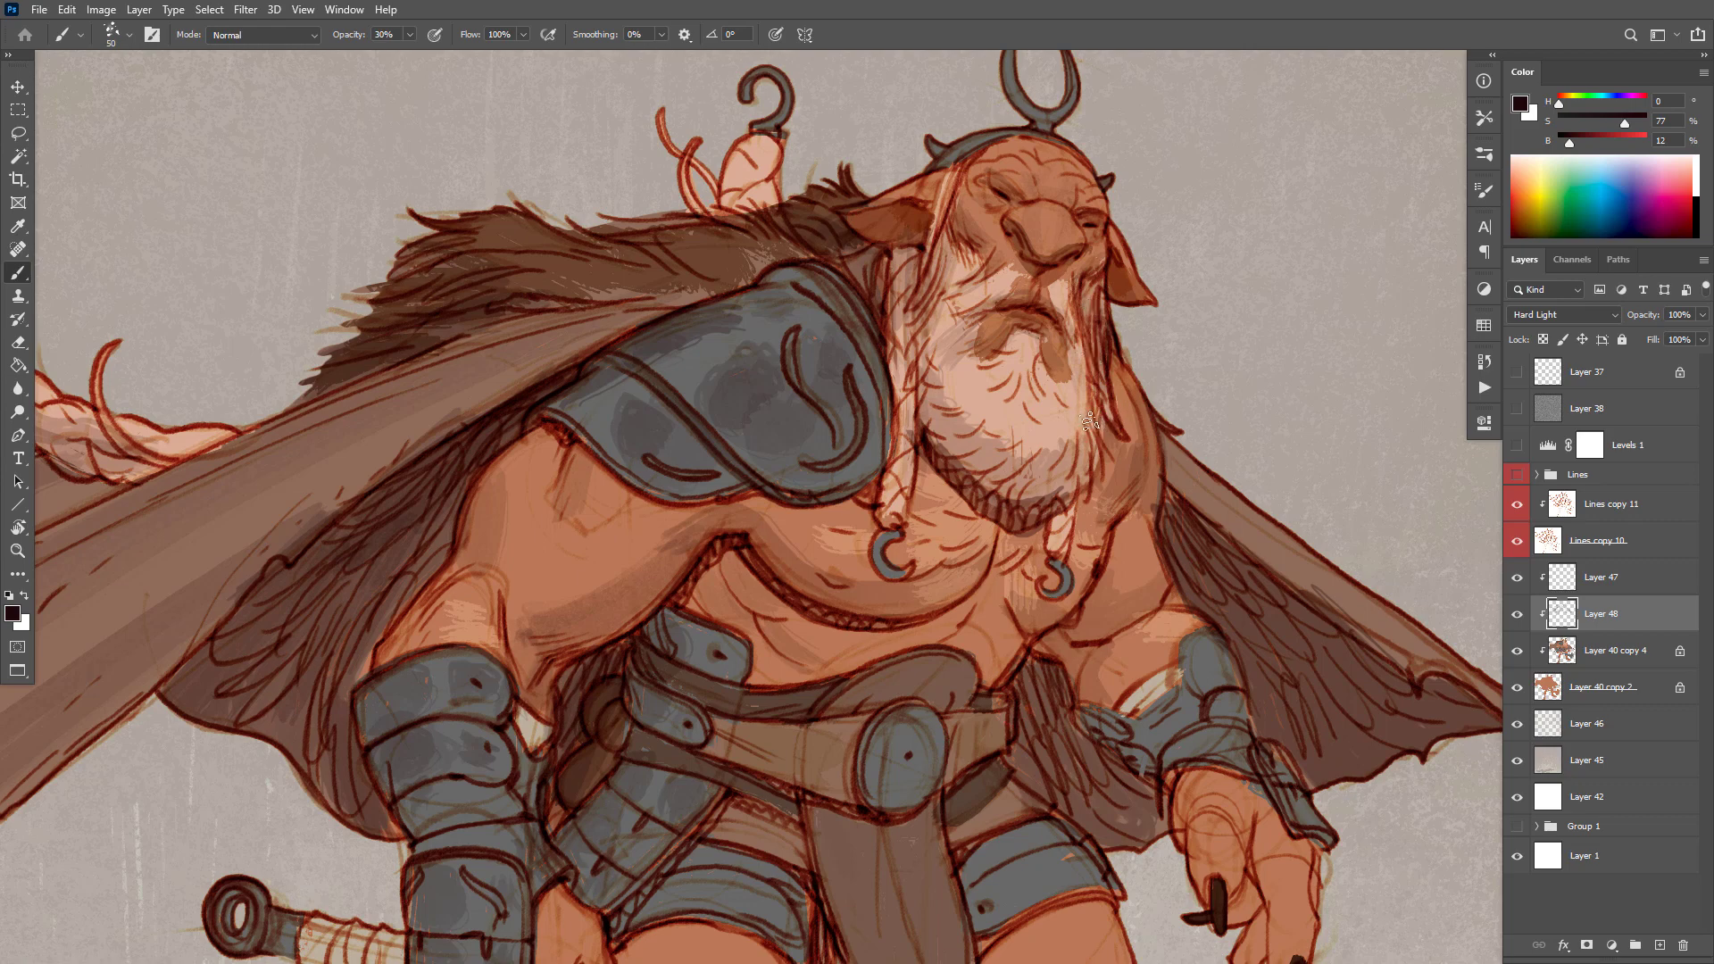
mouse_move(1078, 433)
mouse_down()
mouse_move(1051, 470)
mouse_move(1017, 457)
mouse_move(962, 409)
mouse_move(939, 357)
mouse_up()
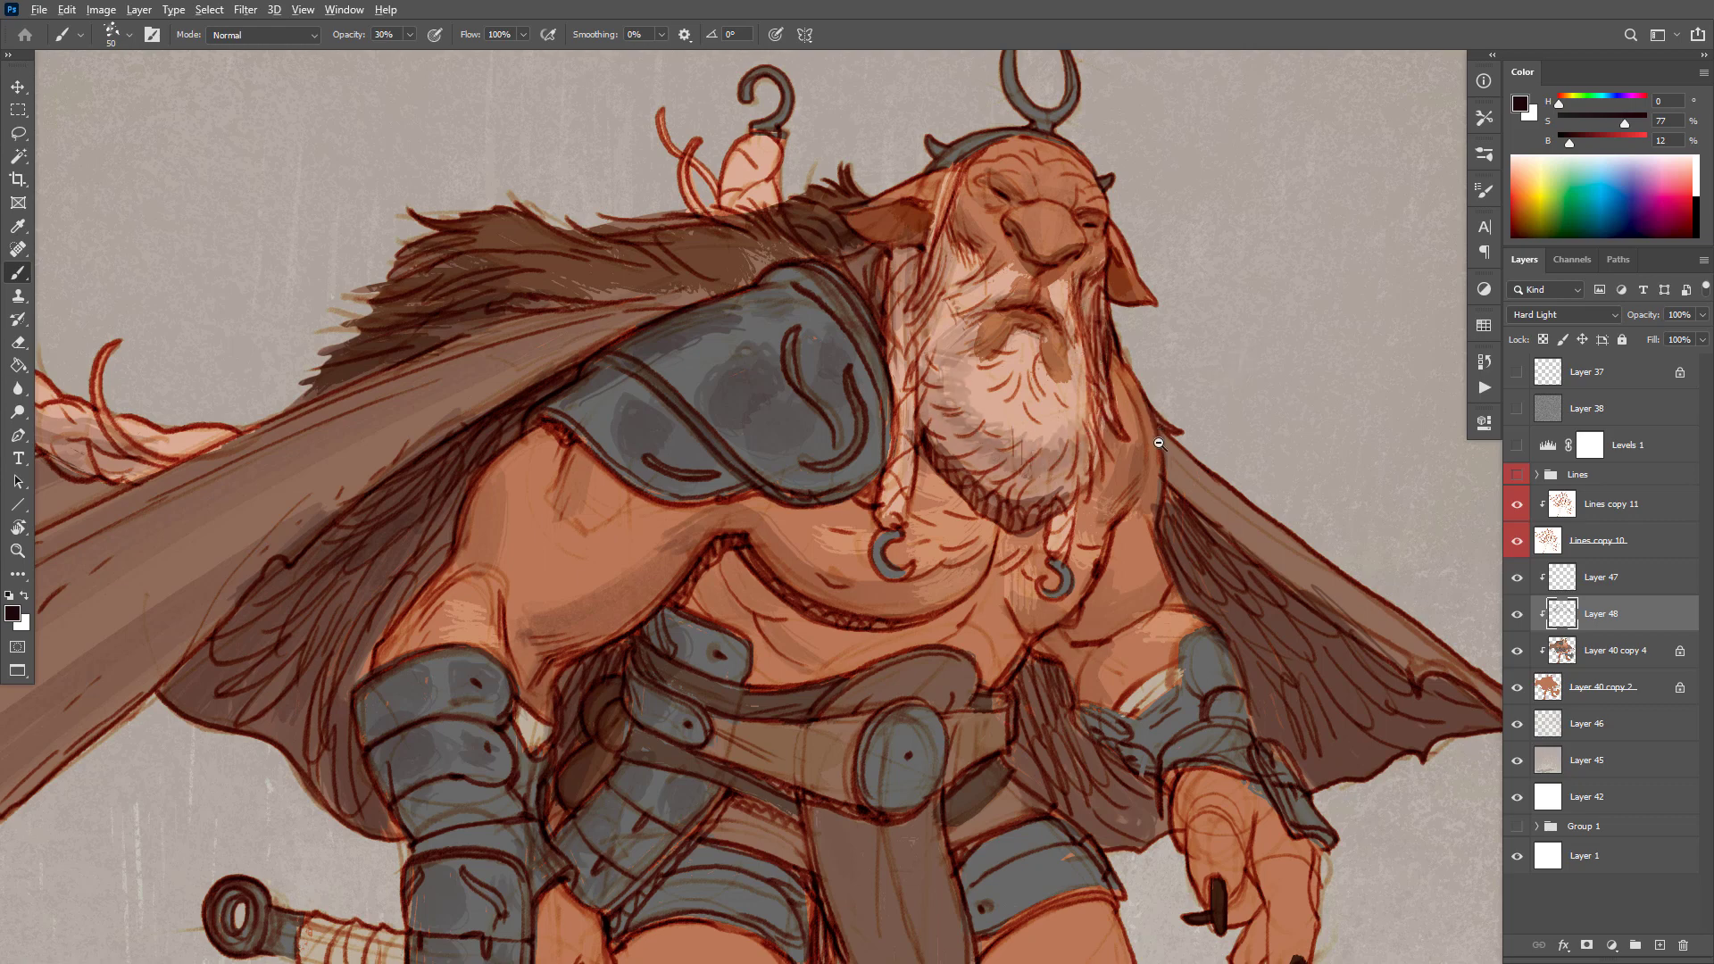
Step: Shade the fist gripping the axe, the wrapped handle and the area beneath the bracer at 30% opacity
drag(1163, 450, 1217, 457)
drag(1187, 456, 1202, 474)
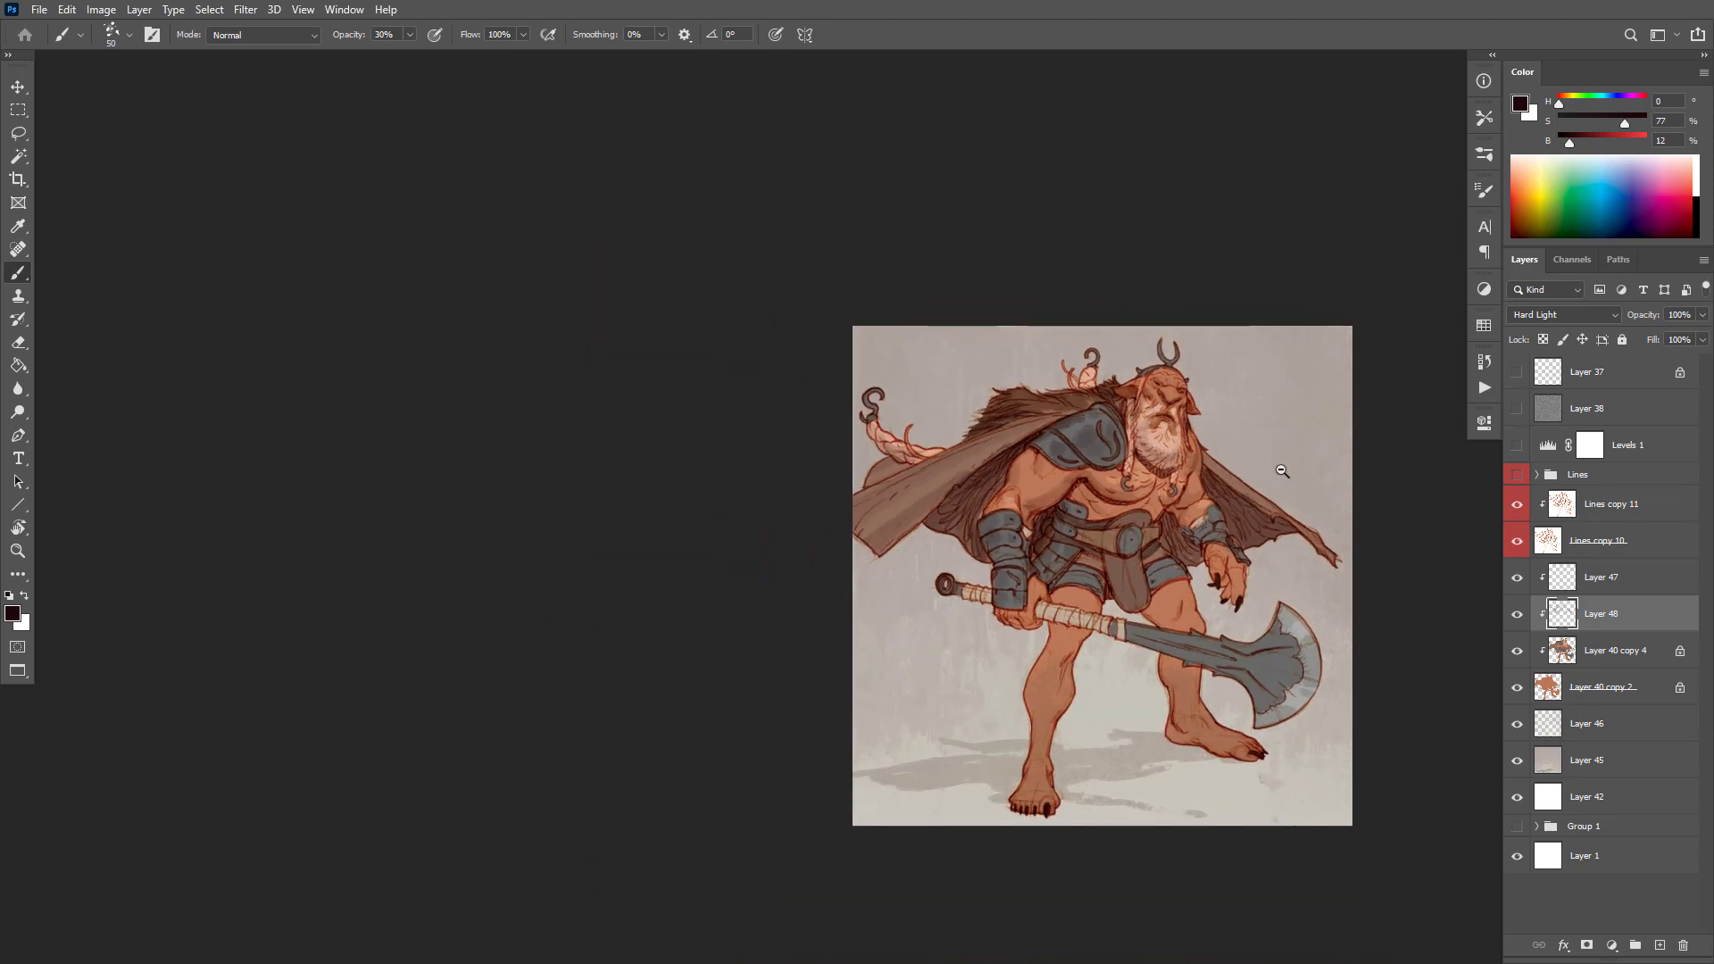
scroll(1212, 483, up, 3)
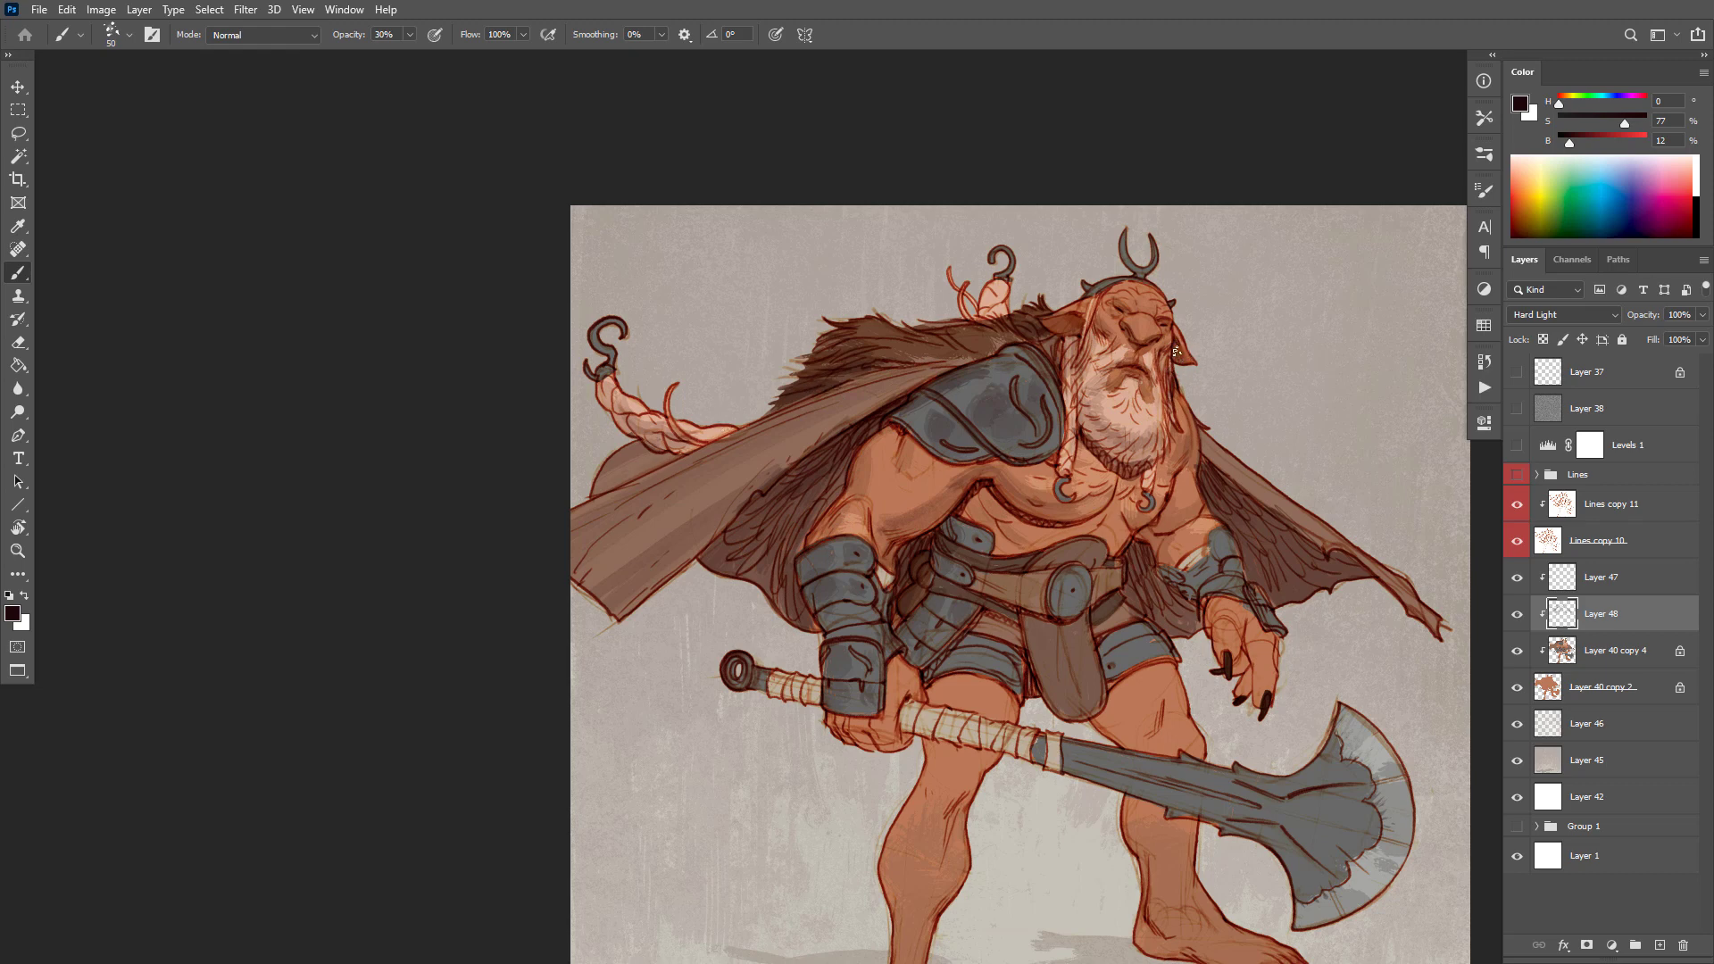
drag(1369, 659, 1222, 569)
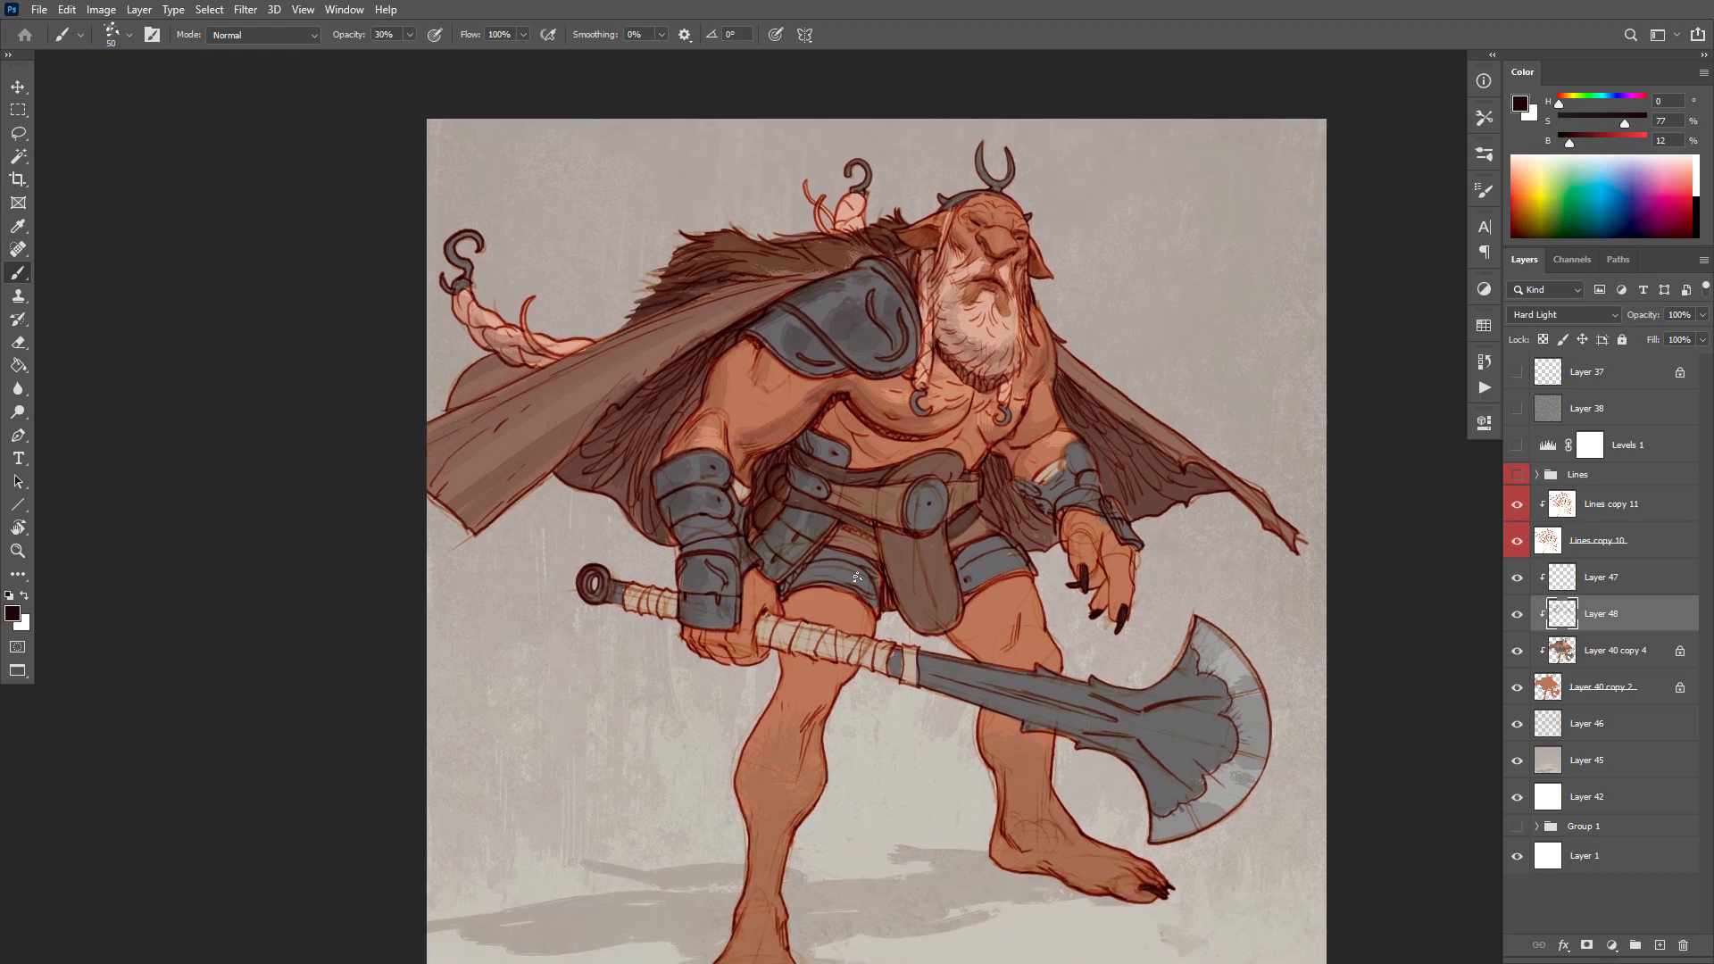
drag(728, 647, 702, 643)
drag(670, 609, 622, 602)
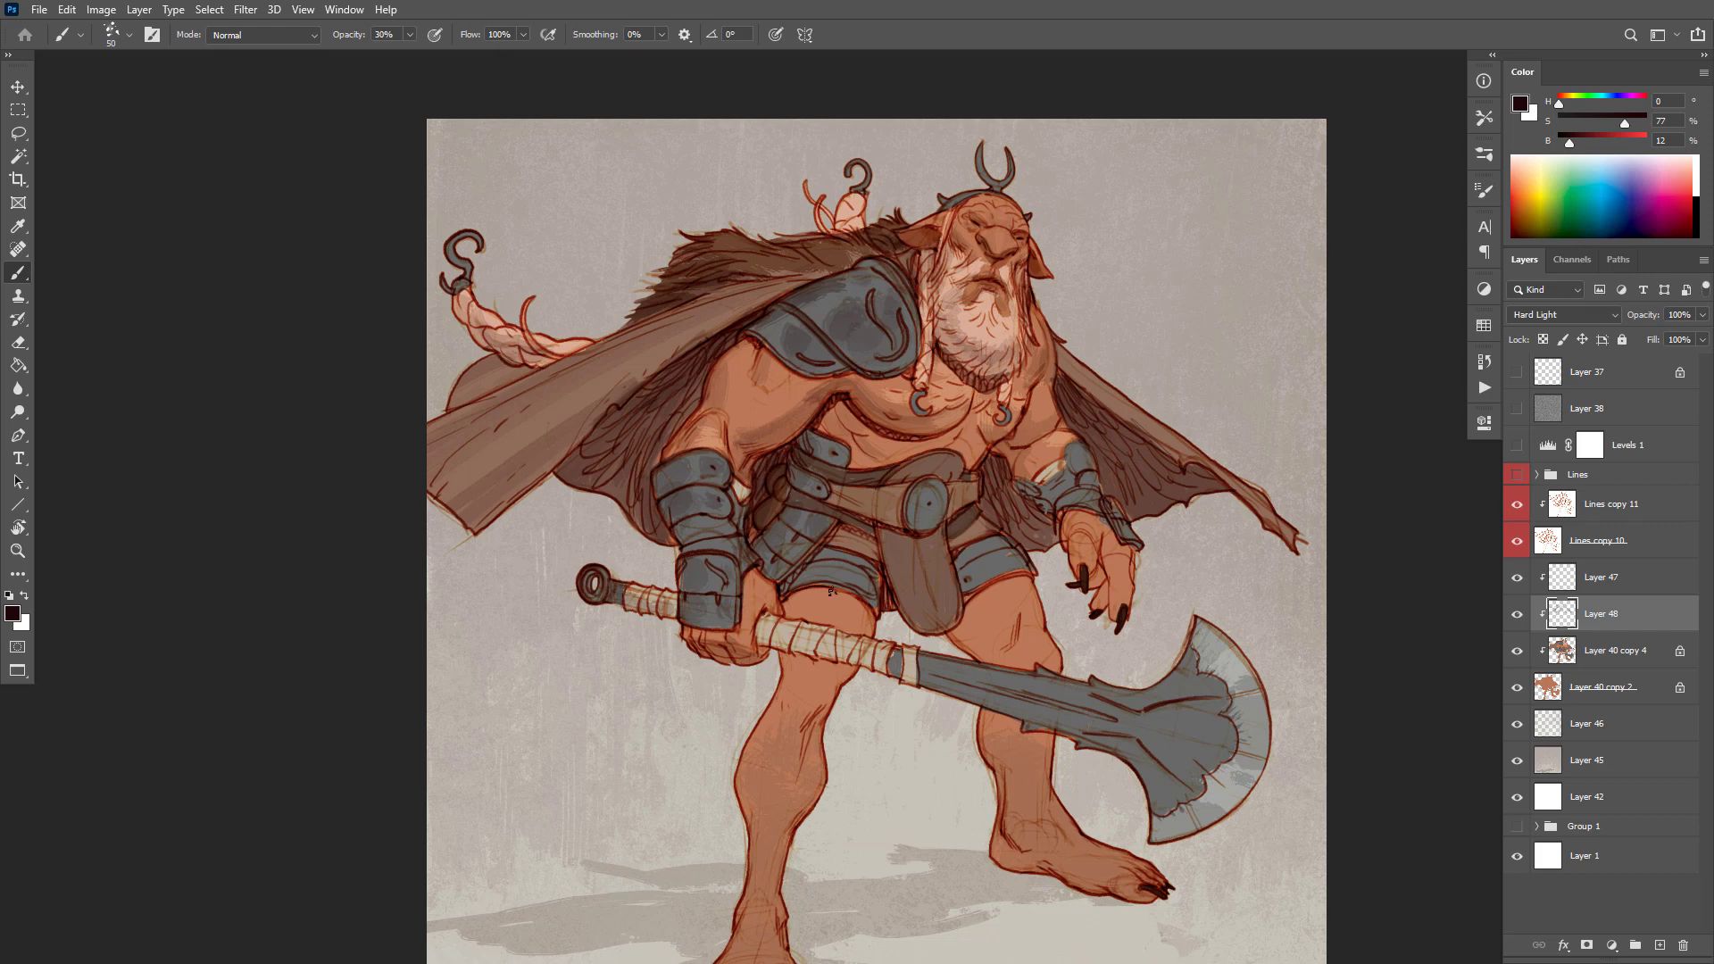
drag(767, 597, 747, 647)
Step: Shade the fingers and palm of the open hand, and check the whole figure
drag(1103, 573, 1104, 612)
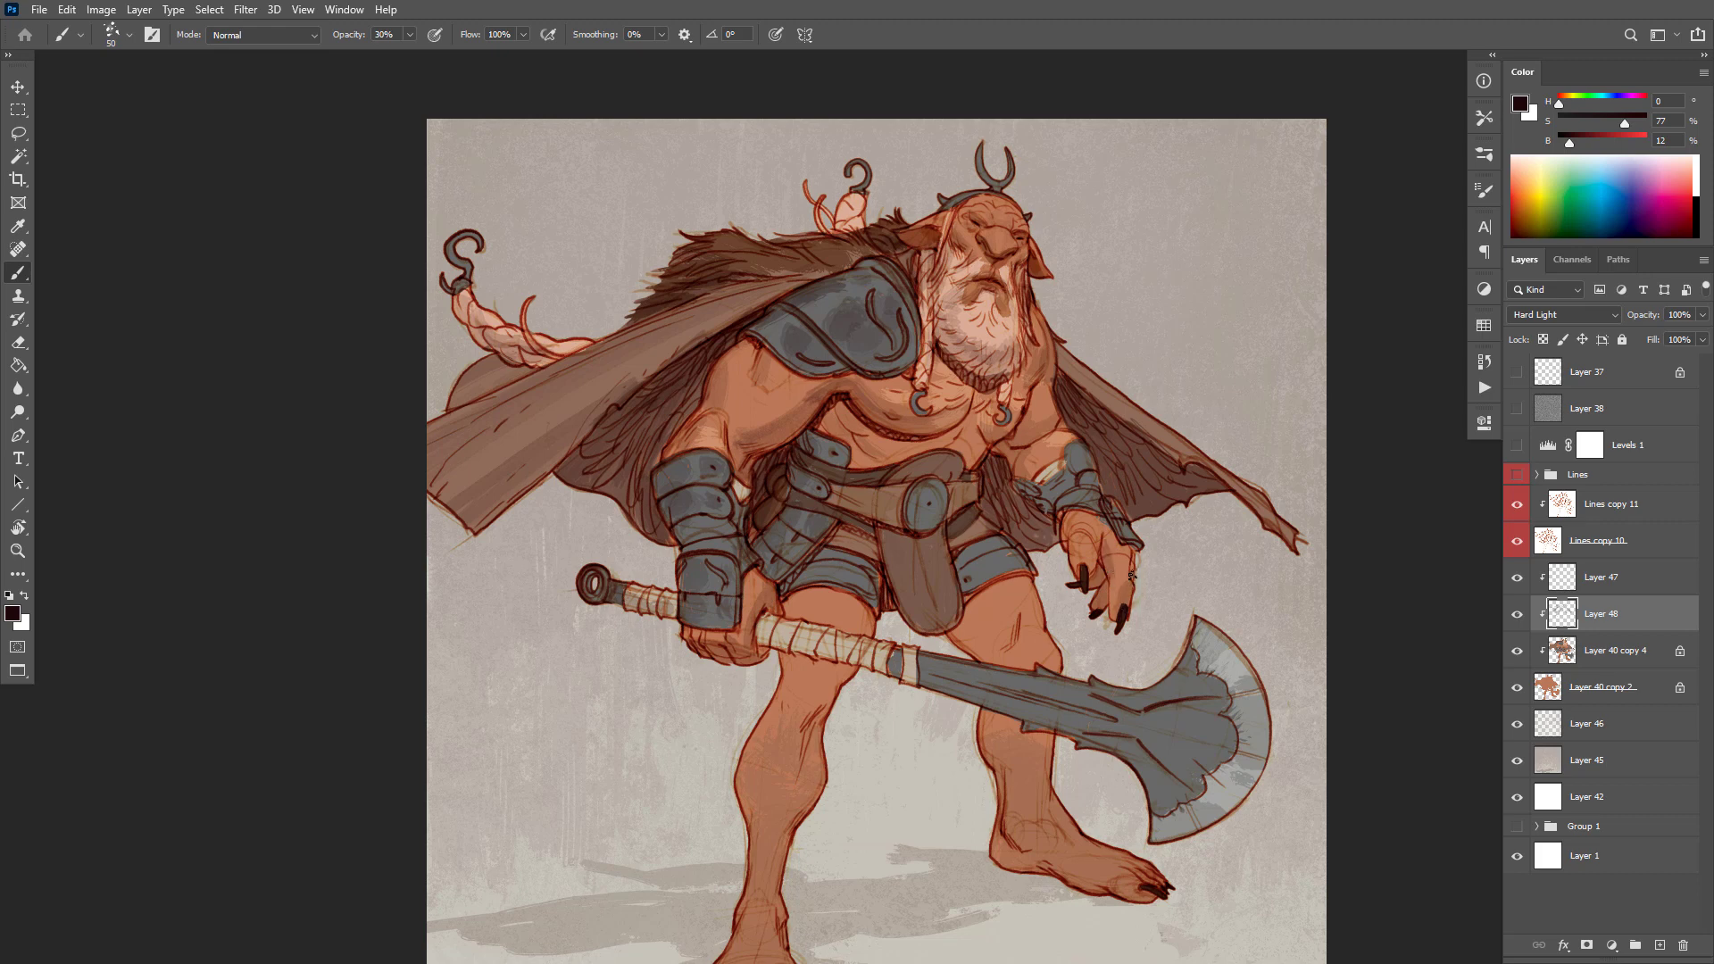
mouse_move(1132, 575)
mouse_down()
mouse_move(1129, 550)
mouse_move(1080, 569)
mouse_up()
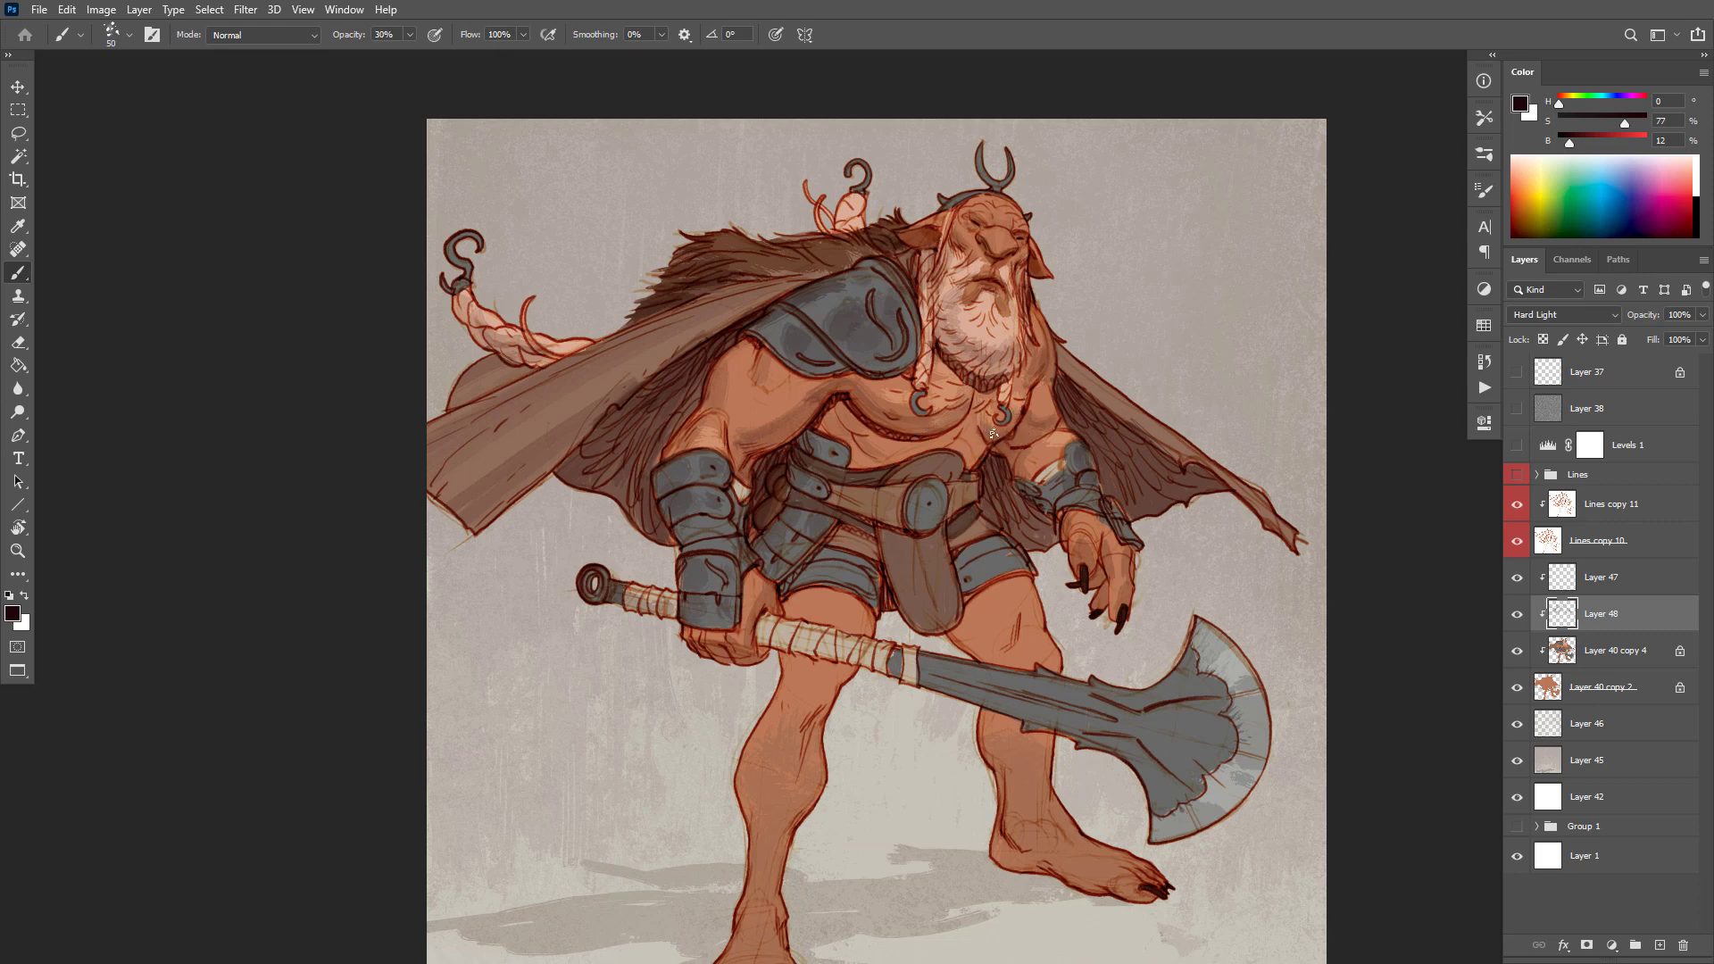
alt+click(1130, 359)
alt+click(1136, 359)
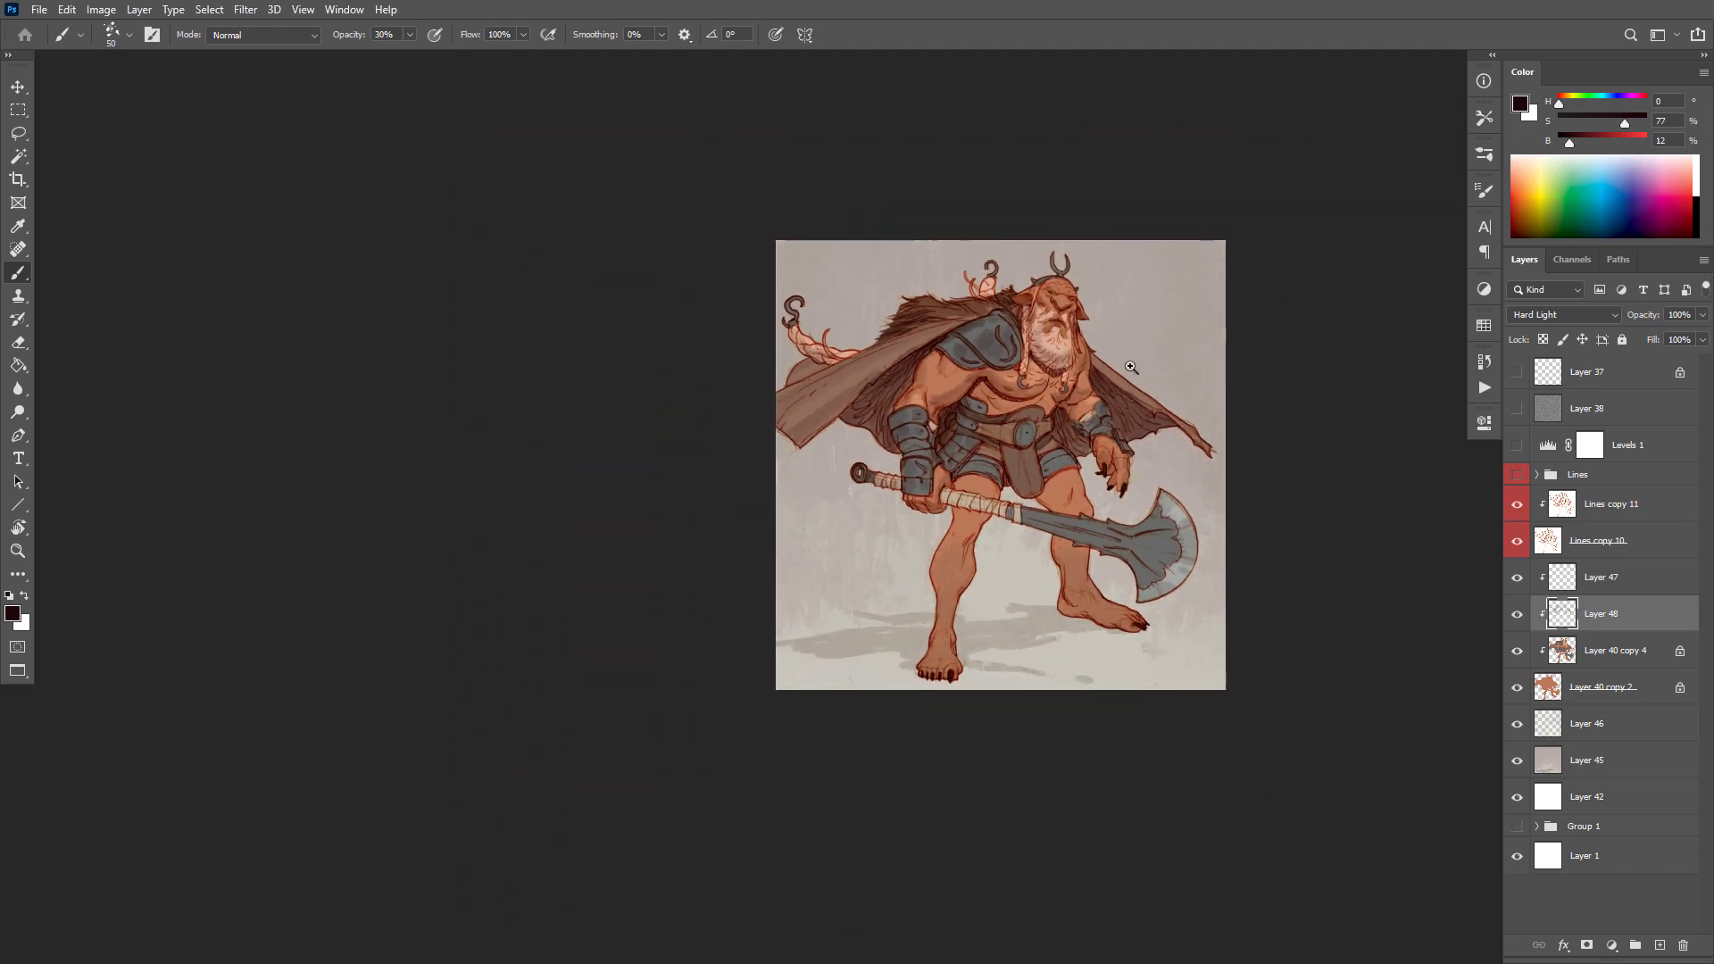
Step: Shade the knee and calf of the front leg with a size 70 brush at 30% opacity
ctrl+click(1079, 398)
ctrl+click(1081, 398)
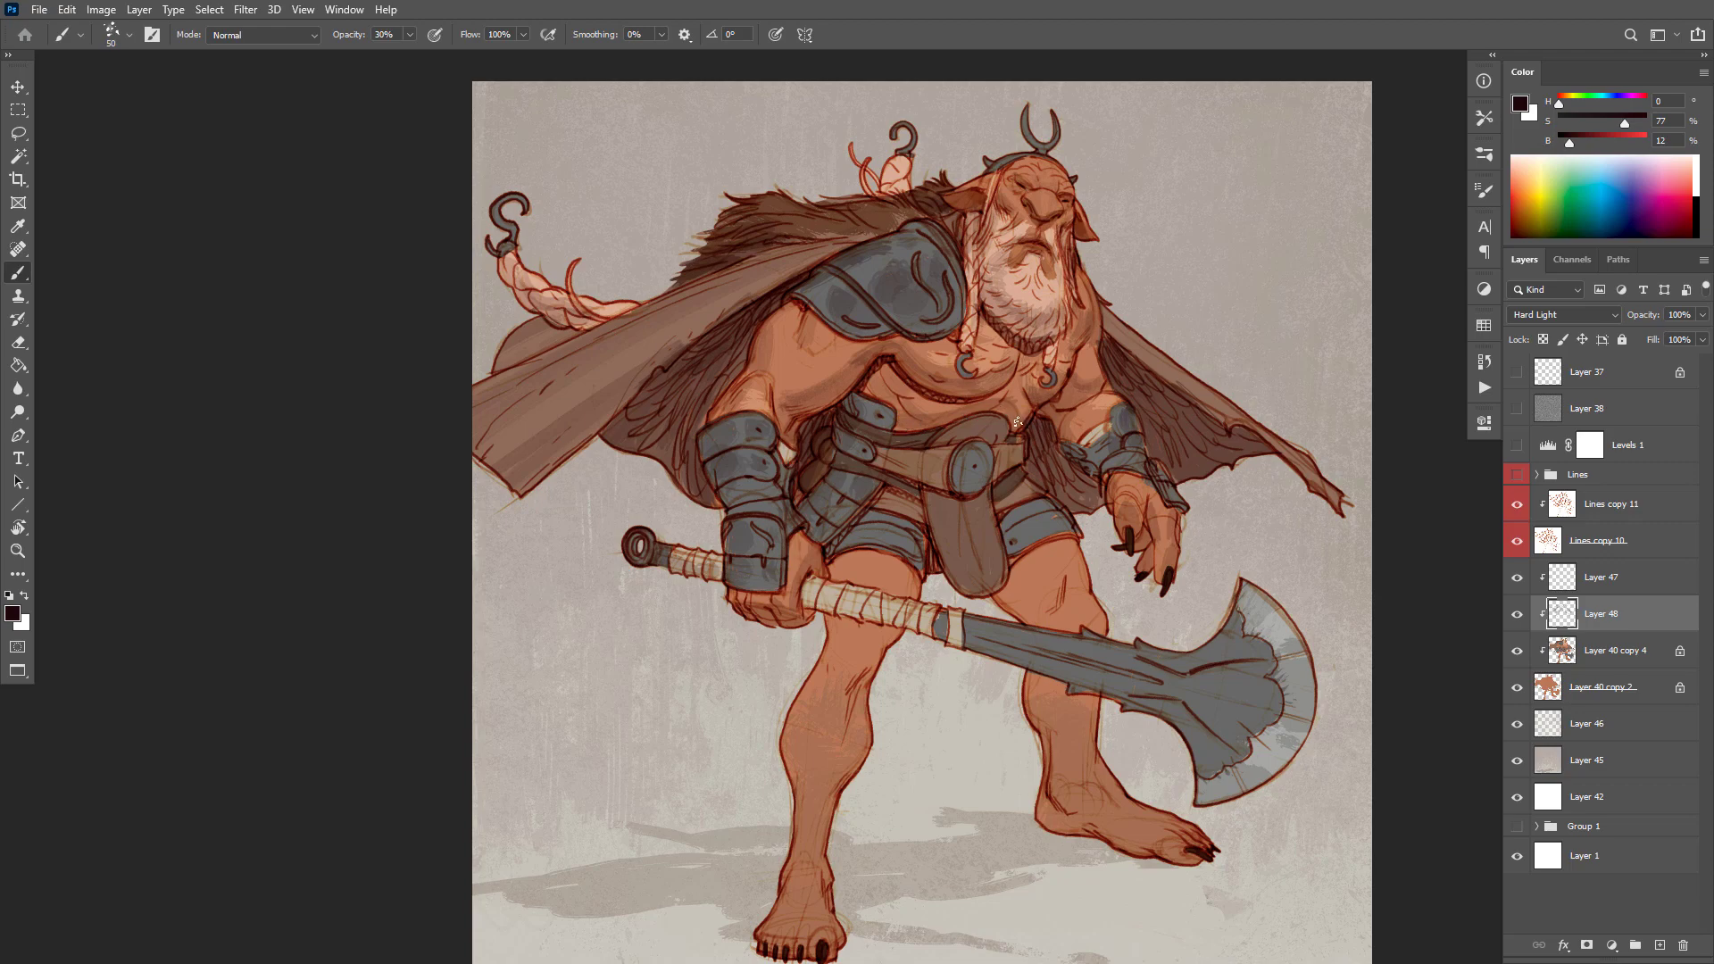
alt+click(1114, 350)
alt+click(1113, 354)
alt+click(1113, 353)
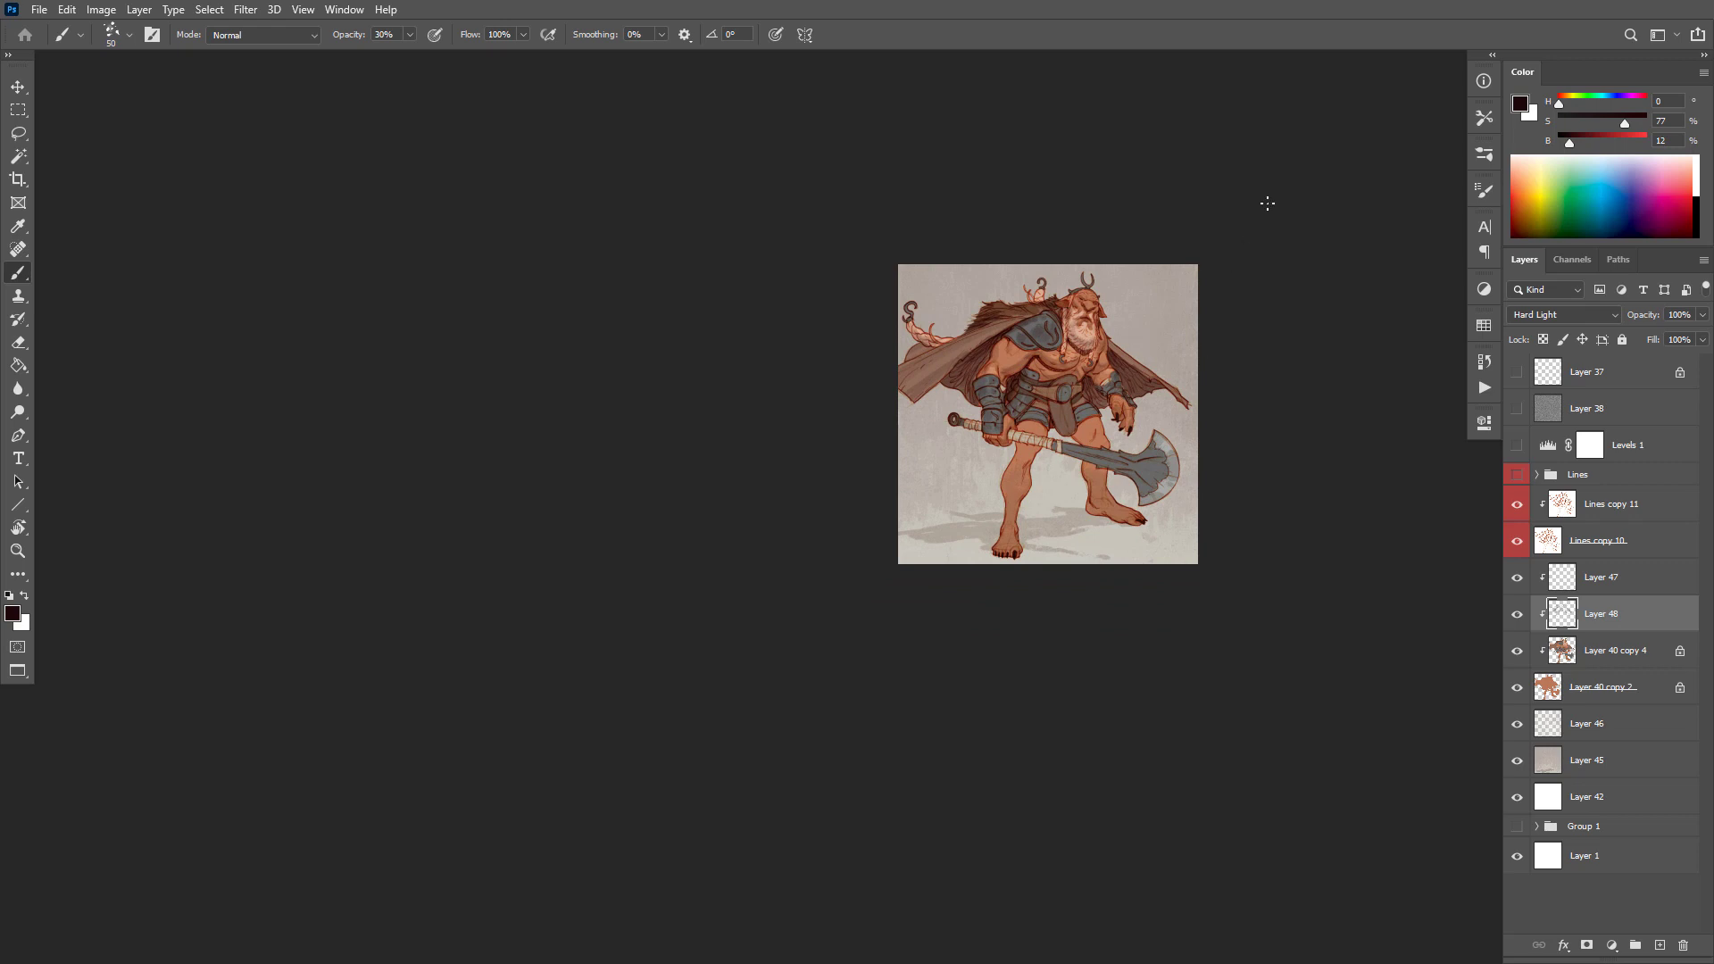
ctrl+click(1109, 453)
ctrl+click(1127, 451)
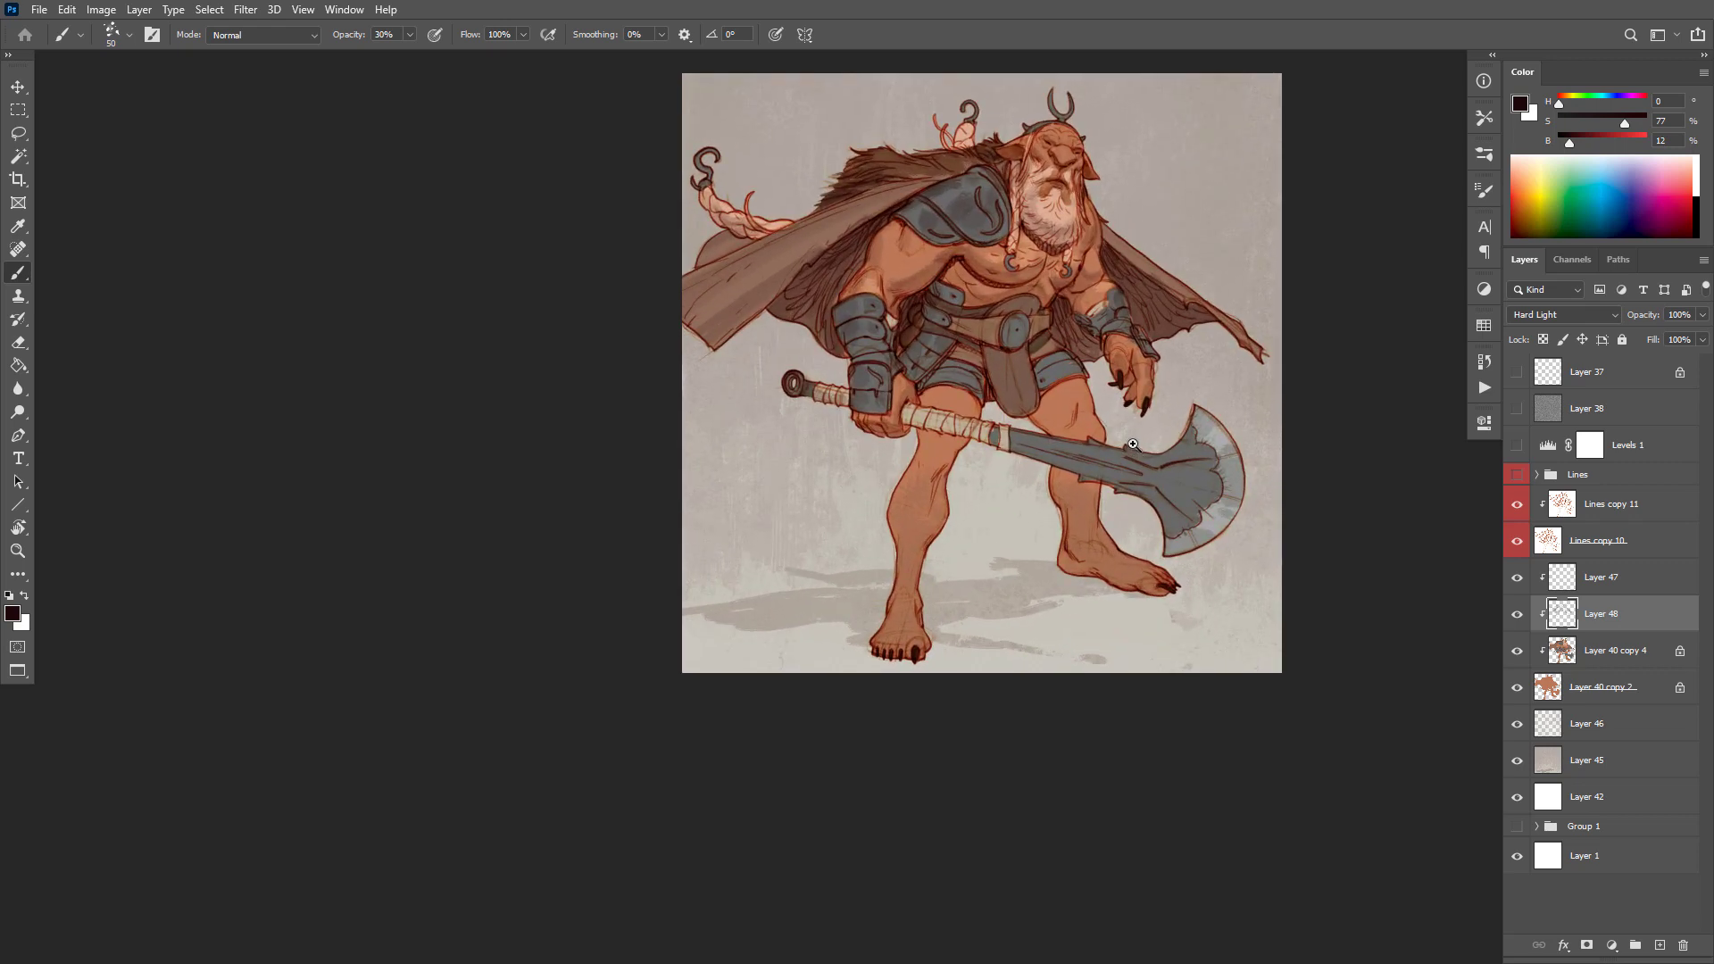
ctrl+click(1130, 449)
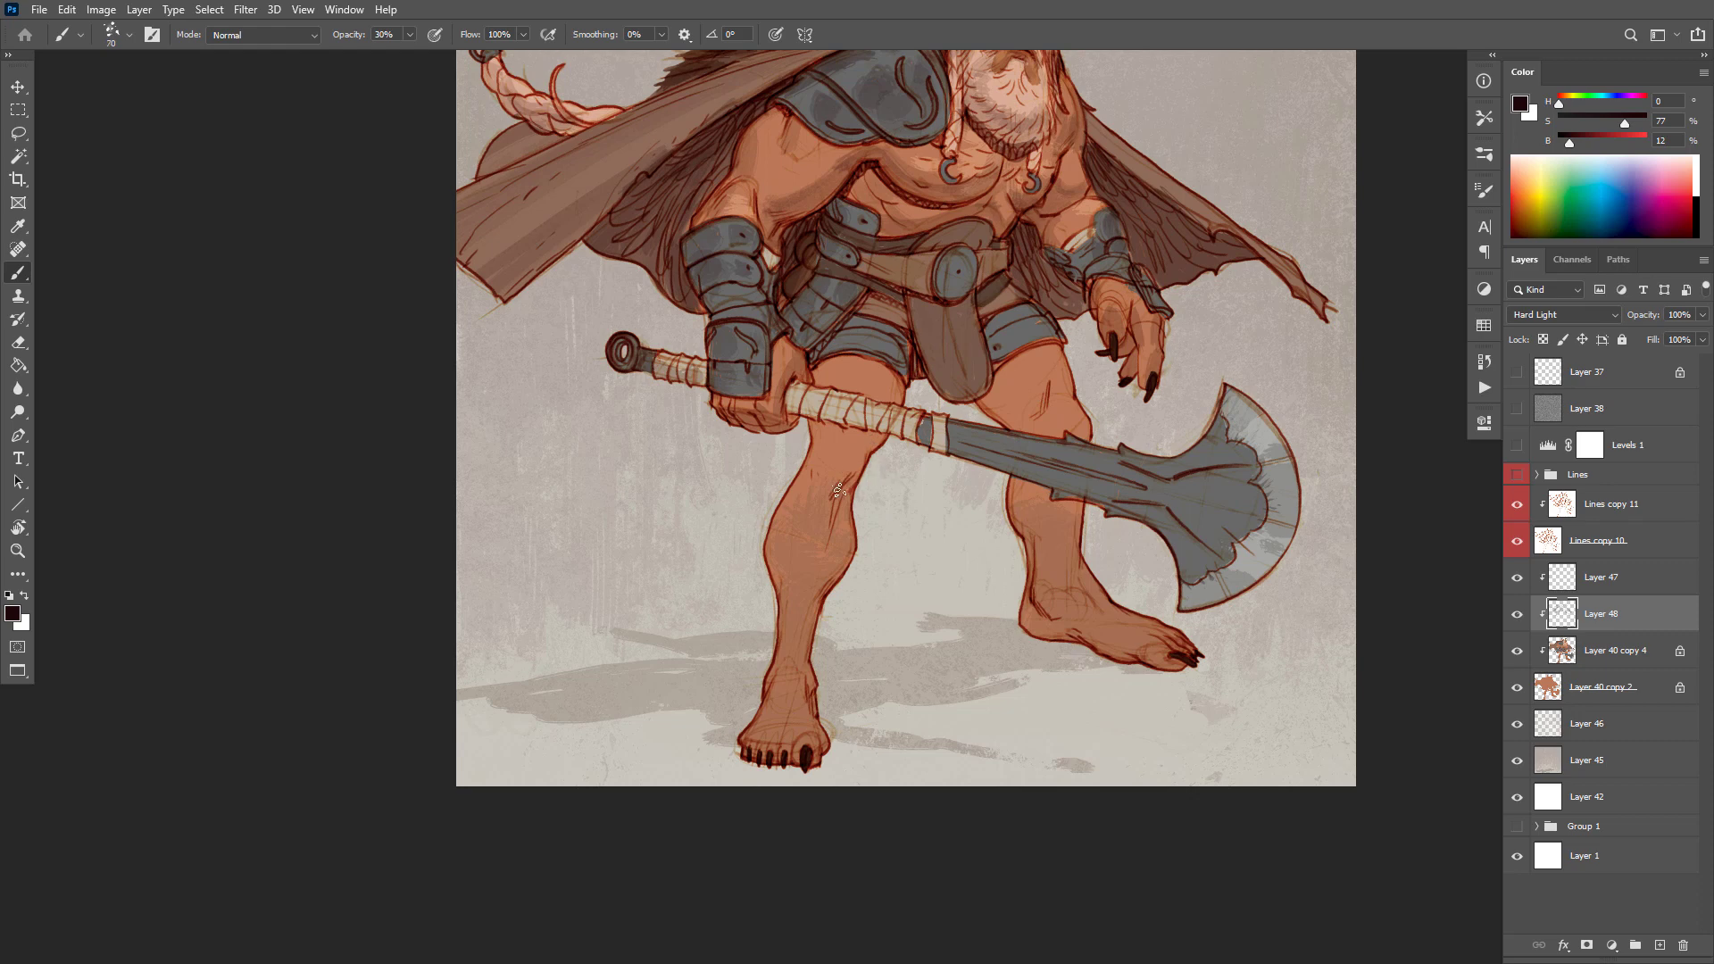
mouse_move(852, 469)
mouse_down()
mouse_move(819, 480)
mouse_move(836, 488)
mouse_move(822, 570)
mouse_move(855, 486)
mouse_up()
drag(827, 592, 852, 557)
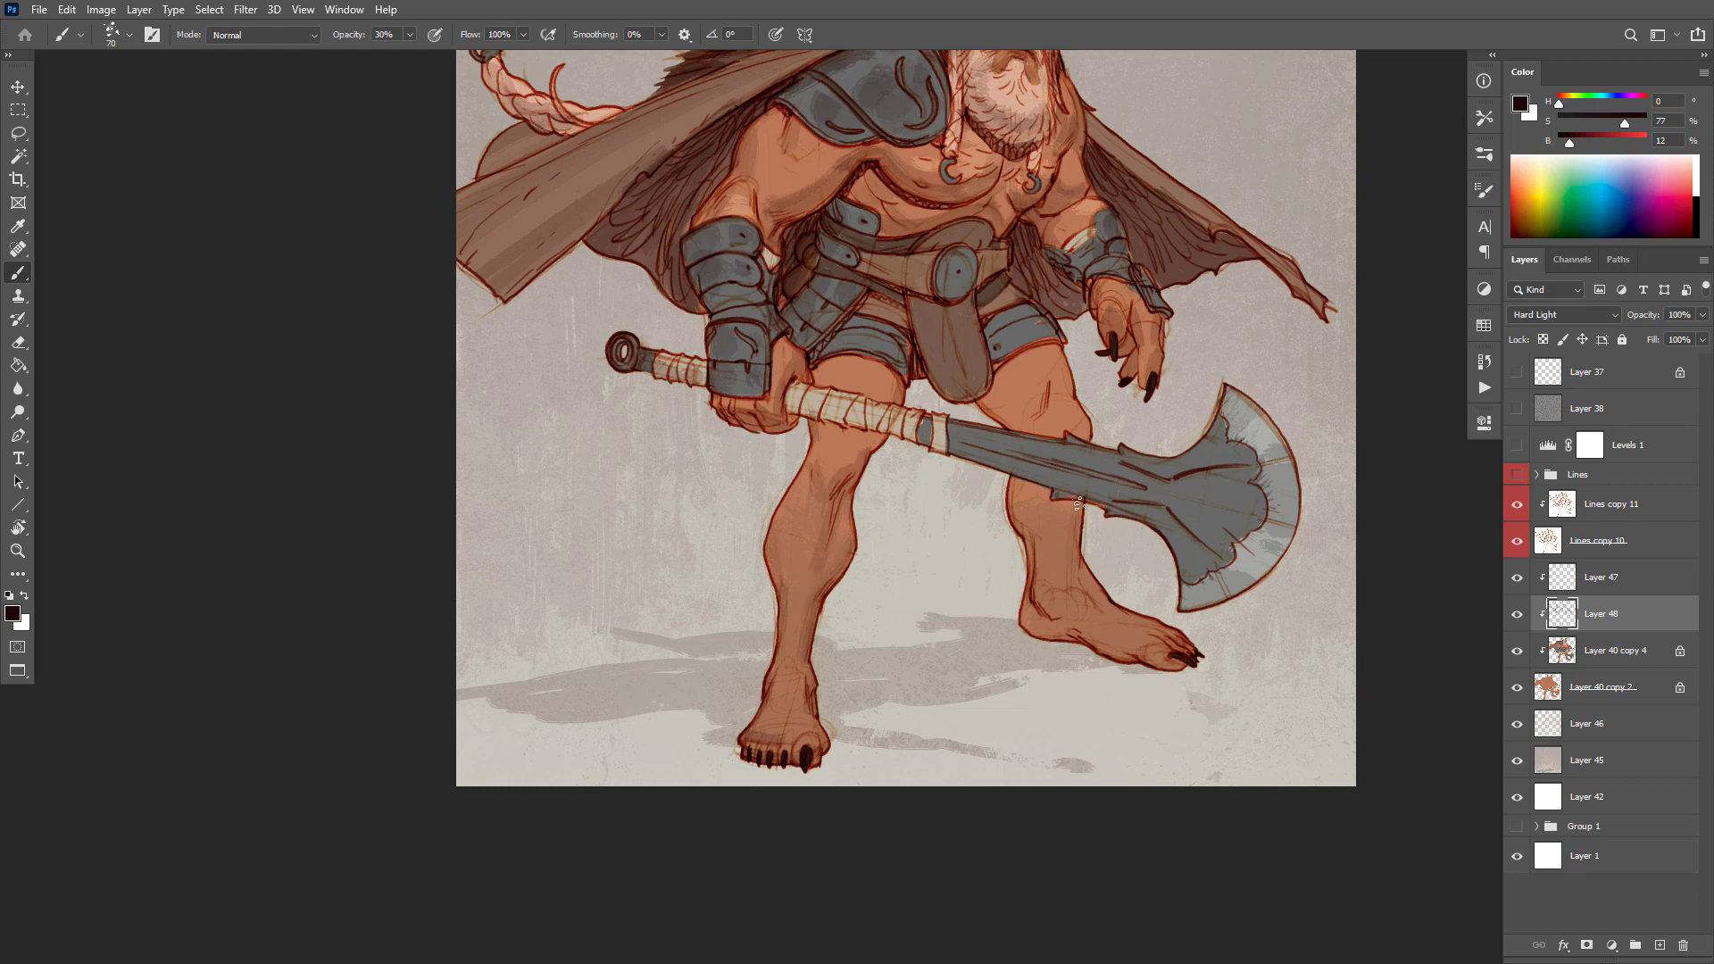
Step: Shade the ankle, toes, shin and upper thigh of the rear leg behind the axe
mouse_move(1043, 600)
mouse_down()
mouse_move(1065, 607)
mouse_move(1052, 632)
mouse_up()
drag(1147, 655, 1152, 668)
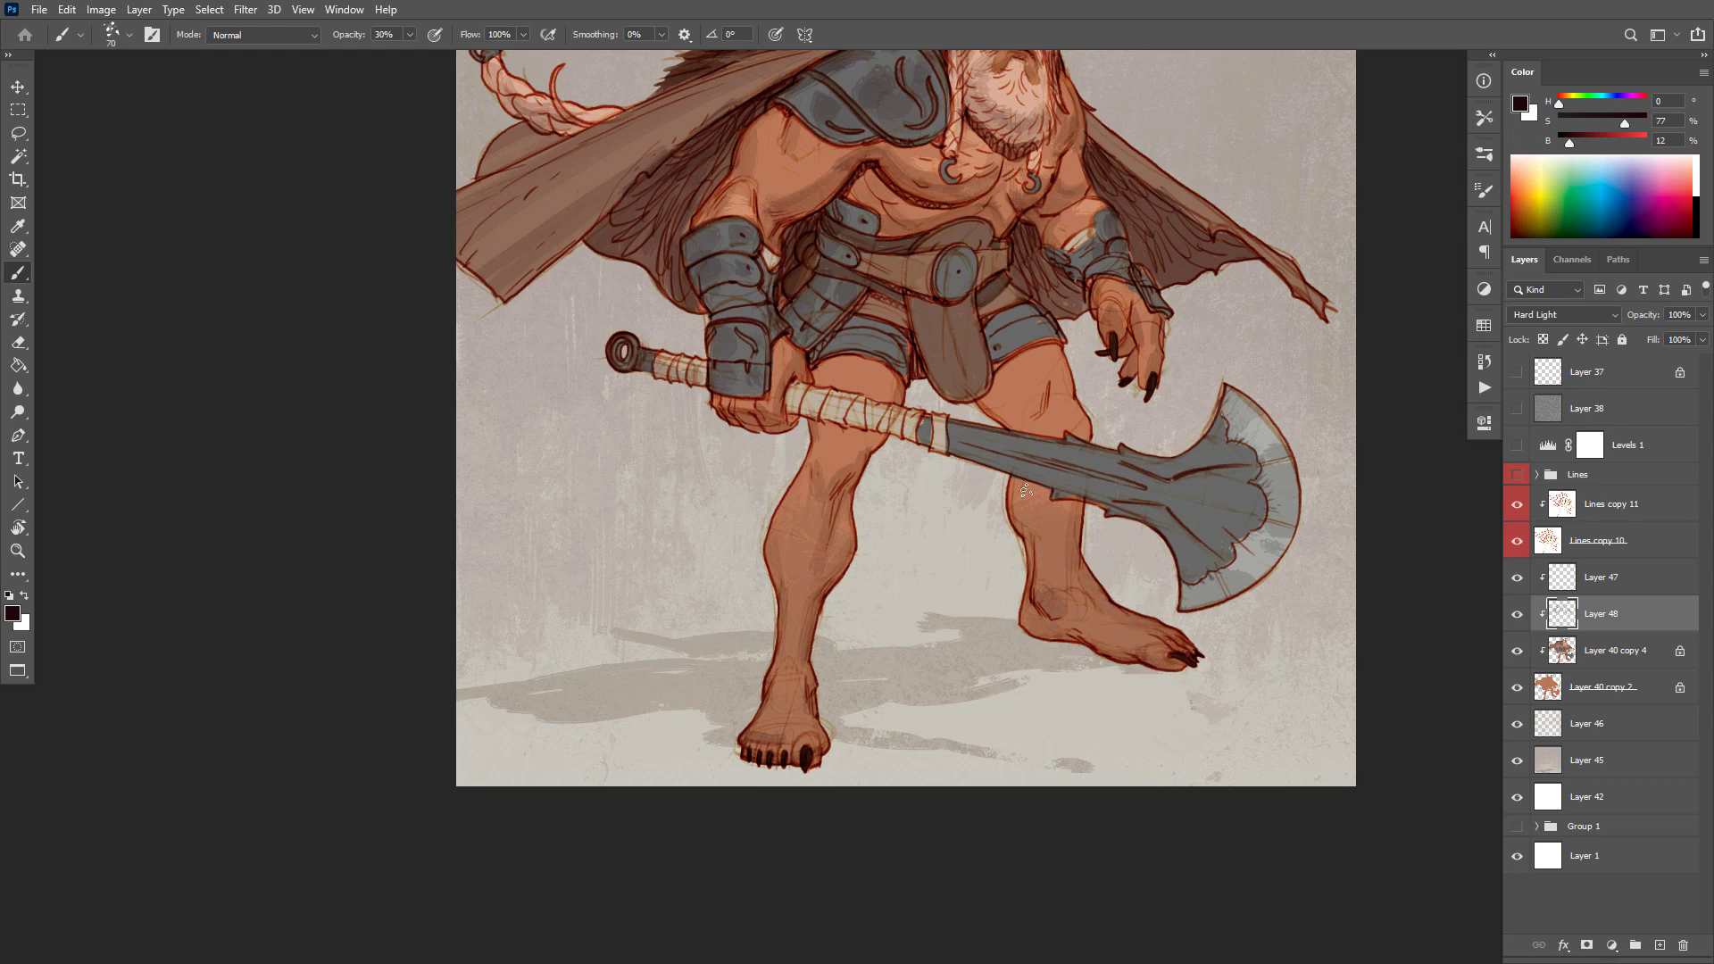
drag(1032, 534, 1043, 529)
mouse_move(985, 400)
mouse_down()
mouse_move(1010, 420)
mouse_move(1030, 402)
mouse_move(1039, 422)
mouse_up()
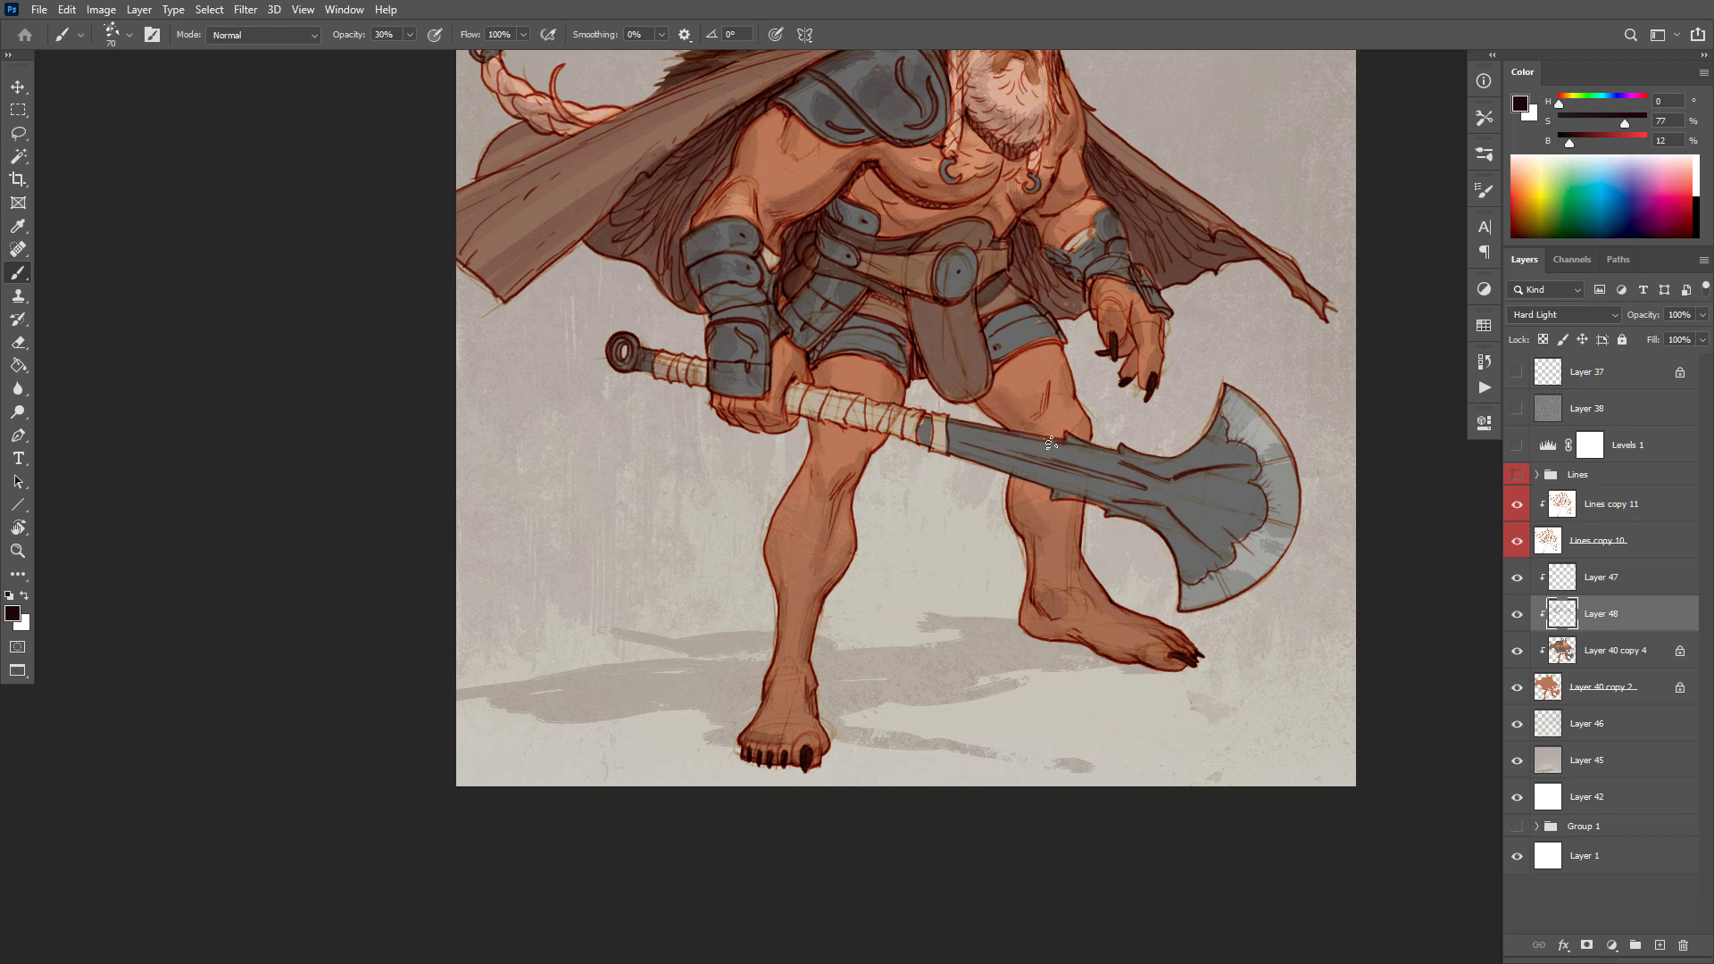
Step: Lay broad soft shadows over both lower legs with a size 250 brush at 20% opacity, and check the figure
key(bracketright)
key(bracketright)
key(bracketright)
key(bracketright)
key(bracketright)
key(bracketright)
key(bracketright)
key(bracketright)
key(2)
mouse_move(825, 564)
mouse_down()
mouse_move(788, 683)
mouse_move(821, 679)
mouse_up()
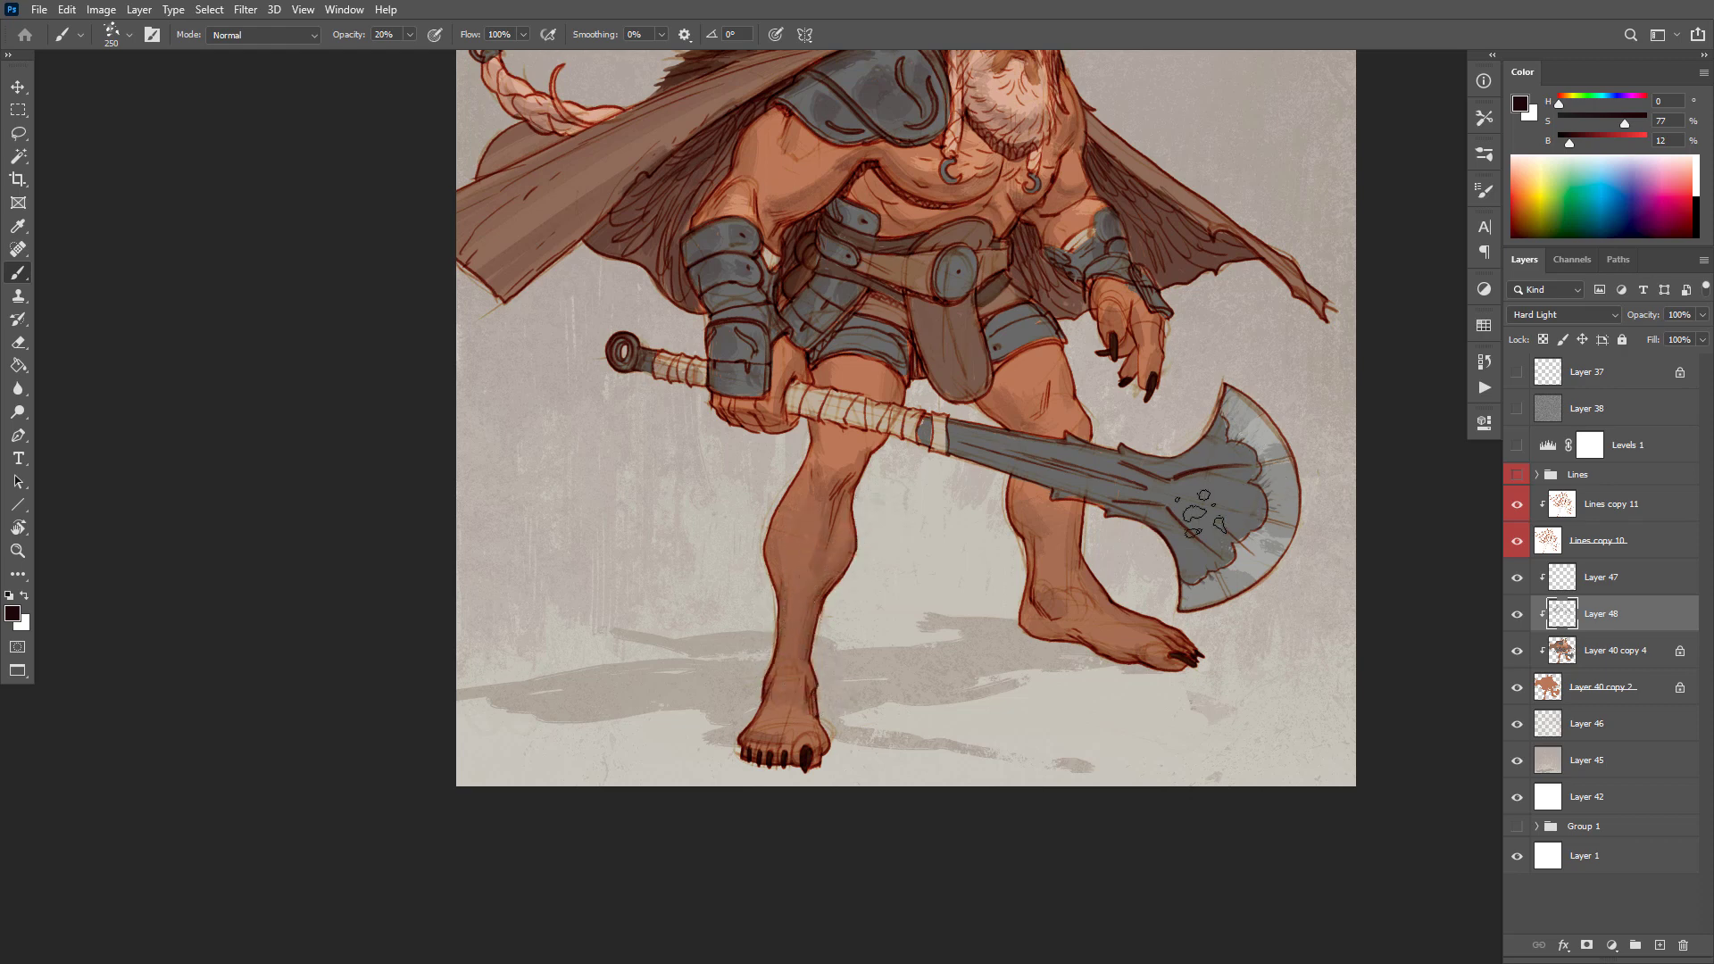
drag(1046, 515, 1041, 621)
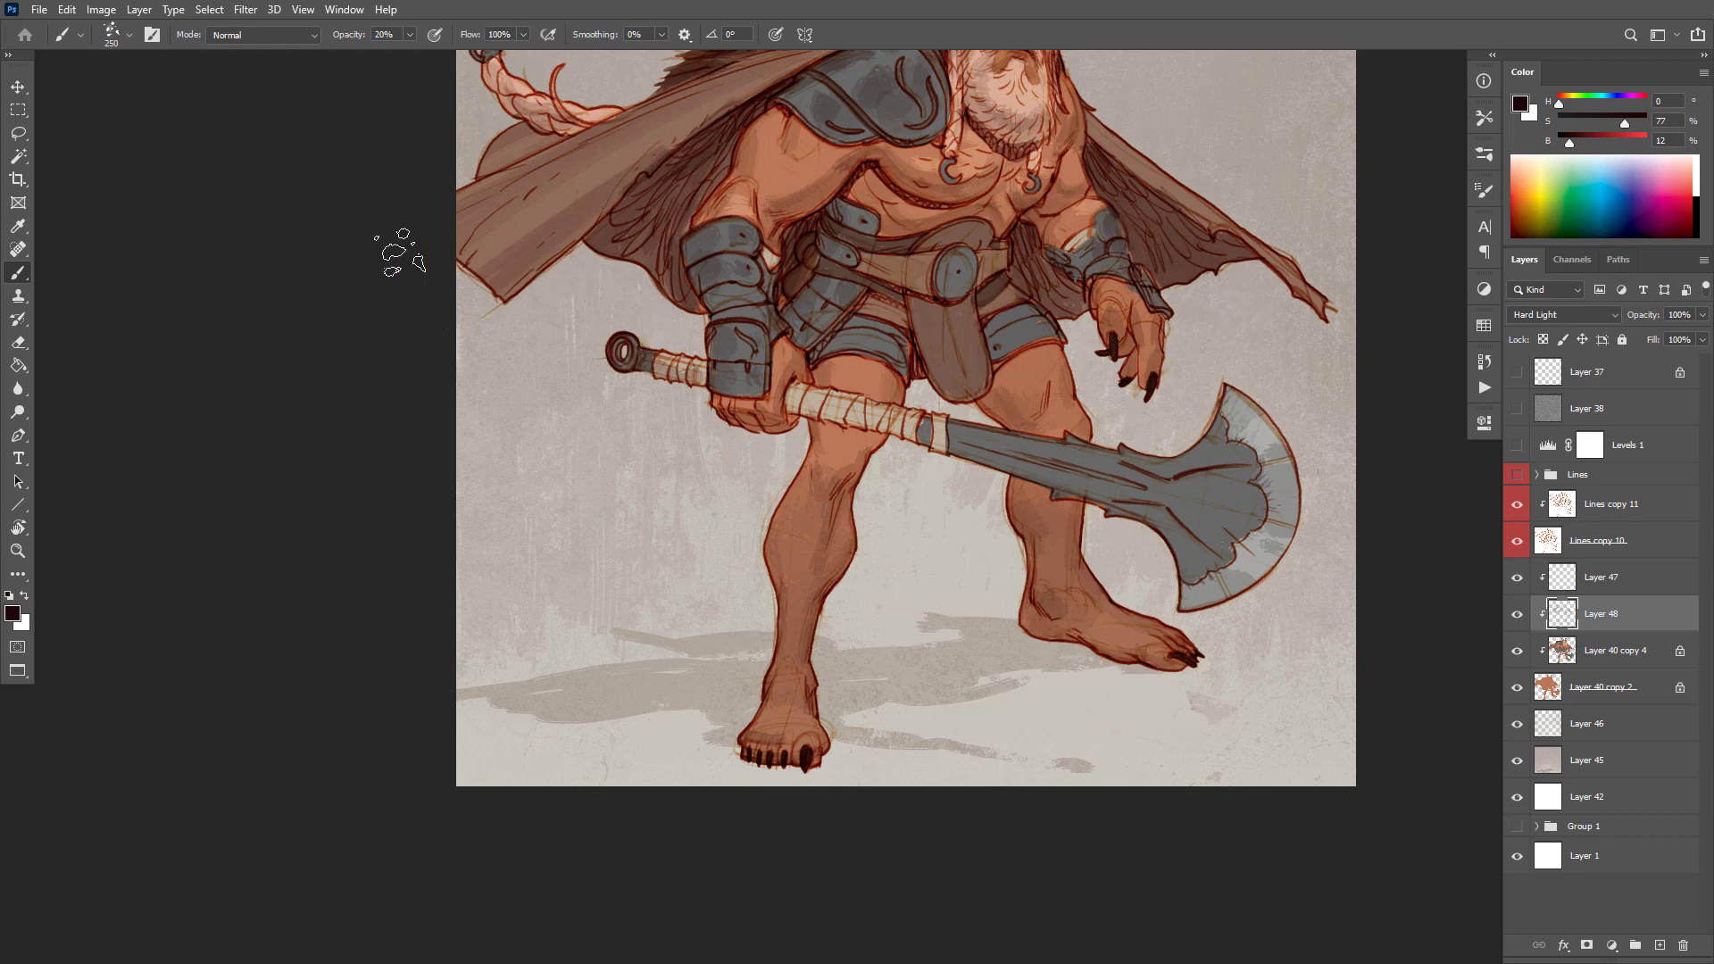
key(Tab)
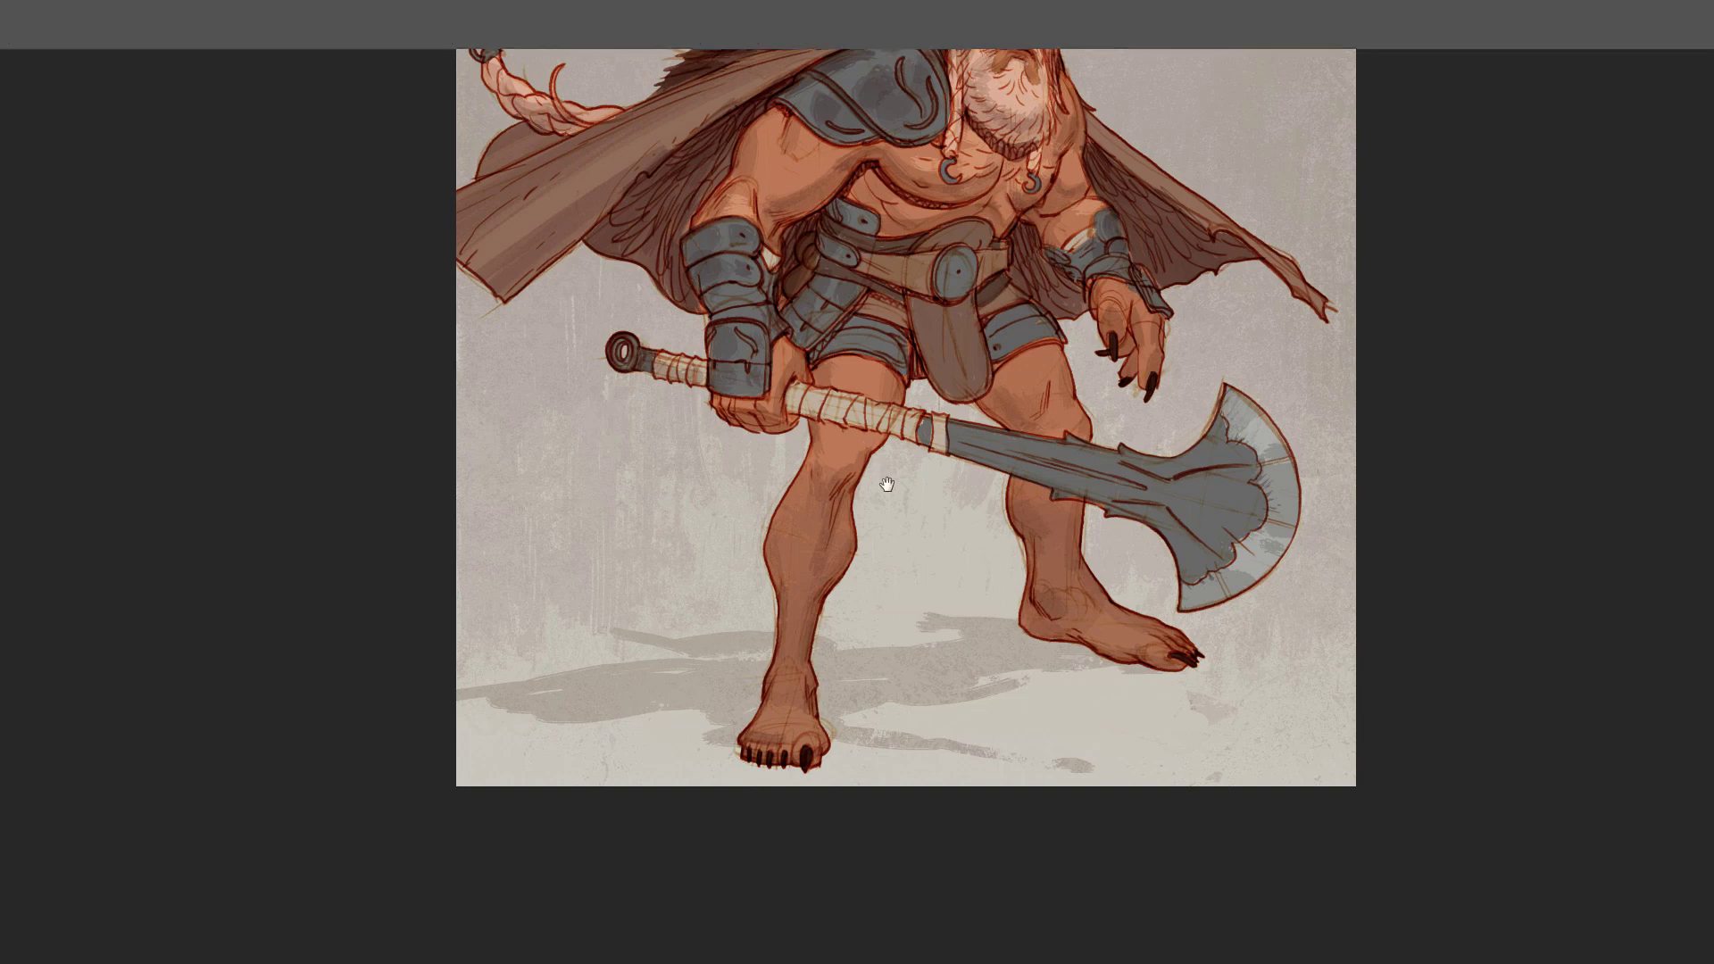
key(Tab)
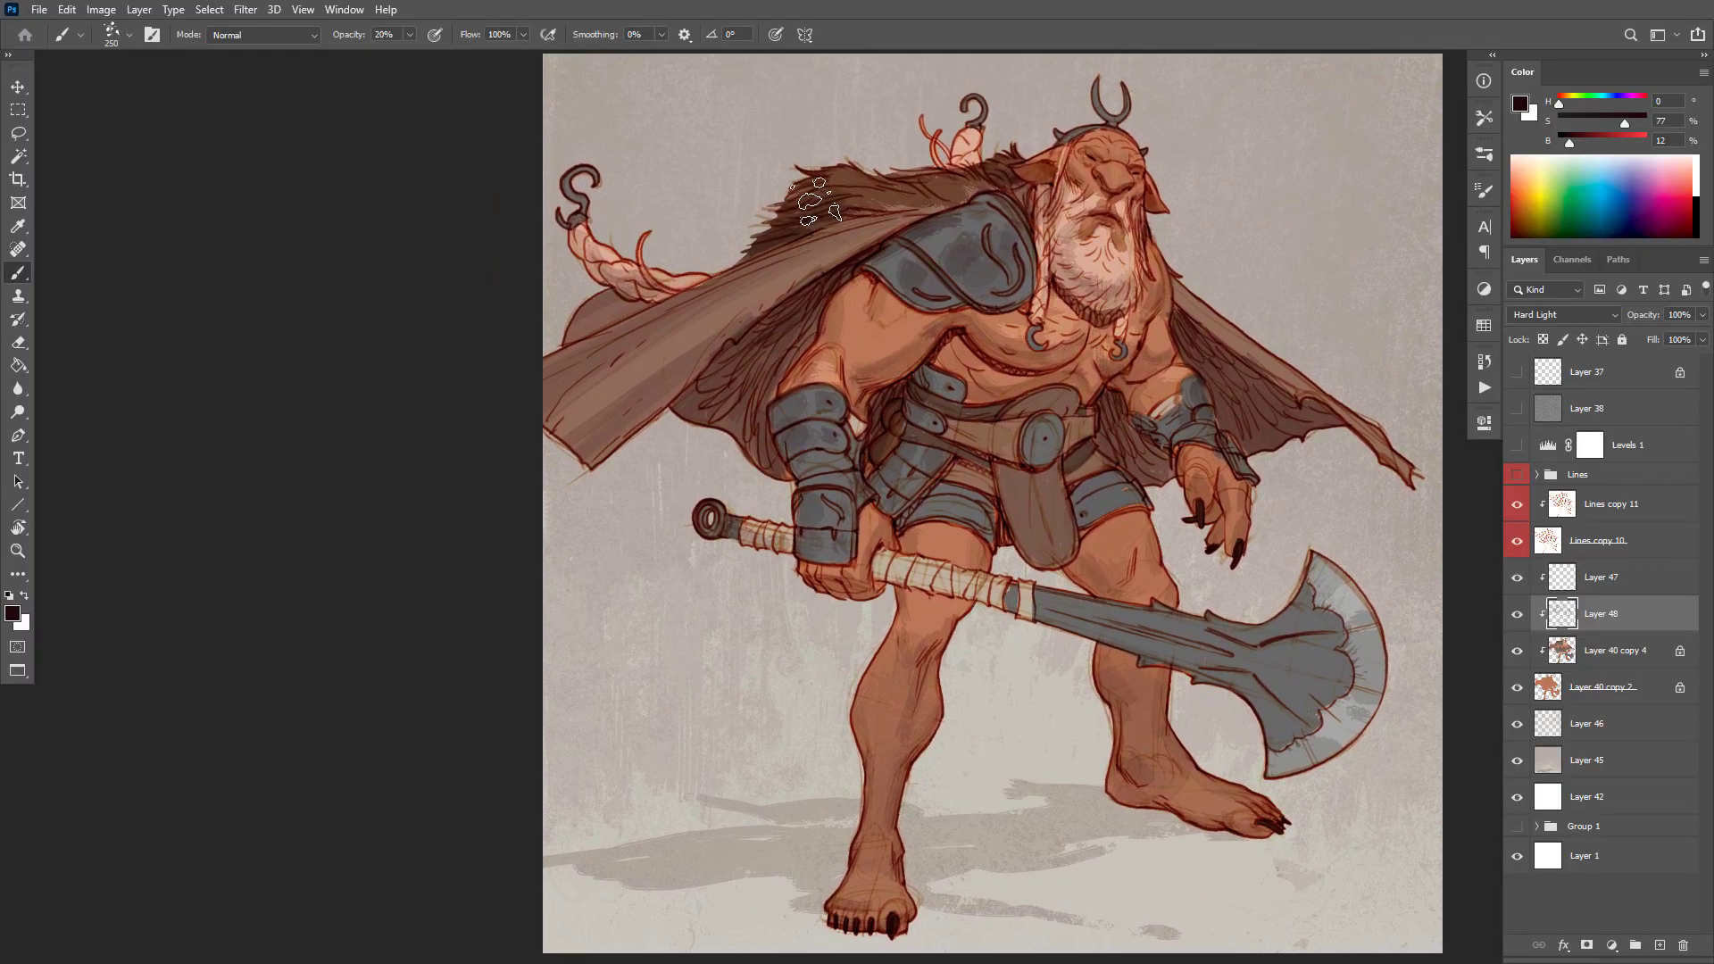
Step: Shade the cloak's fur collar and the open hand with a size 40 brush at 40% opacity
key(bracketleft)
key(4)
key(bracketleft)
key(bracketleft)
key(bracketleft)
key(bracketleft)
key(bracketleft)
key(bracketleft)
key(bracketleft)
mouse_move(836, 230)
mouse_down()
mouse_move(793, 242)
mouse_move(894, 218)
mouse_move(830, 234)
mouse_up()
drag(948, 207, 880, 216)
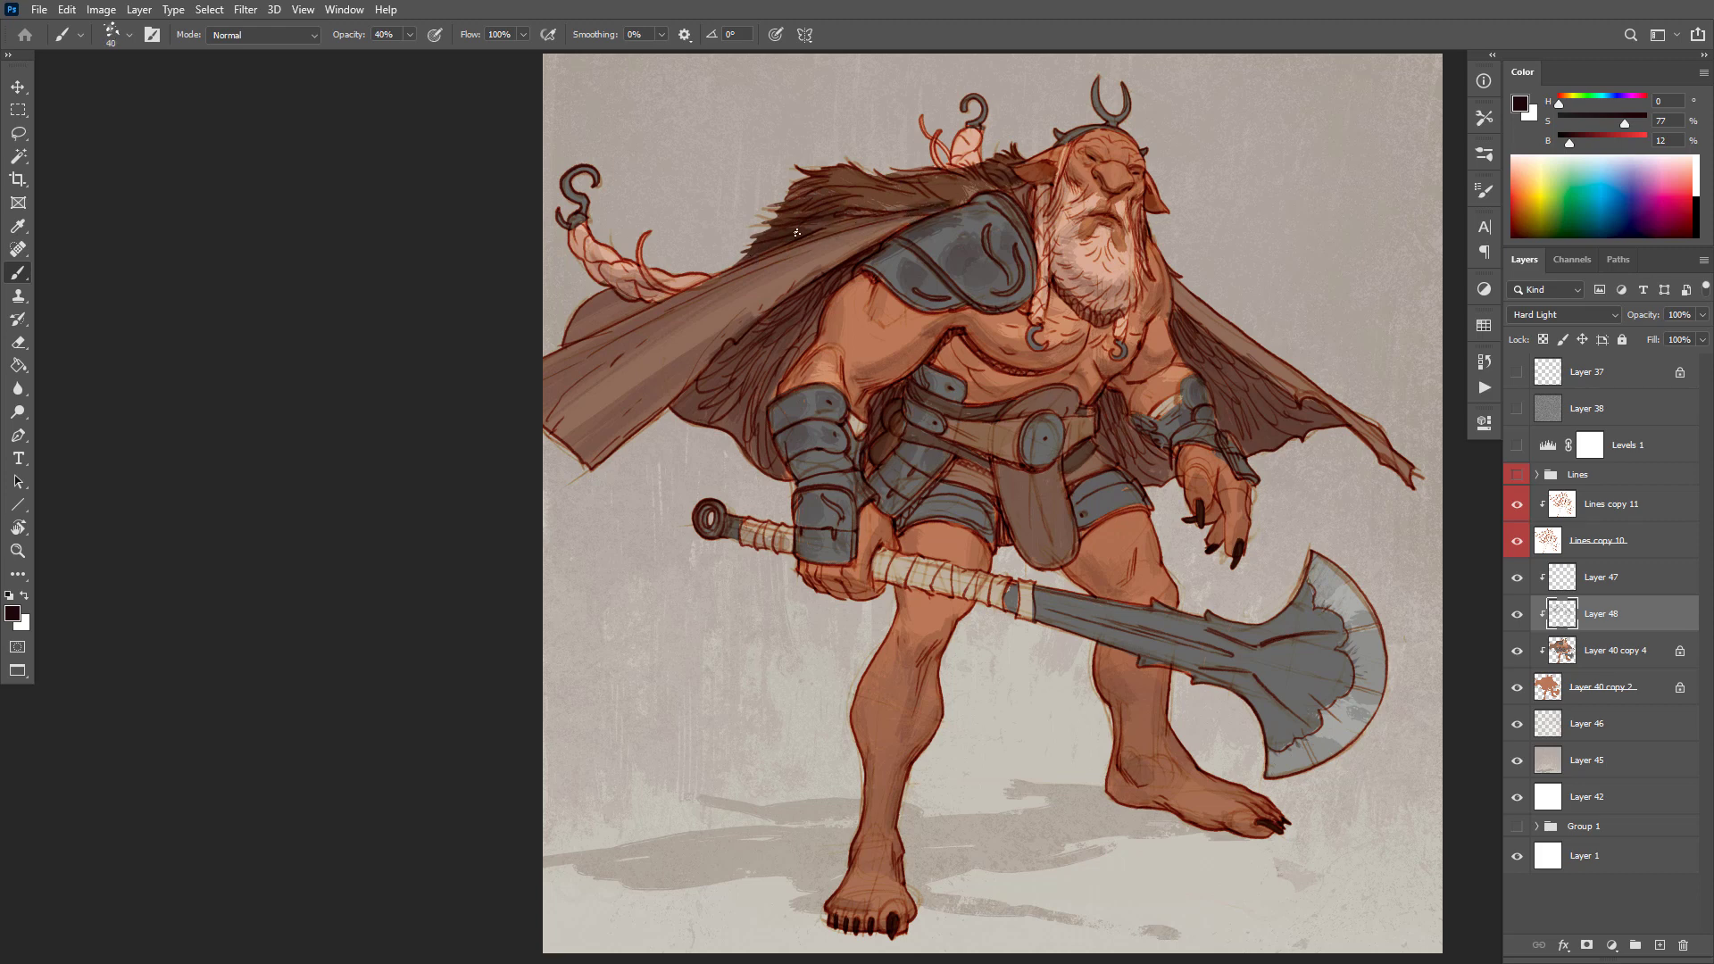
drag(816, 225, 809, 216)
drag(1213, 539, 1222, 516)
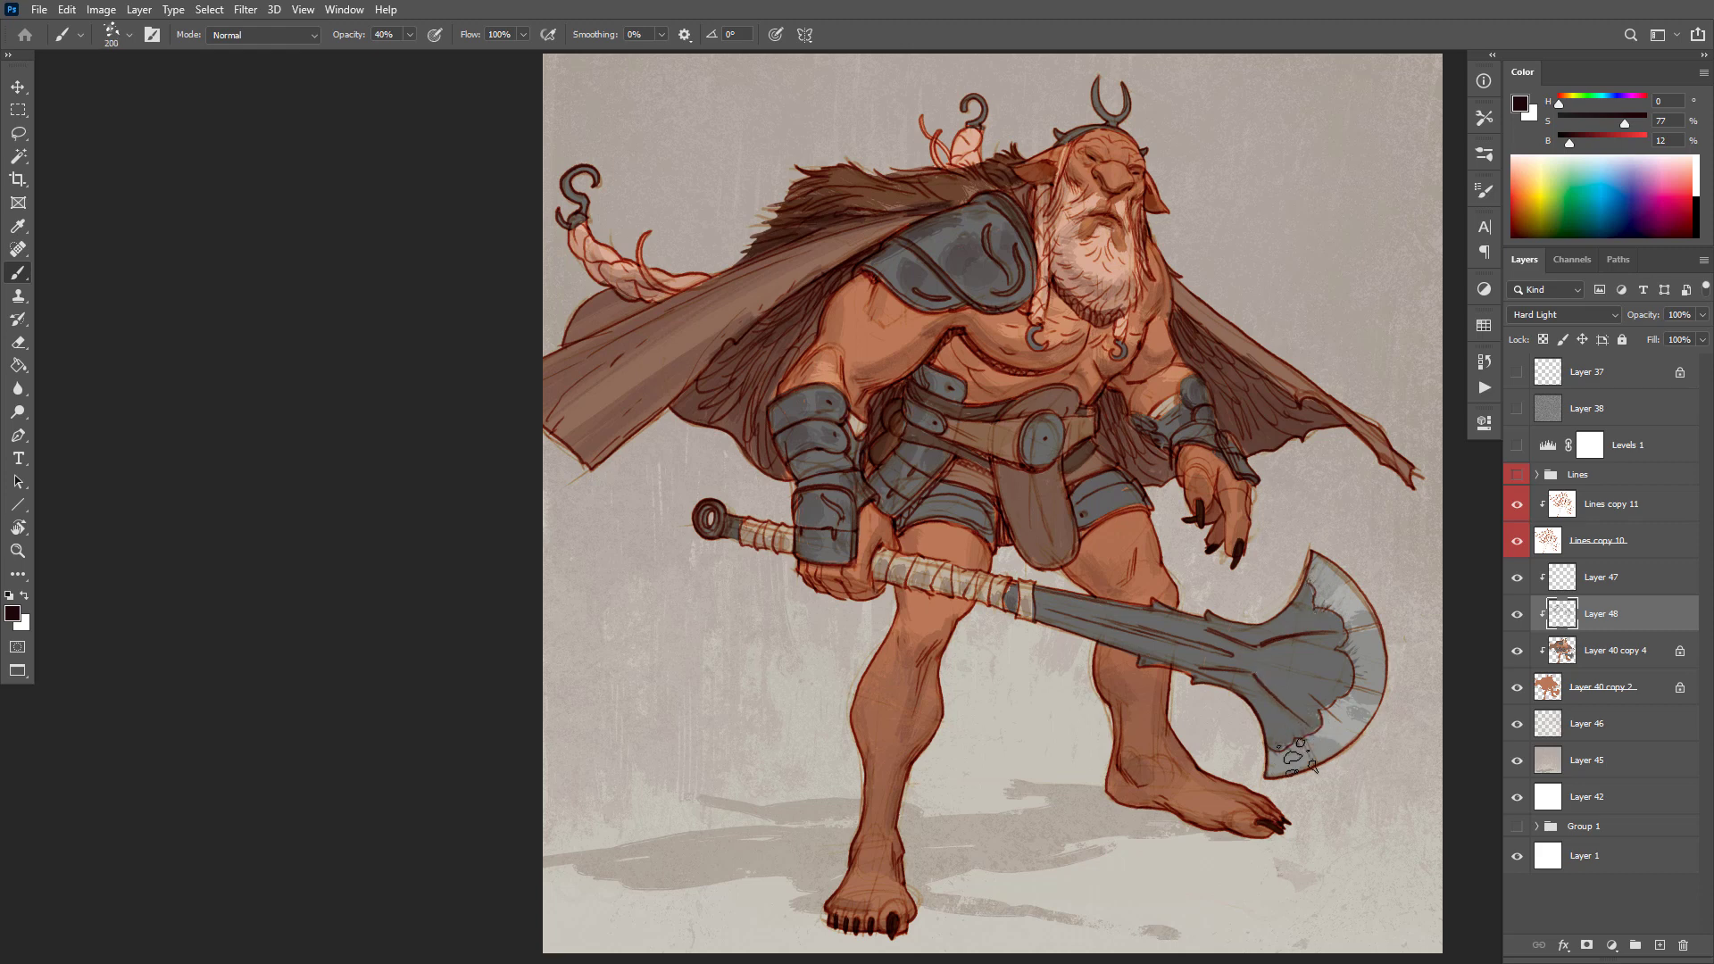
Step: Shade the axe head and blade with a size 200 brush at 40% opacity, and check the whole figure
key(bracketright)
key(bracketright)
key(bracketright)
key(bracketright)
key(bracketright)
mouse_move(1277, 750)
mouse_down()
mouse_move(1249, 679)
mouse_move(1326, 714)
mouse_move(1334, 665)
mouse_move(1283, 654)
mouse_move(1346, 625)
mouse_move(1196, 656)
mouse_up()
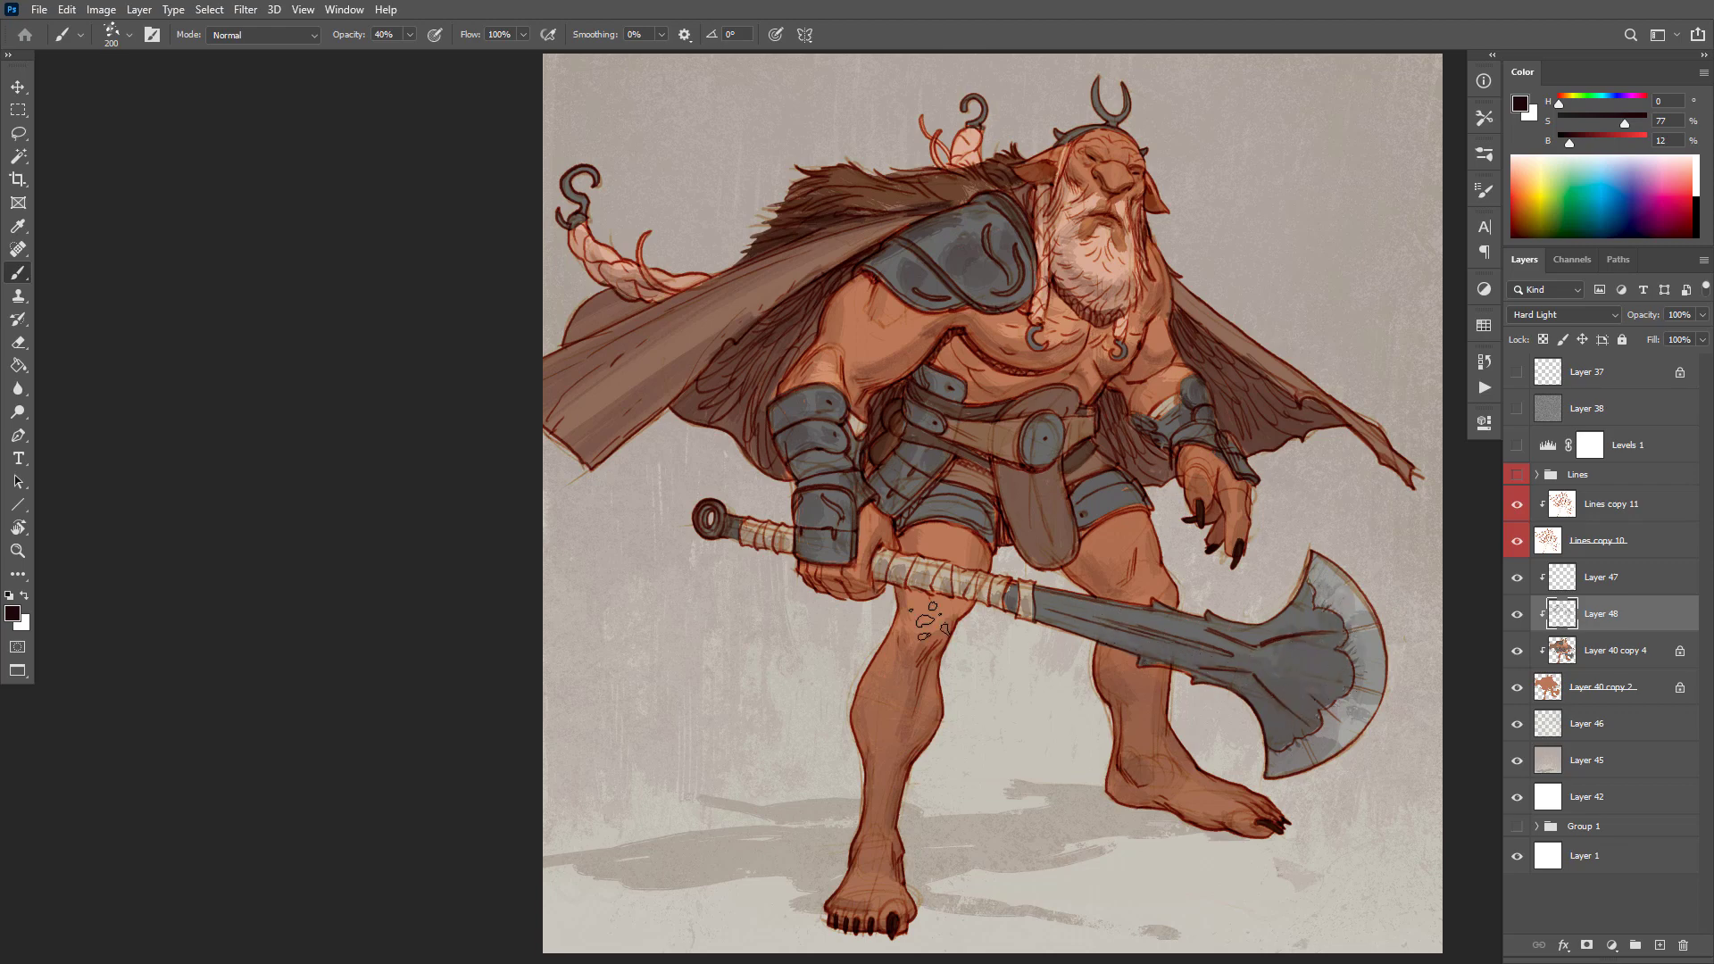
ctrl+alt+click(1418, 642)
ctrl+alt+click(1417, 643)
ctrl+click(1398, 667)
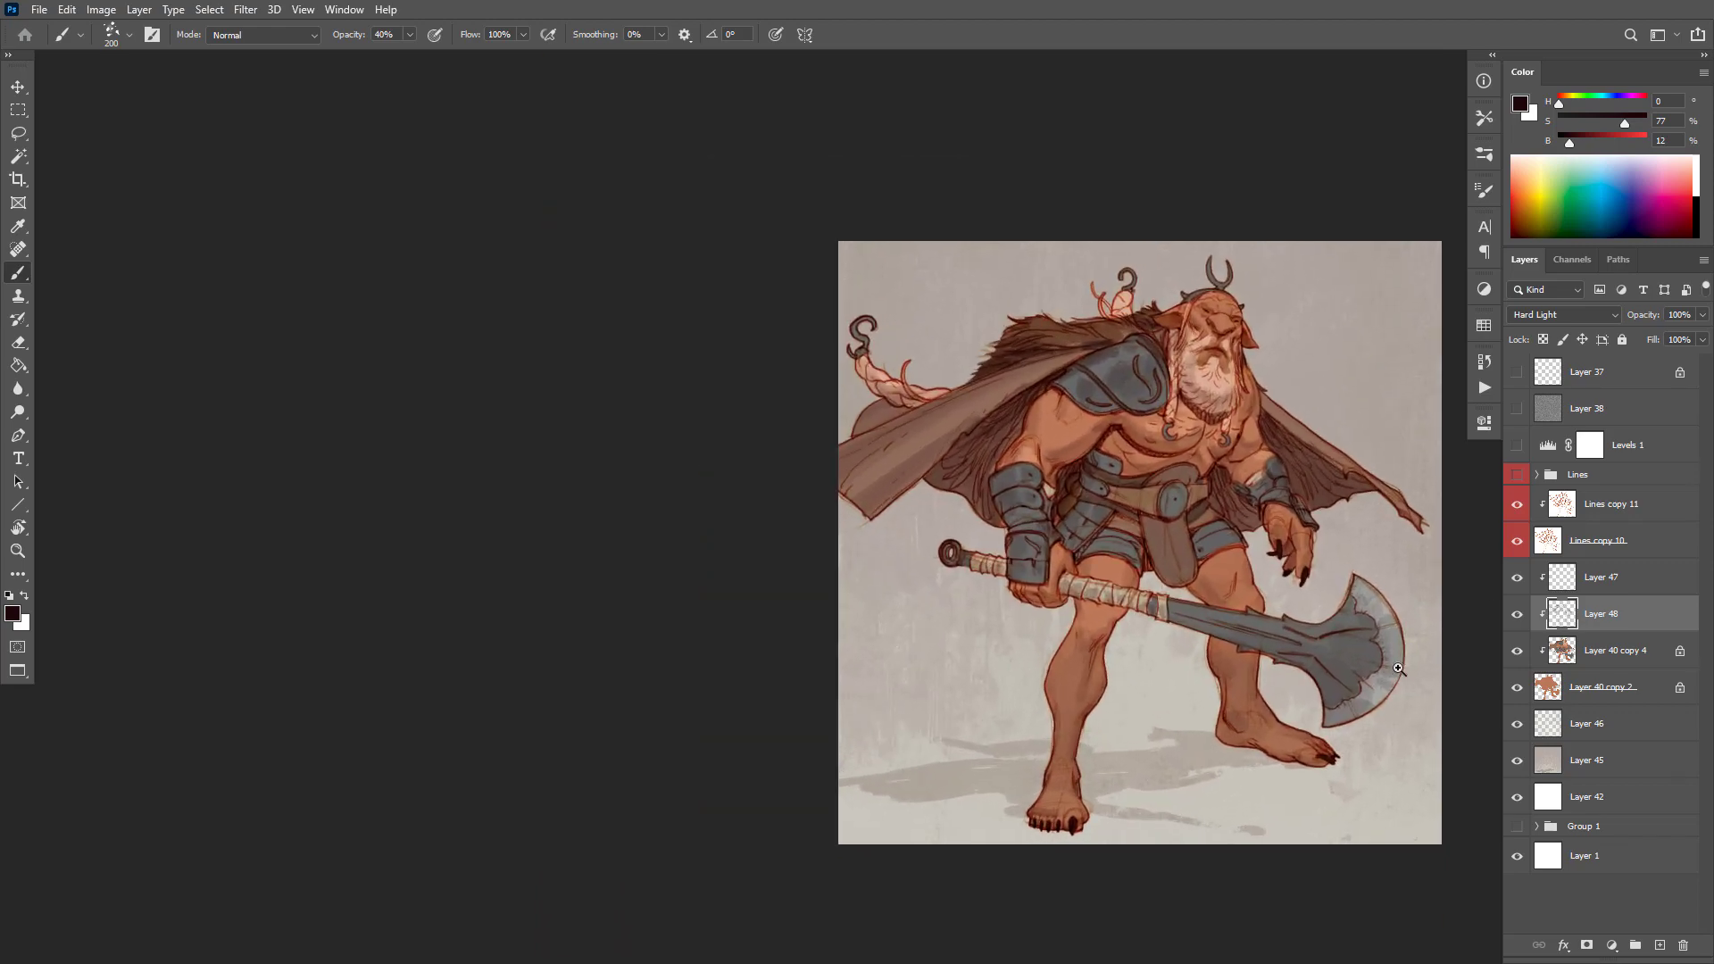
ctrl+click(1398, 668)
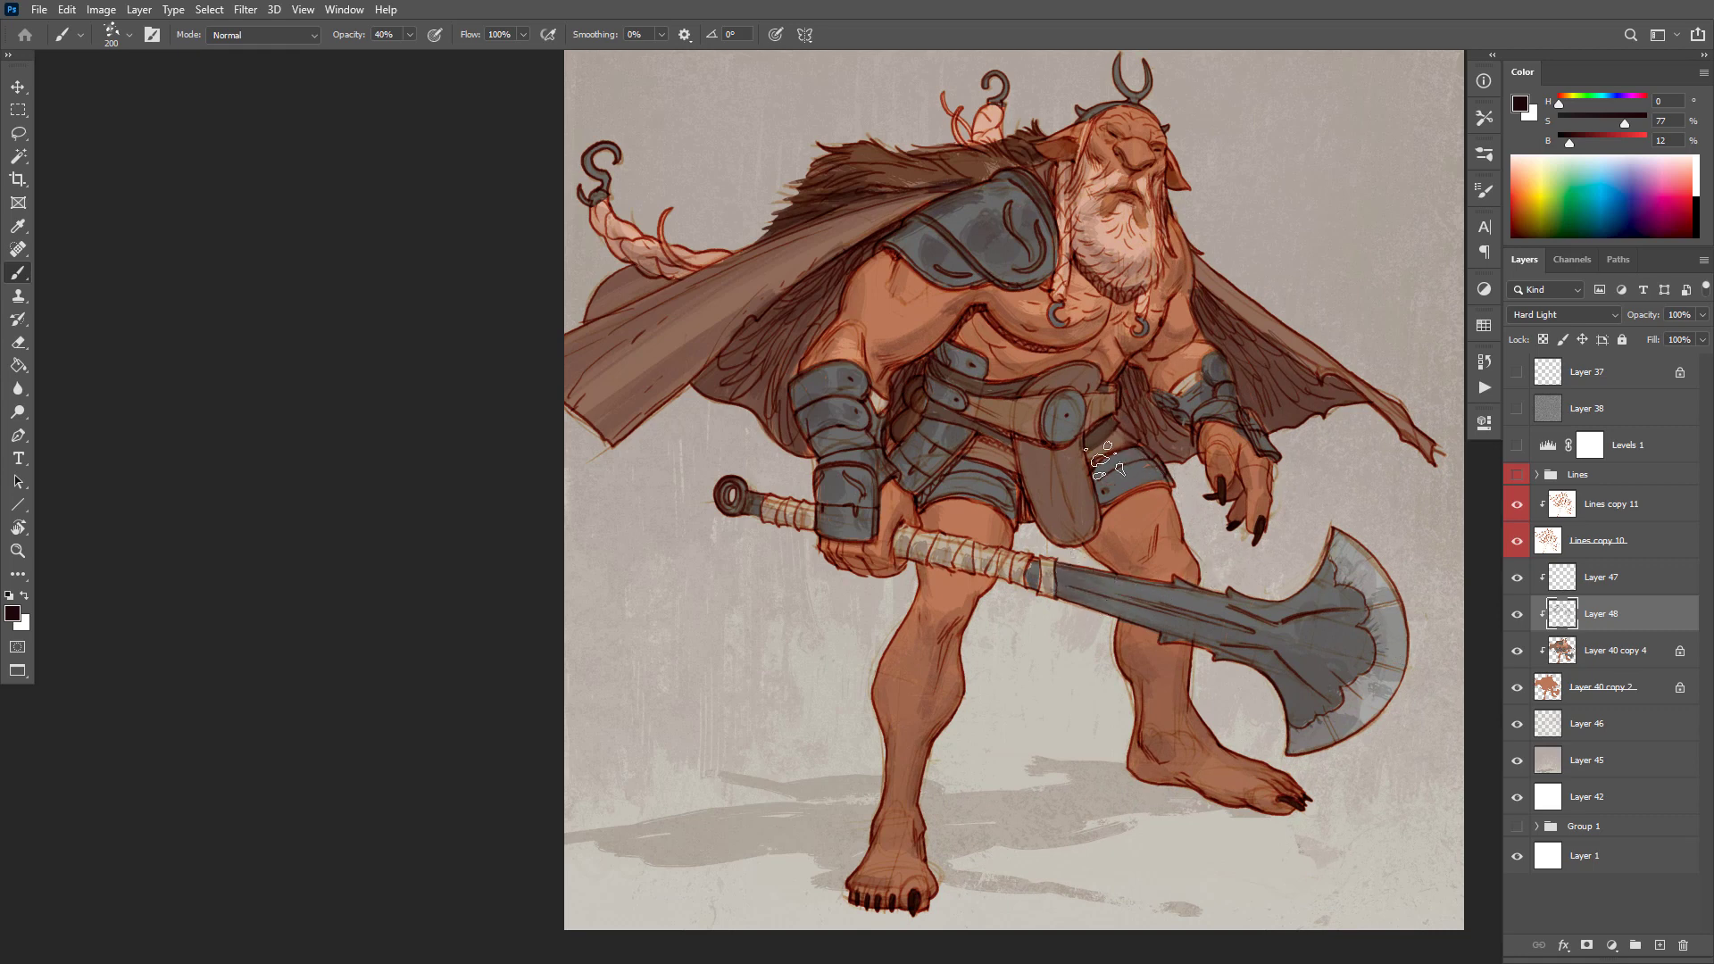
Step: Try shading the belt and hanging leather flap with a size 90 brush at 40% opacity, and undo the strokes
key(bracketleft)
key(bracketleft)
key(bracketleft)
key(bracketleft)
key(bracketleft)
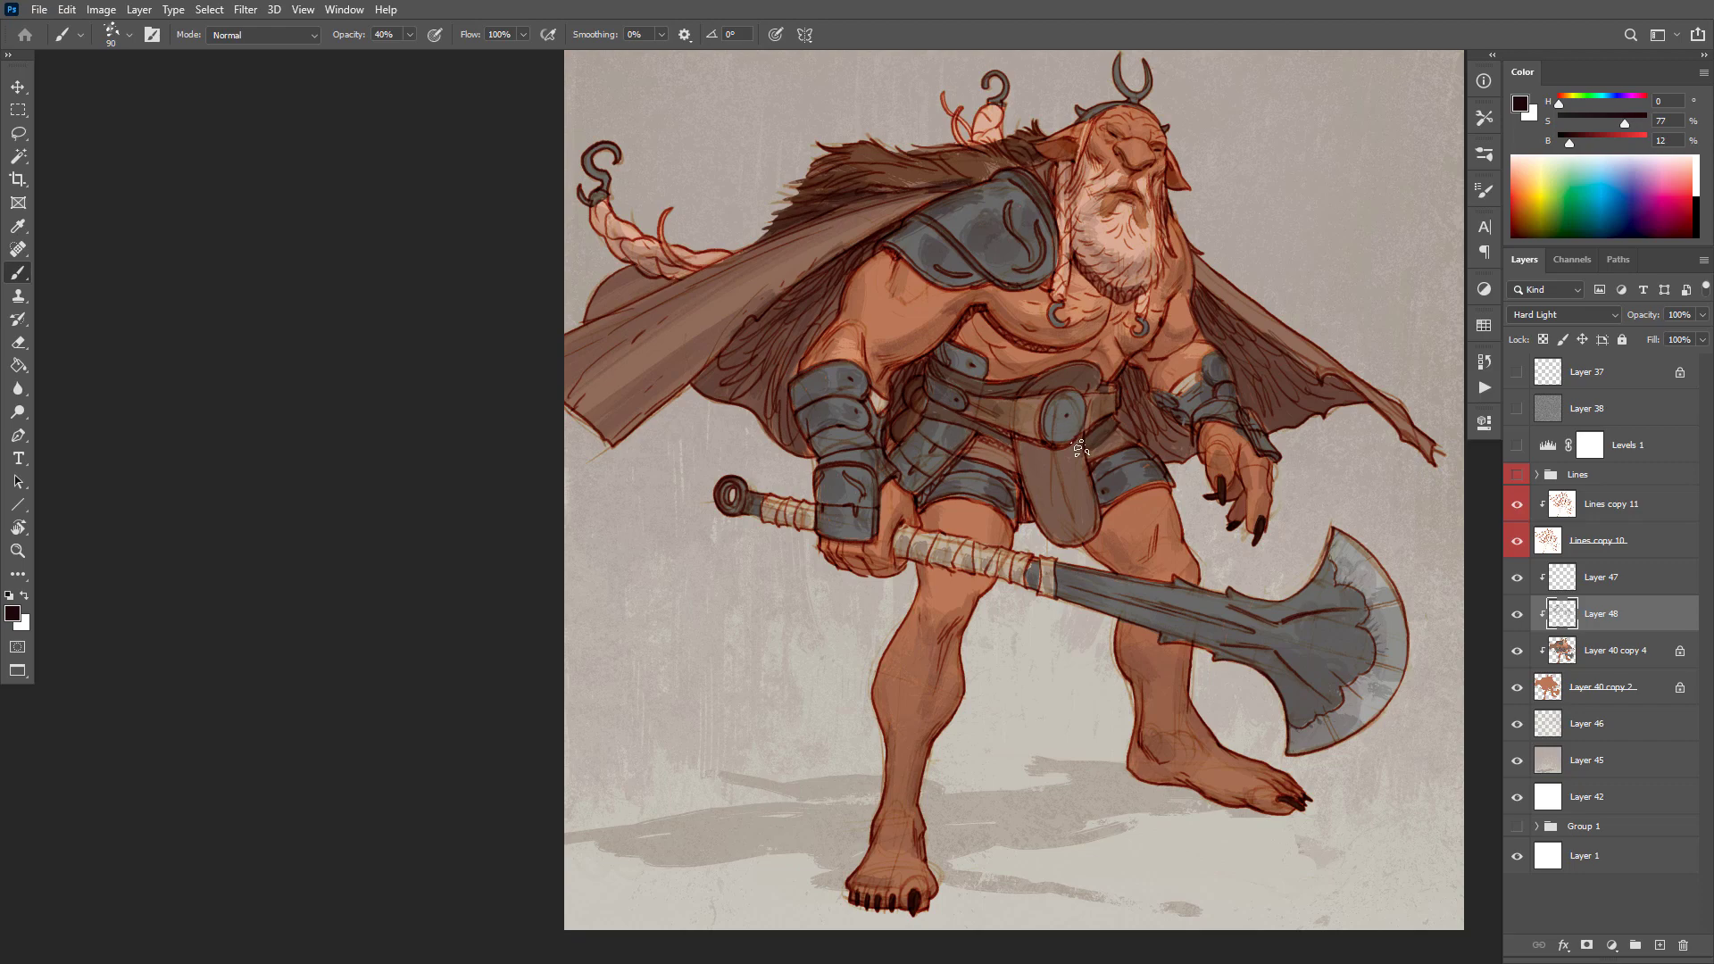
mouse_move(1024, 446)
mouse_down()
mouse_move(1053, 474)
mouse_move(1081, 455)
mouse_move(1023, 458)
mouse_move(1061, 464)
mouse_move(1084, 534)
mouse_move(1053, 567)
mouse_up()
key(ctrl+z)
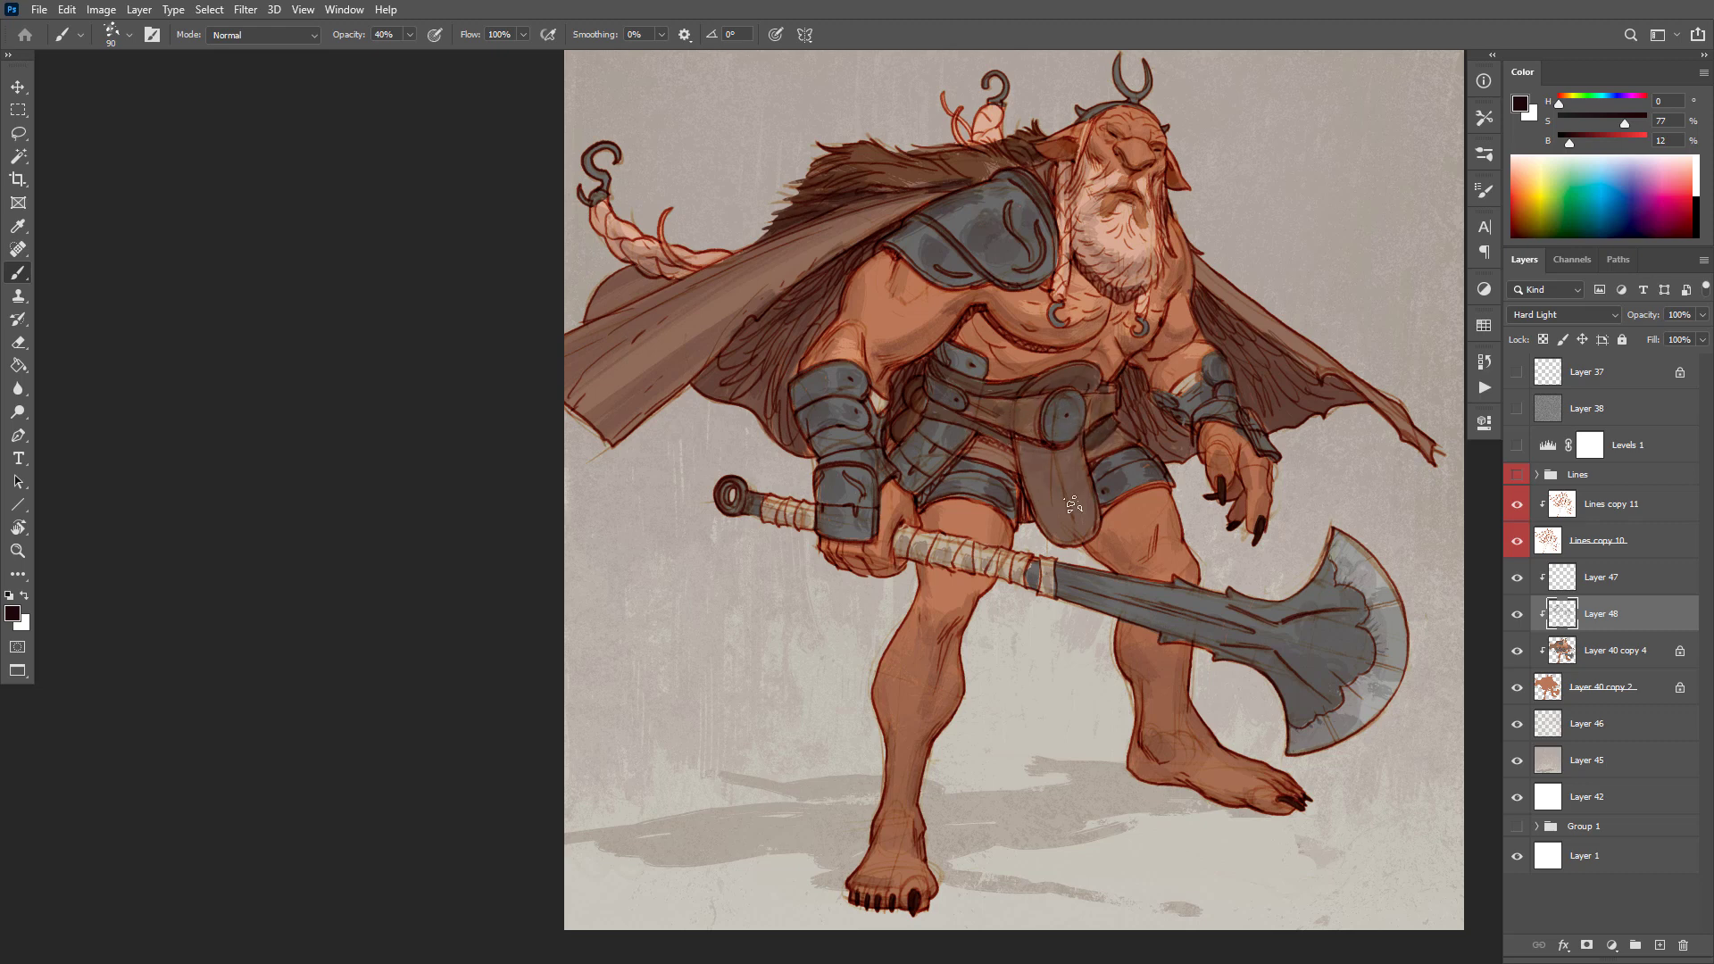
key(ctrl+z)
key(ctrl+z)
key(ctrl+z)
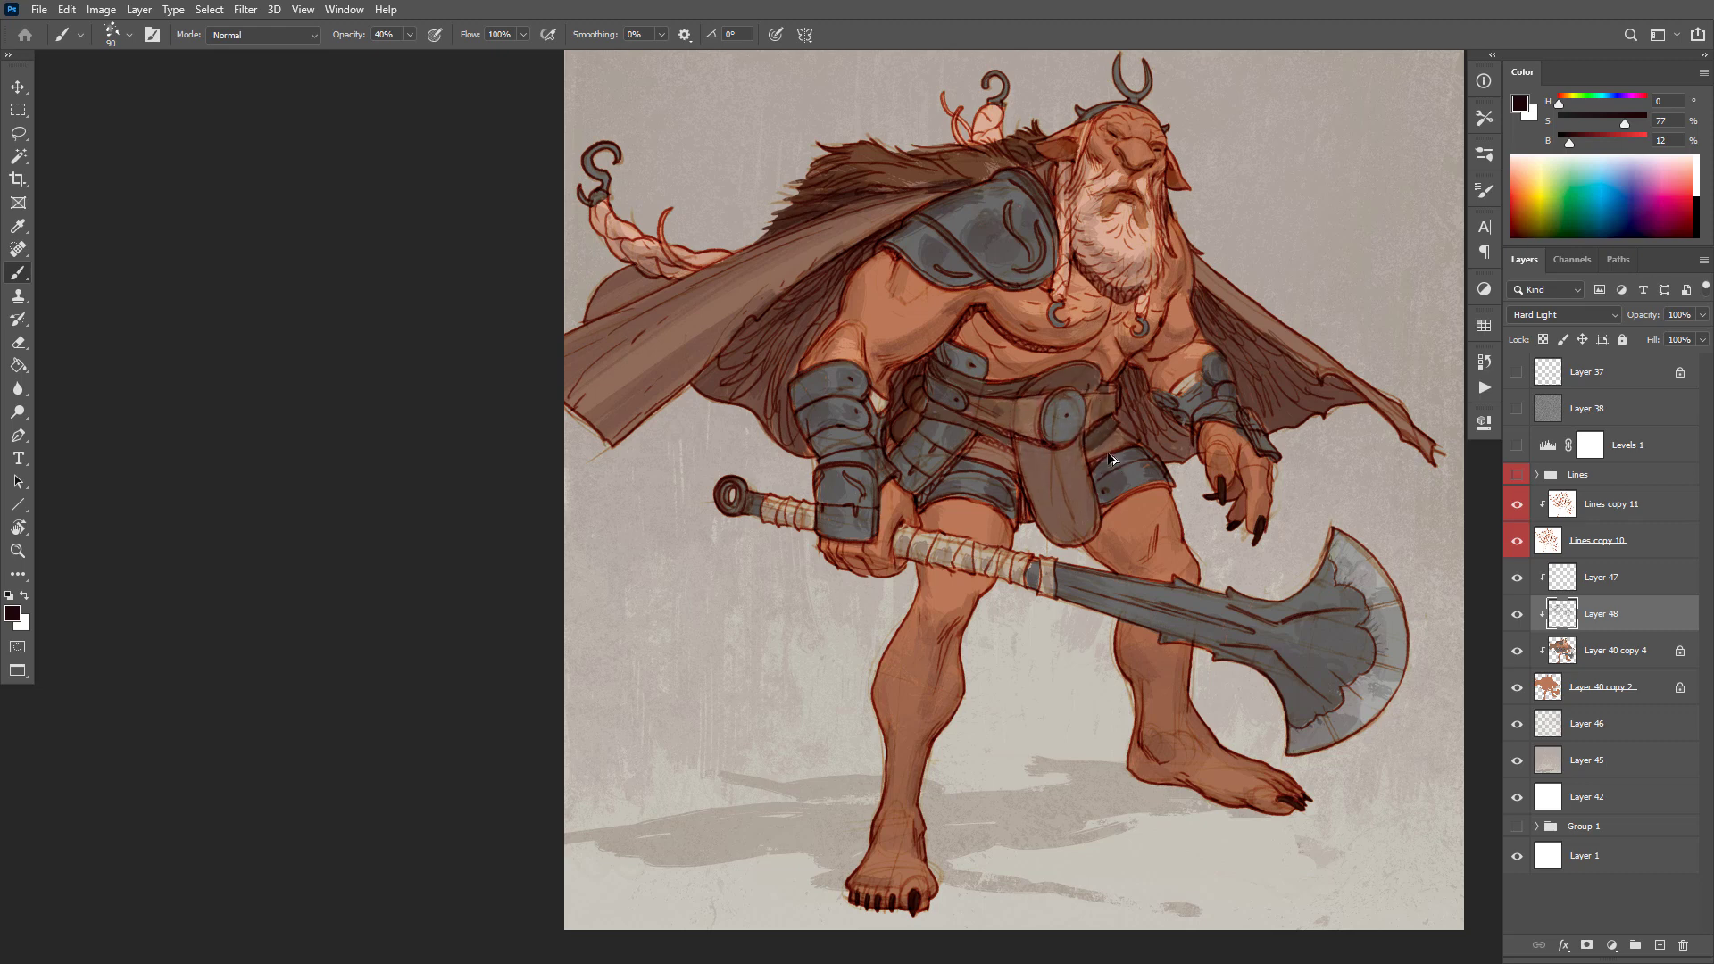
key(ctrl+z)
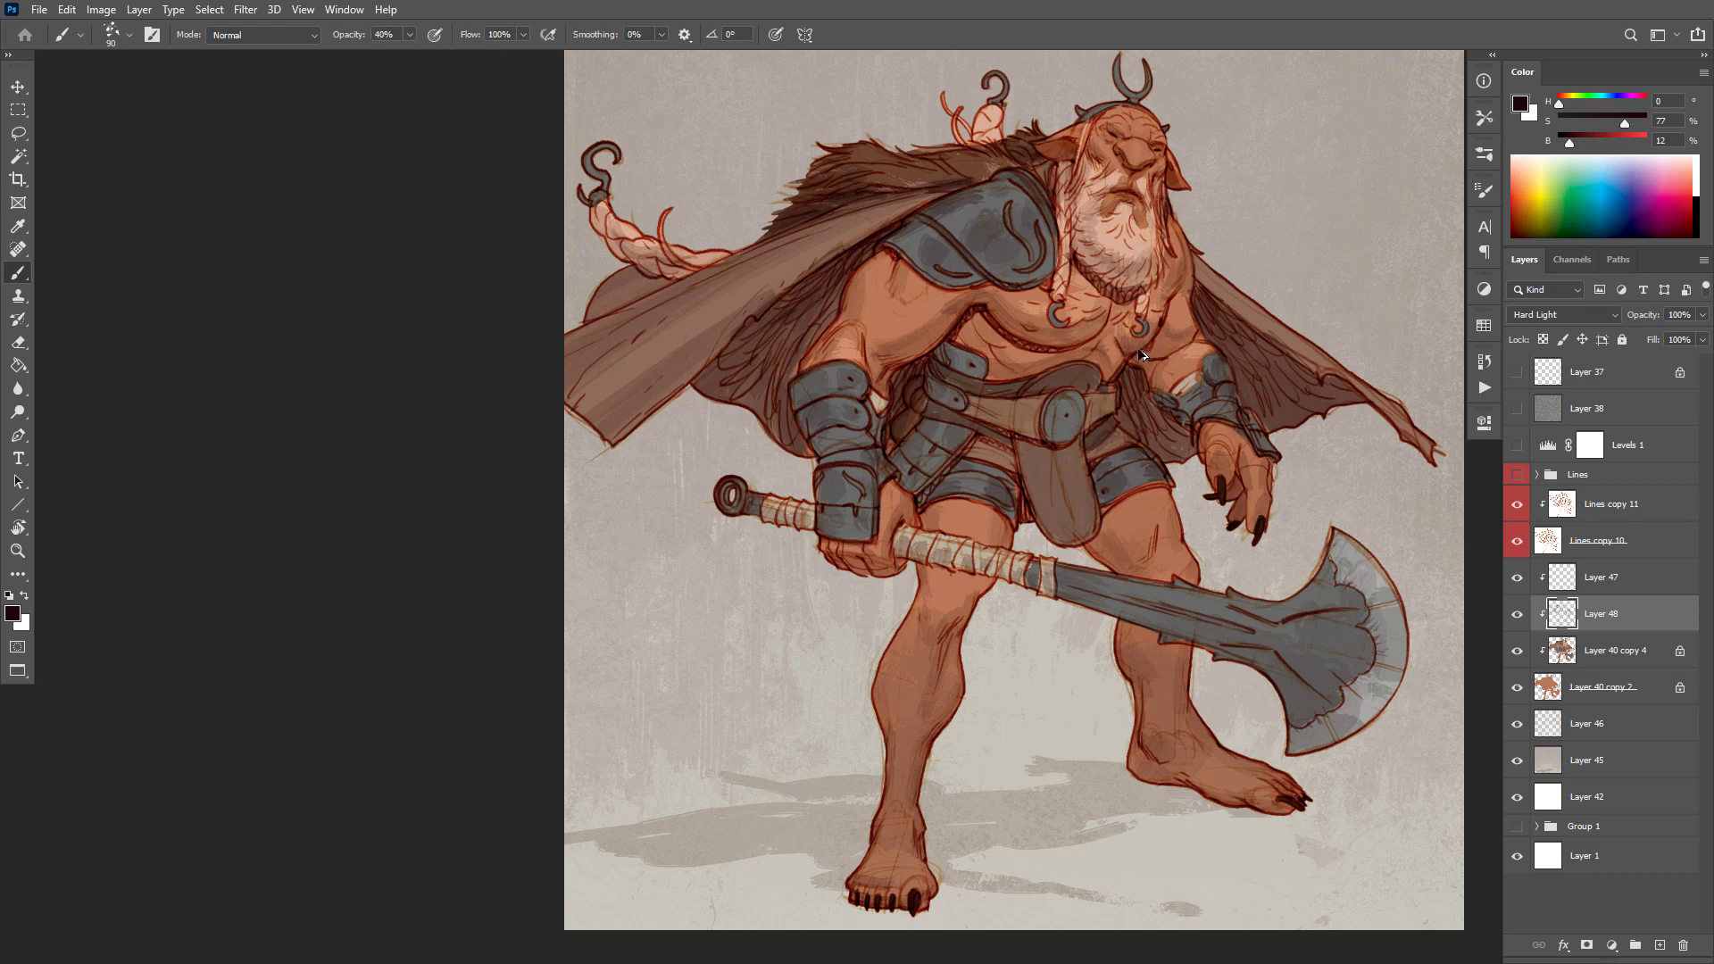
key(ctrl+z)
Step: Deepen the shadows on the belt, the armoured shorts and the axe's underside, working down to brush size 40 at 60% opacity
mouse_move(1050, 382)
mouse_down()
mouse_move(1098, 404)
mouse_move(1086, 376)
mouse_move(1069, 416)
mouse_up()
key(ctrl+z)
mouse_move(1085, 381)
mouse_down()
mouse_move(969, 404)
mouse_move(982, 409)
mouse_move(944, 391)
mouse_move(1019, 412)
mouse_up()
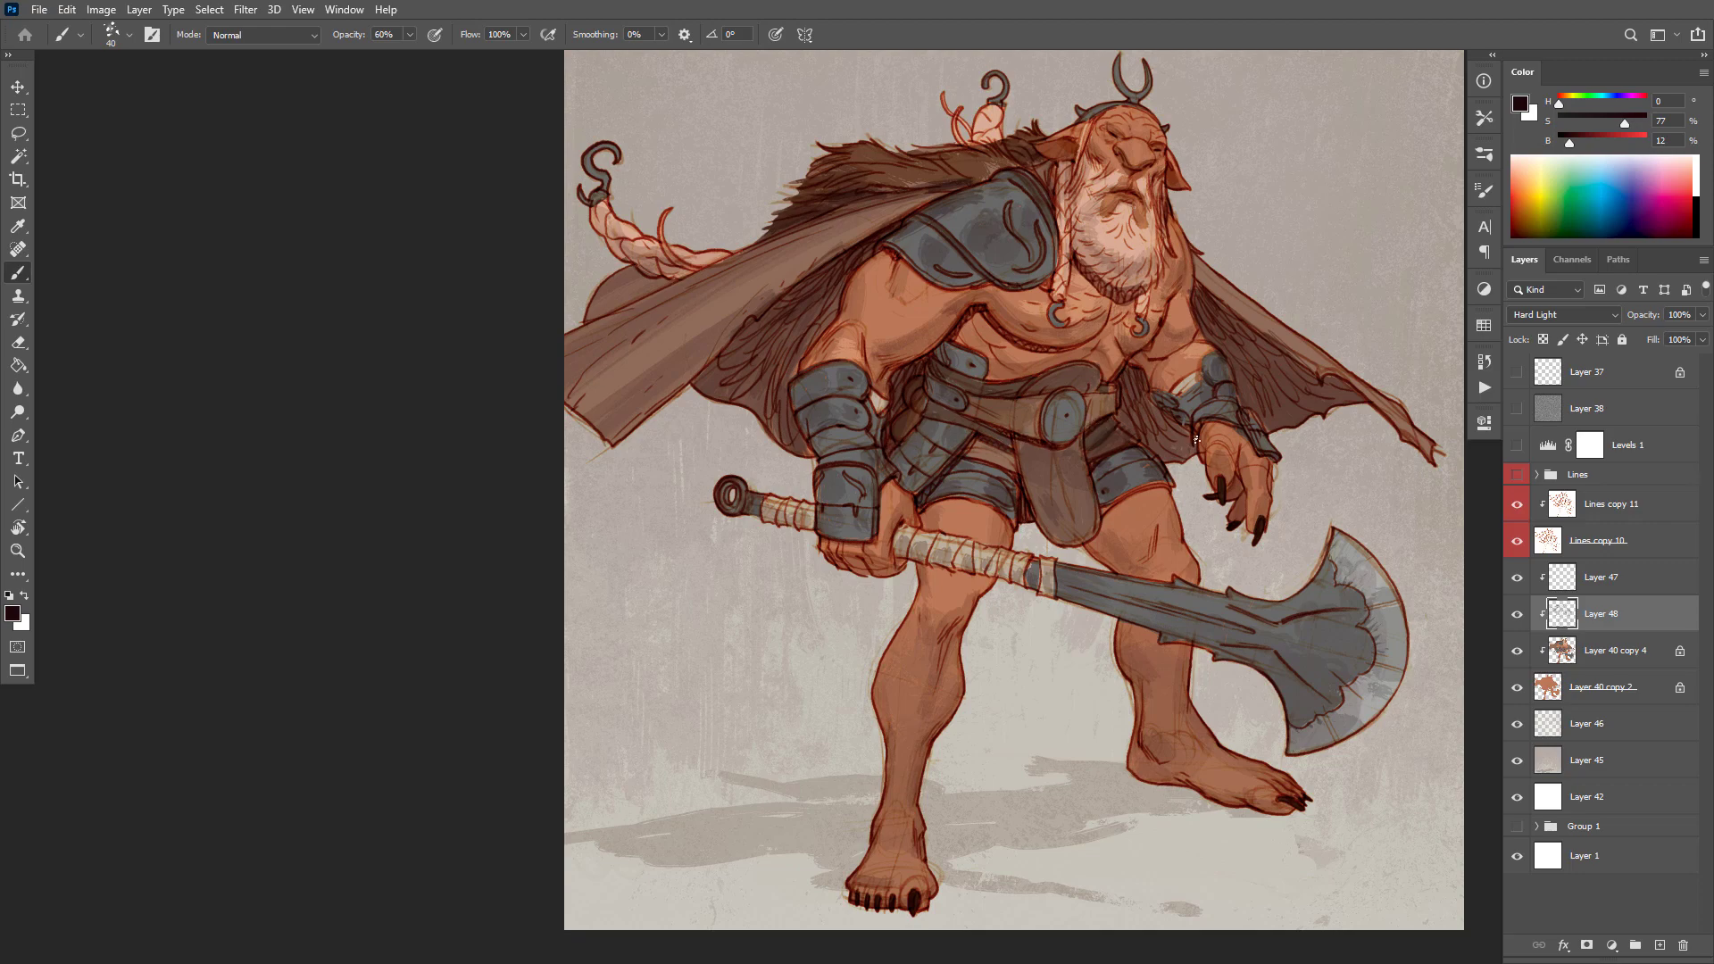
drag(1152, 526, 1203, 420)
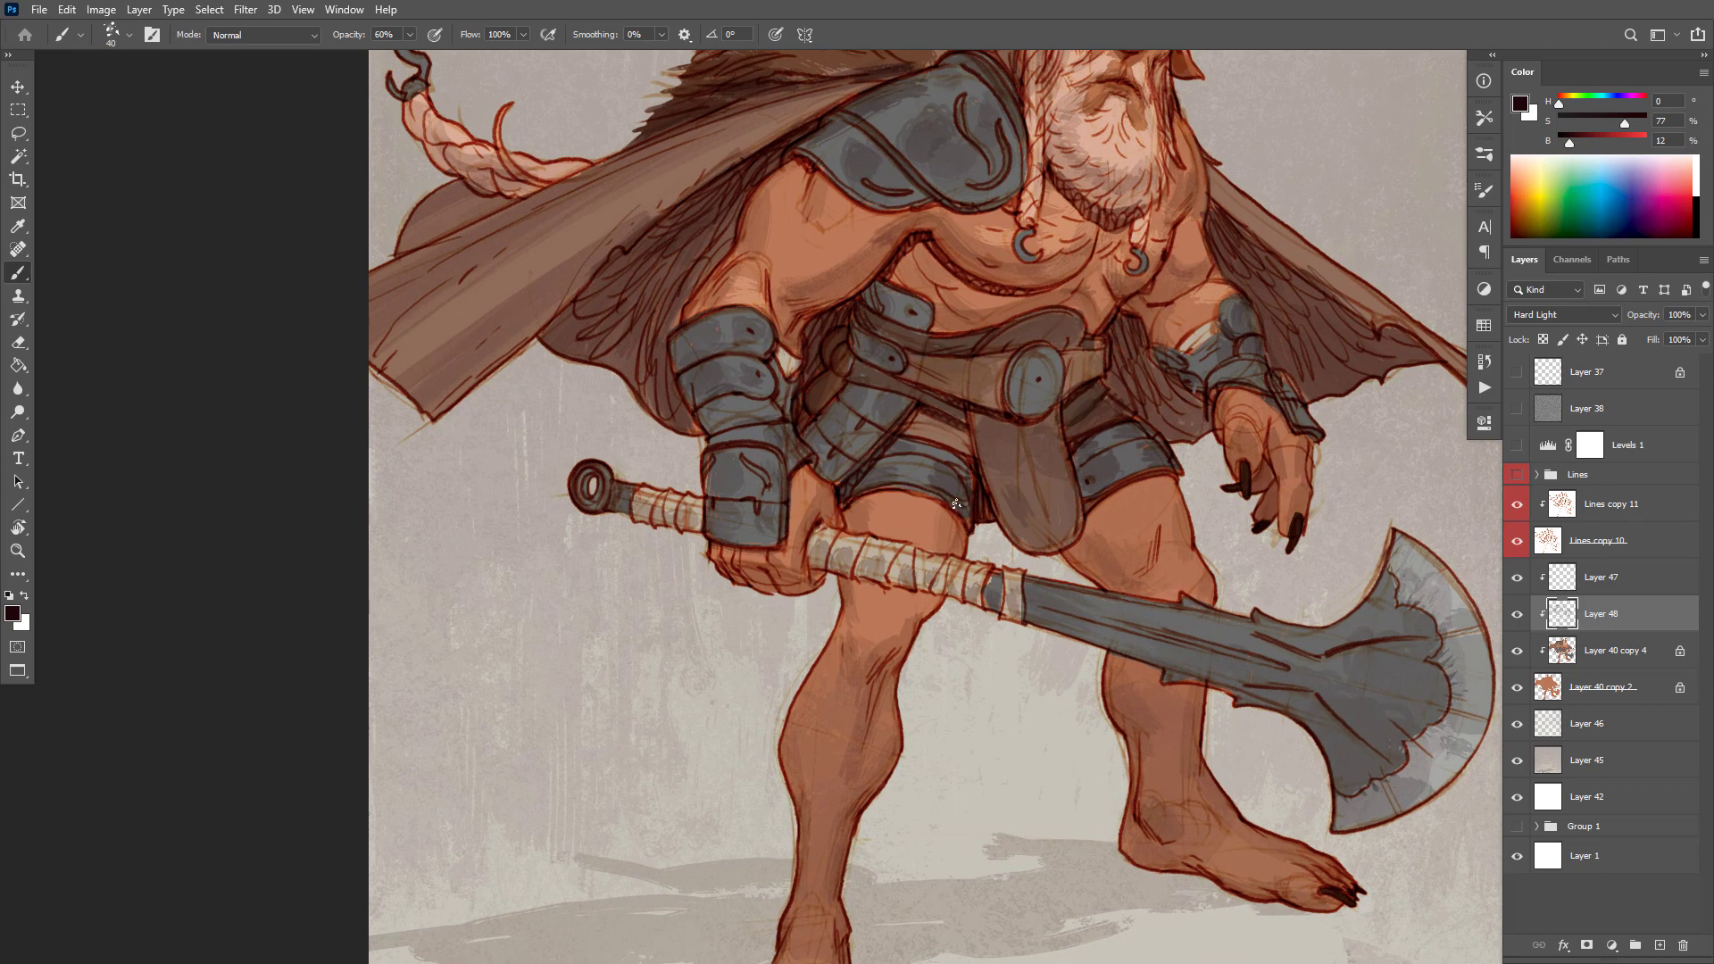
drag(938, 487, 870, 491)
drag(1239, 690, 1085, 652)
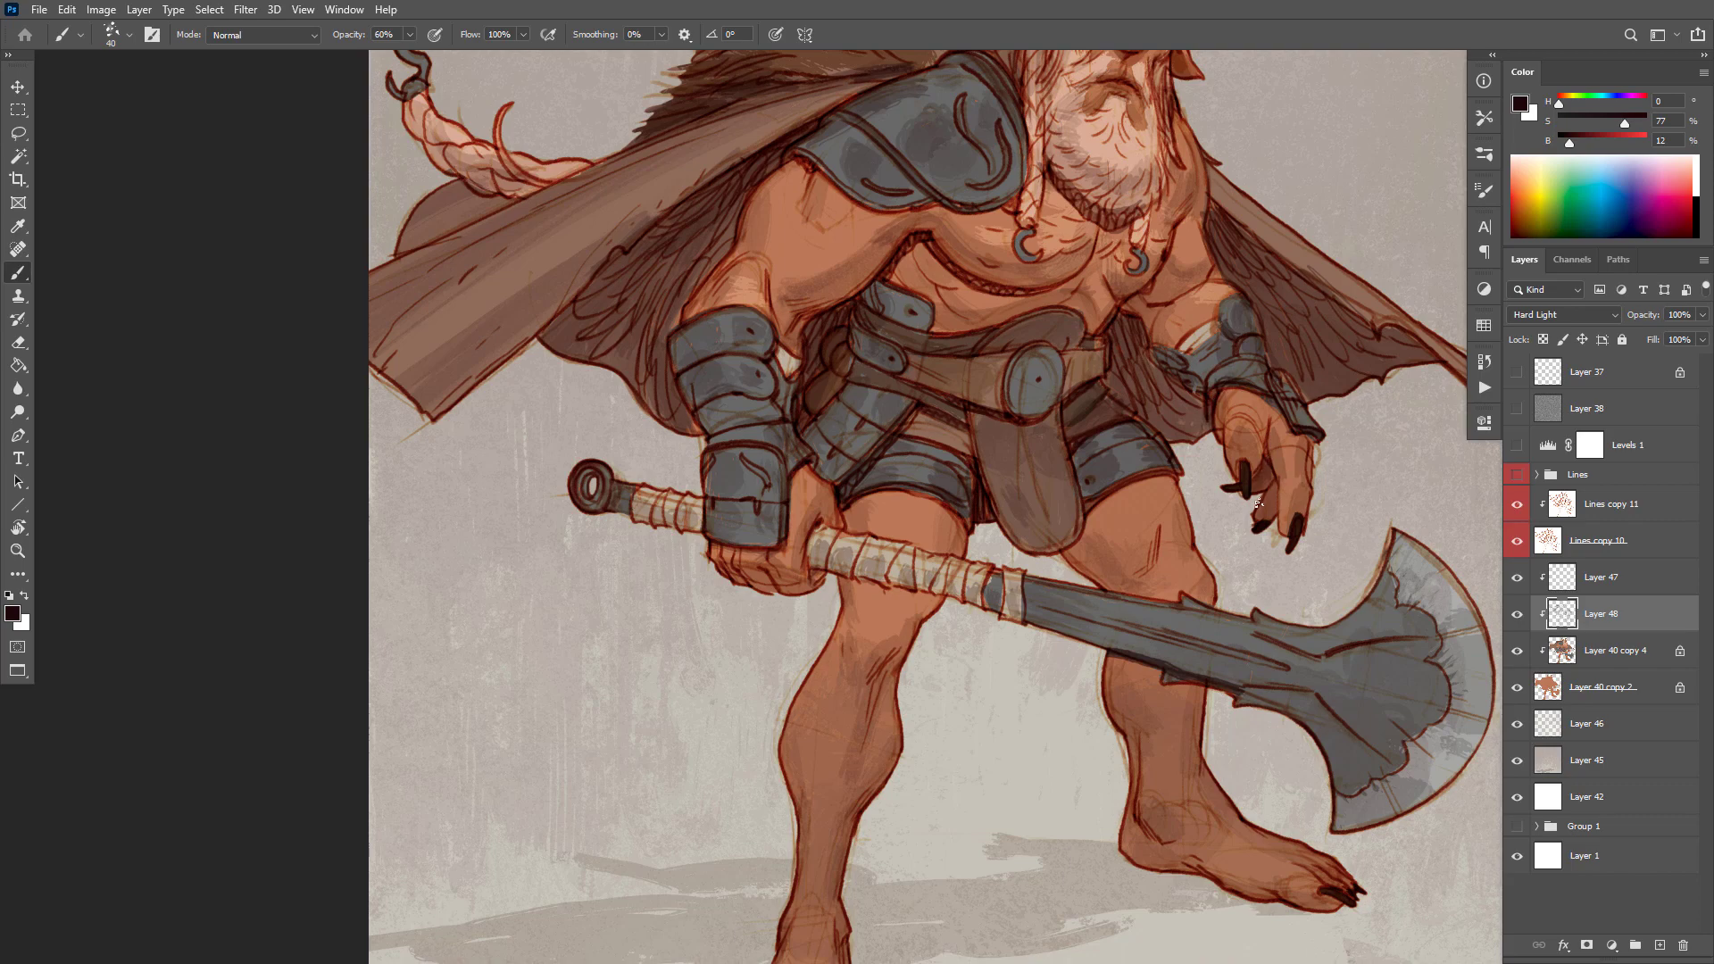
Step: Shade the hair strands beside the face with a size 40 brush at 30% opacity
alt+click(1269, 484)
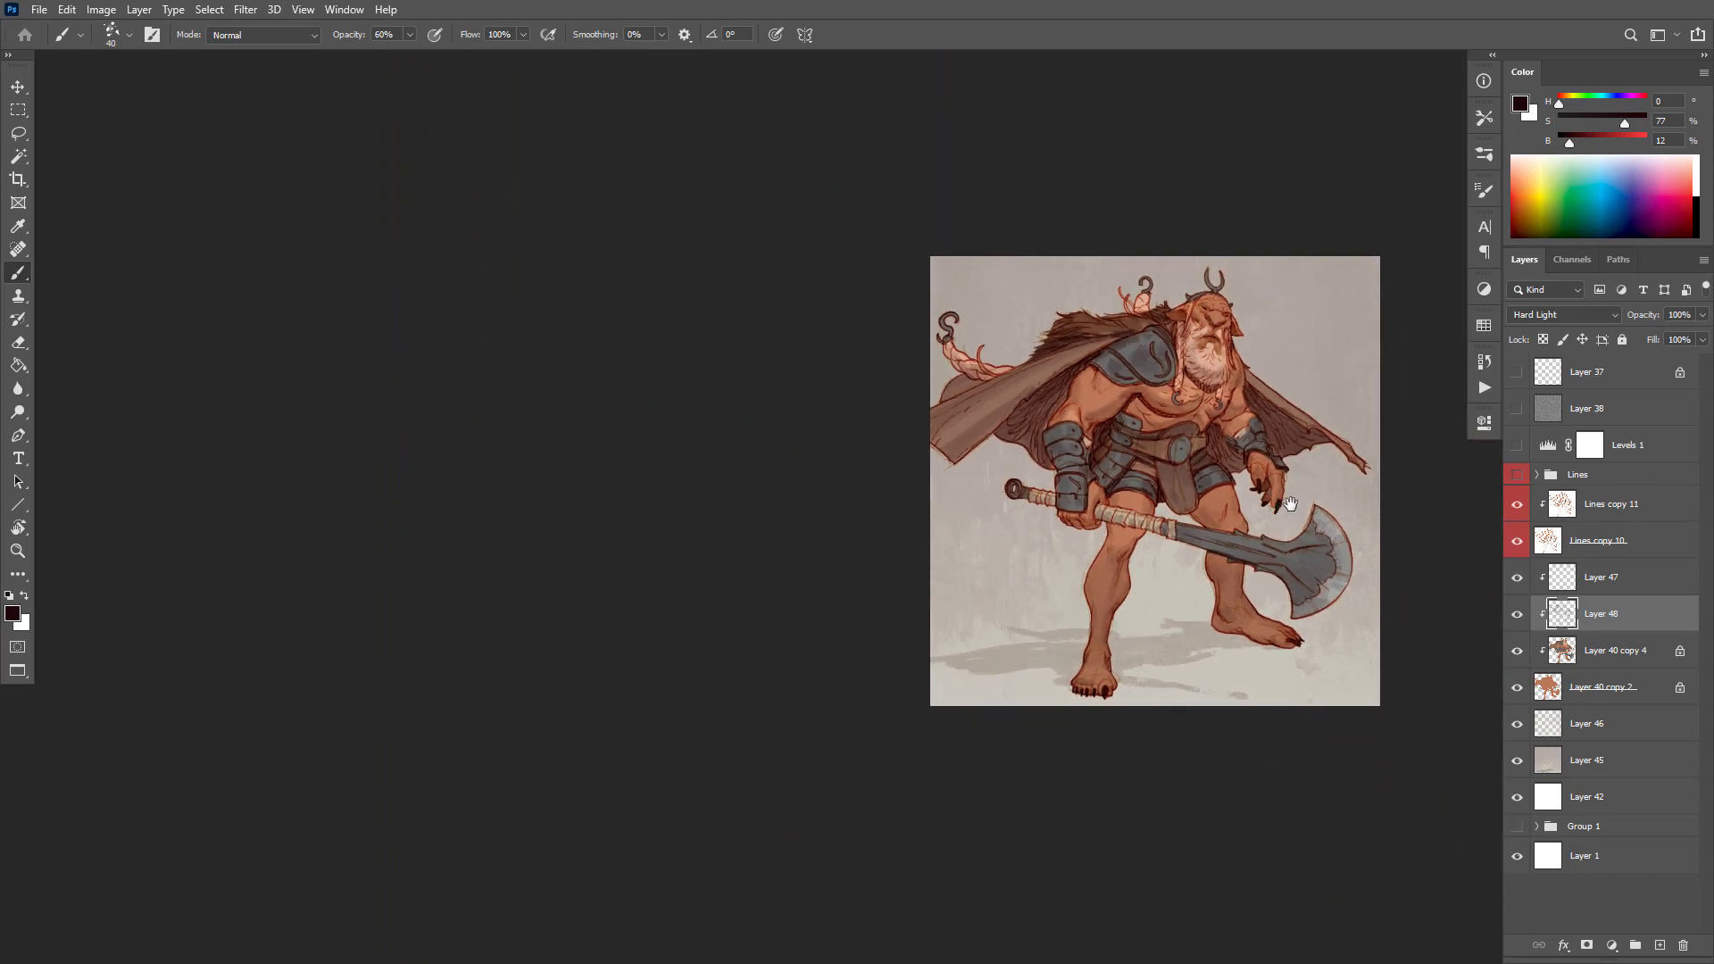
drag(1245, 351, 1068, 328)
ctrl+click(1234, 368)
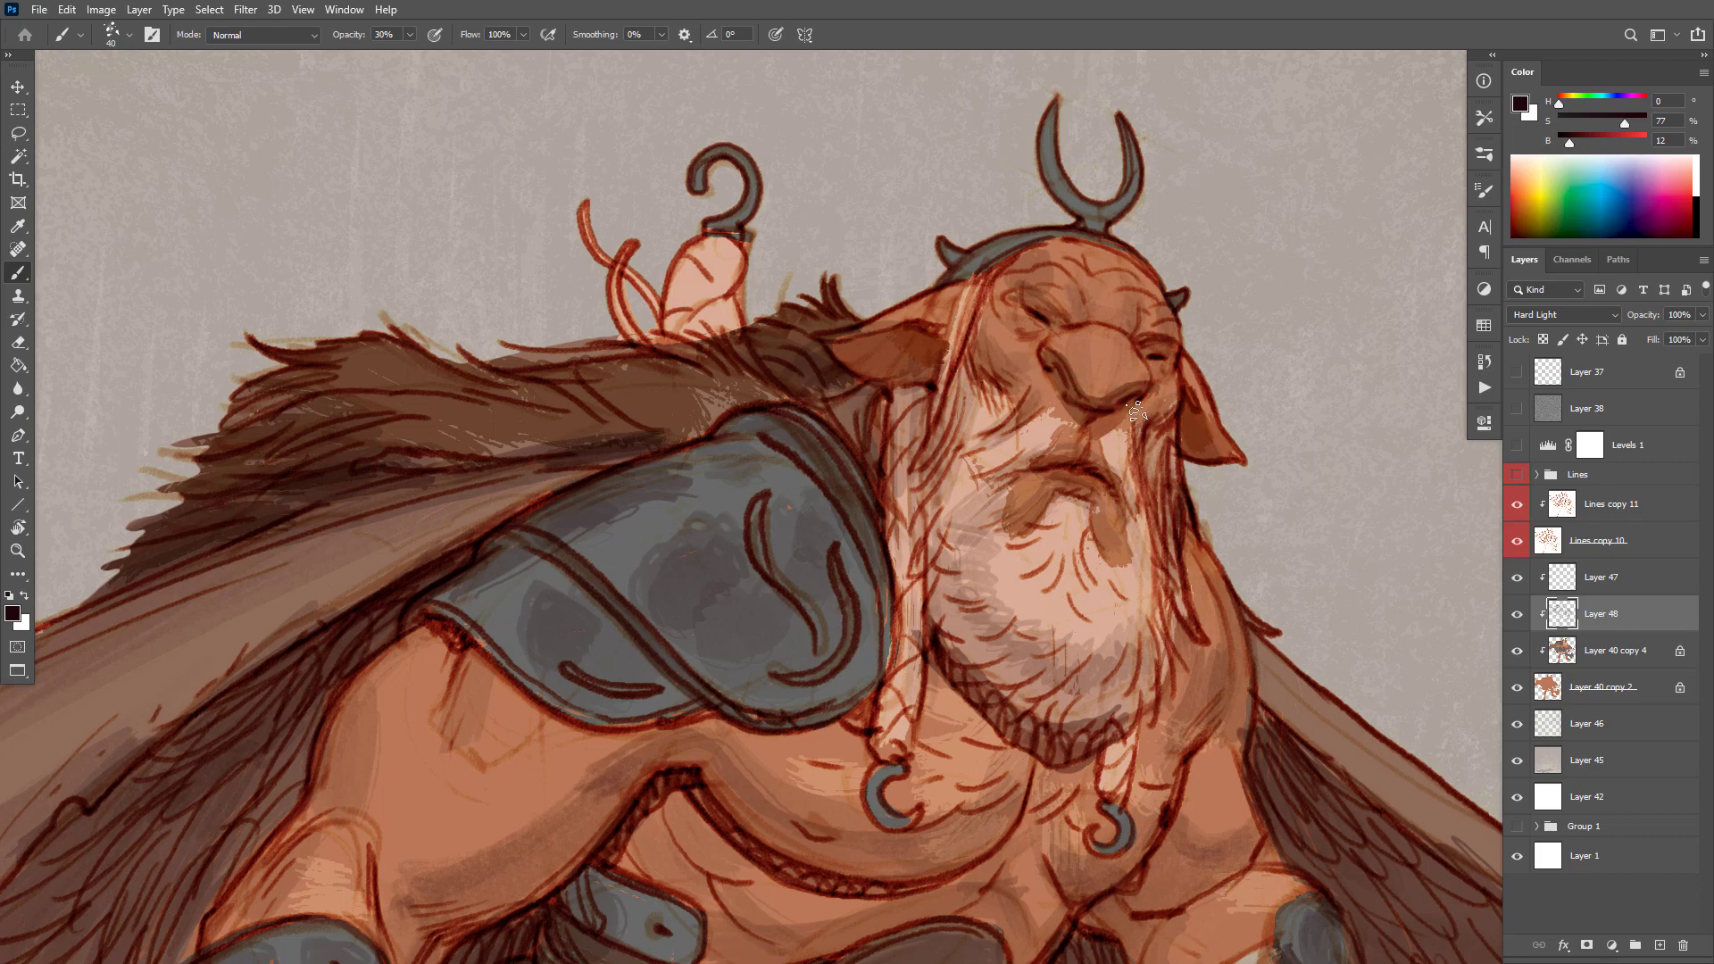
drag(965, 364, 959, 444)
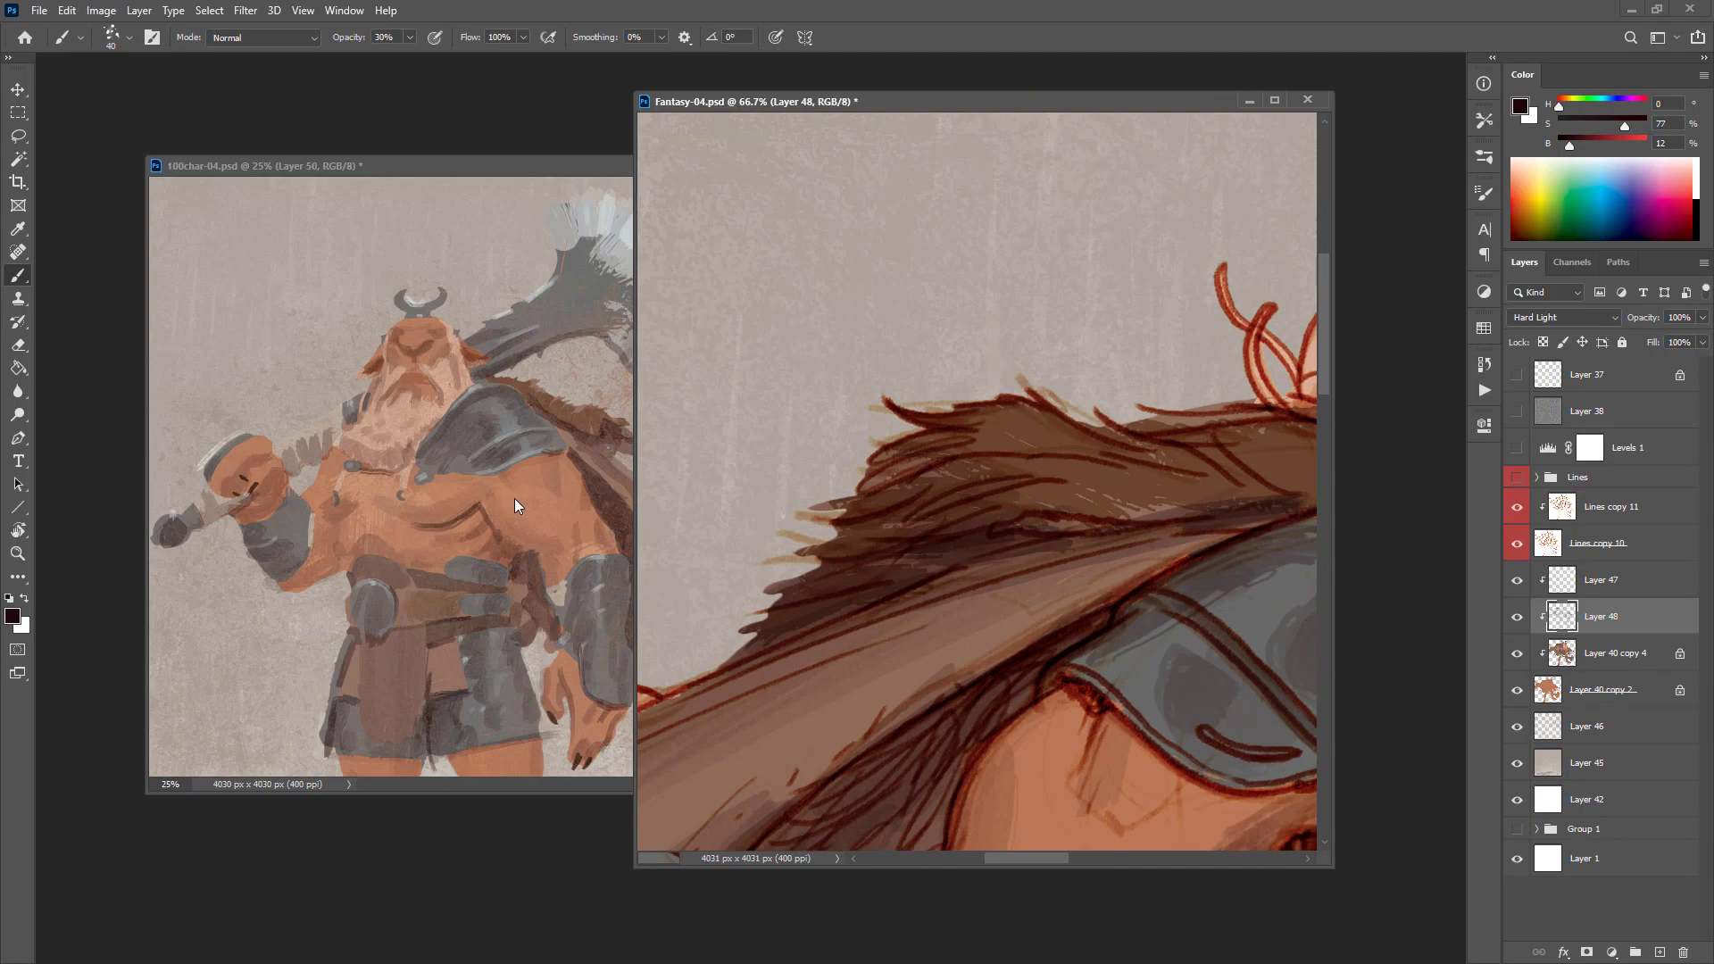
Step: Switch to 100char-04.psd, show its painting layers again and compare the image with and without Layer 56
click(514, 499)
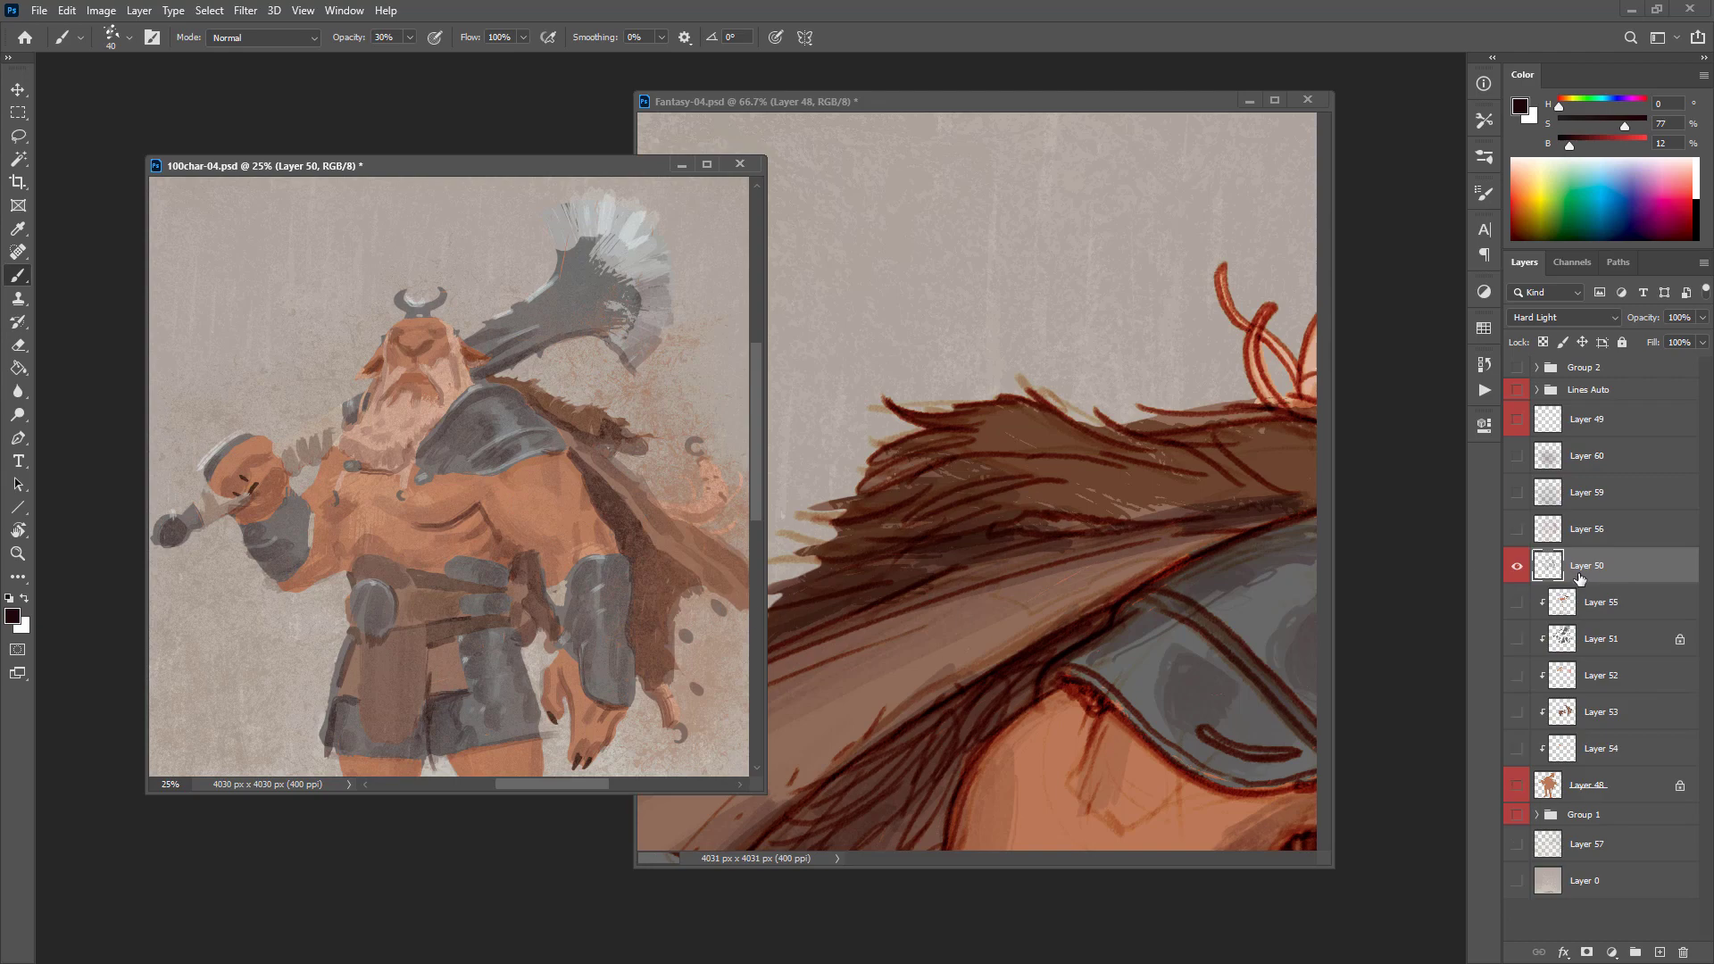
alt+click(1574, 580)
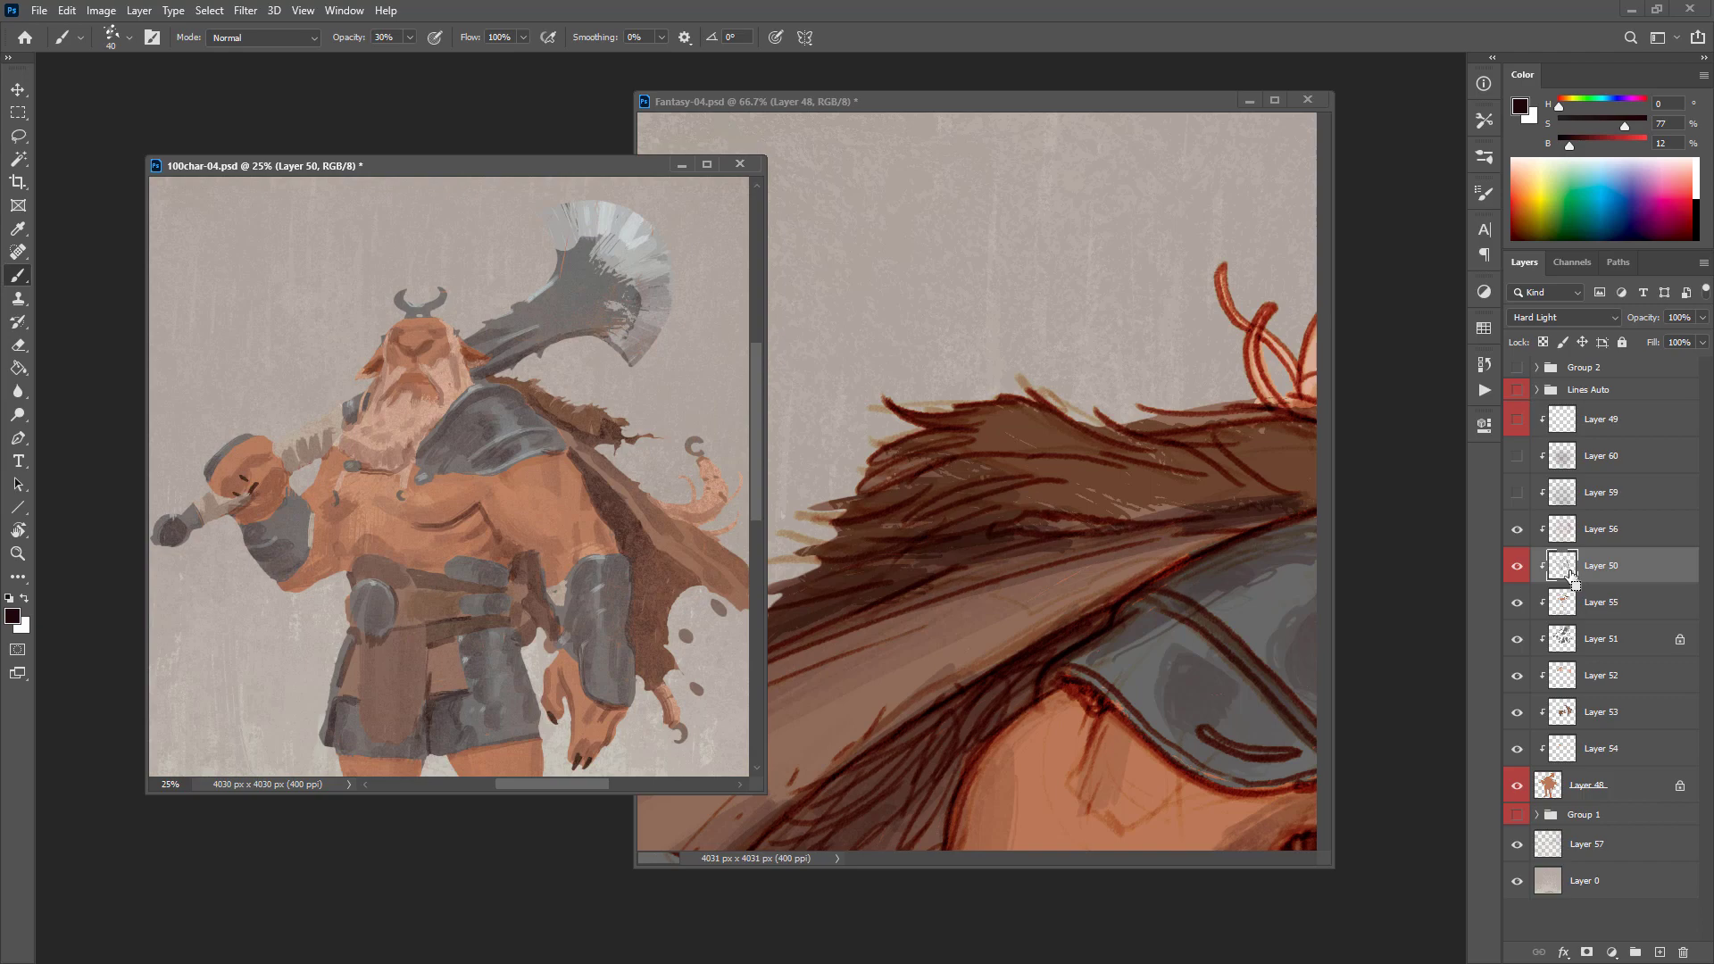
click(1516, 530)
click(1516, 531)
Step: Copy Layer 56 into Fantasy-04.psd above Layer 48, test moving it over the figure and hide the copy
click(1574, 533)
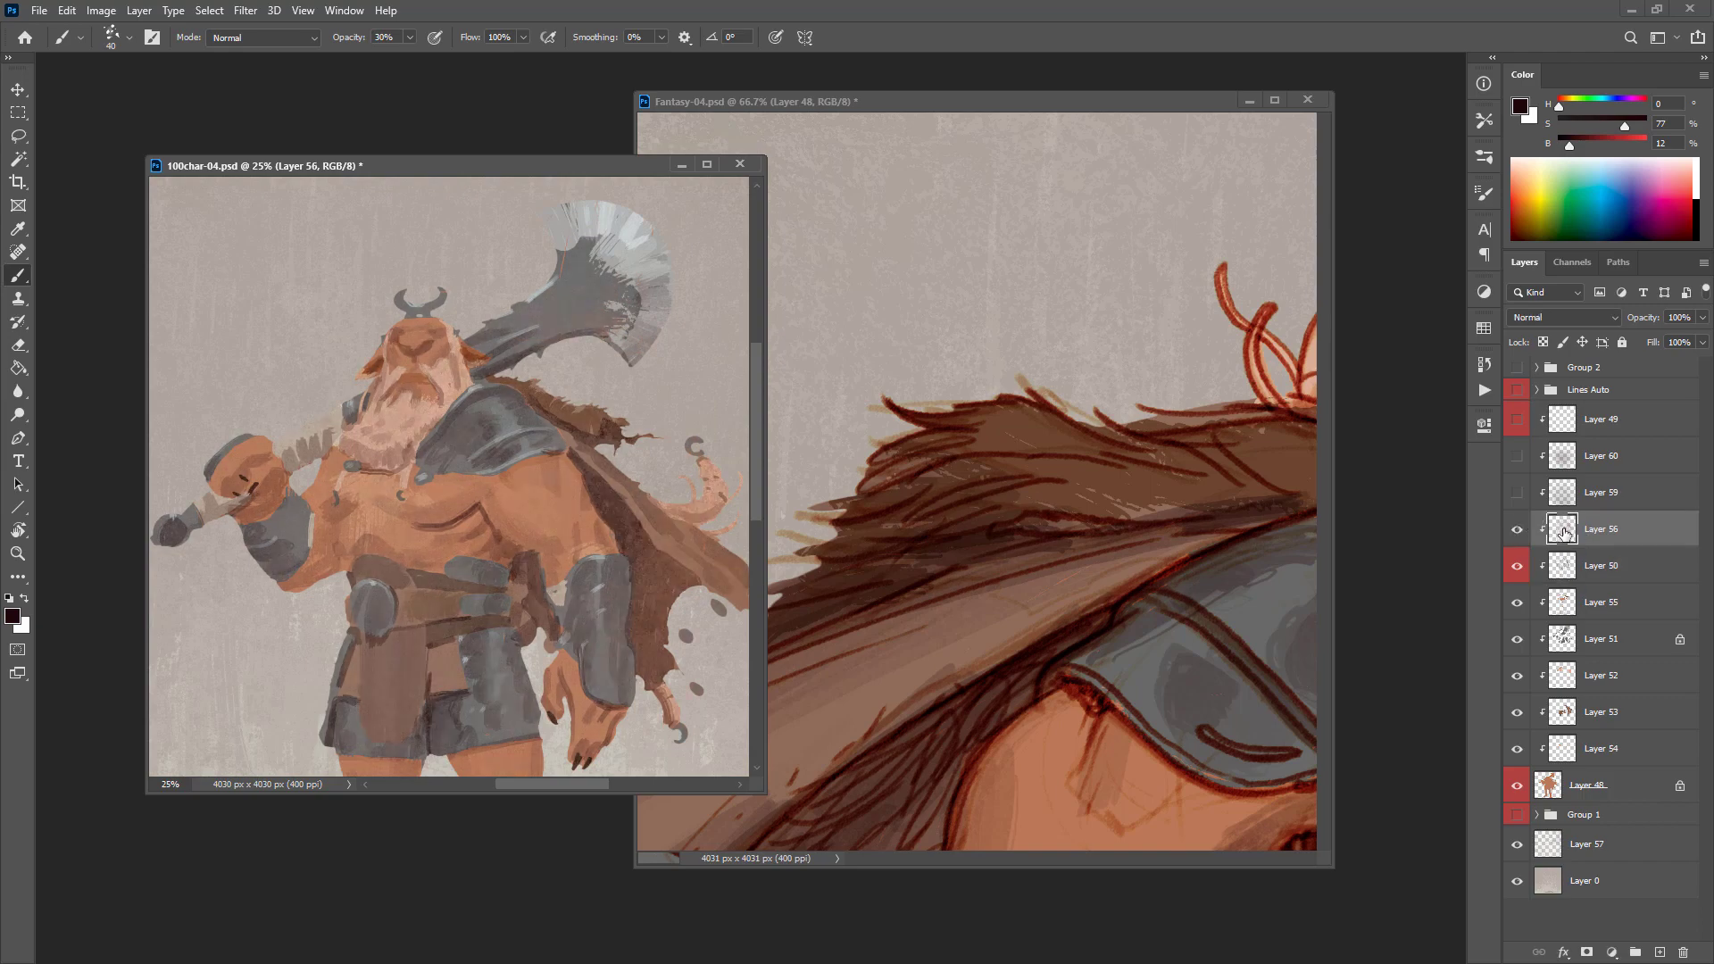
click(1216, 576)
scroll(1234, 625, down, 2)
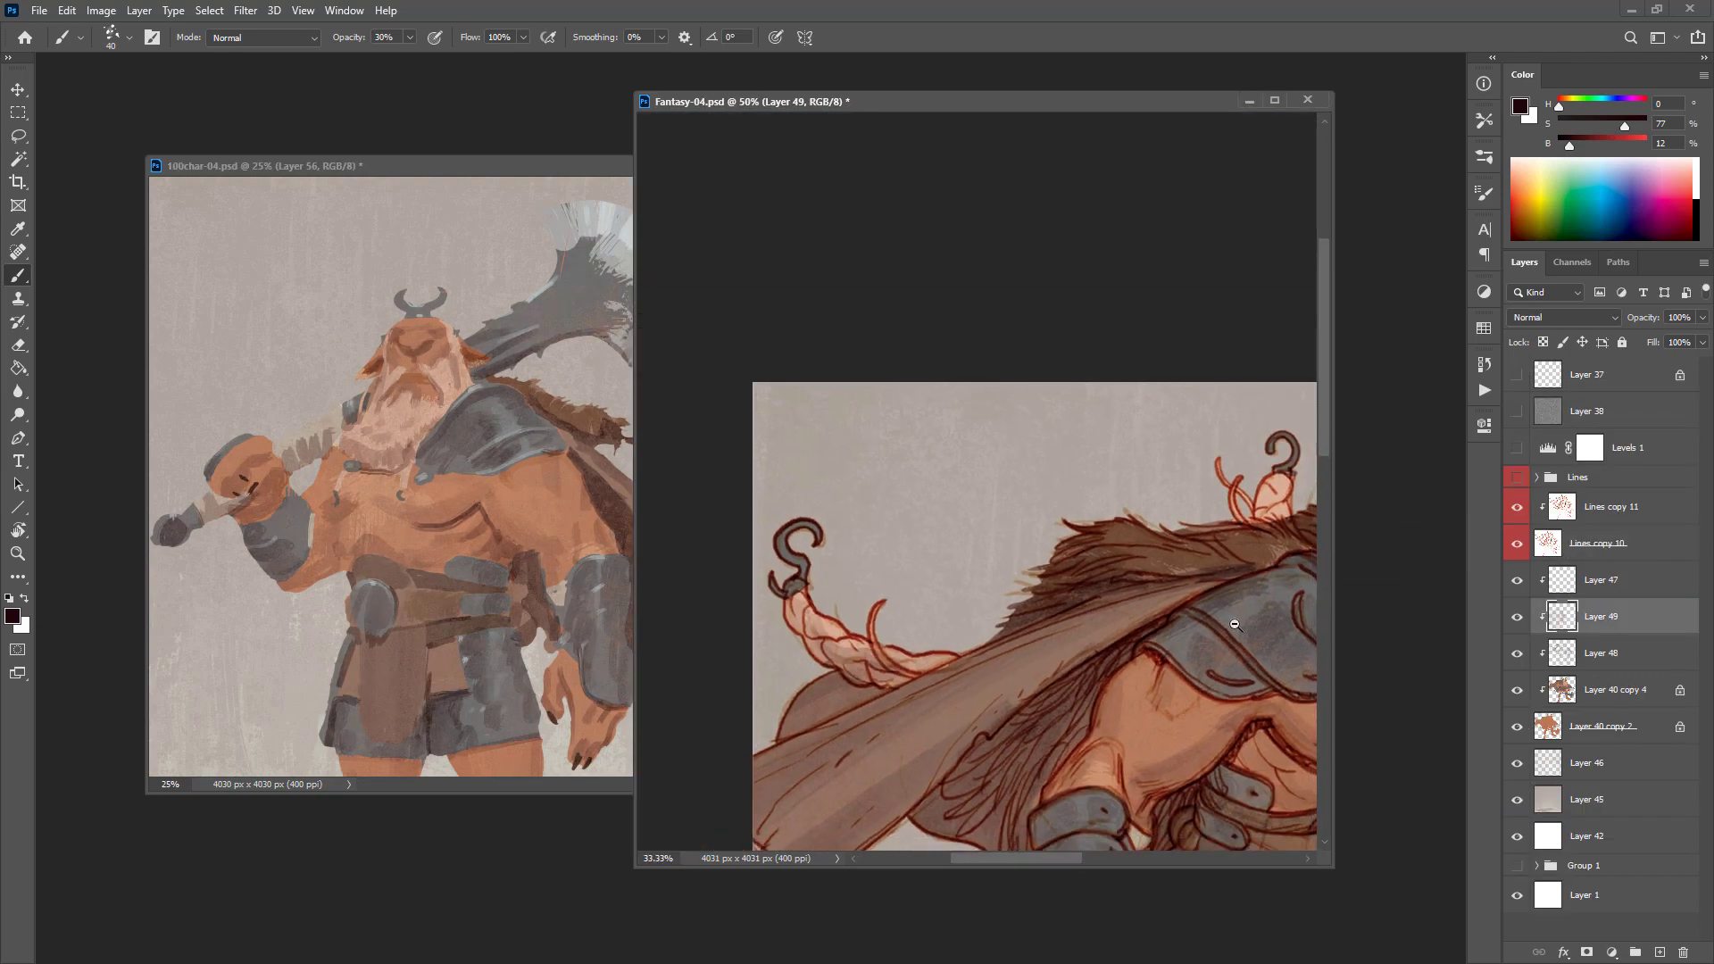
scroll(1234, 625, down, 3)
key(v)
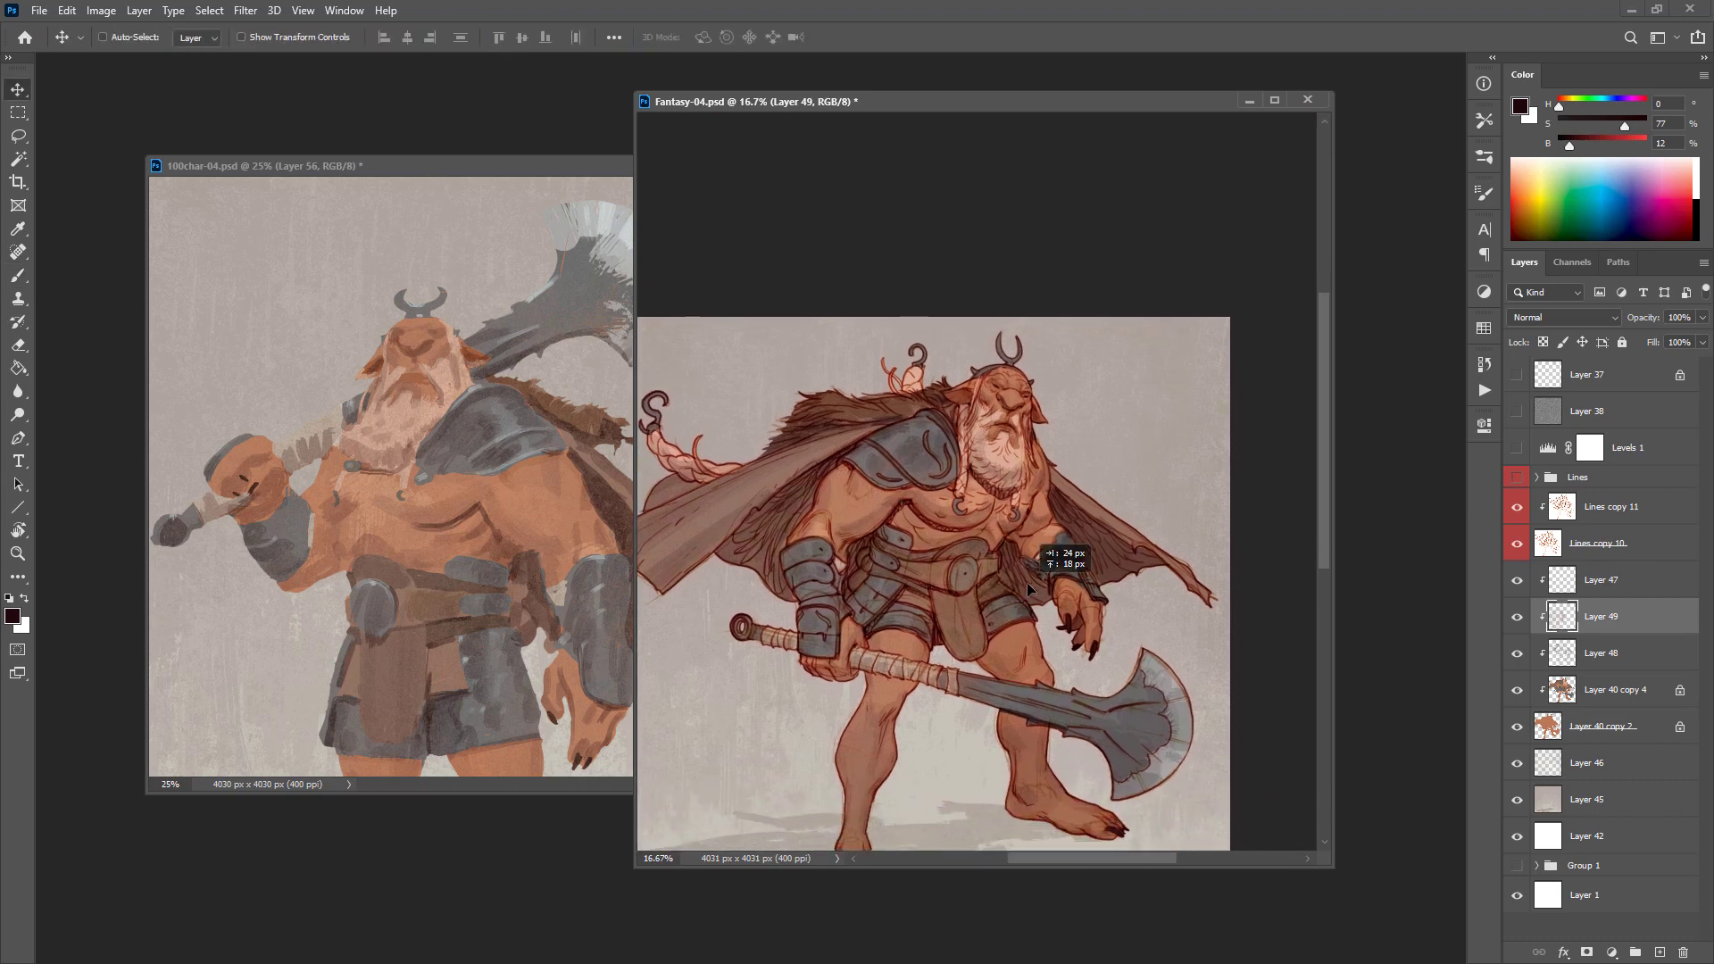
drag(1028, 589, 1107, 589)
key(ctrl+z)
click(1517, 617)
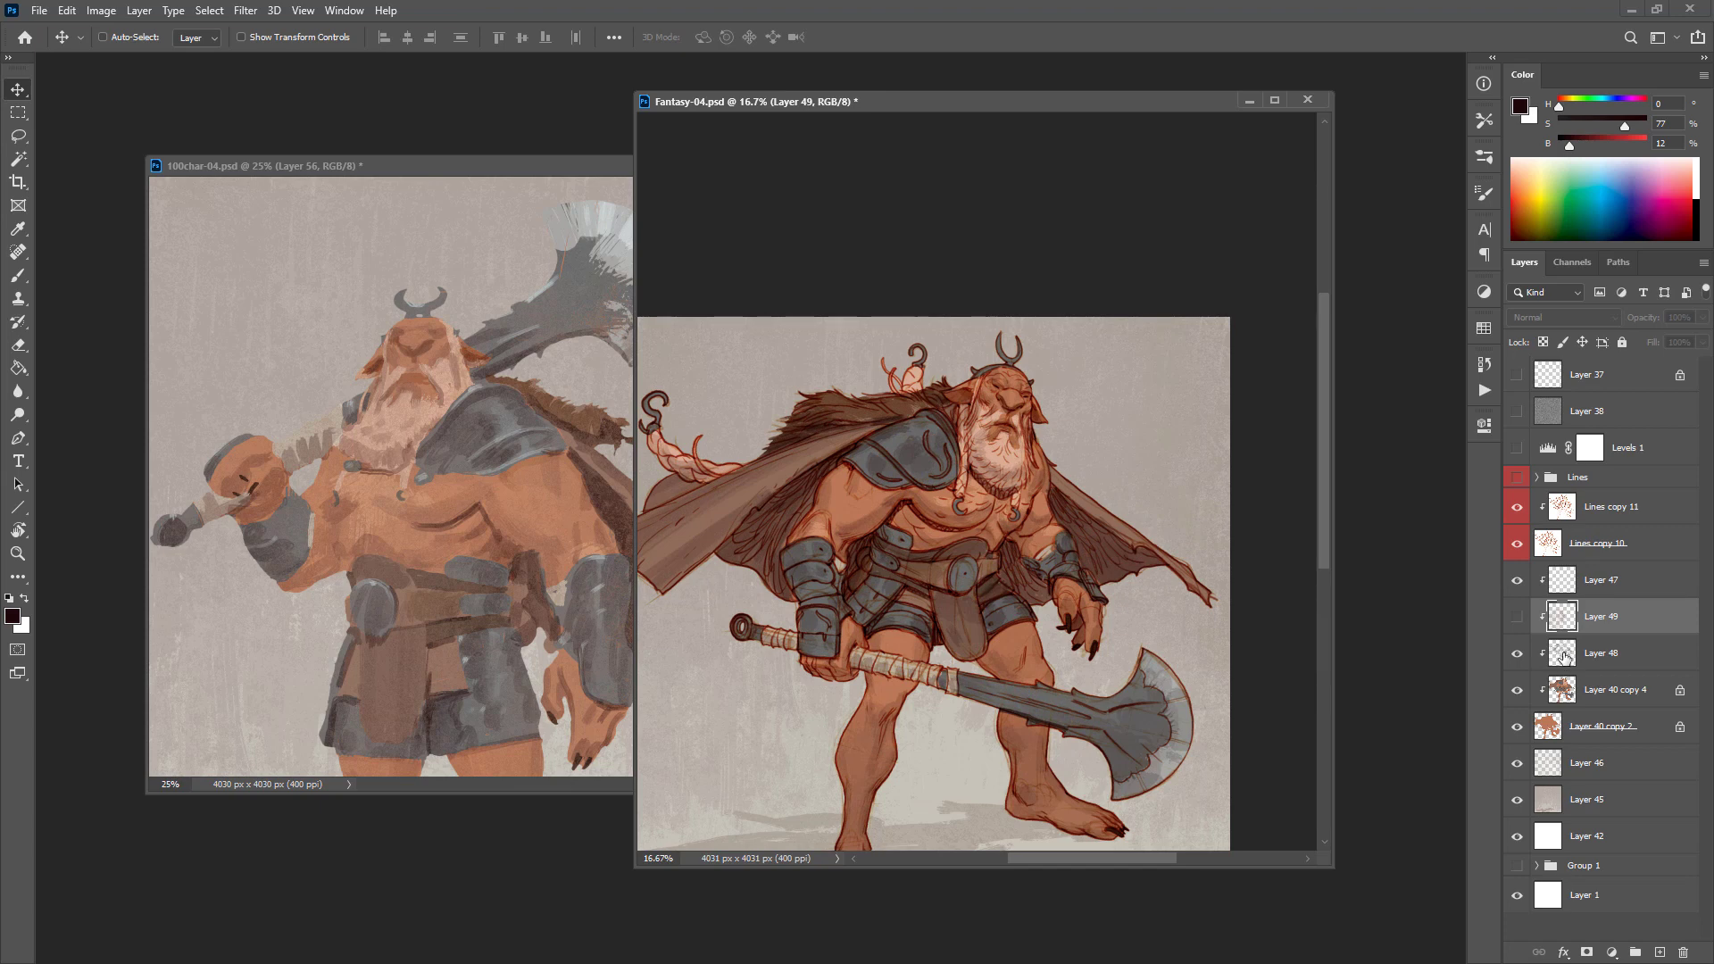
Step: Add a new clipped layer directly above Layer 48 and load the Splatter-Texture Pencil preset for the Pencil tool
click(1567, 659)
key(ctrl+alt+shift+n)
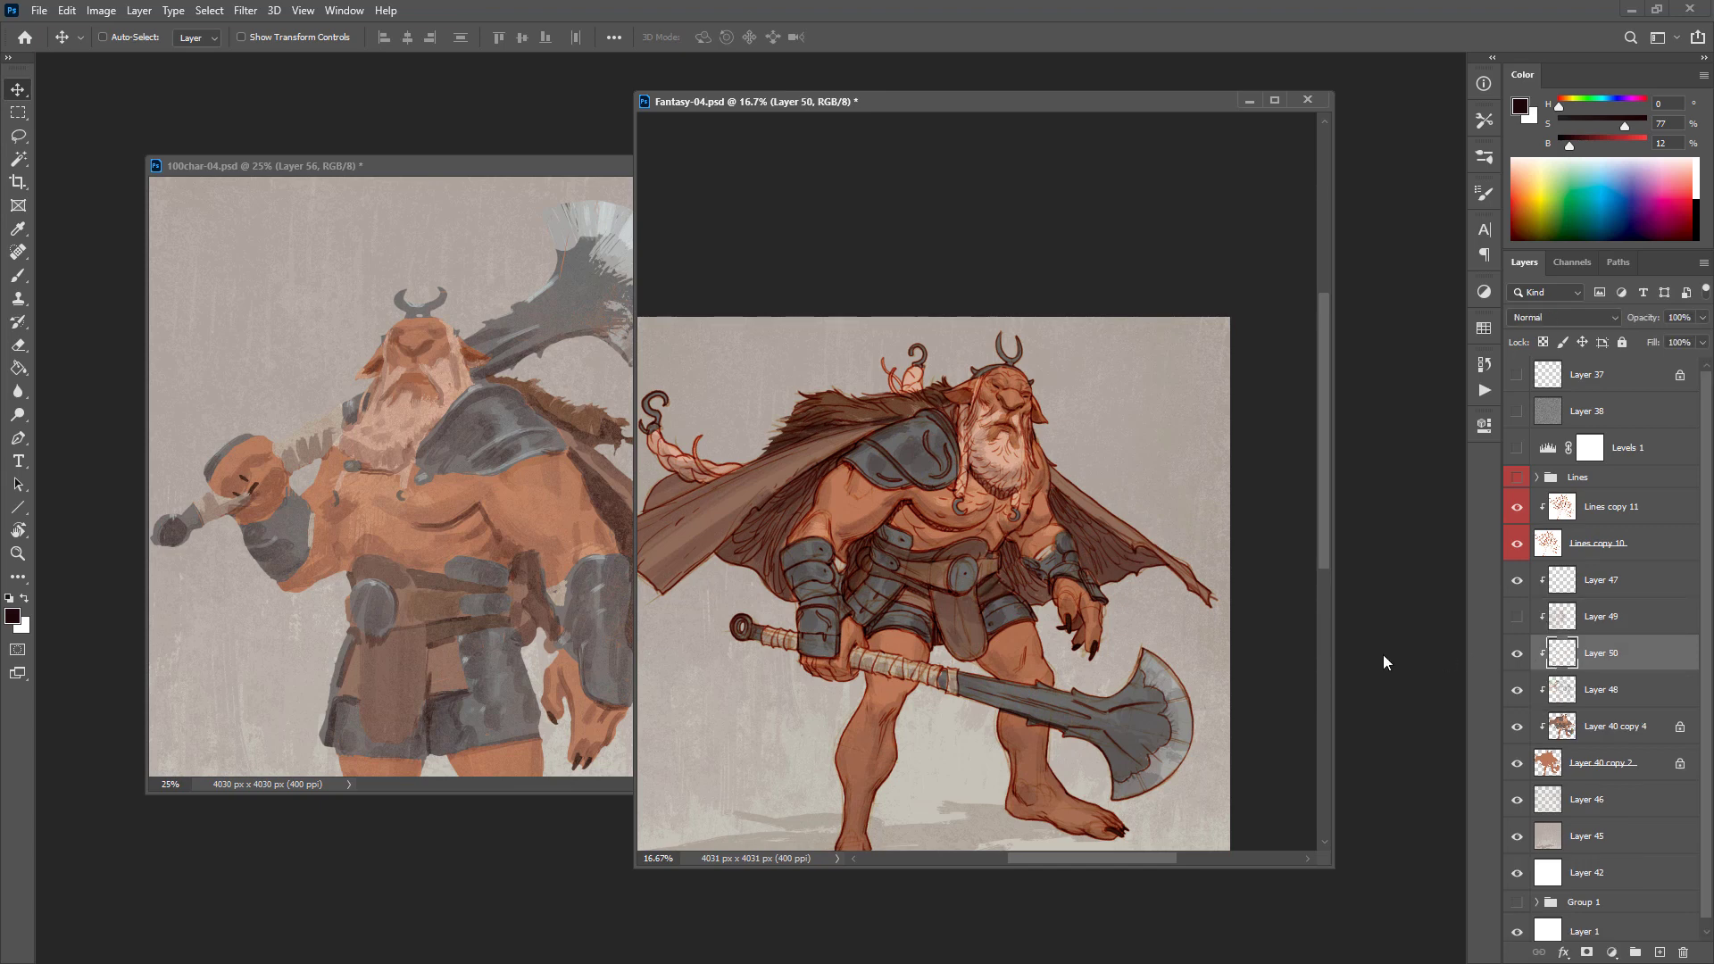
key(b)
click(77, 43)
key(shift+b)
click(80, 39)
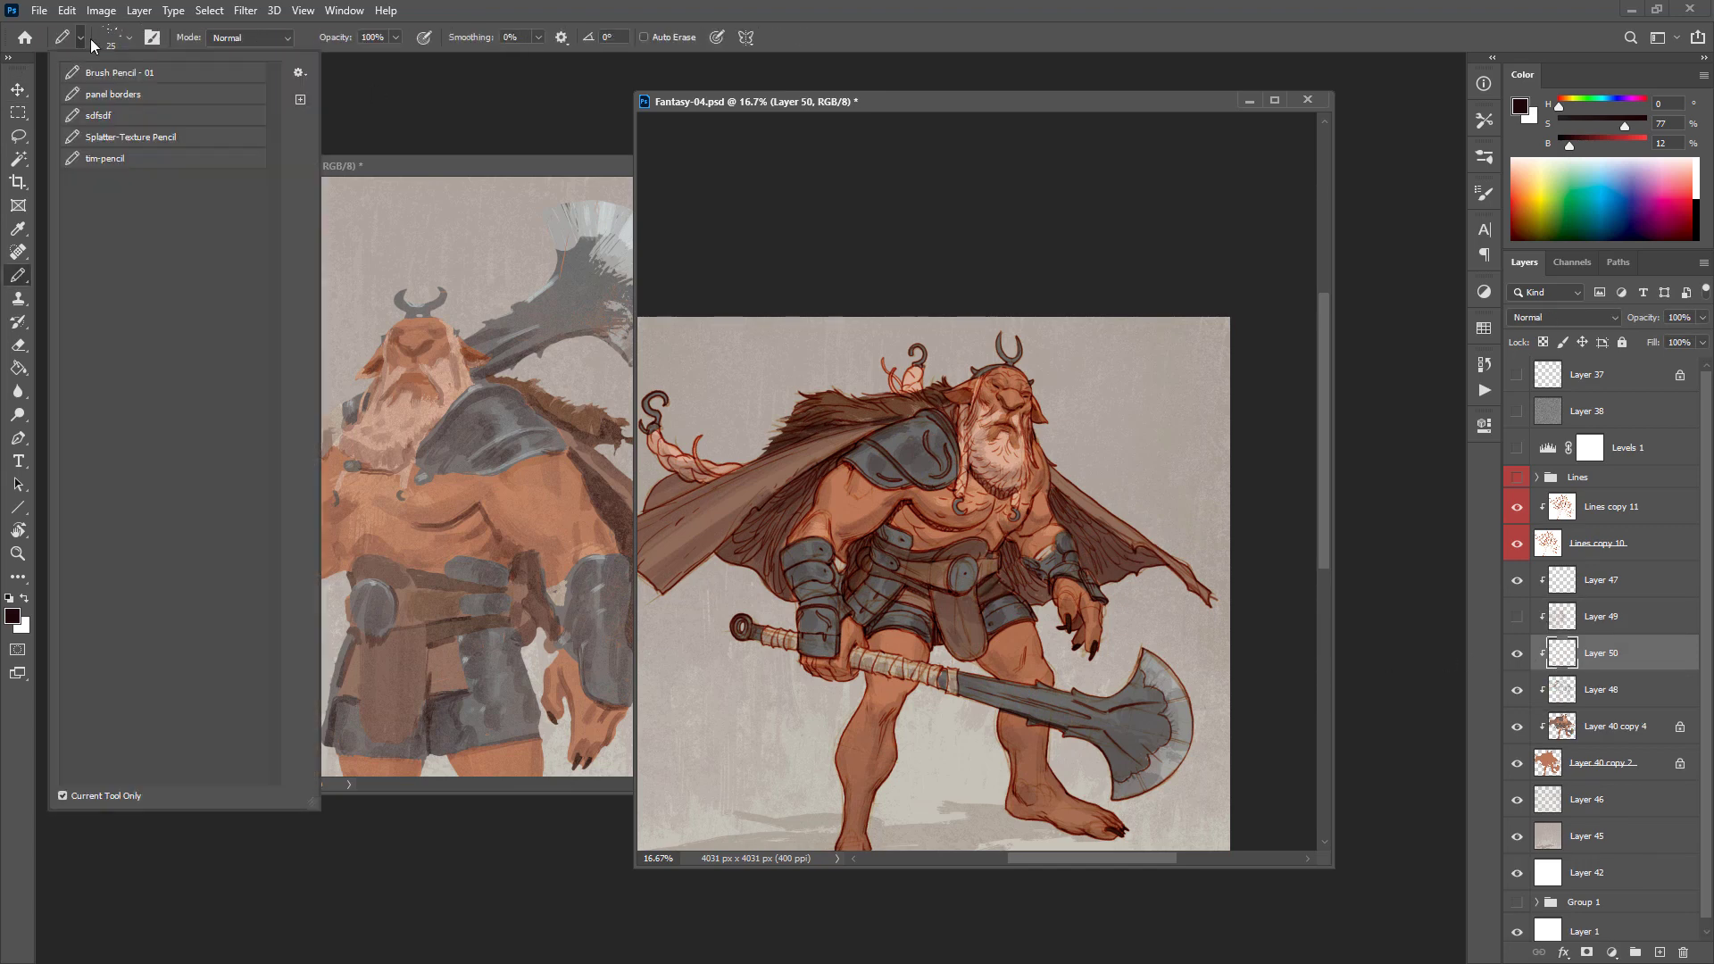
click(141, 138)
key(space)
drag(1054, 565, 1048, 576)
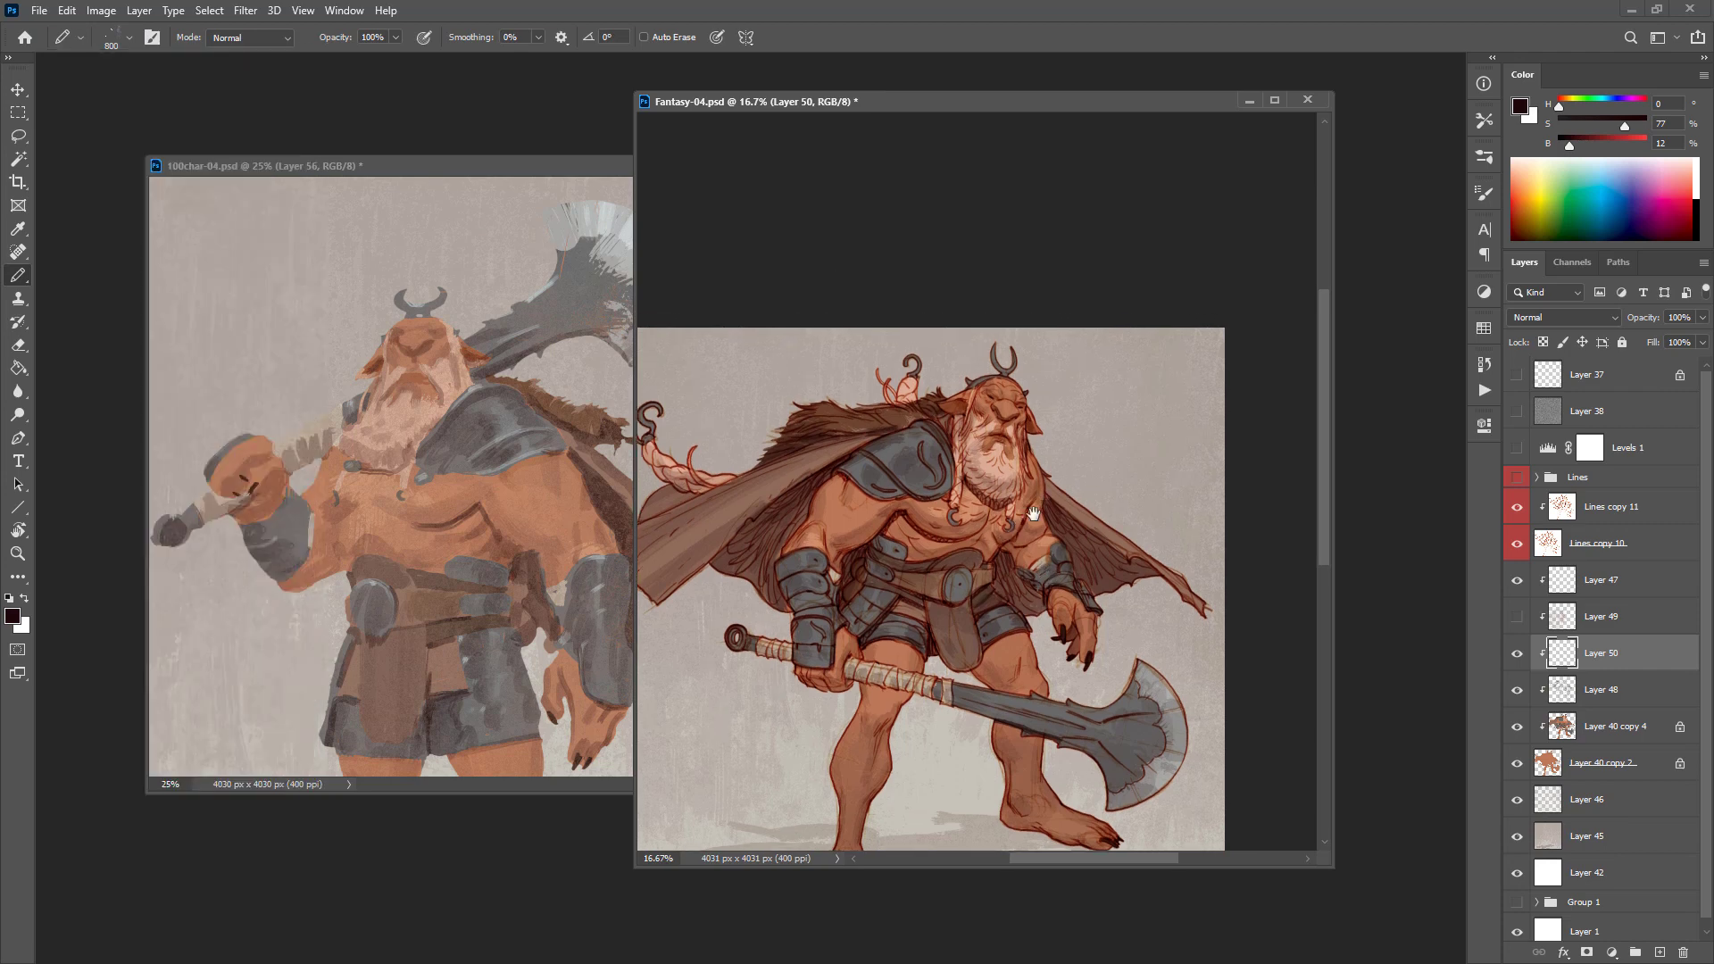
Step: Set the Pencil opacity to 20%, test dark splatter texture on Layer 50 and enlarge the Eraser to 1500 for softening it
key(2)
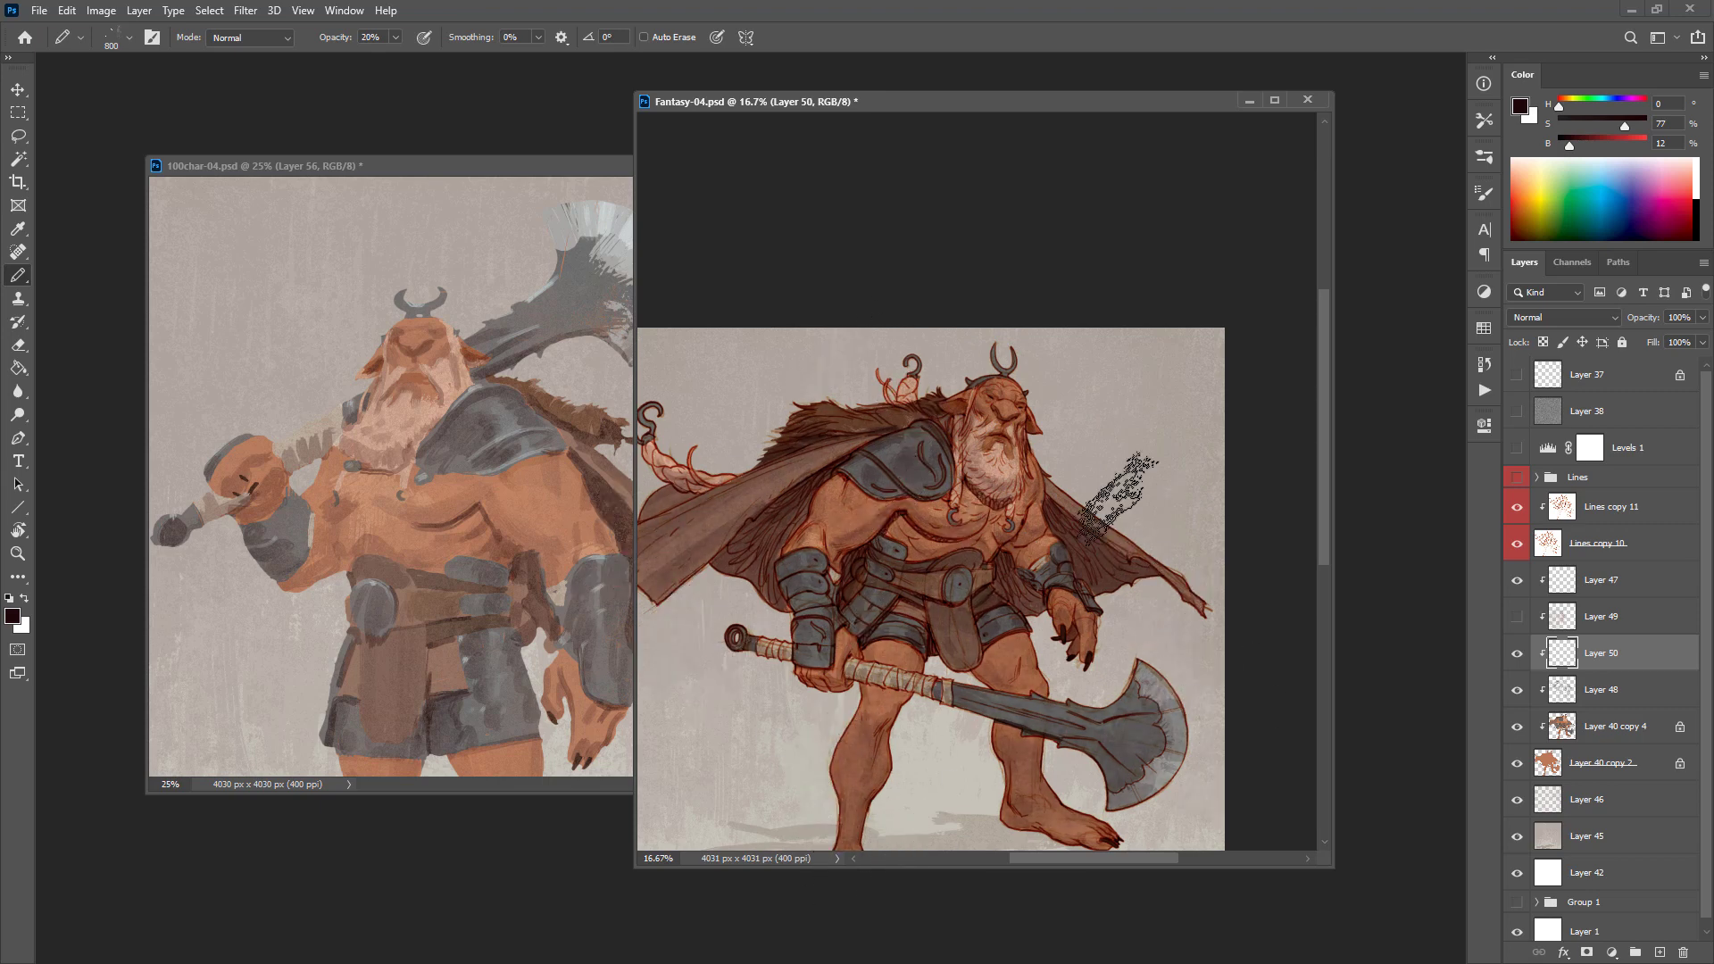
key(e)
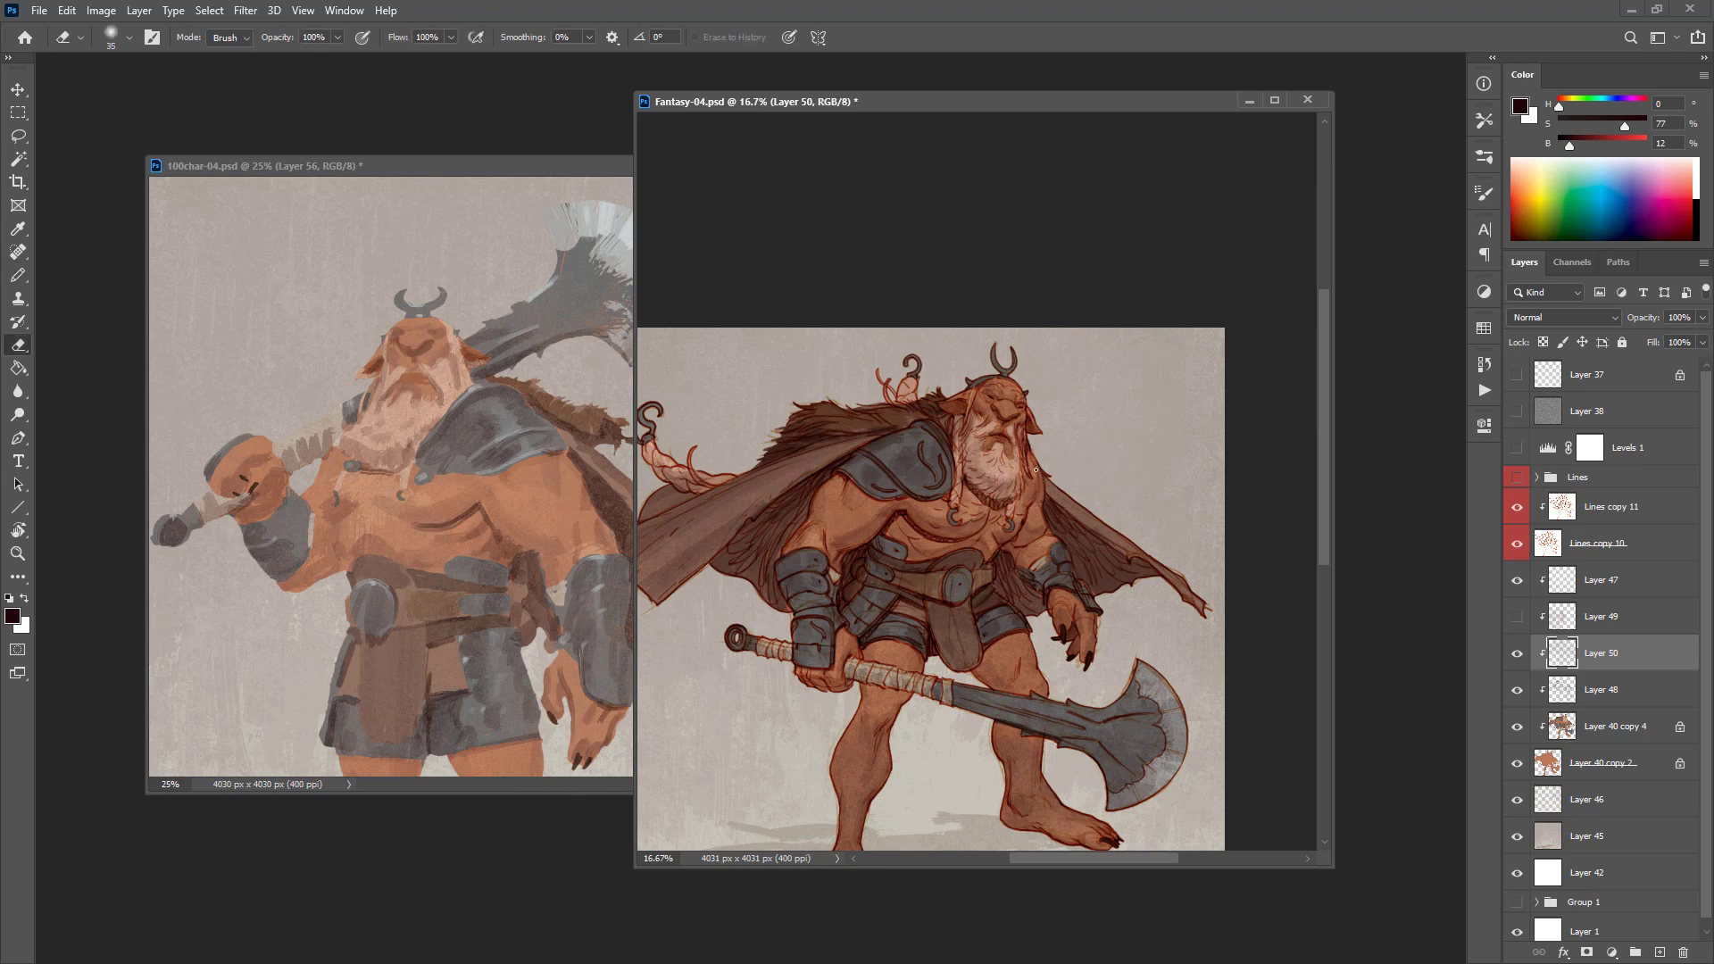
key(bracketright)
key(bracketright)
key(bracketright)
key(bracketright)
key(bracketright)
key(bracketright)
key(bracketright)
key(bracketright)
key(bracketright)
key(bracketright)
key(bracketright)
key(bracketright)
key(bracketright)
key(bracketright)
key(bracketright)
key(bracketright)
key(bracketright)
key(bracketright)
key(bracketright)
Step: Sample the warm grey background colour and add light splatter texture over the figure with the Pencil, softening it with the Eraser
key(b)
alt+click(1098, 433)
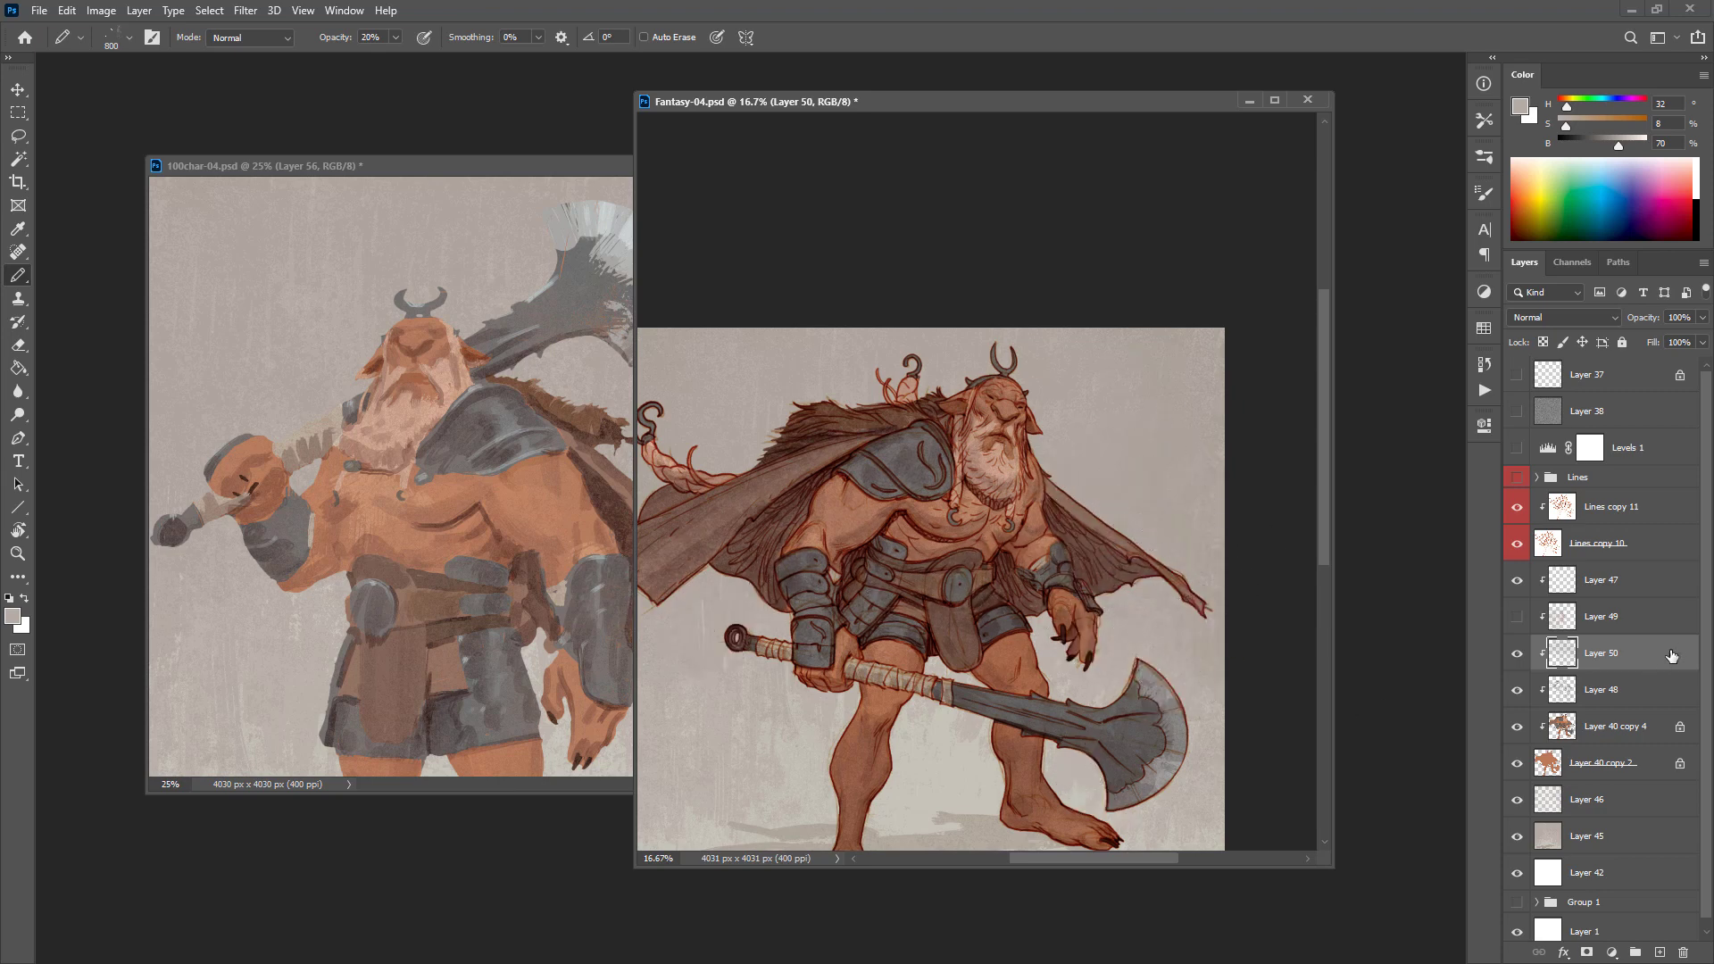
key(f)
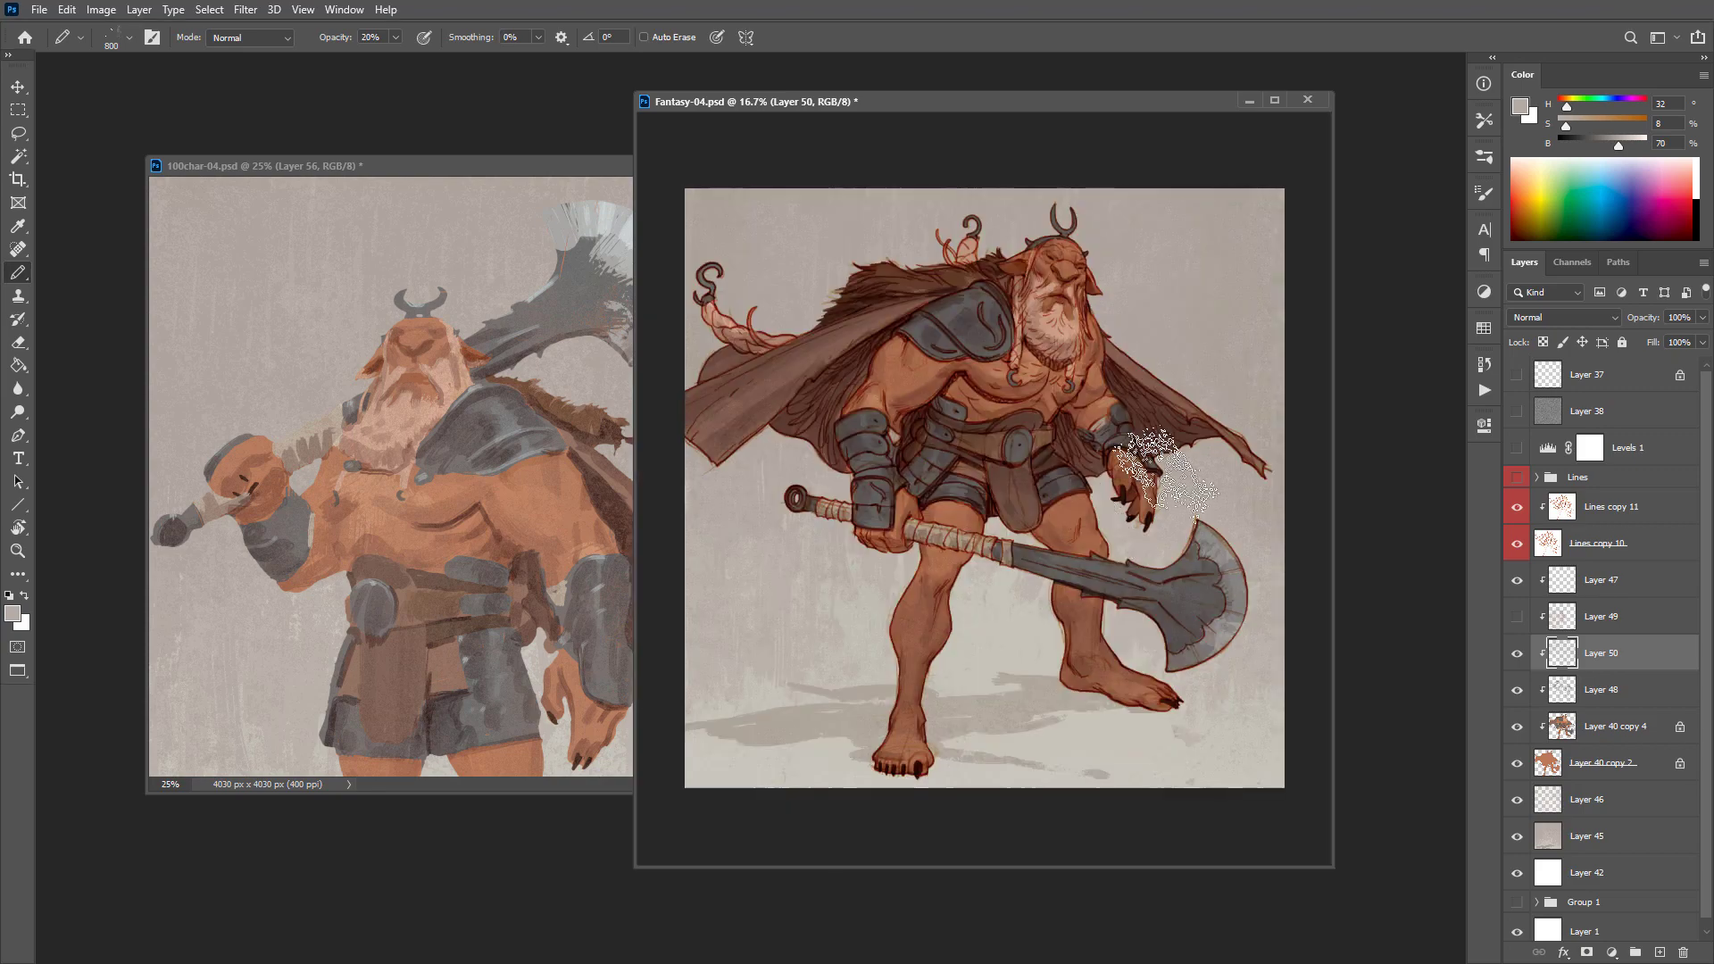
ctrl+click(1046, 523)
mouse_move(1047, 523)
mouse_down()
mouse_move(1072, 584)
mouse_move(1072, 560)
mouse_up()
alt+click(1073, 575)
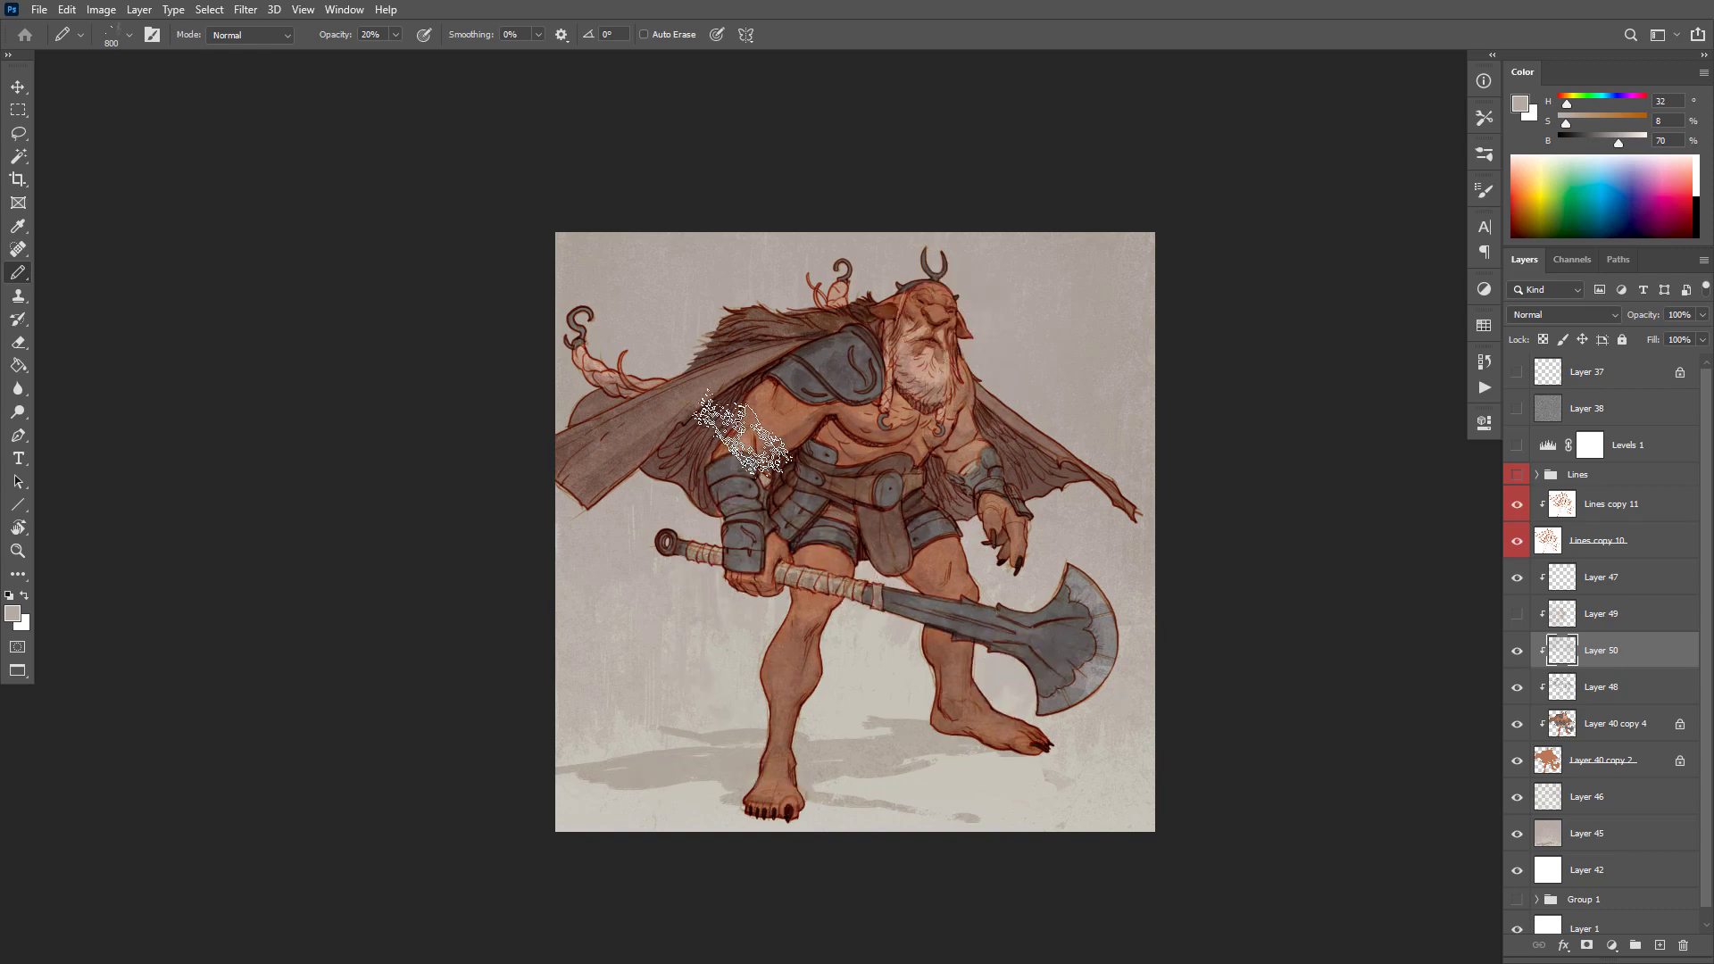
key(e)
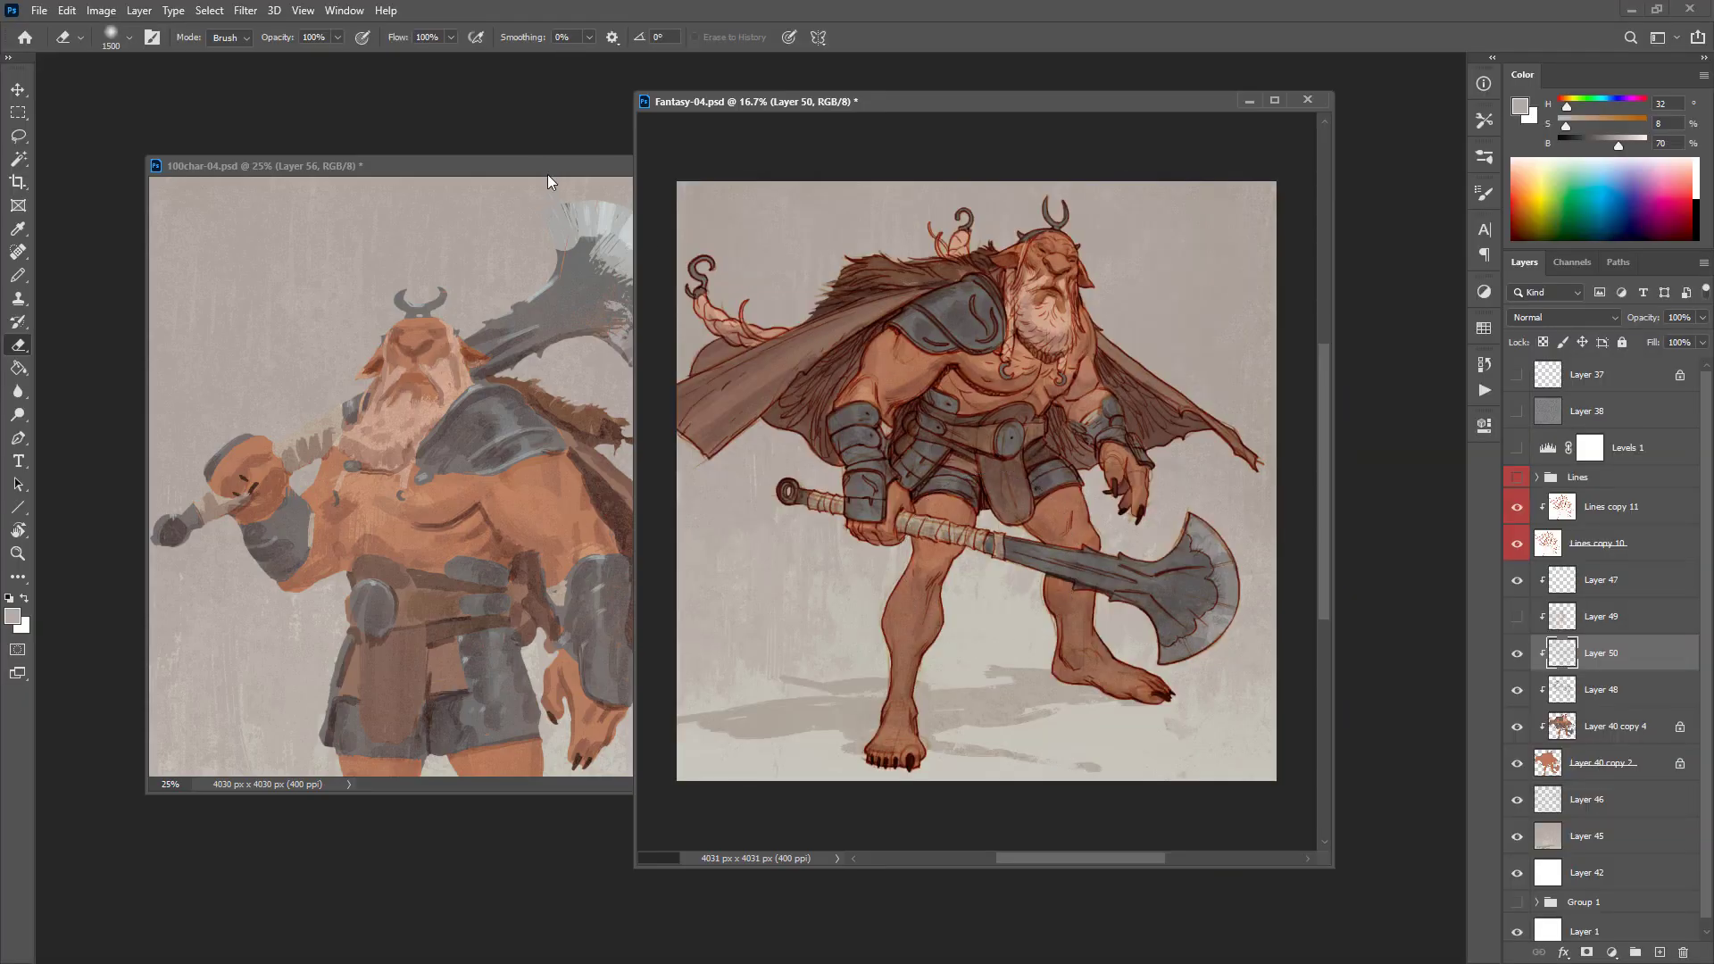
Step: Switch to 100char-04.psd, show only Layer 59 and sample its dark red colour for the Pencil
click(548, 173)
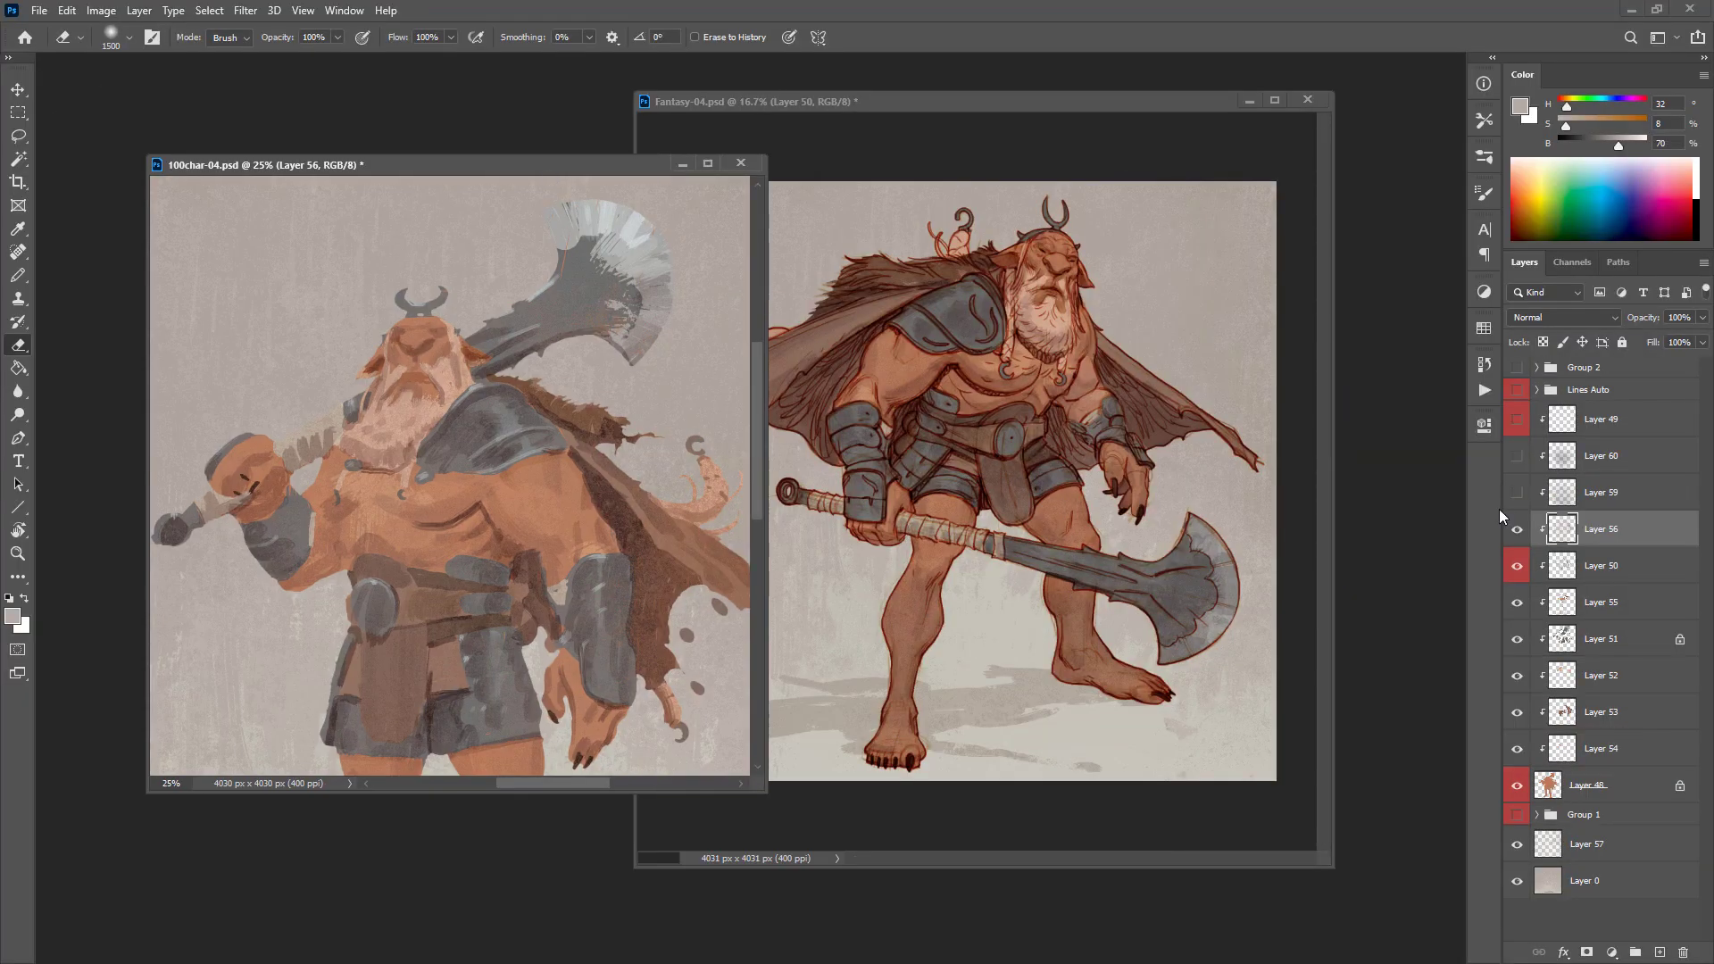
click(1566, 498)
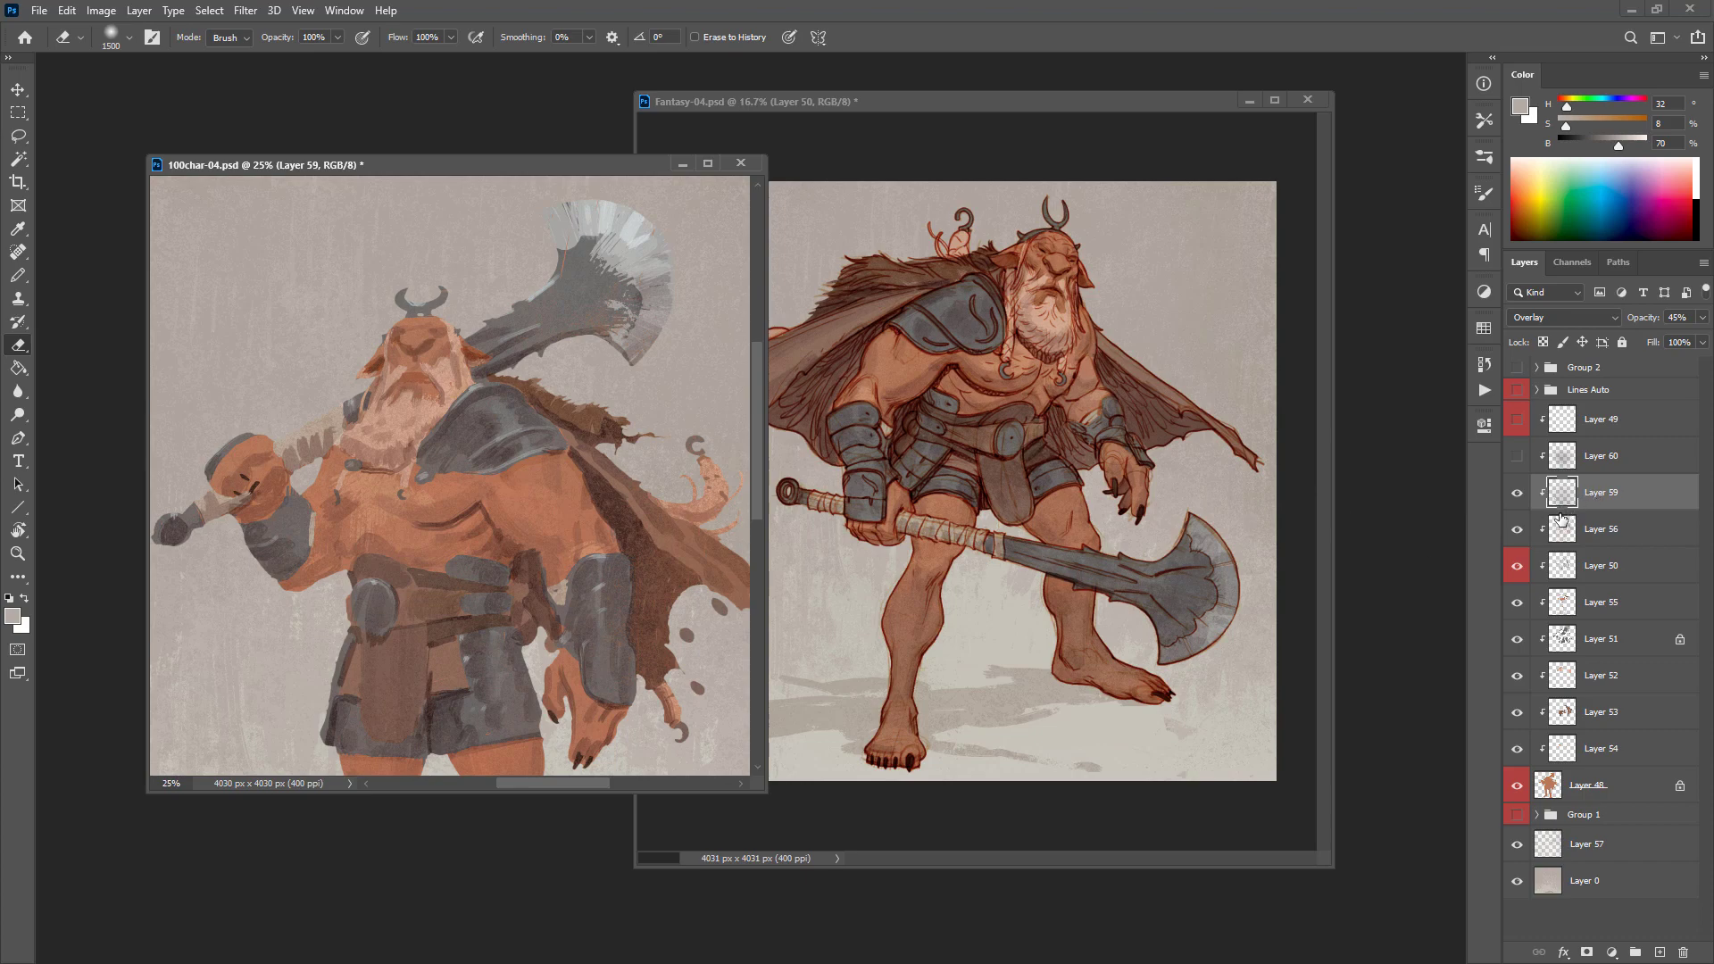
key(ctrl+0)
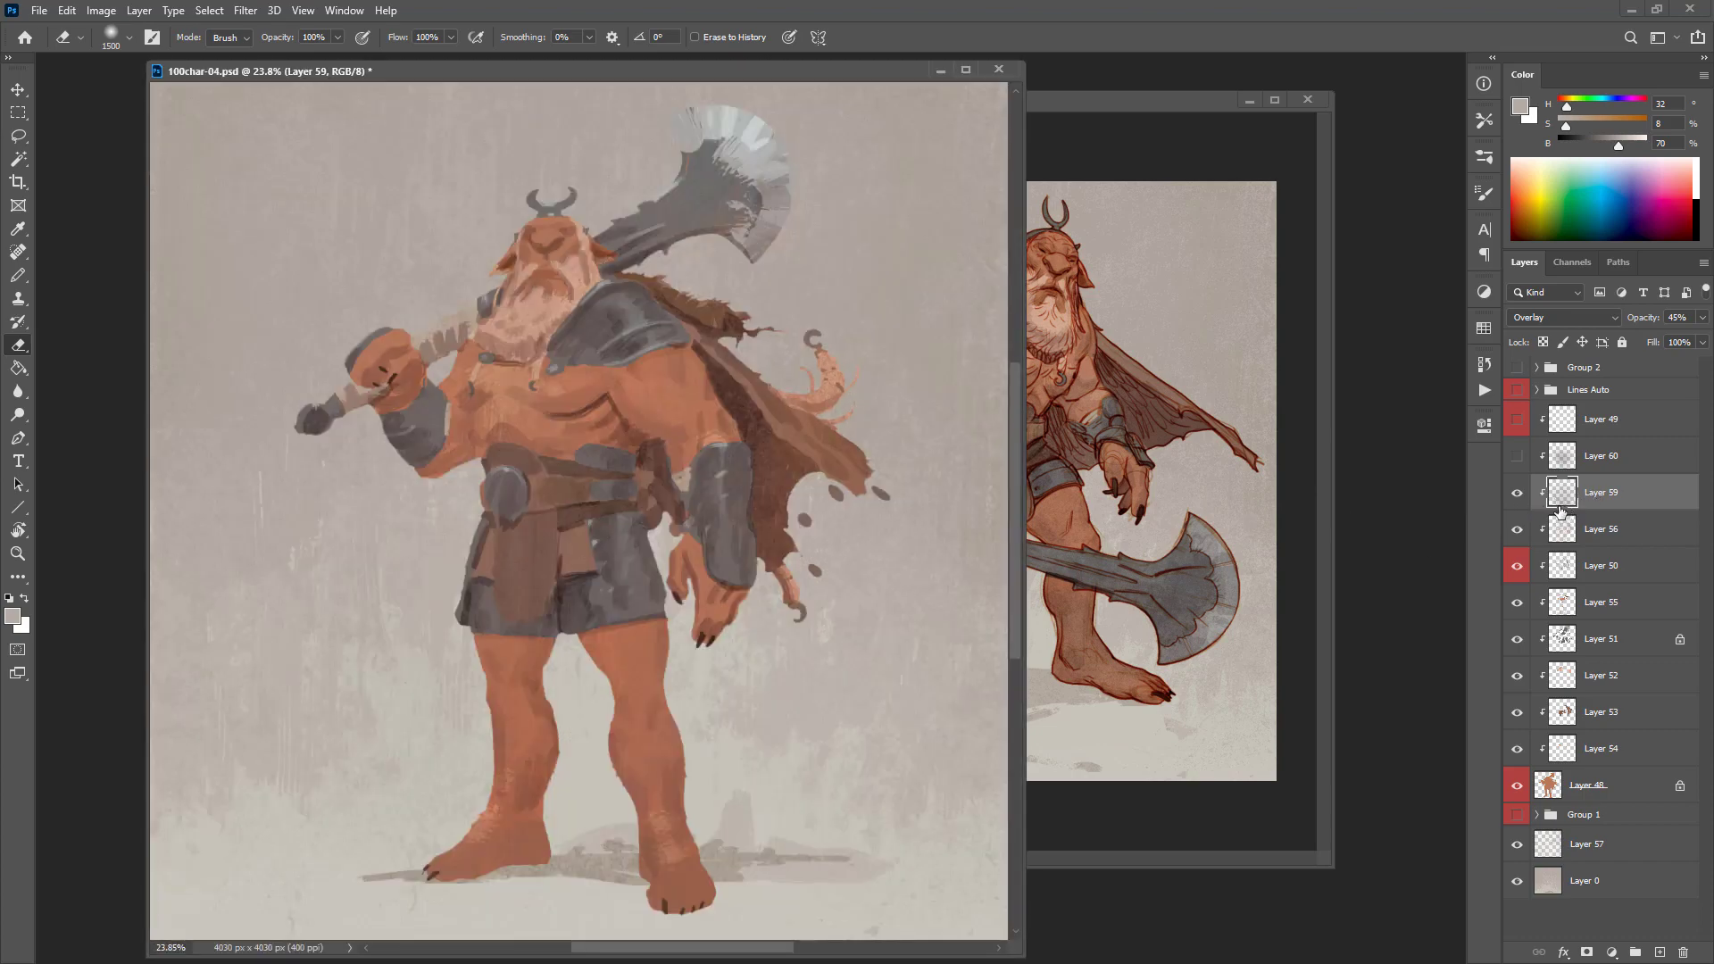
alt+click(1564, 506)
alt+click(1517, 493)
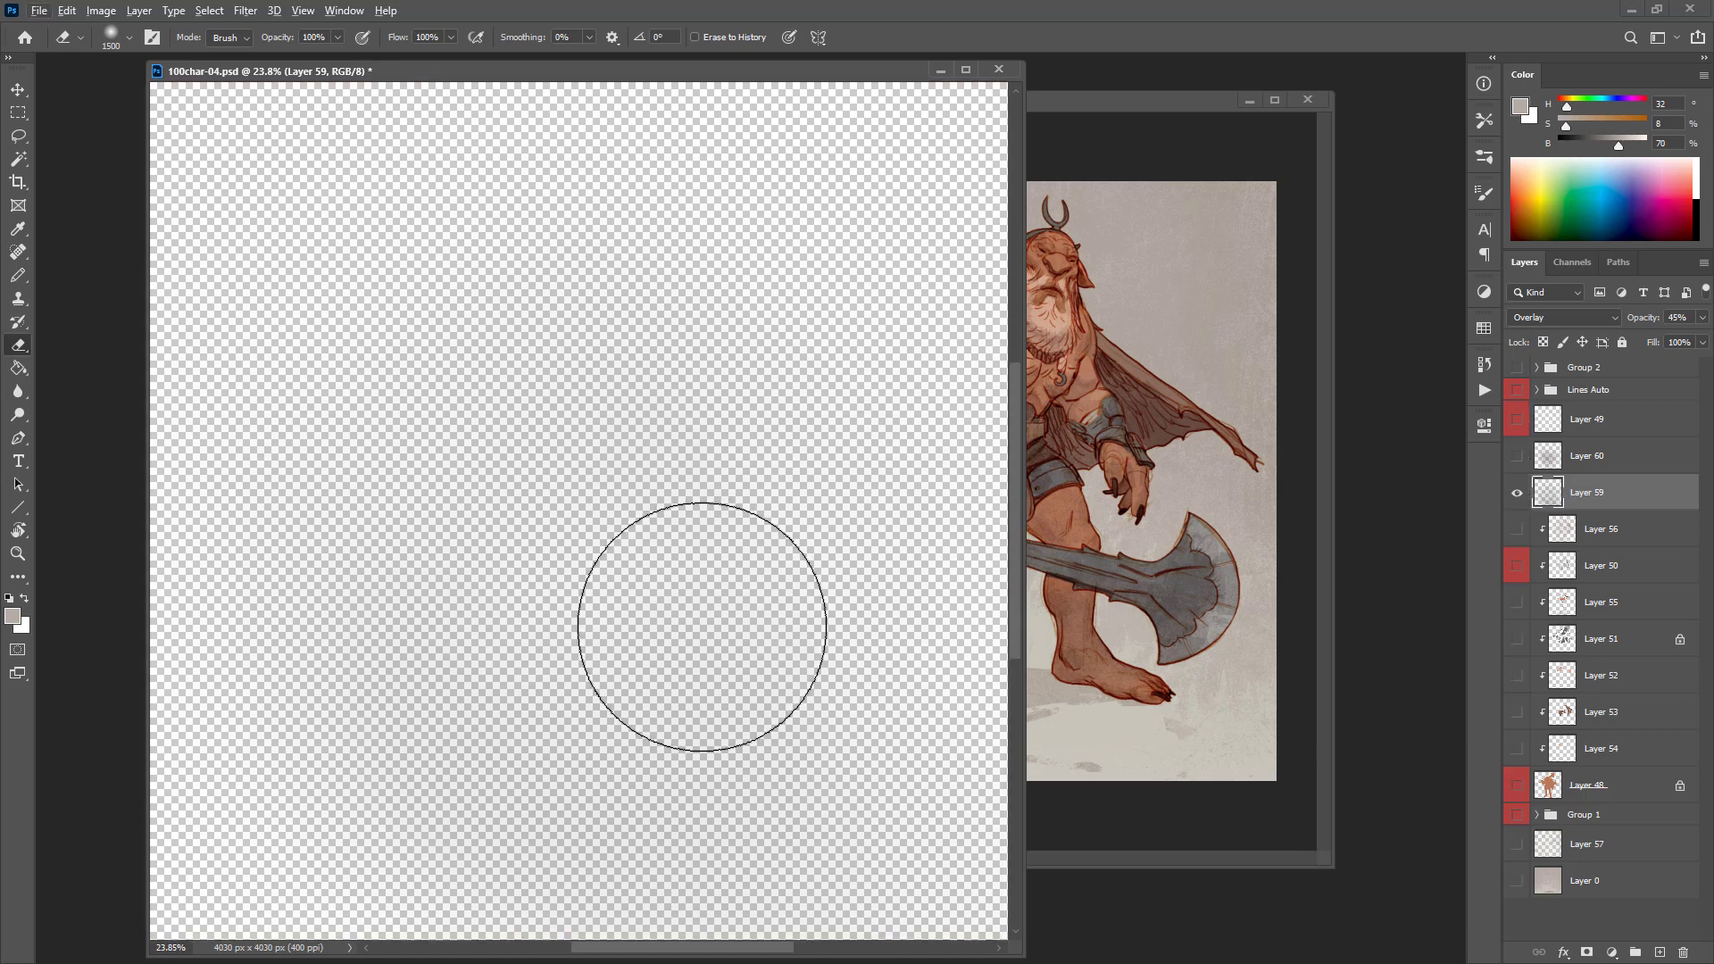
key(b)
alt+click(658, 658)
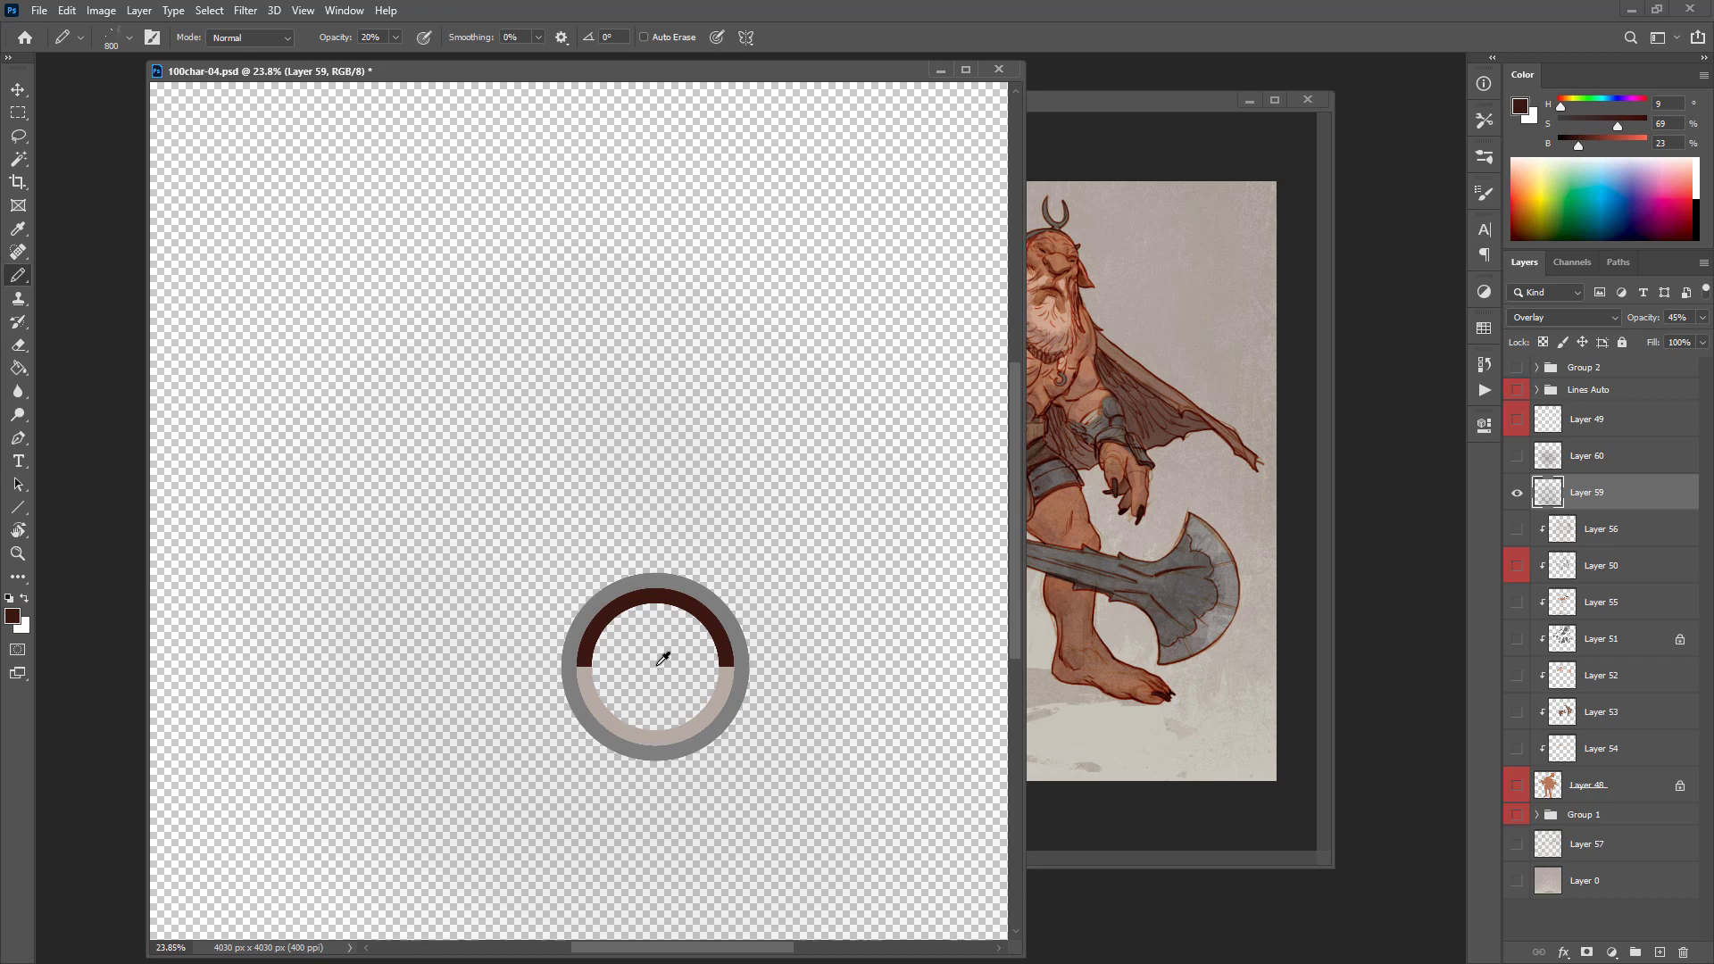
Step: Add a clipped Overlay layer above Layer 50 in Fantasy-04.psd and glaze the figure dark red with a size 2300 soft brush
click(1084, 469)
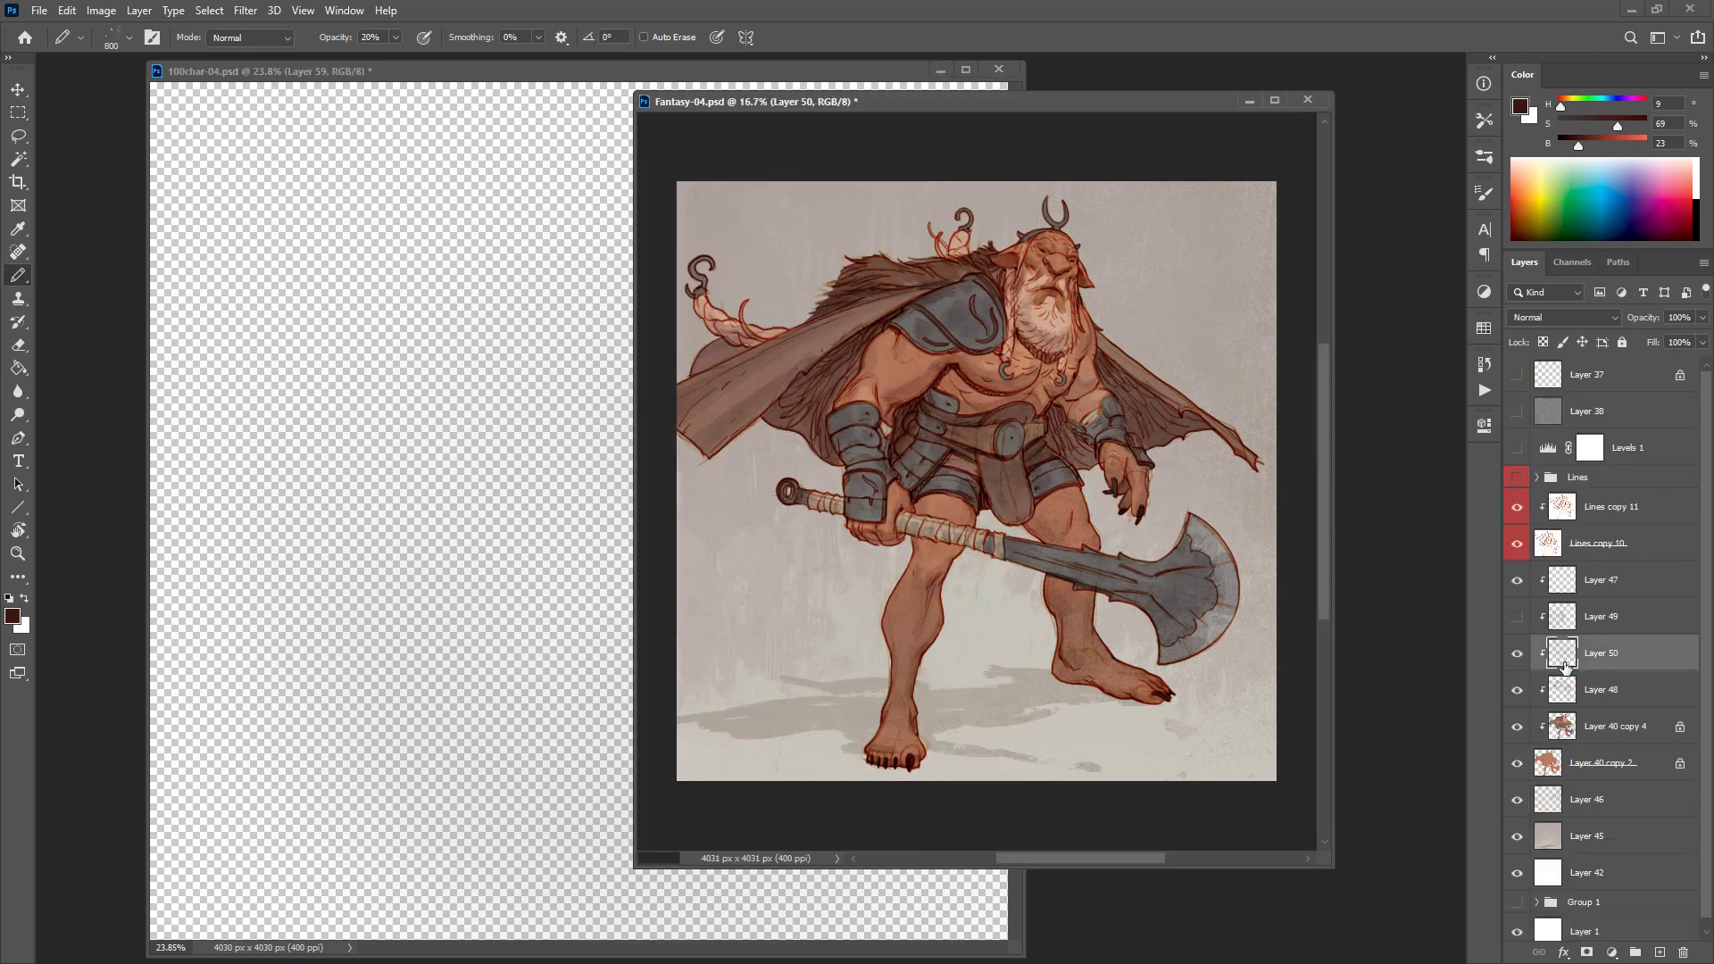
key(ctrl+shift+alt+n)
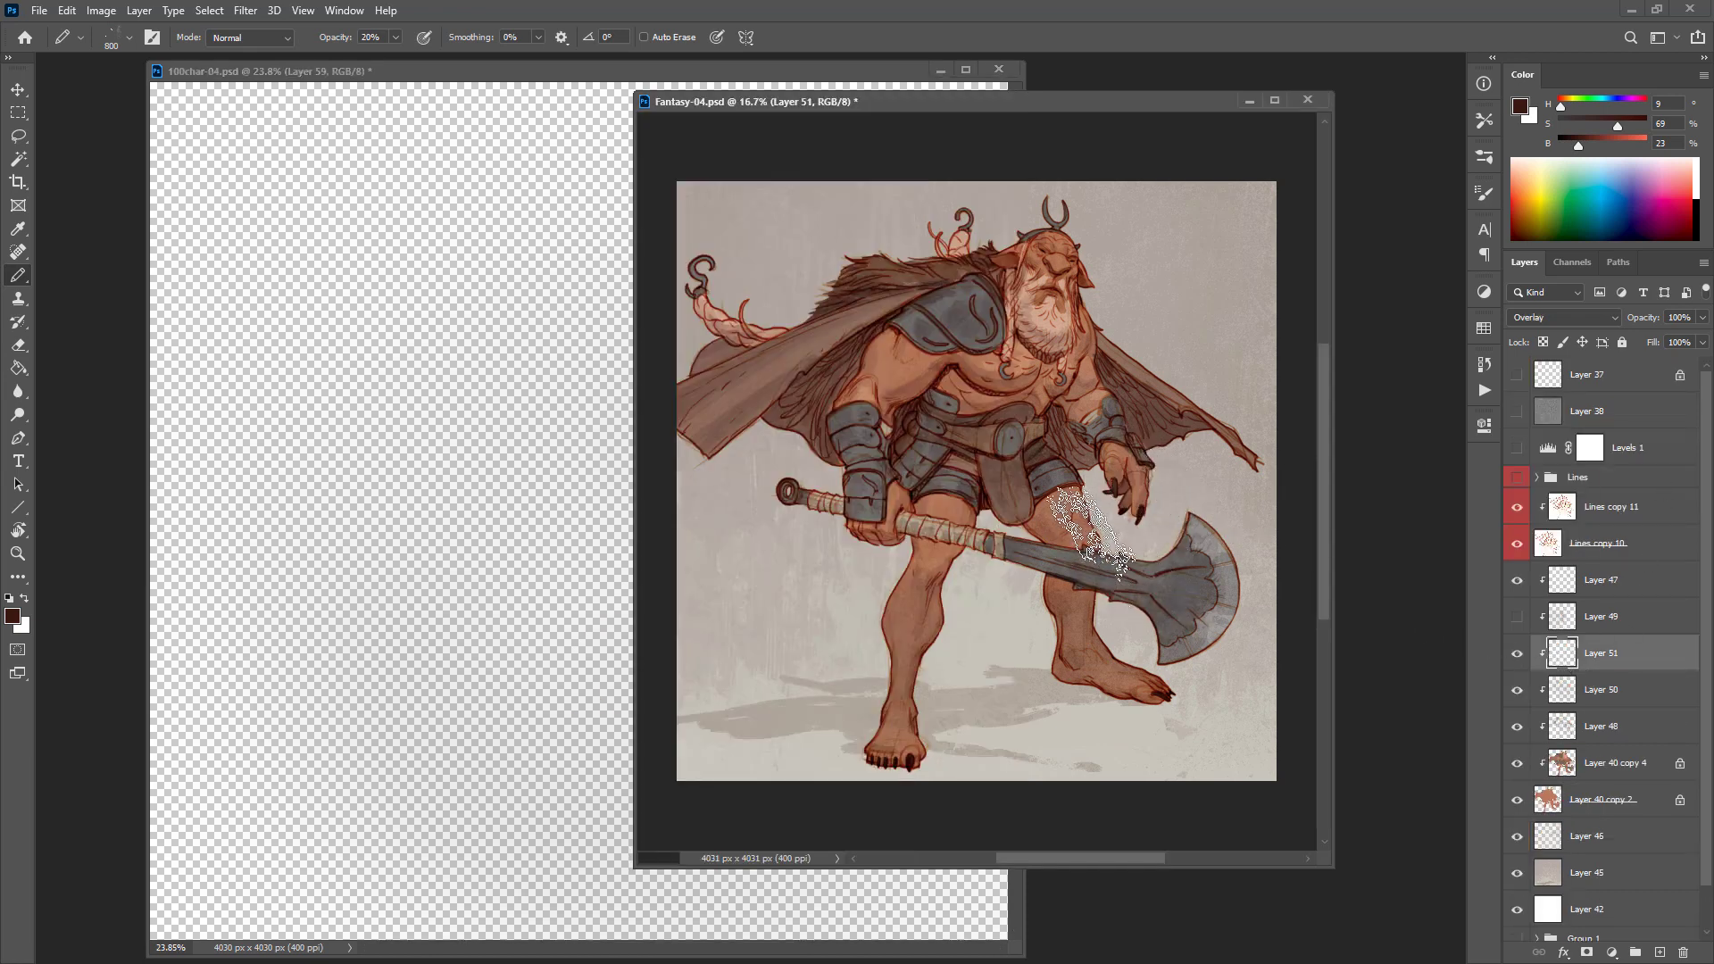
key(b)
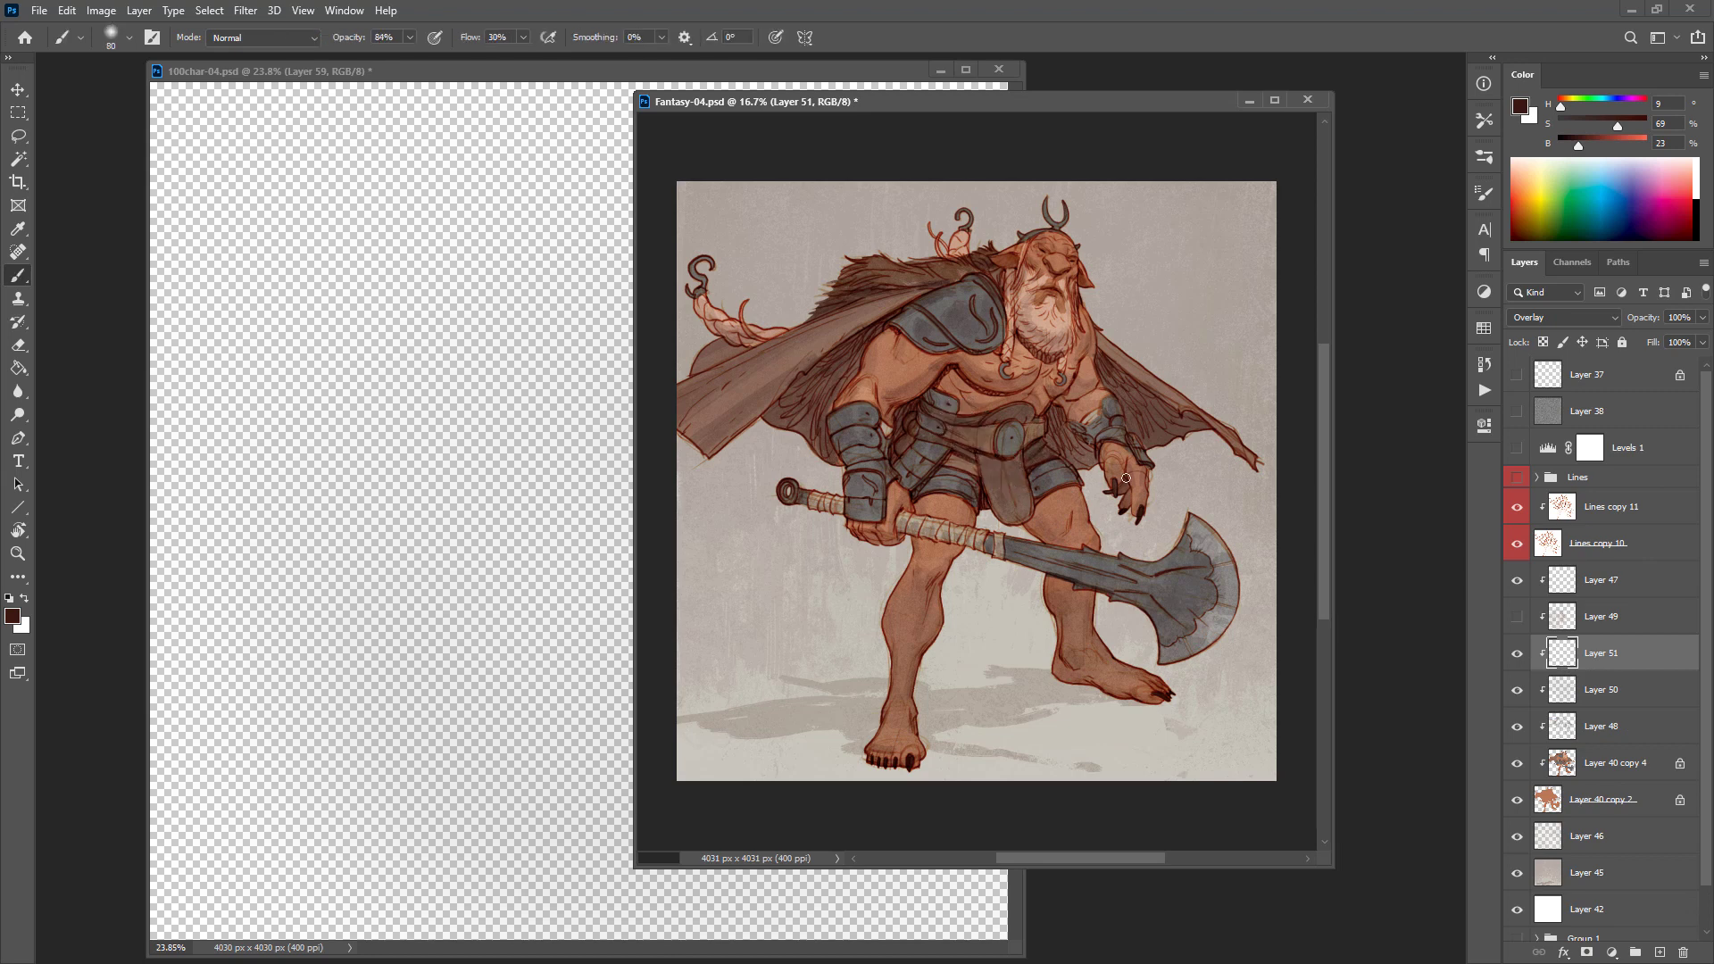
key(bracketright)
key(bracketright)
key(bracketright)
key(bracketright)
key(bracketright)
key(bracketright)
key(bracketright)
key(bracketright)
key(bracketright)
key(bracketright)
key(bracketright)
key(bracketright)
key(bracketright)
key(bracketright)
key(bracketright)
key(bracketright)
key(bracketright)
key(bracketright)
key(bracketright)
mouse_move(850, 708)
mouse_down()
mouse_move(1034, 667)
mouse_move(852, 671)
mouse_move(928, 641)
mouse_move(863, 513)
mouse_move(928, 442)
mouse_move(1073, 516)
mouse_move(1123, 478)
mouse_move(851, 452)
mouse_up()
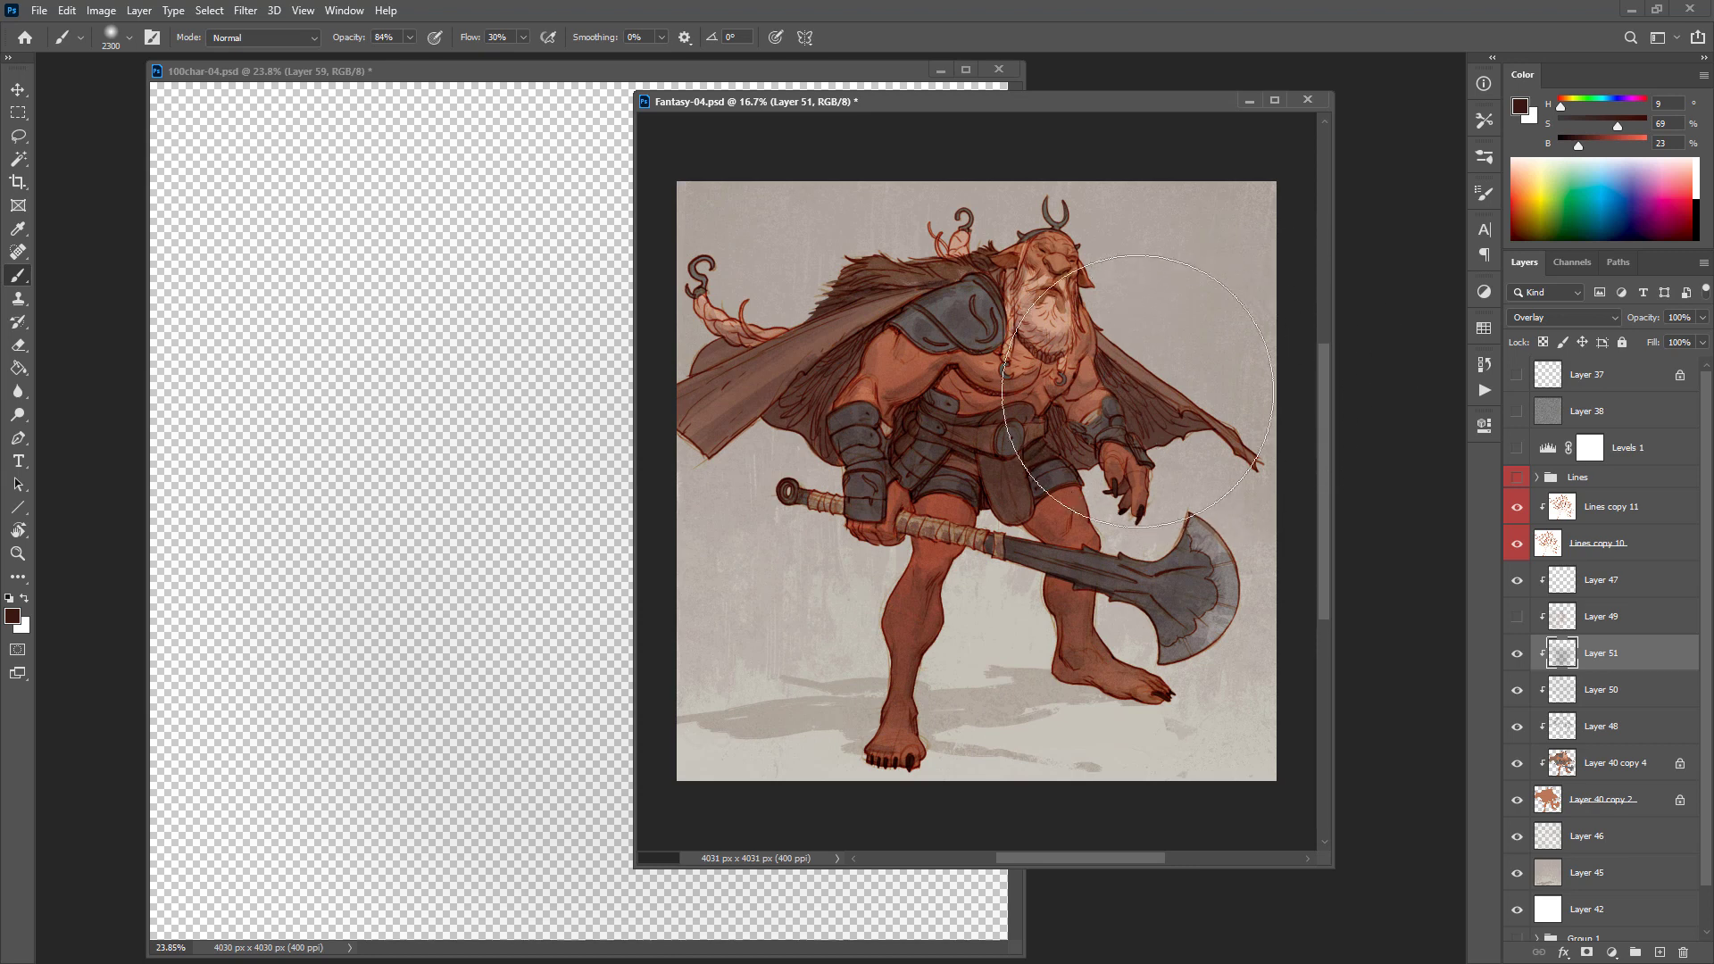
Step: Check the glazed figure in full-screen view and set the Overlay layer's opacity to 42%
key(f)
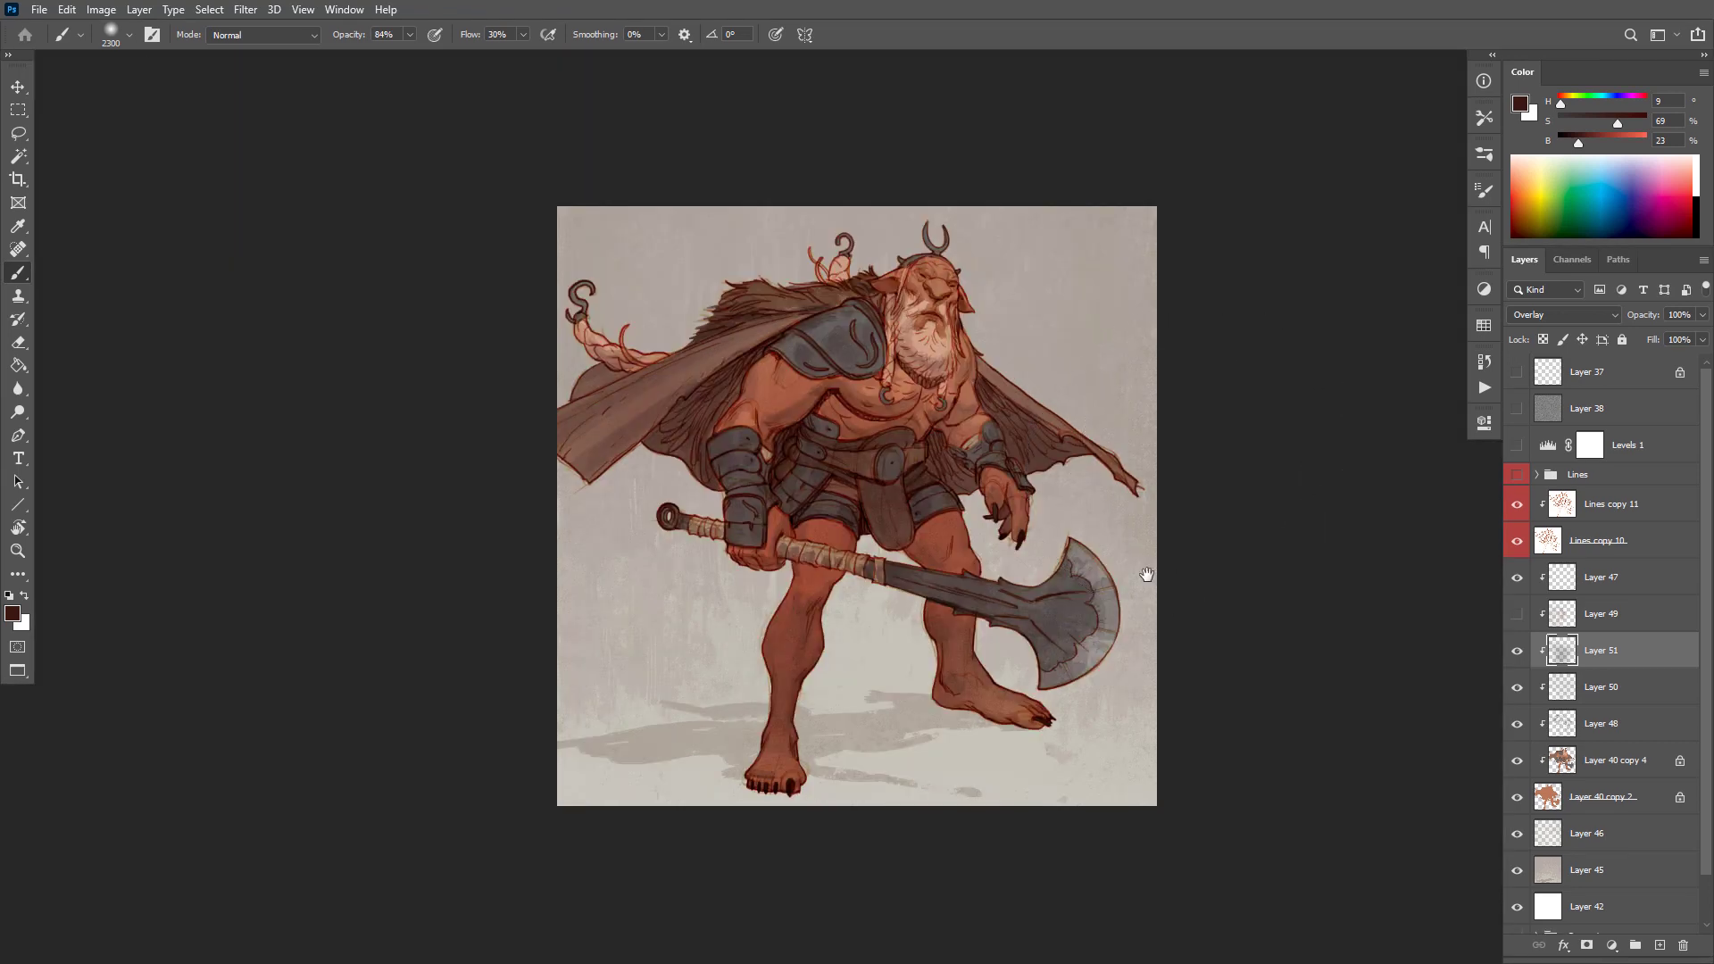
drag(1149, 574, 1255, 469)
drag(1647, 317, 1621, 317)
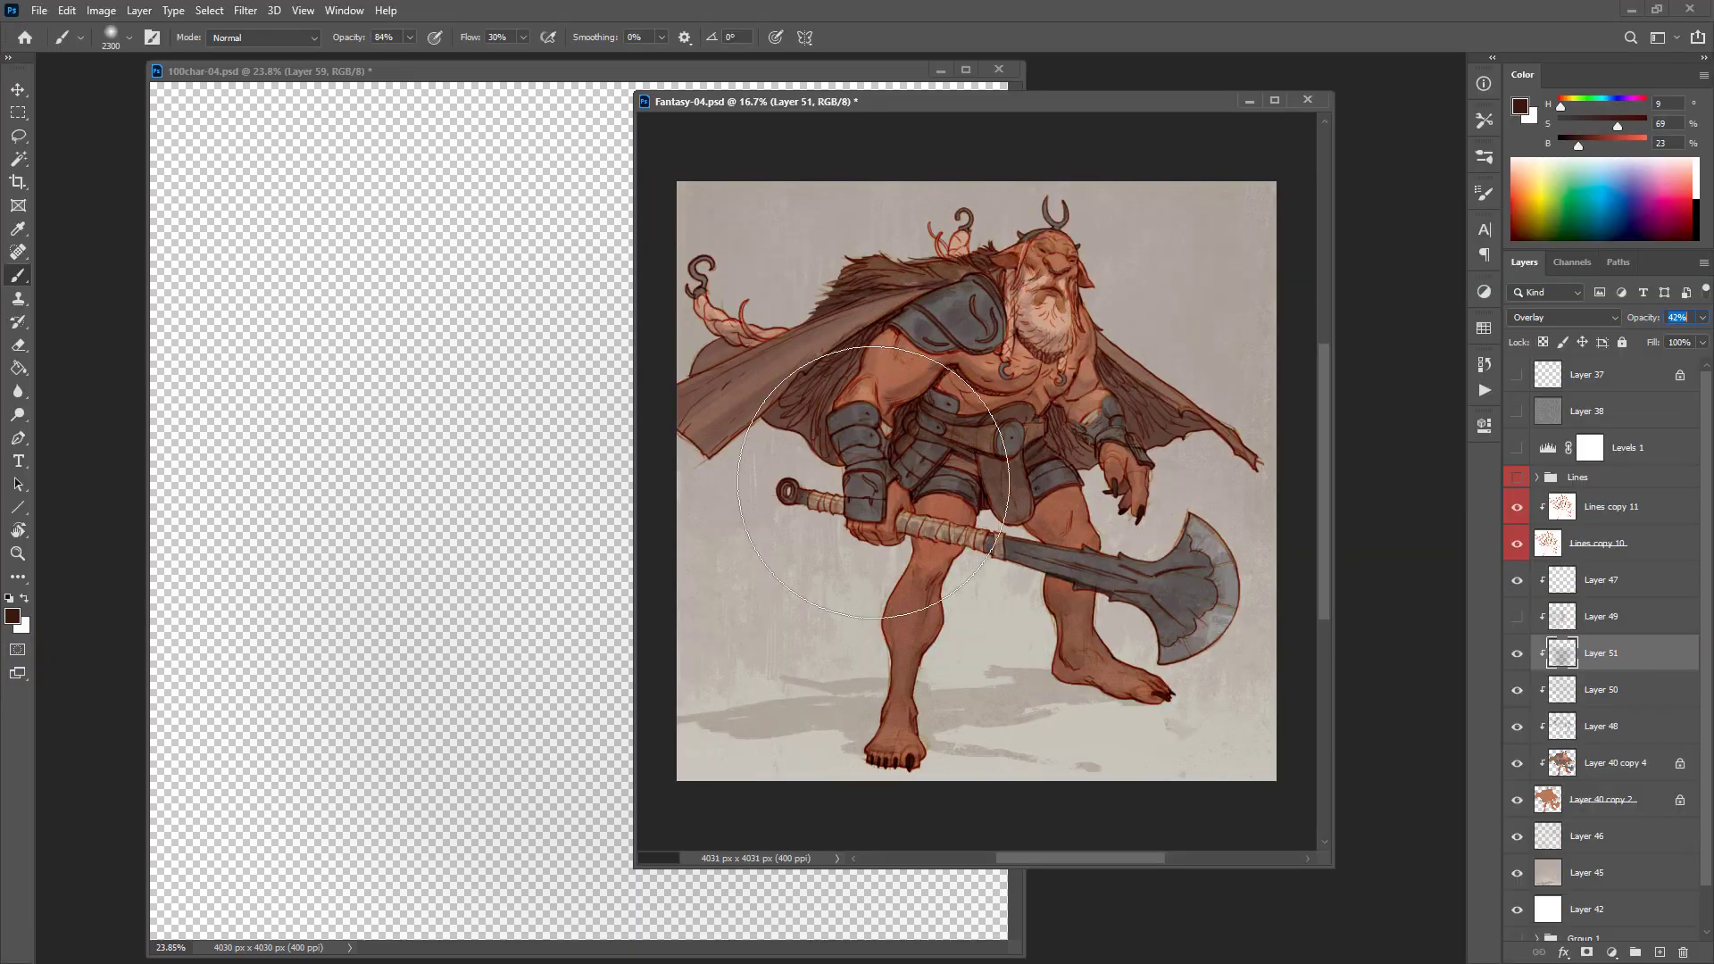
Step: In 100char-04.psd, select Layer 60, show it without Layer 59 and sample its muted brown colour
click(514, 584)
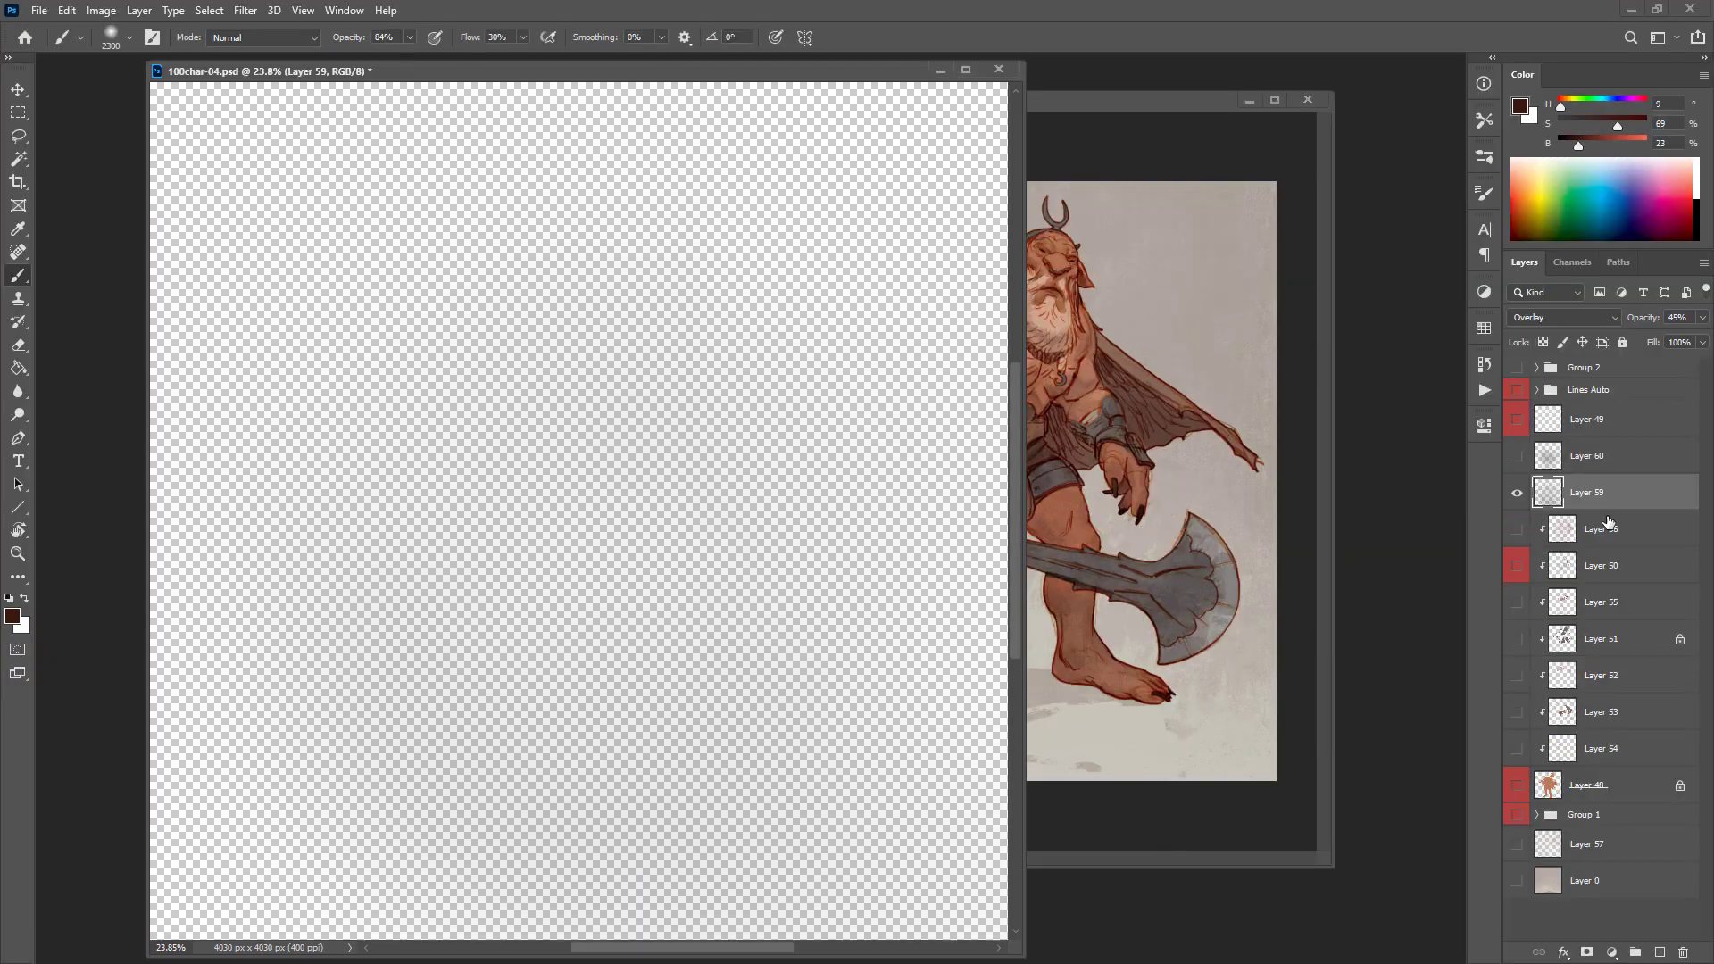
click(1518, 457)
click(1550, 460)
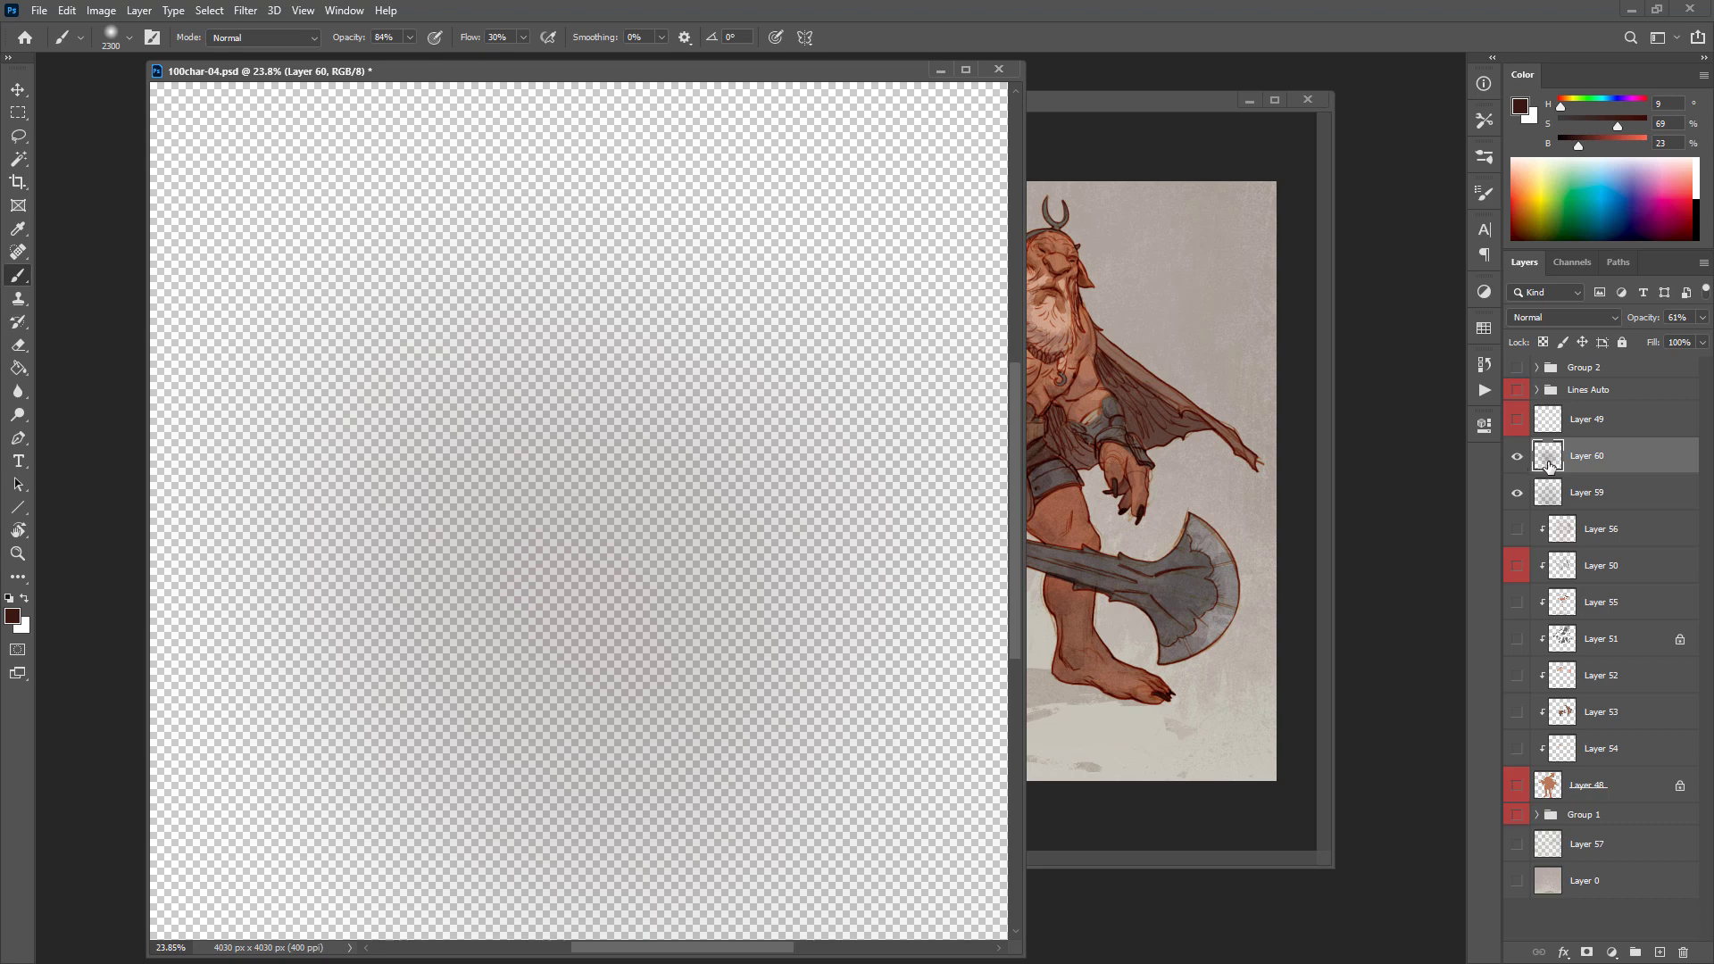
click(1517, 493)
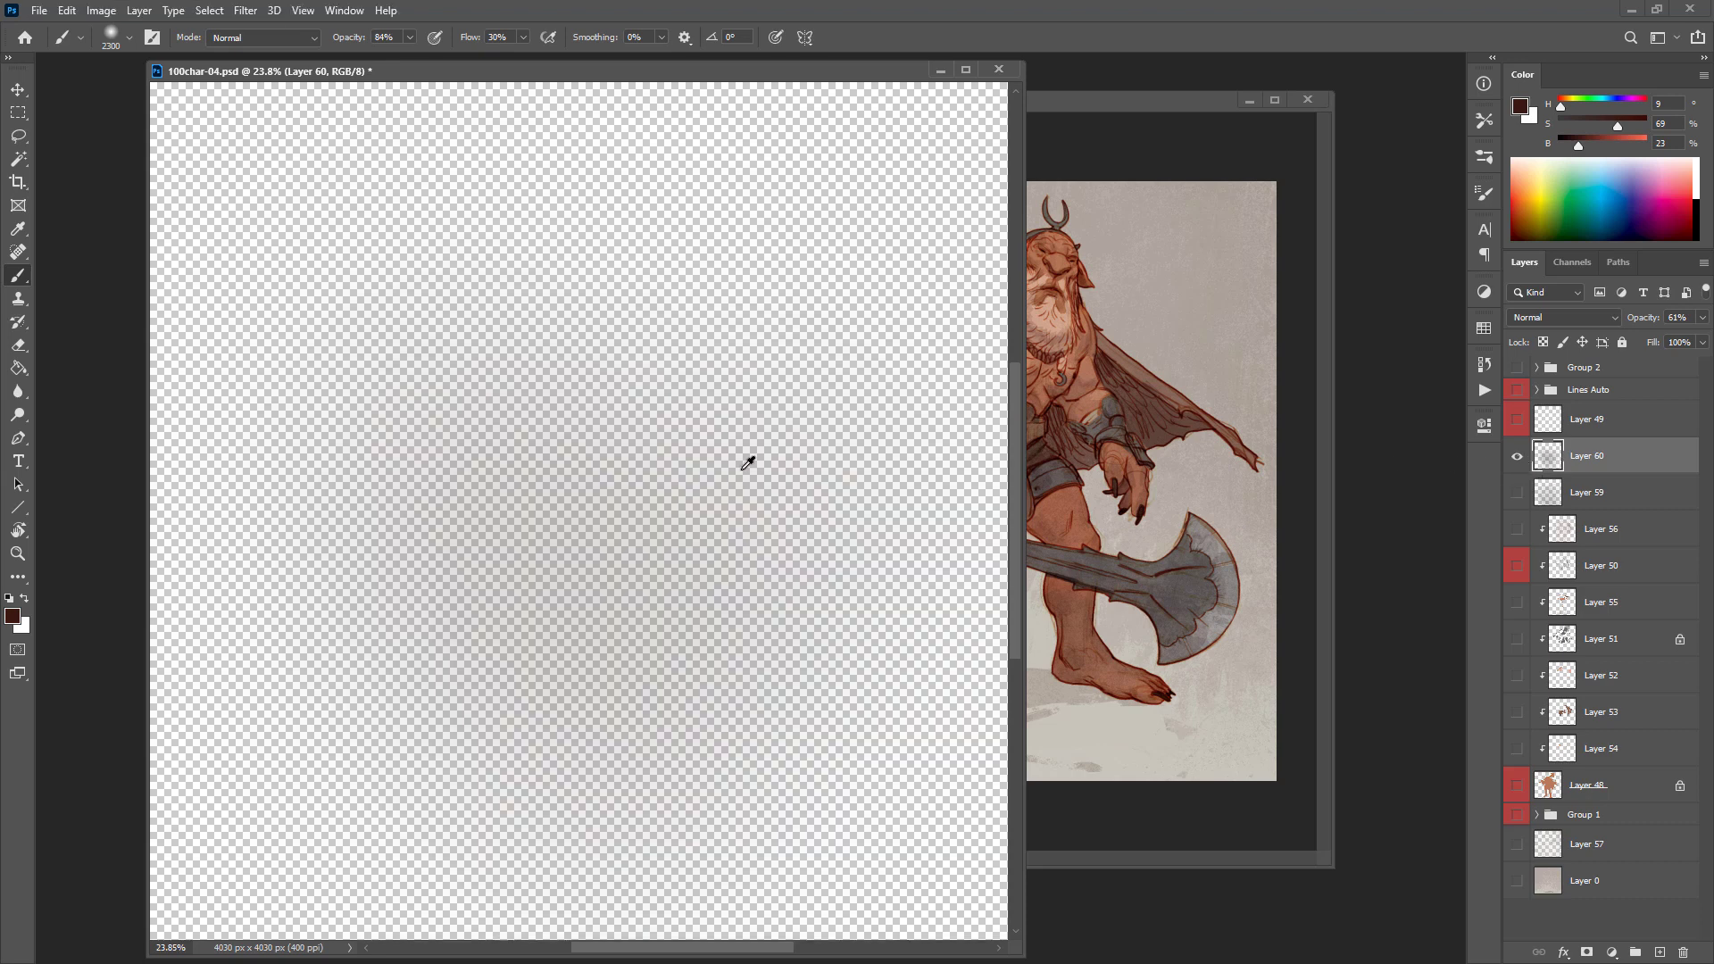
alt+click(748, 463)
Step: Add a clipped Normal layer above Layer 51 in Fantasy-04.psd and softly glaze the figure with colours sampled from the cloak and beard
click(1223, 489)
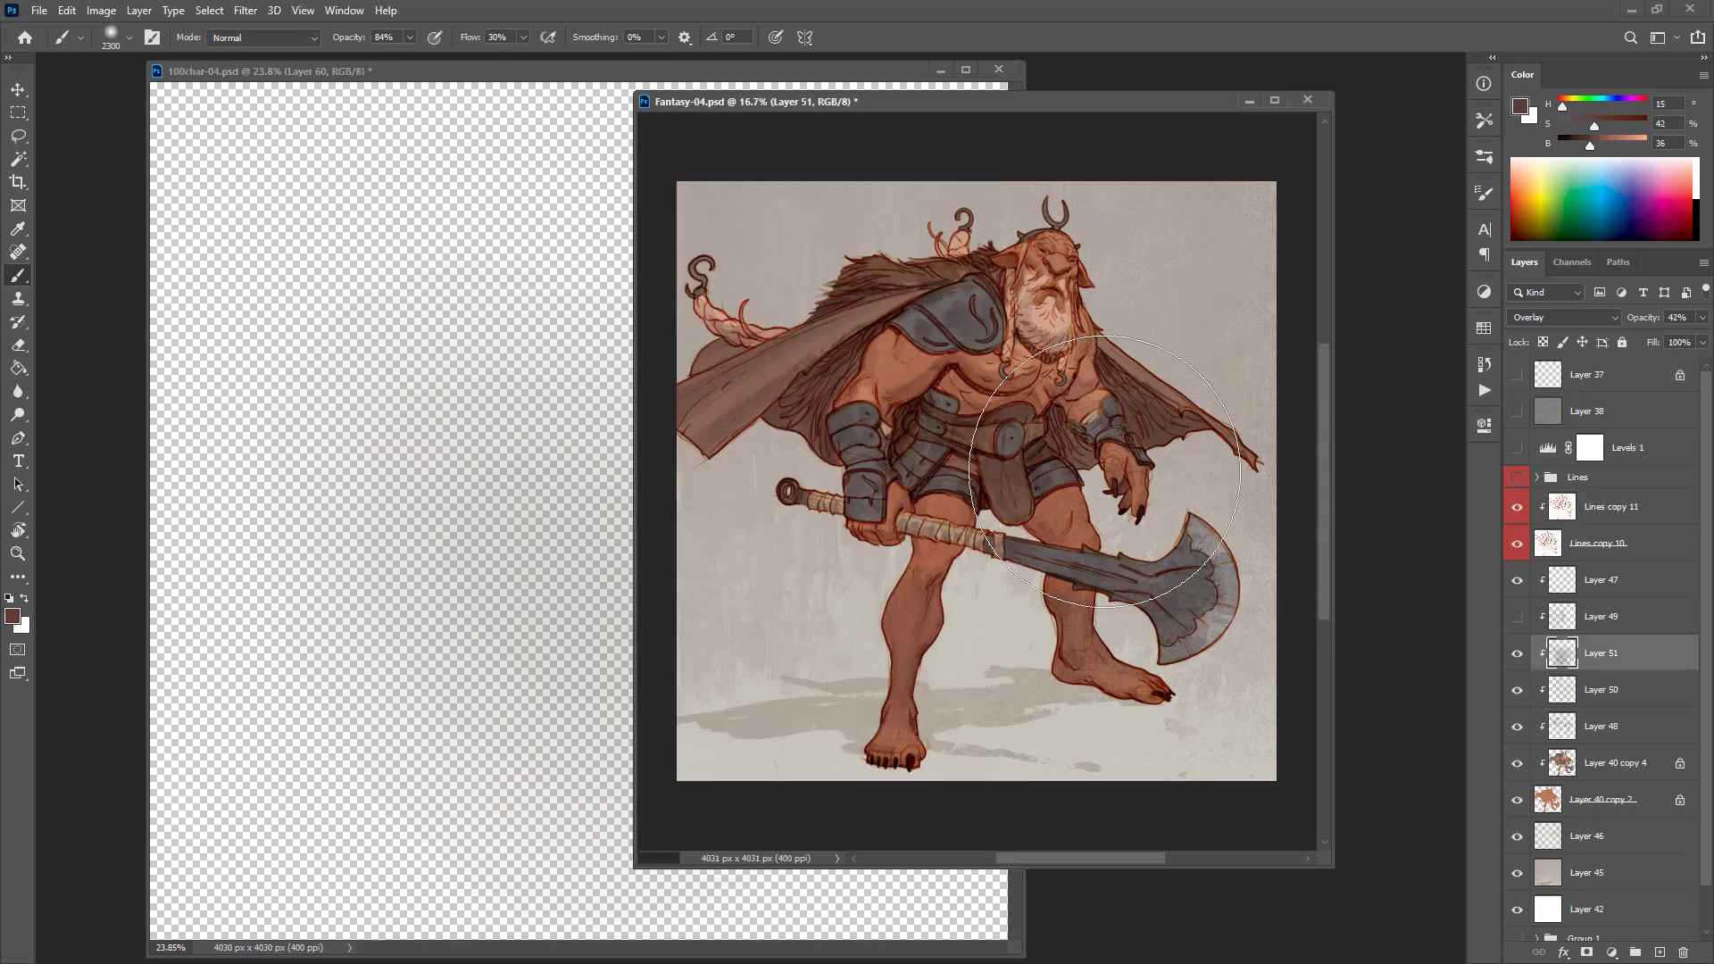
key(ctrl+shift+alt+n)
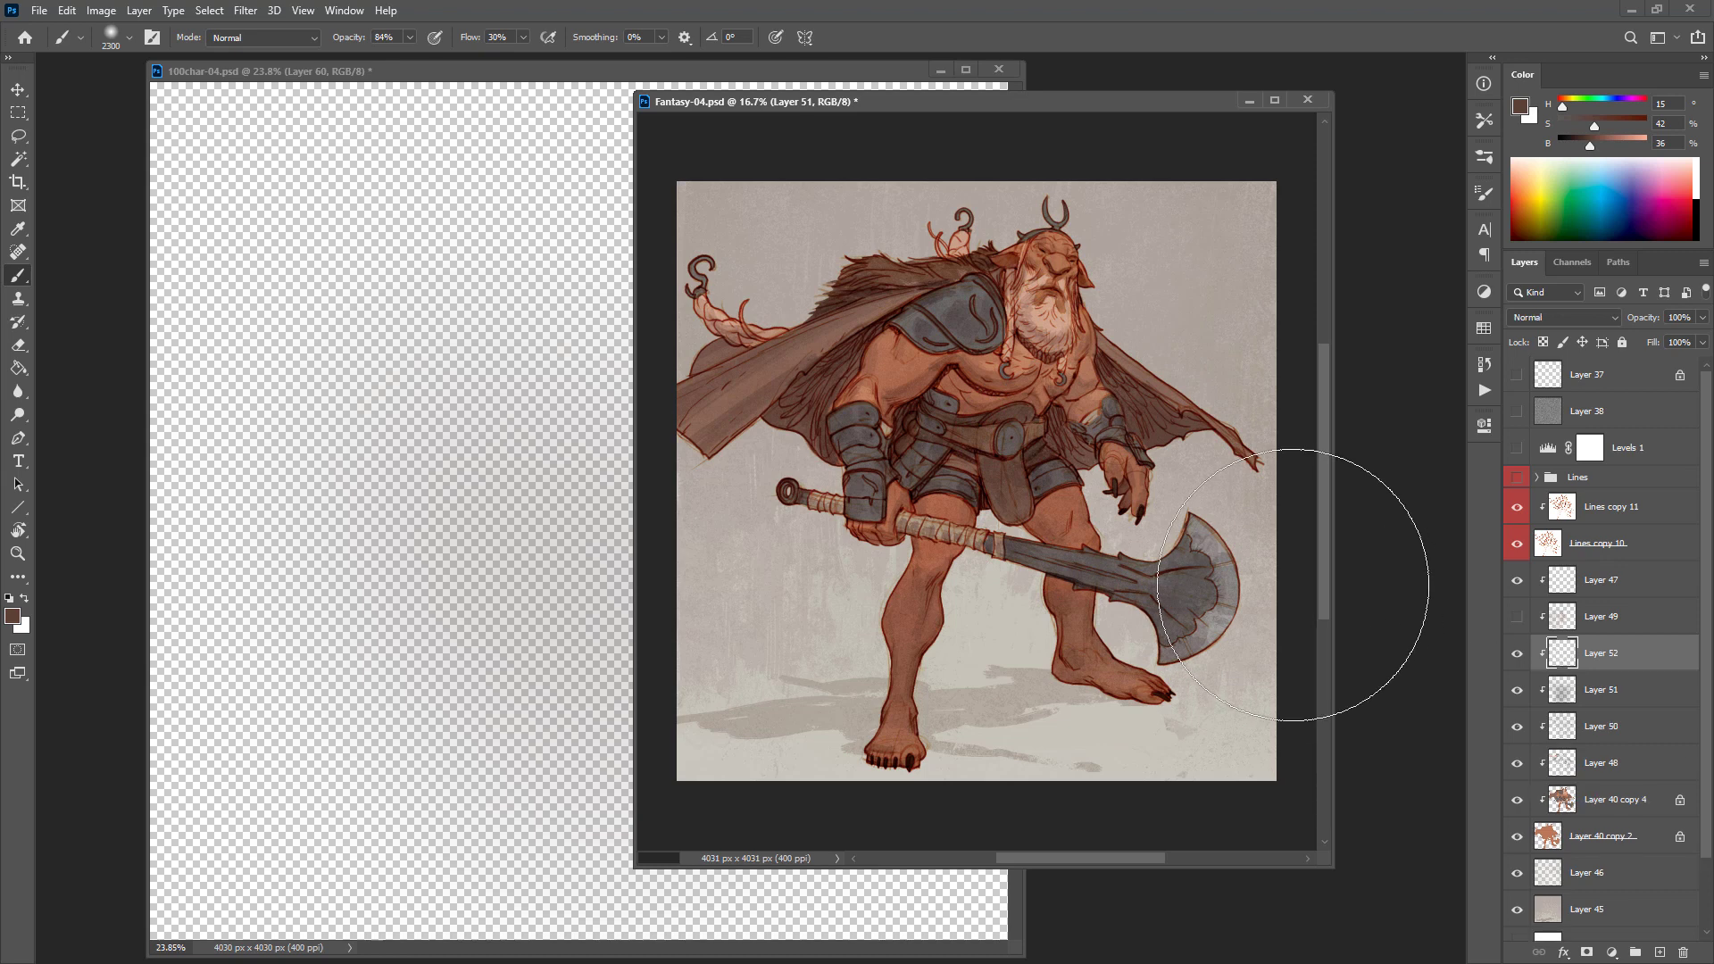
alt+click(1164, 429)
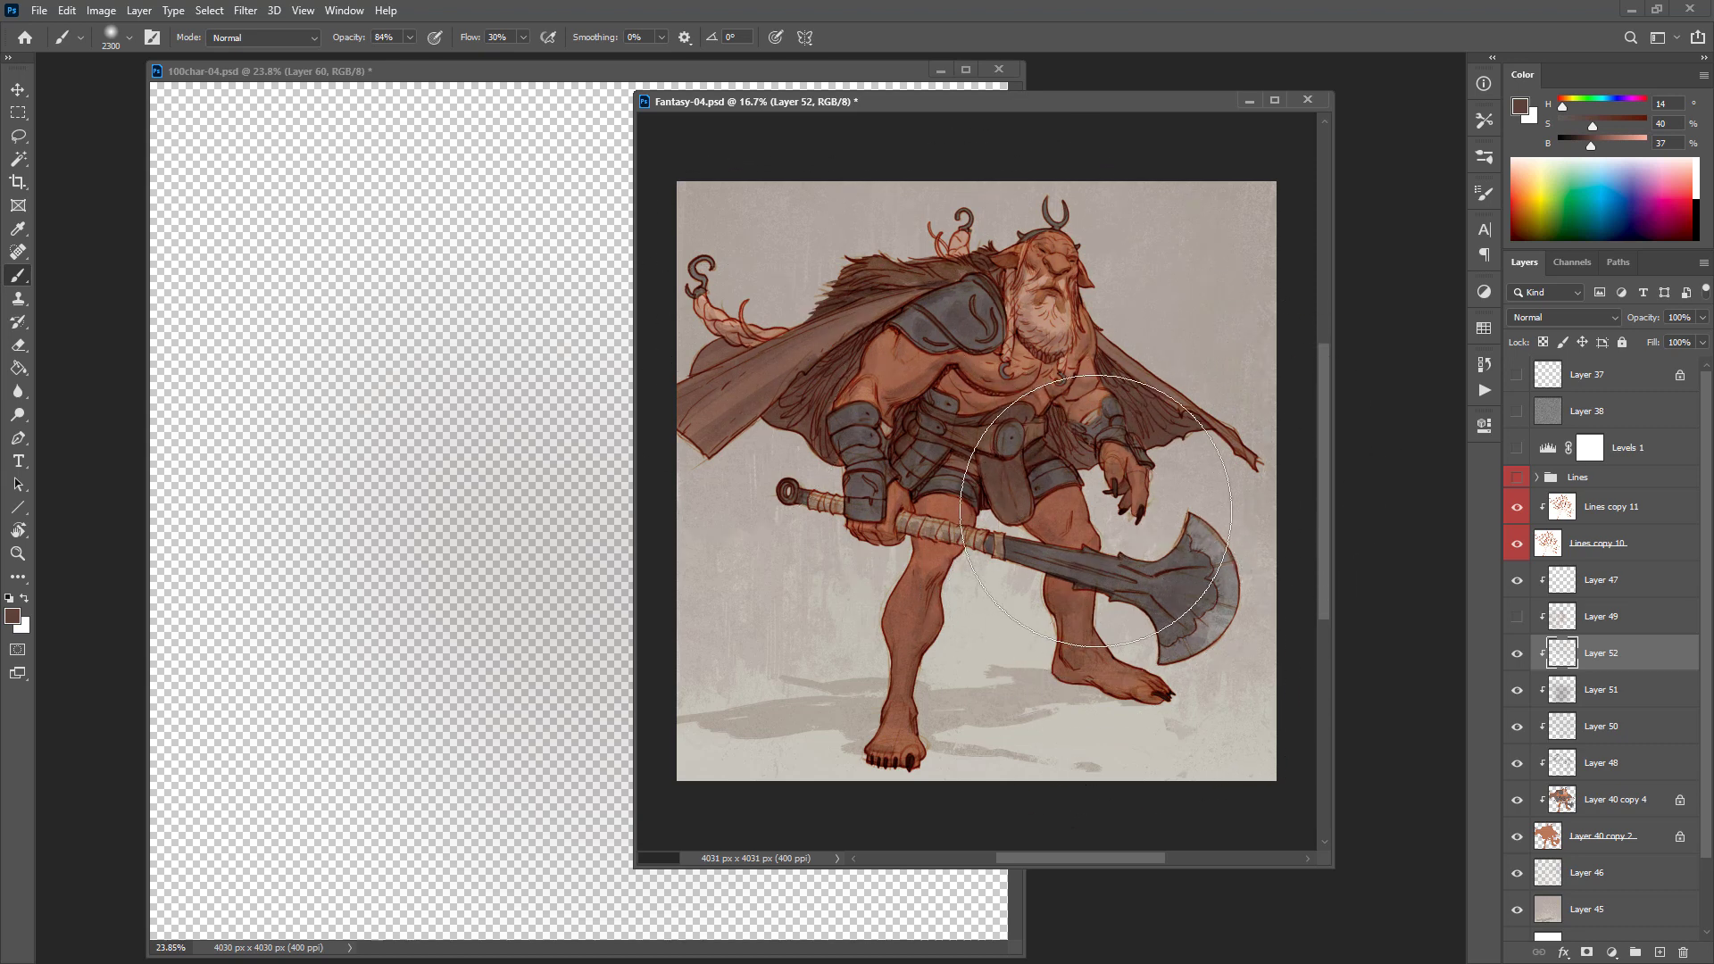
alt+click(1057, 264)
alt+click(1056, 314)
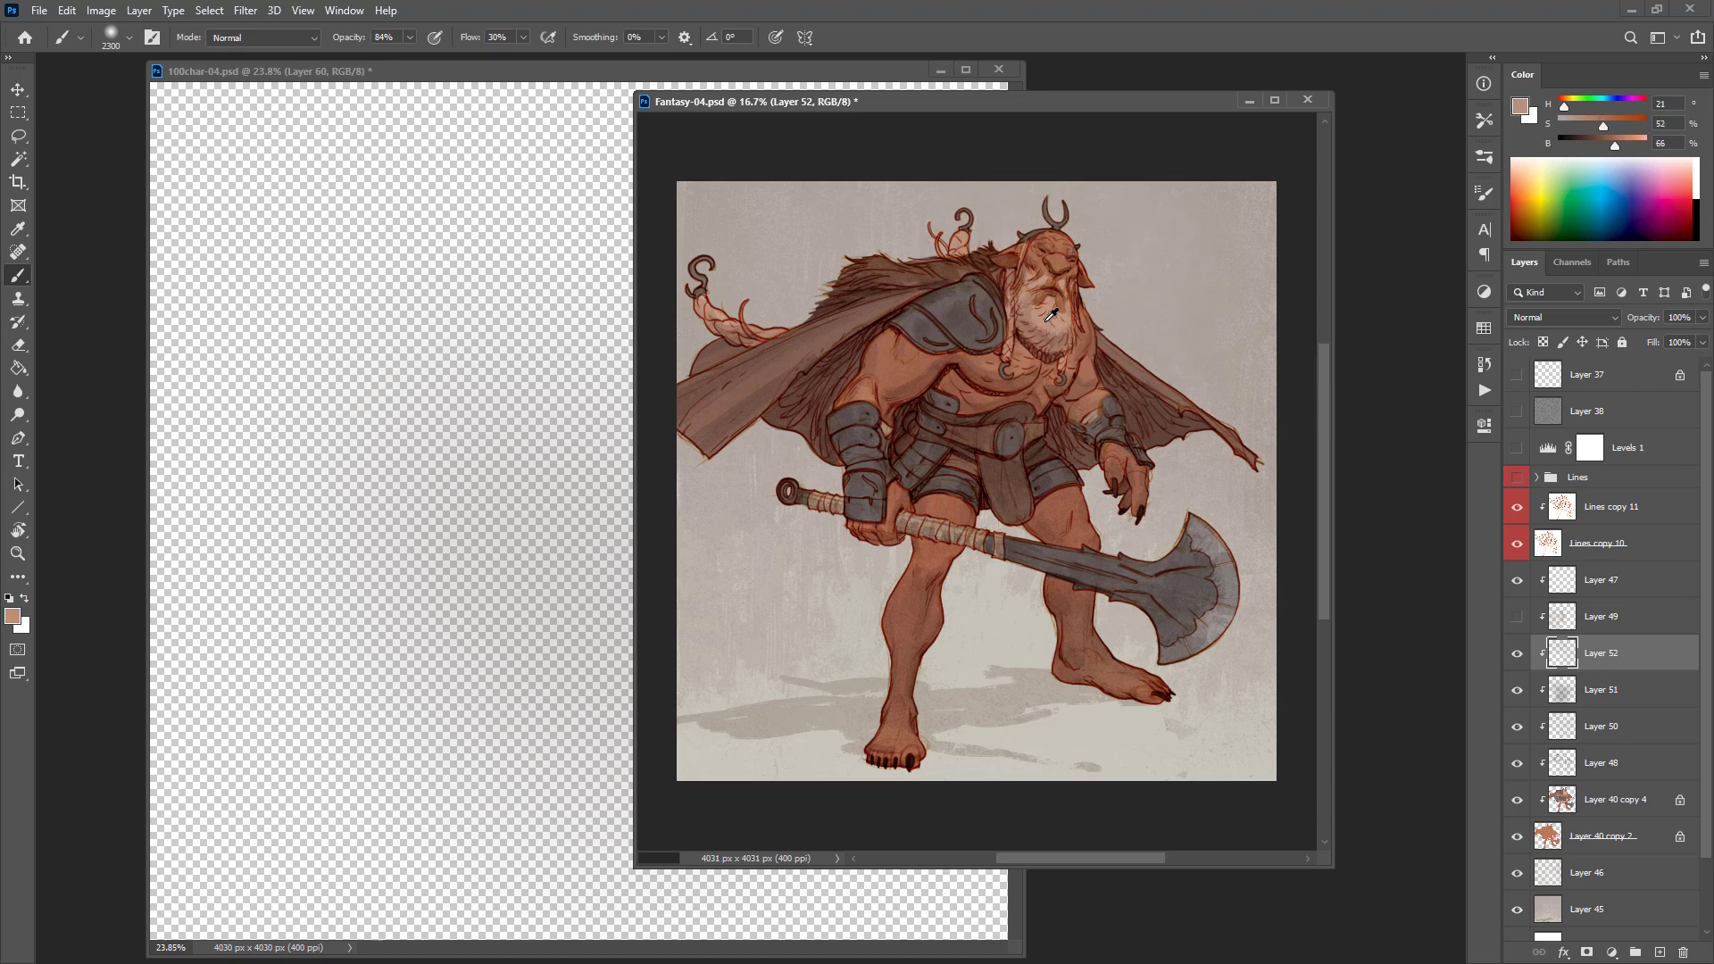
scroll(1103, 469, down, 3)
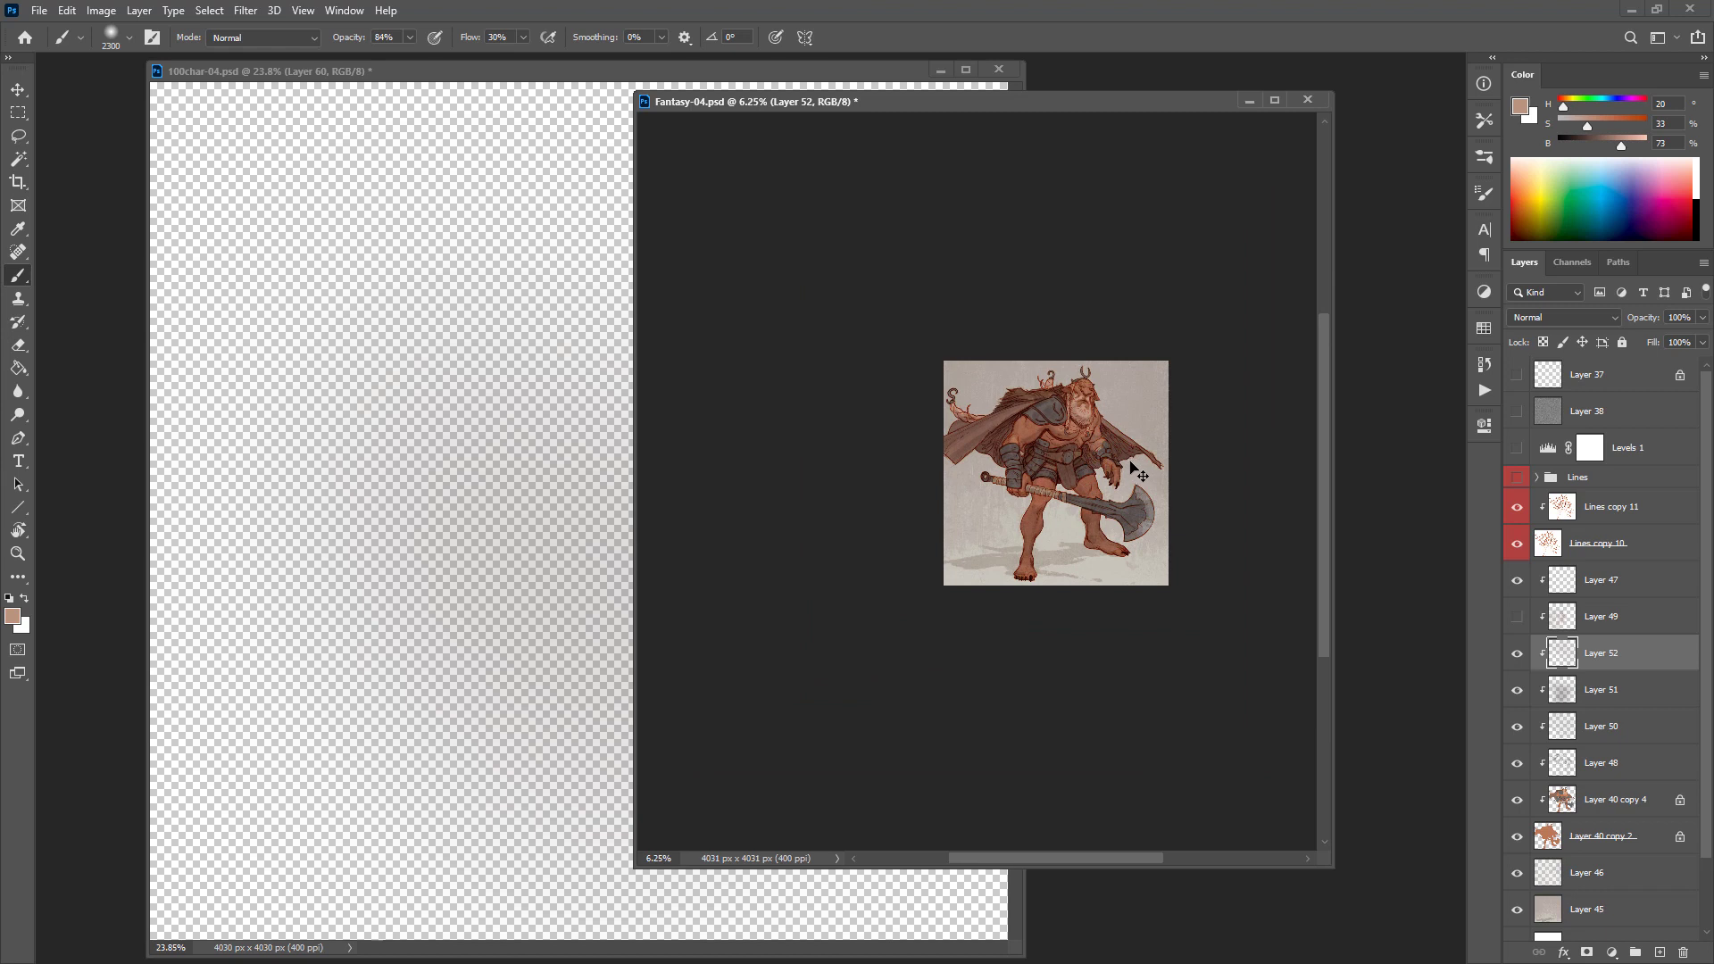
ctrl+click(1122, 460)
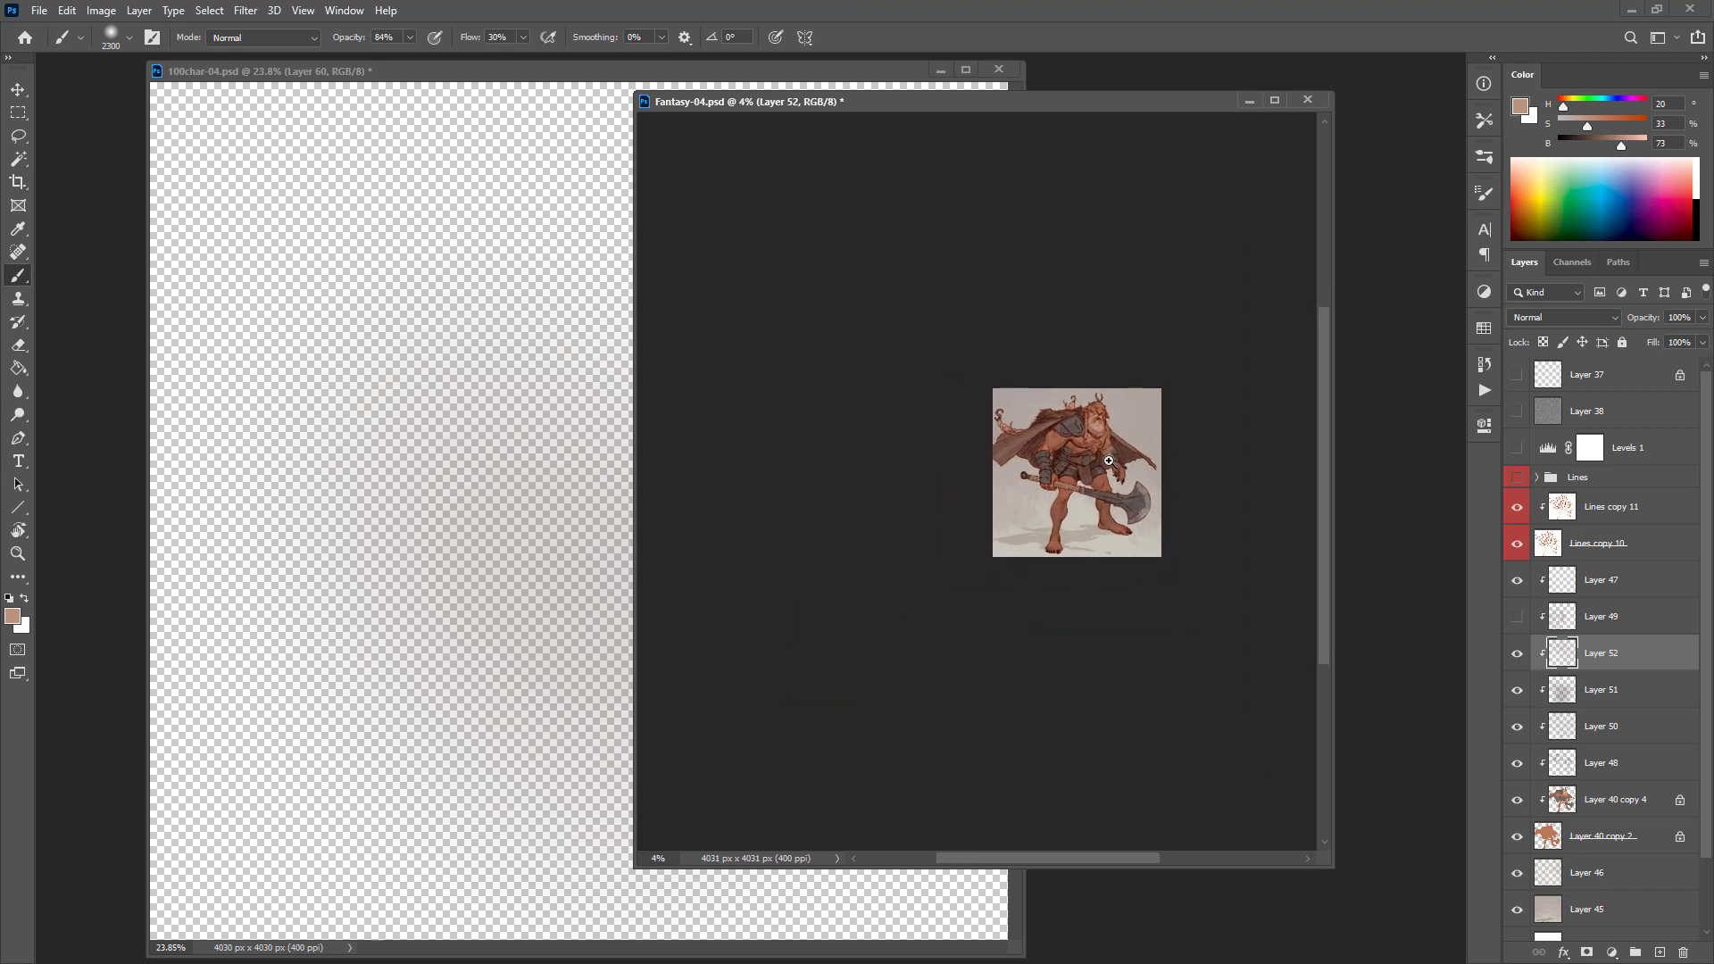
ctrl+click(1121, 461)
ctrl+click(1121, 460)
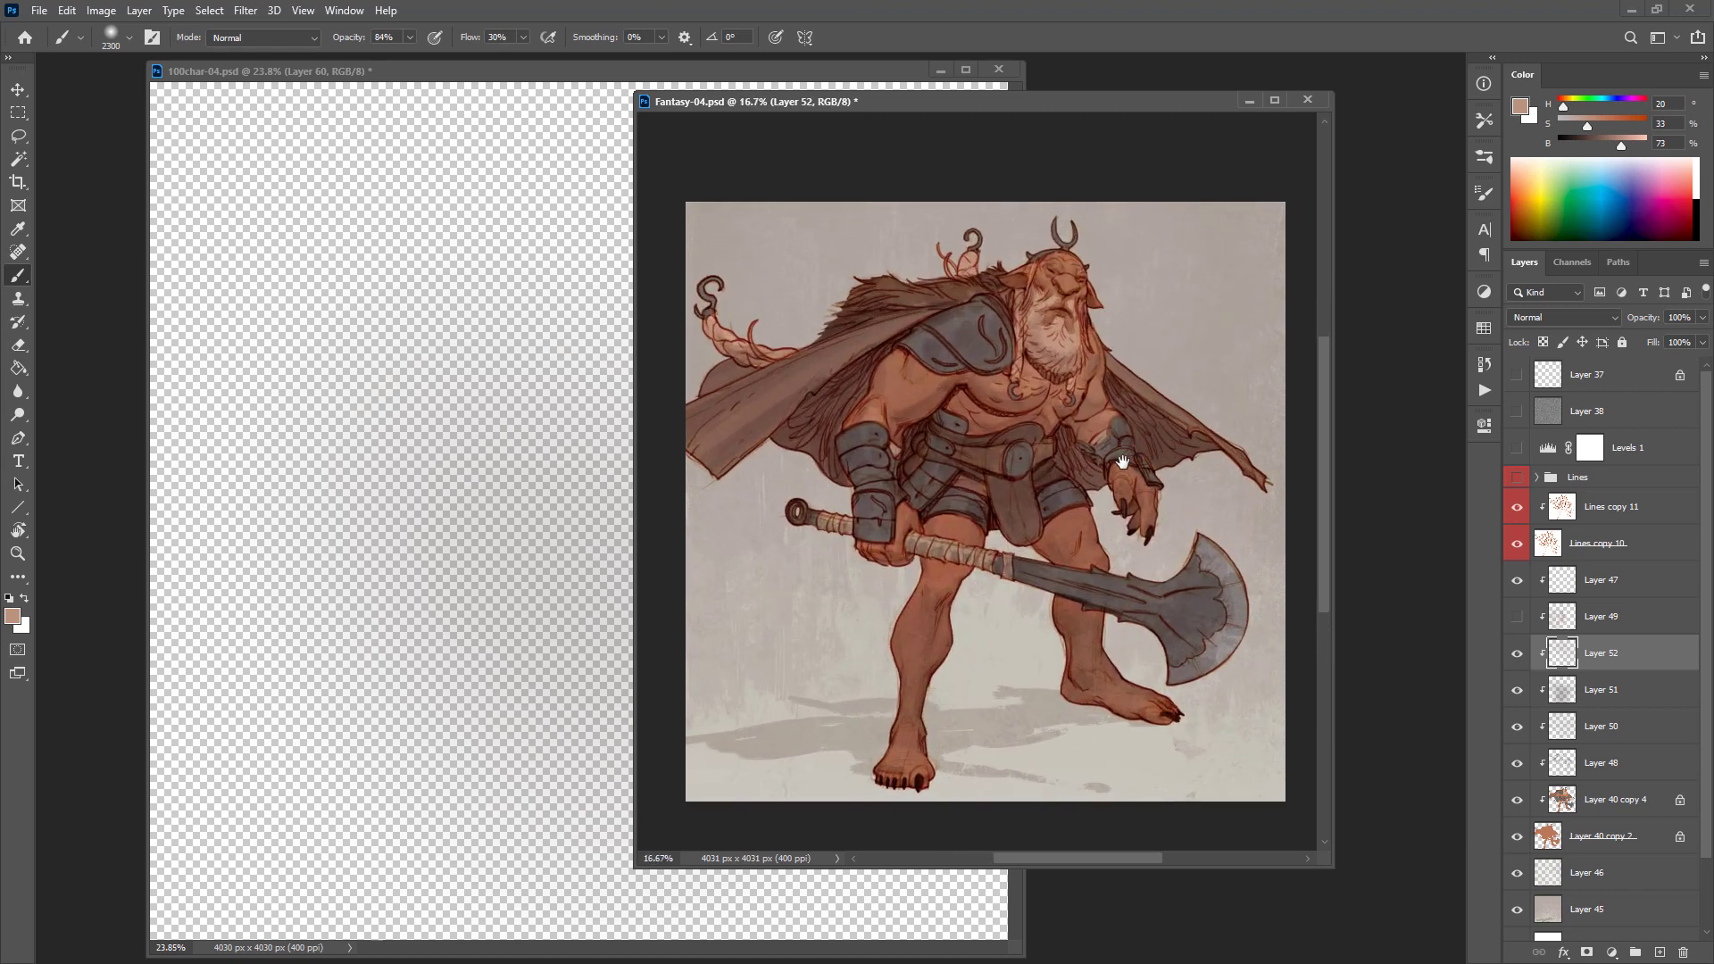
Step: Return to 100char-04.psd and restore the visibility of its painting and background layers, including Layer 60 and Layer 49
click(652, 92)
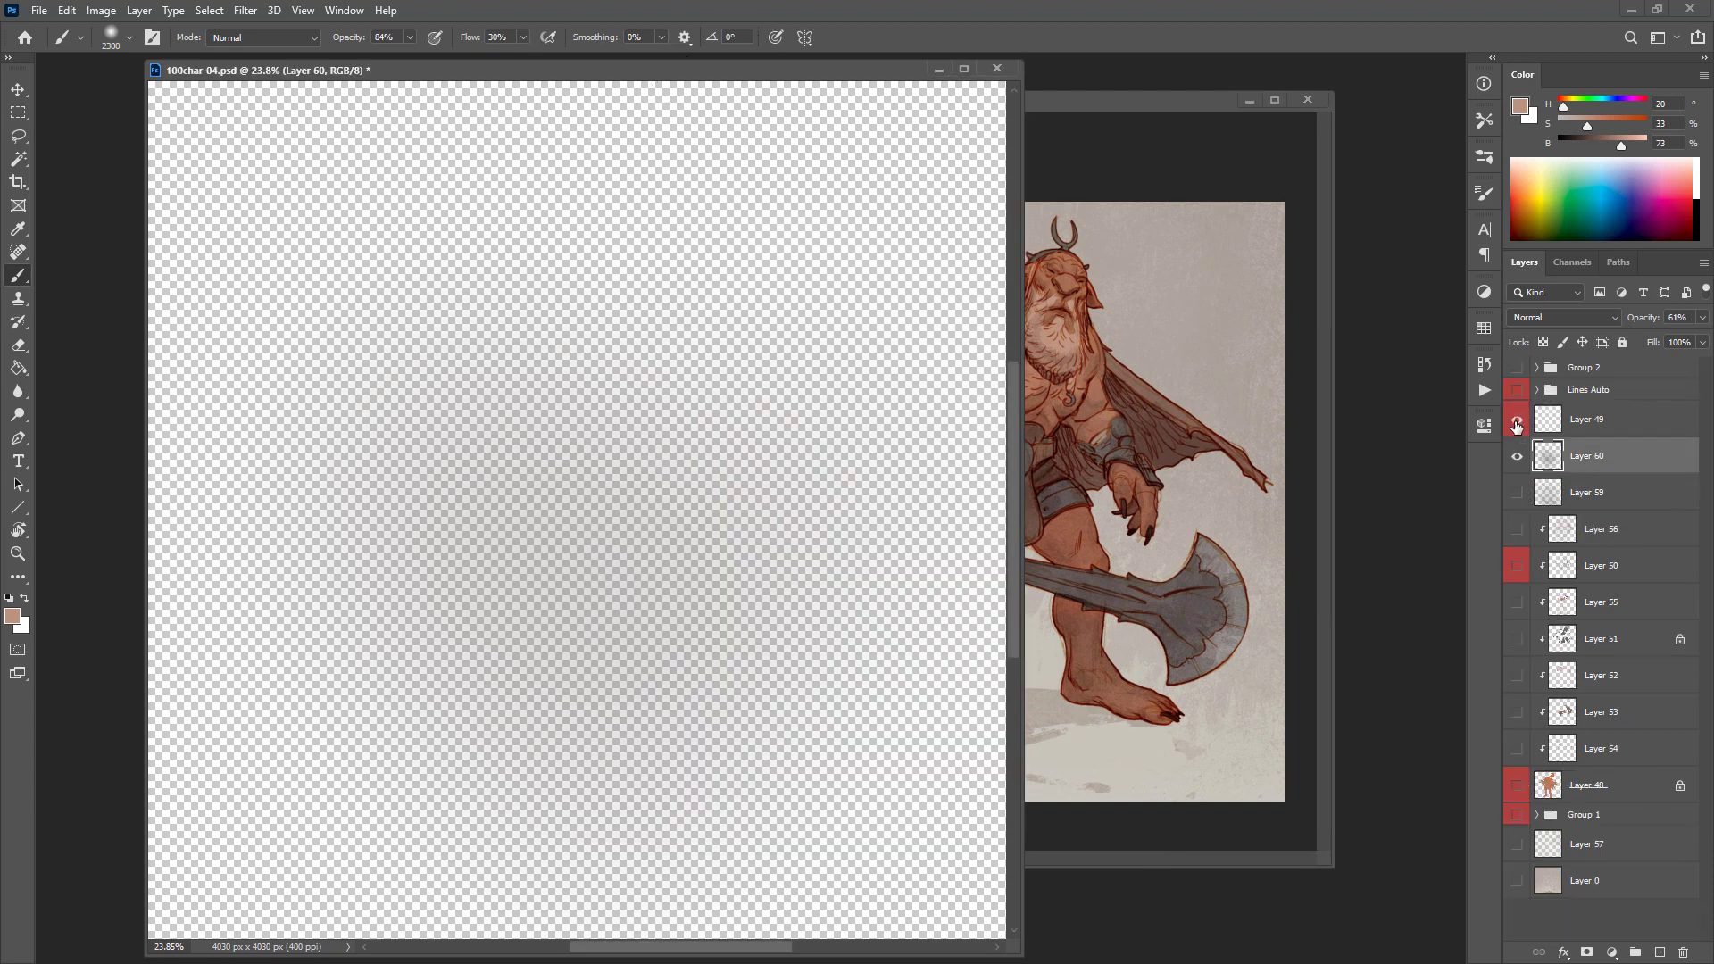
click(1516, 456)
key(ctrl+z)
key(ctrl+z)
key(ctrl+z)
key(ctrl+z)
key(ctrl+z)
key(ctrl+z)
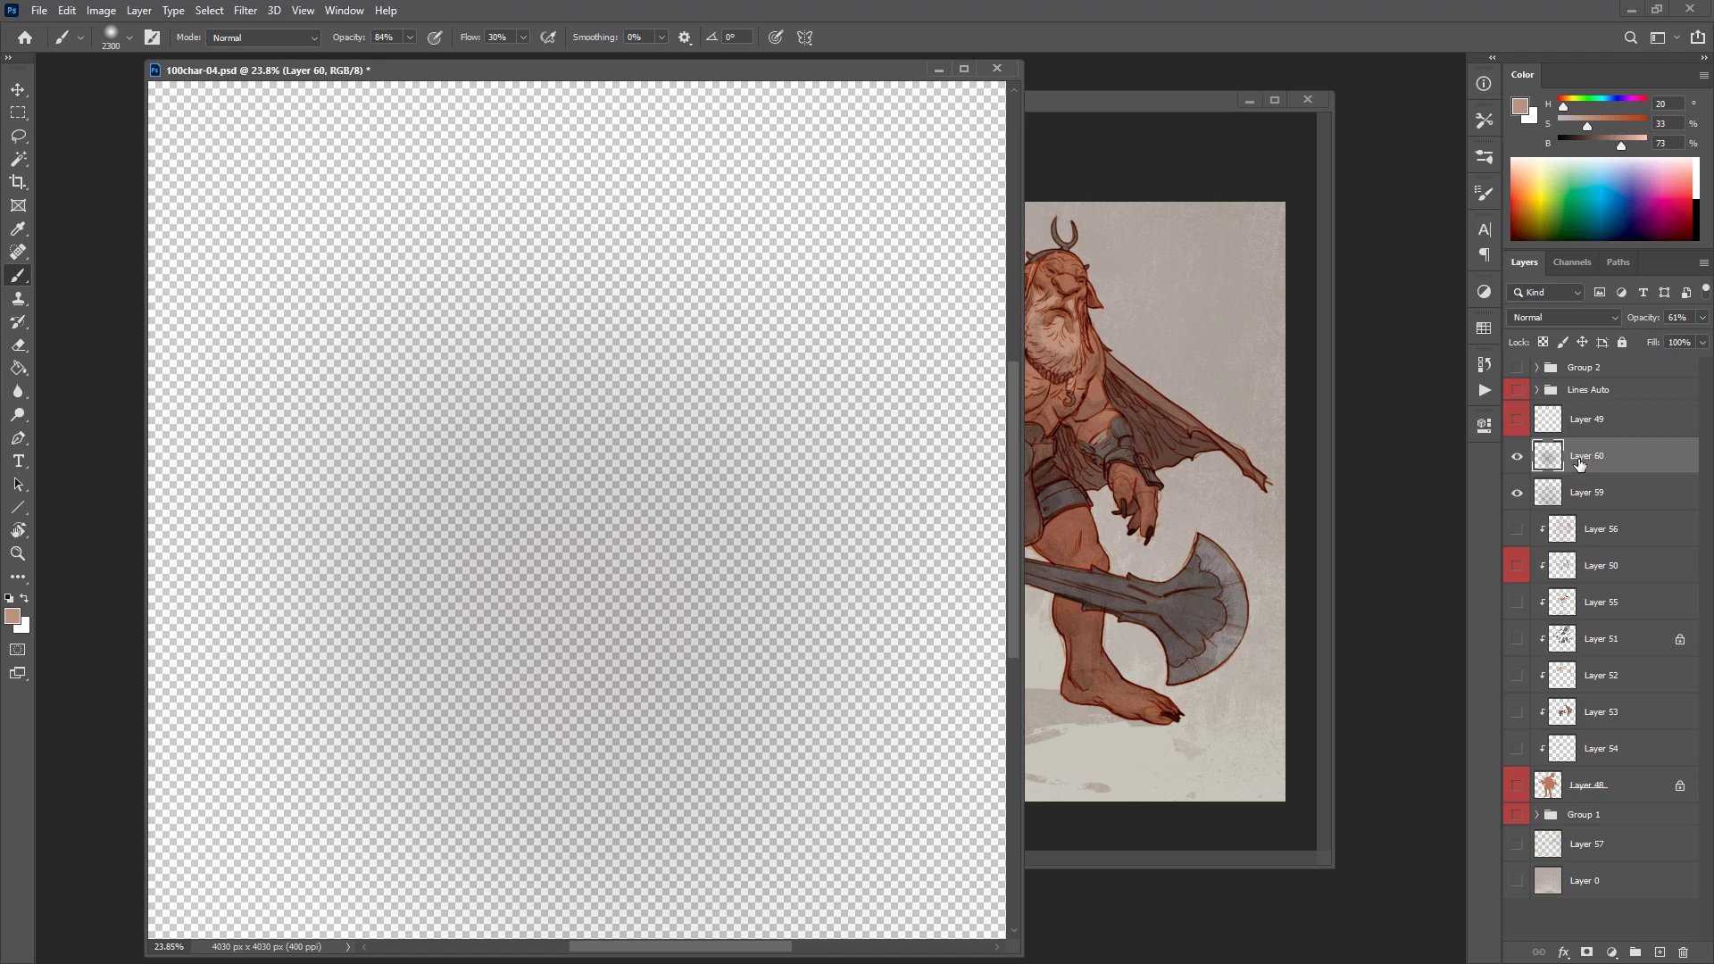
drag(1520, 458, 1518, 430)
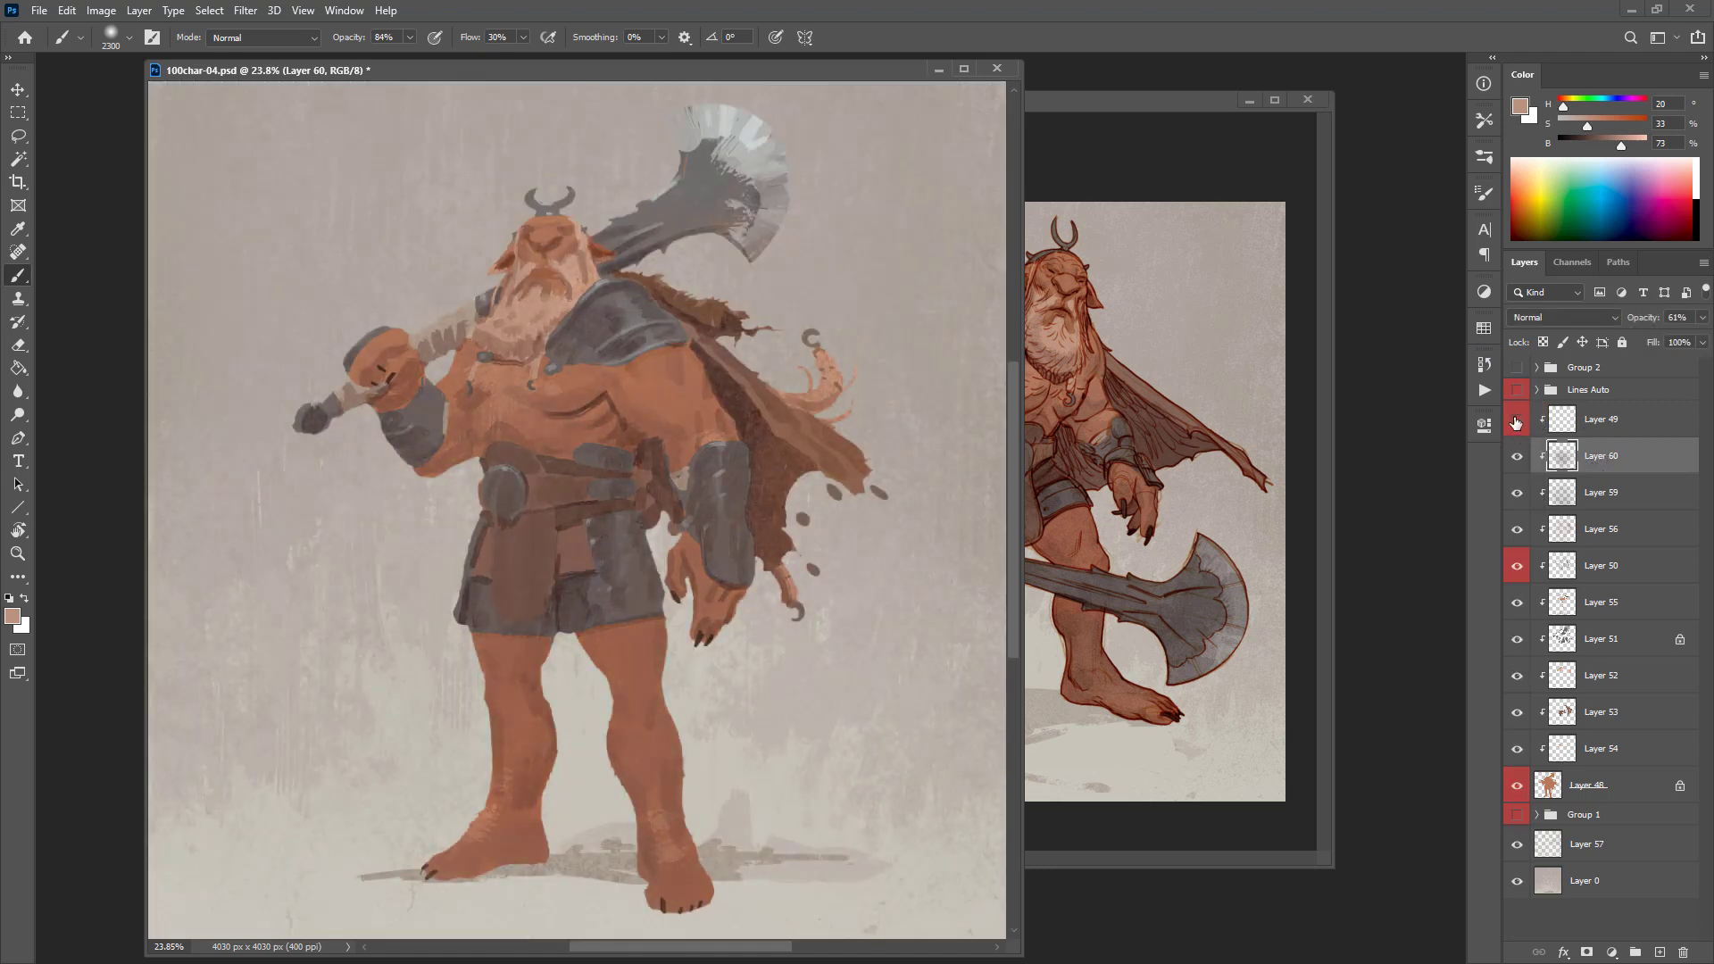
Step: Show the Lines Auto group, then expand Group 2 and turn on its colour adjustments
click(1517, 389)
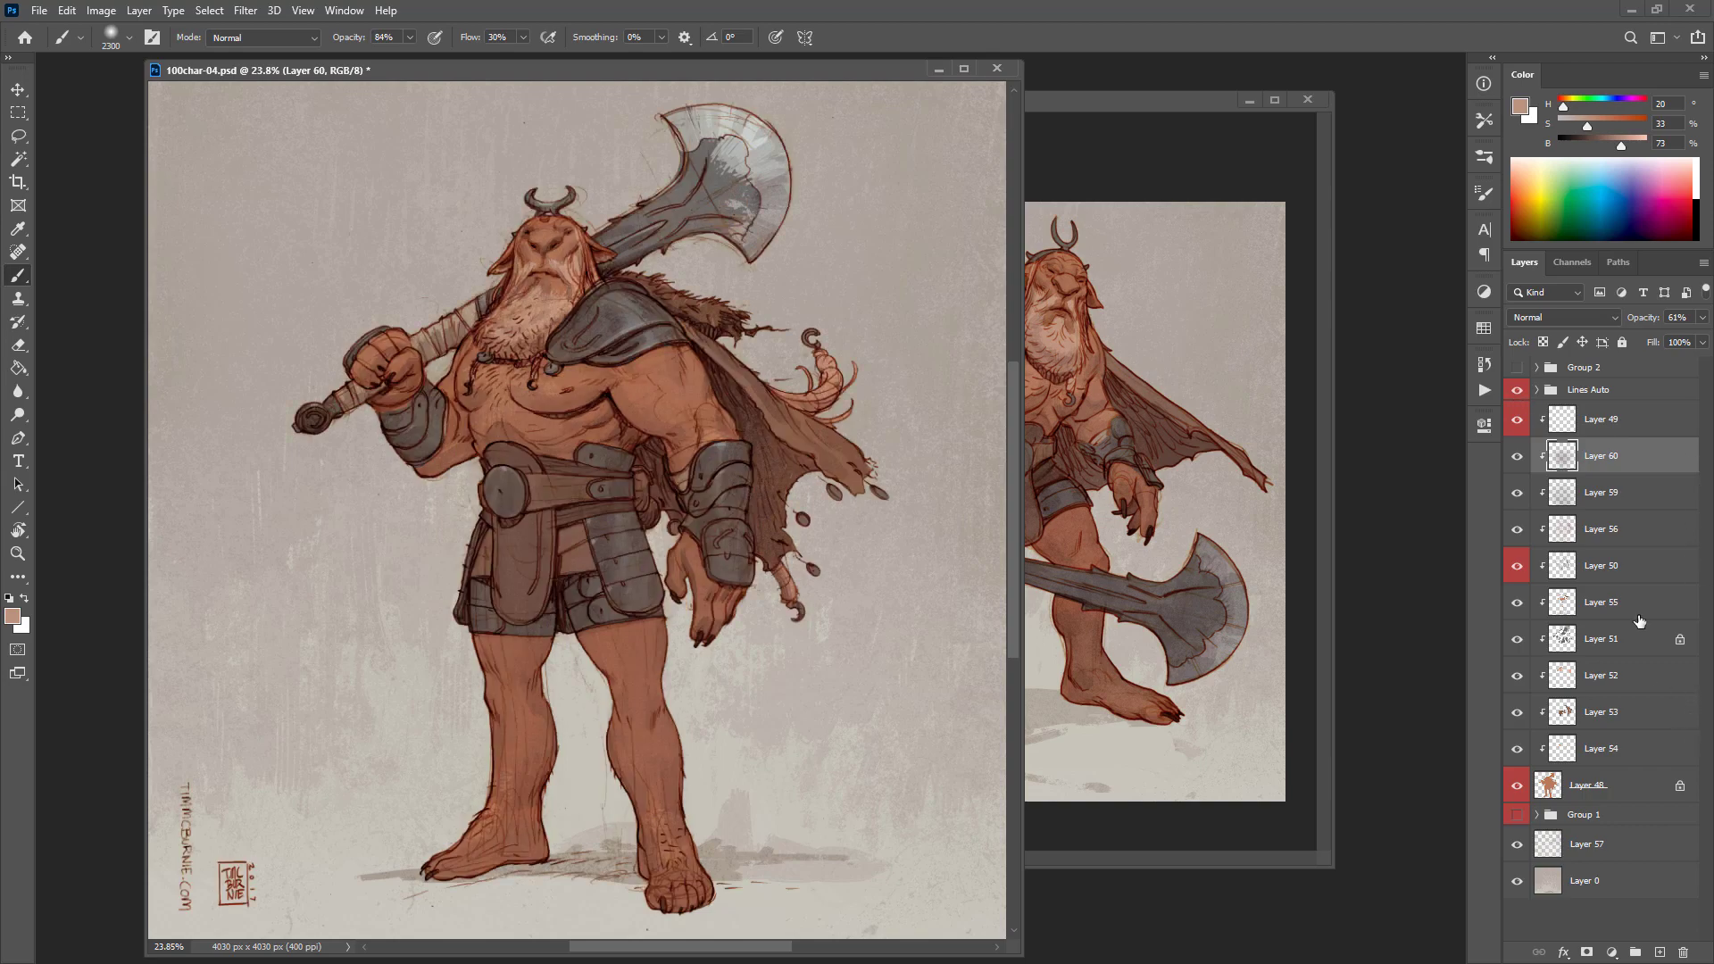
click(1536, 367)
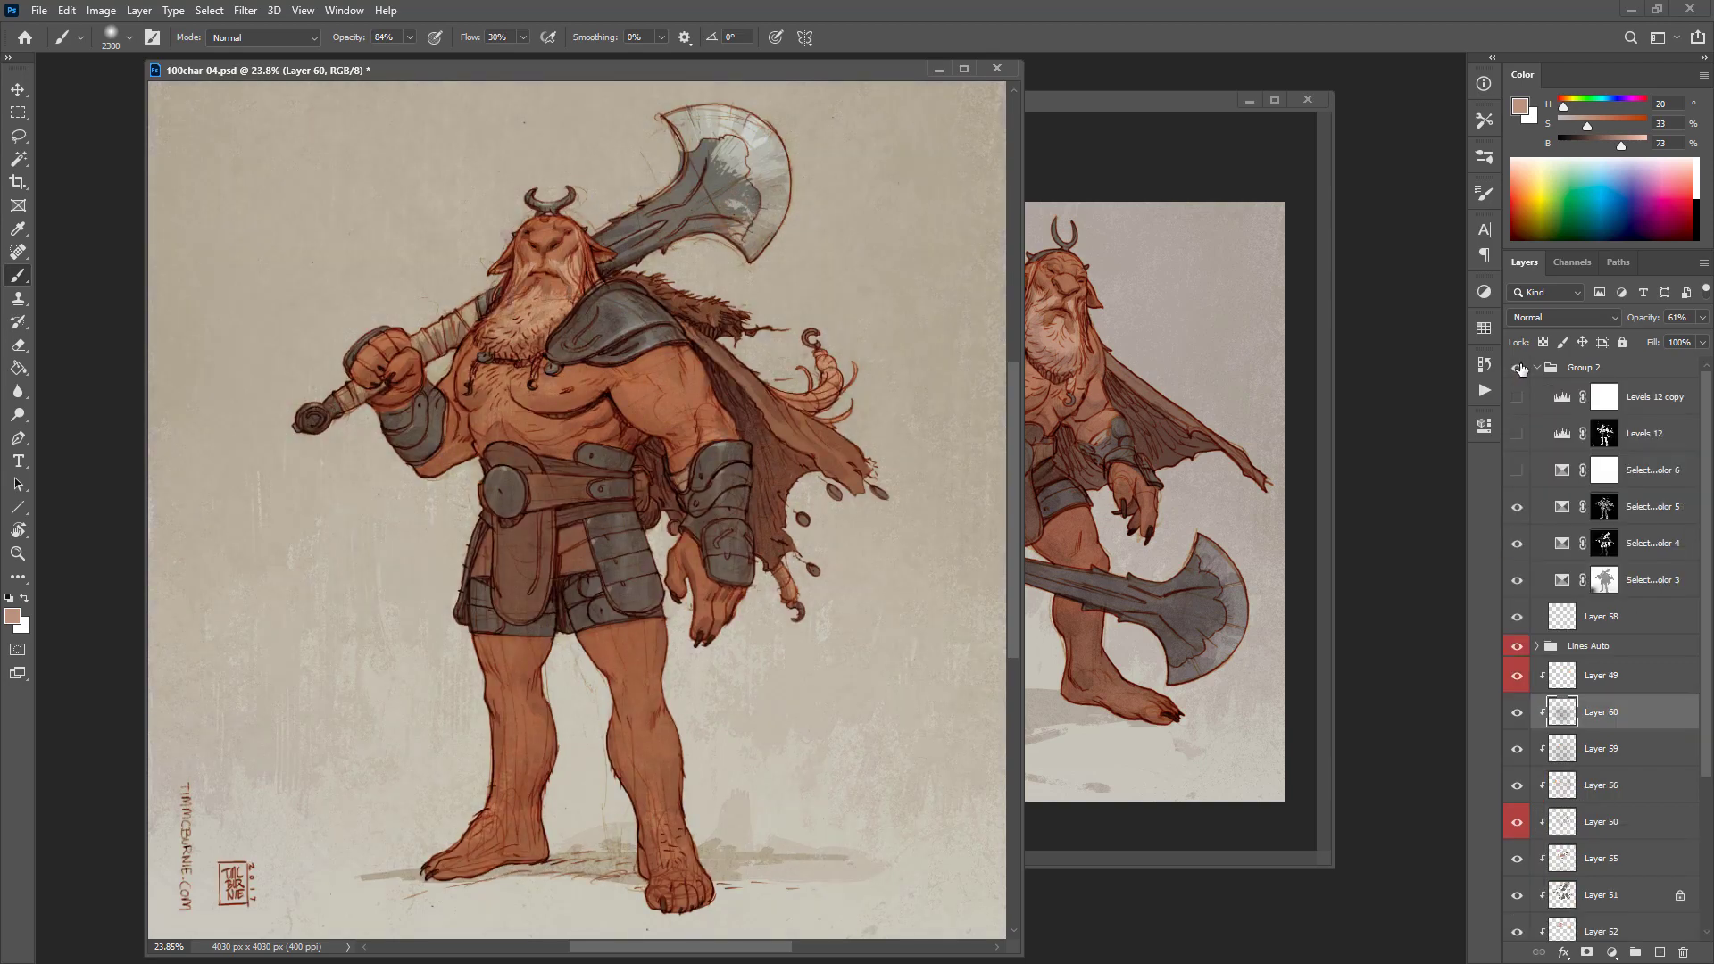
click(1518, 368)
Step: Switch to Fantasy-04.psd and select the Lines copy 11 layer
click(1166, 464)
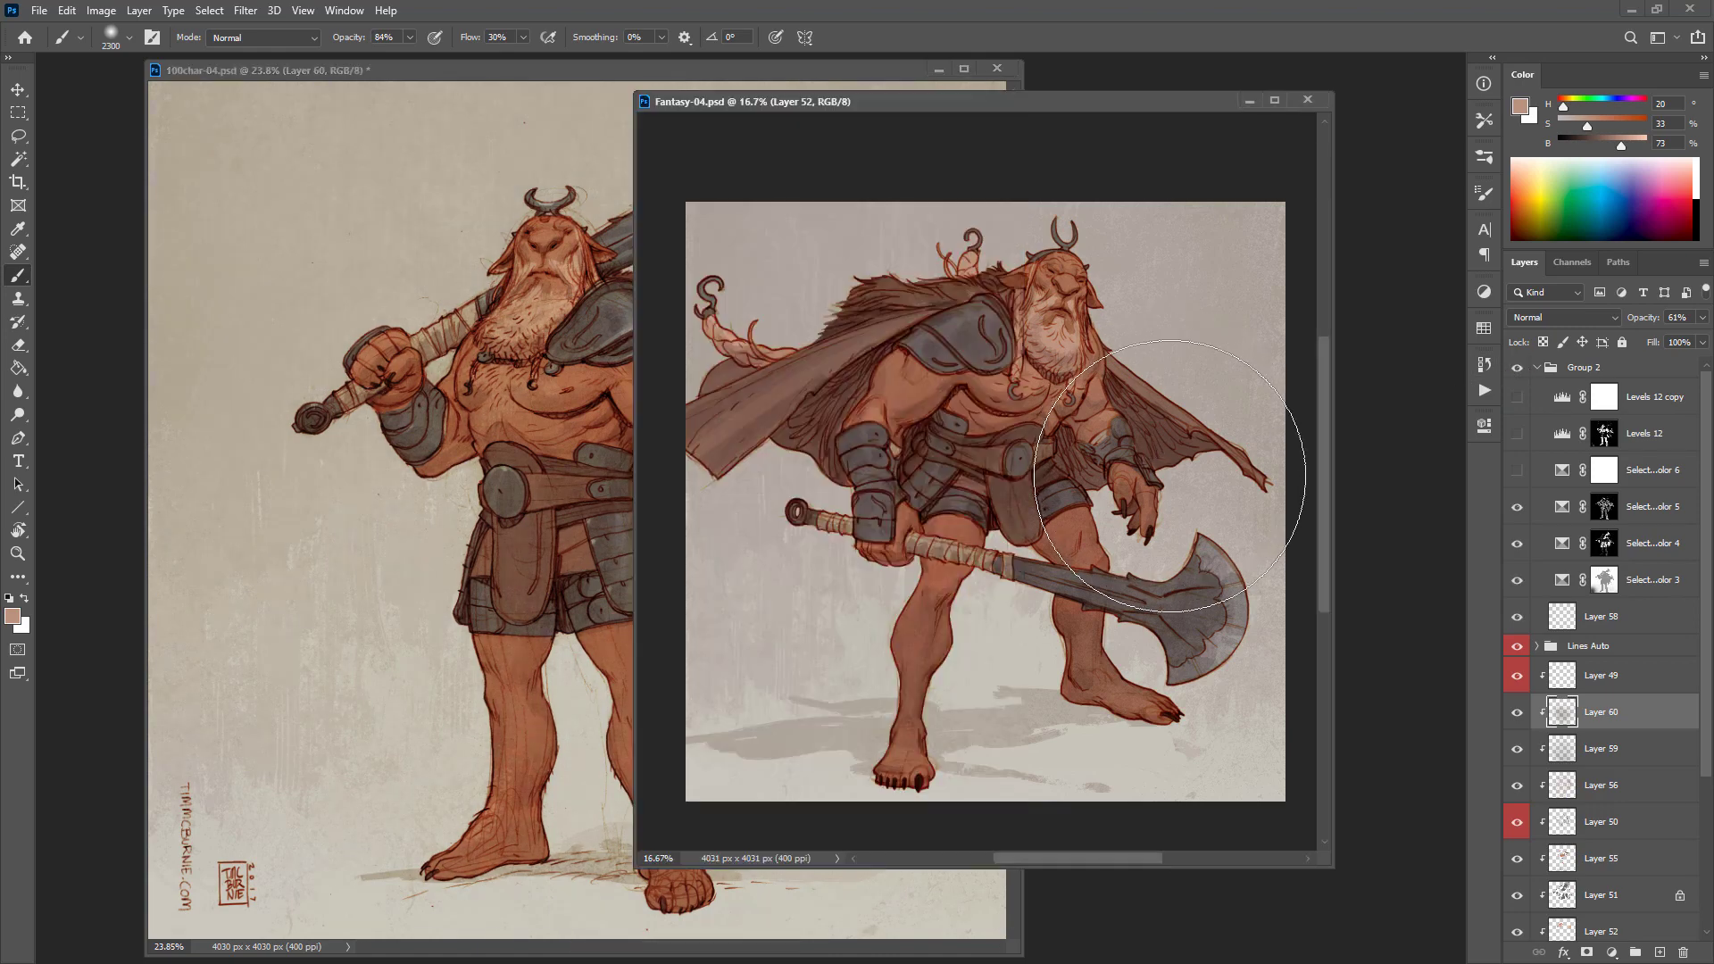
click(1597, 509)
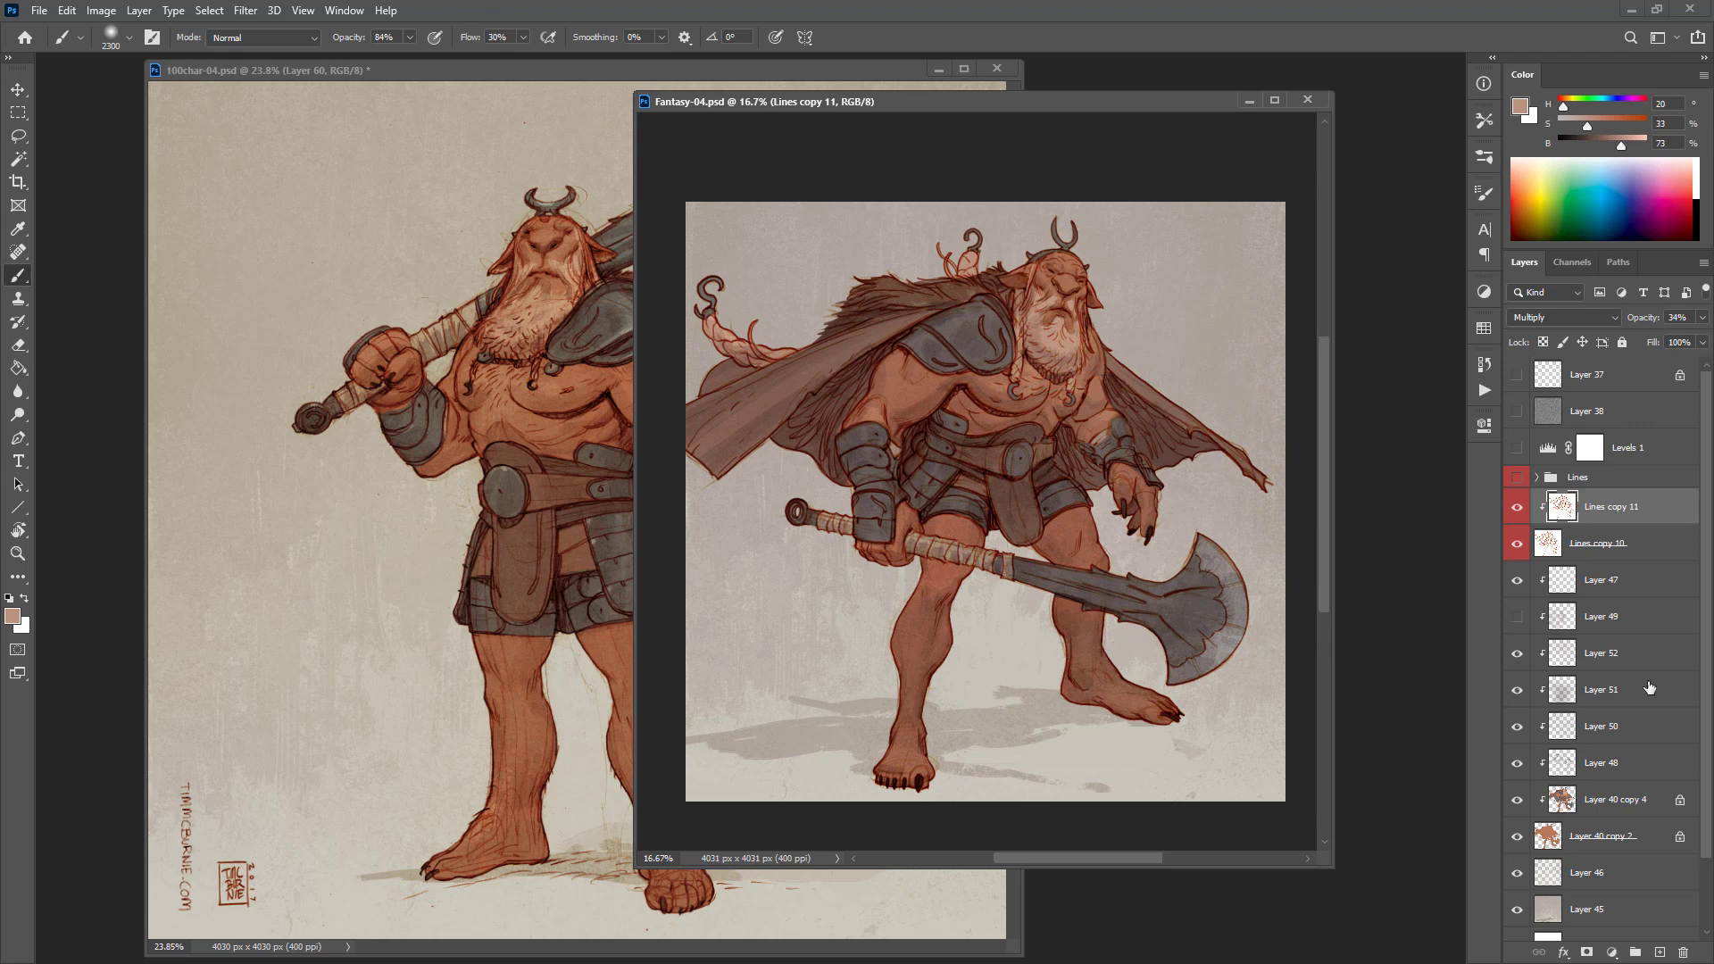
click(1612, 953)
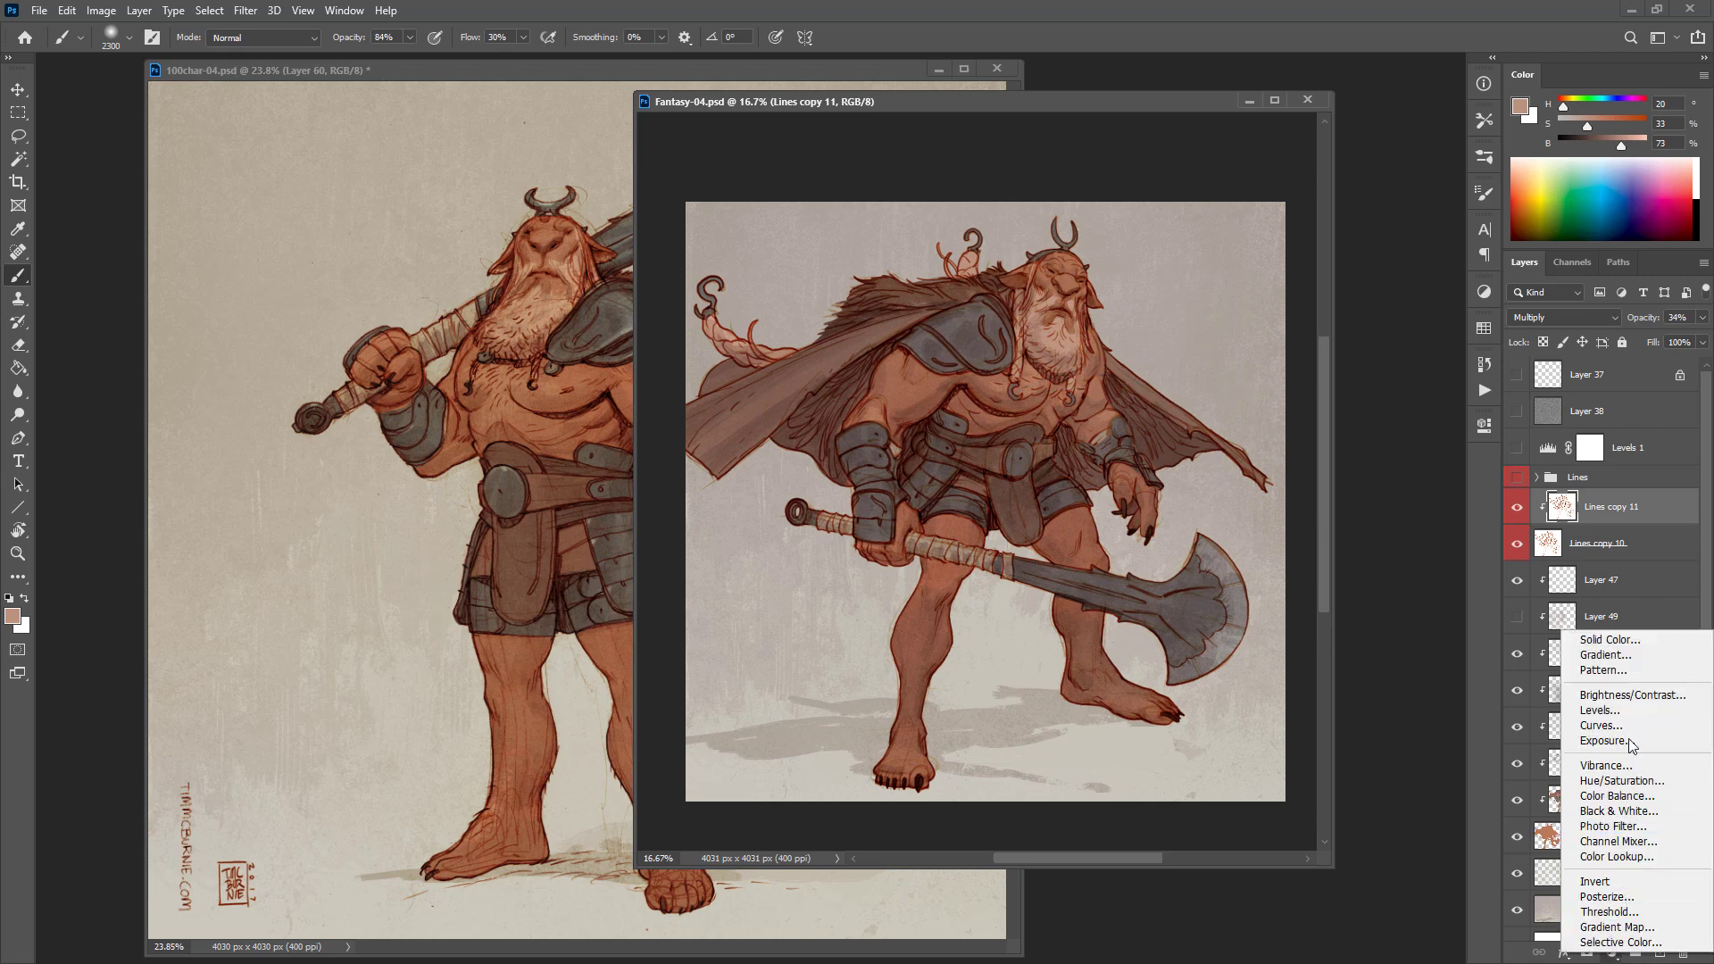
click(1558, 507)
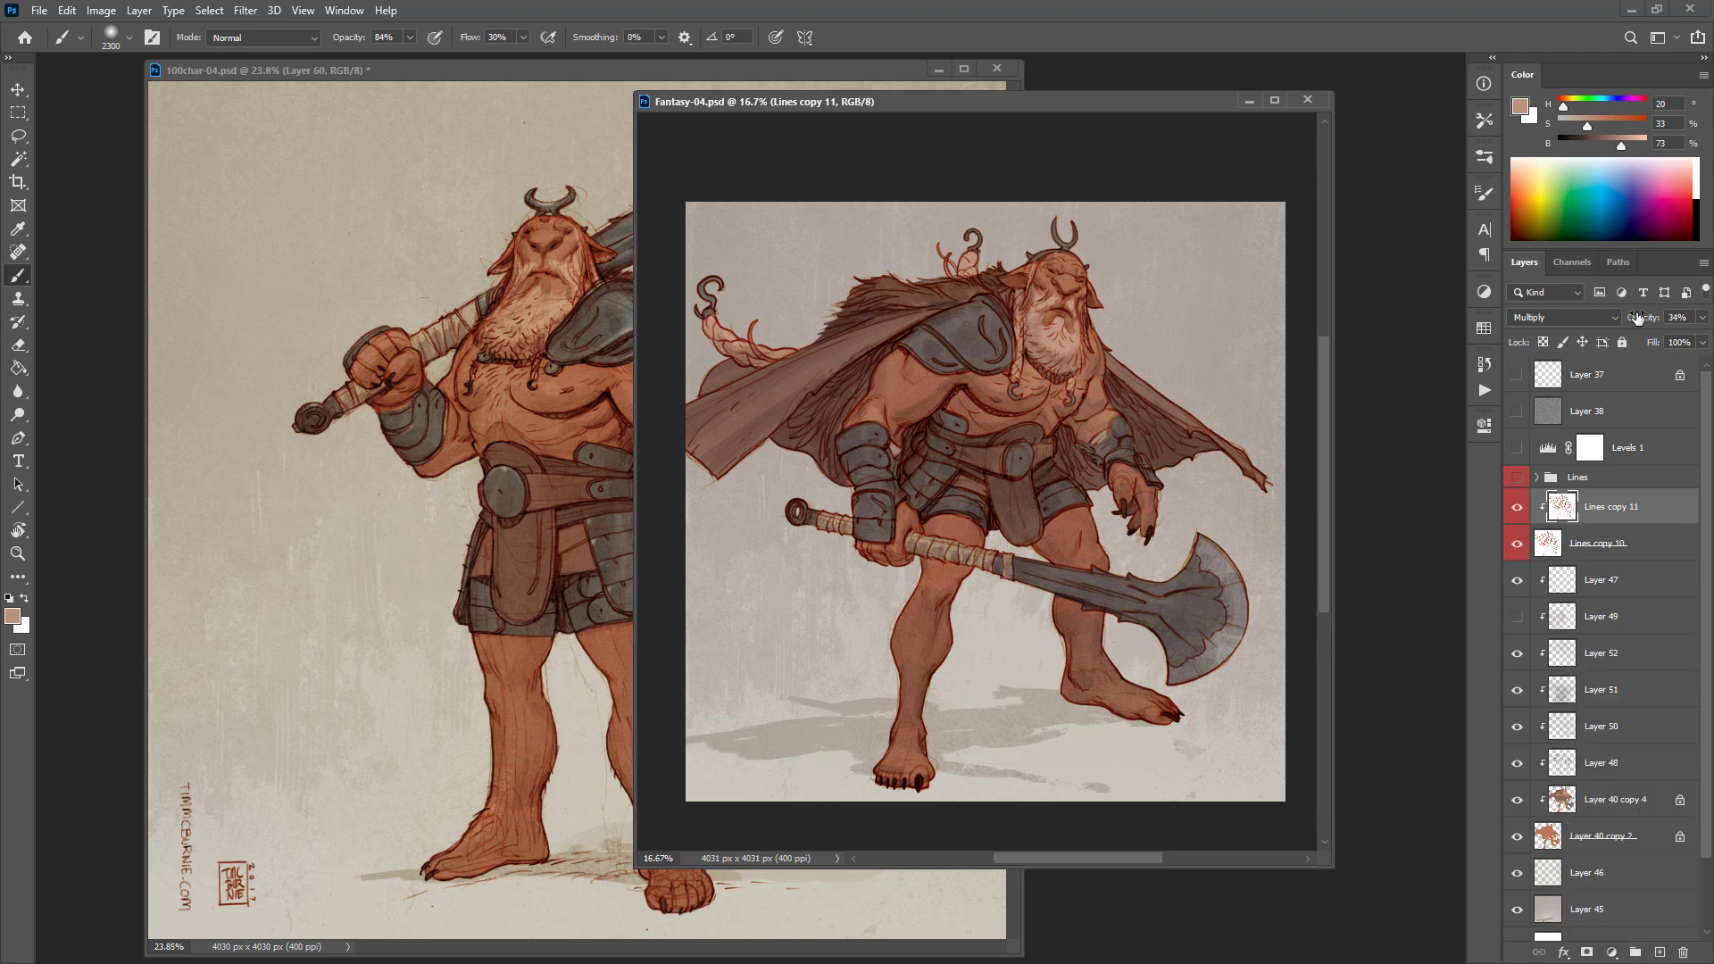
drag(1642, 319, 1652, 325)
Step: In 100char-04.psd, select Layer 58 and compare the painting with that layer hidden and shown
click(539, 523)
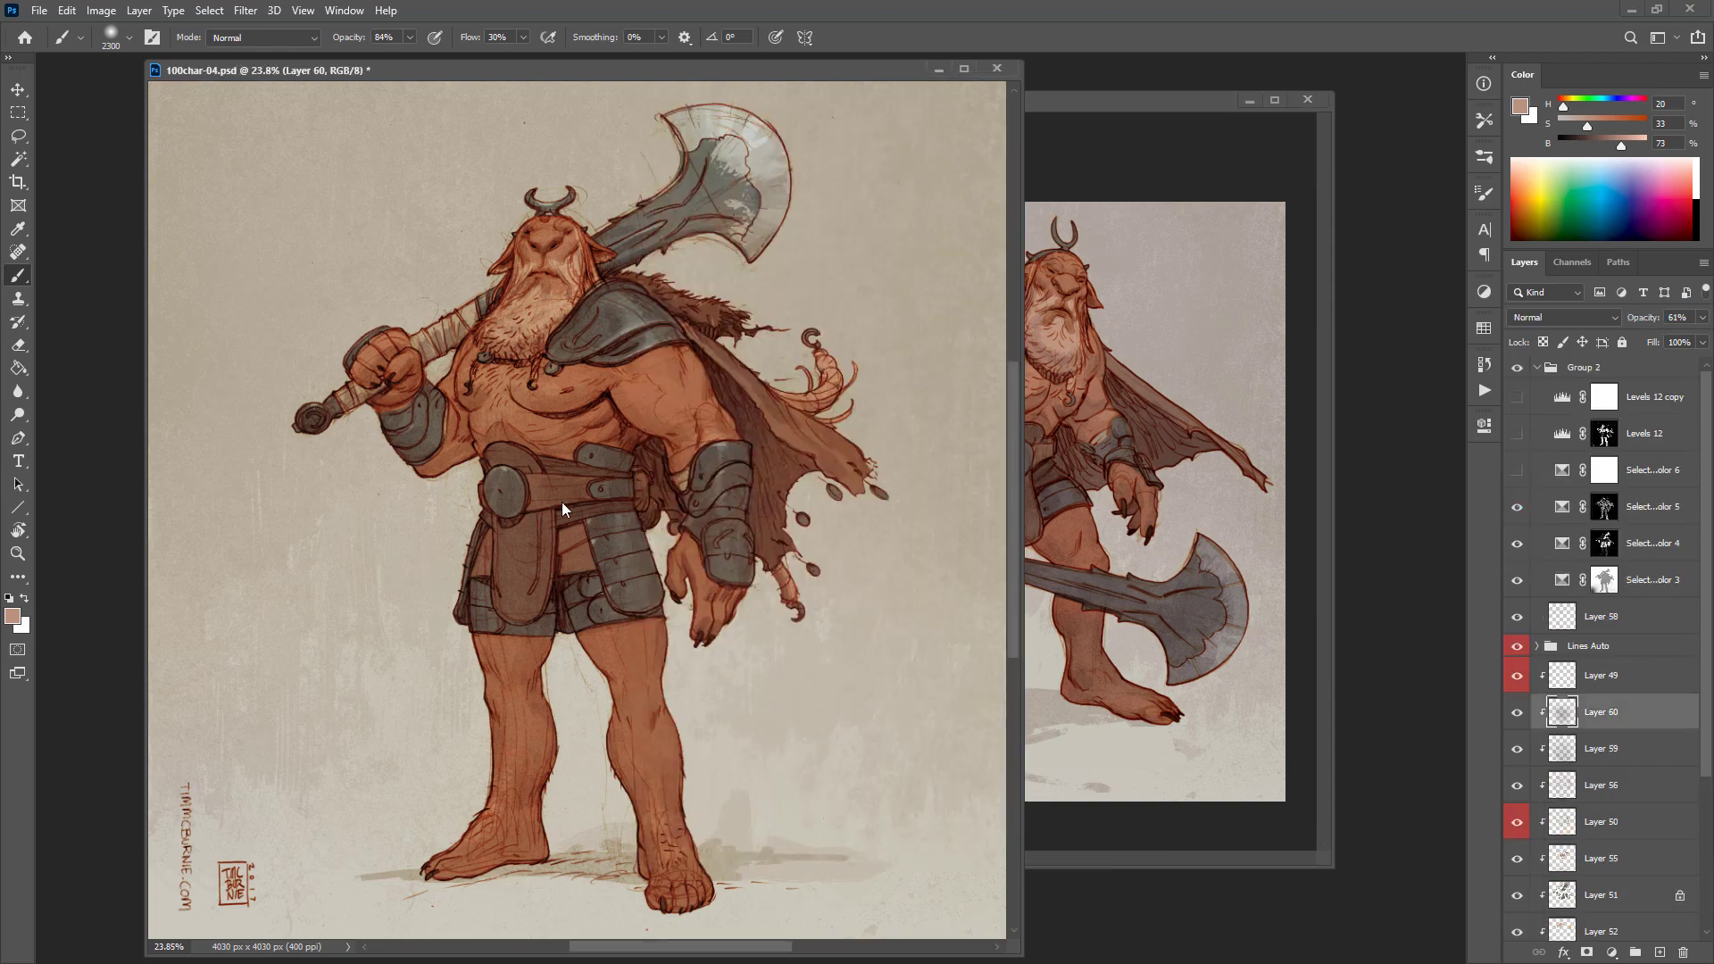
click(1618, 619)
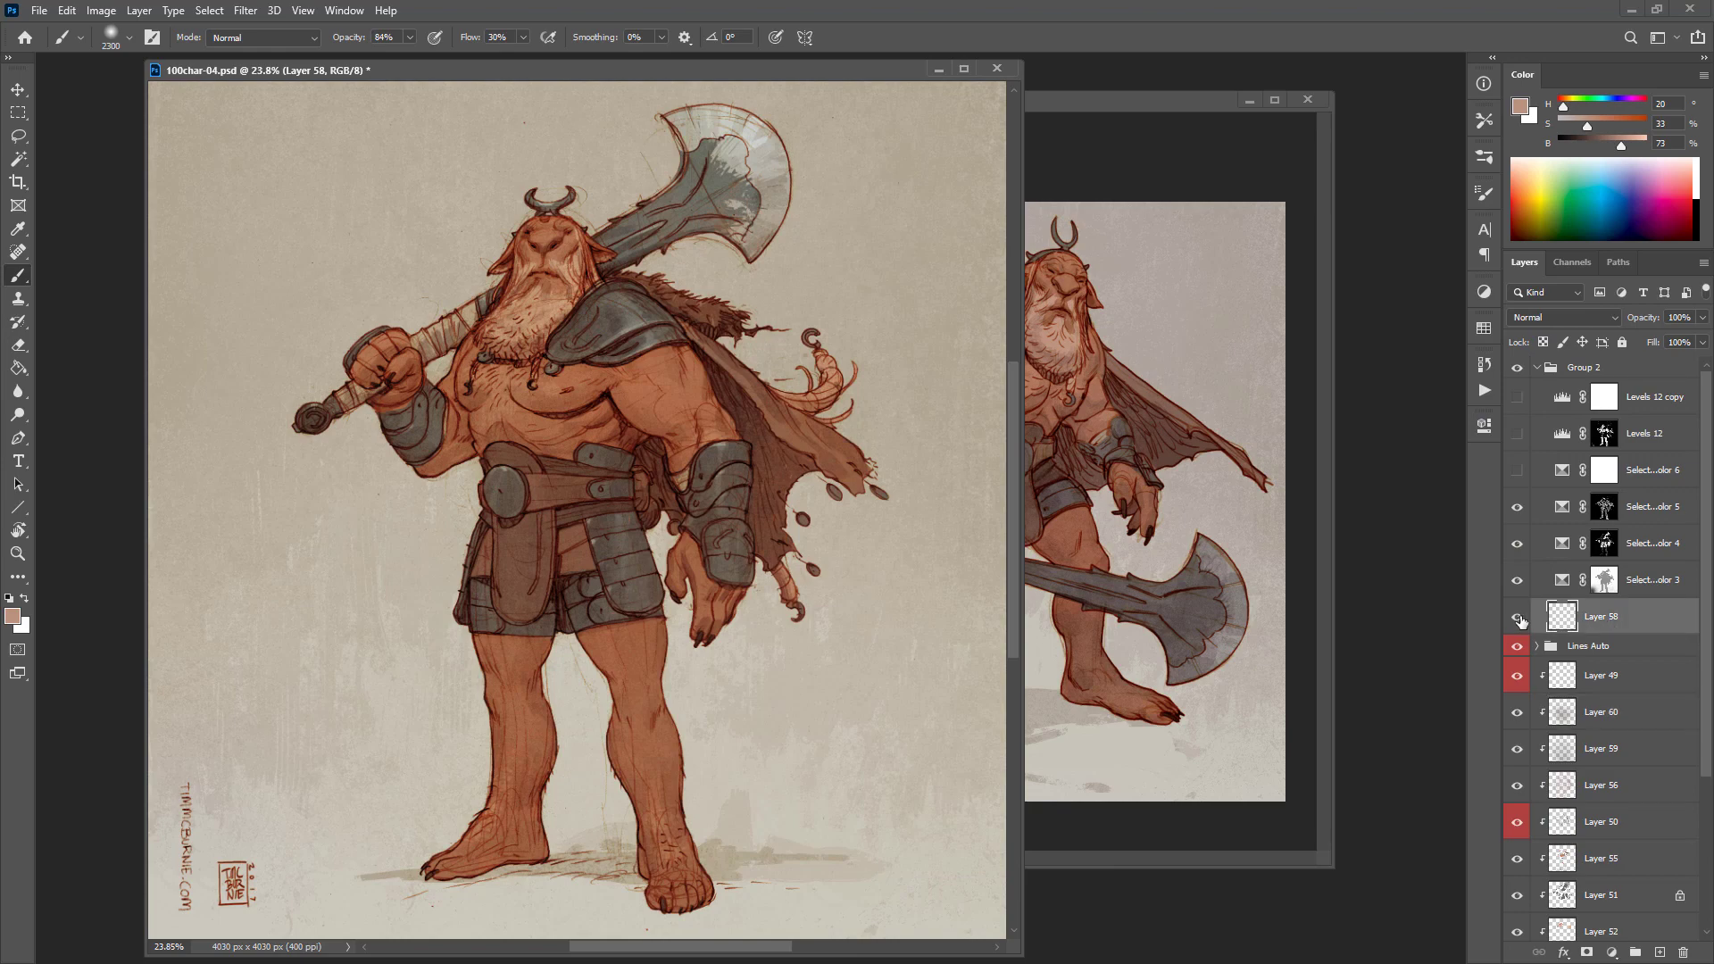
click(1517, 621)
click(1517, 618)
Step: Add an empty layer above Lines copy 11 in Fantasy-04.psd and copy Selective Color 3, 4 and 5 above it from 100char-04.psd
click(1303, 594)
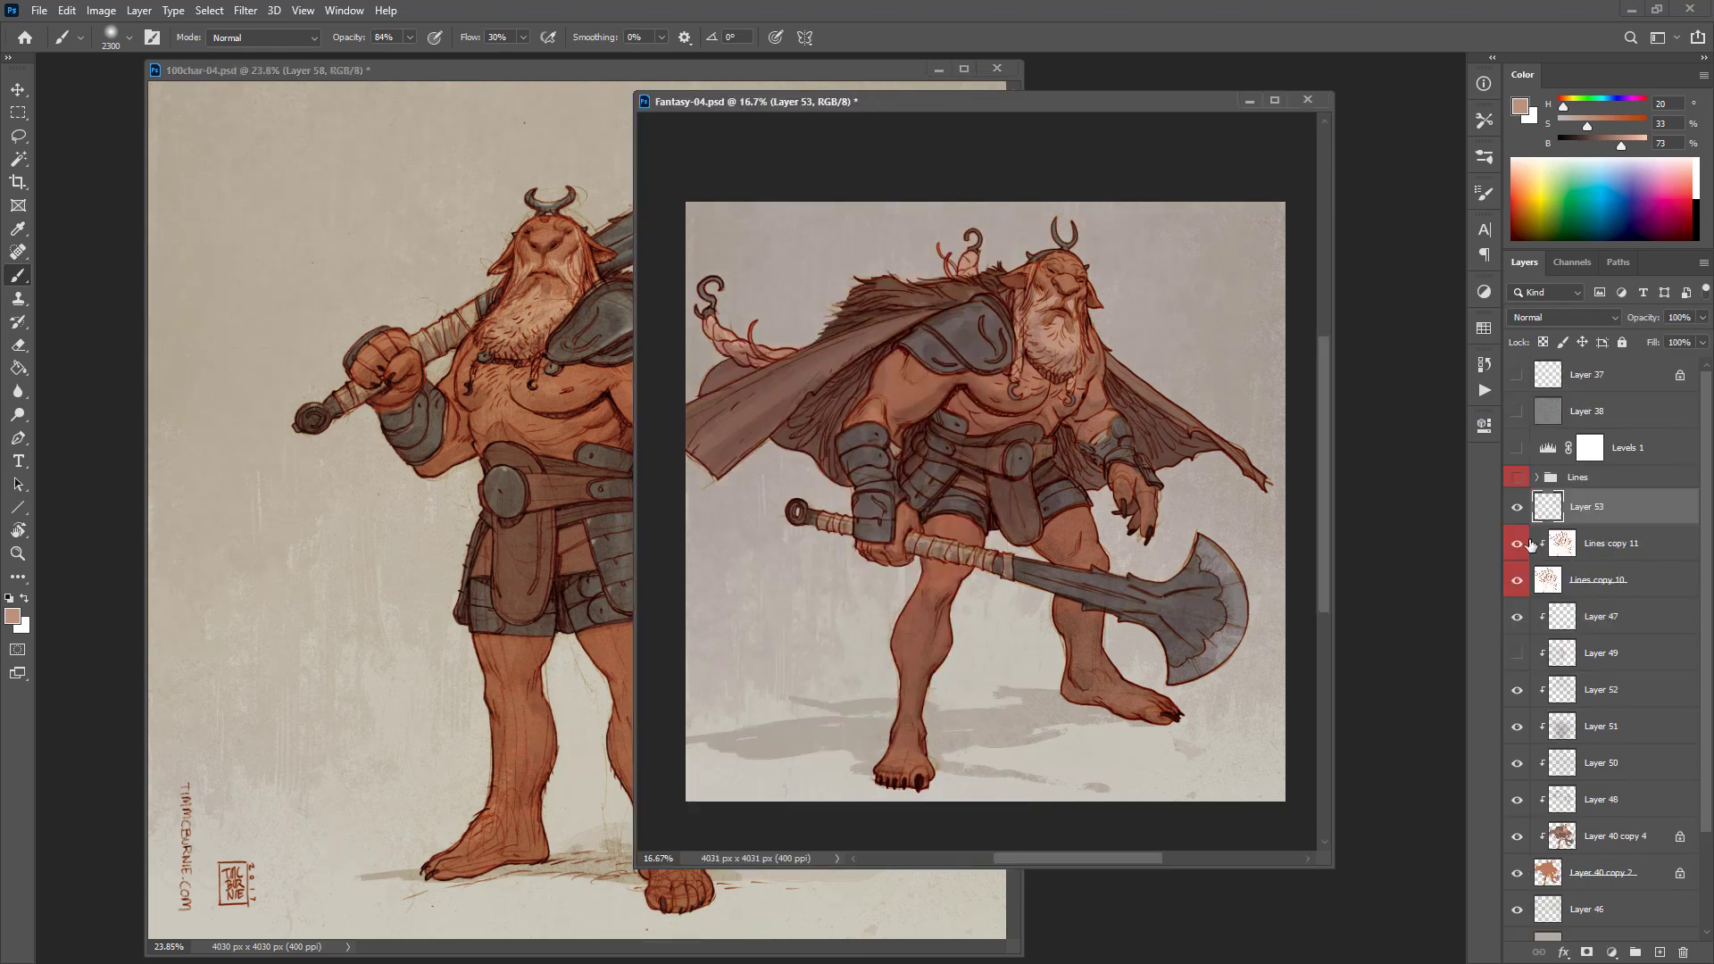
key(v)
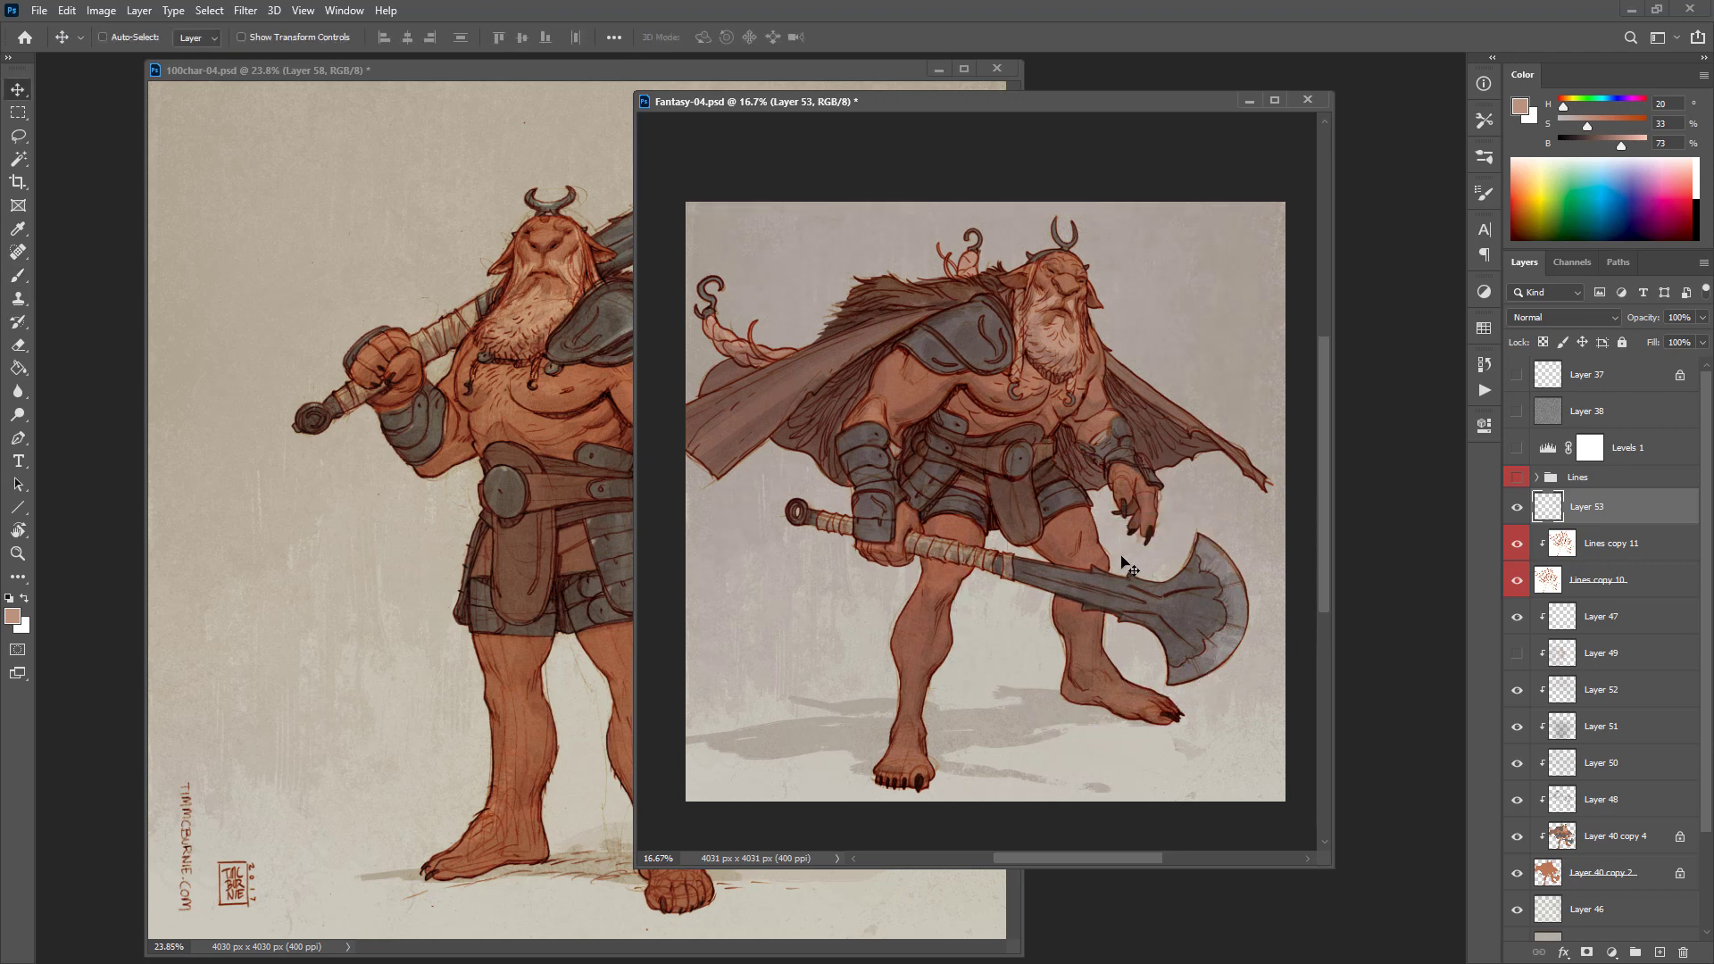
mouse_move(1110, 561)
mouse_down()
mouse_move(1078, 582)
mouse_move(1103, 533)
mouse_up()
key(ctrl)
key(ctrl+Tab)
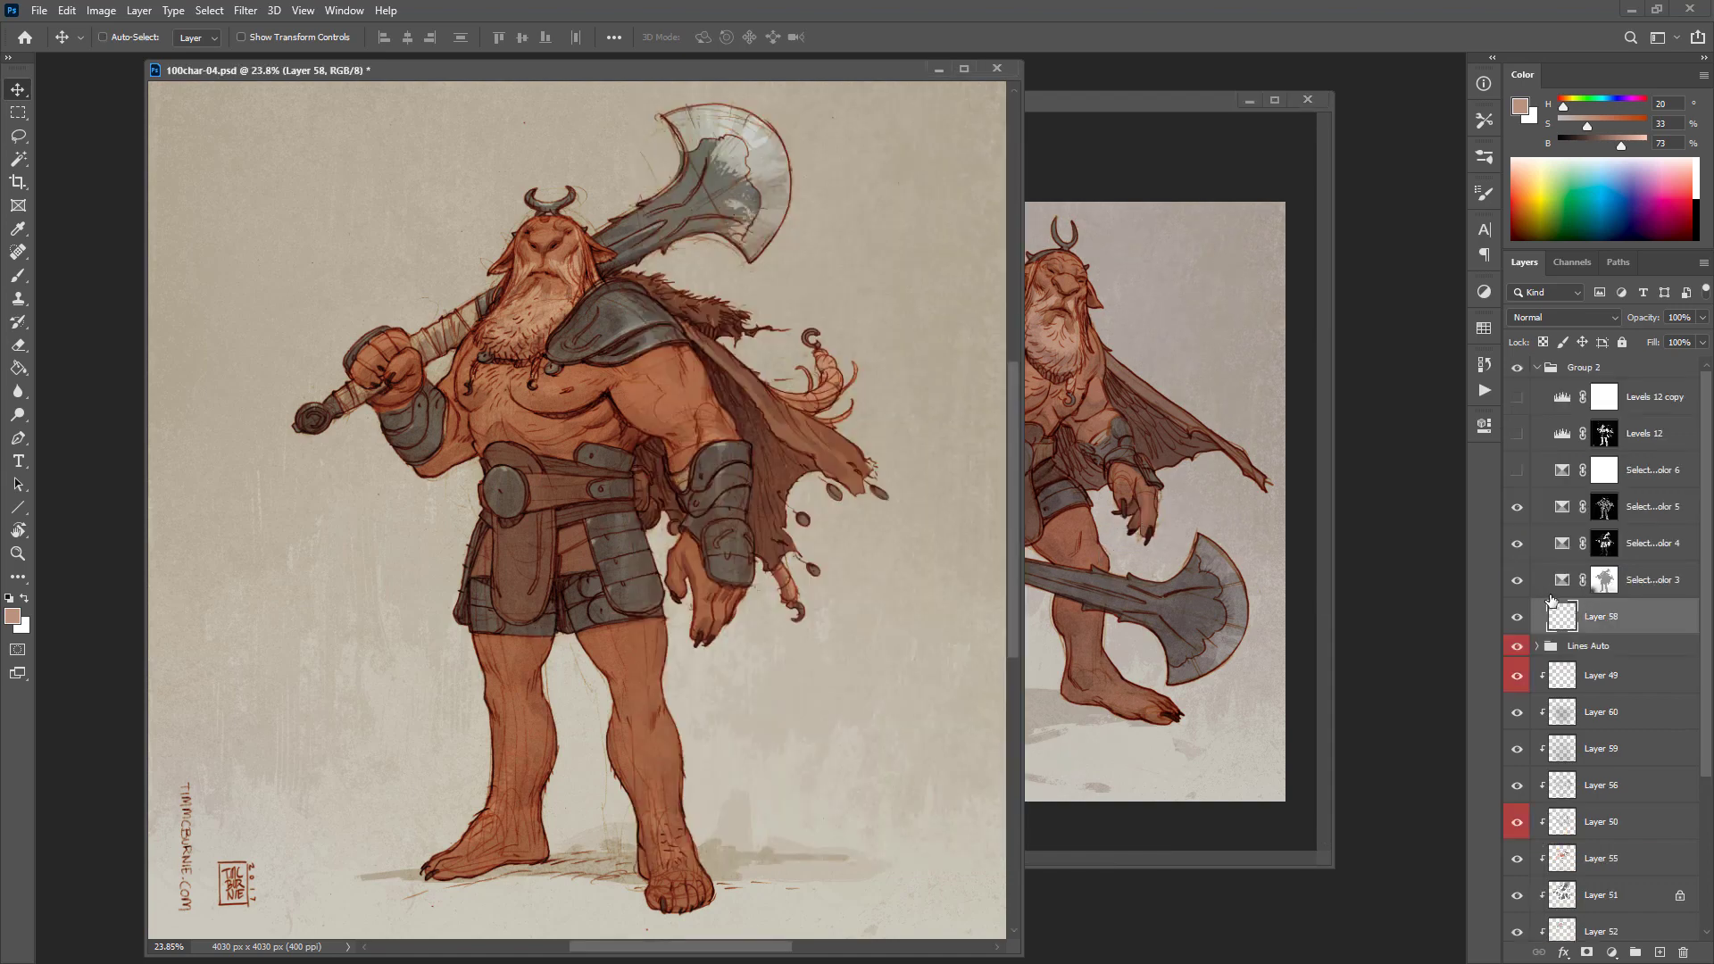
click(1642, 519)
shift+click(1647, 580)
drag(1563, 540, 1027, 496)
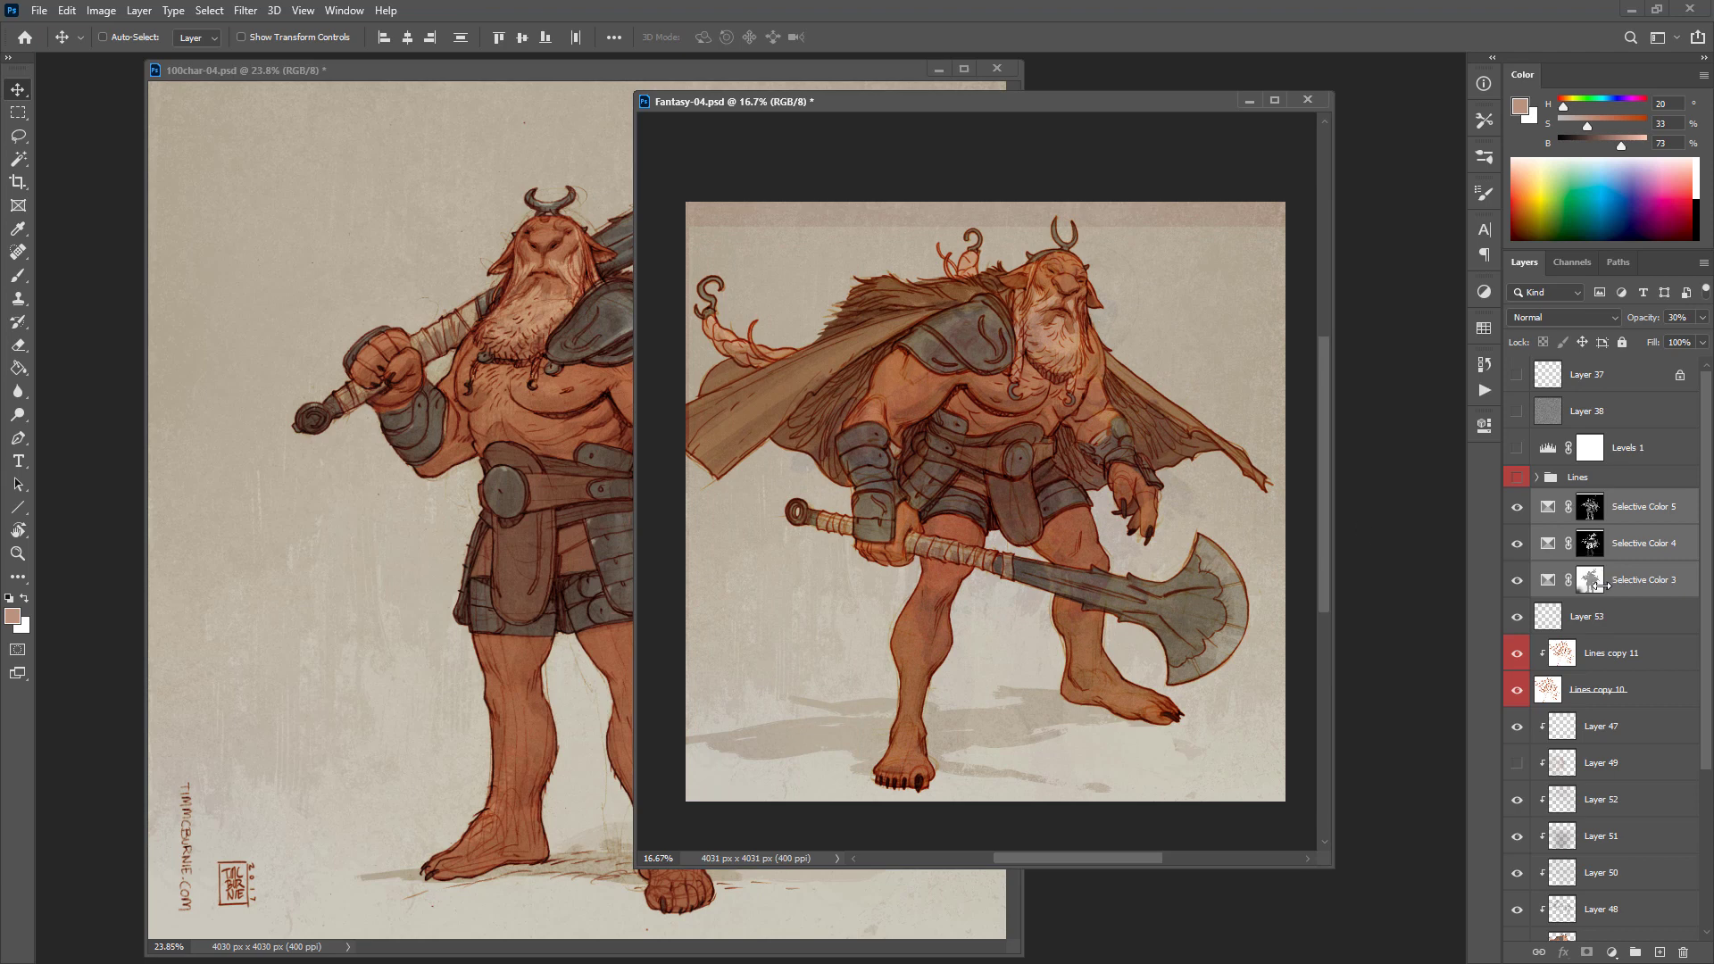
Step: Hide Selective Color 4 and 5, then inspect the Selective Color 3 mask by disabling it and viewing it alone
click(1517, 543)
click(1517, 506)
click(1589, 582)
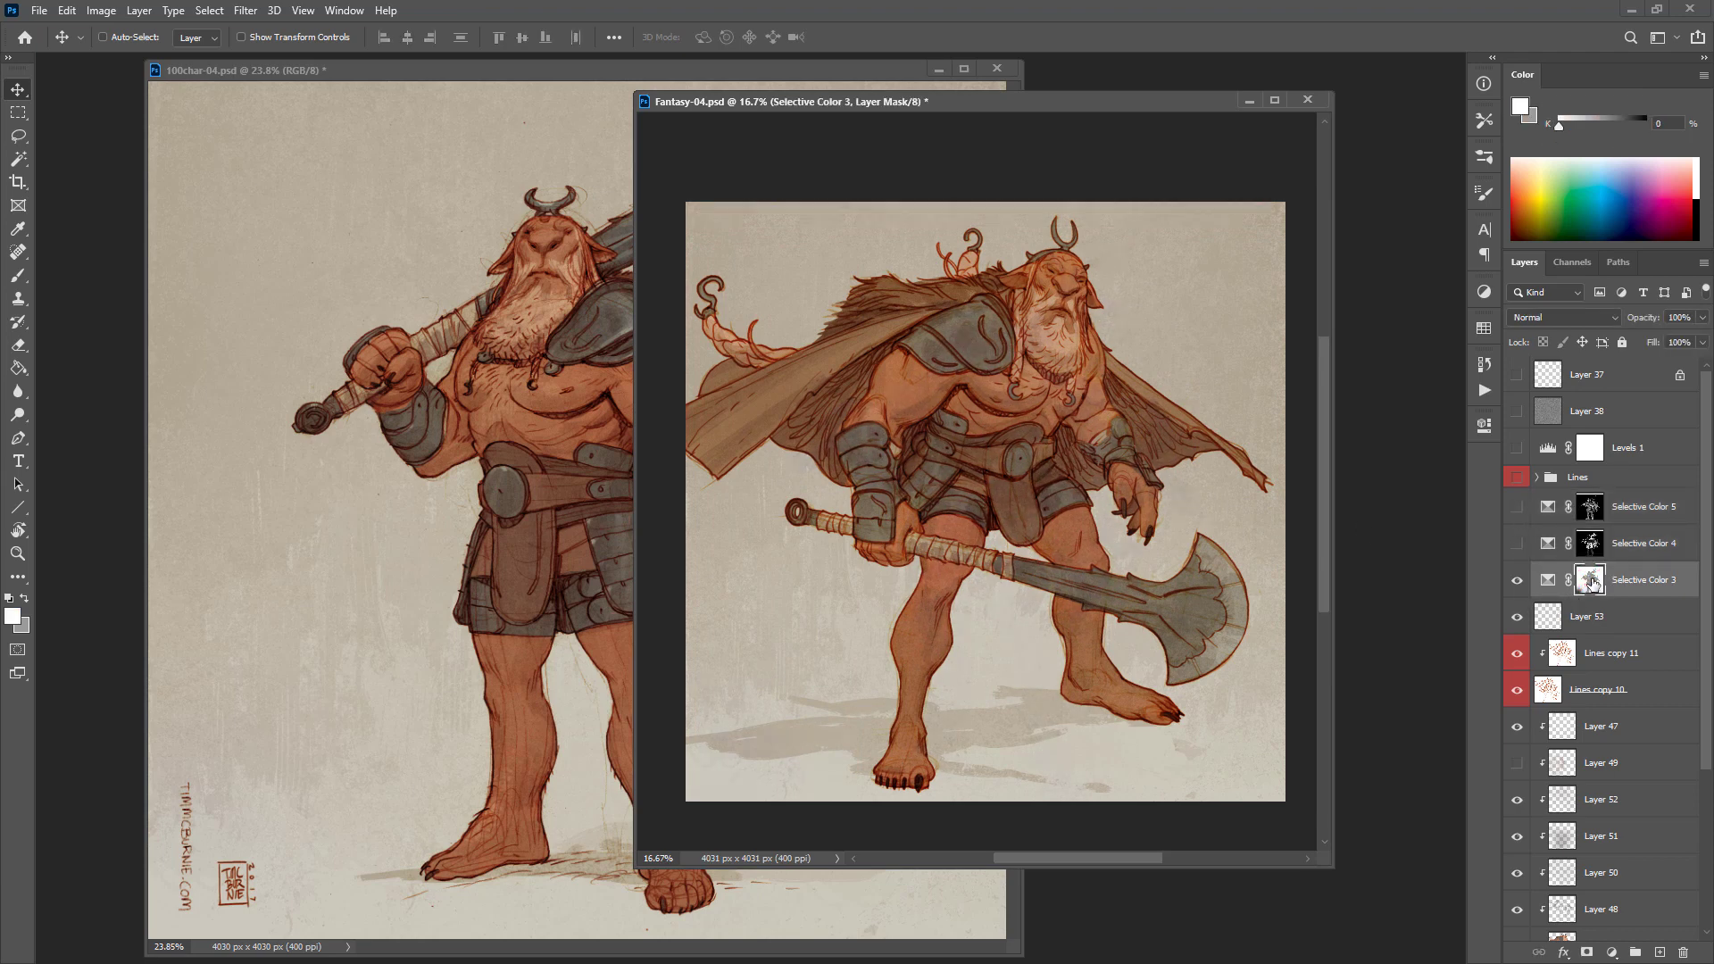
shift+click(1592, 582)
shift+click(1592, 584)
alt+click(1592, 584)
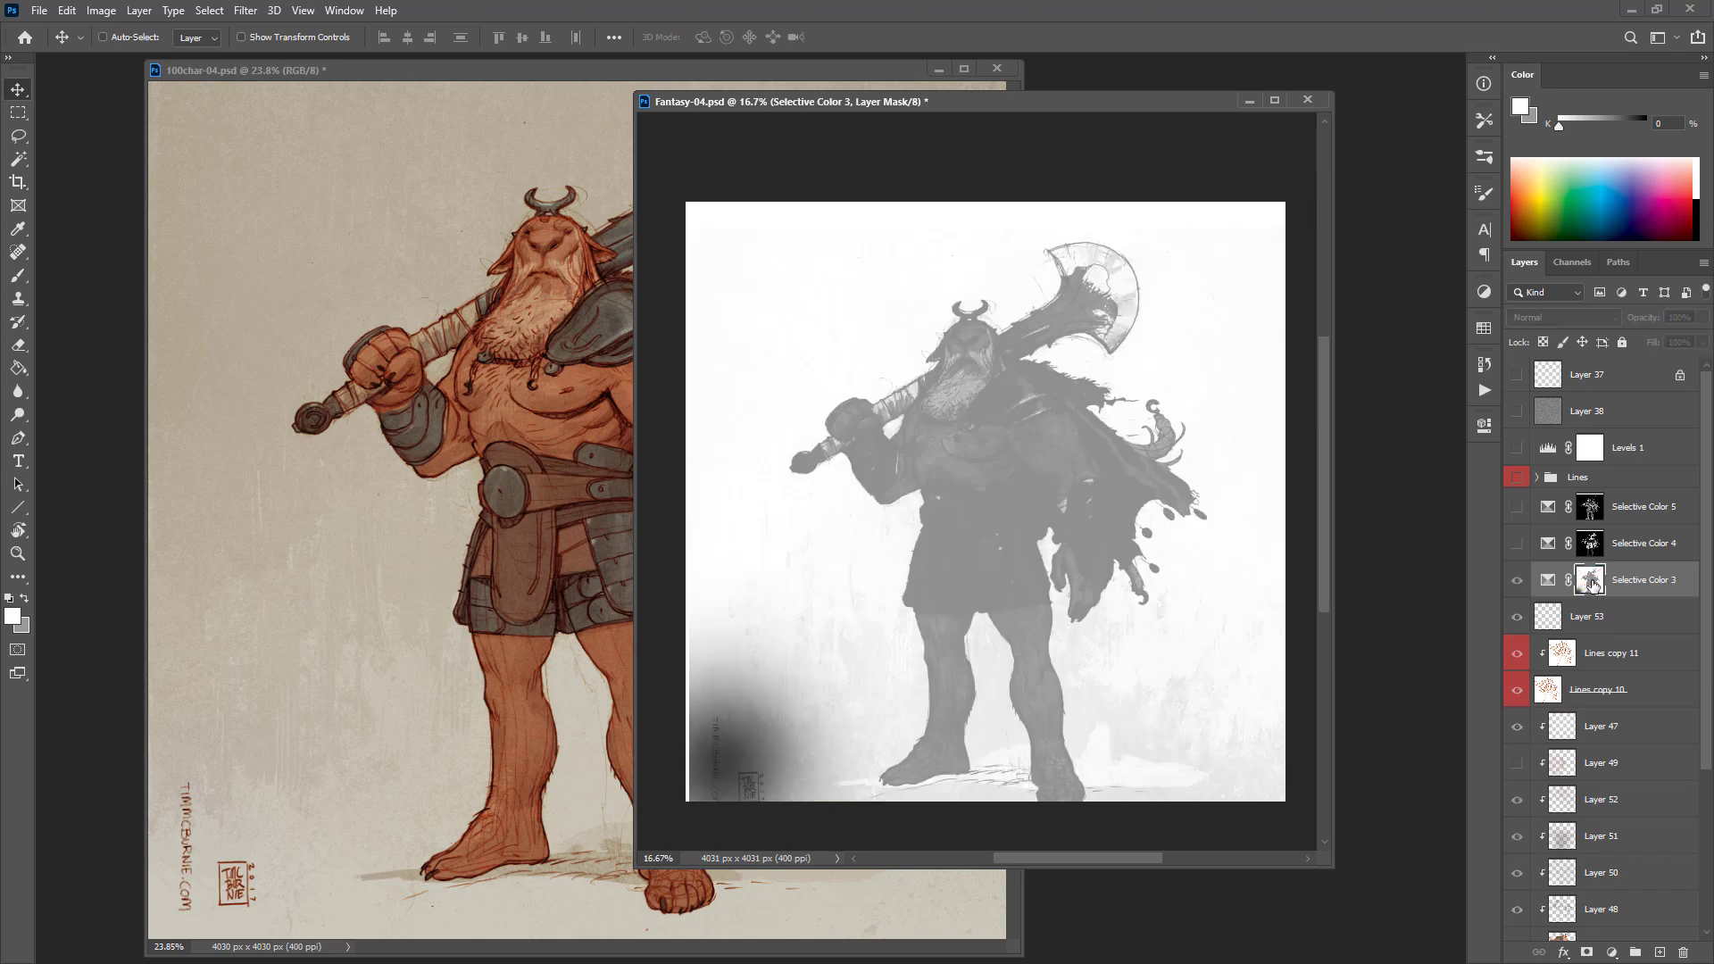
alt+click(1589, 585)
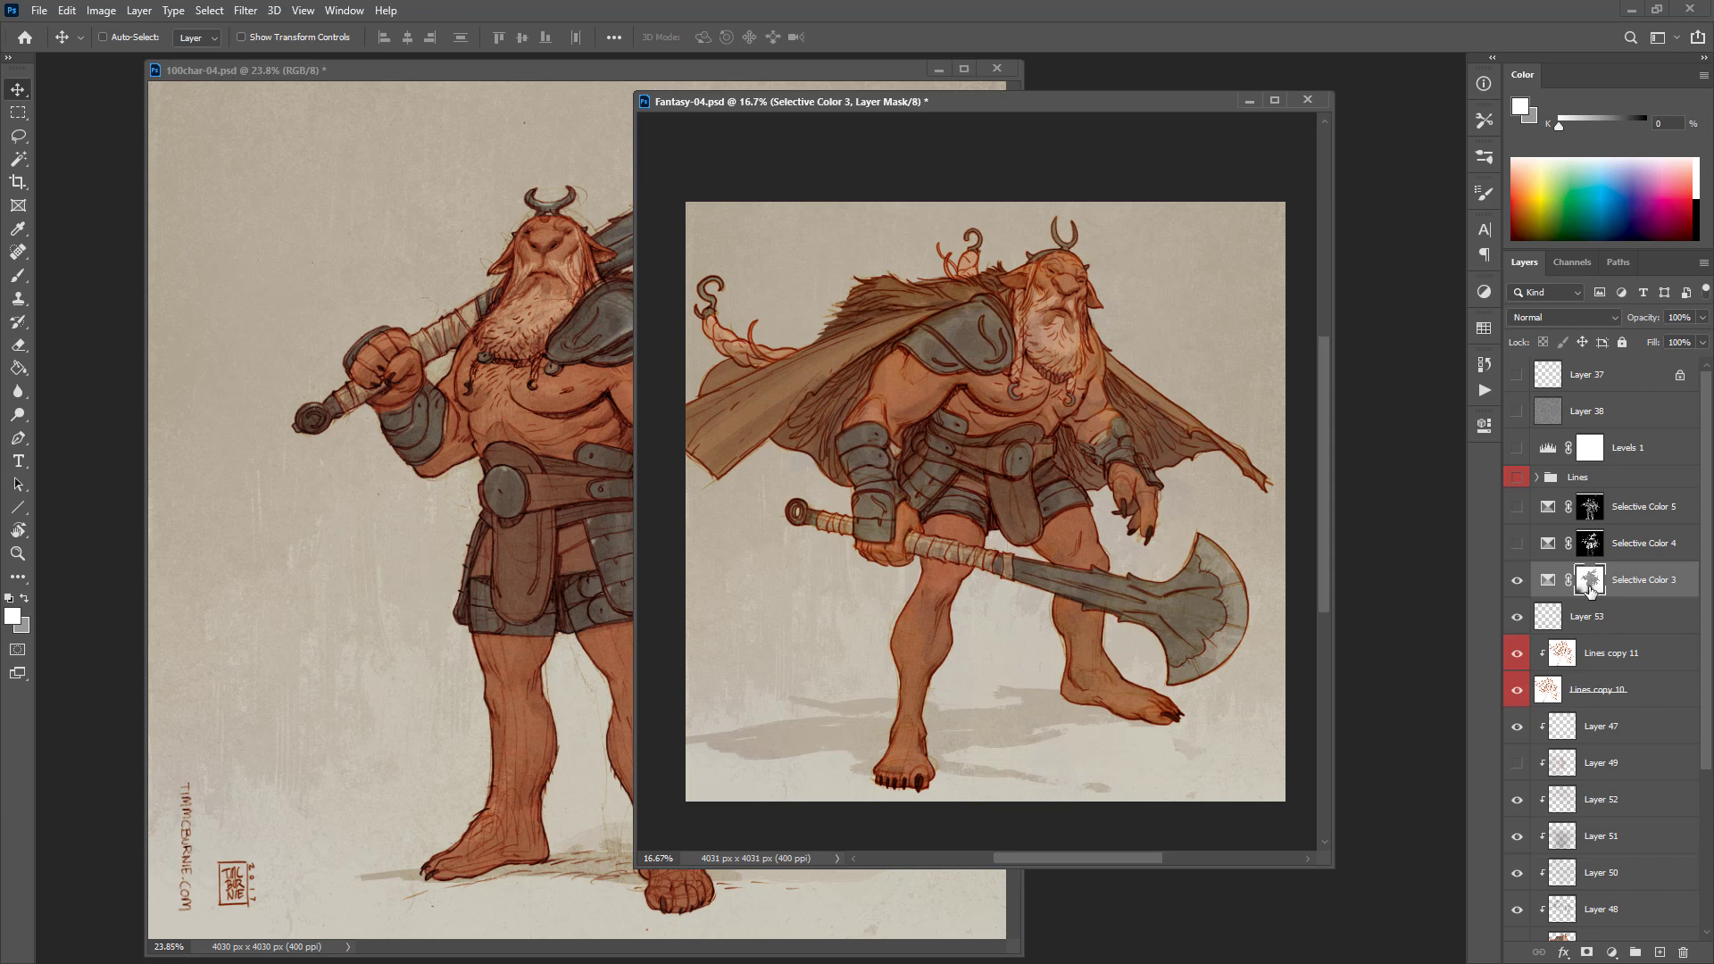
Step: Fill the Selective Color 3 mask with white and remask it by Color Range from the pale background, with Fuzziness 97
key(d)
key(alt+BackSpace)
click(209, 11)
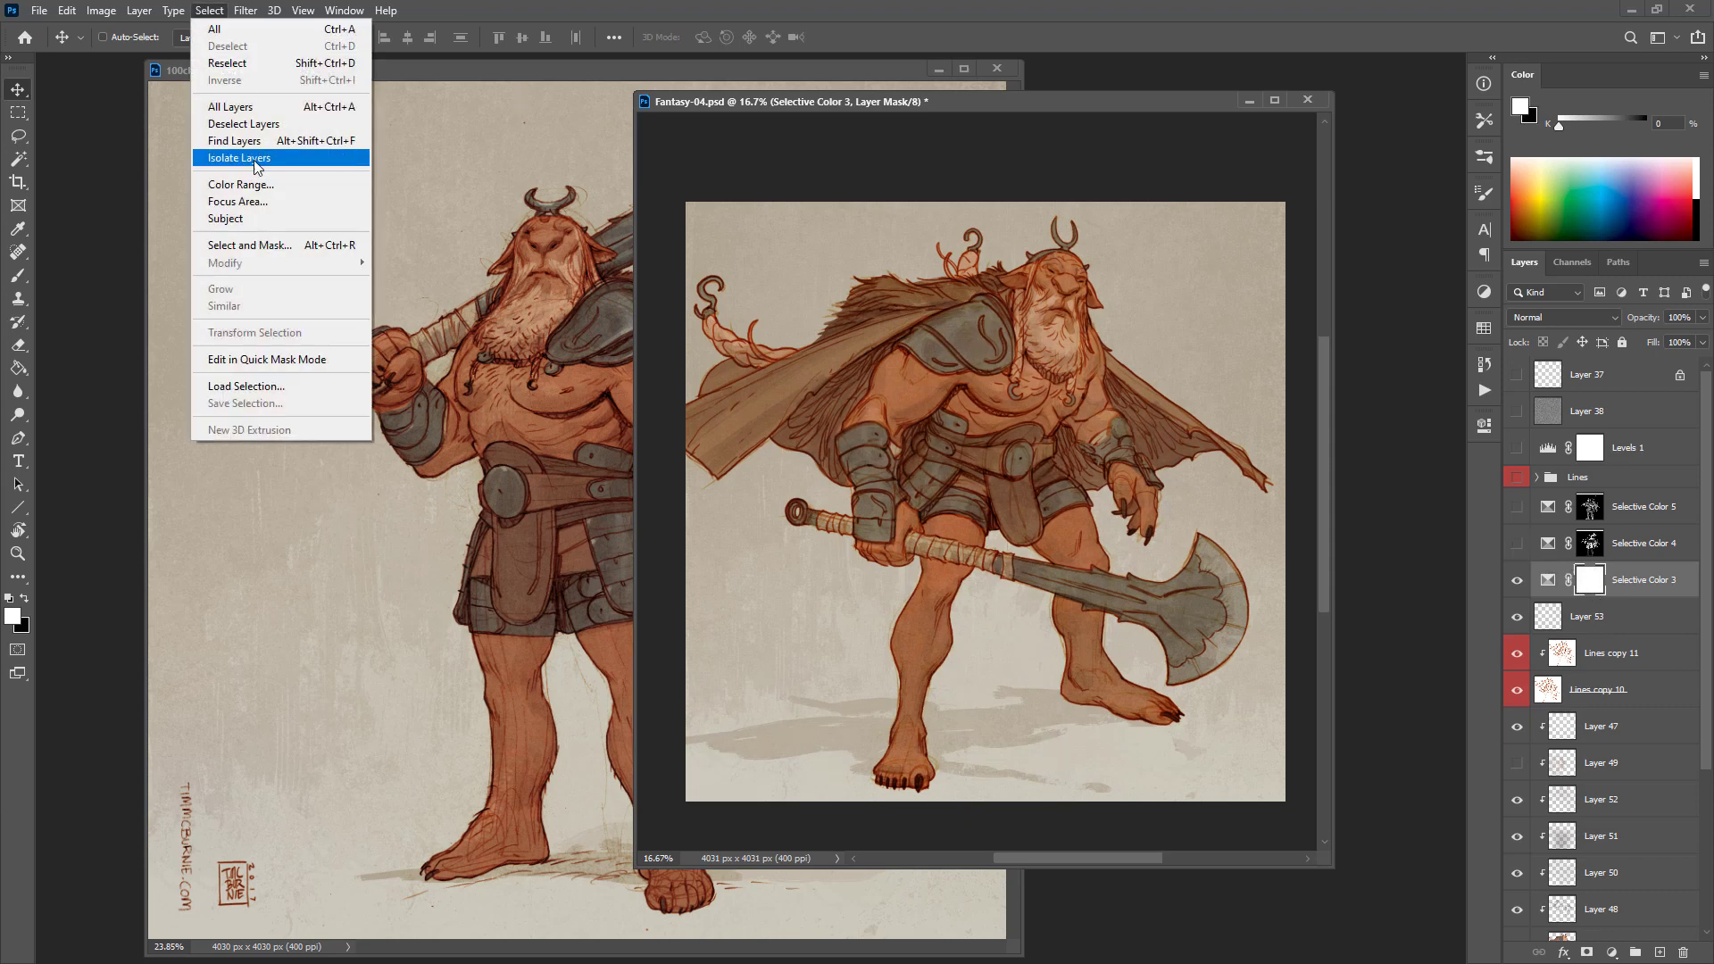
click(290, 178)
click(1173, 295)
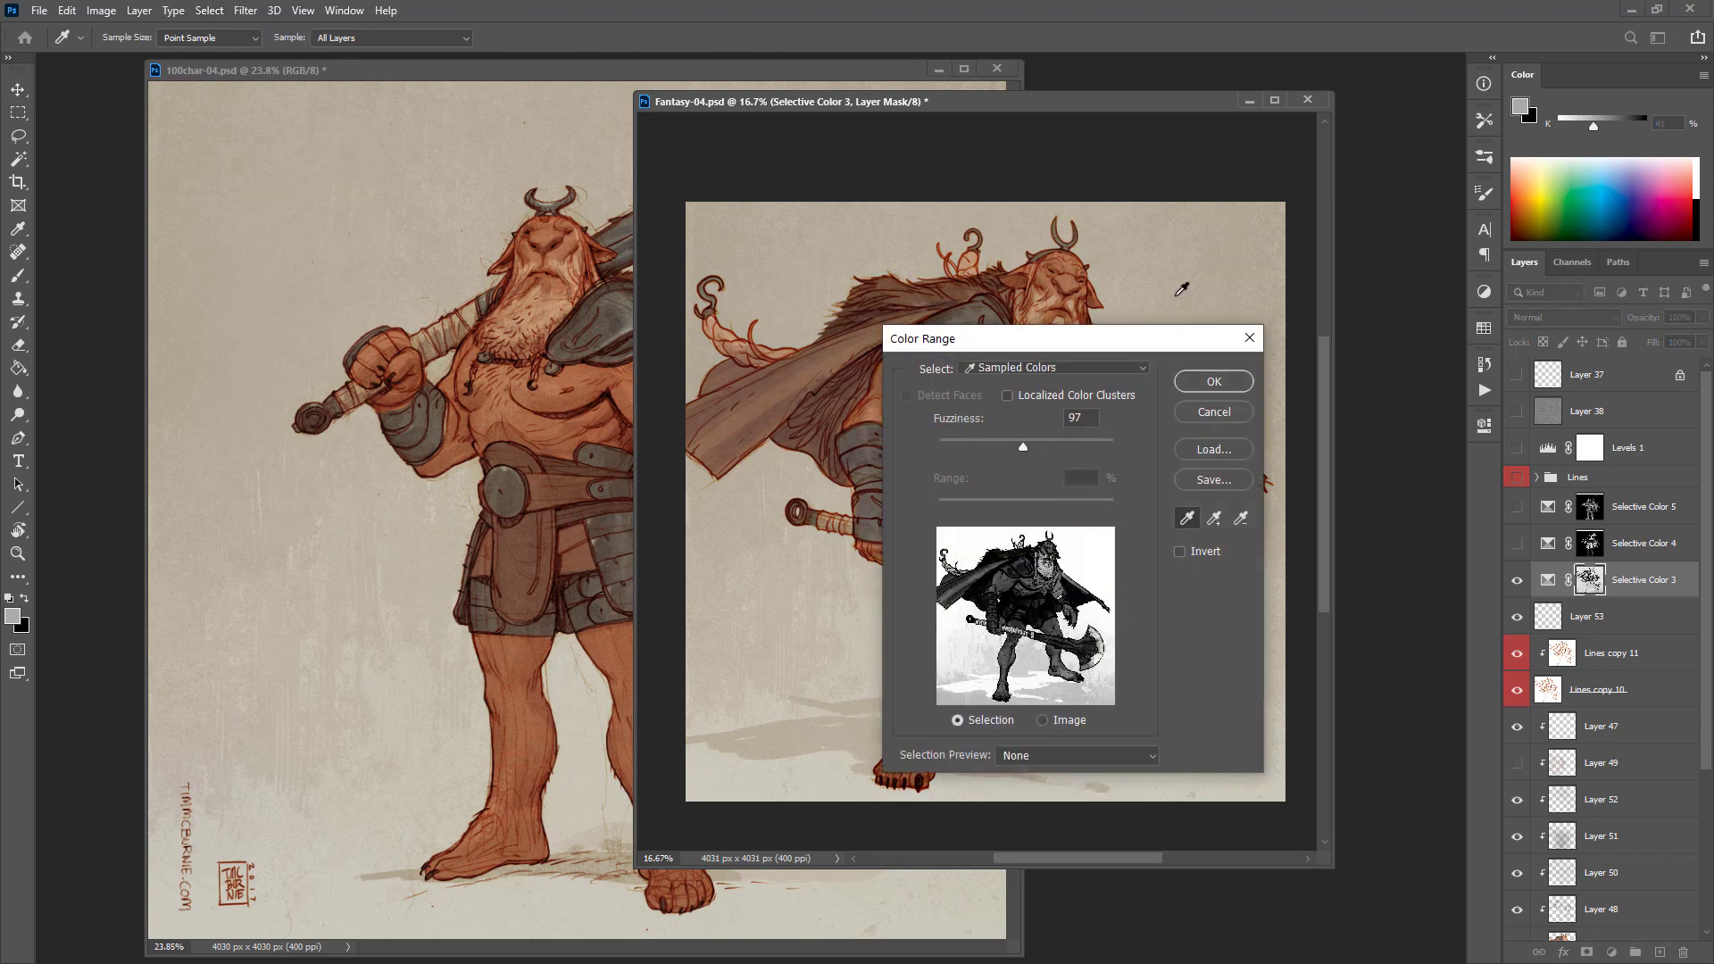
drag(1193, 345, 680, 359)
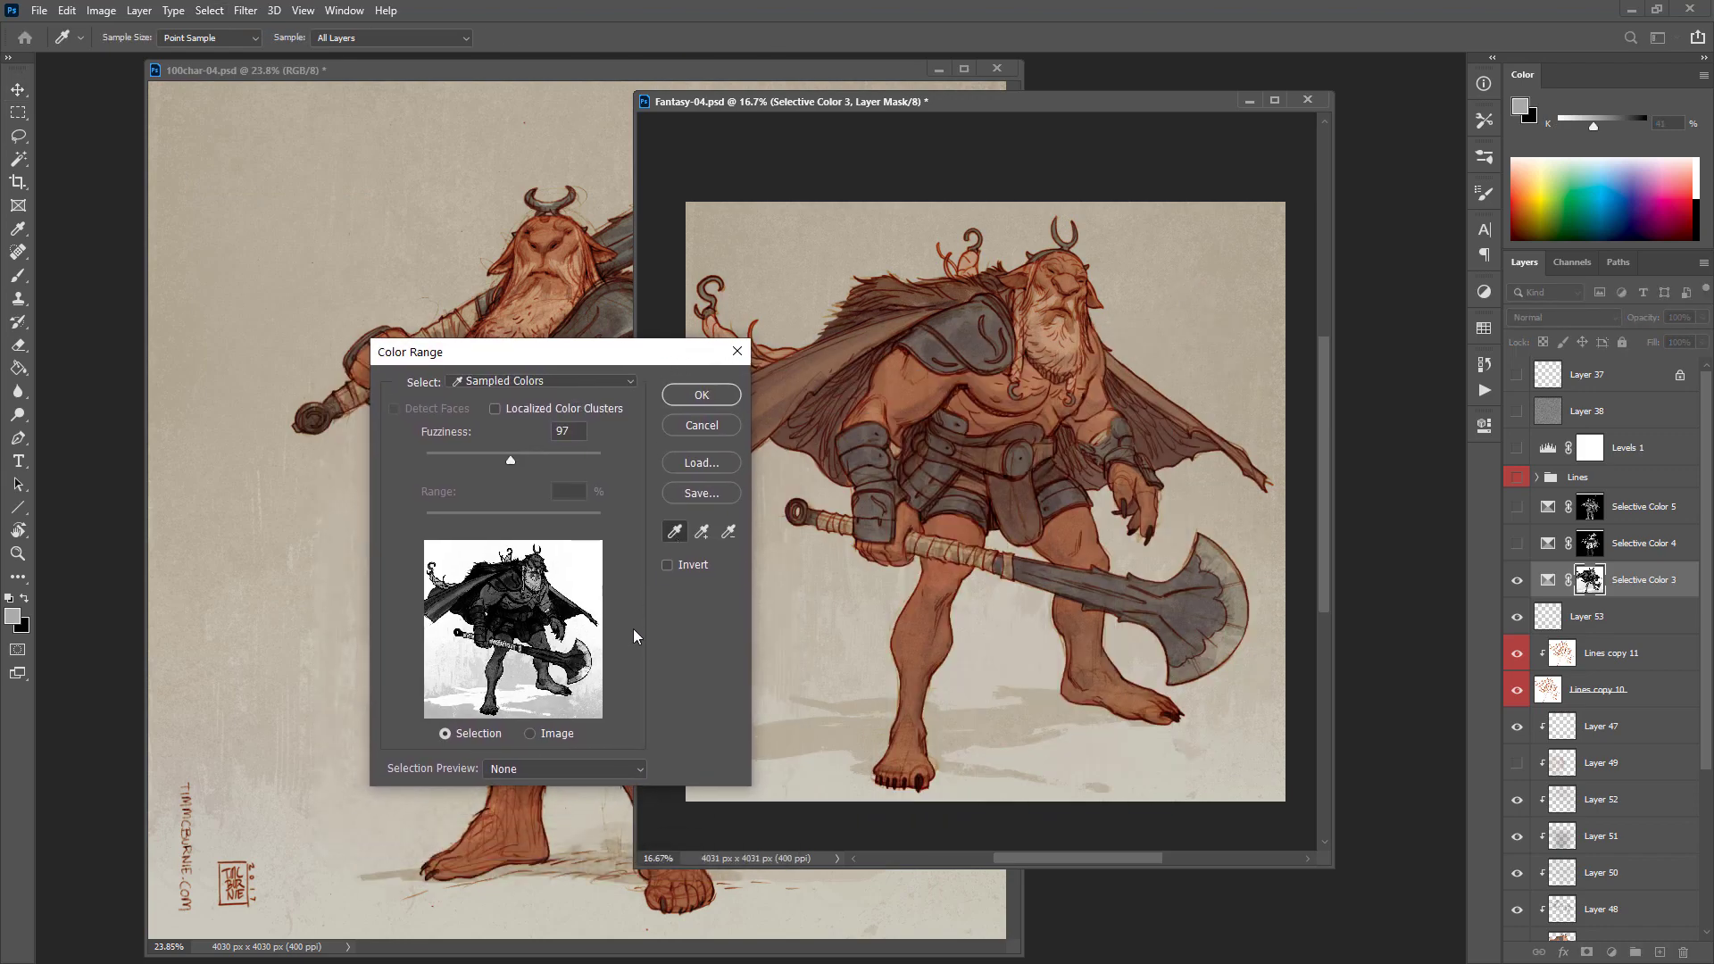
click(701, 396)
key(v)
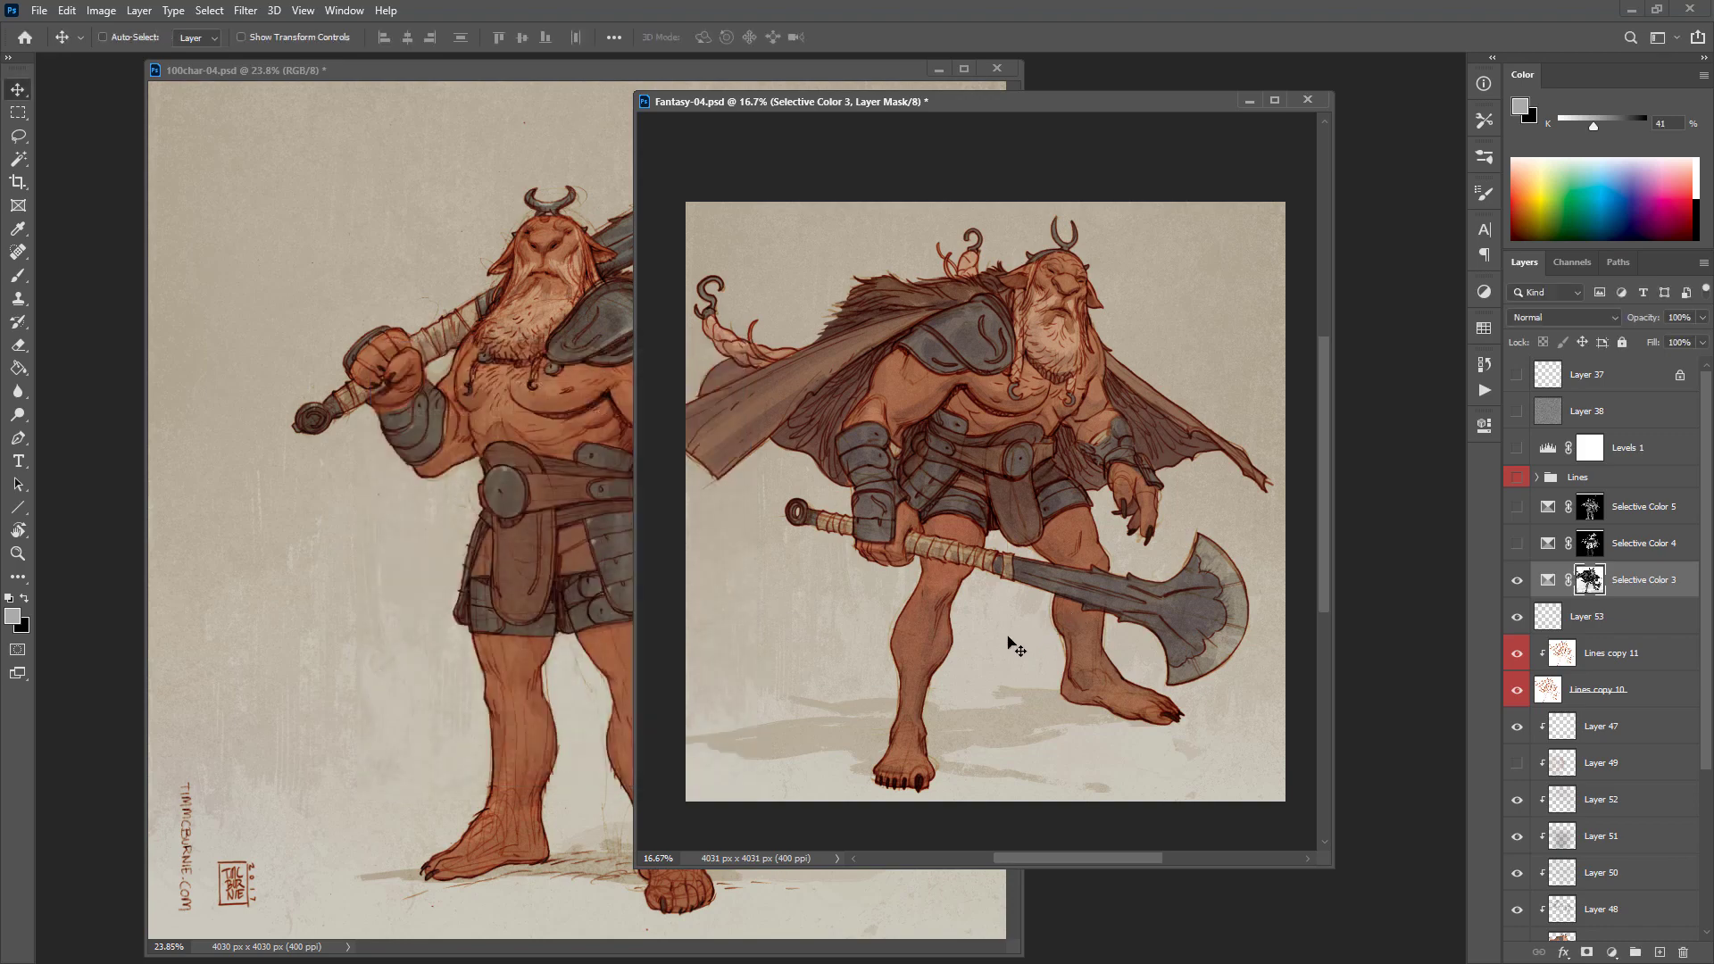
Step: Lighten the dark areas of the Selective Color 3 mask by raising the black output level in Levels
key(ctrl+l)
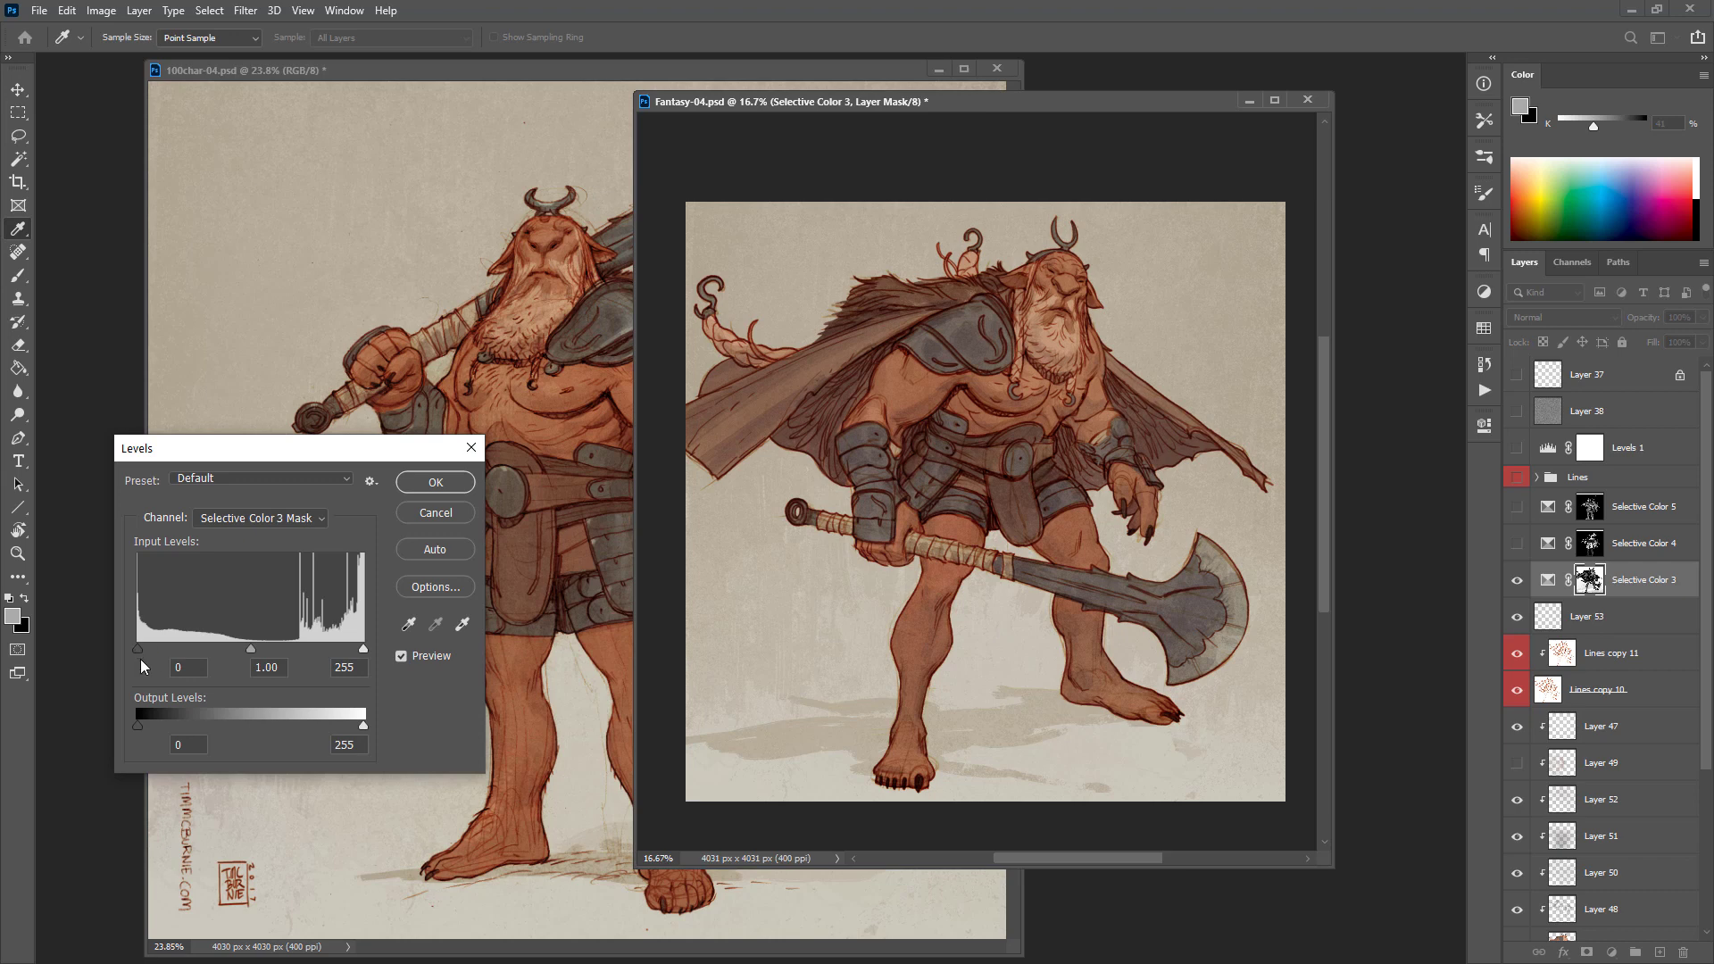
drag(139, 730, 190, 719)
click(436, 482)
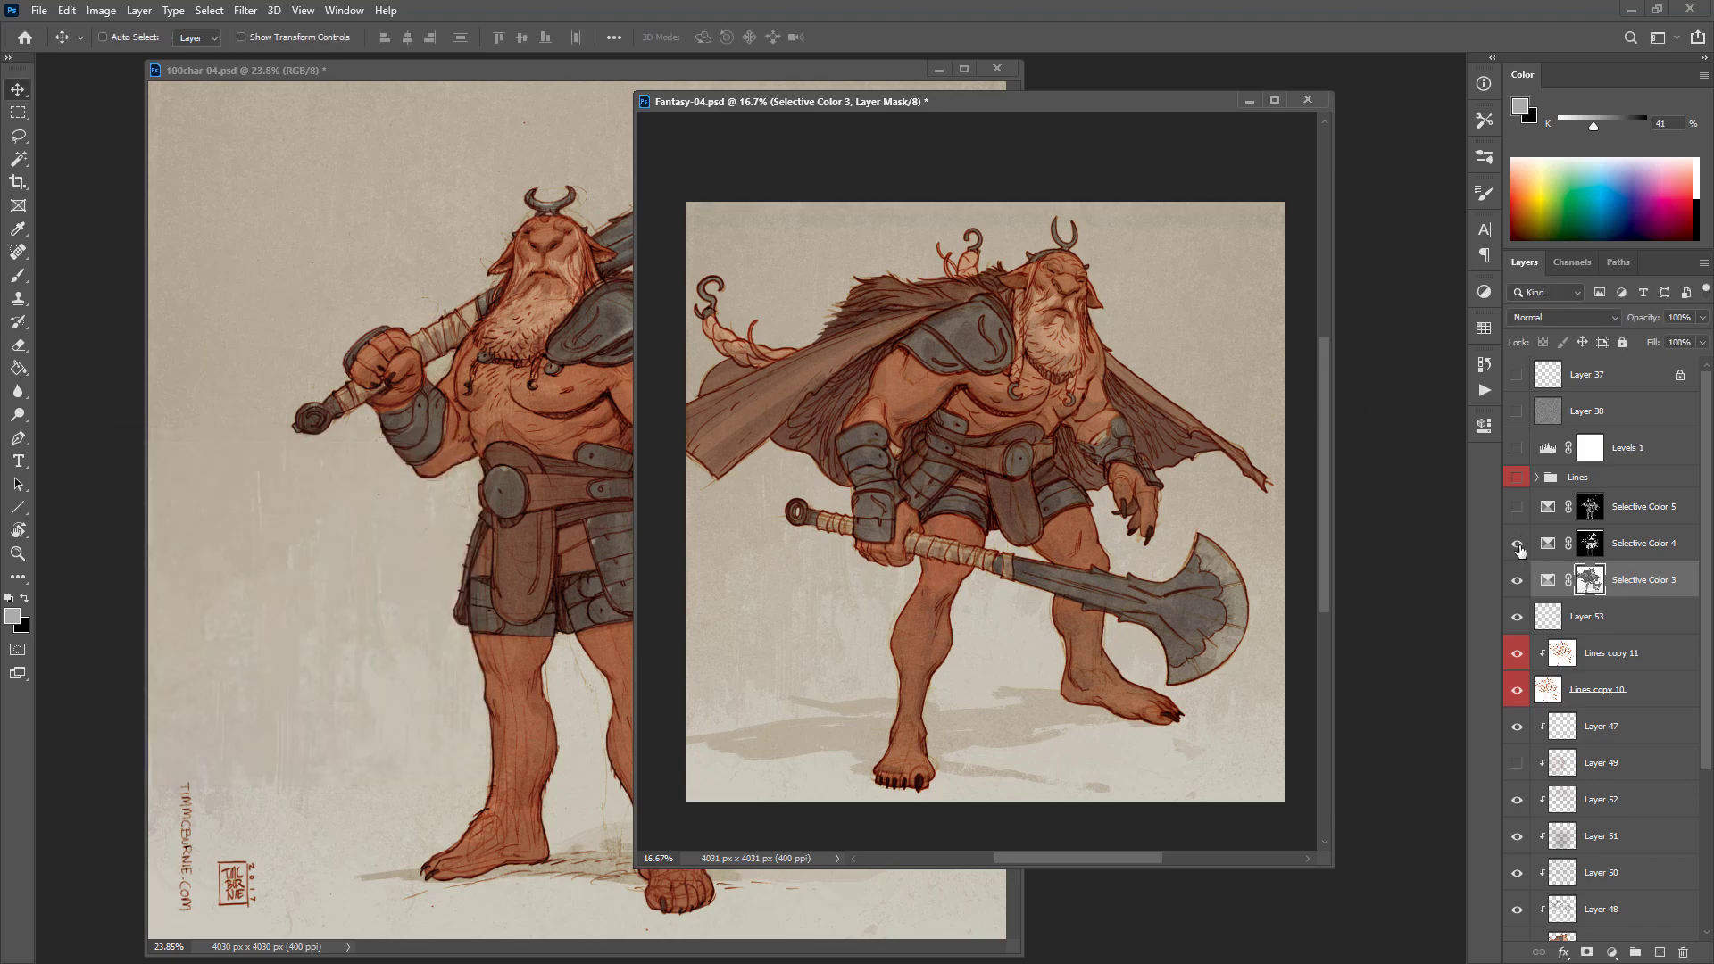
Step: With Selective Color 4 shown, inspect its copied mask and replace it with a solid white fill
alt+click(1590, 547)
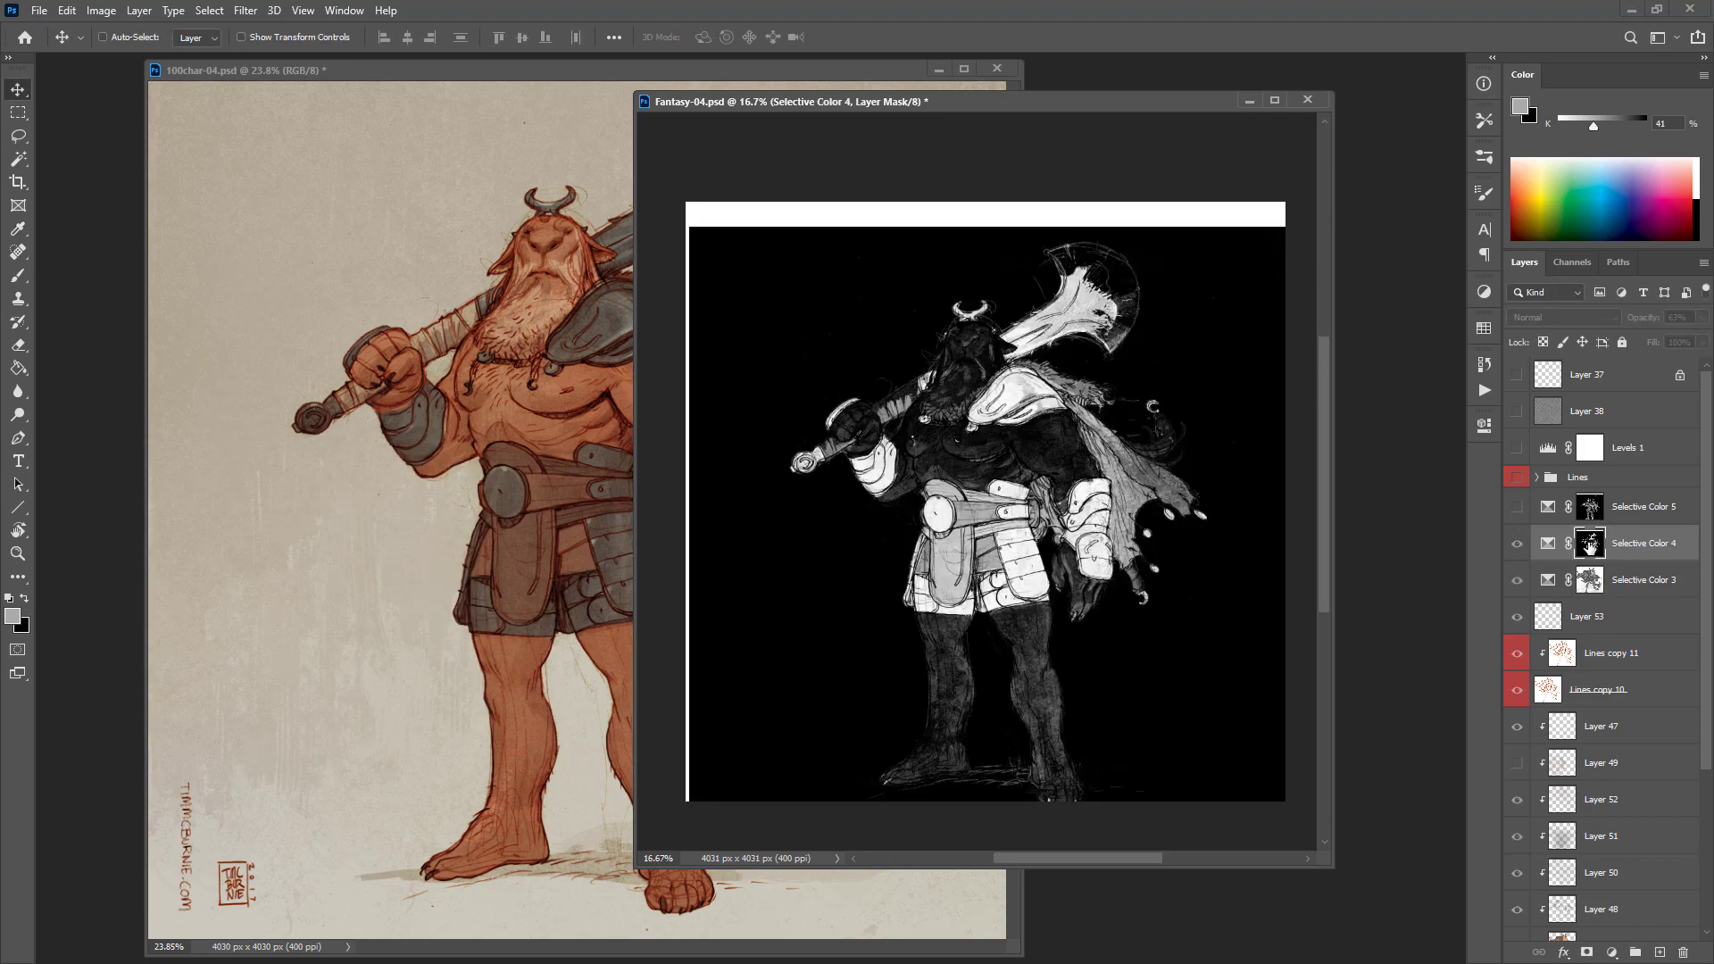
alt+click(1591, 547)
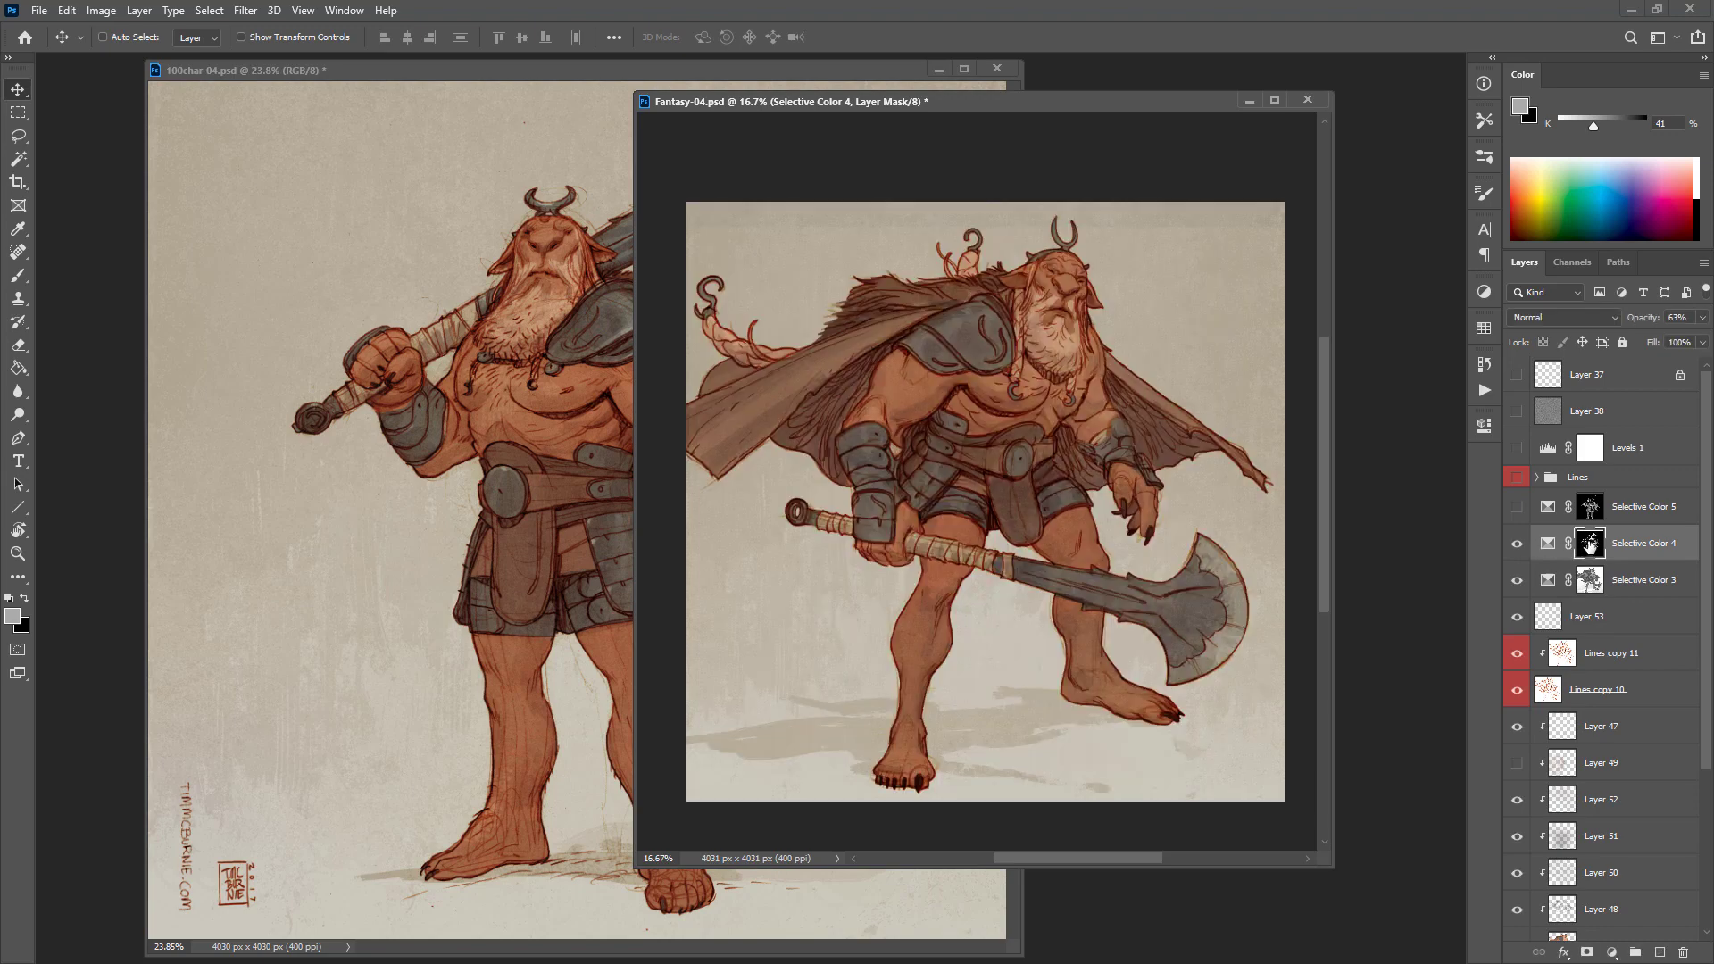
shift+click(1589, 547)
shift+click(1589, 548)
shift+click(1589, 548)
key(d)
key(alt+BackSpace)
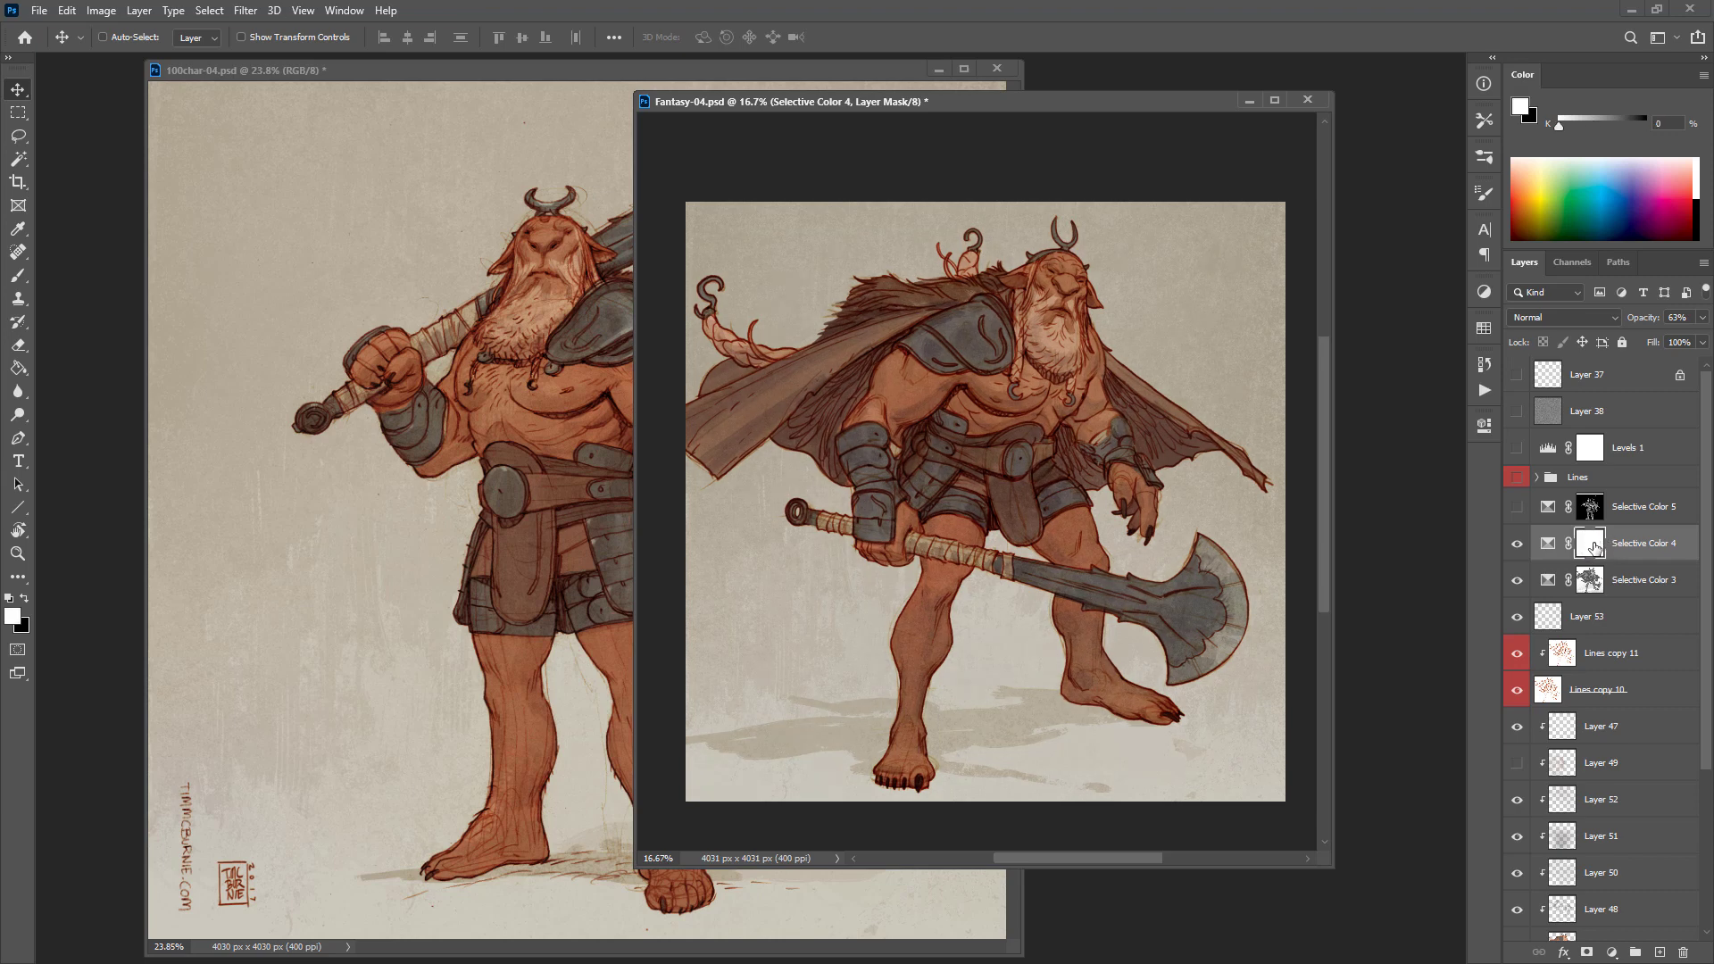
Step: Mask Selective Color 4 to the dark armour tones by Color Range sampled from the shoulder armour, with Fuzziness 97
click(209, 10)
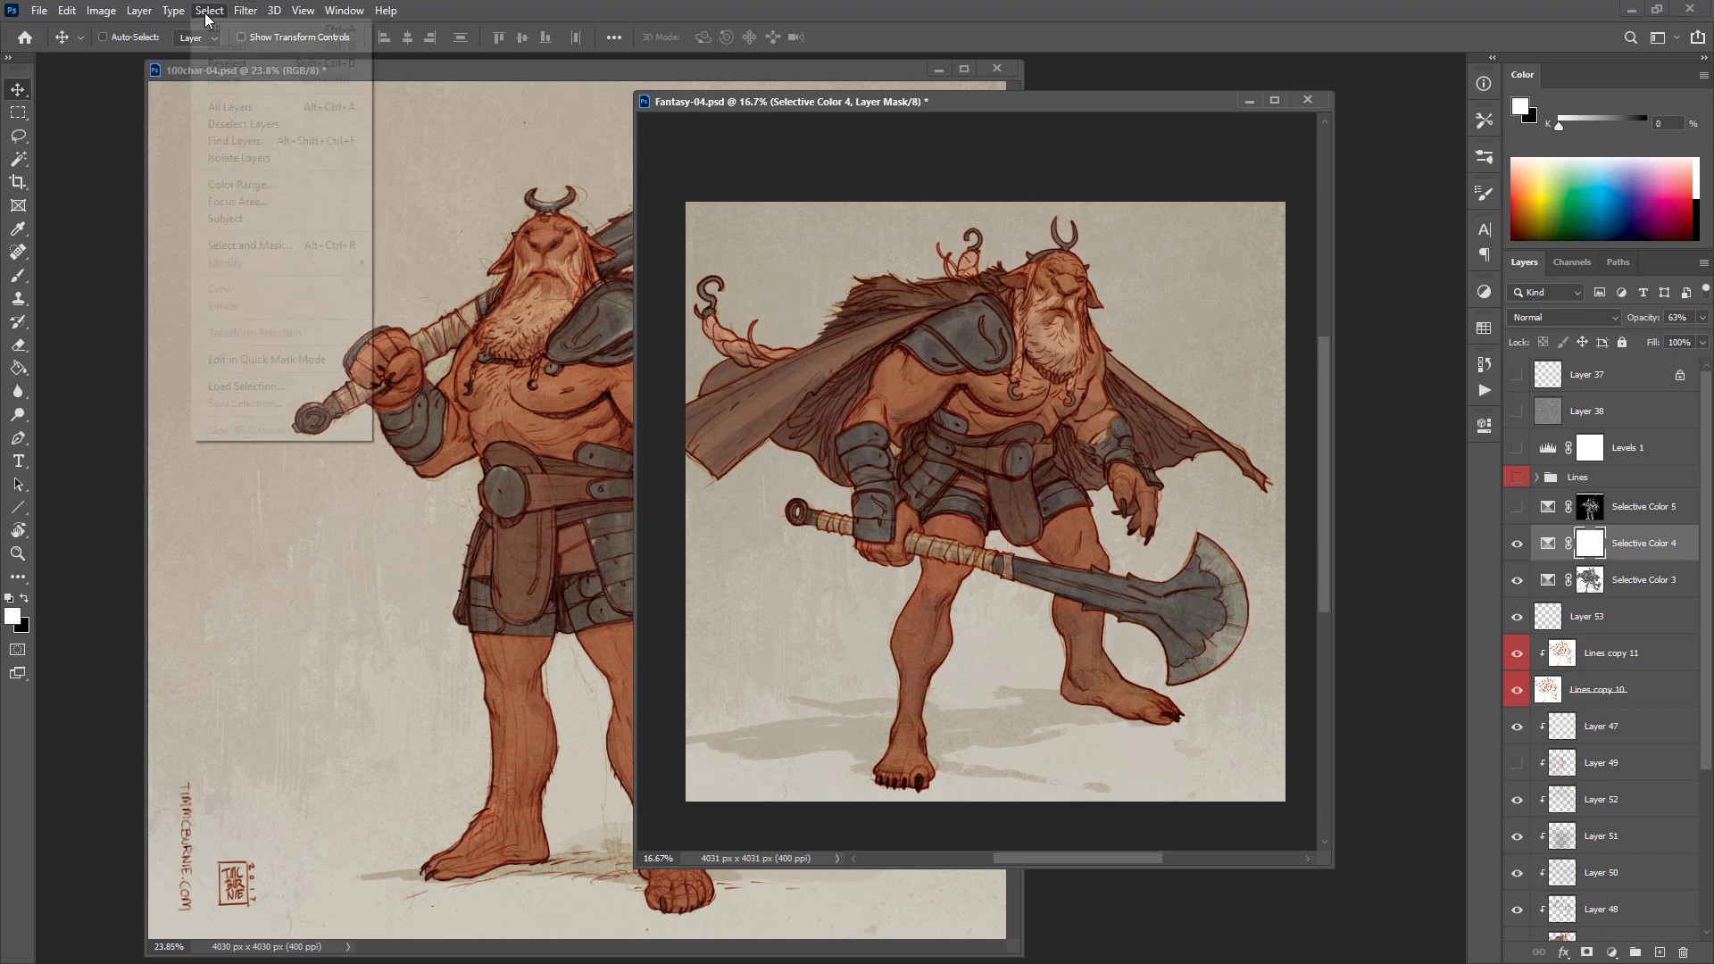
click(264, 184)
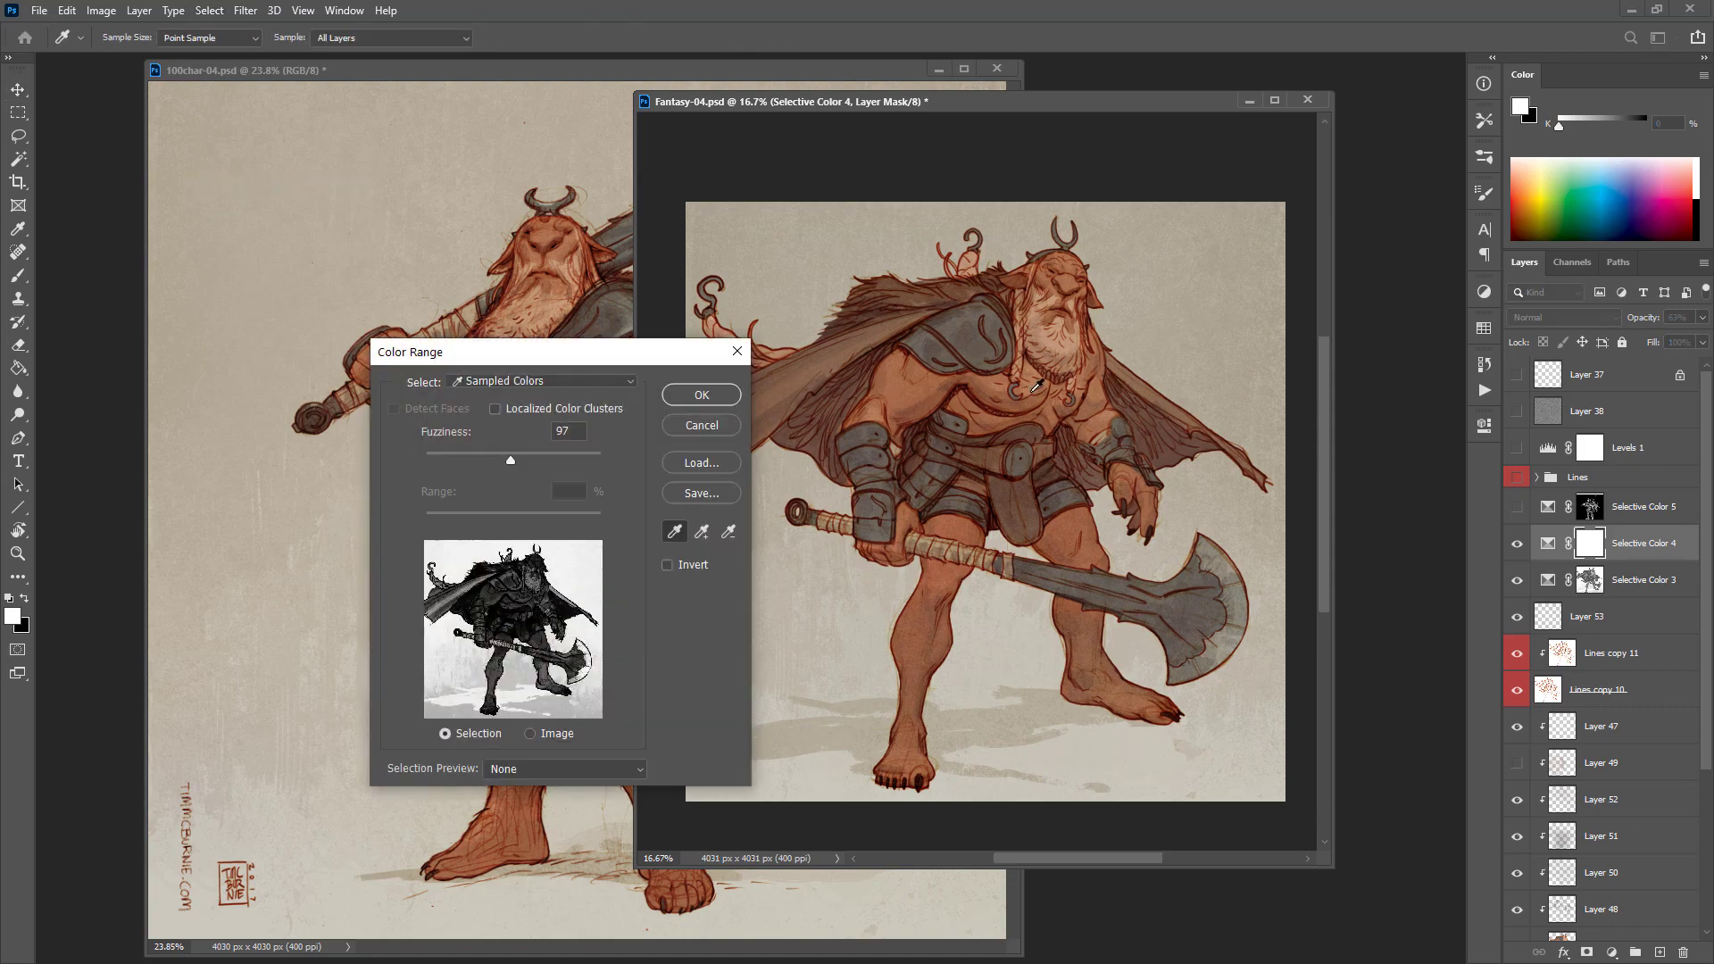
click(982, 343)
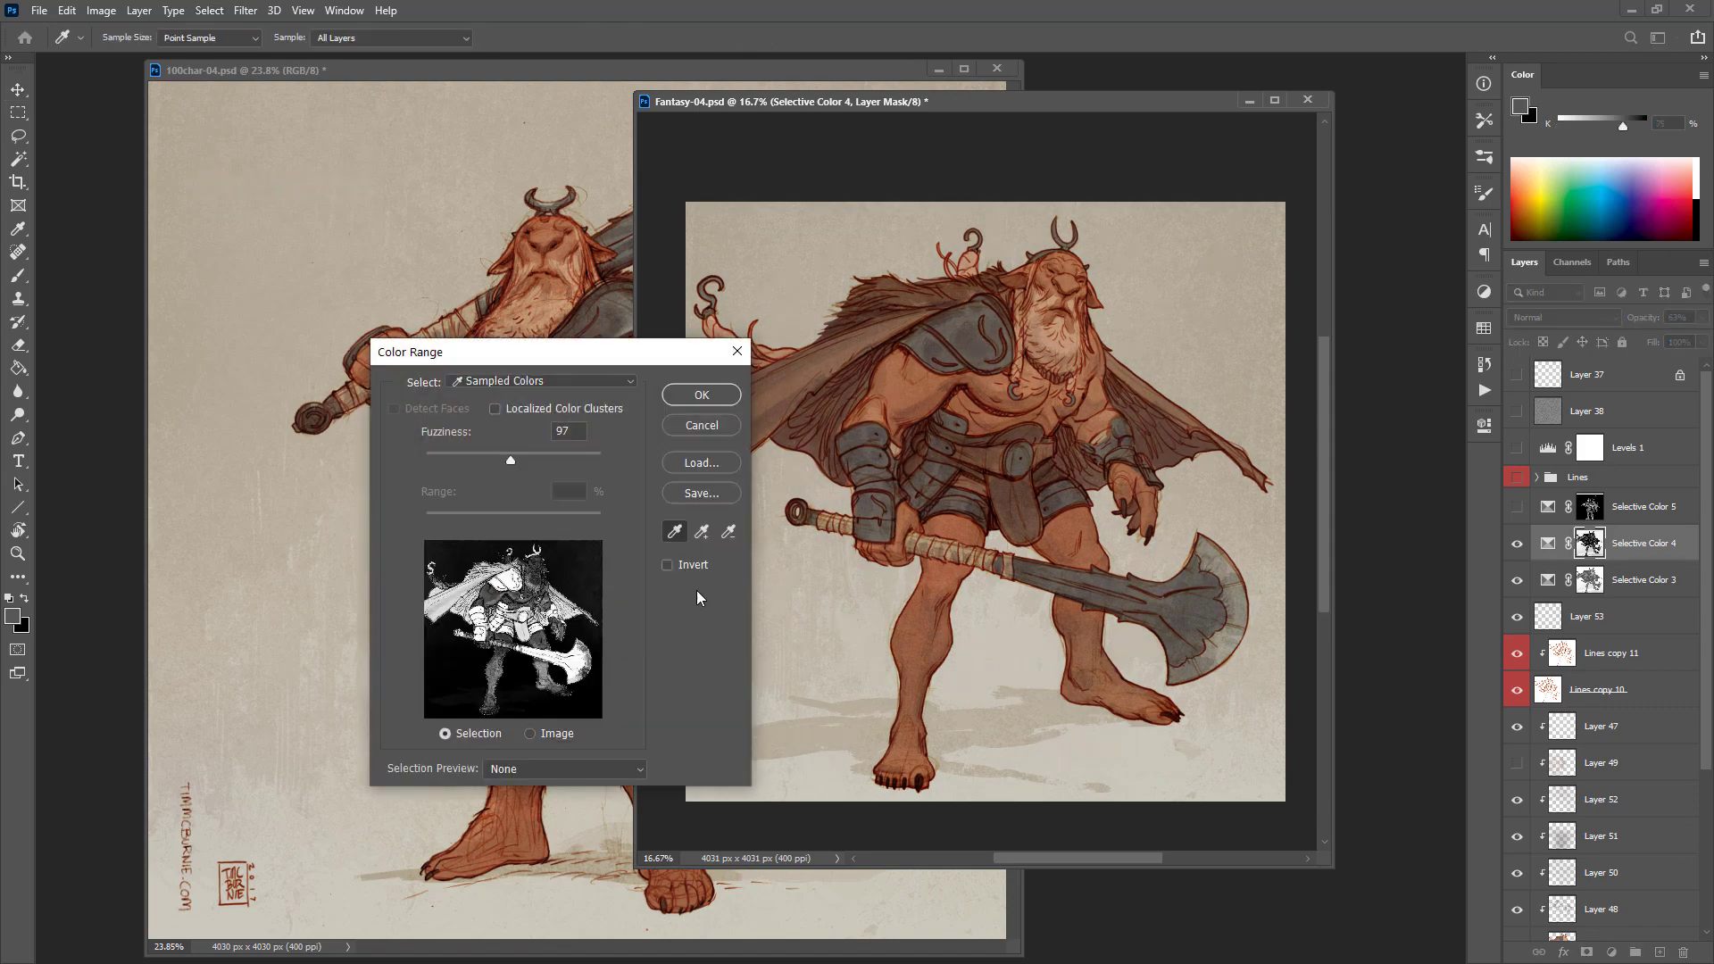
click(702, 396)
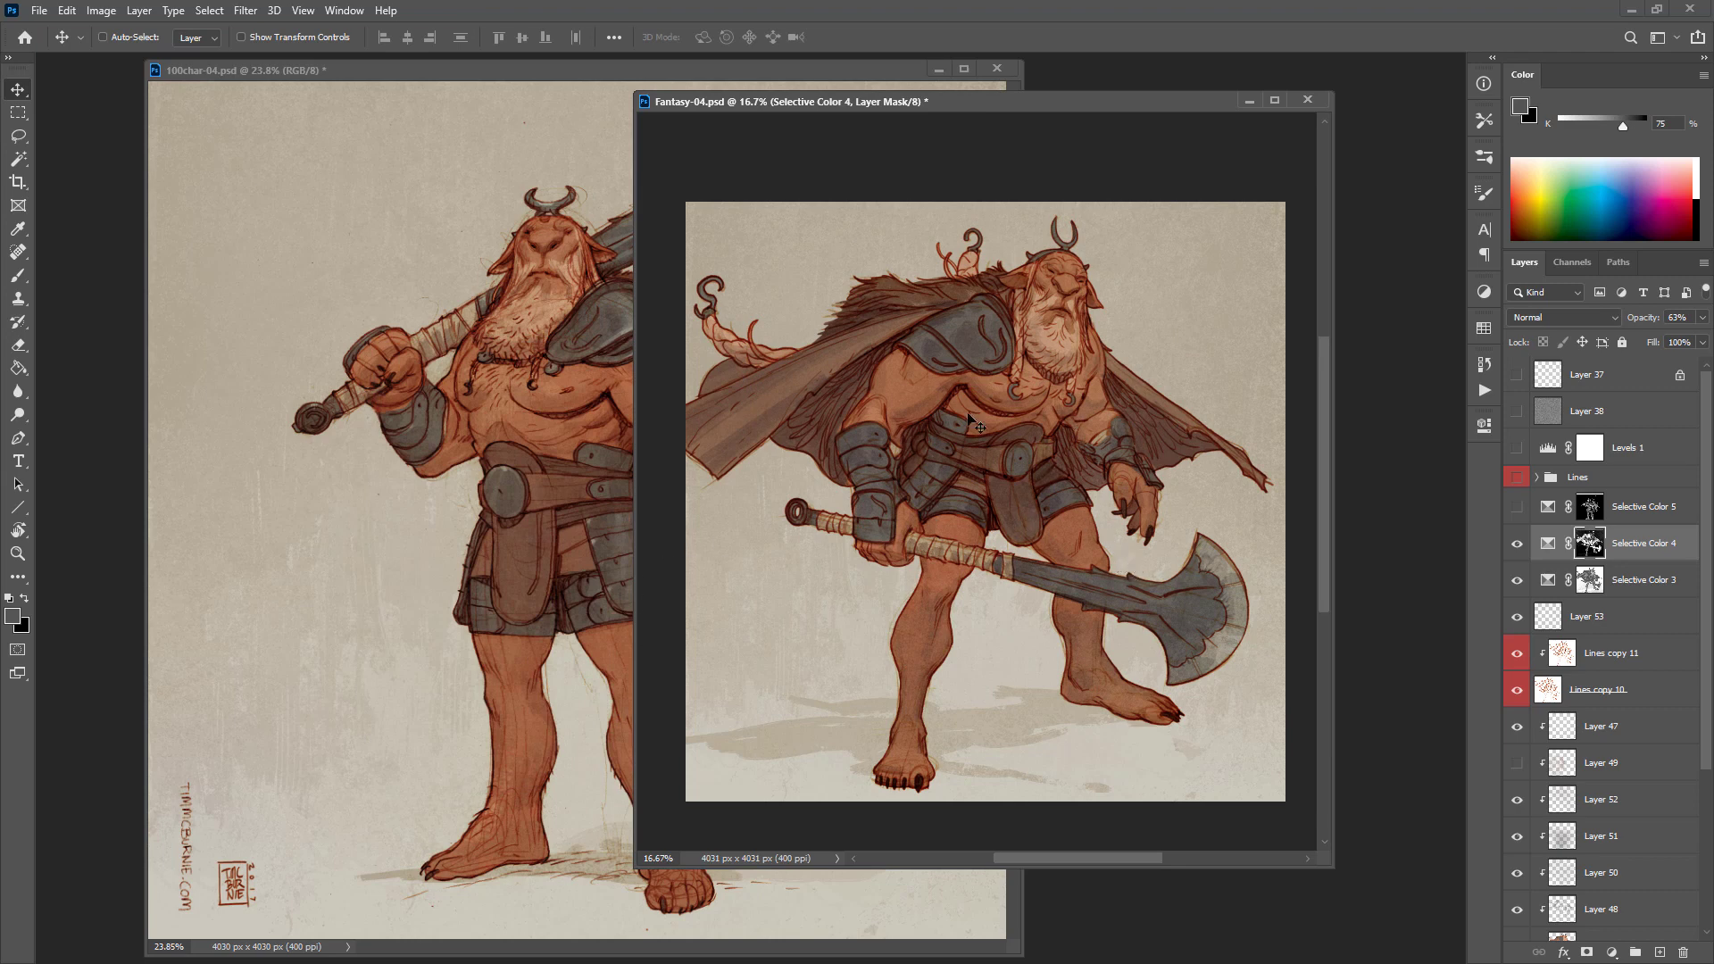
Step: Hide Selective Color 3 and 4, then select Layer 48 and compare the figure with and without it
drag(1517, 579, 1517, 542)
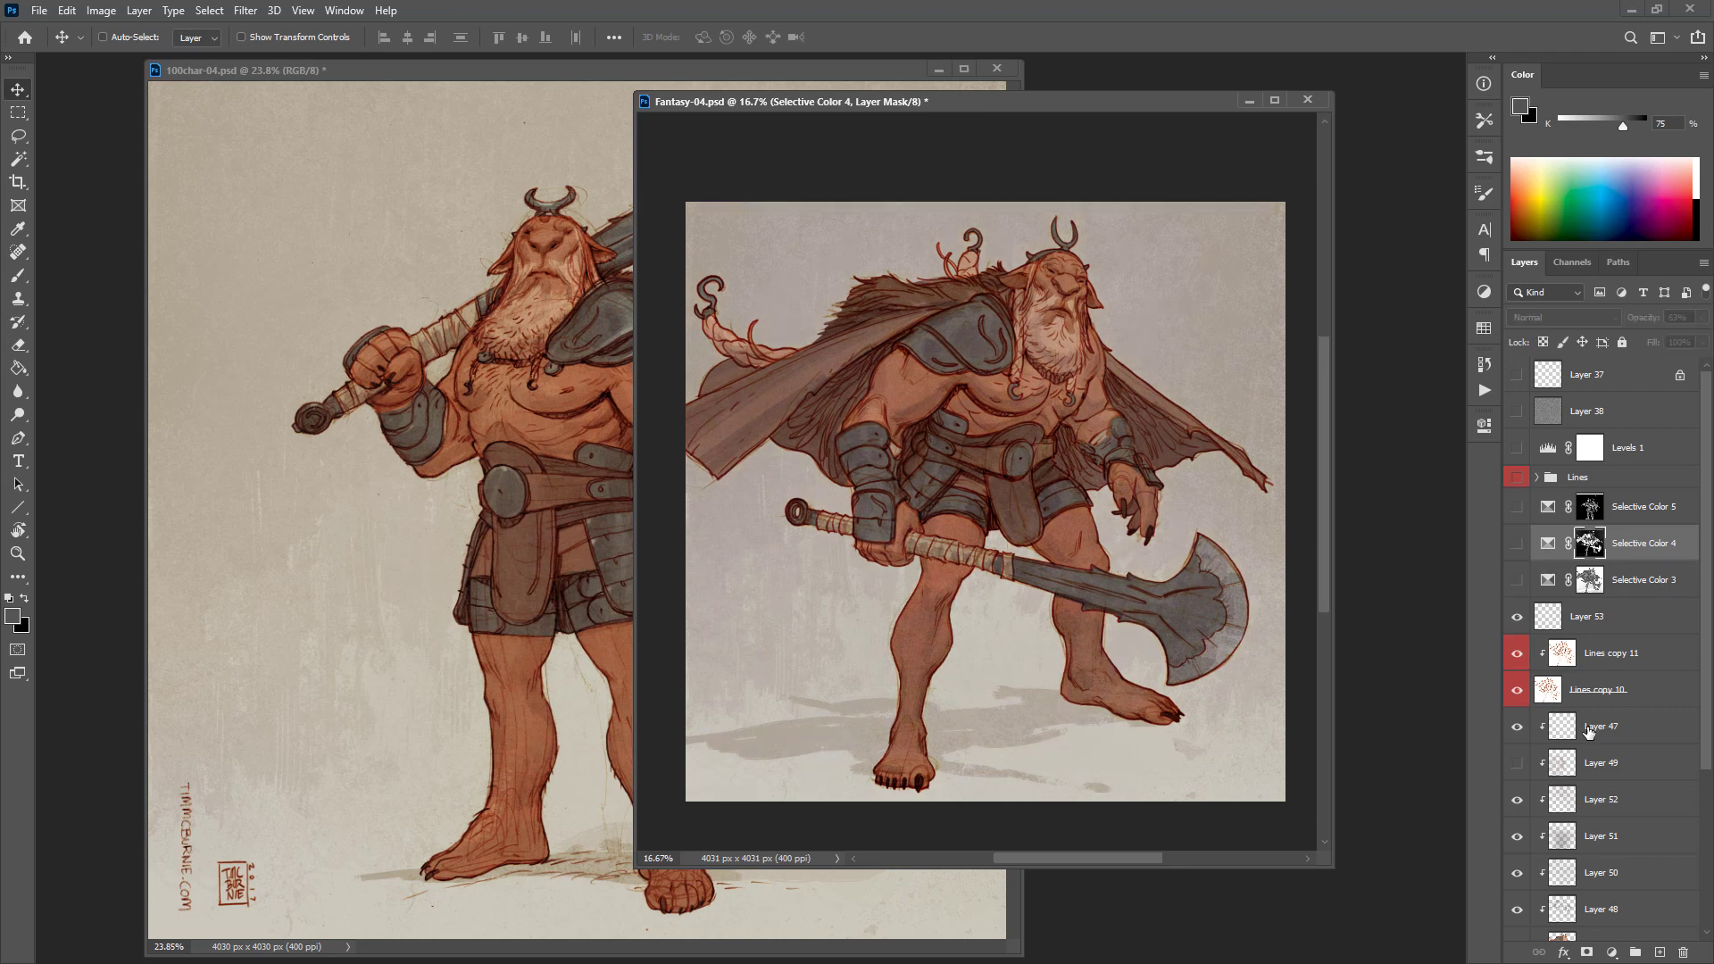
click(1571, 790)
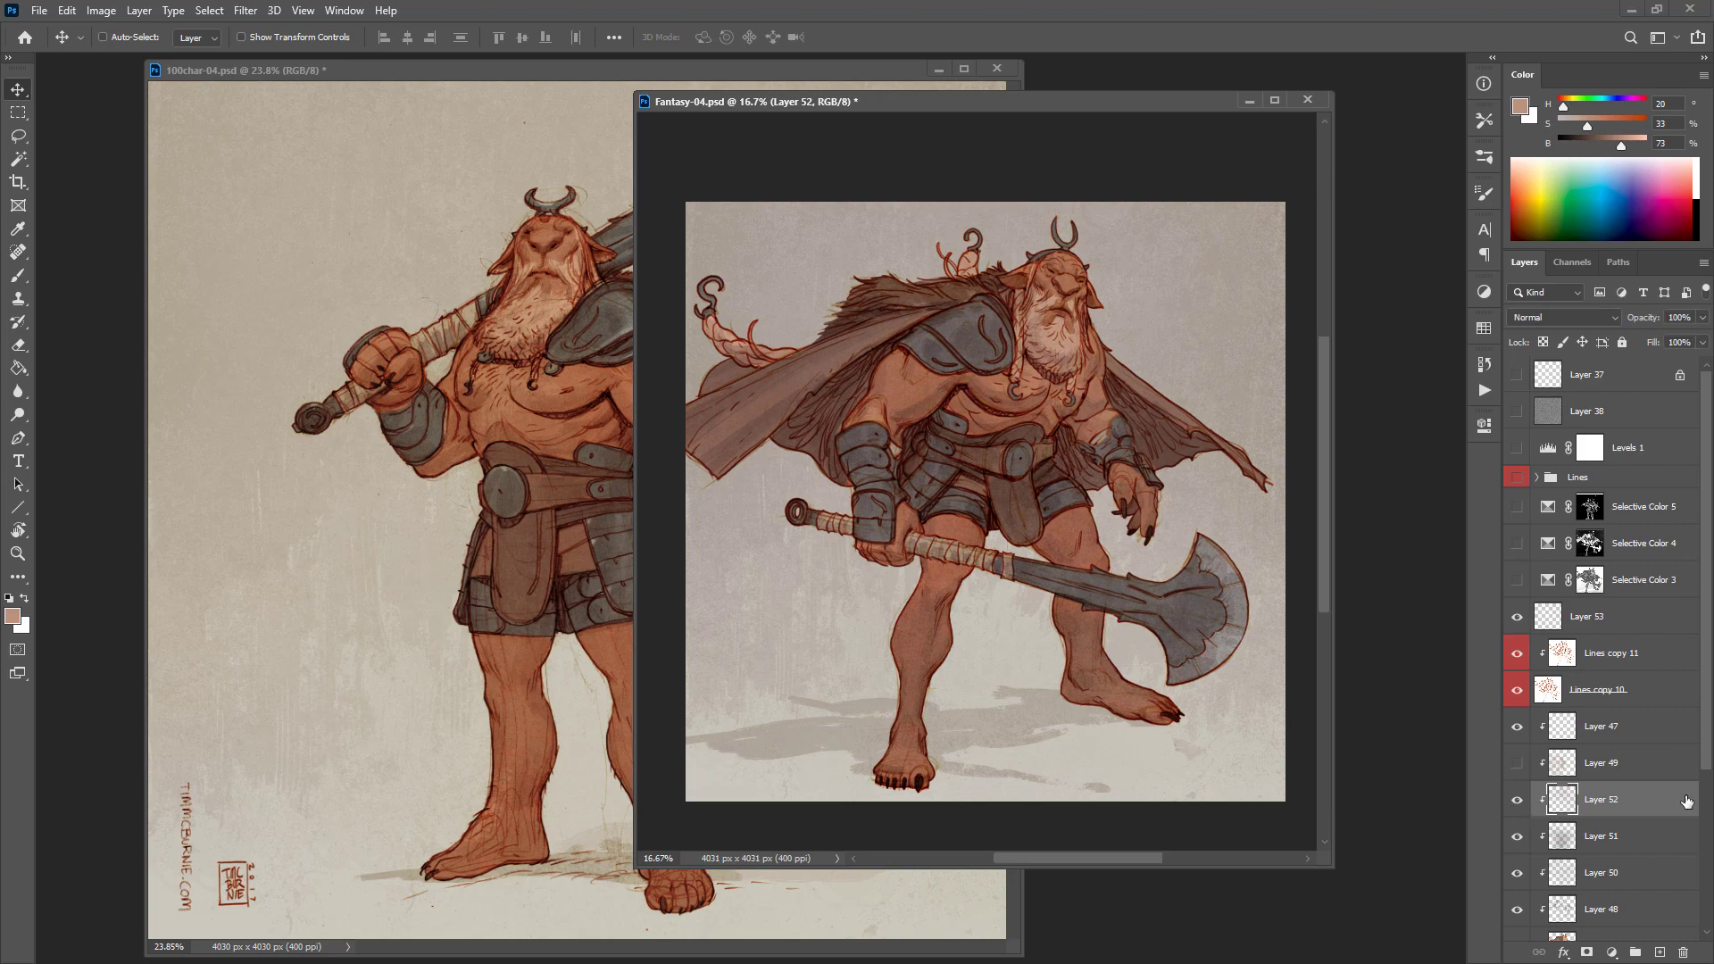
scroll(1708, 738, down, 3)
click(1562, 787)
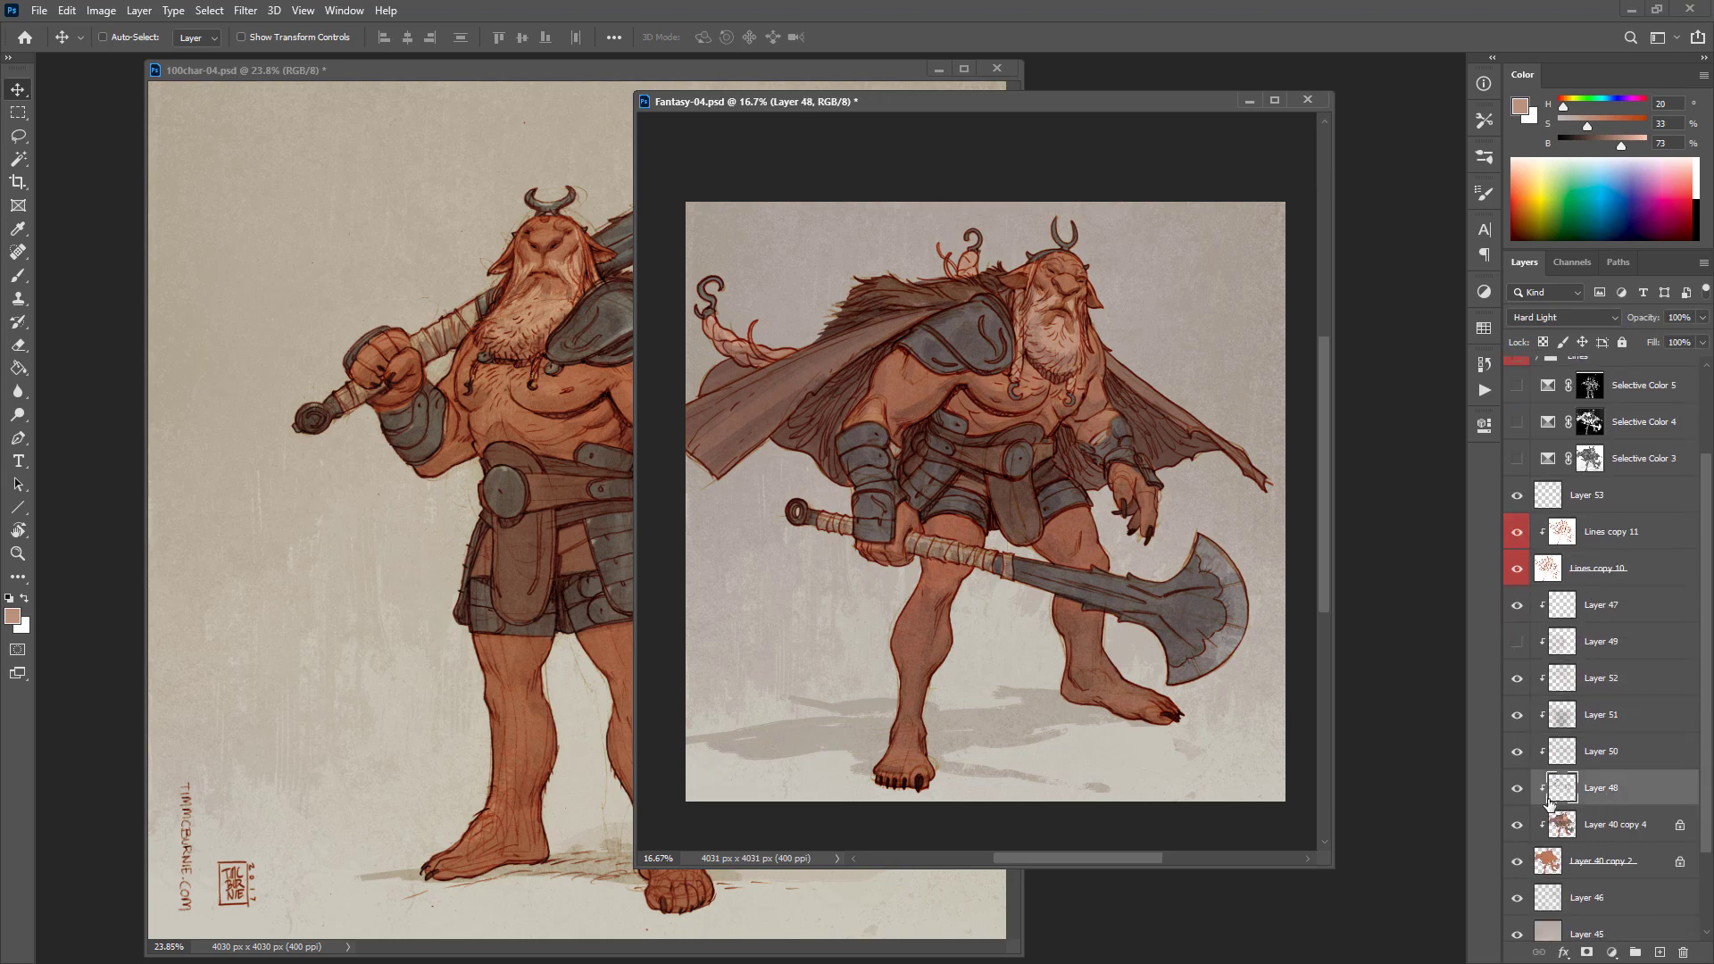
click(1518, 789)
click(1519, 789)
Step: In 100char-04.psd, toggle Layer 56 and Layer 50 to examine what each contributes to the painting
click(549, 534)
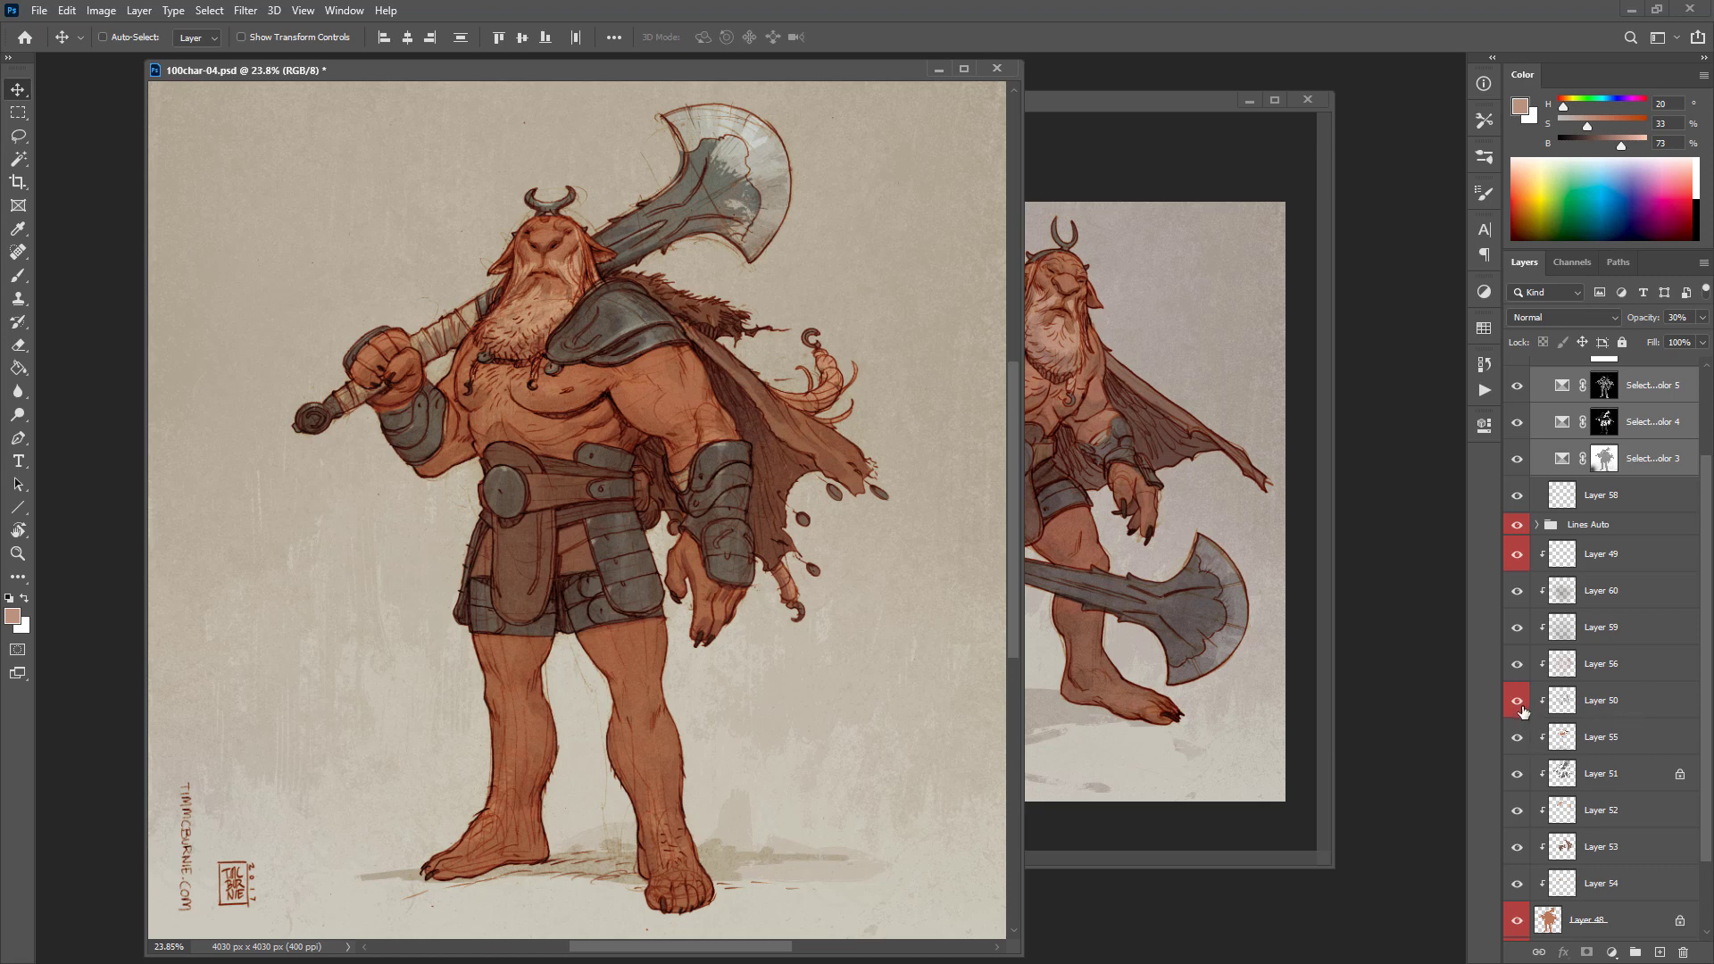
click(1521, 669)
click(1518, 670)
click(1518, 692)
click(1518, 693)
click(1518, 665)
click(1517, 666)
click(1516, 704)
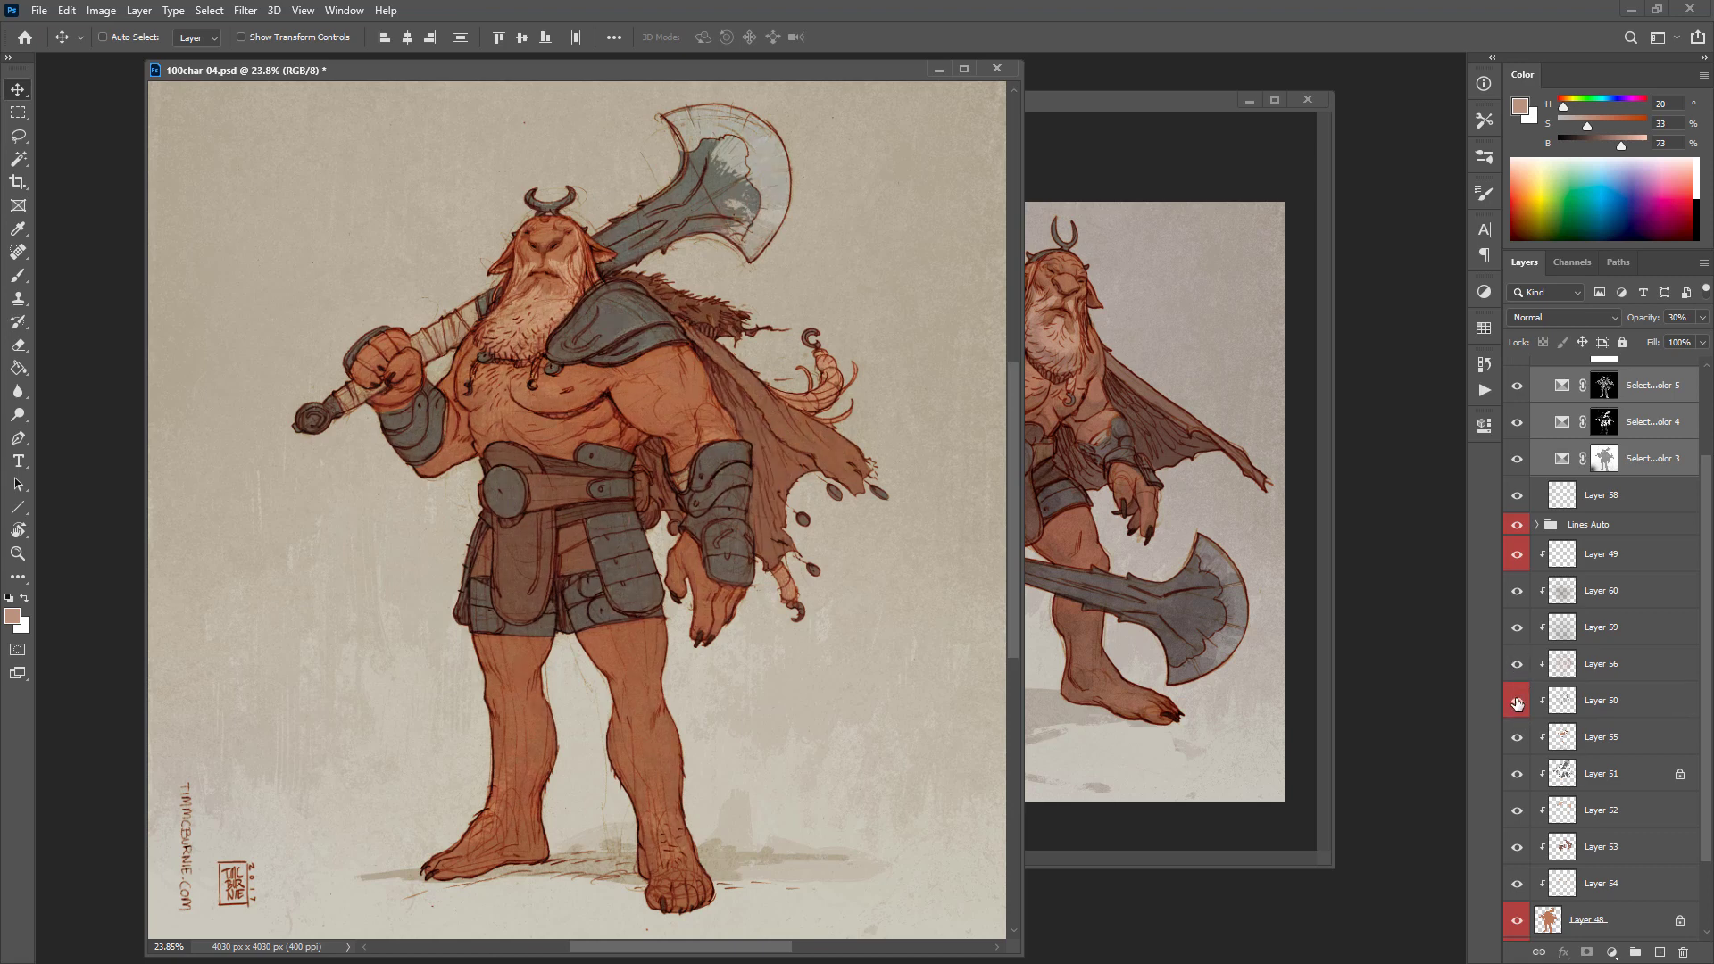
click(1517, 705)
Step: Switch to Fantasy-04.psd in full-screen view with the warrior's torso and axe in close-up
click(1127, 507)
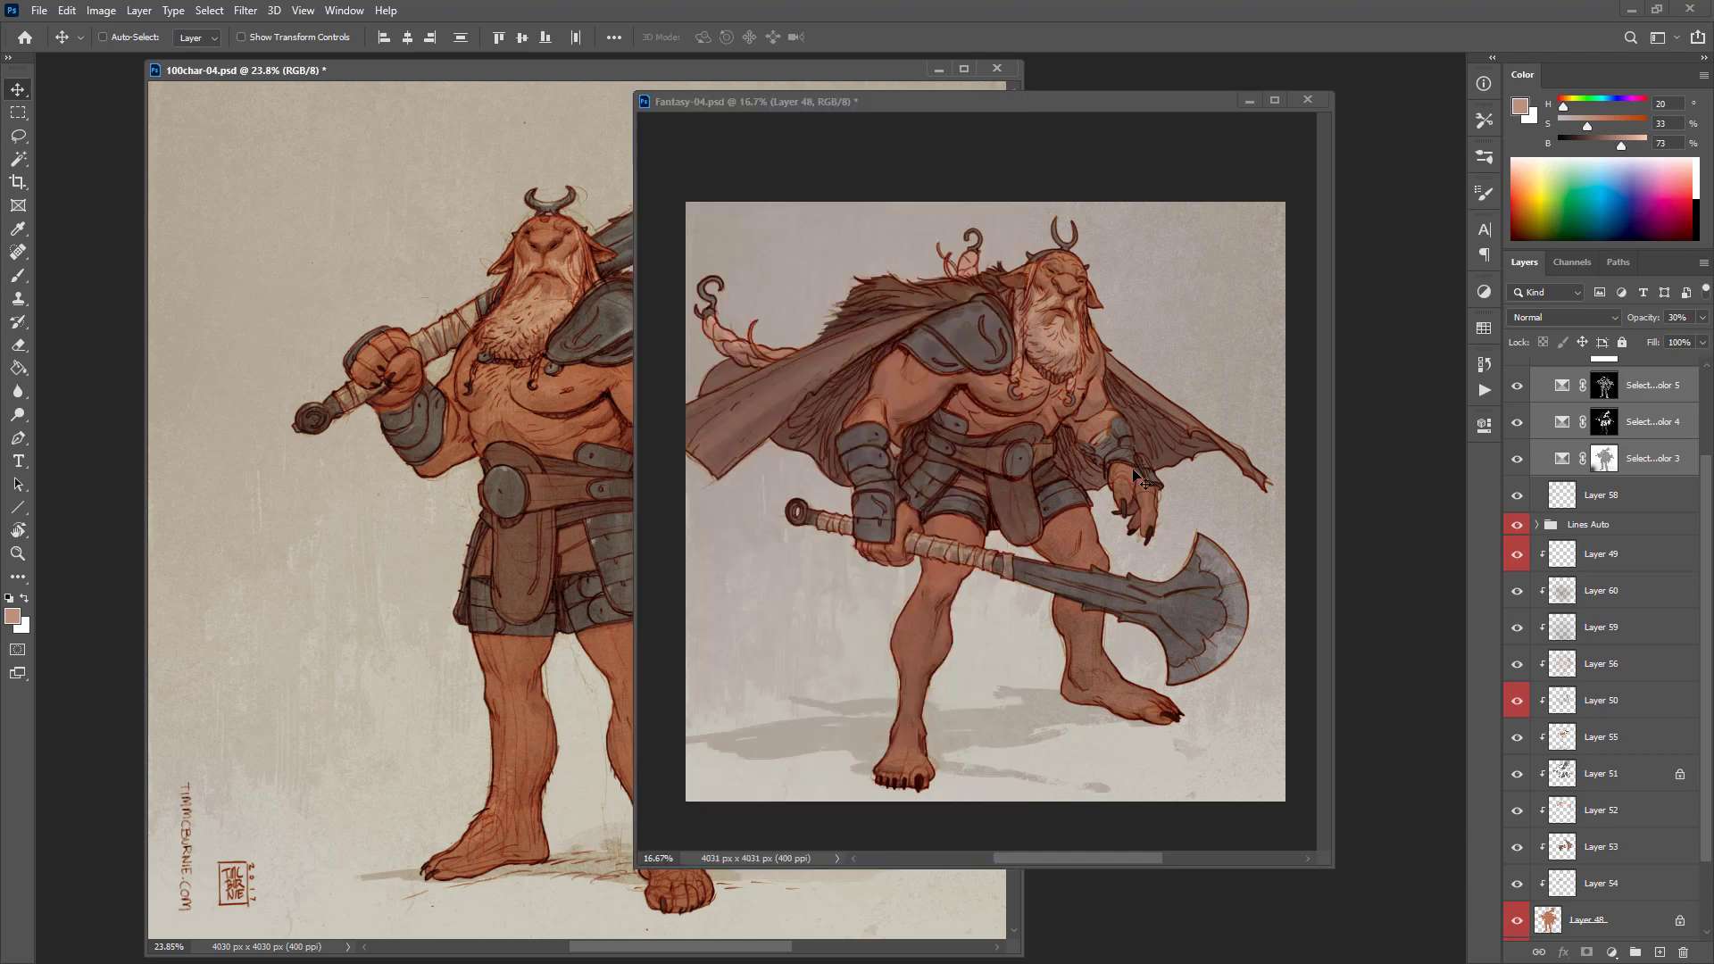
scroll(1077, 429, up, 2)
key(f)
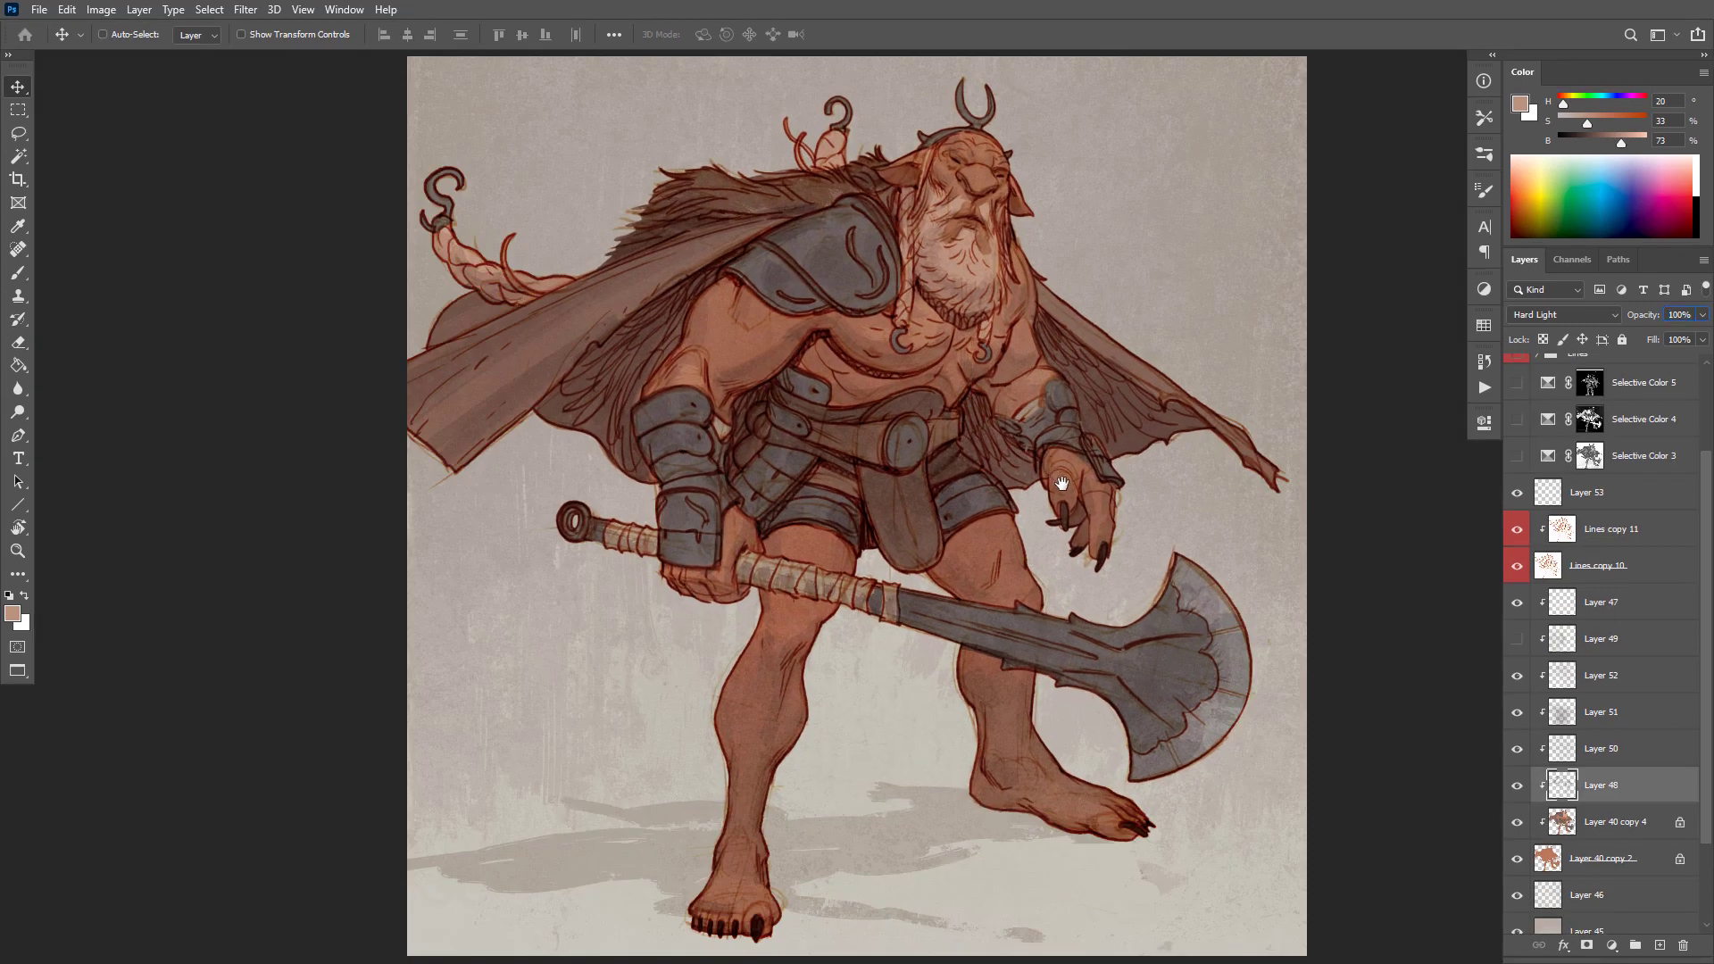
drag(1063, 481, 1112, 518)
scroll(1049, 489, up, 2)
Step: Choose the size 50 textured brush and set the painting colour to pale blue, H 191, S 11, B 92
key(b)
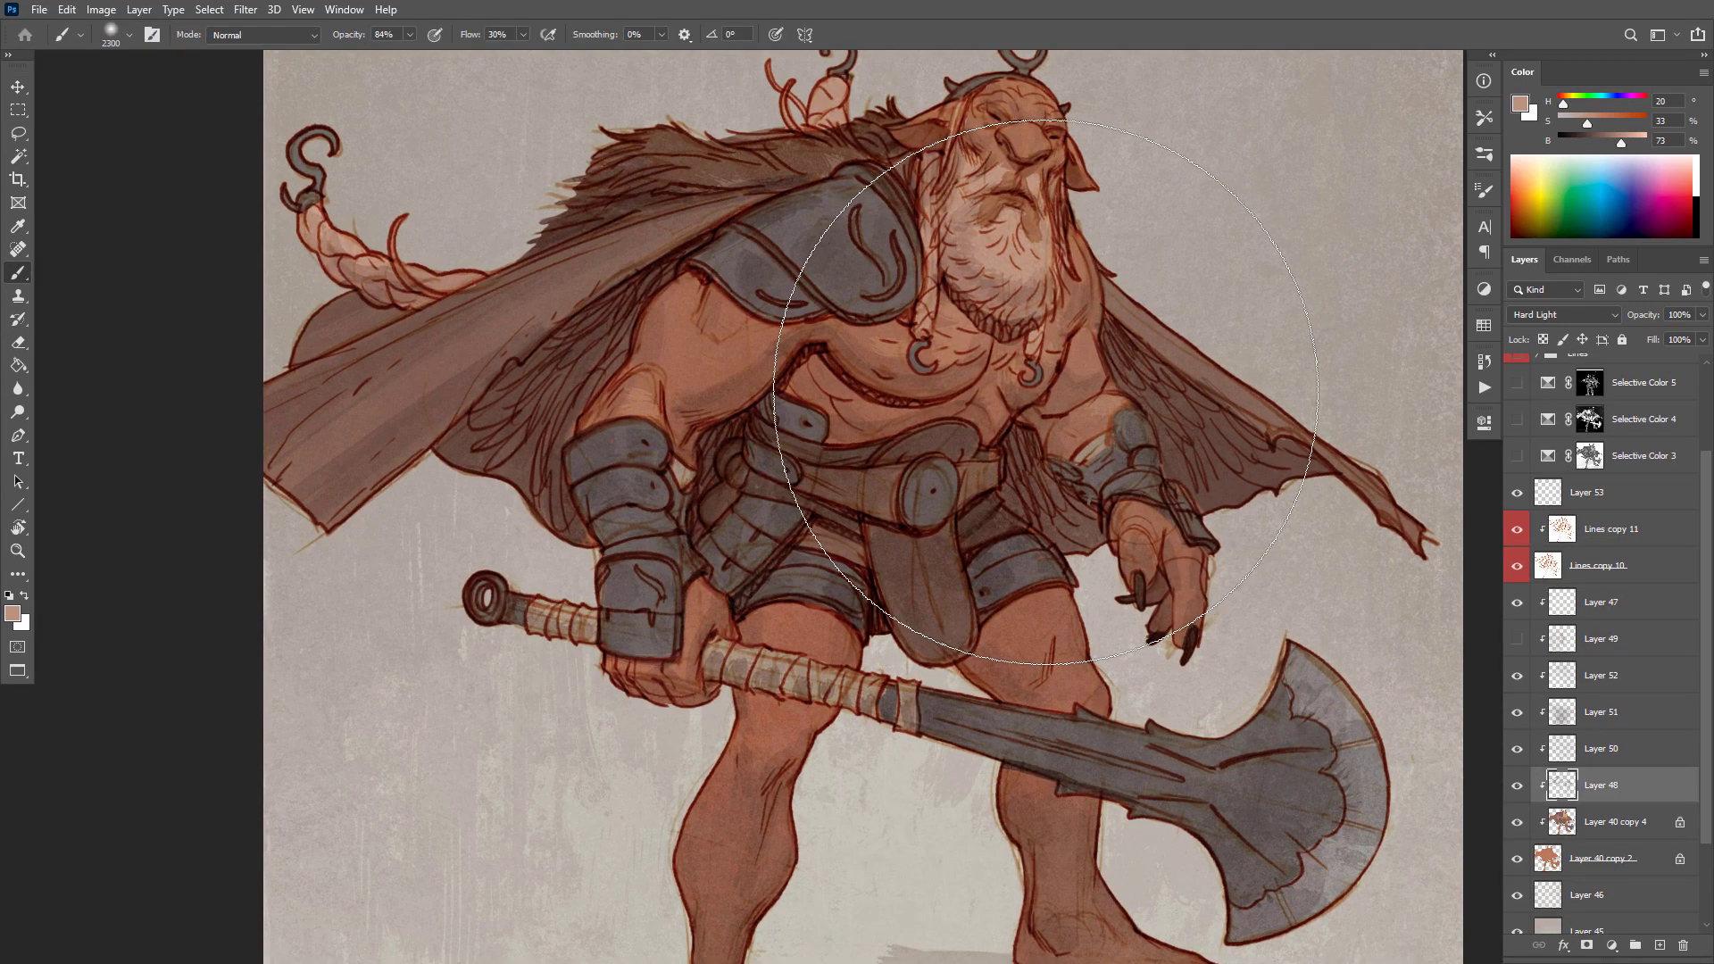
key(period)
key(period)
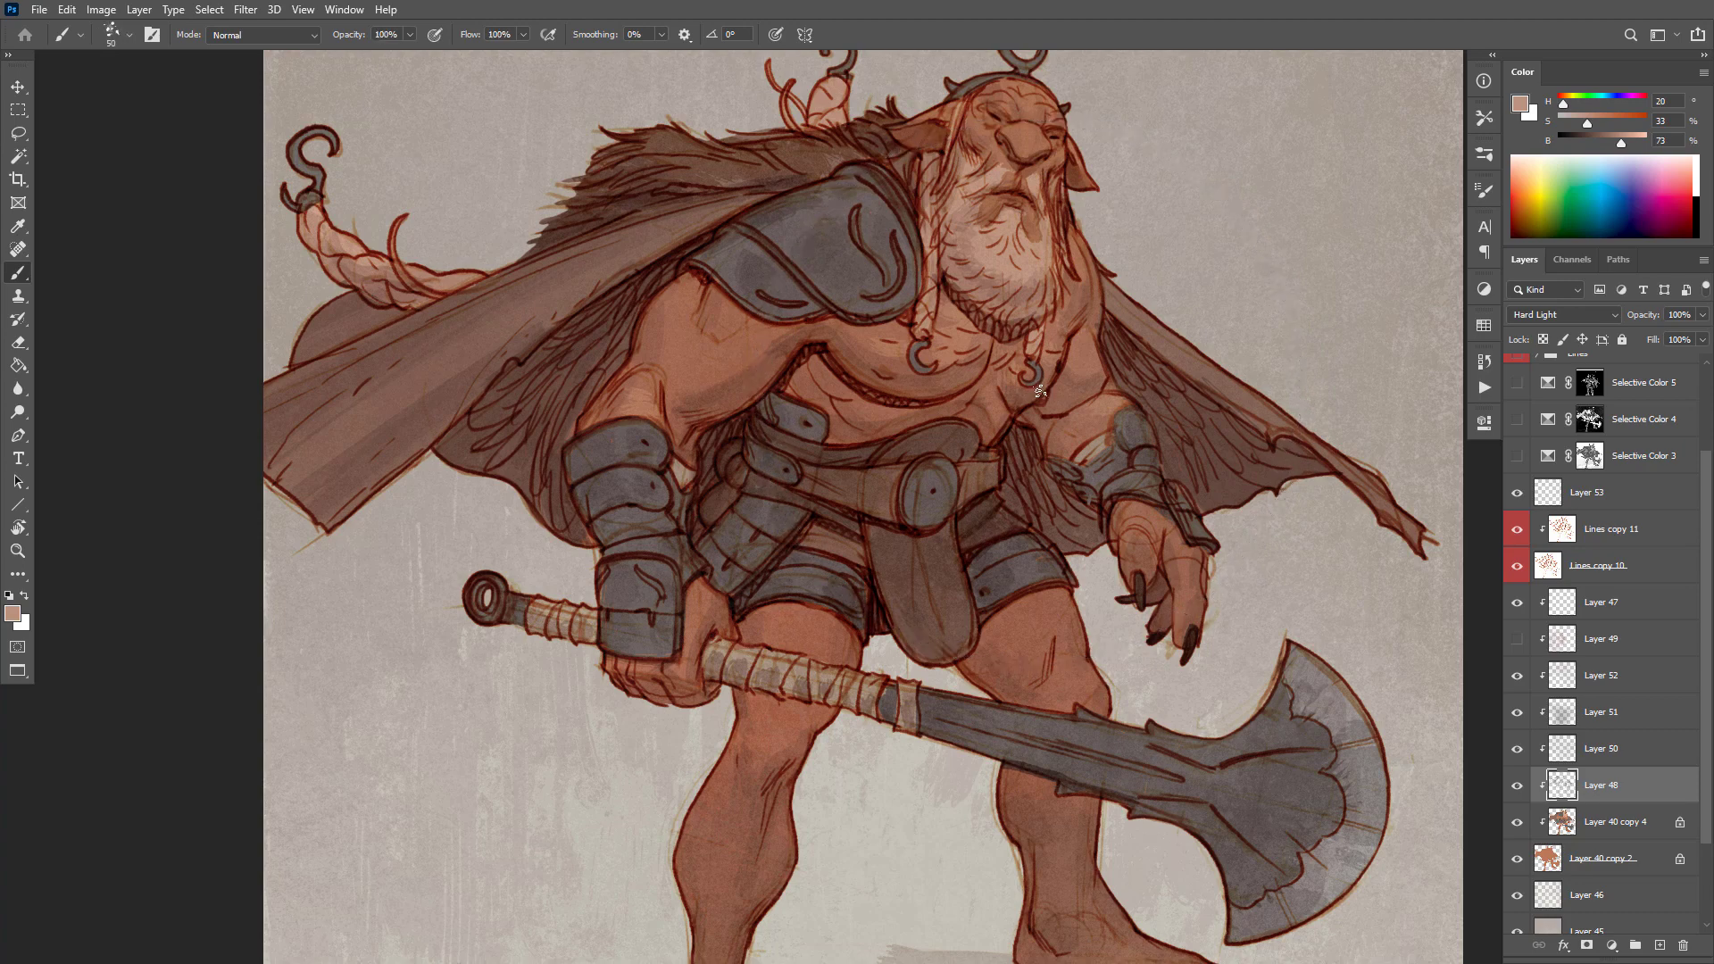
drag(1587, 123, 1570, 126)
click(1604, 104)
click(1637, 135)
Step: Add a clipped Hard Light layer above Layer 48 and paint soft pale blue highlights on the shoulder armour at 30% brush opacity
click(1518, 787)
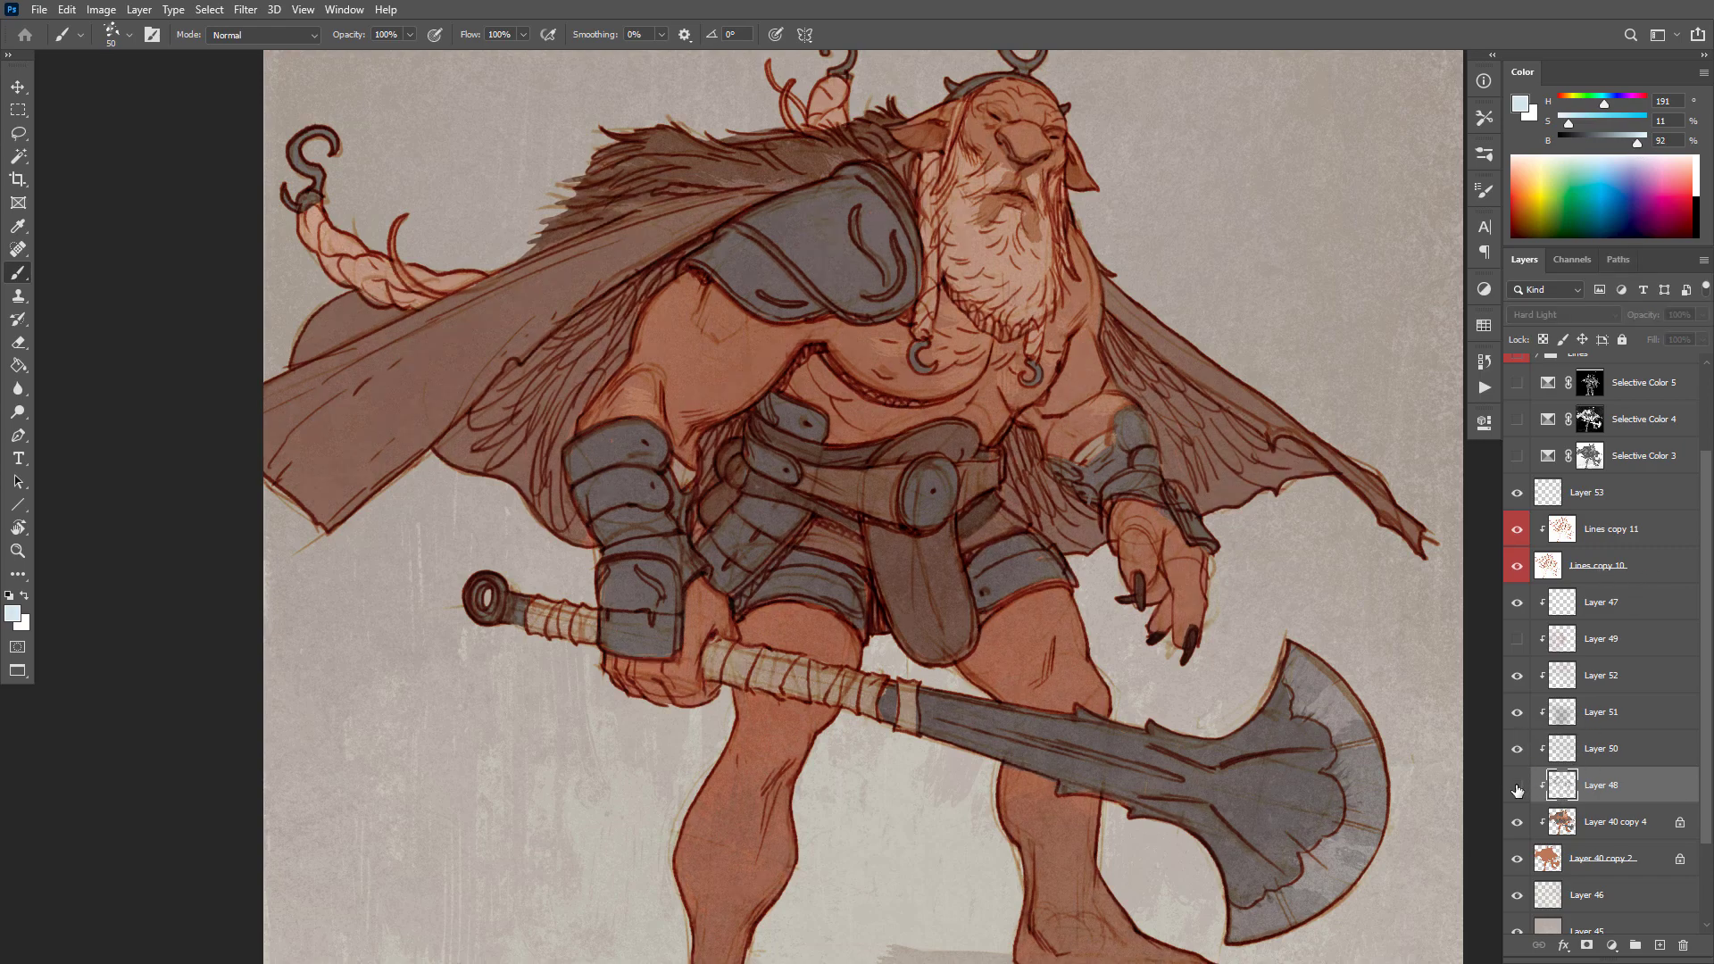
click(1517, 787)
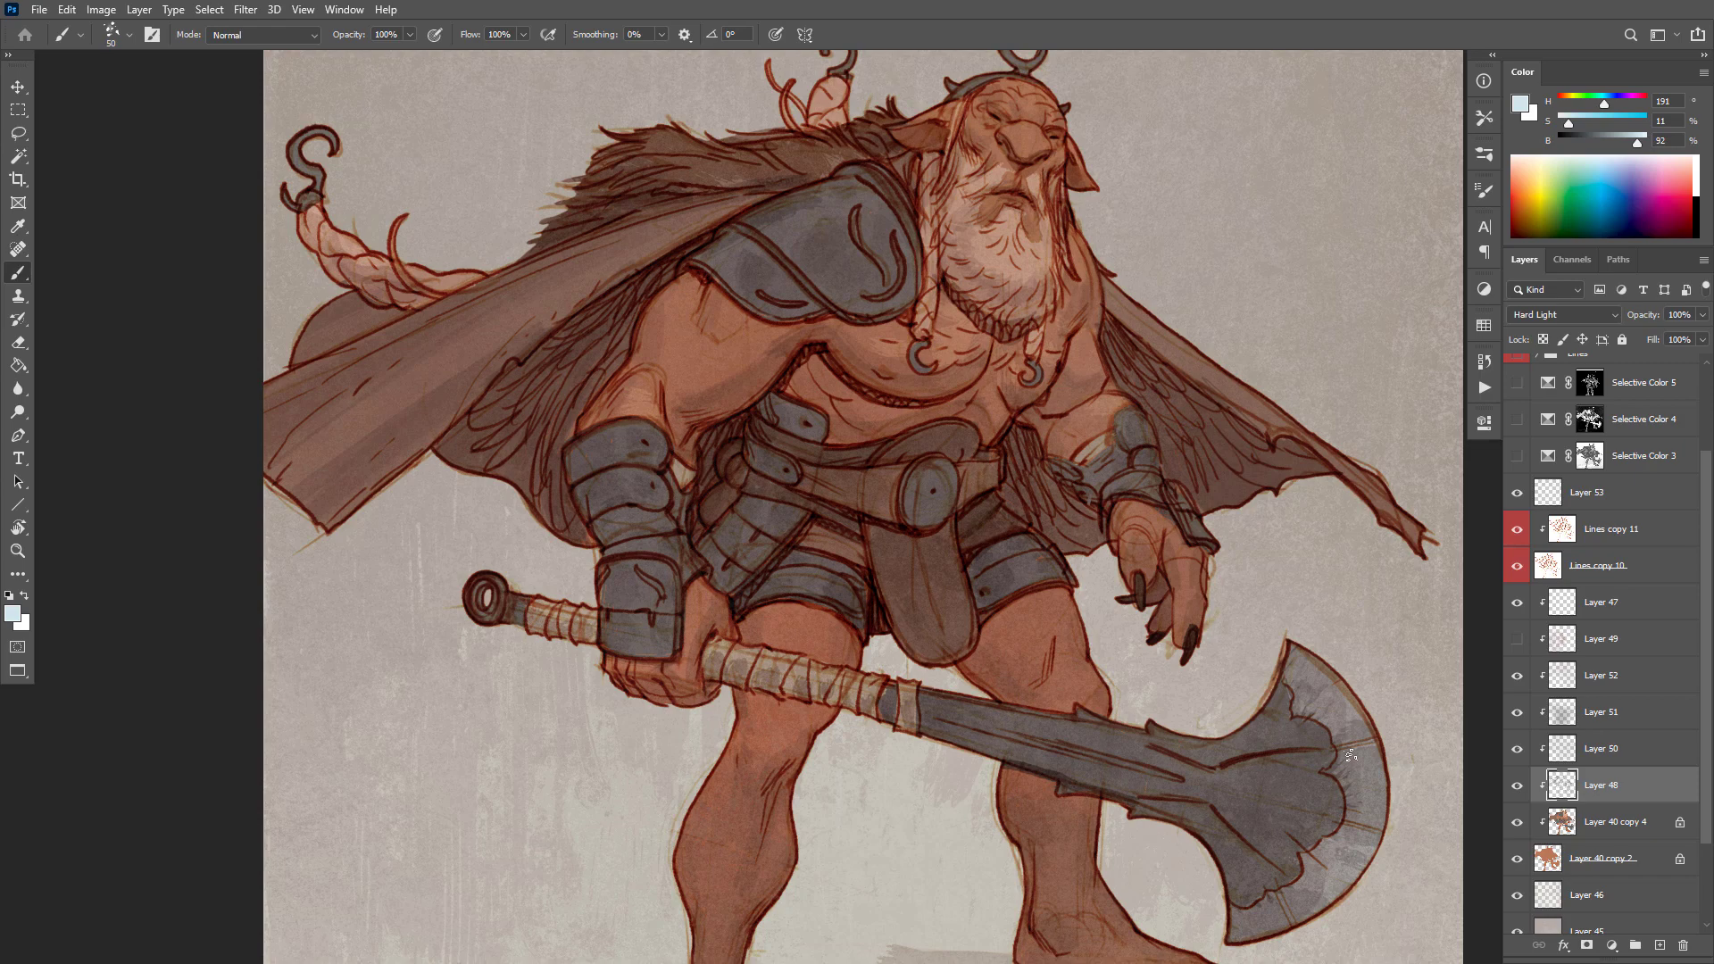
key(ctrl+shift+alt+n)
key(1)
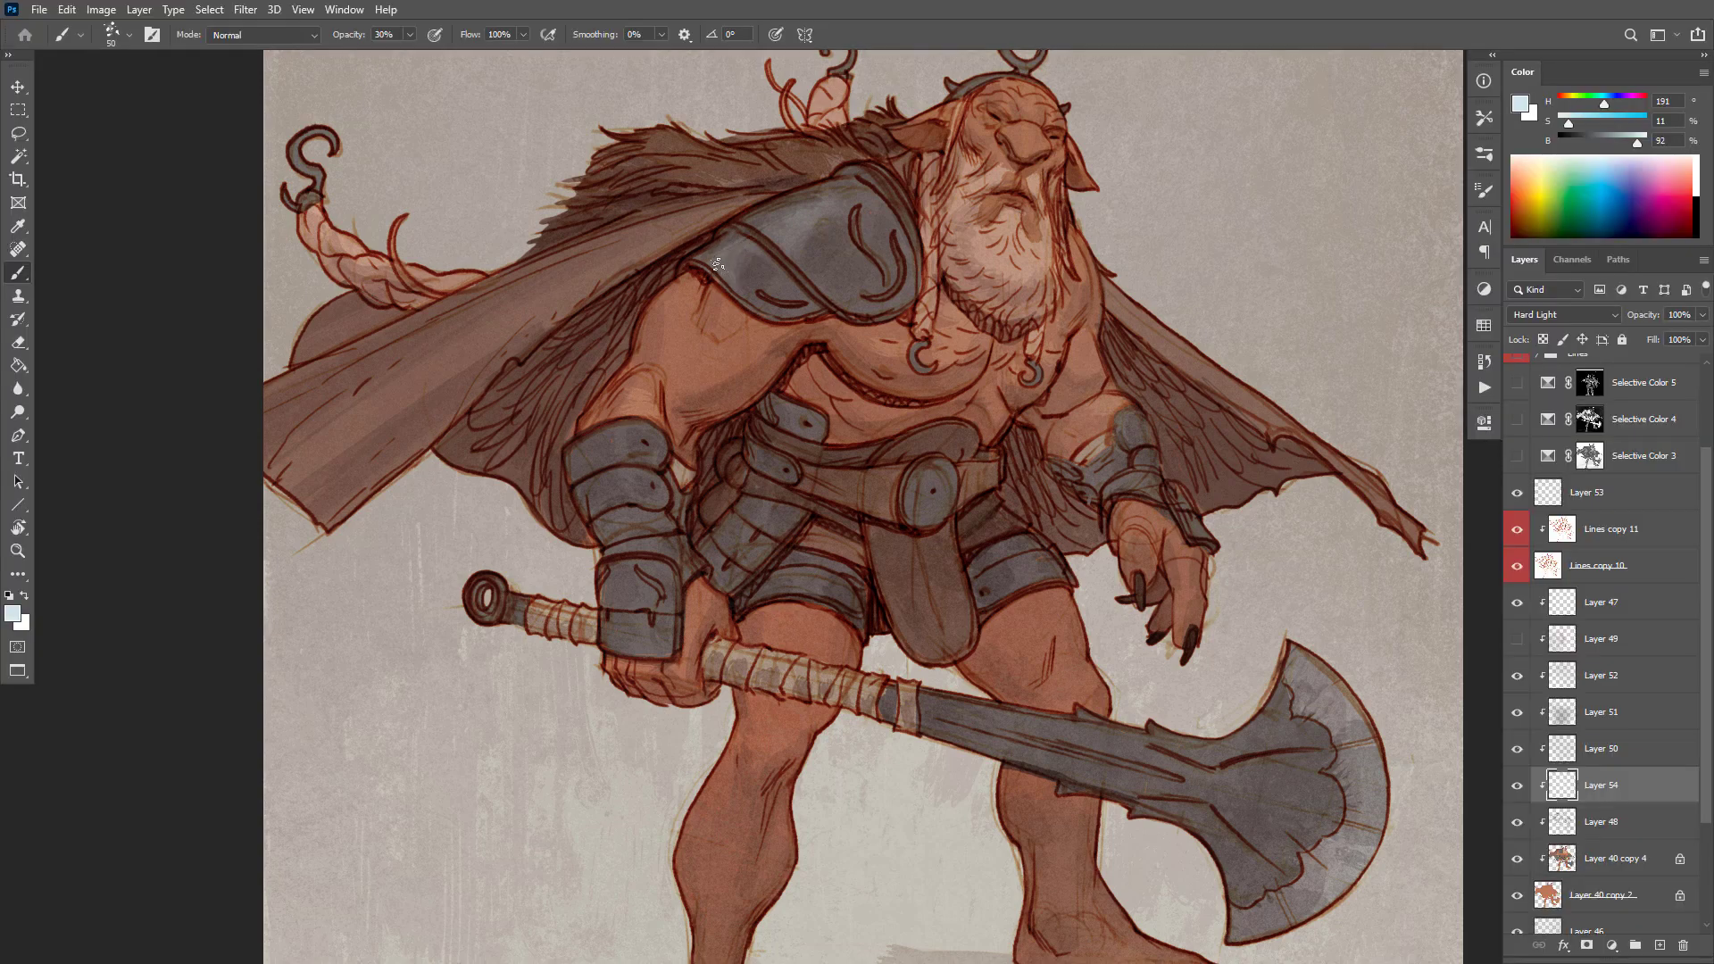
drag(782, 213, 760, 224)
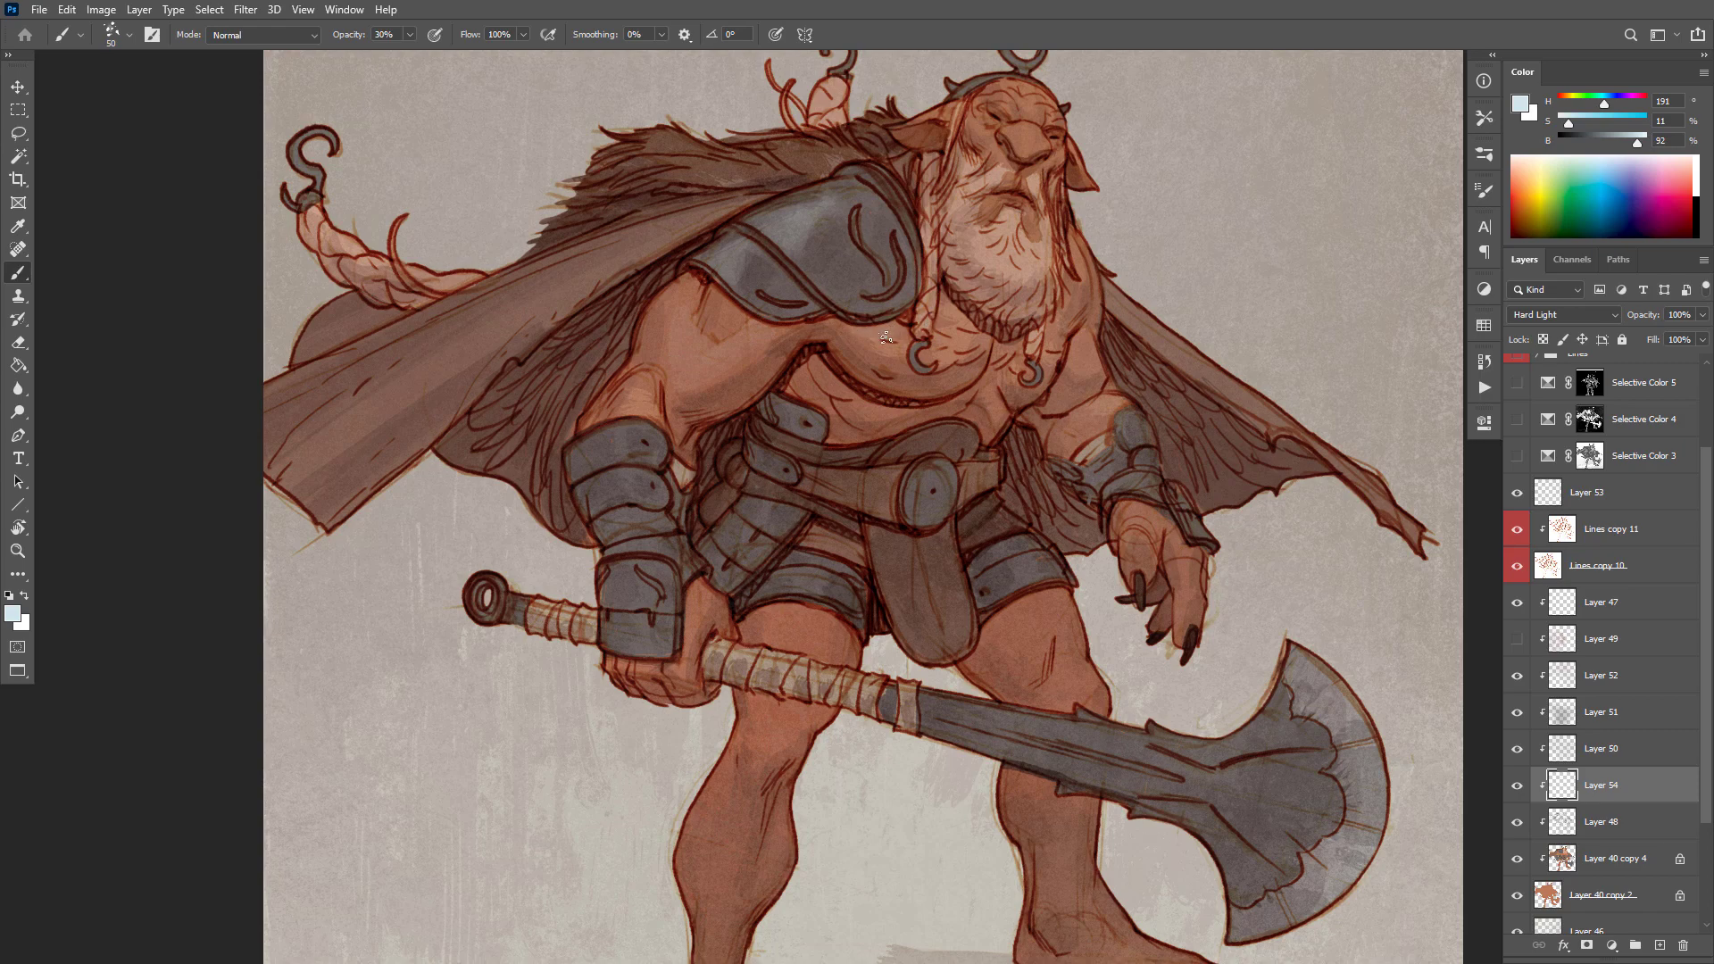
Step: Reduce the brush to size 25 and set up a dark red-brown painting colour, H 0, S 79, B 14
key(bracketleft)
key(bracketleft)
key(bracketleft)
drag(990, 369, 994, 423)
key(x)
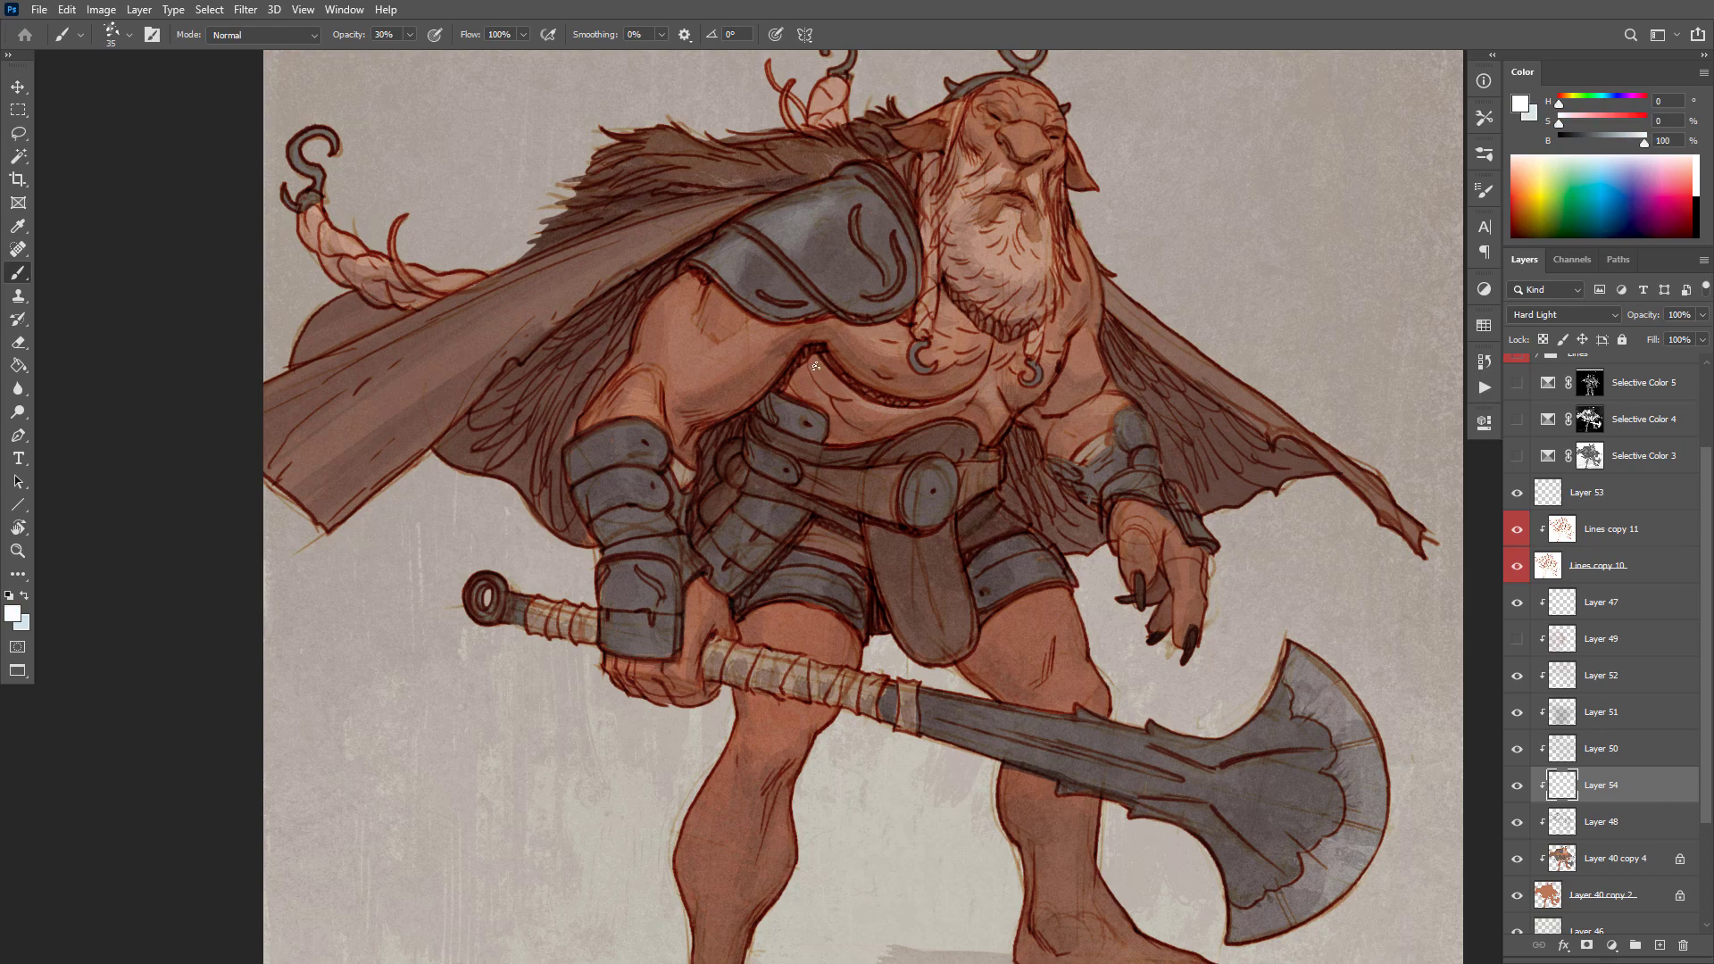
click(1571, 135)
click(1627, 117)
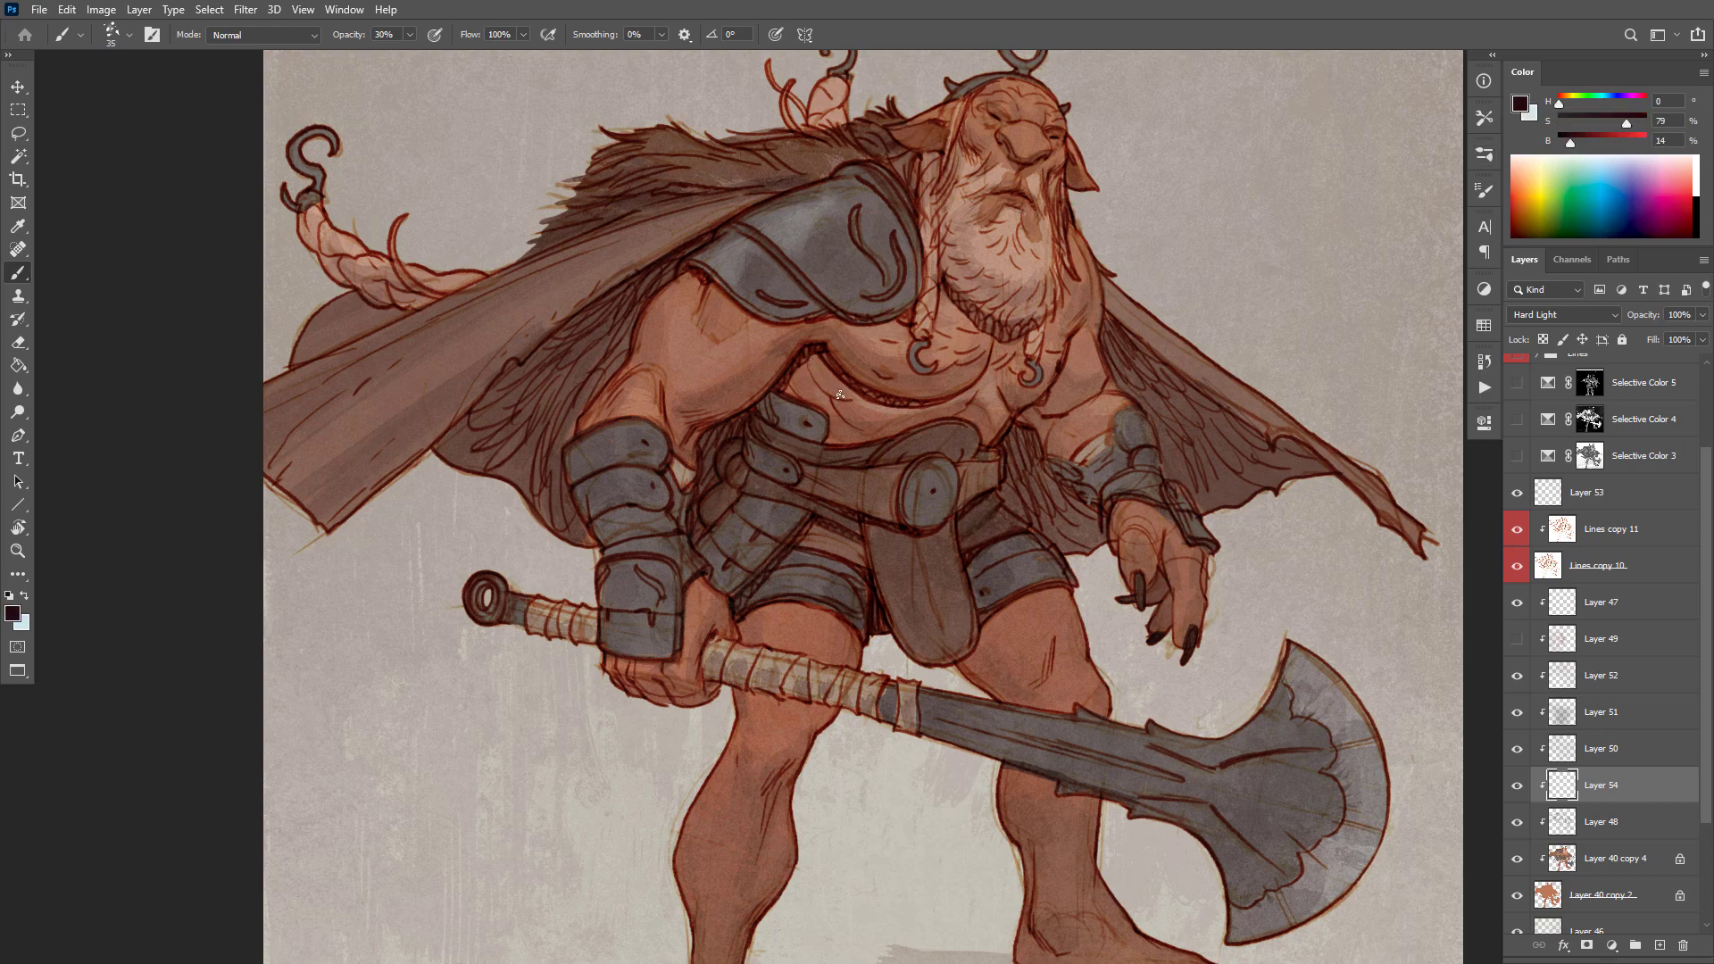
Step: Shrink the eraser to a small tip suited to fine details and return to the Brush tool
key(e)
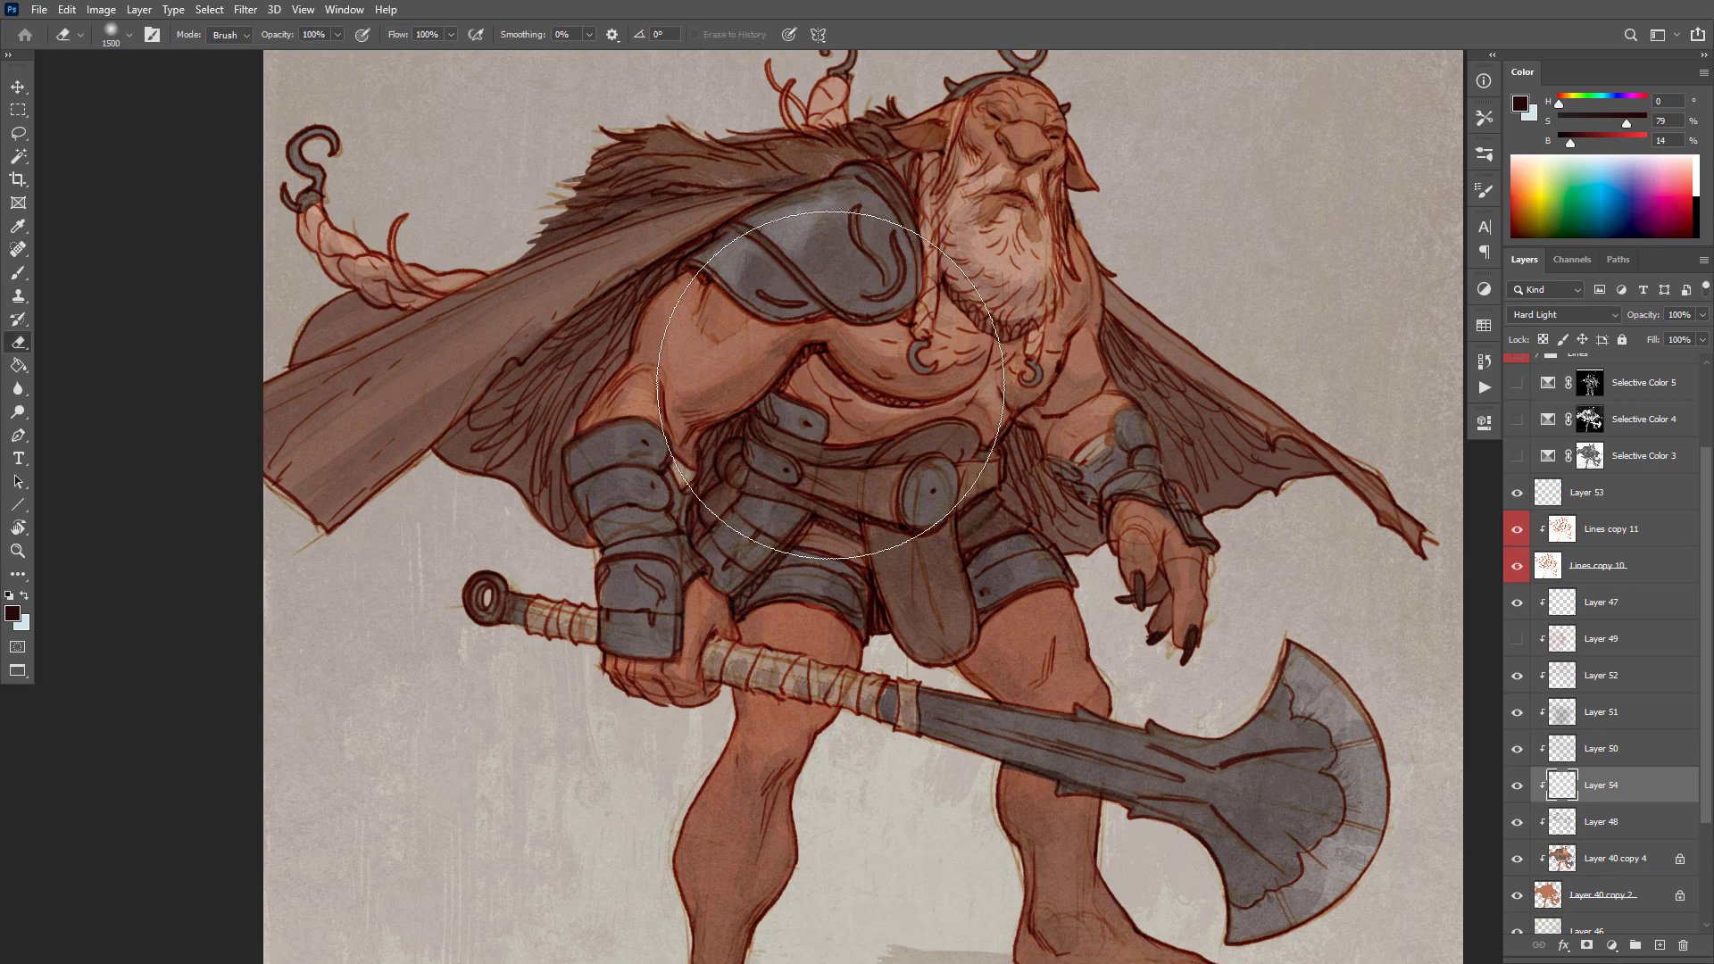
key(bracketleft)
key(bracketleft)
key(bracketleft)
key(bracketleft)
key(bracketleft)
key(bracketleft)
key(bracketleft)
key(bracketleft)
key(bracketleft)
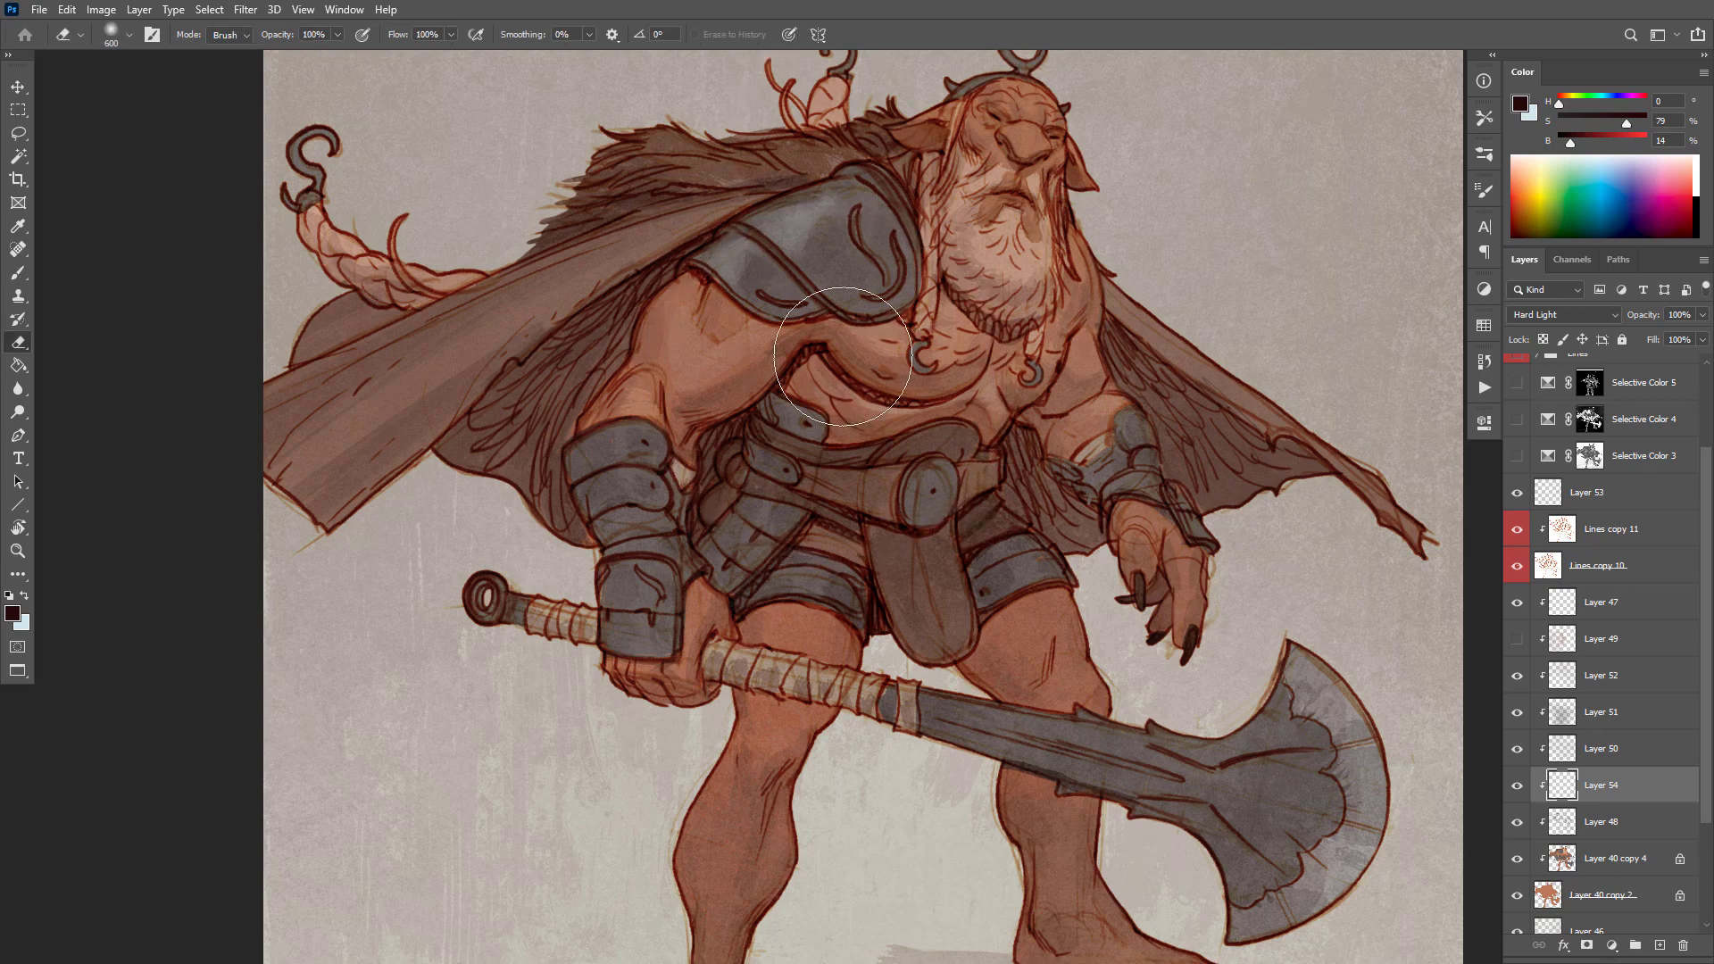
key(bracketleft)
key(bracketleft)
key(bracketleft)
key(bracketleft)
key(bracketleft)
key(bracketleft)
key(bracketleft)
key(bracketleft)
key(bracketleft)
key(b)
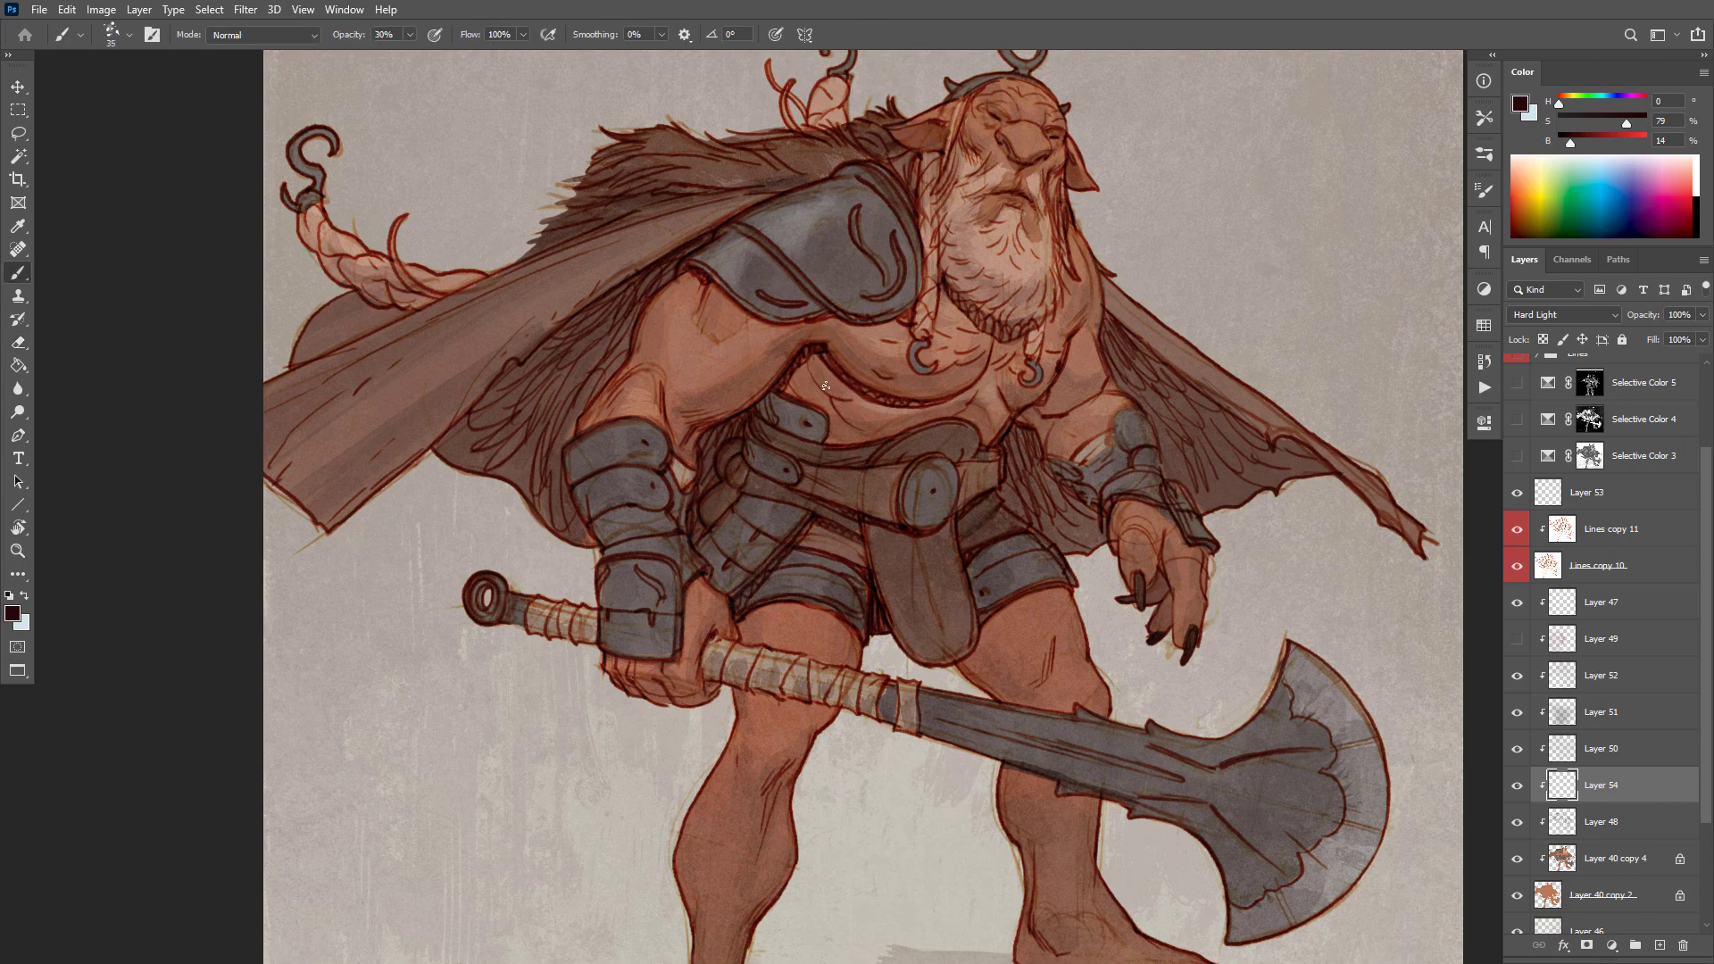
Step: Paint stronger pale blue highlights on the shoulder armour at 50% brush opacity, undoing a stray stroke
key(x)
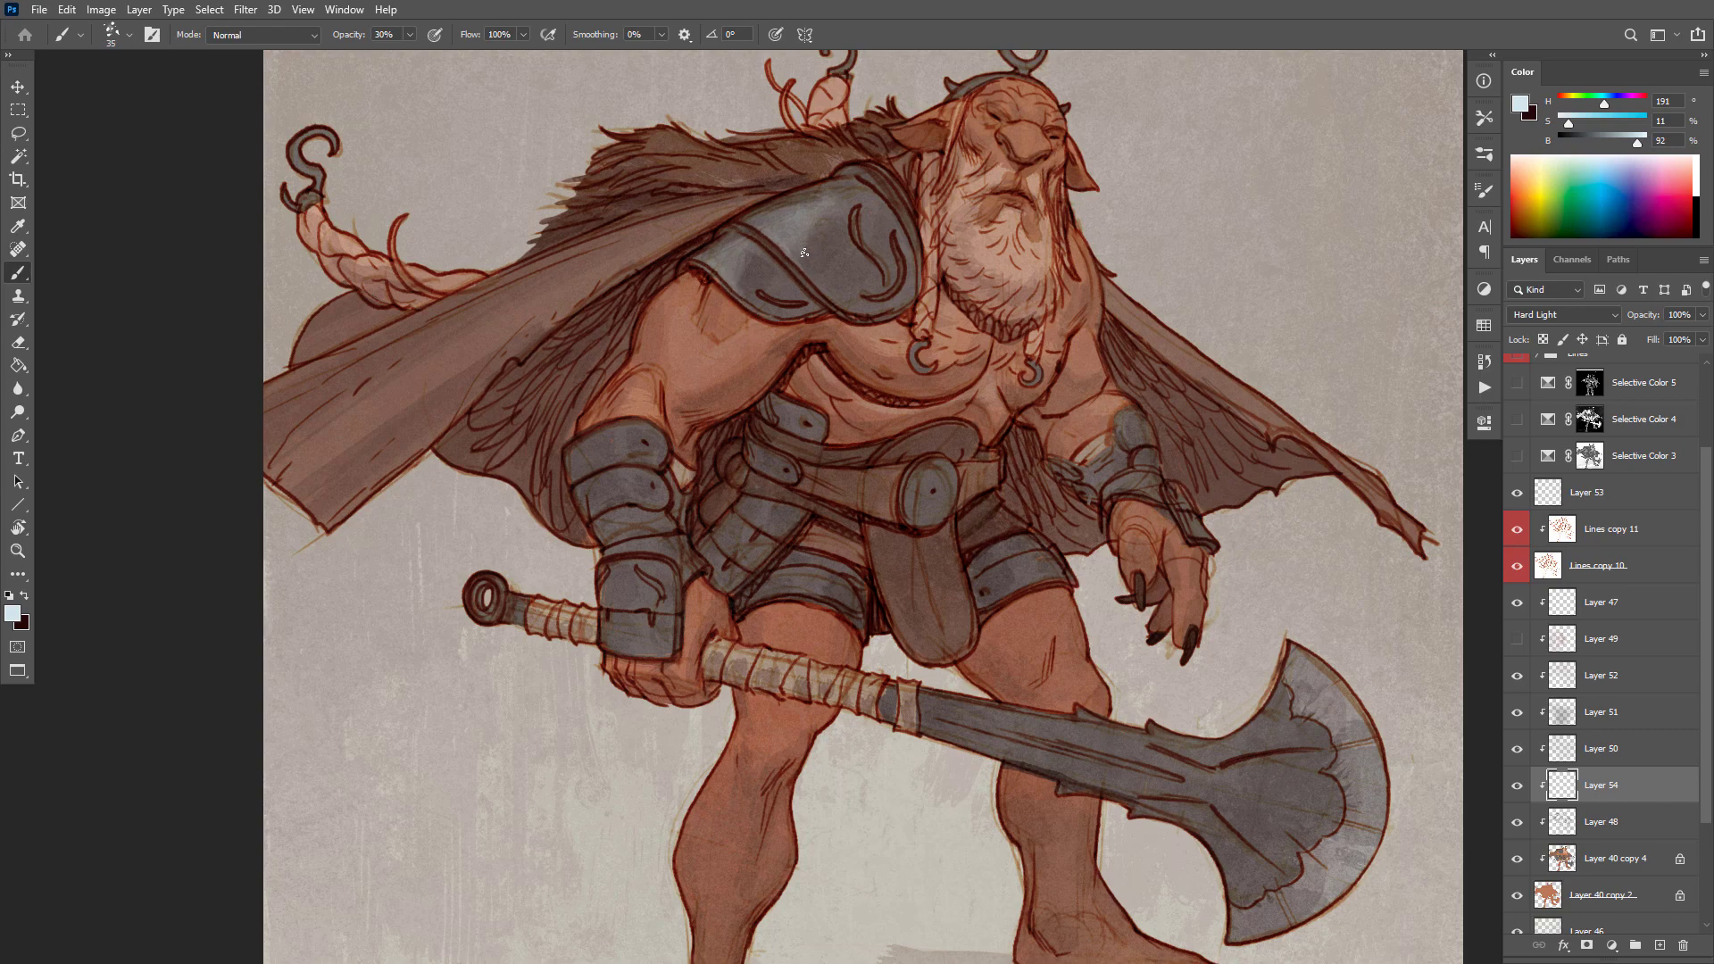
key(5)
drag(808, 277, 748, 222)
key(ctrl+z)
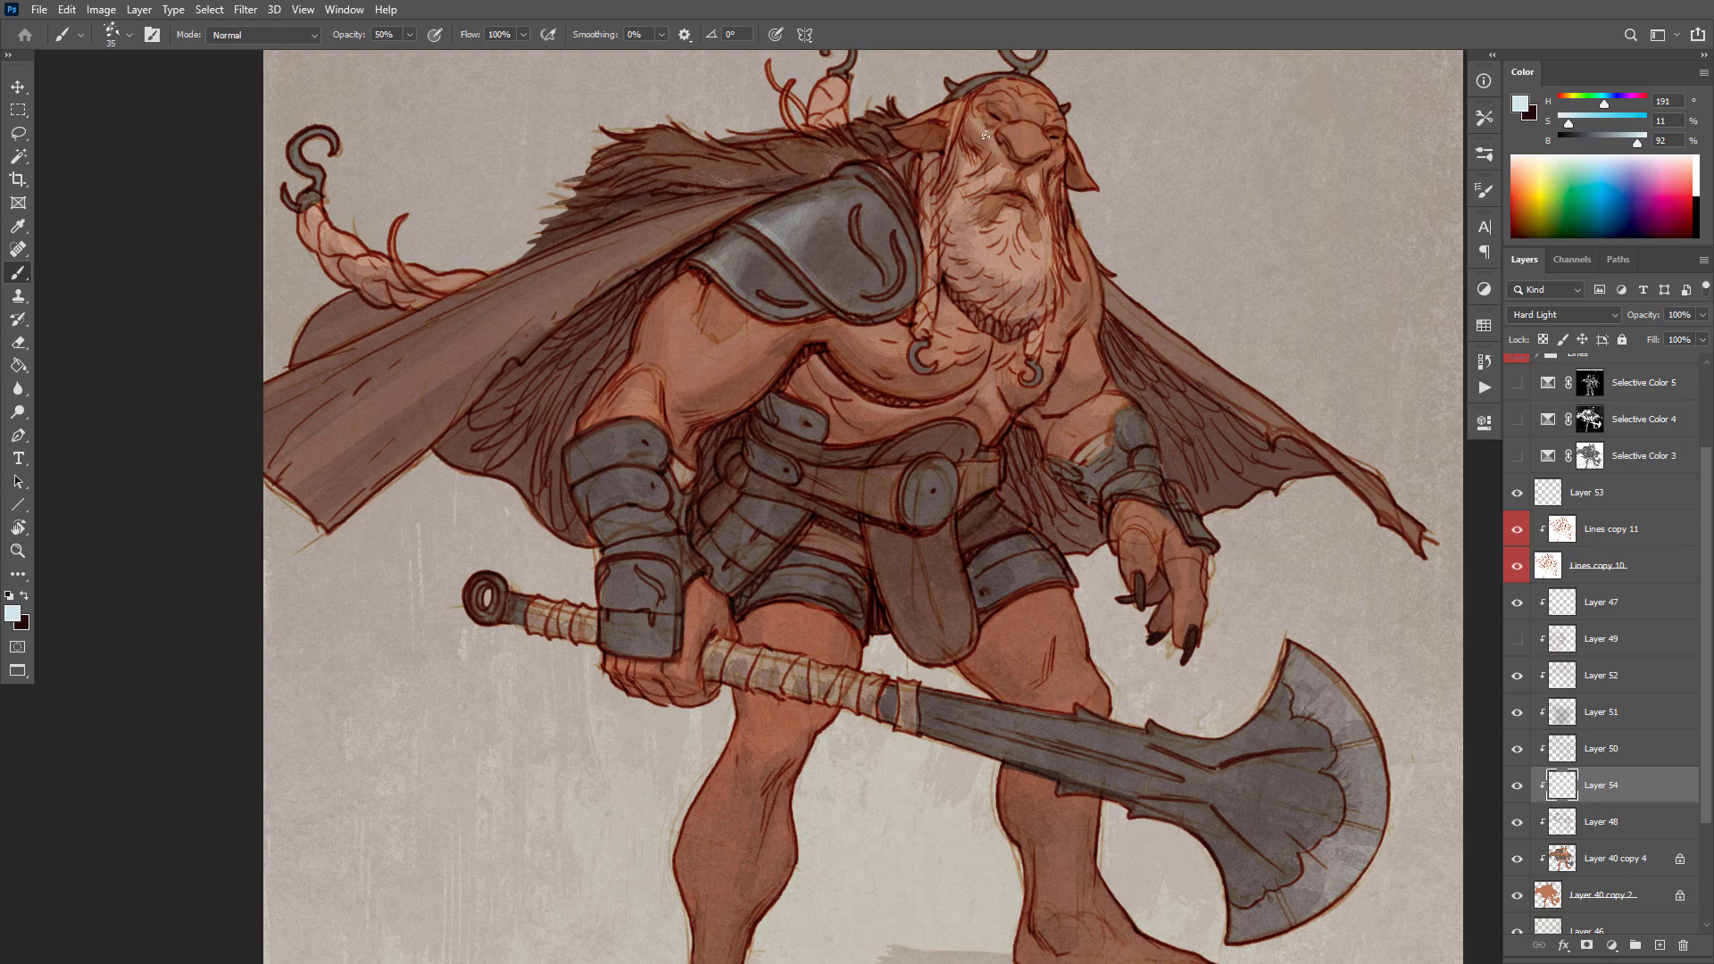
alt+click(1125, 267)
scroll(1125, 267, down, 1)
scroll(1127, 241, up, 3)
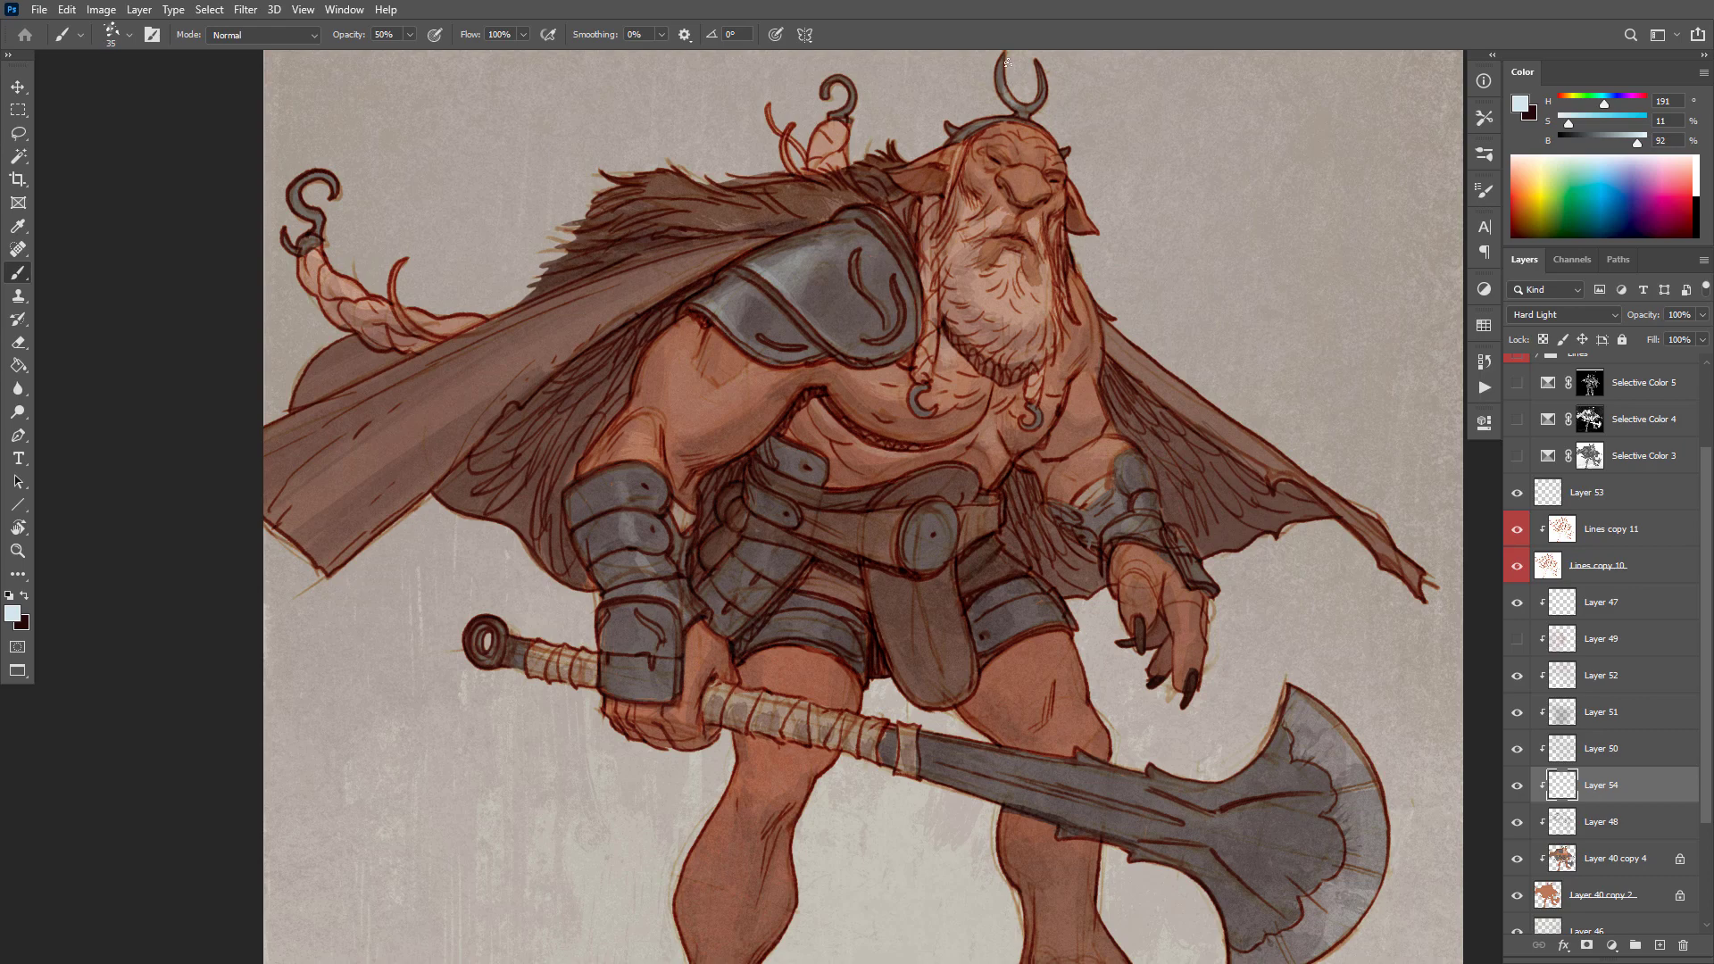
Step: Paint pale blue highlight streaks along the axe blade's edge, undoing the long streak drawn toward the shaft
scroll(1286, 642, down, 5)
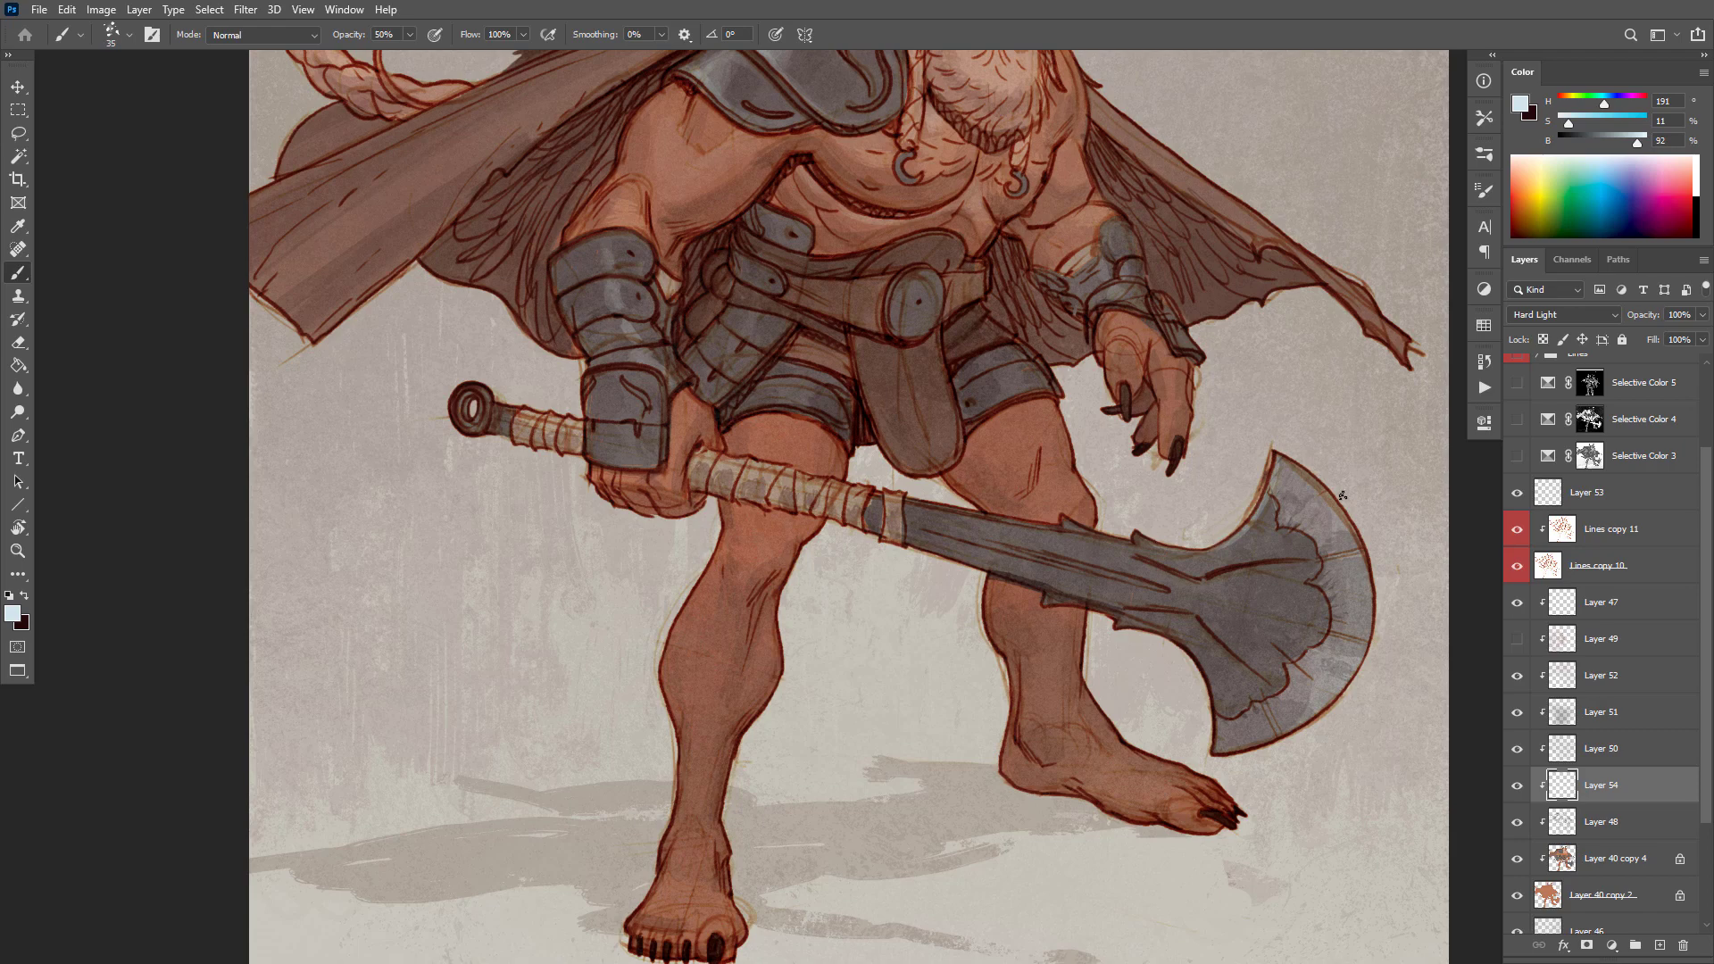
mouse_move(1342, 495)
mouse_down()
mouse_move(1328, 540)
mouse_move(1308, 528)
mouse_move(1254, 559)
mouse_move(1353, 582)
mouse_move(1293, 593)
mouse_up()
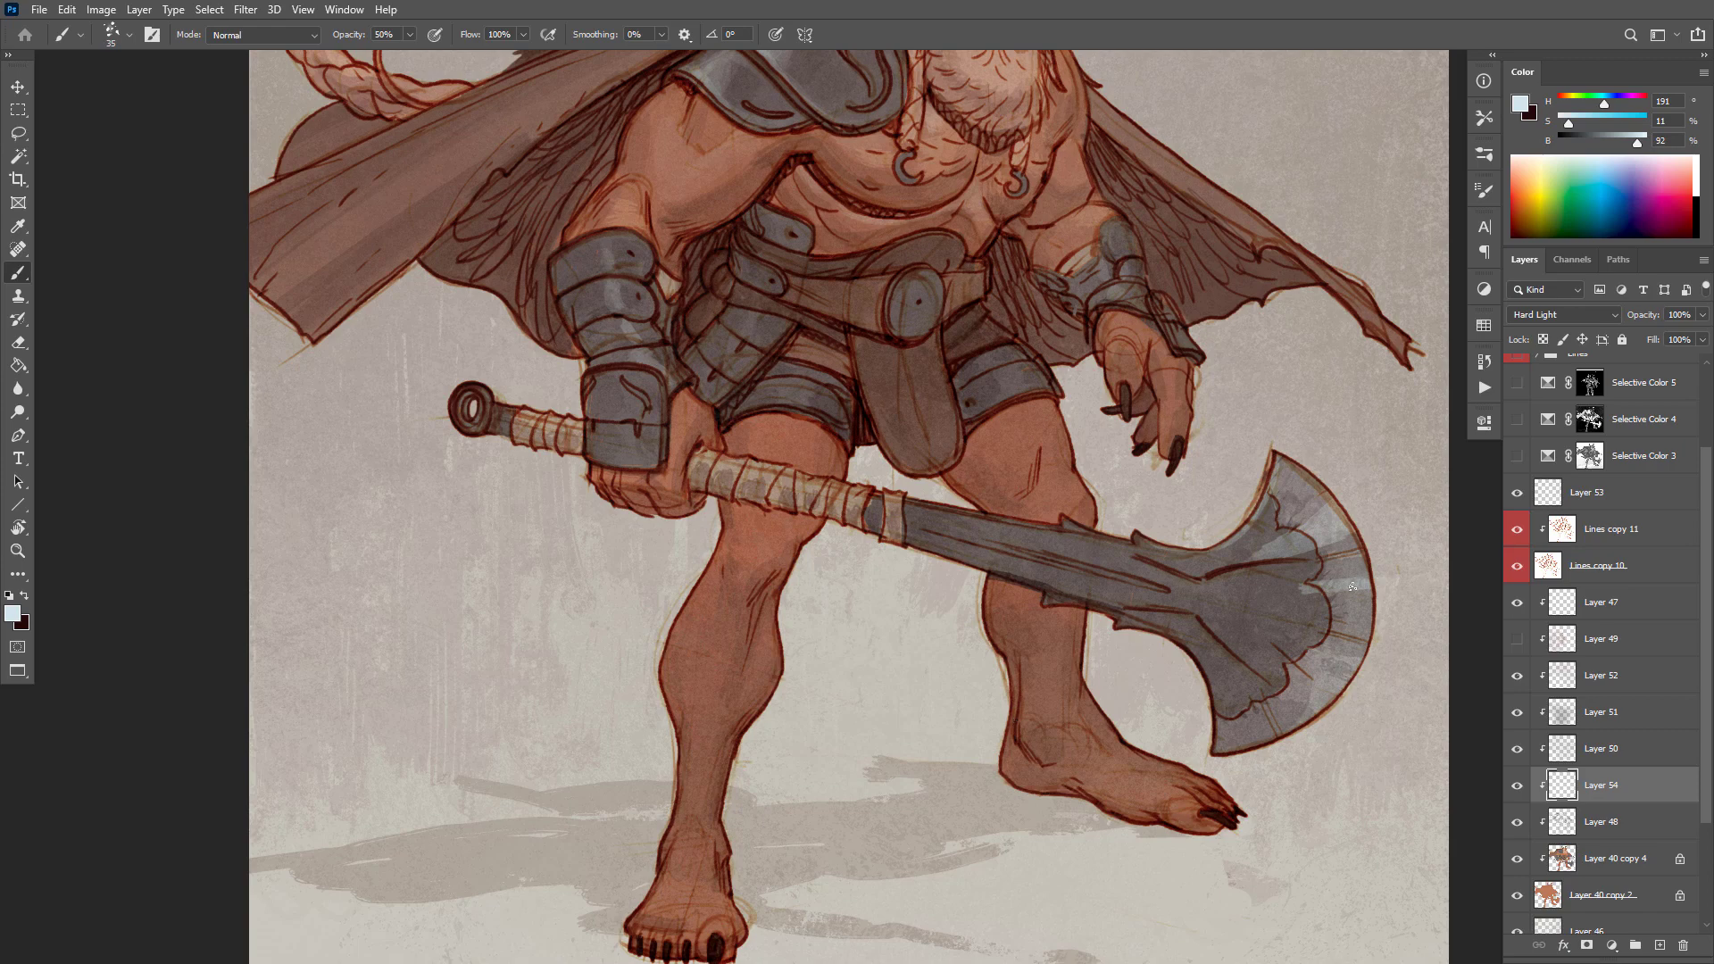
drag(1358, 621, 1103, 580)
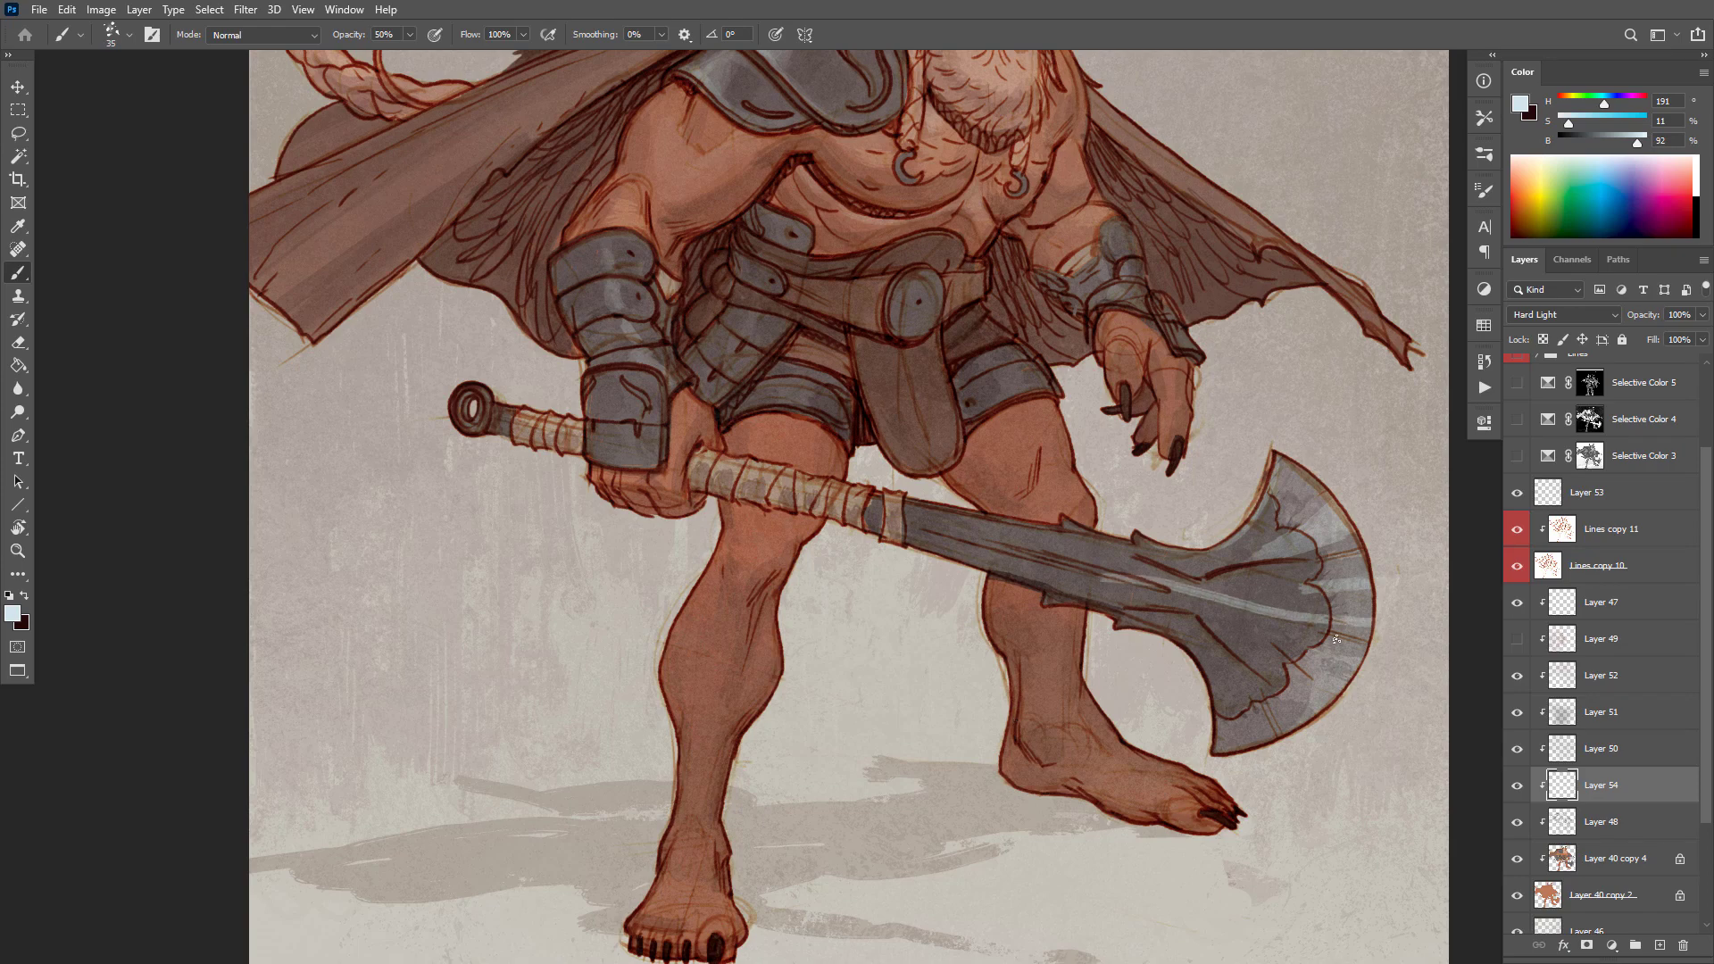
key(ctrl+z)
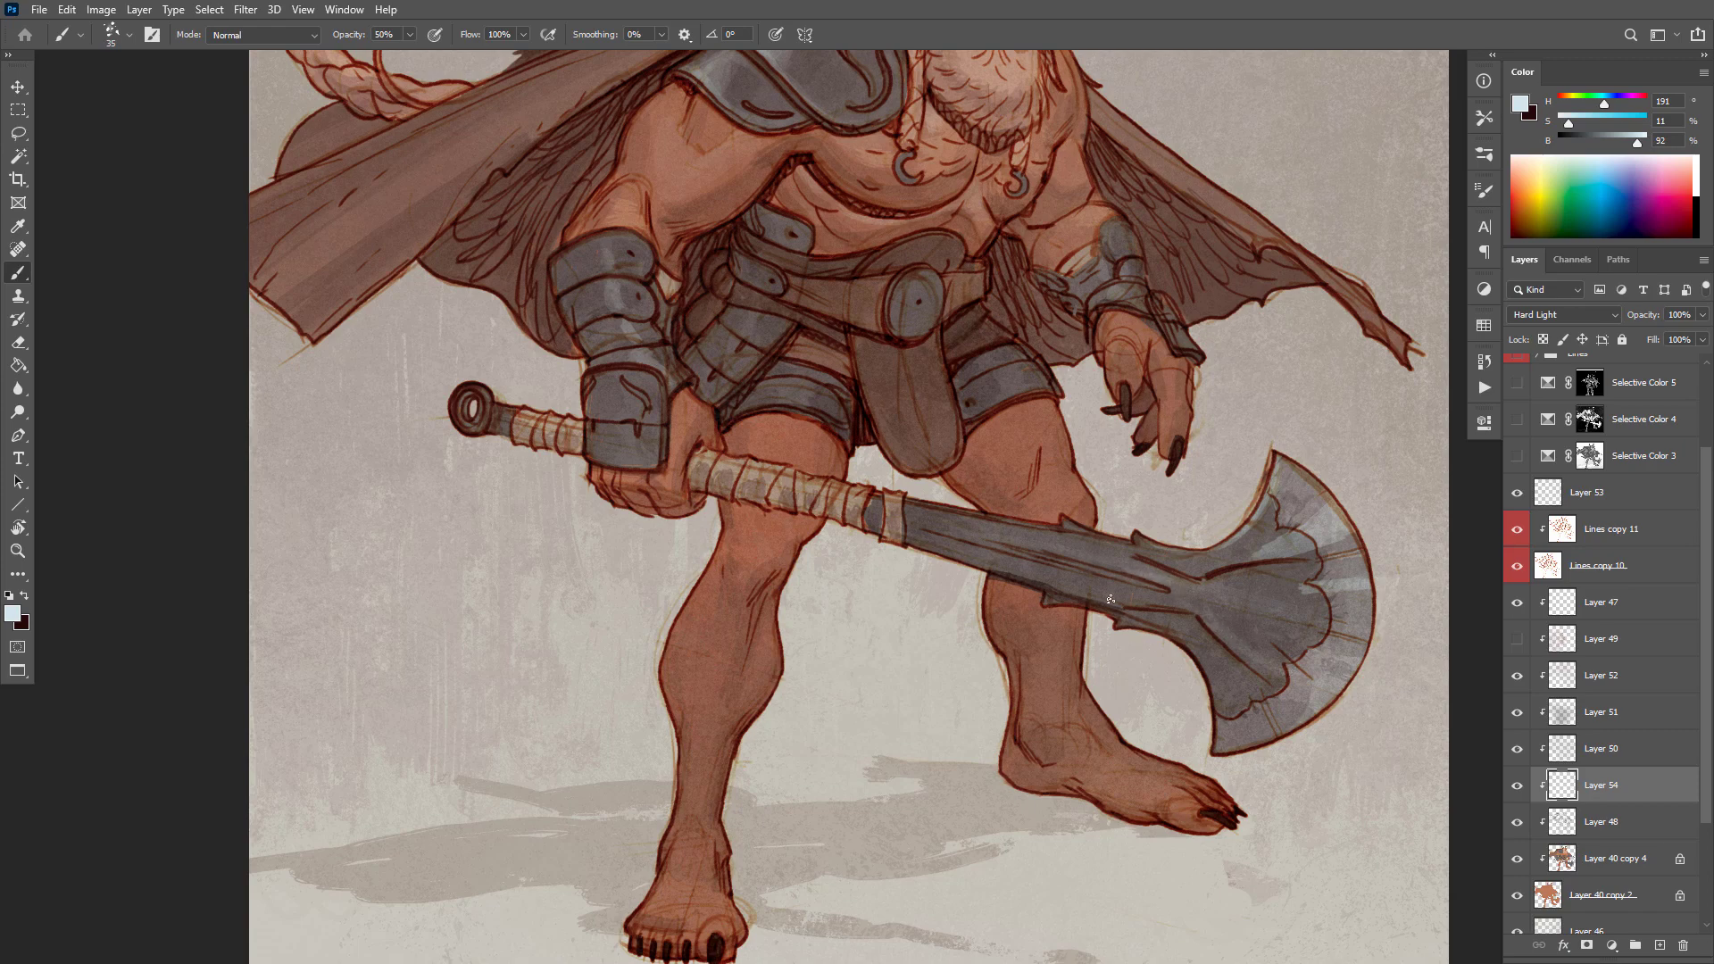
Step: Add dark red-brown shading along the ridge of the axe's metal neck
key(x)
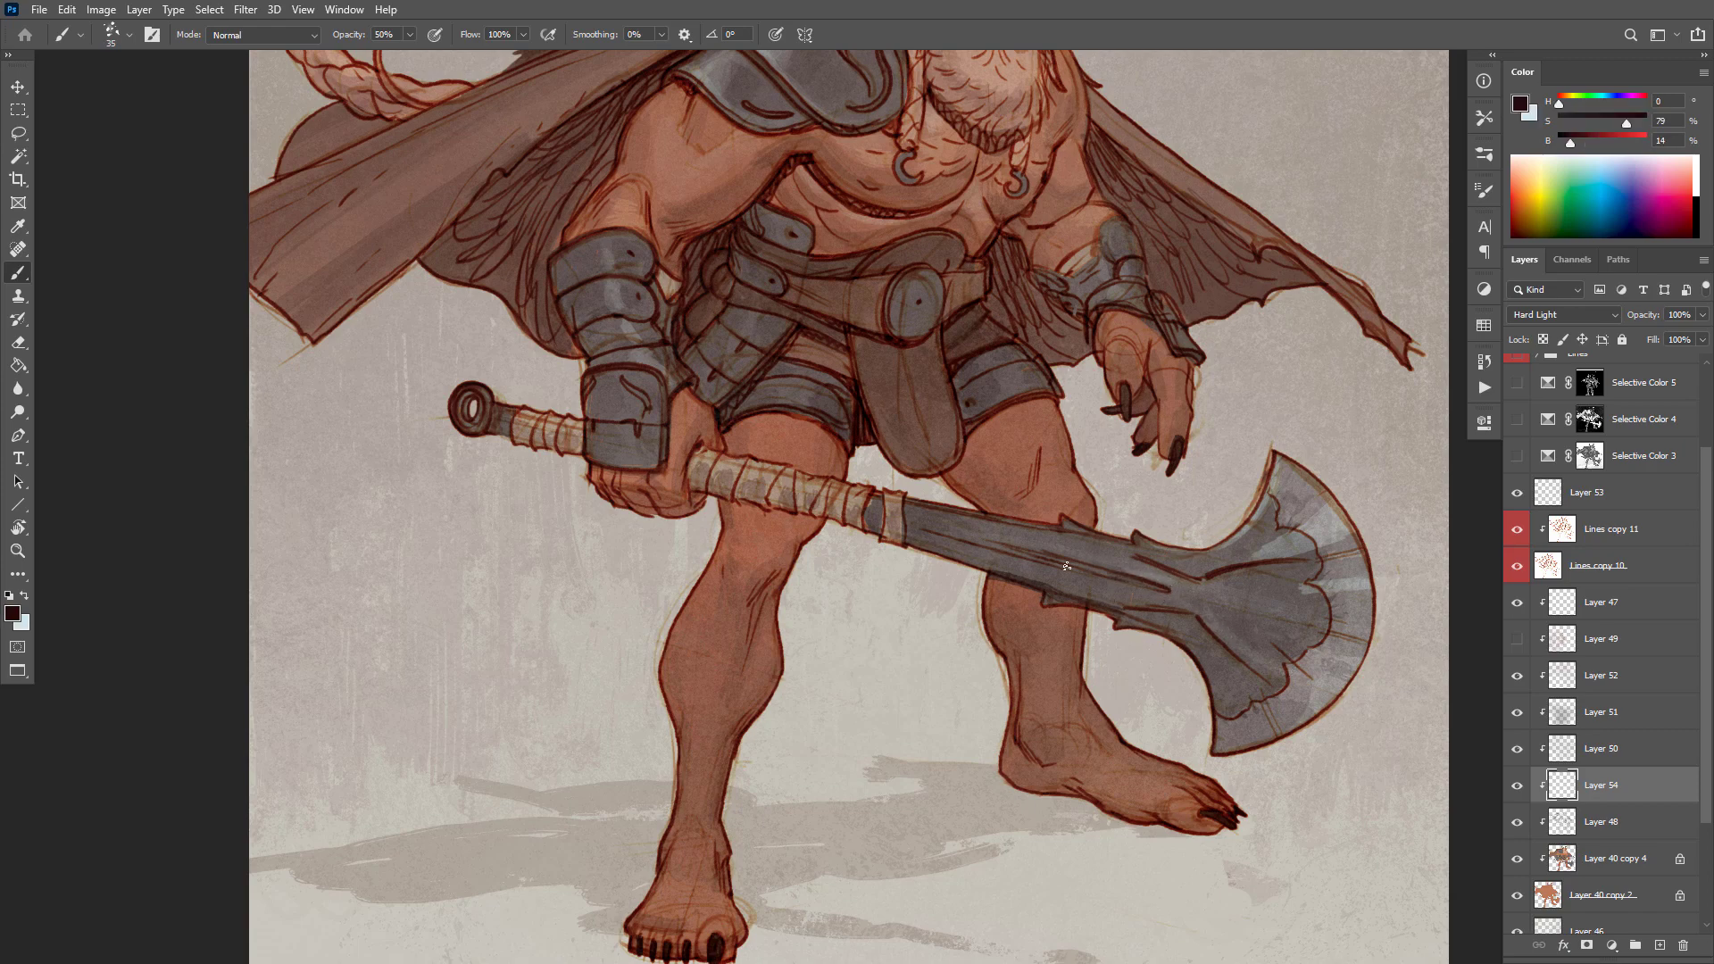
drag(1165, 588, 1038, 553)
key(x)
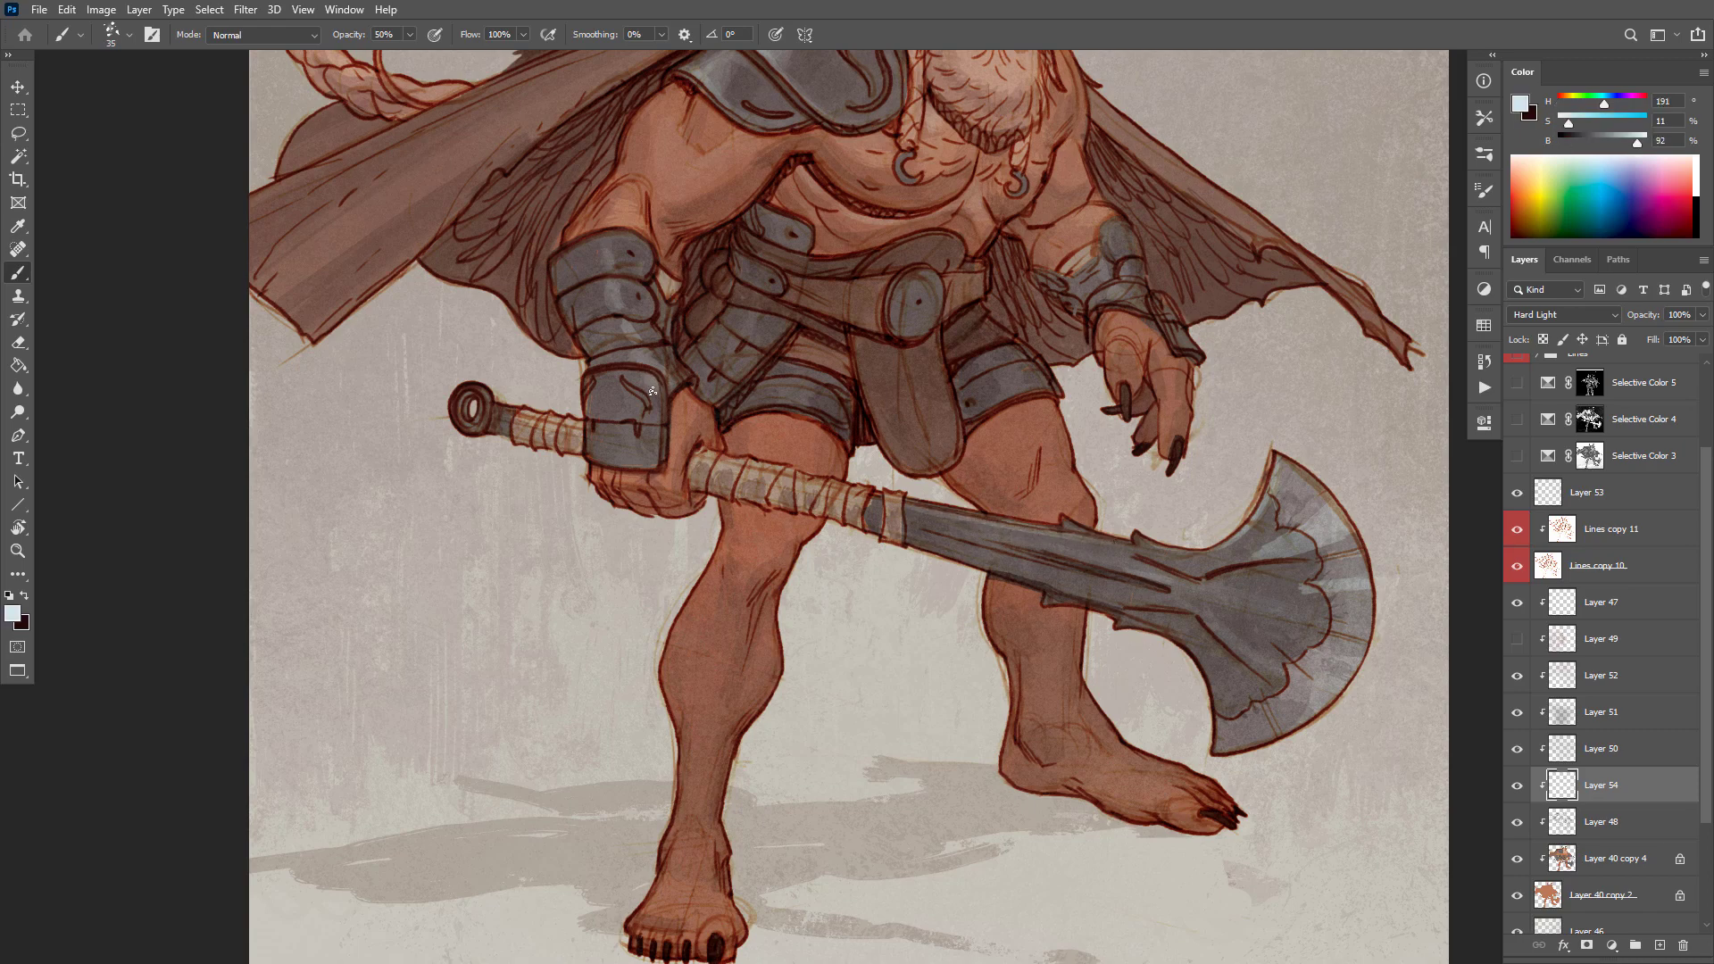
Step: Paint pale blue highlights on the axe arm's bracer, the hook of the long braid and the shoulder armour
drag(644, 429, 639, 464)
scroll(337, 264, up, 6)
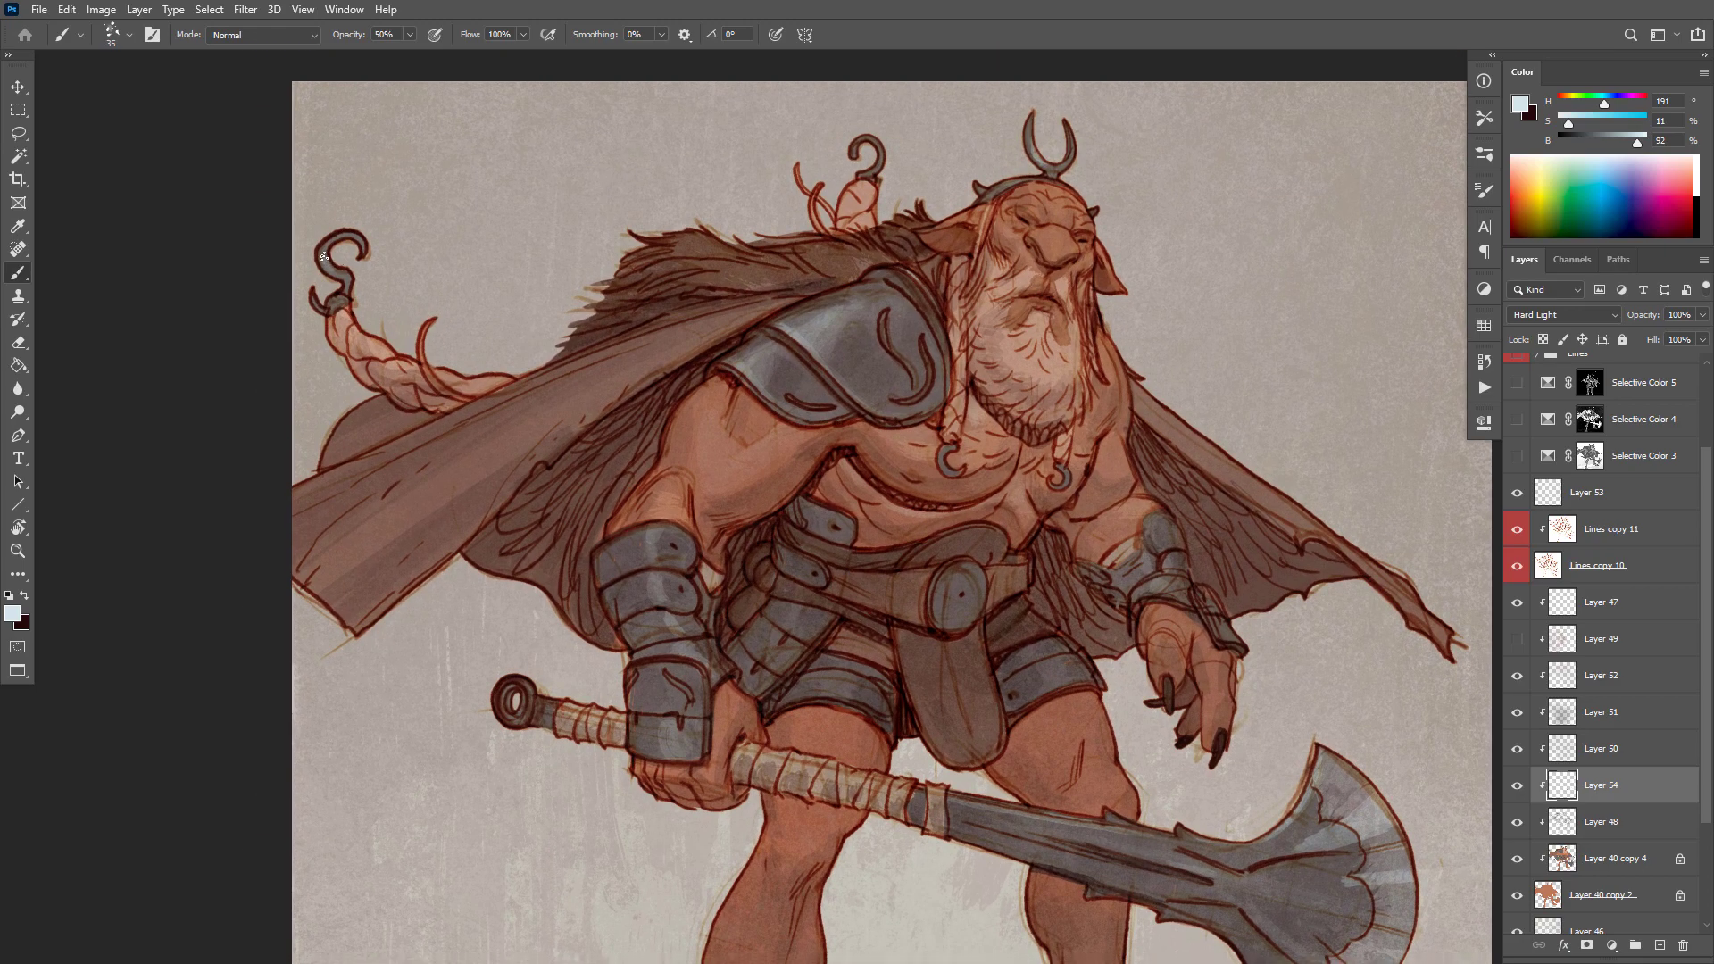
drag(325, 264, 330, 249)
drag(1219, 648, 1185, 604)
alt+click(1222, 625)
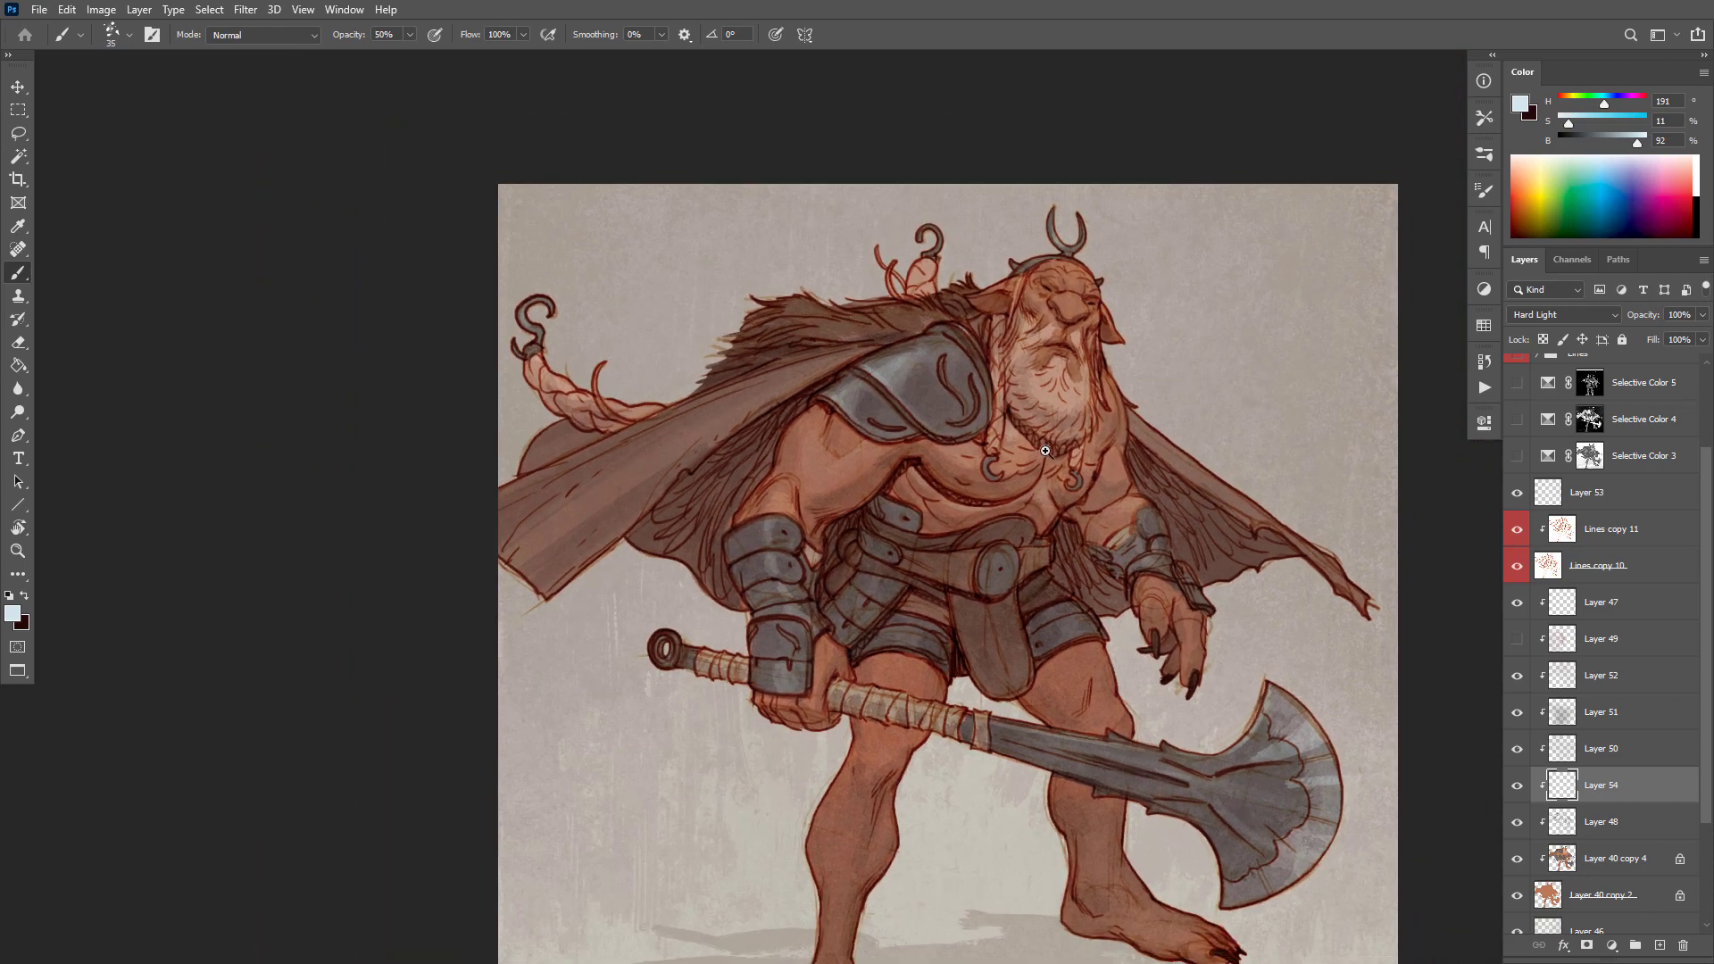
ctrl+click(1045, 453)
drag(891, 325, 866, 370)
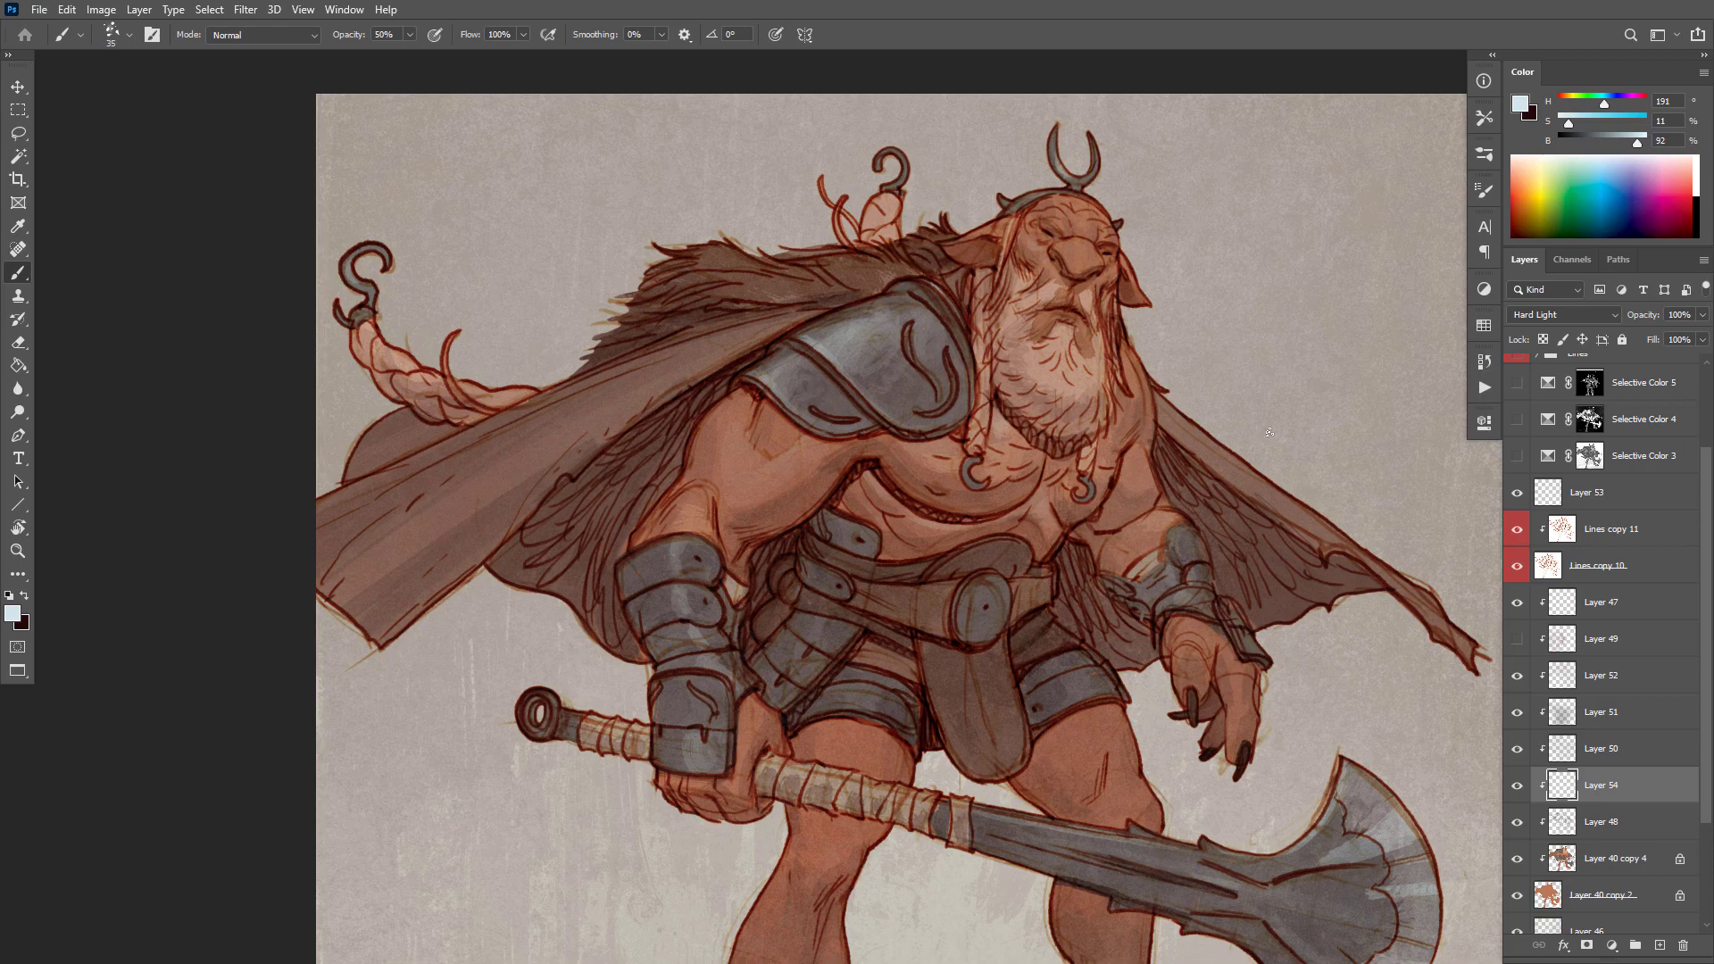
Step: Add dark marks to the hip armour plates, and pale blue highlights to the free arm's bracer
key(x)
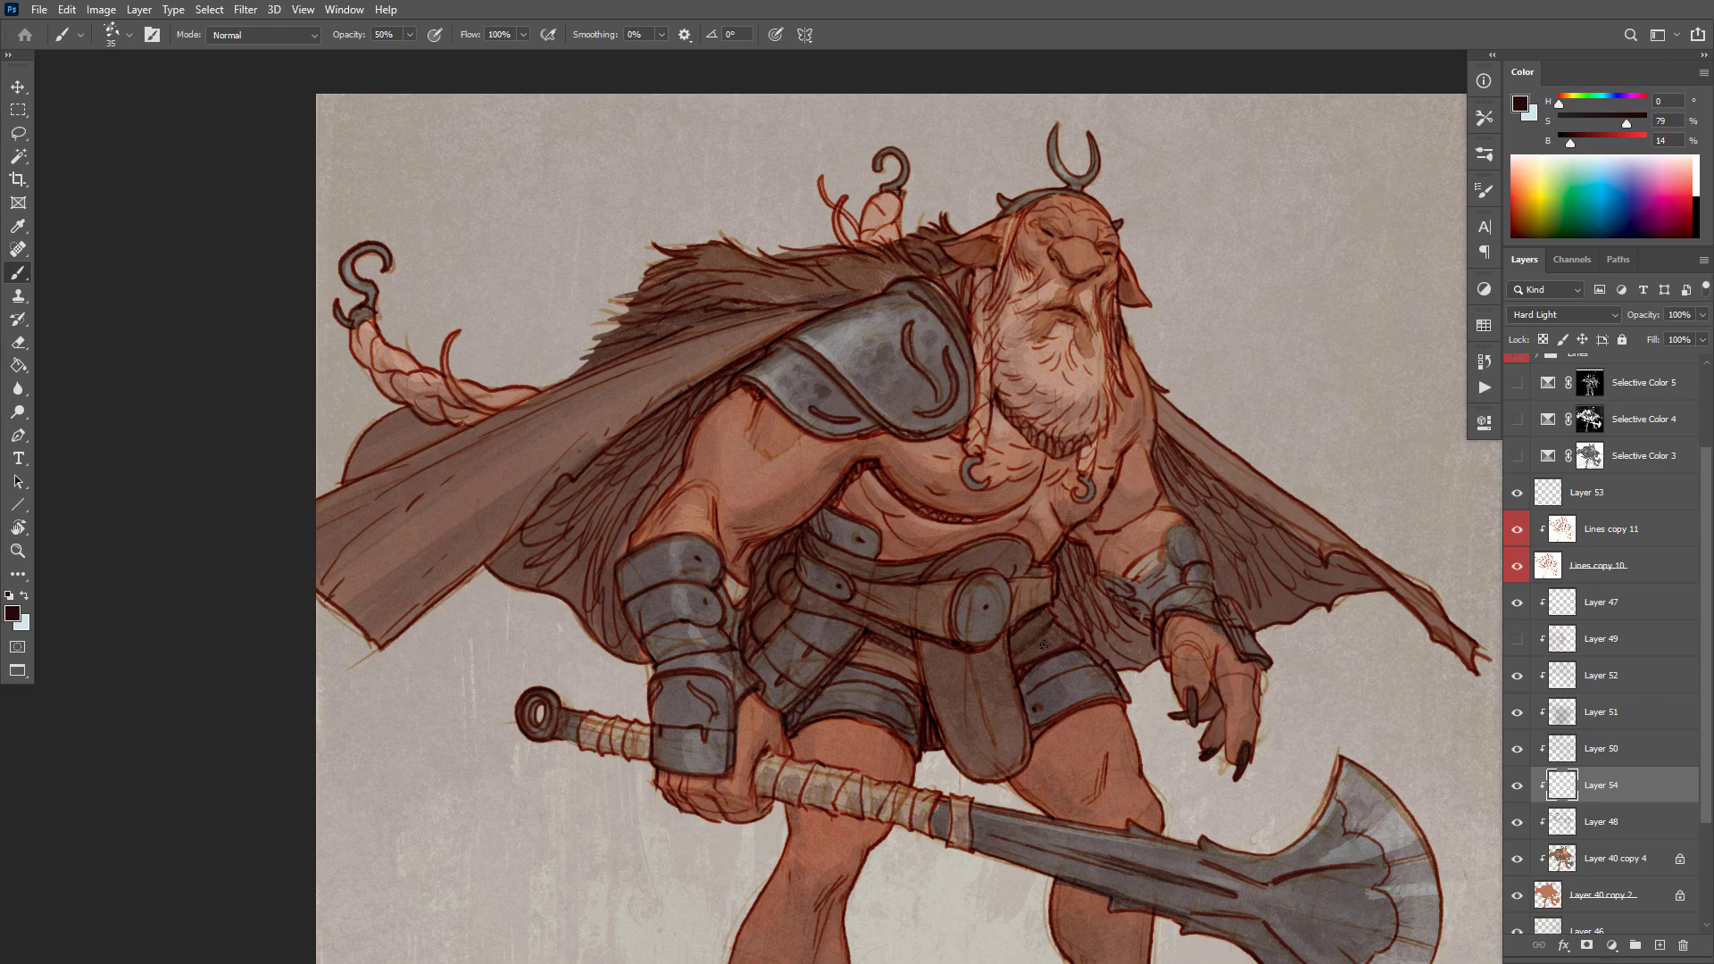
drag(835, 627, 828, 643)
key(x)
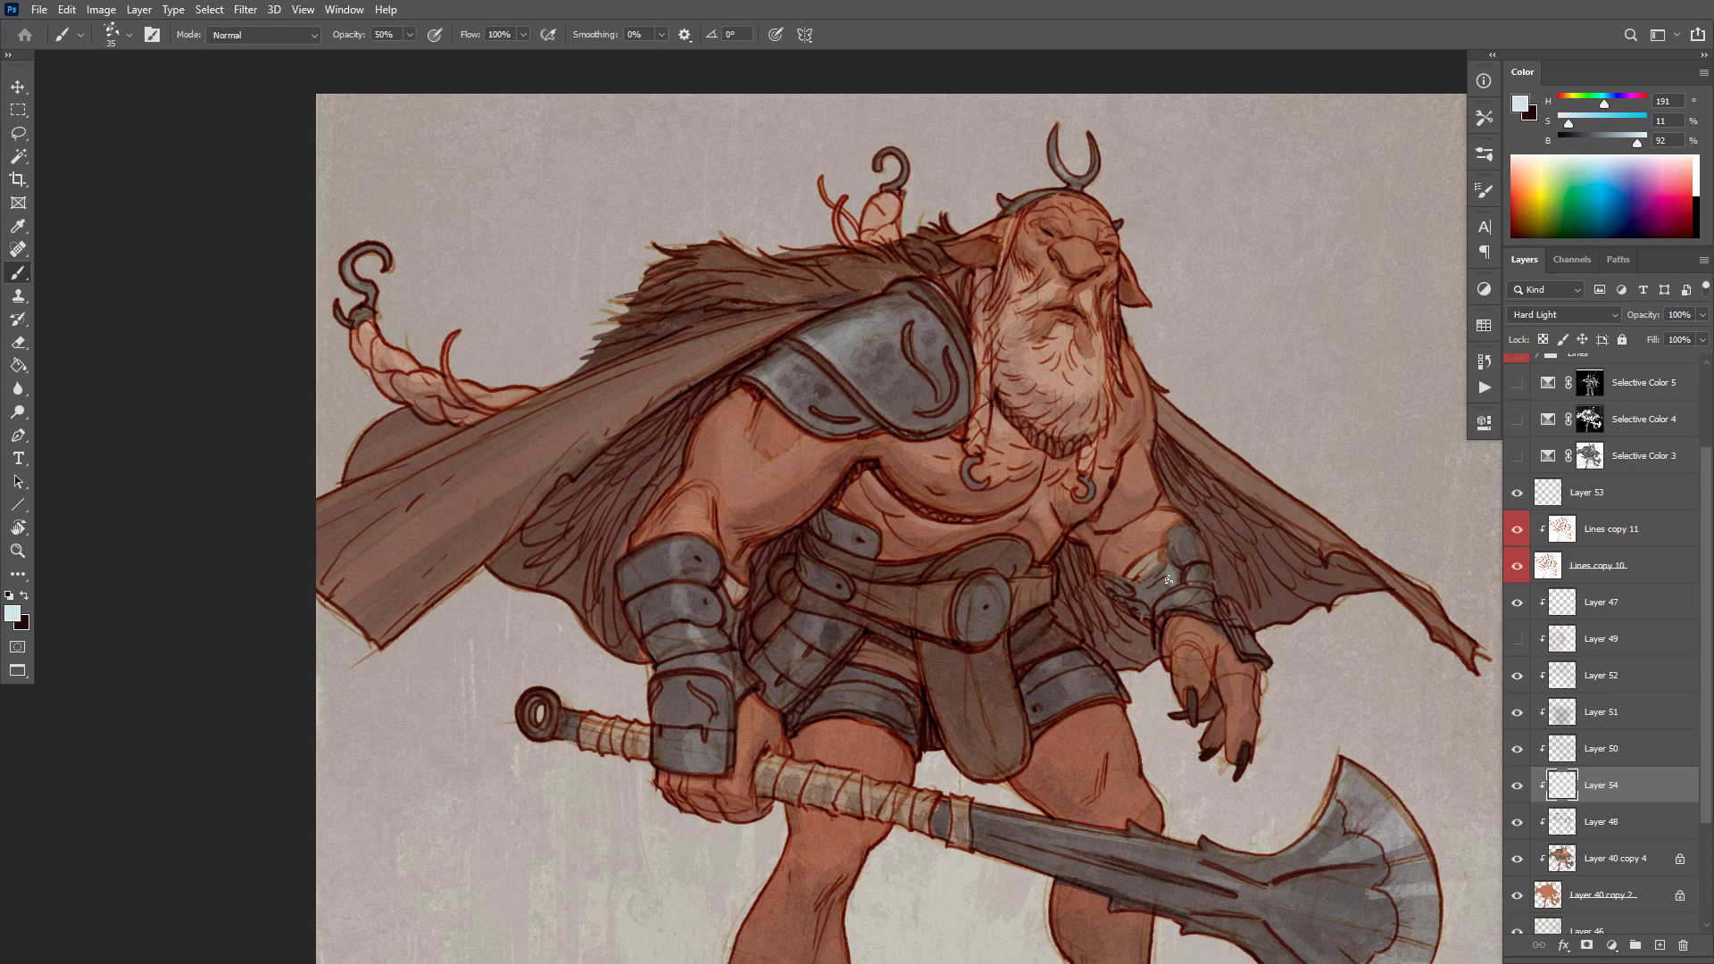
drag(1184, 724, 1206, 614)
scroll(1207, 614, up, 3)
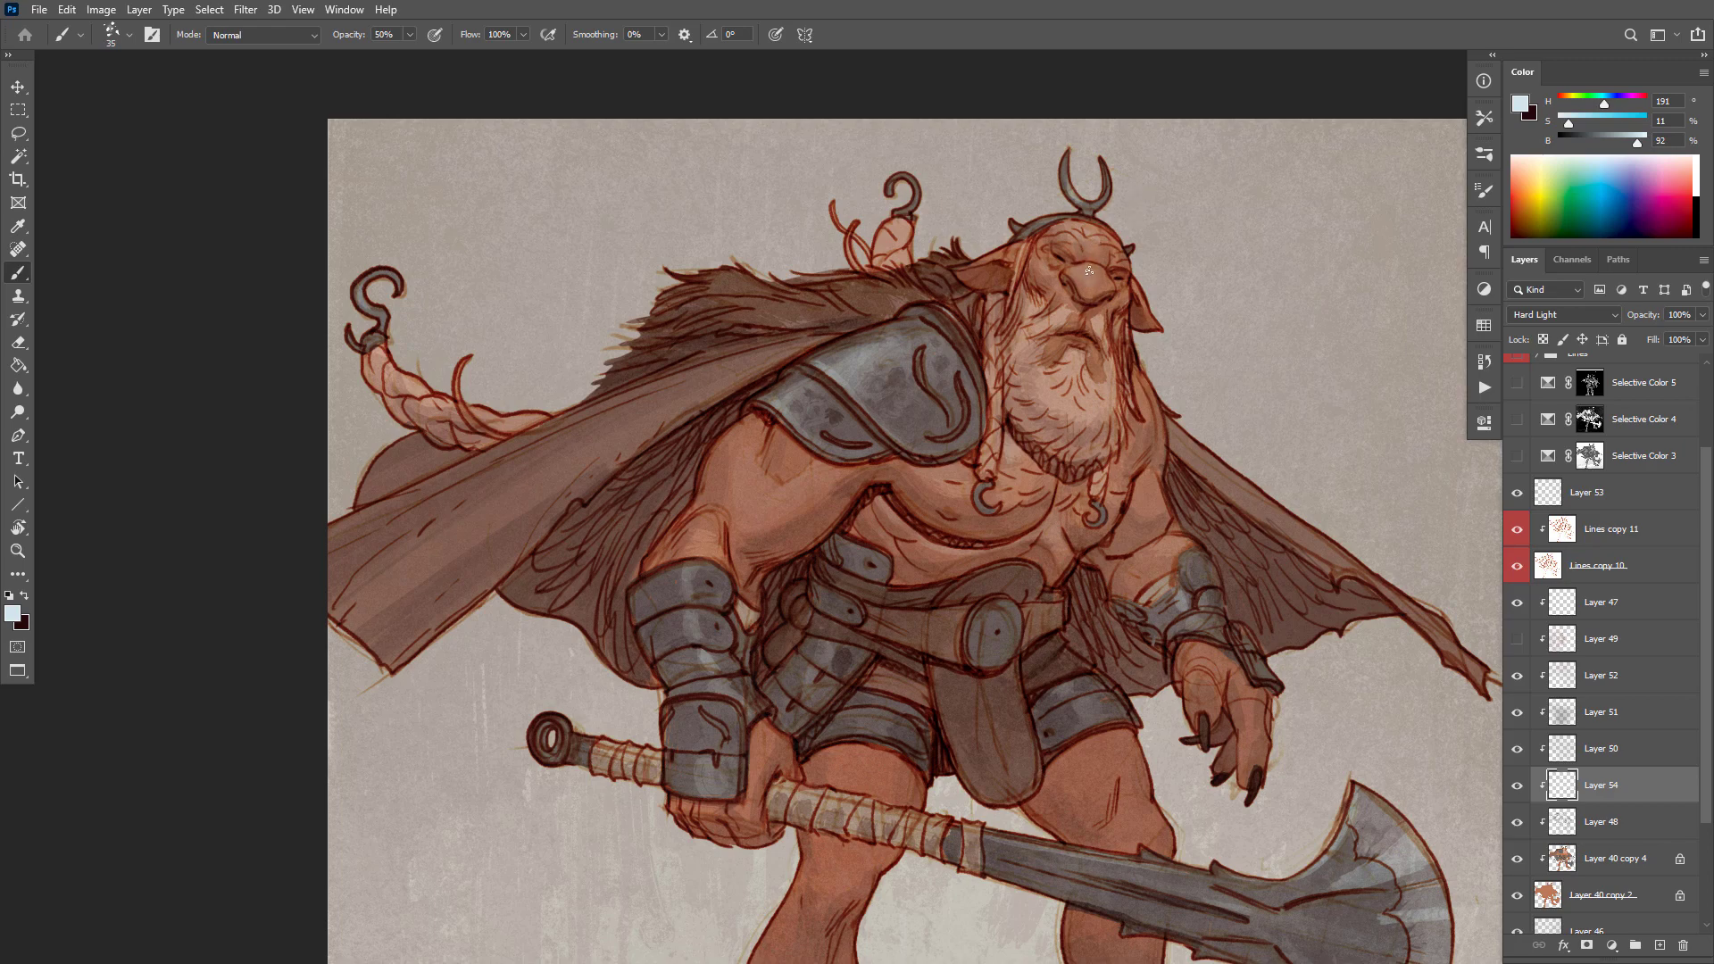
Step: Examine the whole figure at reduced size and return to a close view of the torso and armour
alt+click(1248, 397)
alt+click(1323, 483)
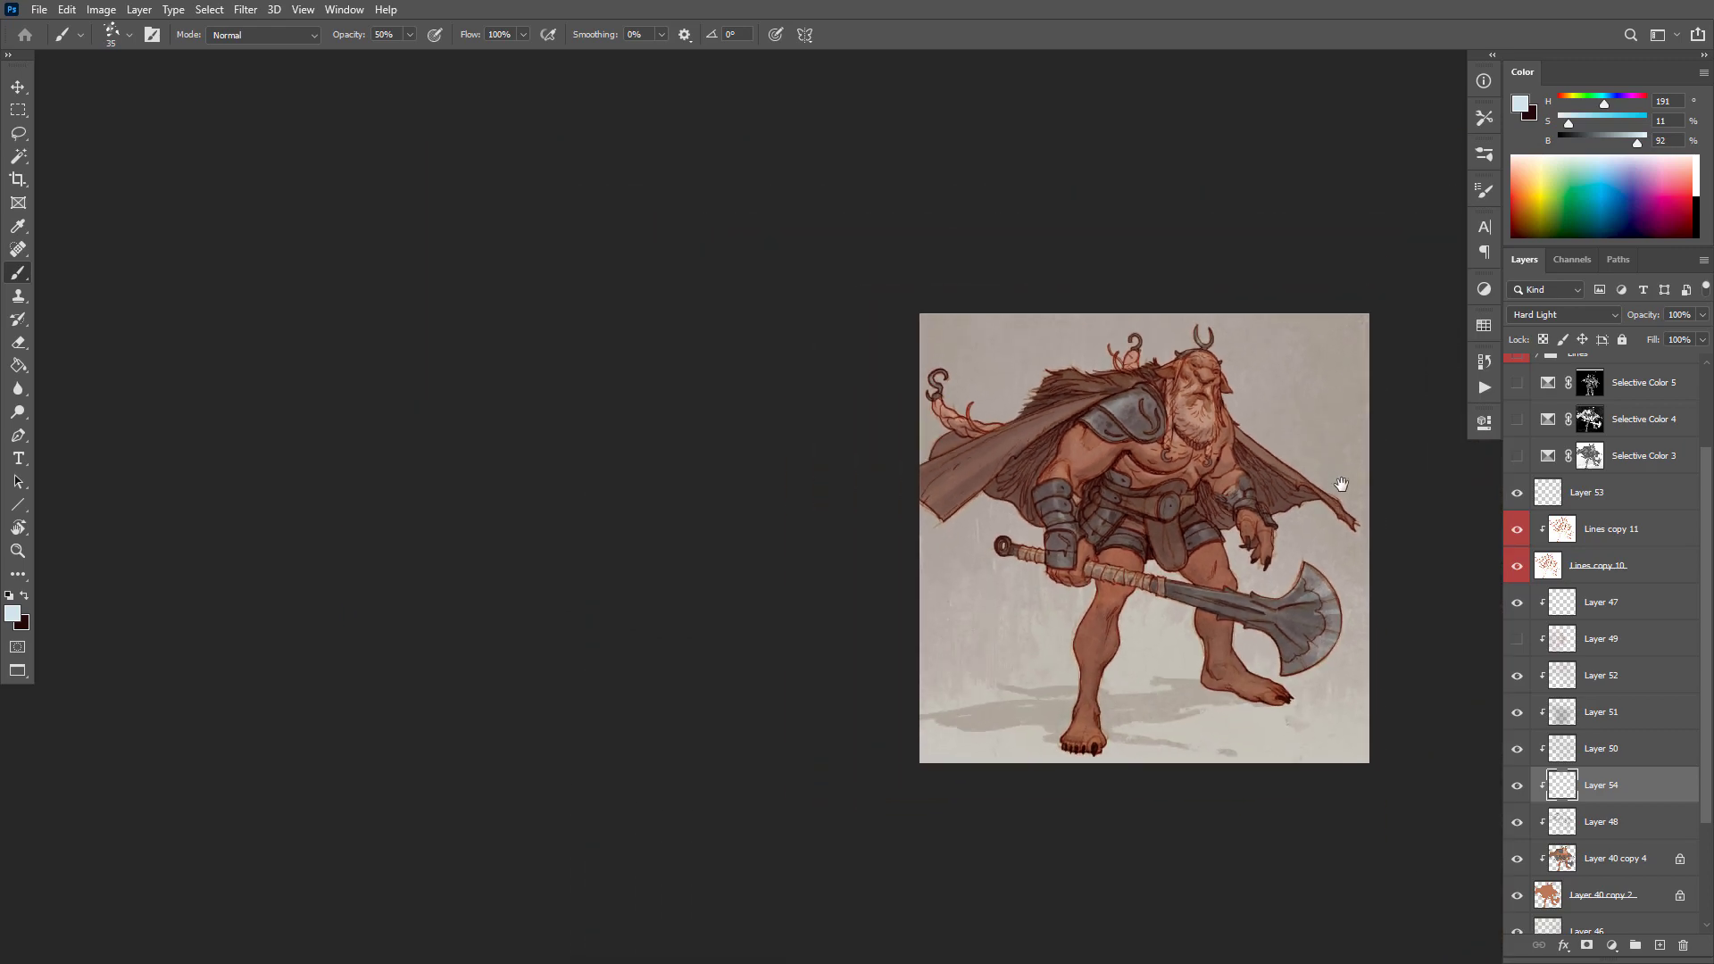
click(1294, 457)
click(1264, 439)
click(1264, 439)
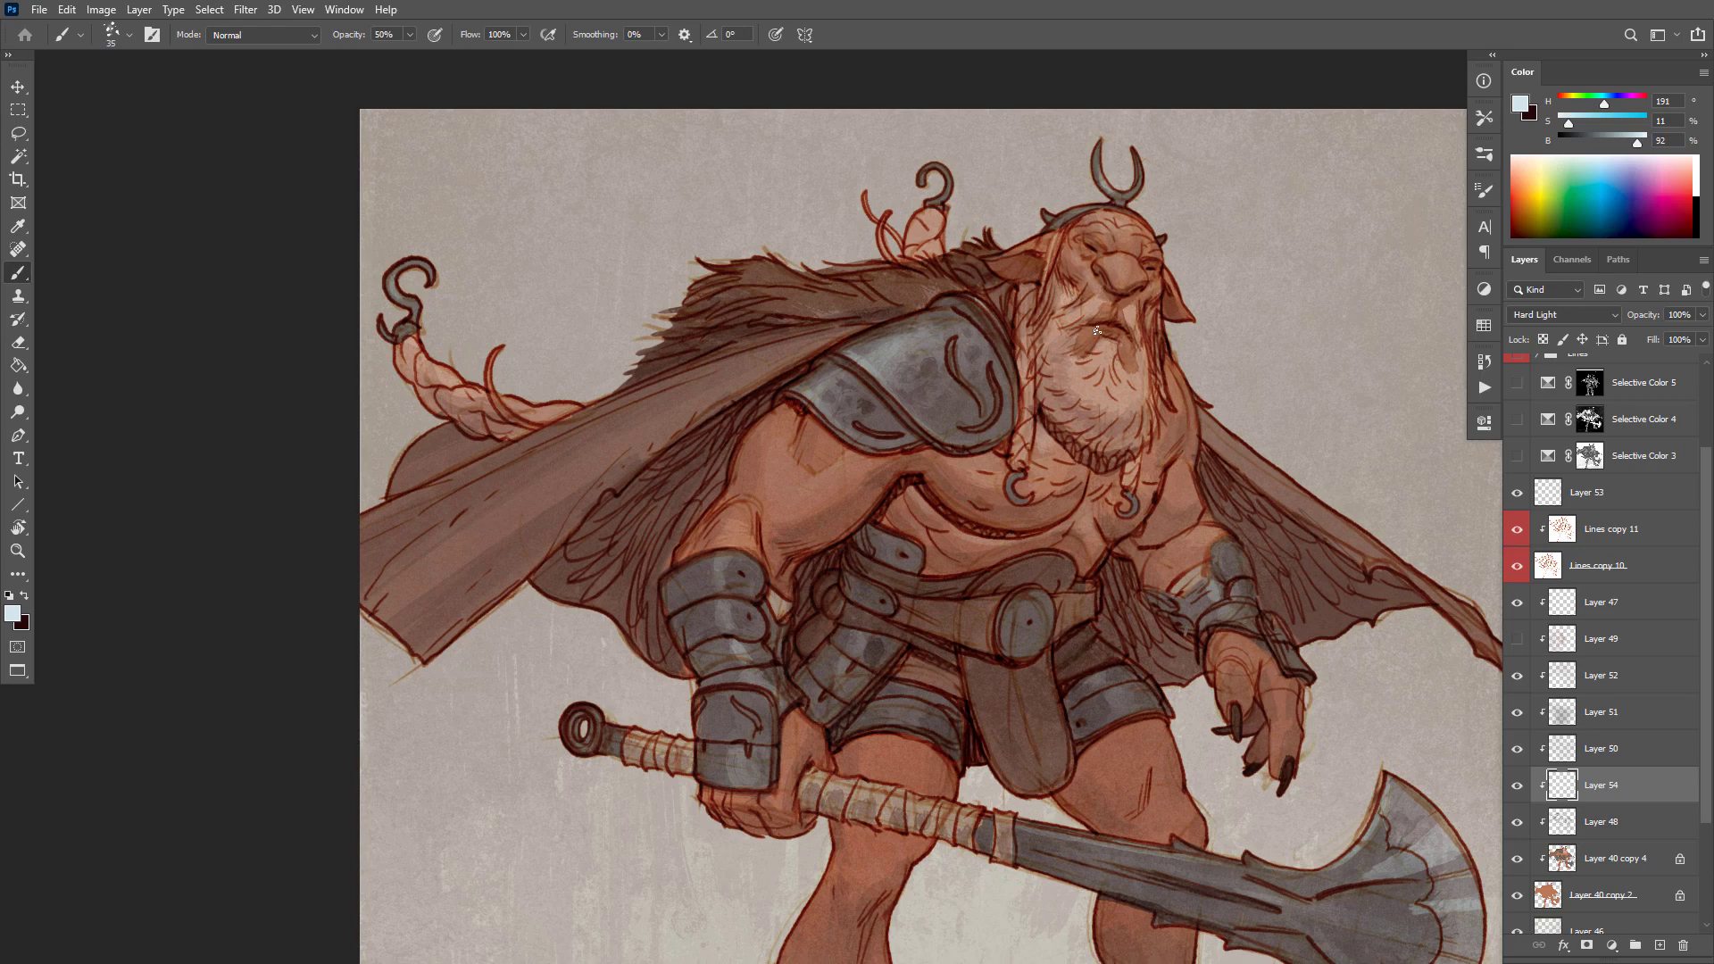
alt+click(1208, 338)
alt+click(1209, 338)
alt+click(1218, 336)
drag(1312, 467, 1317, 475)
ctrl+click(1226, 380)
ctrl+click(1227, 370)
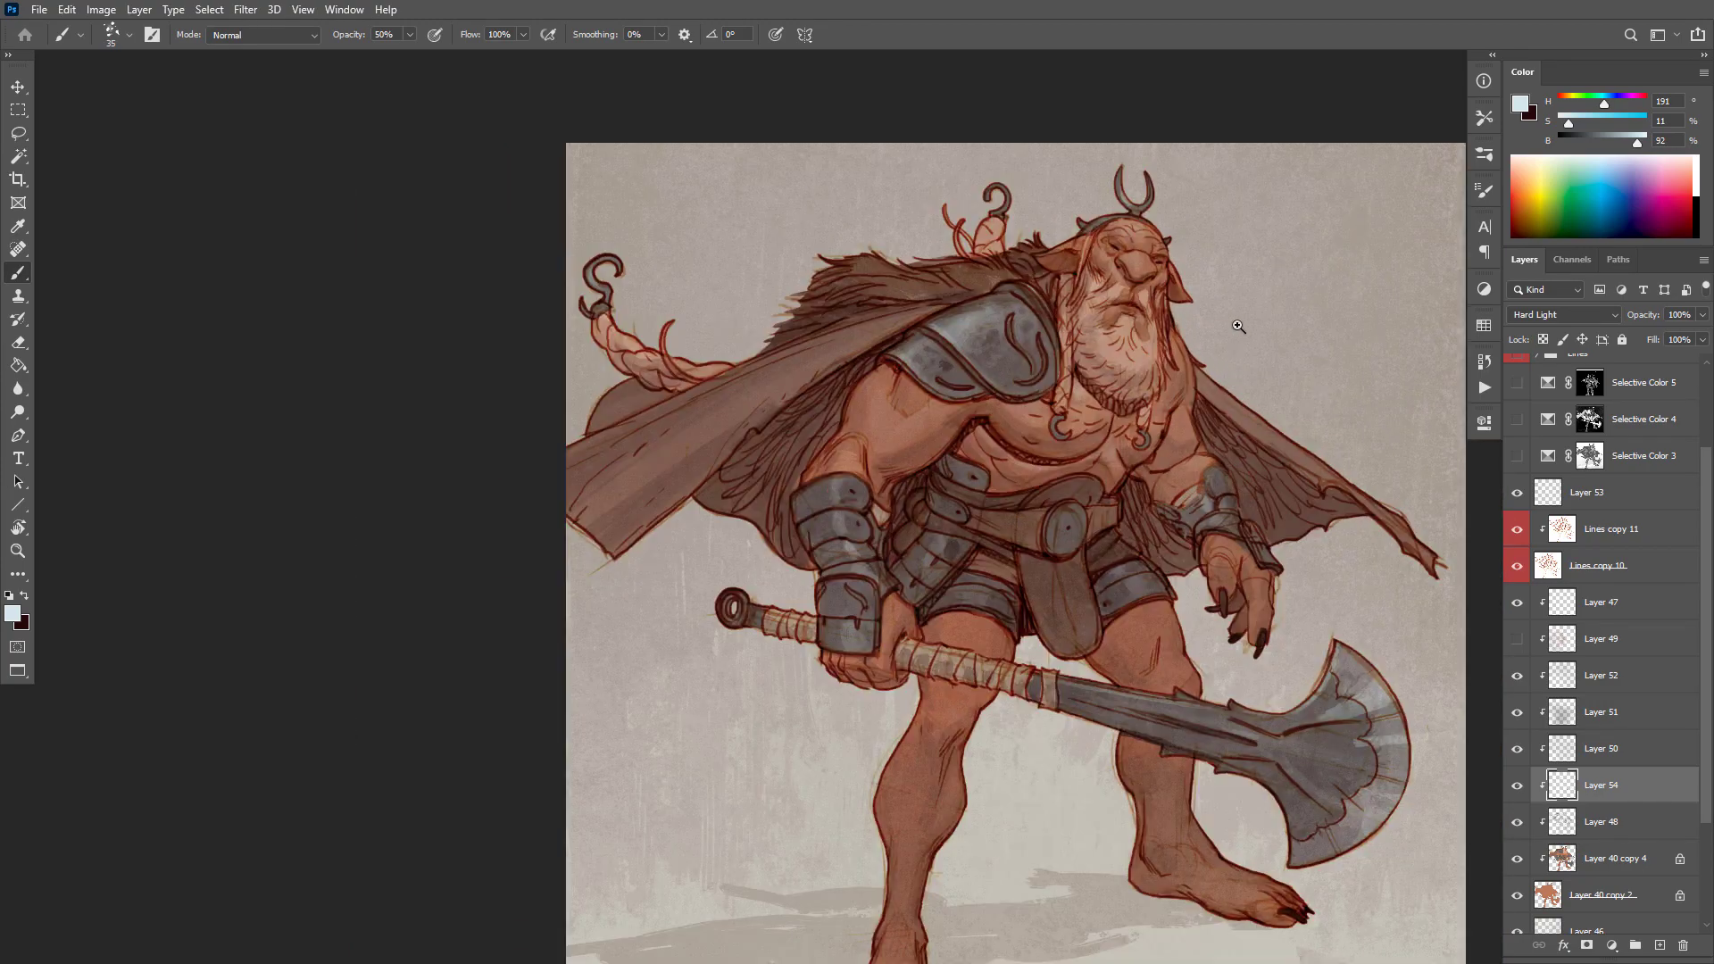
ctrl+click(1238, 325)
drag(1244, 363, 1261, 309)
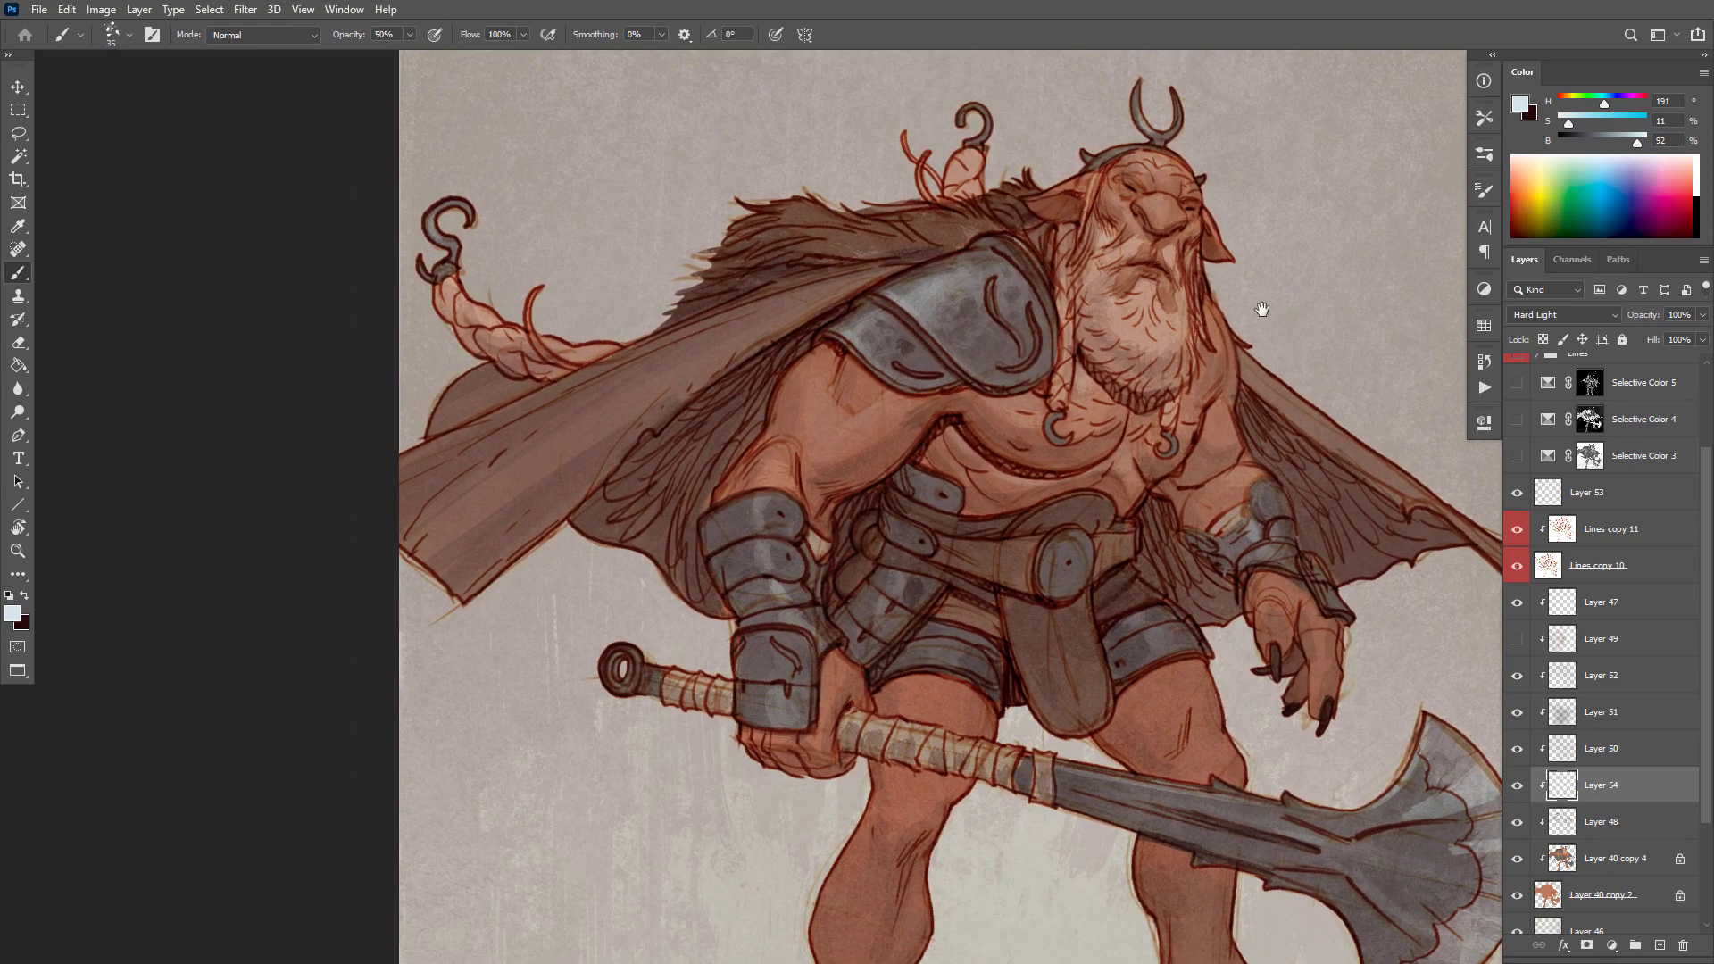
drag(1203, 573, 1213, 543)
Step: Refine the axe arm's bracer with dark and pale blue details using a size 20 brush at 70% opacity, undoing one highlight stroke
key(x)
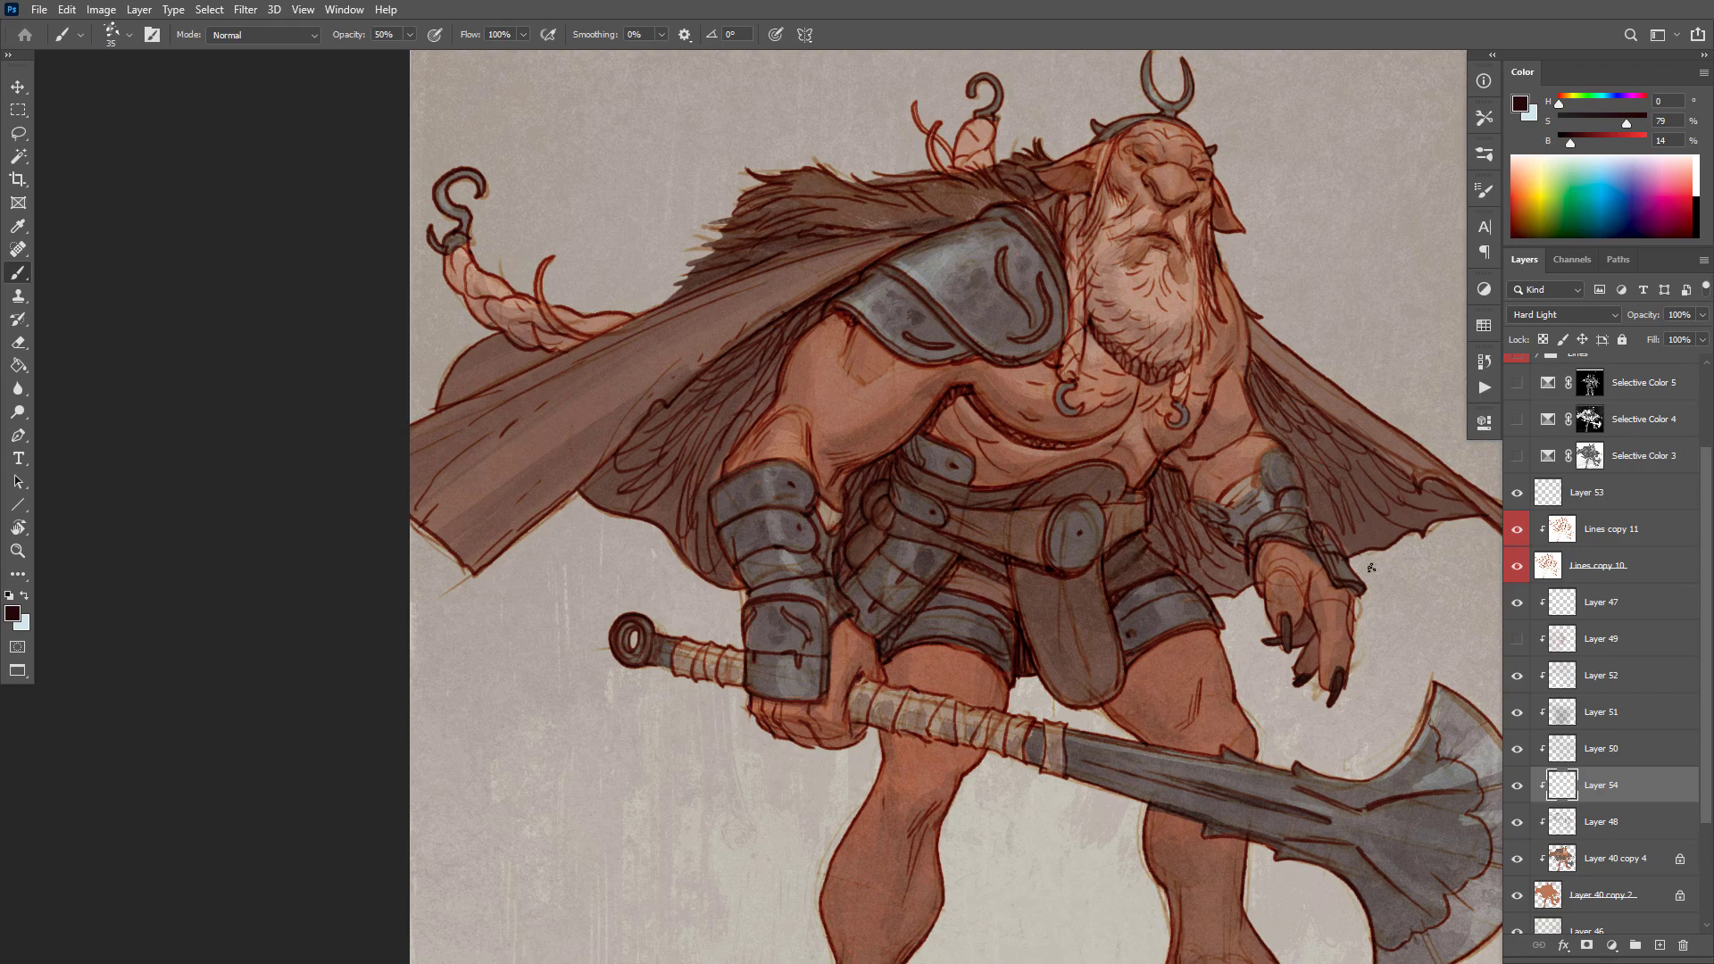
key(bracketleft)
key(x)
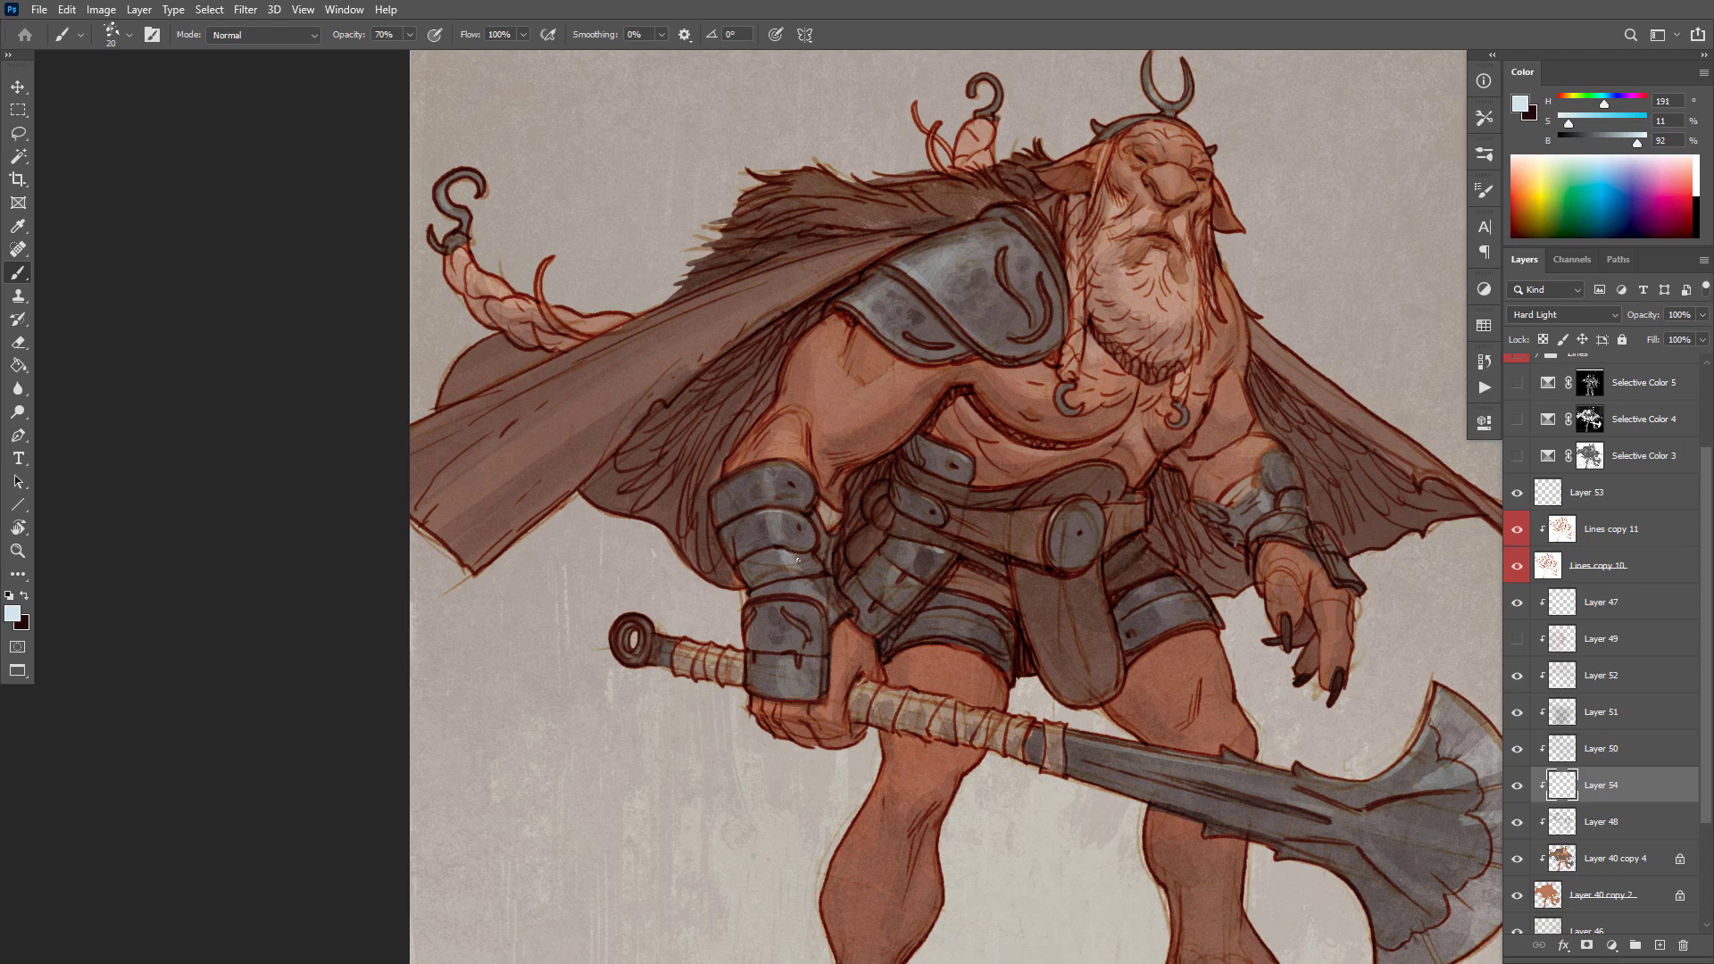
mouse_move(784, 554)
mouse_down()
mouse_move(808, 580)
mouse_move(783, 602)
mouse_up()
key(ctrl+z)
key(x)
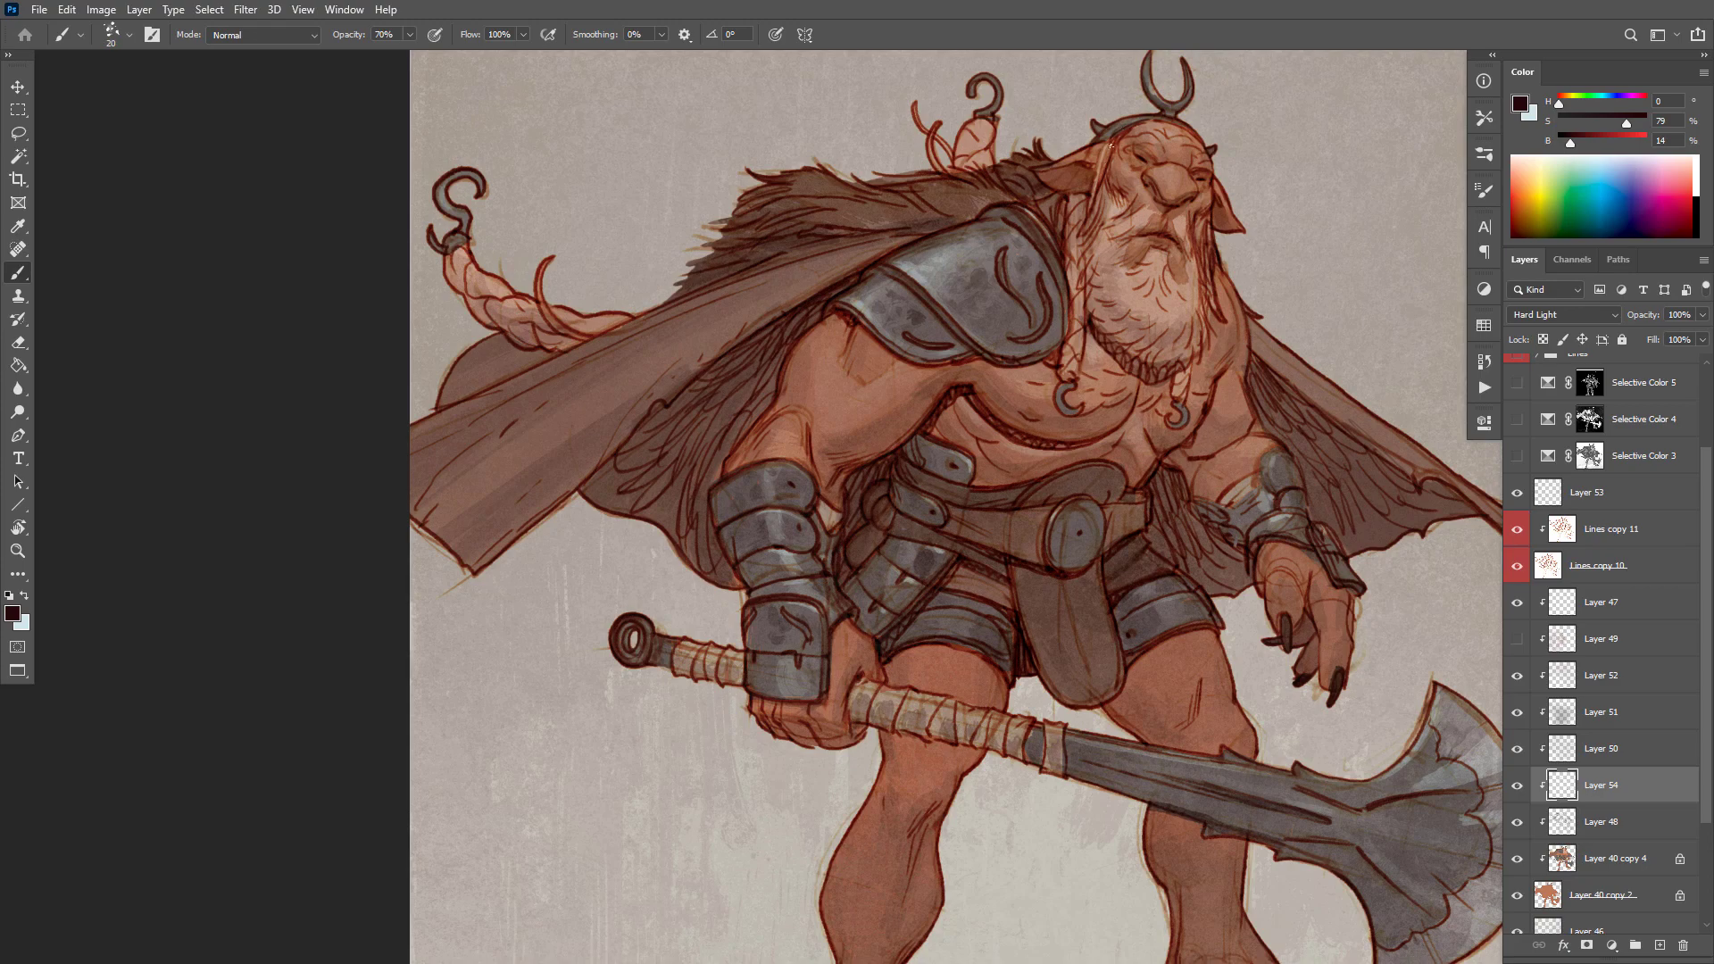
Step: Examine the whole figure at reduced size and the face, torso and armour up close
key(x)
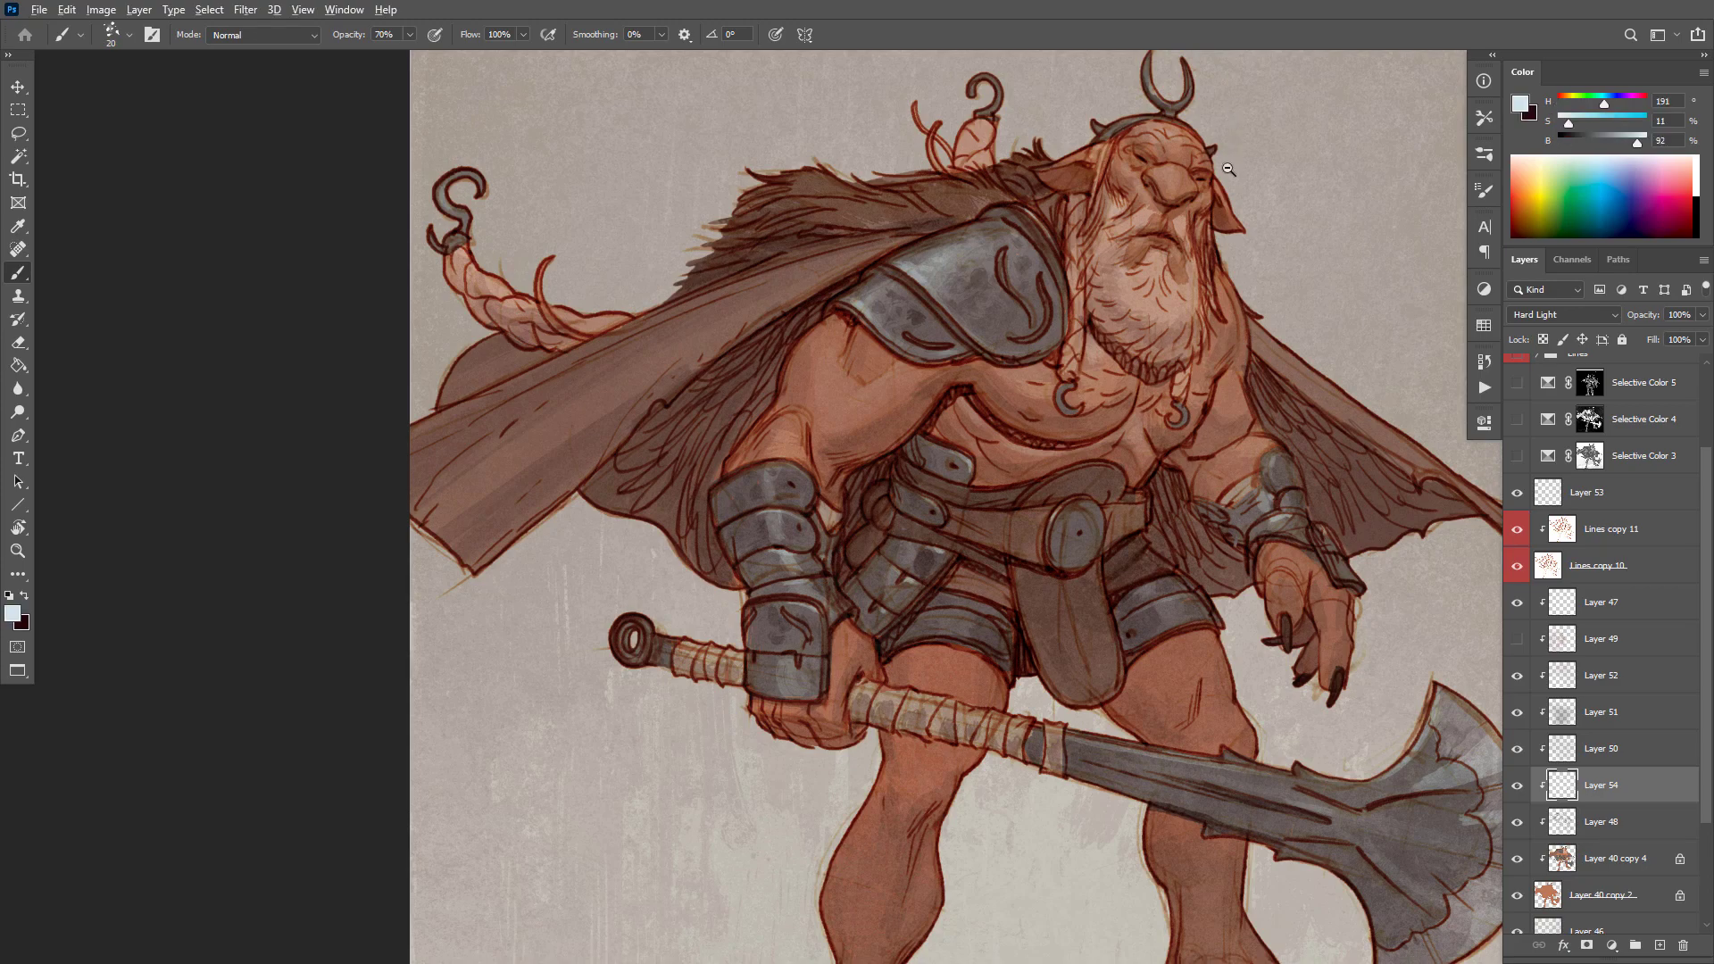
scroll(1229, 170, down, 4)
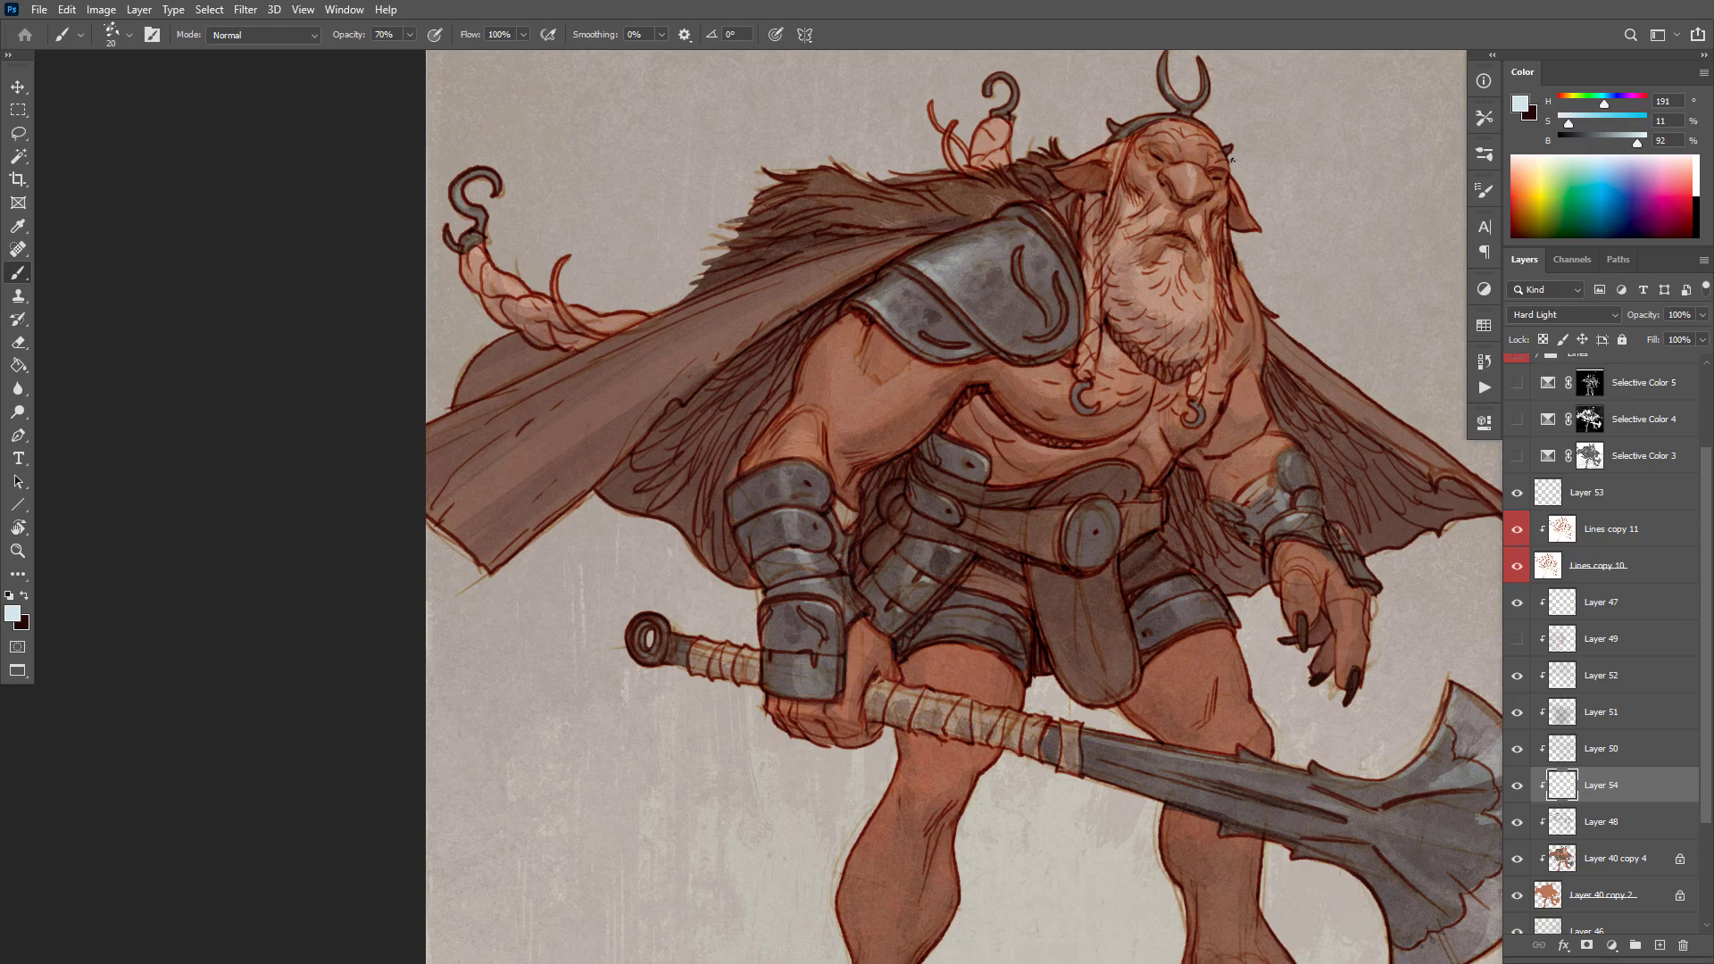
scroll(1263, 320, down, 3)
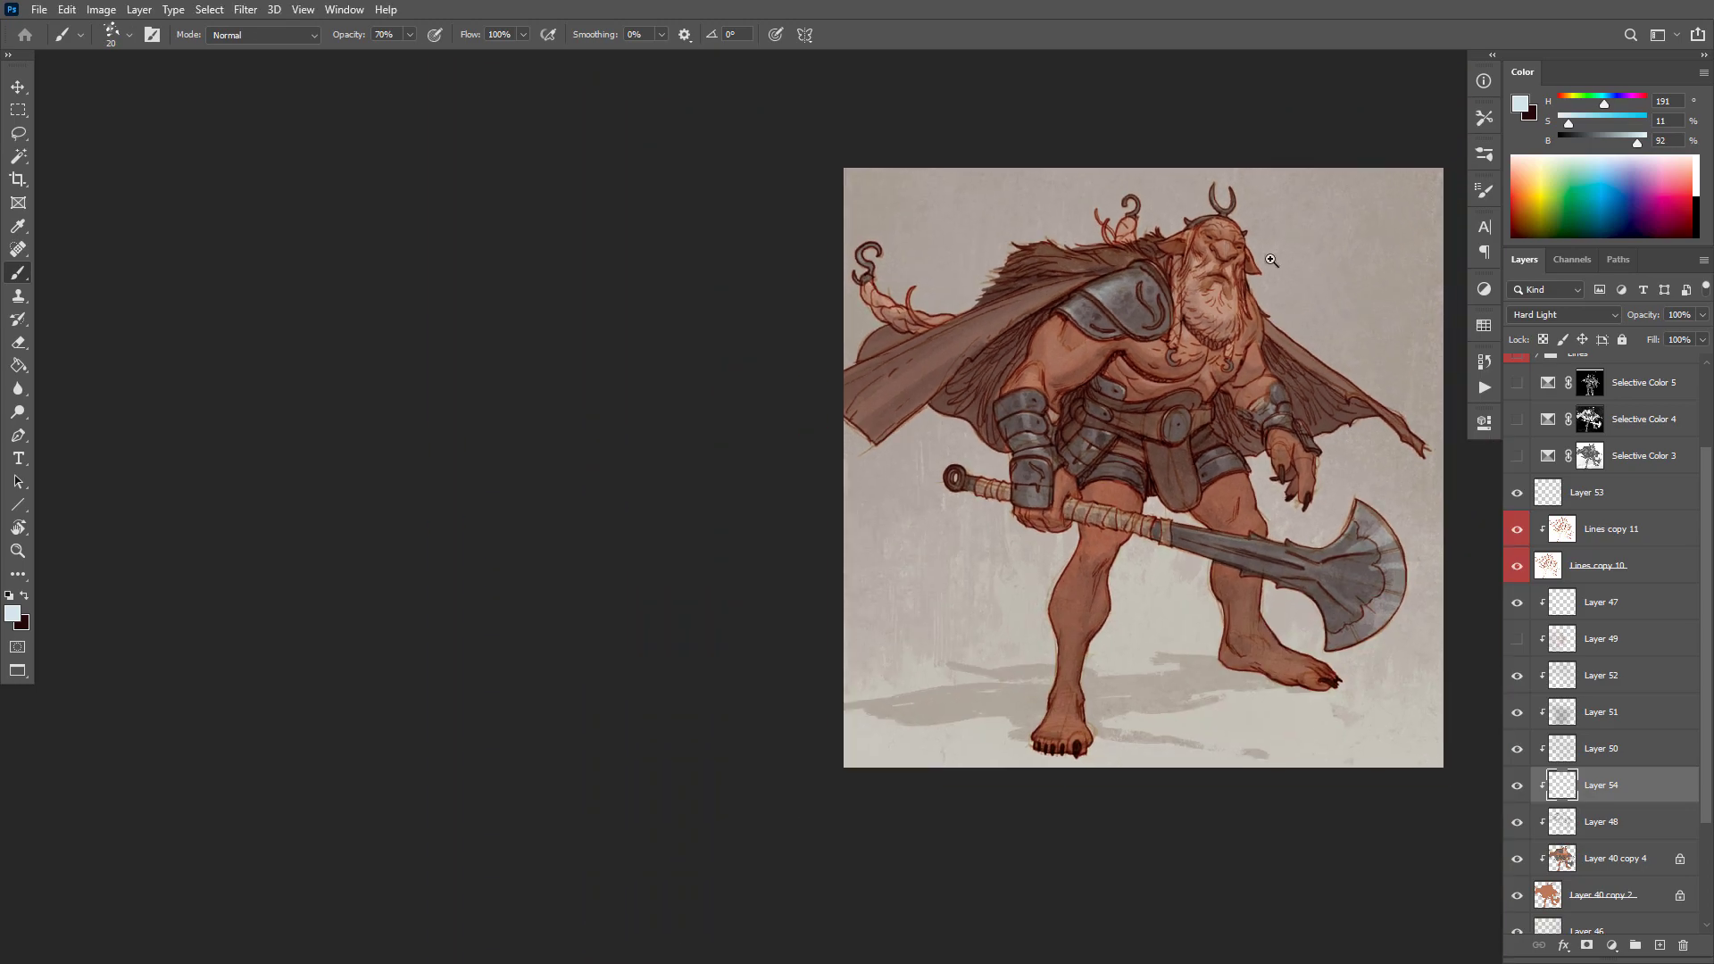
scroll(1241, 267, up, 4)
scroll(1245, 277, up, 2)
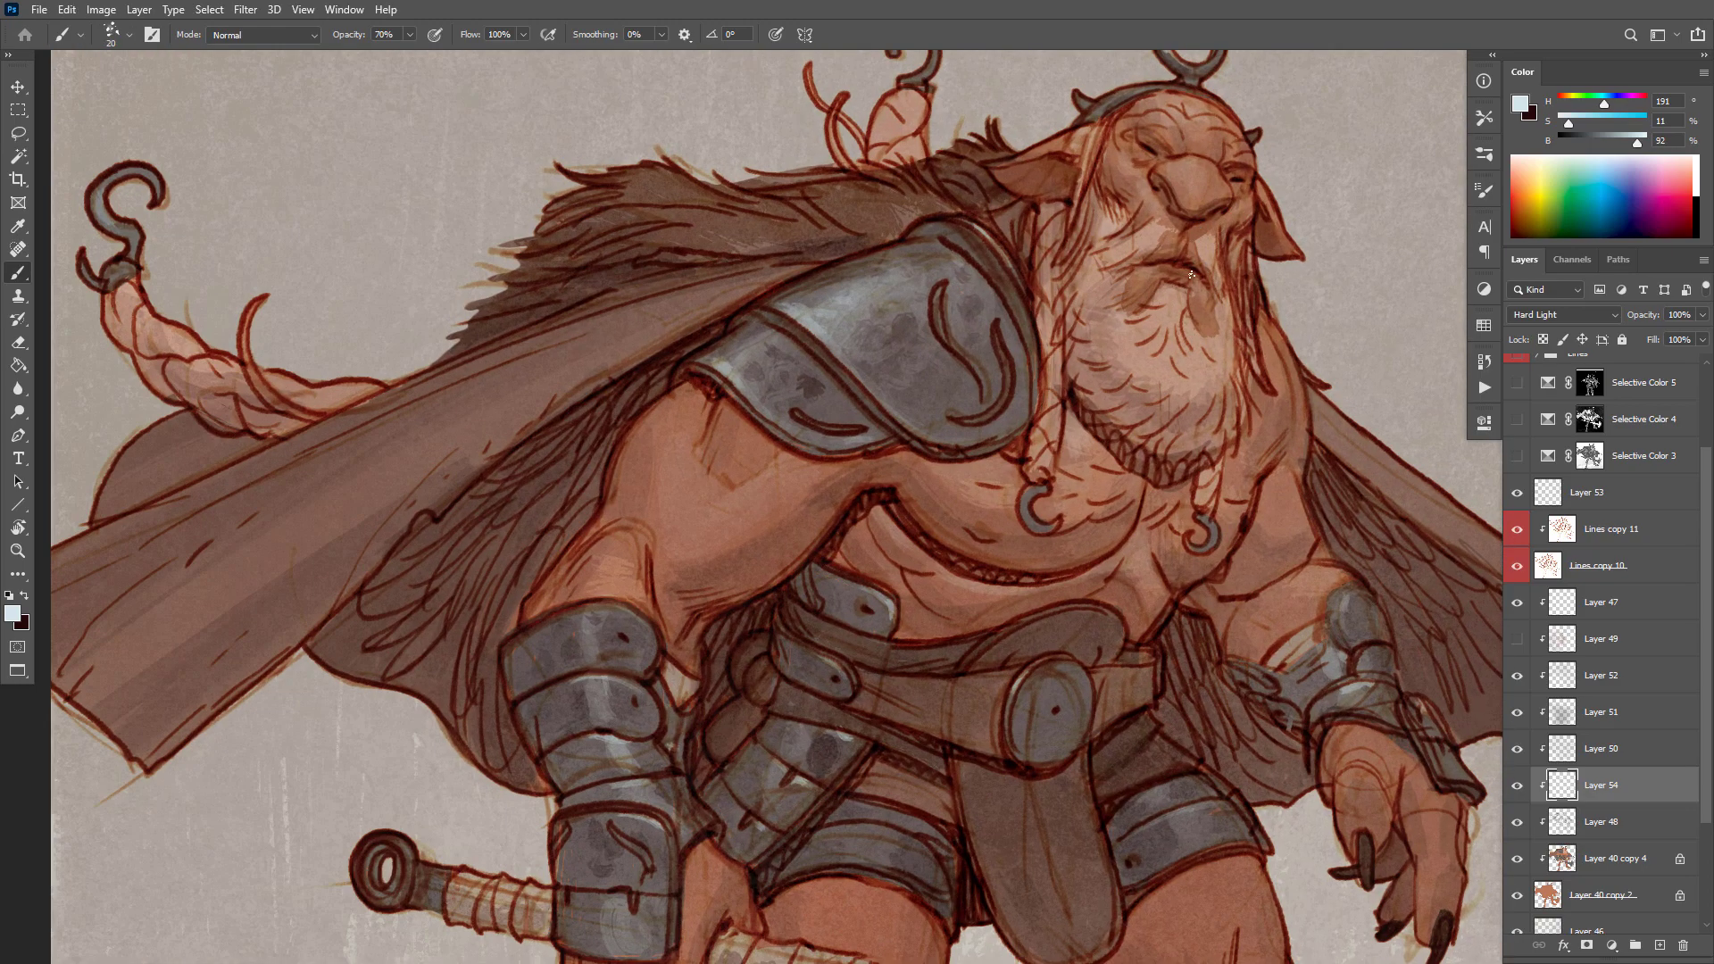
scroll(1256, 286, down, 5)
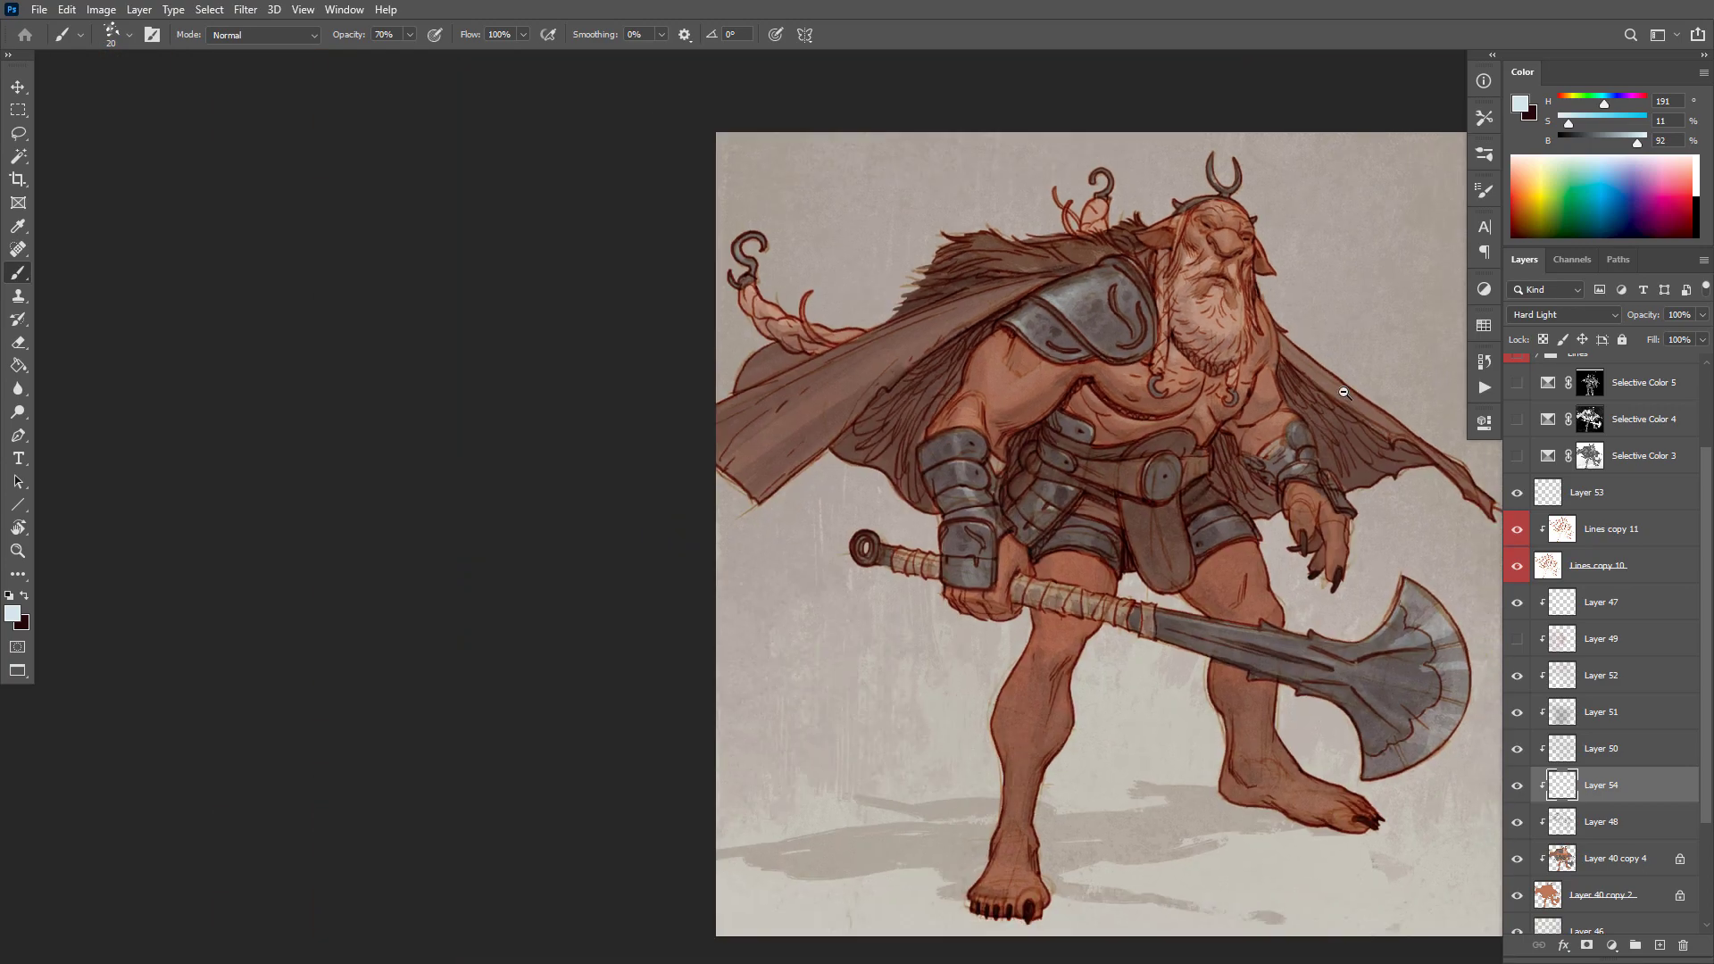
scroll(1279, 314, up, 5)
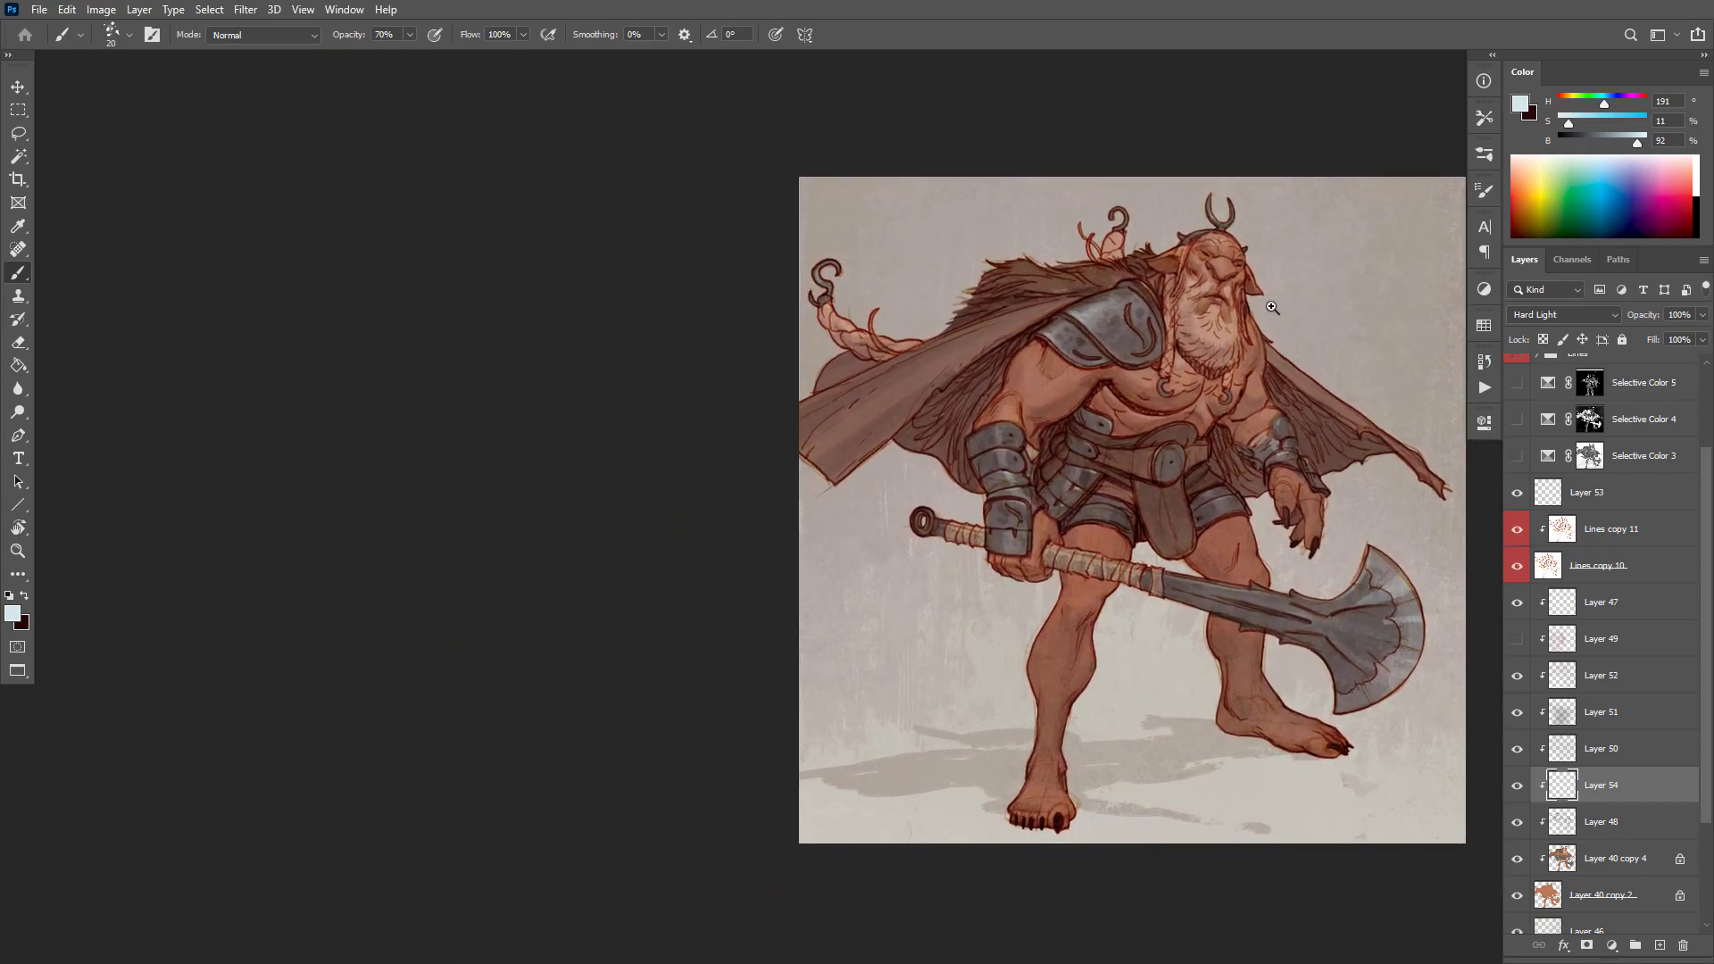
key(x)
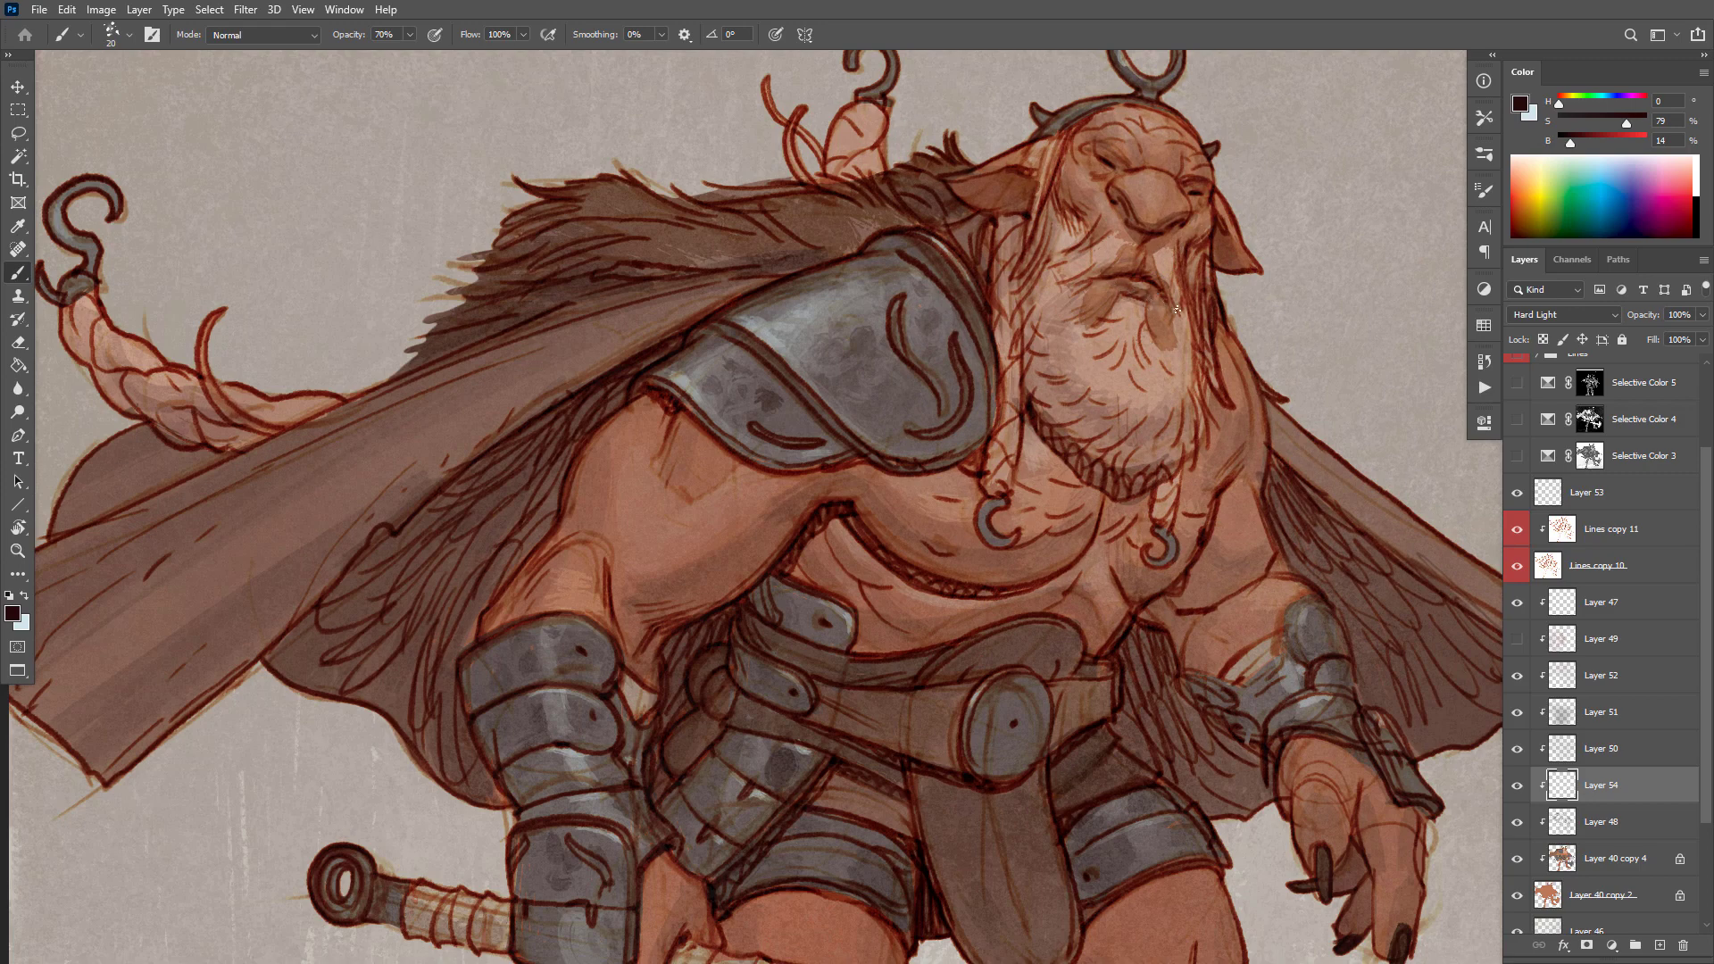
scroll(1254, 301, down, 3)
scroll(1261, 308, up, 1)
drag(1331, 503, 1323, 531)
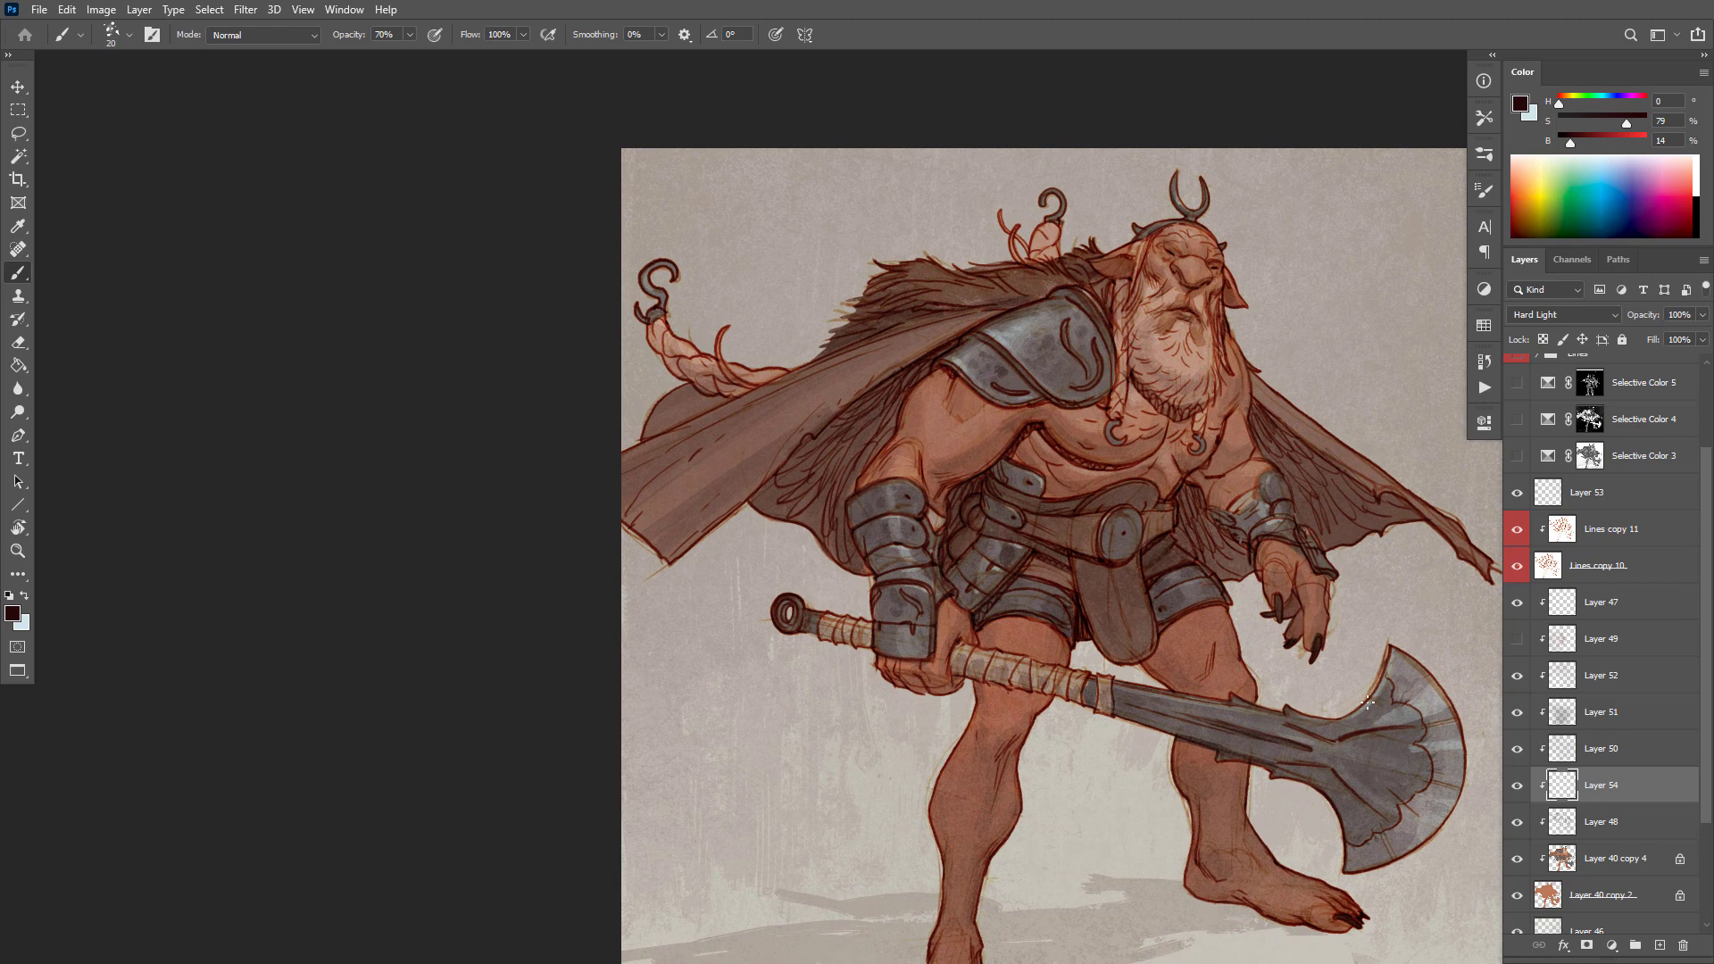
Step: Paint a pale blue highlight on the belt and waist armour at 70% opacity, undoing the first stroke
key(x)
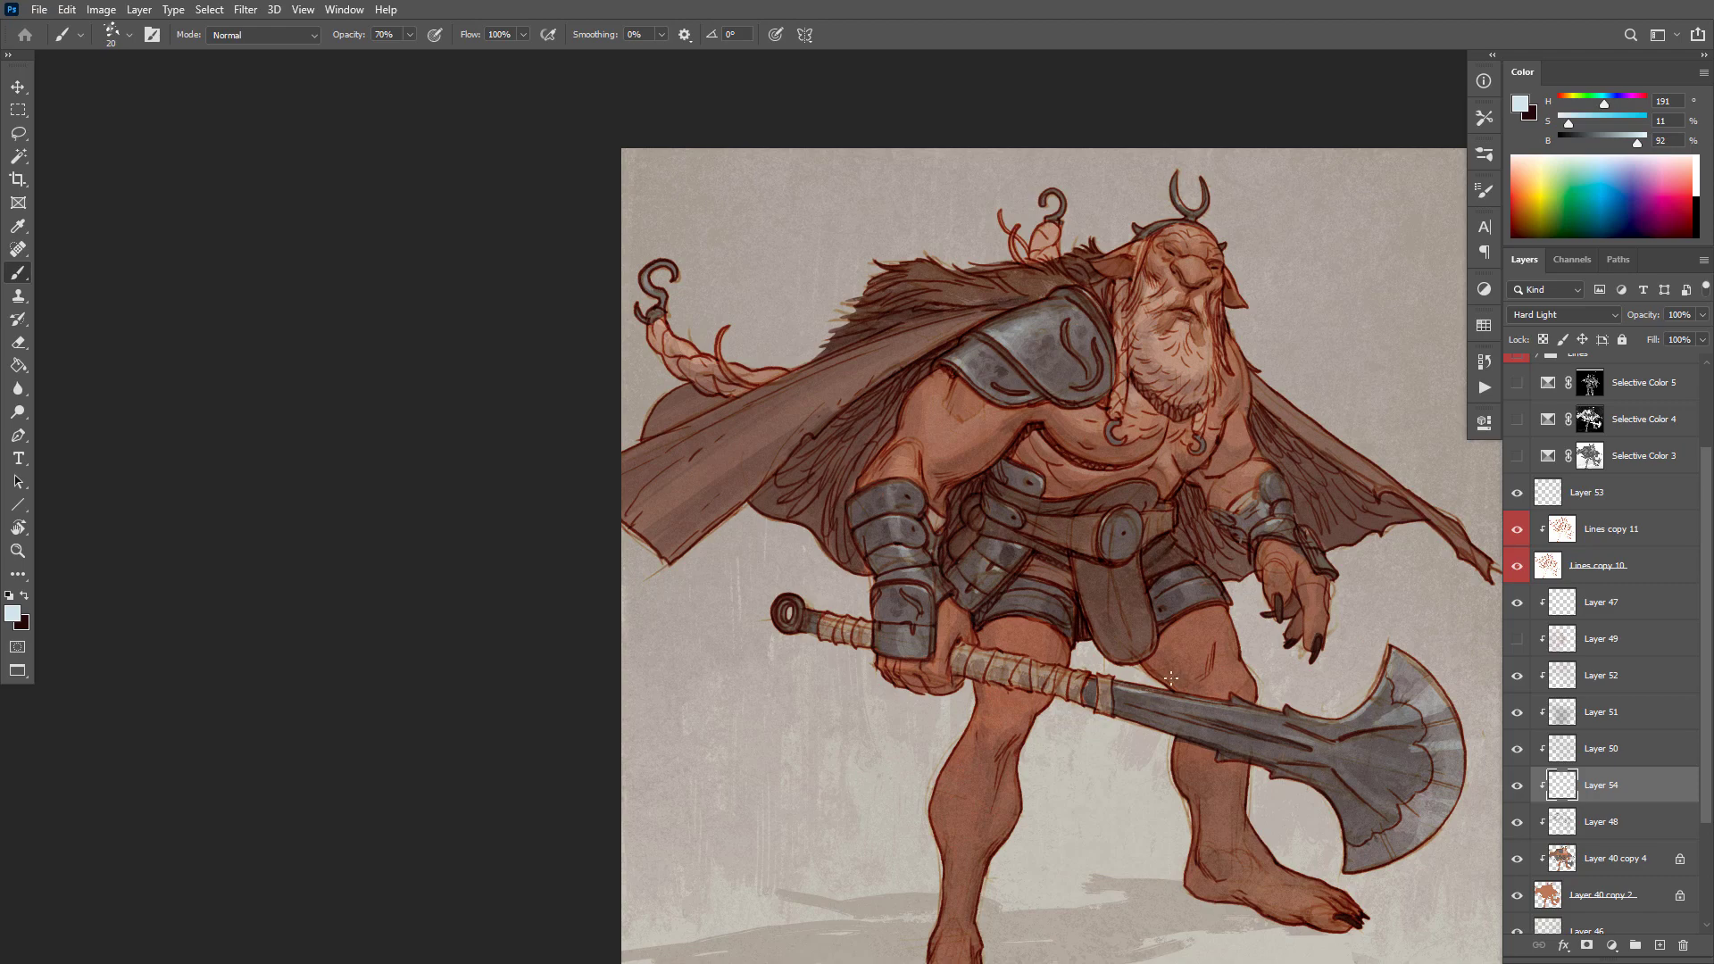
scroll(1040, 591, up, 2)
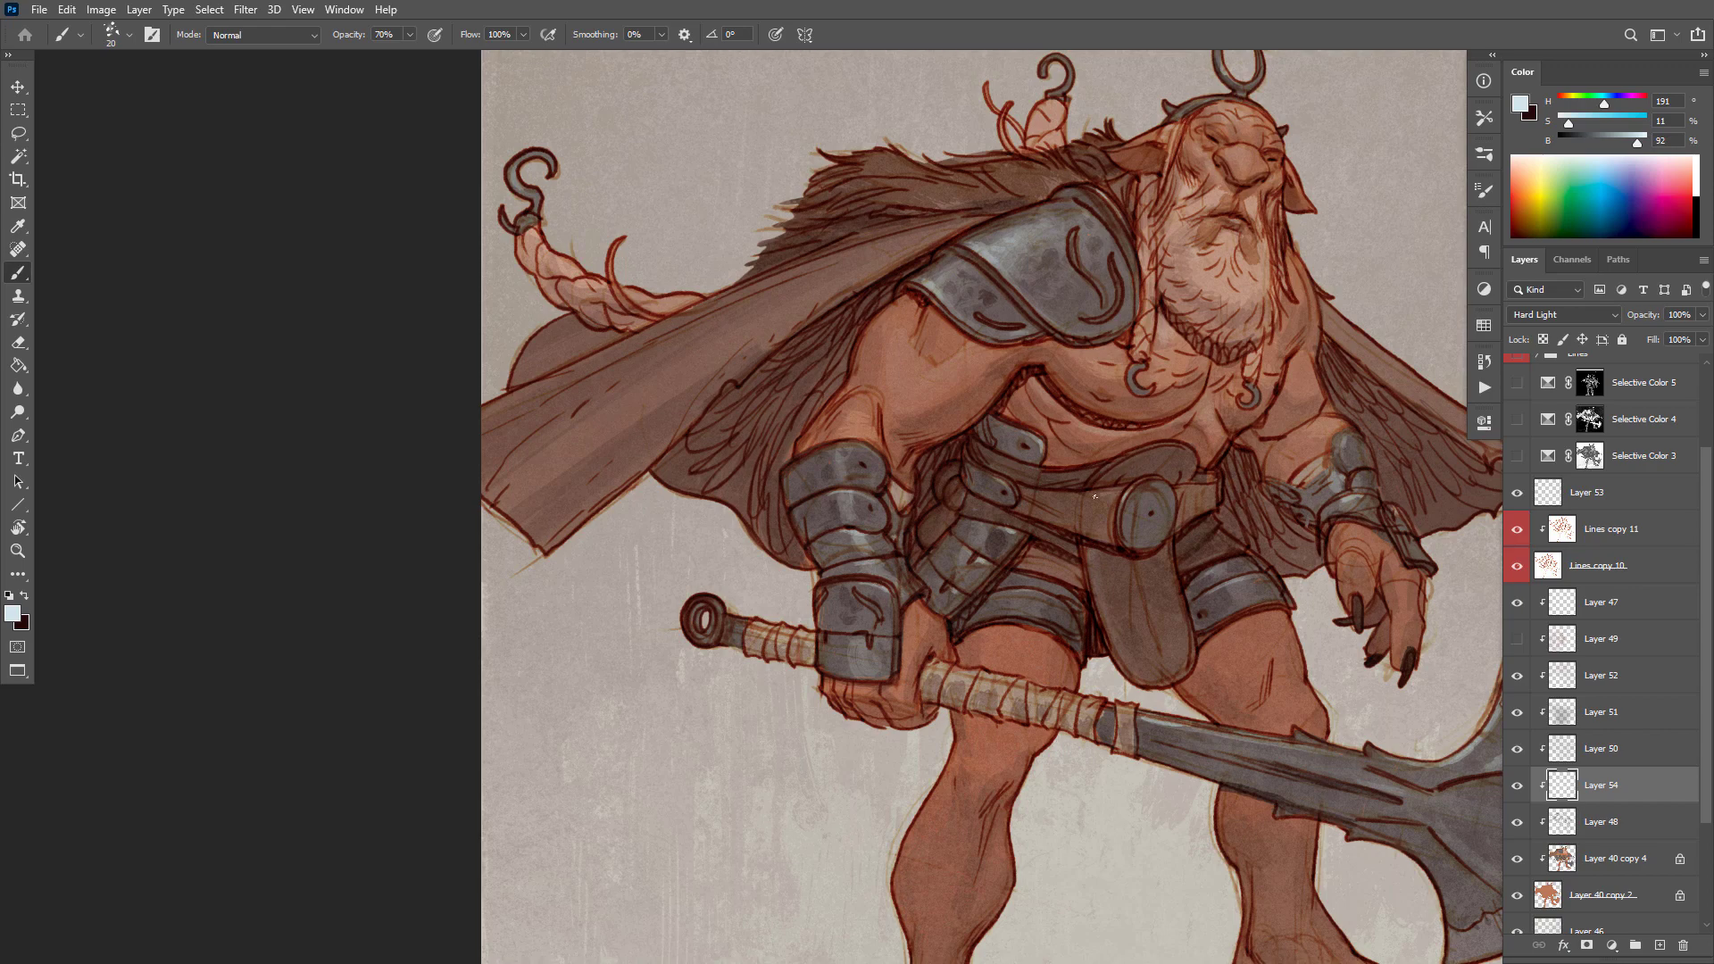
drag(1080, 497, 1035, 491)
key(ctrl+z)
drag(1070, 473, 1009, 463)
scroll(1294, 493, down, 5)
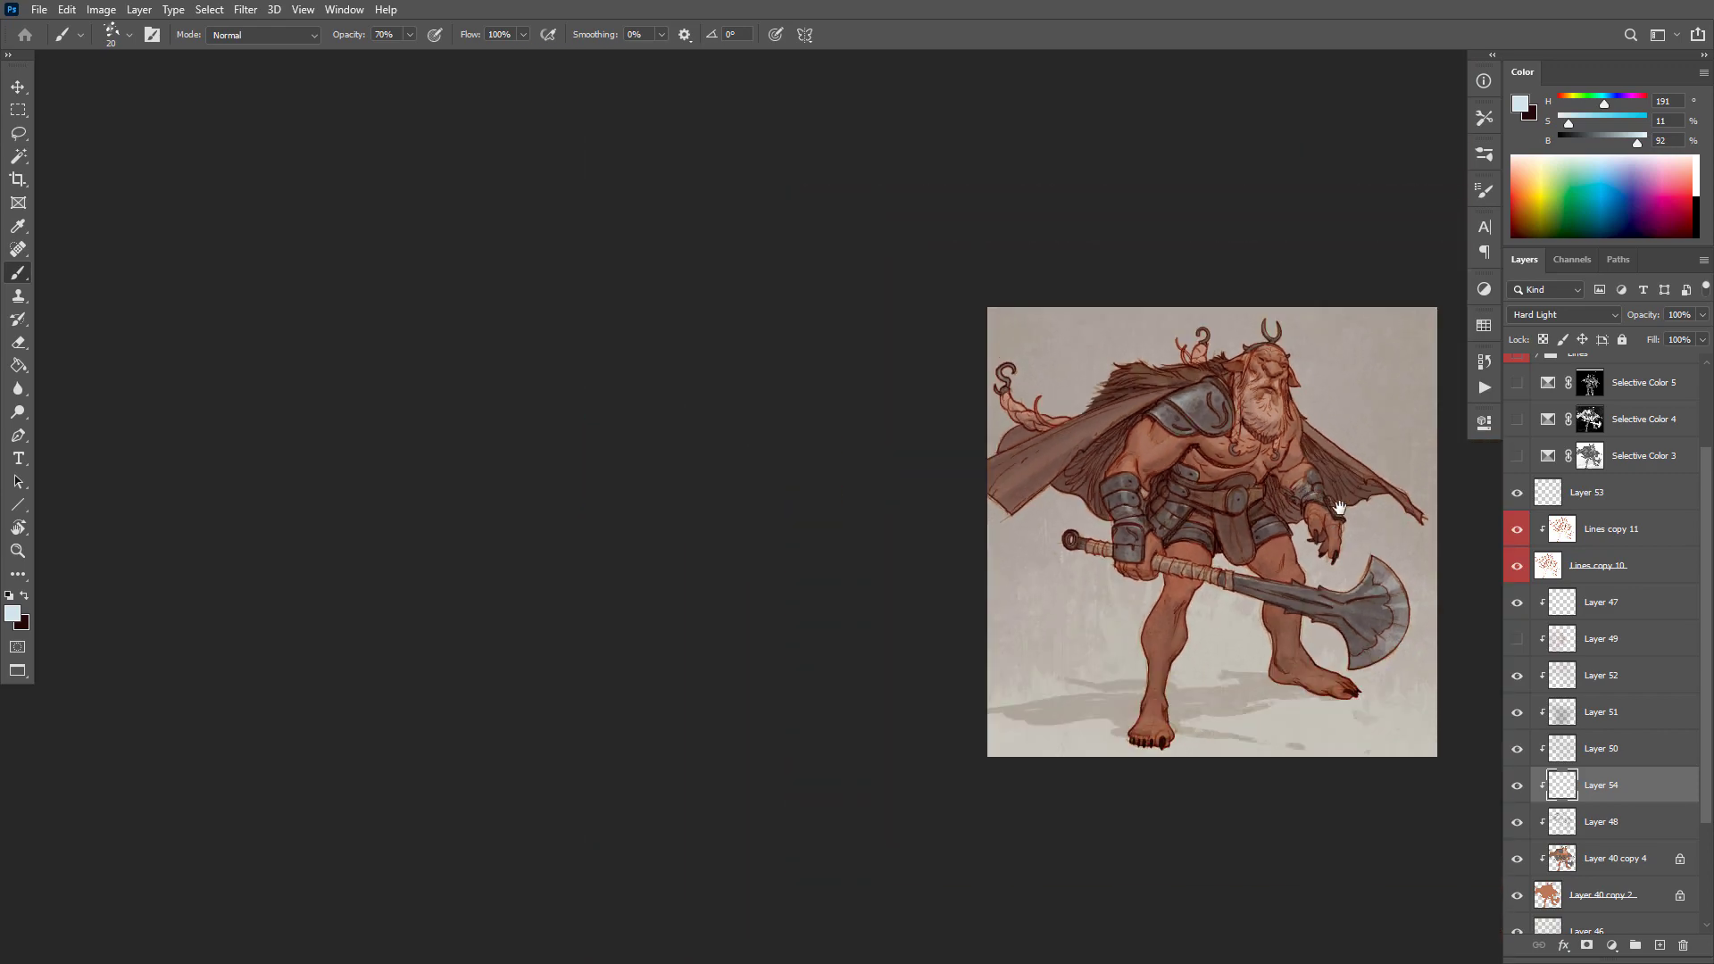
scroll(1259, 499, up, 4)
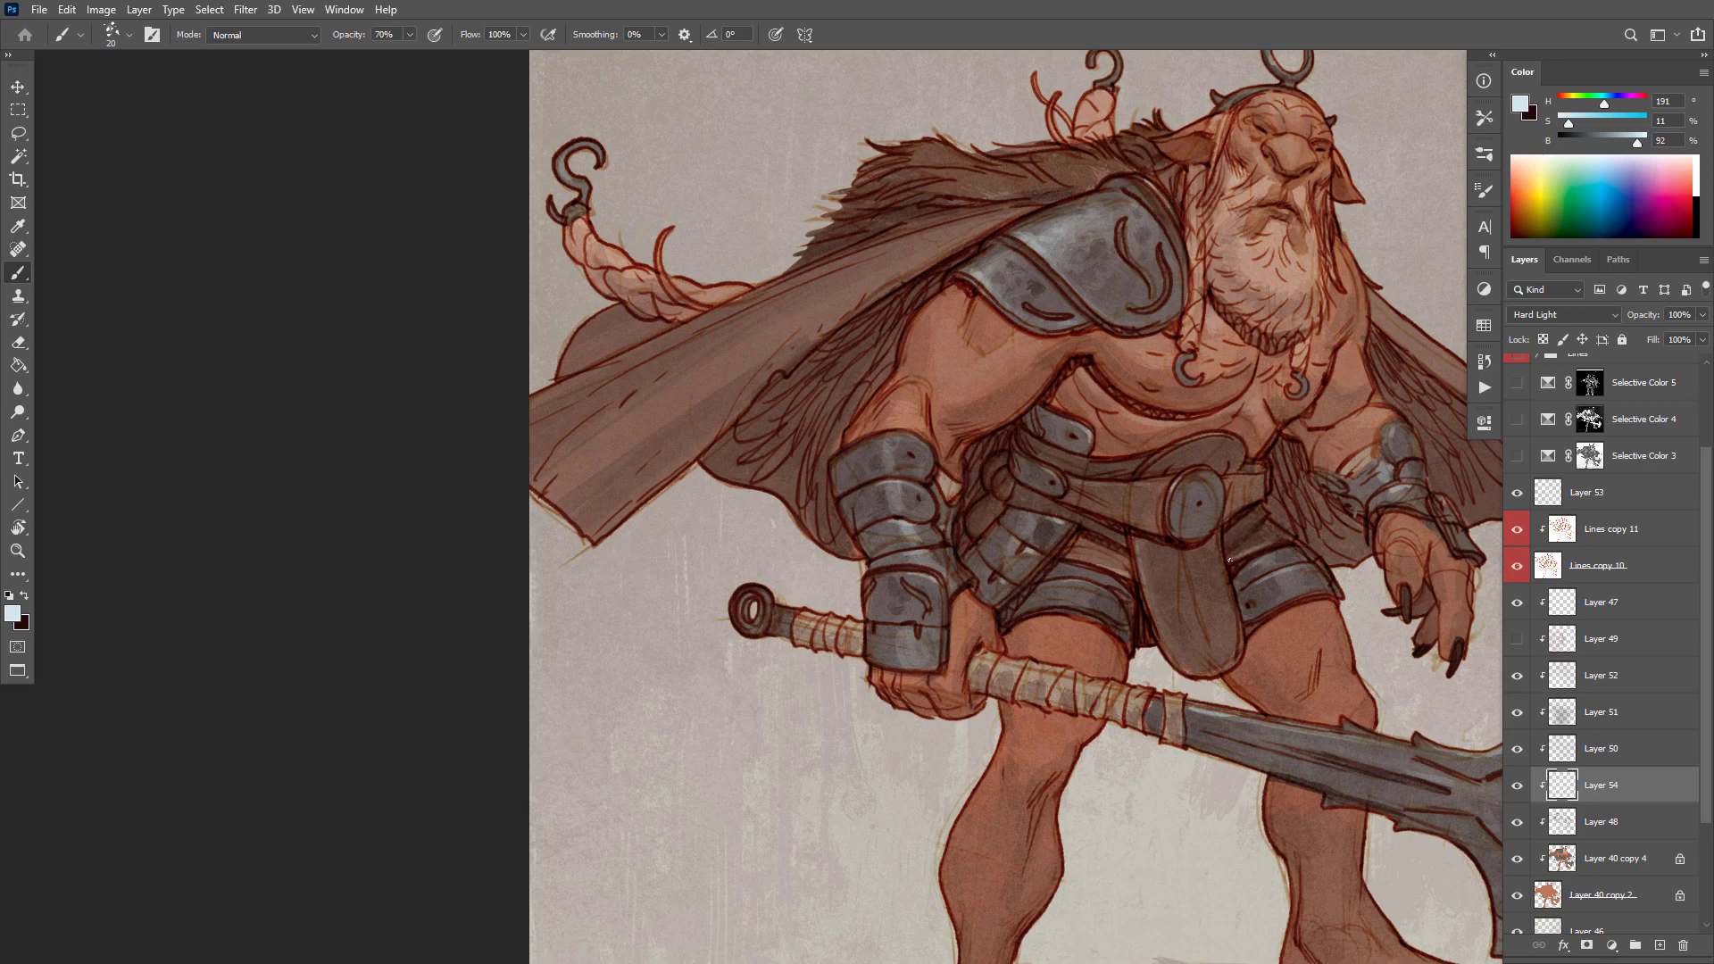
Step: Examine the axe and lower body up close and in the full figure, with the brush at 100% opacity
scroll(1276, 541, down, 4)
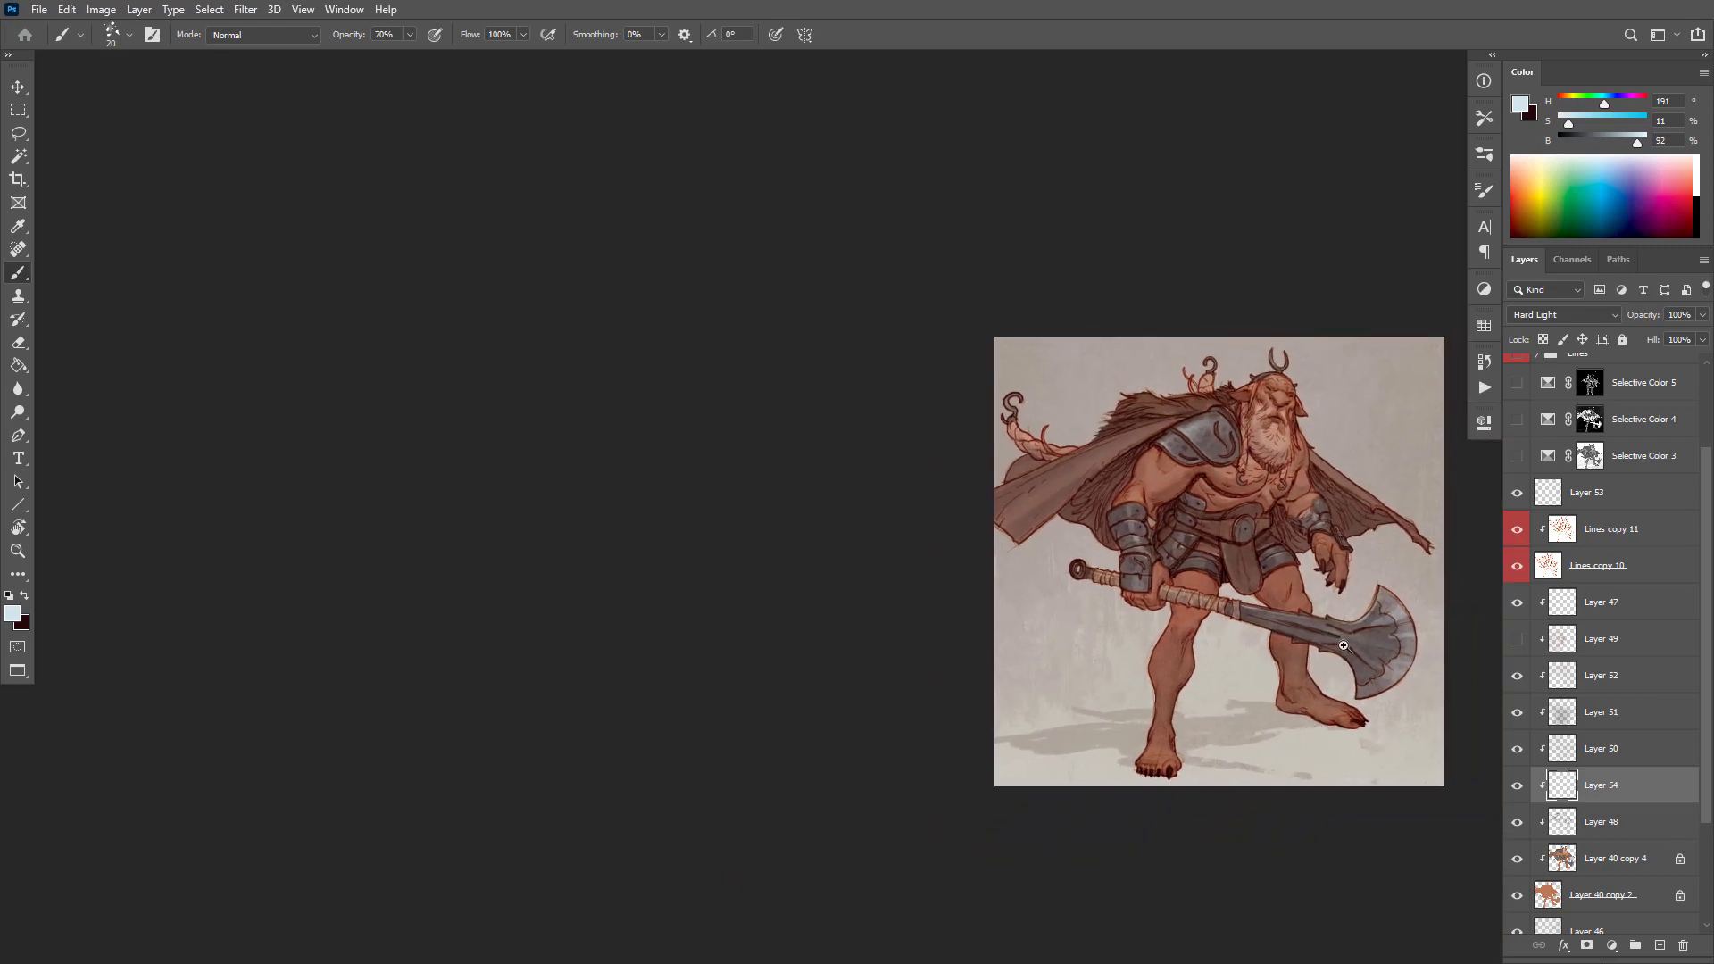
scroll(1339, 678, up, 4)
scroll(1020, 876, up, 3)
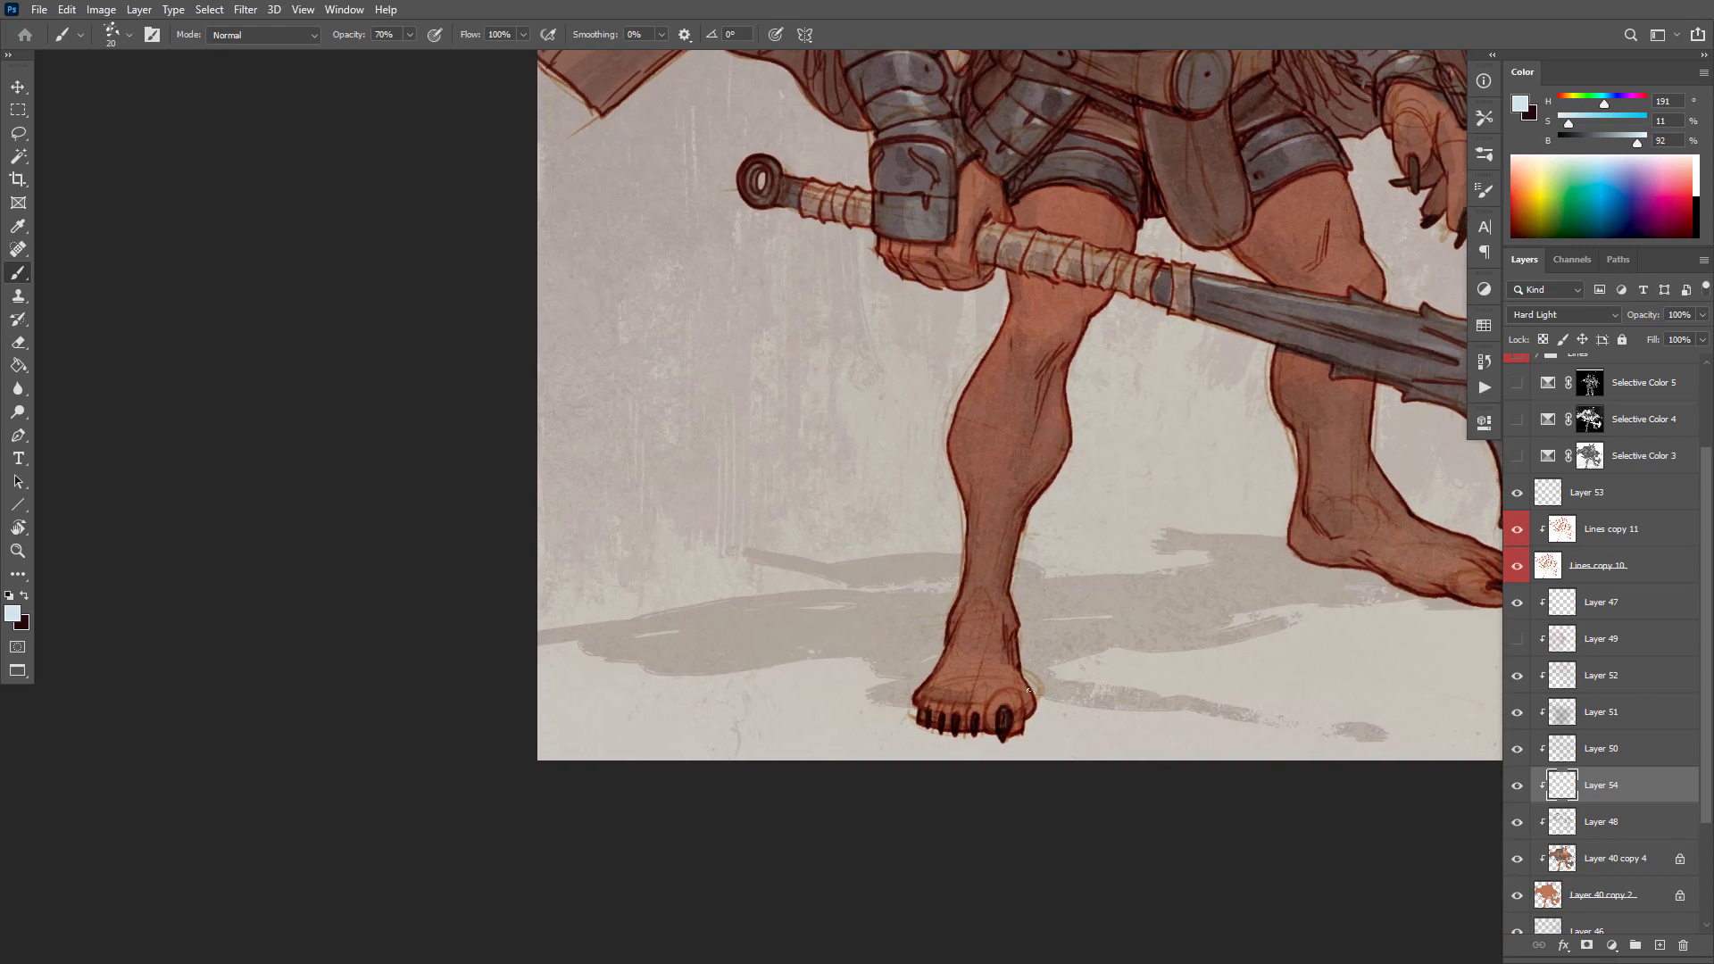
drag(1174, 633, 1057, 805)
drag(1320, 391, 1121, 470)
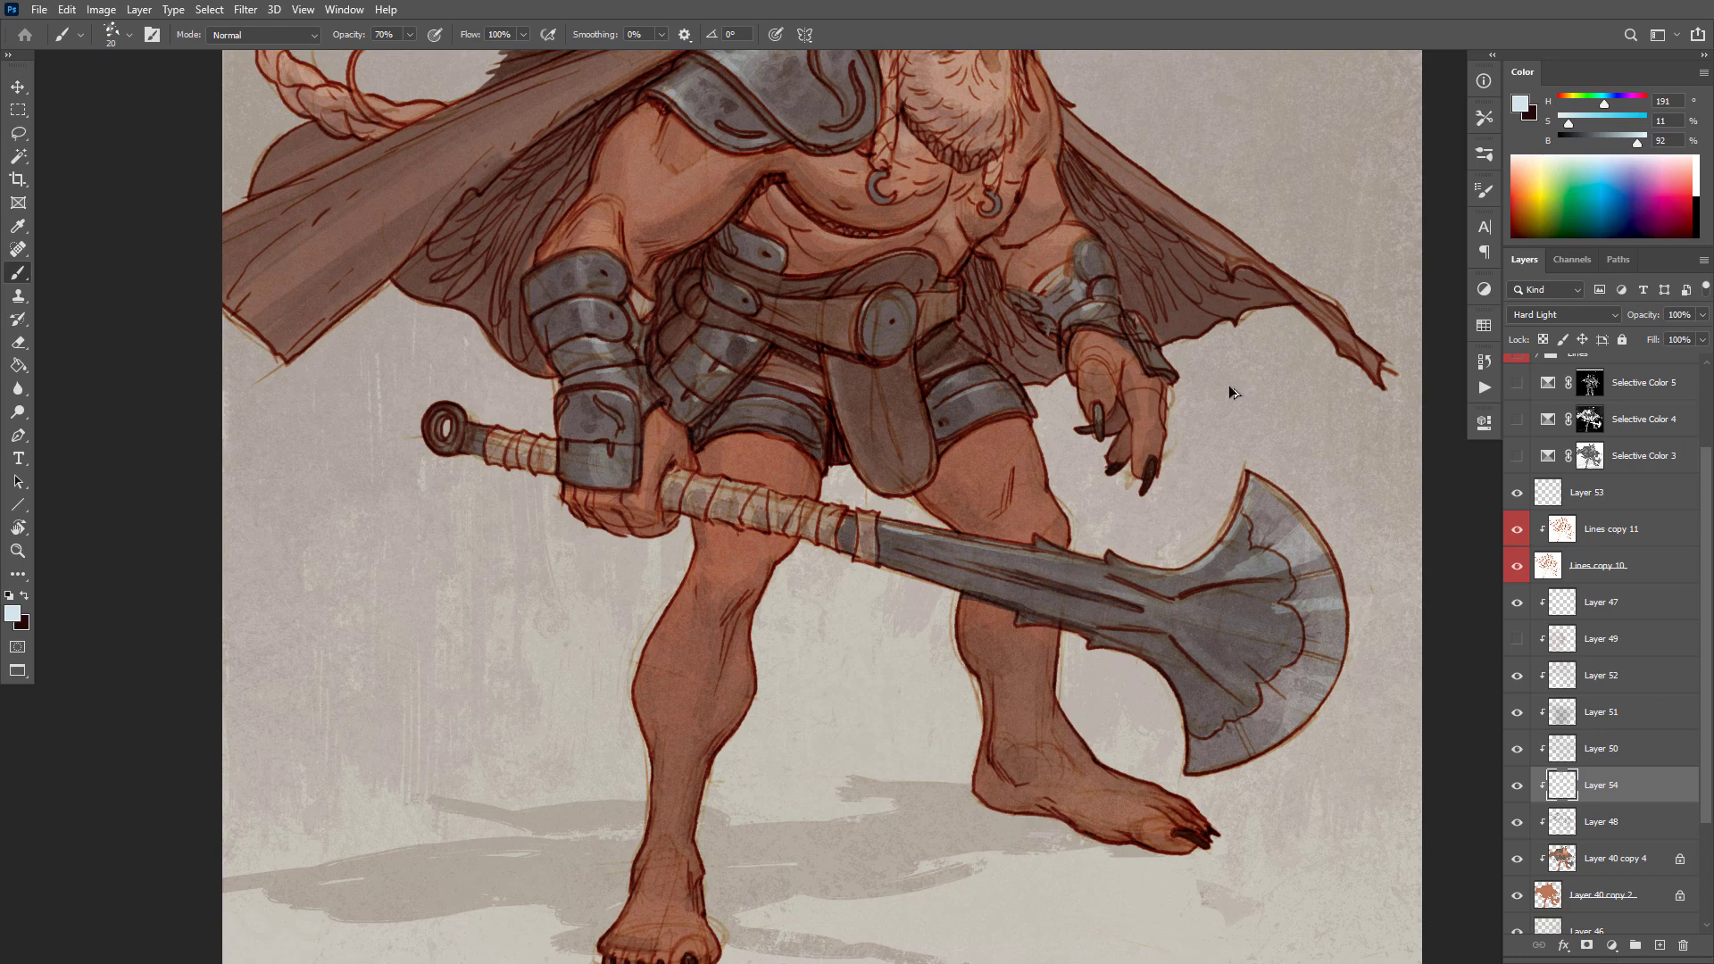
key(0)
drag(1103, 663, 1214, 509)
scroll(1205, 540, down, 3)
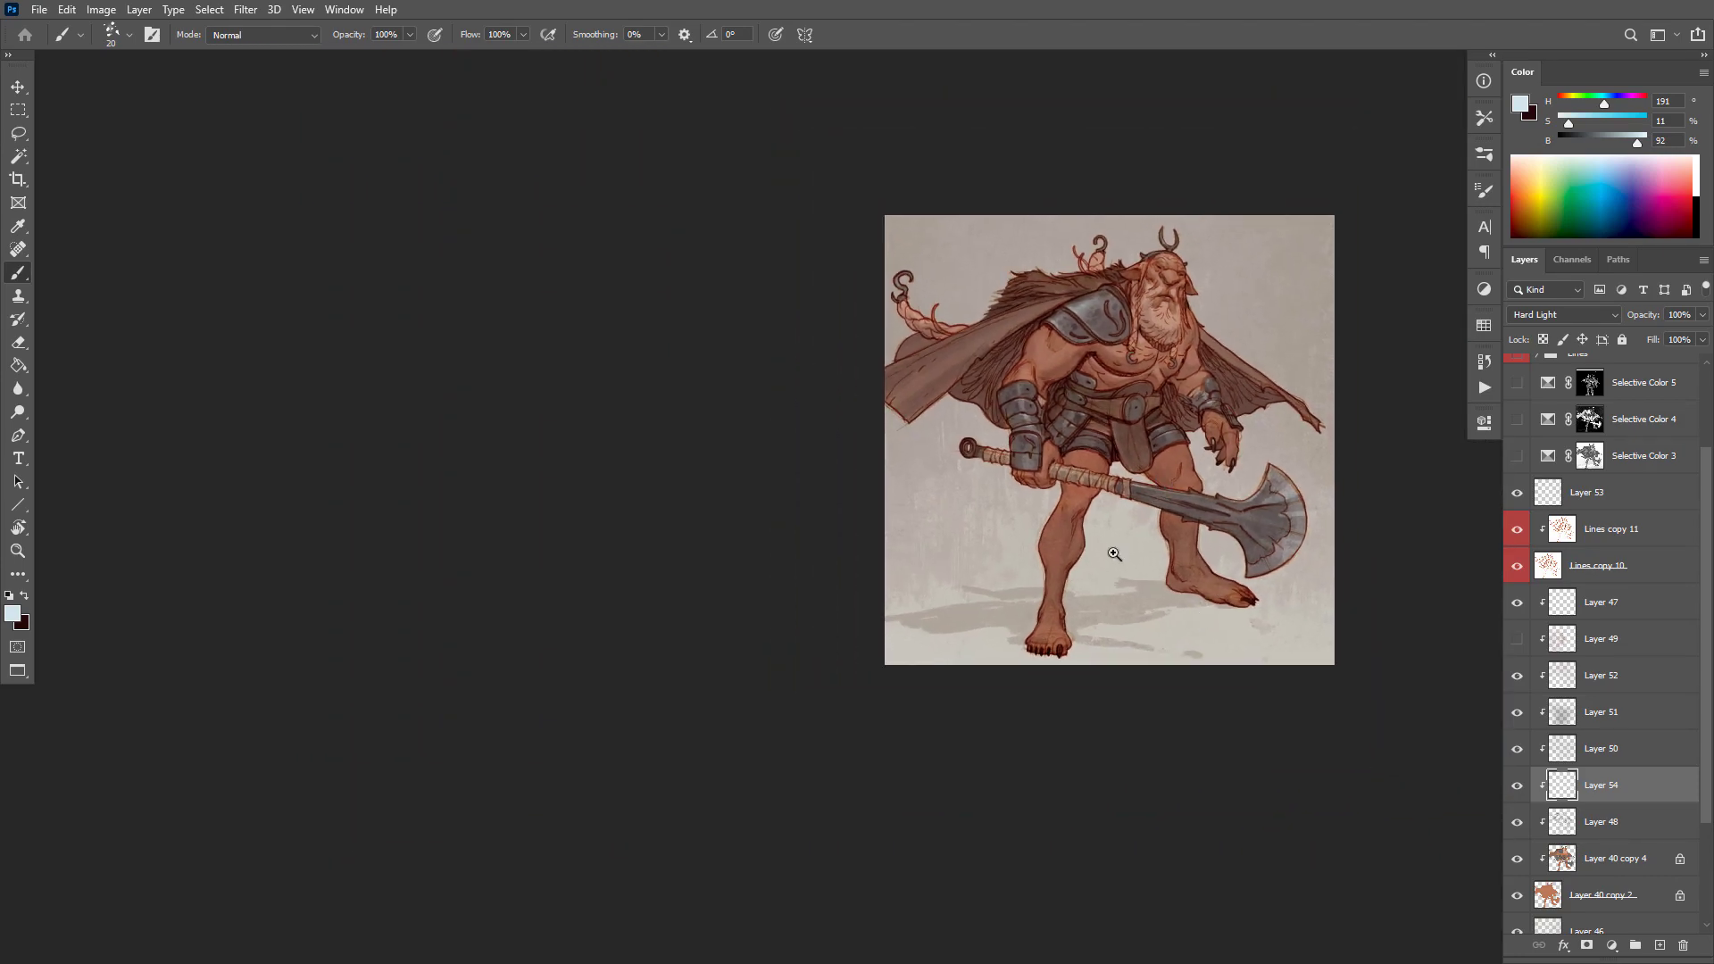
scroll(1120, 556, up, 1)
scroll(1119, 556, up, 1)
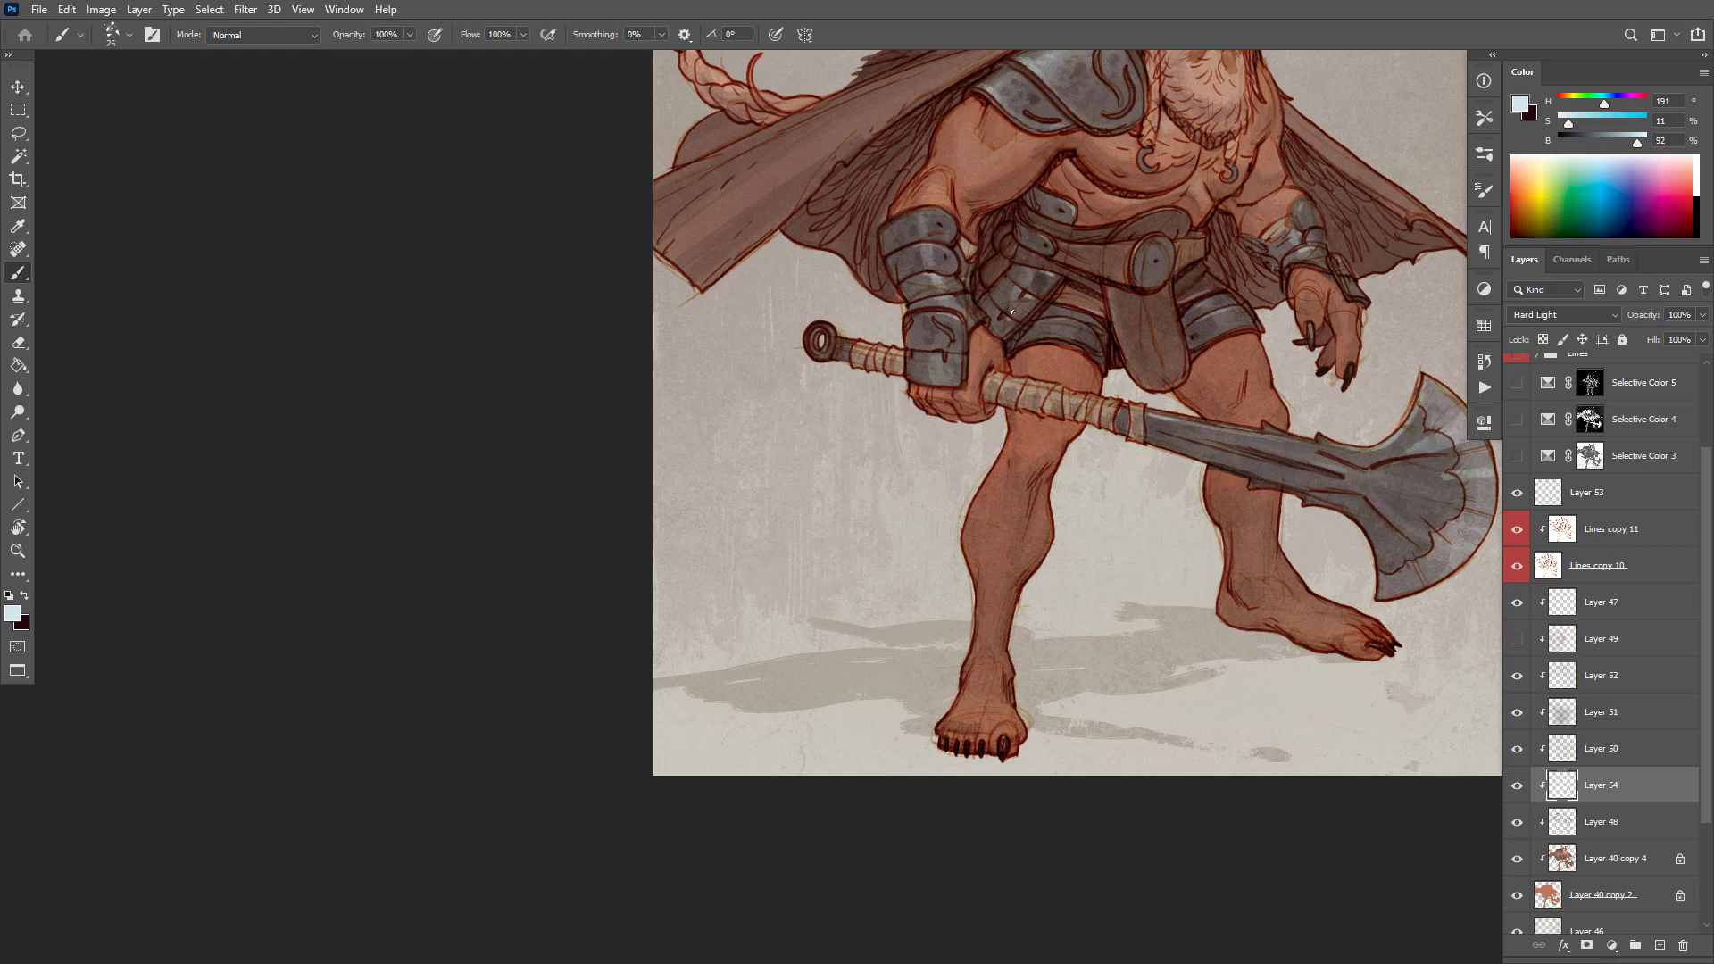
Step: Glaze the axe arm's upper arm below the shoulder armour in pale blue with an enlarged brush at 20% opacity, undoing the full-strength stroke
key(bracketright)
key(bracketright)
key(bracketright)
key(bracketright)
key(bracketright)
key(bracketright)
drag(1024, 140, 1001, 161)
key(ctrl+z)
key(2)
drag(997, 120, 983, 138)
scroll(1245, 294, up, 2)
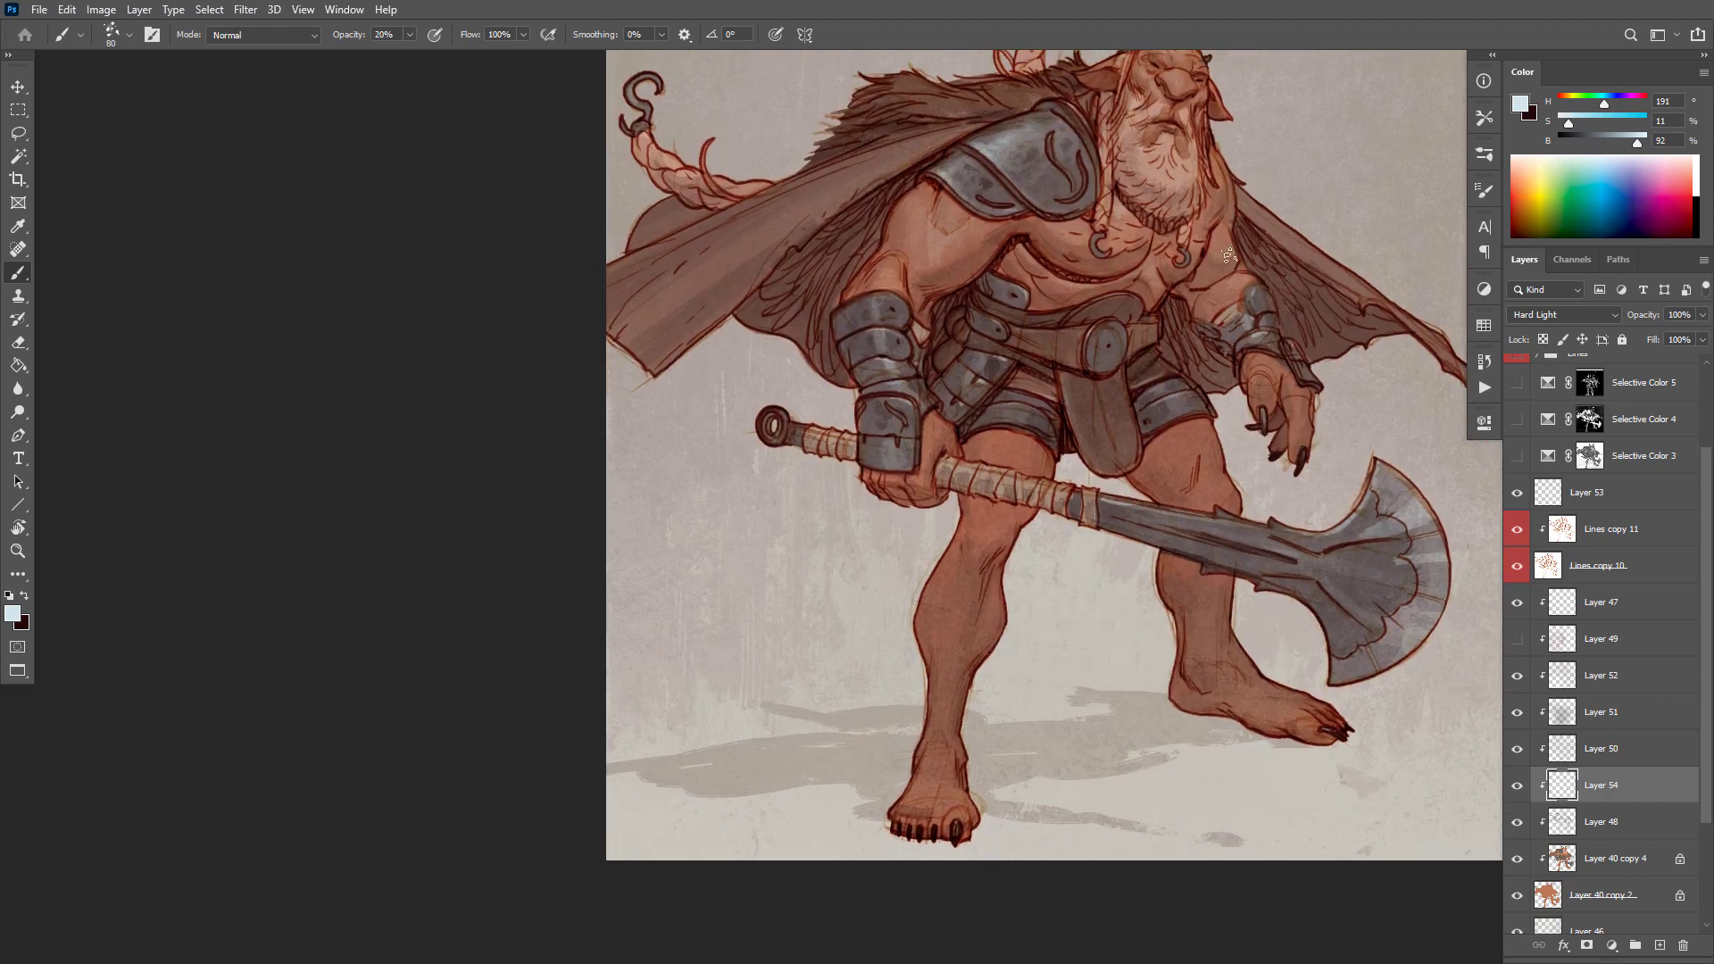
scroll(1216, 284, down, 5)
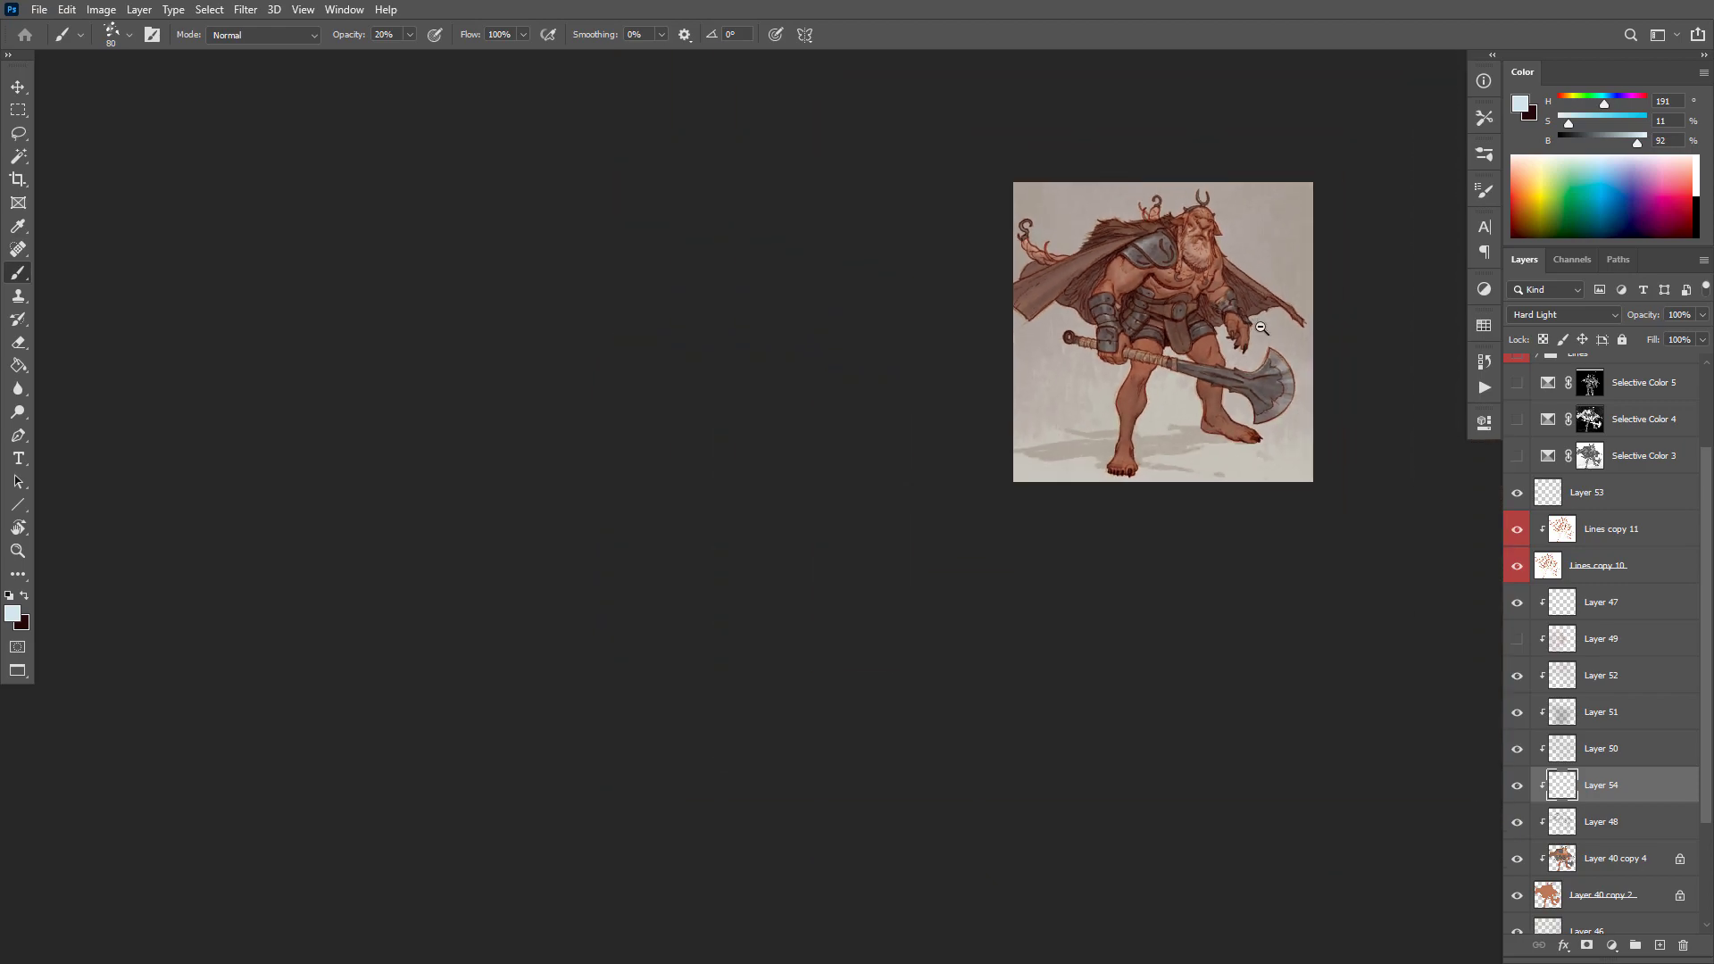
scroll(1239, 293, up, 5)
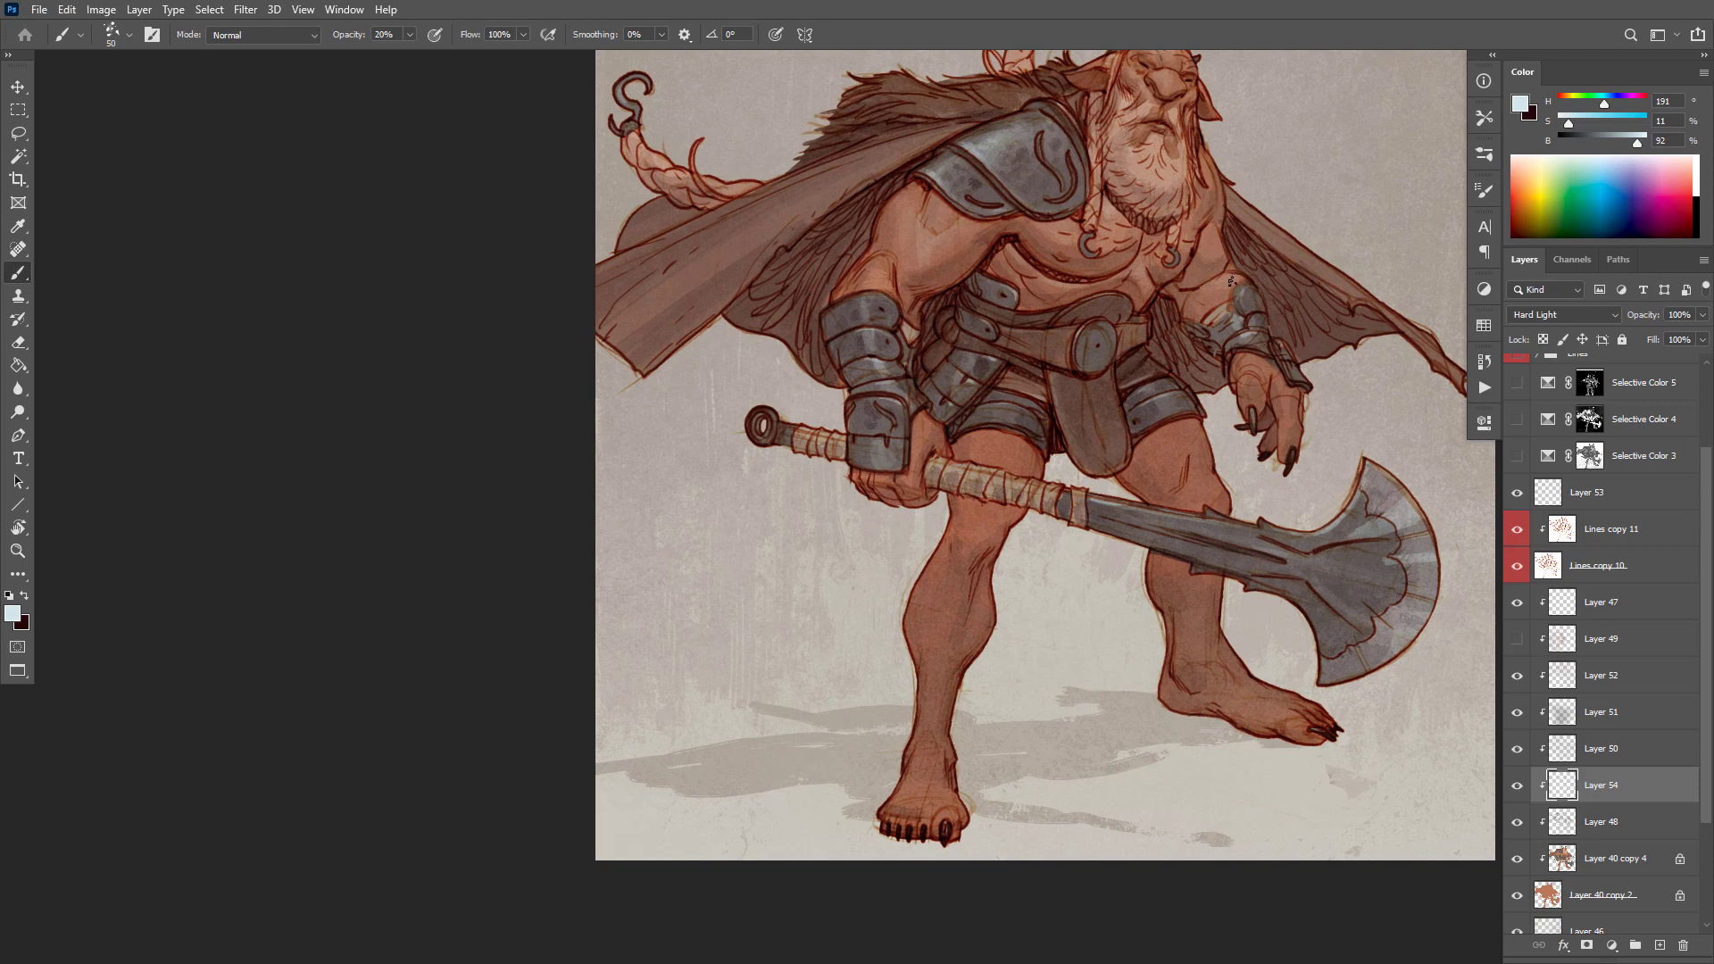
Step: Compare the painting with and without Layer 49 and Layer 52, and delete Layer 49
scroll(1300, 287, down, 5)
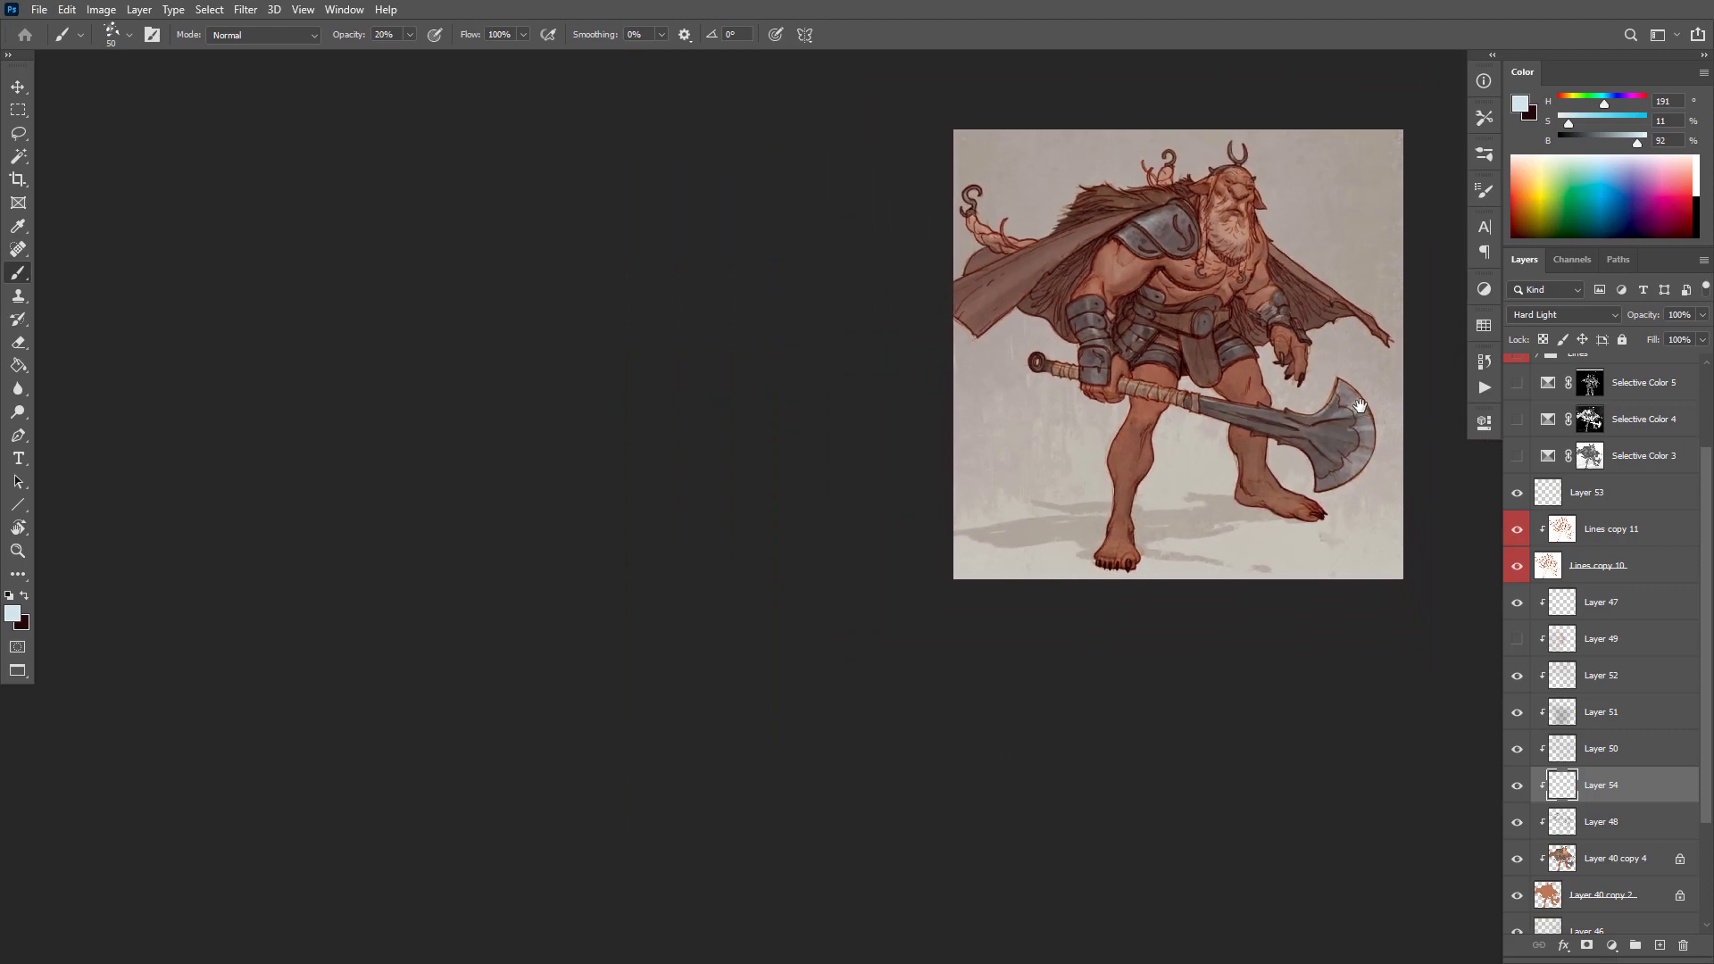
click(1517, 644)
click(1518, 644)
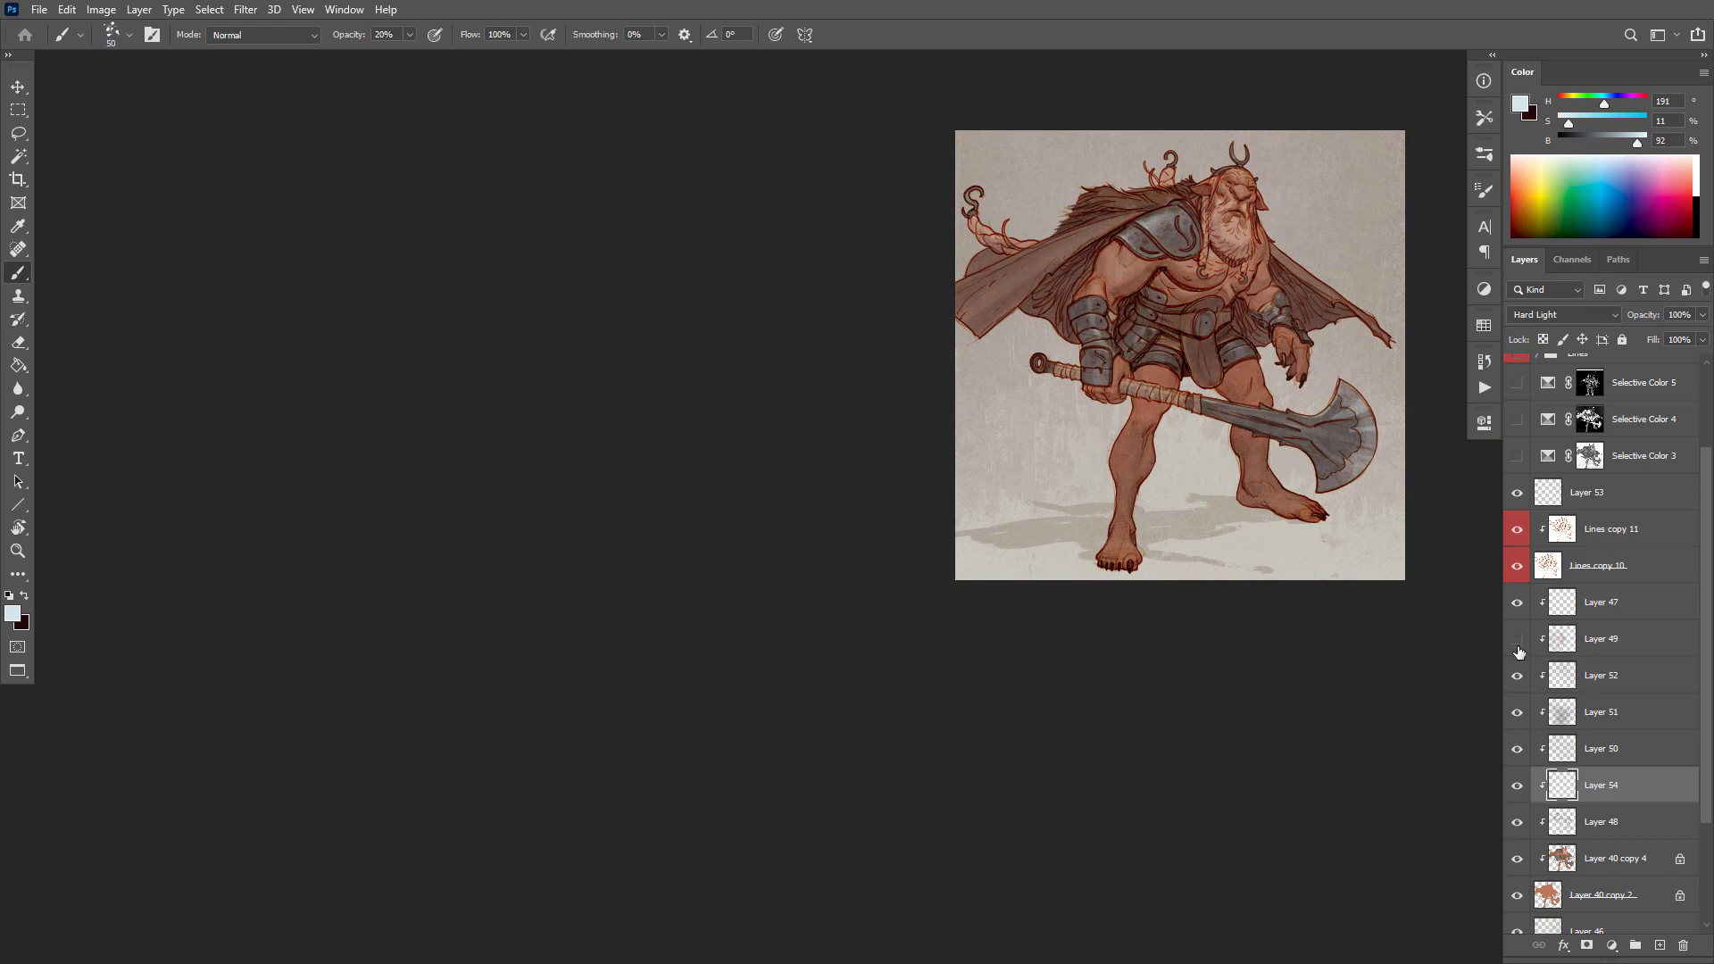
click(1569, 682)
click(1517, 676)
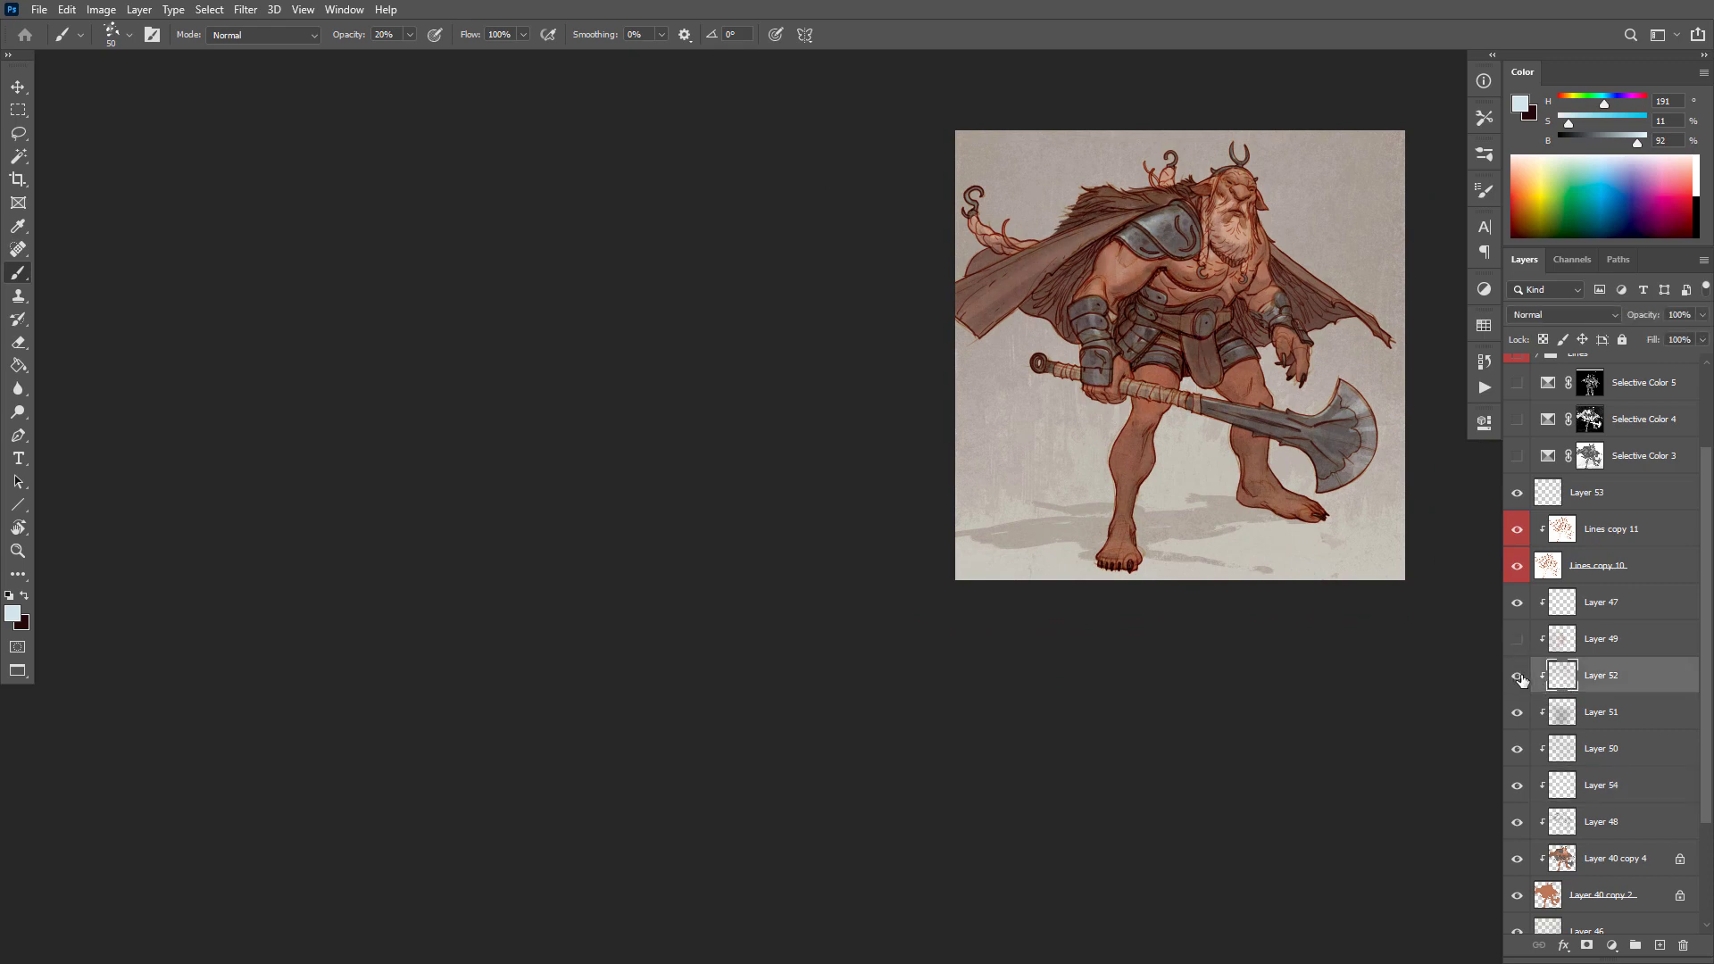
click(1517, 676)
click(1517, 640)
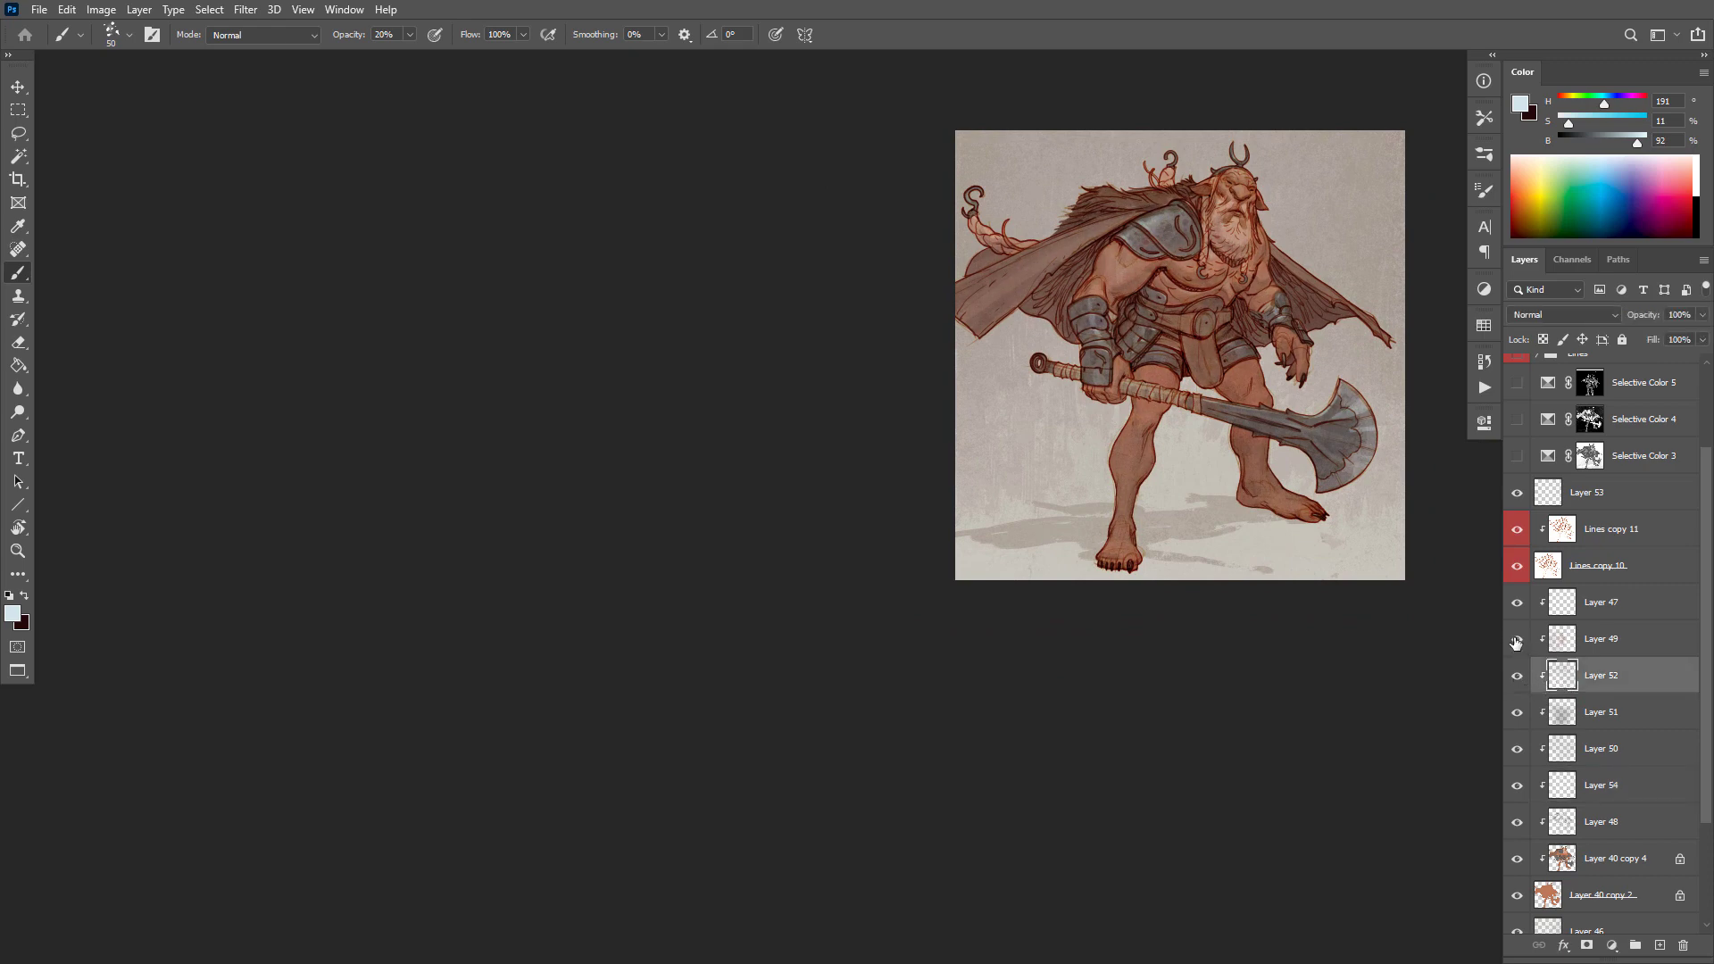
click(1564, 644)
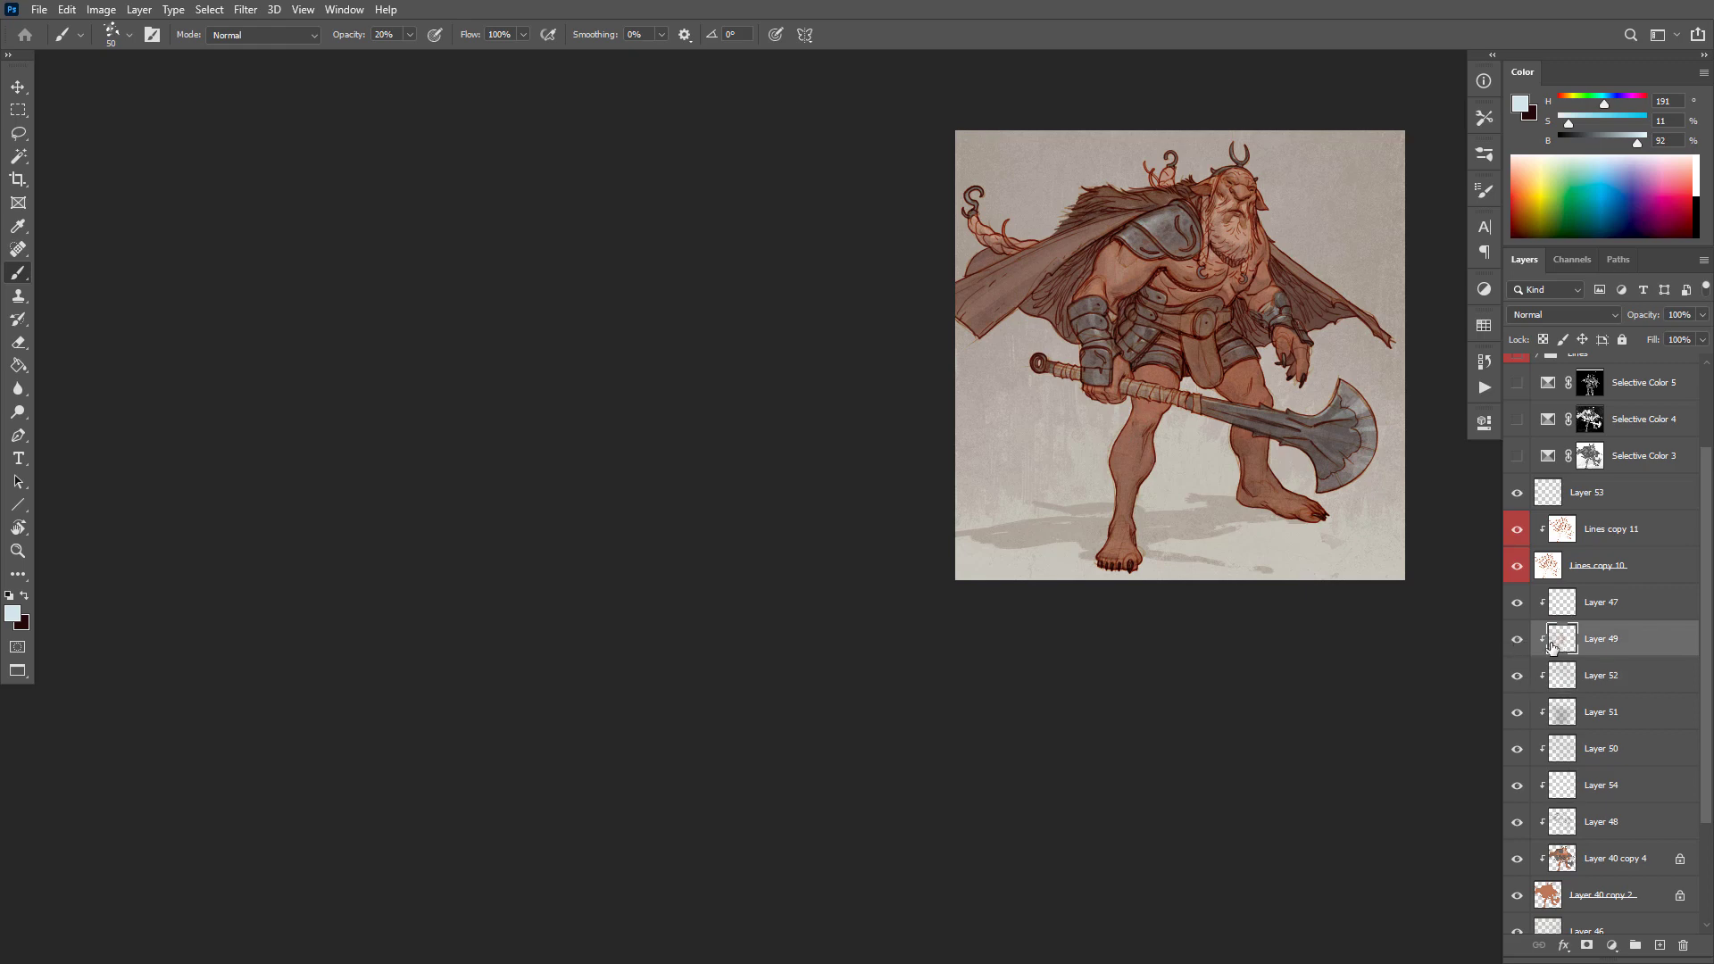
click(1517, 644)
click(1517, 644)
key(Delete)
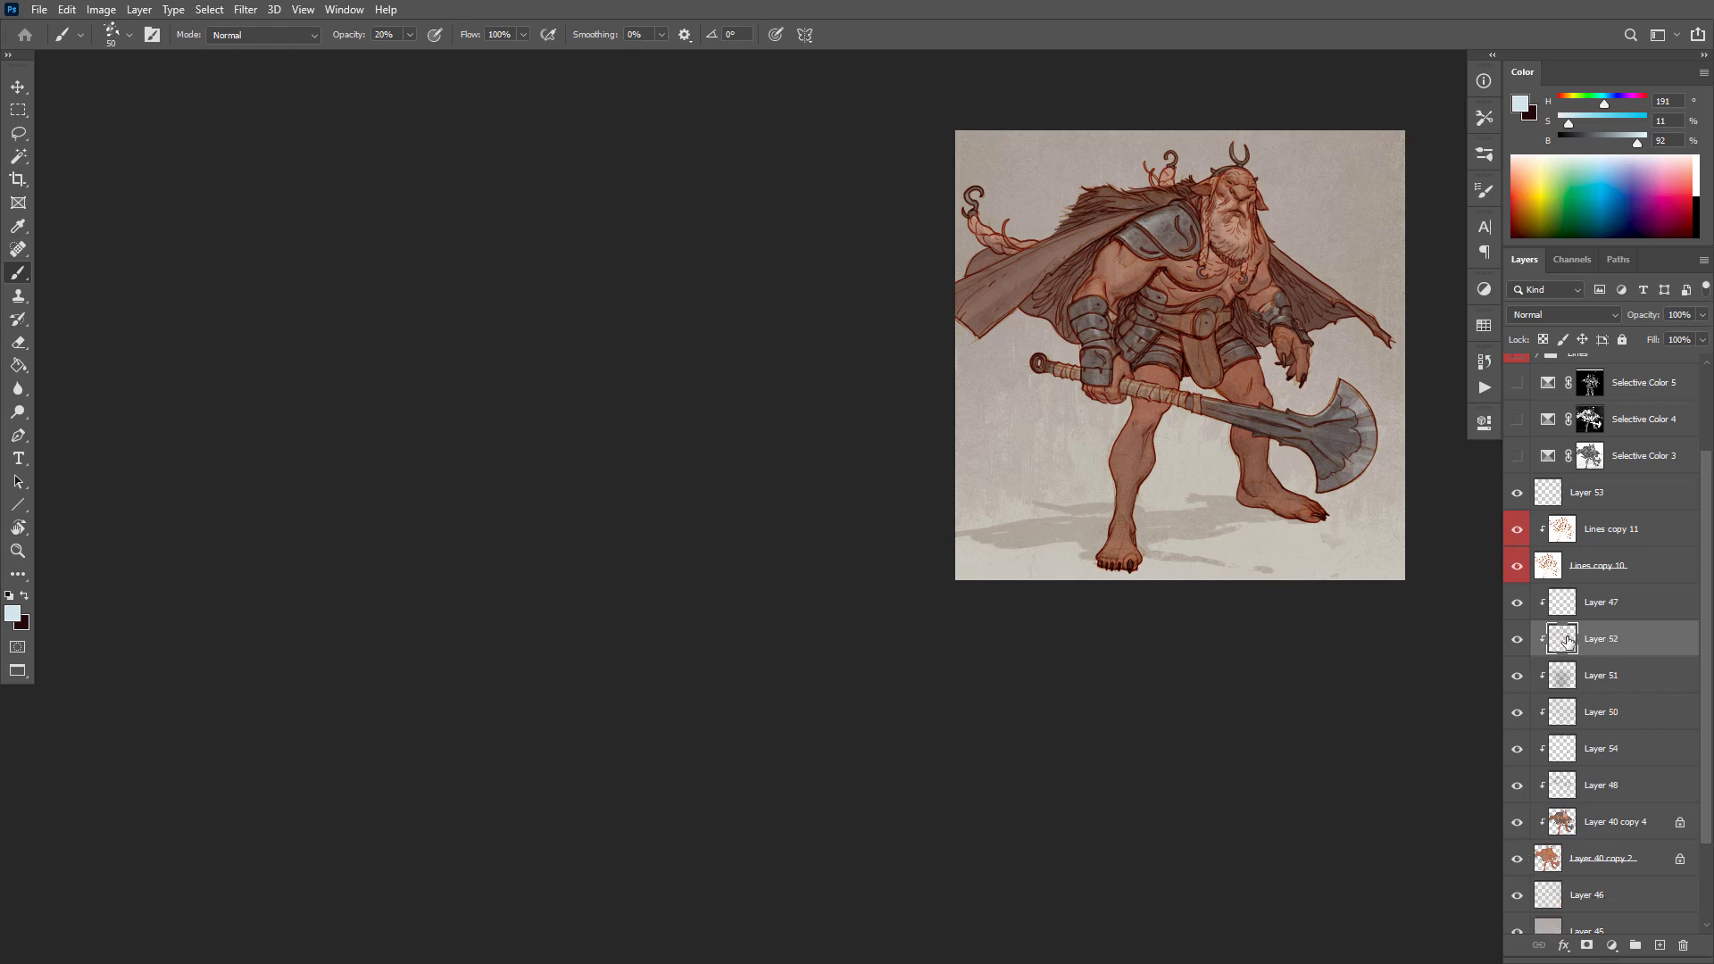
Step: Set the opacity of the Overlay layer Layer 51 to 76% and check the figure at reduced size
click(1558, 715)
click(1521, 679)
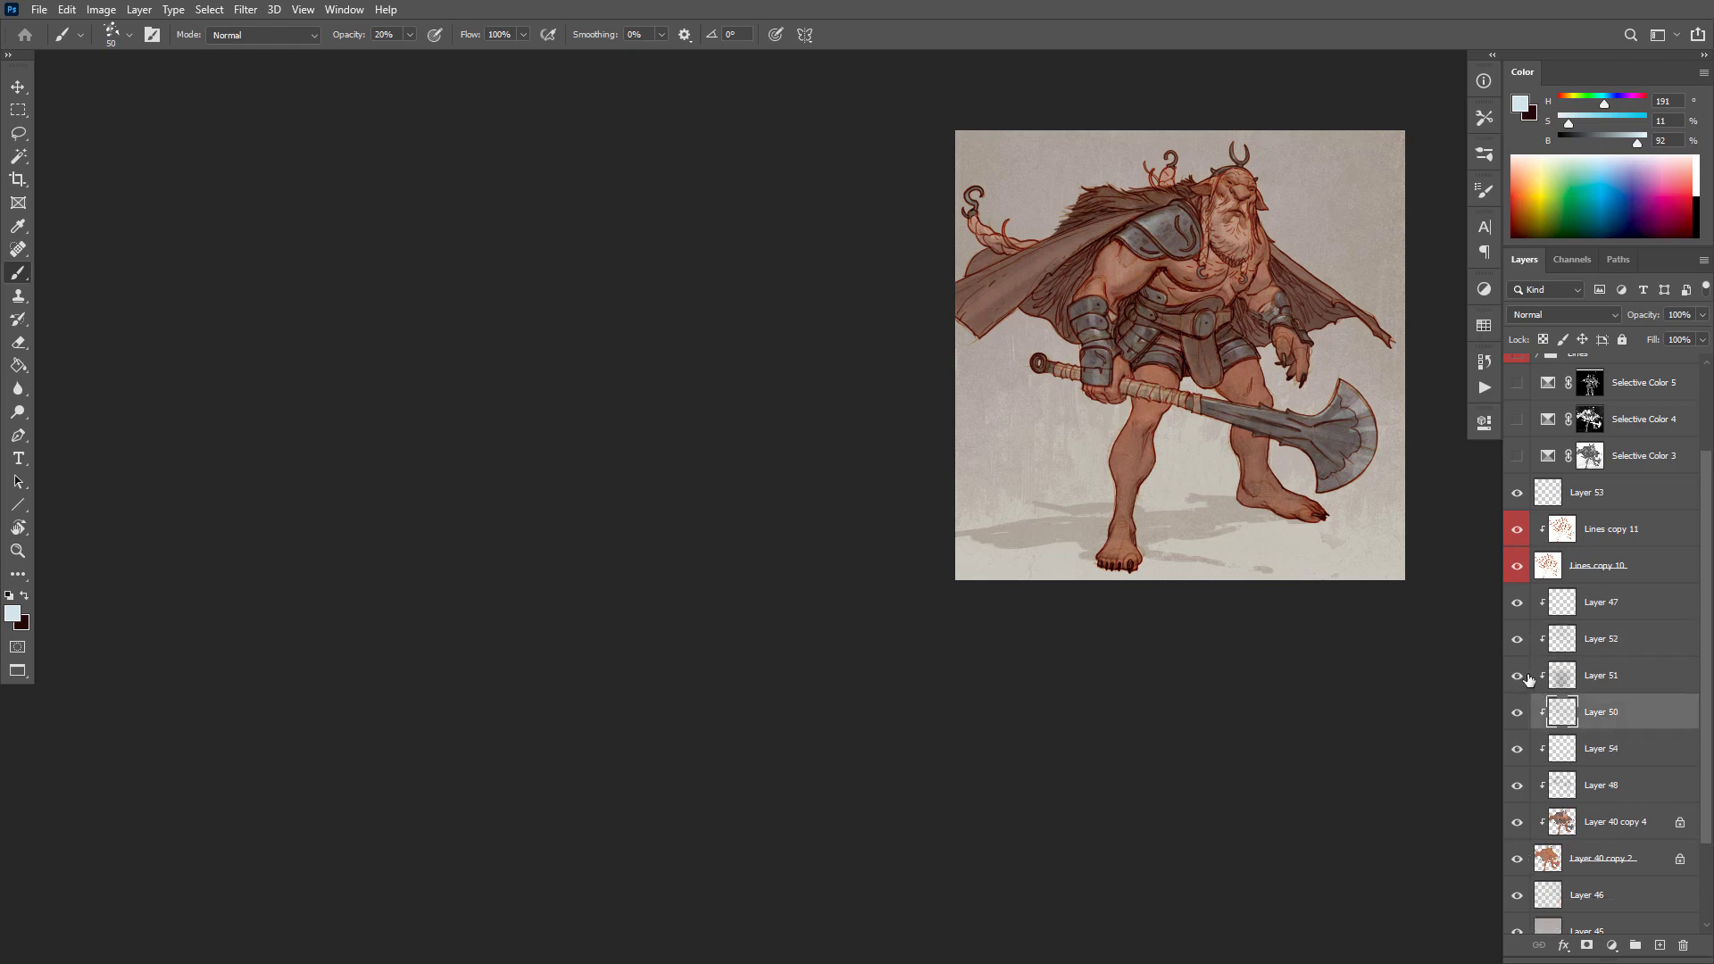
click(1564, 680)
click(1655, 318)
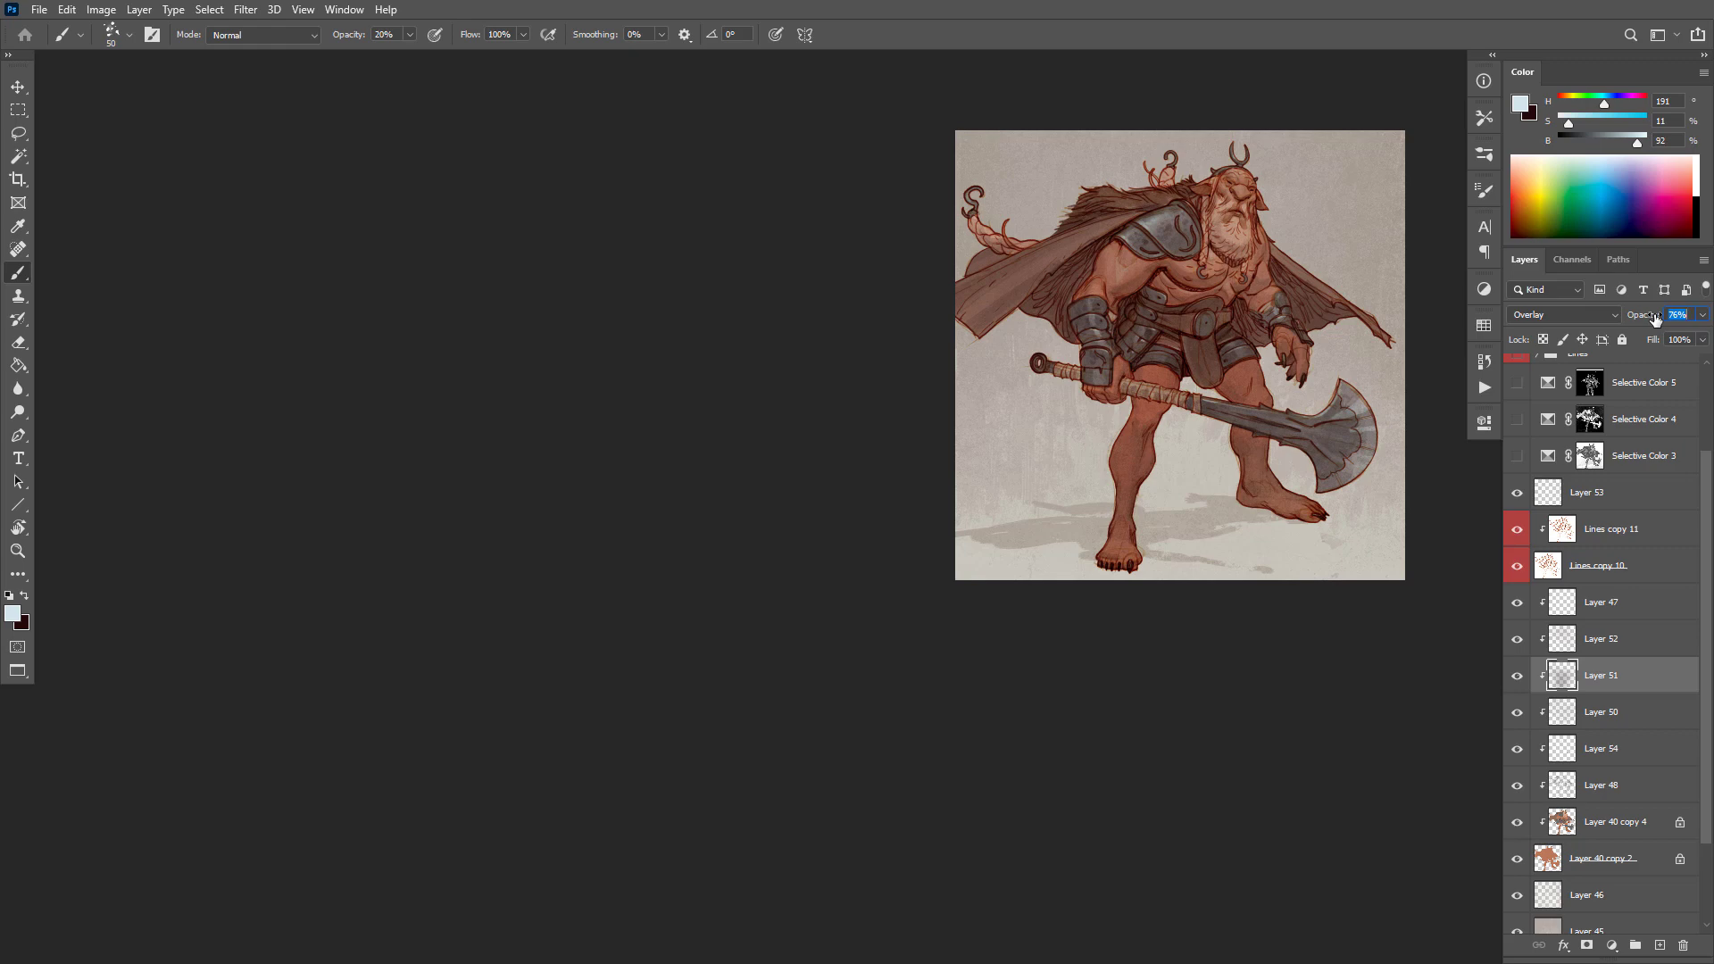
key(Return)
alt+click(1289, 502)
alt+click(1288, 501)
drag(1314, 544, 1311, 541)
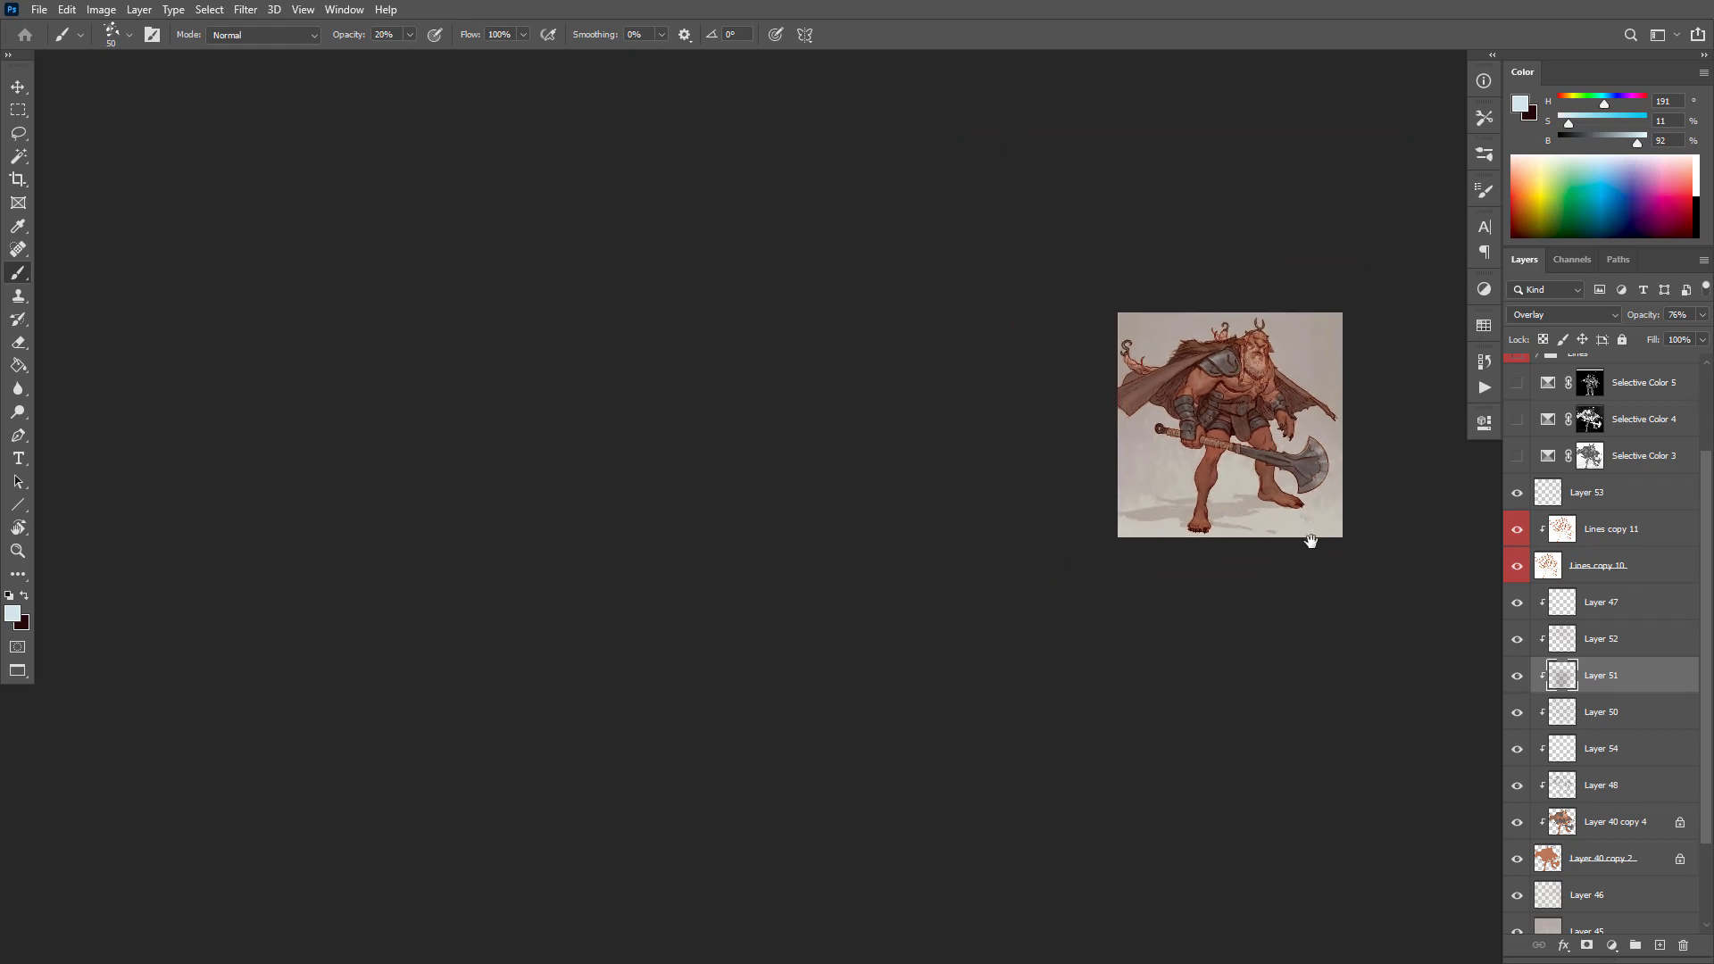
click(1292, 477)
click(1291, 478)
click(1292, 478)
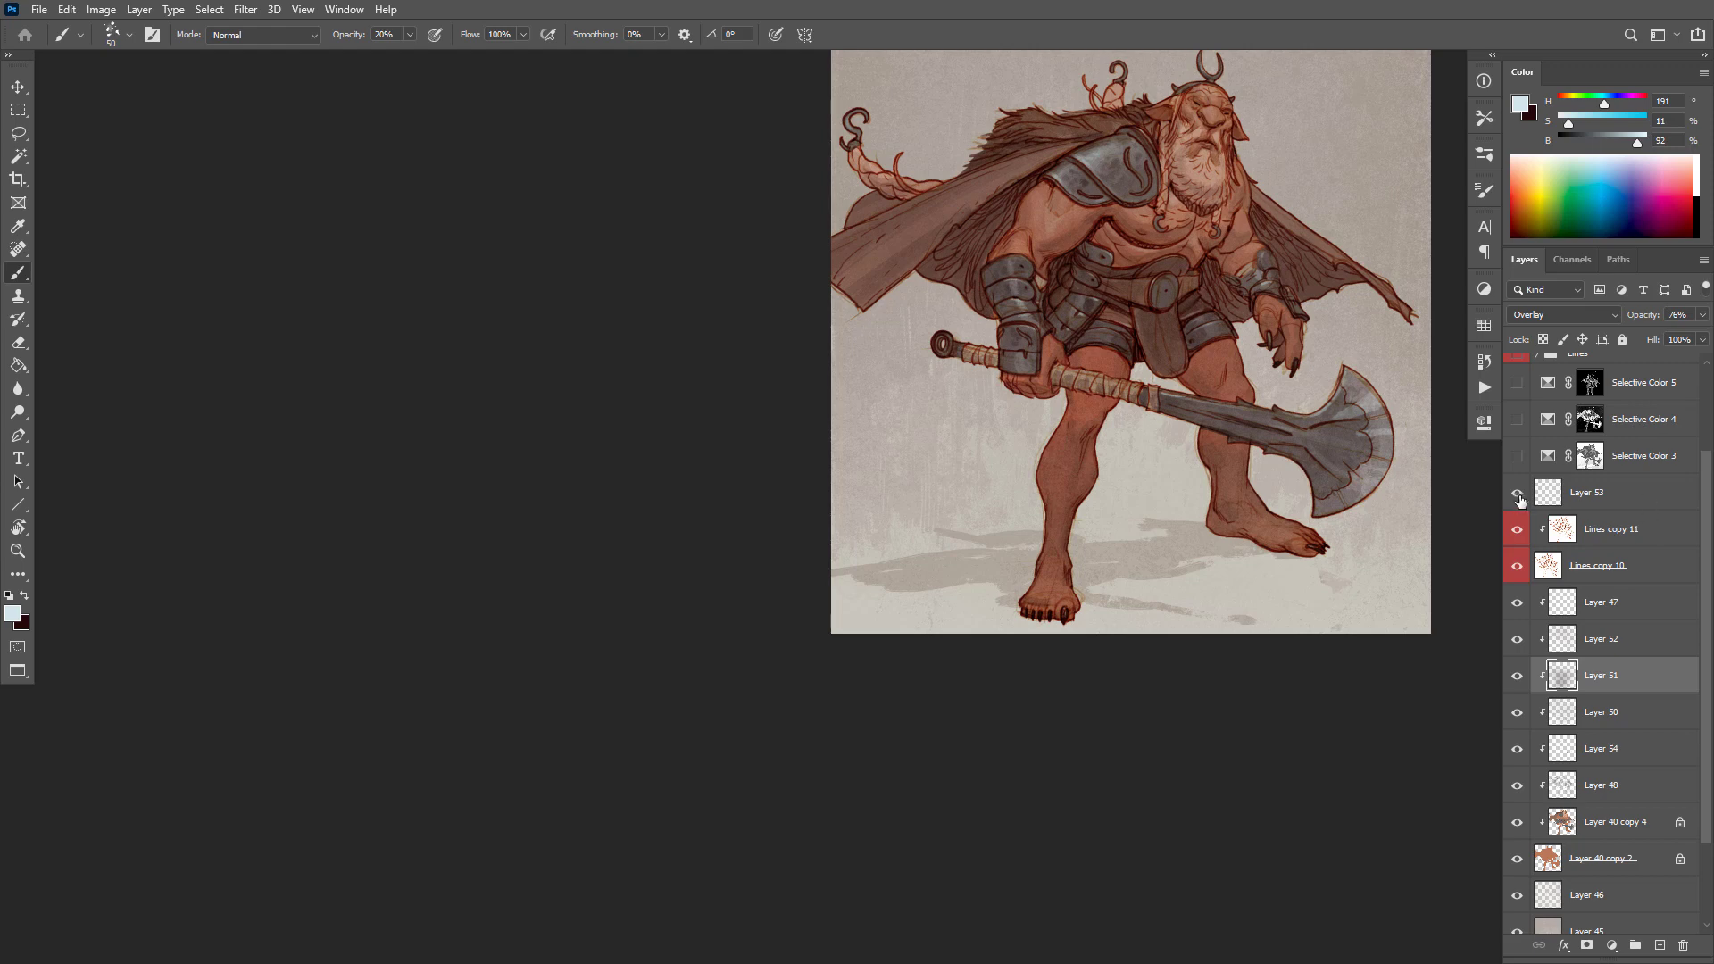
Step: Compare the figure with and without Layer 53, and turn on the Selective Color 3 and Selective Color 4 adjustment layers
click(1517, 496)
click(1517, 496)
click(1591, 493)
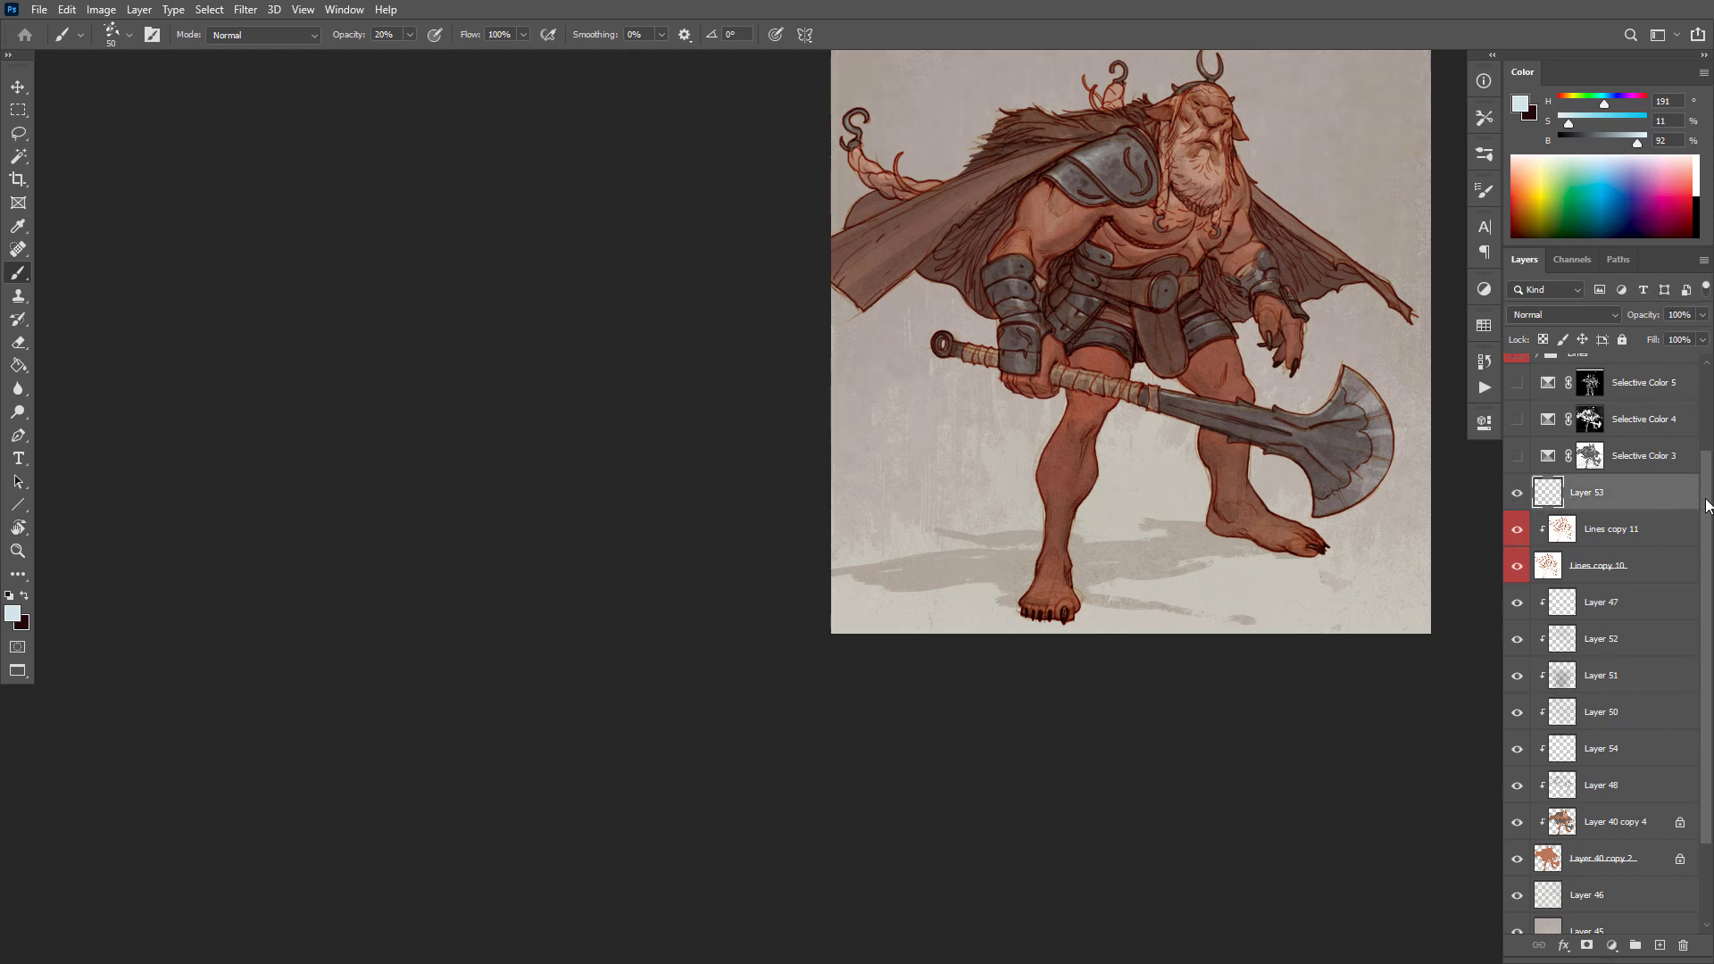
drag(1707, 505, 1707, 479)
click(1517, 497)
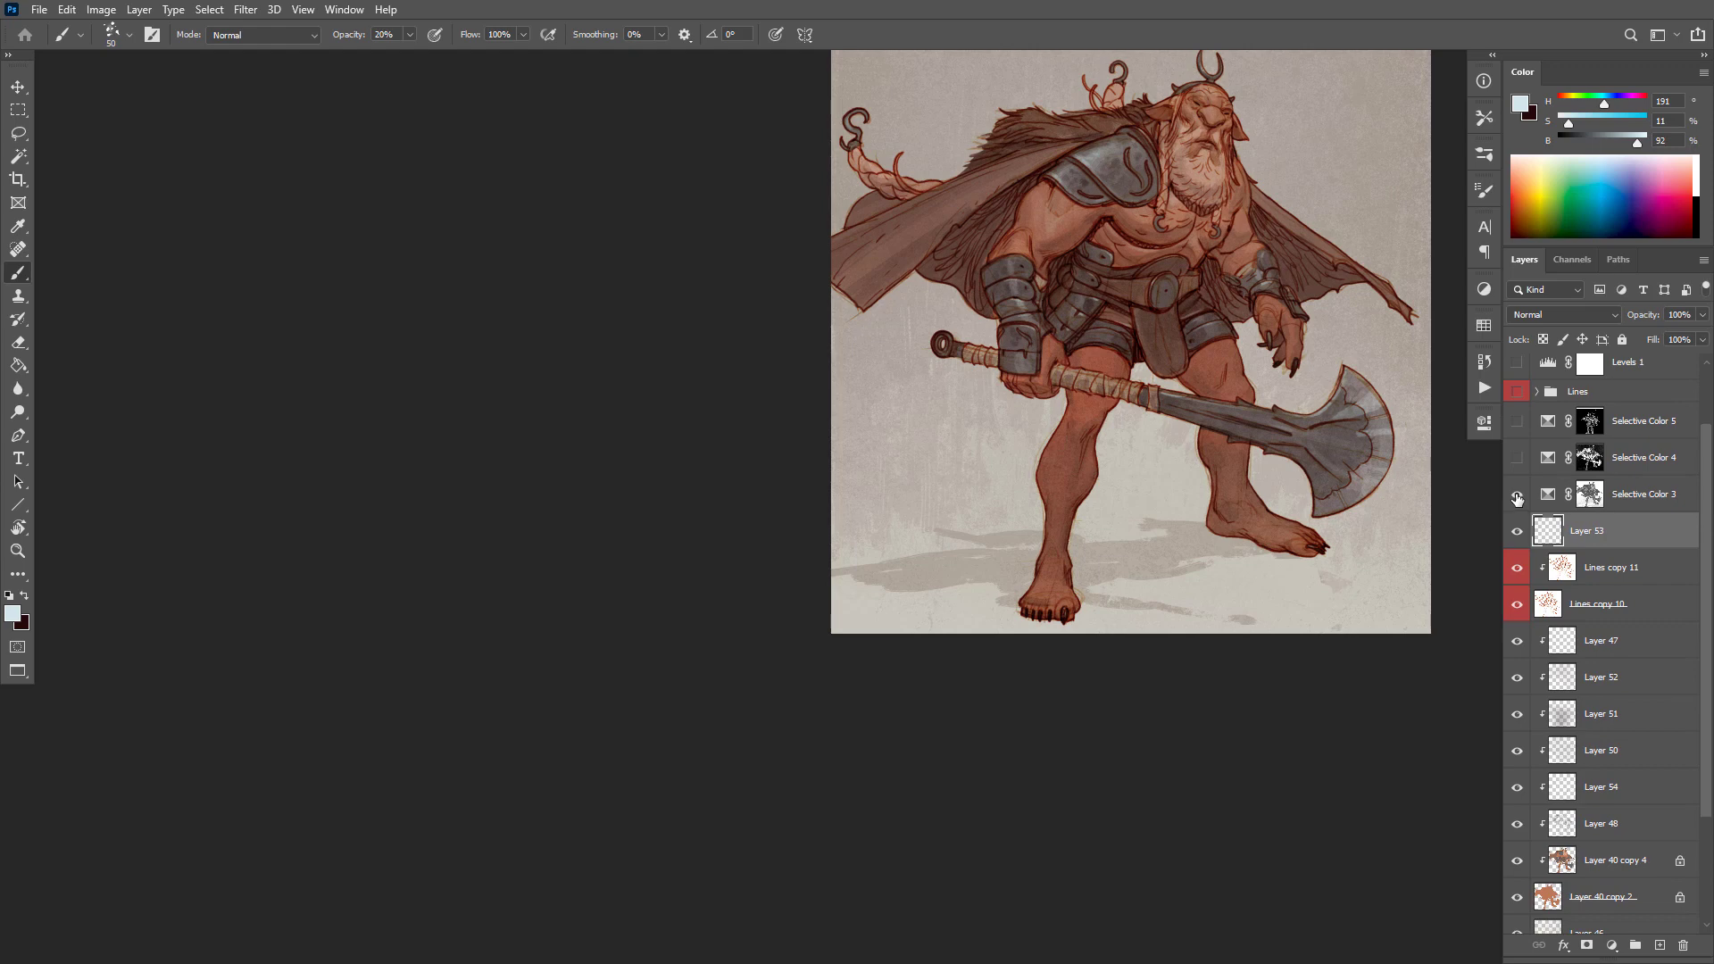
click(1587, 502)
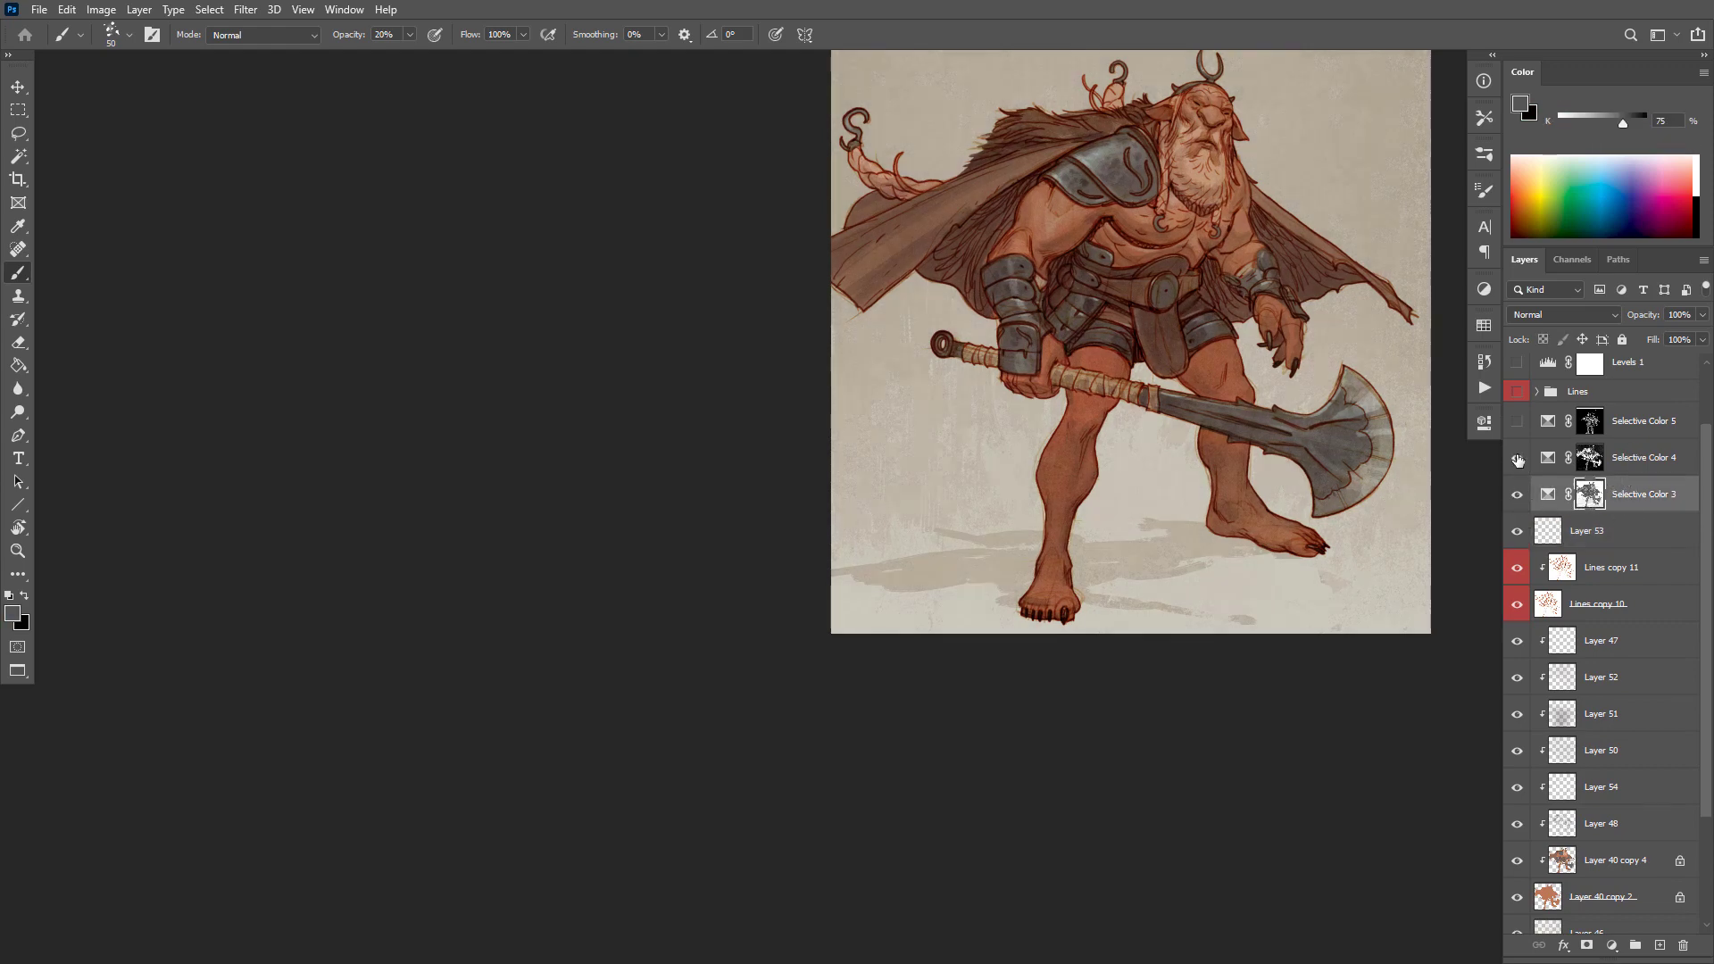
Step: Reset the Selective Color 4 mask to white and rebuild it with Color Range sampled from the shoulder armour's grey
click(1588, 464)
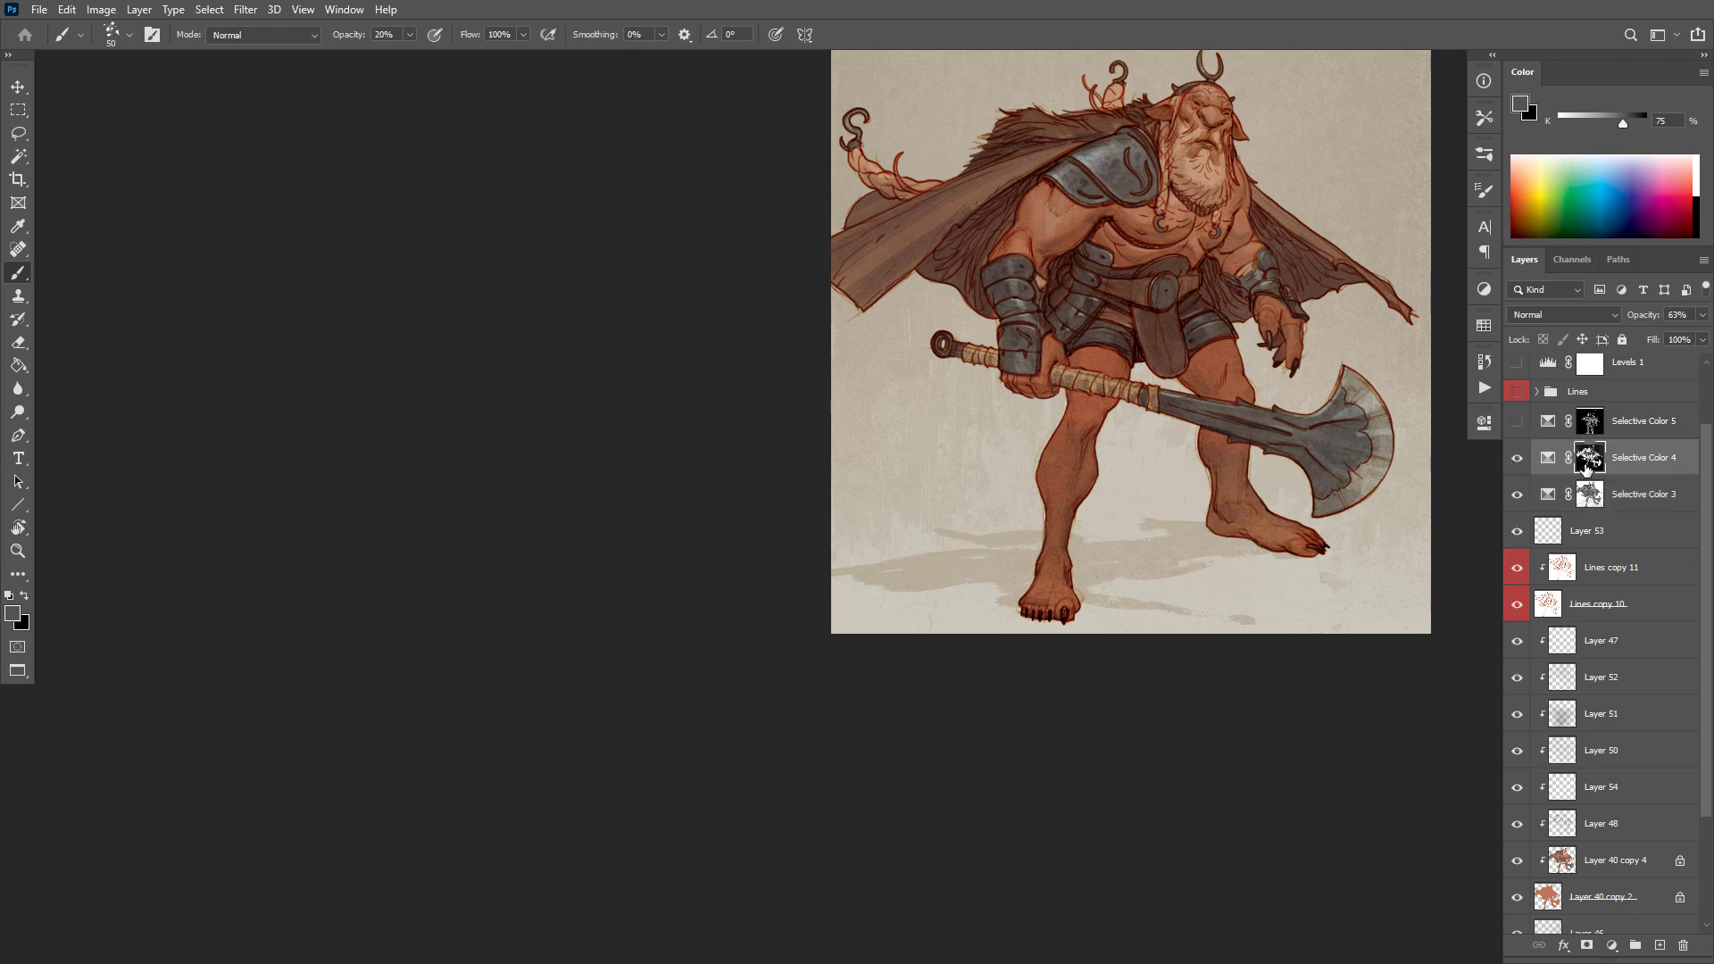
key(d)
key(alt+BackSpace)
click(208, 10)
click(268, 182)
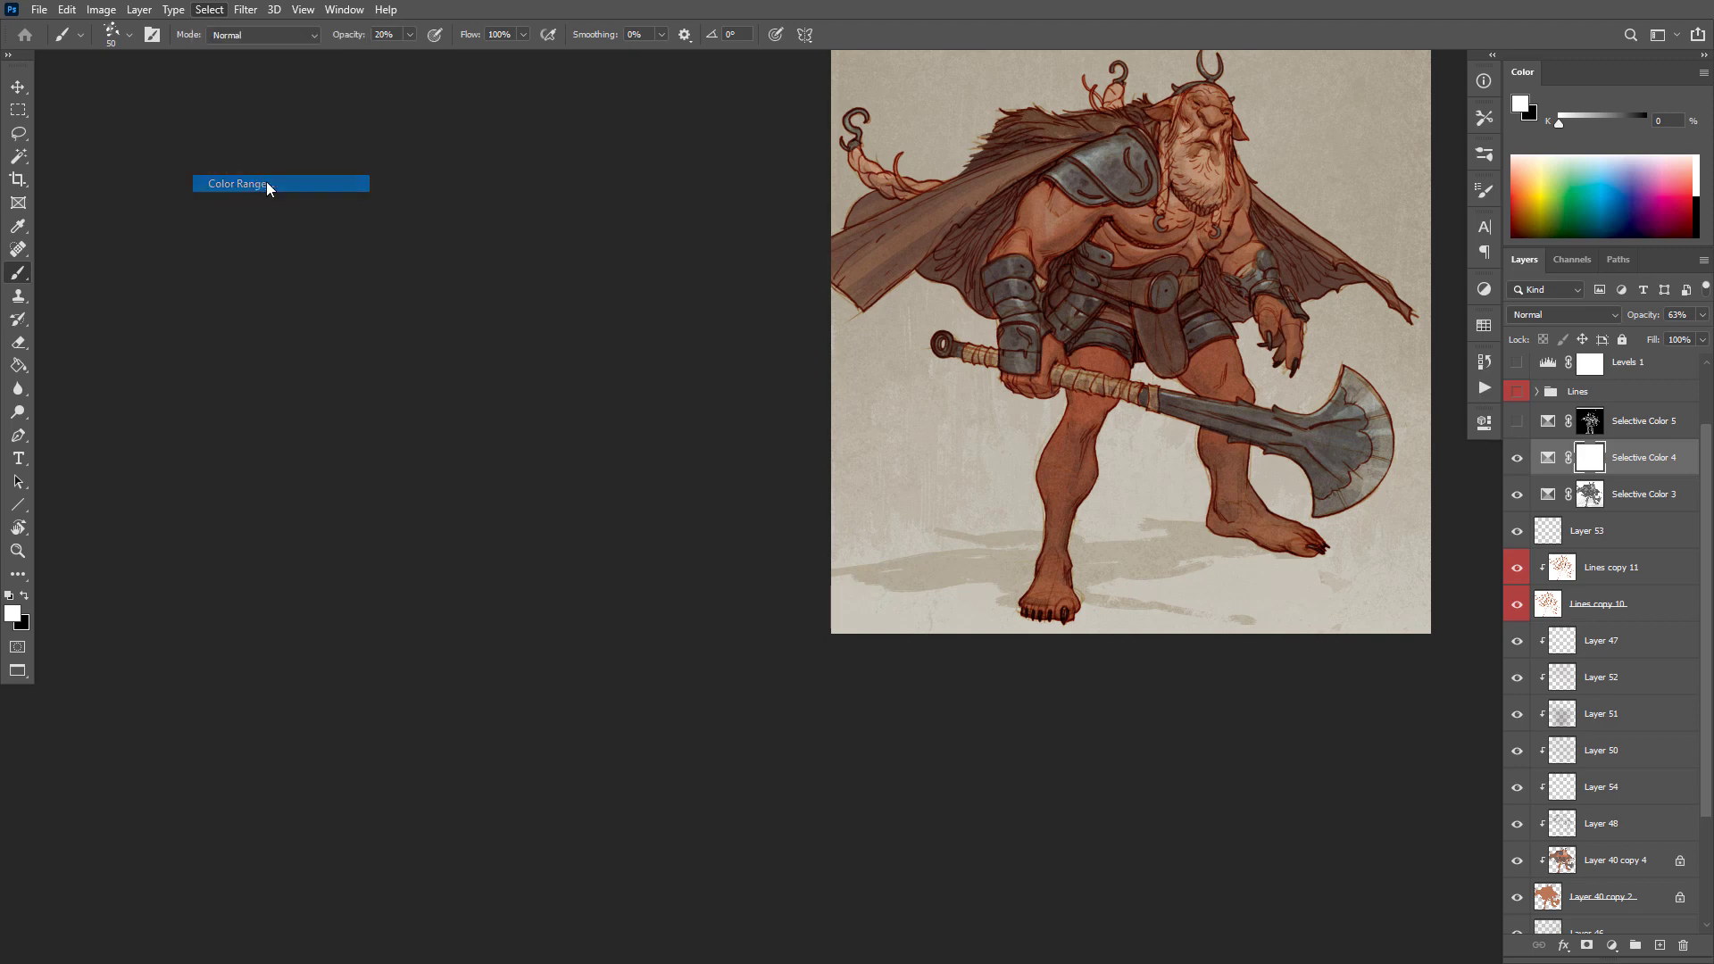
click(1130, 172)
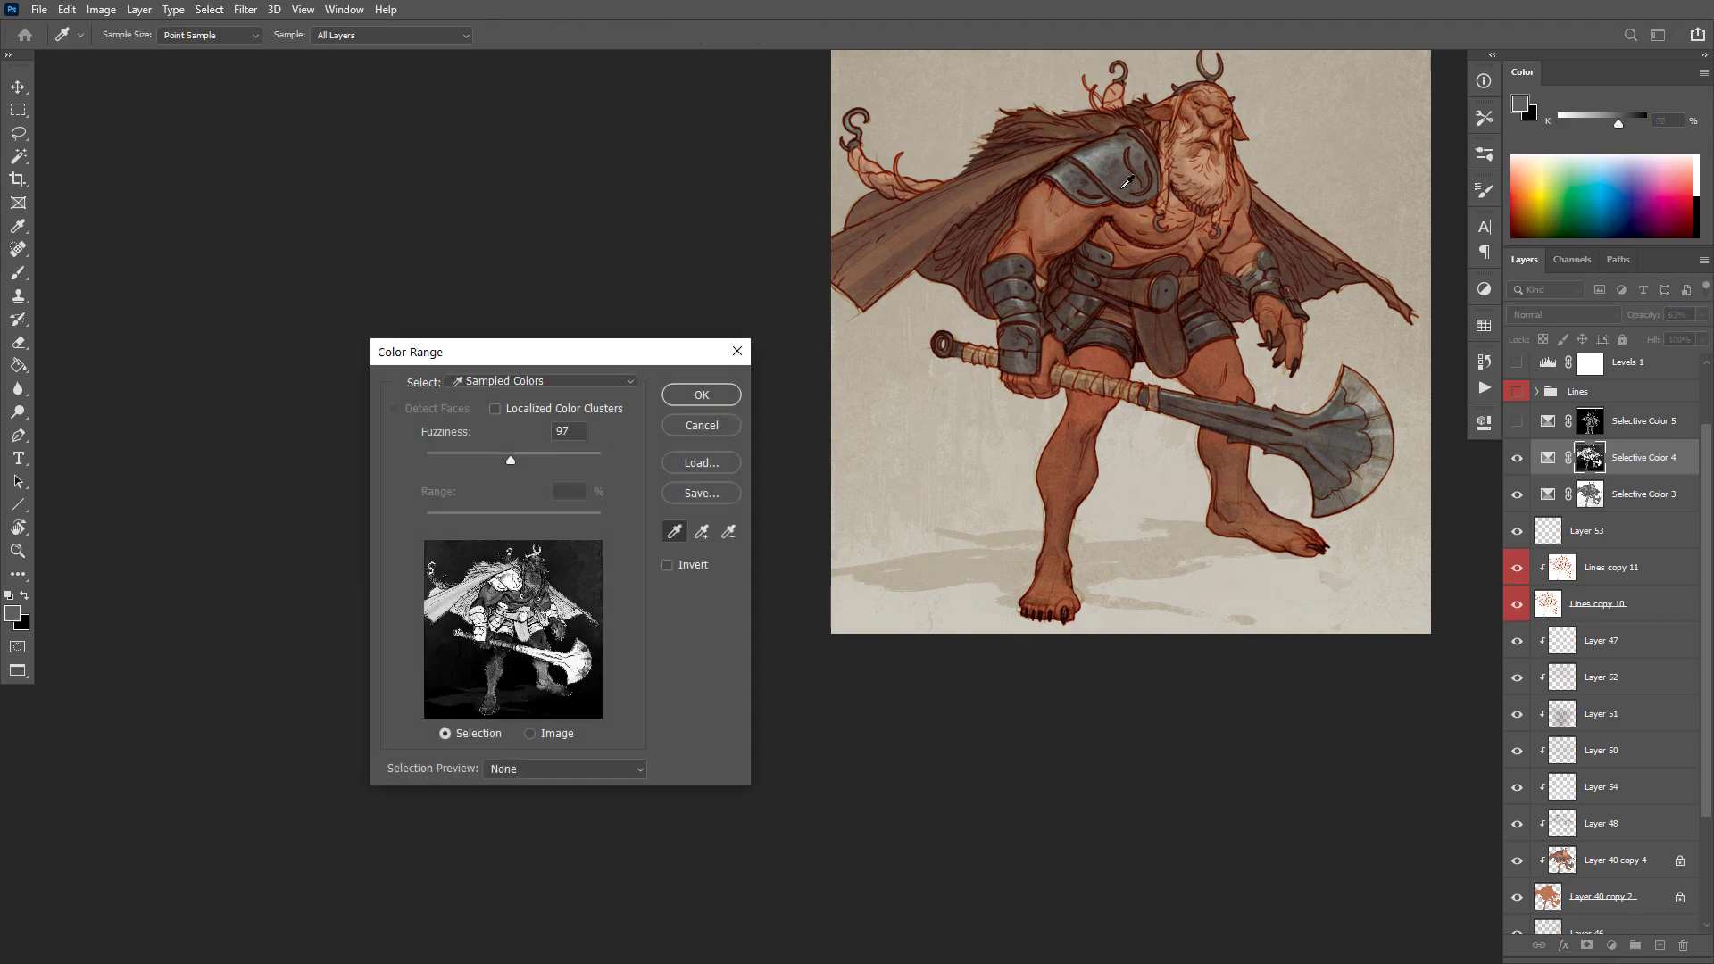
click(719, 387)
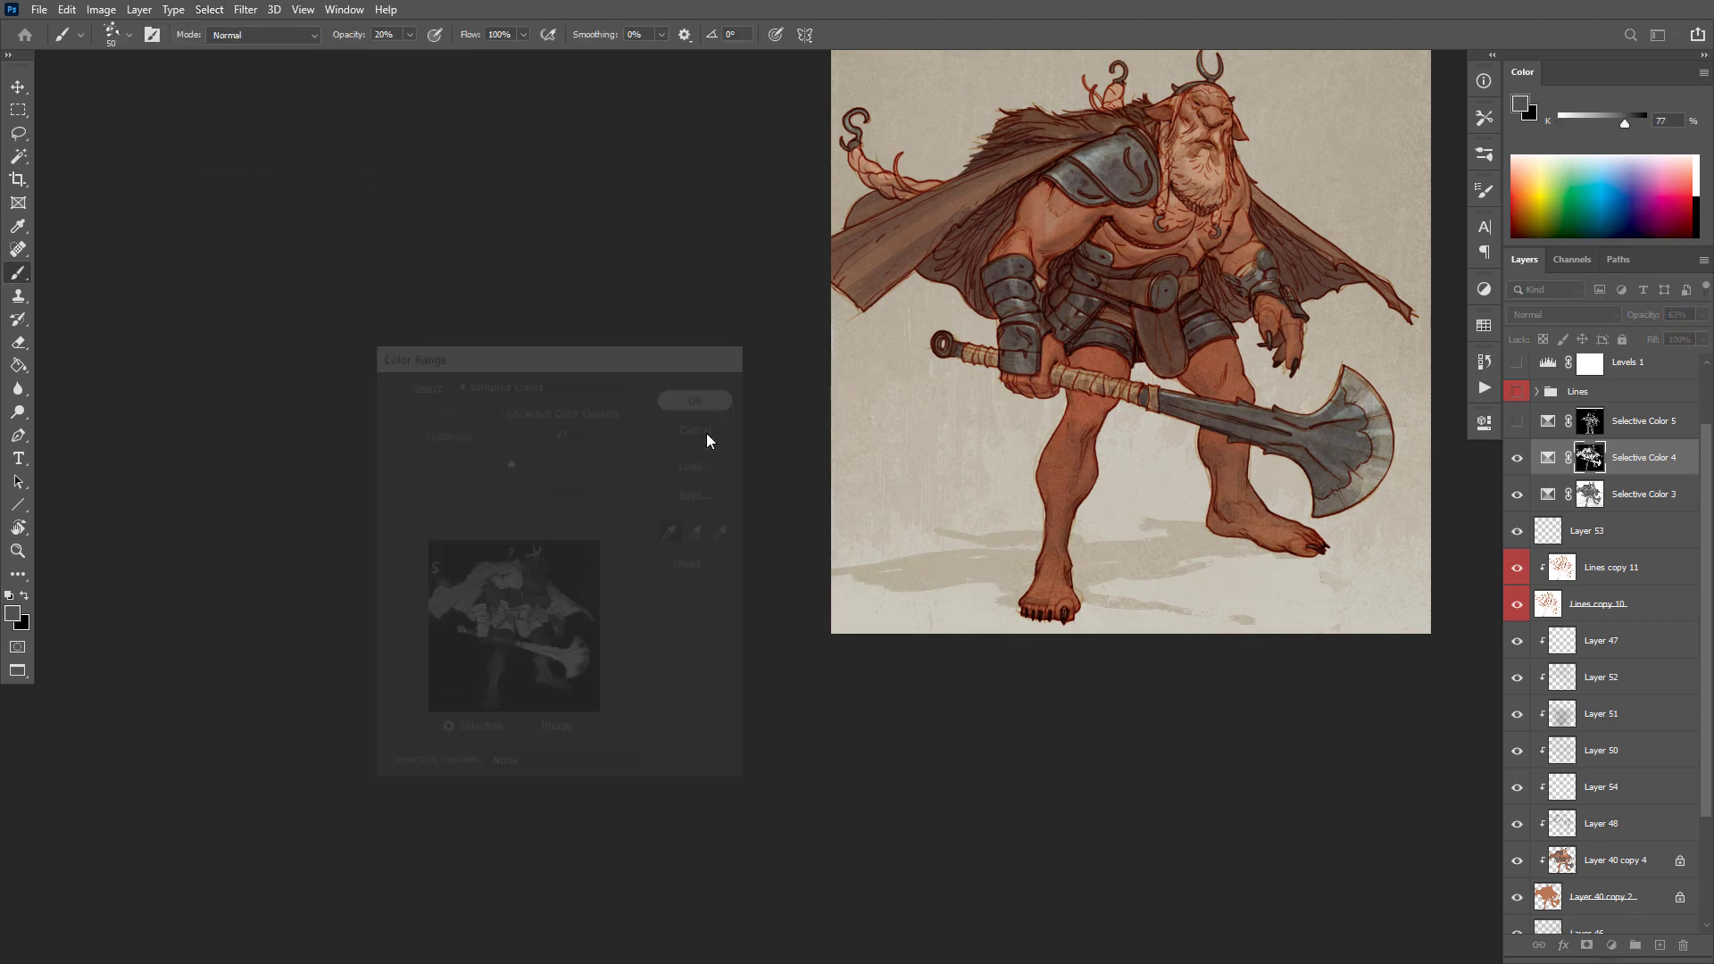
Step: Turn on Selective Color 5, reset its mask to white and rebuild it with Color Range sampled from the dark area beneath the shoulder armour
alt+click(1591, 423)
alt+click(1597, 431)
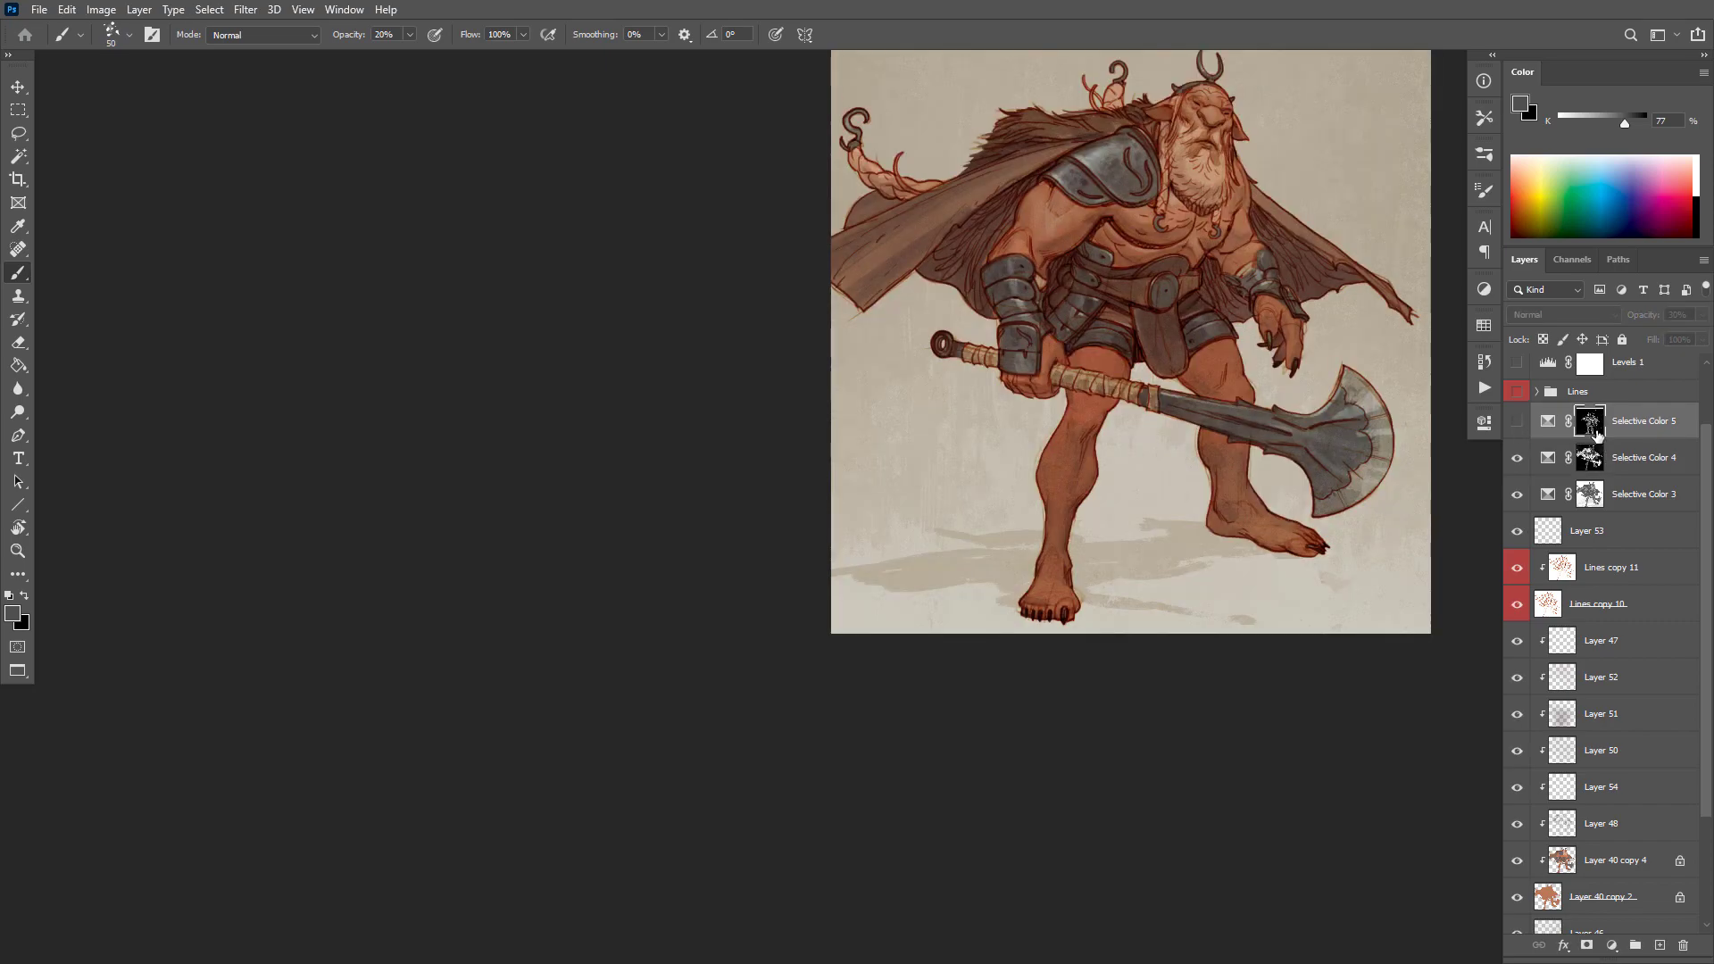
click(1517, 422)
key(d)
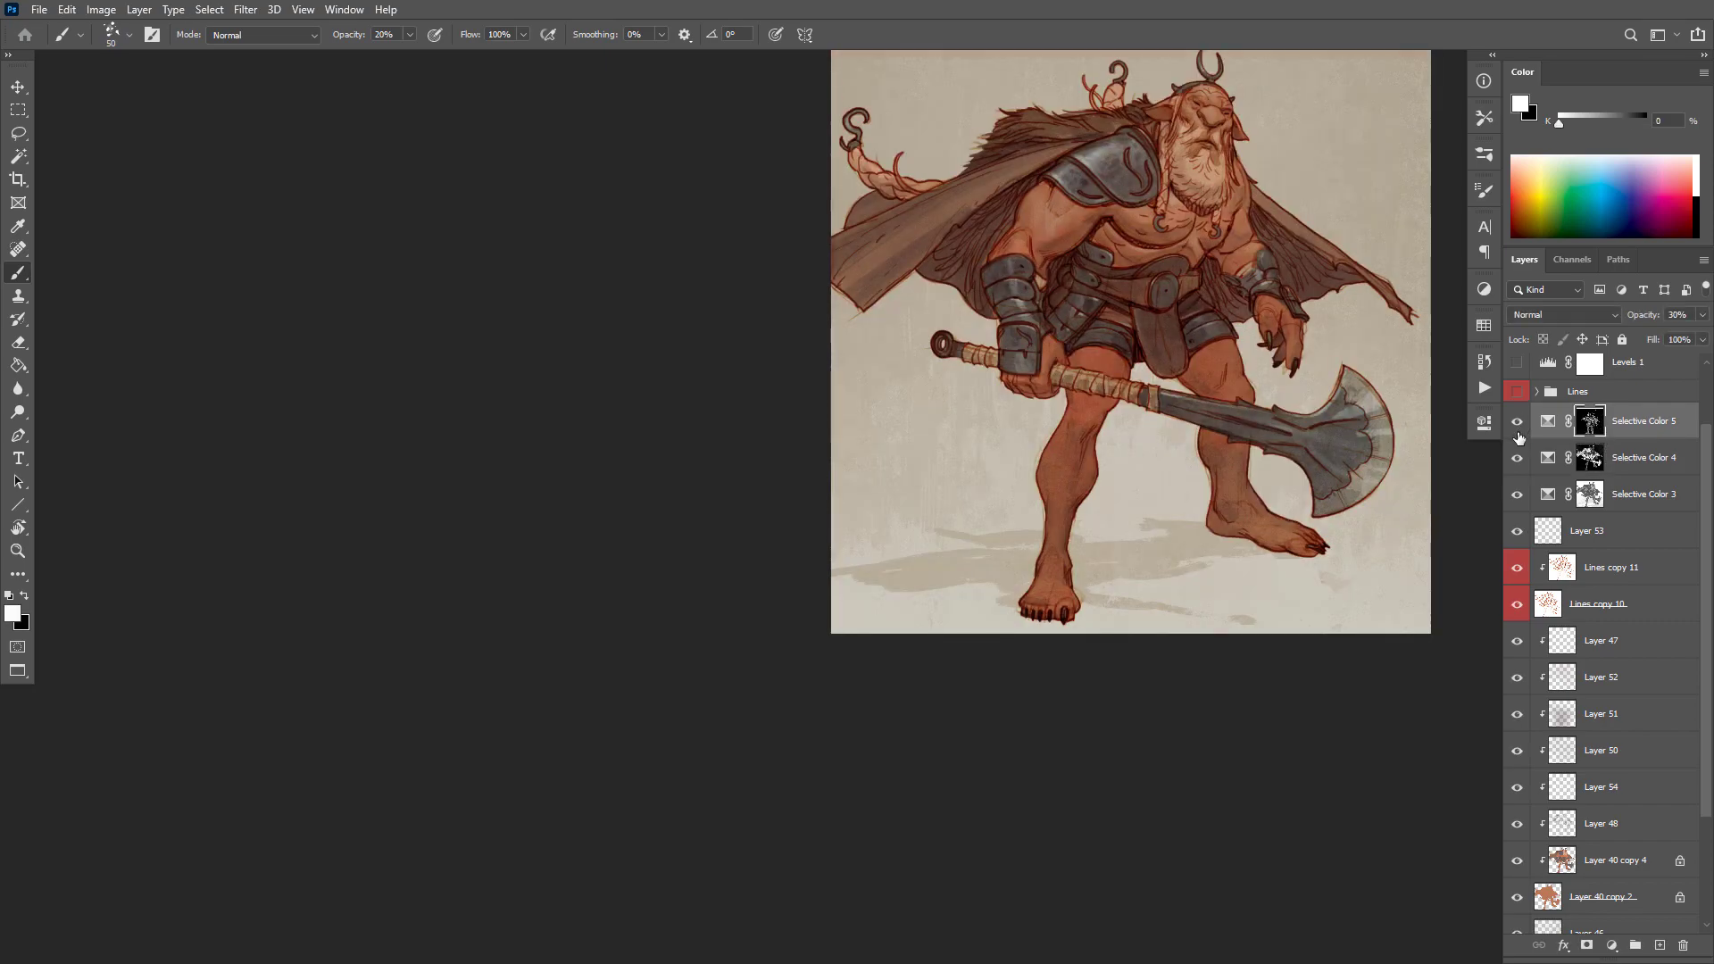
key(alt+BackSpace)
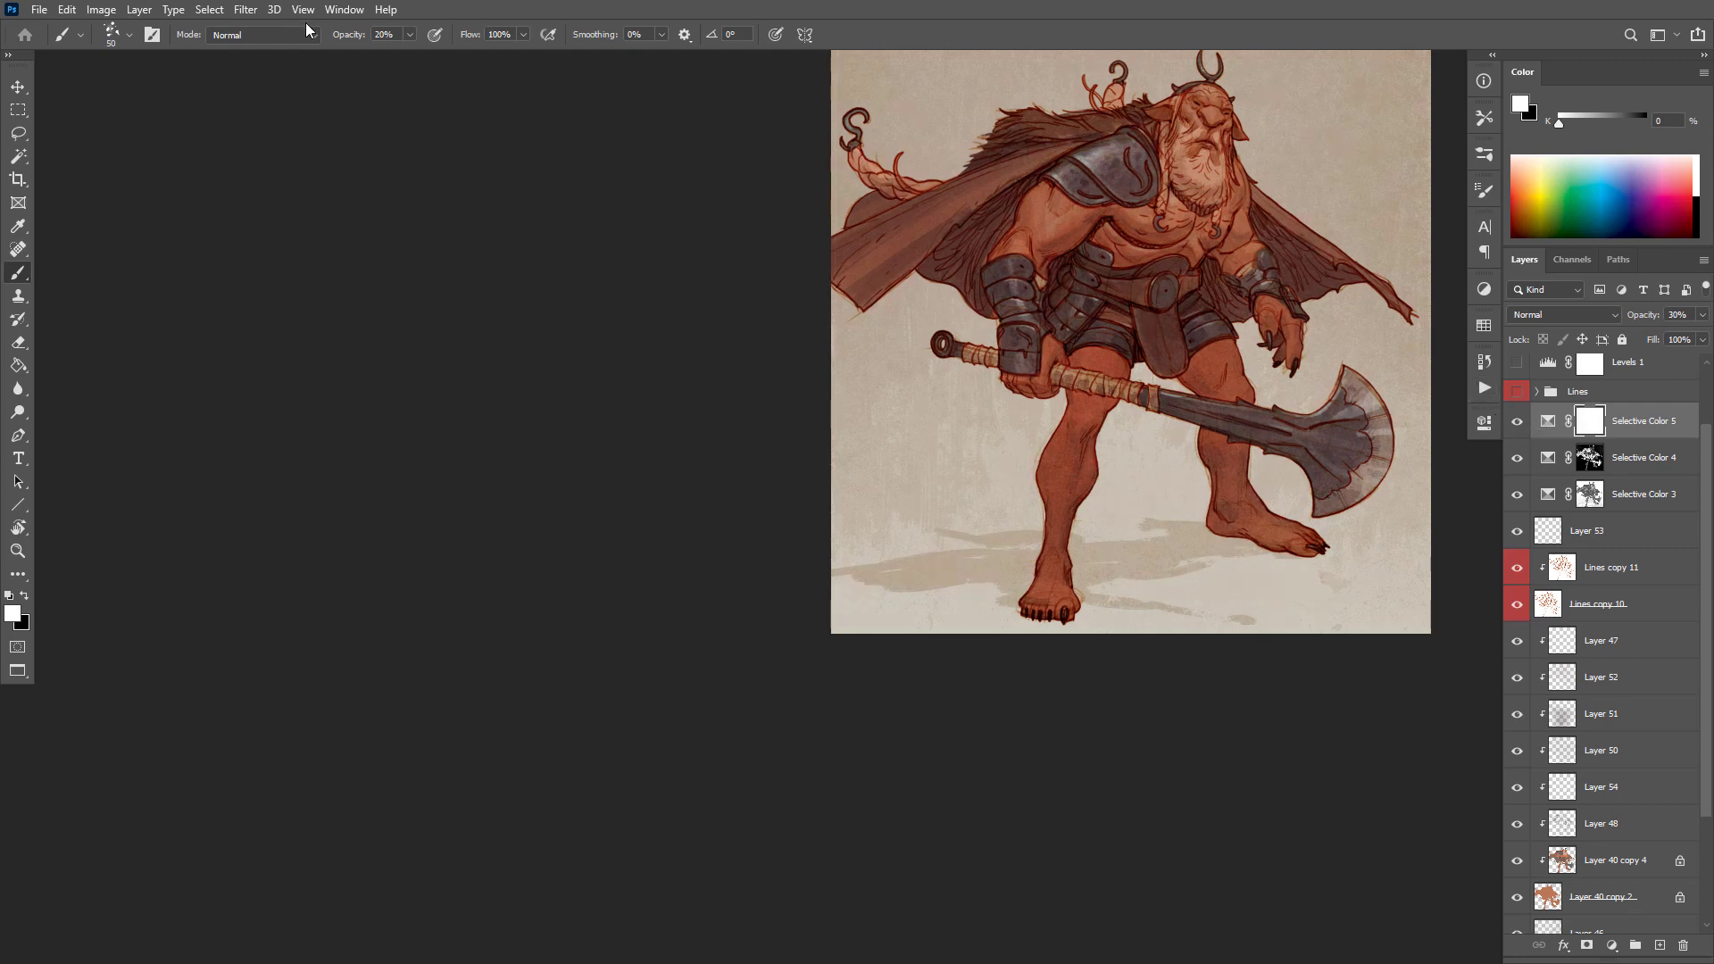
click(211, 9)
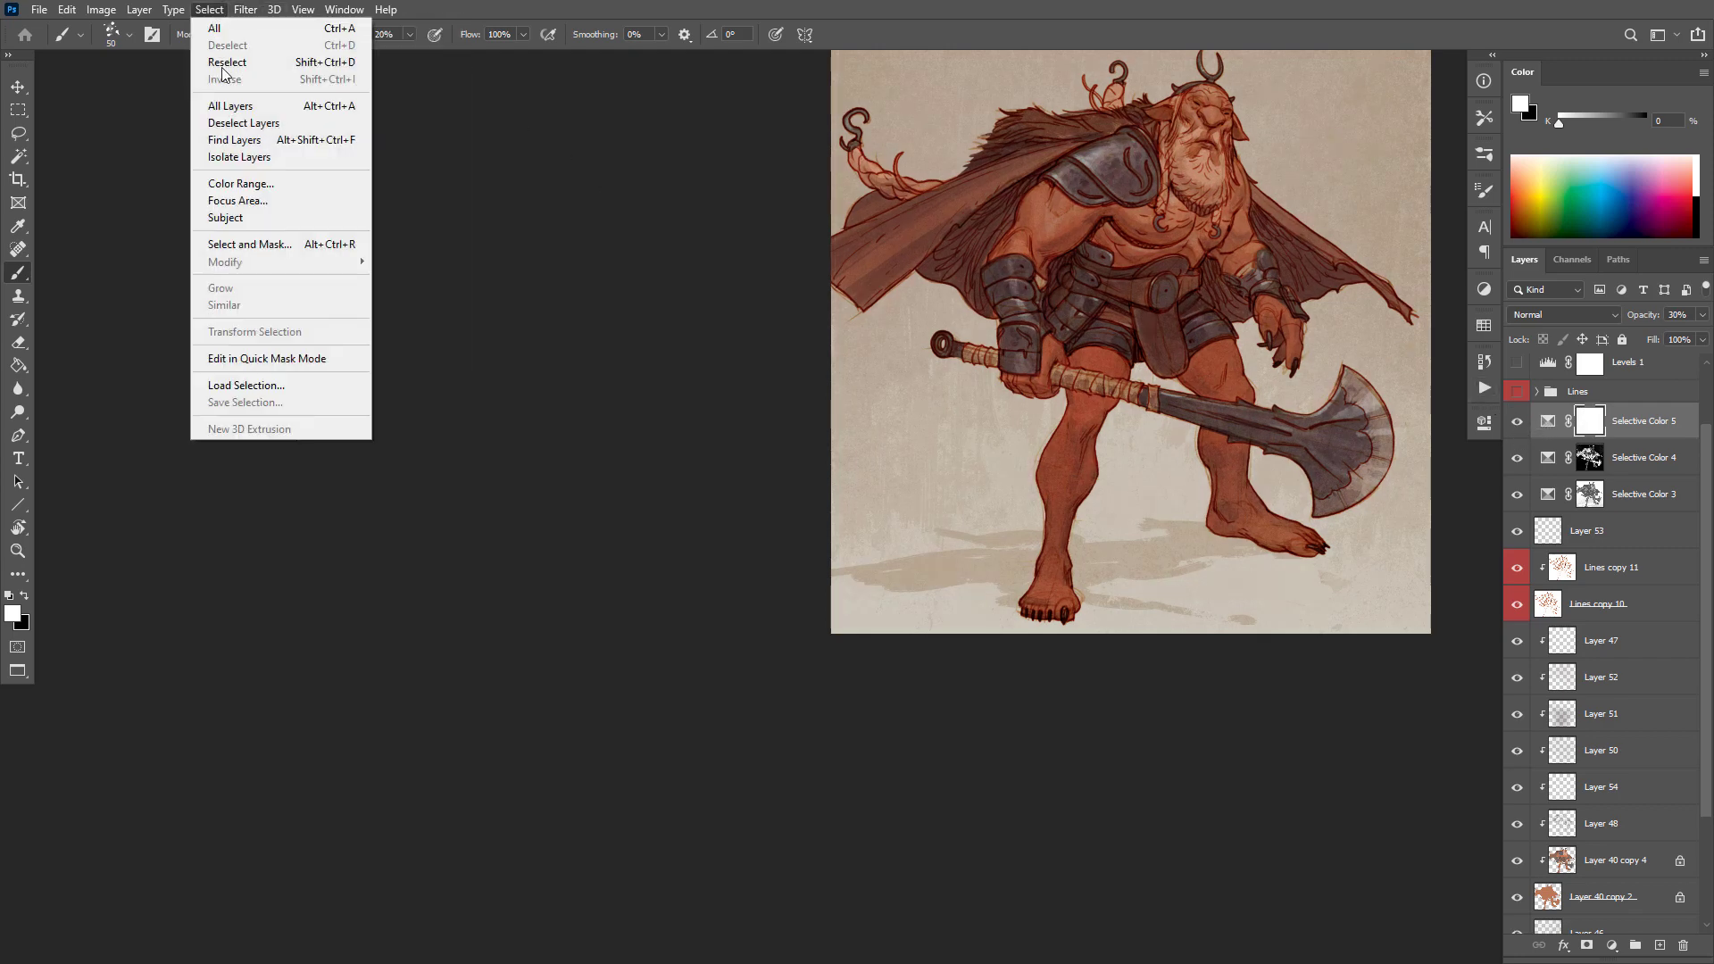
click(257, 186)
click(1034, 182)
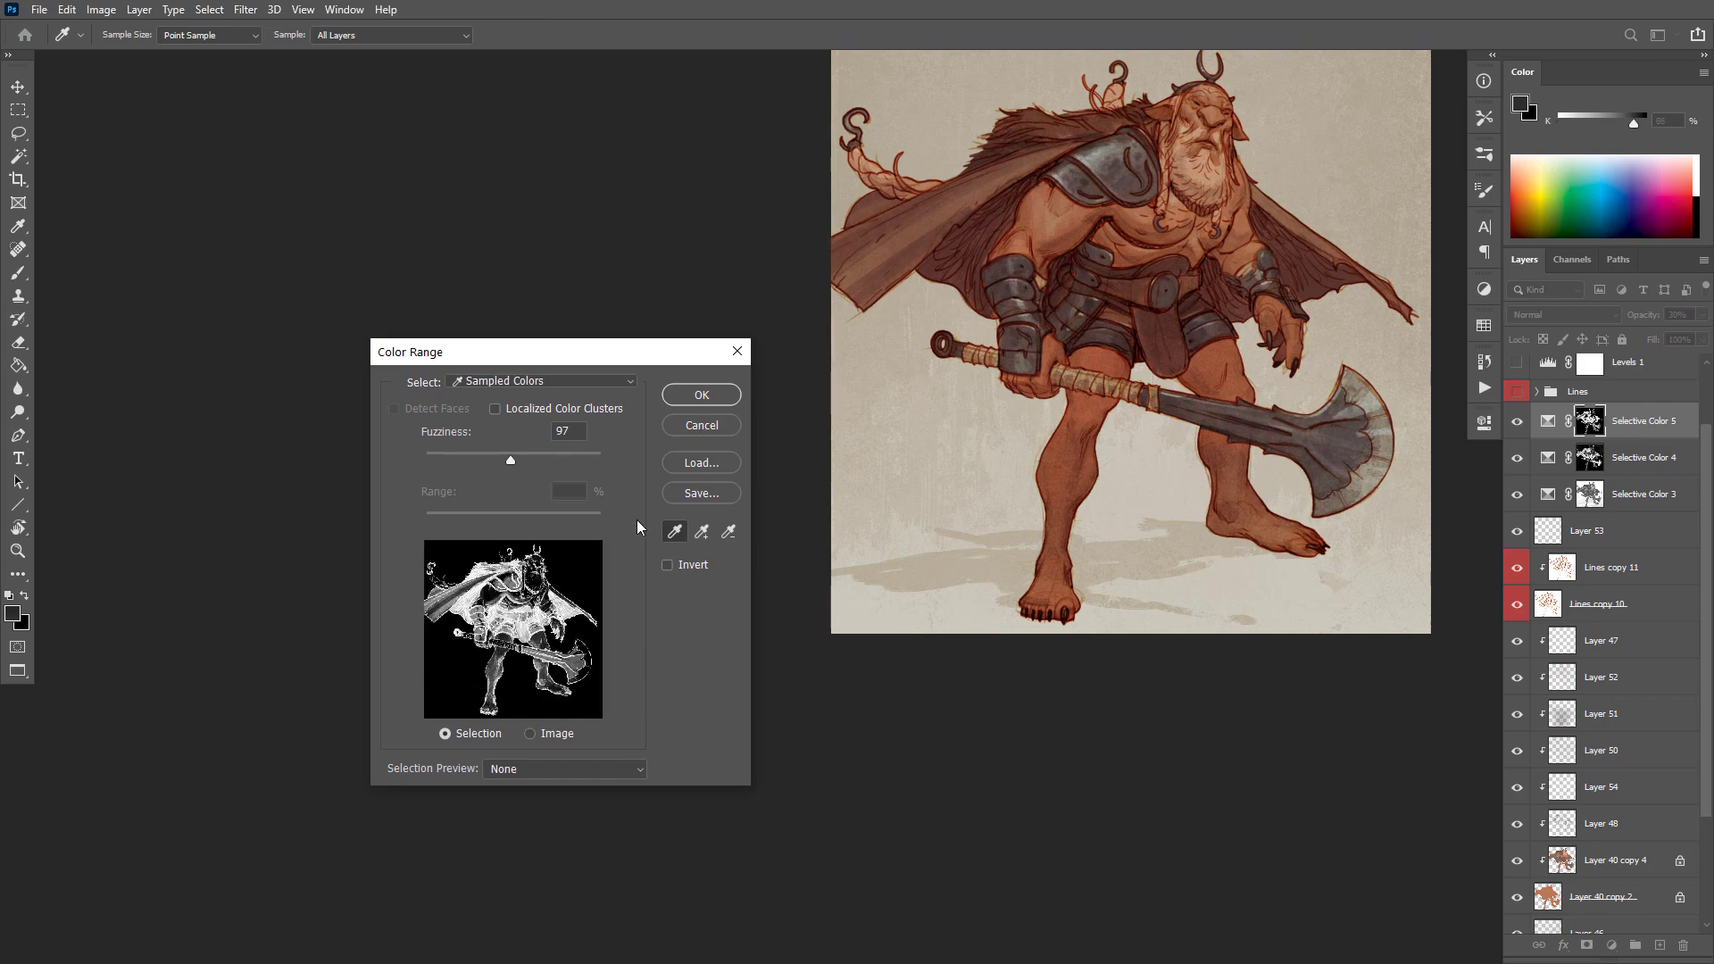
click(710, 400)
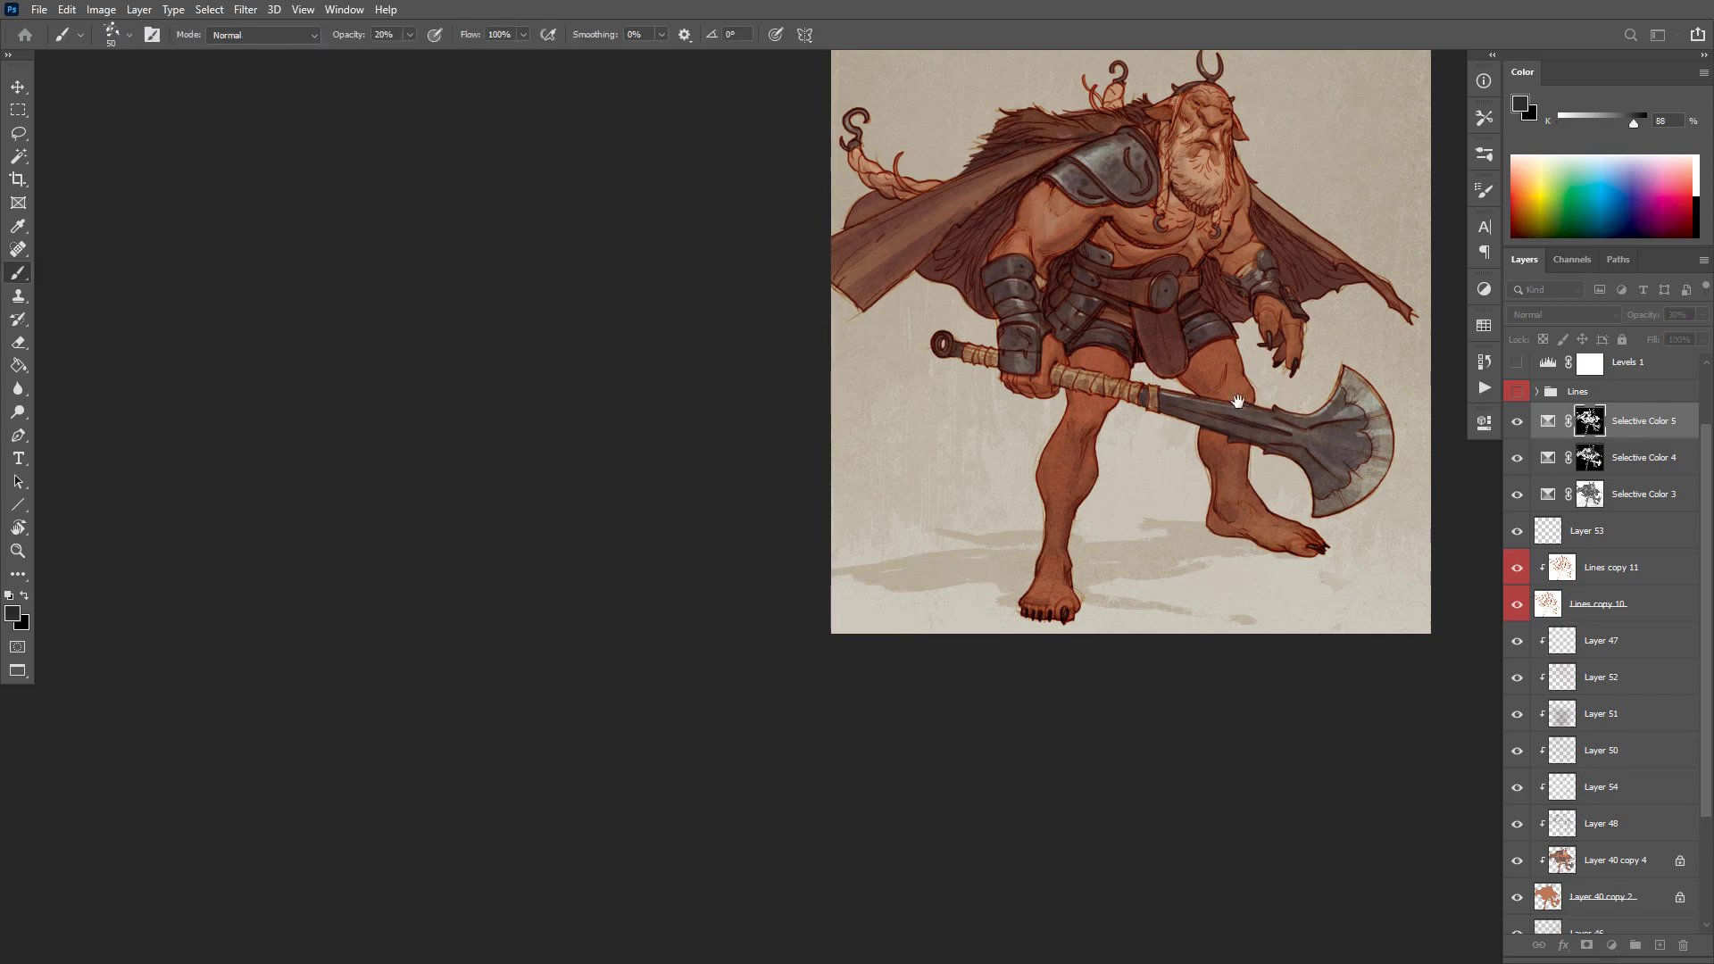
drag(1238, 413, 1158, 561)
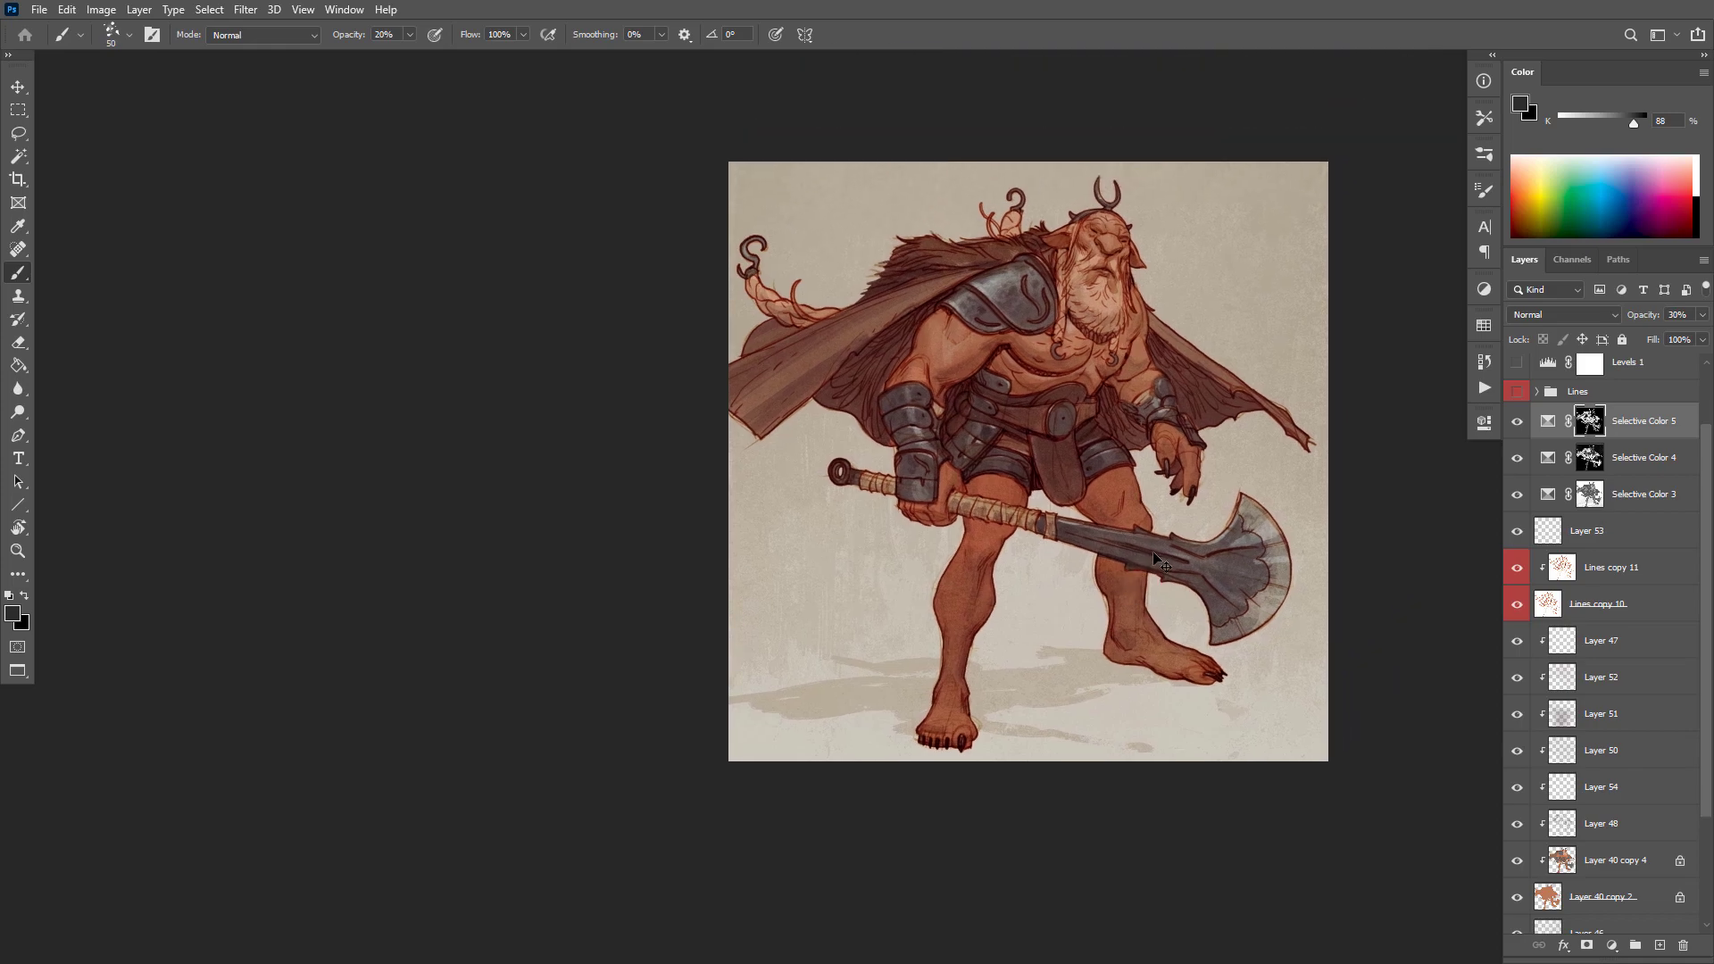
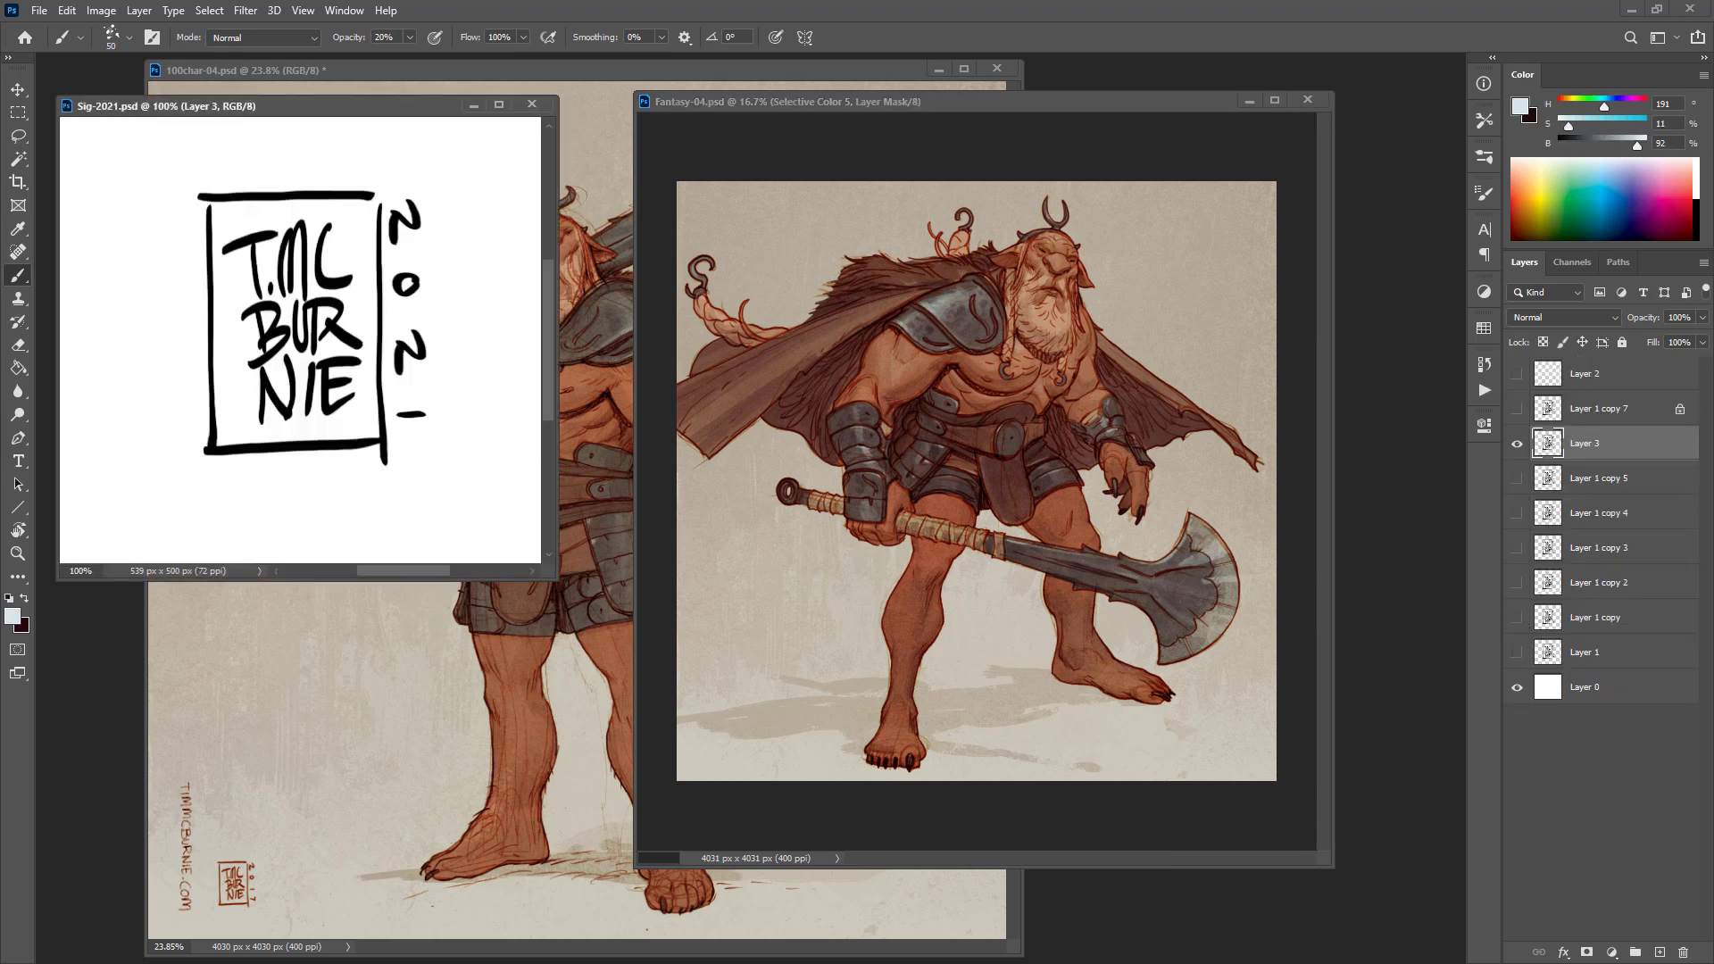
Step: Copy the signature from Sig-2021.psd into the lower-right corner of the Fantasy-04.psd image, and tint it with a Sepia Lines group placed above all layers
key(v)
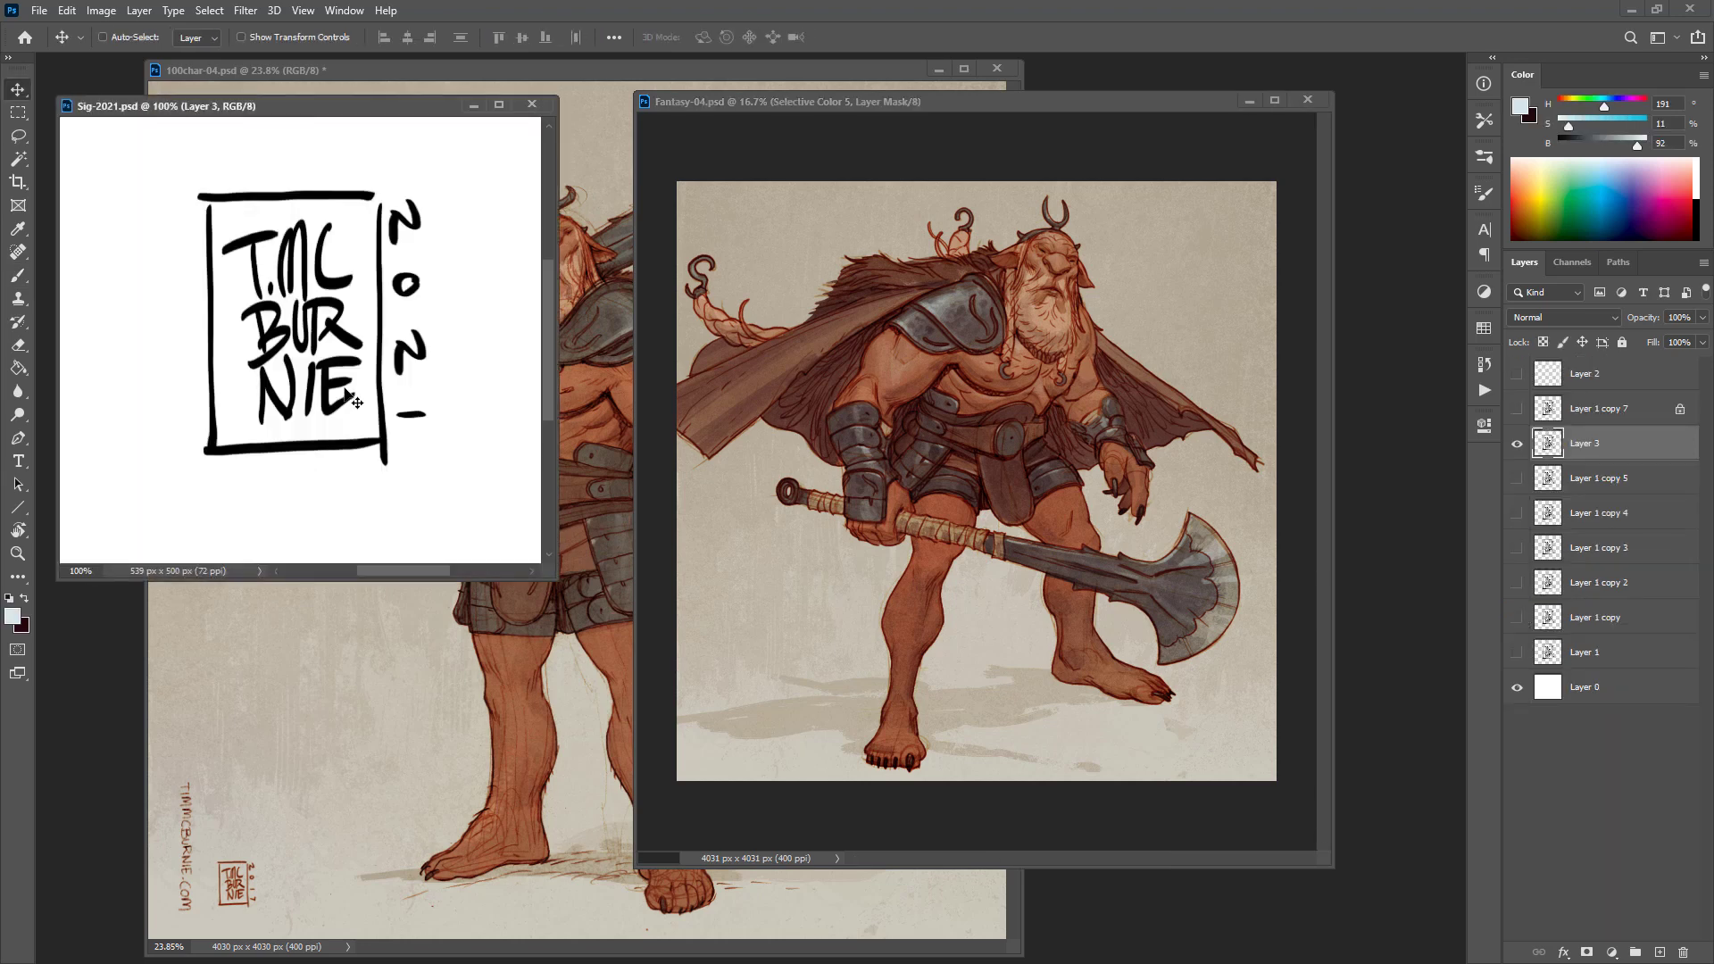
mouse_move(353, 393)
mouse_down()
mouse_move(662, 488)
mouse_move(841, 694)
mouse_move(1246, 740)
mouse_up()
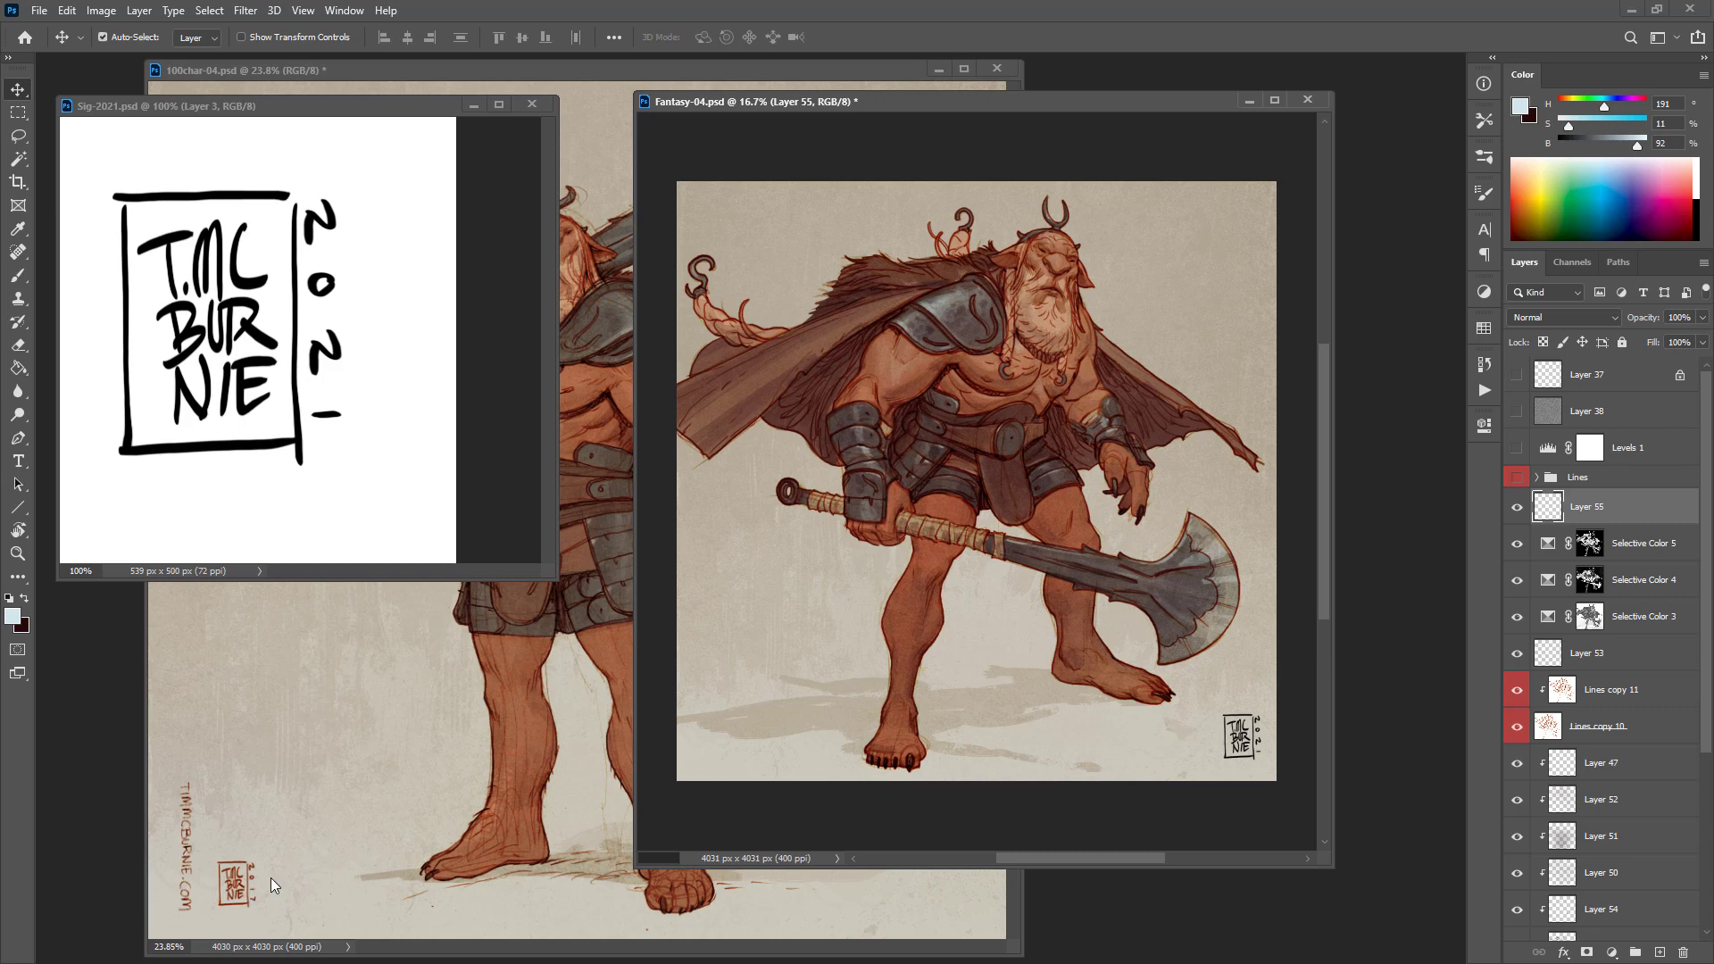
key(F5)
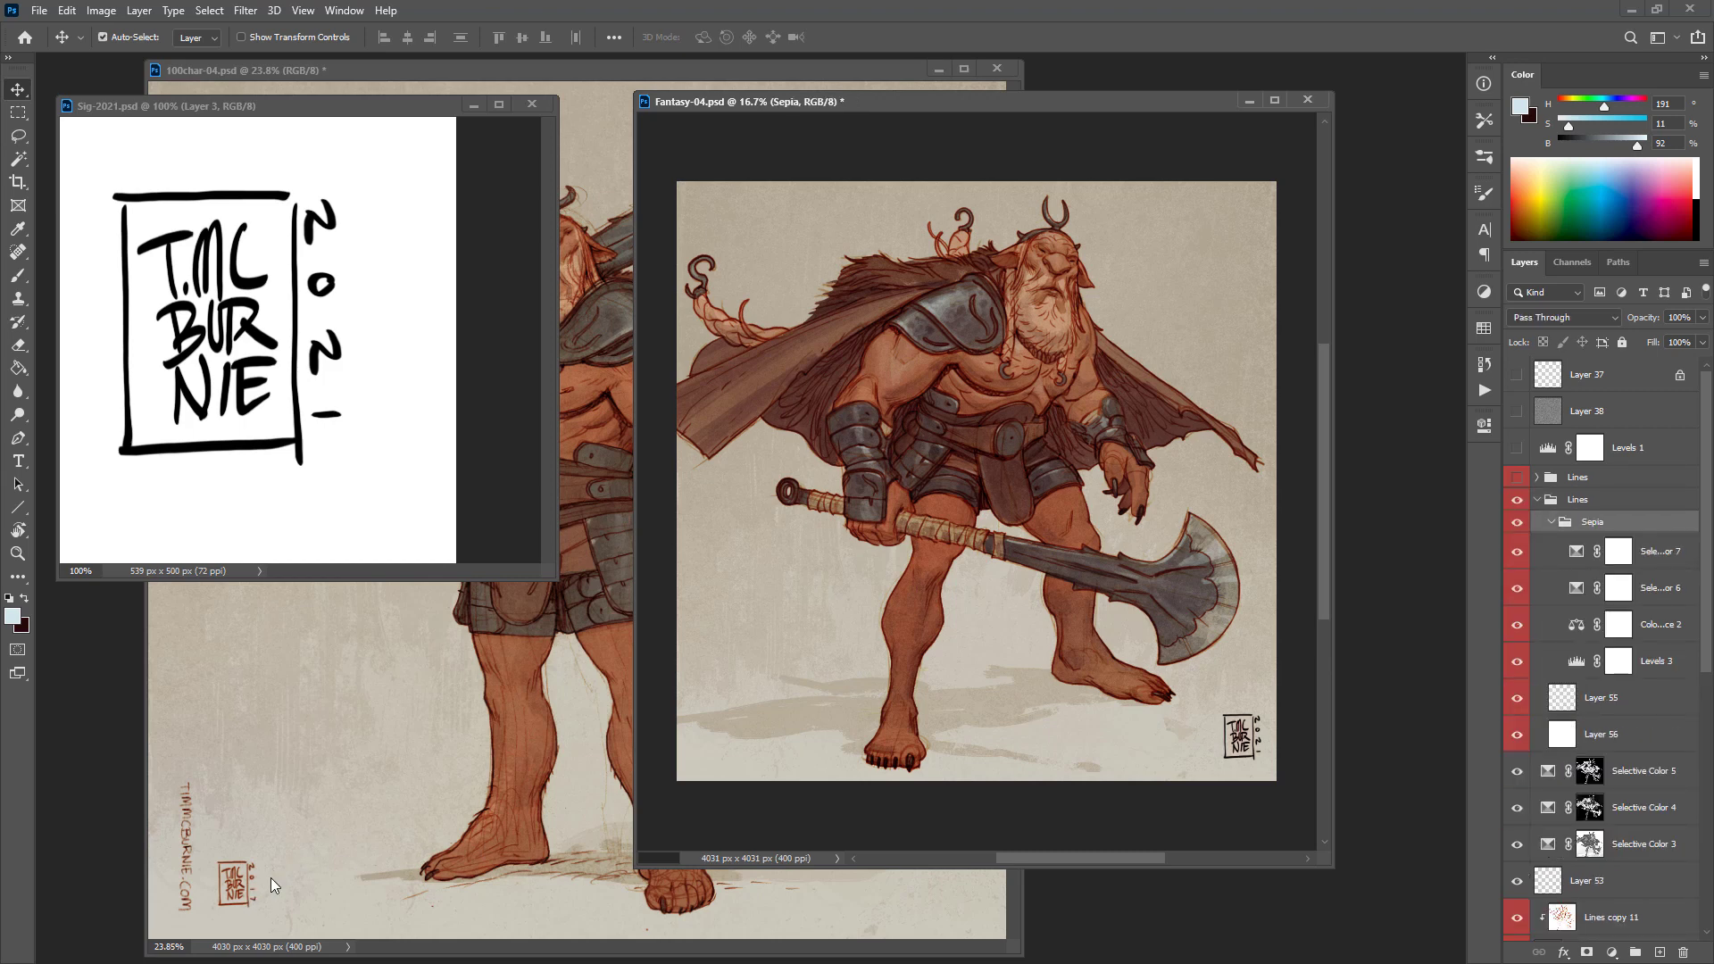
click(1537, 499)
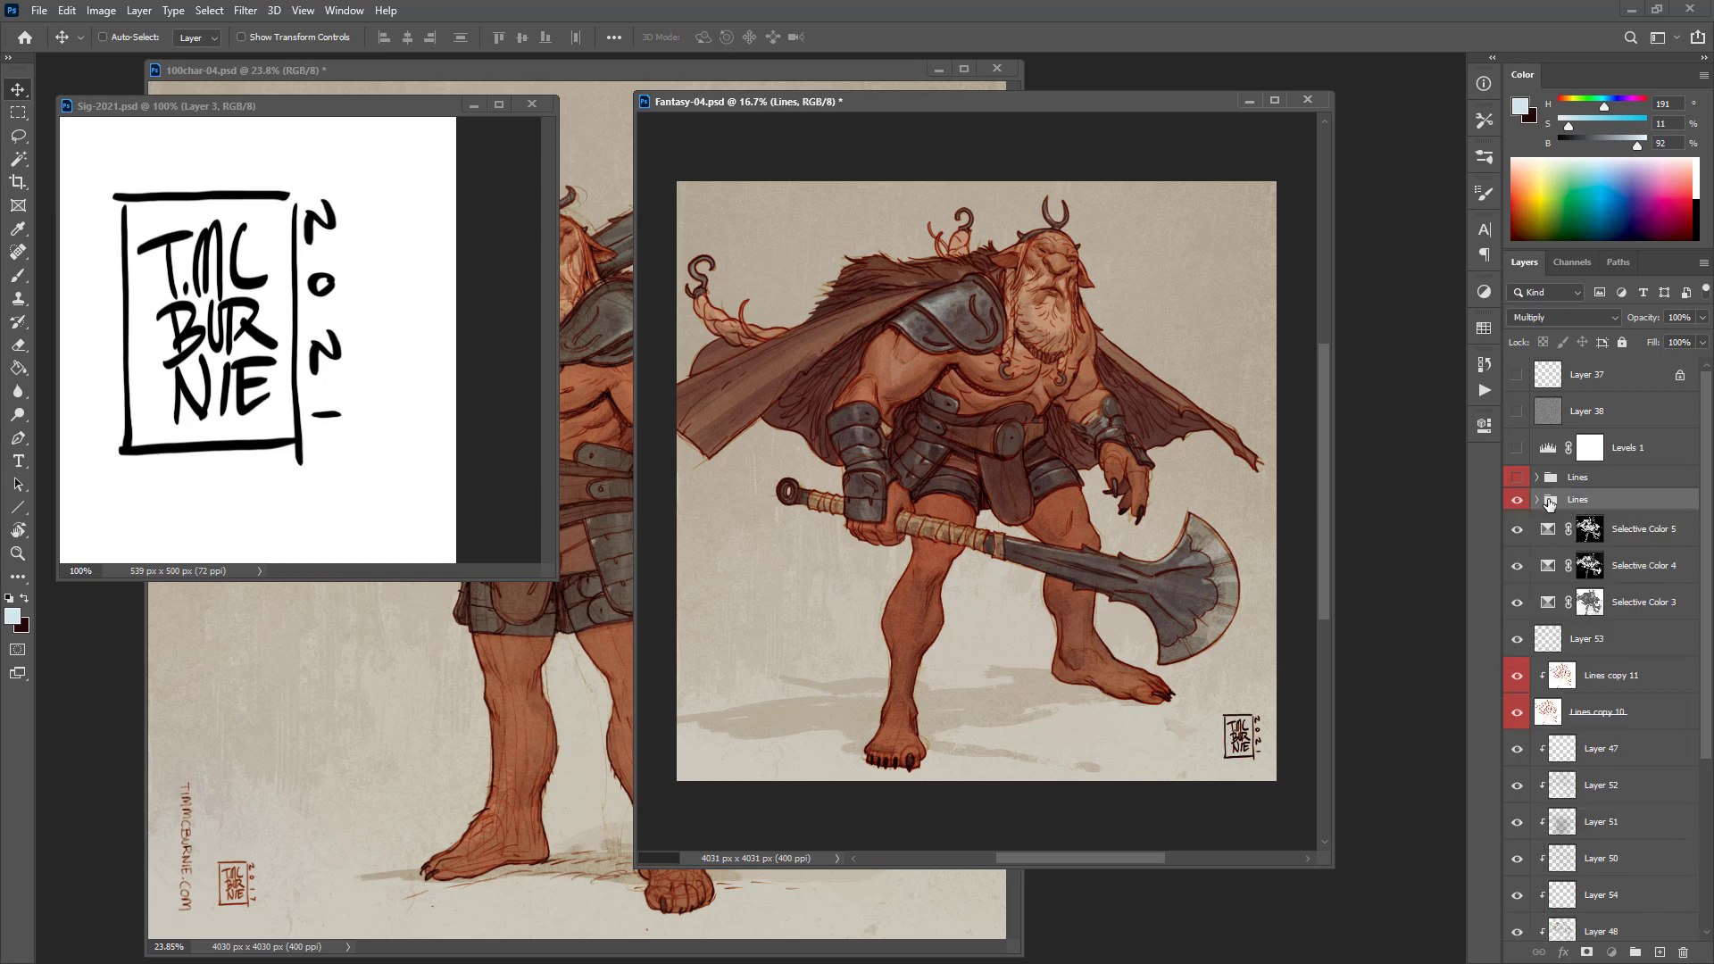
drag(1549, 503, 1556, 362)
Step: Turn on the Overlay texture layer Layer 38 and set its opacity to 26%, judging the grain on the enlarged figure
click(1517, 432)
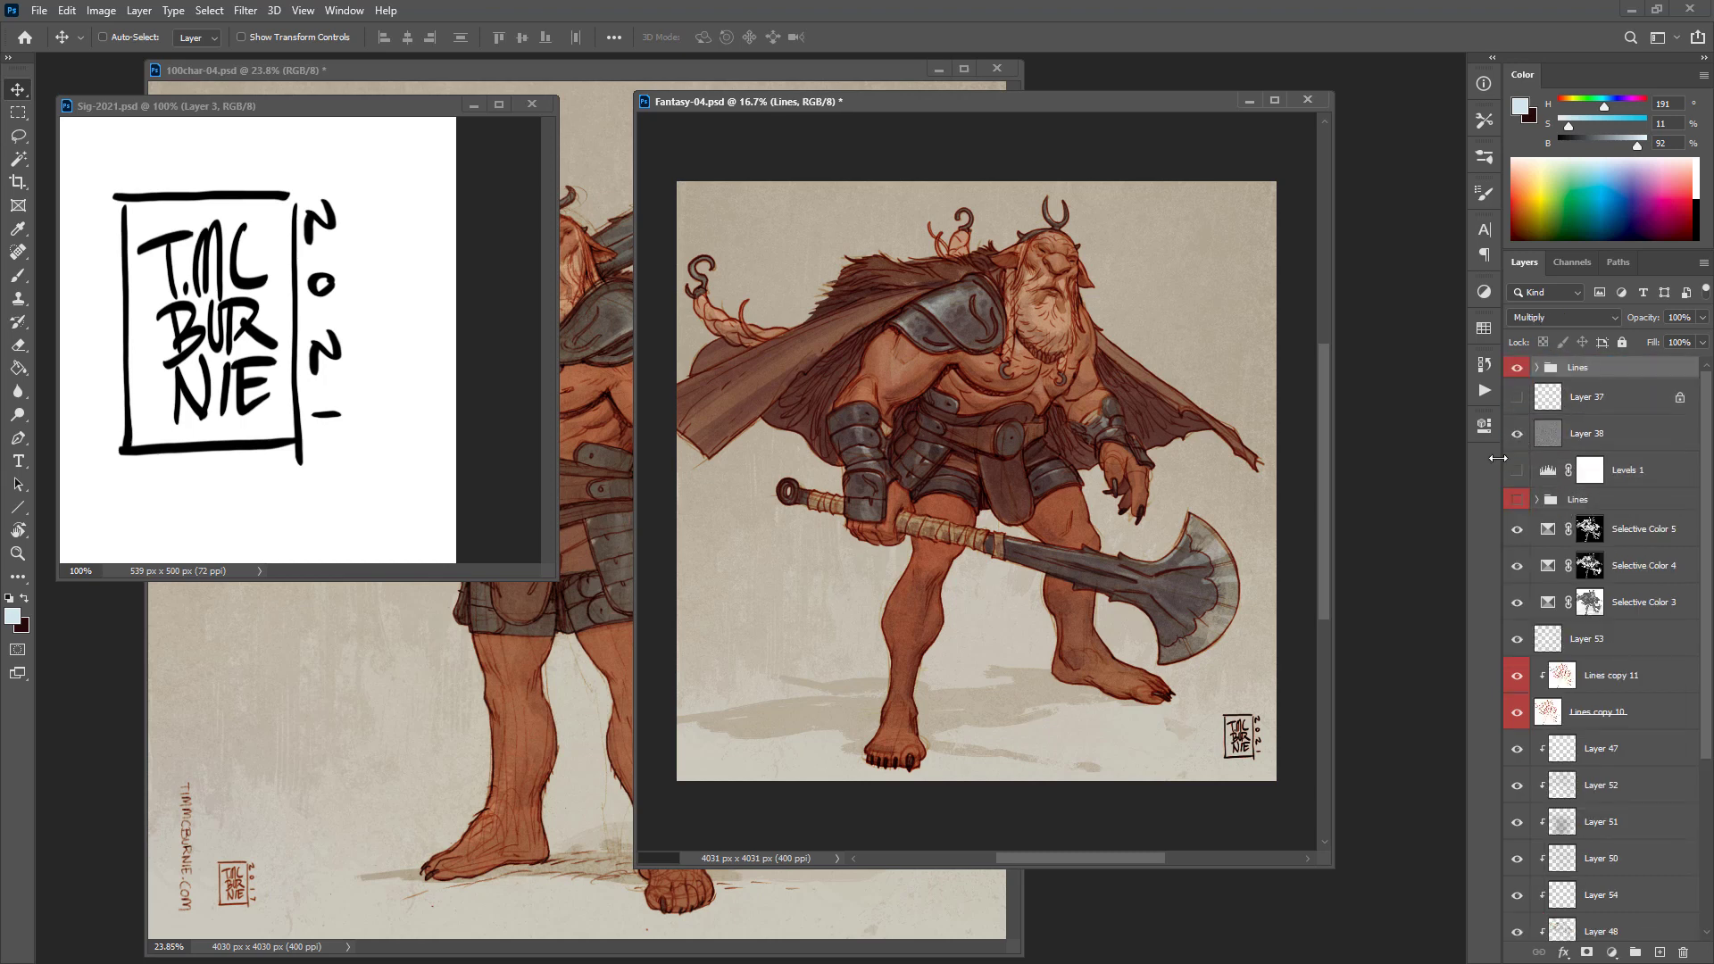
click(1570, 434)
drag(1641, 323, 1652, 323)
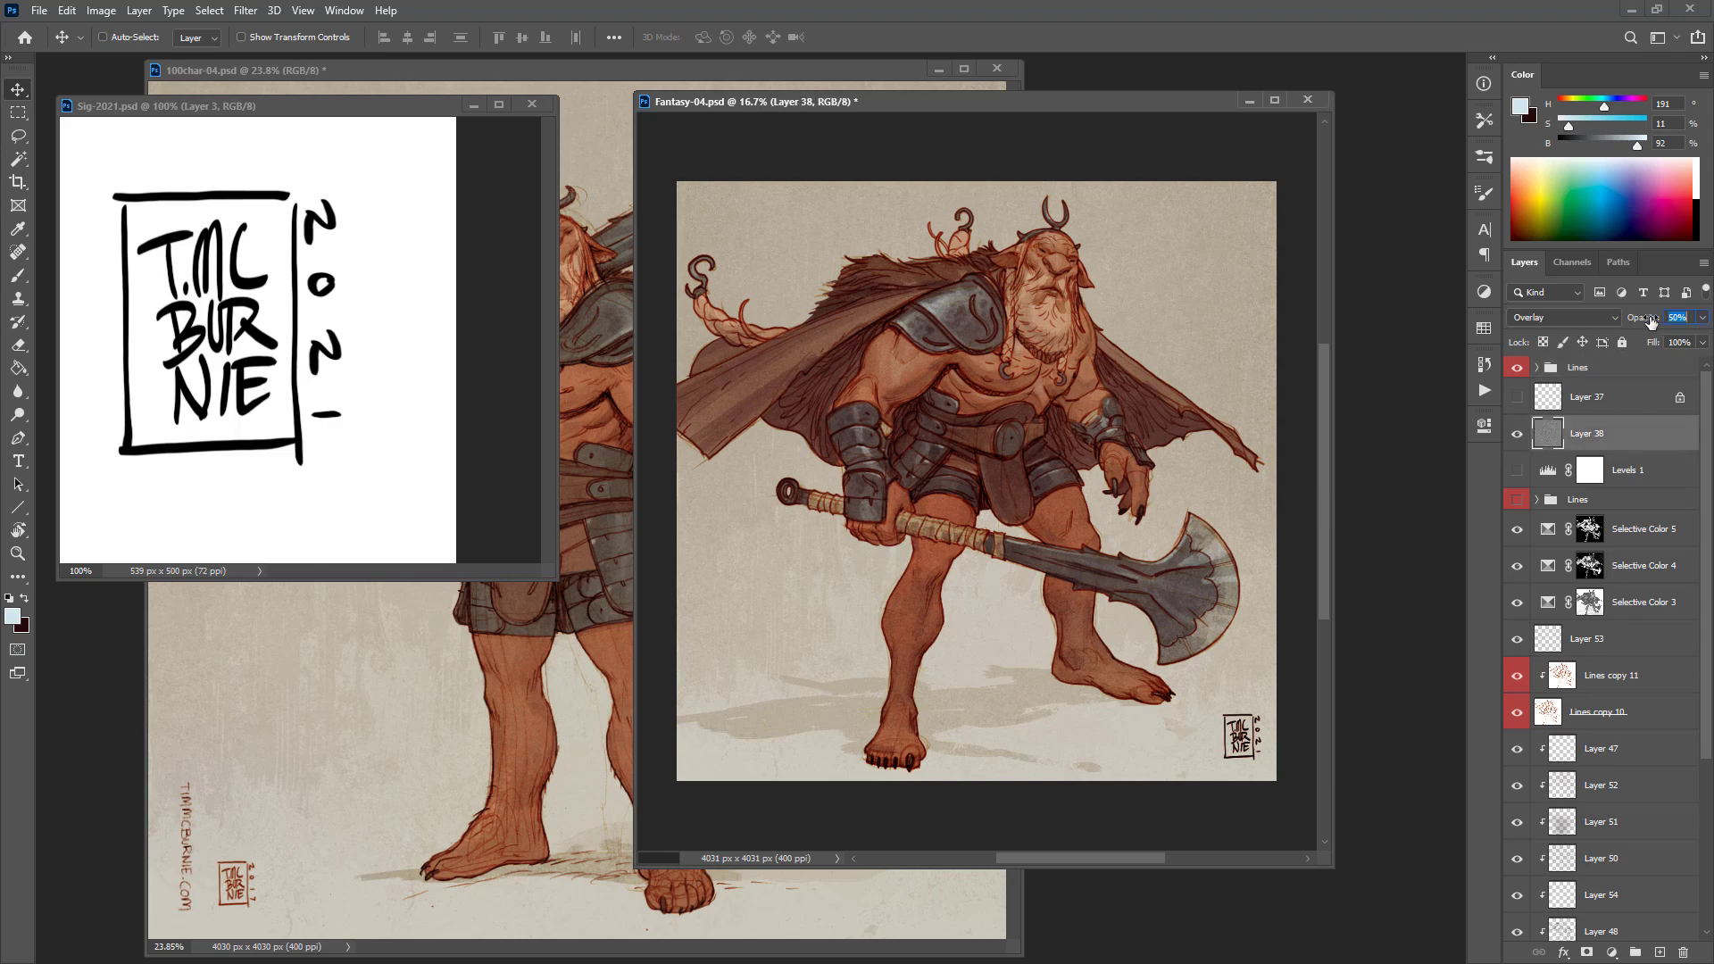
ctrl+click(1040, 444)
ctrl+click(1040, 444)
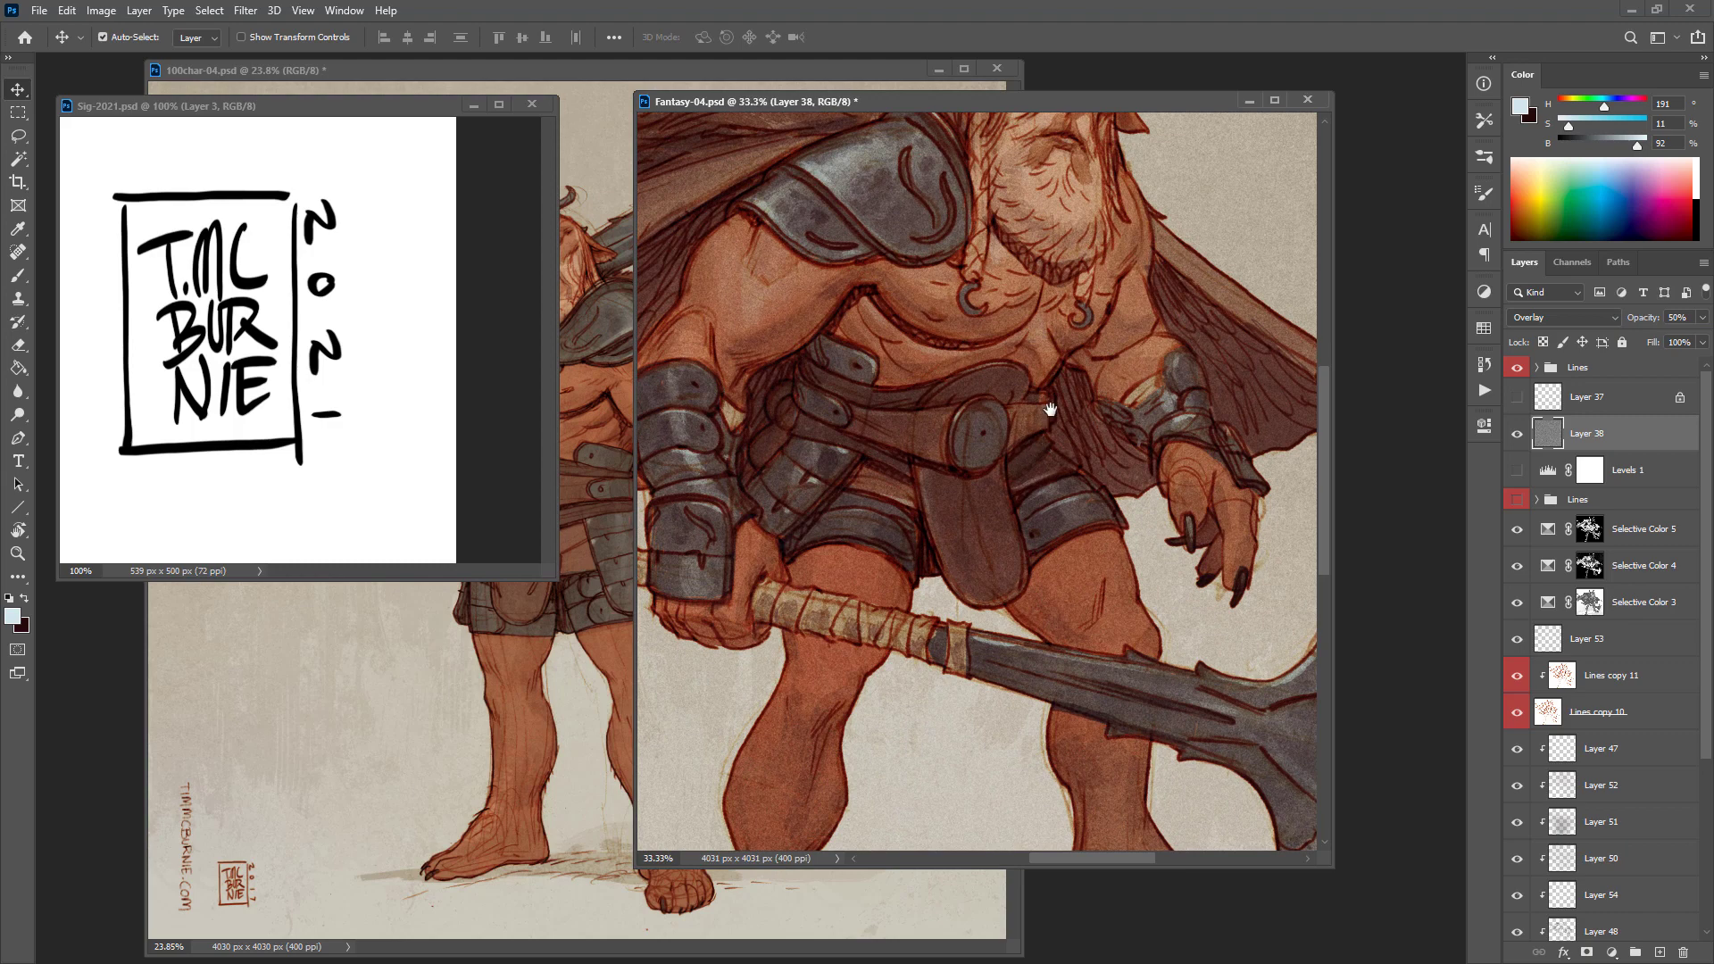
drag(1050, 409, 1107, 571)
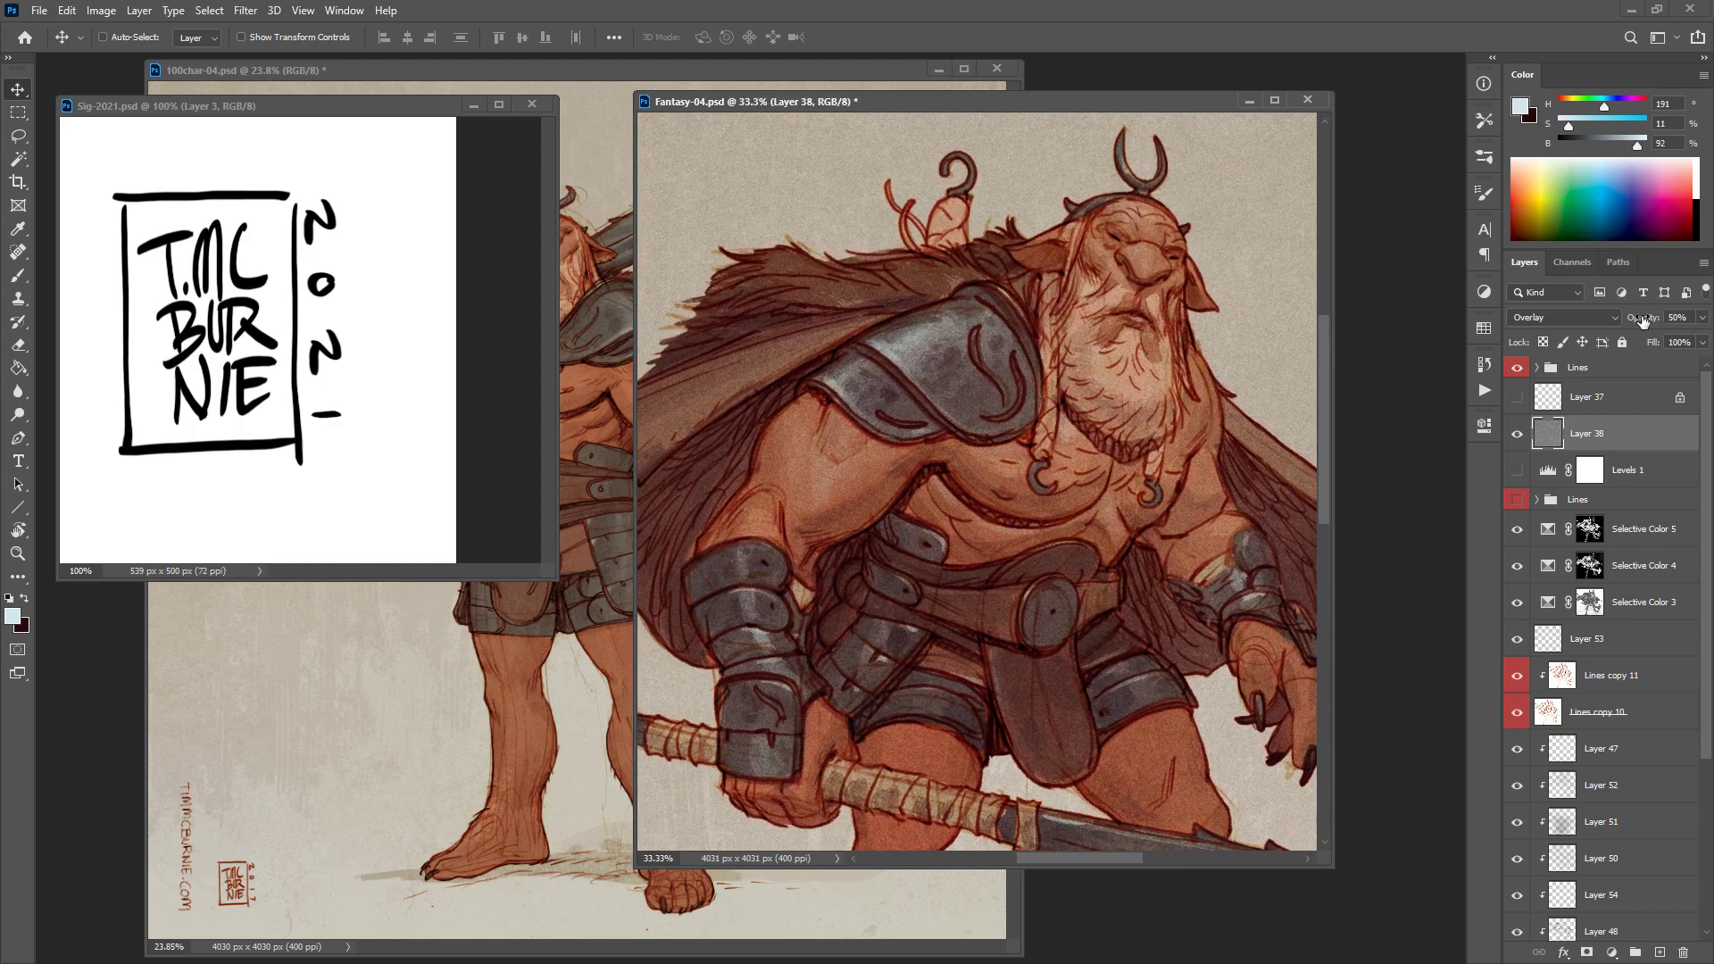
drag(1640, 323, 1634, 323)
drag(1169, 720, 1132, 487)
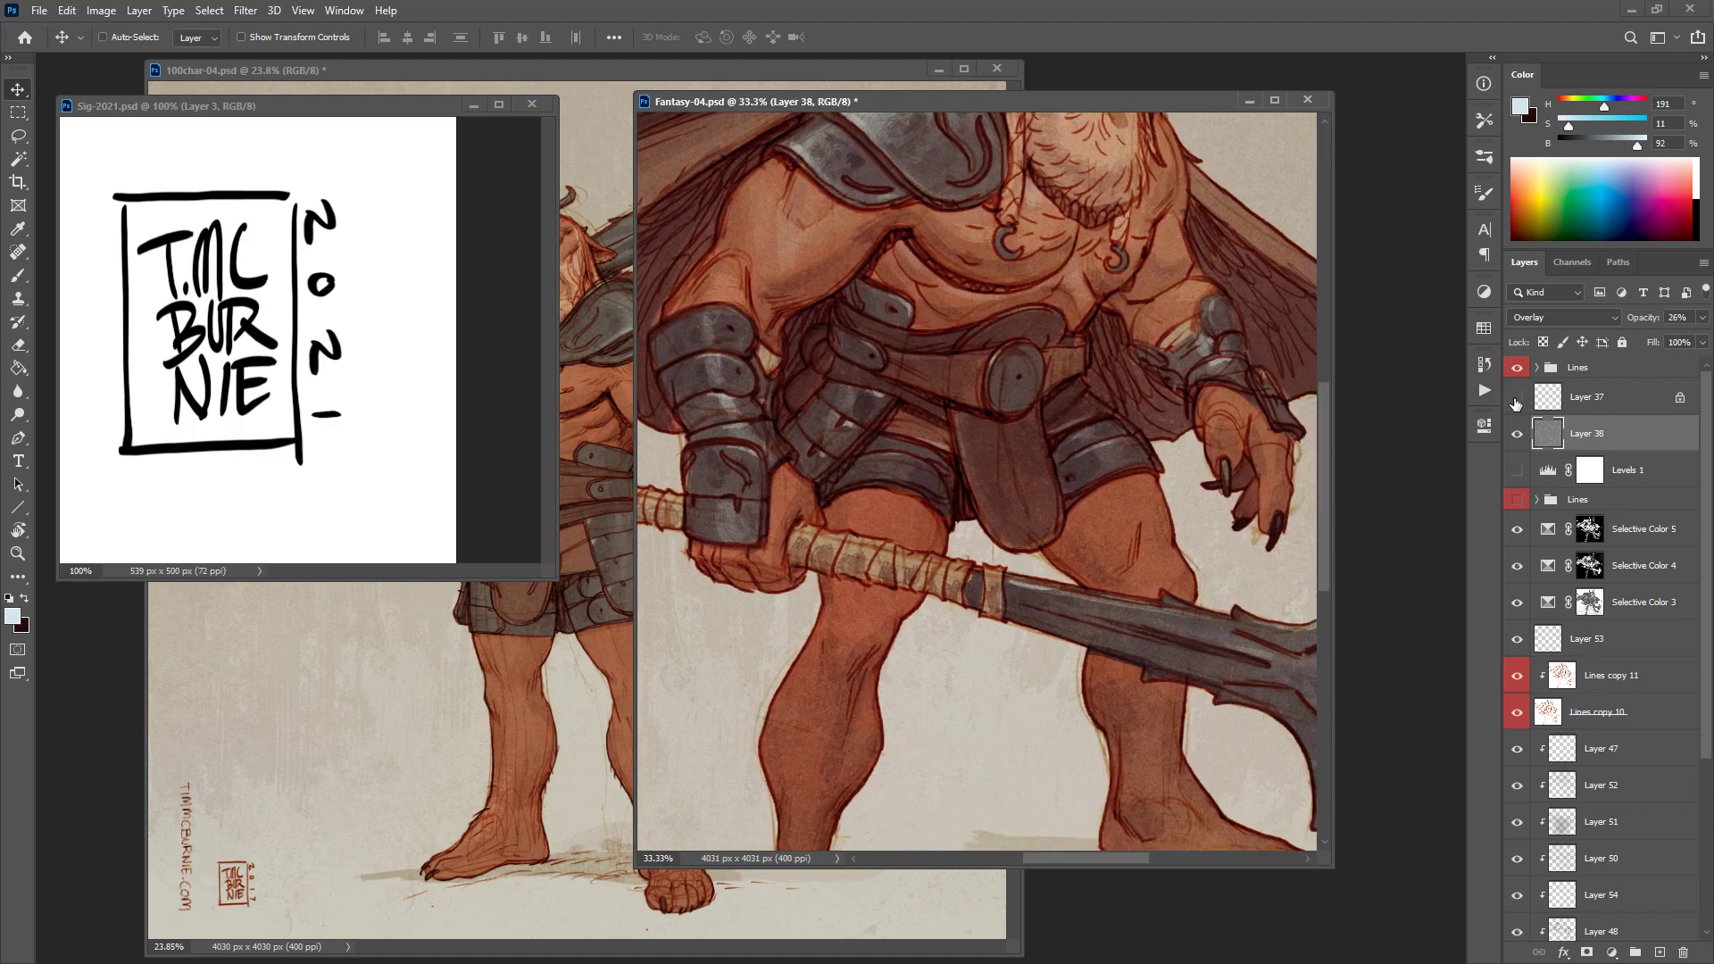
Step: Show Layer 37 to check its content at reduced size, and delete the layer
ctrl+alt+click(1155, 577)
drag(1209, 621, 1076, 431)
ctrl+alt+click(1148, 444)
click(1569, 411)
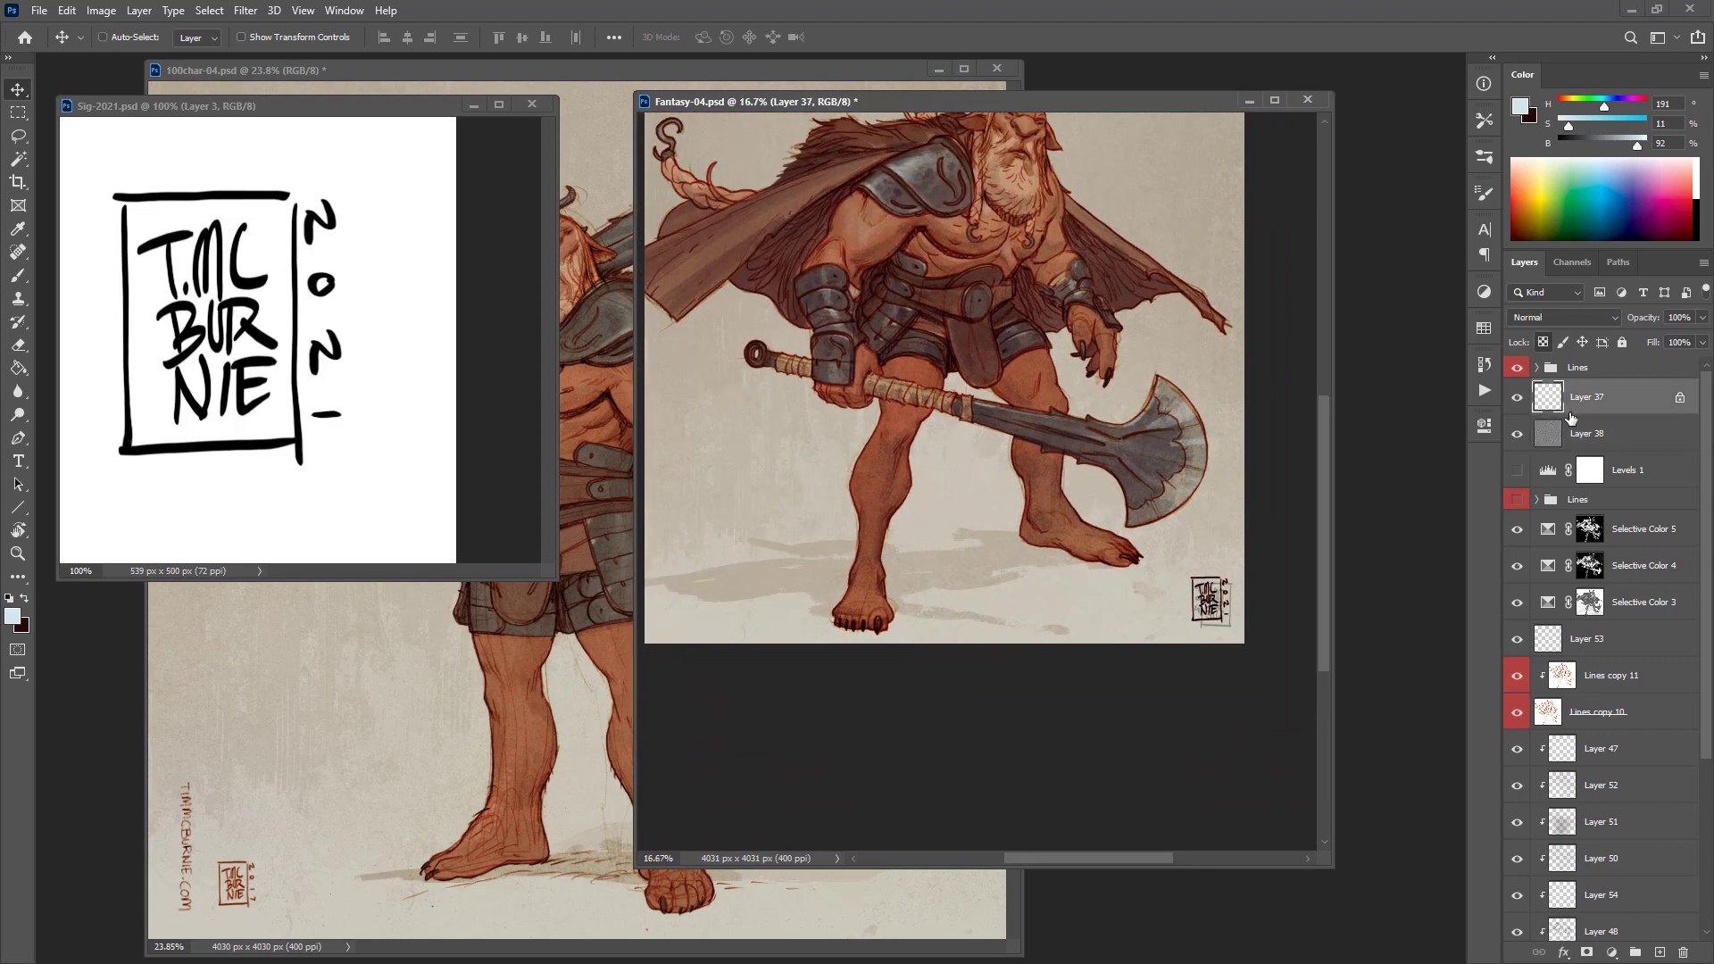
key(Delete)
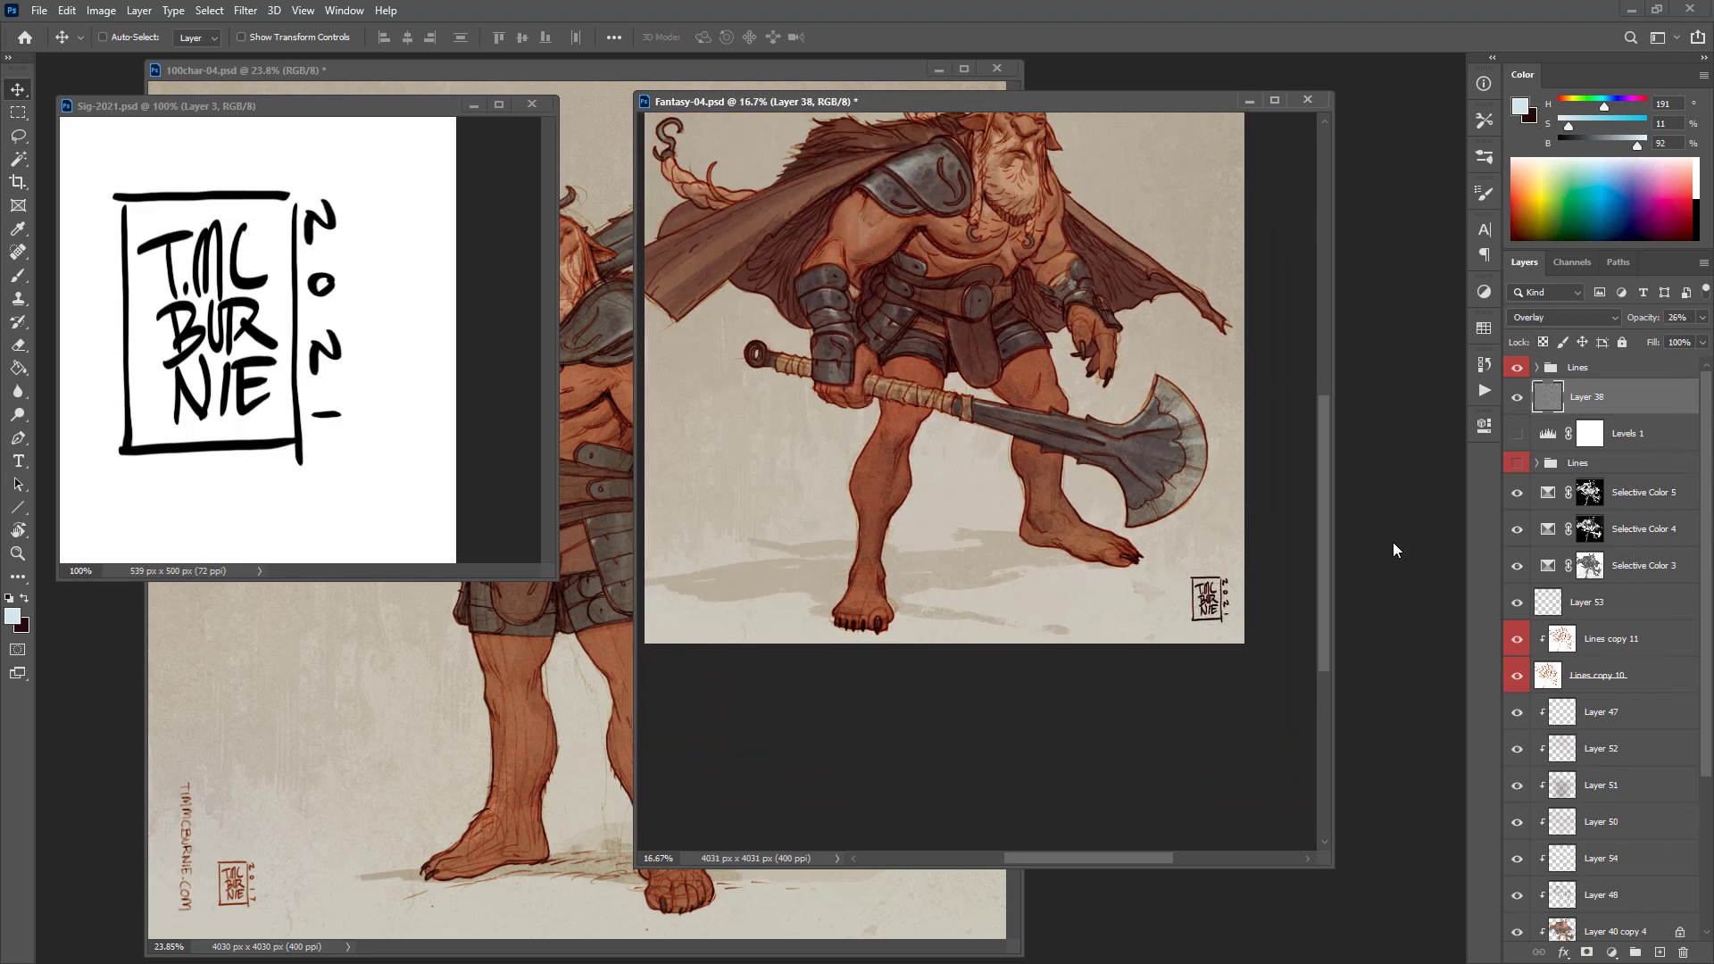
Step: Switch to 100char-04.psd and examine its layer structure, comparing the painting with and without Group 2 and Lines Auto
click(427, 779)
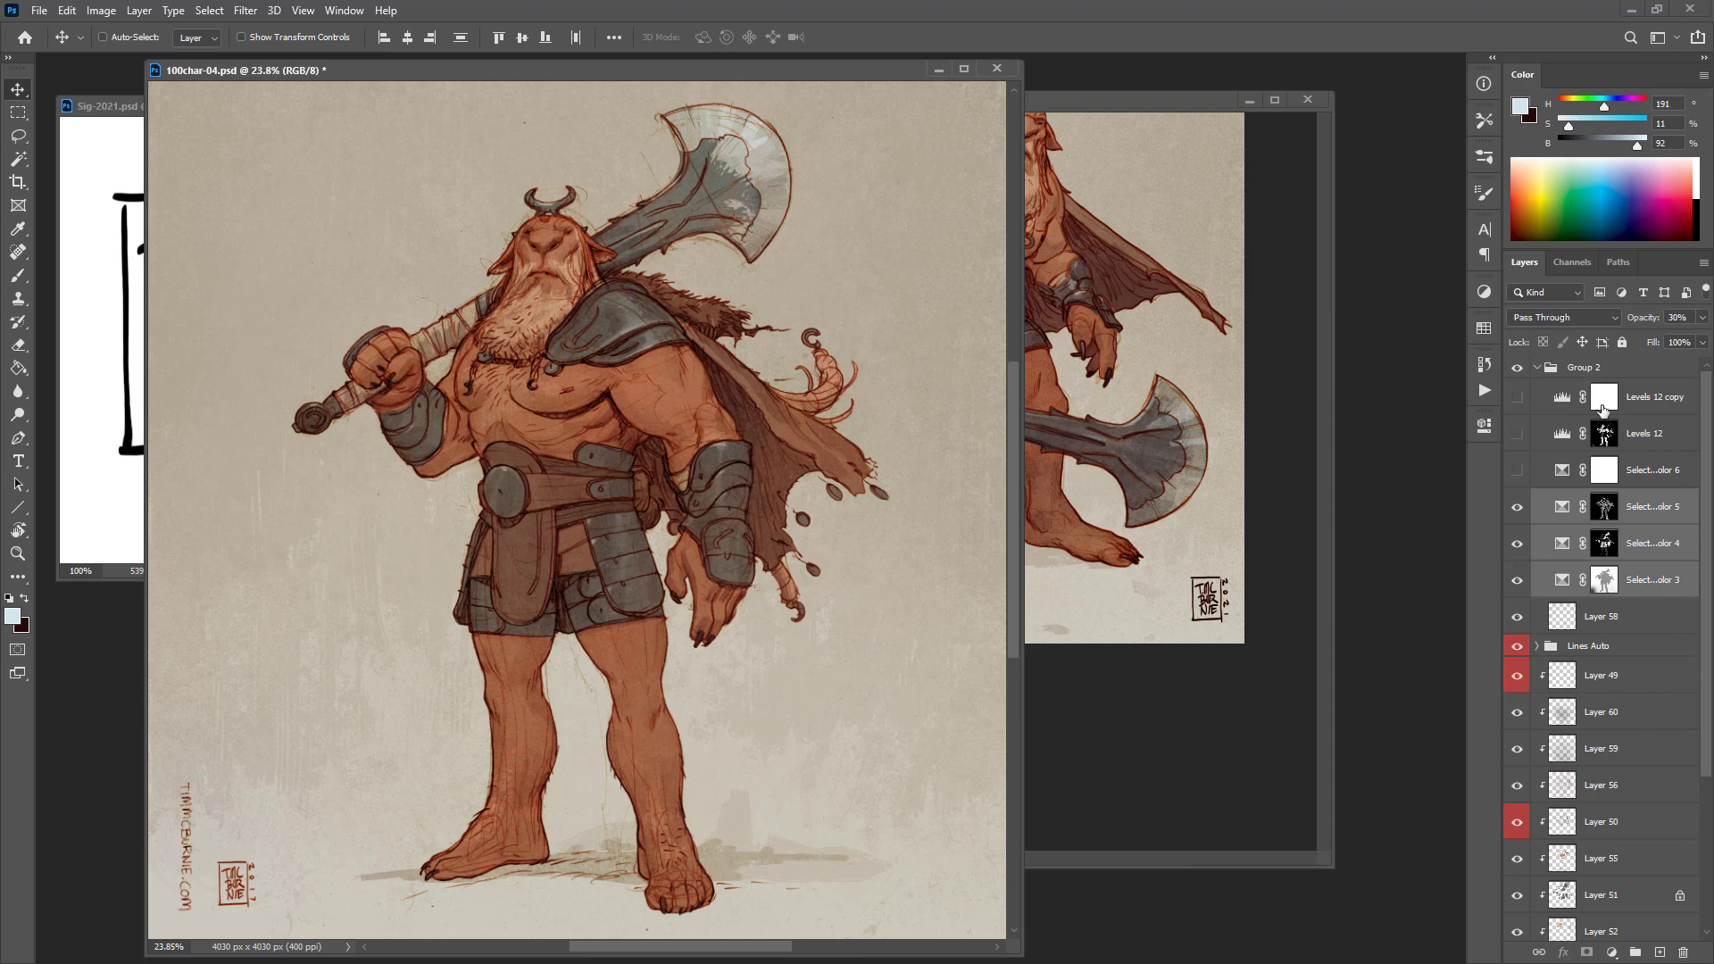
click(1600, 369)
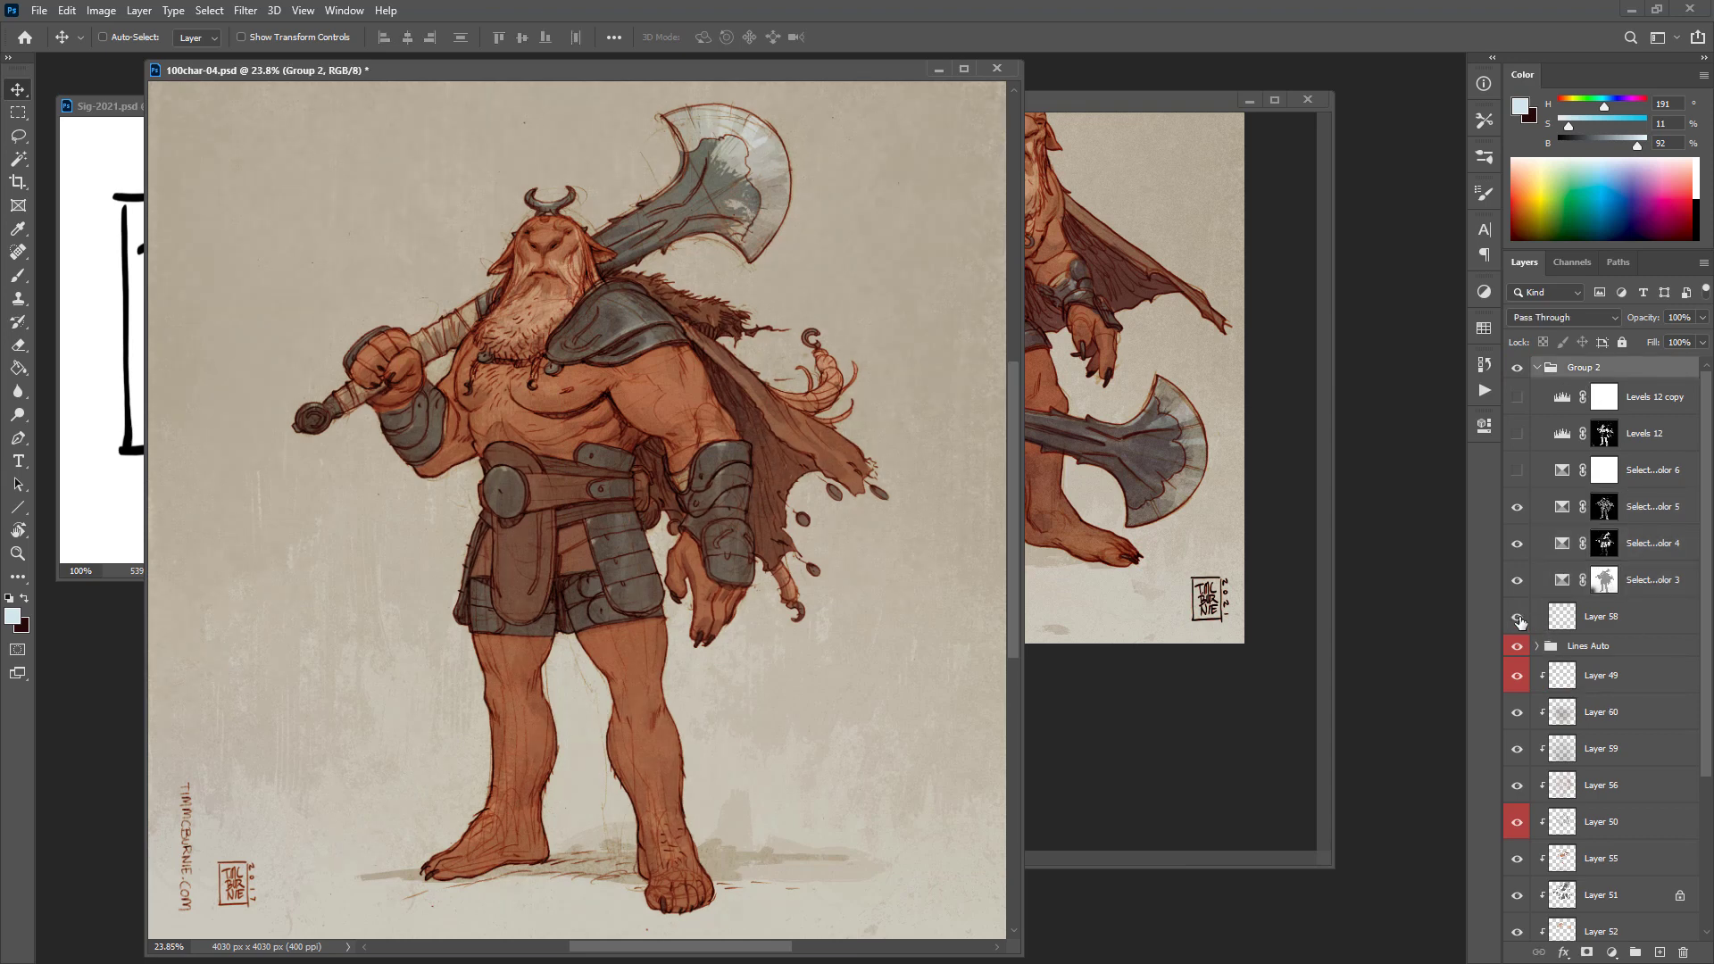
click(1558, 680)
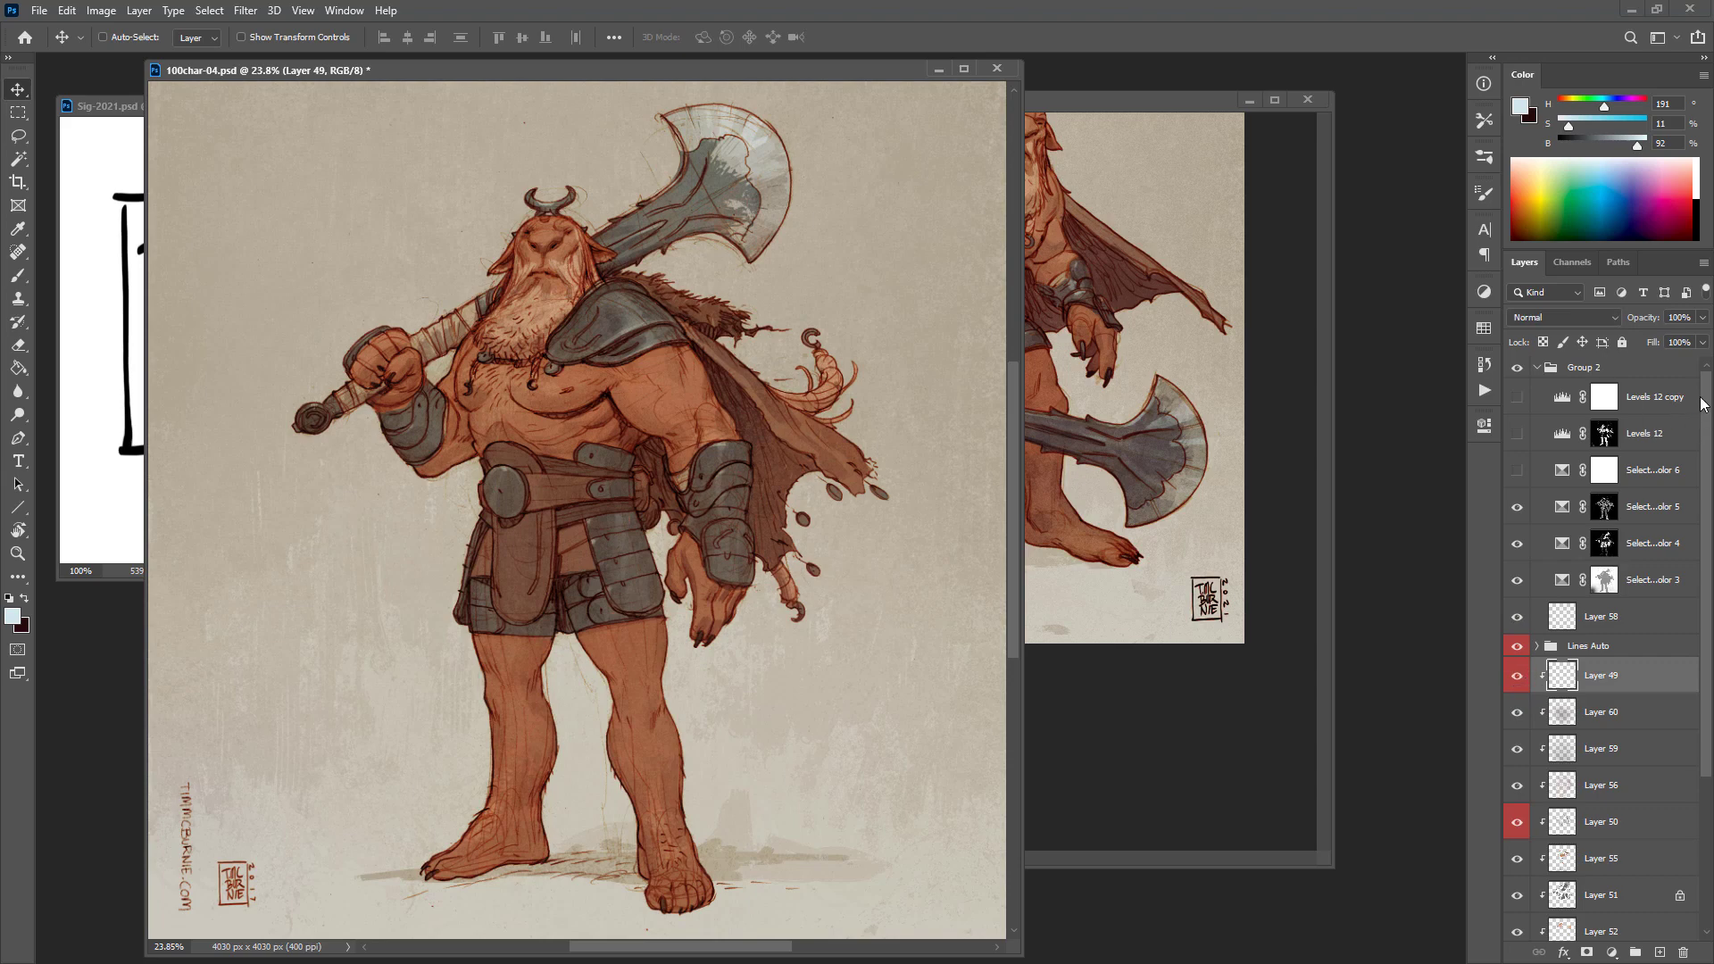
click(1537, 368)
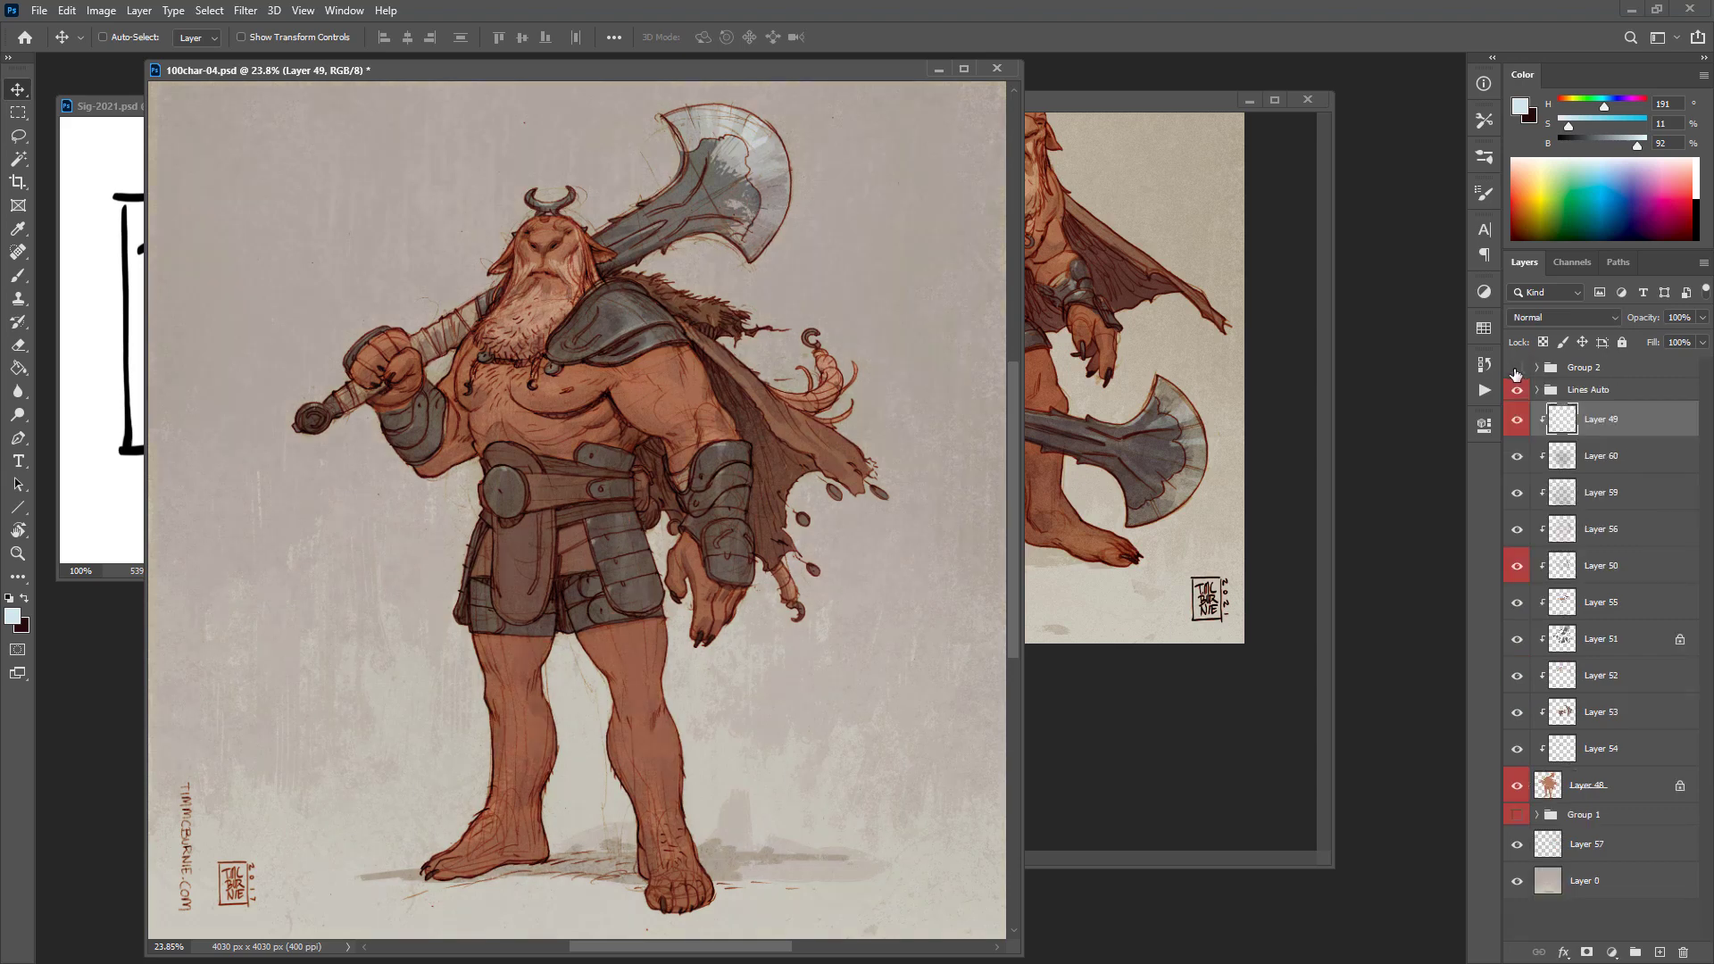
click(1515, 368)
click(1516, 369)
click(1517, 393)
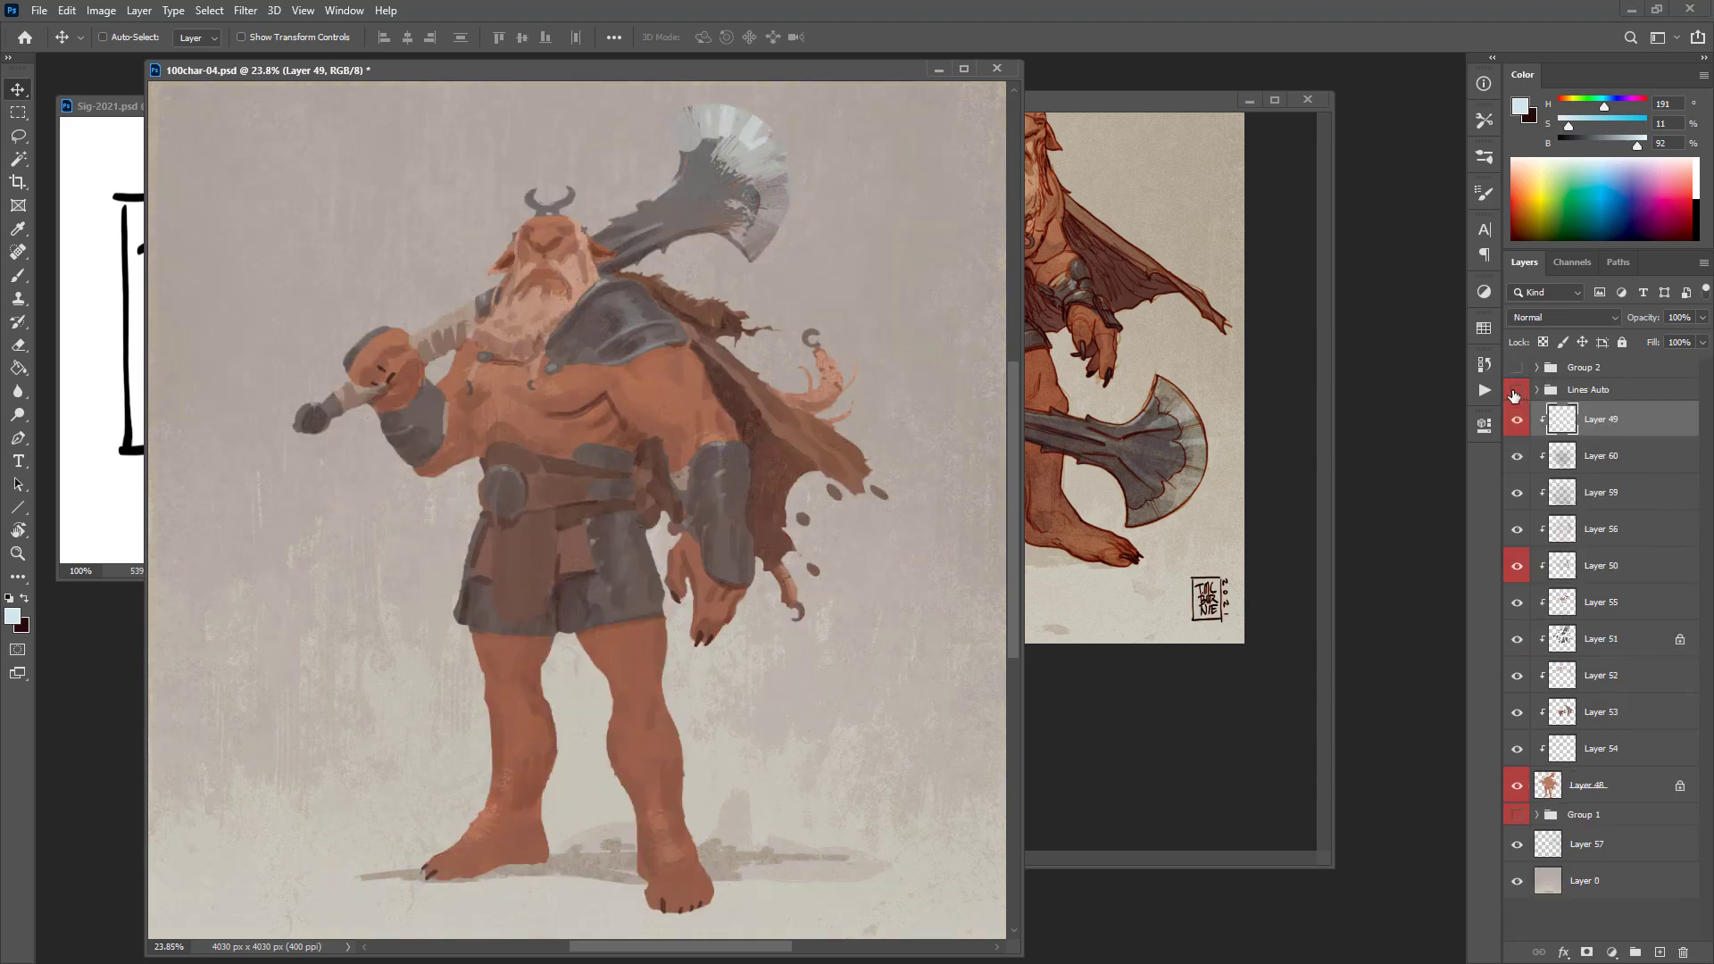
click(1517, 393)
click(1536, 390)
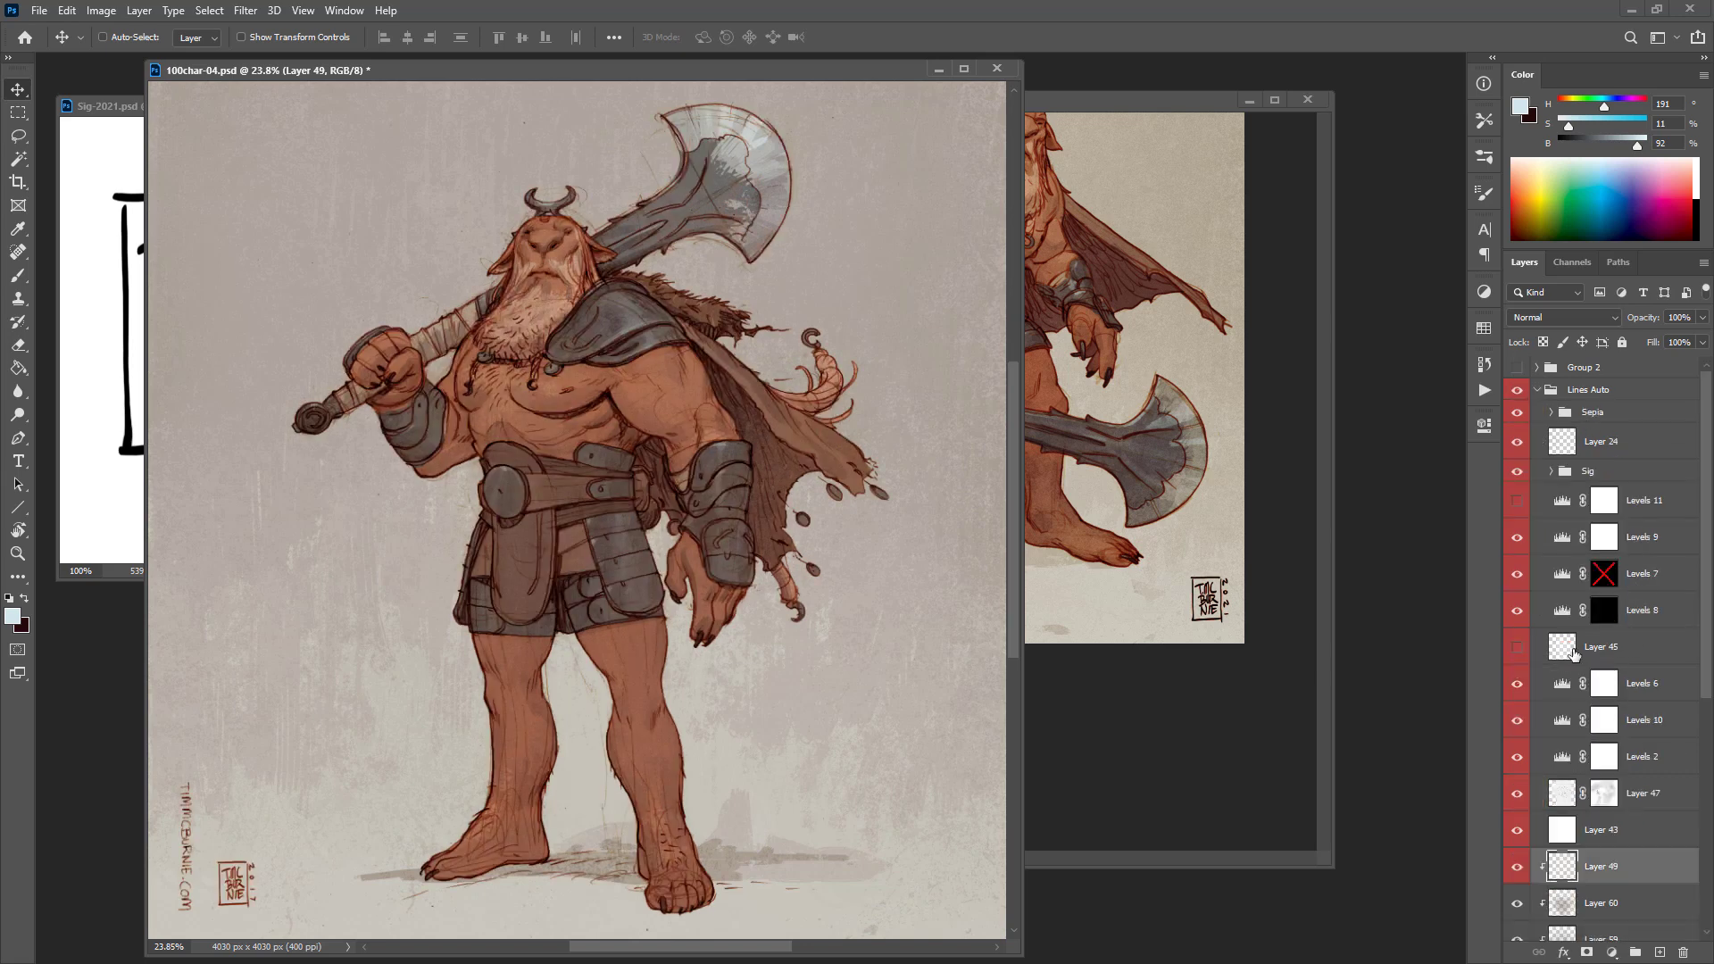
Step: Find the web address text in the Lines Auto group and copy its layer, Layer 24, into Fantasy-04.psd
click(1575, 652)
click(1516, 442)
click(1517, 442)
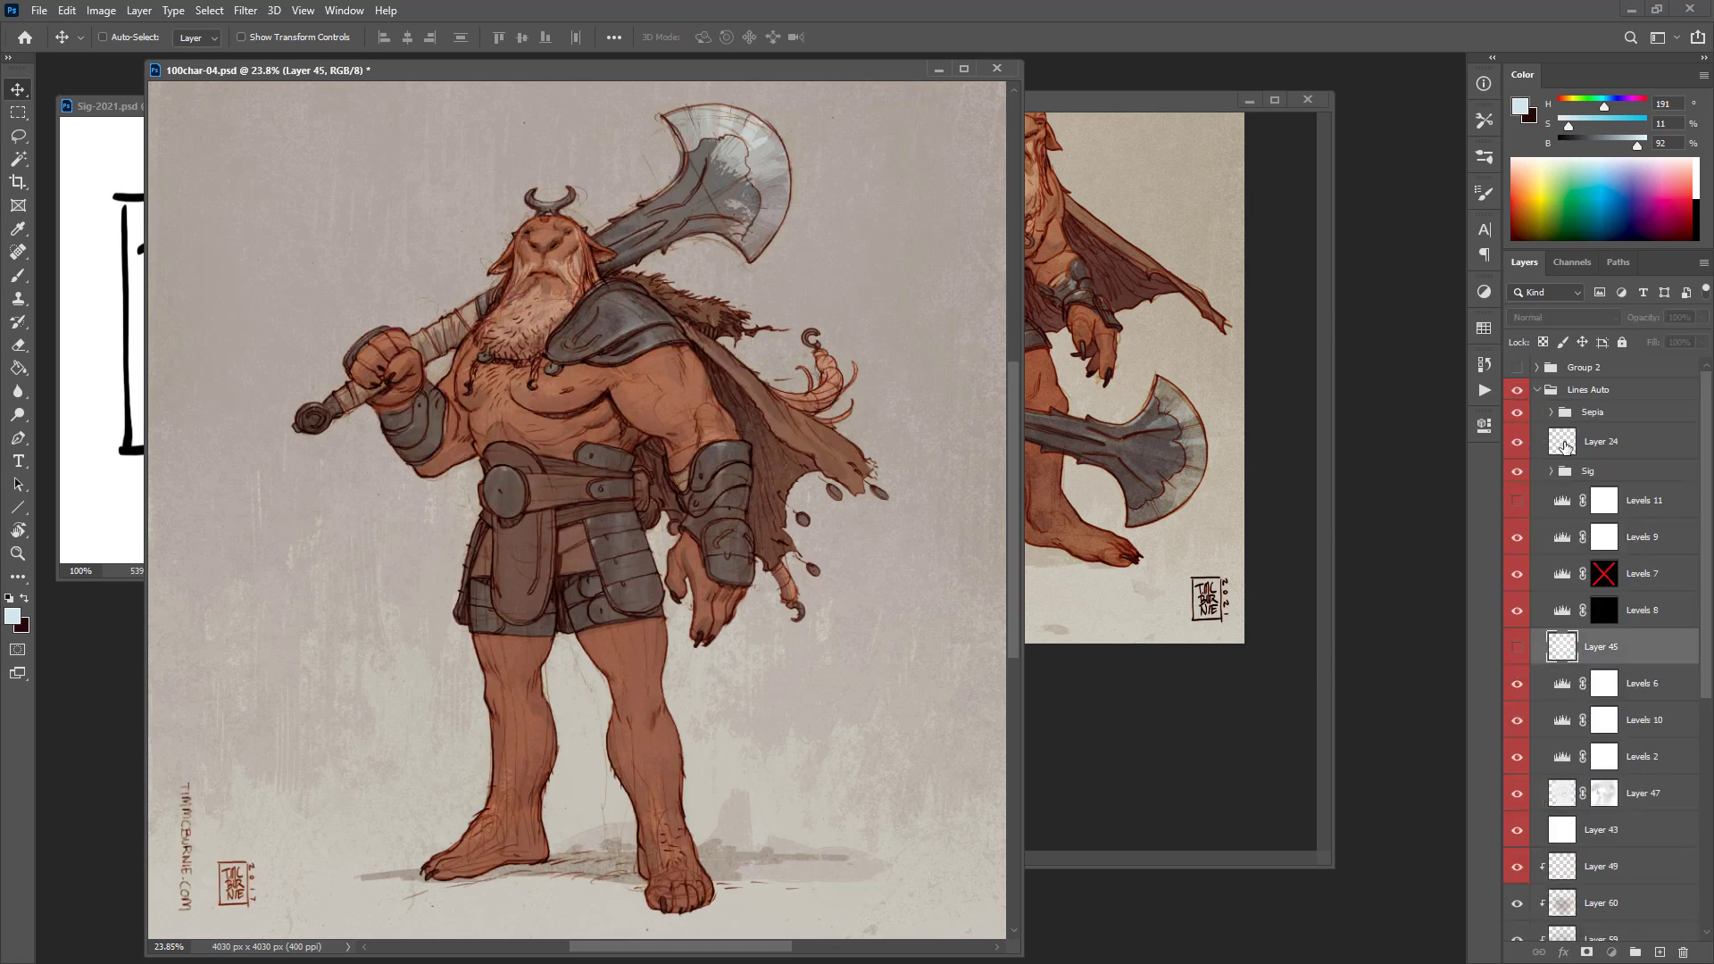
click(1568, 446)
click(1232, 519)
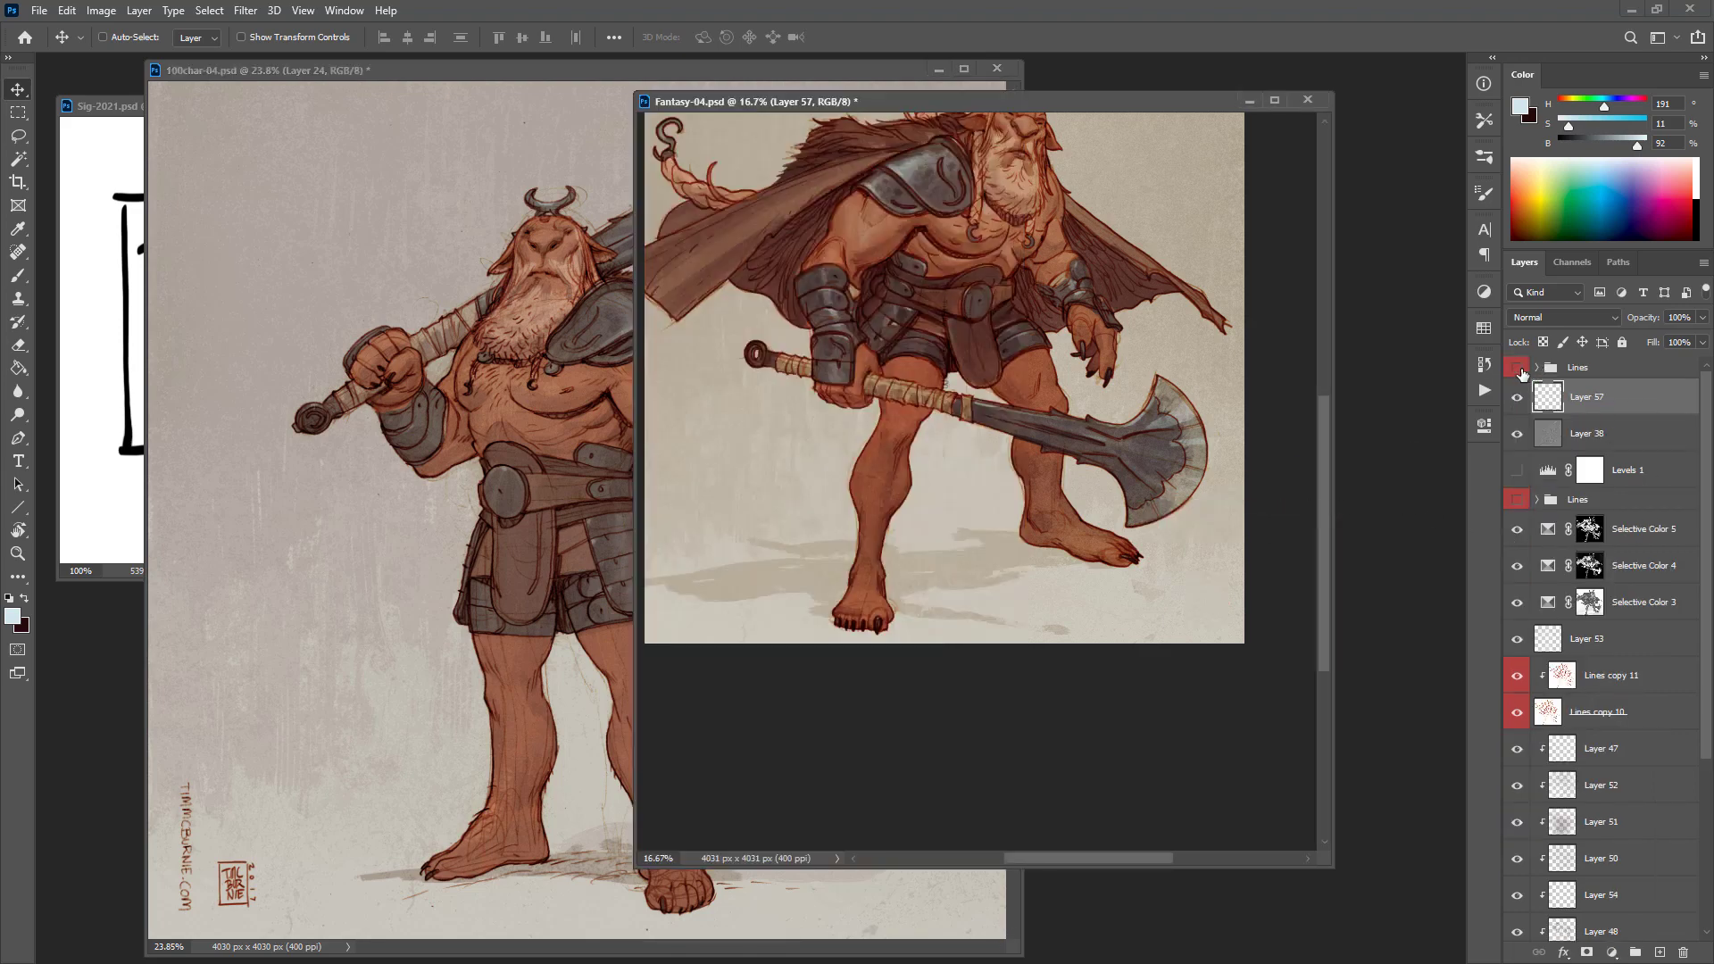
Step: Move the web address layer into the Lines group below Sepia, and position the vertical text above the signature at the image's right edge
click(1535, 368)
drag(1585, 603, 1586, 549)
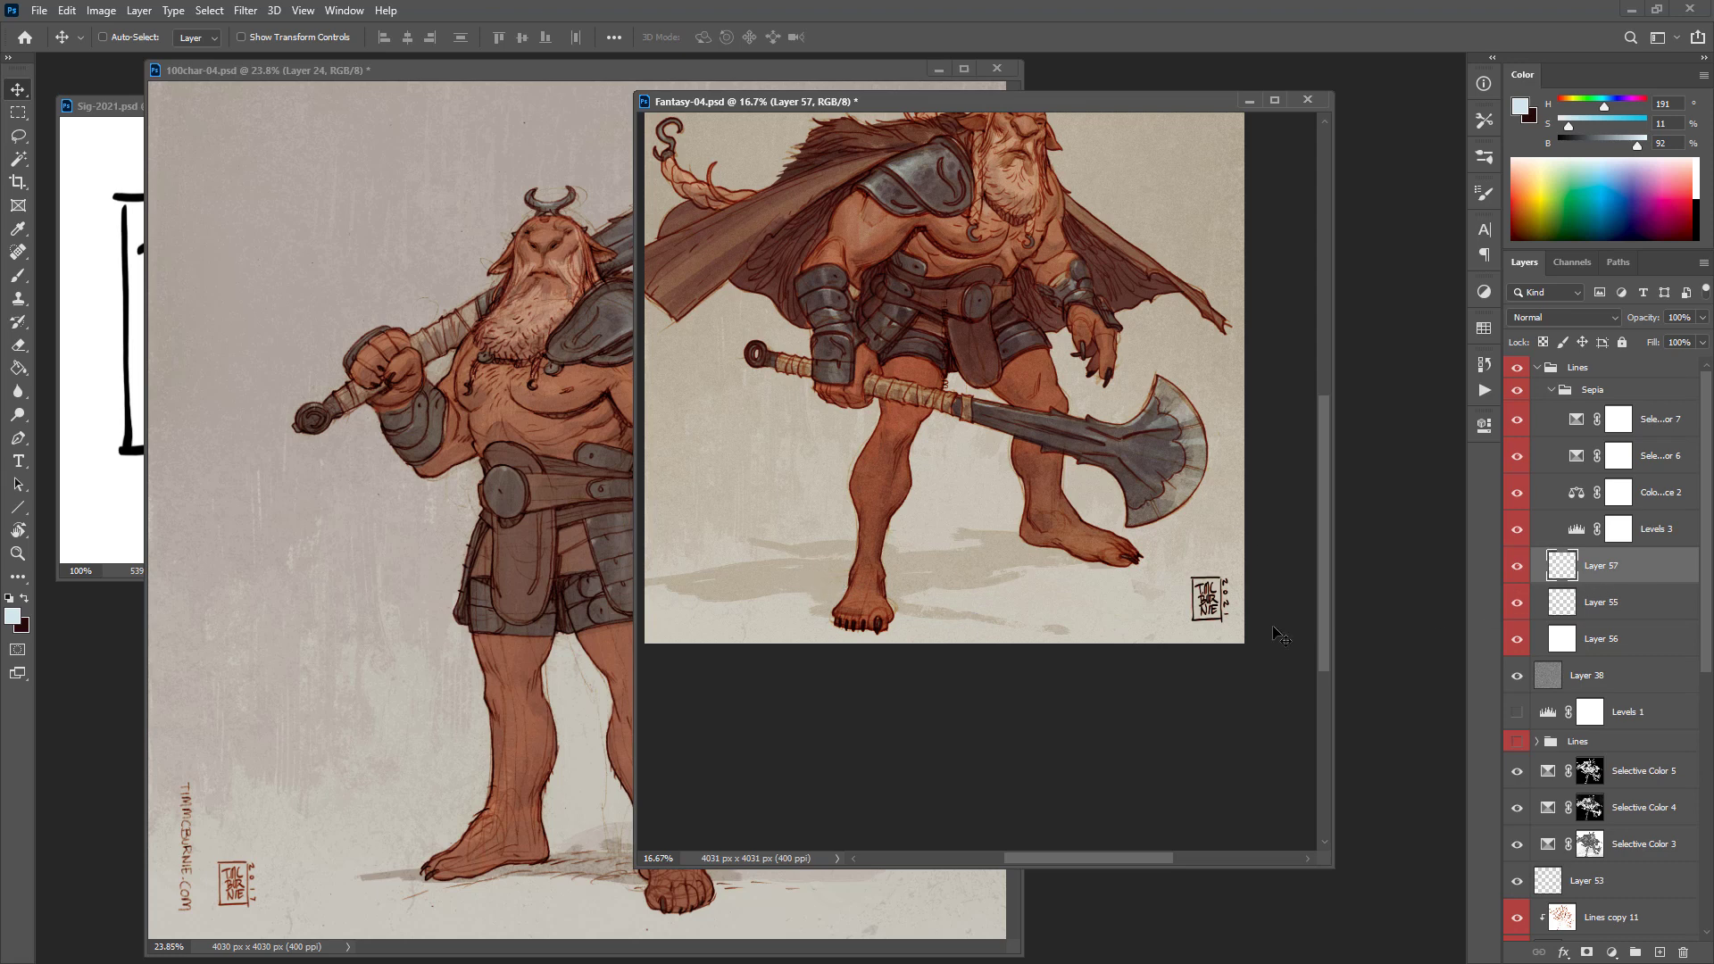
drag(951, 611, 1230, 785)
Step: Set the signature layer's opacity to 66%, nudge the signature closer to the image corner and check the whole painting at reduced size
click(1601, 603)
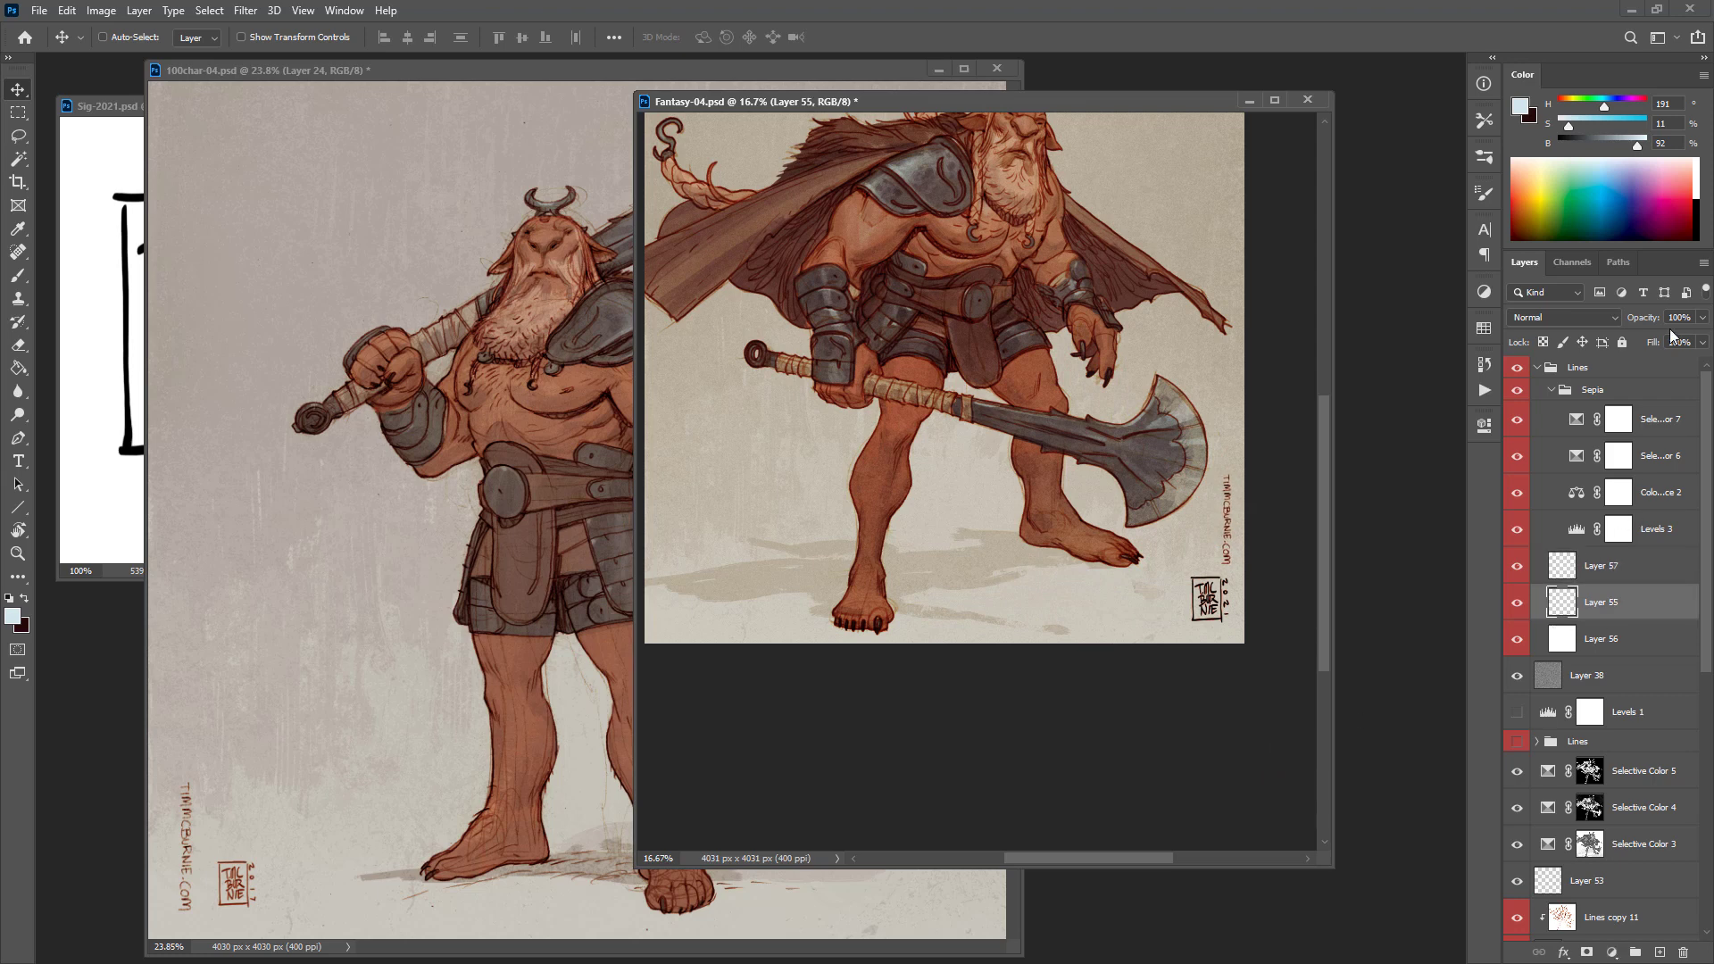
drag(1649, 320, 1632, 327)
drag(1221, 614, 1225, 619)
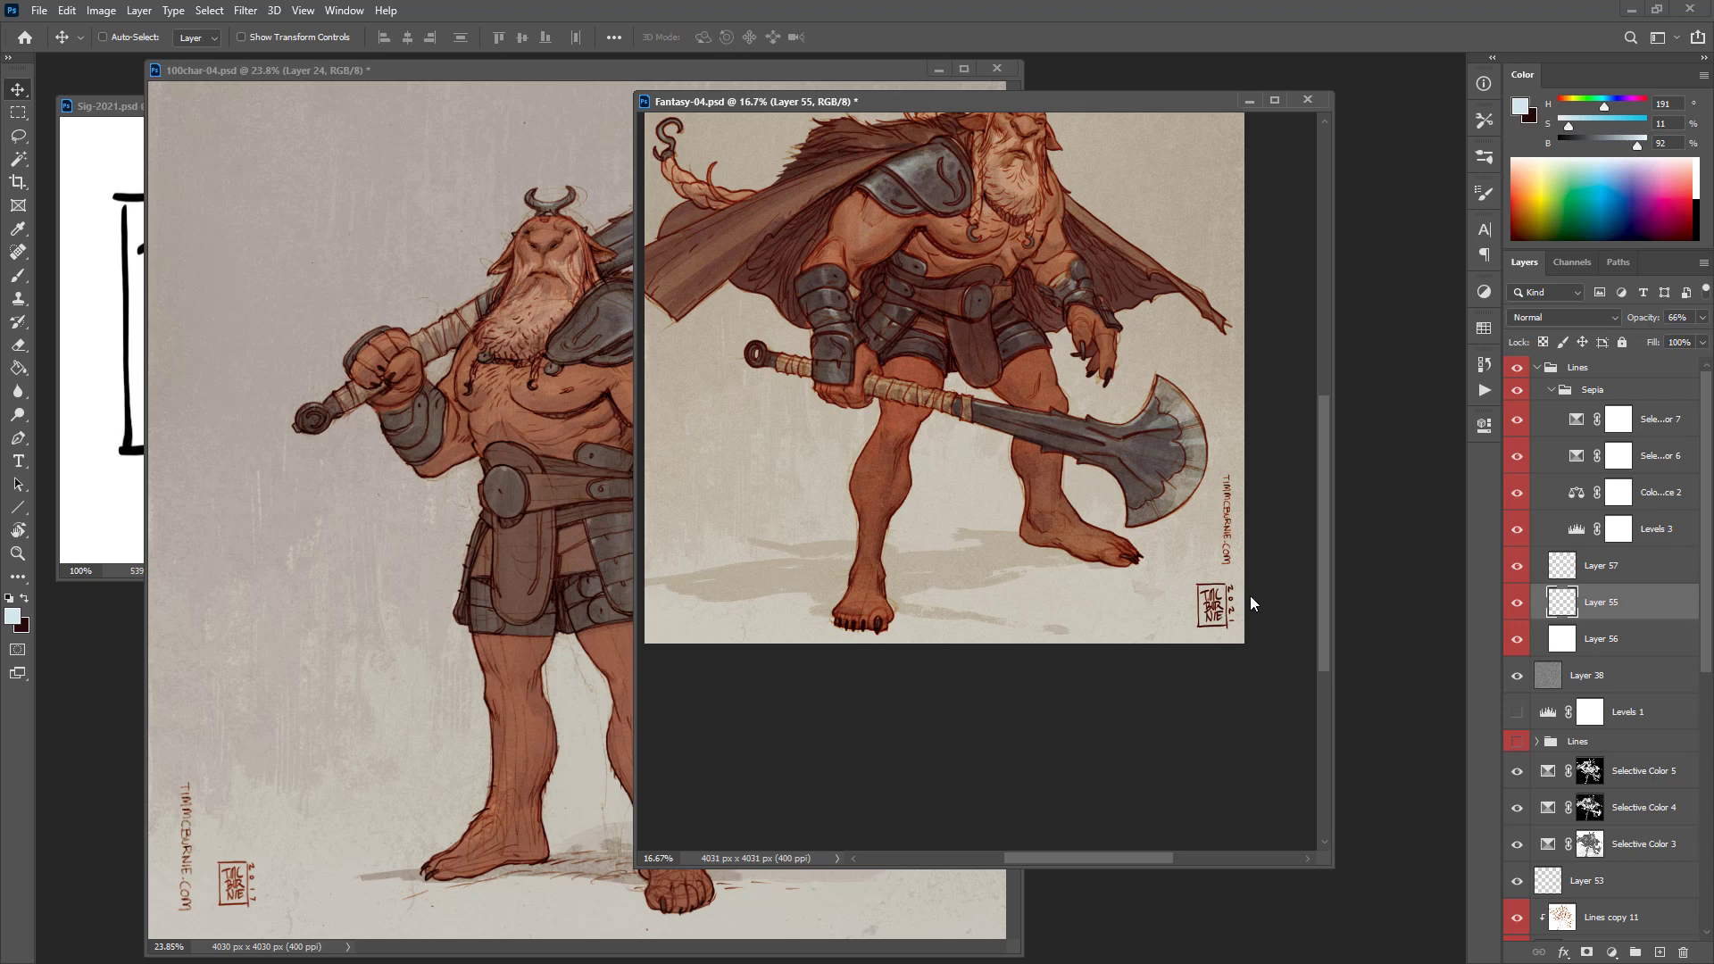
drag(1244, 496, 1253, 509)
alt+click(1239, 510)
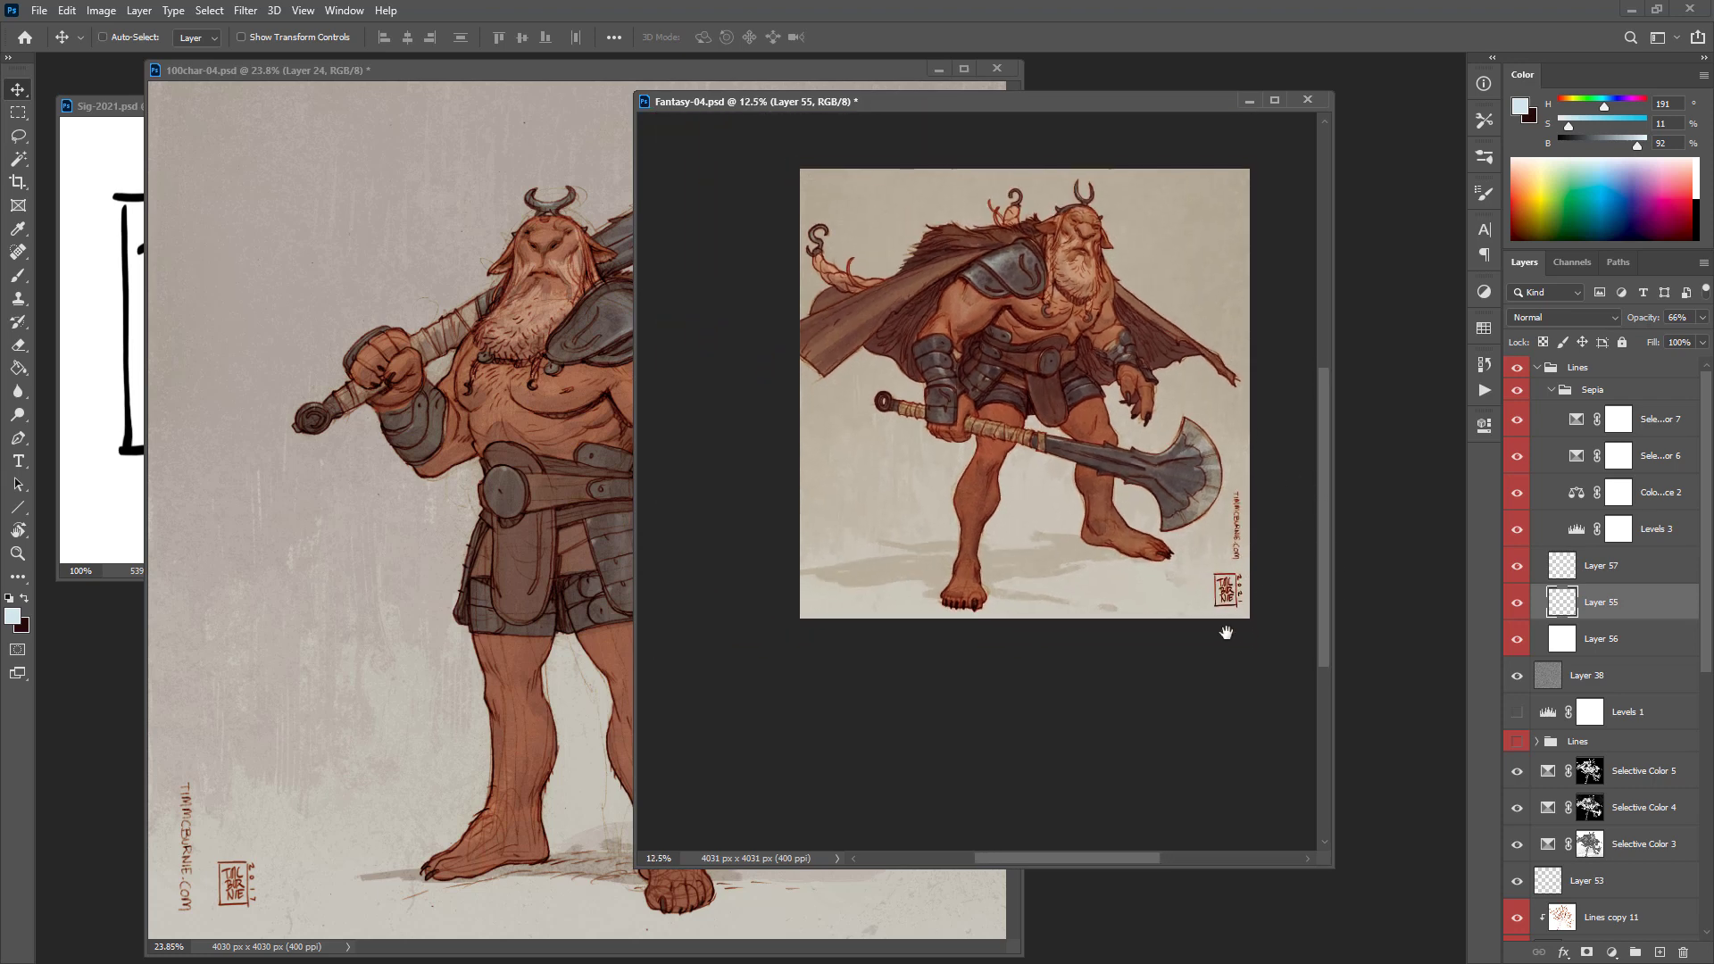
Step: Move the signature layer from the painting's right corner to its lower-left corner, leaving space beside the image's left edge
mouse_move(1219, 652)
mouse_down()
mouse_move(1203, 671)
mouse_move(1216, 631)
mouse_up()
ctrl+click(1216, 625)
drag(1224, 552, 686, 571)
drag(795, 566, 961, 582)
drag(853, 633, 864, 612)
mouse_move(1151, 617)
mouse_down()
mouse_move(1002, 647)
mouse_move(1125, 658)
mouse_up()
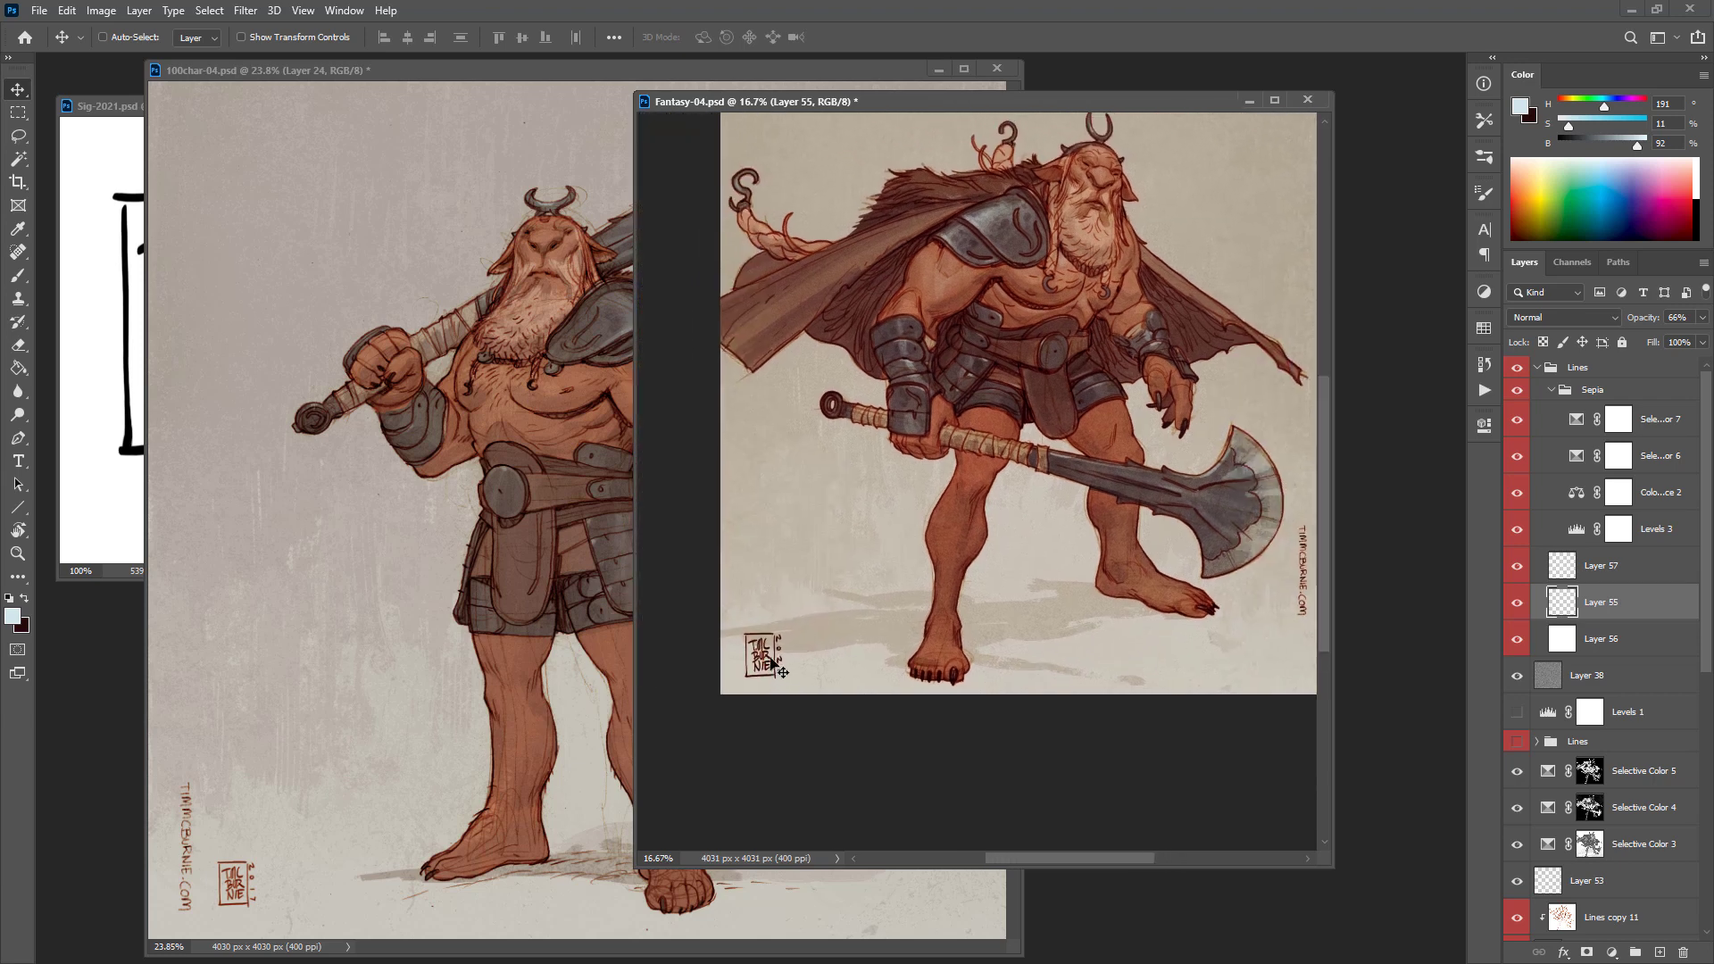
drag(768, 658, 791, 661)
Step: Move the vertical web address on Layer 57 to the left of the signature and check the whole painting at reduced size
click(1572, 579)
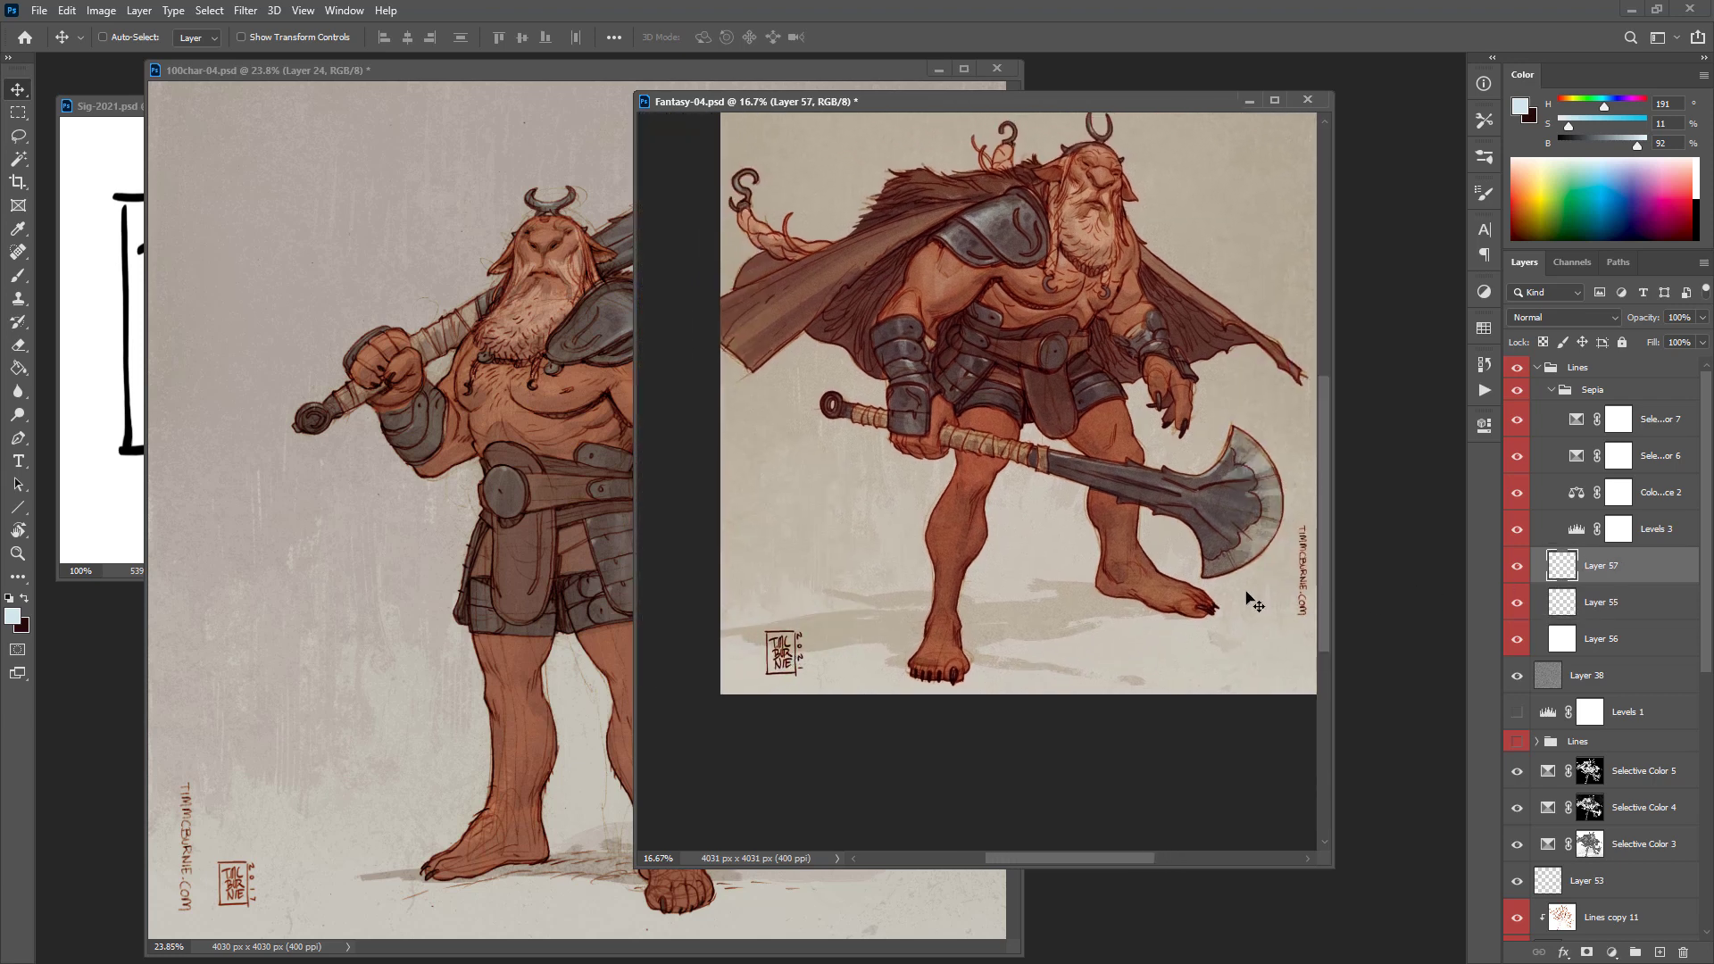
mouse_move(1301, 592)
mouse_down()
mouse_move(910, 632)
mouse_move(755, 599)
mouse_move(745, 646)
mouse_move(778, 654)
mouse_up()
drag(779, 650, 778, 651)
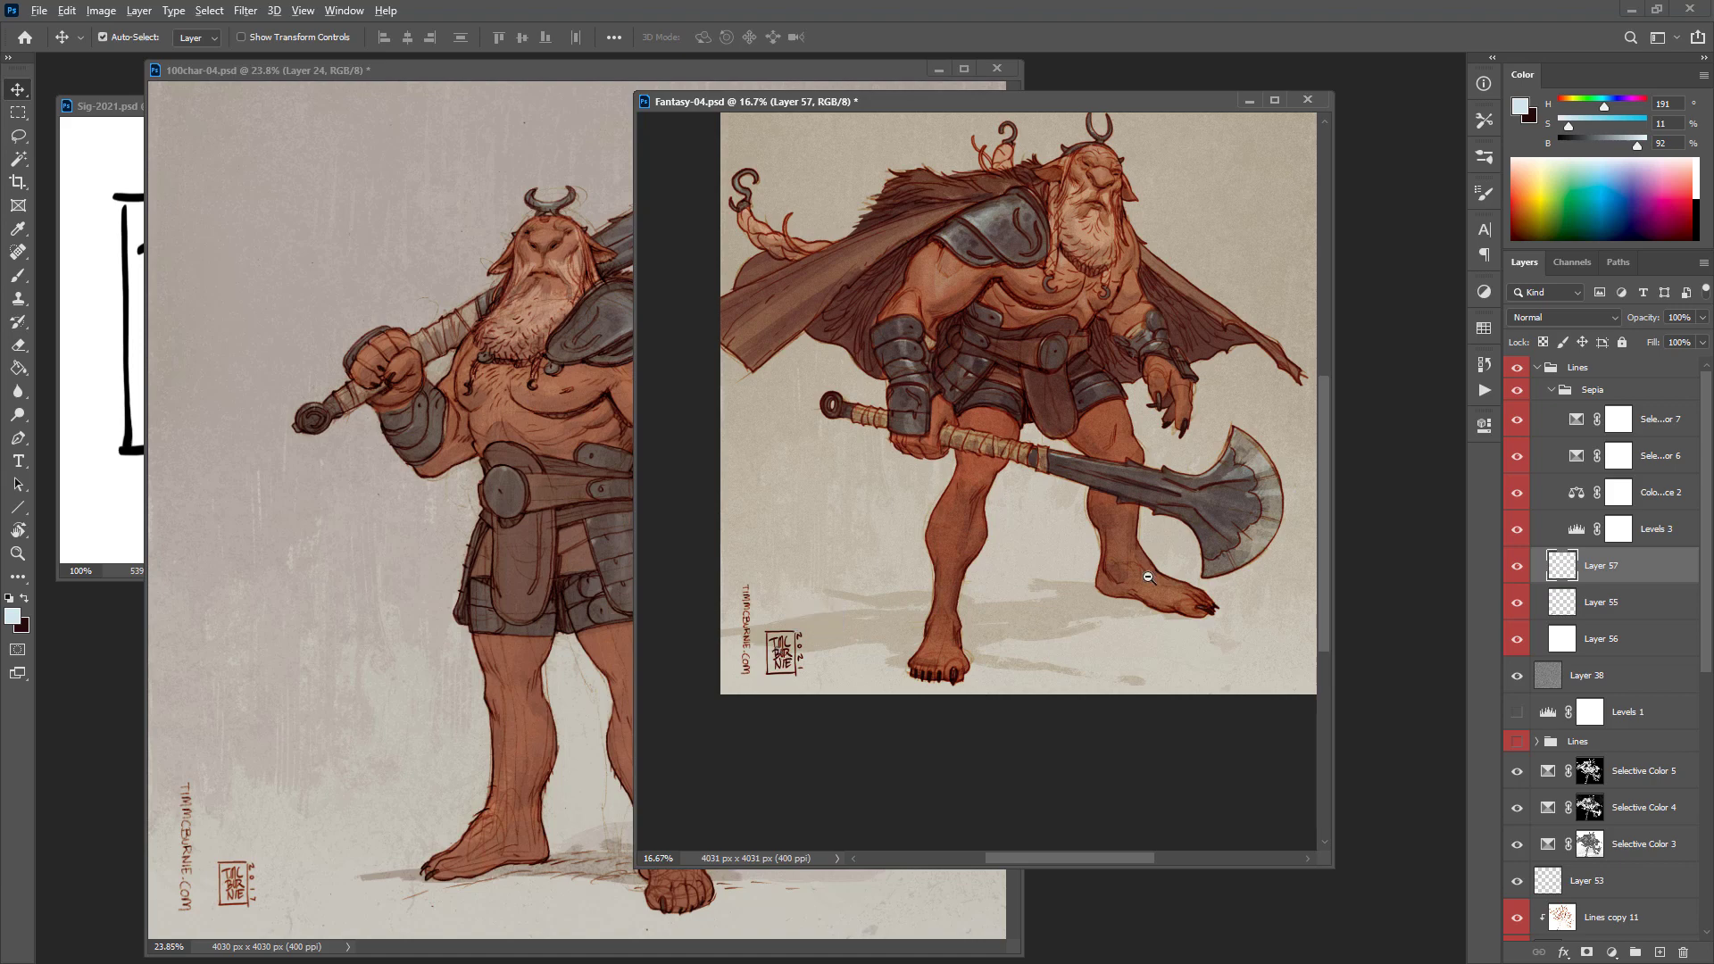
alt+click(1149, 577)
alt+click(1149, 577)
alt+click(1149, 578)
ctrl+click(1178, 596)
ctrl+click(1178, 596)
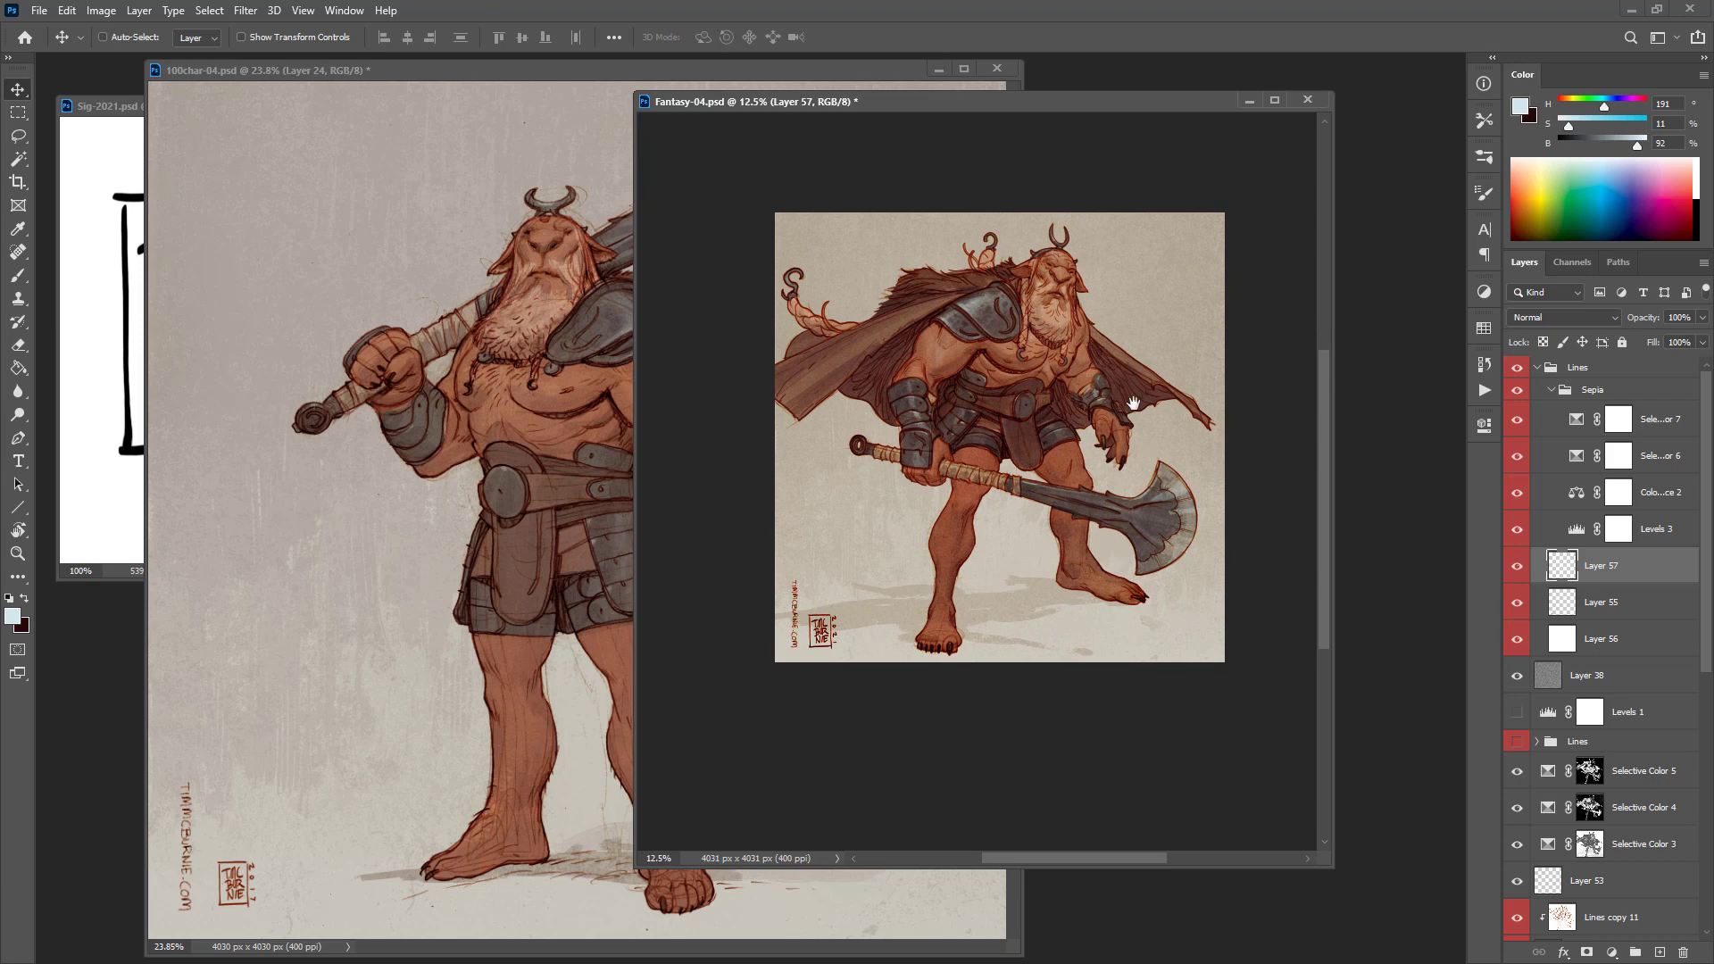
Step: Show Group 2 in 100char-04.psd for comparison, and return to Fantasy-04.psd at 16.7% zoom
click(554, 532)
click(1518, 369)
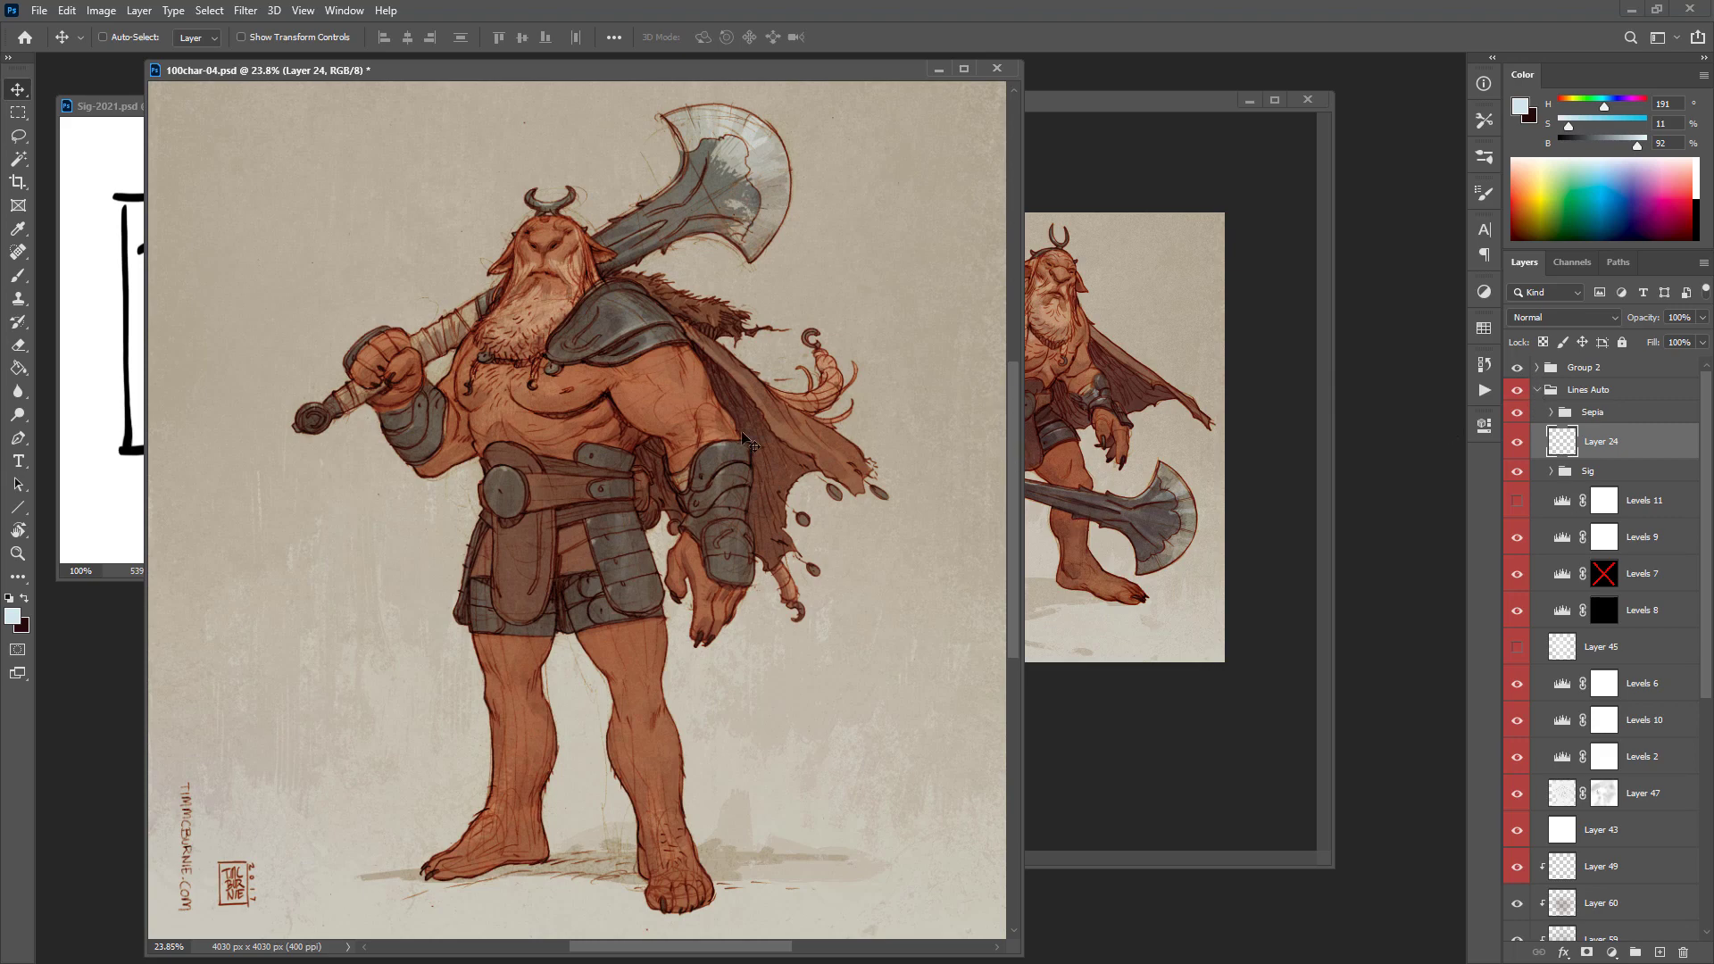
click(1121, 368)
key(ctrl+plus)
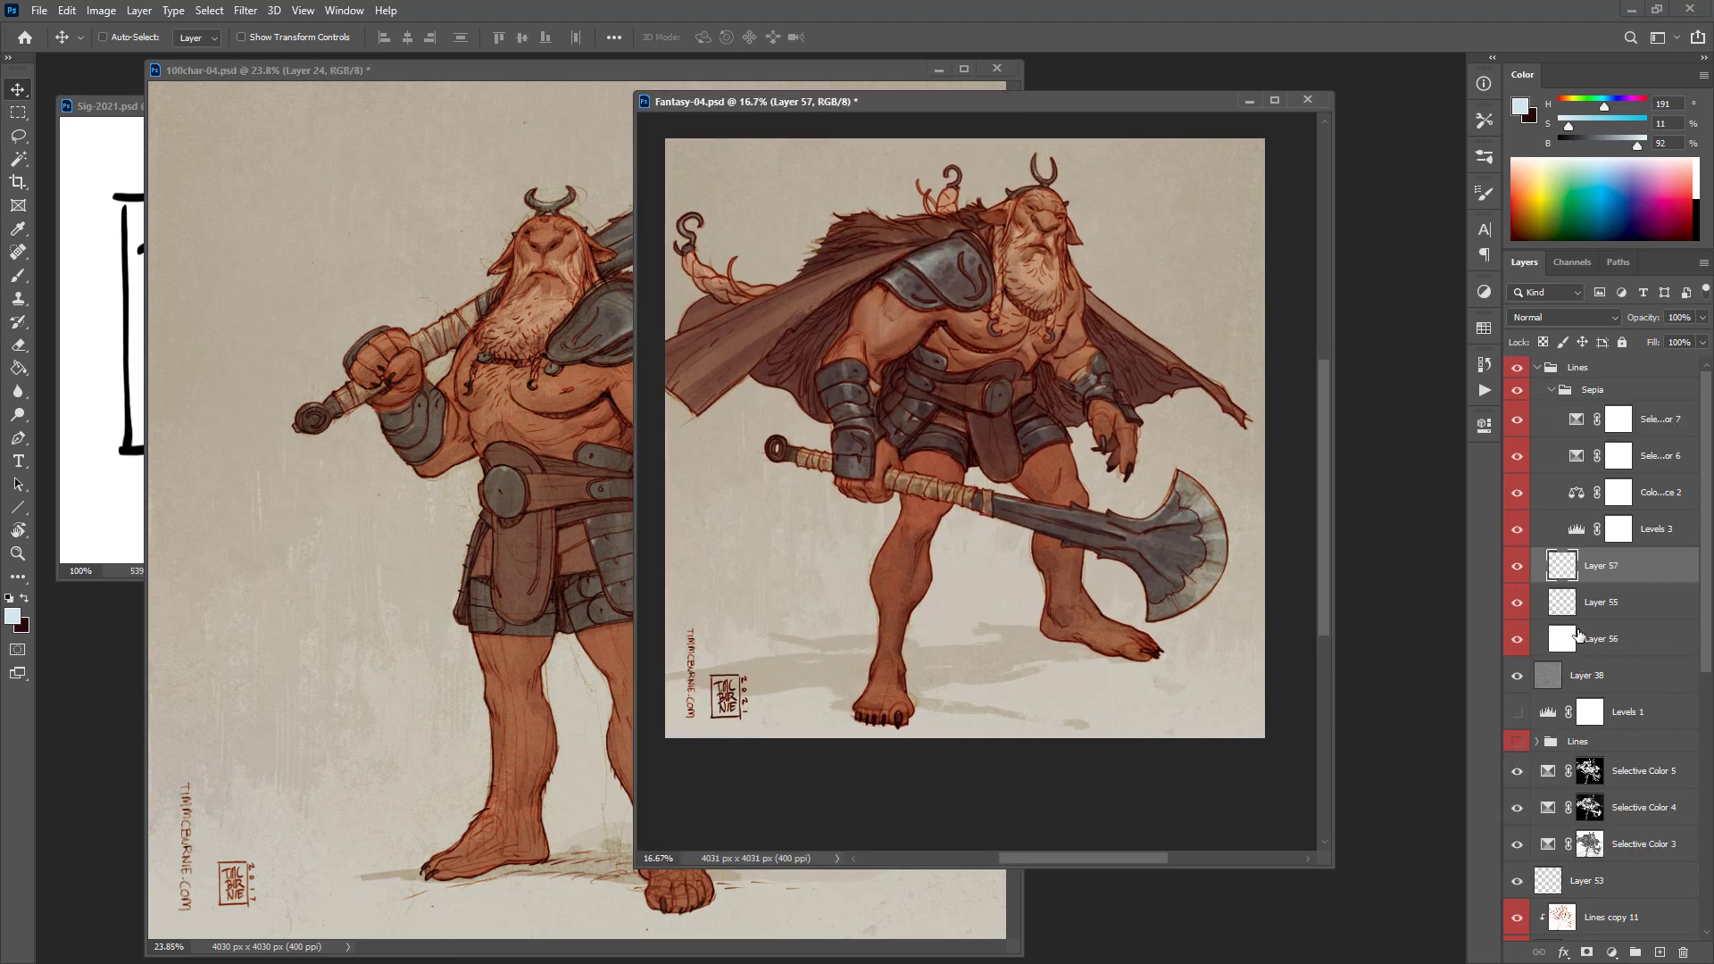
Step: Collapse the upper Lines group and examine what Levels 1 and Layers 53, 52, 51 and 50 contribute by toggling their visibility
click(1538, 369)
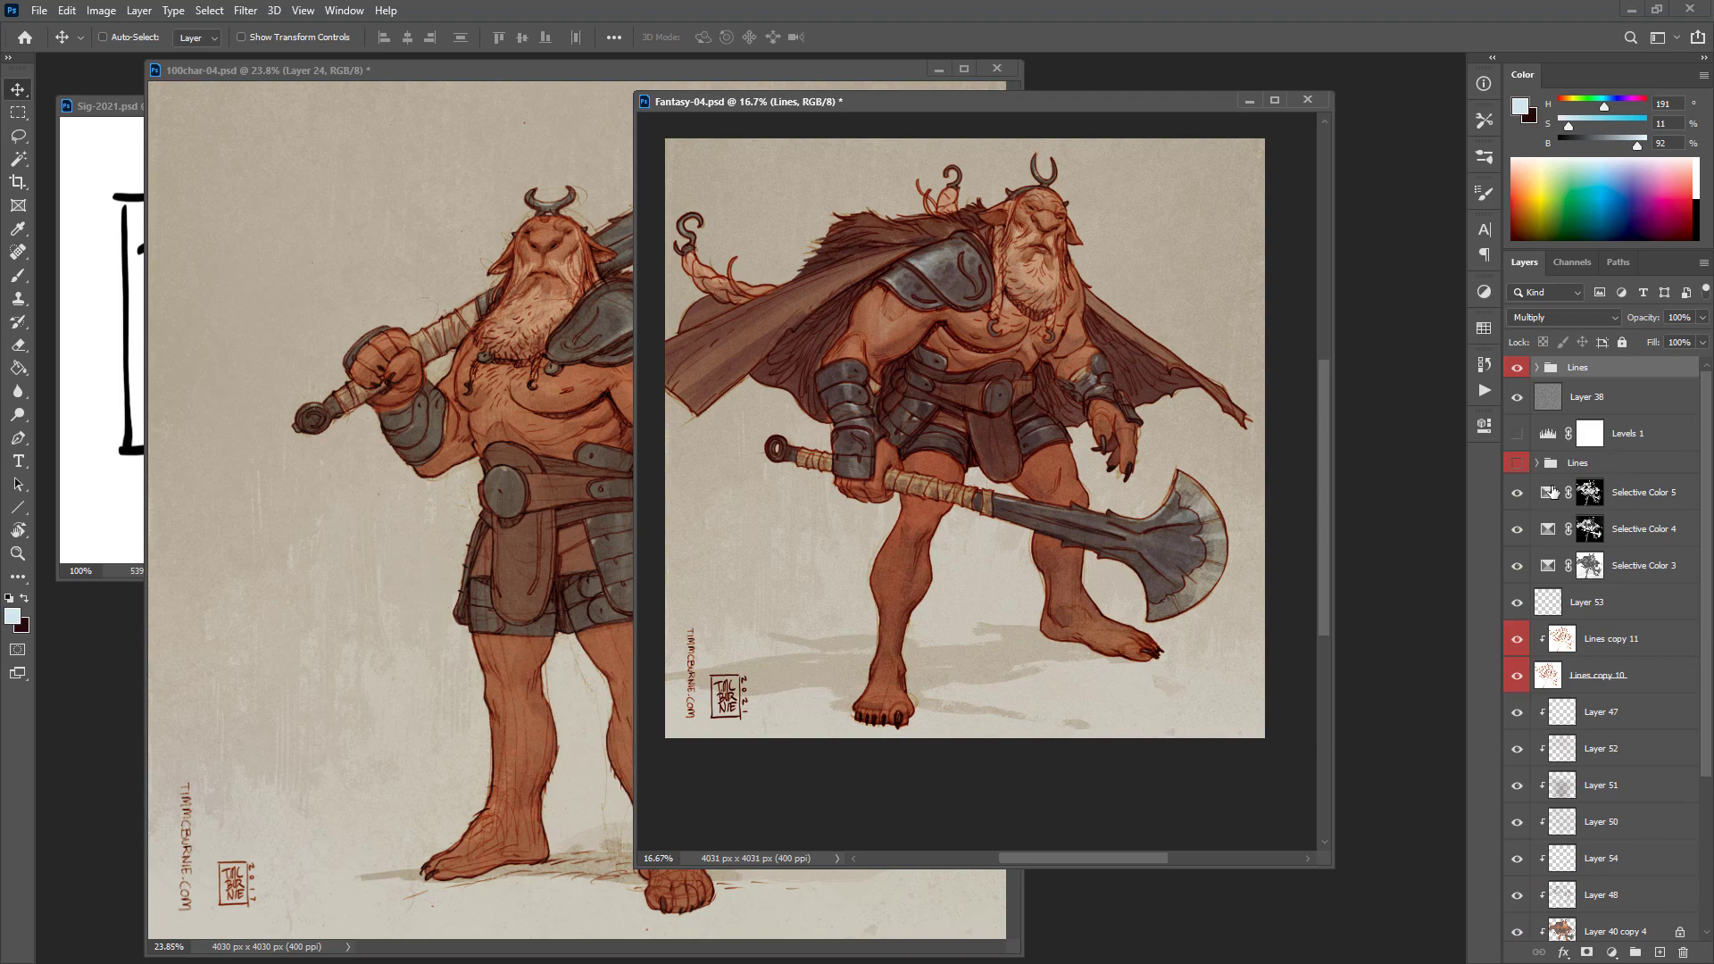
click(1518, 436)
click(1518, 435)
click(1565, 612)
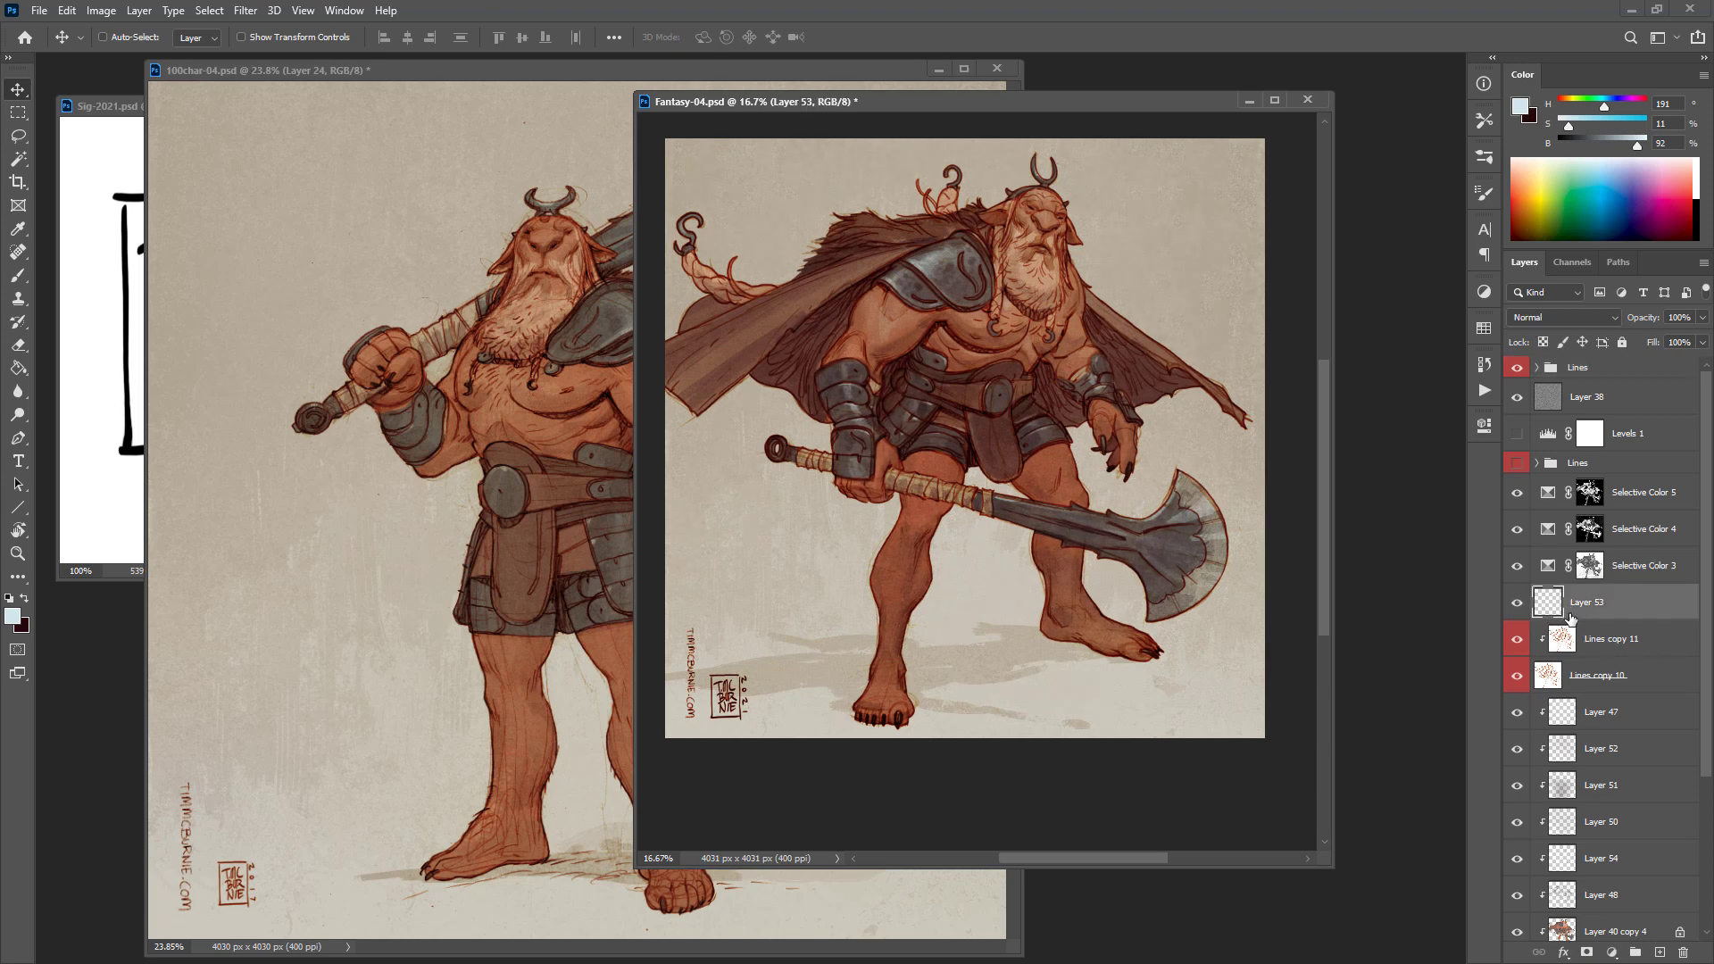
click(1518, 606)
click(1518, 606)
scroll(1607, 639, down, 2)
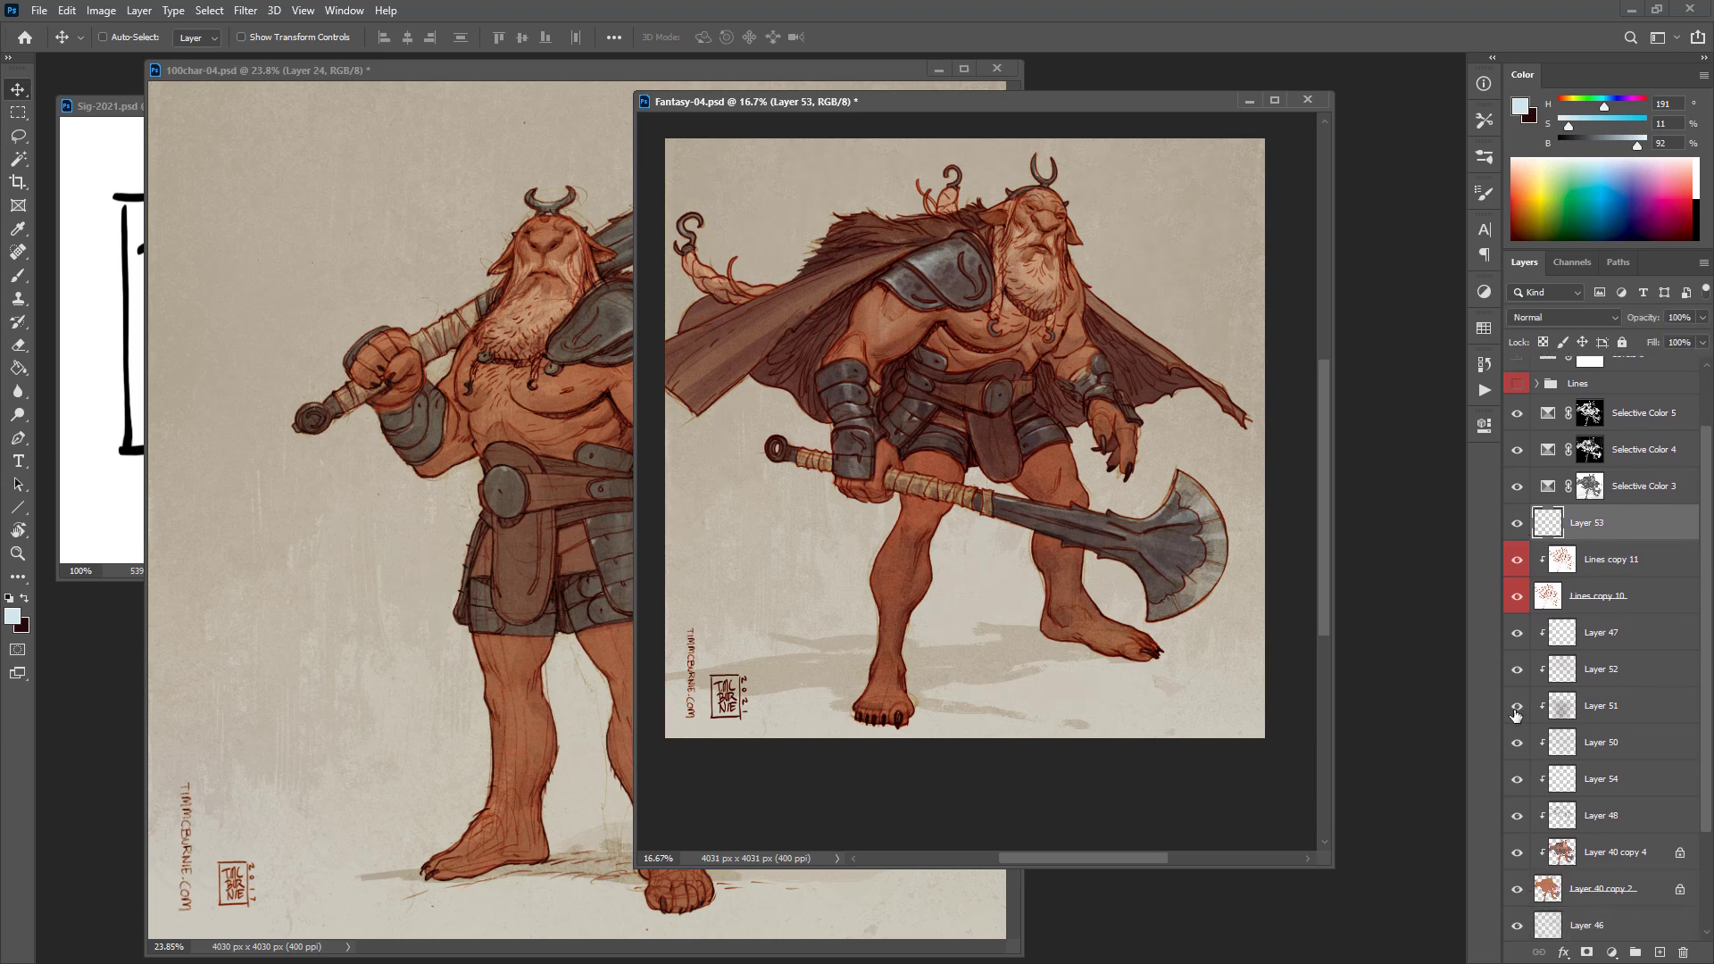
click(1517, 707)
click(1518, 707)
click(1517, 747)
click(1517, 746)
click(1517, 672)
click(1515, 672)
click(1518, 708)
click(1519, 708)
click(1561, 708)
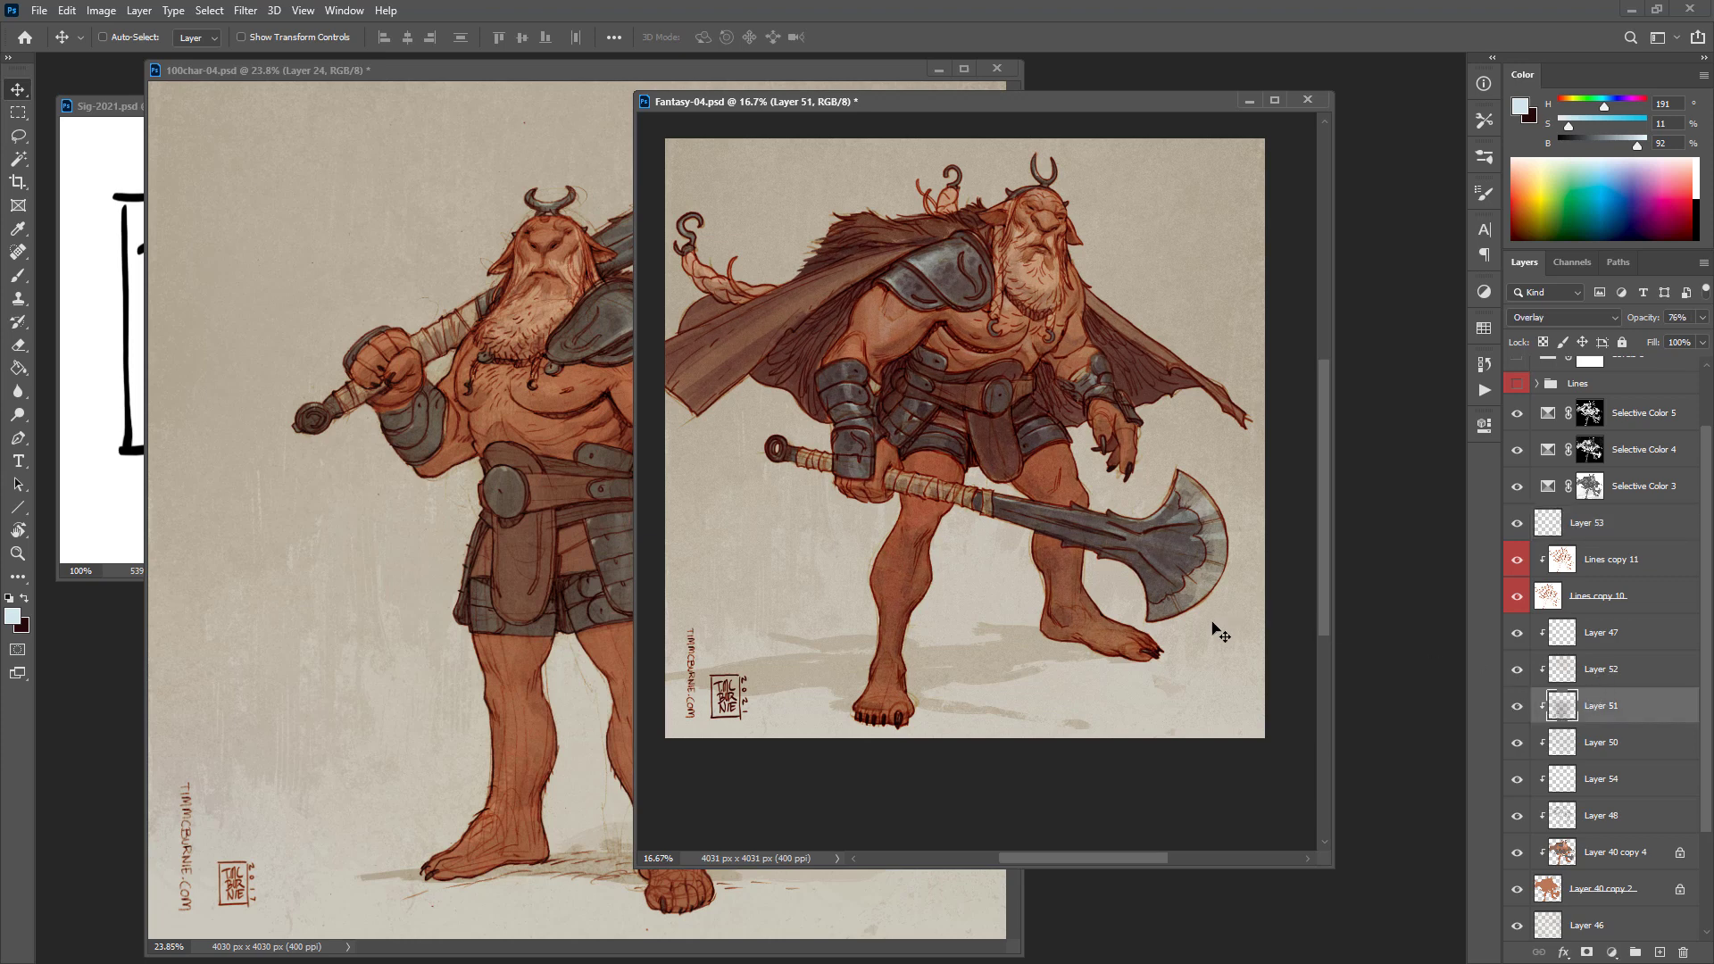
key(ctrl+t)
key(ctrl+minus)
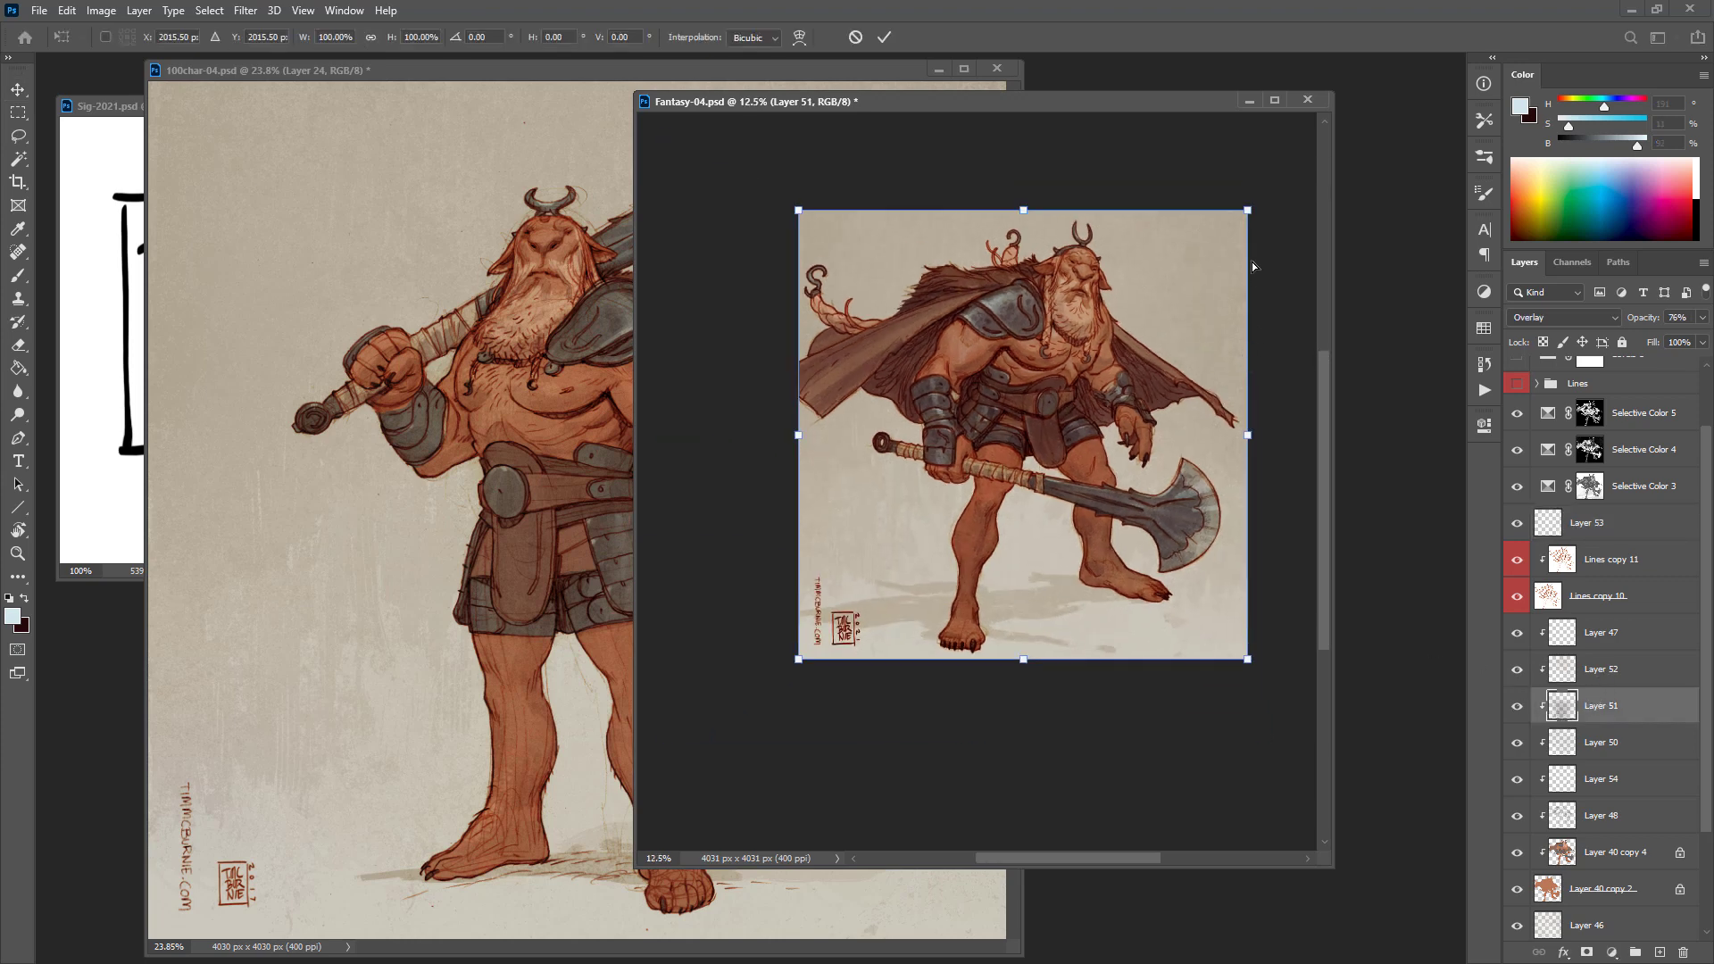
drag(1249, 216, 1301, 197)
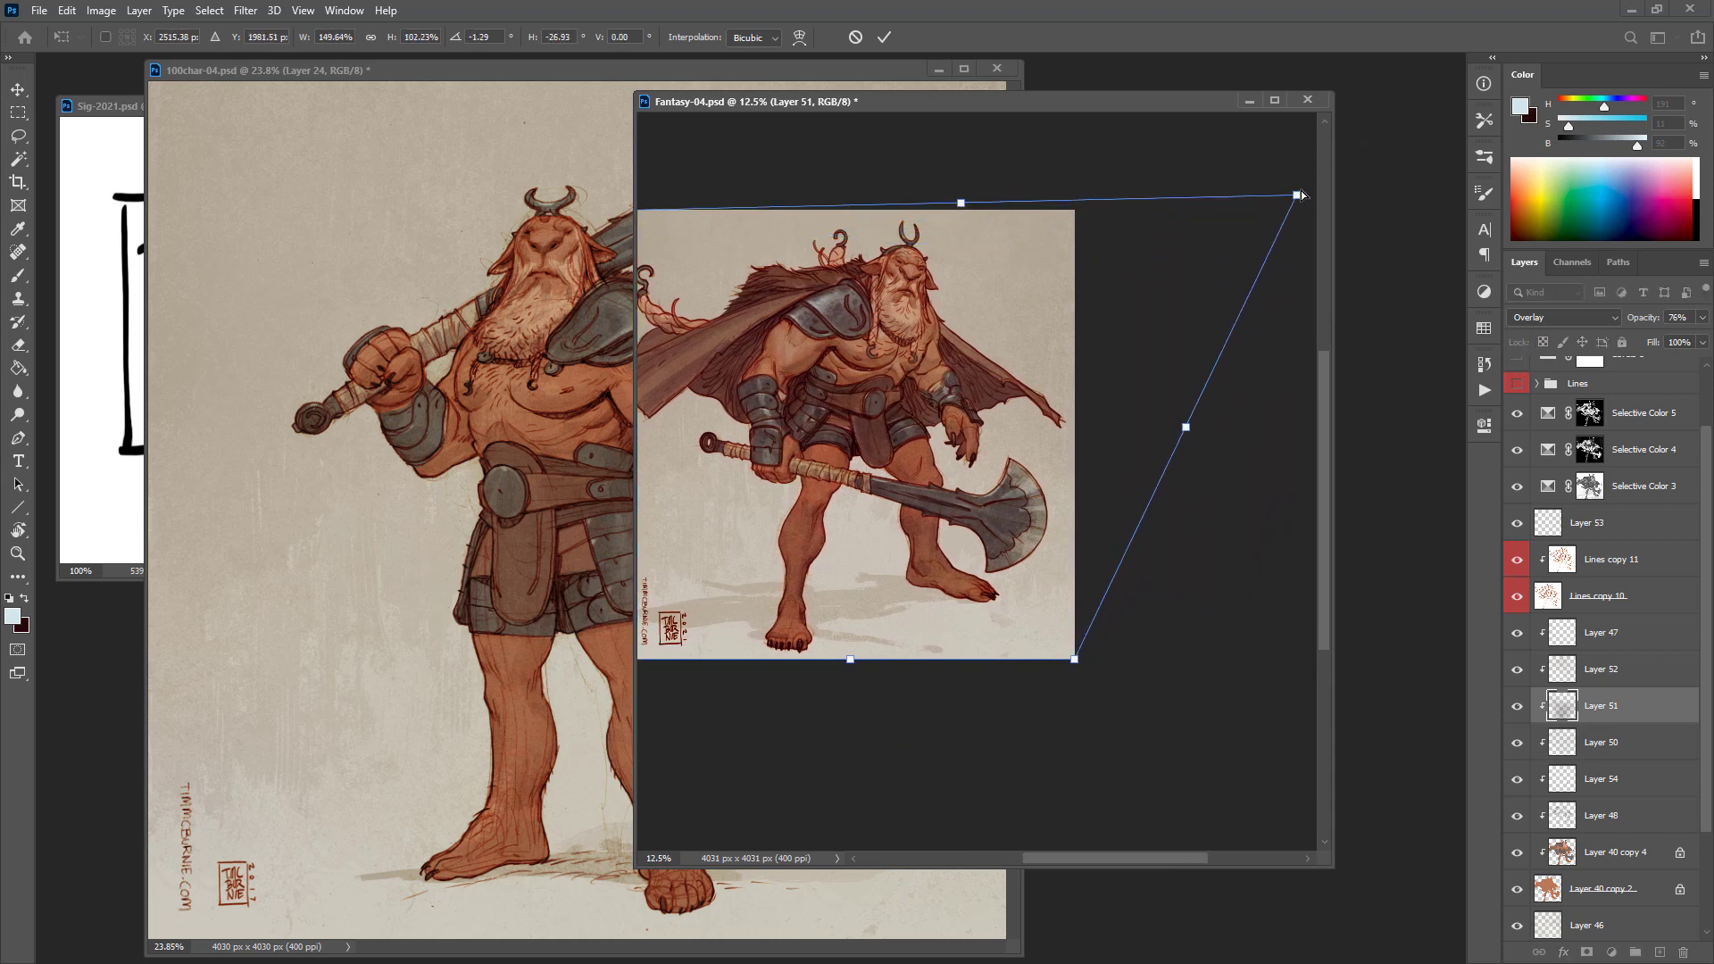
key(Escape)
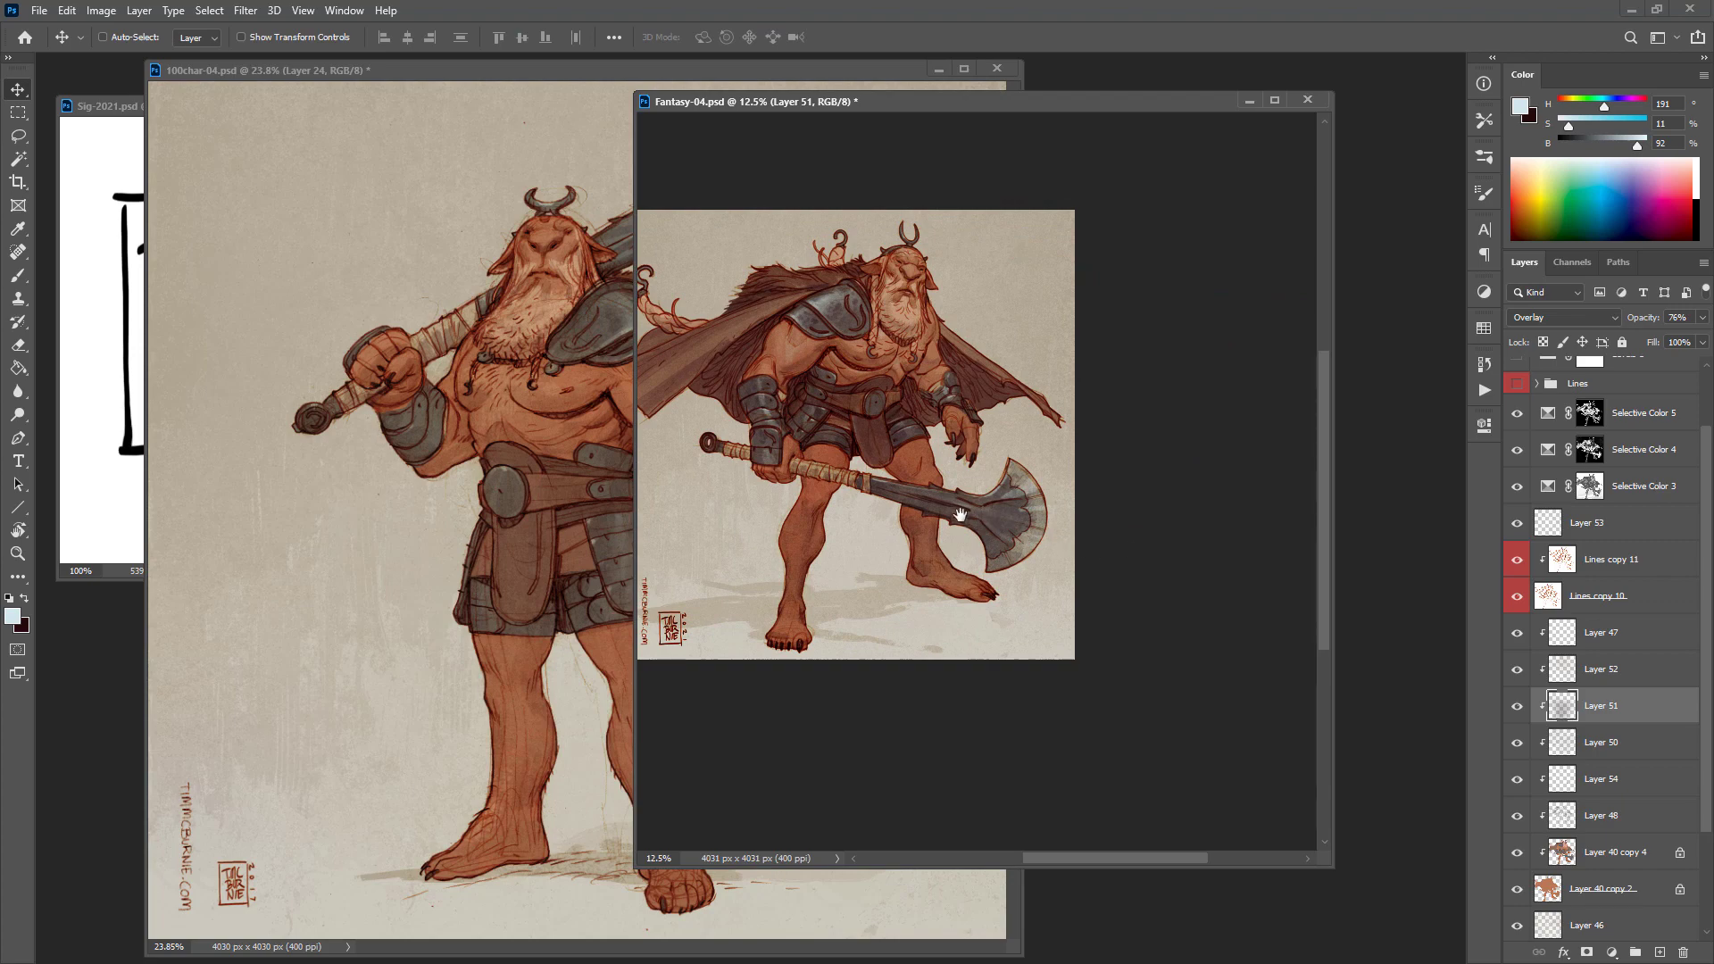
Step: Recentre the painting and save Fantasy-04.psd
drag(960, 515, 1082, 527)
key(ctrl+s)
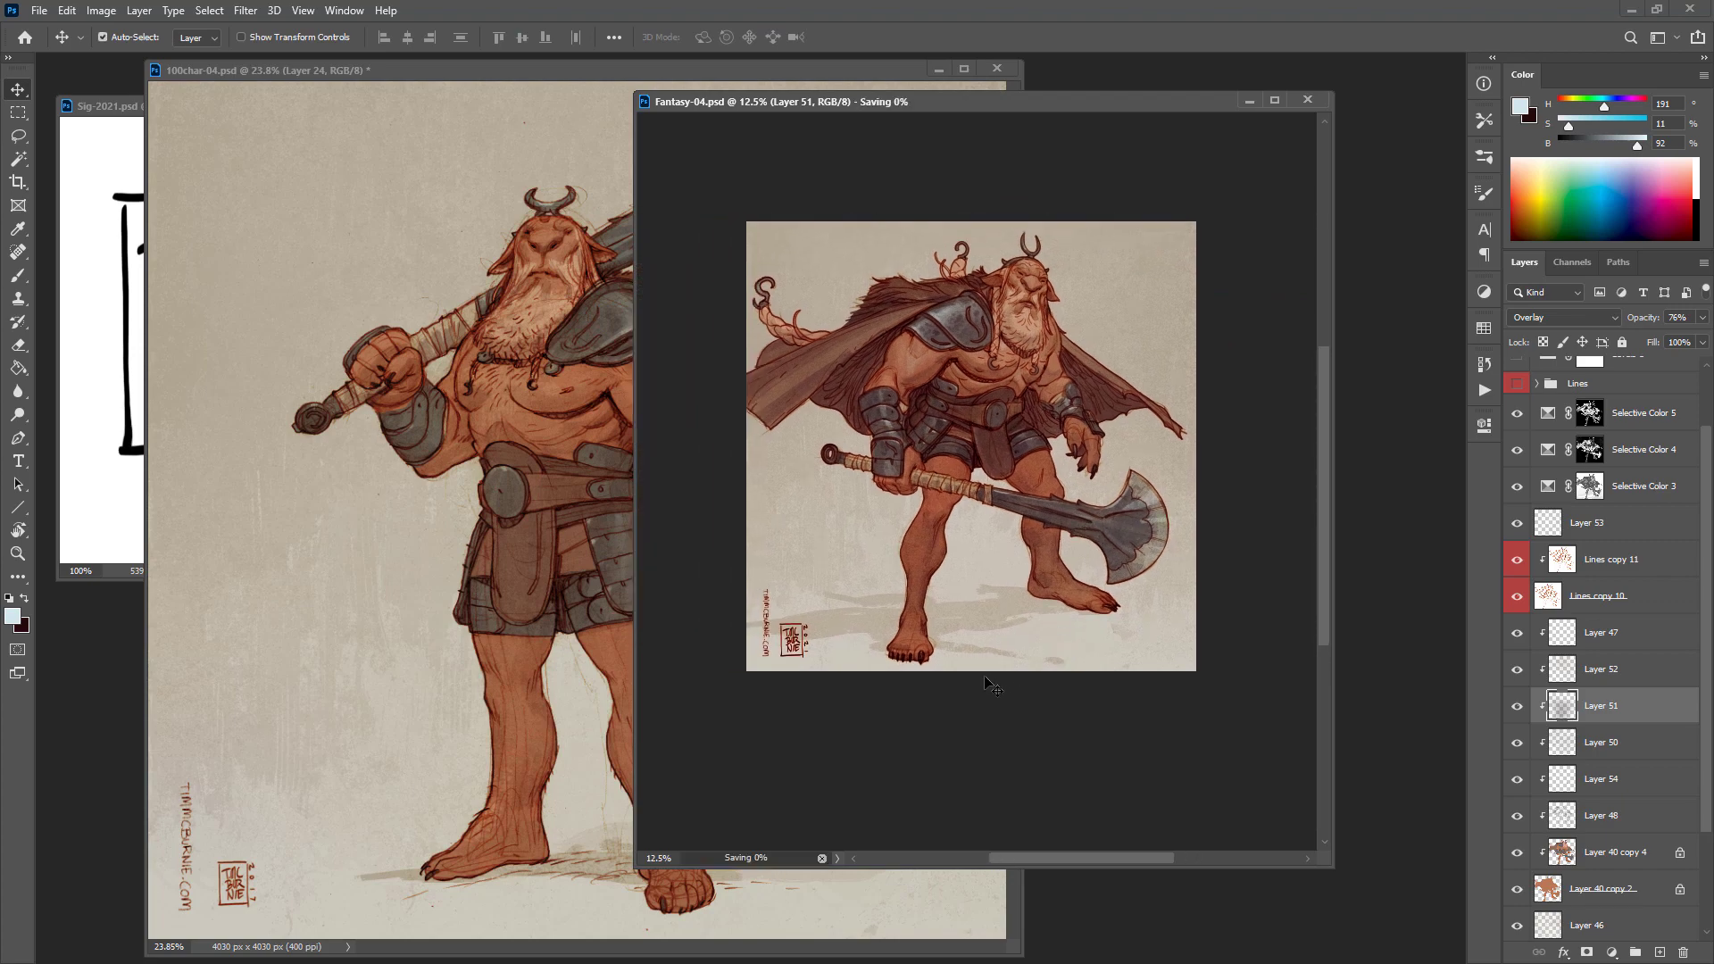
ctrl+click(1014, 482)
drag(1708, 569, 1709, 513)
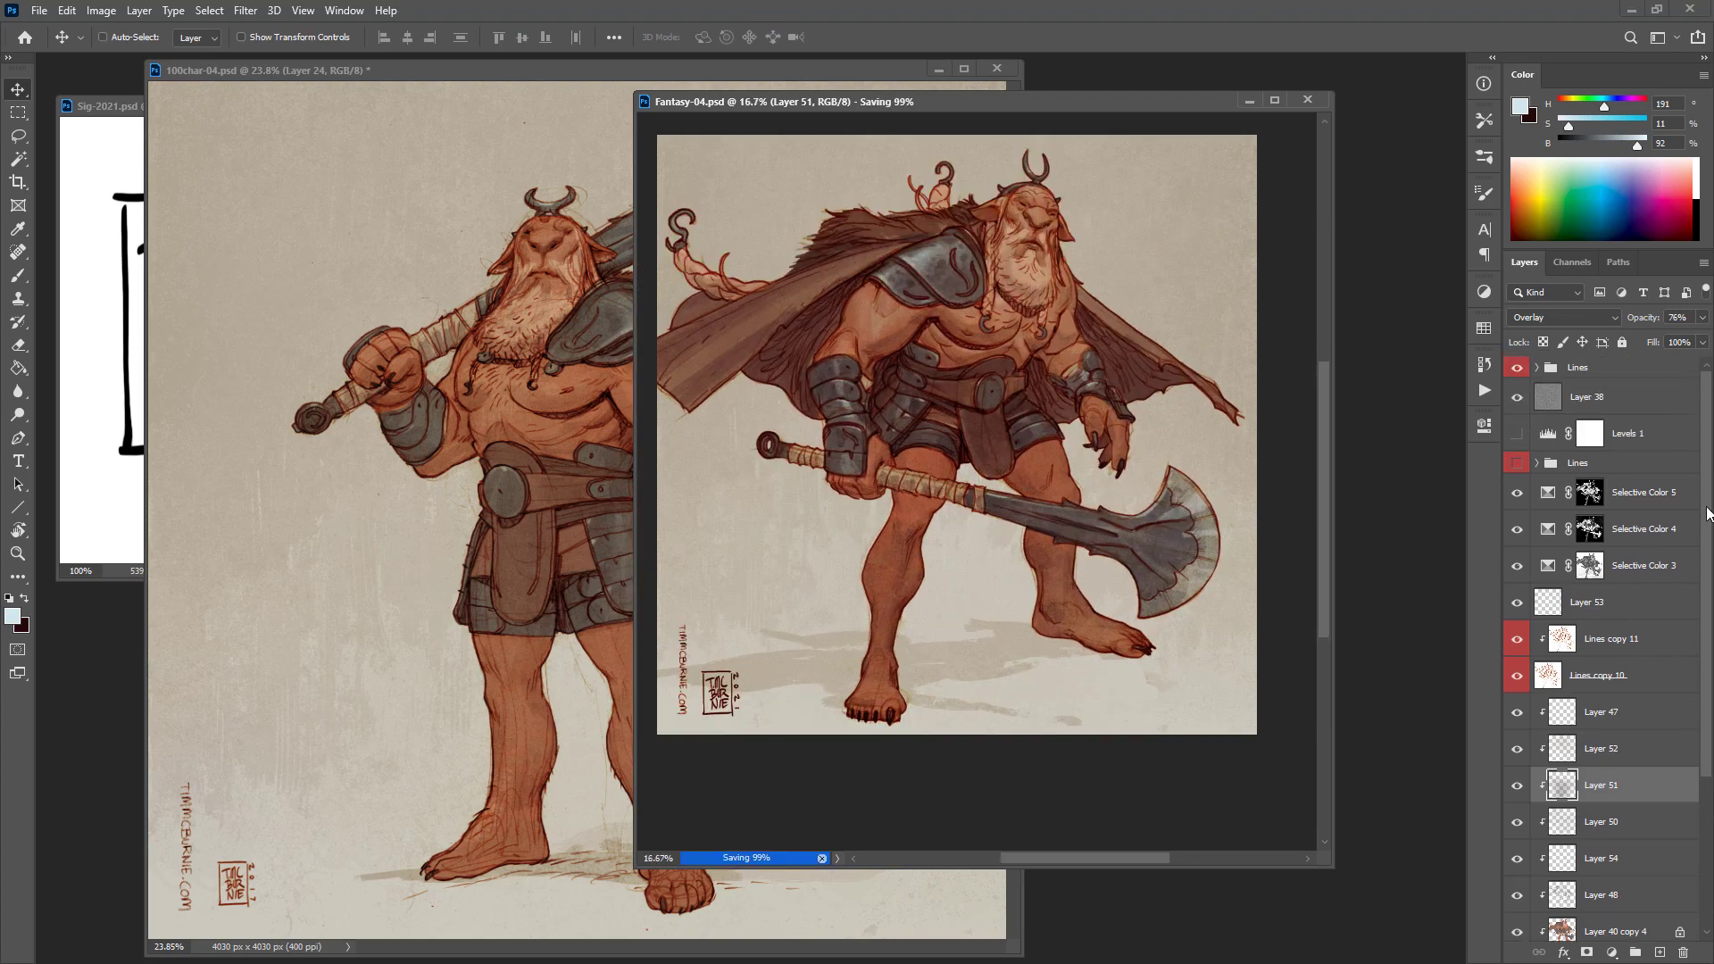
Step: Add a new layer above the hidden Lines group and choose the Splatter-Texture Pencil preset for the Pencil tool
click(1605, 467)
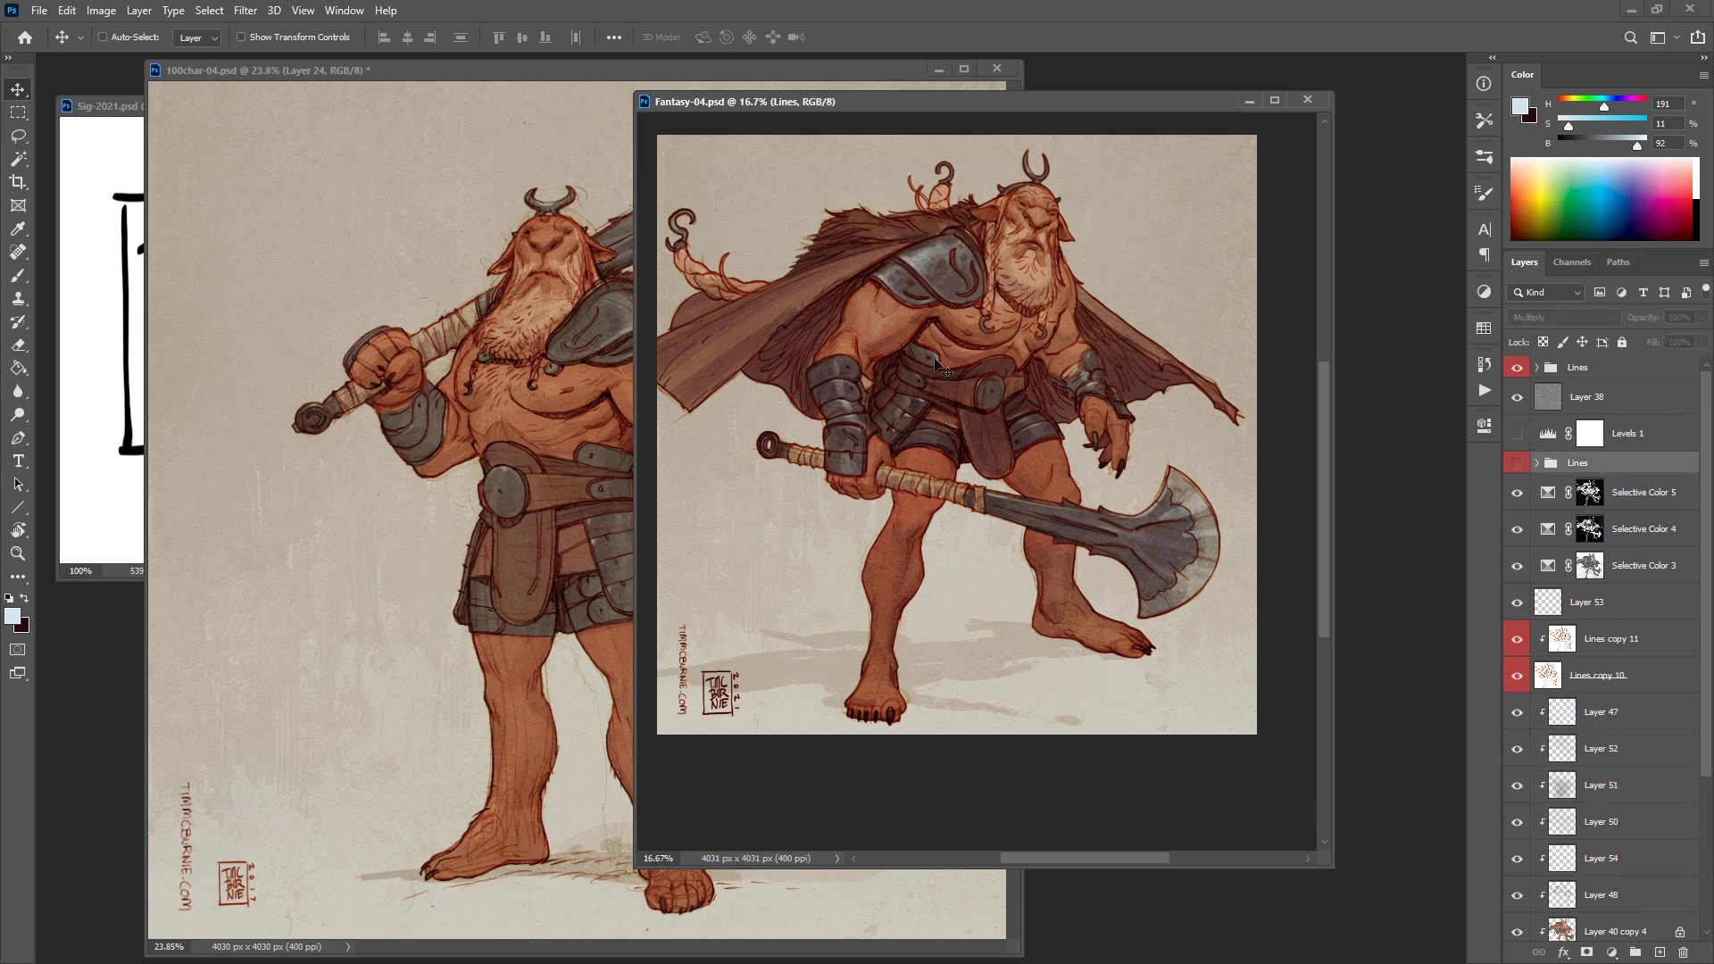
key(ctrl+shift+alt+n)
key(b)
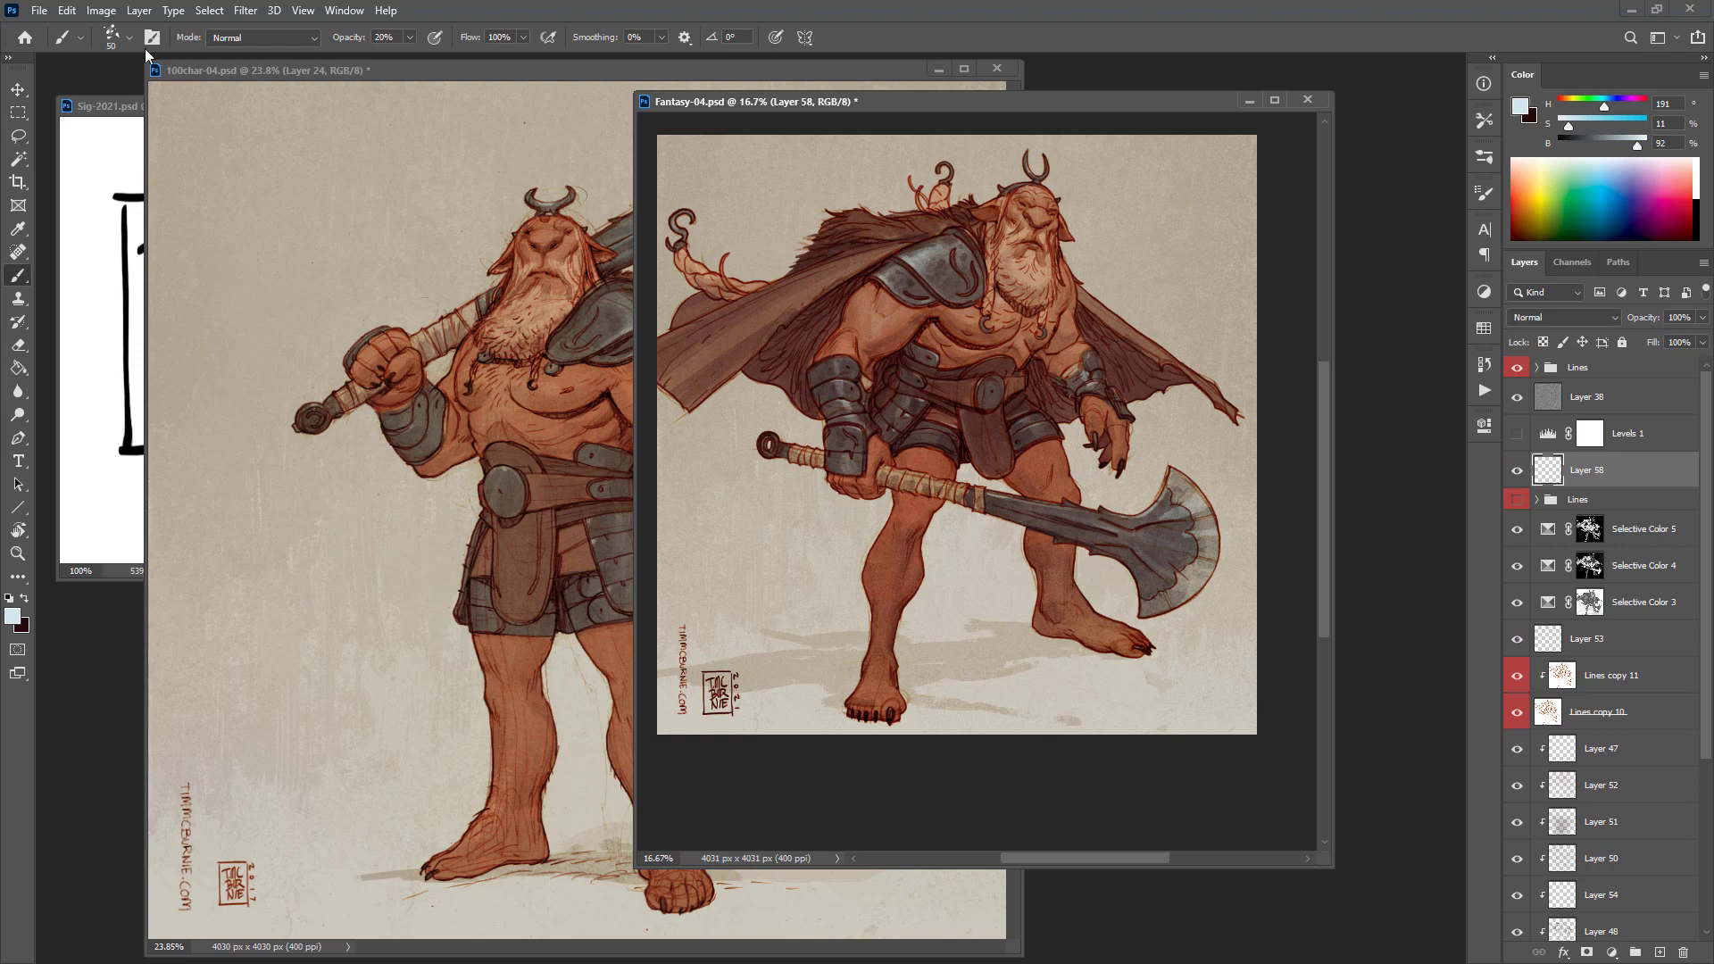
click(77, 36)
click(77, 36)
key(shift+b)
click(77, 37)
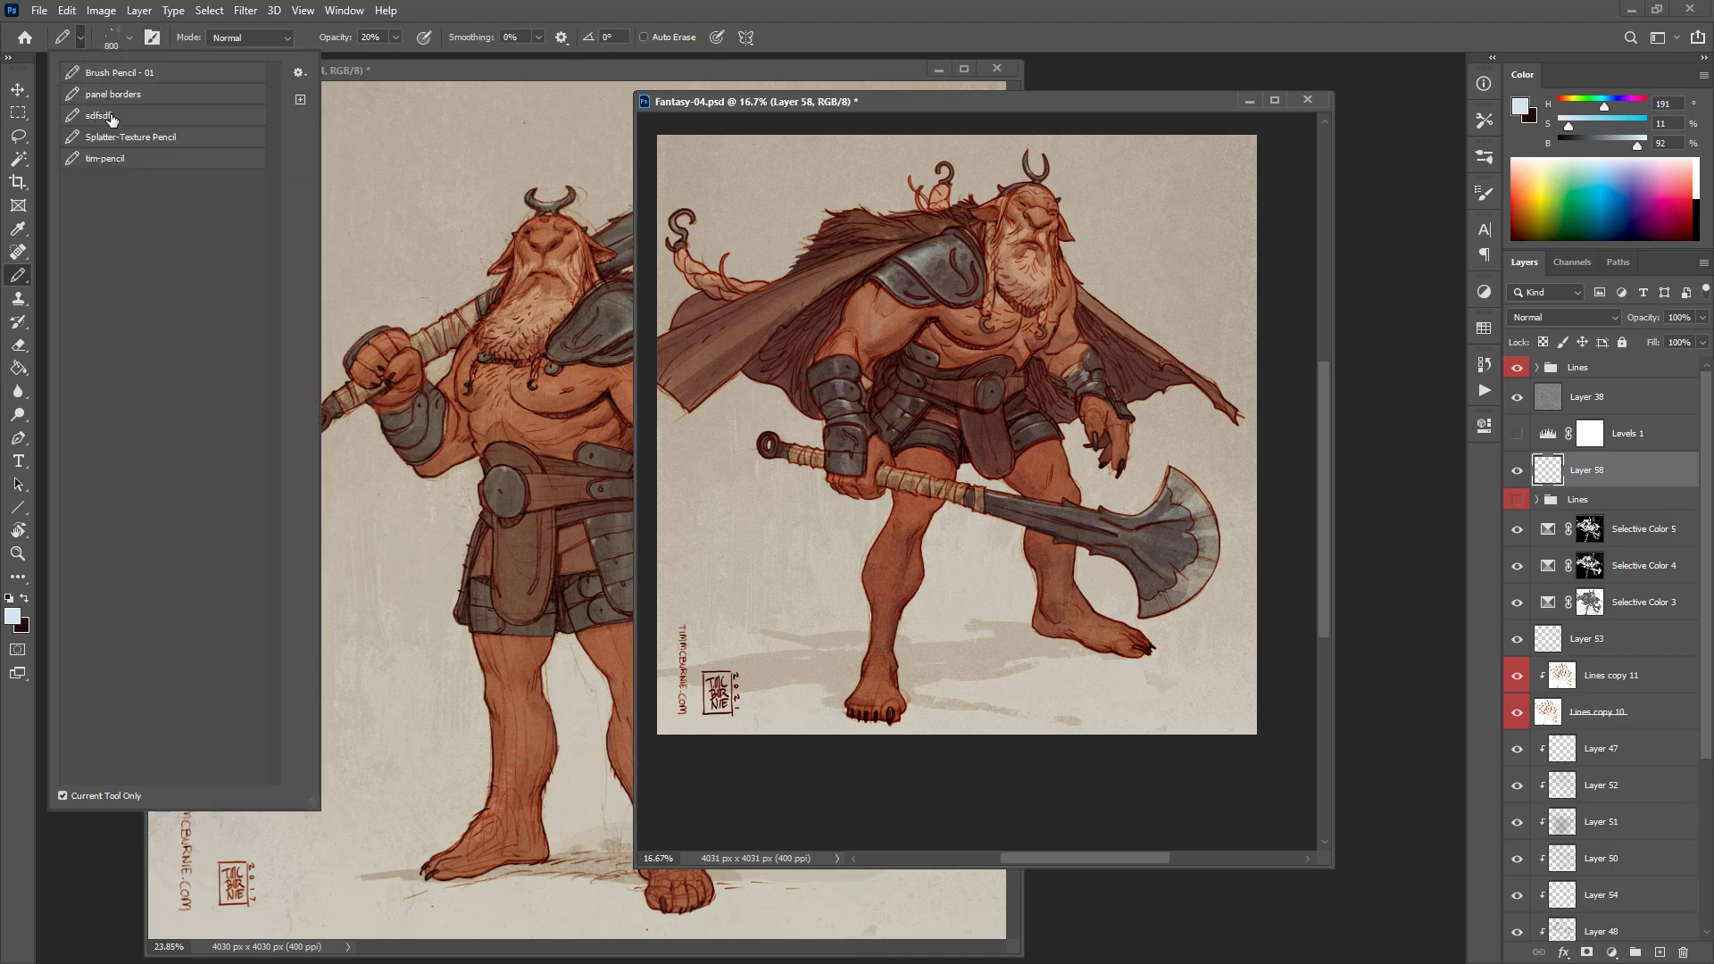
click(118, 138)
Step: Paint sampled background beige tones at 30% opacity over the trailing cape, braid and rear lower leg to fade them back
alt+click(757, 190)
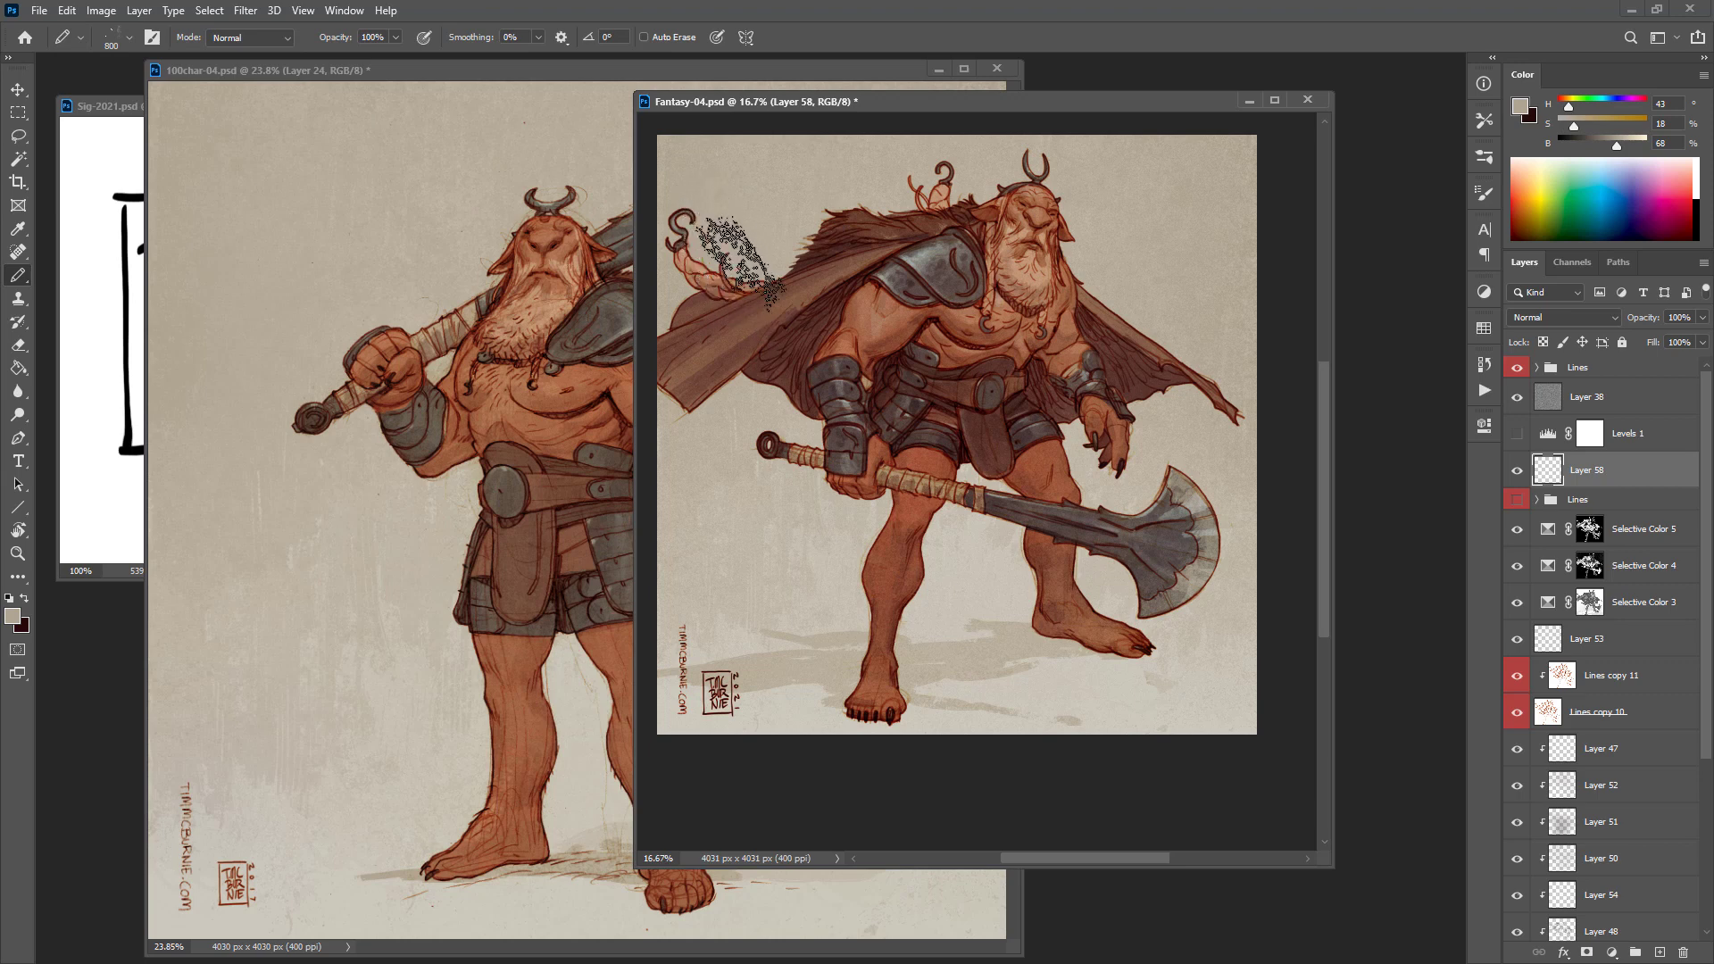
key(3)
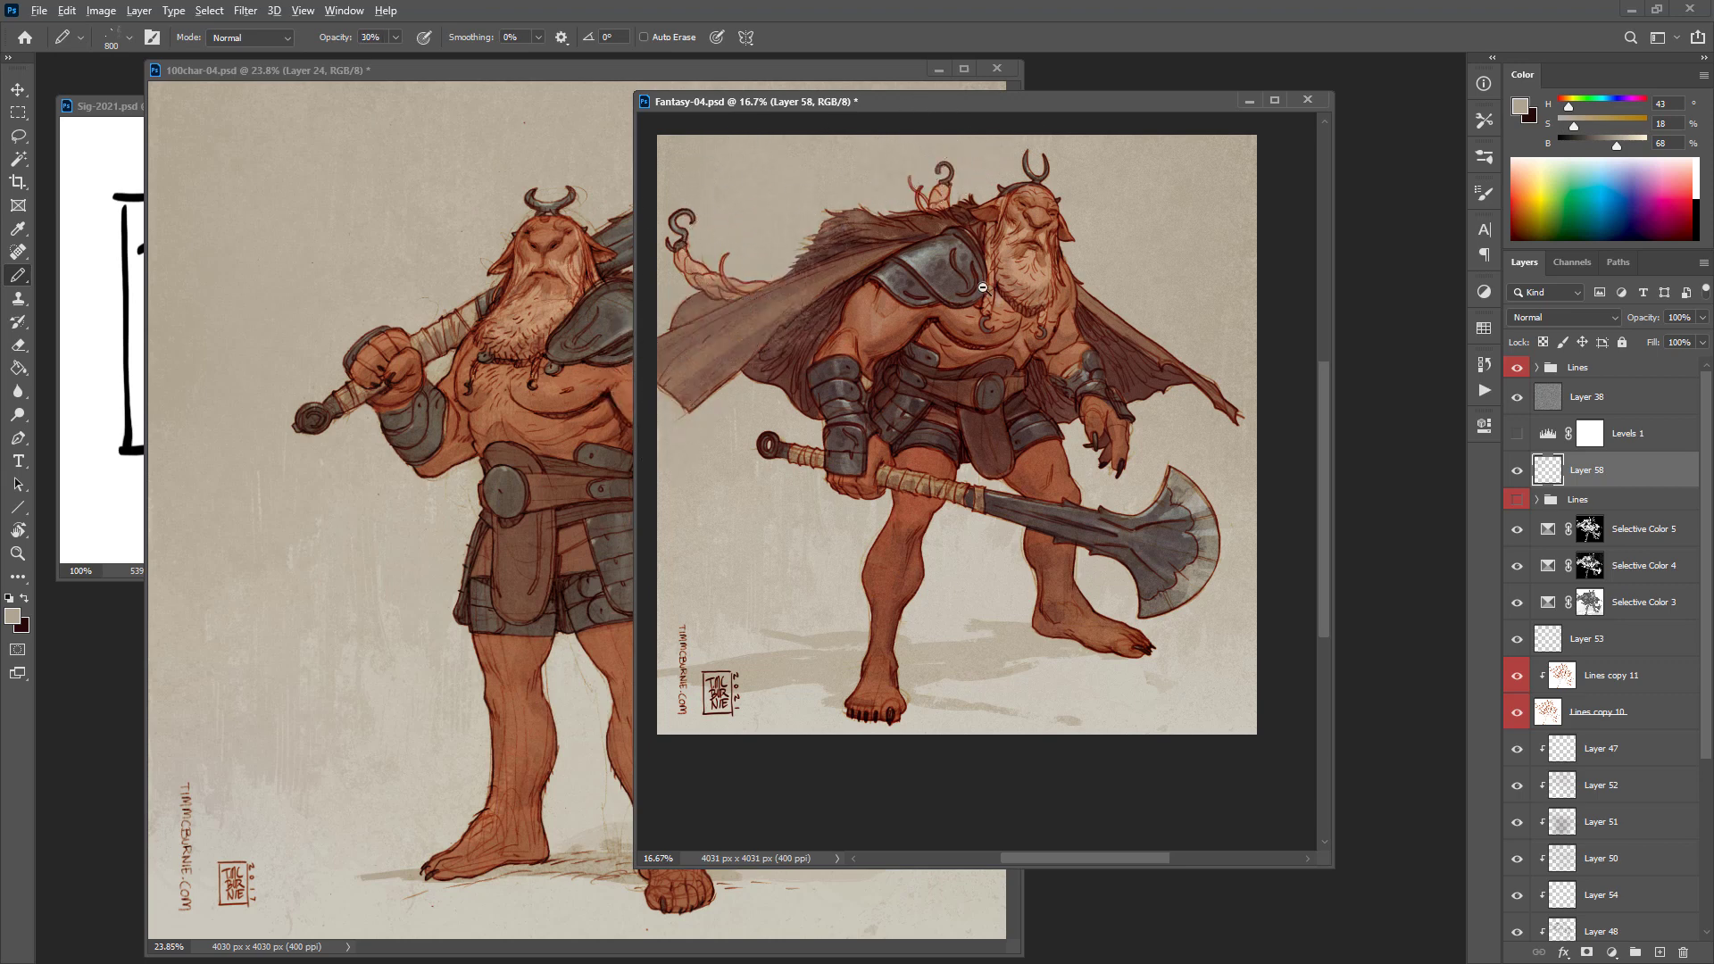
scroll(971, 207, down, 1)
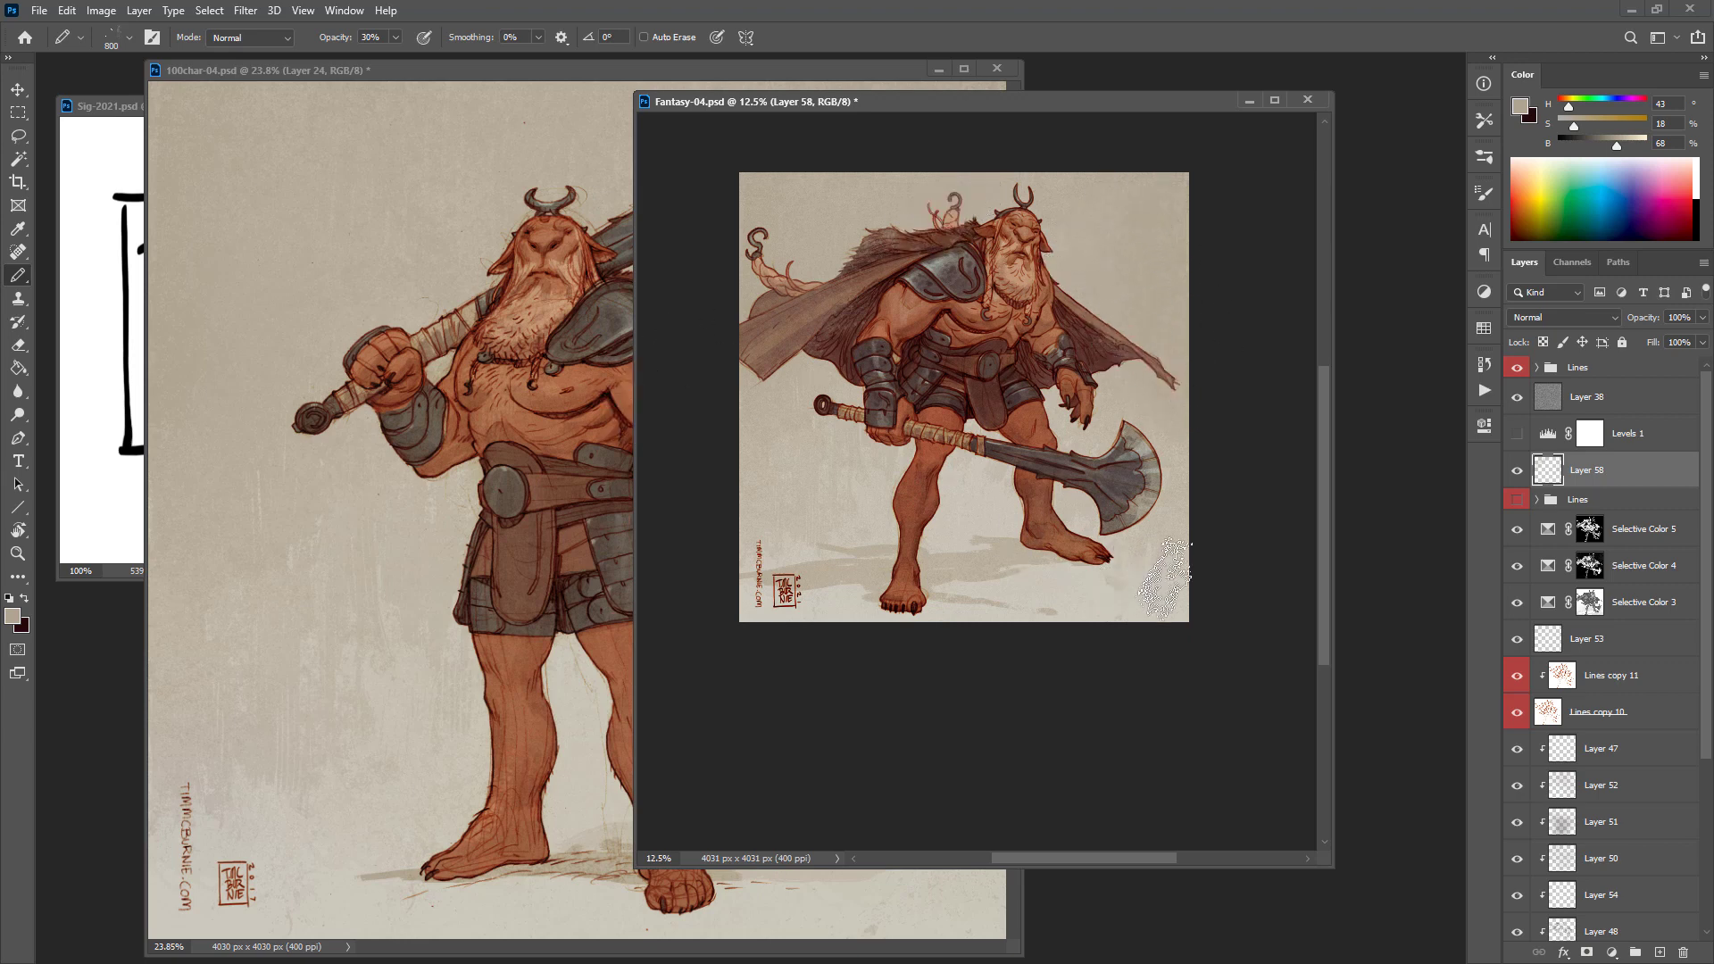
alt+click(1154, 541)
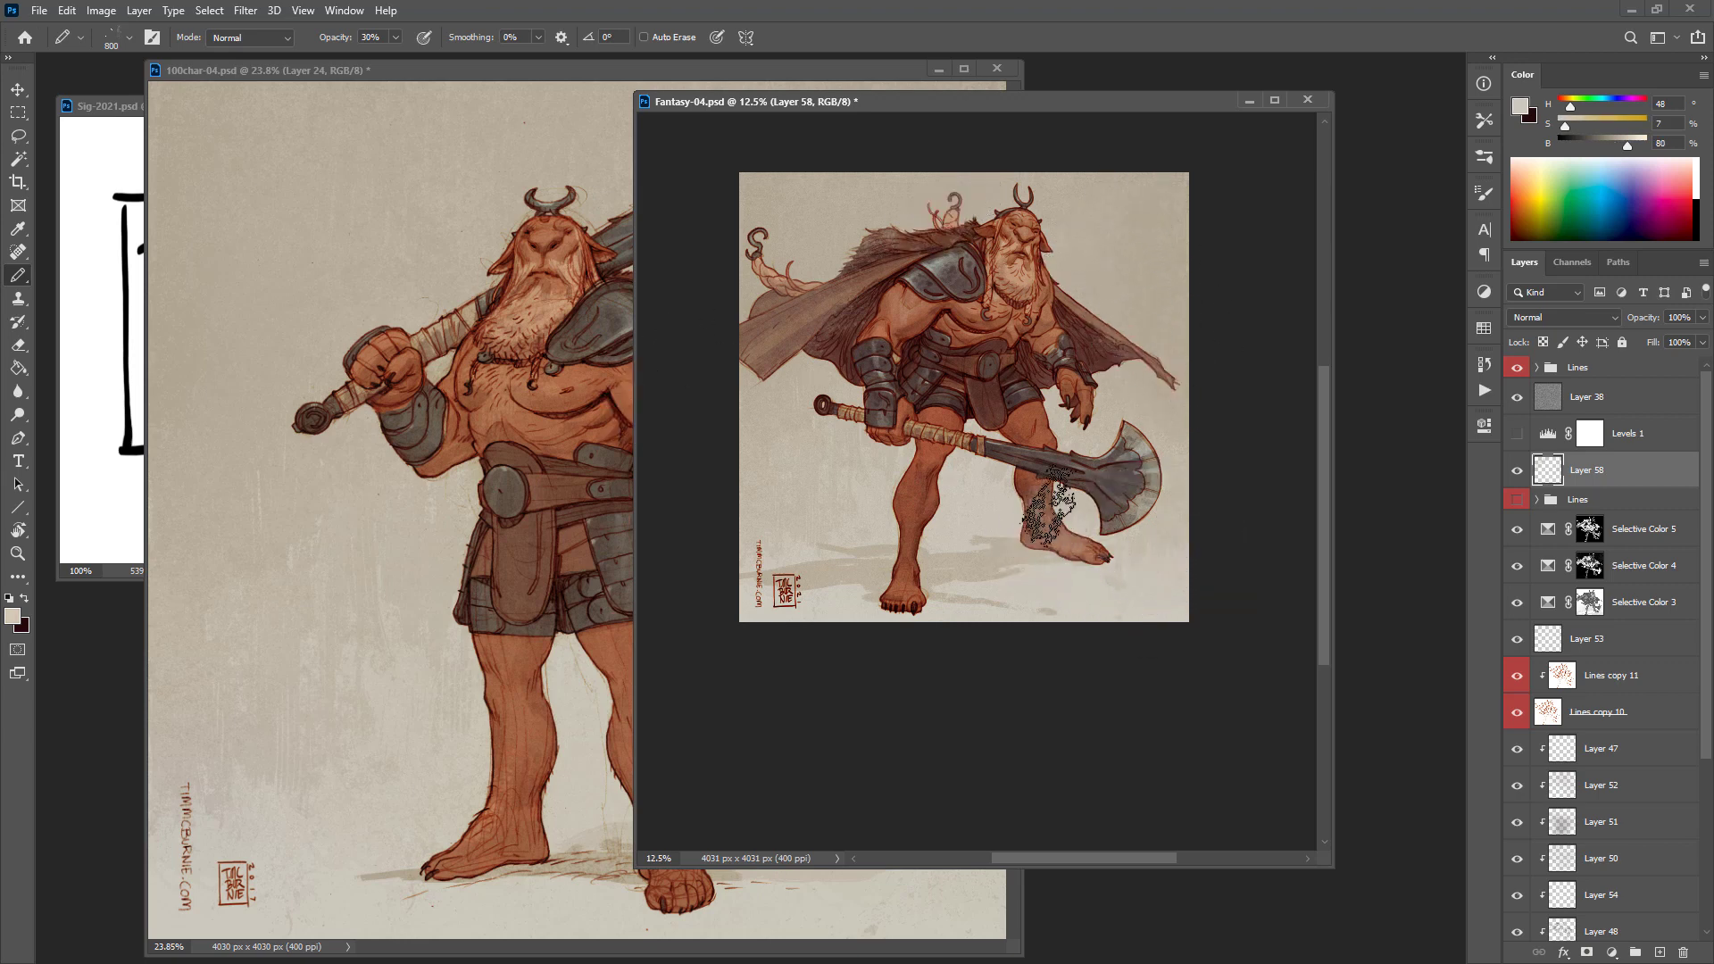
Step: Soften the beige texture around the rear leg and foot with a soft eraser of up to 600 px
key(e)
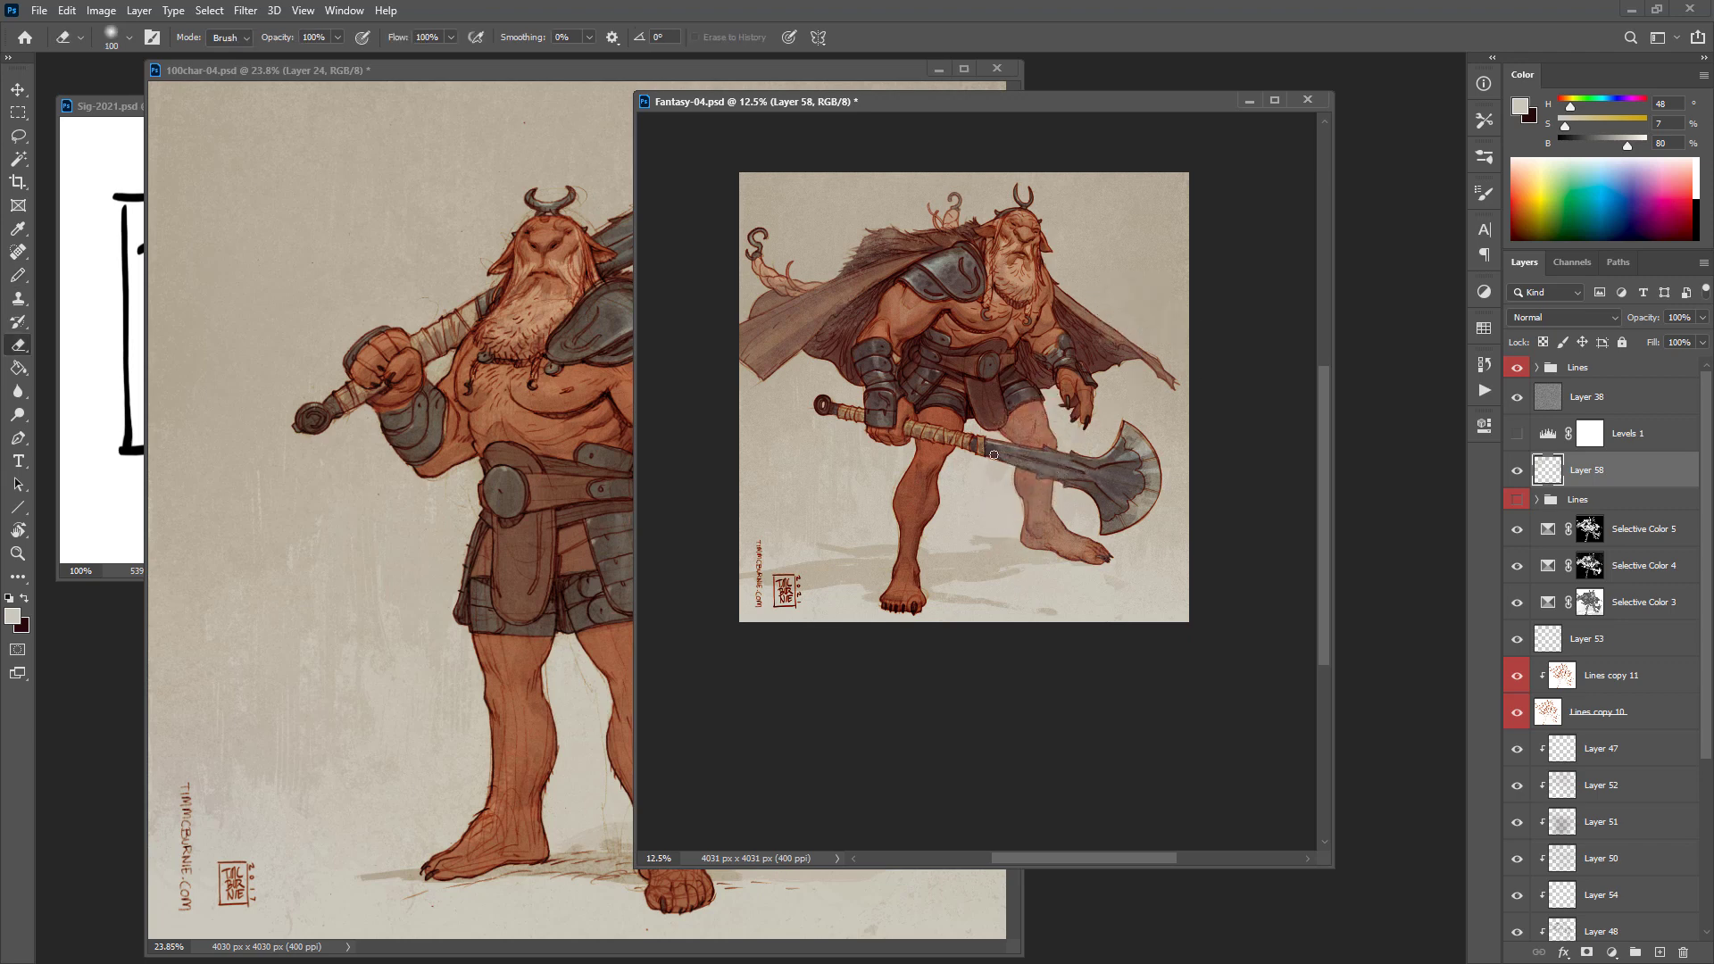
key(bracketright)
key(bracketright)
key(bracketright)
key(bracketright)
key(bracketright)
key(bracketright)
key(bracketright)
key(bracketright)
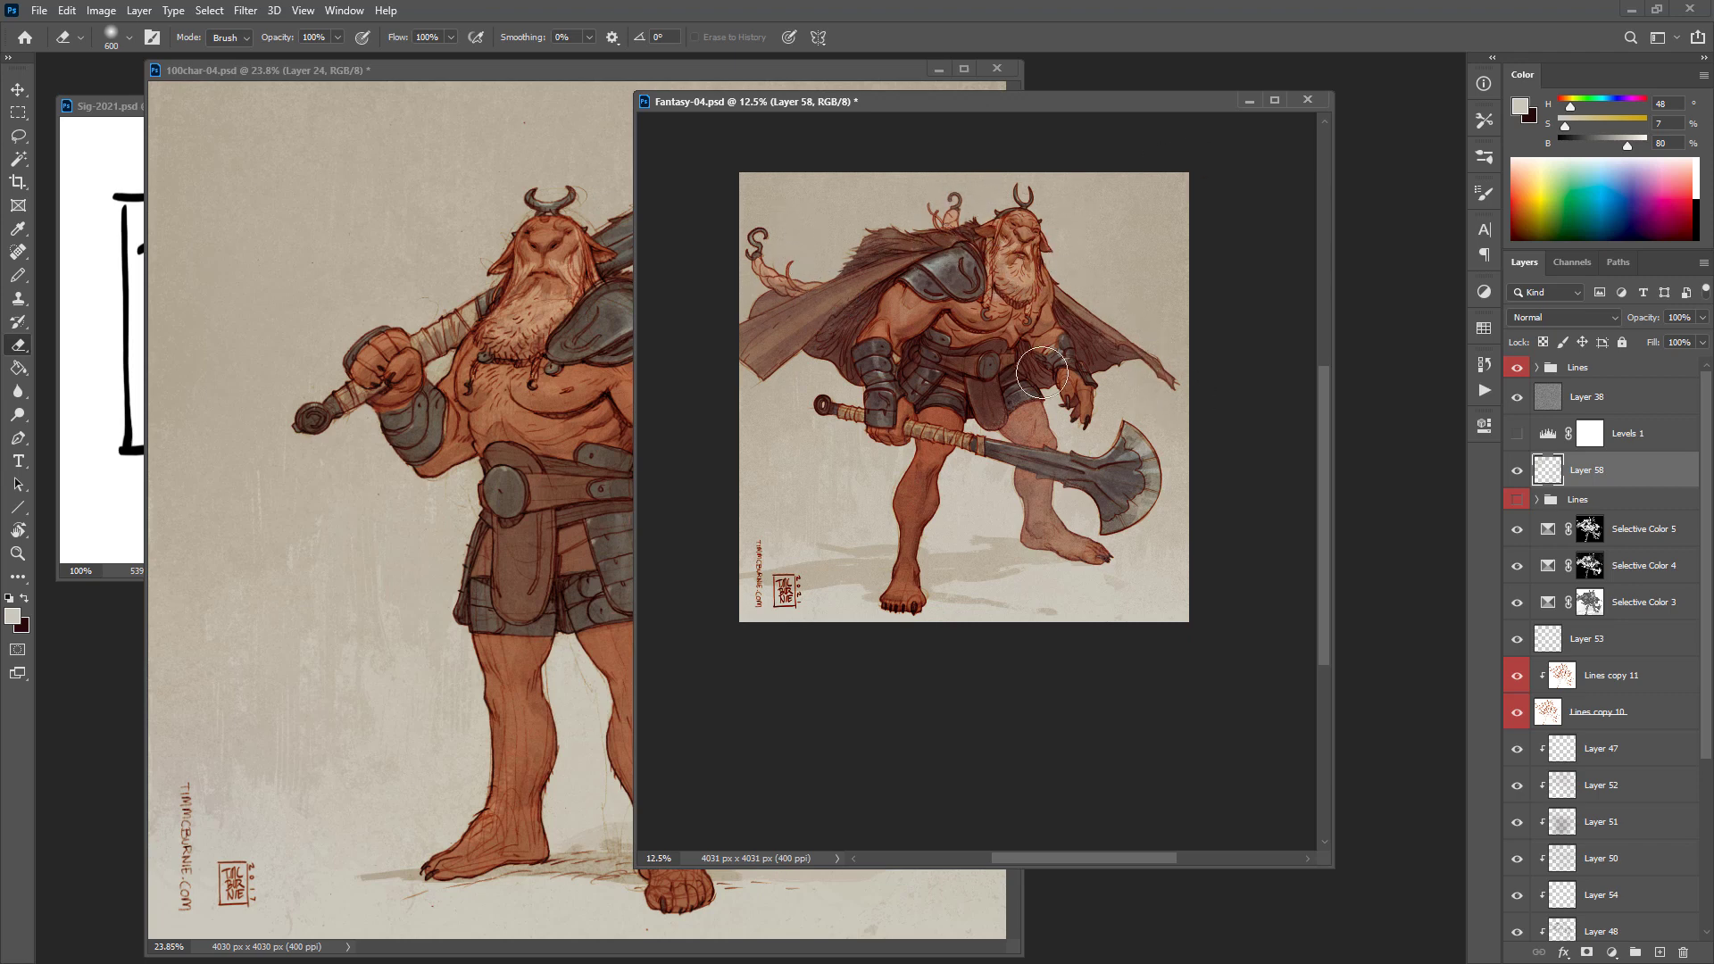
key(bracketleft)
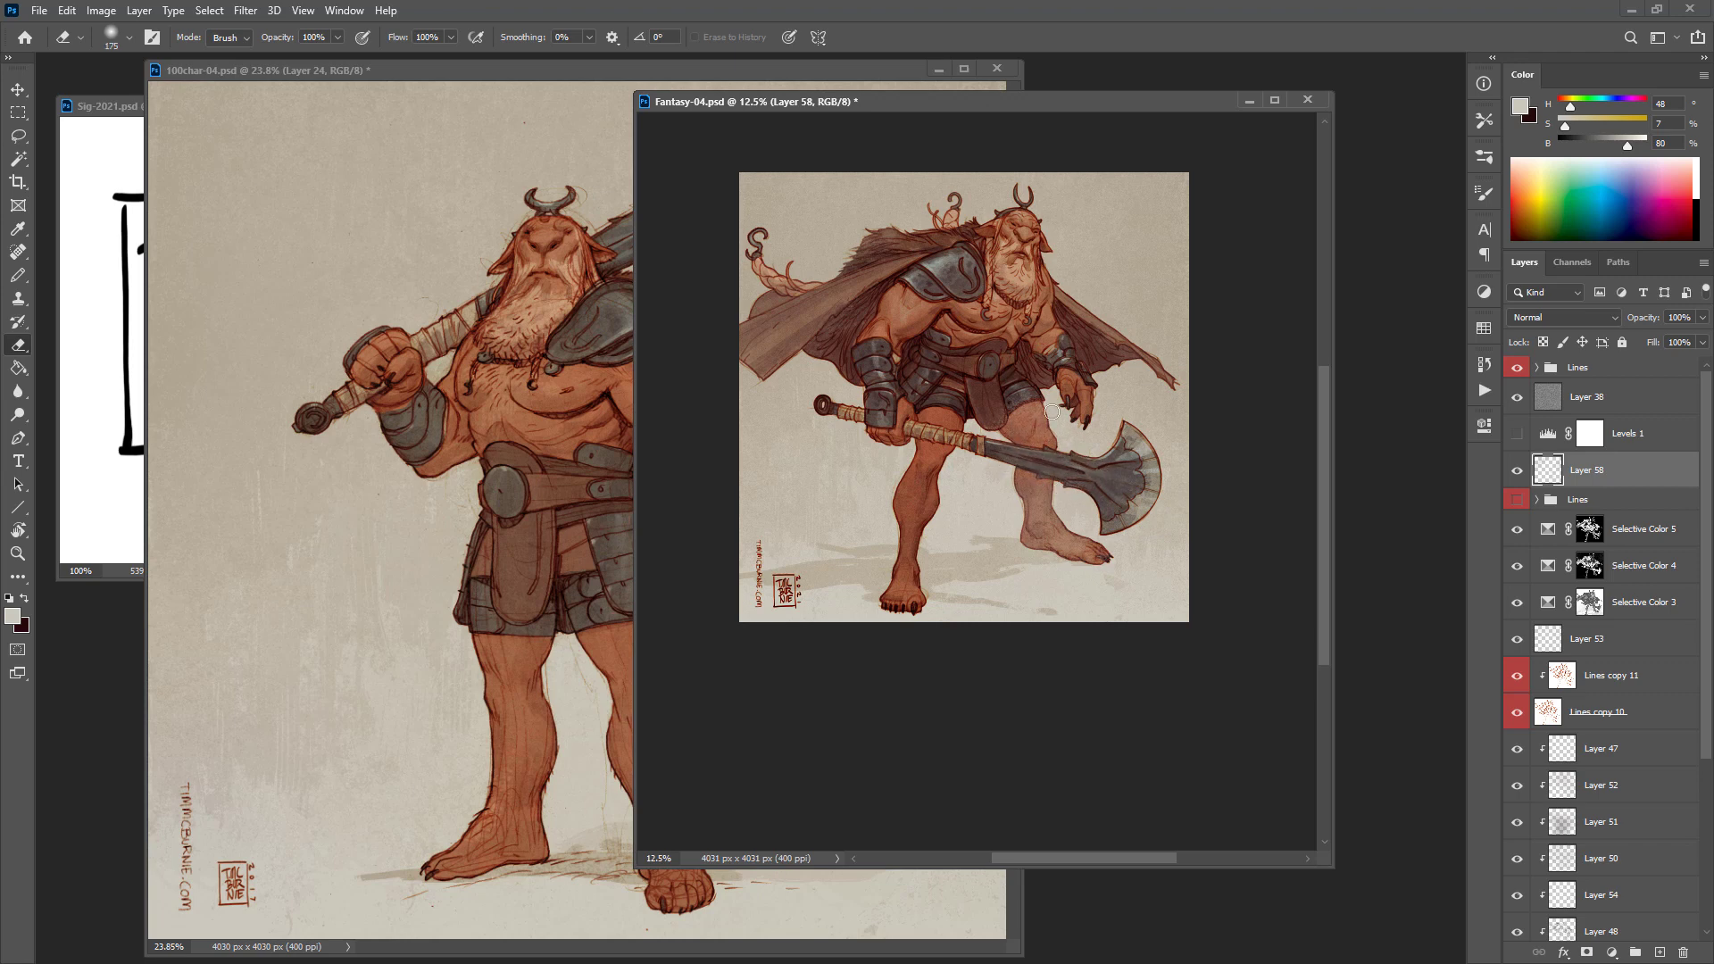
key(bracketright)
key(bracketright)
key(bracketright)
key(bracketright)
key(bracketright)
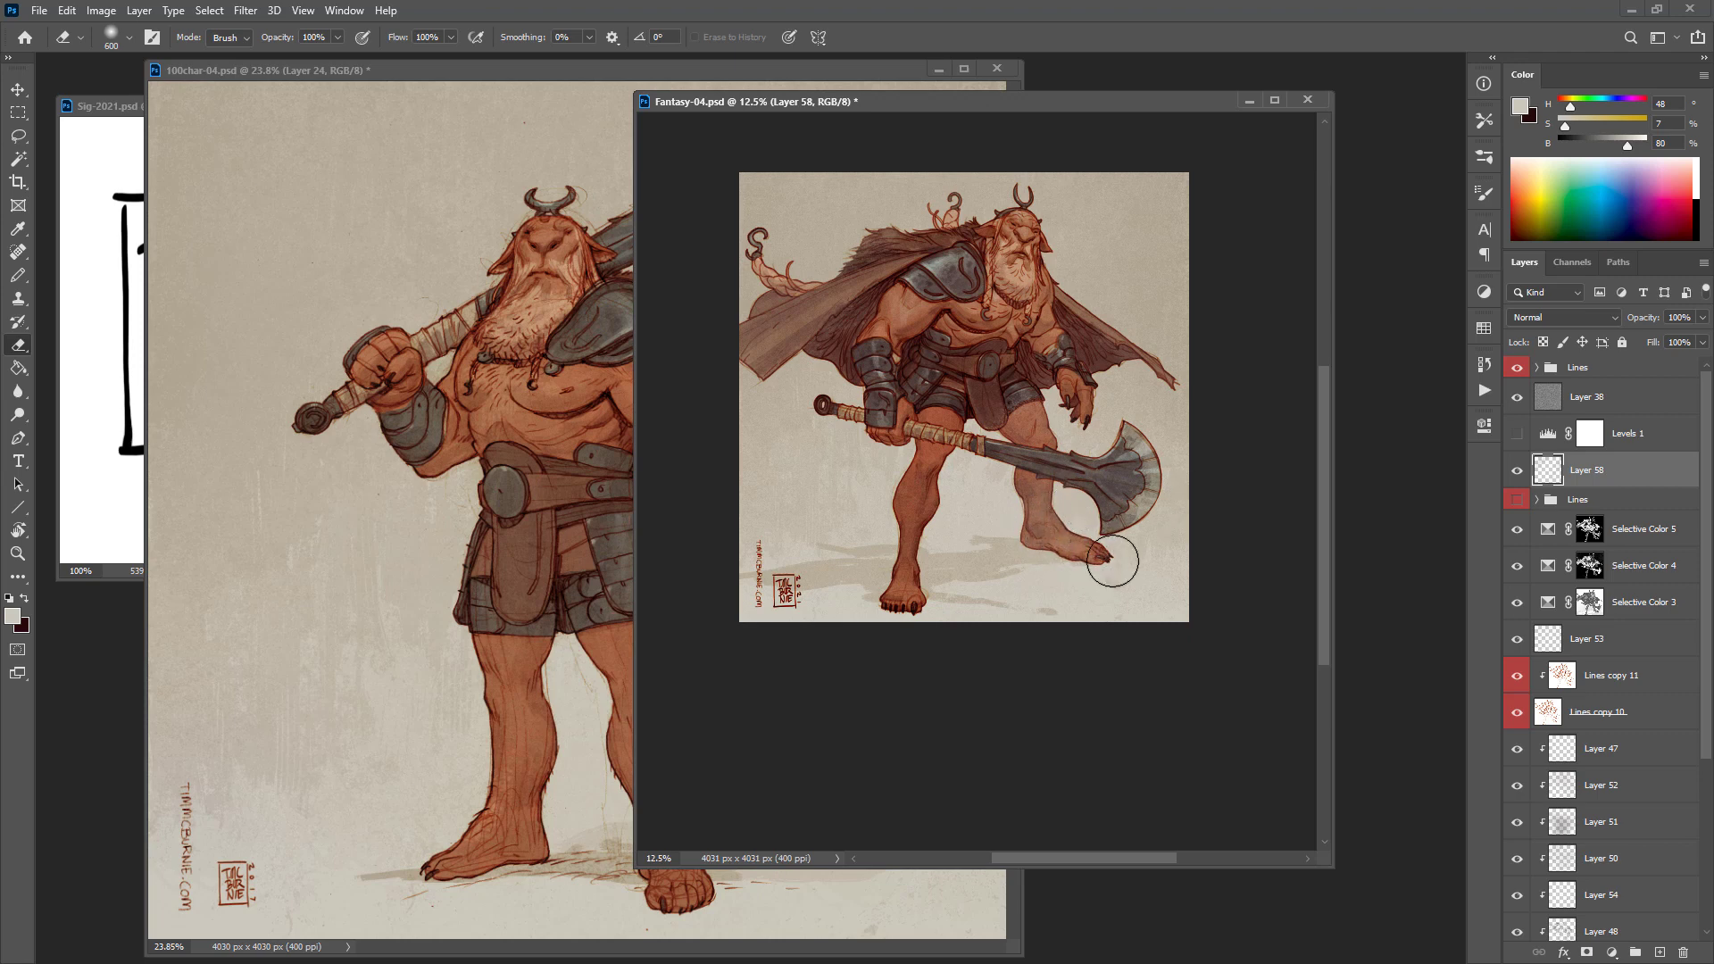
Step: Paint more faint splatter texture over the trailing braids and the far side of the cape, erasing the excess softly
key(b)
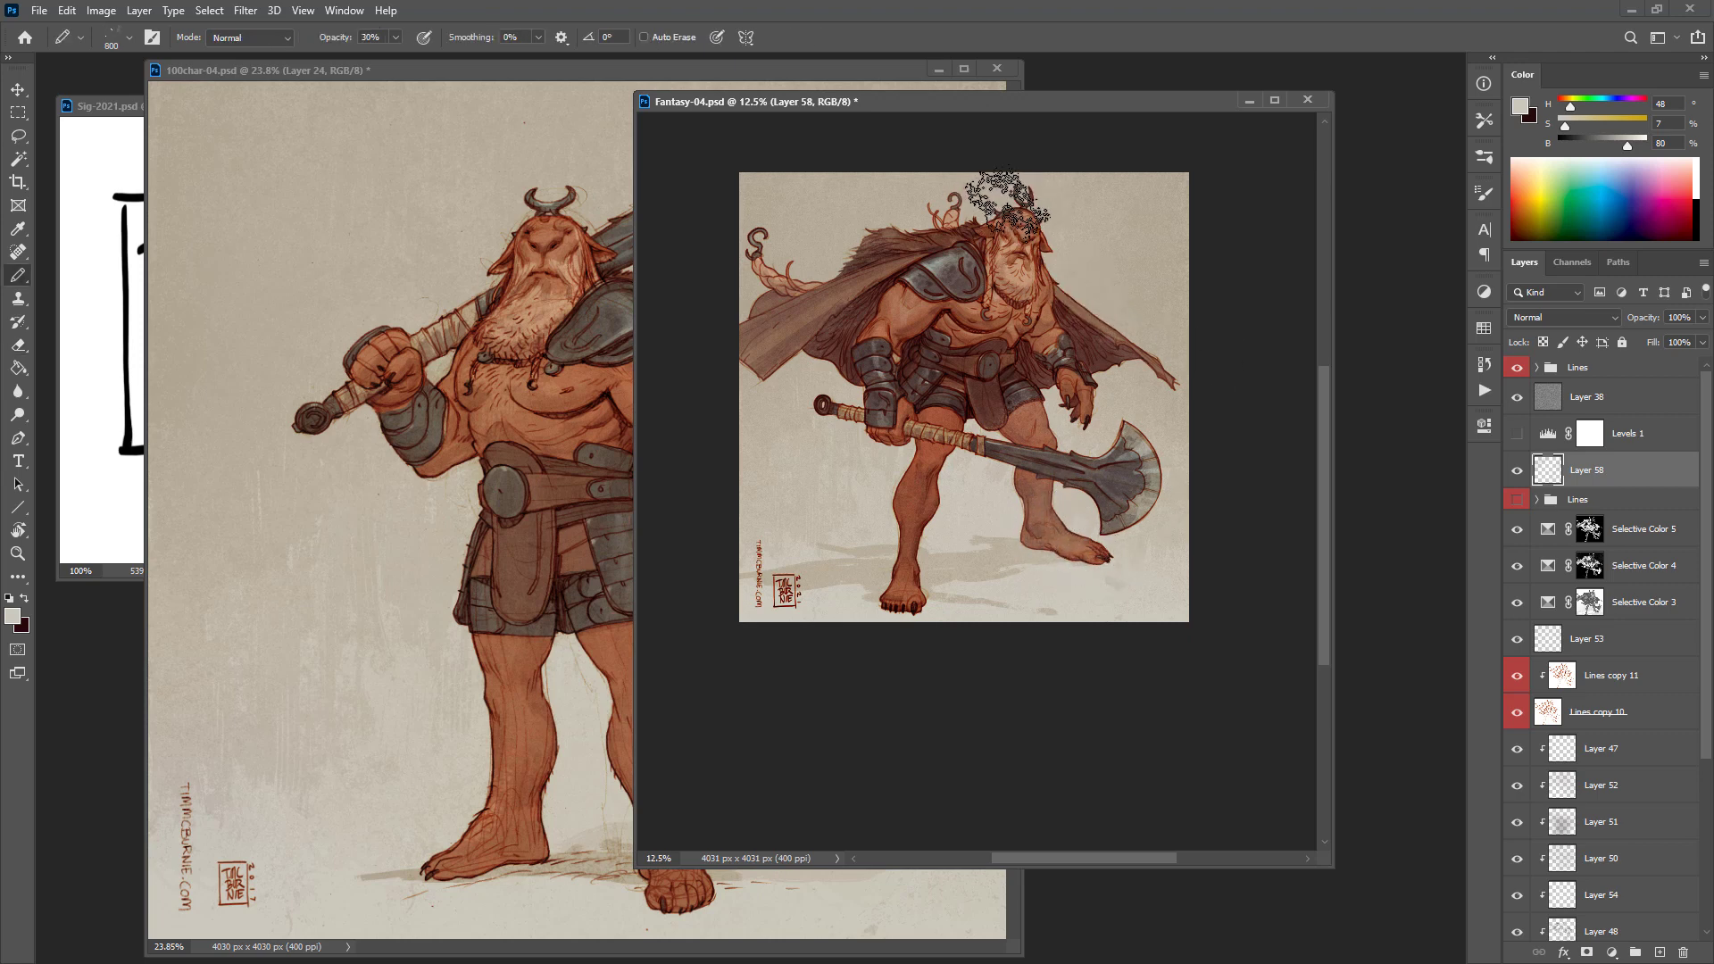
key(r)
key(e)
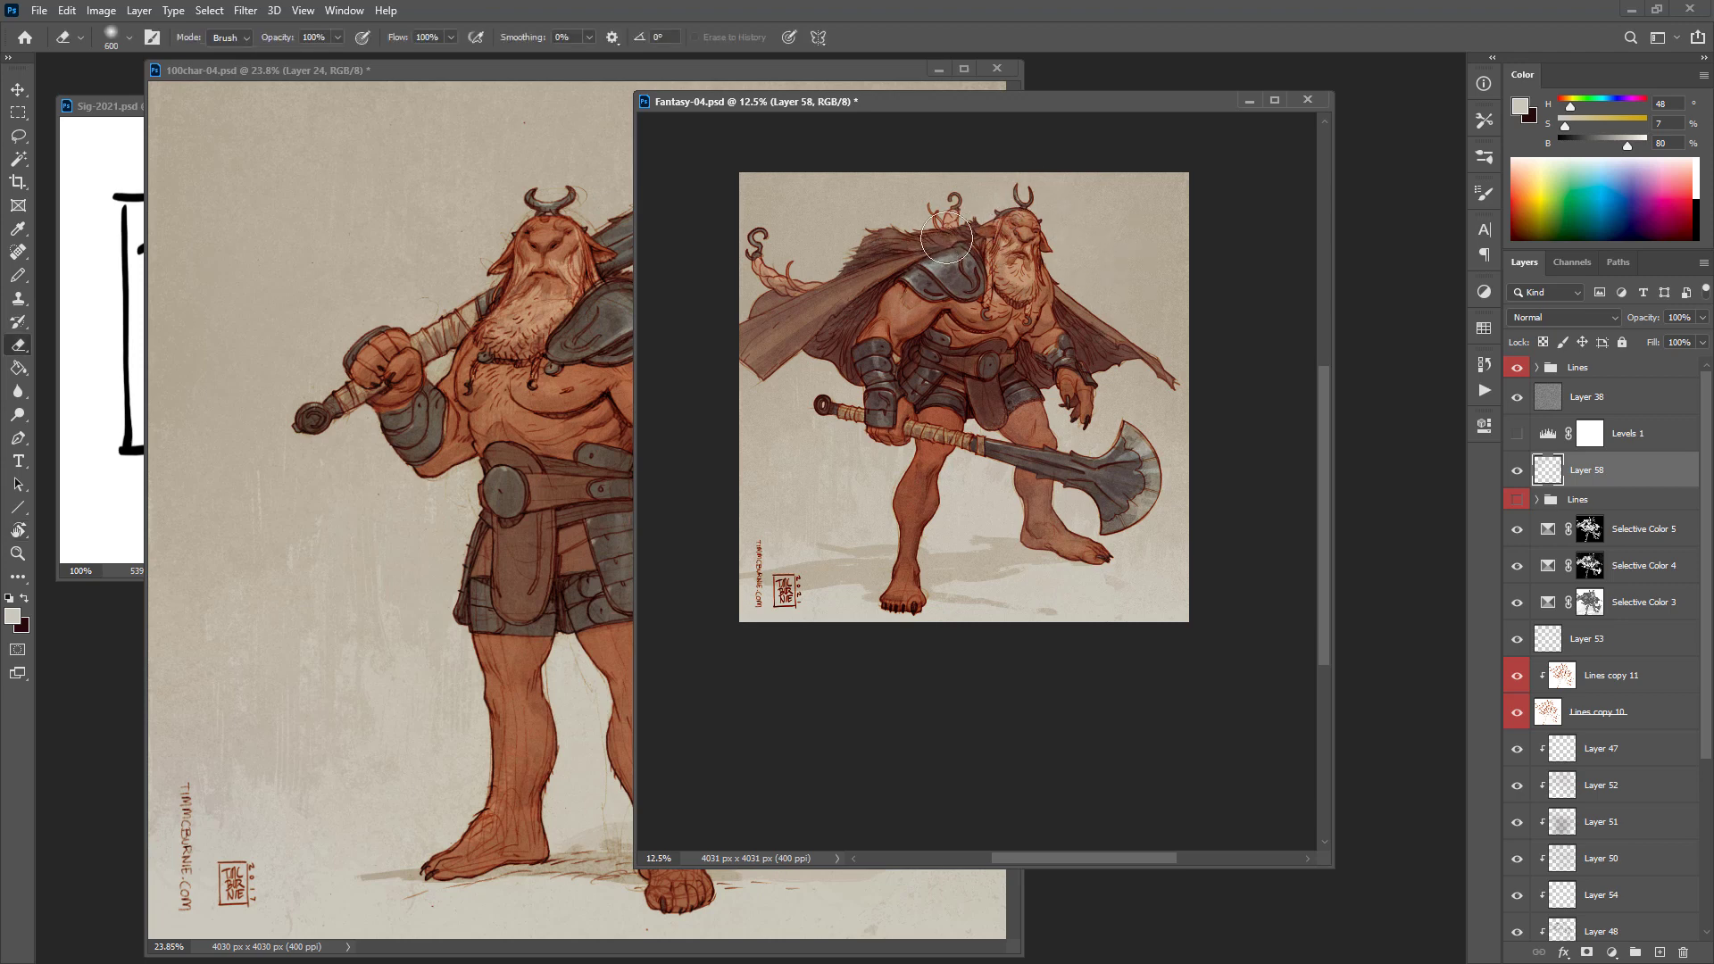
key(b)
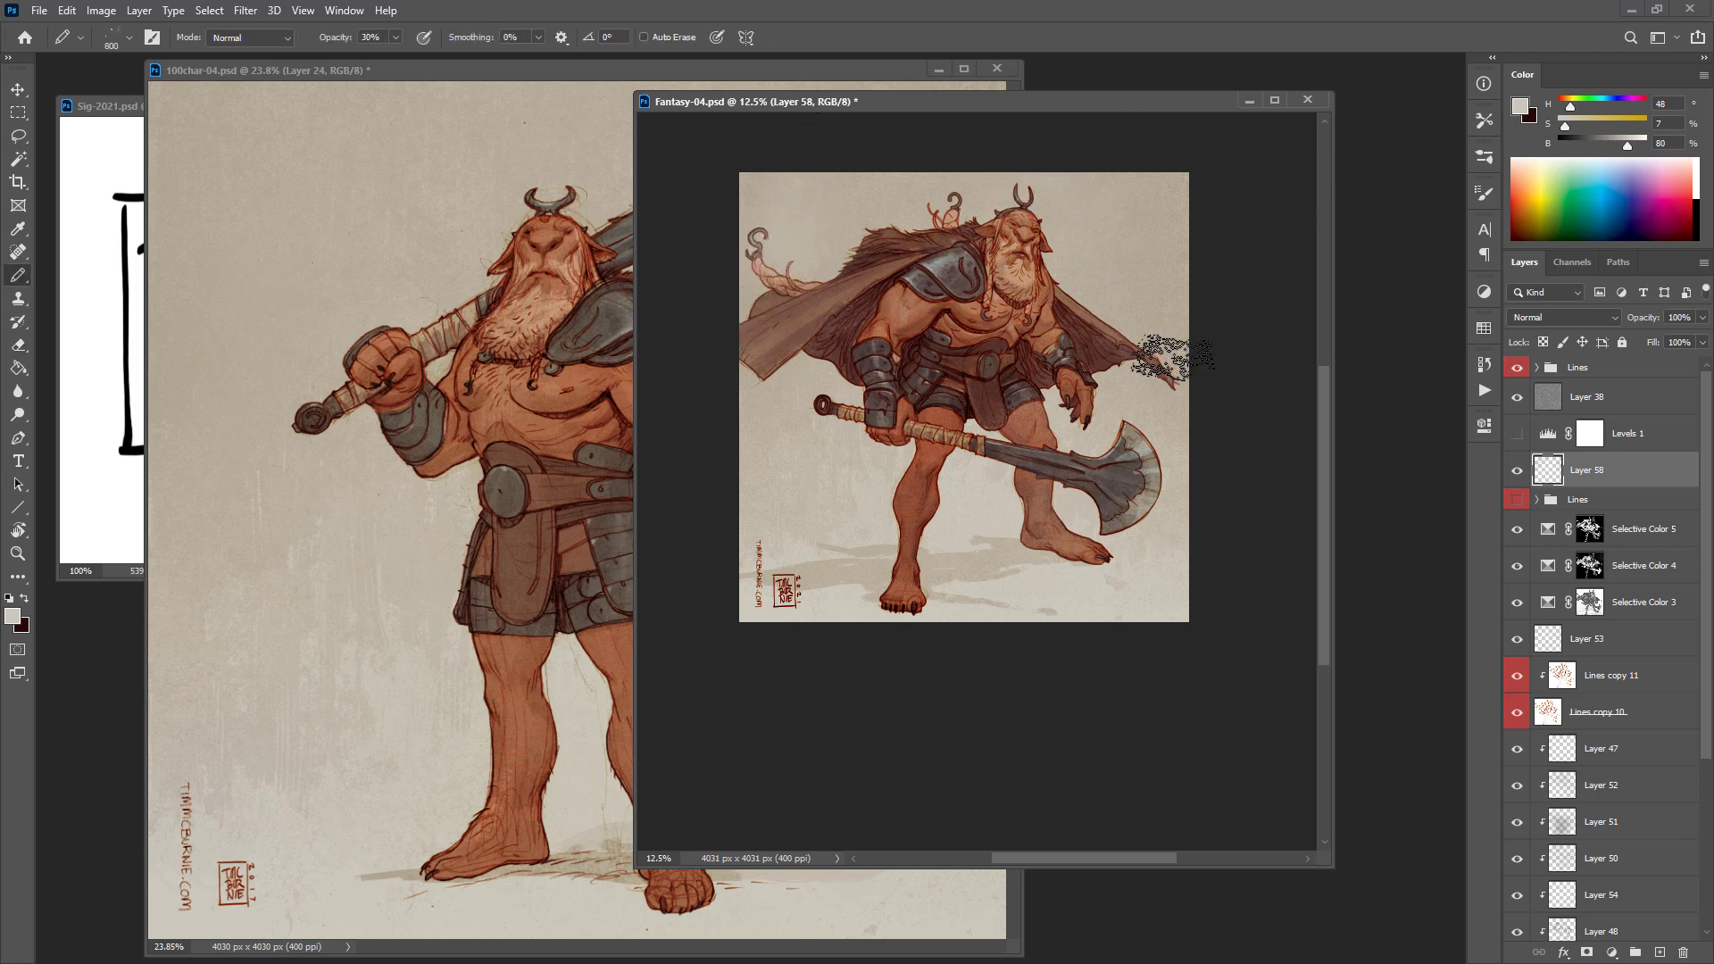
mouse_move(1171, 361)
mouse_down()
mouse_move(1089, 358)
mouse_move(1069, 310)
mouse_up()
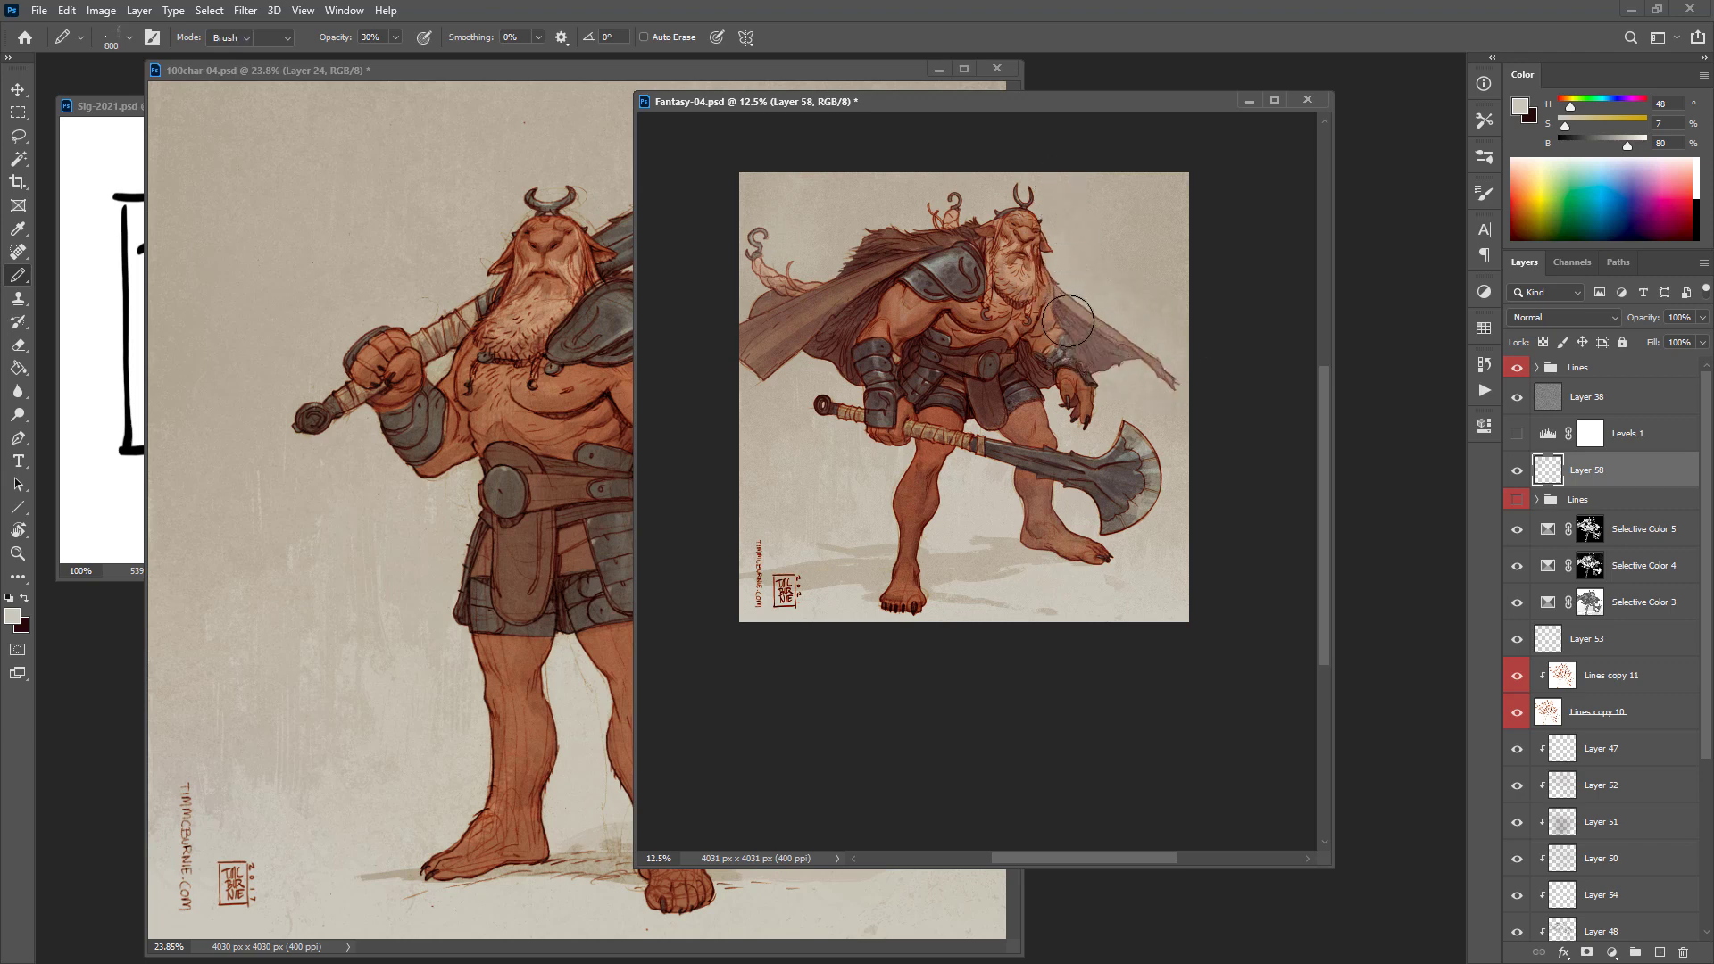
key(e)
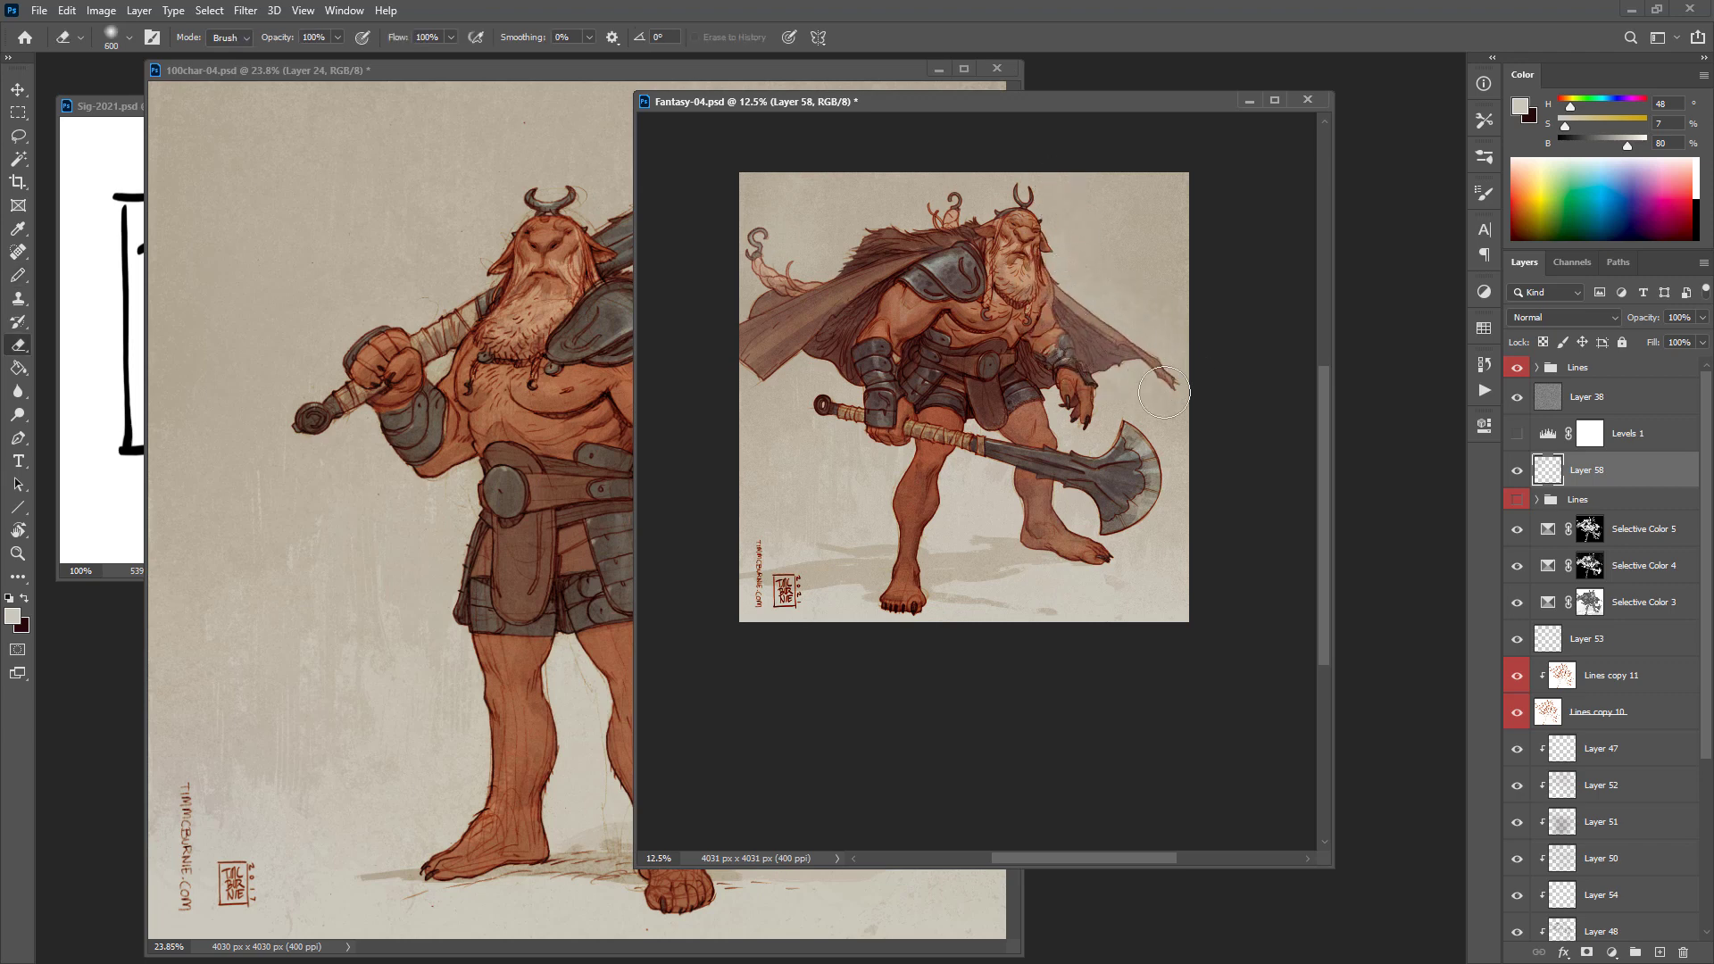
drag(1057, 290, 1161, 361)
drag(1081, 455, 1148, 480)
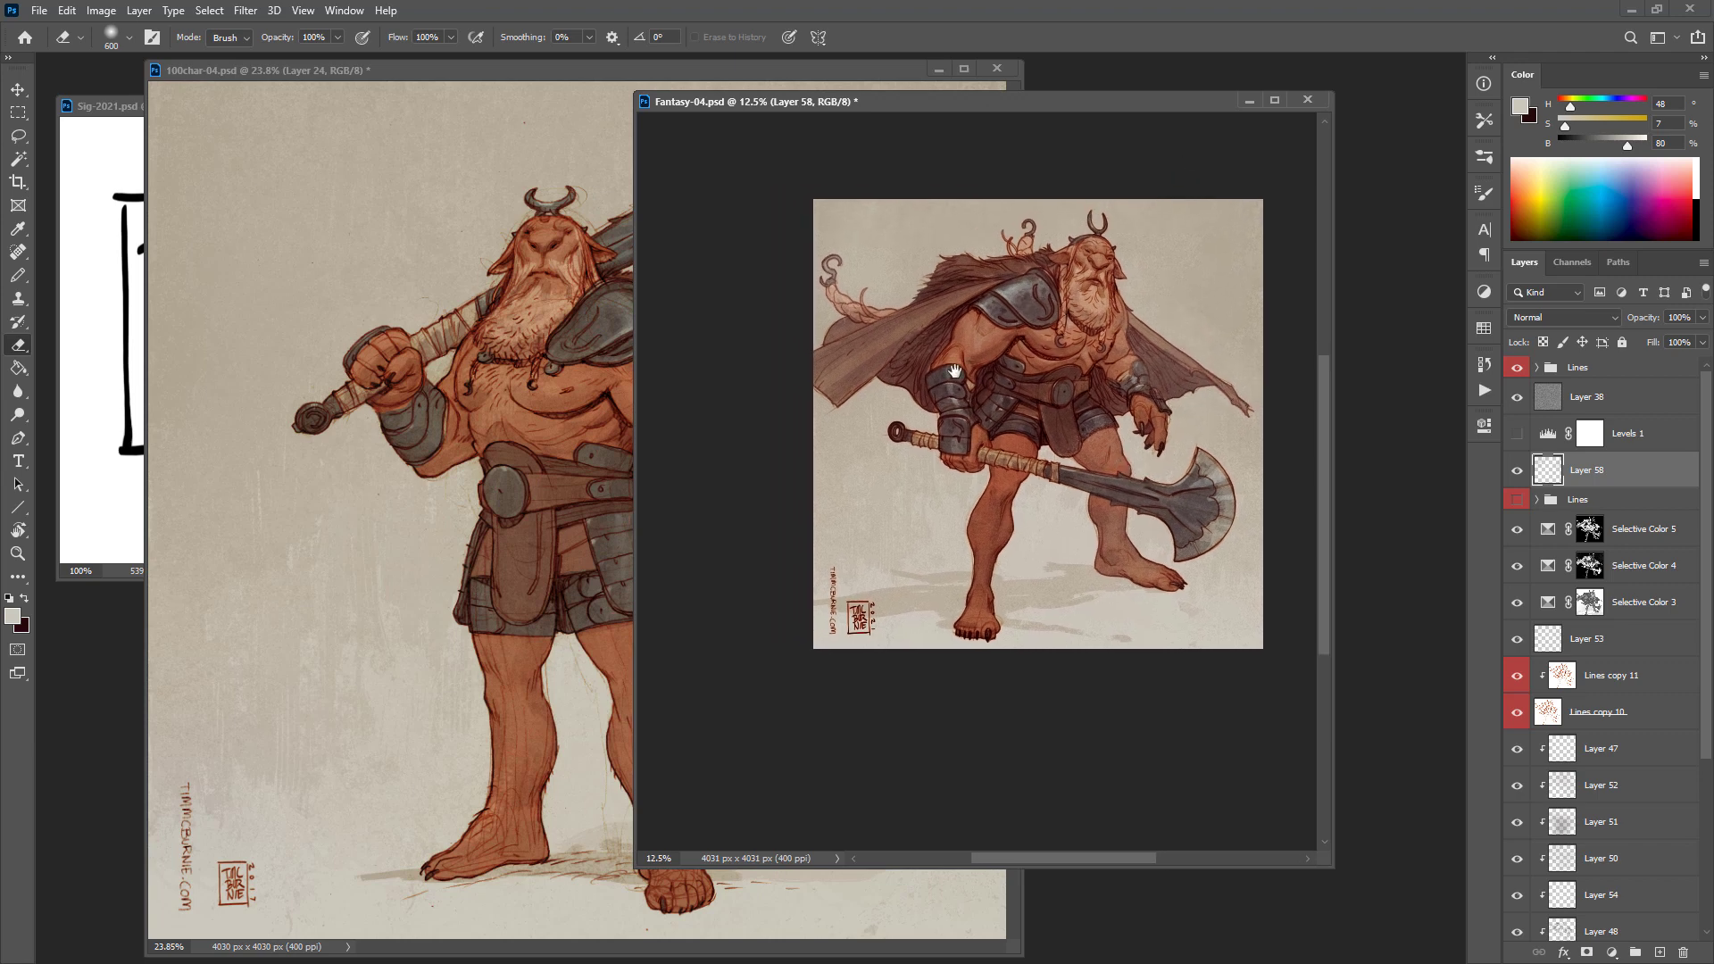
Step: Check the faded areas up close and at 16.7%, and save Fantasy-04.psd
ctrl+click(940, 353)
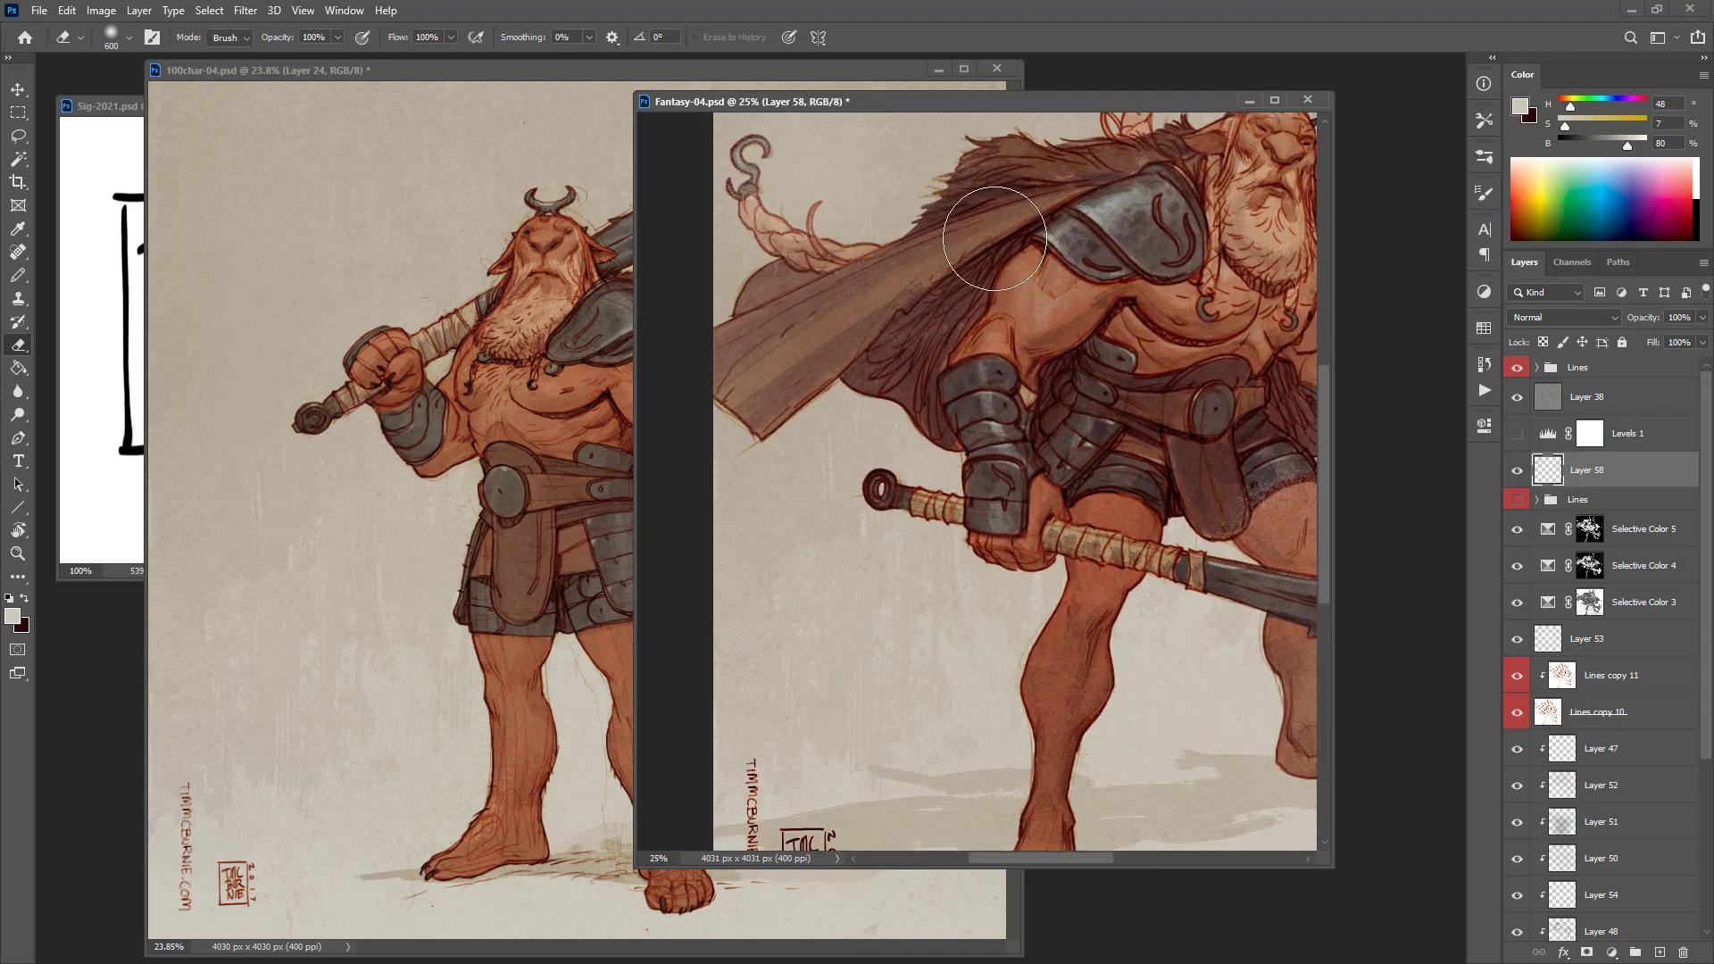
alt+click(1016, 390)
drag(1156, 469, 1024, 490)
key(ctrl+s)
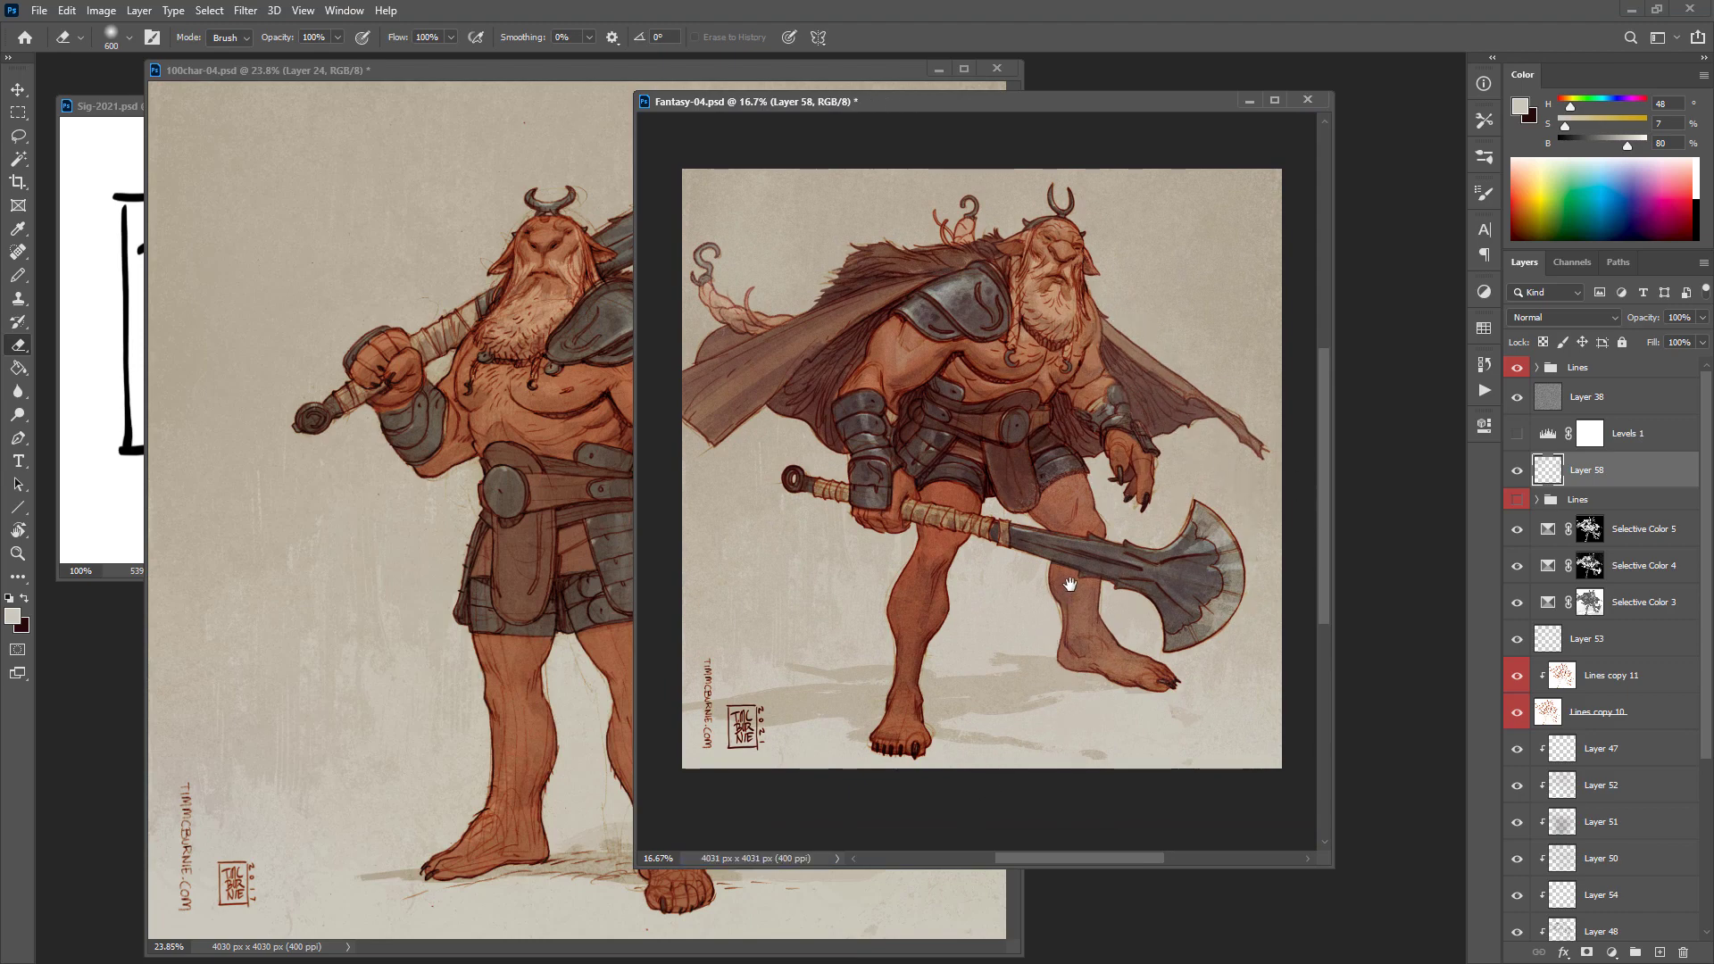
Step: Show the enlarged, centred painting in full-screen mode on a black background to review the finished image
key(f)
click(1048, 558)
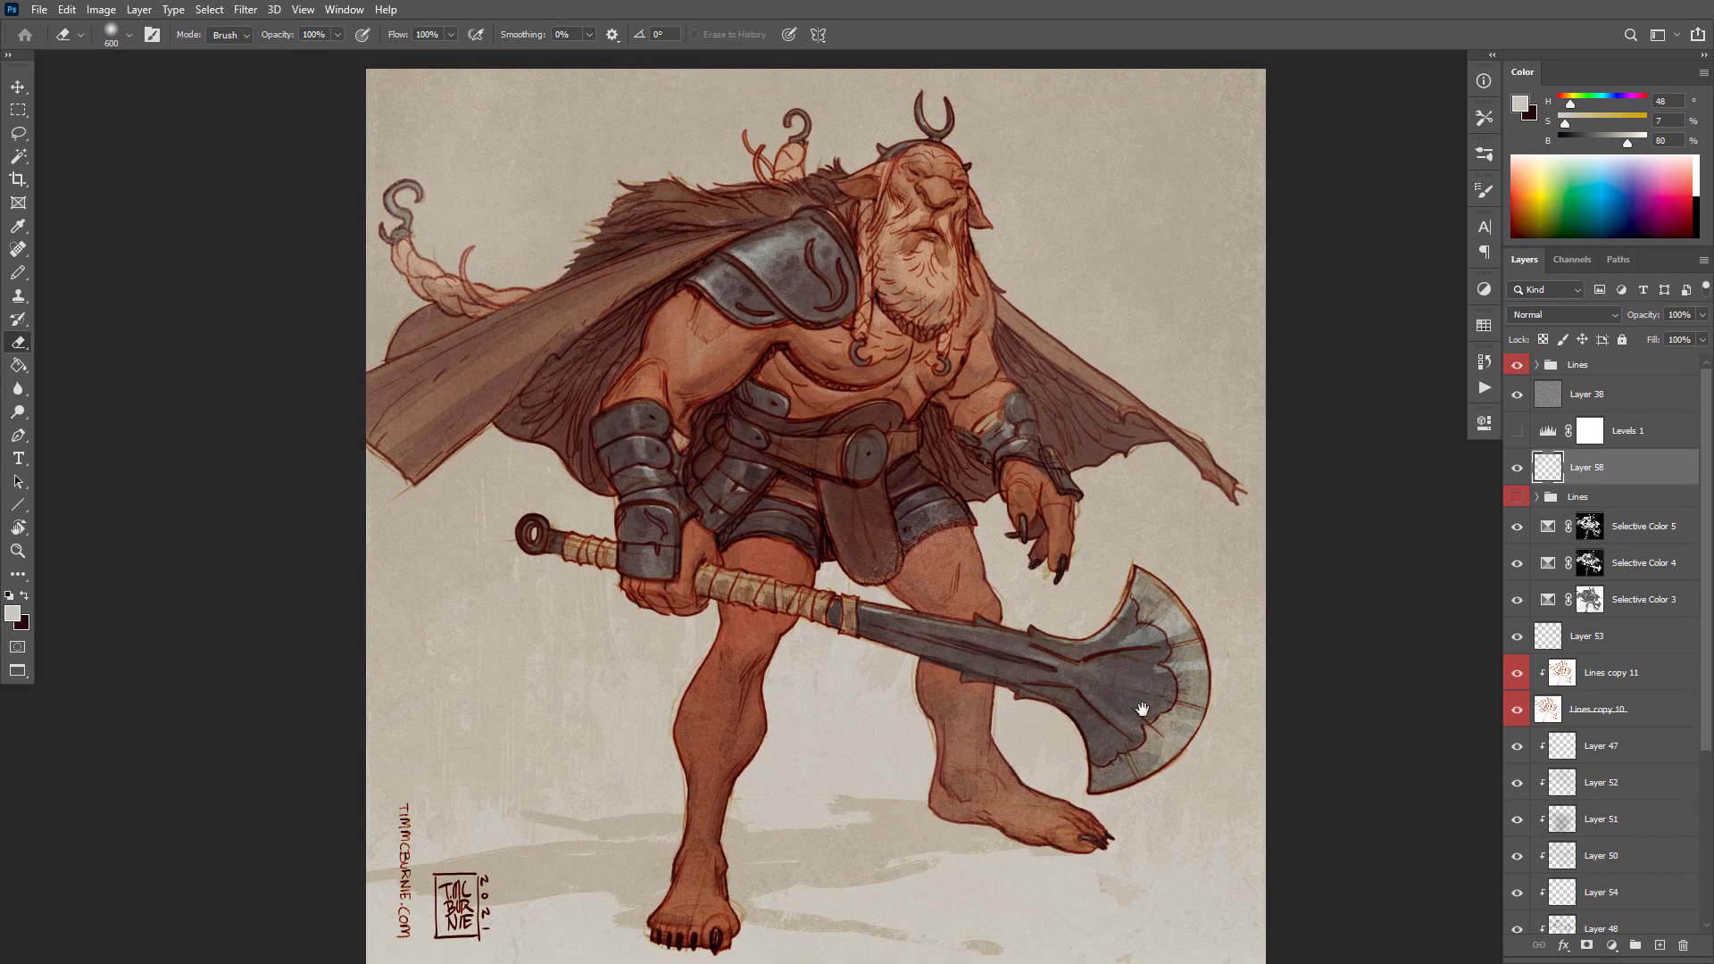
drag(1140, 708, 1116, 696)
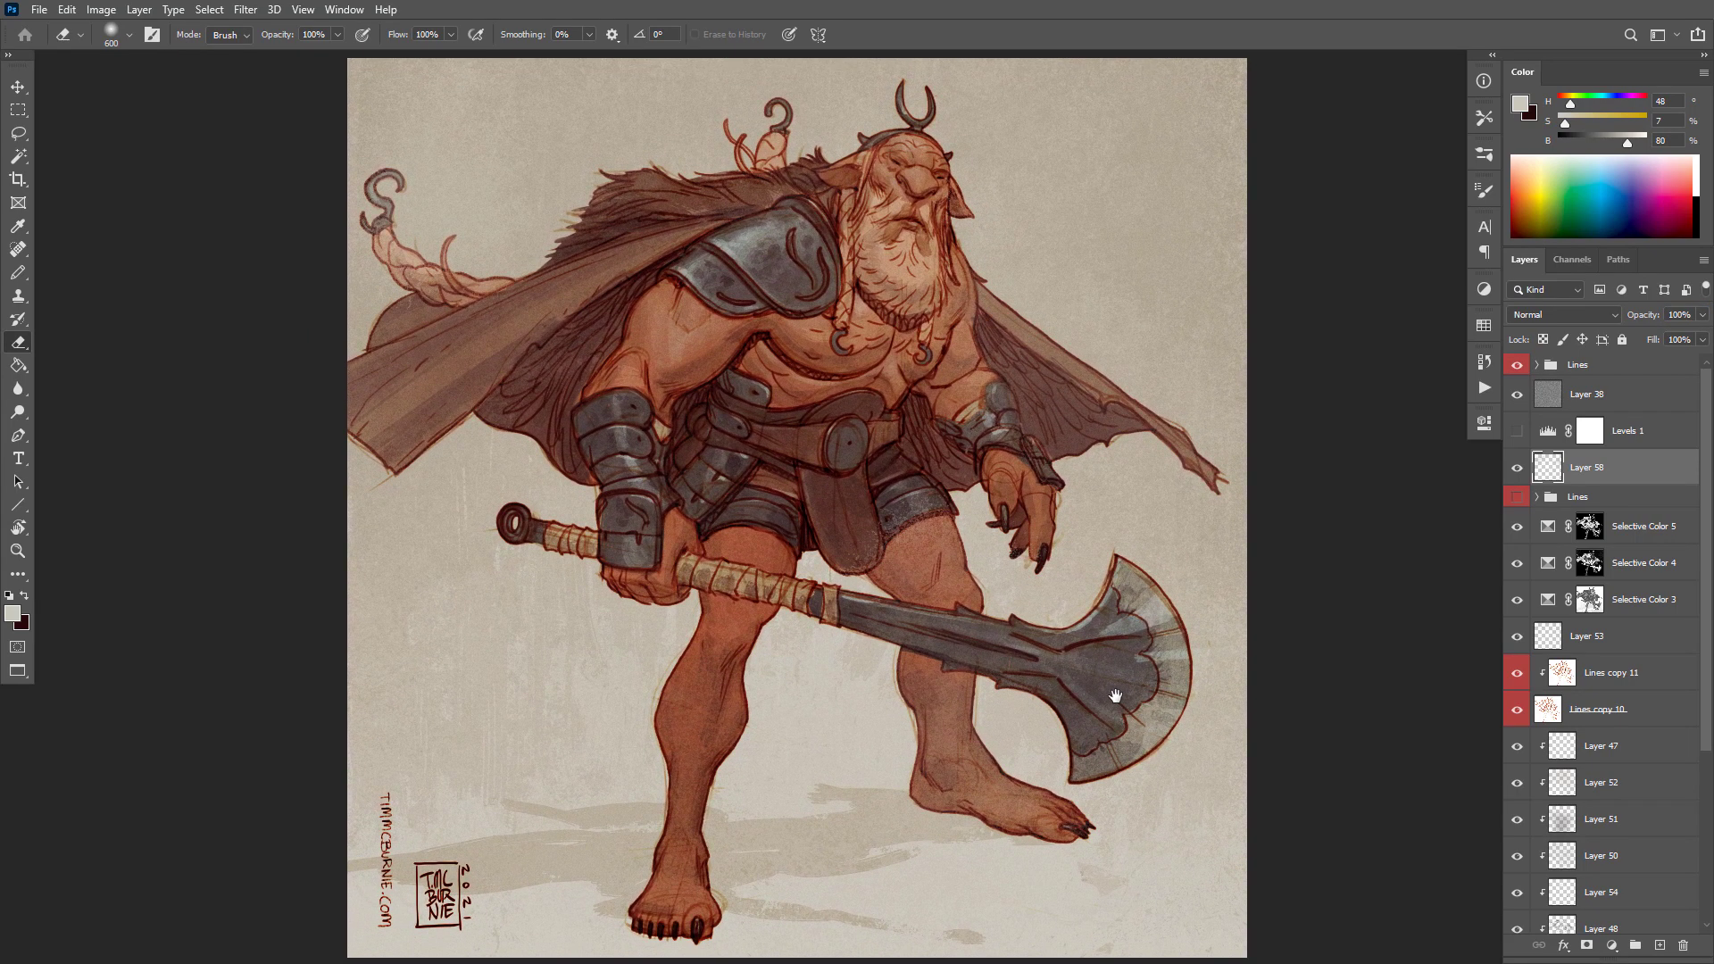
key(f)
key(f)
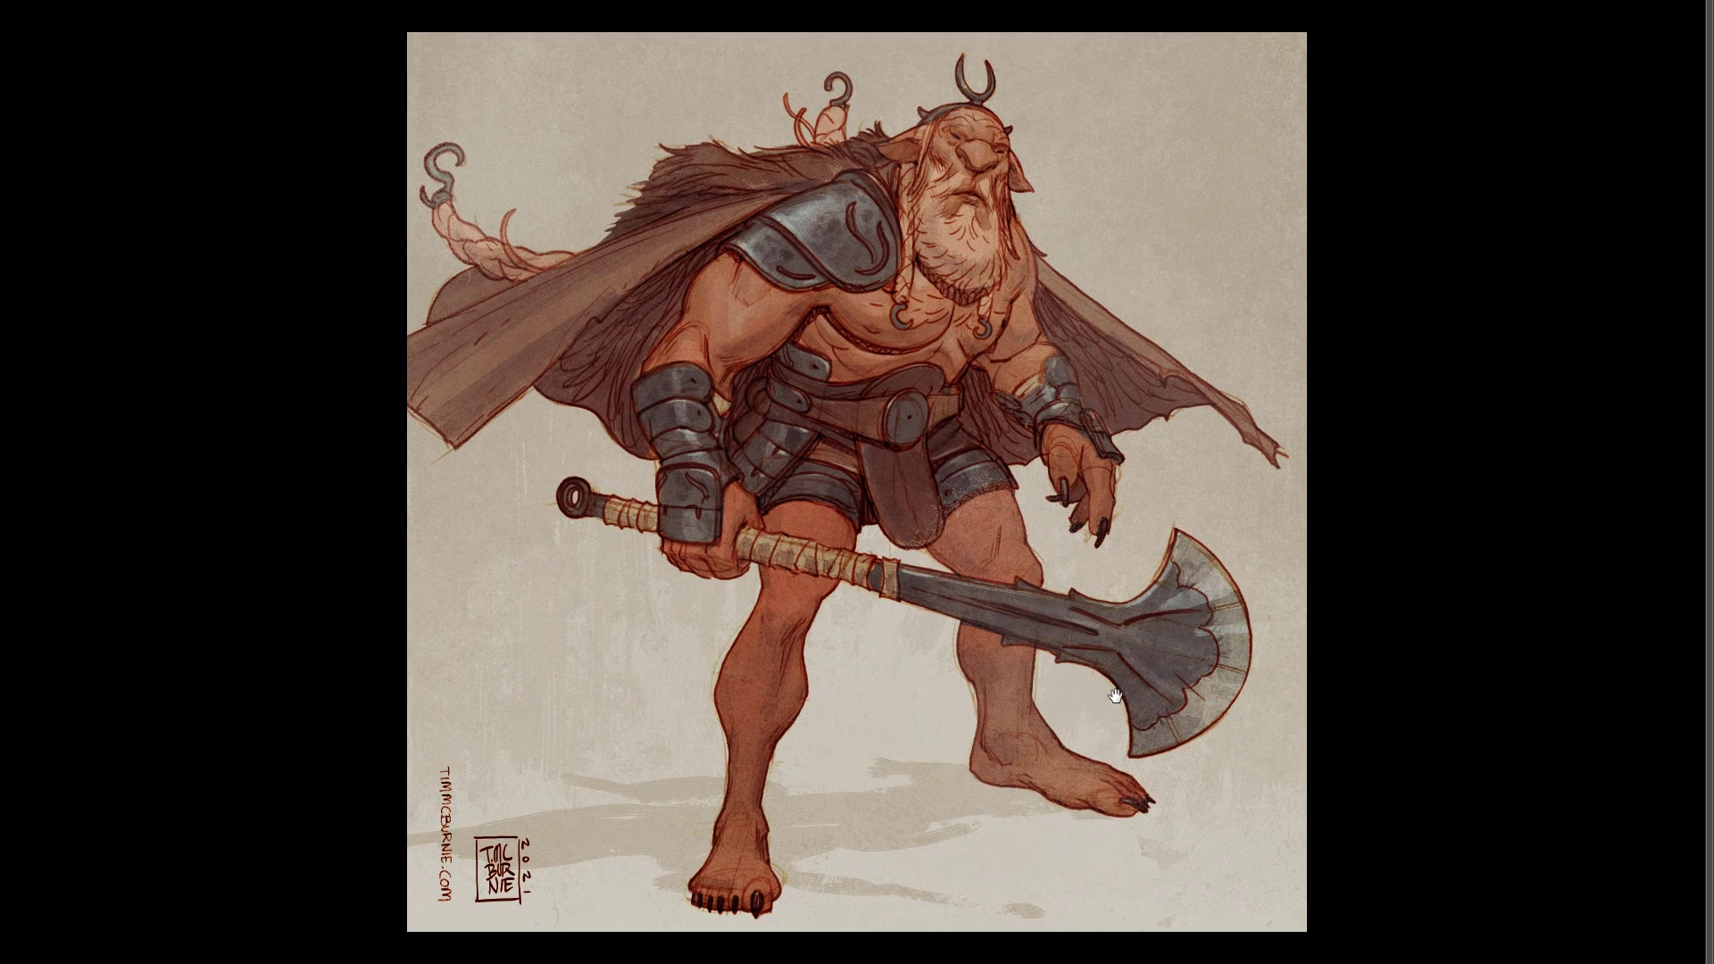